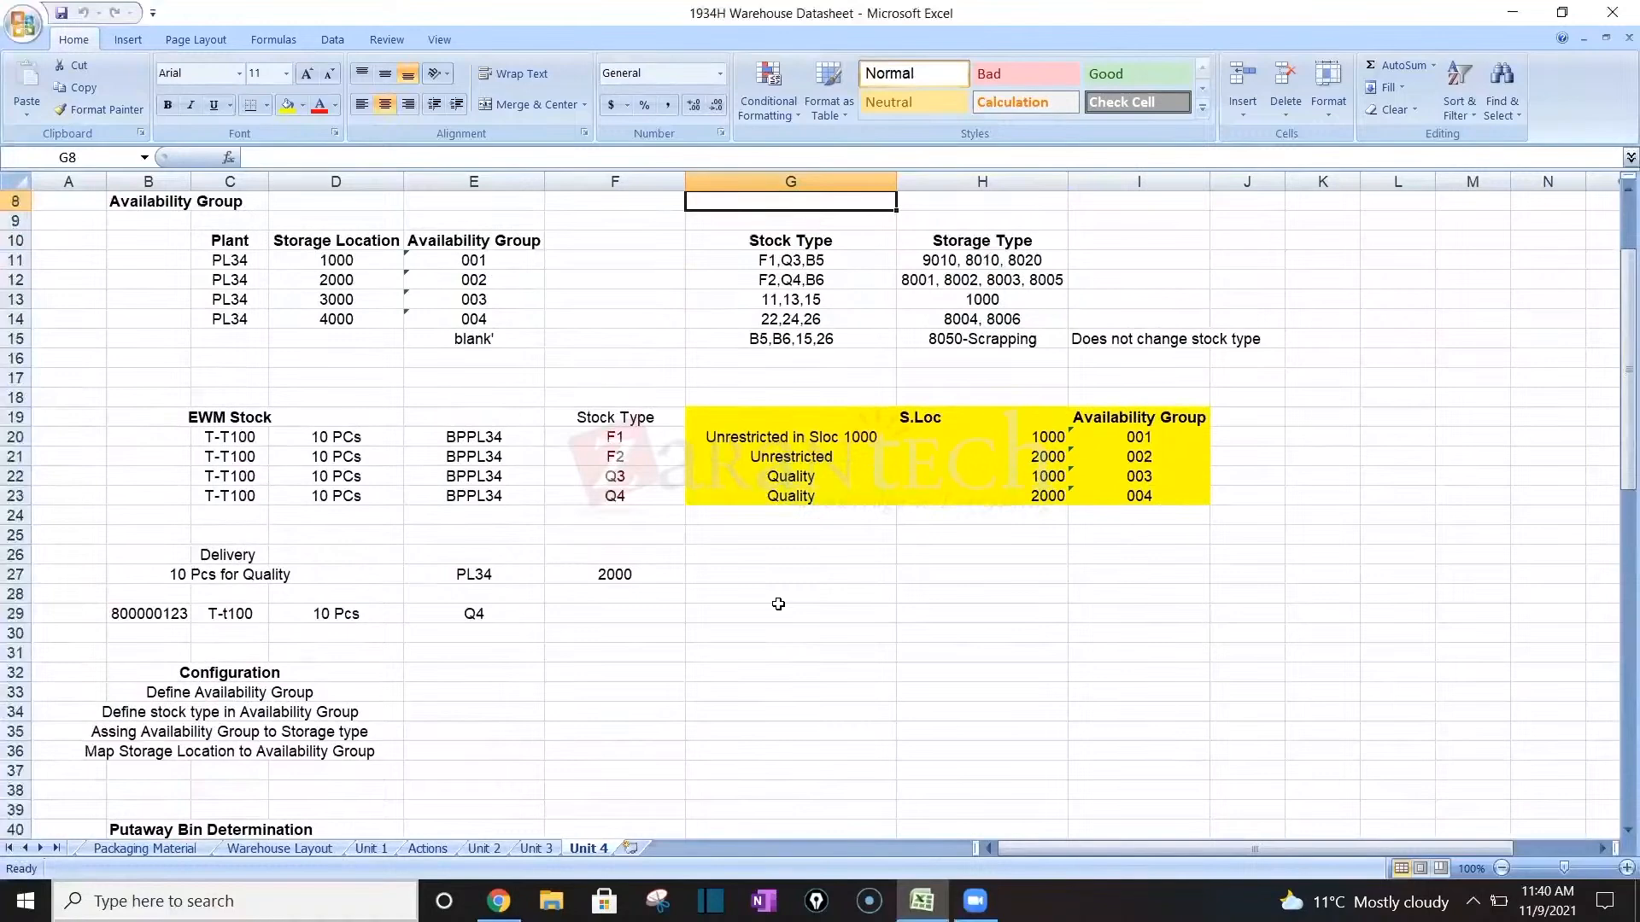
Examine the inbound delivery, HU and warehouse order rows, and the storage location to availability group mapping in the Unit 4 sheet.
key(Down)
key(Down)
key(Down)
key(Down)
key(Down)
key(Down)
key(Down)
key(Down)
key(Down)
key(Down)
key(Down)
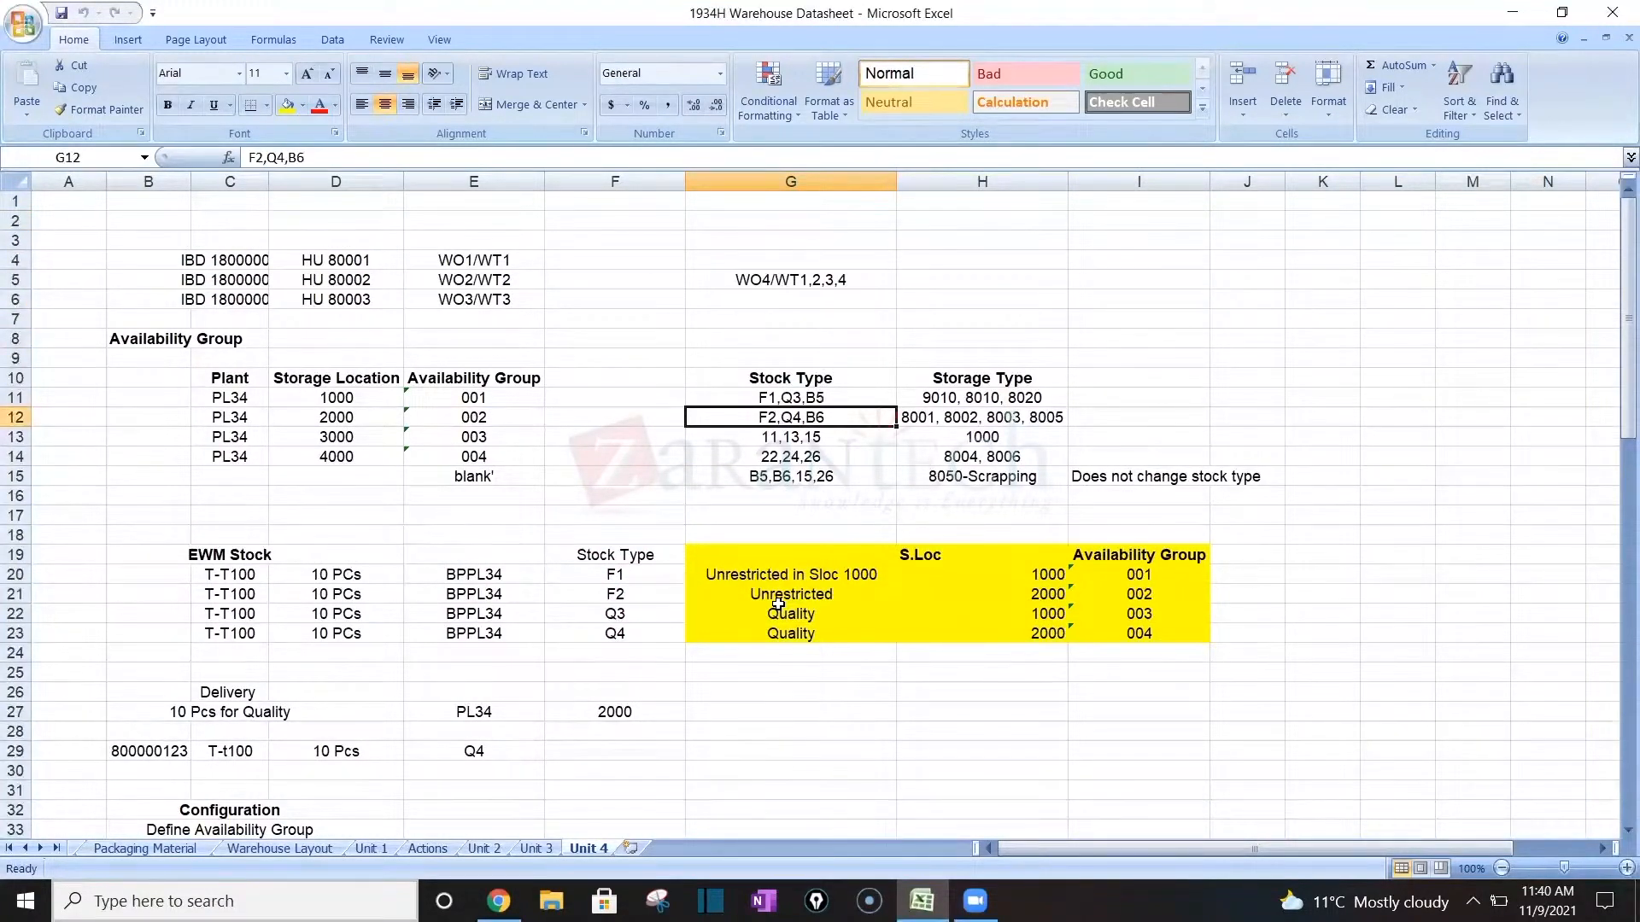
click(497, 303)
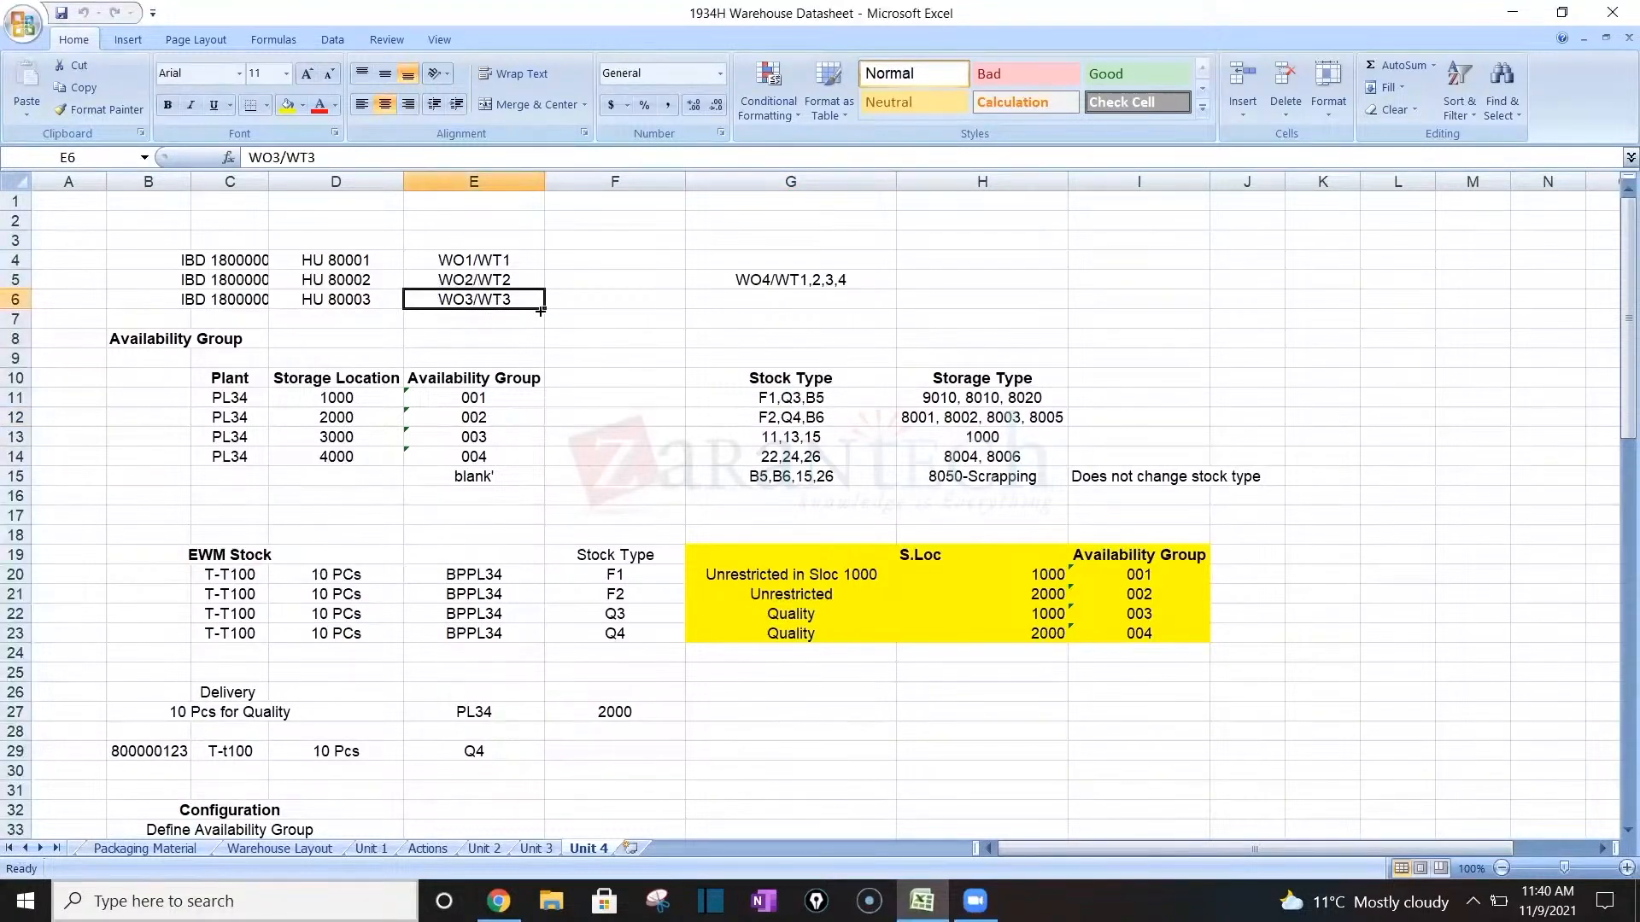
click(418, 413)
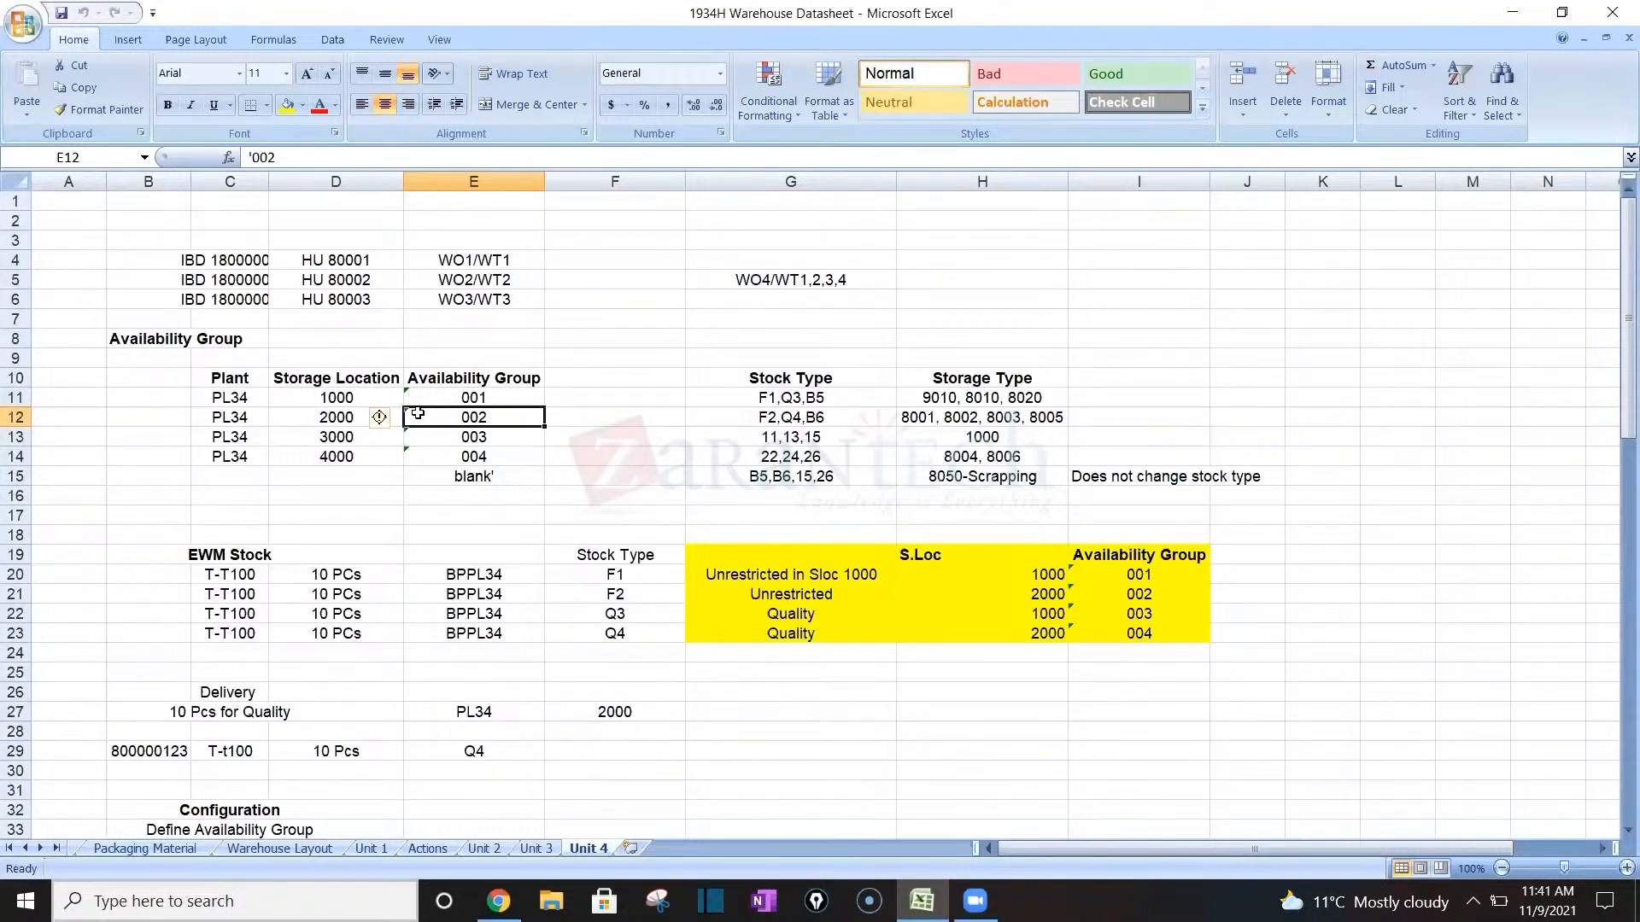
Read down the Unit 4 sheet from the availability groups through EWM Stock and Delivery to the Configuration list.
key(Down)
key(Down)
key(Down)
key(Down)
key(Down)
key(Down)
key(Down)
key(Down)
key(Down)
key(Down)
key(Down)
key(Down)
key(Down)
key(Down)
key(Down)
key(Down)
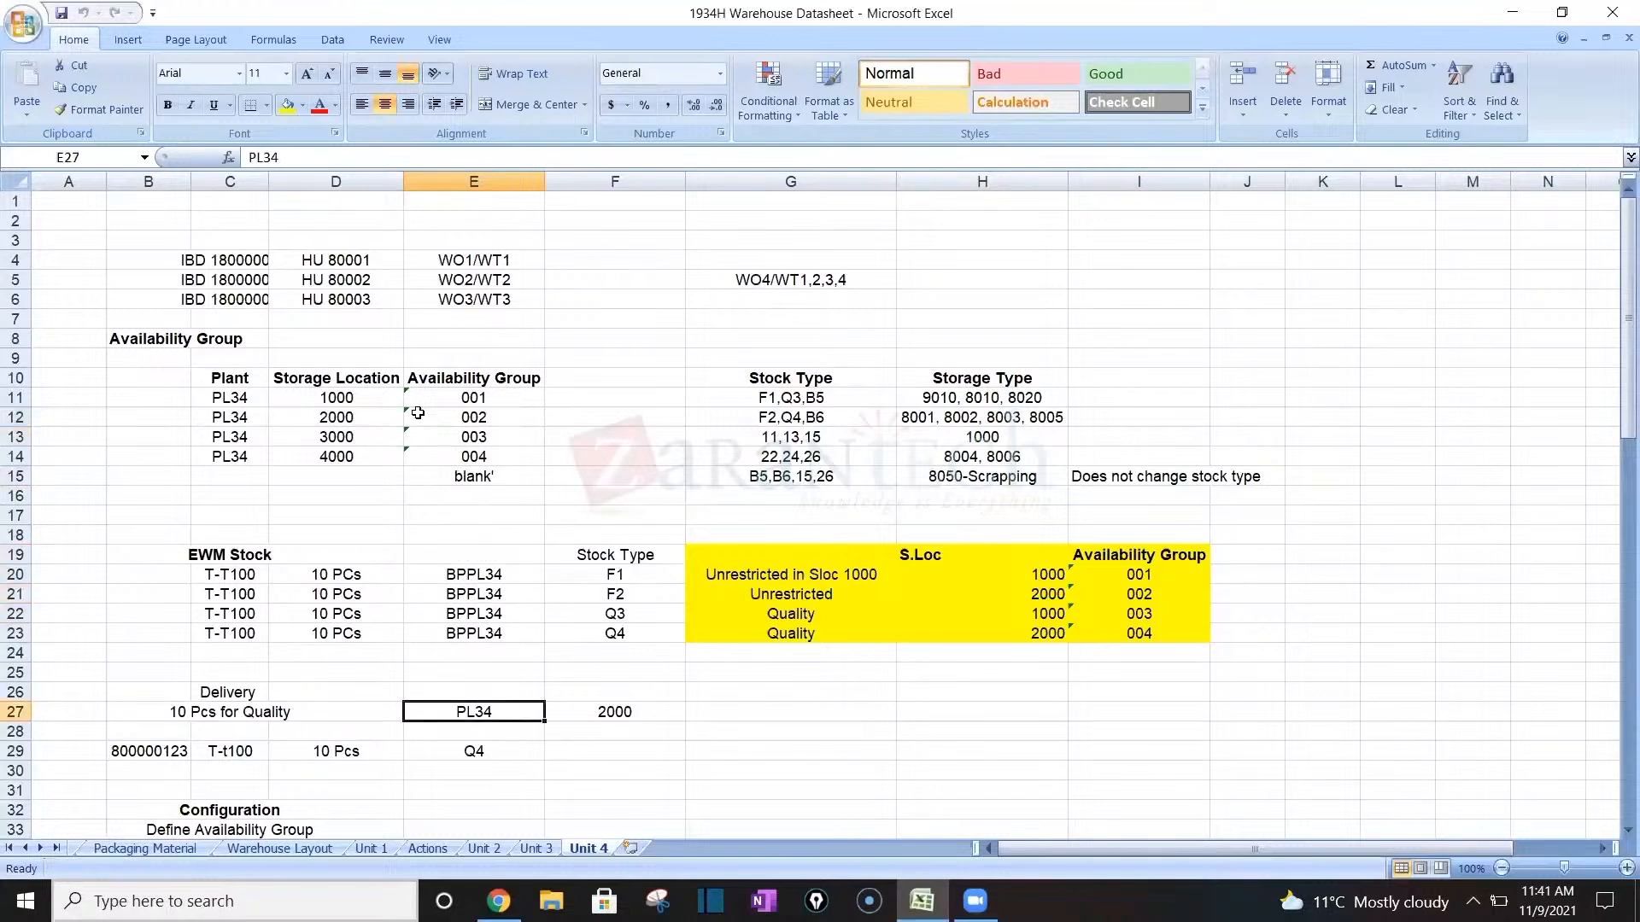
key(Down)
key(Down)
key(Down)
key(Down)
key(Down)
key(Down)
key(Down)
key(Down)
key(Down)
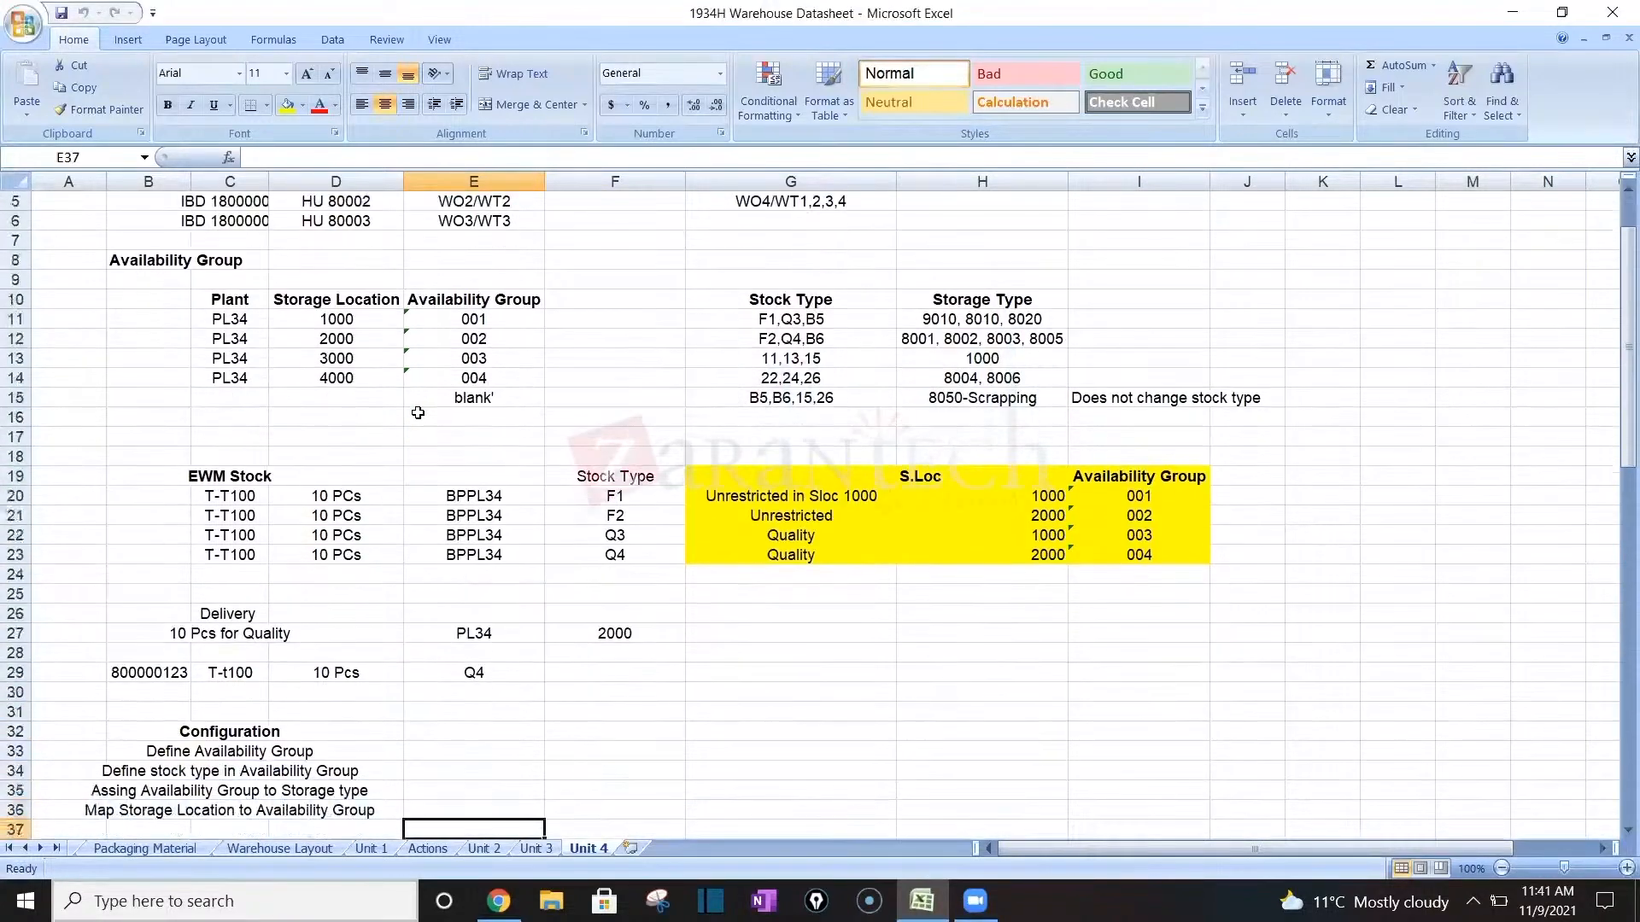
Go back to the Availability Group heading and review its section down to the Delivery example.
click(163, 261)
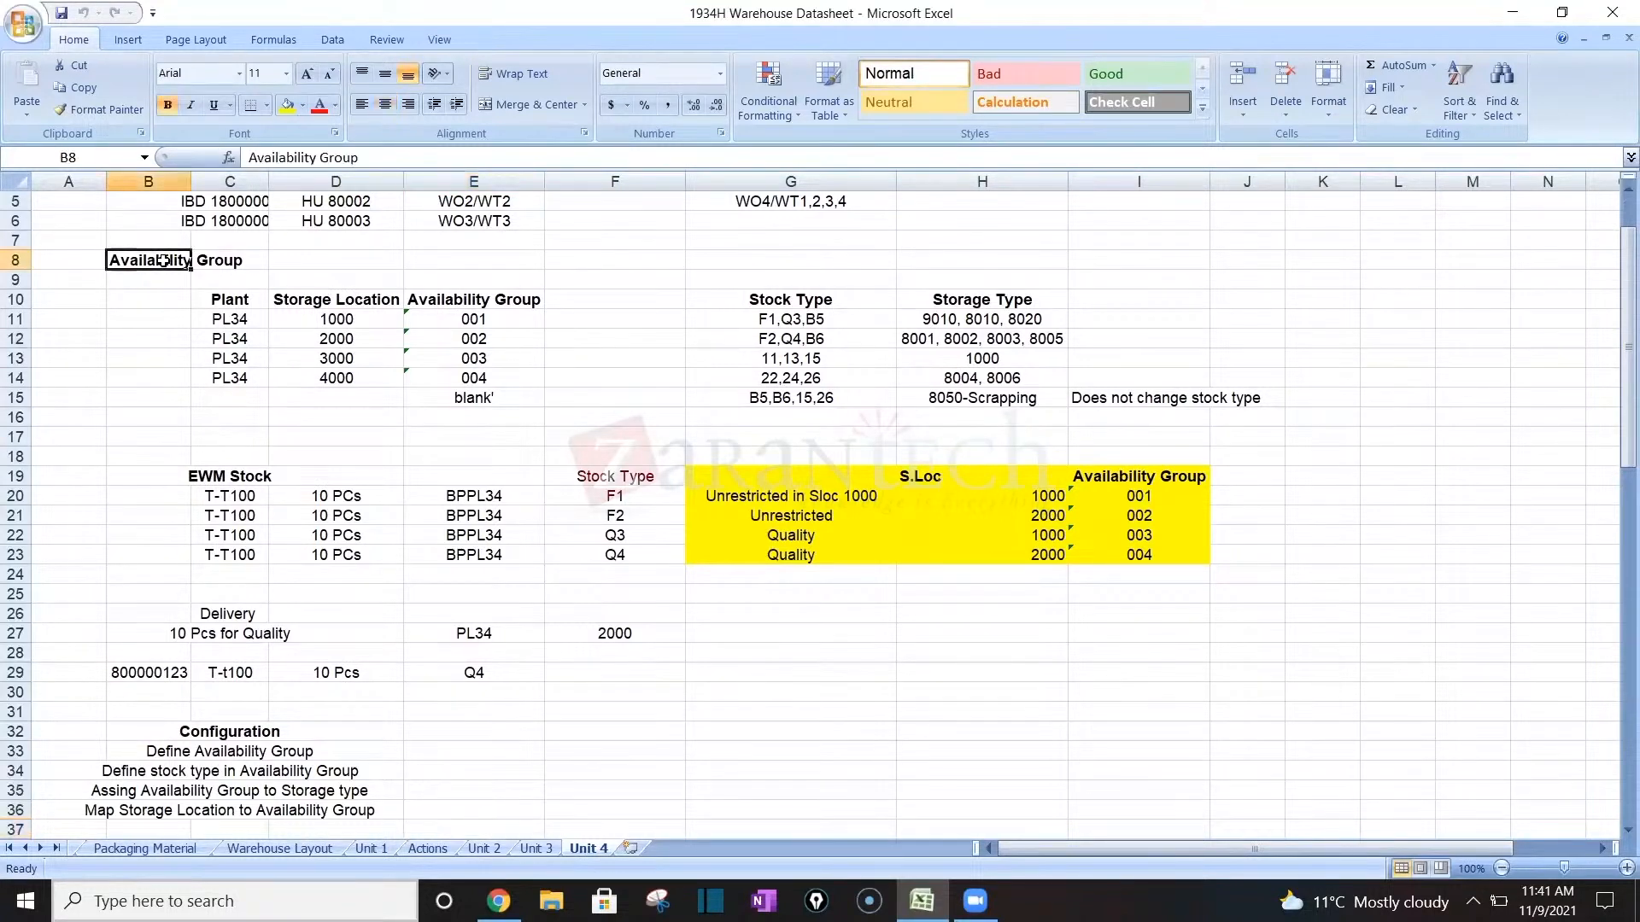
key(Down)
key(Down)
key(Down)
key(Down)
key(Down)
key(Down)
key(Down)
key(Down)
key(Down)
key(Down)
key(Down)
key(Down)
key(Down)
key(Down)
key(Down)
key(Down)
key(Down)
key(Down)
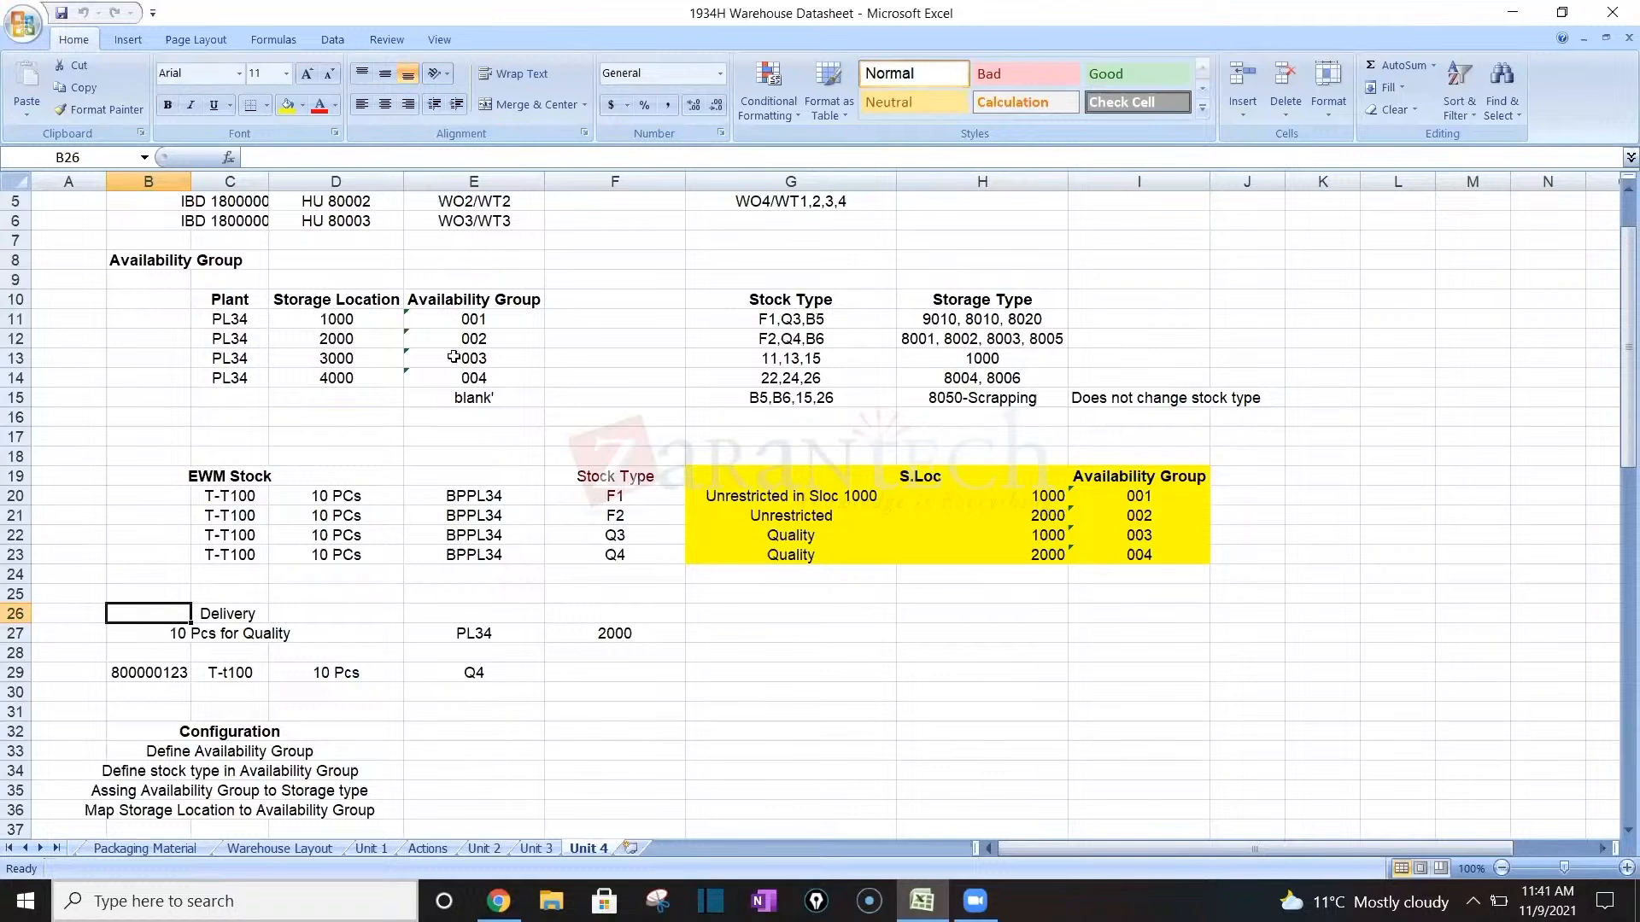
Check storage location 2000 and its stock types F2,Q4,B6, and dismiss the Microsoft Teams suggestion.
click(353, 345)
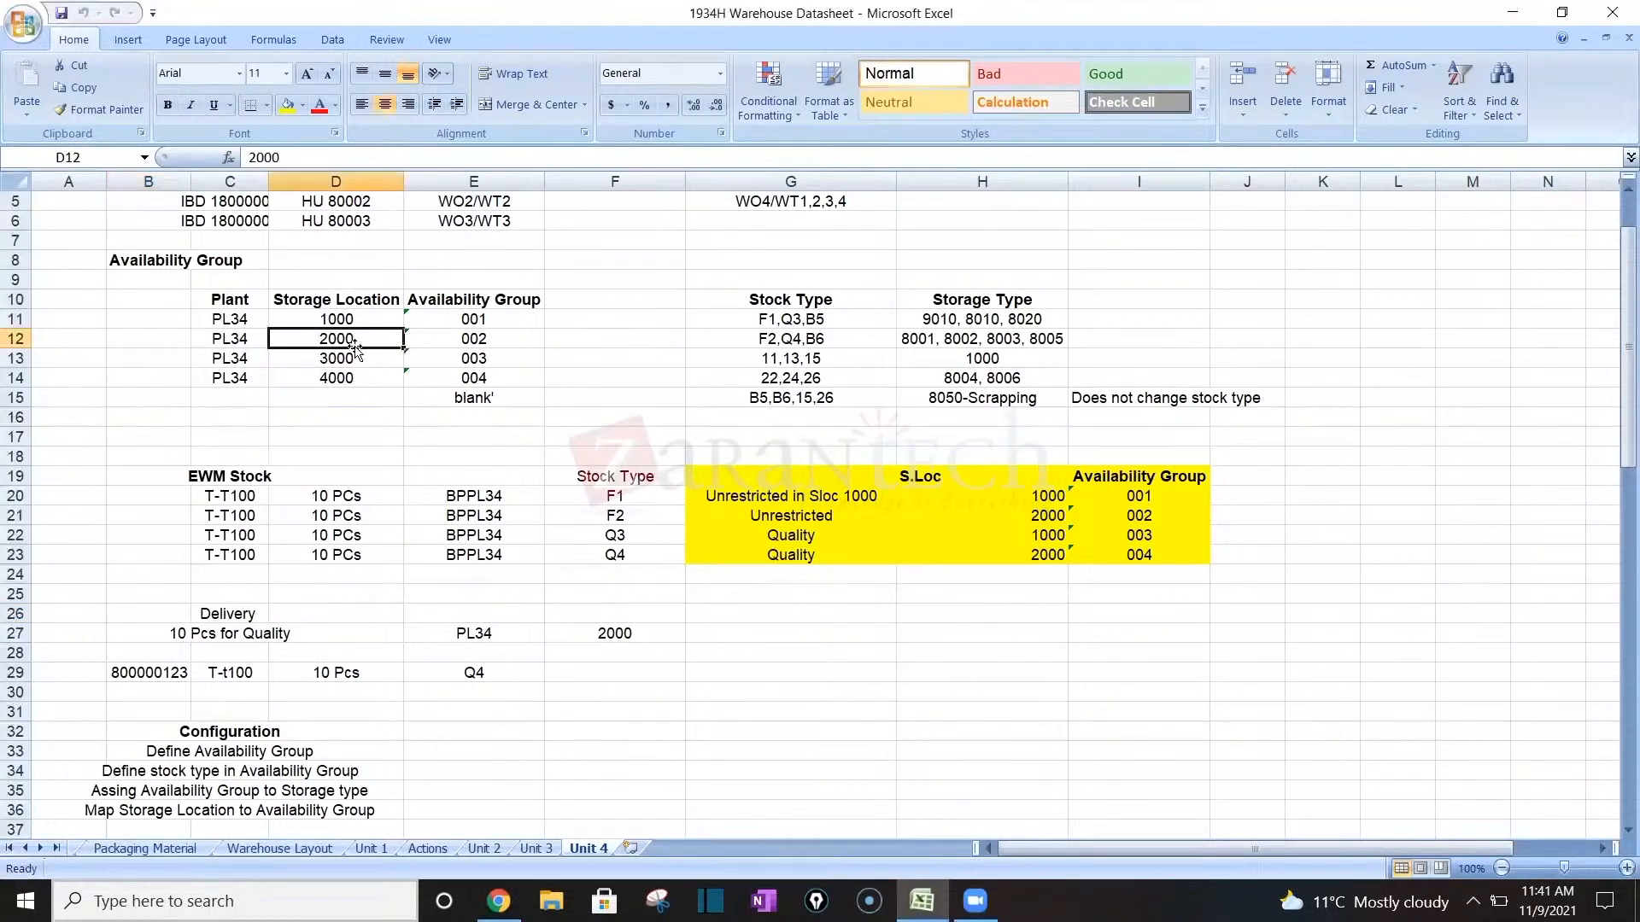
click(796, 325)
key(Down)
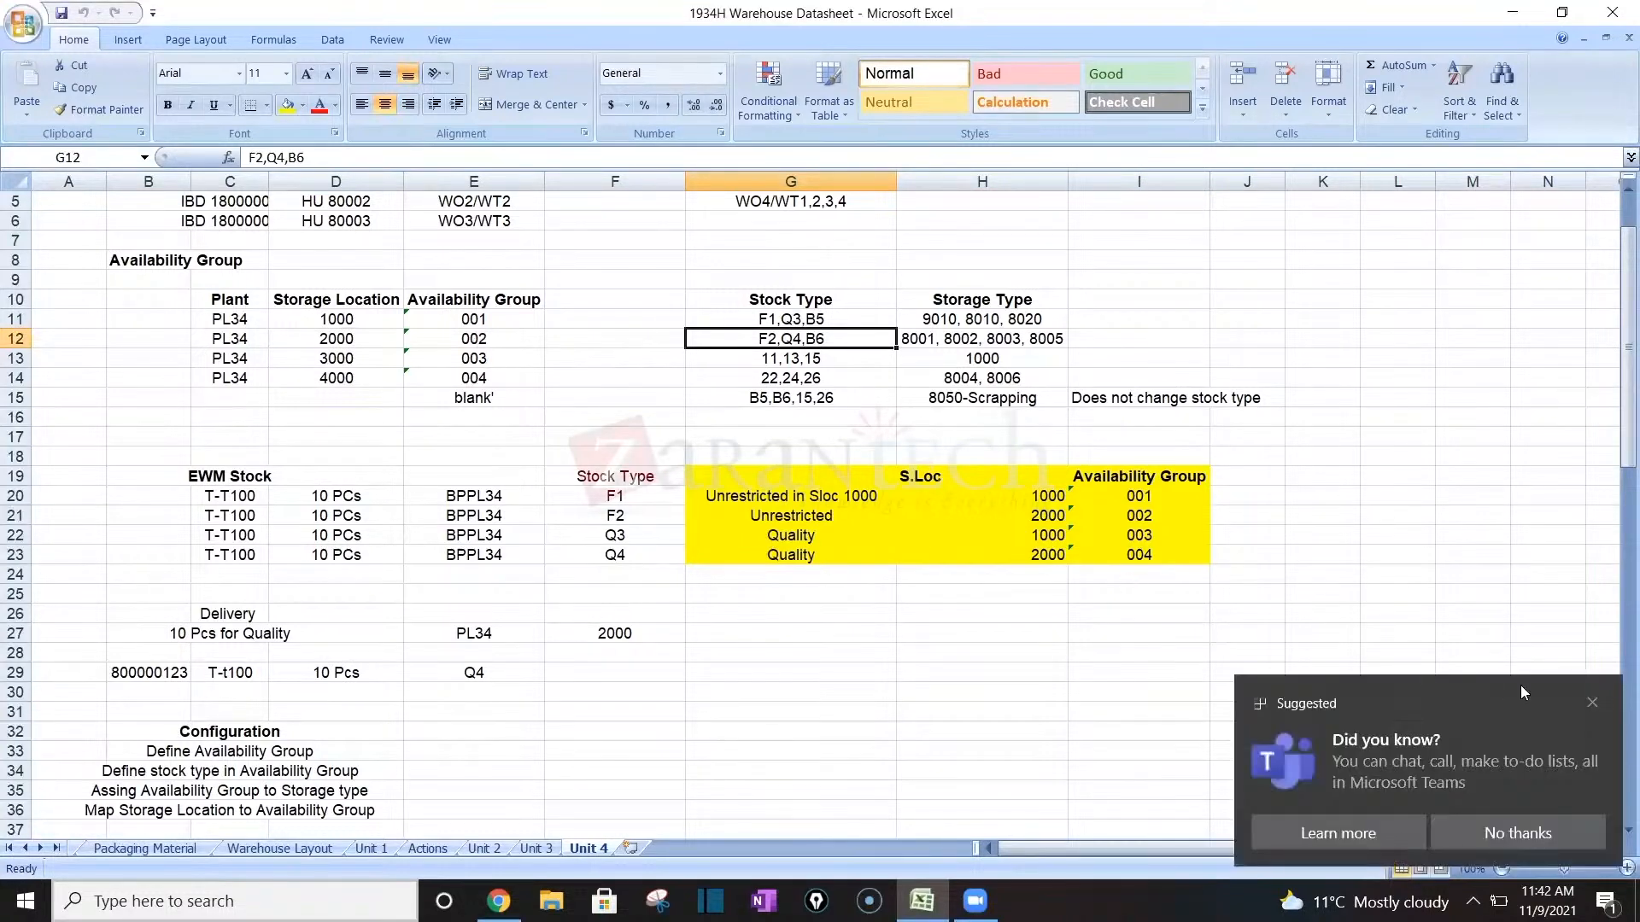
click(1590, 708)
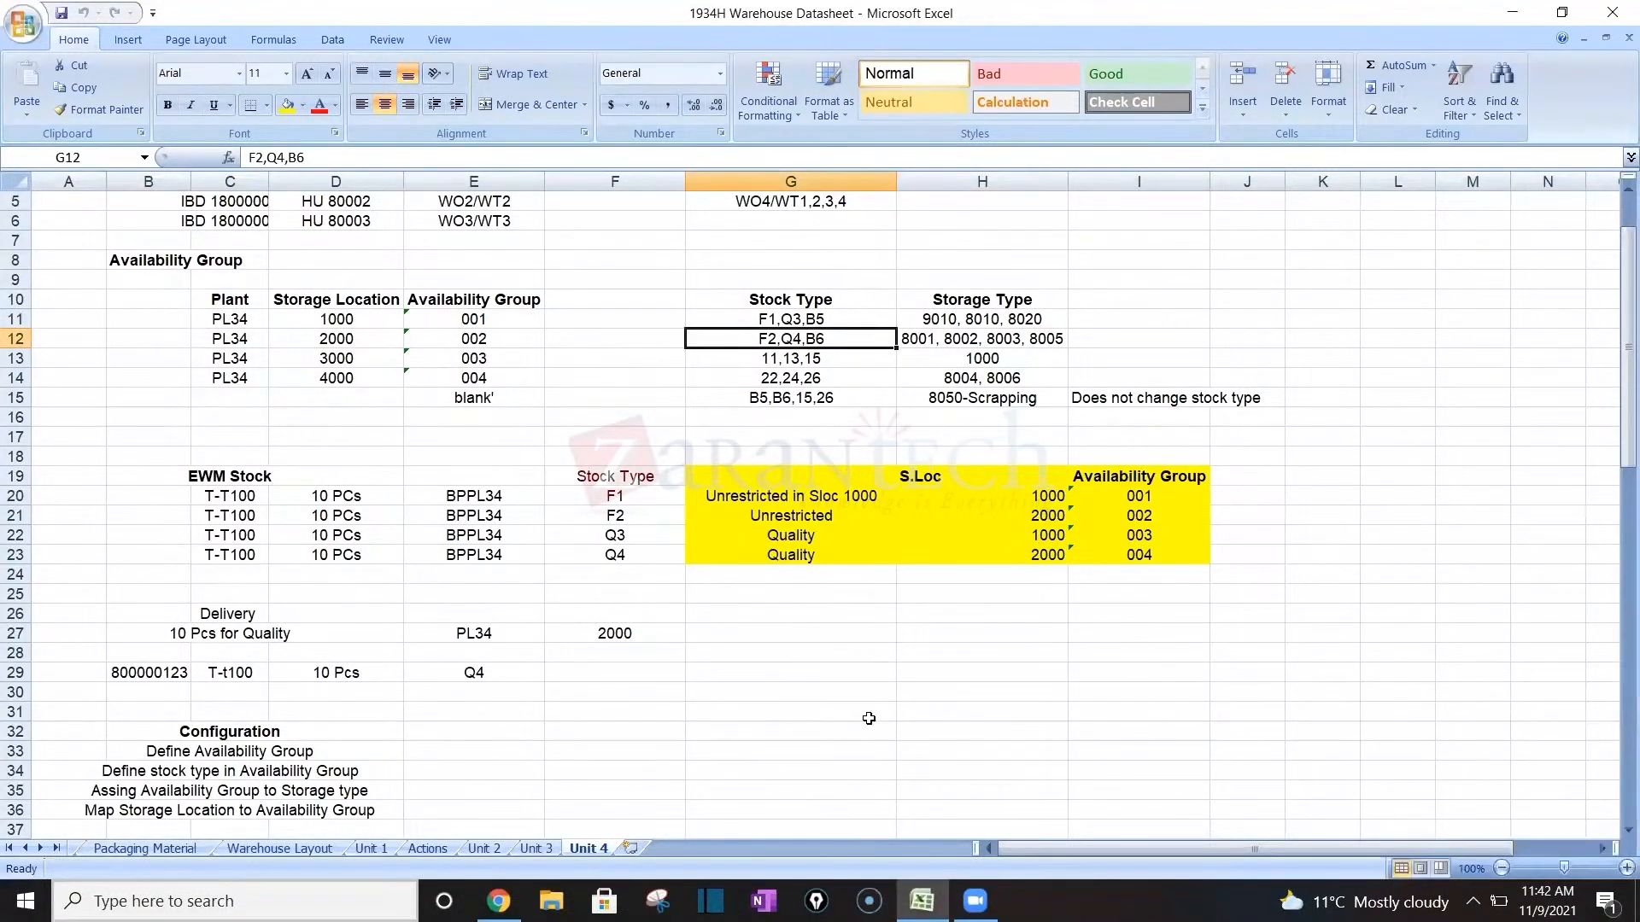
Look through the sheet below the stock type table, down to the bin type and bin determination strategy sections.
key(Down)
key(Down)
key(Down)
key(Down)
key(Down)
key(Down)
key(Down)
key(Down)
key(Down)
key(Down)
key(Down)
key(Down)
key(Down)
key(Down)
key(Down)
key(Down)
key(Down)
key(Down)
key(Down)
key(Down)
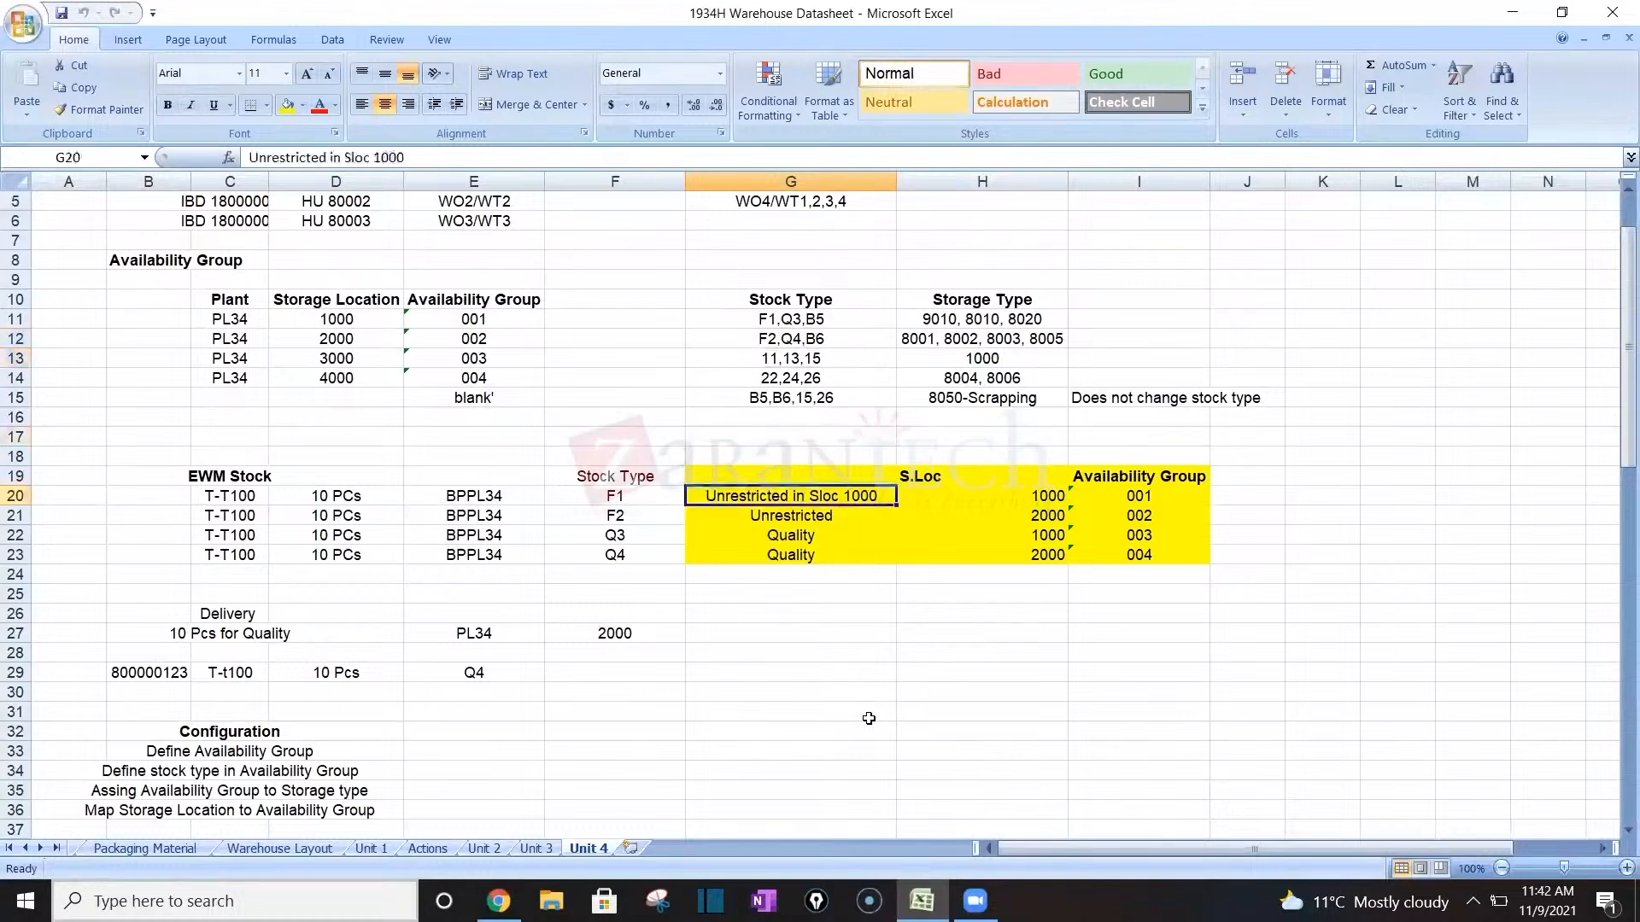
key(Down)
key(Down)
key(Down)
key(Down)
key(Down)
key(Down)
key(Down)
key(Down)
key(Down)
key(Down)
key(Down)
key(Down)
key(Down)
key(Down)
key(Down)
key(Down)
key(Down)
key(Down)
key(Down)
key(Down)
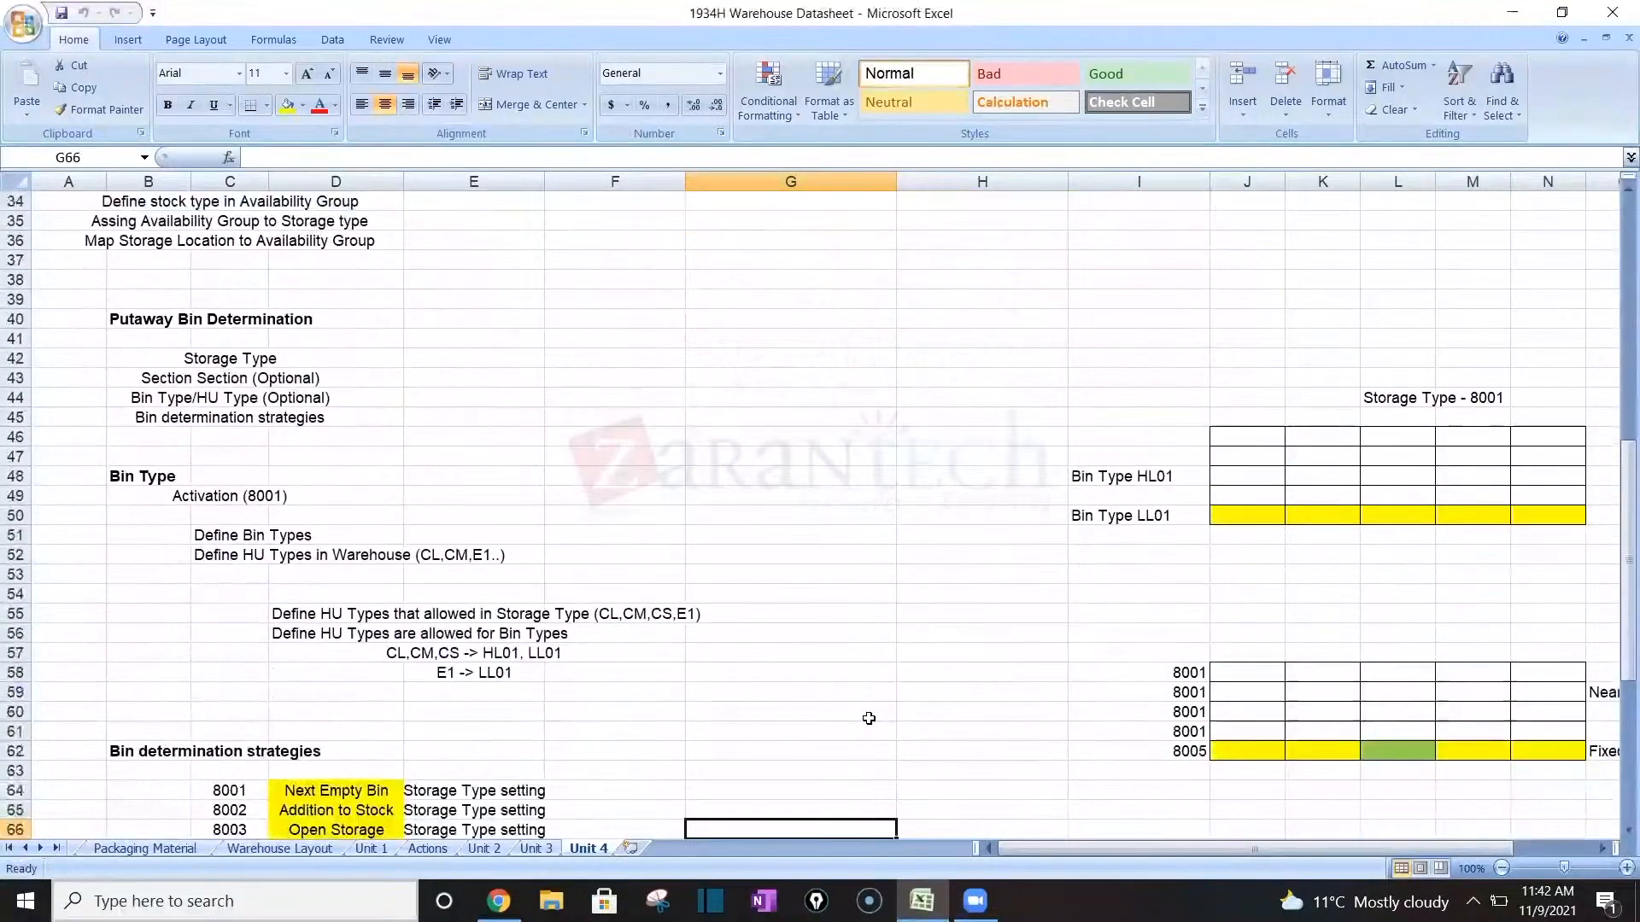
Return to the start of the Putaway Bin Determination section.
key(Up)
key(Up)
key(Up)
key(Up)
key(Up)
key(Up)
key(Up)
key(Up)
key(Up)
key(Up)
key(Up)
key(Up)
key(Up)
key(Up)
key(Up)
key(Up)
key(Up)
key(Up)
key(Up)
key(Up)
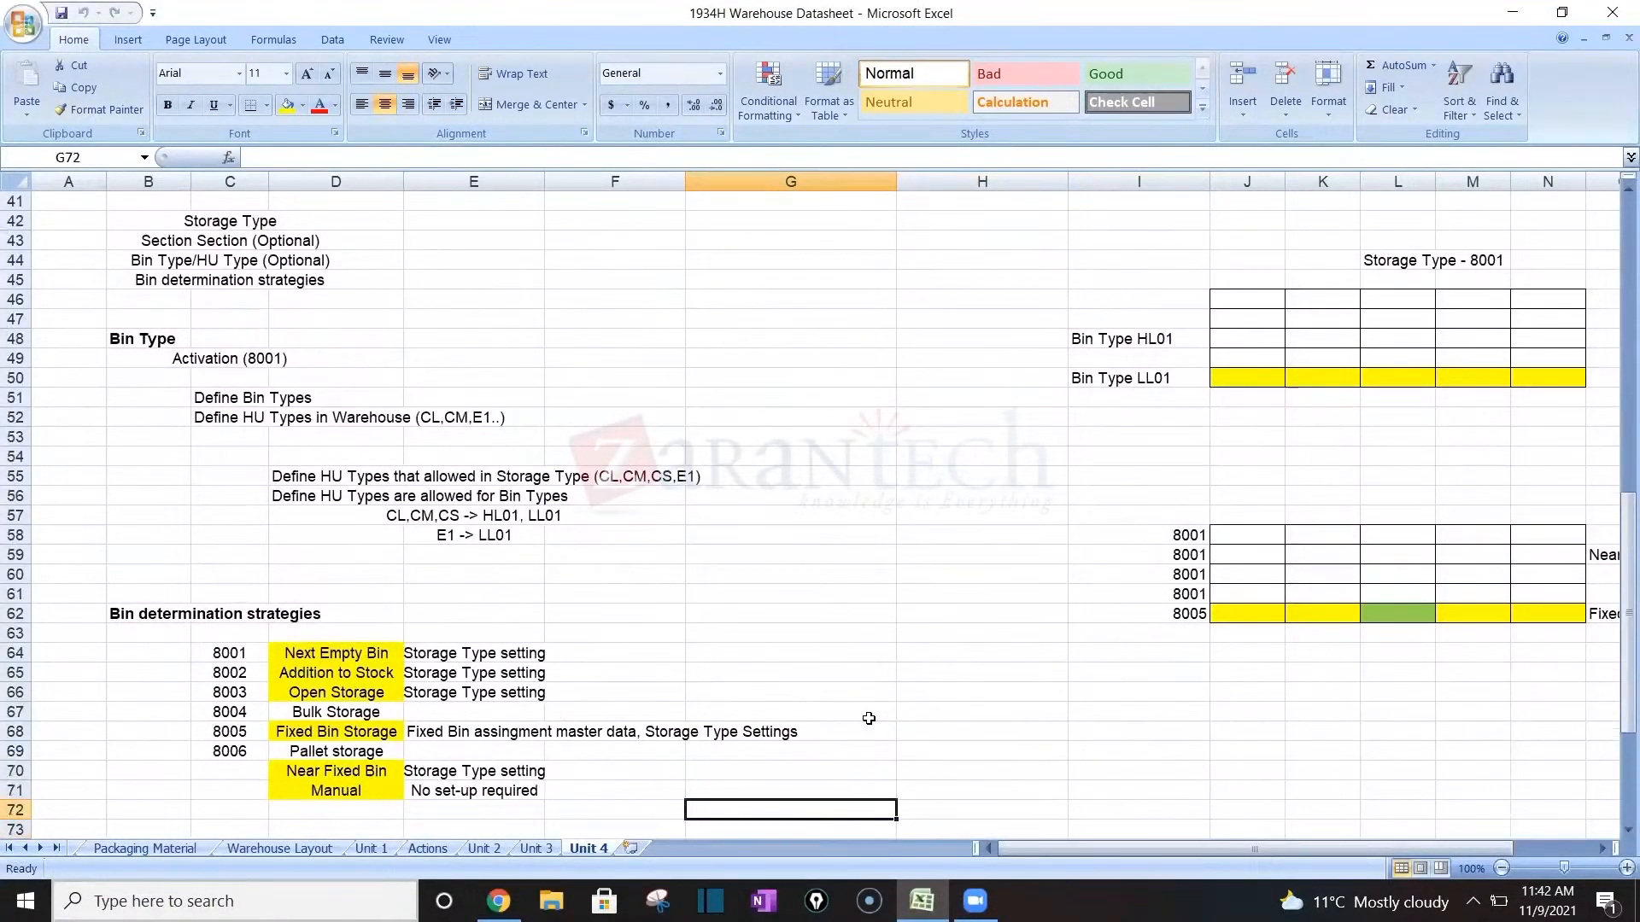
key(Up)
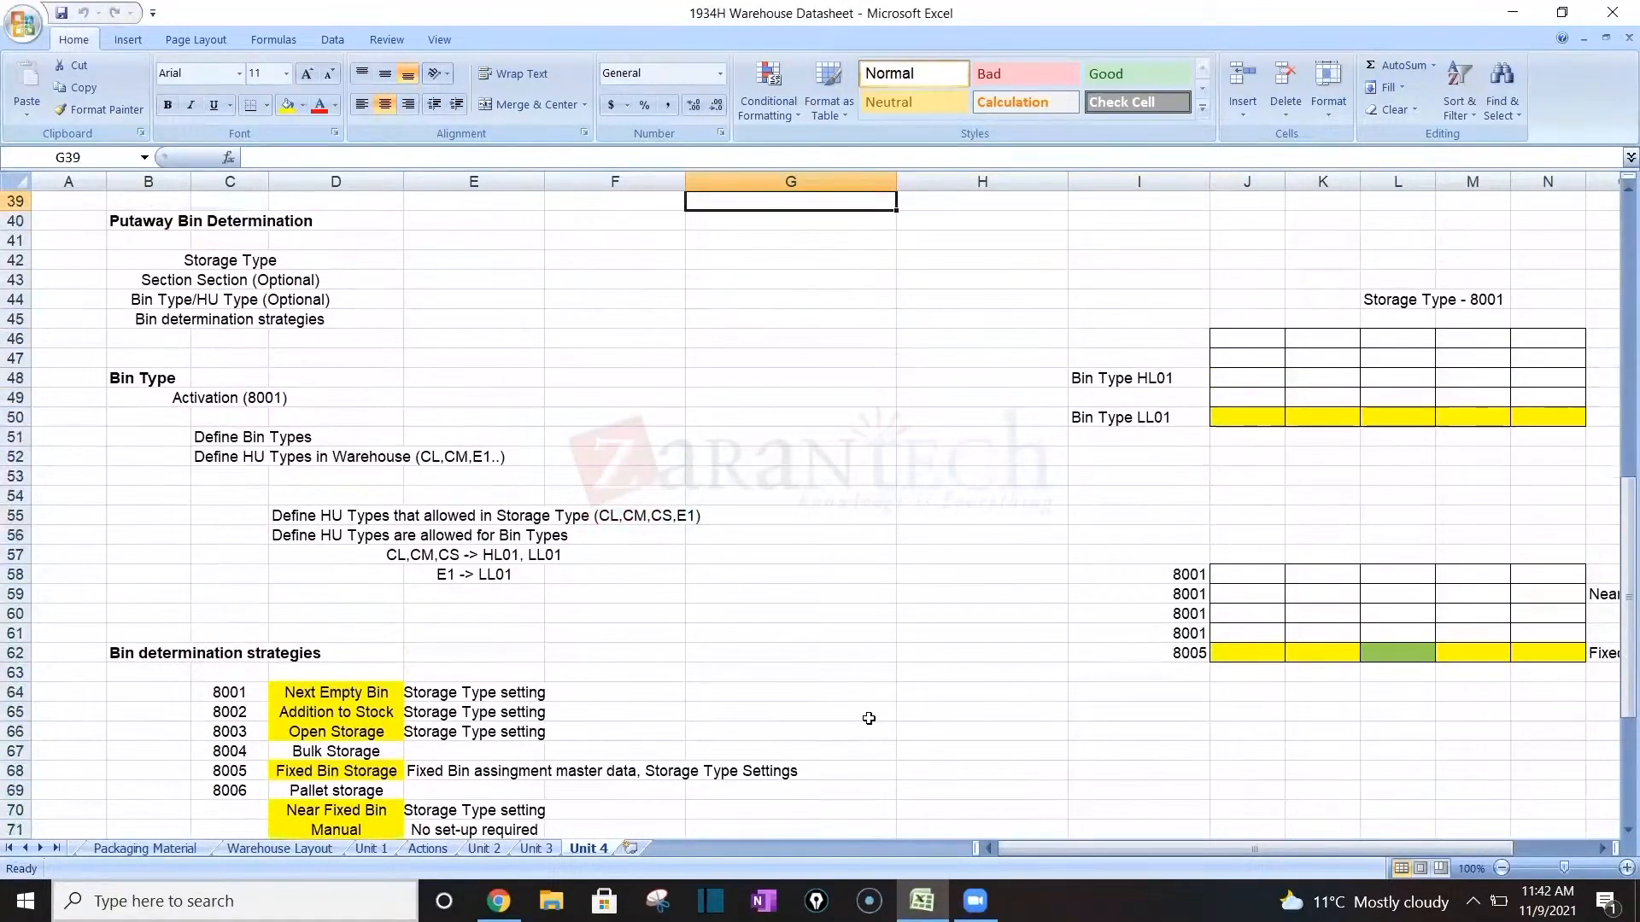
key(Down)
key(Down)
key(Down)
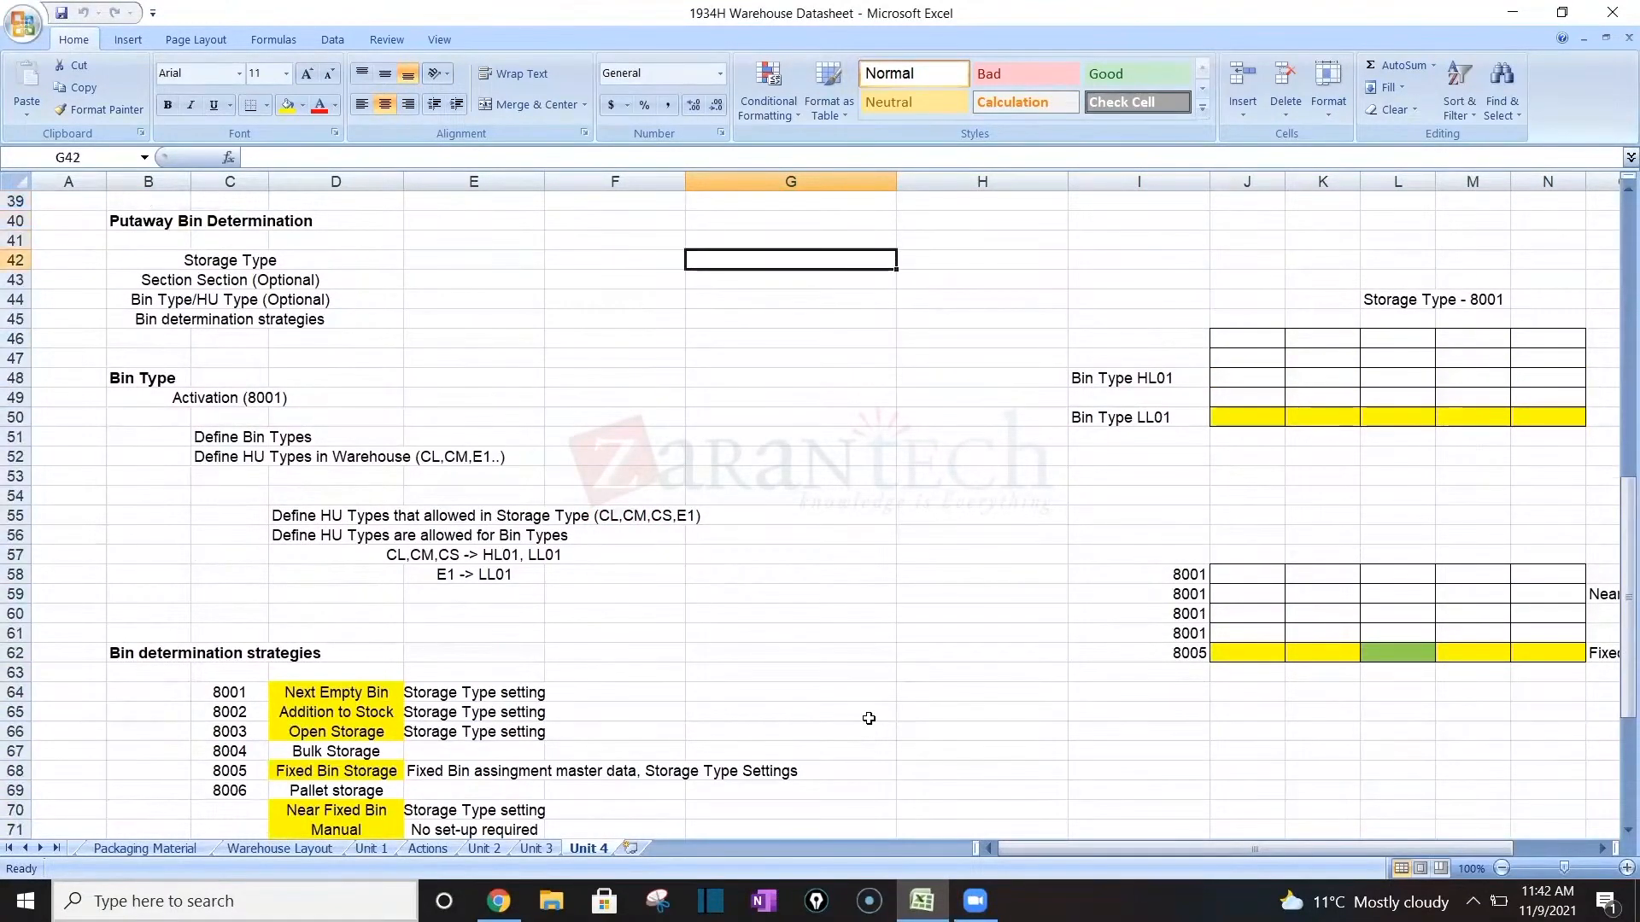
Review the putaway bin determination criteria one by one: storage type, section, bin type/HU type and bin determination strategies.
key(Left)
key(Left)
key(Left)
key(Left)
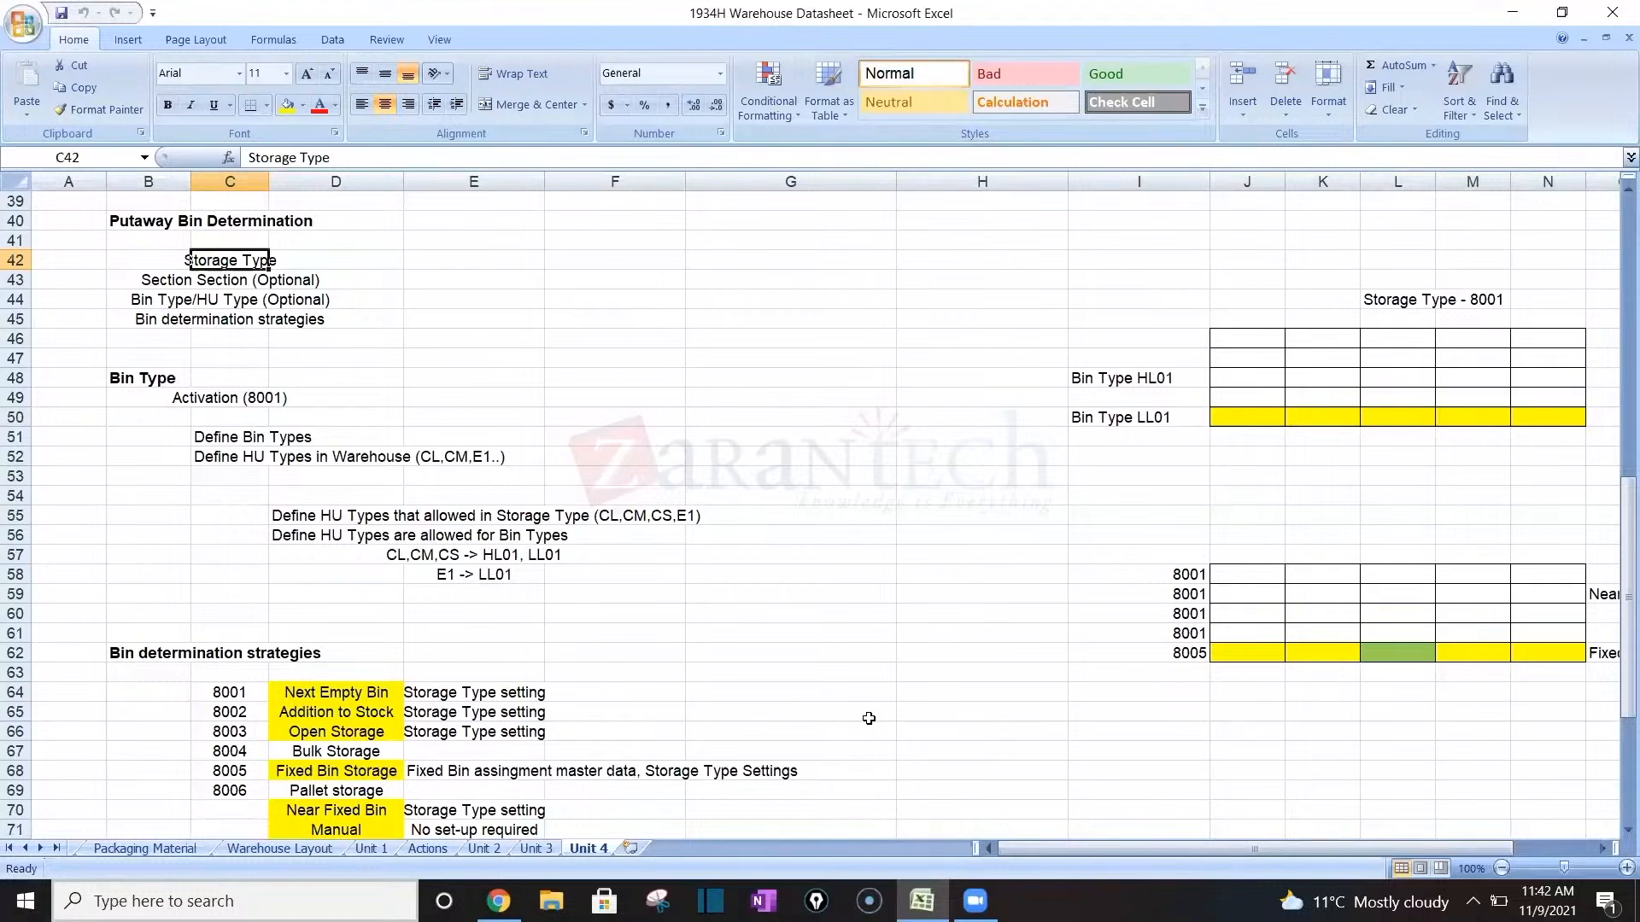
key(Down)
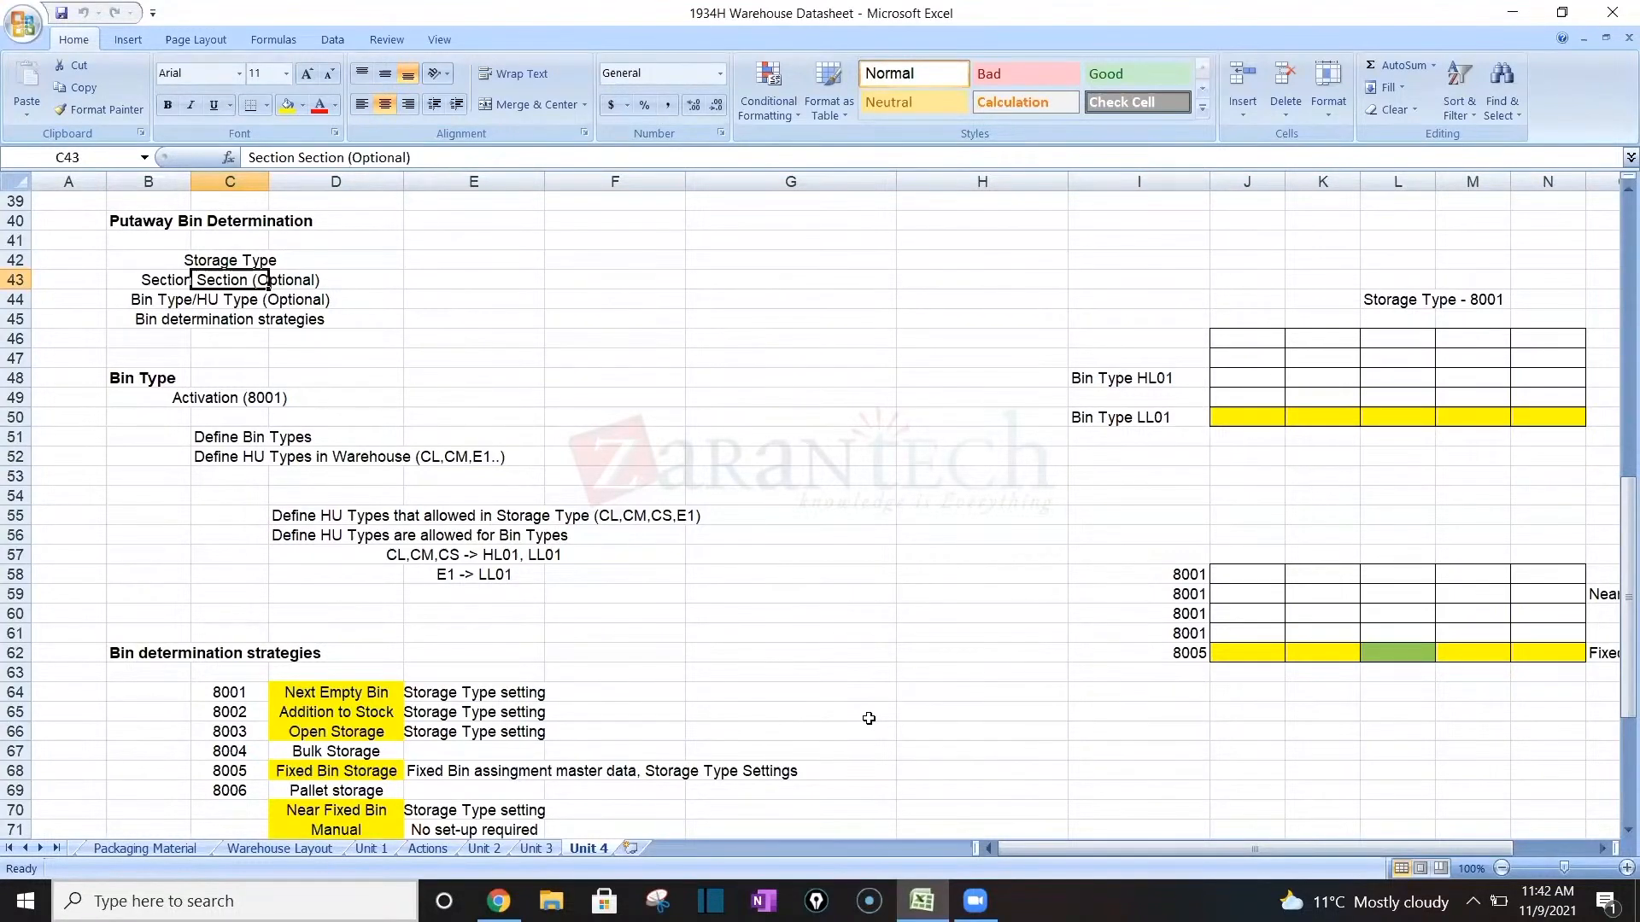
key(Down)
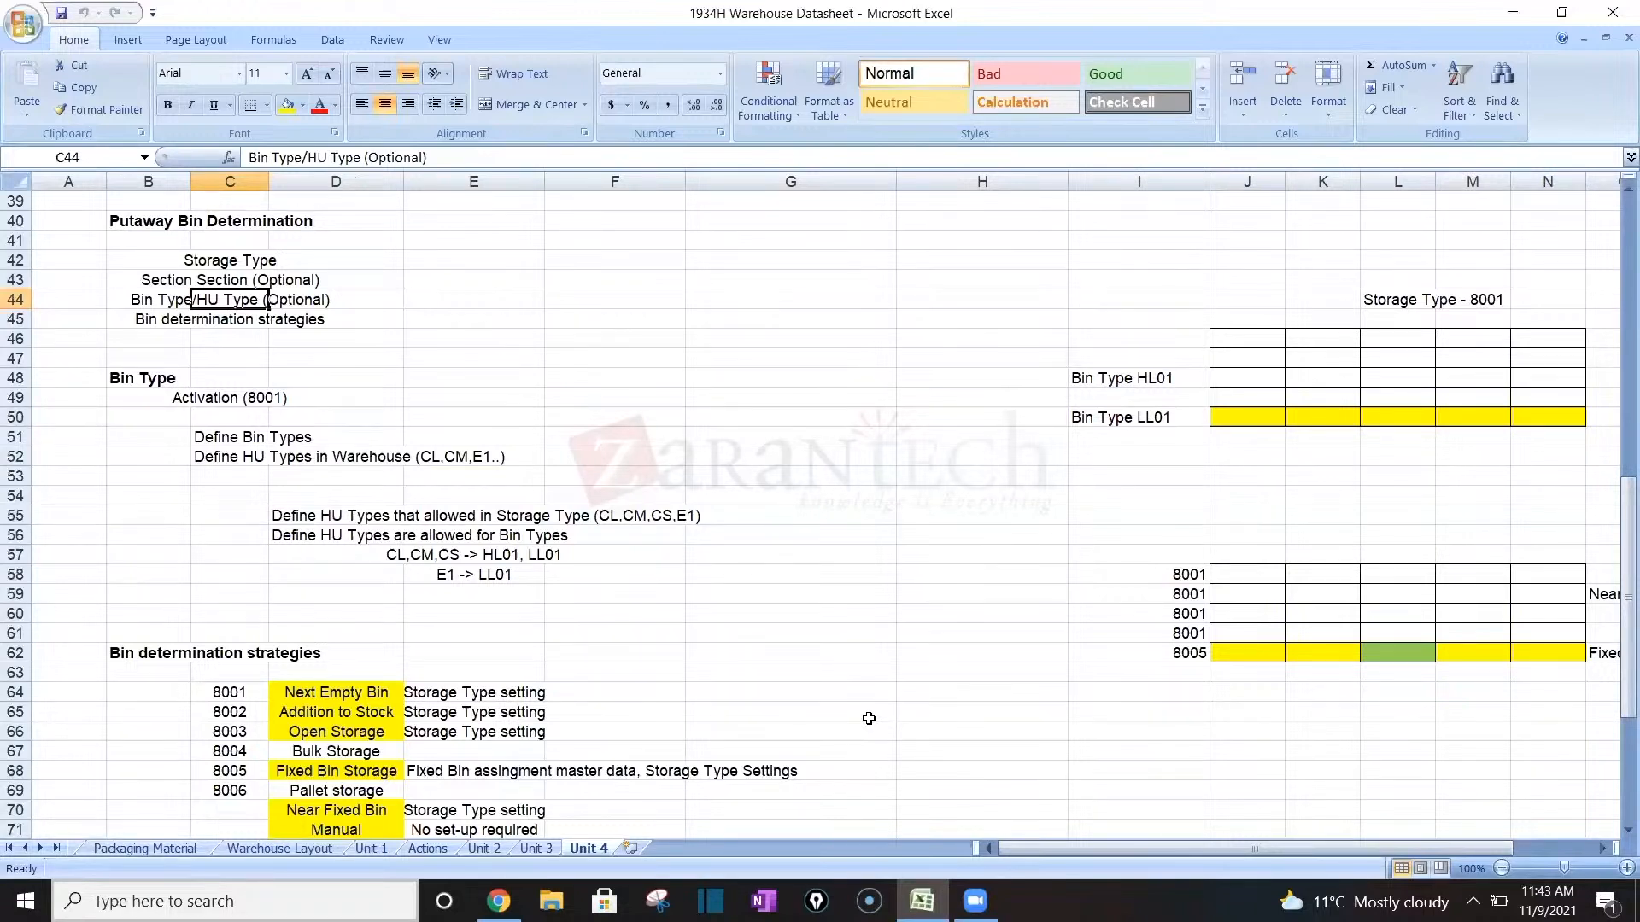
key(Down)
Examine the Bin Type configuration entries for defining bin types and defining HU types in the warehouse.
key(Down)
key(Down)
key(Down)
key(Down)
key(Down)
key(Down)
key(Down)
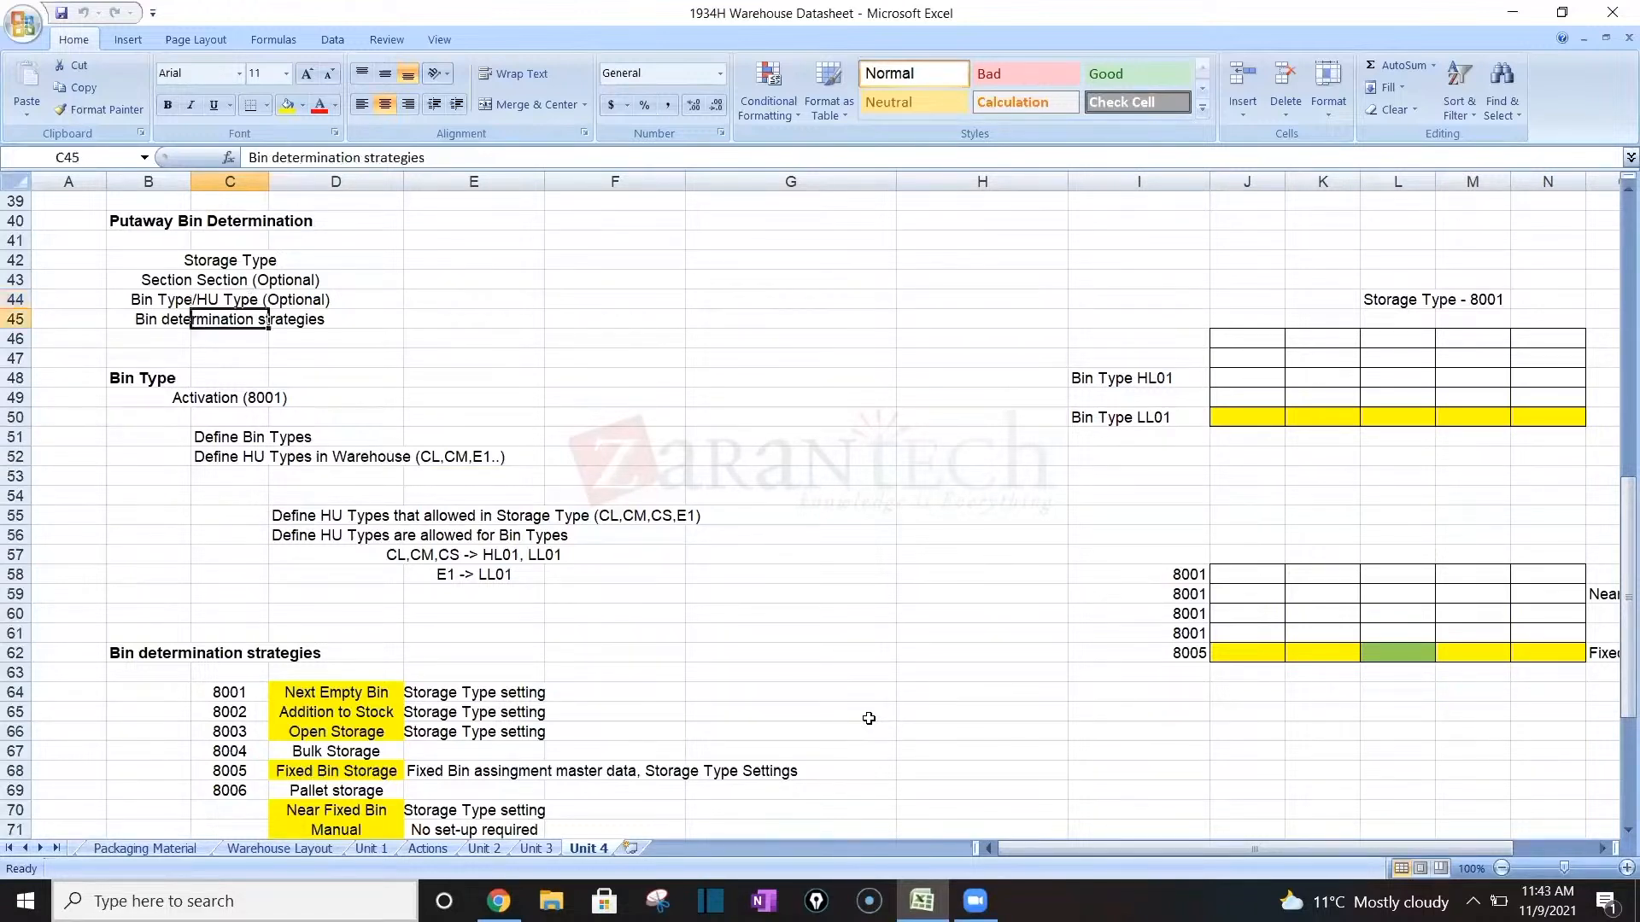
key(Up)
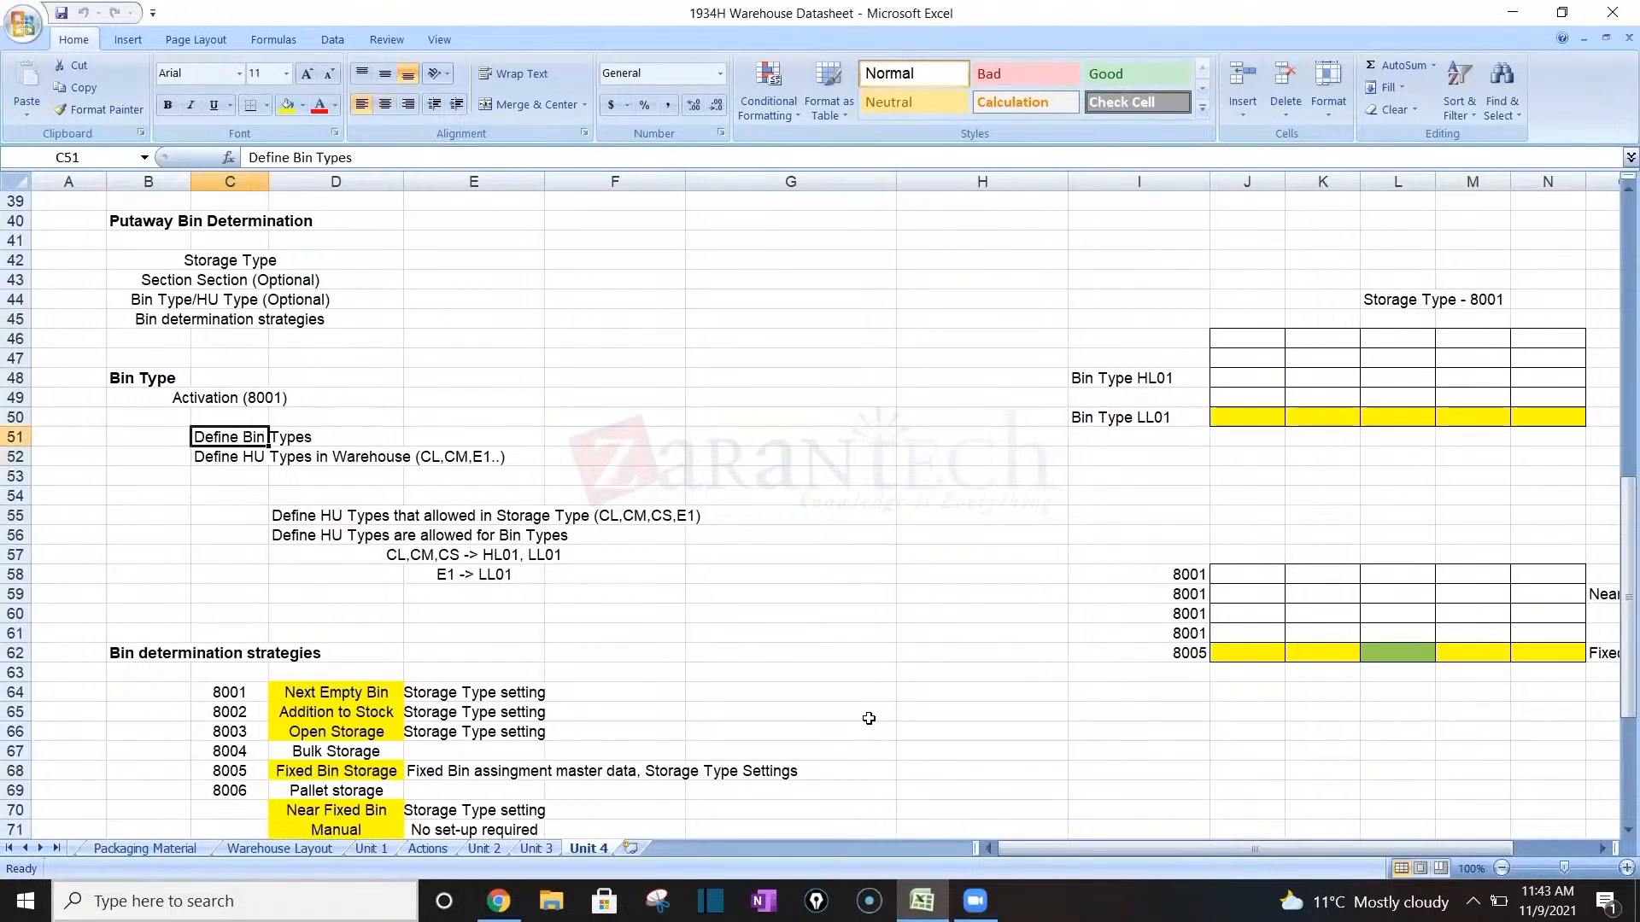
key(Down)
key(Up)
key(Down)
key(Down)
key(Down)
key(Down)
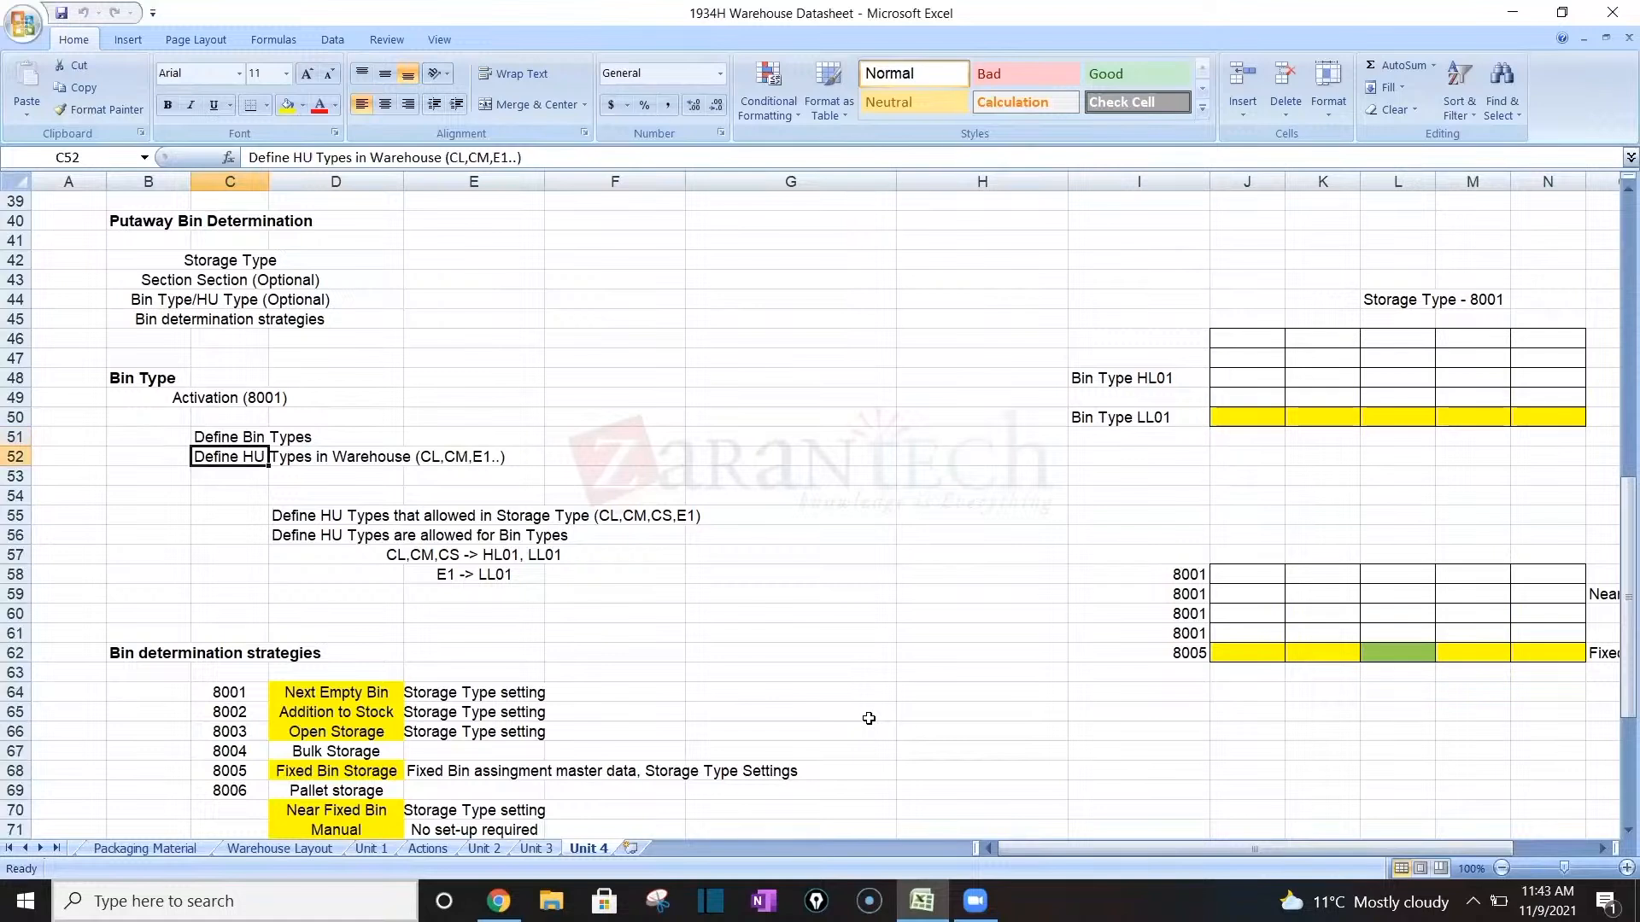
Examine the HU types allowed per storage type and the HU type assignments to bin types HL01 and LL01.
key(Right)
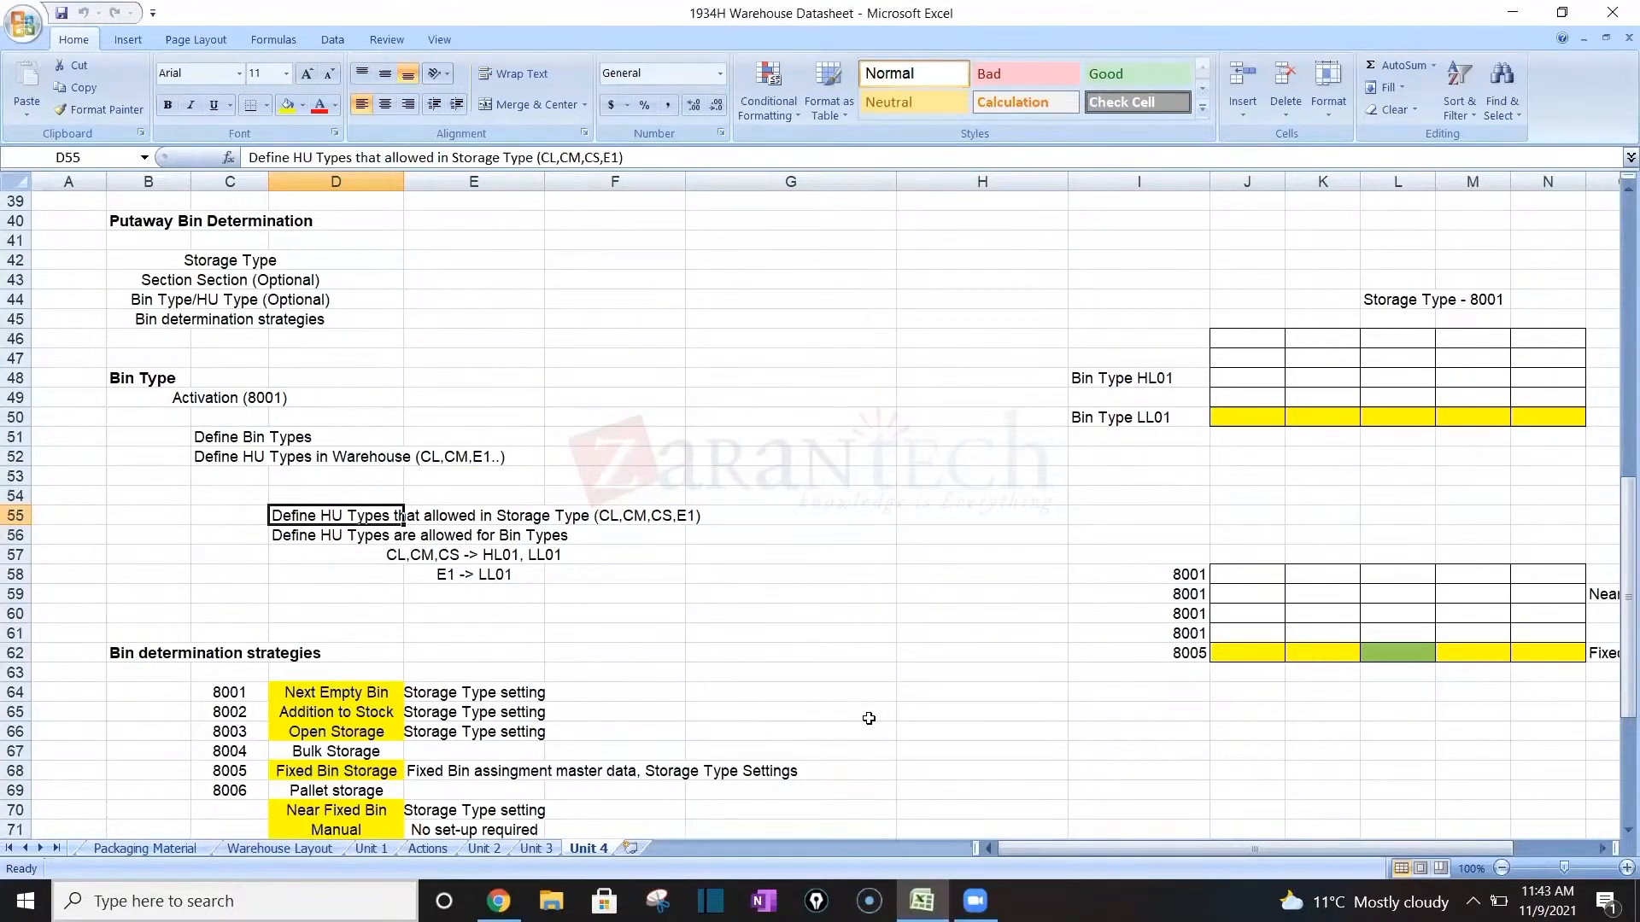
key(Down)
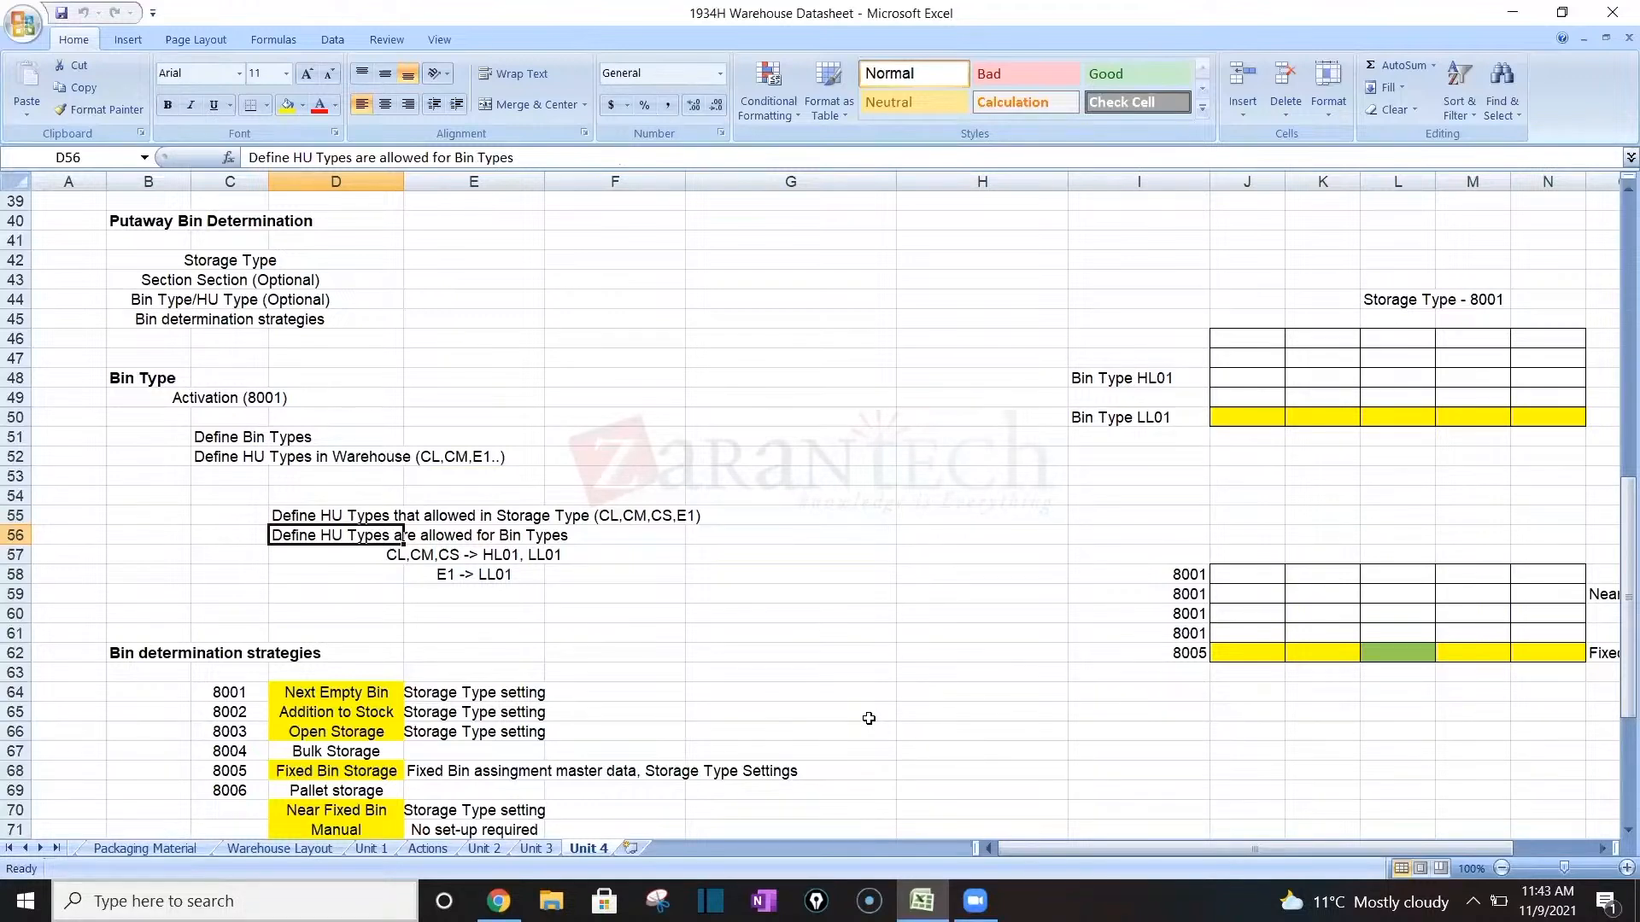
key(Down)
key(Right)
key(Down)
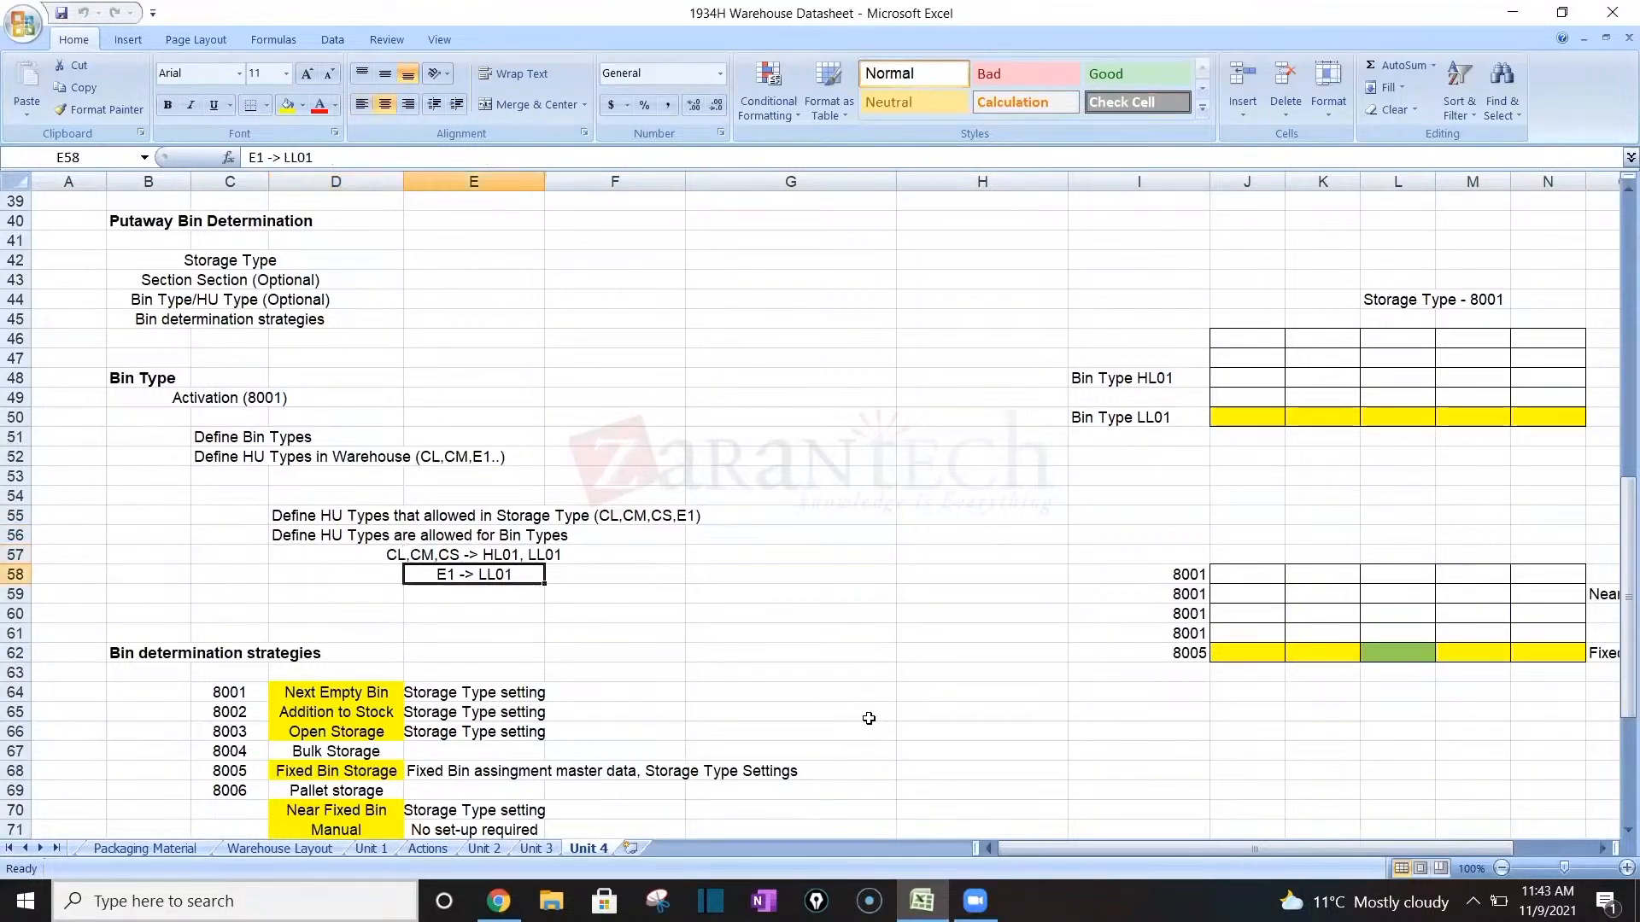
key(Up)
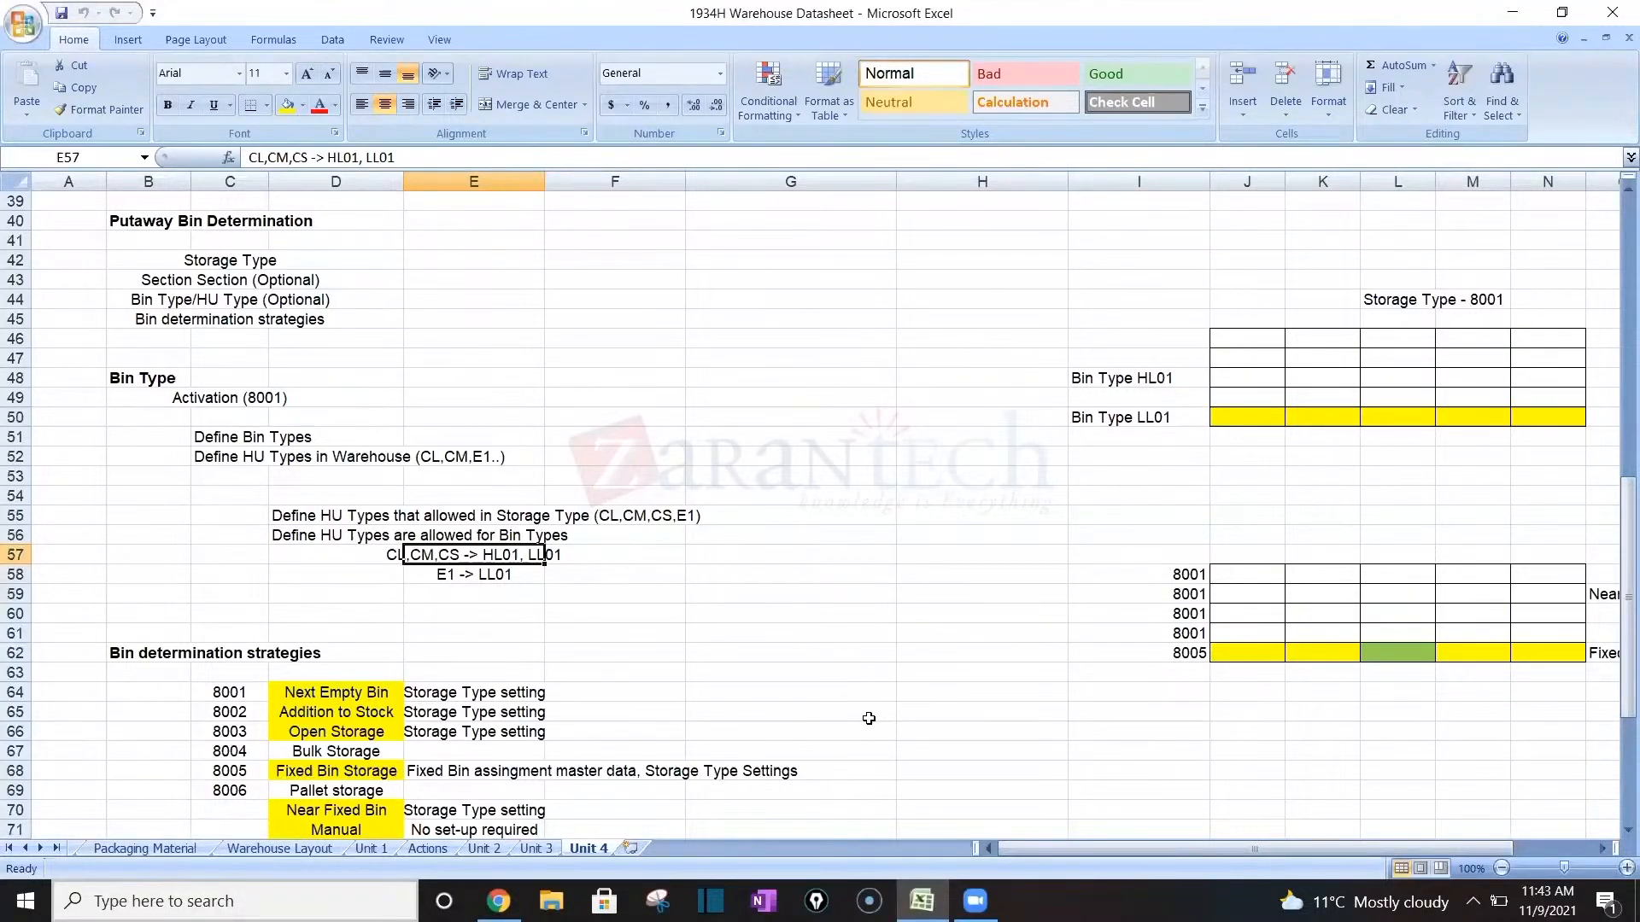
Review the bin determination strategies for storage types 8001 to 8006 and the 8002 bin example beneath them.
key(Down)
key(Down)
key(Down)
key(Down)
key(Down)
key(Down)
key(Down)
key(Down)
key(Down)
key(Down)
key(Down)
key(Down)
key(Down)
key(Down)
key(Down)
key(Down)
key(Down)
key(Down)
key(Down)
key(Down)
key(Down)
key(Down)
key(Down)
key(Down)
key(Down)
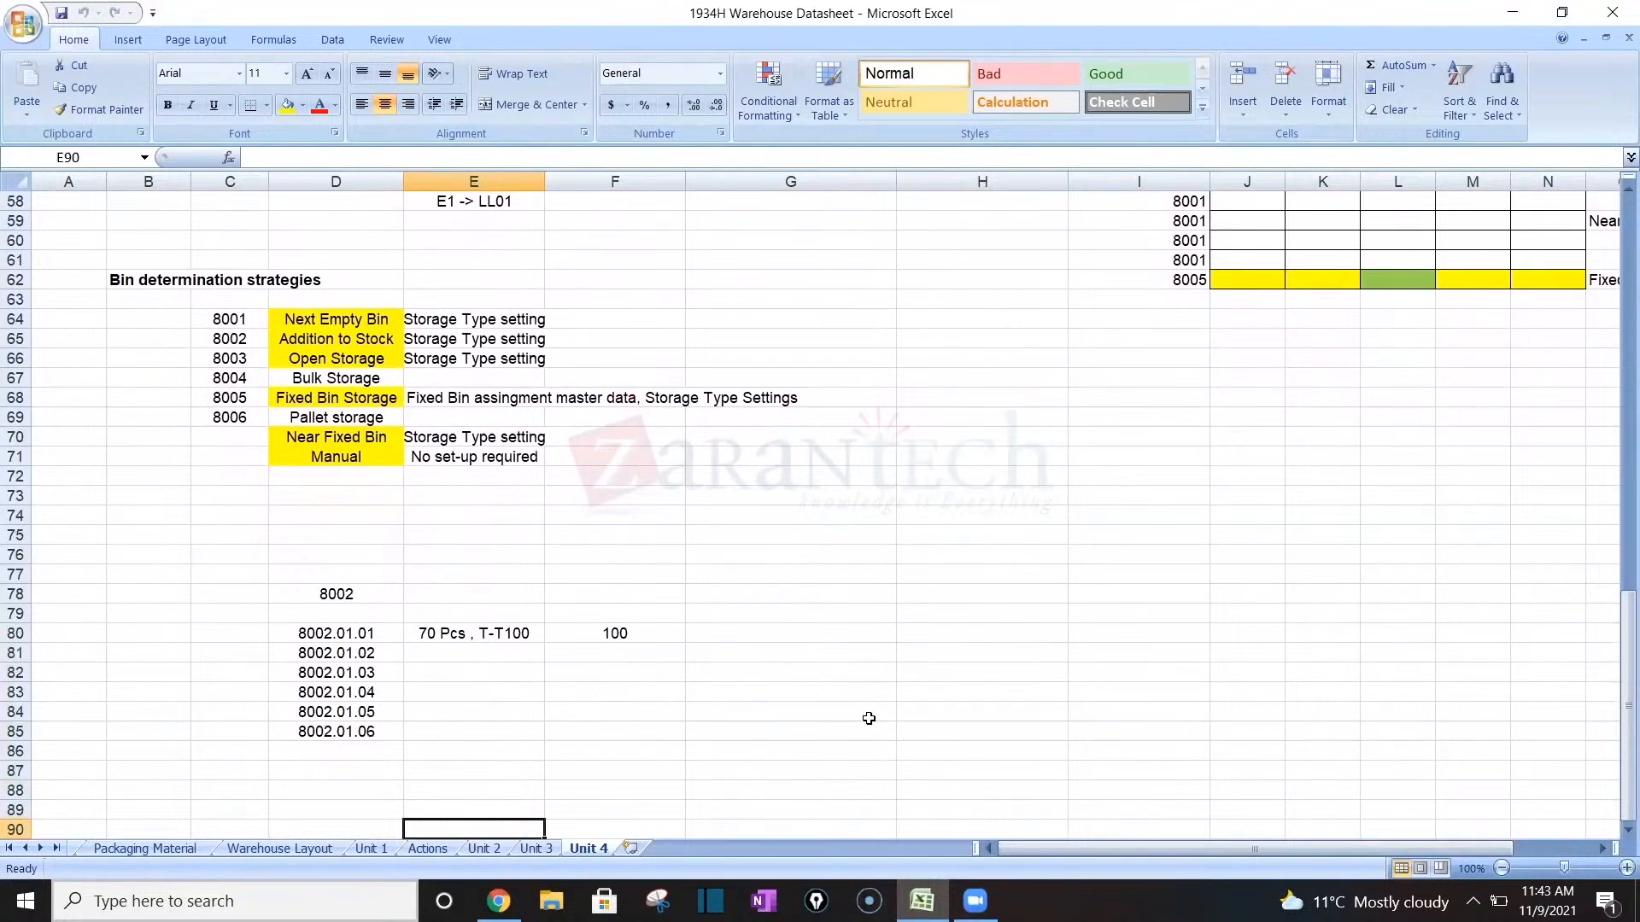
key(Down)
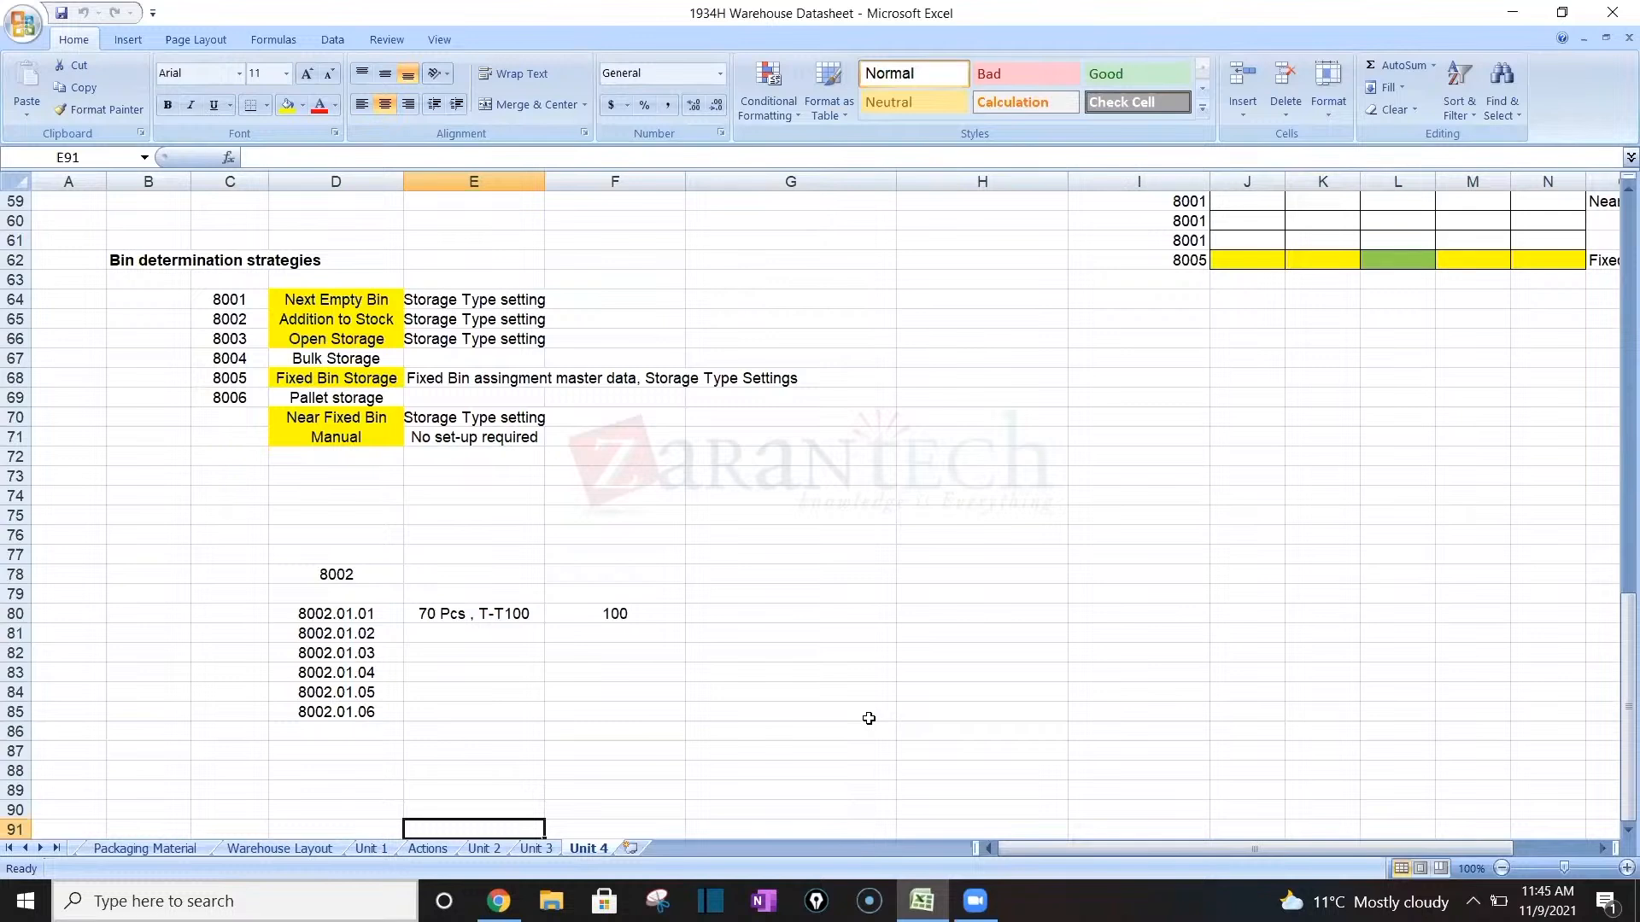
Delete the empty rows 73 to 77 between the bin determination strategies and the 8002 example.
click(17, 476)
drag(17, 476, 15, 555)
right_click(14, 555)
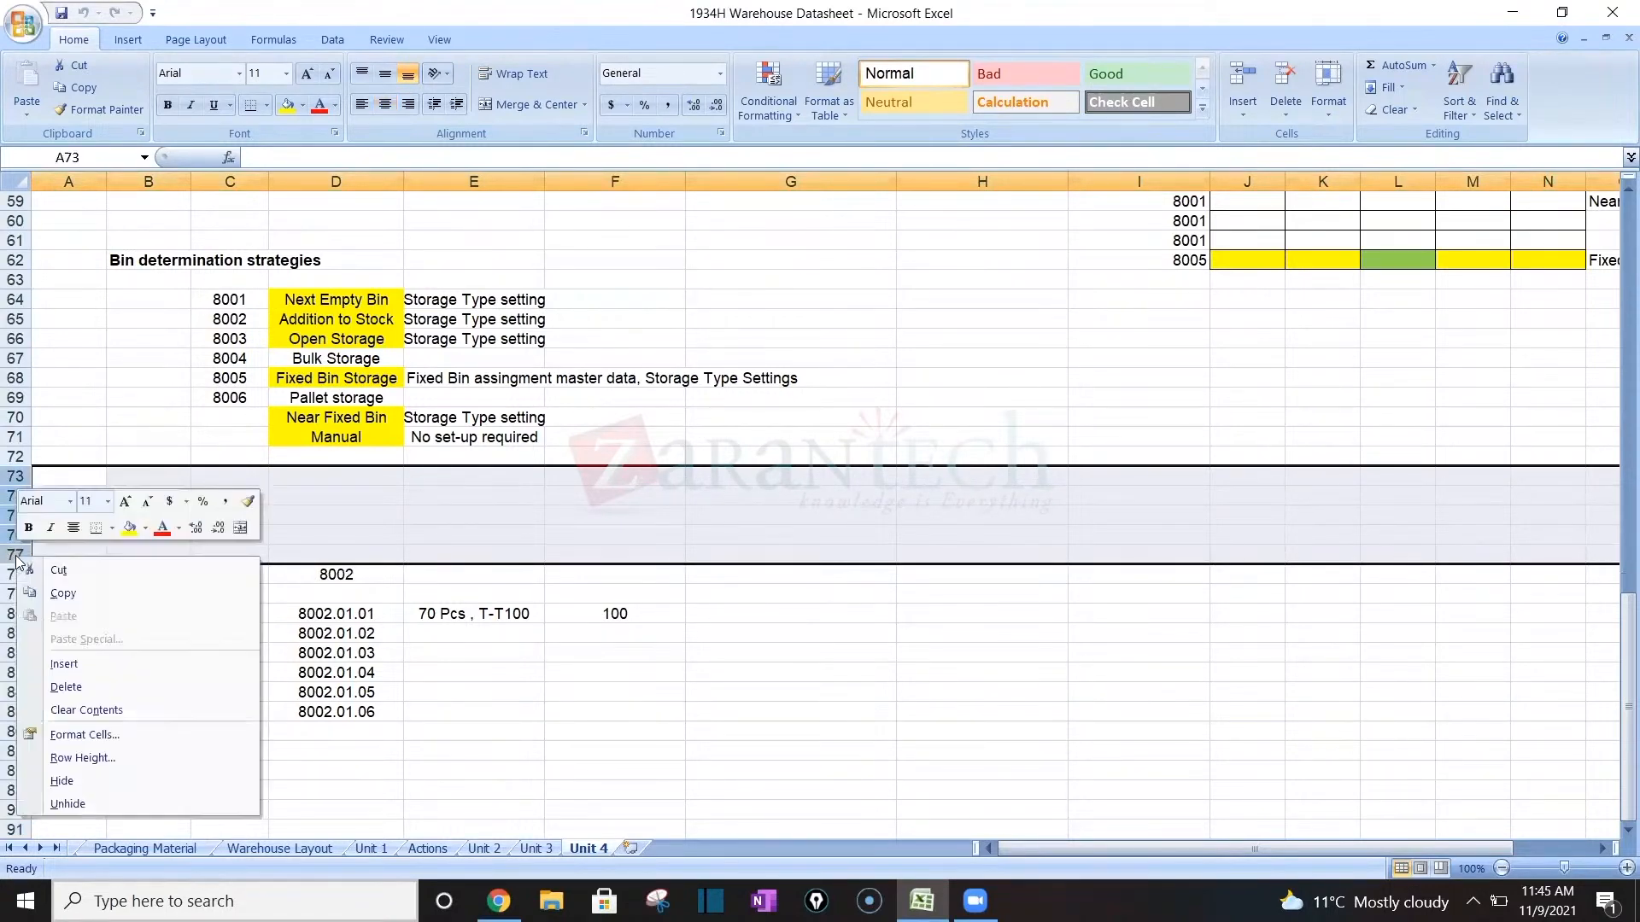
click(66, 687)
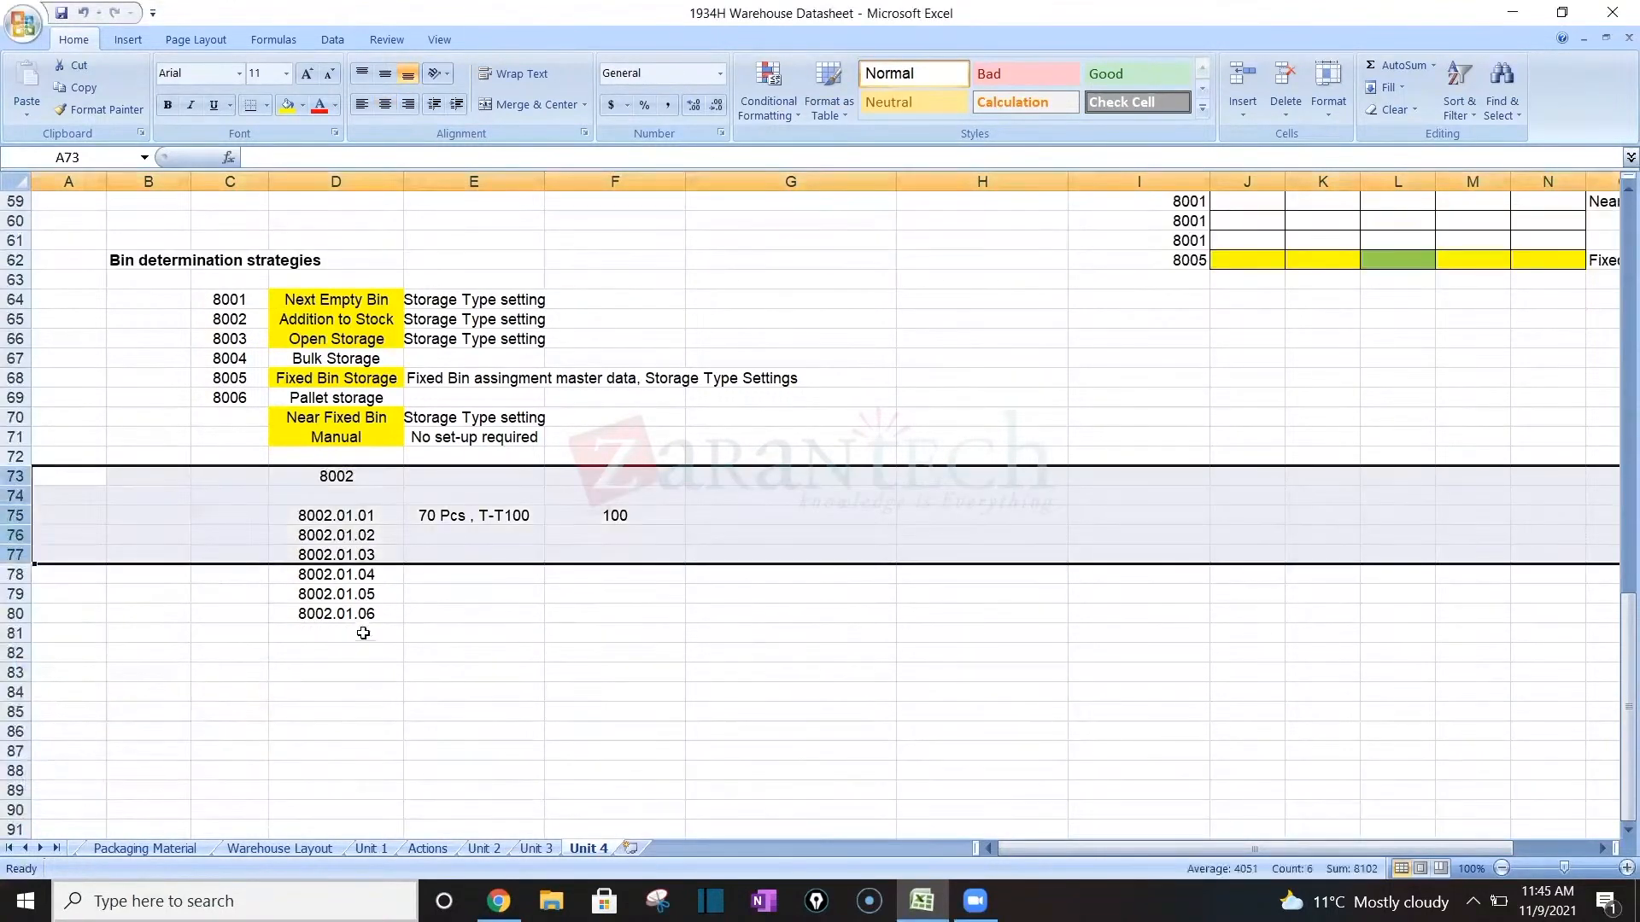
Enter the heading "Bulk Storage" in cell C83, below the 8002 bin list.
click(363, 634)
key(Down)
key(Down)
key(Down)
key(Down)
key(Down)
key(Down)
key(Down)
key(Down)
key(Down)
key(Down)
key(Down)
key(Down)
key(Down)
key(Down)
key(Down)
key(Down)
key(Down)
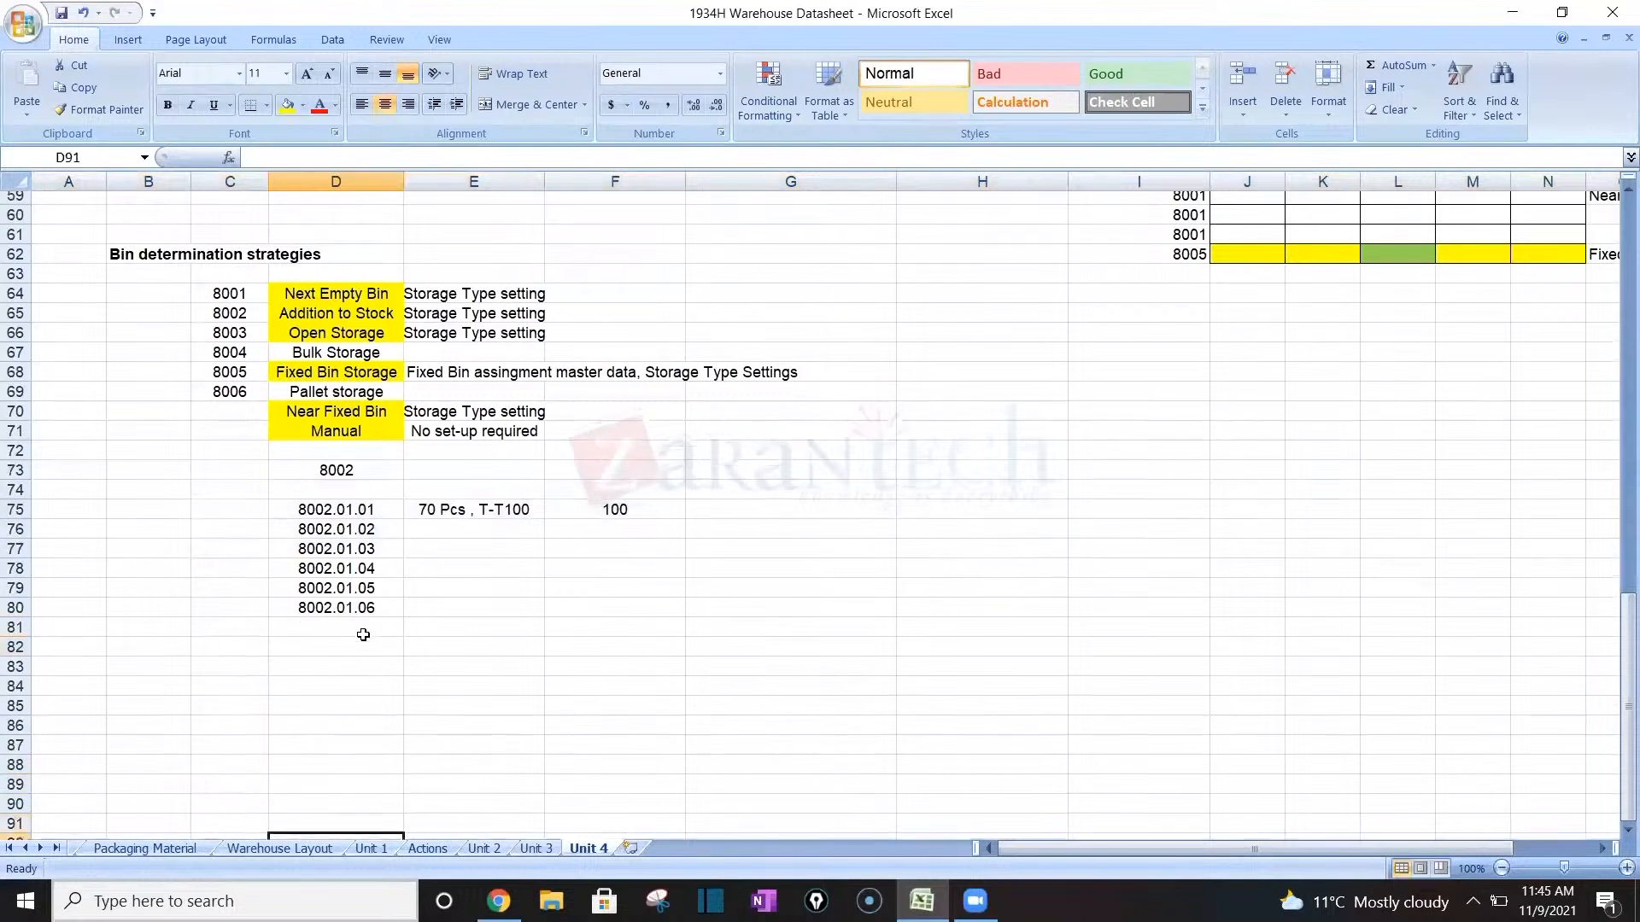
key(Down)
key(Down)
key(Down)
key(Down)
key(Down)
key(Down)
key(Down)
key(Down)
key(Down)
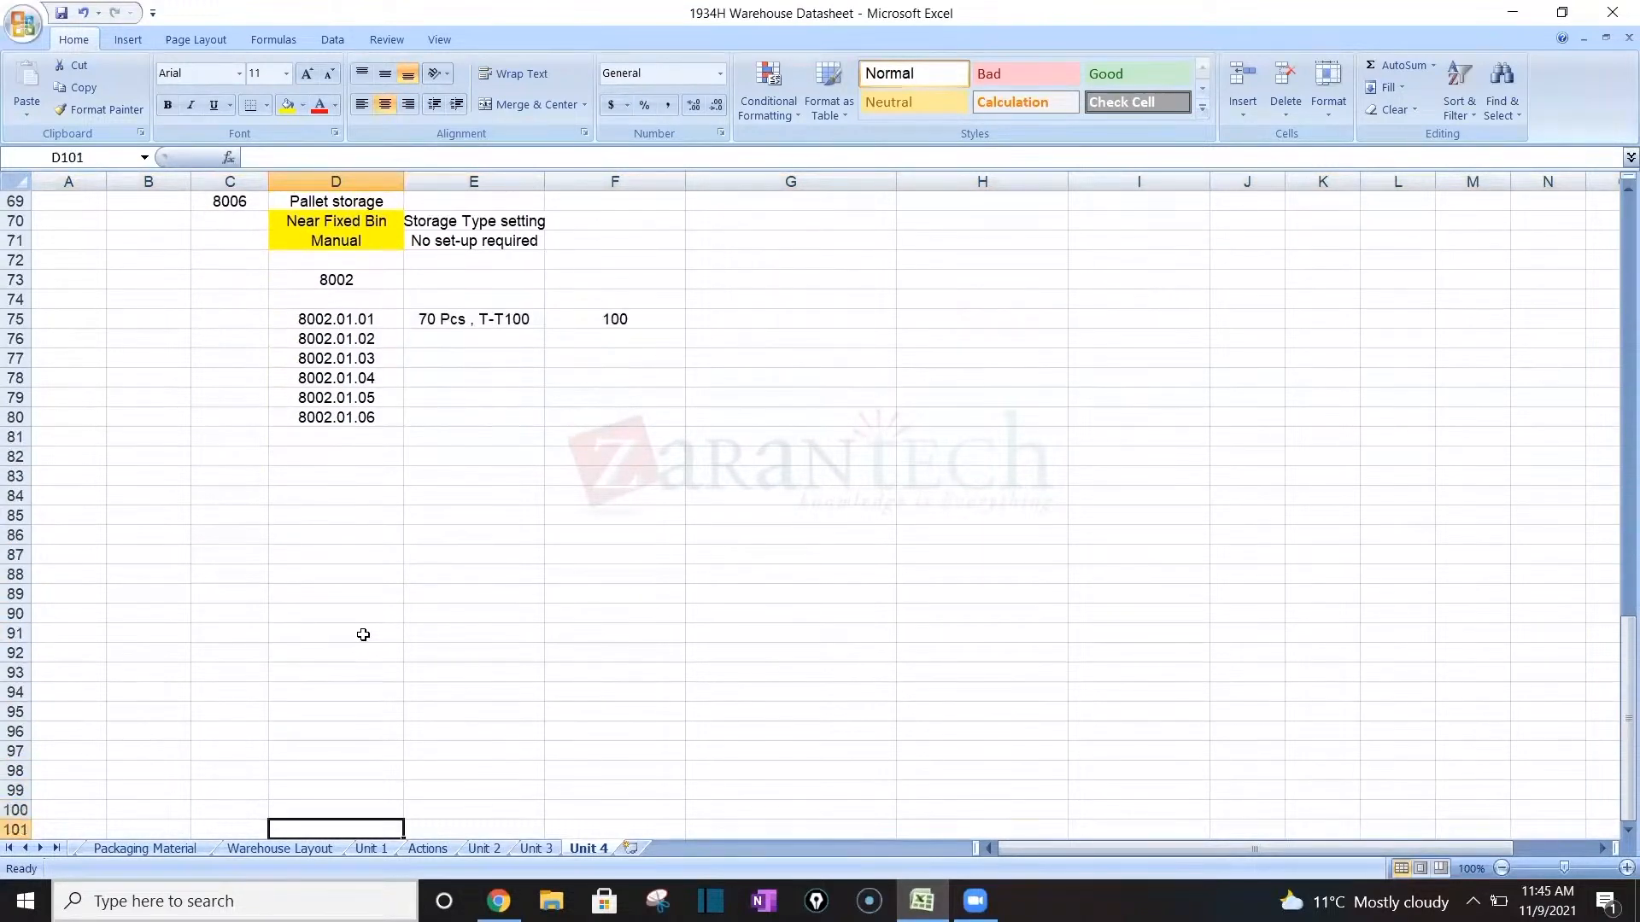
key(Down)
key(Down)
key(Down)
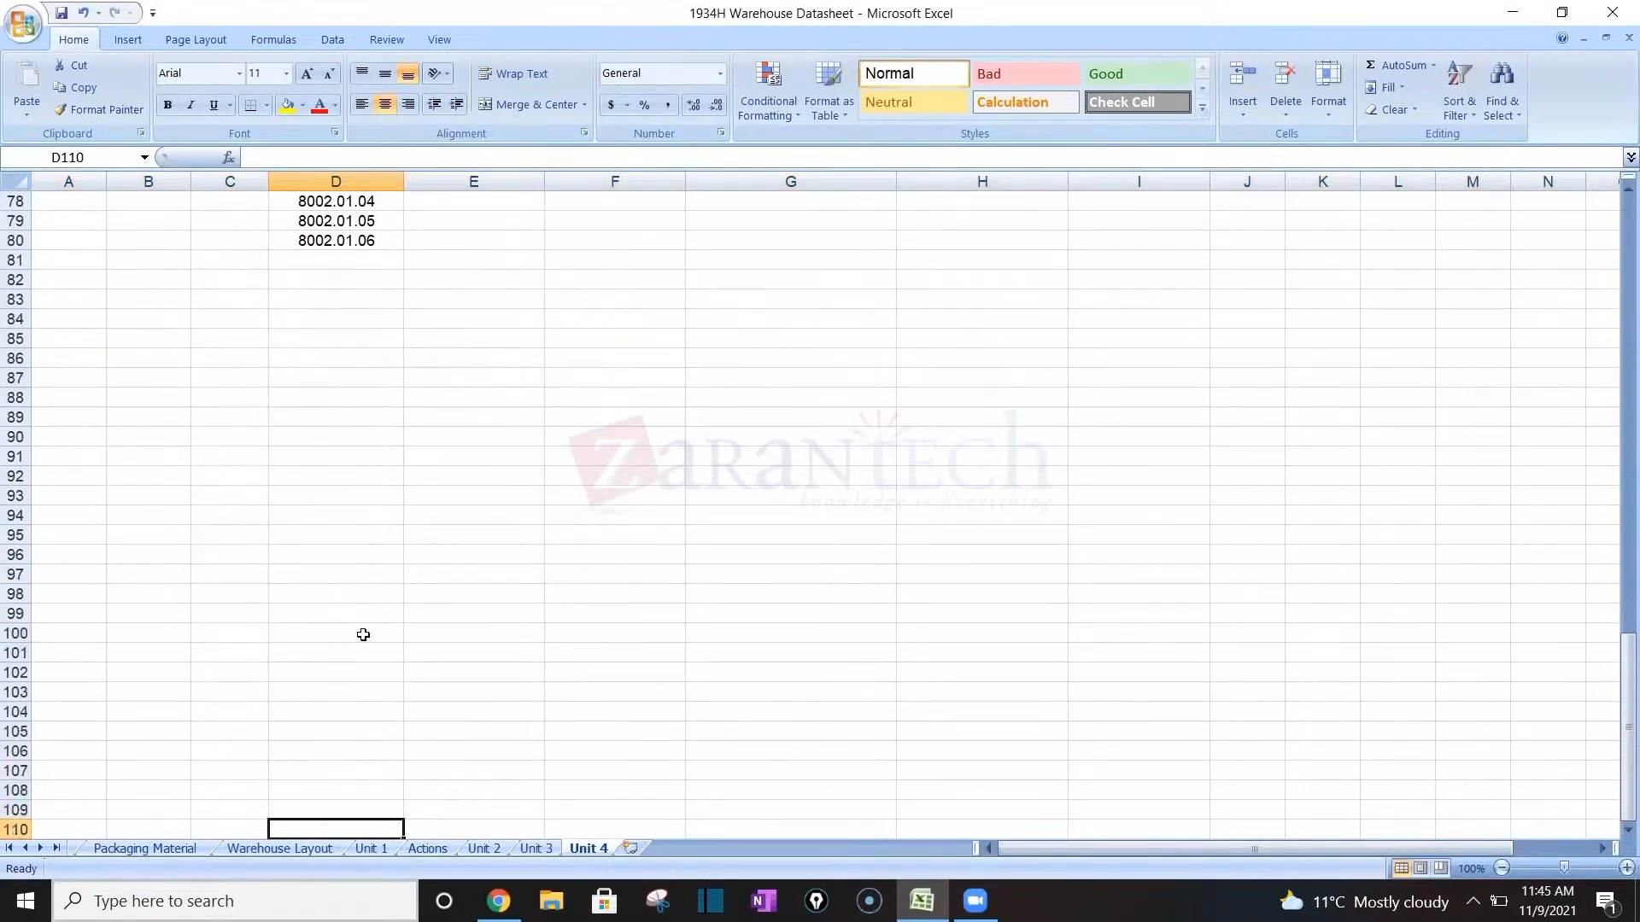
click(222, 303)
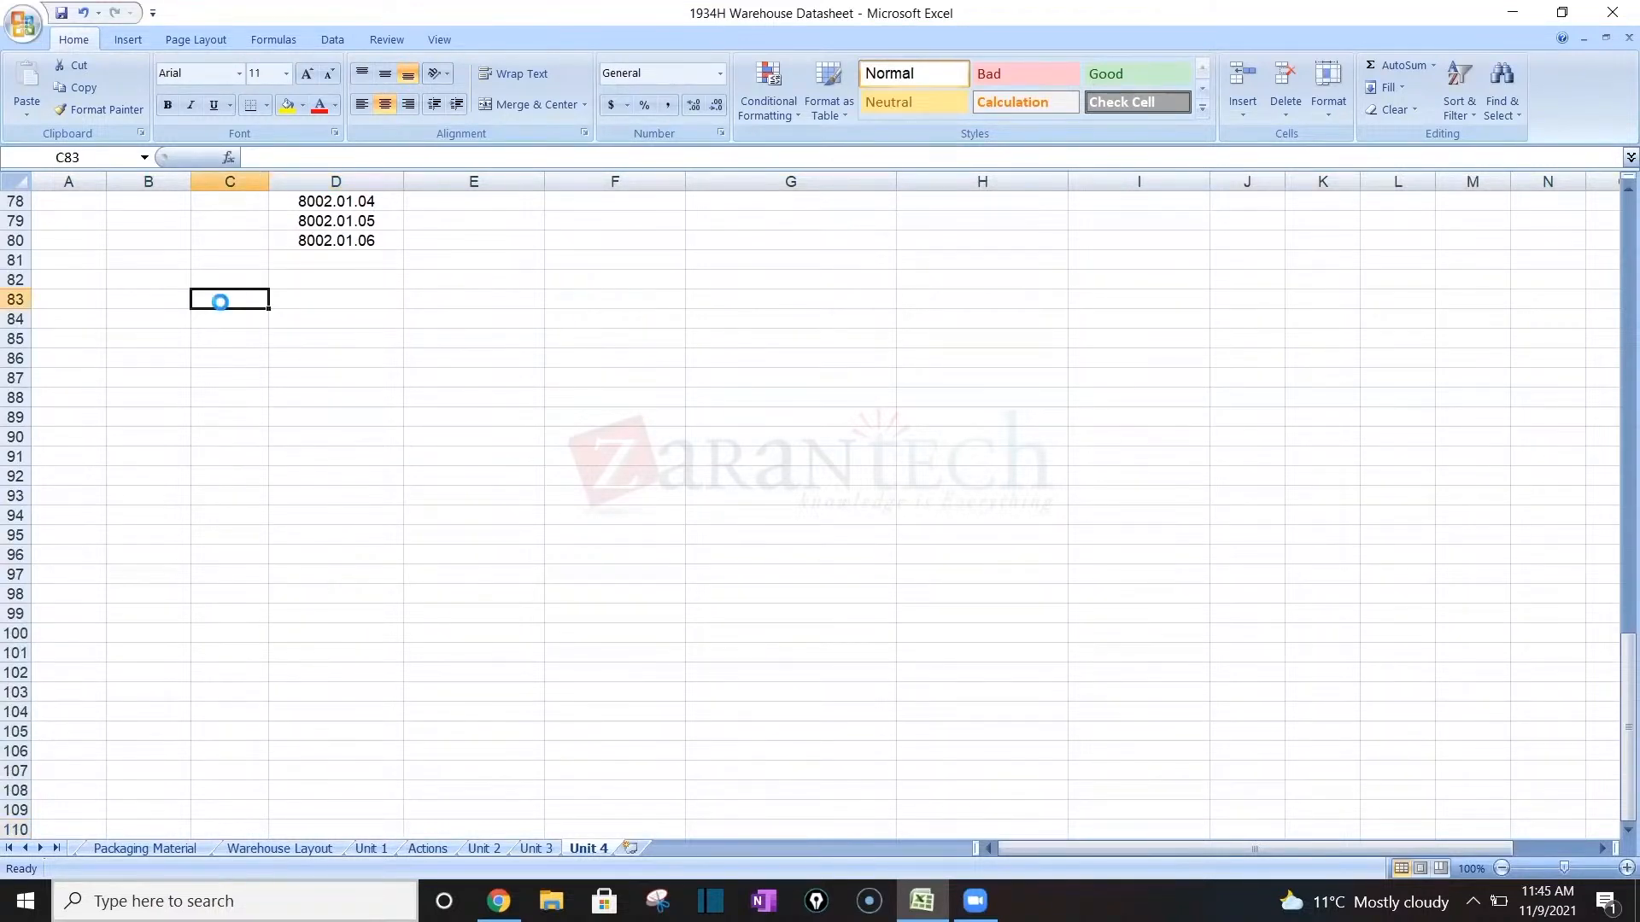
text(u)
key(BackSpace)
text(Bu)
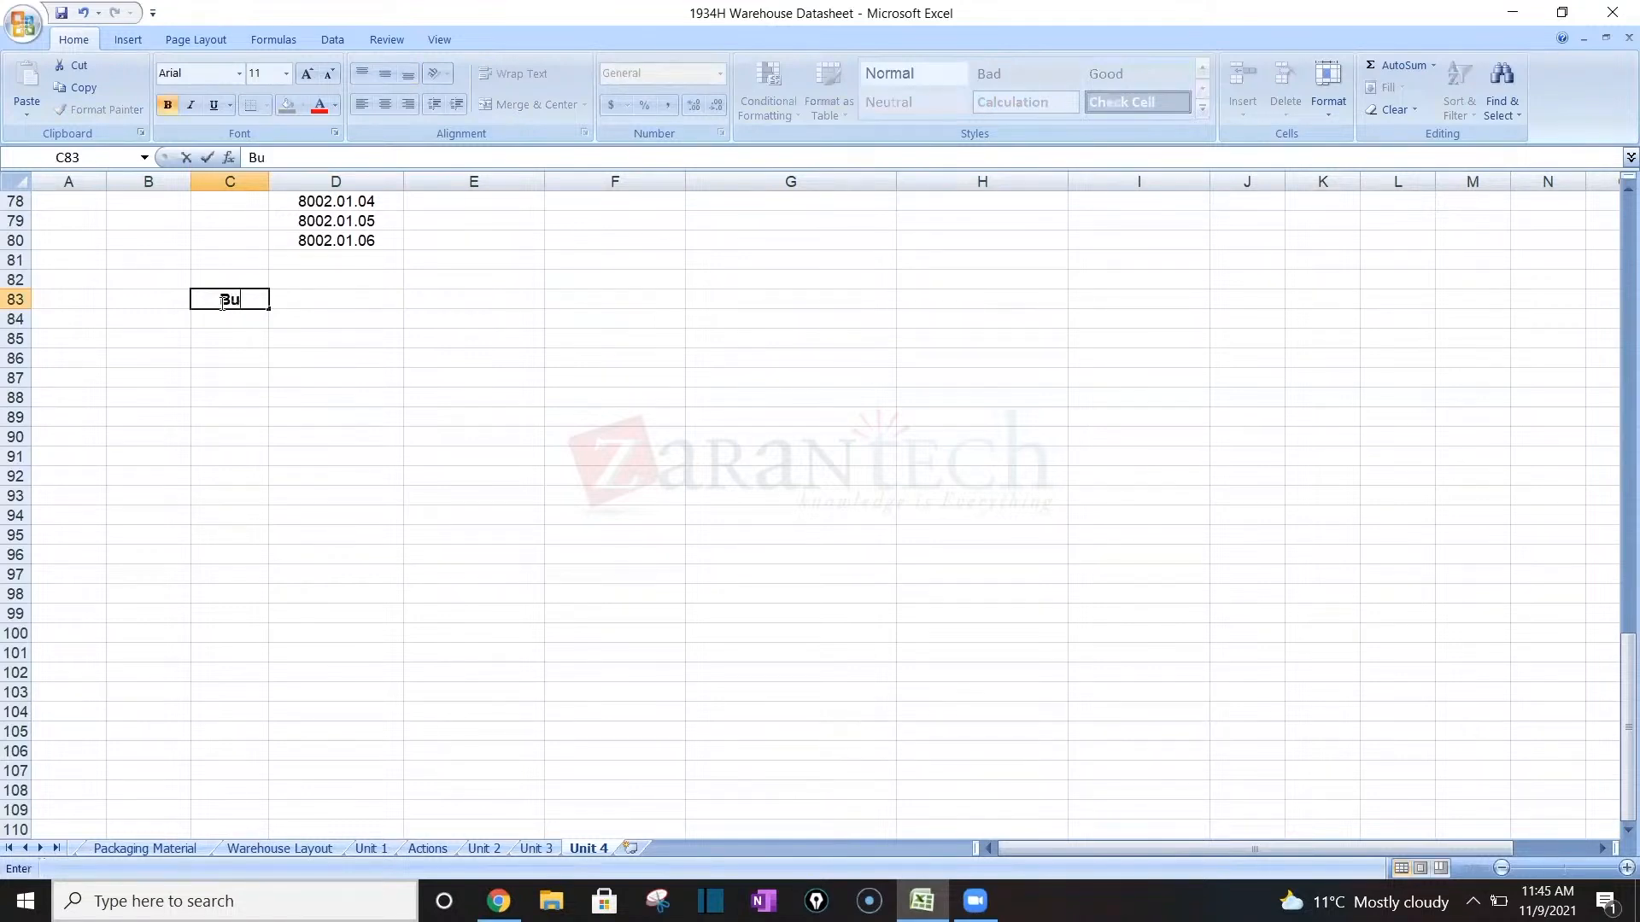
text(lk Storage)
key(Return)
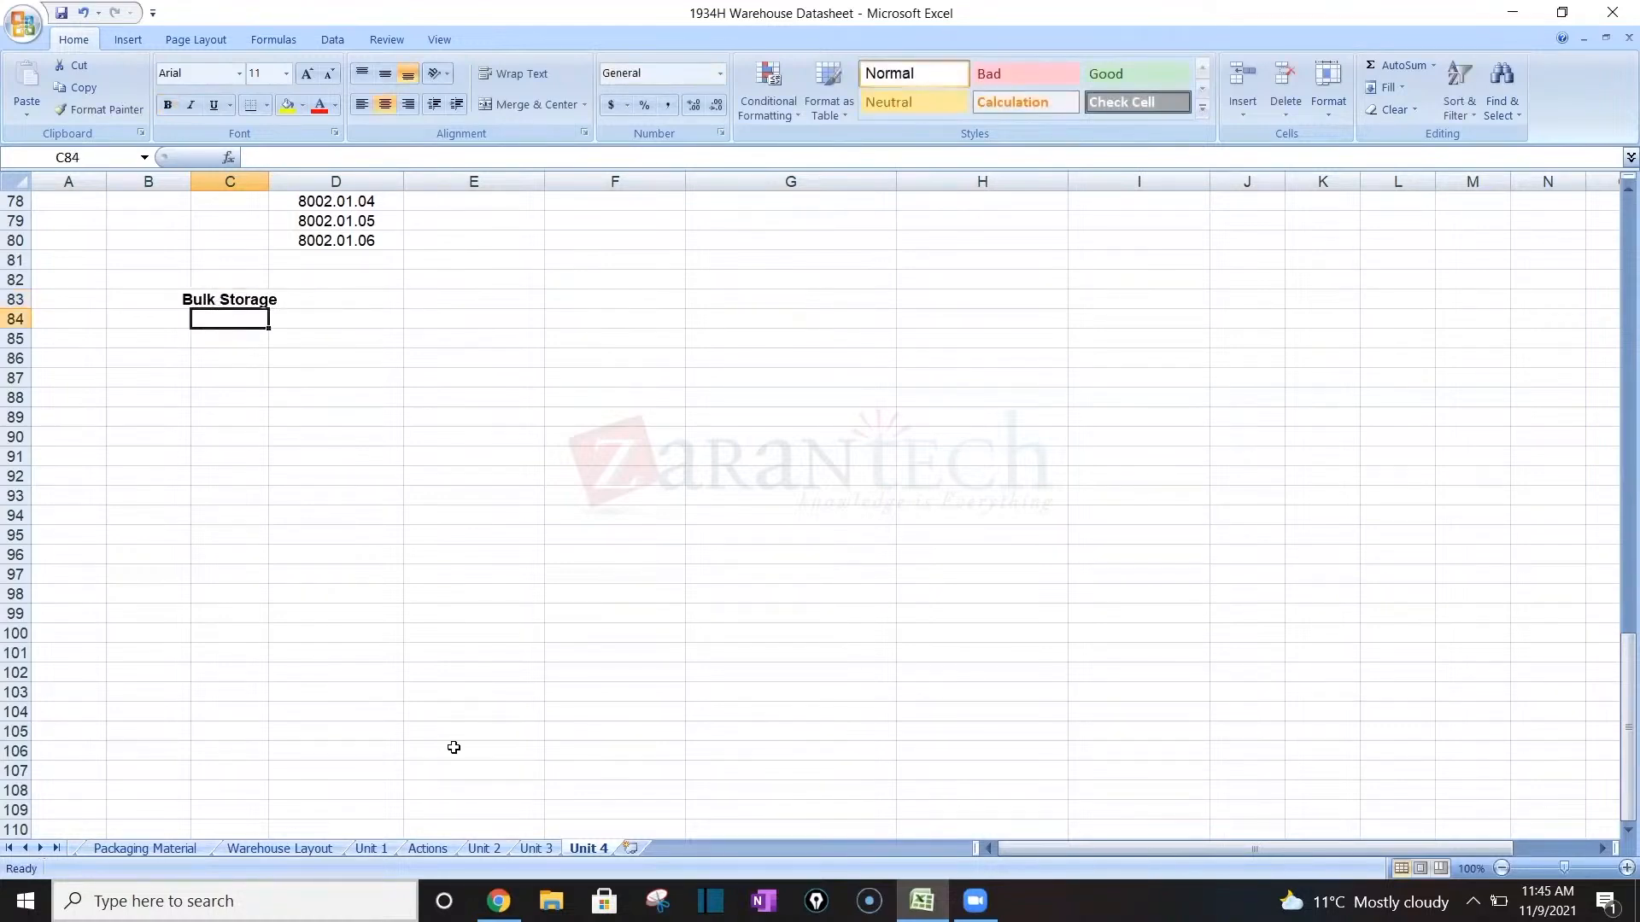
Examine the bulk storage type 8004 area and the whole Pump Storage block on the Warehouse Layout sheet.
click(322, 844)
drag(1048, 492, 1106, 694)
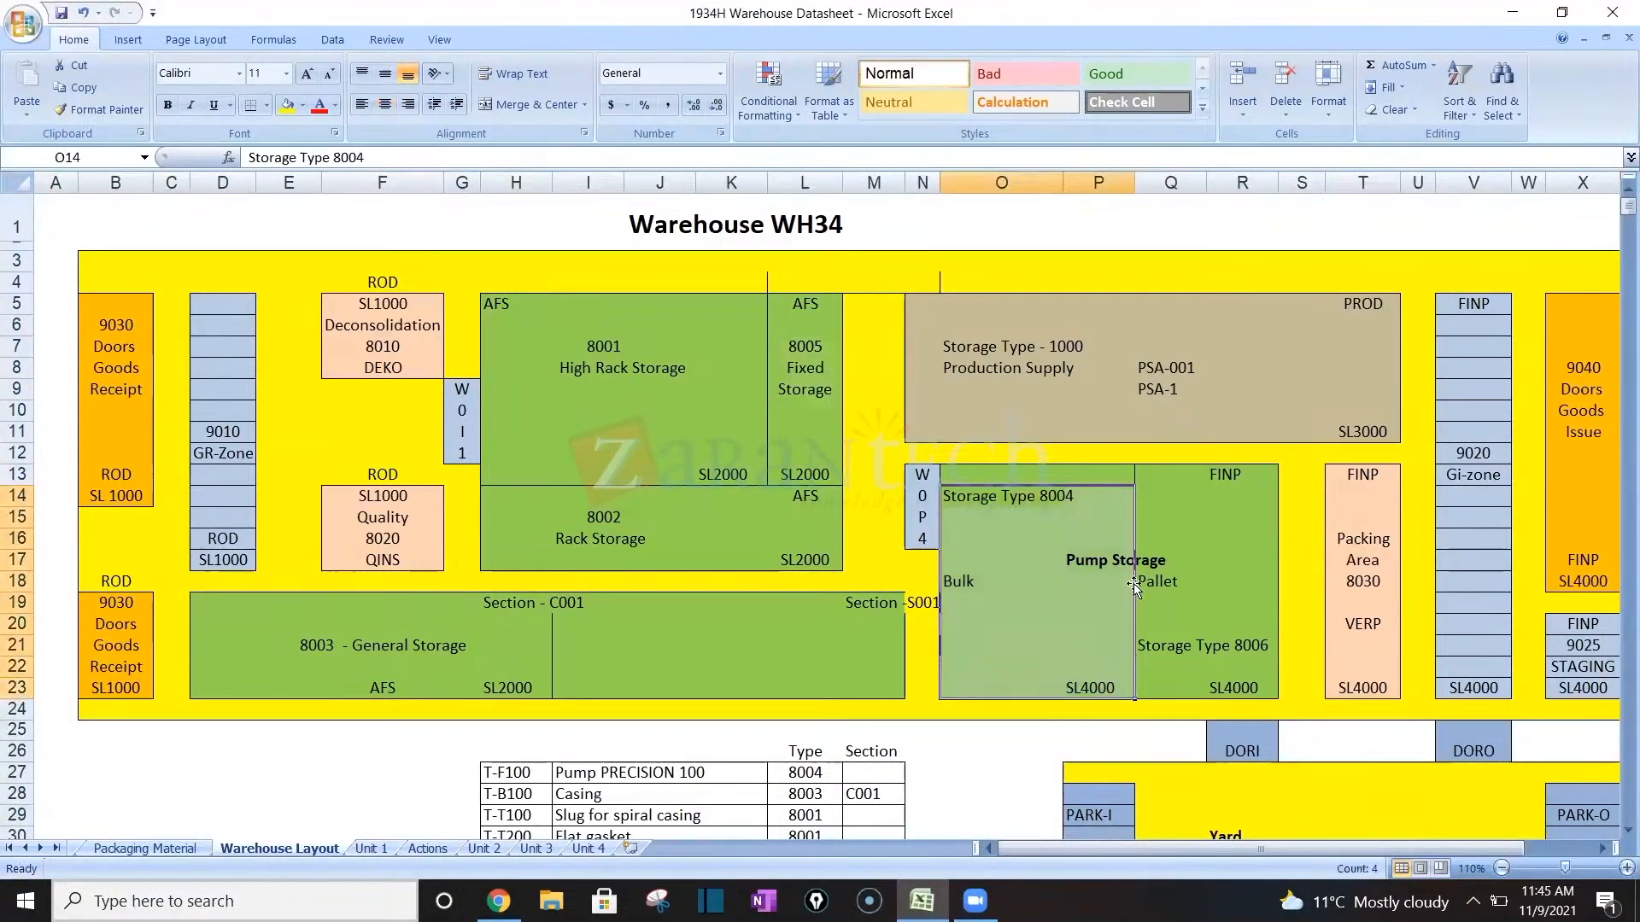
drag(961, 474, 1213, 687)
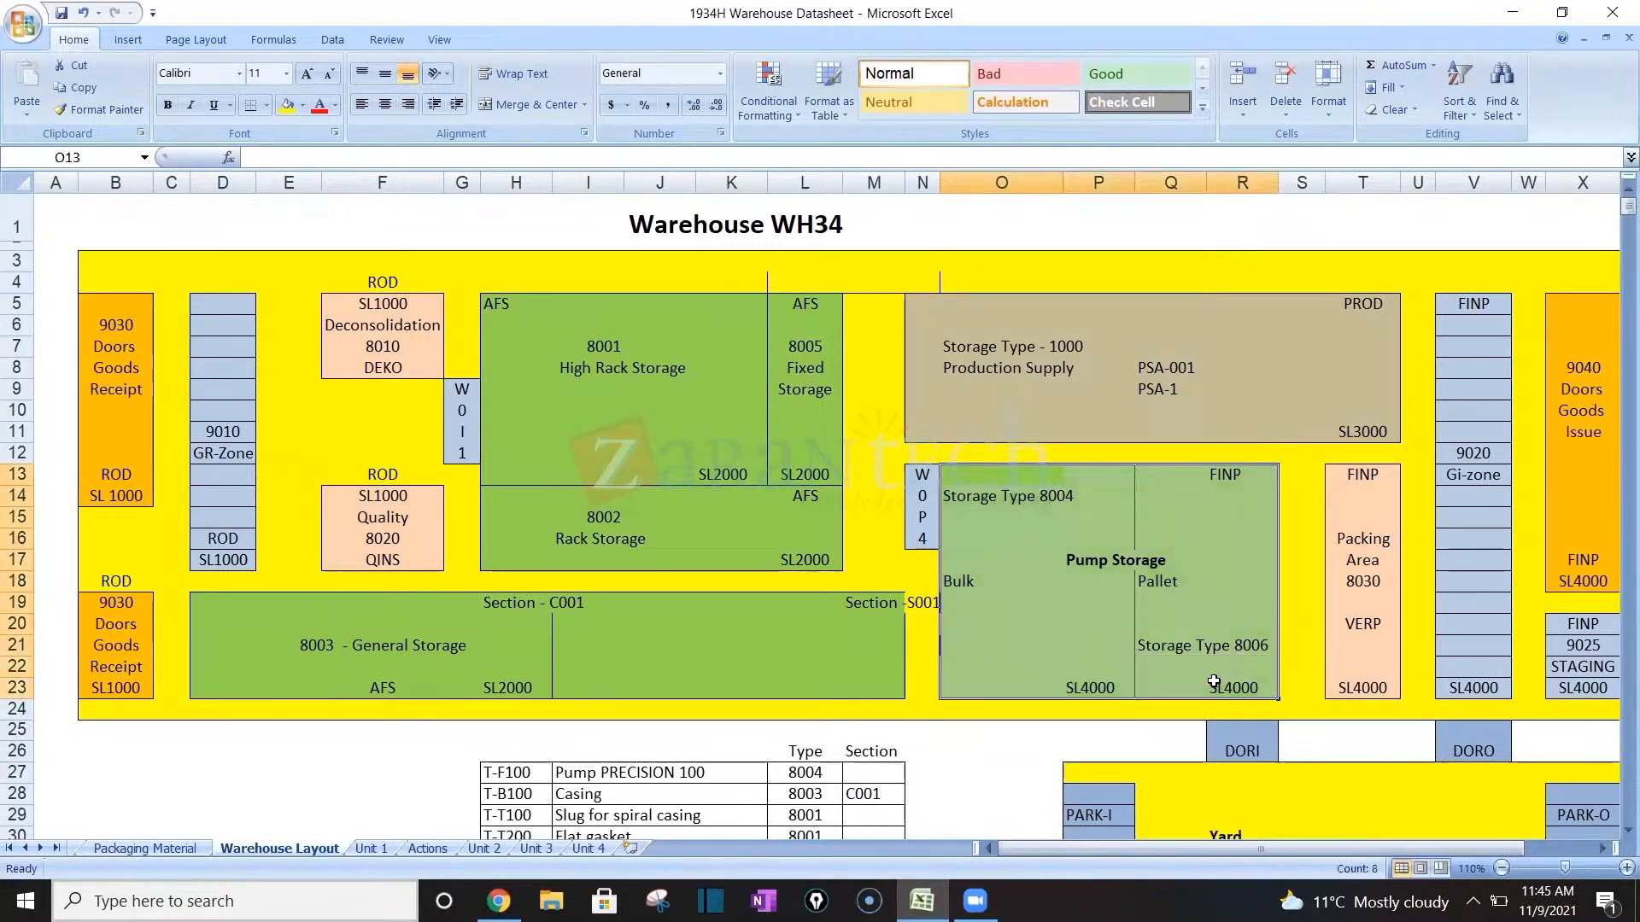
mouse_move(503, 896)
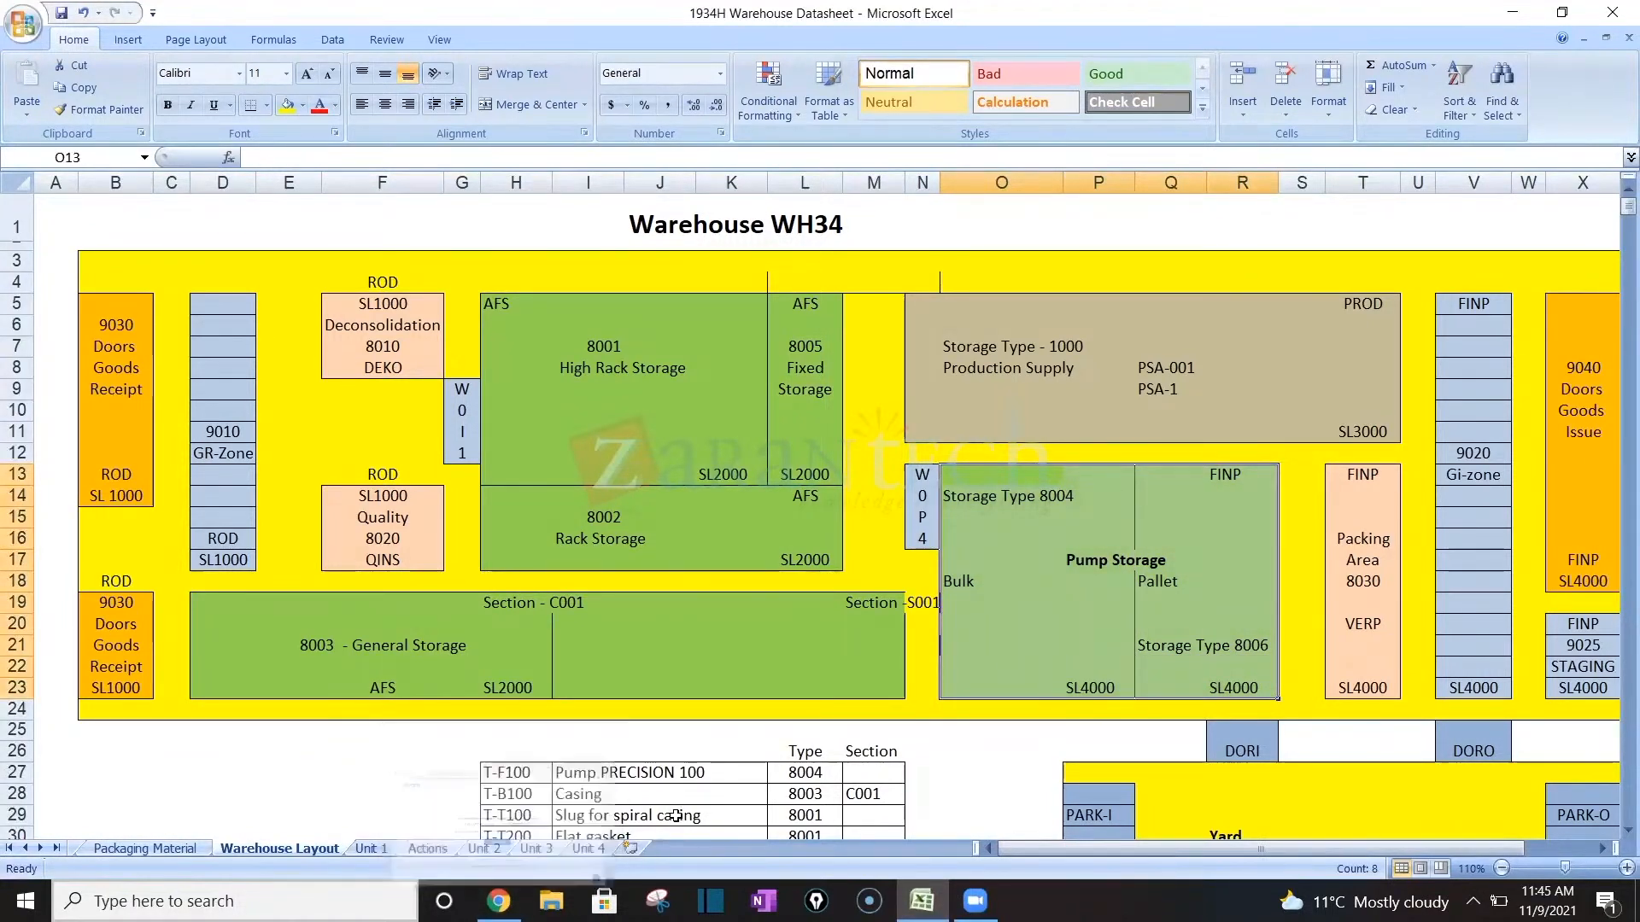
click(675, 815)
Return to the Unit 4 sheet at the empty area below the Bulk Storage heading.
click(595, 850)
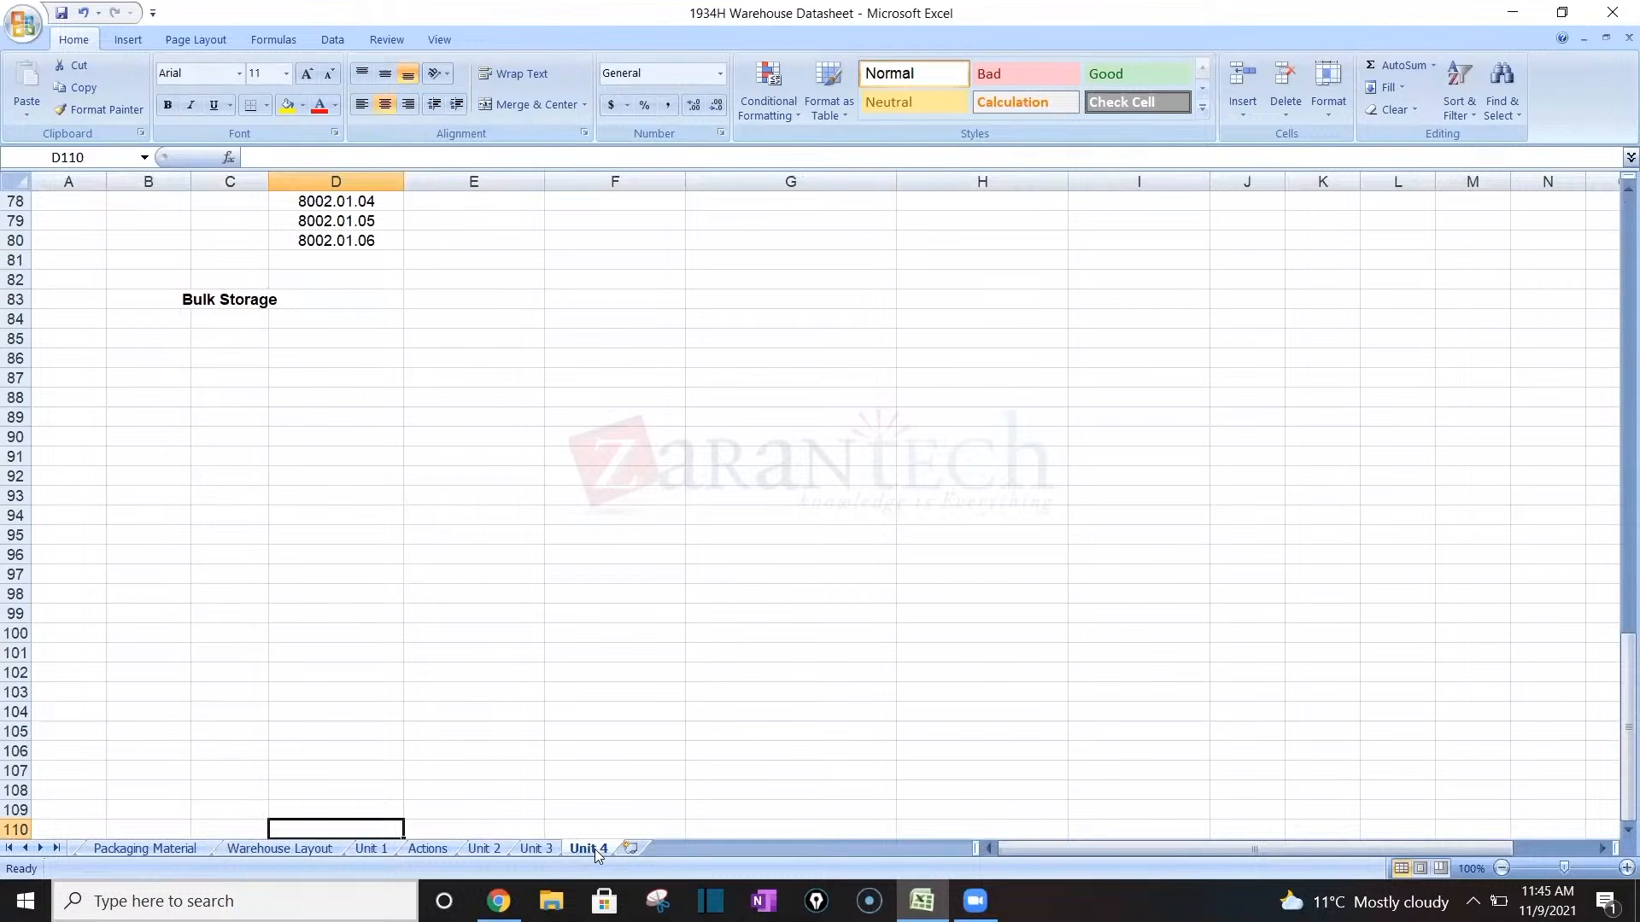
click(154, 711)
key(Down)
key(Down)
key(Down)
key(Down)
key(Down)
key(Down)
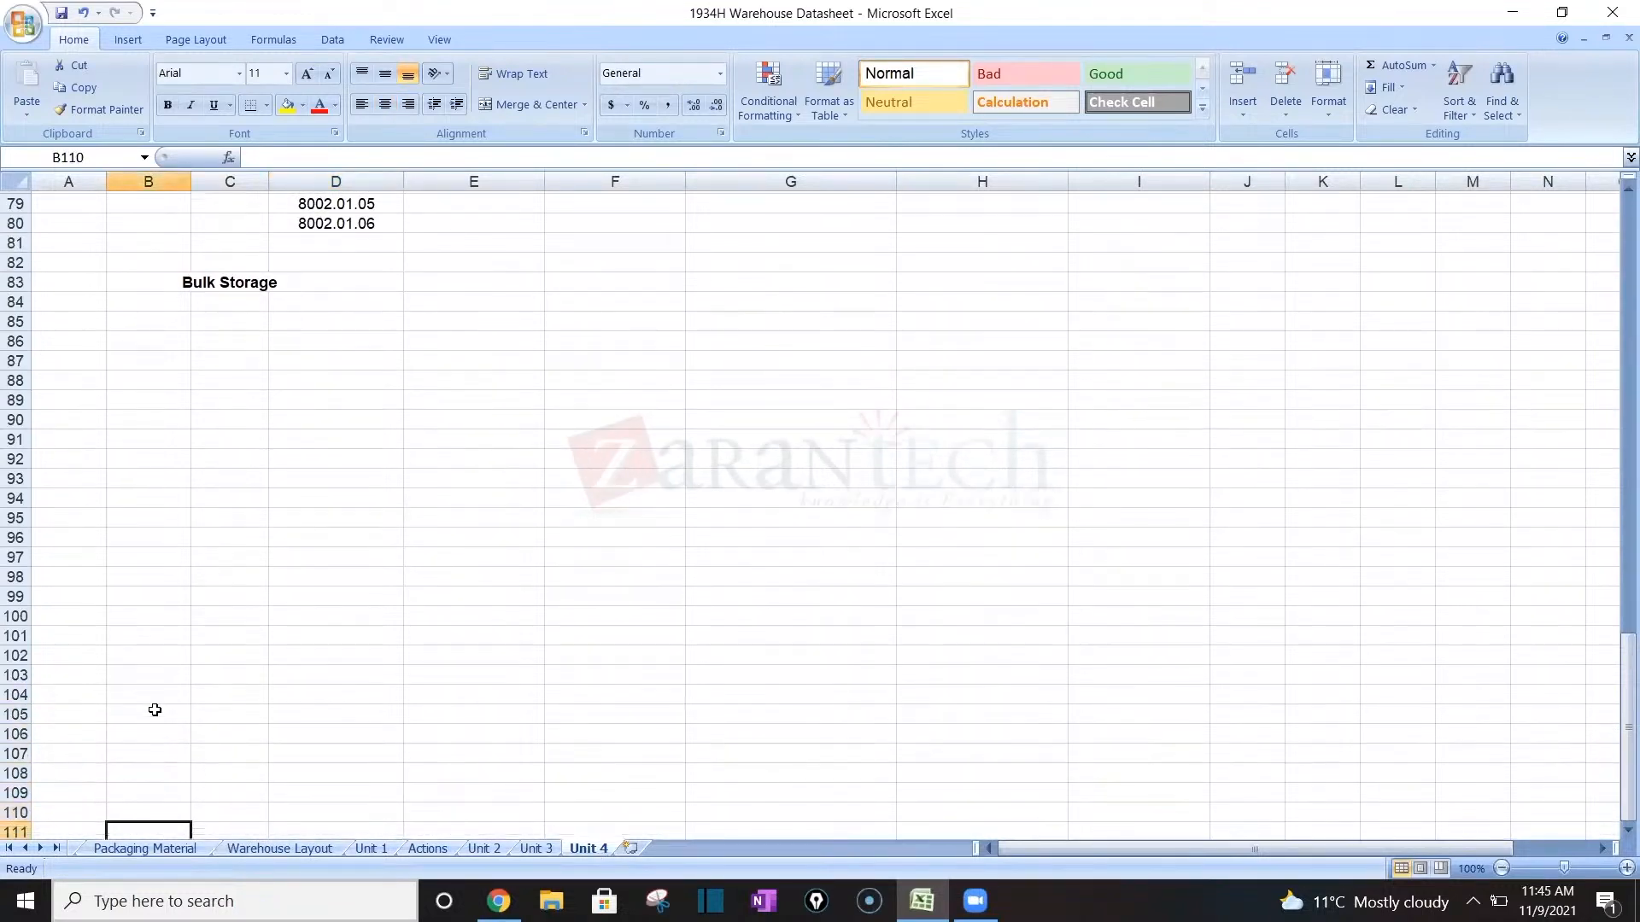
key(Down)
key(Down)
key(Down)
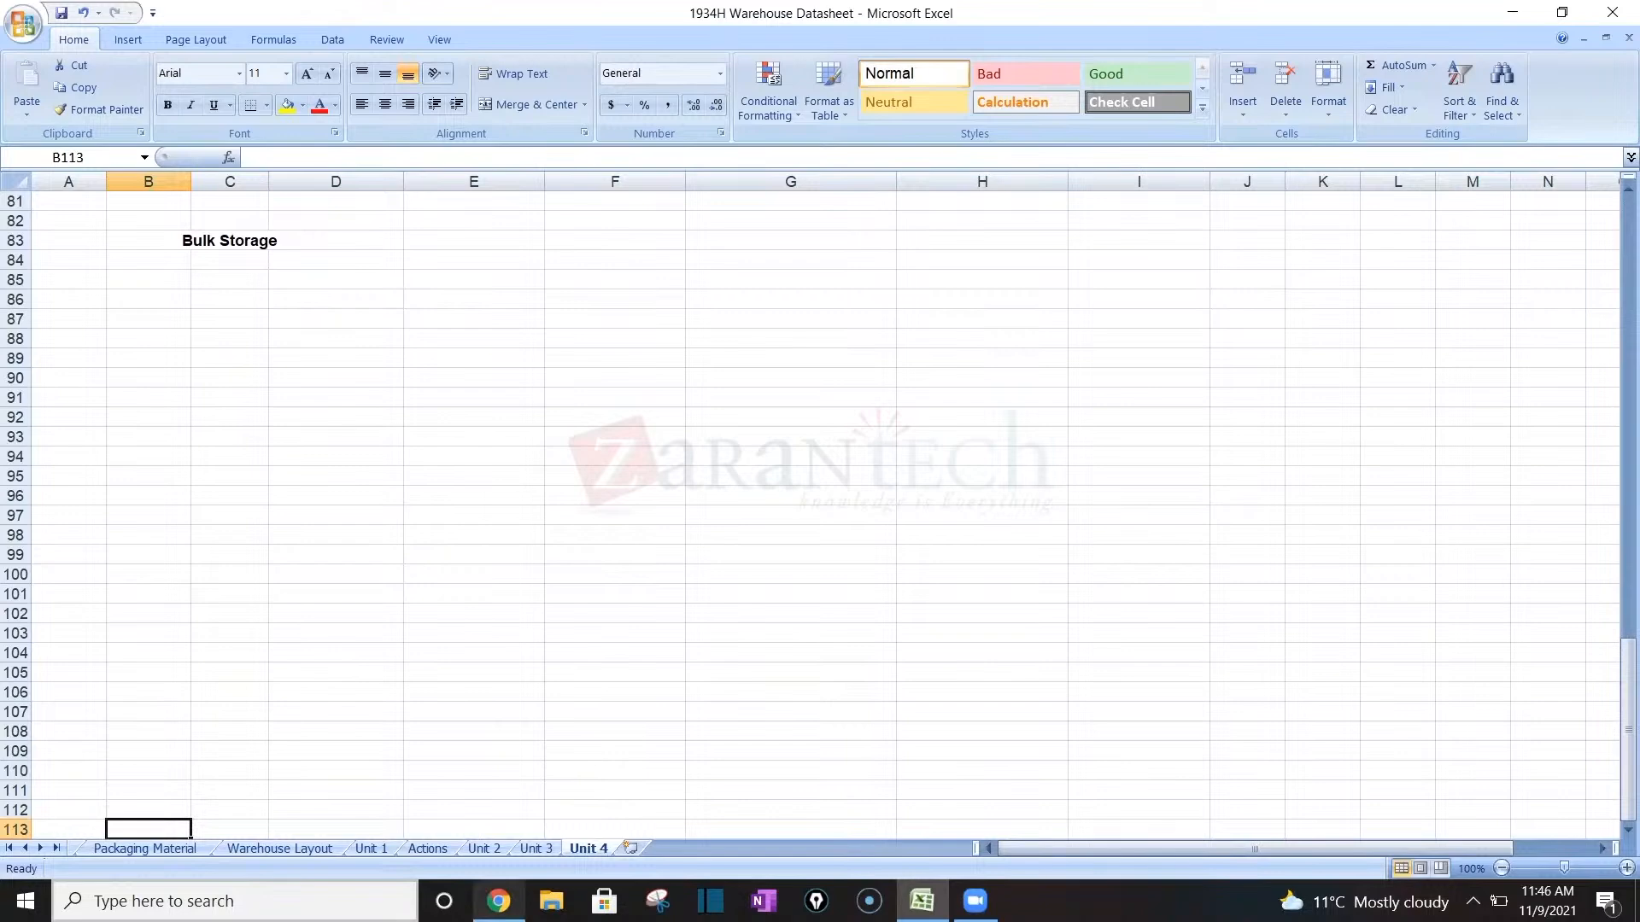
Switch to Chrome and search Google for "bulk storage in warehouse" in a new tab.
mouse_move(498, 901)
click(501, 786)
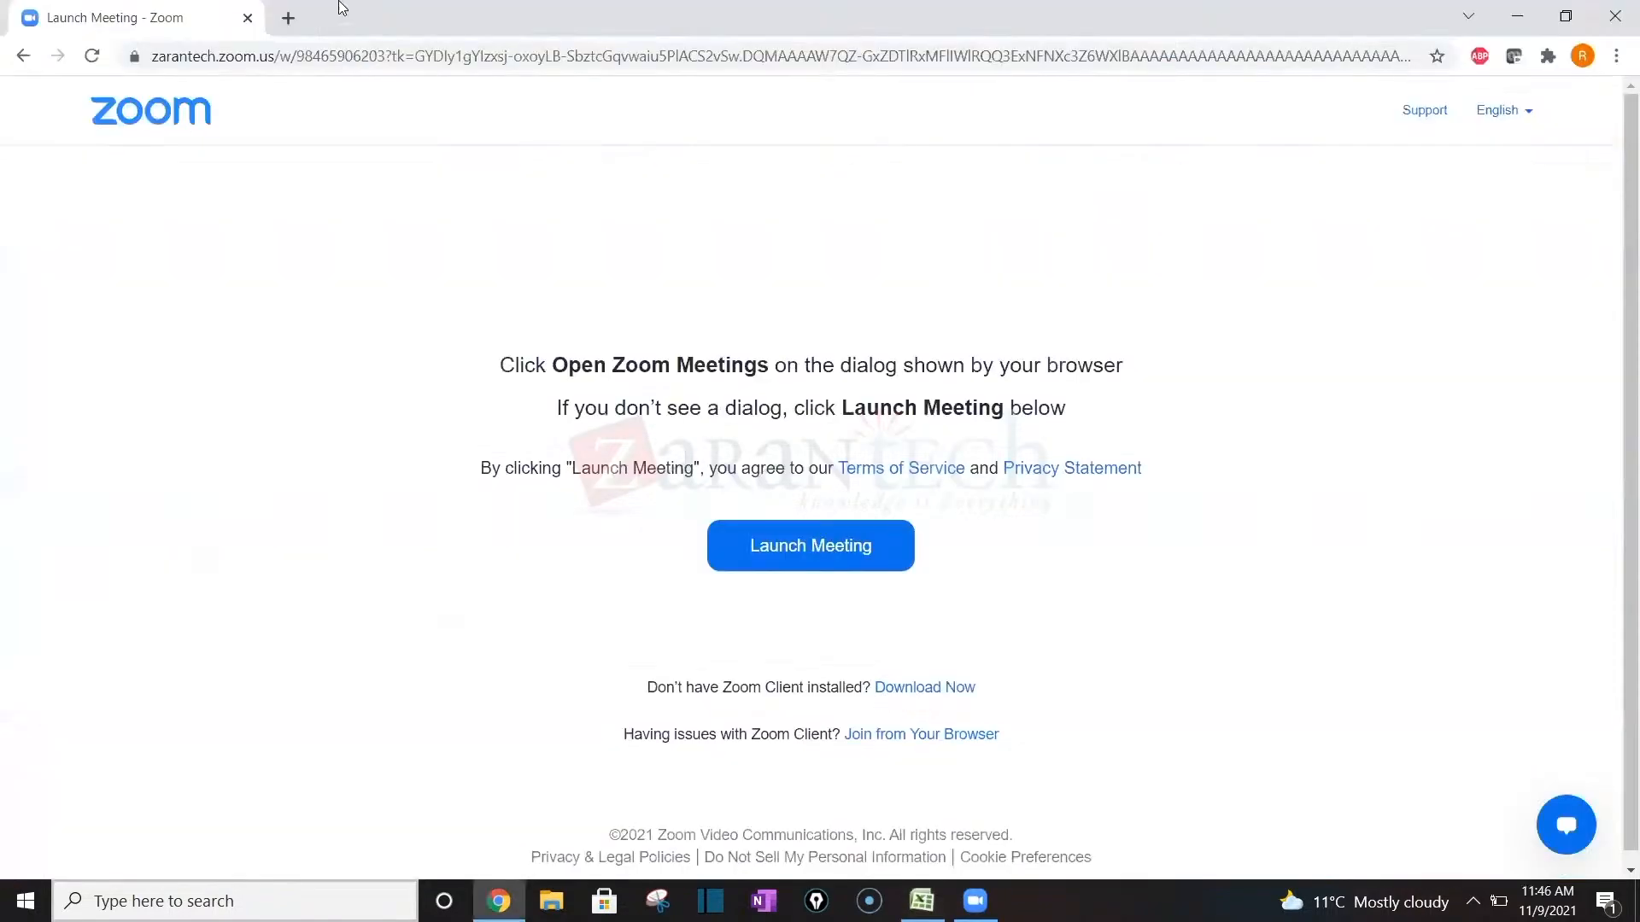
click(288, 17)
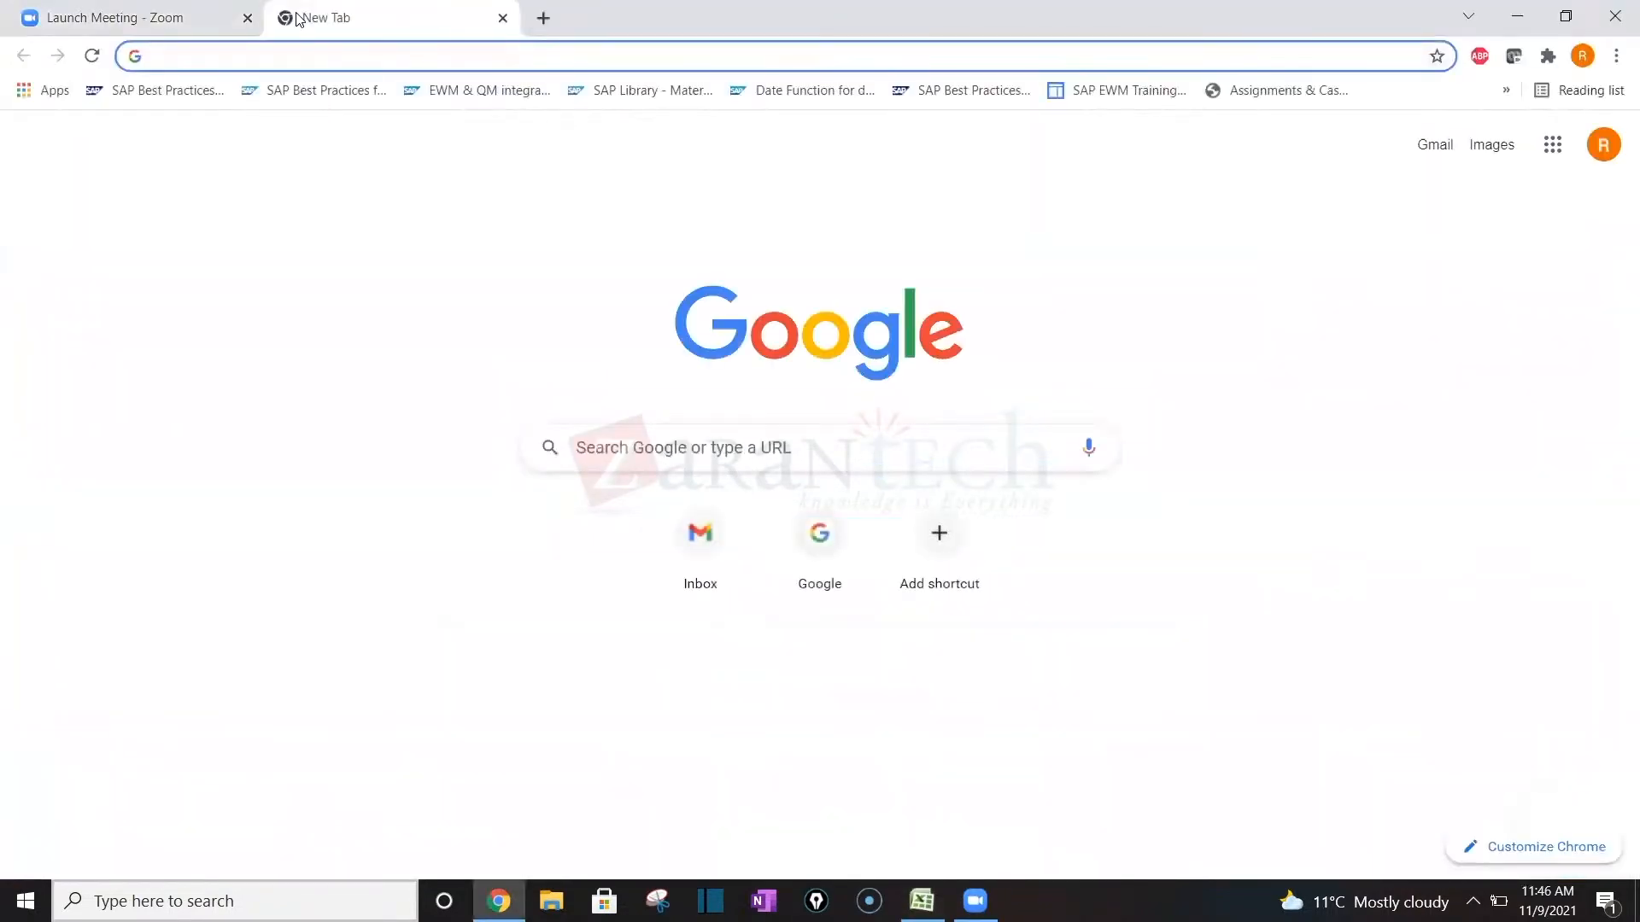
text(Bulk)
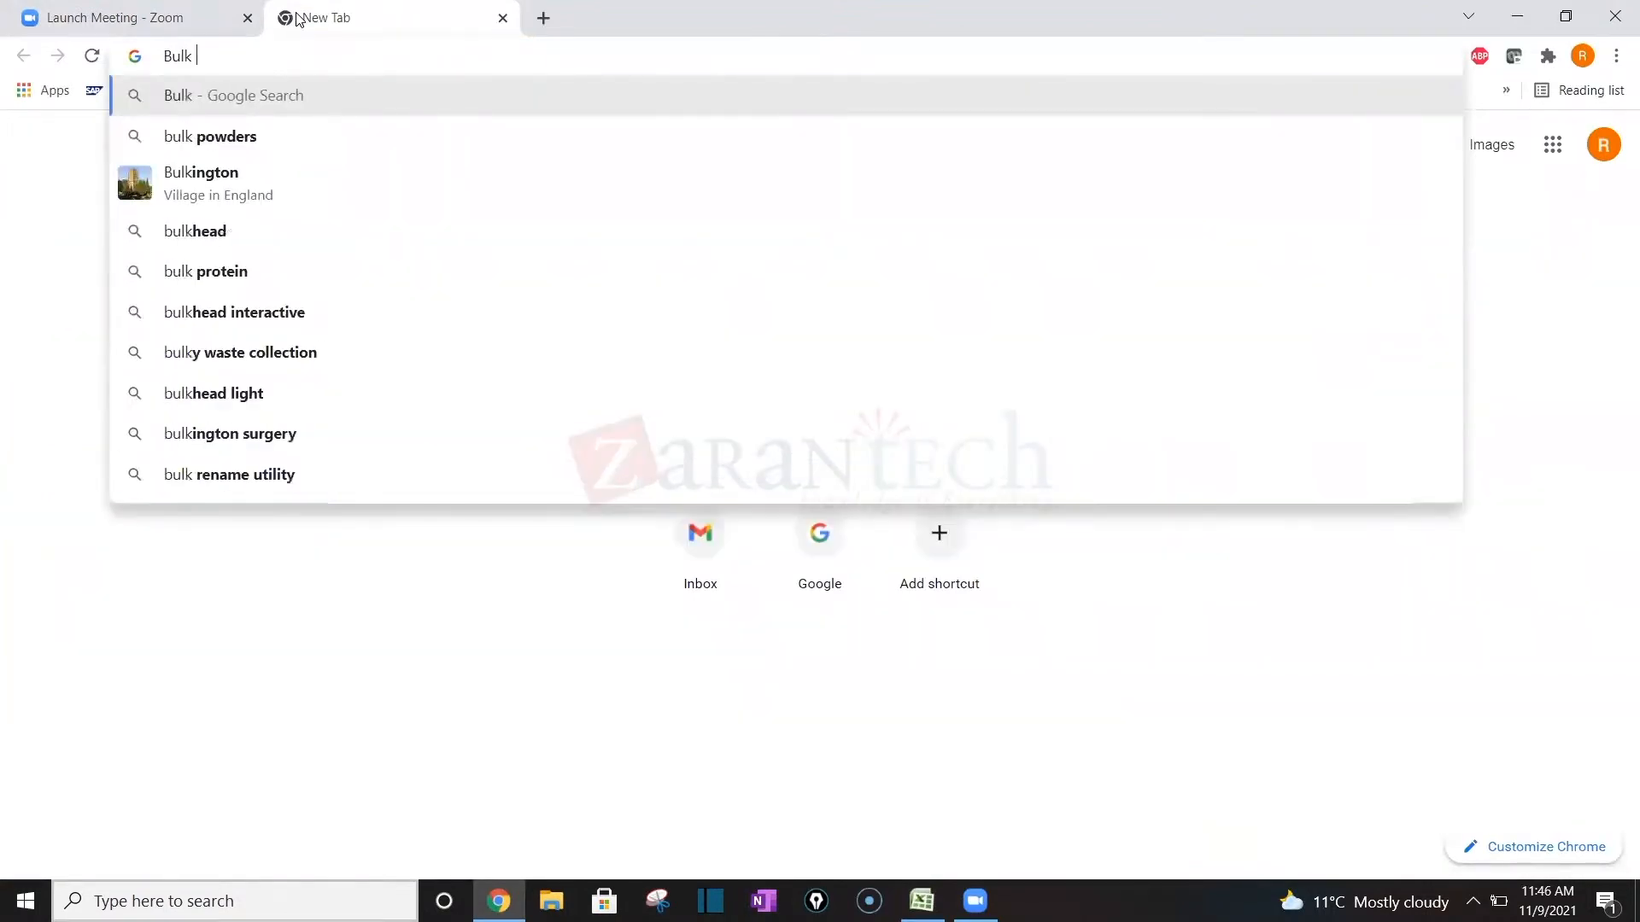
text( stora)
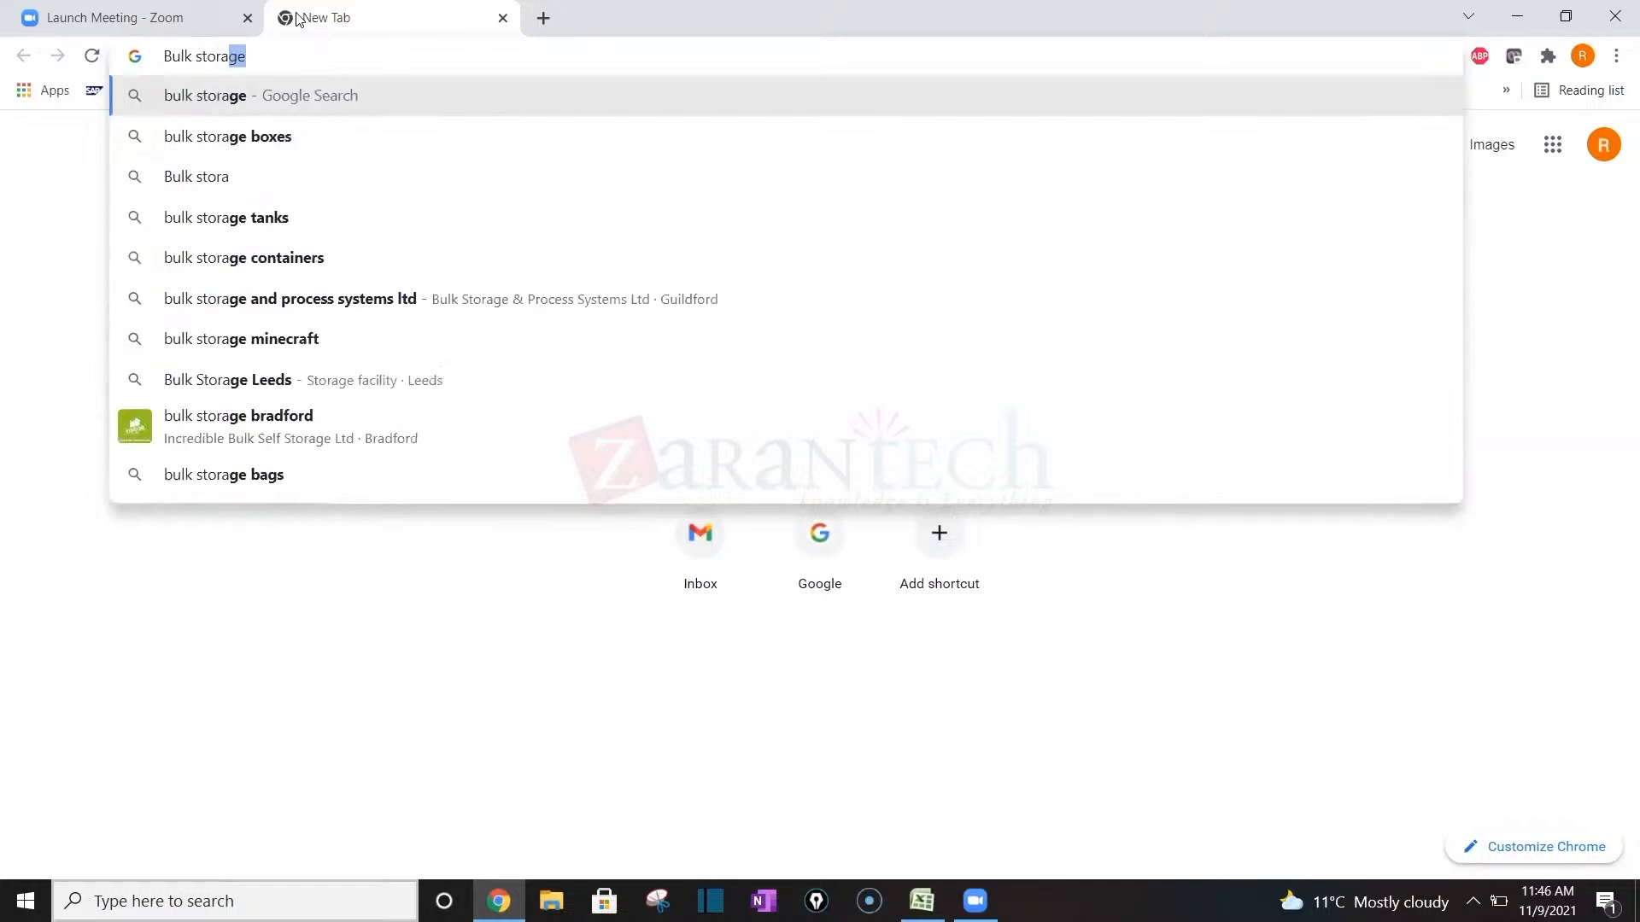
text(ge)
text( in warehouse)
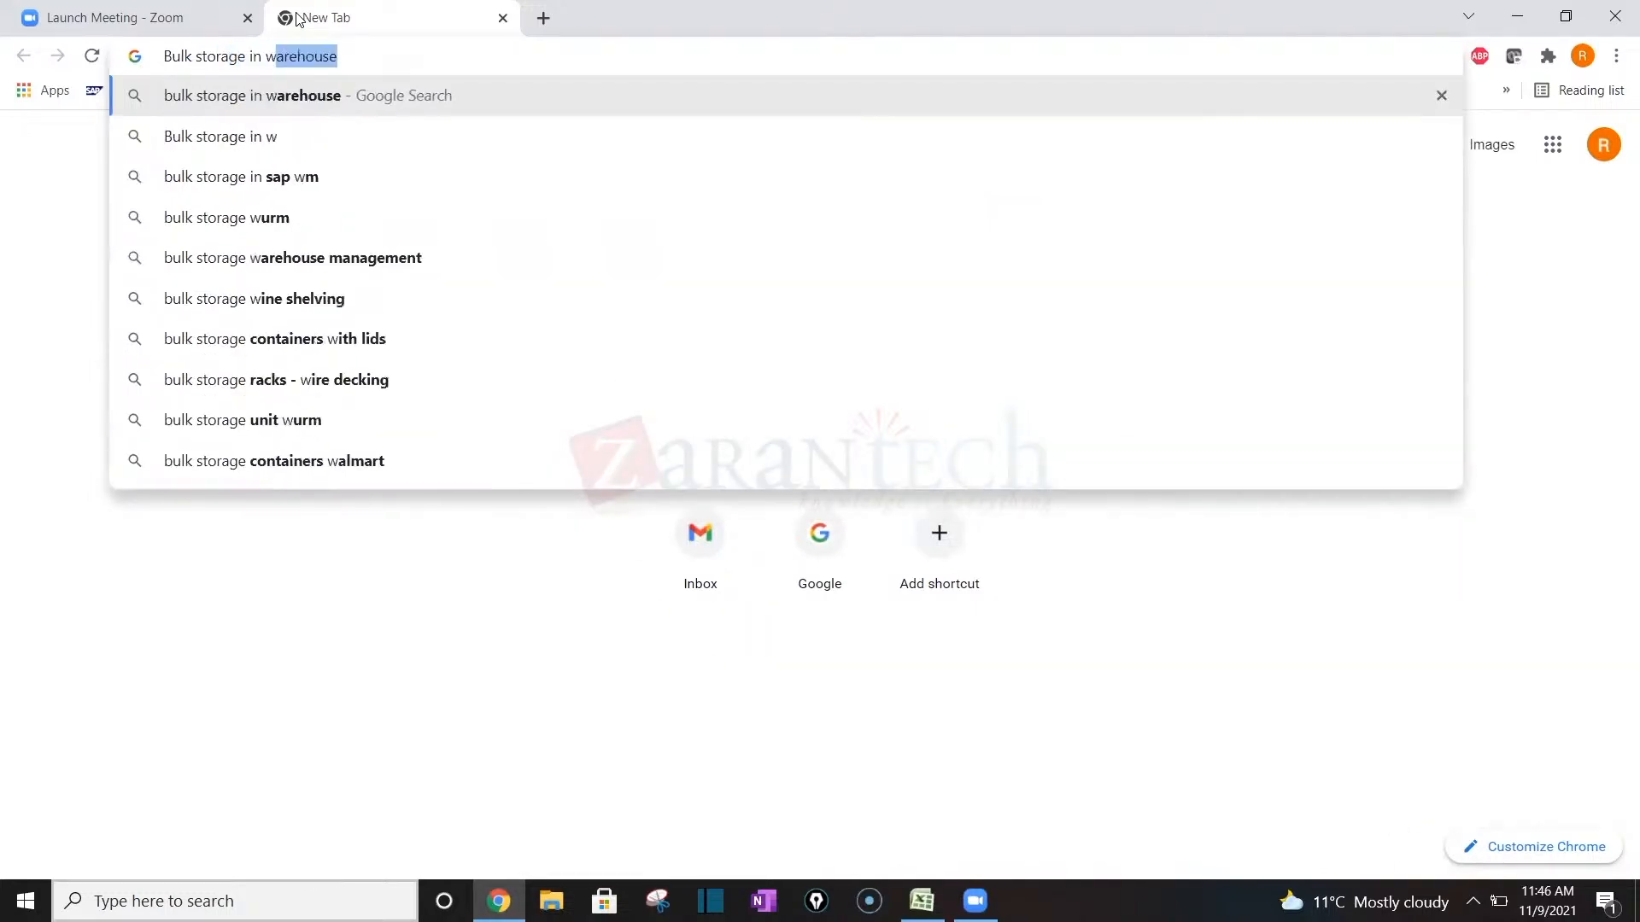
key(Return)
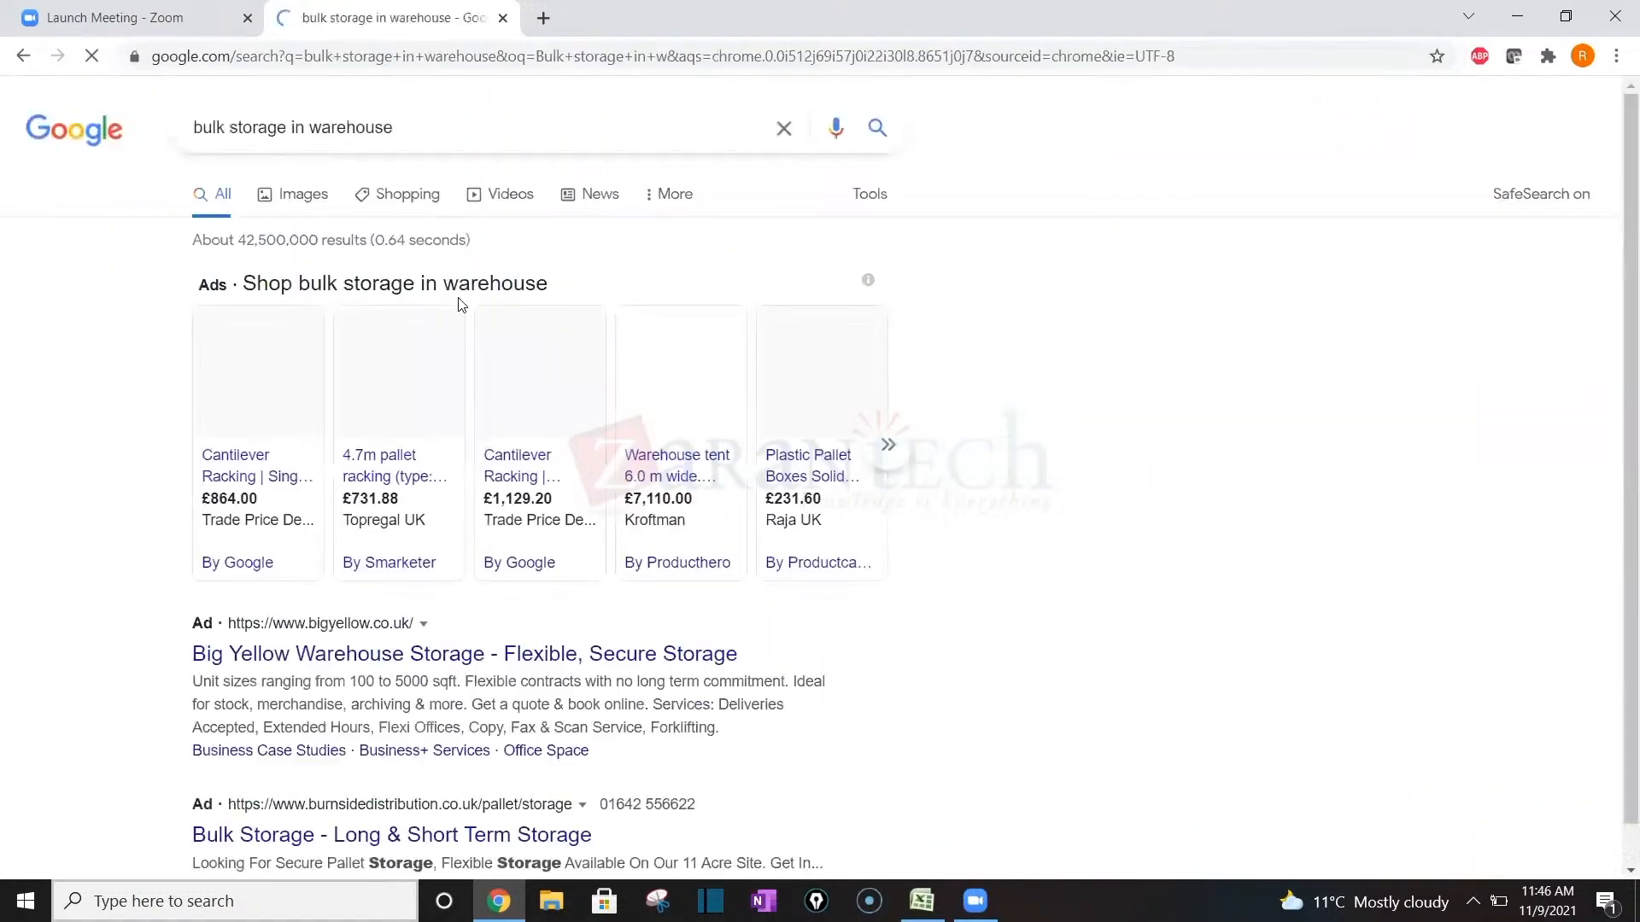
Browse the image results for examples of bulk storage in warehouses.
click(297, 205)
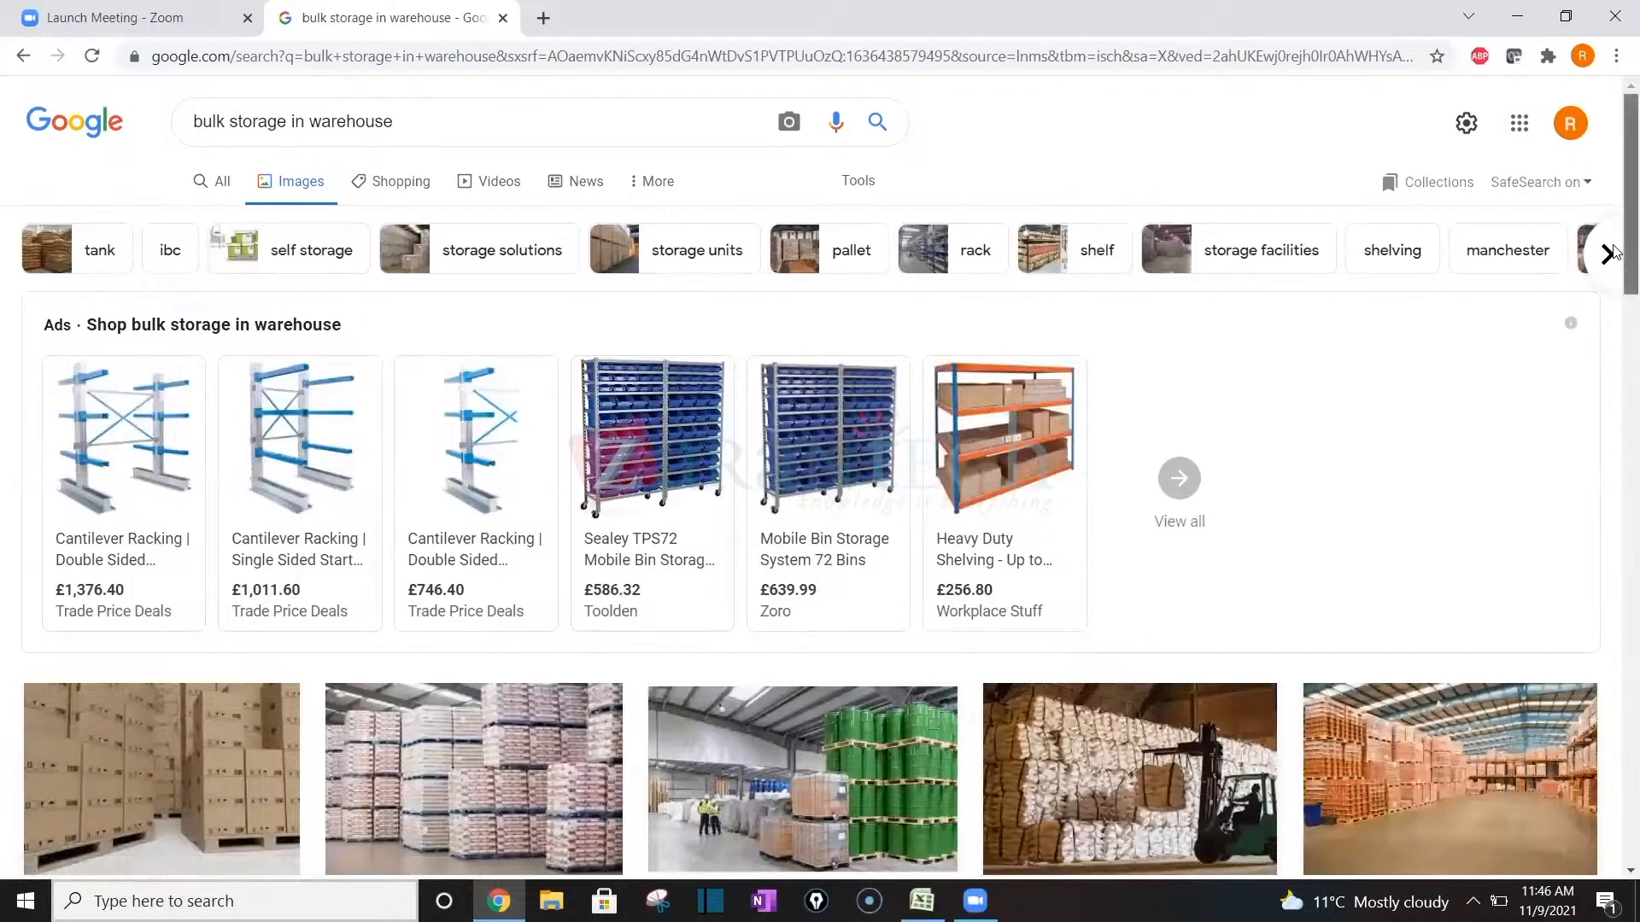
scroll(1617, 282, down, 1)
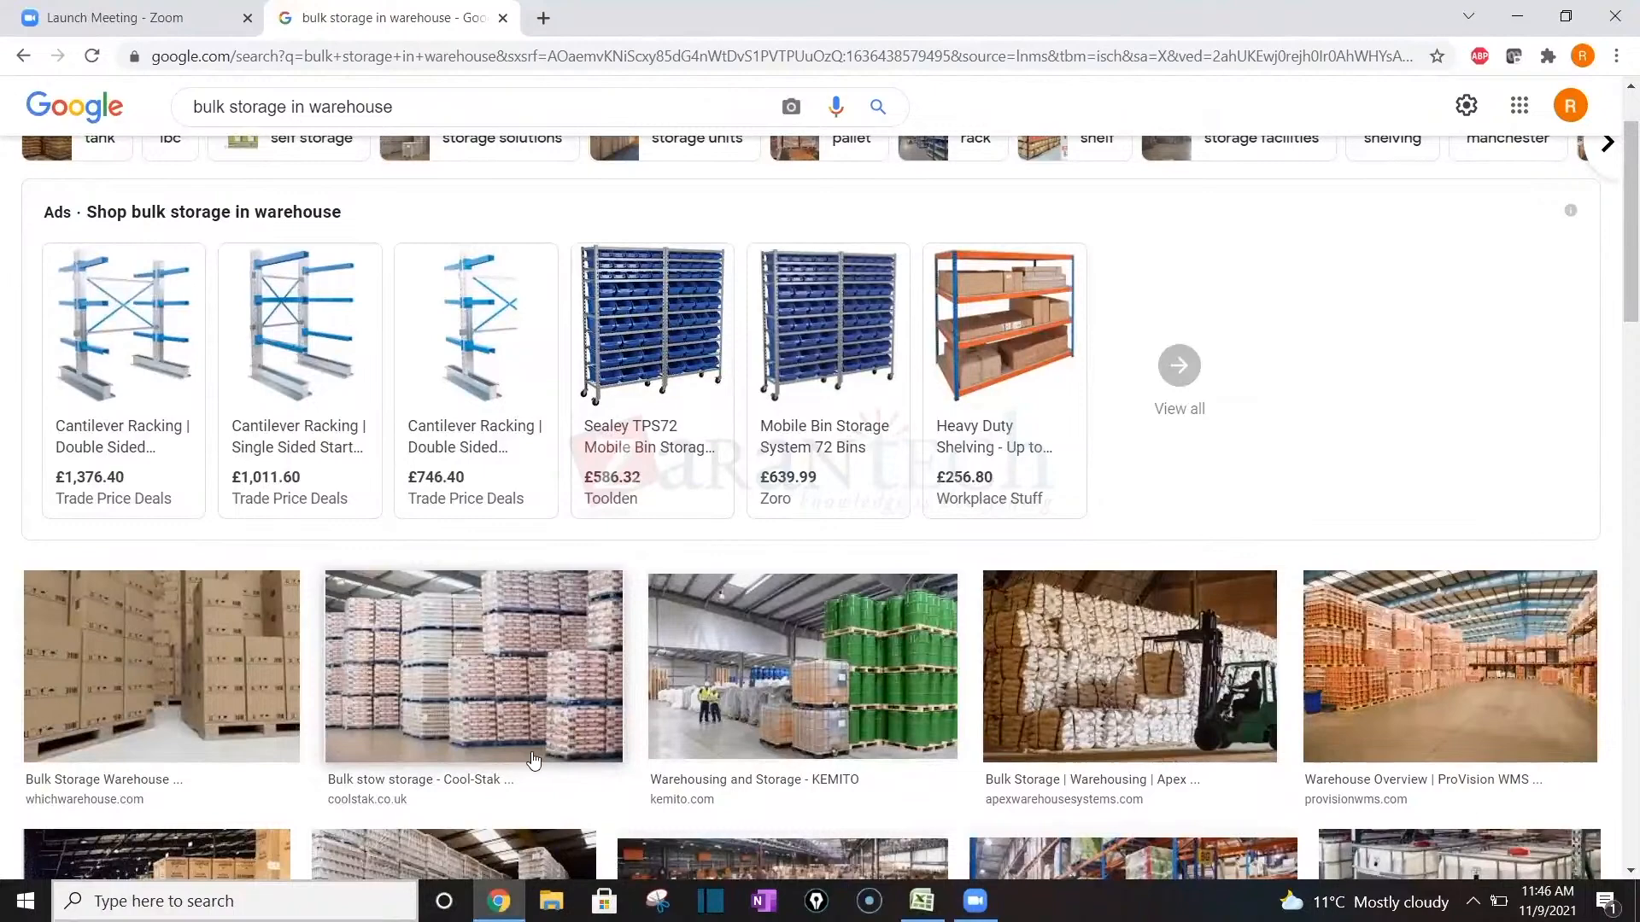
scroll(534, 760, down, 2)
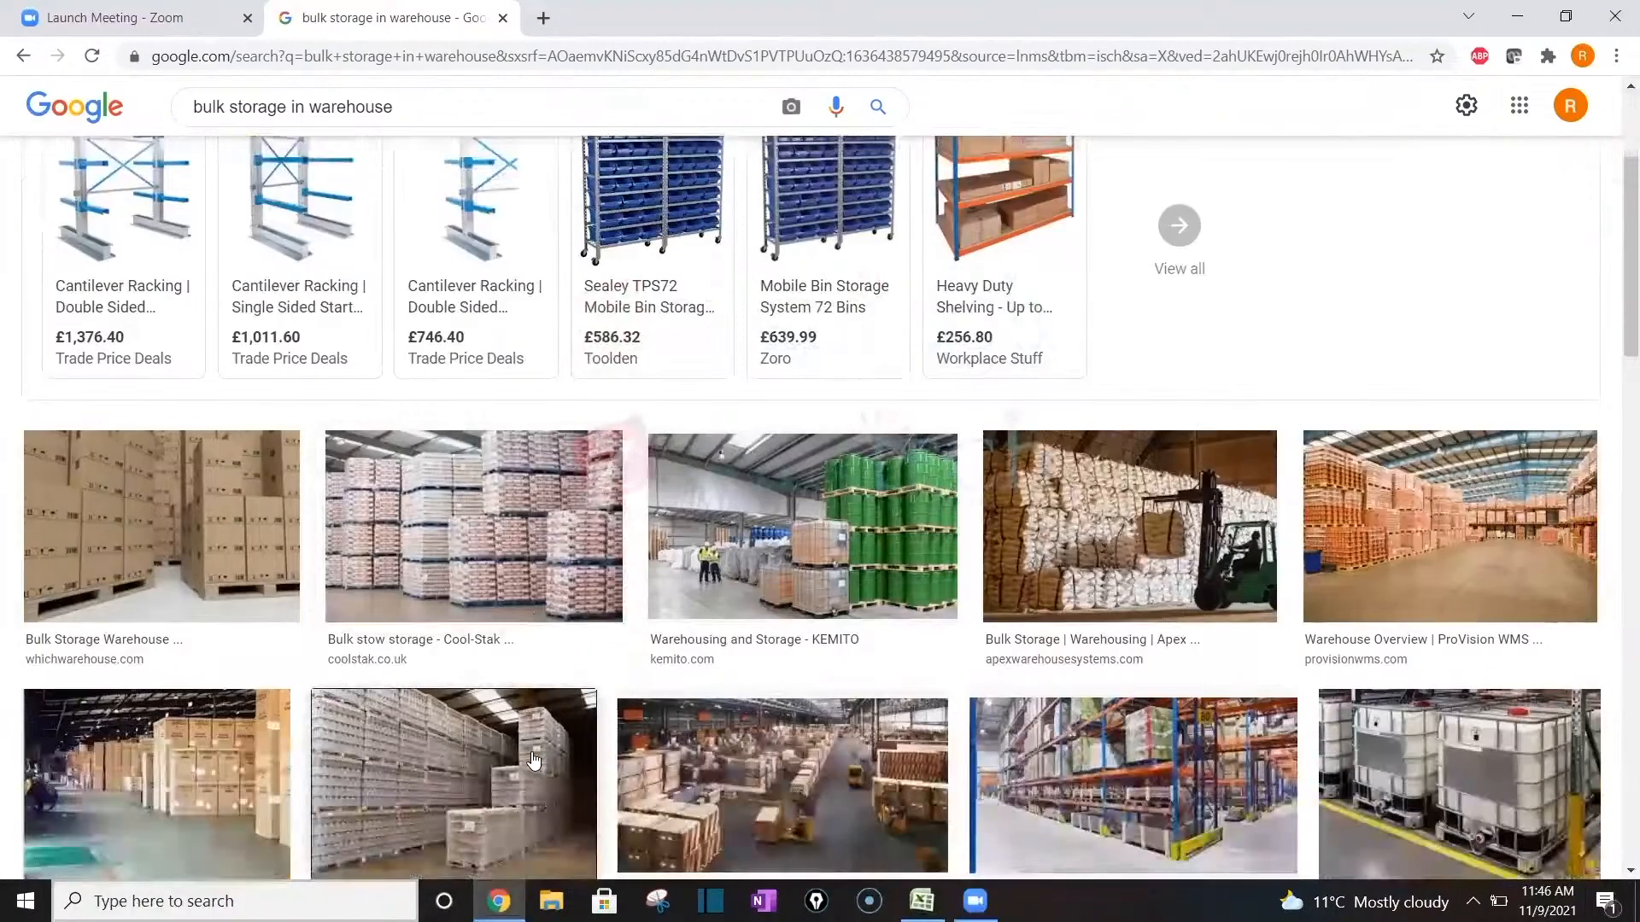
scroll(534, 760, down, 8)
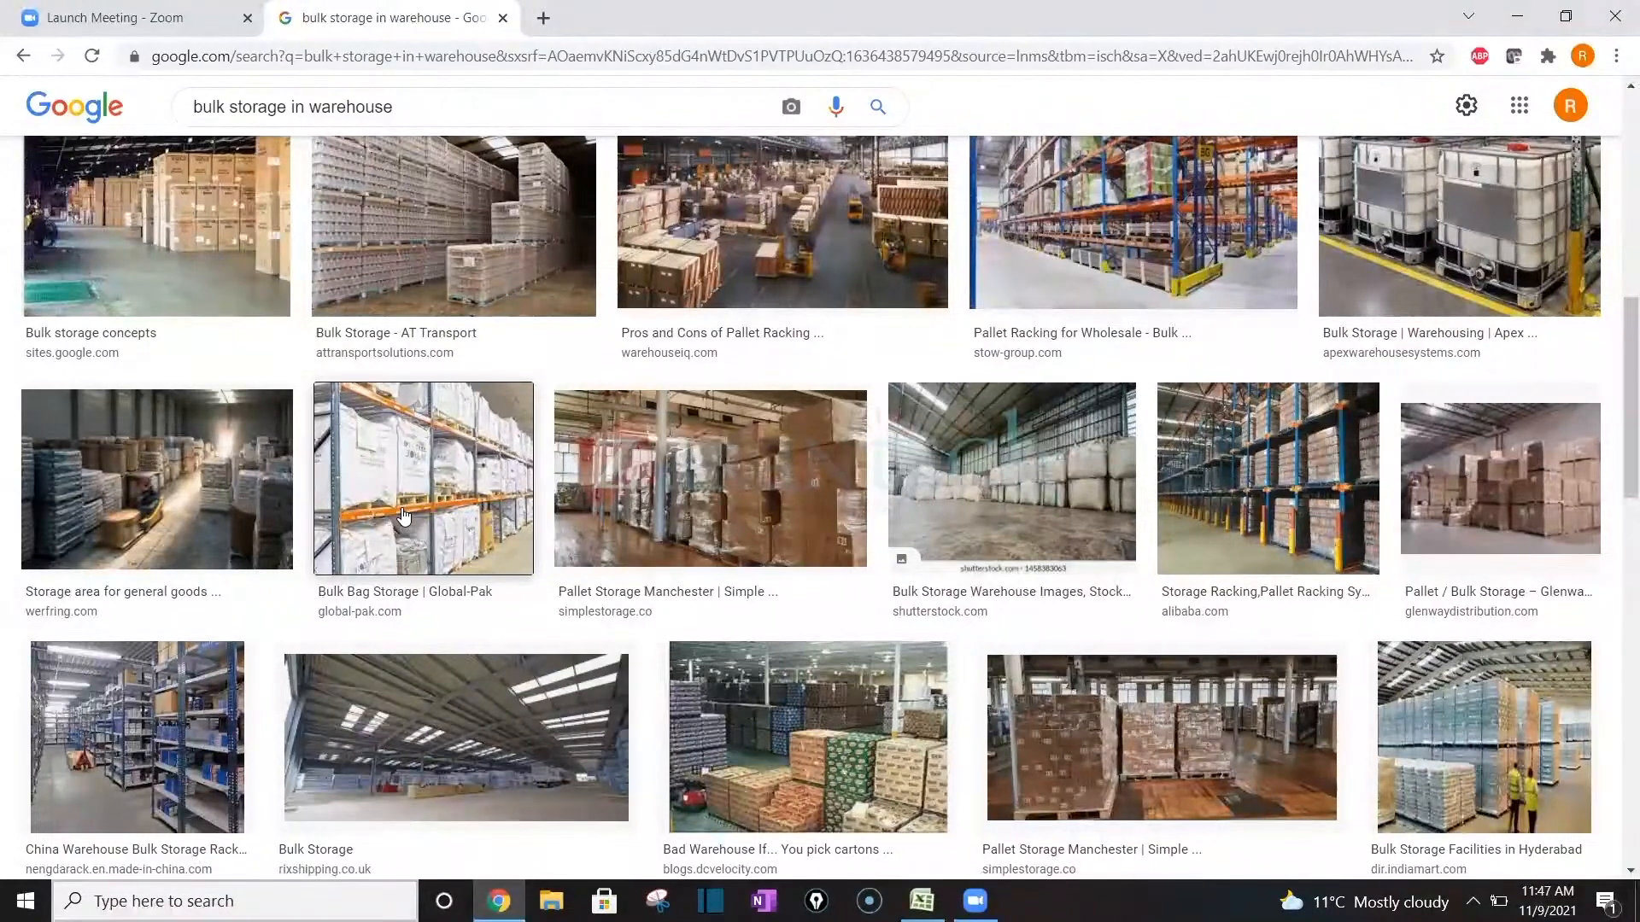
key(Down)
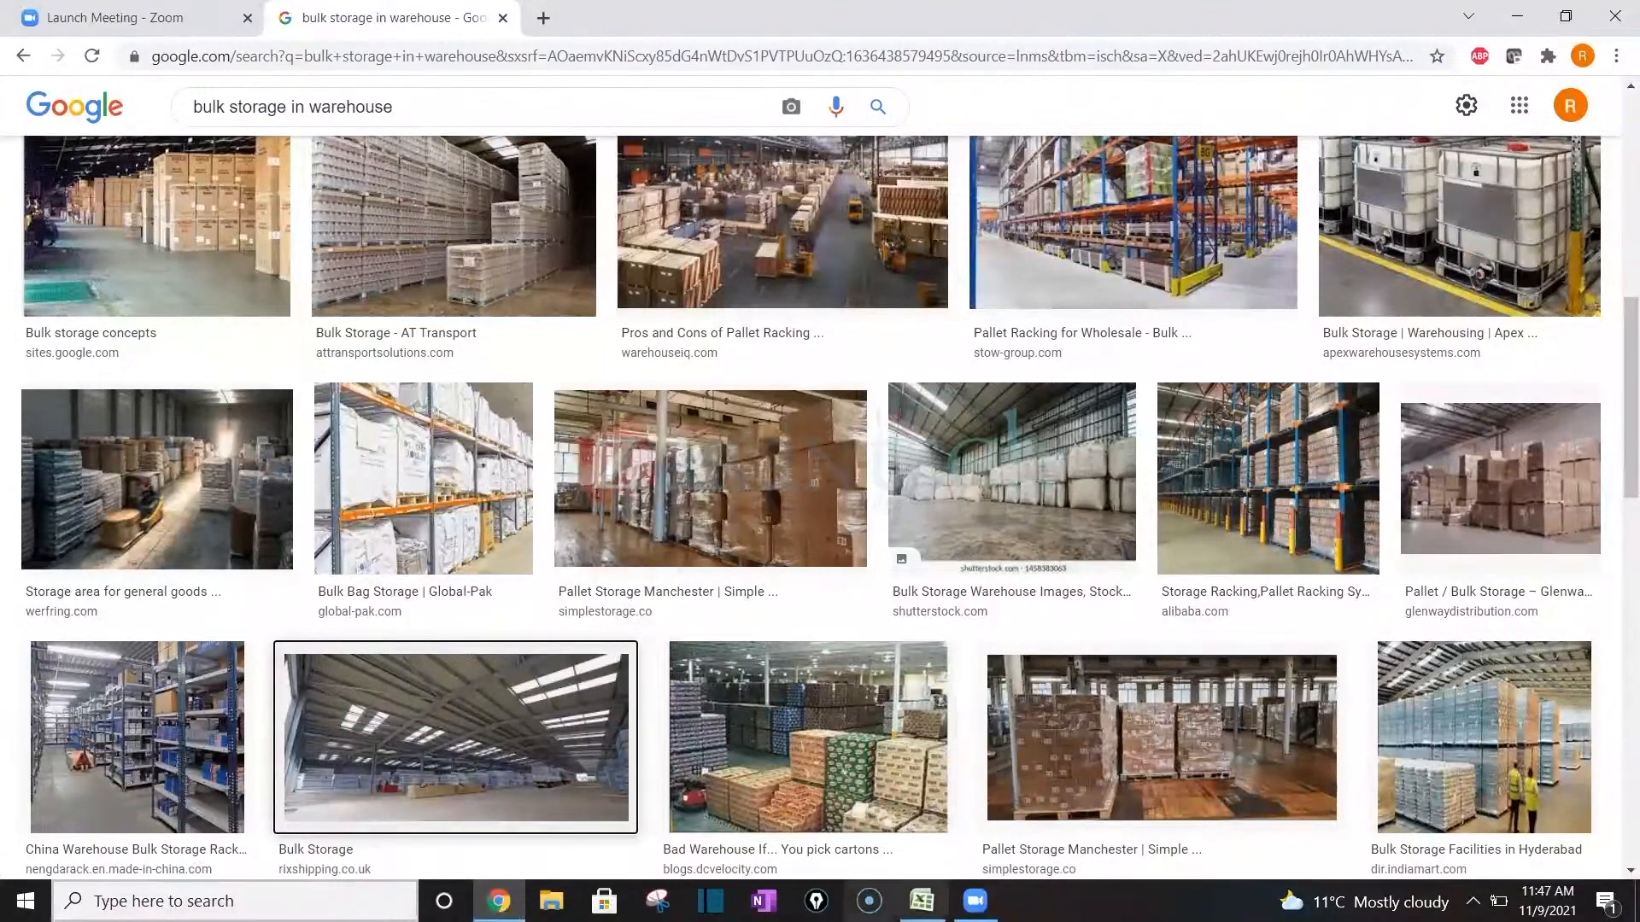
Switch back to the Excel datasheet and apply outside borders to cells M85:M96 on the Unit 4 sheet.
click(921, 901)
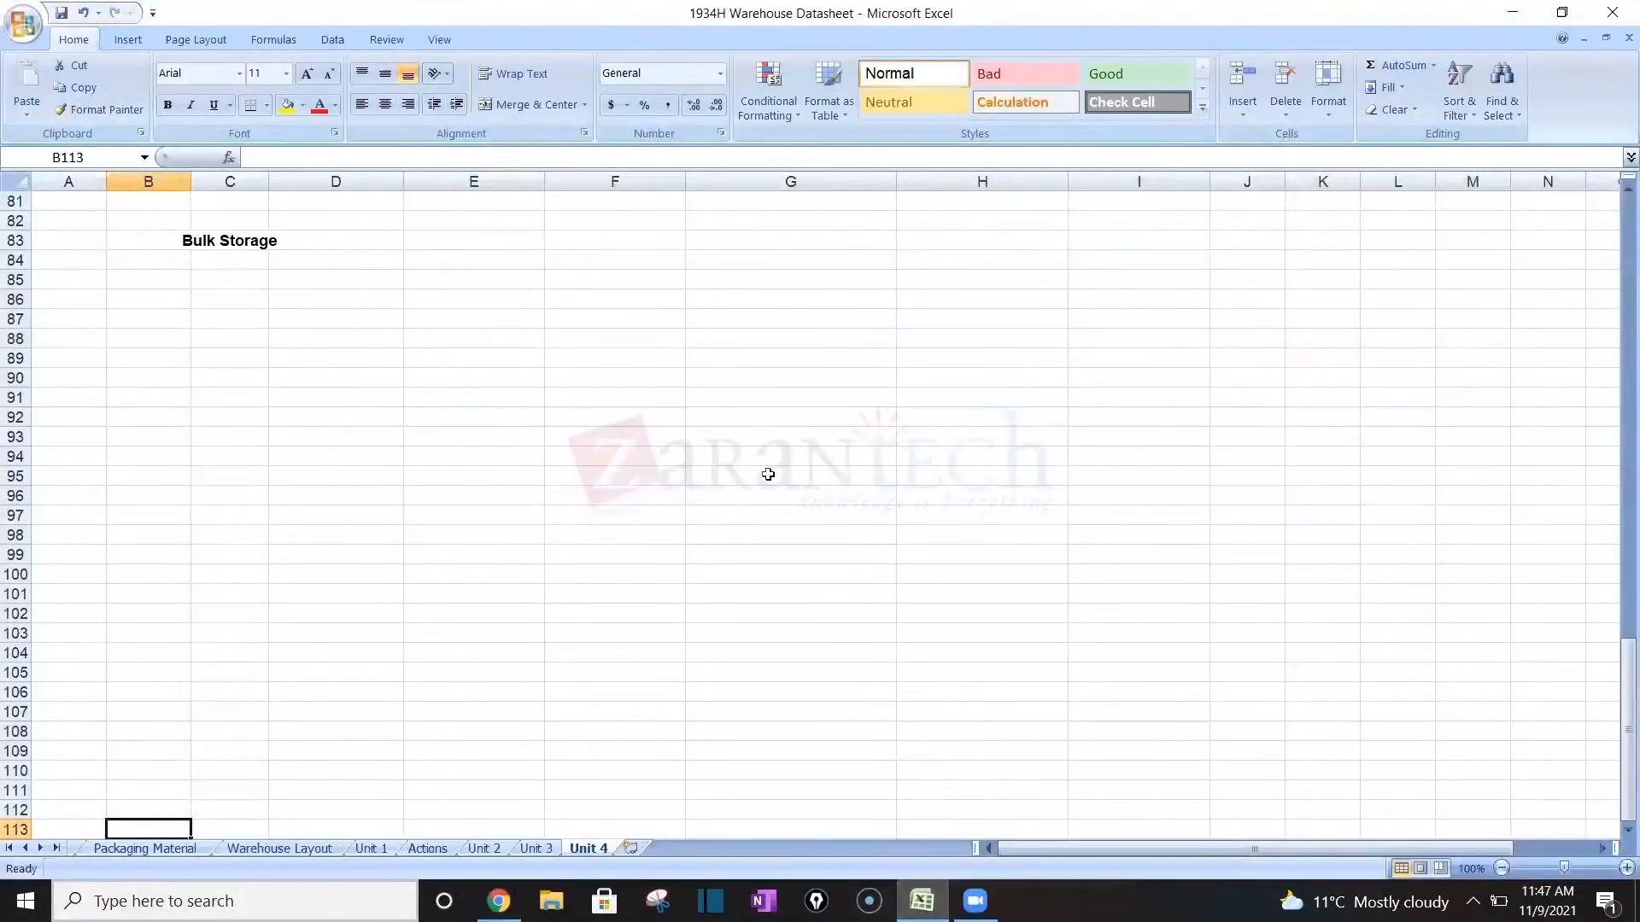
click(1039, 532)
key(Right)
key(Right)
key(Right)
key(Right)
key(Right)
key(Right)
key(Right)
key(Right)
key(Right)
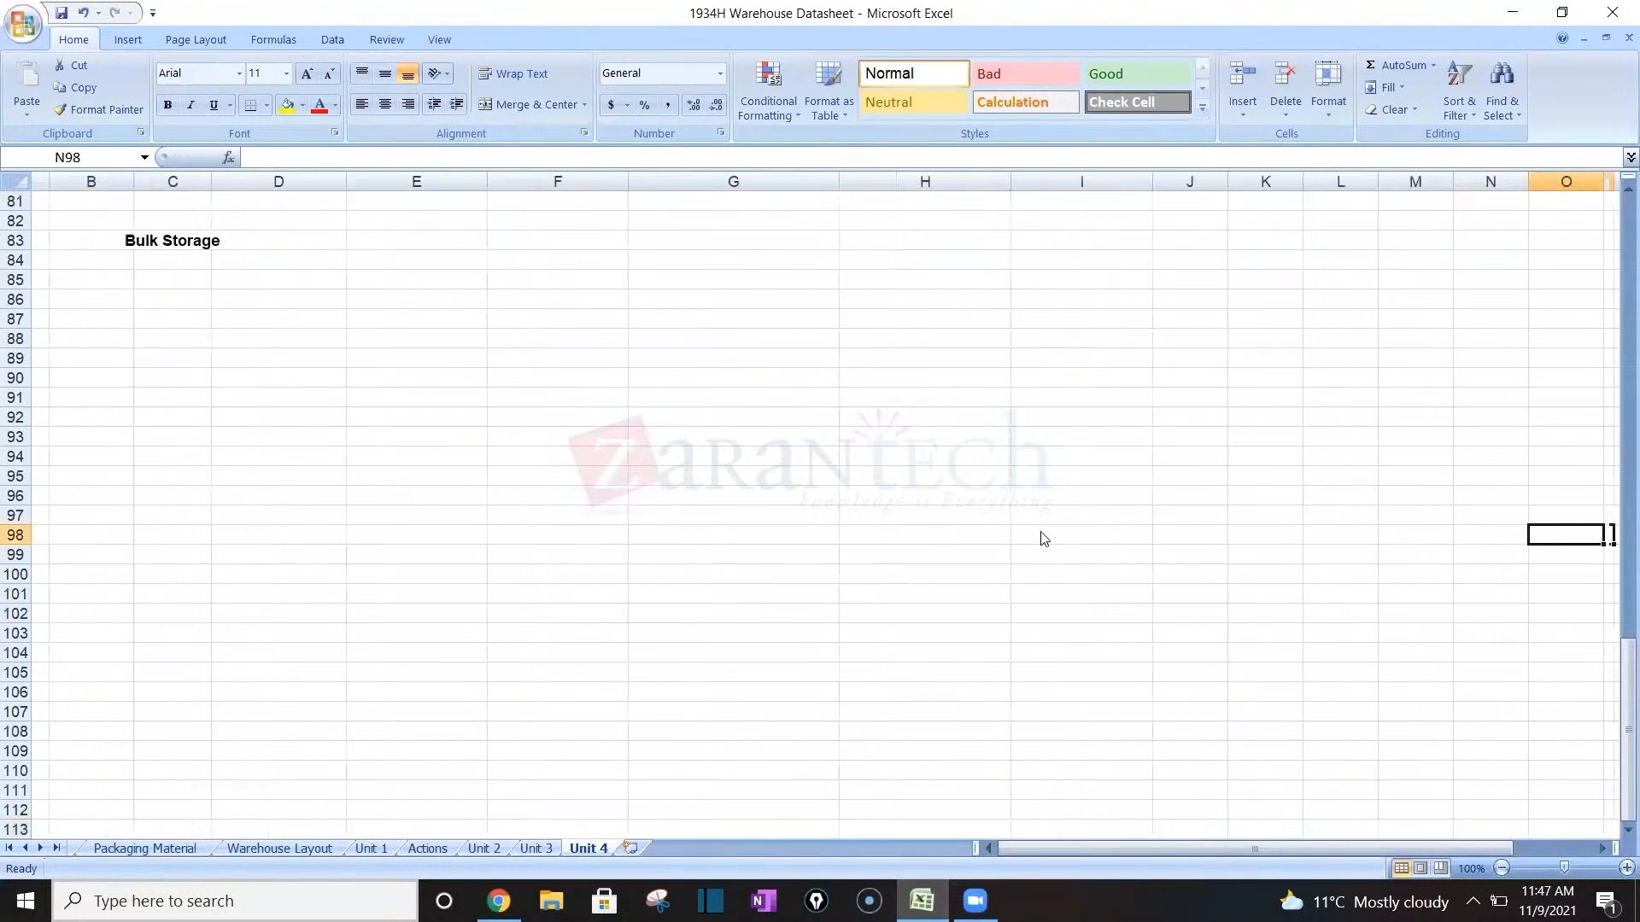
key(Right)
drag(1119, 276, 1111, 486)
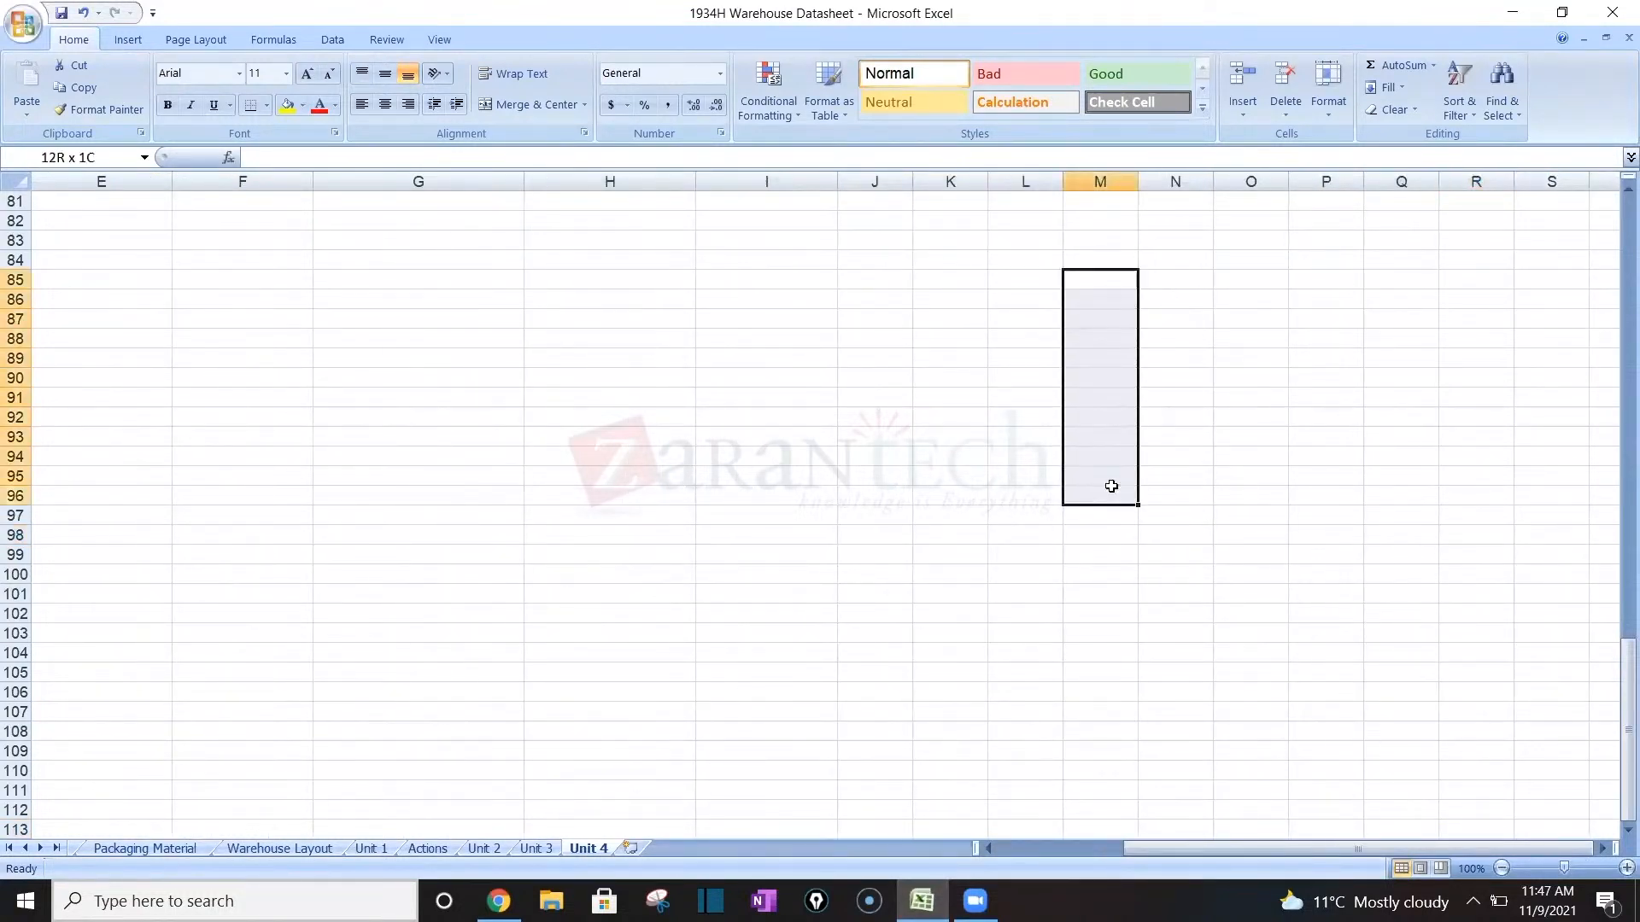
click(267, 105)
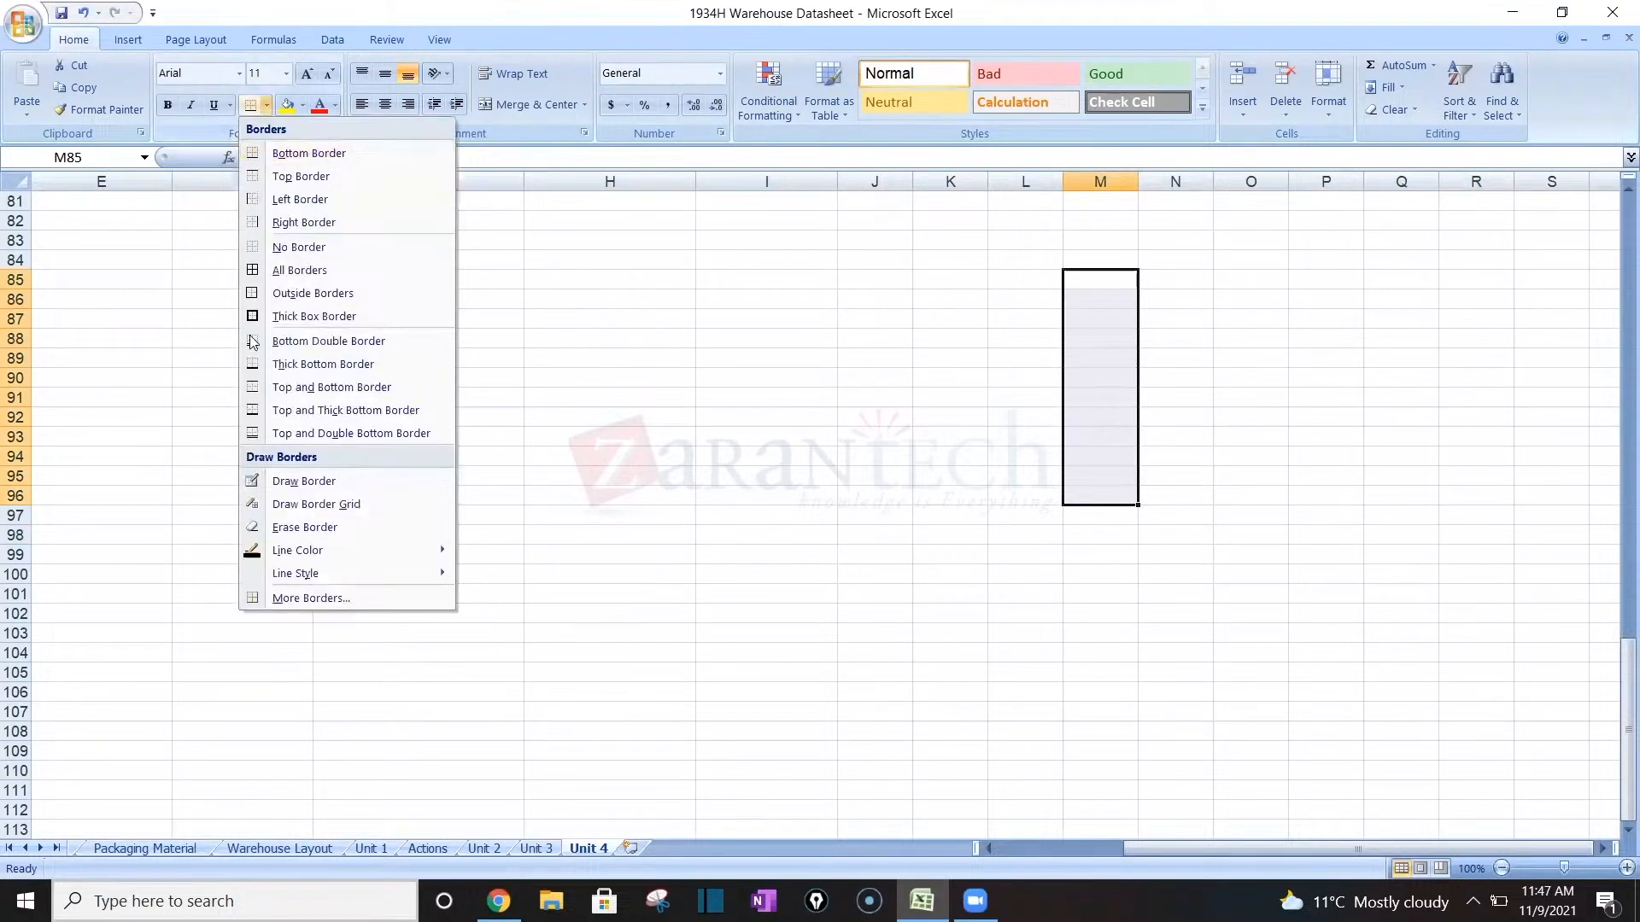
click(342, 295)
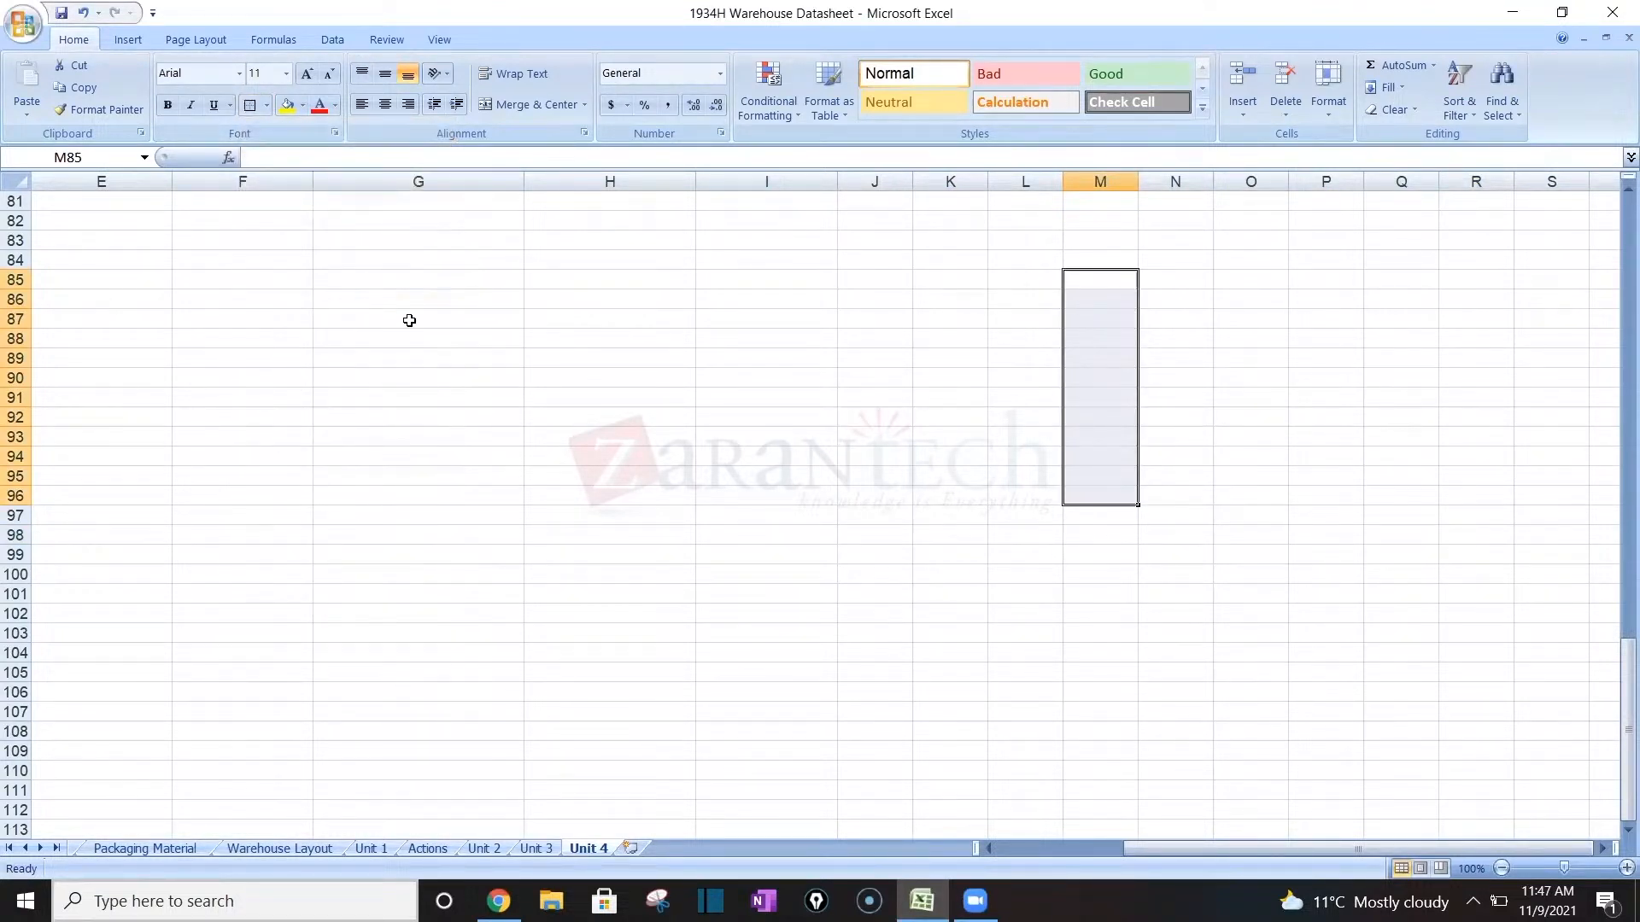
Enter a period in cell M85 at the top of the bordered column.
text(.)
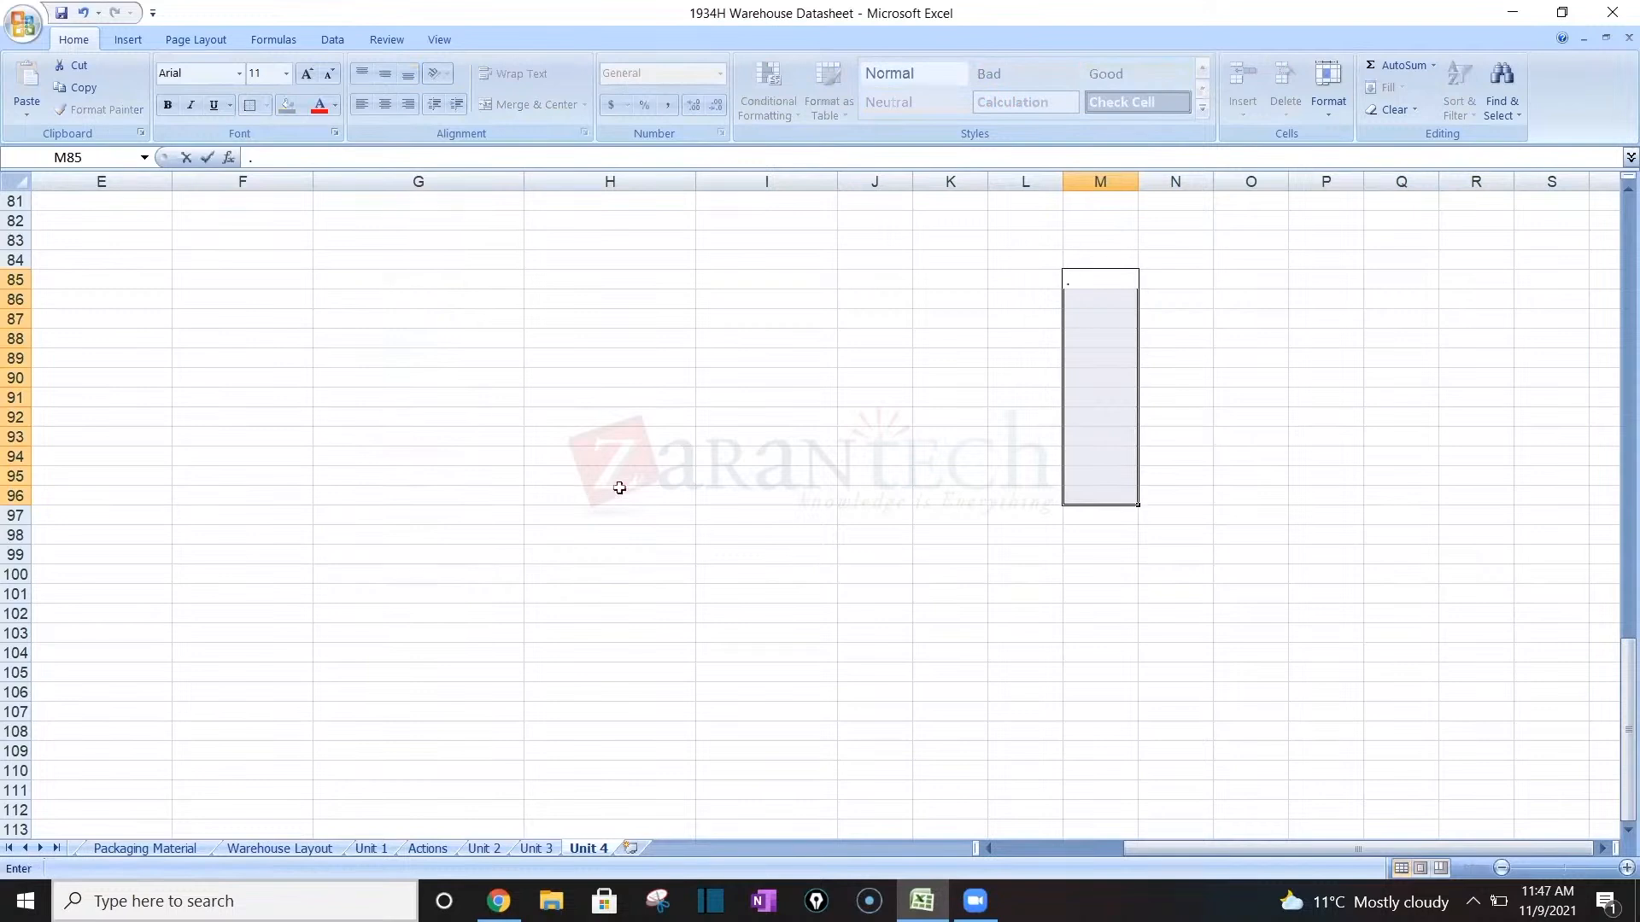
click(674, 438)
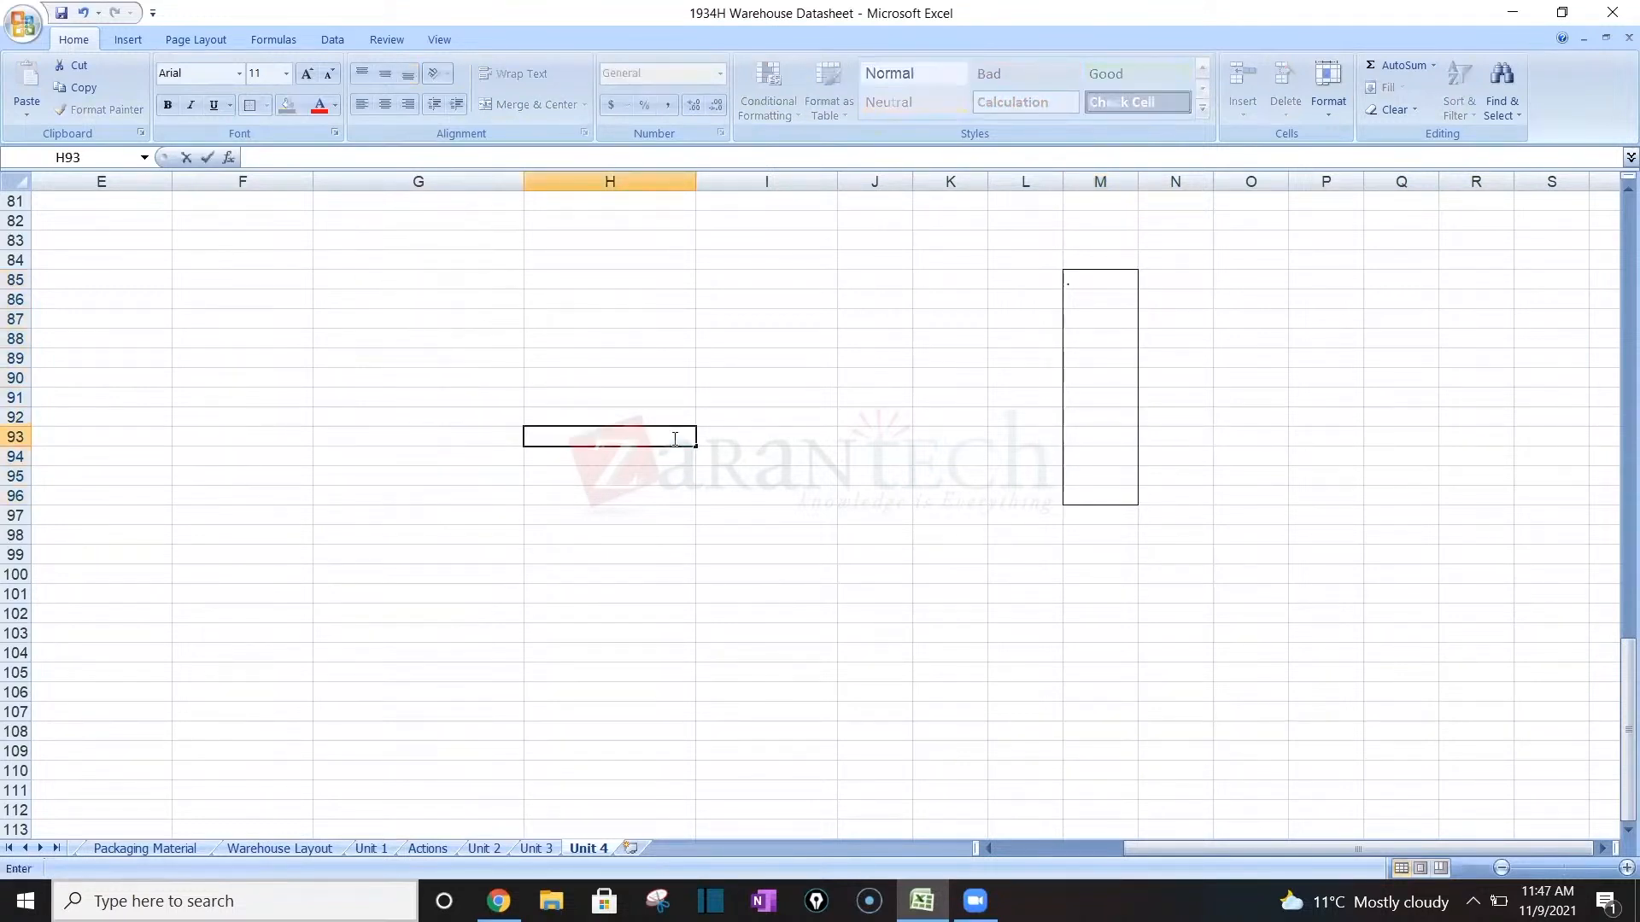
click(1180, 283)
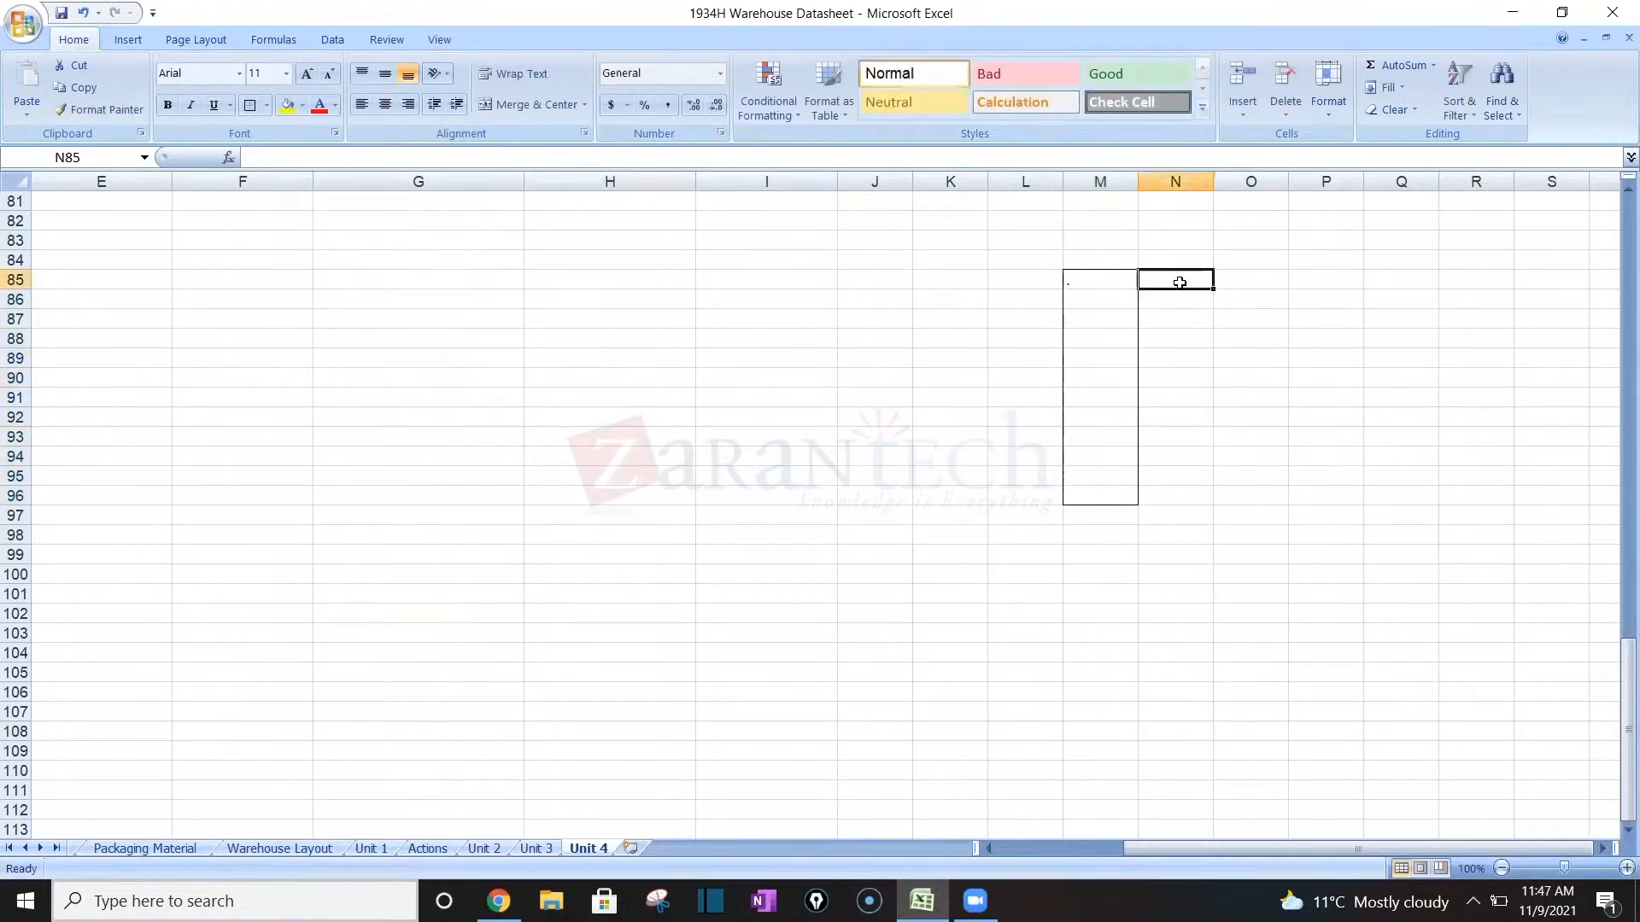
Copy the bordered column M85:M96 and paste it into each of the six adjacent columns, N through S.
drag(1111, 275, 1138, 501)
key(ctrl+c)
key(Right)
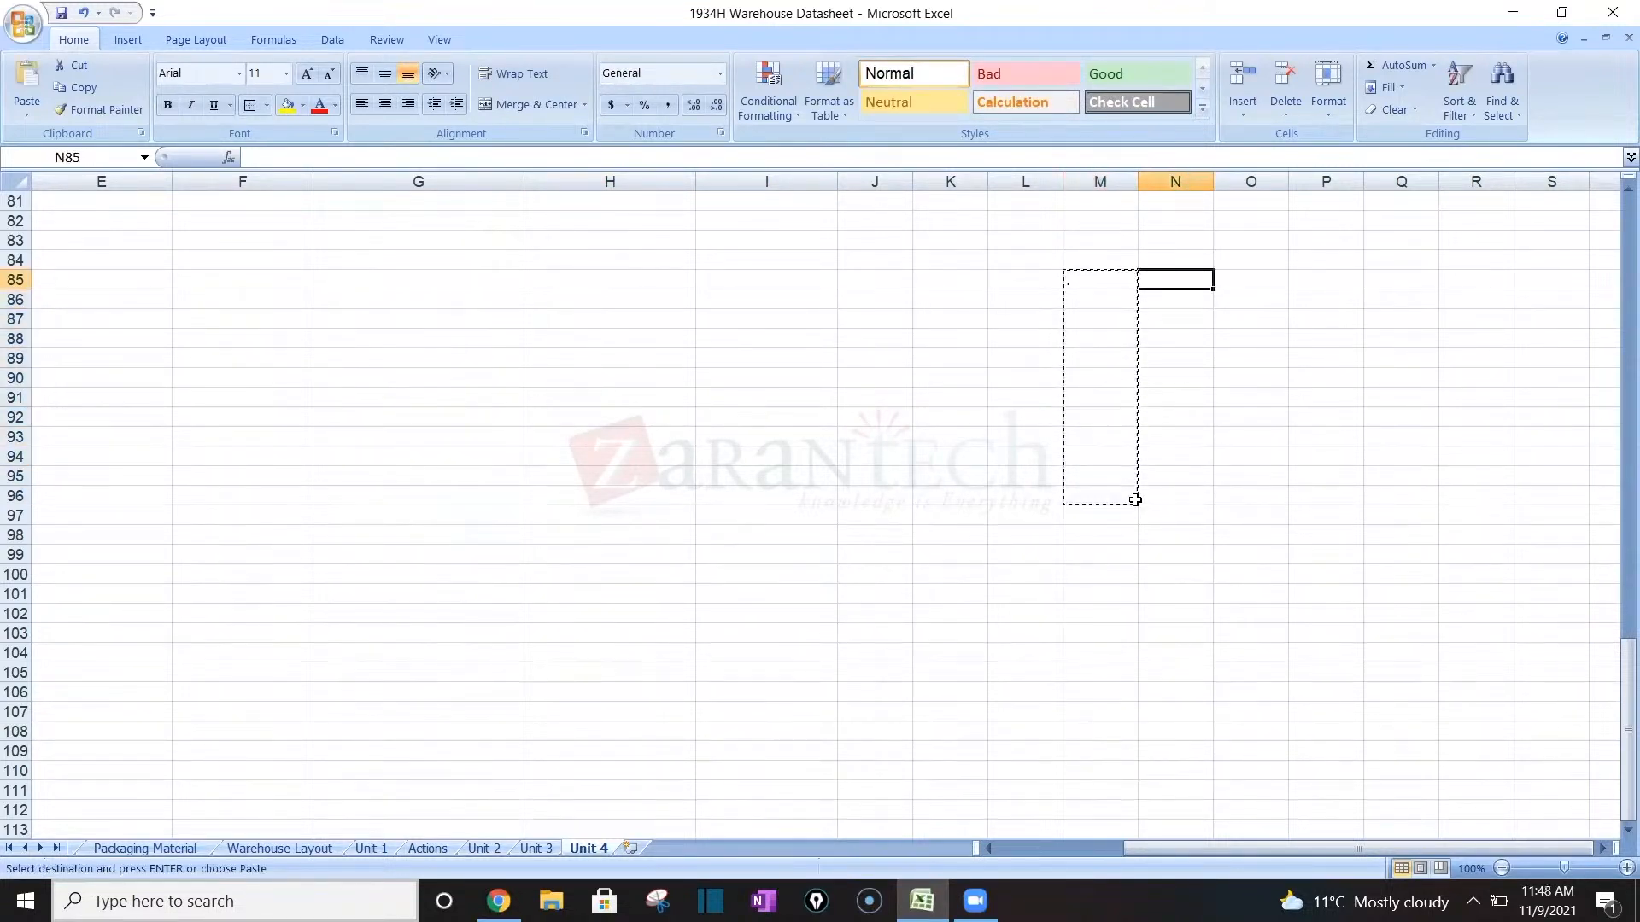
key(ctrl+v)
key(Right)
key(ctrl+v)
key(Right)
key(ctrl+v)
key(Right)
key(ctrl+v)
key(Right)
key(ctrl+v)
key(Right)
key(ctrl+v)
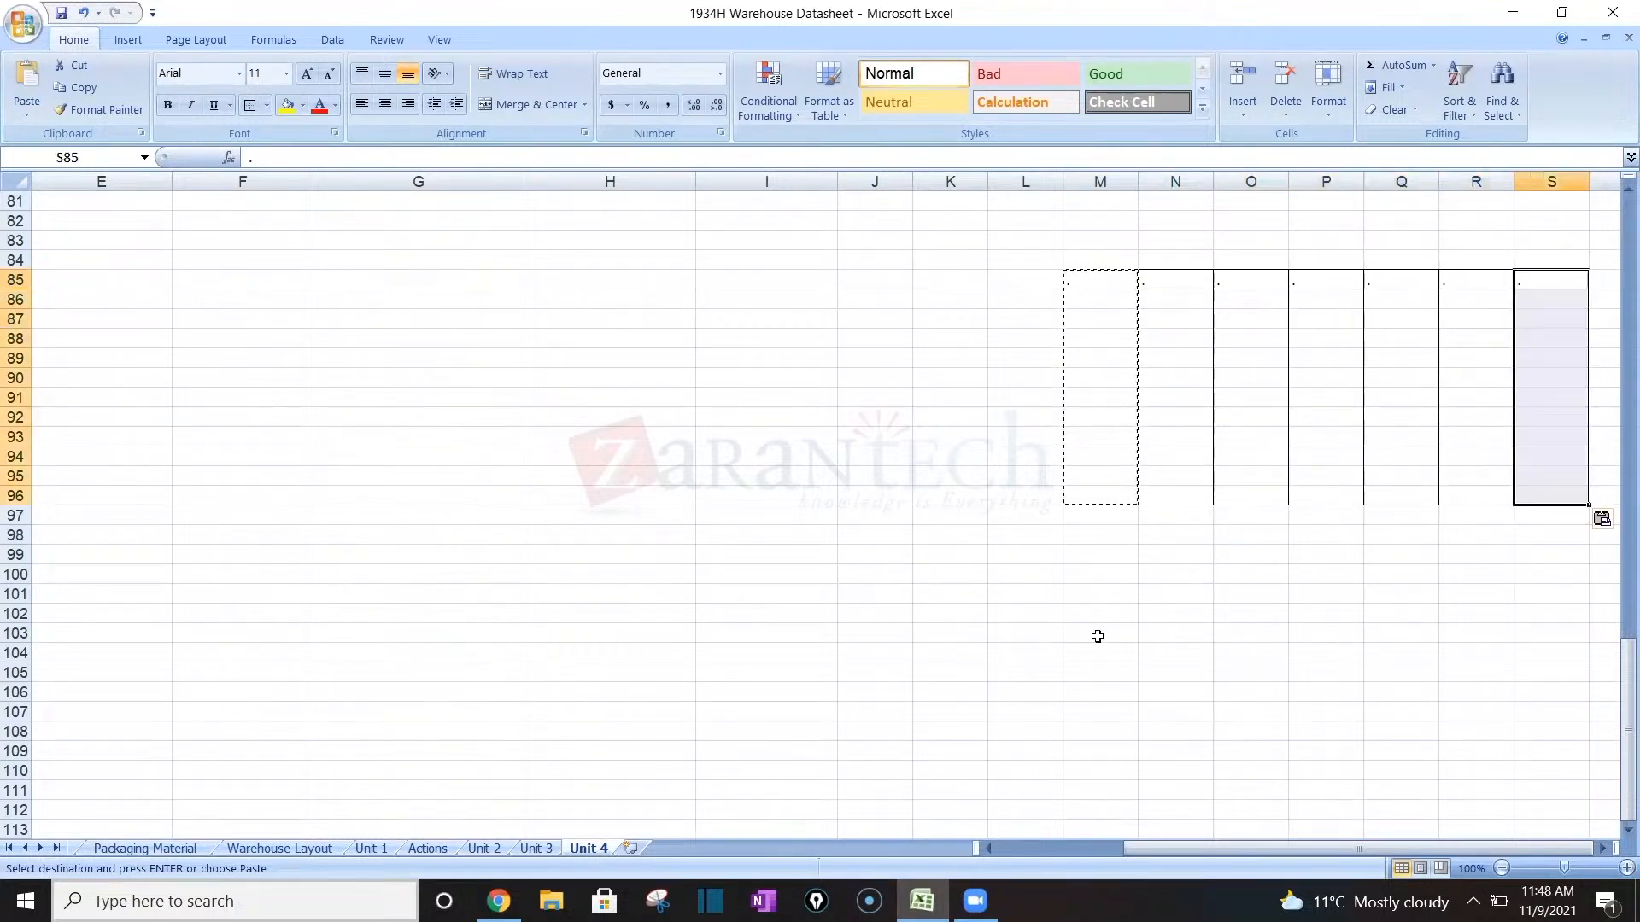
Enter 8004 in cell M97 below the first bordered column and the title "8004 - Bulk Storage" in M83.
click(1091, 537)
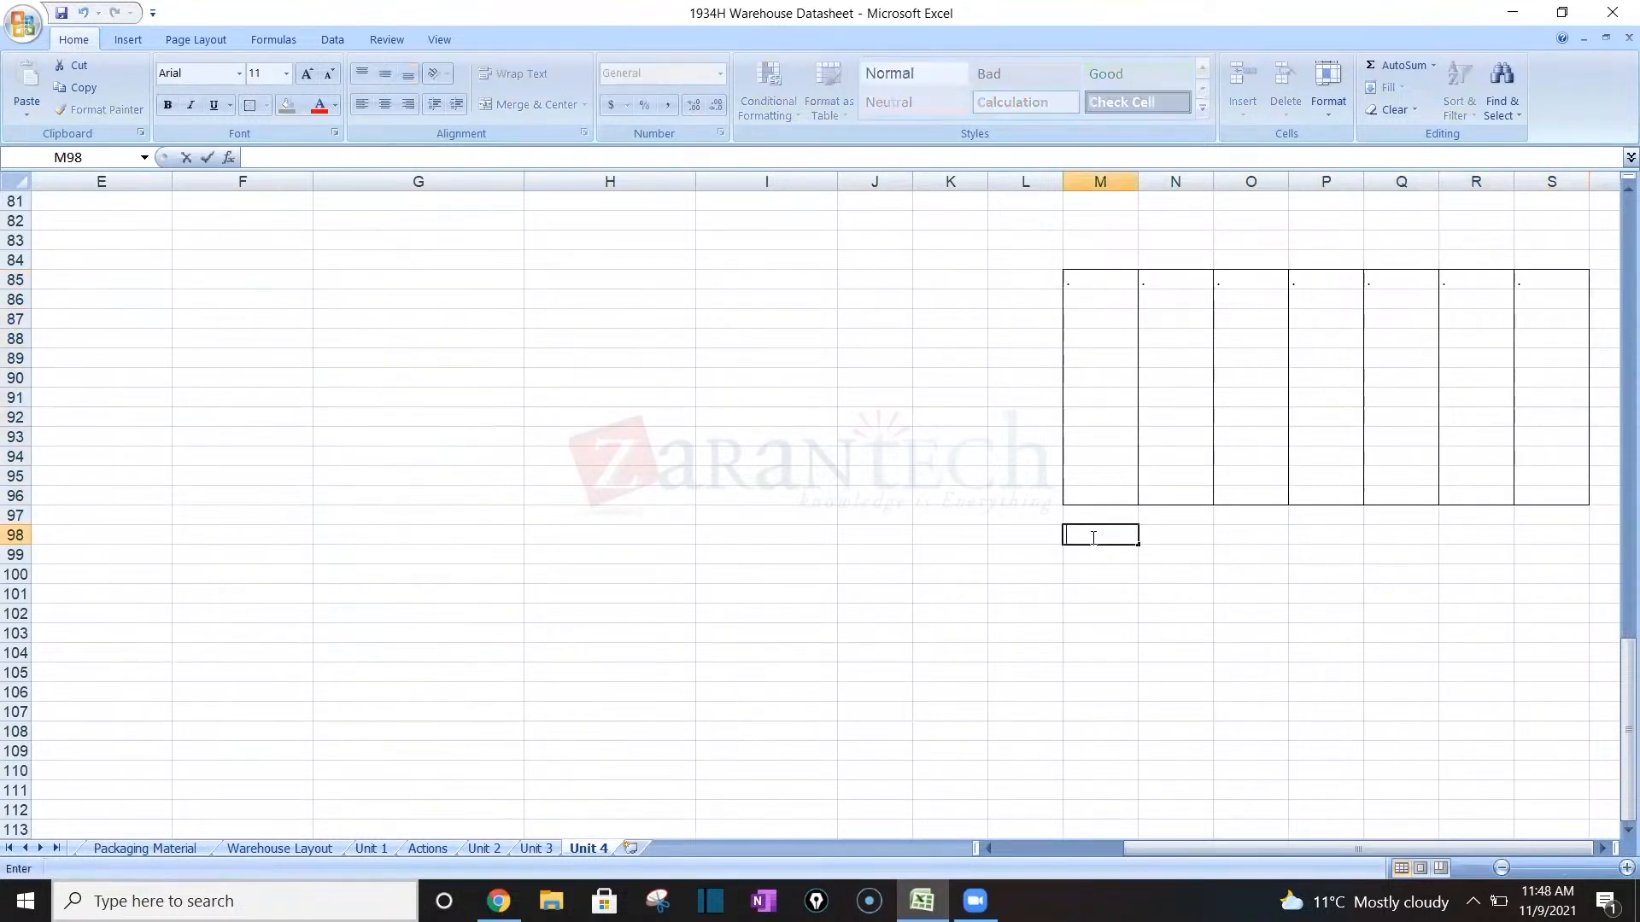
click(1080, 513)
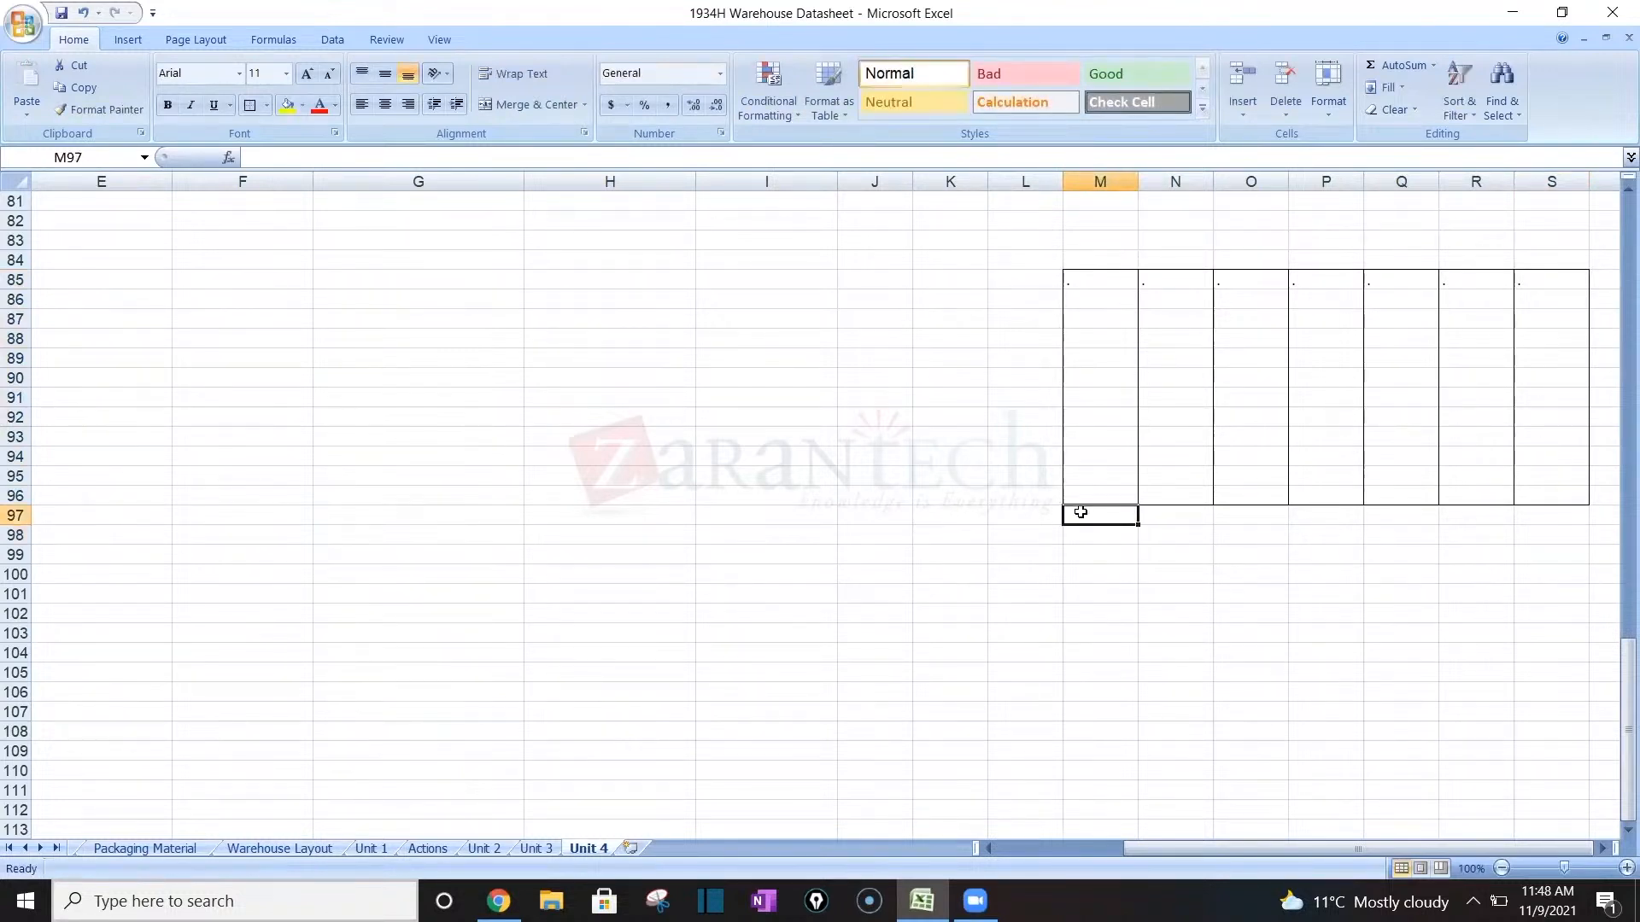
text(8004)
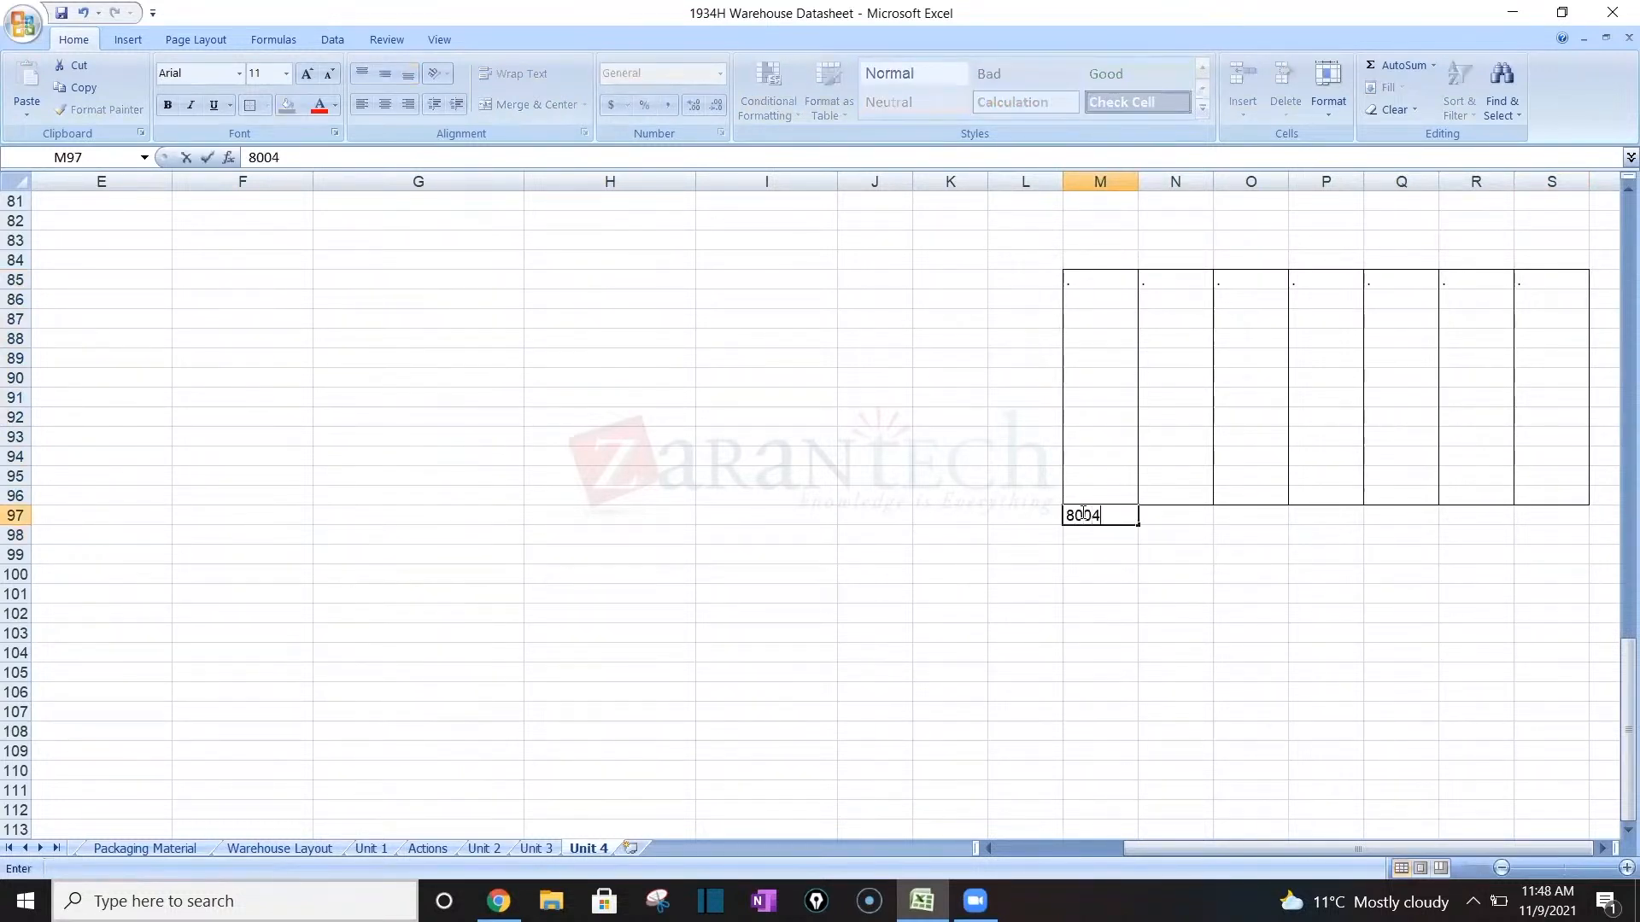
click(1082, 237)
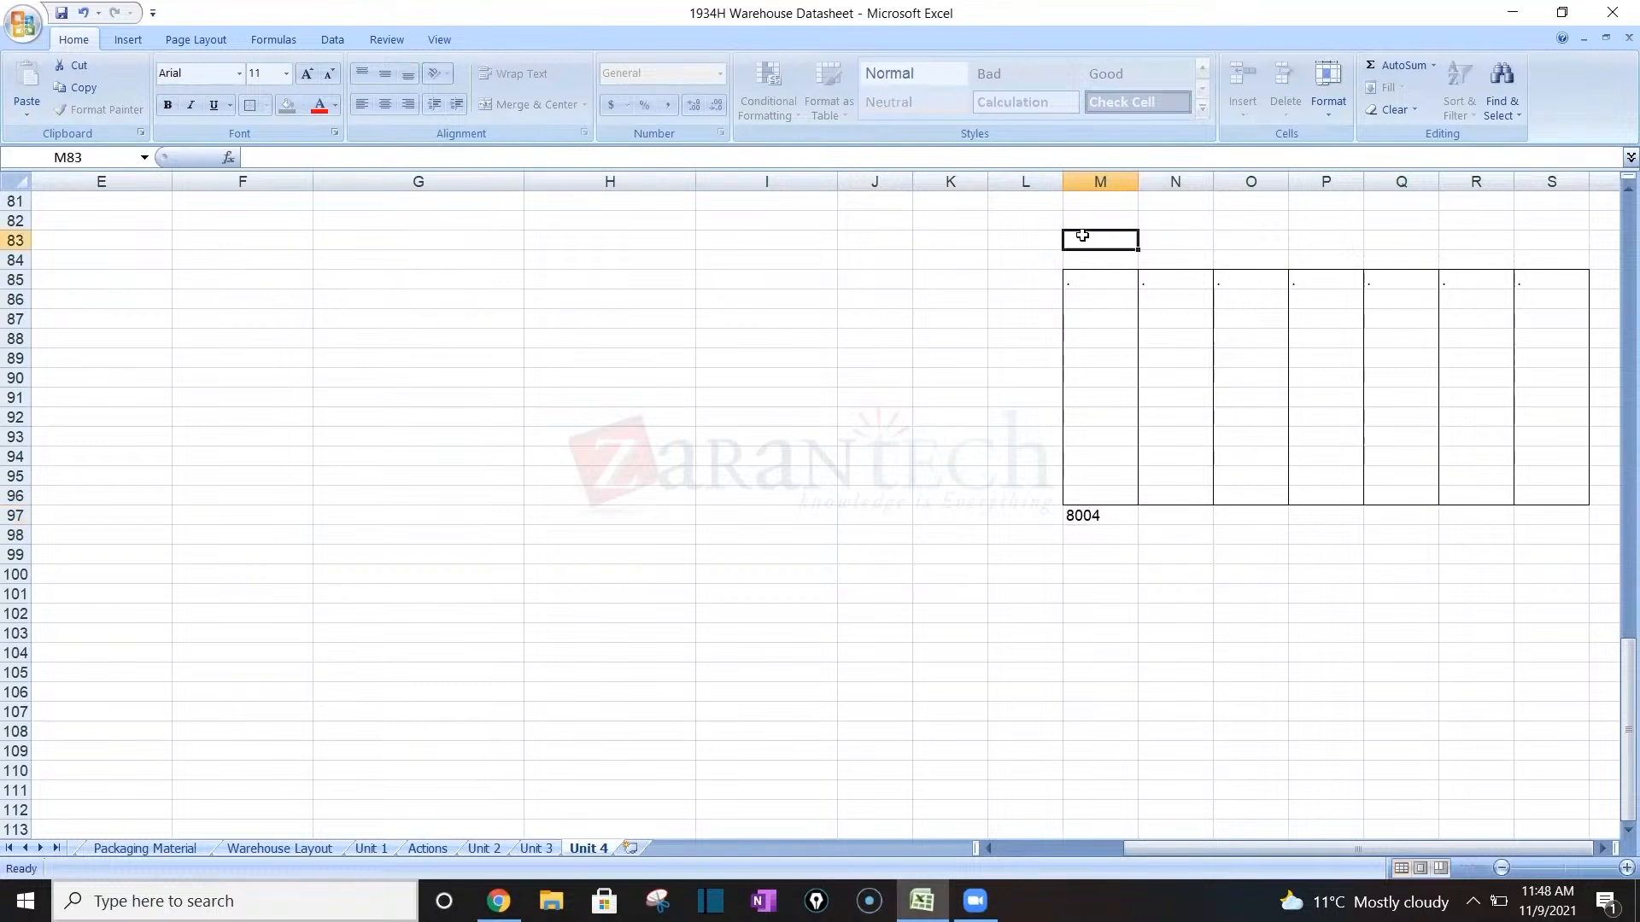
text(8004 - Bul)
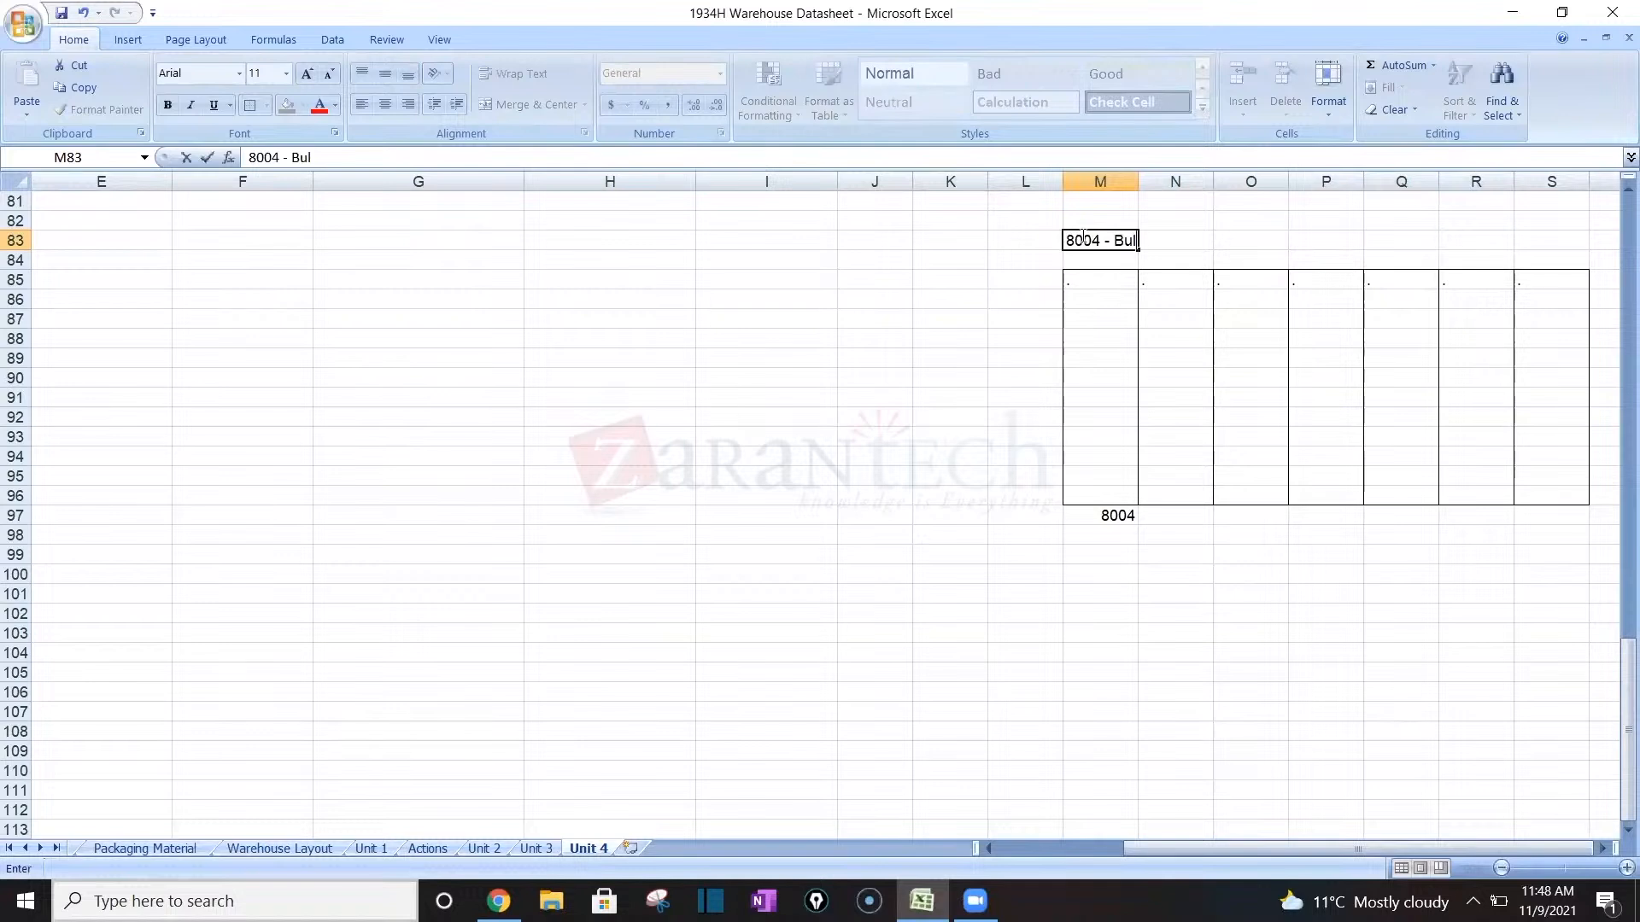
text(k Storage)
key(Return)
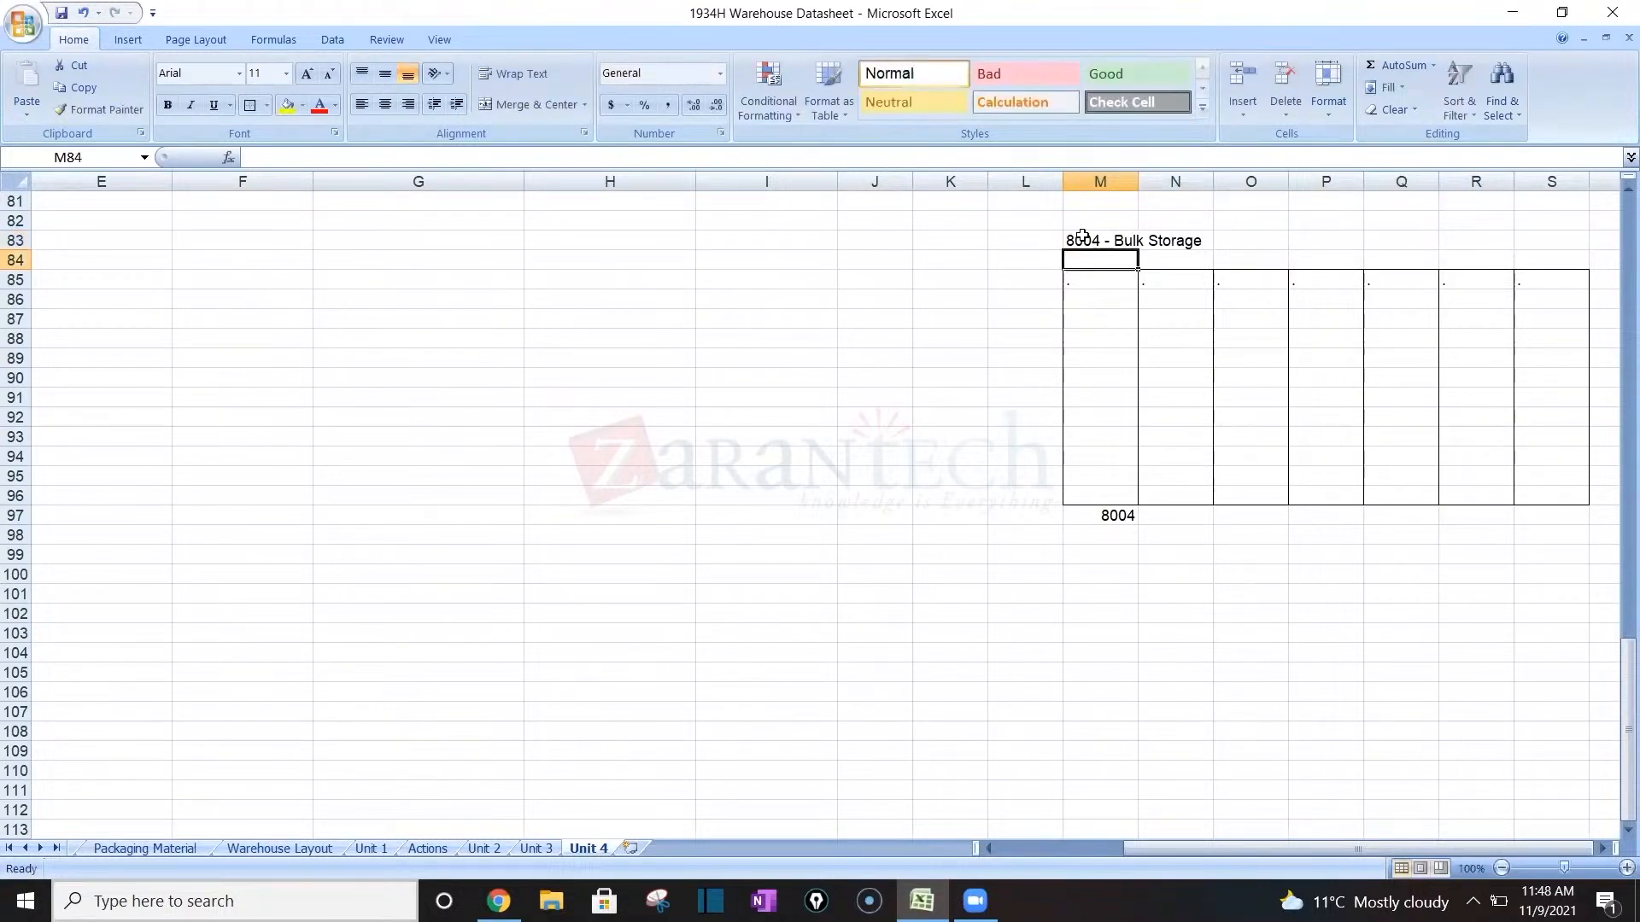
Label the first three bins in cells M97 to O97 as 8004.01, 8004.02 and 8004.03.
click(1102, 531)
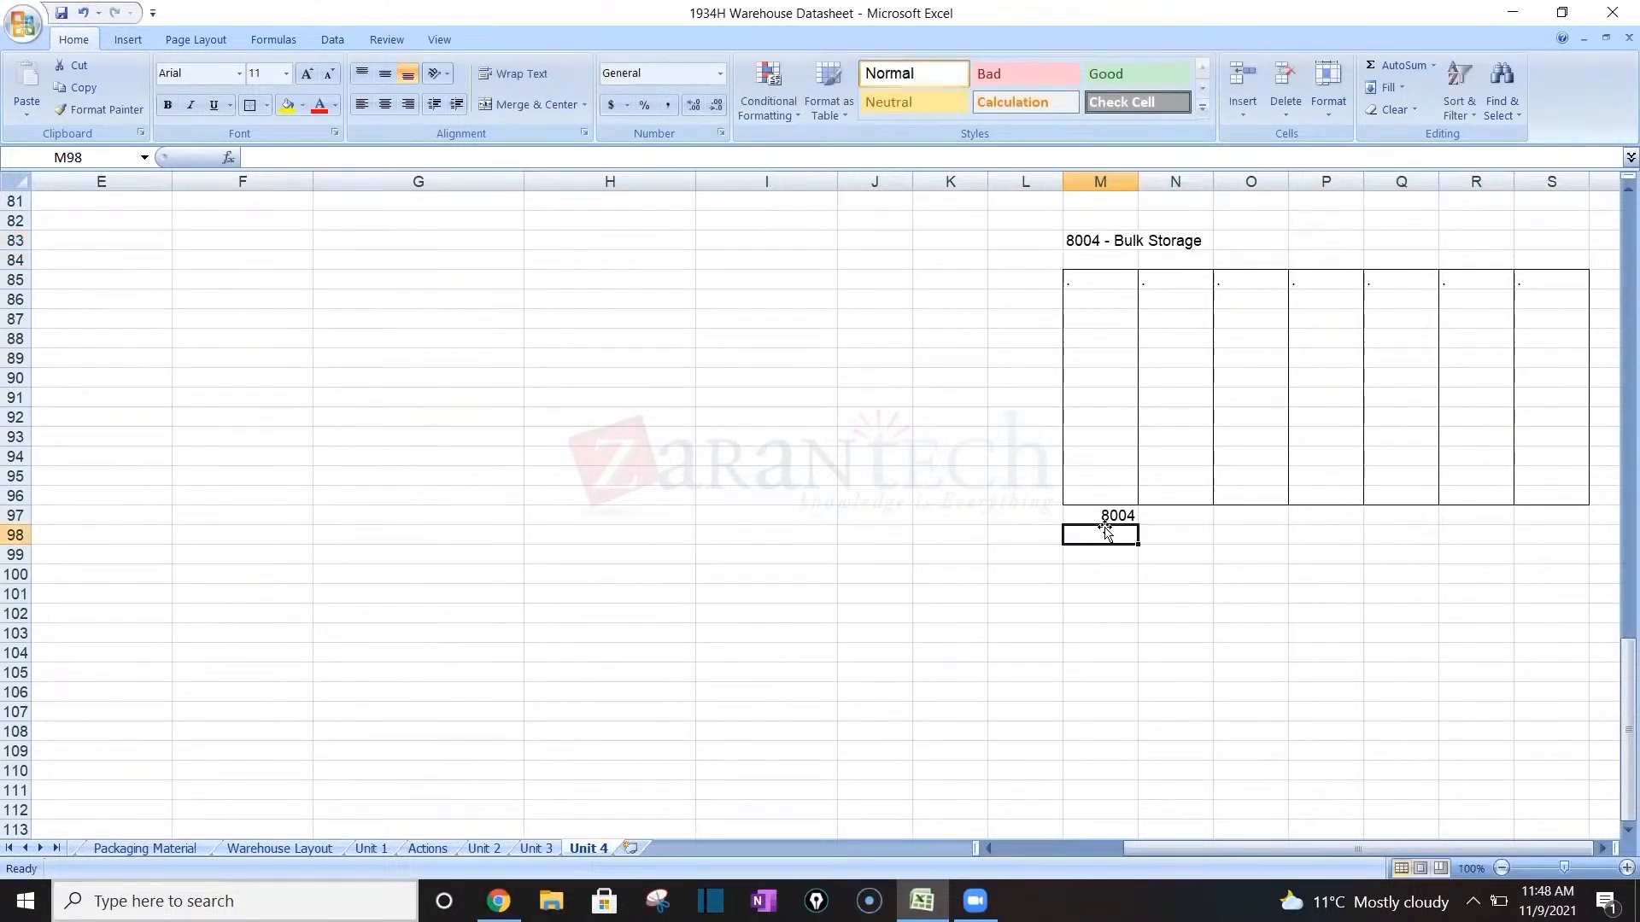
click(1114, 518)
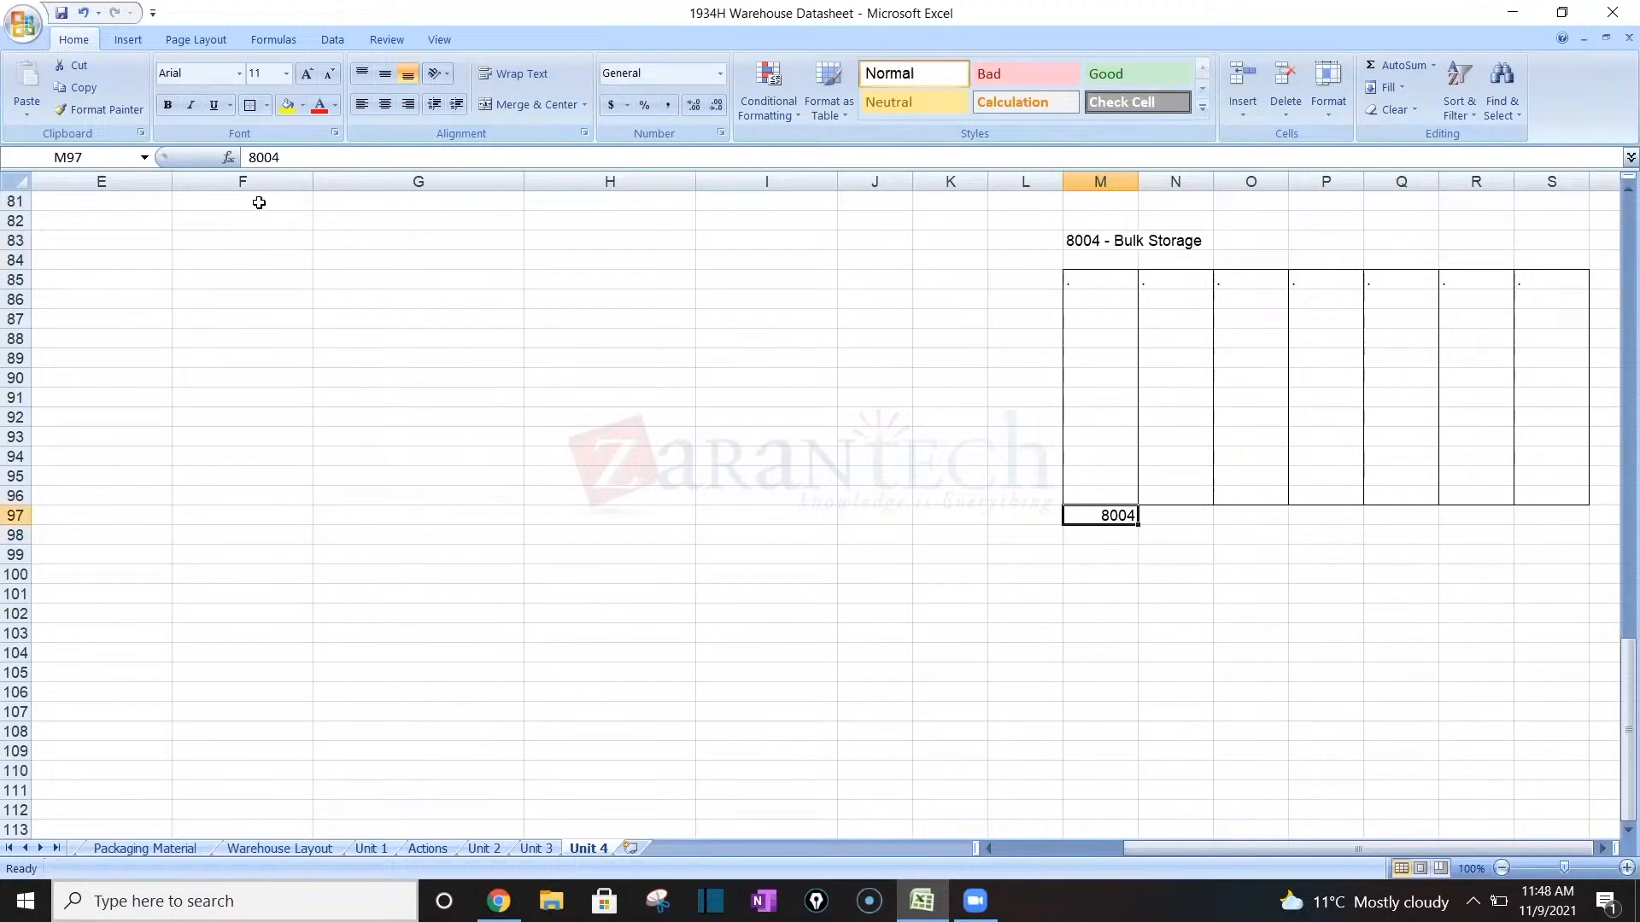
click(318, 163)
text(.01)
key(Tab)
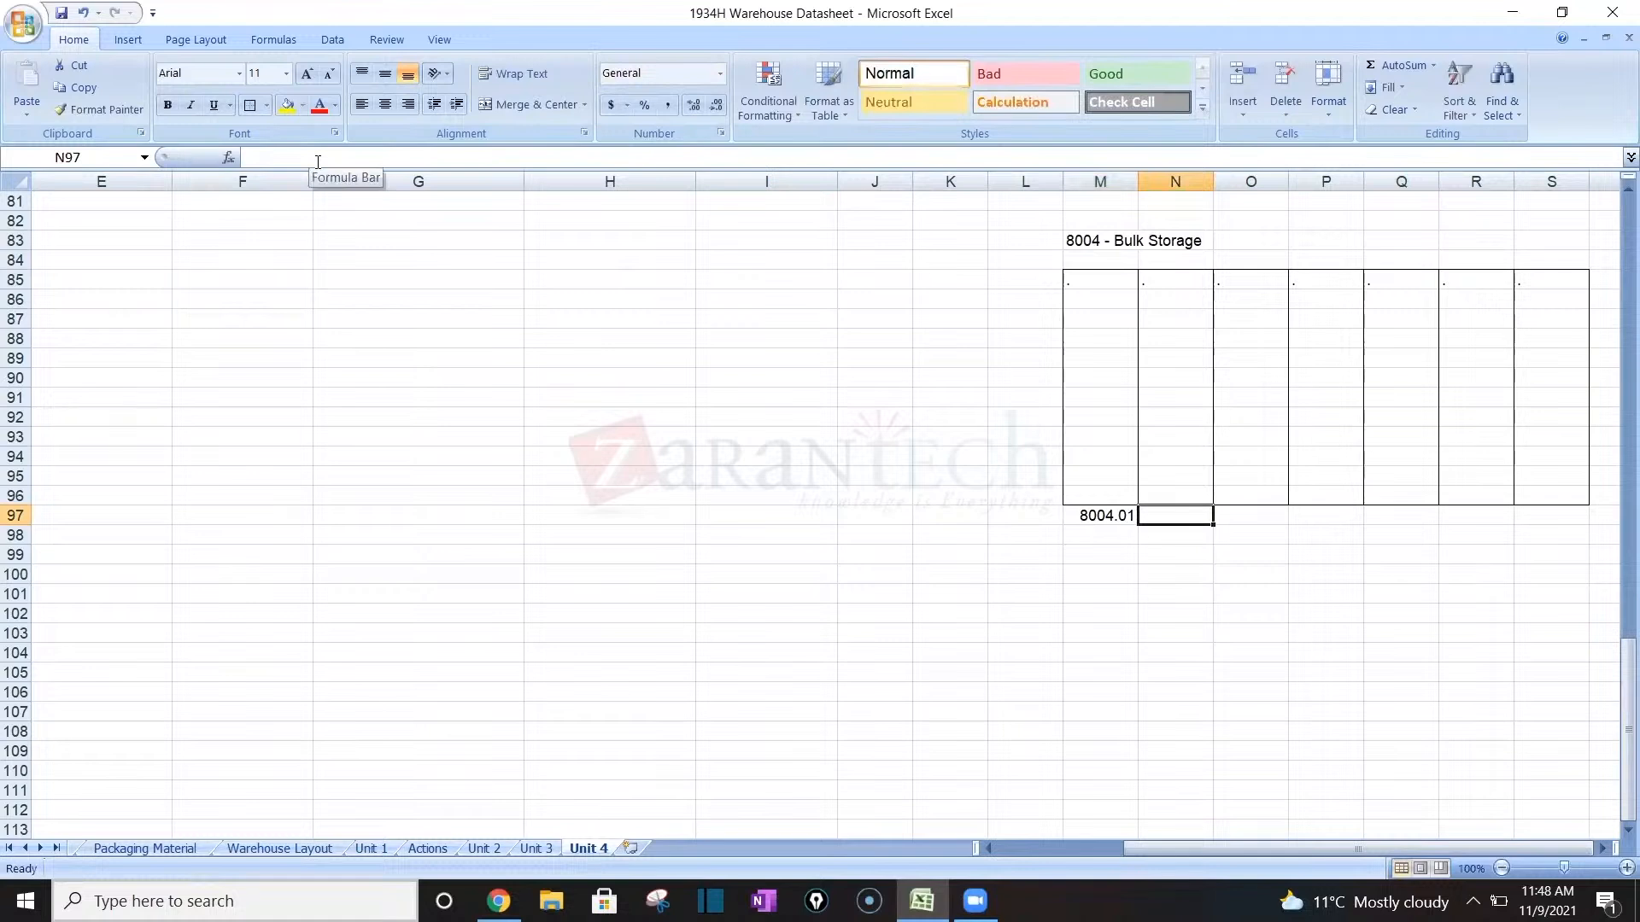
text(8)
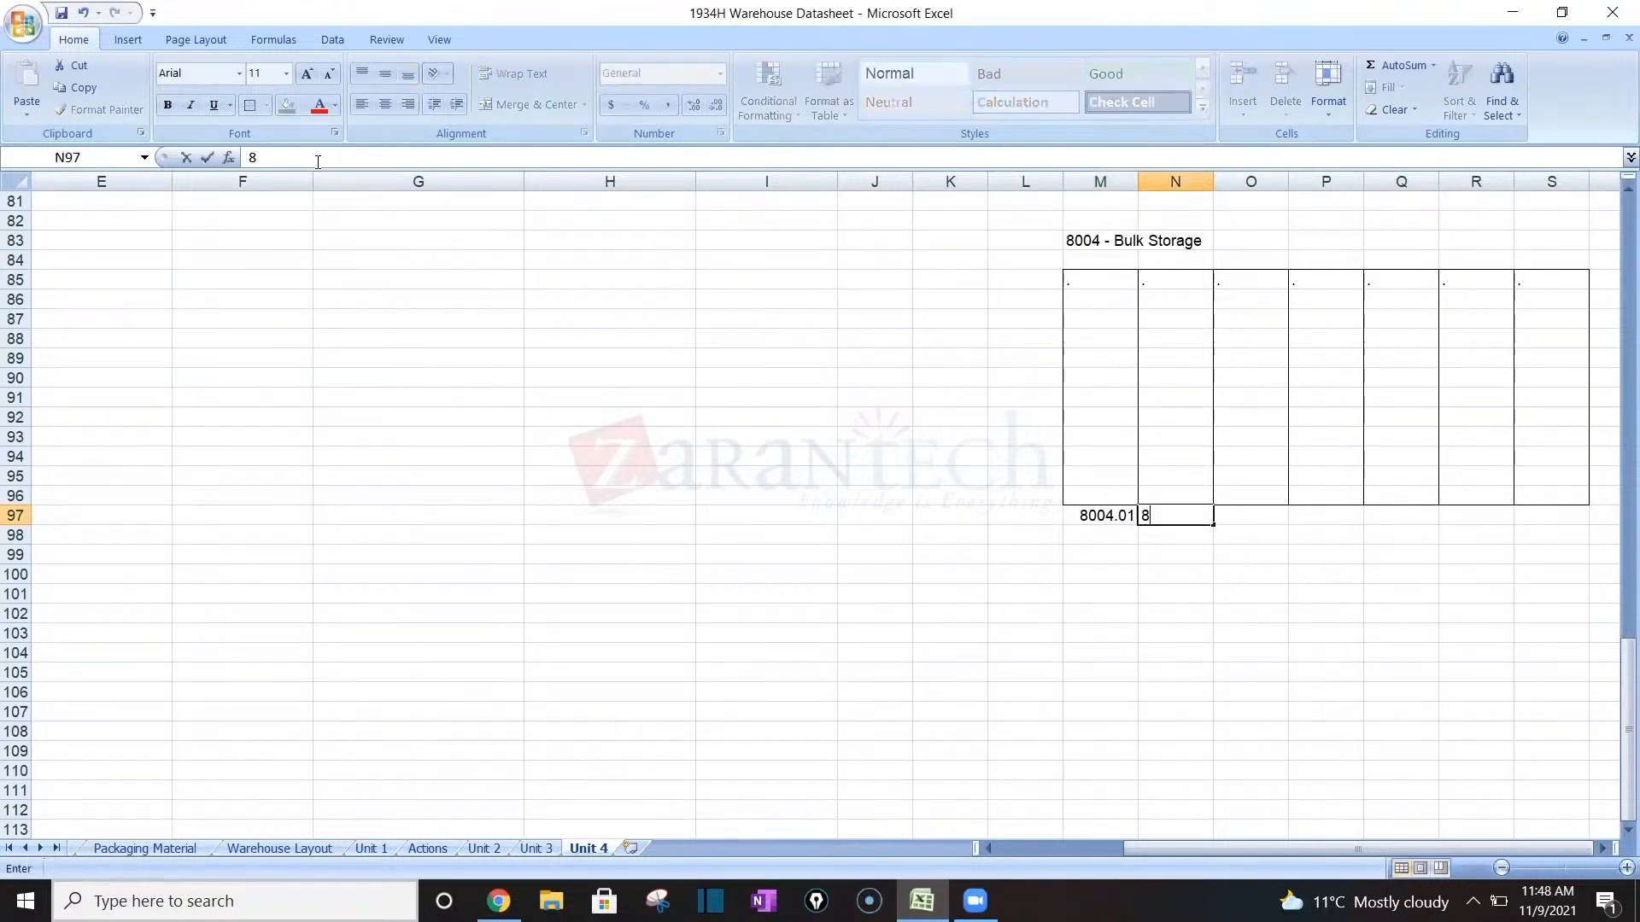
text(004.02)
key(Tab)
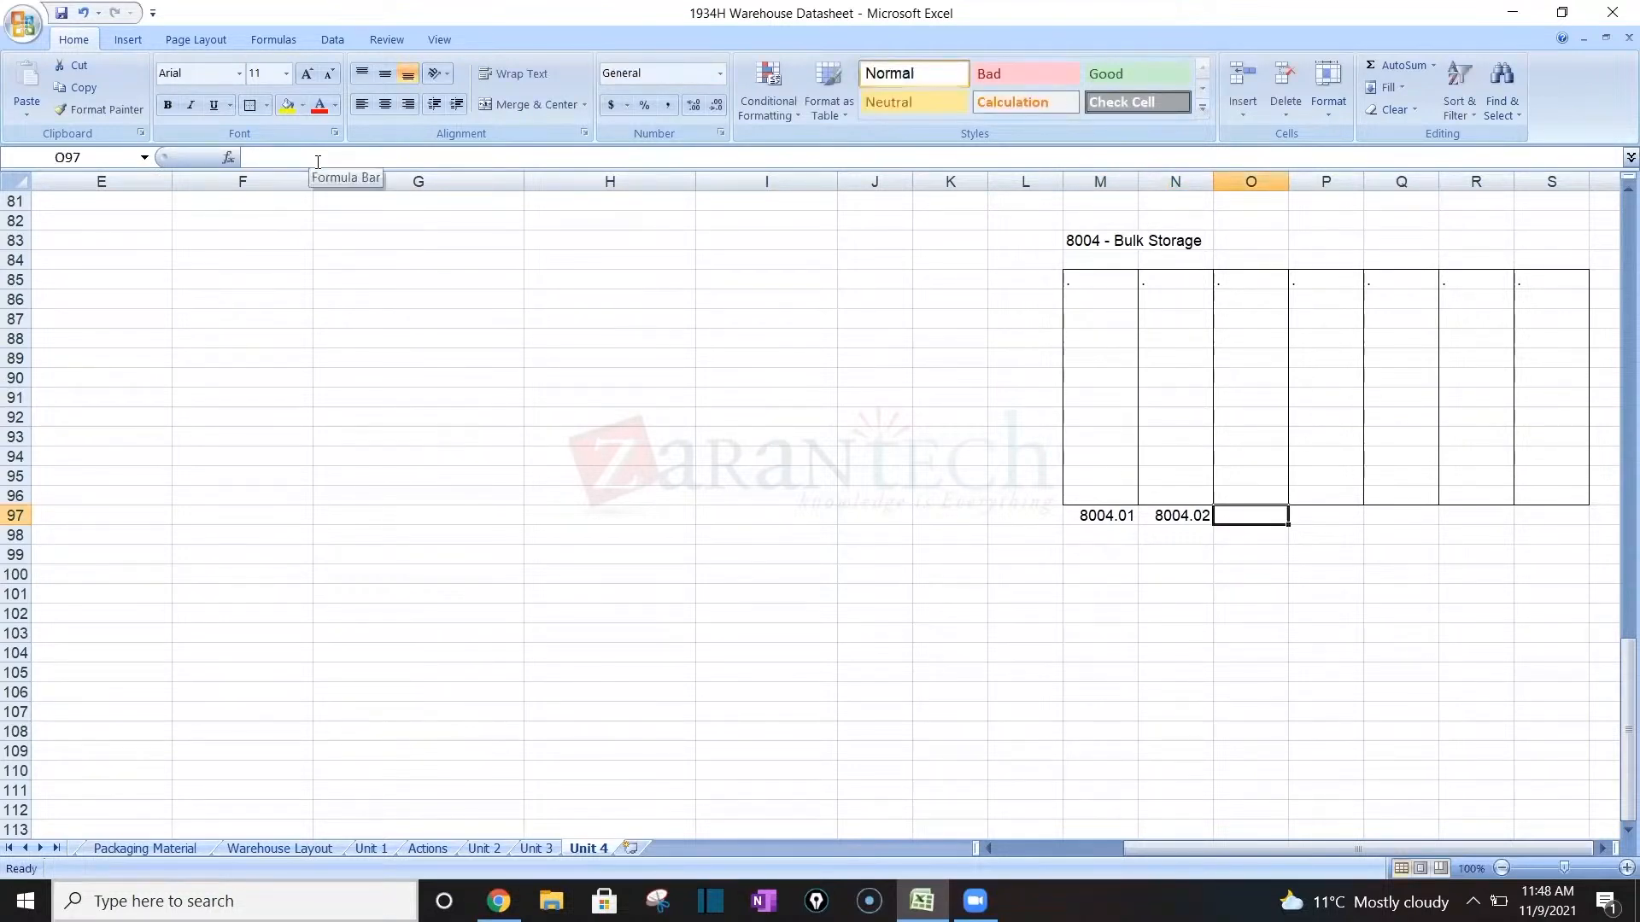
text(8004.0)
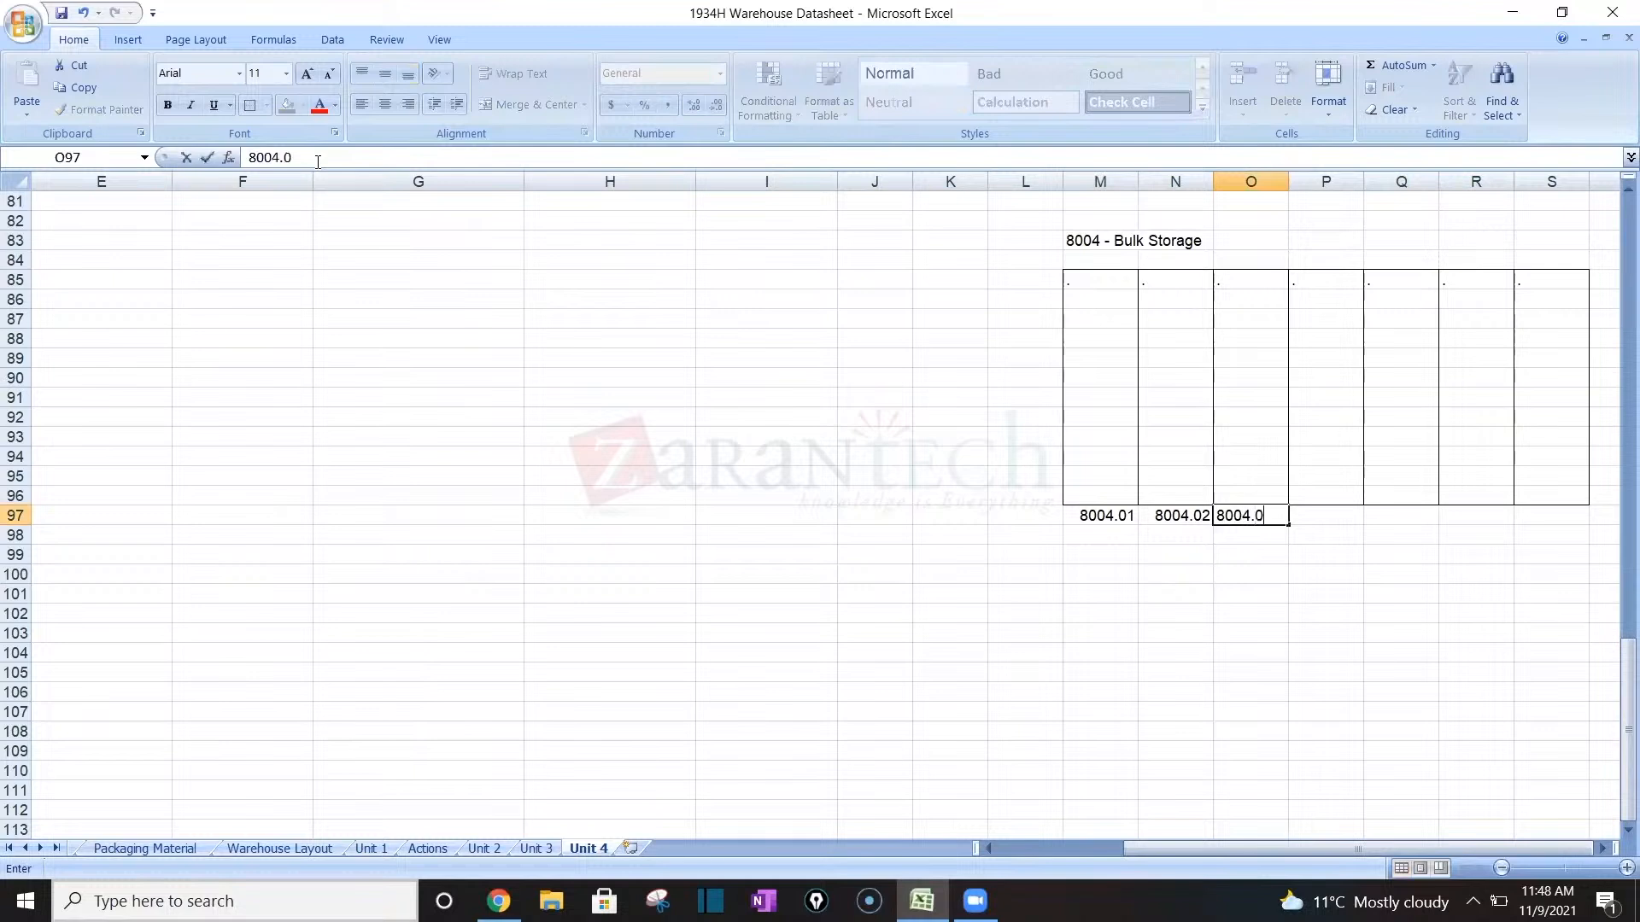
text(3)
key(Tab)
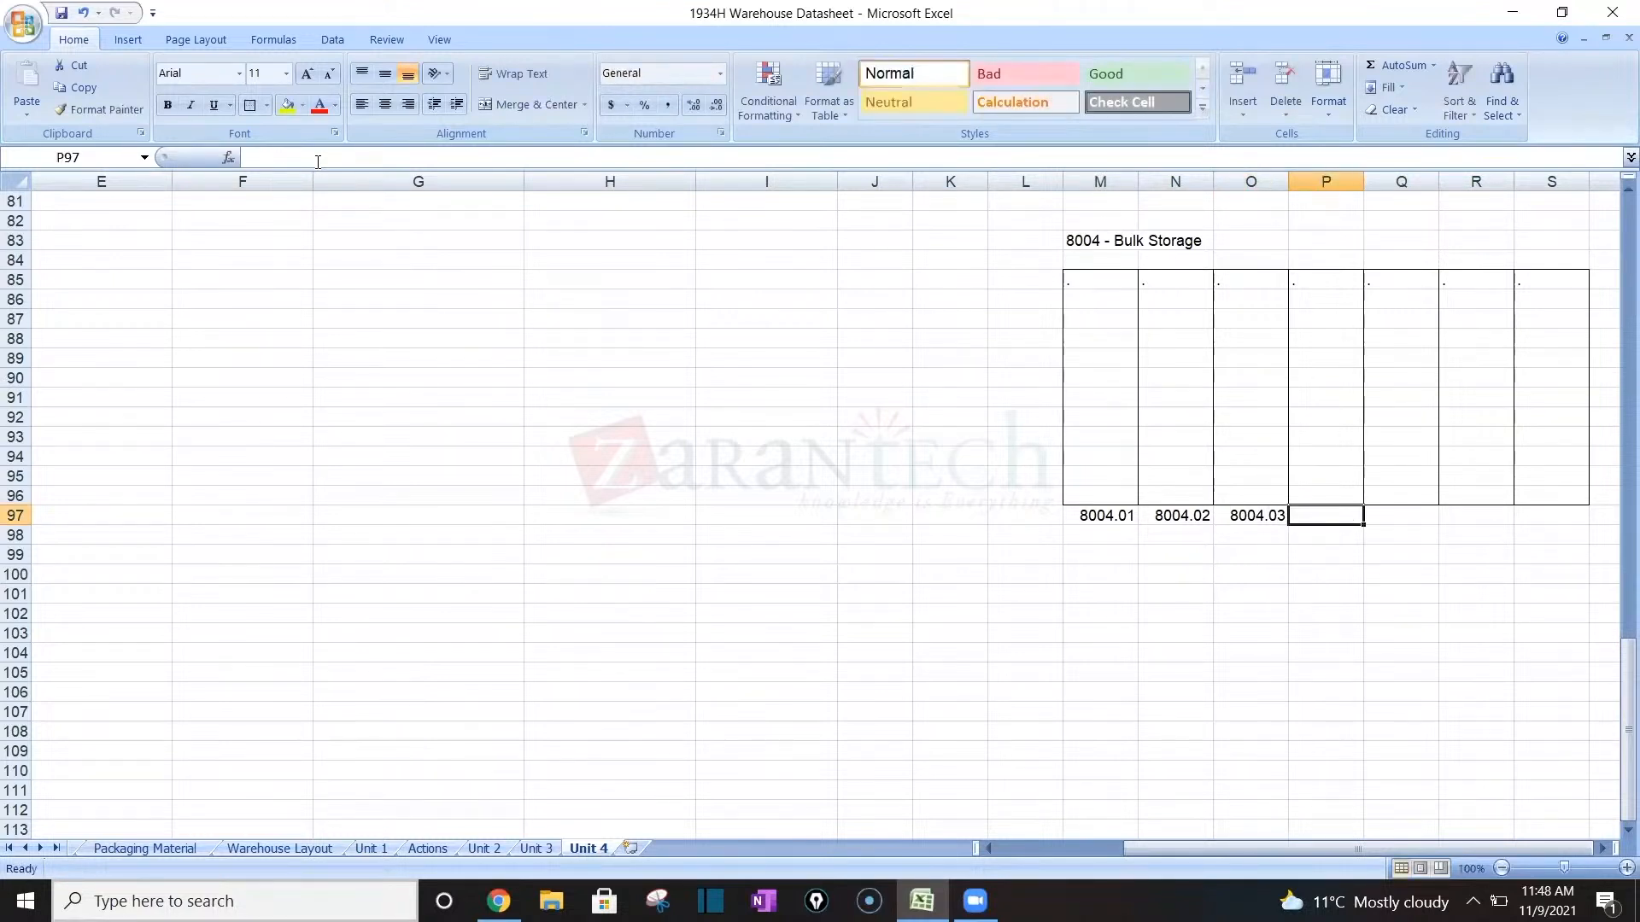
Label the remaining four bins in cells P97 to S97 as 8004.04, 8004.05, 8004.06 and 8004.07.
text(8004)
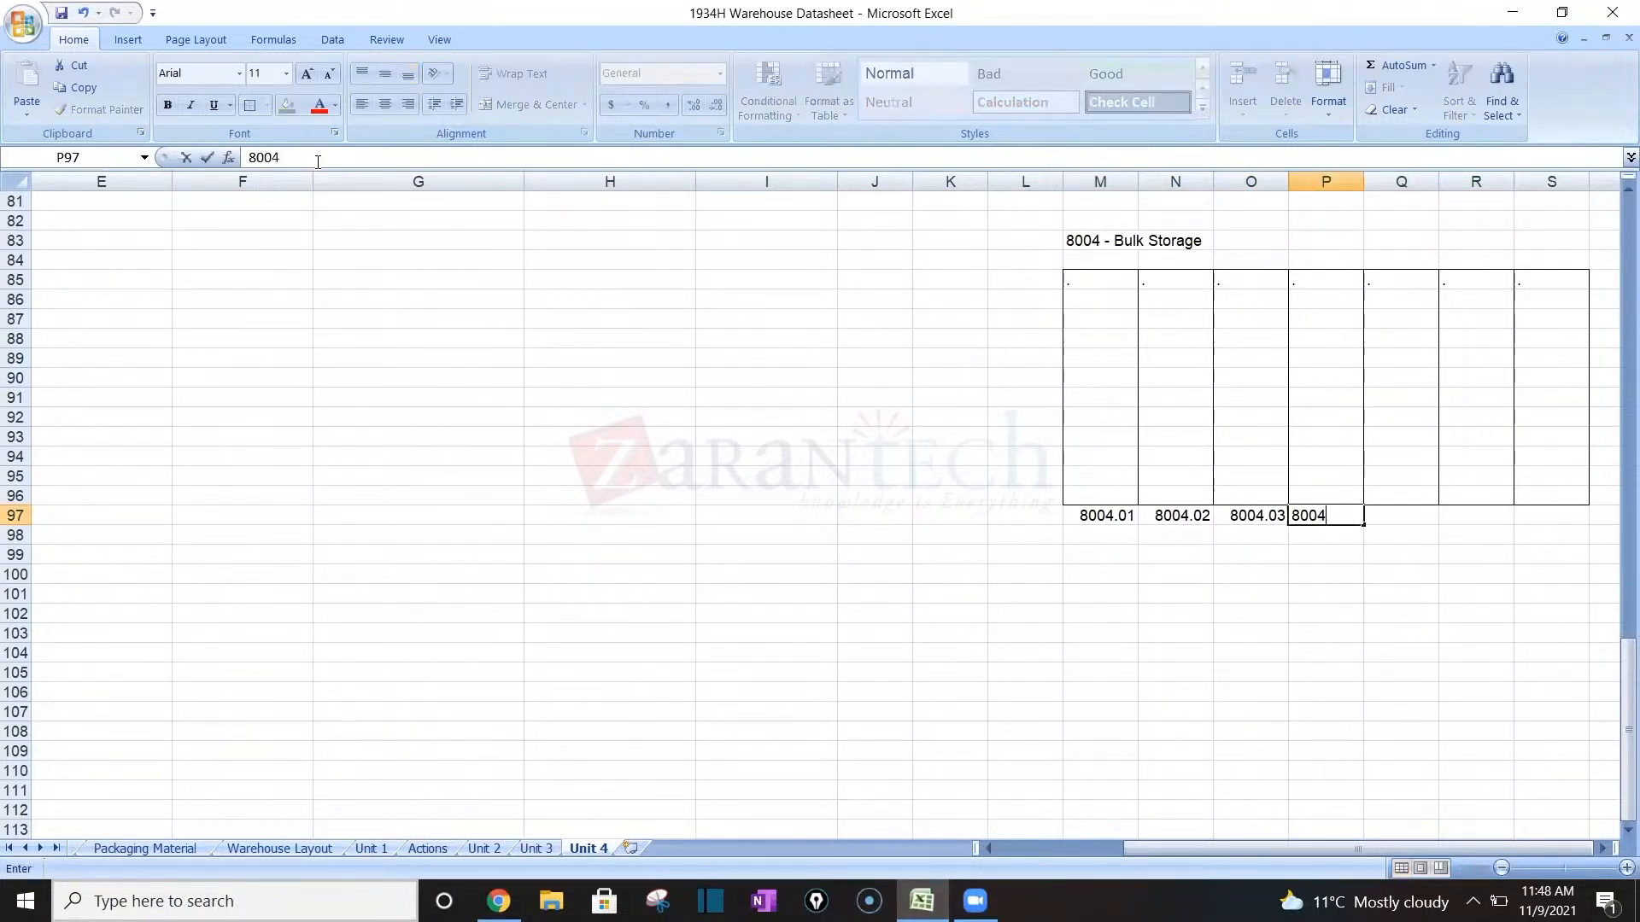
text(.04)
key(Tab)
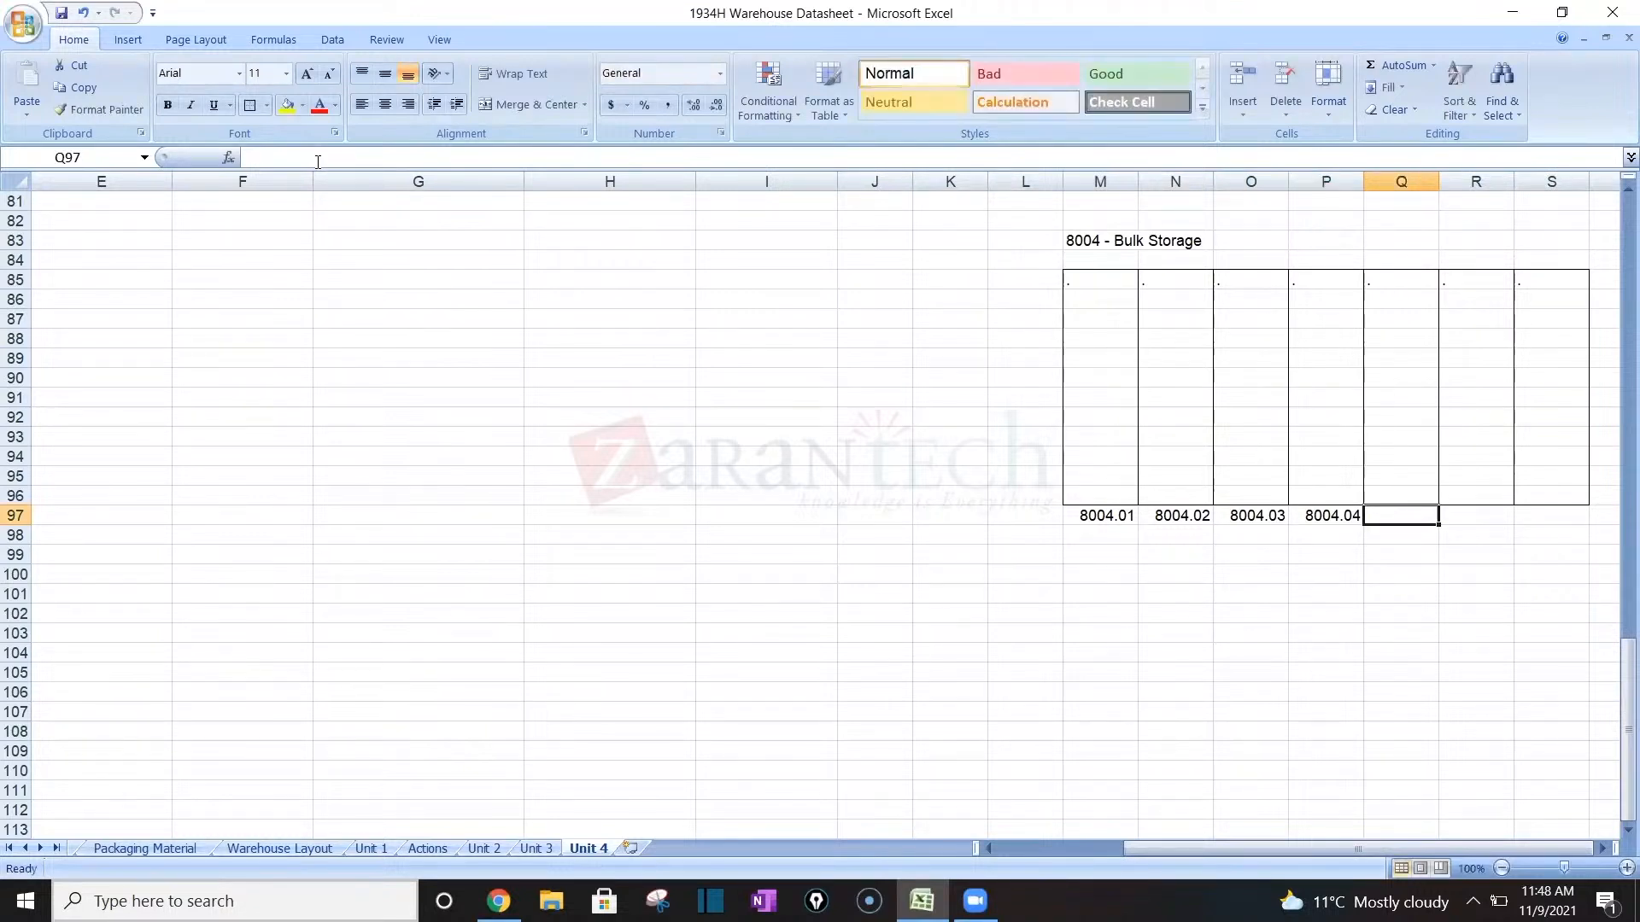
text(8004)
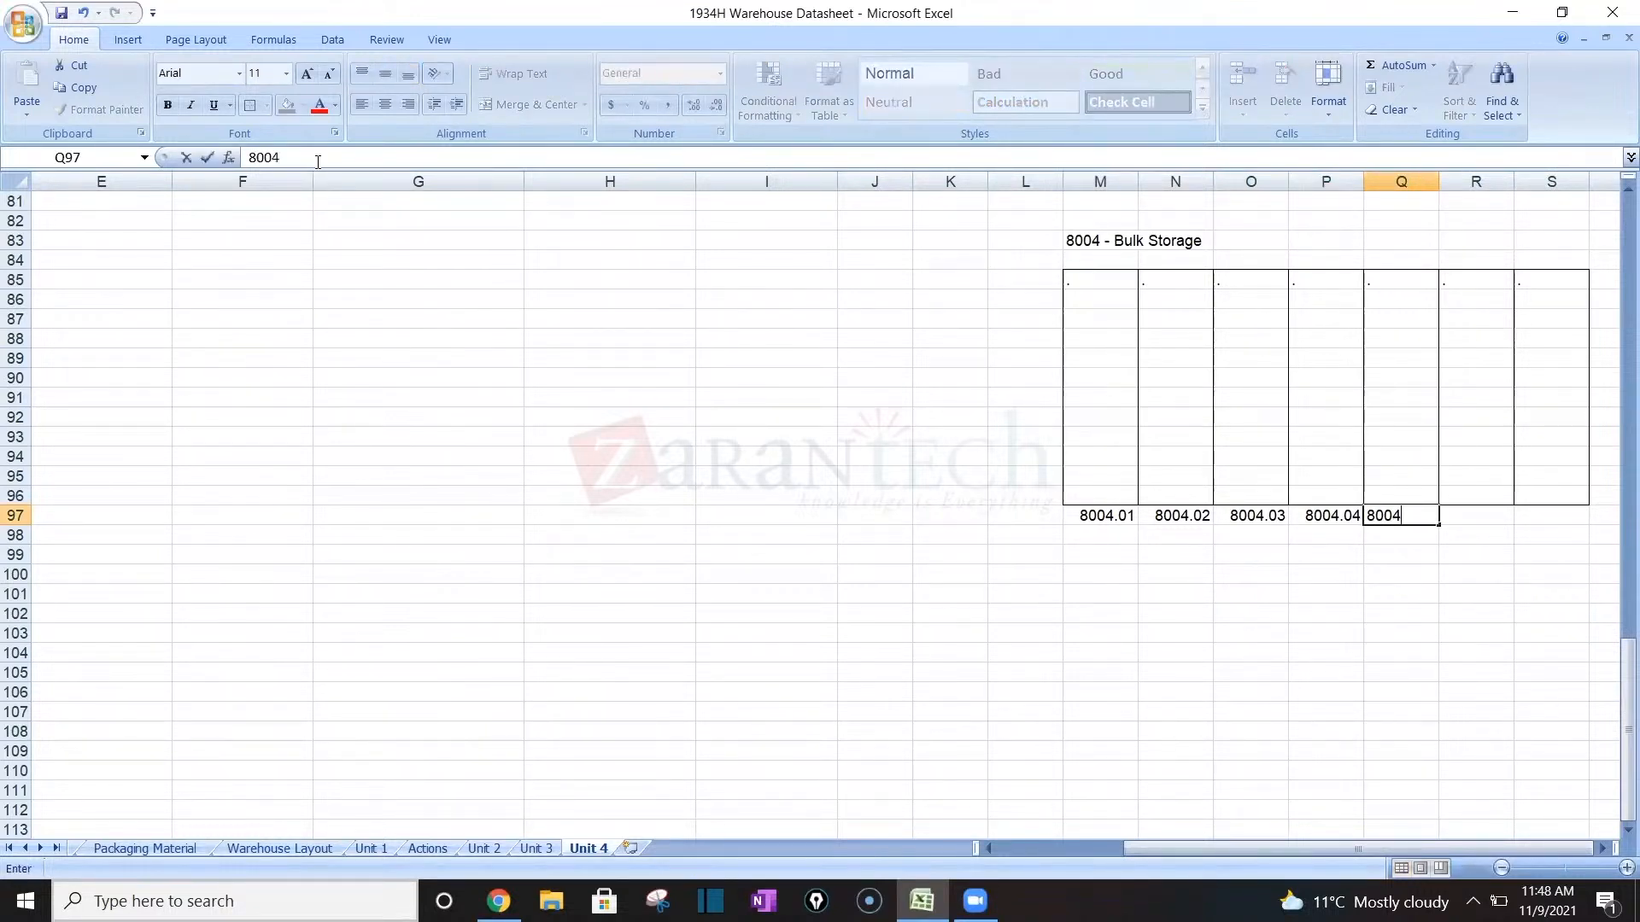
text(.05)
key(Tab)
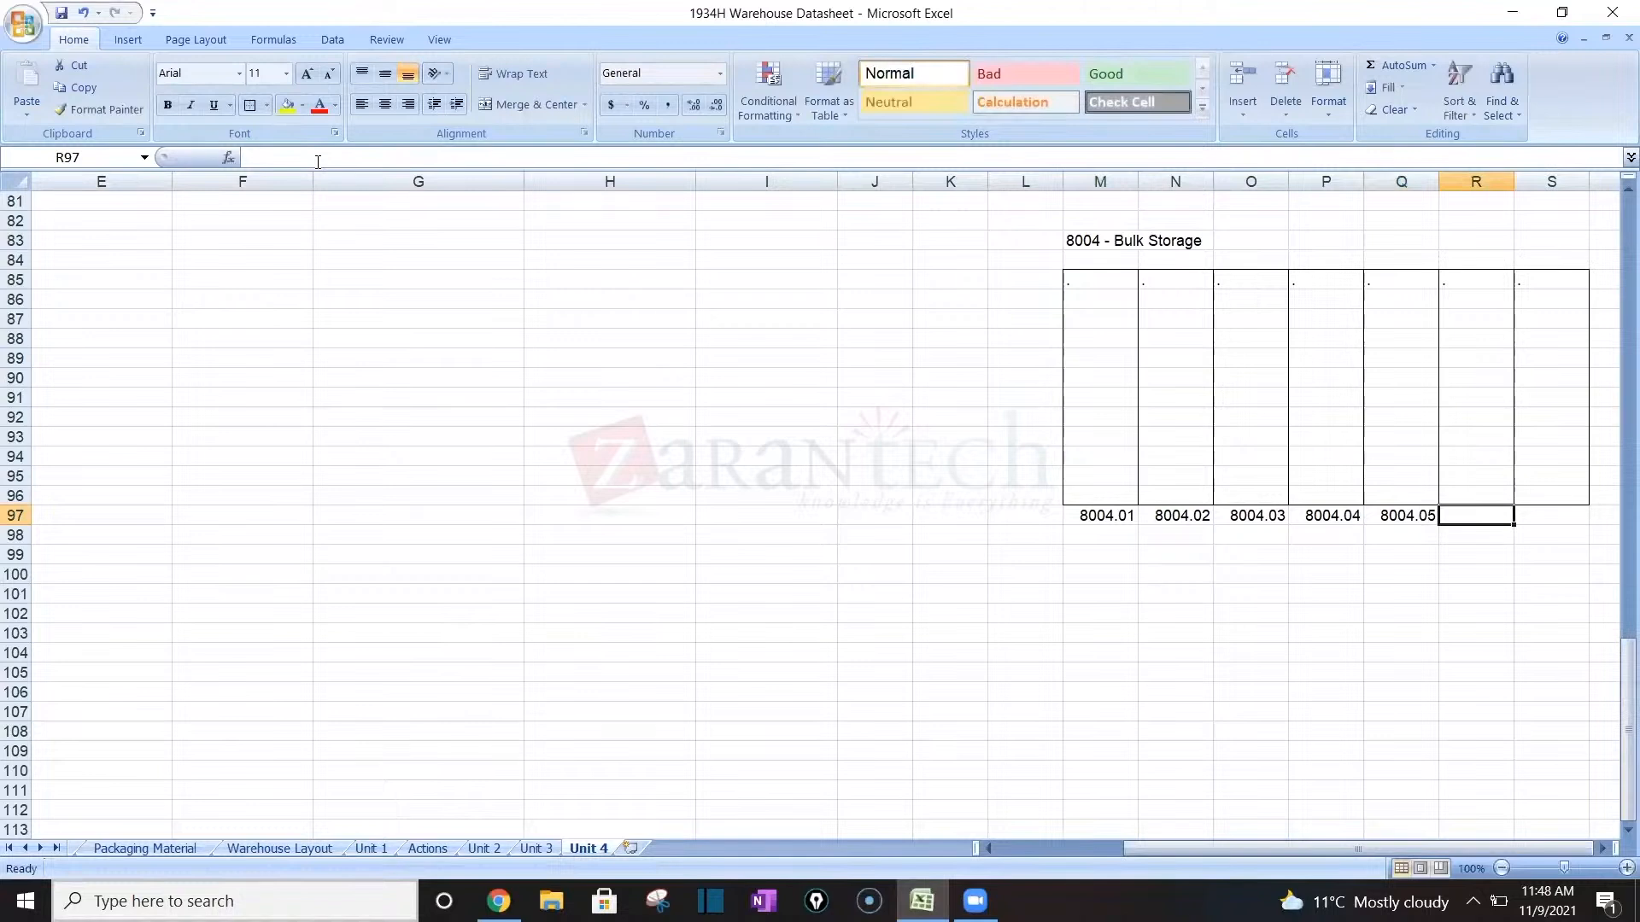
text(8004.06)
key(Tab)
text(8004.07)
key(Return)
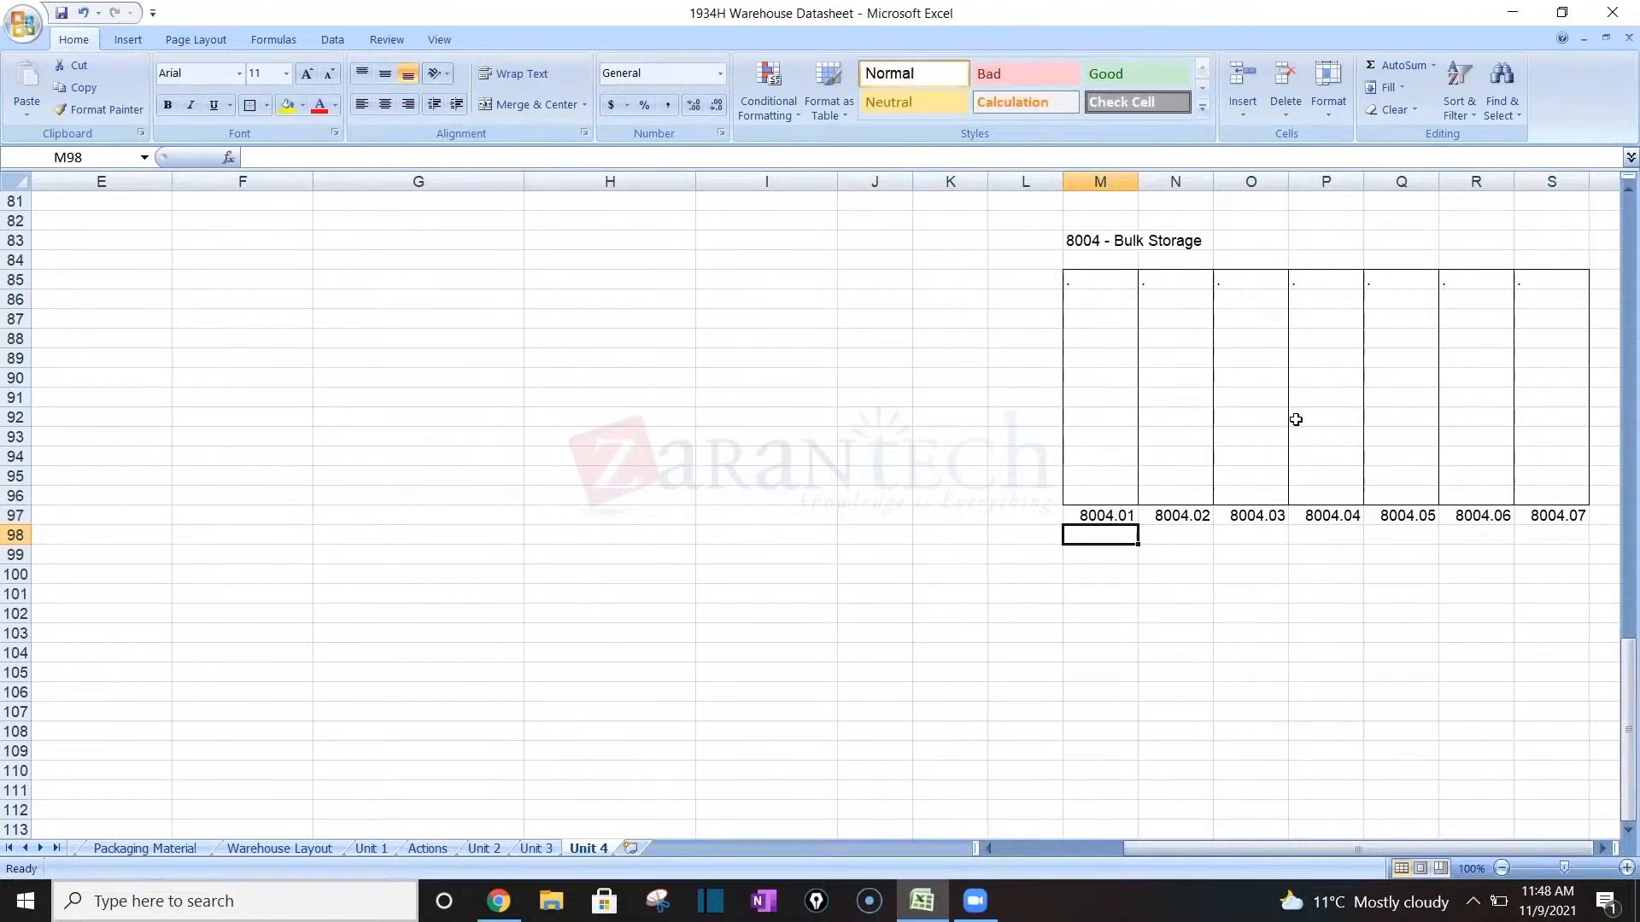
key(Right)
key(Right)
key(Right)
key(Right)
key(Right)
key(Right)
key(Right)
key(Right)
key(Right)
key(Right)
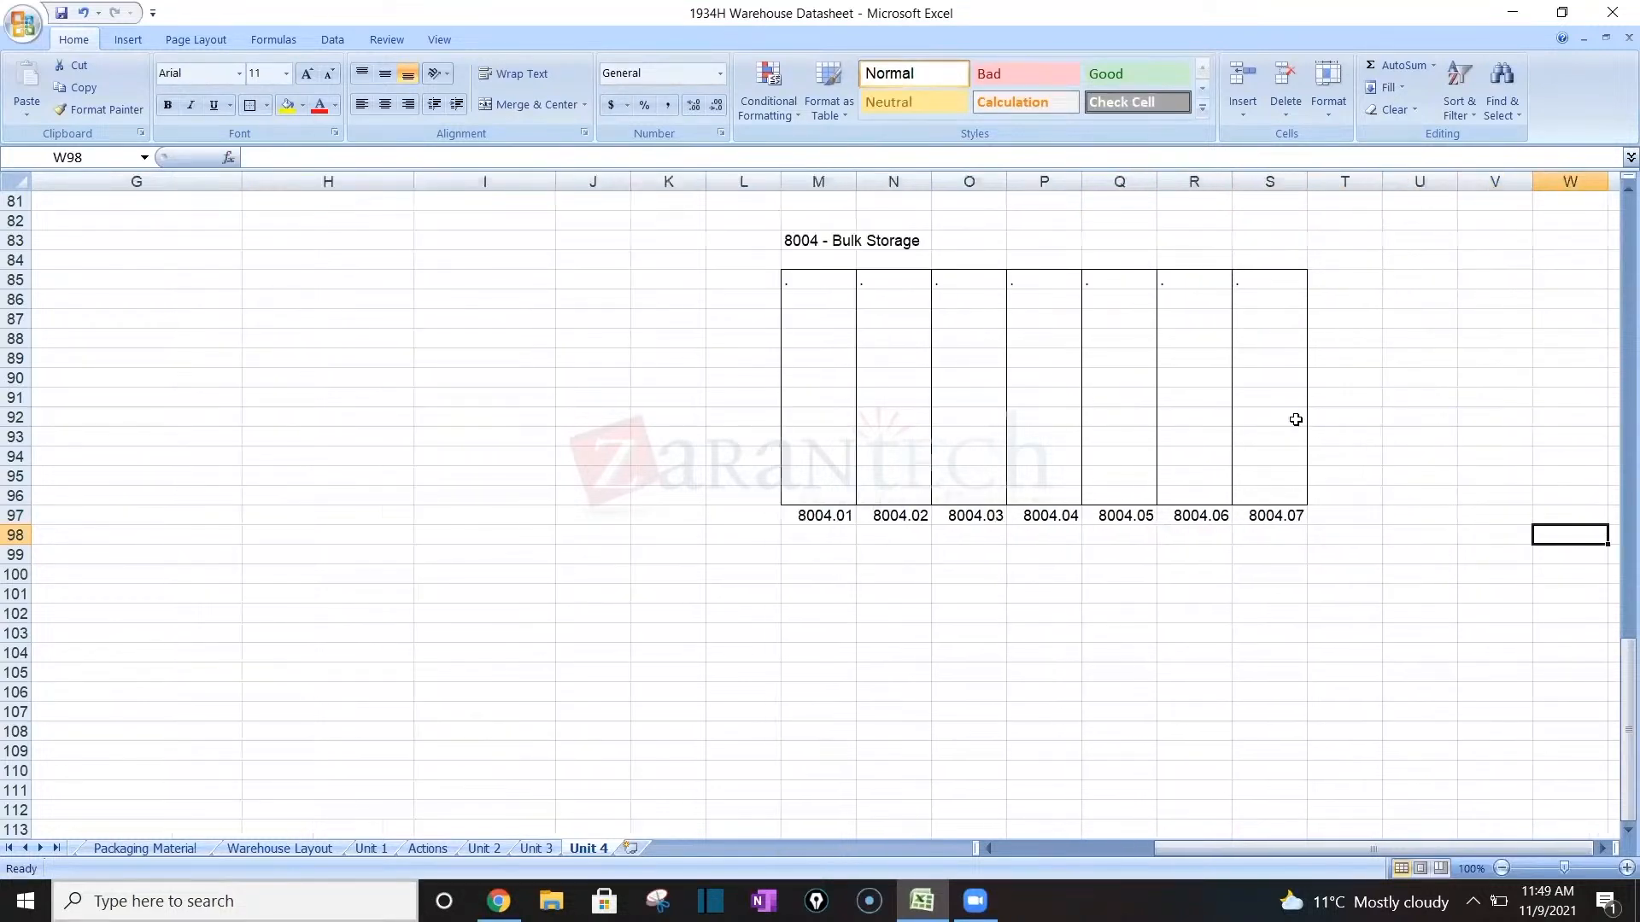
key(Right)
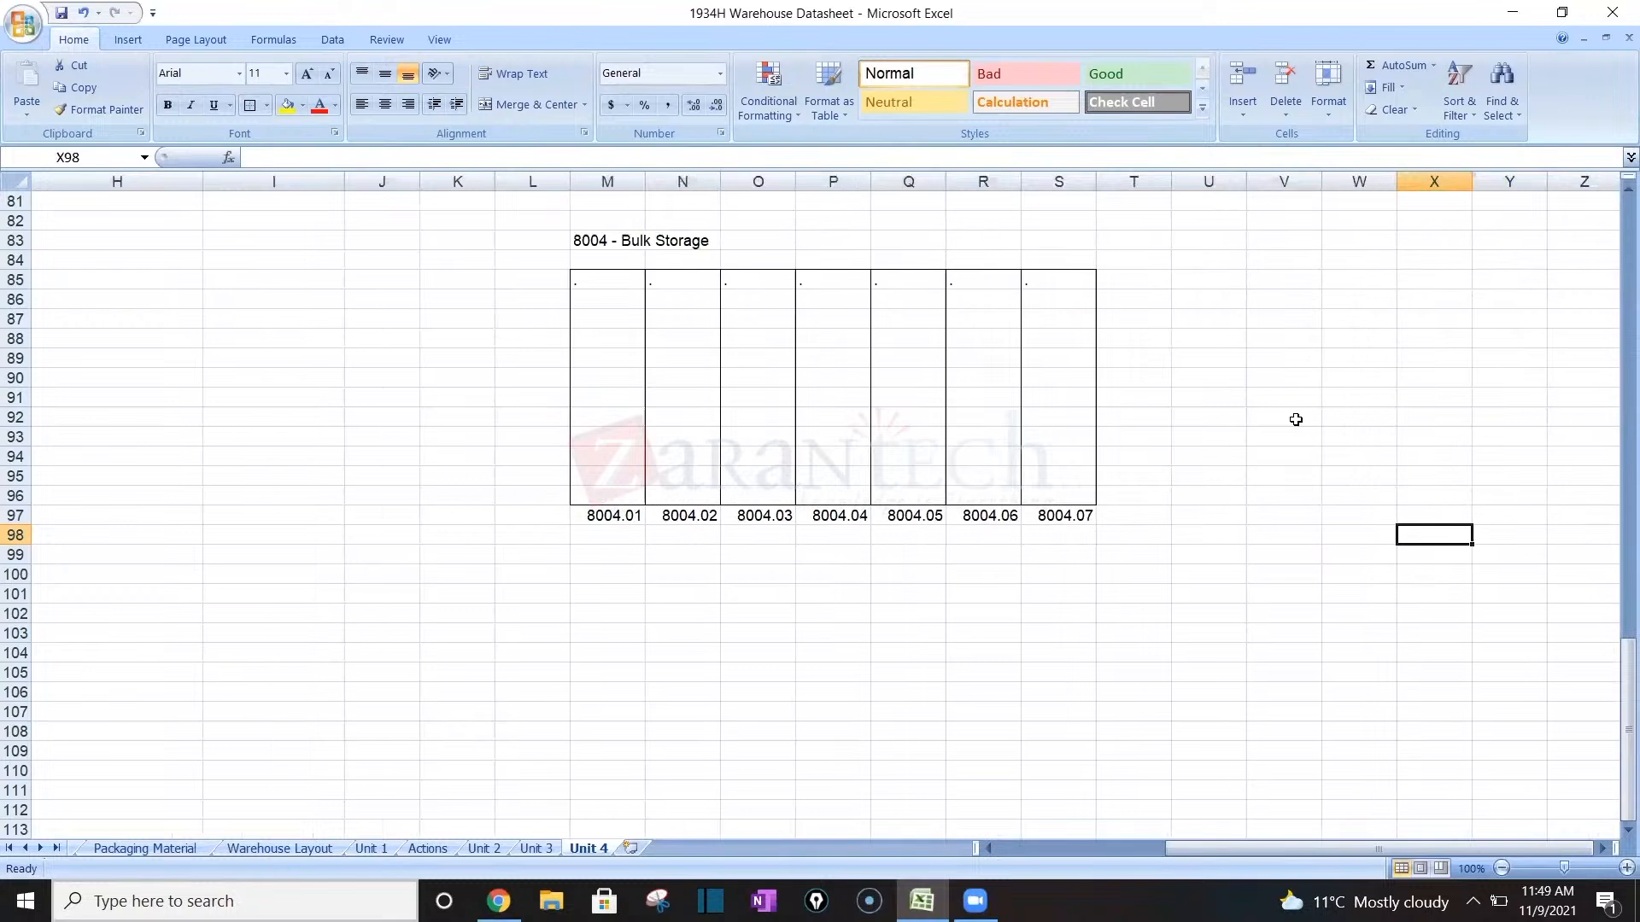
click(622, 284)
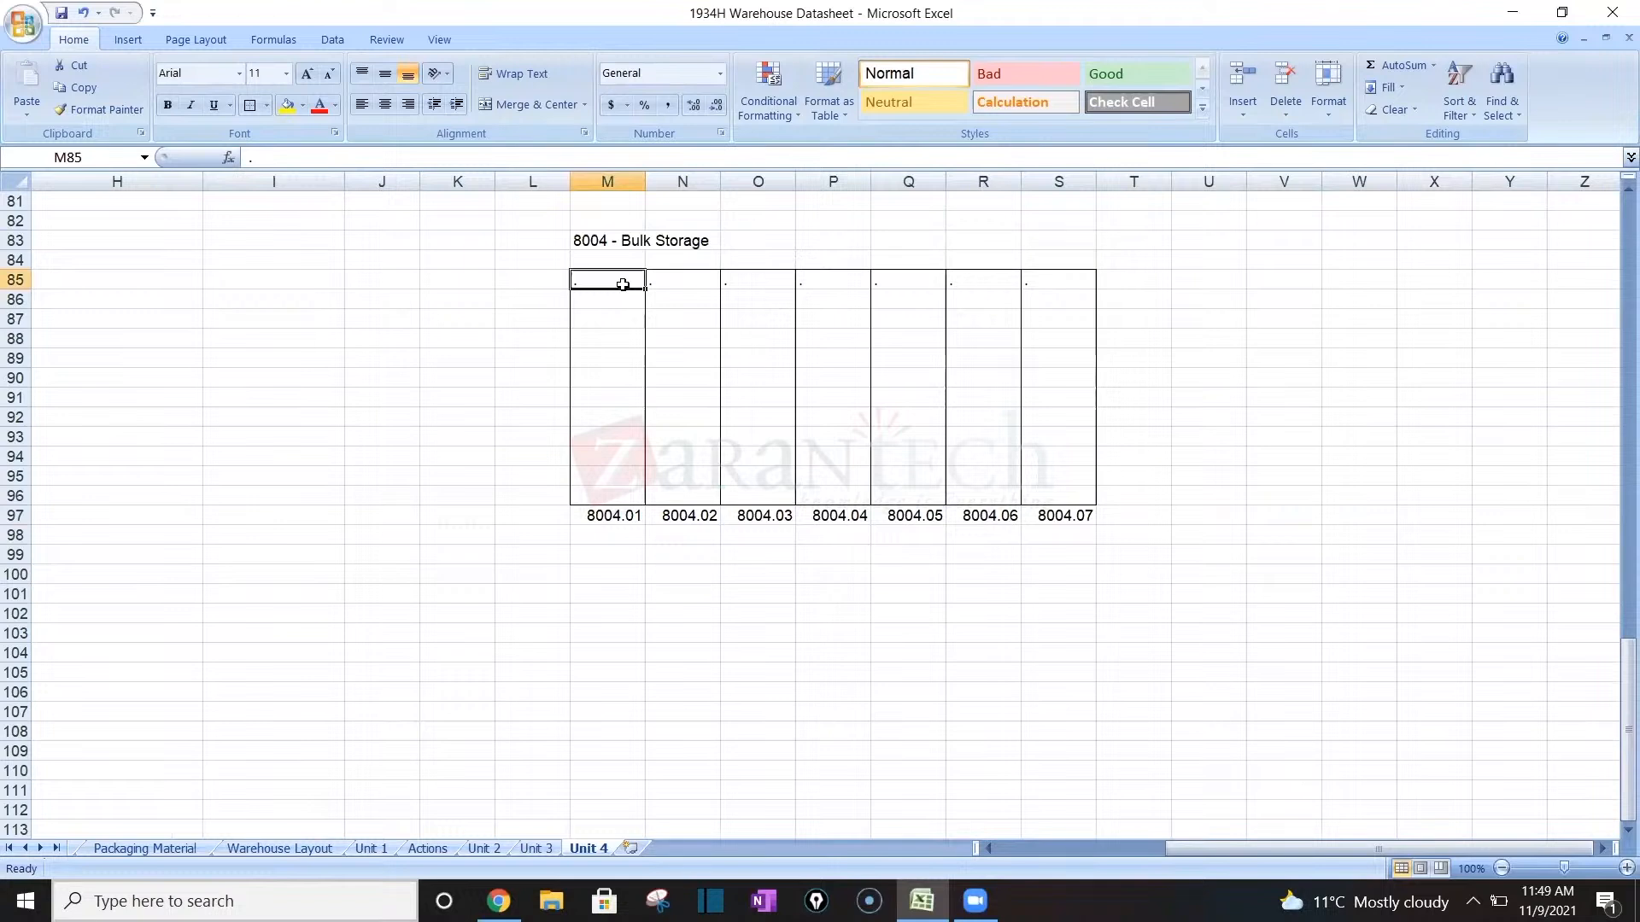
key(shift+Down)
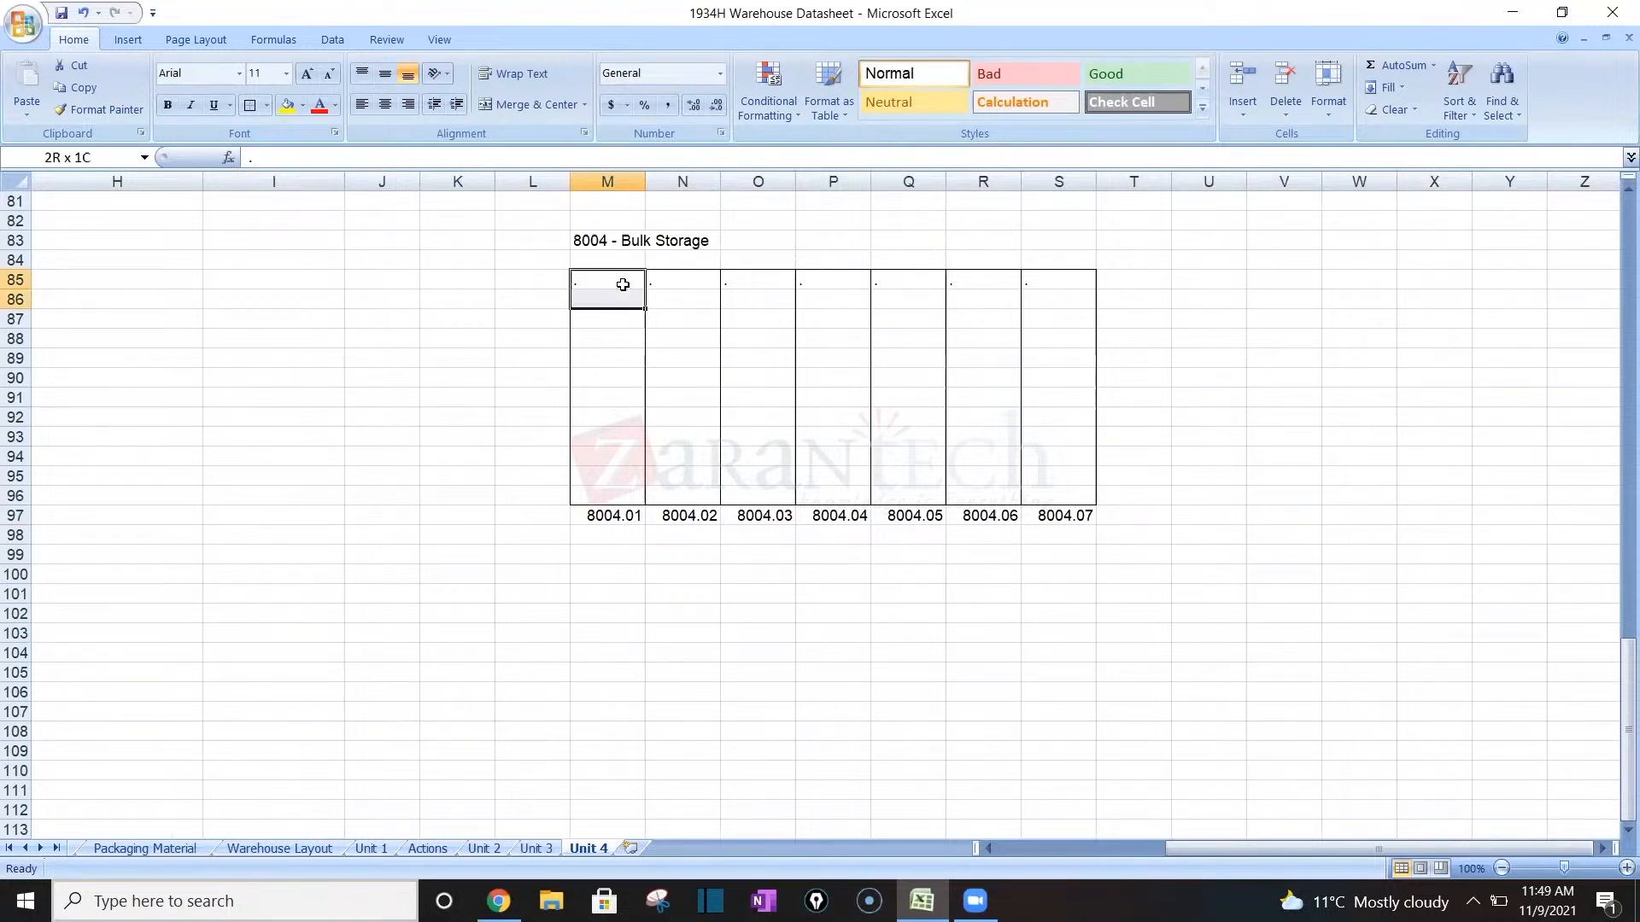
key(shift+Down)
key(shift+Down)
key(Down)
key(Down)
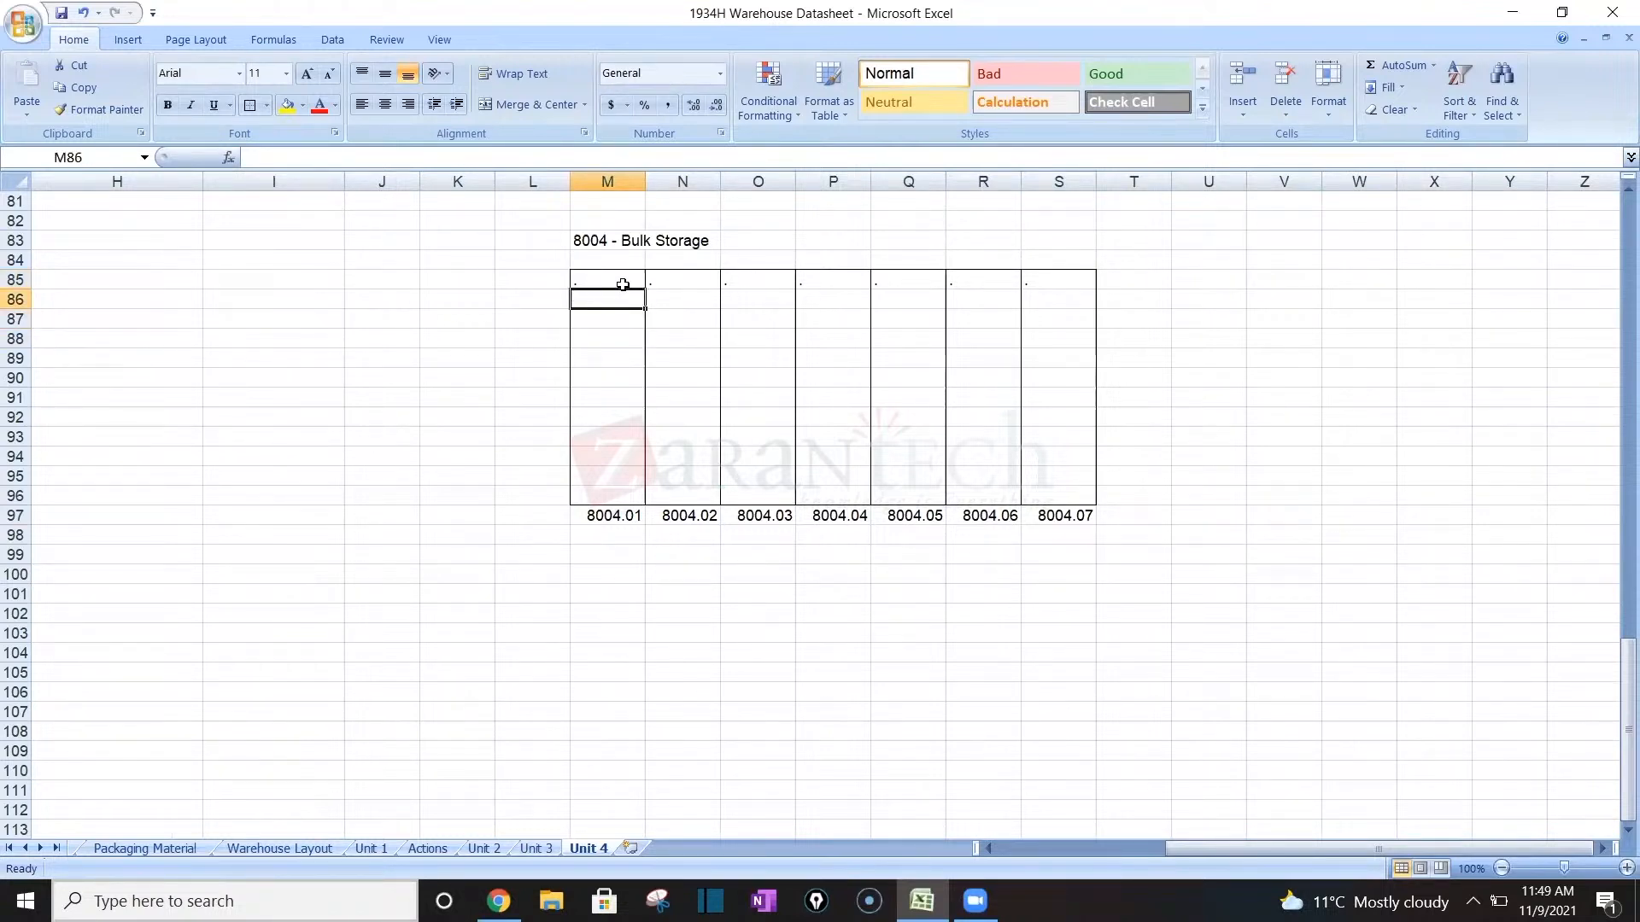
key(shift+Down)
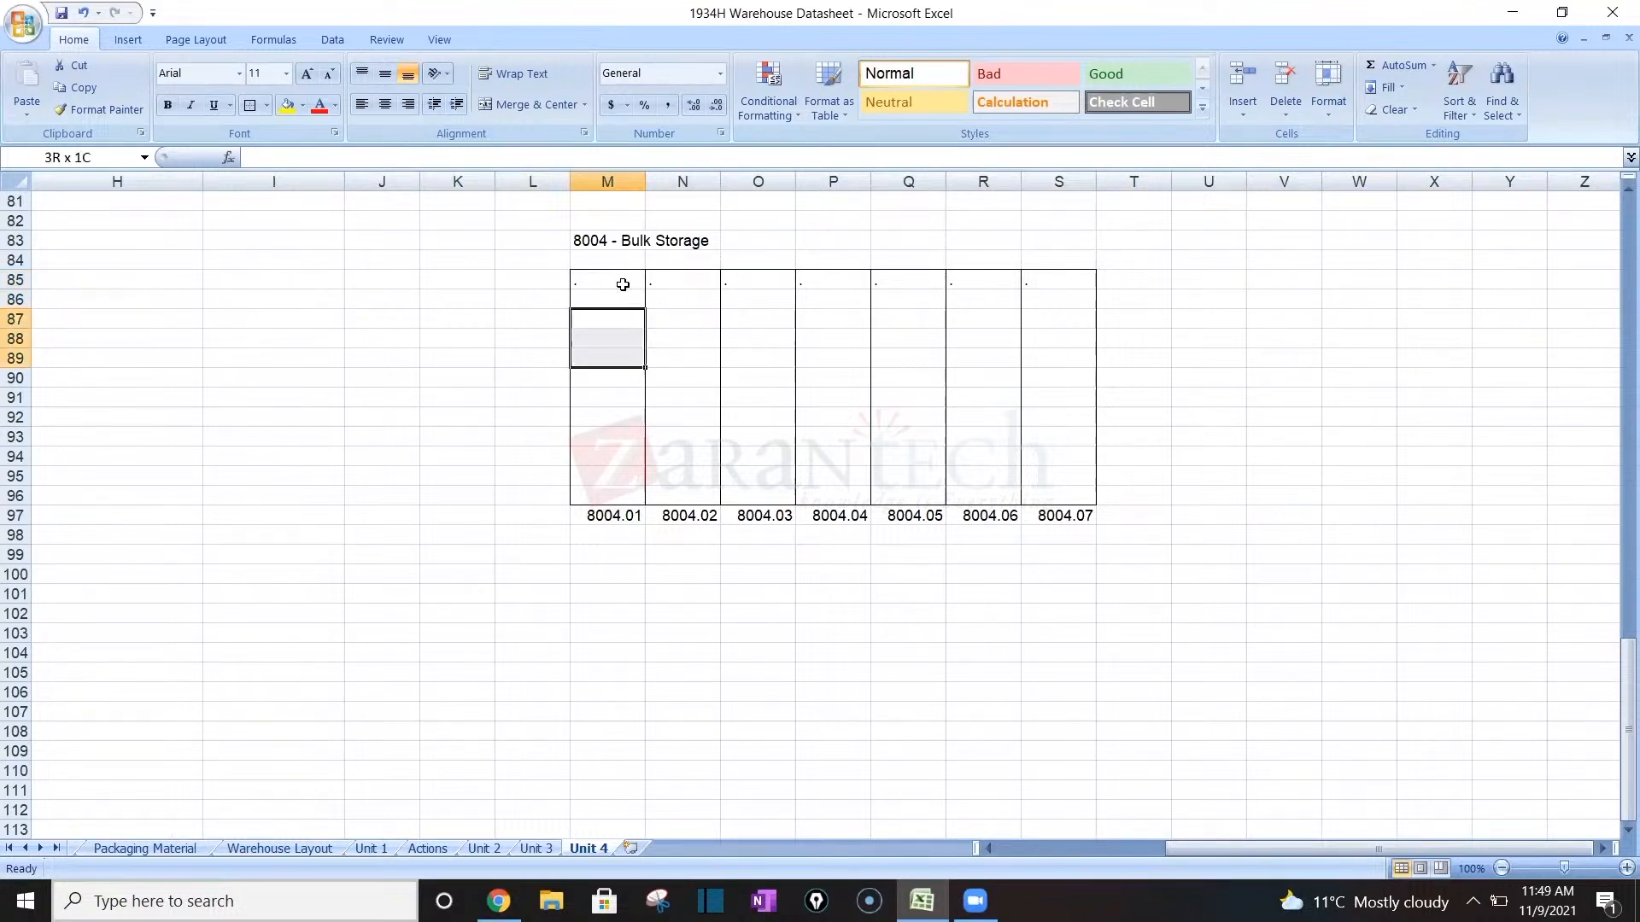
key(Up)
key(Up)
key(shift+Down)
key(shift+Down)
key(shift+Down)
key(shift+Down)
key(shift+Down)
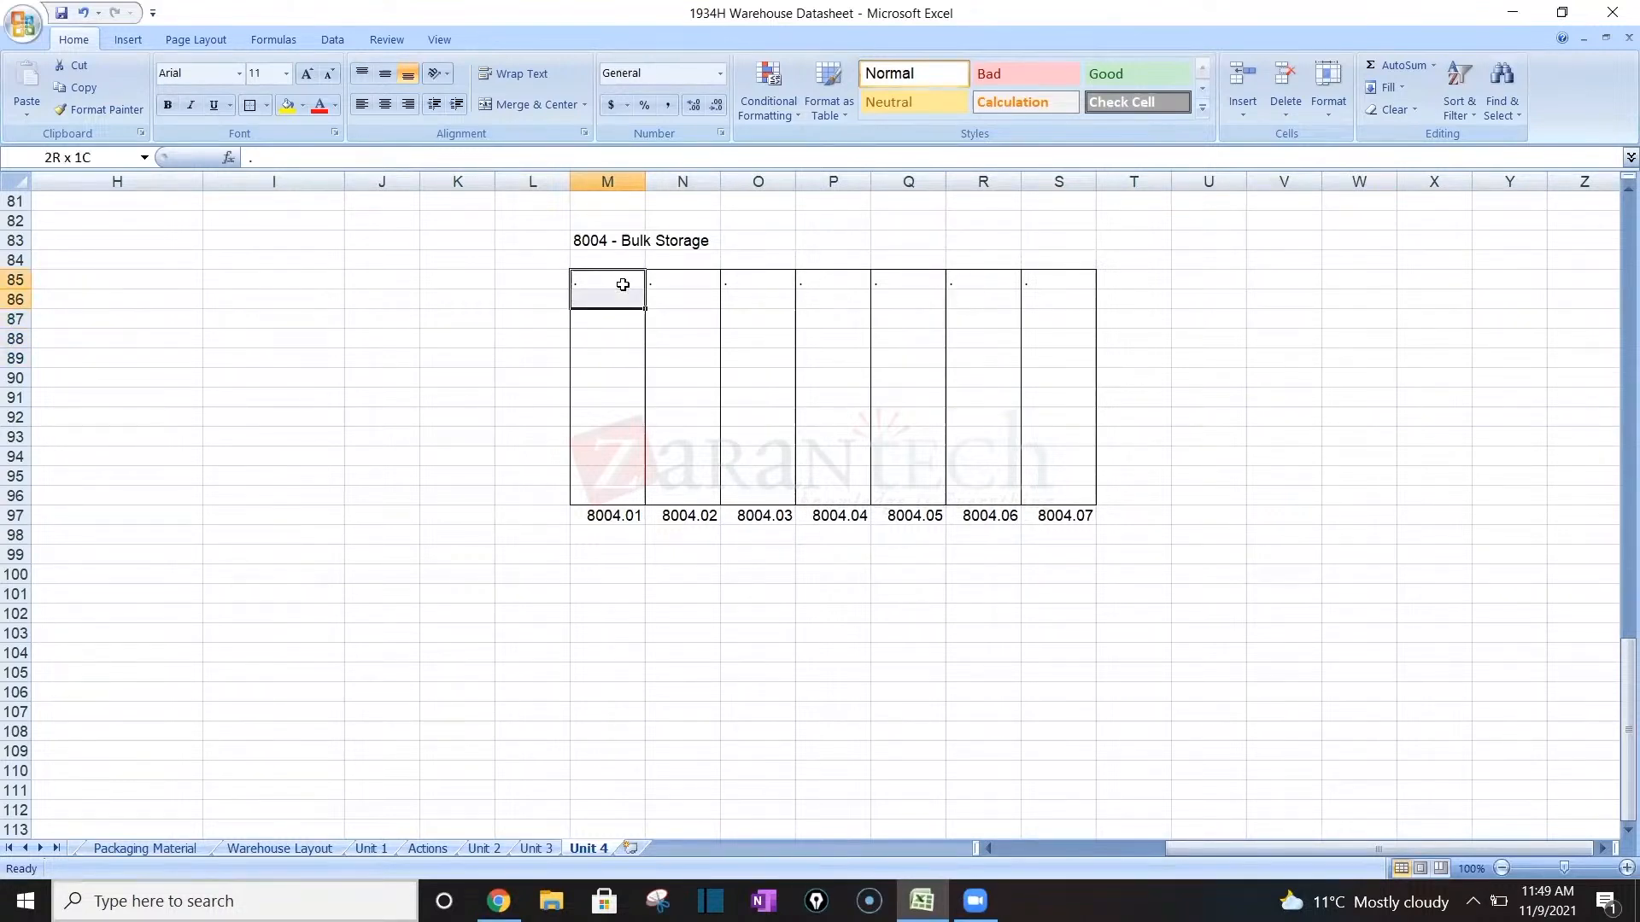
key(shift+Down)
key(shift+Down)
key(shift+Down)
key(shift+Down)
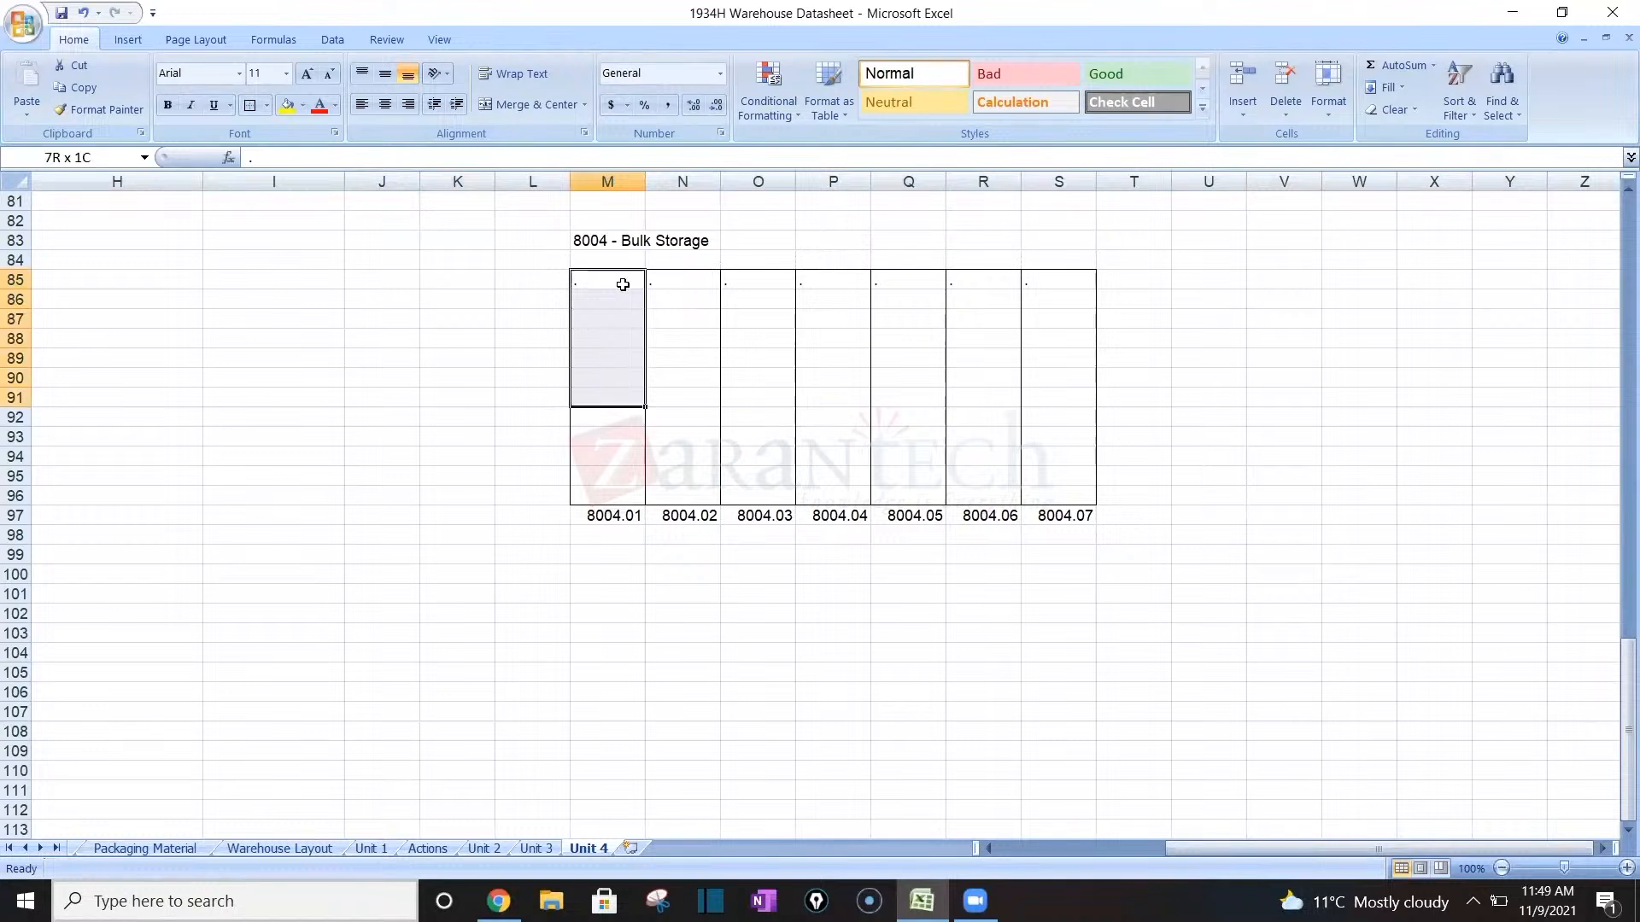
key(shift+Down)
key(shift+Down)
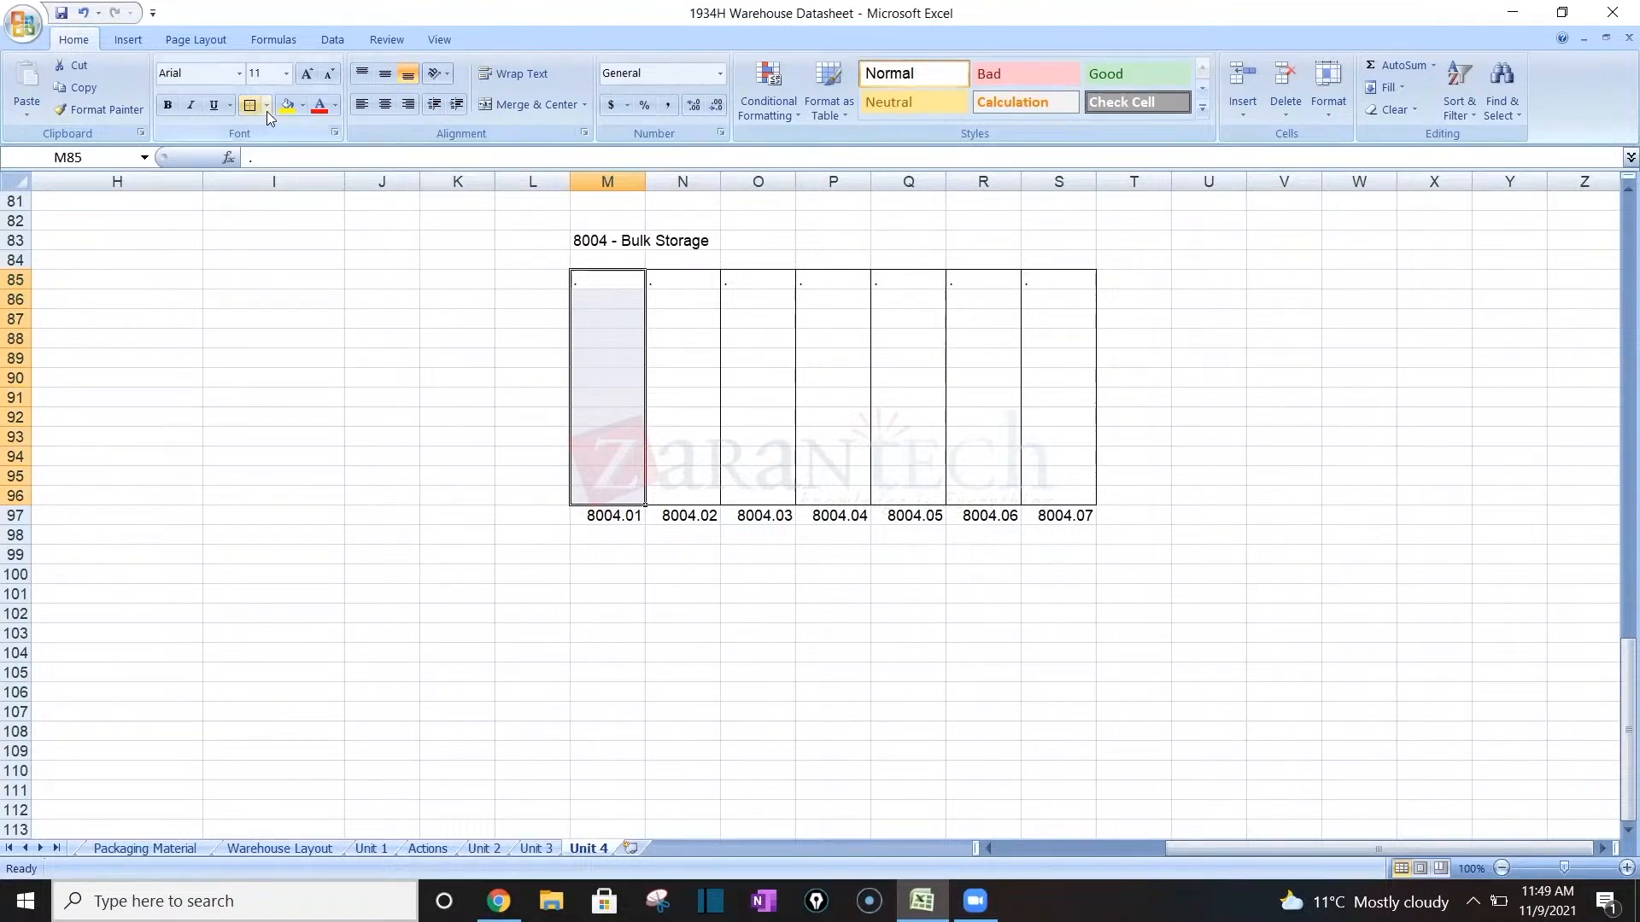
click(544, 223)
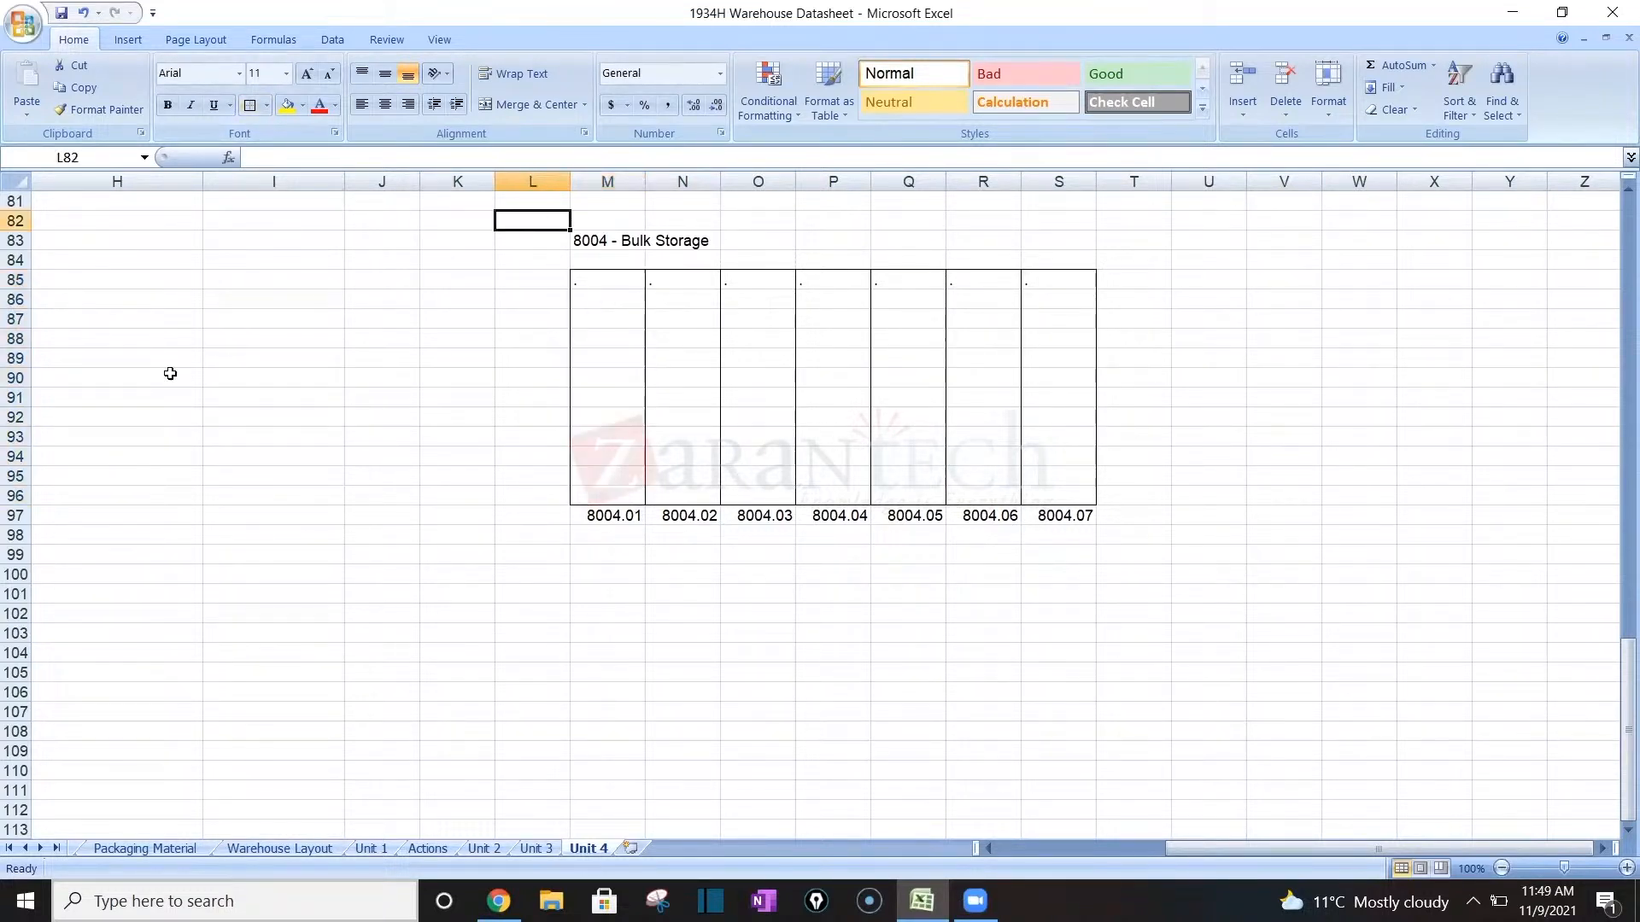
right_click(15, 358)
click(66, 386)
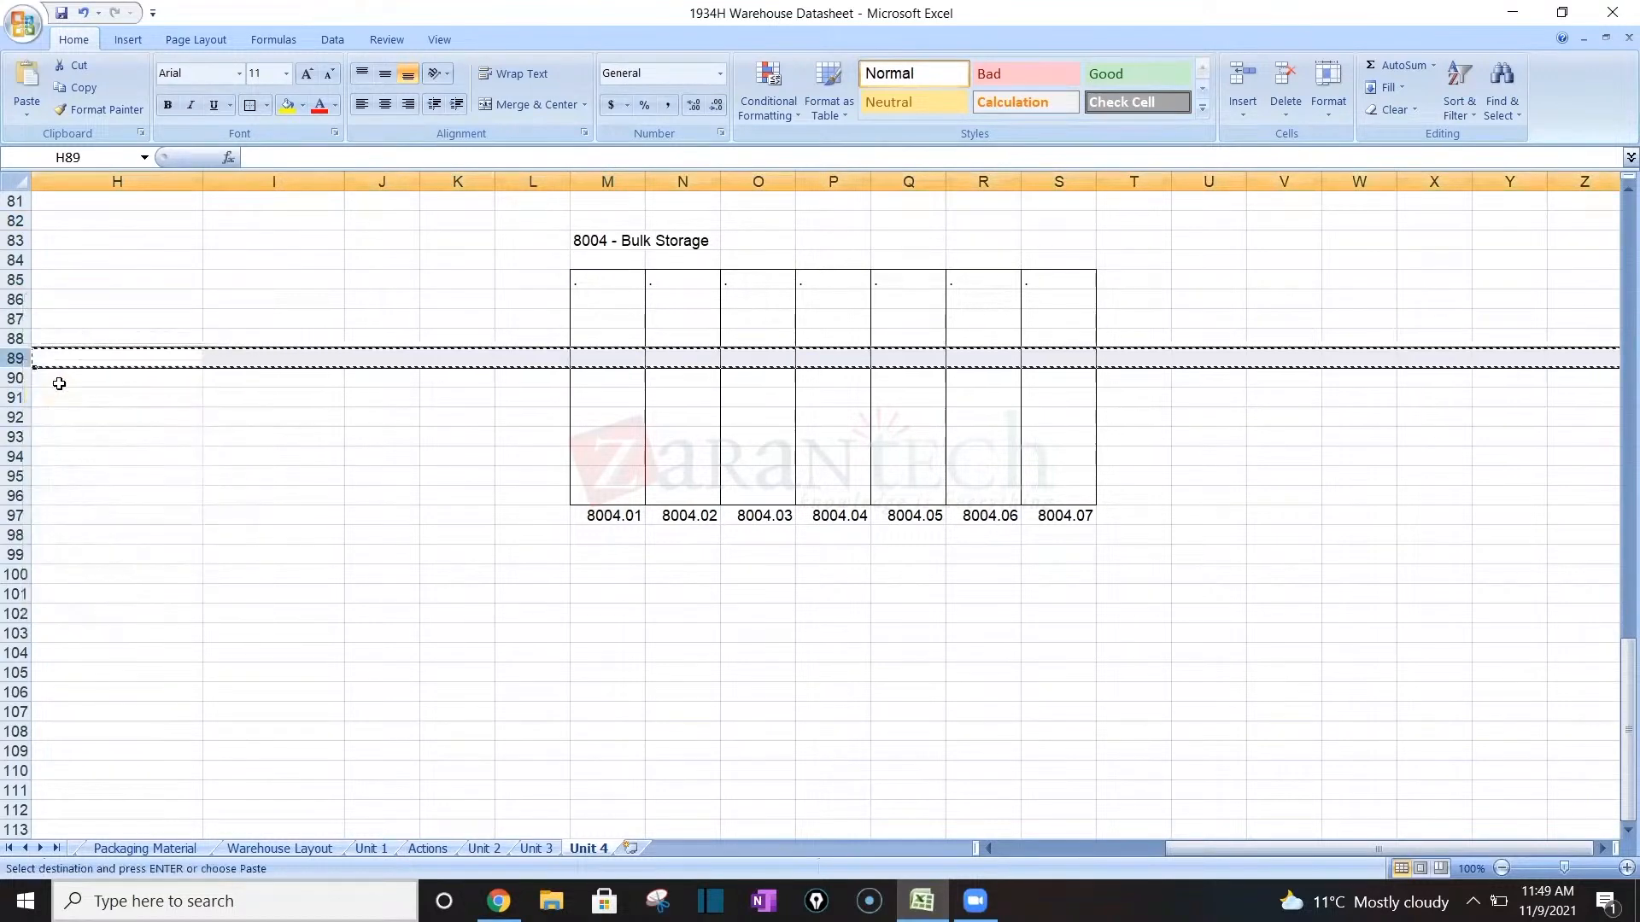
click(62, 379)
right_click(24, 363)
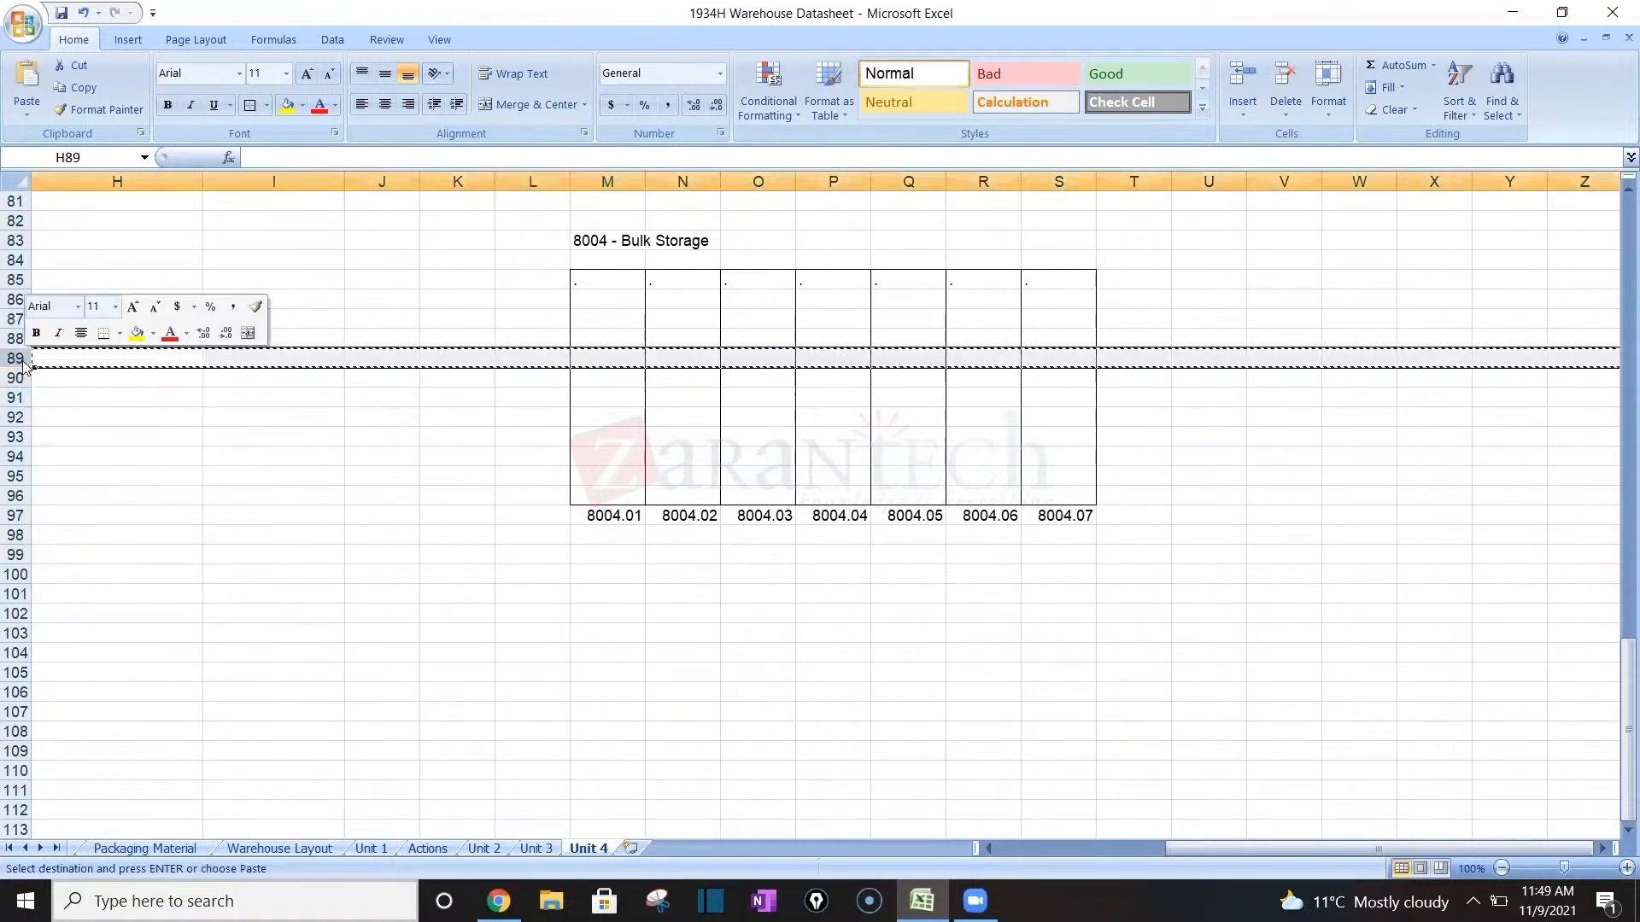
click(352, 403)
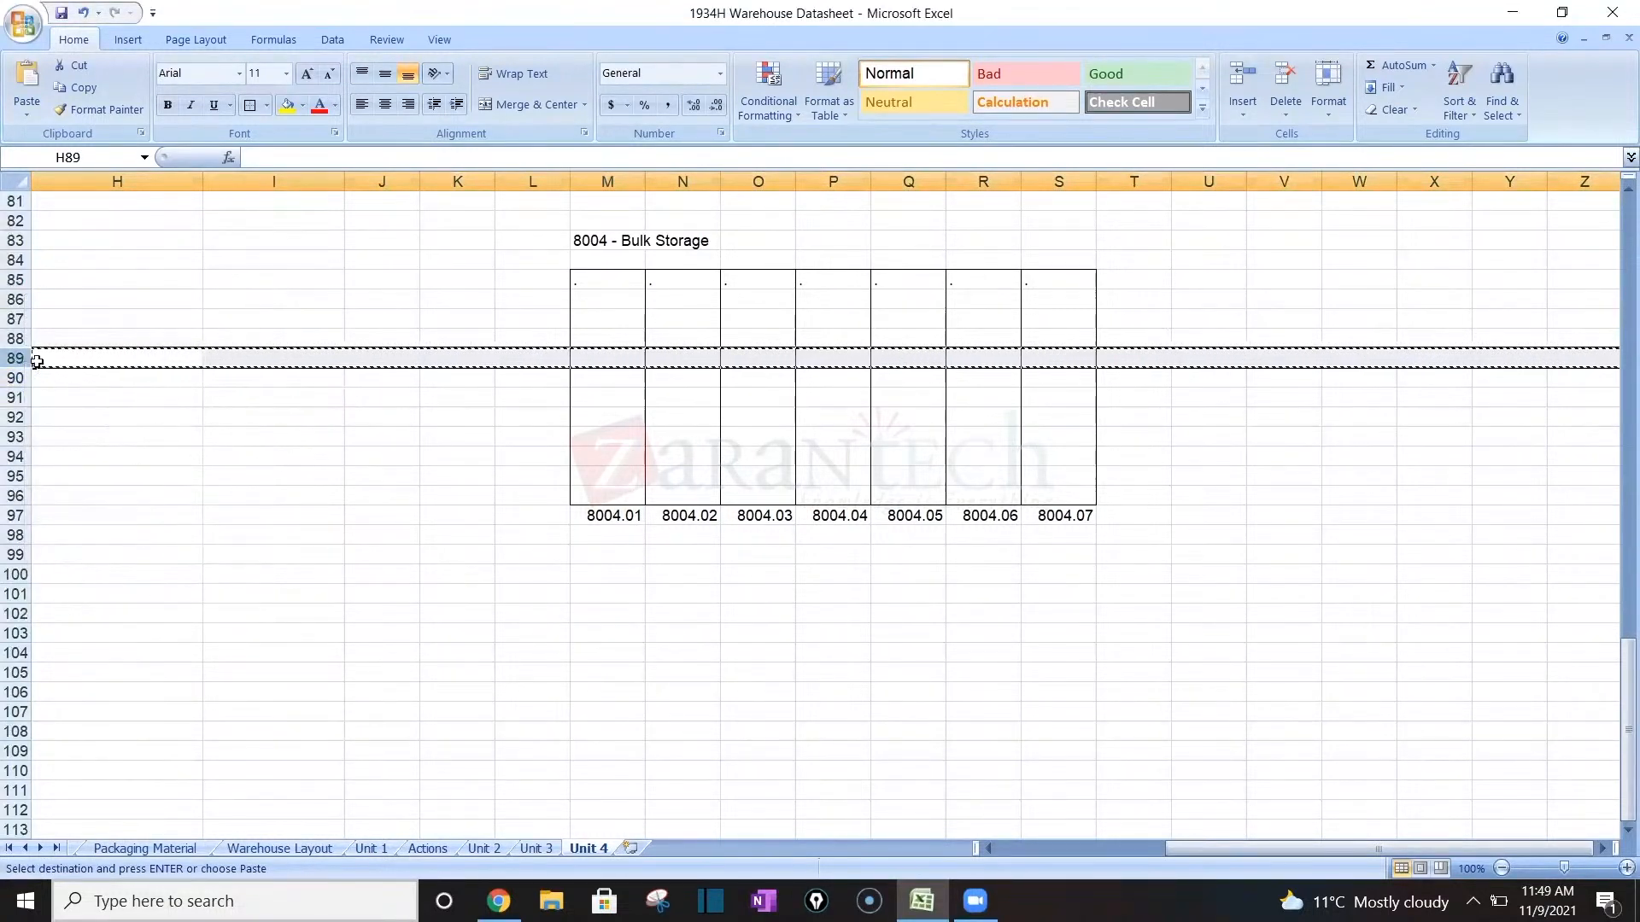
Delete rows 89 to 92 to shorten the bulk storage bin layout.
drag(37, 361, 16, 418)
right_click(4, 409)
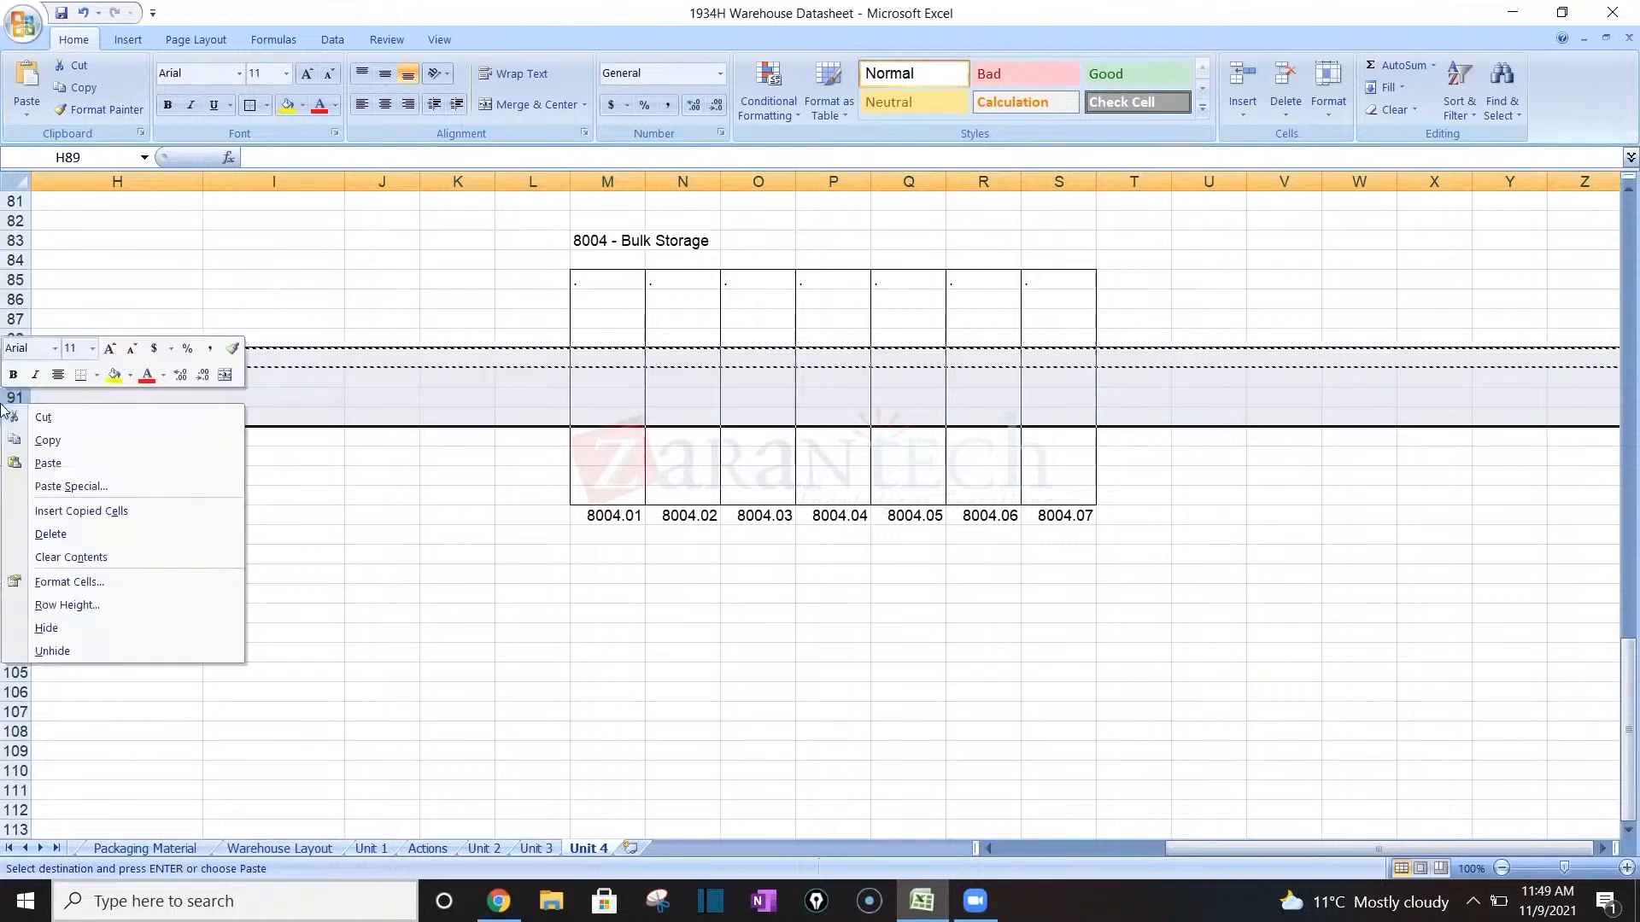
click(87, 536)
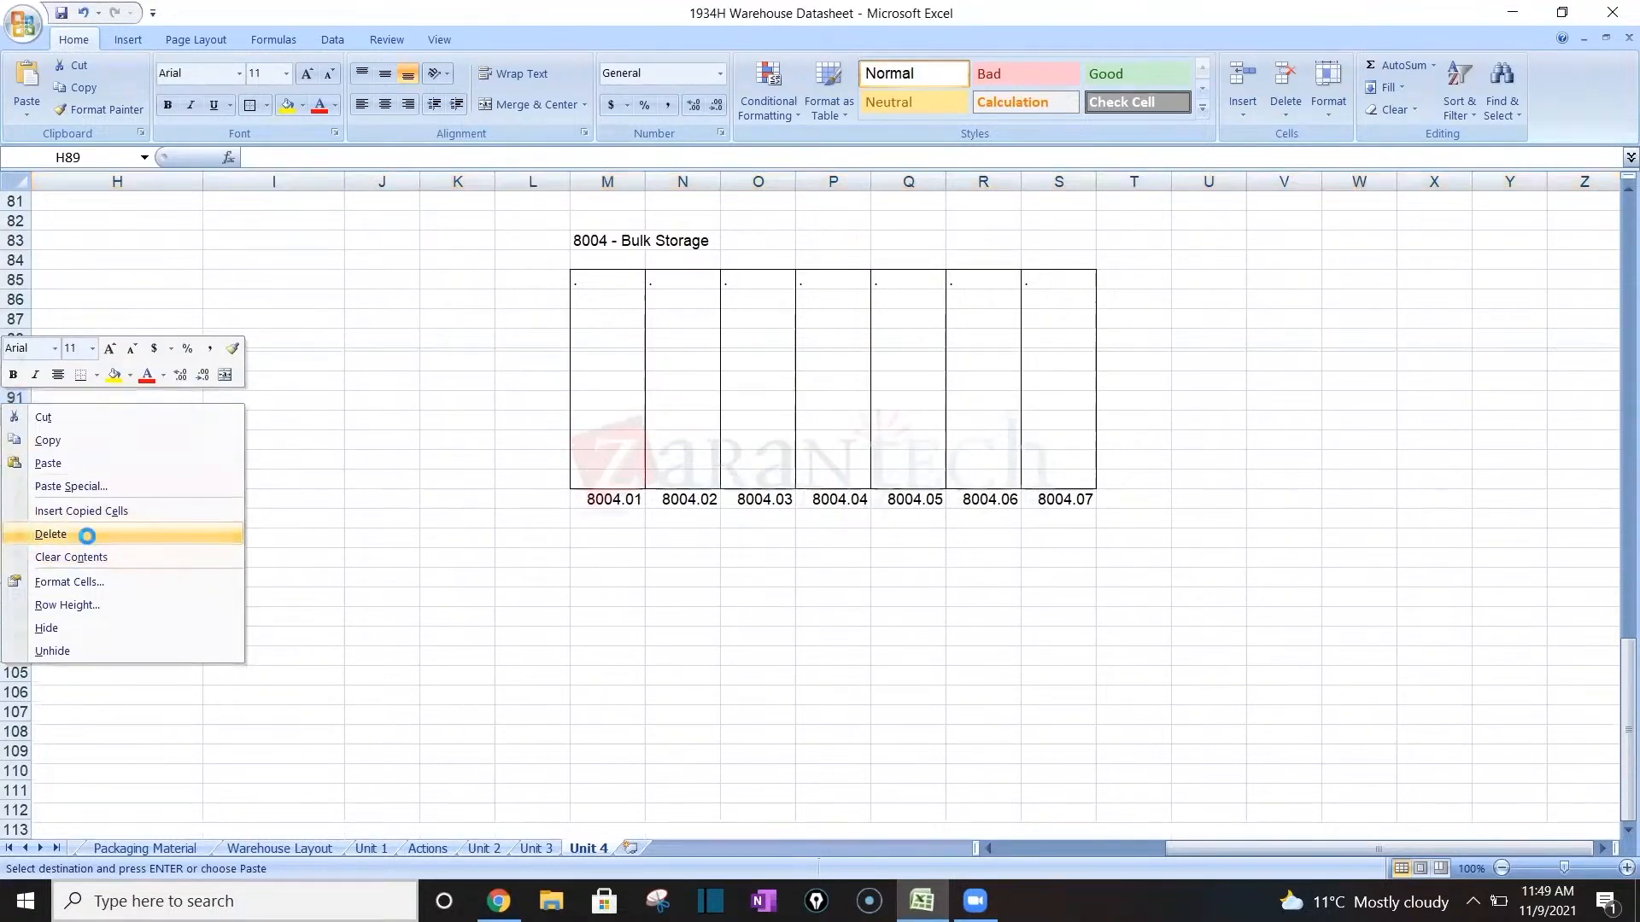
Apply all borders to cells M85 to M92 to divide the 8004.01 bin into individual rows.
click(621, 287)
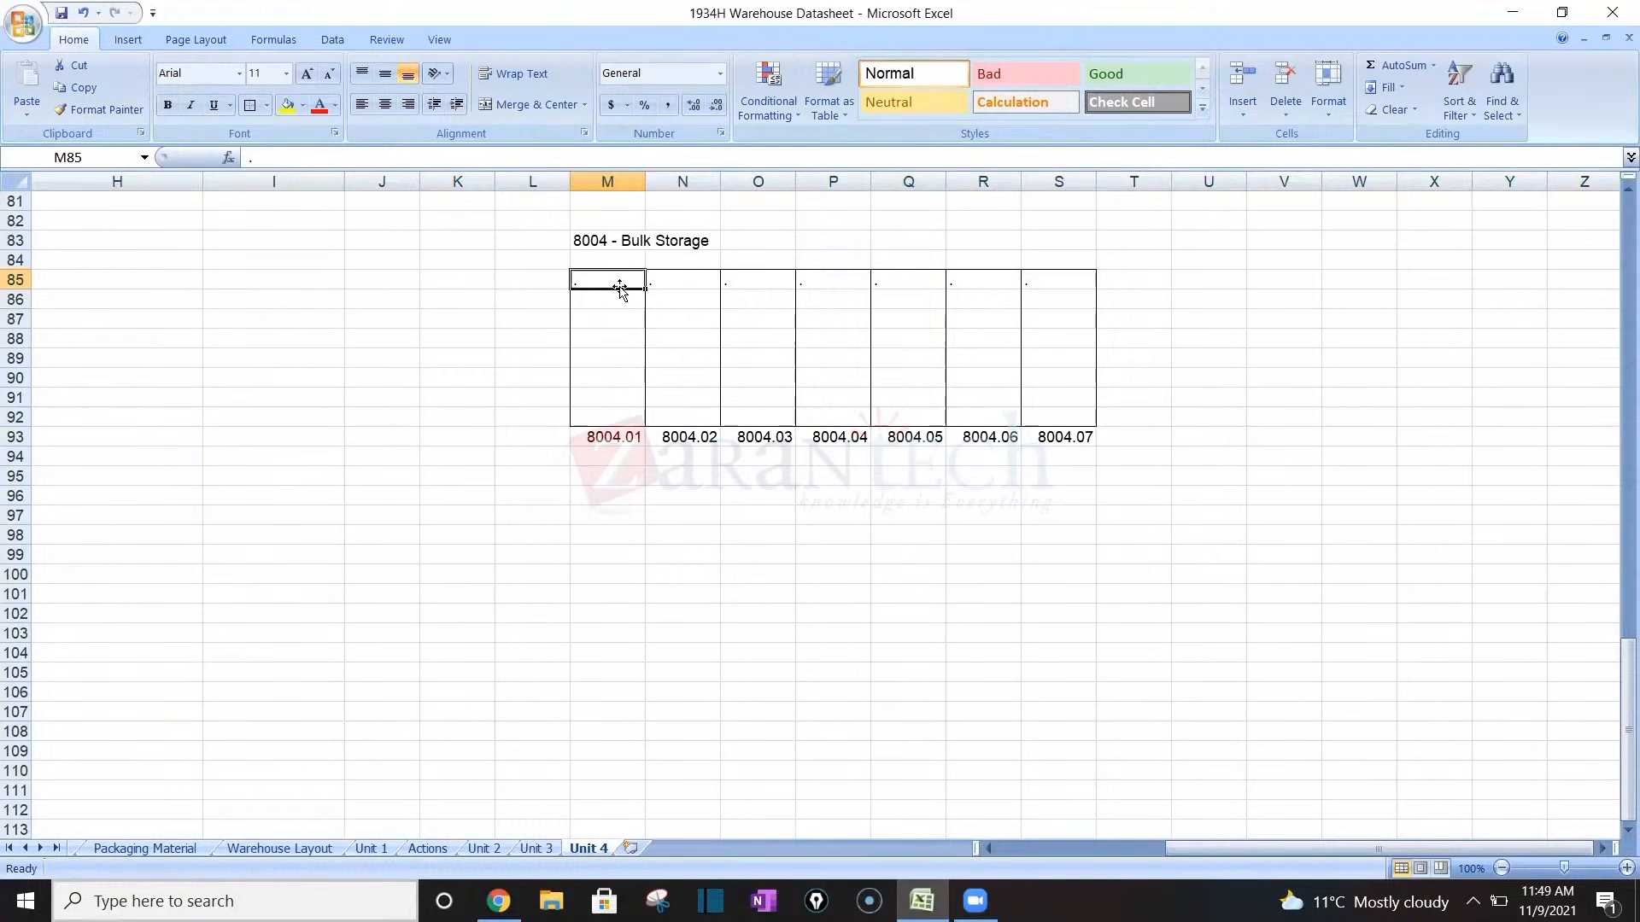
key(Down)
key(Down)
key(Down)
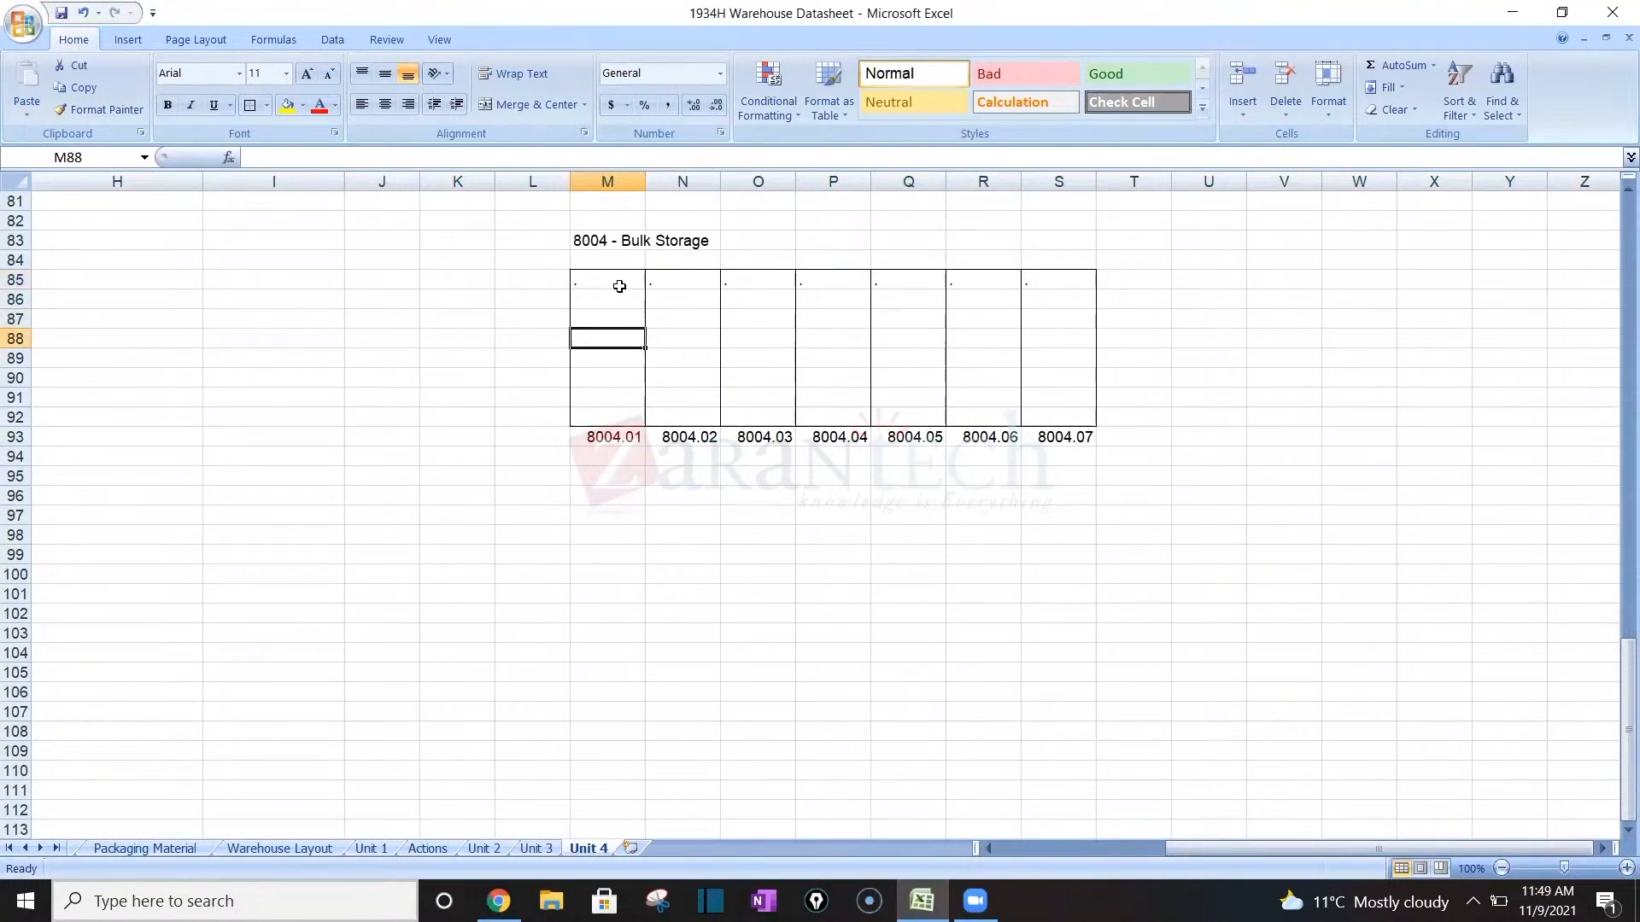
key(Down)
key(Down)
key(Down)
key(Down)
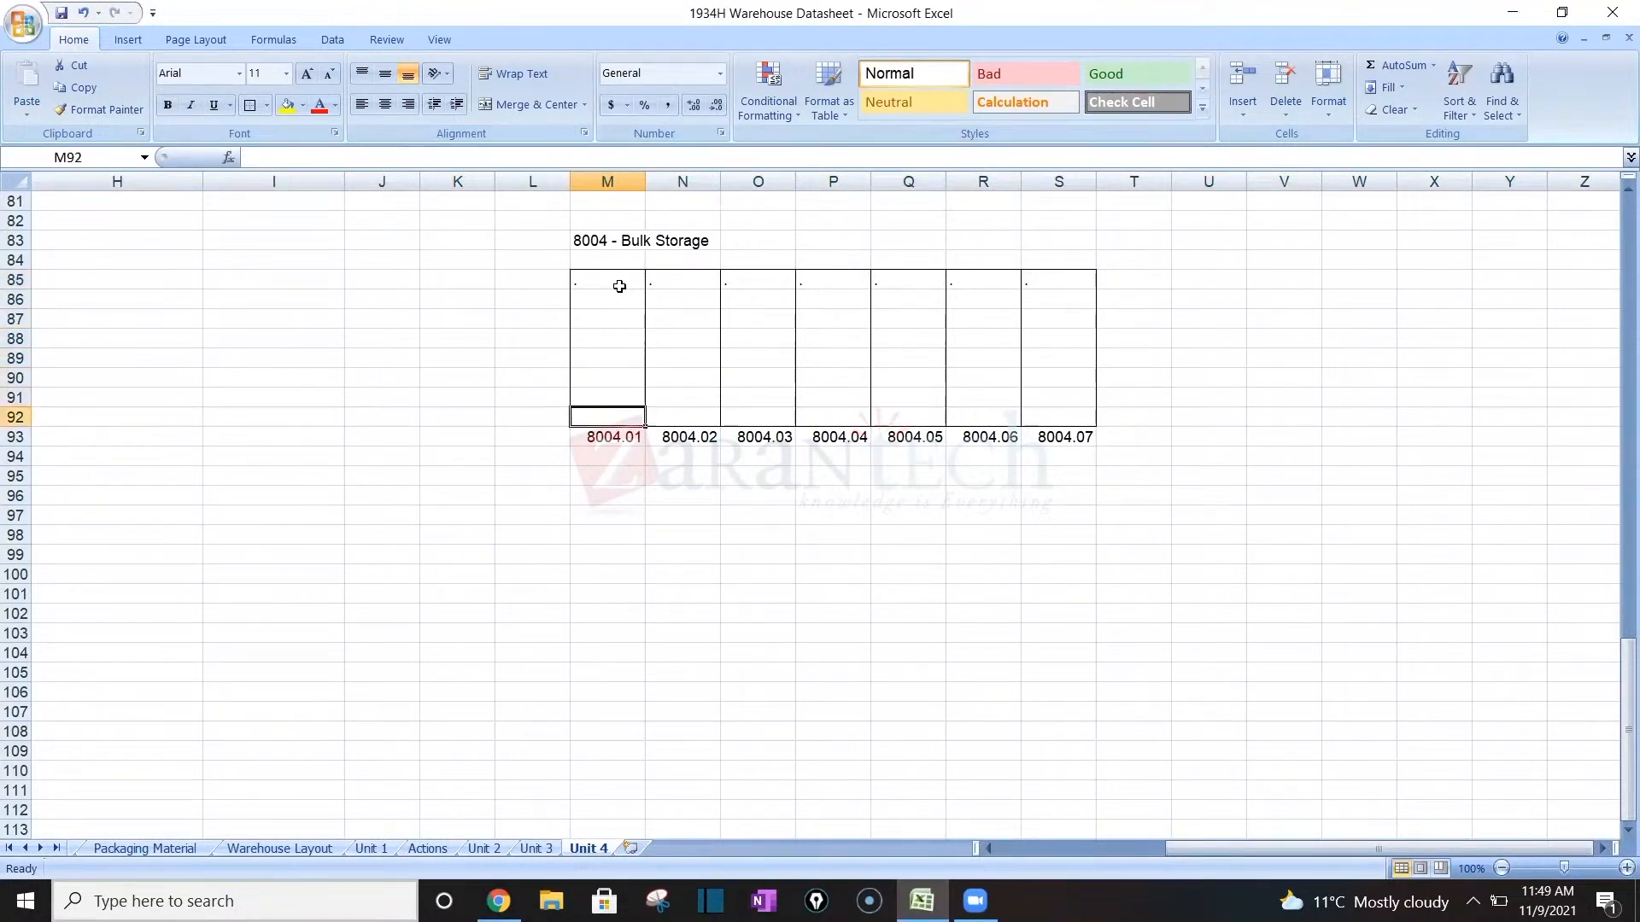
drag(620, 286, 609, 419)
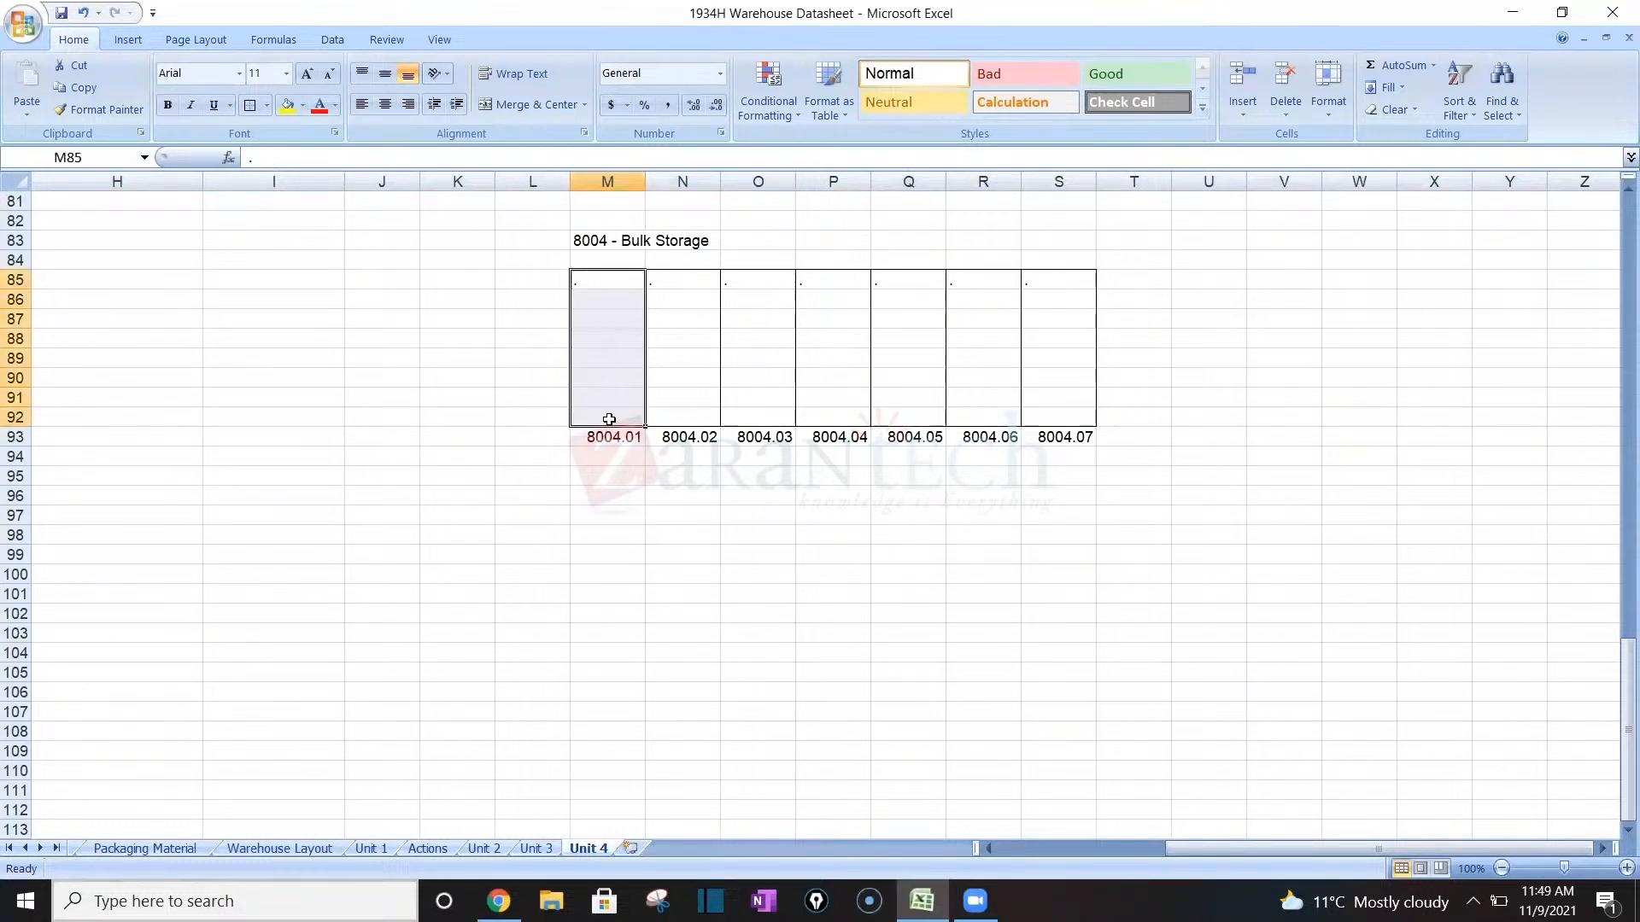
click(268, 107)
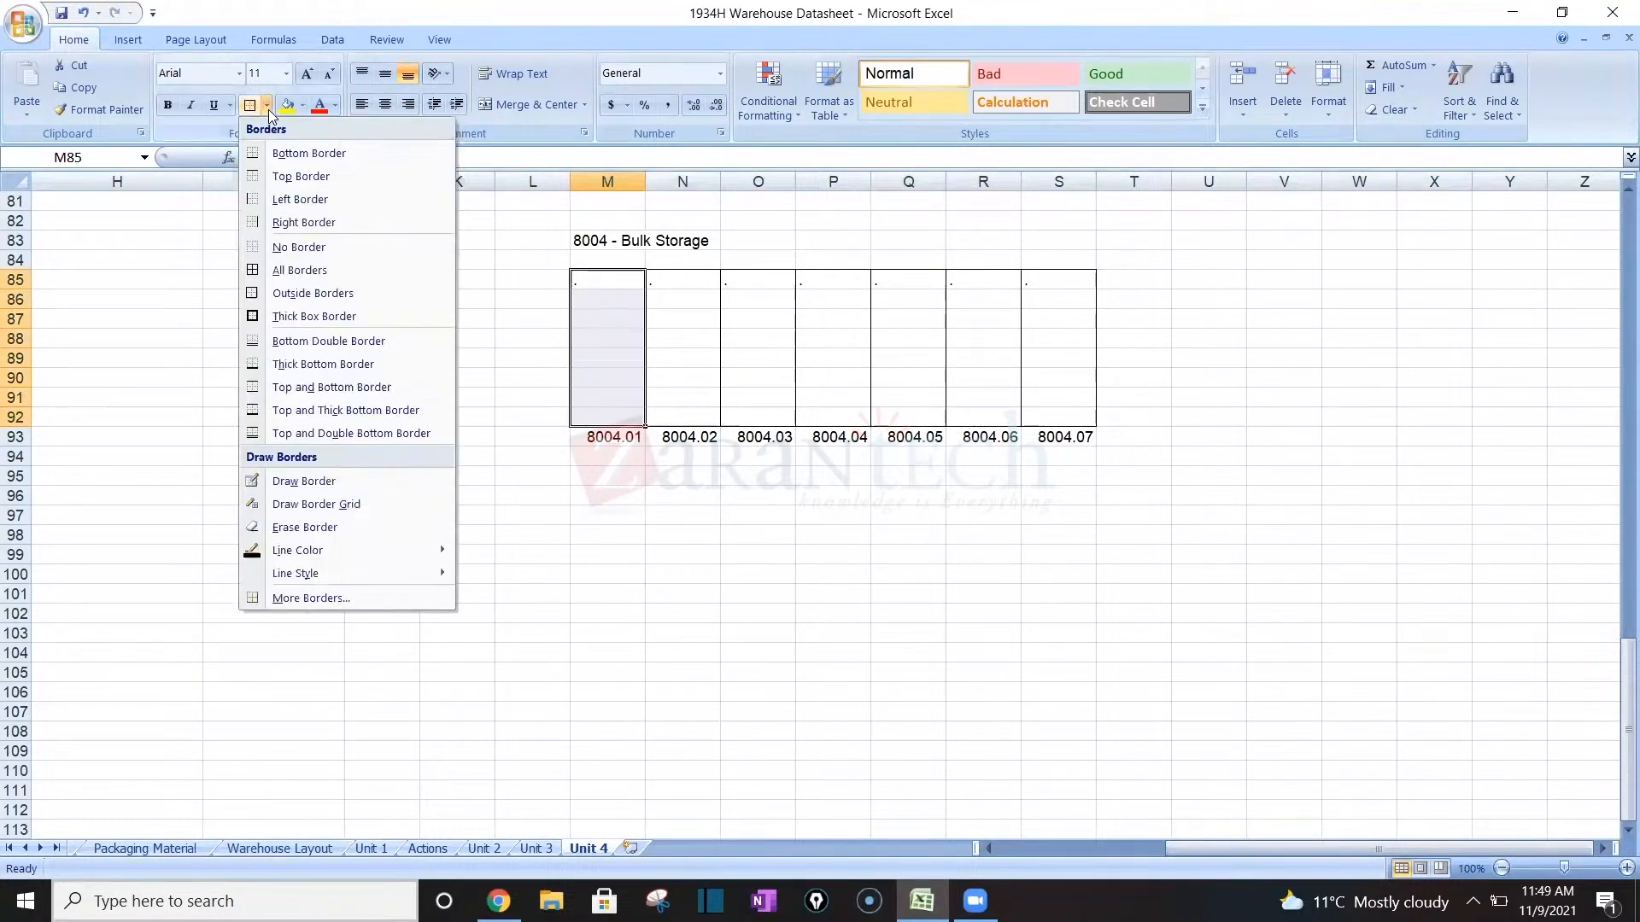
click(323, 270)
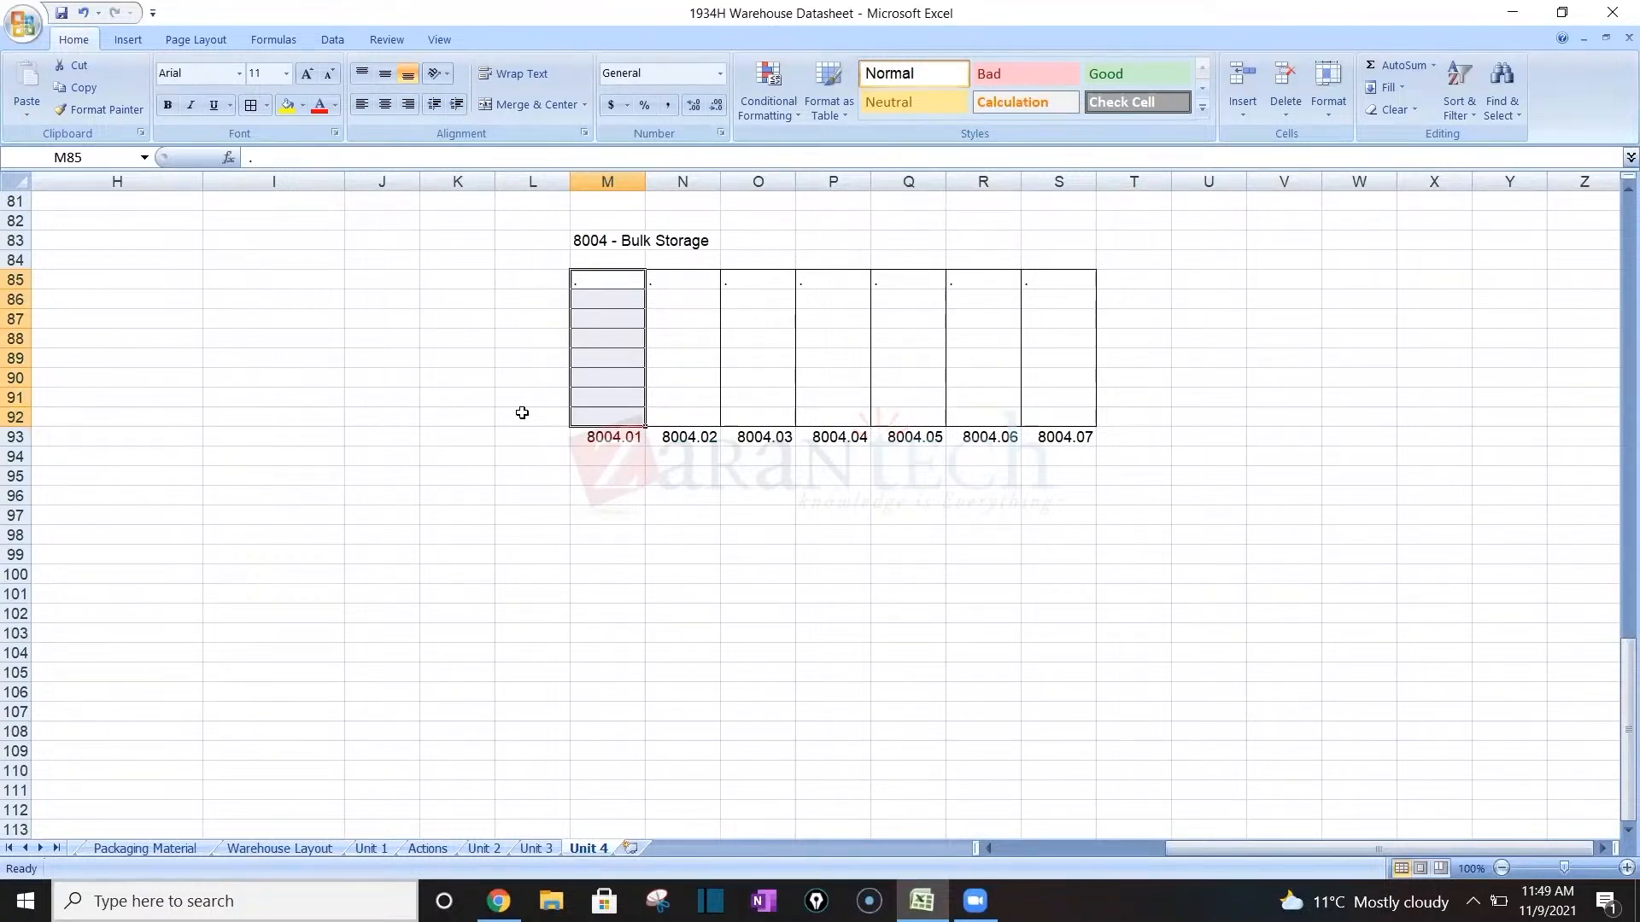
Enter the caption "Top View" in cell O95 below the bulk storage bin layout.
click(745, 480)
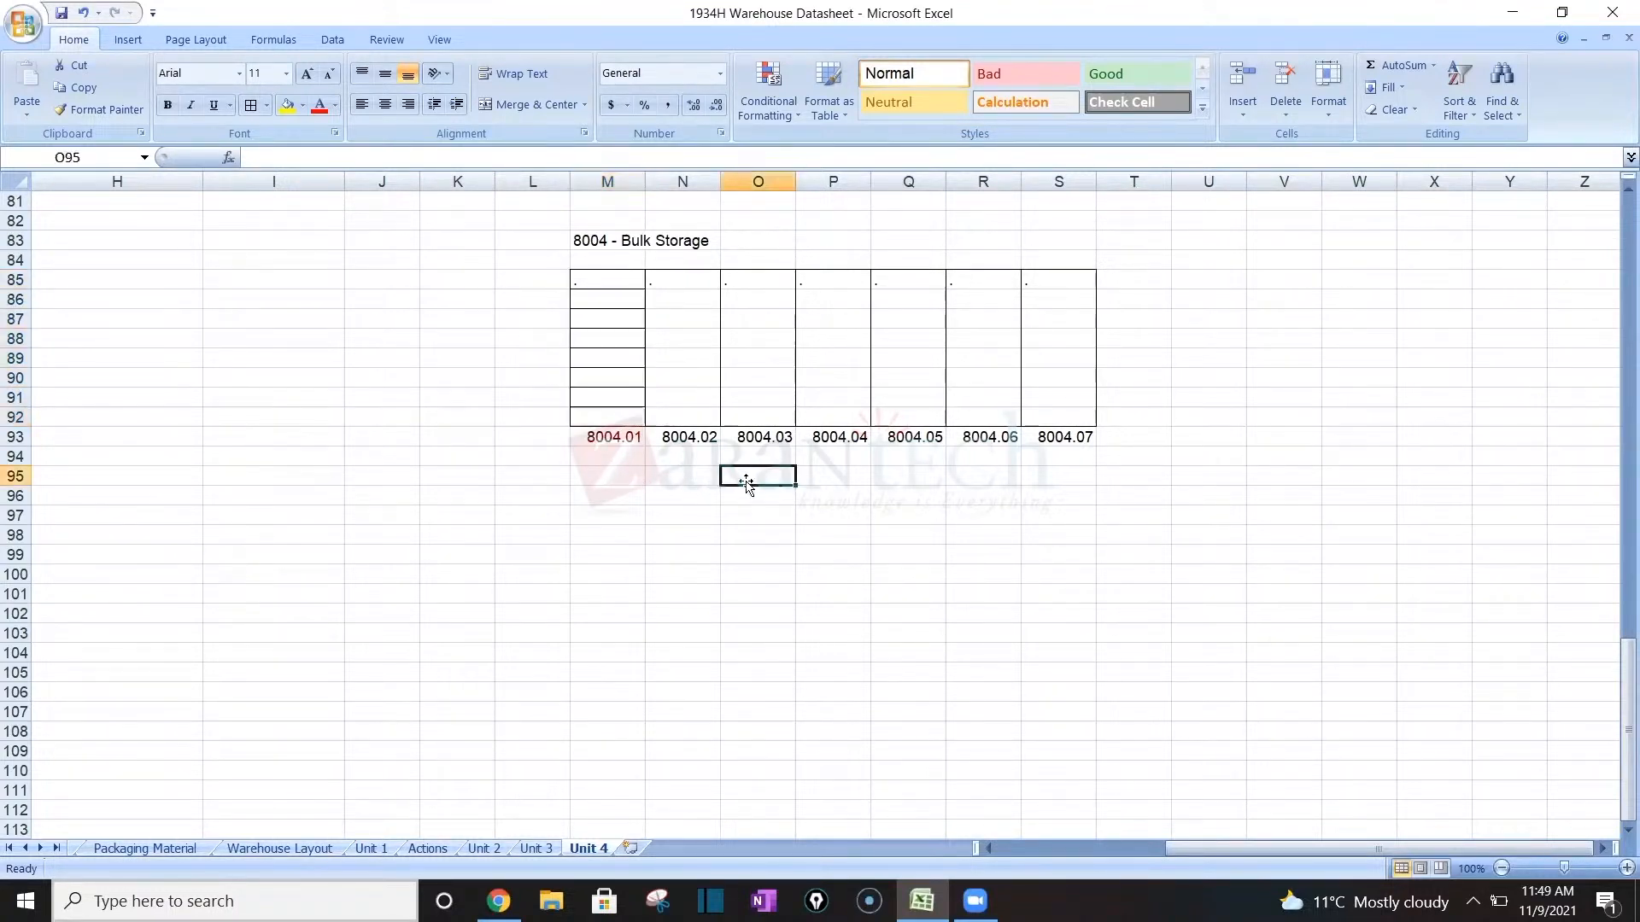
text(Top)
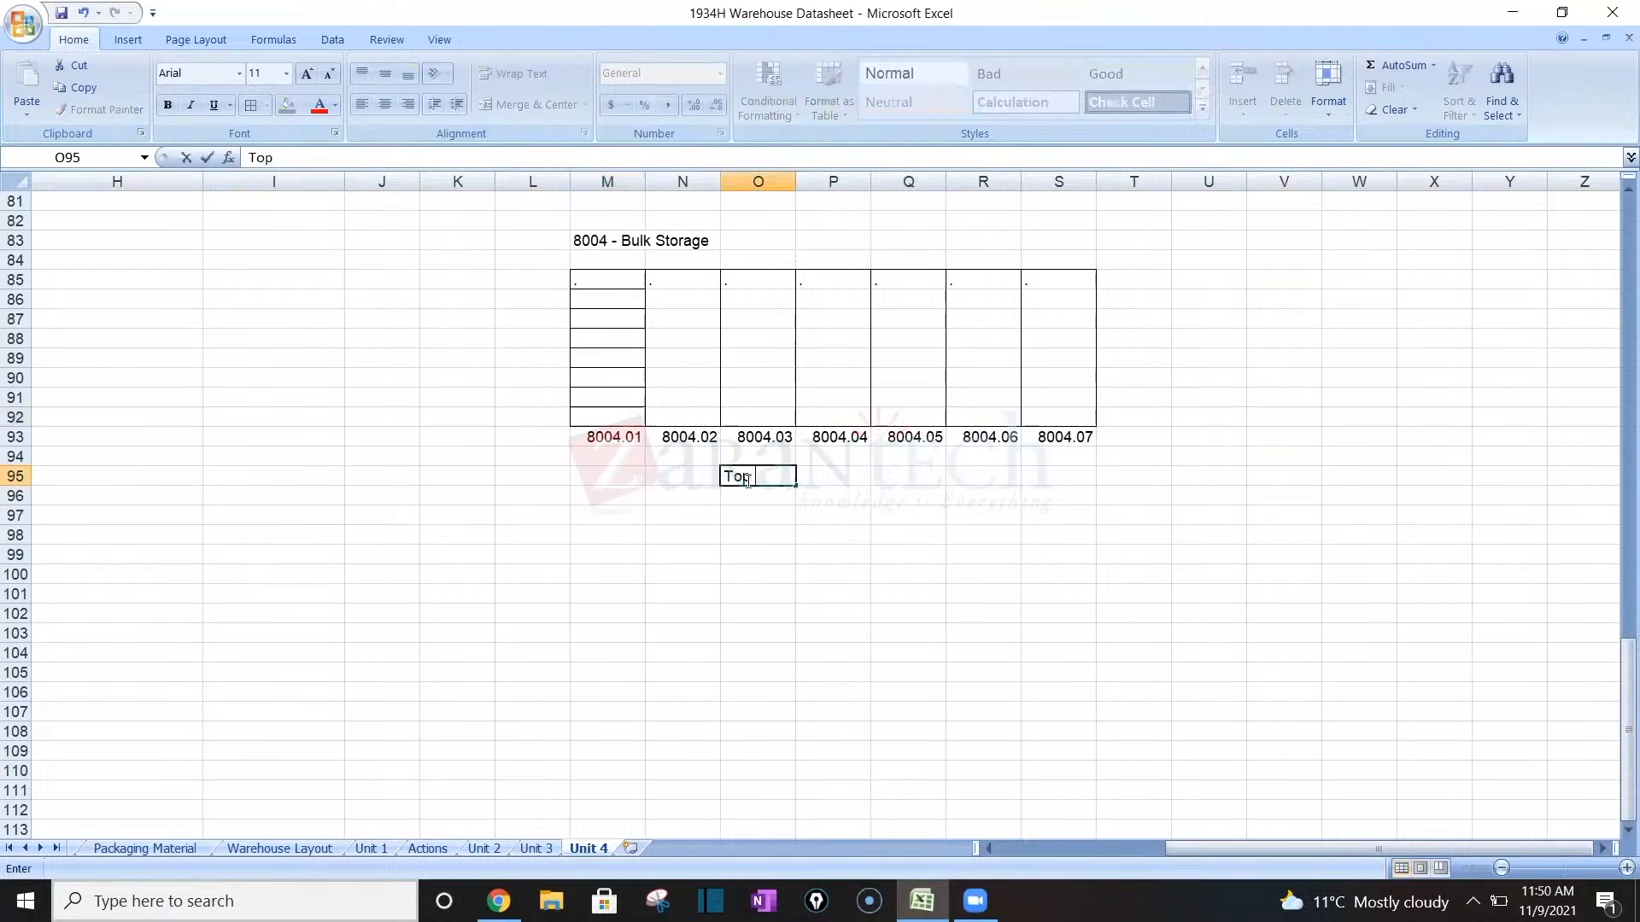
text( View)
key(Tab)
key(Tab)
key(Tab)
key(Tab)
key(Tab)
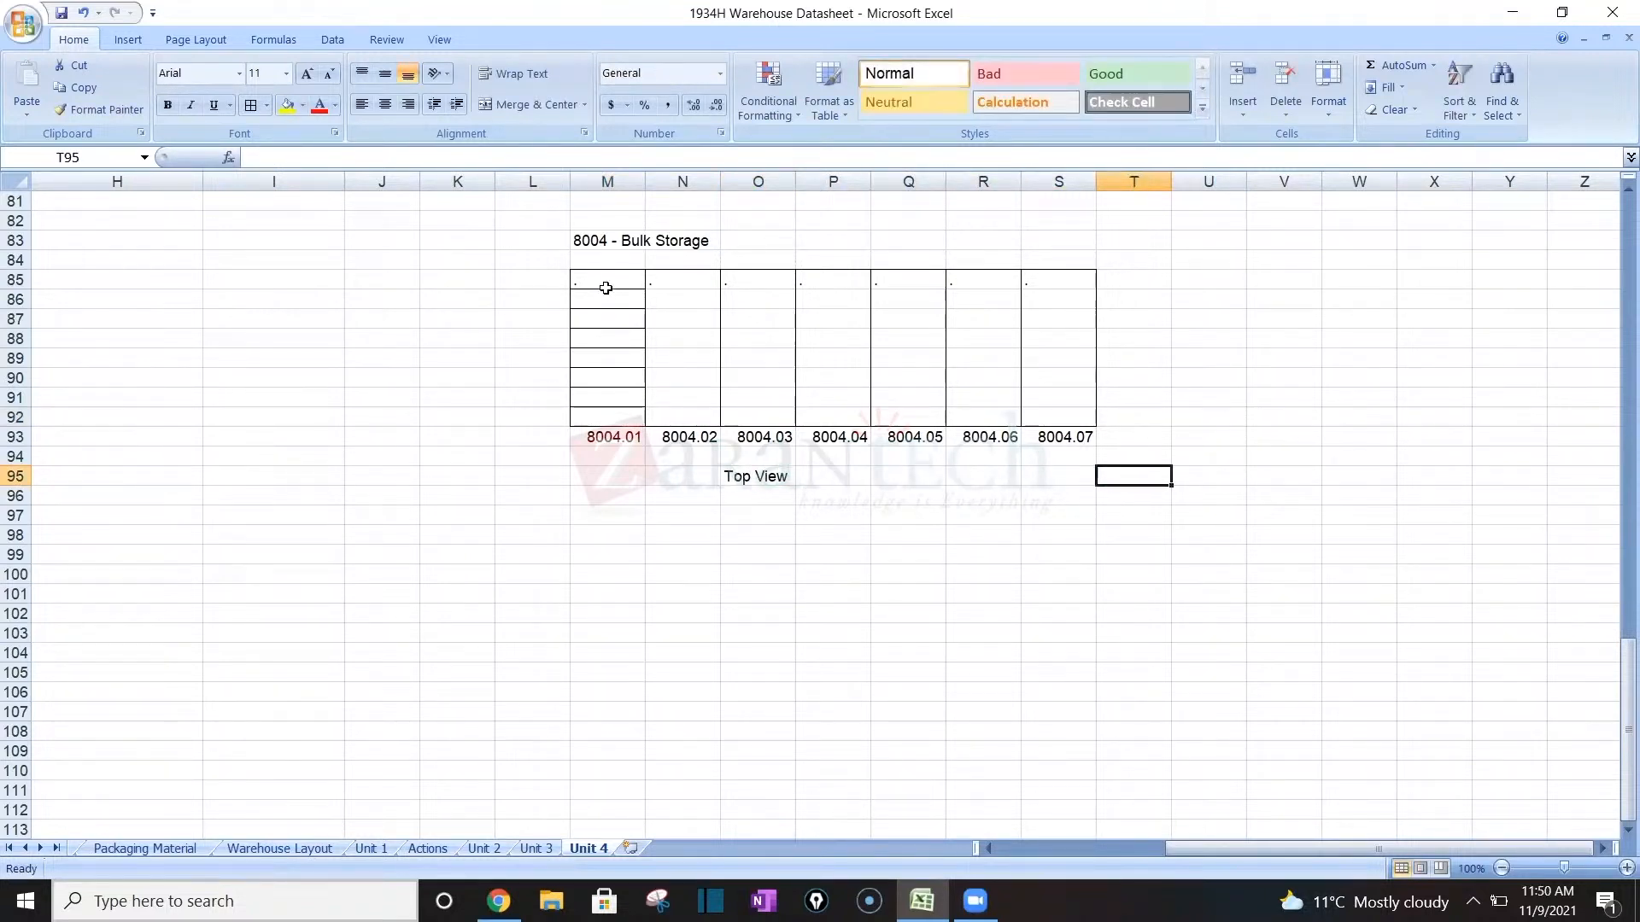
Enter the note "HU is Mandatory" in cell D85 under the Bulk Storage heading.
click(607, 289)
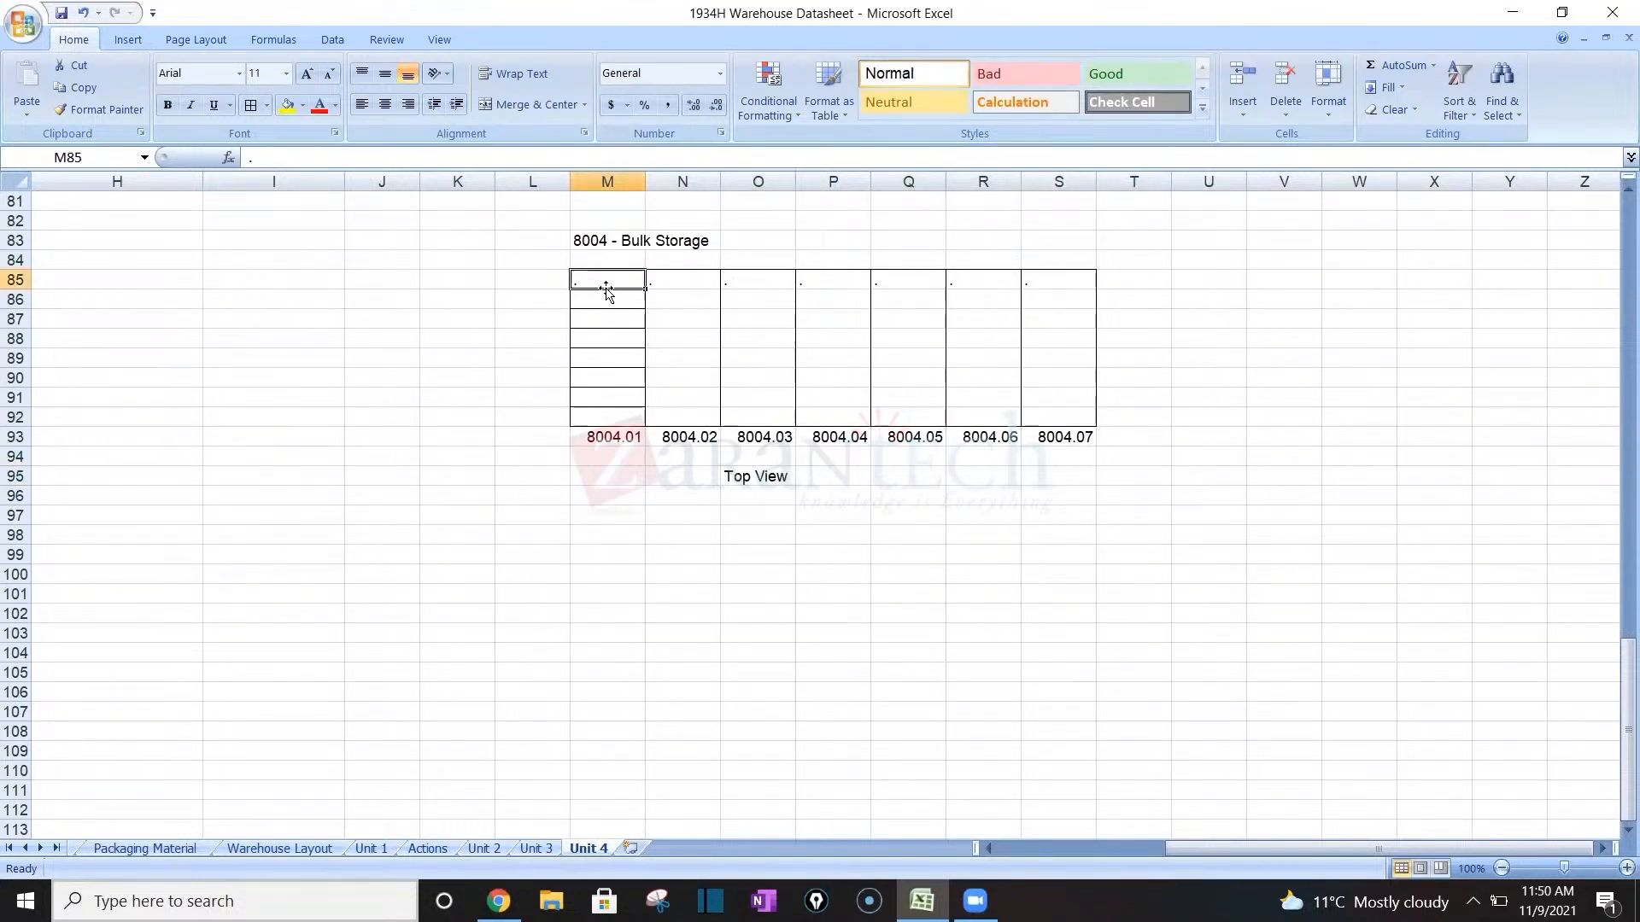
click(436, 394)
key(Left)
key(Left)
key(Left)
key(Left)
key(Left)
key(Left)
key(Left)
key(Left)
key(Left)
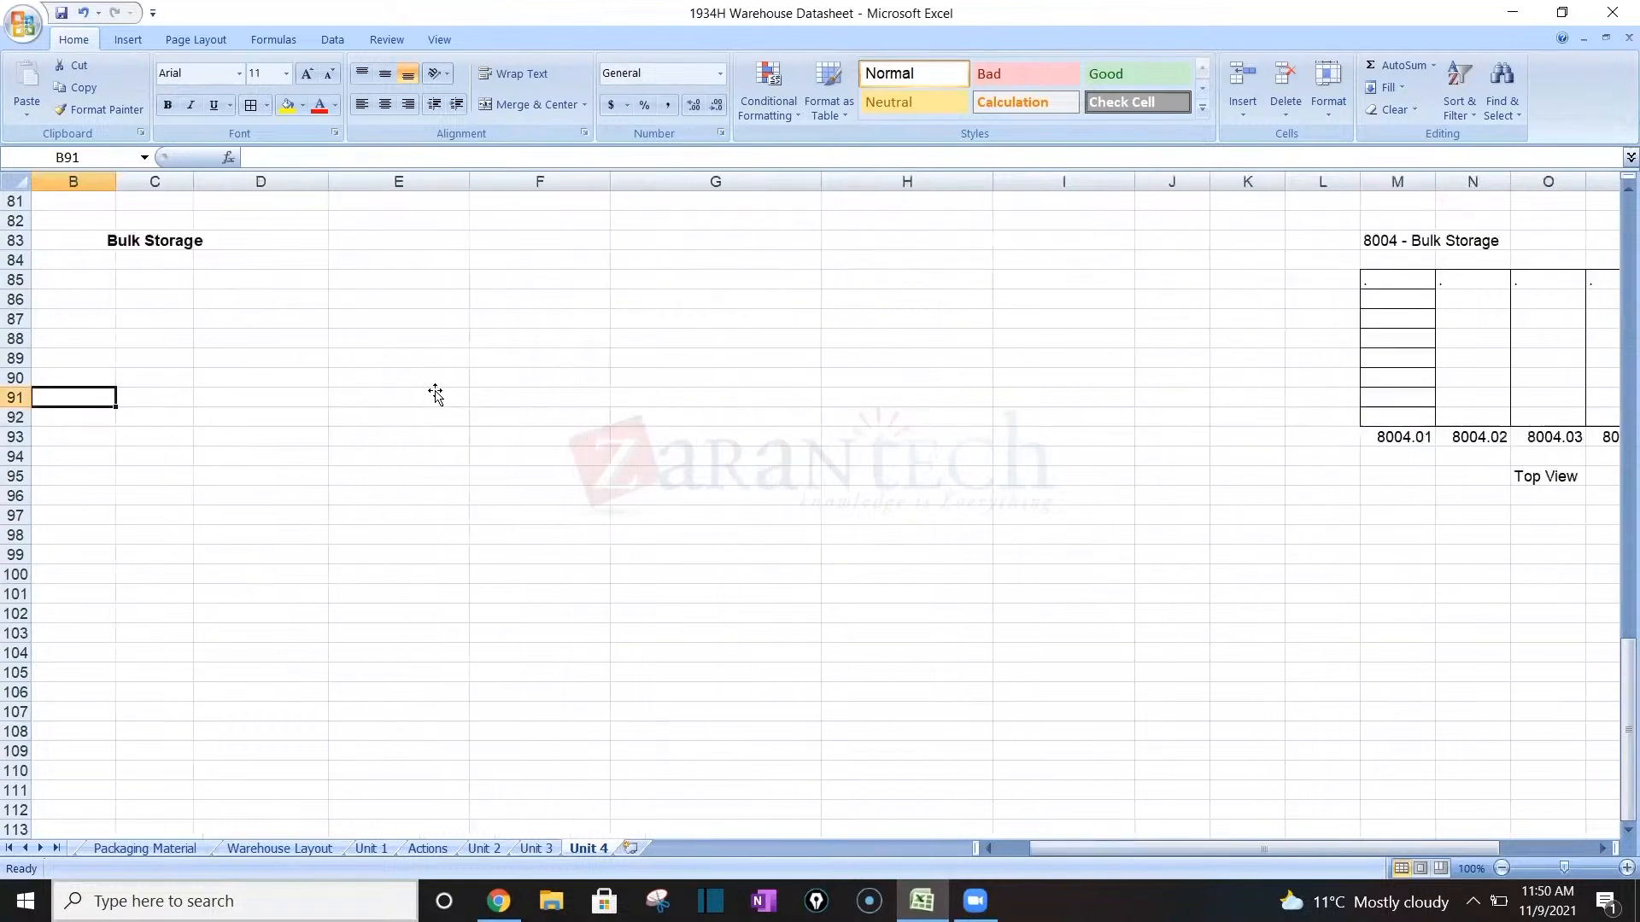
key(Left)
click(321, 274)
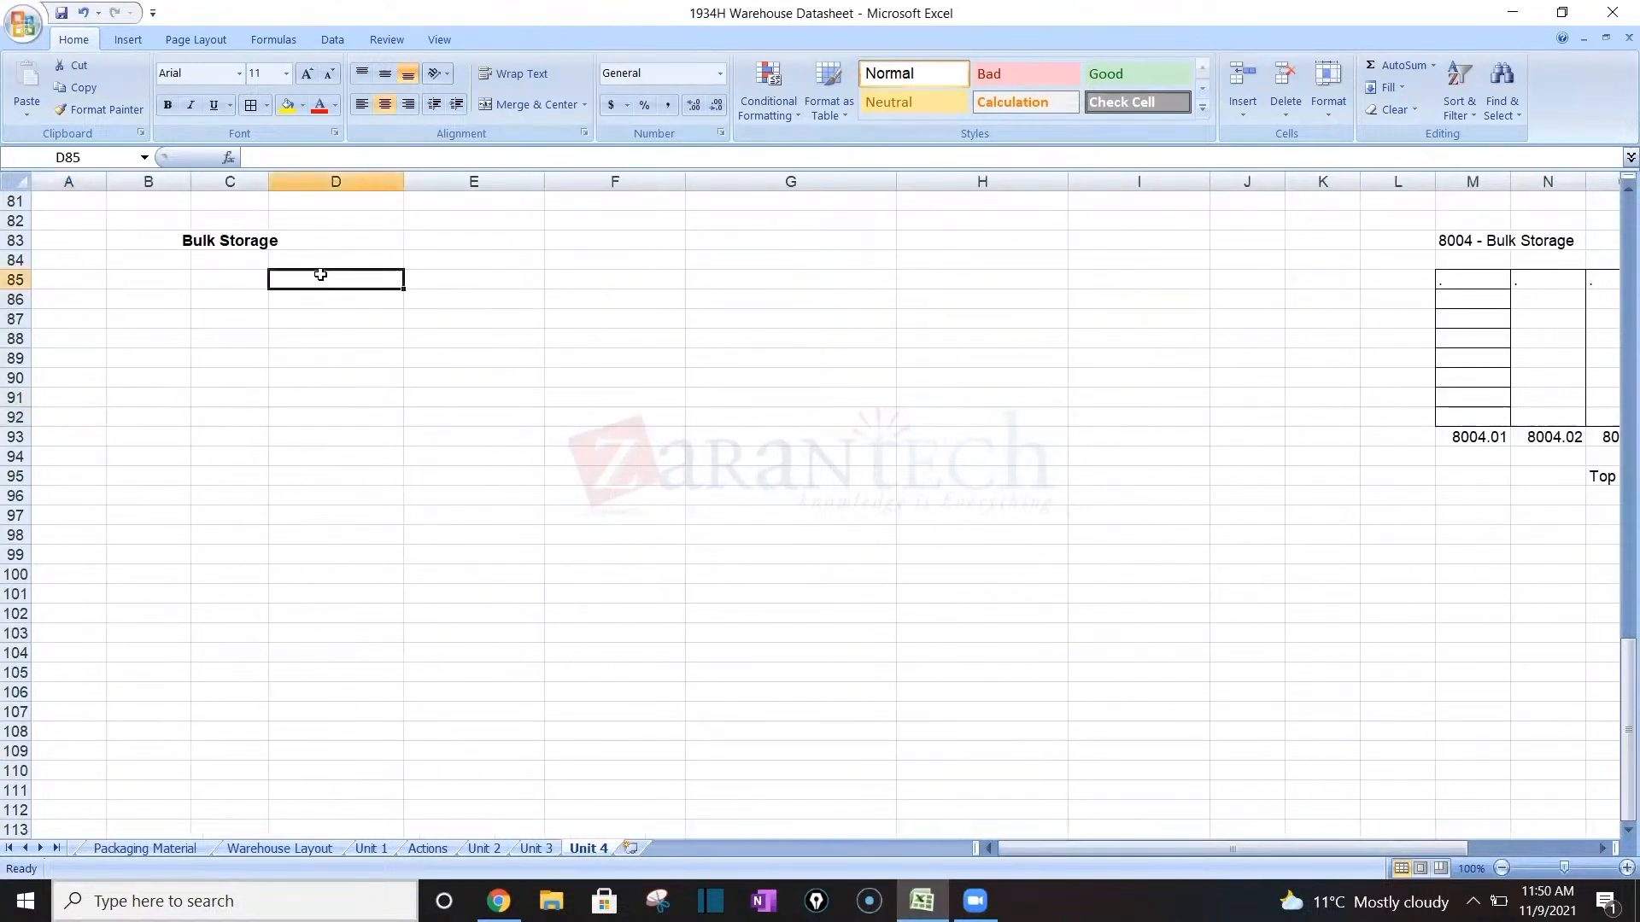
text(HU is Mandatoru)
key(BackSpace)
text(y)
key(Right)
Enter E1 in cells M85 to M88, the first four rows of the 8004.01 bin.
key(Right)
key(Right)
key(Right)
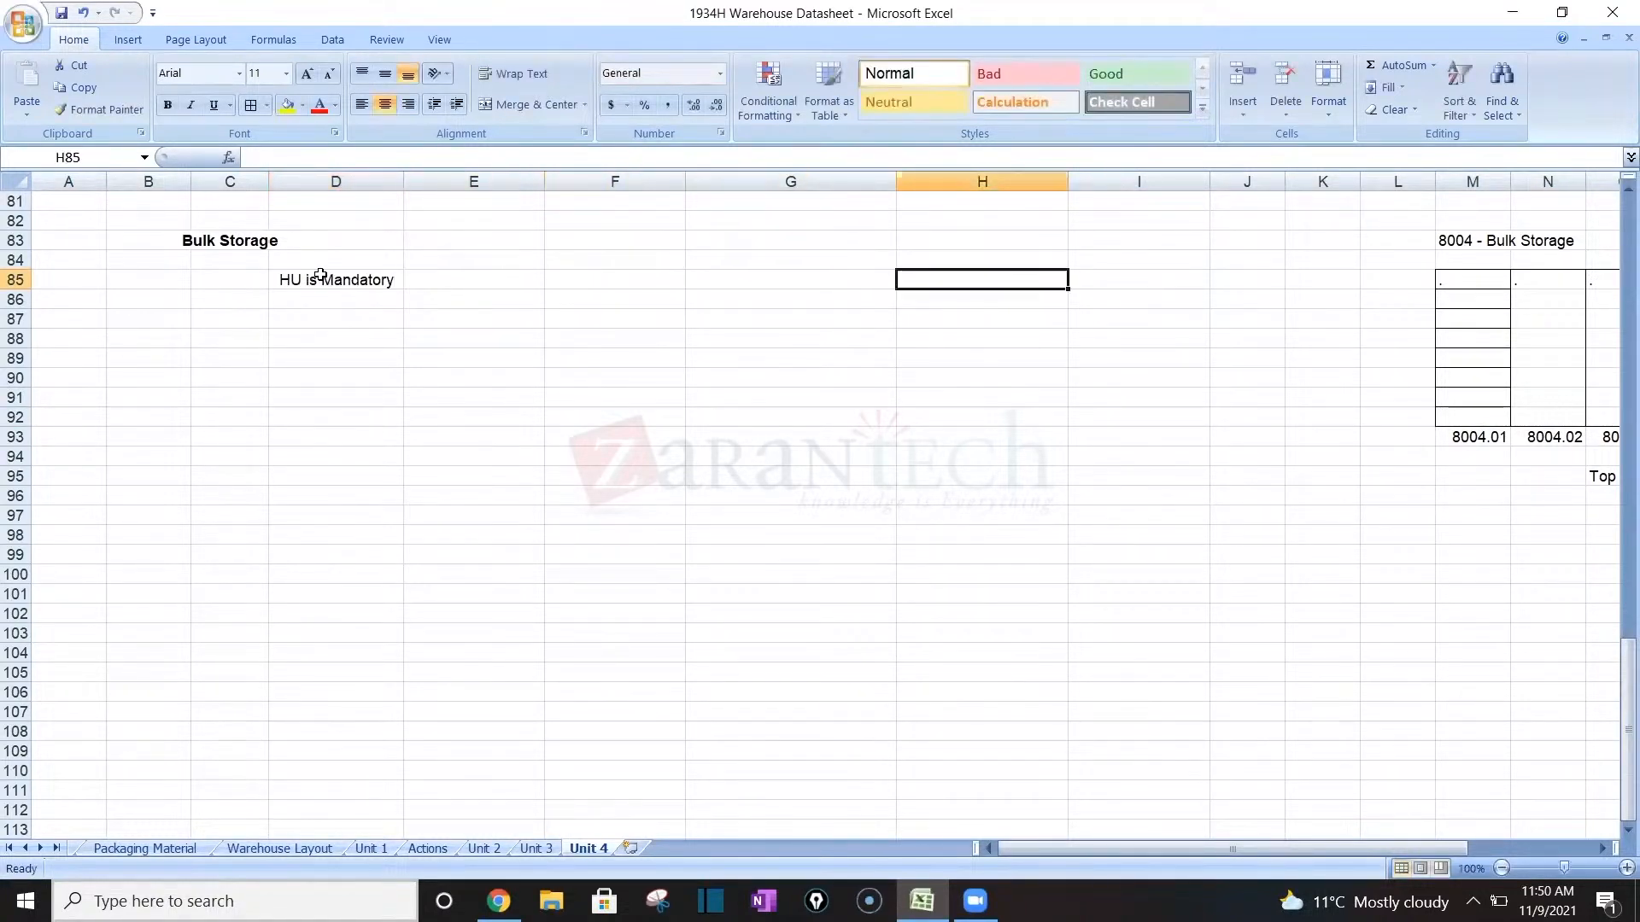
key(Right)
key(Right)
key(Right)
key(Right)
key(Right)
key(Right)
key(Right)
key(Right)
key(Right)
key(Right)
key(Right)
key(Right)
key(Right)
key(Right)
key(Right)
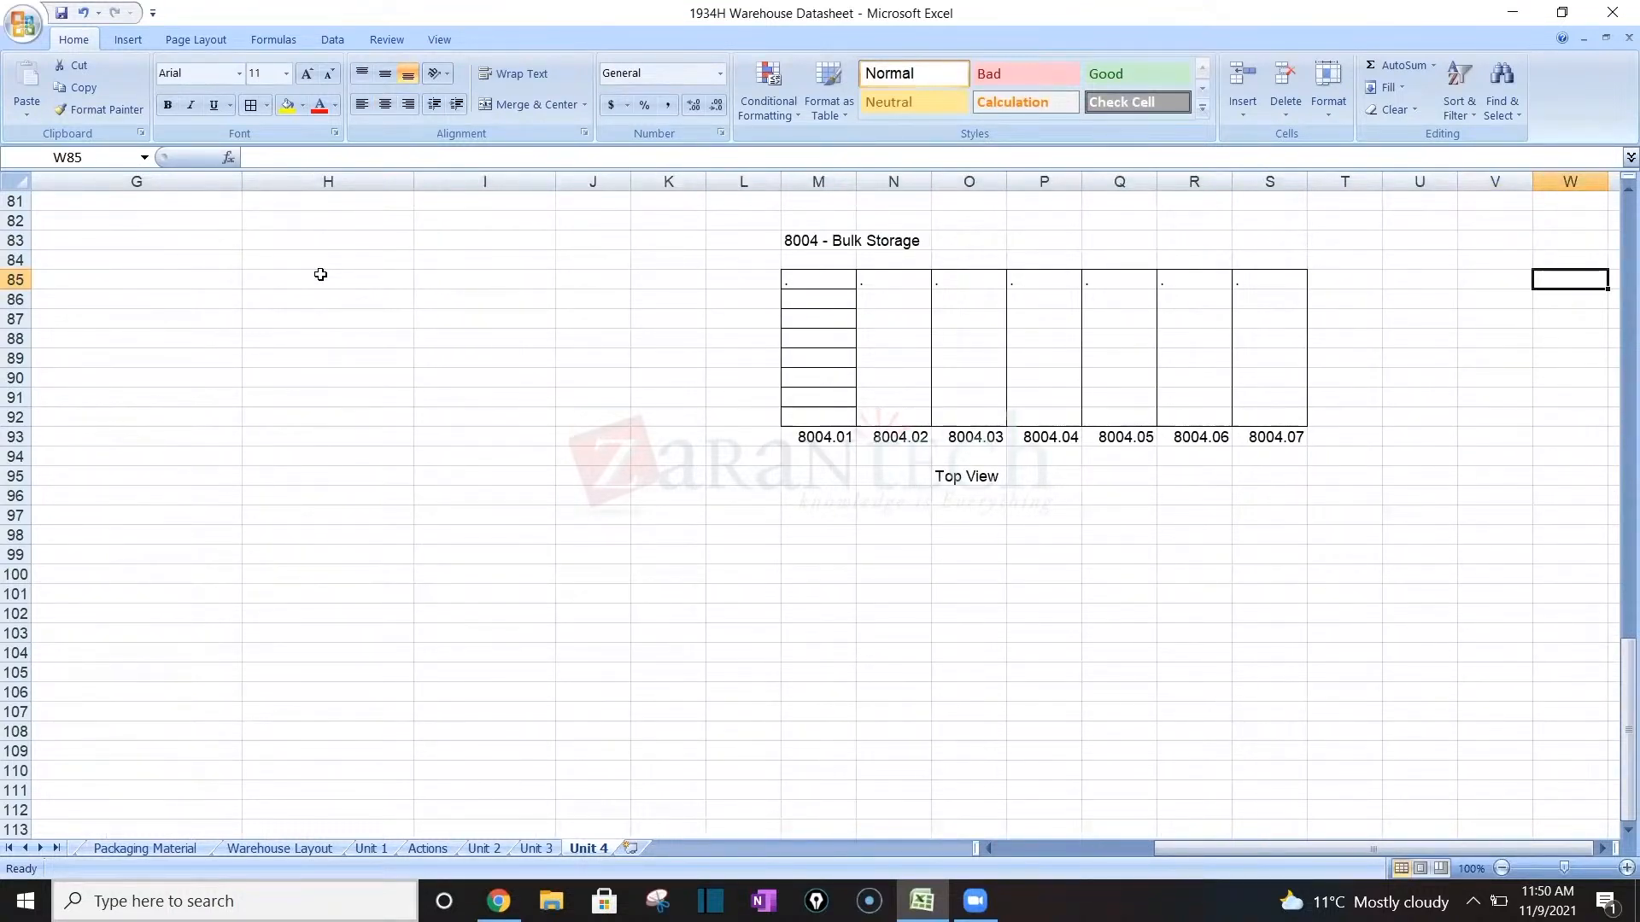
key(Right)
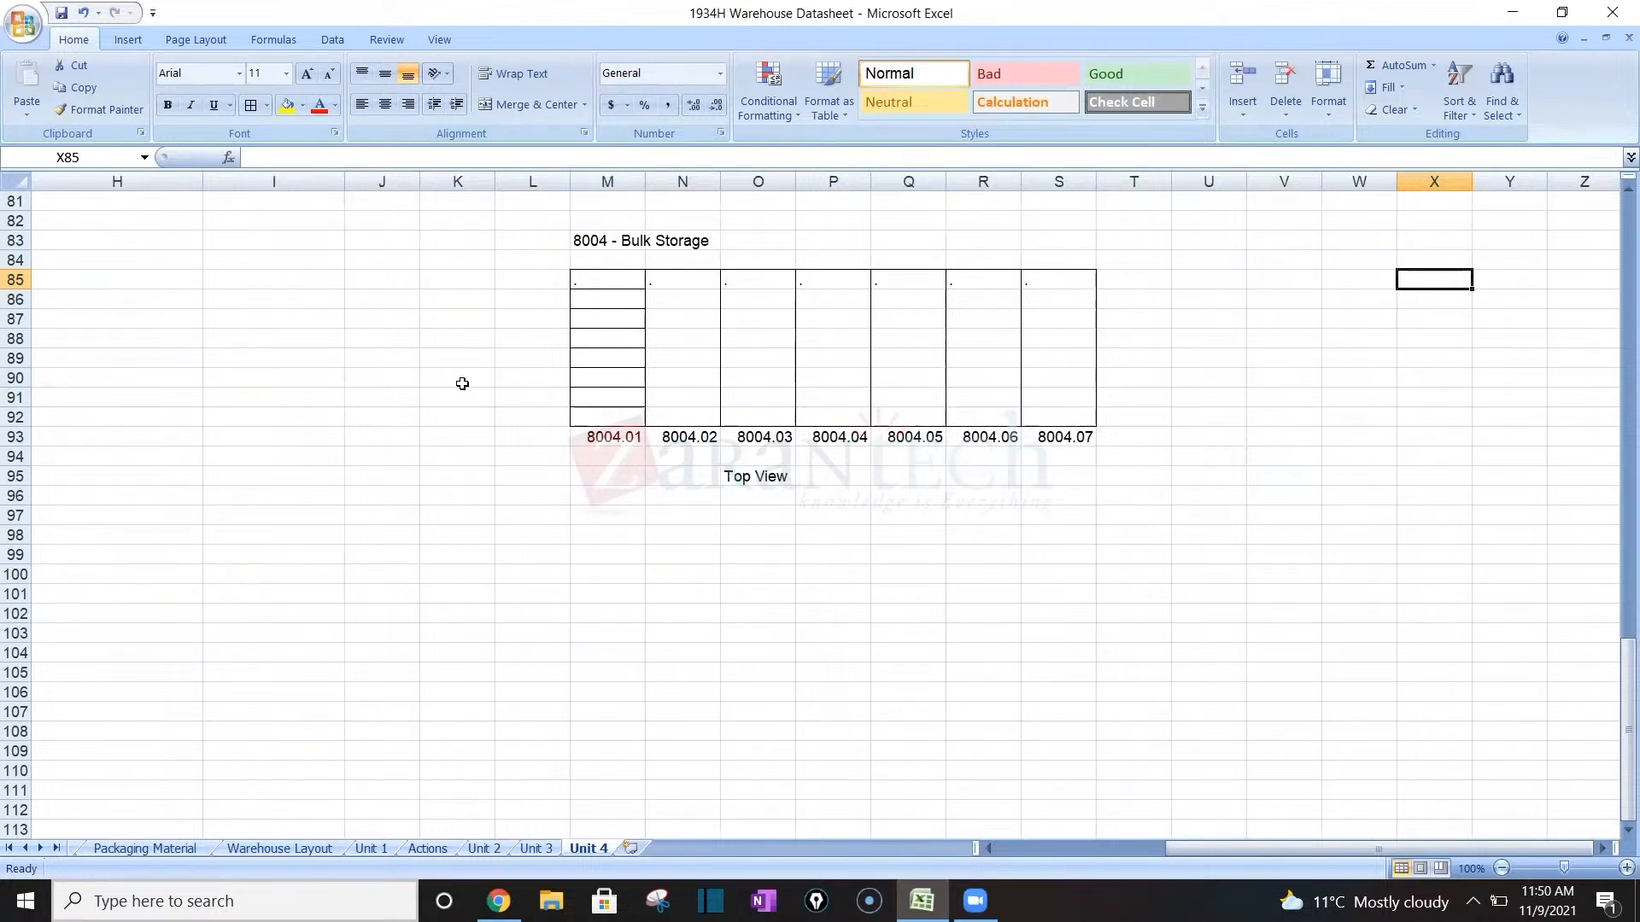
click(616, 285)
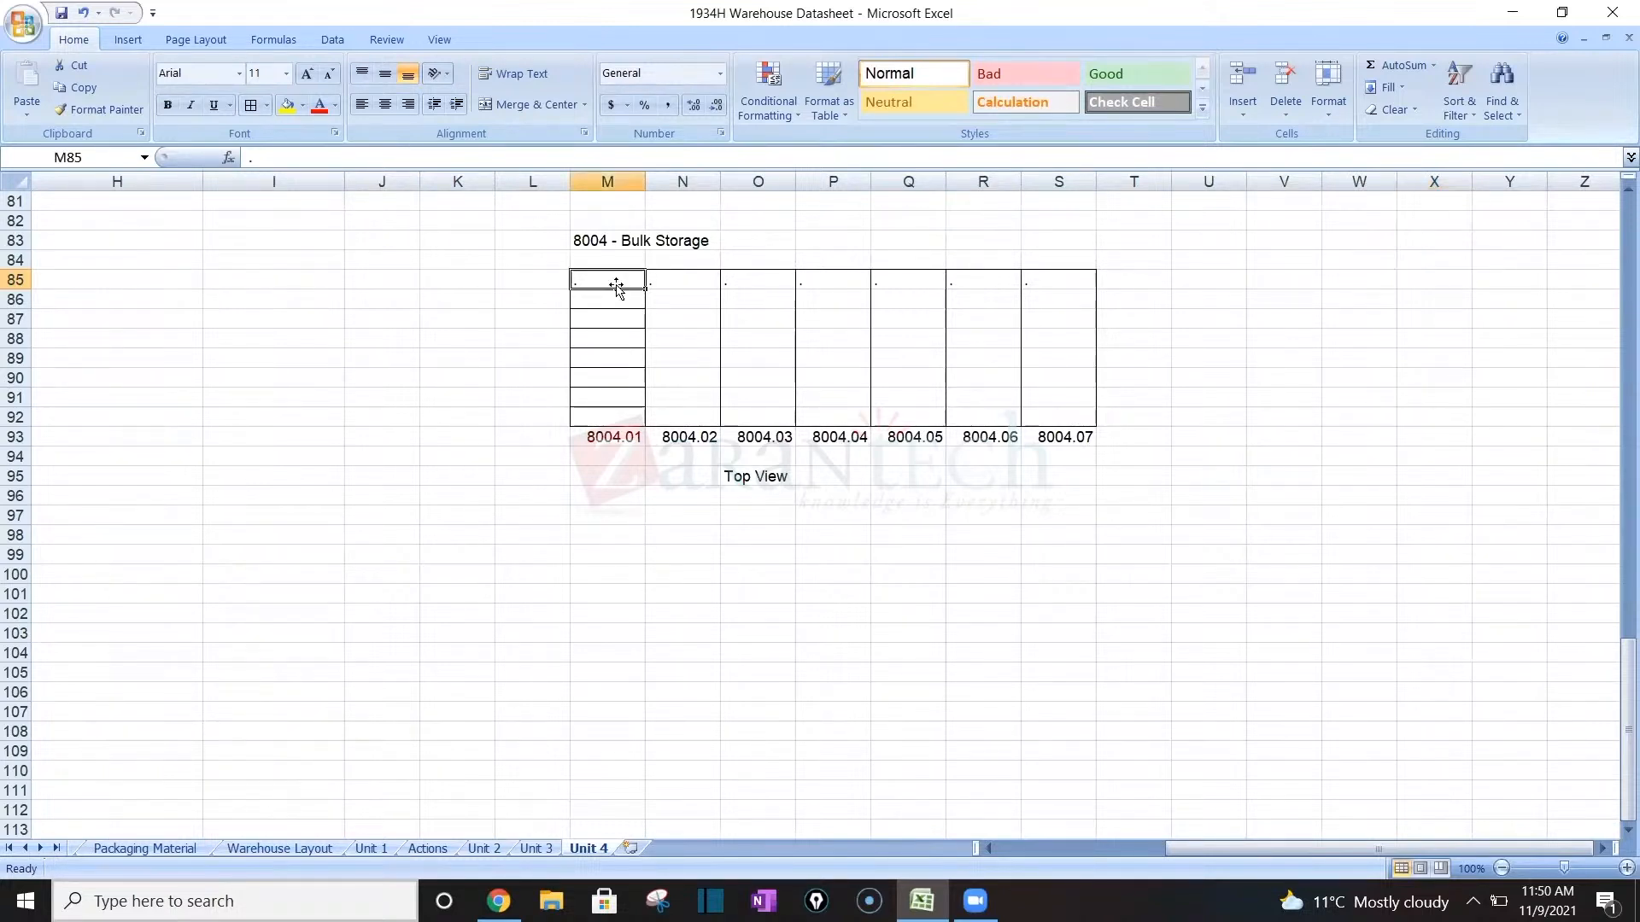
text(E1)
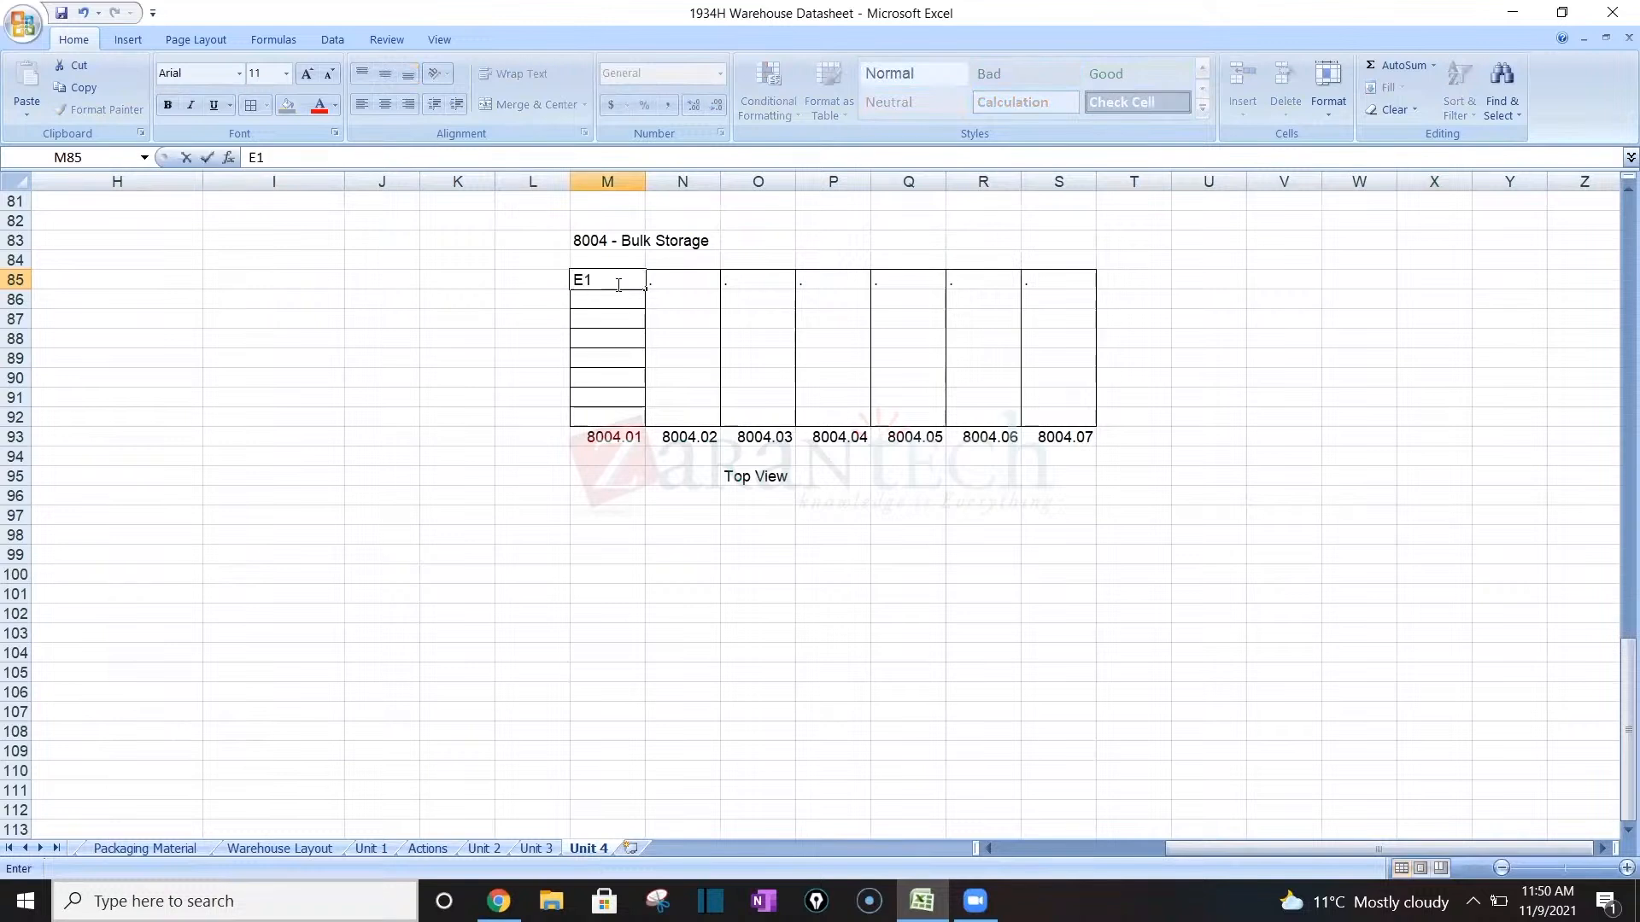
key(Return)
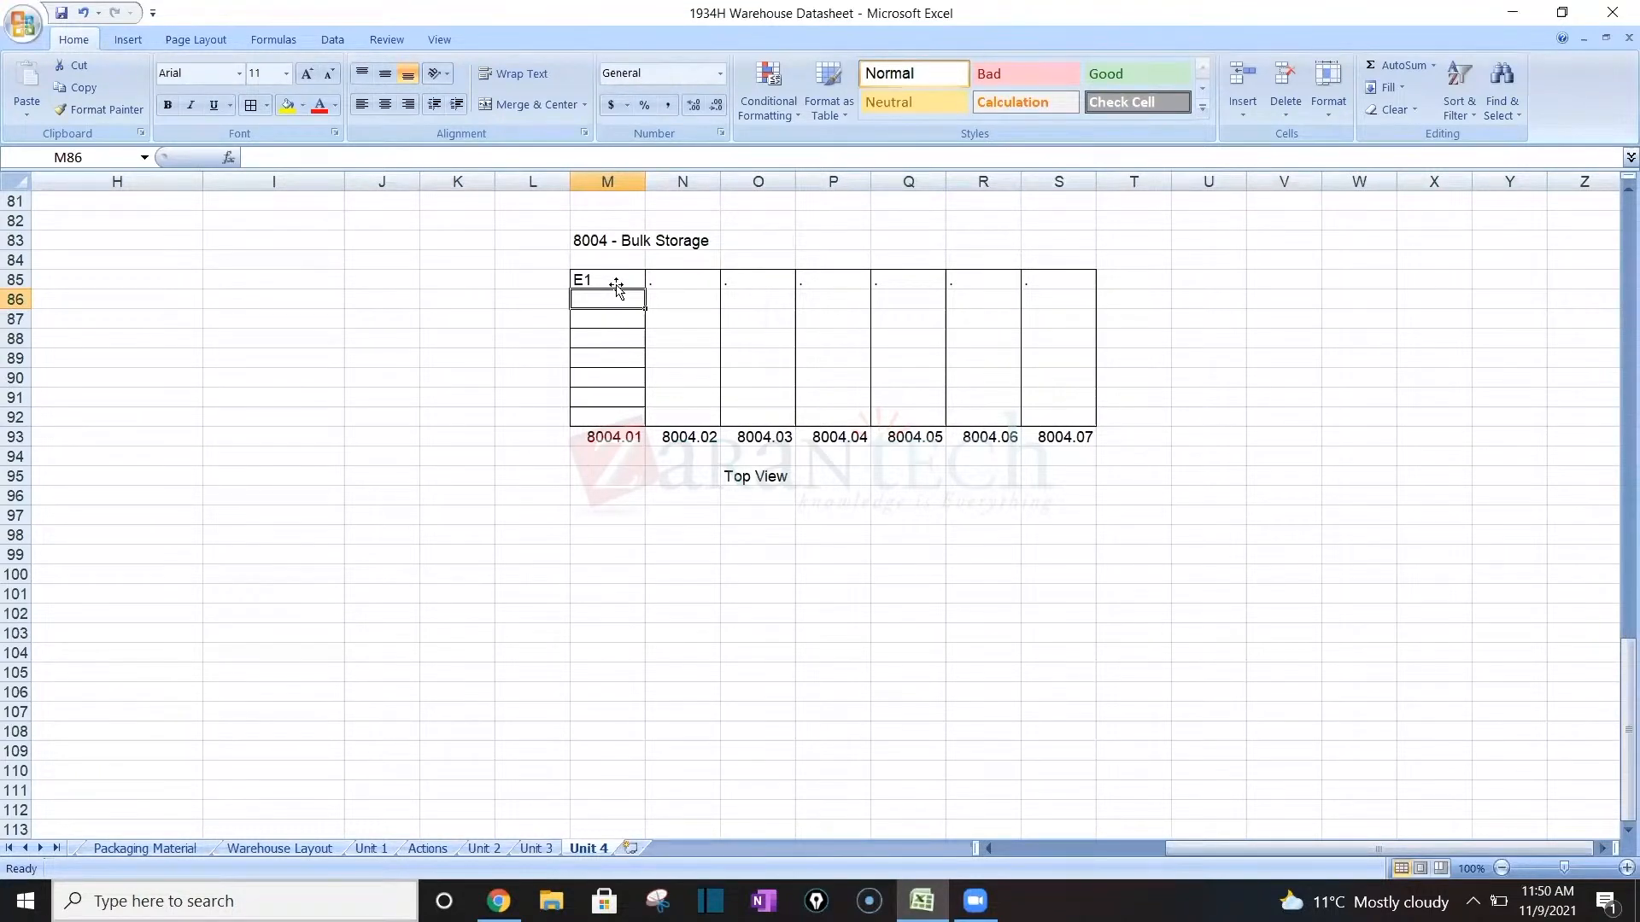
text(E1)
key(Return)
key(BackSpace)
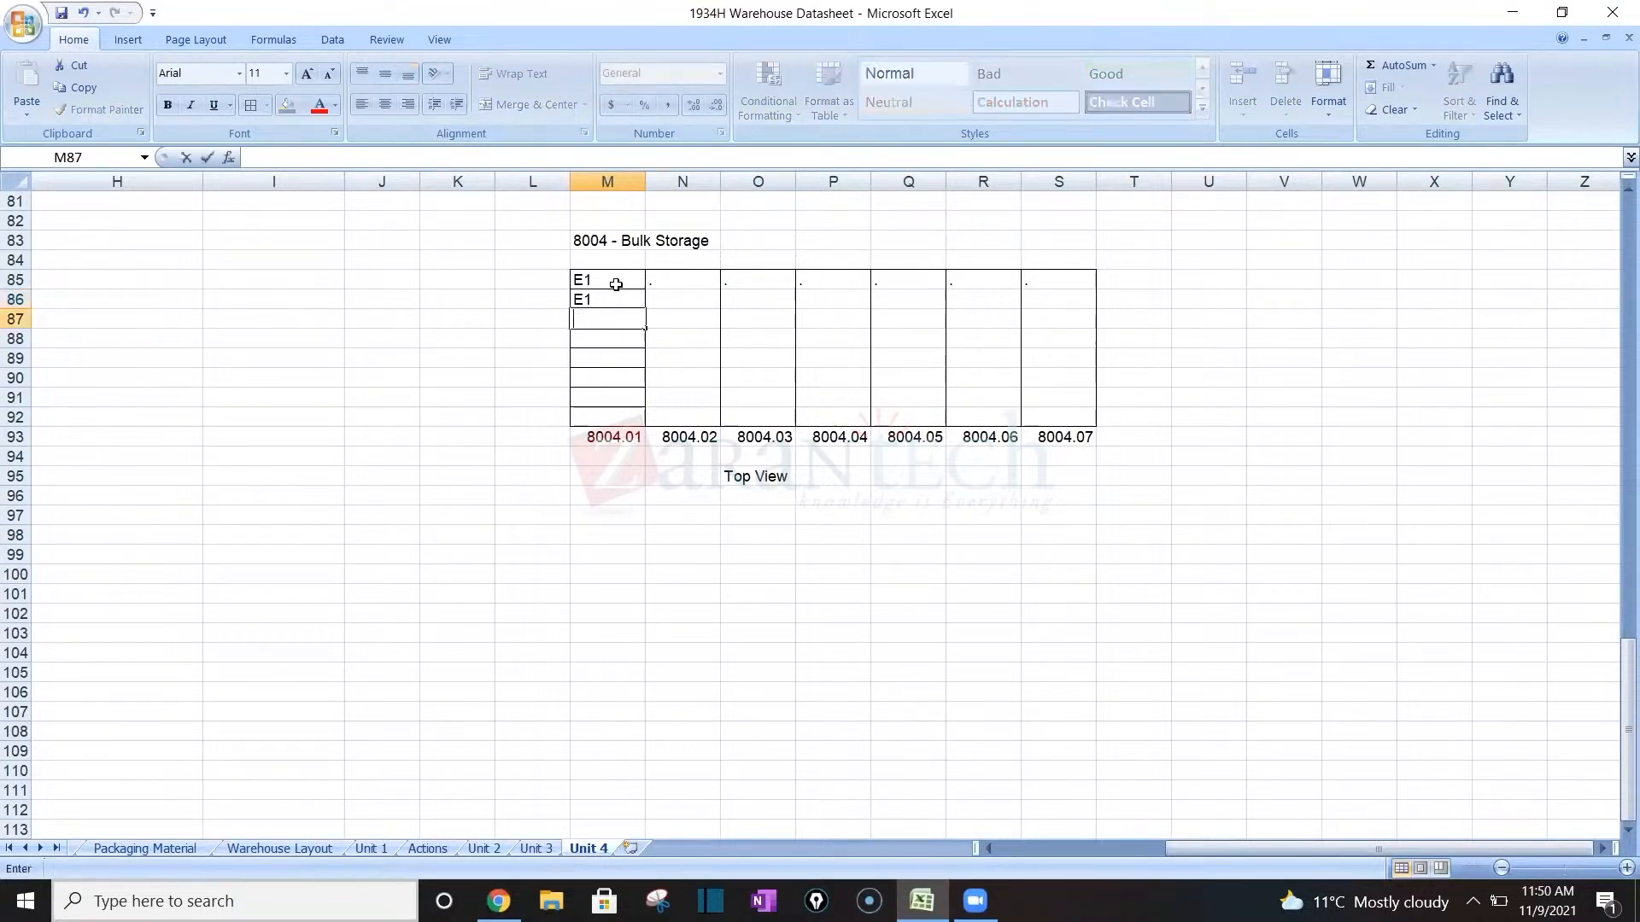
text(E1)
key(Return)
text(E1)
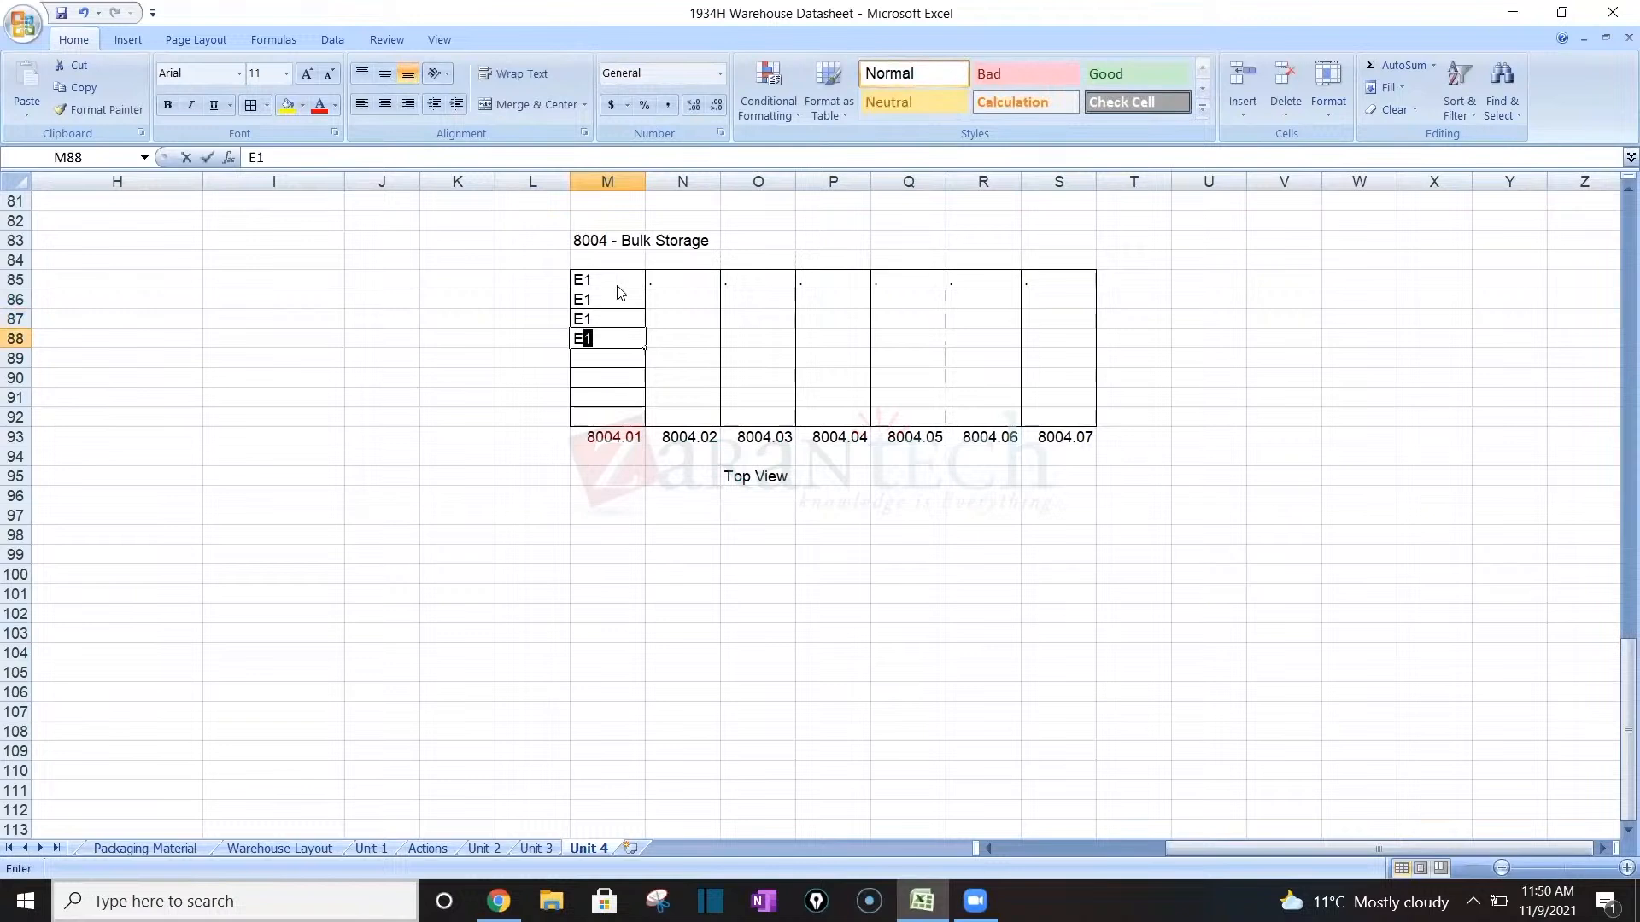
key(Return)
Enter E1 in cells M89 to M92 and center the contents of M85 to M92 horizontally.
text(E1)
key(Return)
text(E1)
key(Return)
text(E)
key(BackSpace)
text(E1)
key(Return)
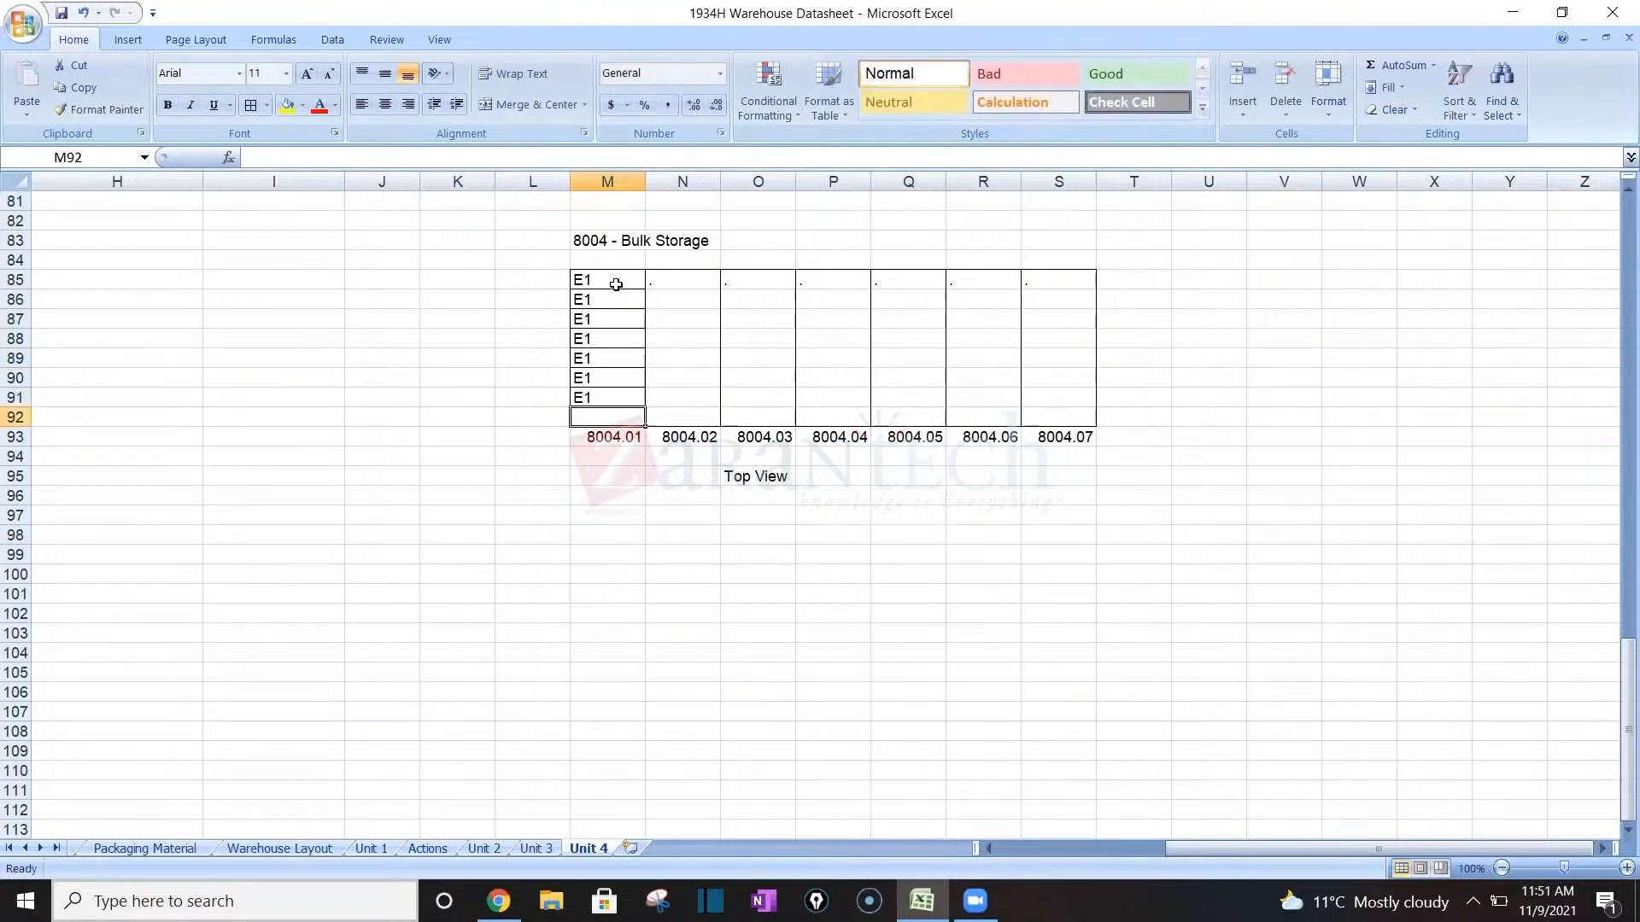
text(E1)
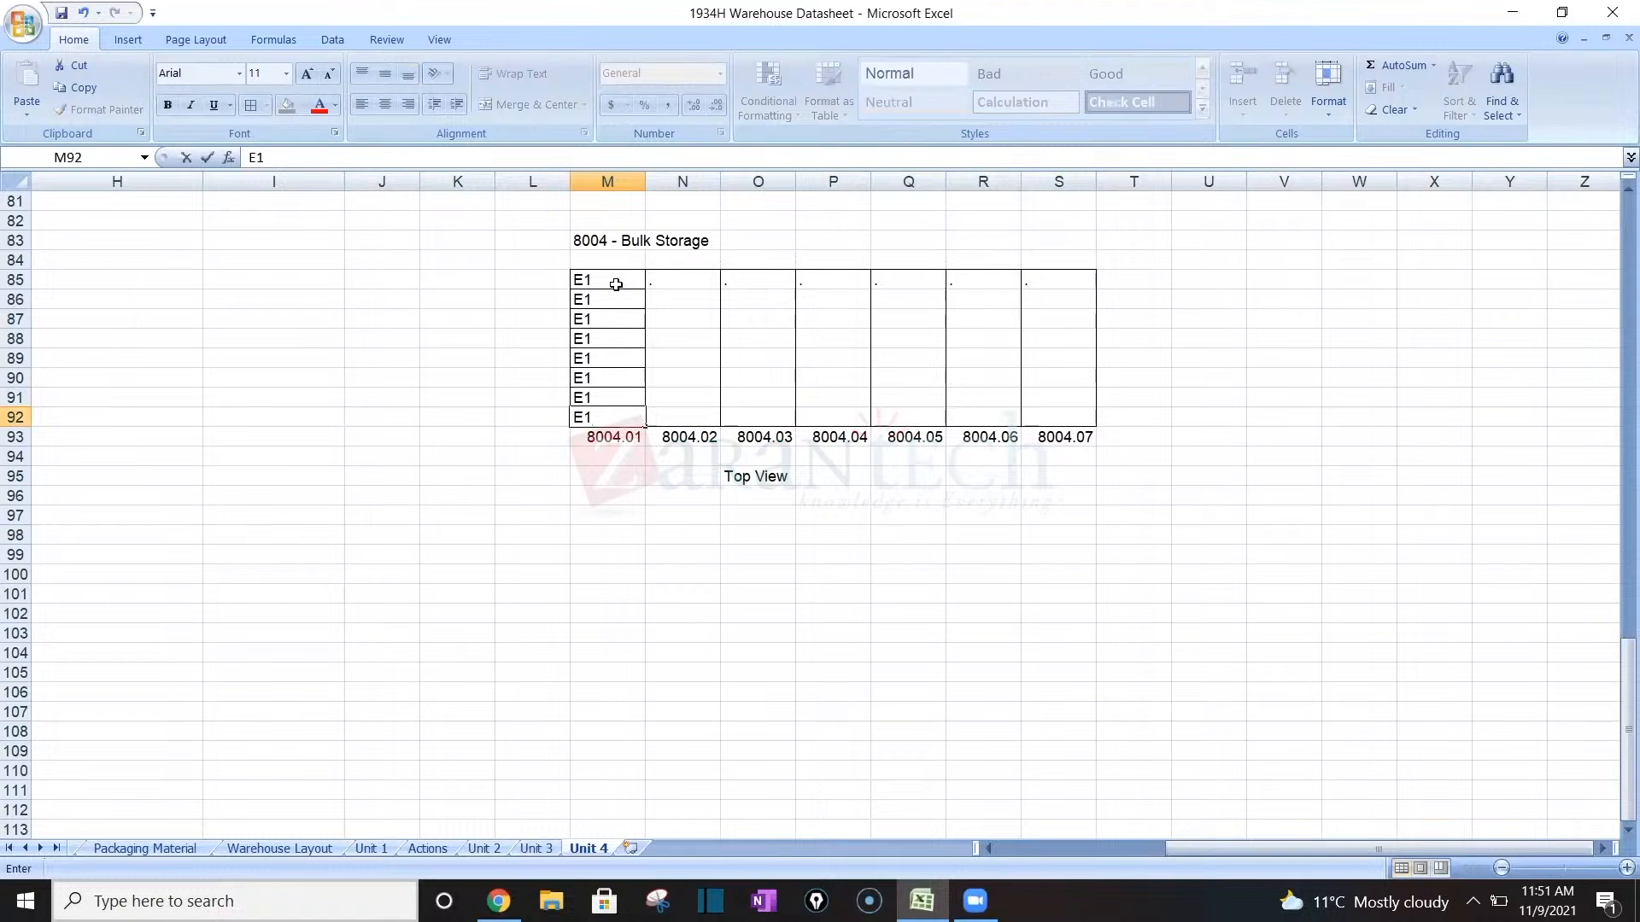
drag(616, 284, 614, 420)
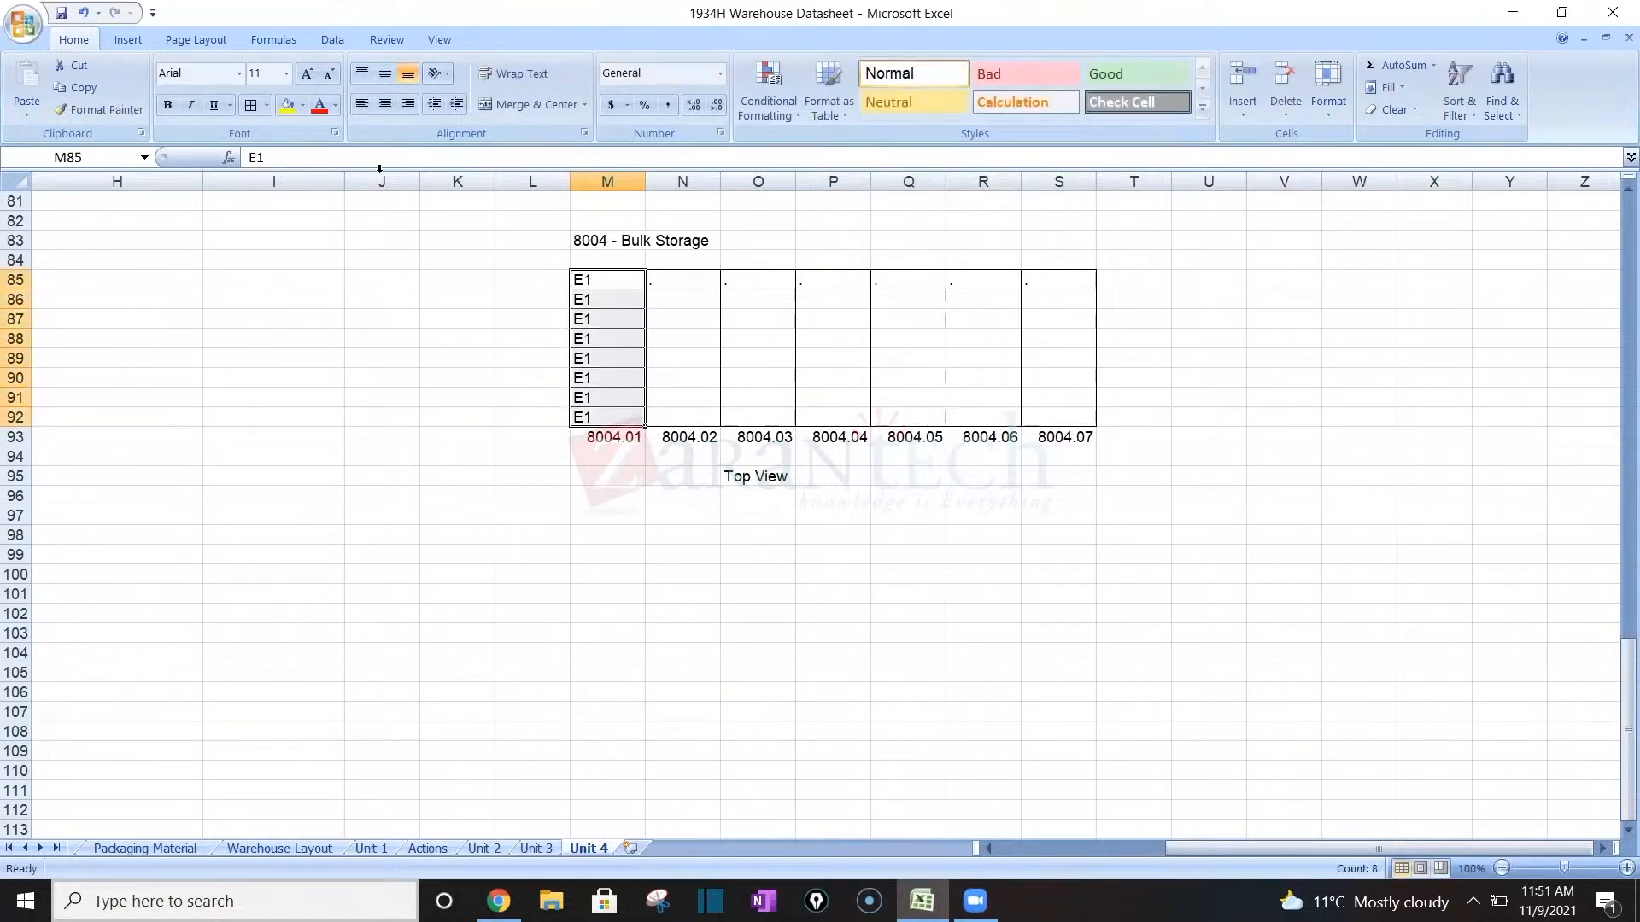
click(384, 111)
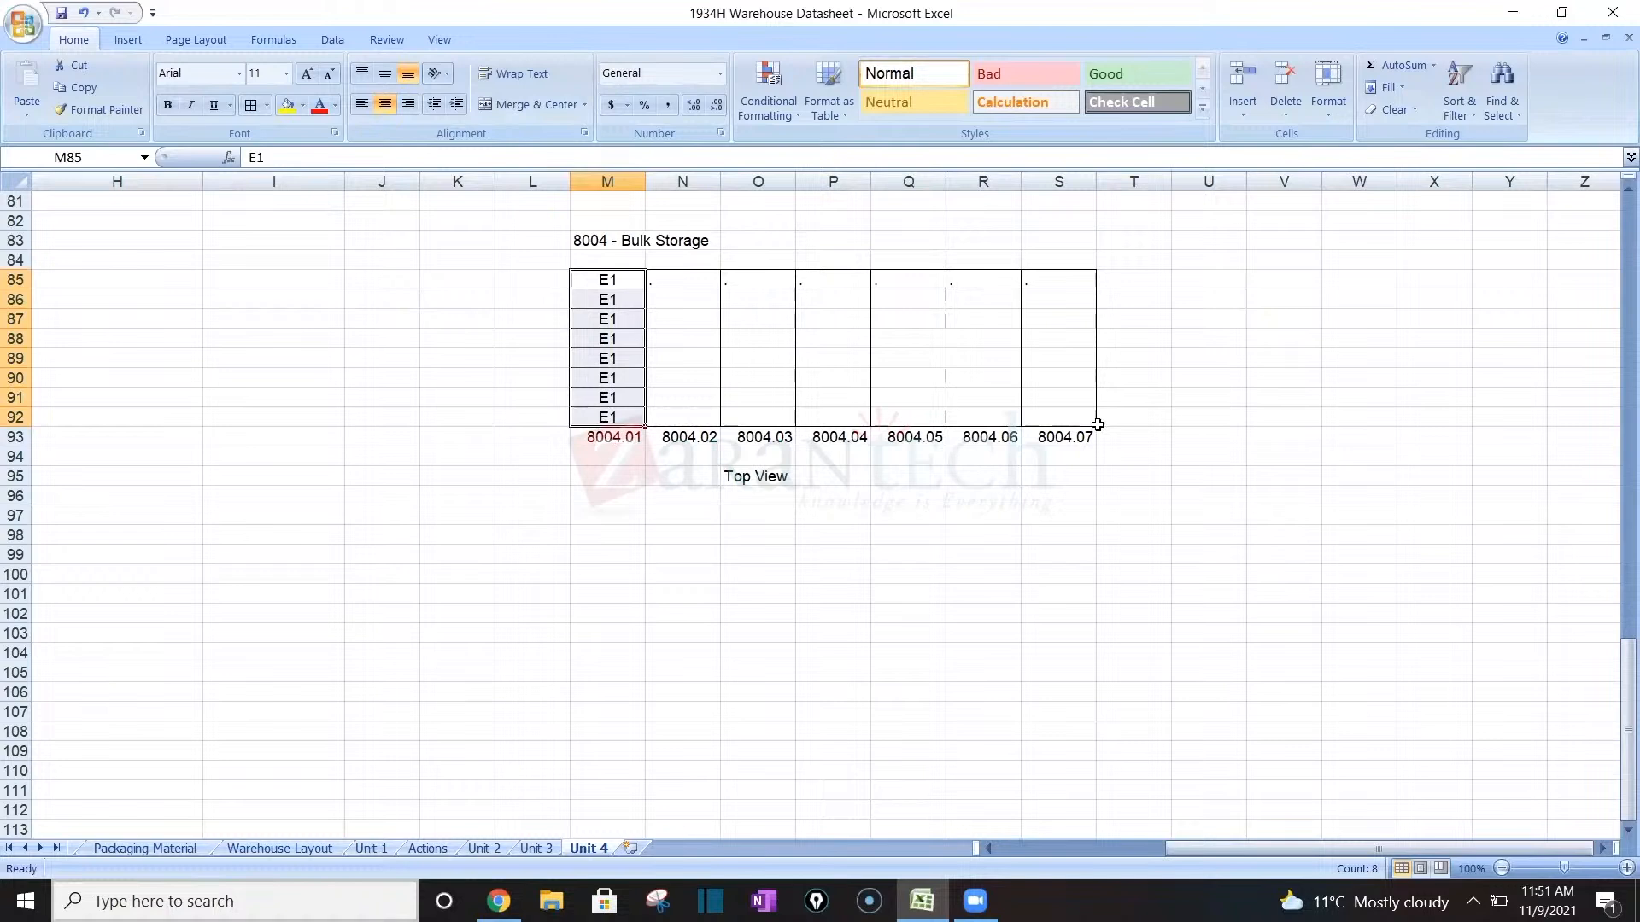
Enter the caption "Side View" in cell W95 and apply all borders to the grid W85 to Y92 above it.
click(1348, 452)
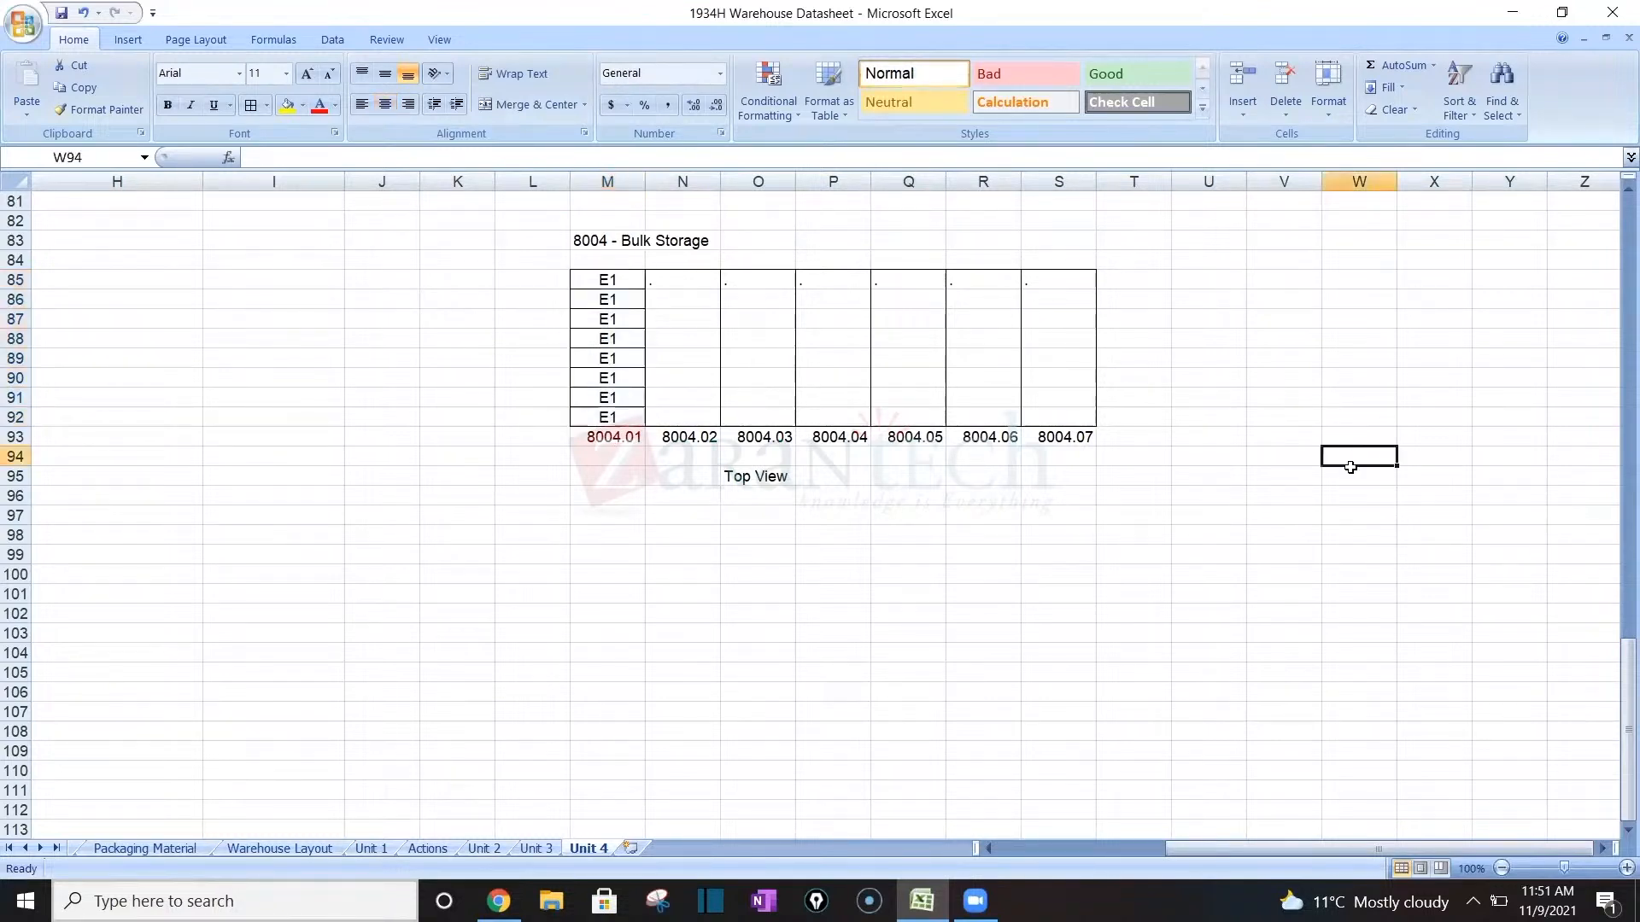
click(1360, 483)
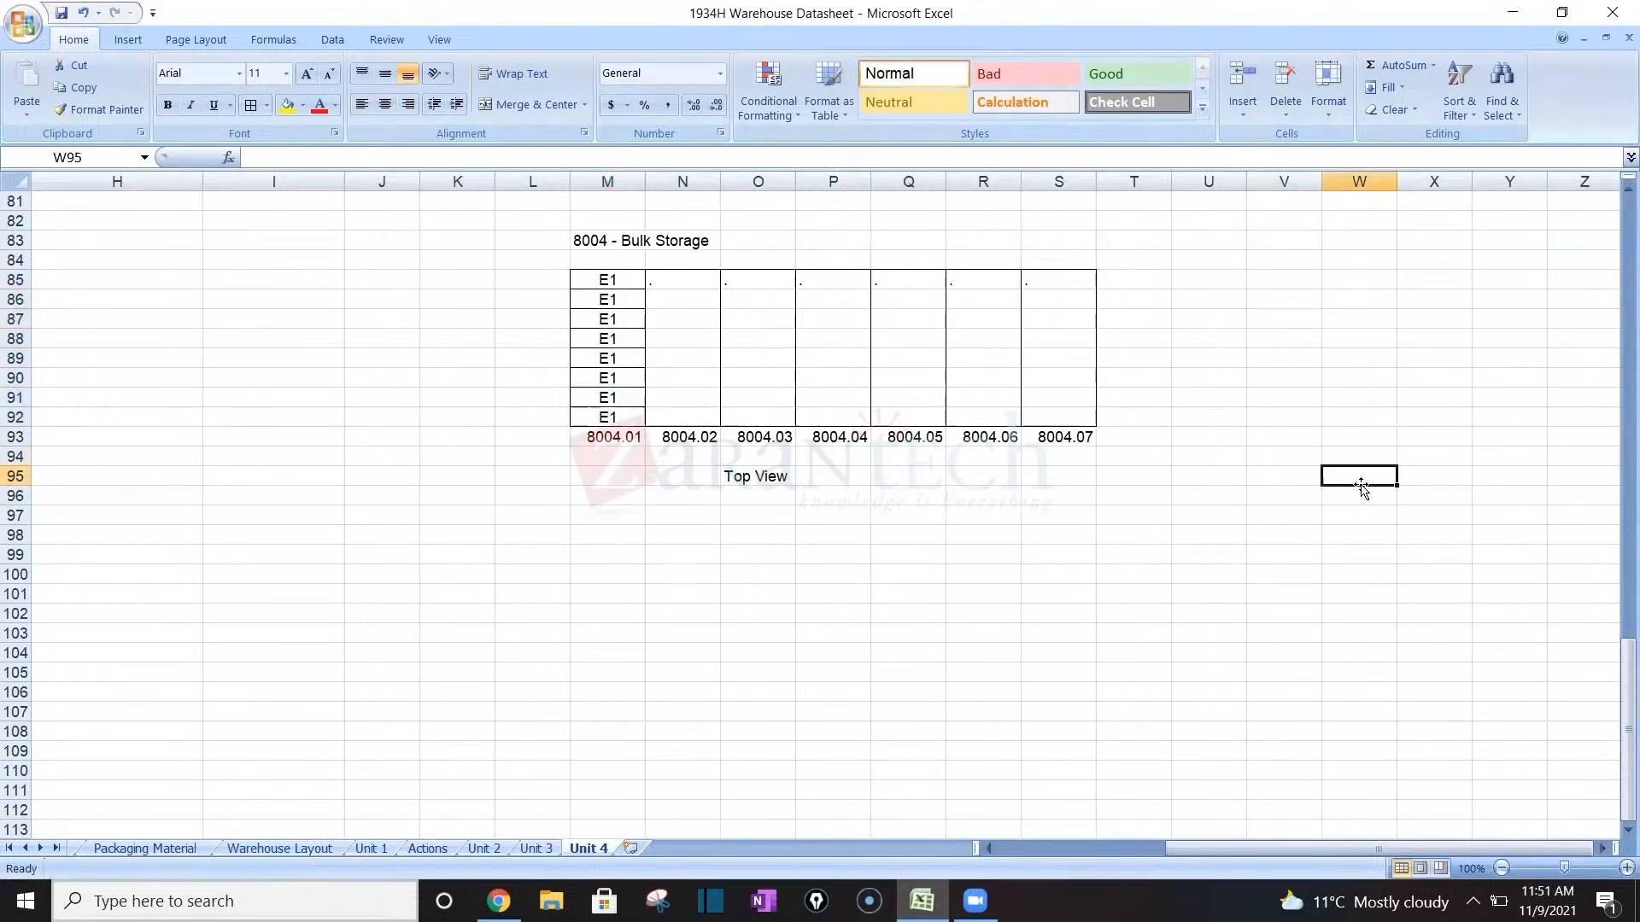
text(Side View)
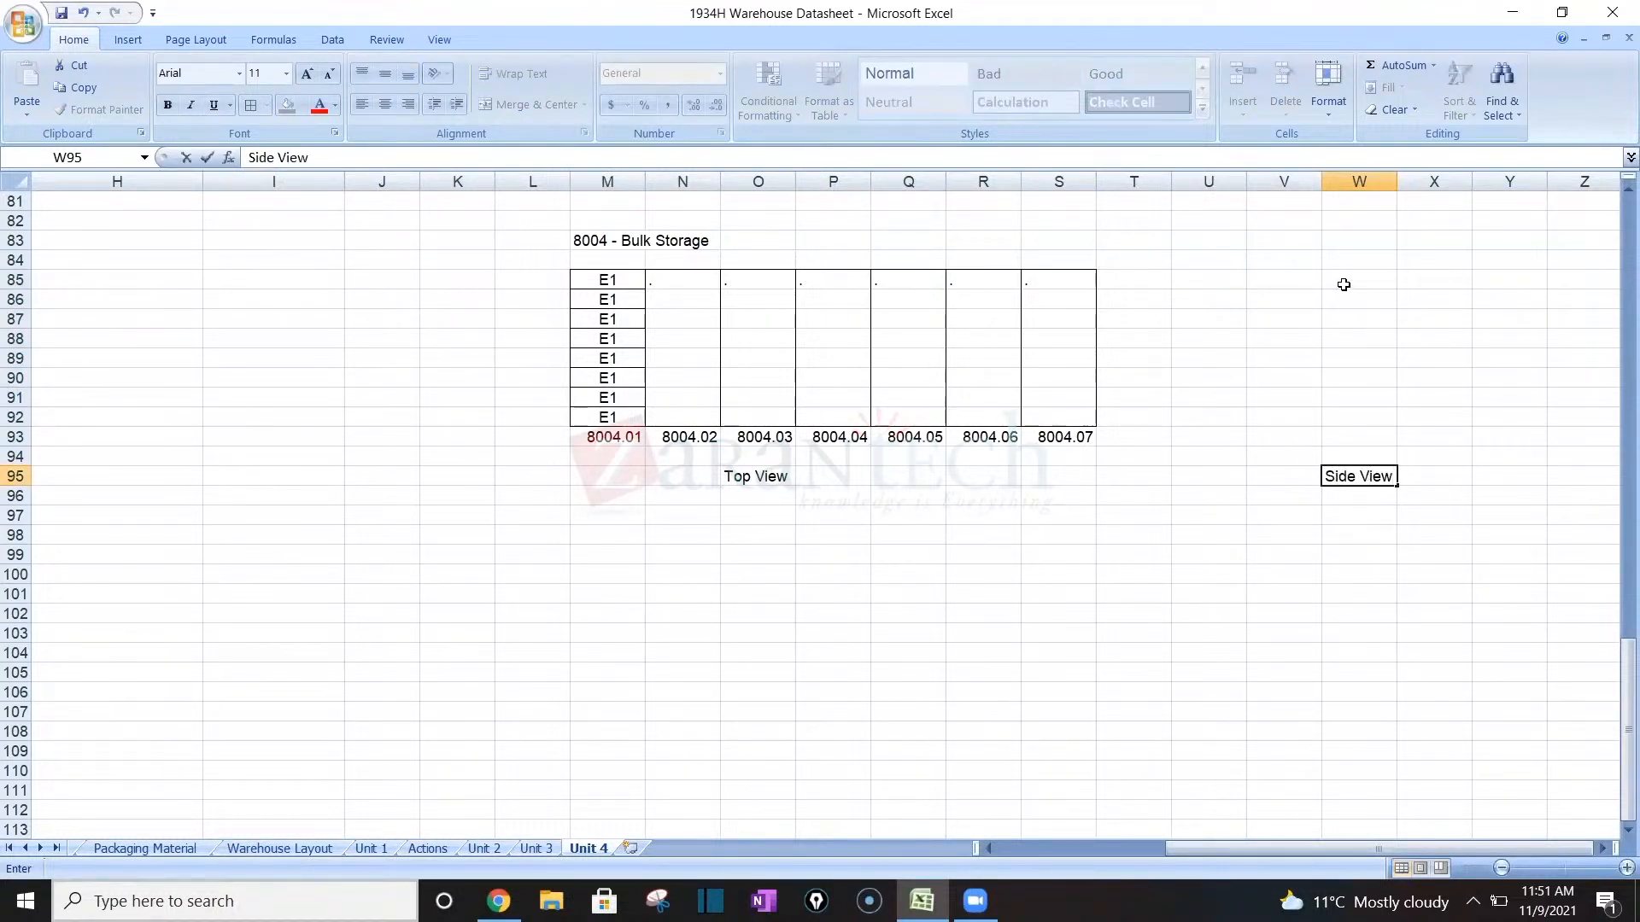
drag(1358, 280, 1475, 409)
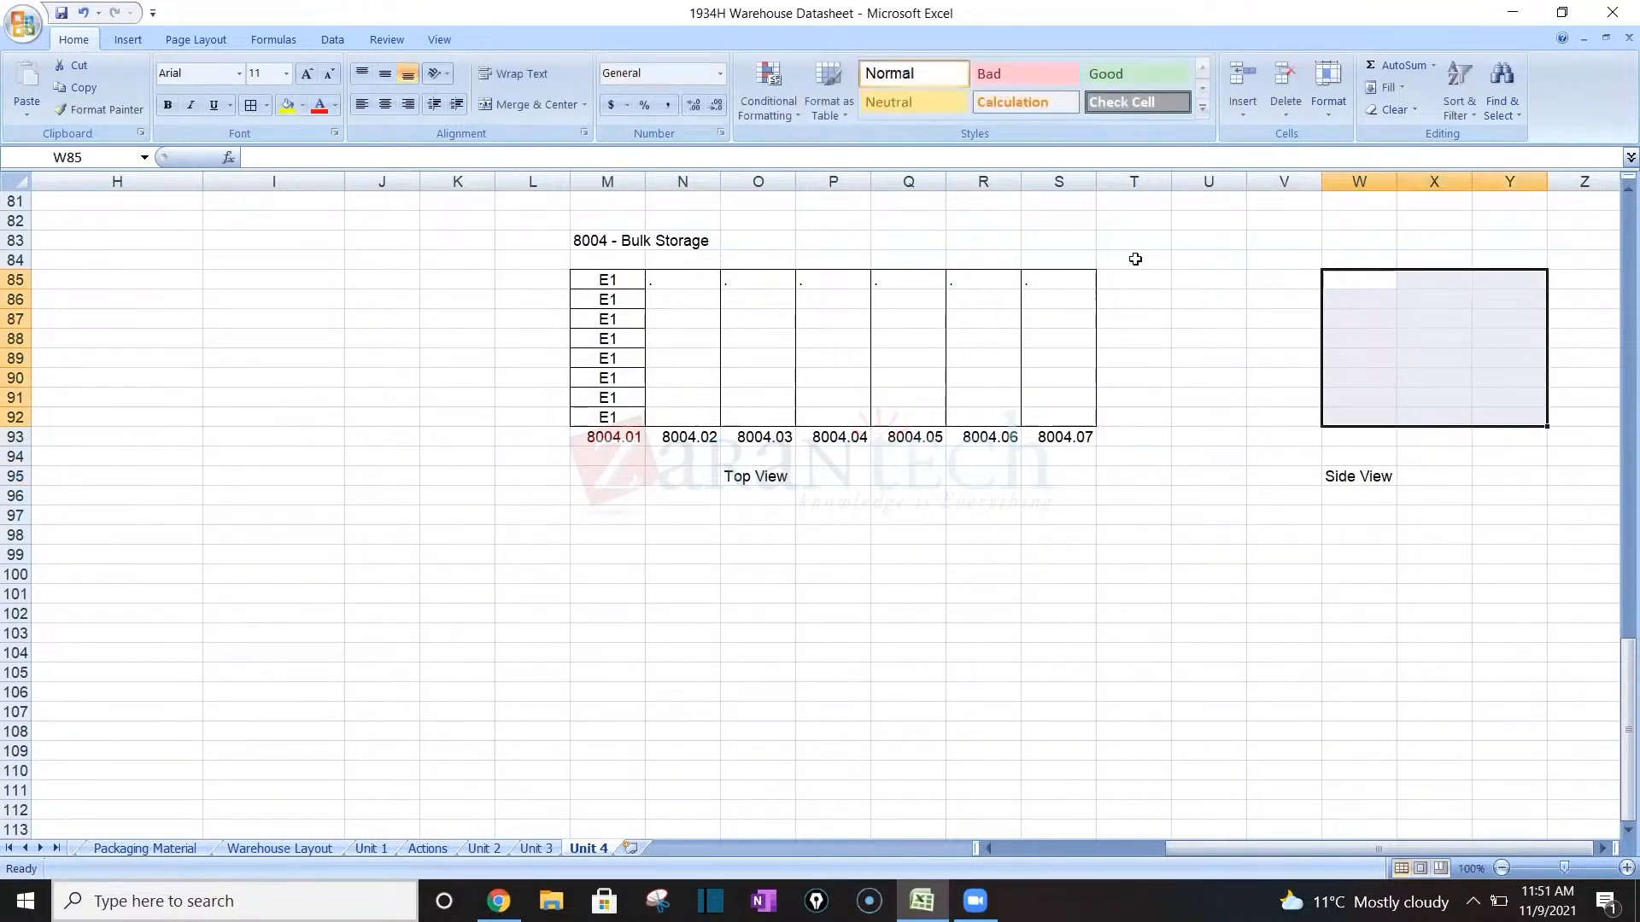
click(256, 106)
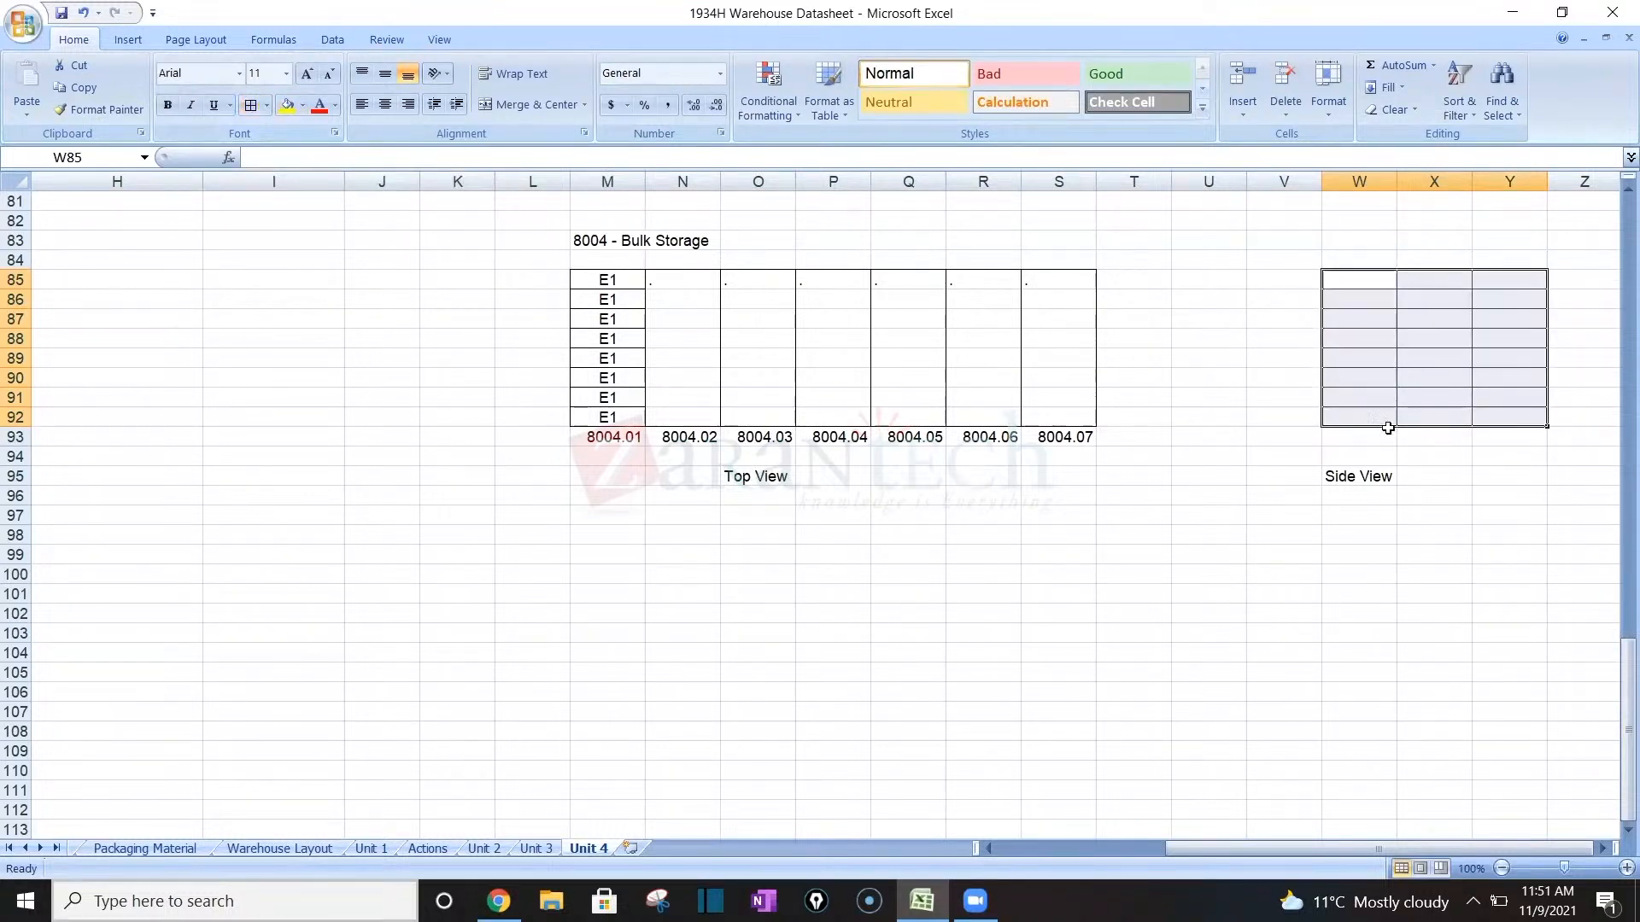
click(1452, 437)
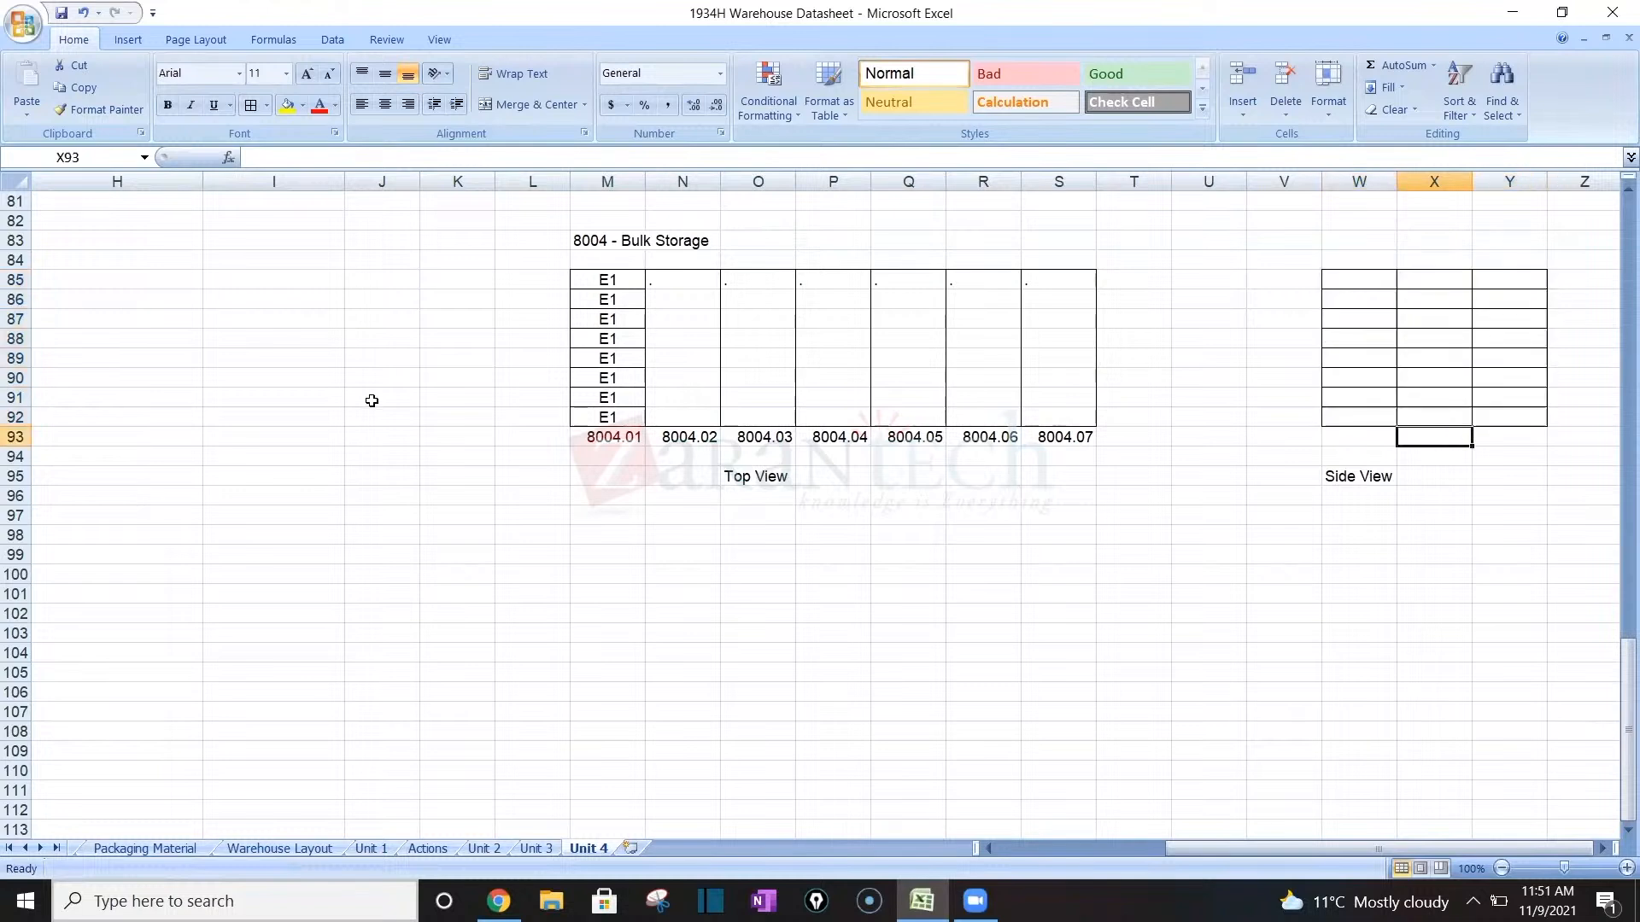
double_click(469, 343)
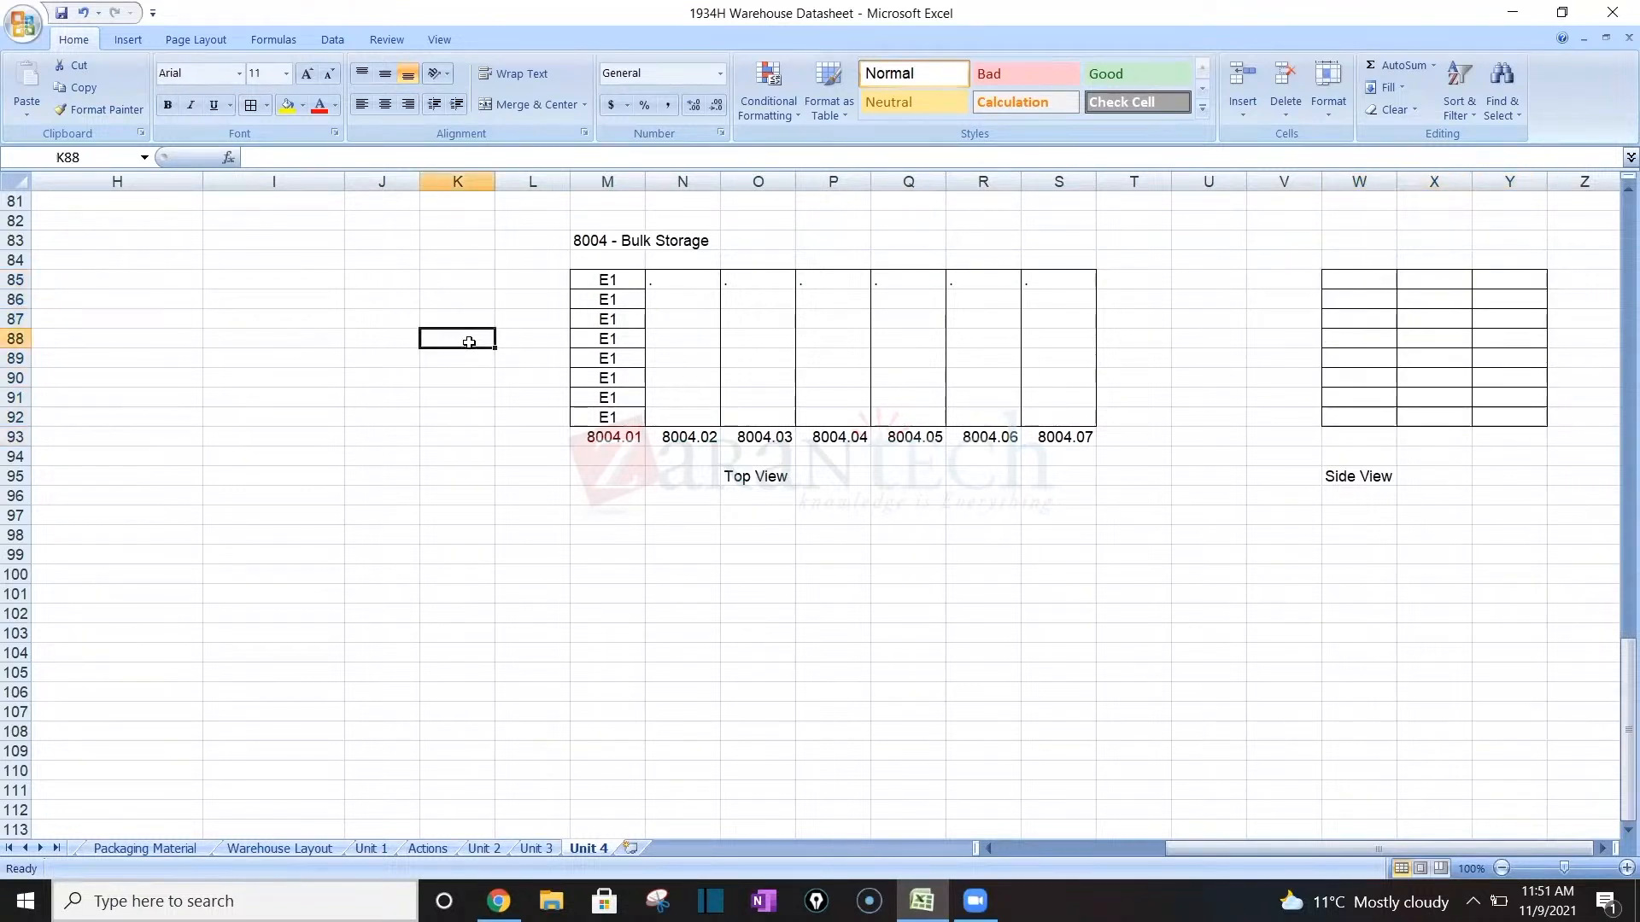
click(525, 344)
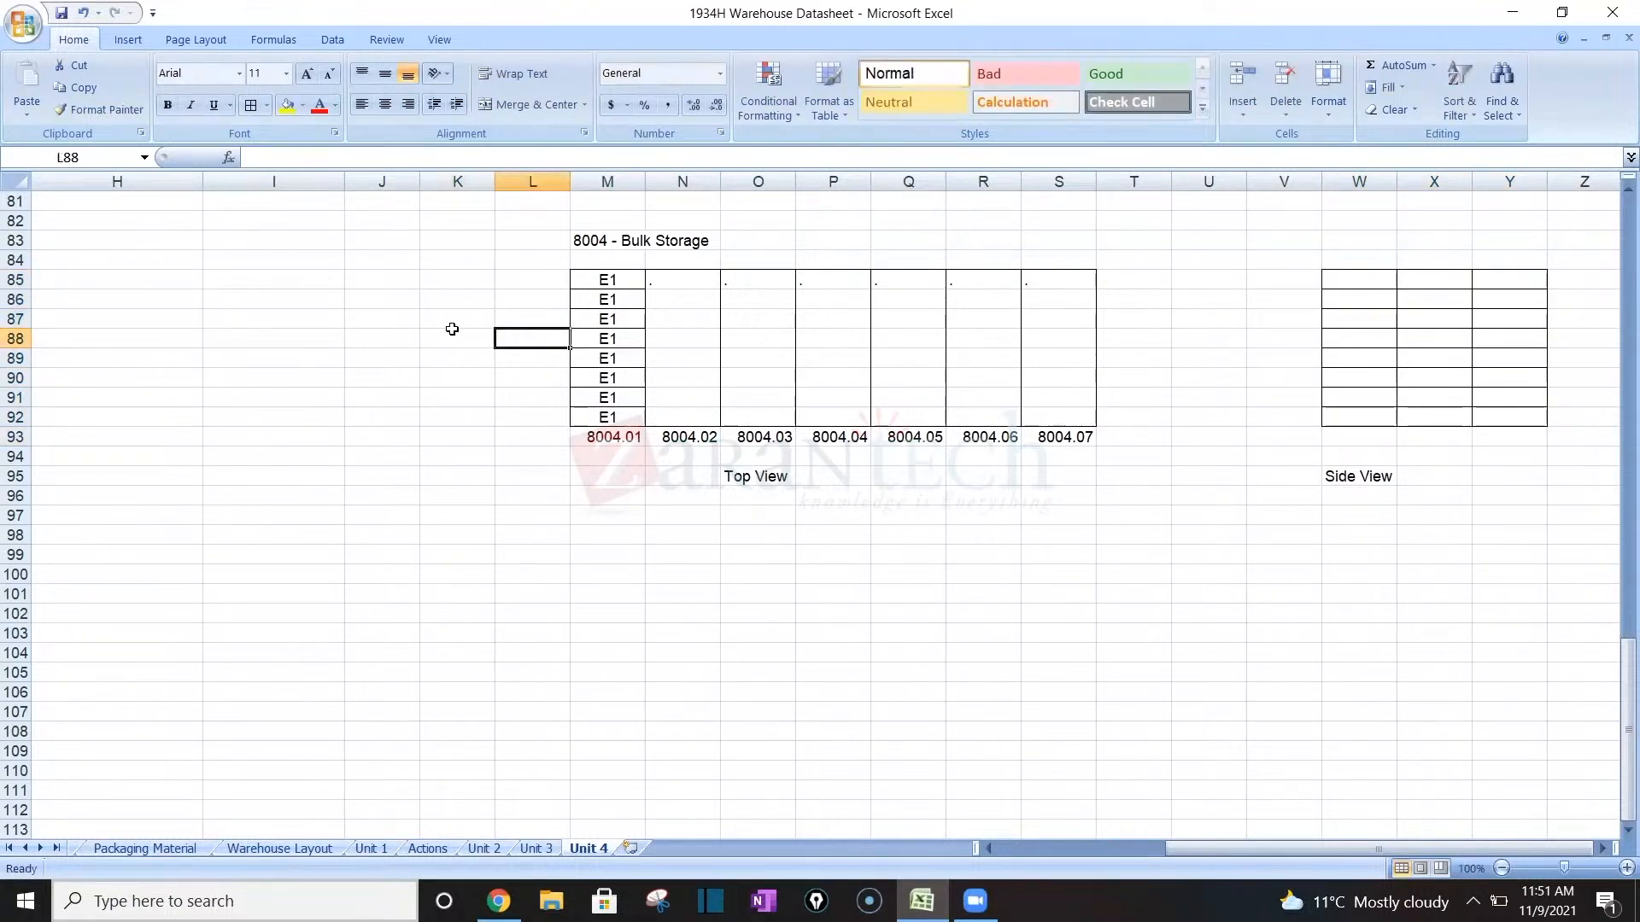
click(1371, 285)
drag(1371, 284, 1511, 421)
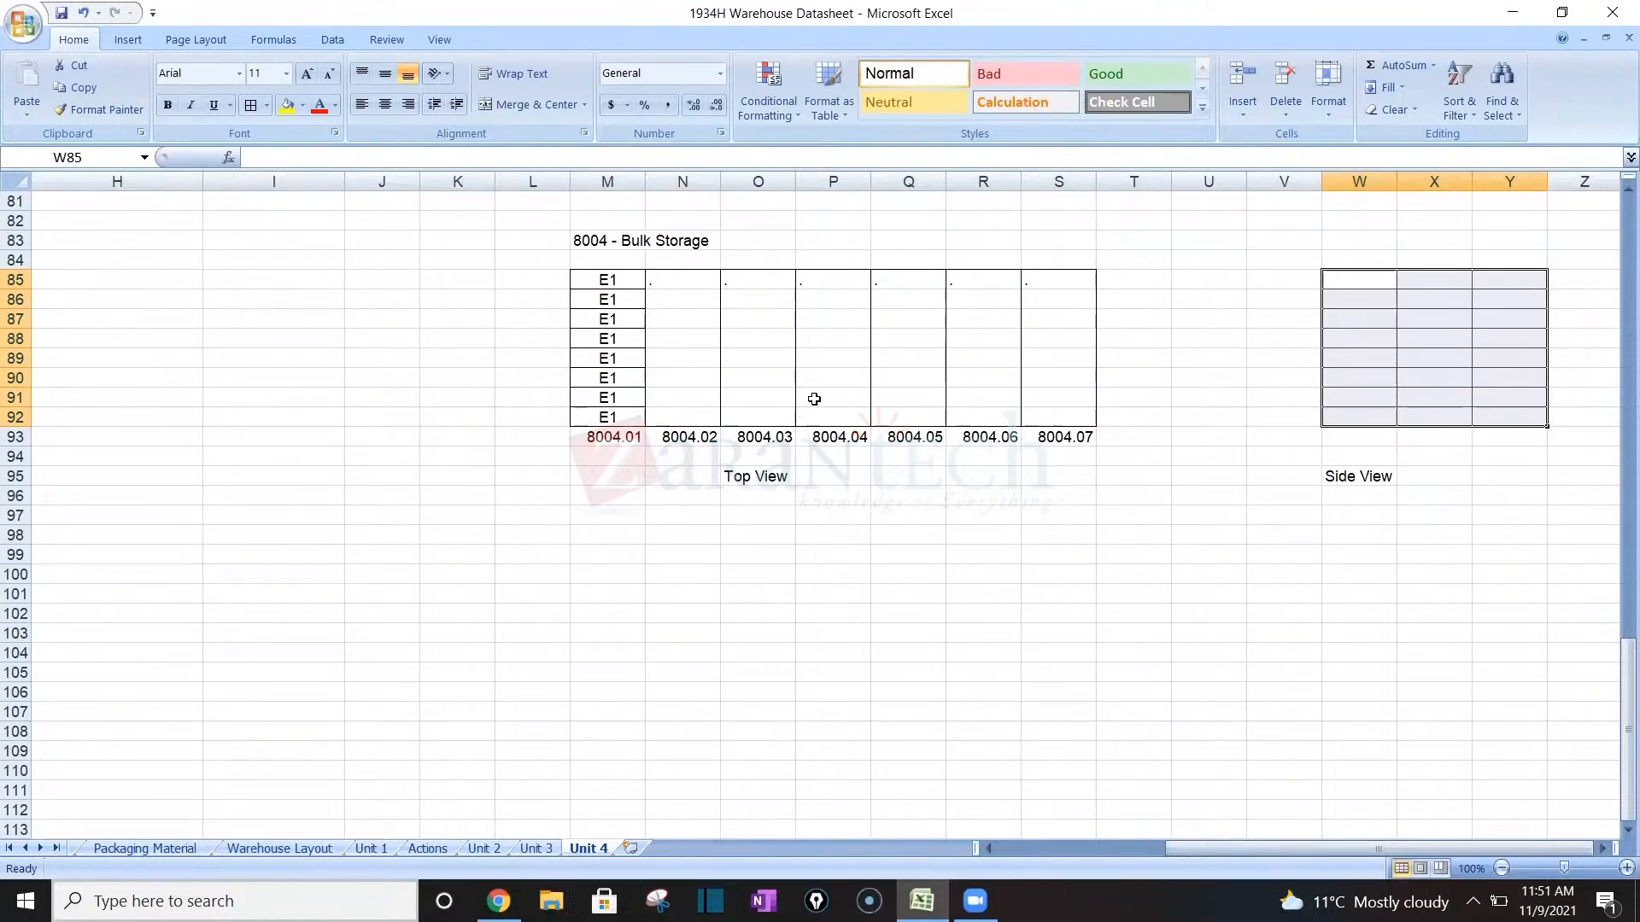
drag(608, 275, 630, 417)
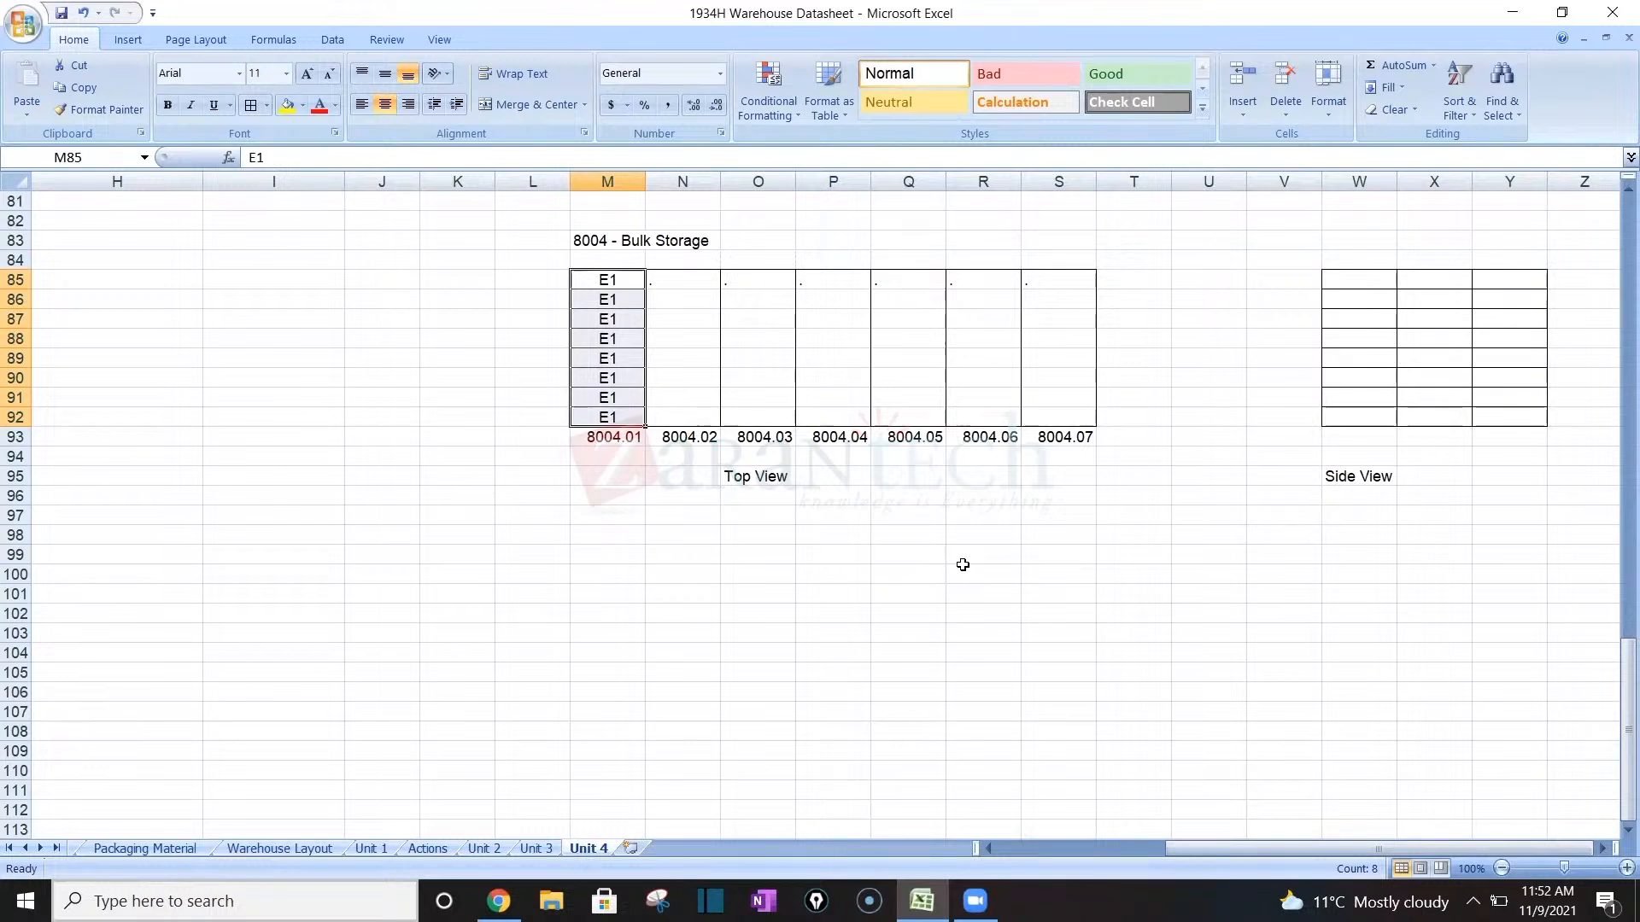
Enter the heading "Bulk Structure" in cell M99 below the top view layout.
click(623, 555)
text(Bulk Structure)
key(Return)
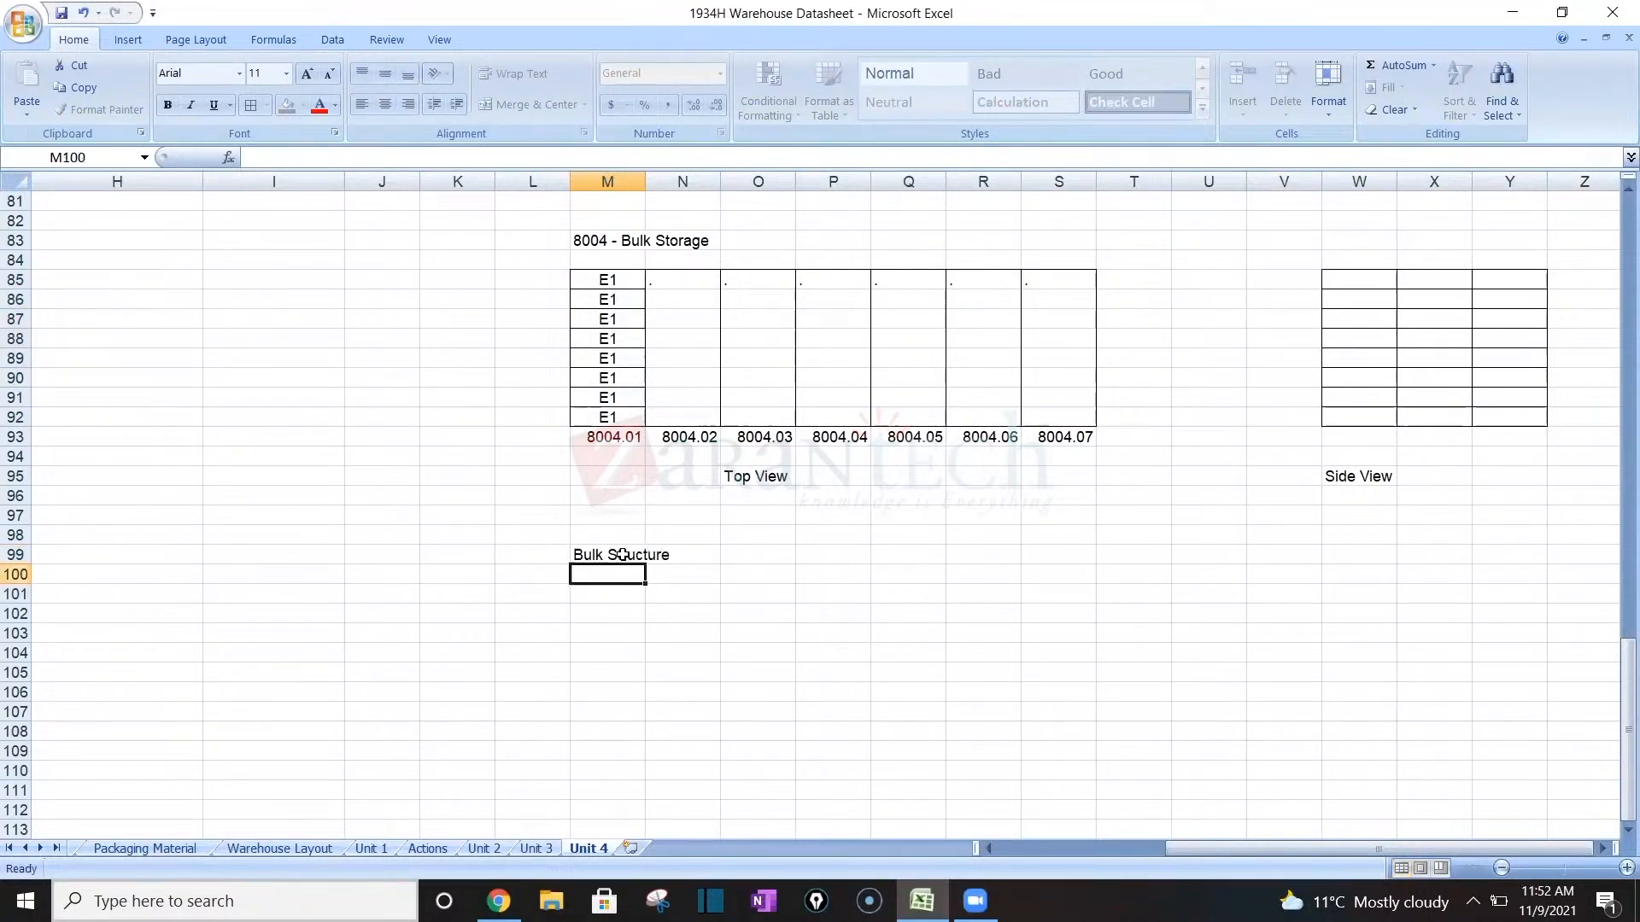
Enter the column headings "HU Type" in M101 and "Bin Type" in N101 under Bulk Structure.
key(Return)
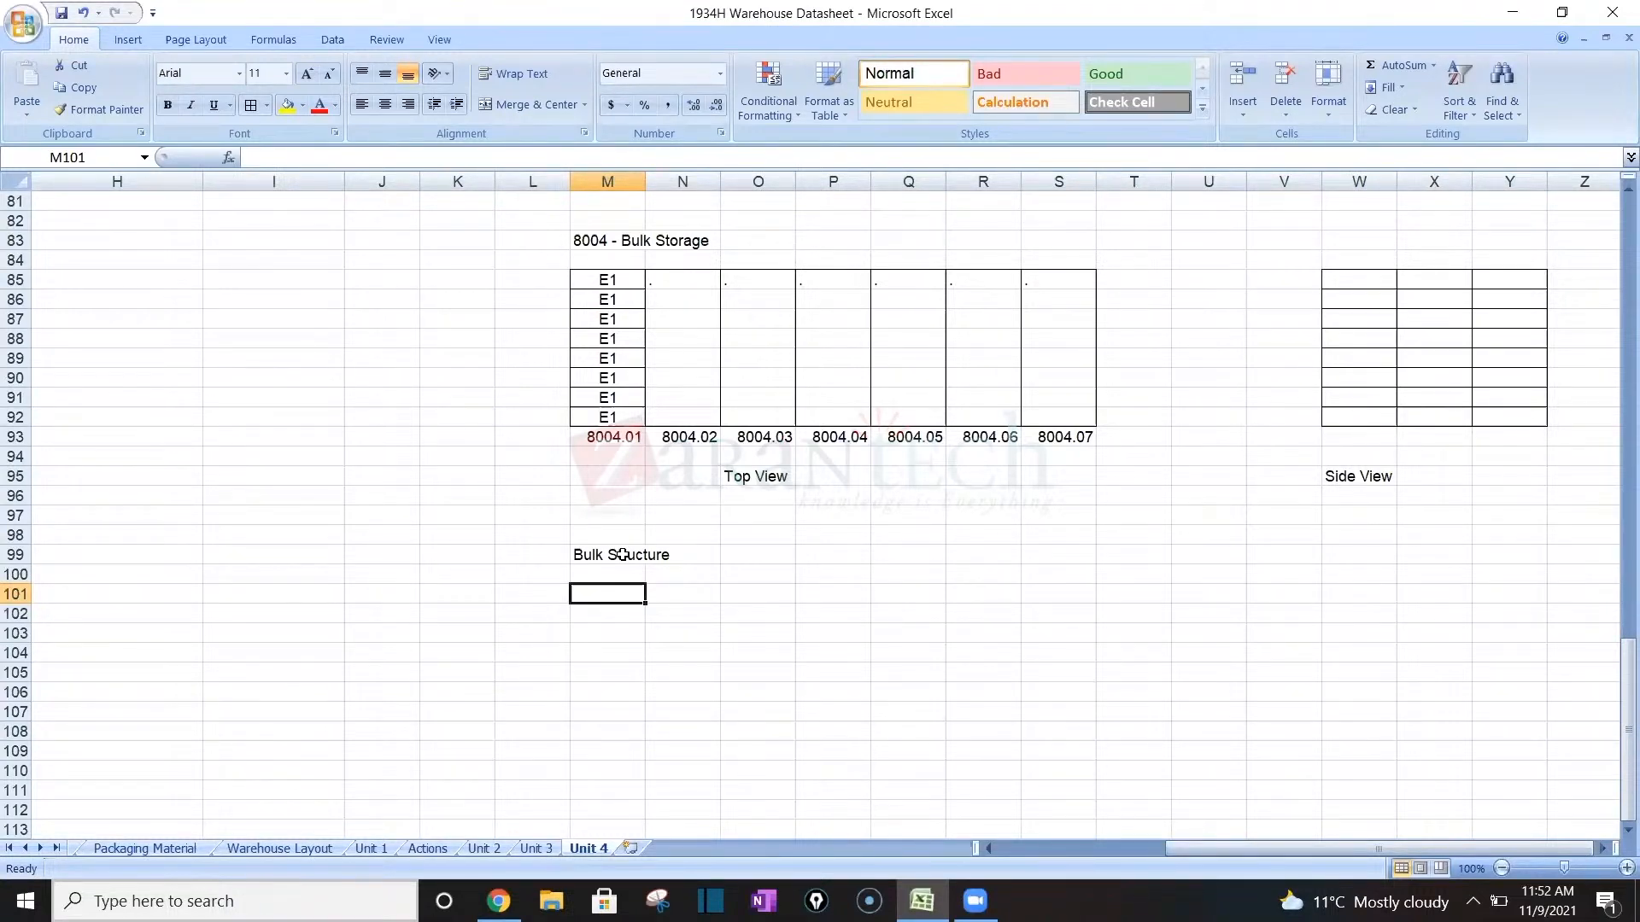
click(622, 554)
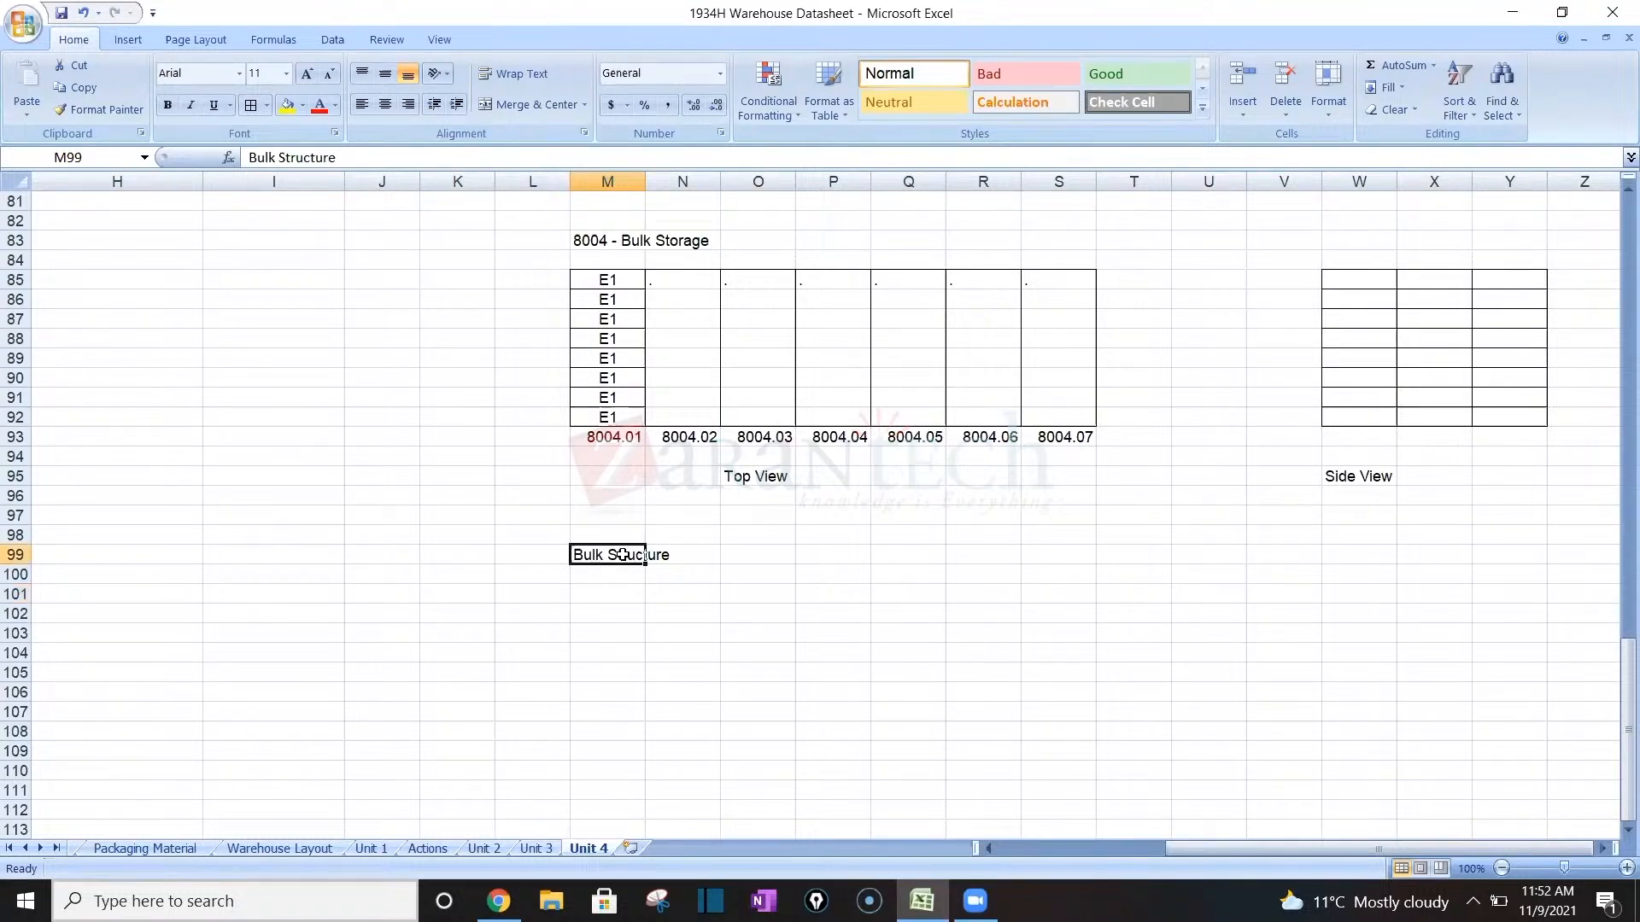
click(621, 594)
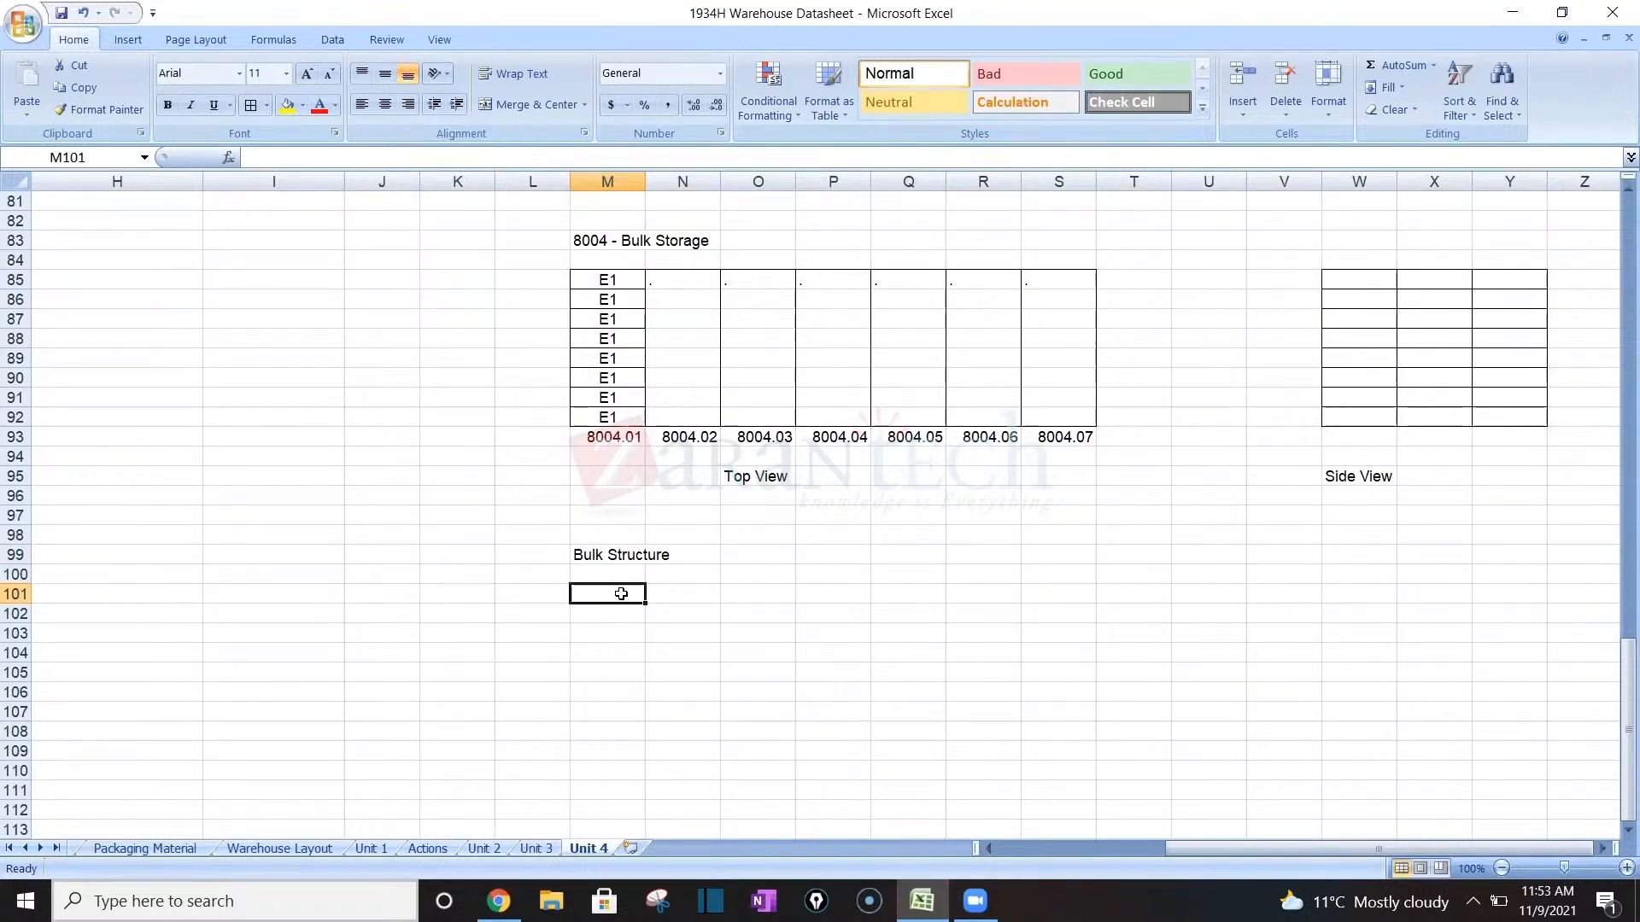
text(HU)
key(Tab)
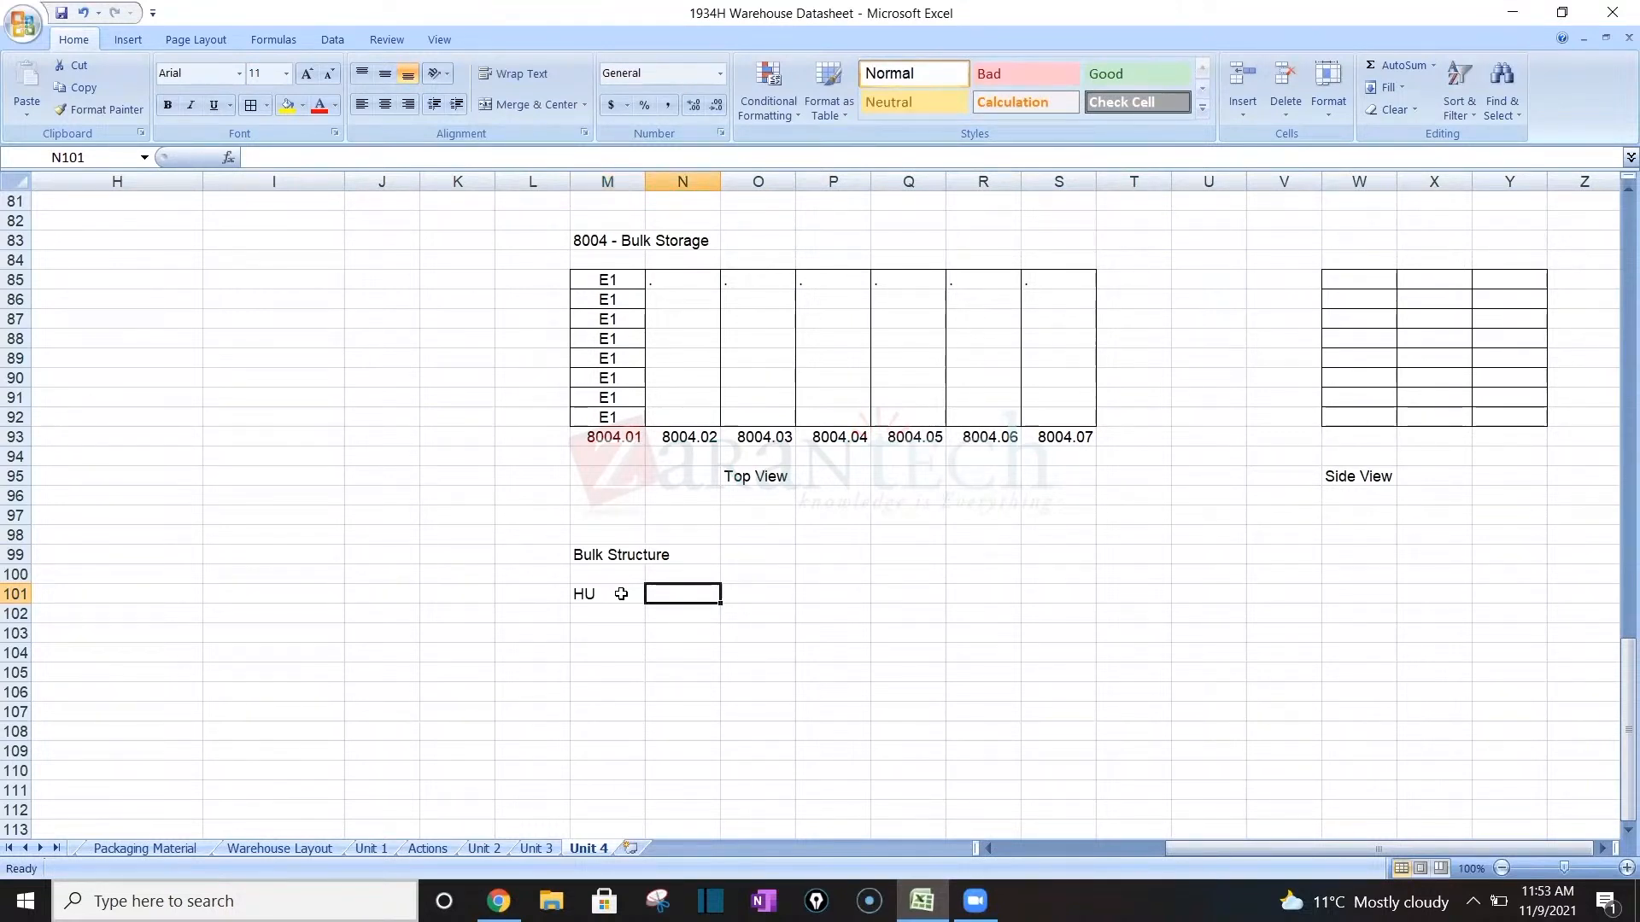
double_click(621, 593)
text(Type)
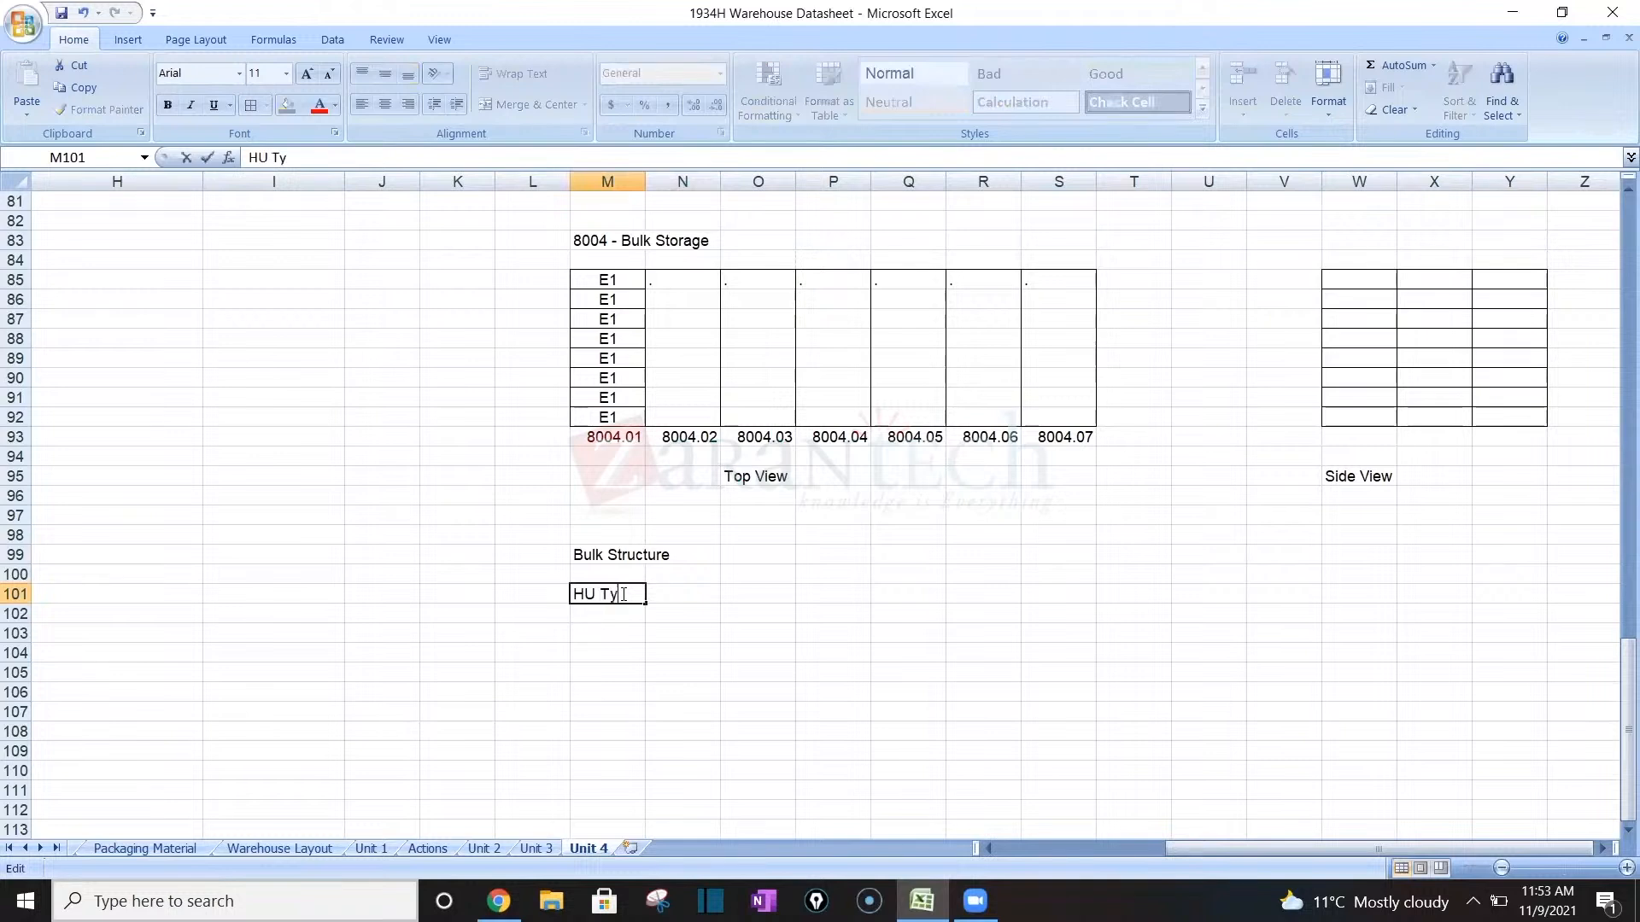
key(Tab)
text(Bin Type)
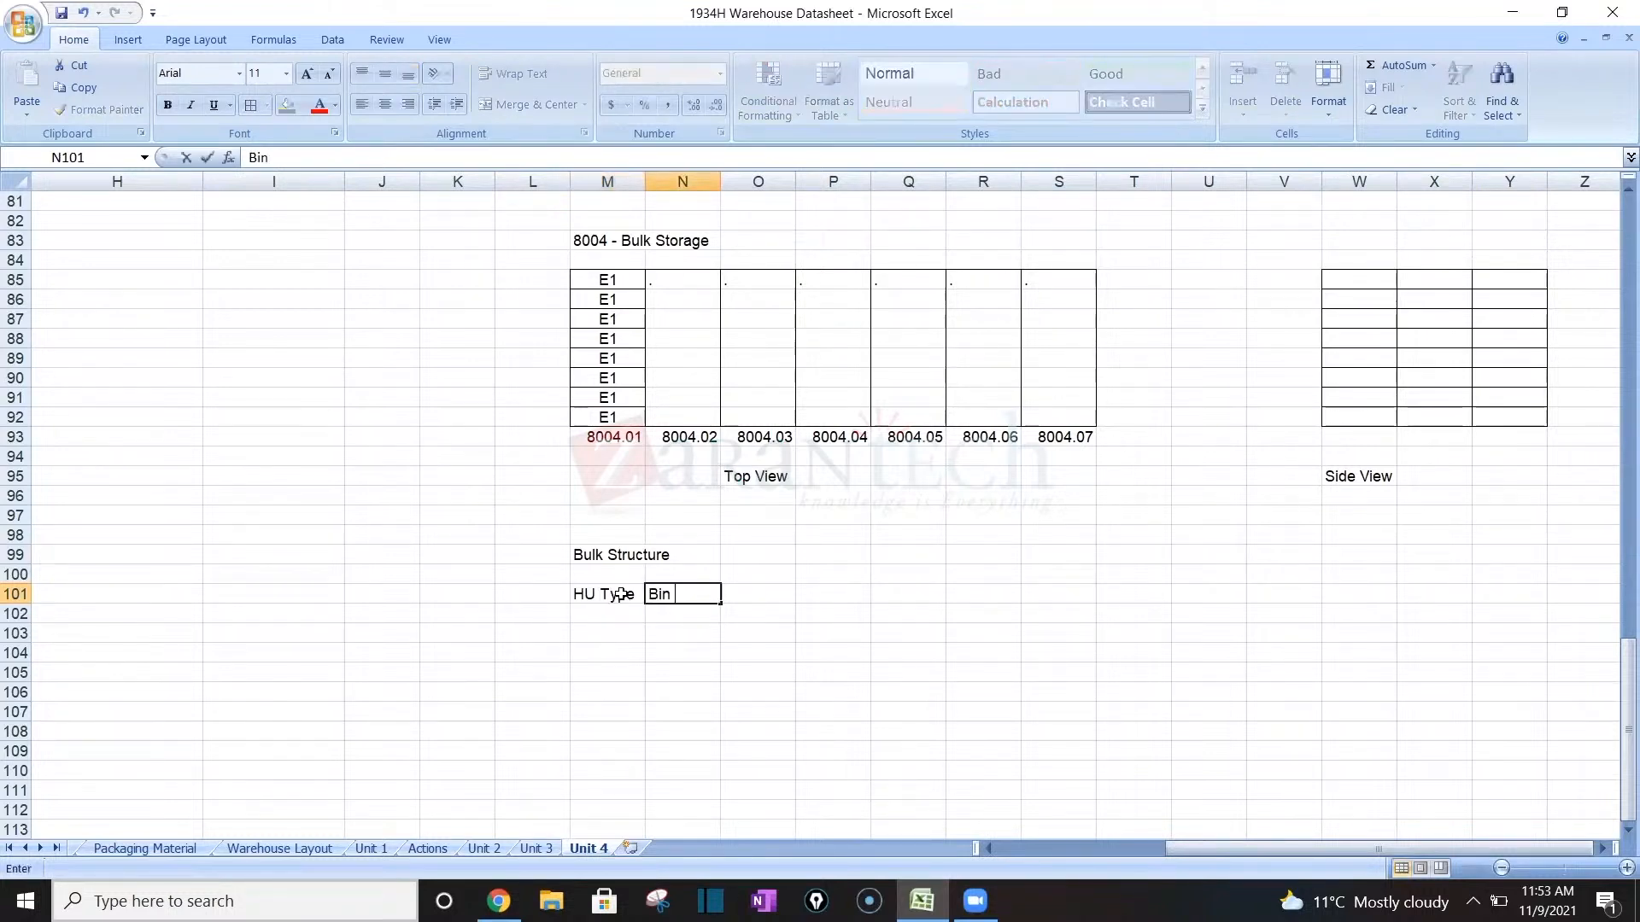
key(Tab)
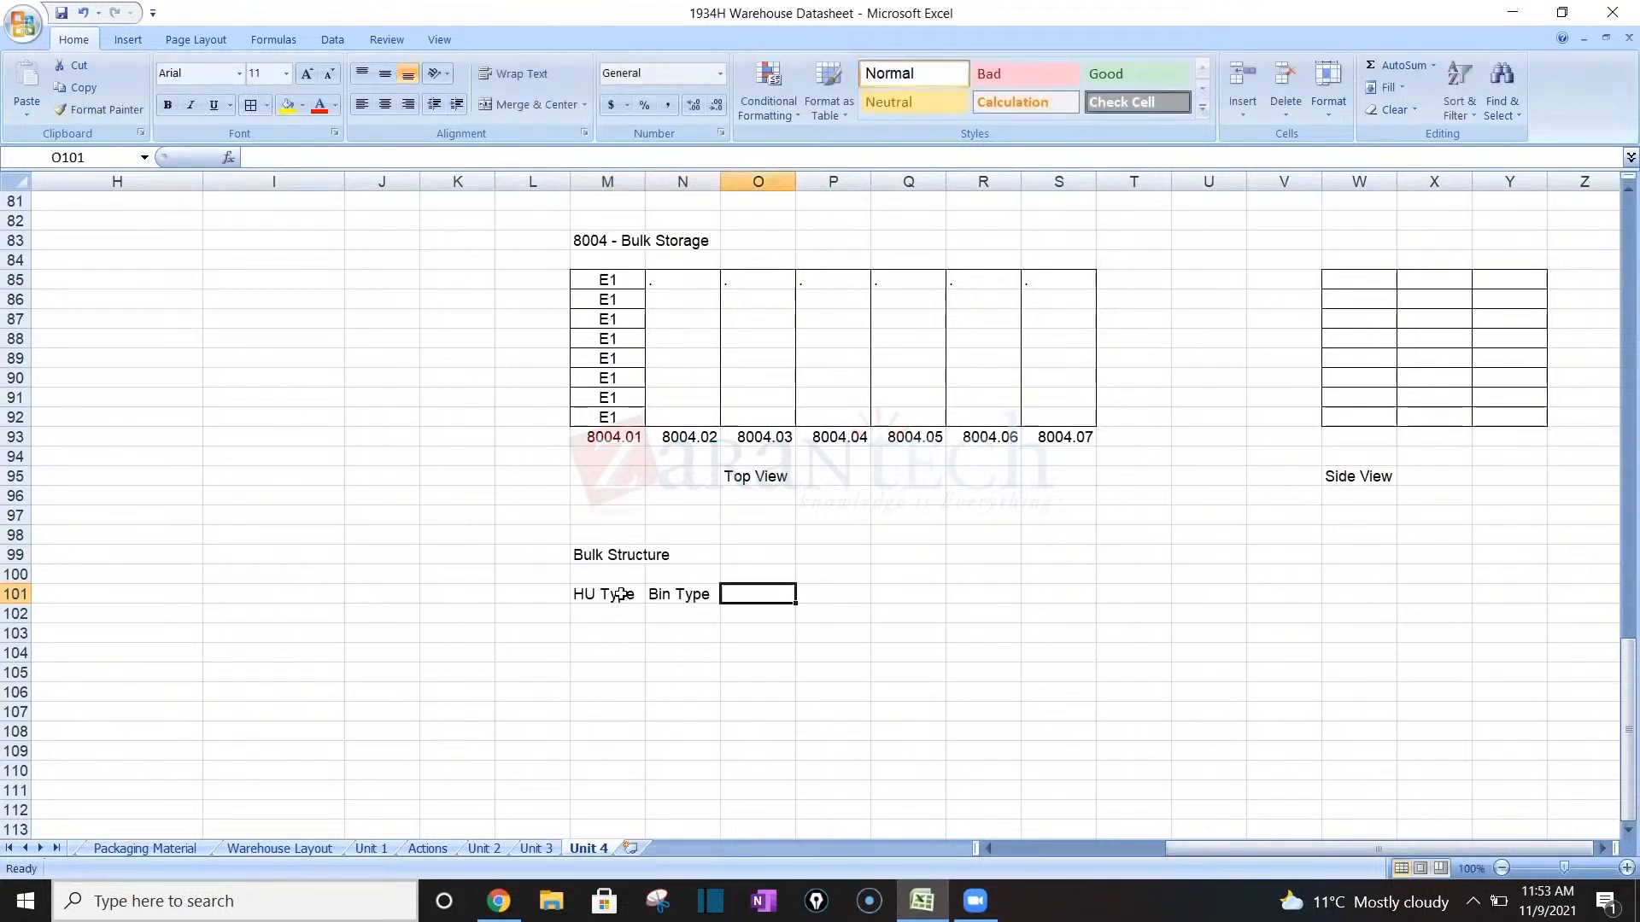
Add the headings "BSI", "Stack" and "Height" in cells O101 to Q101.
text(BSI)
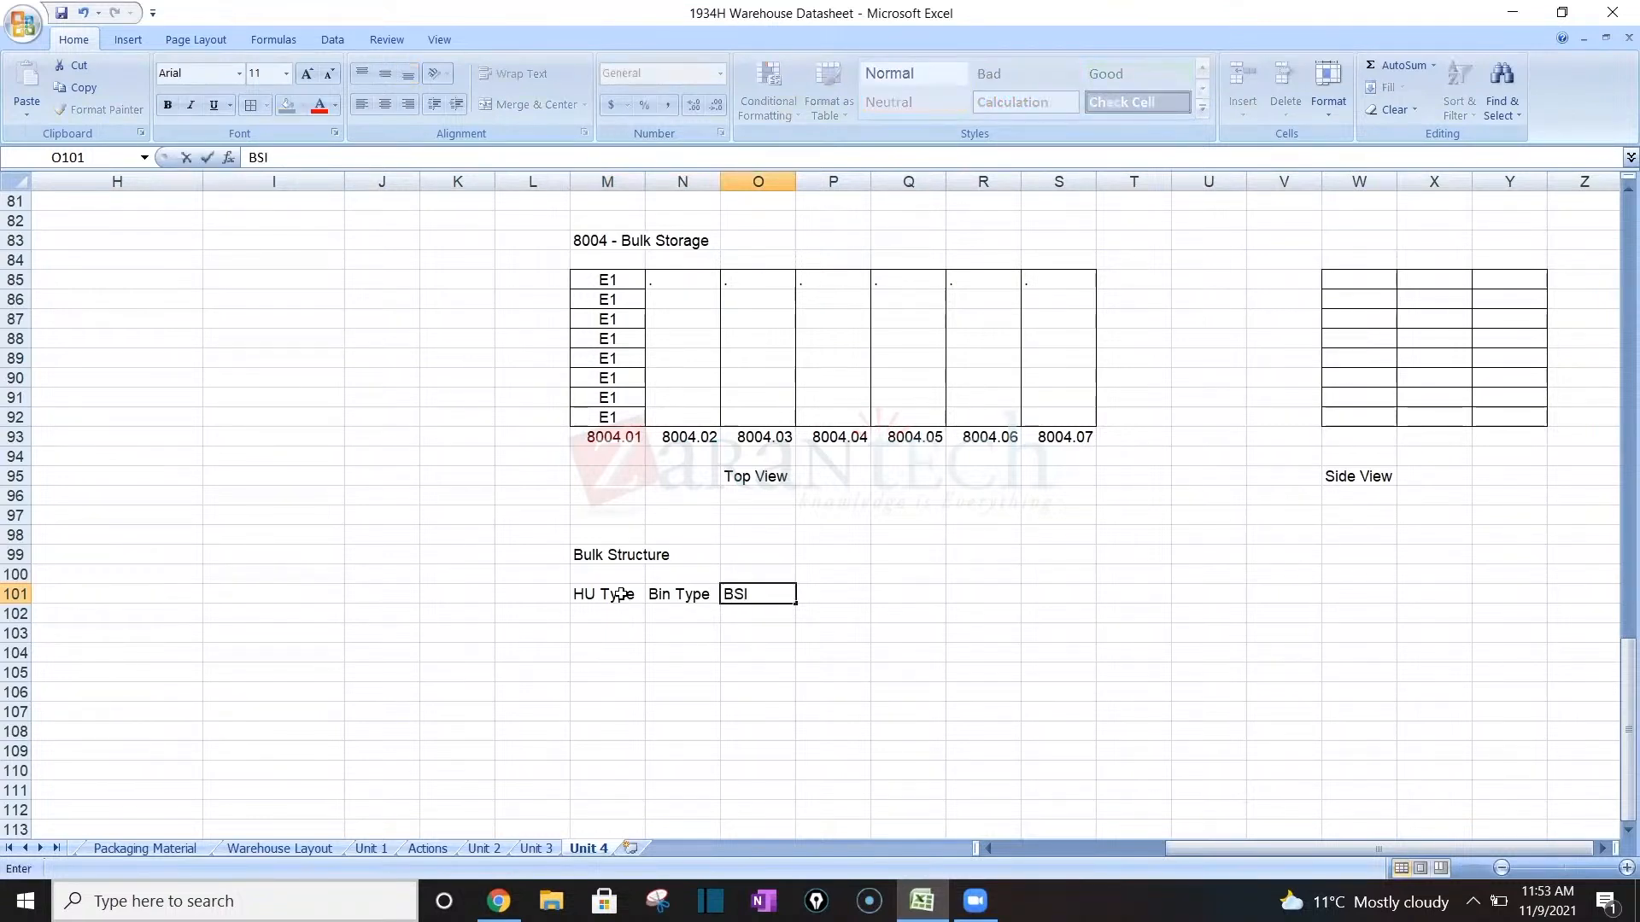
key(Tab)
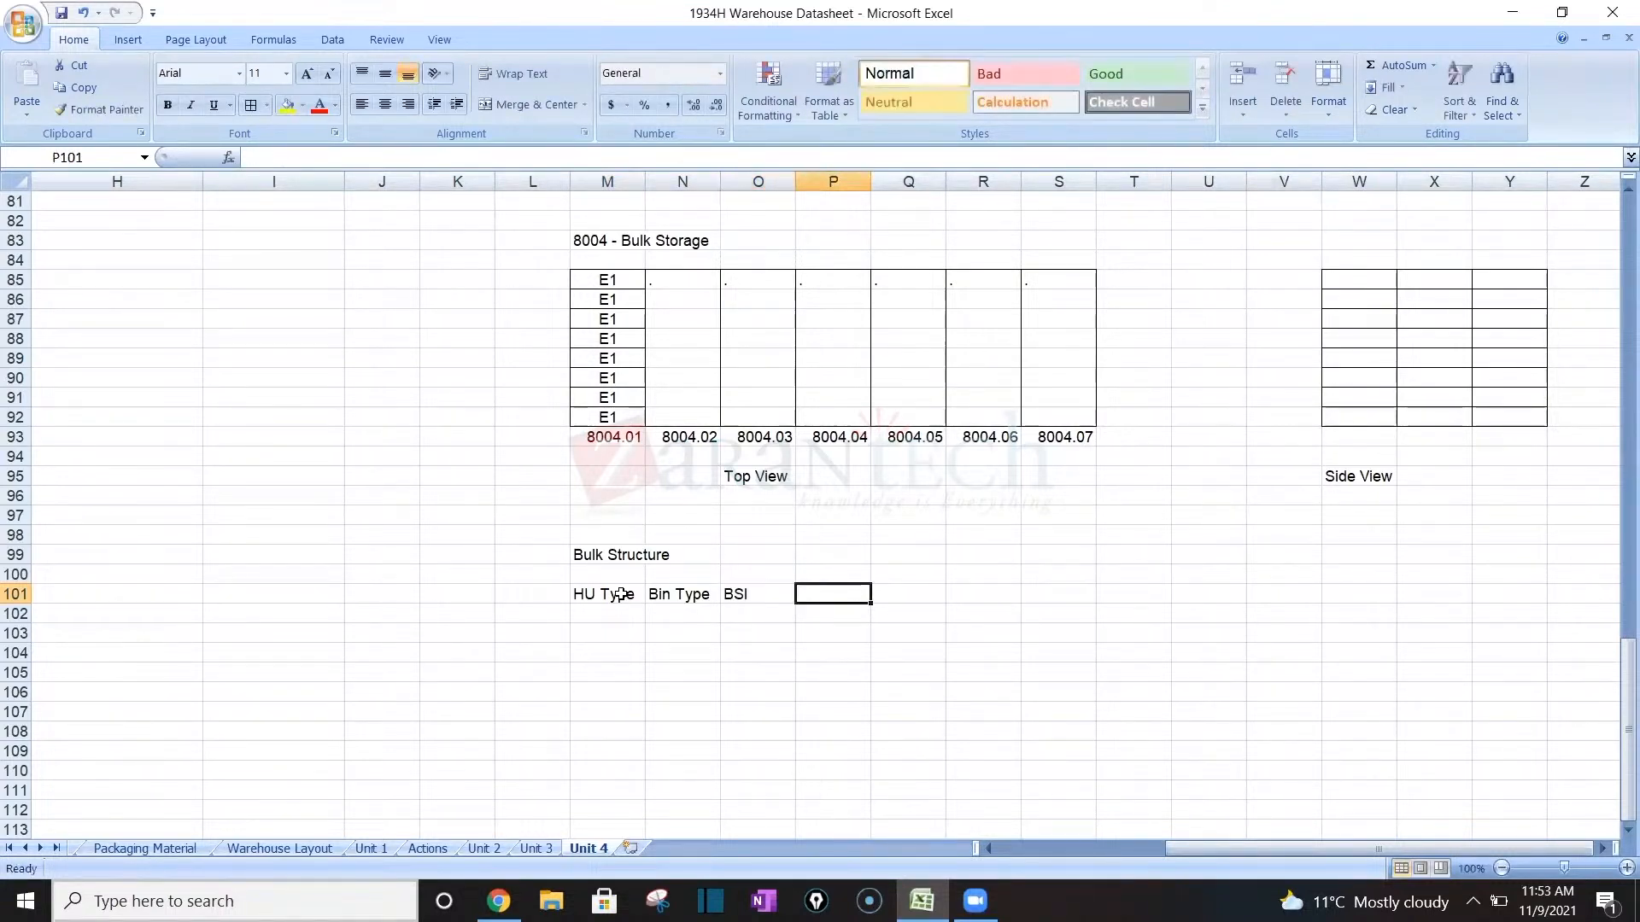
text(Stack)
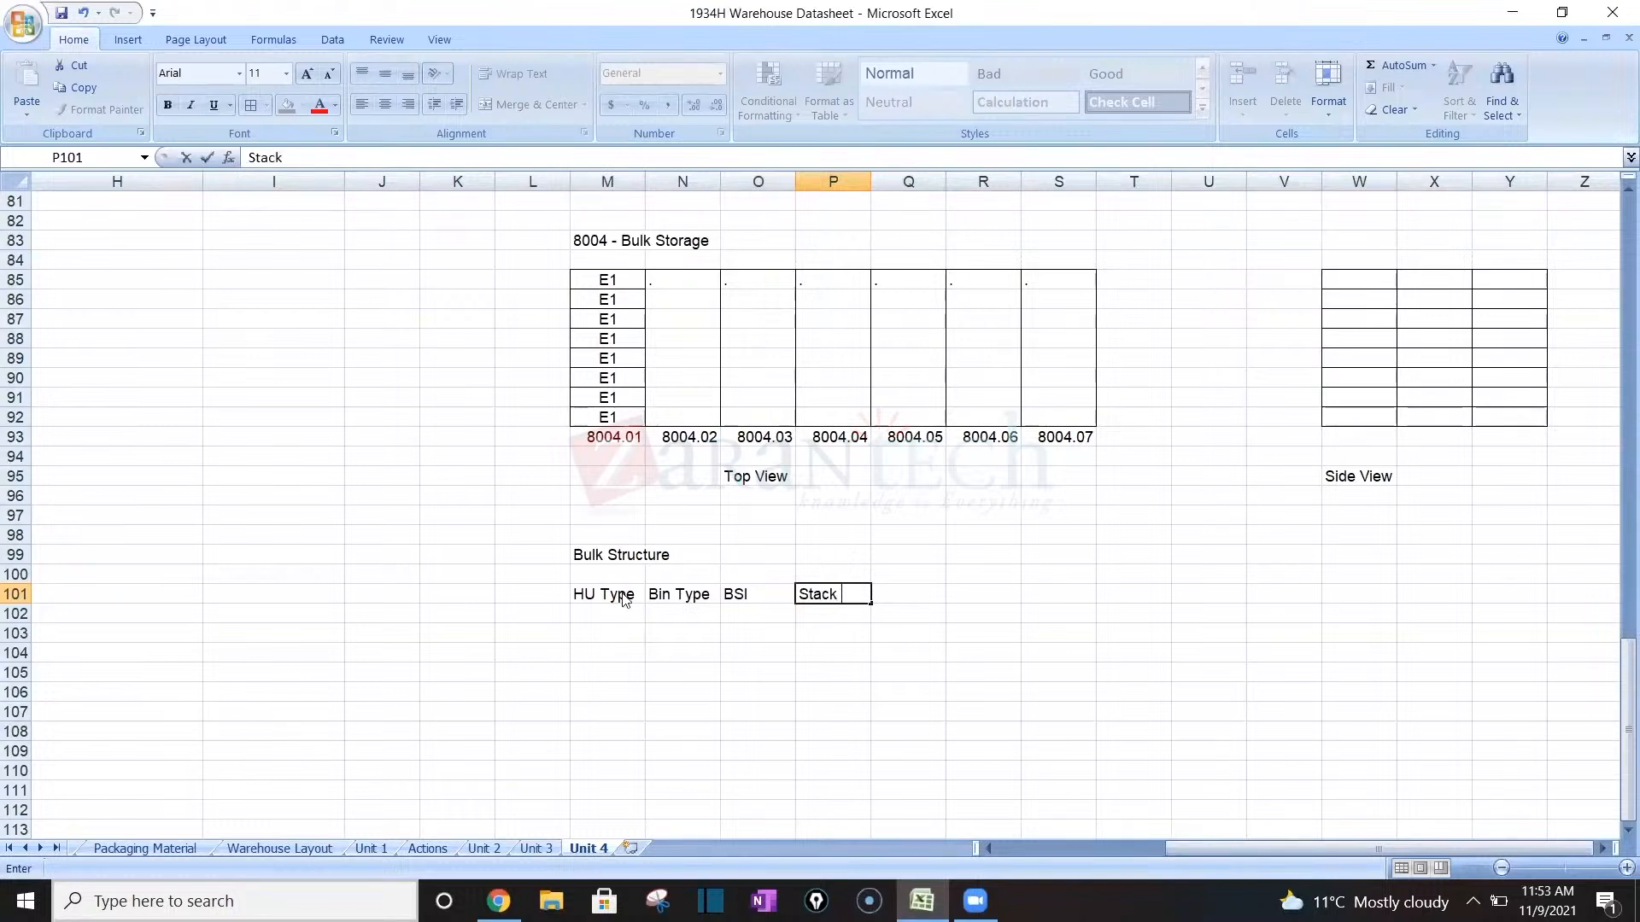
key(Tab)
text(Heig)
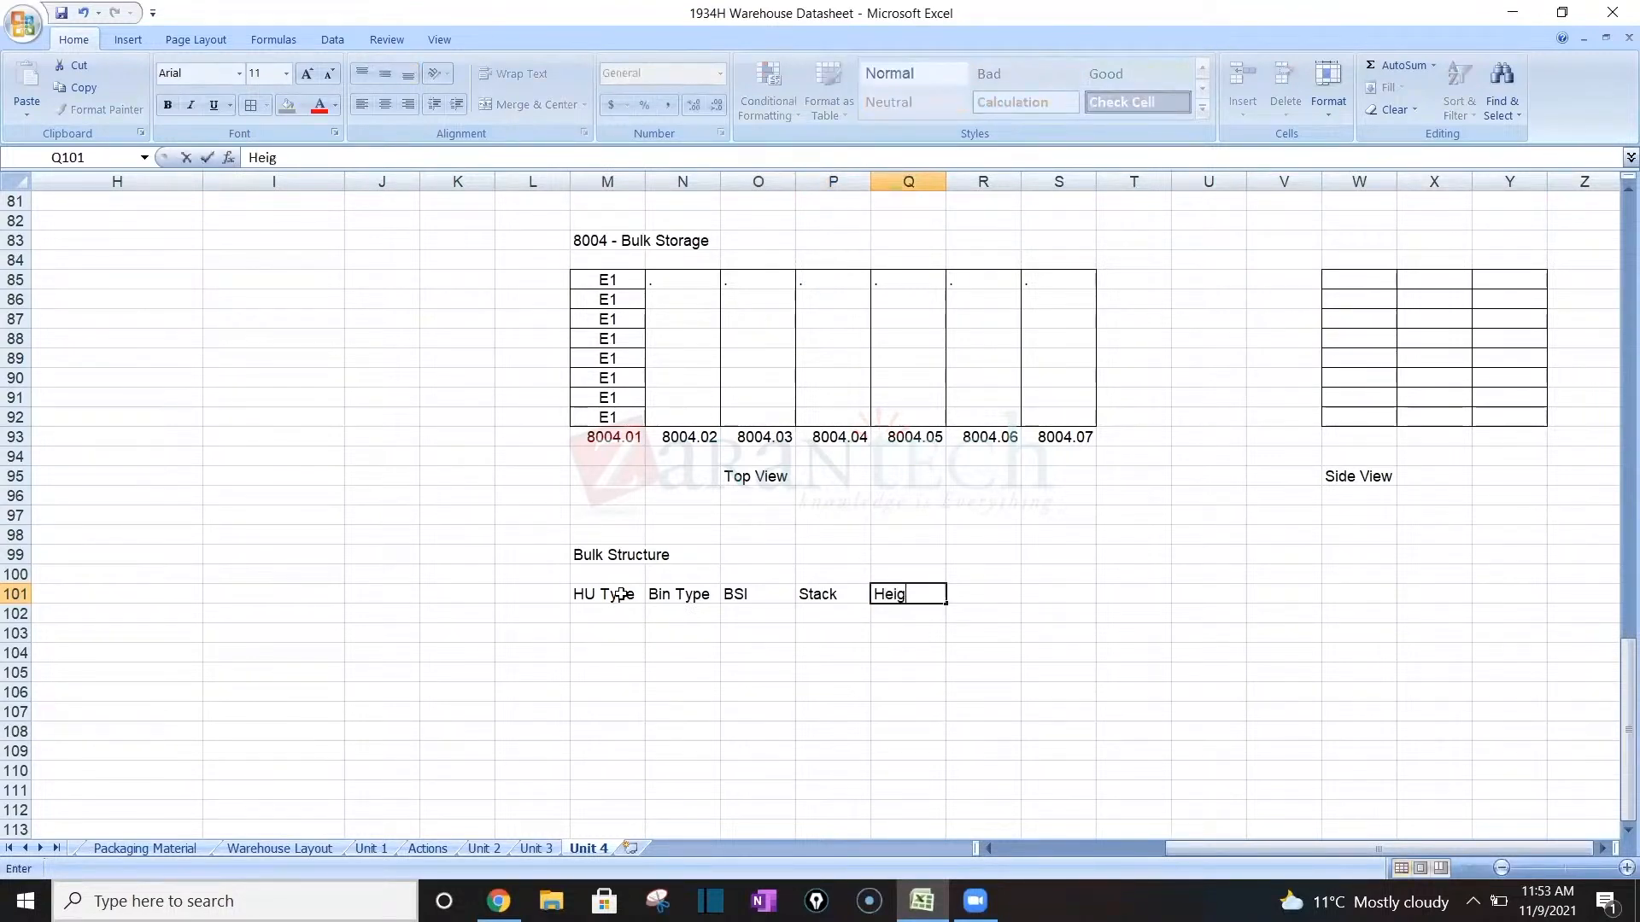
text(ht)
key(Tab)
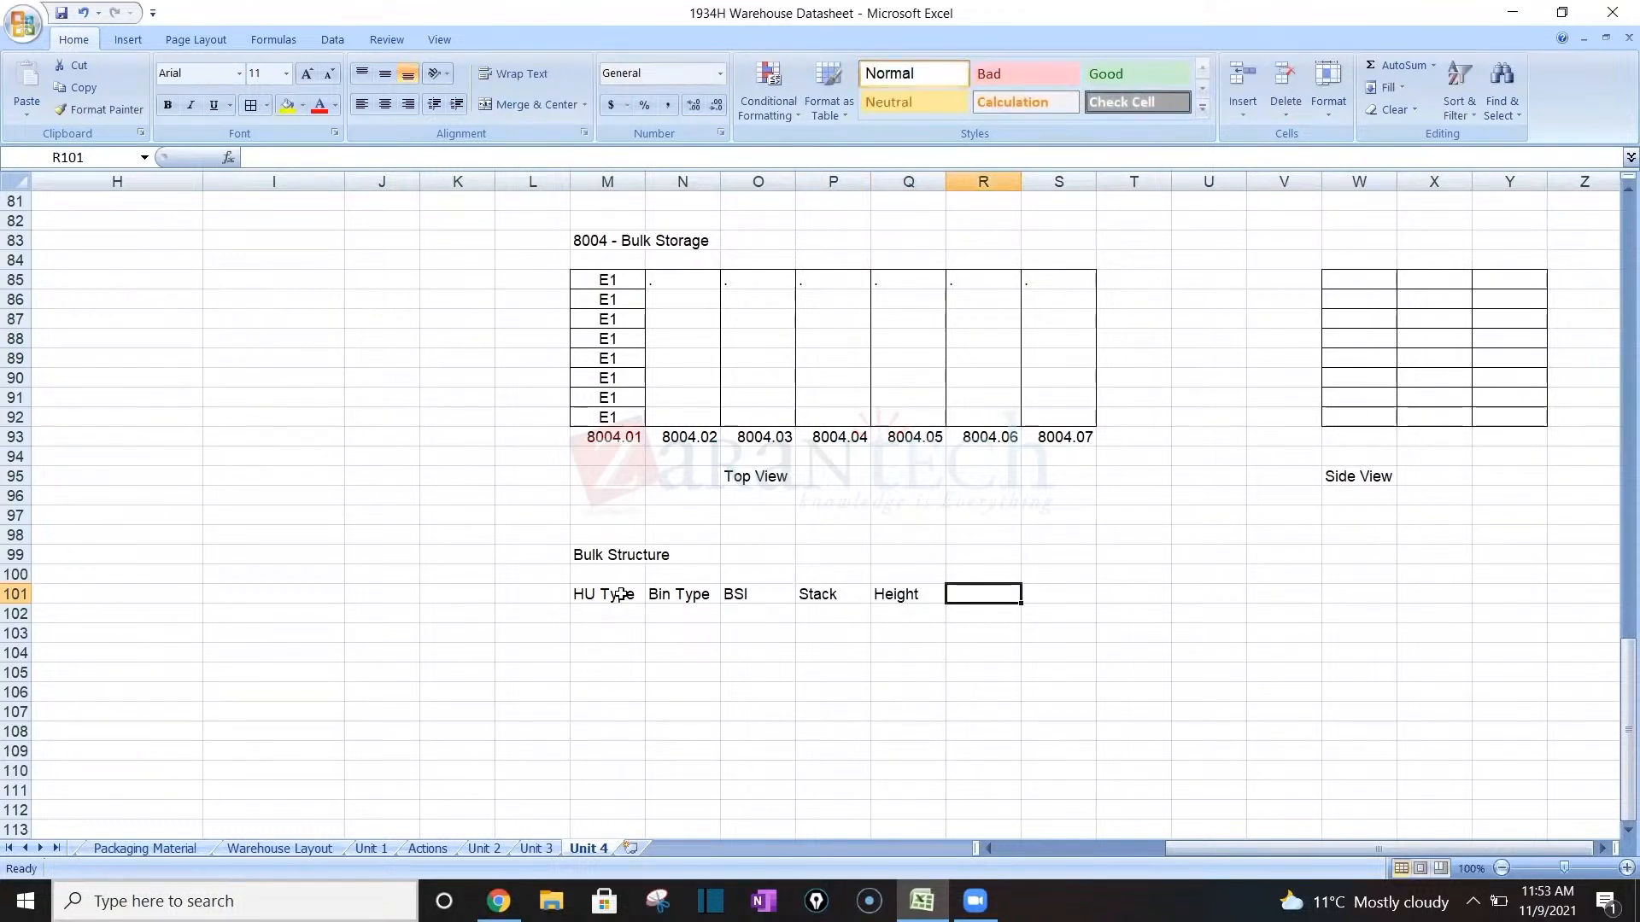
Enter the heading "Max No. of Hus" in R101 and autofit column R to its text.
text(Max No)
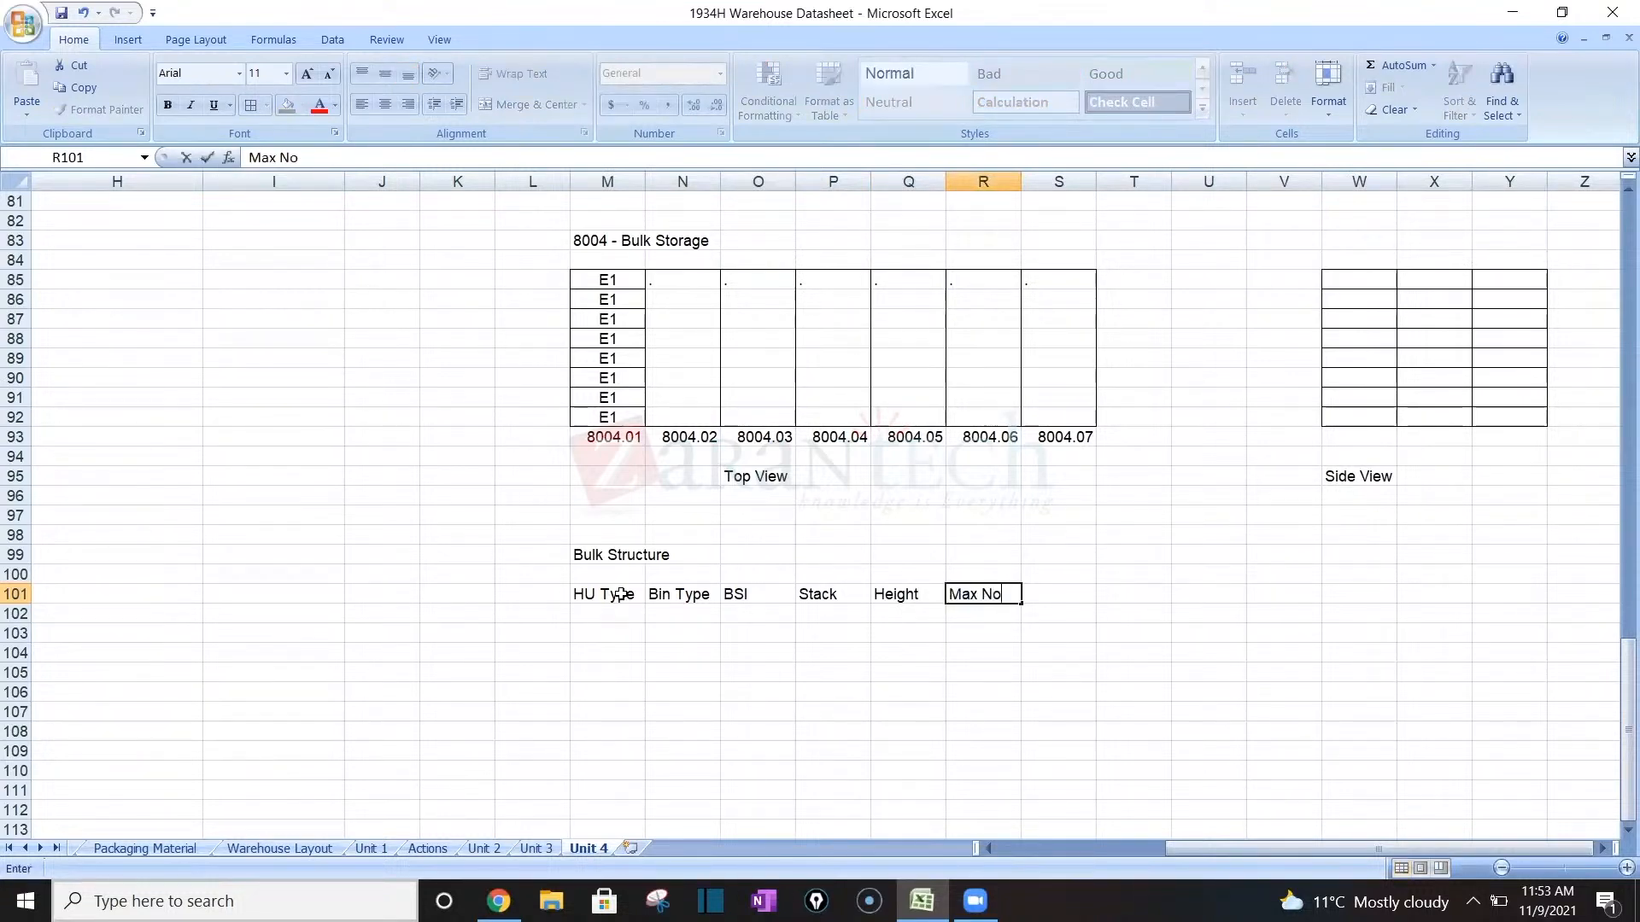
text(. of HUS)
key(Return)
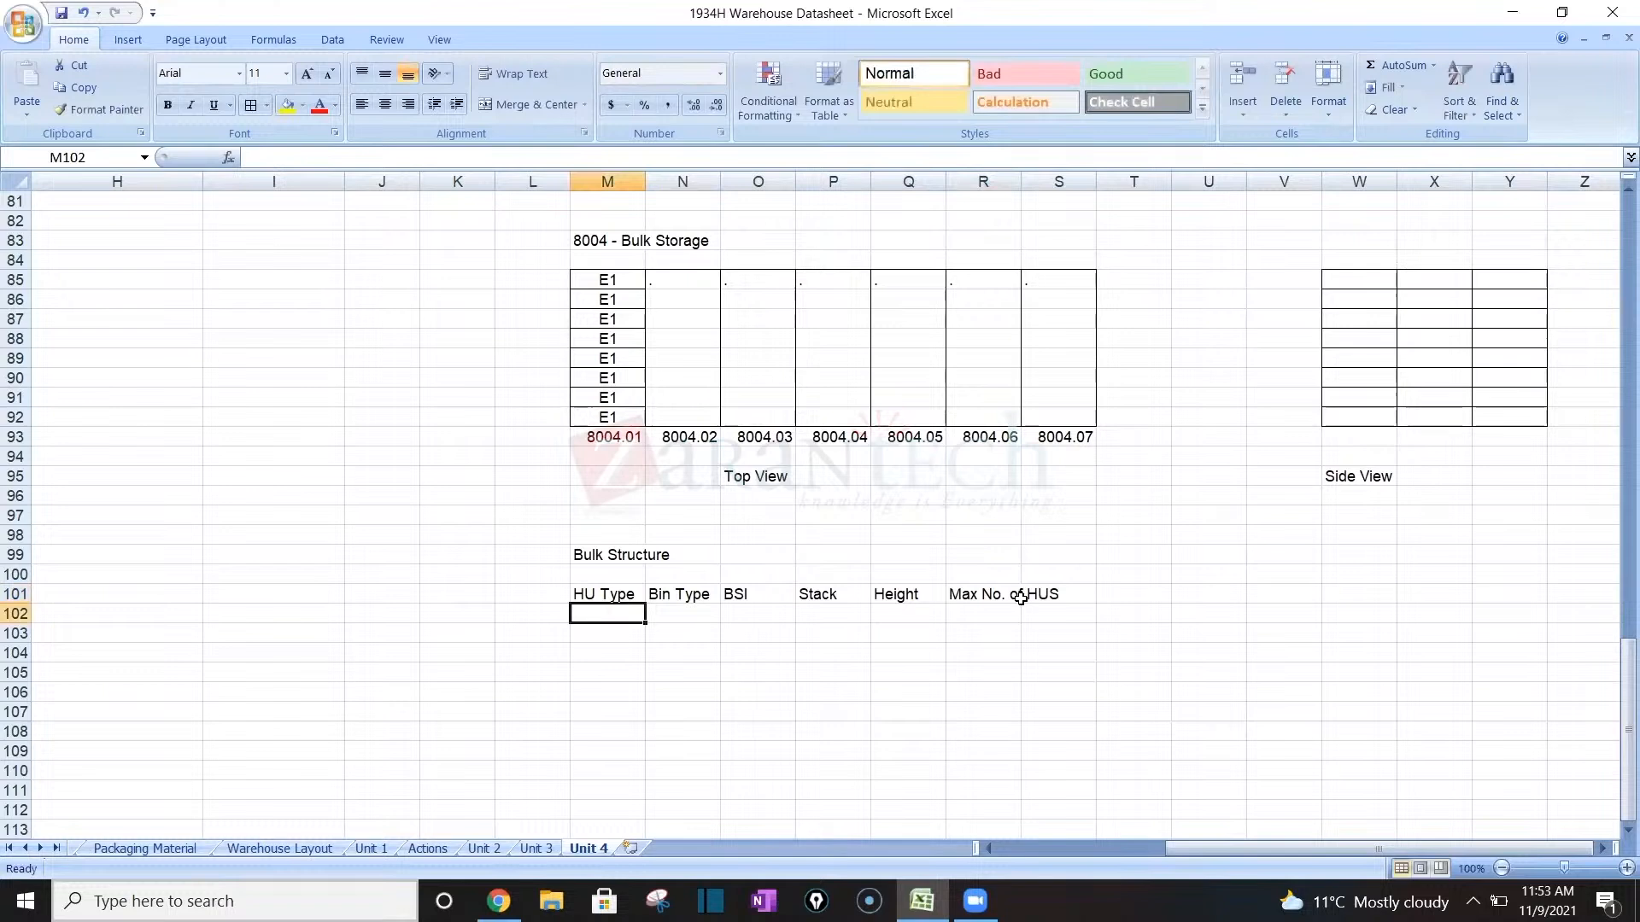
click(1016, 597)
click(363, 156)
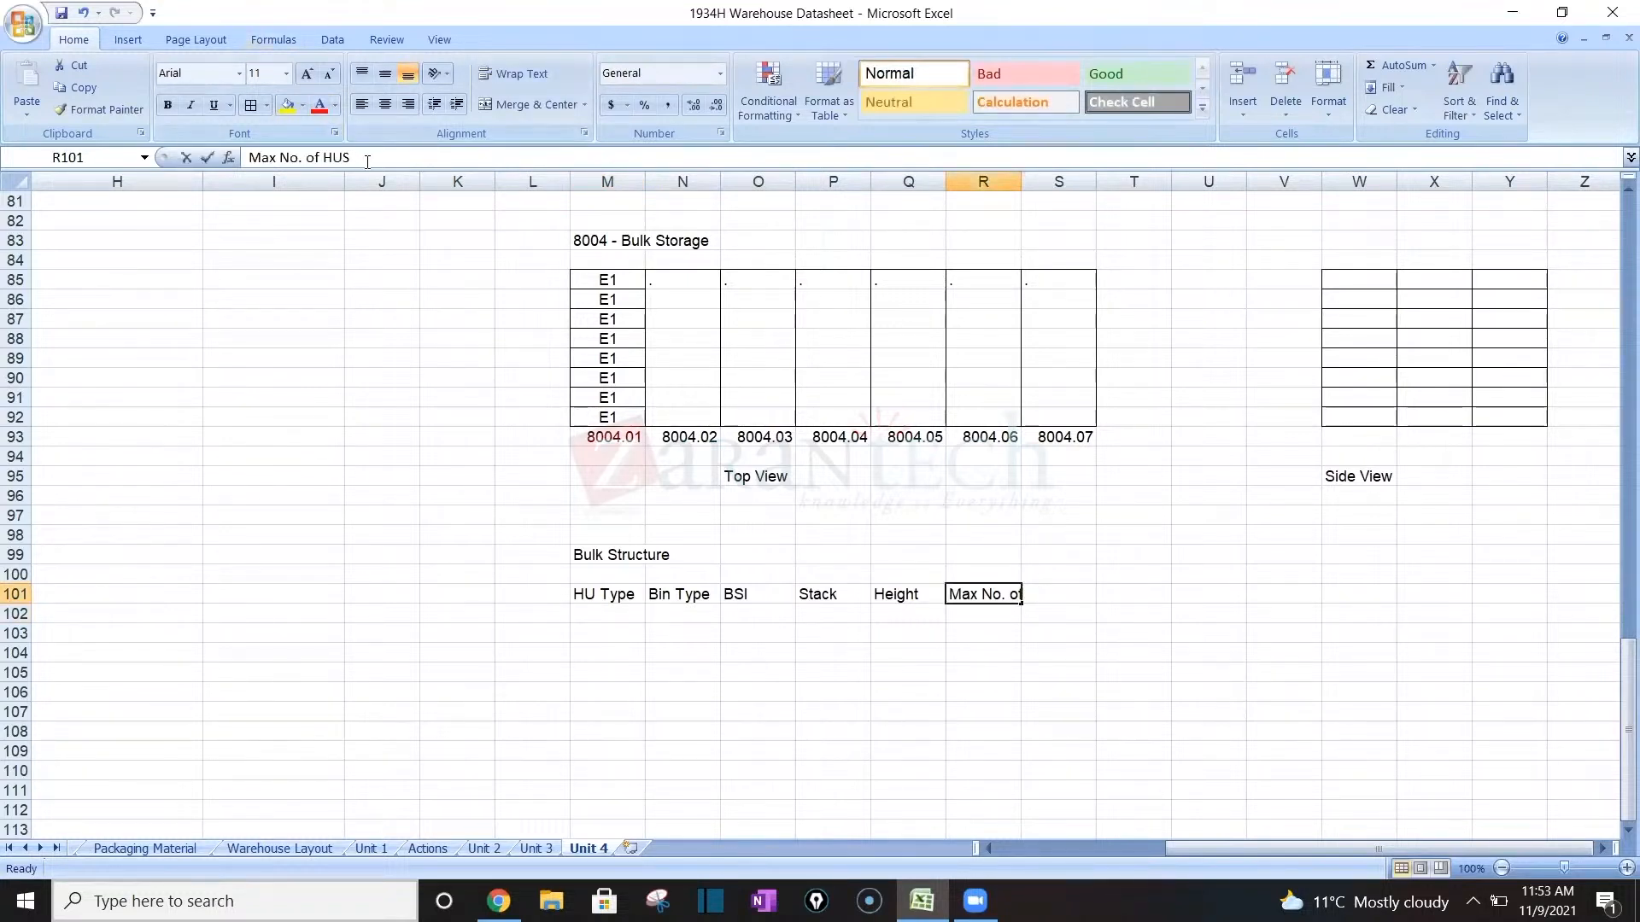
key(BackSpace)
key(BackSpace)
text(us)
key(Return)
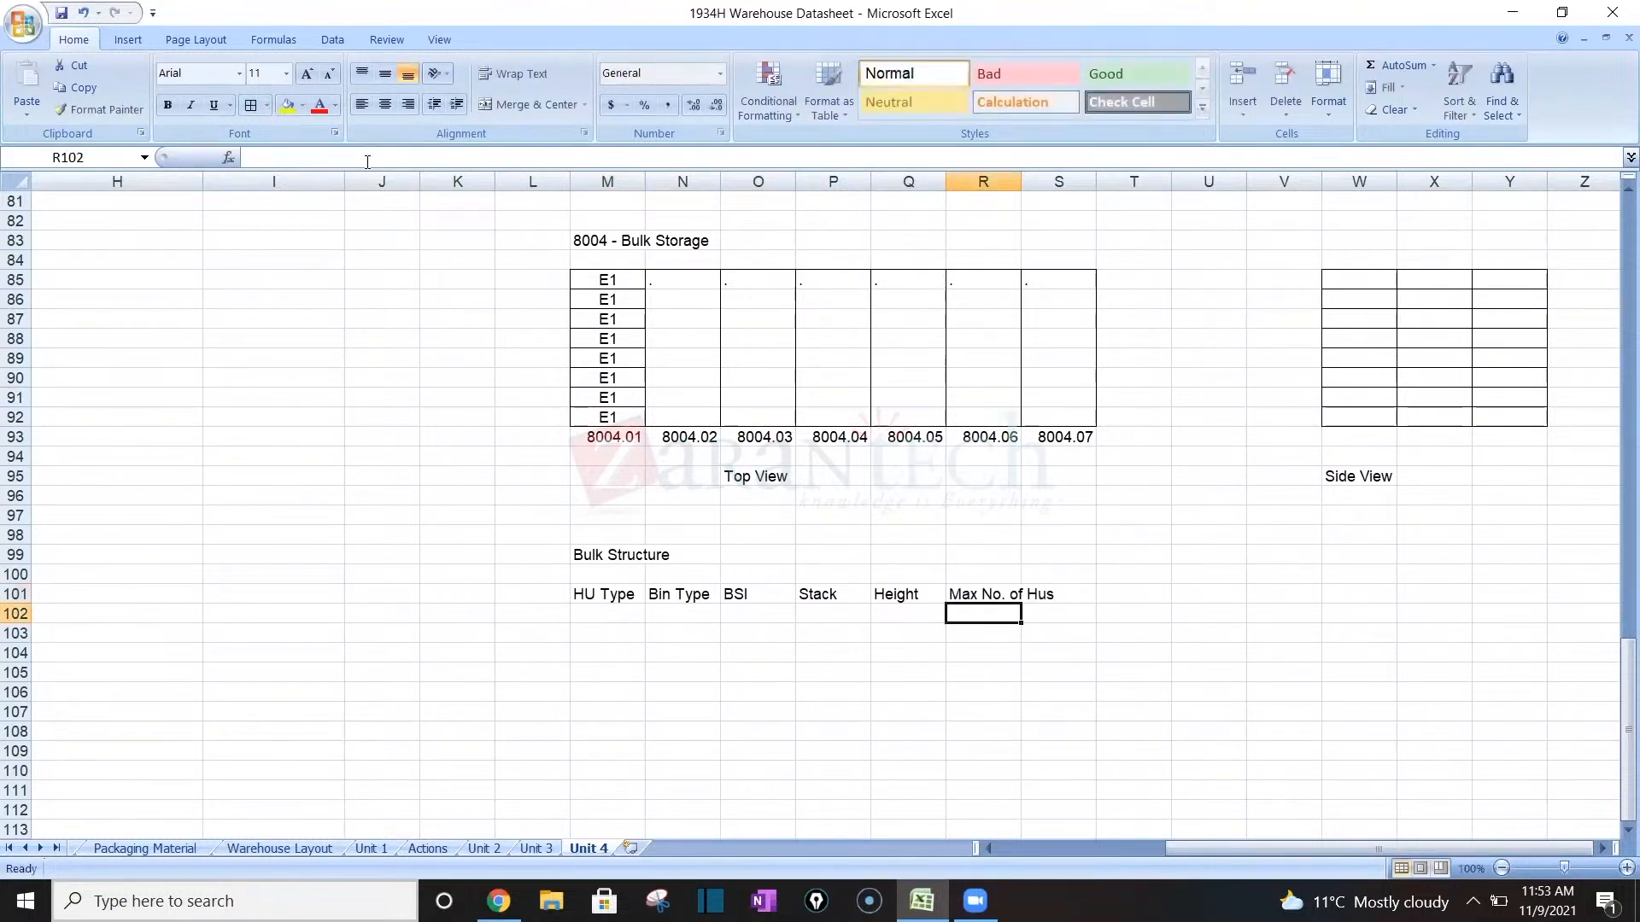
double_click(1021, 182)
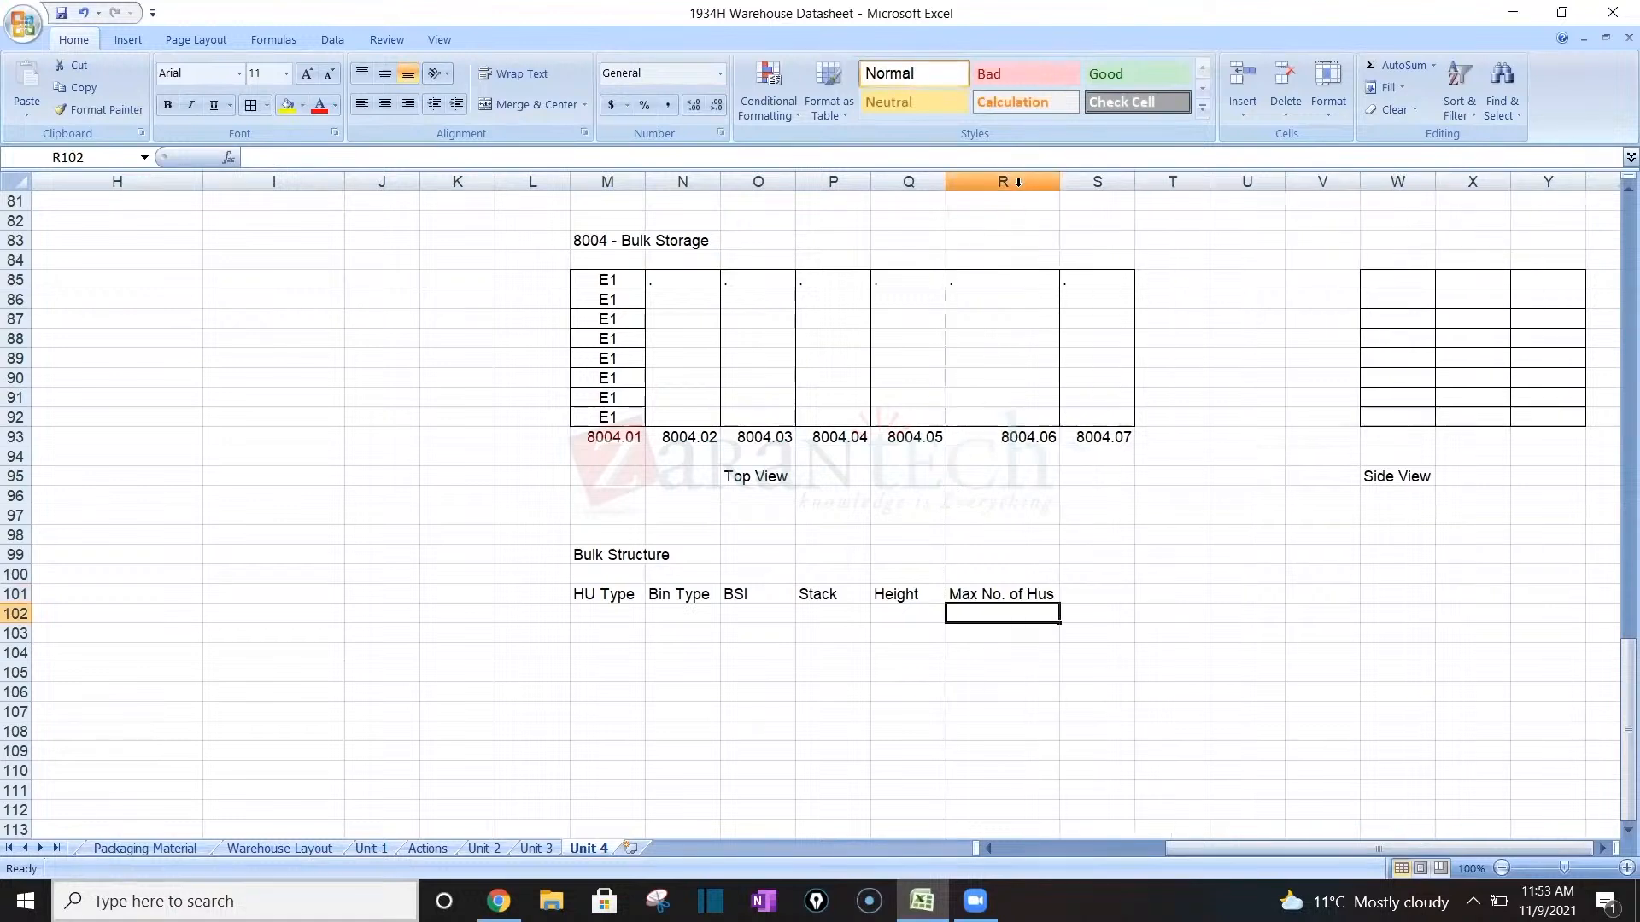
Enter E1 as the HU type in cell M102 of the Bulk Structure table.
click(596, 610)
text(E1)
key(Tab)
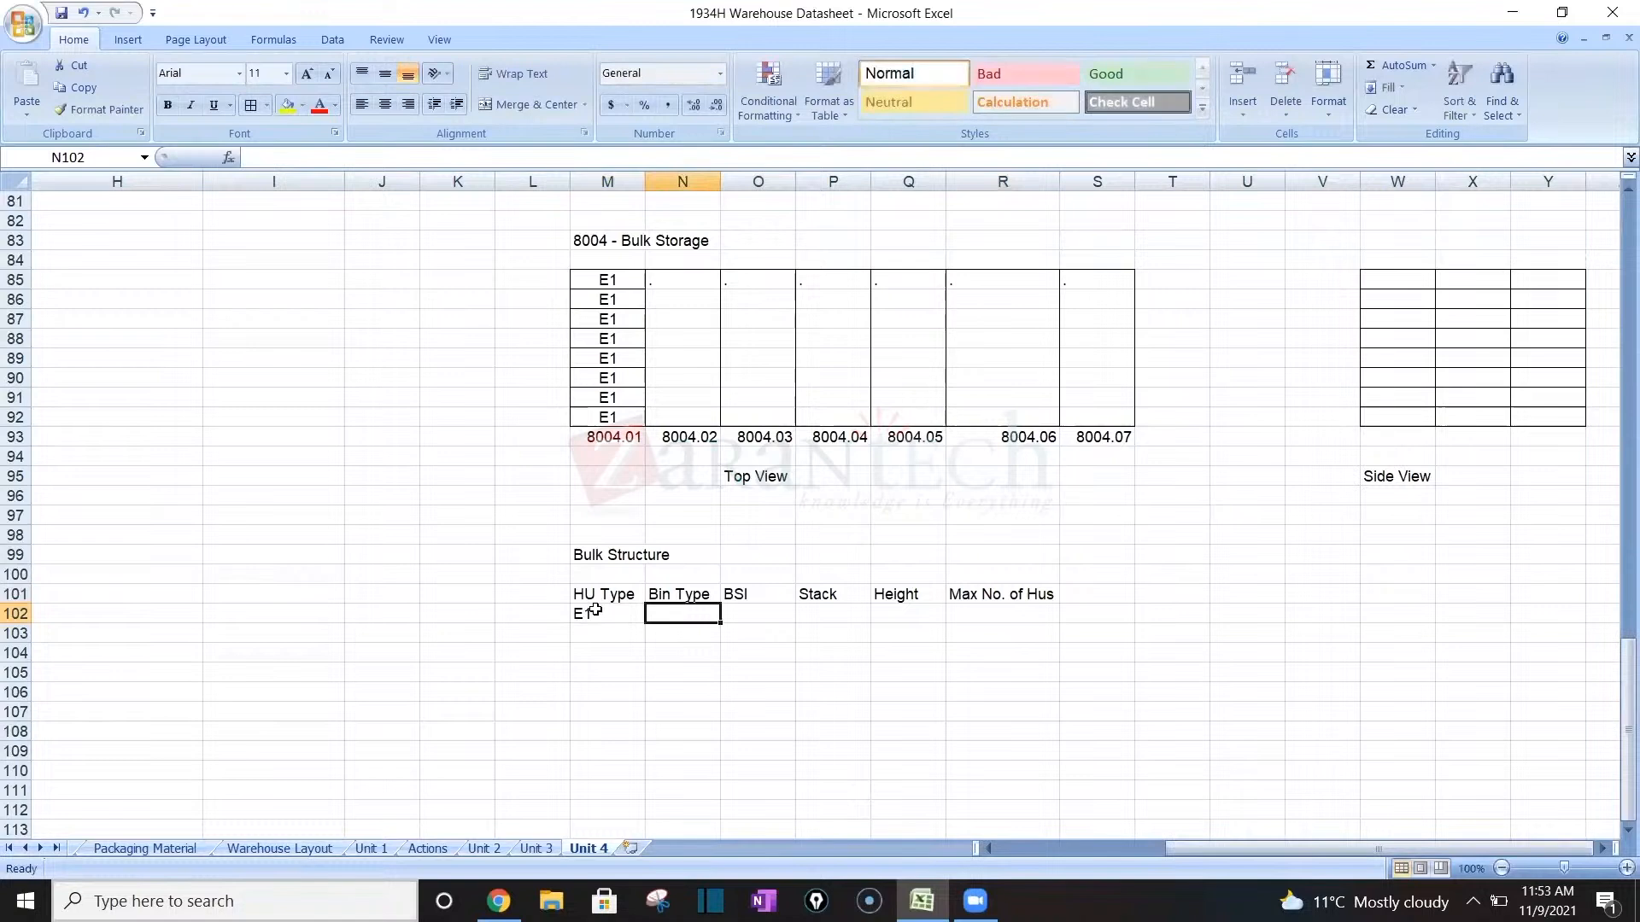
click(595, 610)
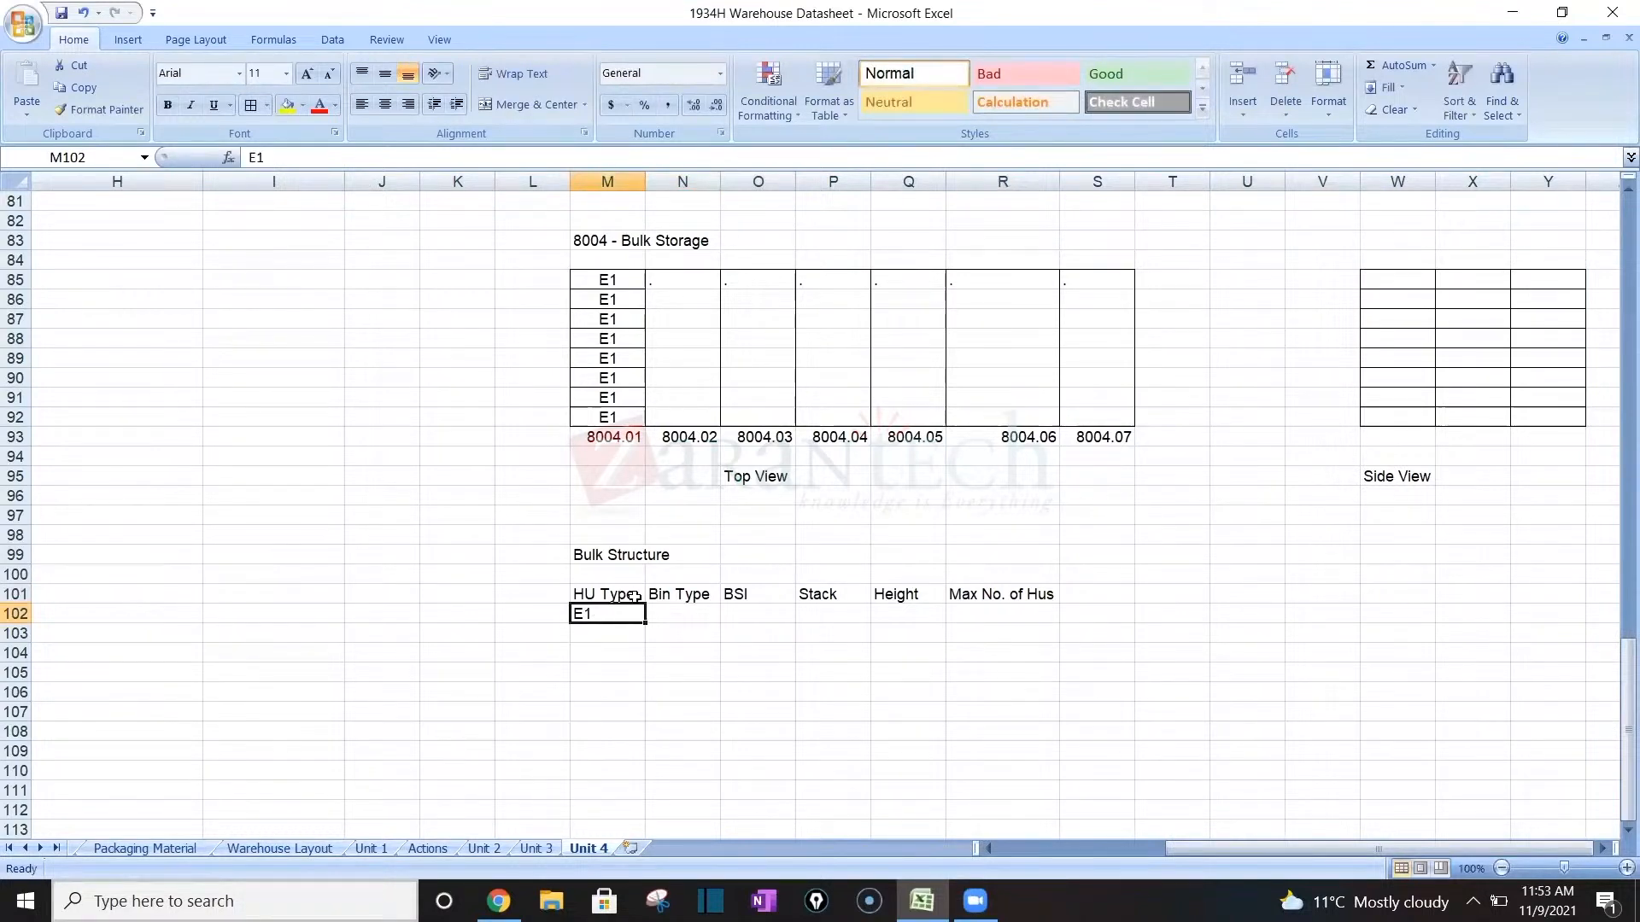
click(662, 614)
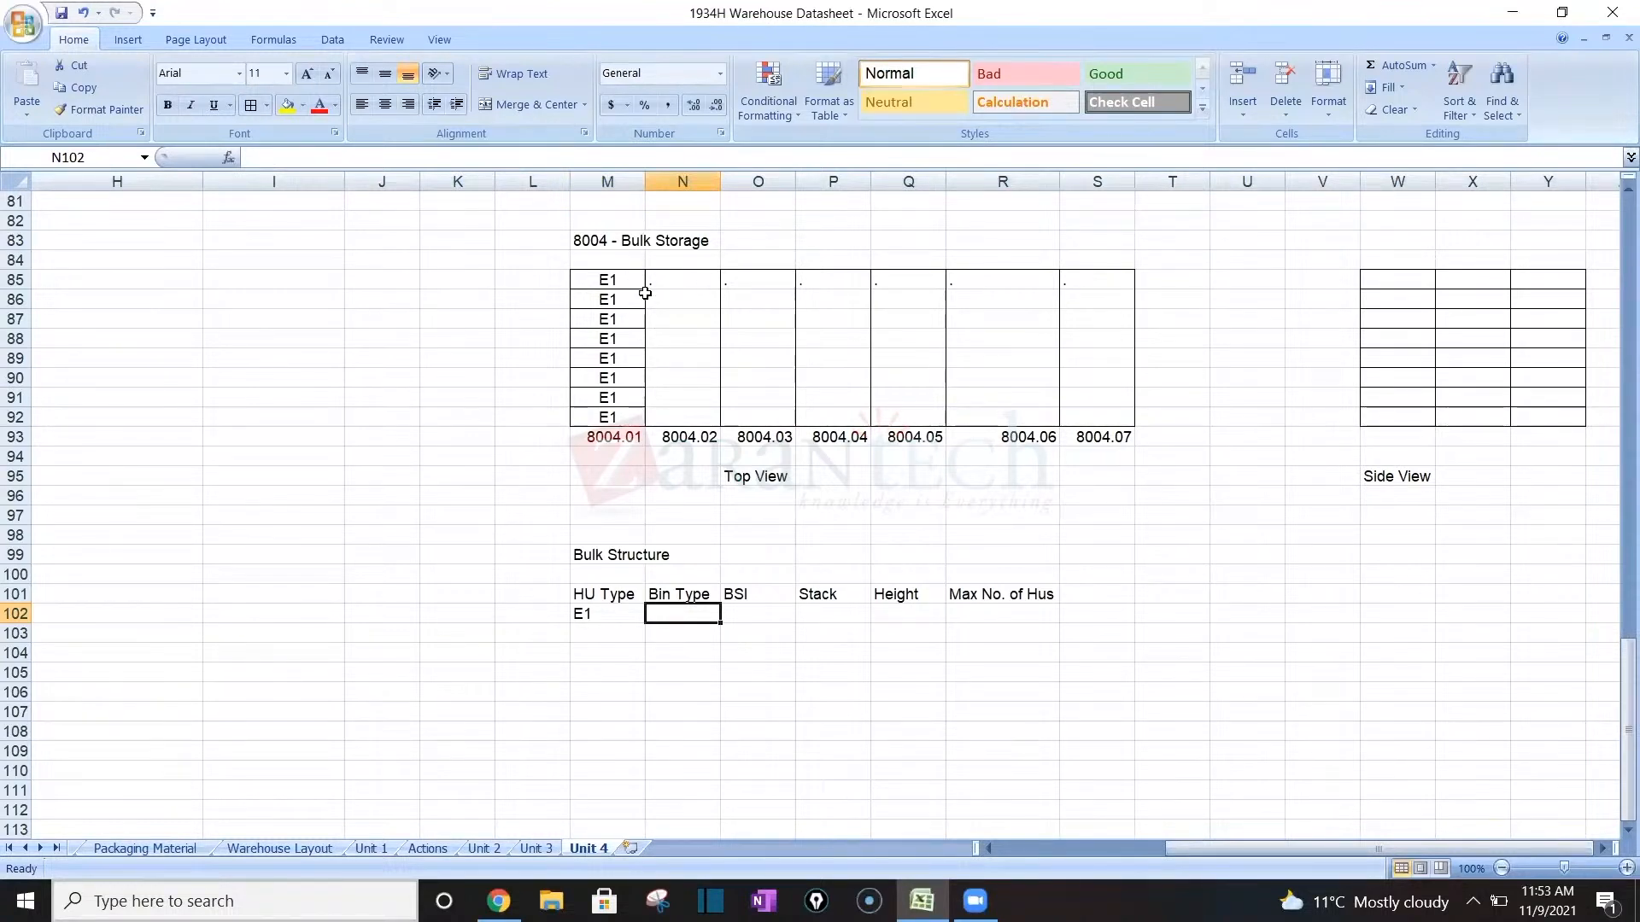
Enter the bin type B001 in cells M84 to P84 above bins 8004.01 to 8004.04.
click(603, 263)
text(B001)
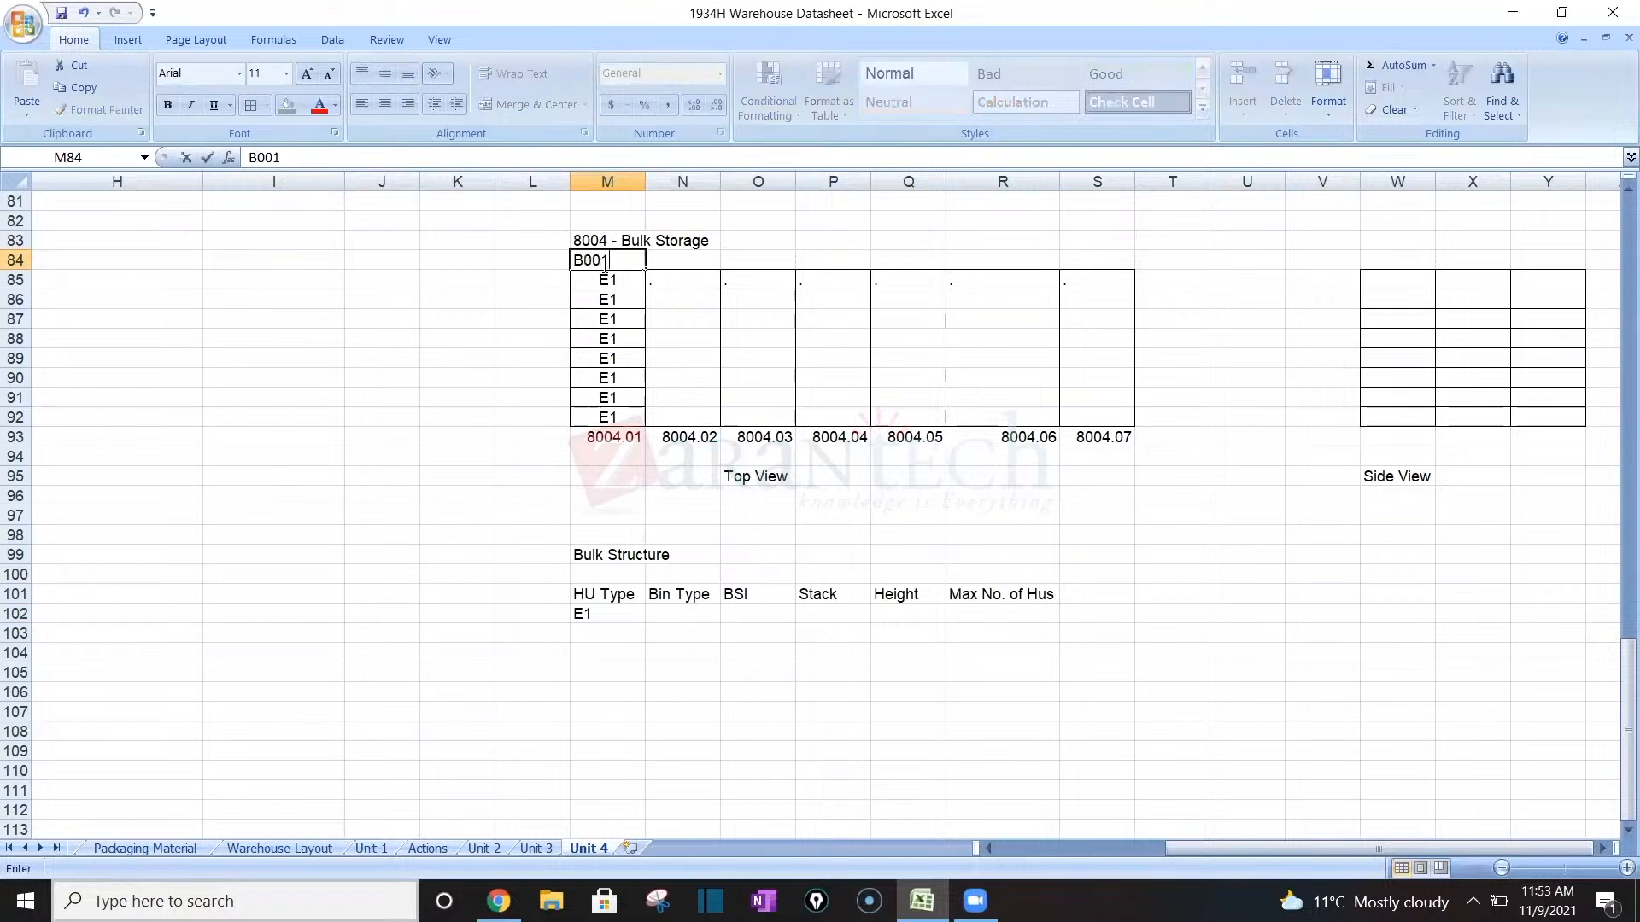
key(Tab)
text(B001)
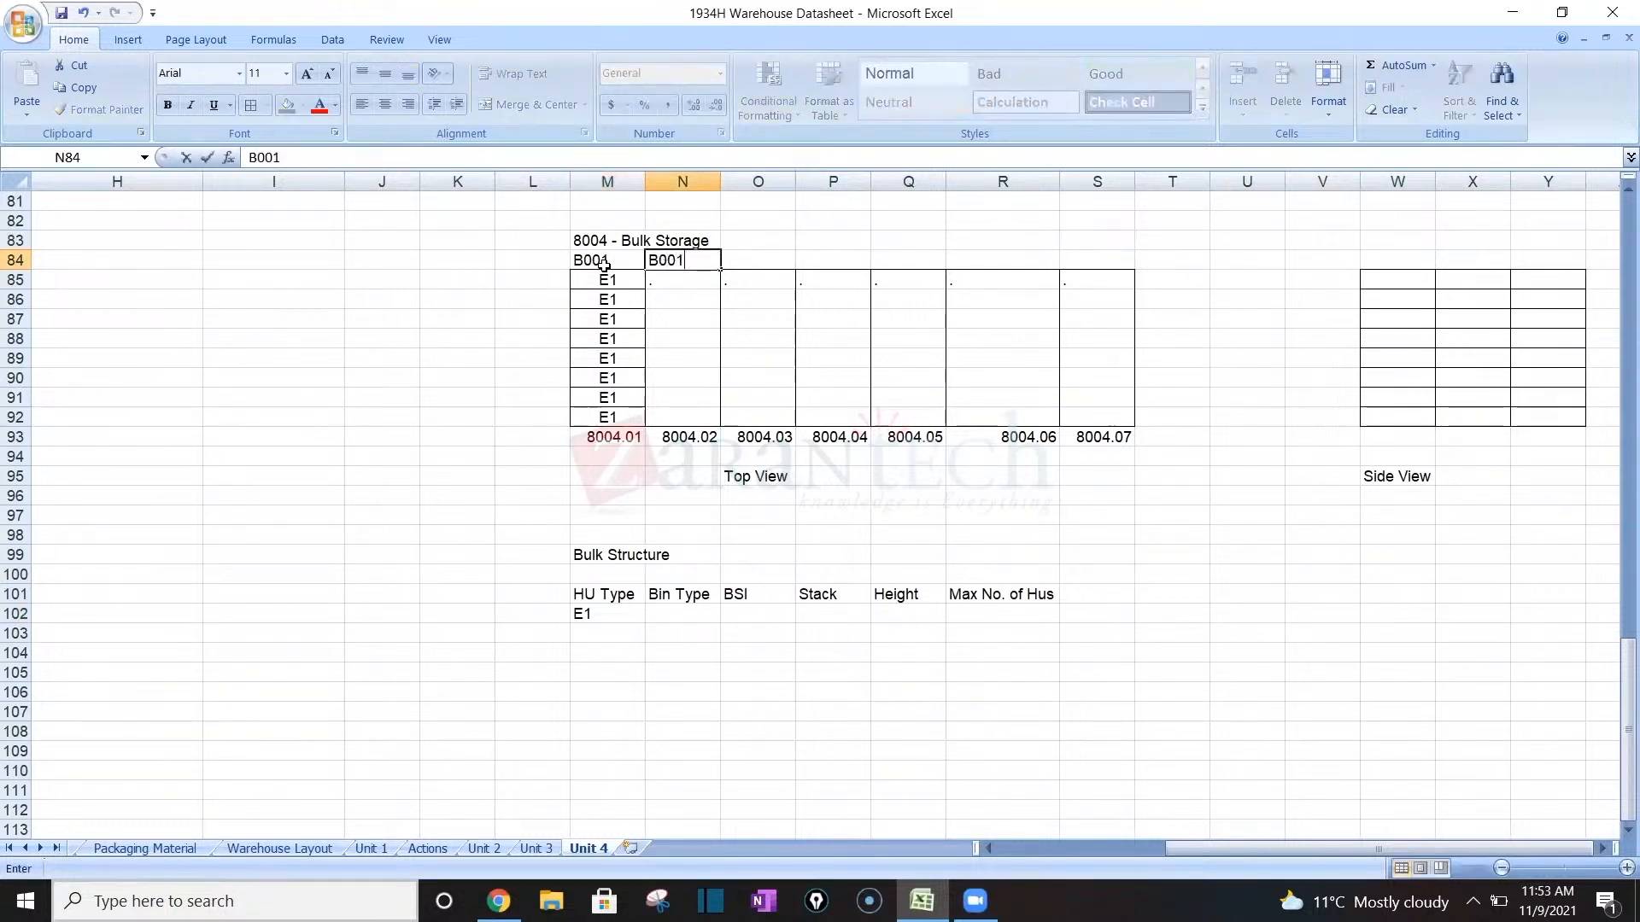
key(Tab)
text(B001)
key(Tab)
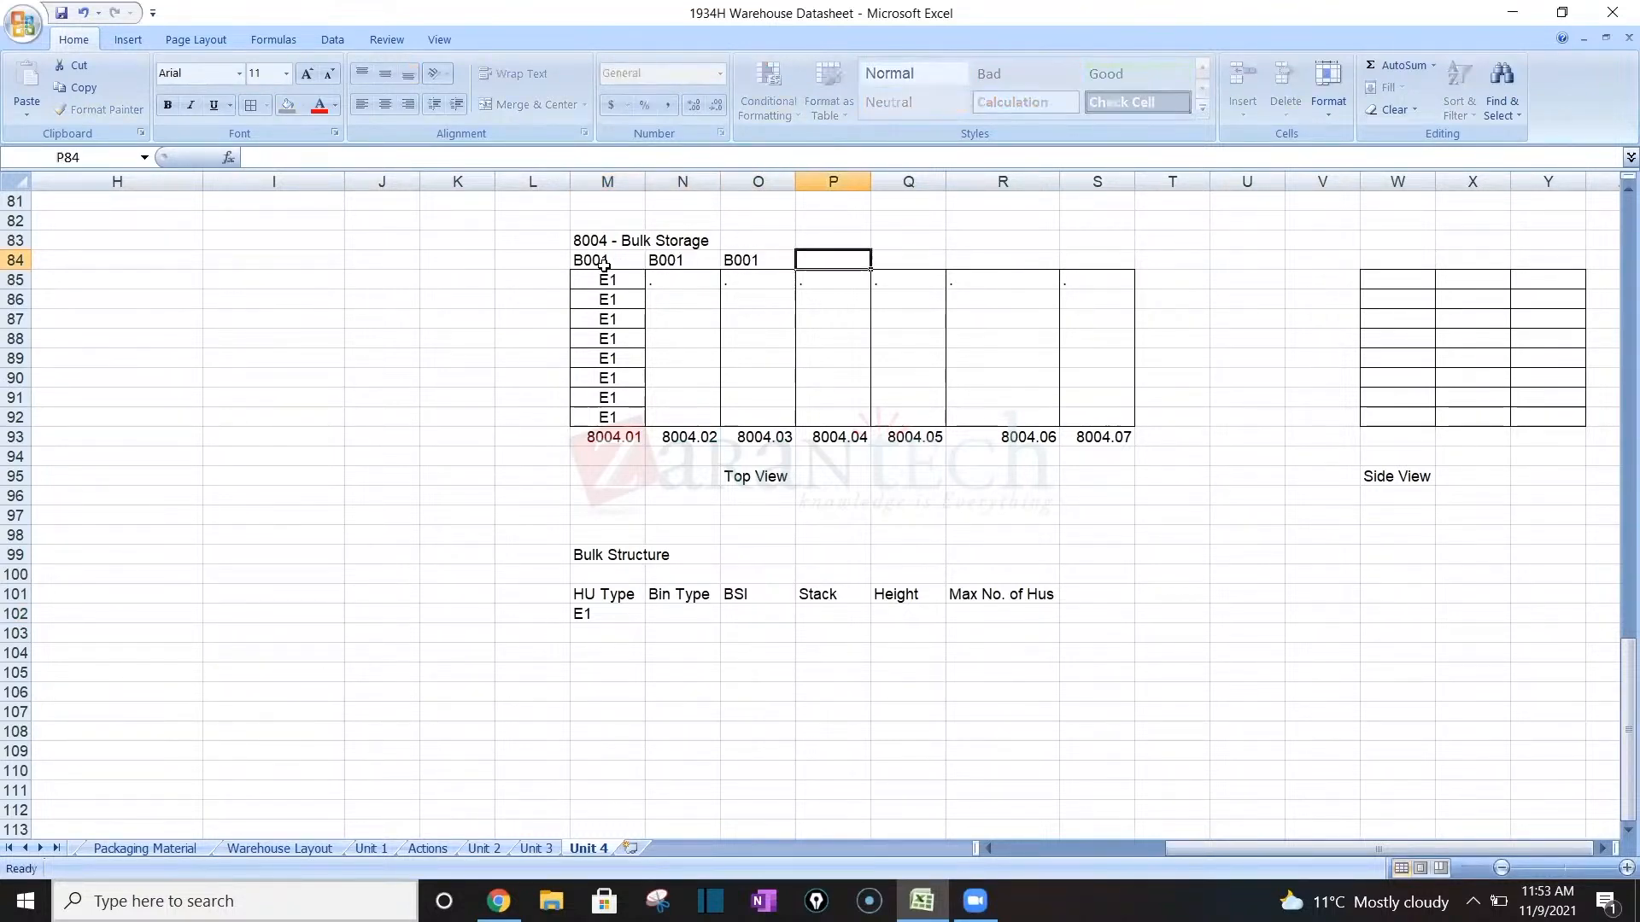
text(N)
key(BackSpace)
text(B001)
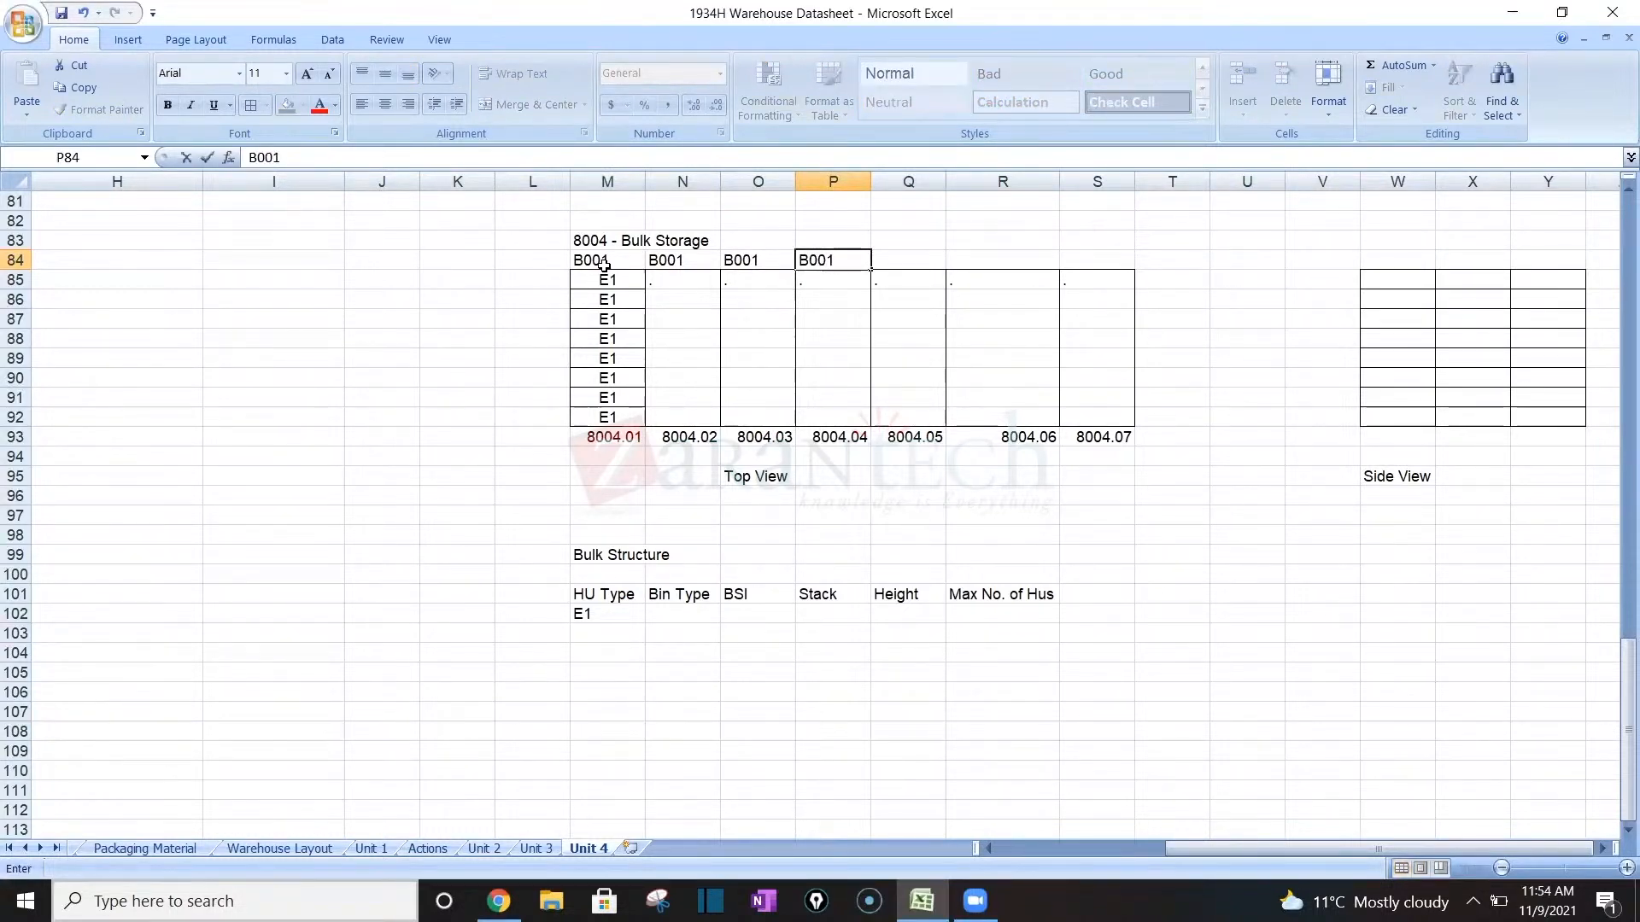
Widen columns S and T together to the same width.
drag(1123, 176, 1162, 179)
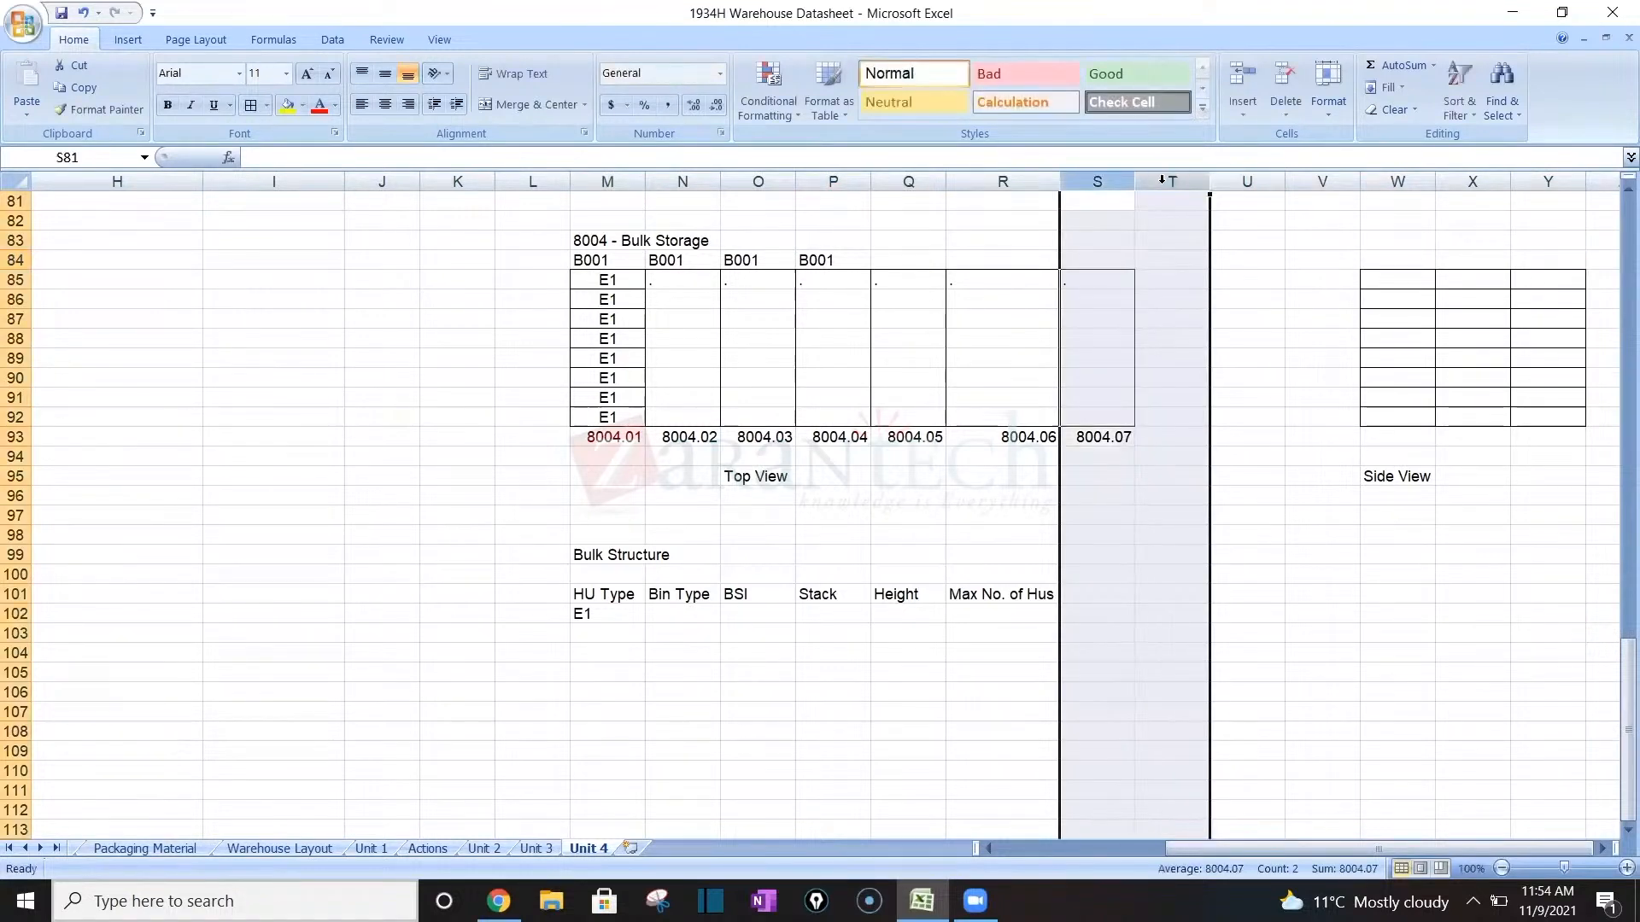
drag(1136, 179, 1185, 178)
drag(1186, 179, 1062, 332)
click(1061, 334)
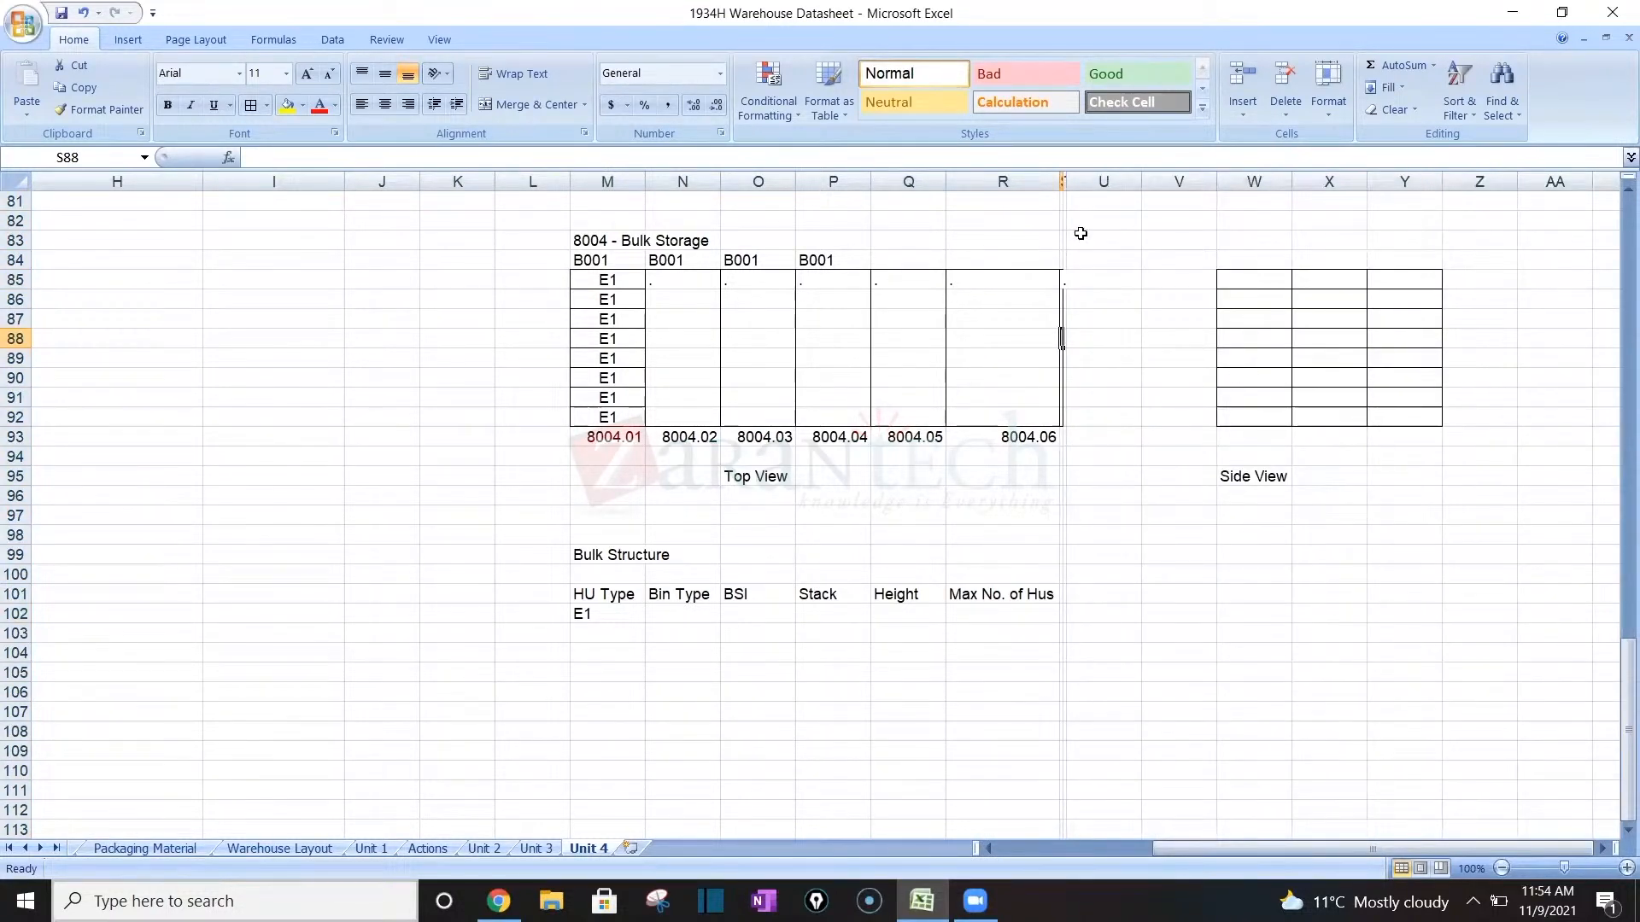
click(1139, 460)
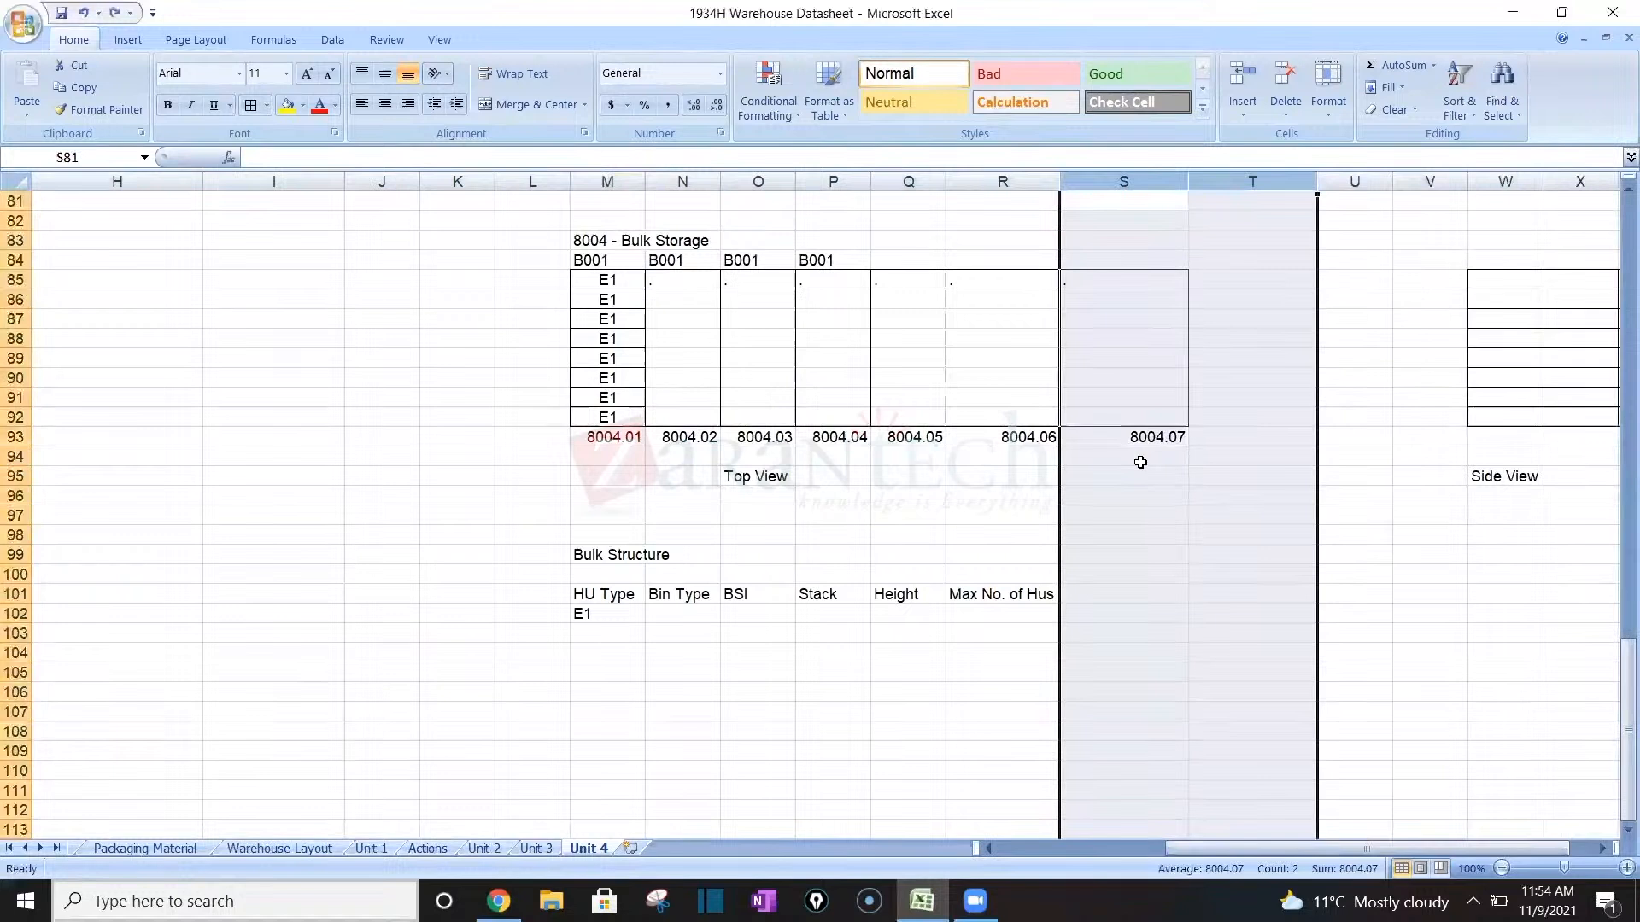
click(1113, 356)
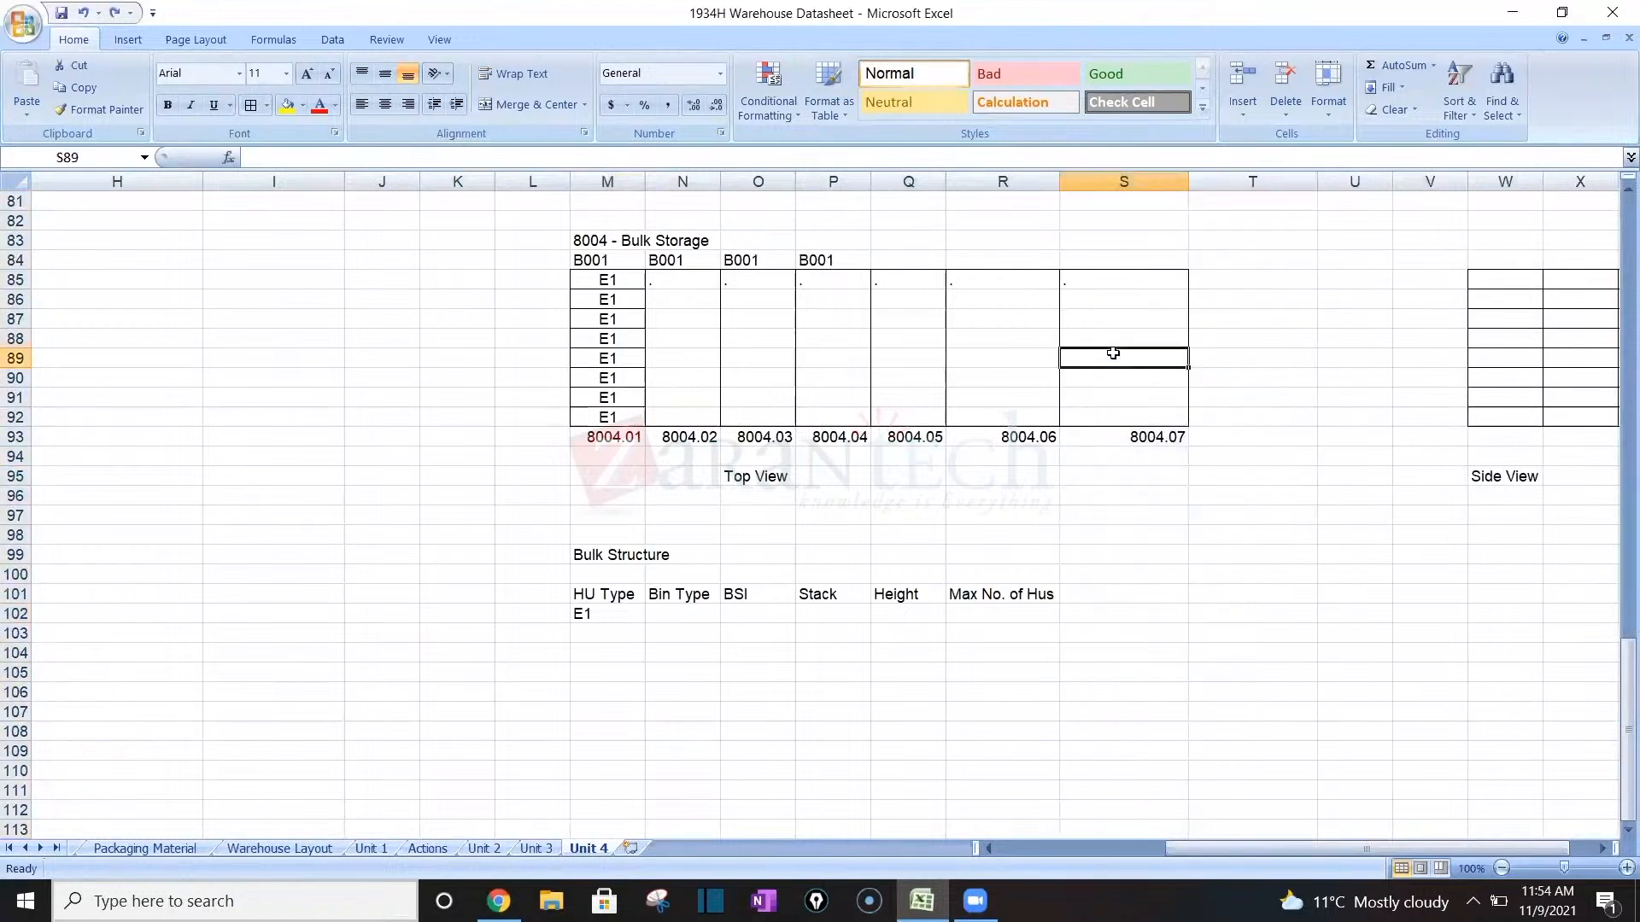
Enter the bin type B001 in Q84 and B002 in R84 and S84 above the remaining bins.
click(897, 263)
text(B001)
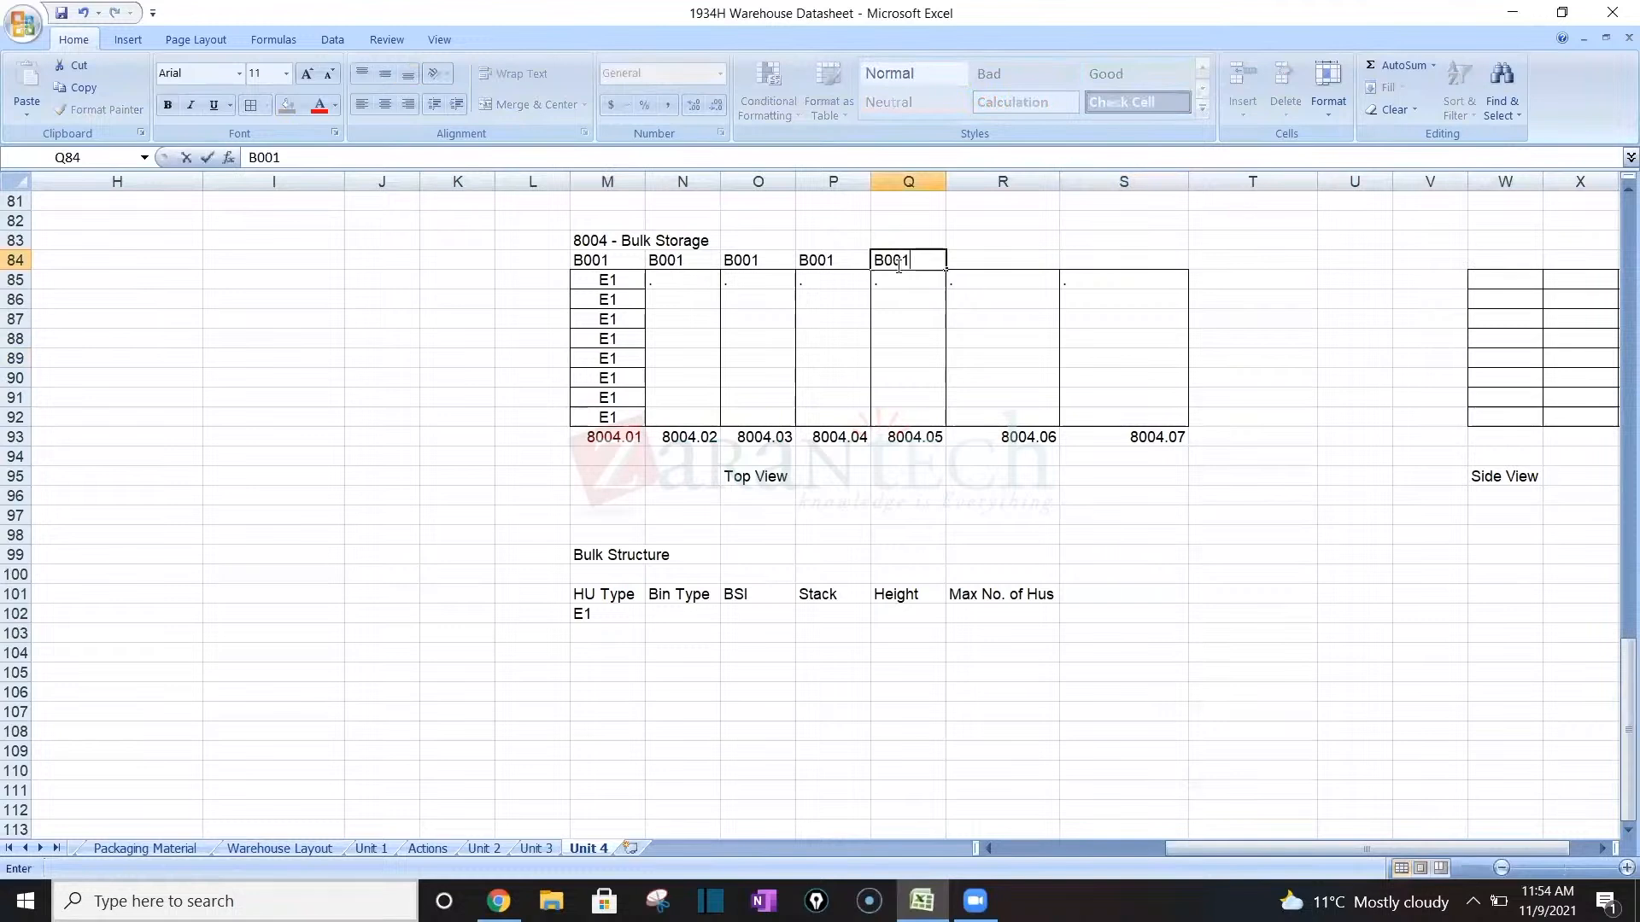
key(Tab)
text(B002)
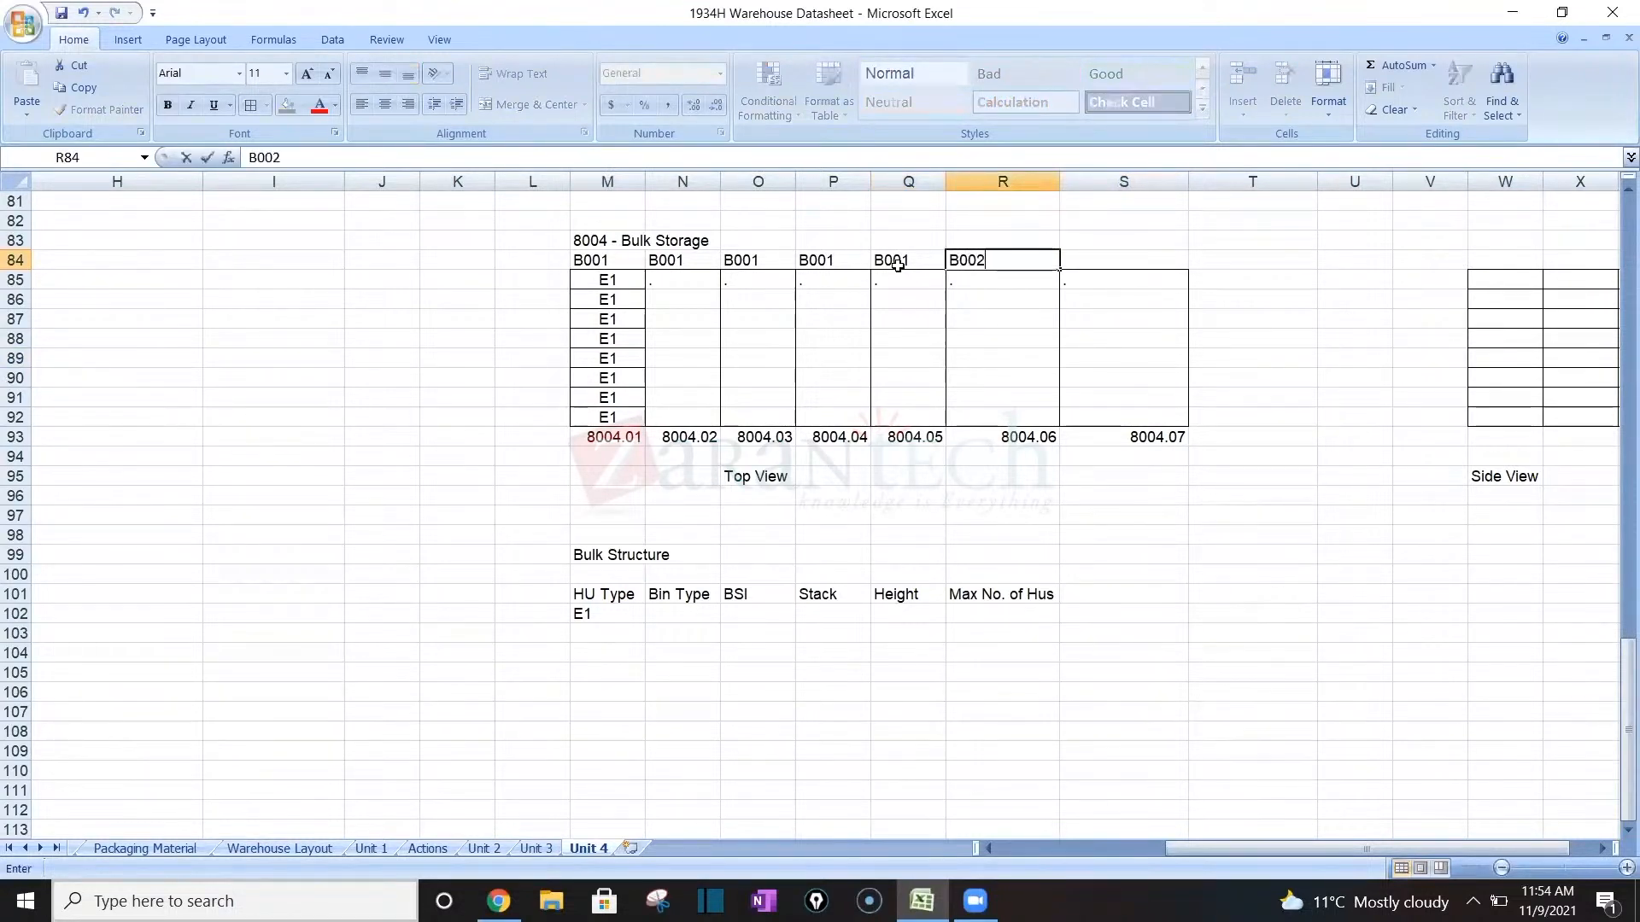
key(Tab)
text(B002)
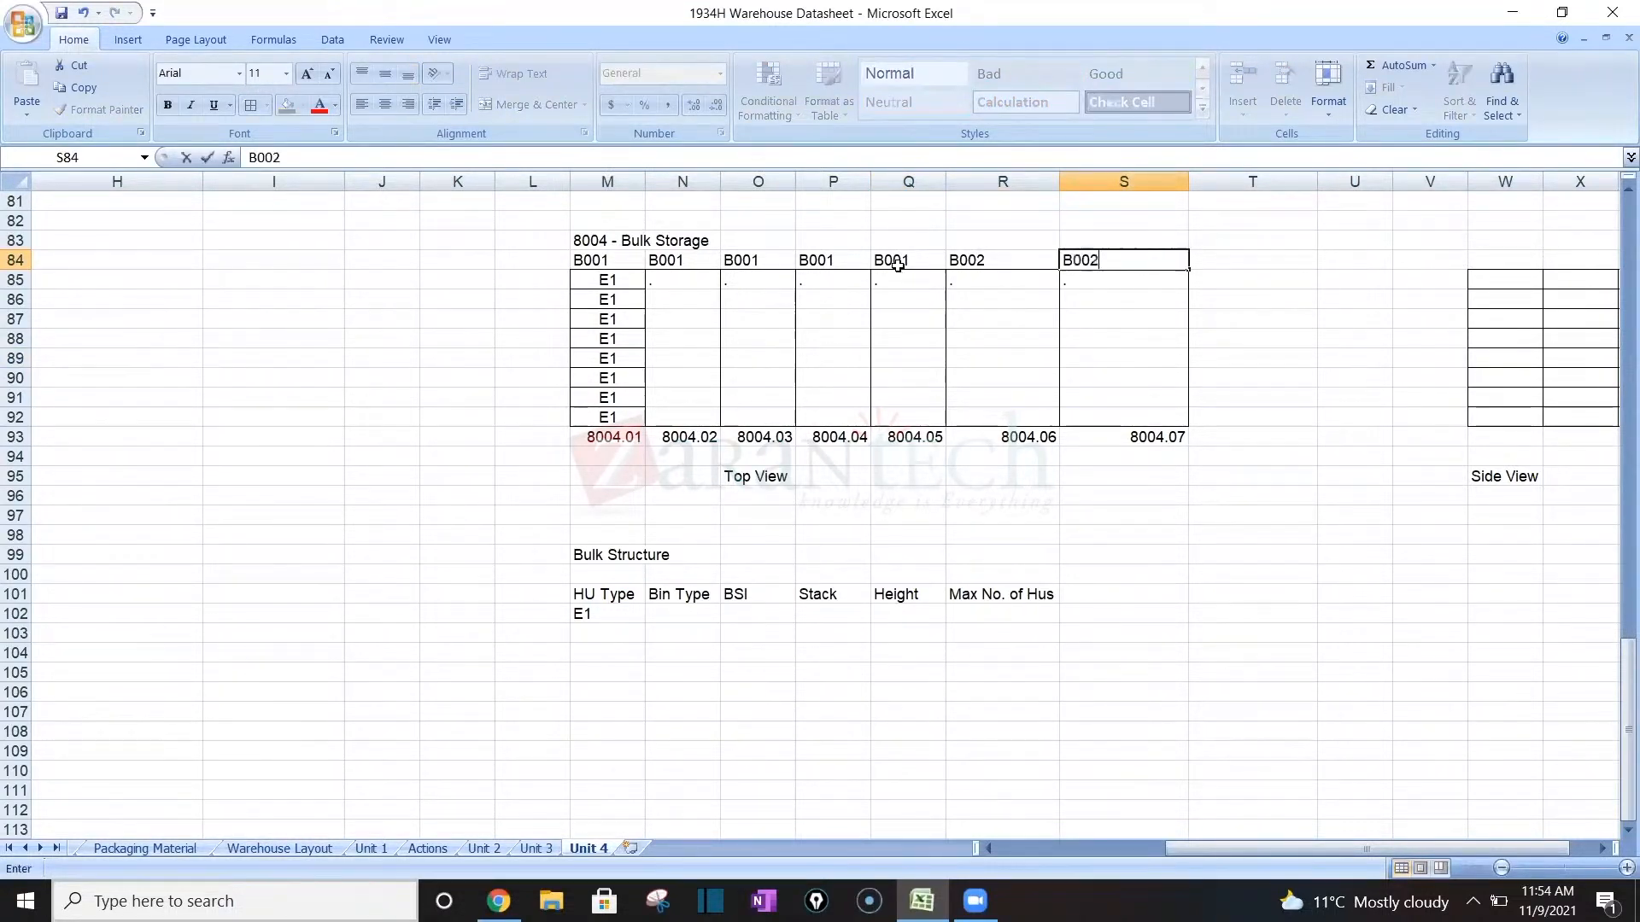
key(Return)
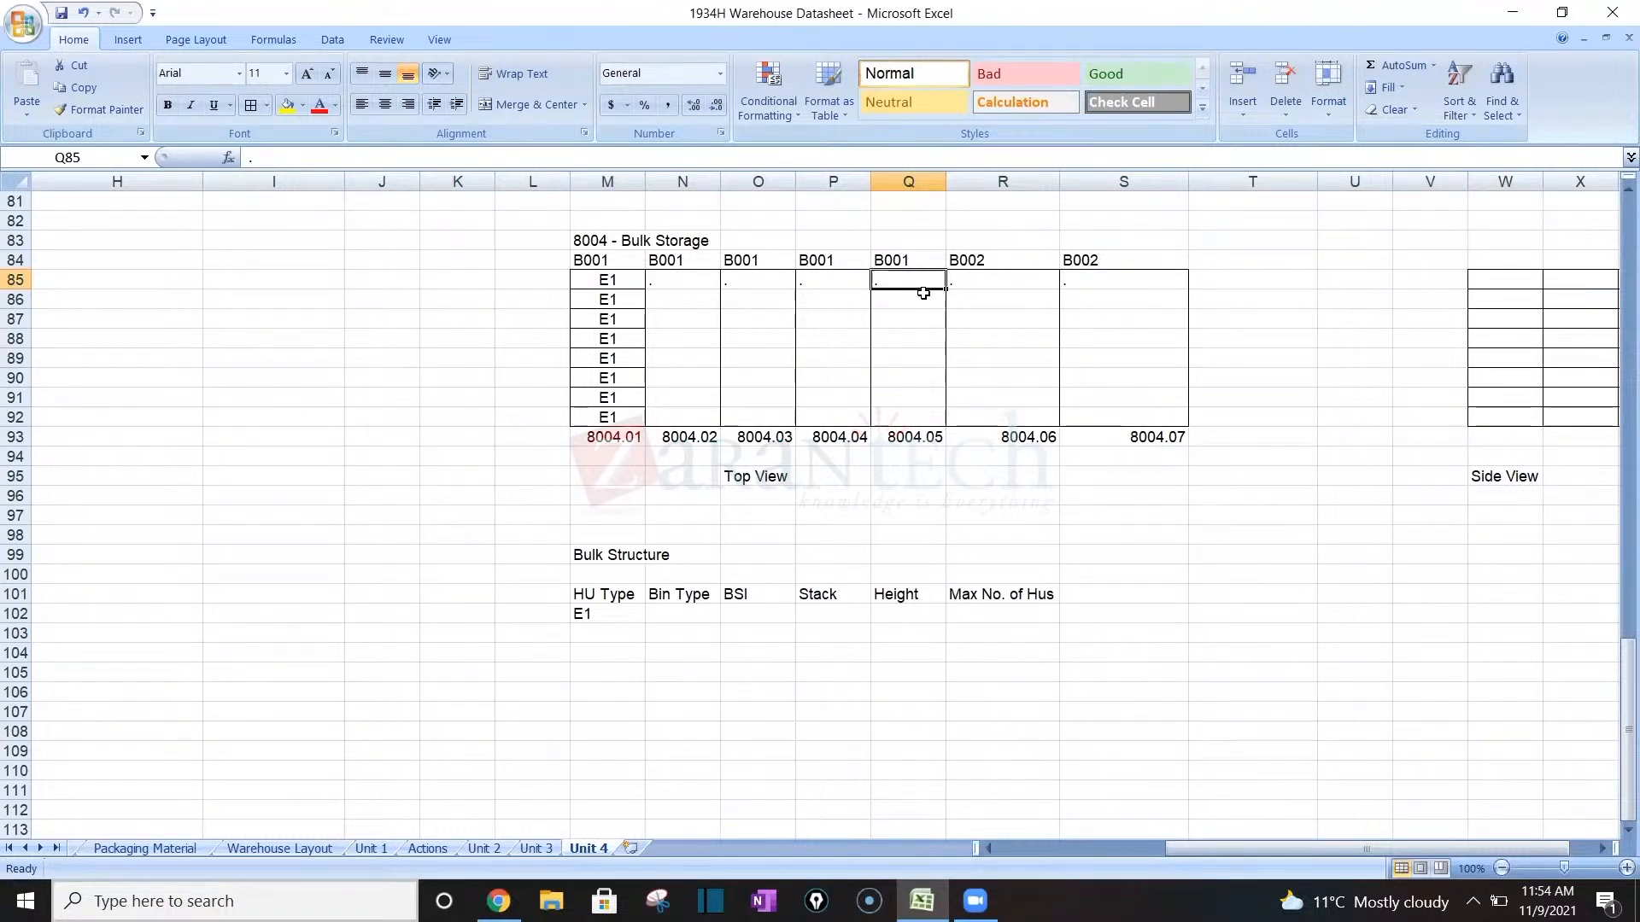
Center the E1 entry horizontally in cell M102.
click(868, 418)
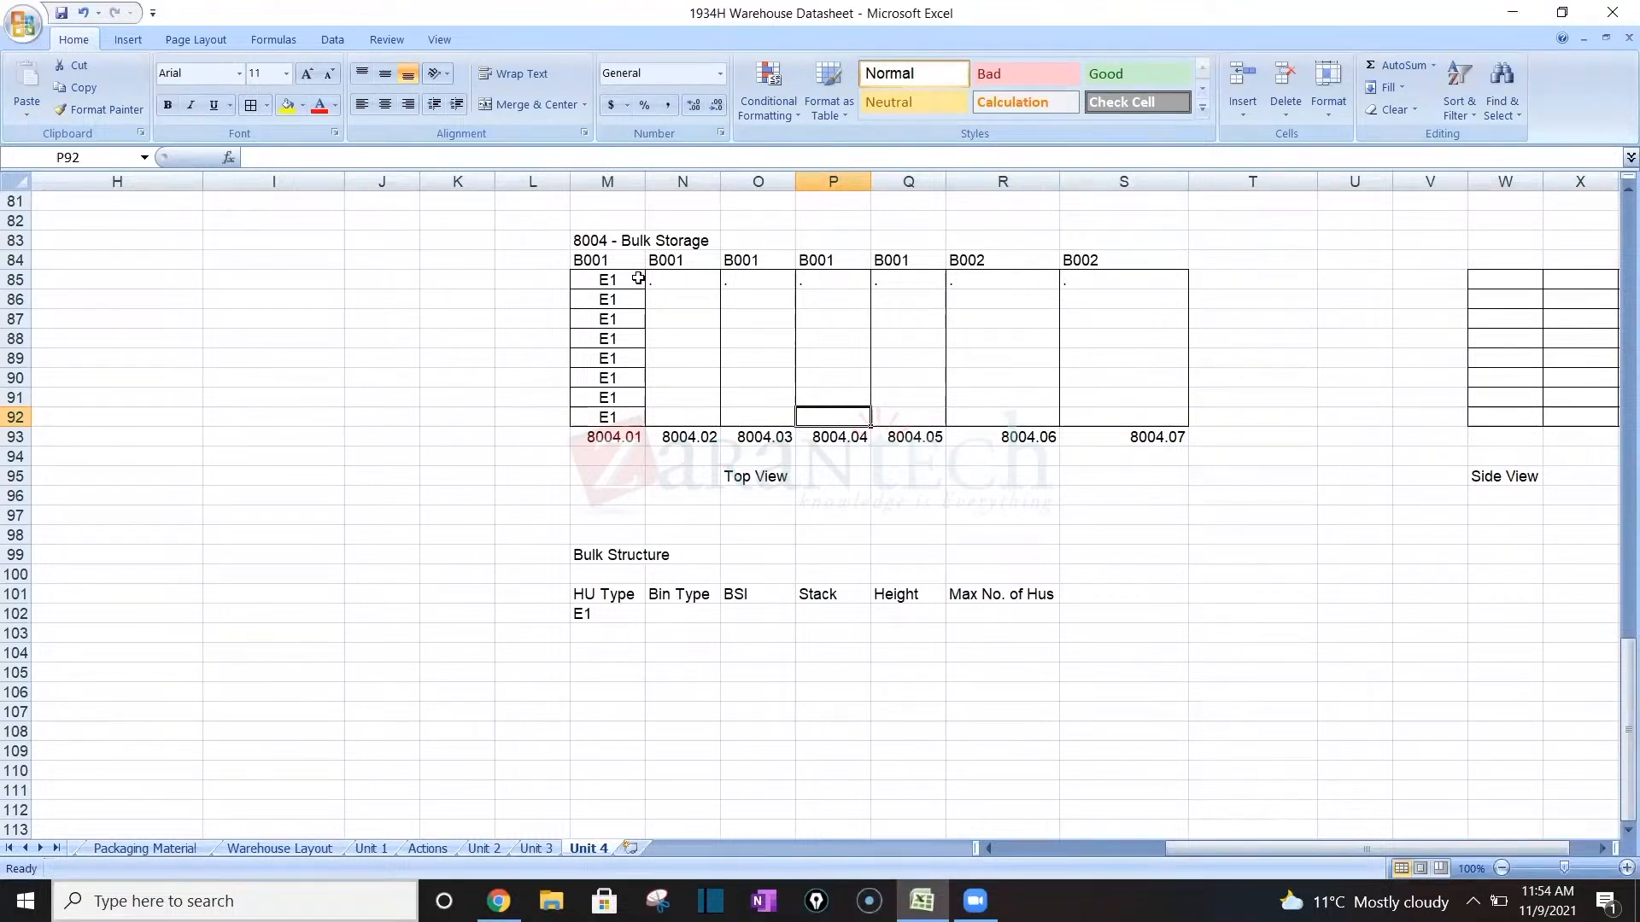
click(624, 611)
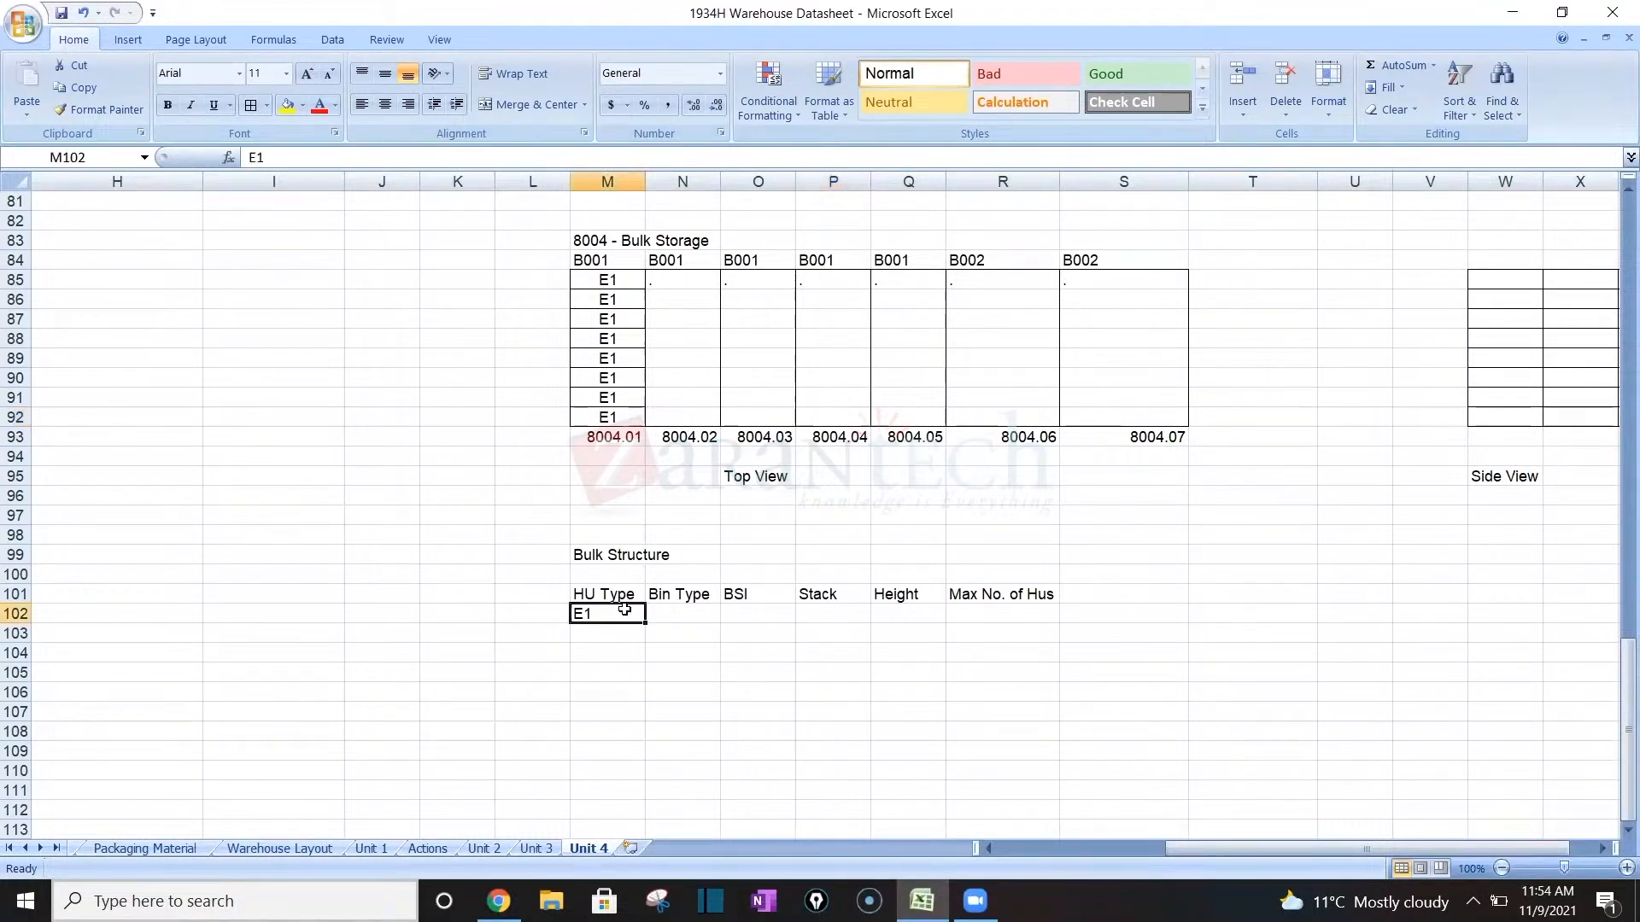
click(384, 105)
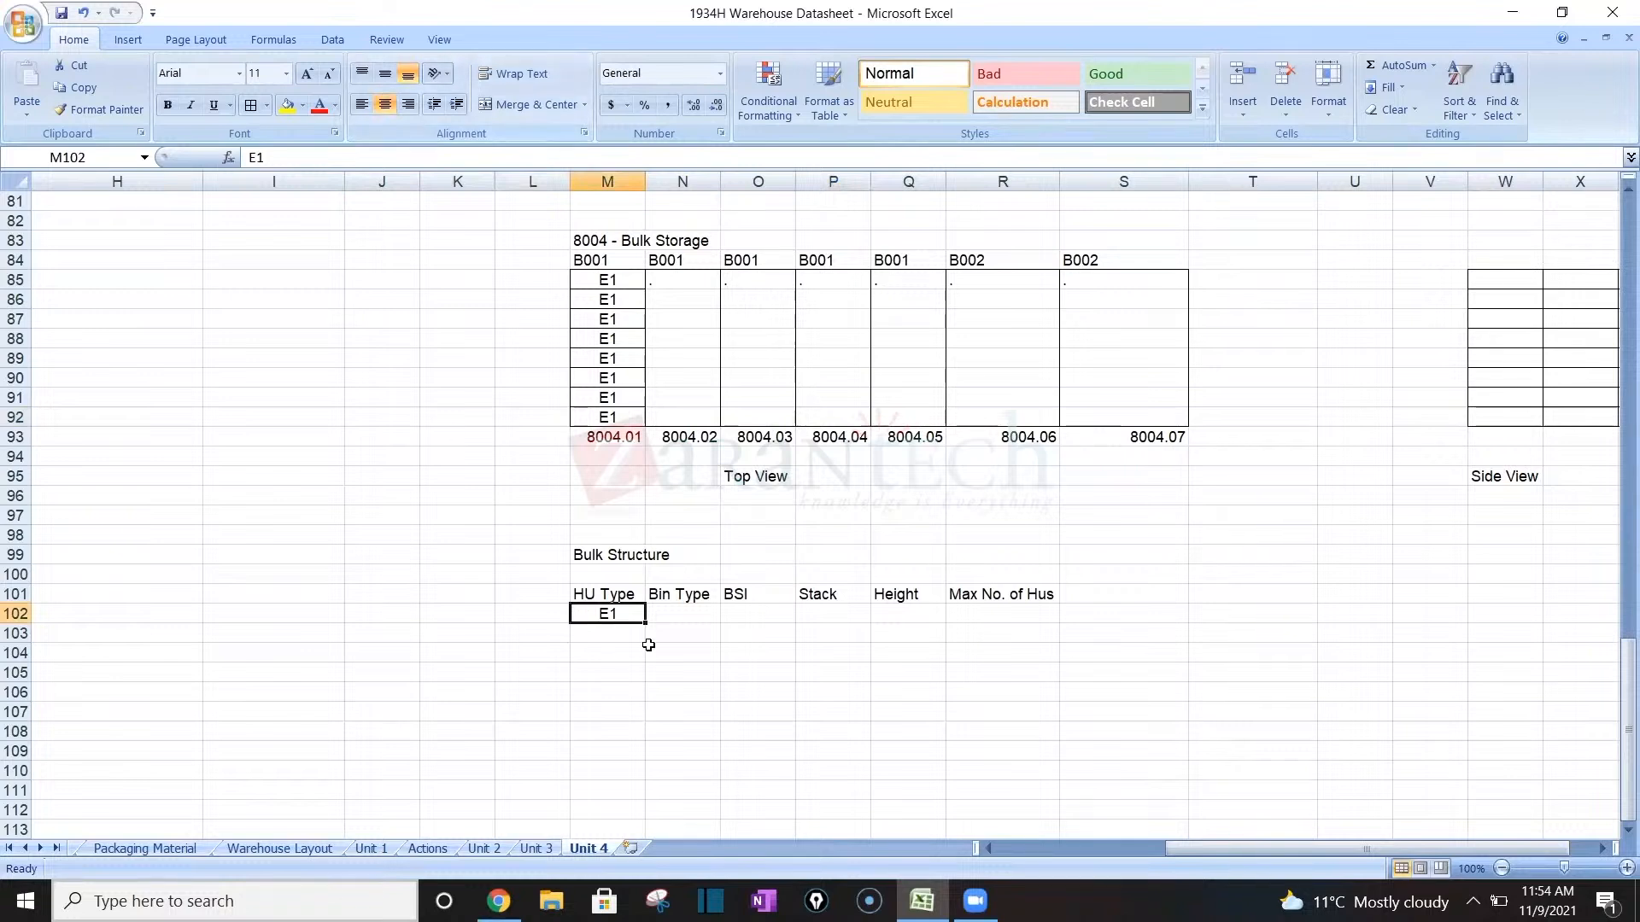
Complete the E1 row of the Bulk Structure table with bin type B001, stack 8, height 3 and maximum HUs 32, leaving BSI blank.
click(697, 614)
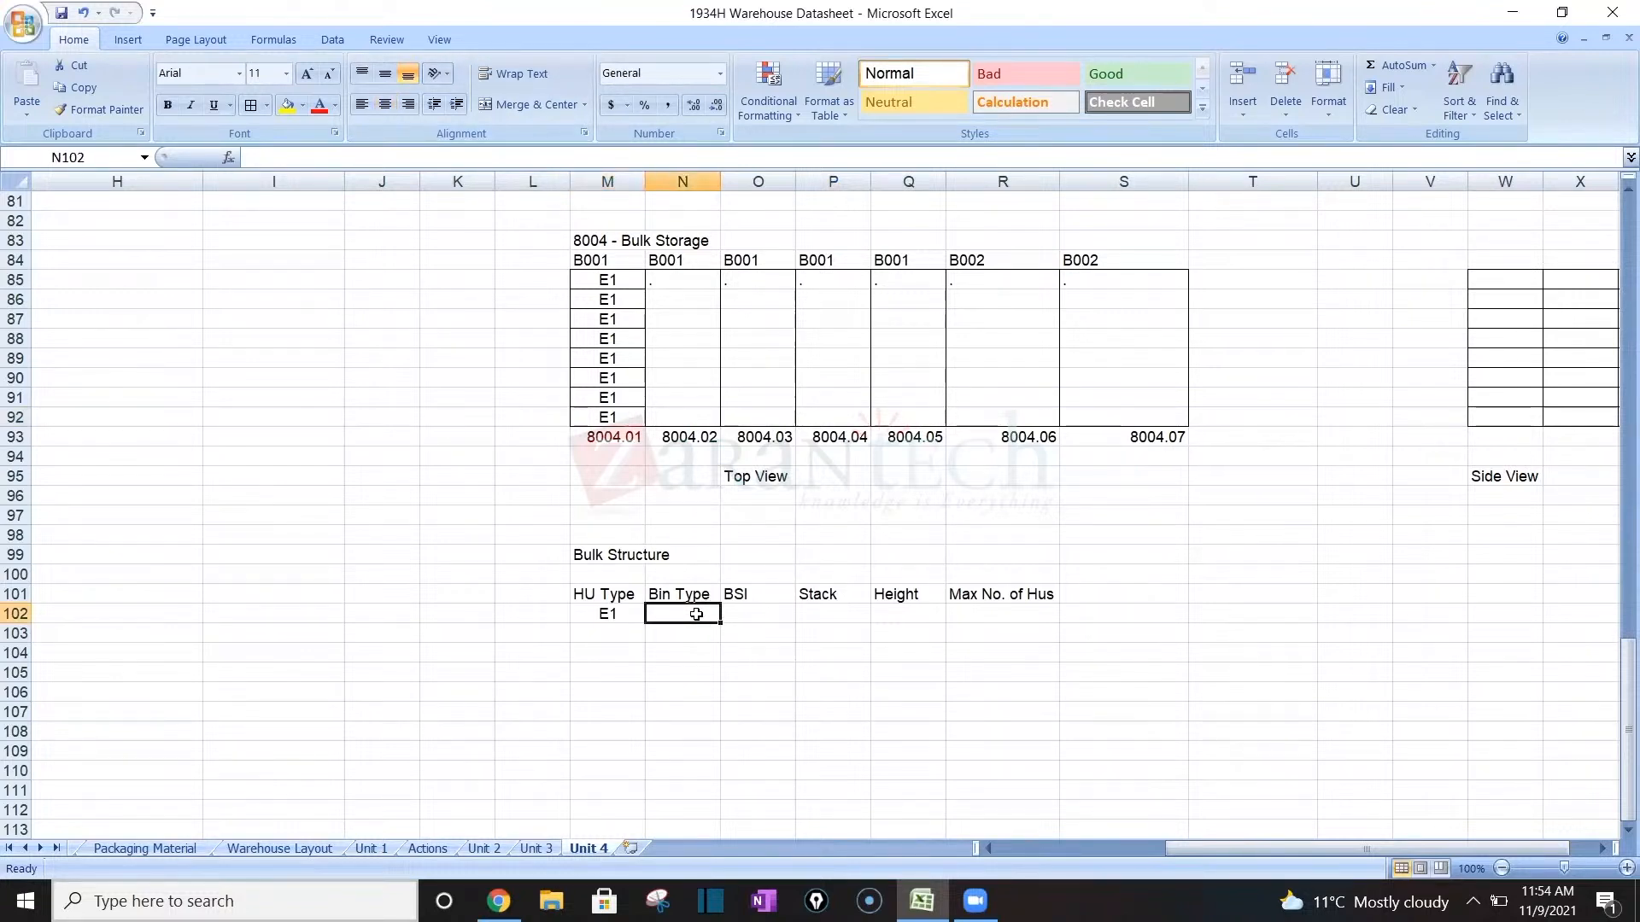
text(B001)
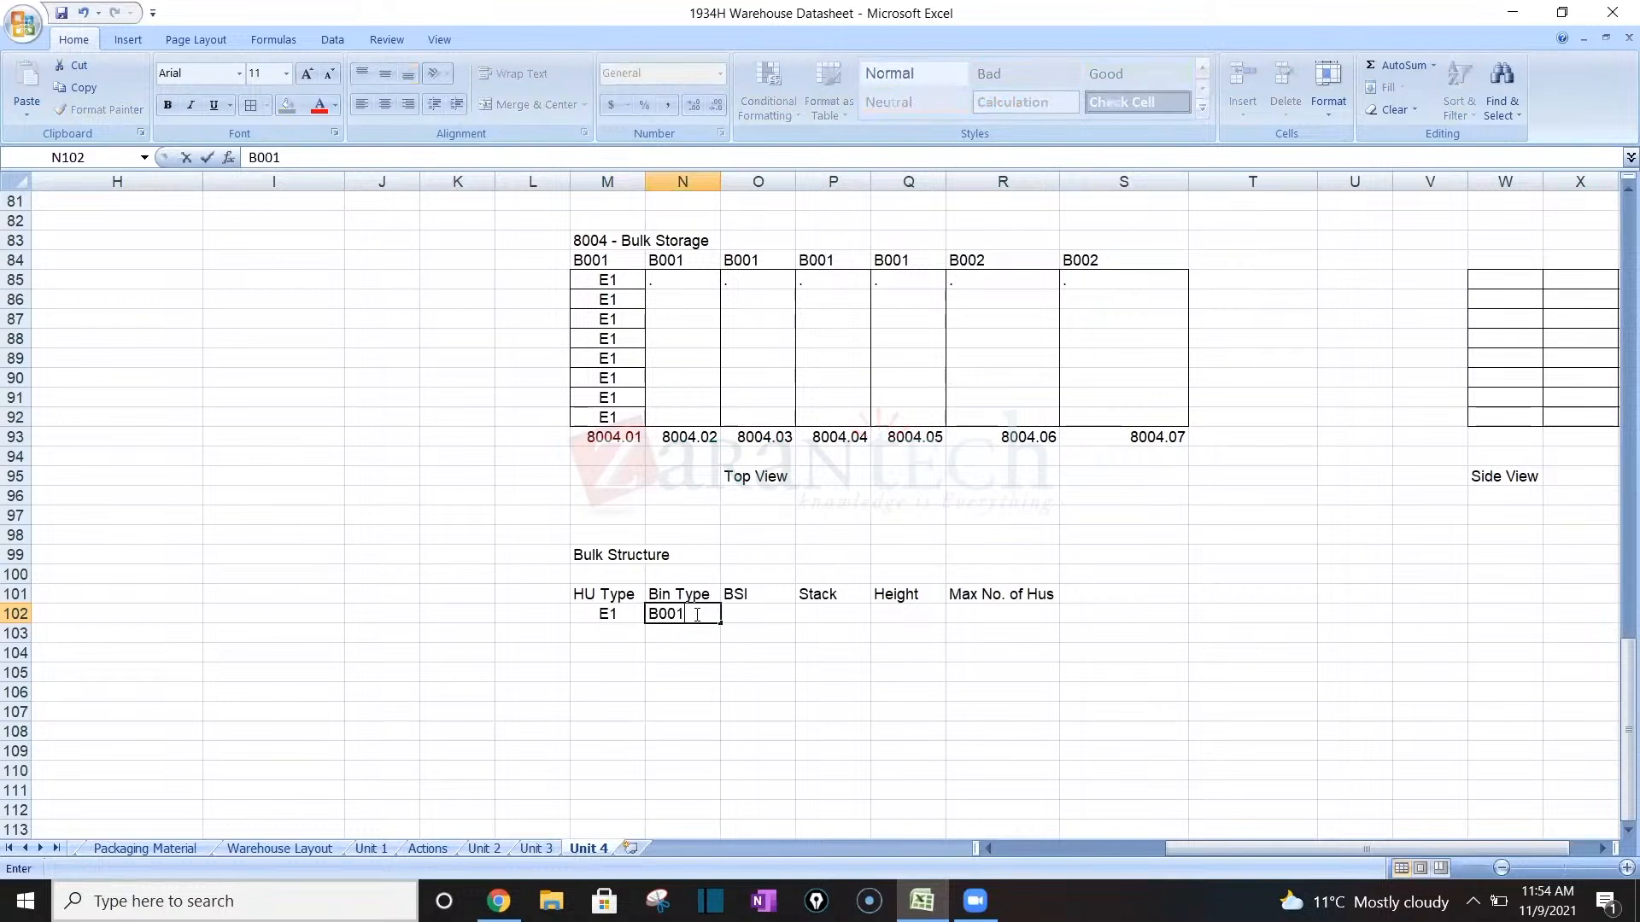
key(Tab)
key(Tab)
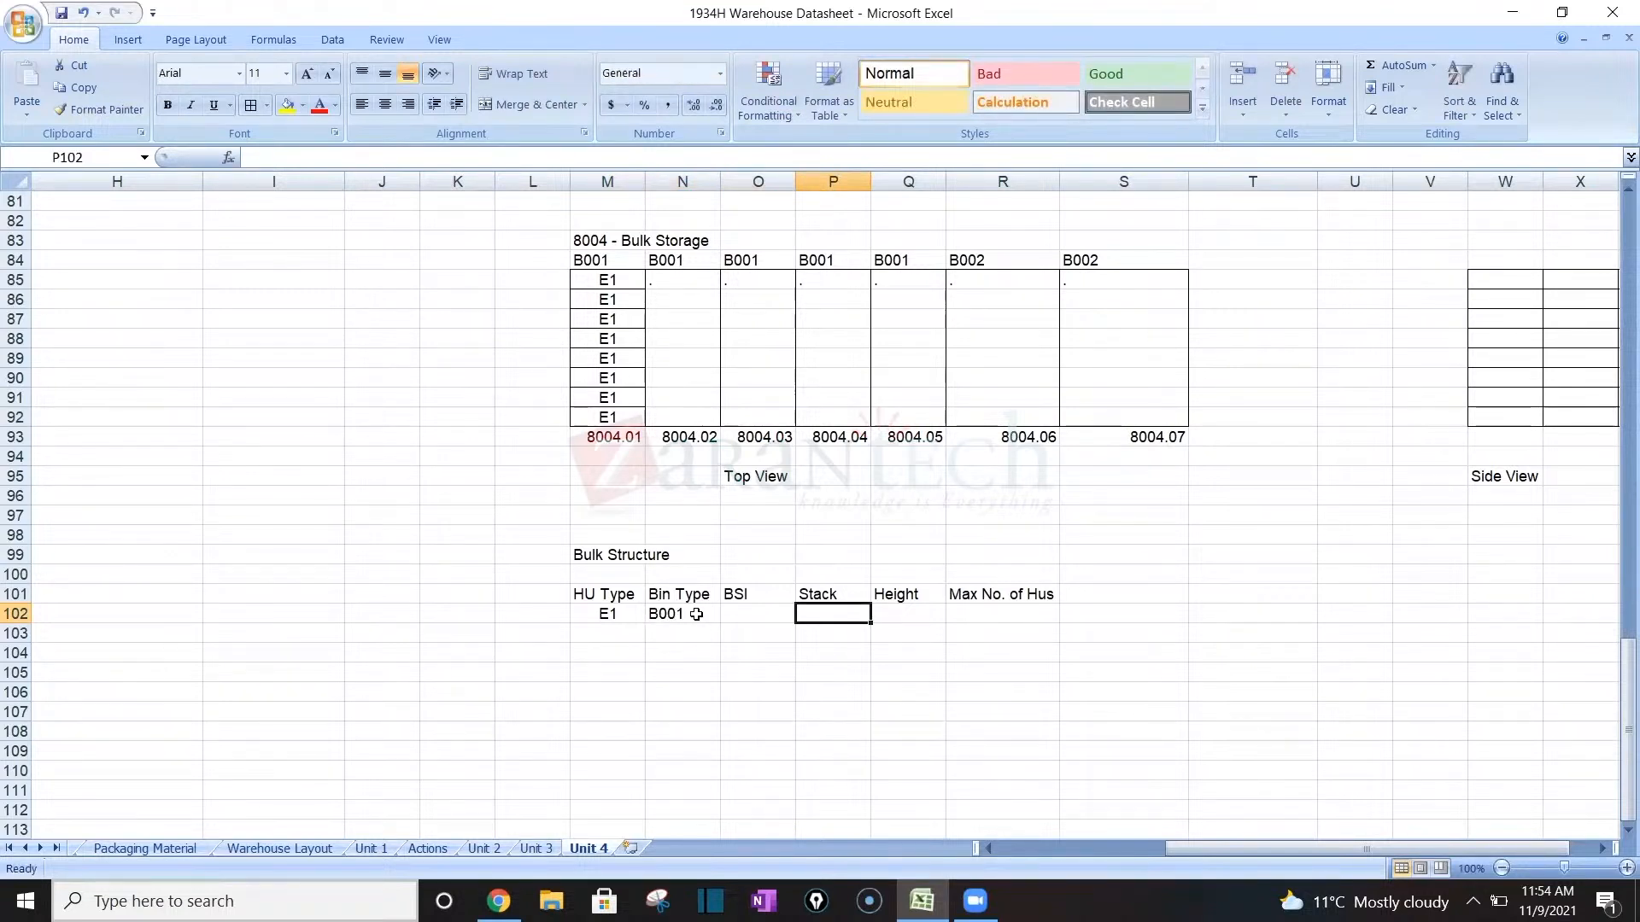
text(8)
key(Tab)
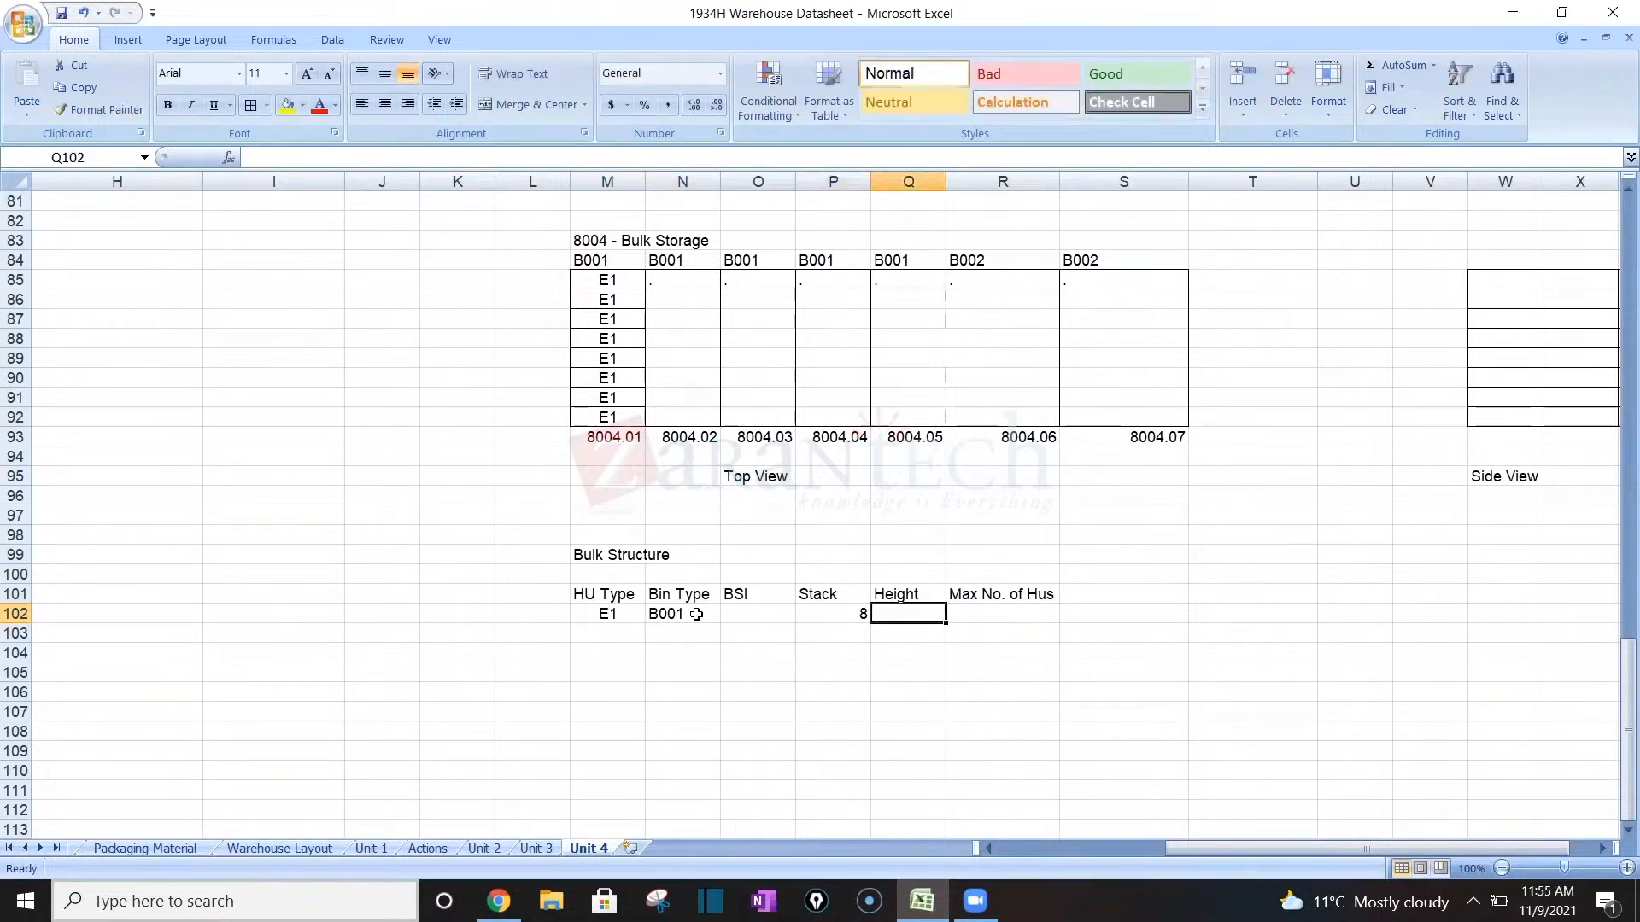
text(3)
key(Tab)
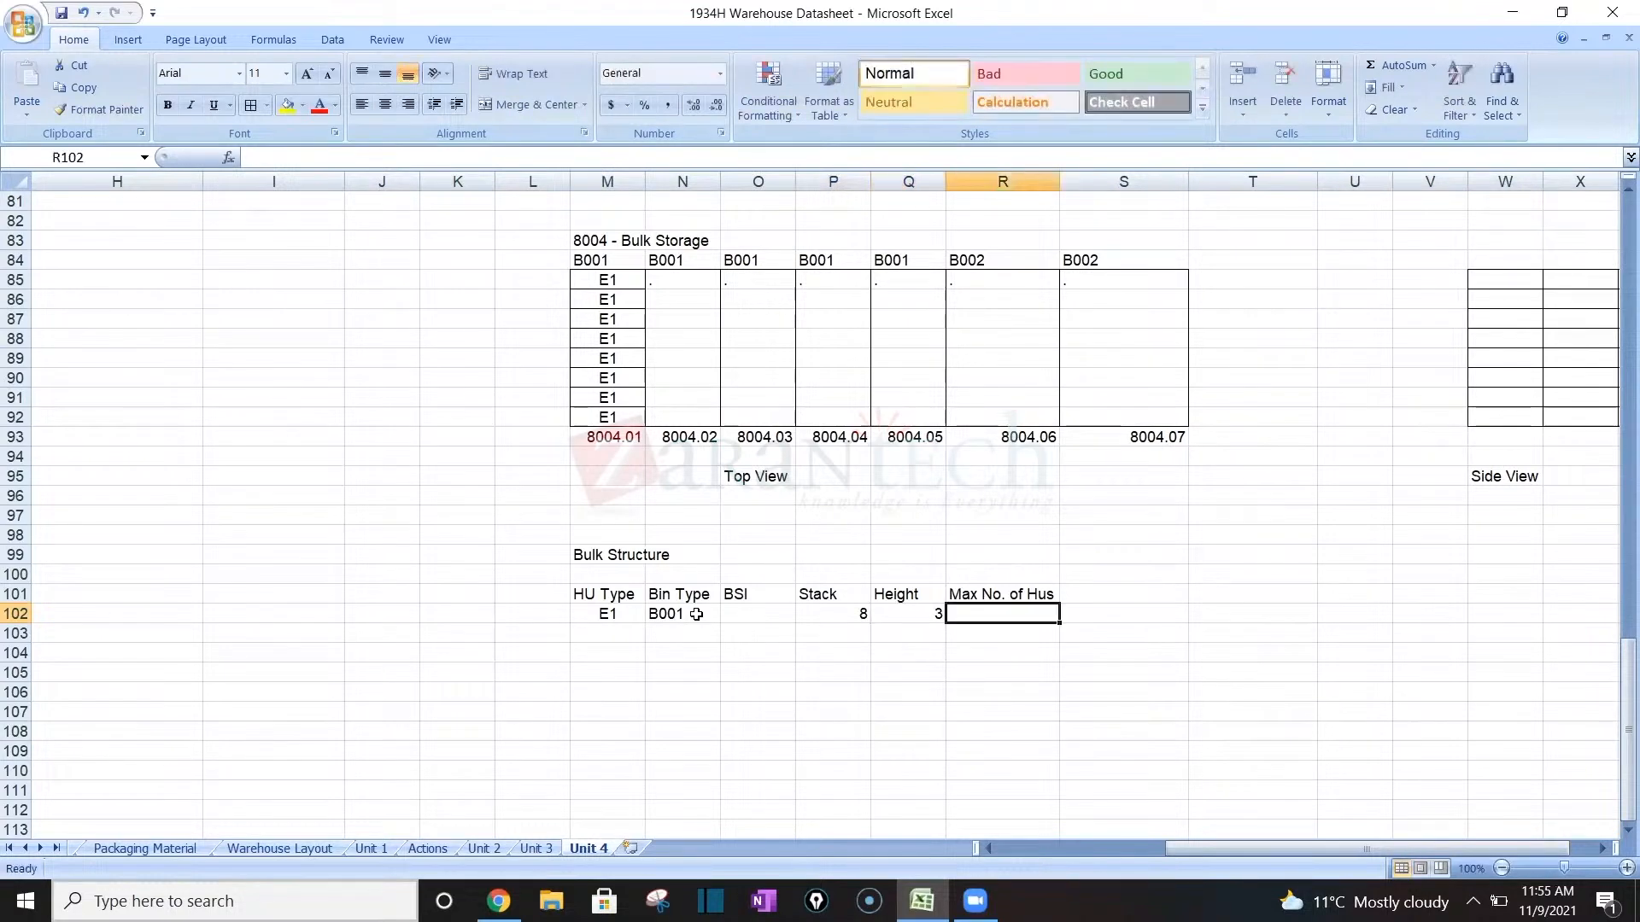
text(32)
key(Tab)
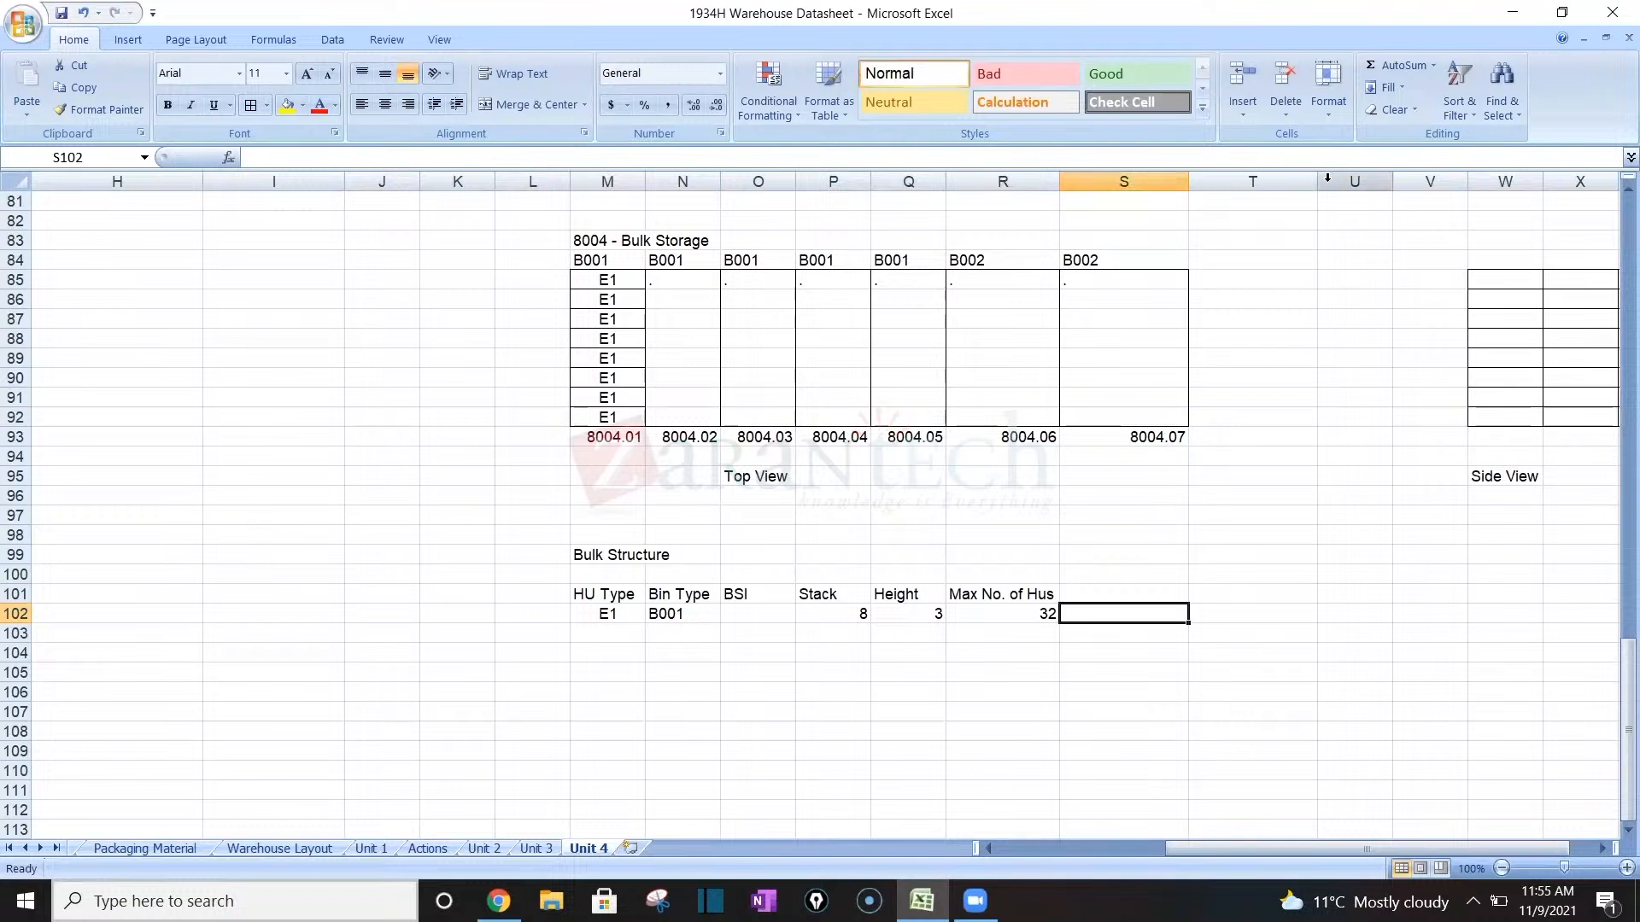
drag(1327, 178, 1367, 178)
click(1367, 260)
click(1320, 676)
key(Right)
key(Right)
key(Right)
key(Right)
key(Right)
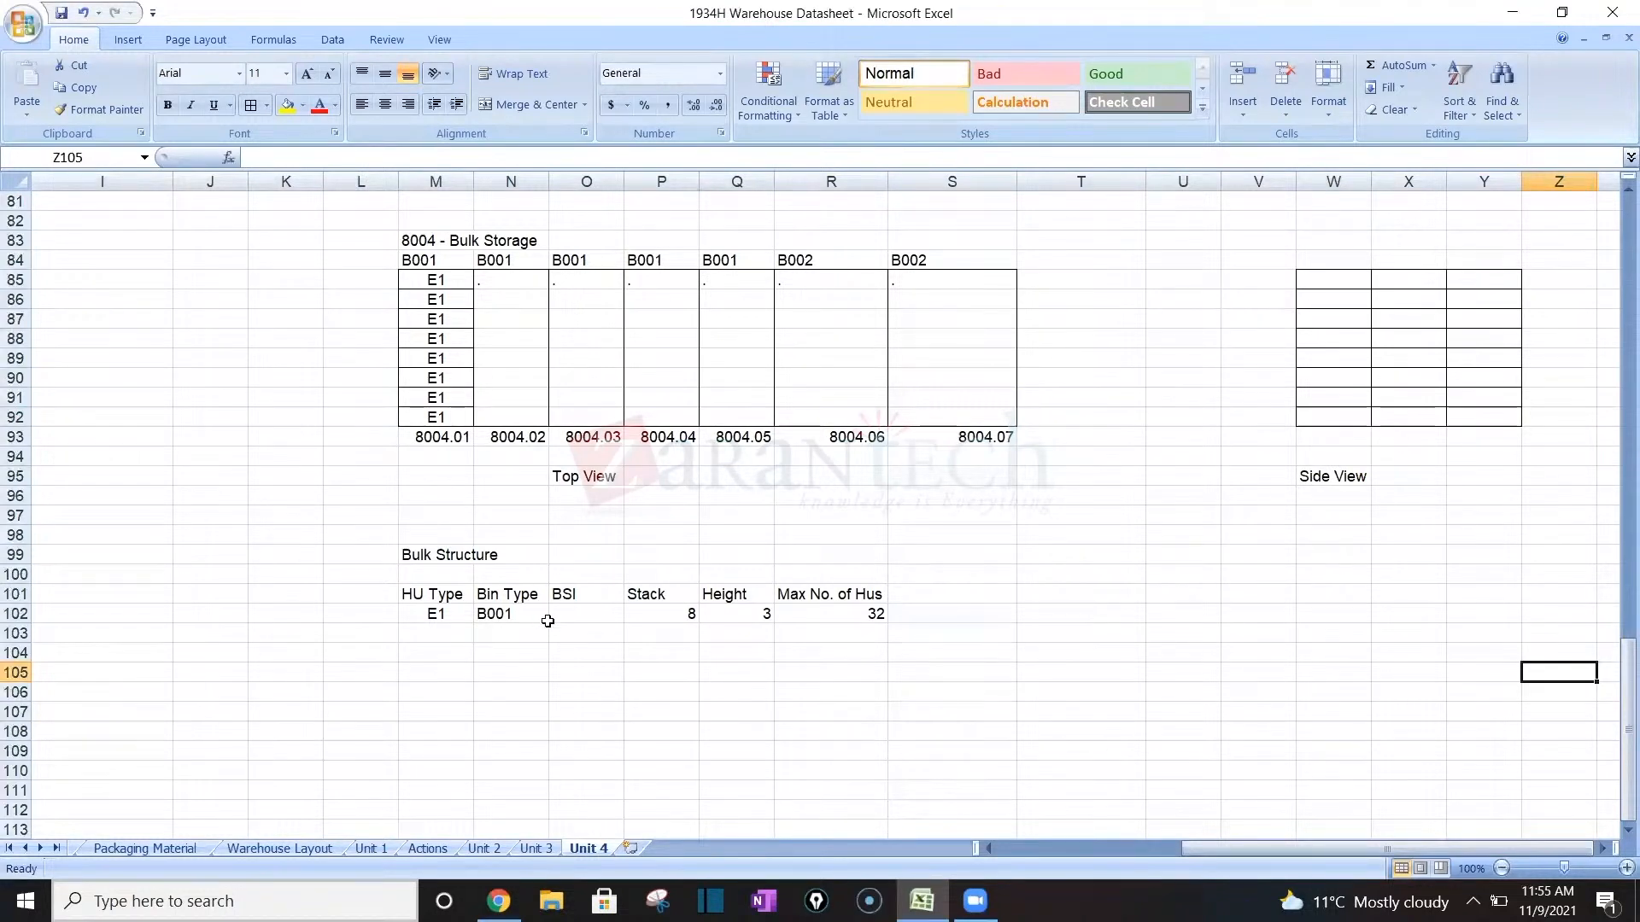
click(582, 614)
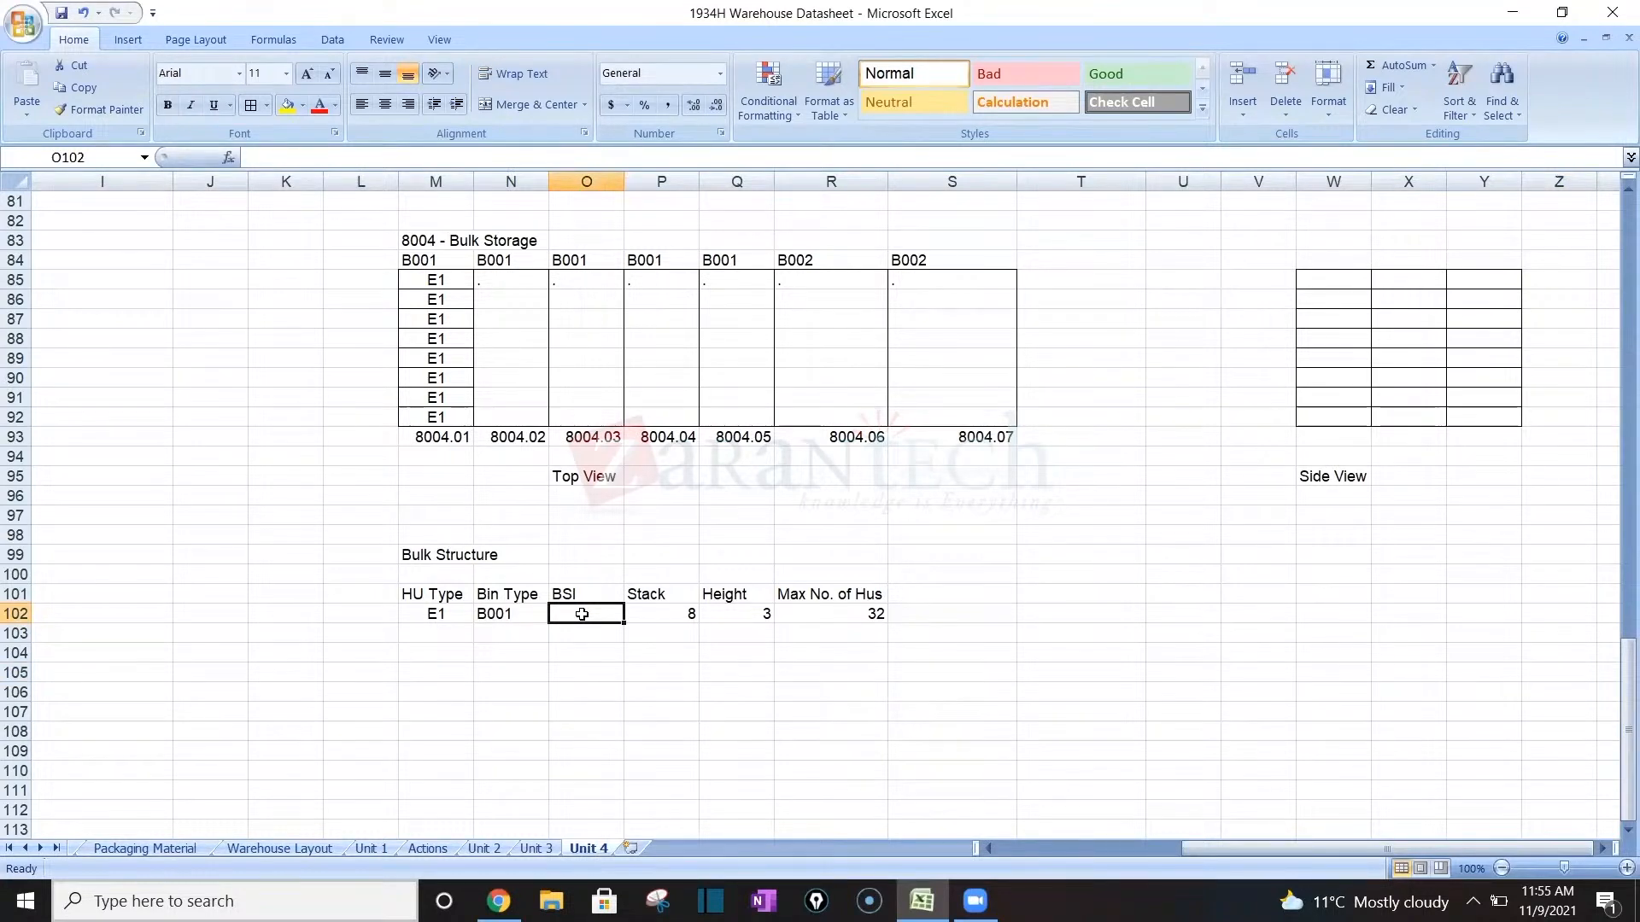
Start a second Bulk Structure row in row 103 with HU type E1, centered in its cell, and bin type B001.
click(450, 636)
text(E1)
key(Tab)
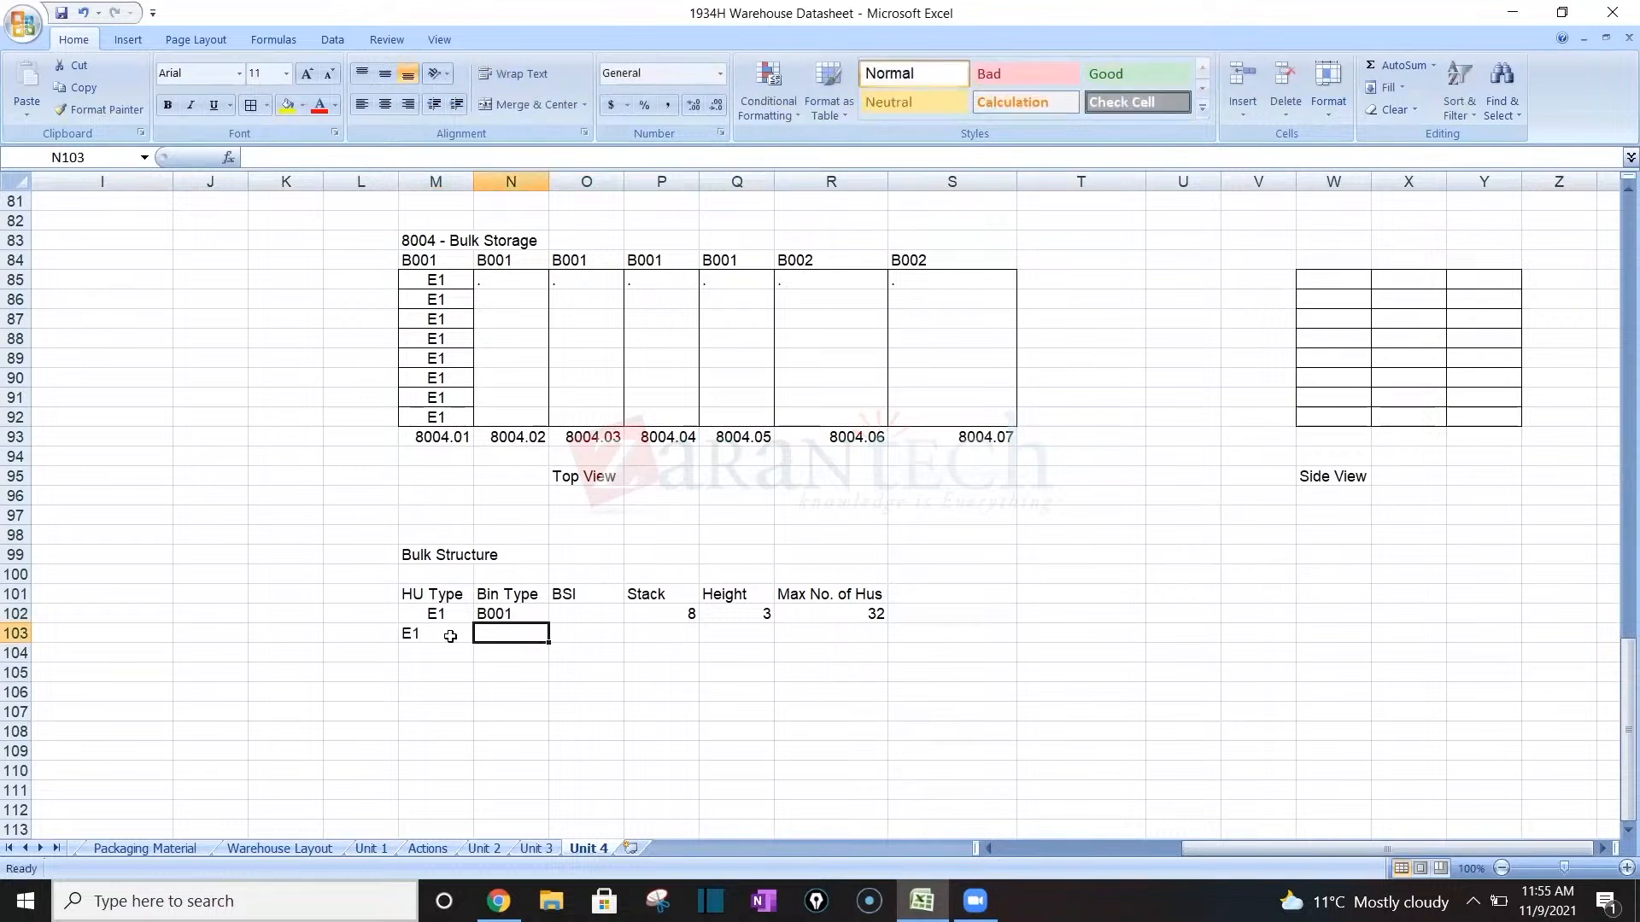
text(B1)
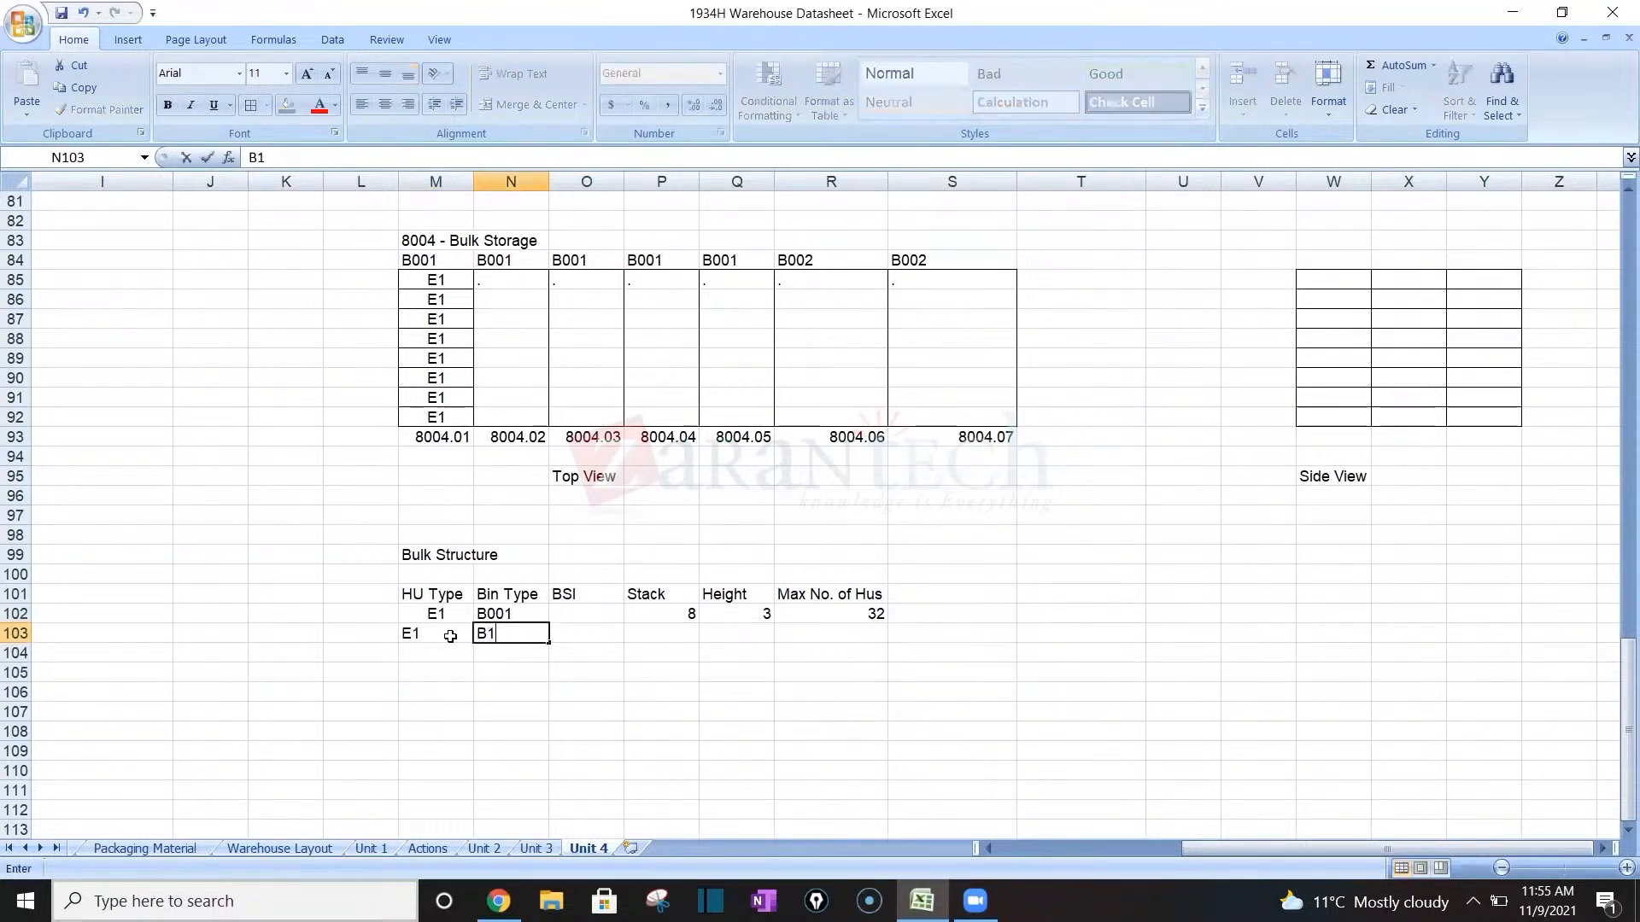
key(BackSpace)
text(001)
key(Tab)
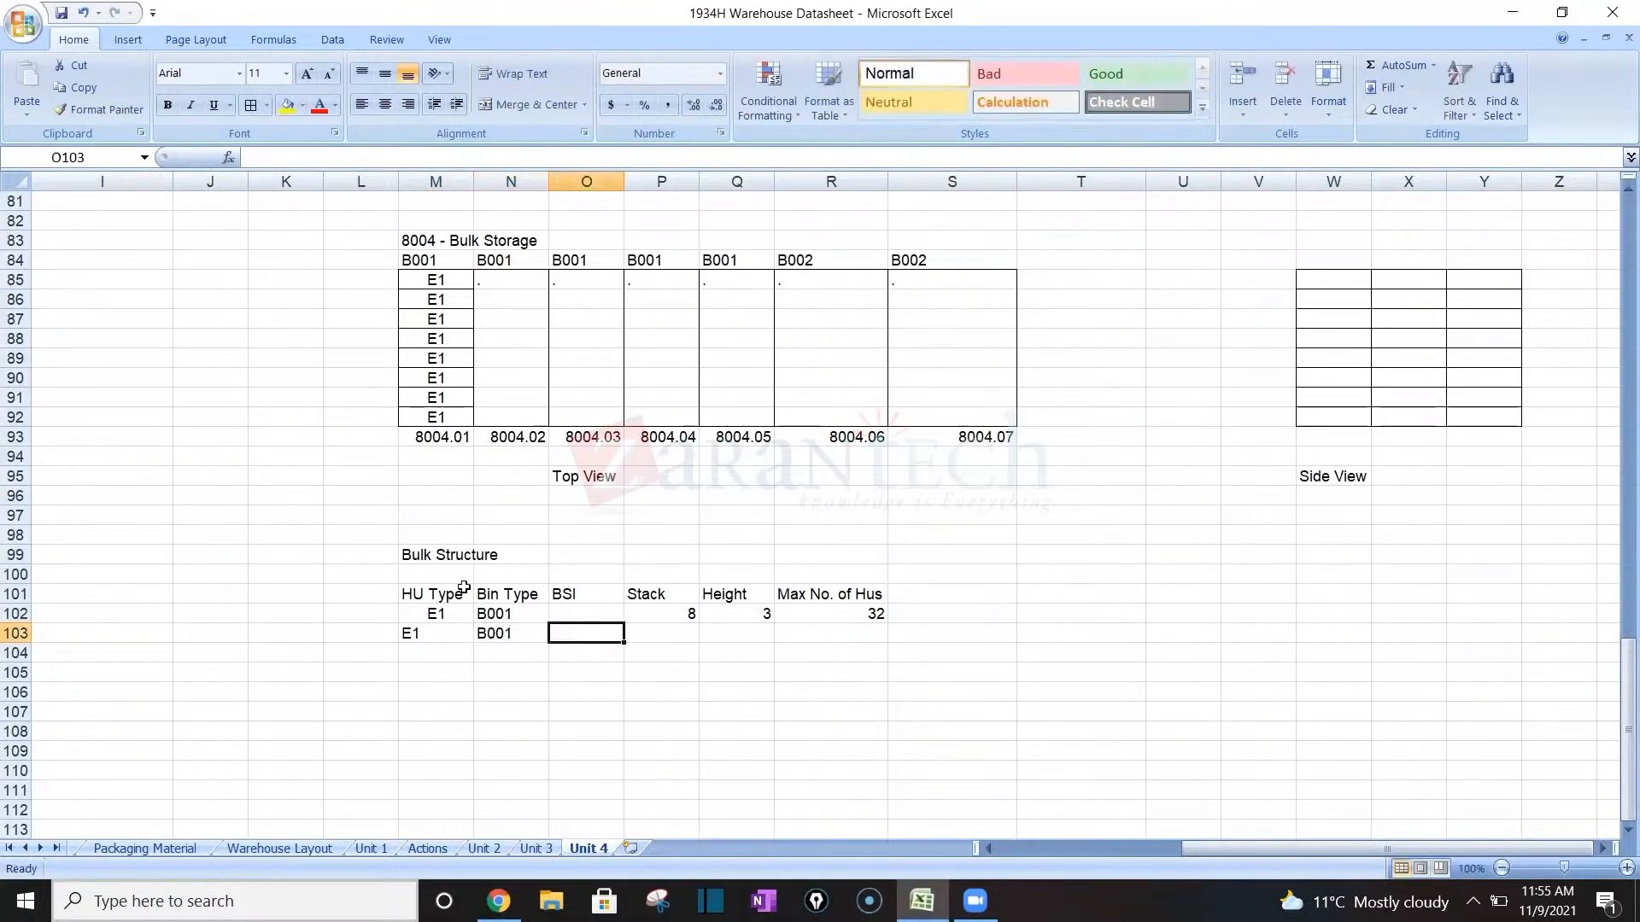
click(453, 632)
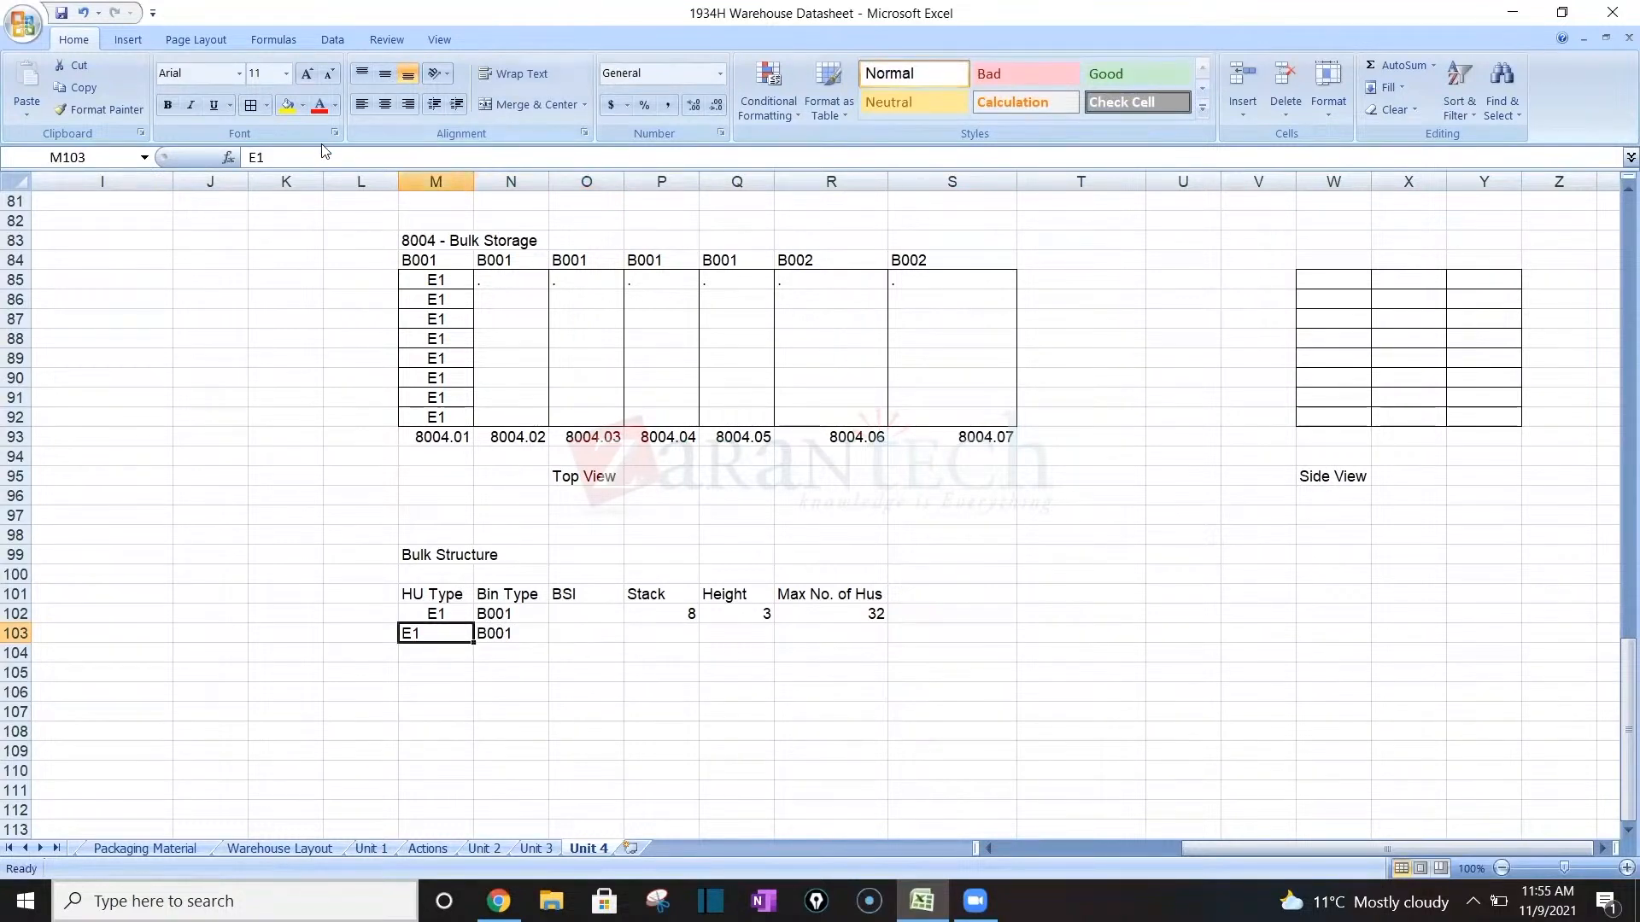
click(385, 111)
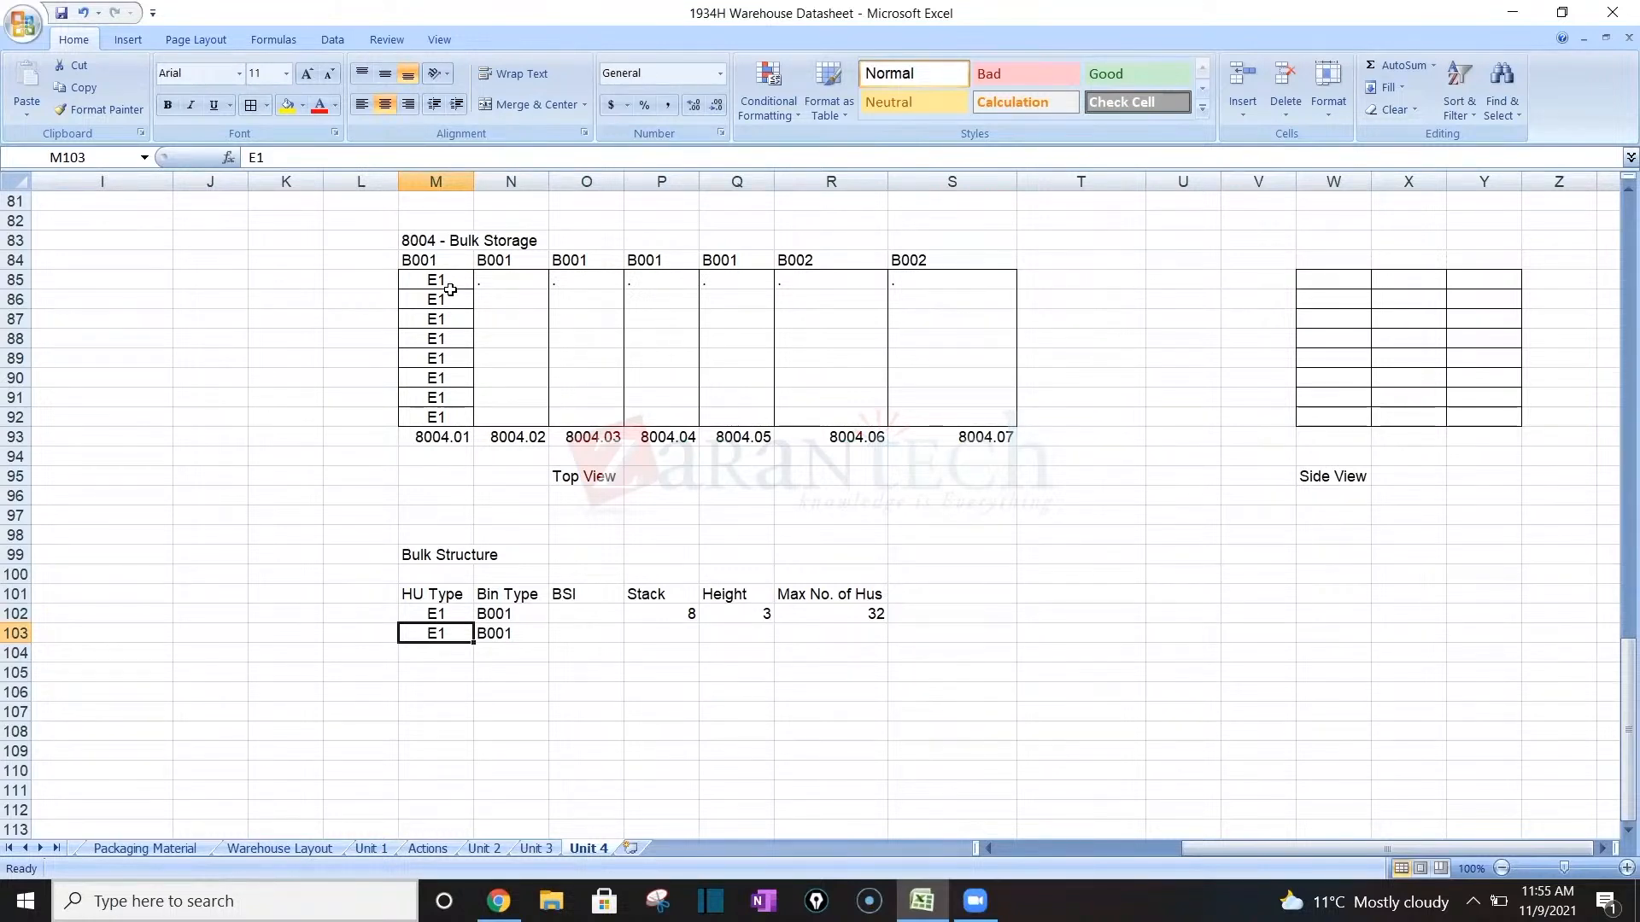
Check the stack against the top and side view grids and set Max No. of Hus in R102 to 24.
click(681, 608)
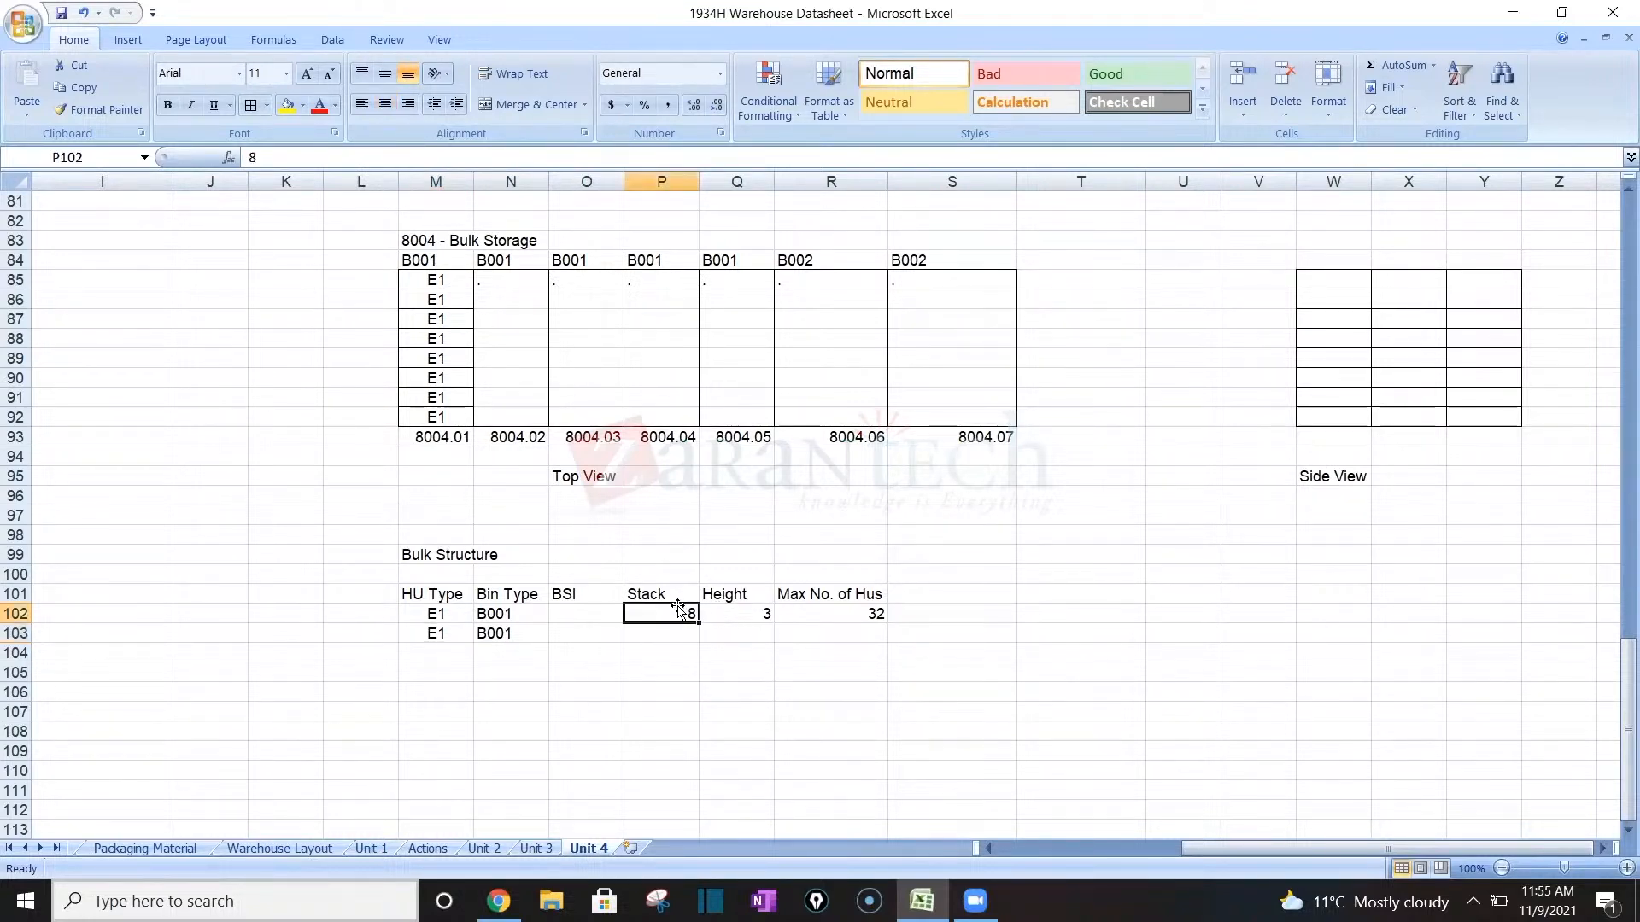
drag(445, 276, 445, 416)
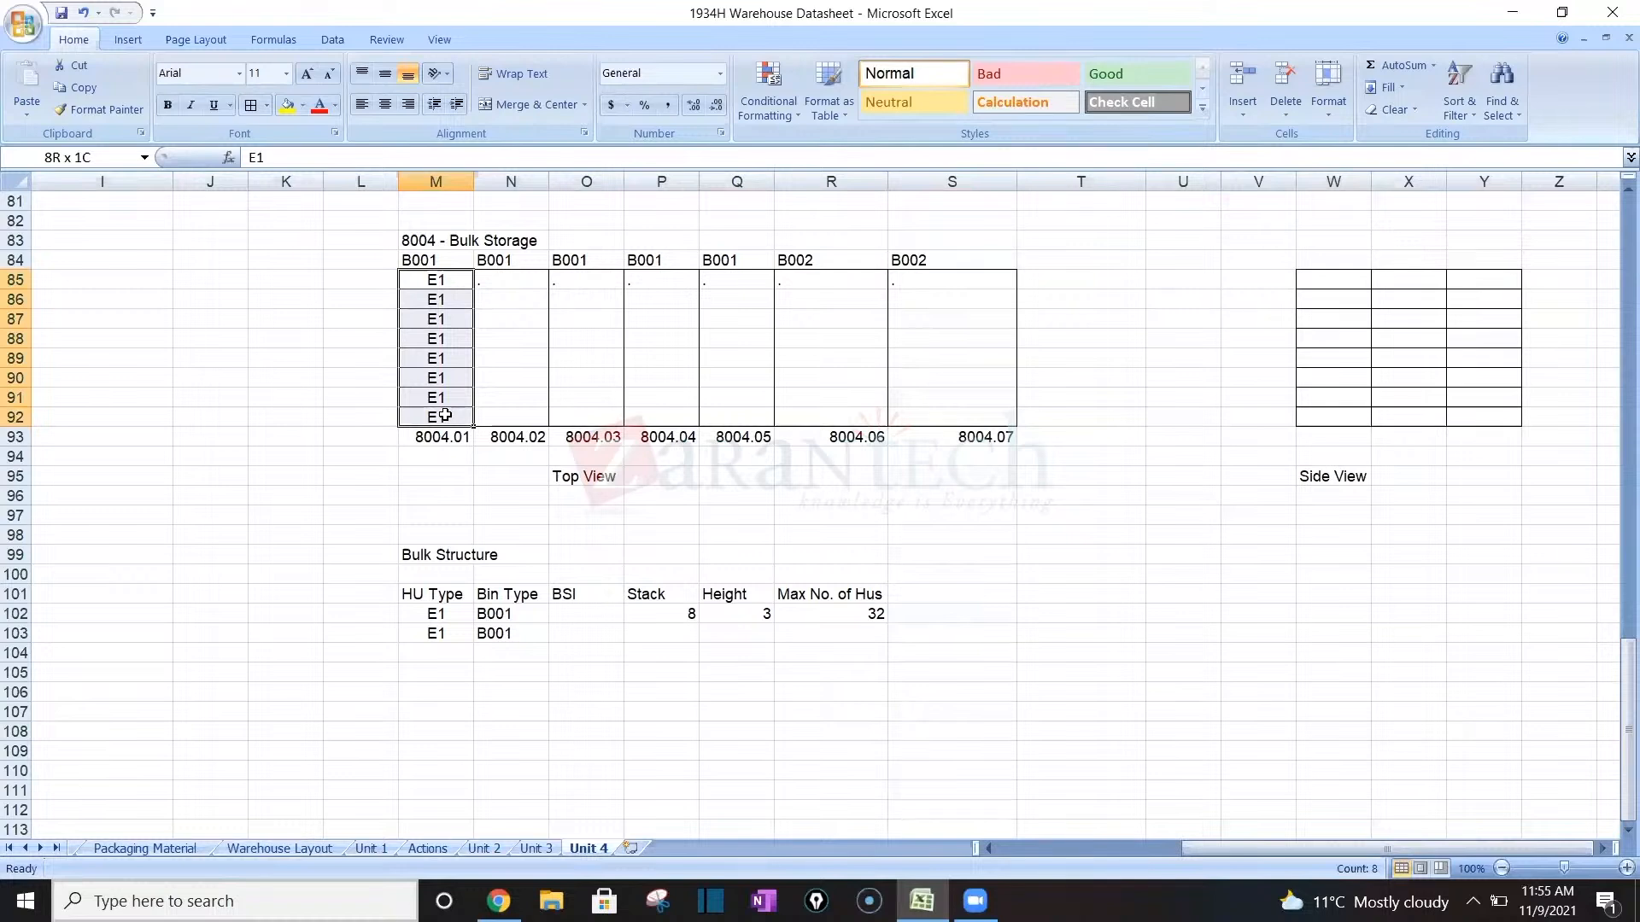
drag(445, 416, 445, 416)
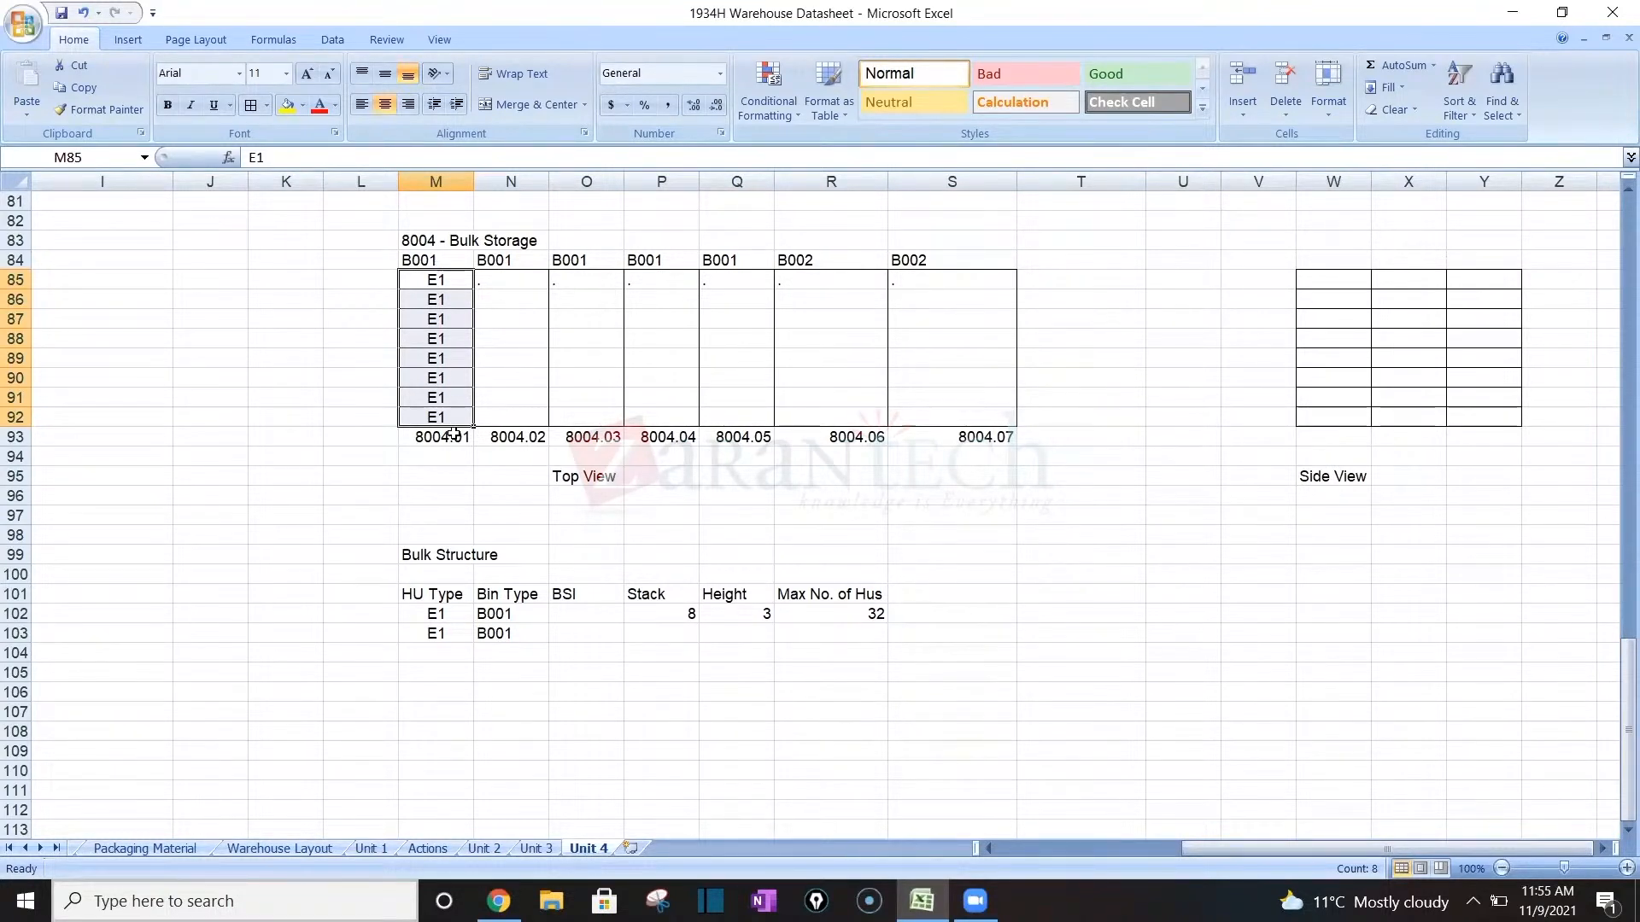
click(1338, 422)
click(1402, 415)
click(1475, 422)
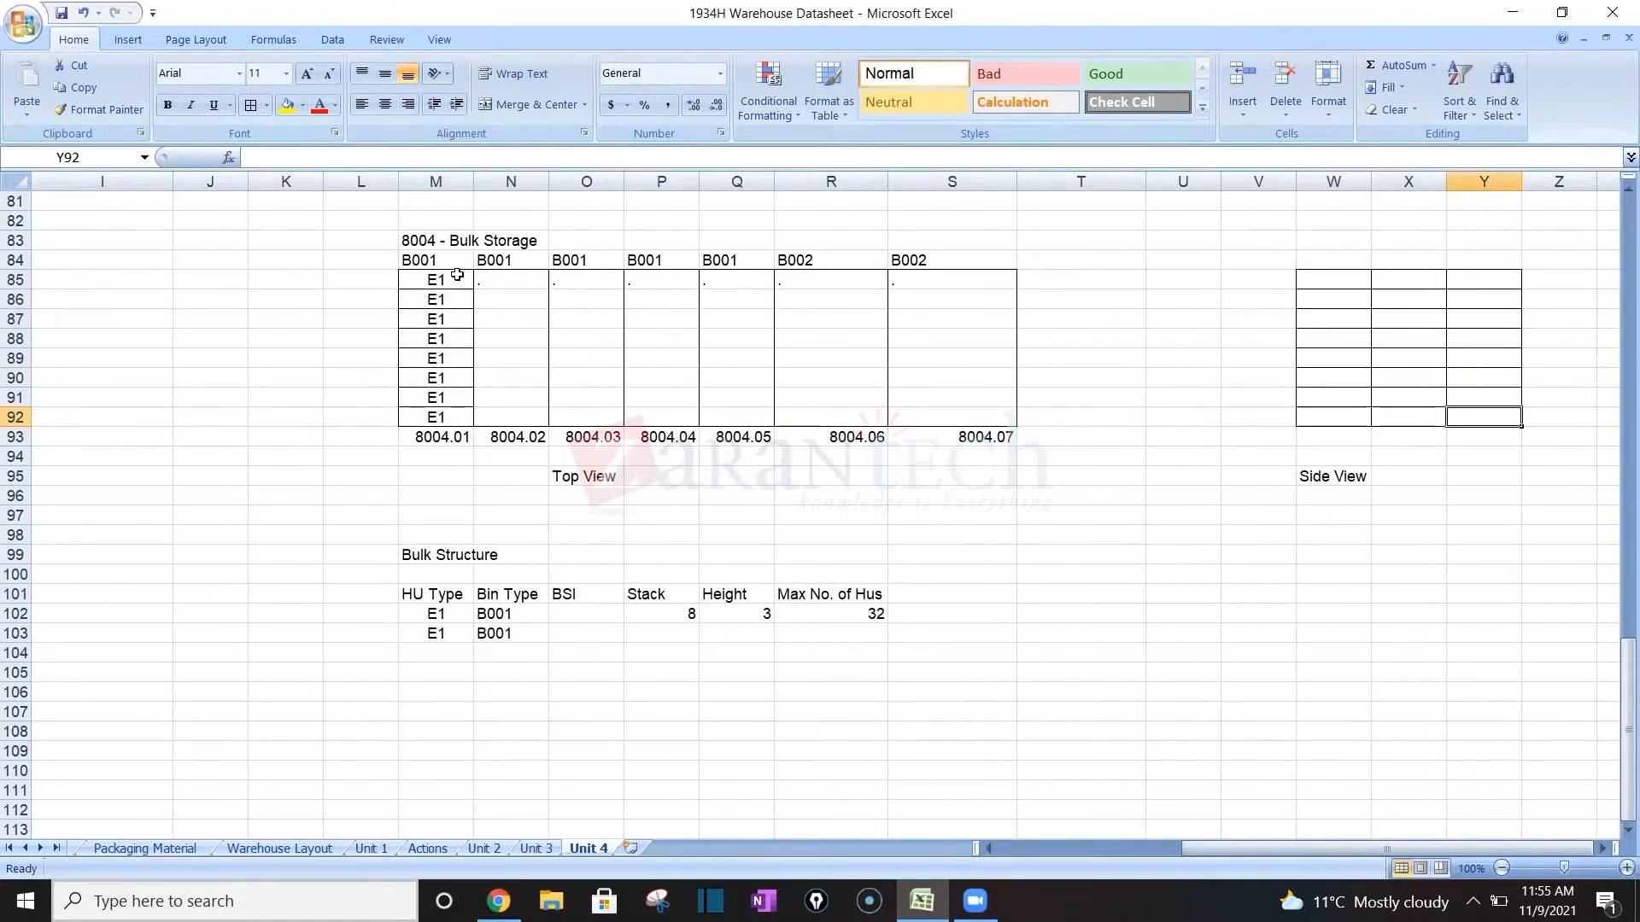
drag(1354, 273, 1459, 414)
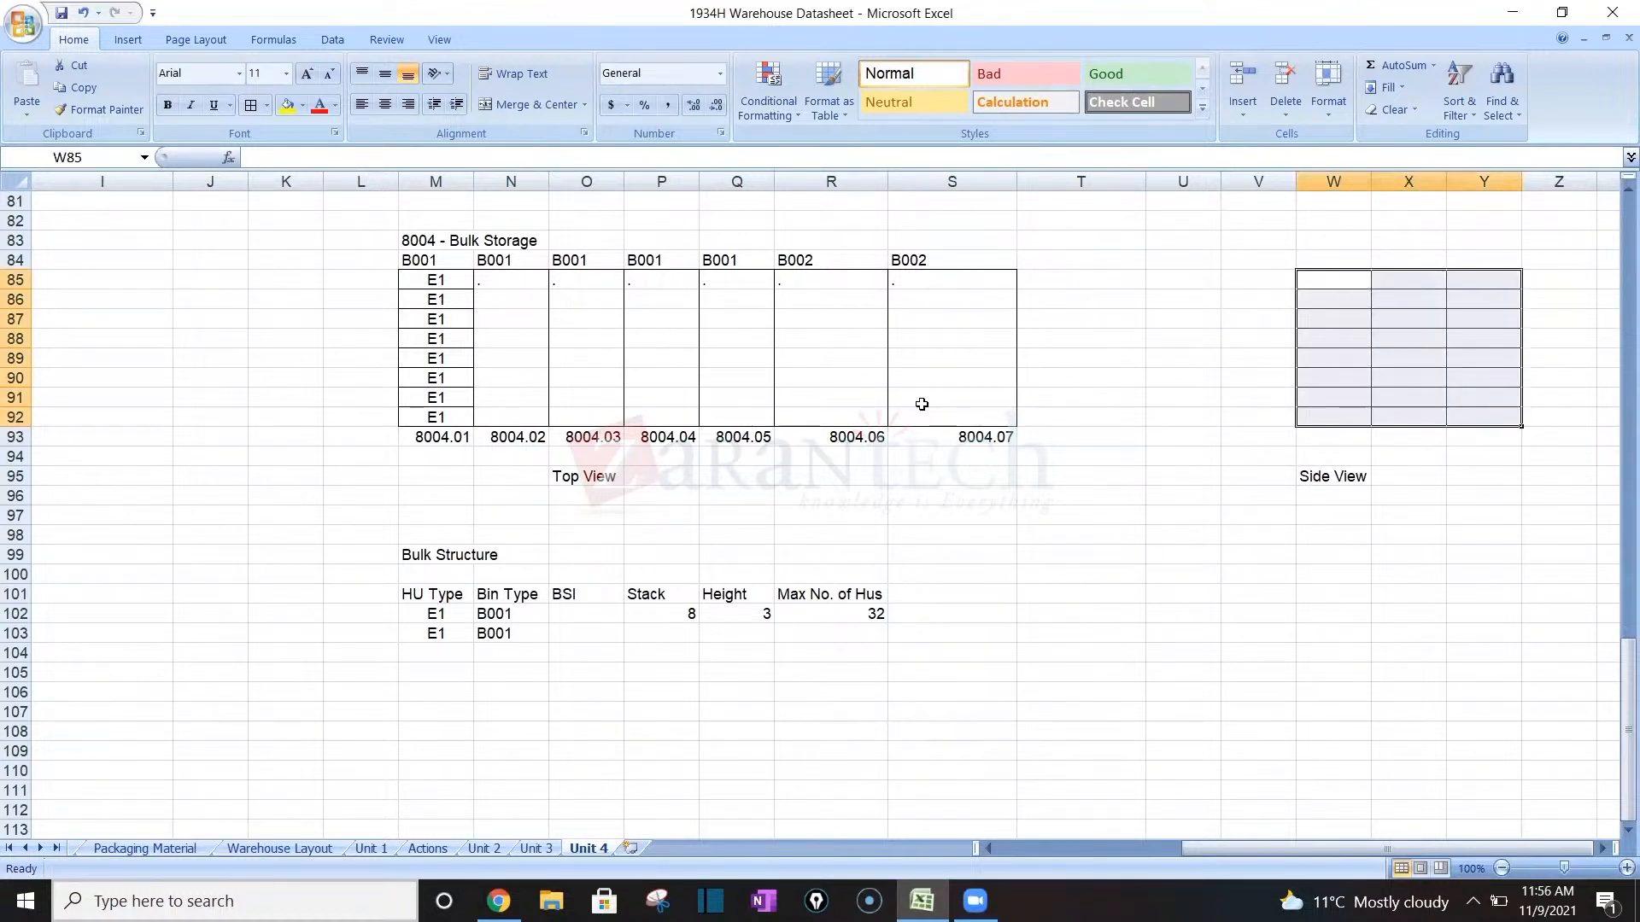
click(858, 610)
text(24)
key(Return)
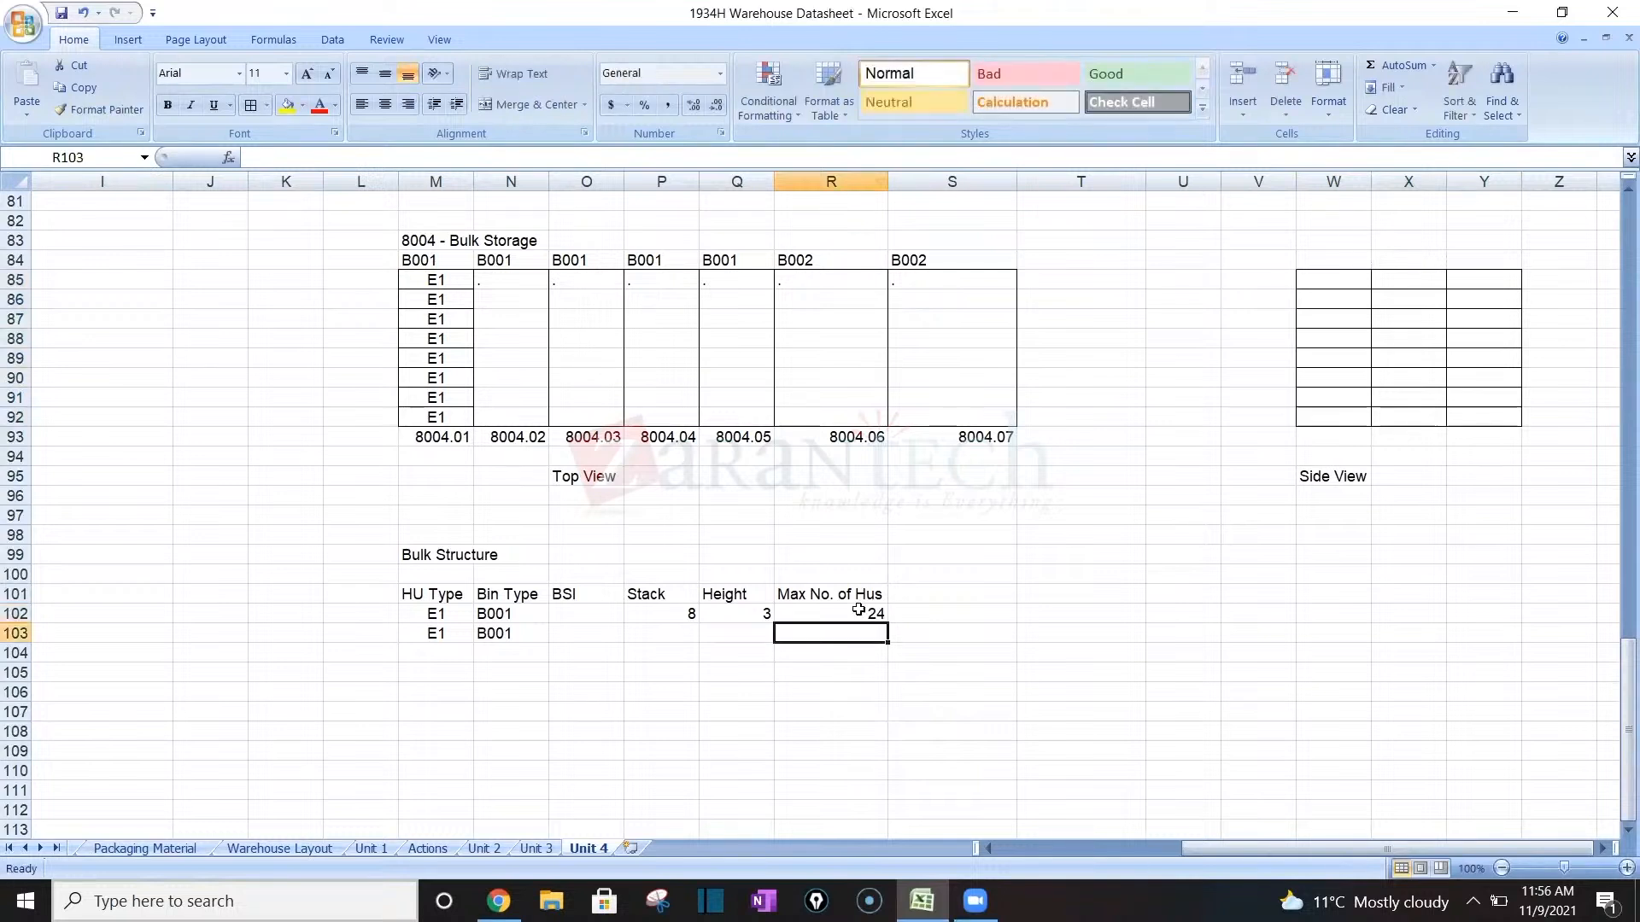
Center the stack, height and maximum HU values in cells P102 to R102.
drag(675, 615, 824, 617)
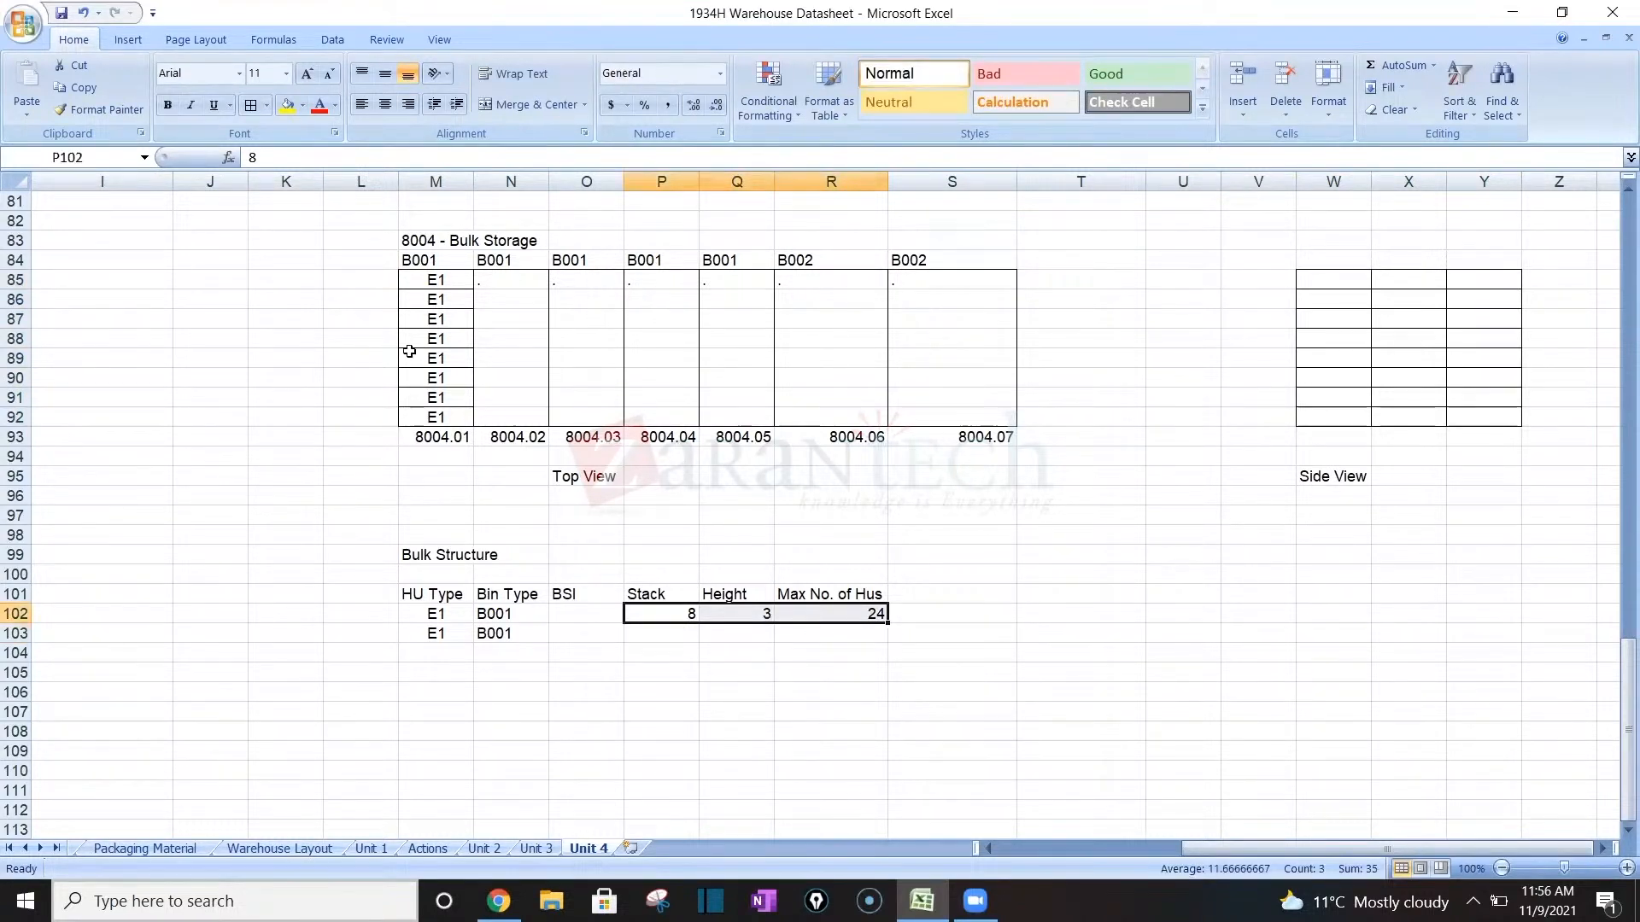
click(391, 113)
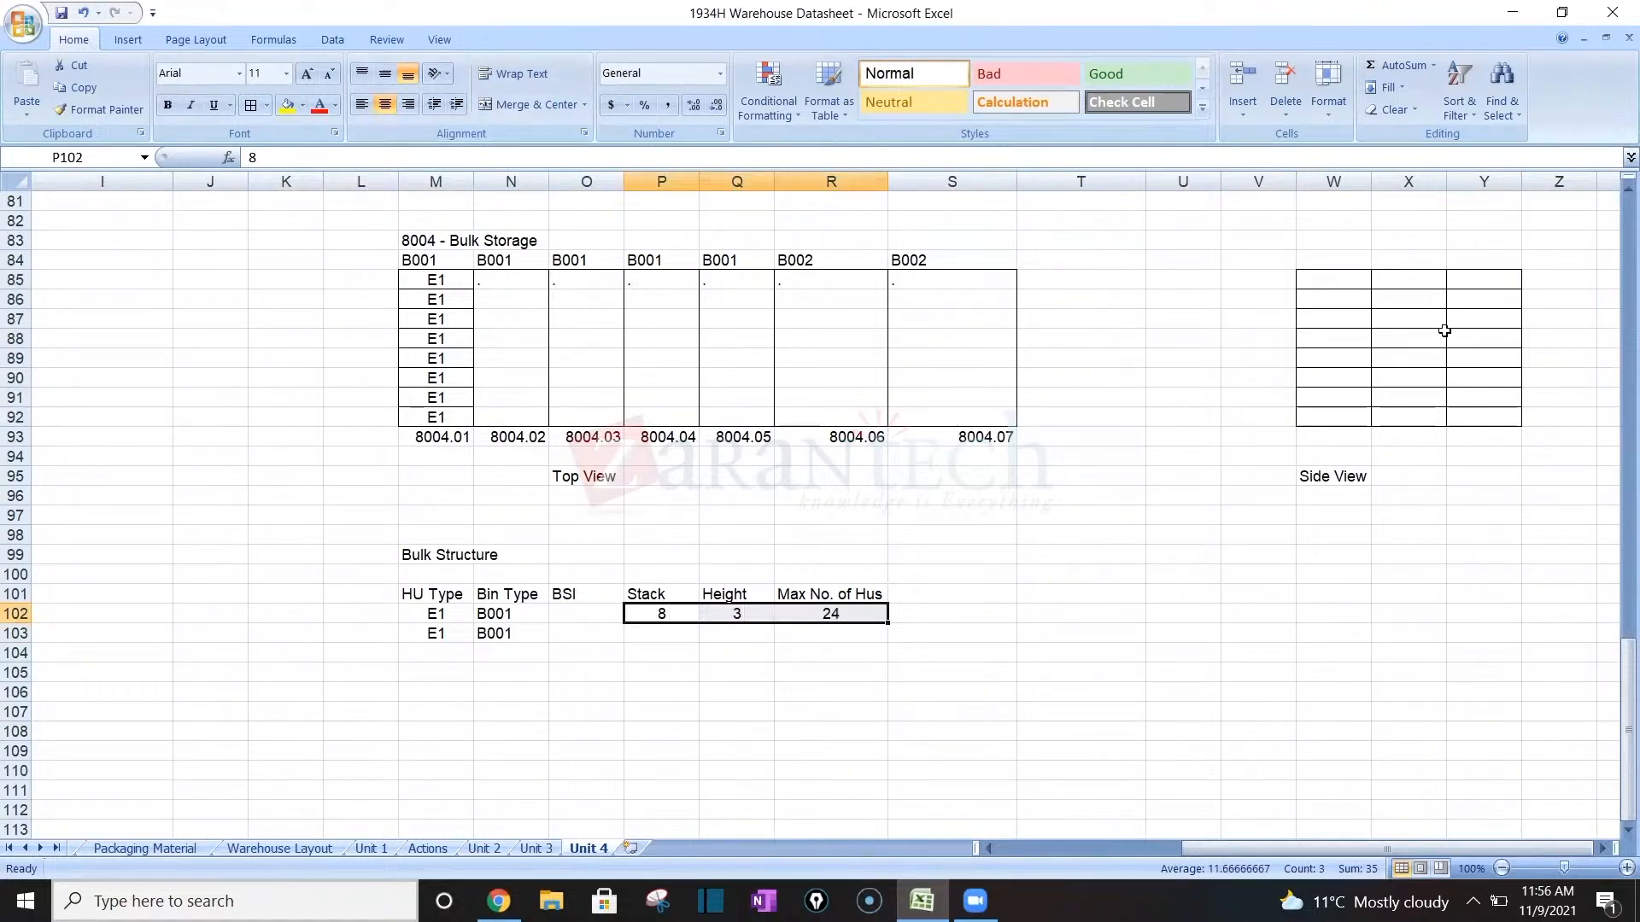
click(800, 692)
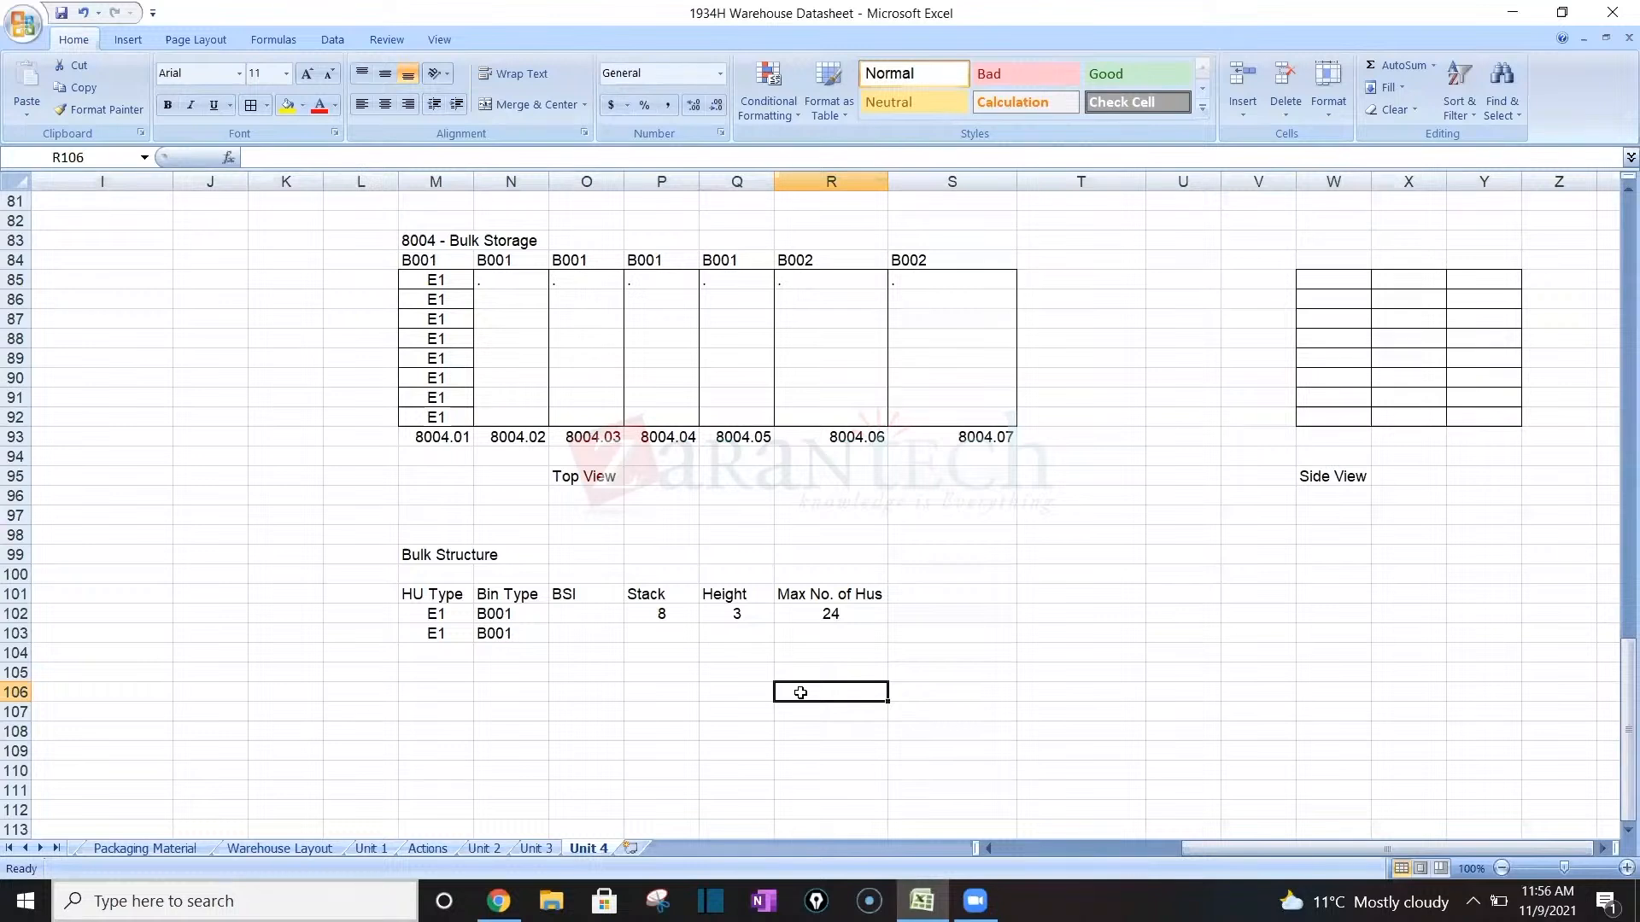
Make the Bulk Structure title and its column headings in row 101 bold.
drag(419, 536, 818, 590)
key(ctrl+b)
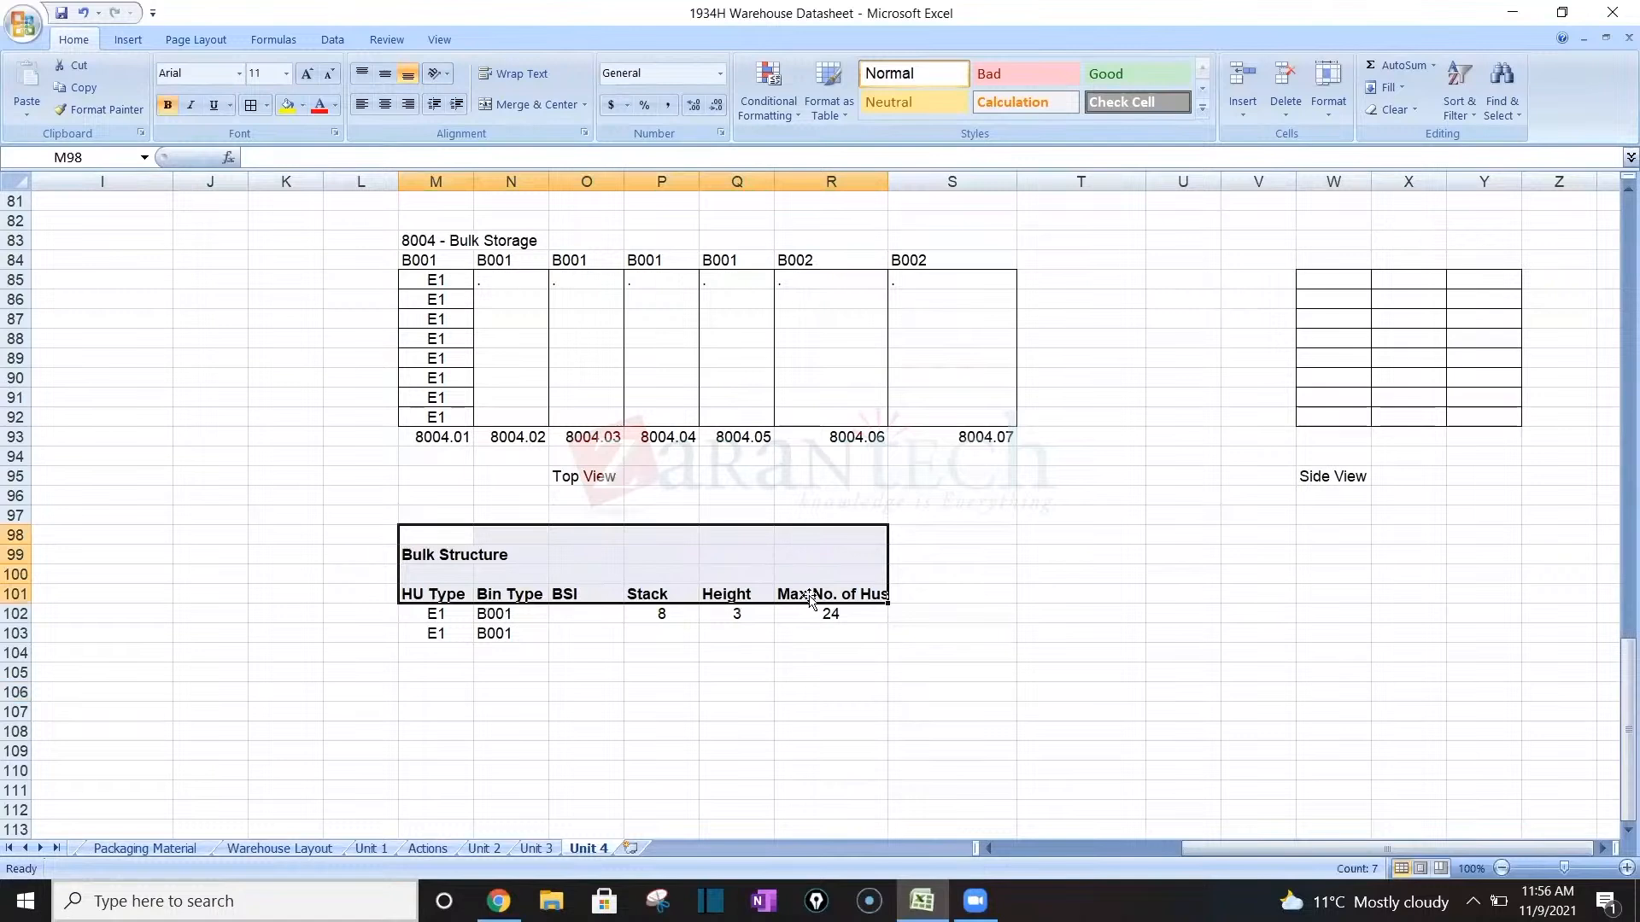
click(588, 598)
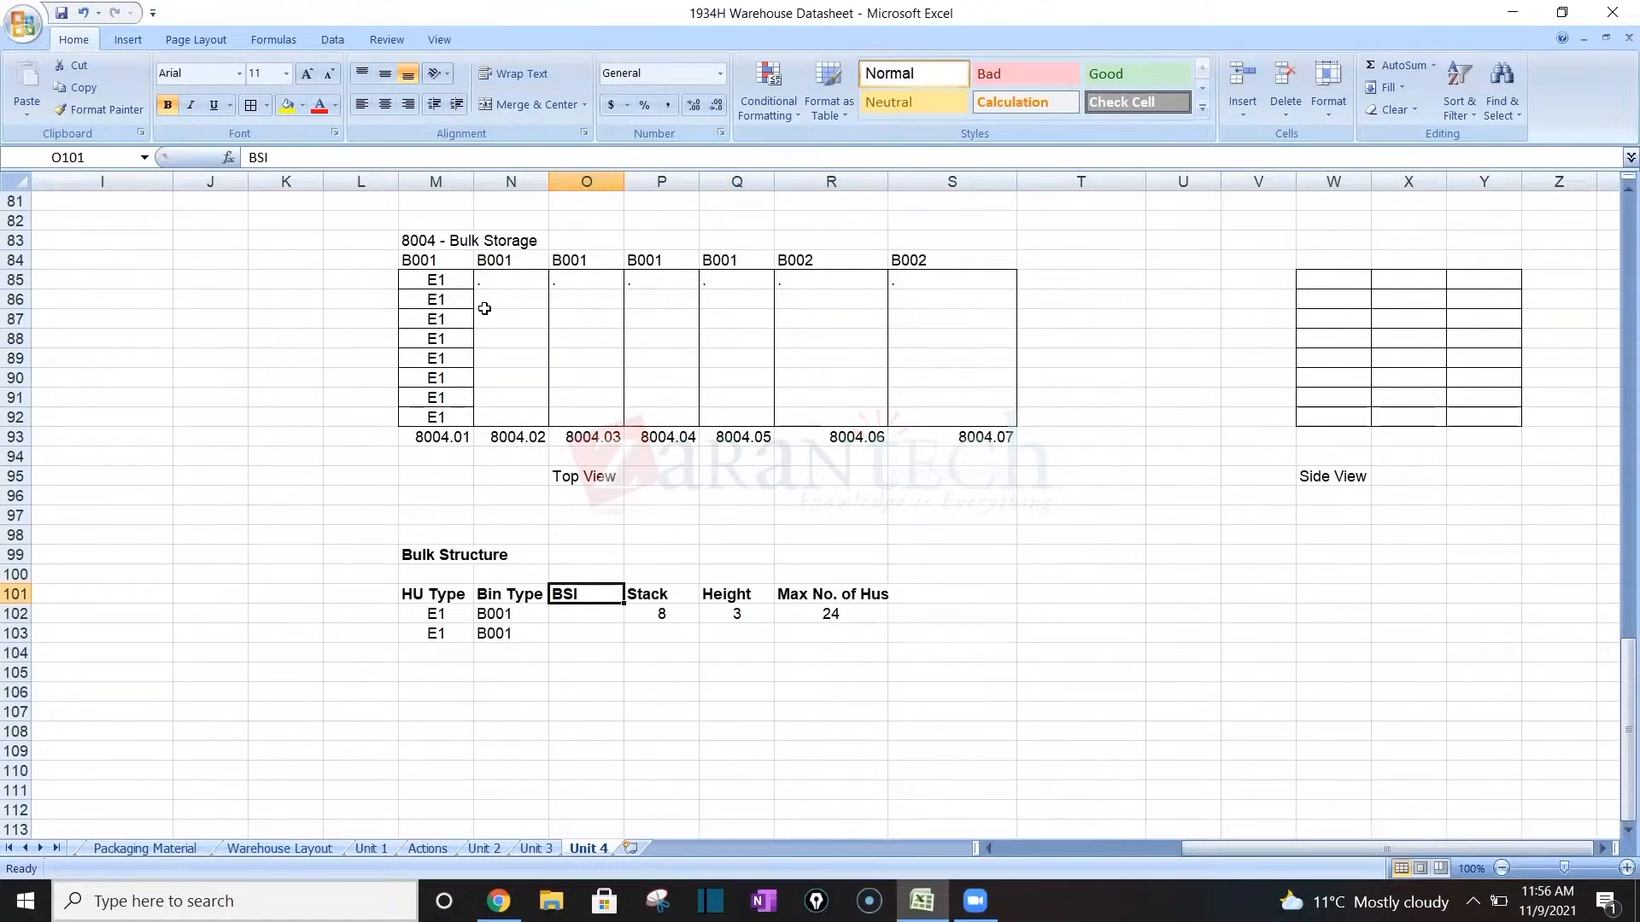
click(452, 279)
click(446, 299)
click(437, 358)
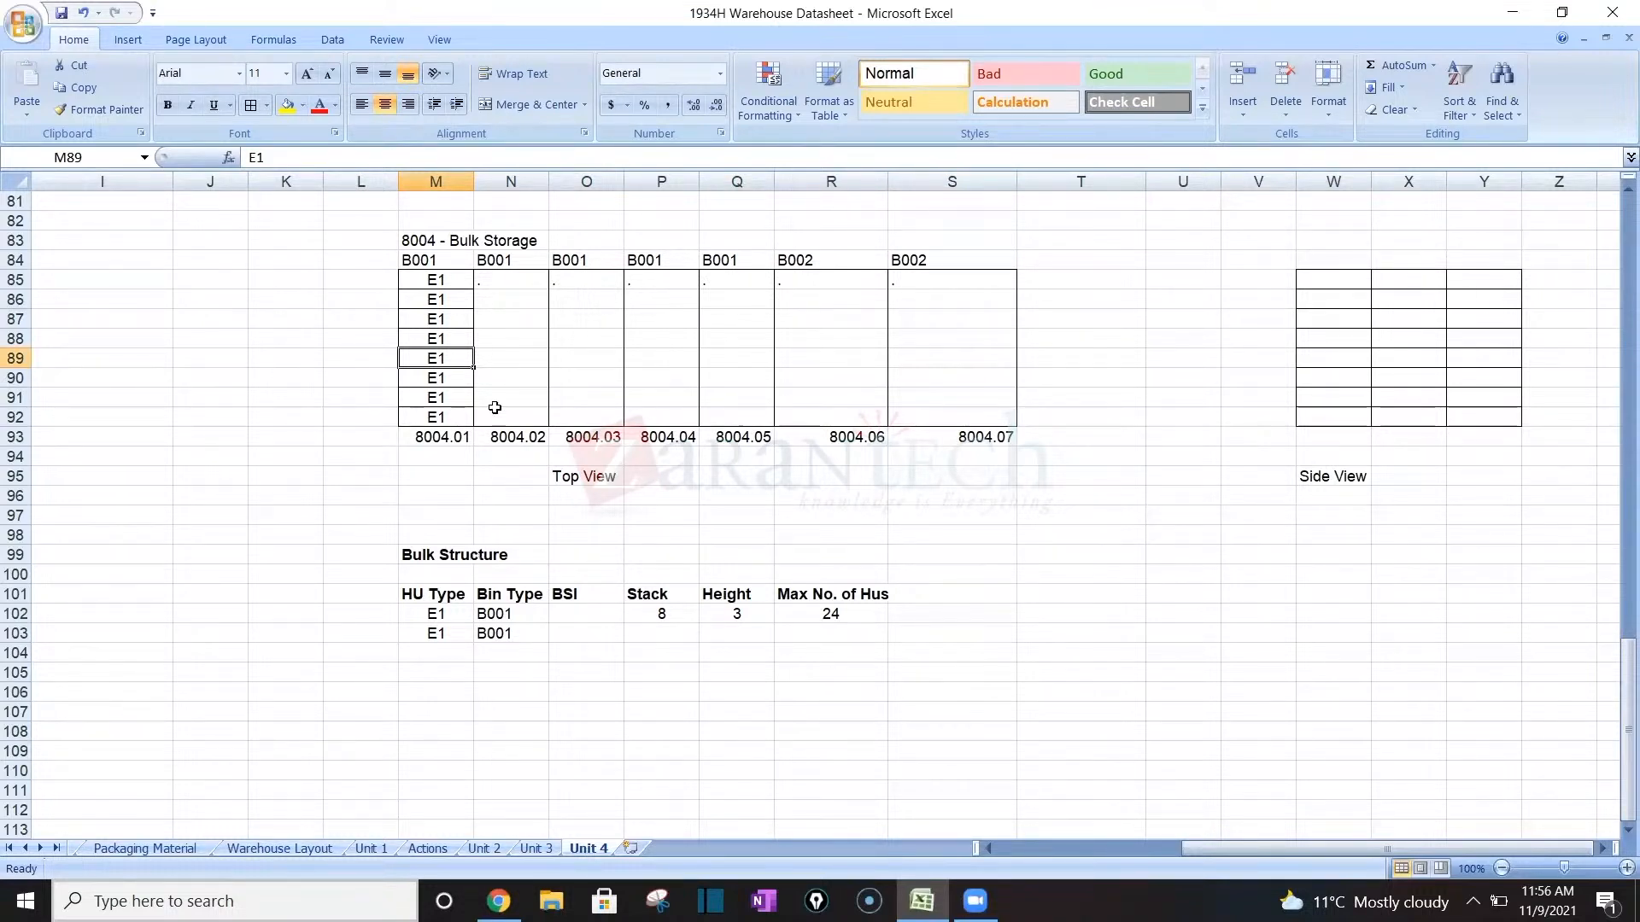
click(457, 287)
click(461, 296)
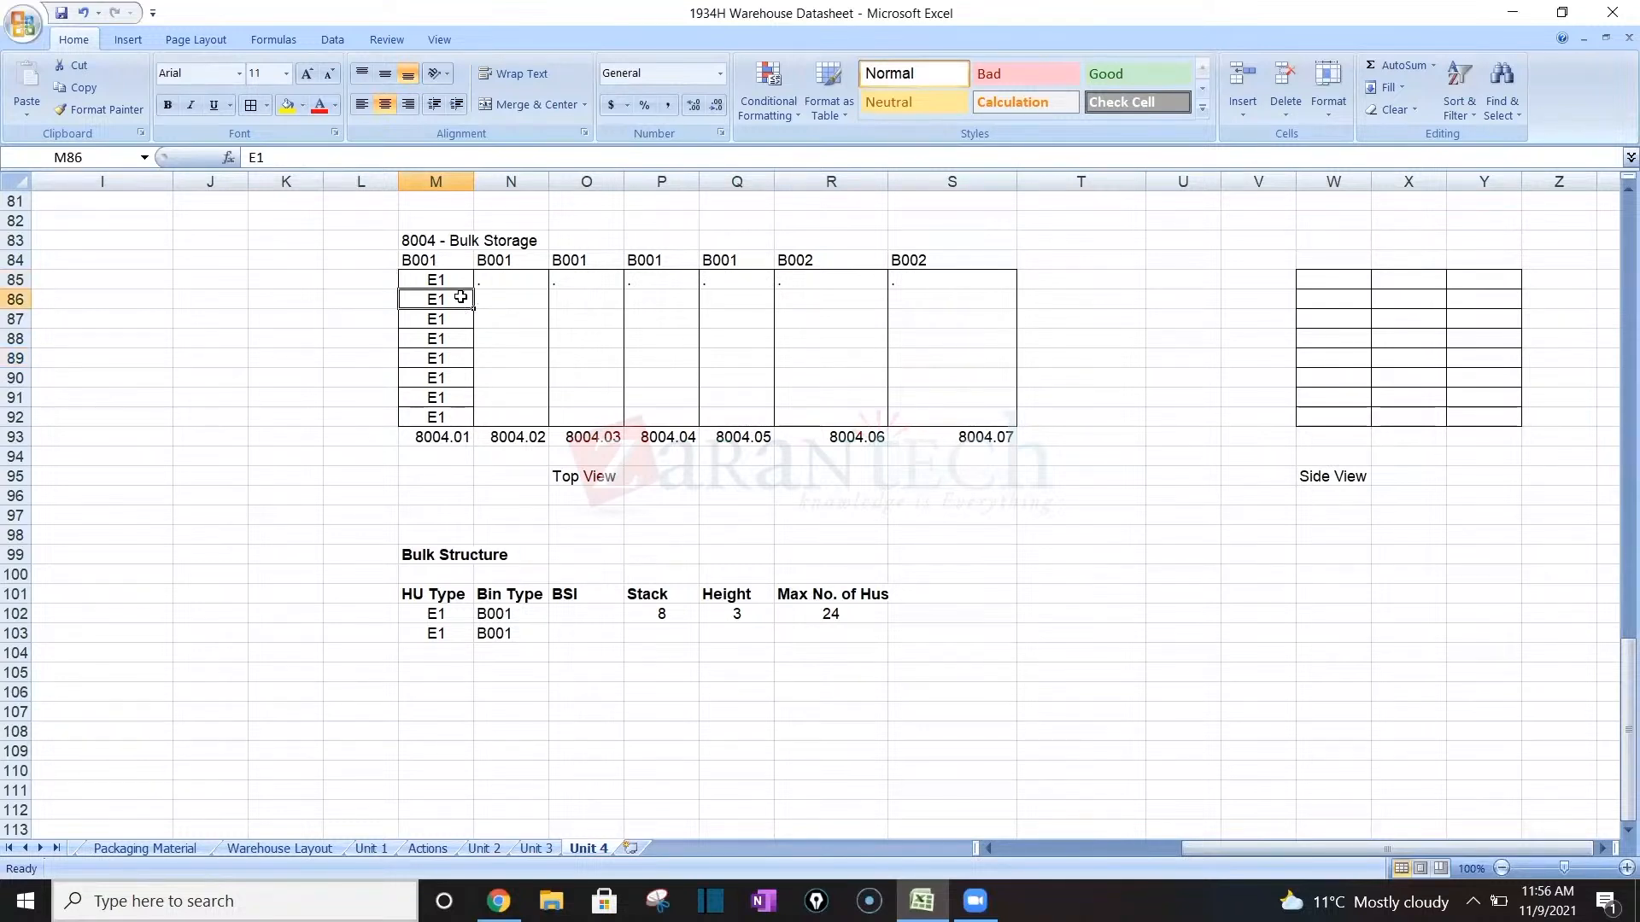
Enter stack 8, height 3 and BSI B1 in row 103, and center the stack and height values.
click(683, 633)
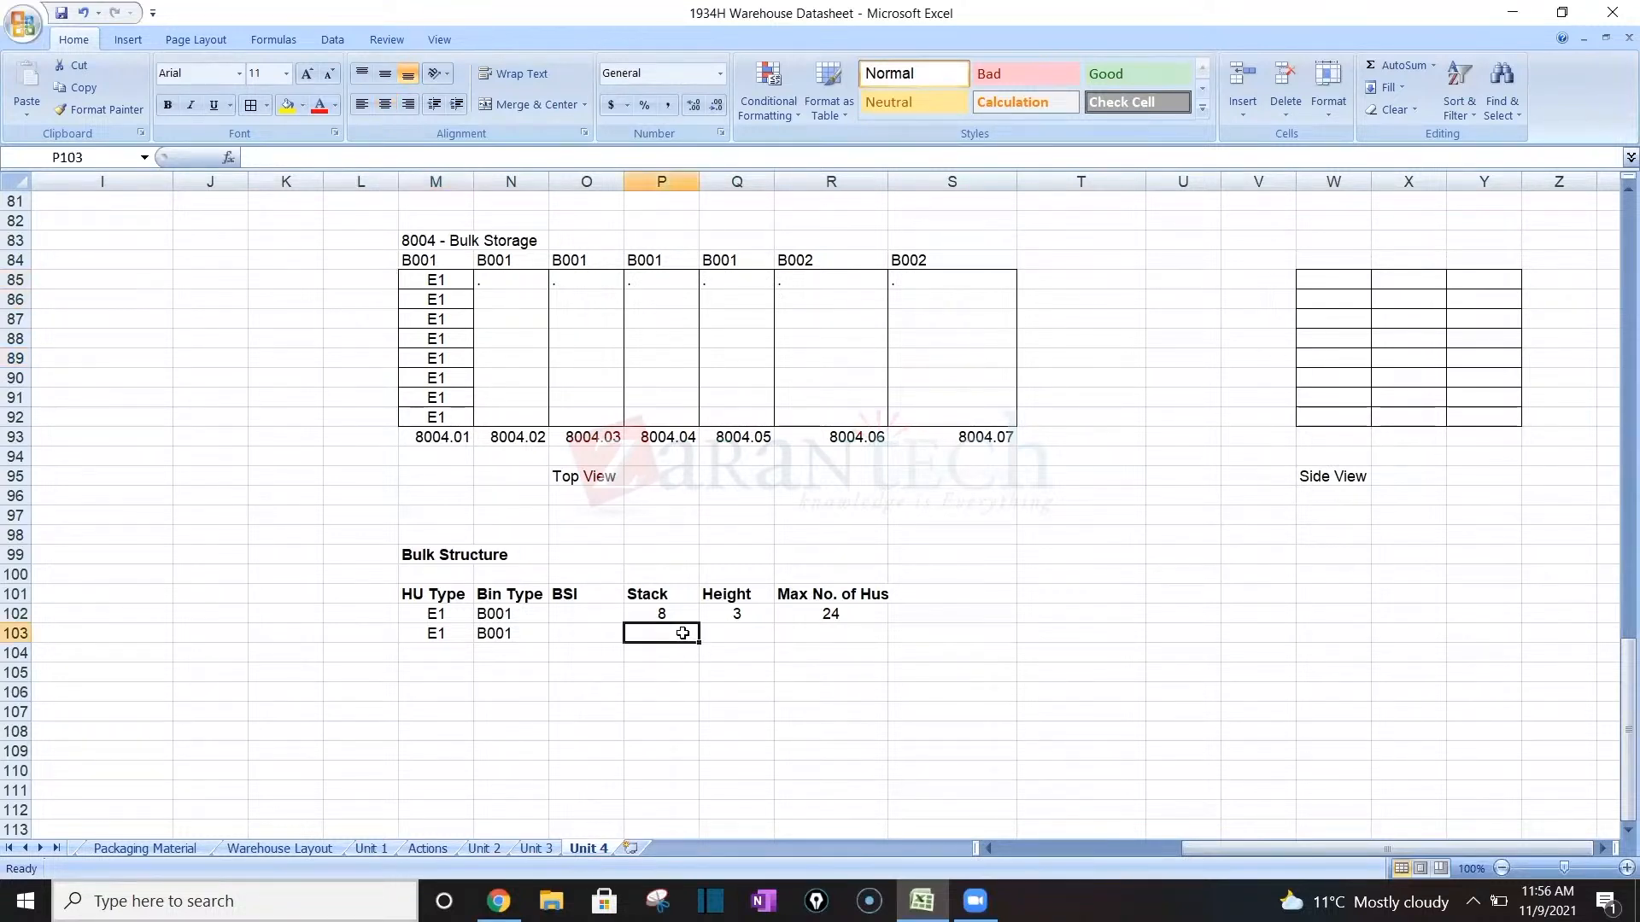
text(8)
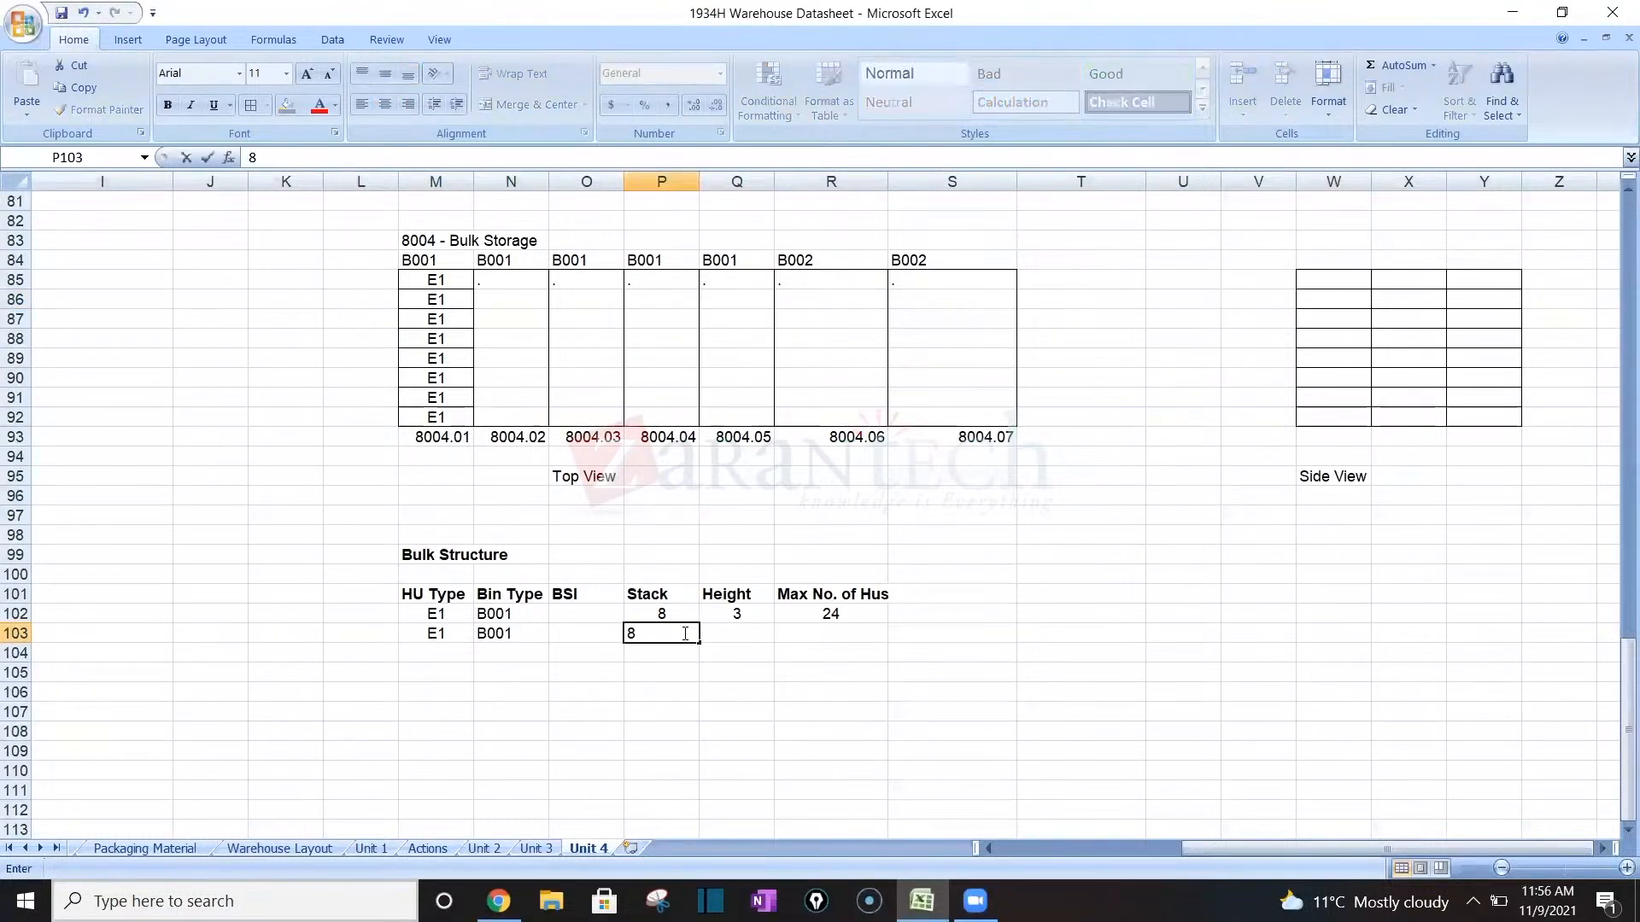
click(764, 692)
click(735, 630)
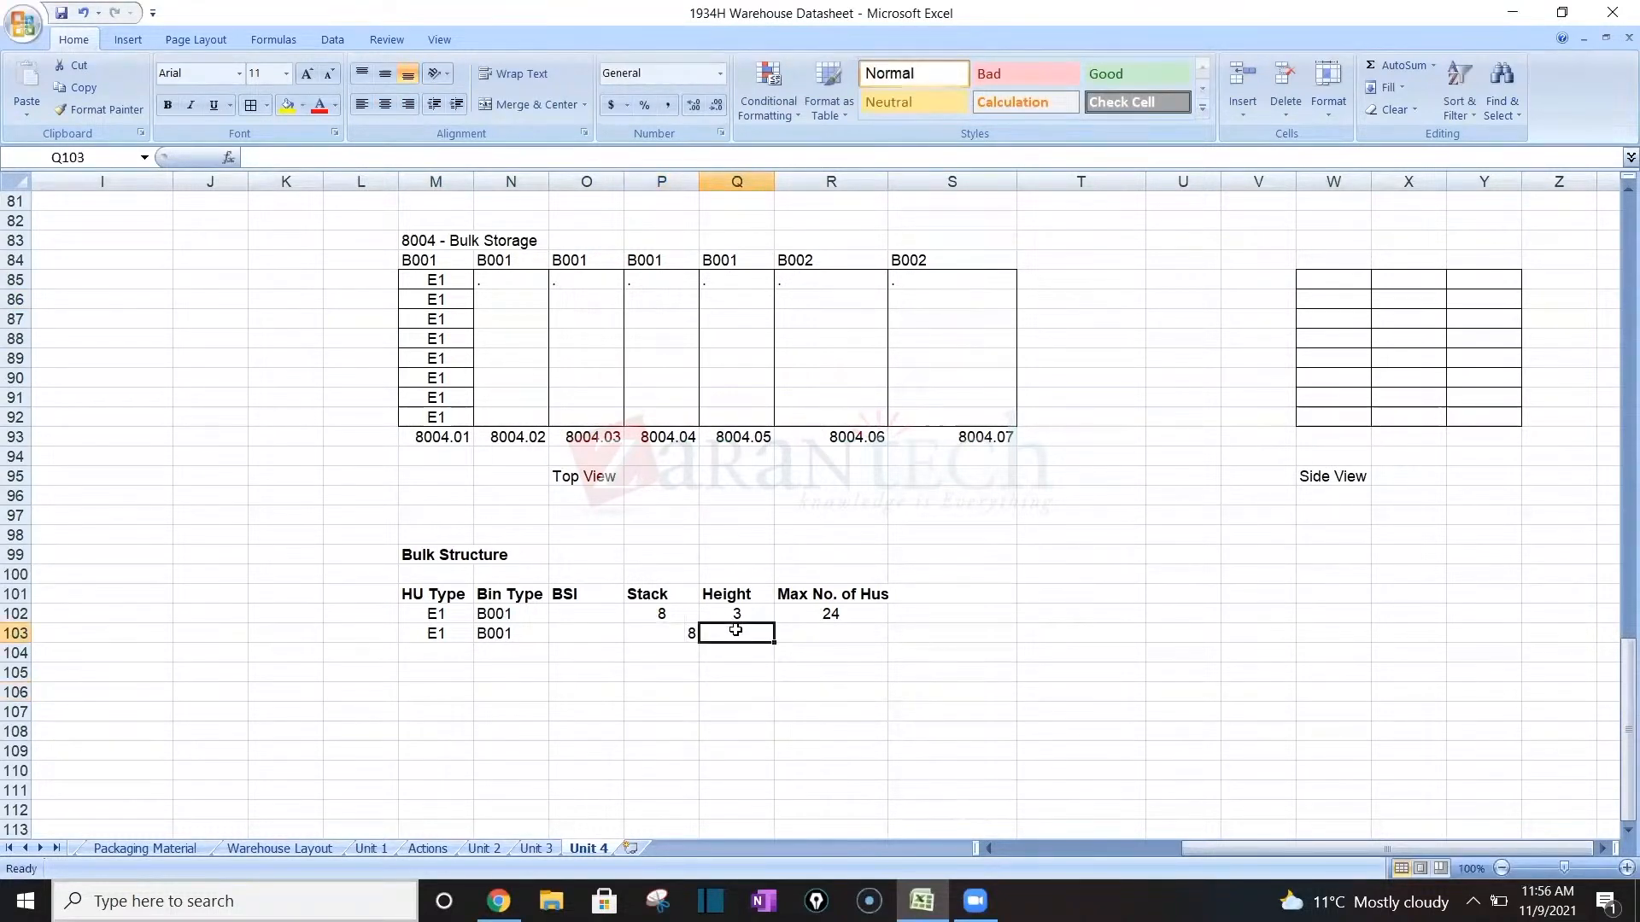
text(3)
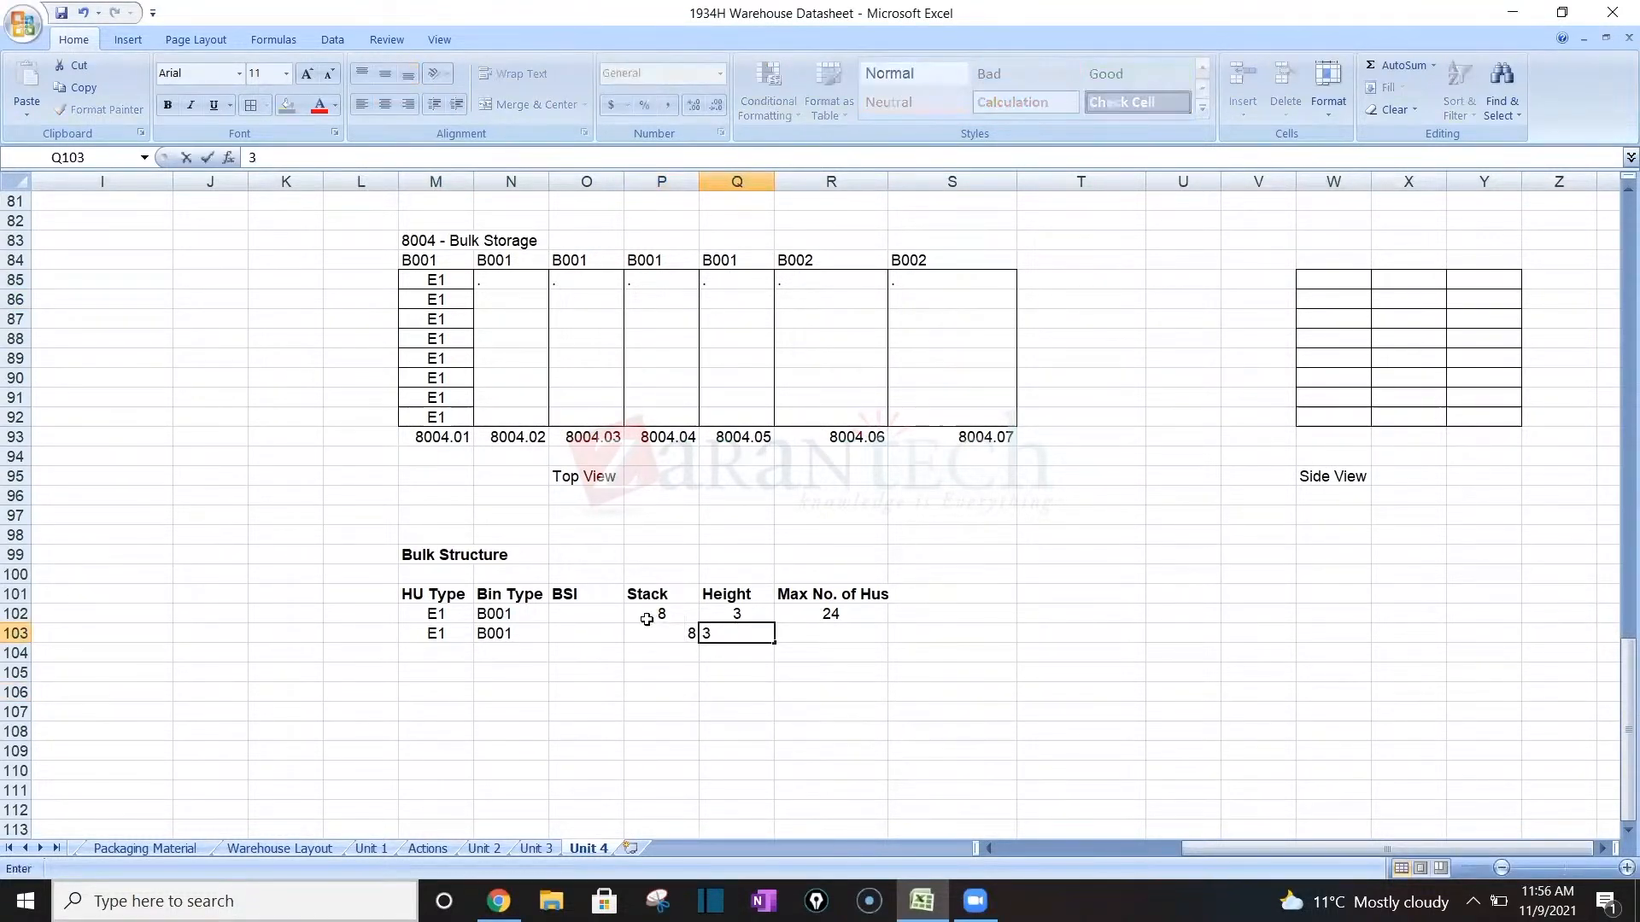
click(605, 633)
text(B1)
key(Tab)
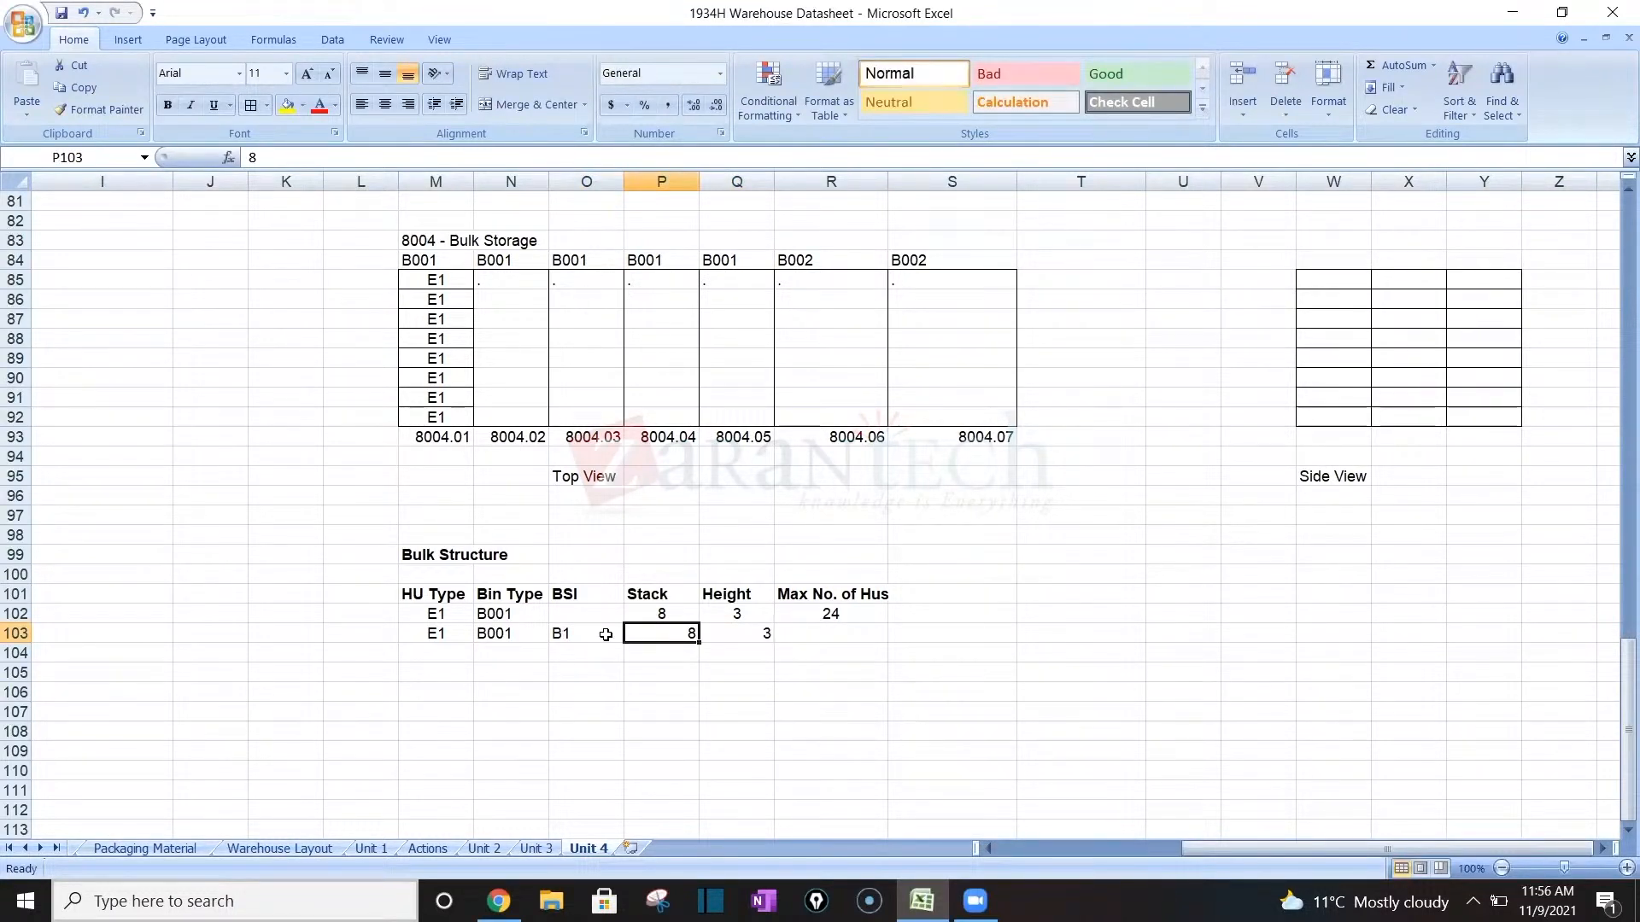
shift+click(757, 639)
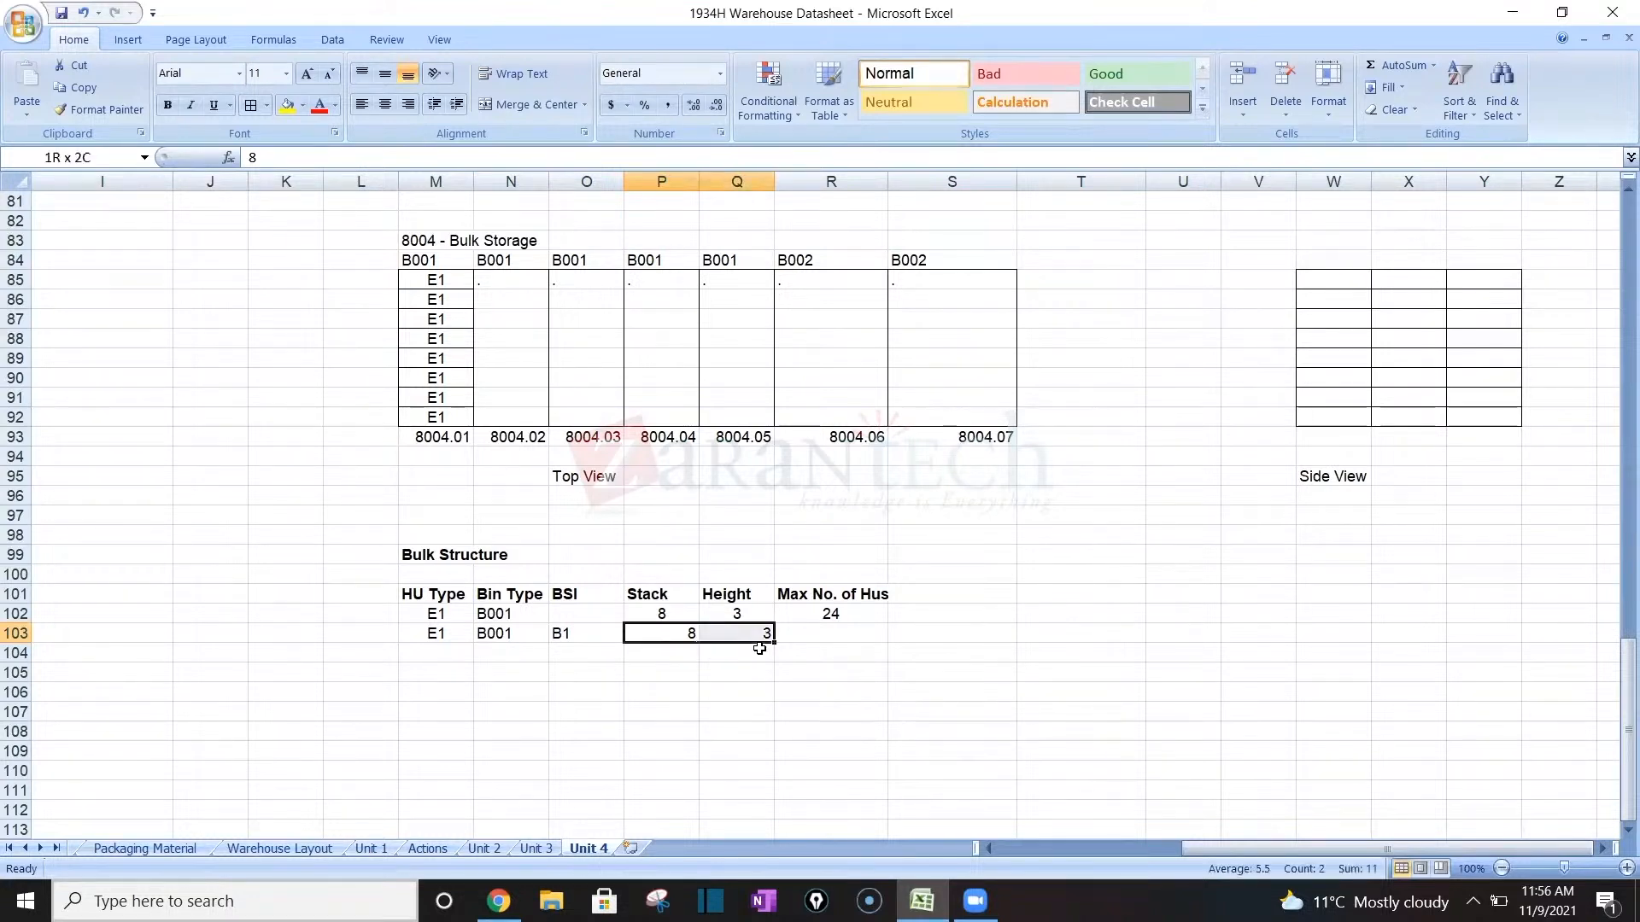
click(382, 104)
click(446, 633)
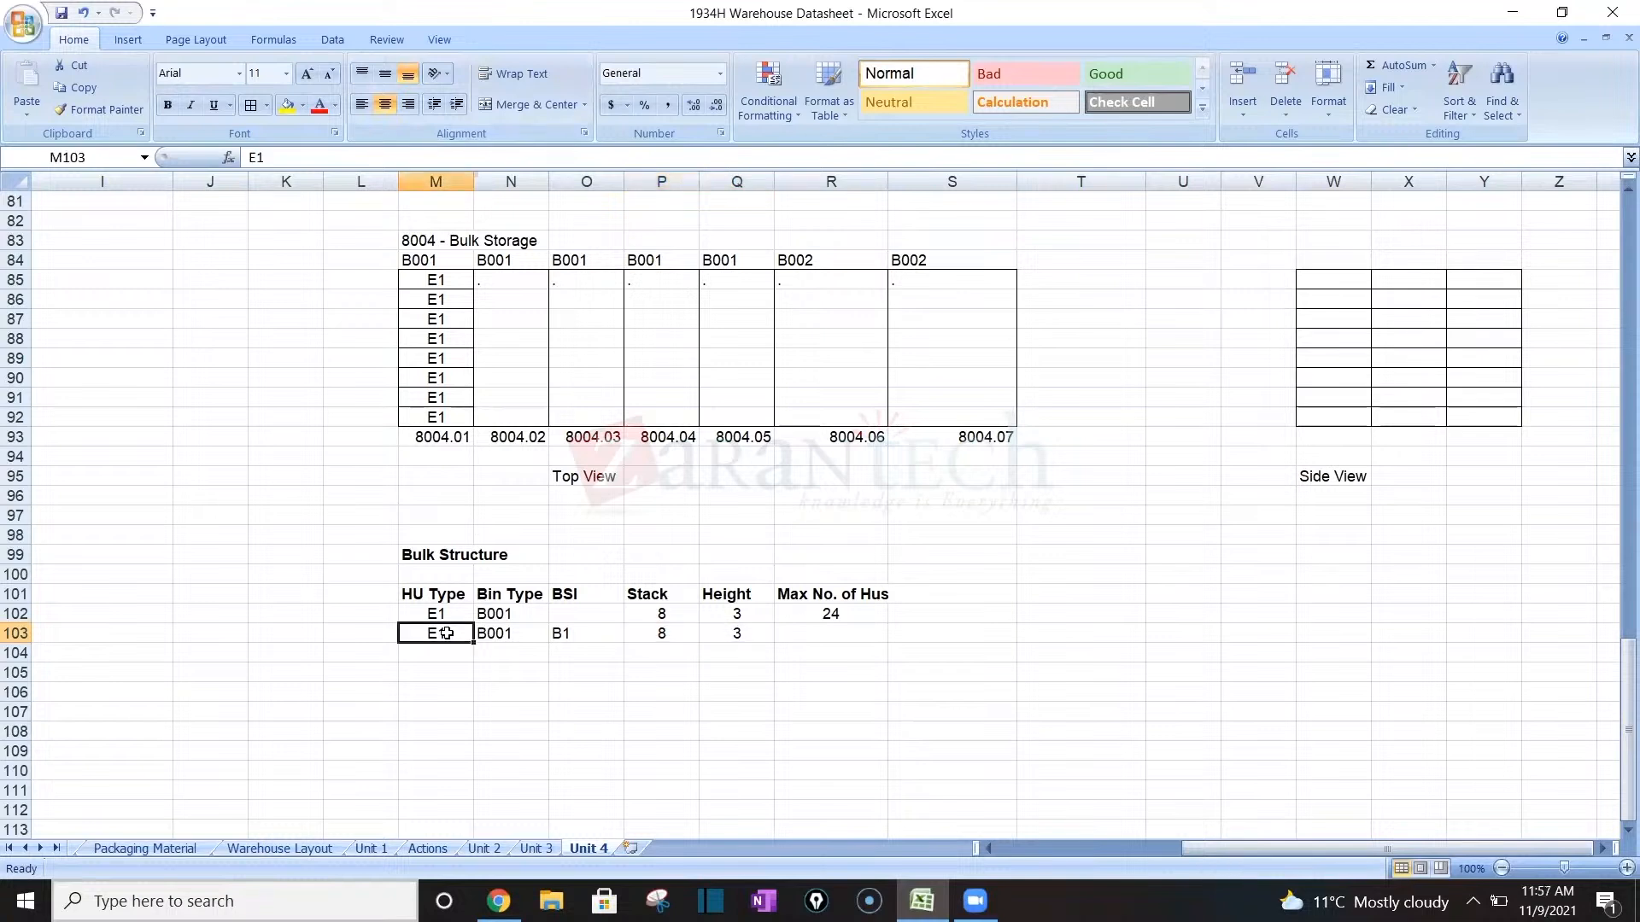
click(507, 634)
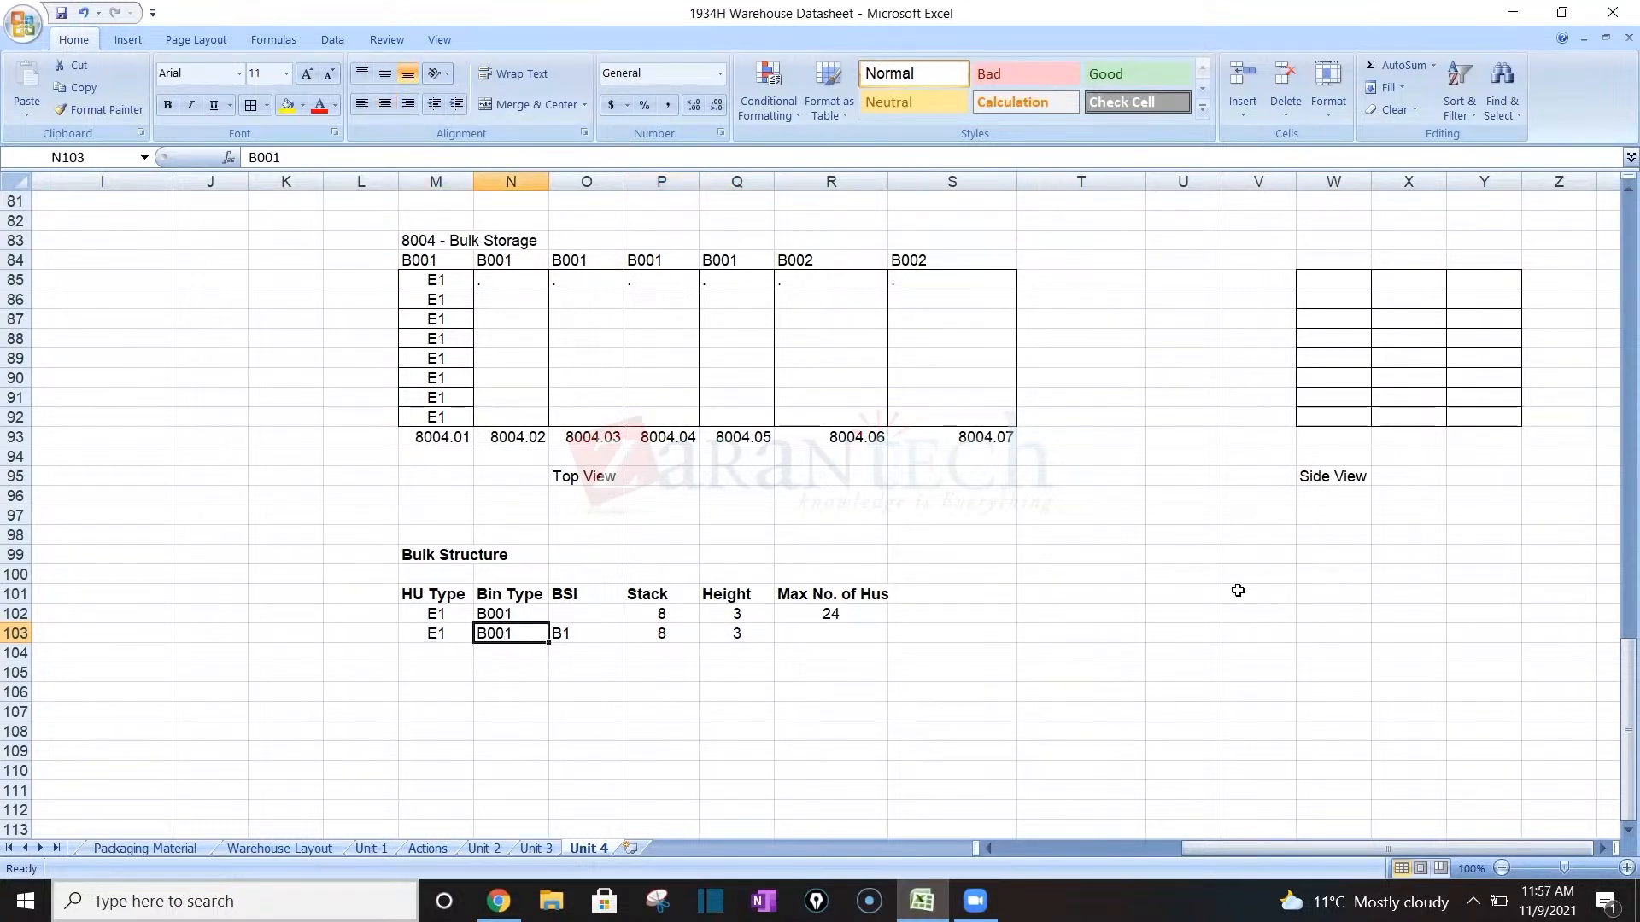
drag(1362, 275, 1487, 417)
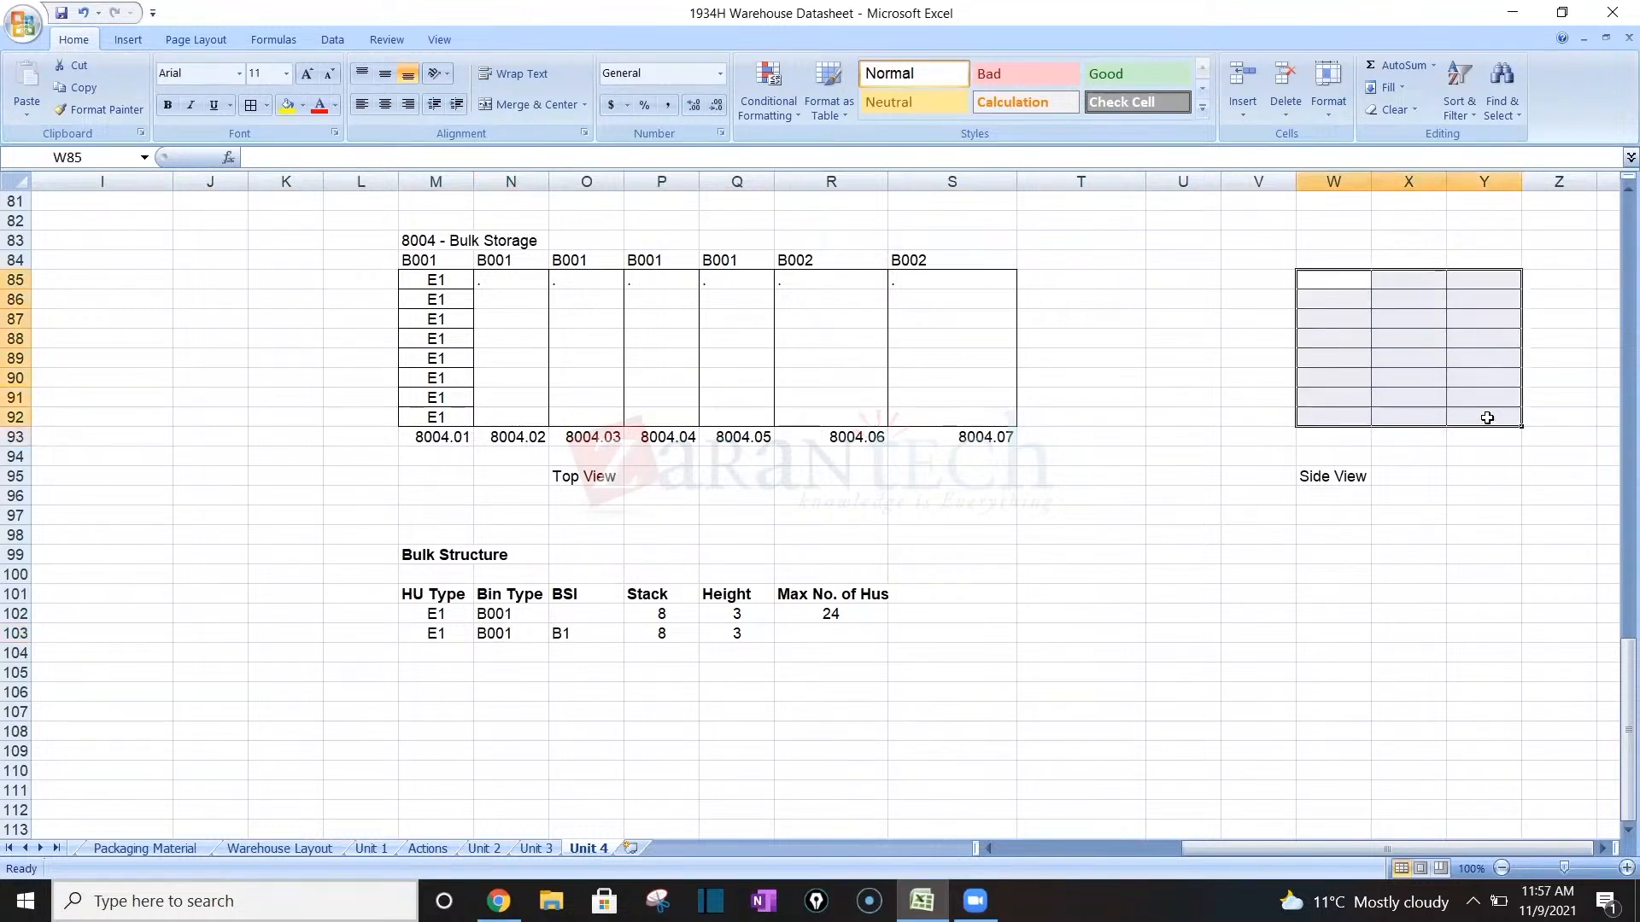
Remove the borders from cells X92 and Y91:Y92 of the Side View grid.
click(1415, 421)
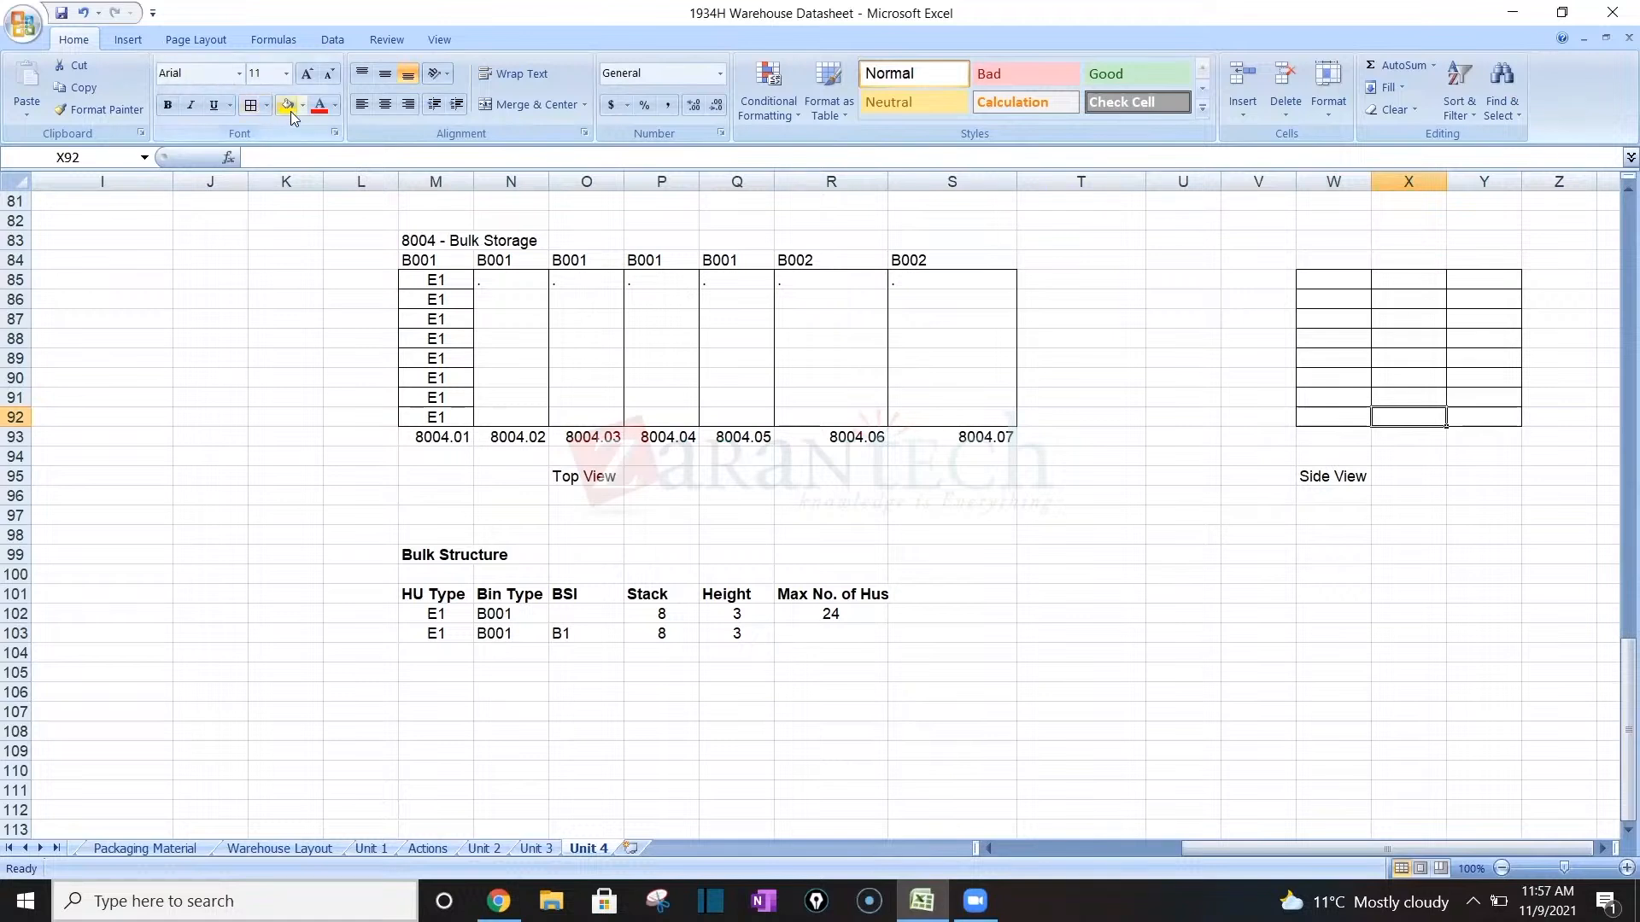
click(267, 105)
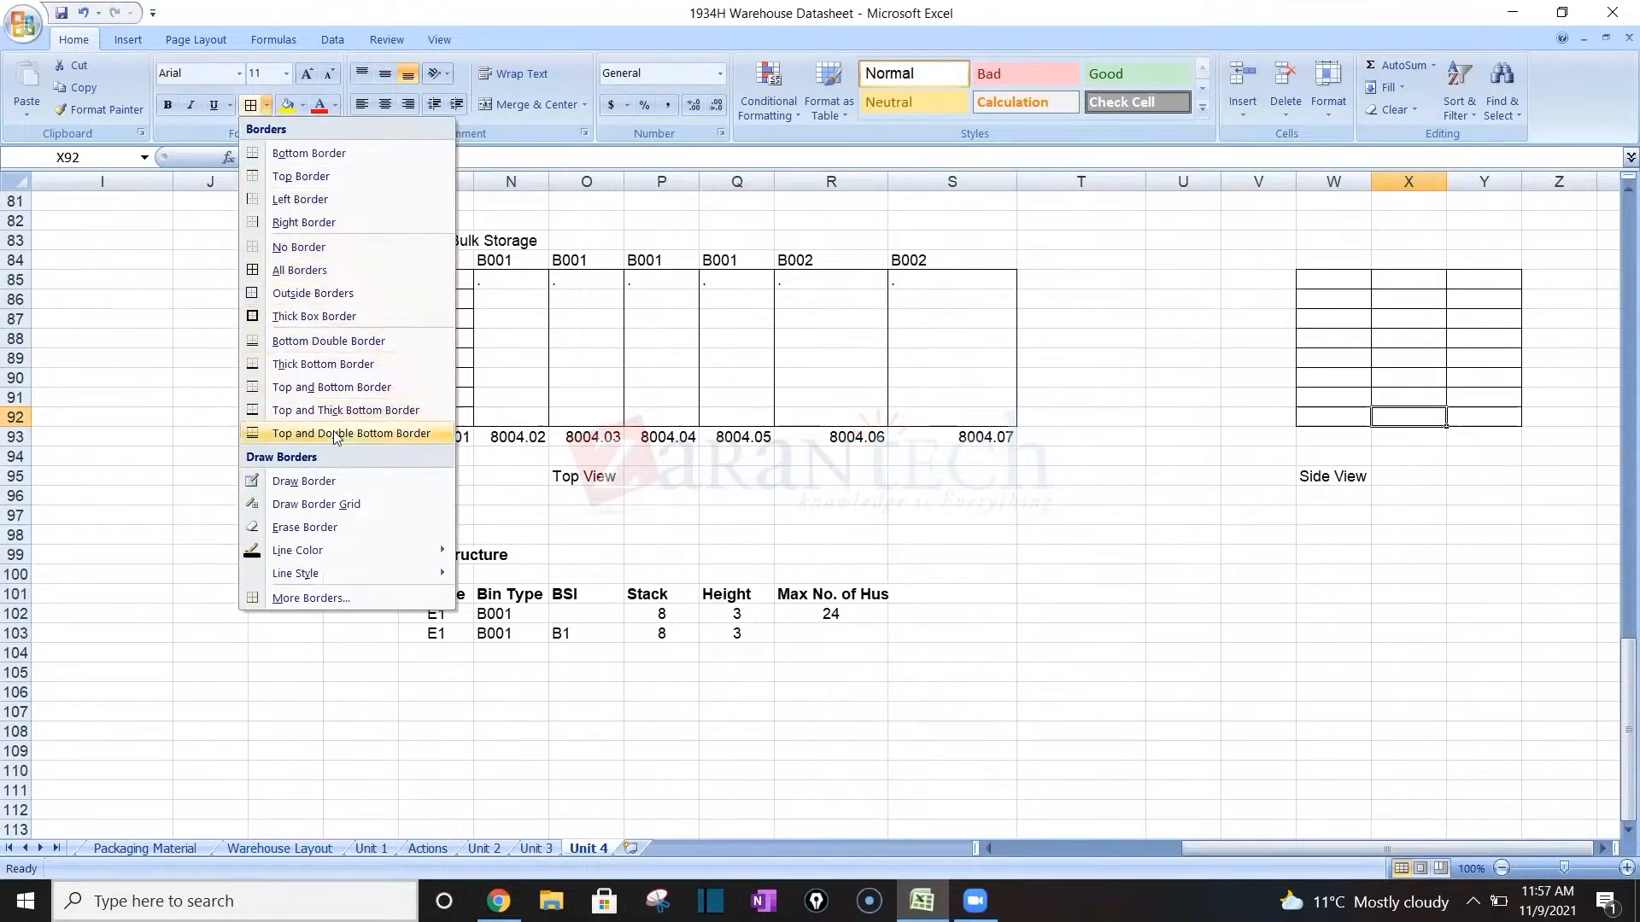
click(324, 247)
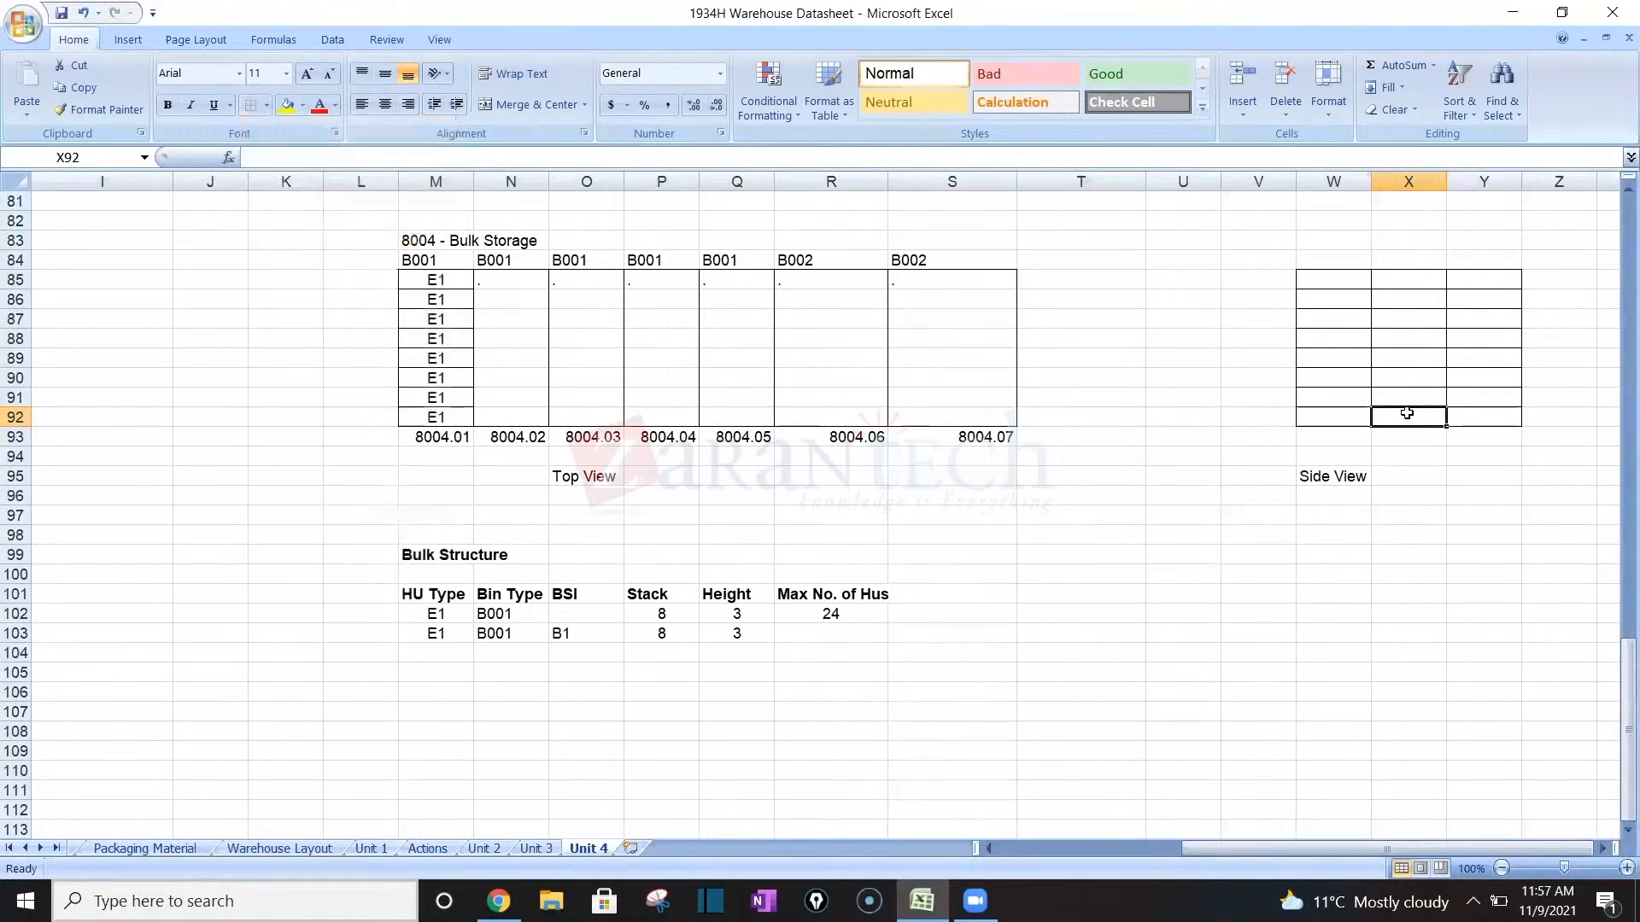
drag(1463, 400, 1465, 415)
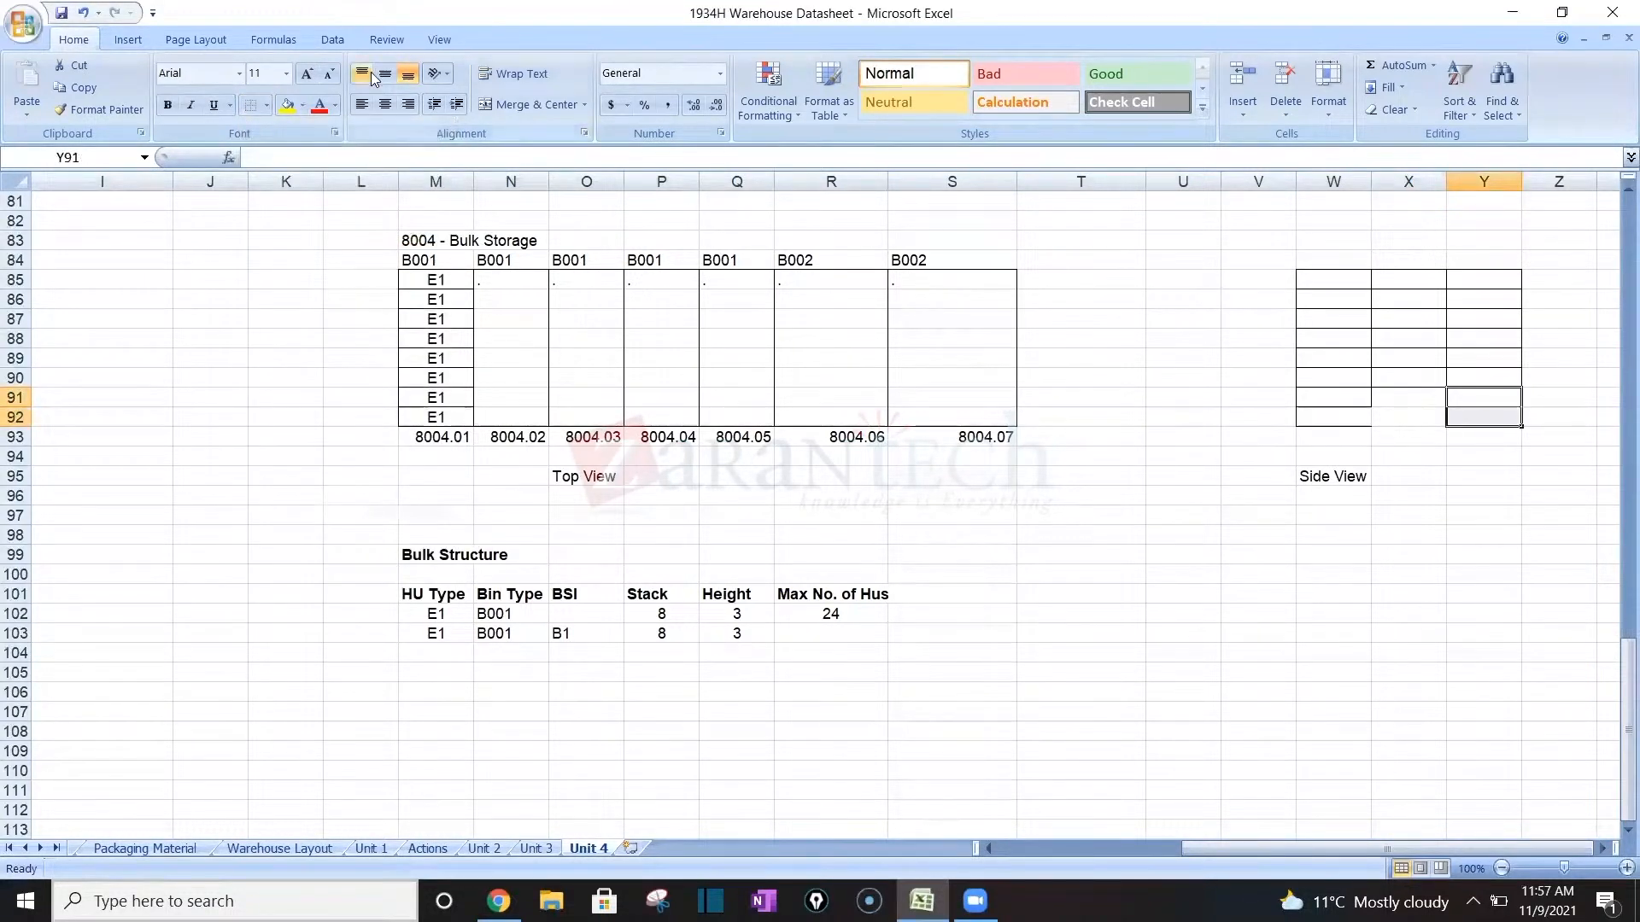
click(251, 107)
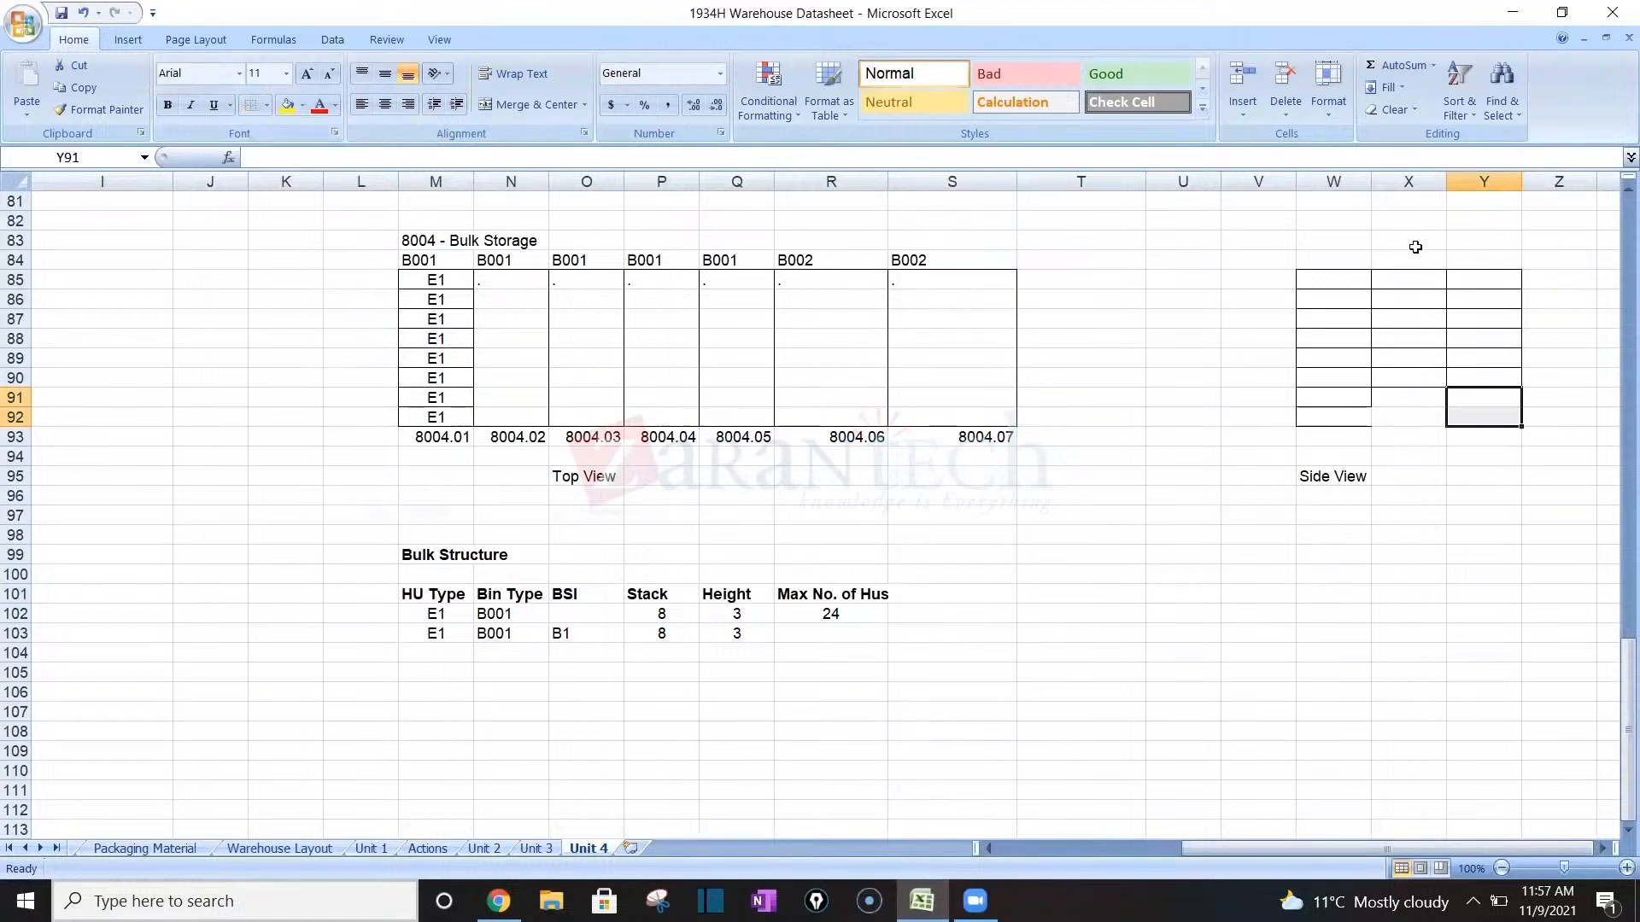
Remove the borders from cells X85 and Y85:Y86 of the Side View grid.
click(1414, 276)
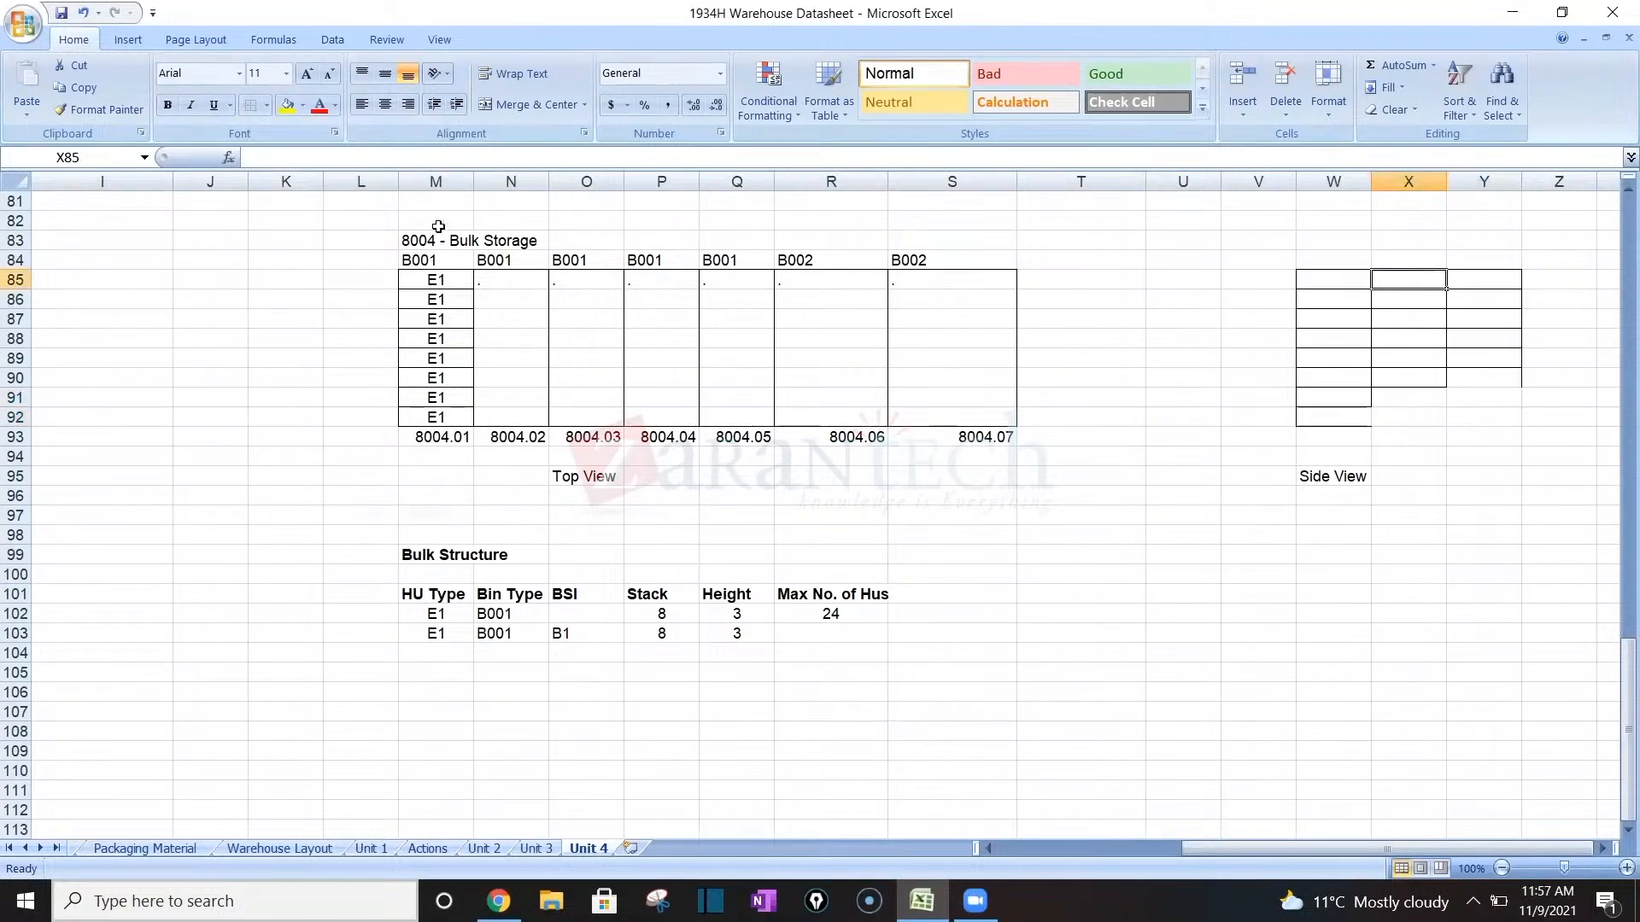
drag(1477, 274, 1477, 292)
click(250, 107)
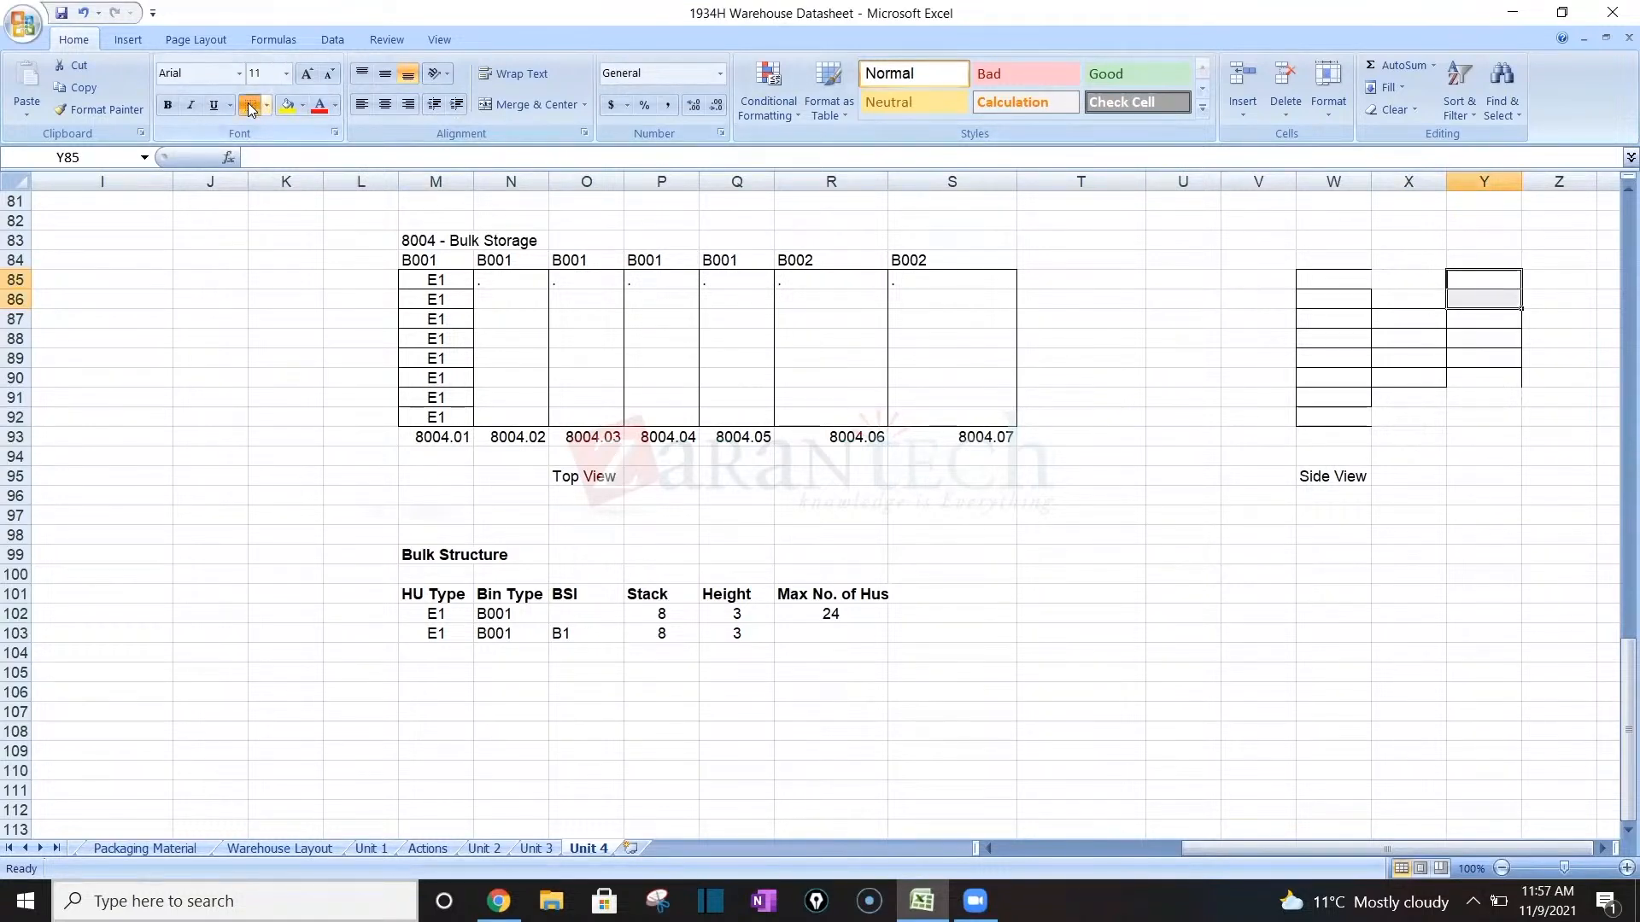
Restore the missing borders around cells X86 and W85 of the Side View grid.
click(1384, 294)
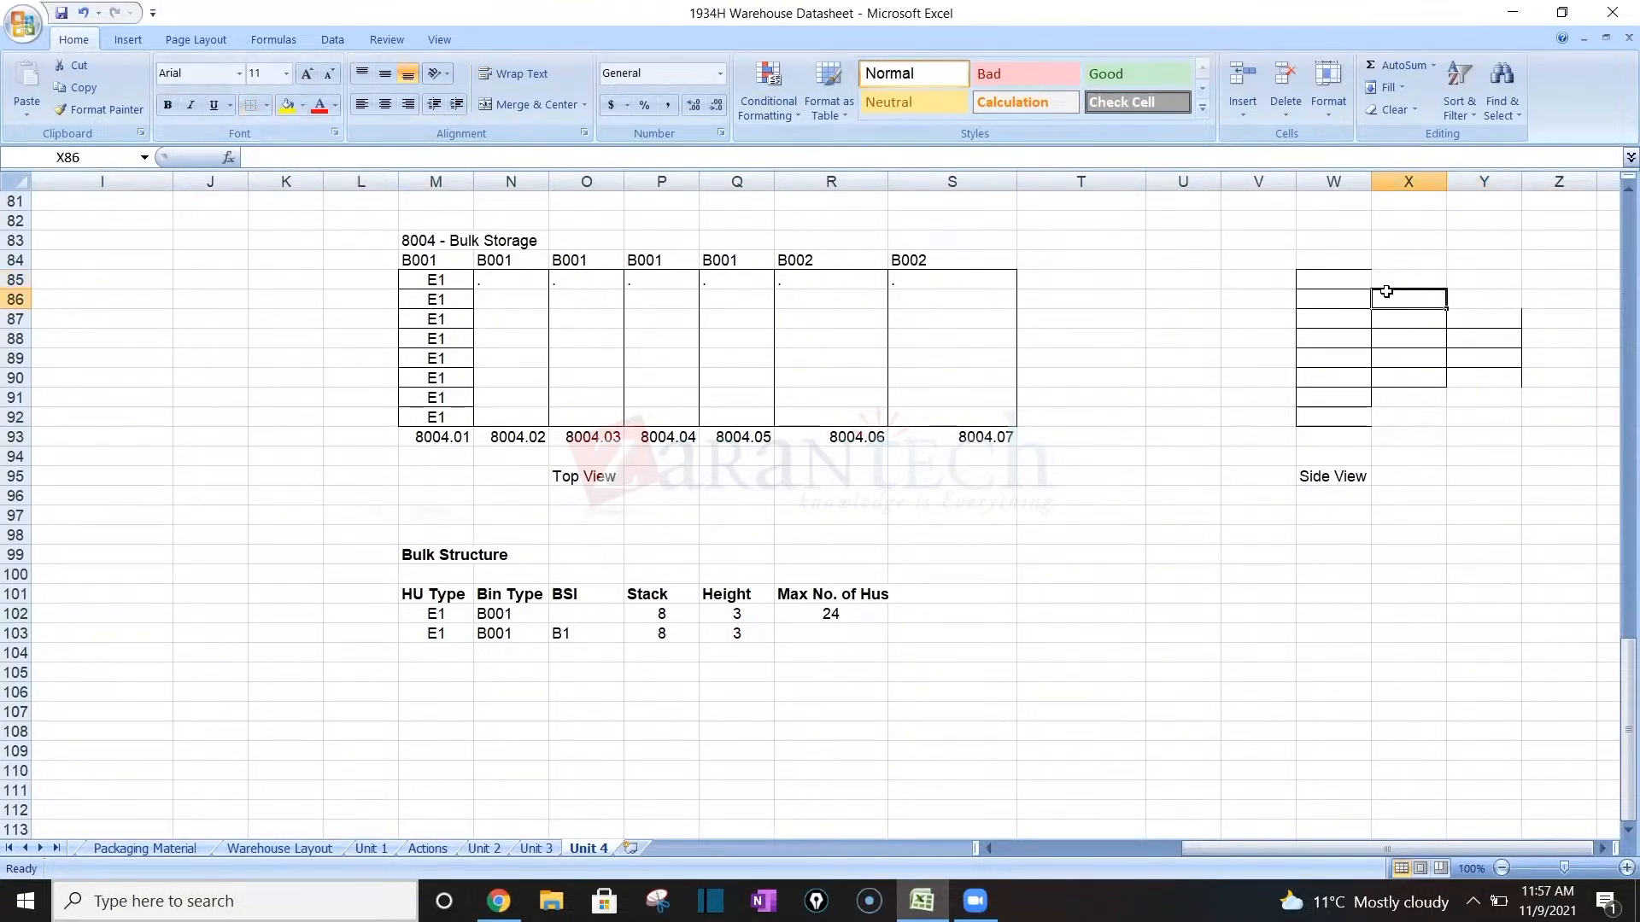
click(266, 106)
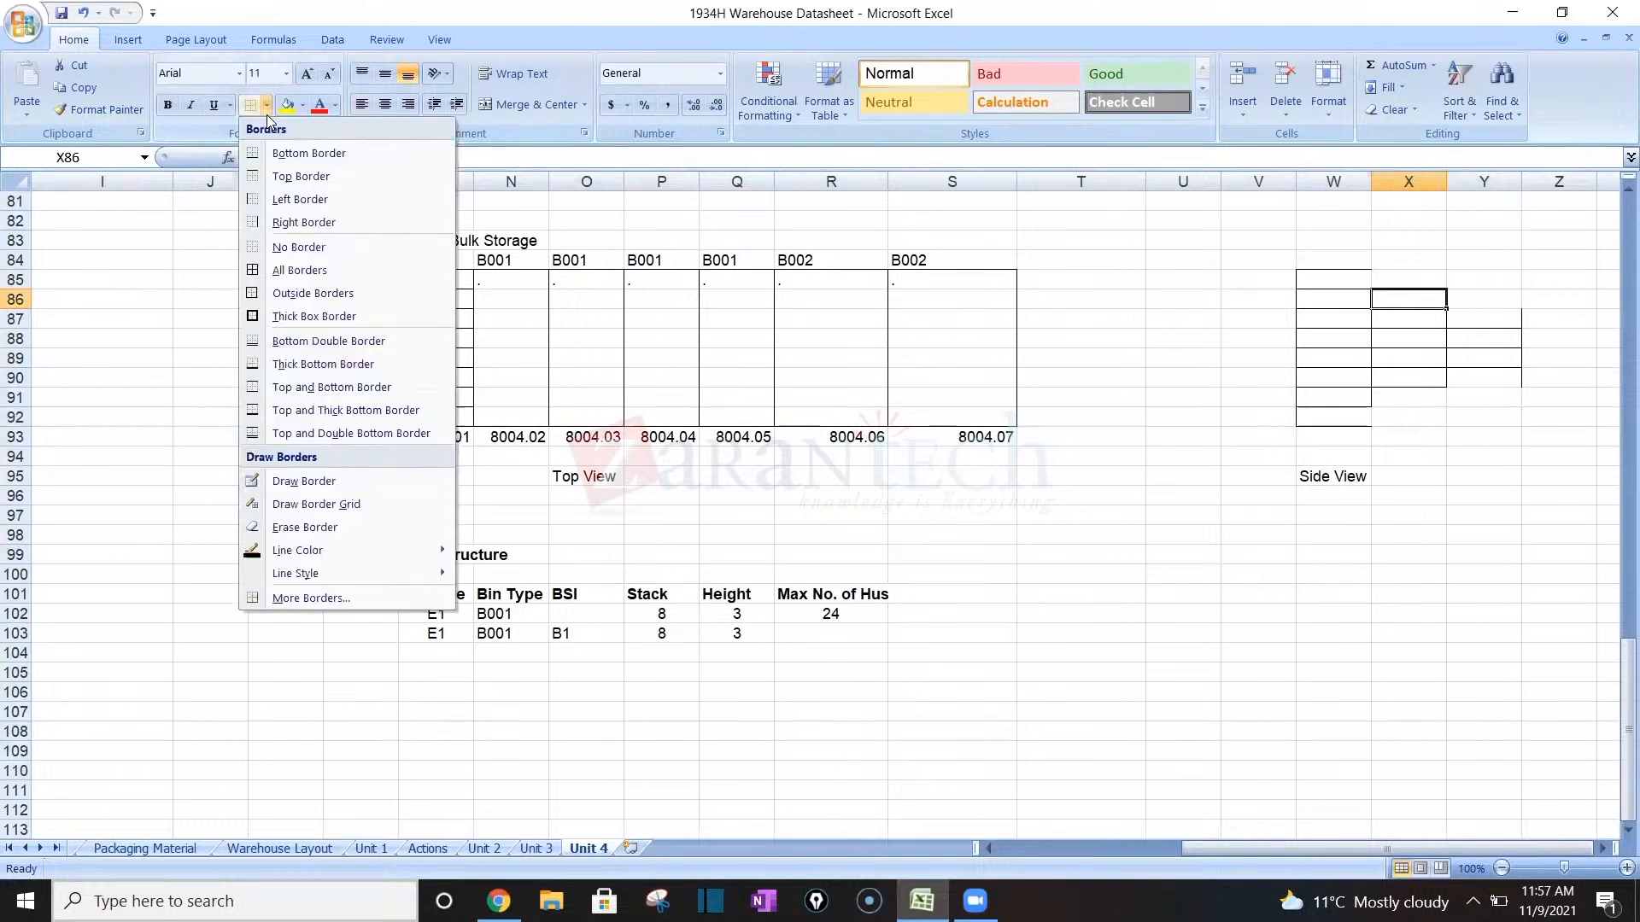
click(1353, 316)
click(1356, 282)
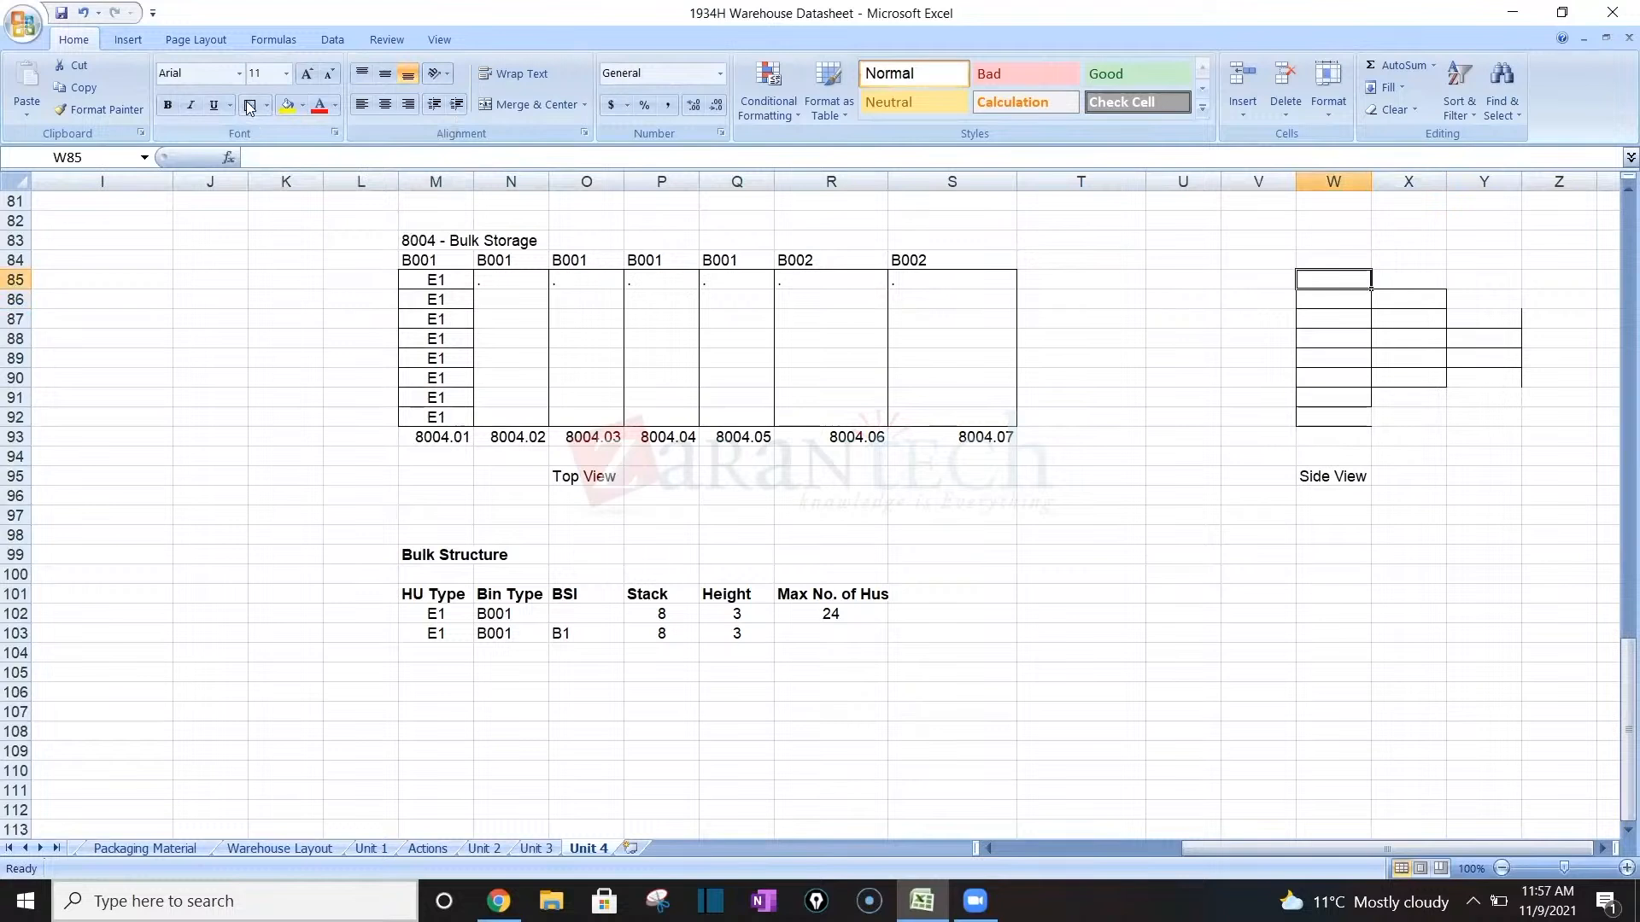
Restore the borders of cells W92, X91 and Y87:Y90 to complete the stepped Side View grid.
drag(1479, 318, 1486, 380)
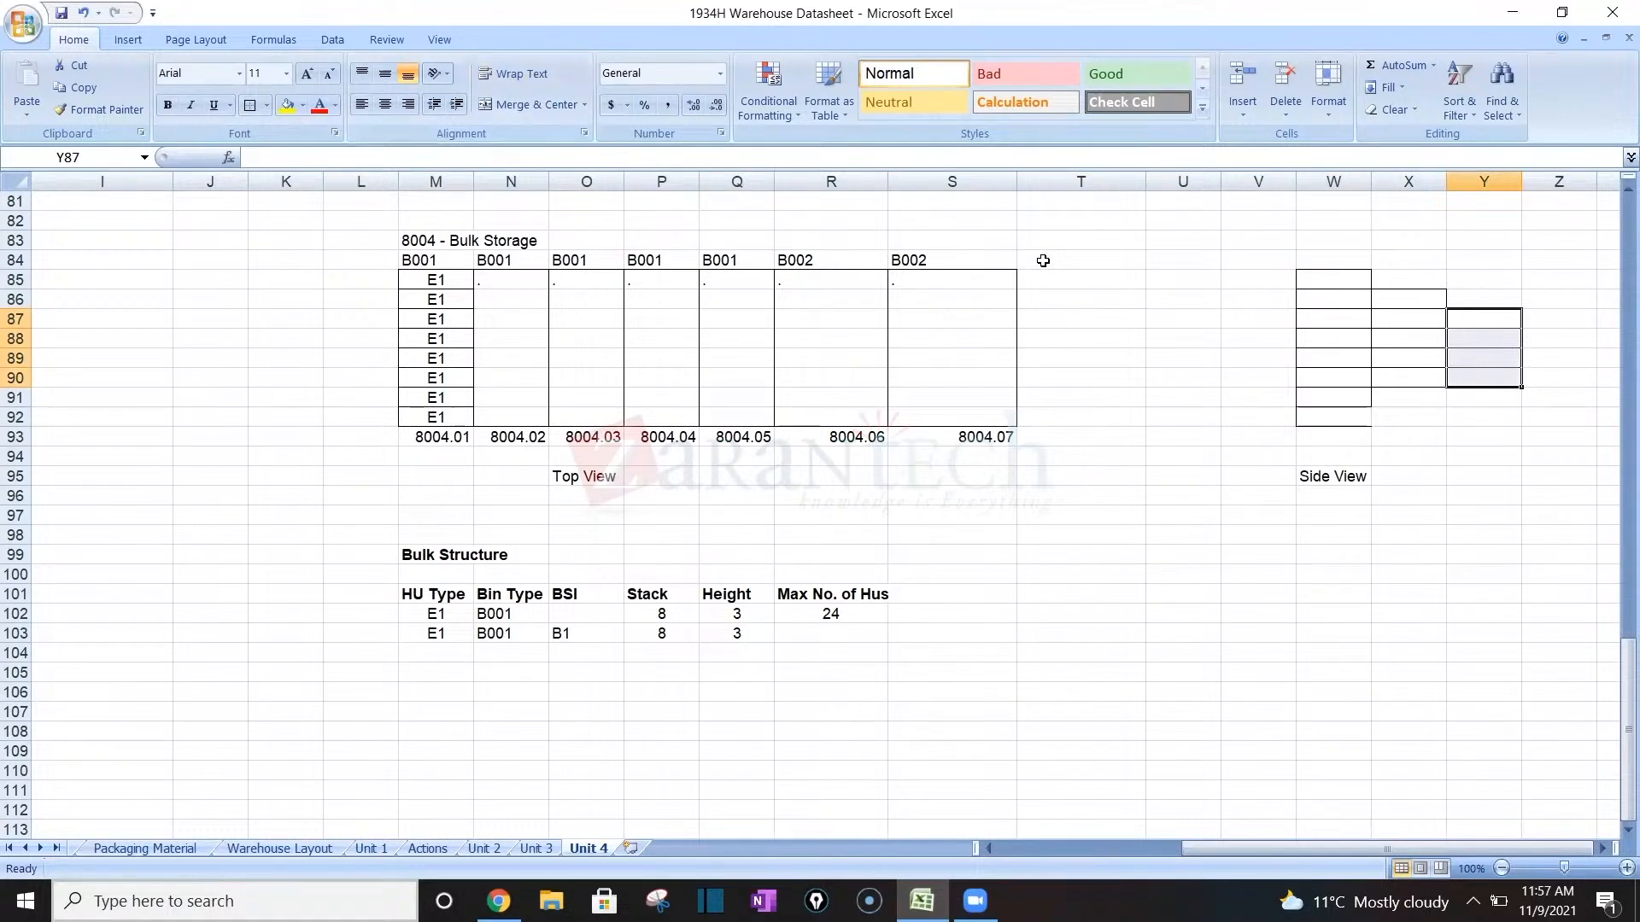
click(1477, 338)
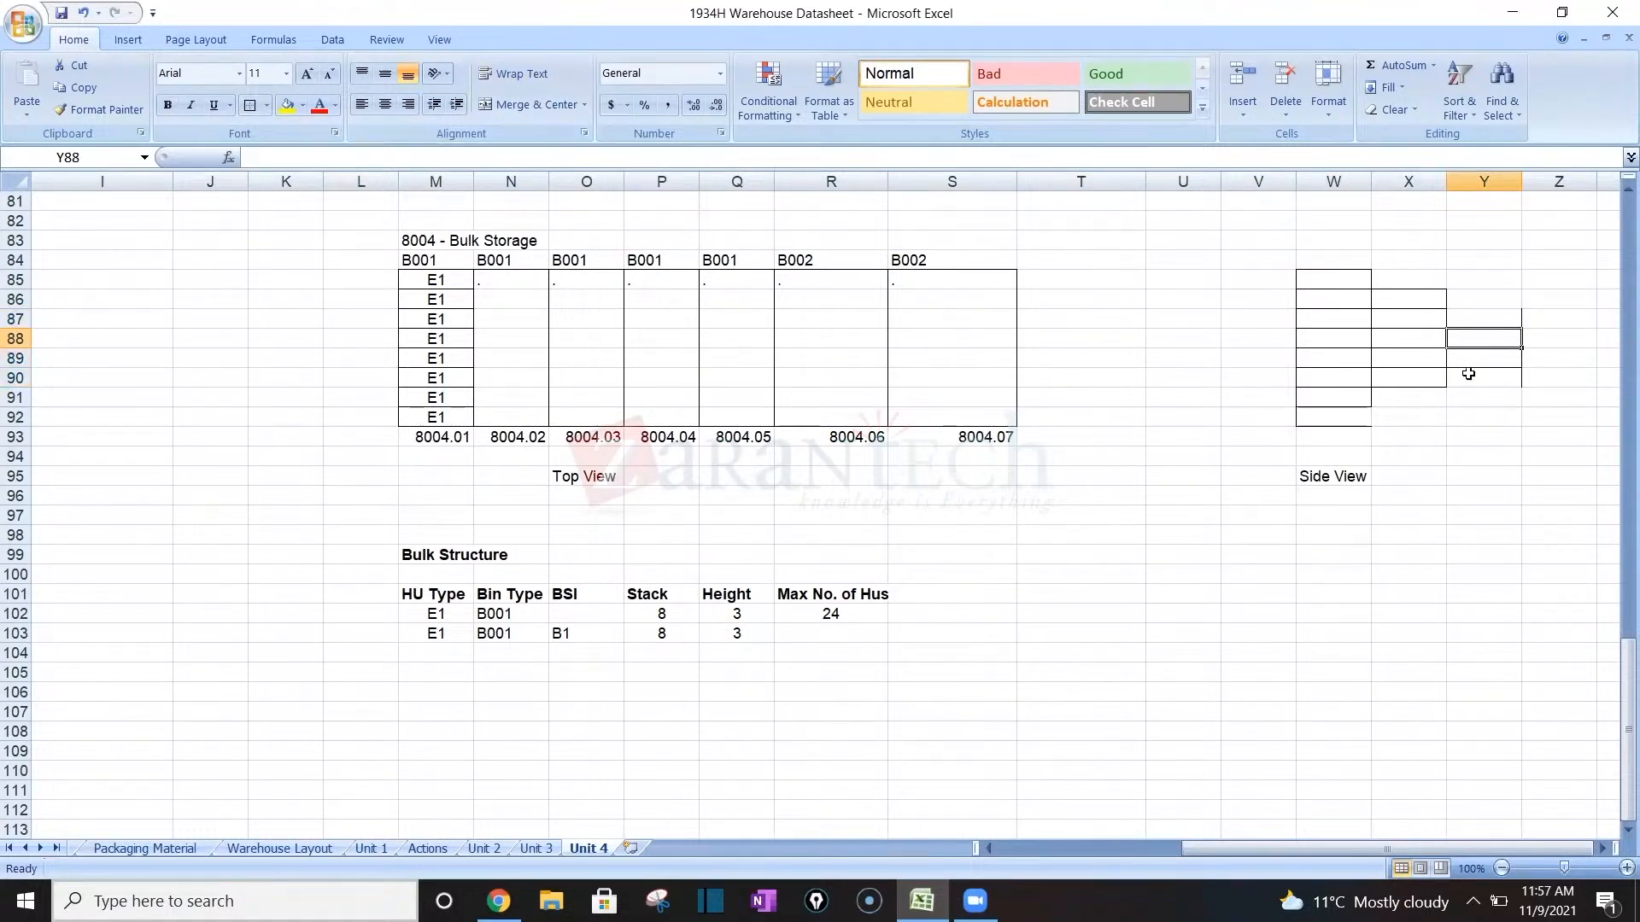
click(1325, 412)
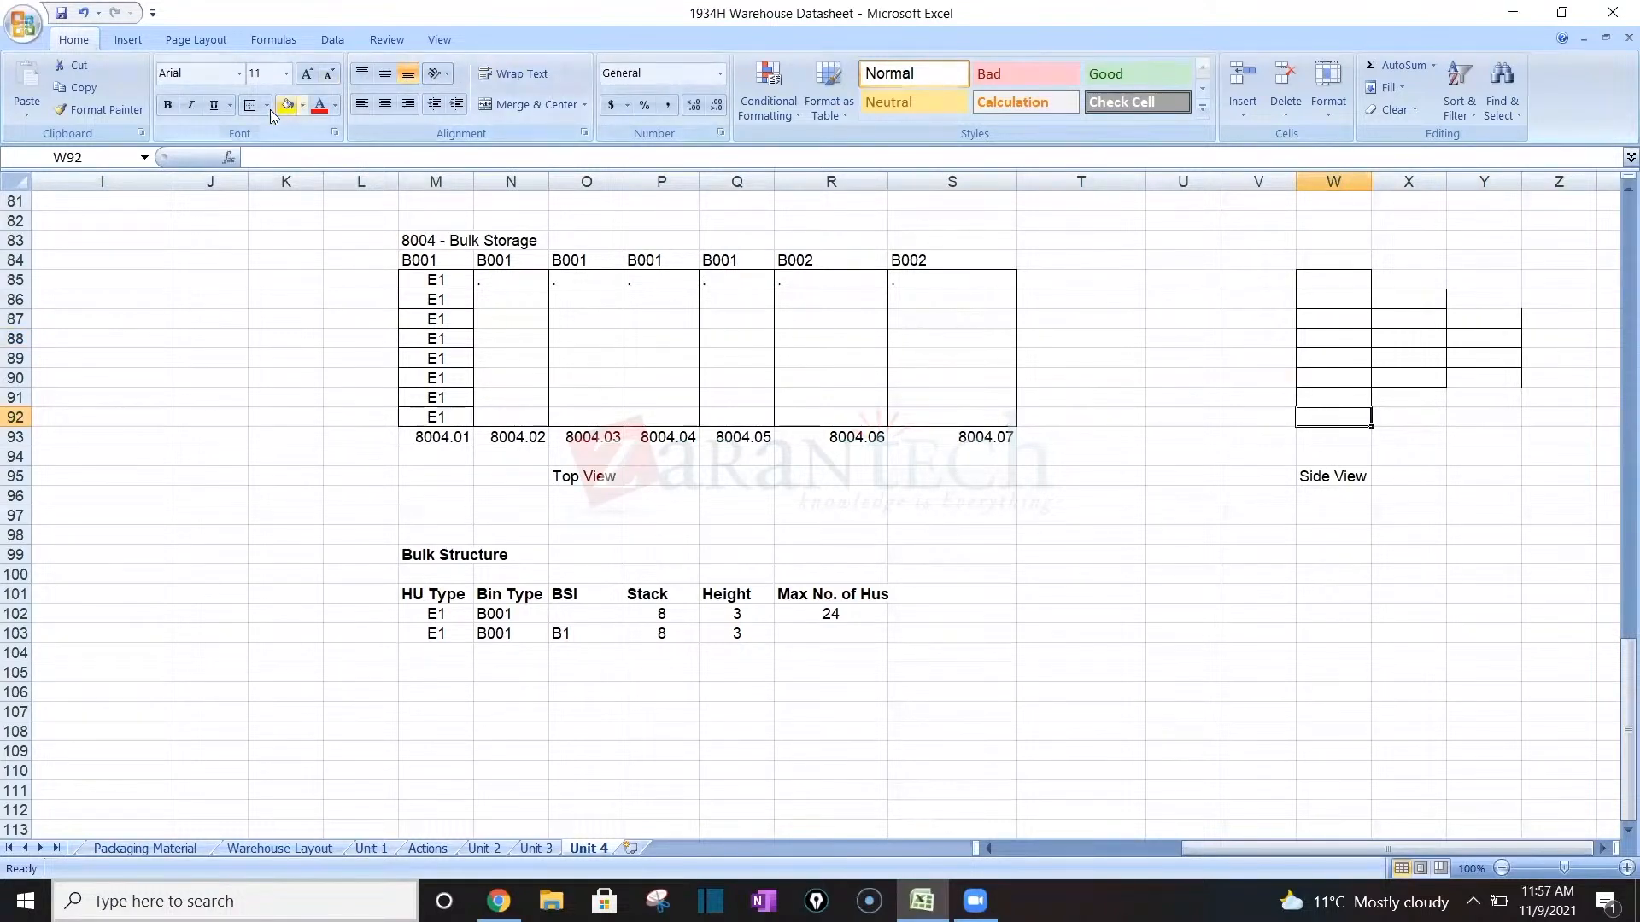
click(1402, 395)
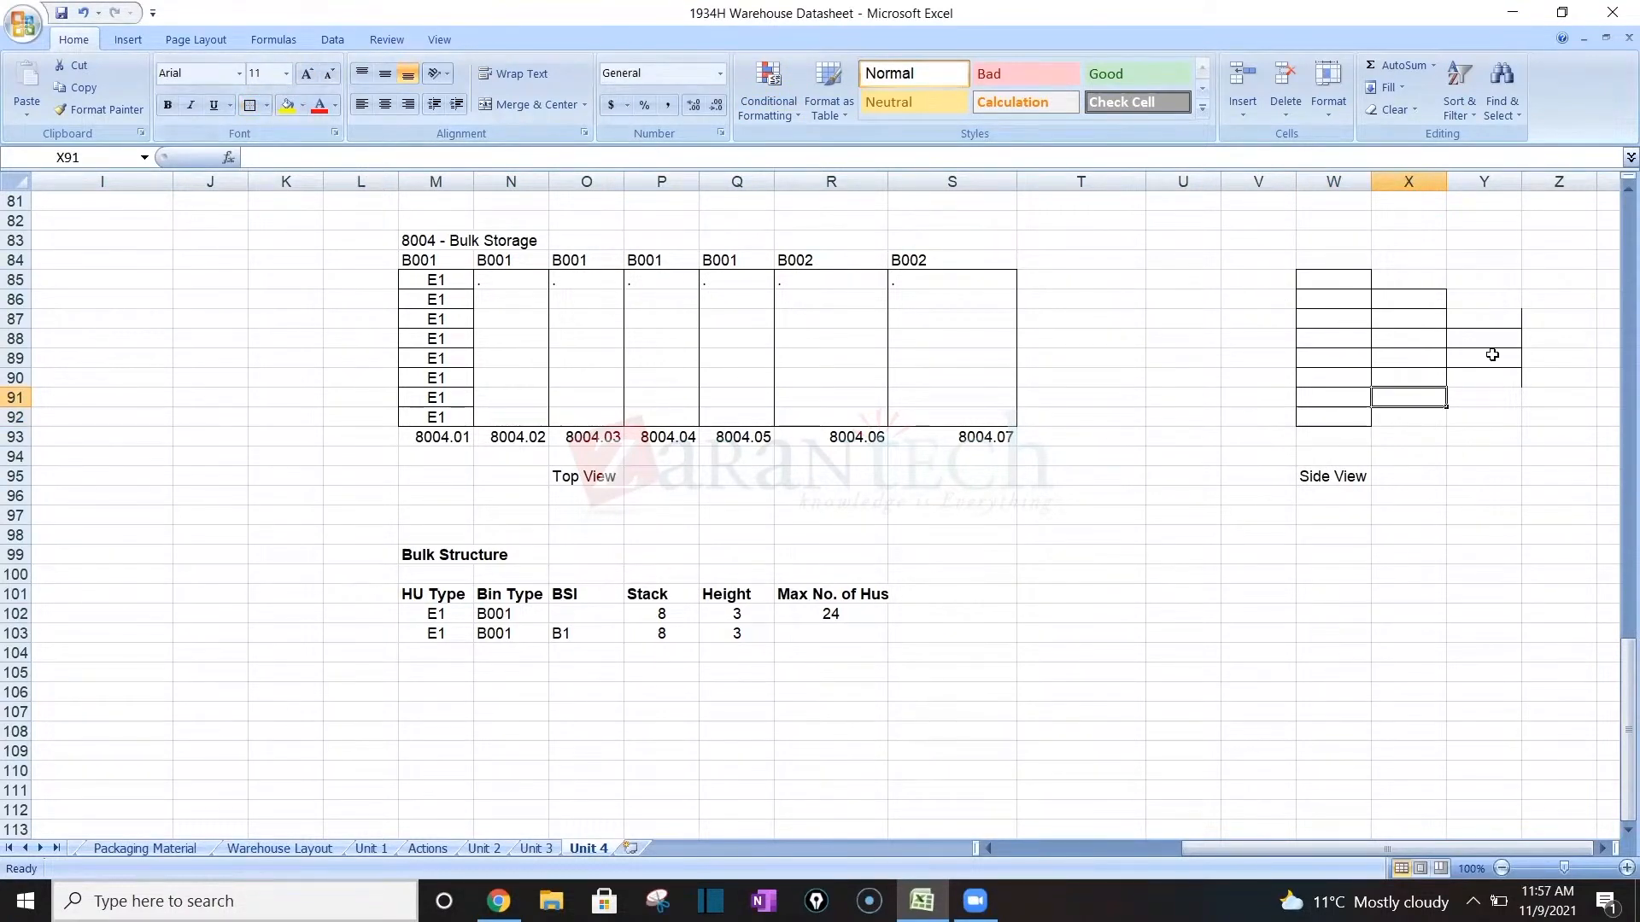
drag(1494, 322, 1494, 378)
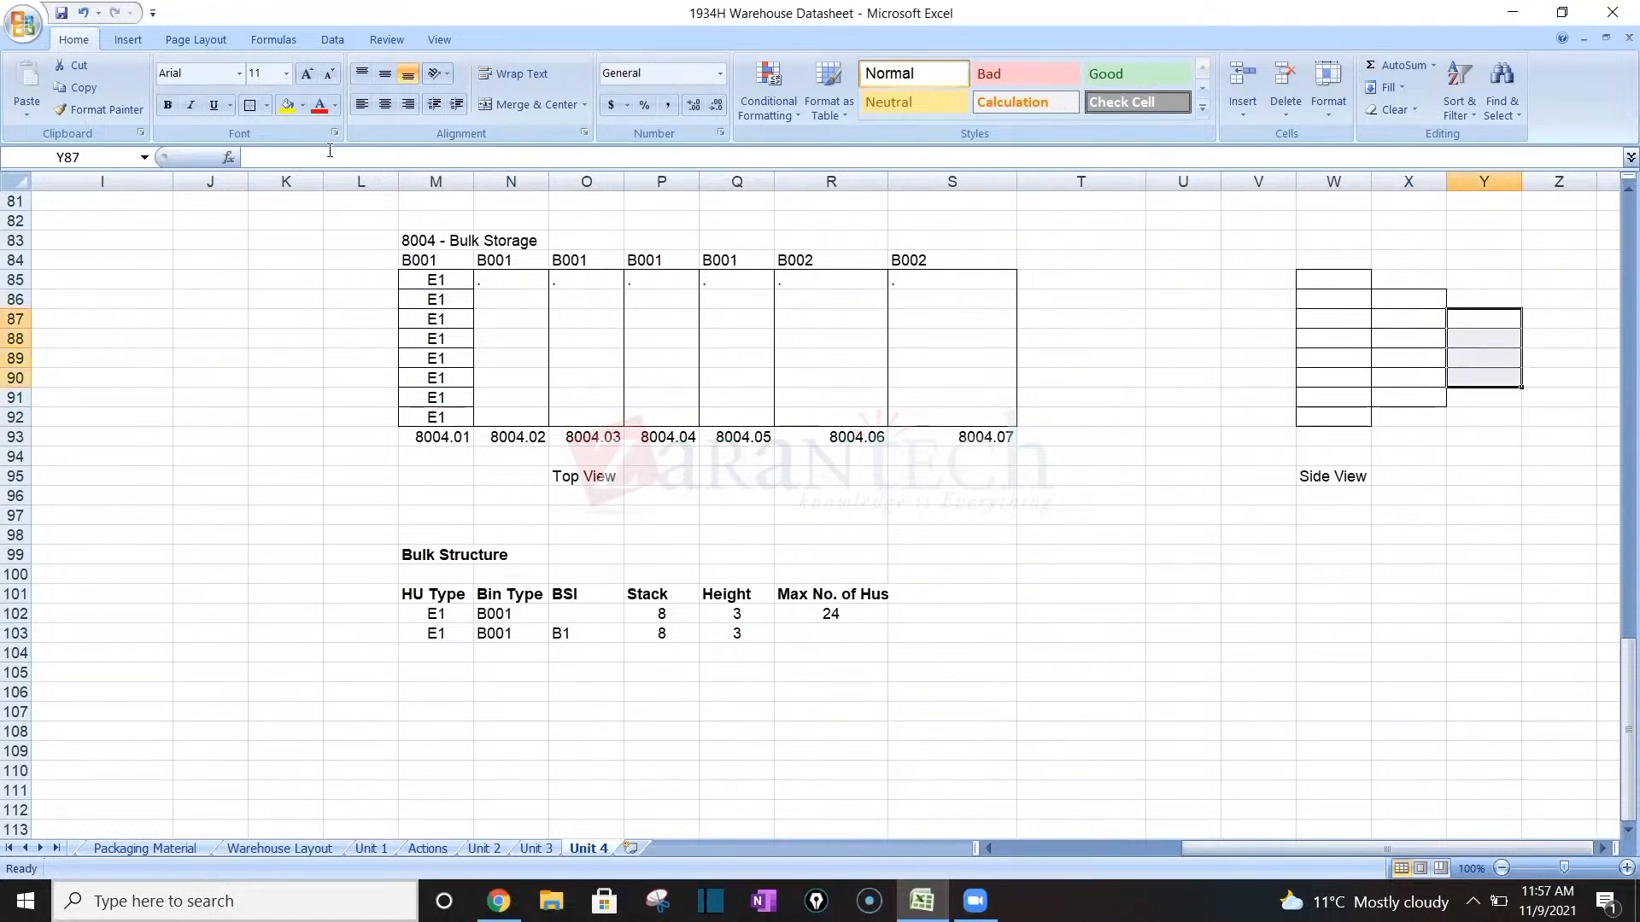
click(250, 105)
Set Max No. of Hus in R103 to 18 and center the value.
drag(1354, 282, 1344, 416)
drag(1405, 299, 1418, 395)
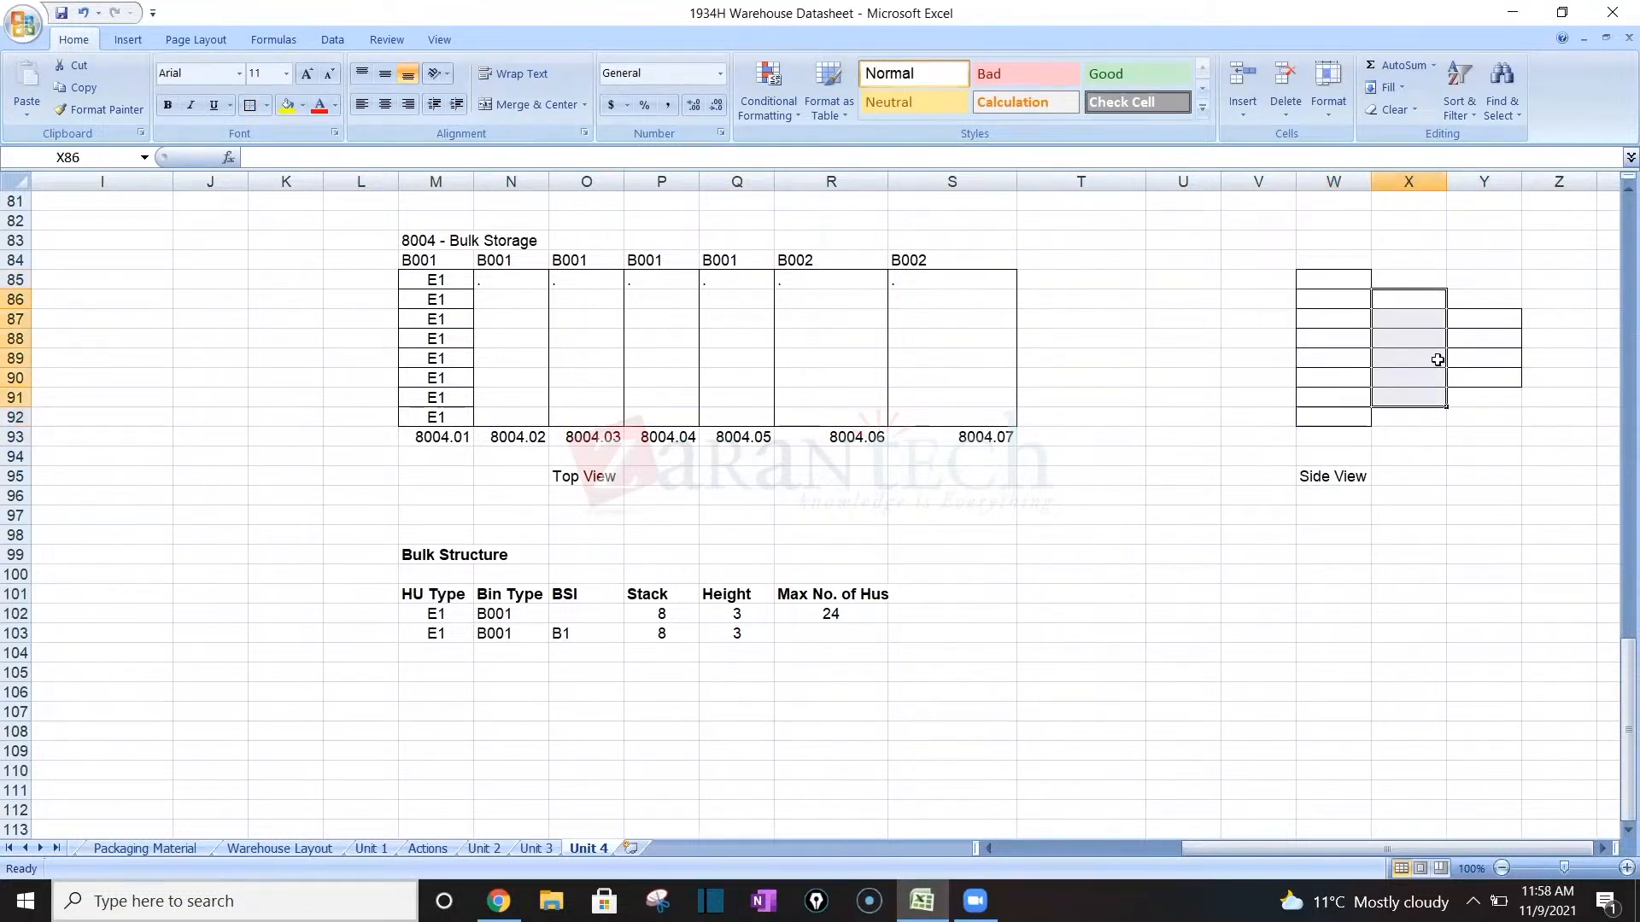
click(850, 632)
text(18)
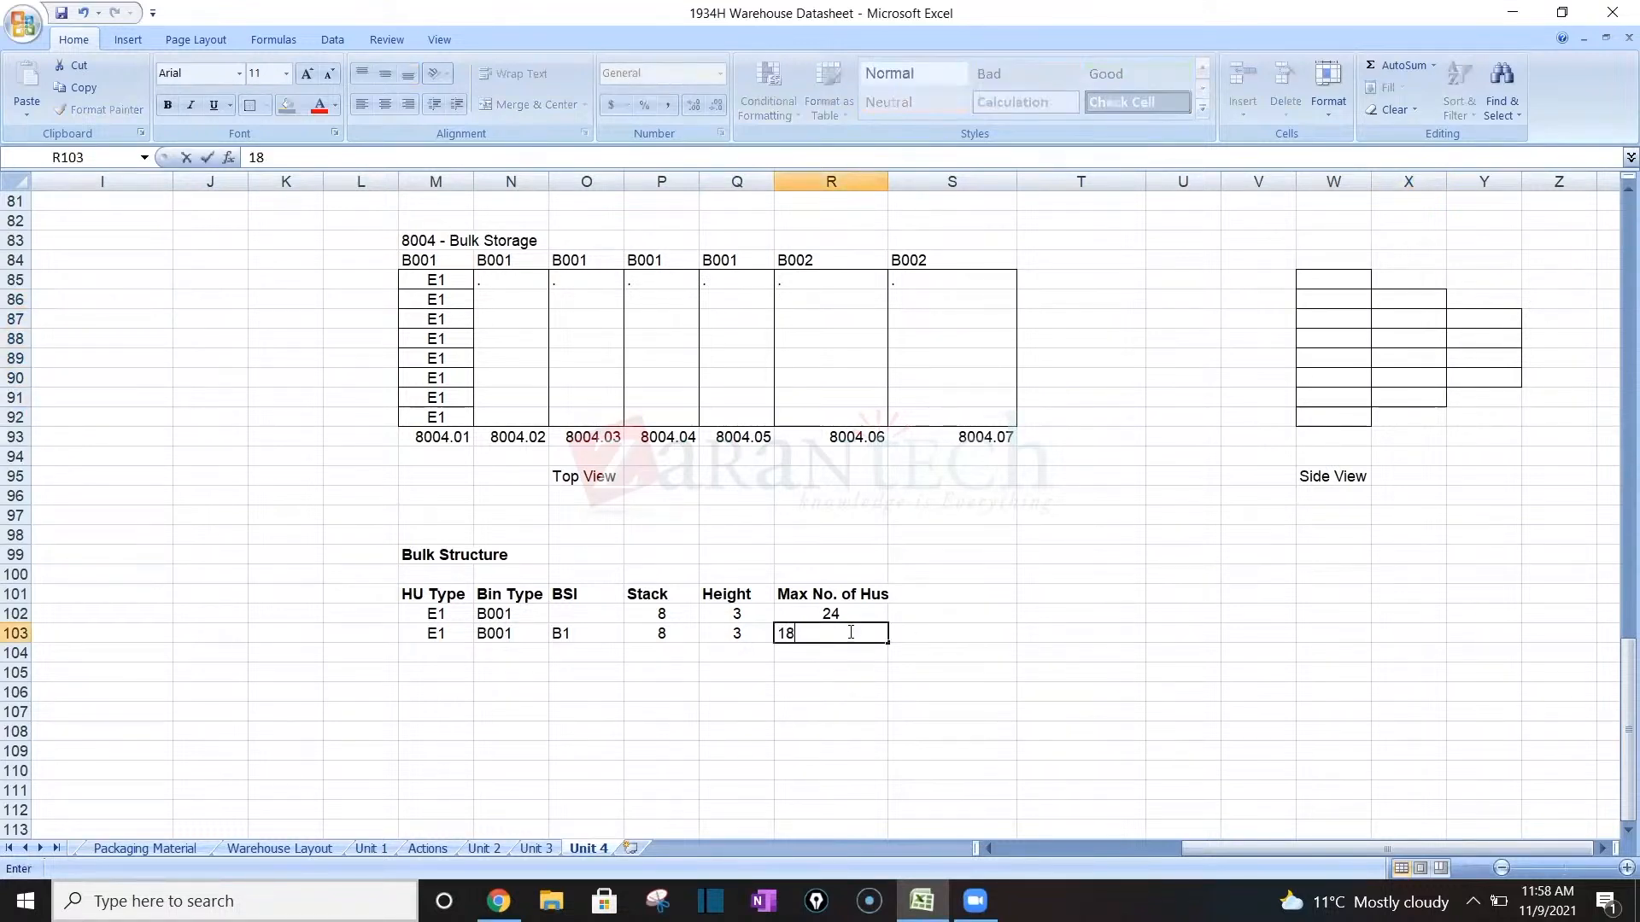
key(Return)
click(850, 632)
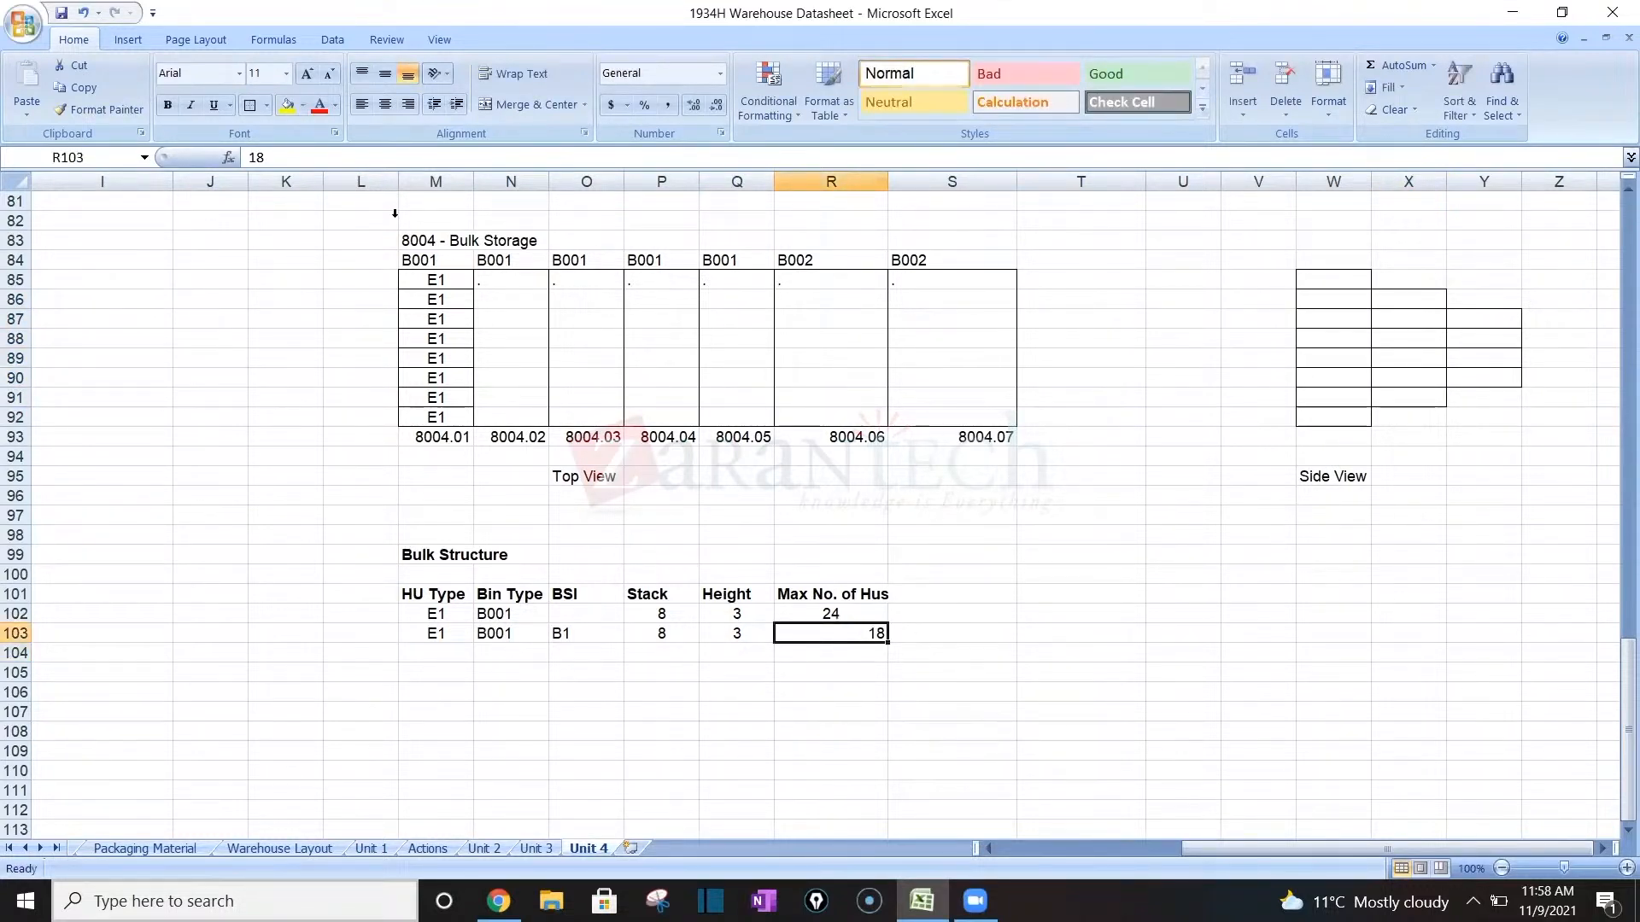
click(387, 110)
click(595, 631)
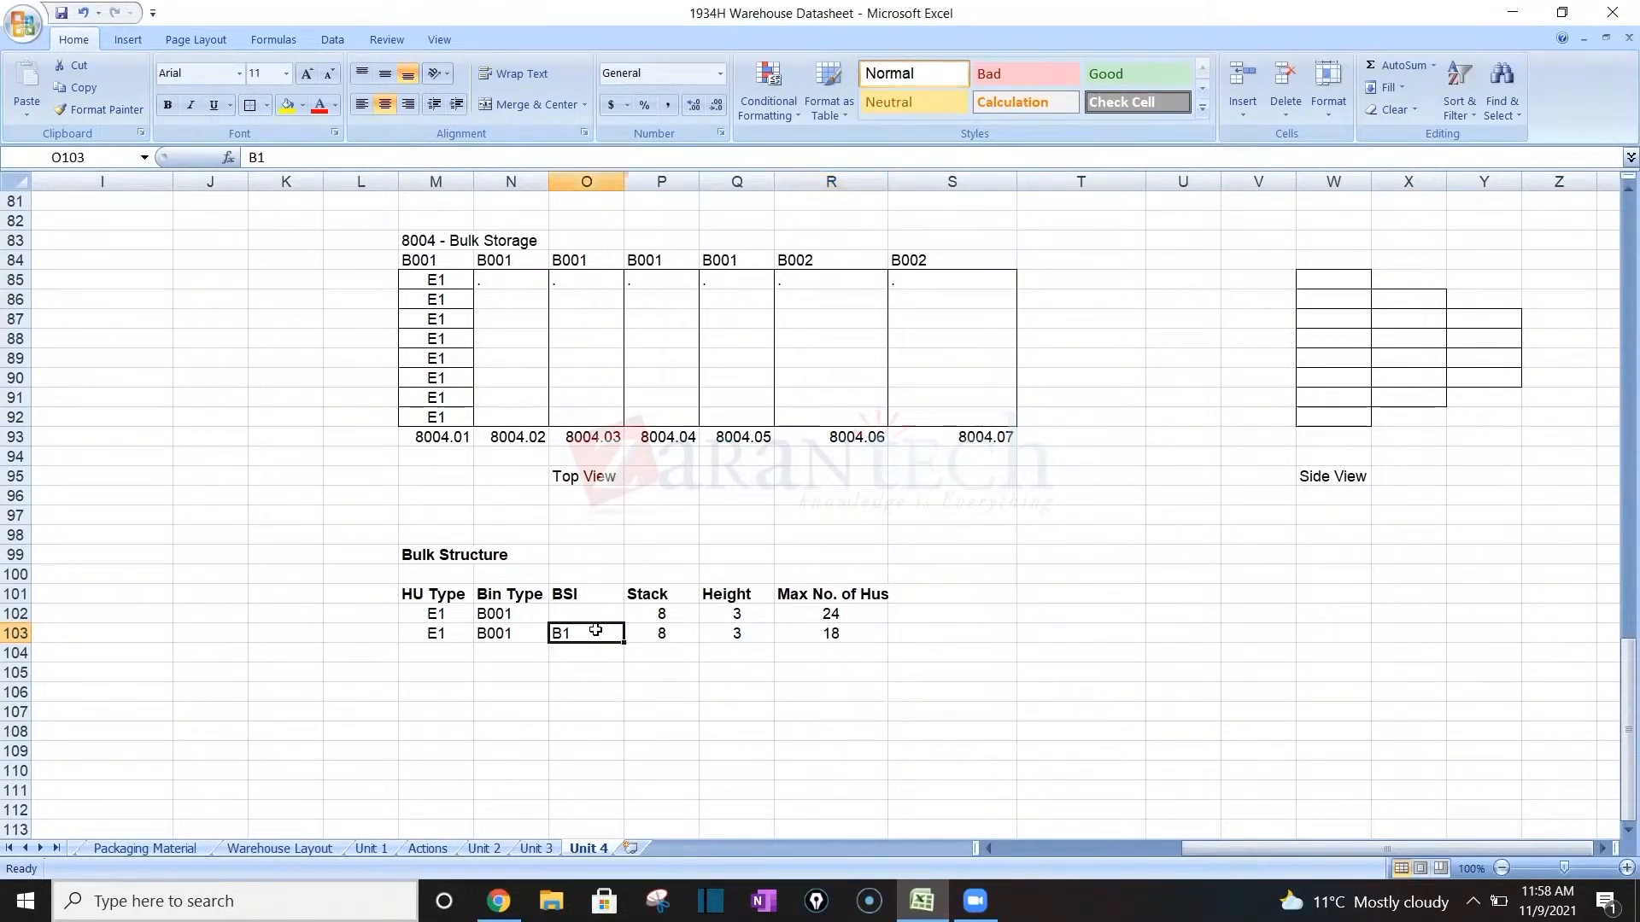
click(515, 633)
click(447, 632)
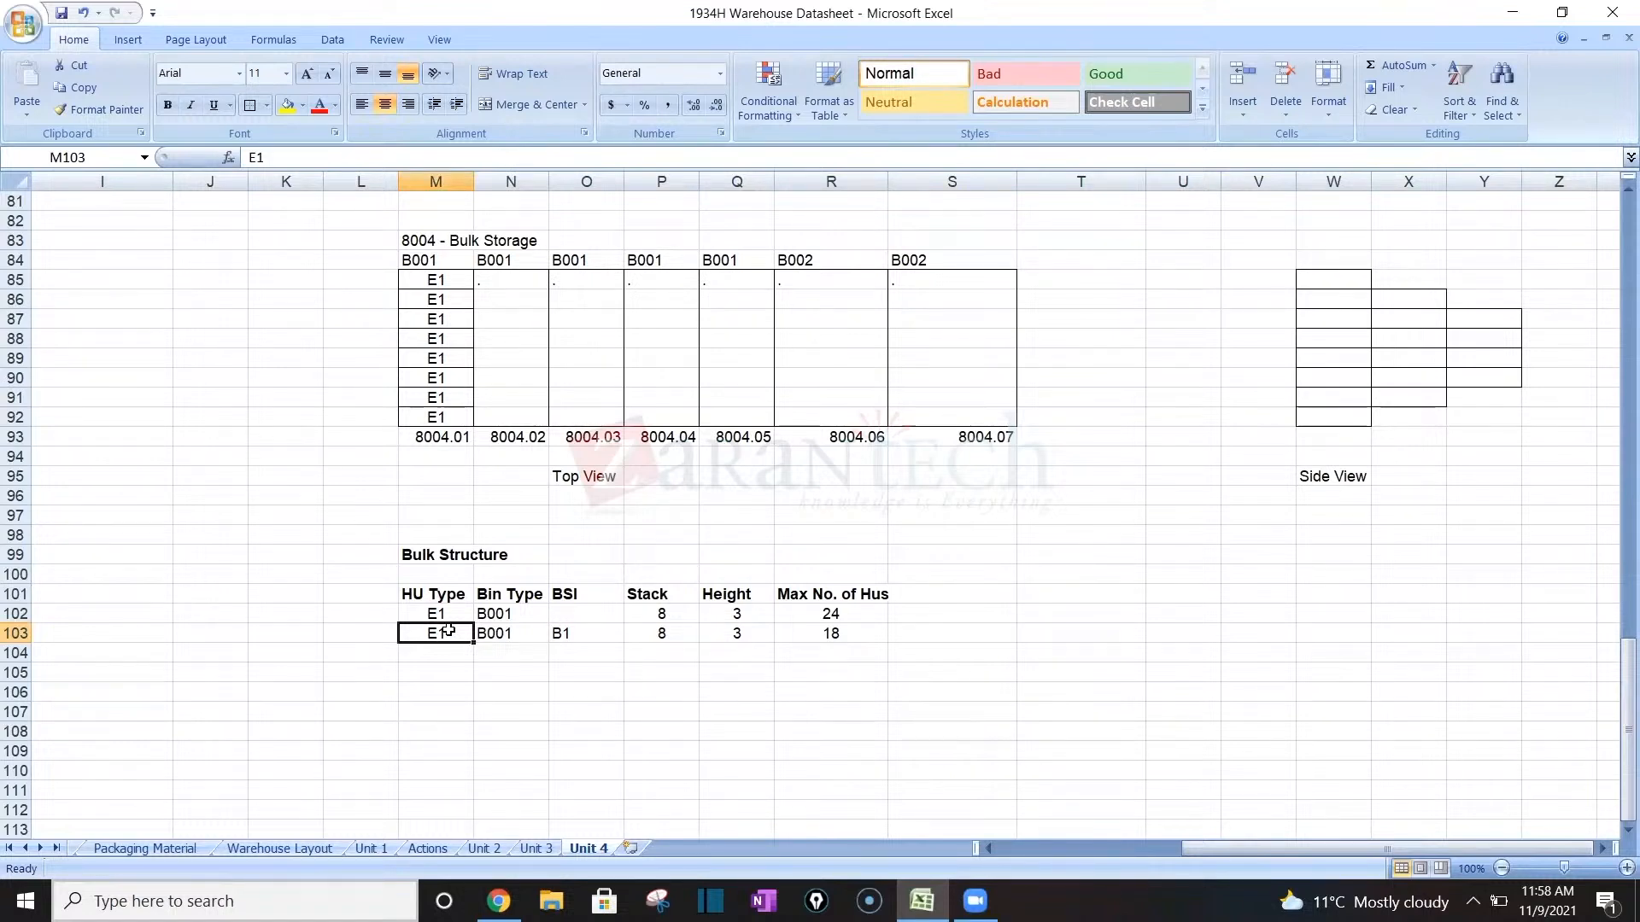
key(Right)
key(Right)
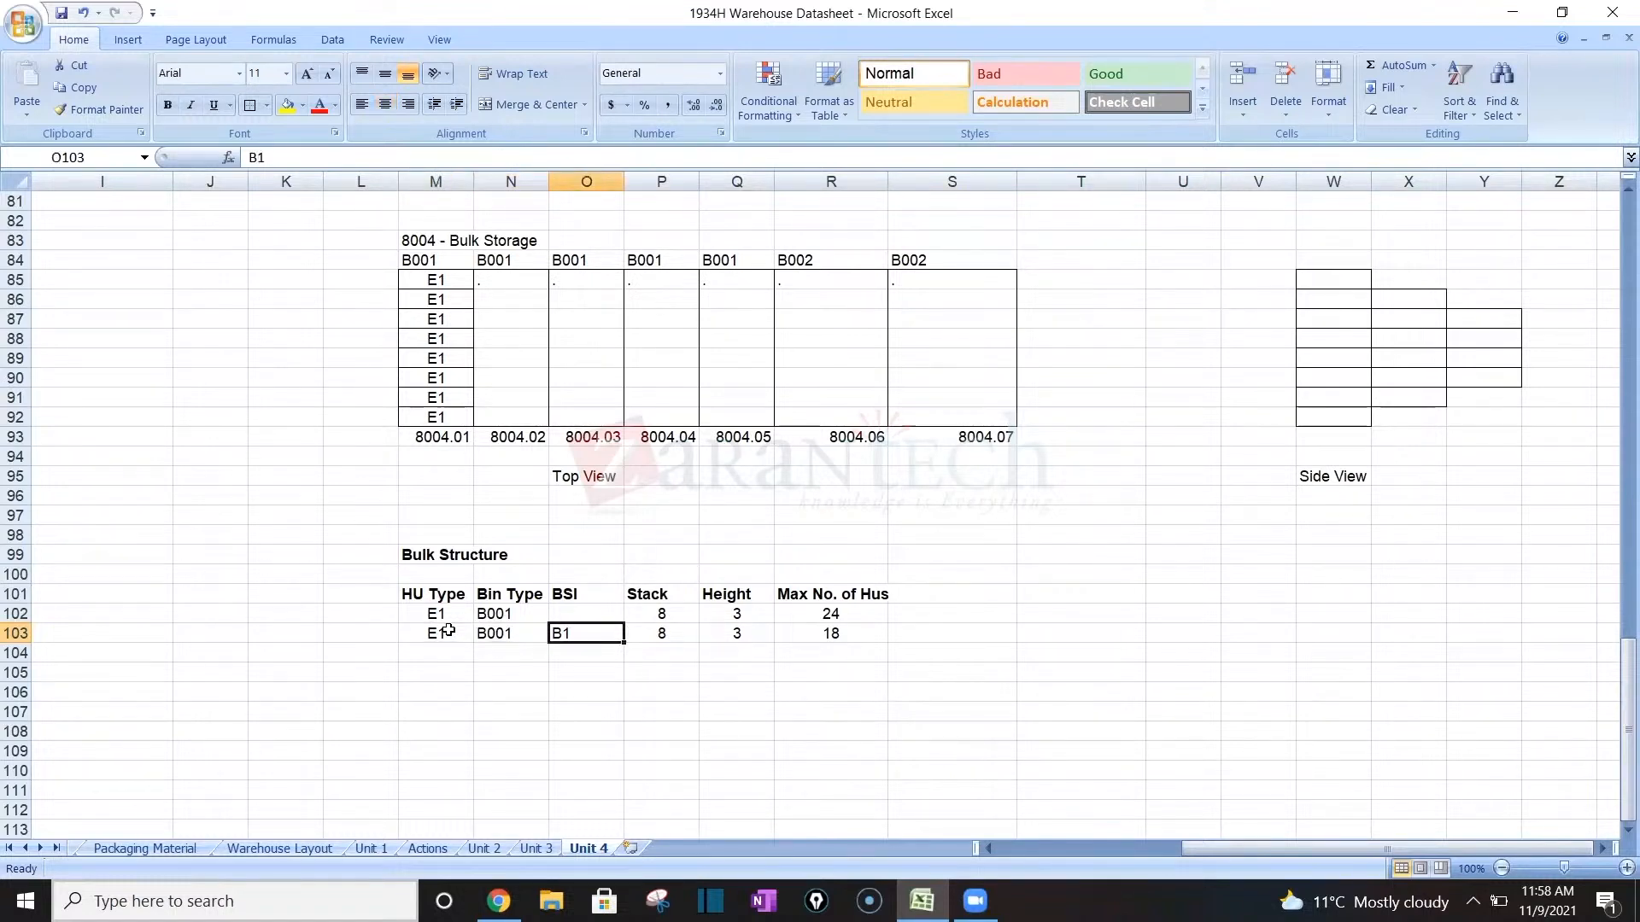
Add the note "No Mixed Storage" in cell D86, below "HU is Mandatory" in the Bulk Storage section.
click(459, 279)
key(Left)
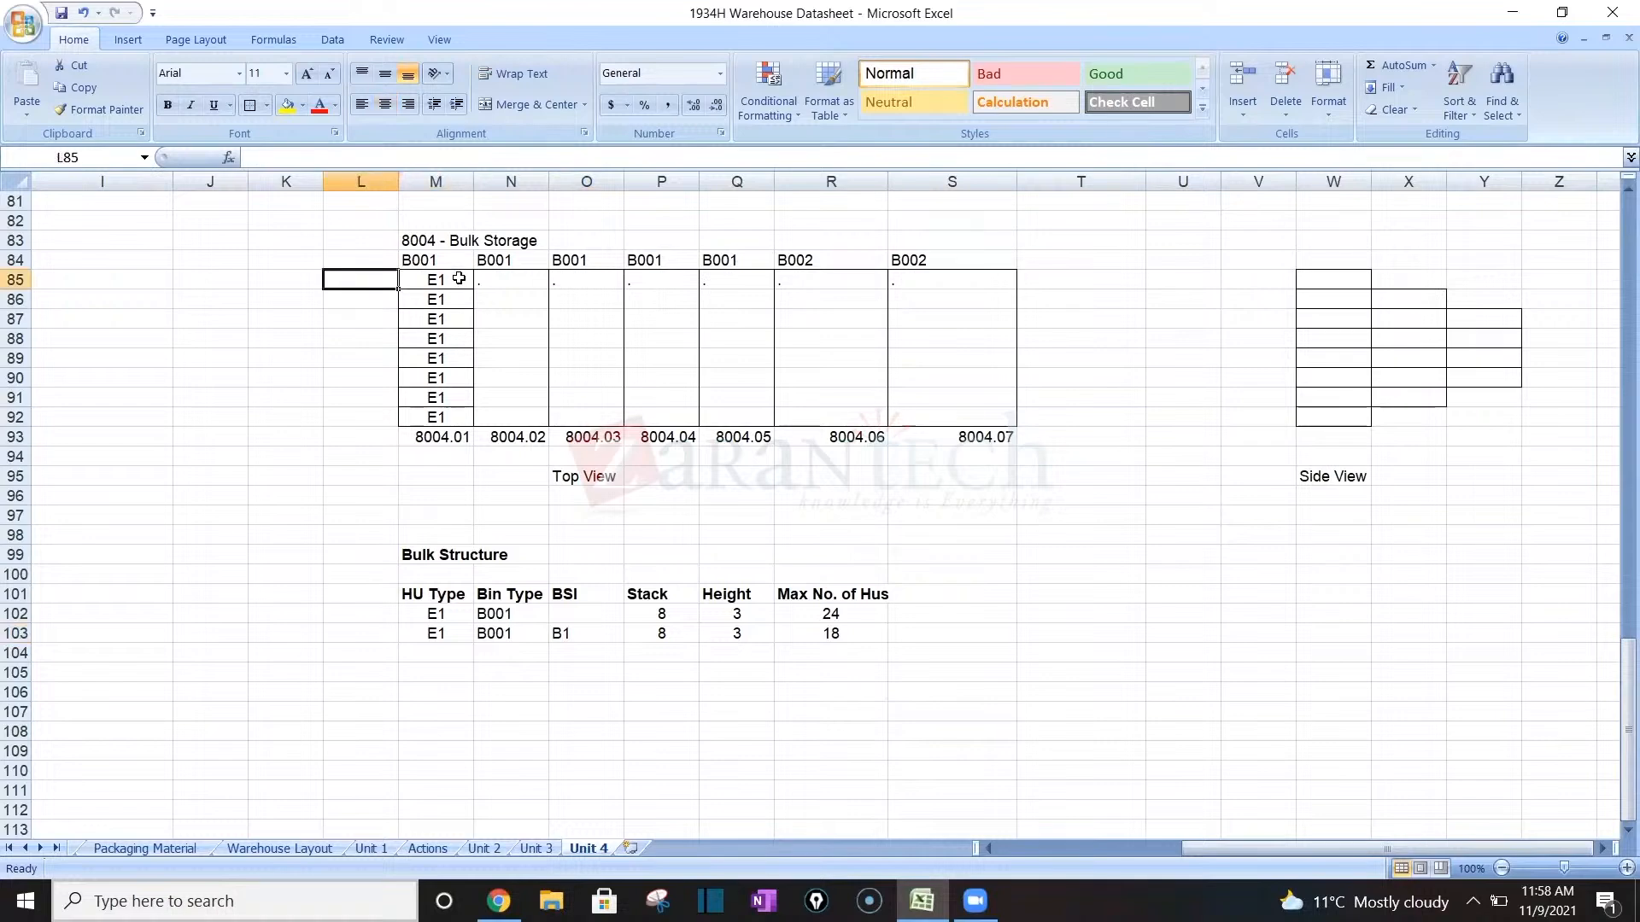
key(Home)
key(Right)
key(Right)
key(Down)
key(Right)
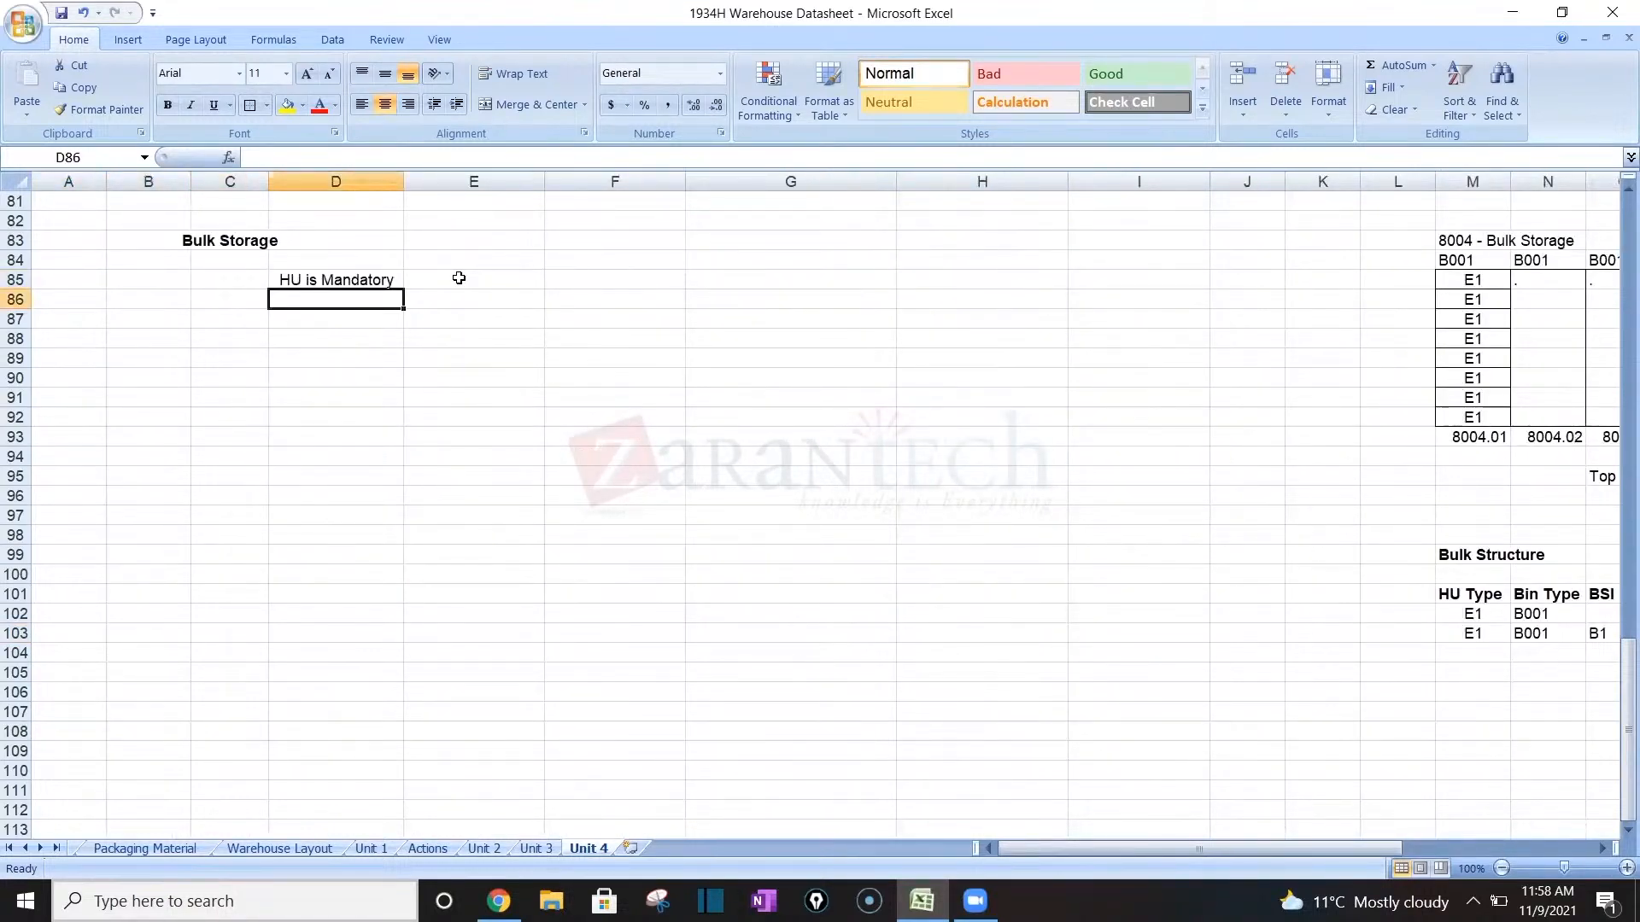
text(O)
text(No)
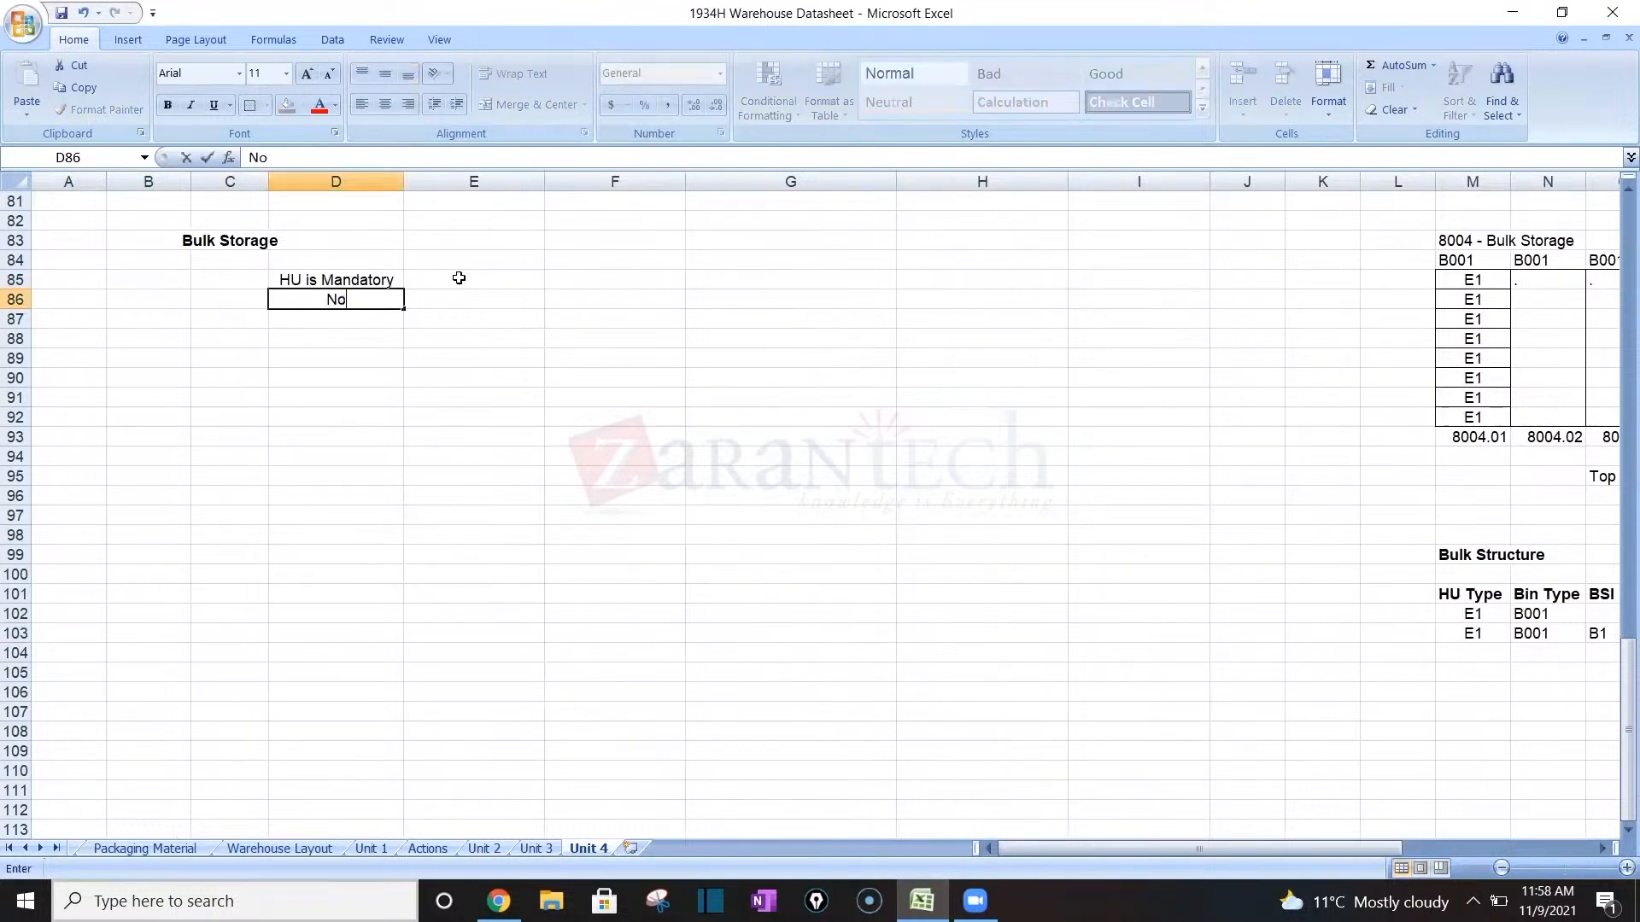
text( Mixingof)
key(BackSpace)
key(BackSpace)
key(BackSpace)
text(o)
key(BackSpace)
key(BackSpace)
key(BackSpace)
key(BackSpace)
key(BackSpace)
text(ed Storage)
key(Right)
Return to the 8004 views and compare the B1 row and Max No. of Hus values with the Side View grid.
key(Right)
key(Right)
key(Right)
key(Right)
key(Right)
key(Right)
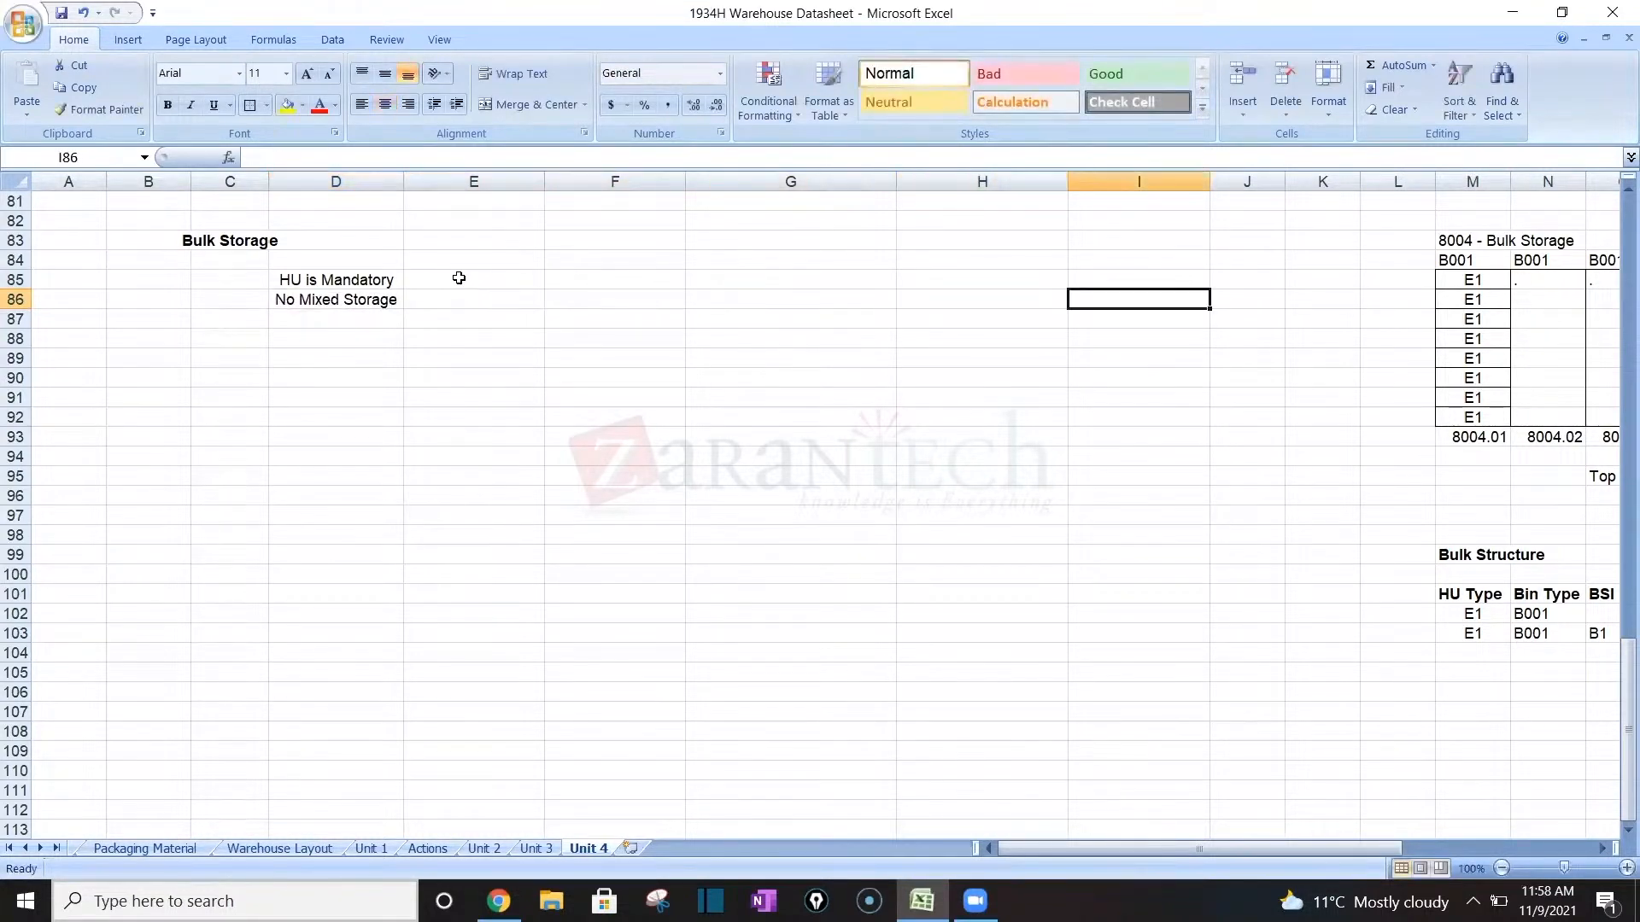
key(Right)
key(Right)
key(Right)
key(Right)
key(Right)
key(Right)
key(Right)
key(Right)
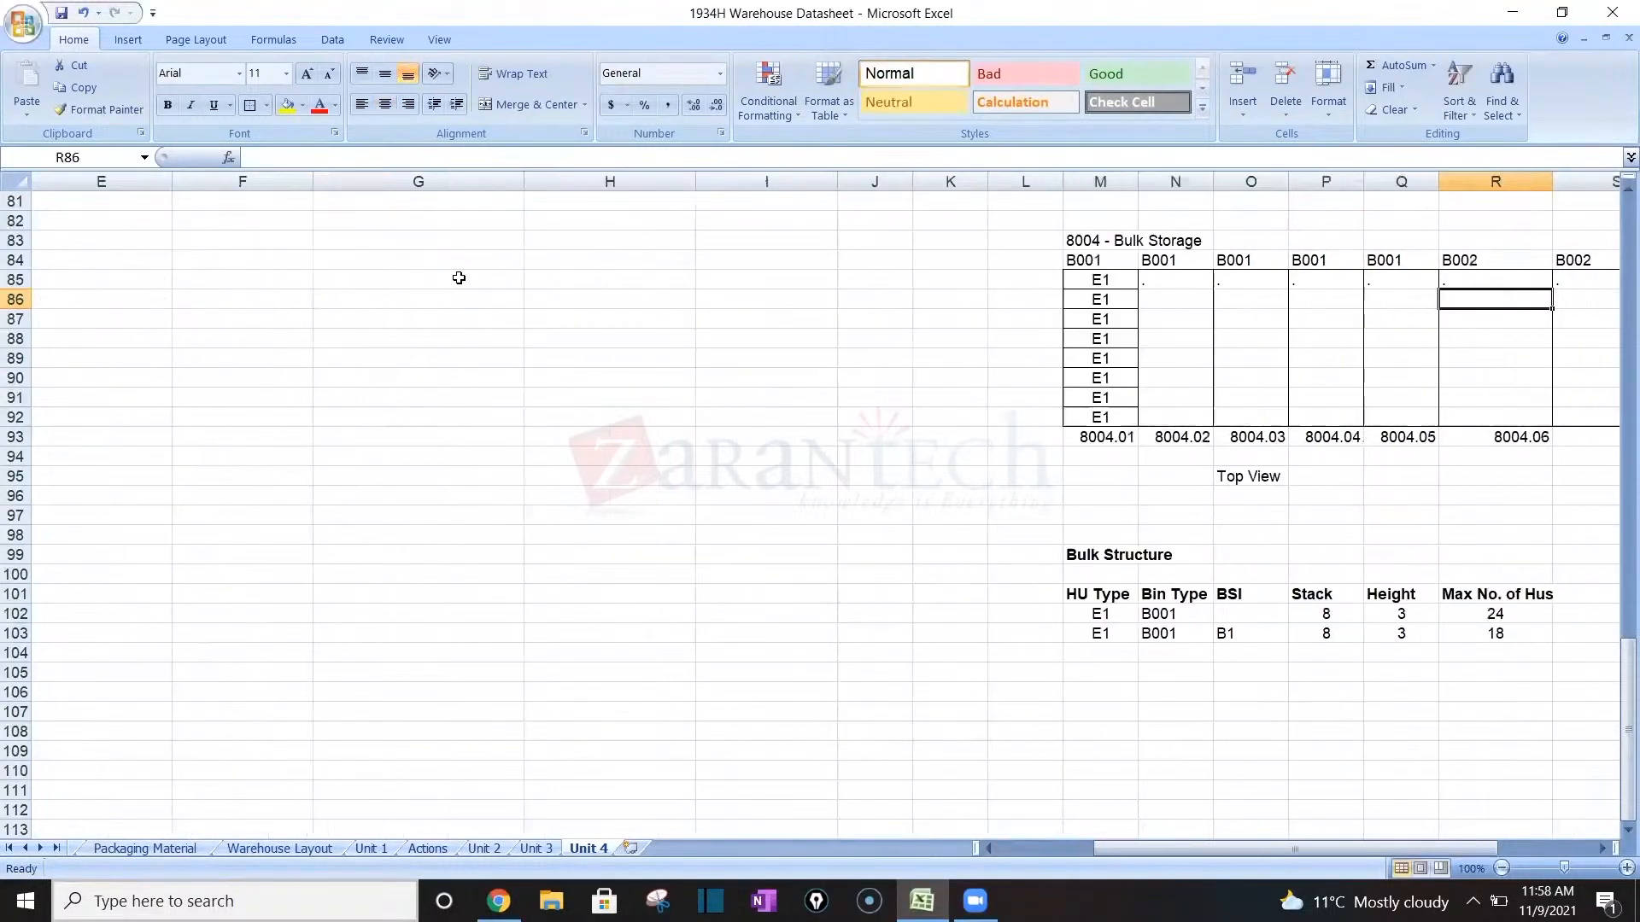
key(Right)
key(Right)
key(Right)
key(Right)
key(Right)
key(Right)
key(Right)
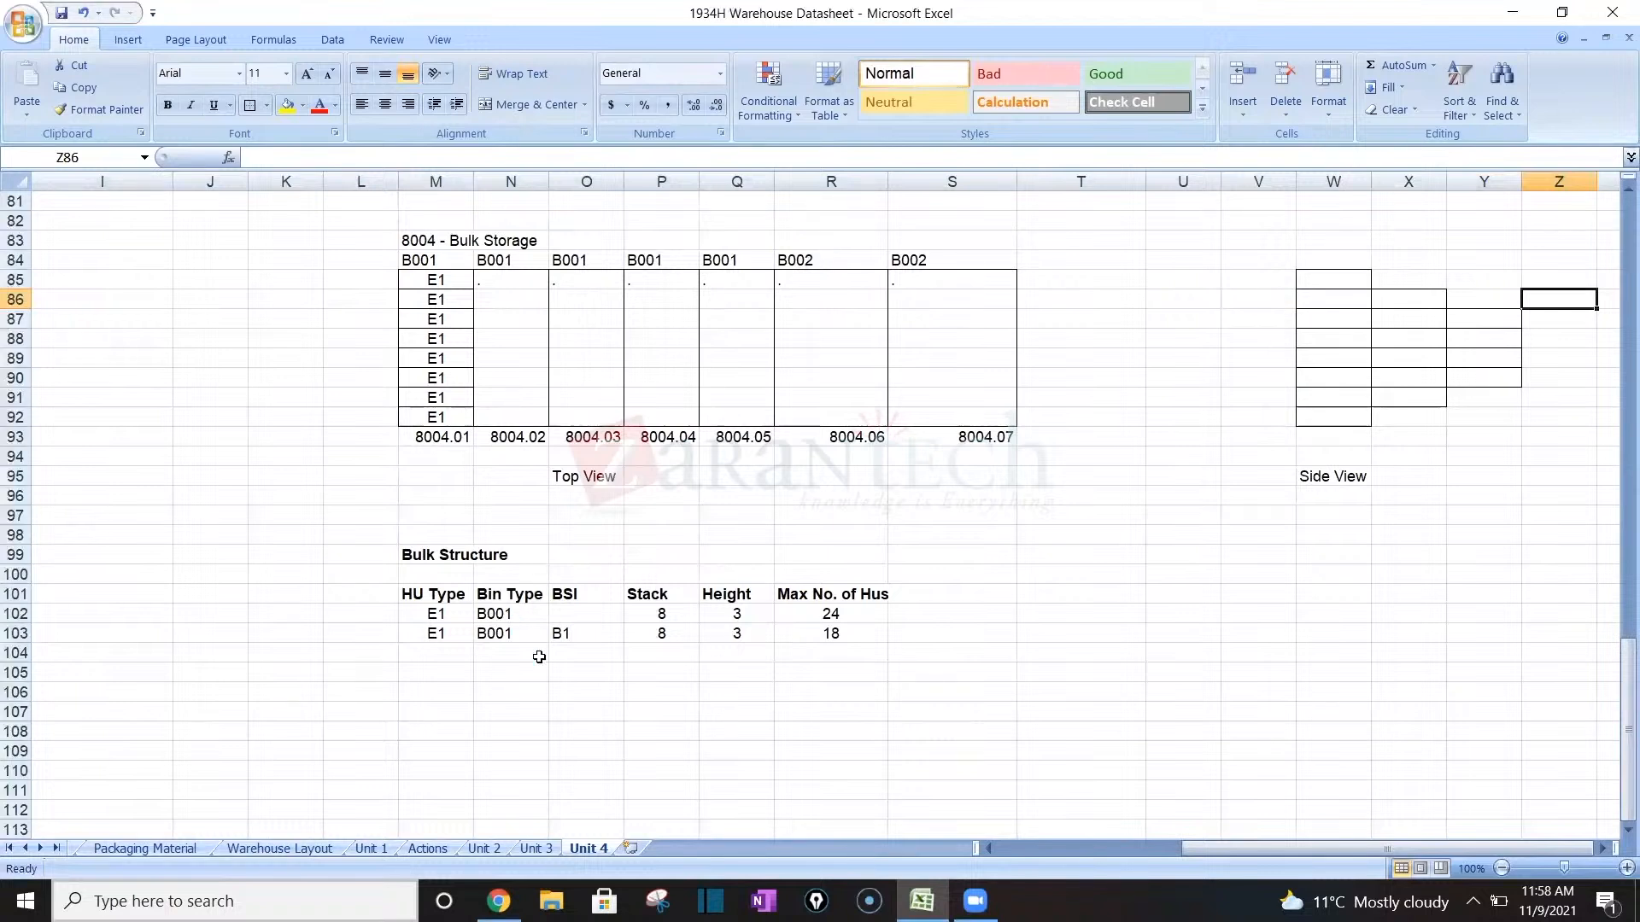
click(582, 633)
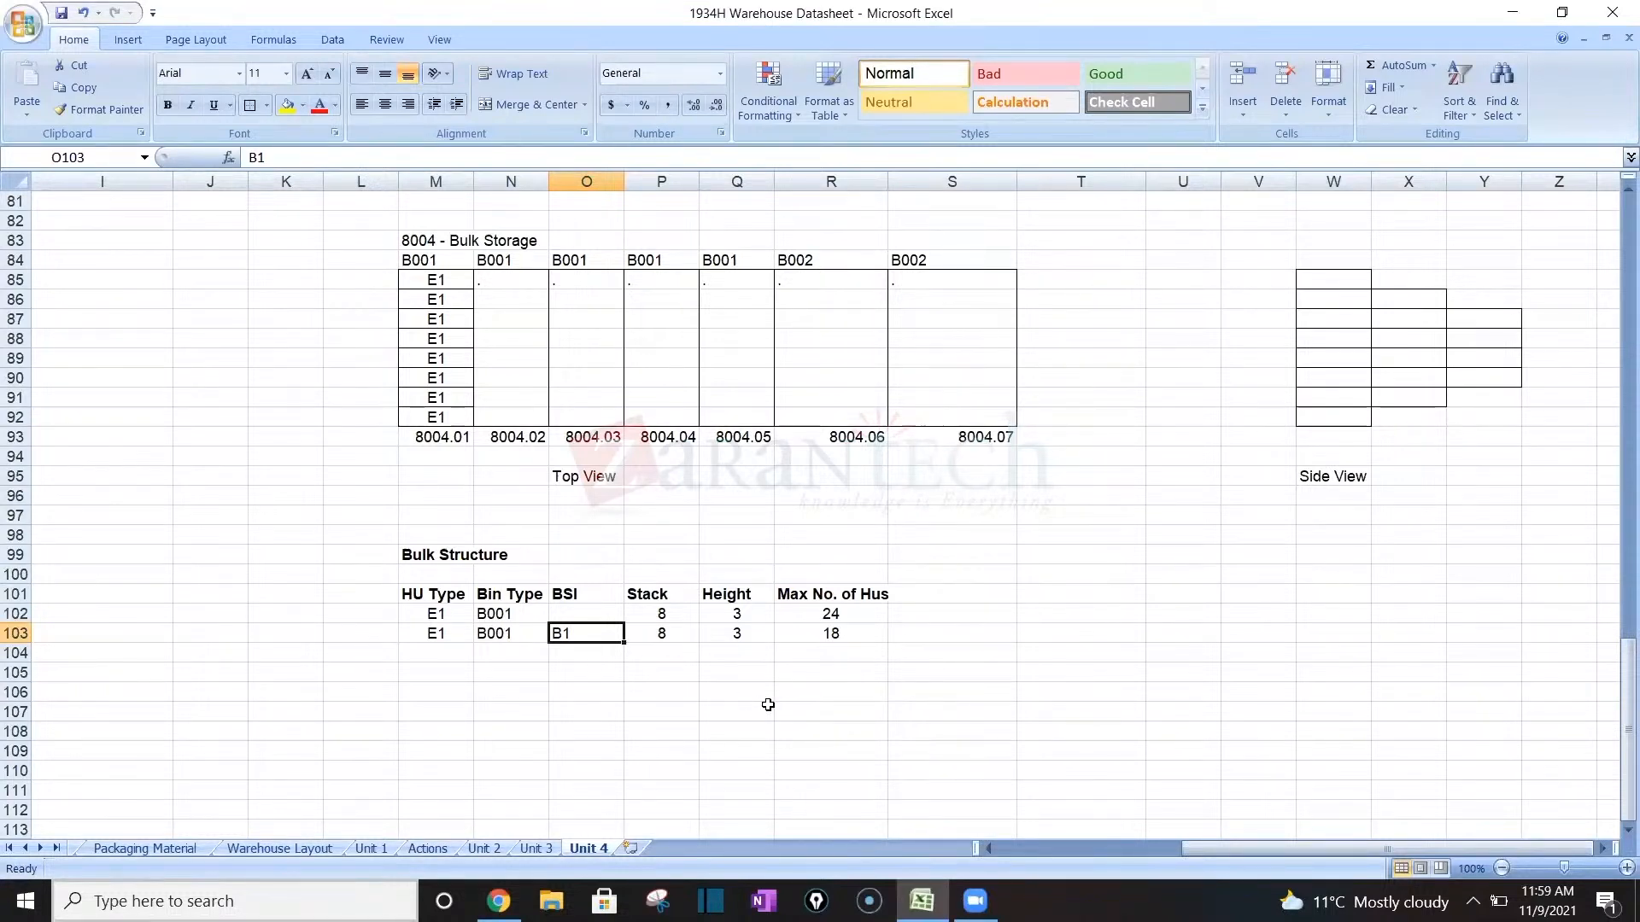
click(857, 630)
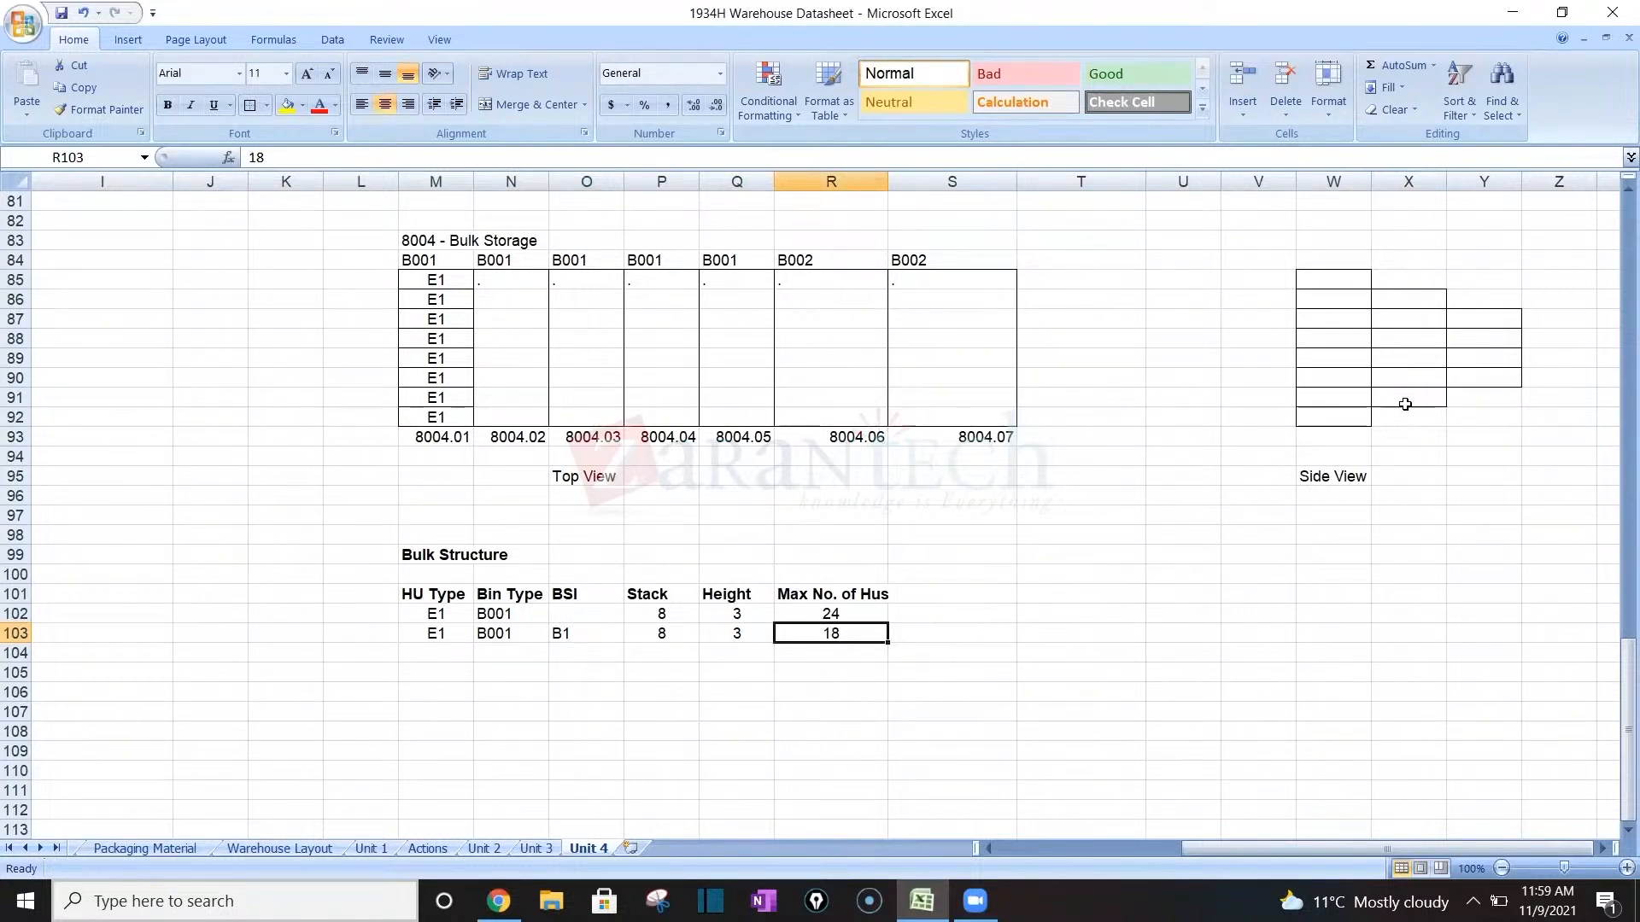
click(1352, 277)
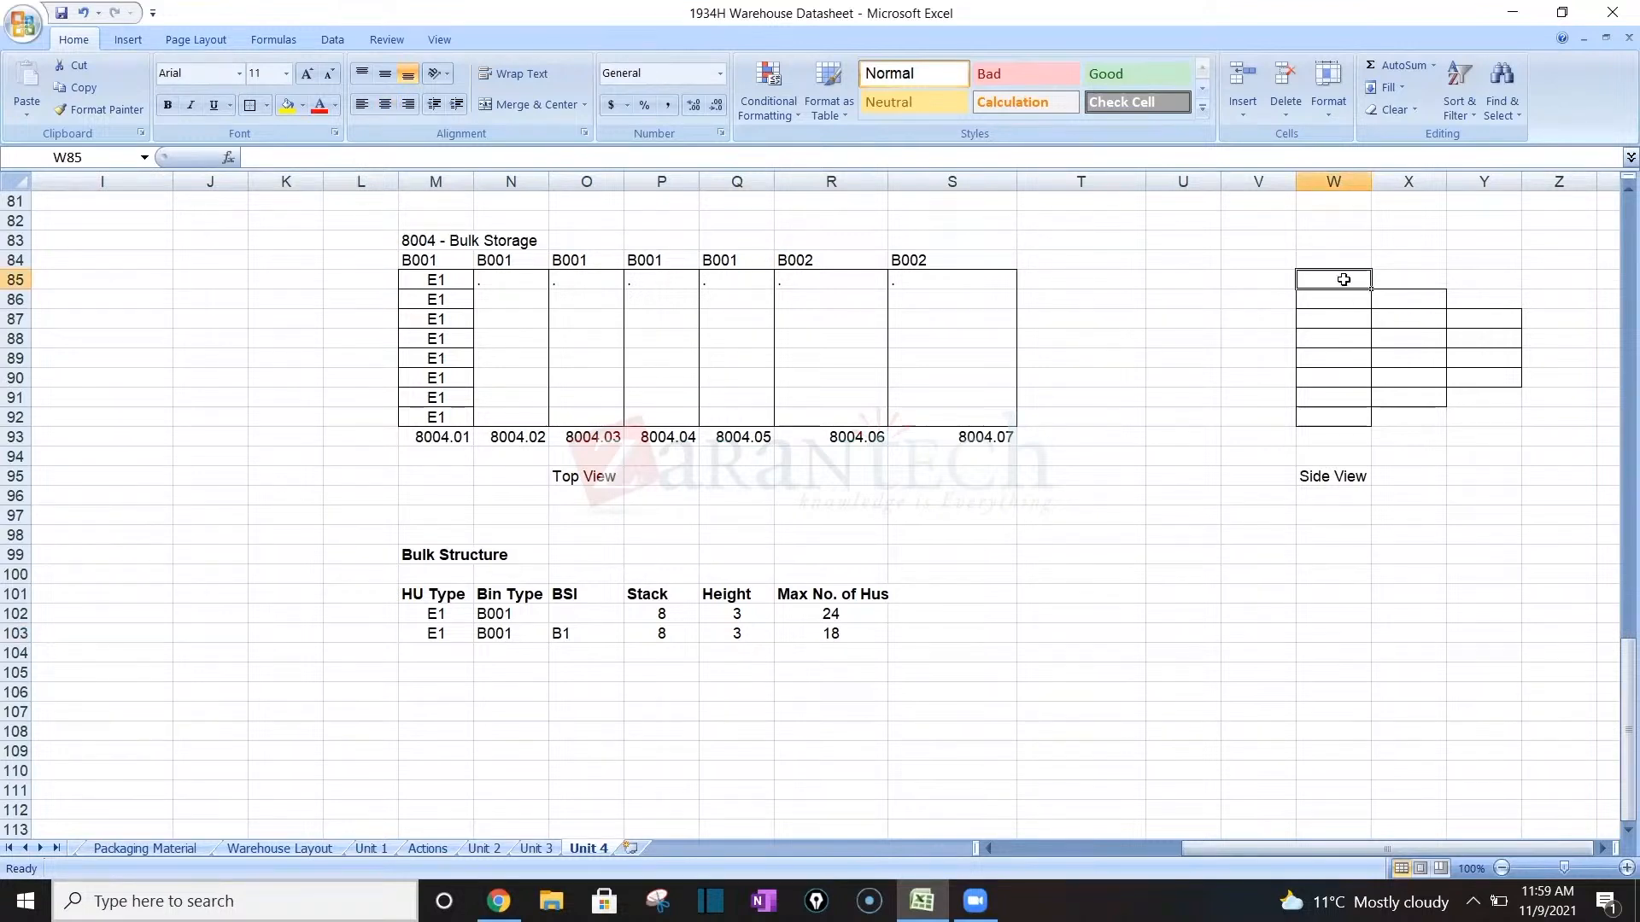
click(839, 606)
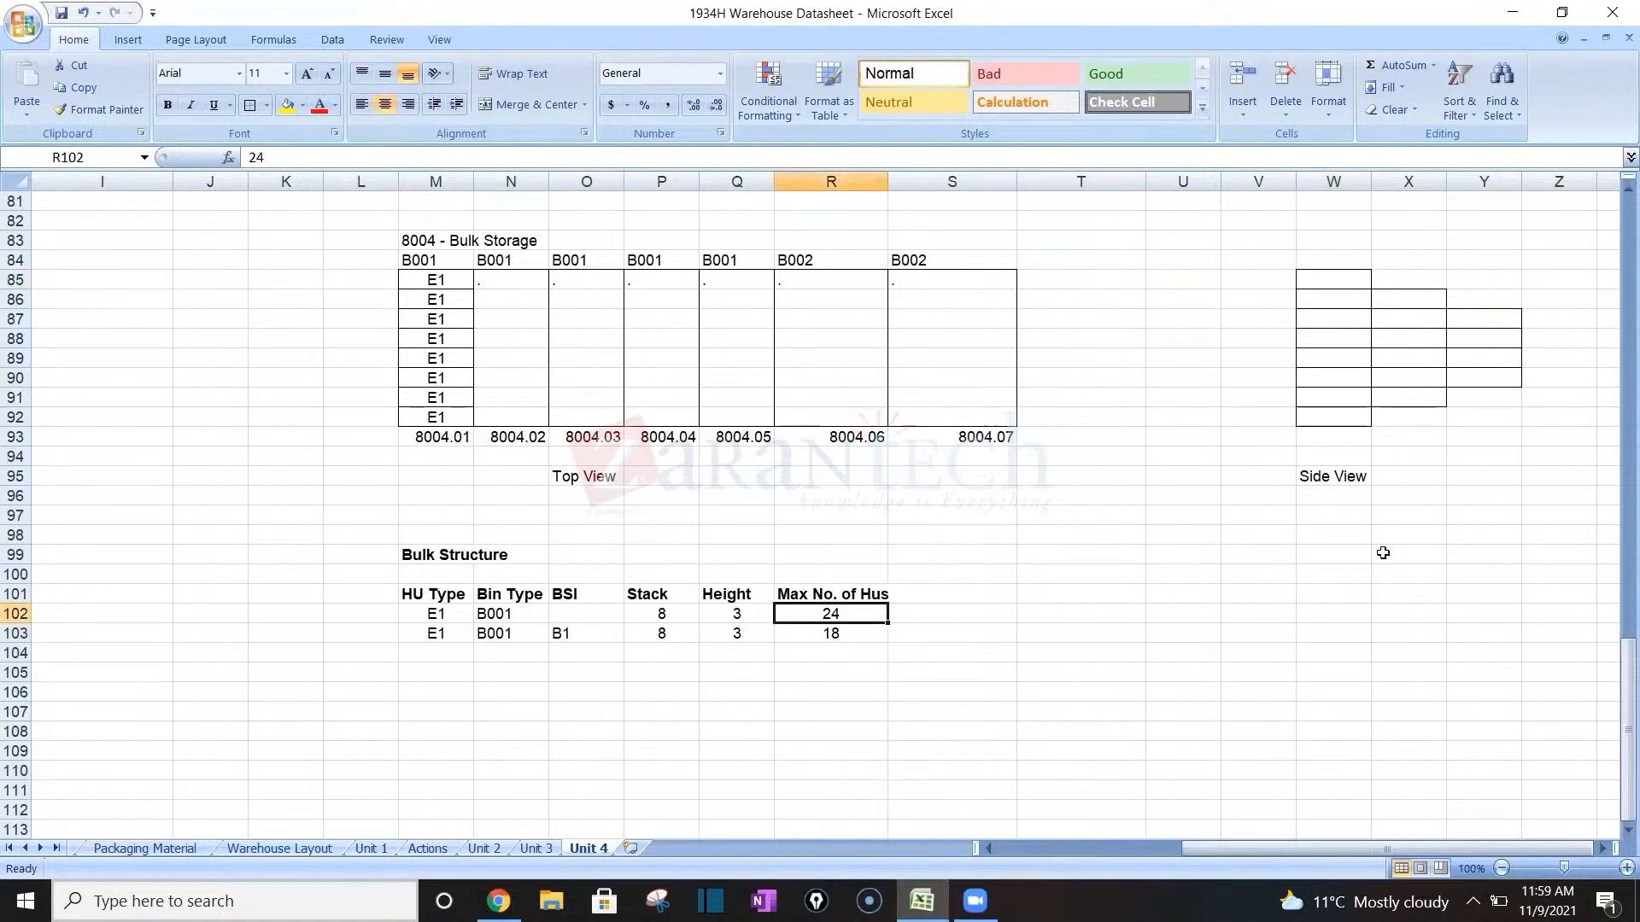
click(1374, 298)
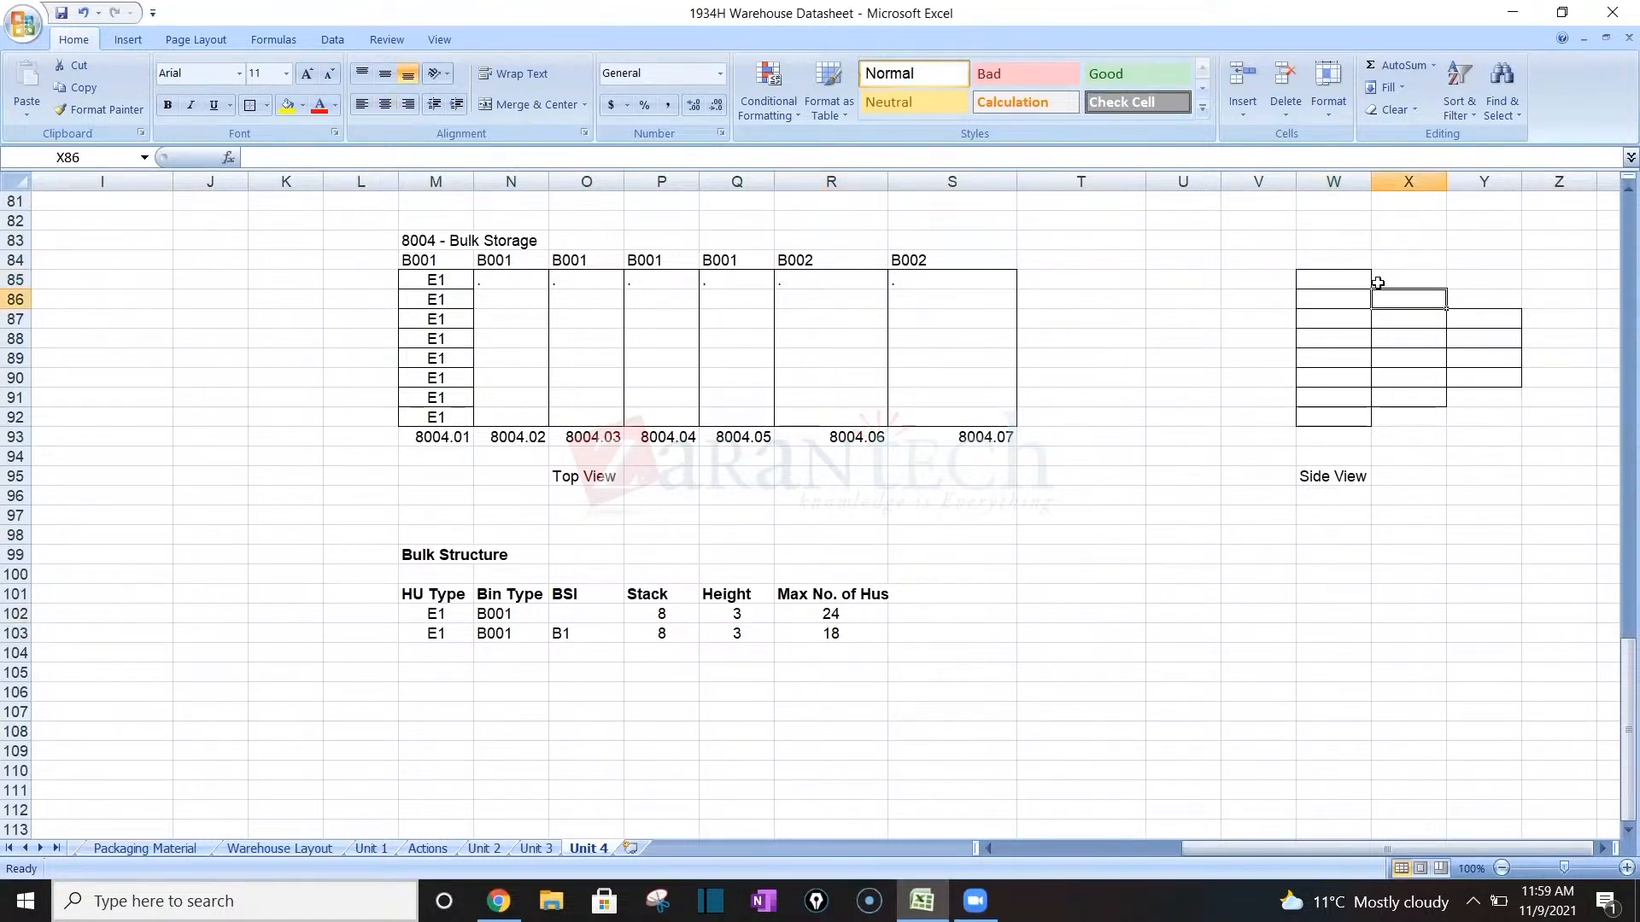
drag(1333, 281, 1464, 413)
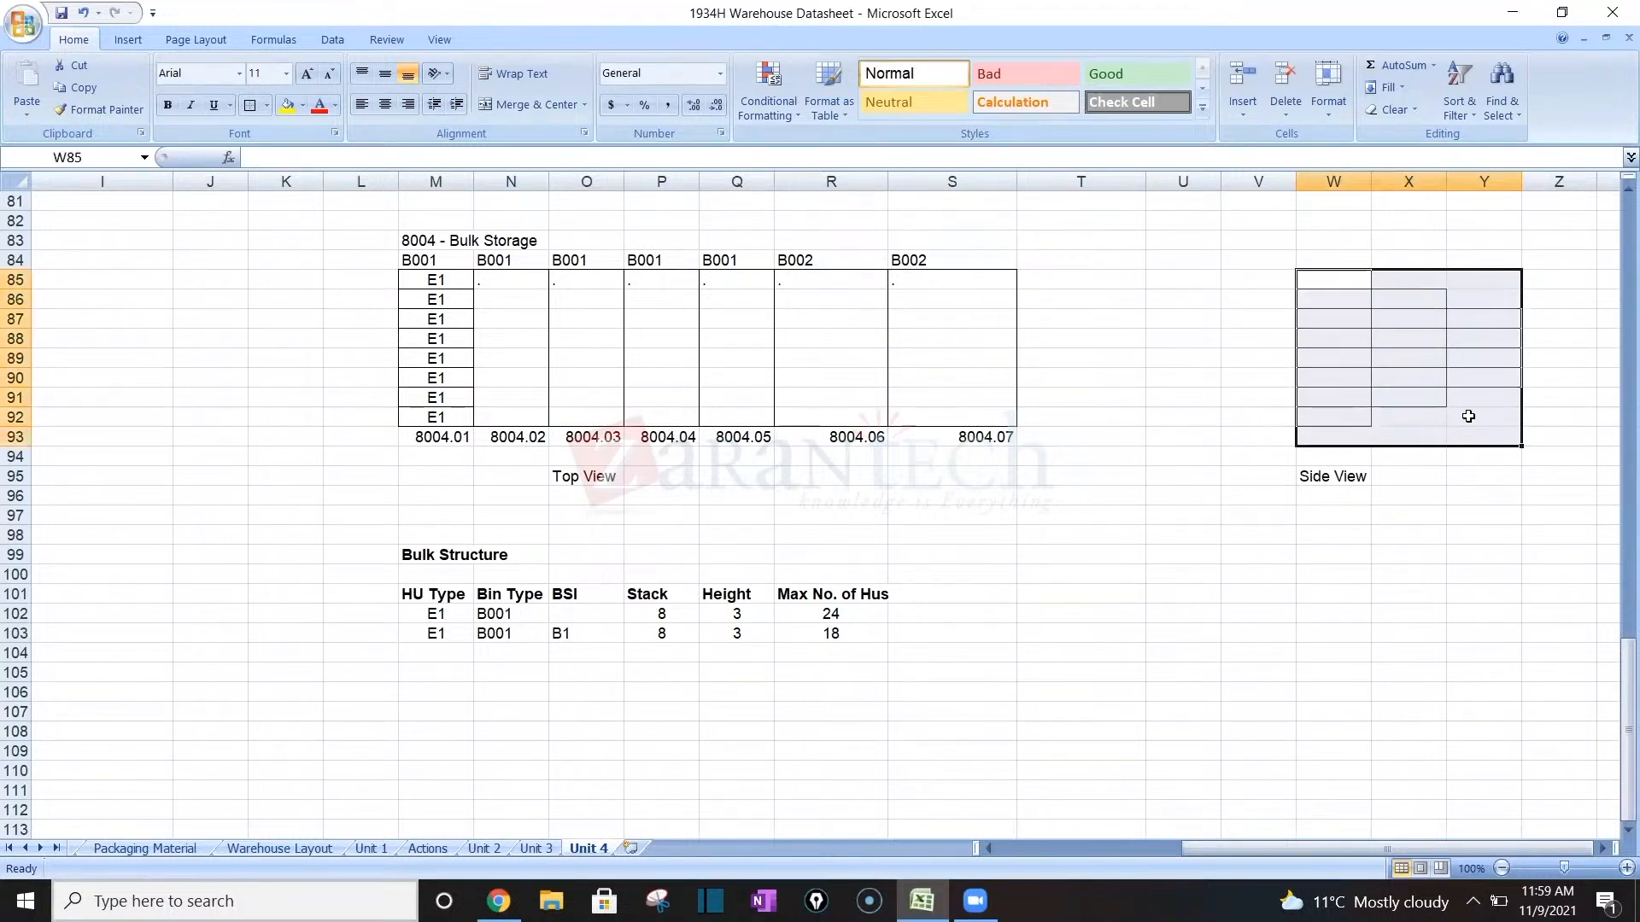
Fill cell Y92 beside the stepped Side View grid with yellow.
click(1477, 414)
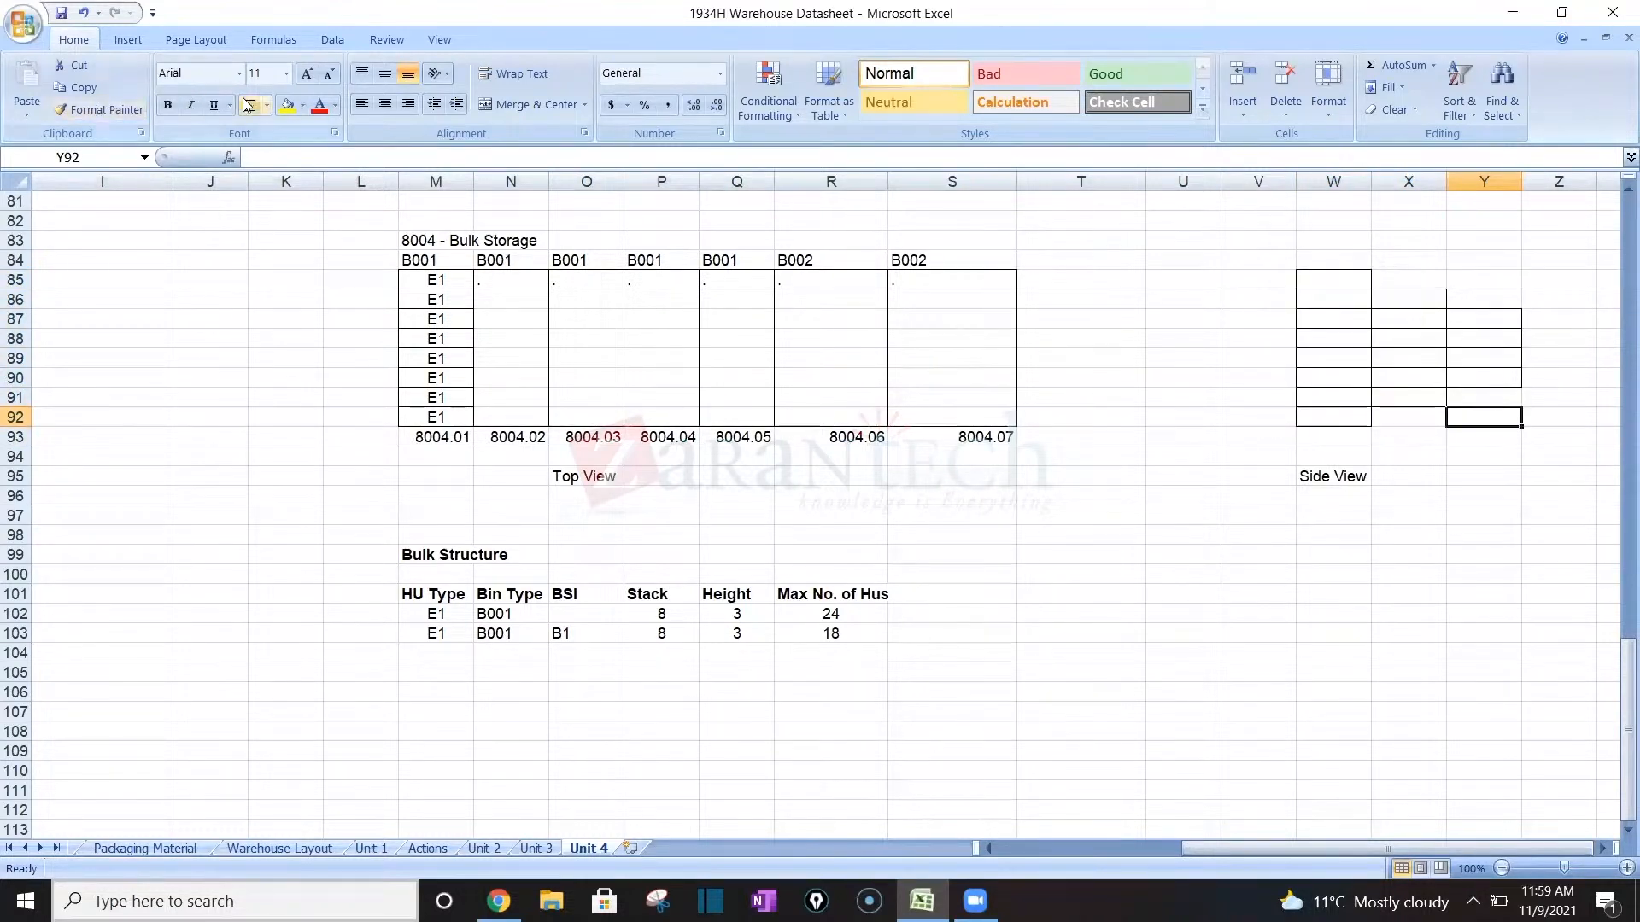
click(288, 105)
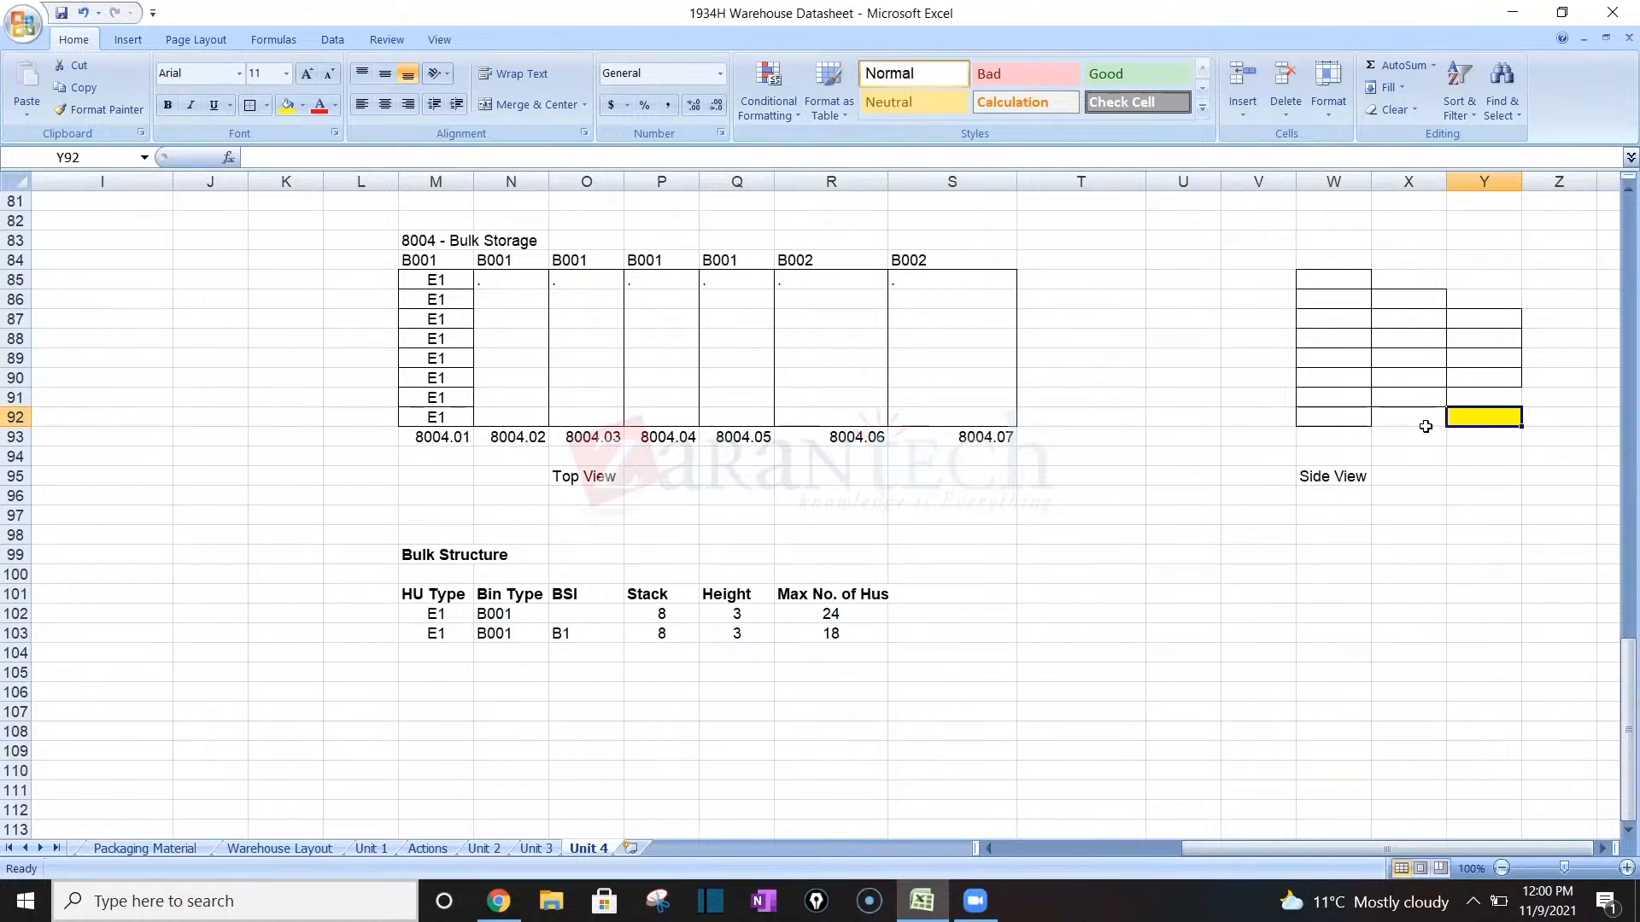
Examine the stepped Side View grid in W85:Y92, comparing the full column W with the shorter columns X and Y.
click(1348, 415)
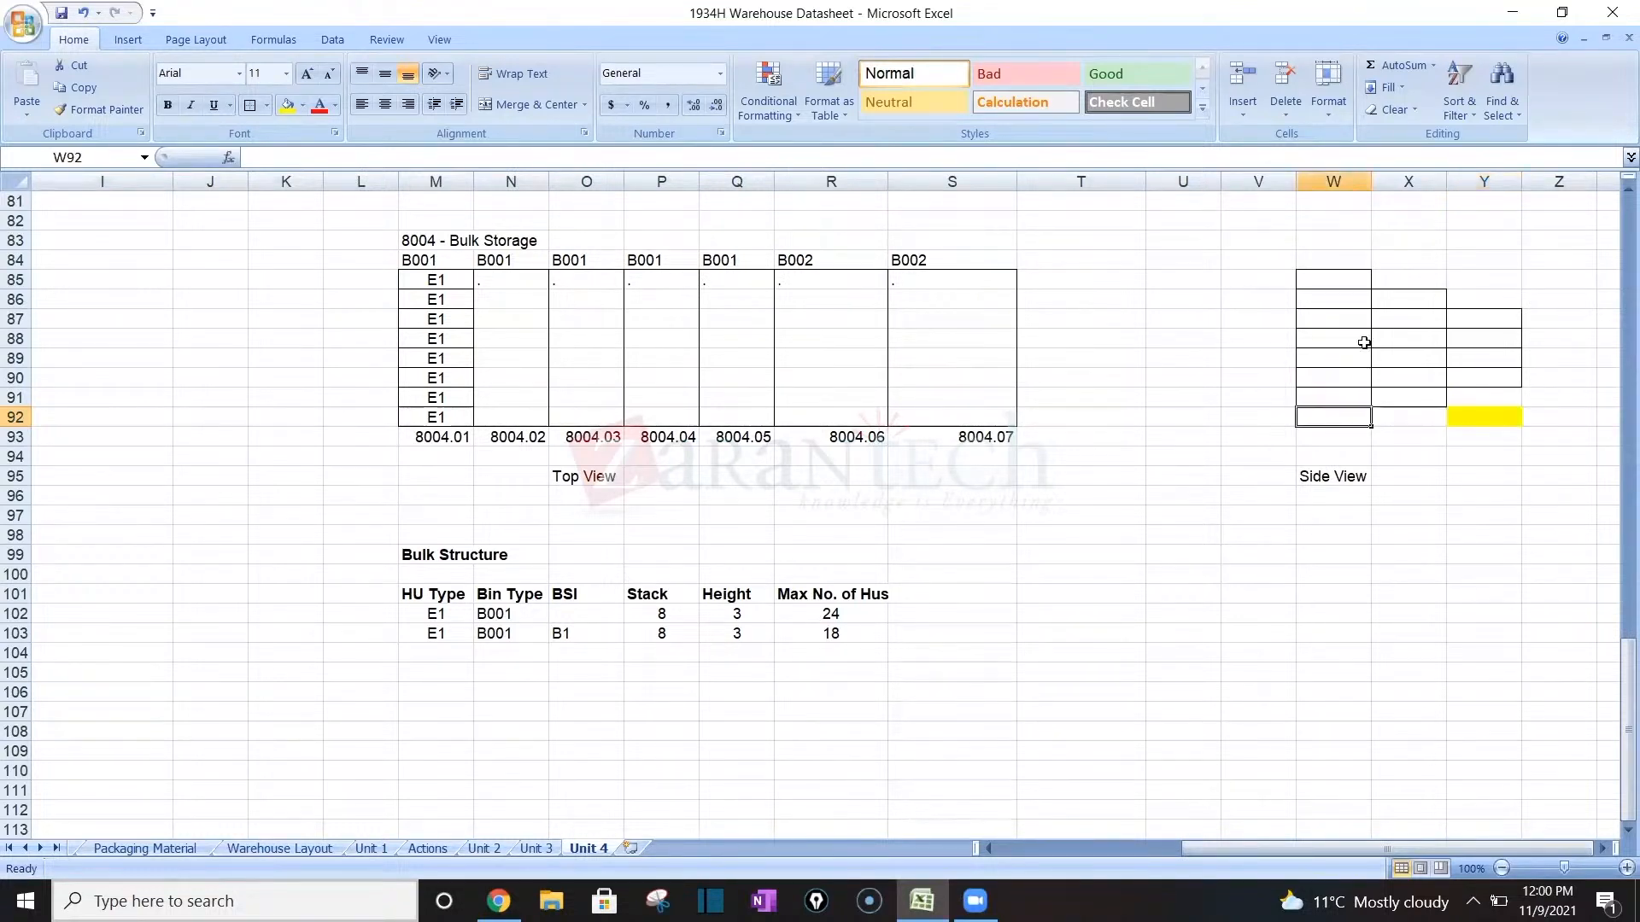
drag(1337, 286, 1337, 427)
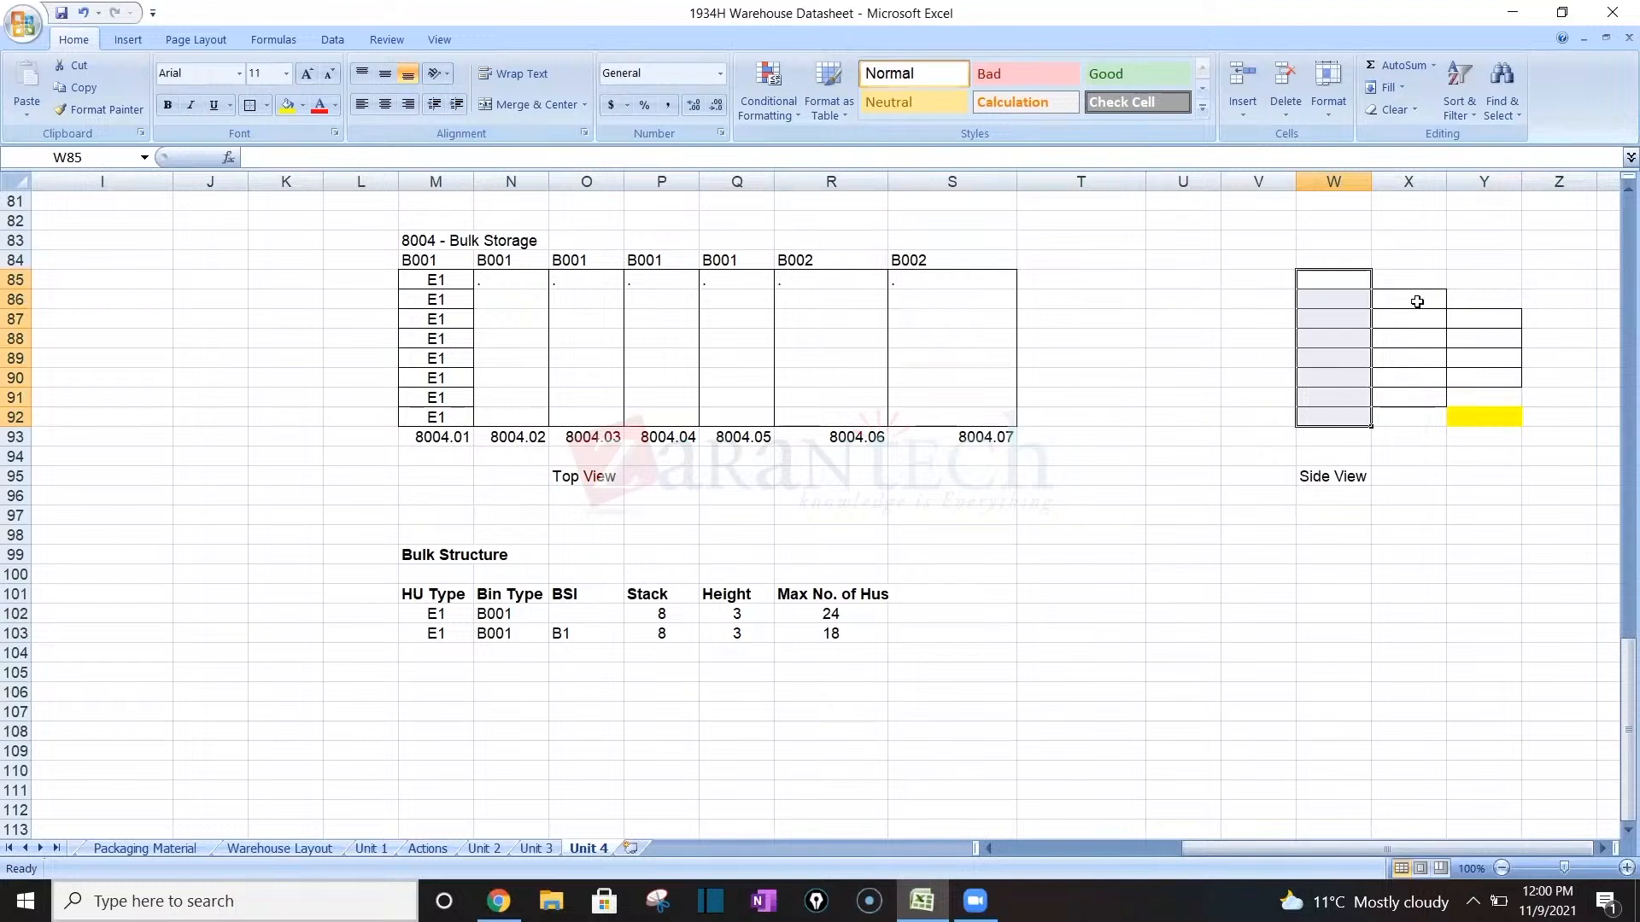
drag(1418, 300, 1494, 391)
click(1384, 444)
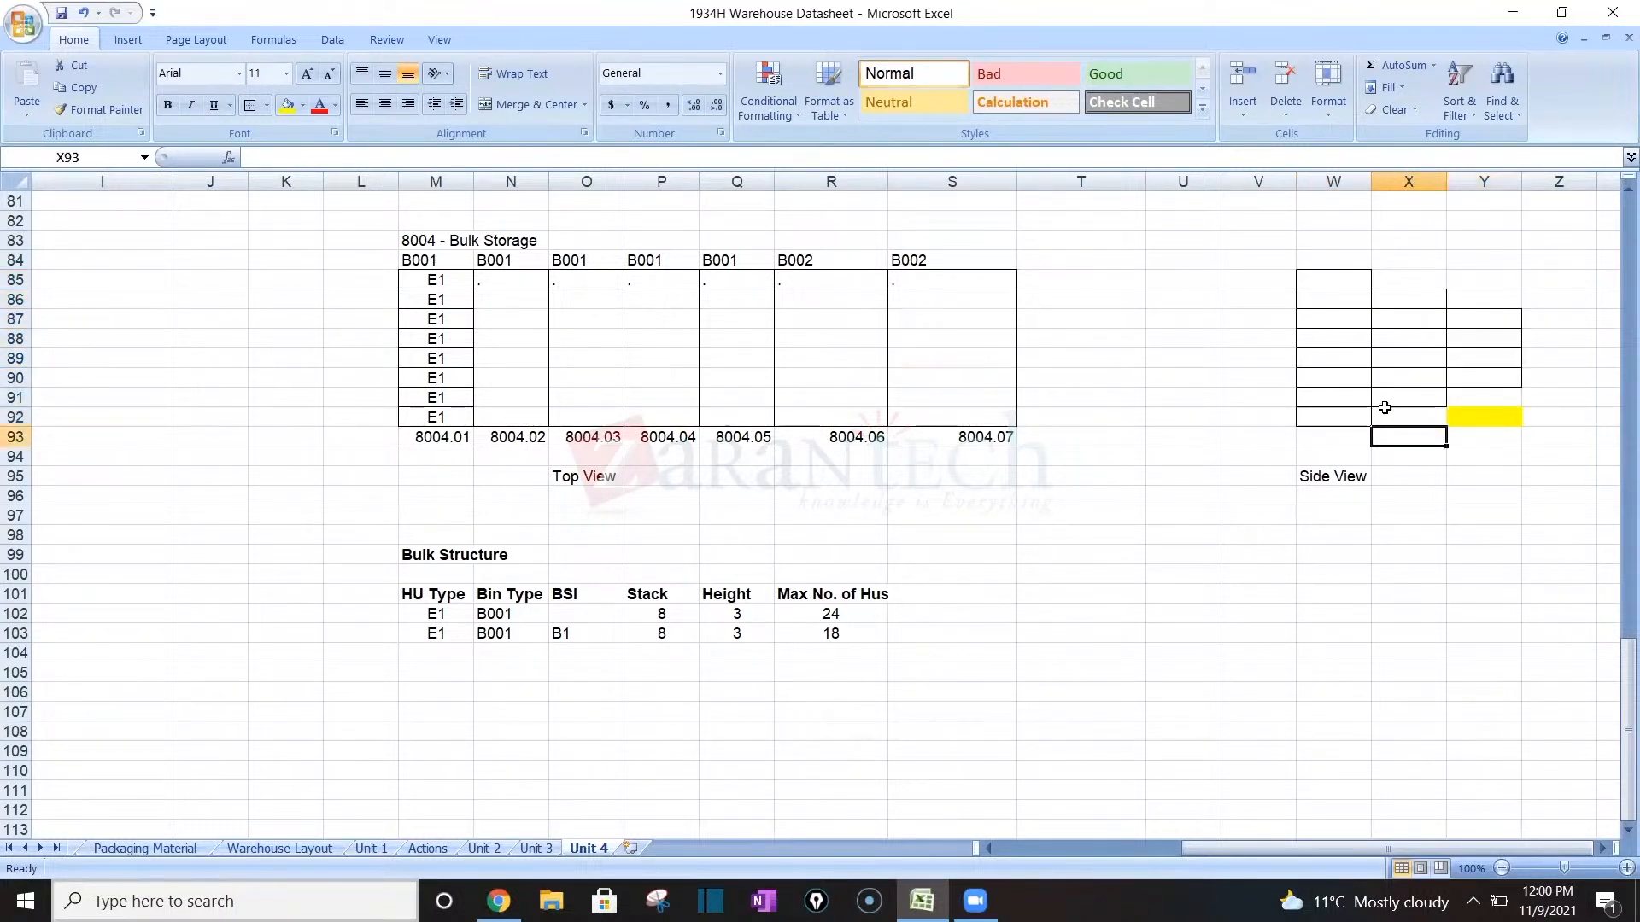
click(1385, 414)
drag(1345, 284, 1337, 414)
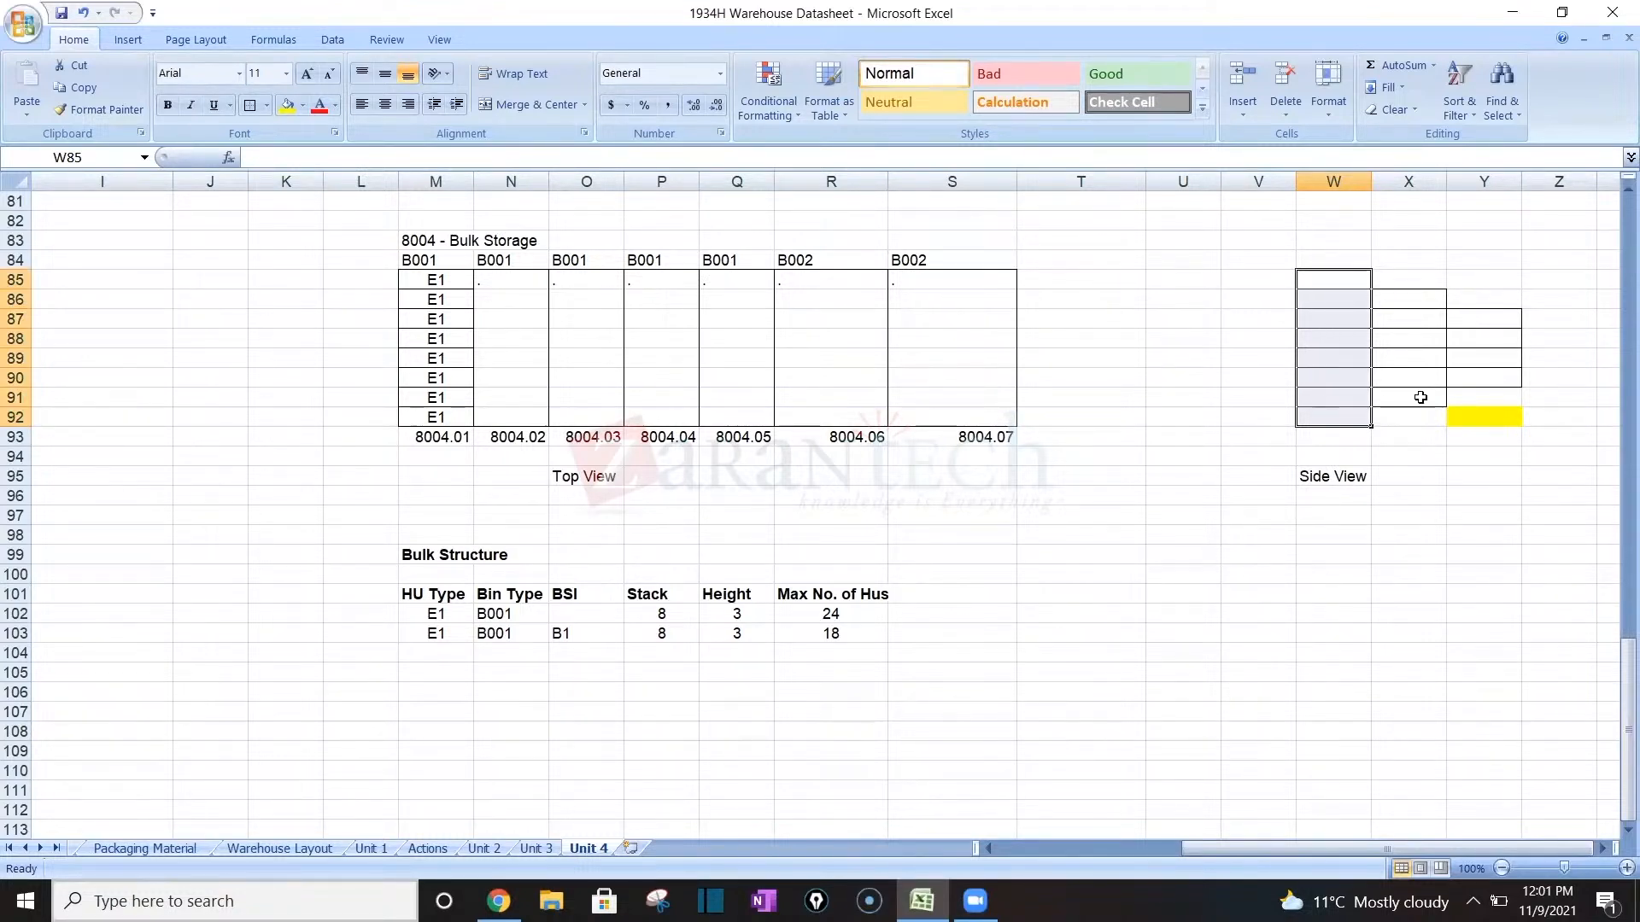
drag(1418, 275, 1484, 426)
drag(1329, 279, 1347, 411)
drag(1347, 412, 1349, 414)
click(1233, 593)
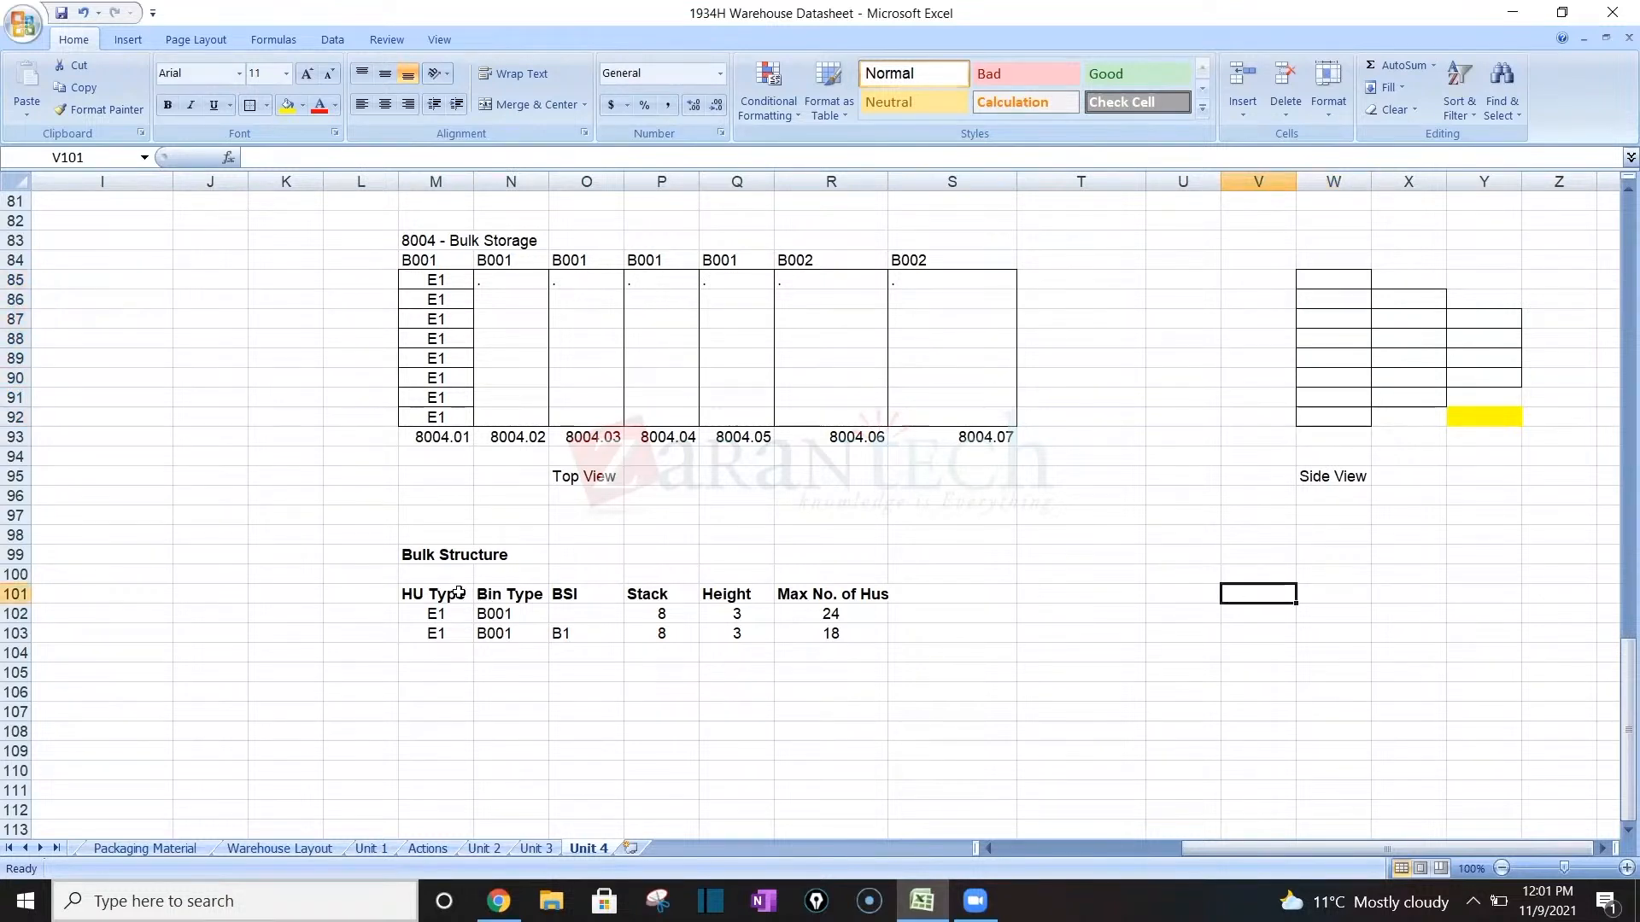
Compare the Bulk Structure rows and Max No. of Hus values with the Side View grid and the E1 column of bin 8004.01.
drag(459, 593, 878, 630)
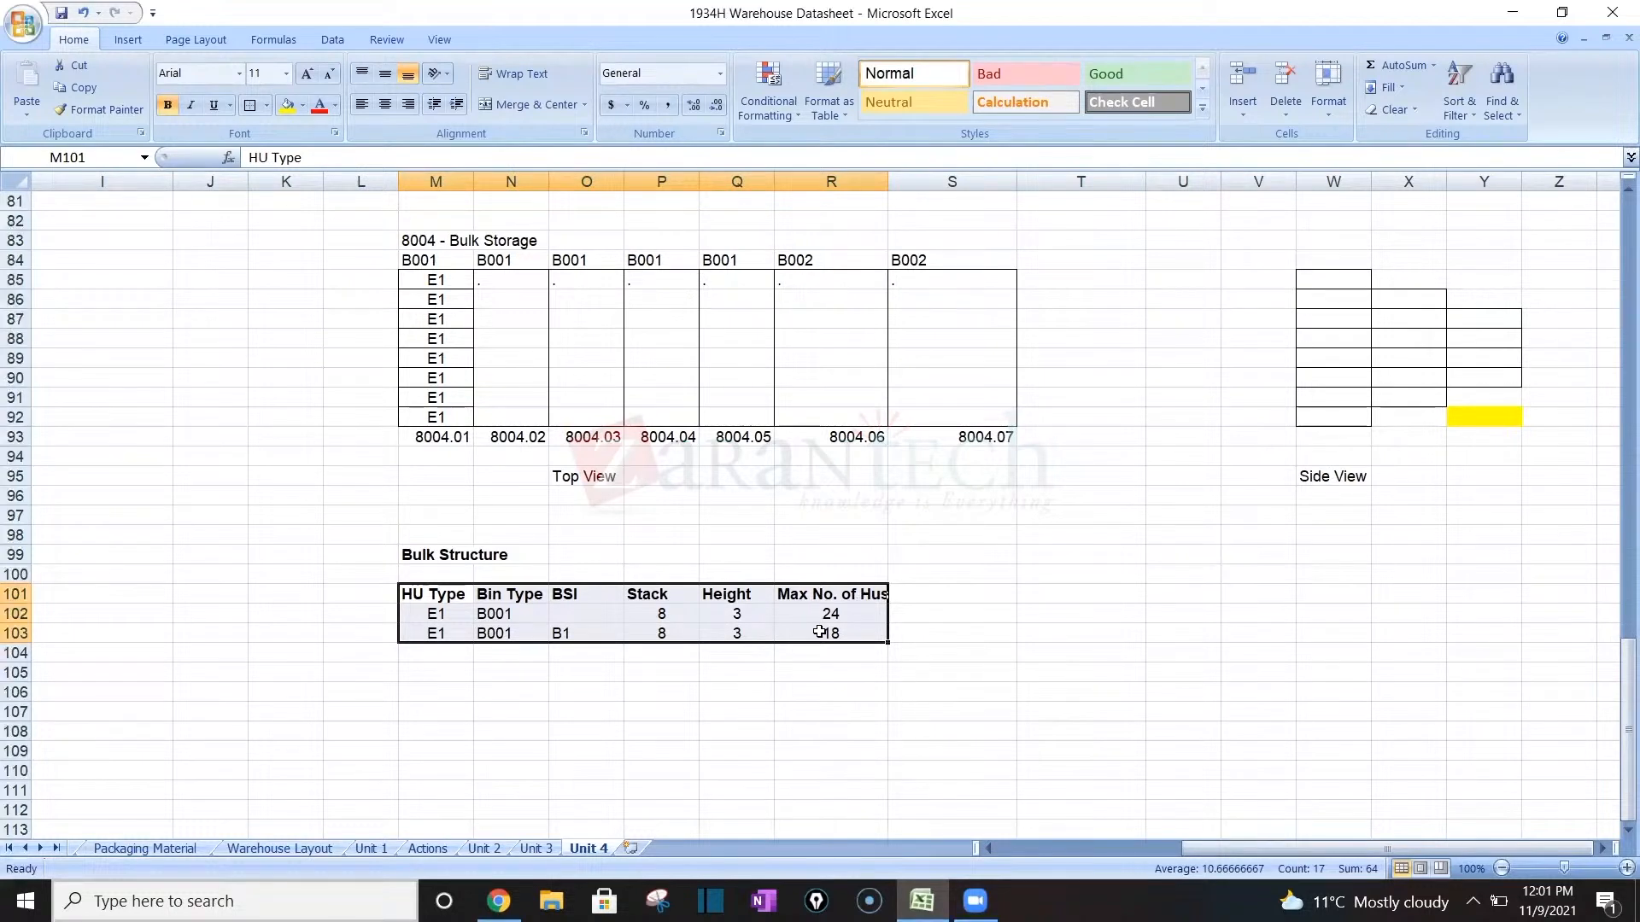
drag(1361, 284, 1503, 418)
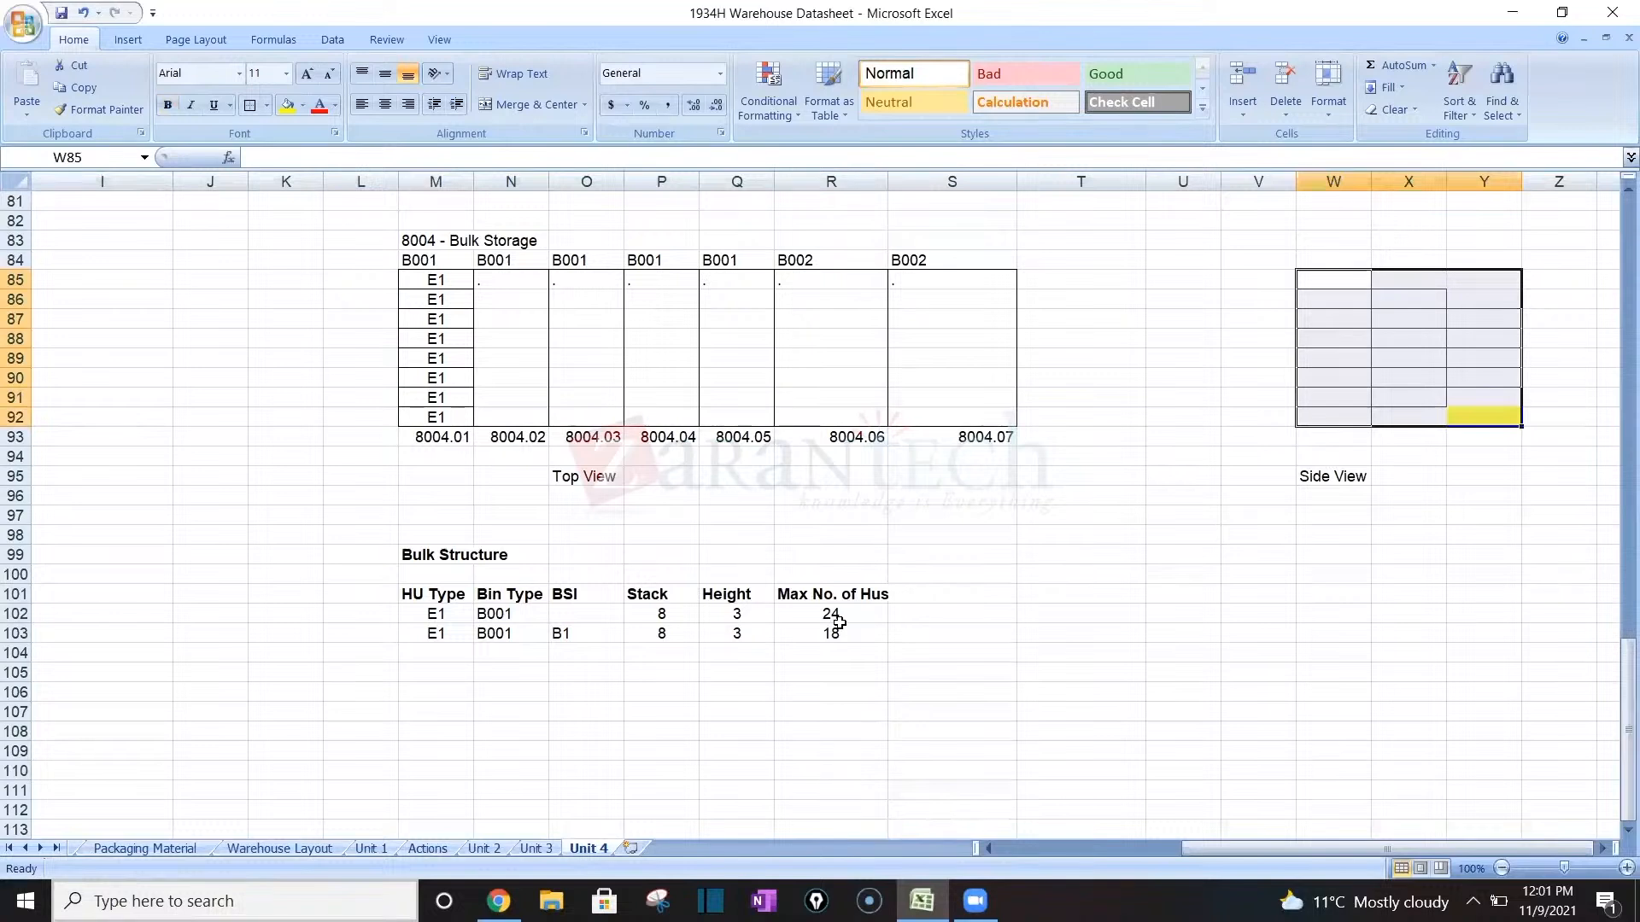
click(839, 632)
click(613, 743)
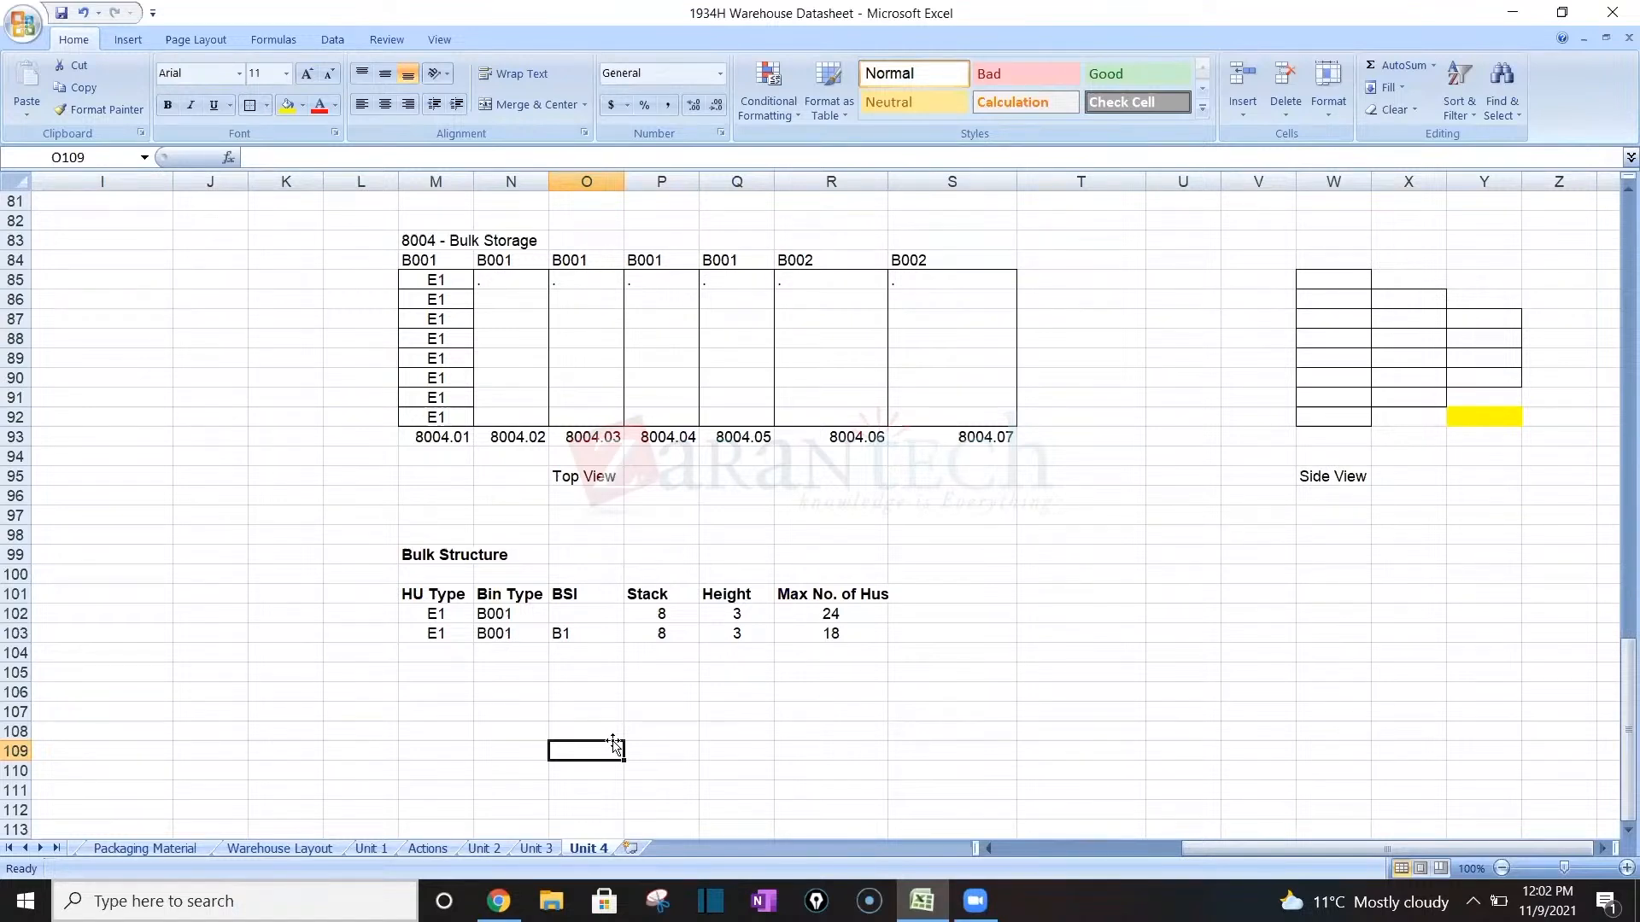
drag(443, 279, 449, 418)
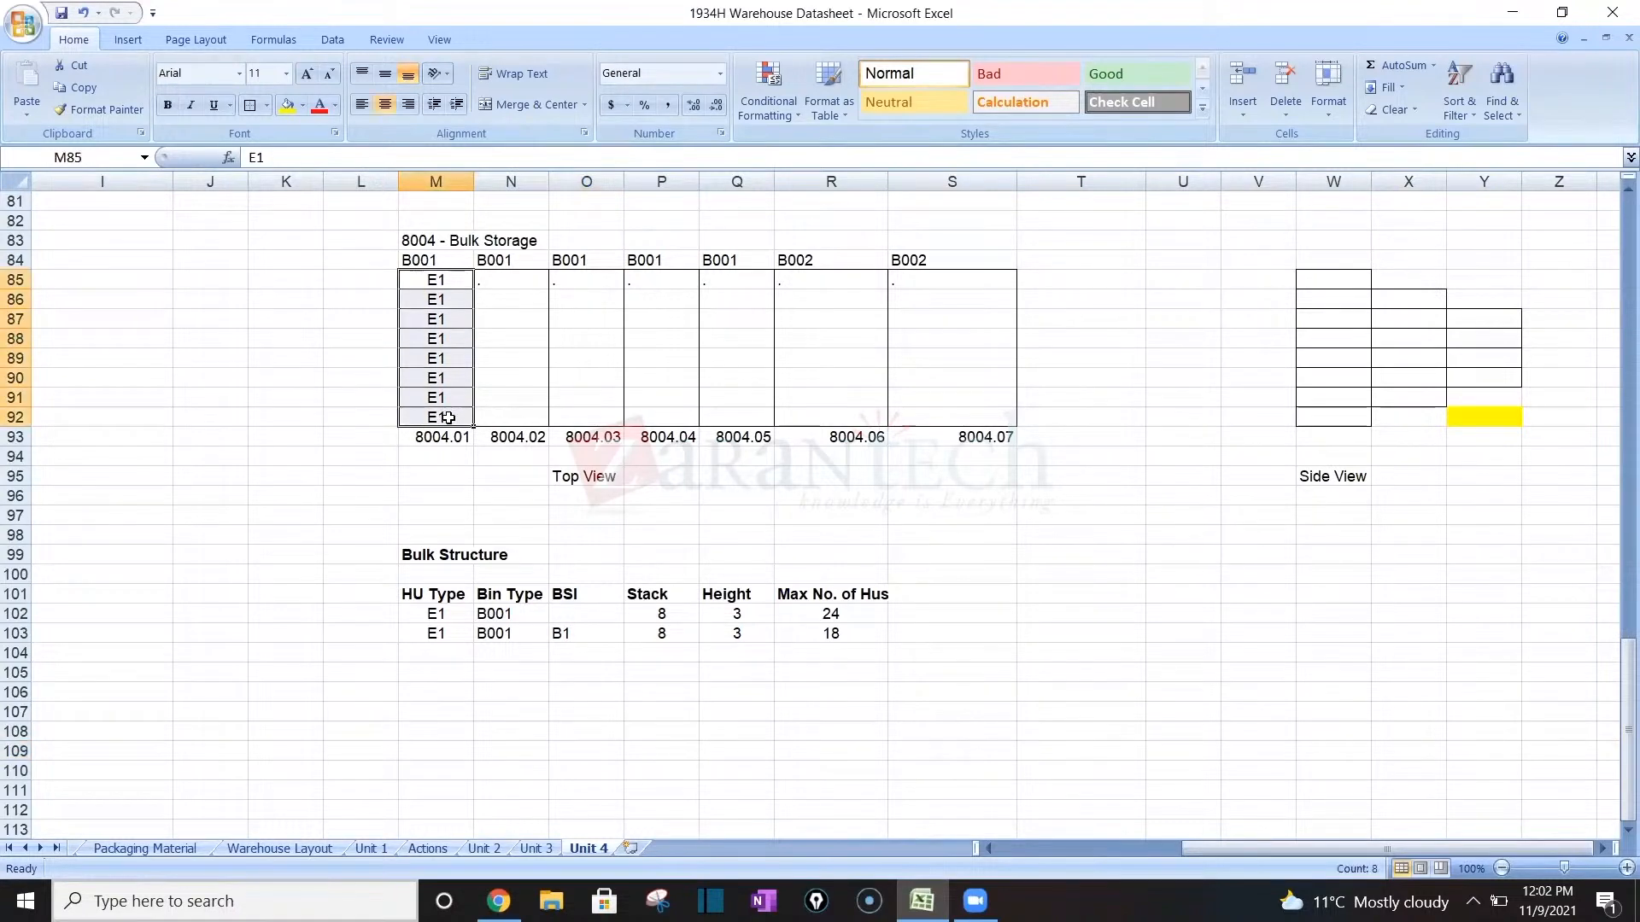
click(614, 635)
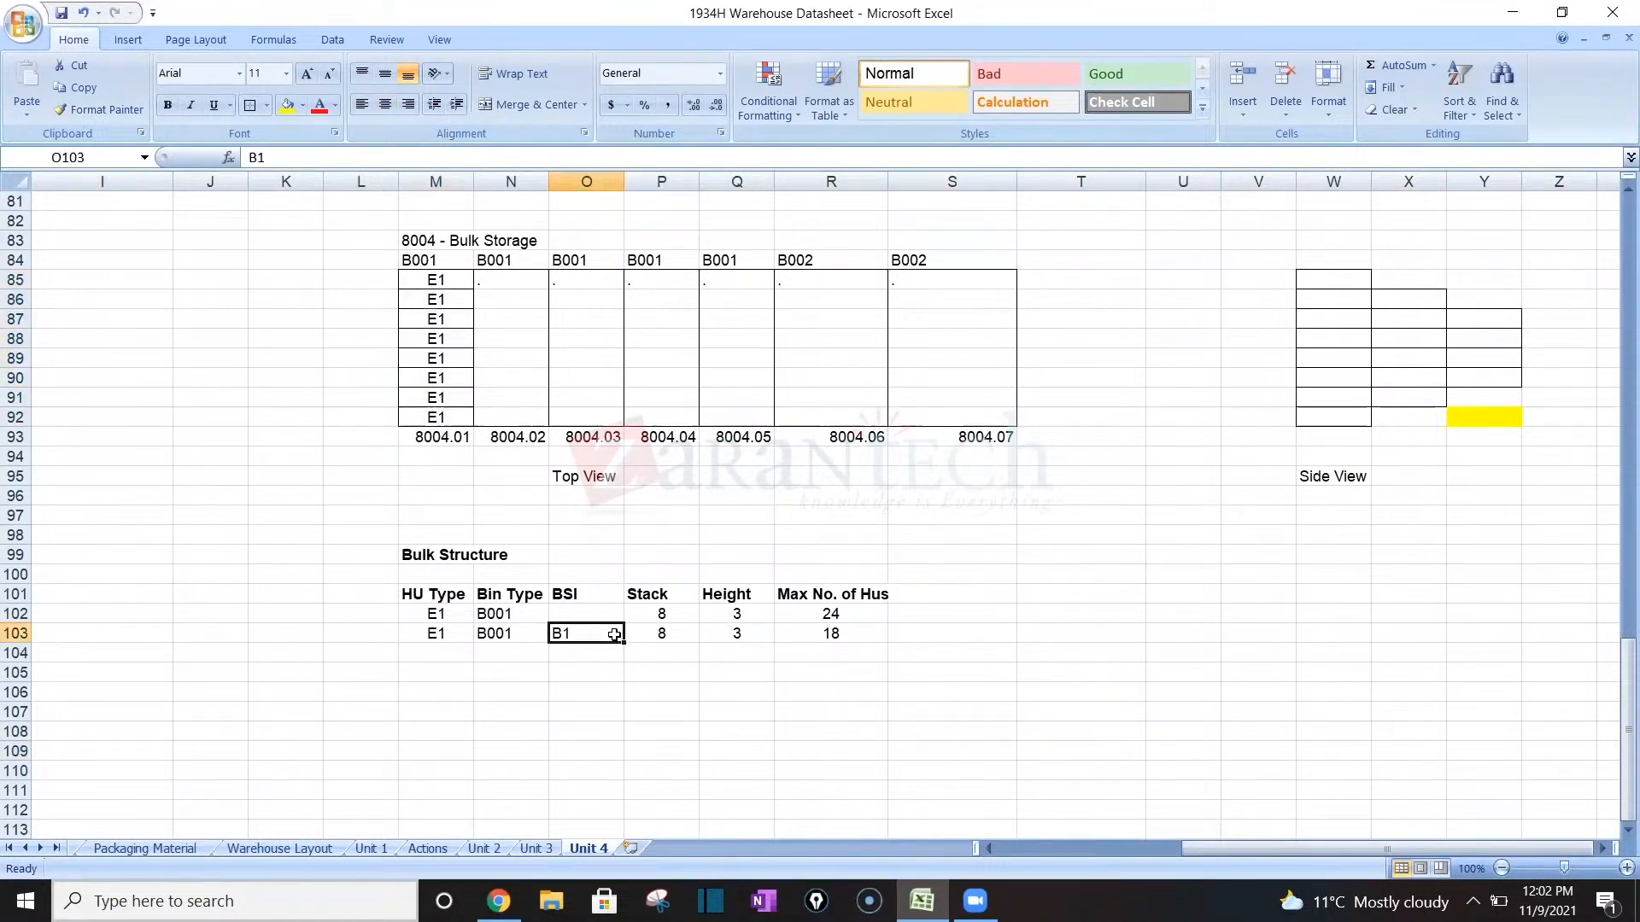
click(426, 651)
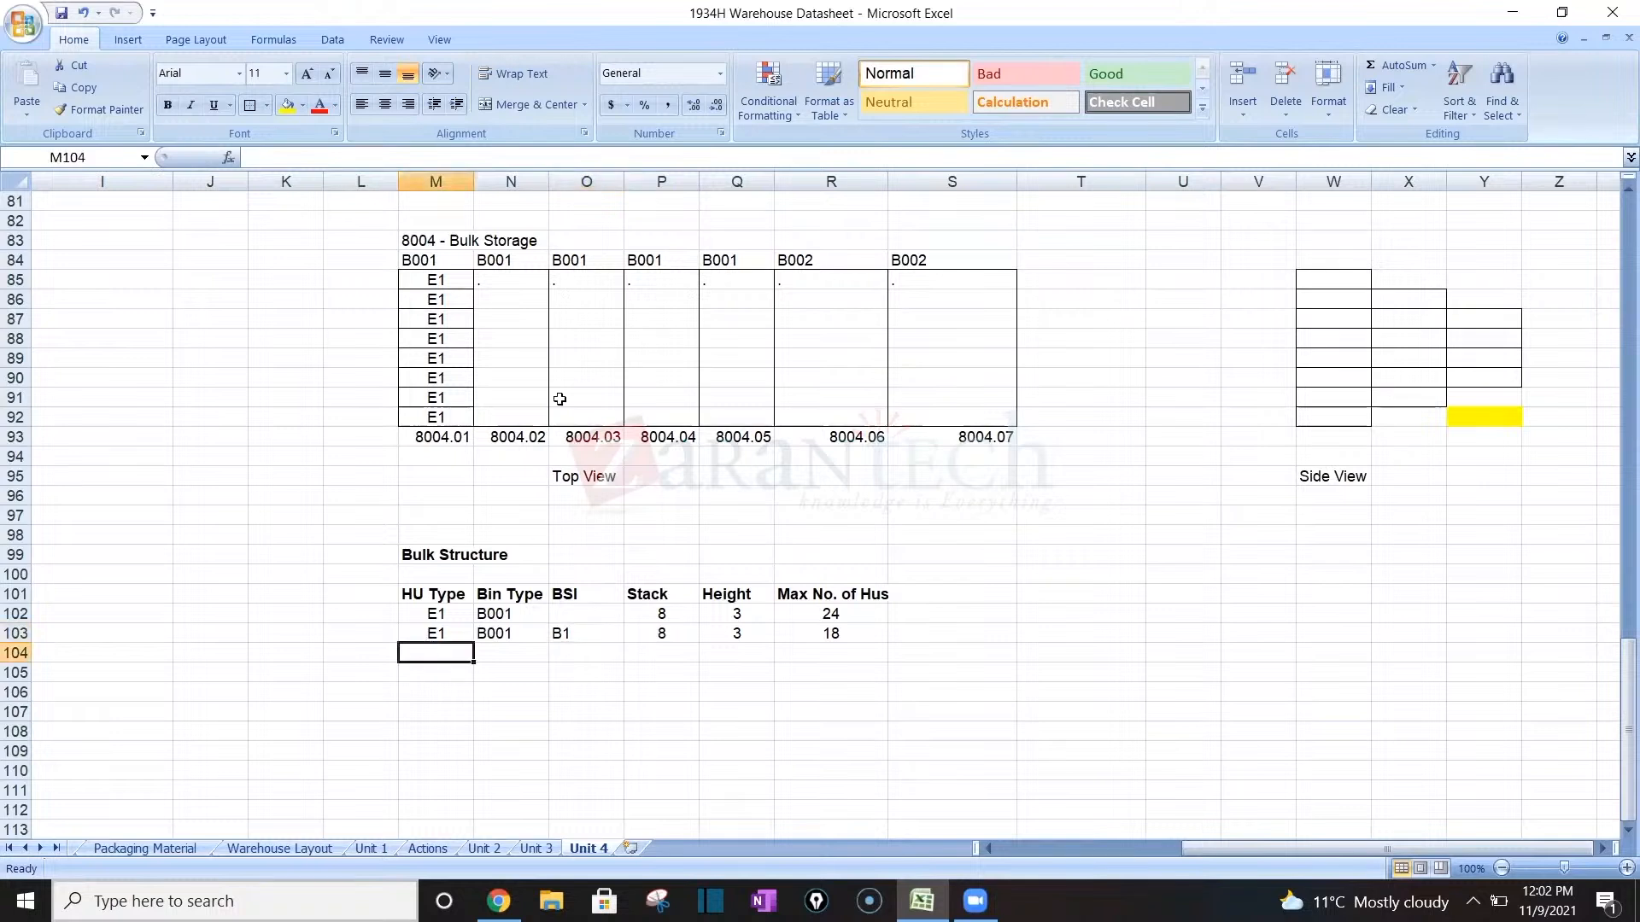
Divide bin 8004.02 in the Top View into bordered two-row blocks at N85:N86, N87:N88 and N89:N90.
drag(506, 272, 509, 292)
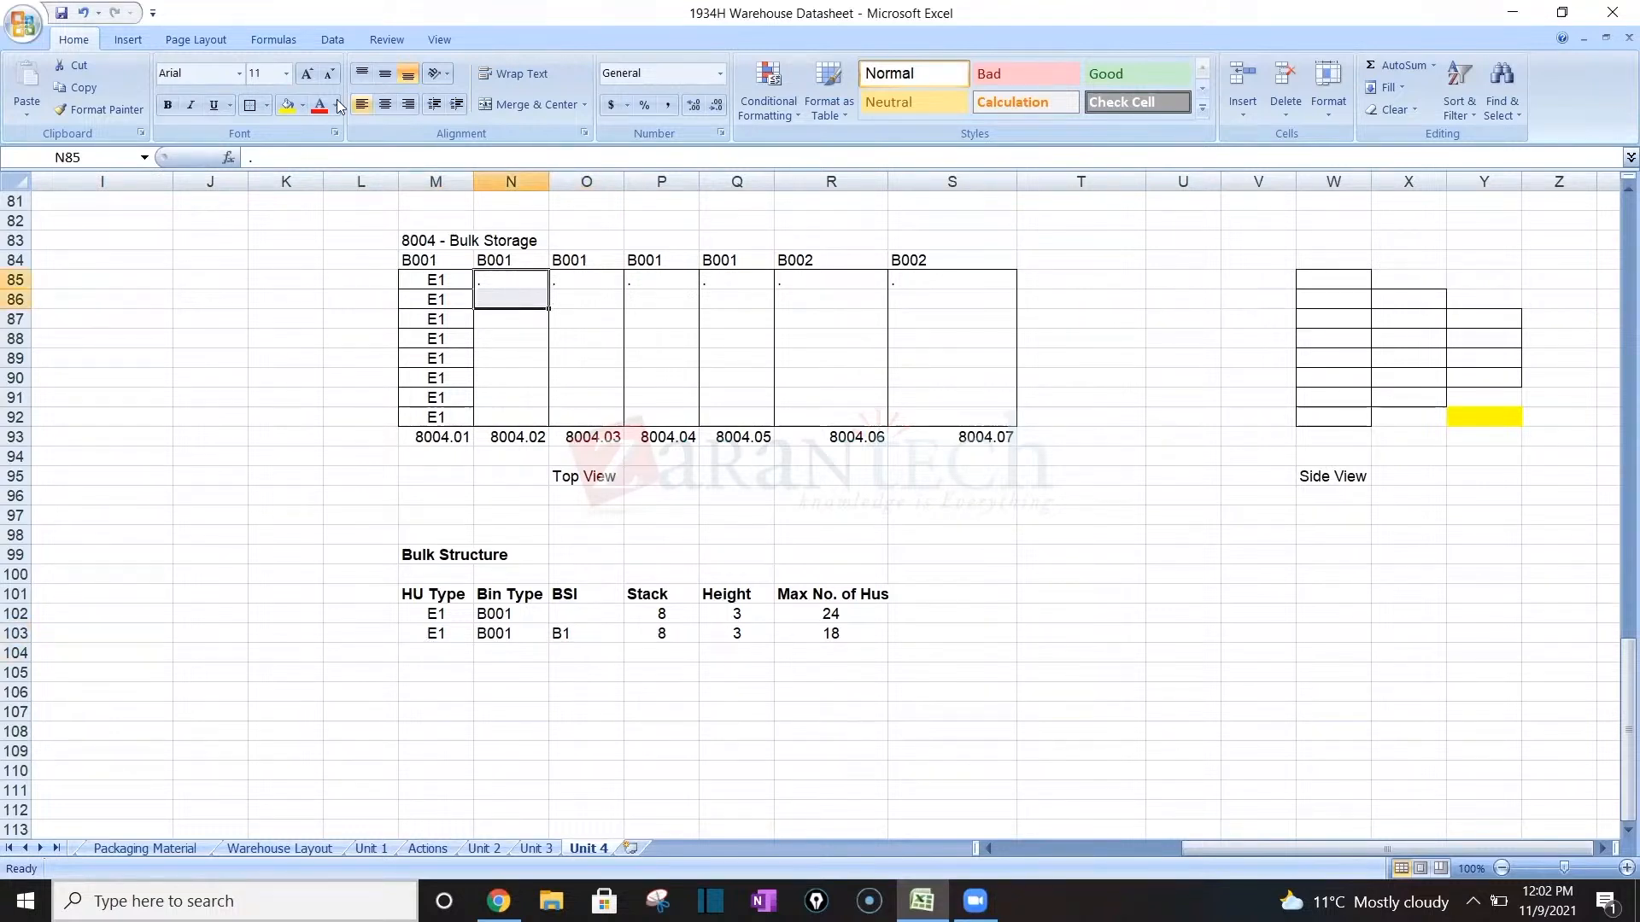
click(530, 316)
drag(529, 316, 523, 336)
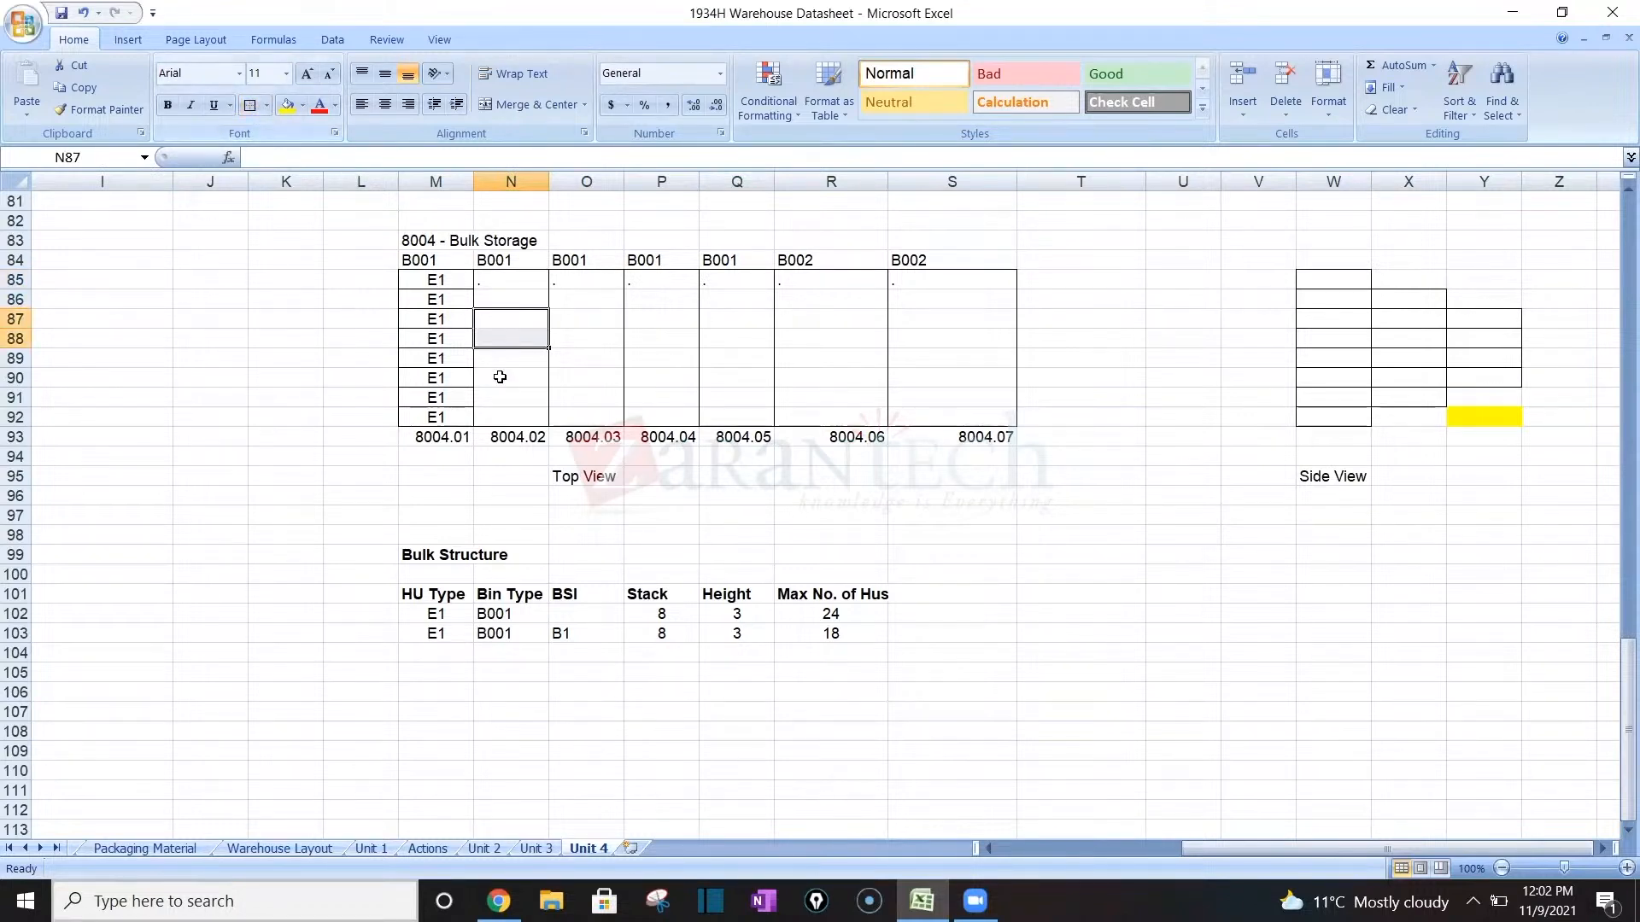
drag(523, 356, 512, 398)
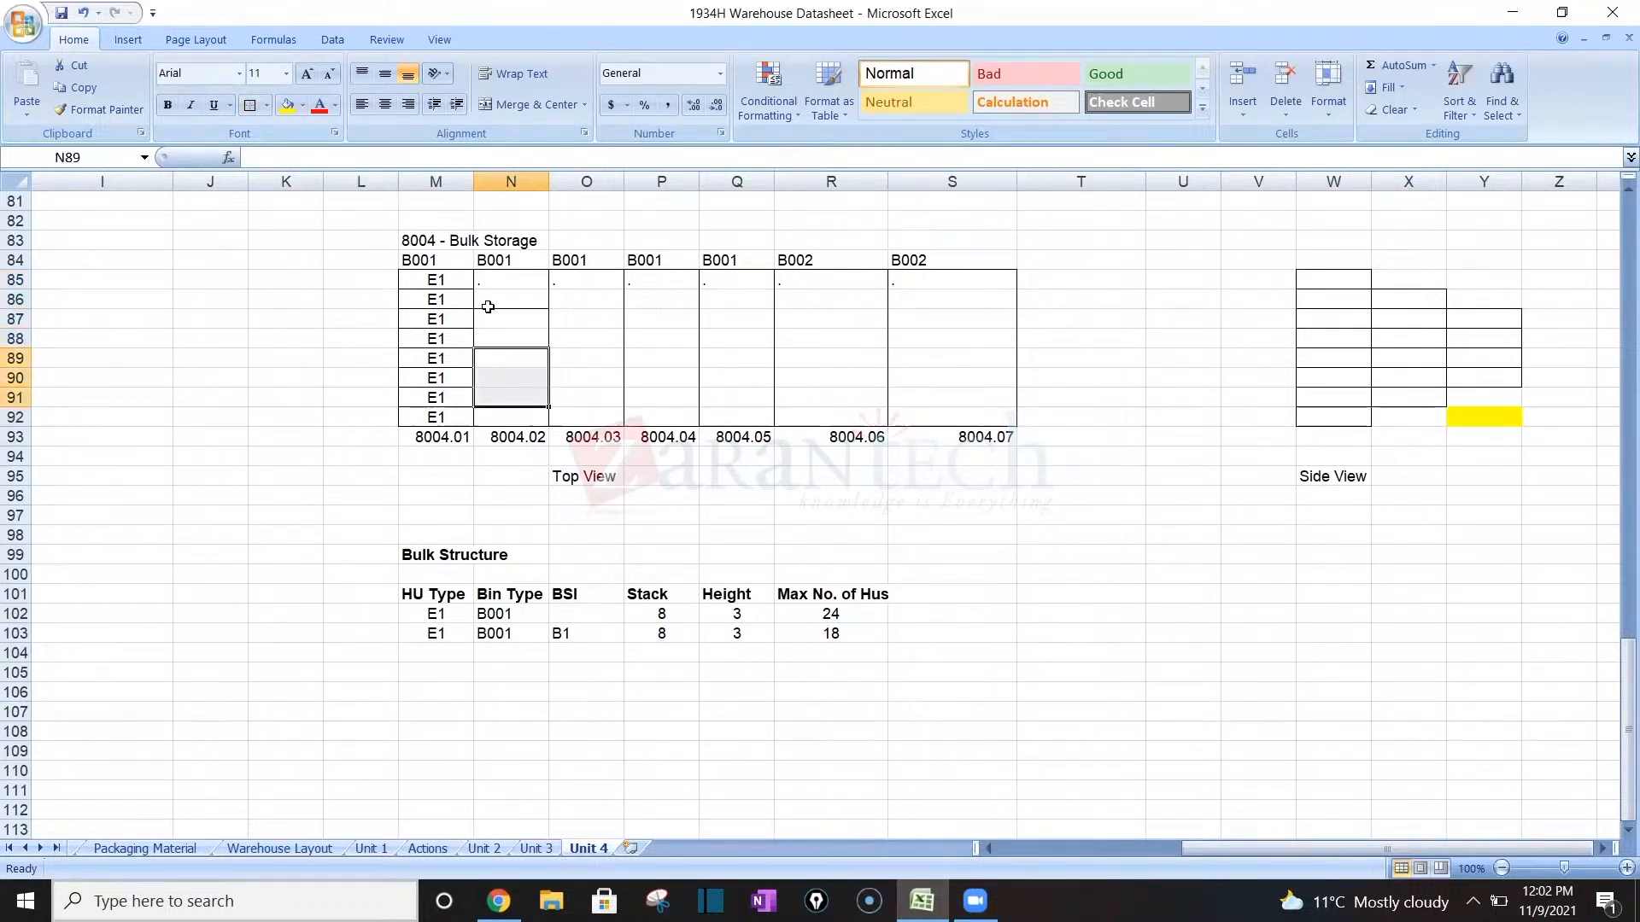
key(shift+Up)
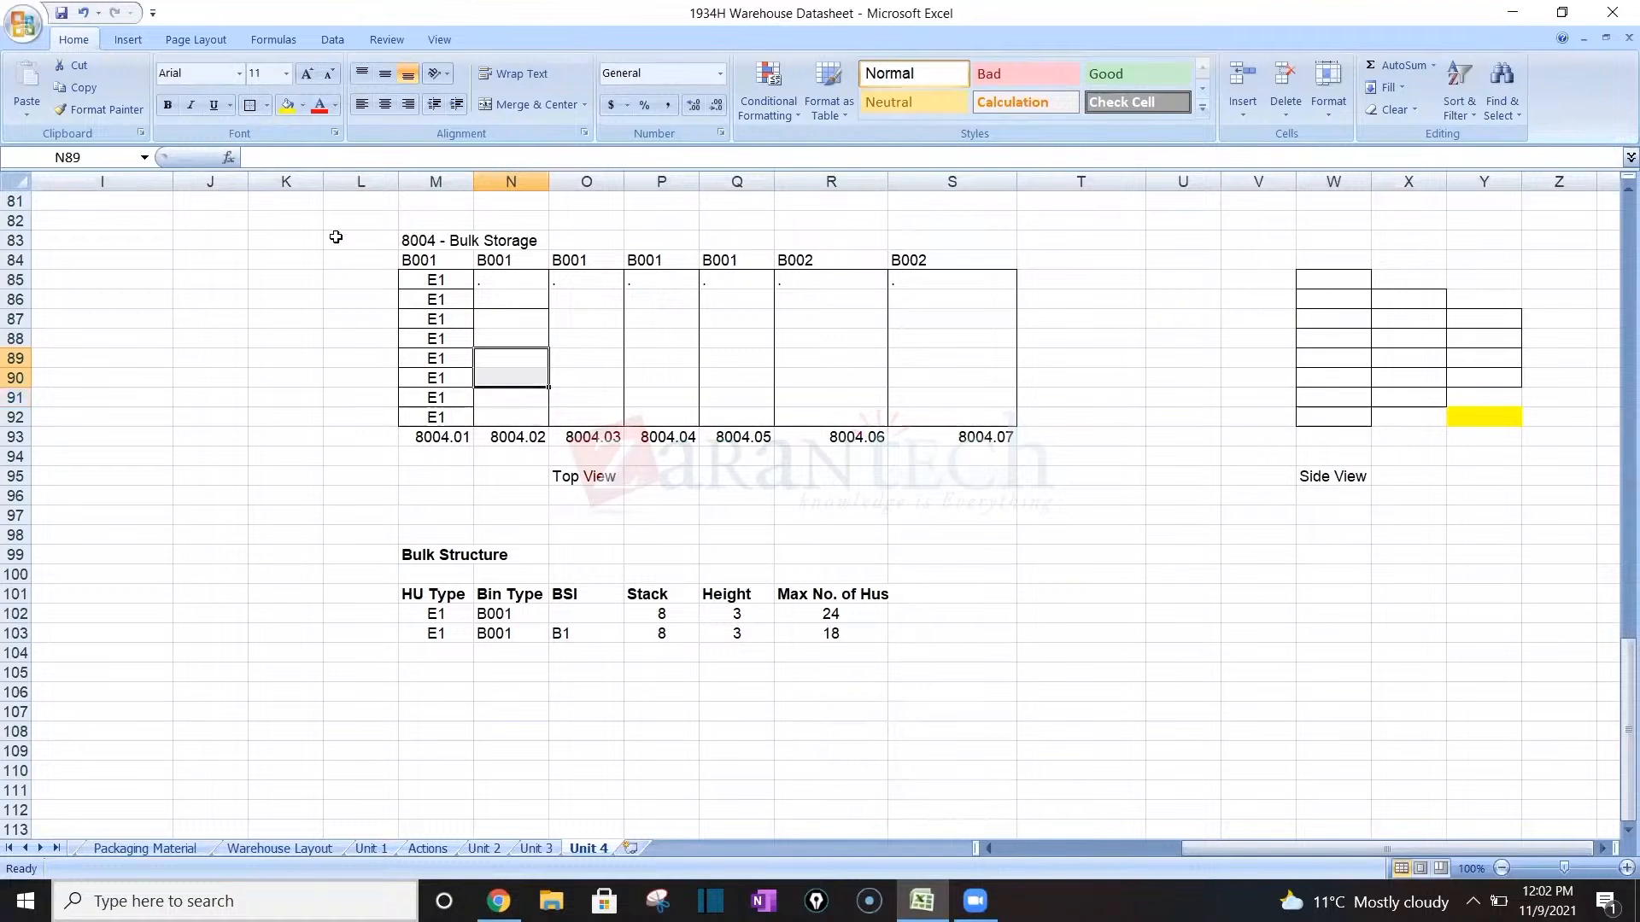
Enter E2 in each two-row block of bin 8004.02, in cells N85, N87, N89 and N91.
click(510, 285)
text(E2)
key(Return)
key(Return)
key(Return)
key(Up)
text(E2)
key(Return)
key(Return)
text(E2)
key(Return)
key(Return)
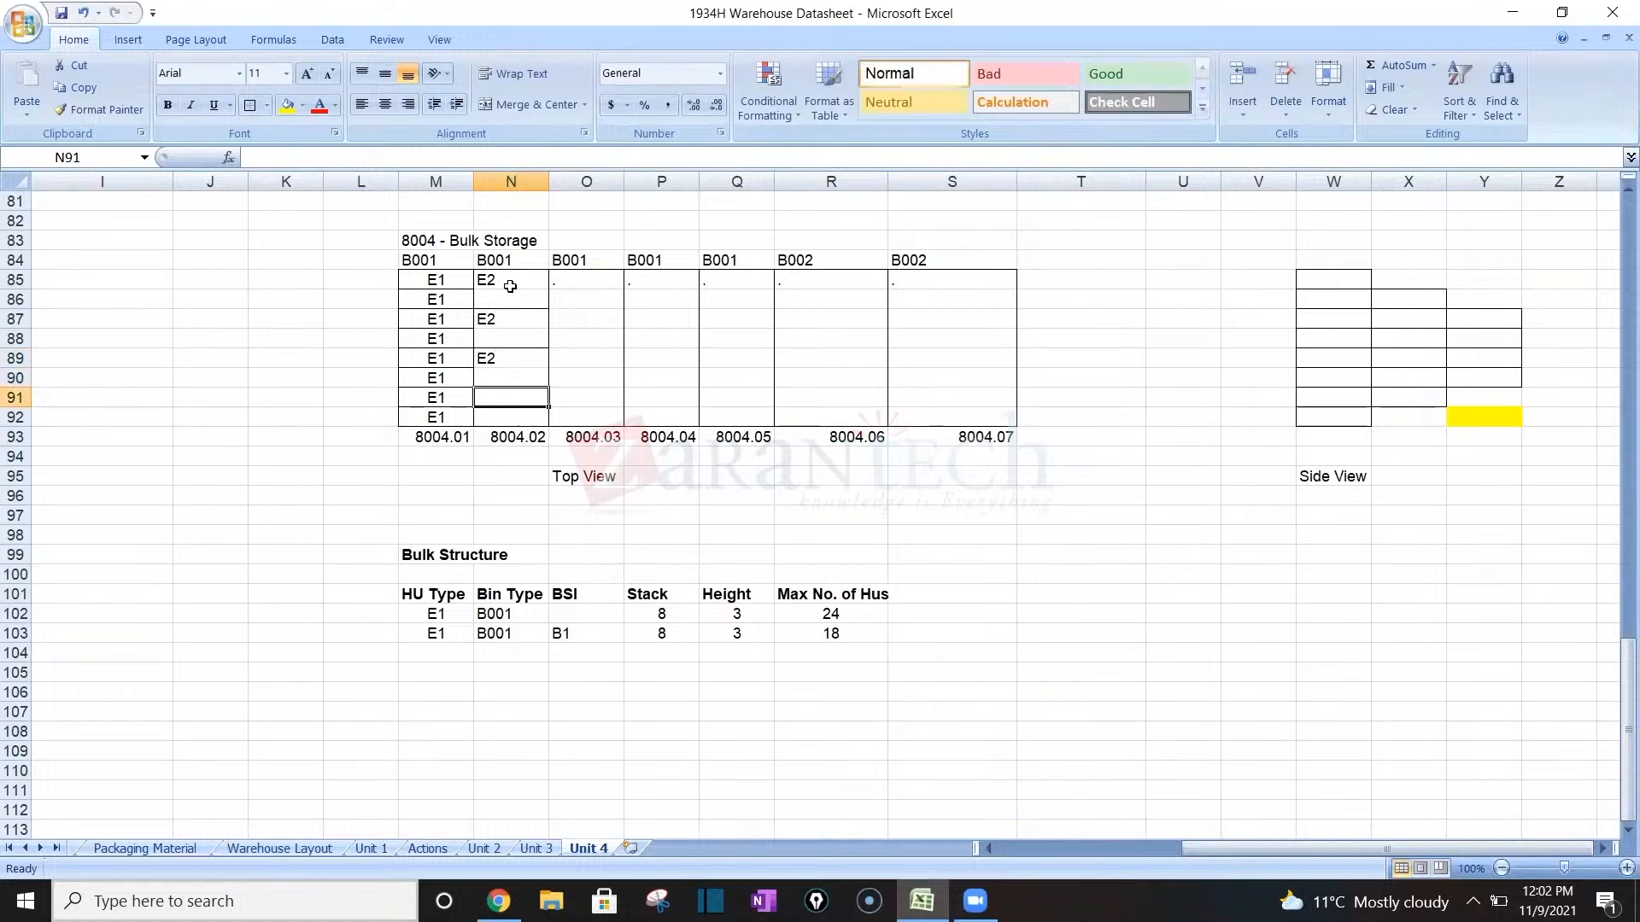
text(E2)
key(Return)
key(Return)
key(Return)
key(Return)
key(Return)
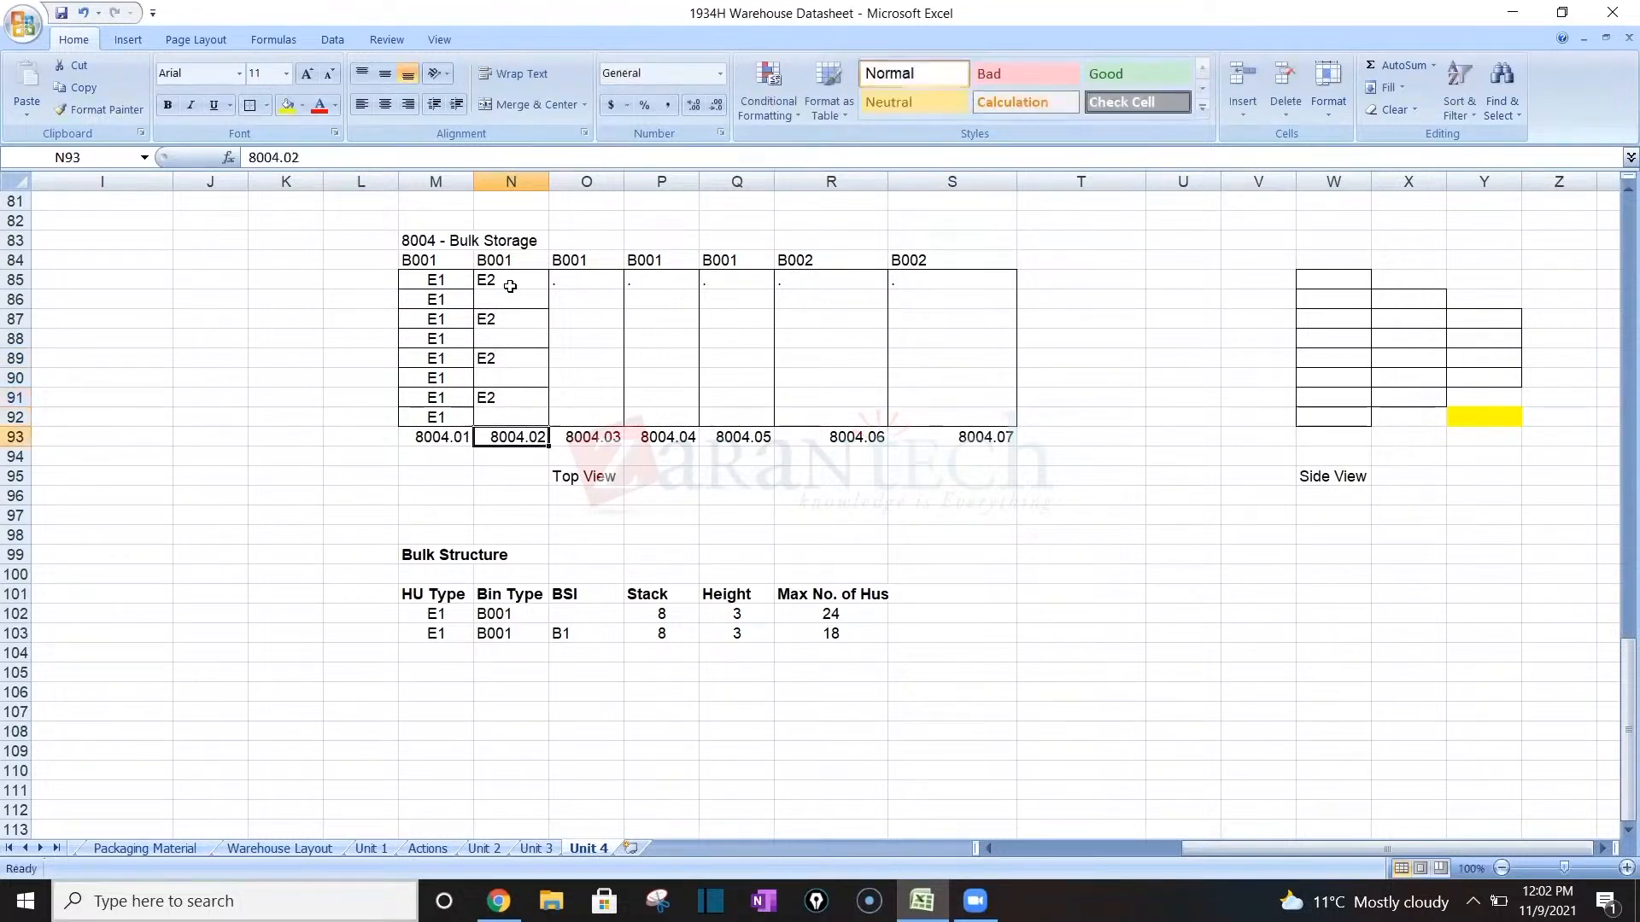
Add a Bulk Structure entry in row 104 with HU Type E2, Bin Type B001, Stack 4, Height 3 and Max No. of Hus 10.
click(466, 660)
text(E2)
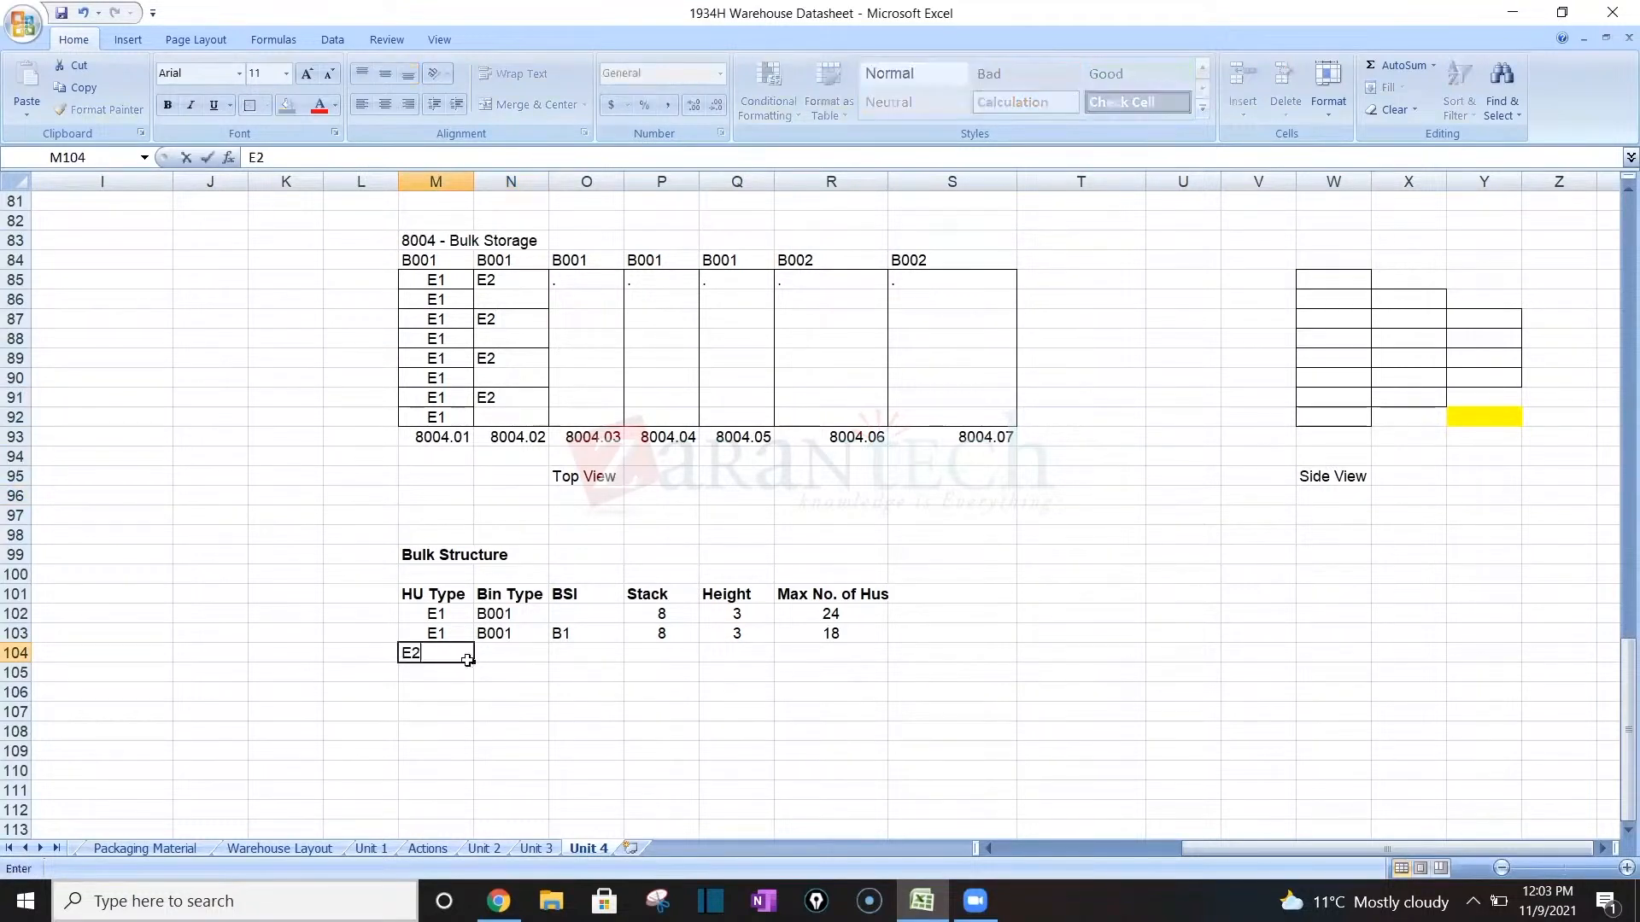
key(Tab)
text(B001)
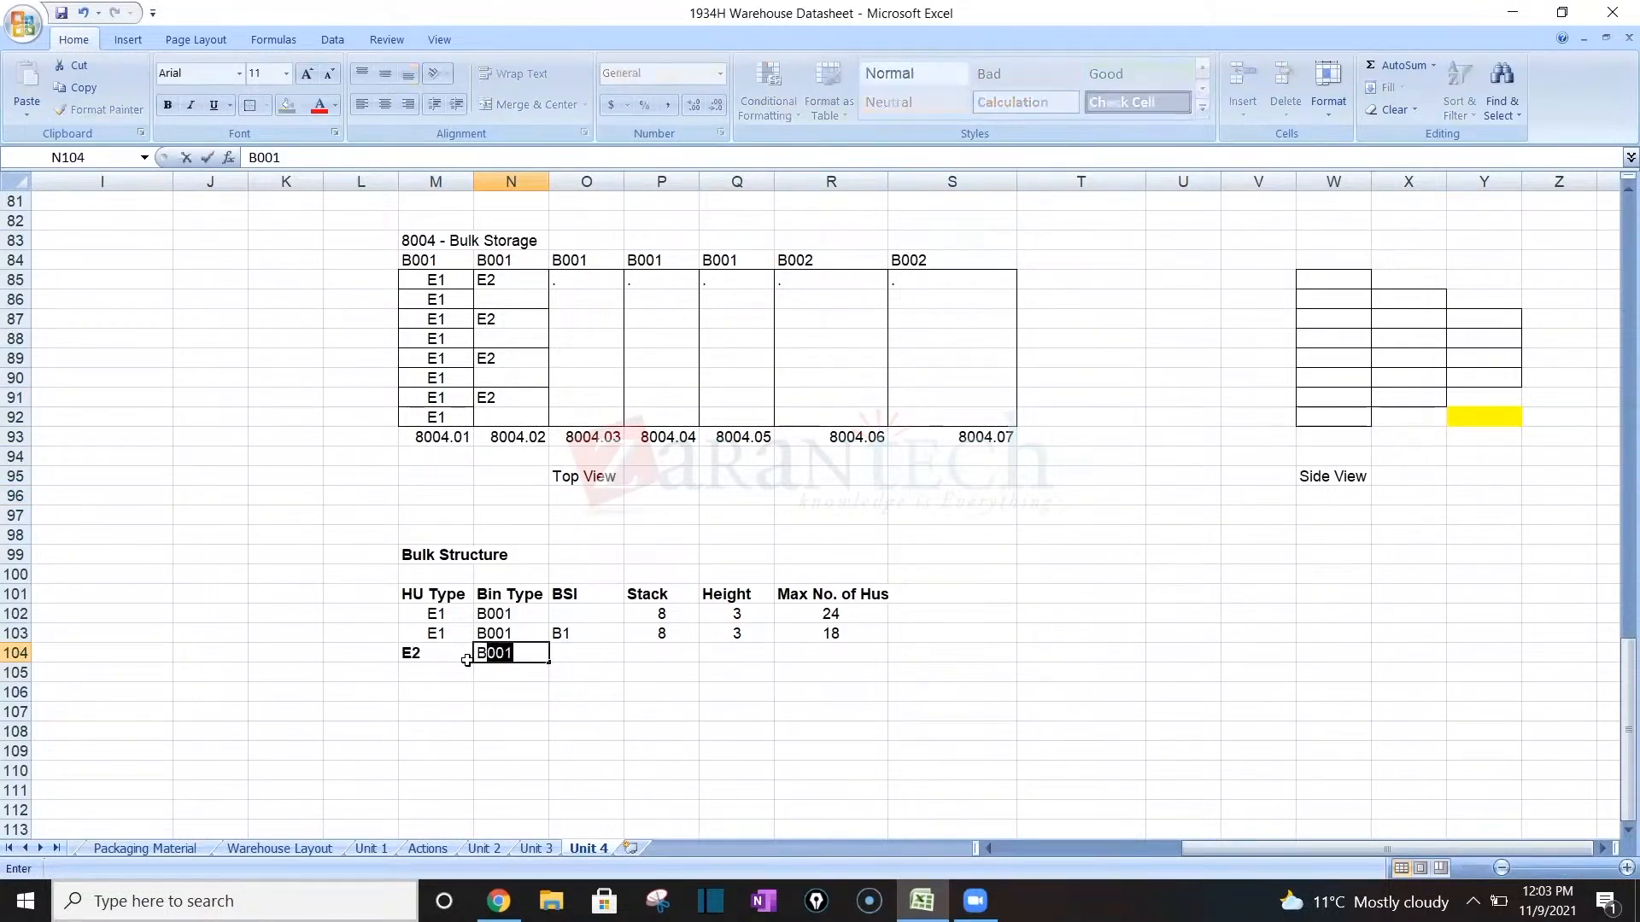
key(Tab)
key(Tab)
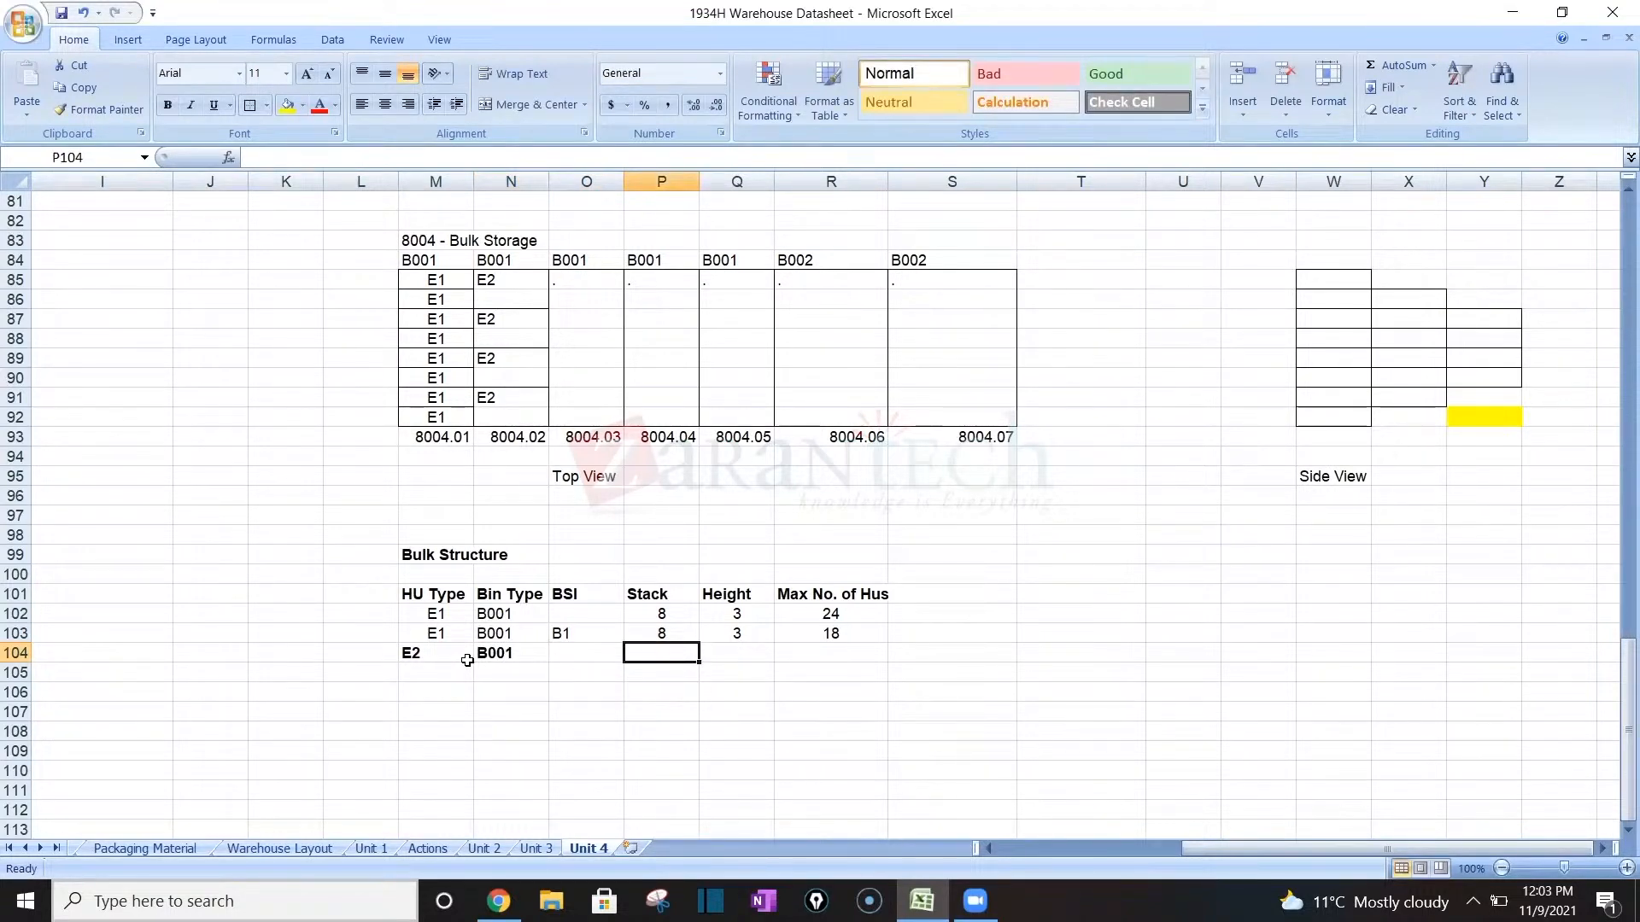
text(4)
key(Tab)
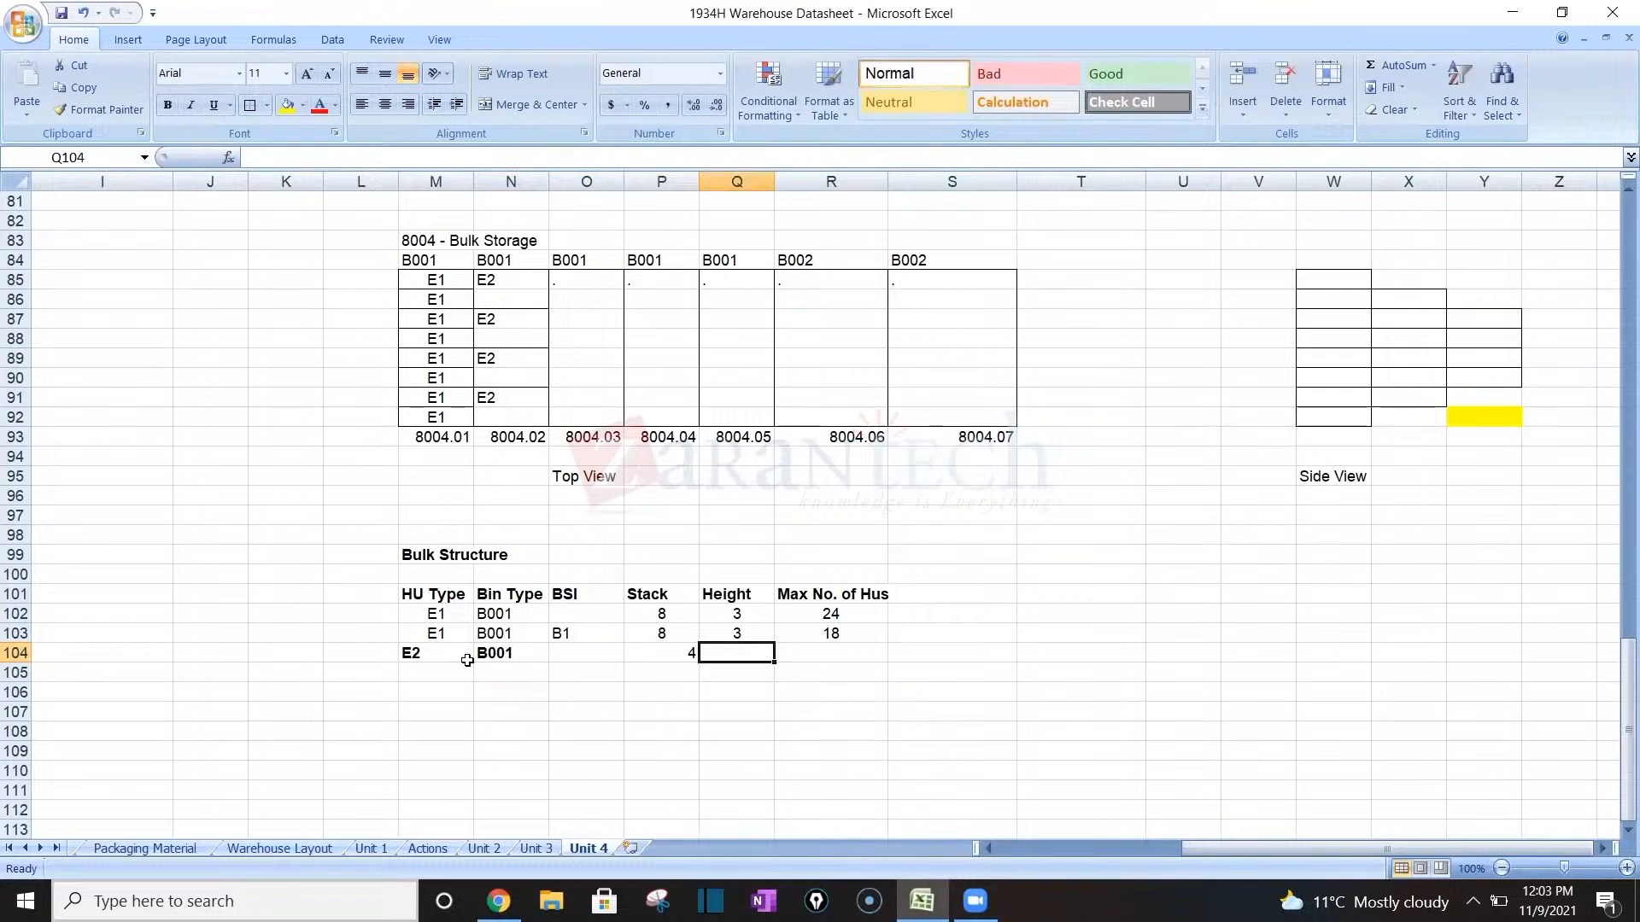
text(3)
key(Tab)
text(1)
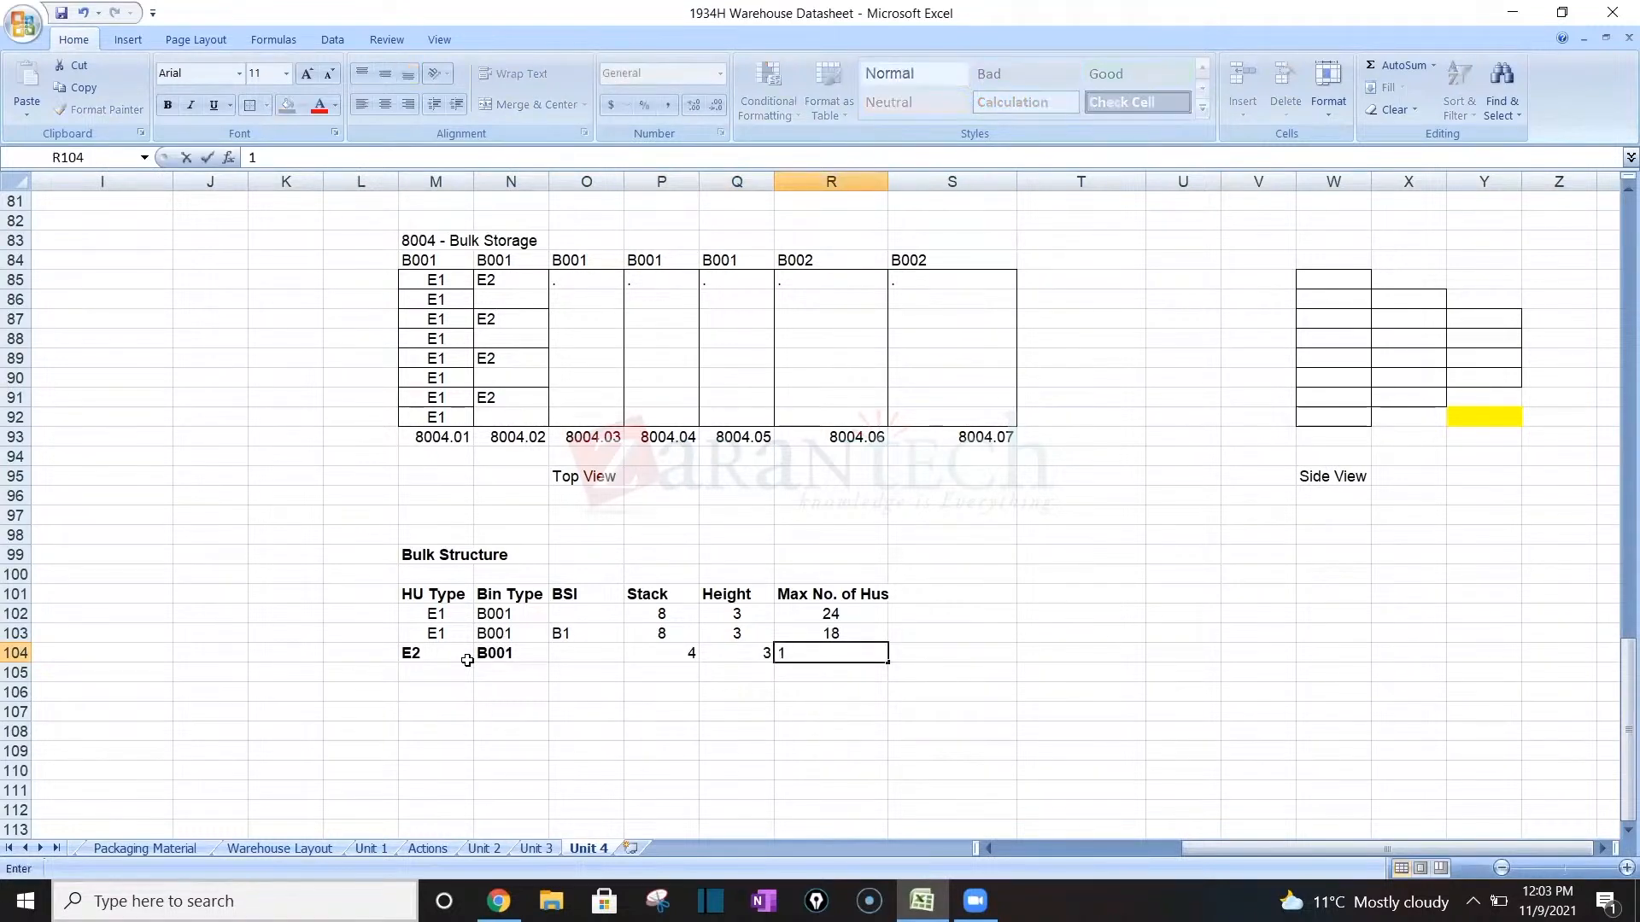
text(0)
key(Return)
Center the E2 row M104:R104 of the Bulk Structure table and remove its bold formatting.
click(457, 651)
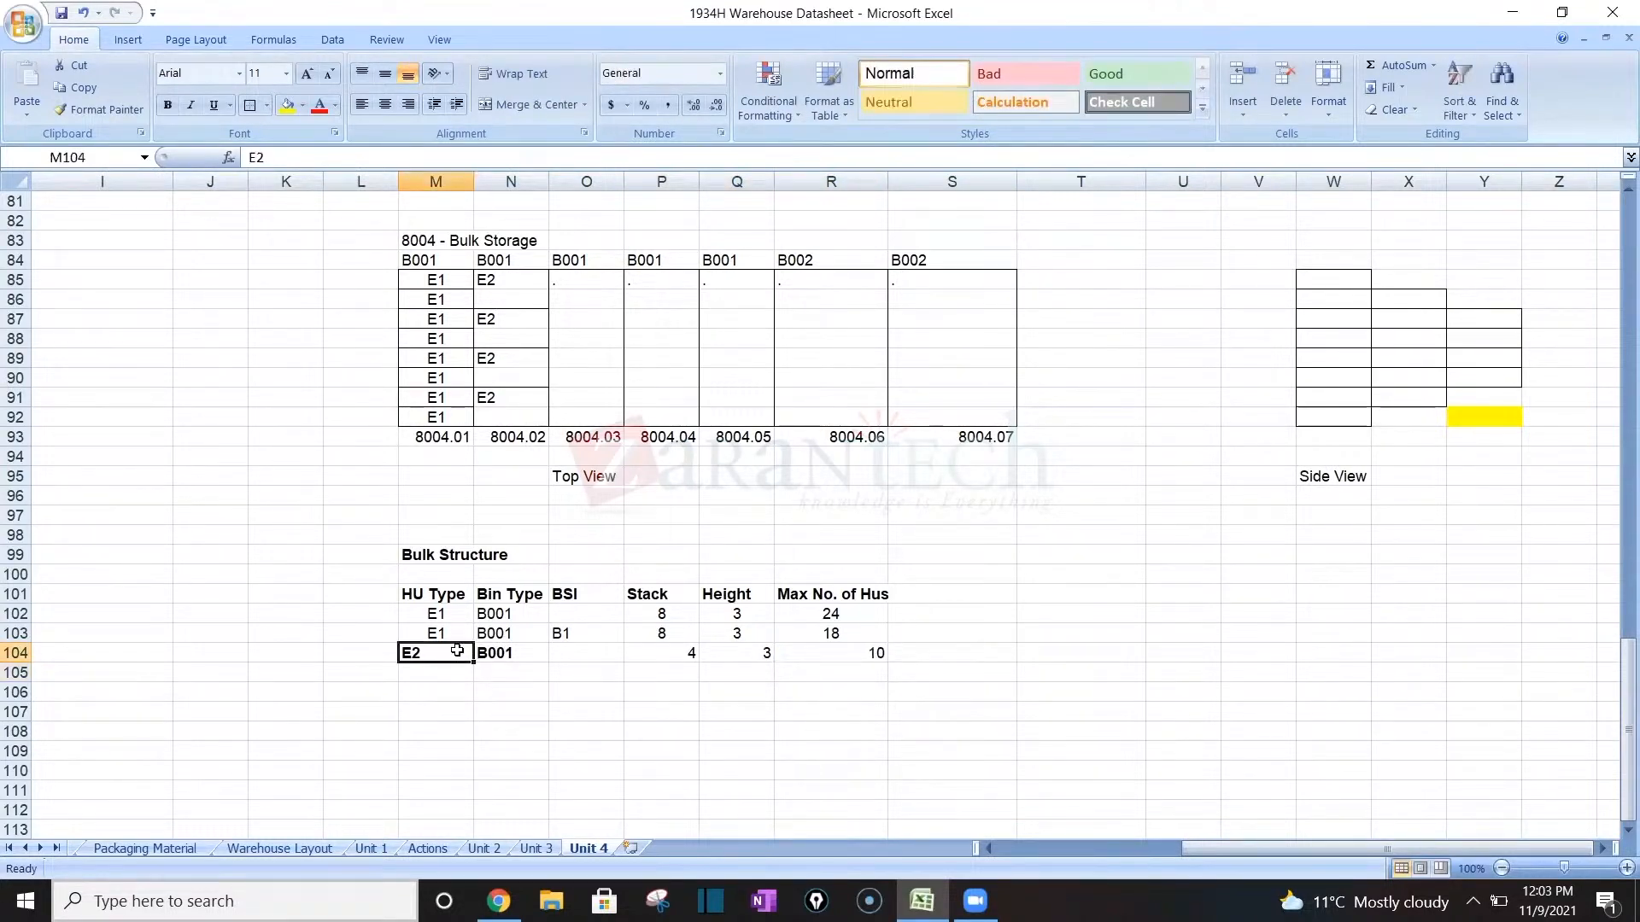
key(shift+Right)
key(shift+Right)
key(shift+Right)
key(shift+Right)
key(shift+Right)
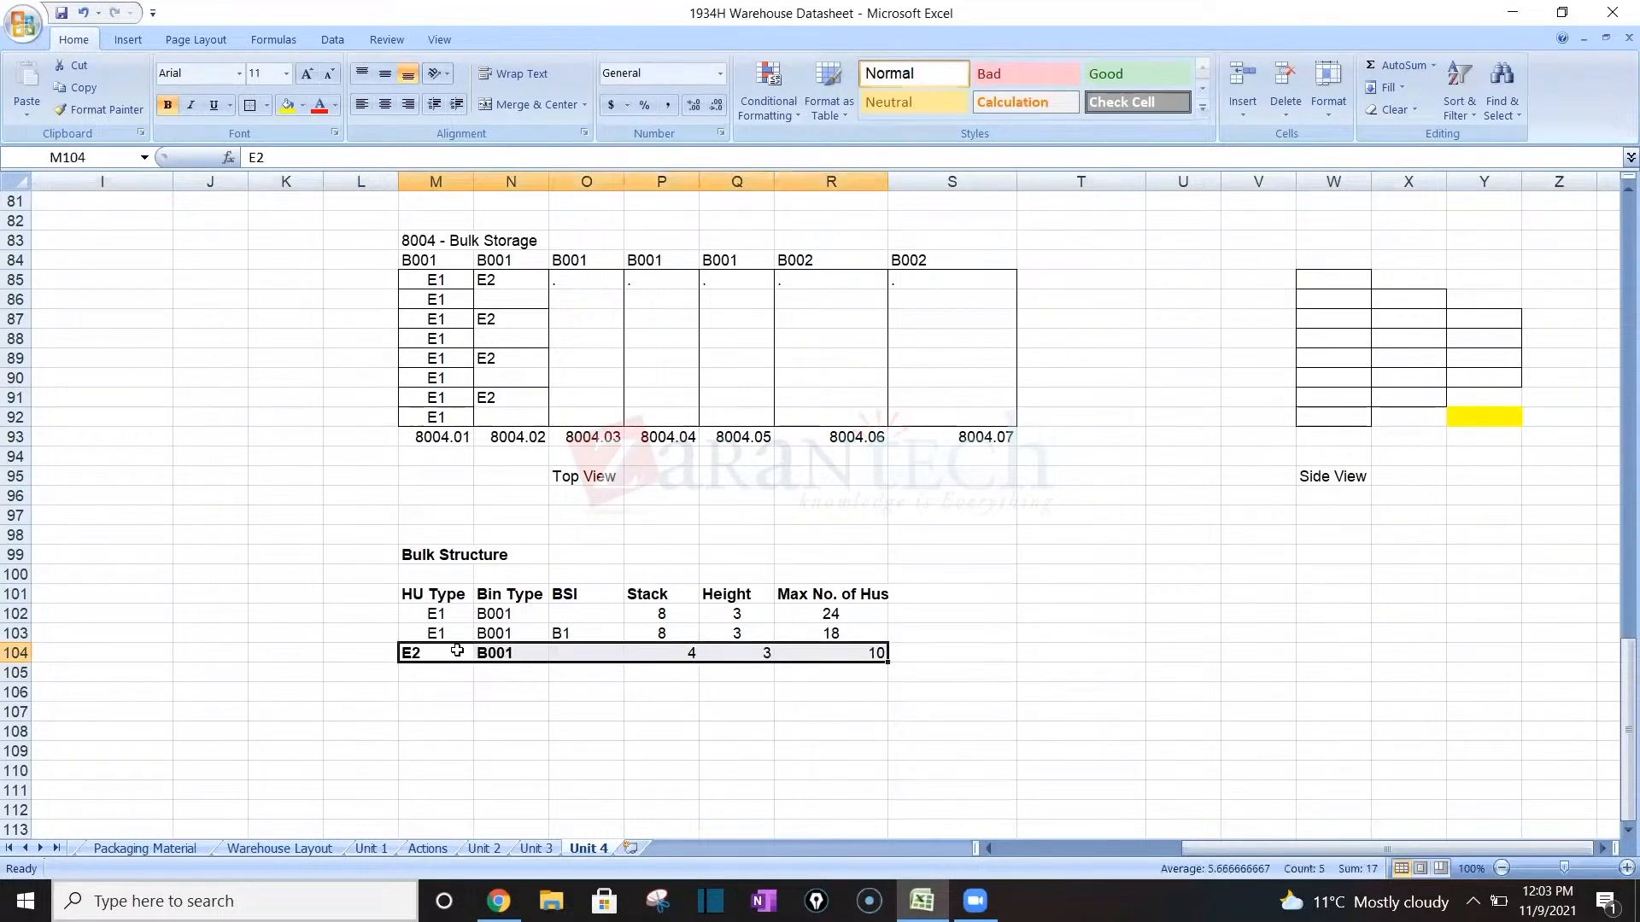
click(385, 105)
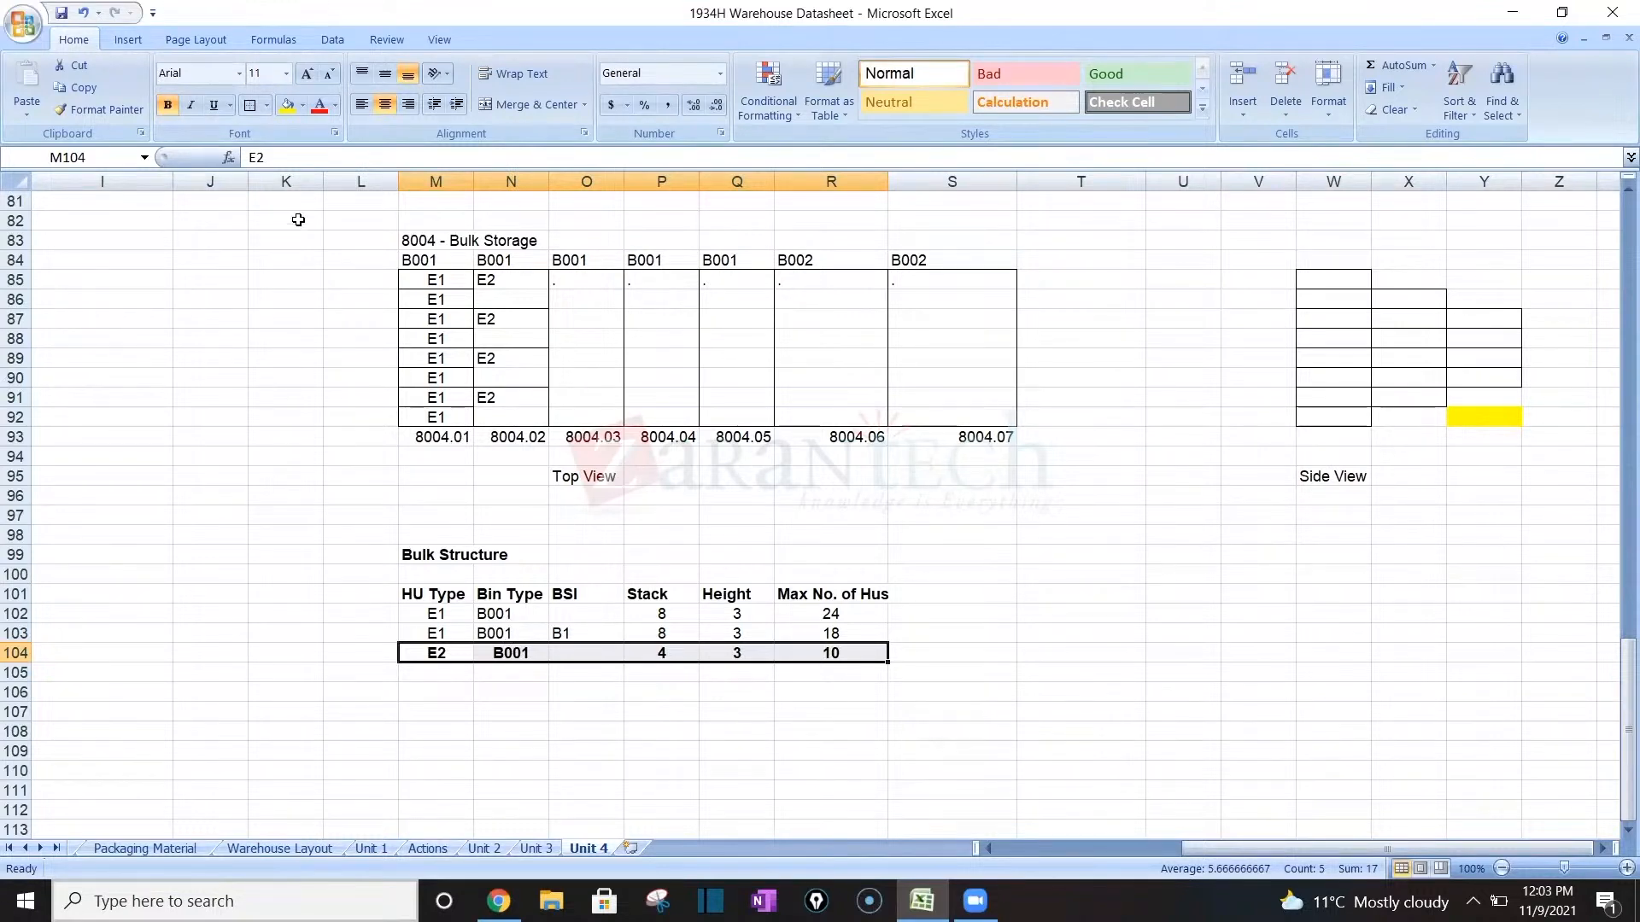
click(167, 105)
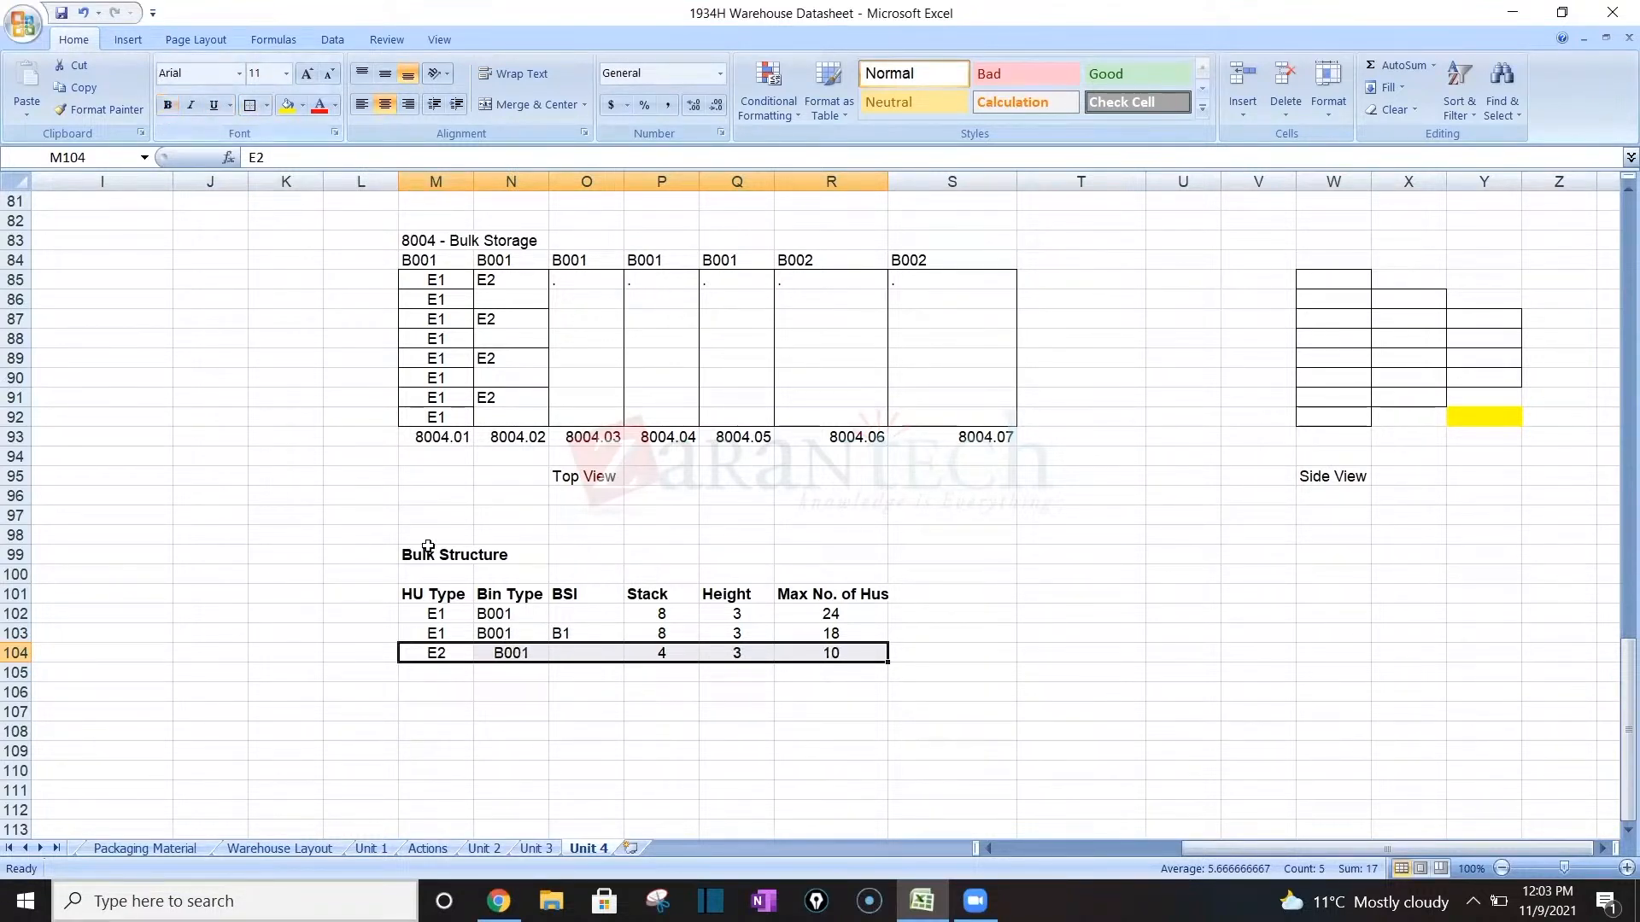
Center the Bin Type and BSI values of the two E1 rows in N102:O103.
click(492, 617)
right_click(492, 617)
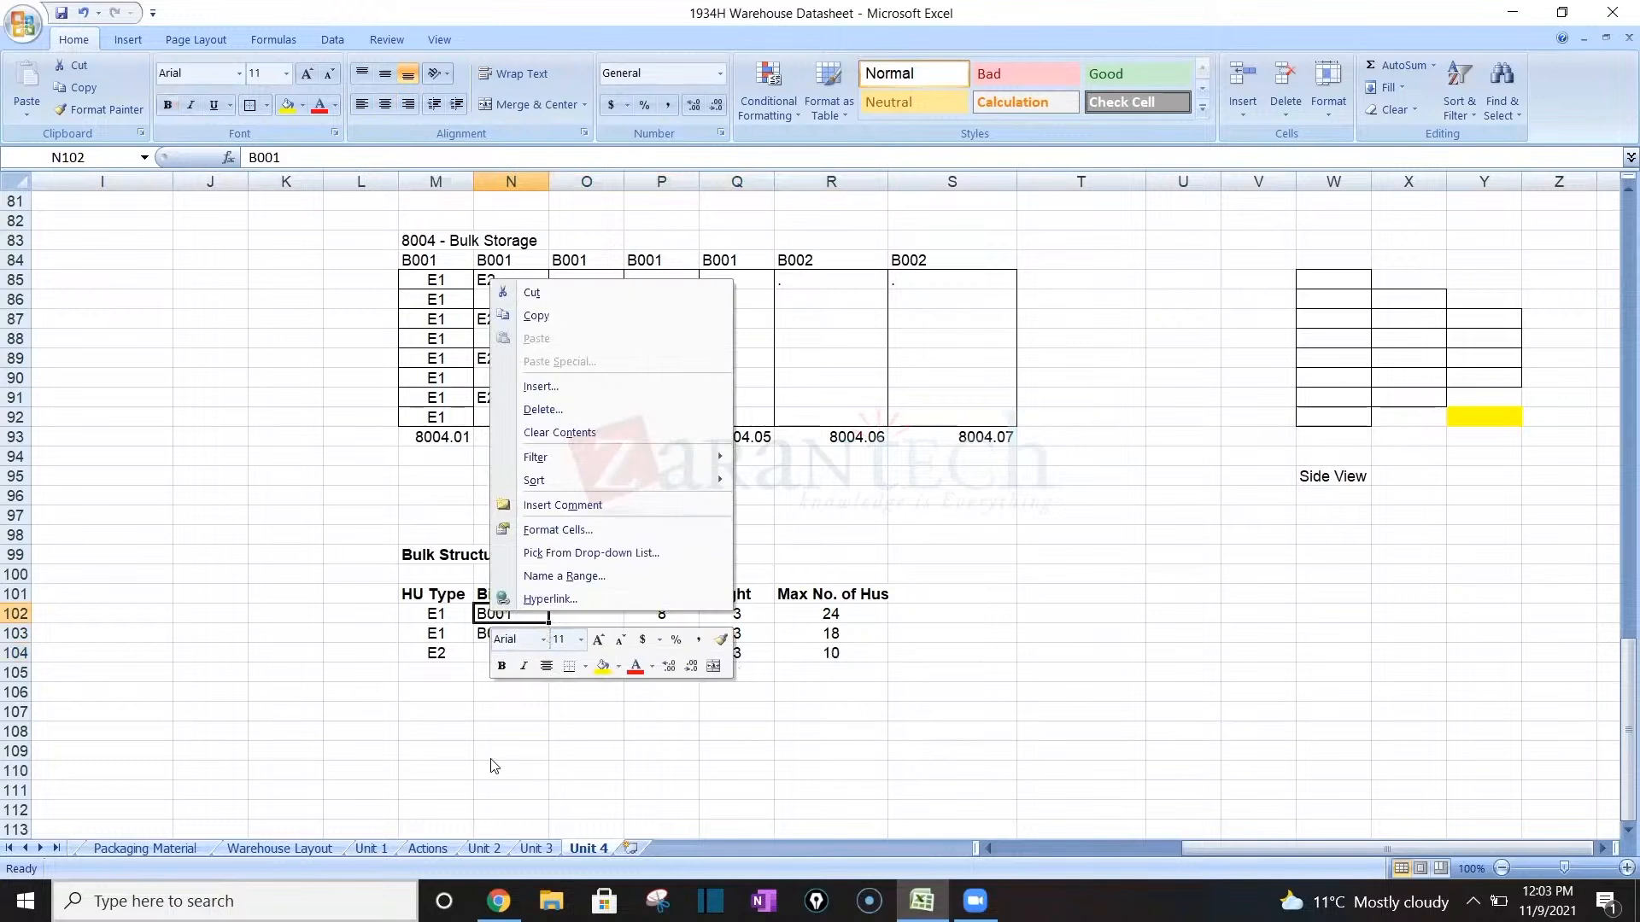
key(Escape)
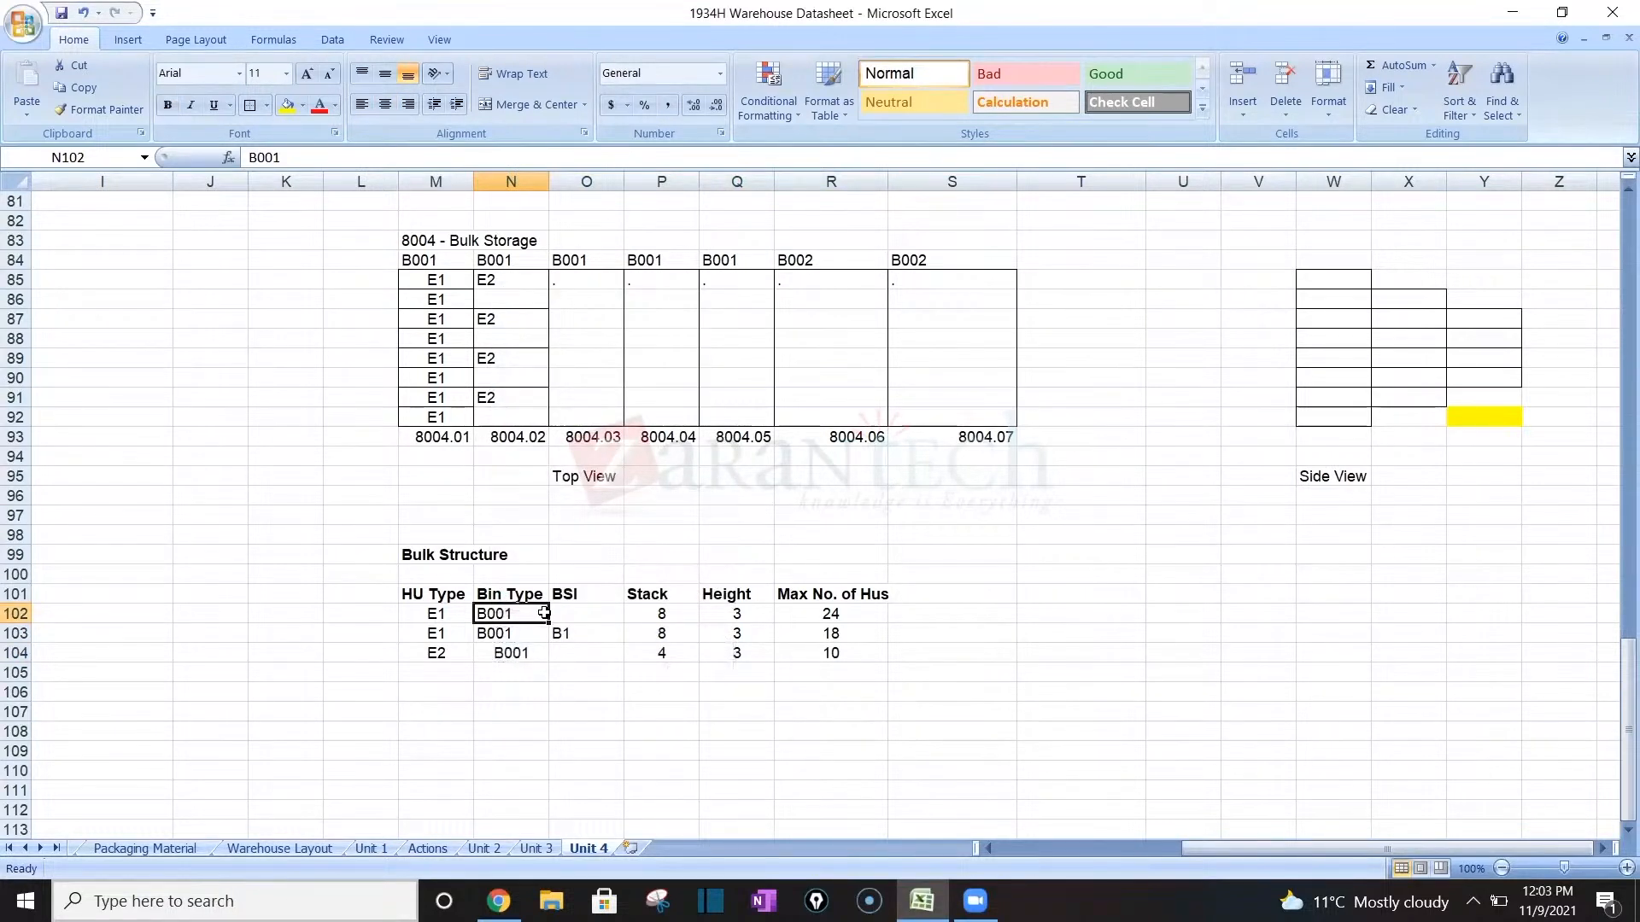
drag(544, 613, 598, 637)
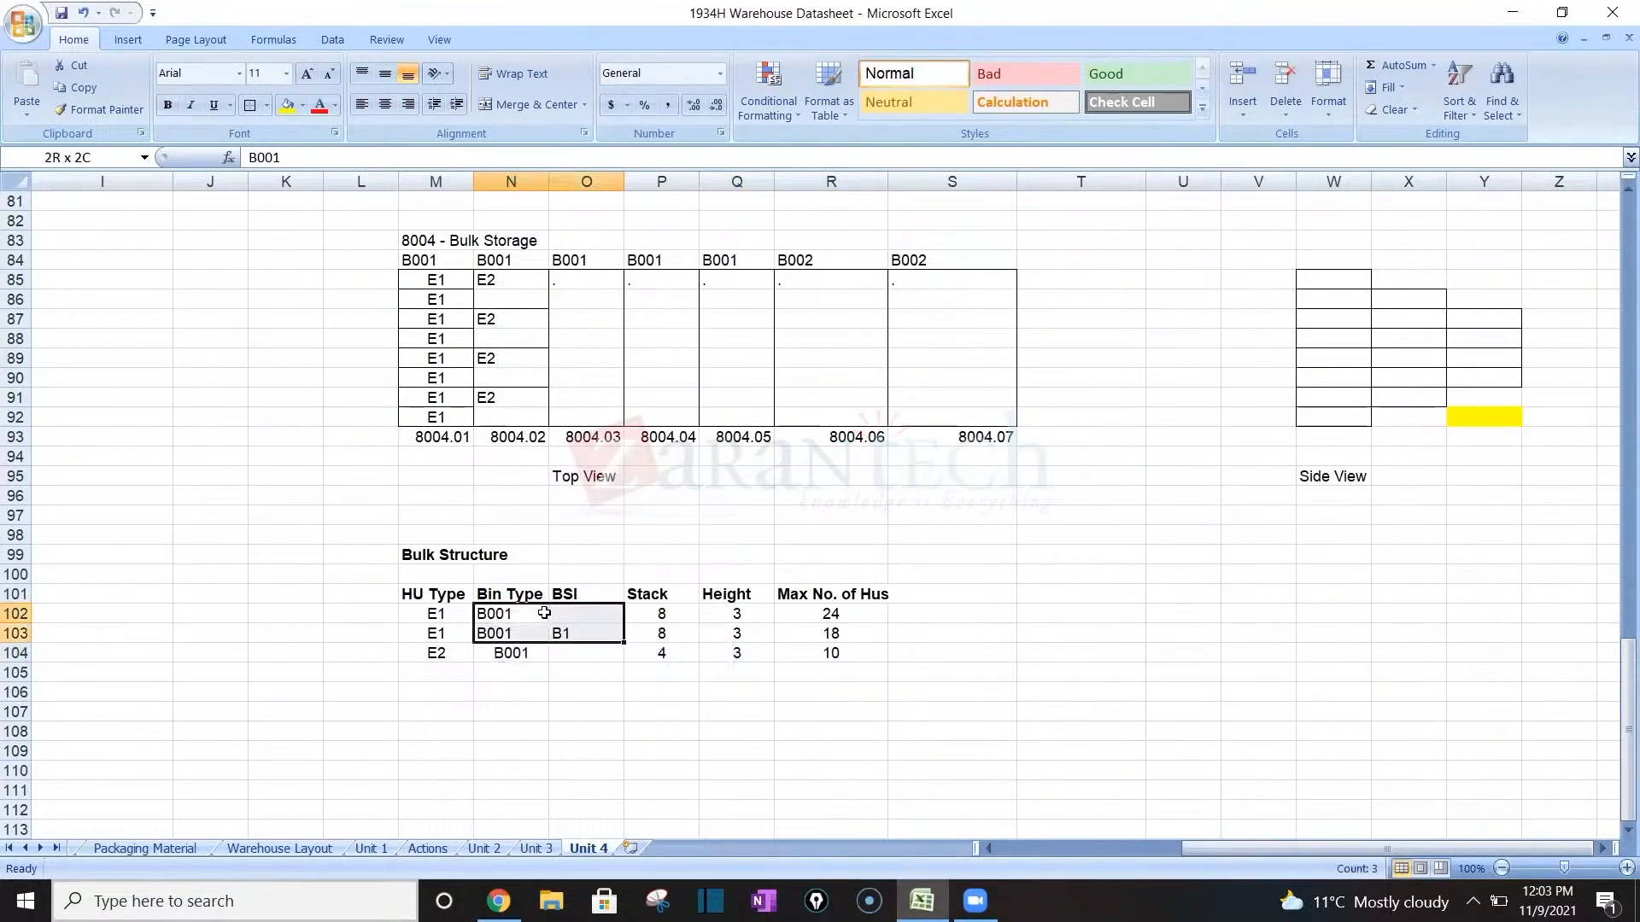
click(385, 104)
click(696, 733)
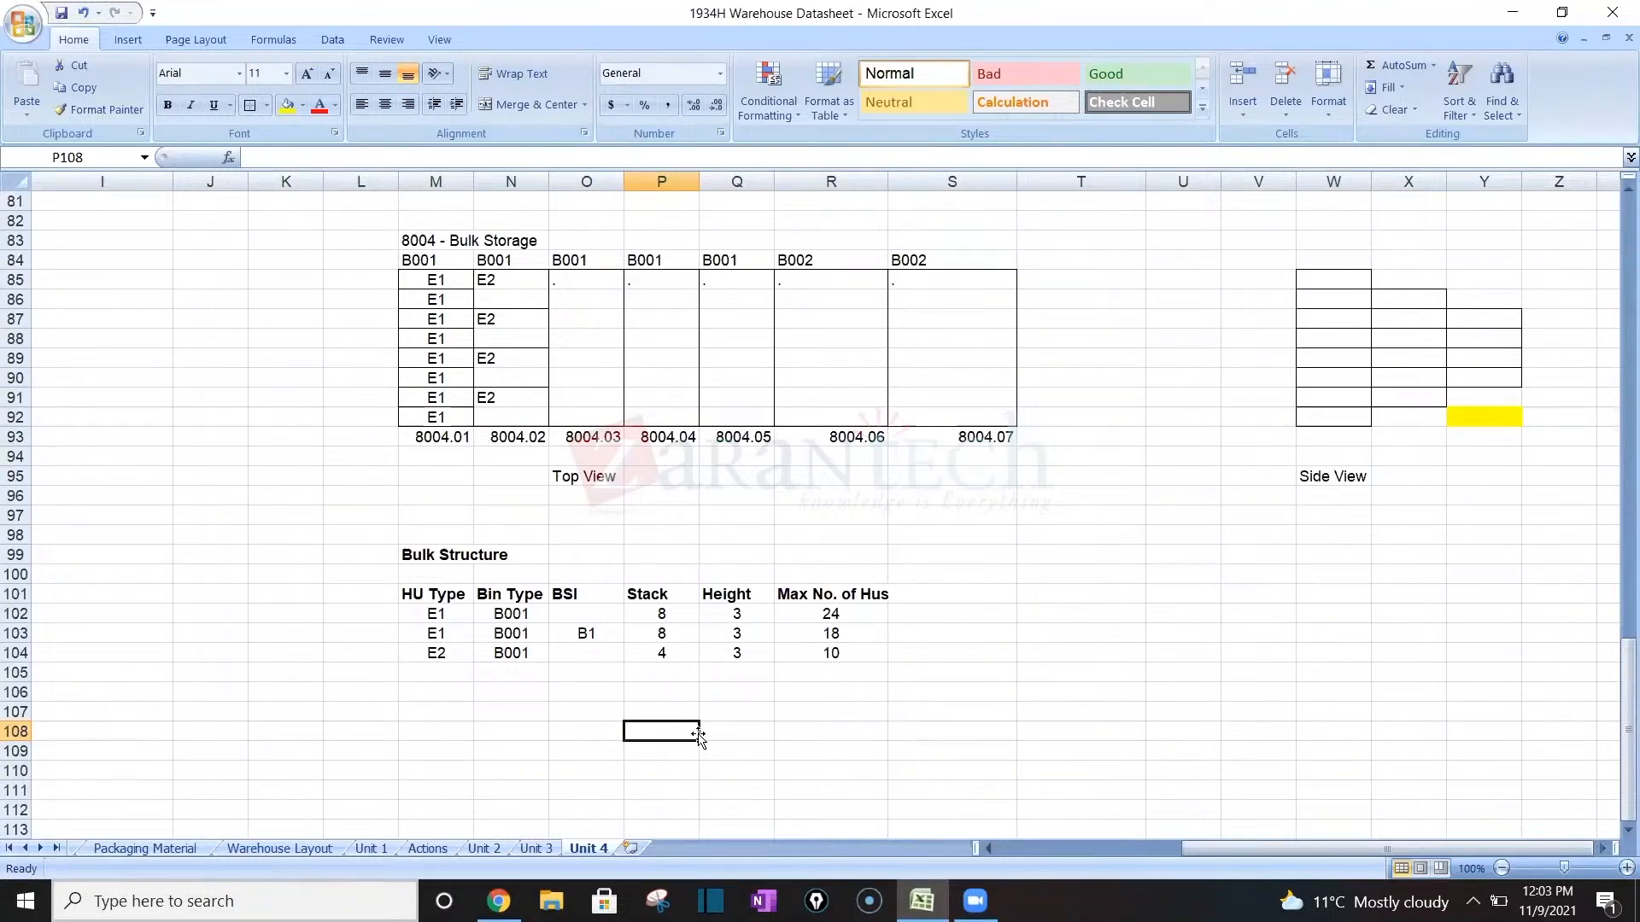
Review the Bulk Storage rules in D85:D86 and return to the 8004 views and the Bulk Structure table.
key(Left)
key(Left)
key(Left)
key(Left)
key(Left)
key(Left)
key(Left)
key(Left)
key(Left)
key(Left)
key(Left)
key(Left)
key(Left)
key(Left)
key(Left)
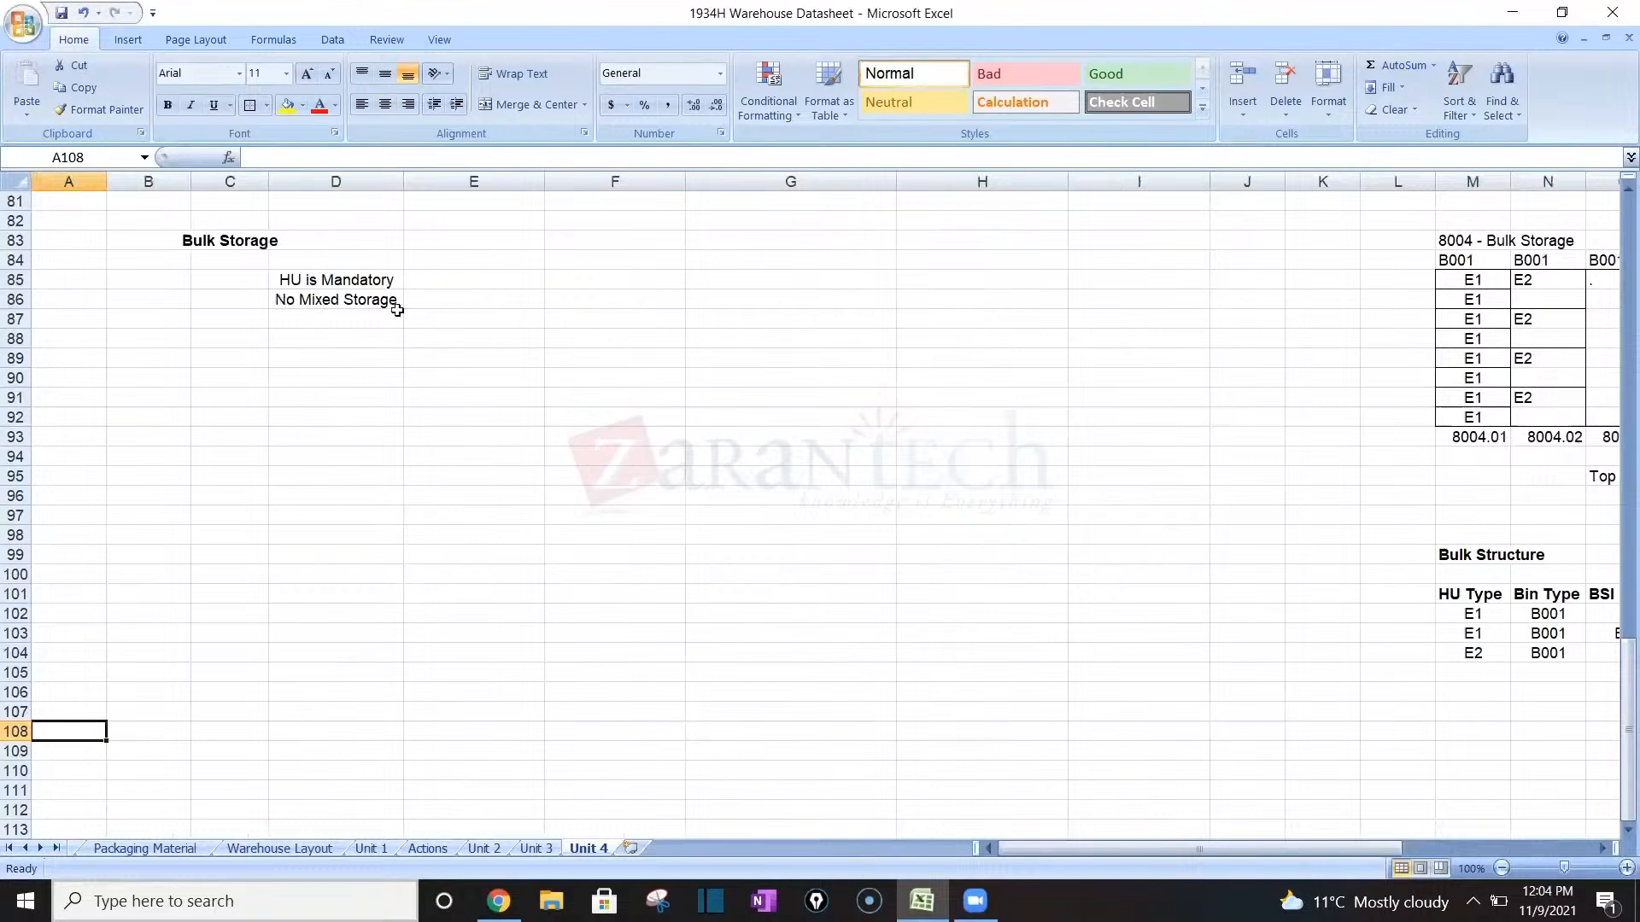
click(347, 273)
click(1573, 641)
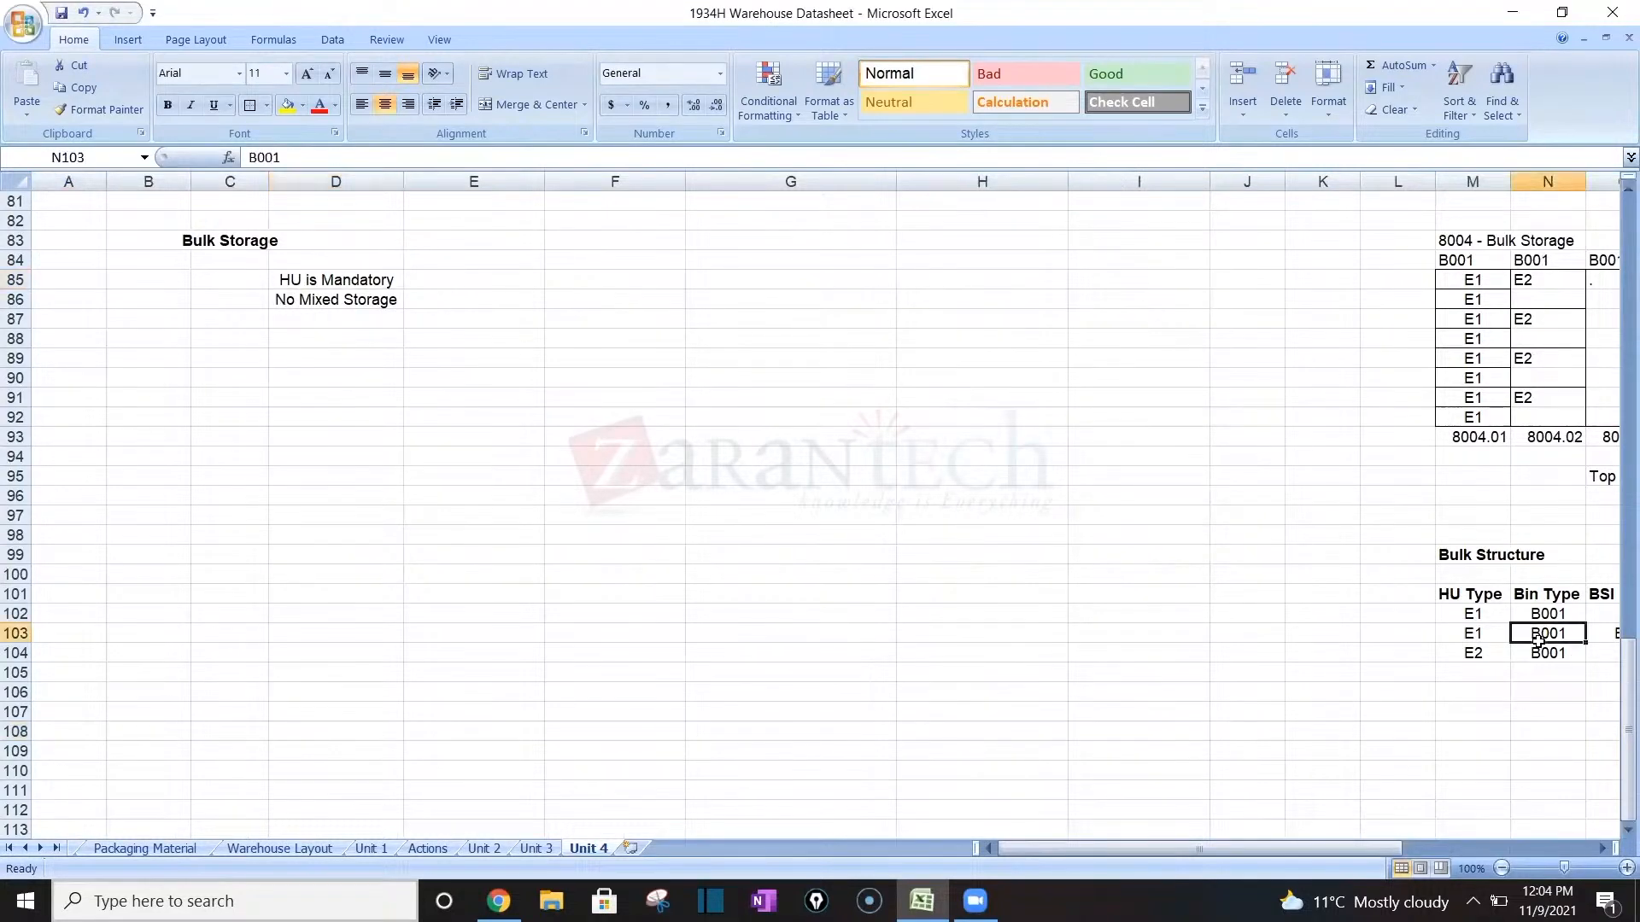
key(Right)
key(Right)
key(Right)
key(Right)
key(Right)
key(Right)
key(Right)
key(Right)
key(Right)
key(Right)
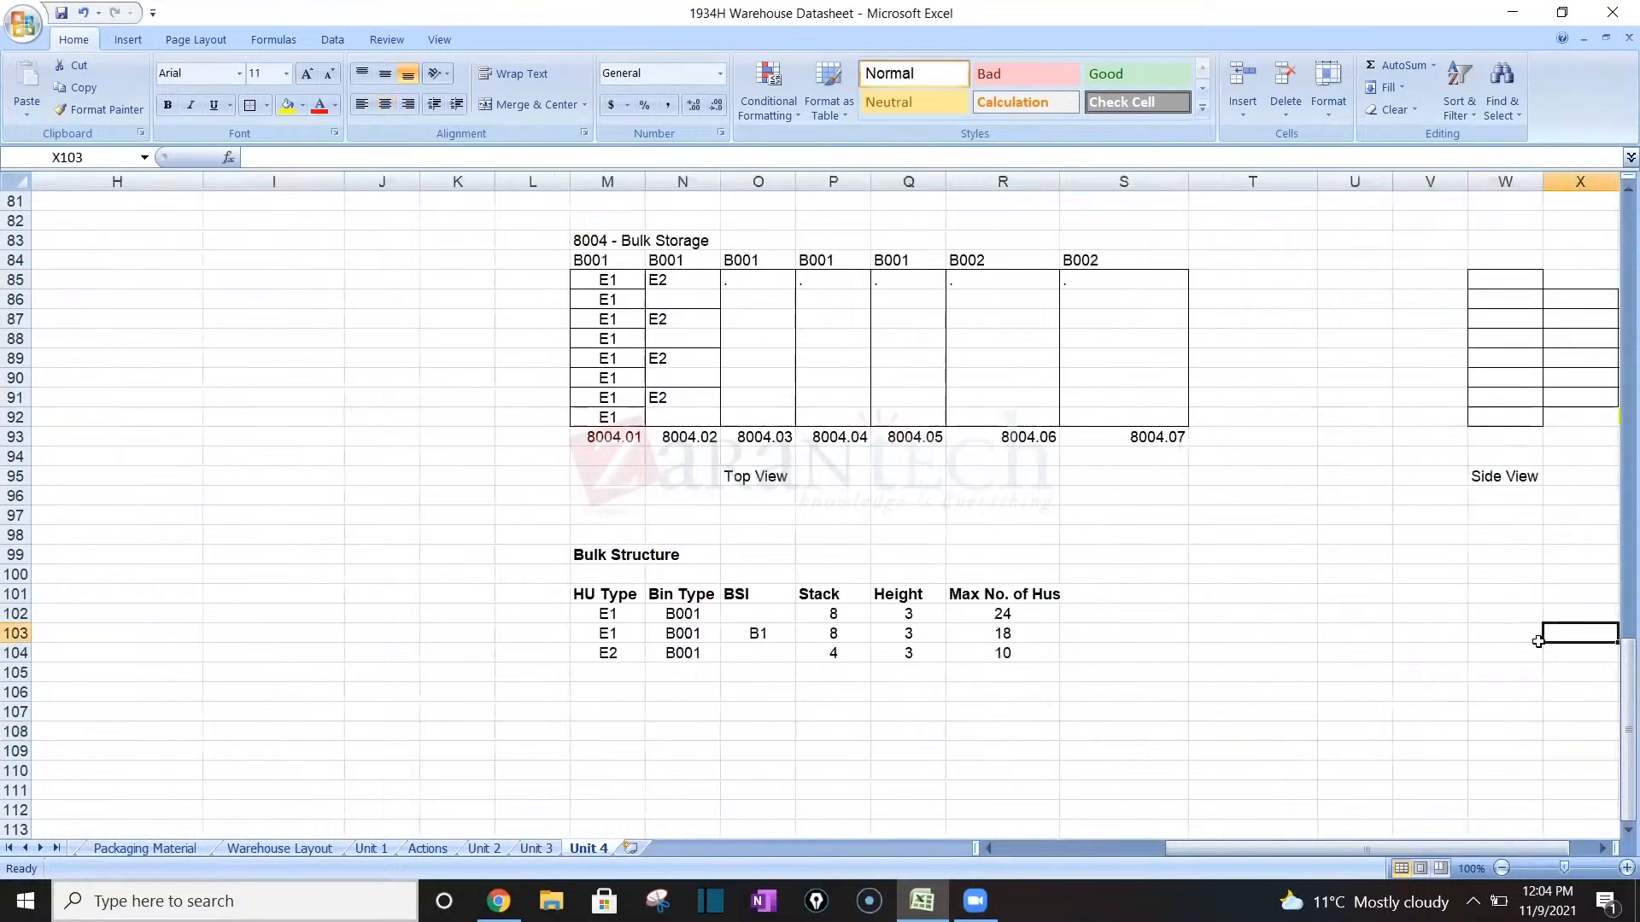
key(Right)
key(Right)
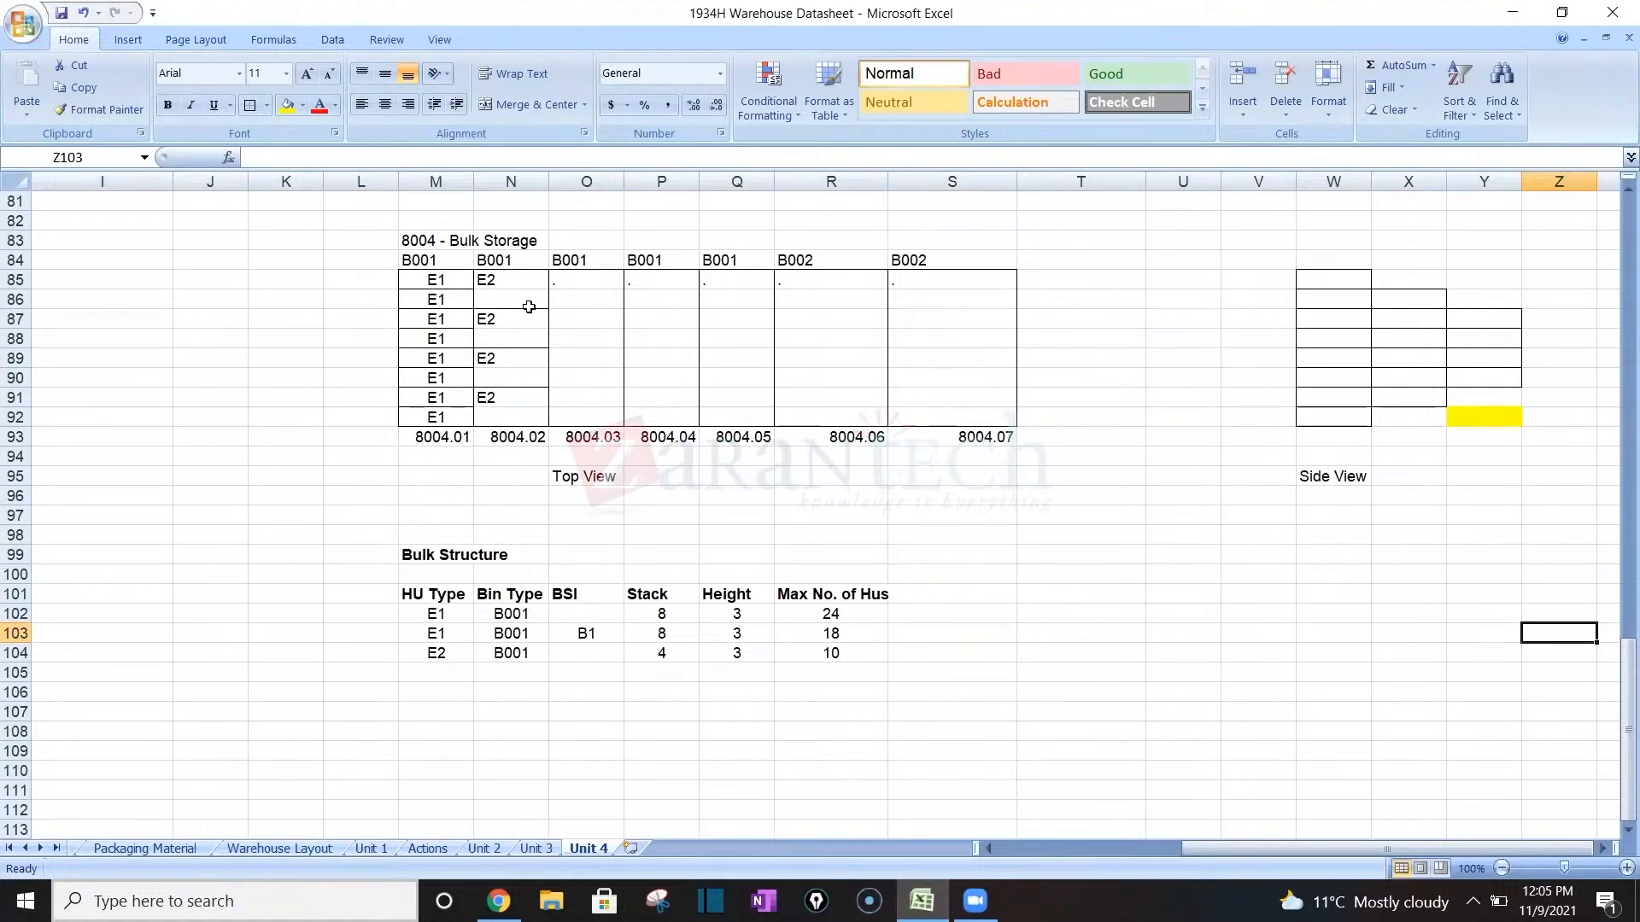
Center the E2 entries of bin 8004.02 in N85:N92 and check the B1 entry in the BSI column.
drag(515, 290, 522, 419)
click(391, 109)
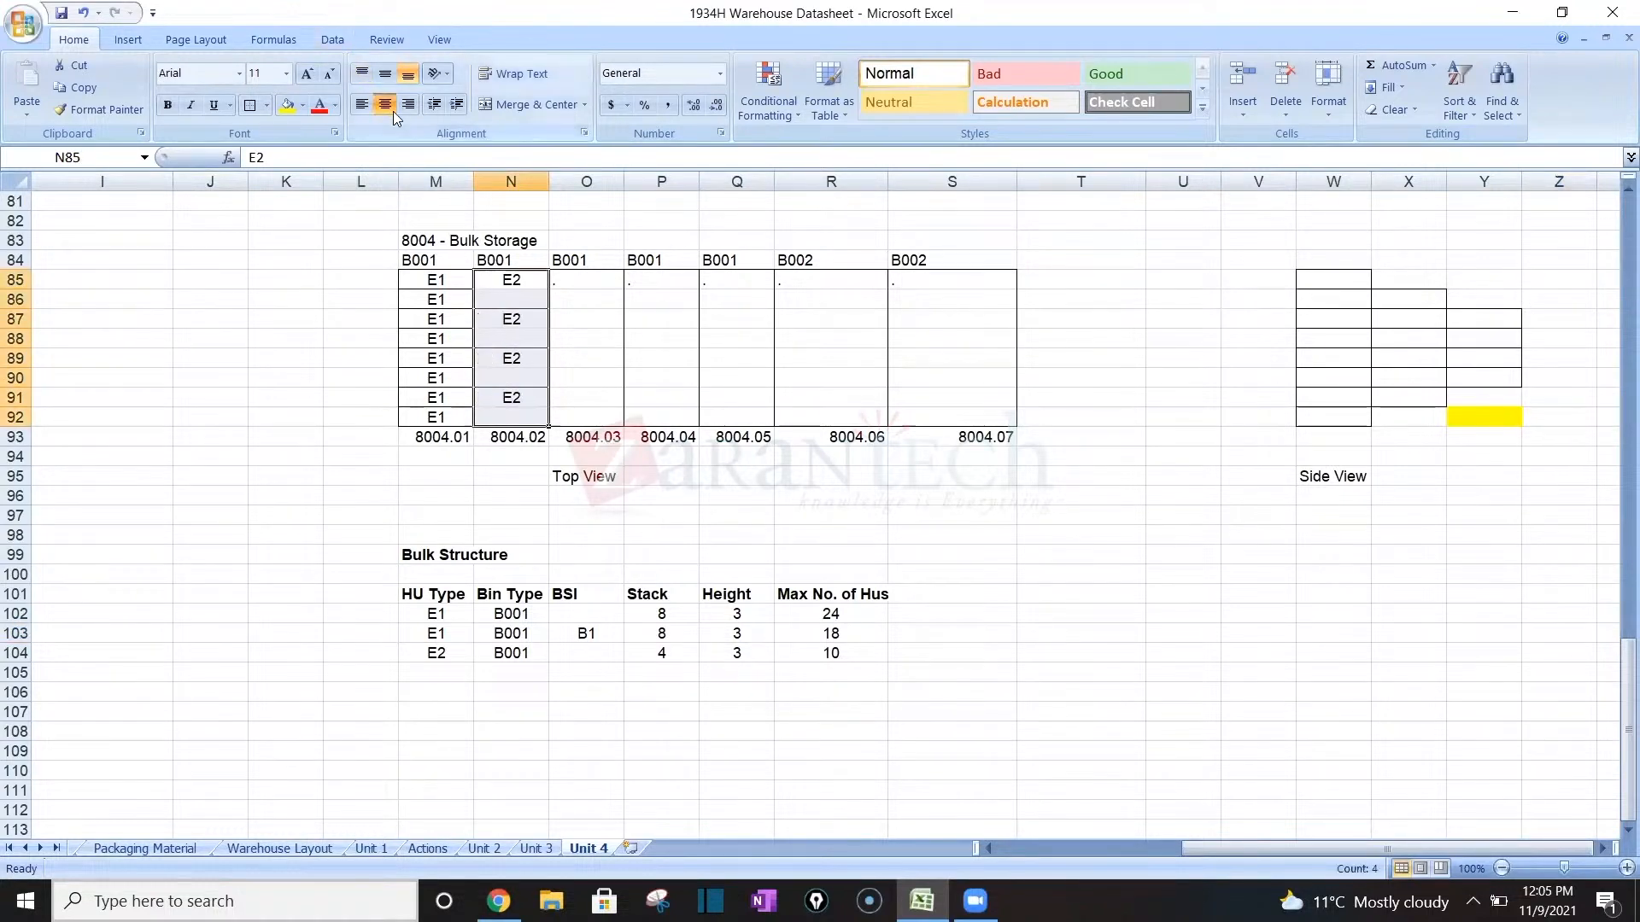
click(560, 356)
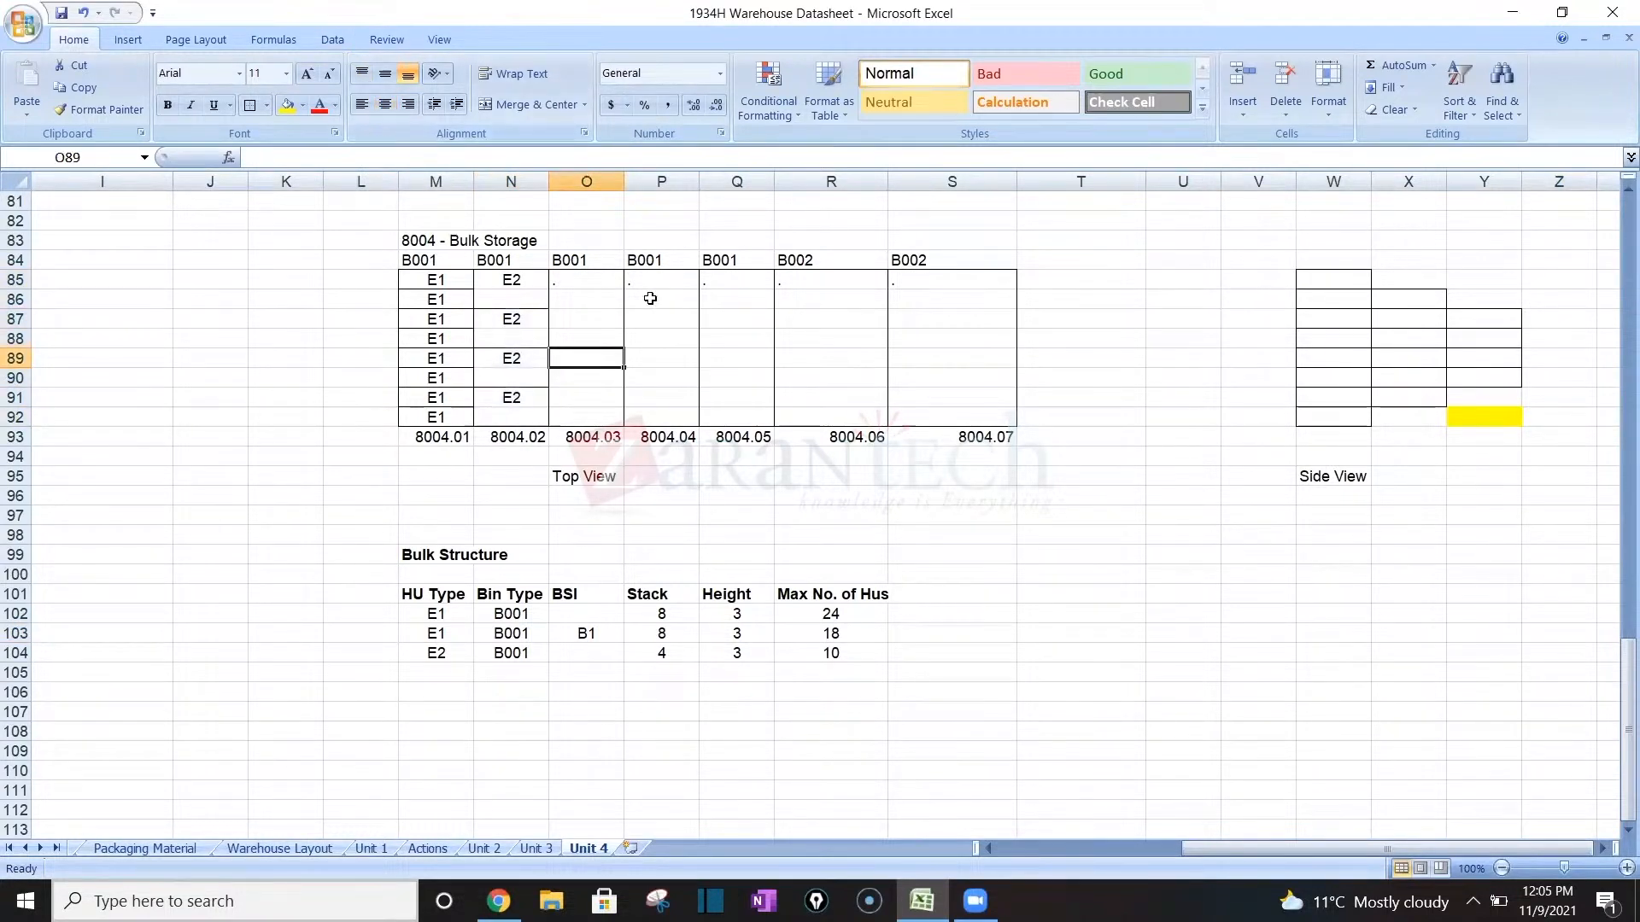
click(590, 597)
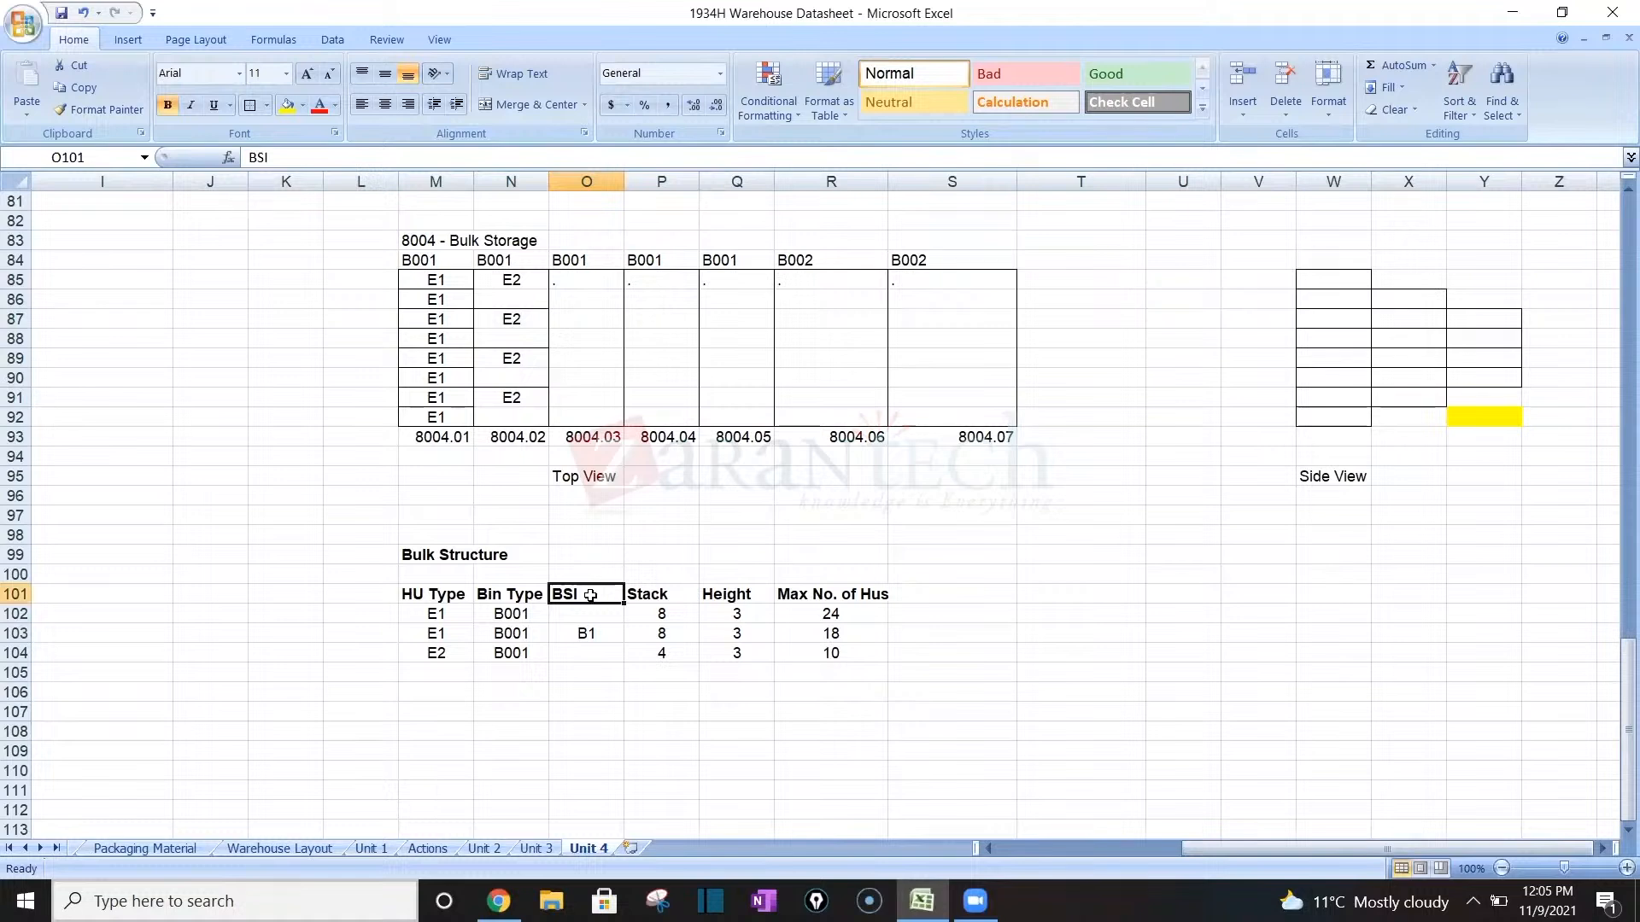
click(589, 634)
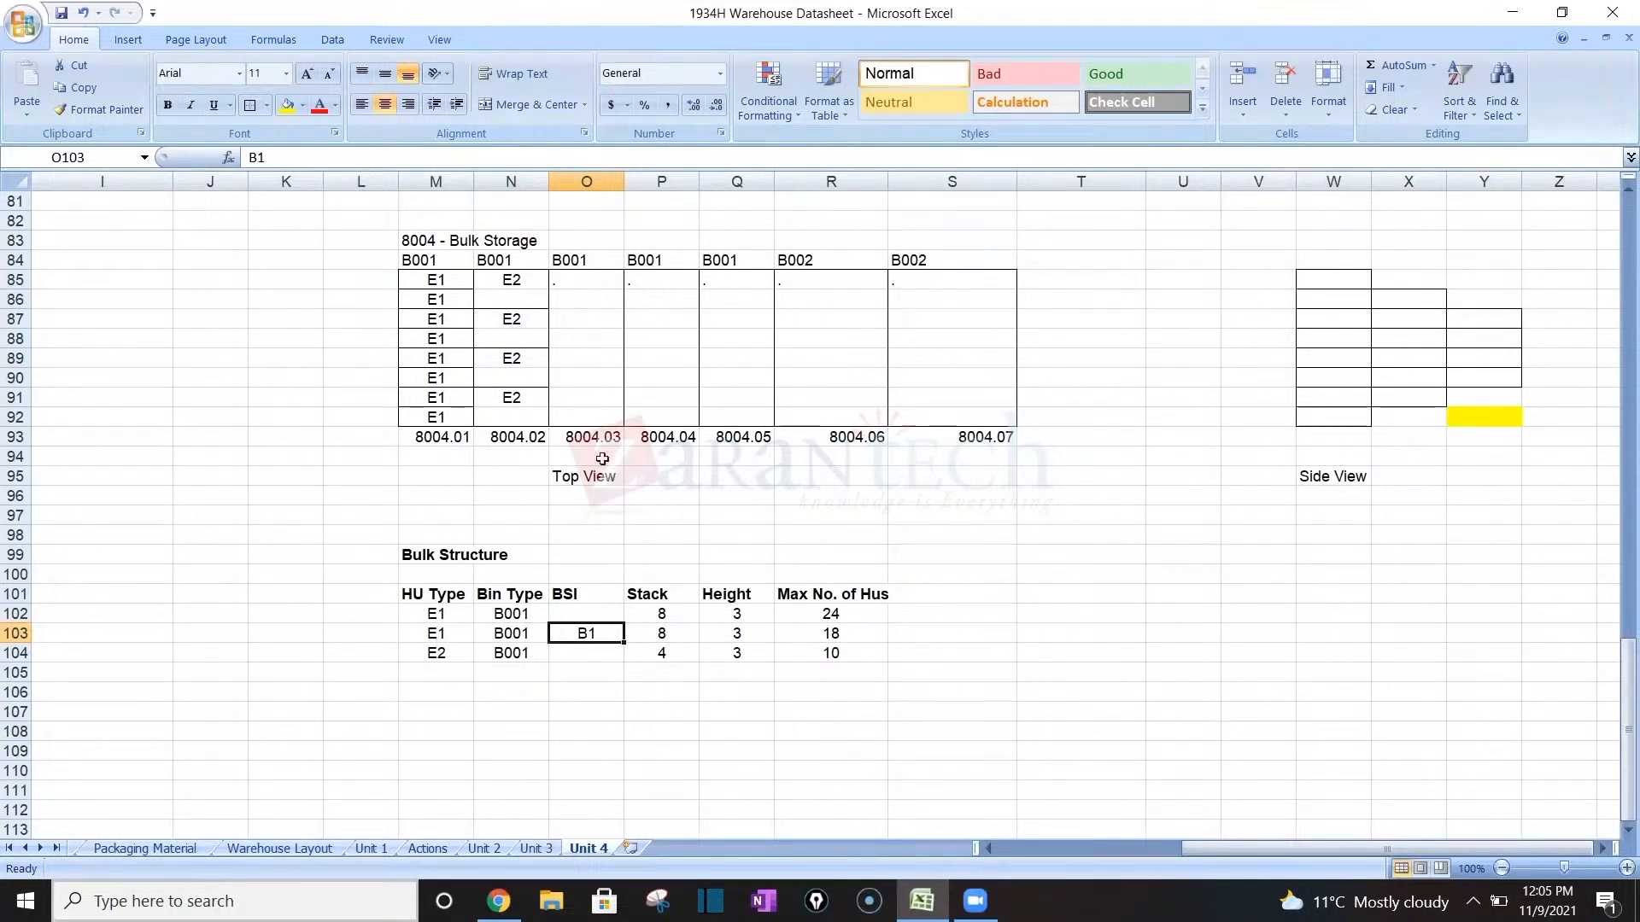
Examine the Bulk Structure row for E1 with BSI B1 and the matching side-view diagram in W85:Y92.
click(452, 275)
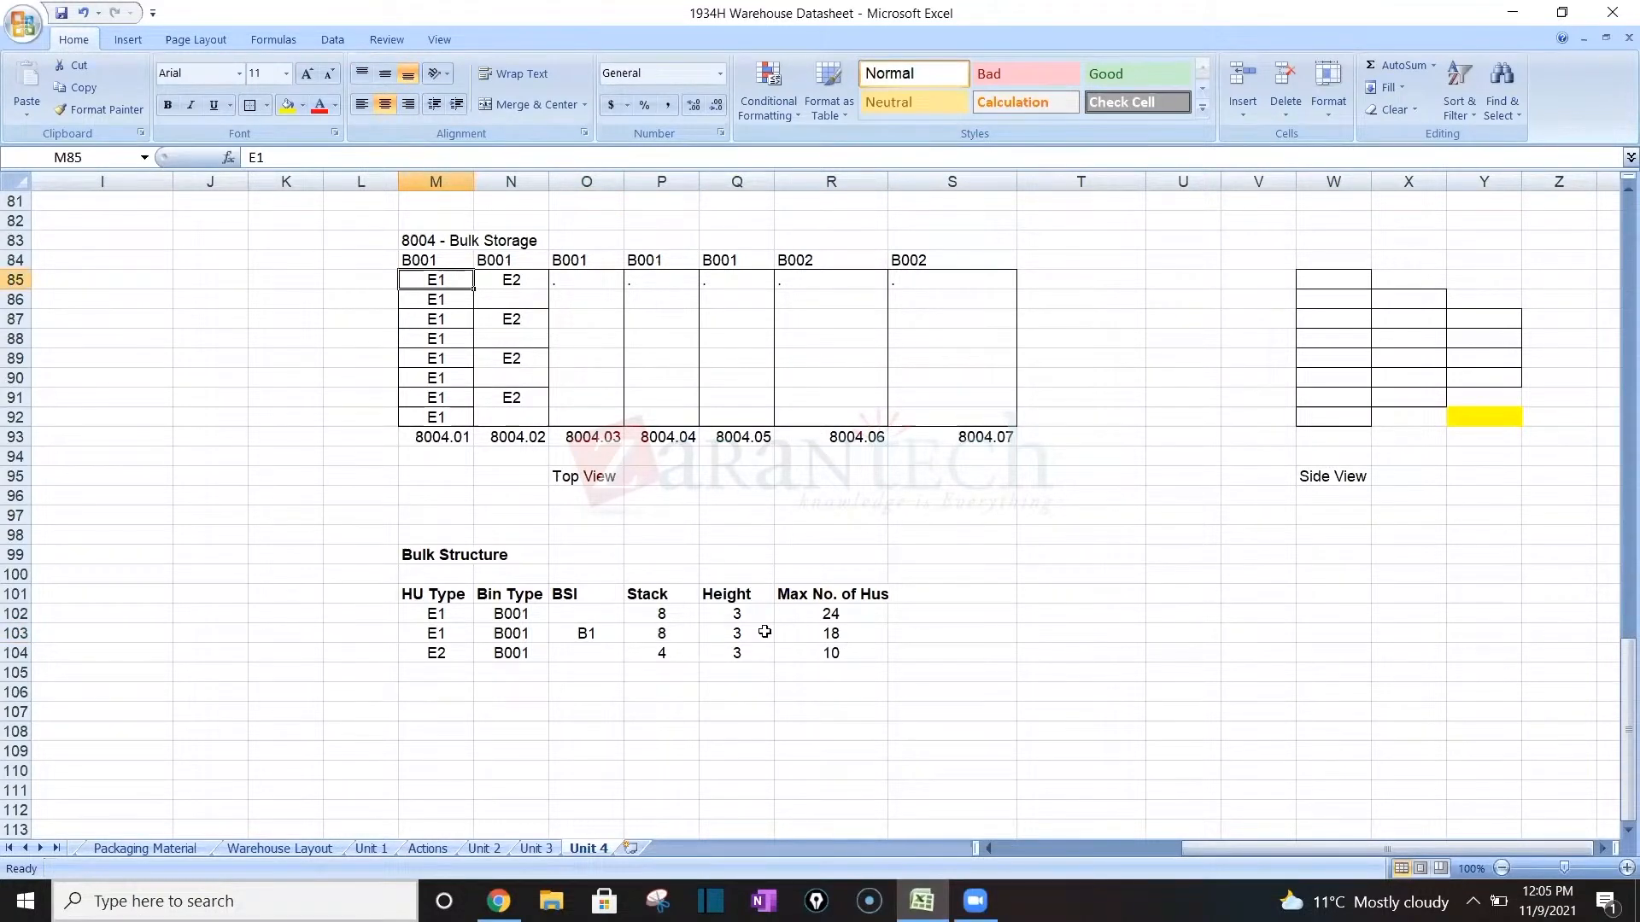
click(665, 635)
right_click(665, 637)
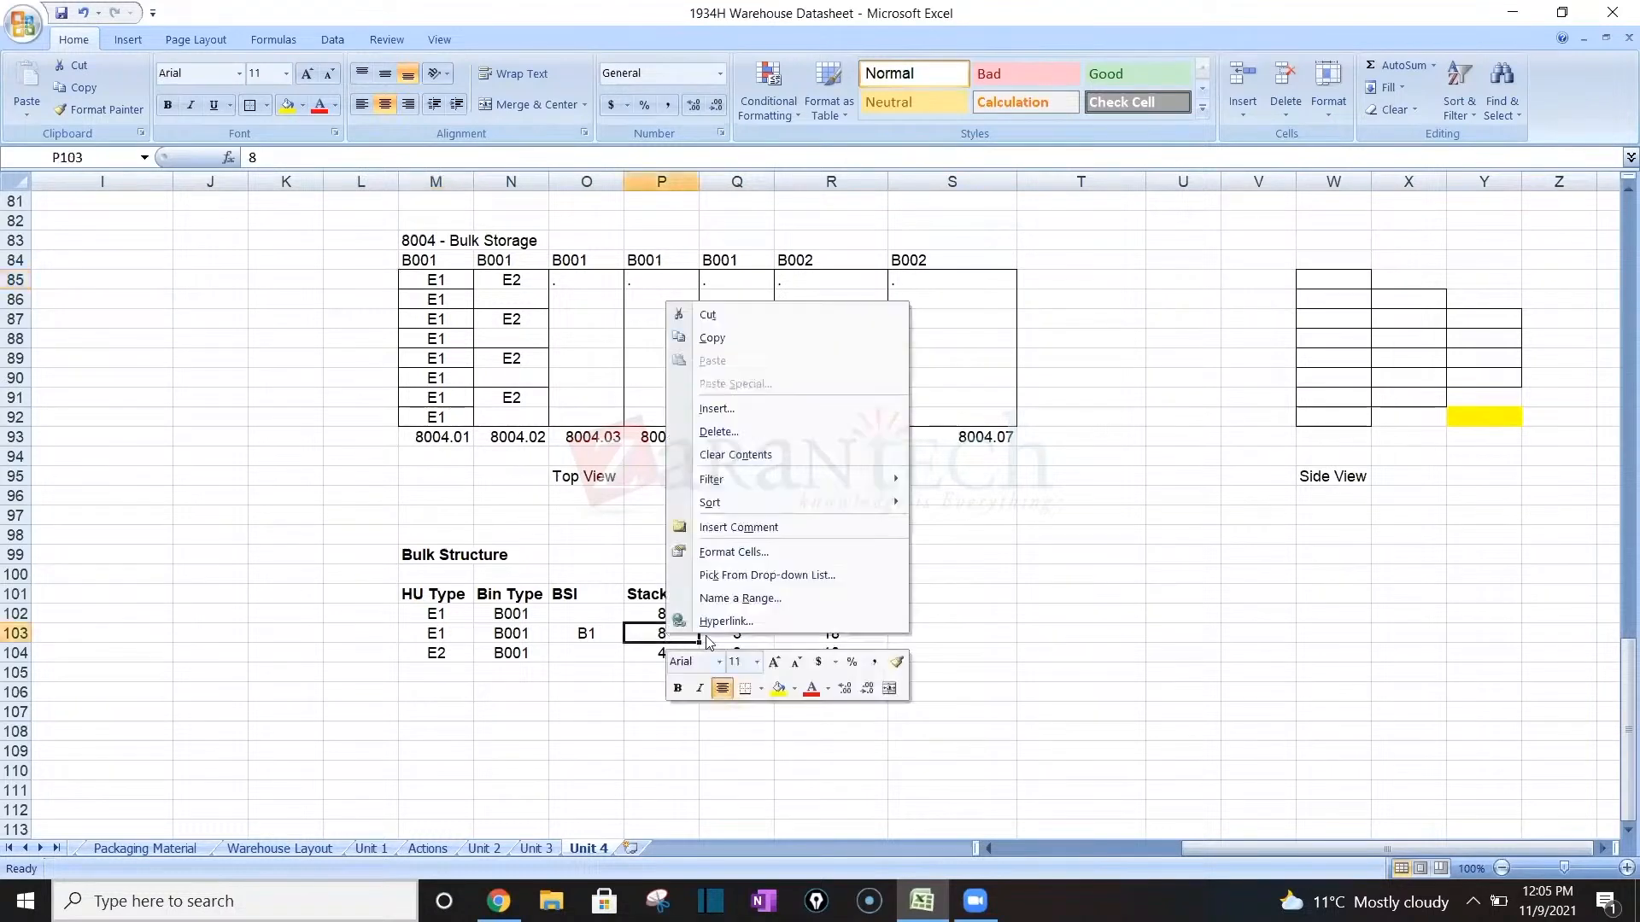
click(653, 638)
drag(683, 629, 829, 632)
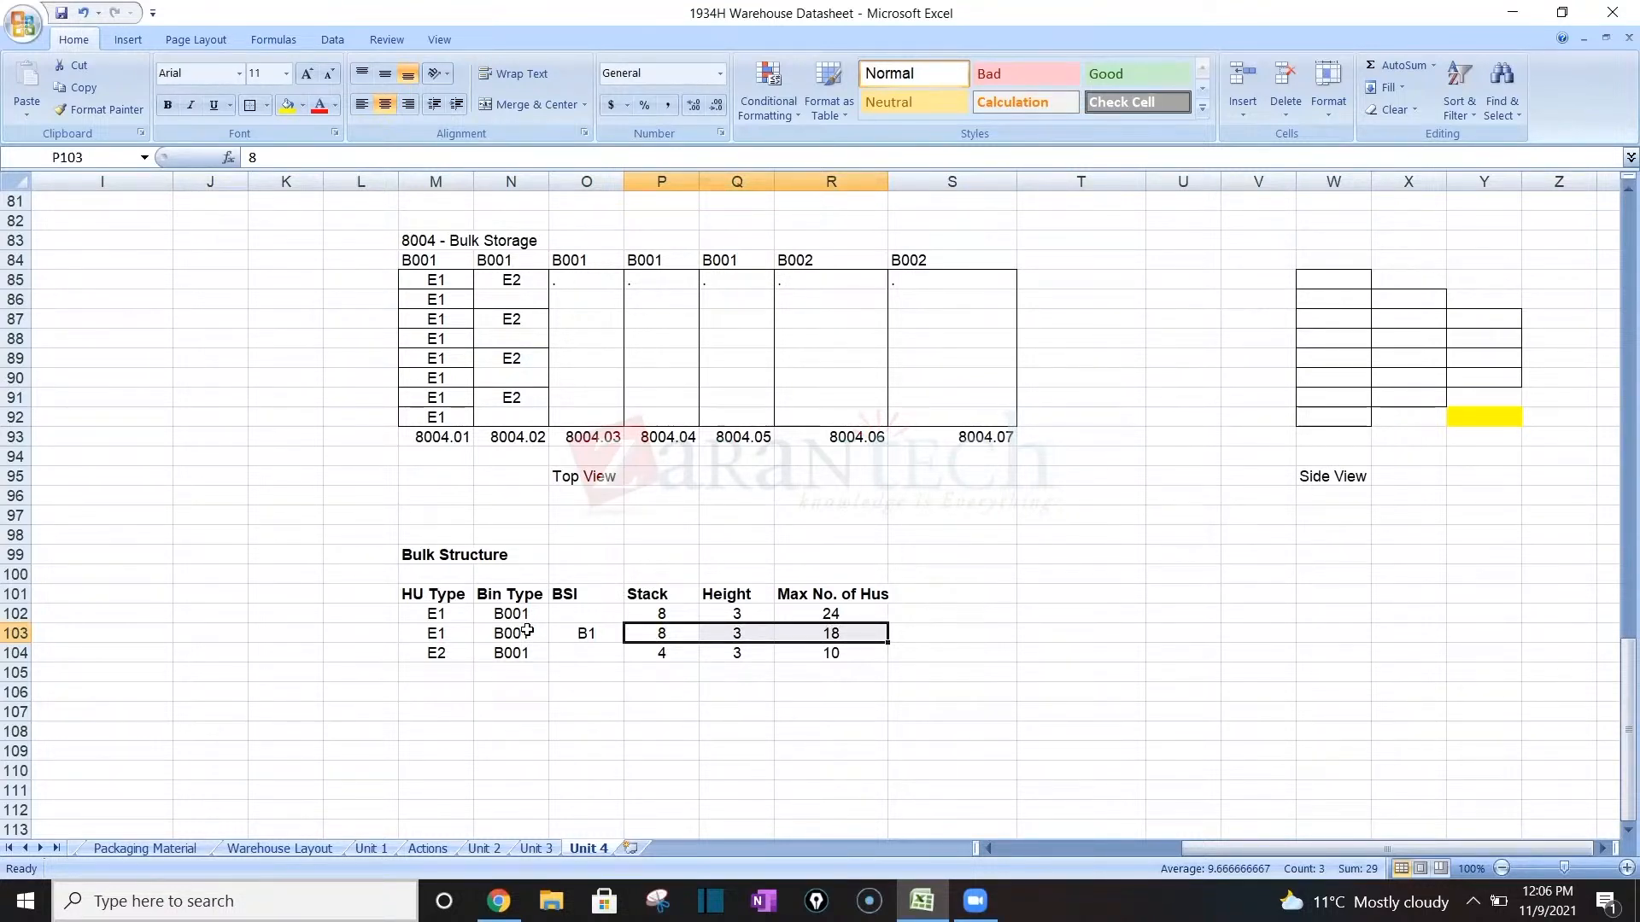
click(604, 638)
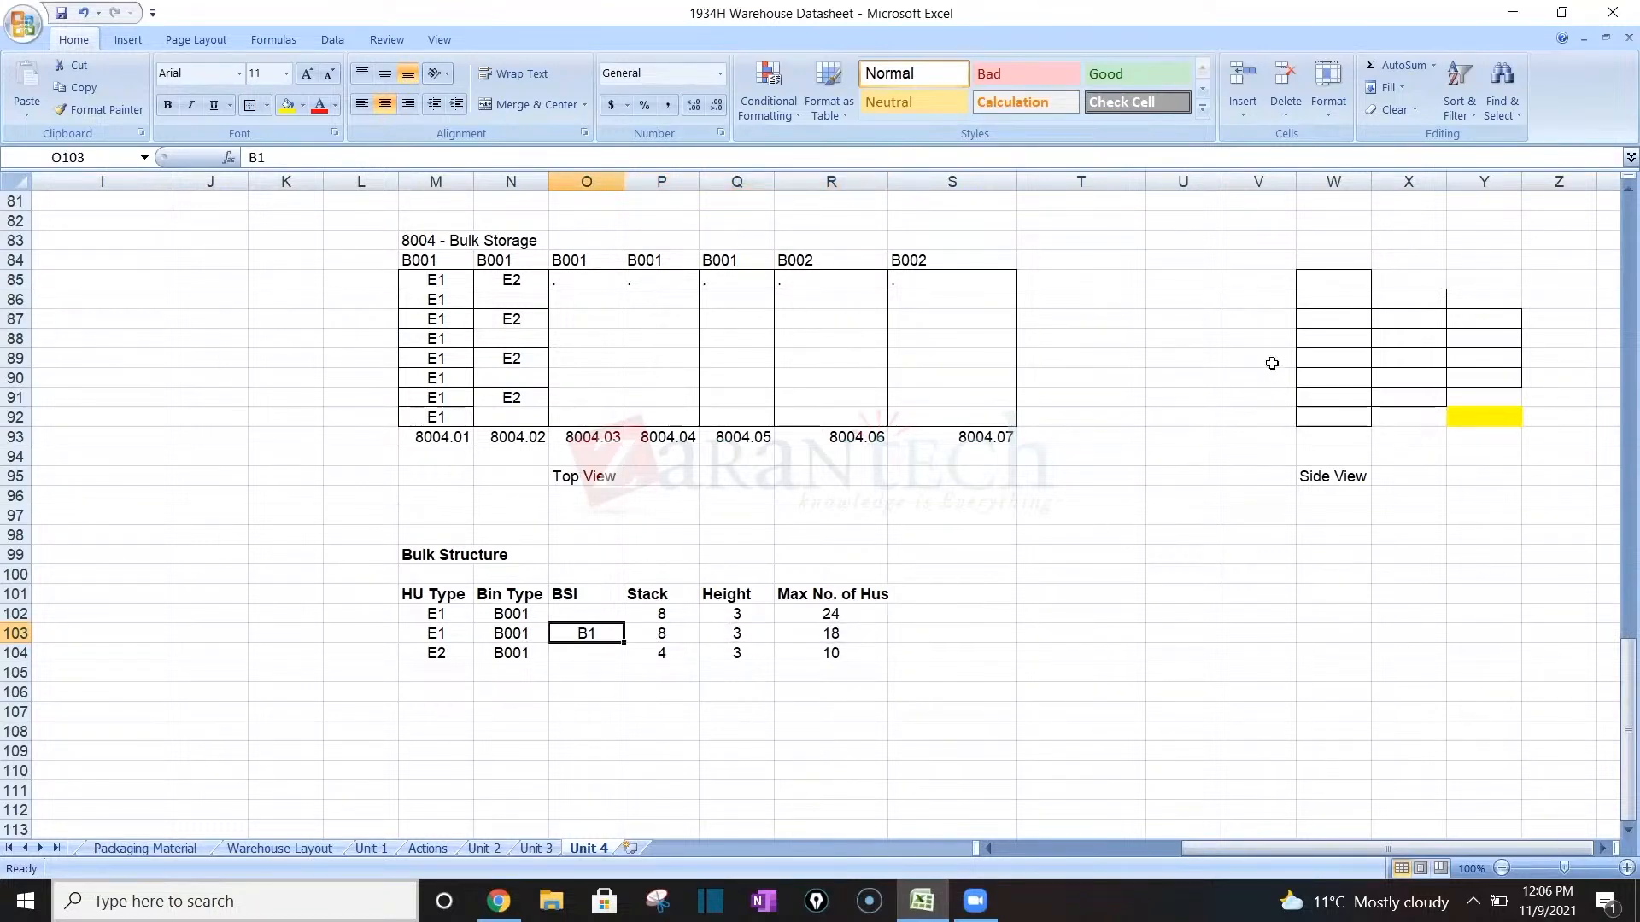
drag(1358, 274, 1448, 415)
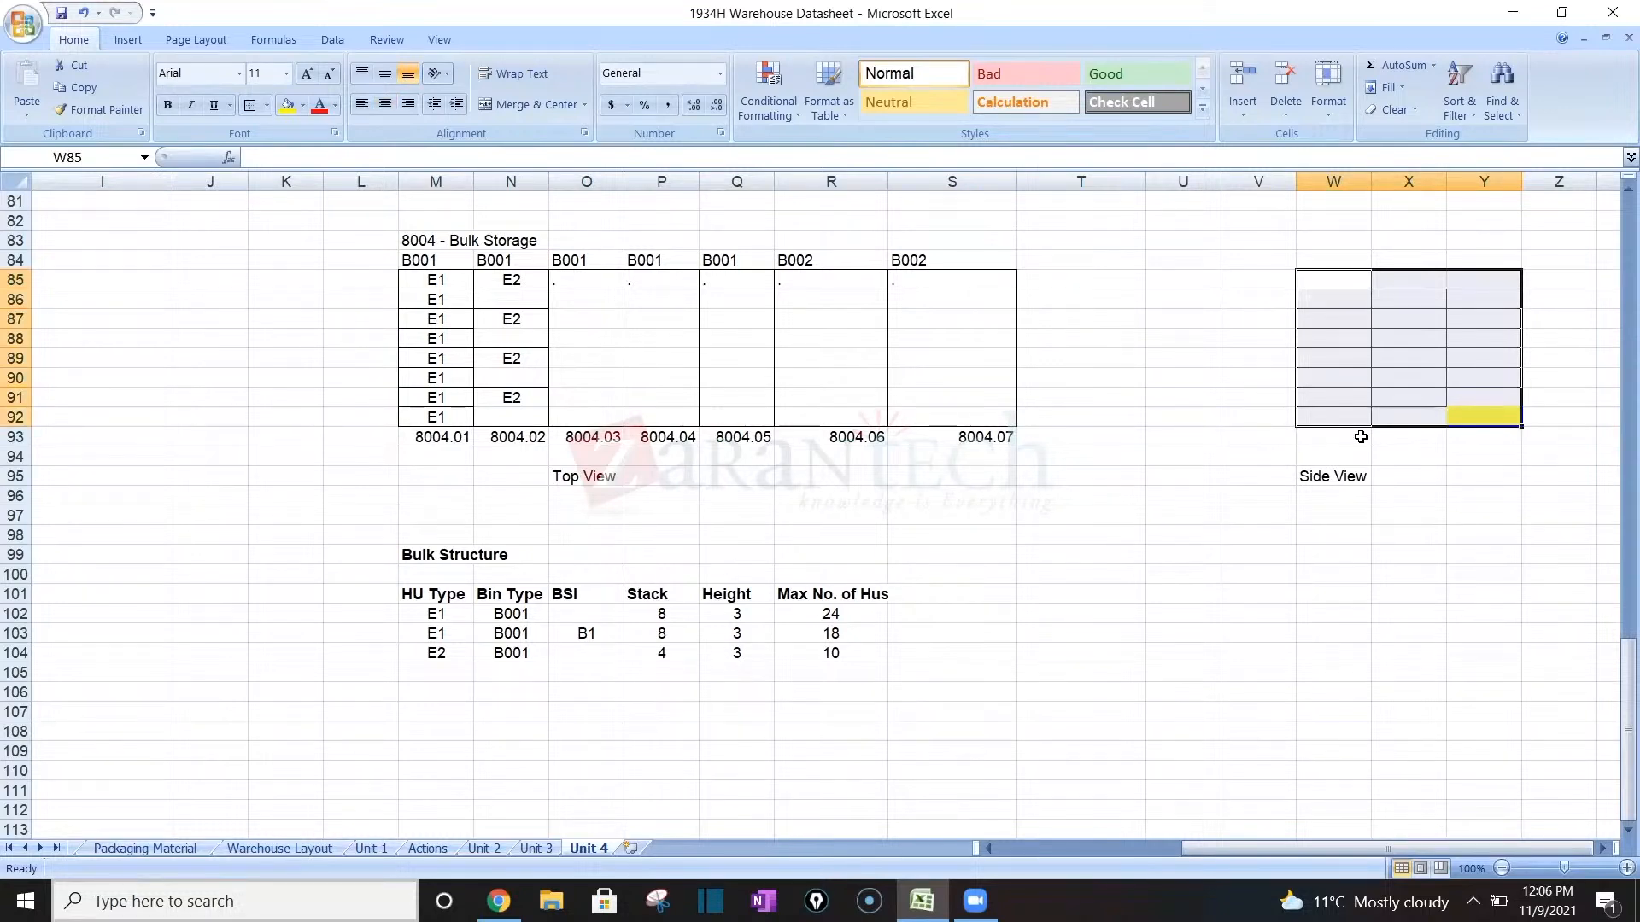
right_click(1342, 278)
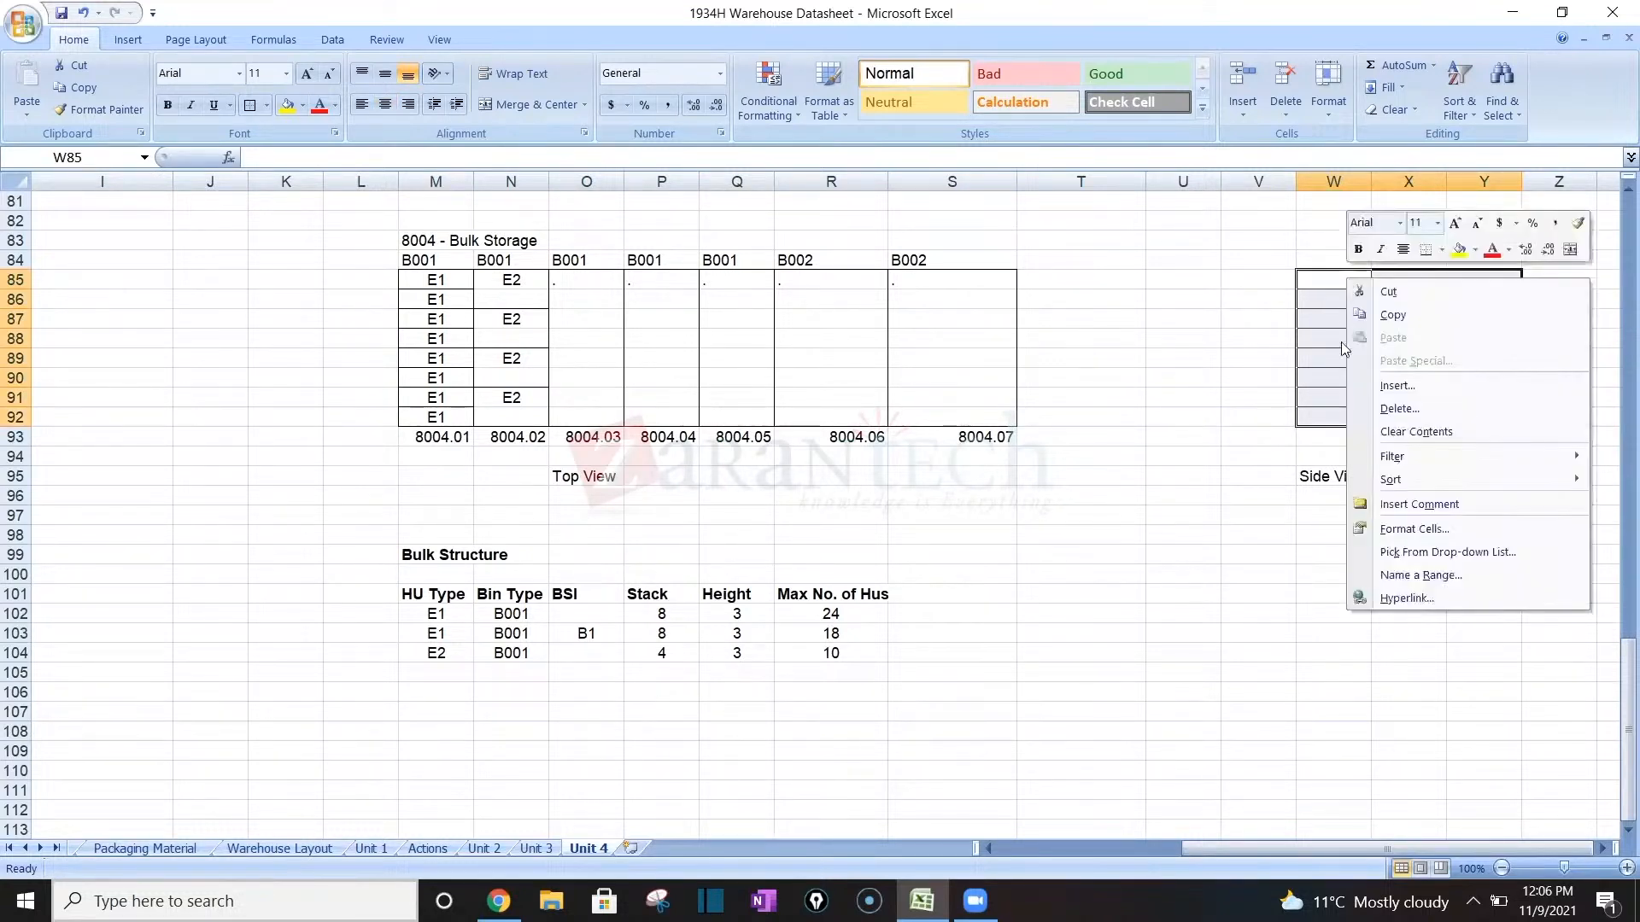
click(1292, 333)
click(1337, 274)
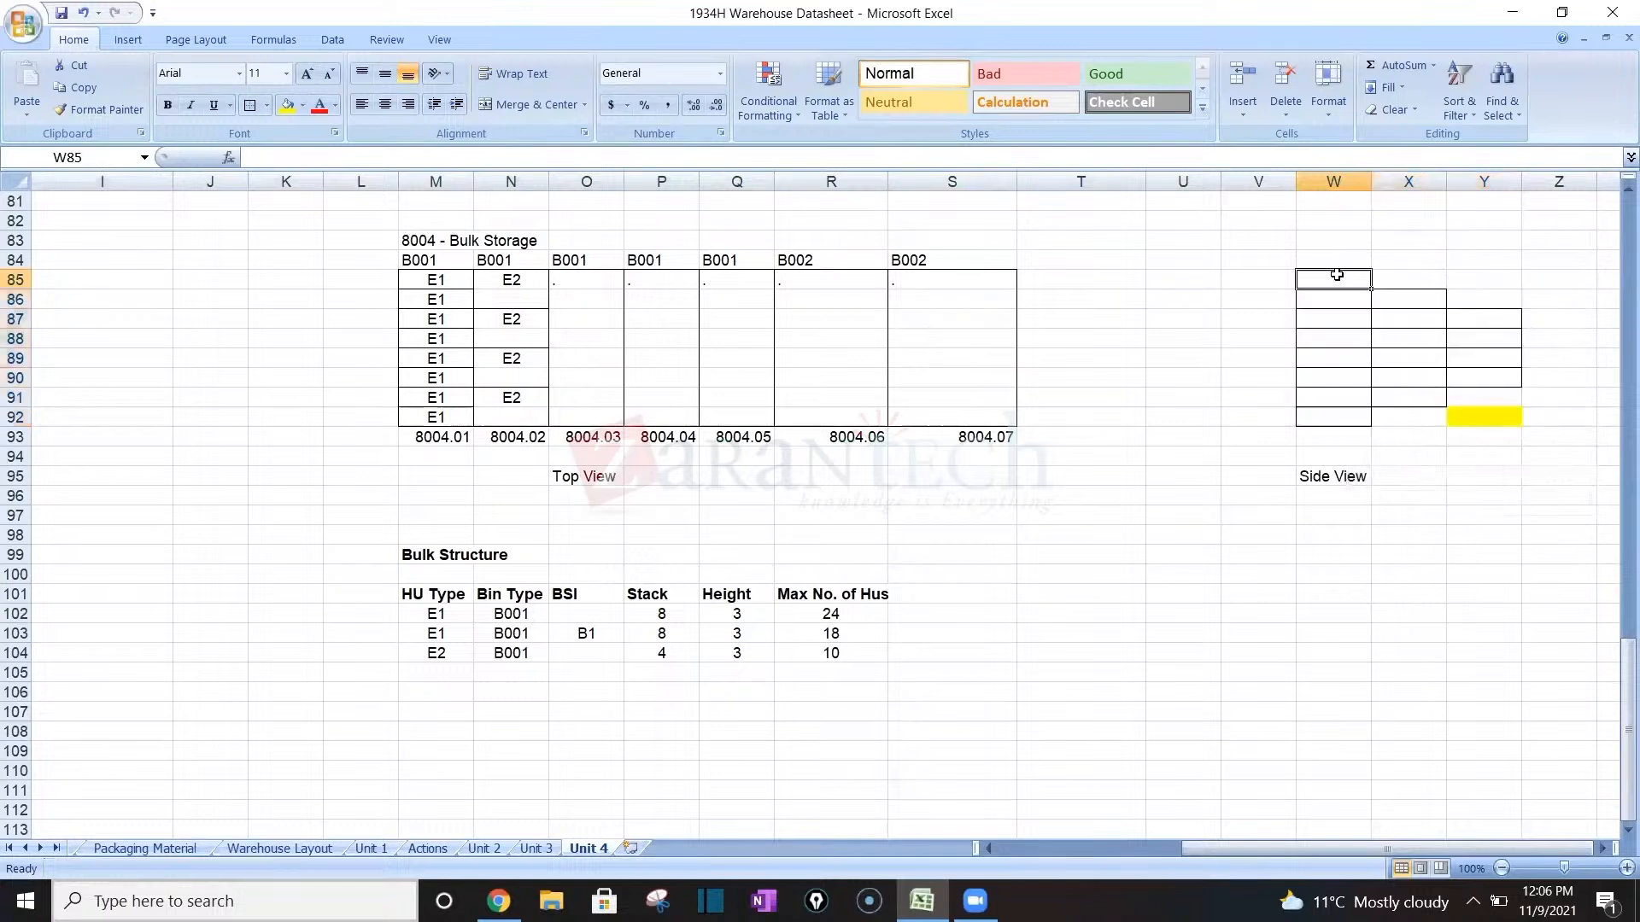
click(1180, 317)
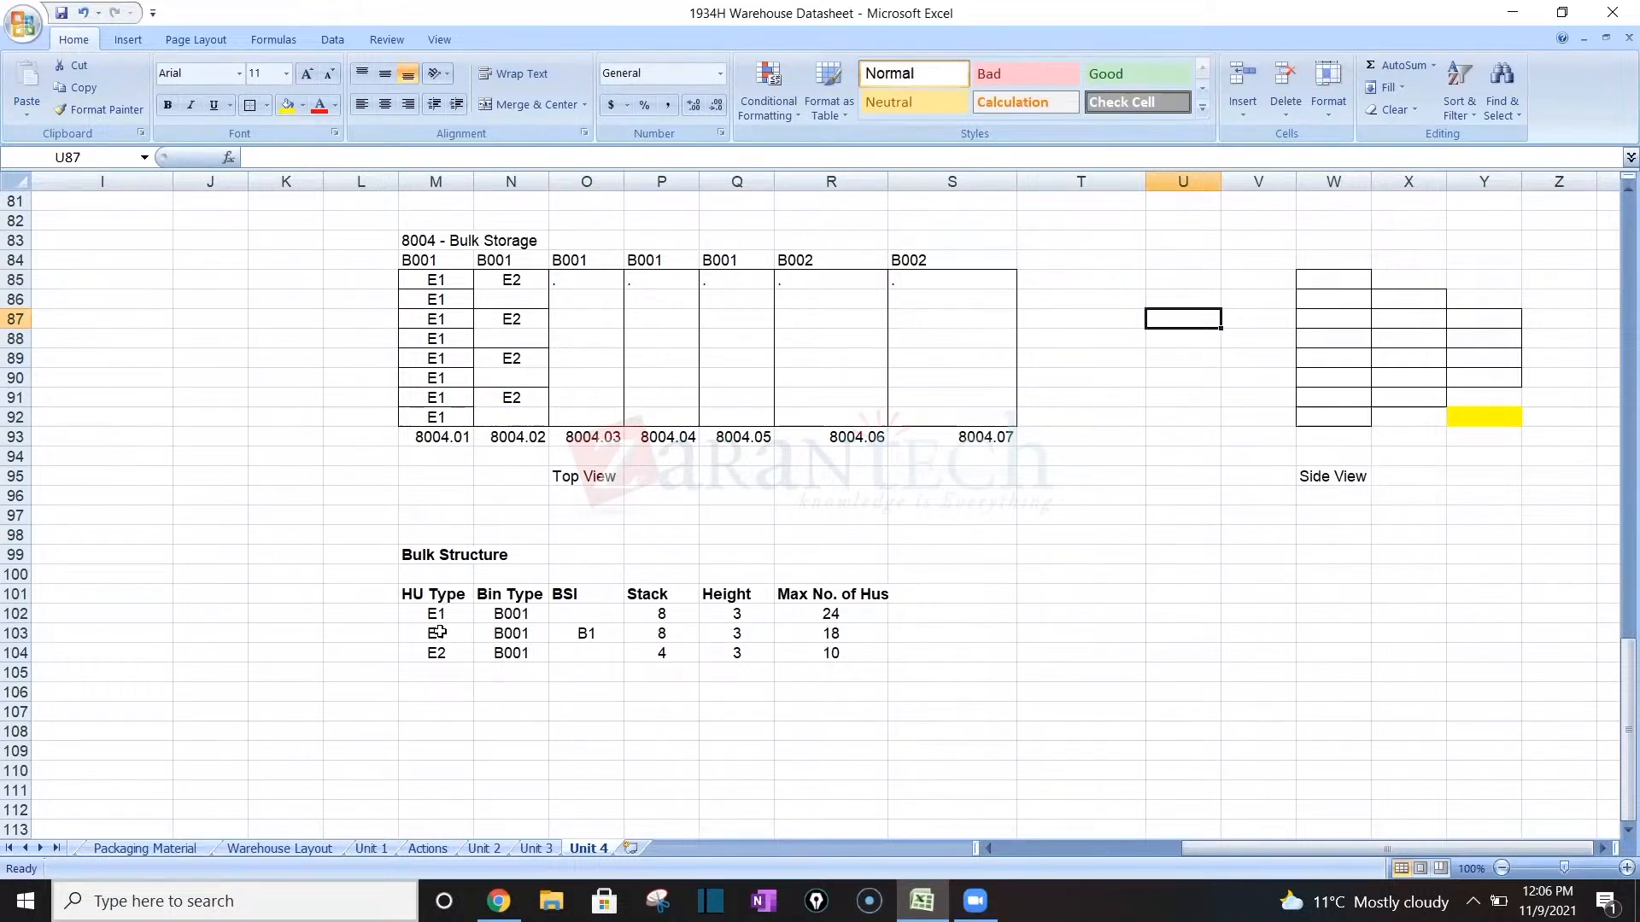
Copy the three Bulk Structure data rows M102:R104 and paste them directly below, starting at M105.
drag(439, 614, 831, 656)
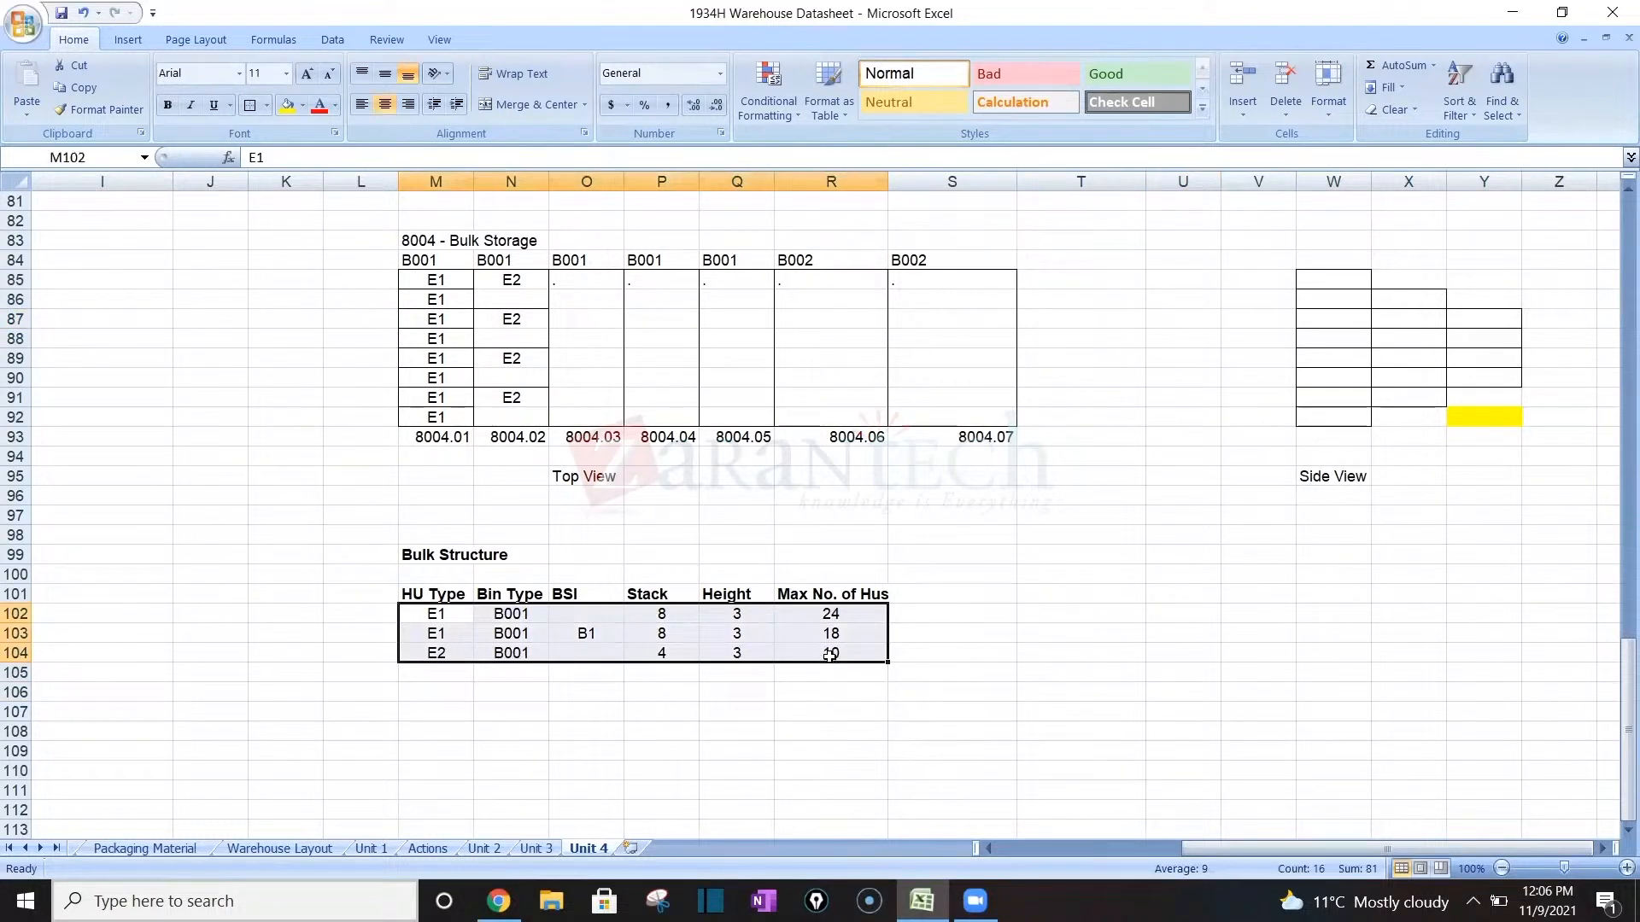
key(ctrl+c)
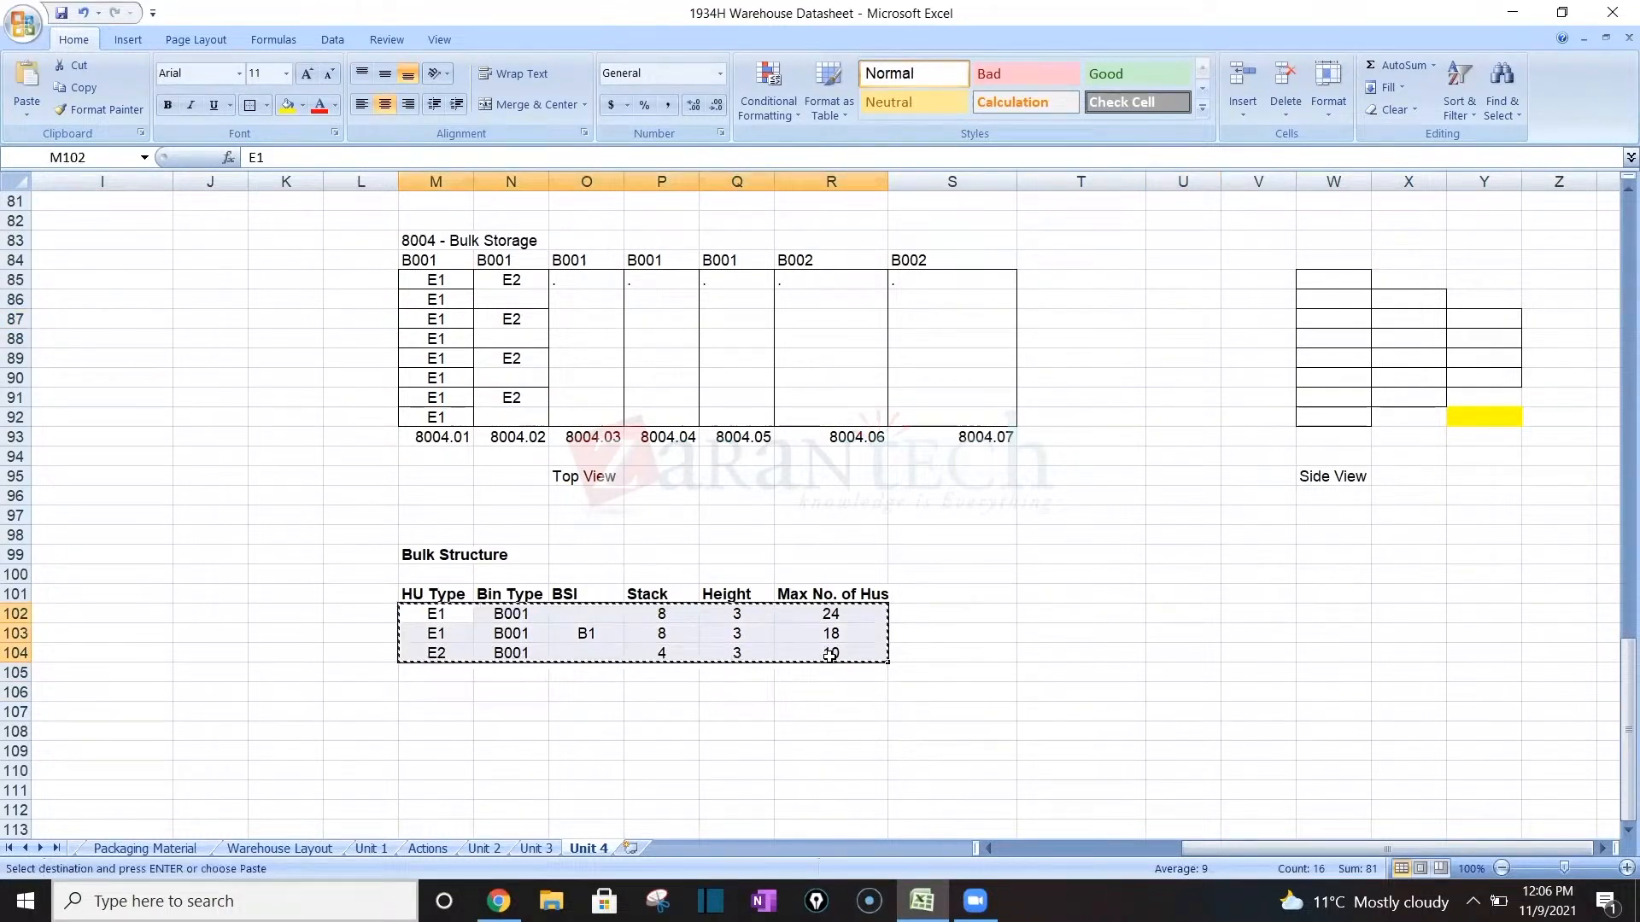
click(459, 670)
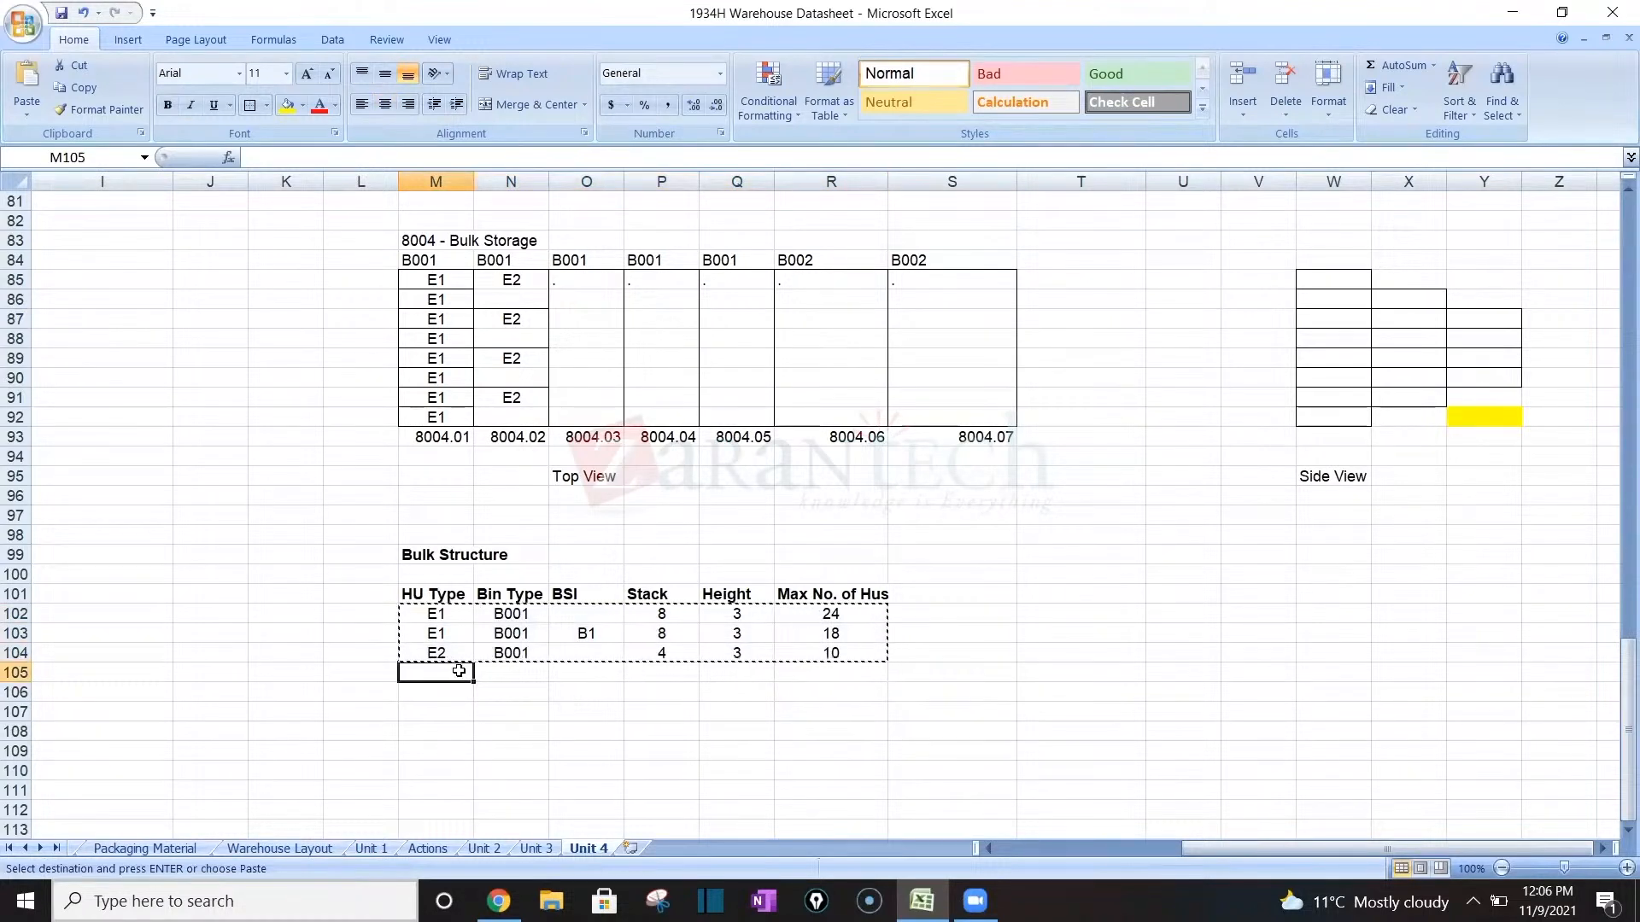
key(ctrl+v)
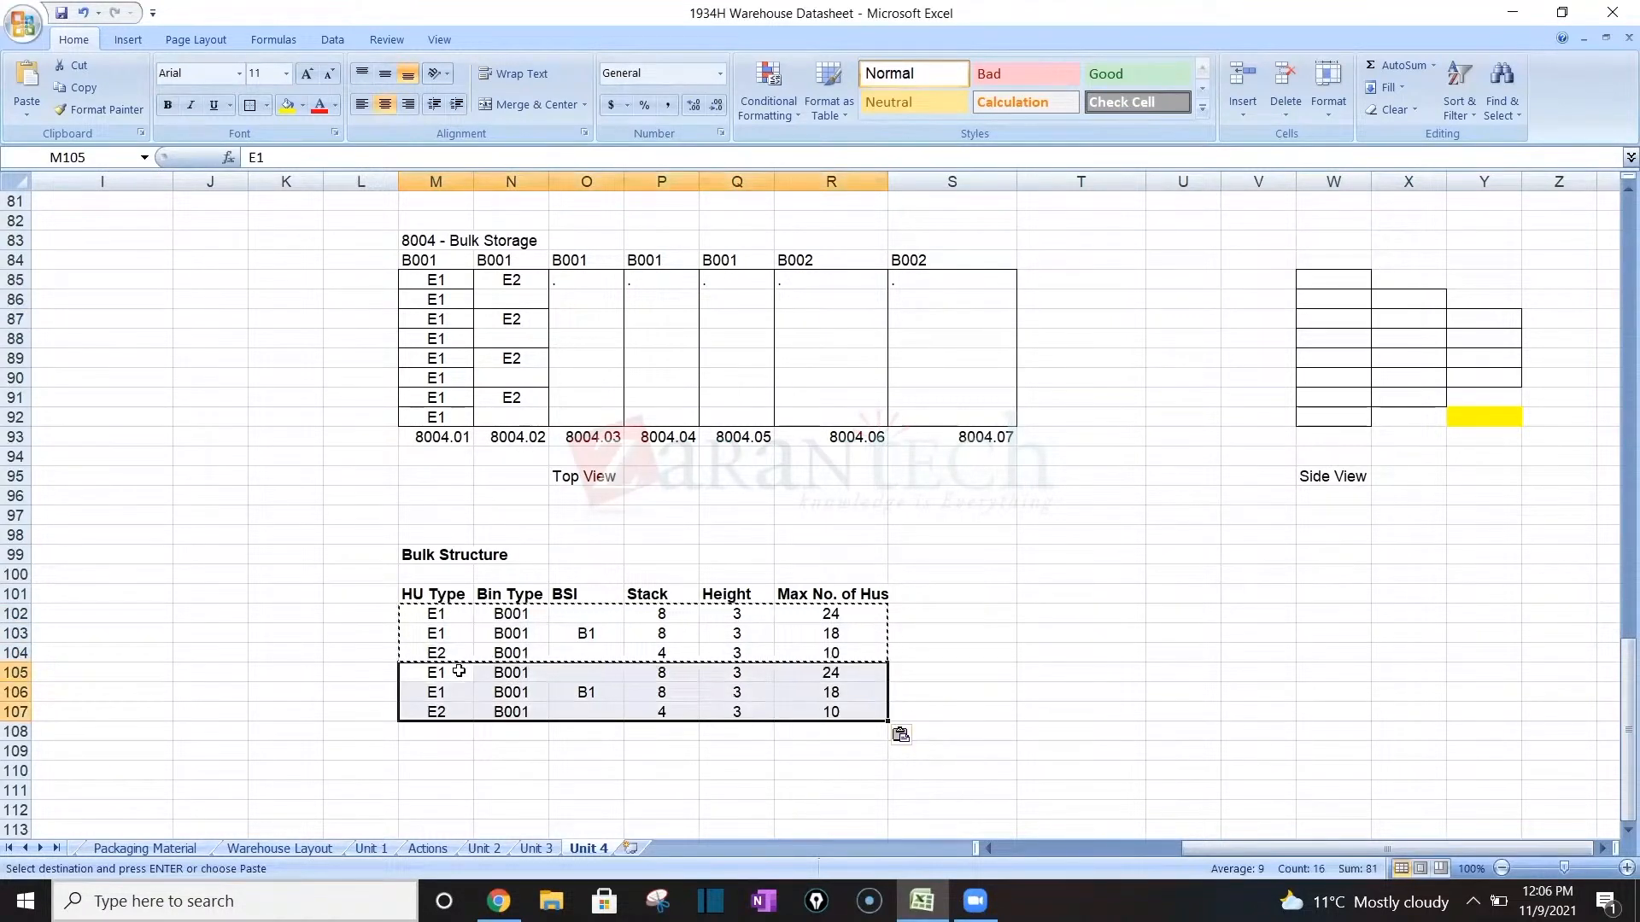
Clear the contents of the pasted E1 row with BSI B1, M106:R106.
click(462, 692)
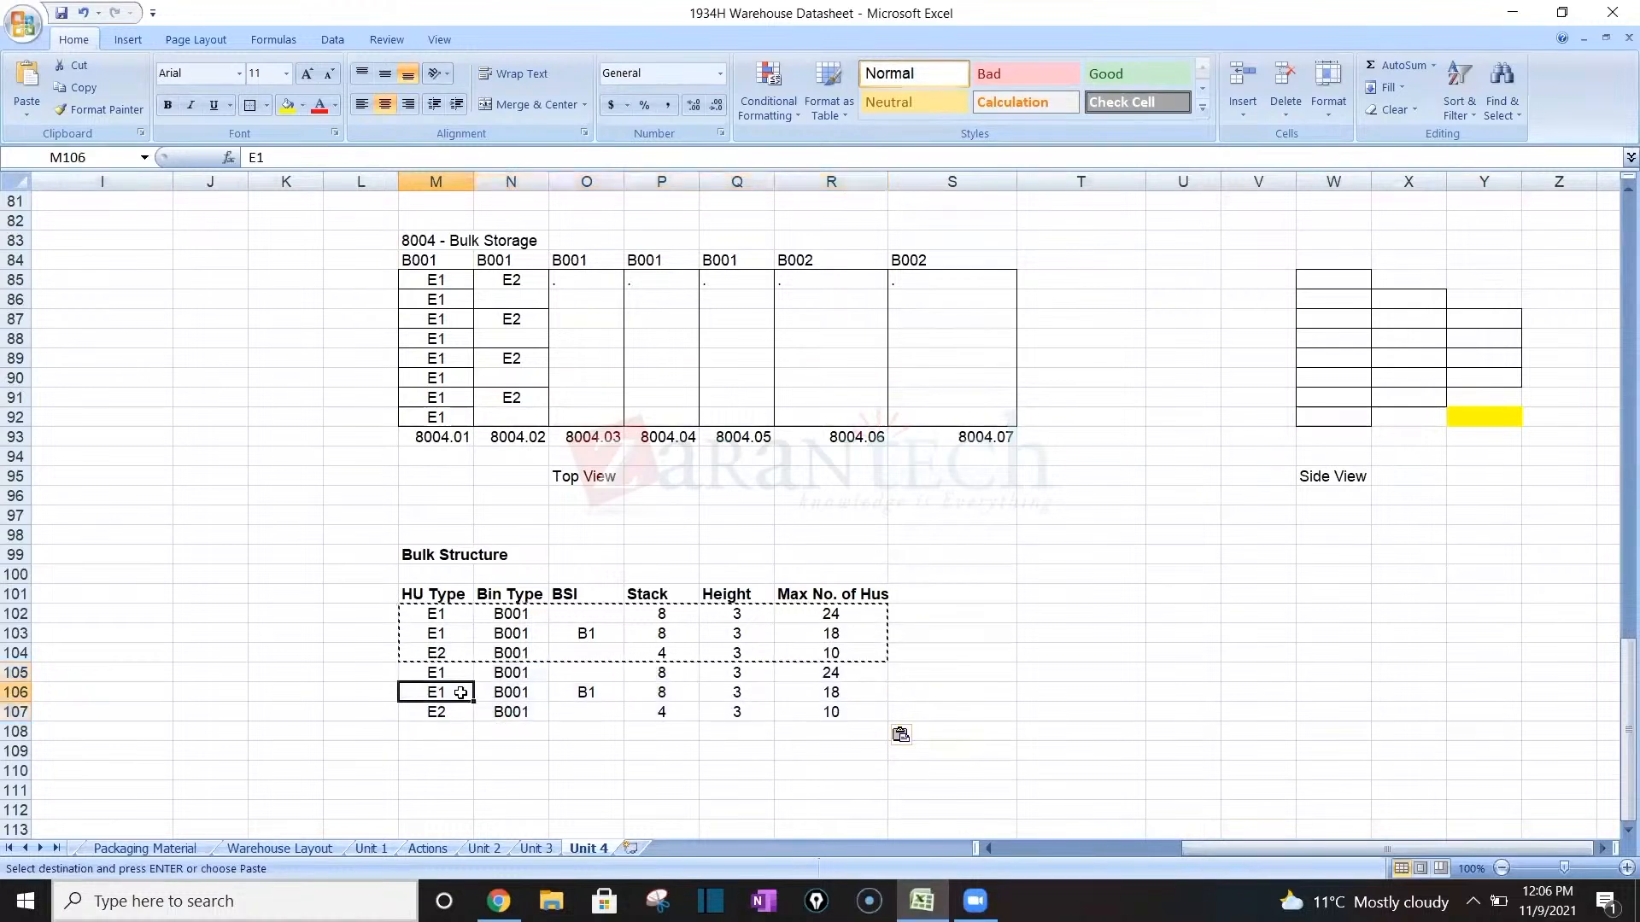
key(shift+Right)
key(shift+Right)
key(shift+Right)
key(shift+Right)
key(shift+Right)
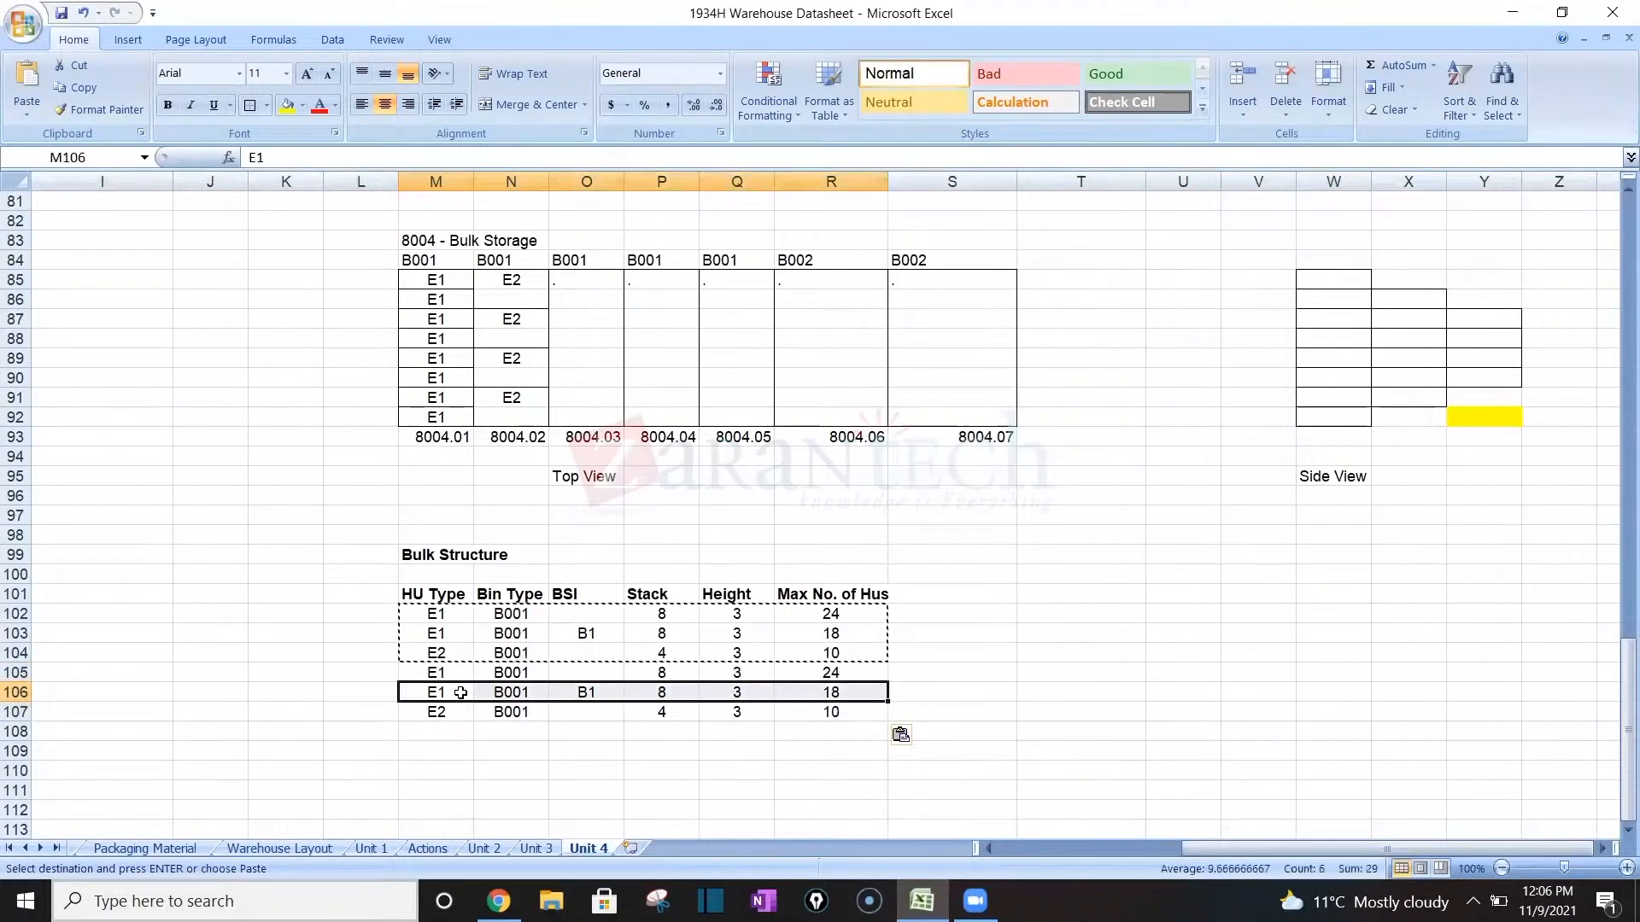
key(Delete)
Move the pasted E2 row from M107:R107 up into the empty row 106.
key(Down)
key(shift+Right)
key(shift+Right)
key(shift+Right)
key(shift+Right)
key(shift+Right)
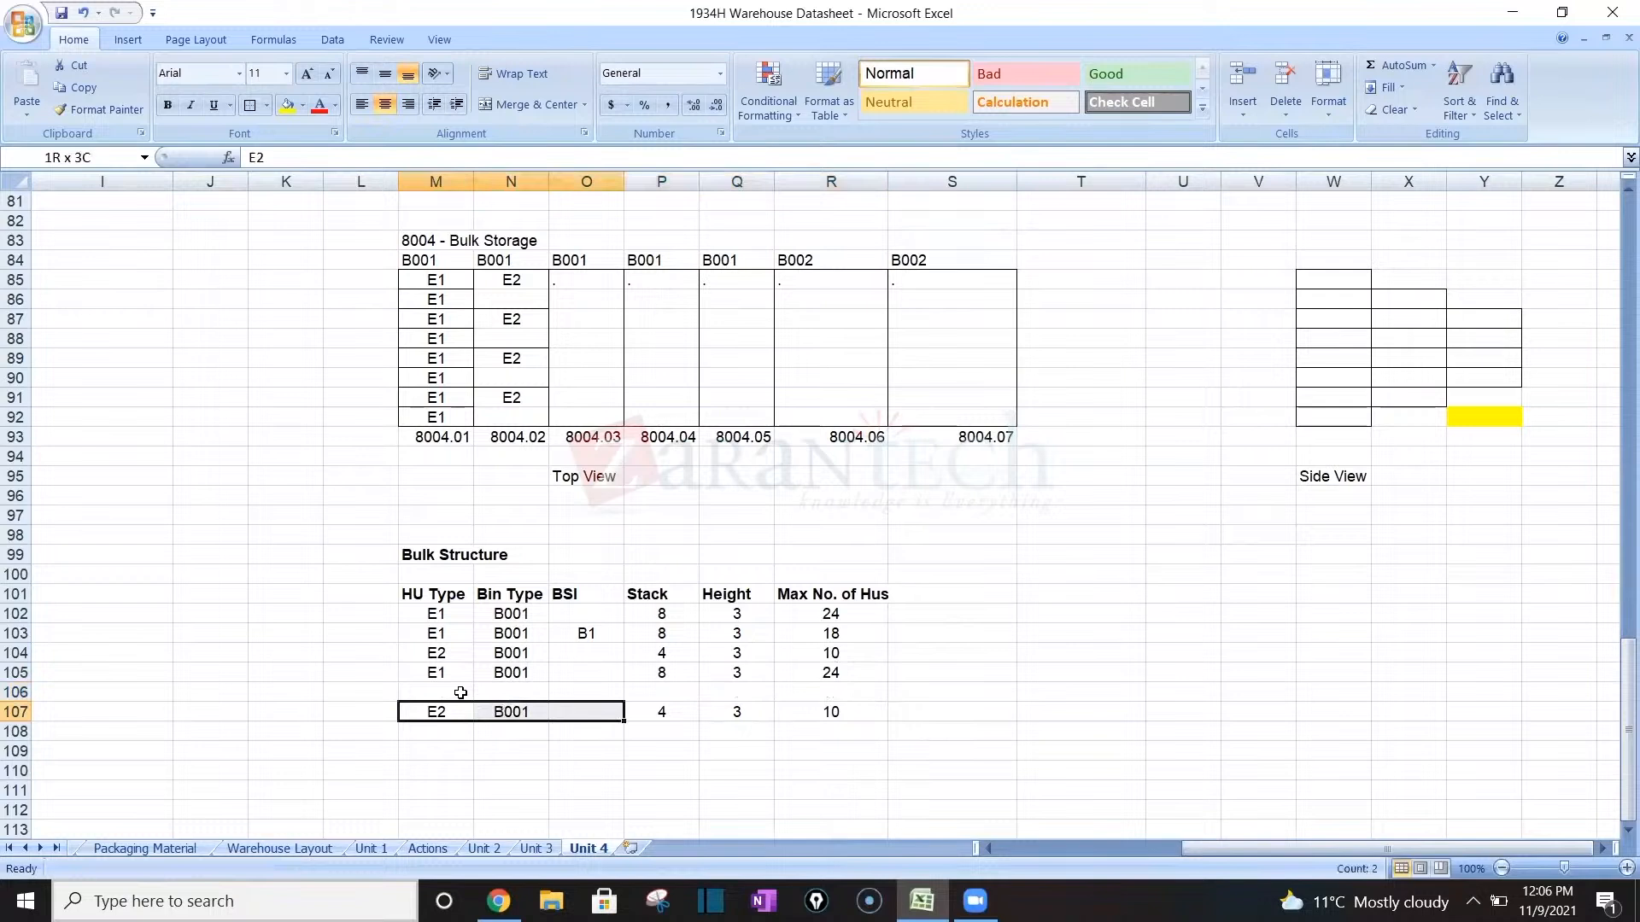
drag(460, 703, 460, 692)
key(Up)
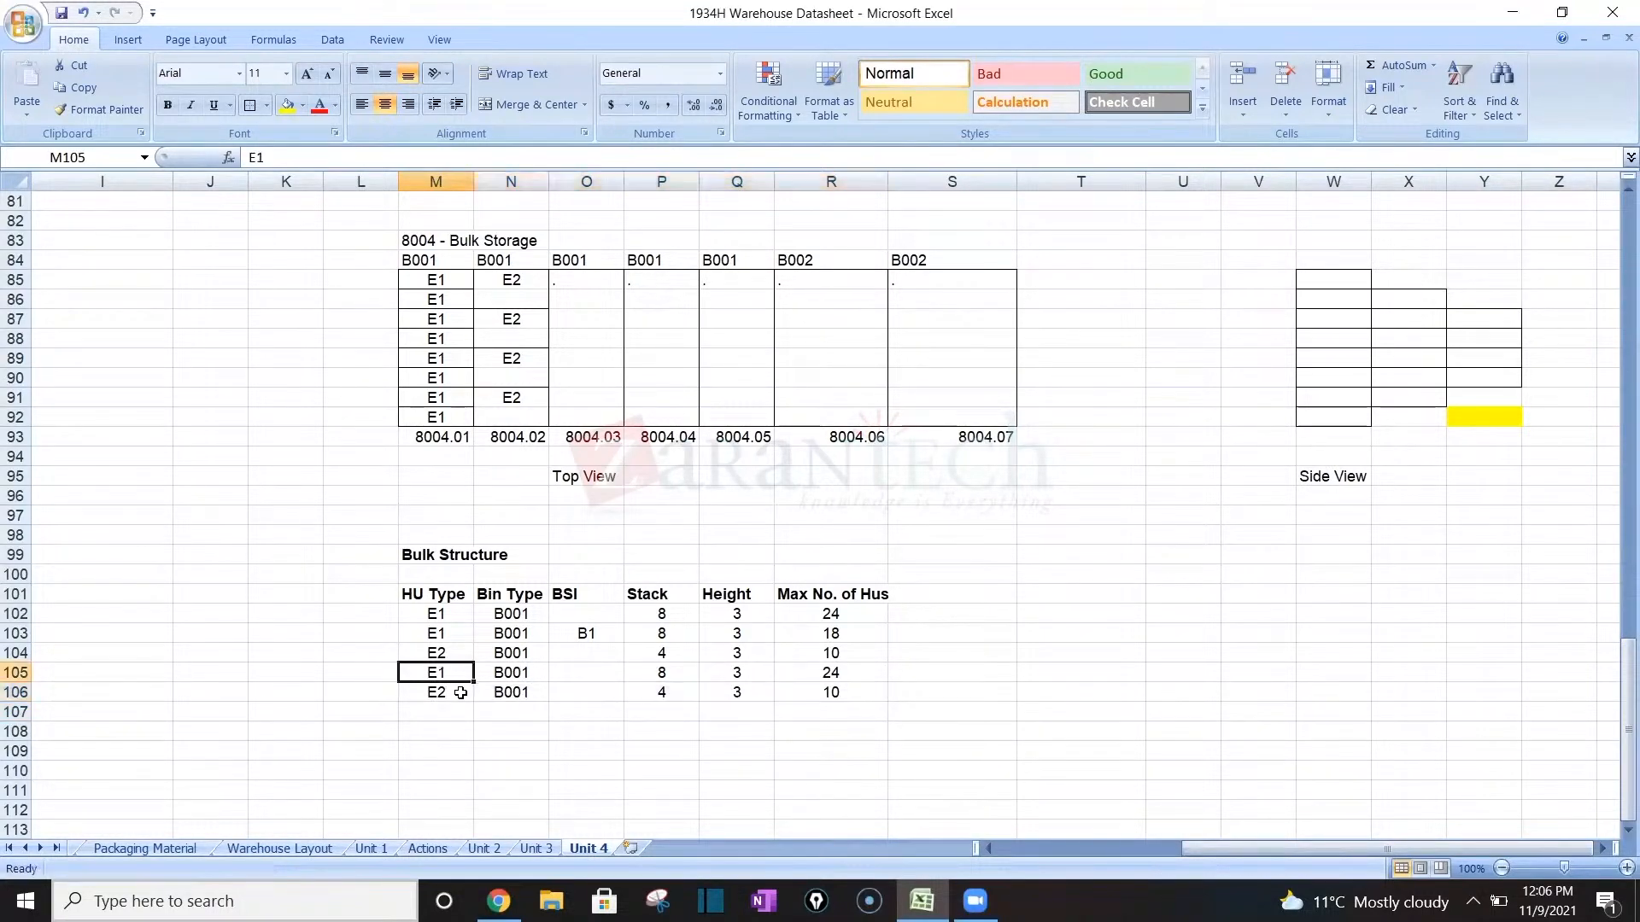
Set the bin type of the pasted E1 and E2 rows, N105 and N106, to B002.
click(533, 672)
text(B002)
key(Return)
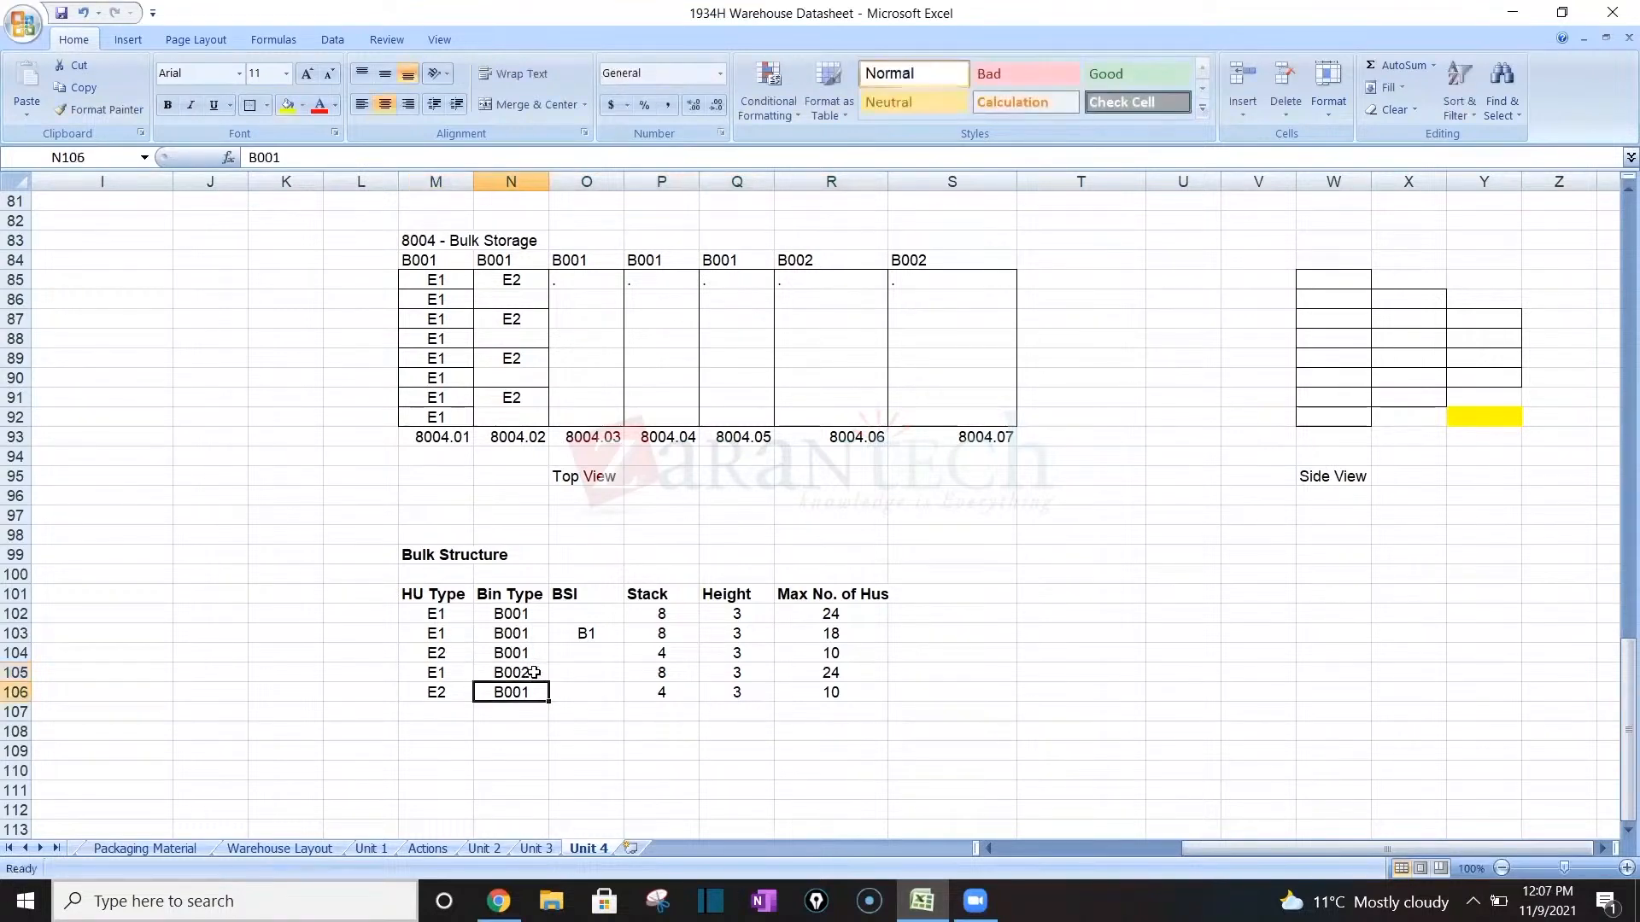
text(B002)
key(Return)
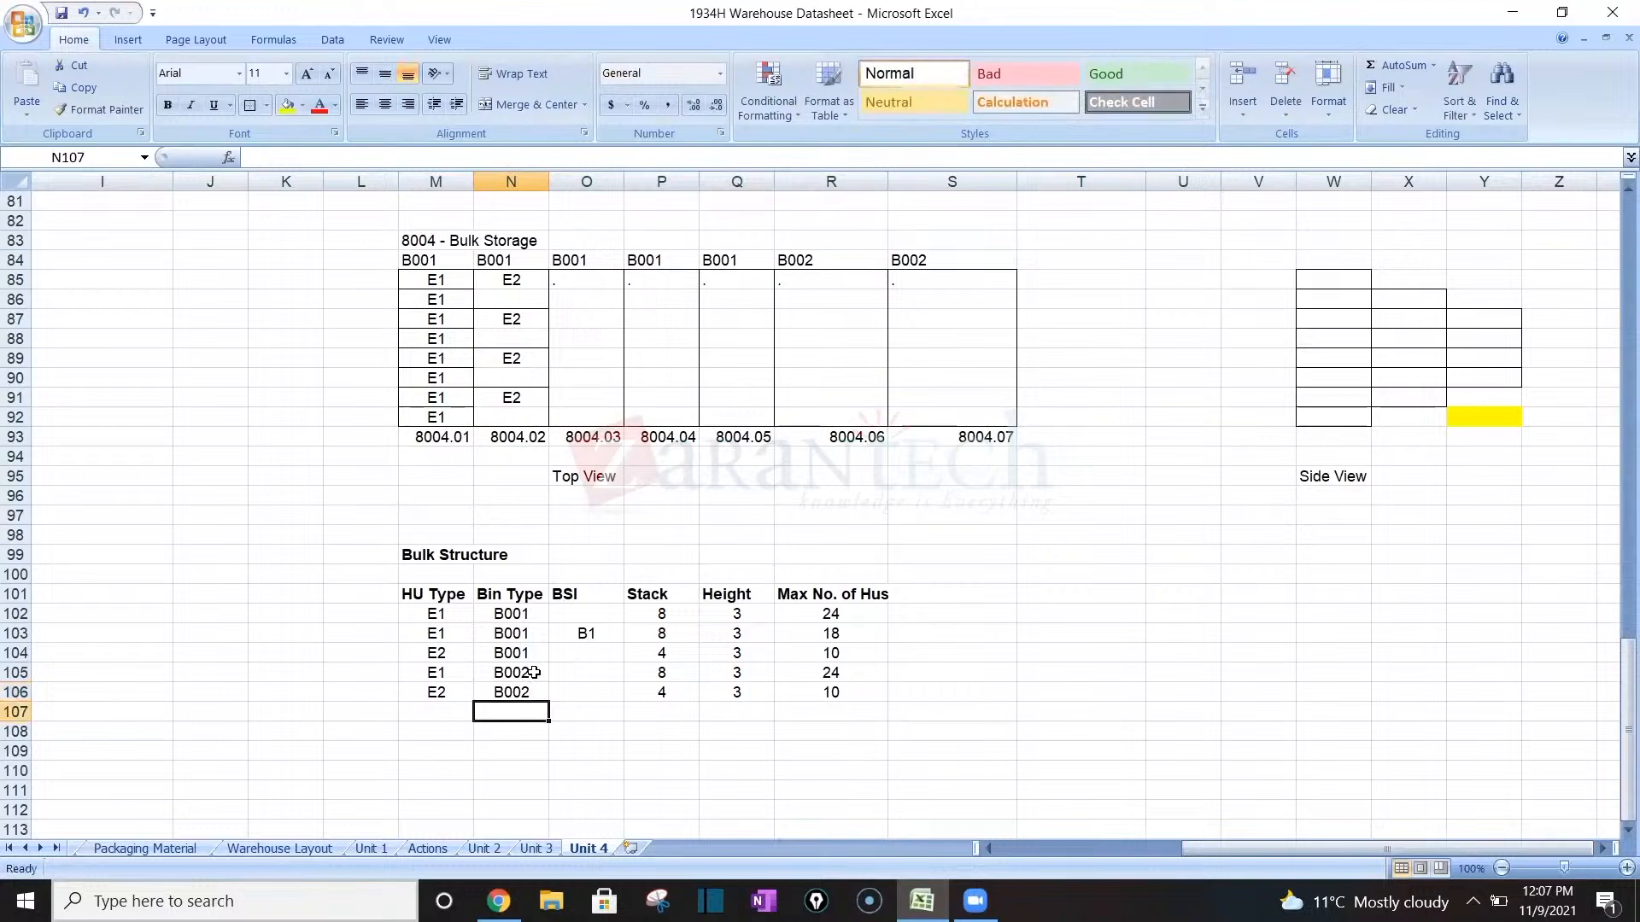
double_click(450, 675)
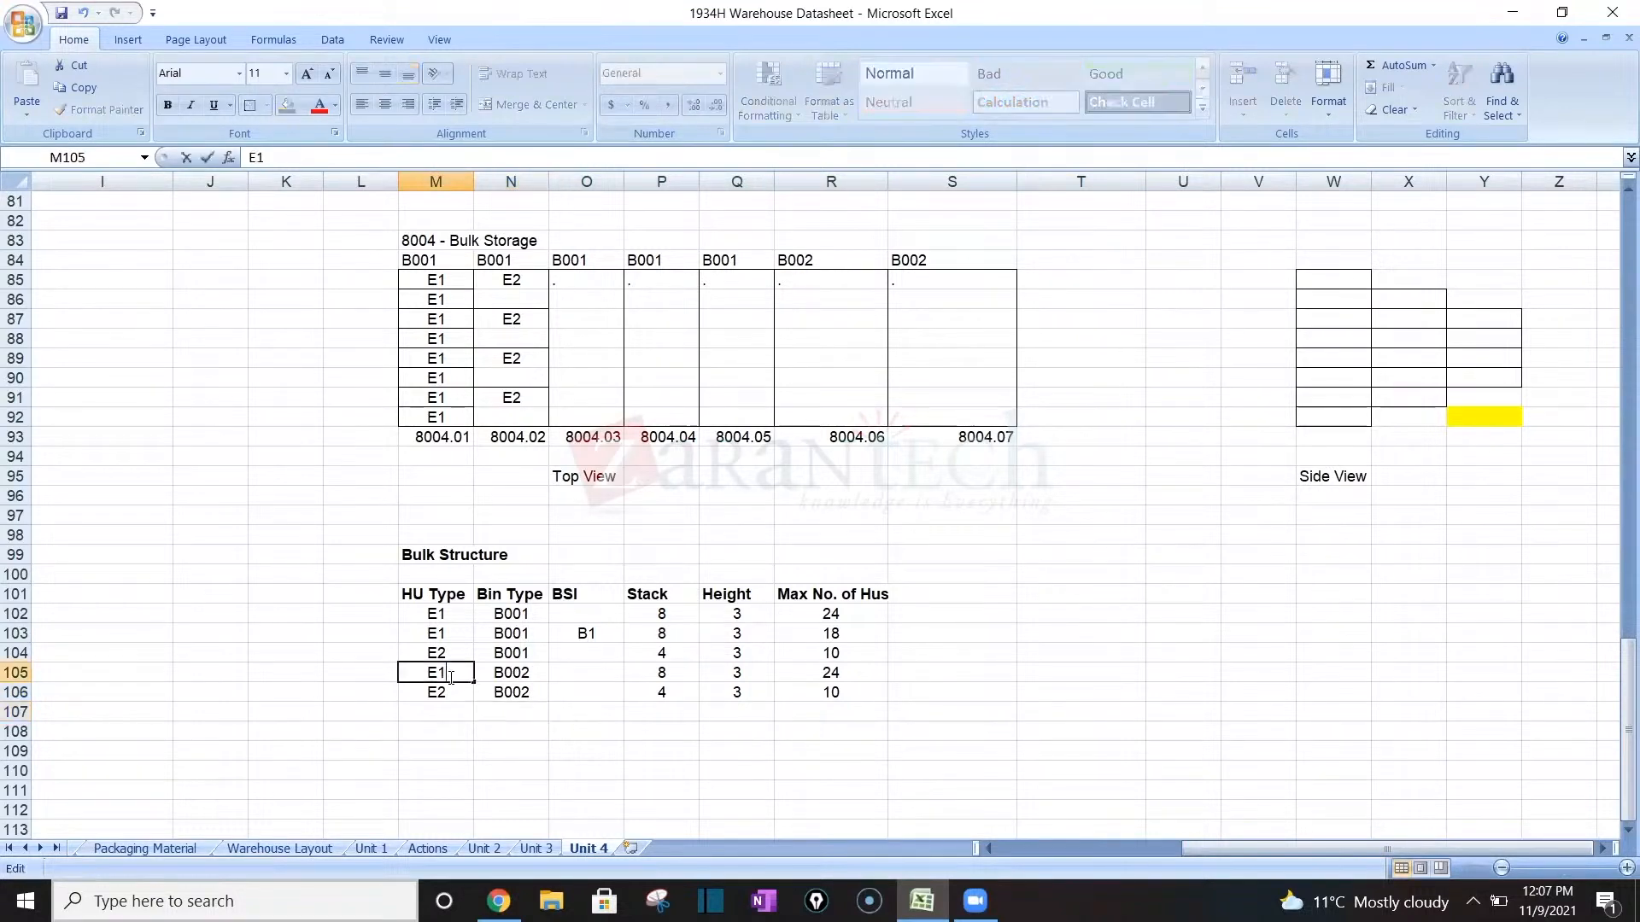
click(465, 730)
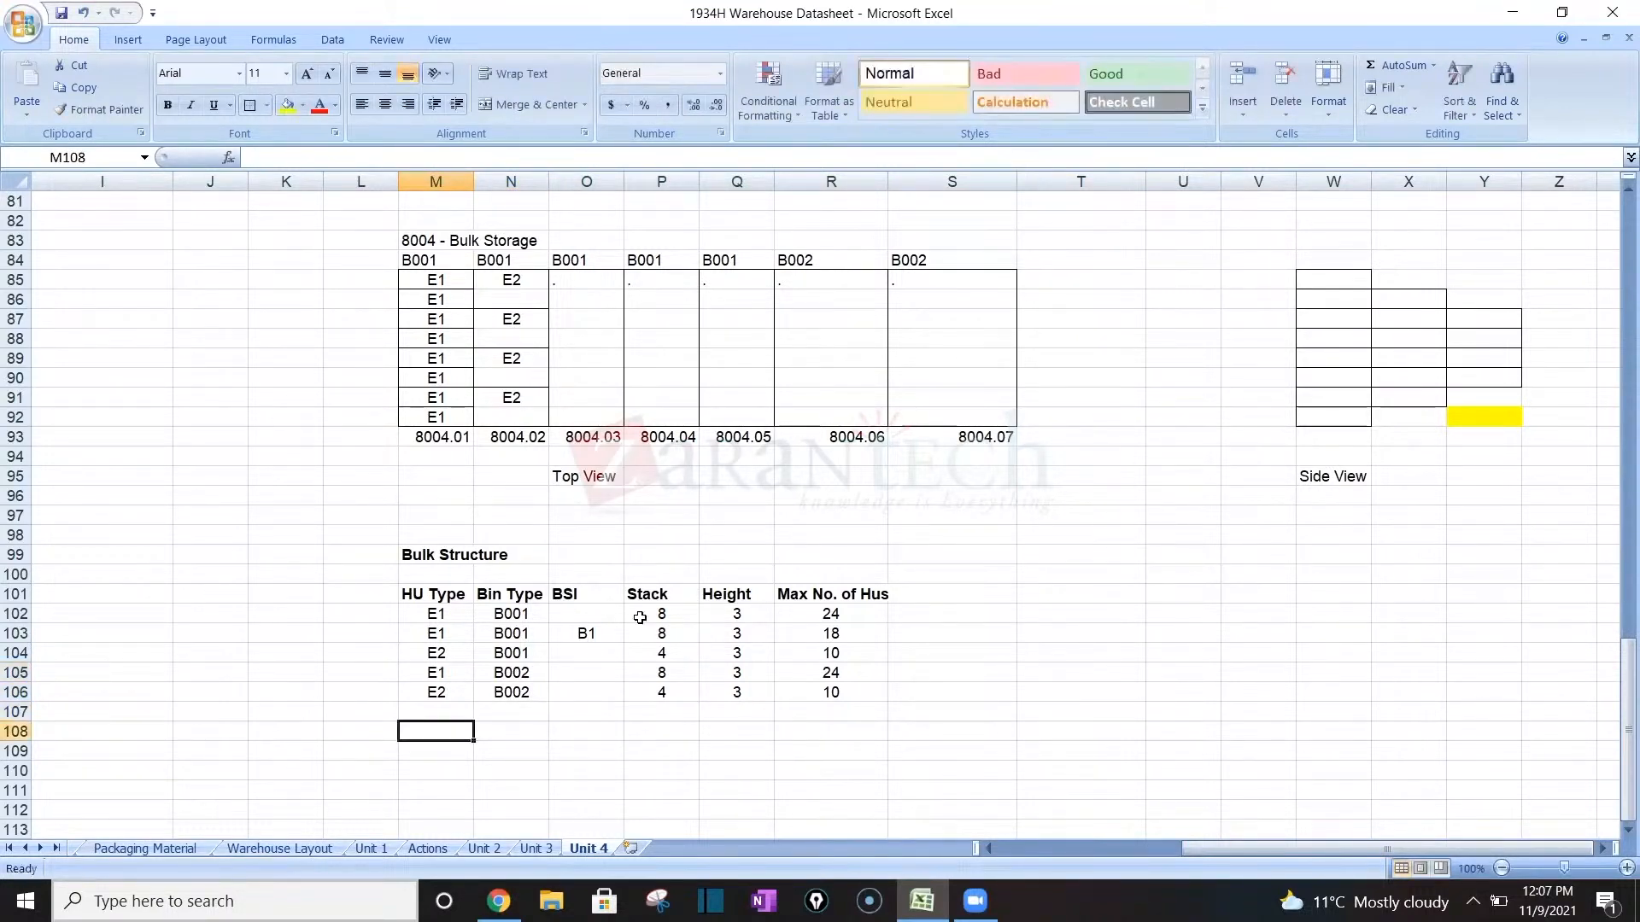
Examine the Bulk Storage notes in columns C and D, and return to the bulk storage layout.
click(430, 432)
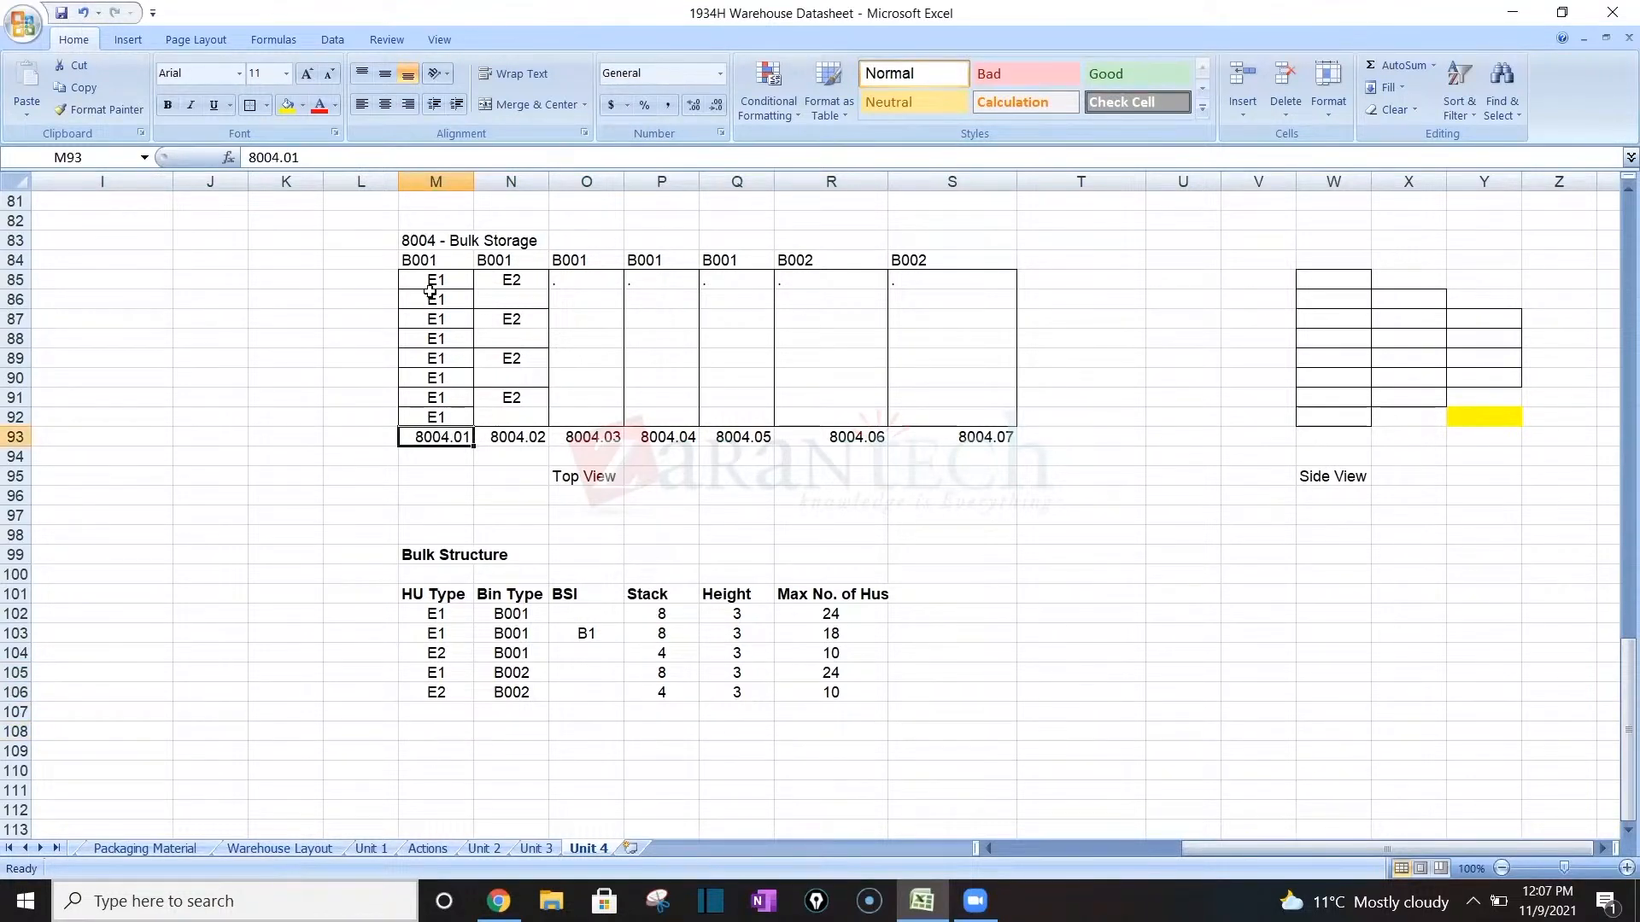
click(375, 439)
key(Left)
key(Left)
key(Left)
key(Left)
key(Left)
key(Left)
key(Left)
key(Left)
key(Left)
key(Left)
key(Left)
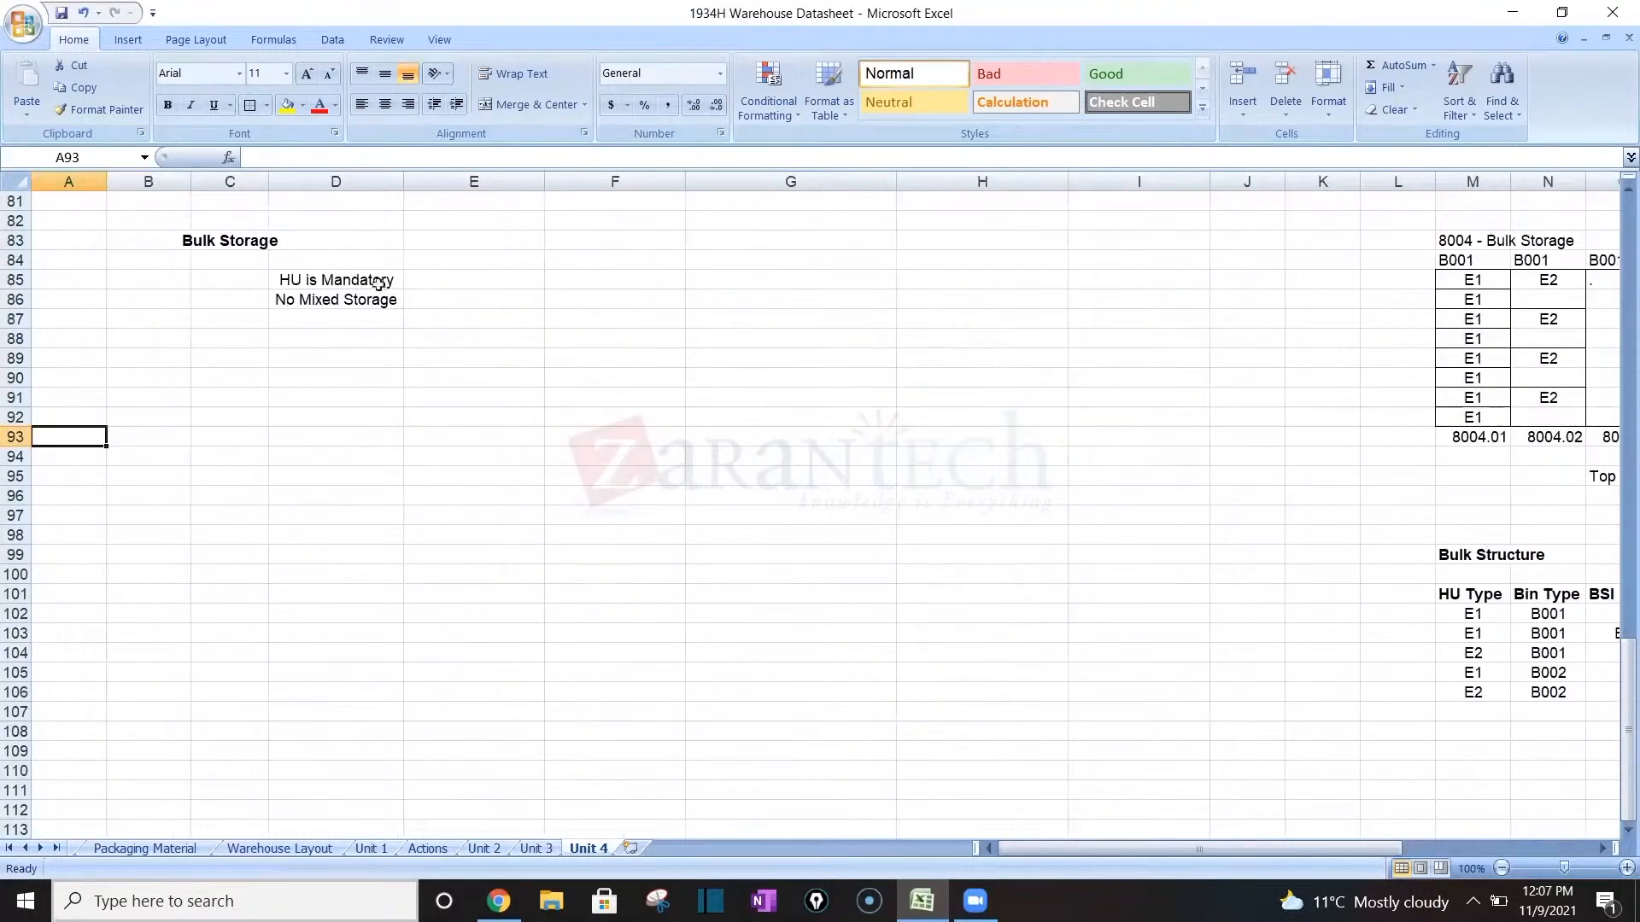
click(1552, 452)
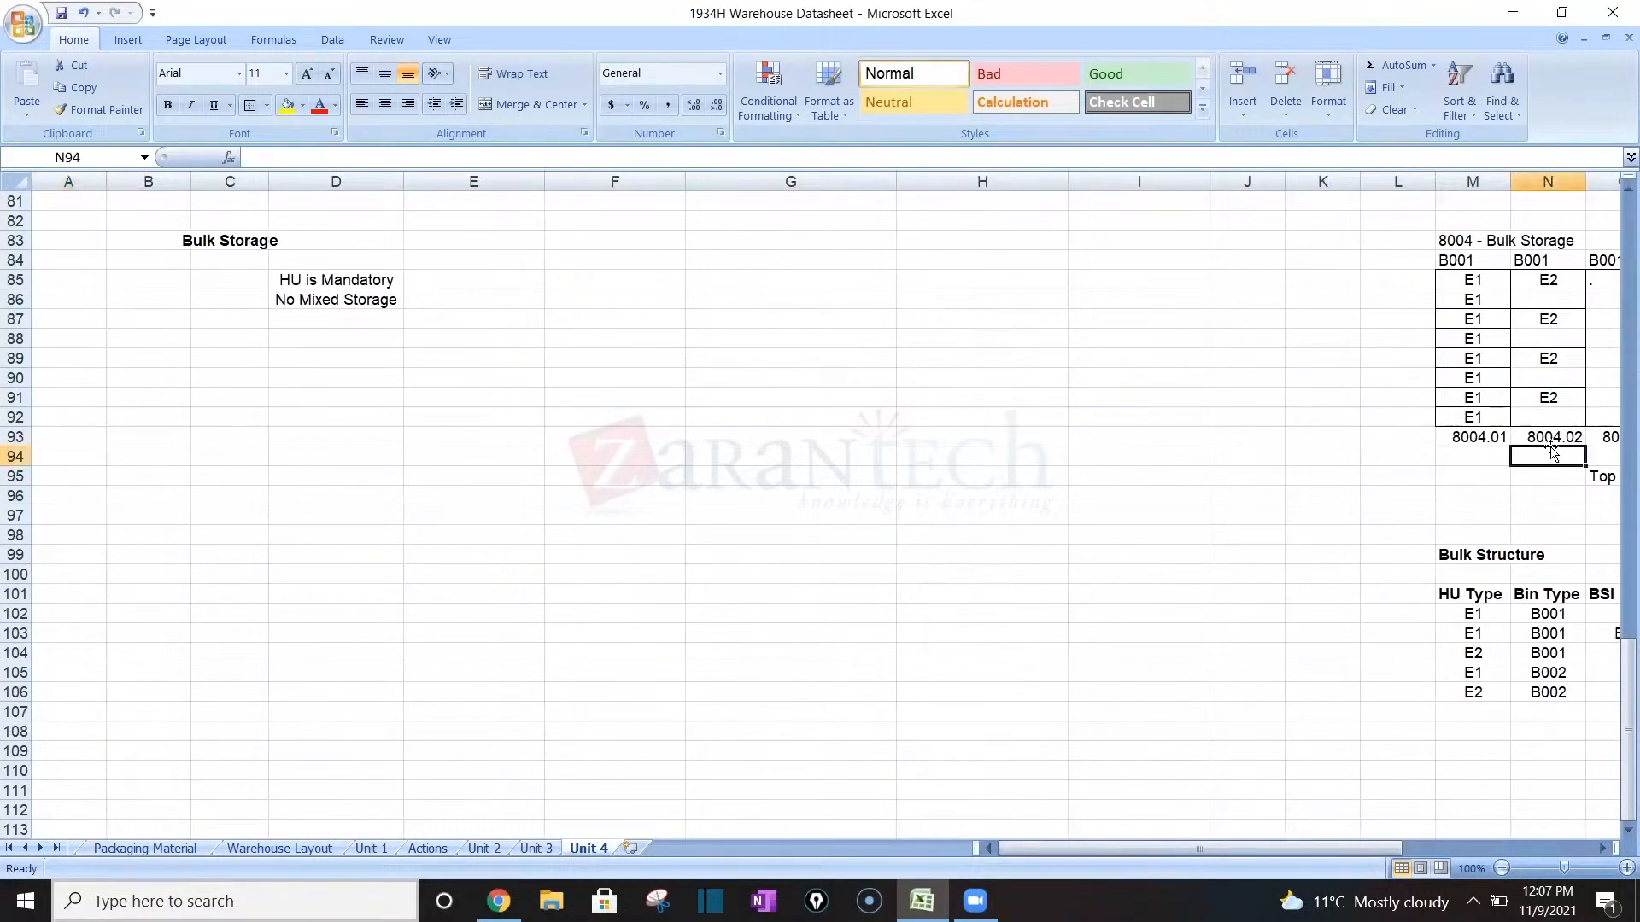
key(Right)
key(Right)
key(Right)
key(Right)
key(Right)
key(Right)
key(Right)
key(Right)
key(Right)
key(Right)
key(Right)
key(Right)
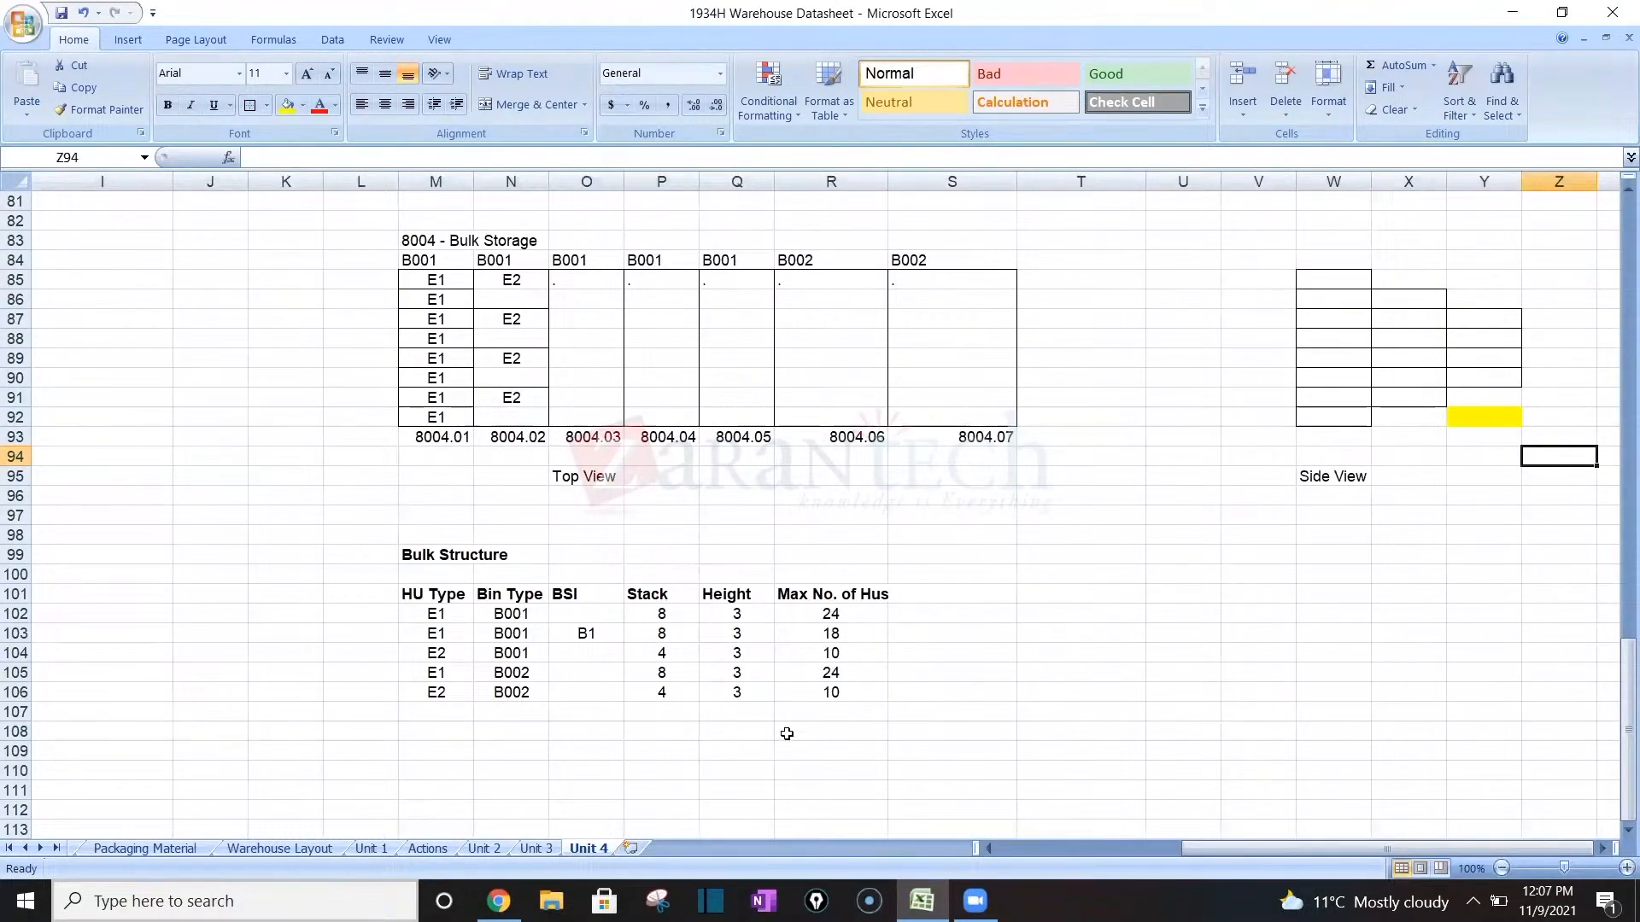
Clear the stack, height and maximum HU values of the two B002 rows, P105:R106.
right_click(666, 675)
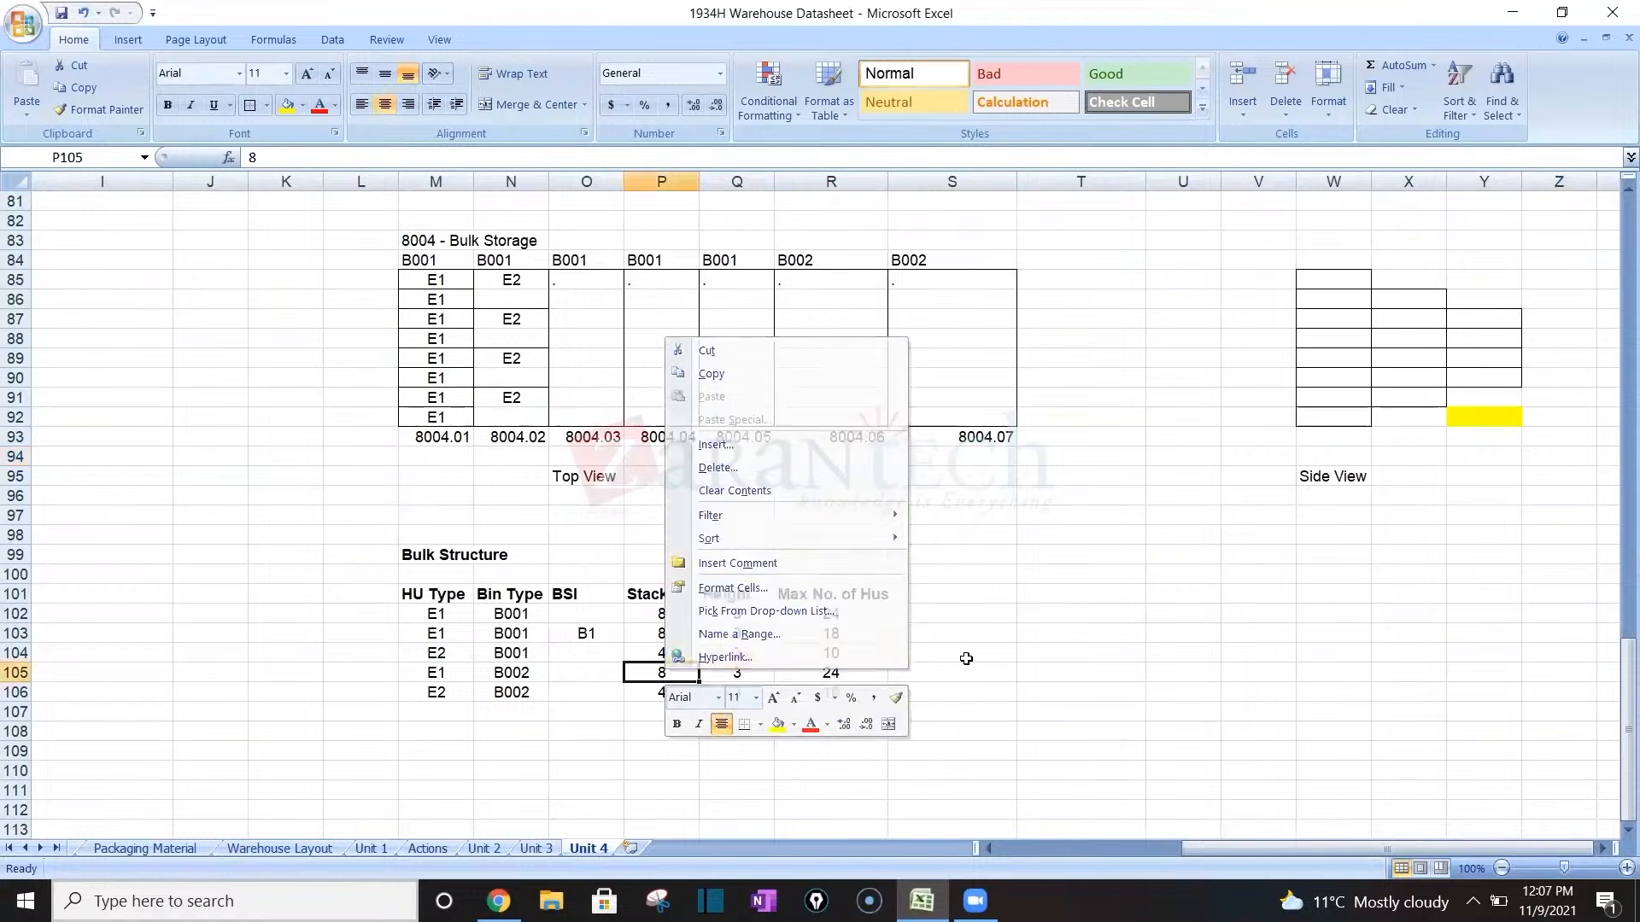
key(Escape)
drag(854, 690, 637, 672)
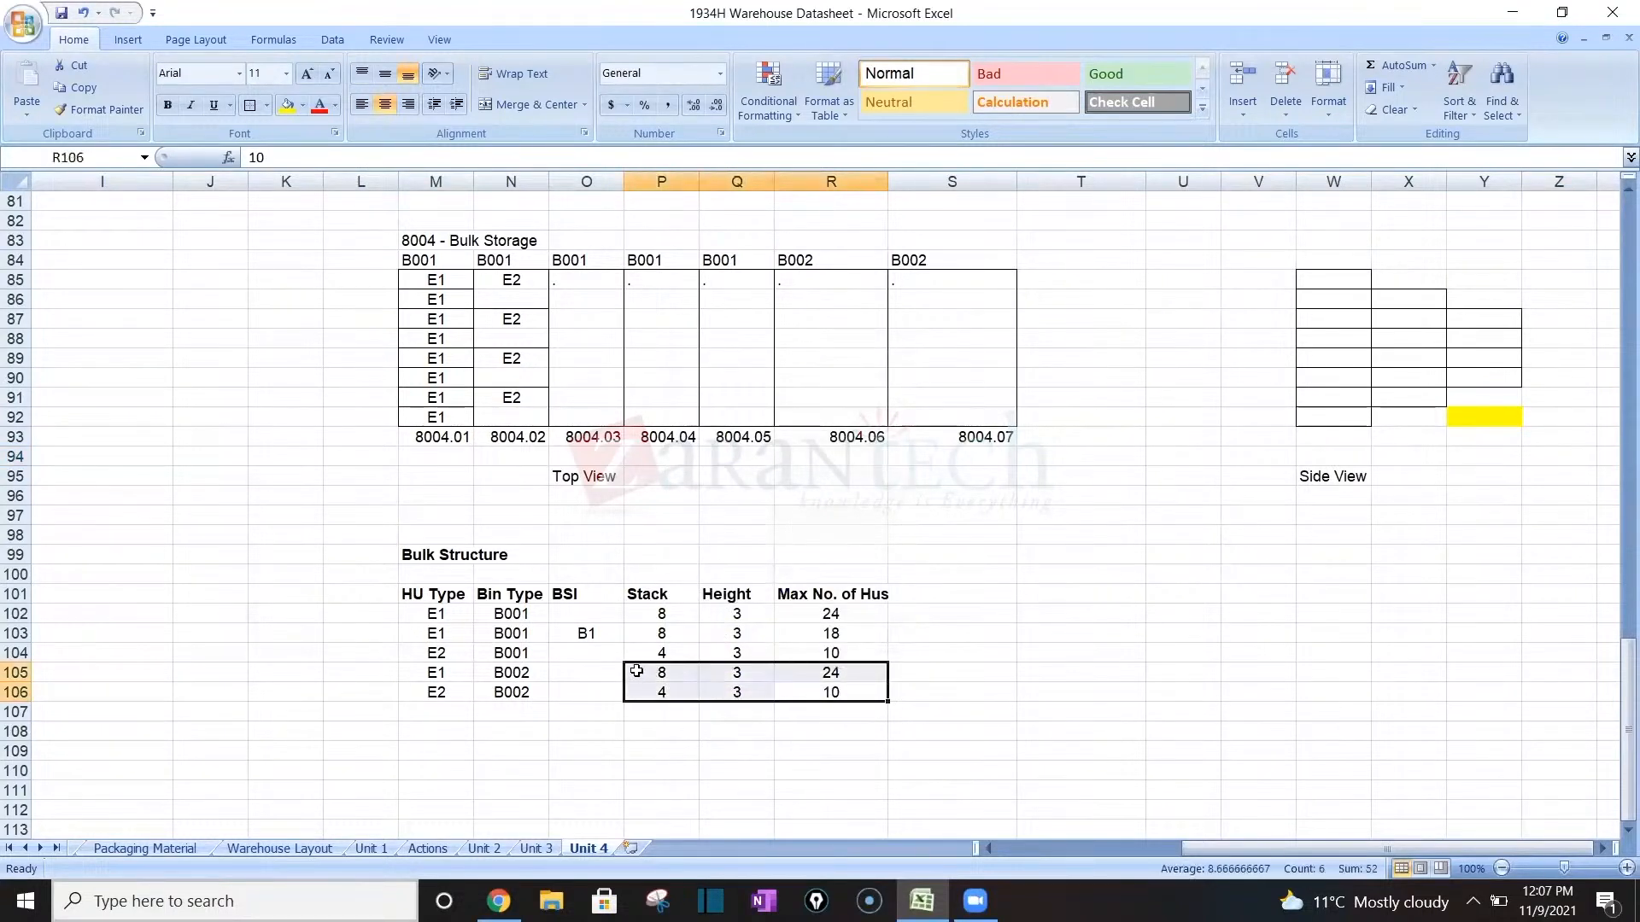
key(Delete)
Review the E2 B001 row's stack, height and maximum HUs against the E2 slots in bin 8004.02.
click(440, 652)
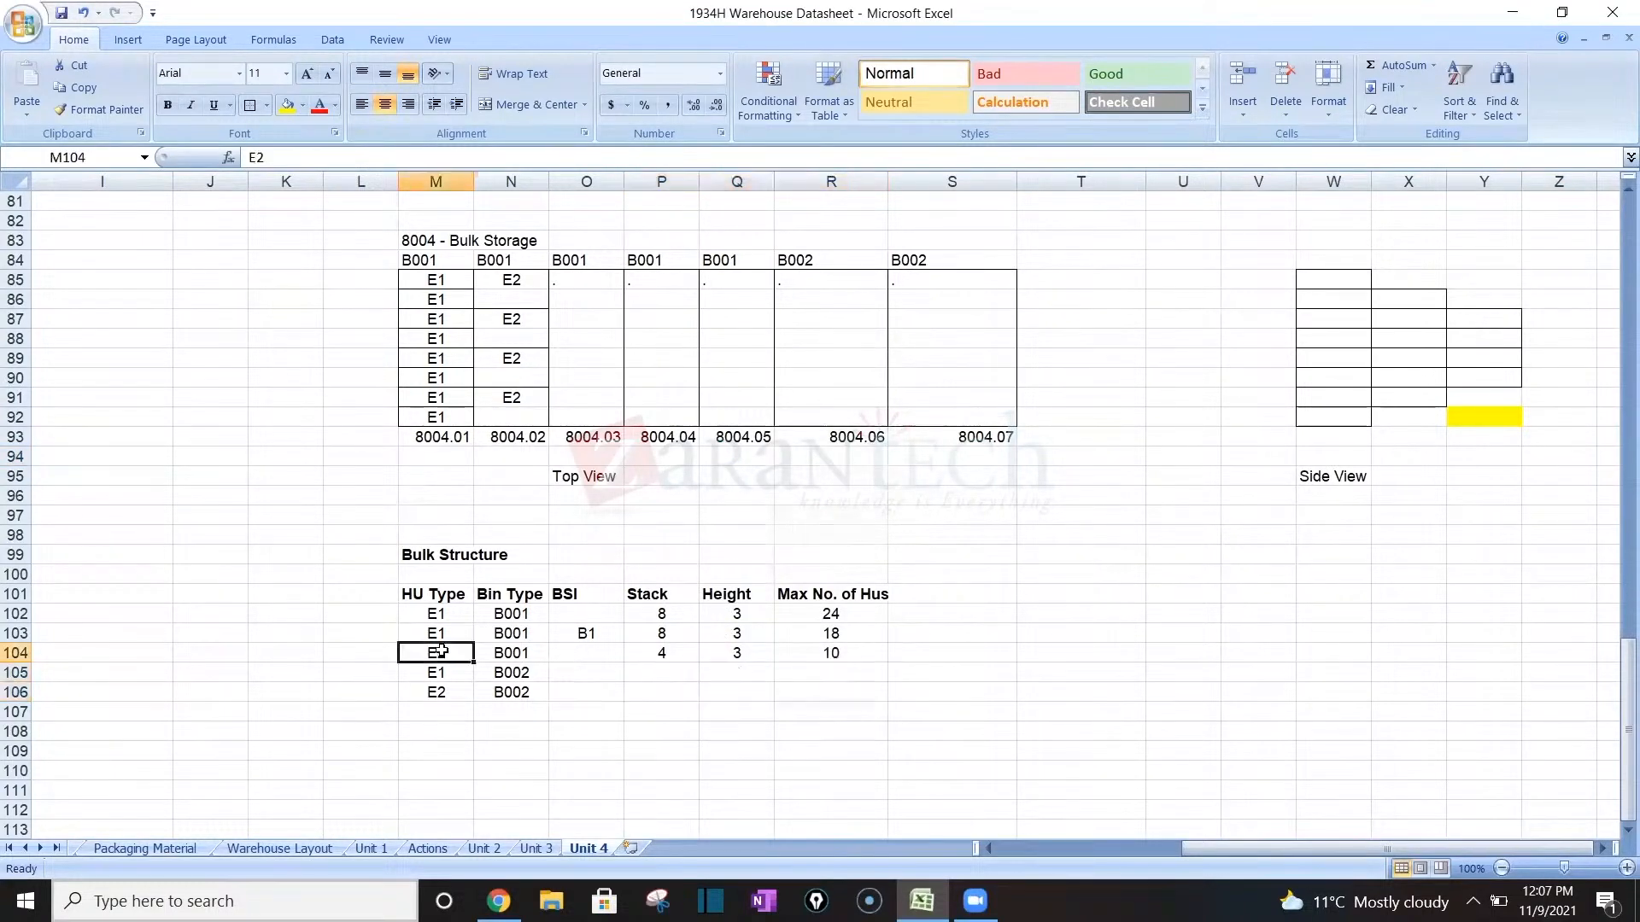
drag(524, 282, 531, 296)
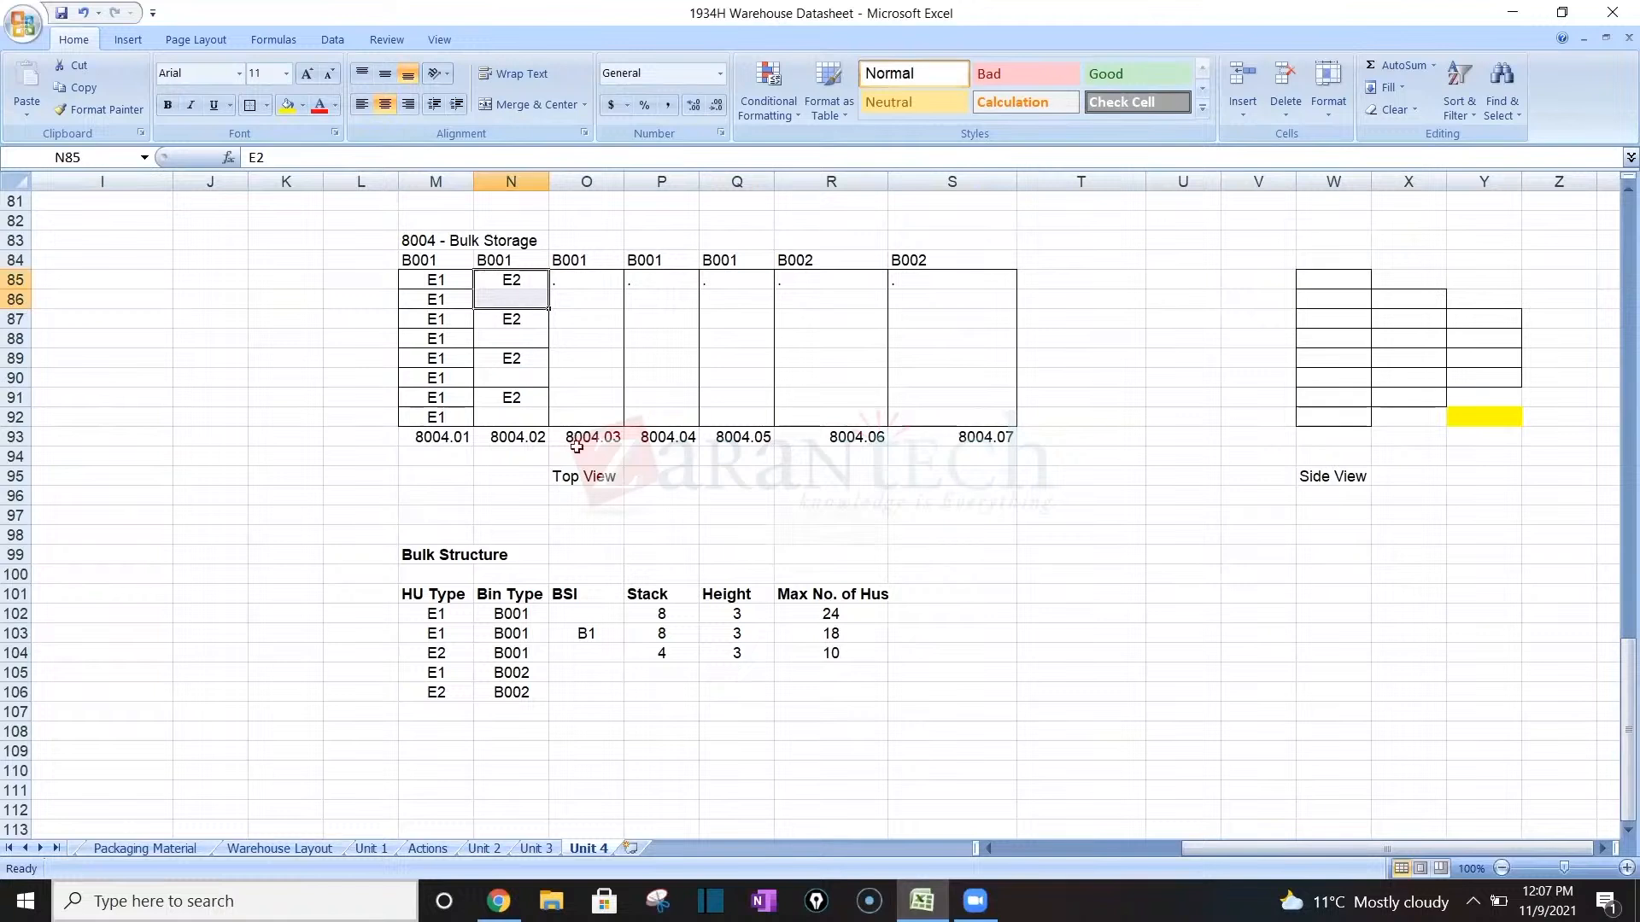
click(666, 656)
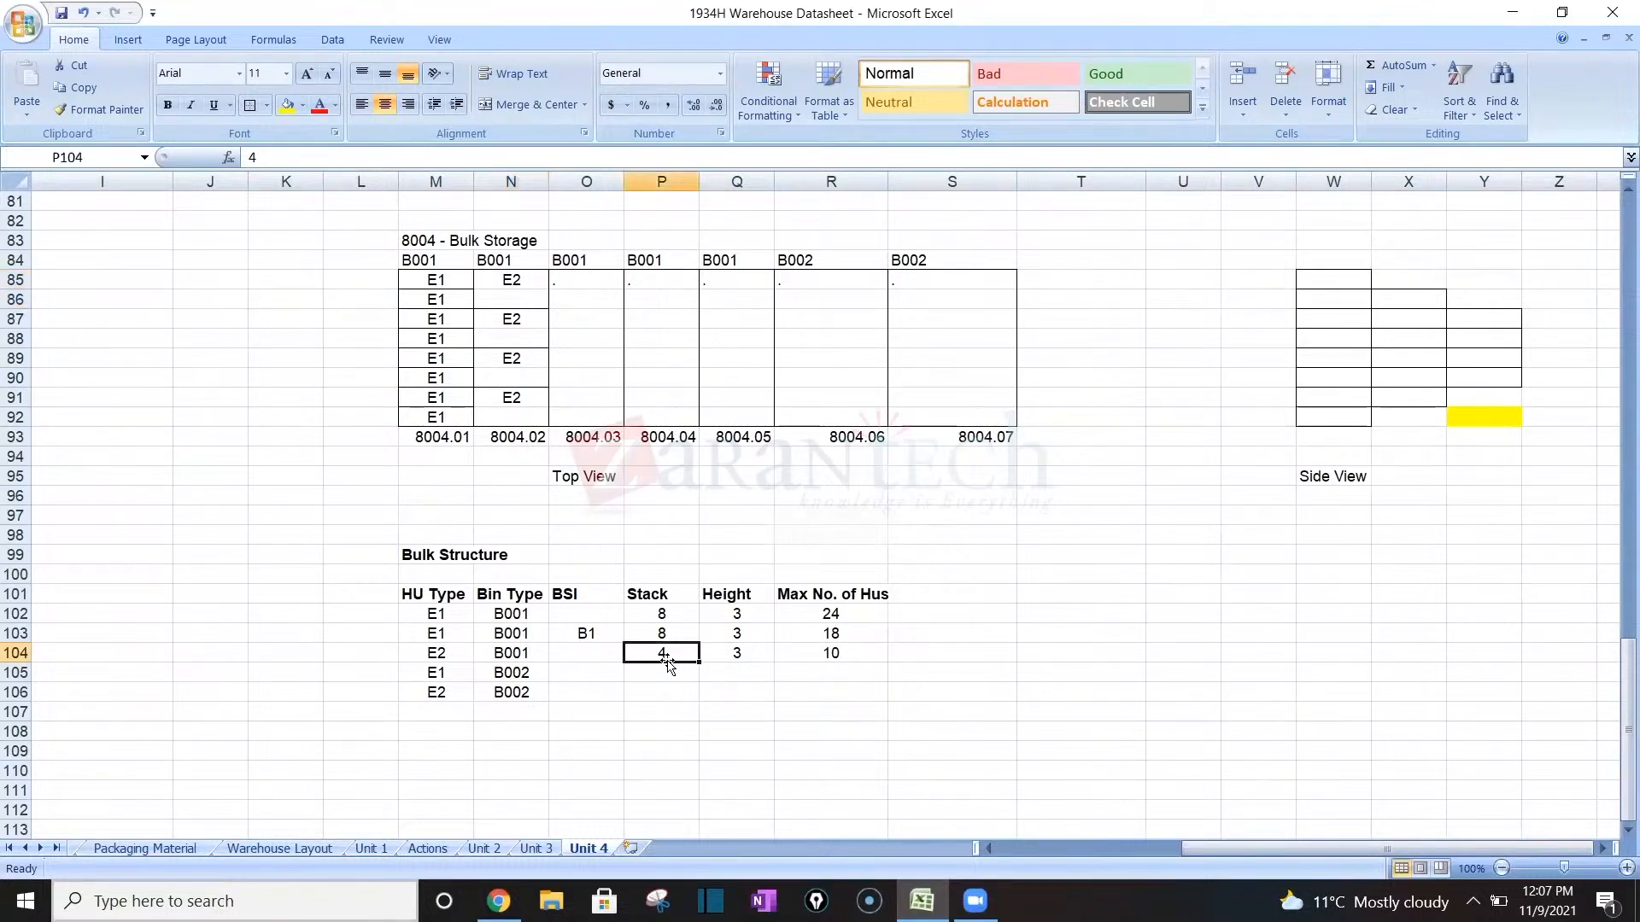
click(738, 651)
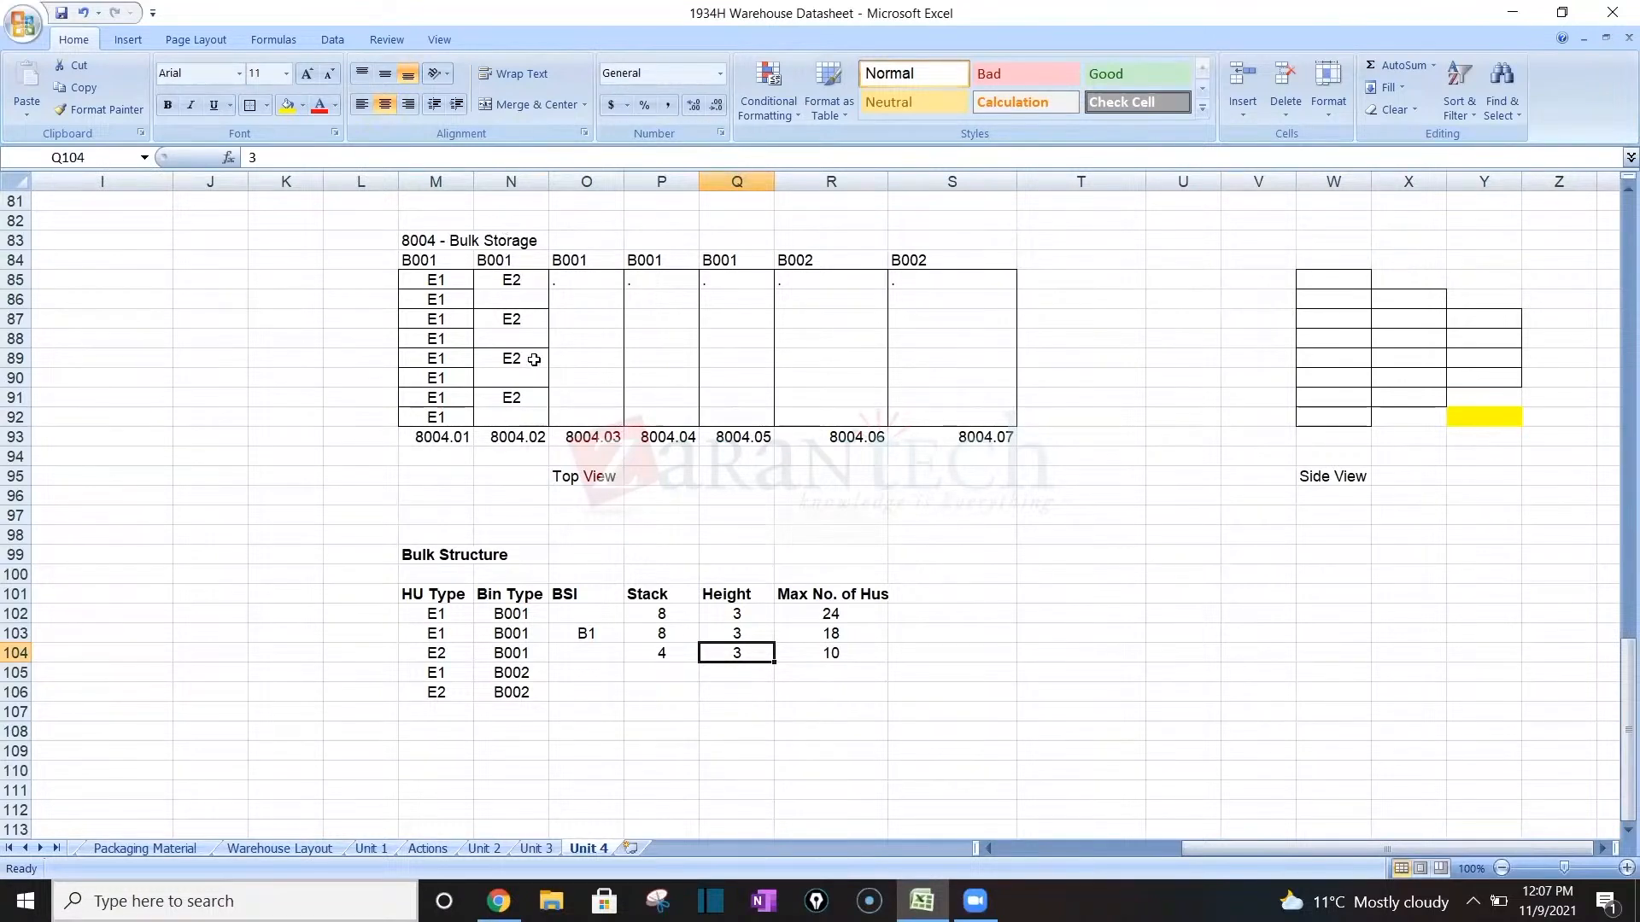
click(838, 658)
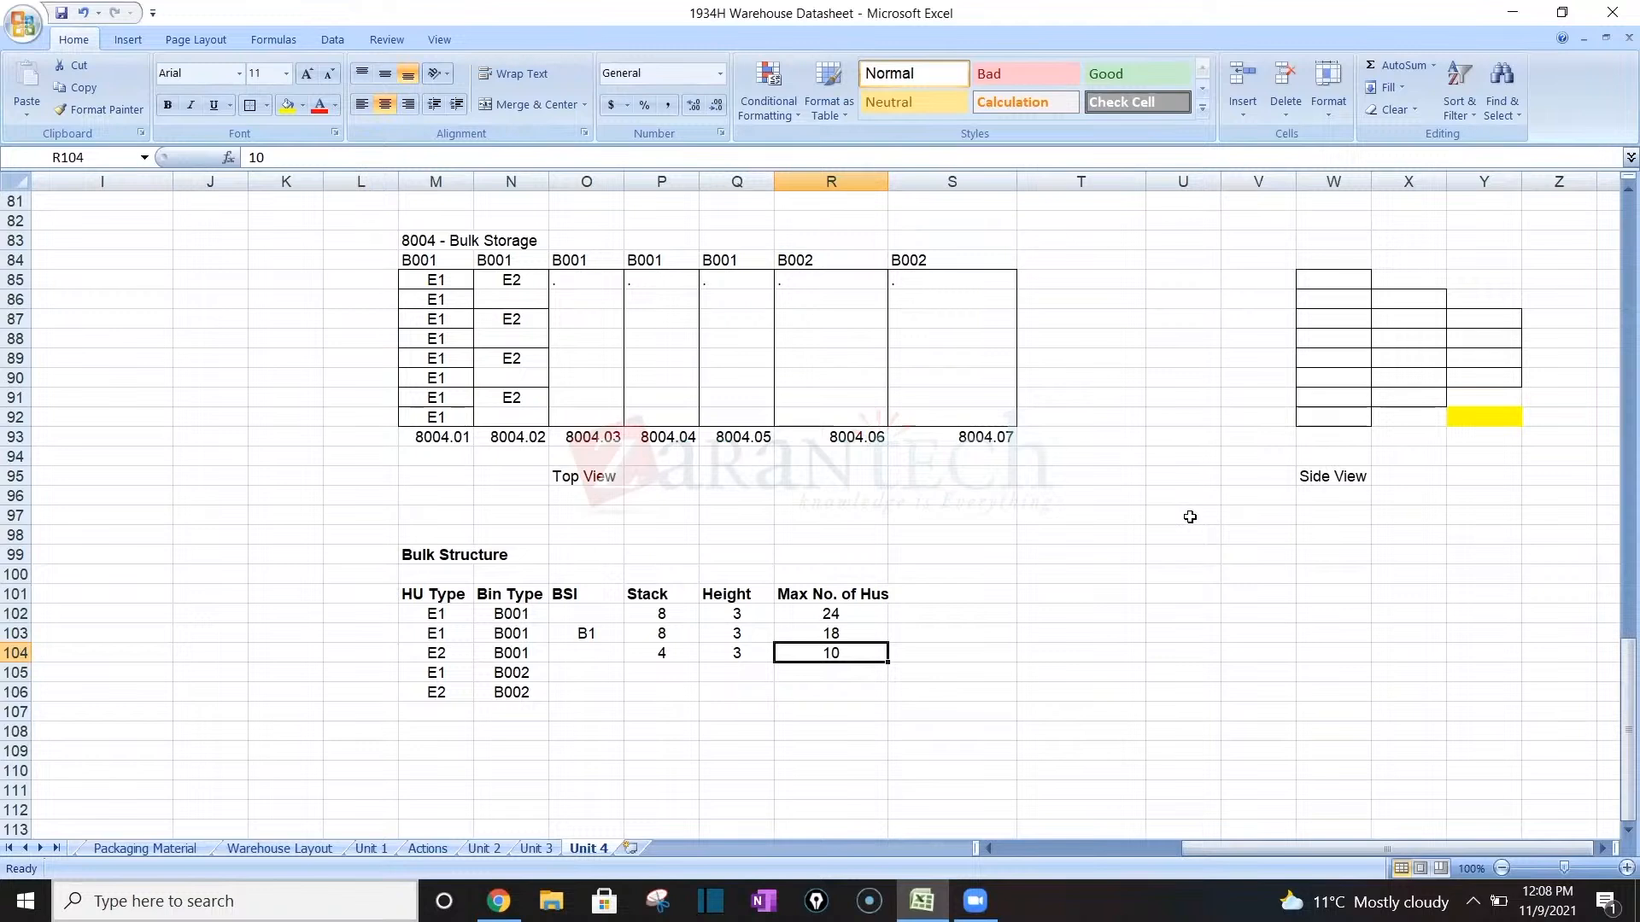
Set the E1 B002 row's stack to 16 and height to 3 in the Bulk Structure table, P105:Q105.
click(679, 668)
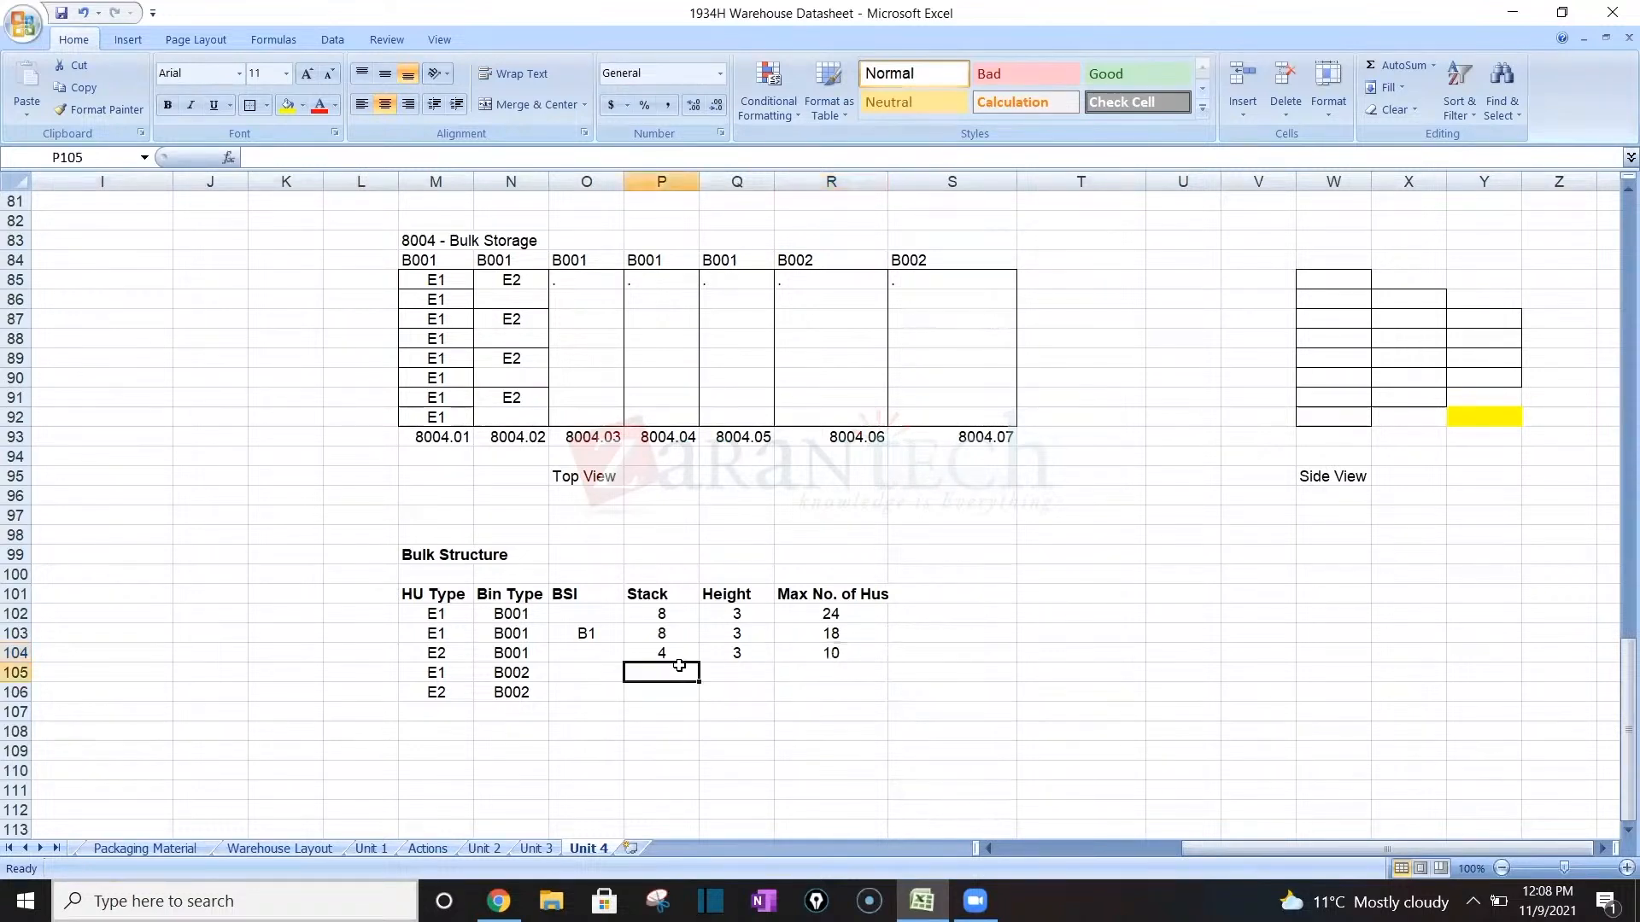
drag(447, 591, 841, 697)
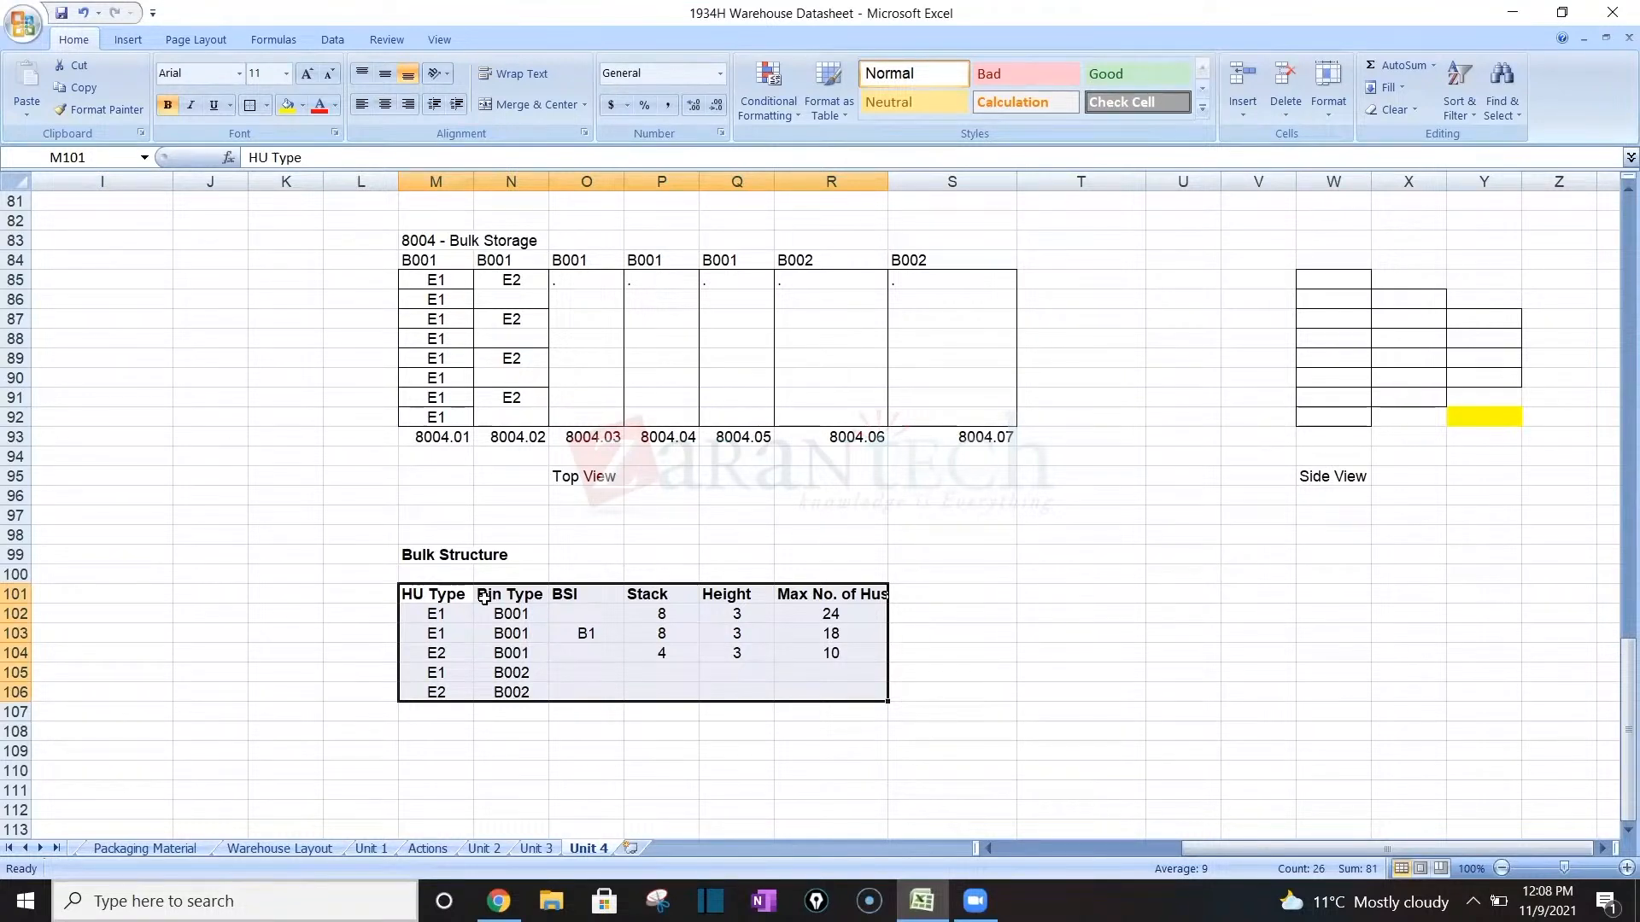
click(667, 675)
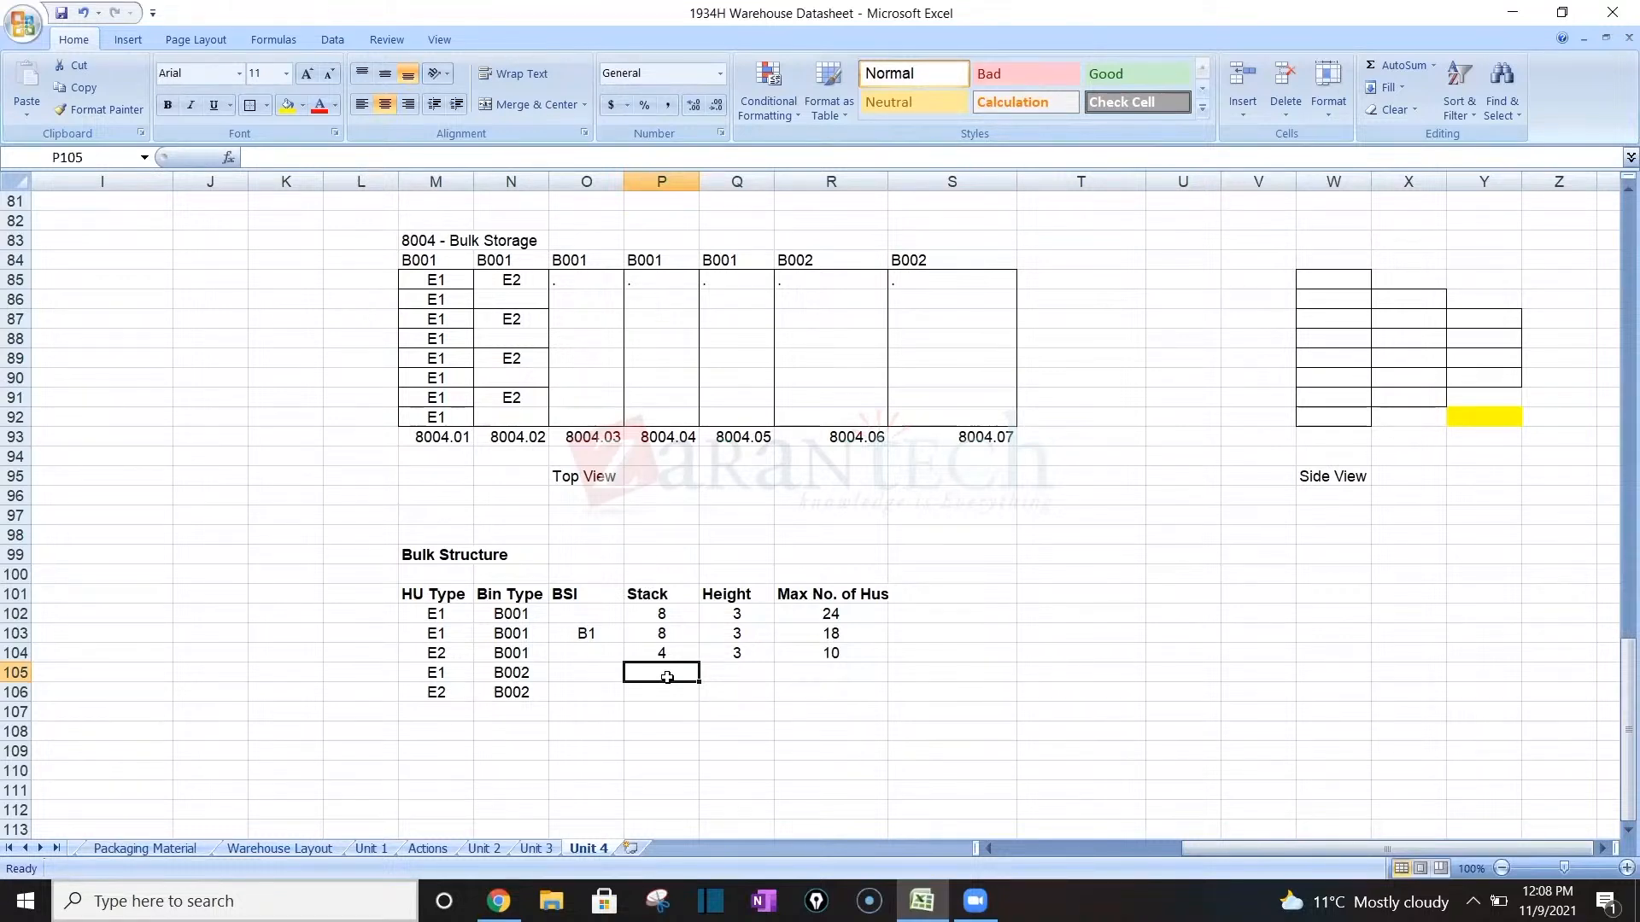
text(16)
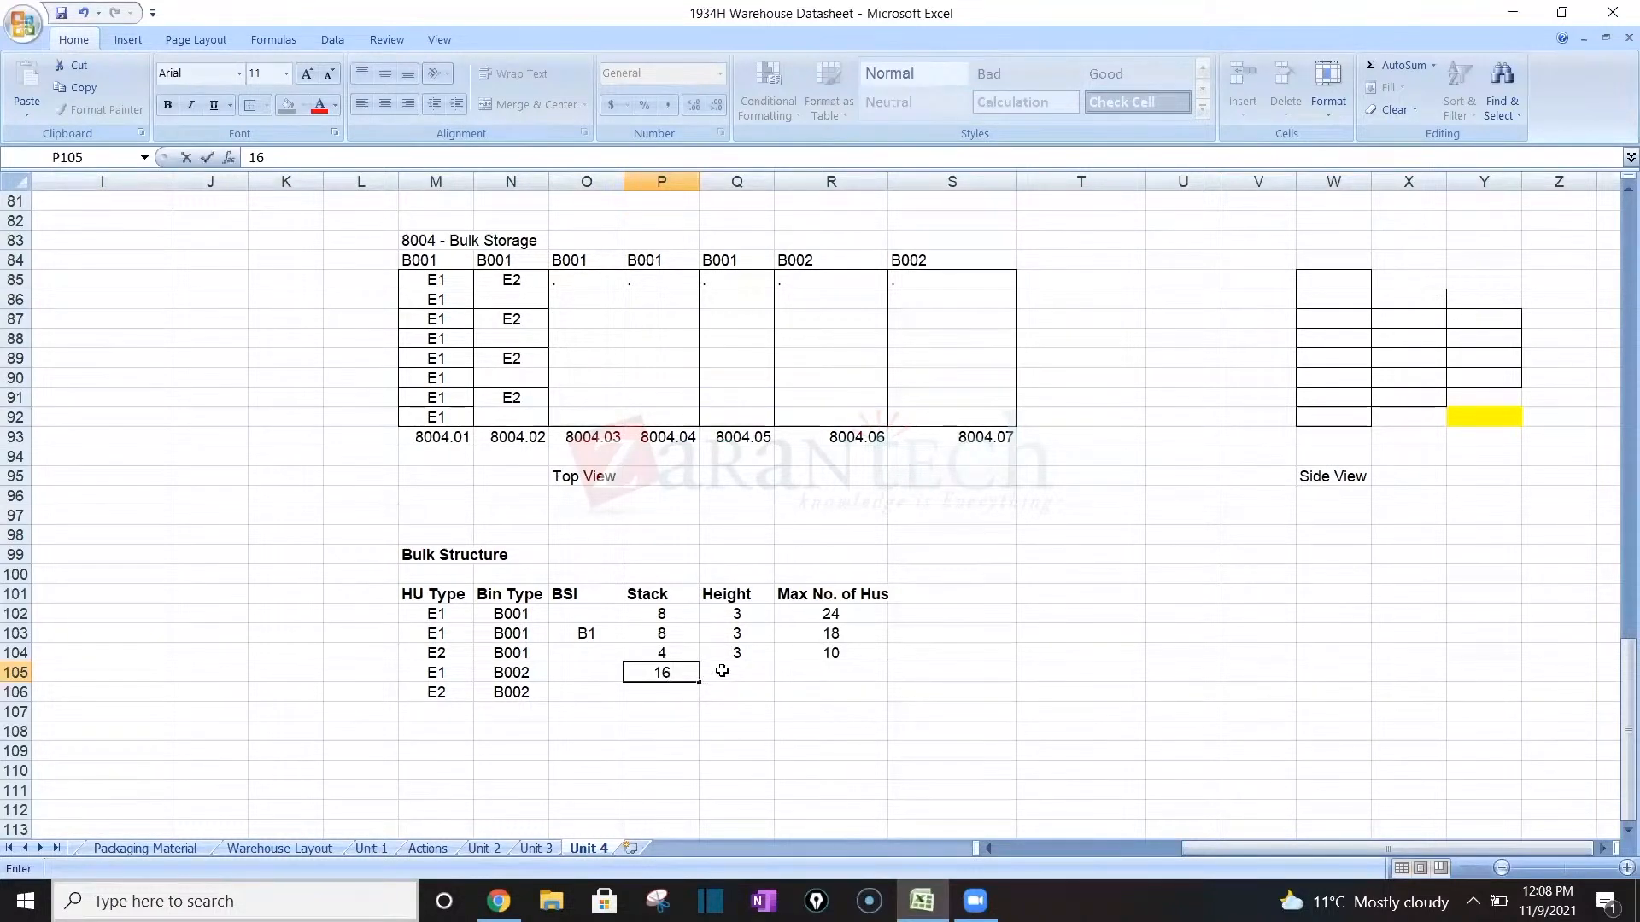
key(BackSpace)
text(2)
click(722, 672)
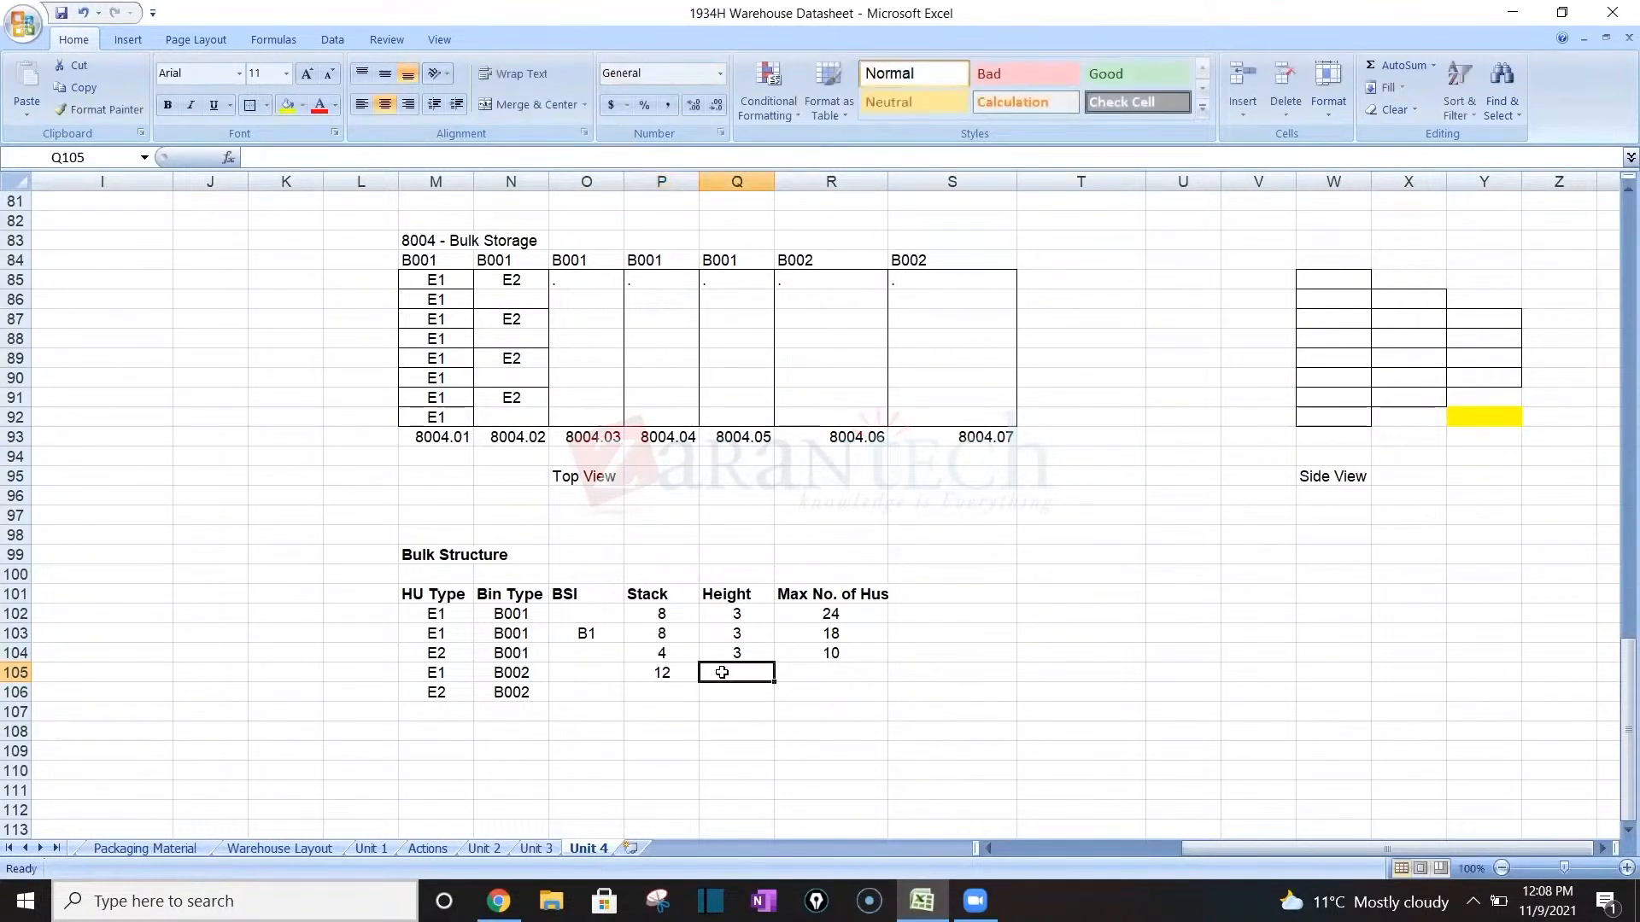
text(3)
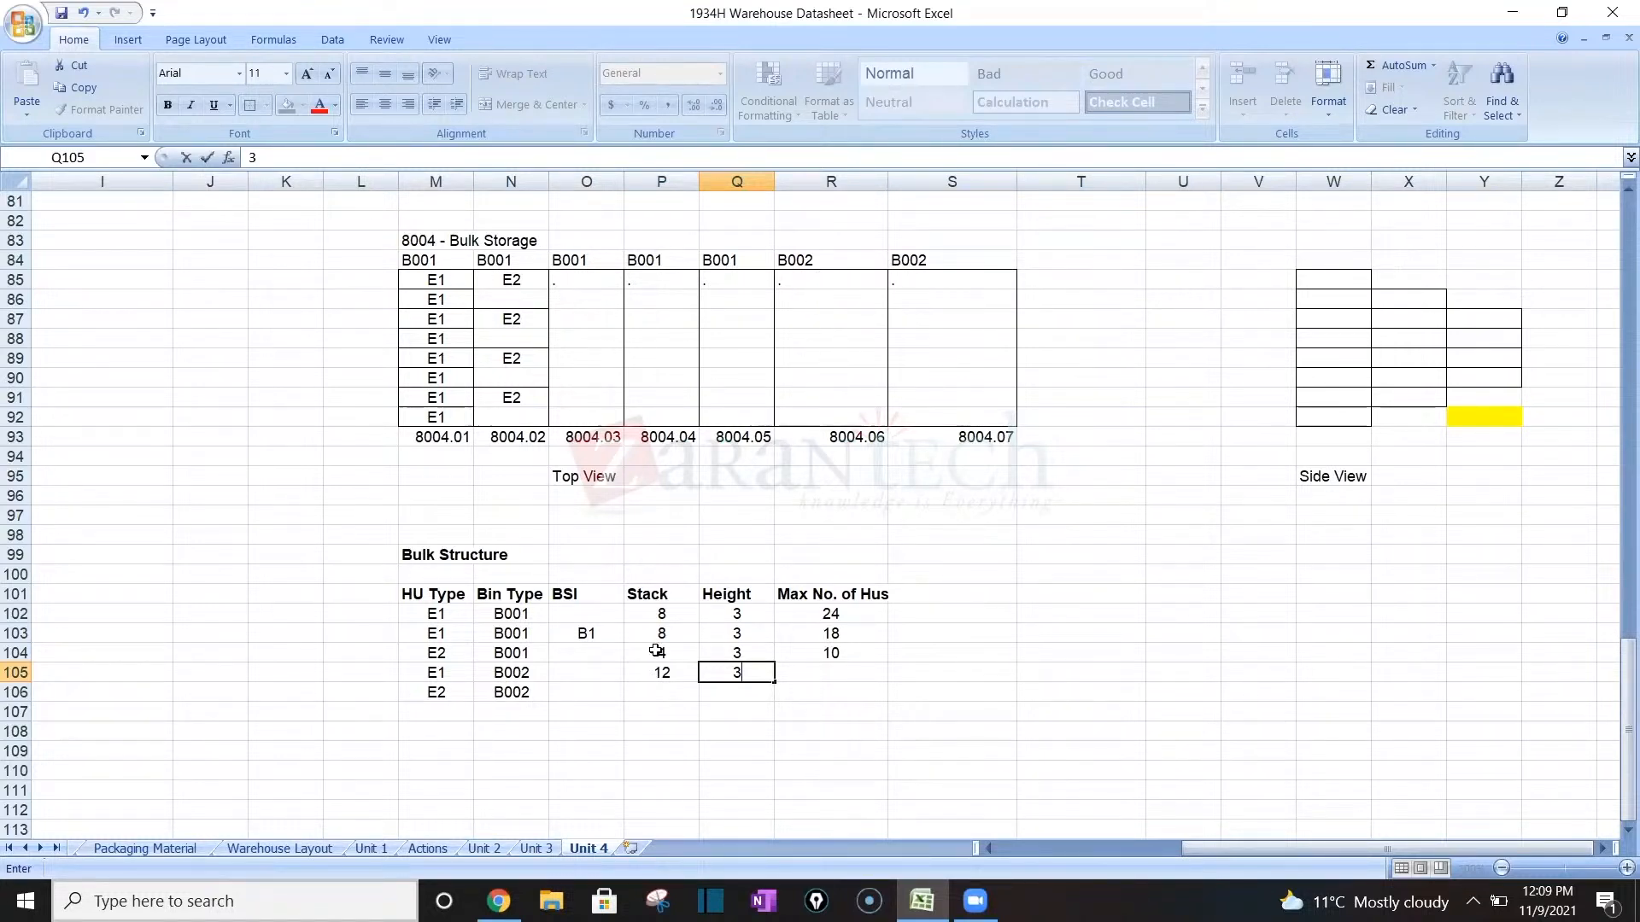
click(680, 670)
text(16)
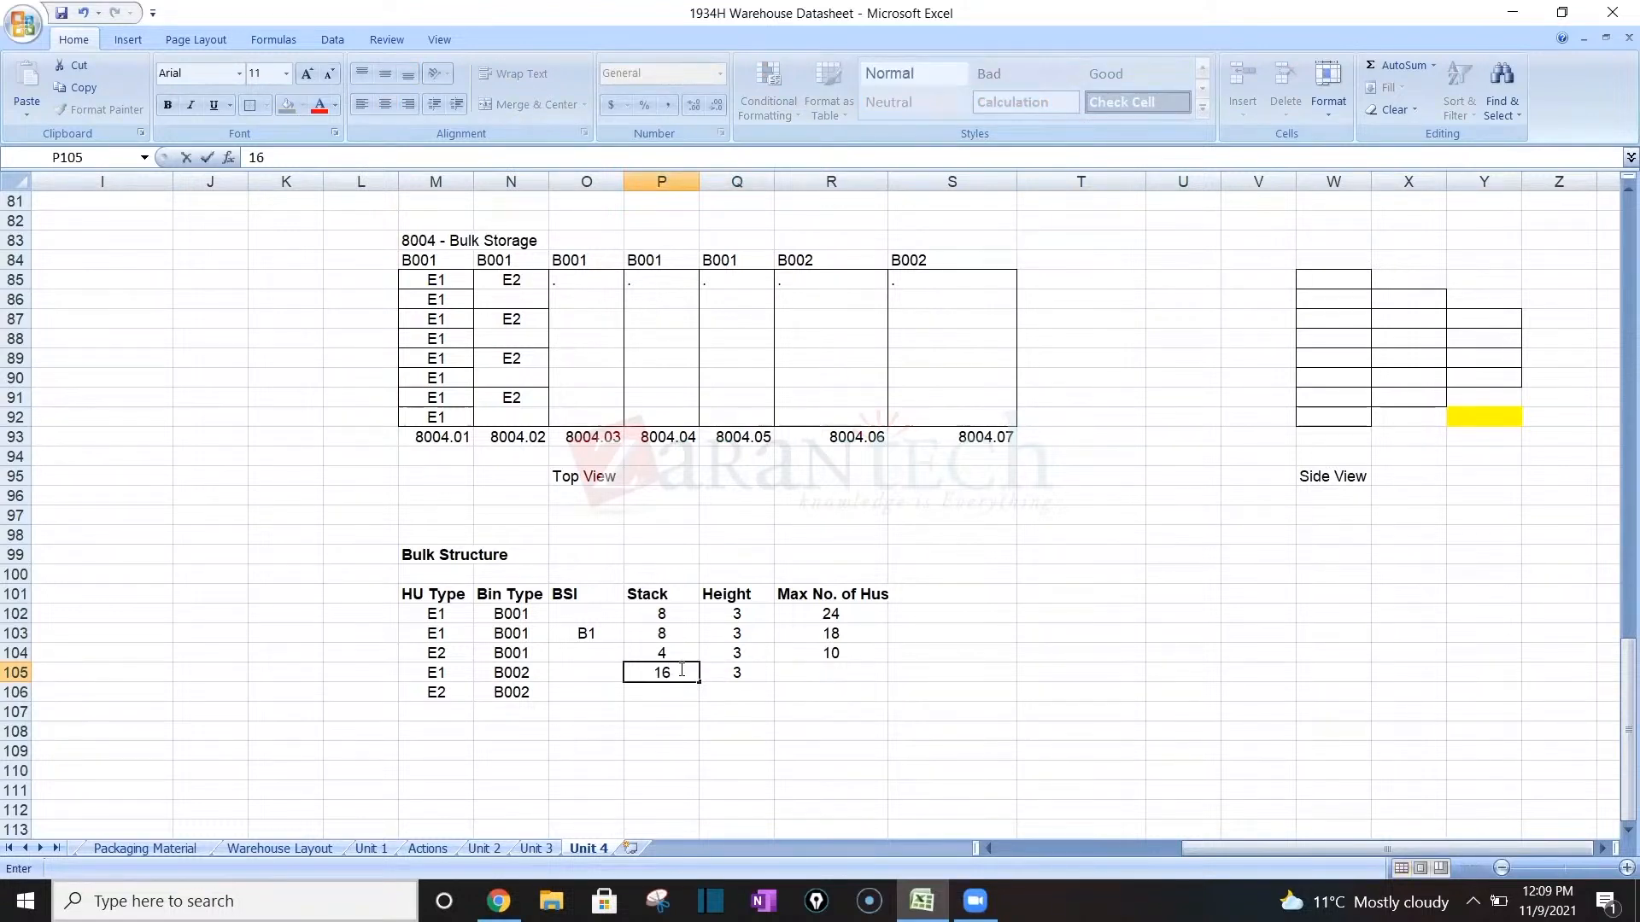
key(Return)
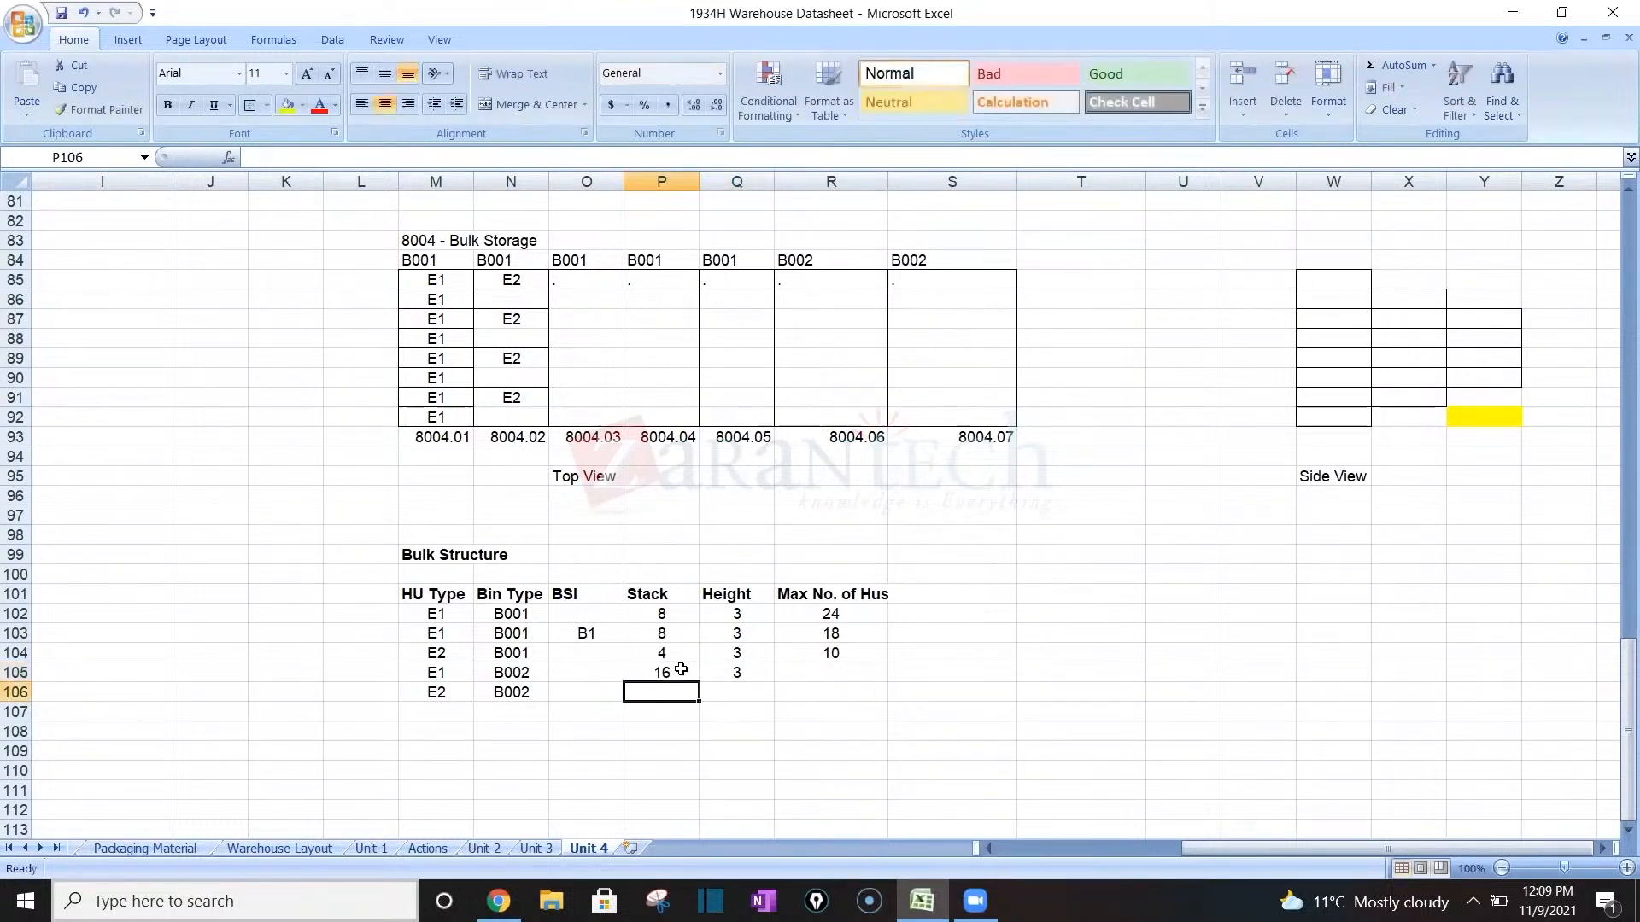
Set the E2 B002 row's stack to 8 and height to 3 in P106:Q106.
text(8)
key(Tab)
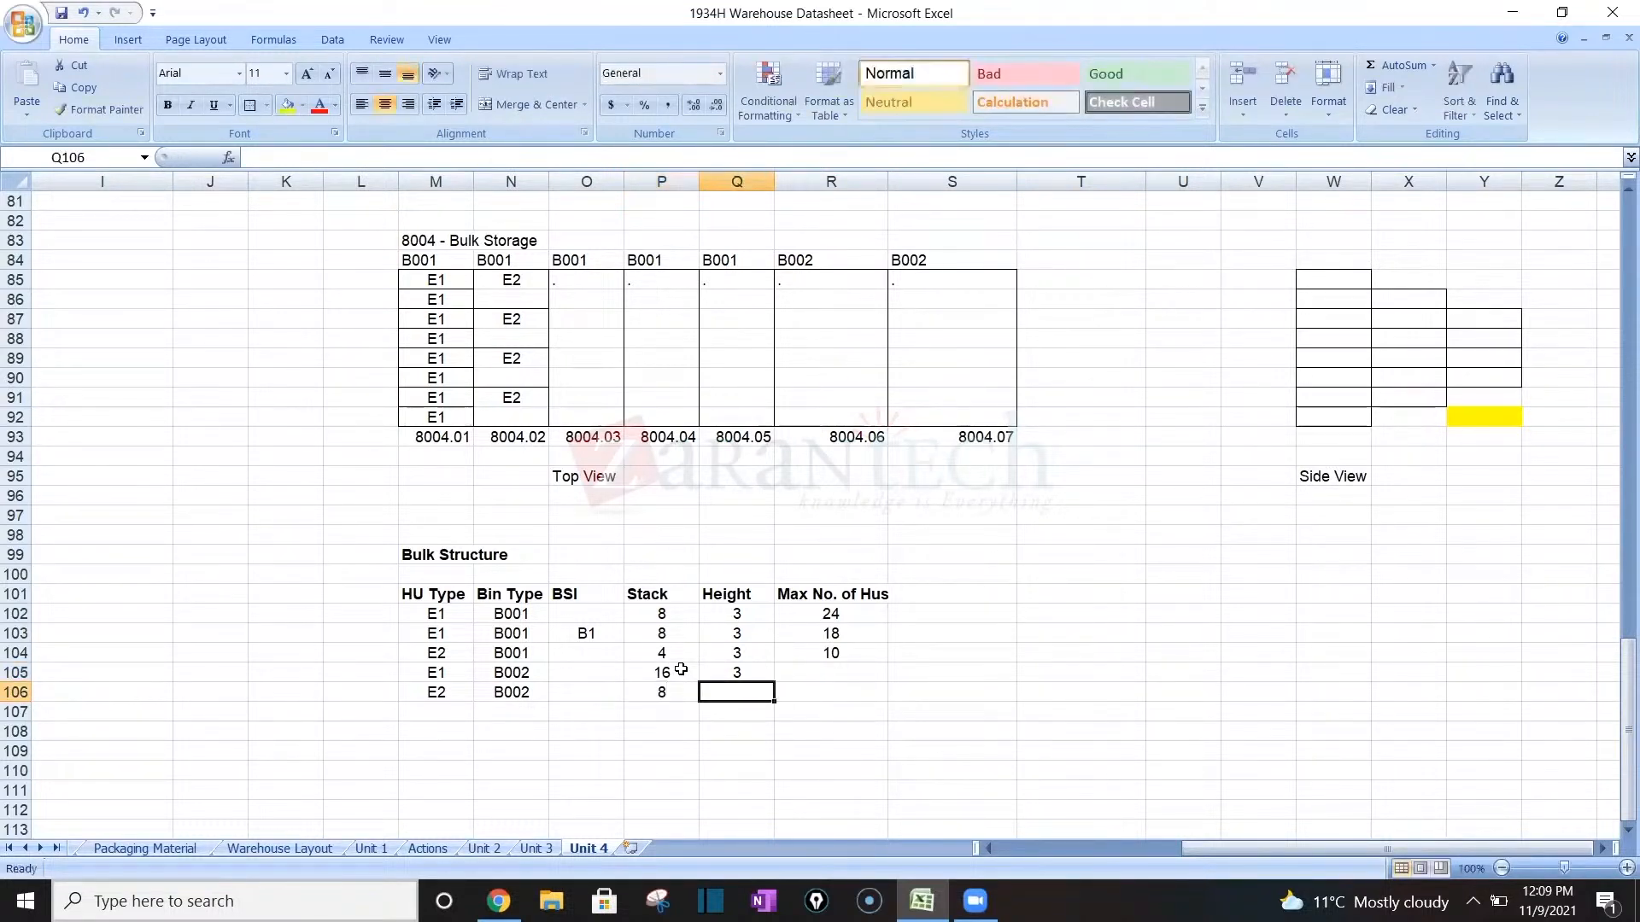
text(3)
key(Tab)
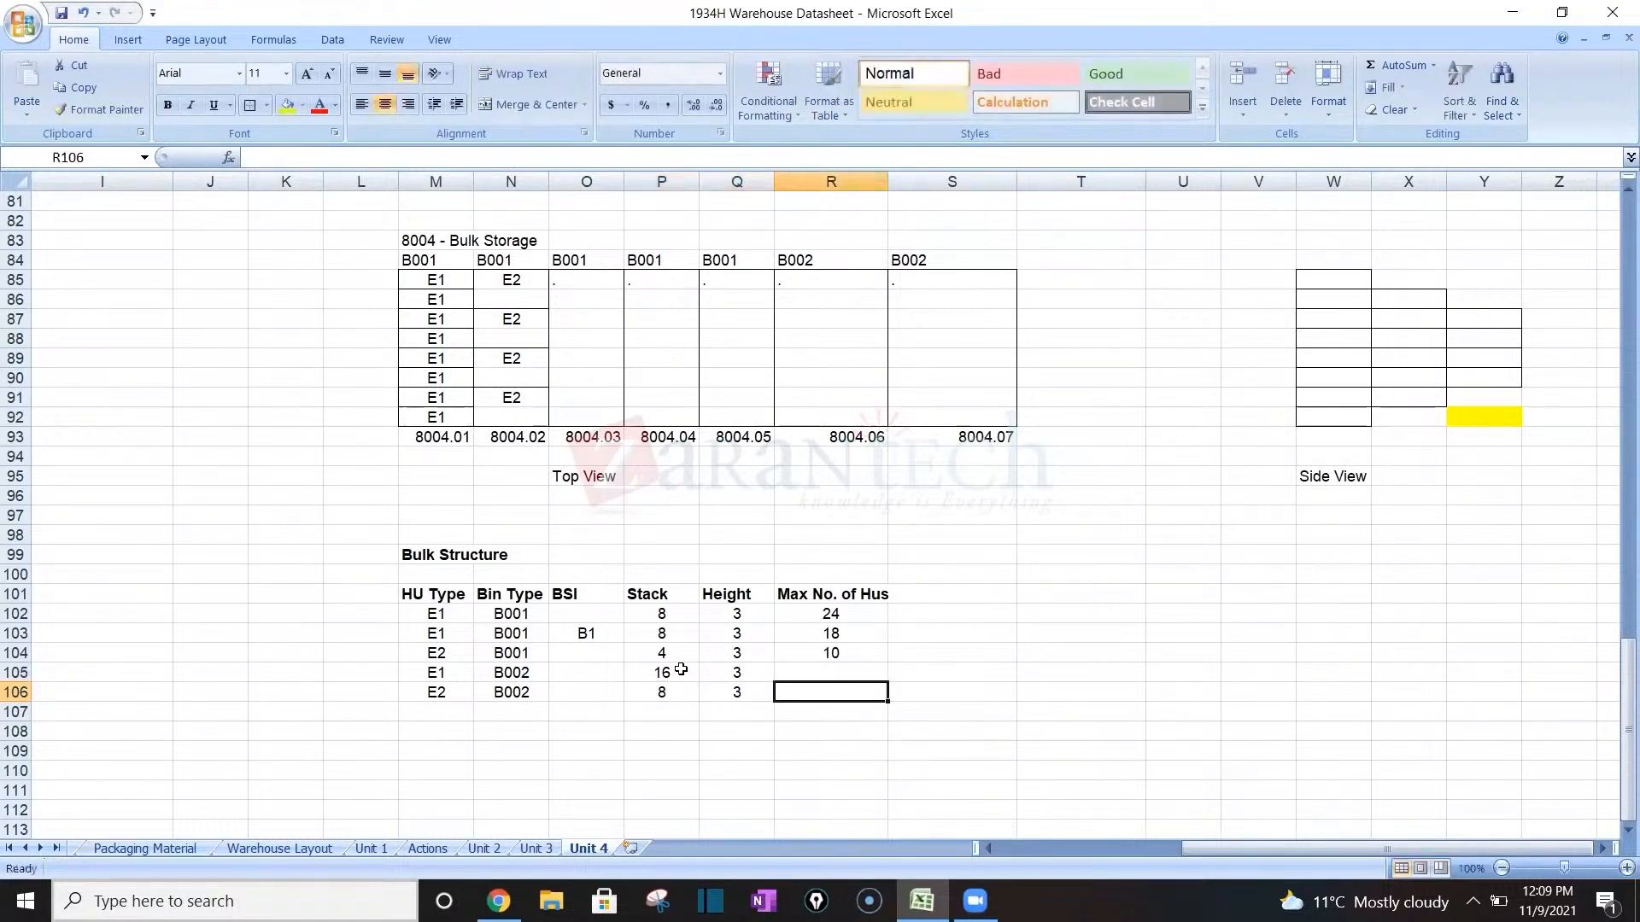
Enter the maximum number of HUs for bin type B002: 42 for E1 in R105 and 22 for E2 in R106.
click(806, 674)
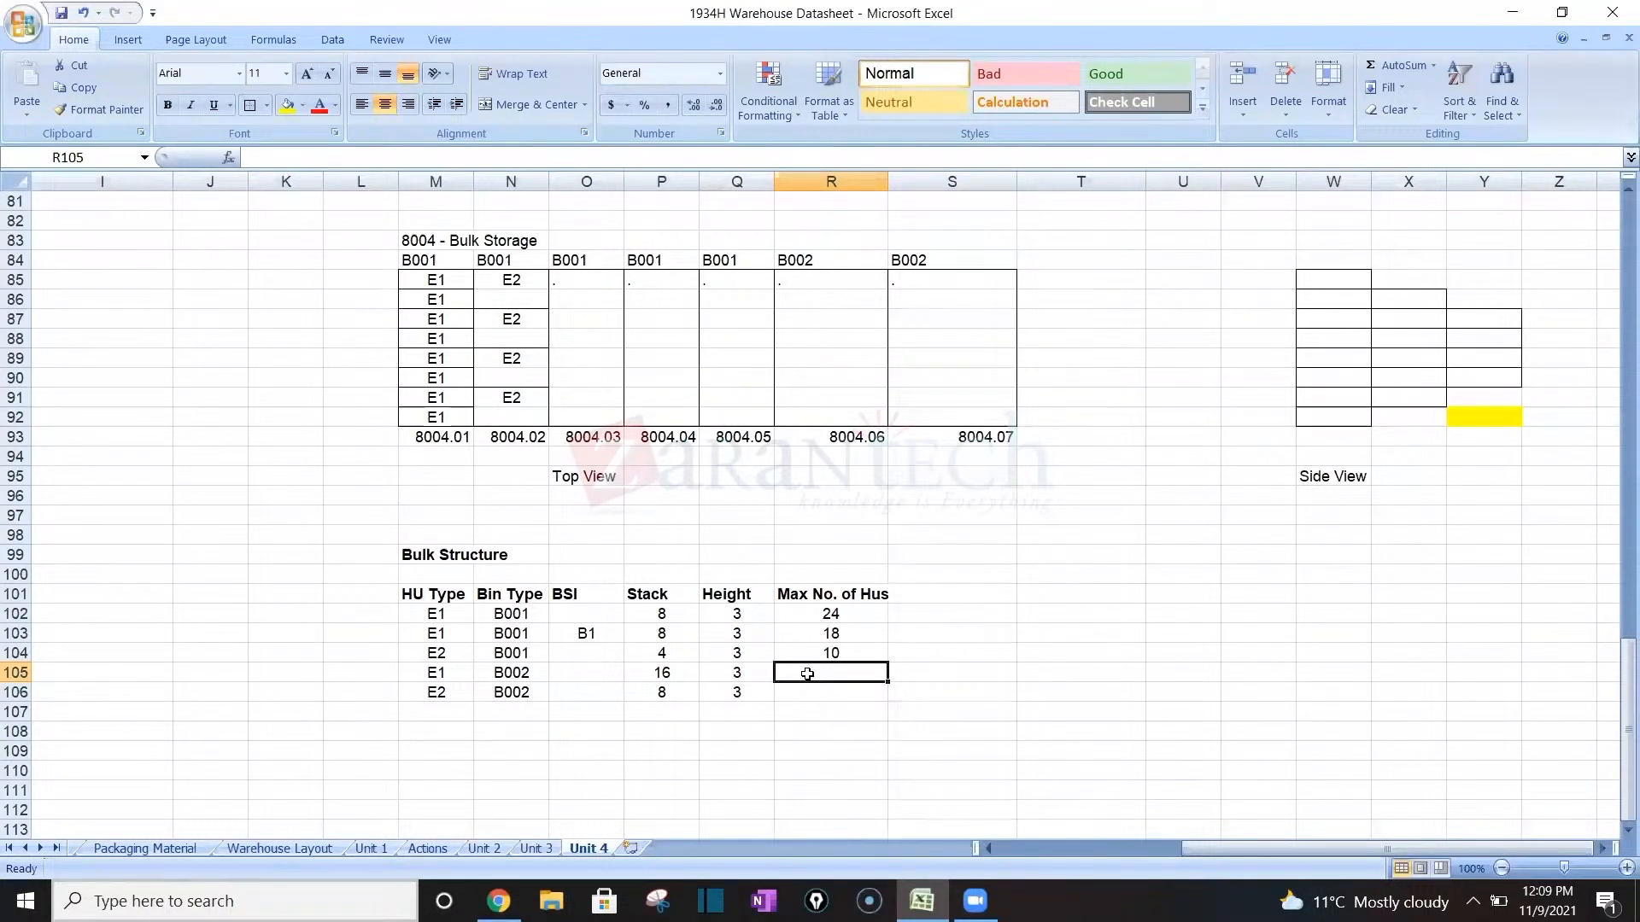
text(42)
key(Return)
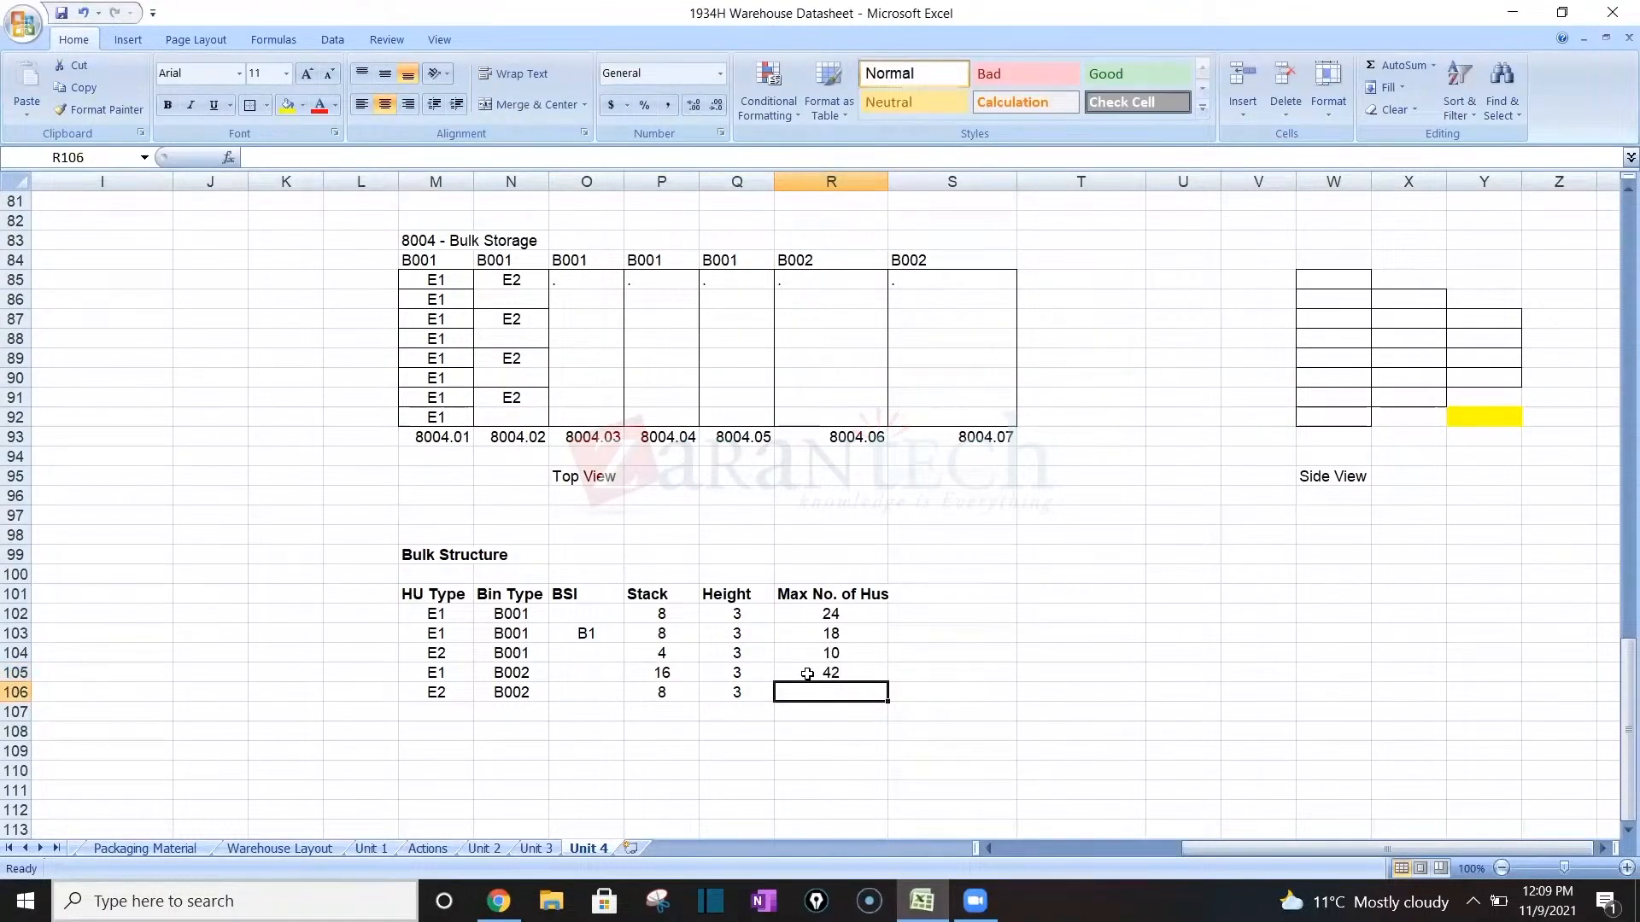
text(24)
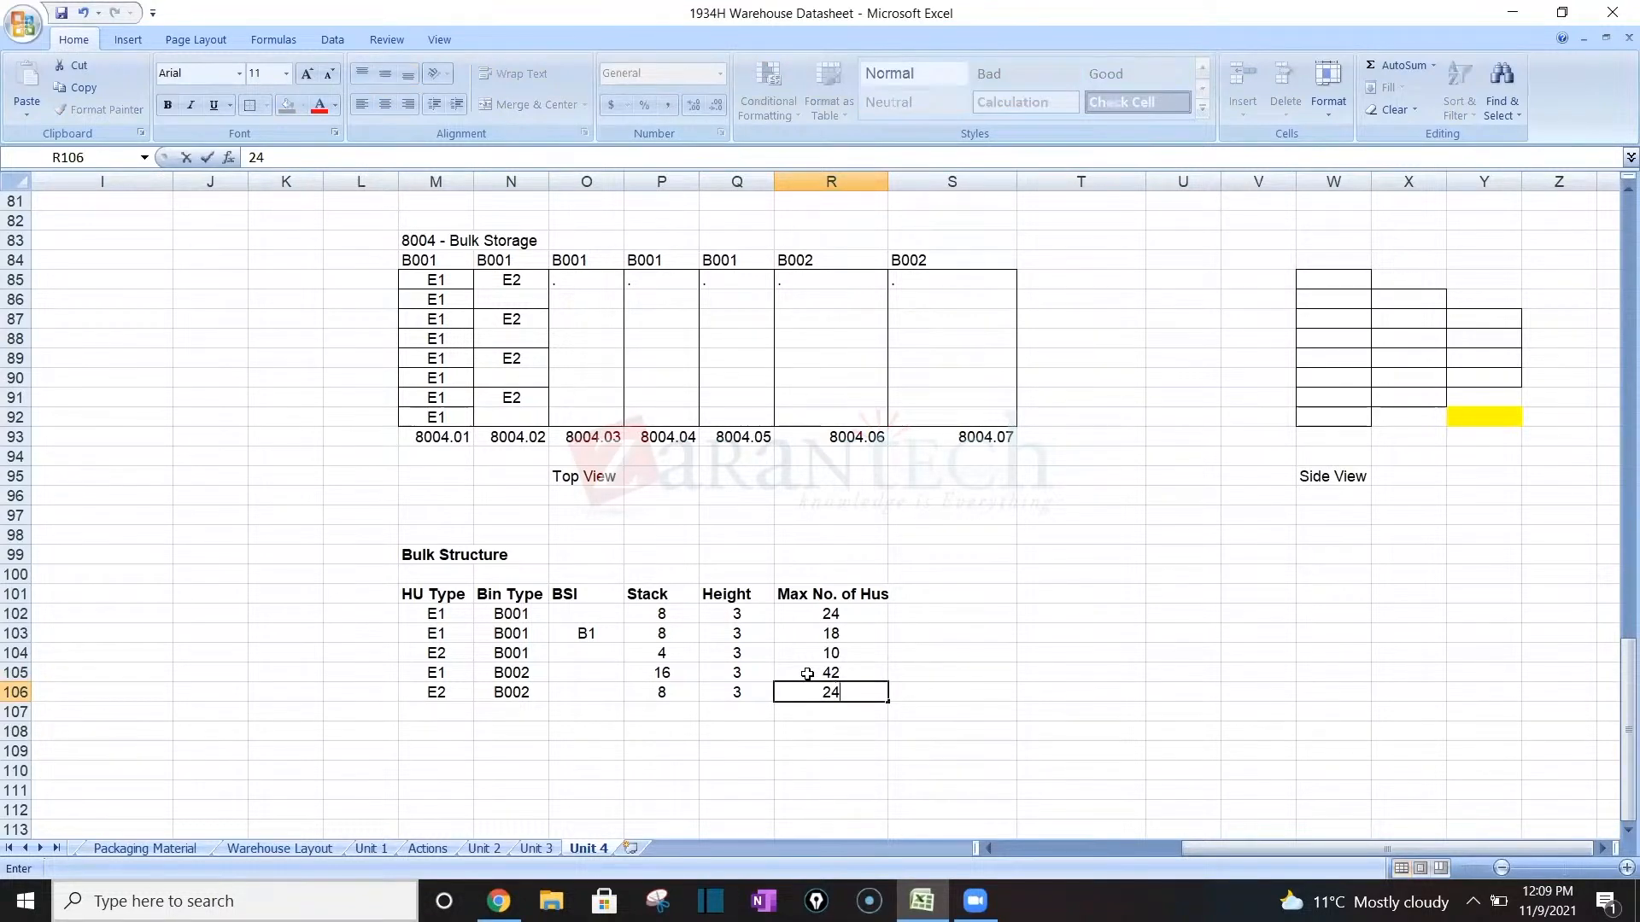
key(BackSpace)
text(2)
key(Return)
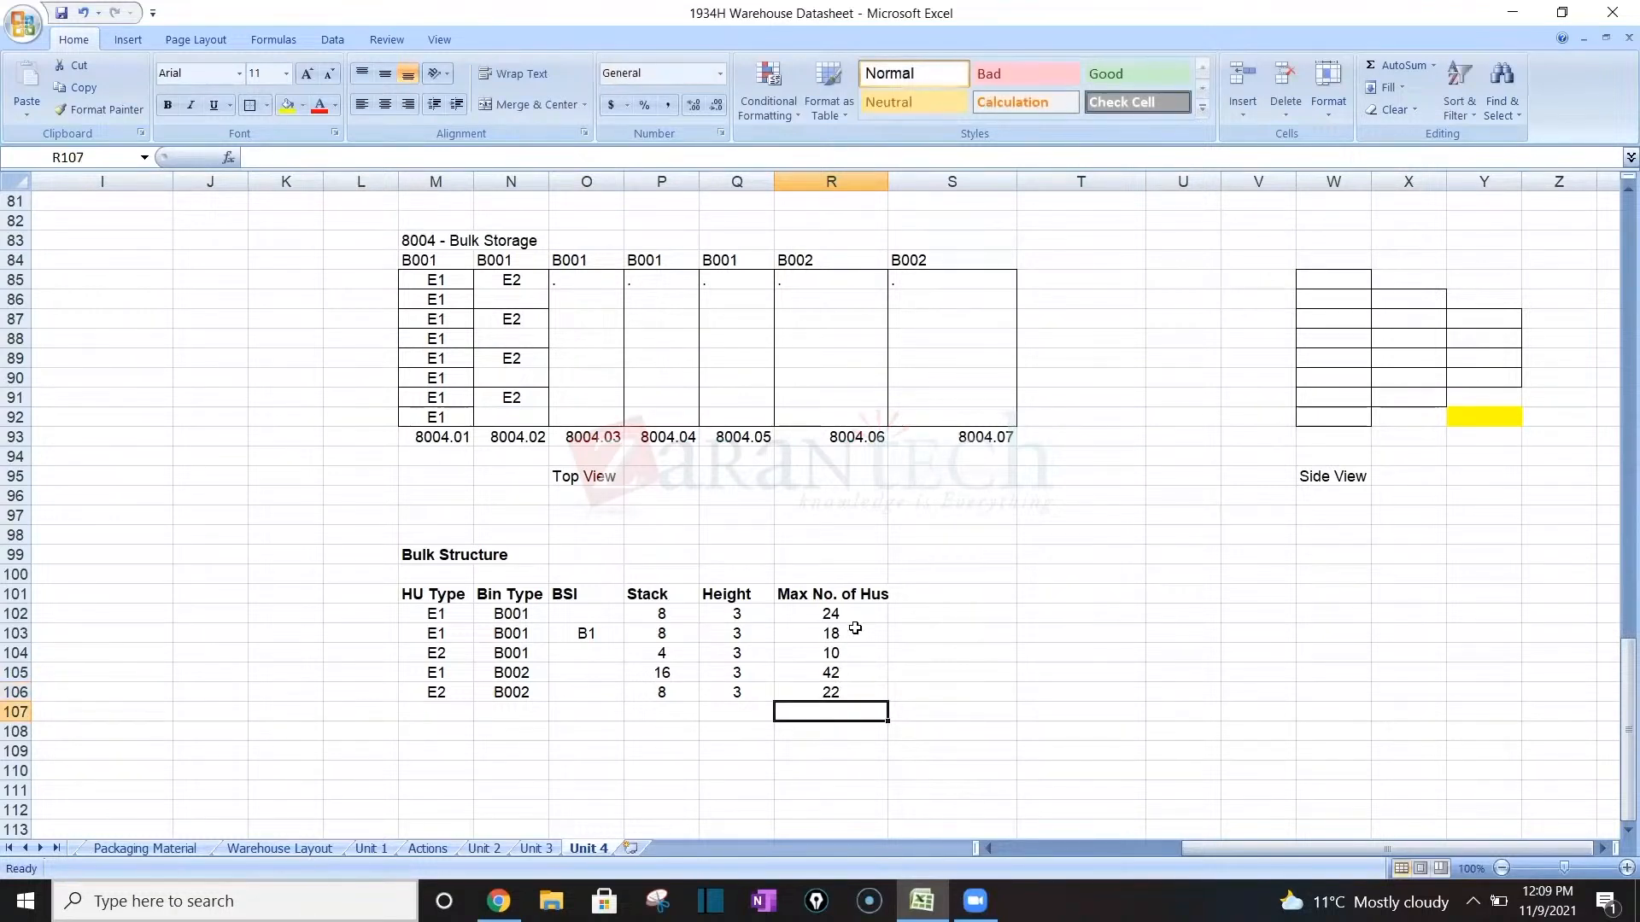
Review the maximum HU values and all rows of the Bulk Structure table, M102:R106.
drag(848, 621, 846, 692)
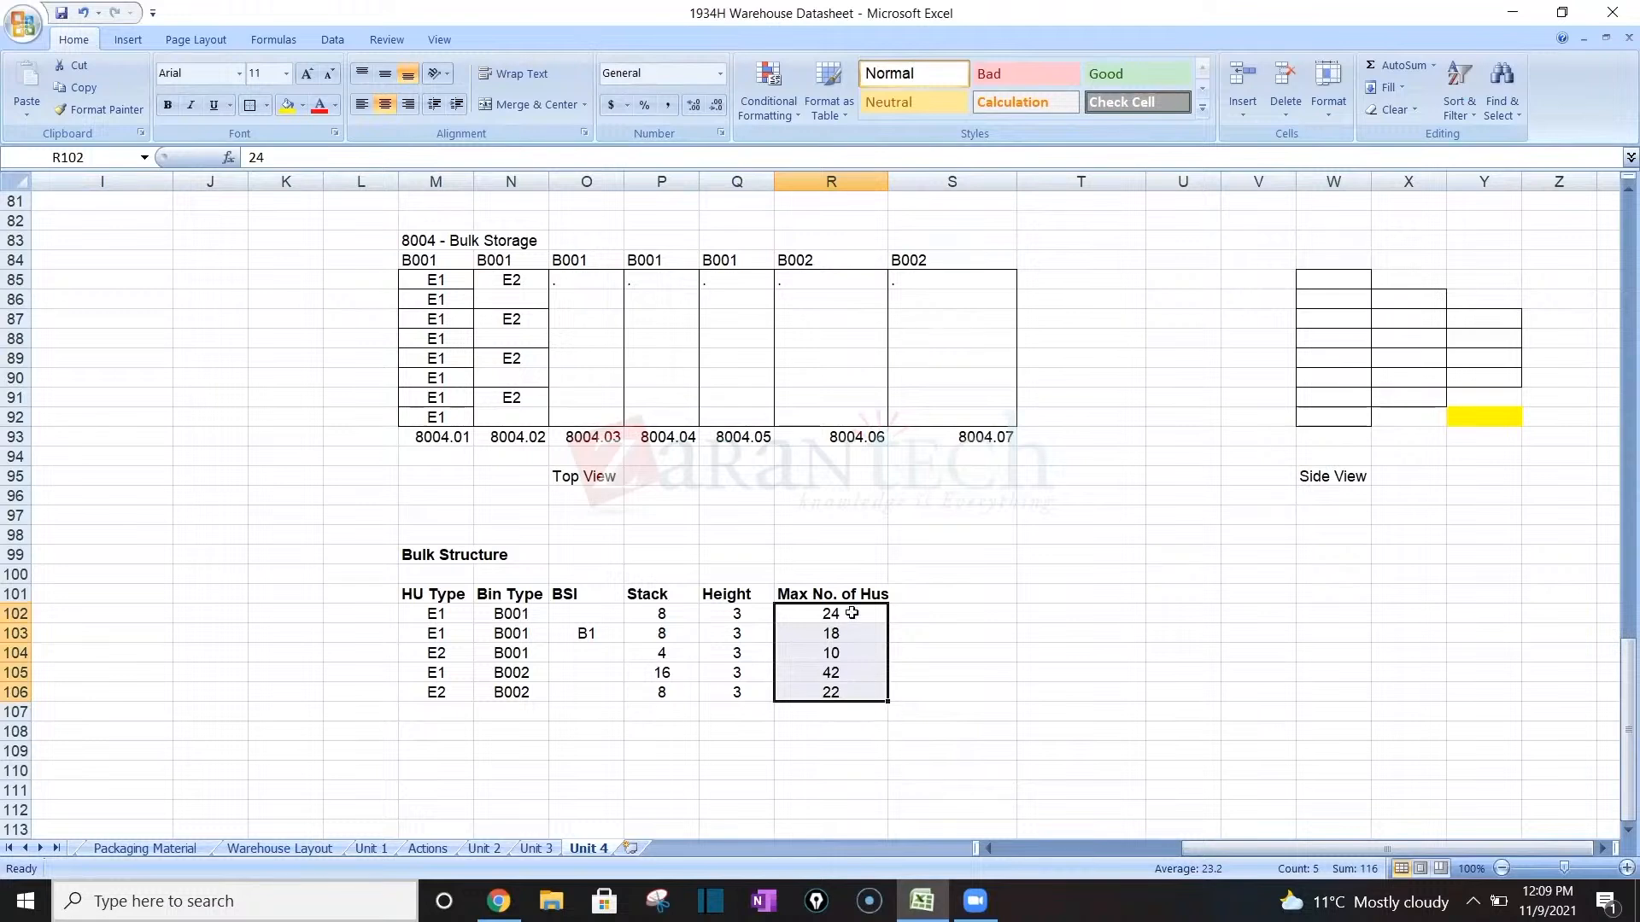
click(674, 786)
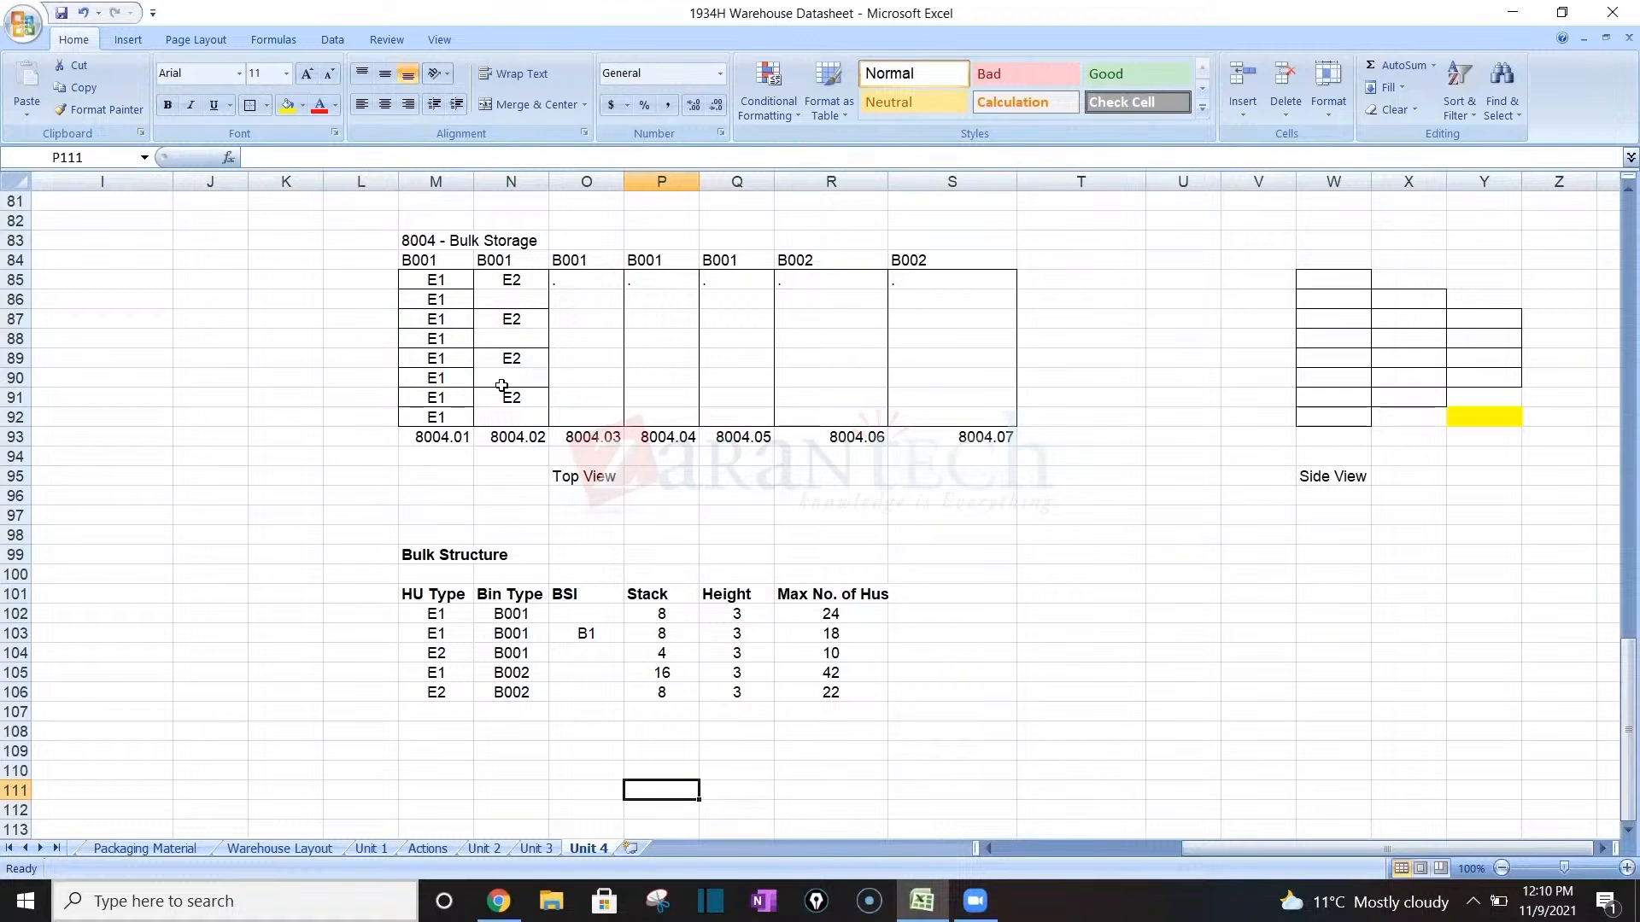
drag(435, 611, 851, 695)
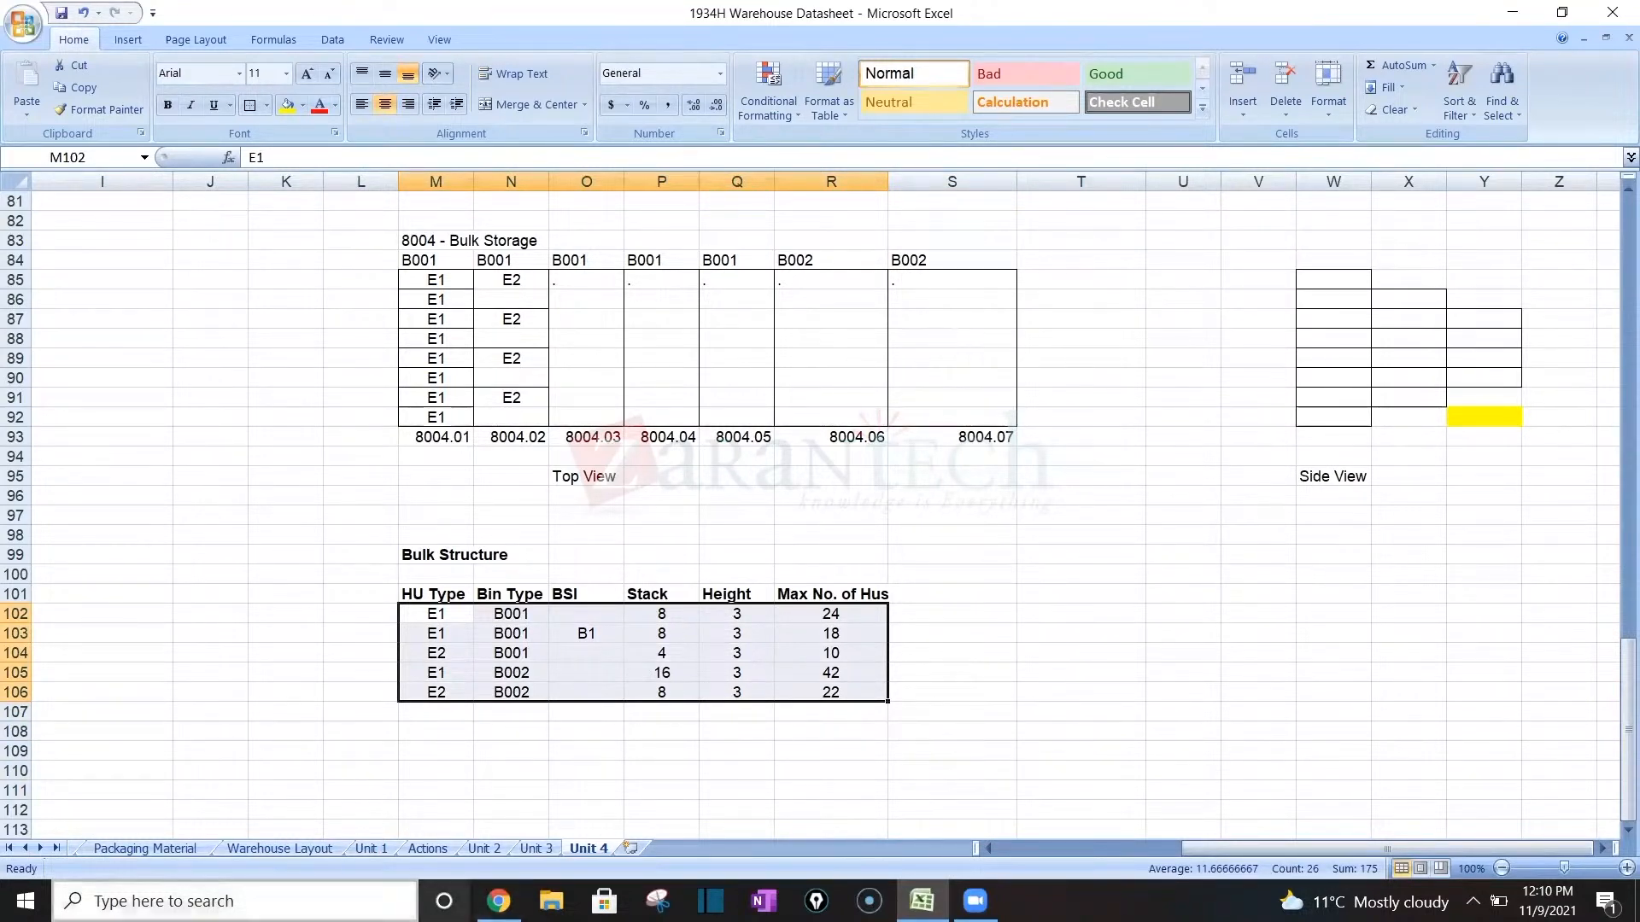
Run mstsc and connect to the saved remote computer in Remote Desktop Connection, accepting its untrusted certificate.
click(234, 902)
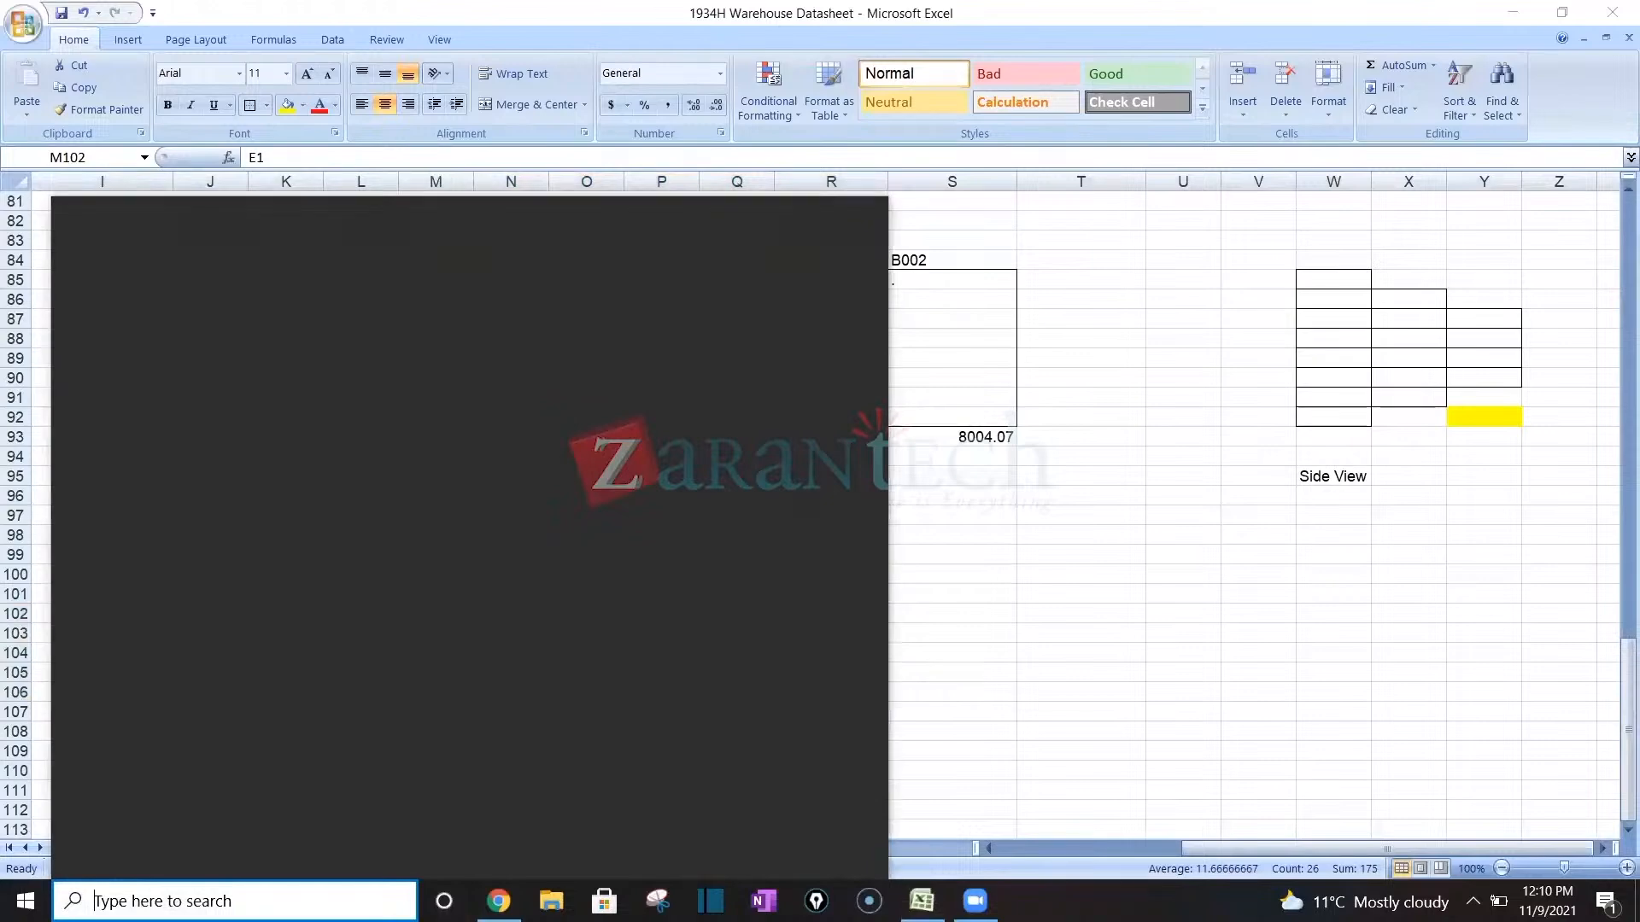
text(run)
key(Return)
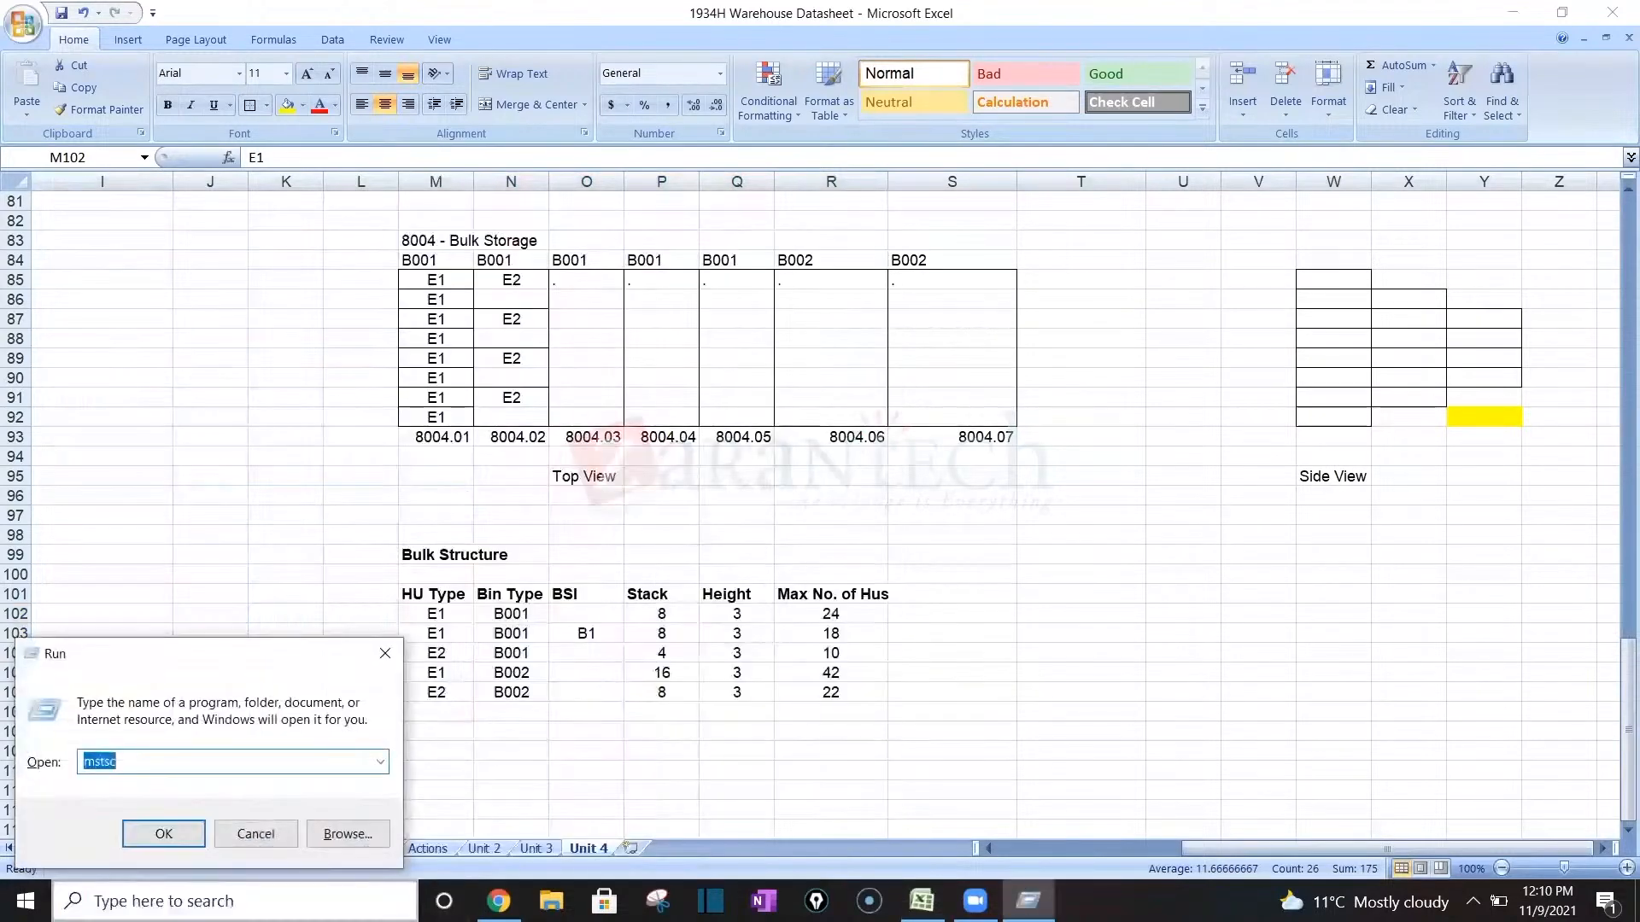
key(Return)
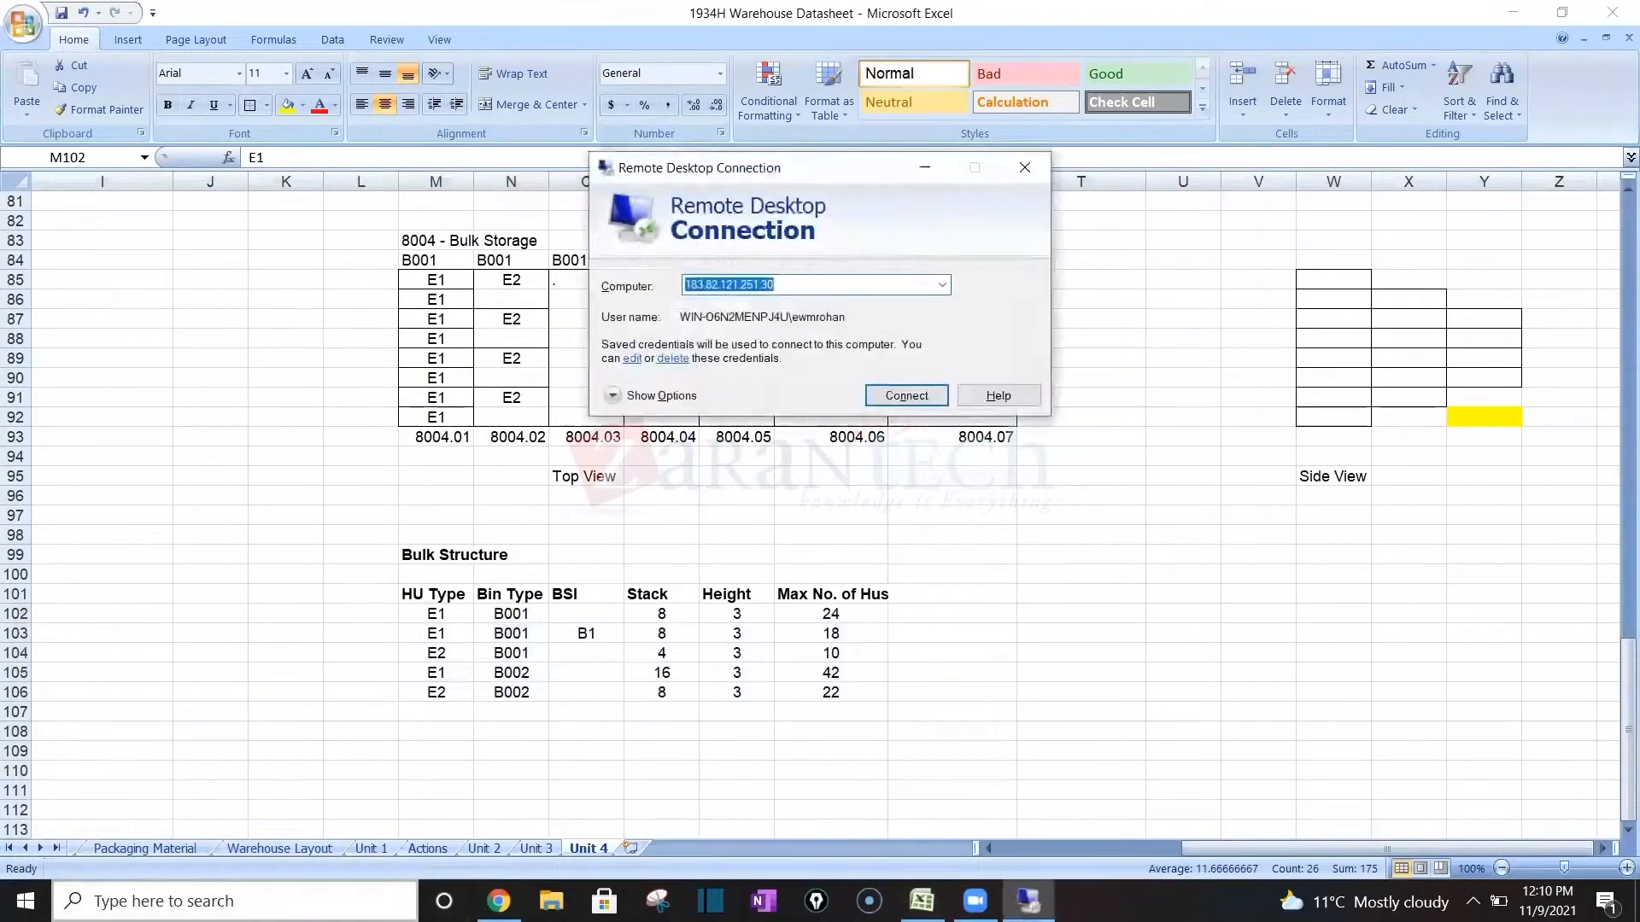
key(Return)
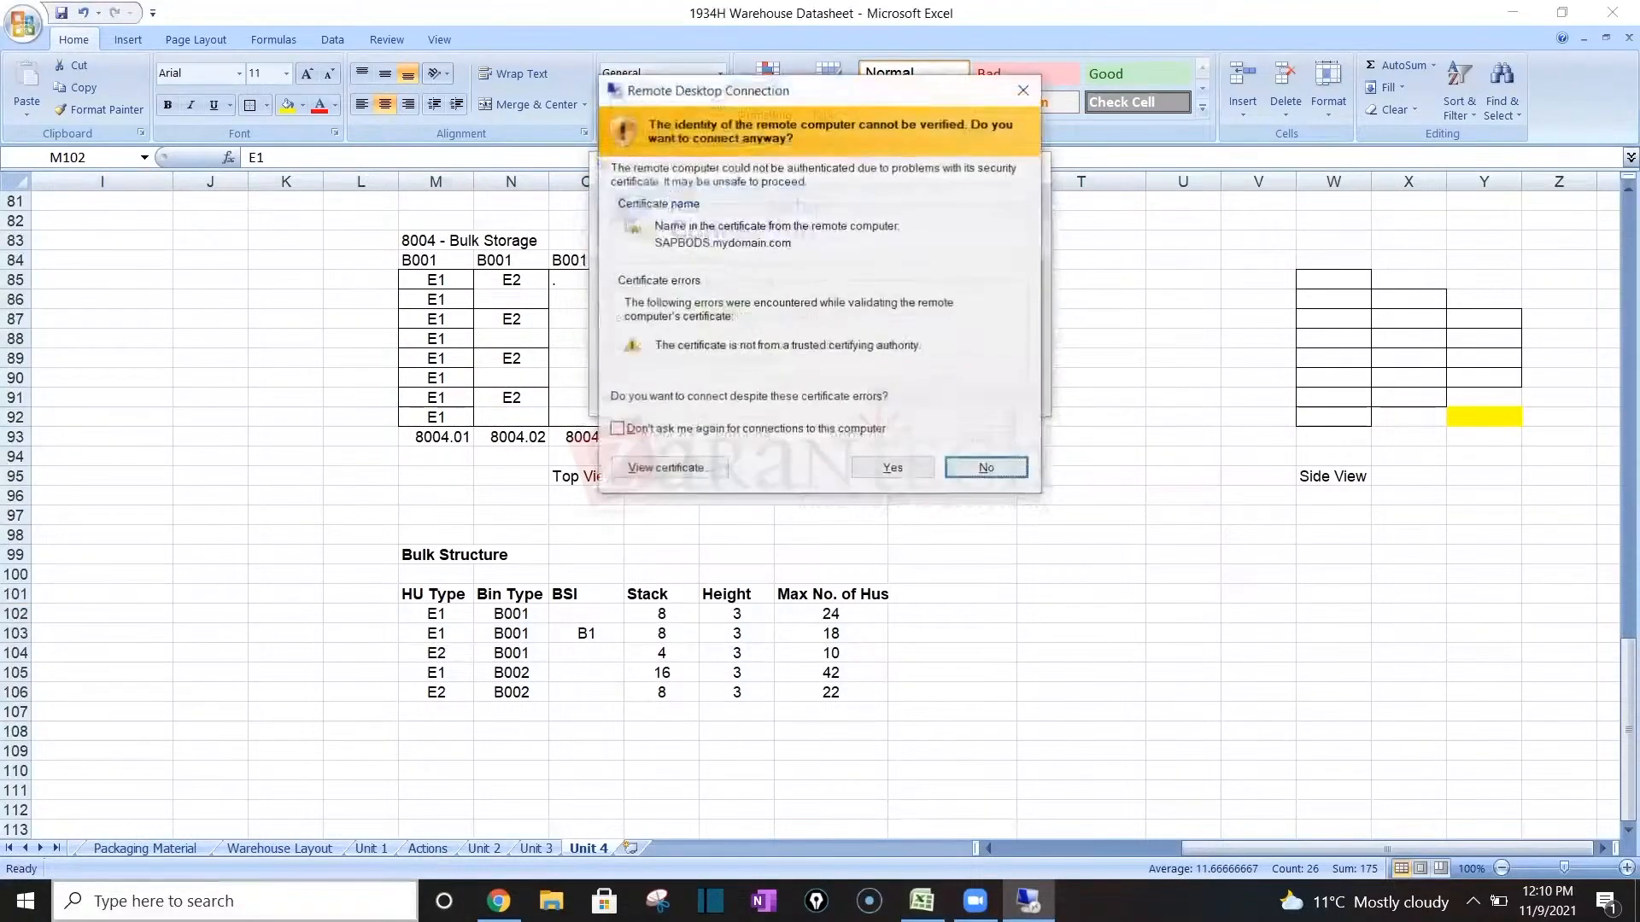
click(890, 469)
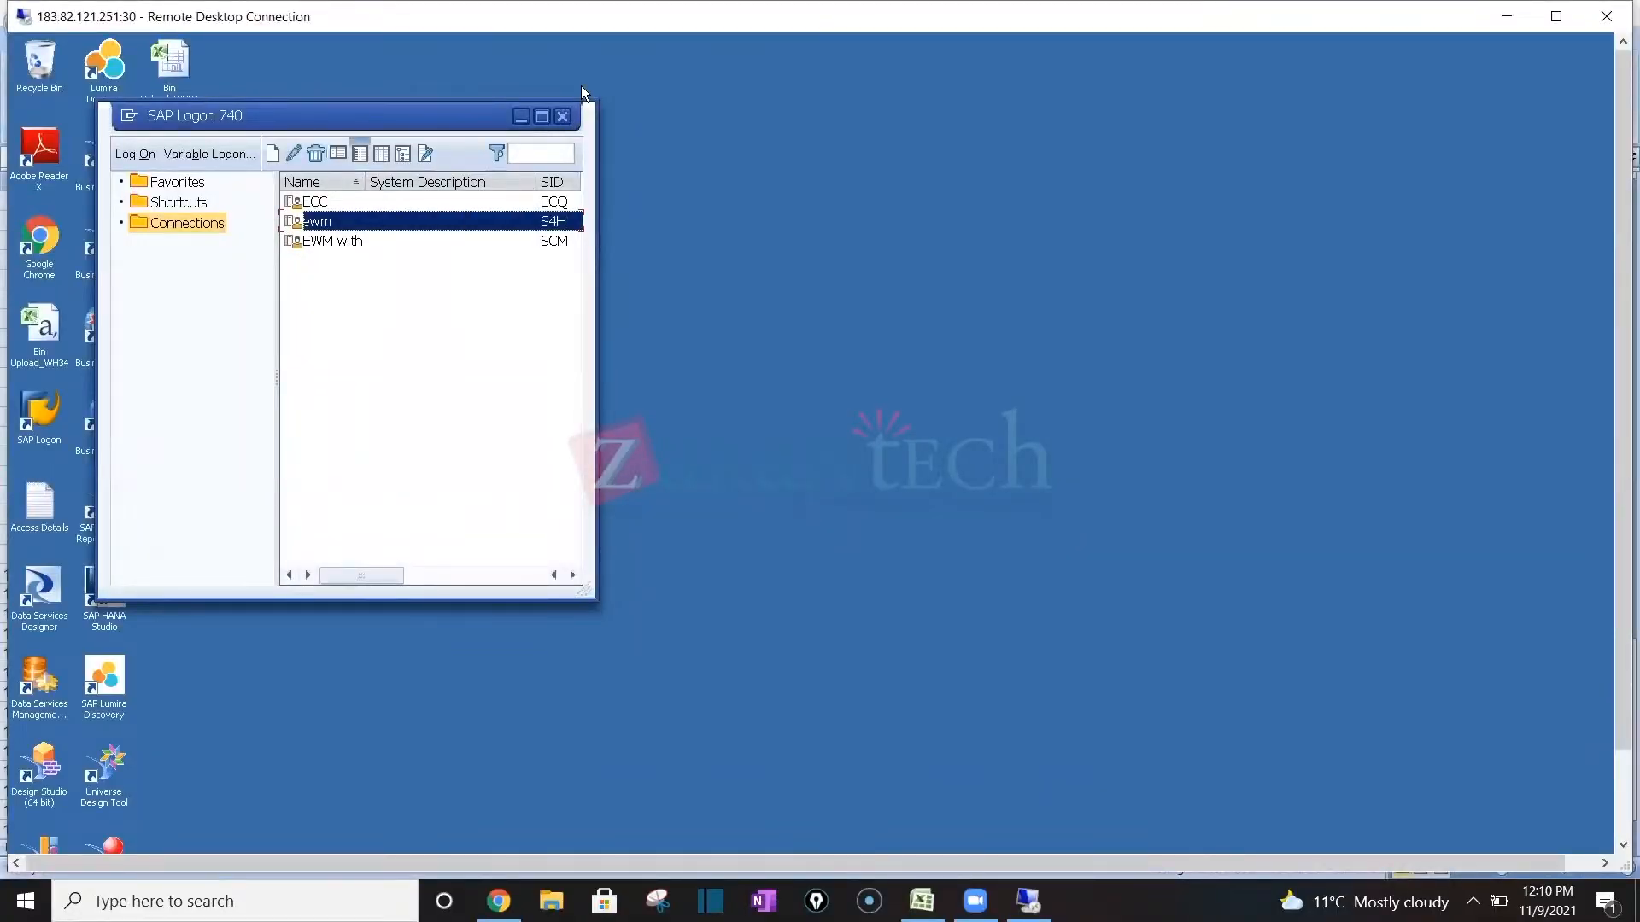
Log on to the ewm system, client 400, with the user name and password, continuing without ending other logons.
key(Return)
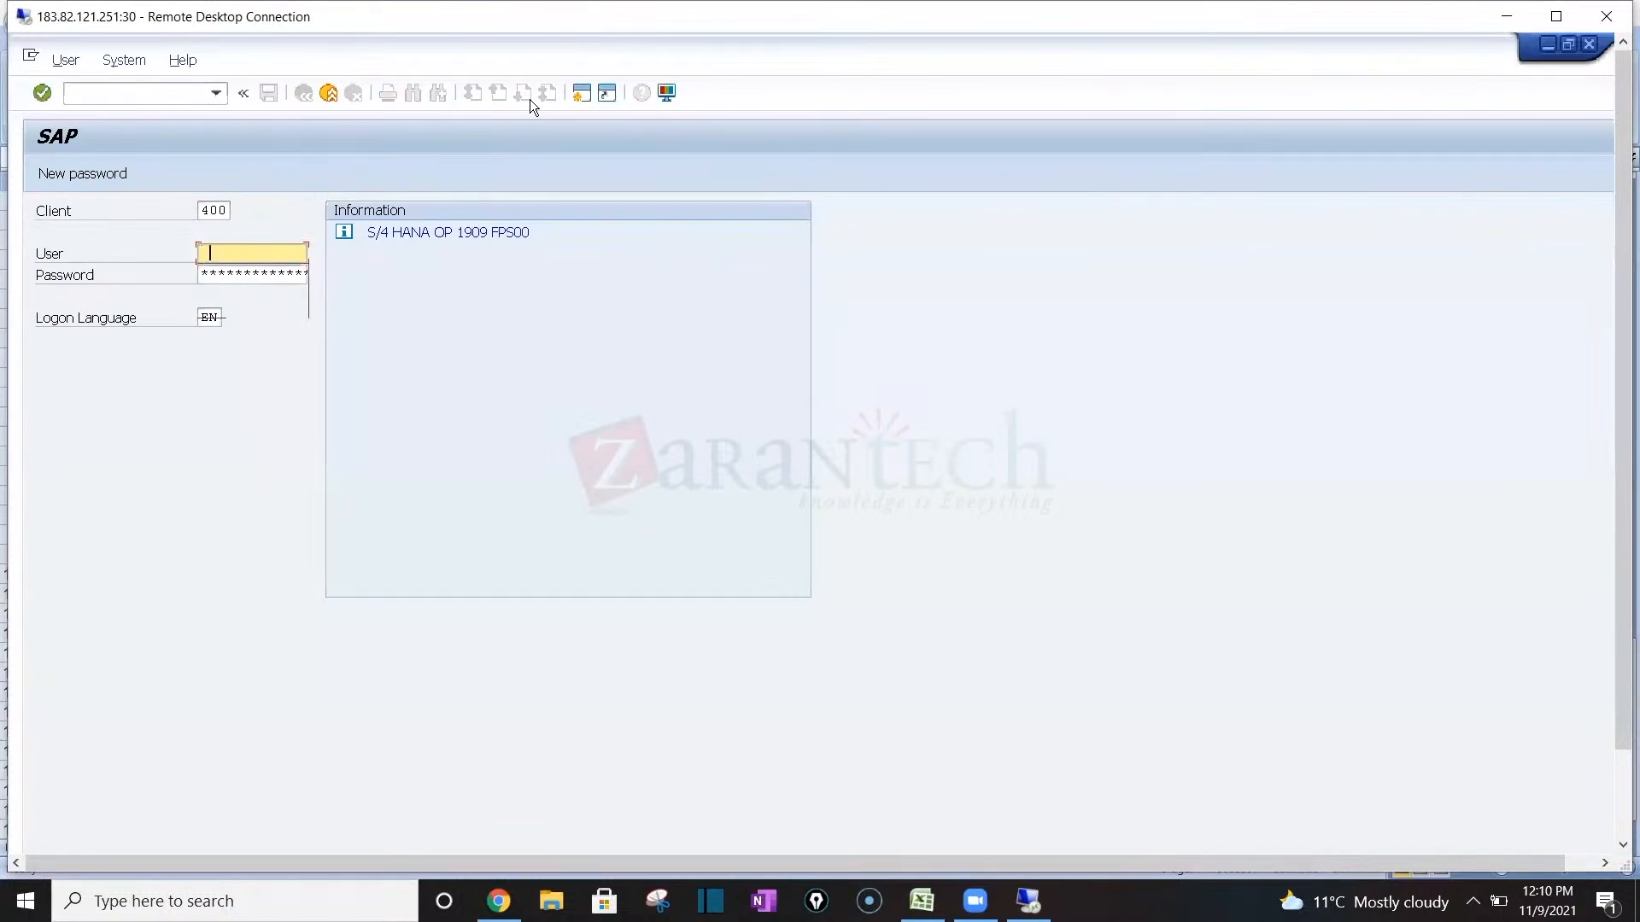
key(Down)
key(Return)
key(Tab)
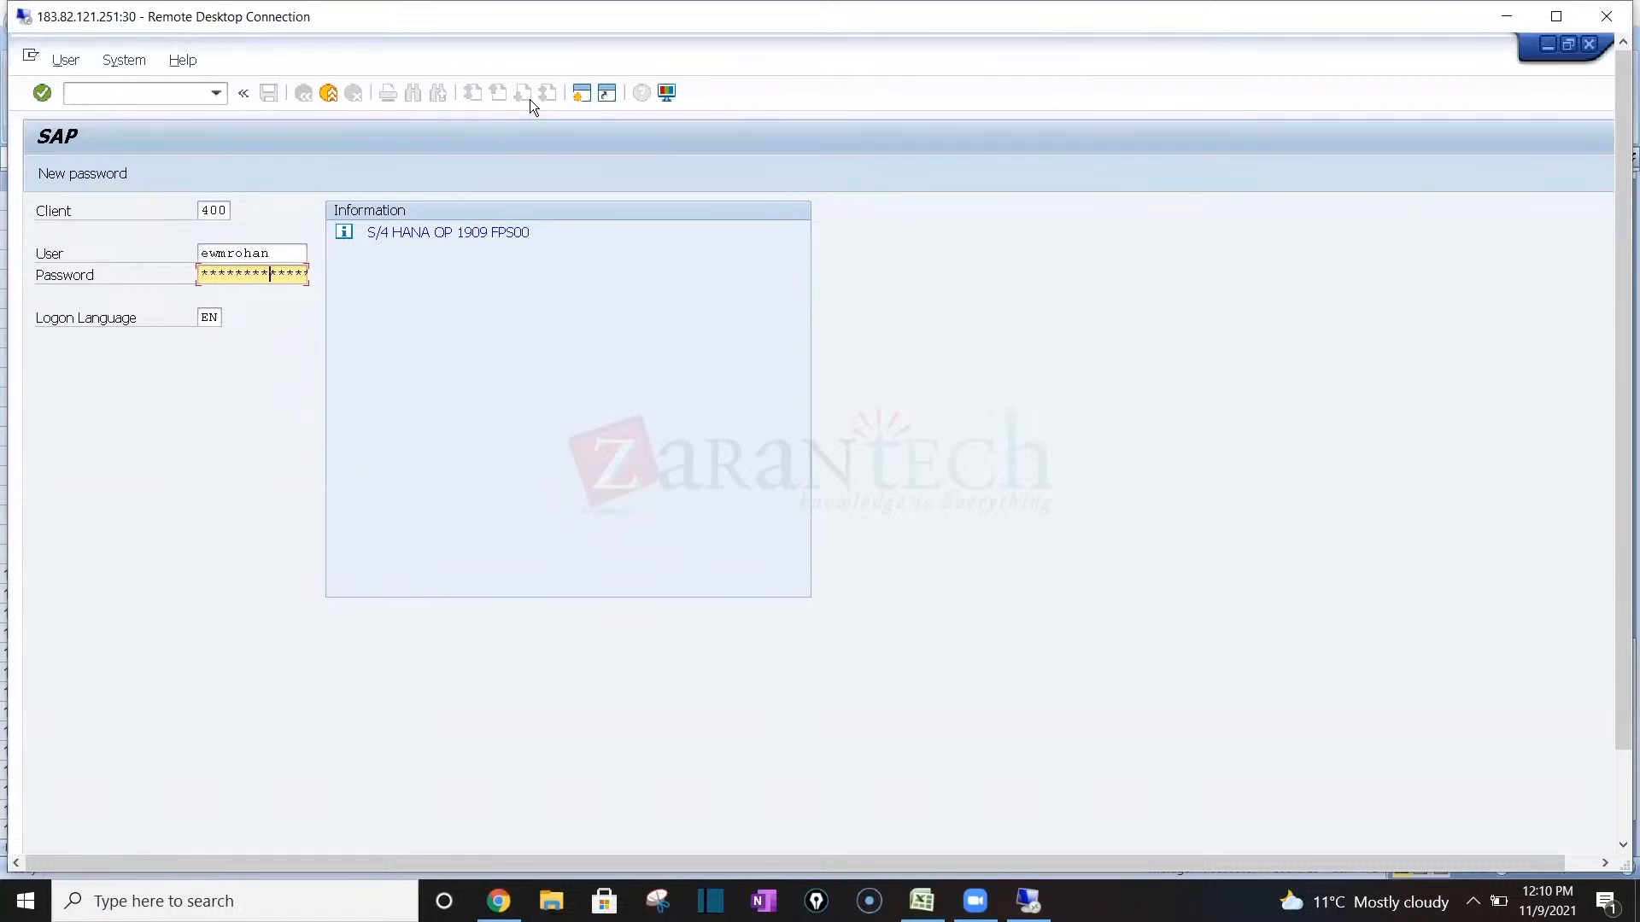
key(Return)
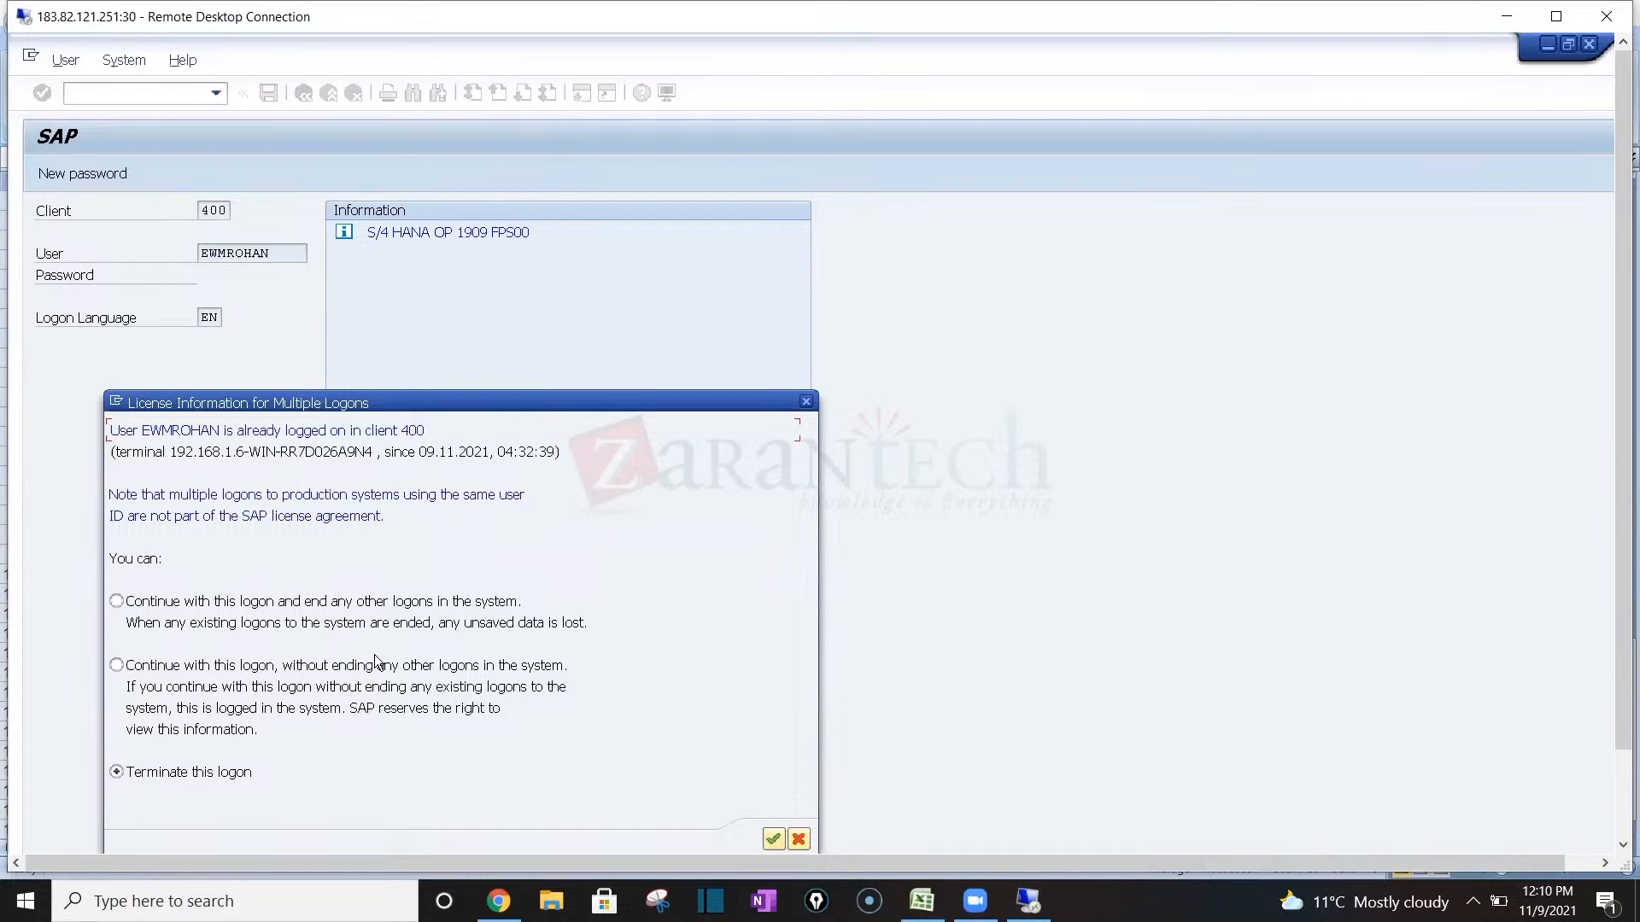
key(Return)
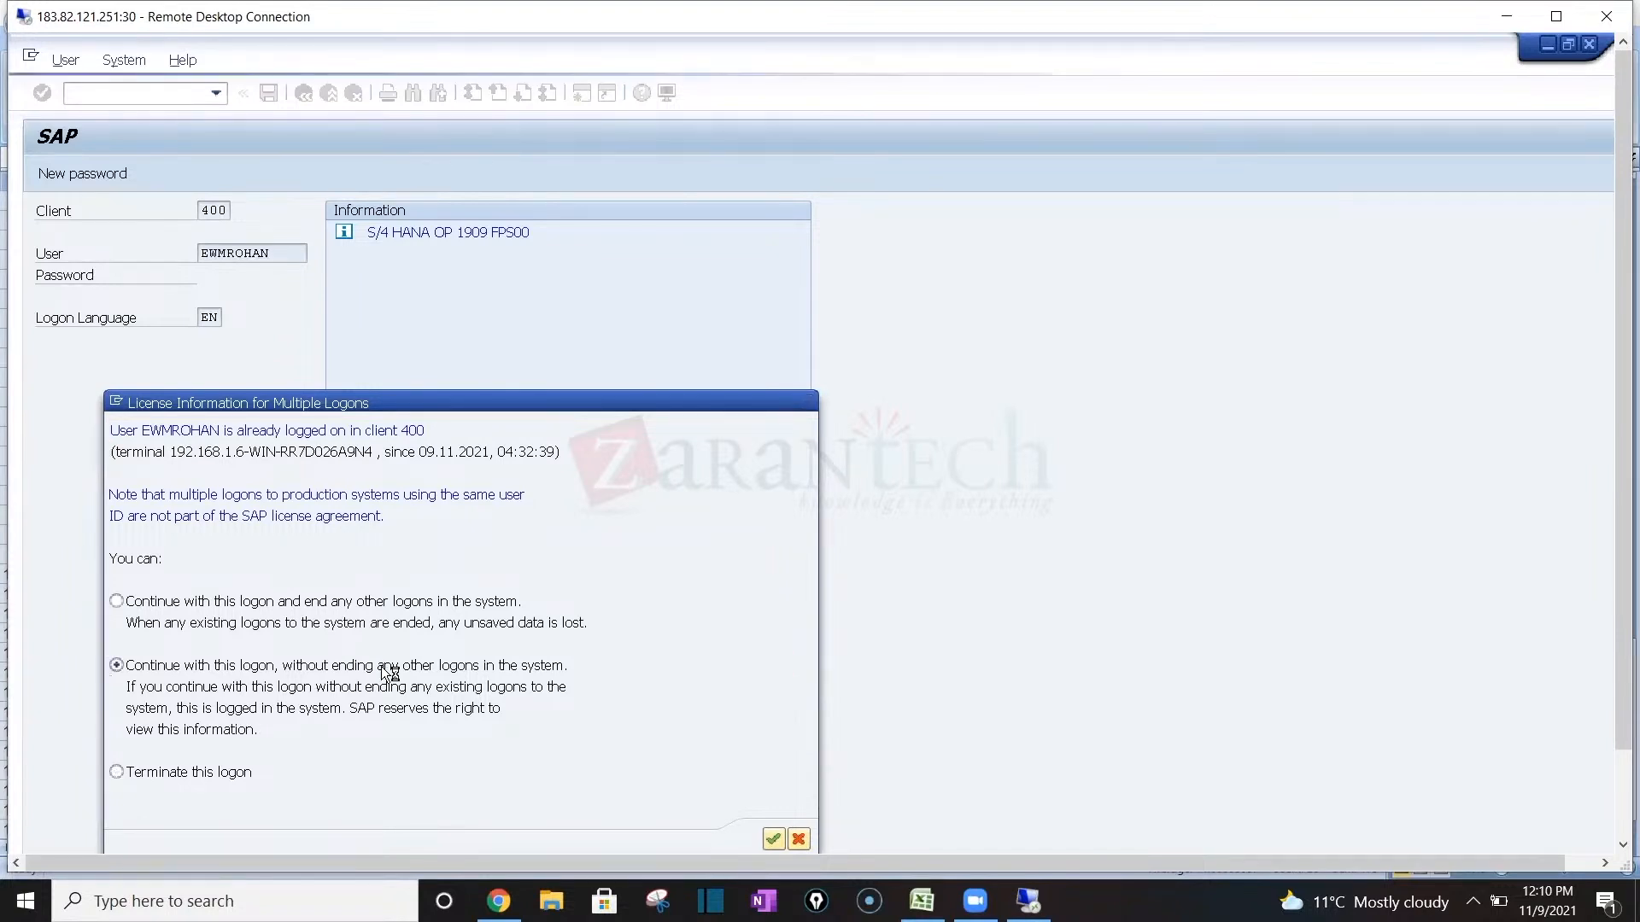
Show the remote session full screen and open the SAP Customizing Implementation Guide through transaction spro.
double_click(417, 19)
text(spro)
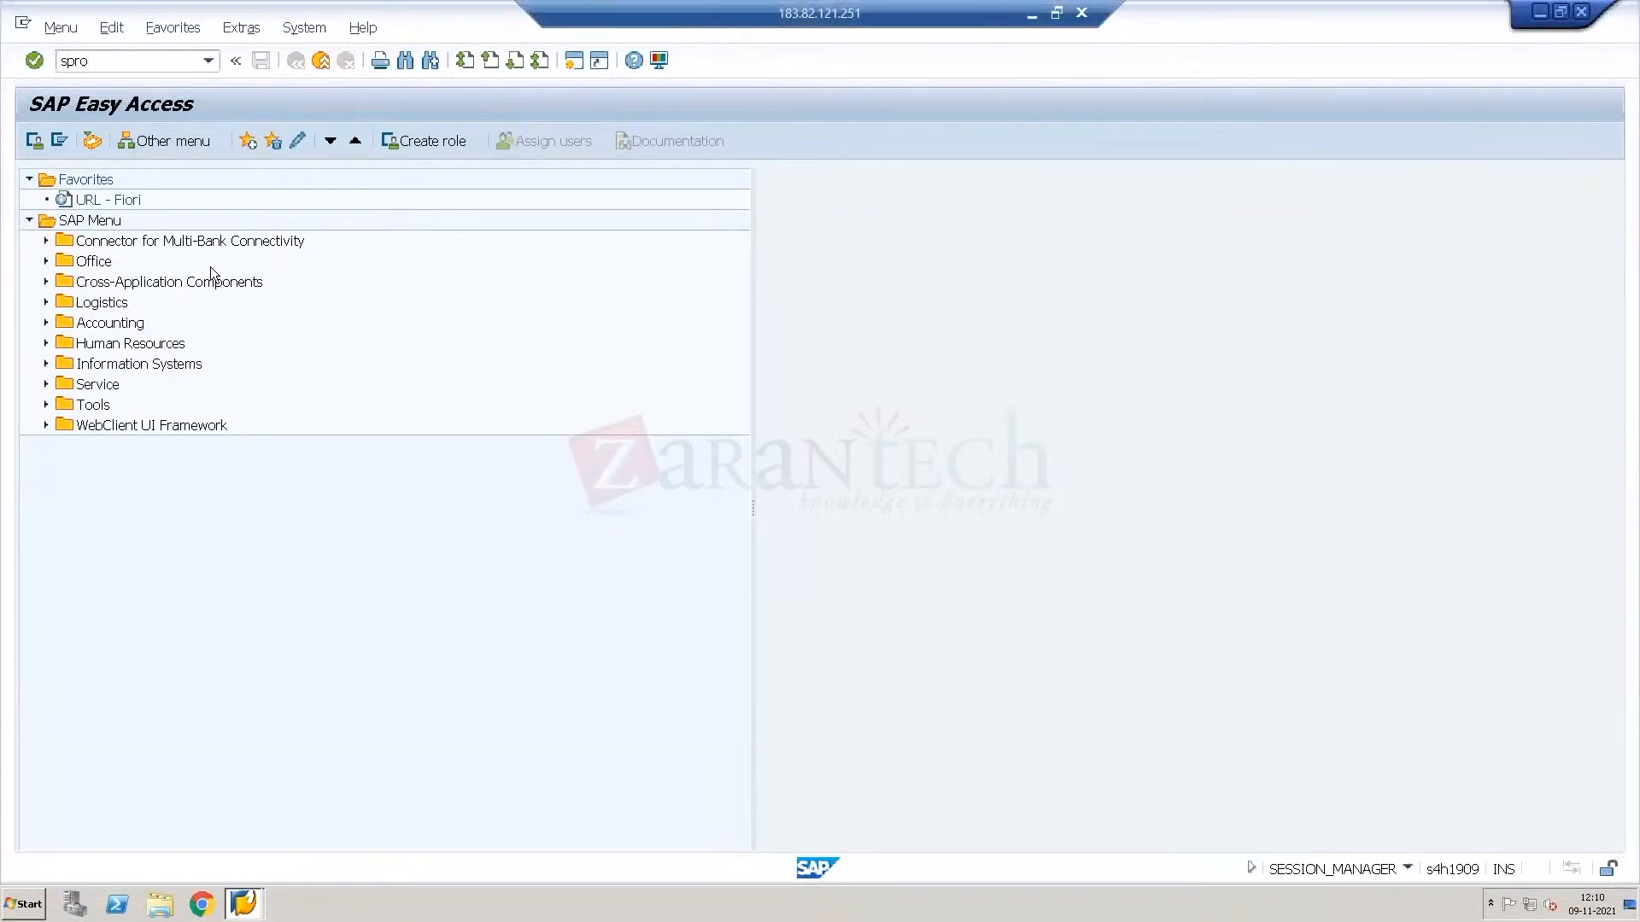
key(Return)
click(111, 132)
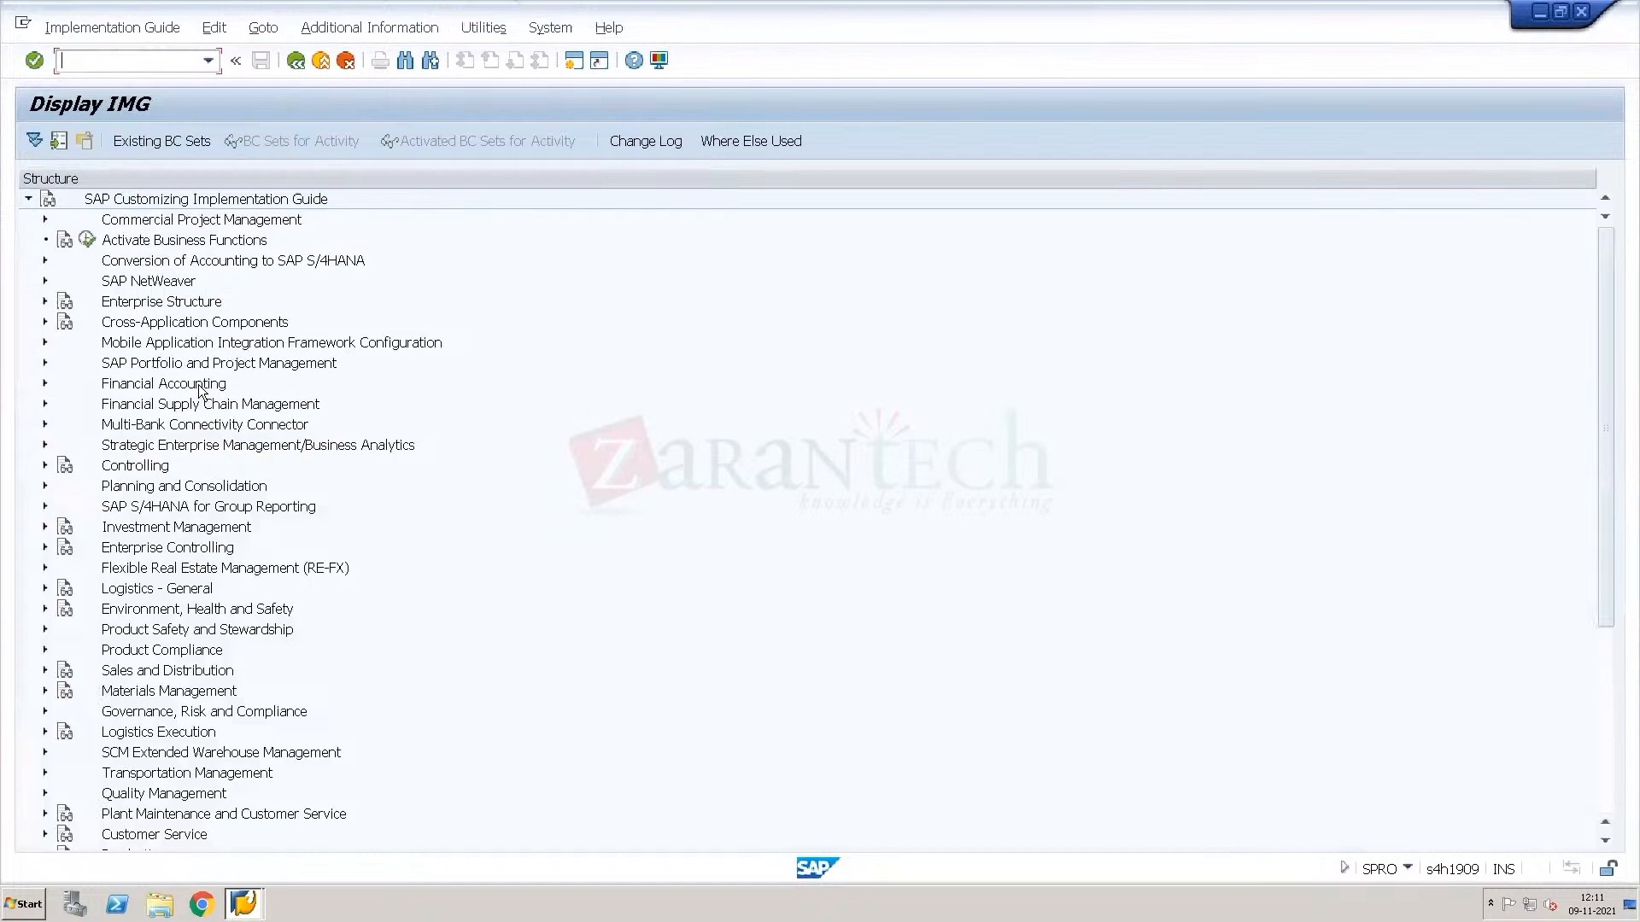
Open the storage type definition under SCM Extended Warehouse Management, Extended Warehouse Management, Master Data in the implementation guide.
click(168, 672)
click(142, 731)
key(Down)
key(Down)
key(Down)
key(Down)
key(Down)
key(Down)
key(Down)
key(Down)
key(Down)
key(Down)
key(Down)
key(Down)
key(Down)
key(Down)
key(Down)
key(Down)
key(Down)
key(Down)
key(Down)
key(Down)
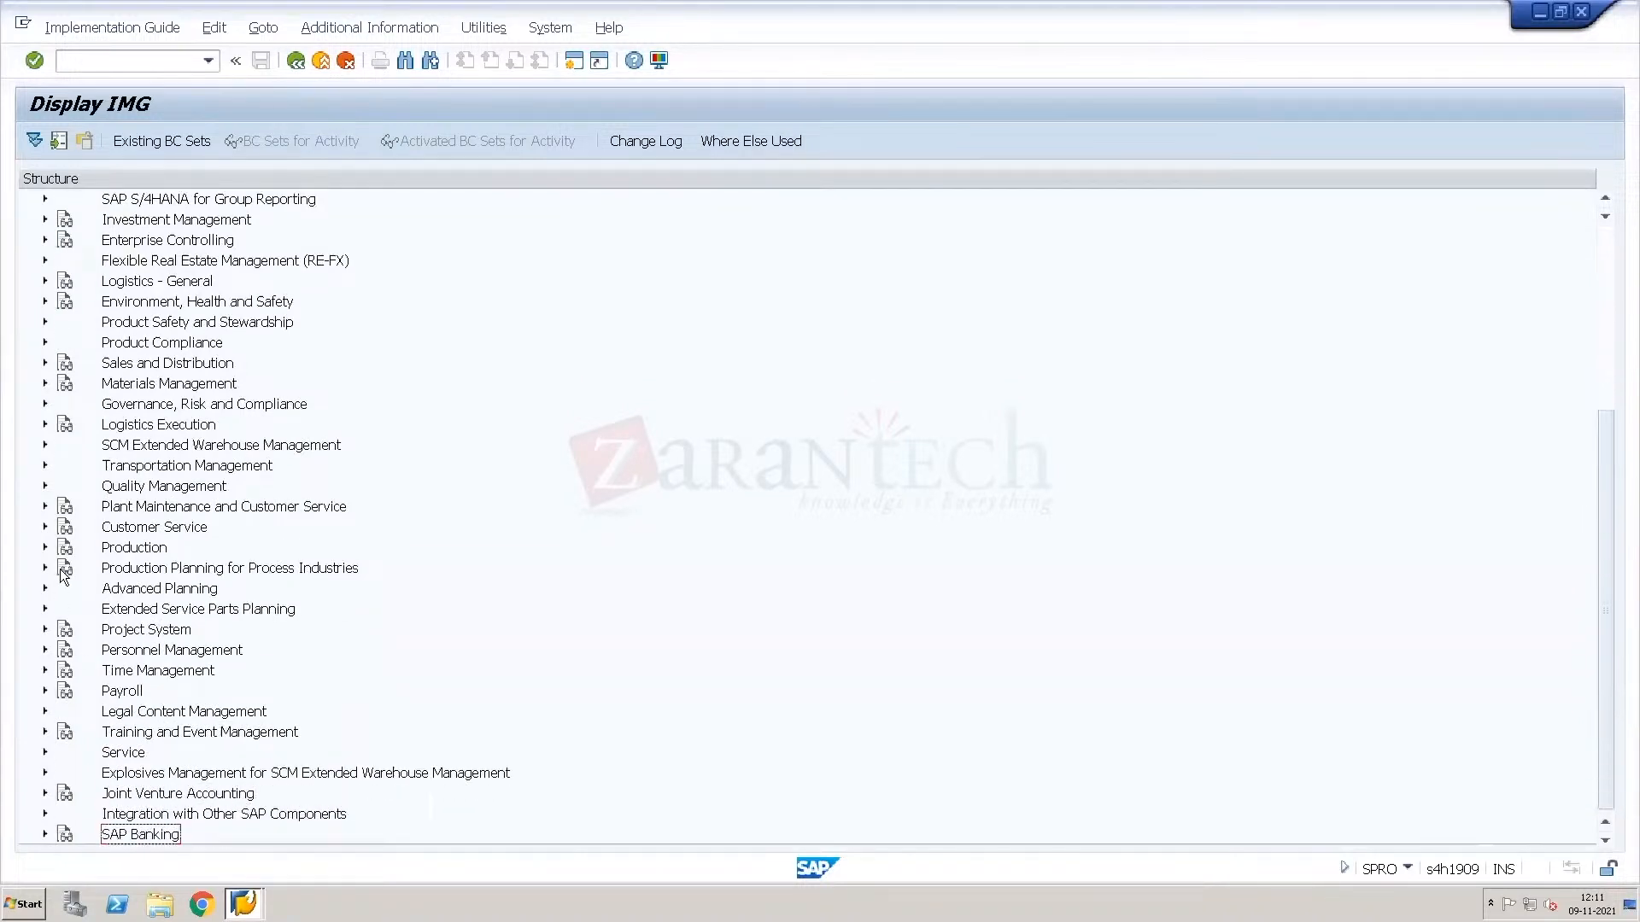
click(41, 446)
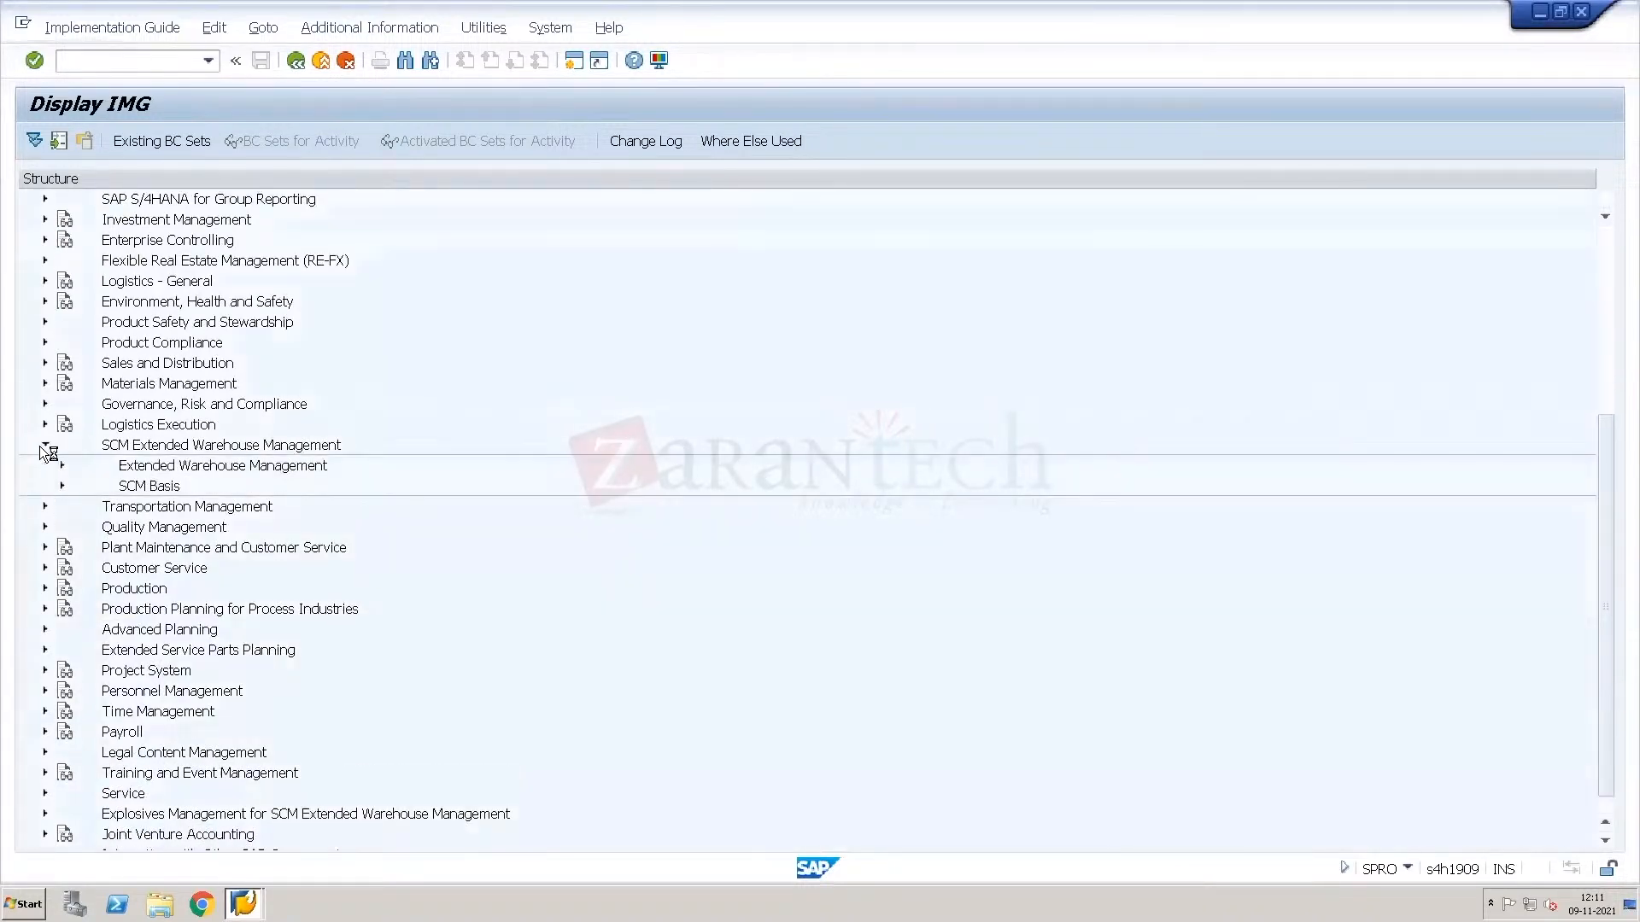
click(60, 465)
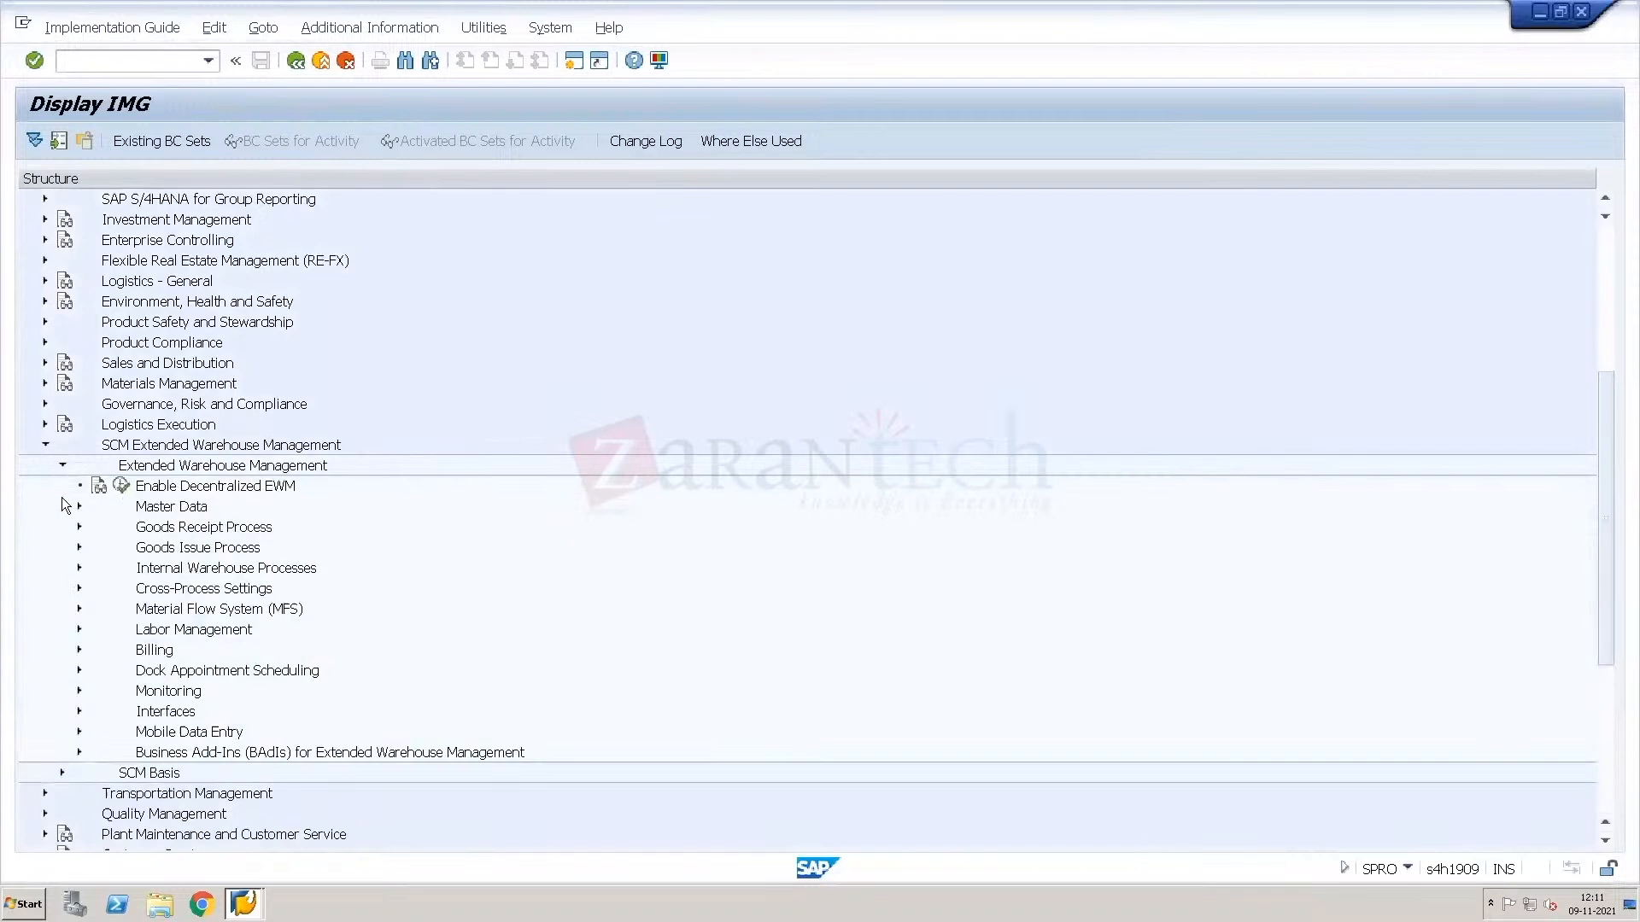
click(77, 507)
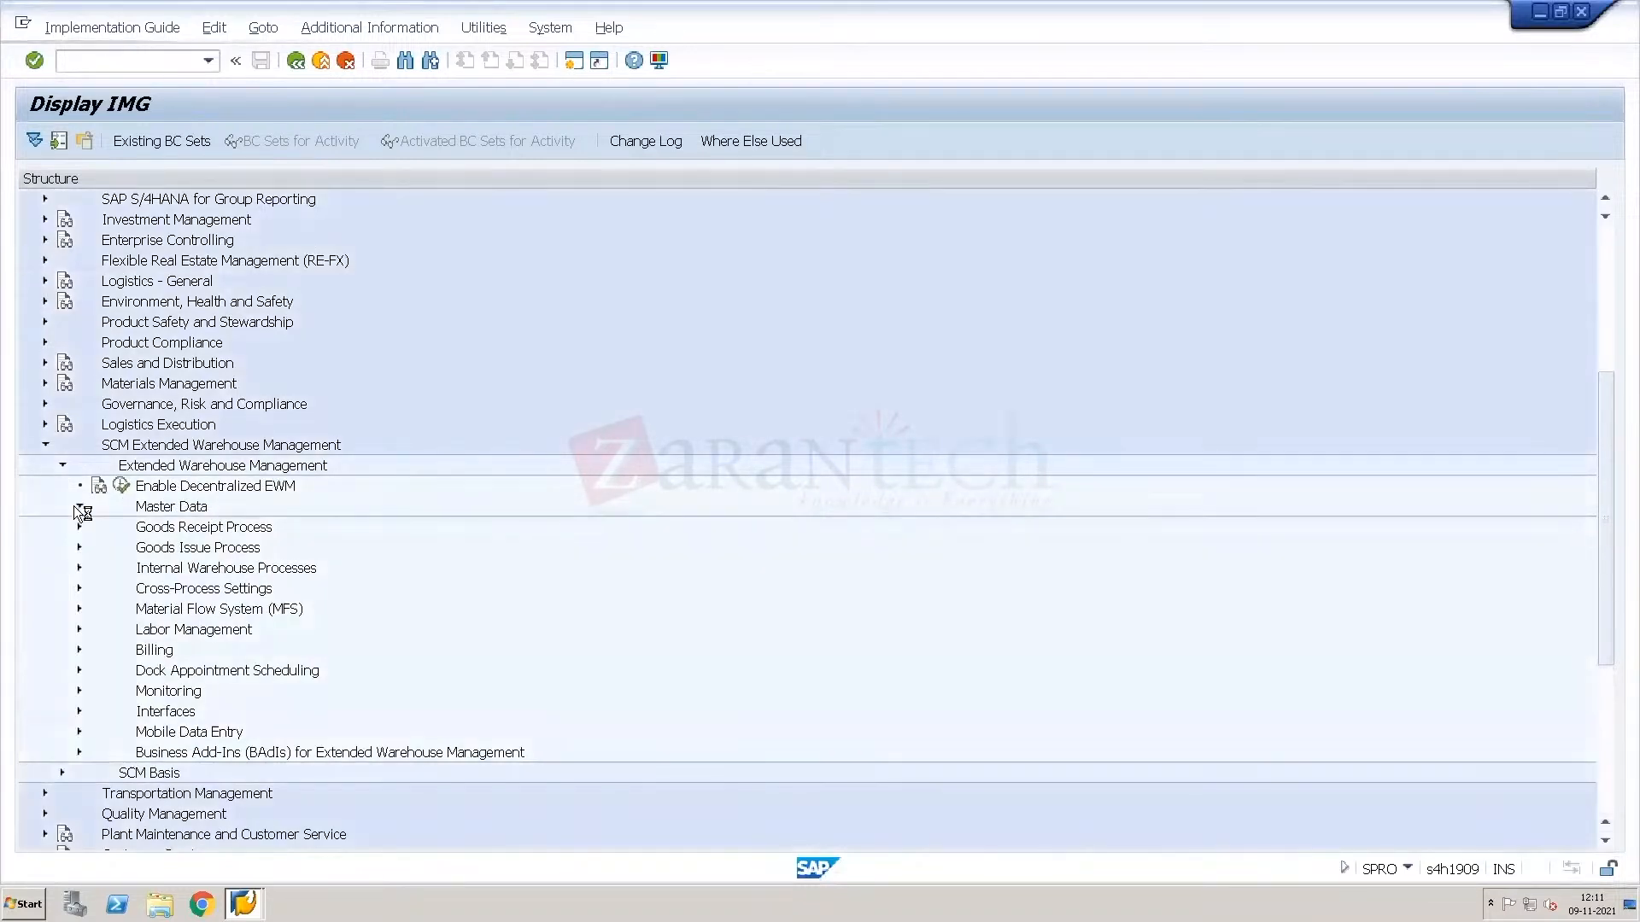
click(141, 590)
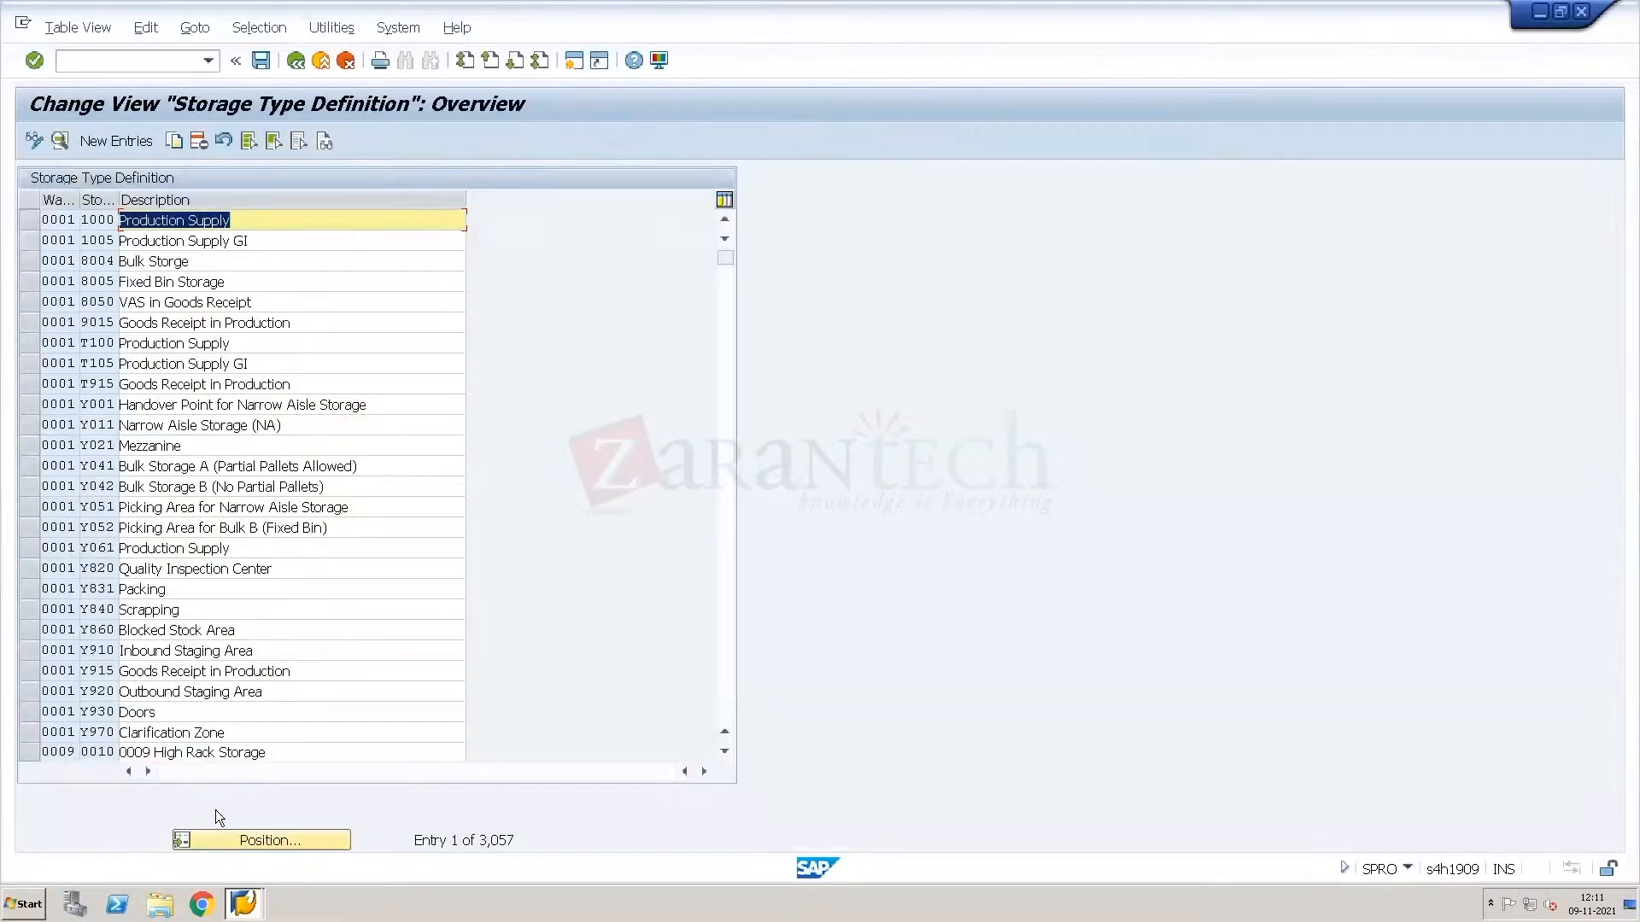
Jump to warehouse WH34 in the storage type list and open the details of storage type 8004 Bulk Storage.
click(231, 839)
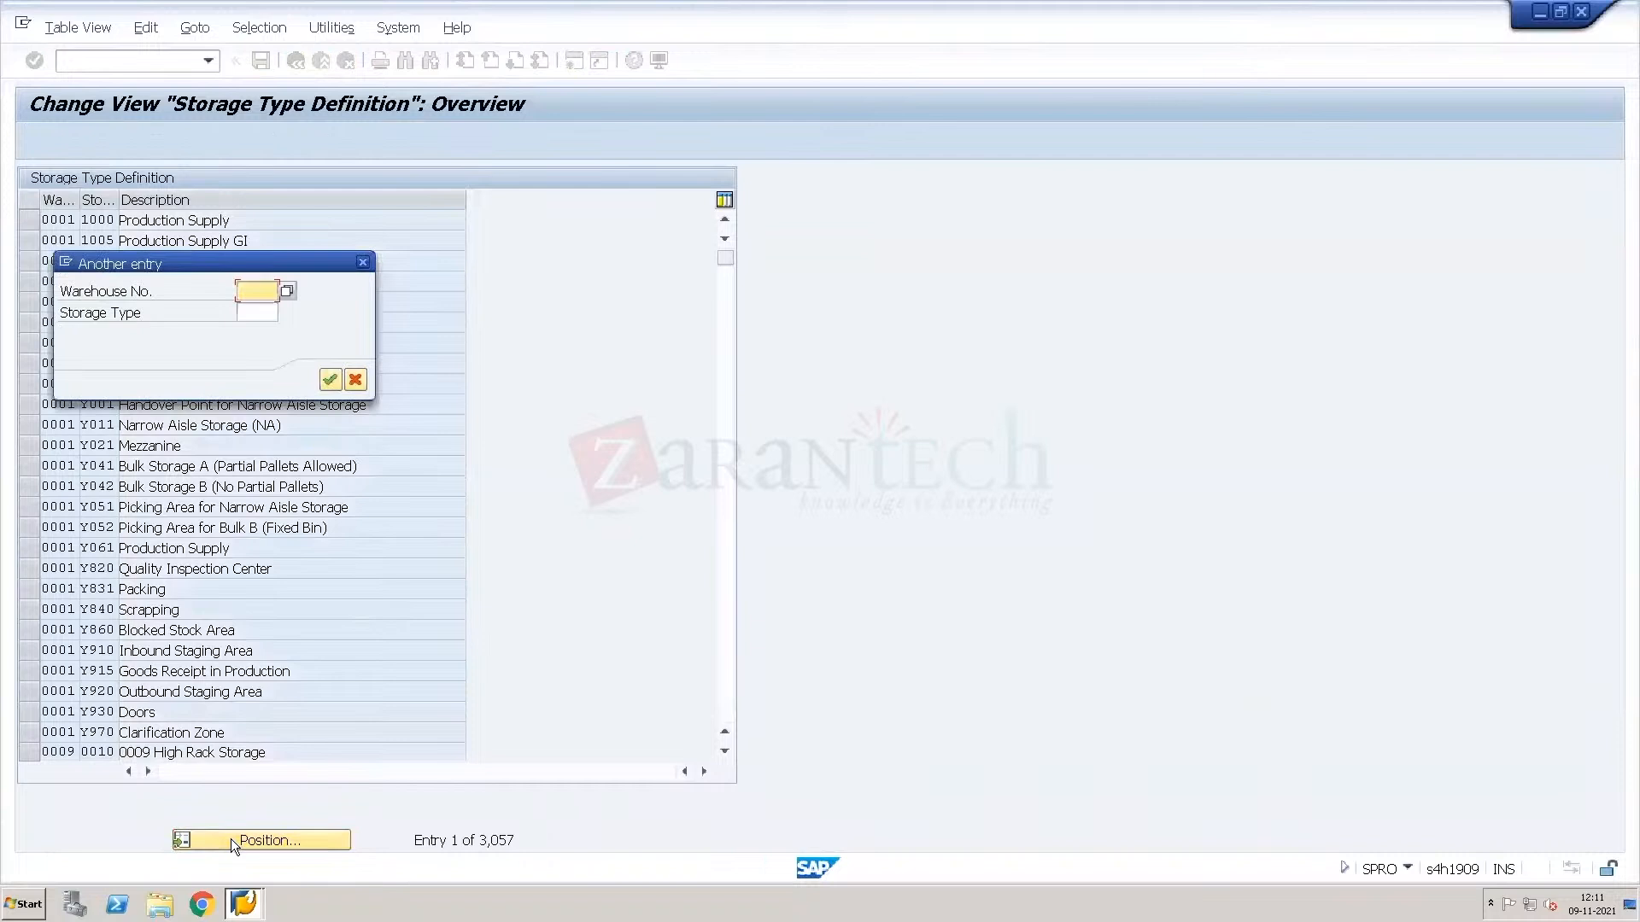
text(W)
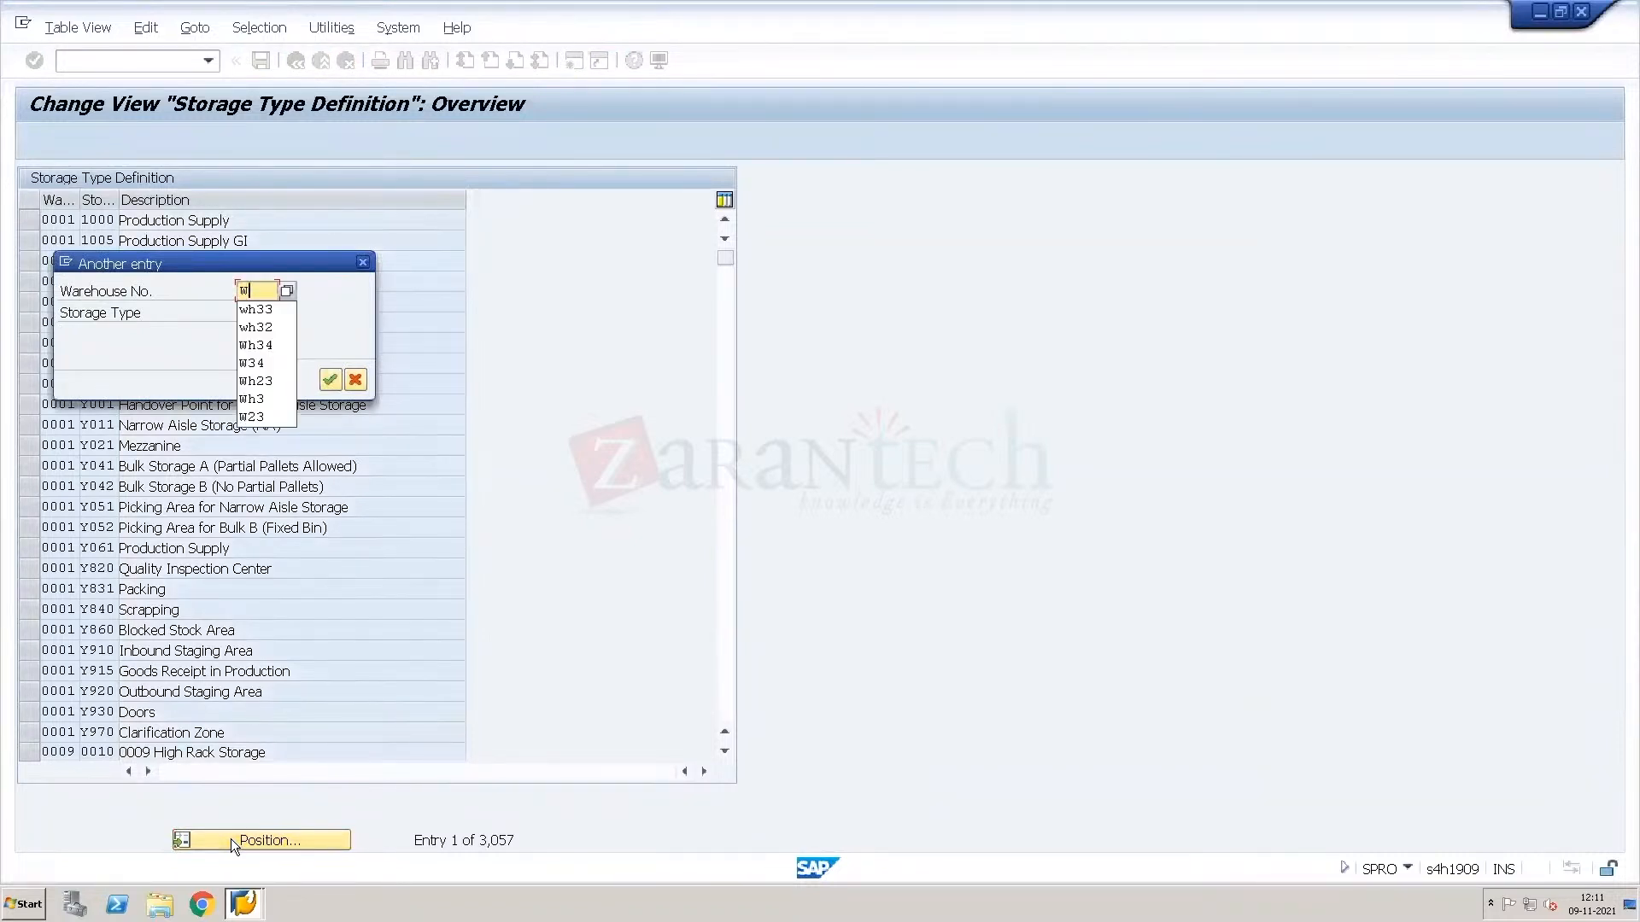
text(h34)
key(Return)
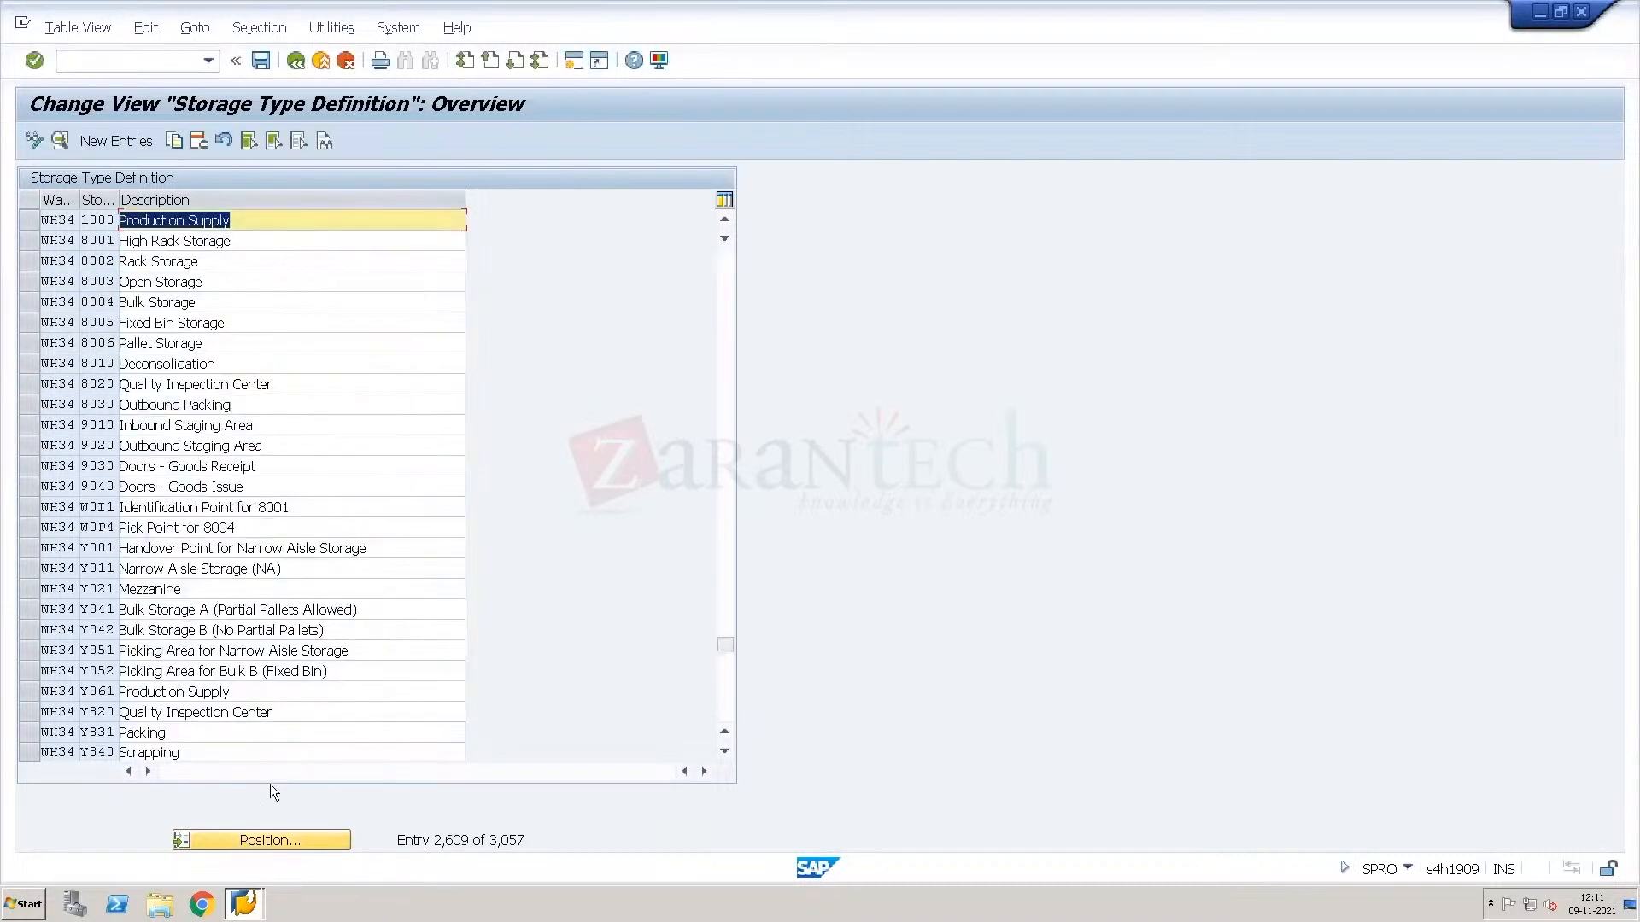
double_click(159, 304)
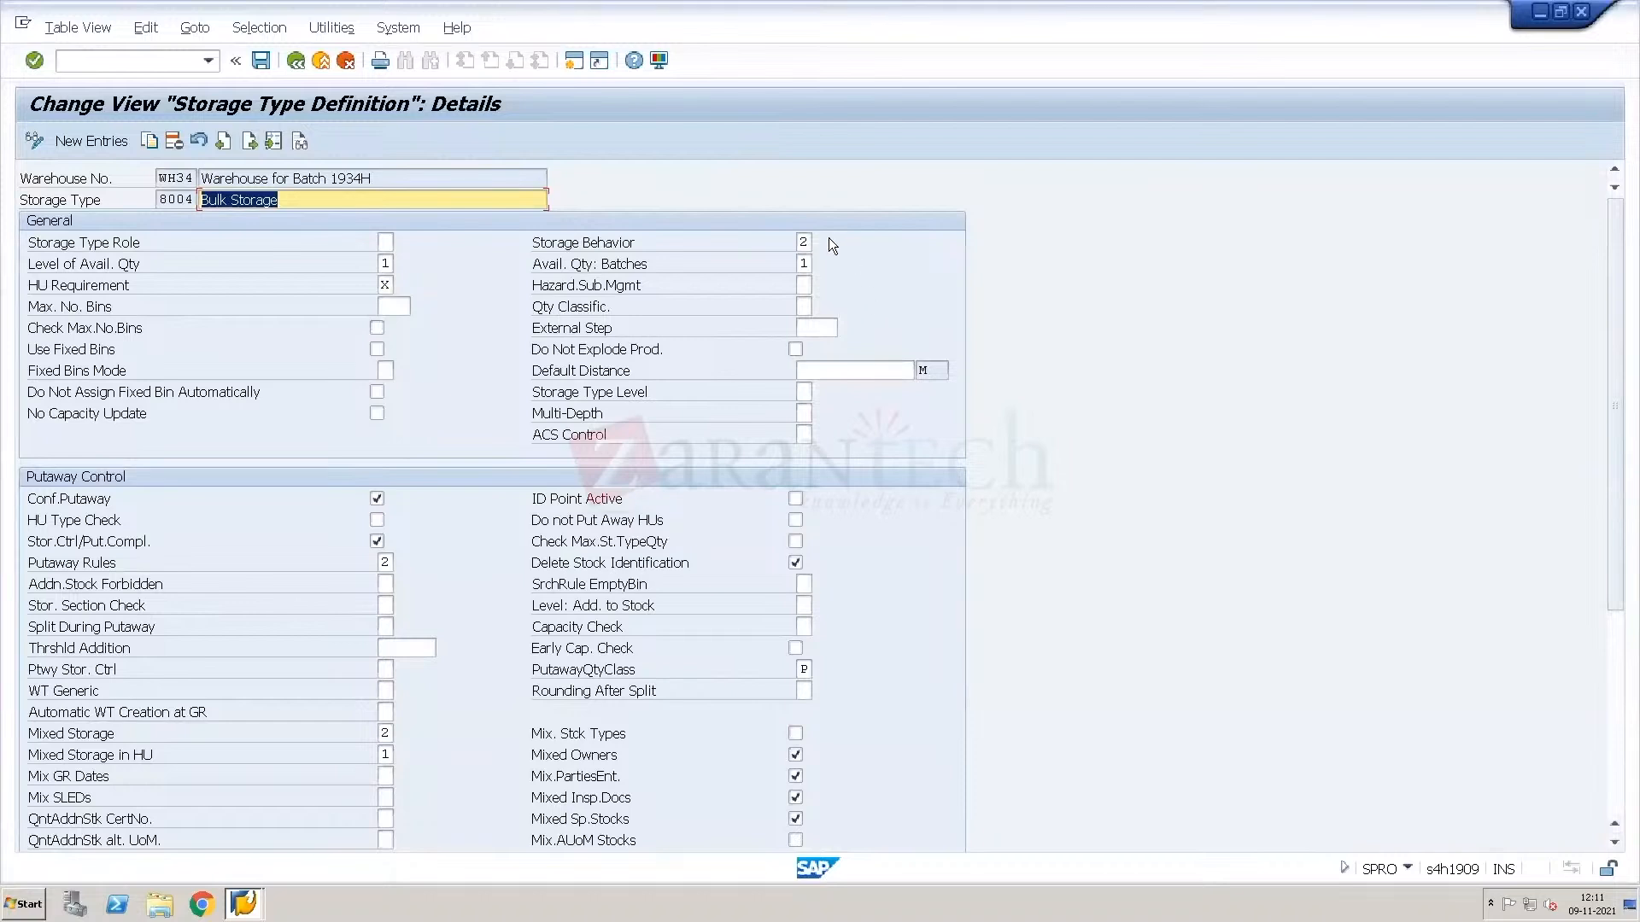
Review the possible entries for Storage Behavior and Putaway Rules of storage type 8004 without changing them.
click(804, 243)
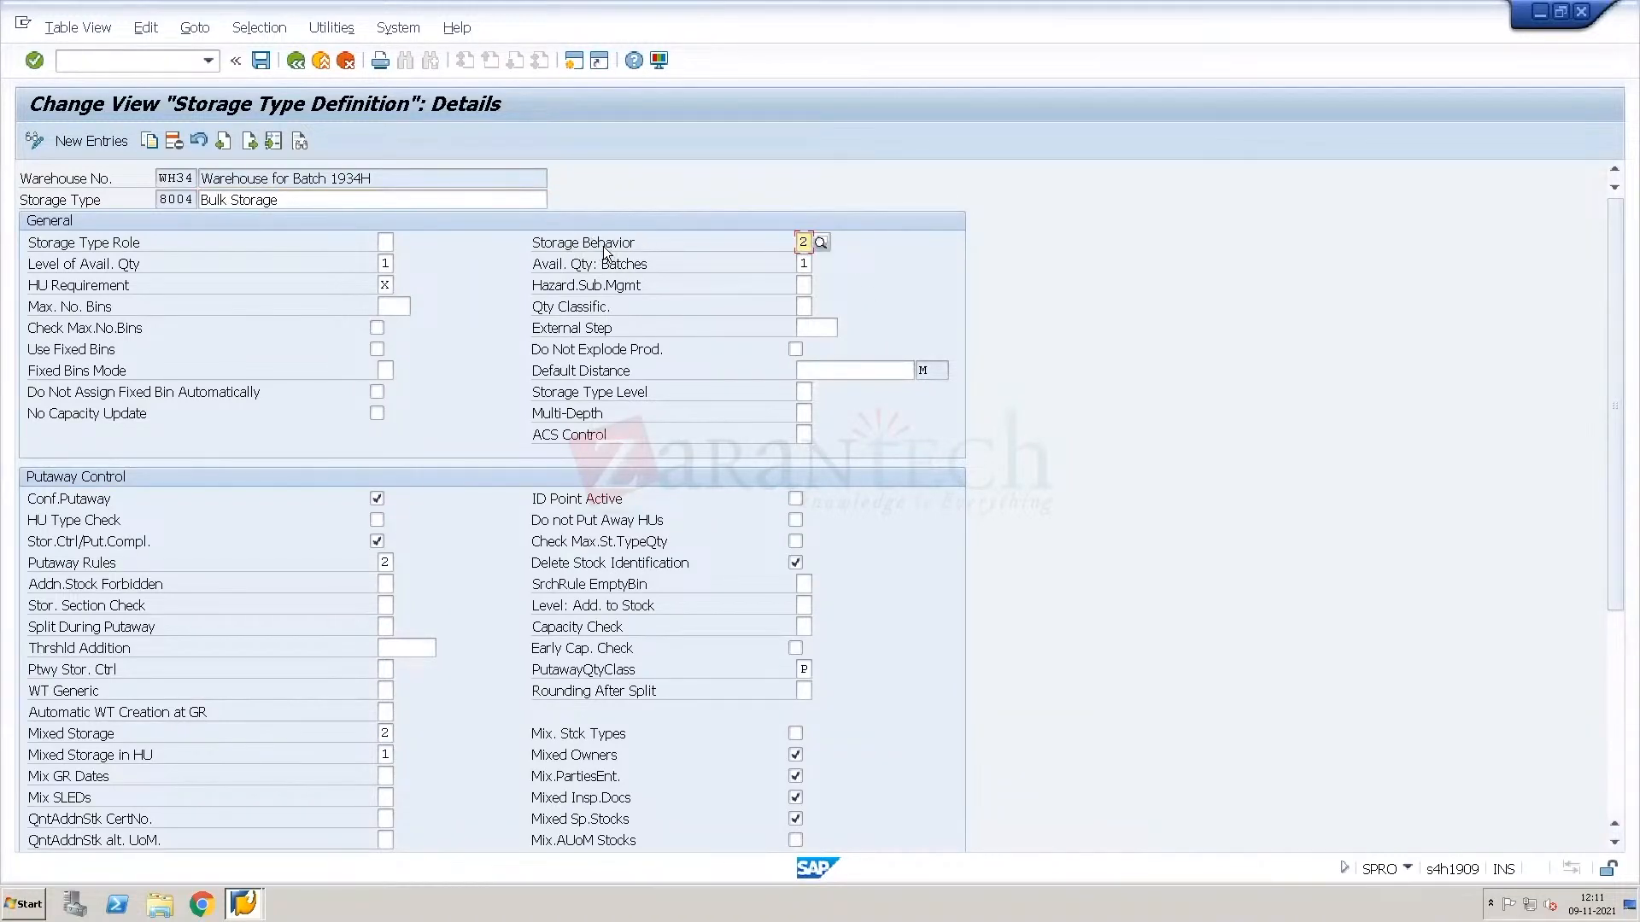
click(823, 243)
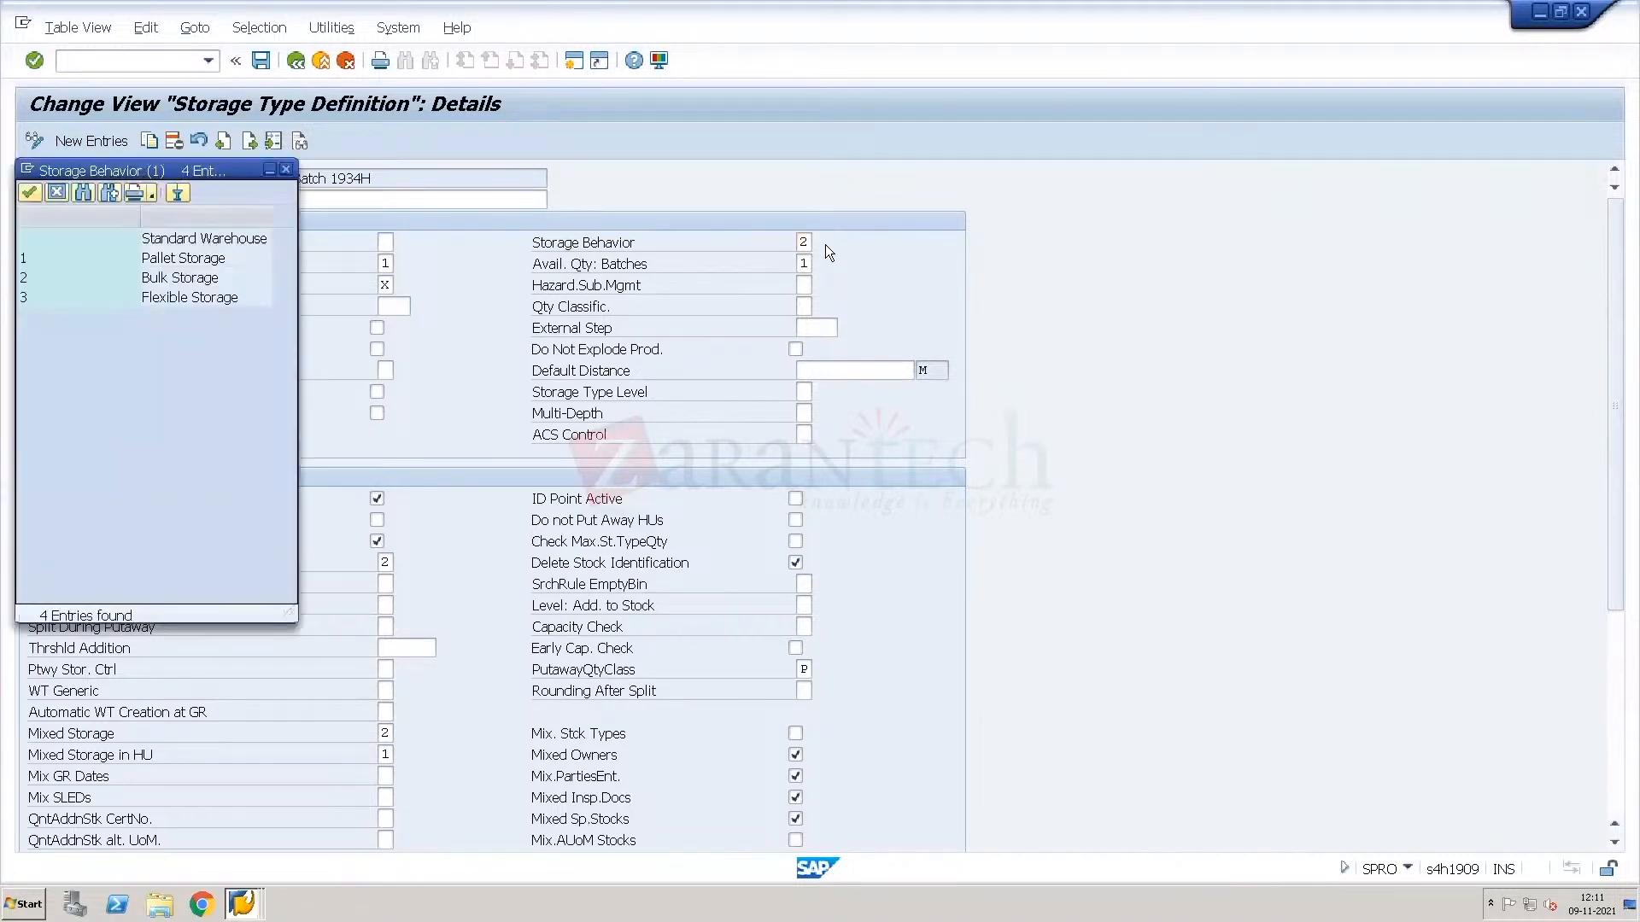
click(208, 286)
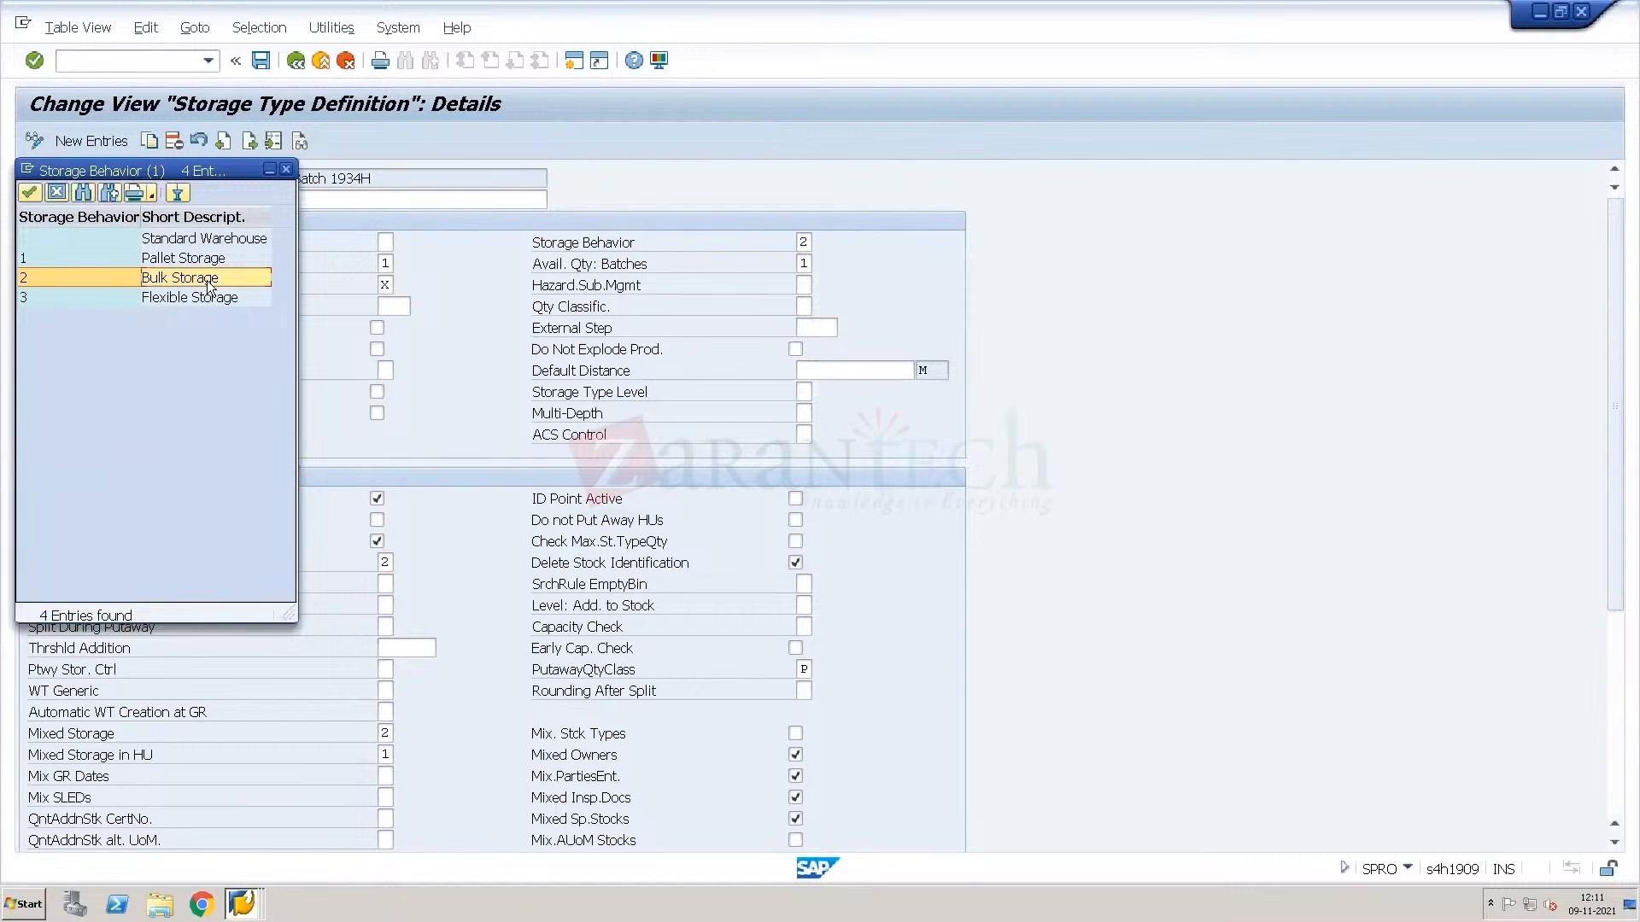
click(286, 169)
click(385, 562)
click(398, 564)
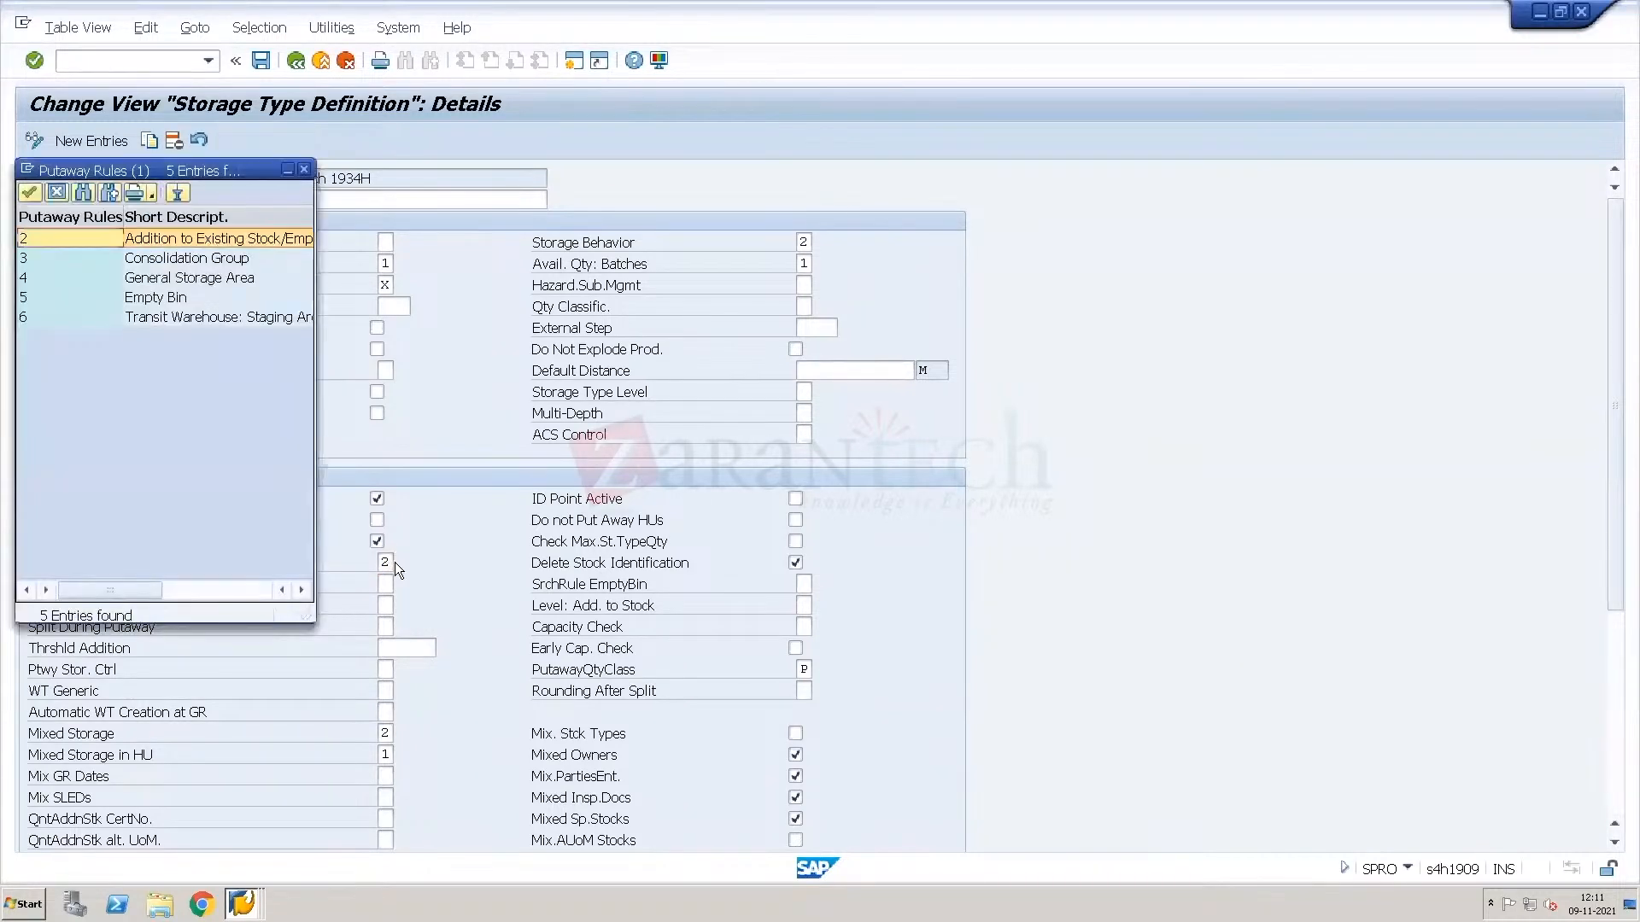
click(246, 236)
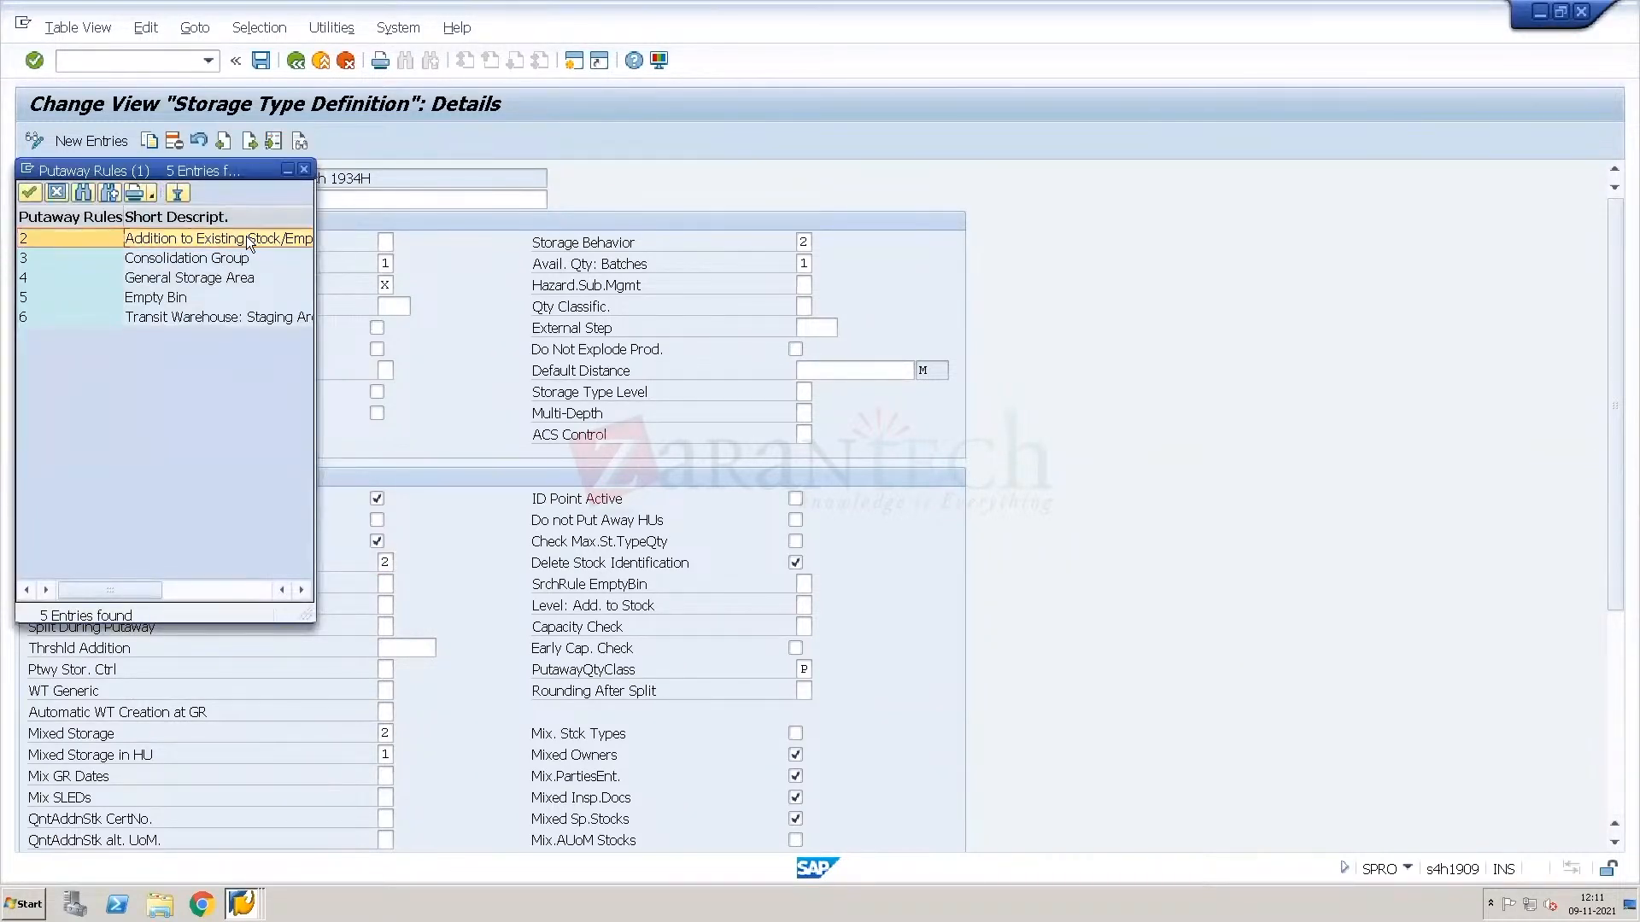
click(304, 170)
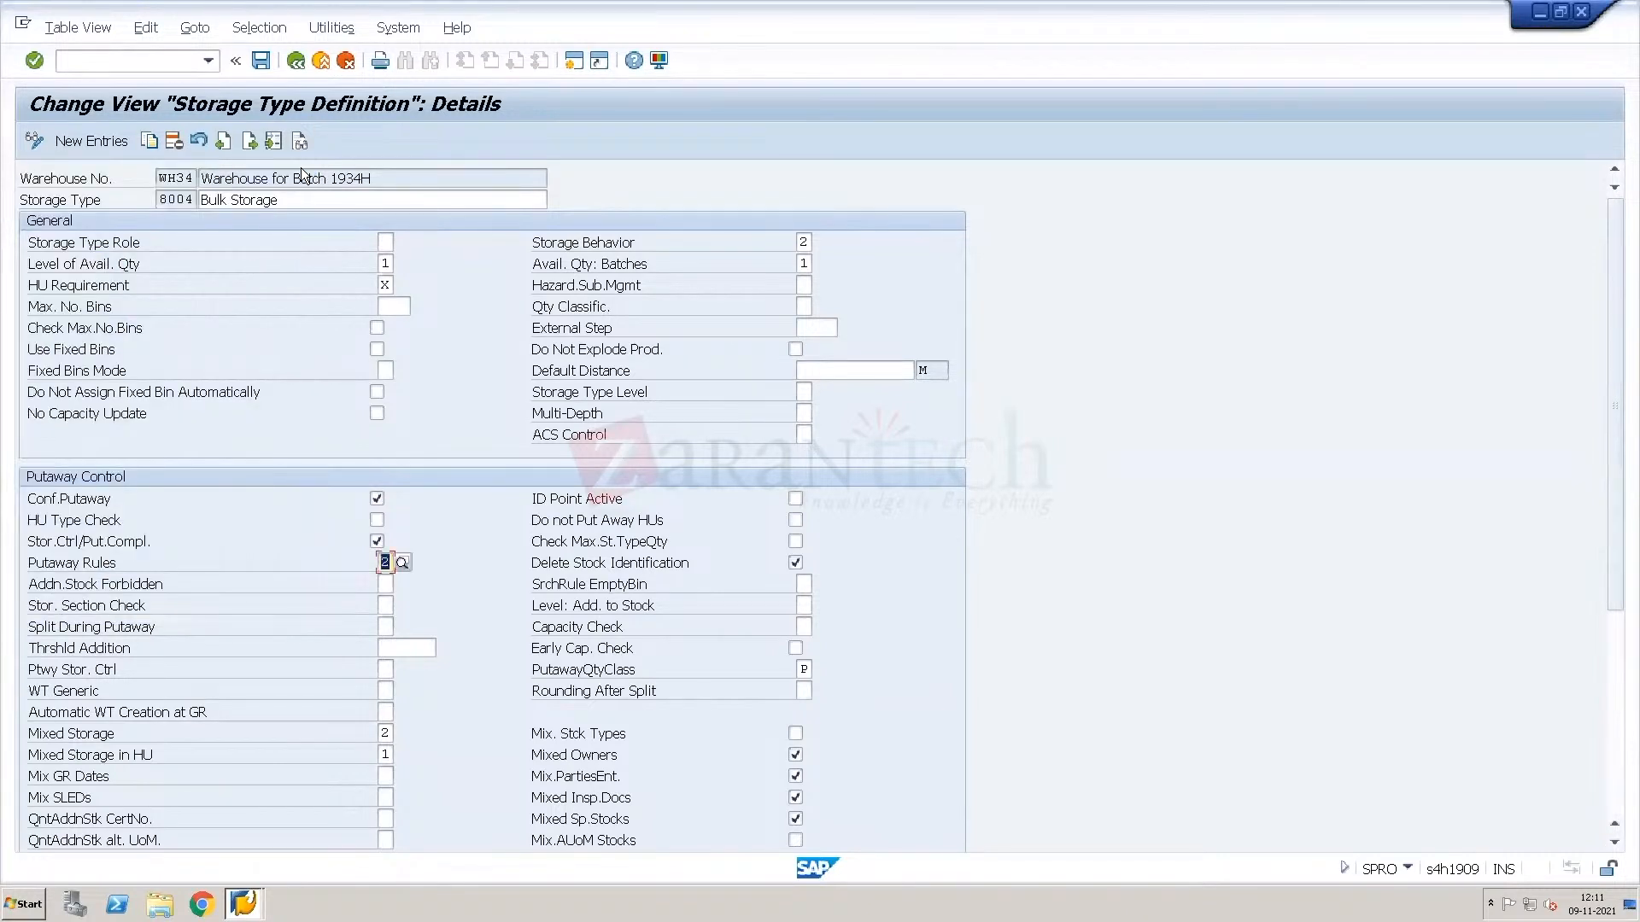
Switch to the 1934H Warehouse Datasheet in Excel, clear cells M90 to M92 of bin 8004.01 and refill them with E1.
key(ctrl+alt+Break)
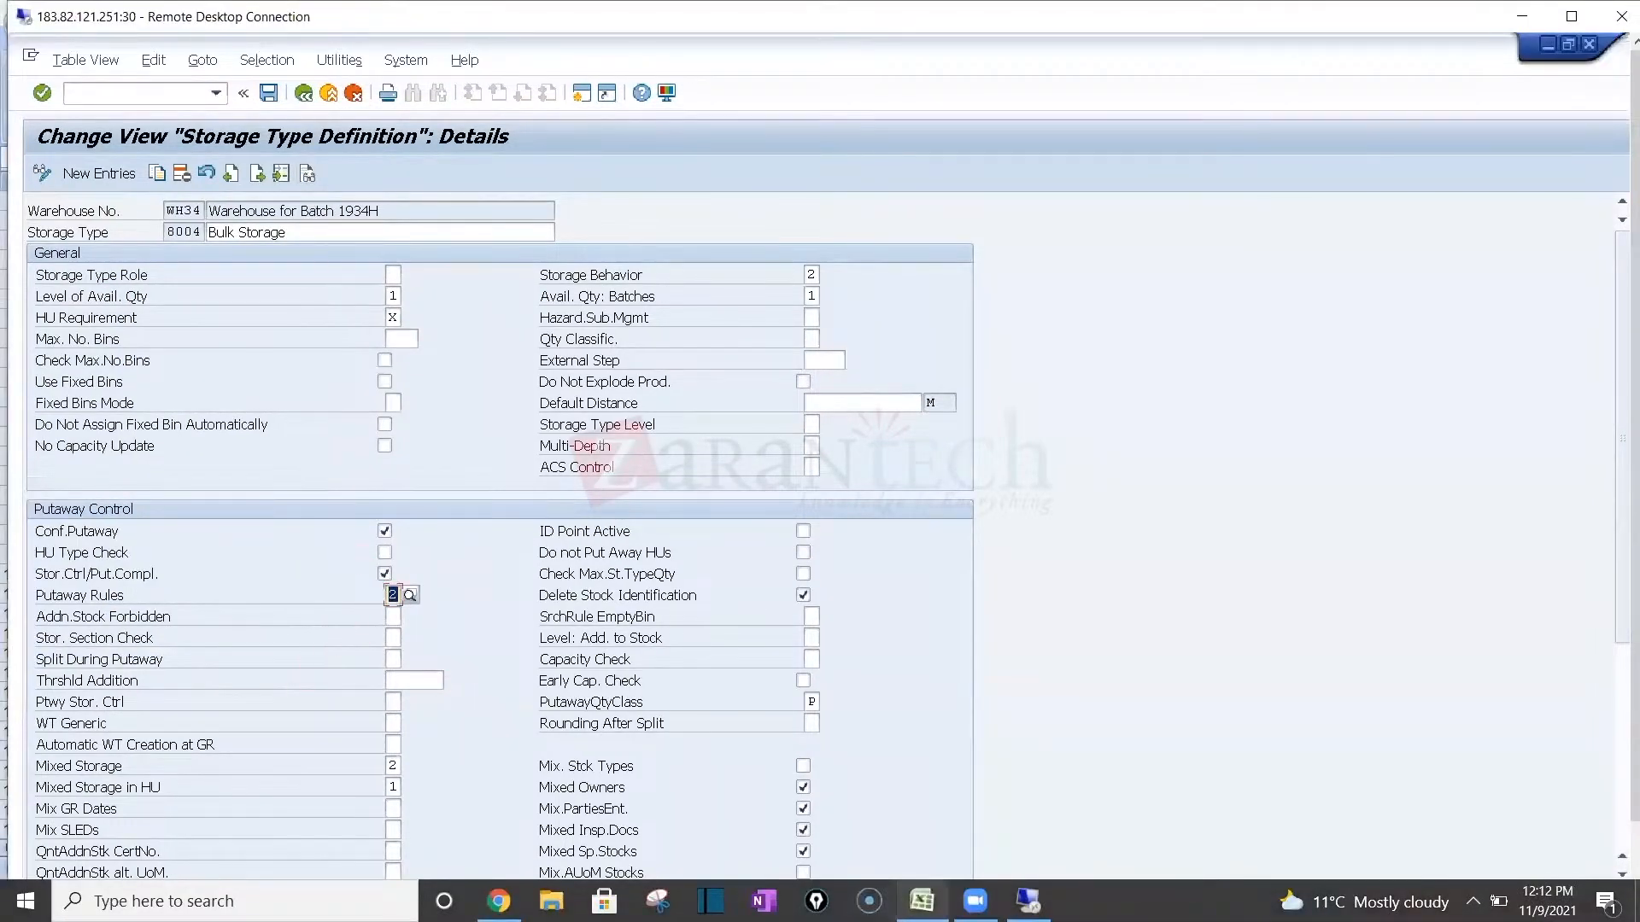
key(alt+Tab)
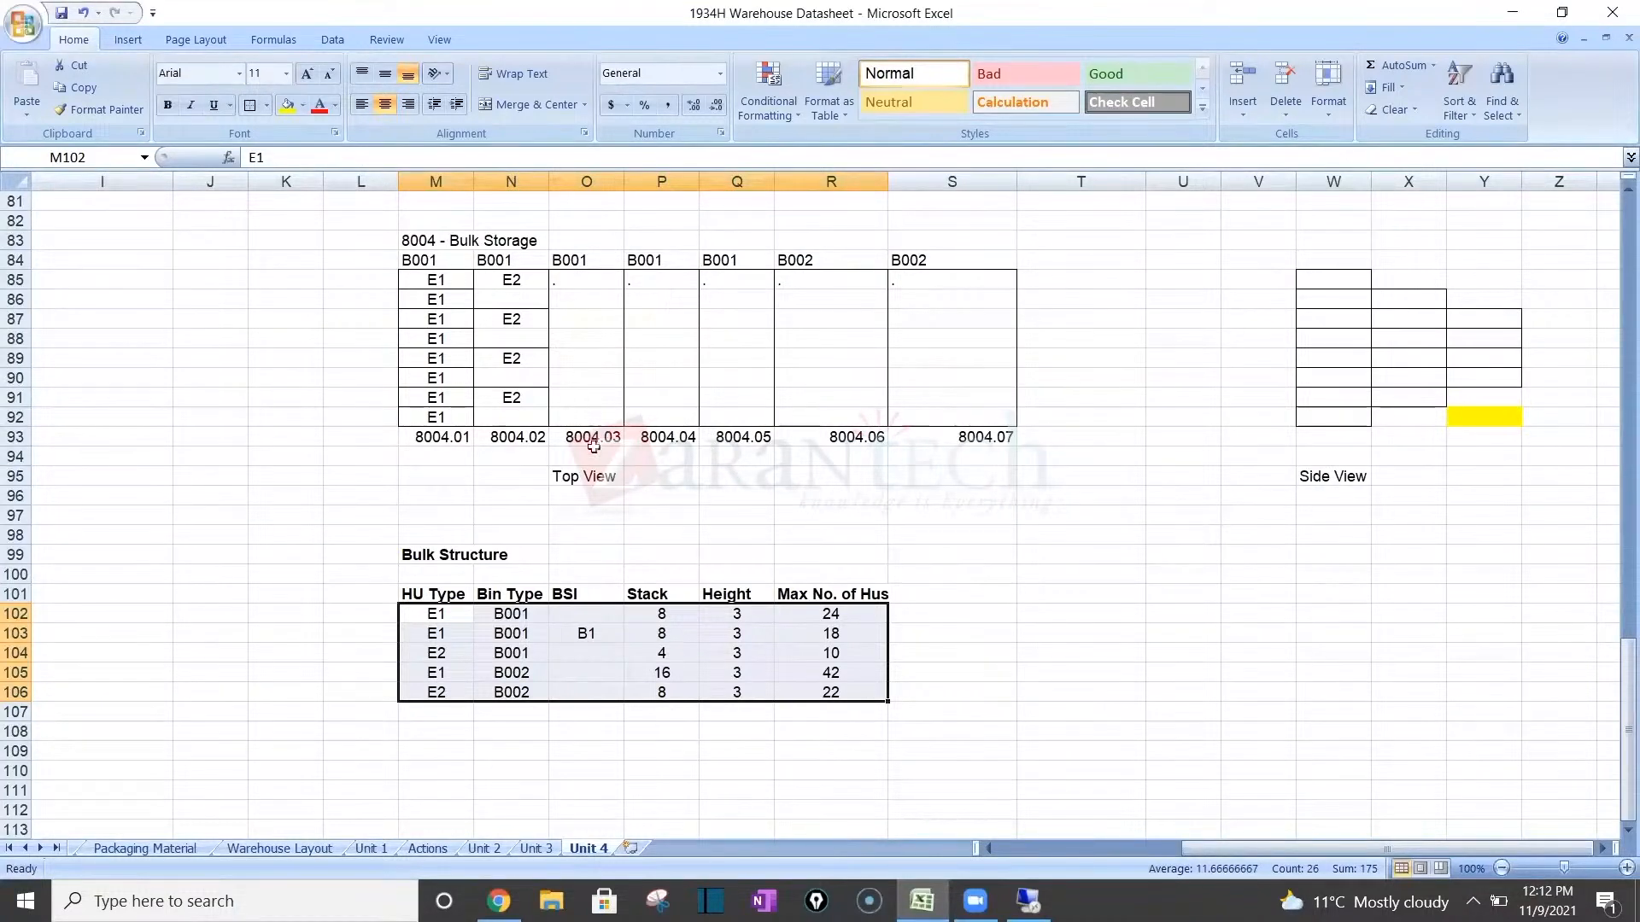
click(575, 299)
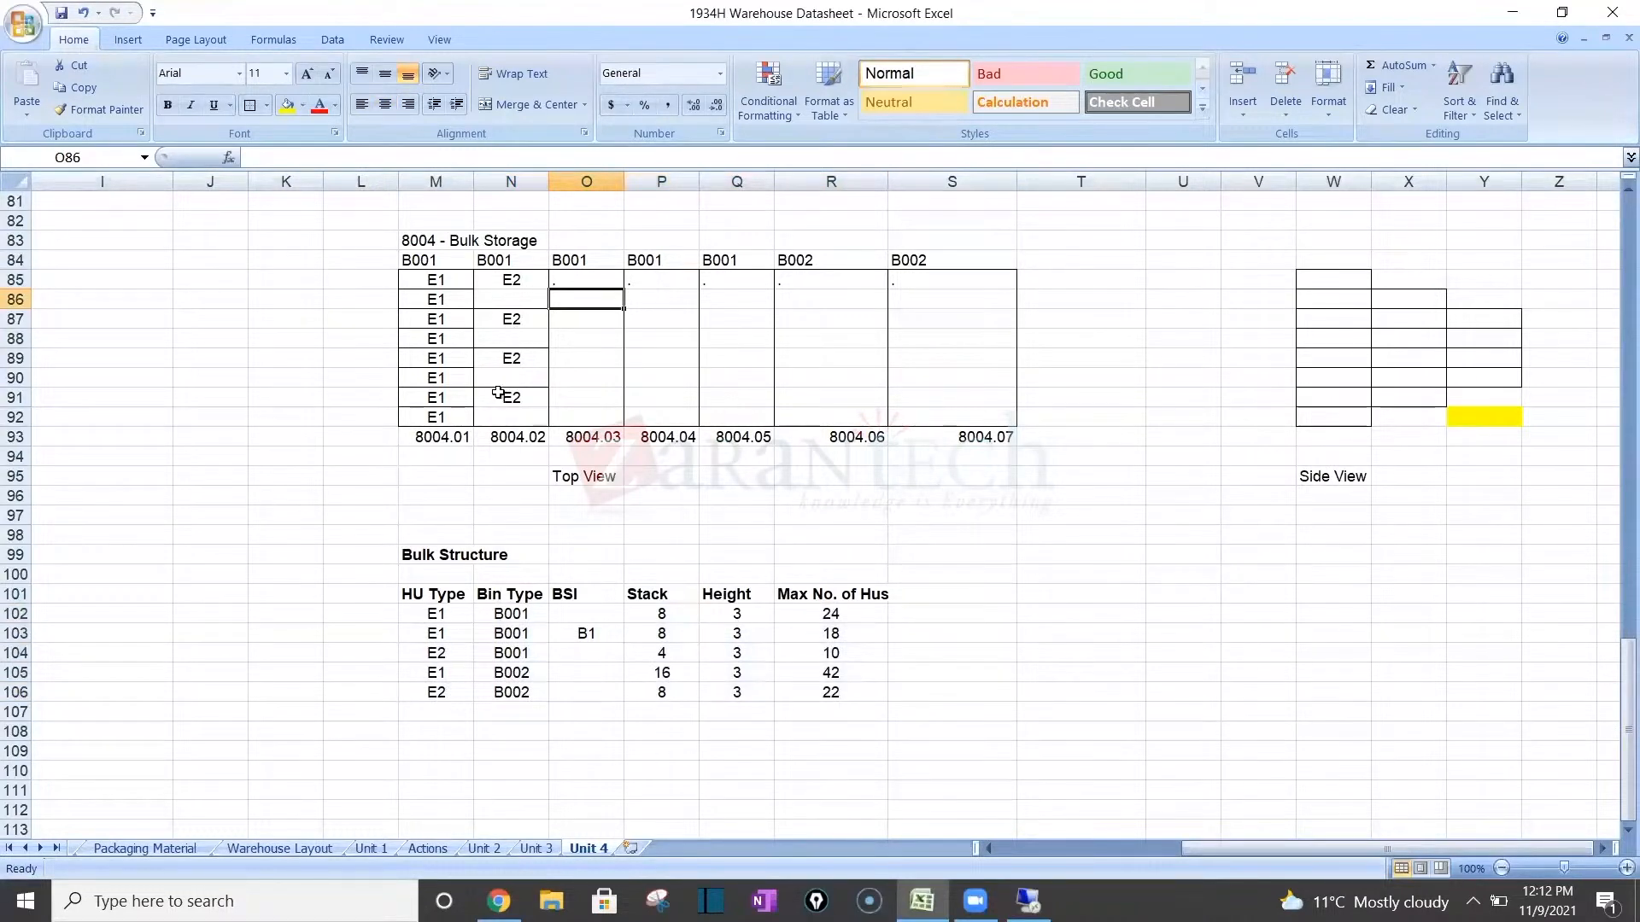
drag(440, 380, 435, 416)
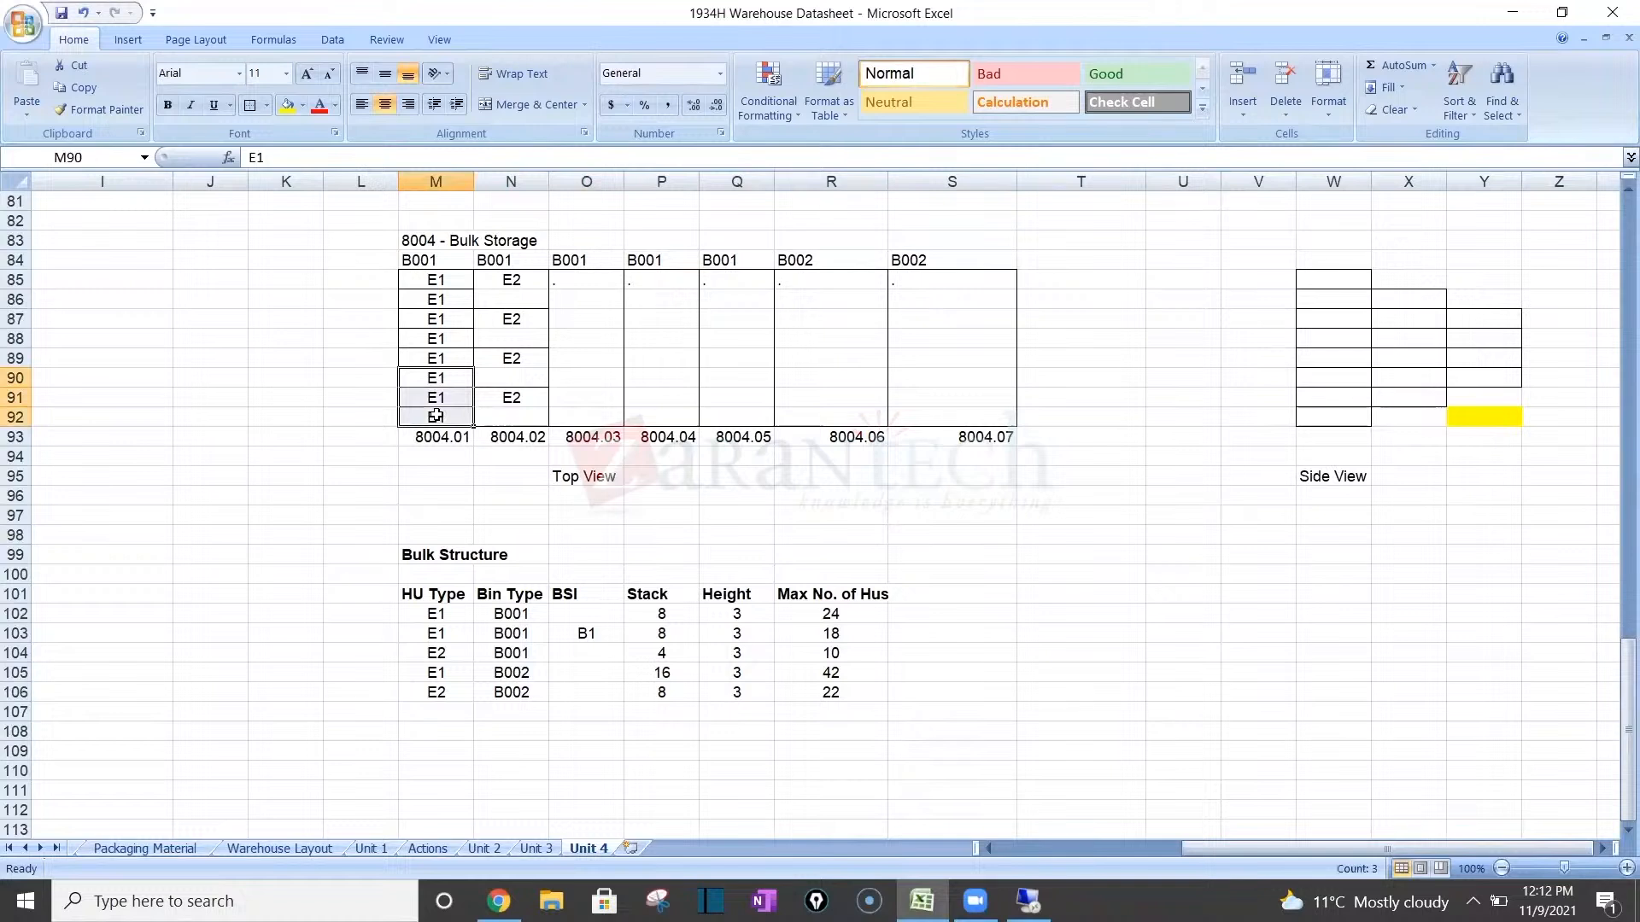
key(Delete)
text(E1)
key(ctrl+Return)
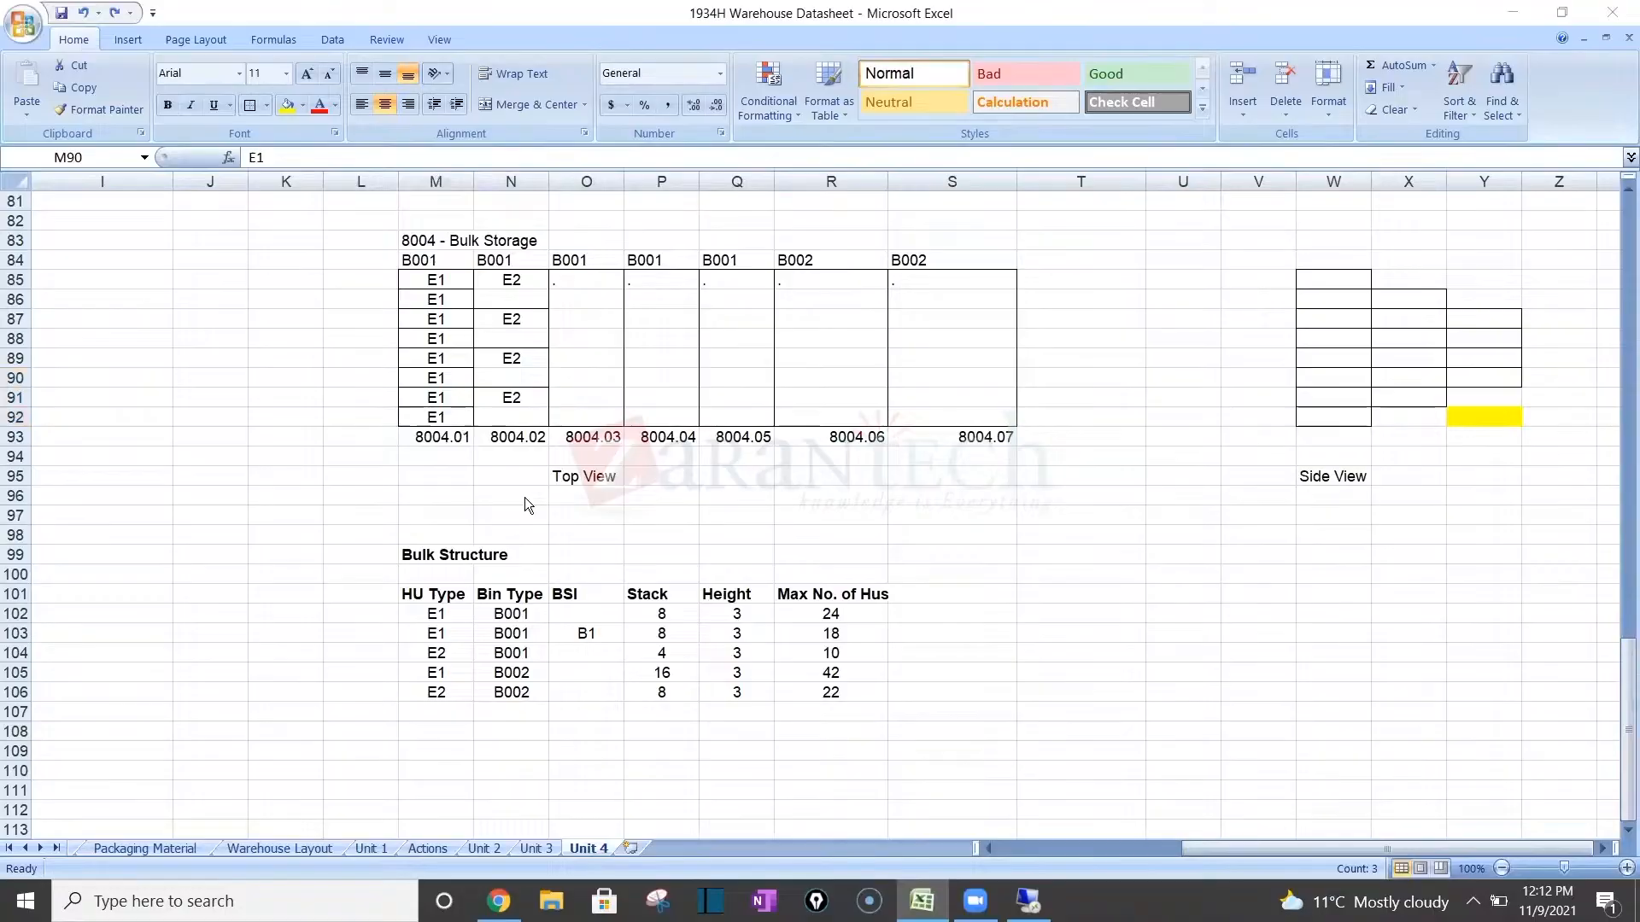
Clear the last two E1 entries of bin 8004.01 in cells M91 and M92 of the datasheet.
key(alt+Tab)
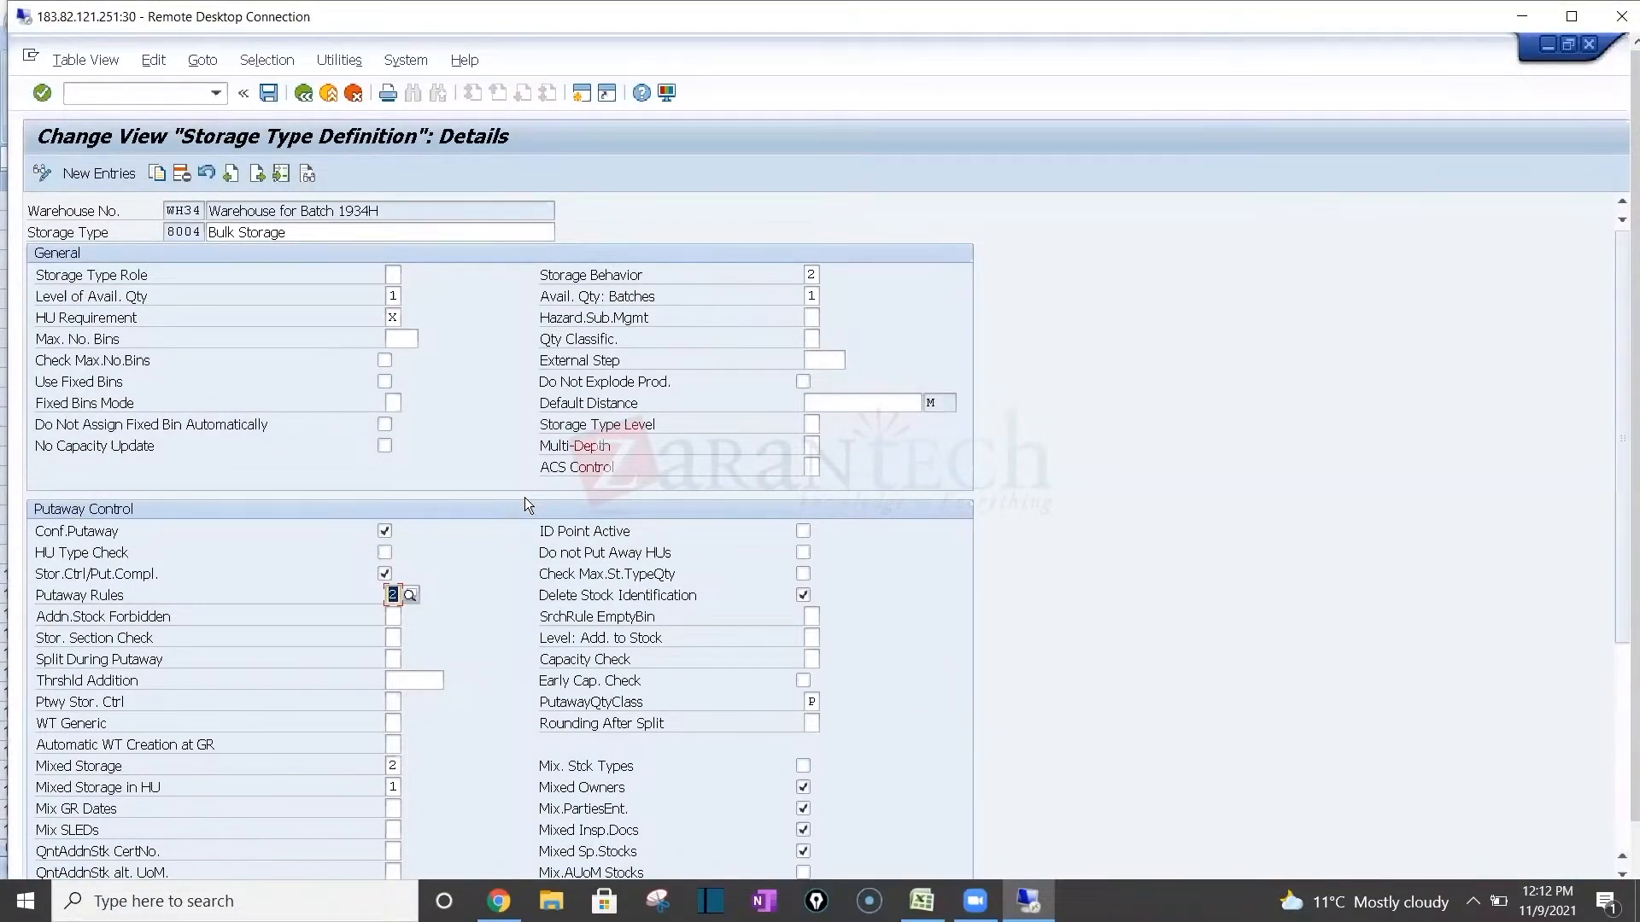
key(alt+Tab)
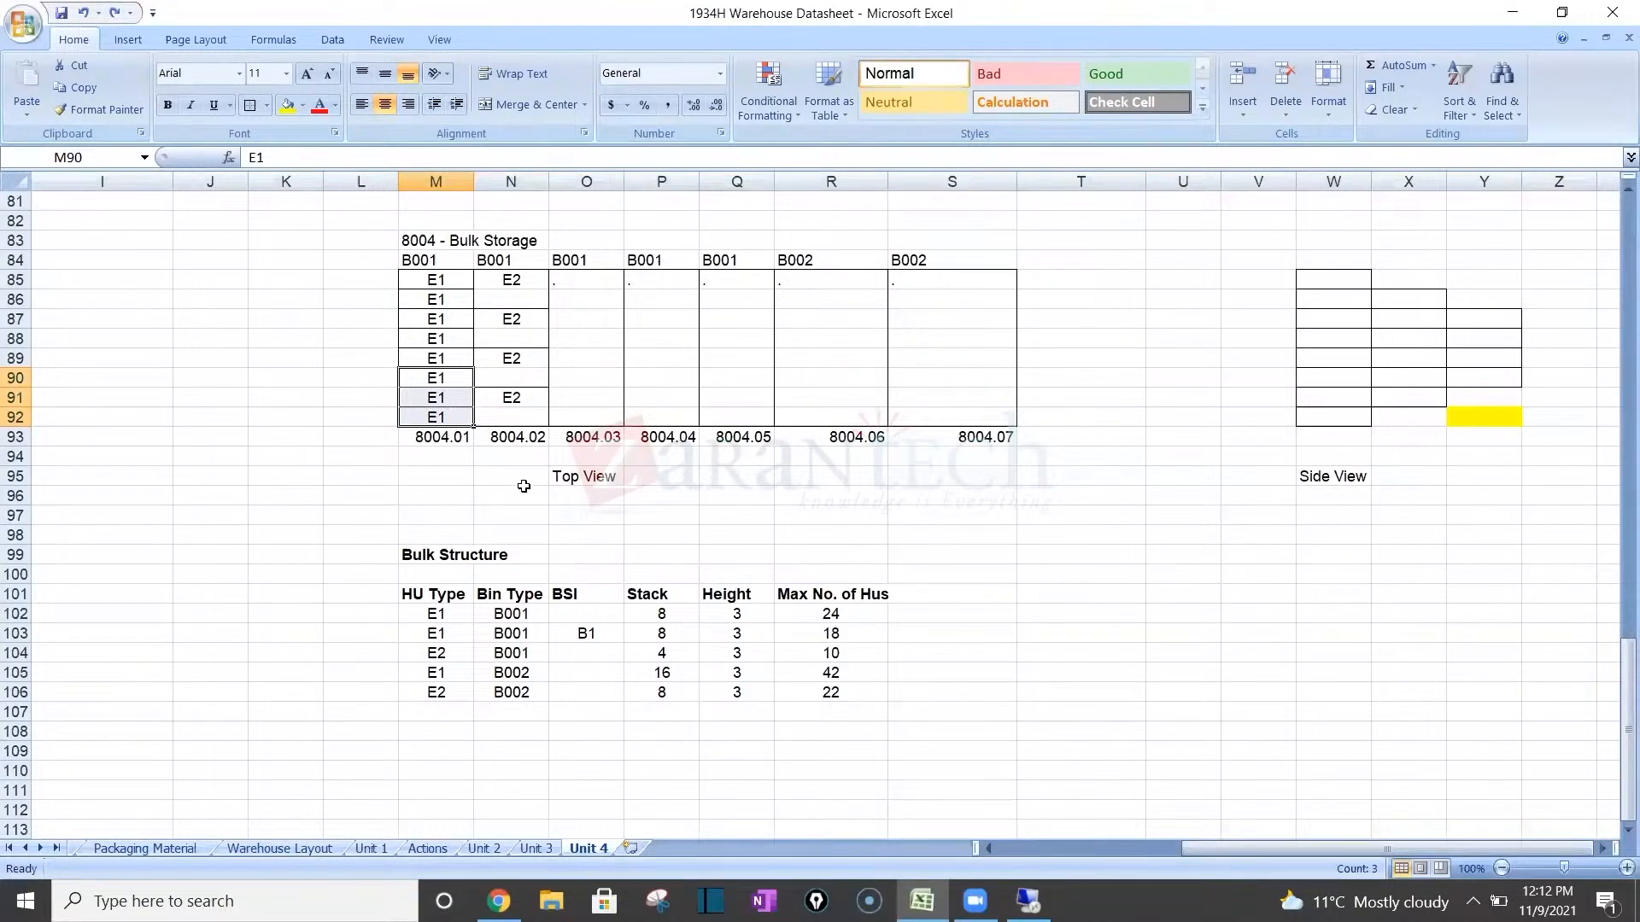
drag(434, 282, 431, 439)
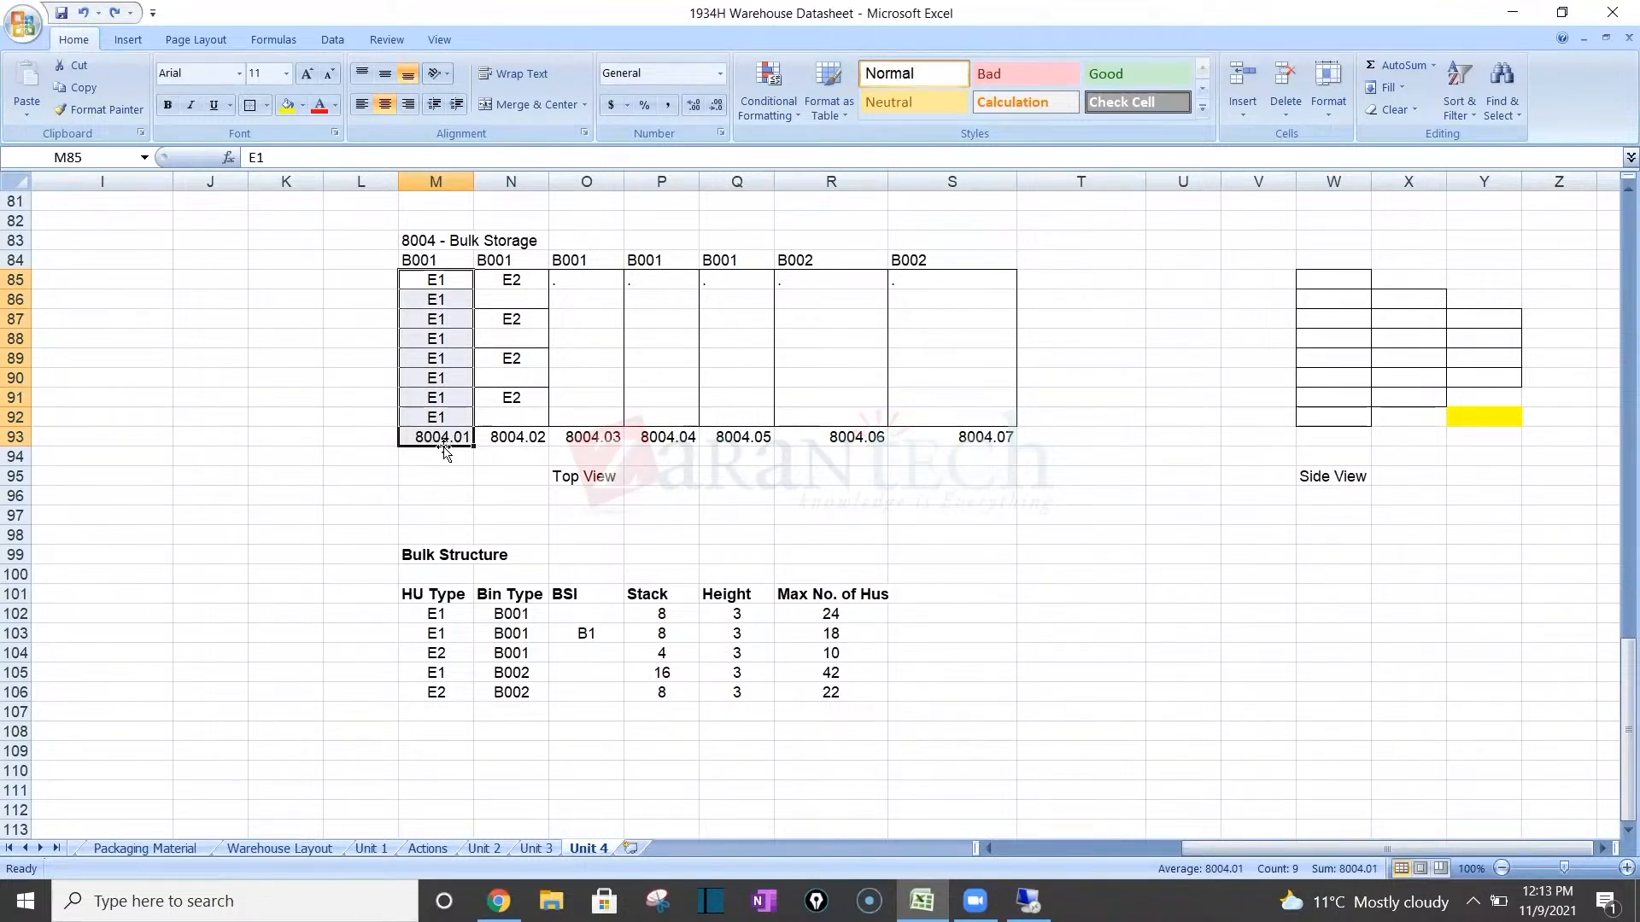
drag(454, 397, 454, 420)
key(Delete)
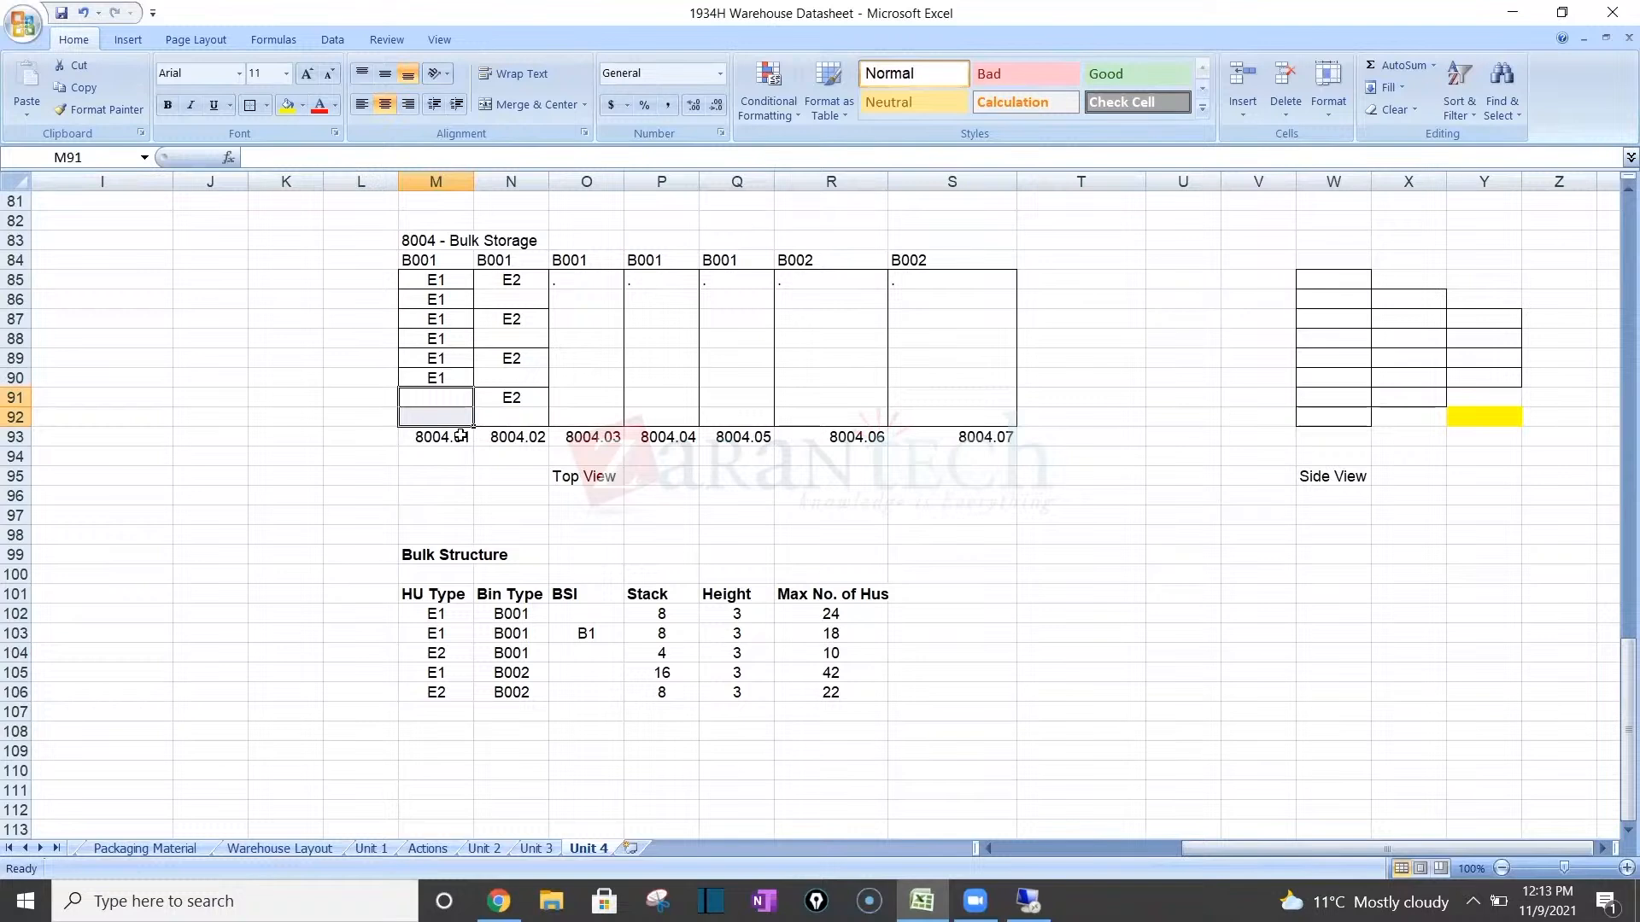
Enter E1 in cell O85, the first cell of bin 8004.03.
click(434, 282)
right_click(434, 282)
key(Escape)
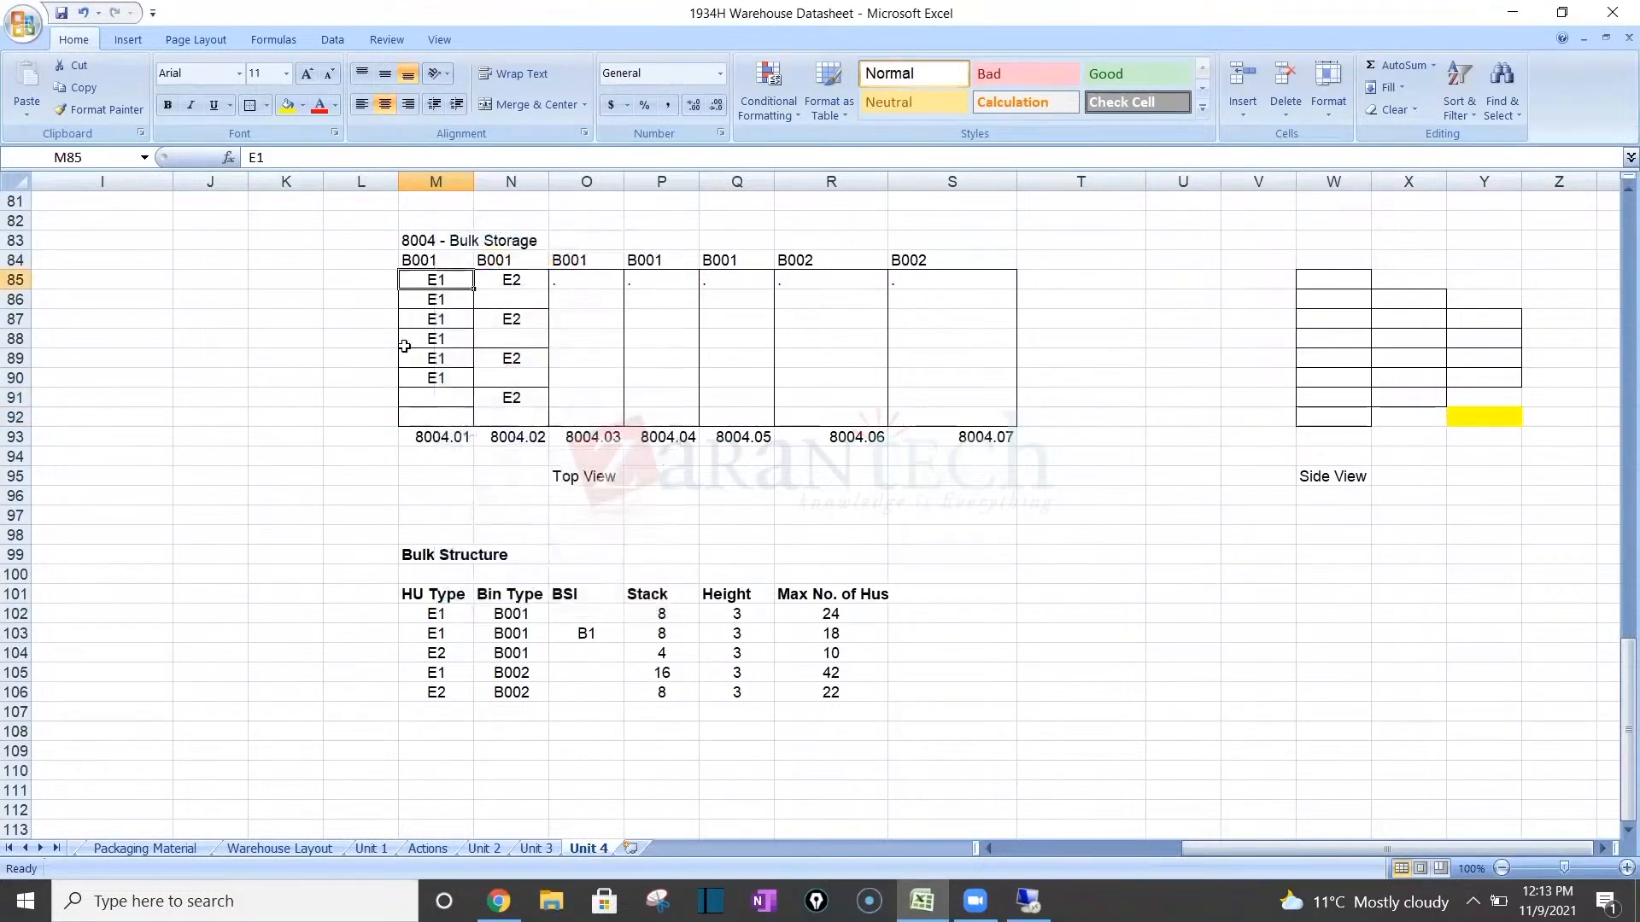
drag(436, 280, 436, 413)
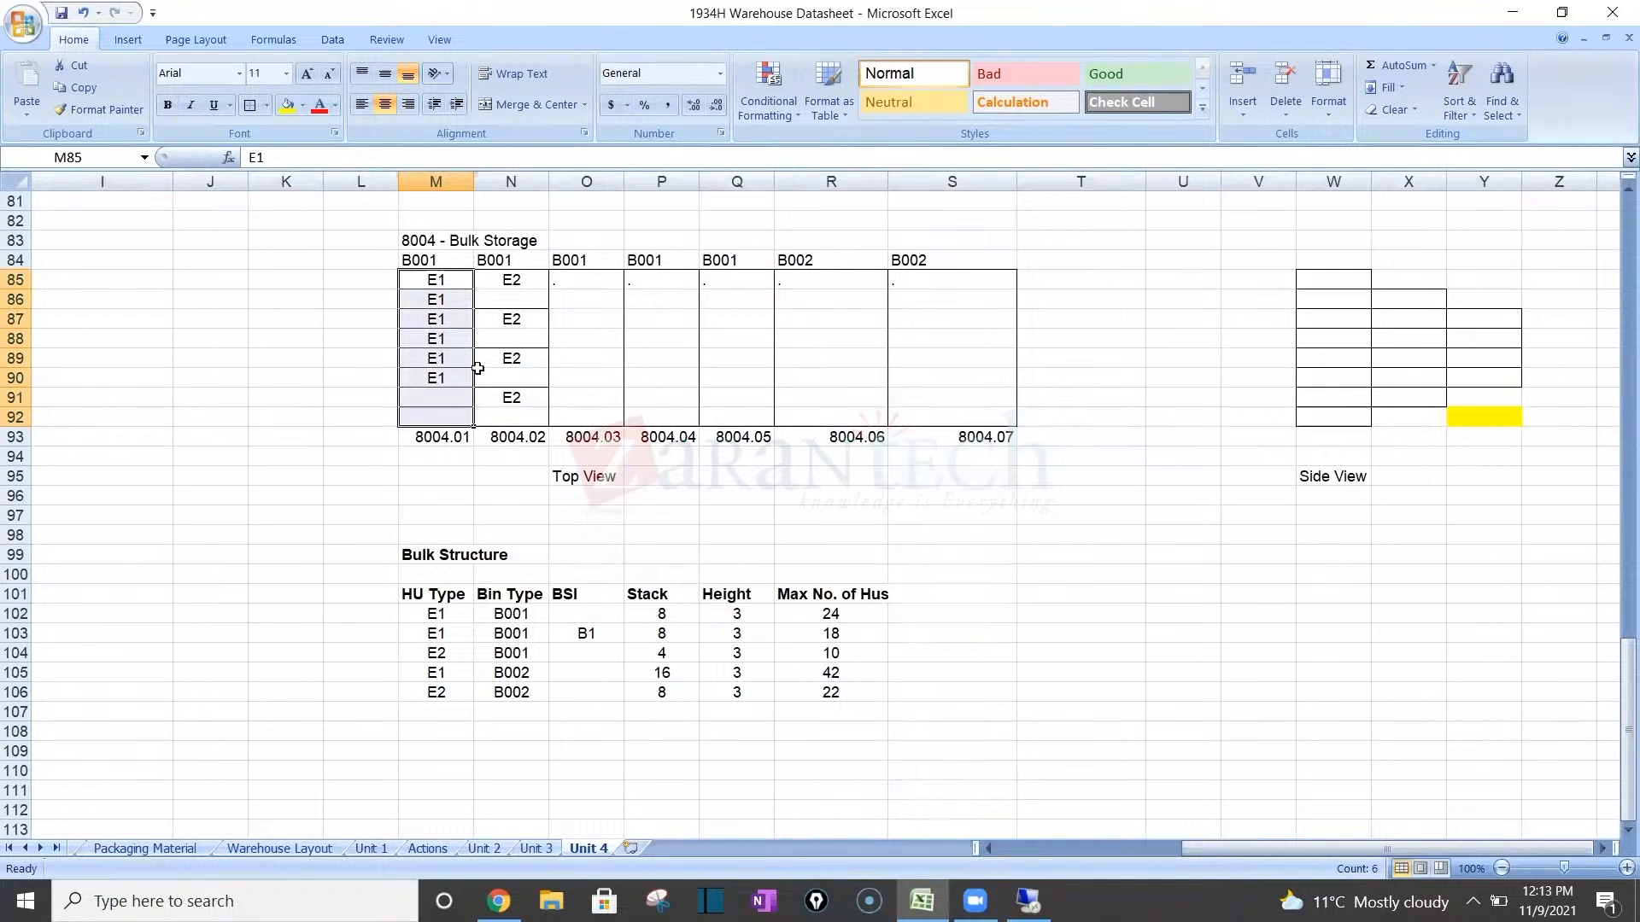
click(580, 286)
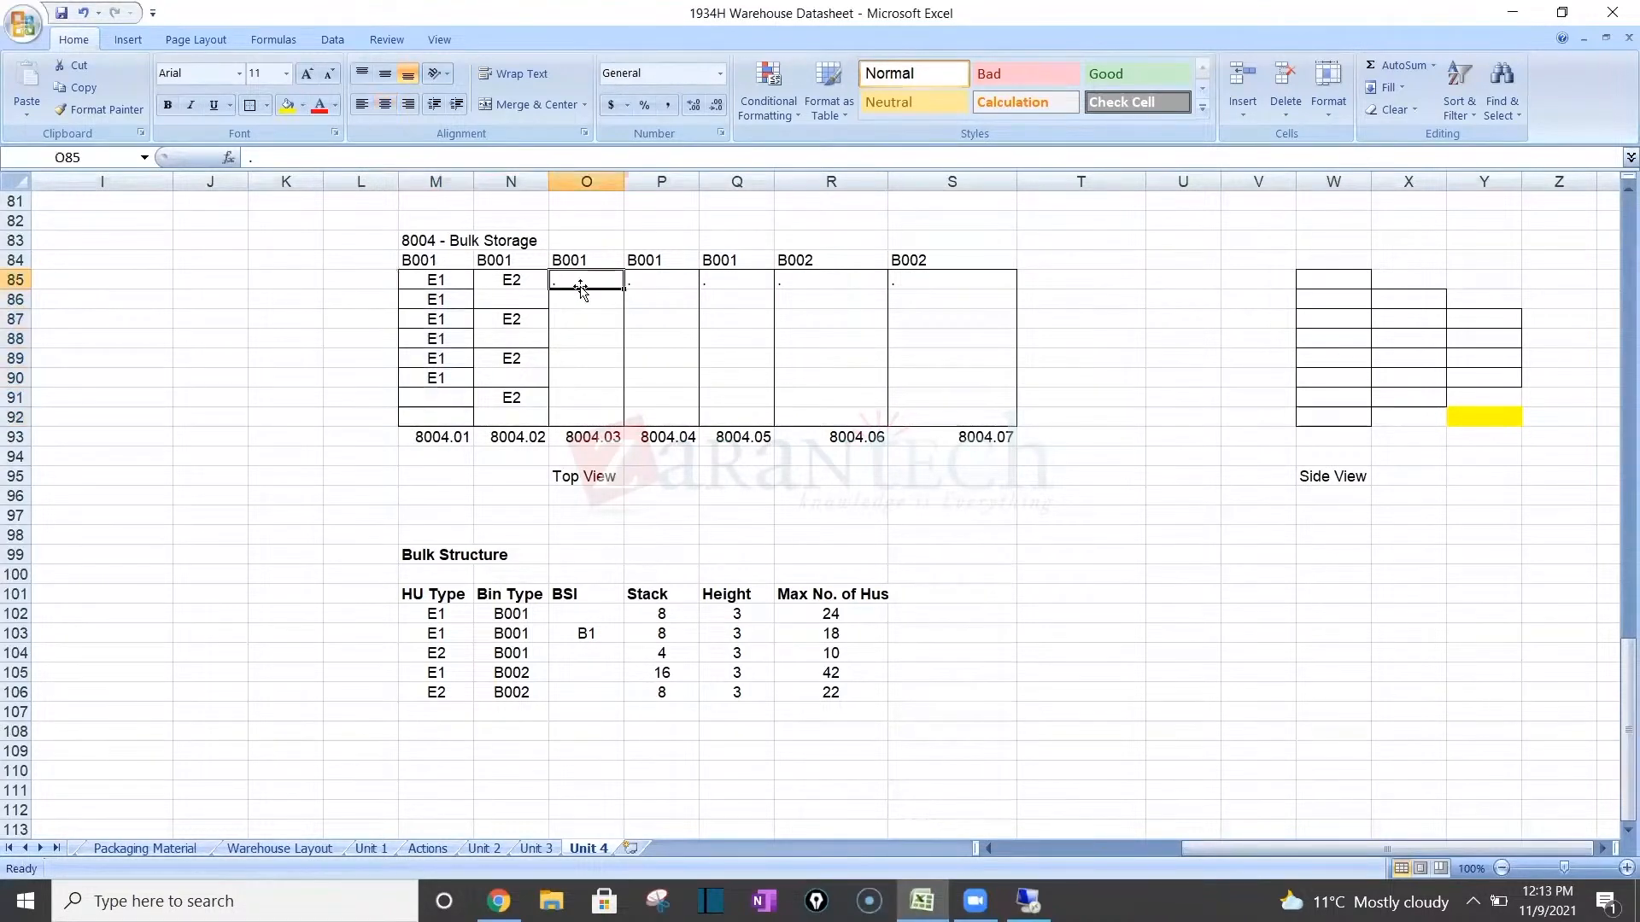
text(E1)
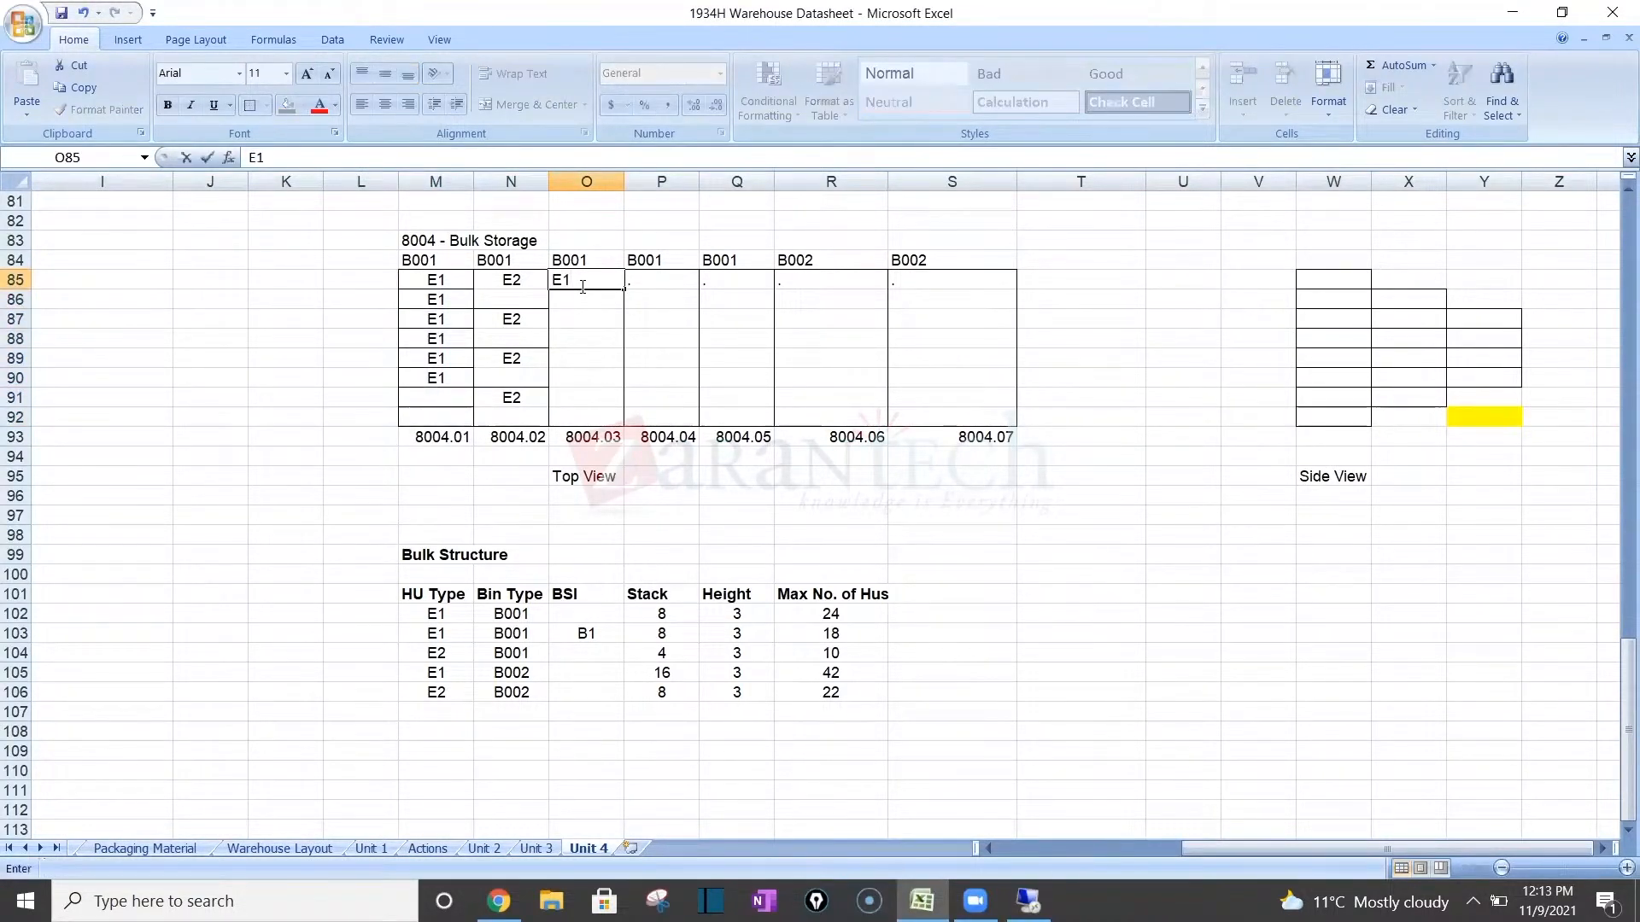
key(Return)
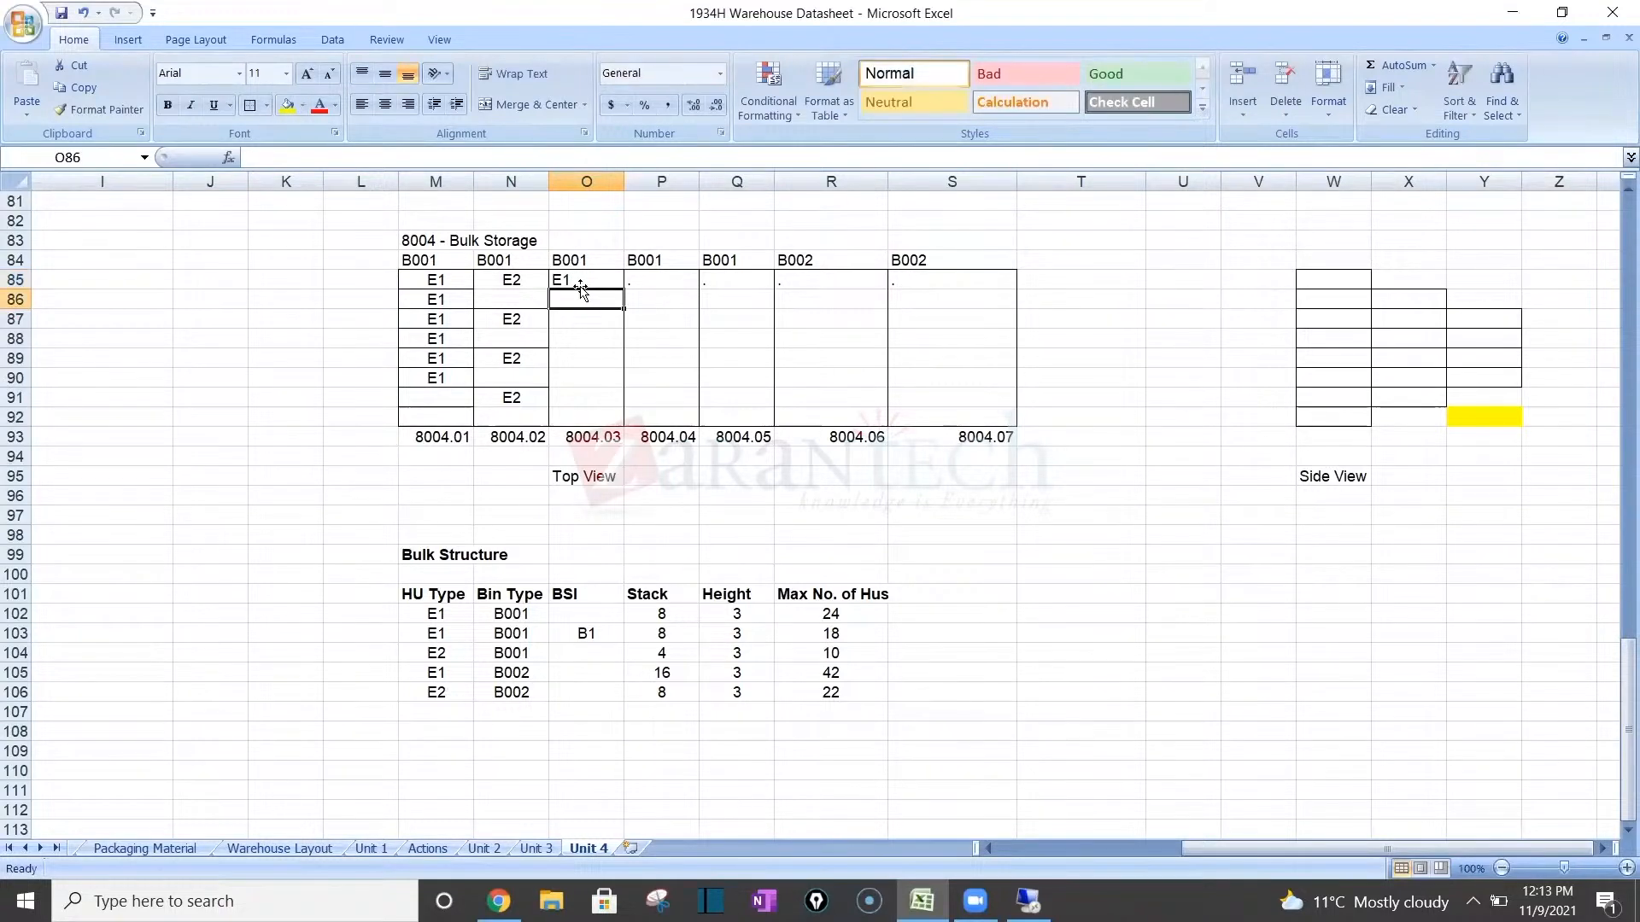
Refill cells M91 and M92 of bin 8004.01 with E1.
click(455, 397)
text(E1)
key(Return)
text(E1)
key(Return)
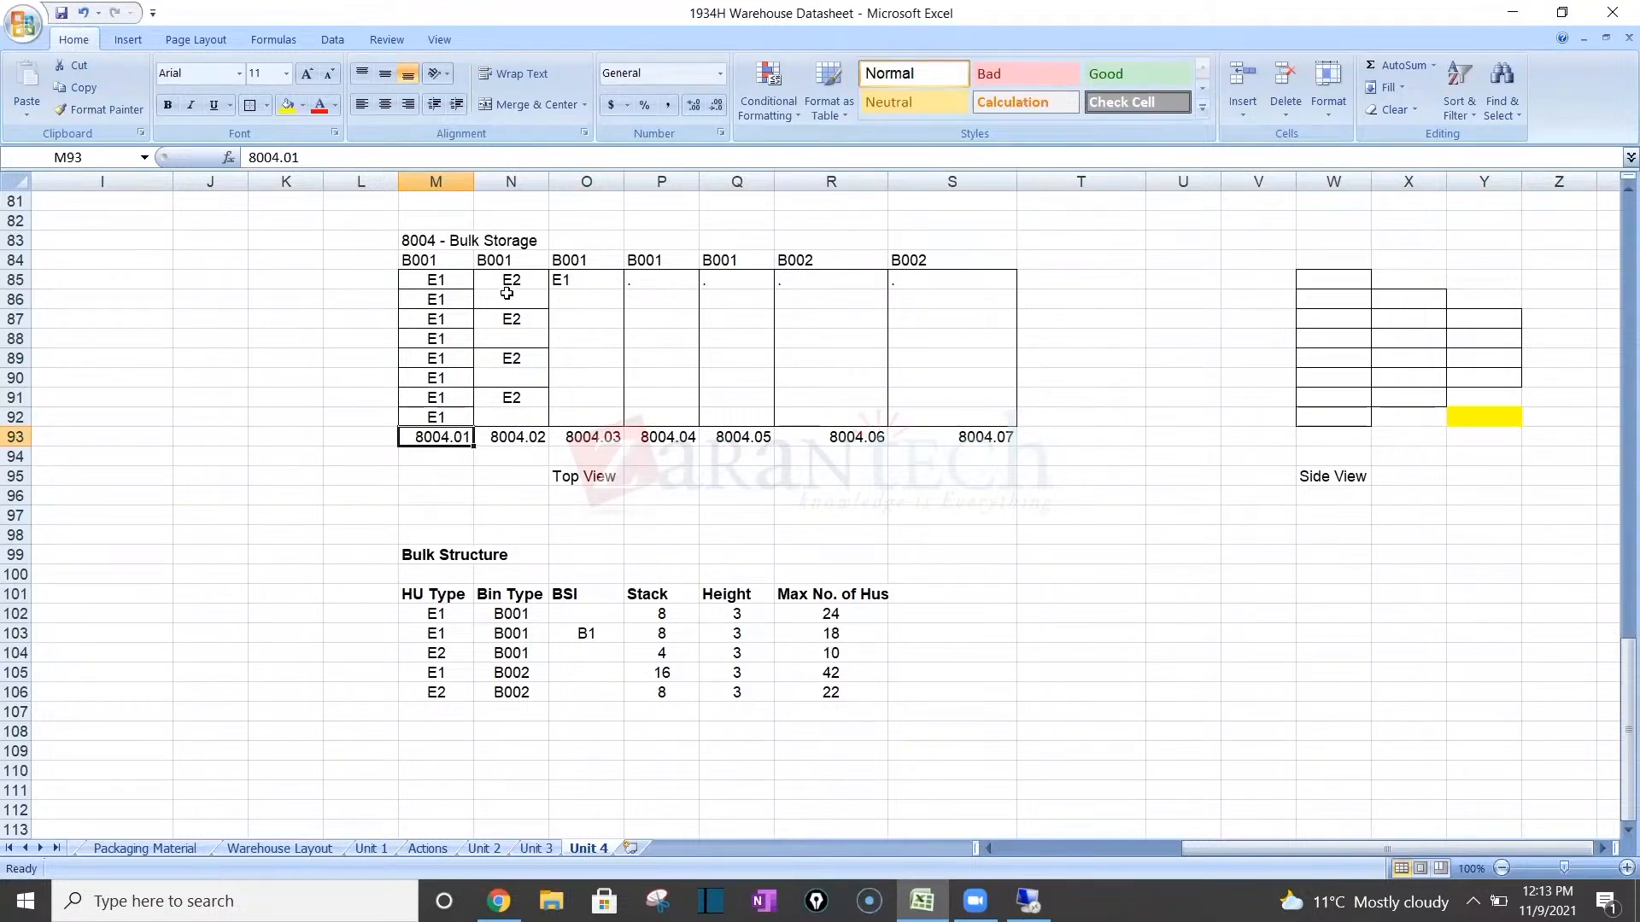
Examine the E2 stacks in bin 8004.02 and the maximum number of HUs for E2 in bin type B001.
drag(510, 286, 508, 301)
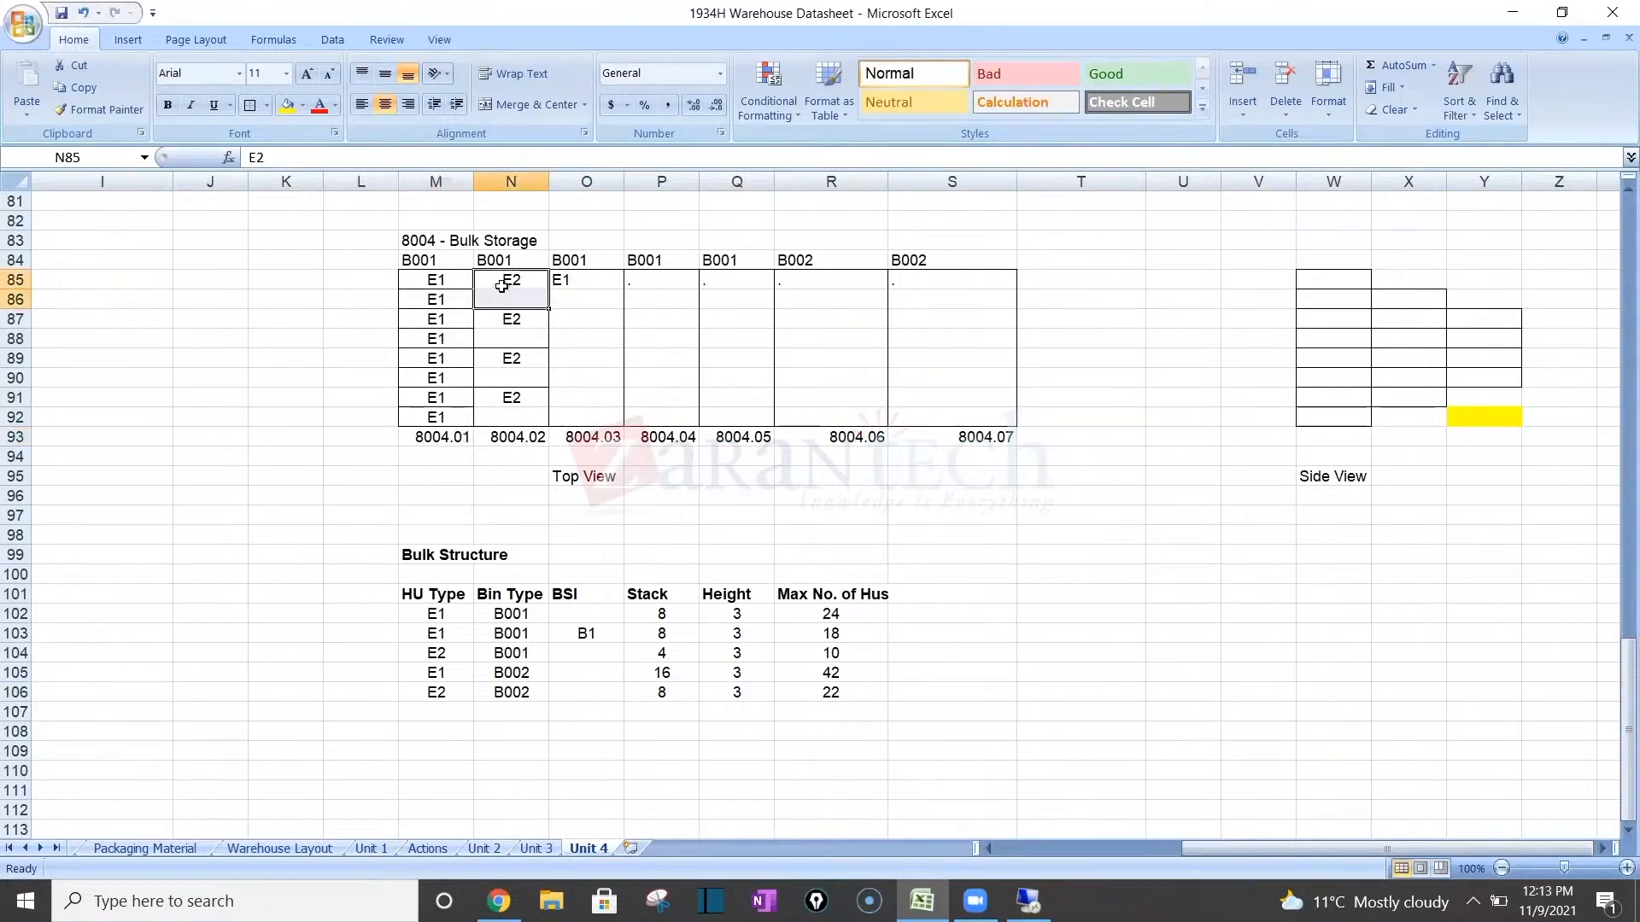
click(536, 278)
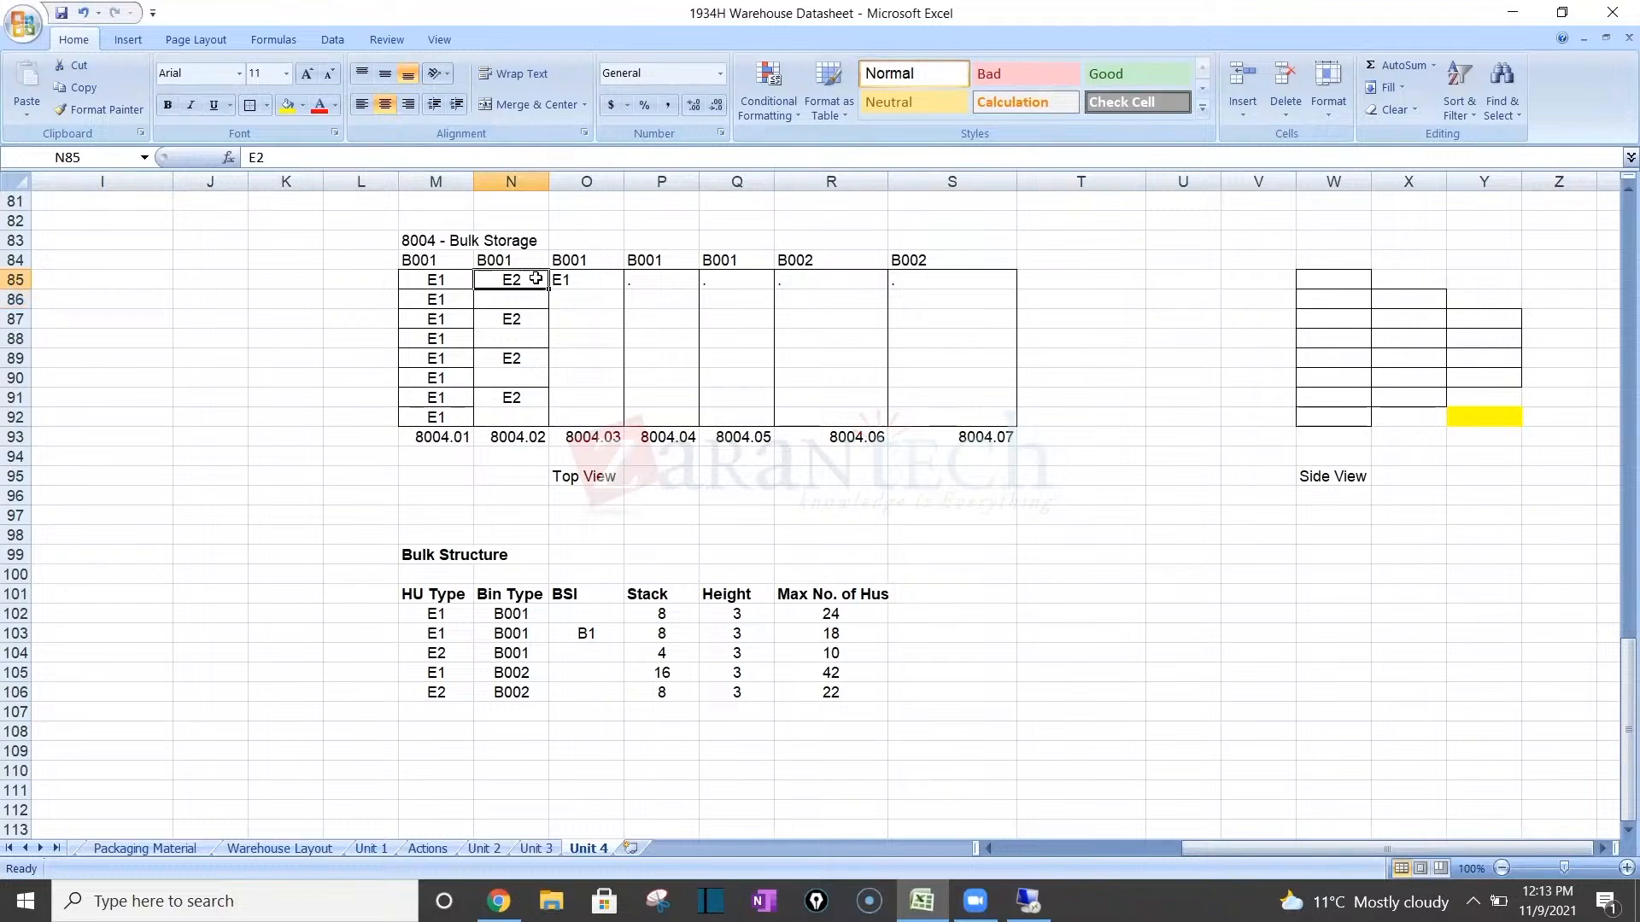
drag(536, 279, 534, 413)
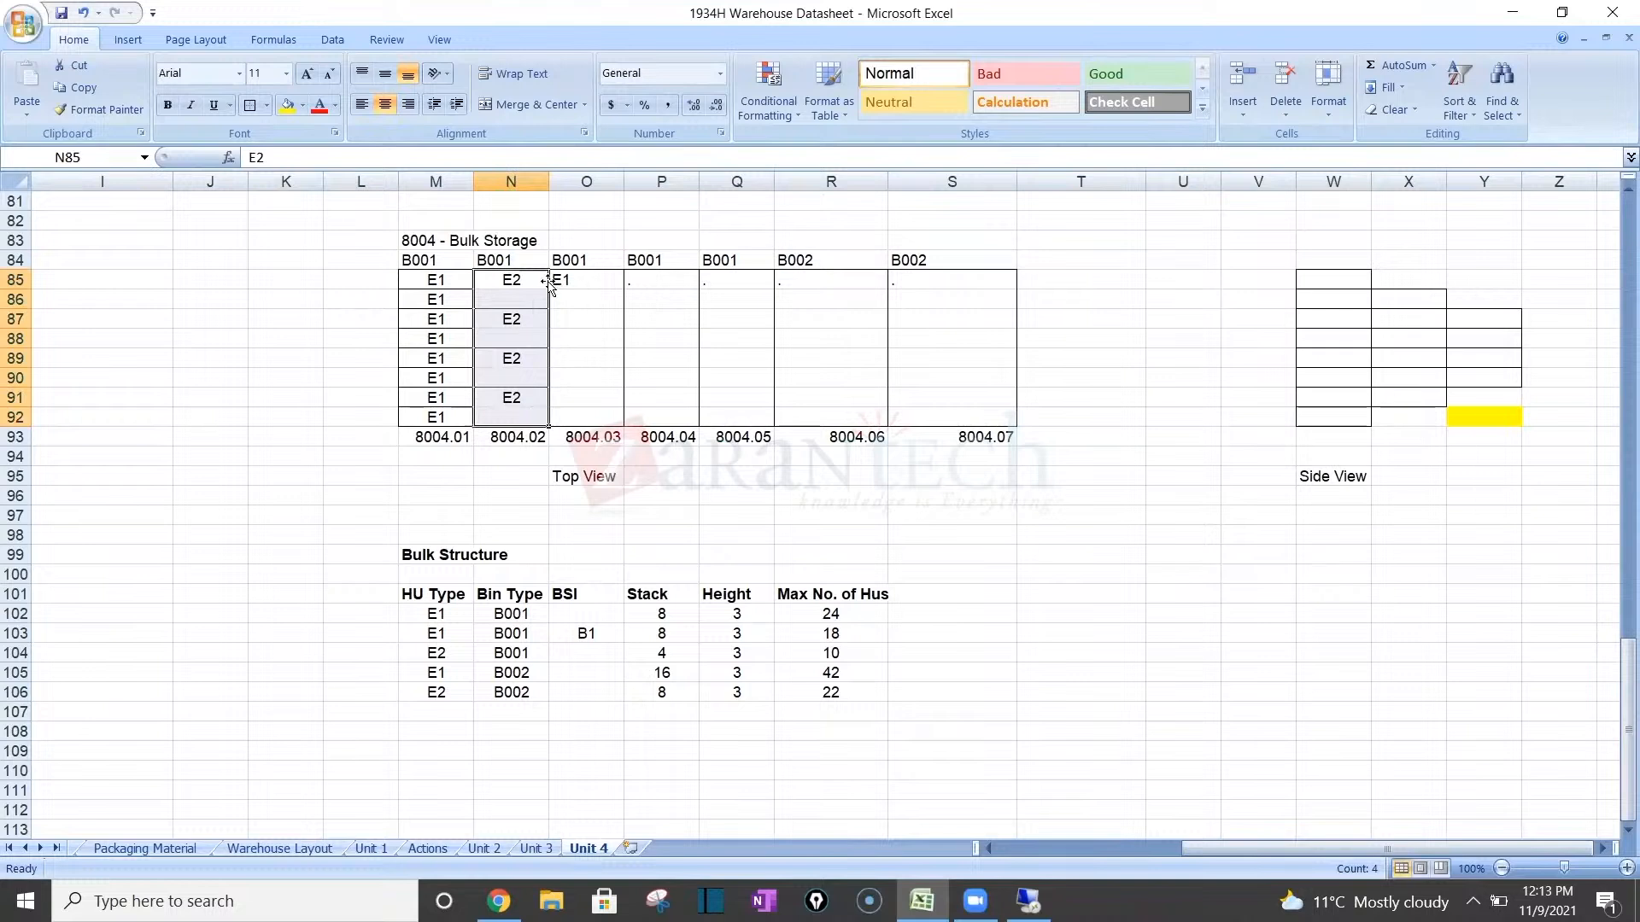
click(508, 279)
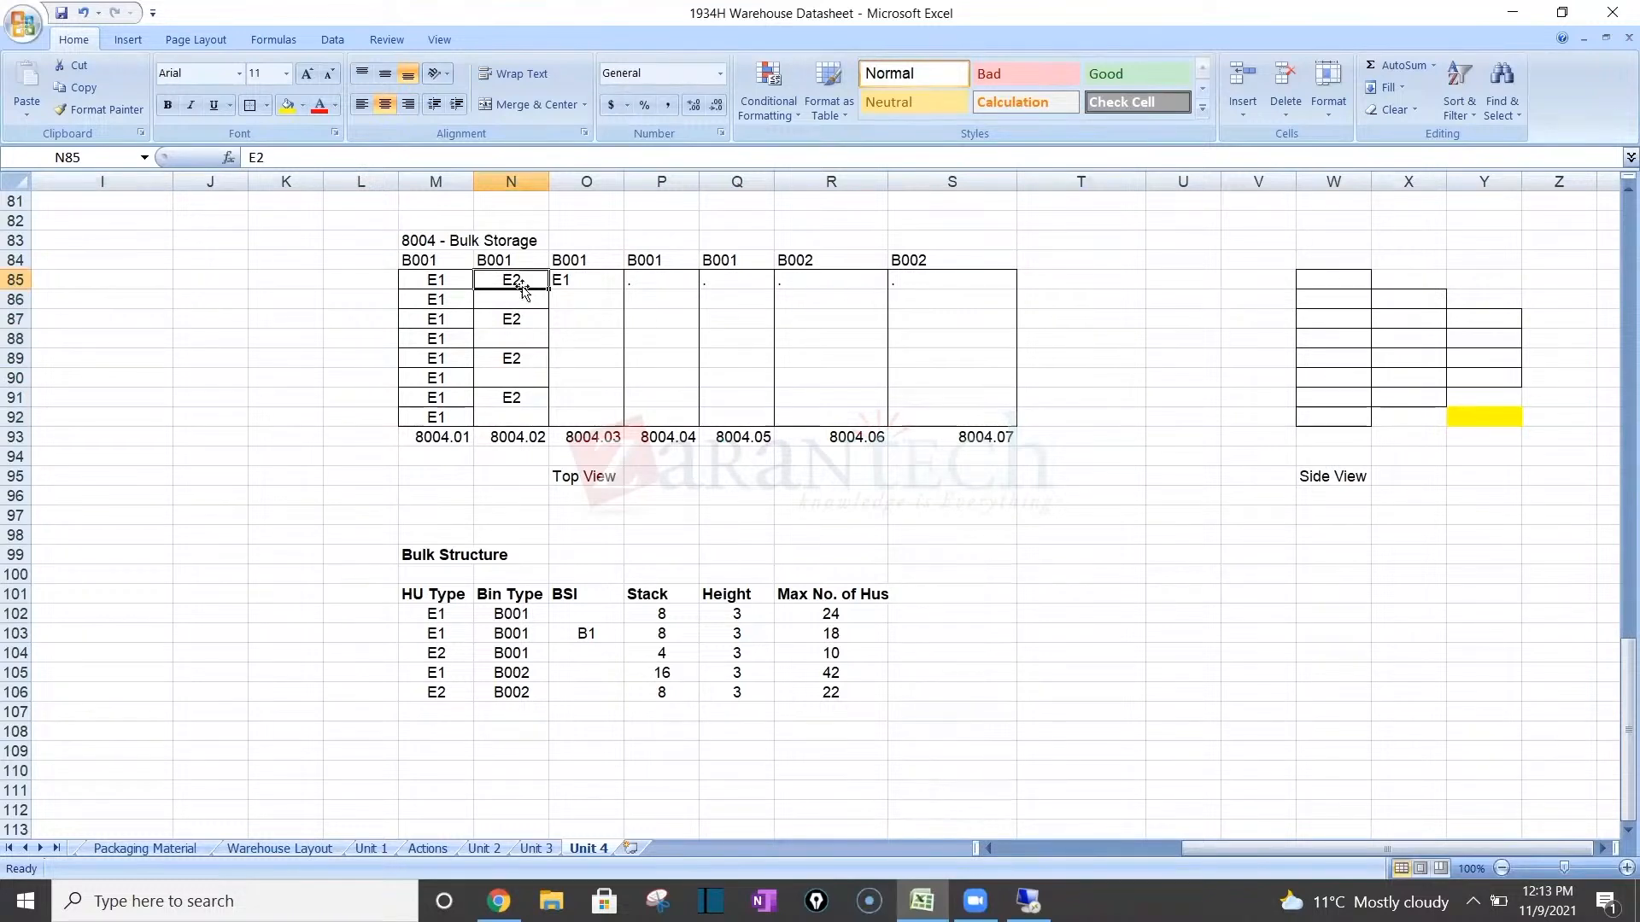
drag(534, 282, 543, 397)
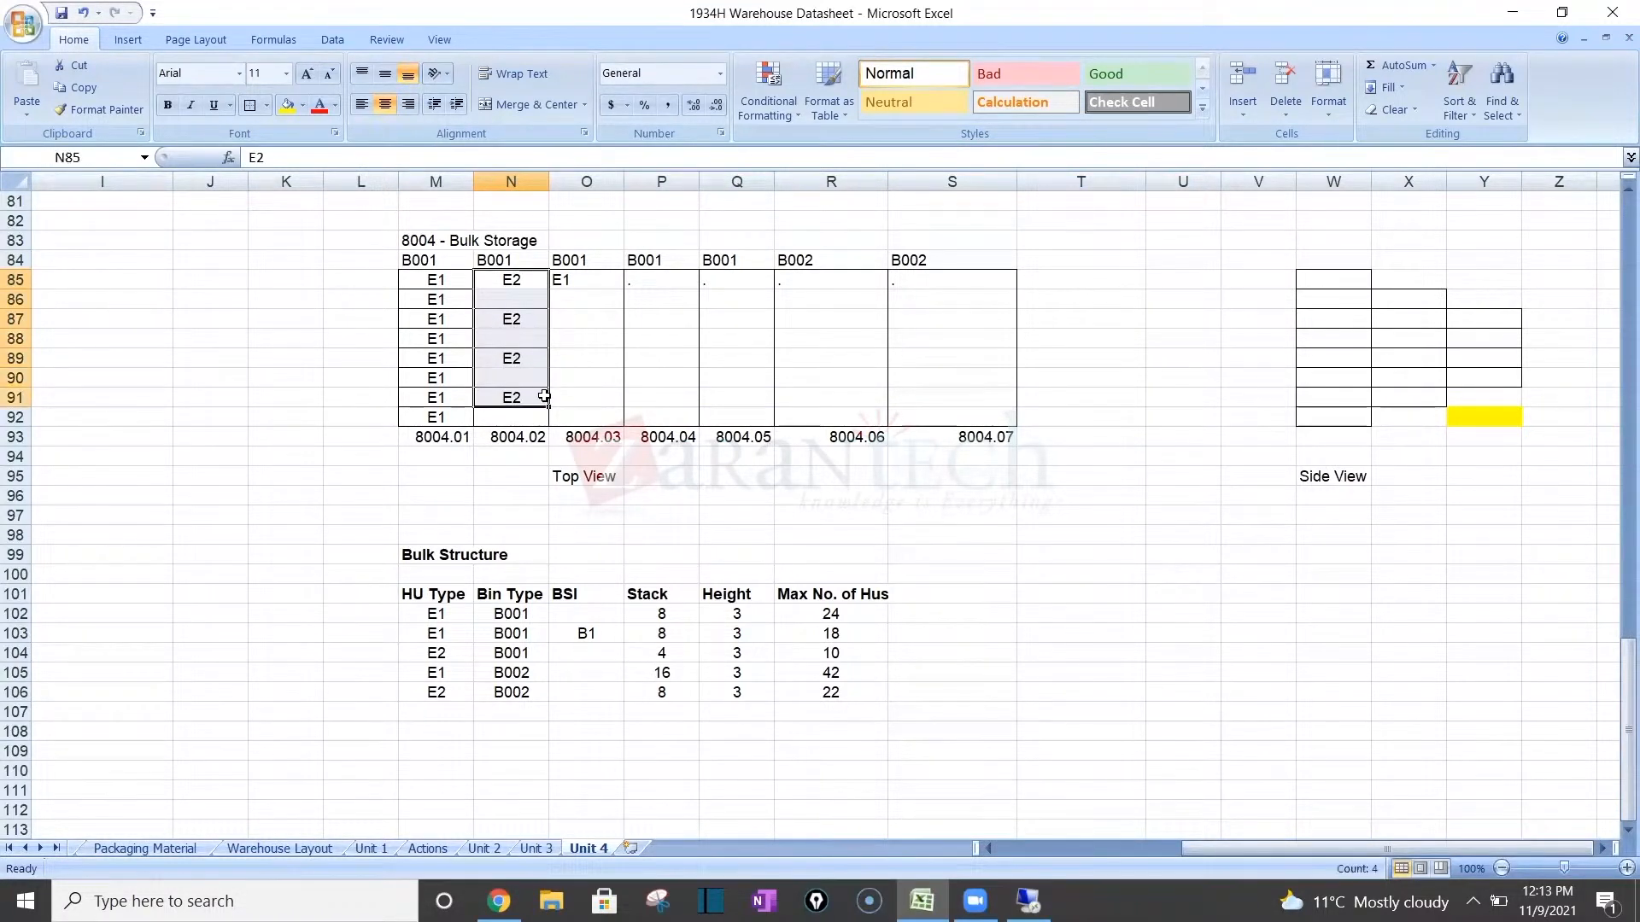
click(840, 650)
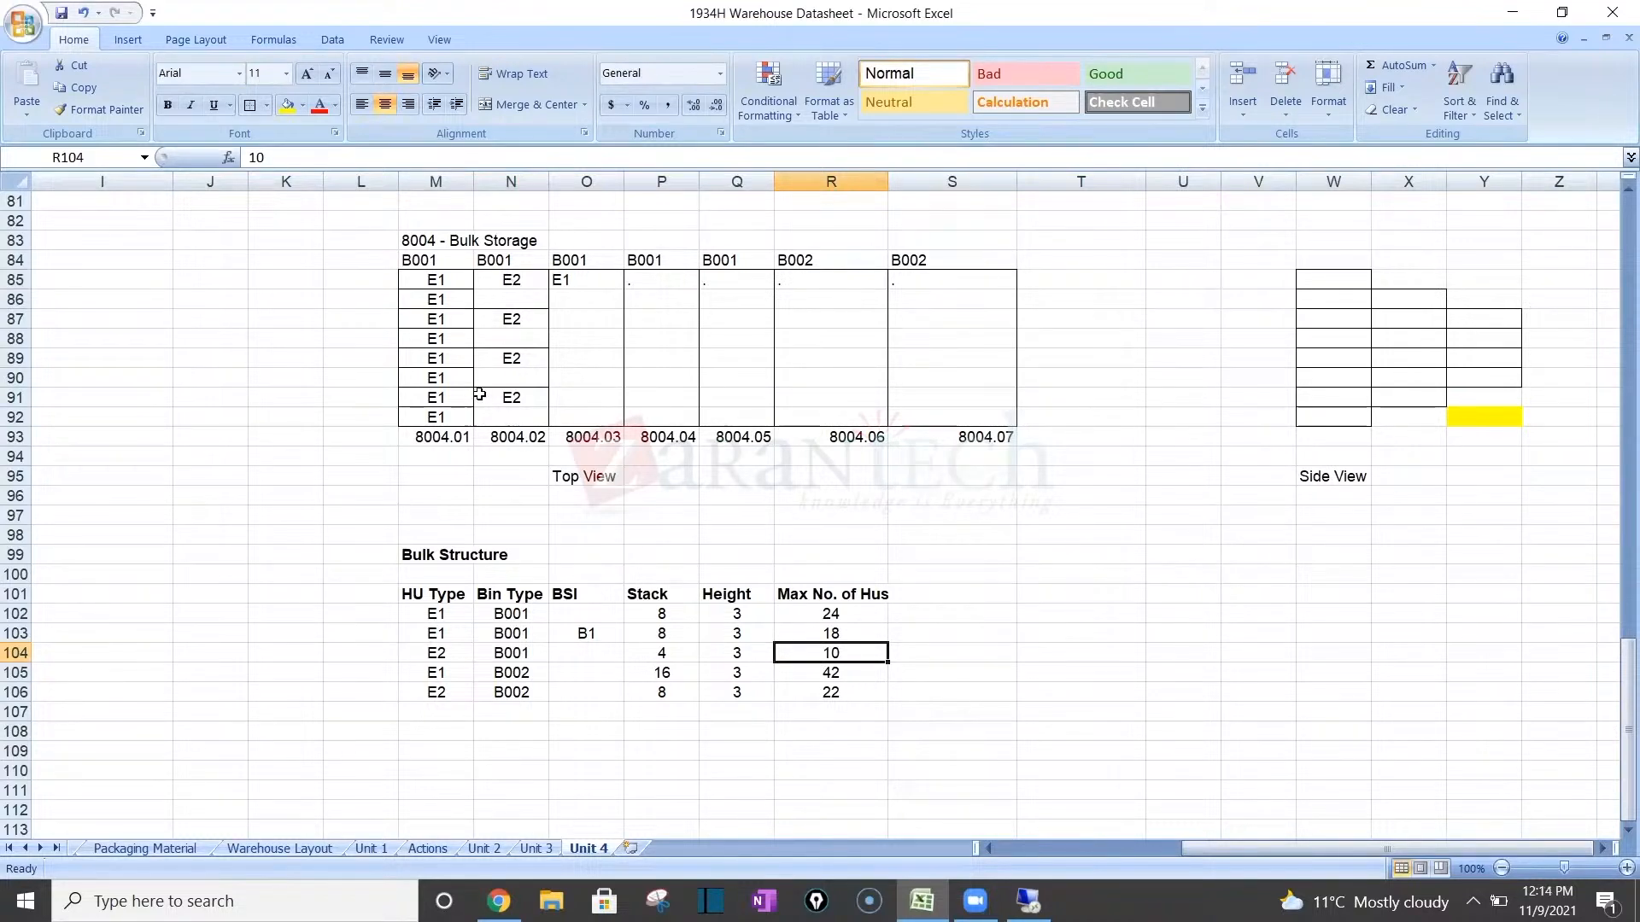
Delete the E1 entry from cell O85 of bin 8004.03 and leave the cell empty, discarding a started E2 entry.
click(599, 281)
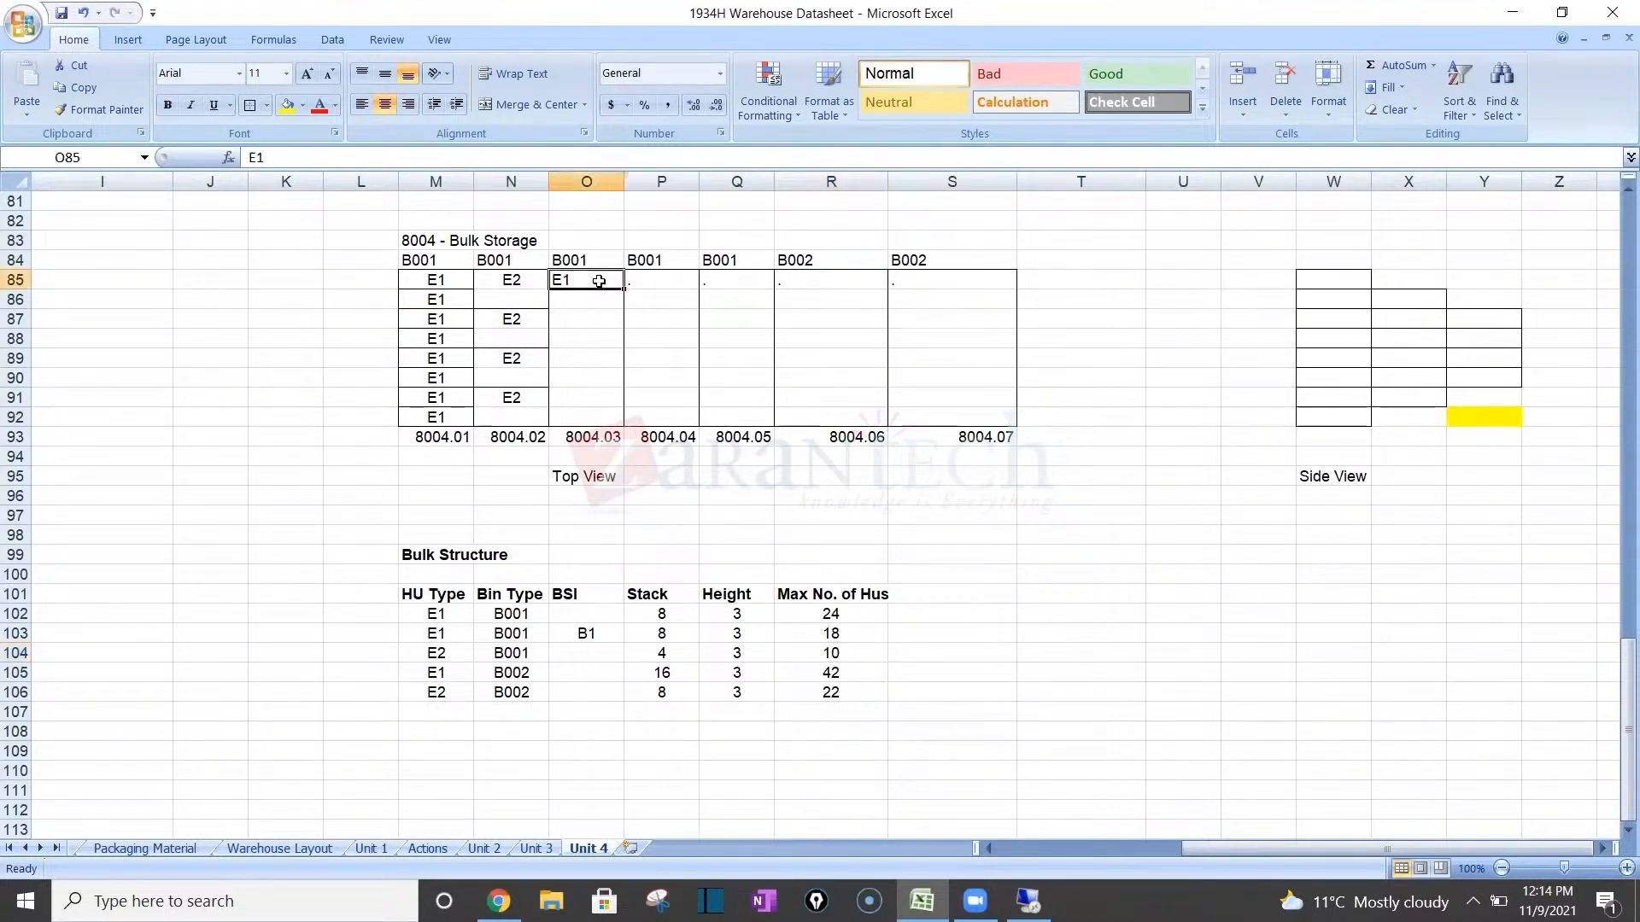
key(Delete)
text(E2)
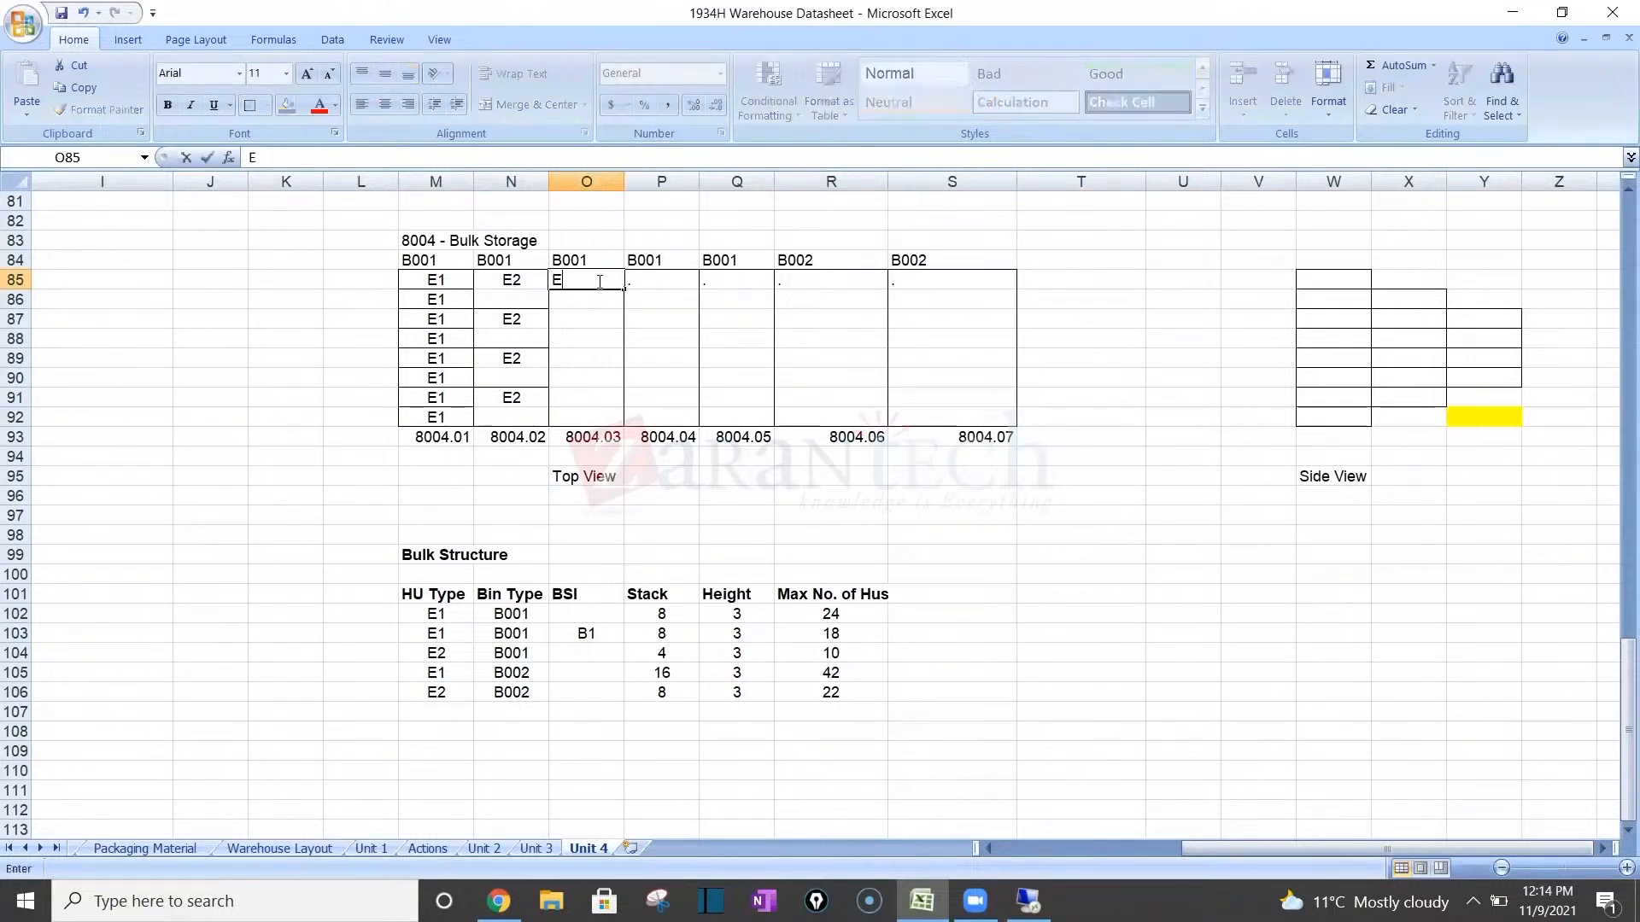
key(BackSpace)
key(BackSpace)
Return to the Remote Desktop session with the 8004 storage type details and show it full screen.
click(1029, 901)
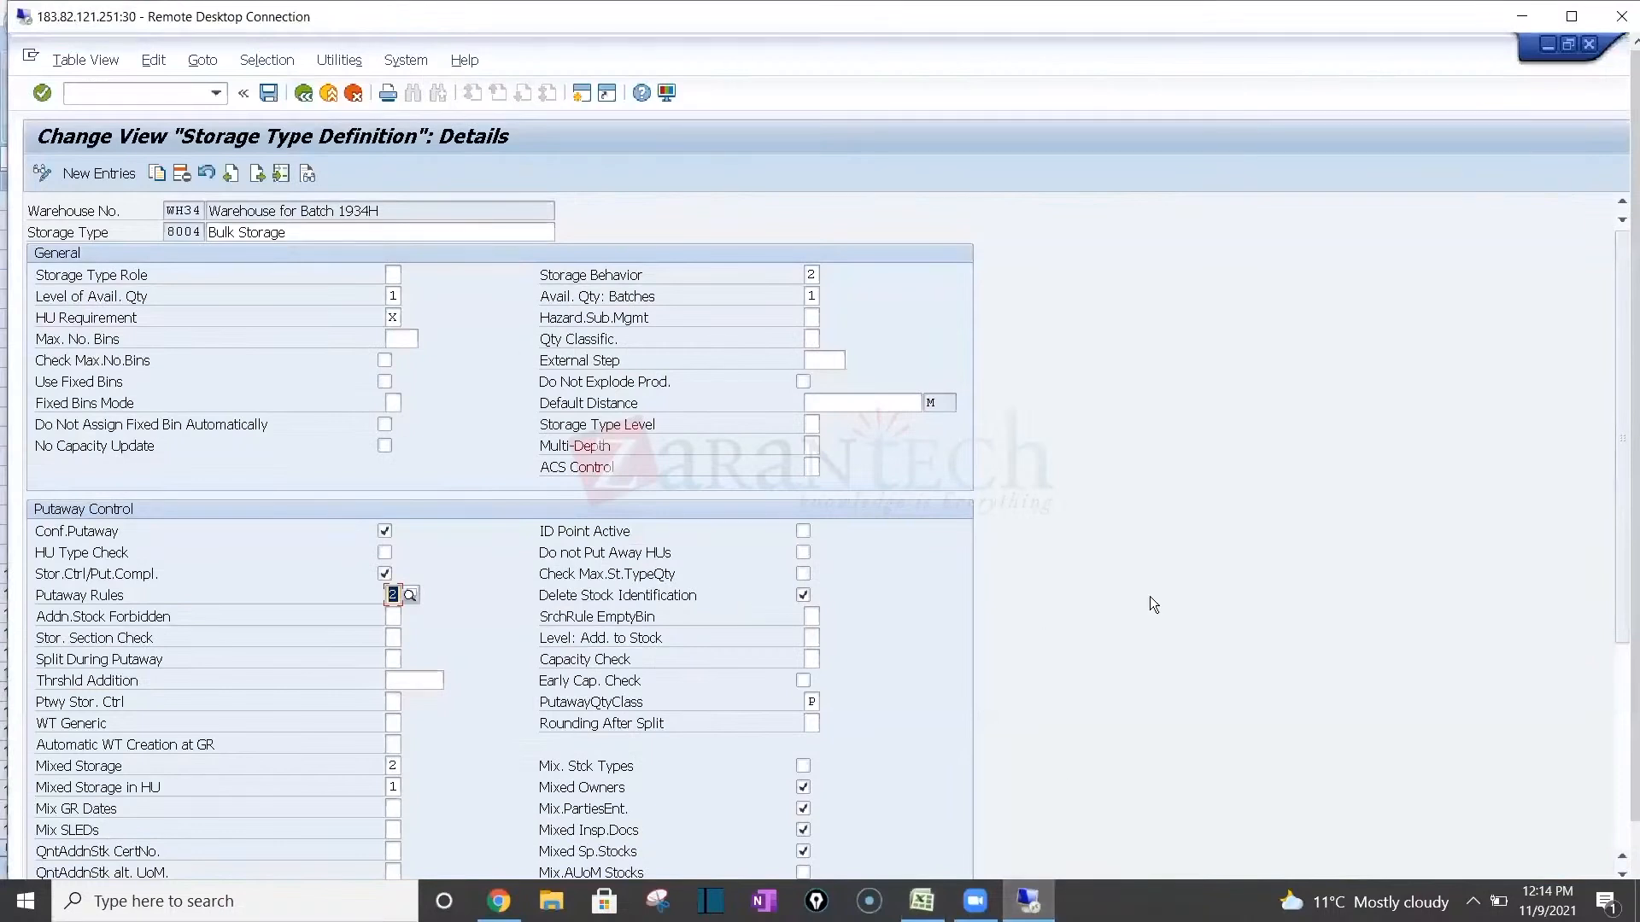
click(1571, 16)
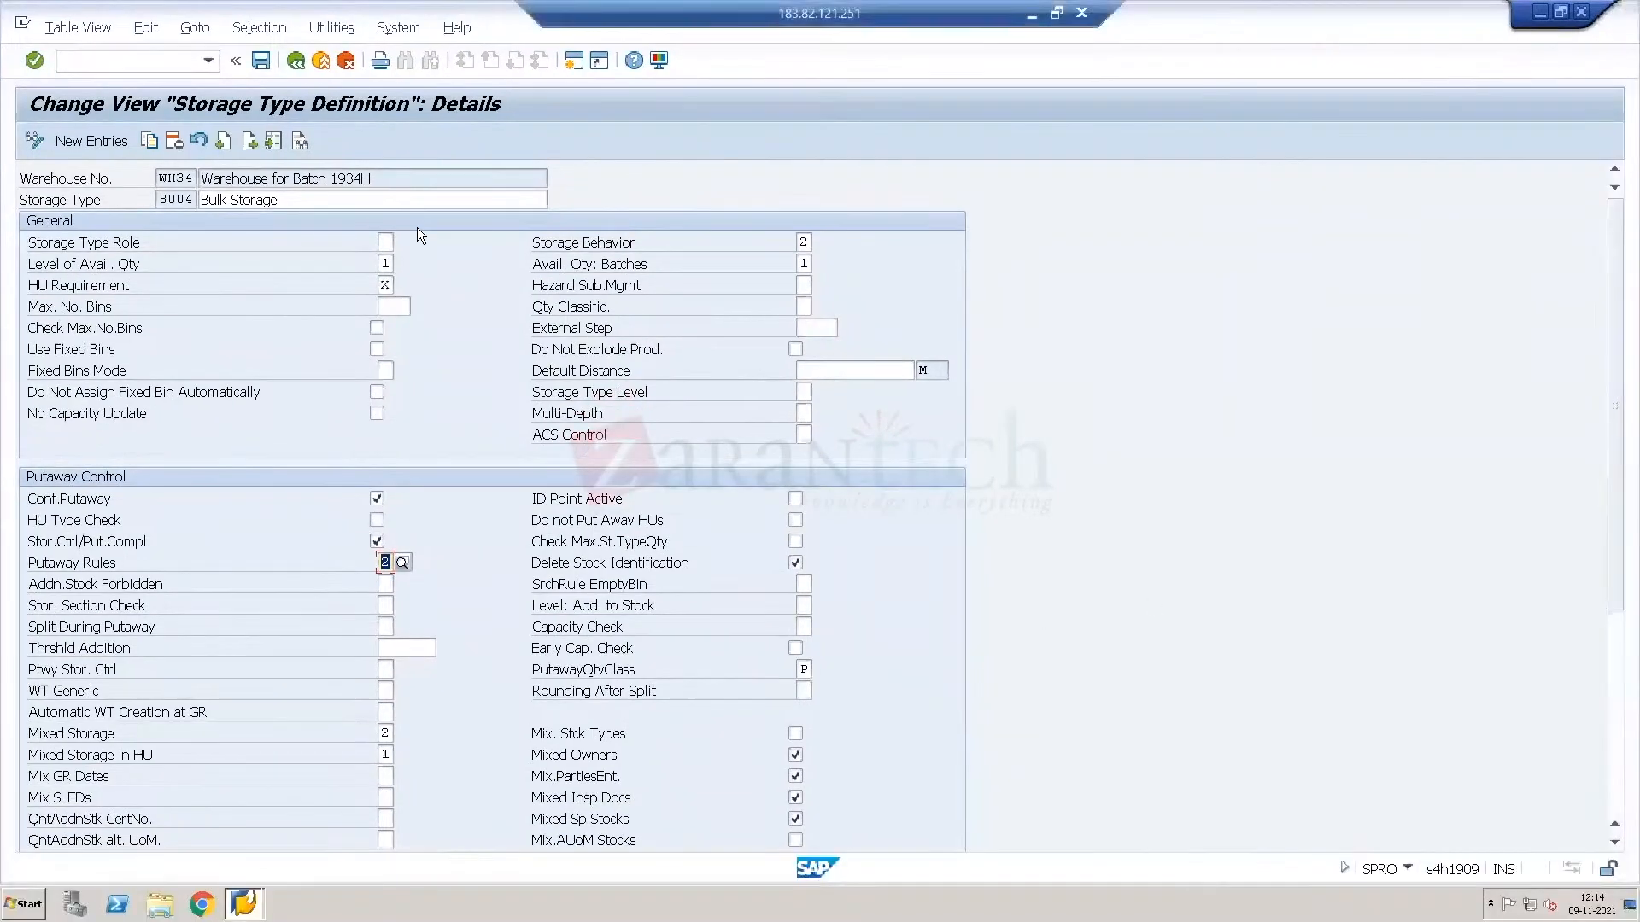
Examine the HU requirement and the selectable Mixed Storage options of storage type 8004, including the full description of option 2.
click(392, 284)
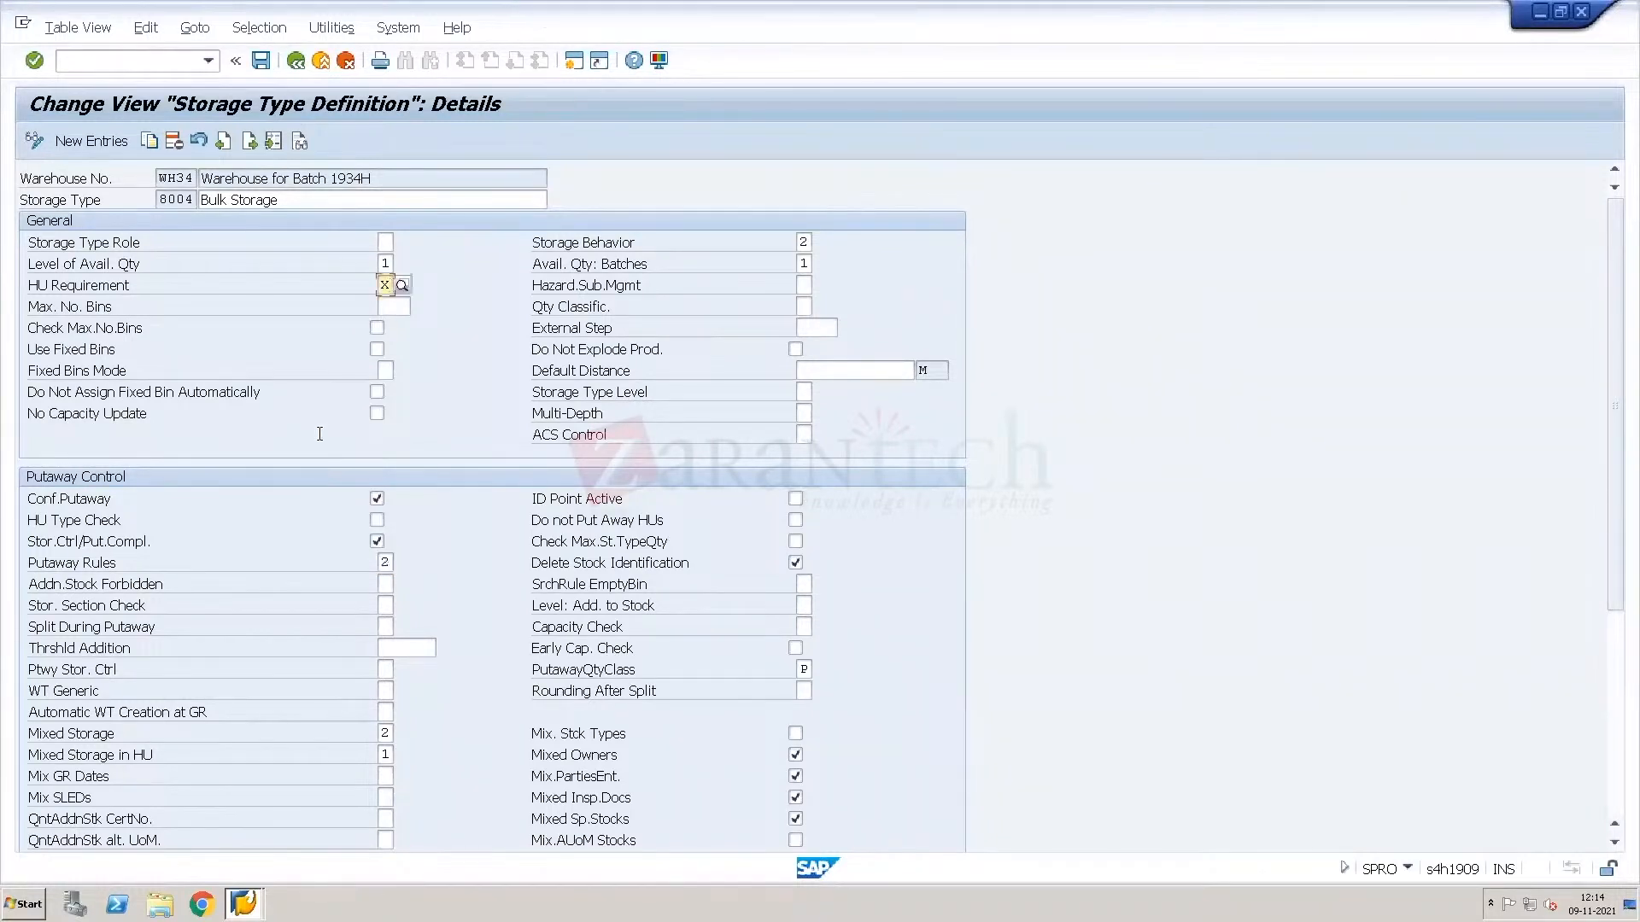
click(387, 734)
click(398, 735)
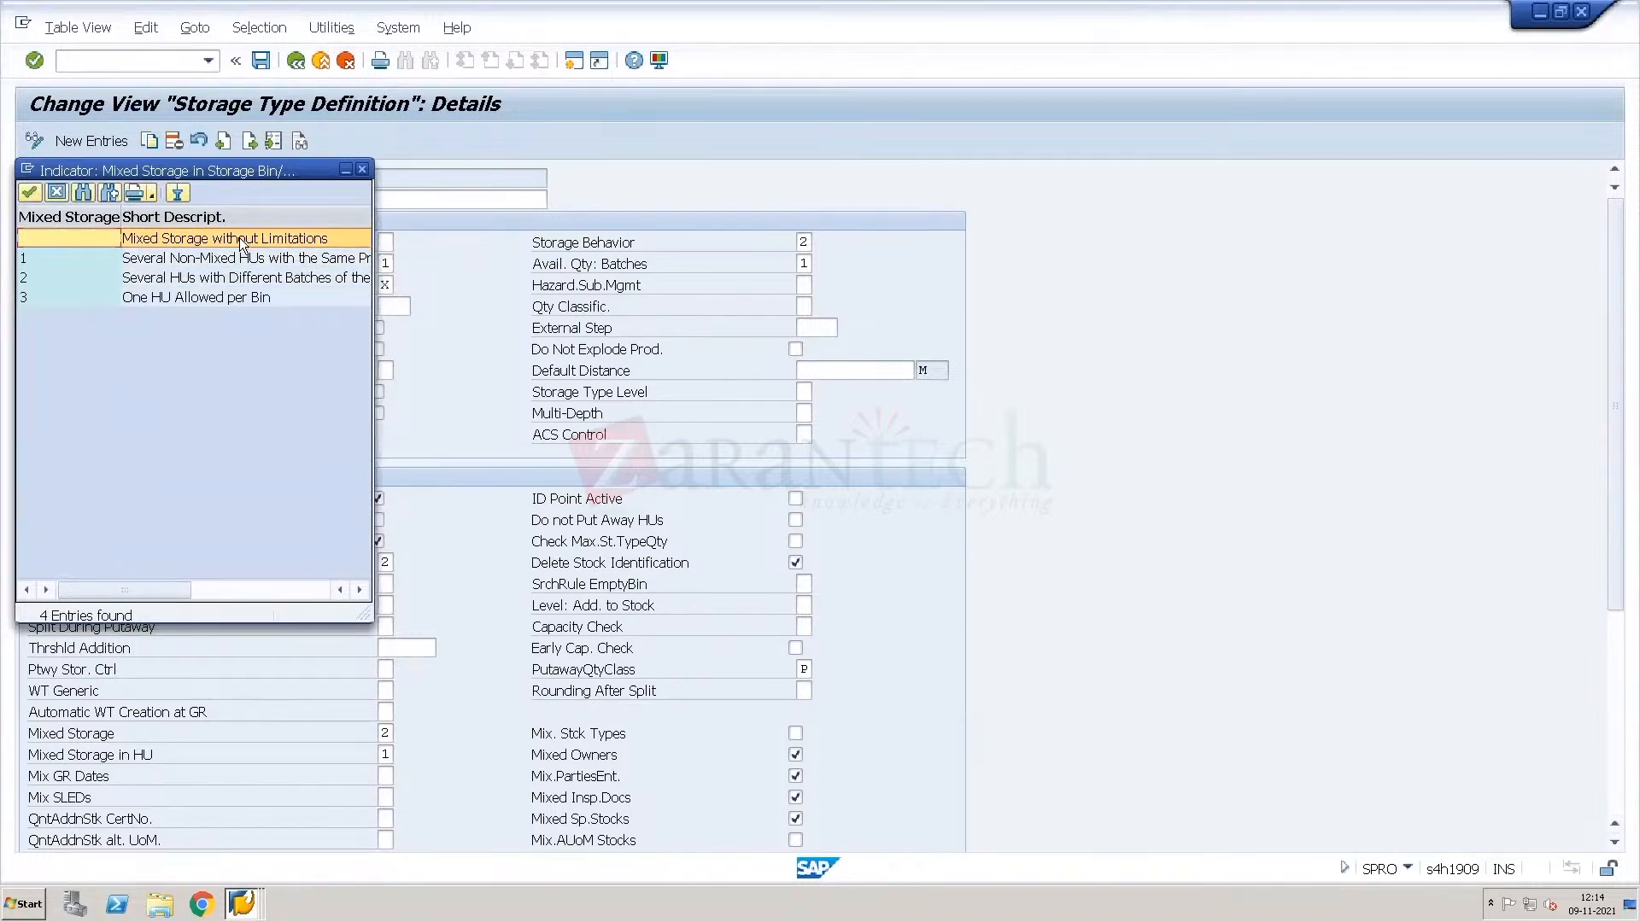
click(241, 280)
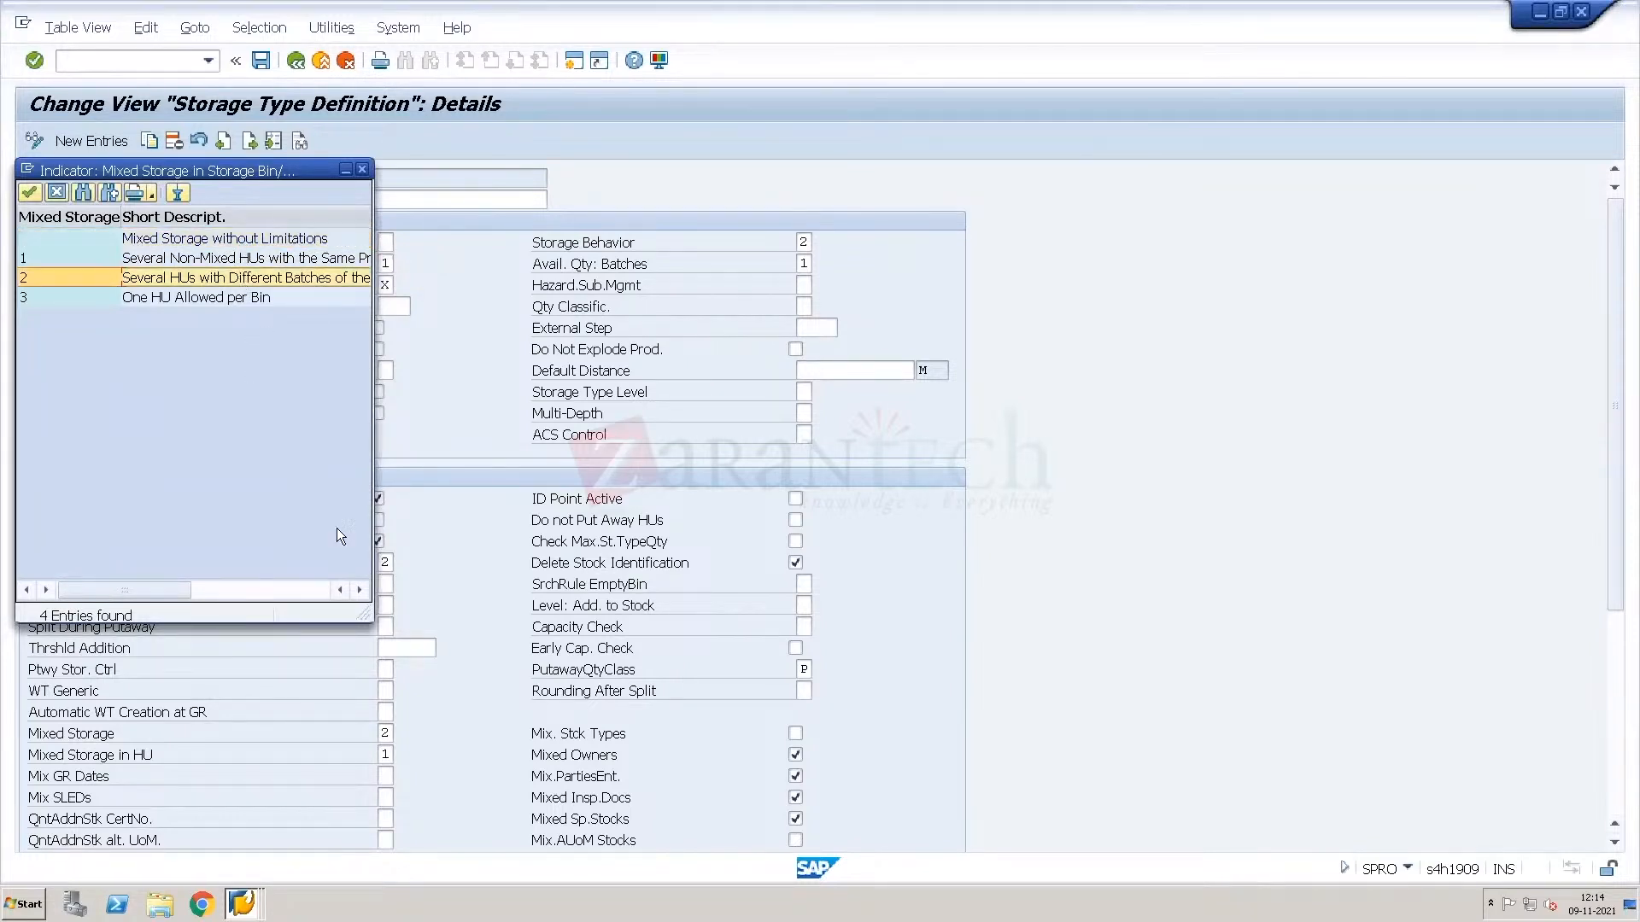
click(302, 590)
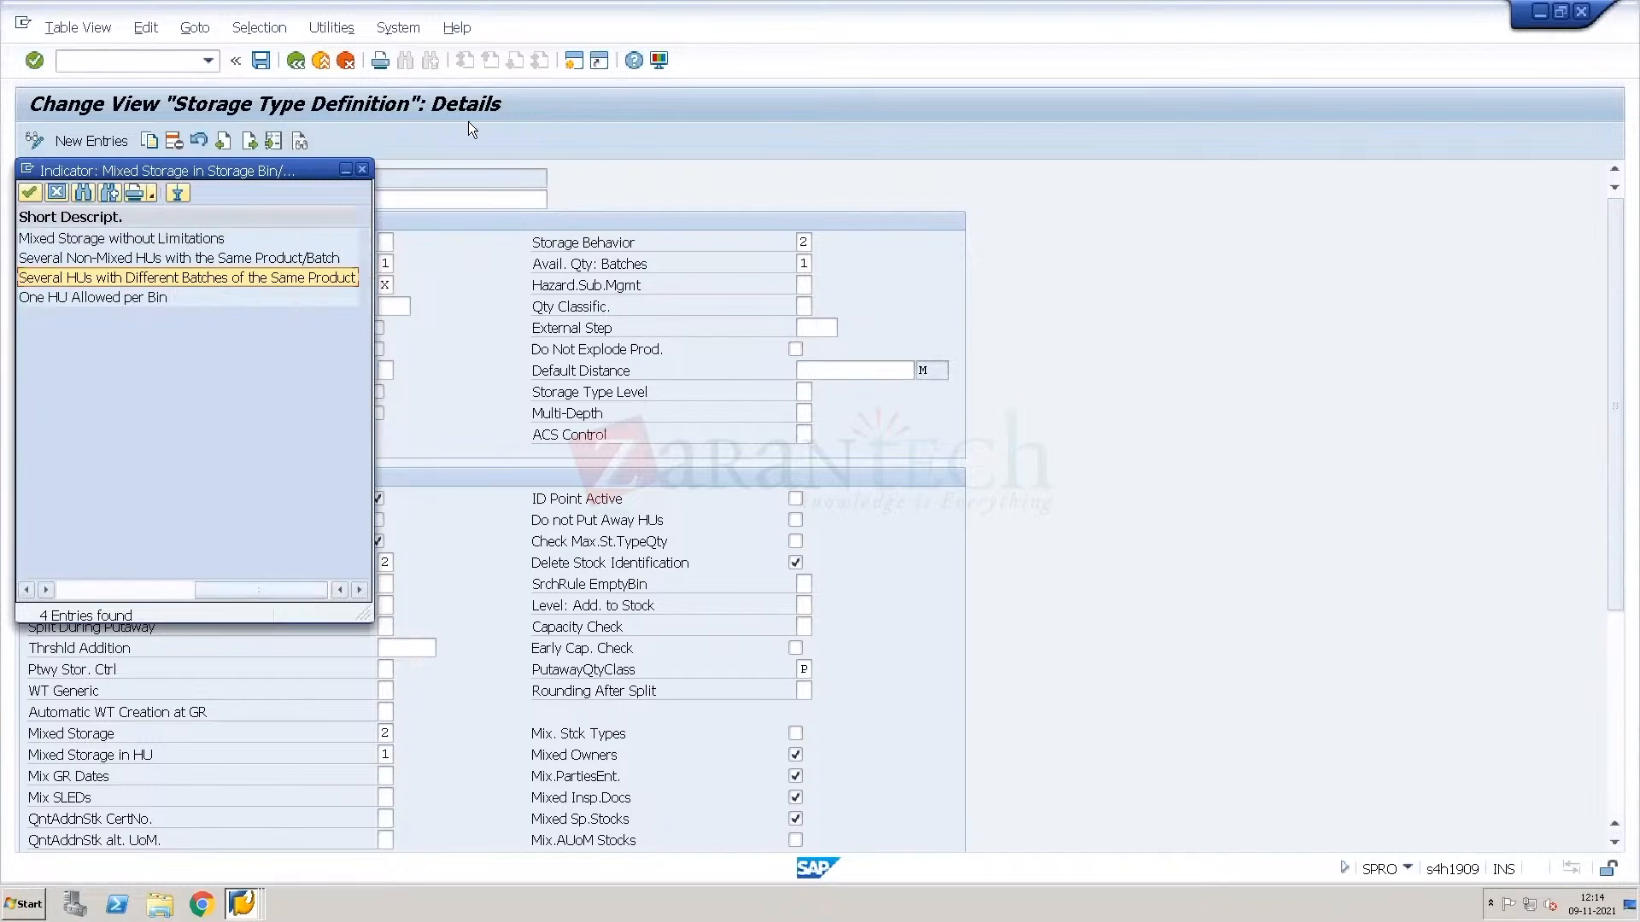
click(362, 170)
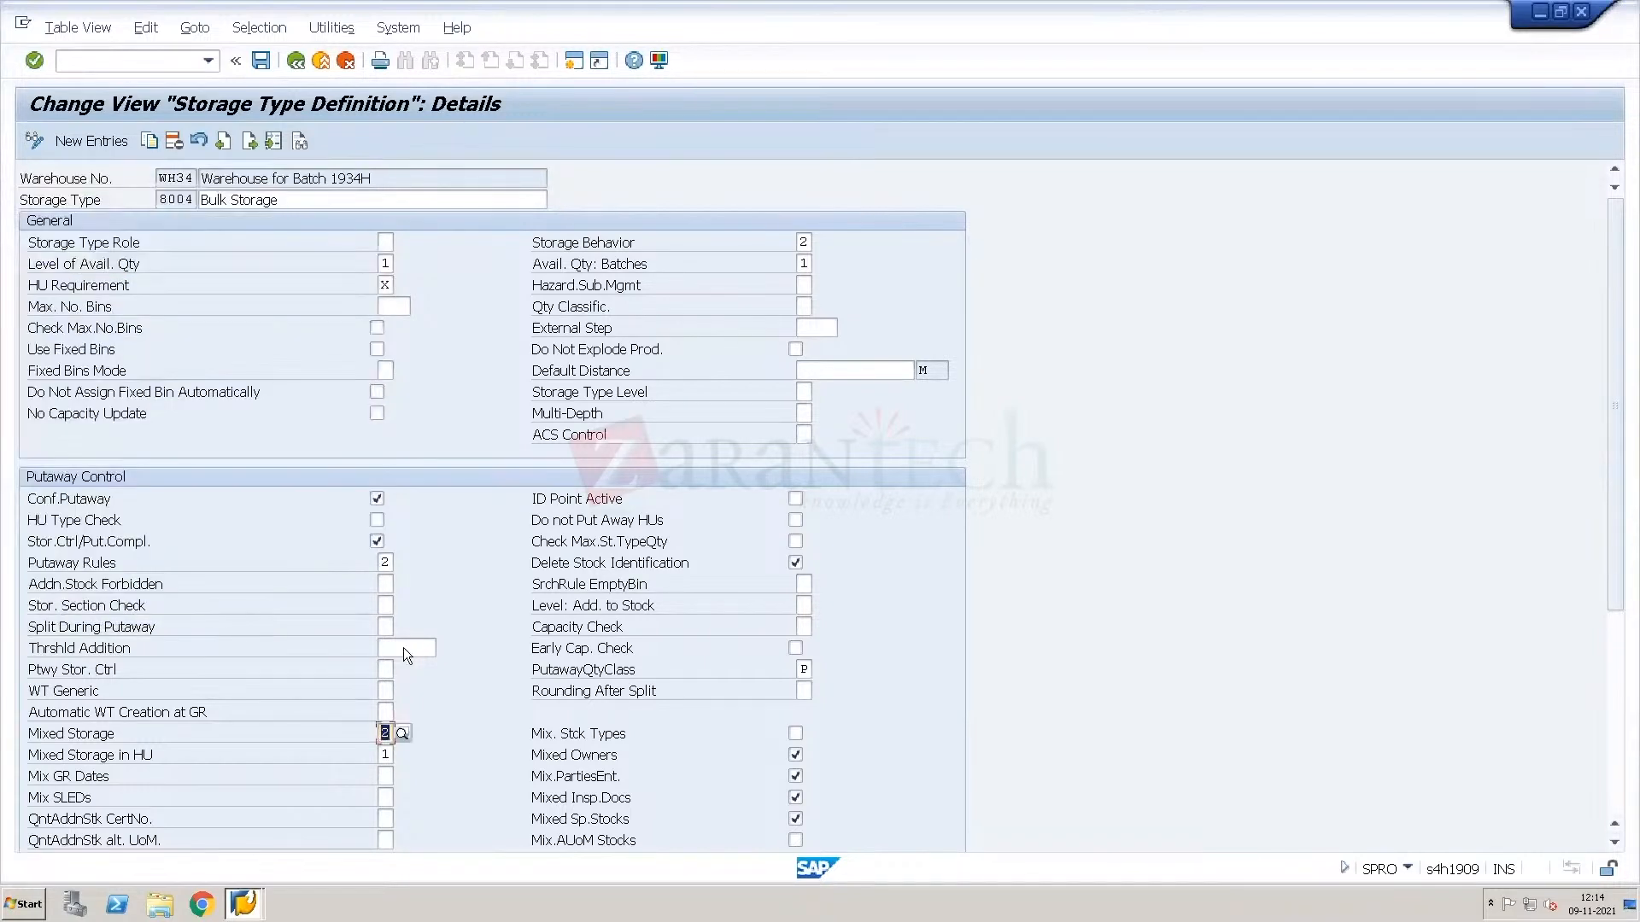
Examine the selectable options for Mixed Storage in HU with their full descriptions, and close the value list without choosing one.
click(386, 753)
click(399, 753)
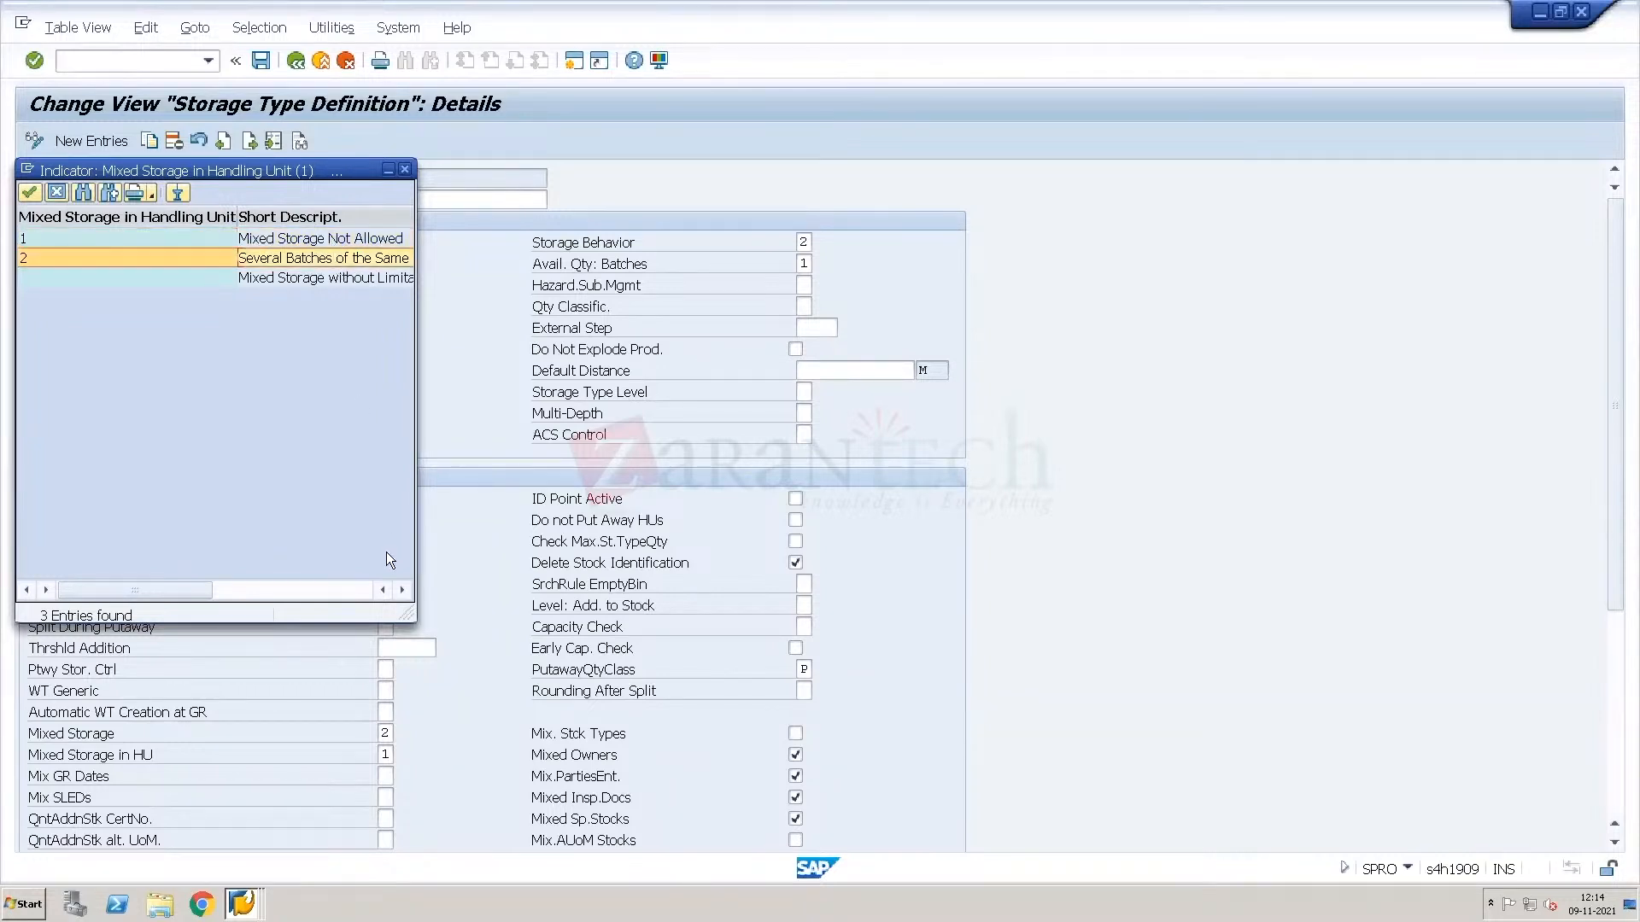
click(354, 589)
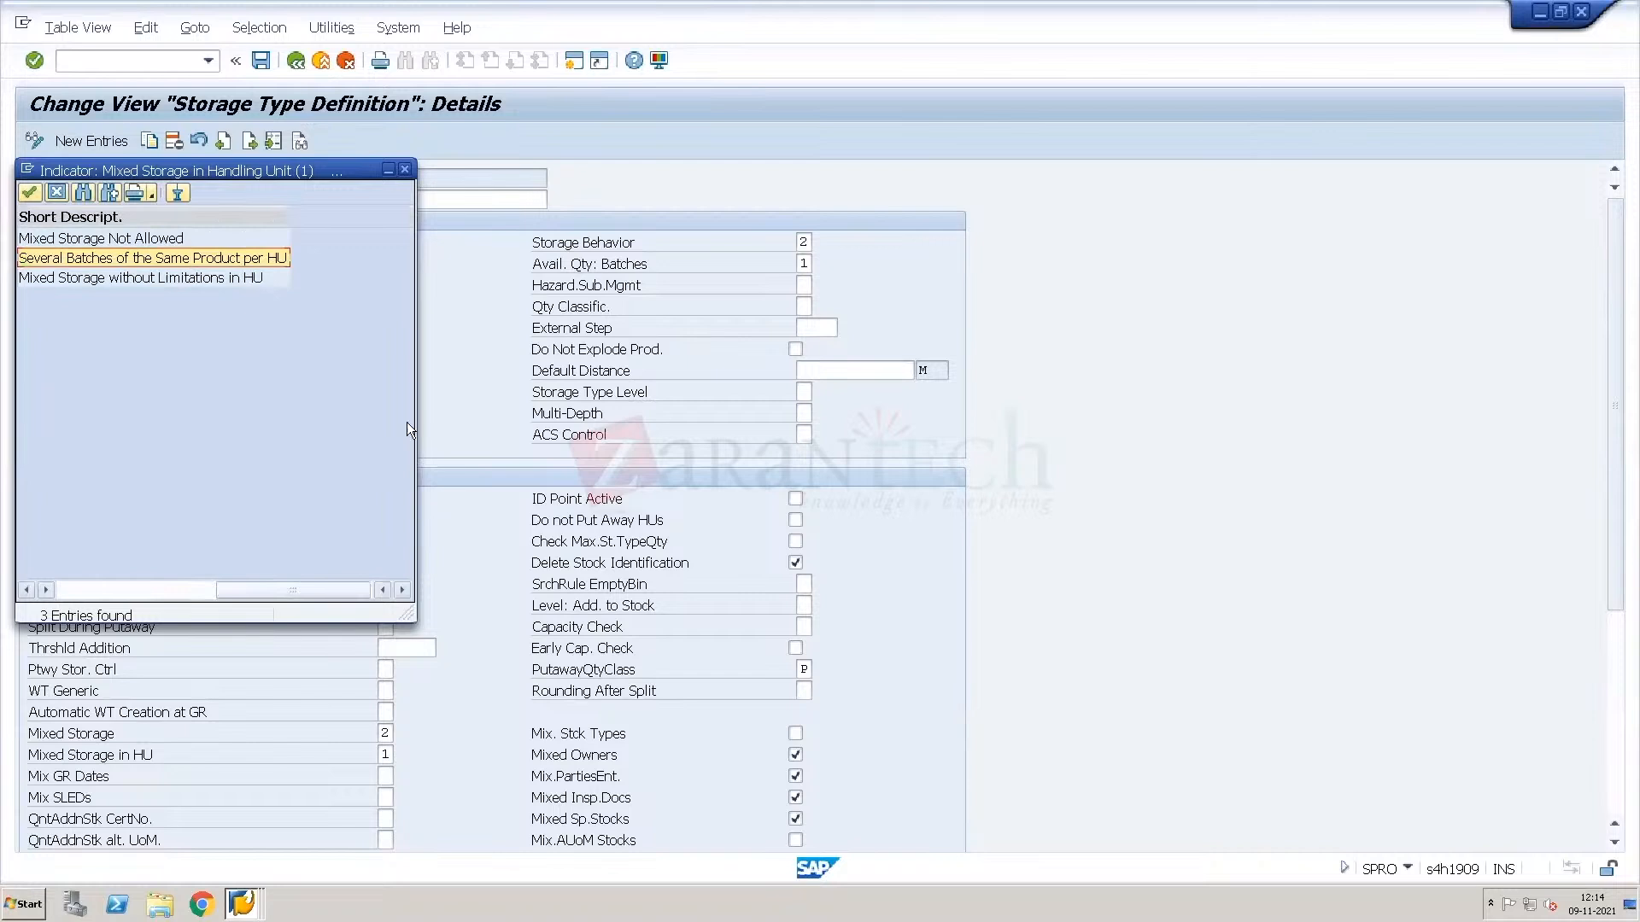
click(407, 171)
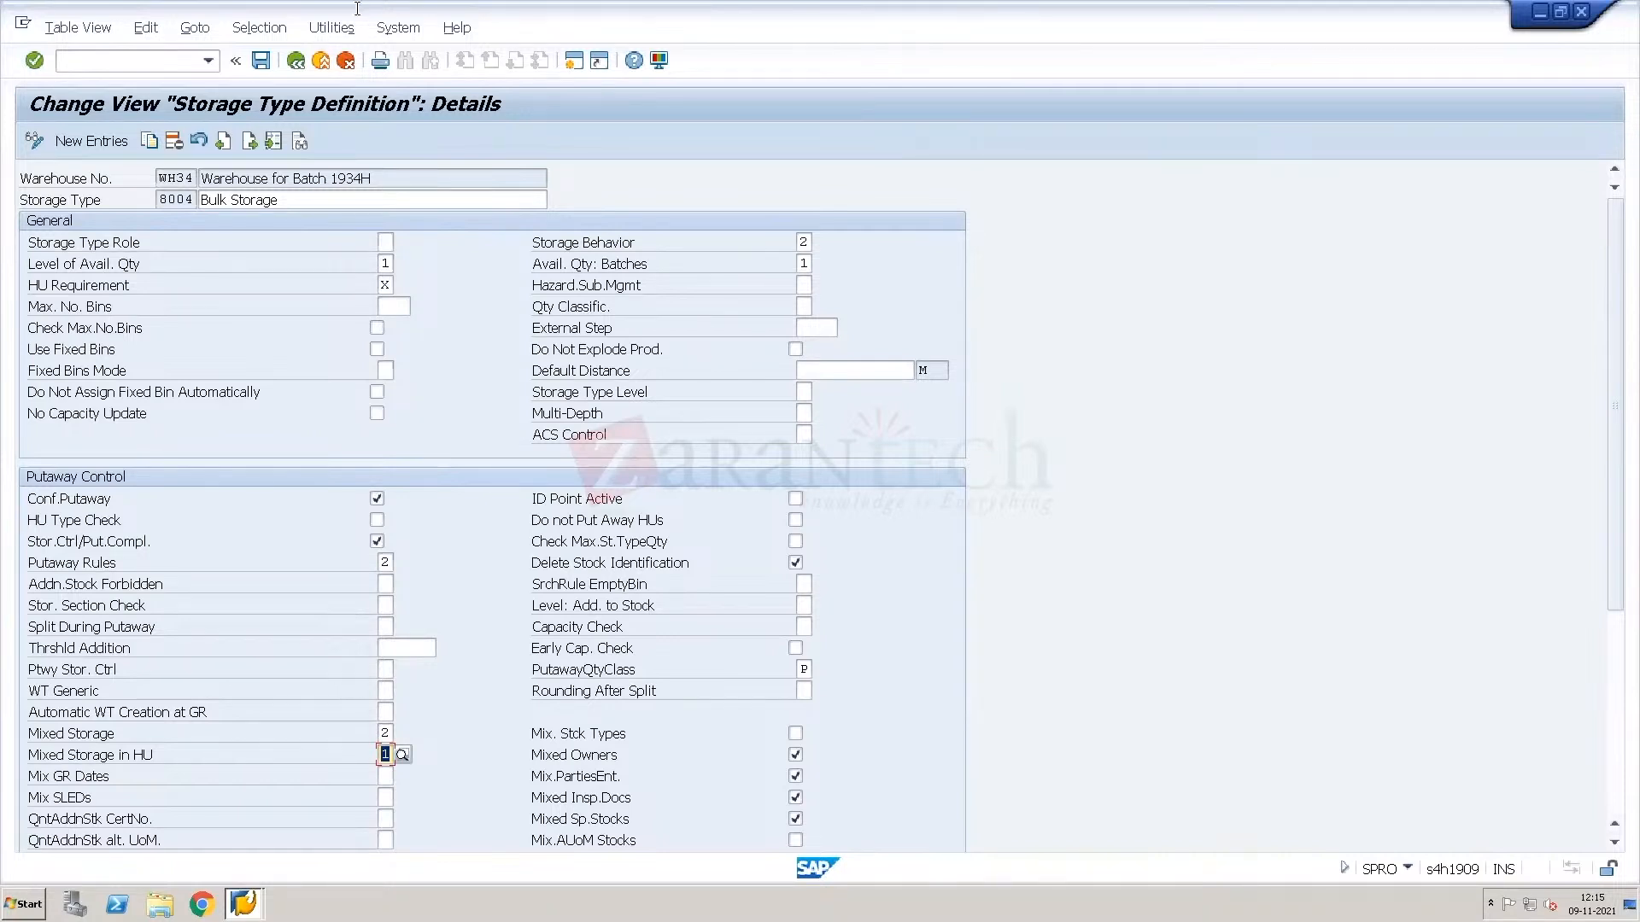
Return to the Display IMG structure and look through the Extended Warehouse Management nodes down to Cross-Process Settings.
click(304, 61)
click(304, 62)
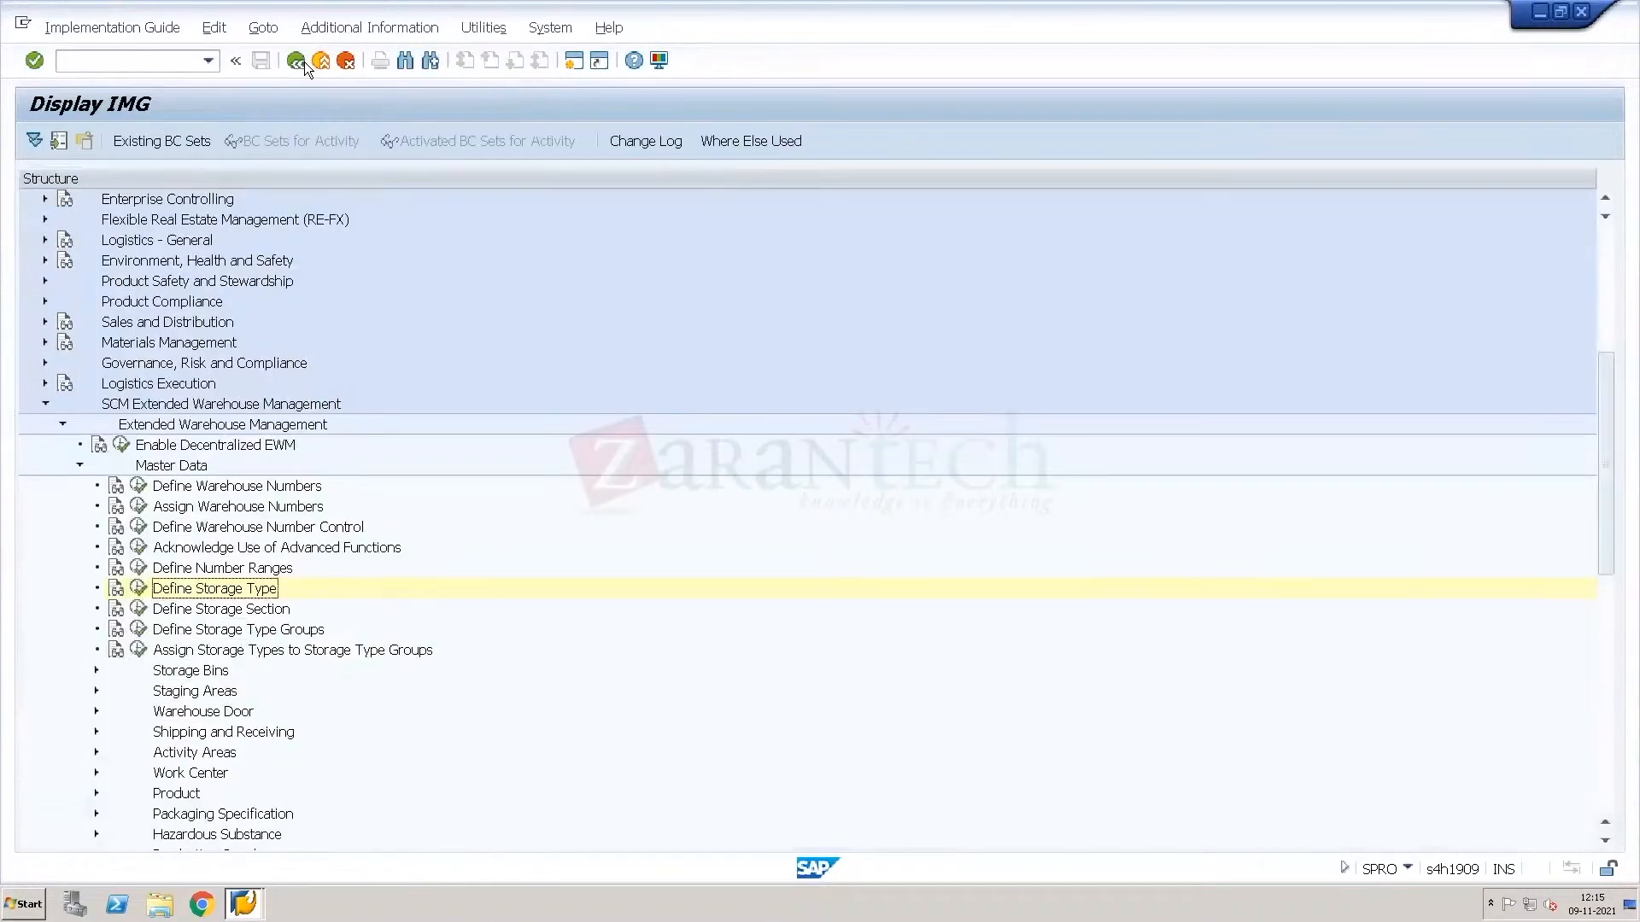
click(234, 736)
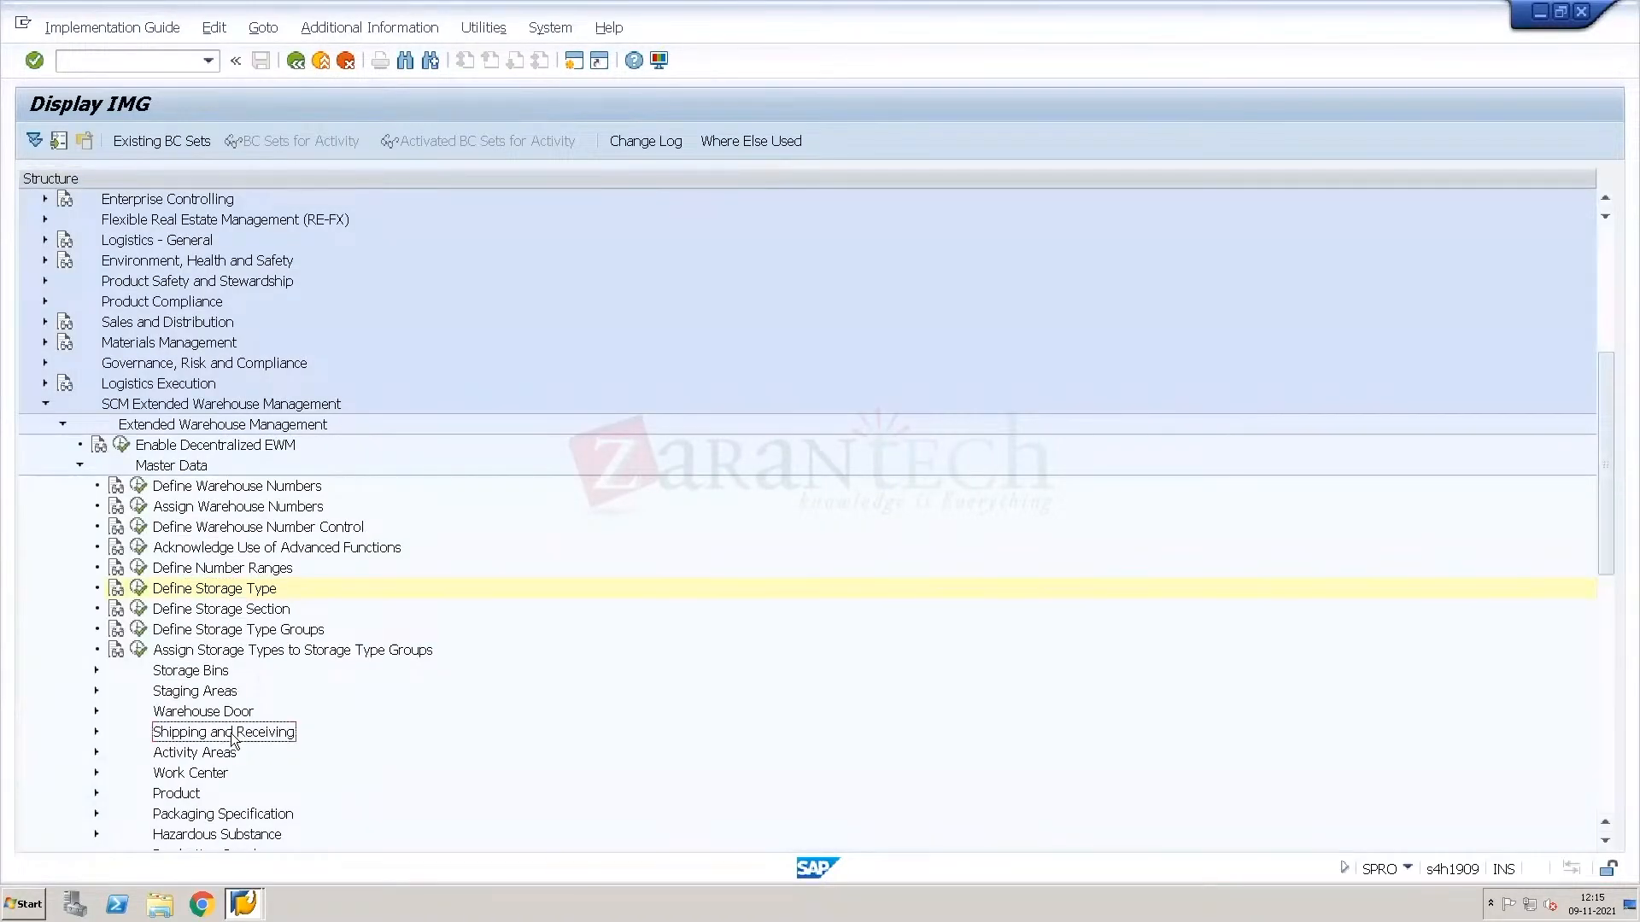
key(Down)
key(Down)
key(Down)
key(Down)
key(Down)
key(Down)
key(Down)
key(Down)
key(Down)
key(Down)
key(Down)
key(Down)
key(Down)
key(Down)
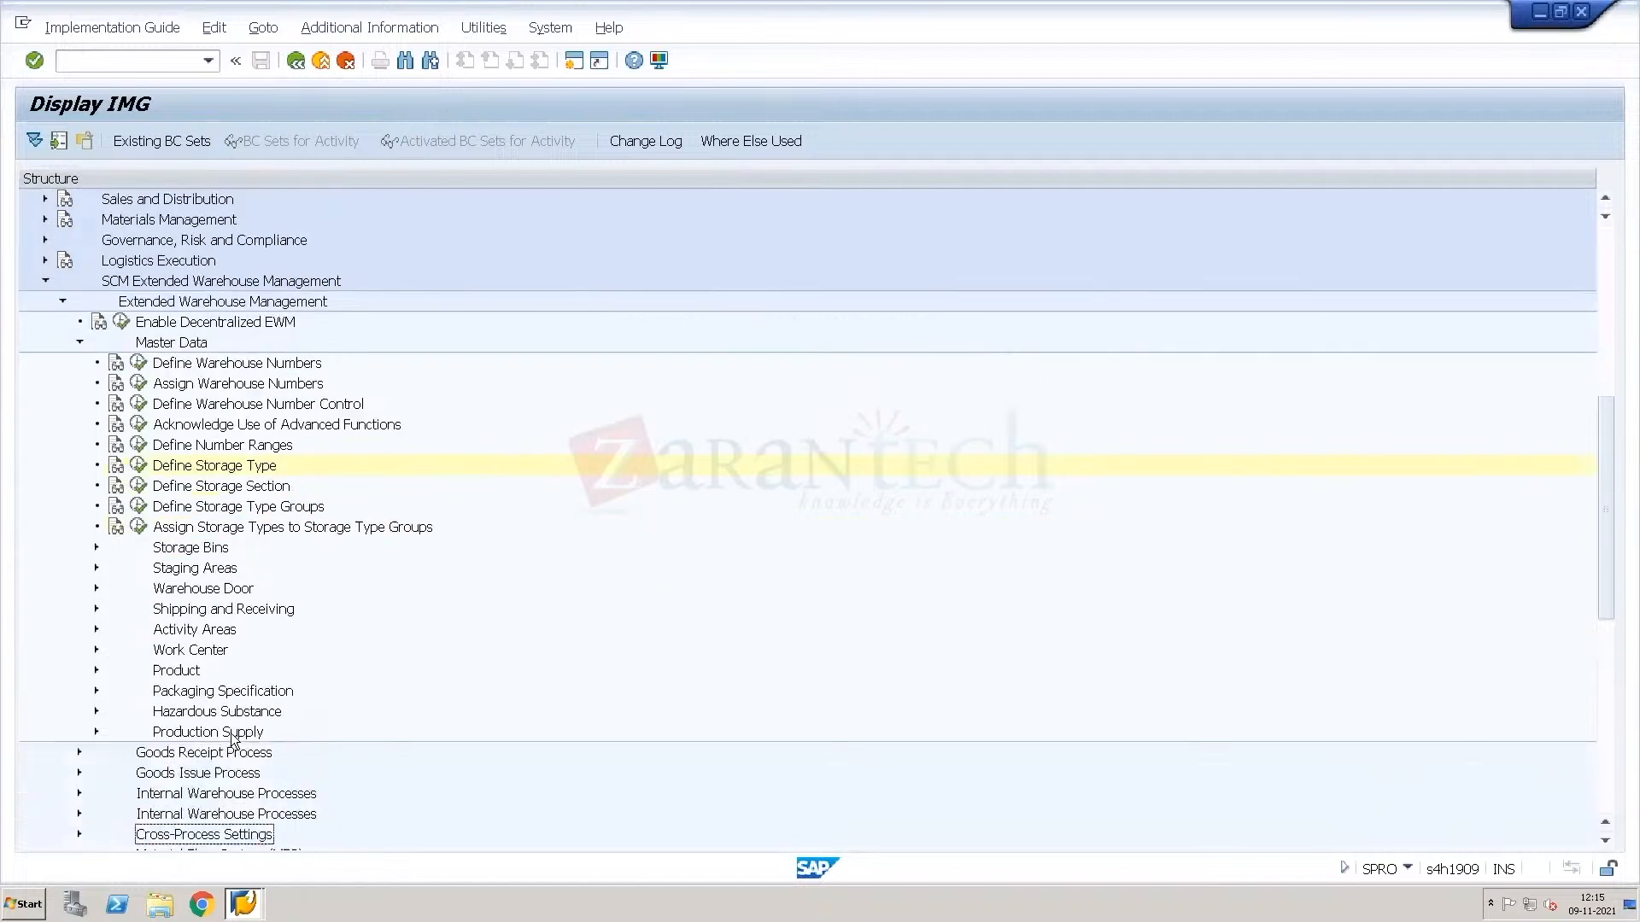
Open Define Storage Type, position the list on warehouse WH34 and open the details of storage type 8004 Bulk Storage.
click(144, 404)
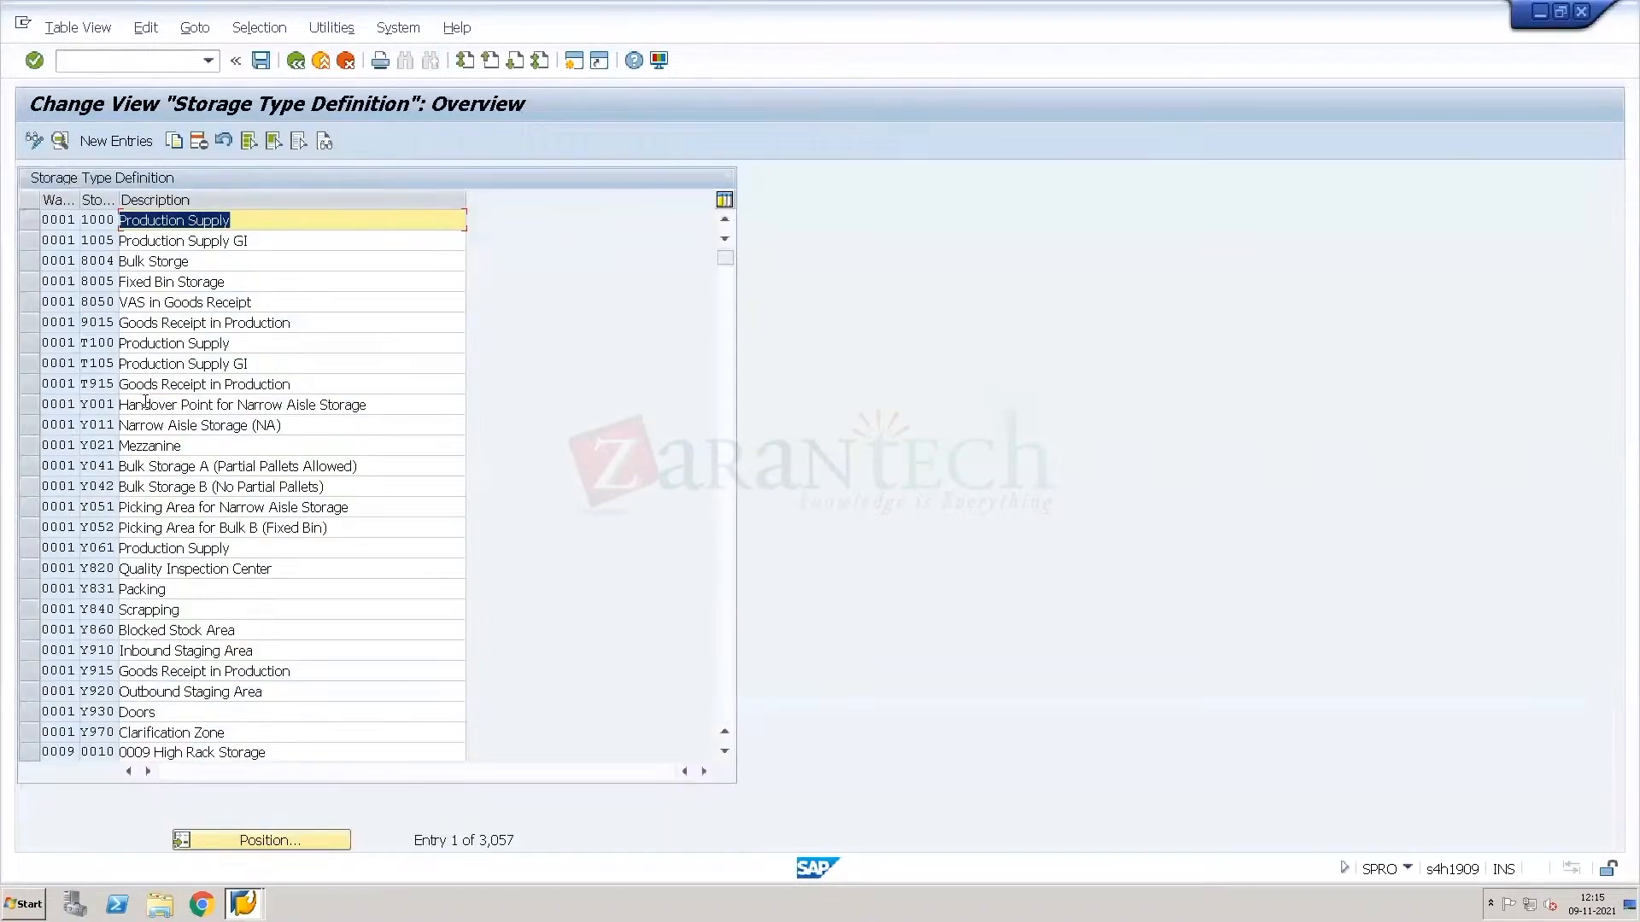
click(261, 841)
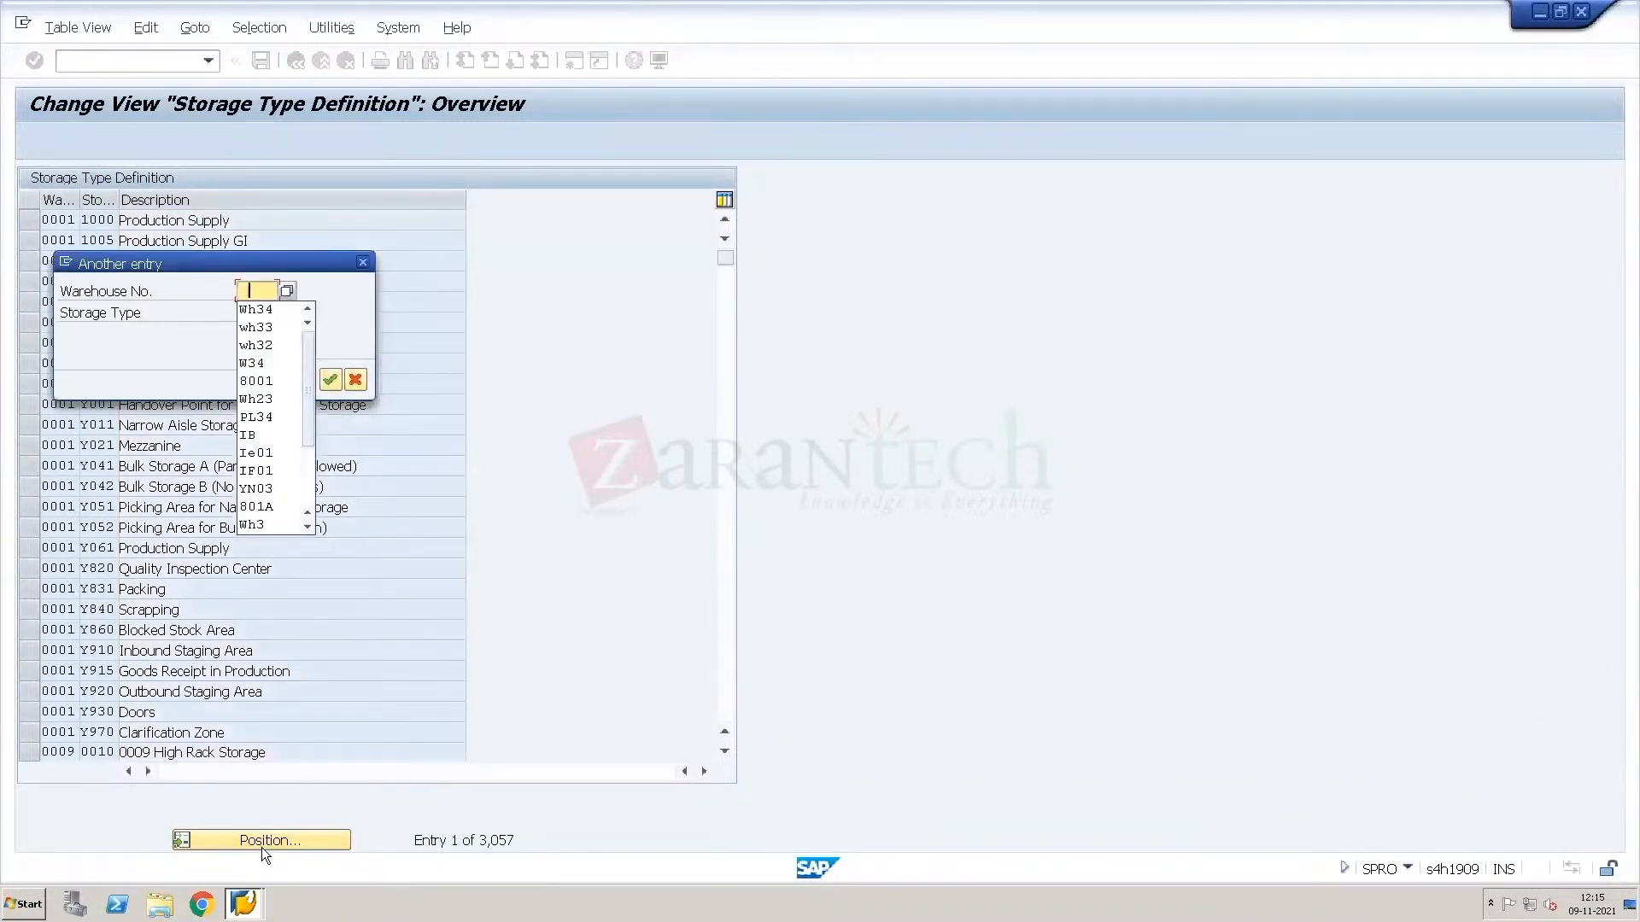
key(Down)
key(Return)
key(Return)
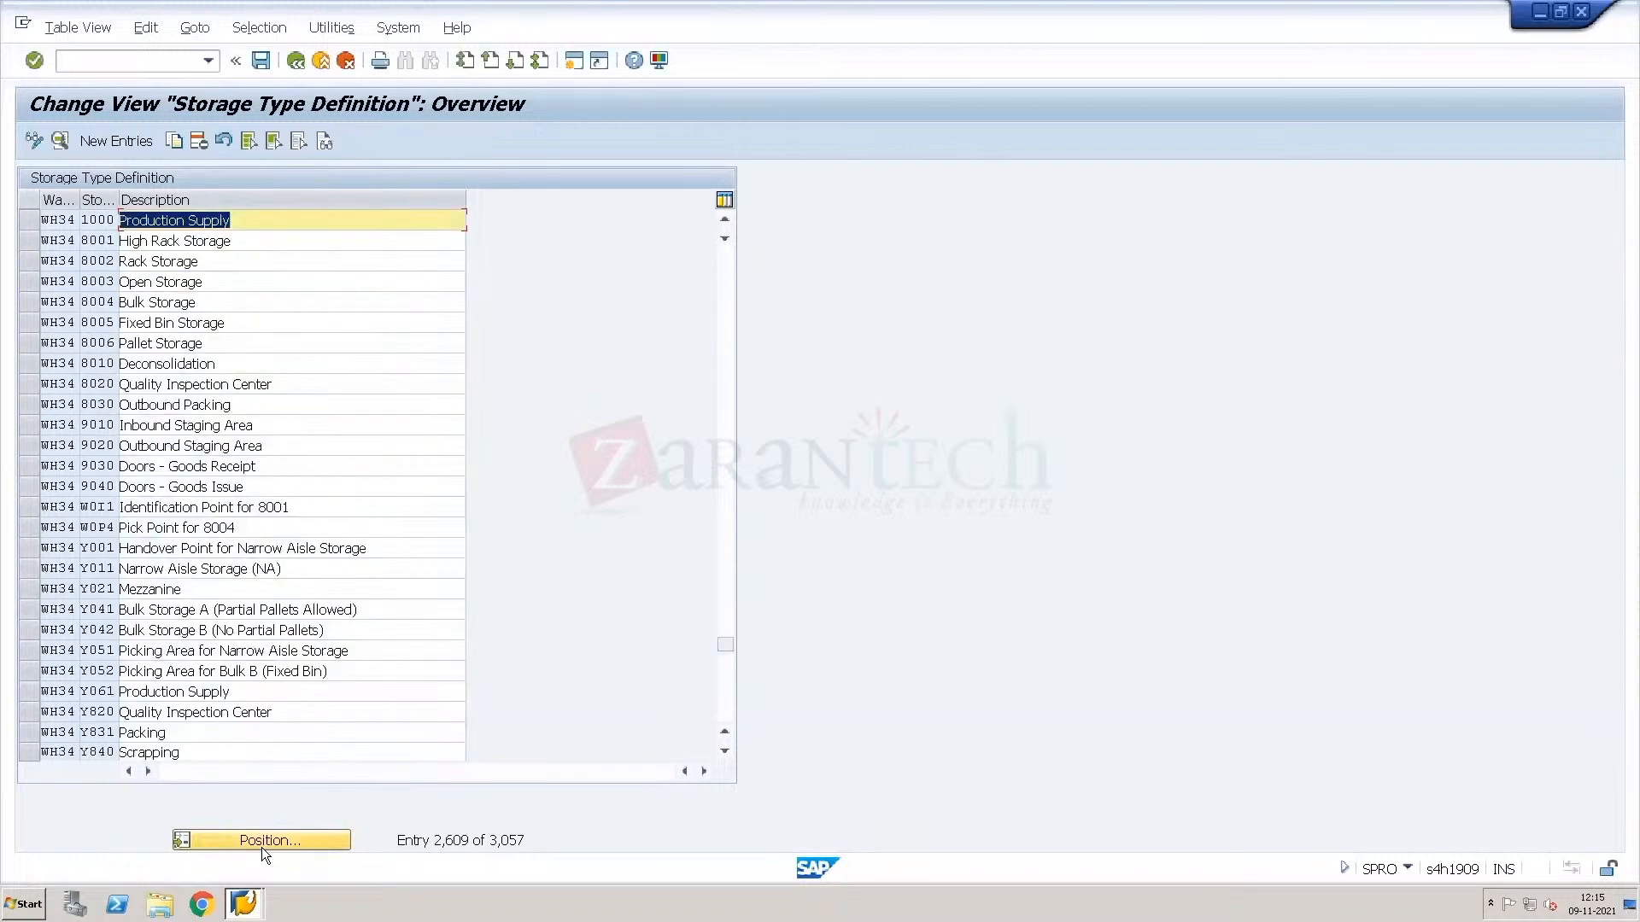
double_click(110, 302)
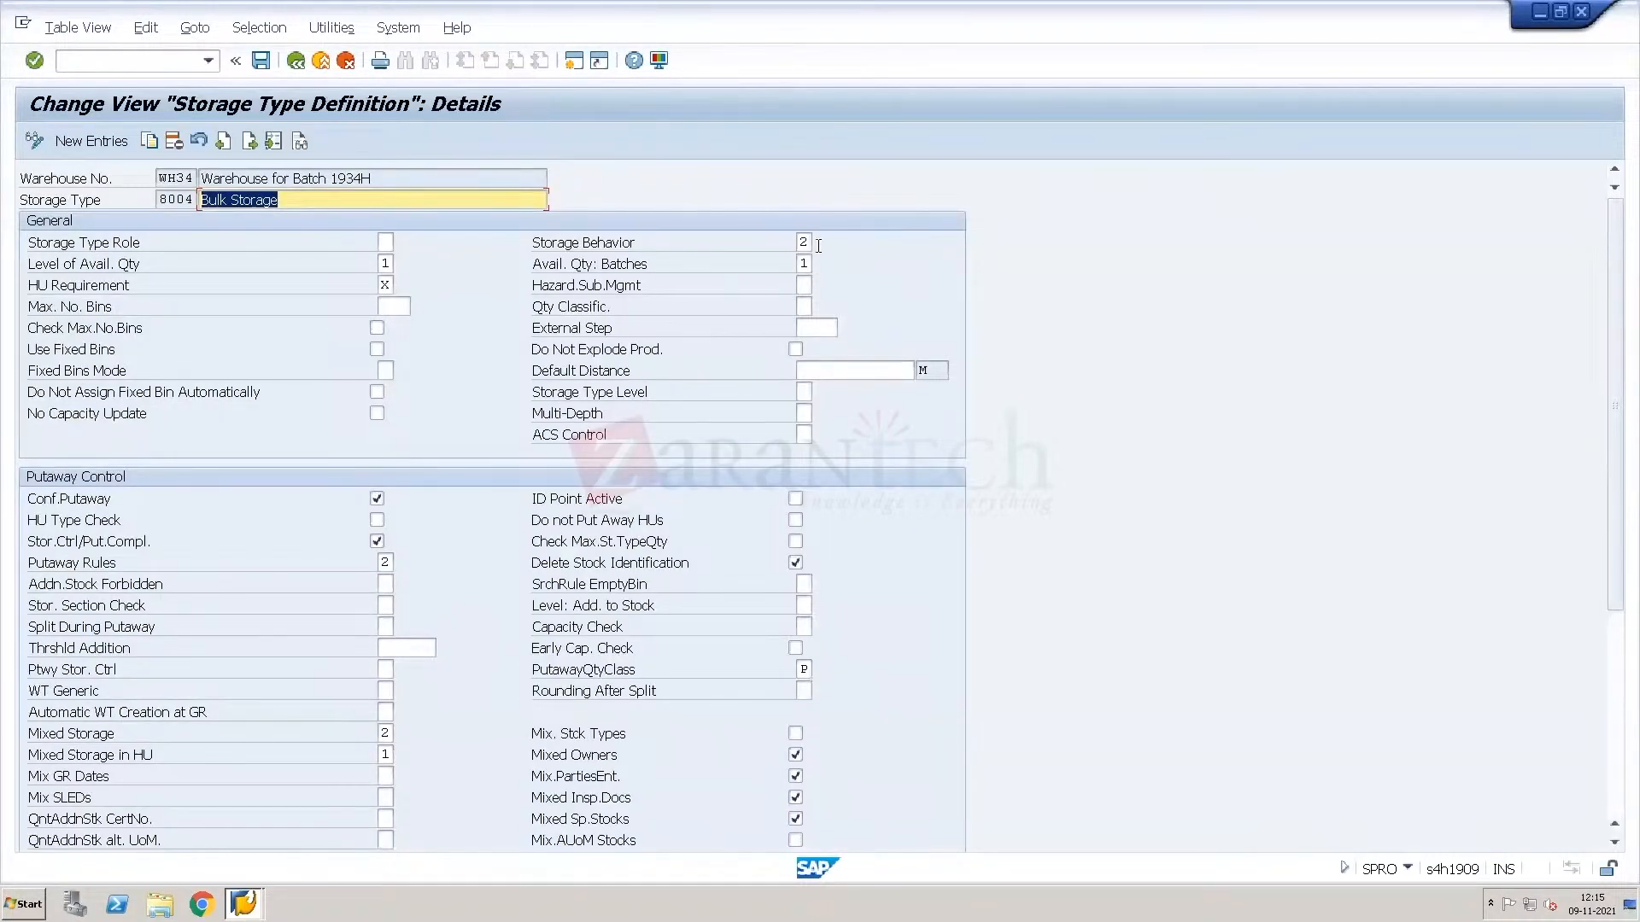
Examine the Storage Behavior options for storage type 8004, comparing Bulk Storage with Pallet Storage, without choosing a new value.
click(804, 242)
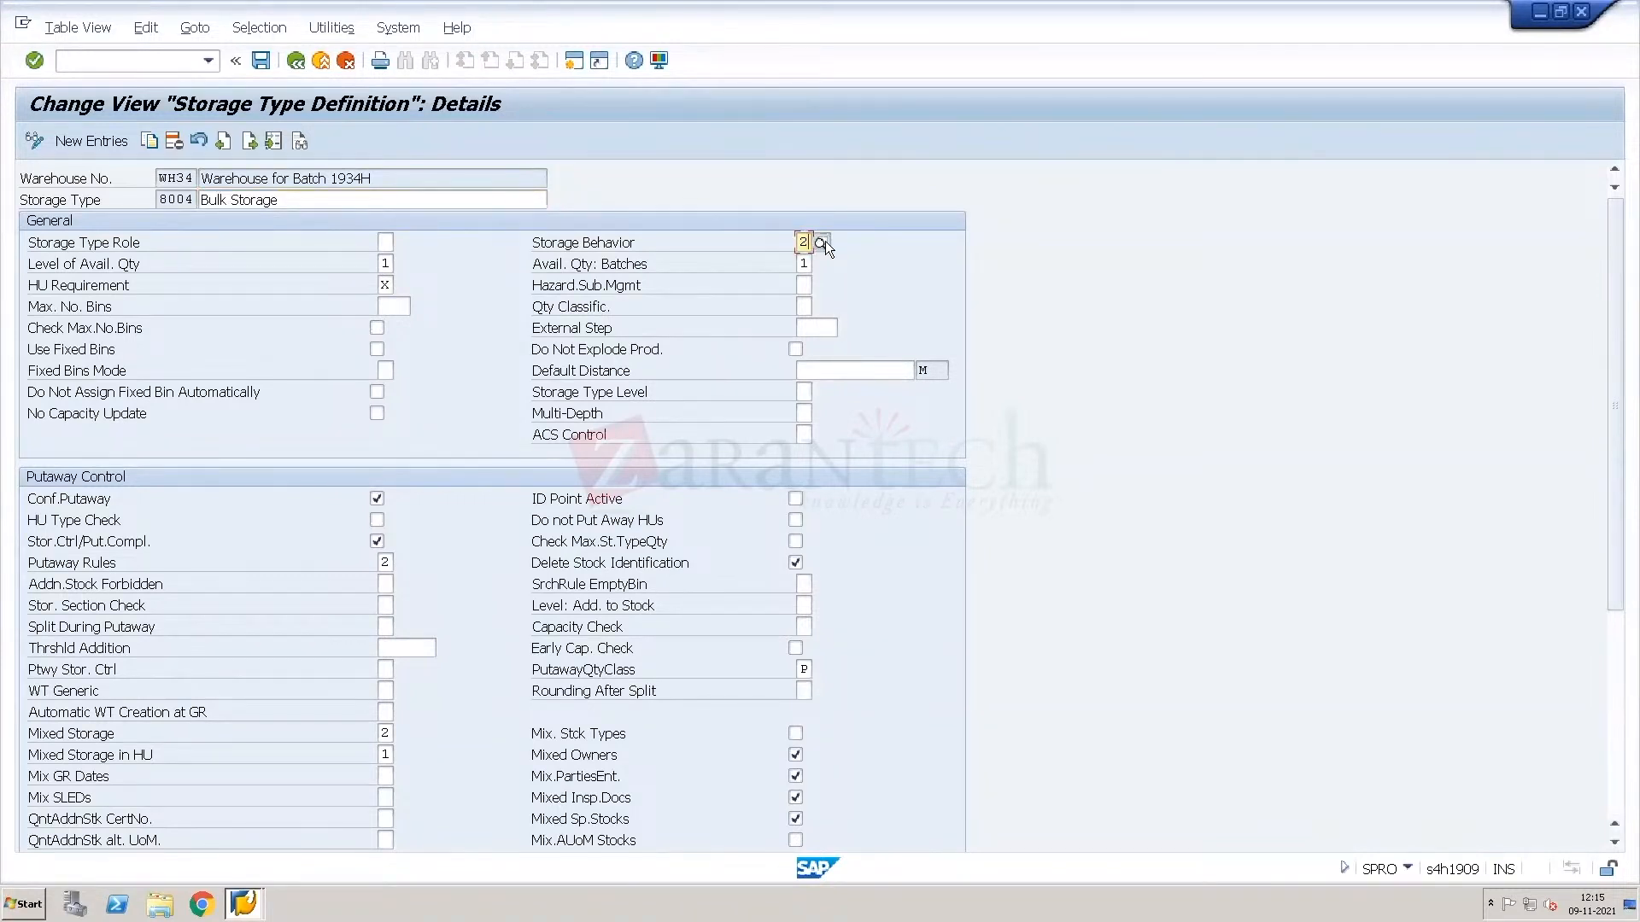
click(821, 243)
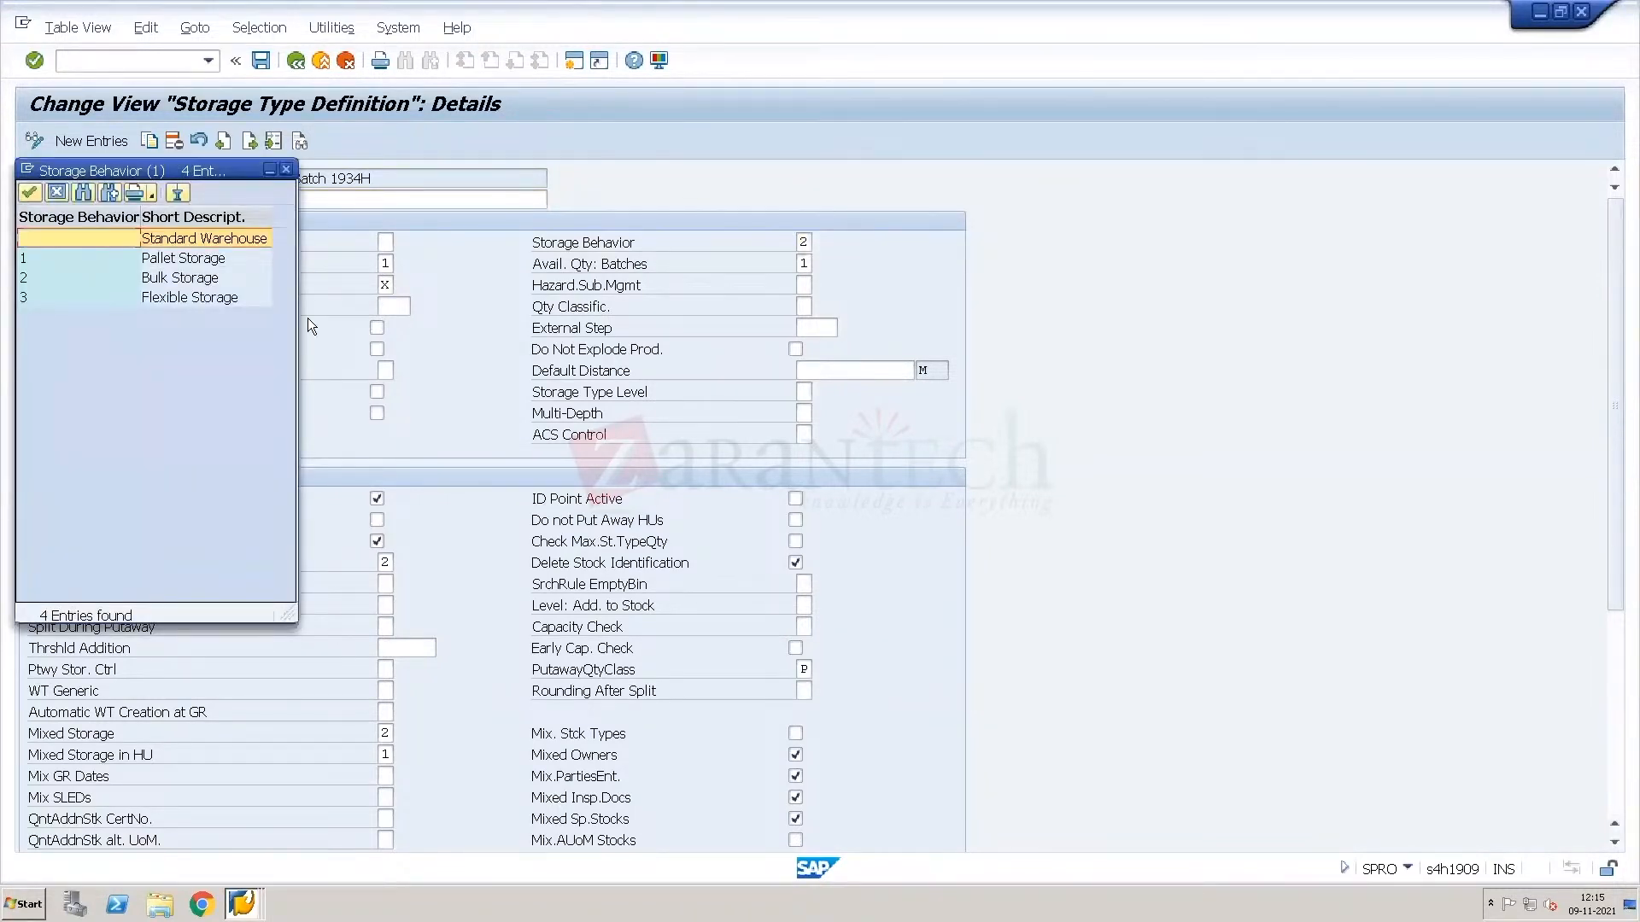
click(177, 281)
click(198, 258)
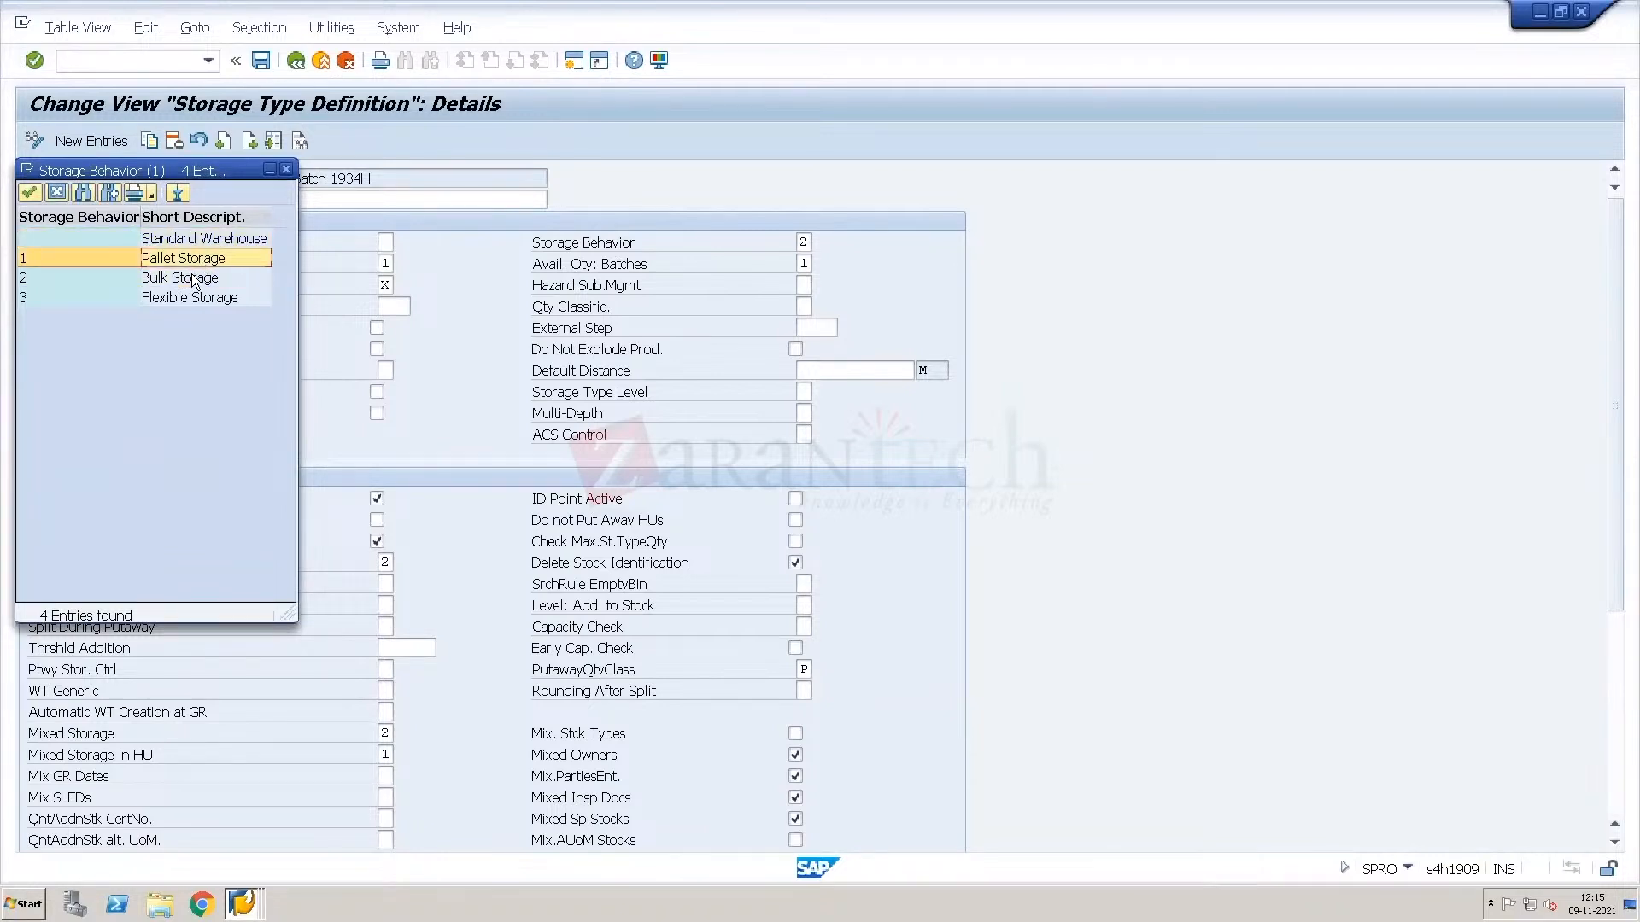
click(200, 264)
click(209, 259)
click(286, 170)
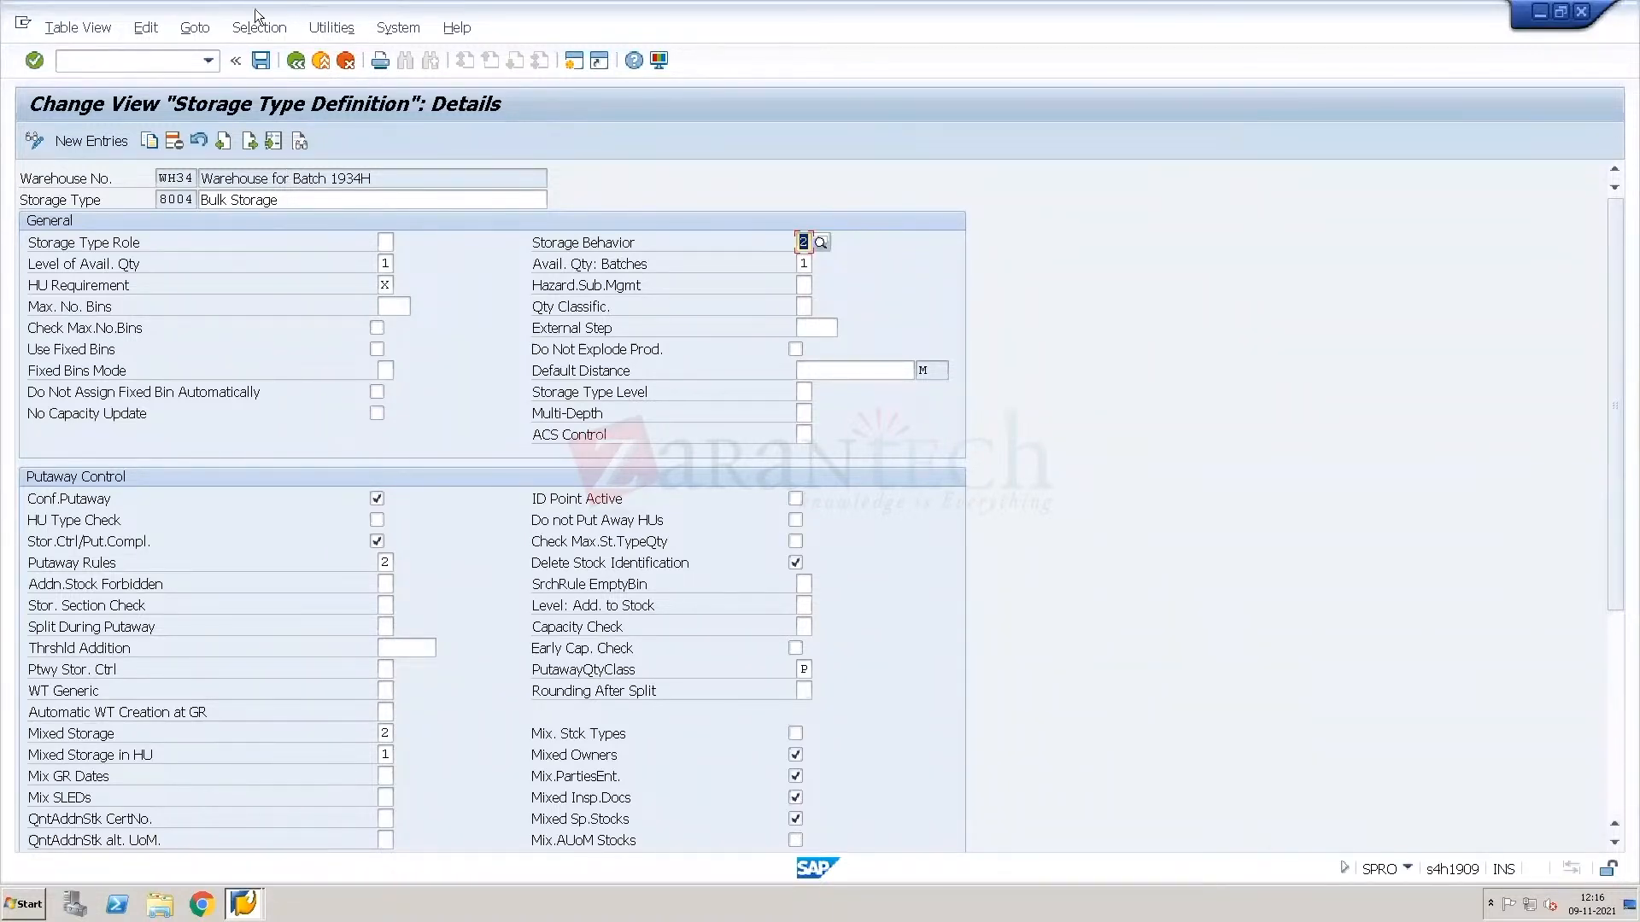
Try to open Define Bulk Structures under the Goods Receipt Process putaway rules for bulk storage, declining to display the locked data.
click(302, 67)
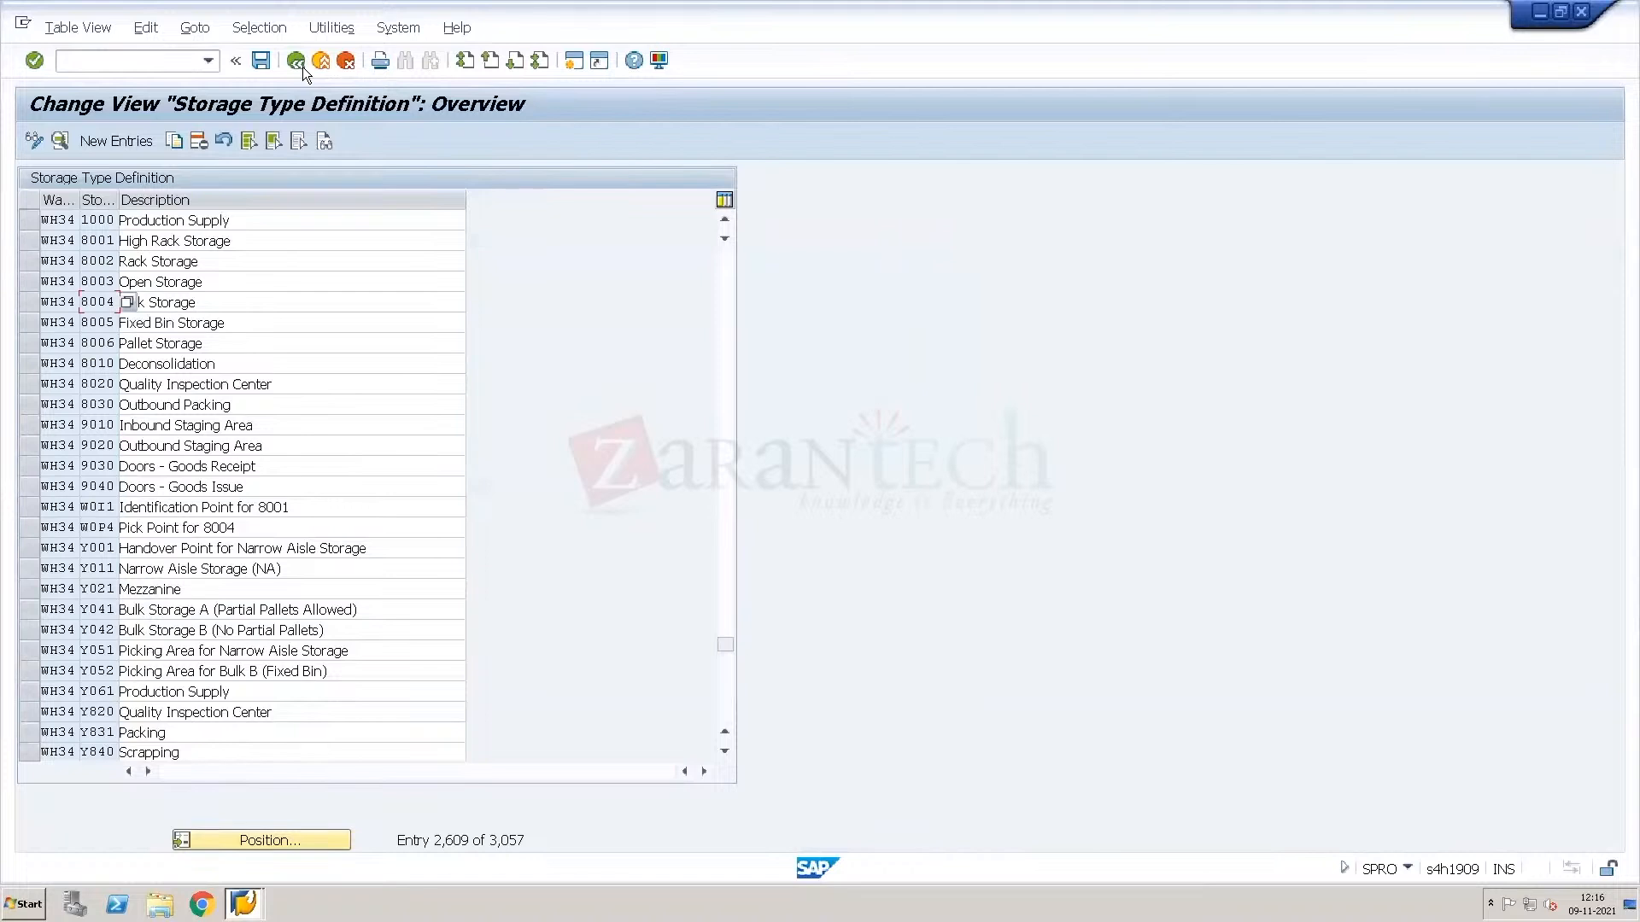
click(302, 66)
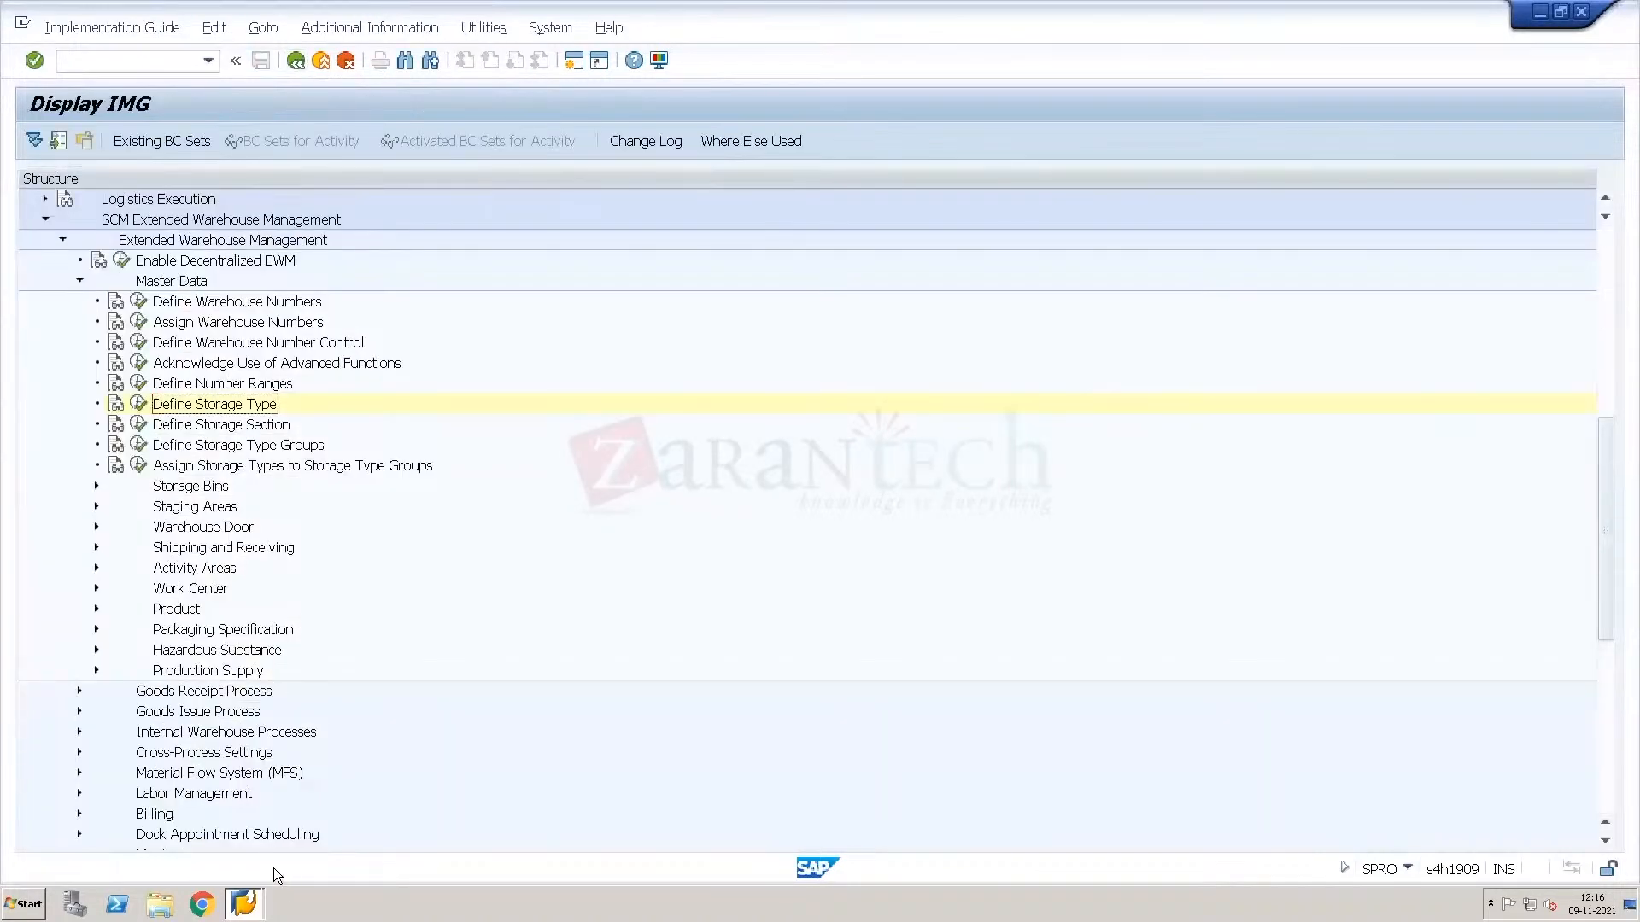
click(77, 687)
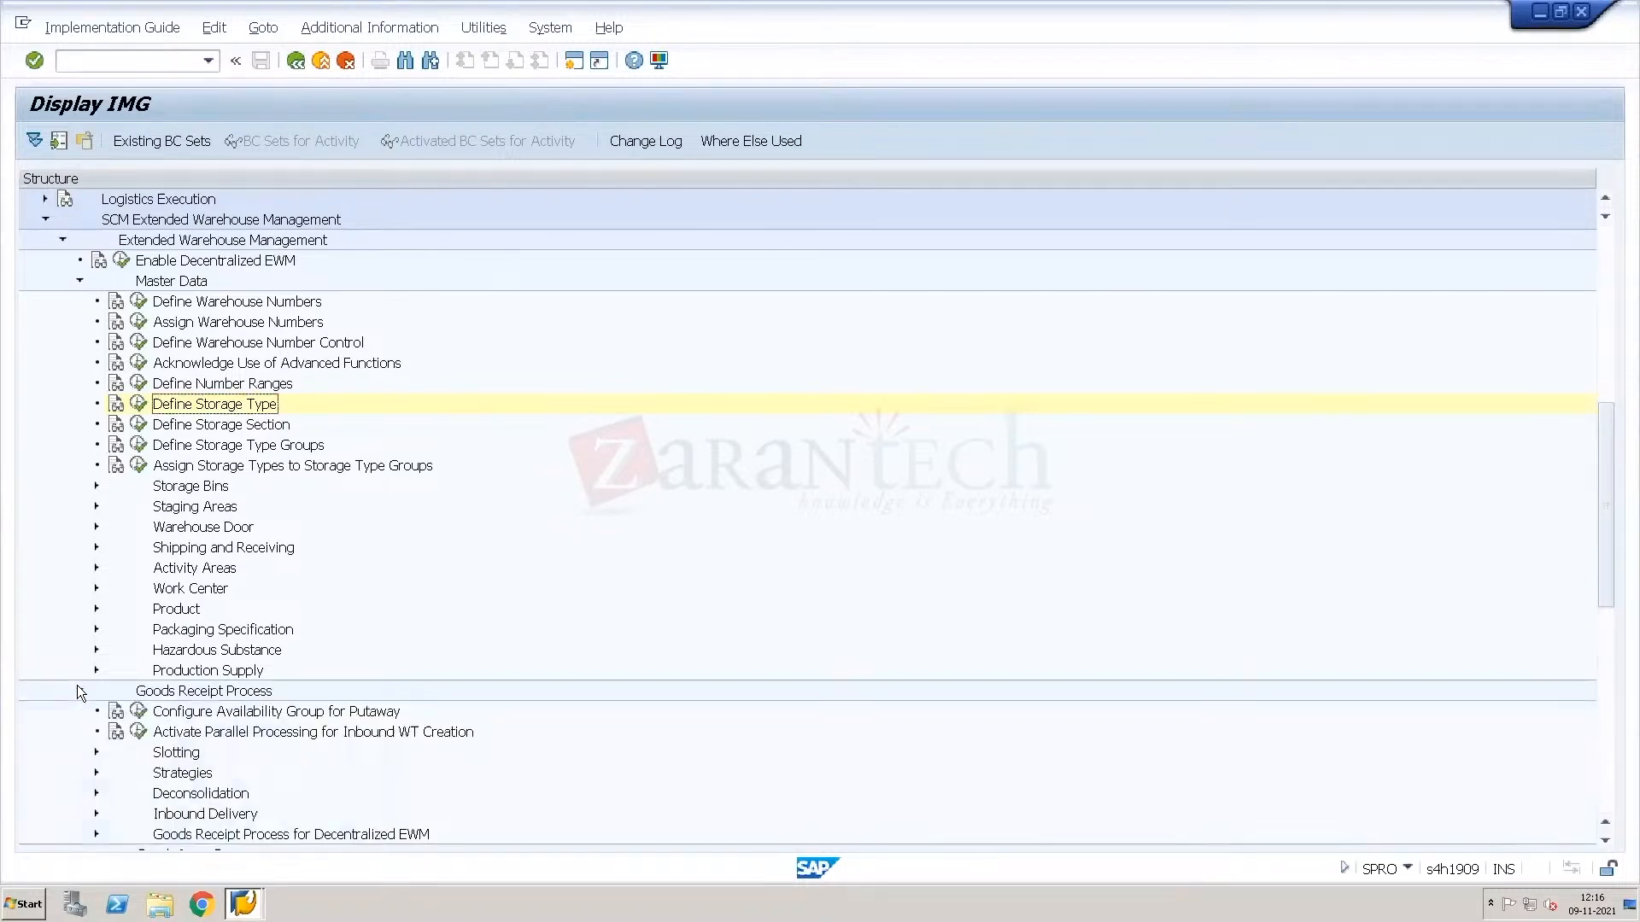
click(96, 773)
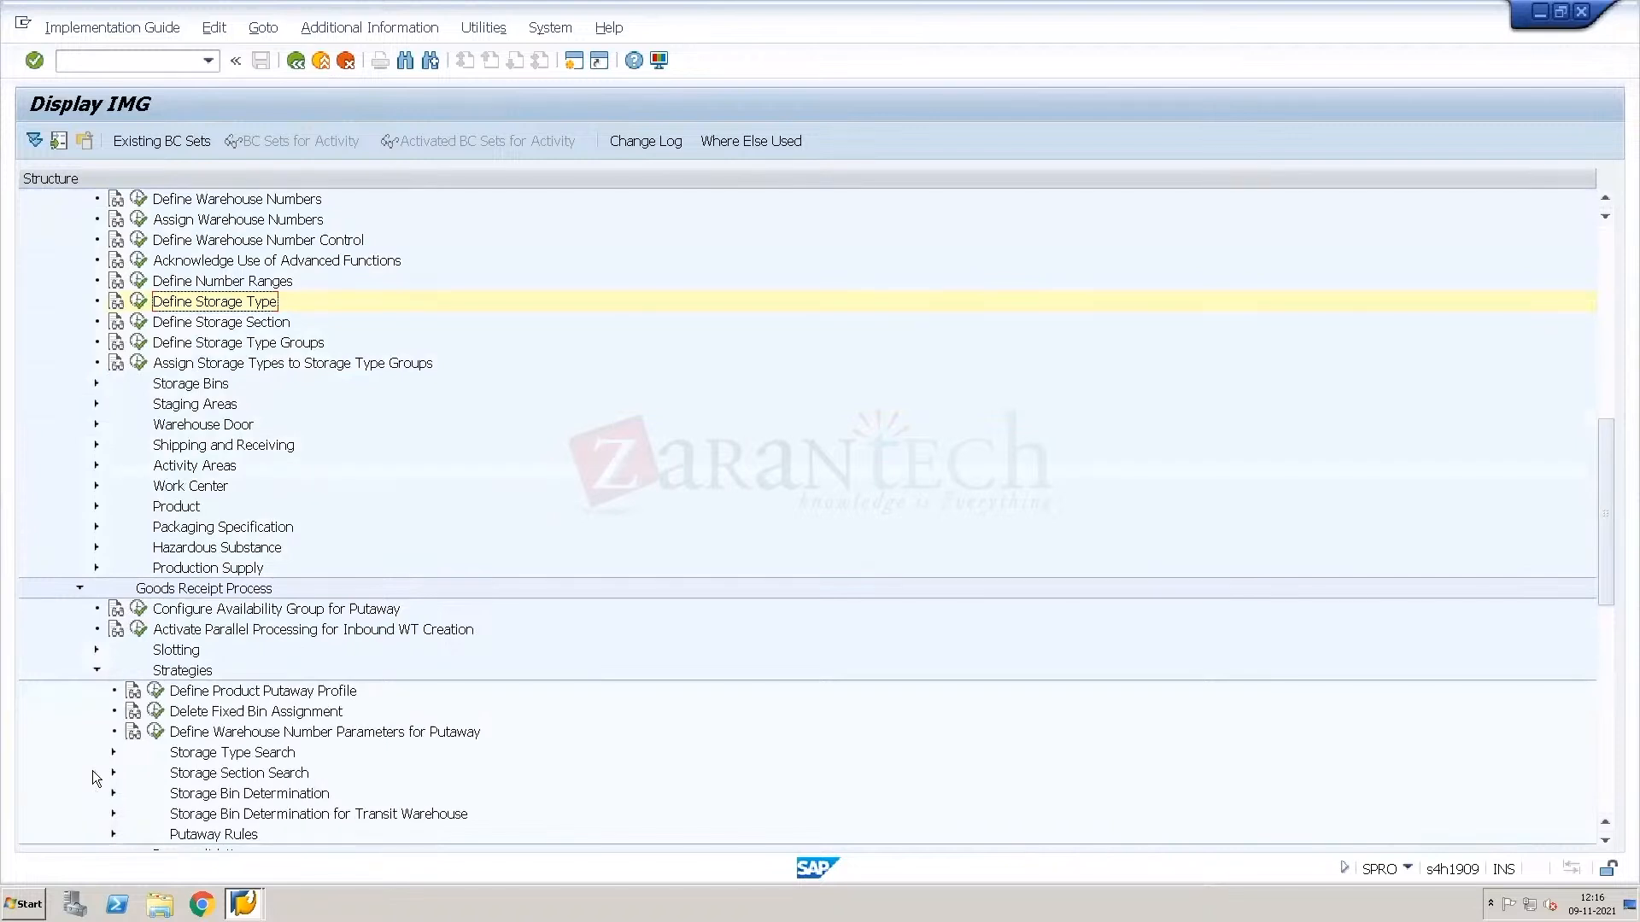
click(112, 834)
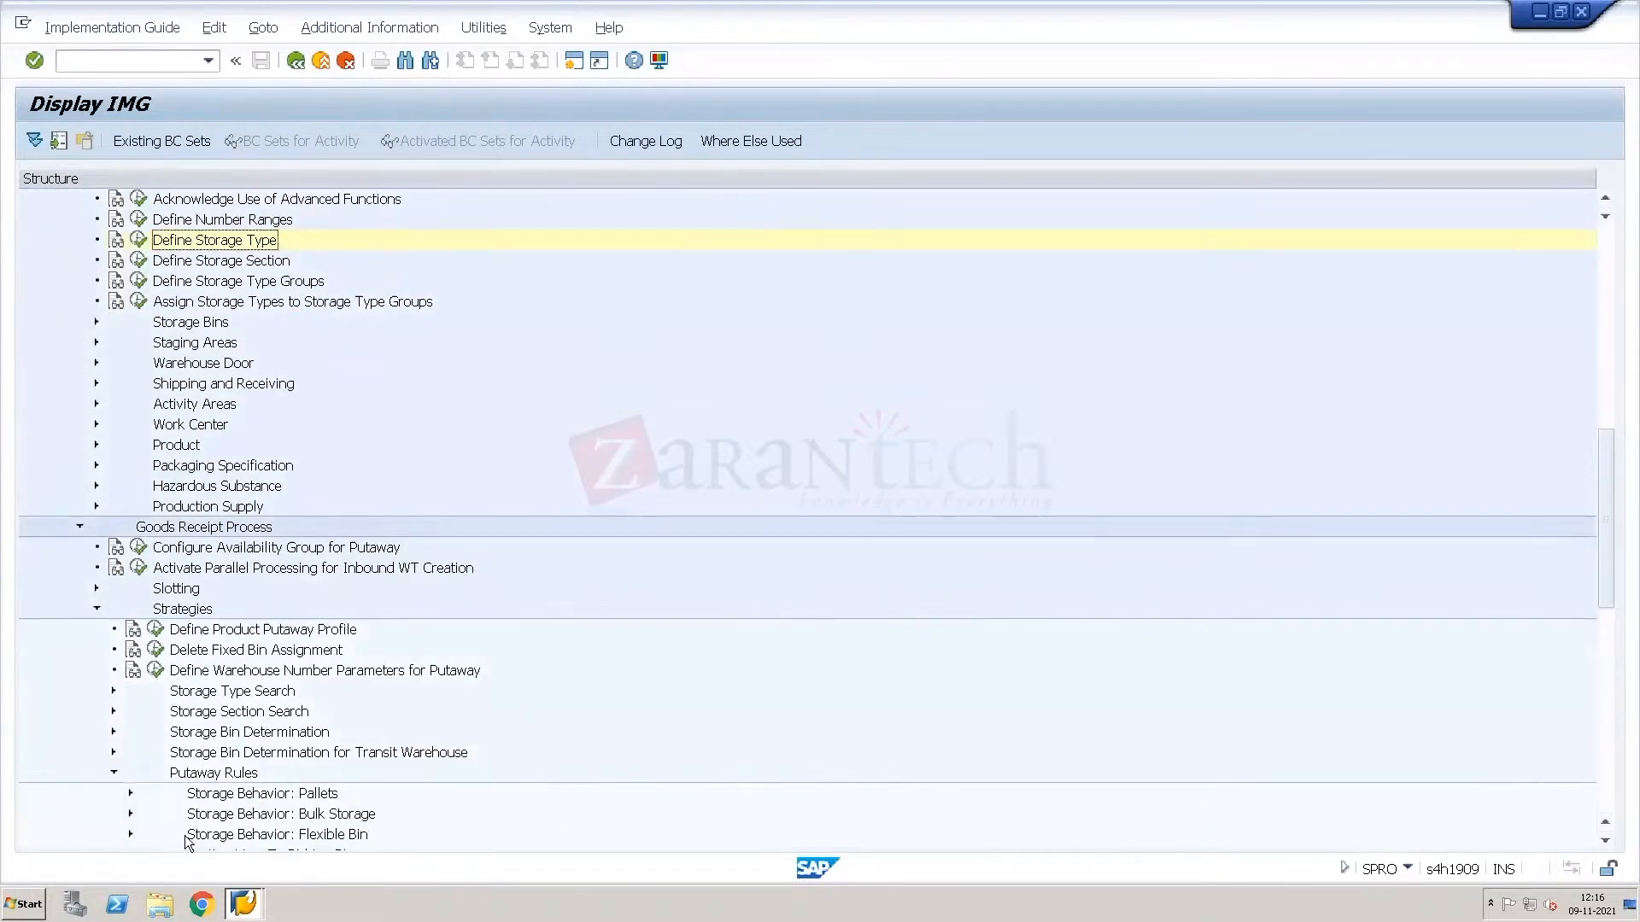
click(129, 814)
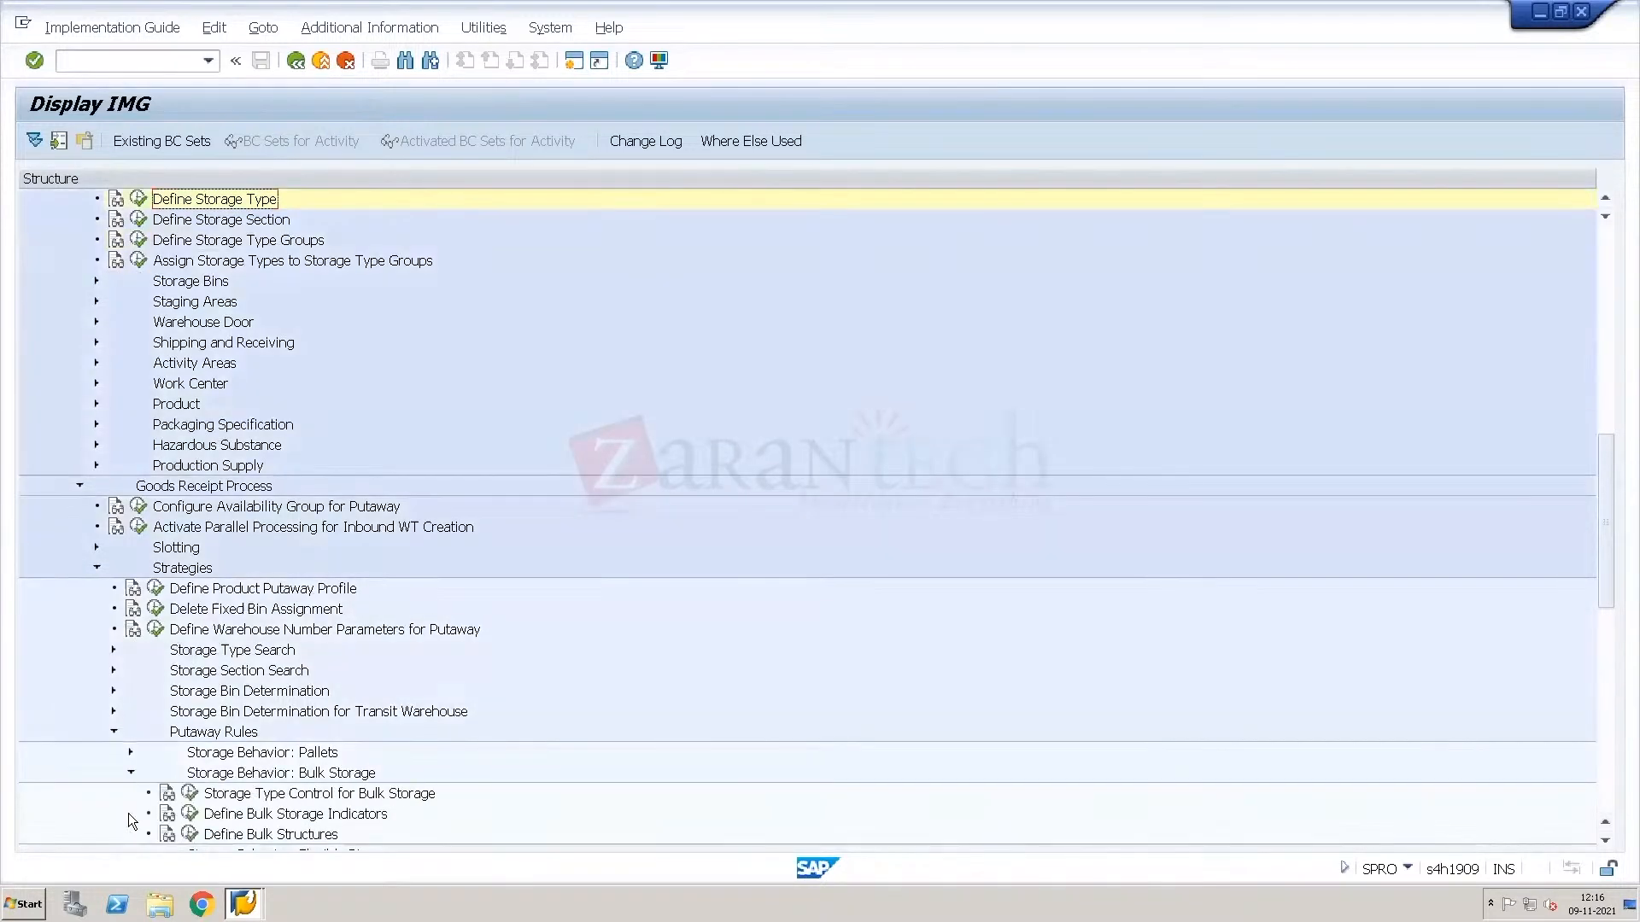
click(190, 835)
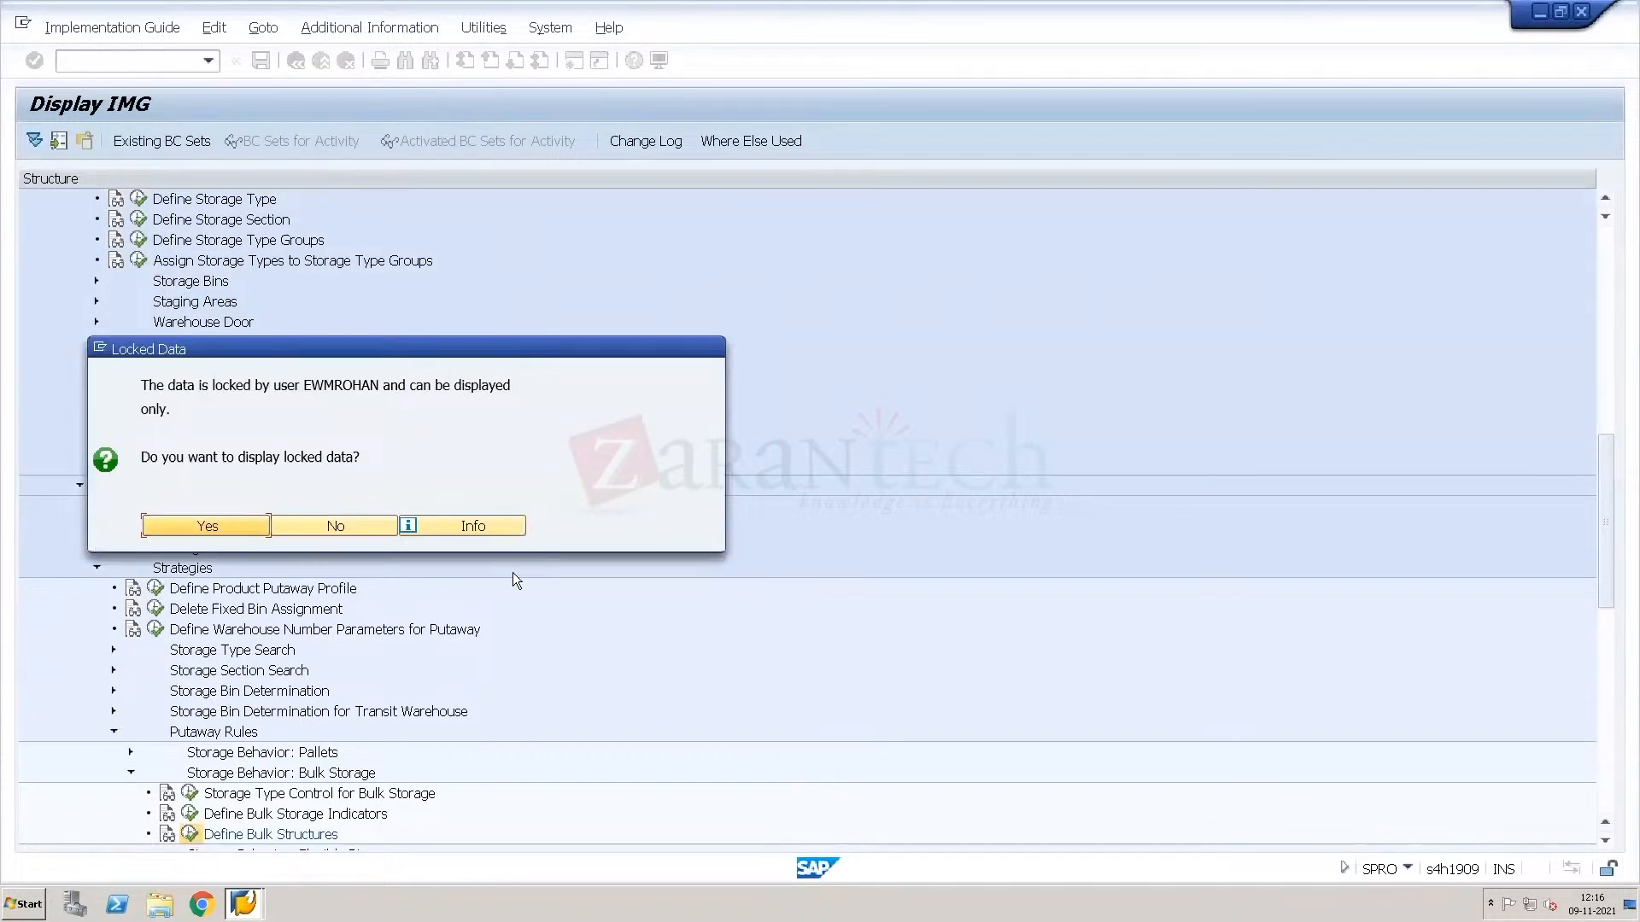
click(352, 521)
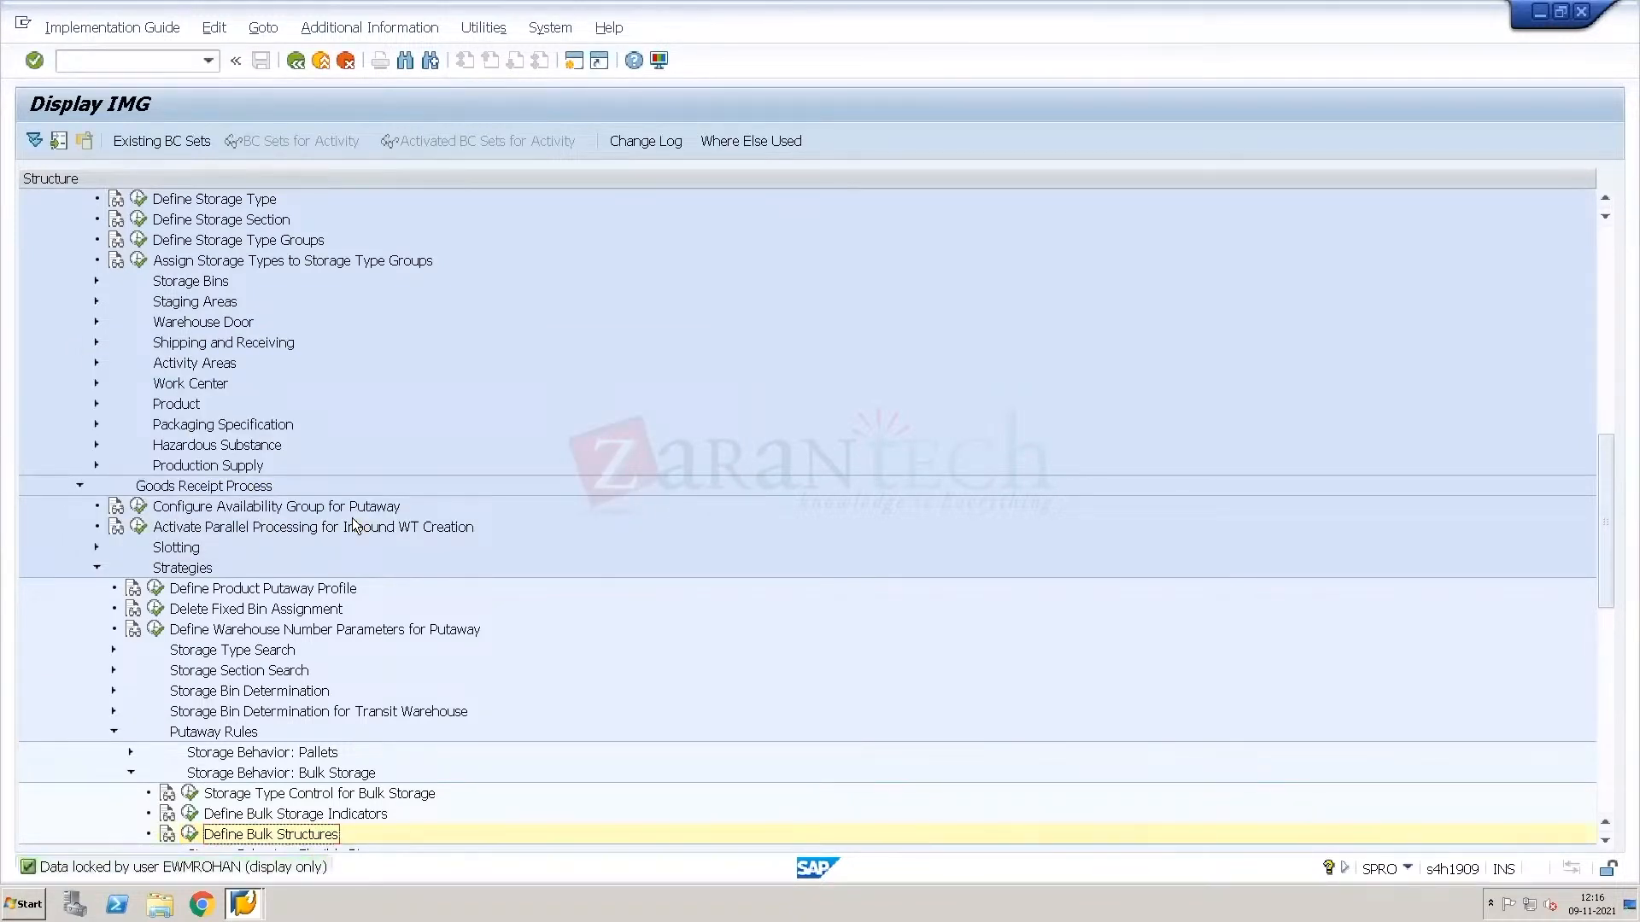
key(alt+Tab)
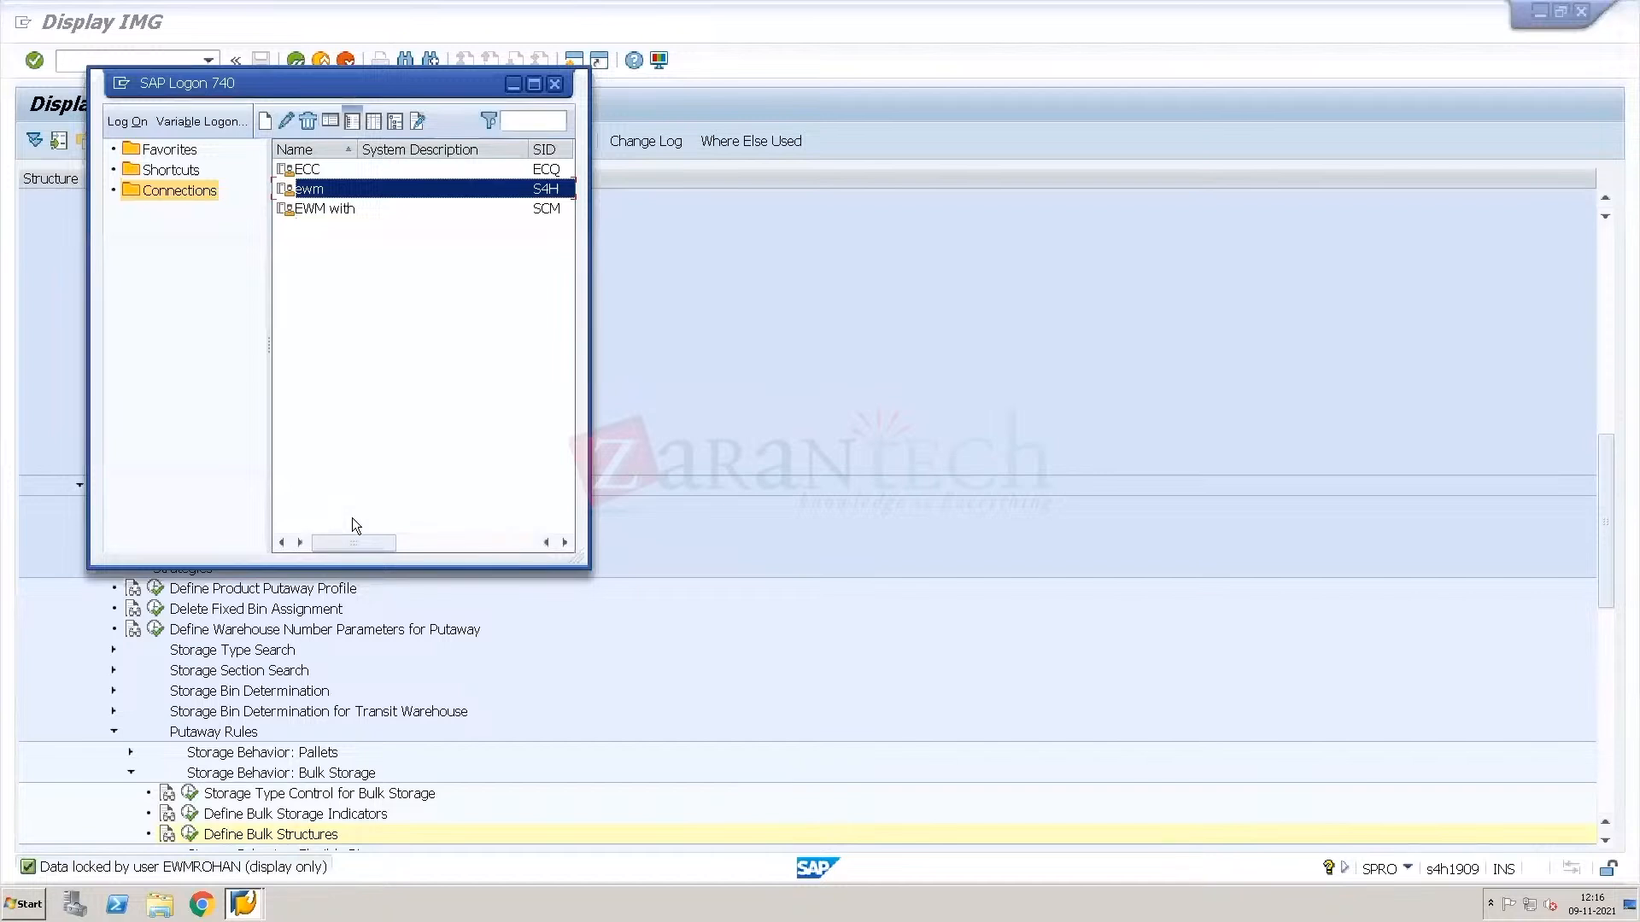
click(245, 903)
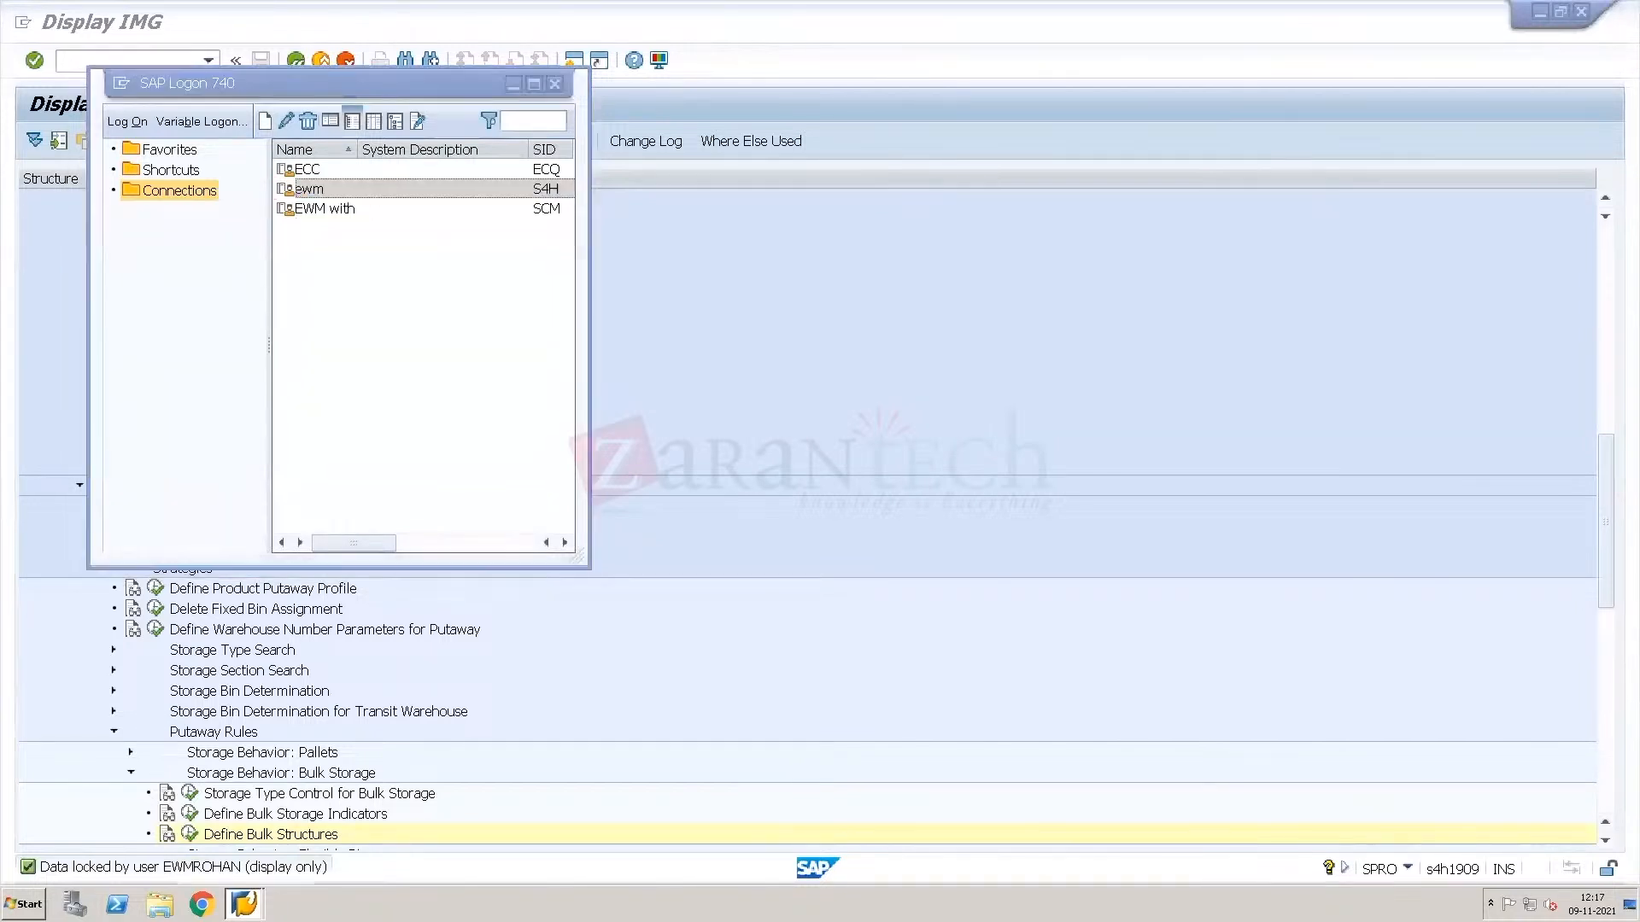
click(555, 88)
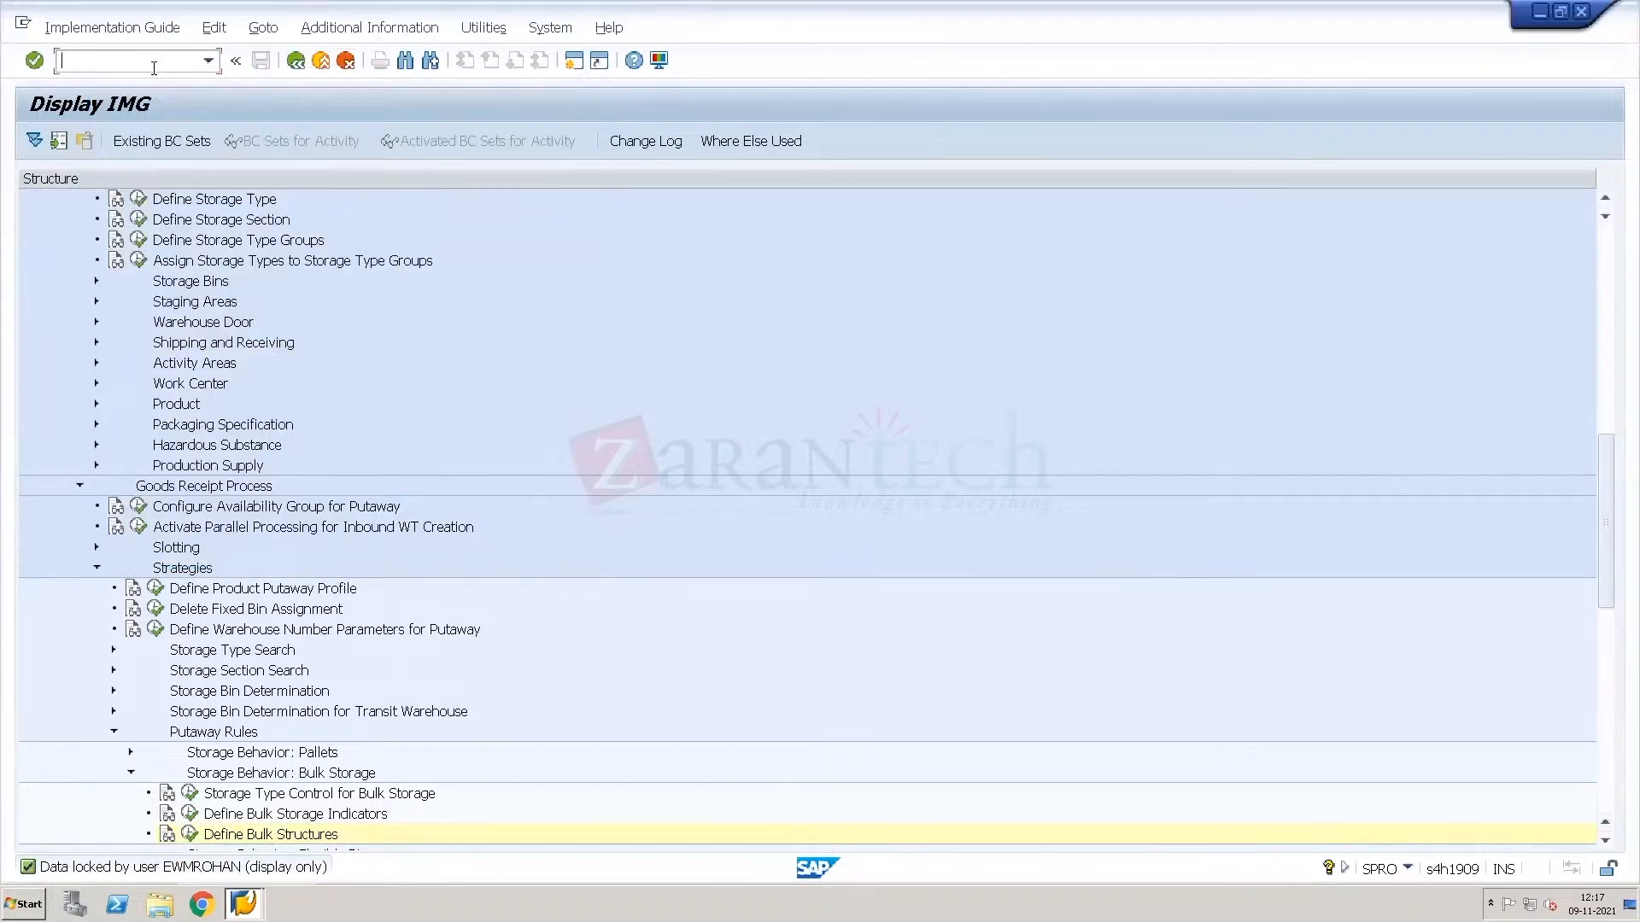
Run transaction SM12 in a new session and list the lock entries held by the current user in client 400.
text(/os)
text(pro)
key(Return)
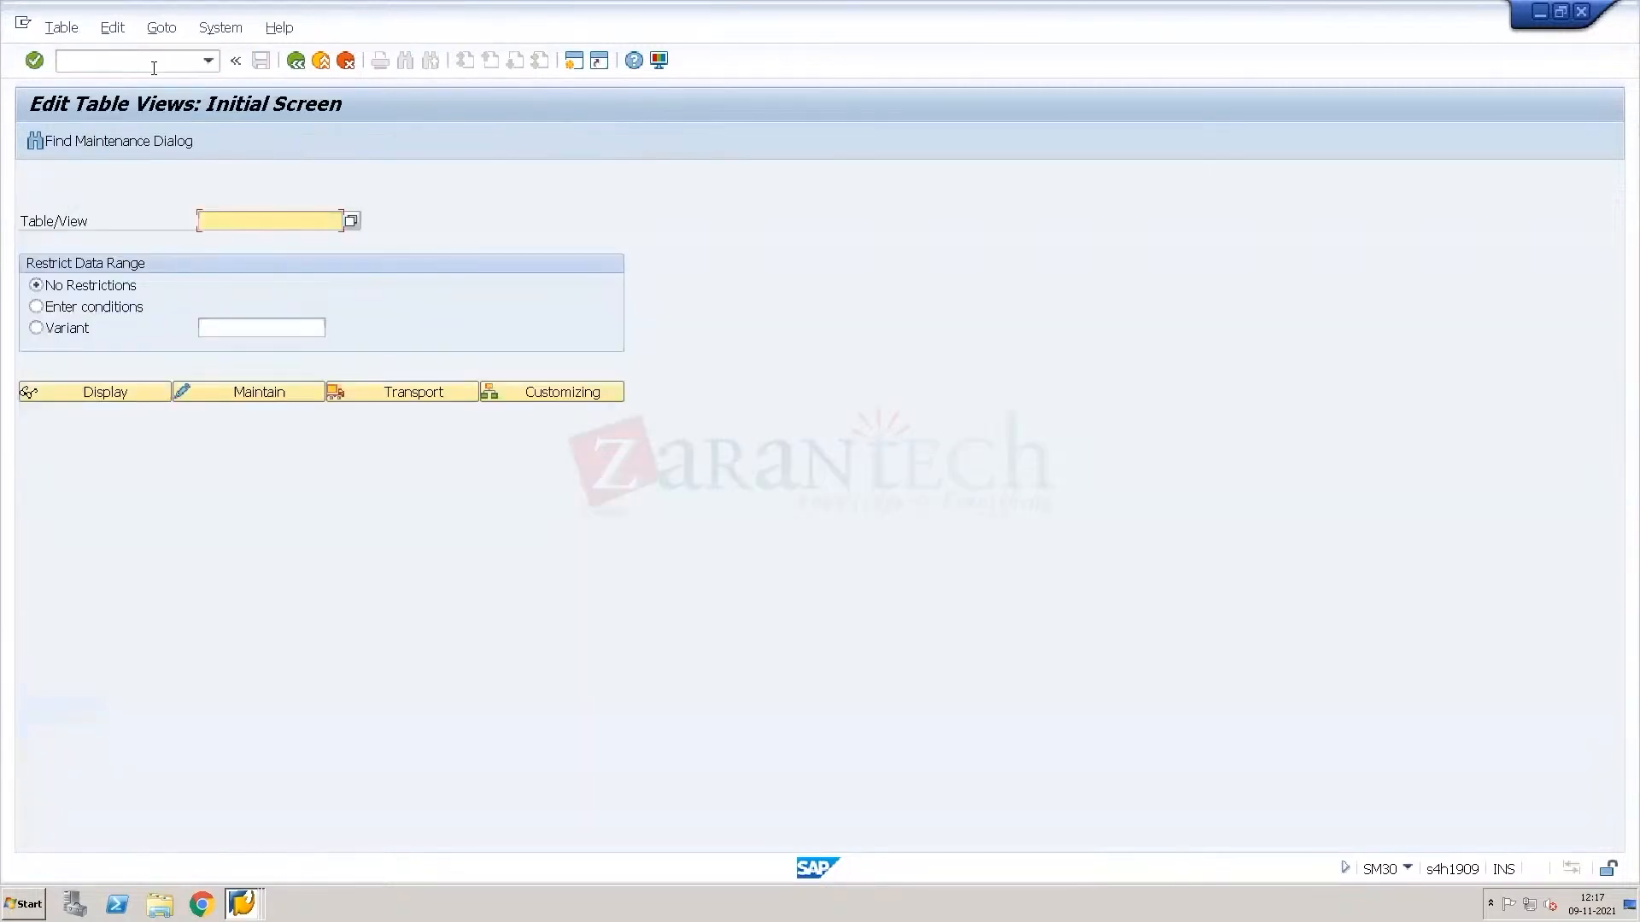
text(/ns)
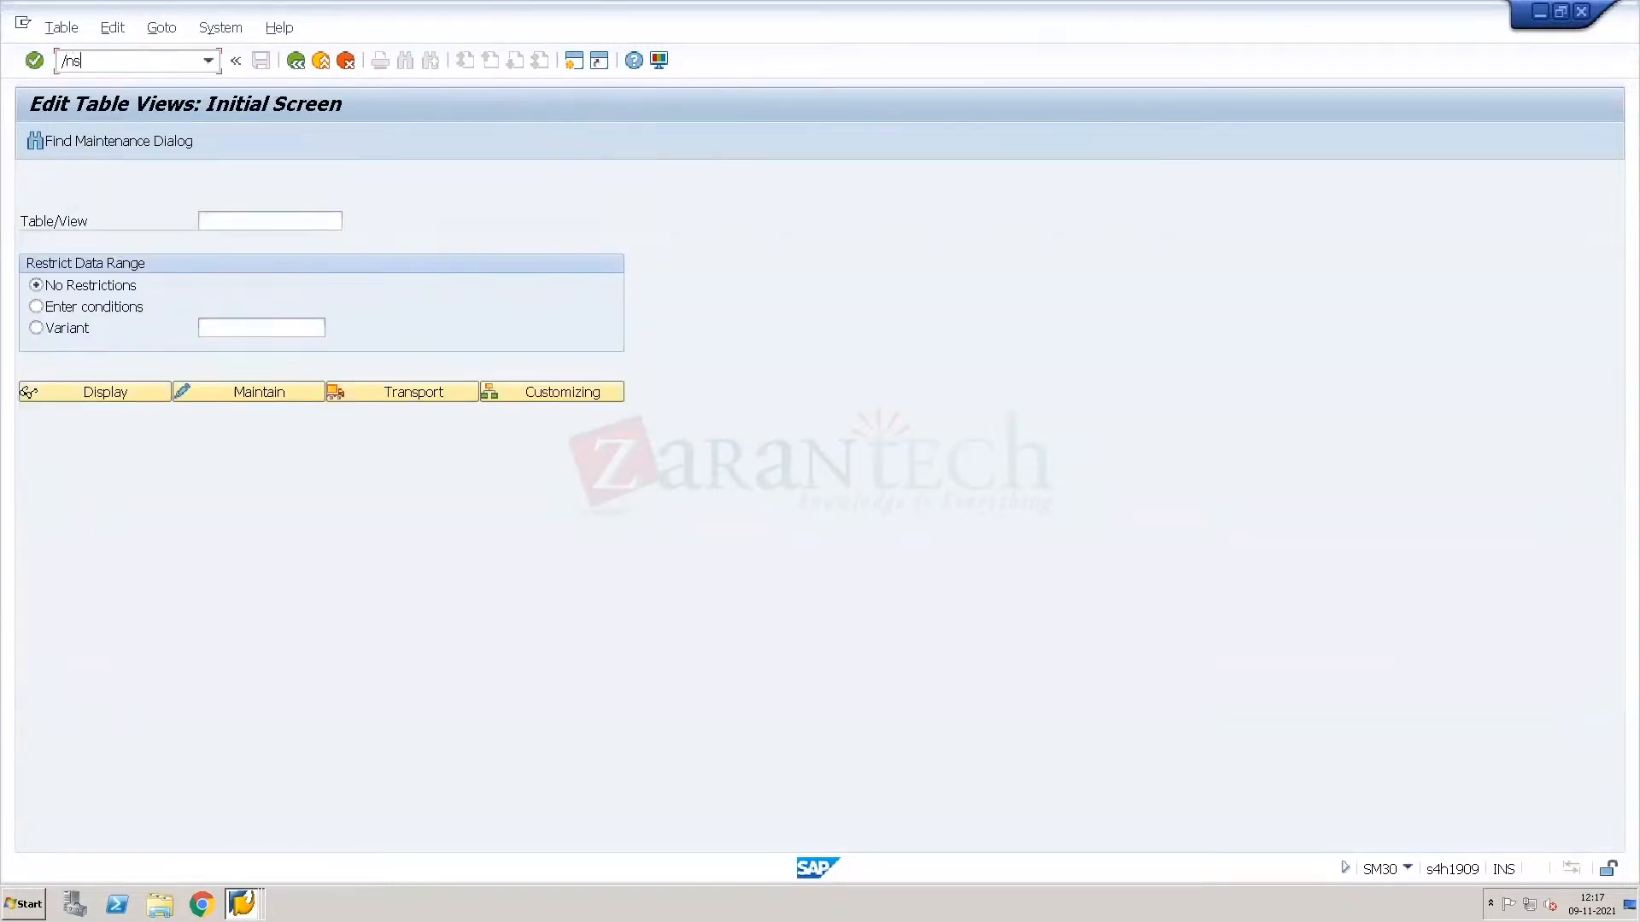
text(m12)
key(Return)
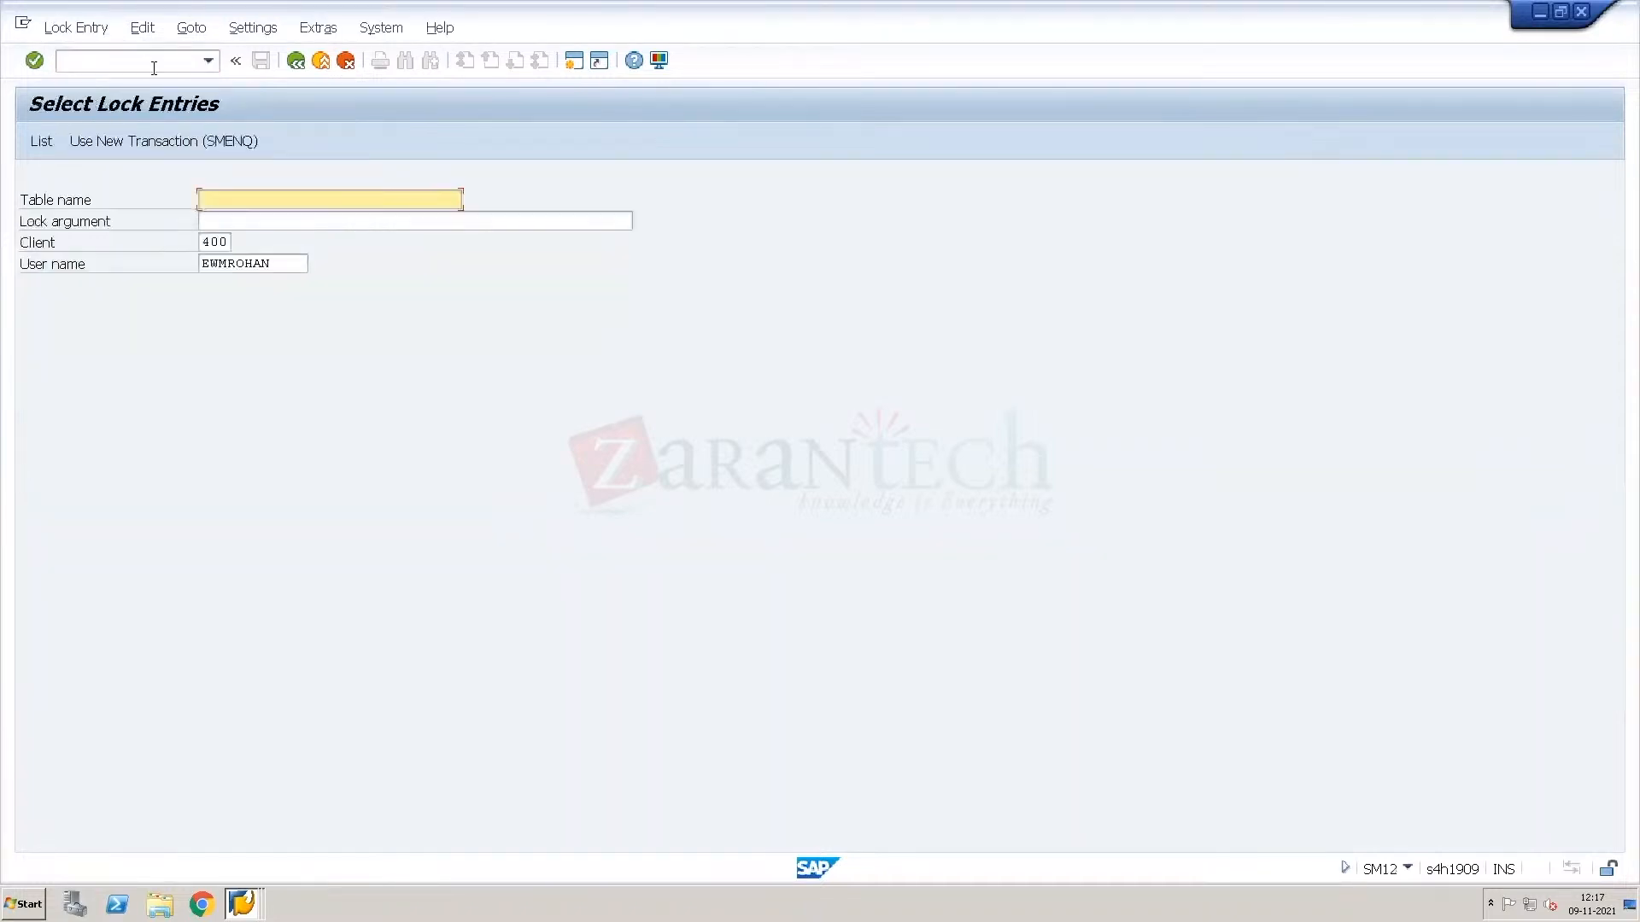
key(Return)
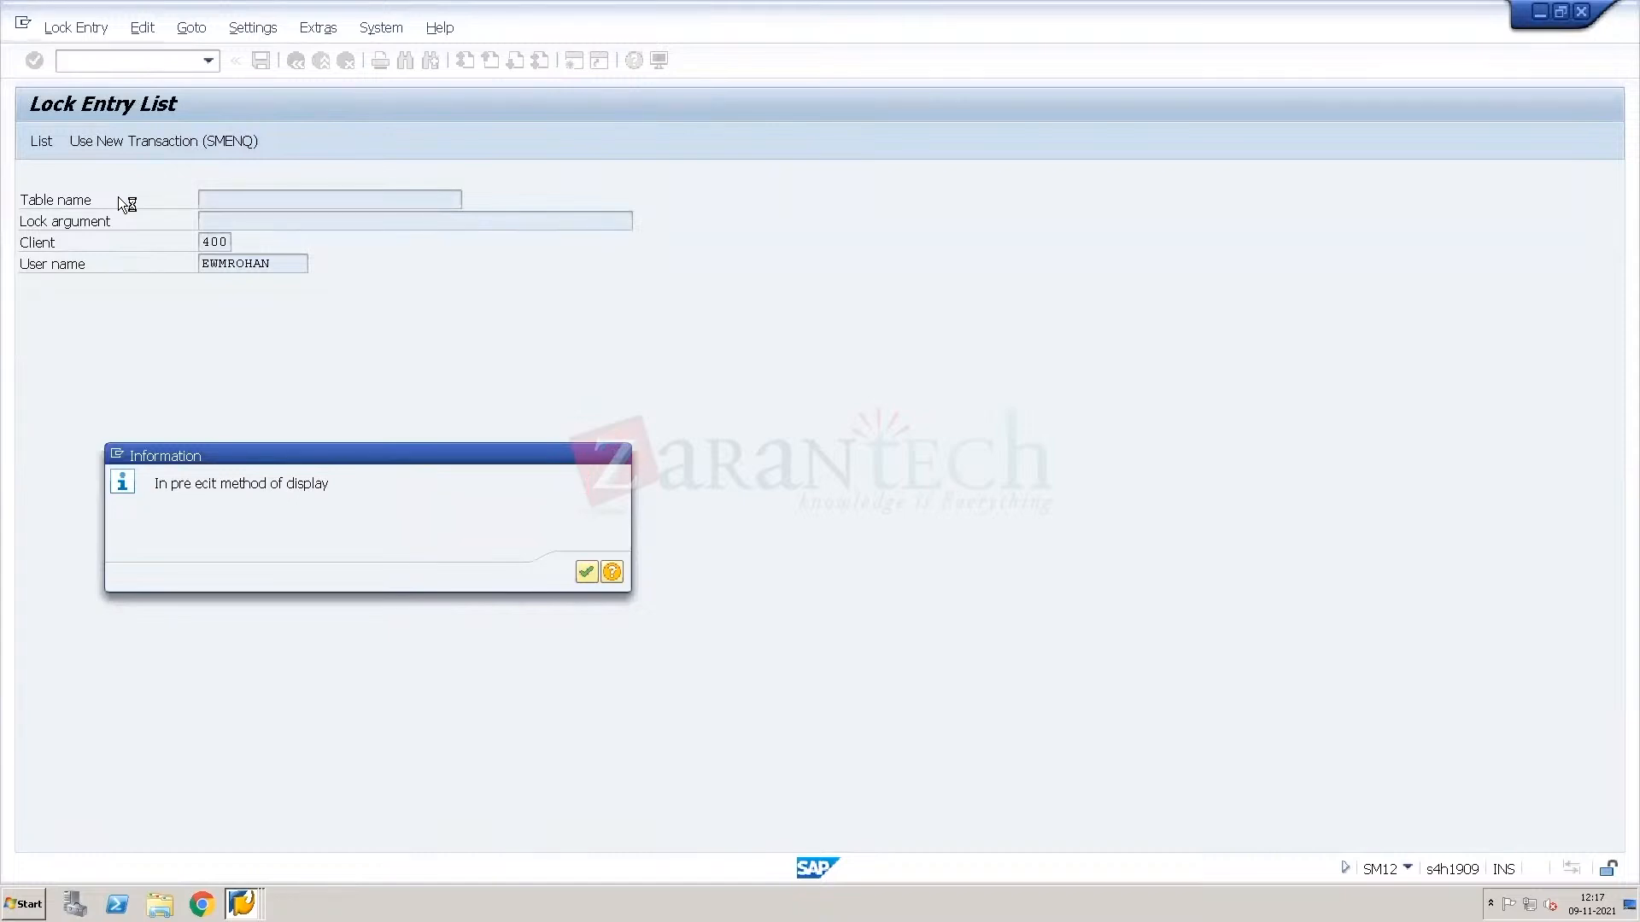
key(Return)
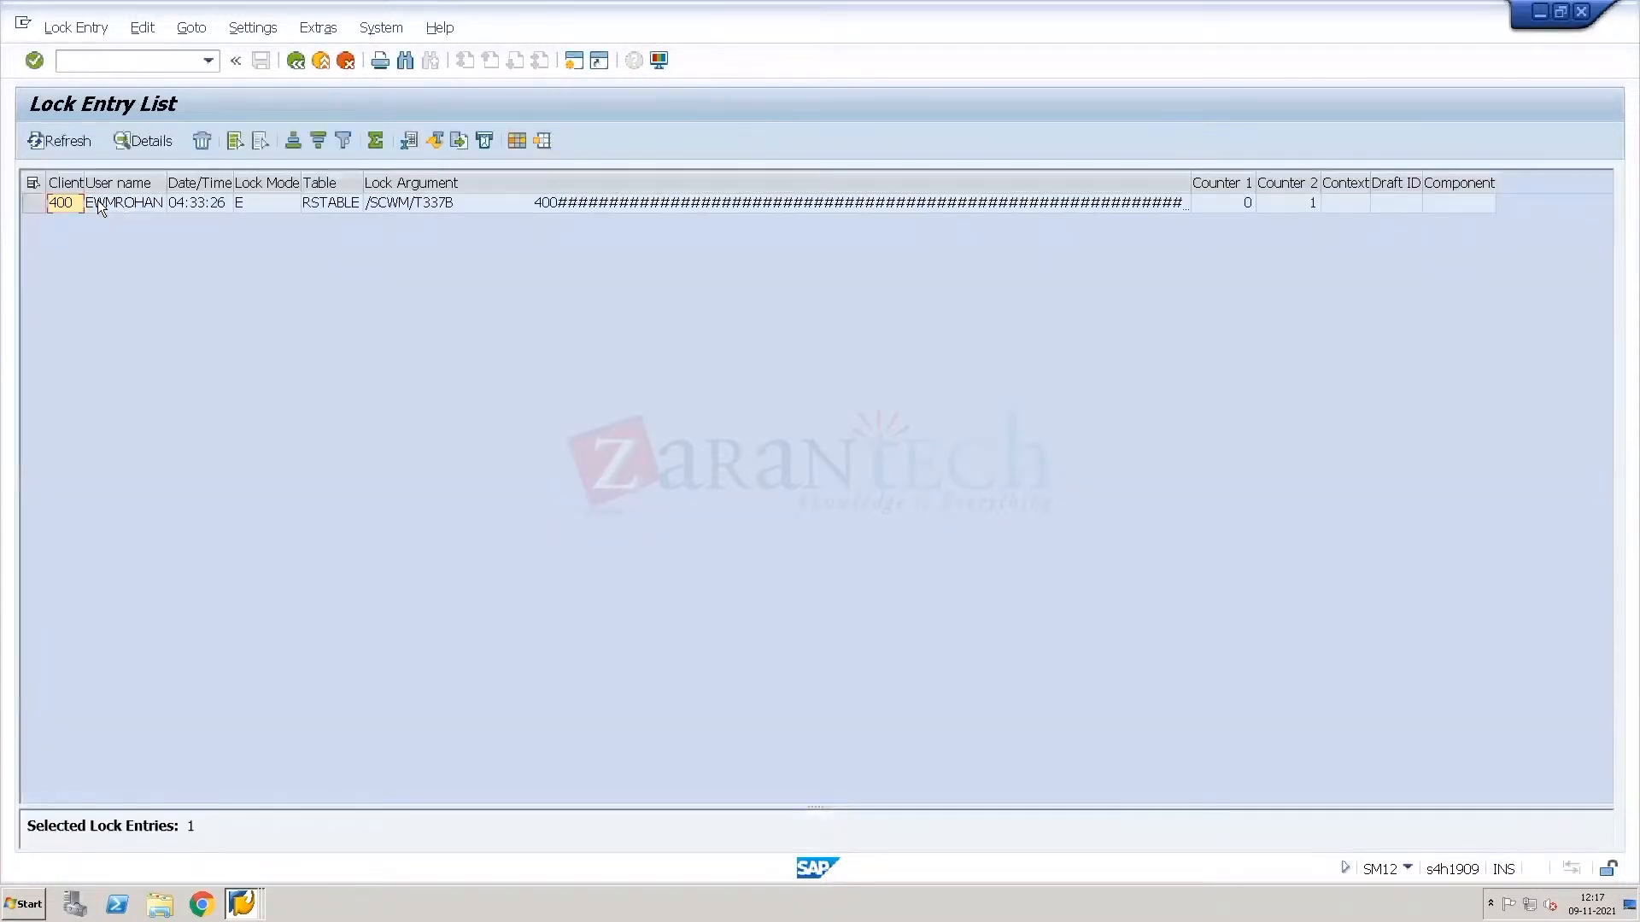
Delete the lock entry for table /SCWM/T337B in client 400 and leave transaction SM12, returning to the IMG structure.
key(ctrl+slash)
click(32, 202)
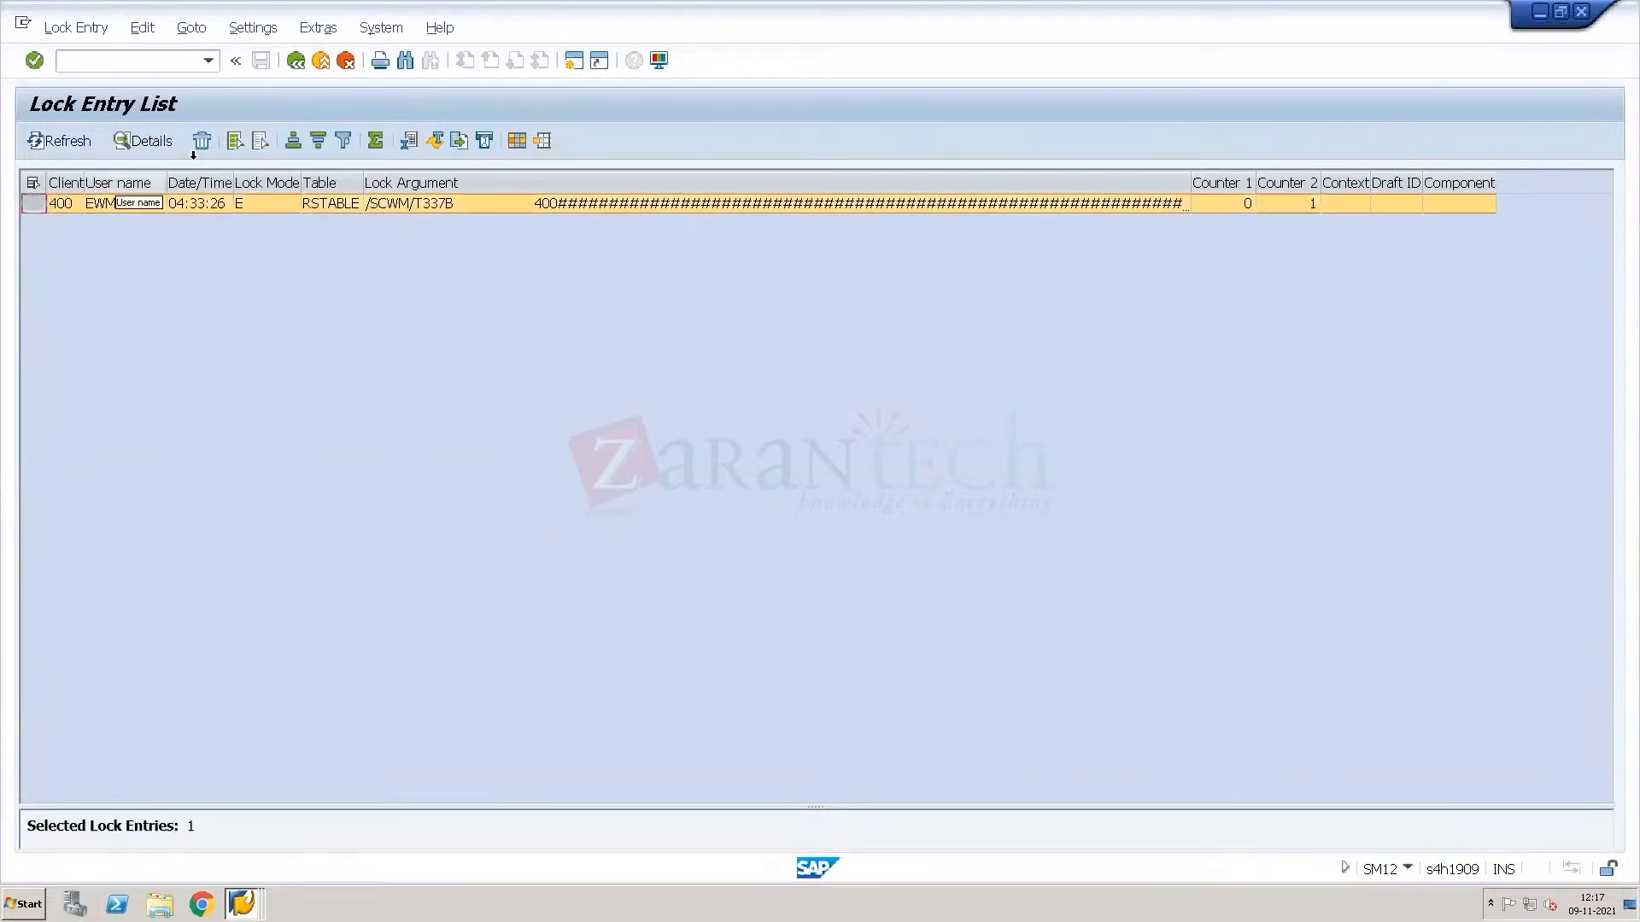
click(202, 142)
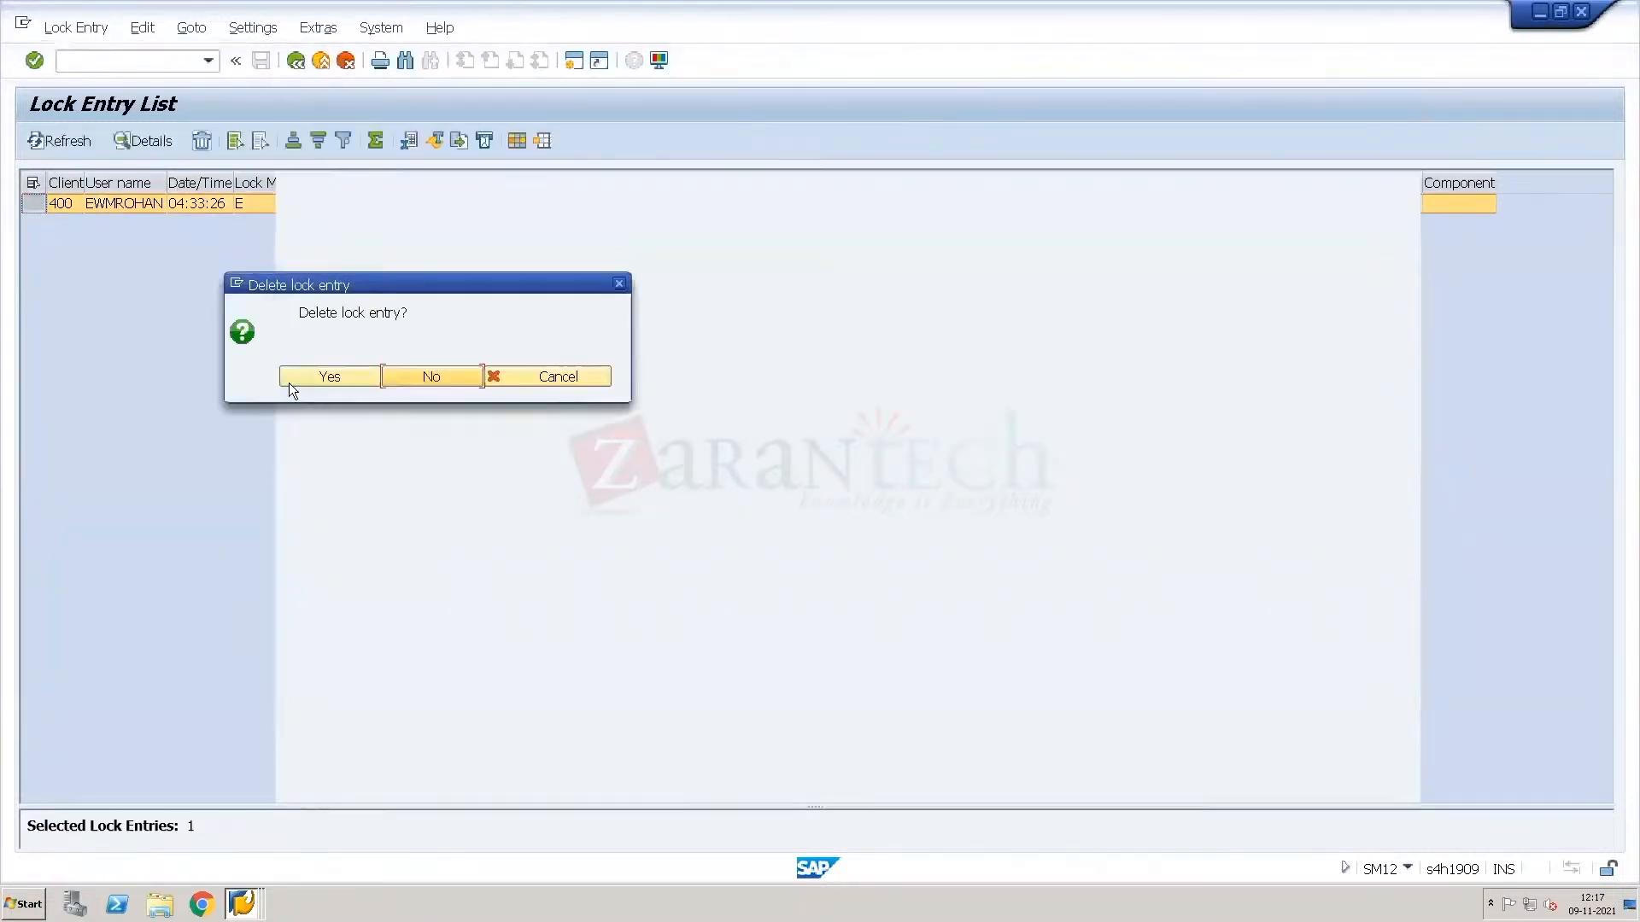
click(340, 379)
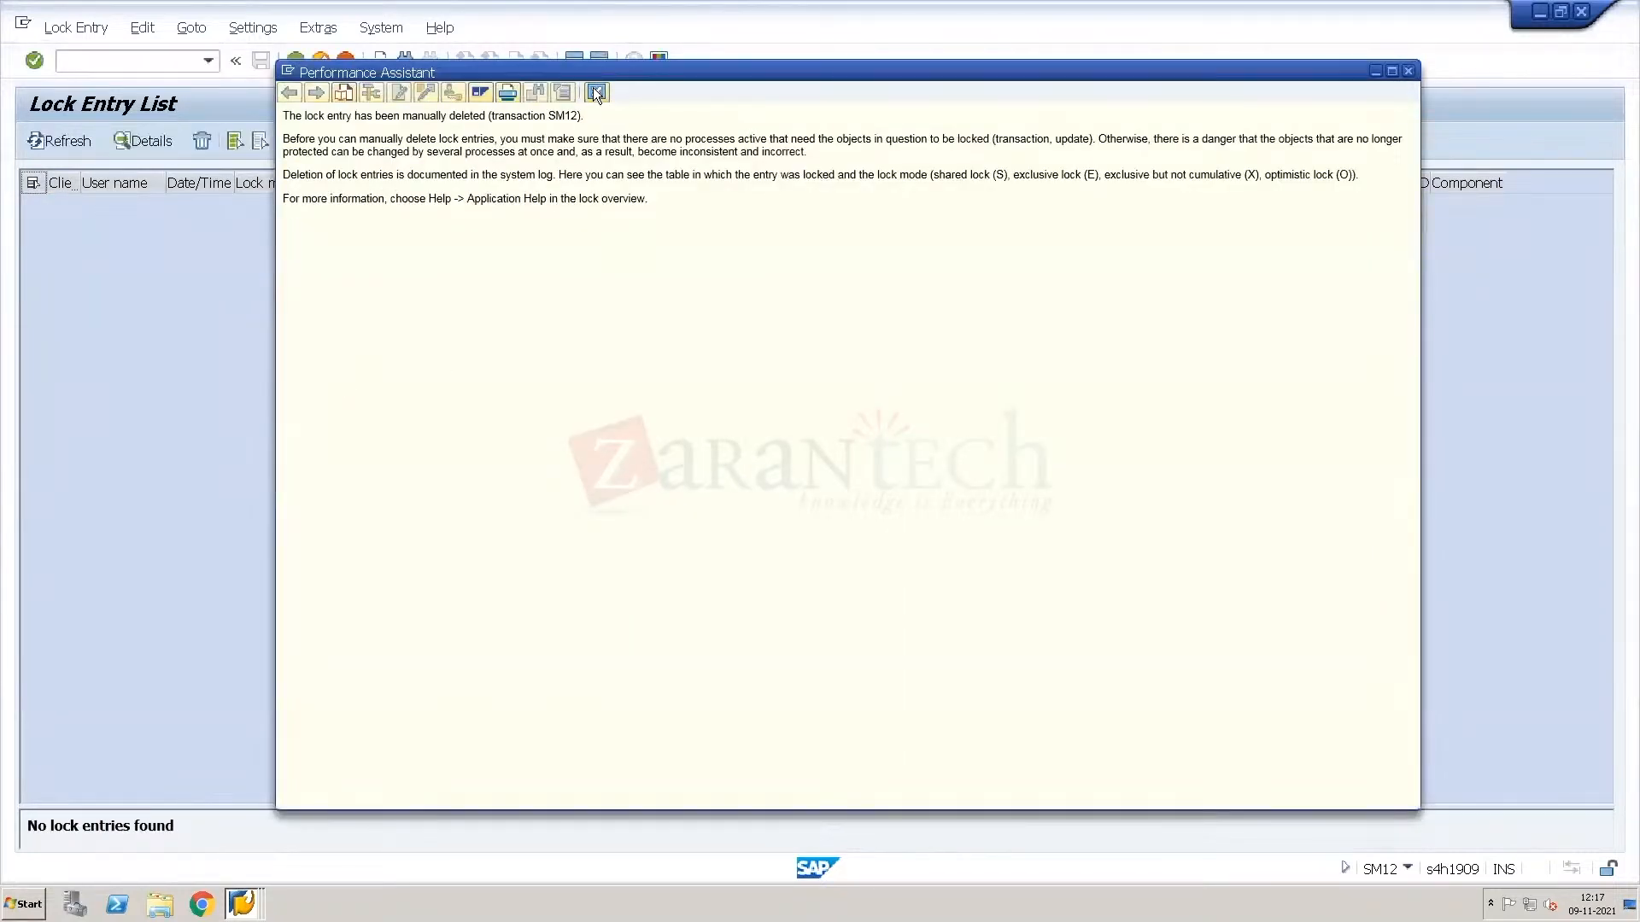
click(595, 92)
click(321, 59)
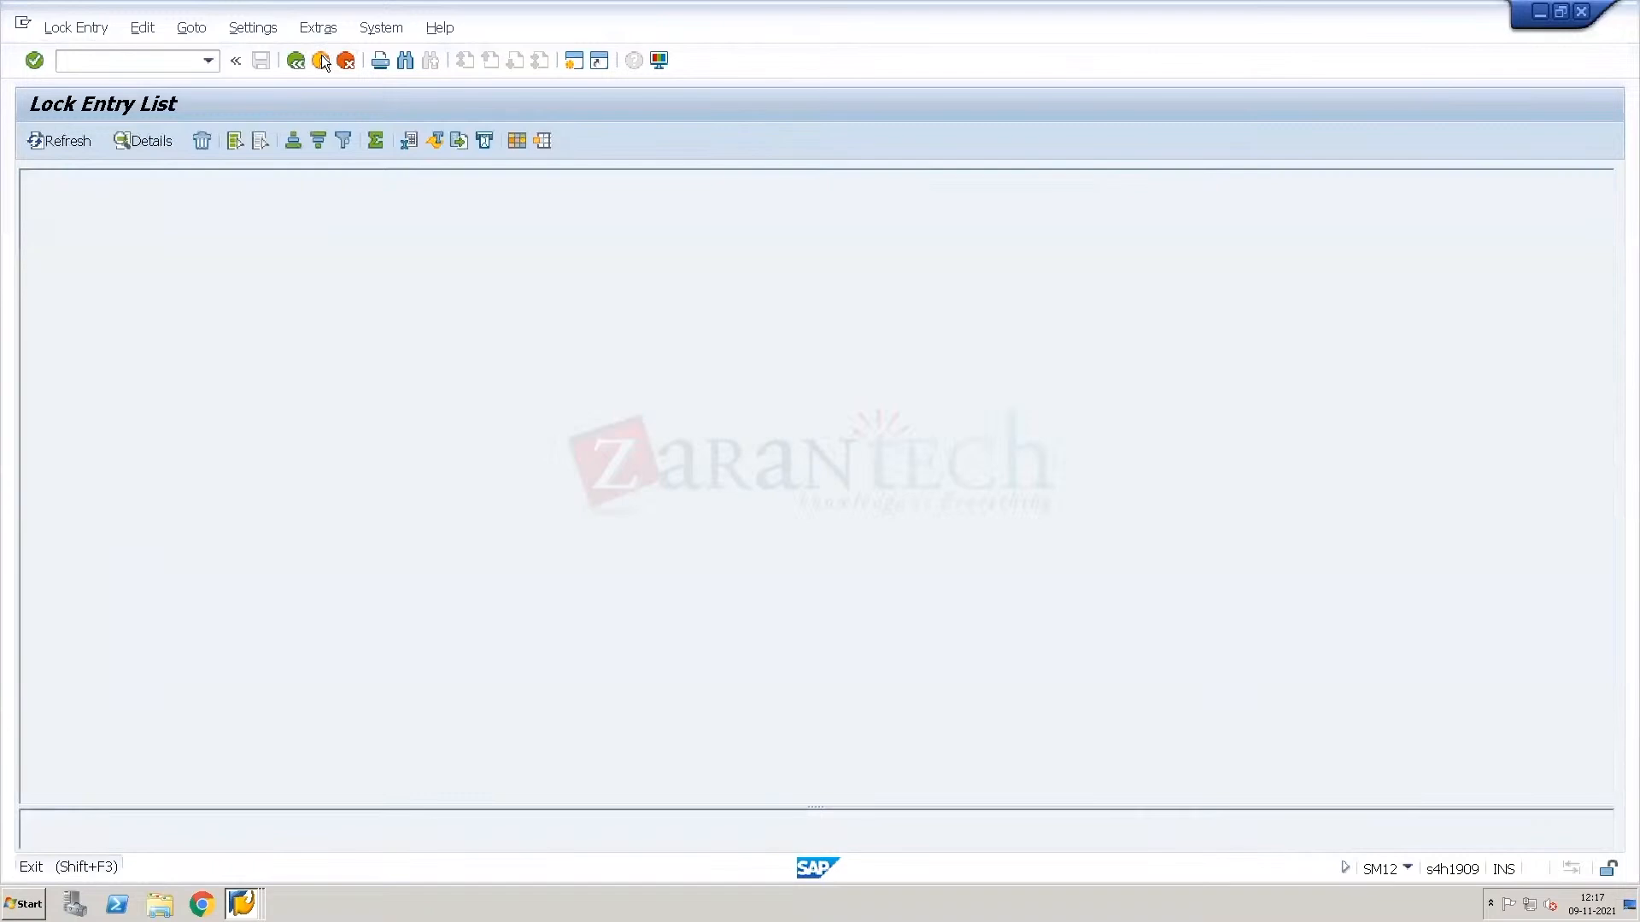
click(321, 60)
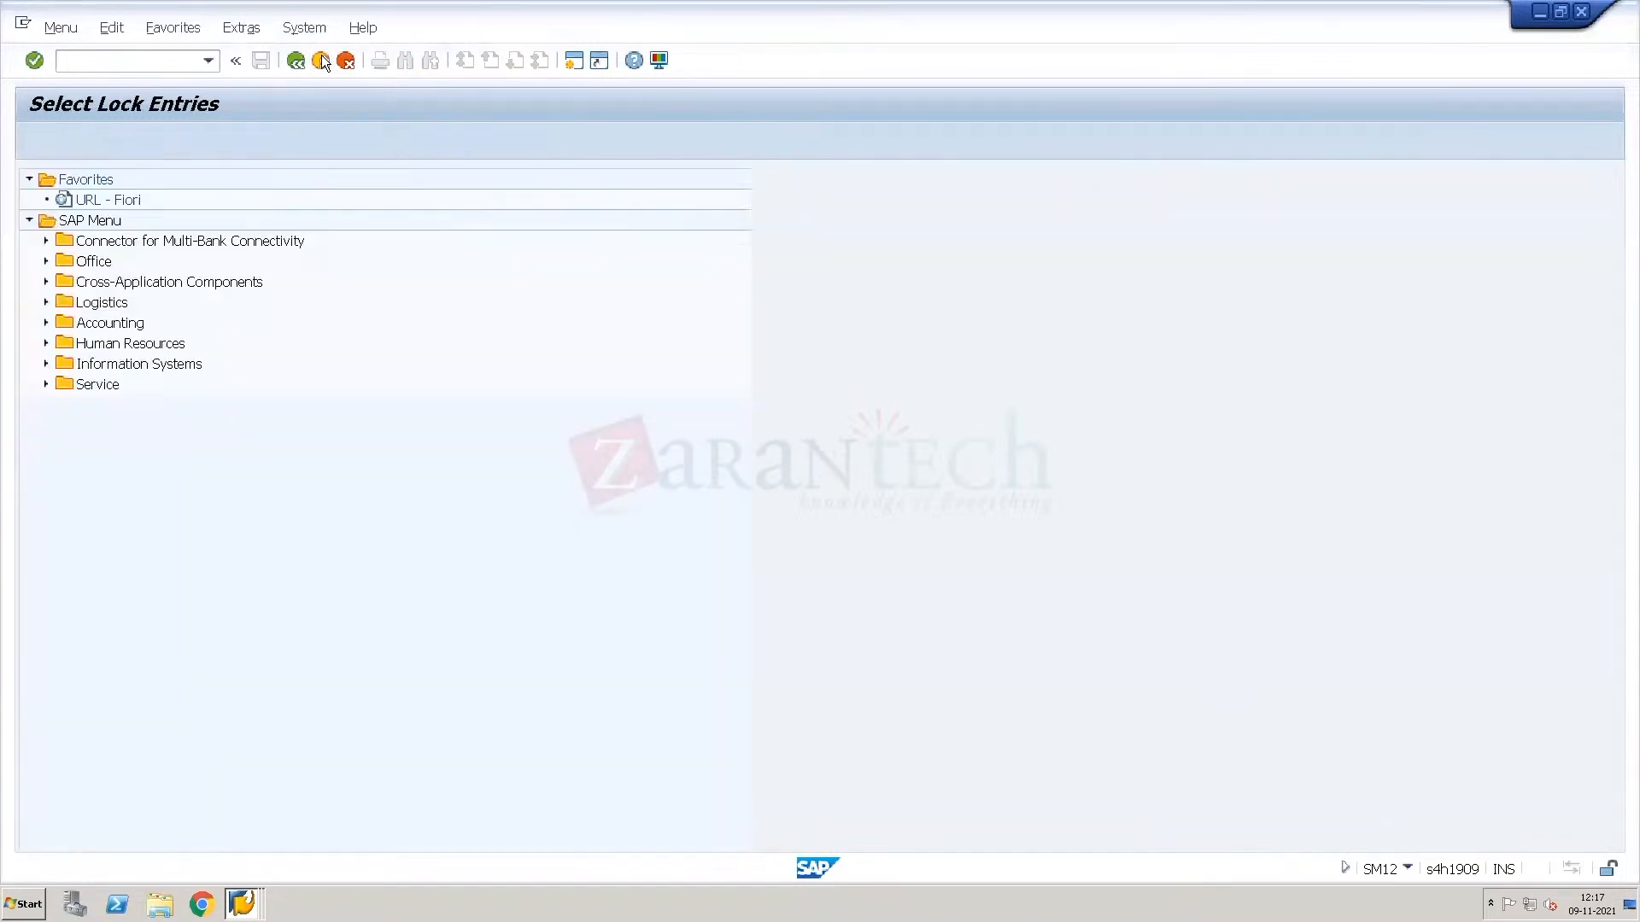
click(321, 60)
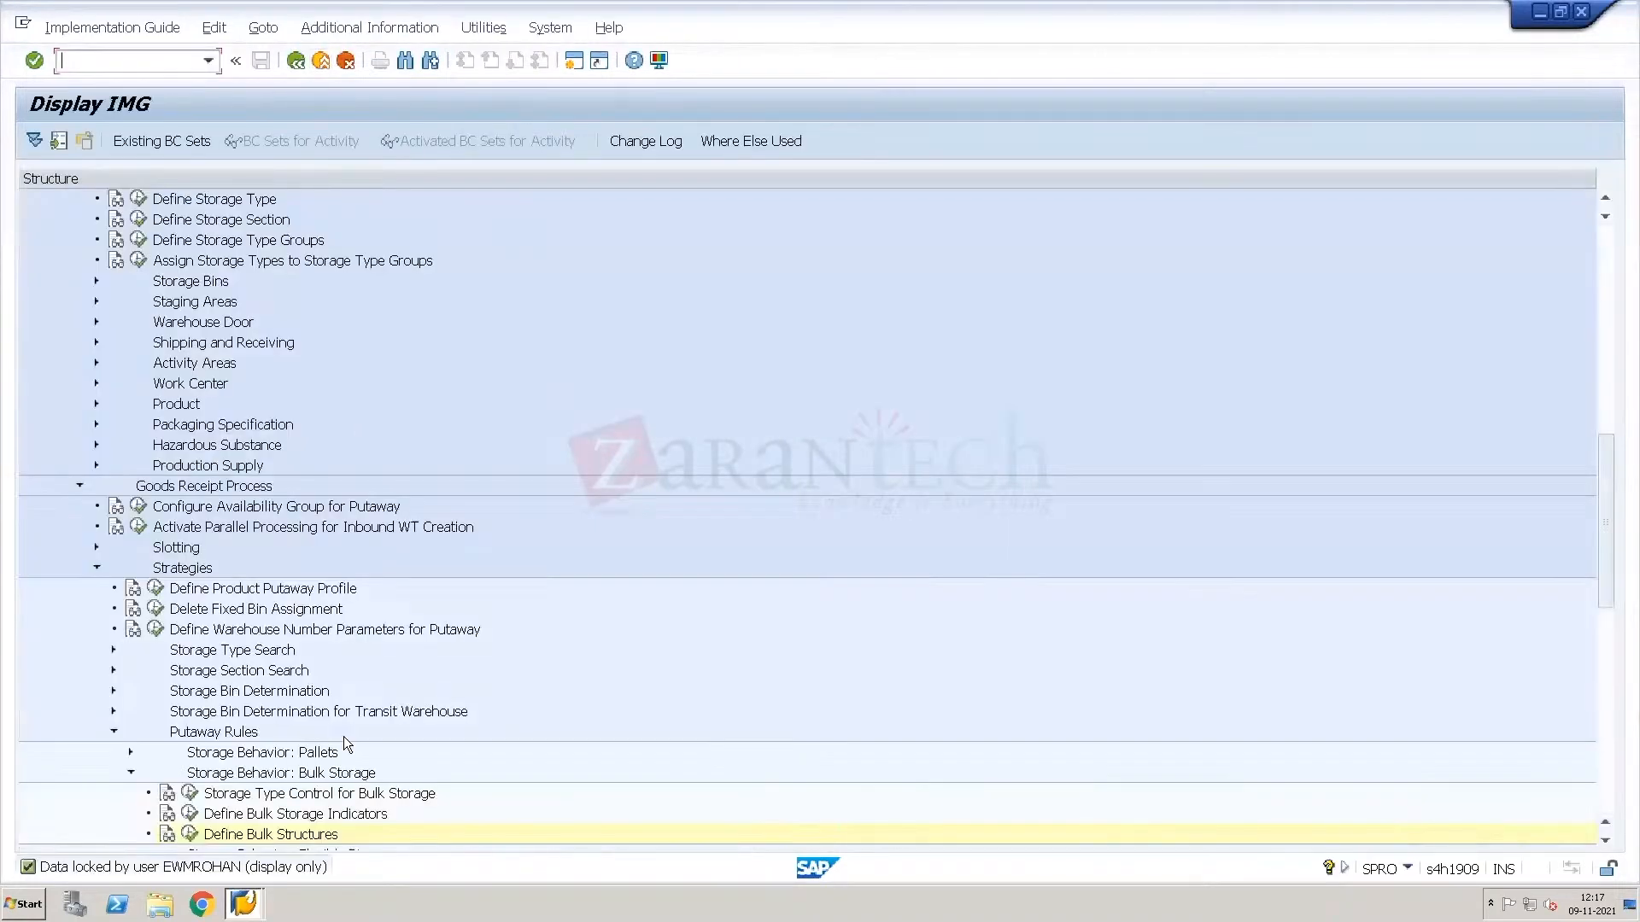
Open Define Bulk Structures, position the list on warehouse WH34 and start a new entries table.
click(188, 835)
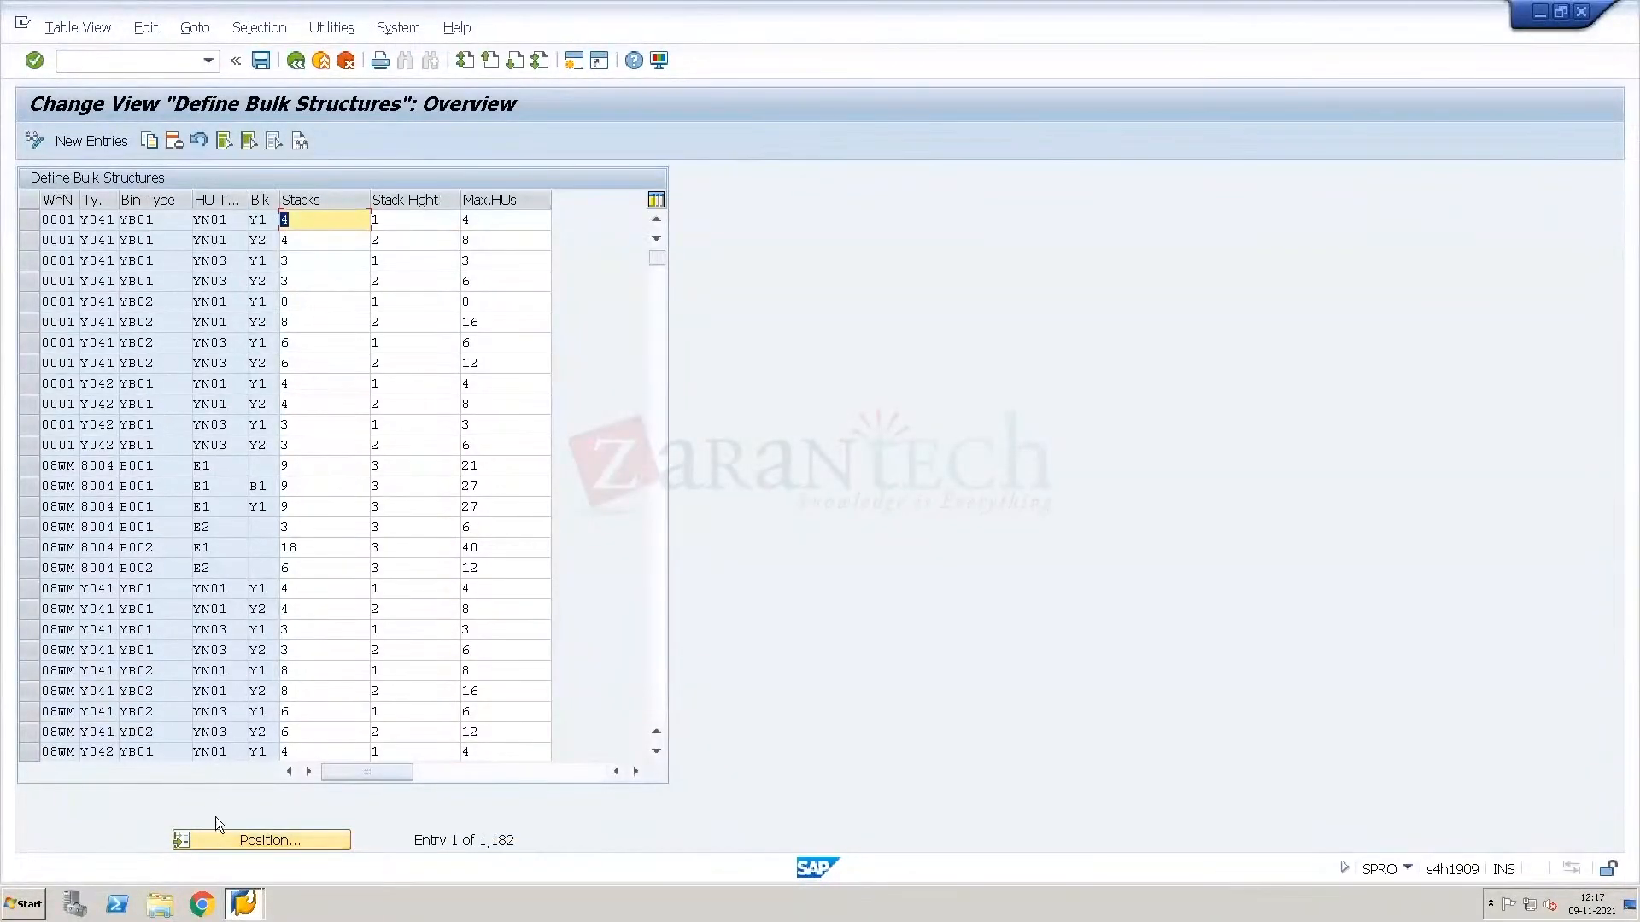
click(229, 838)
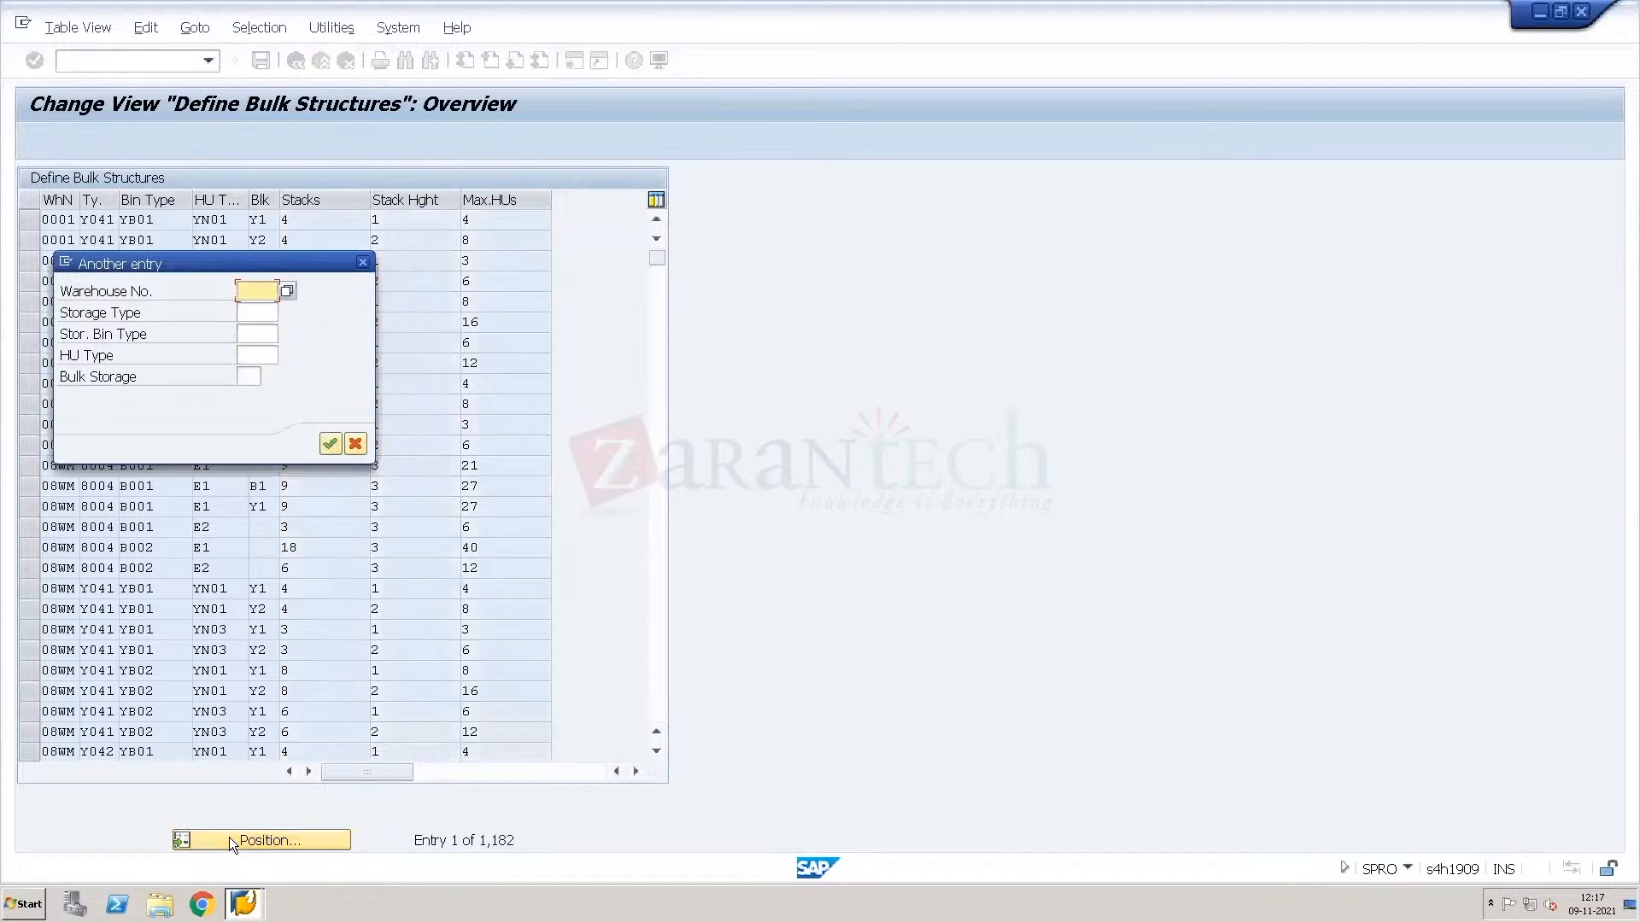
key(Down)
key(Return)
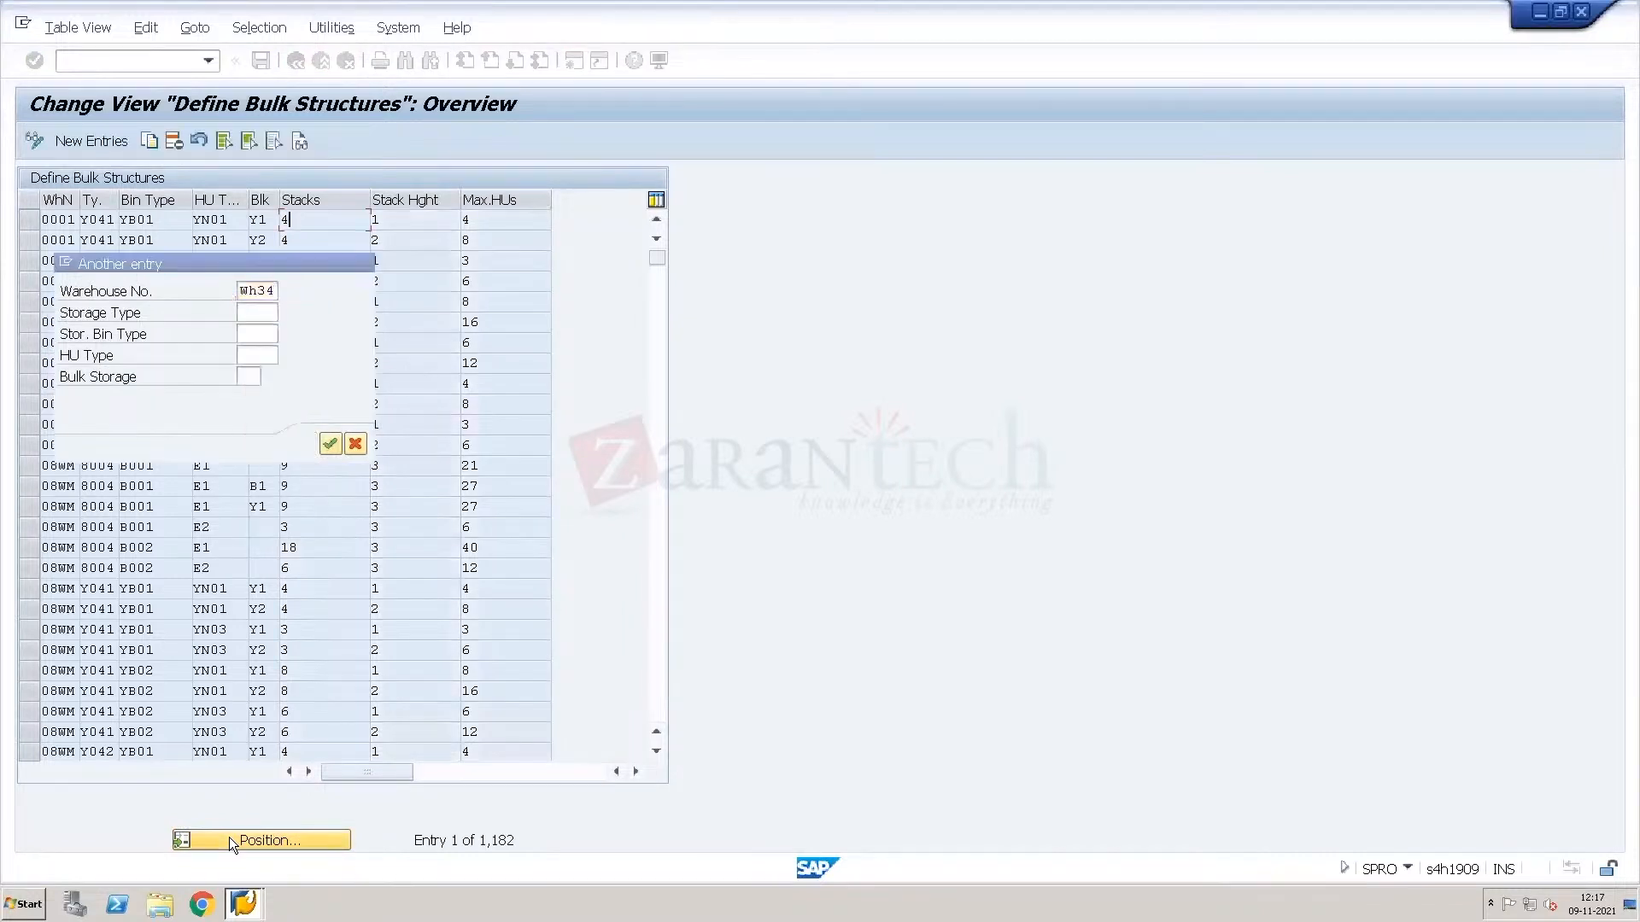
key(Return)
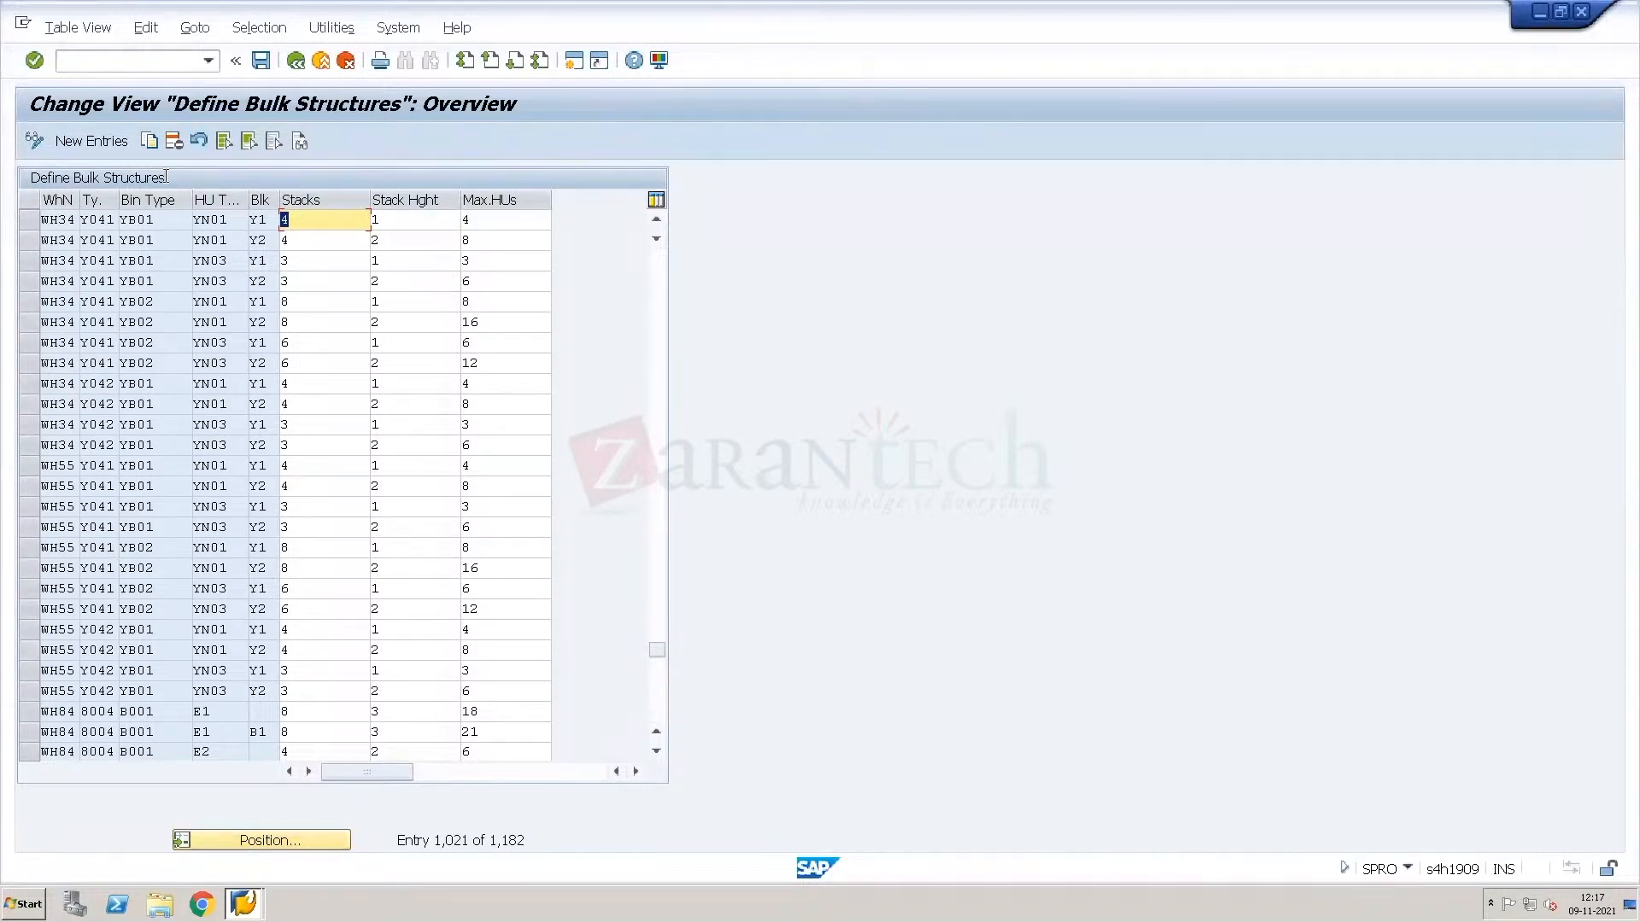
click(106, 139)
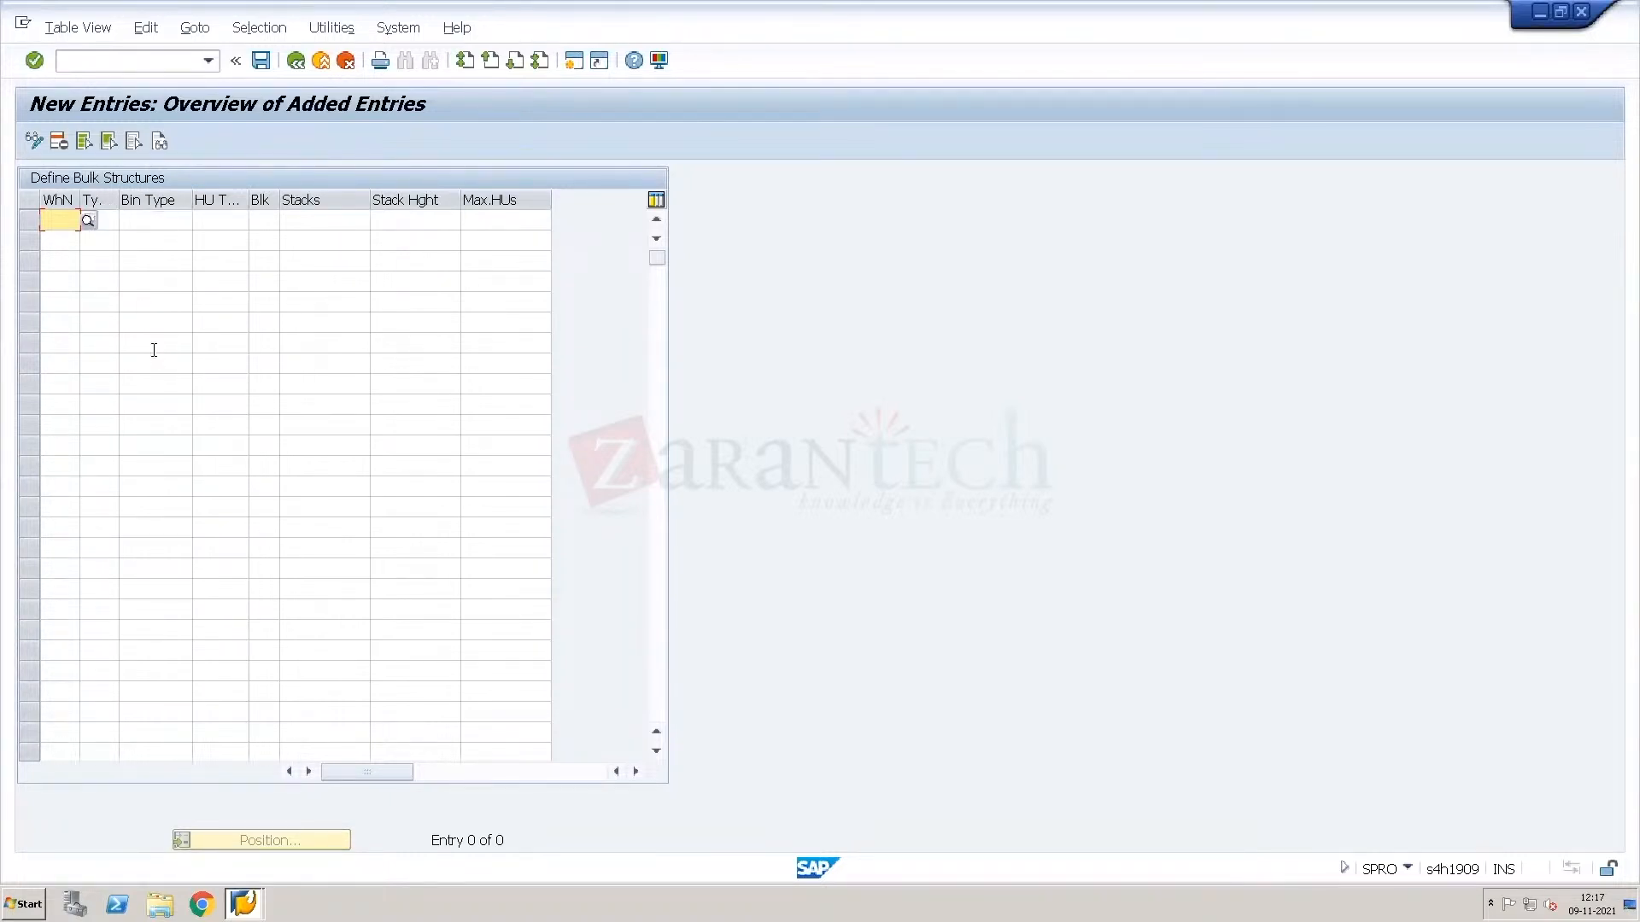
Switch to the Excel warehouse datasheet and move the Bulk Structure table's Bin Type column to L101:L106, before HU Type.
key(ctrl+alt+Break)
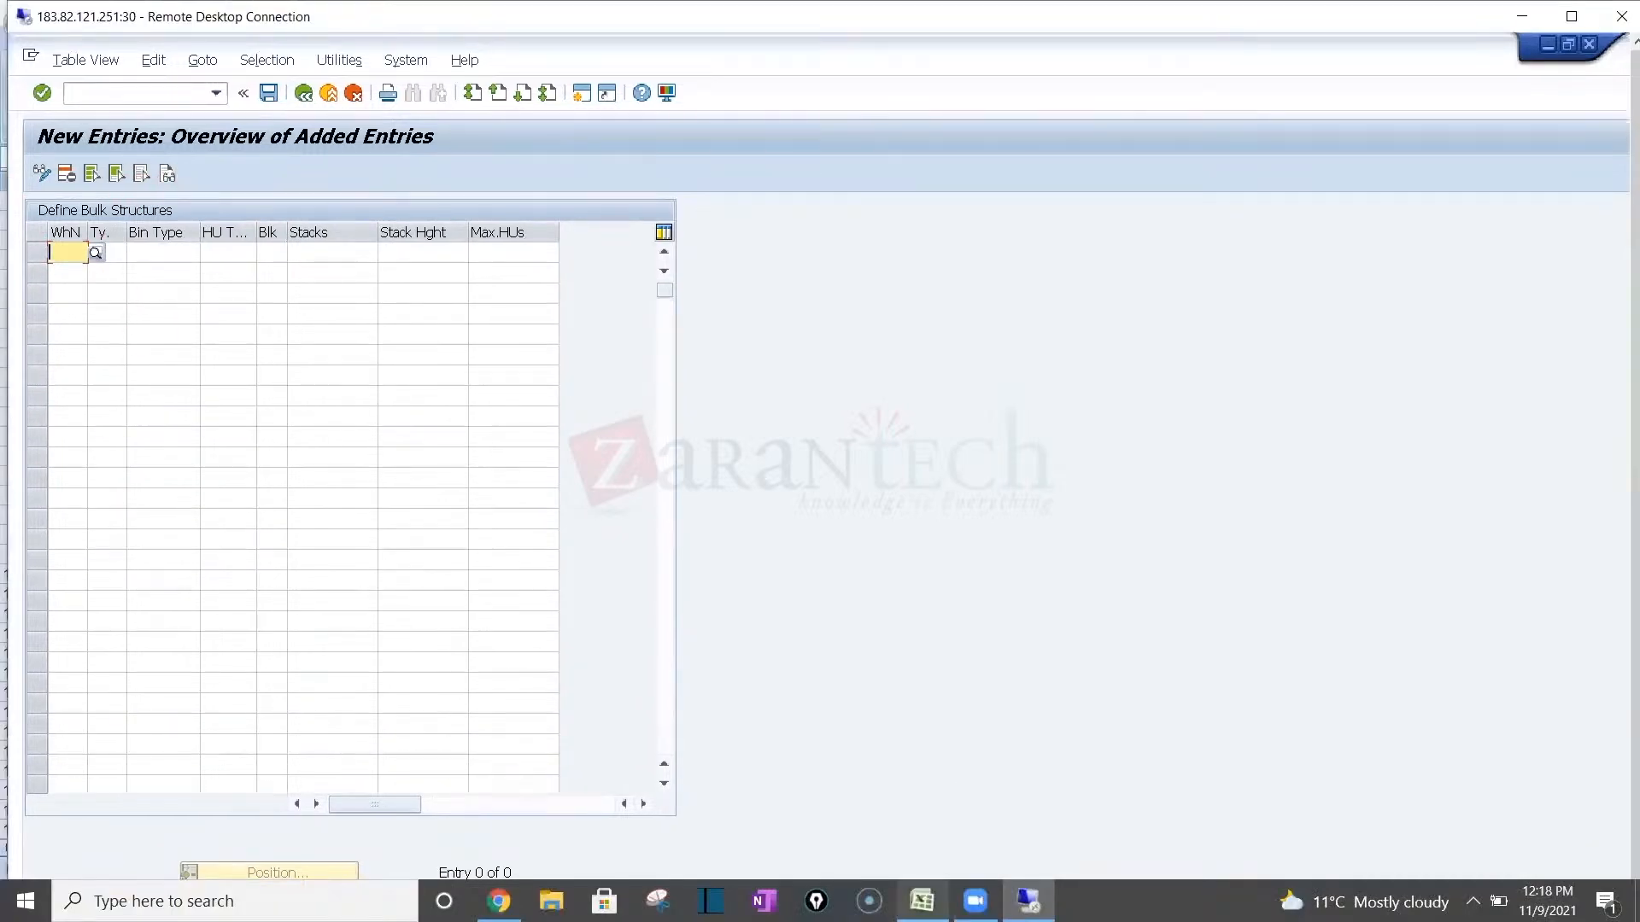
click(921, 901)
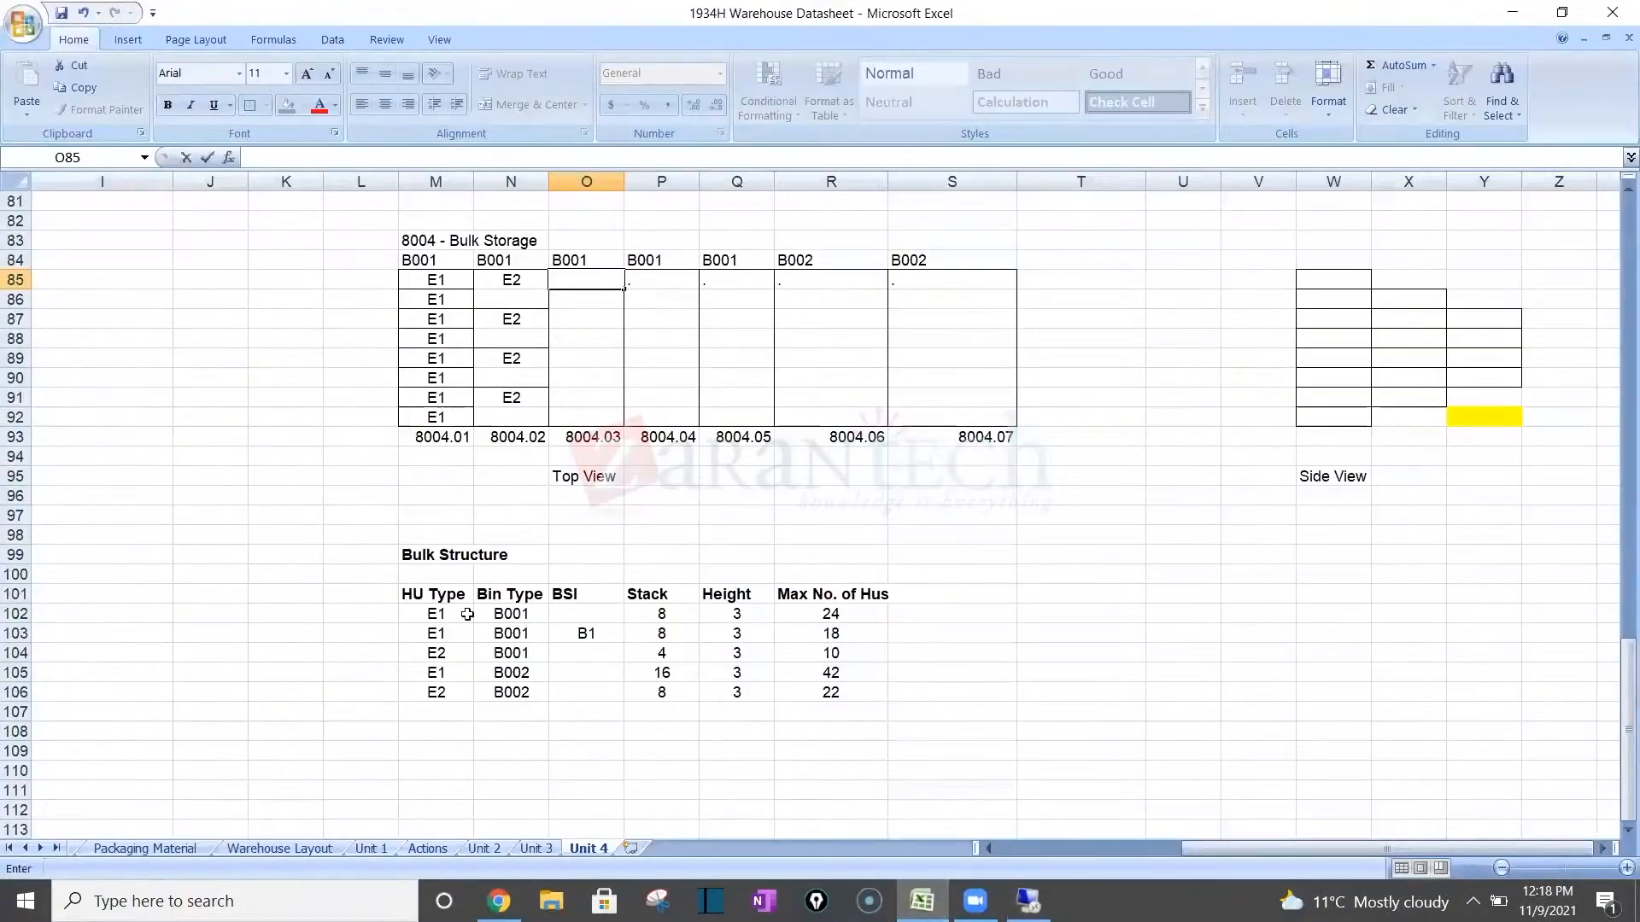
drag(491, 596, 511, 682)
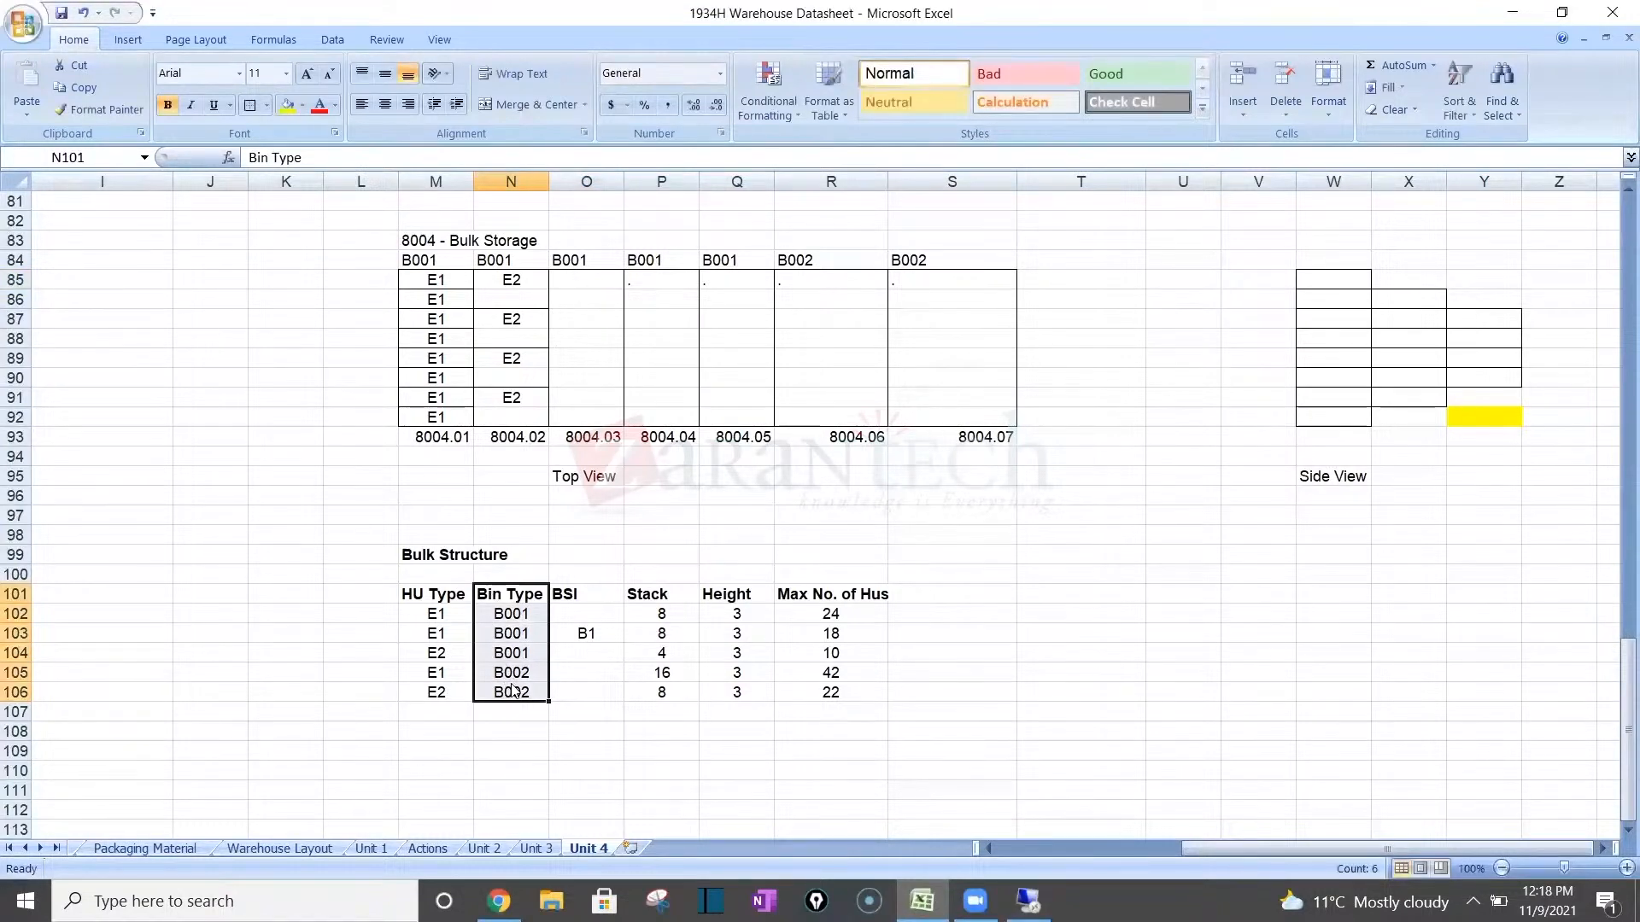
key(ctrl+c)
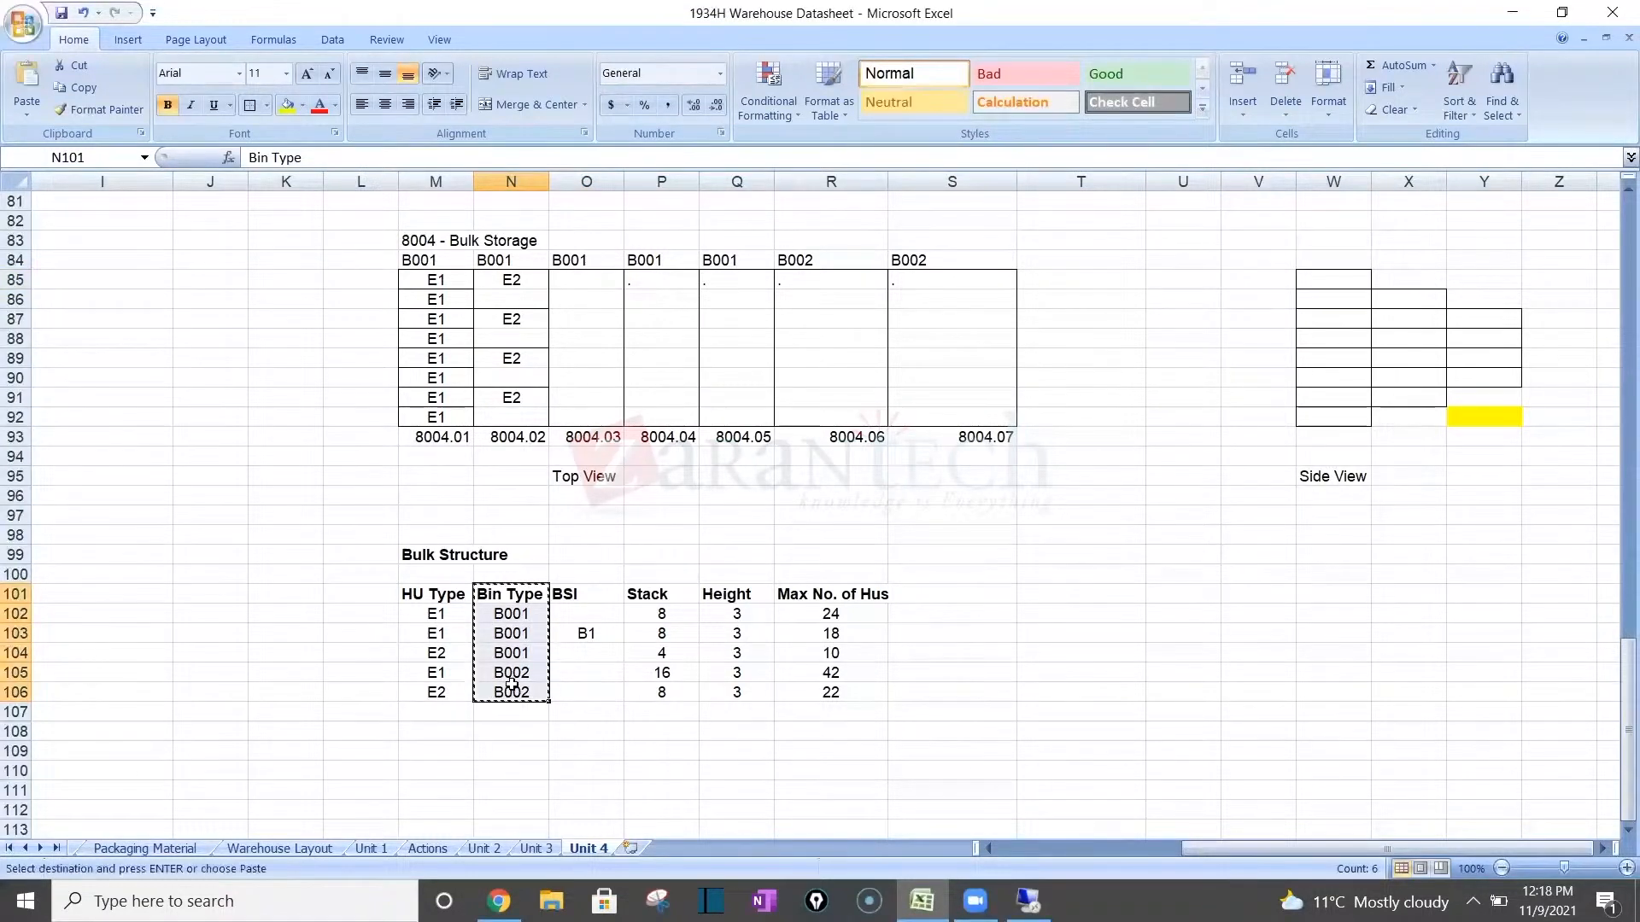
click(370, 597)
key(ctrl+v)
key(alt+Tab)
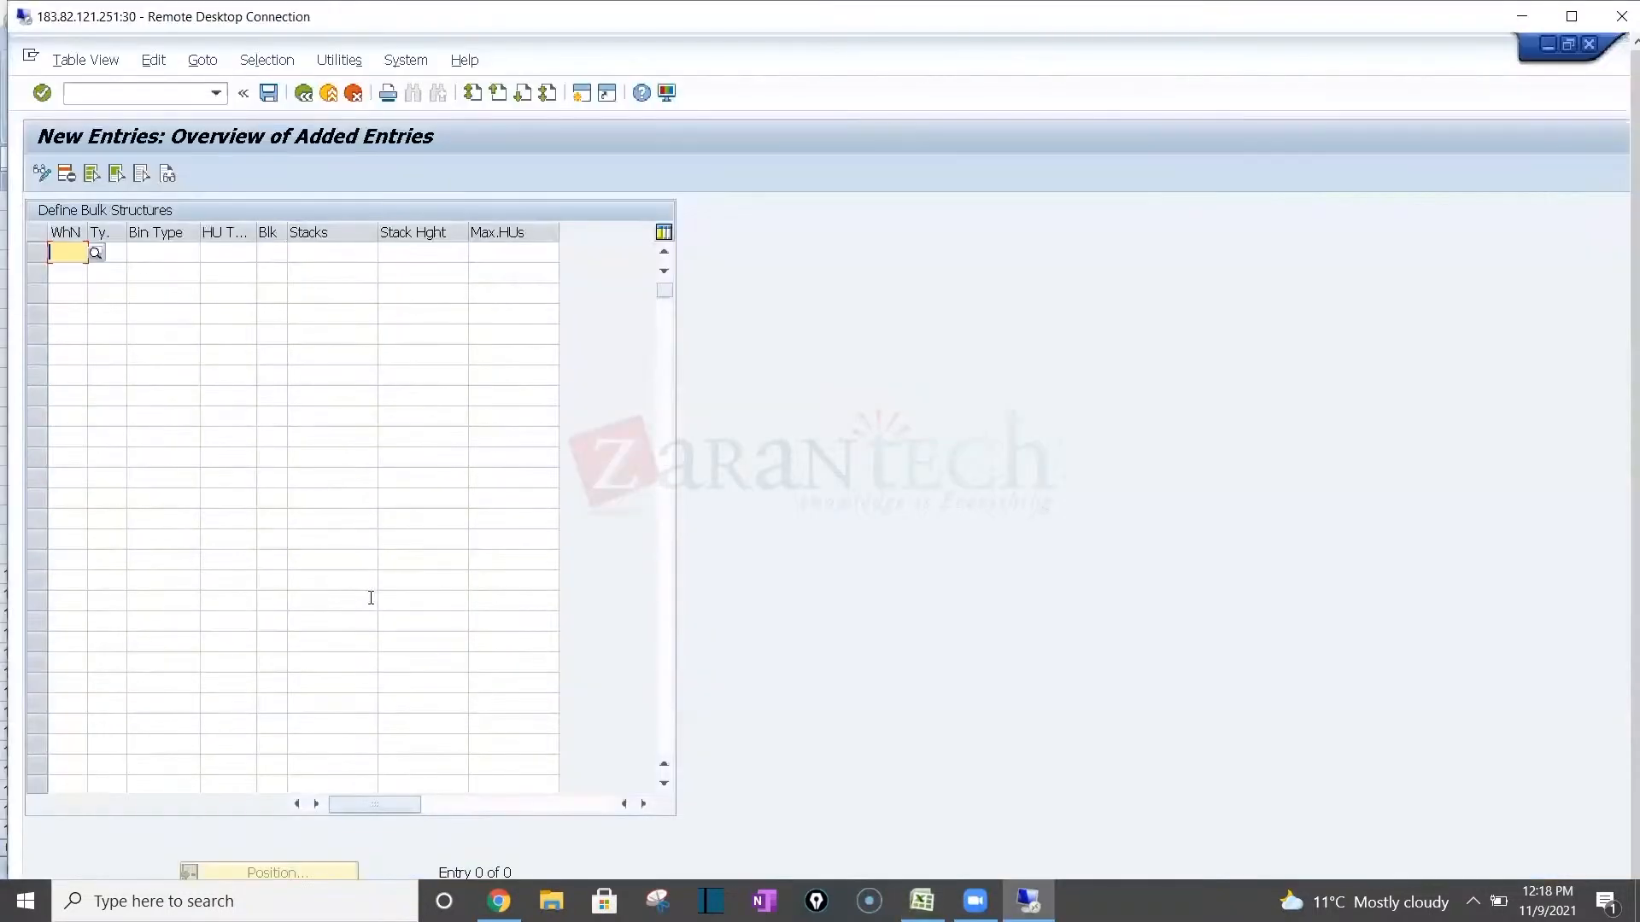
key(alt+Tab)
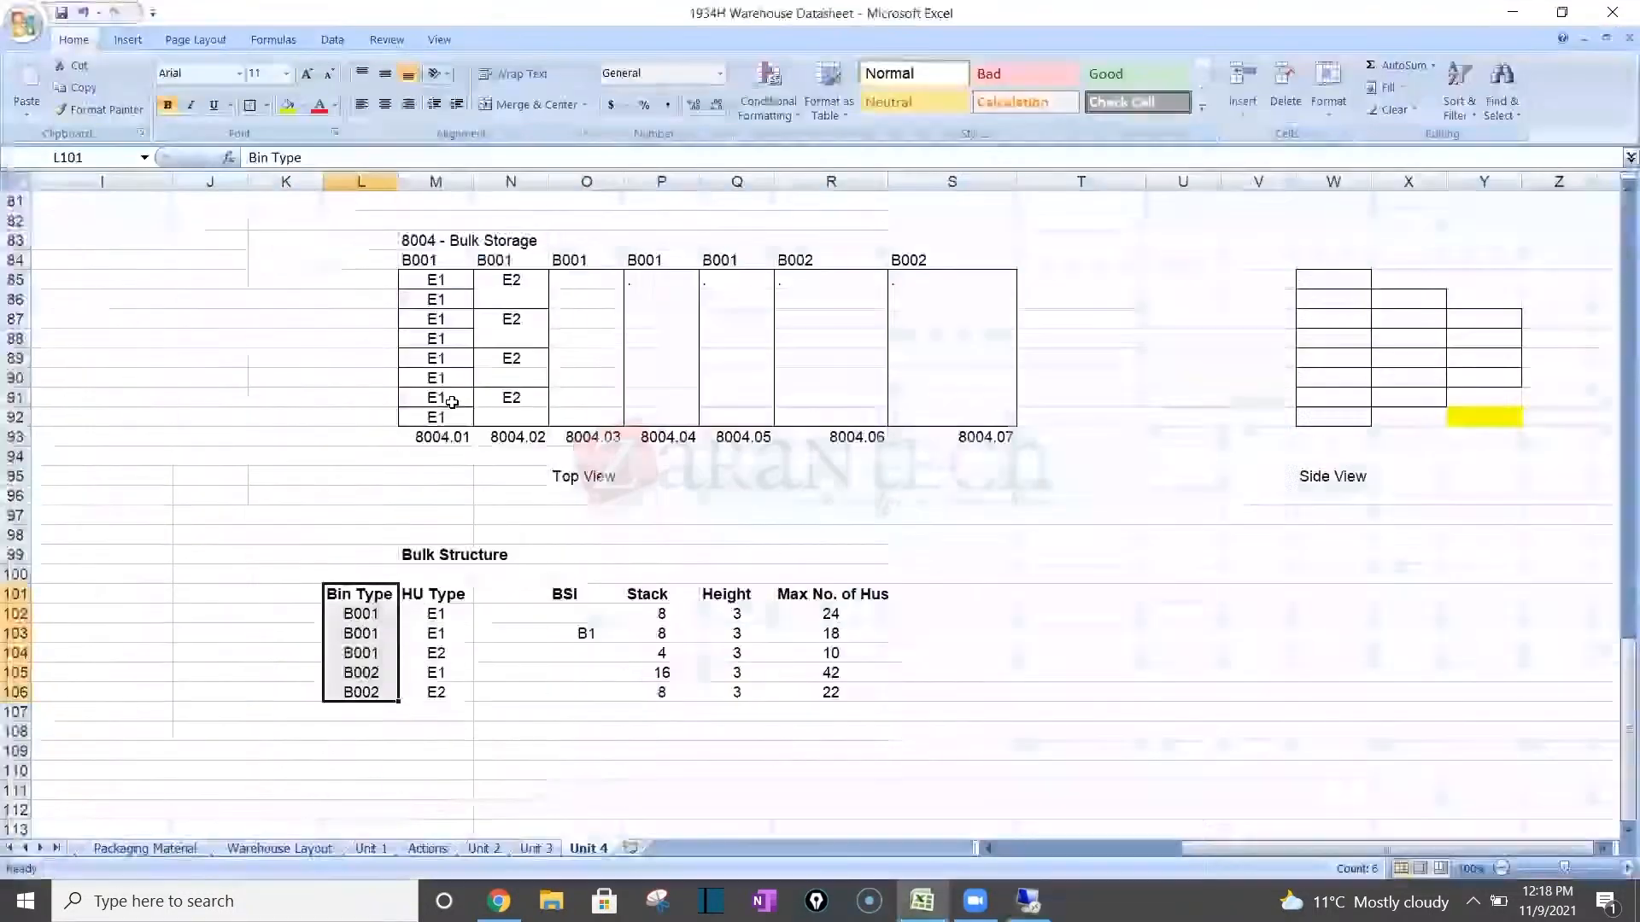
Move the Bin Type and HU Type columns together to M101:N106, directly beside the BSI column.
drag(597, 593, 833, 691)
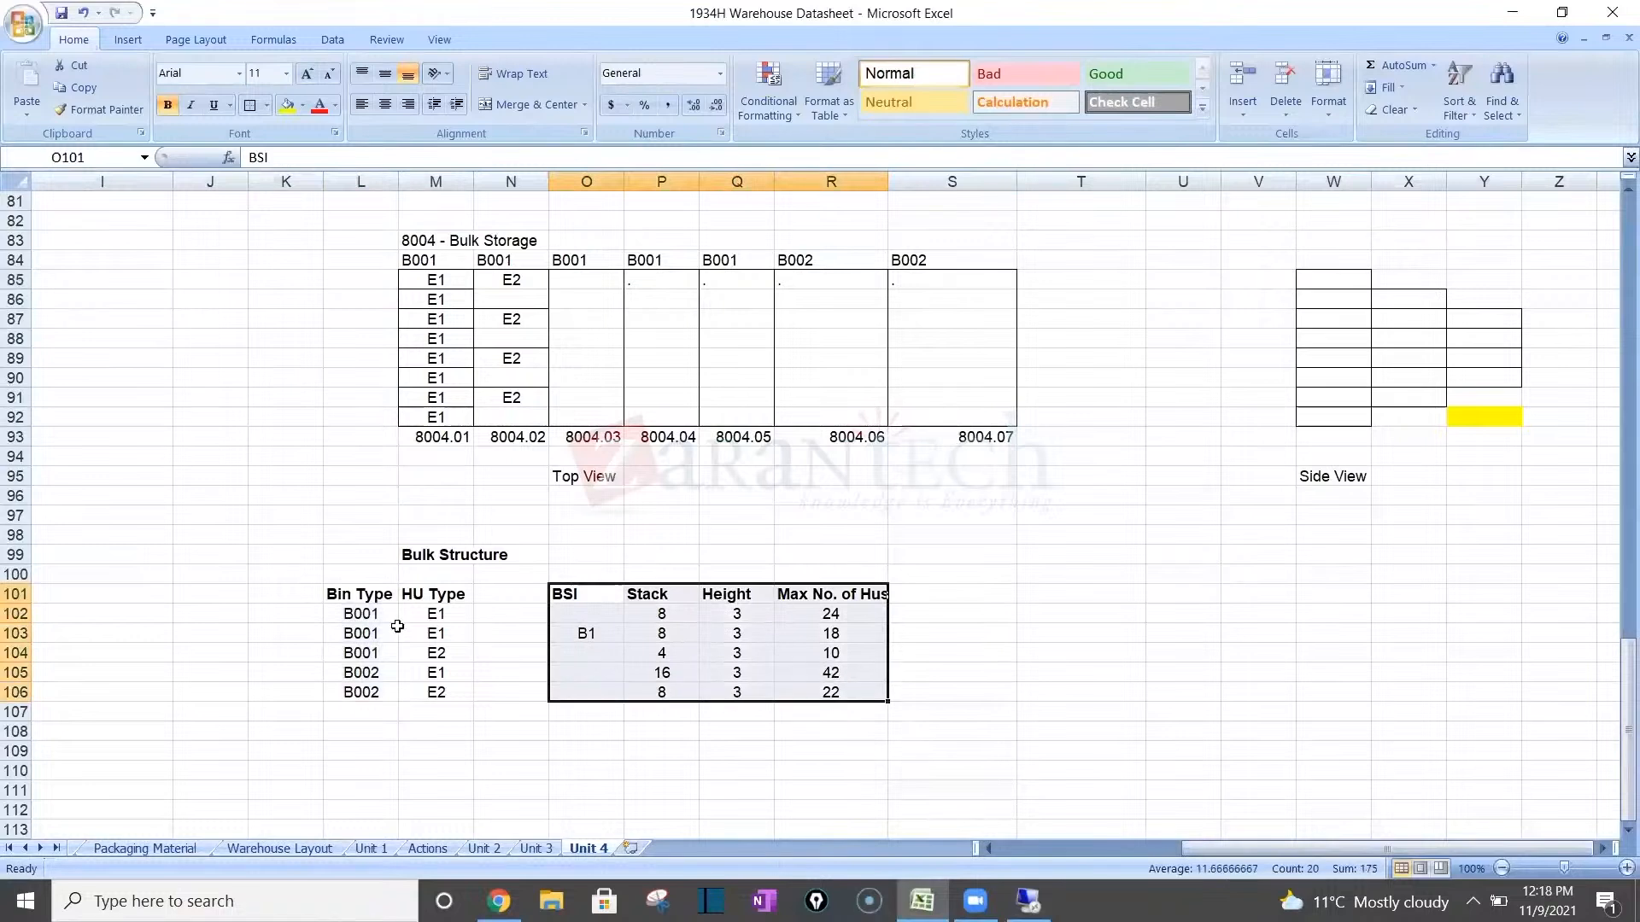
drag(350, 598, 428, 690)
key(ctrl+c)
key(Right)
key(ctrl+v)
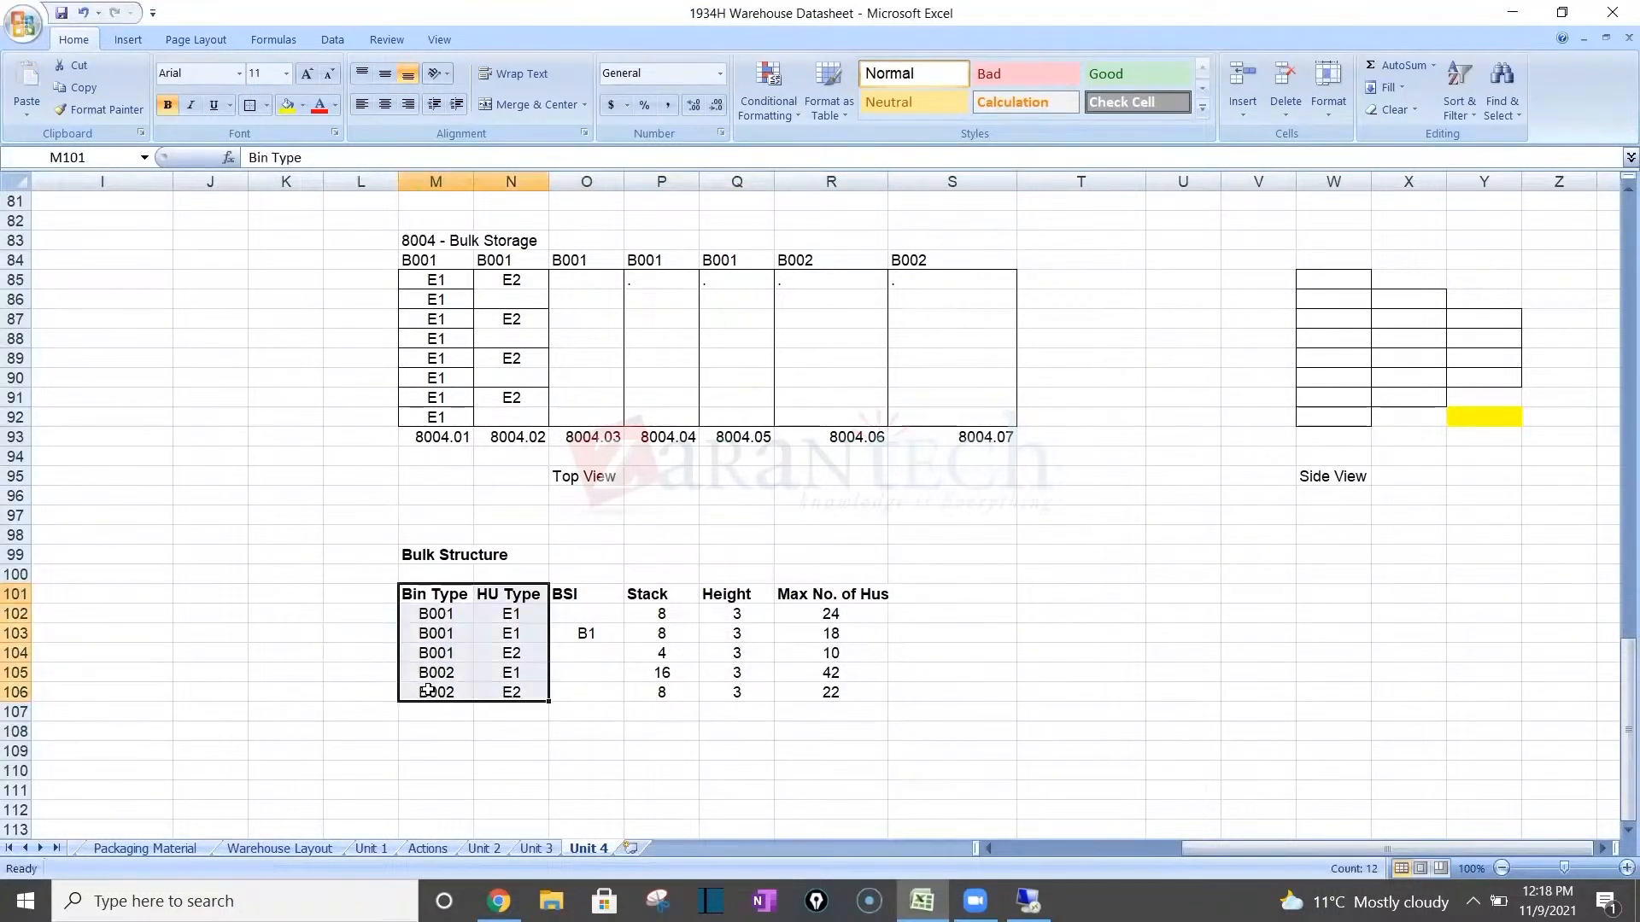
Fill cells L102:L106 with storage type 8004 for all five bulk structure rows.
click(350, 605)
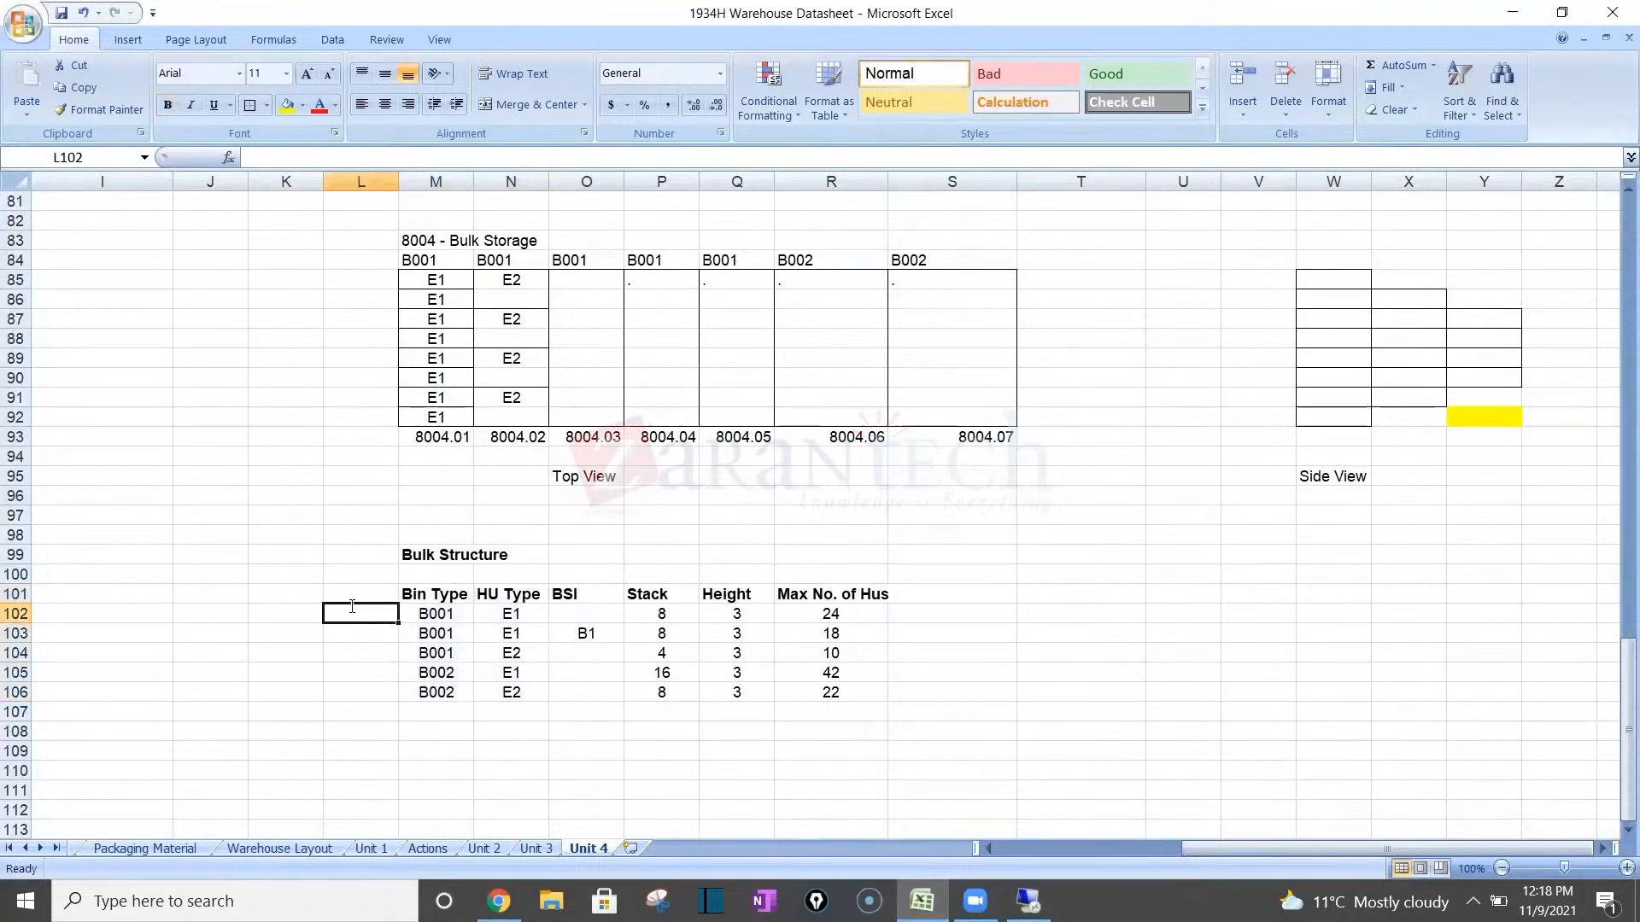
text(8004)
key(Return)
click(350, 606)
key(ctrl+c)
key(Down)
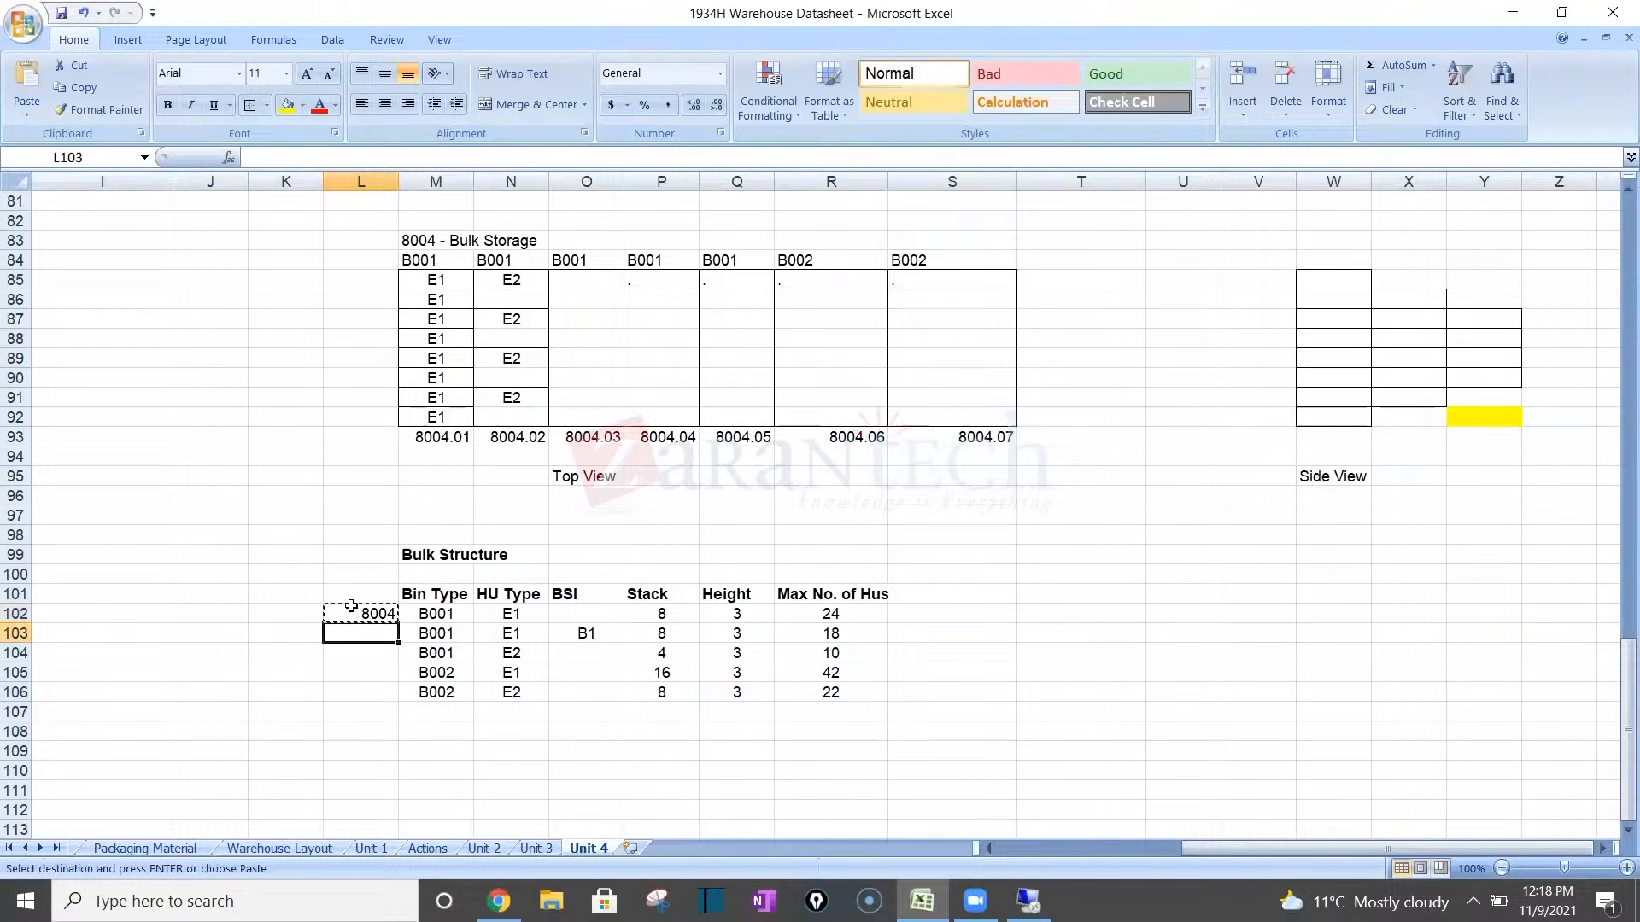
key(shift+Down)
key(shift+Down)
key(shift+Down)
key(ctrl+v)
key(Left)
key(Left)
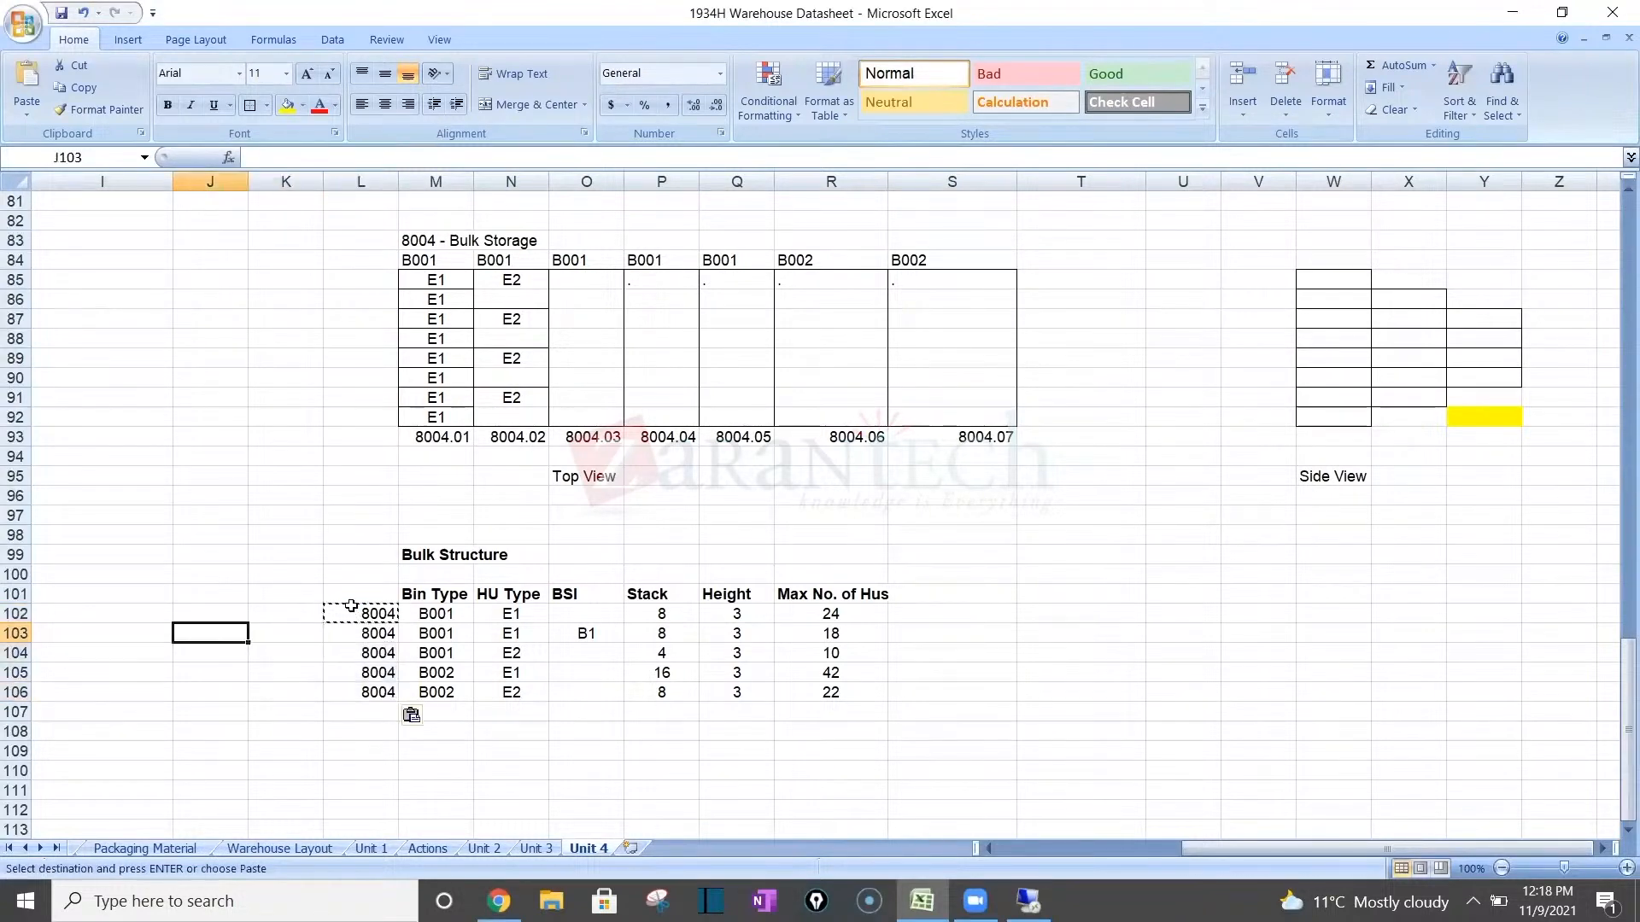
key(Up)
text(00)
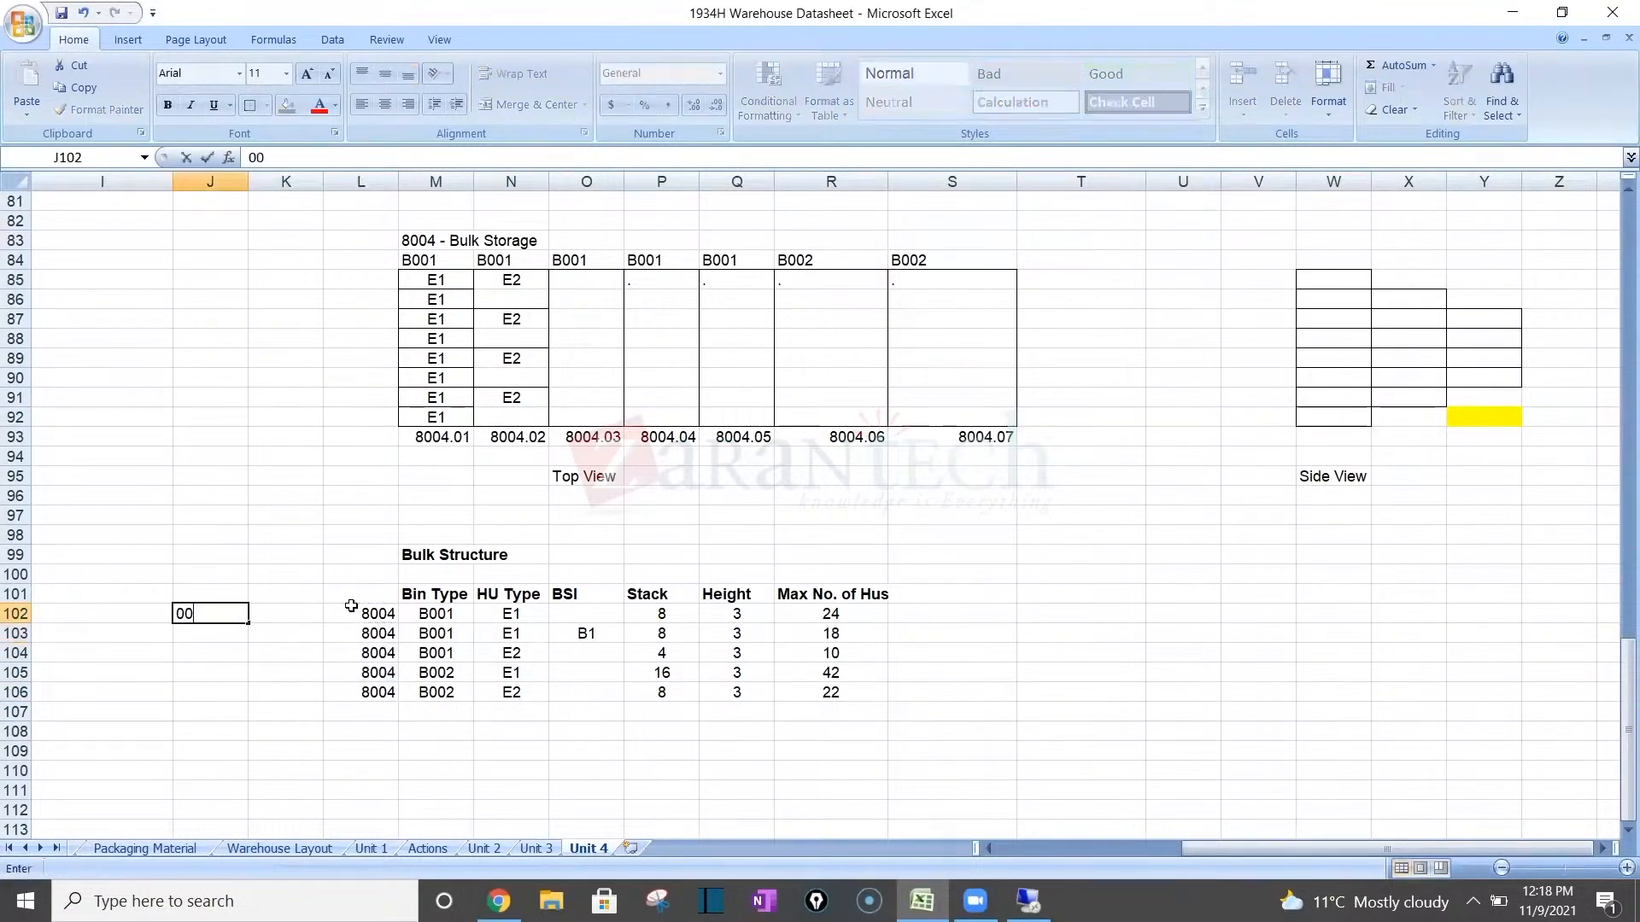
key(BackSpace)
key(BackSpace)
Fill cells K102:K106 with warehouse number Wh34 for all five bulk structure rows.
key(Right)
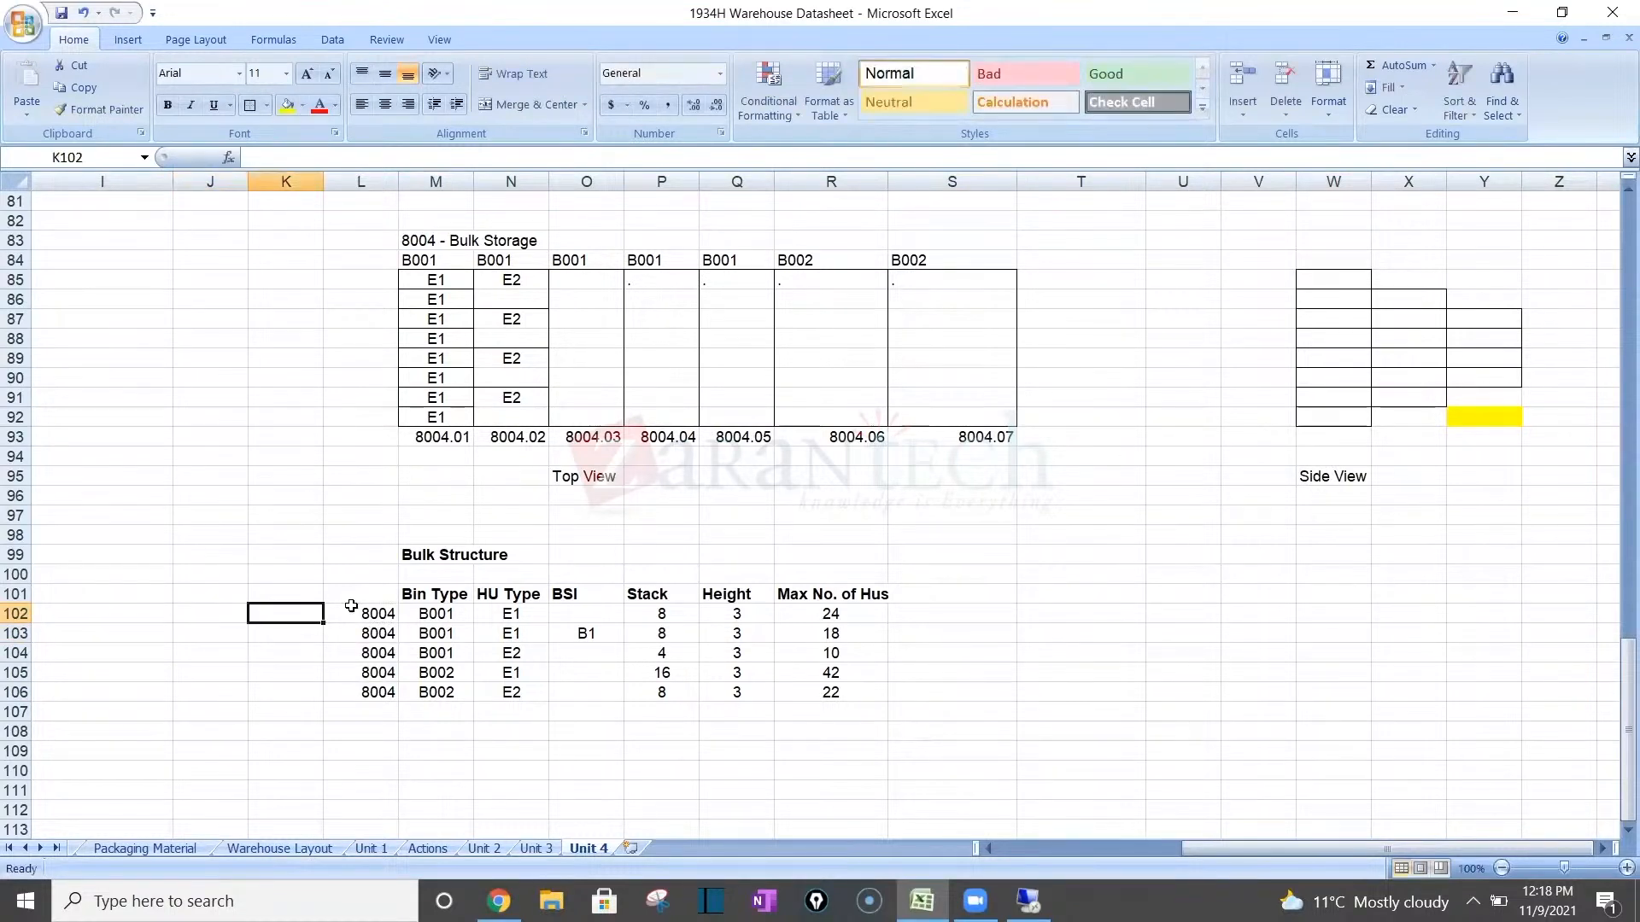
text(Wh34)
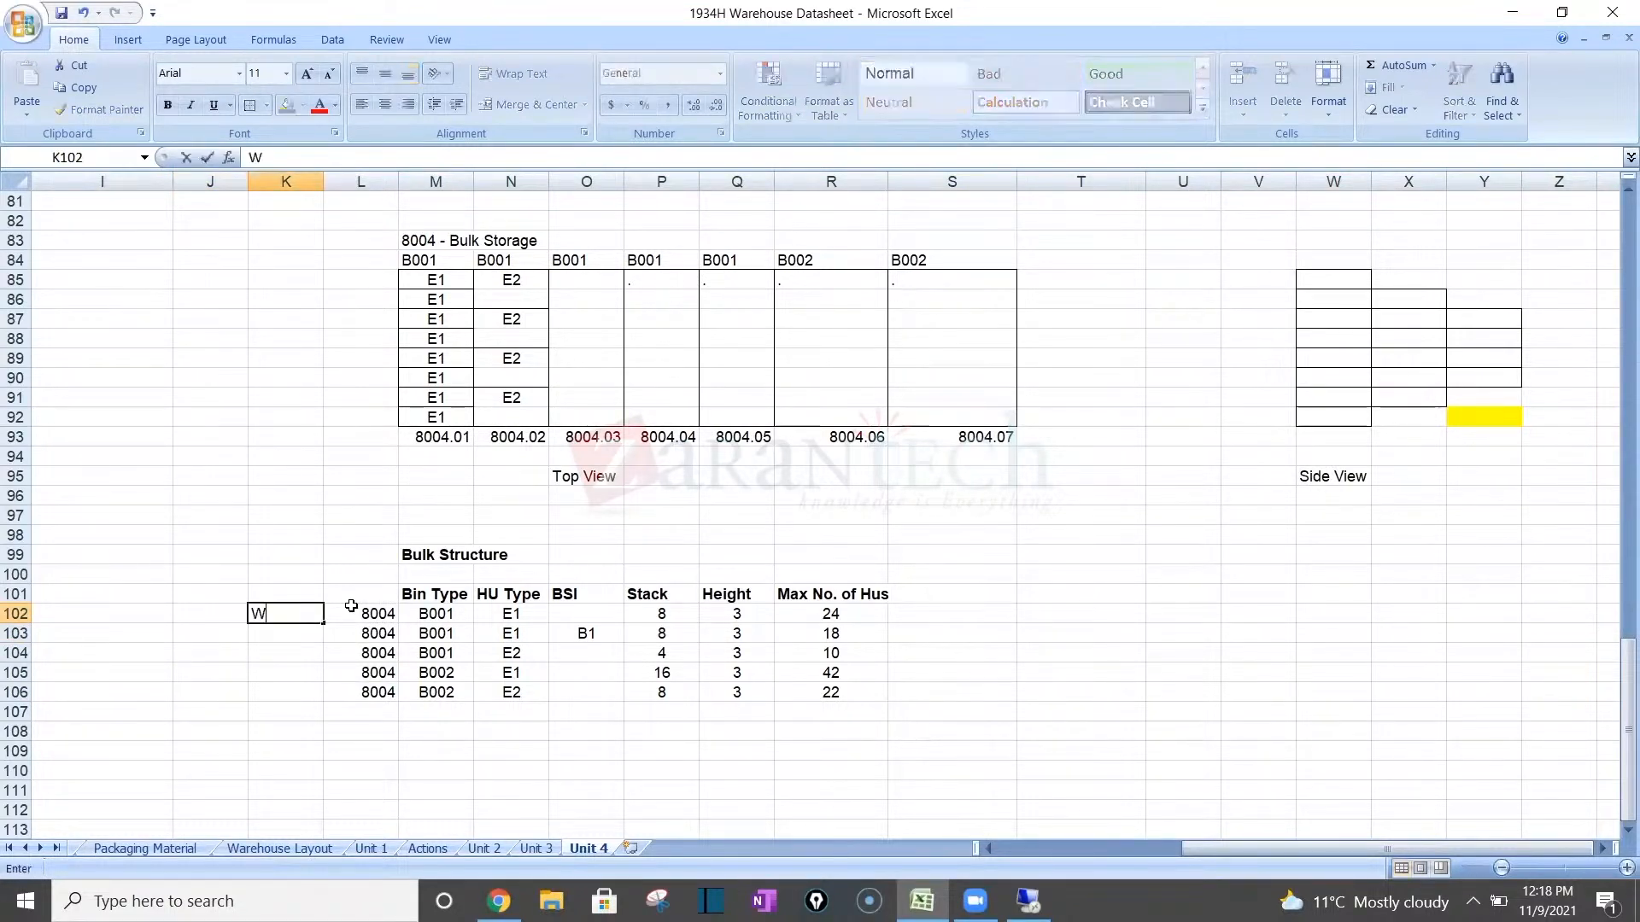
key(Return)
key(Left)
key(Up)
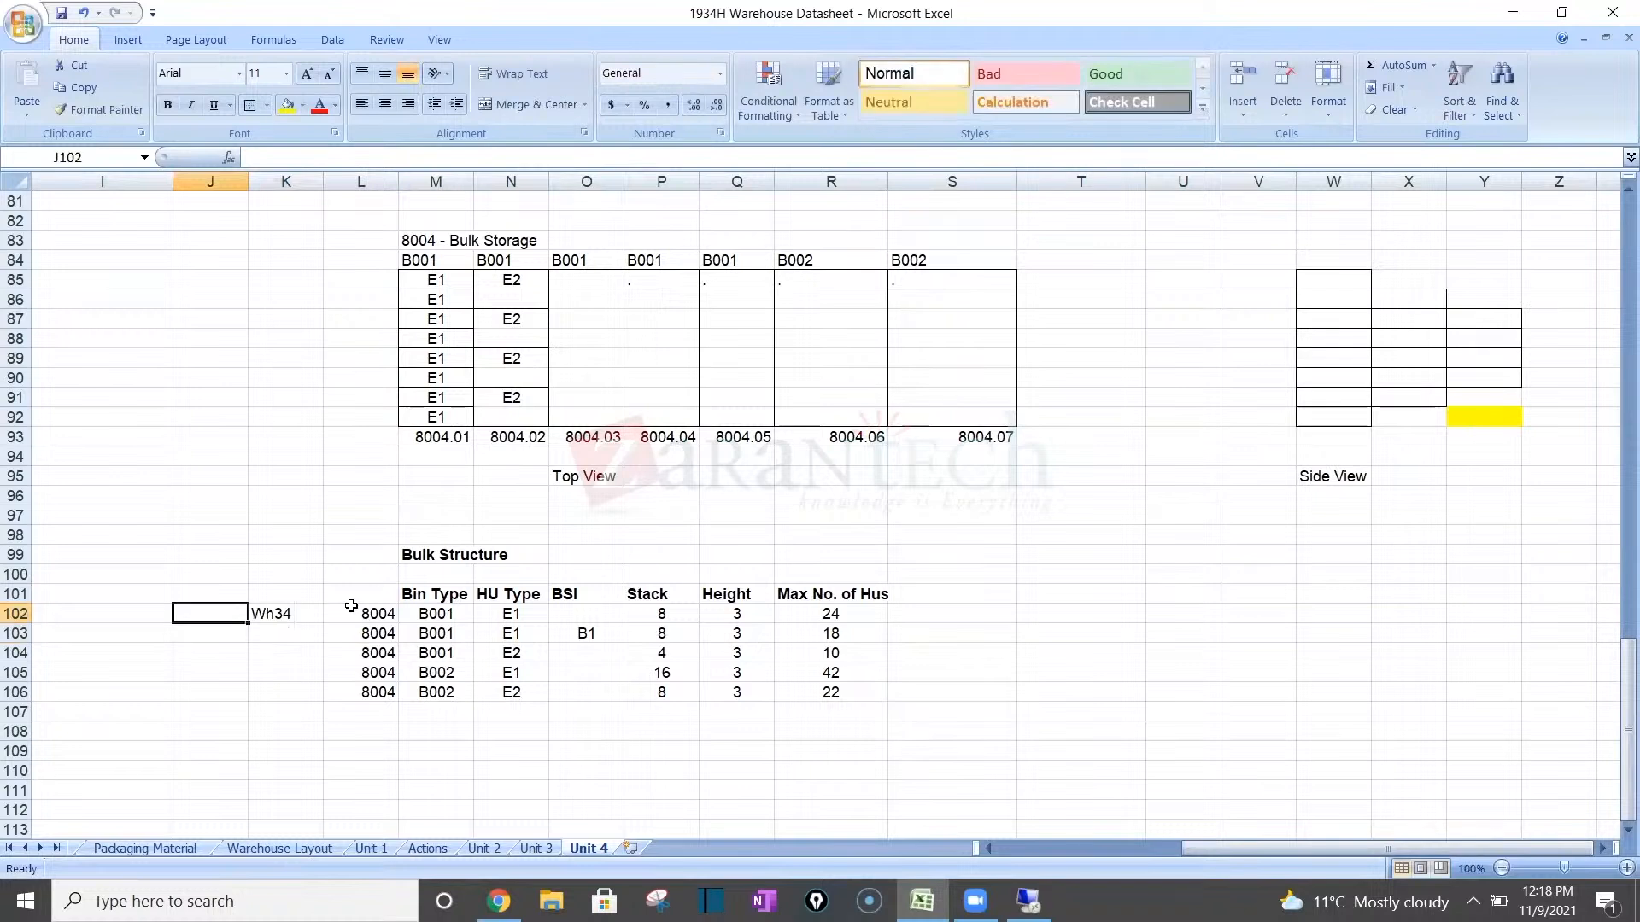
key(Right)
key(ctrl+c)
key(Down)
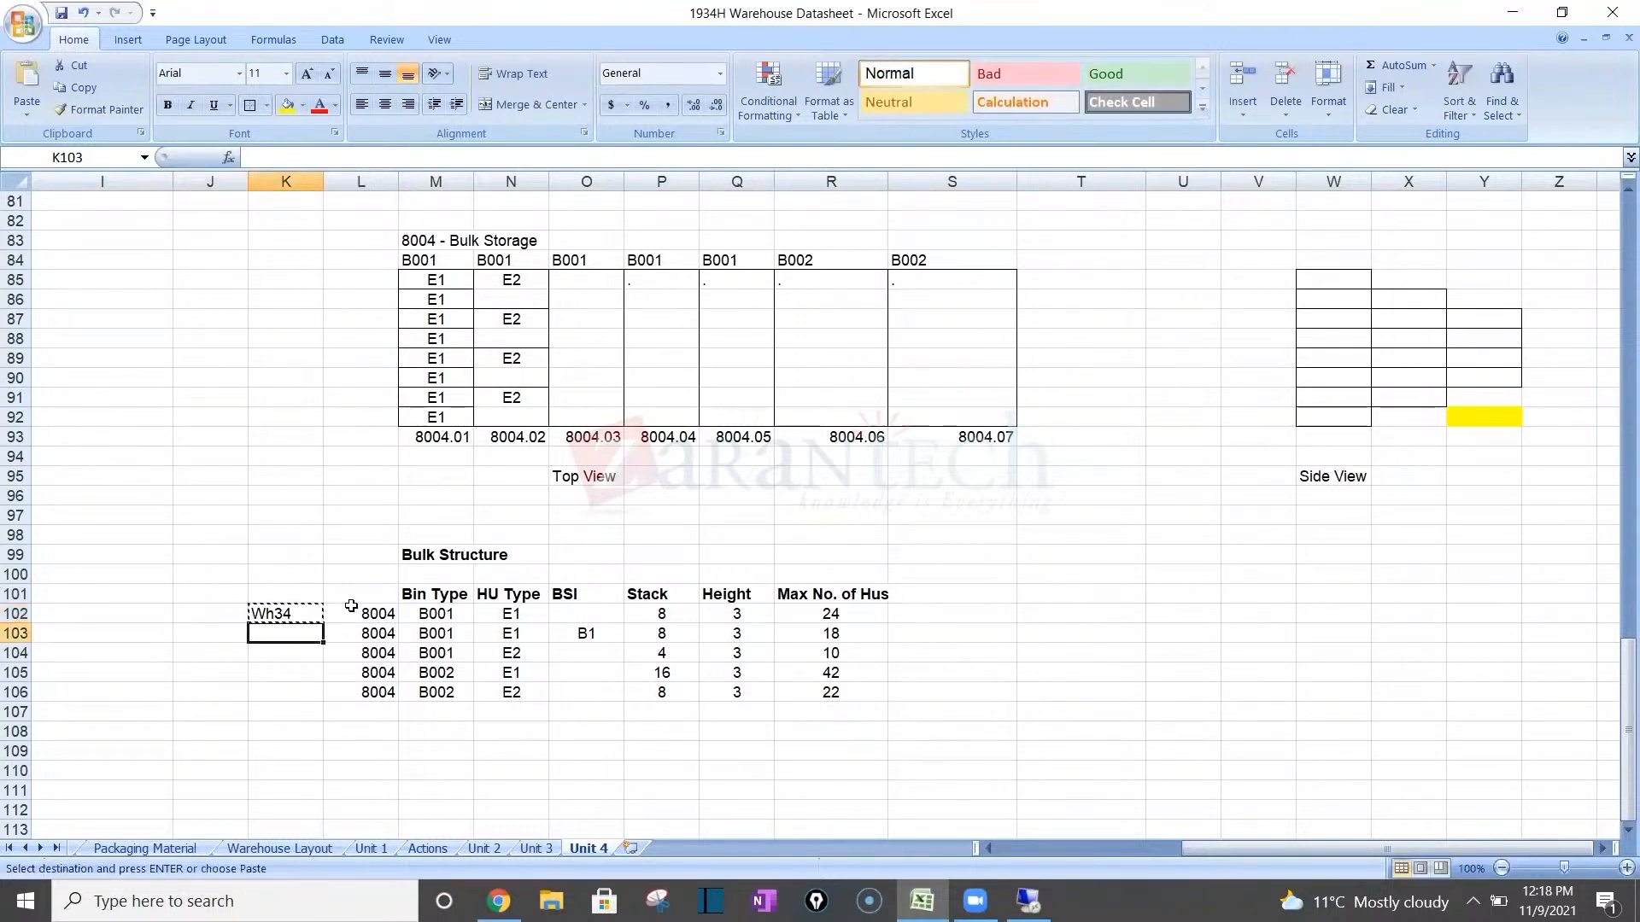
key(shift+Down)
key(shift+Down)
key(shift+Down)
key(ctrl+v)
Copy the bulk structure rows K102:R106 from Excel and paste them into the SAP new entries table for Define Bulk Structures.
key(Up)
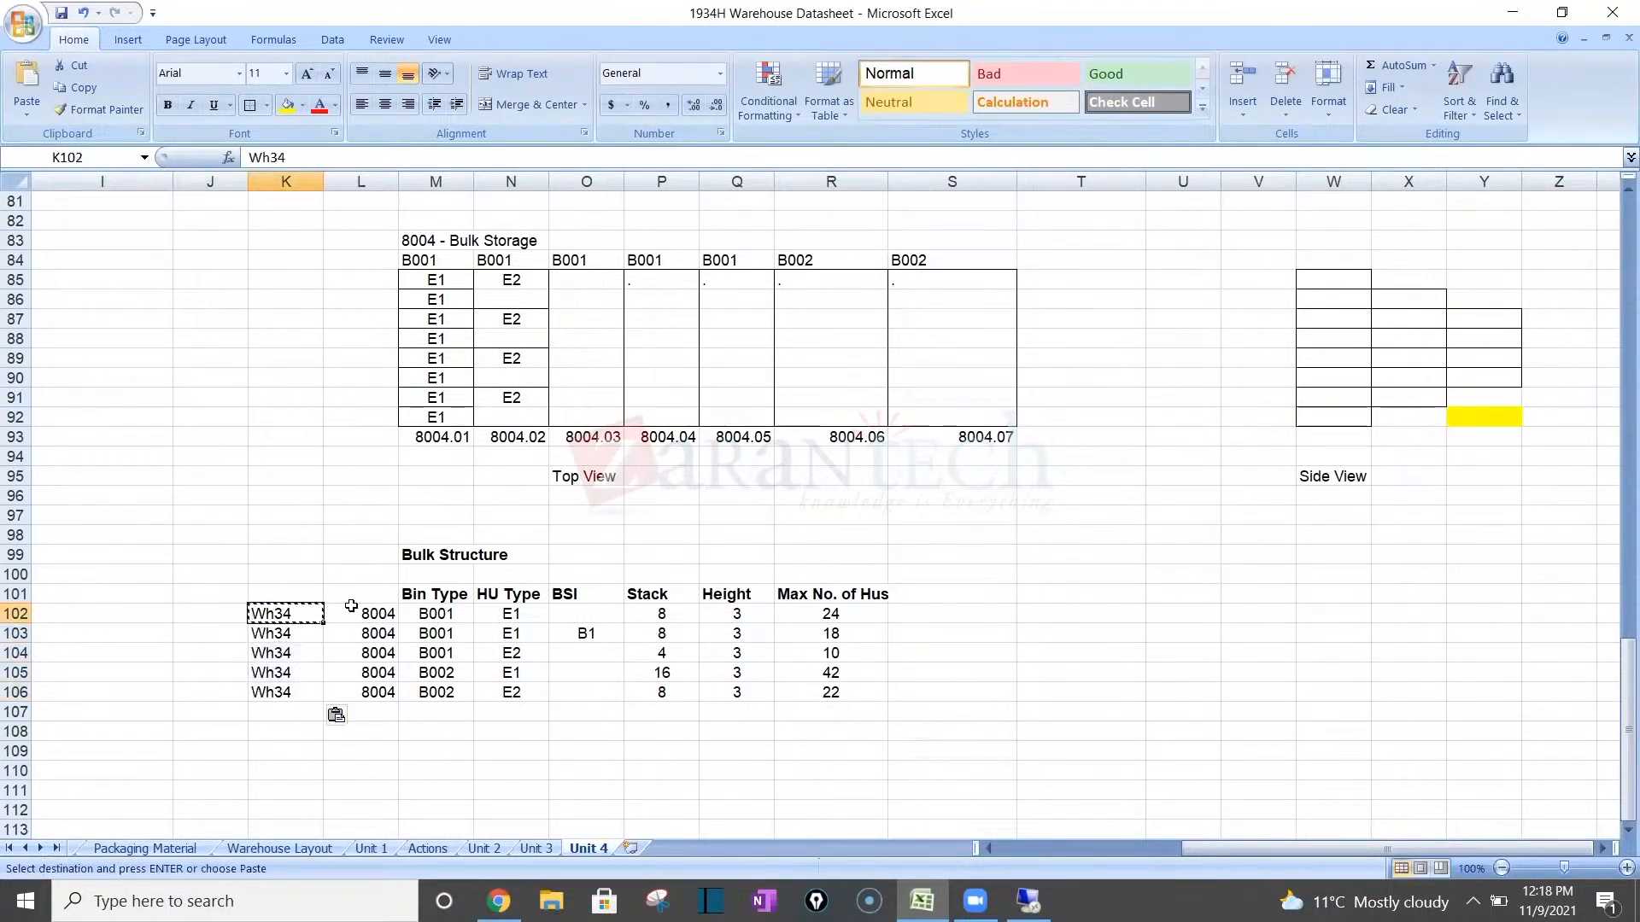
key(shift+Right)
key(shift+Right)
key(shift+Right)
key(shift+Right)
key(shift+Right)
key(shift+Right)
key(shift+Right)
key(shift+Down)
key(shift+Down)
key(shift+Down)
key(shift+Down)
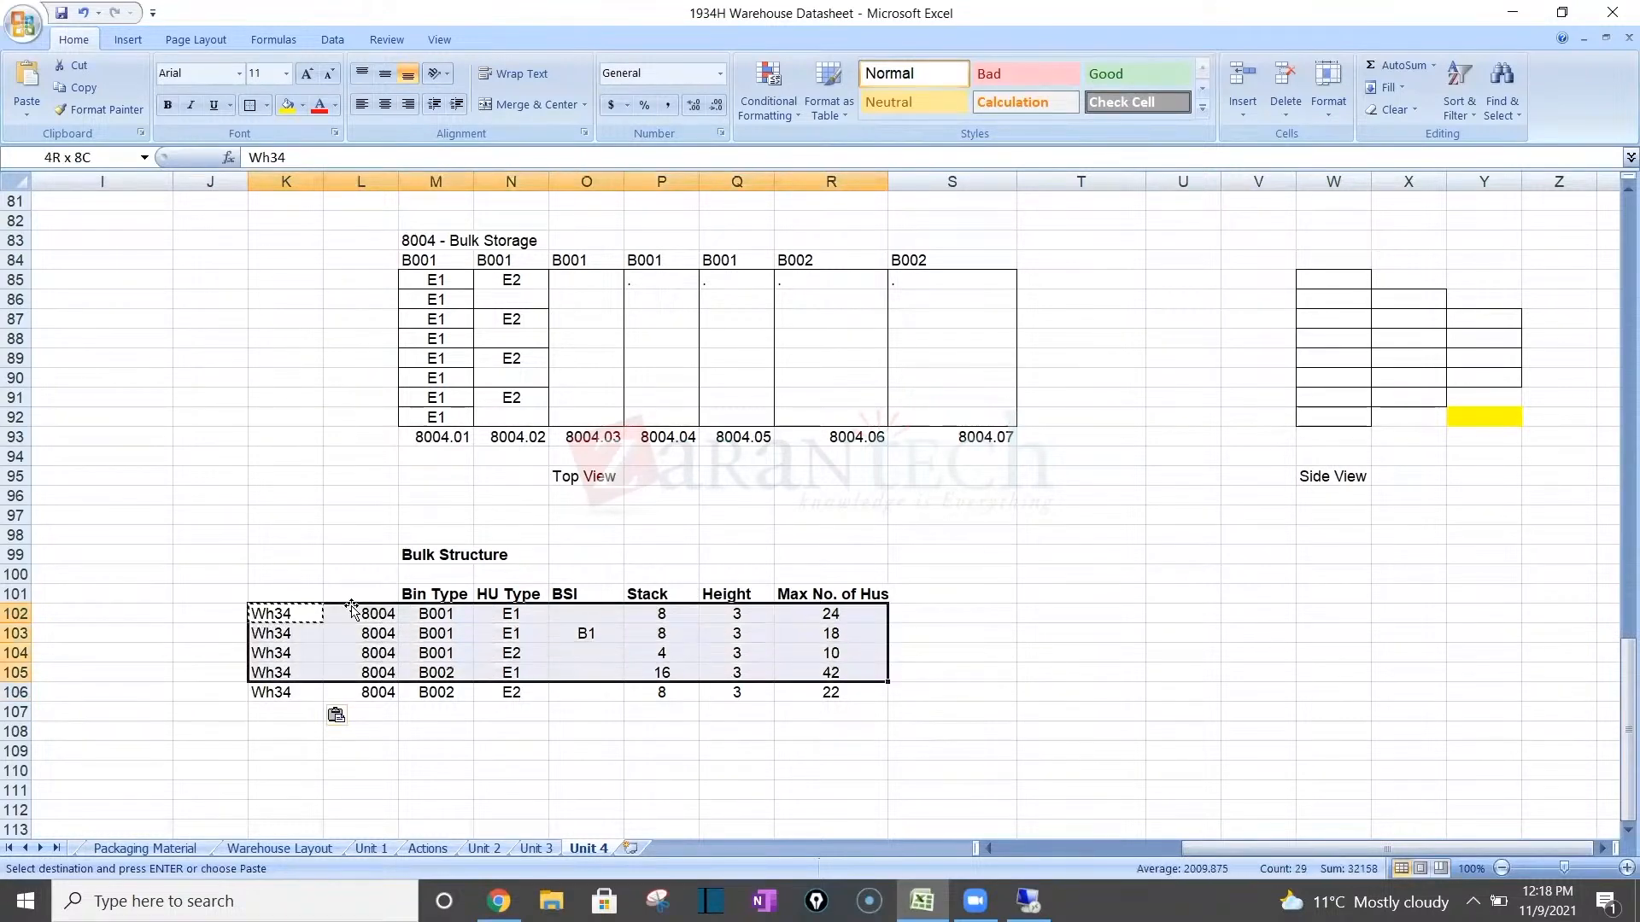
key(ctrl+c)
key(alt+Tab)
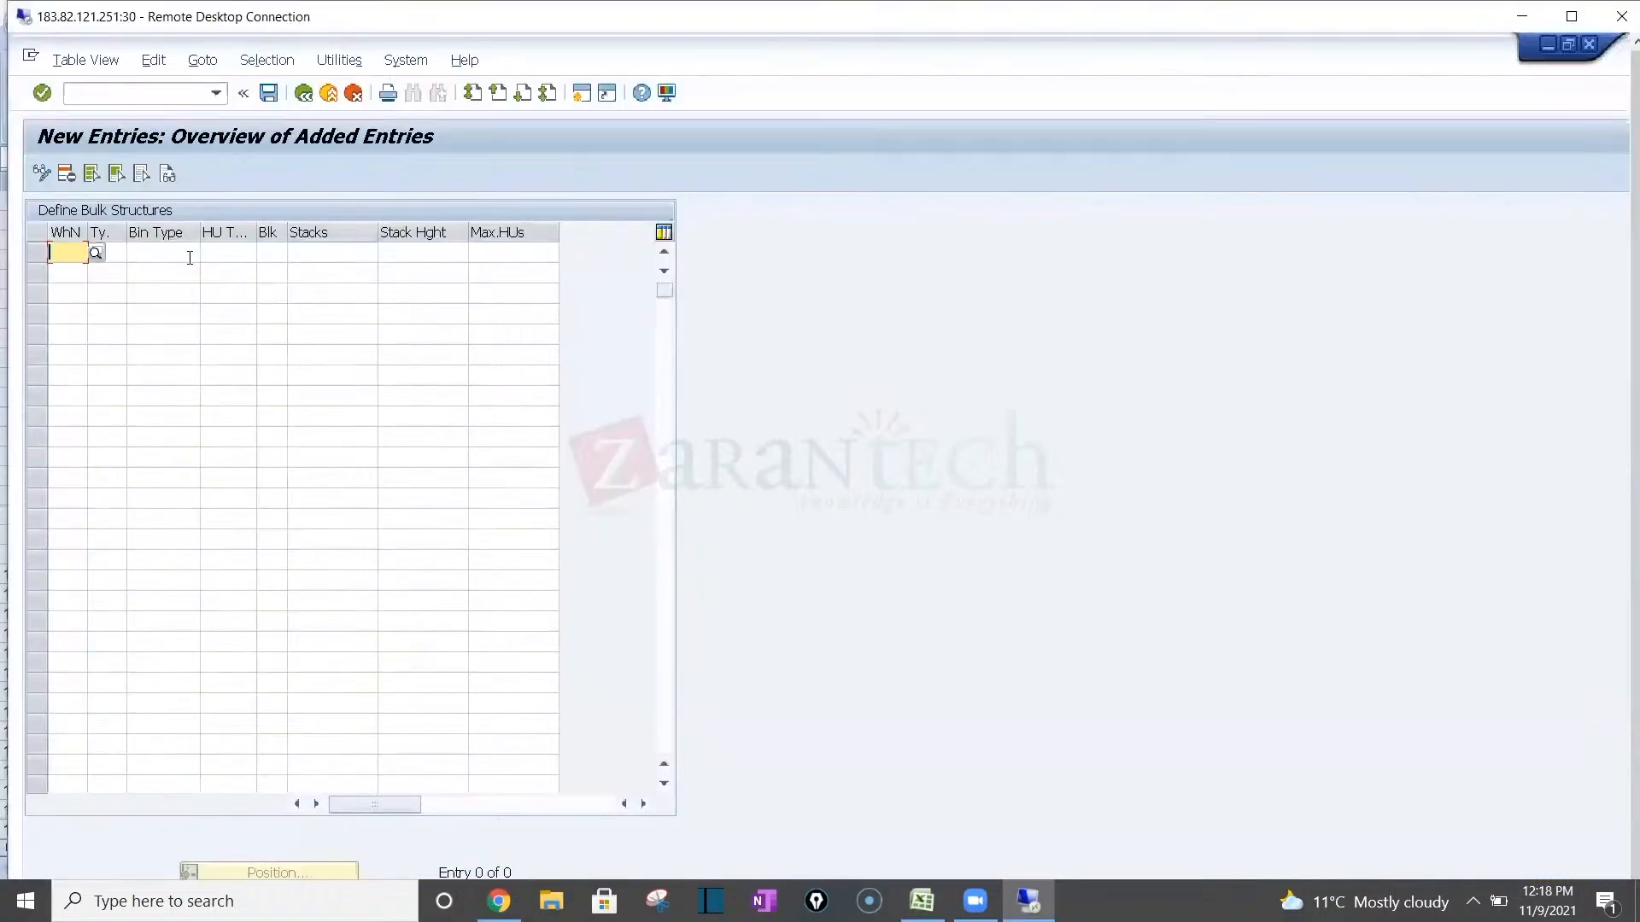
key(ctrl+v)
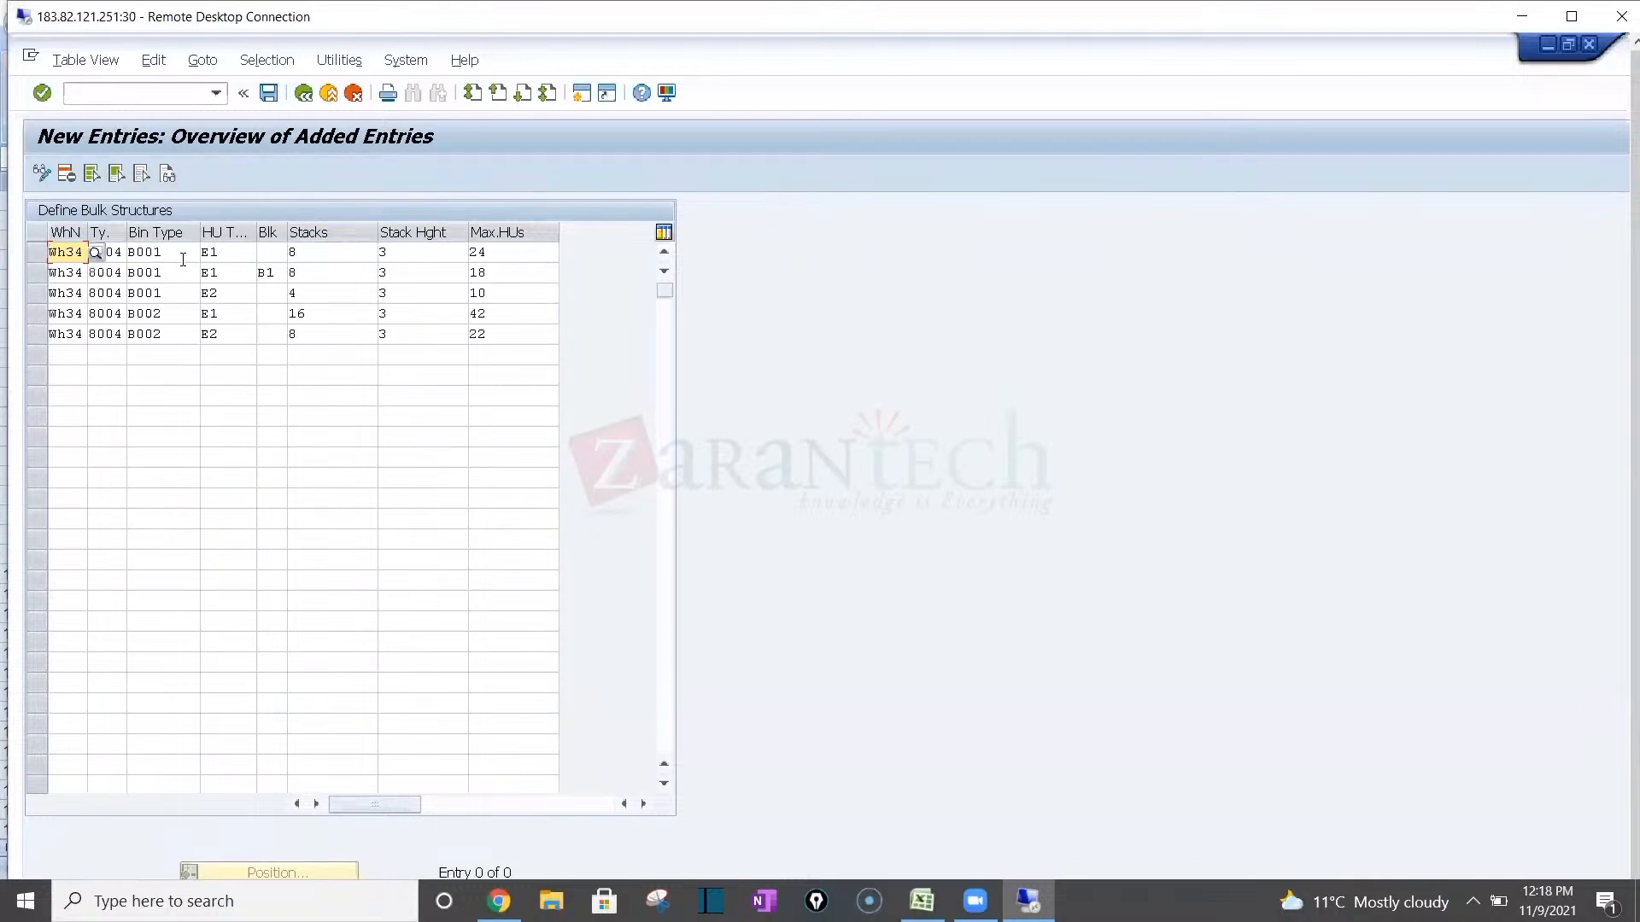
key(Return)
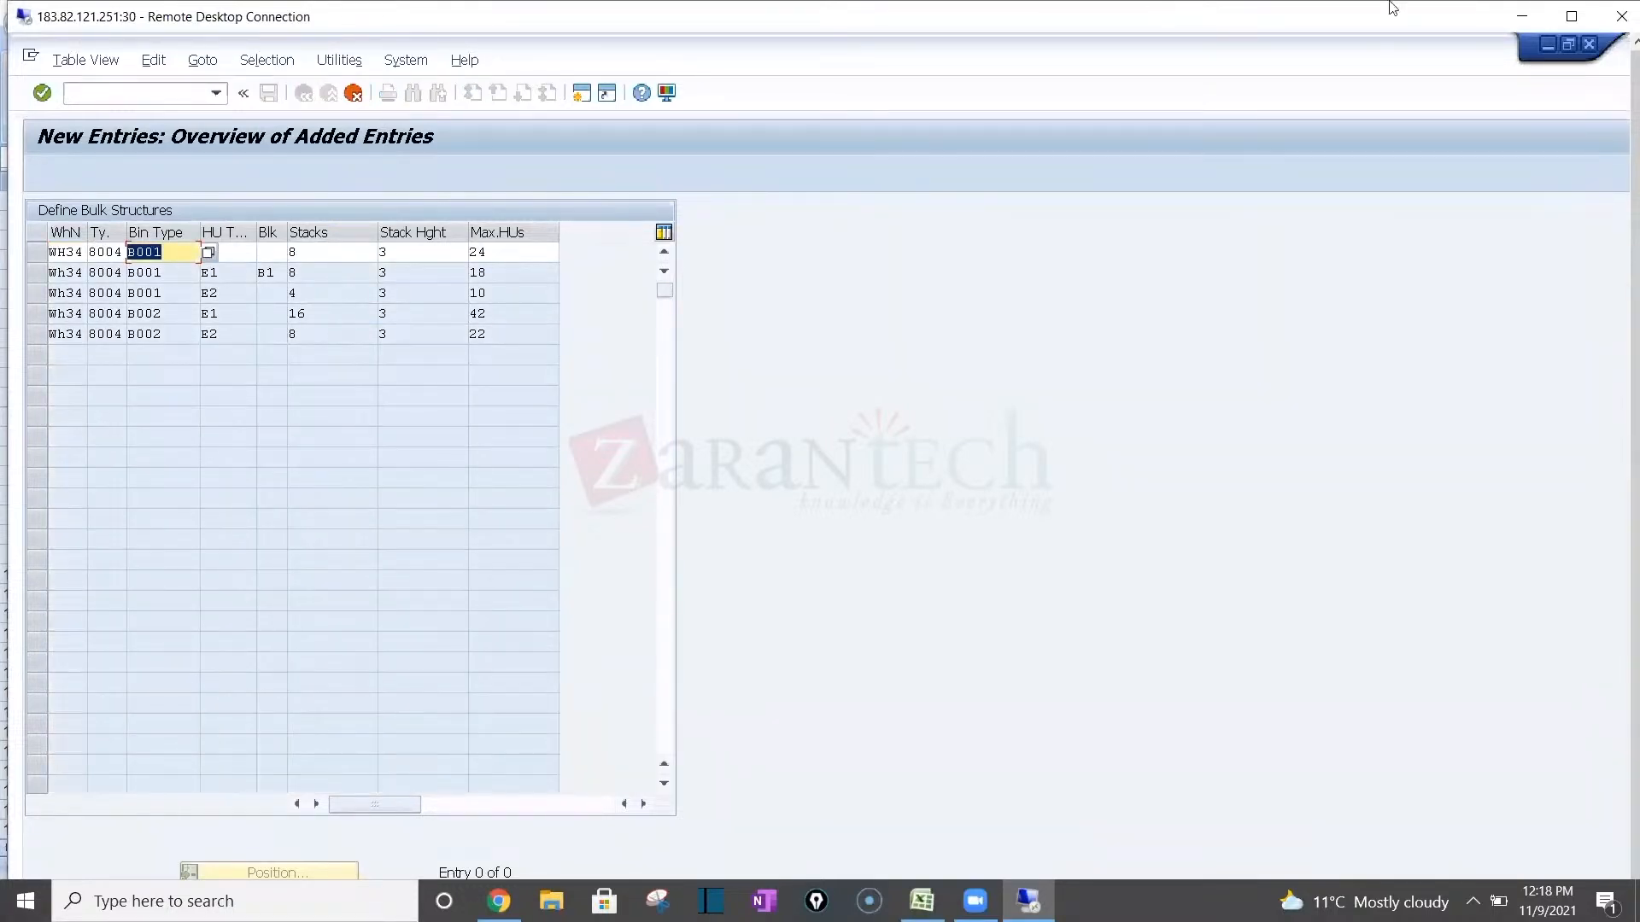
Restore the remote desktop to full screen, decline logging off and cancel editing to discard the pasted bulk structure entries.
click(1571, 15)
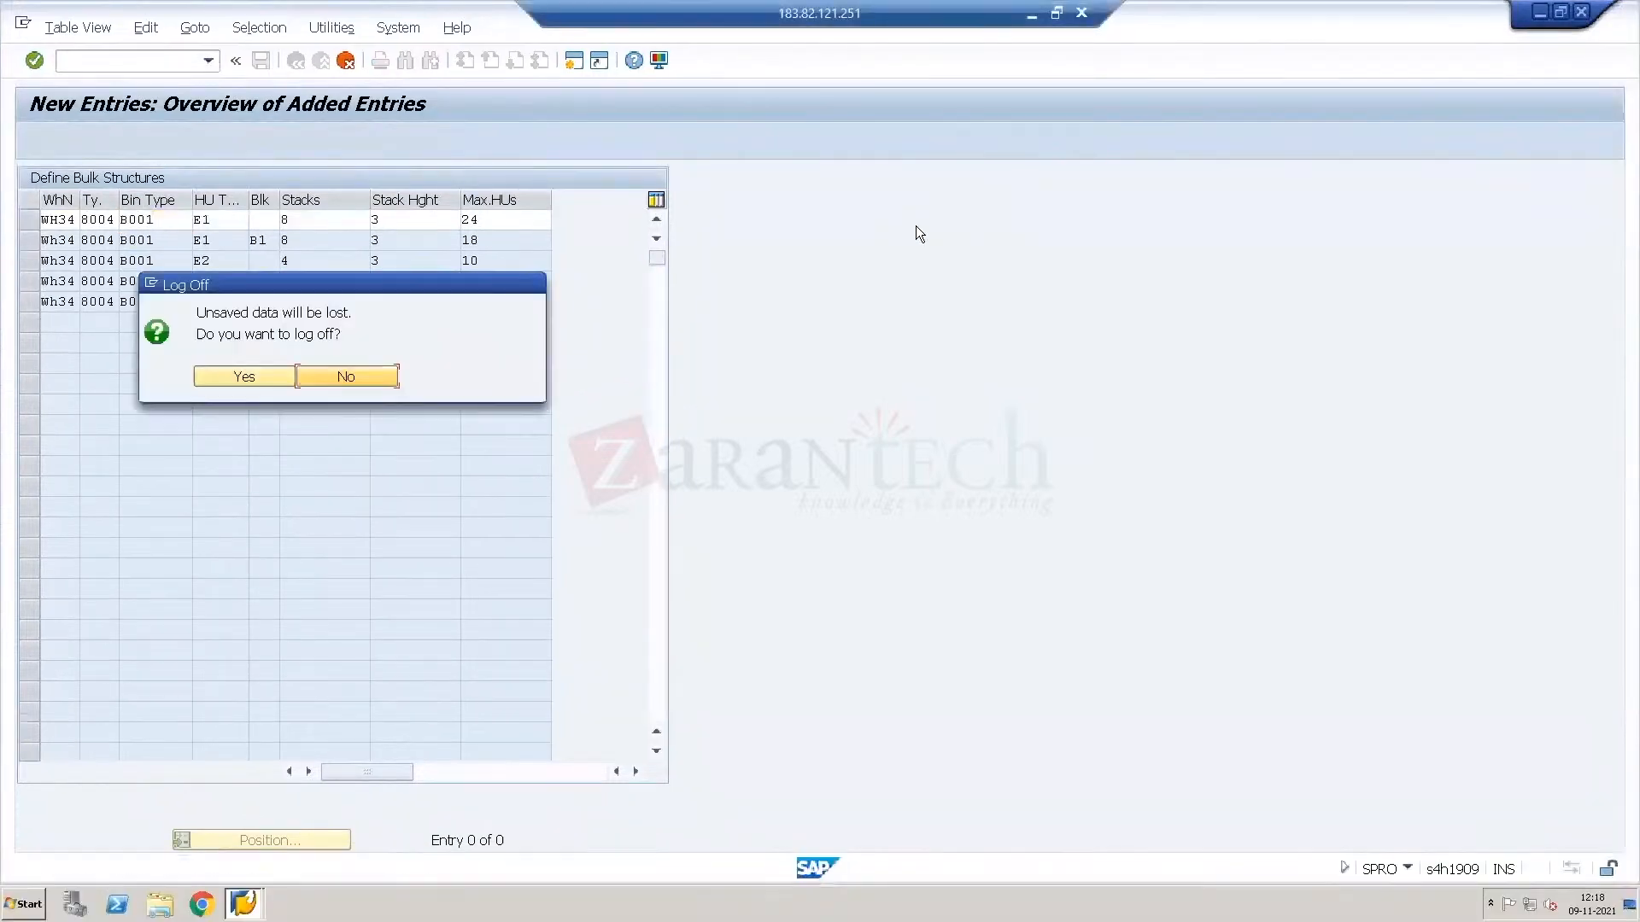
click(340, 379)
click(345, 60)
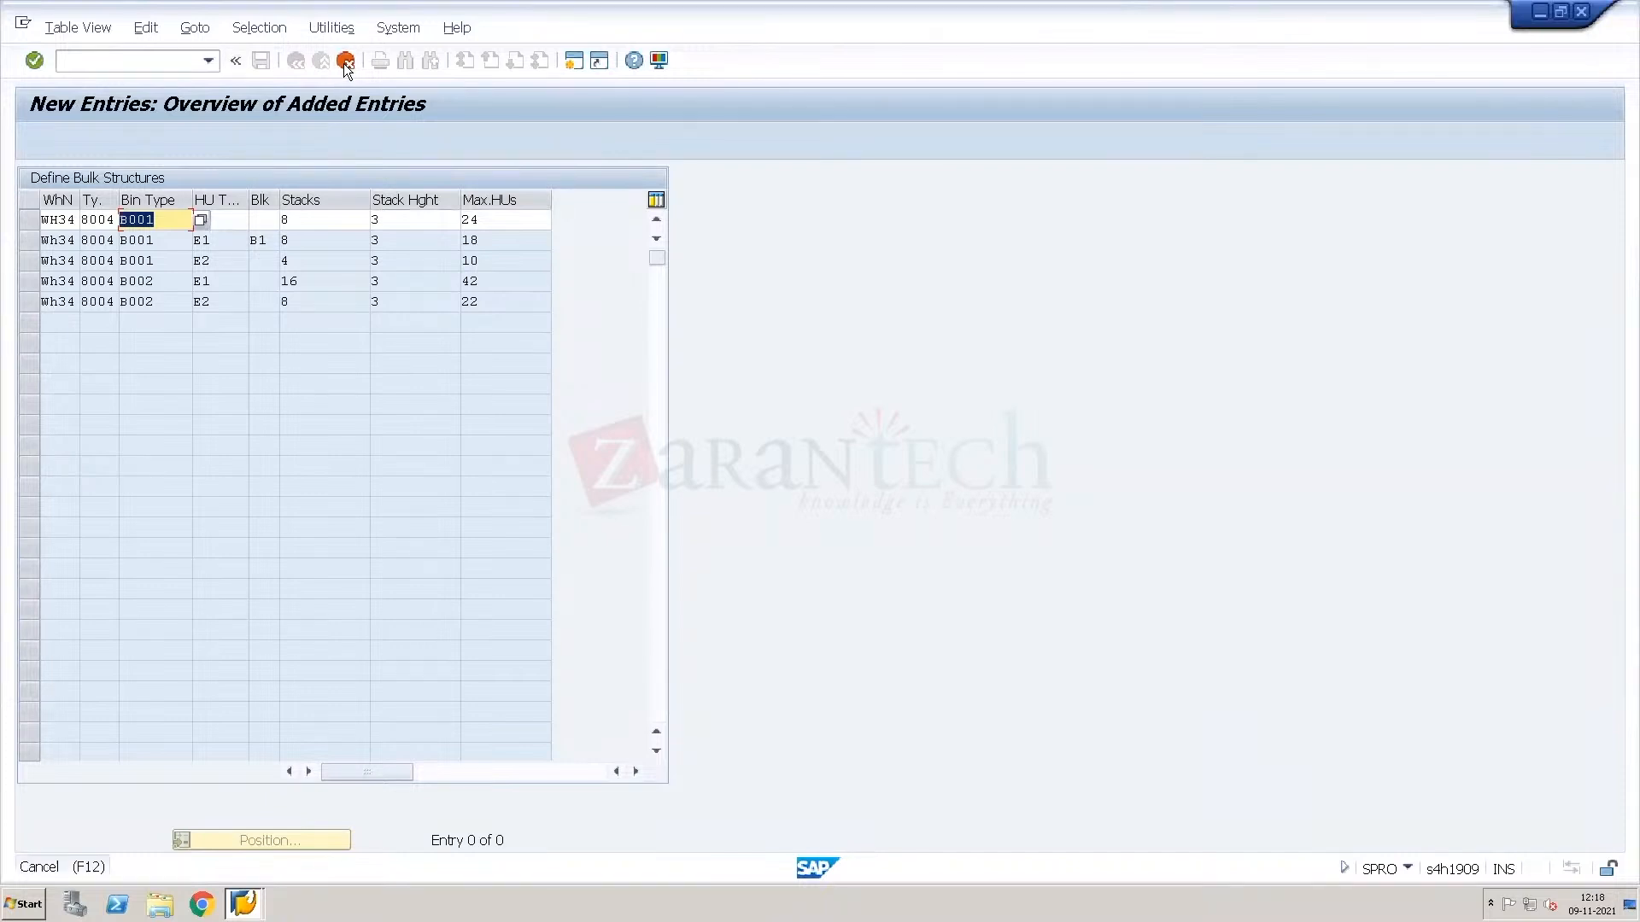
click(347, 372)
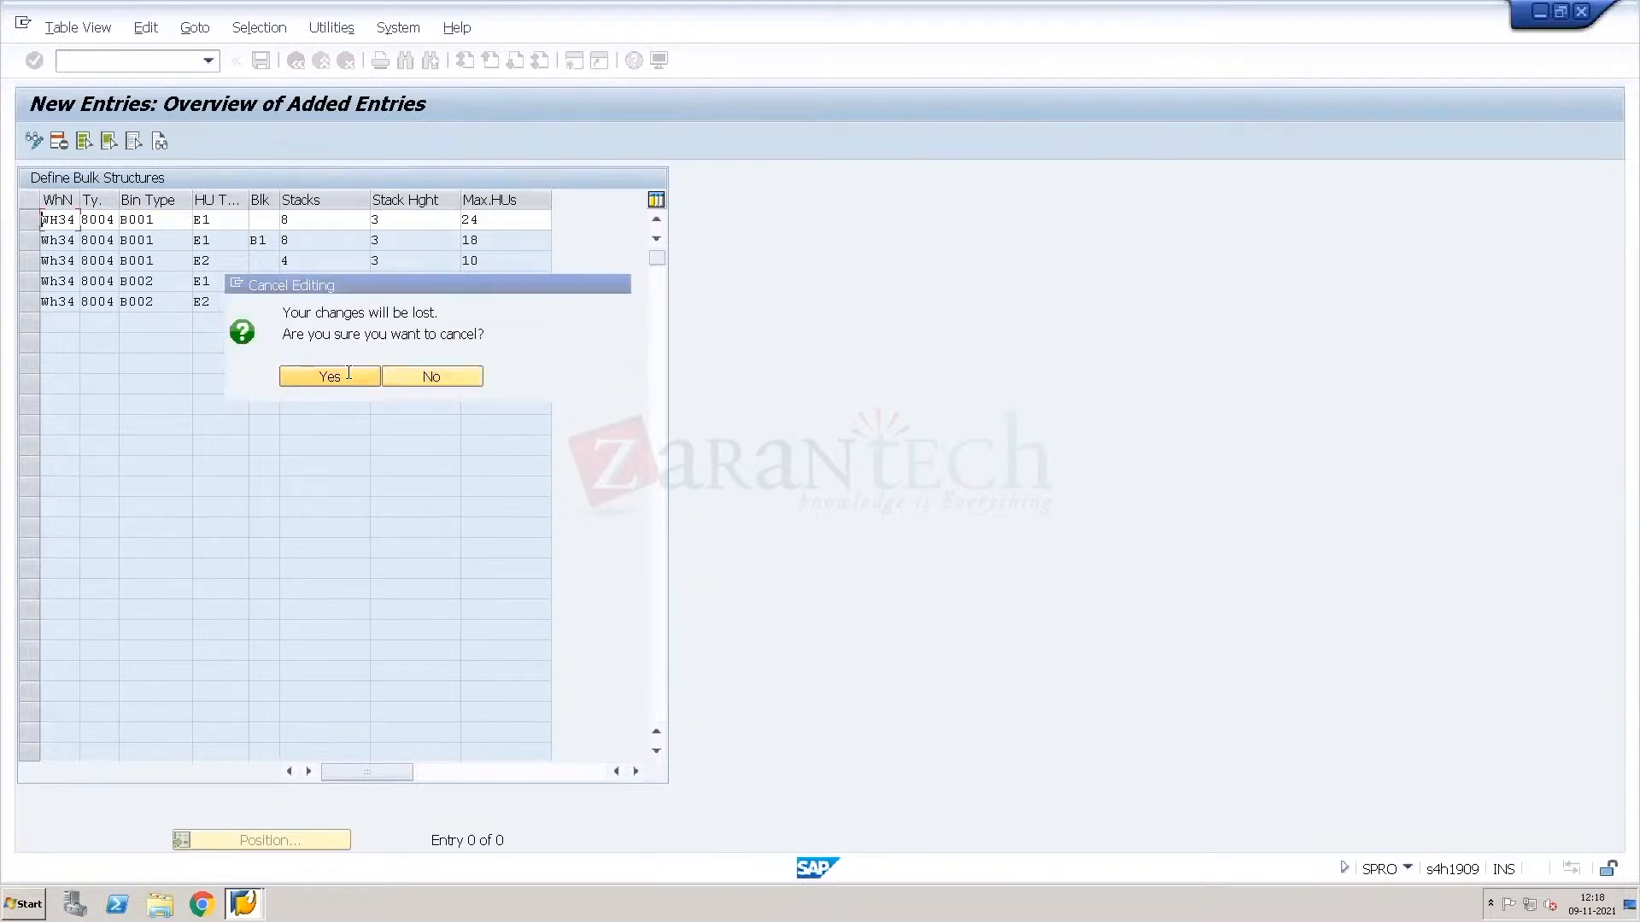
Leave Define Bulk Structures and start a new entry in Define Storage Bin Types under Storage Bins.
click(294, 60)
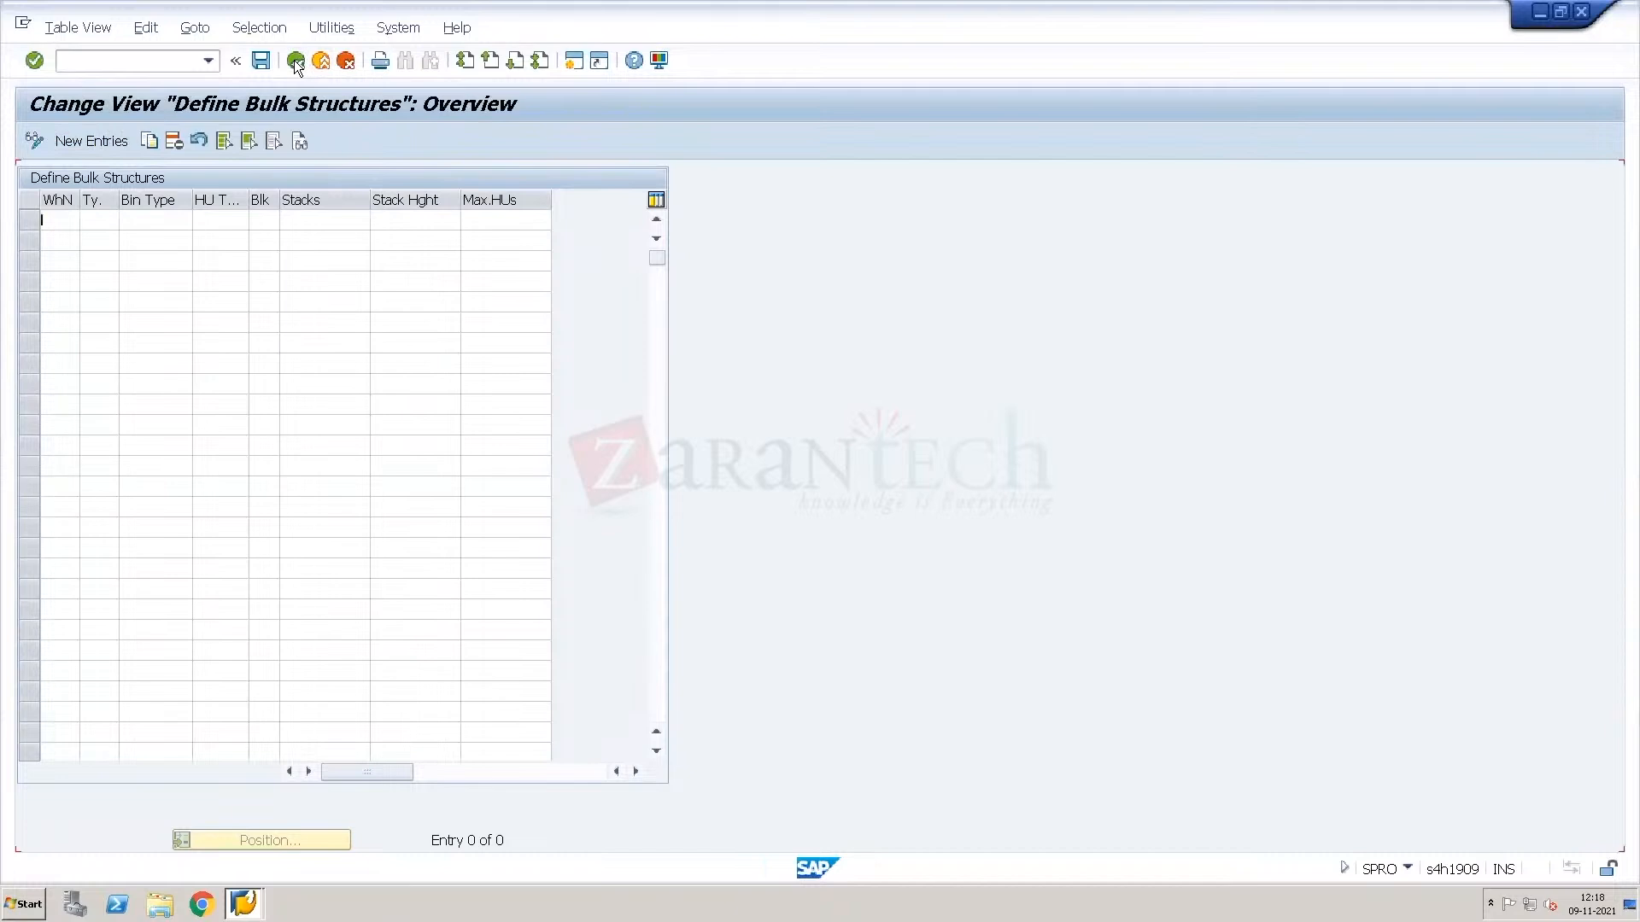
click(294, 60)
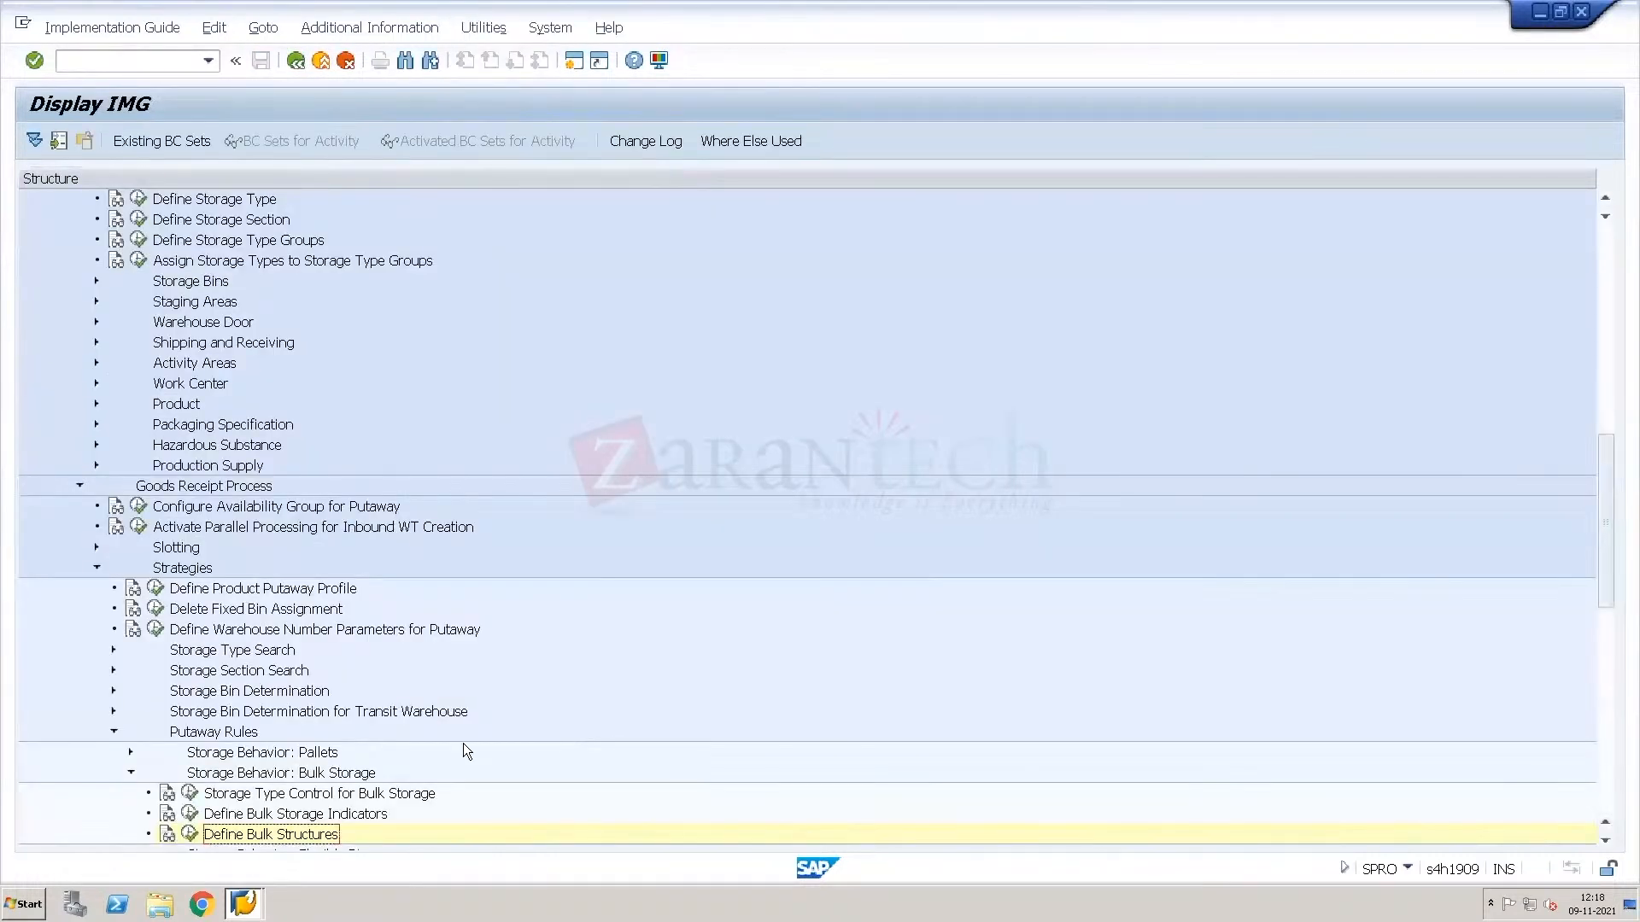
click(96, 281)
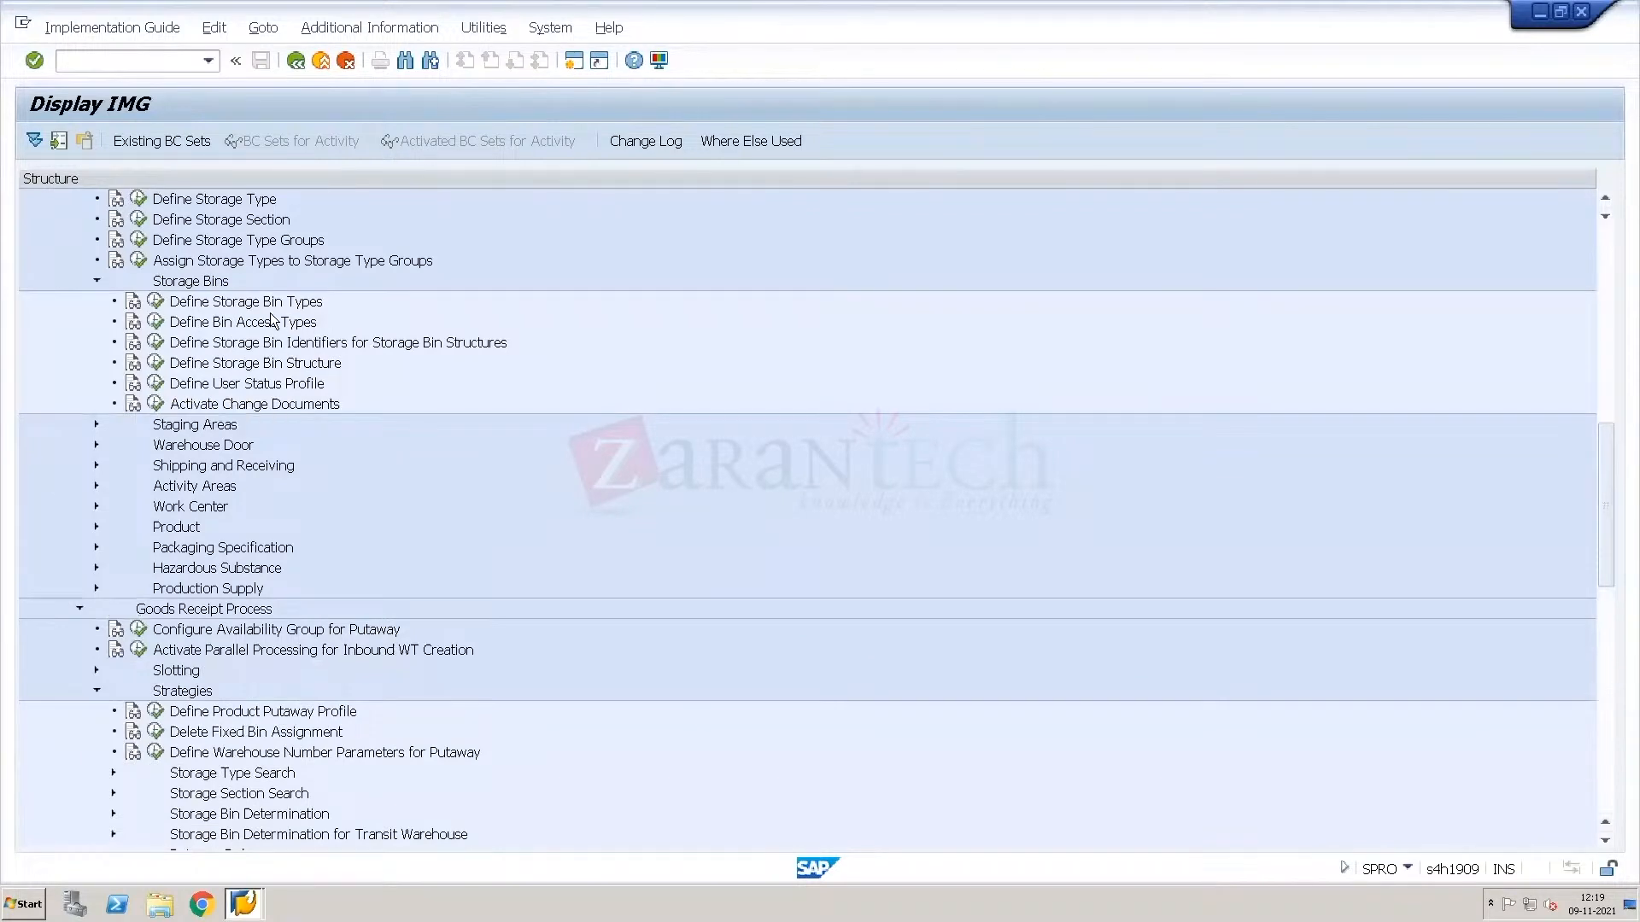
click(155, 300)
click(124, 140)
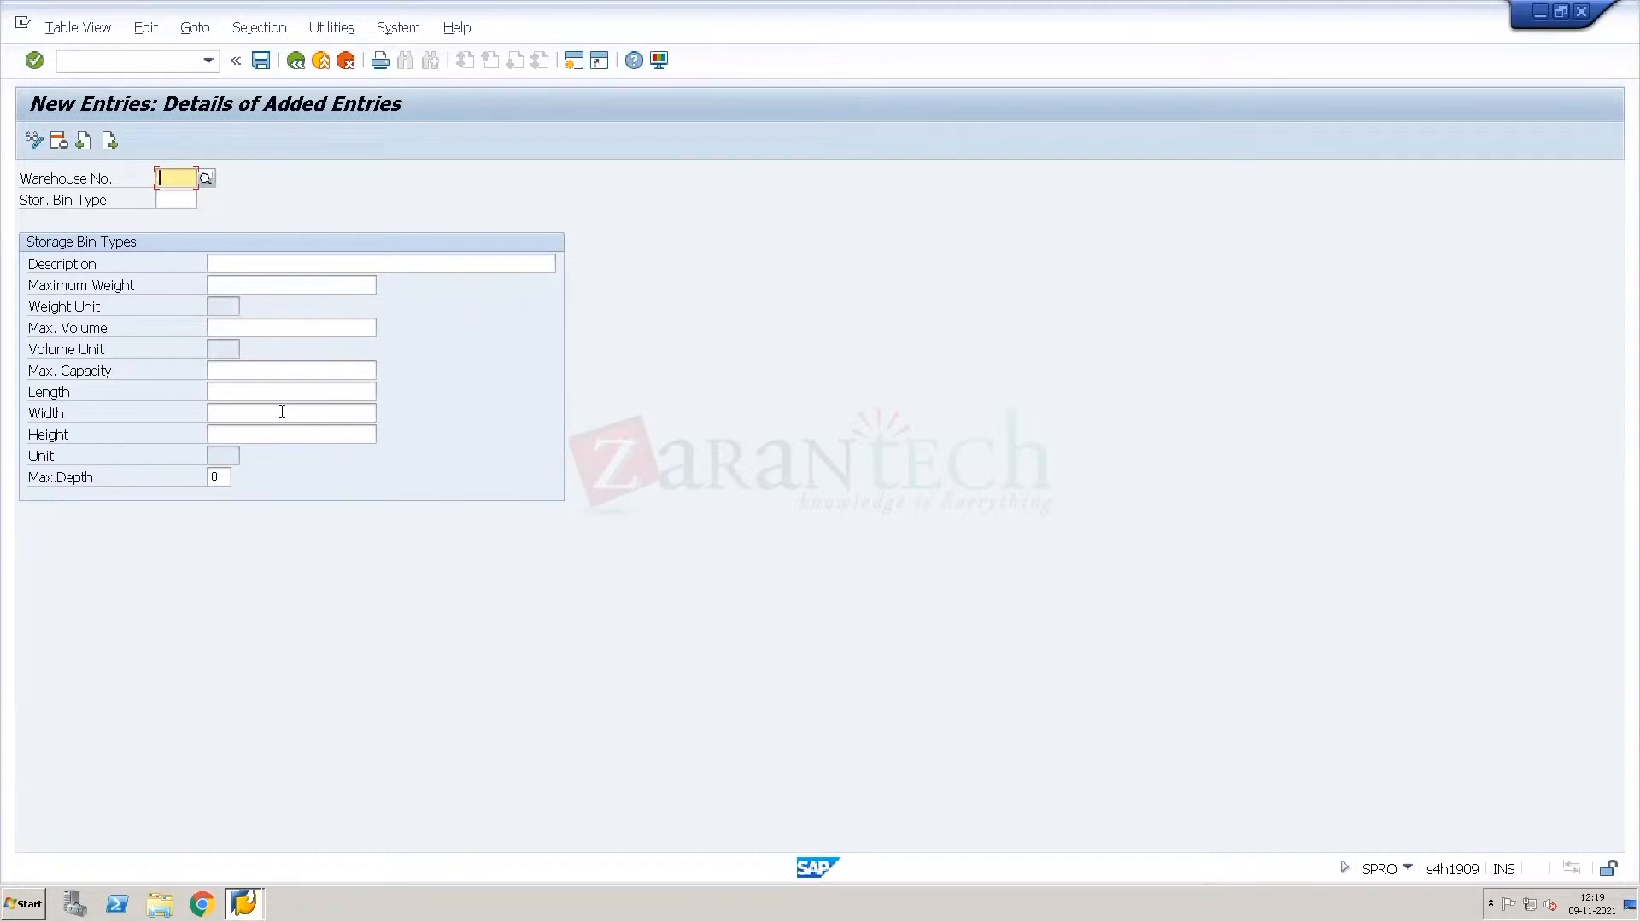
Enter storage bin type B001 for warehouse Wh34 with the description Bulk Storage 01.
text(Wh34)
key(Tab)
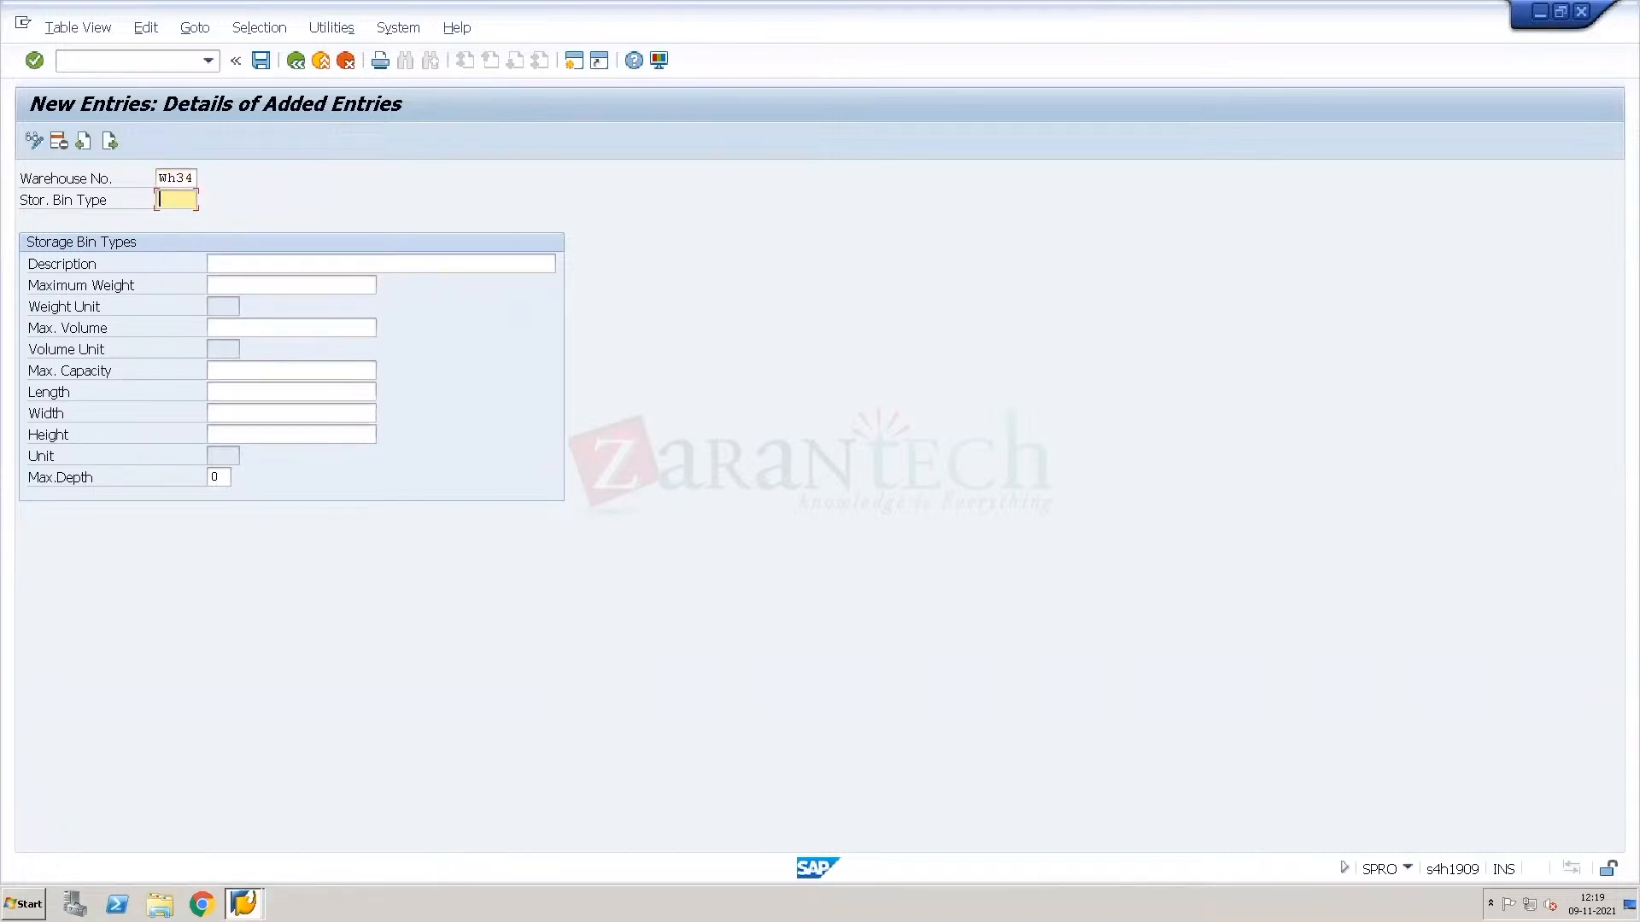
text(B001)
key(Tab)
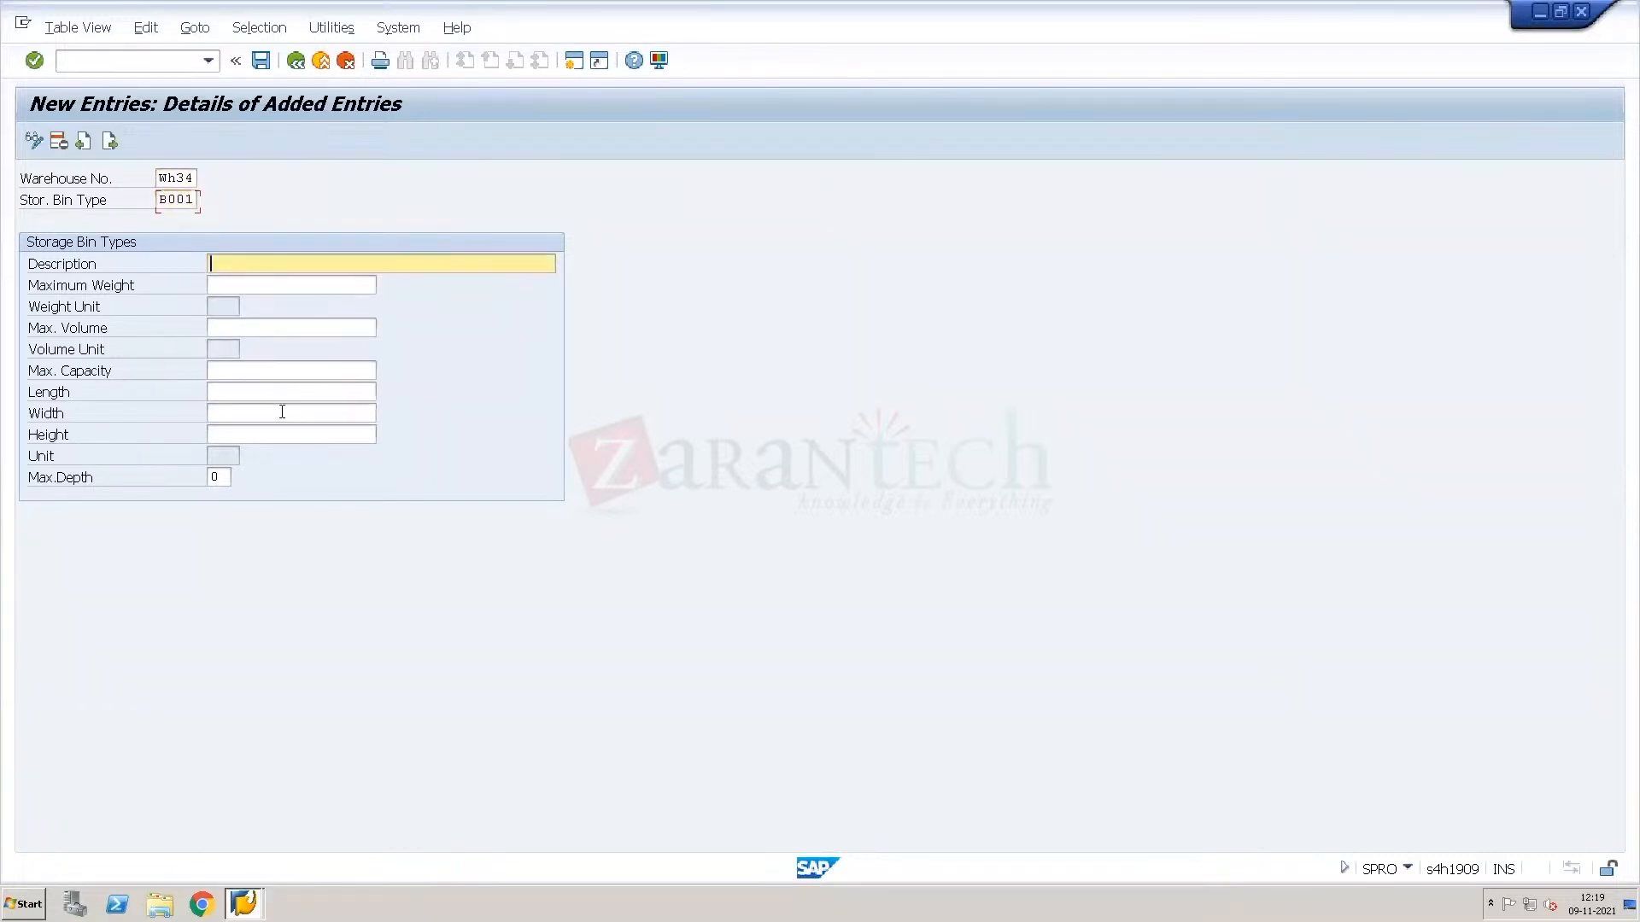
text(Bulk Storage 01)
key(Return)
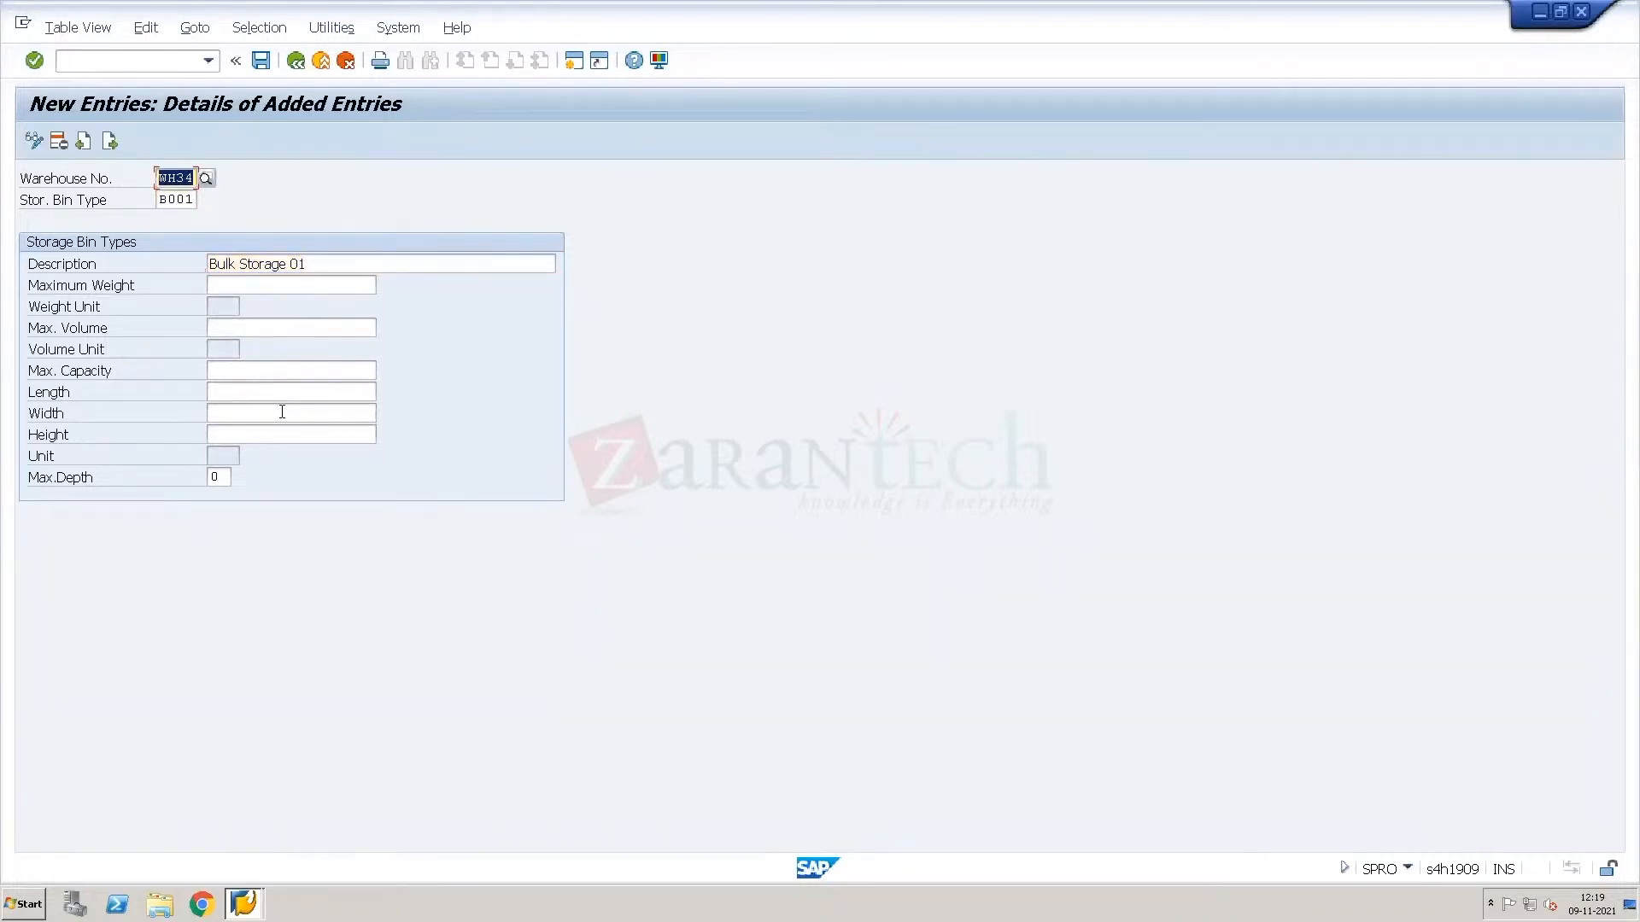
Add a further entry for warehouse Wh34 with storage bin type B002 and the description Bulk Storage 02.
click(113, 138)
text(Wh34)
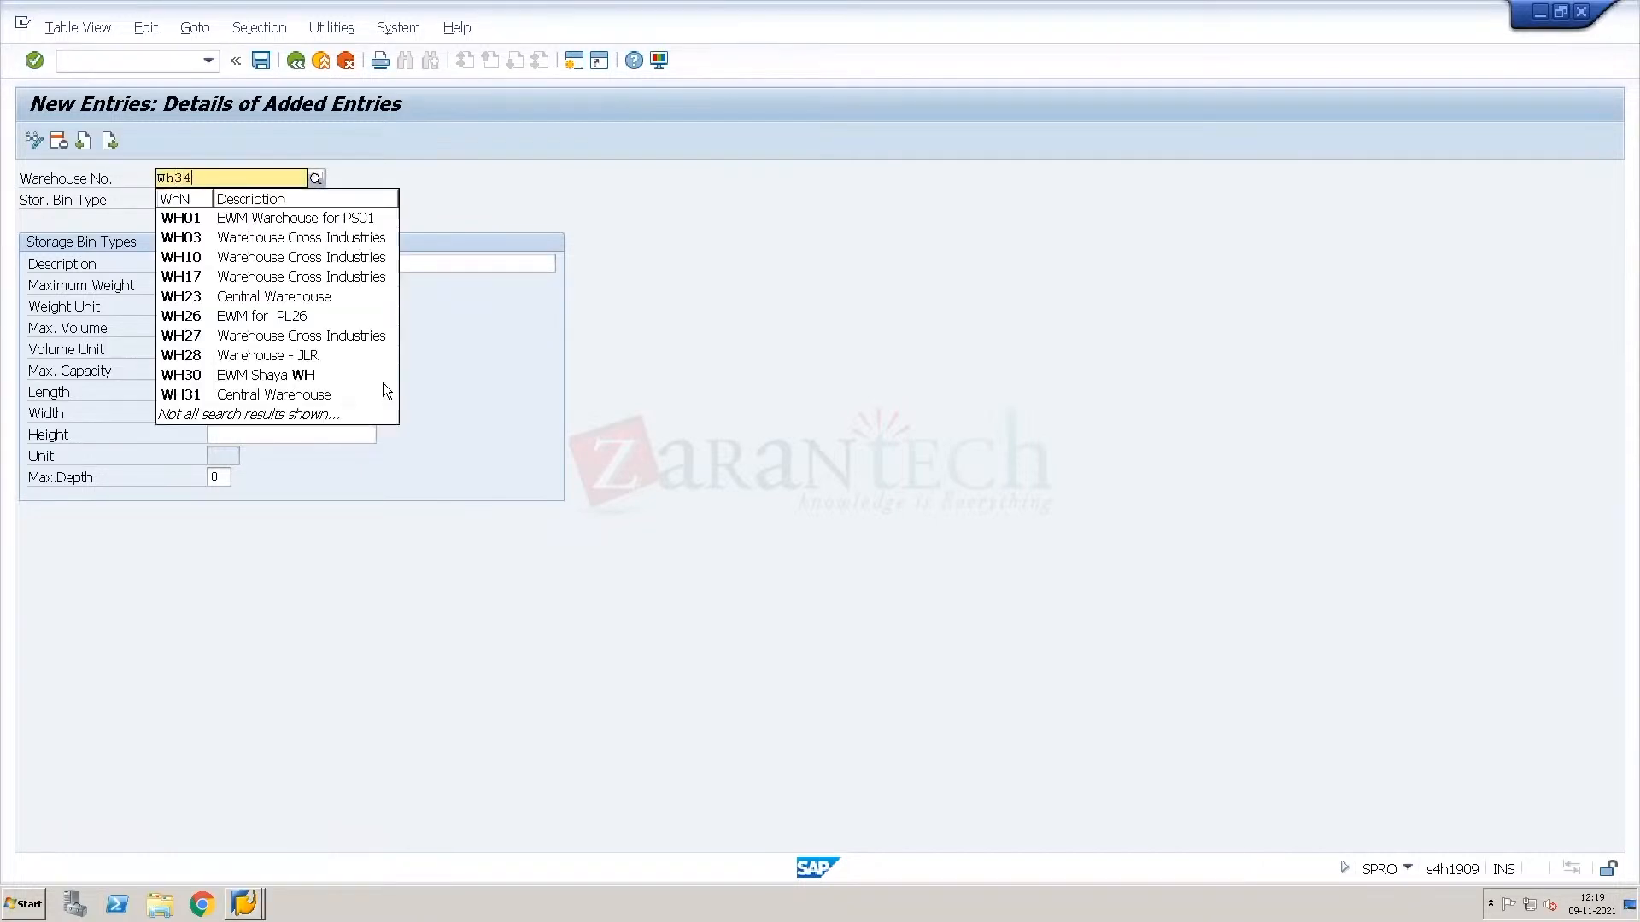
key(Tab)
text(B002)
key(Tab)
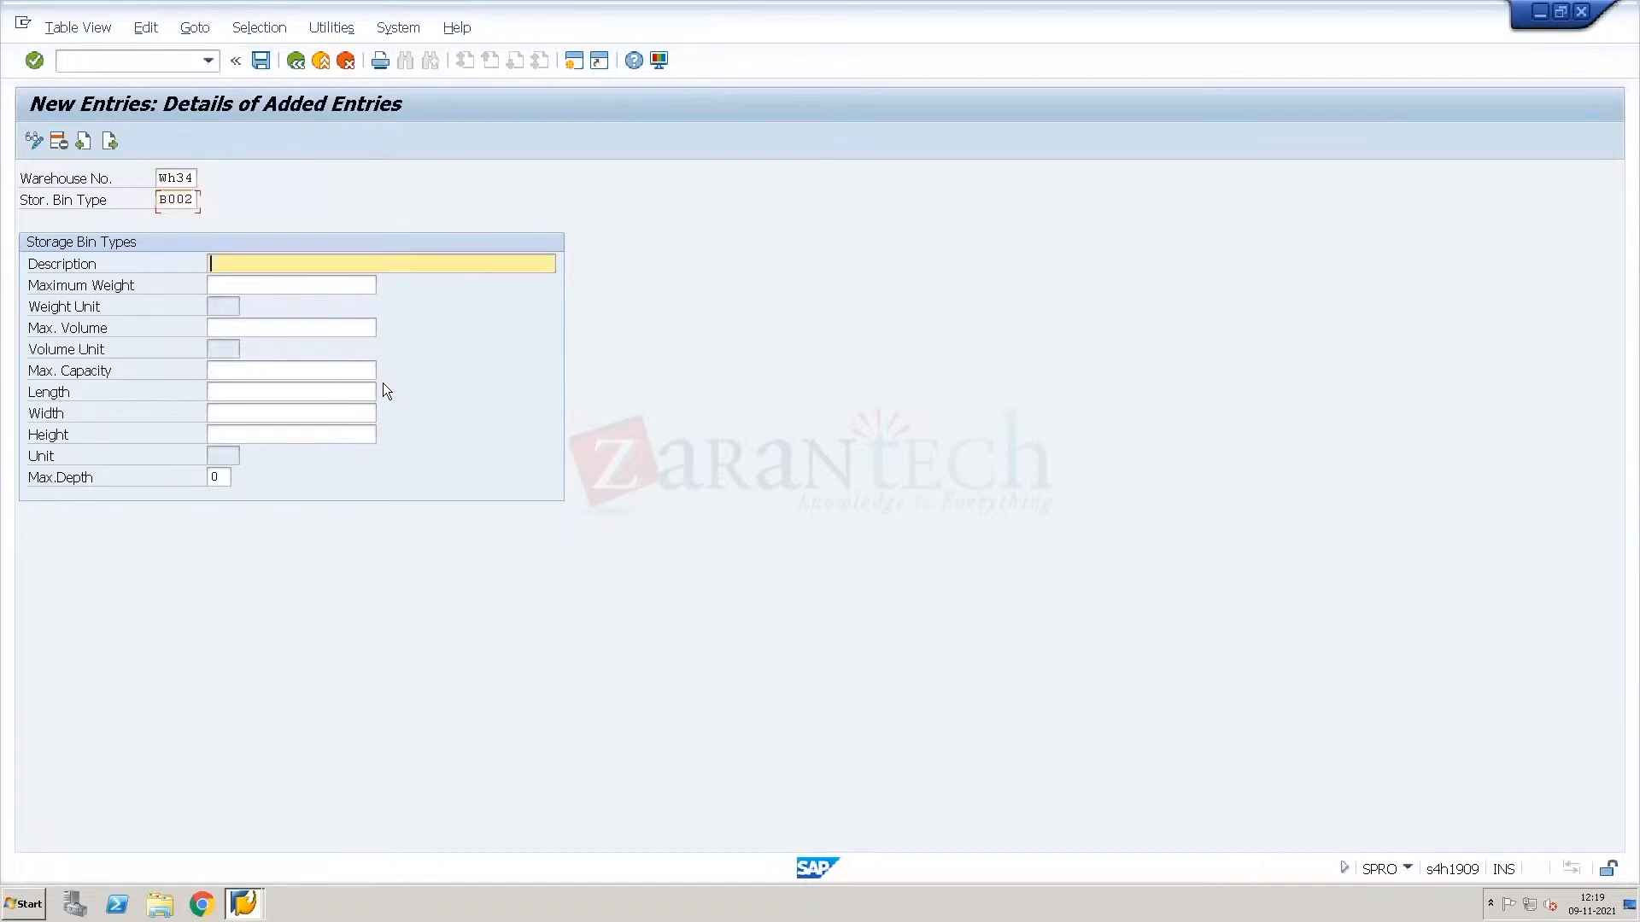
text(Bulk )
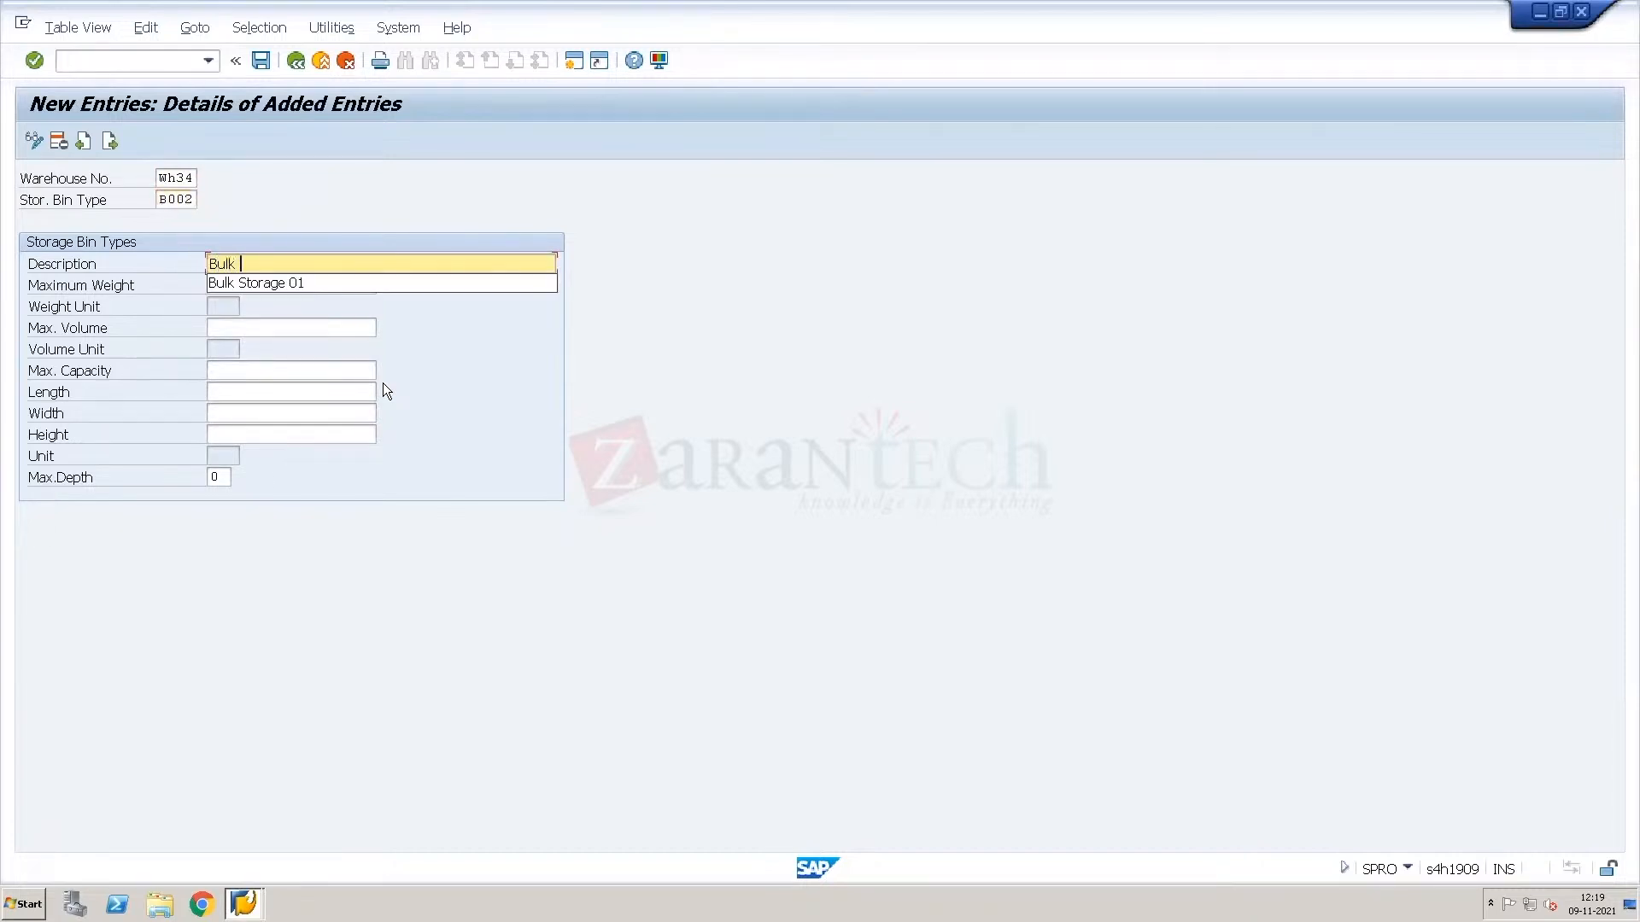
text(Stora)
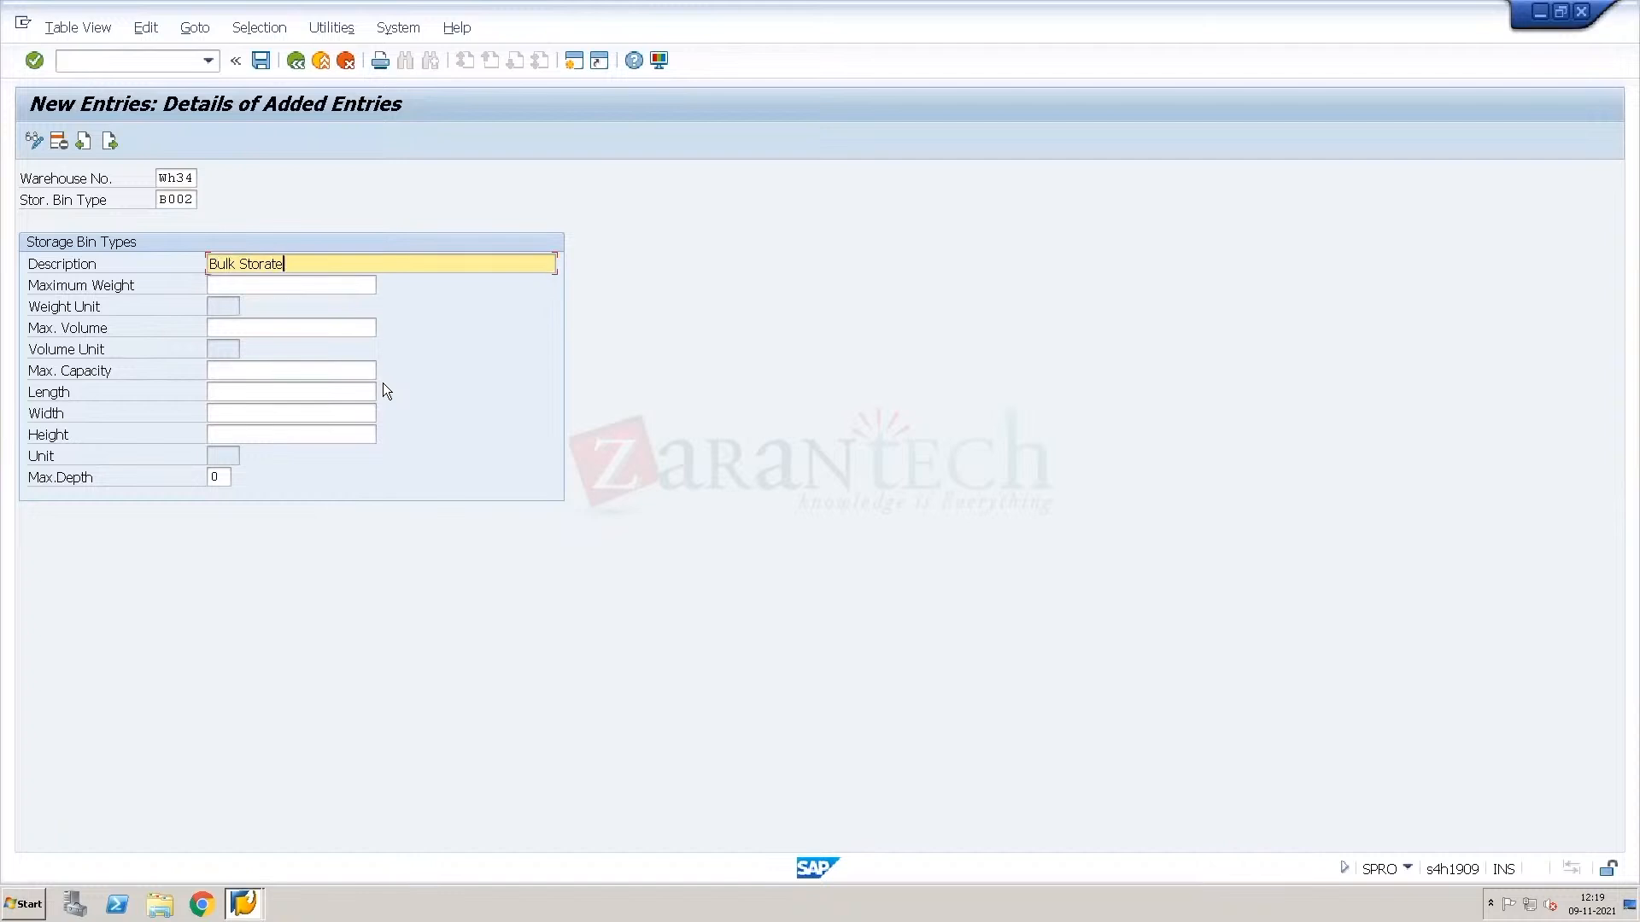
text(ge 02)
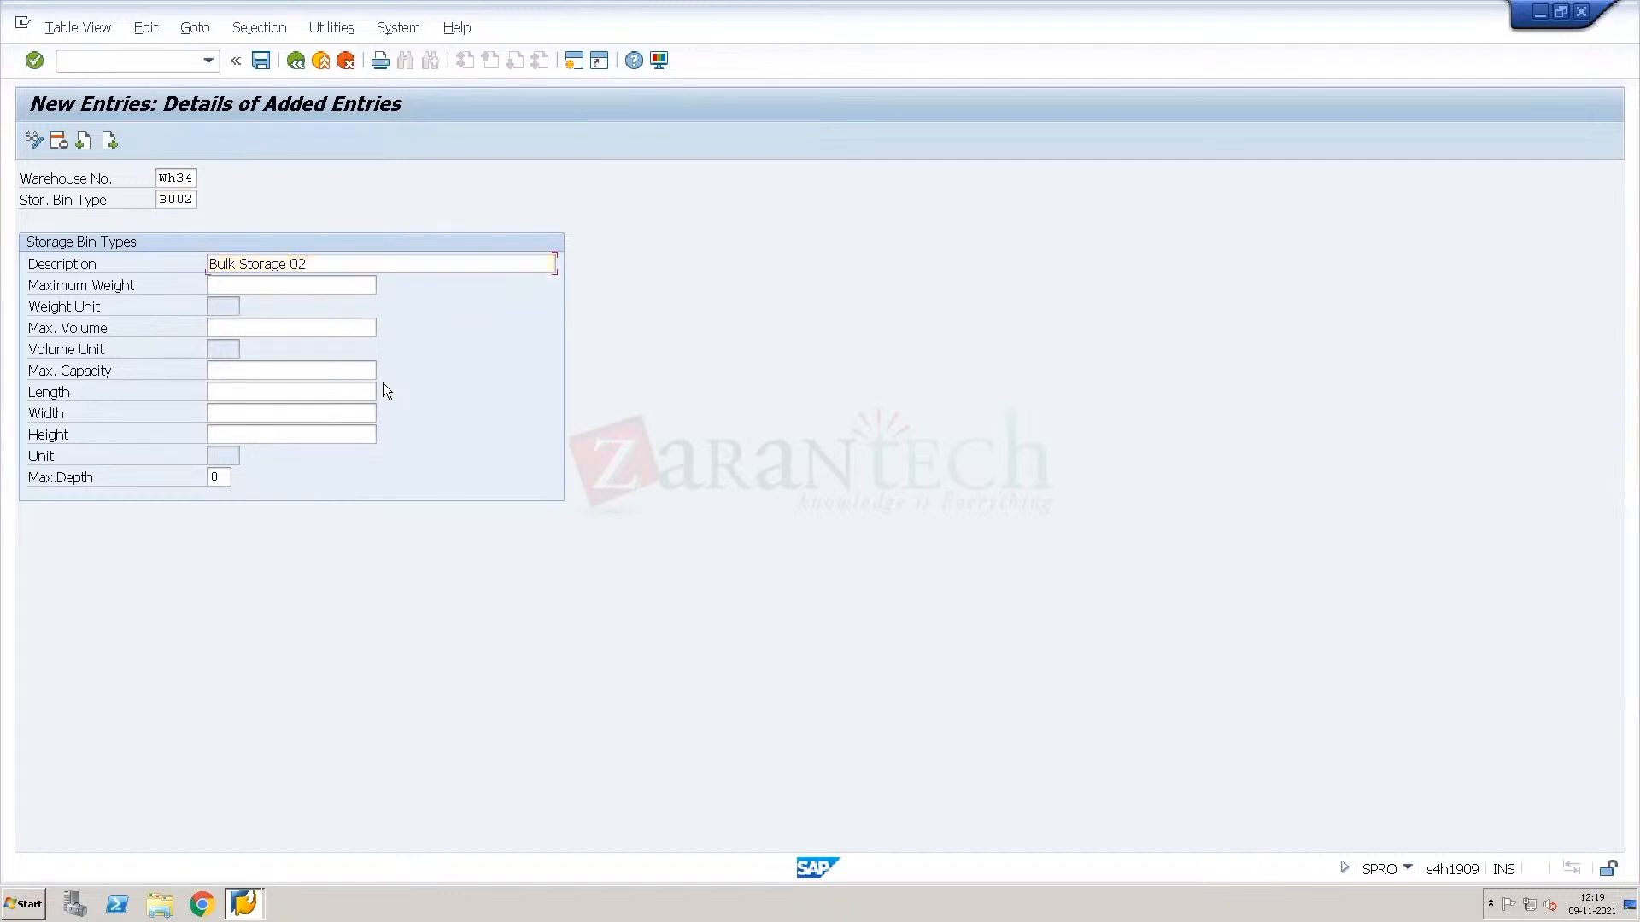
Save the new storage bin types to the proposed customizing request and return to the IMG structure.
key(Return)
key(ctrl+s)
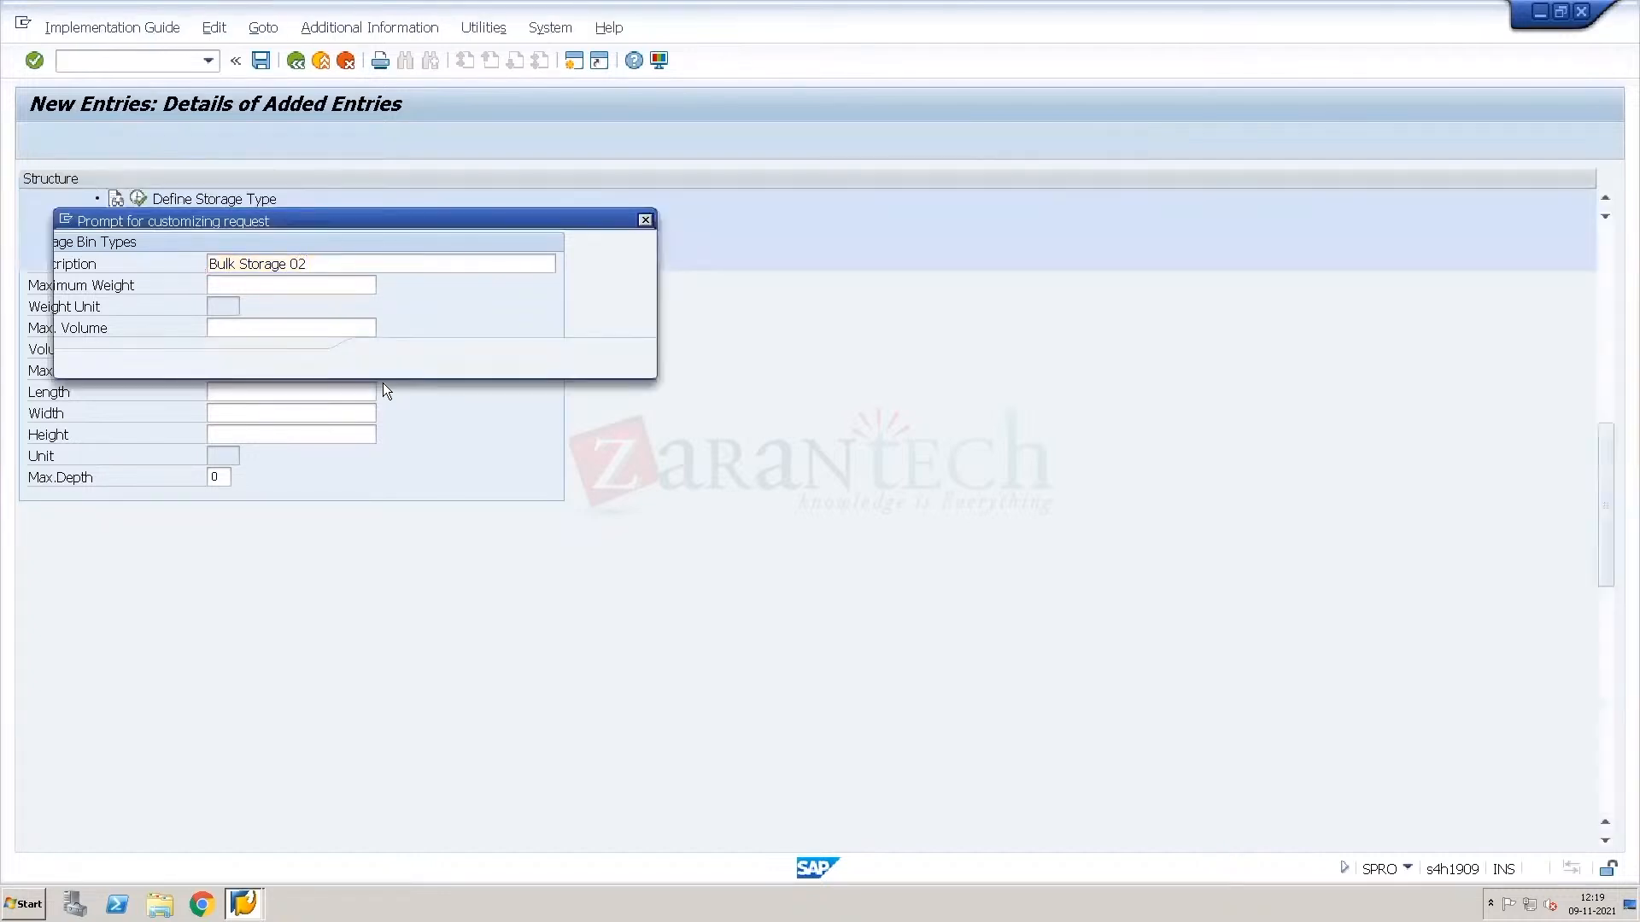
key(Return)
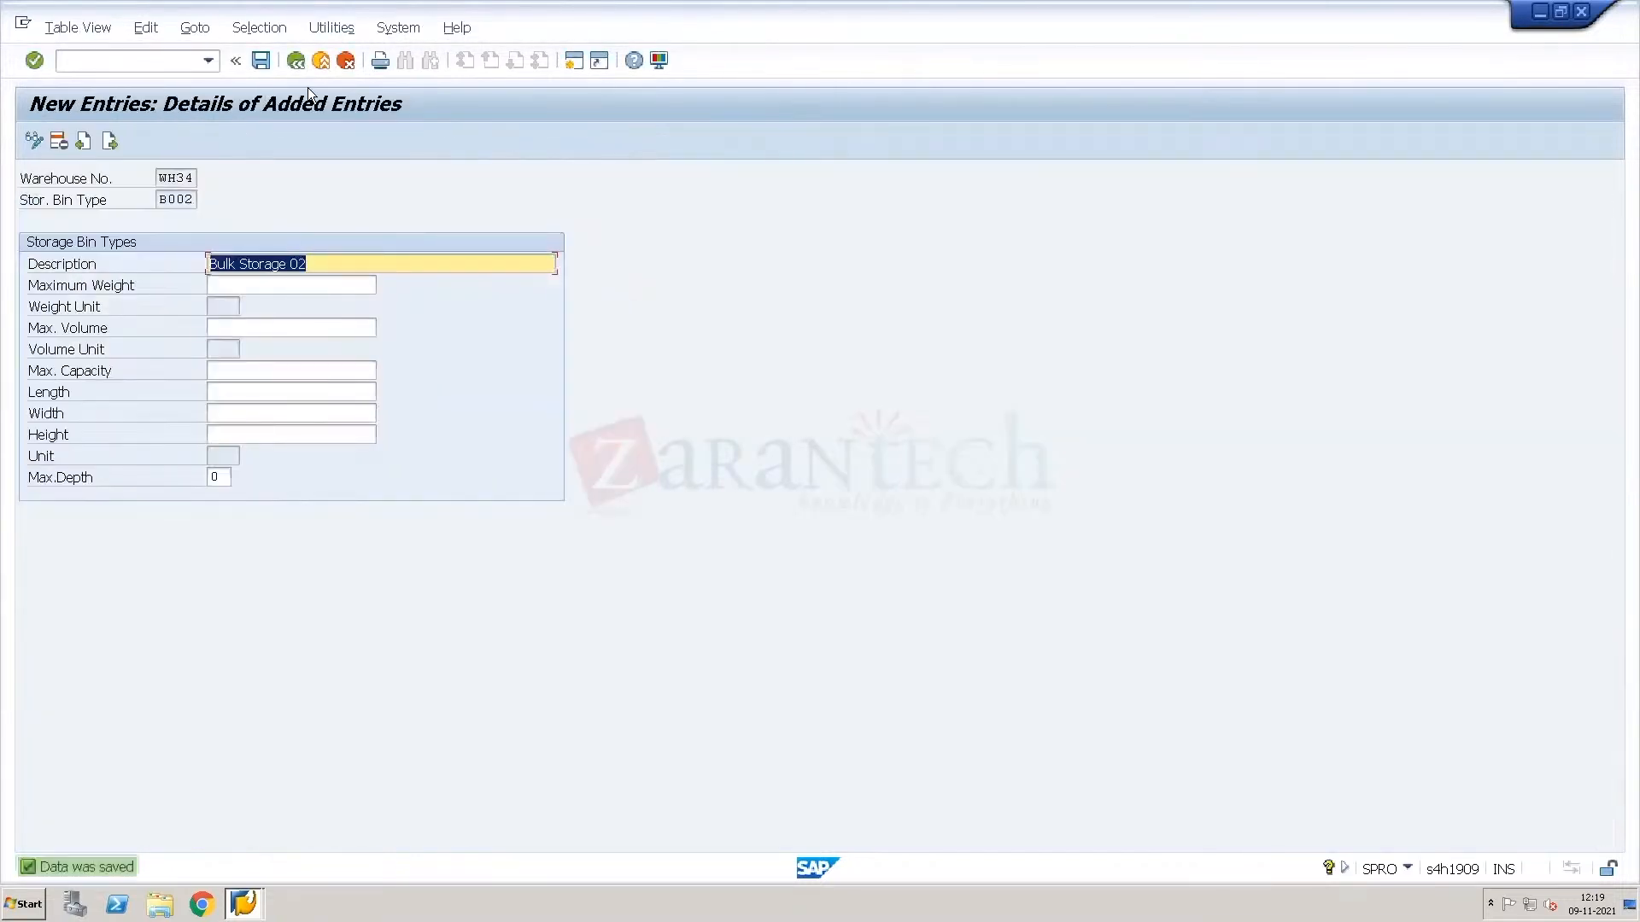
click(302, 67)
click(302, 67)
click(303, 67)
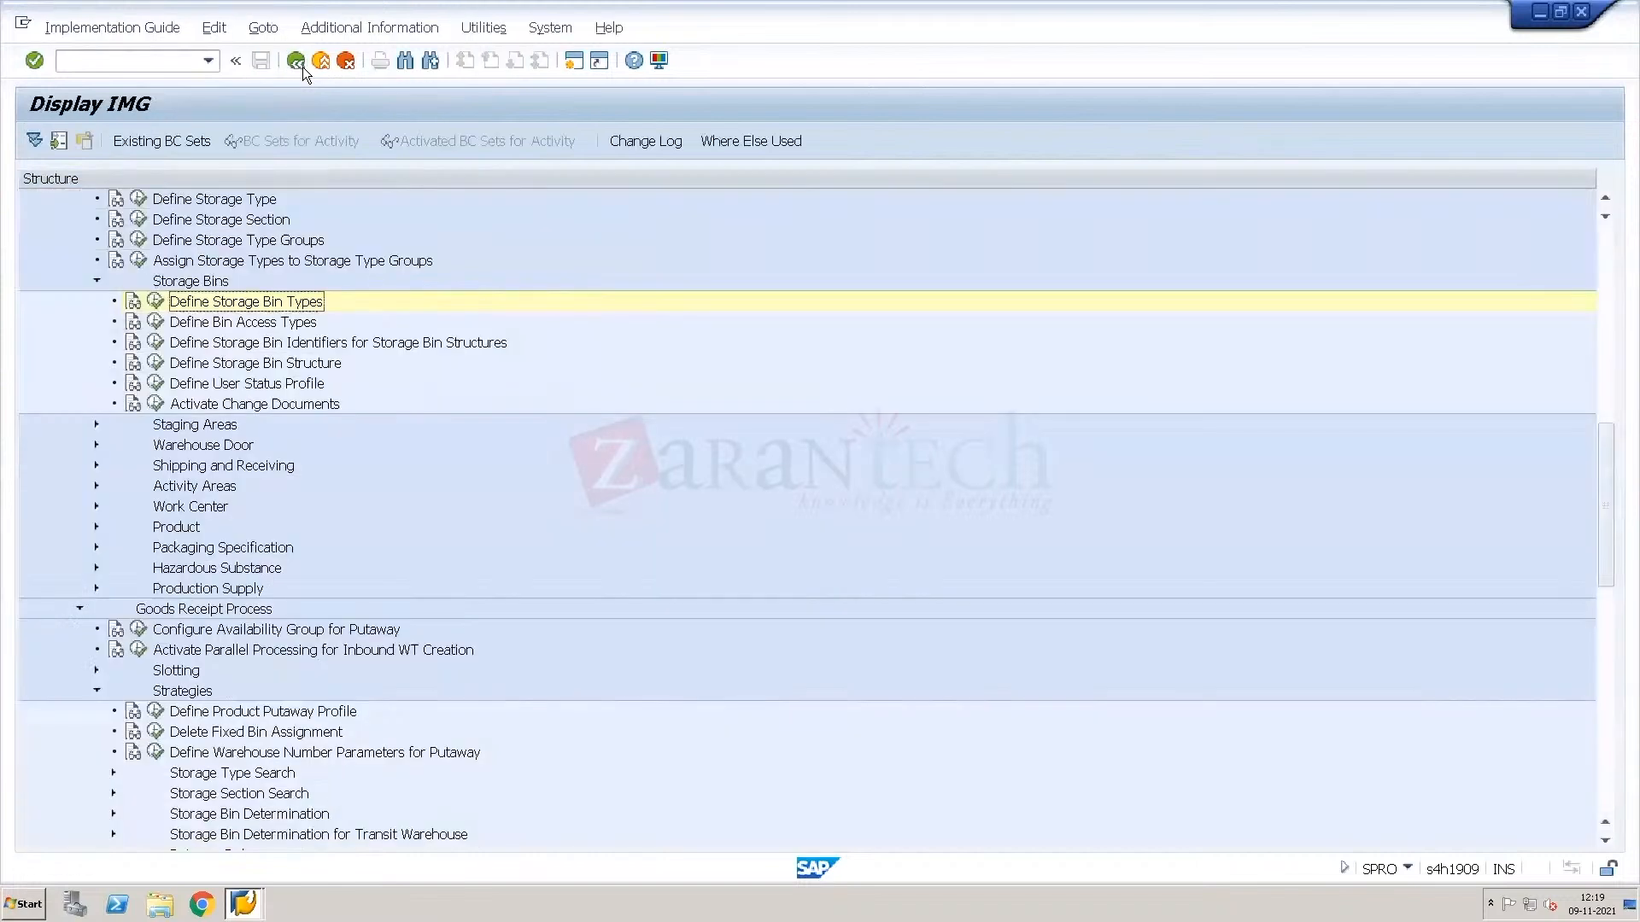
Start new entries in Define Bulk Storage Indicators under Putaway Rules, Storage Behavior: Bulk Storage.
click(224, 753)
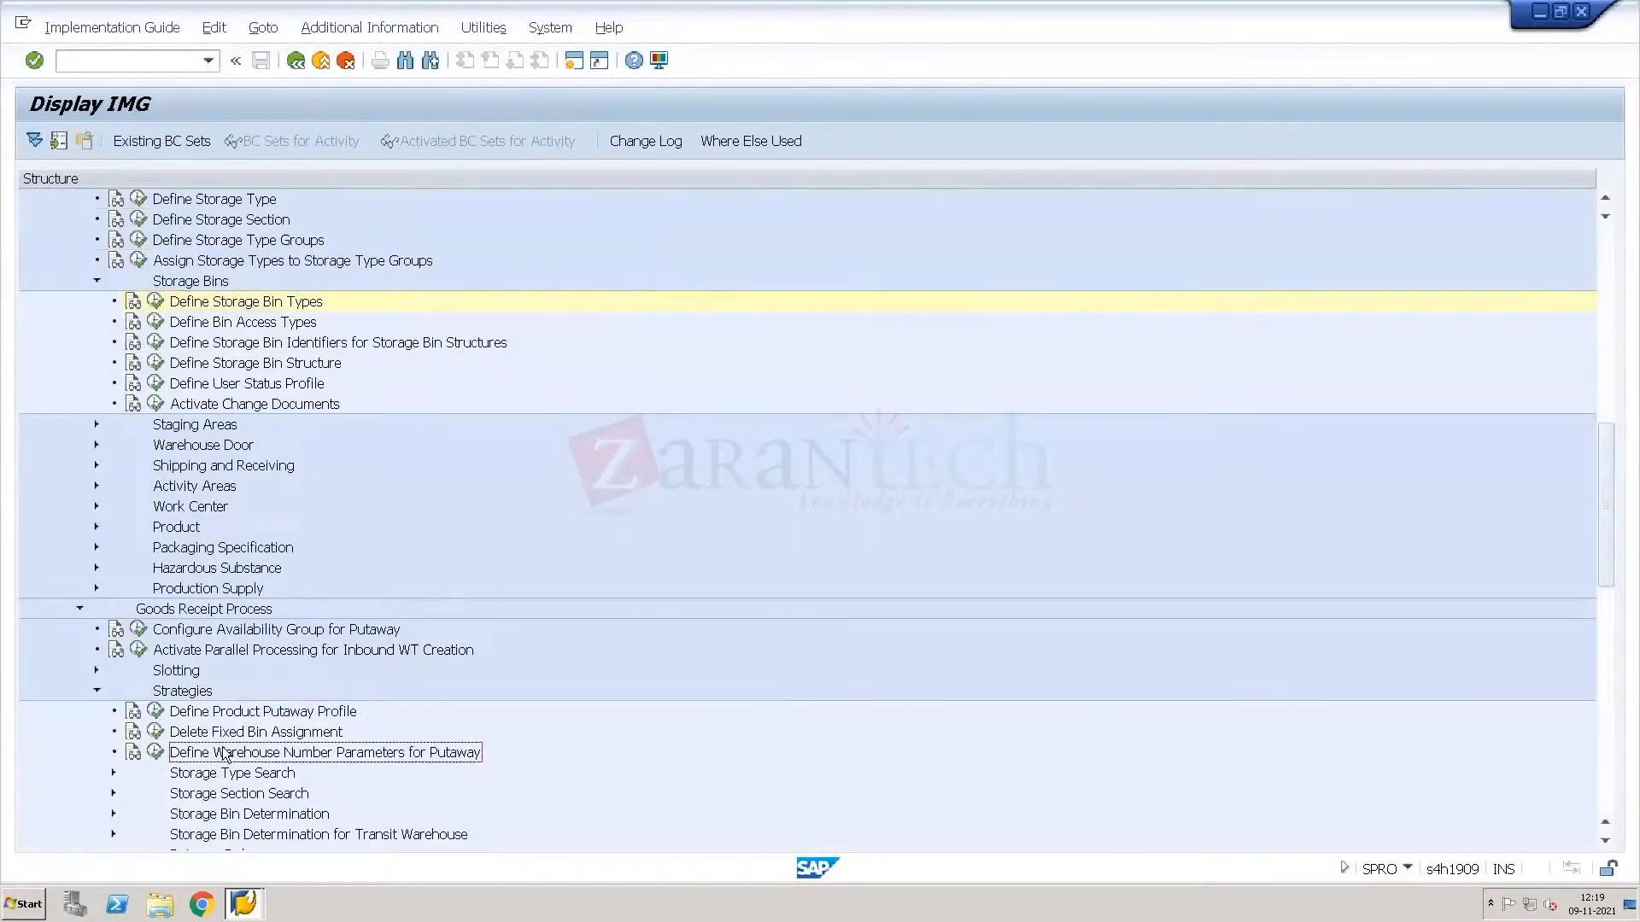
key(Down)
key(Down)
key(Down)
key(Down)
key(Down)
key(Down)
key(Down)
key(Down)
key(Down)
key(Down)
key(Down)
key(Down)
key(Down)
key(Down)
key(Down)
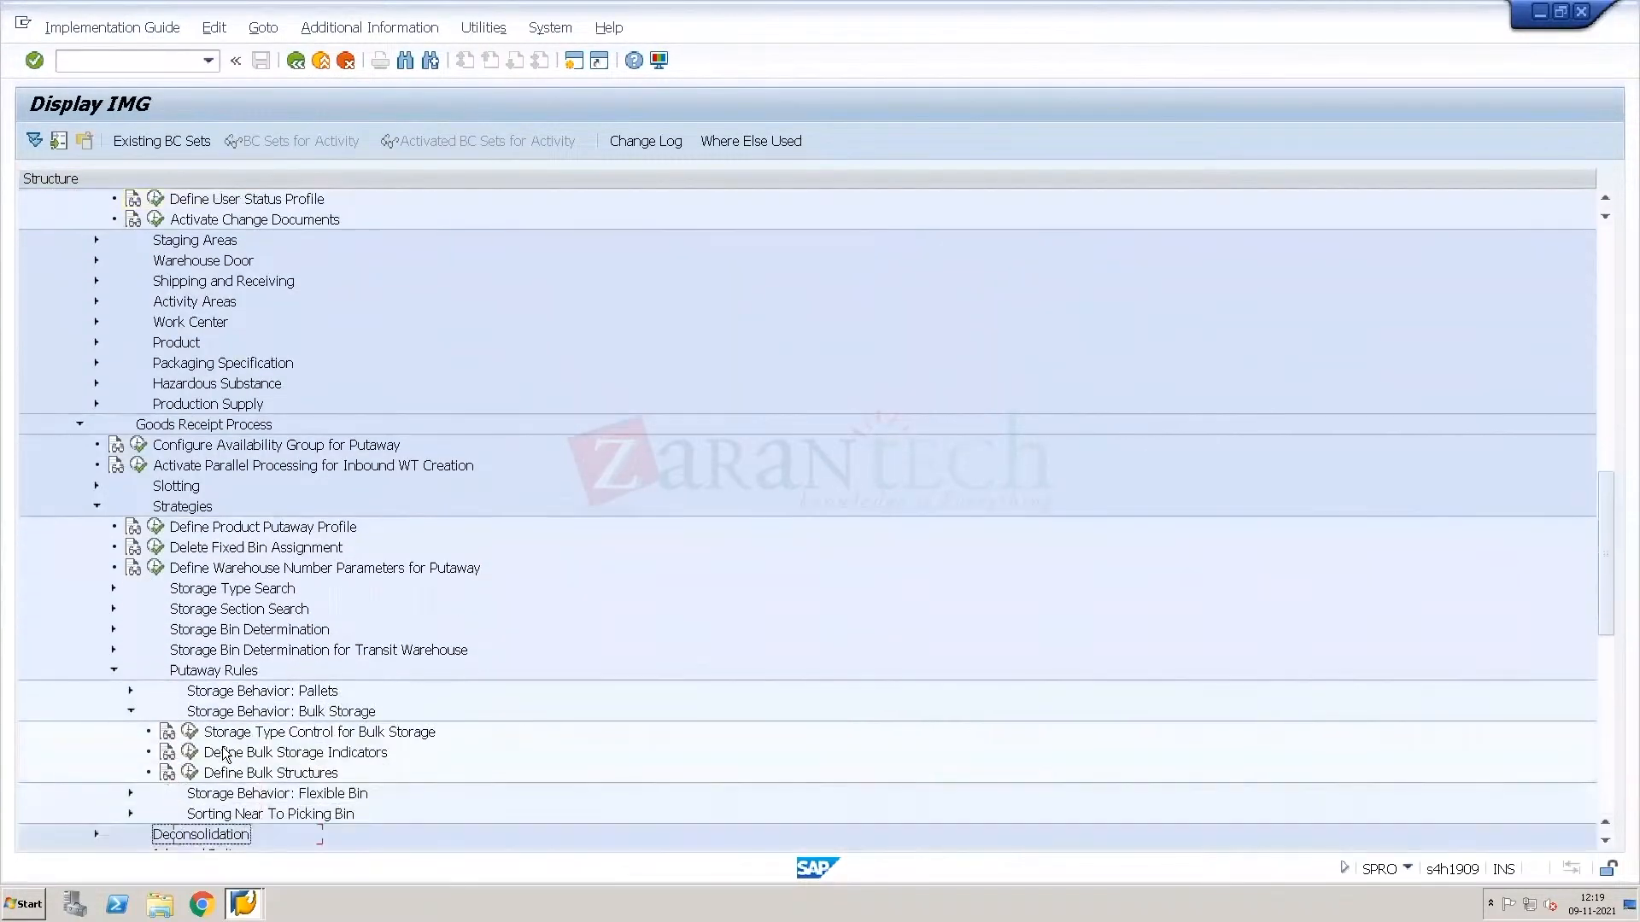
click(190, 710)
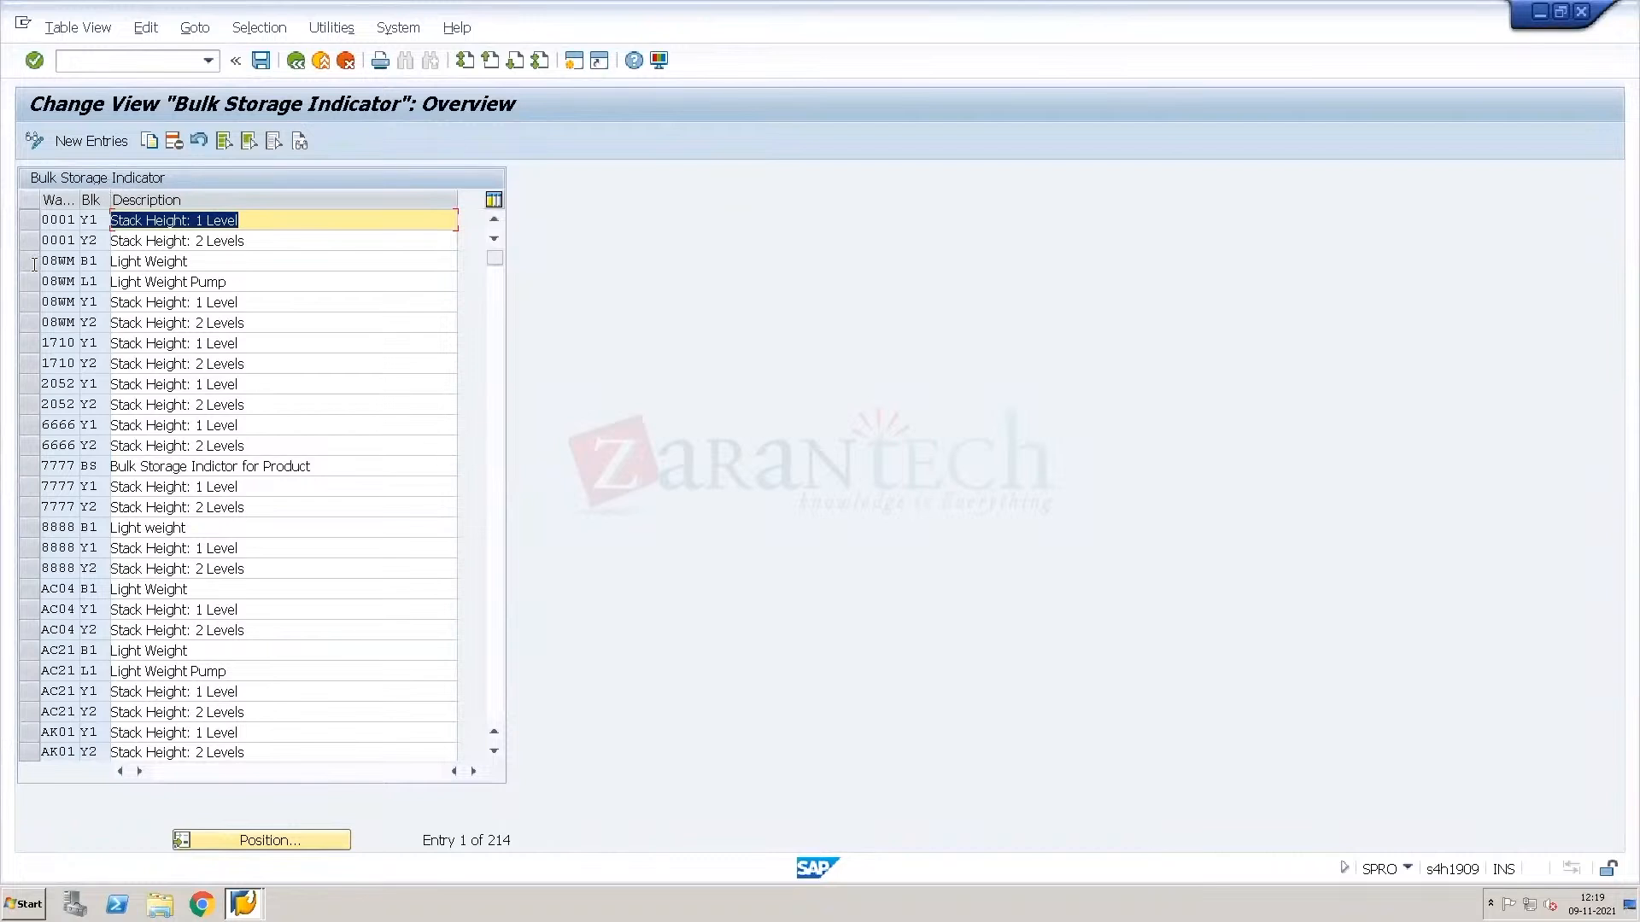
click(99, 145)
Add bulk storage indicator B1 for warehouse Wh34 described as Bulk Storage, save it to the customizing request and return to the IMG.
text(Wh34)
key(Tab)
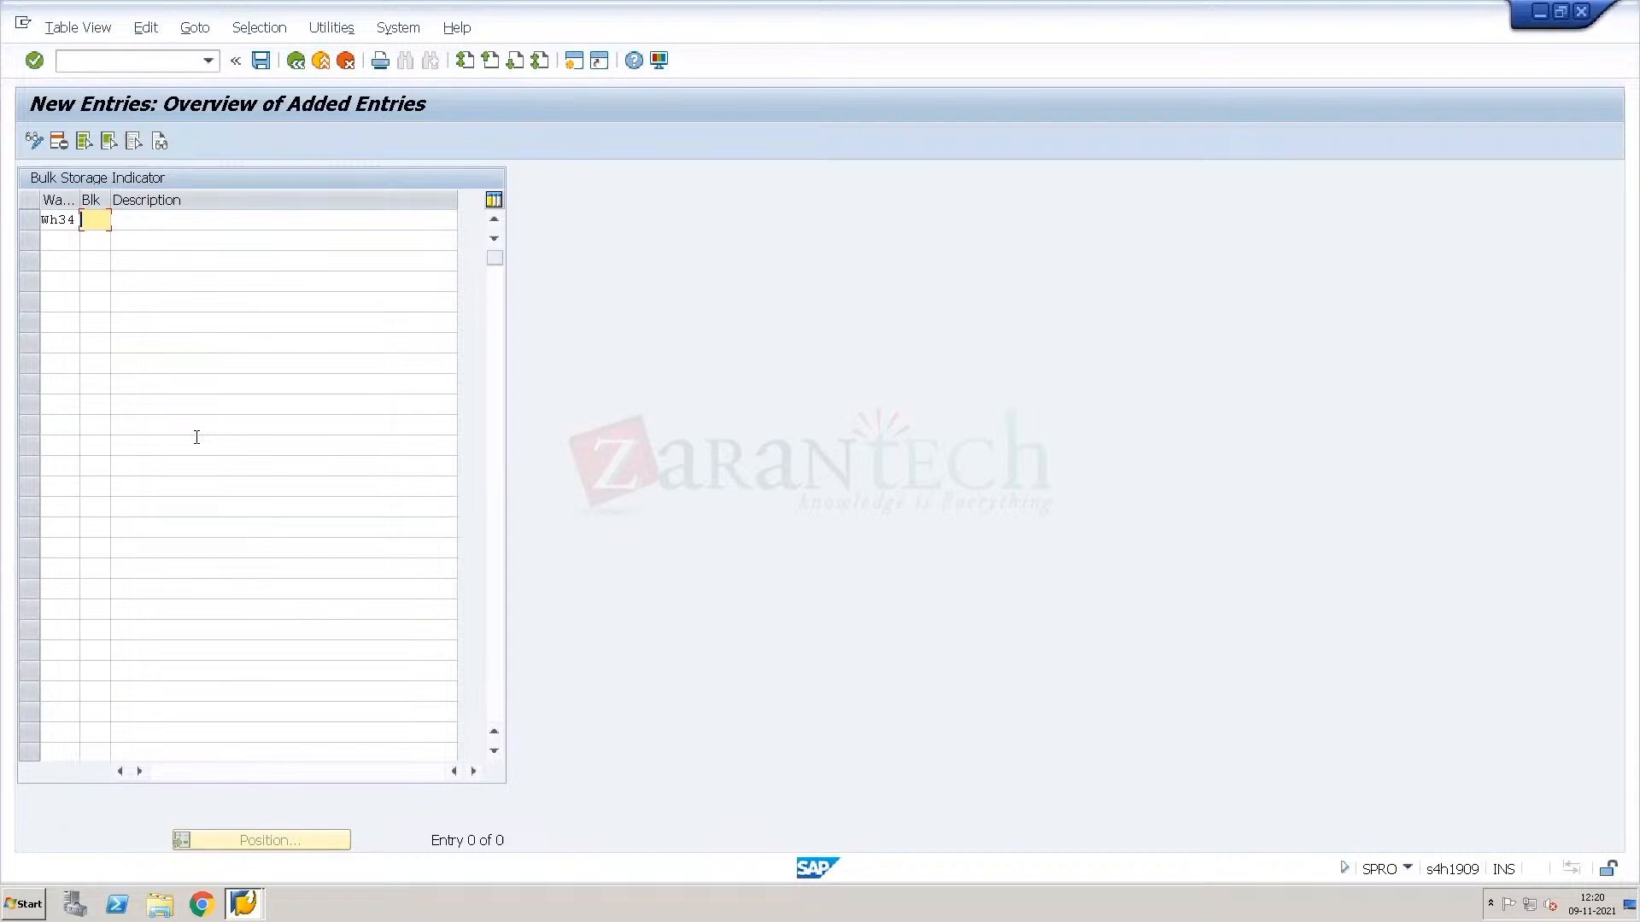
text(B1)
key(Tab)
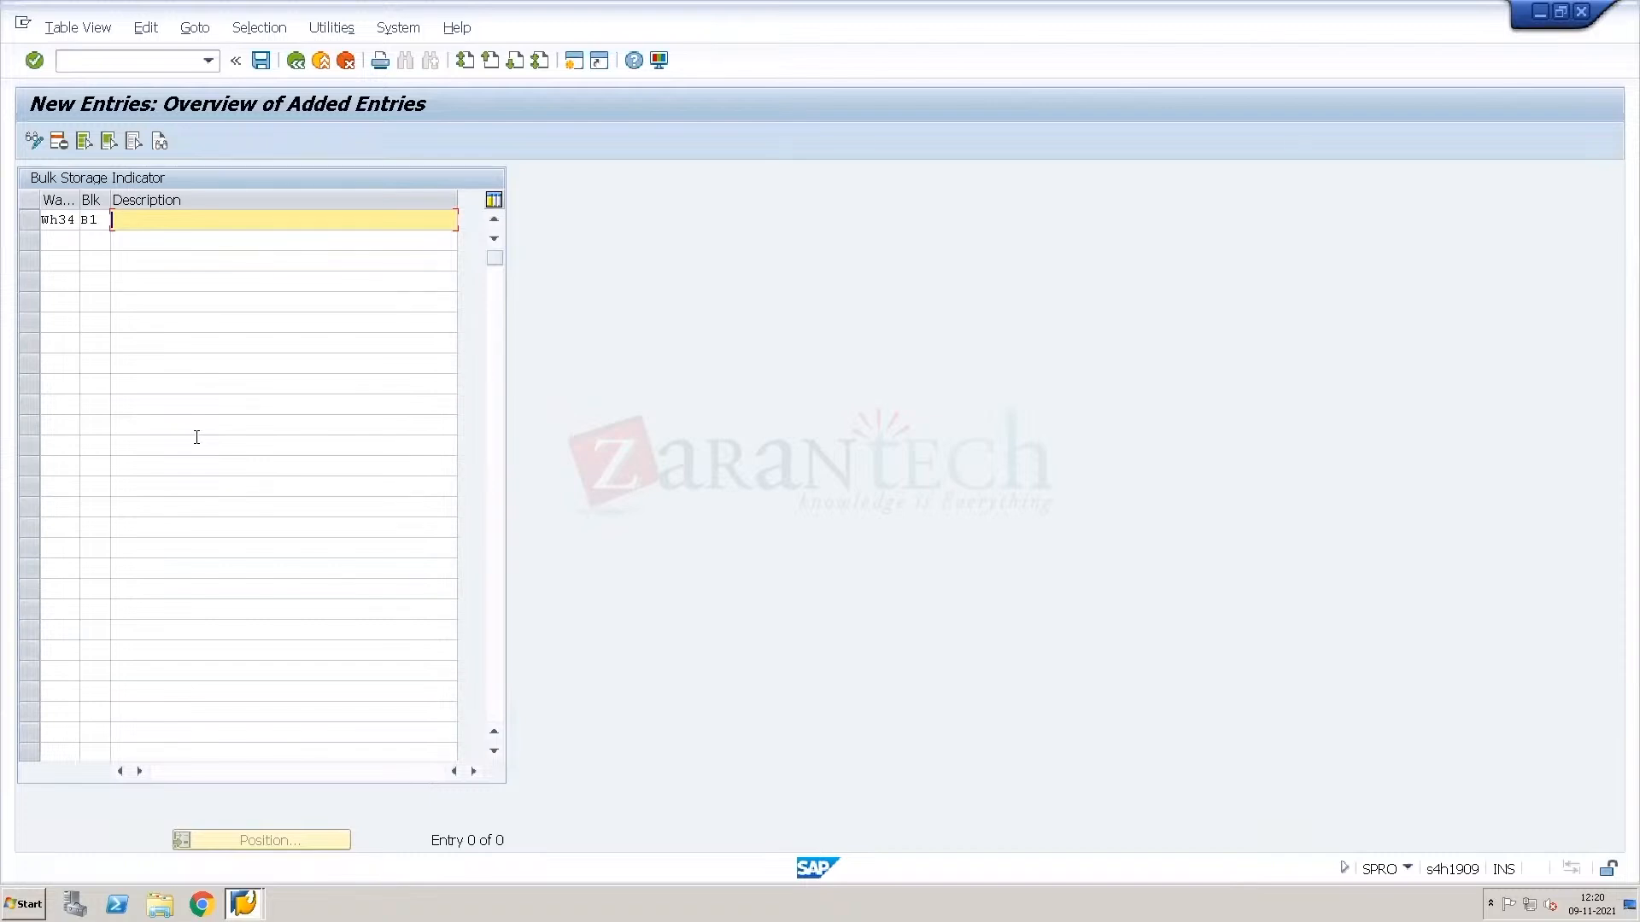
text(Bulk Storage)
key(Return)
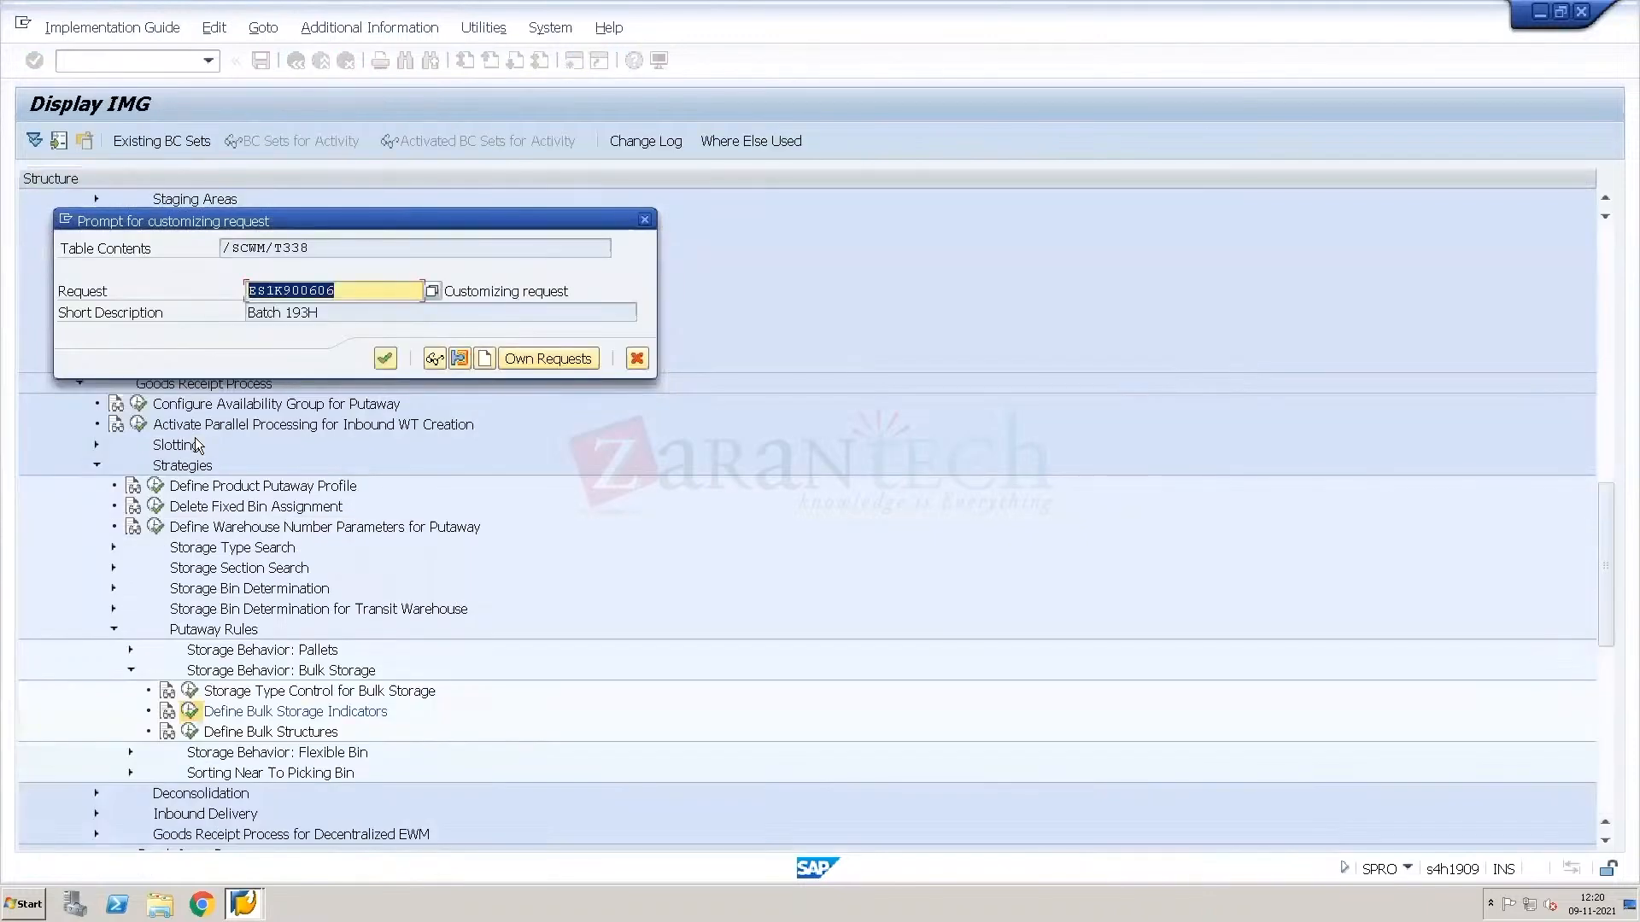
key(Return)
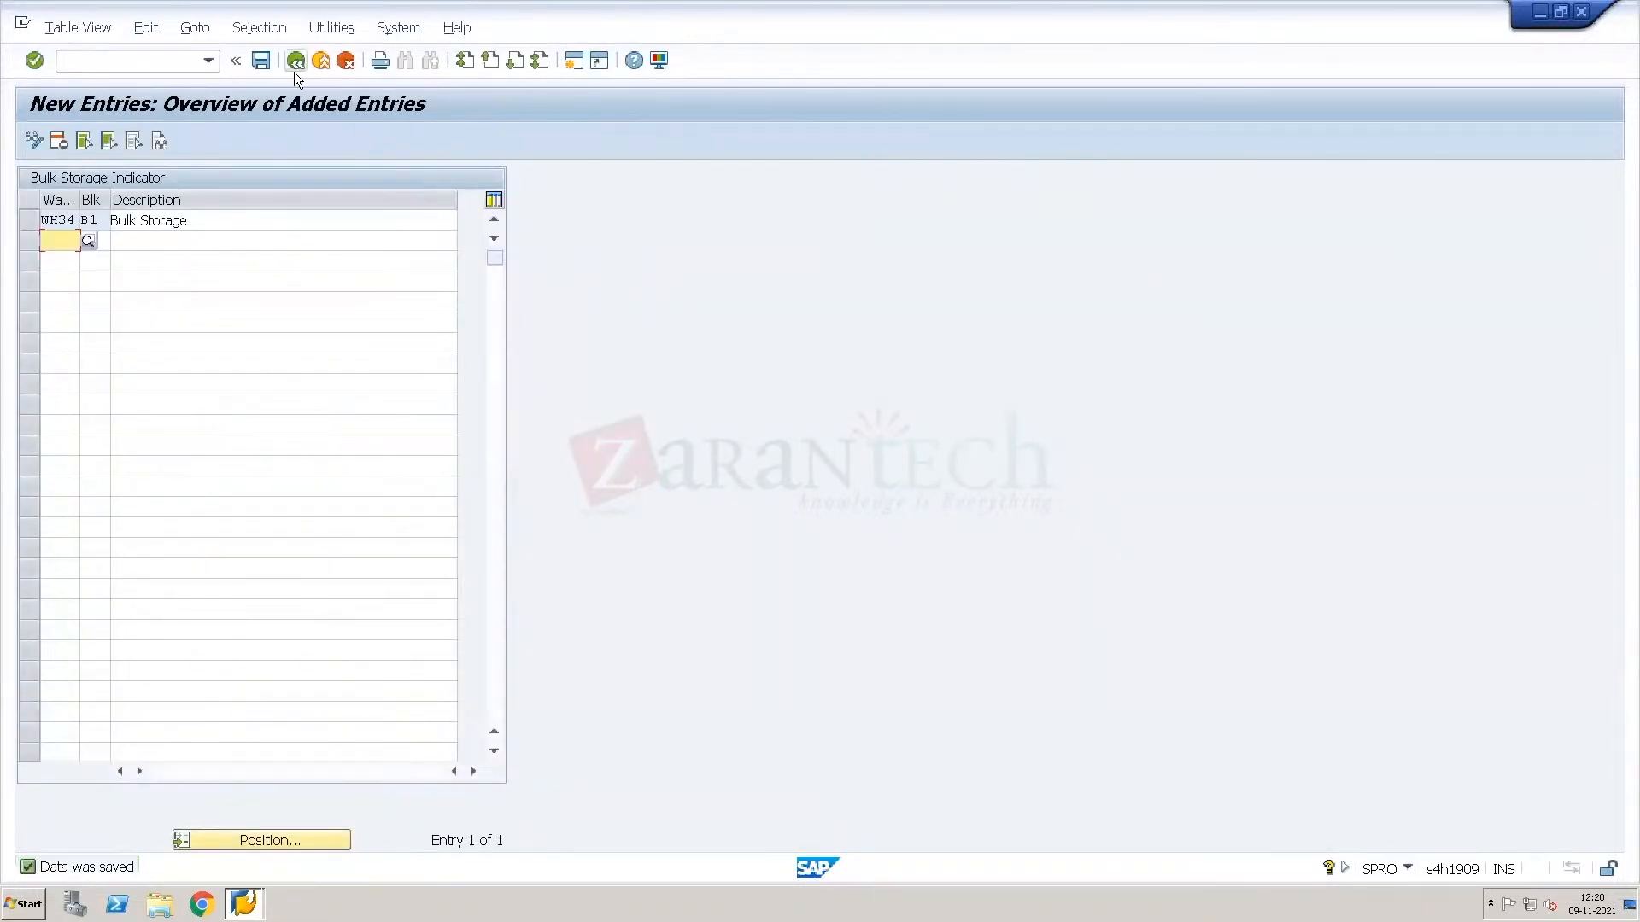
click(295, 65)
click(294, 72)
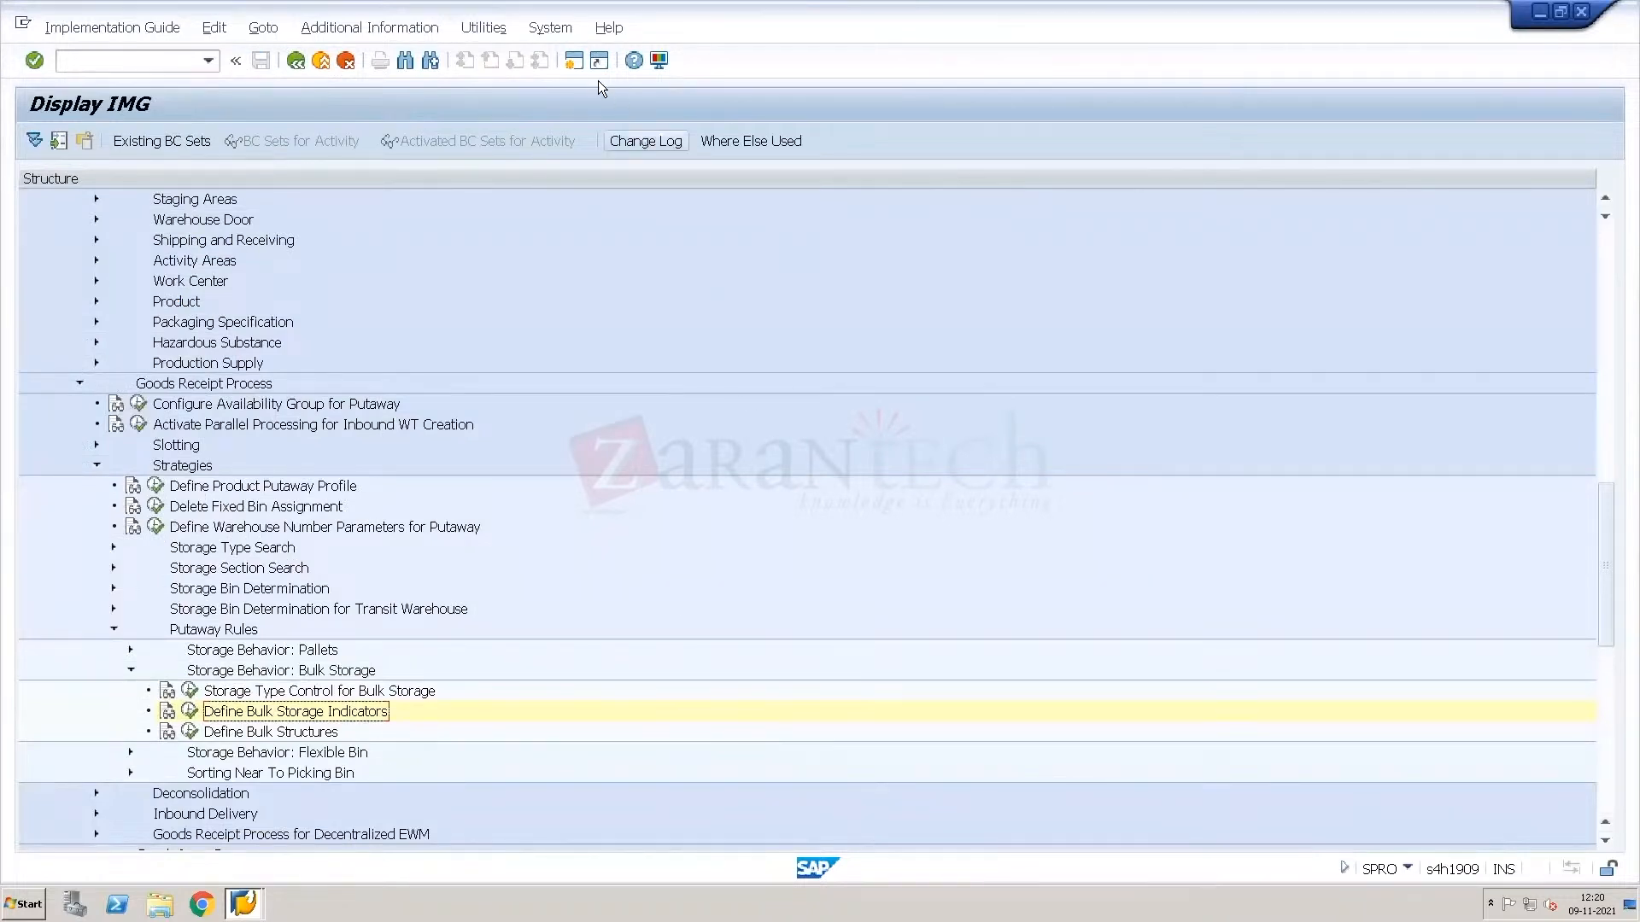
Open transaction mm03 in a new session and call up the material EUROPALLET for display.
click(579, 65)
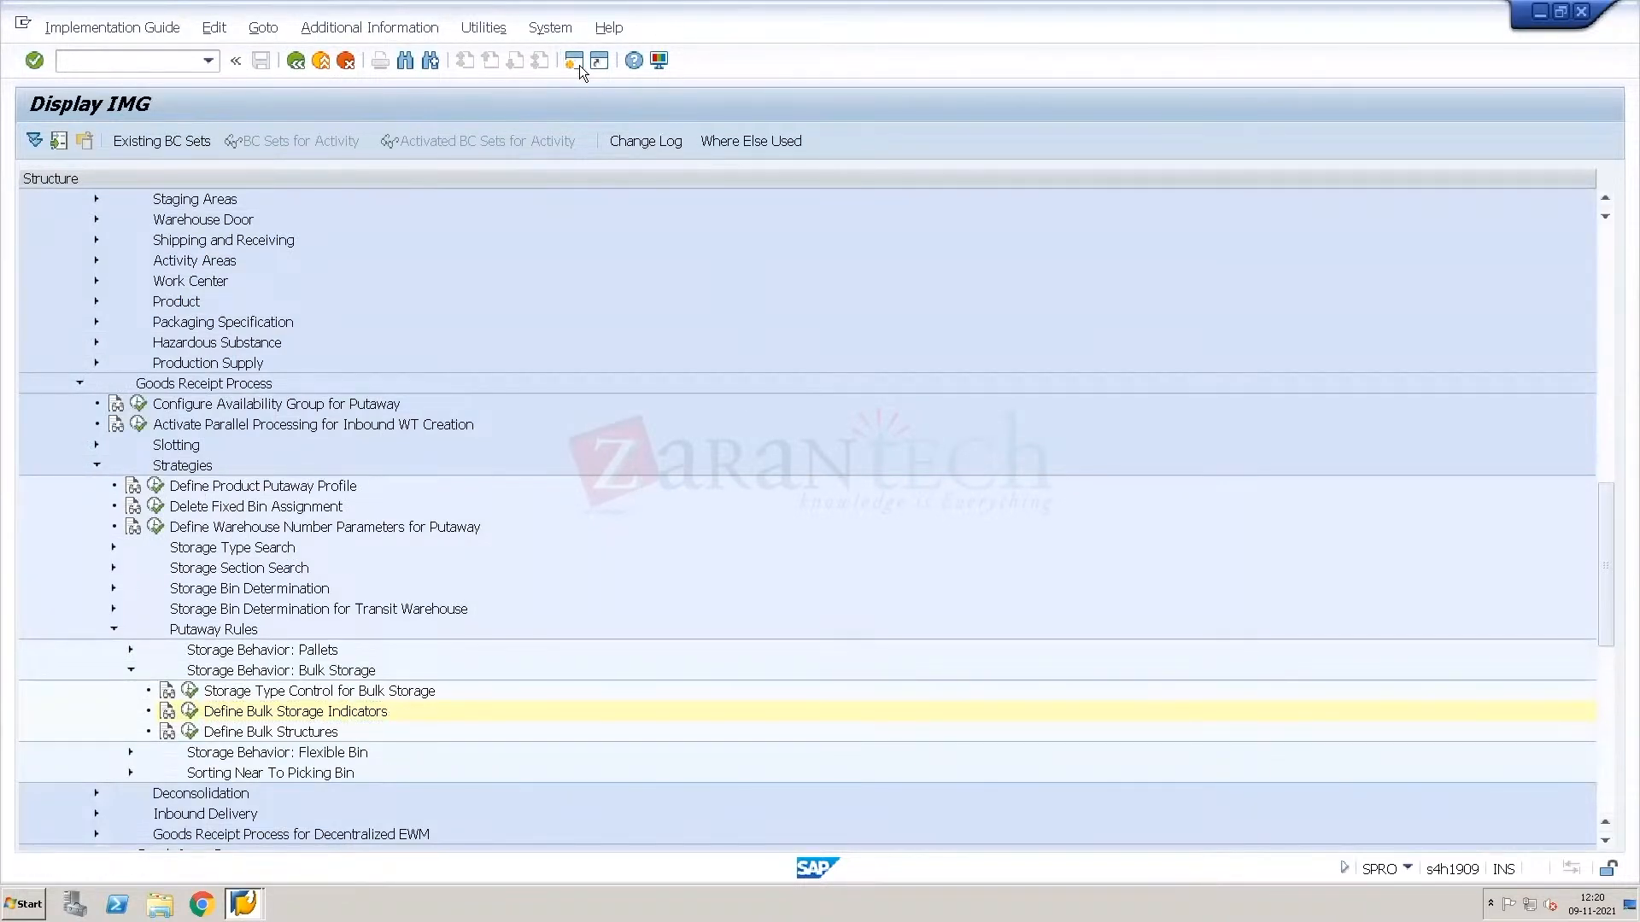
text(mm03)
key(Return)
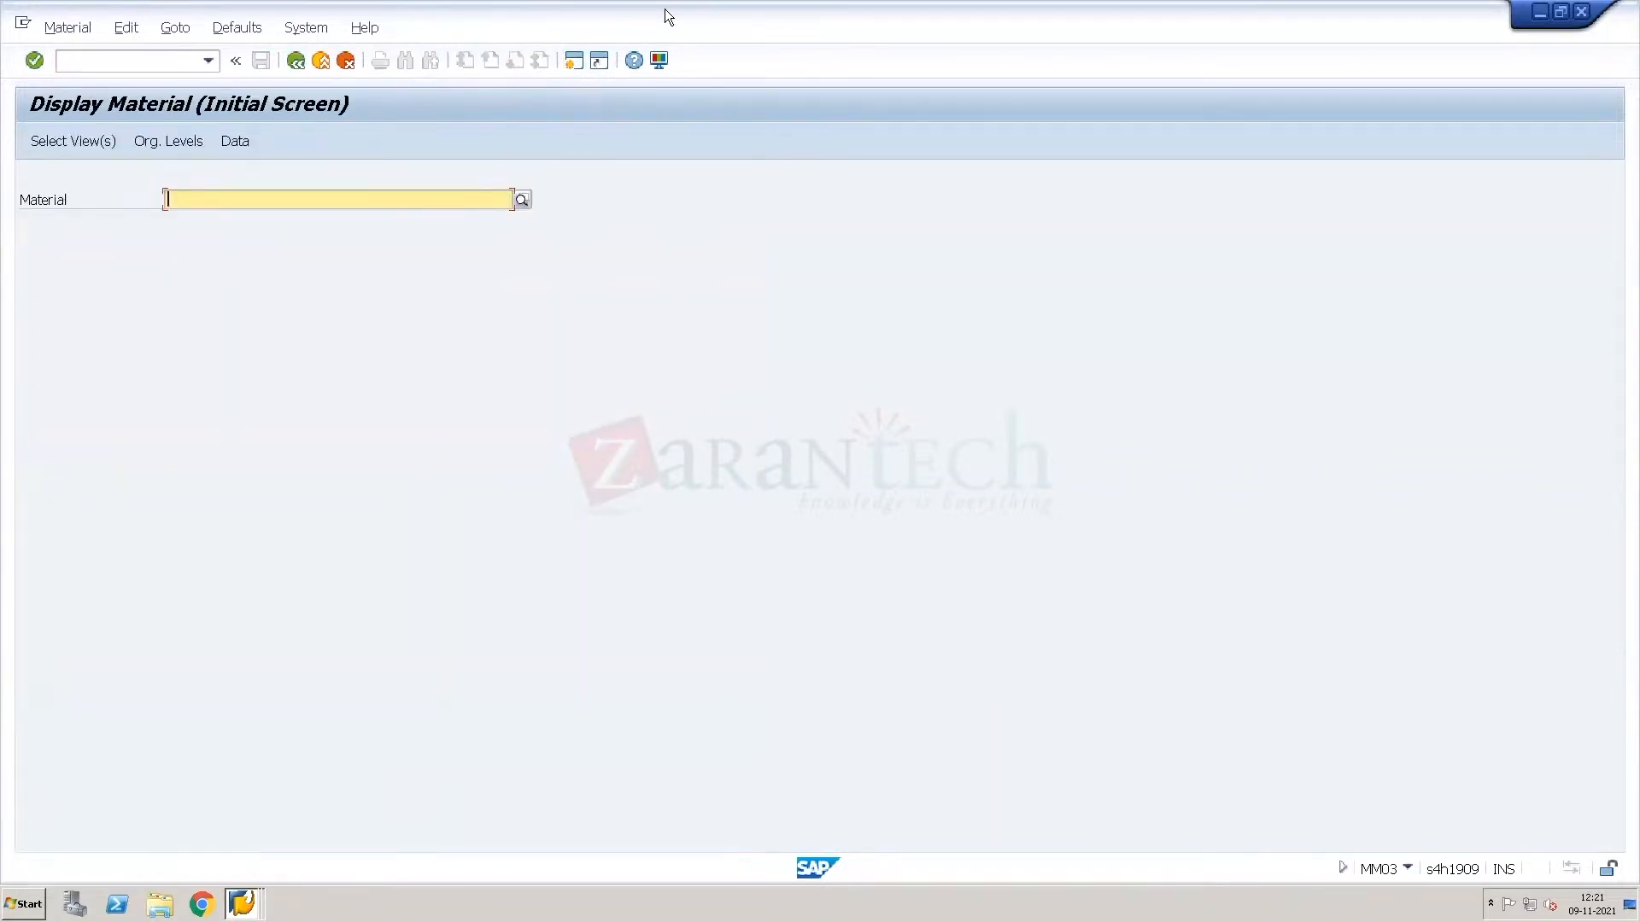
text(E)
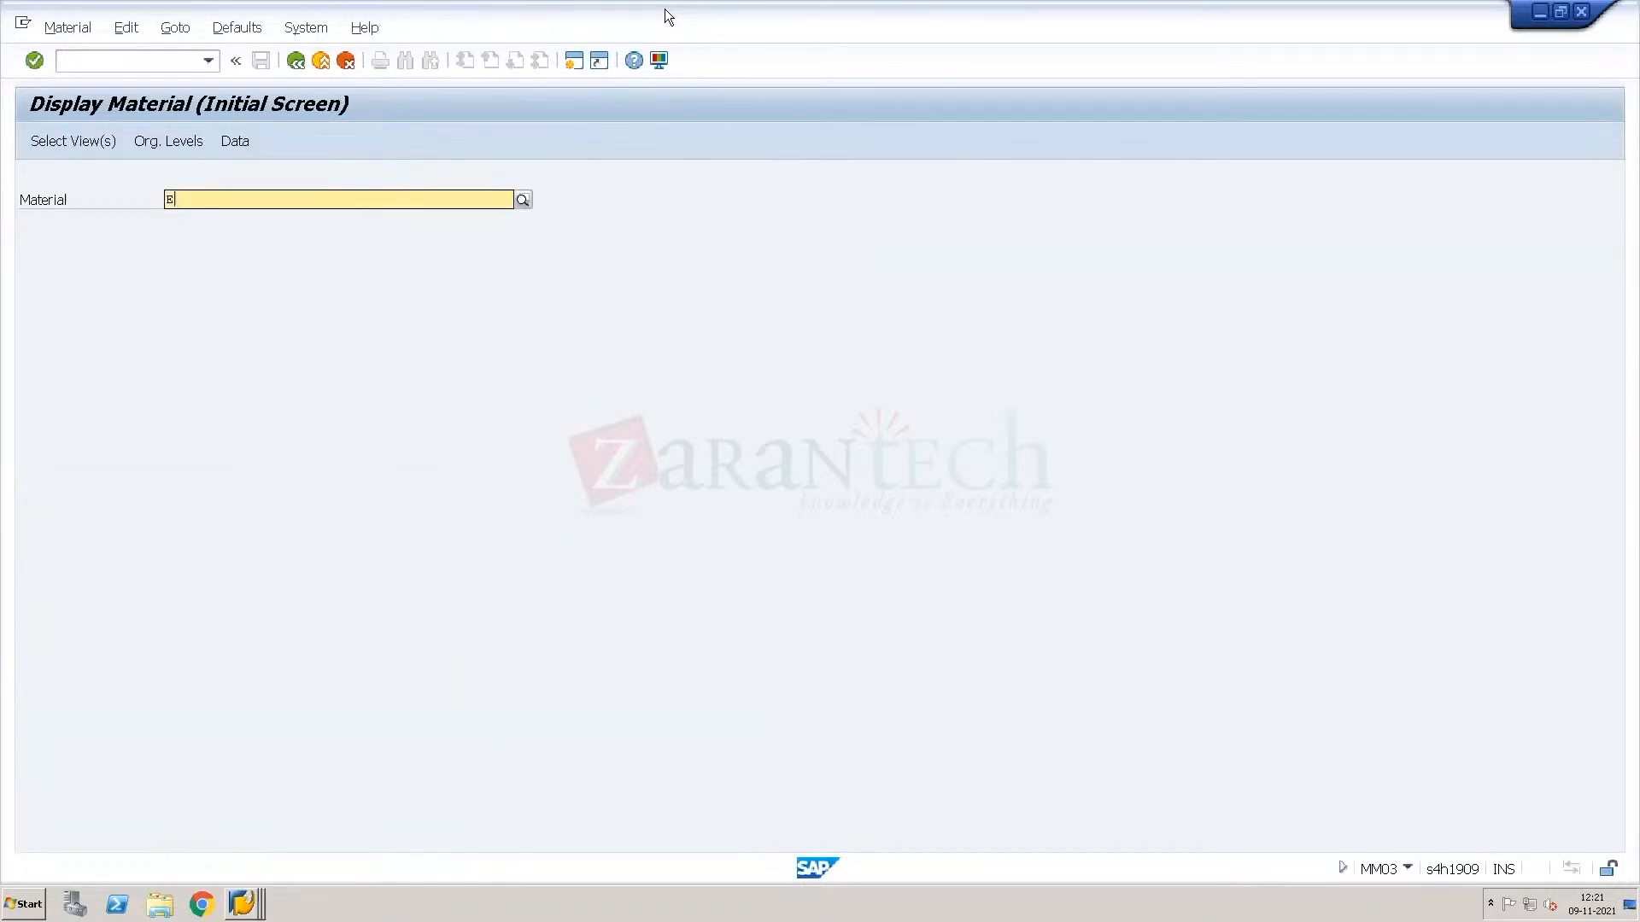
text(ur)
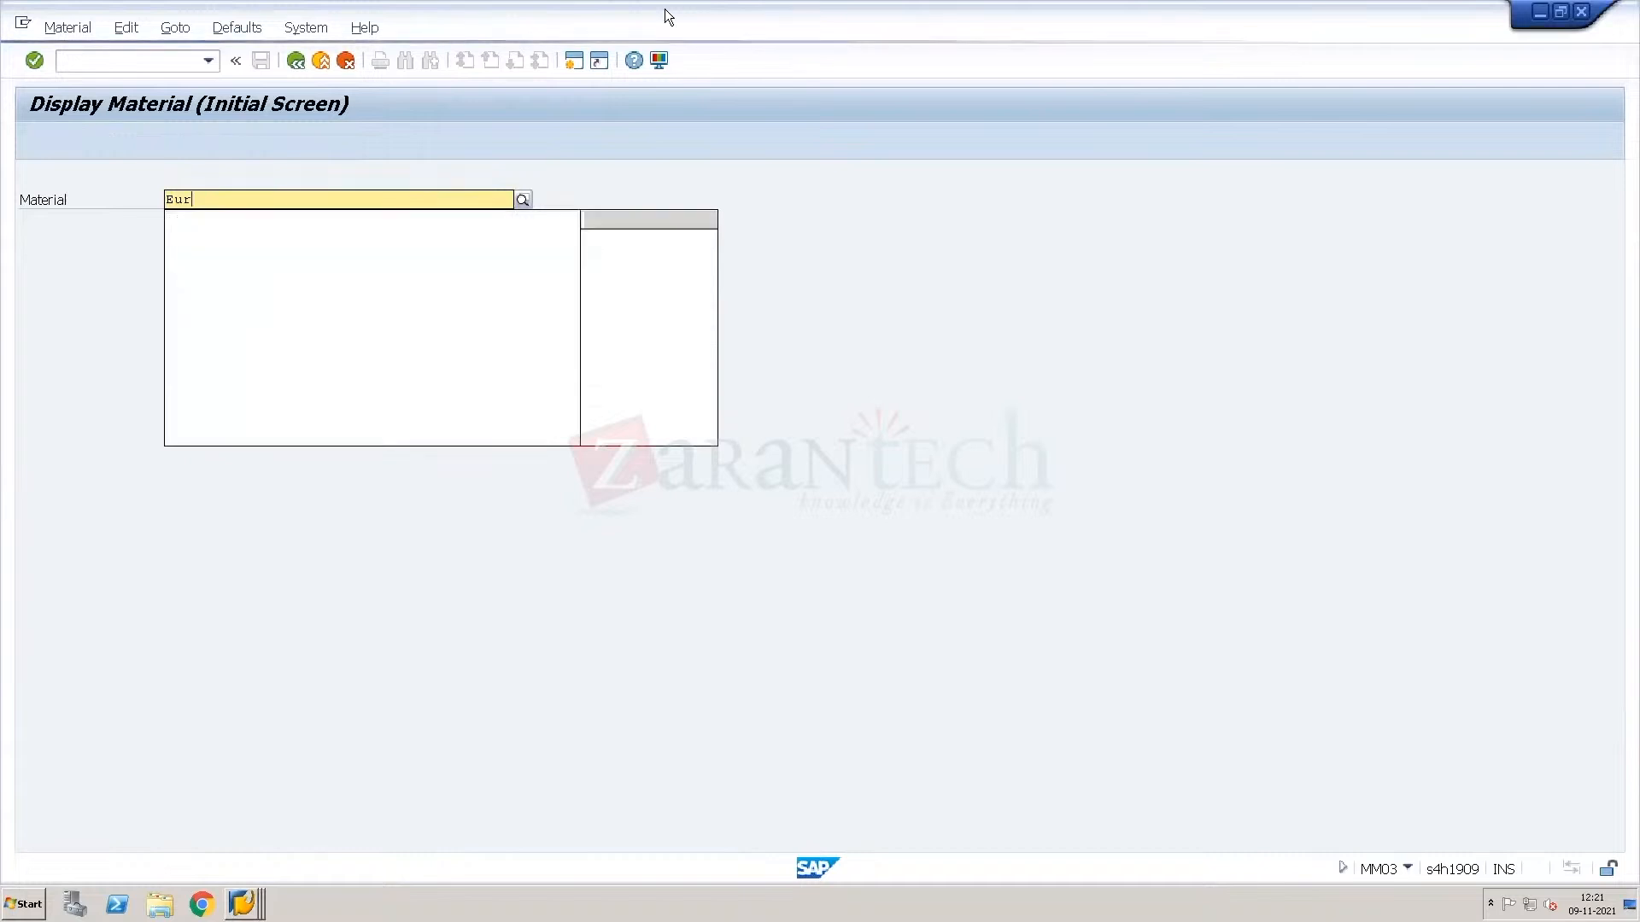
key(Down)
key(Return)
key(Return)
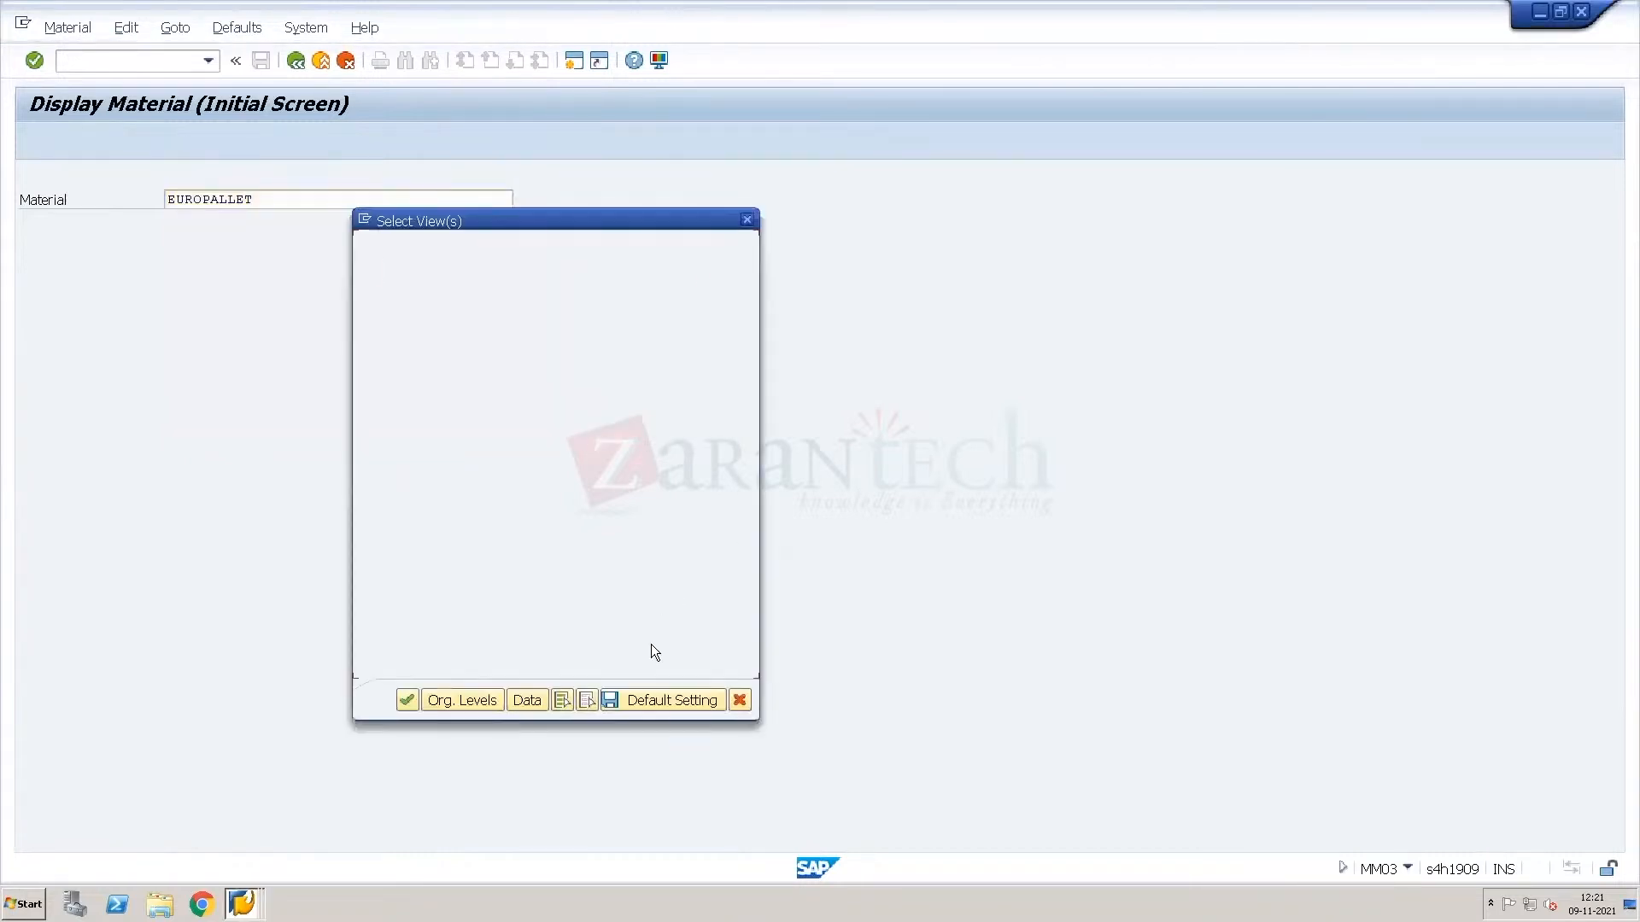
Display only the WM Packaging view of the material EUROPALLET.
click(710, 540)
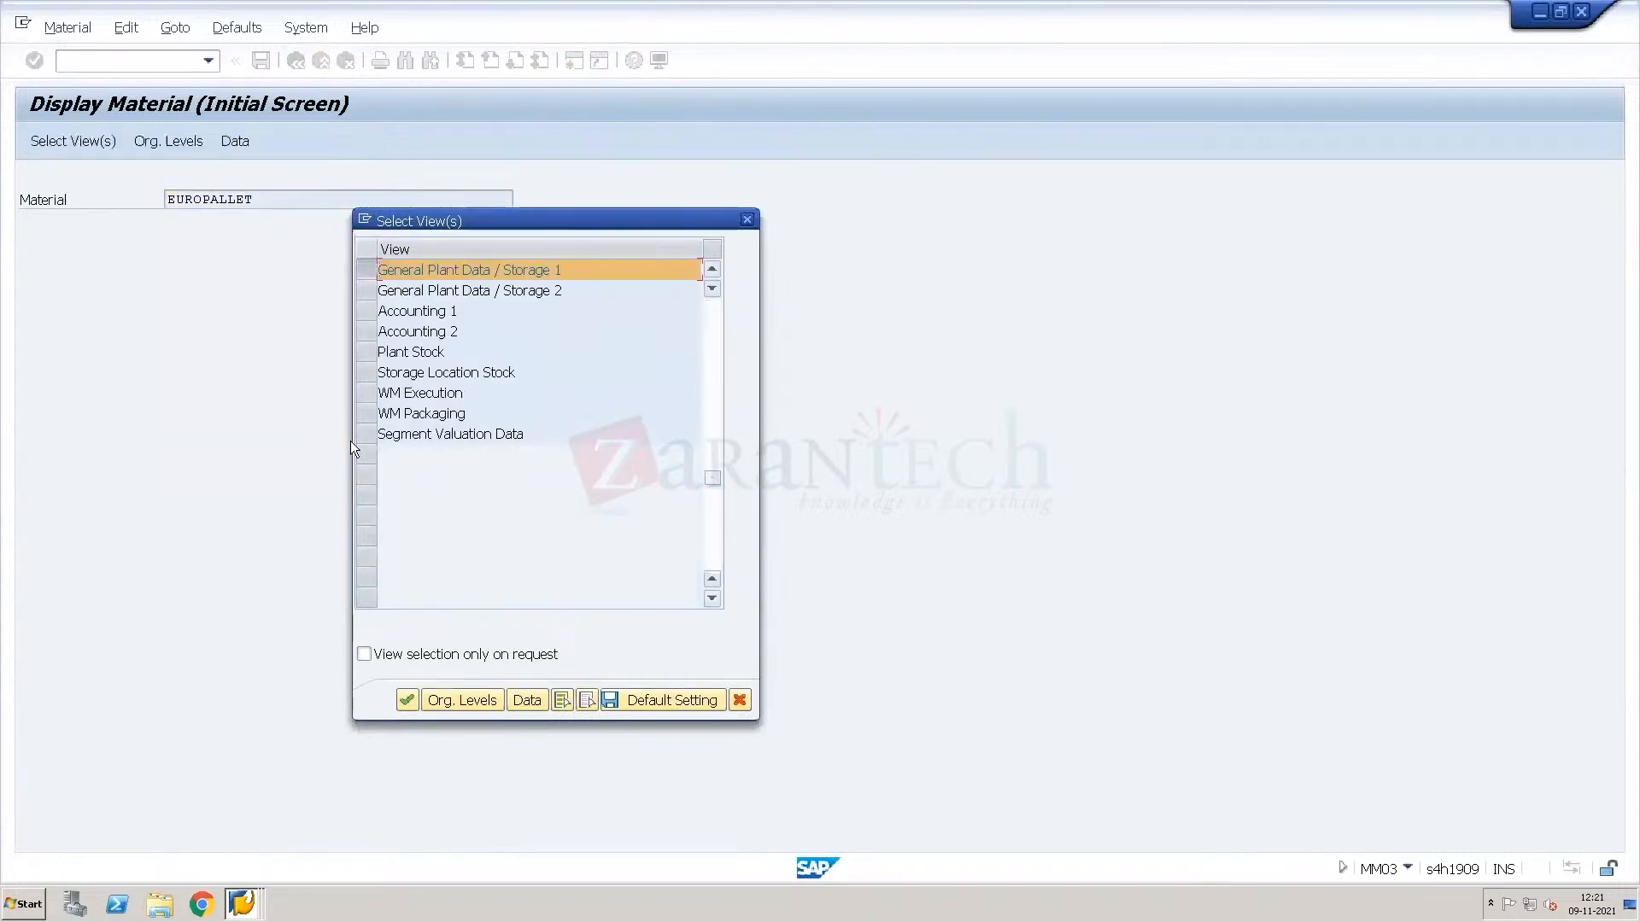
click(367, 275)
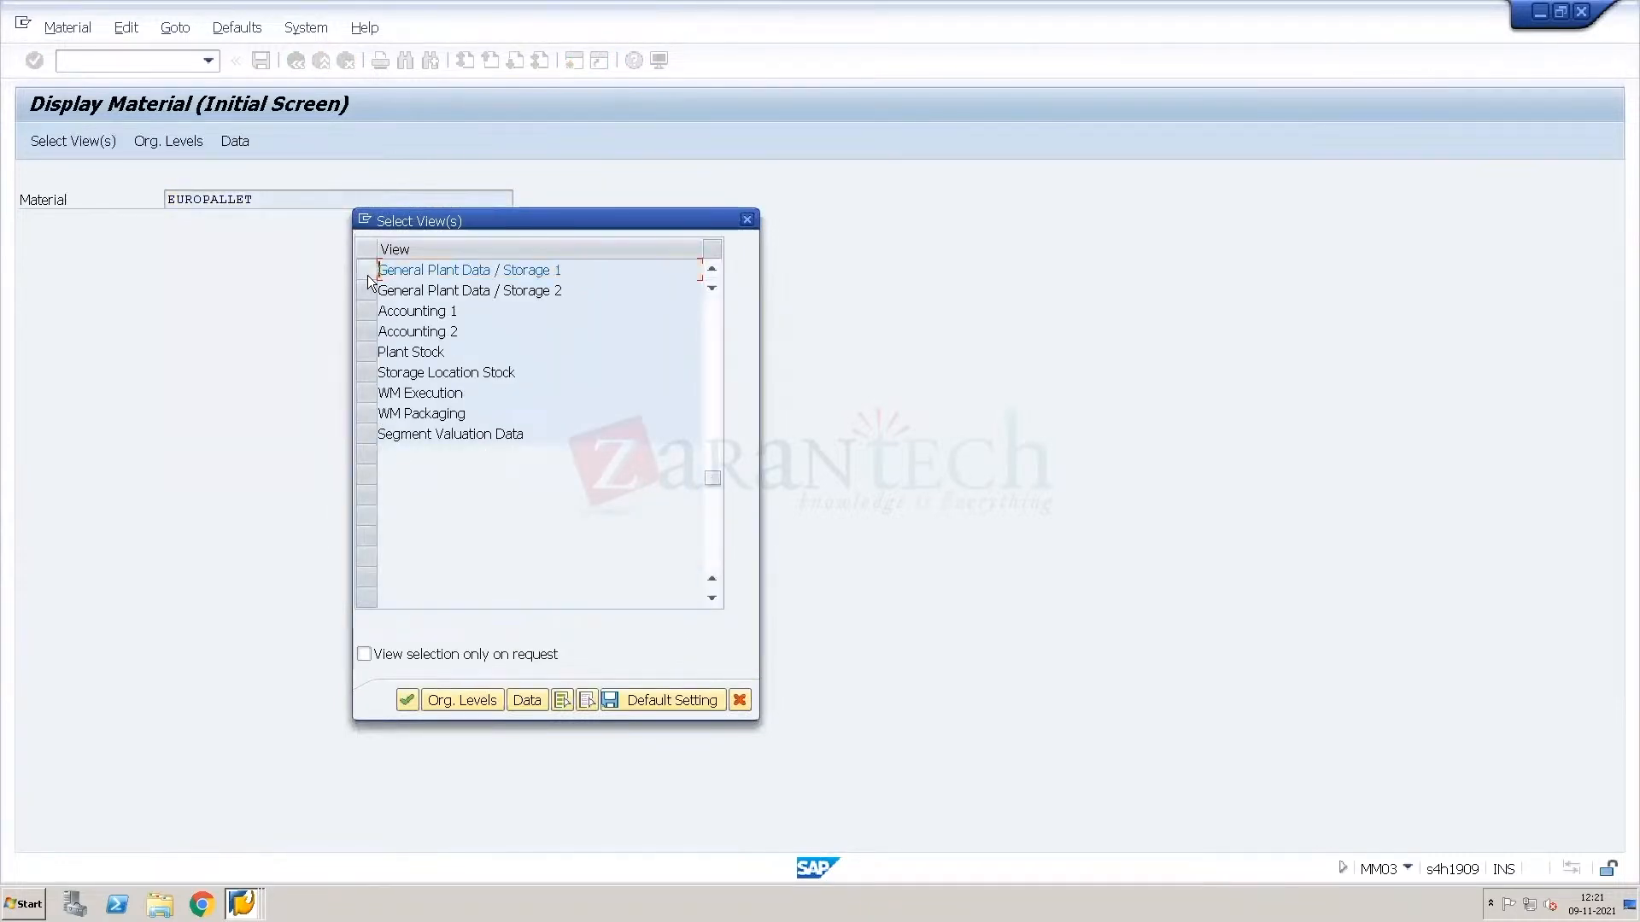
click(366, 414)
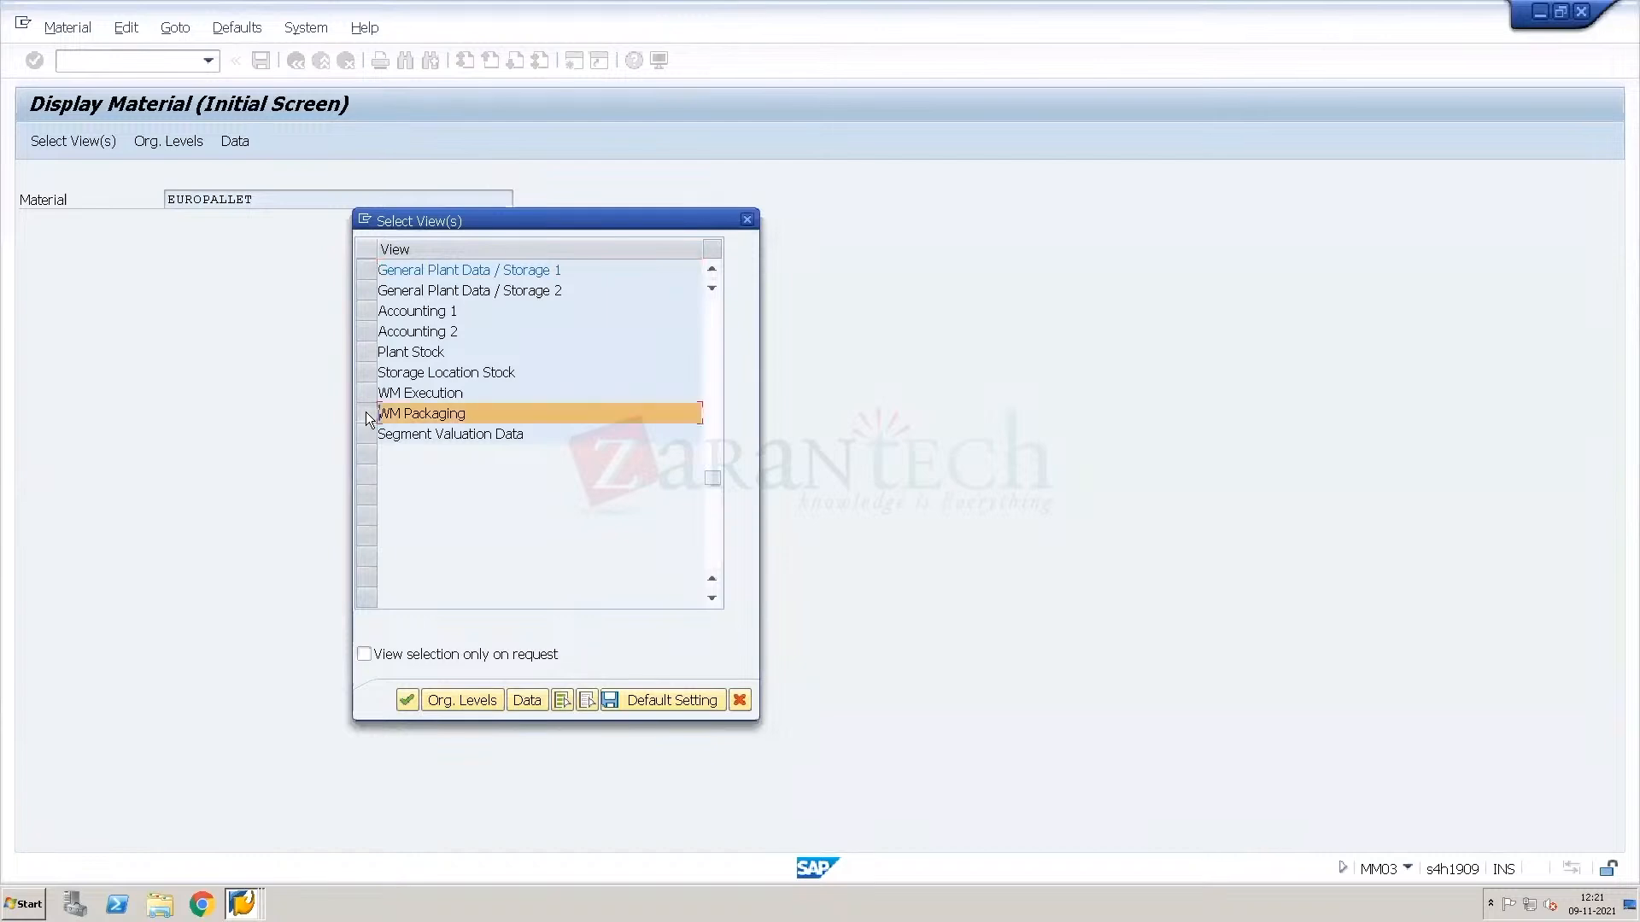
key(Return)
Check the handling unit type of EUROPALLET, then take the remote desktop out of full screen.
click(241, 310)
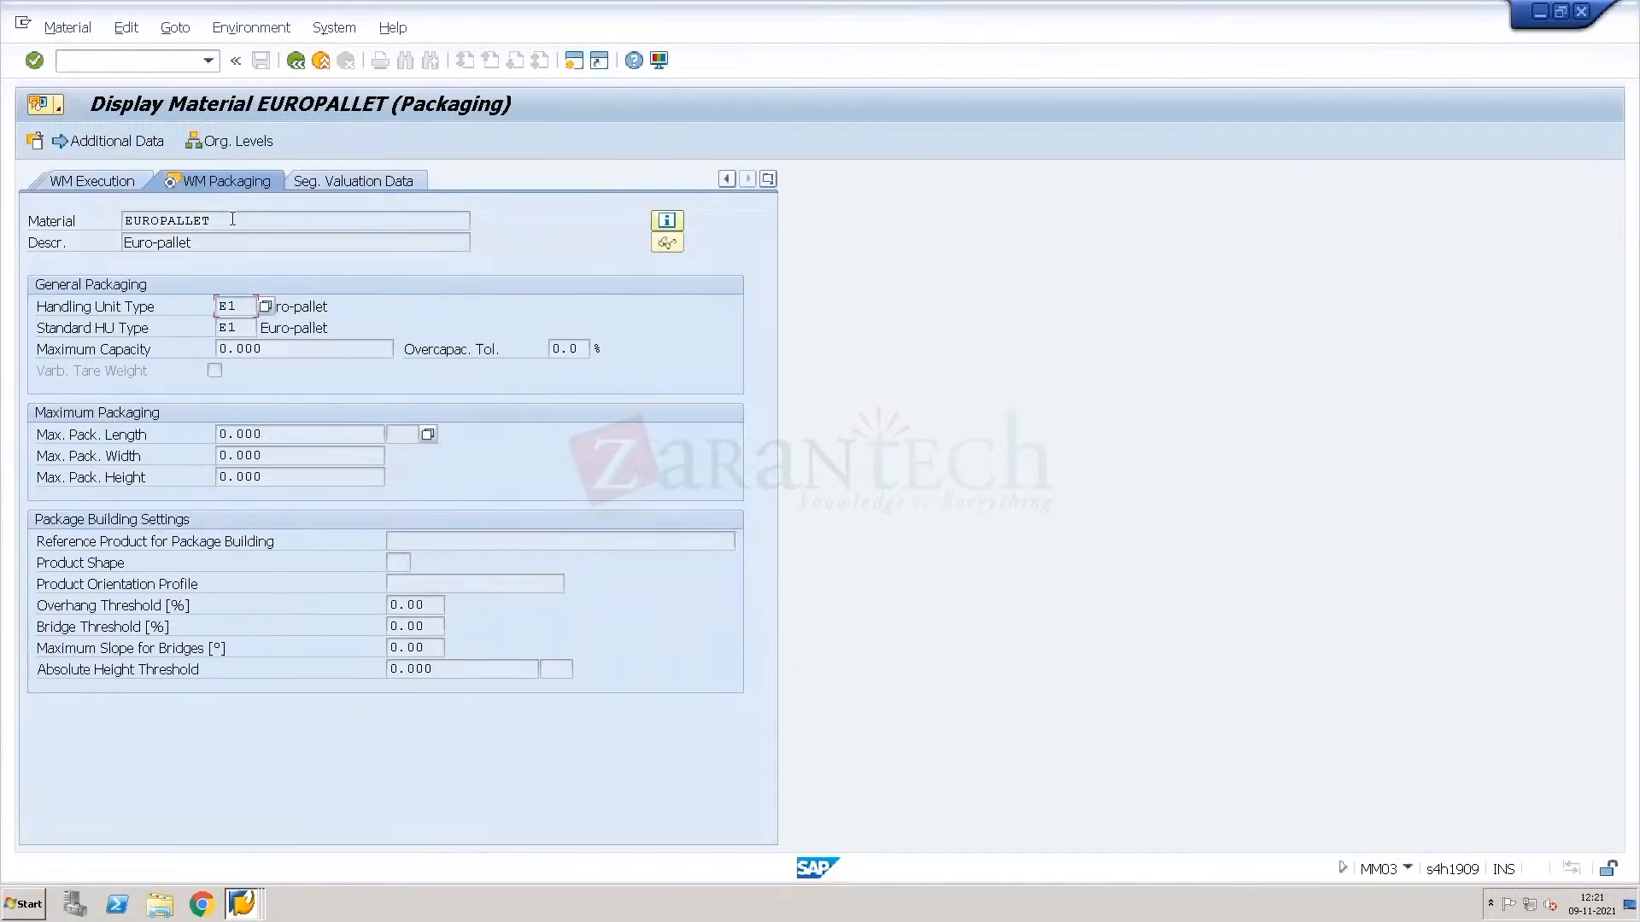
drag(216, 220, 125, 220)
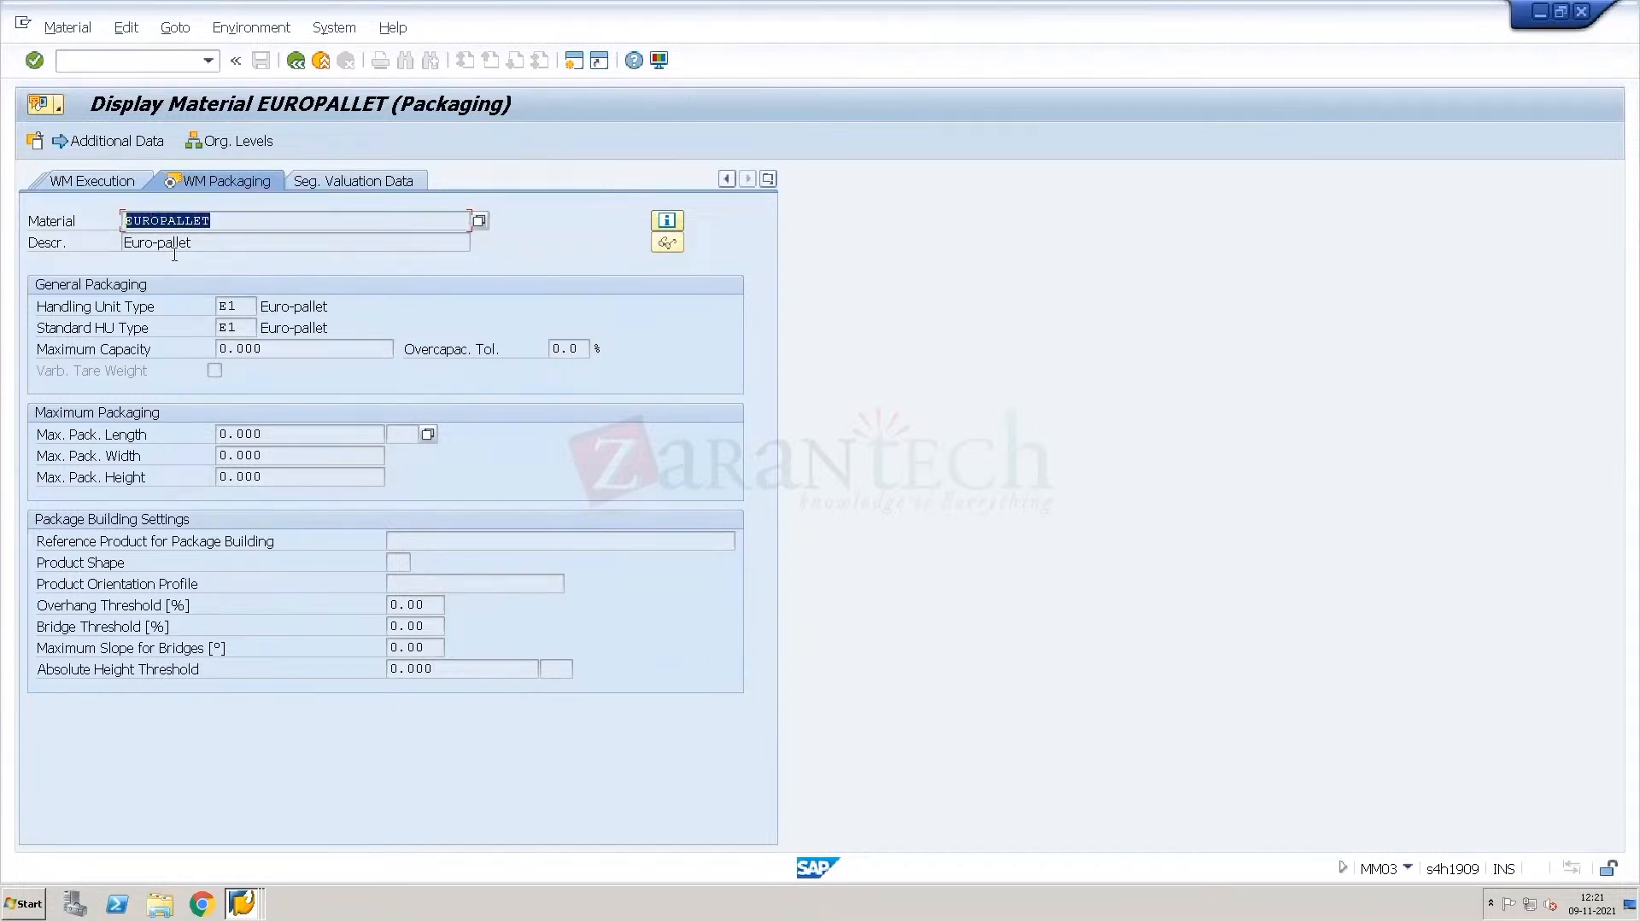
click(233, 309)
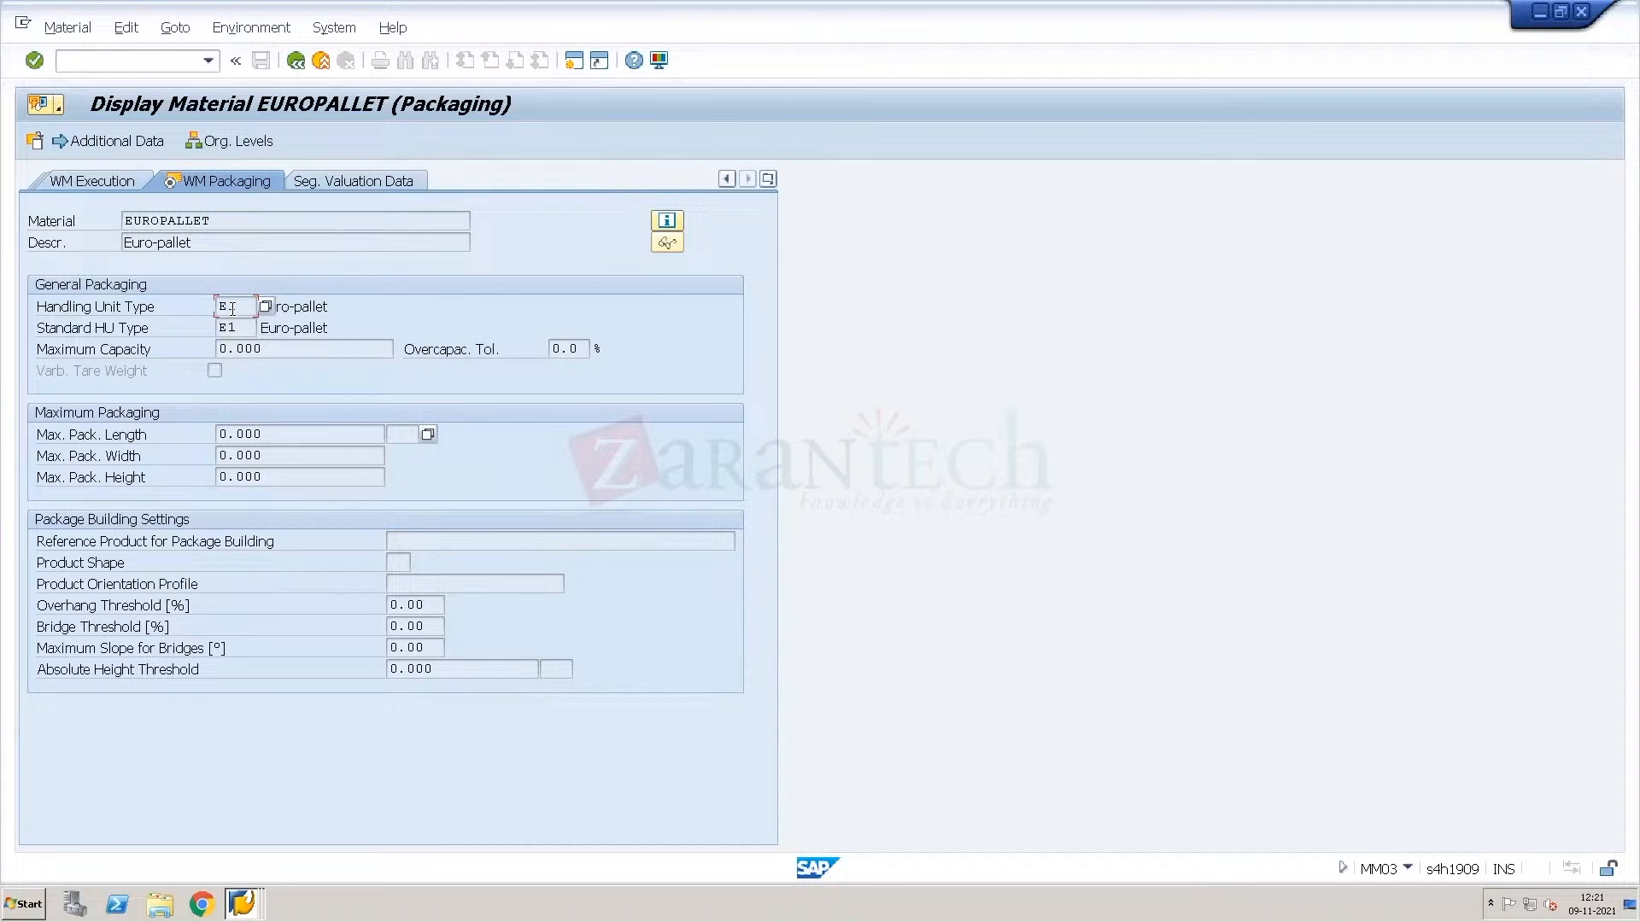
key(ctrl+alt+Break)
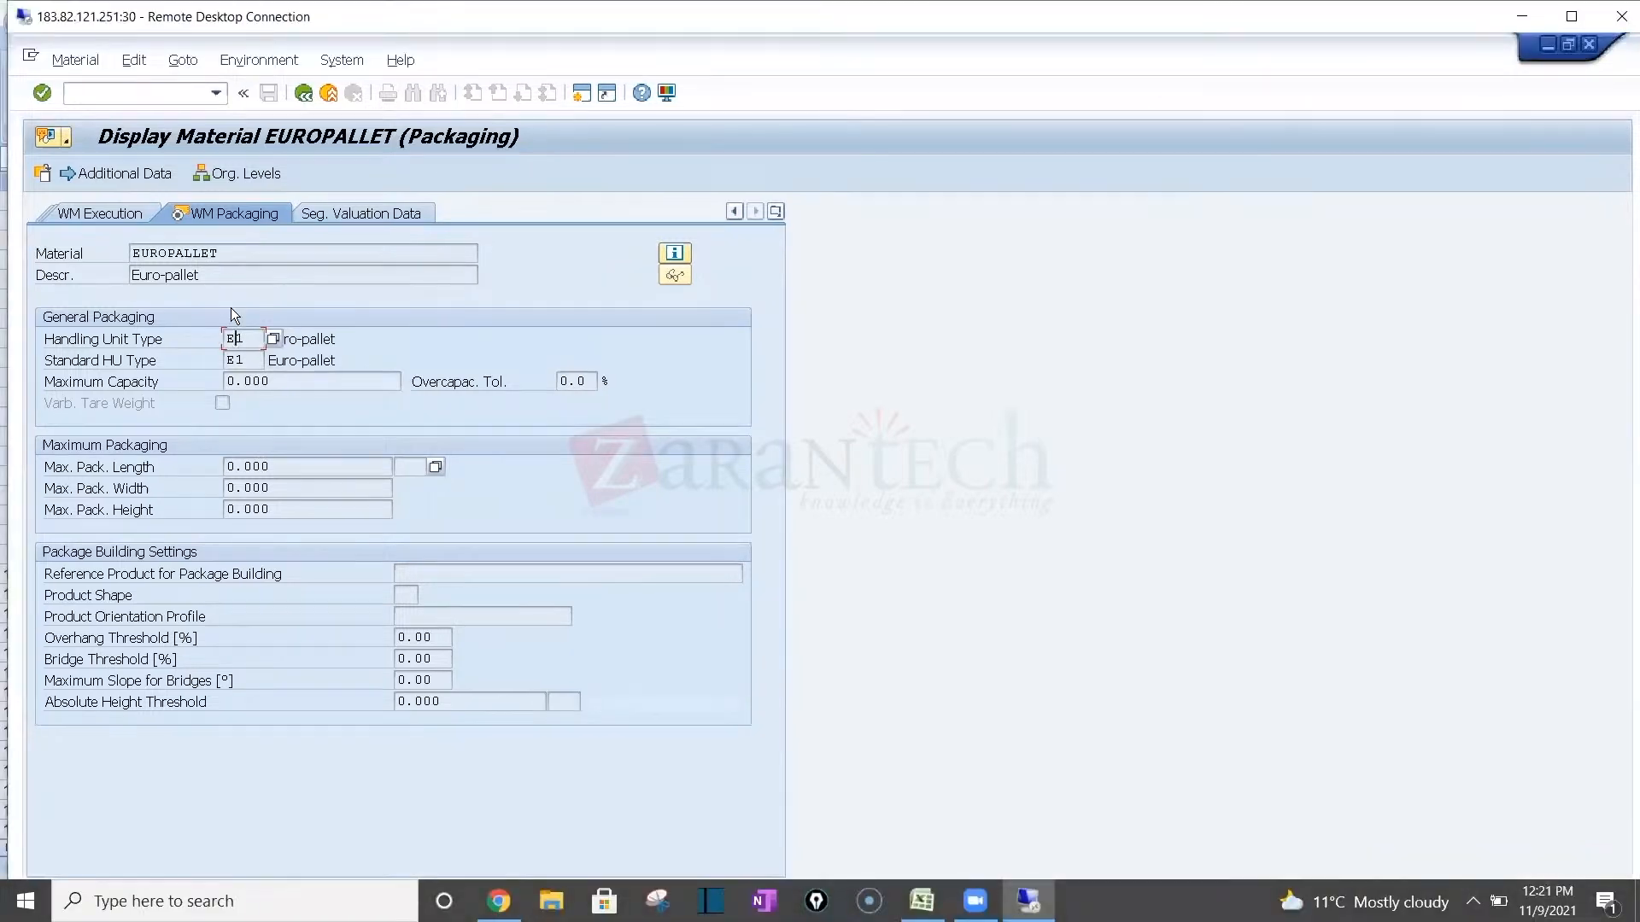
Return the remote desktop to full screen, go back to the IMG session and start new entries in Define Bulk Structures.
double_click(433, 15)
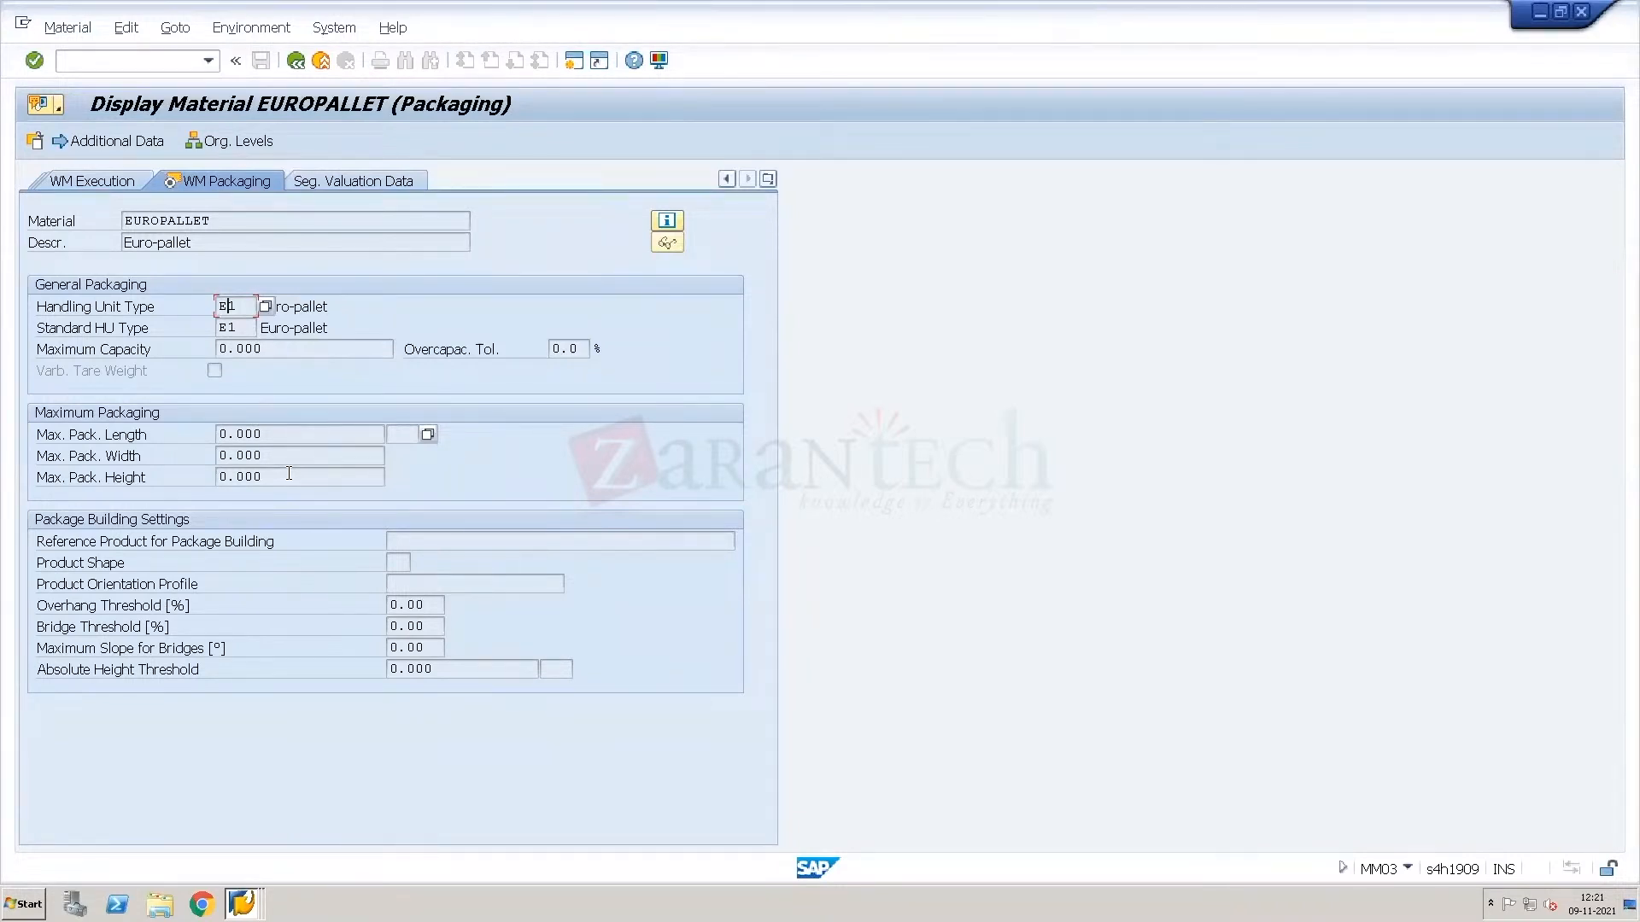
key(alt+Tab)
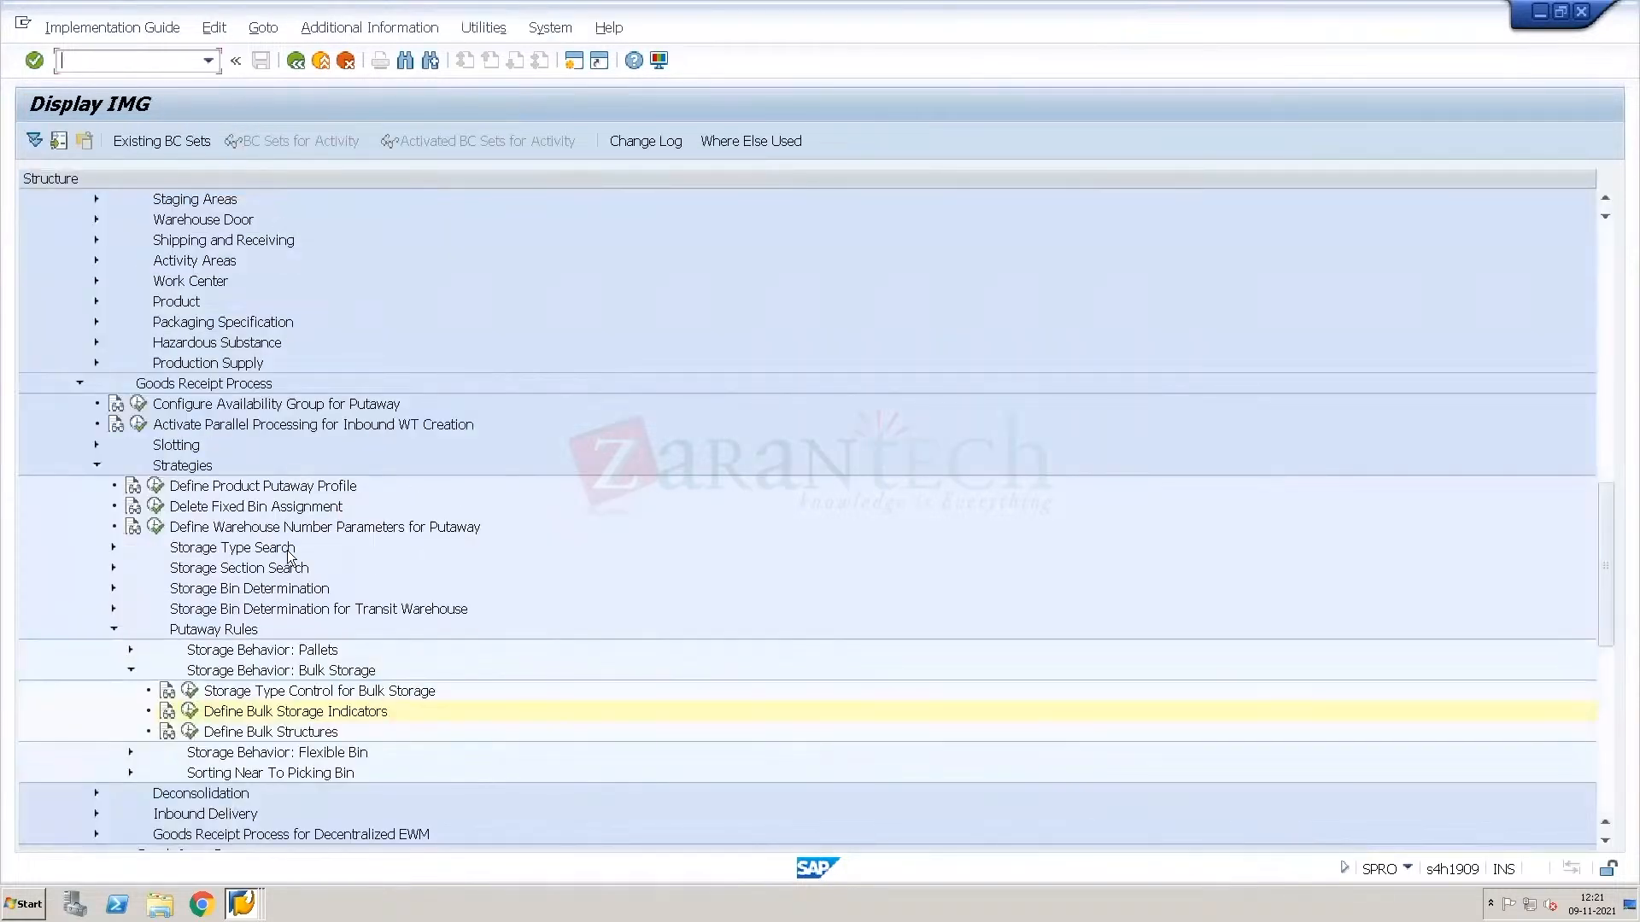
click(190, 732)
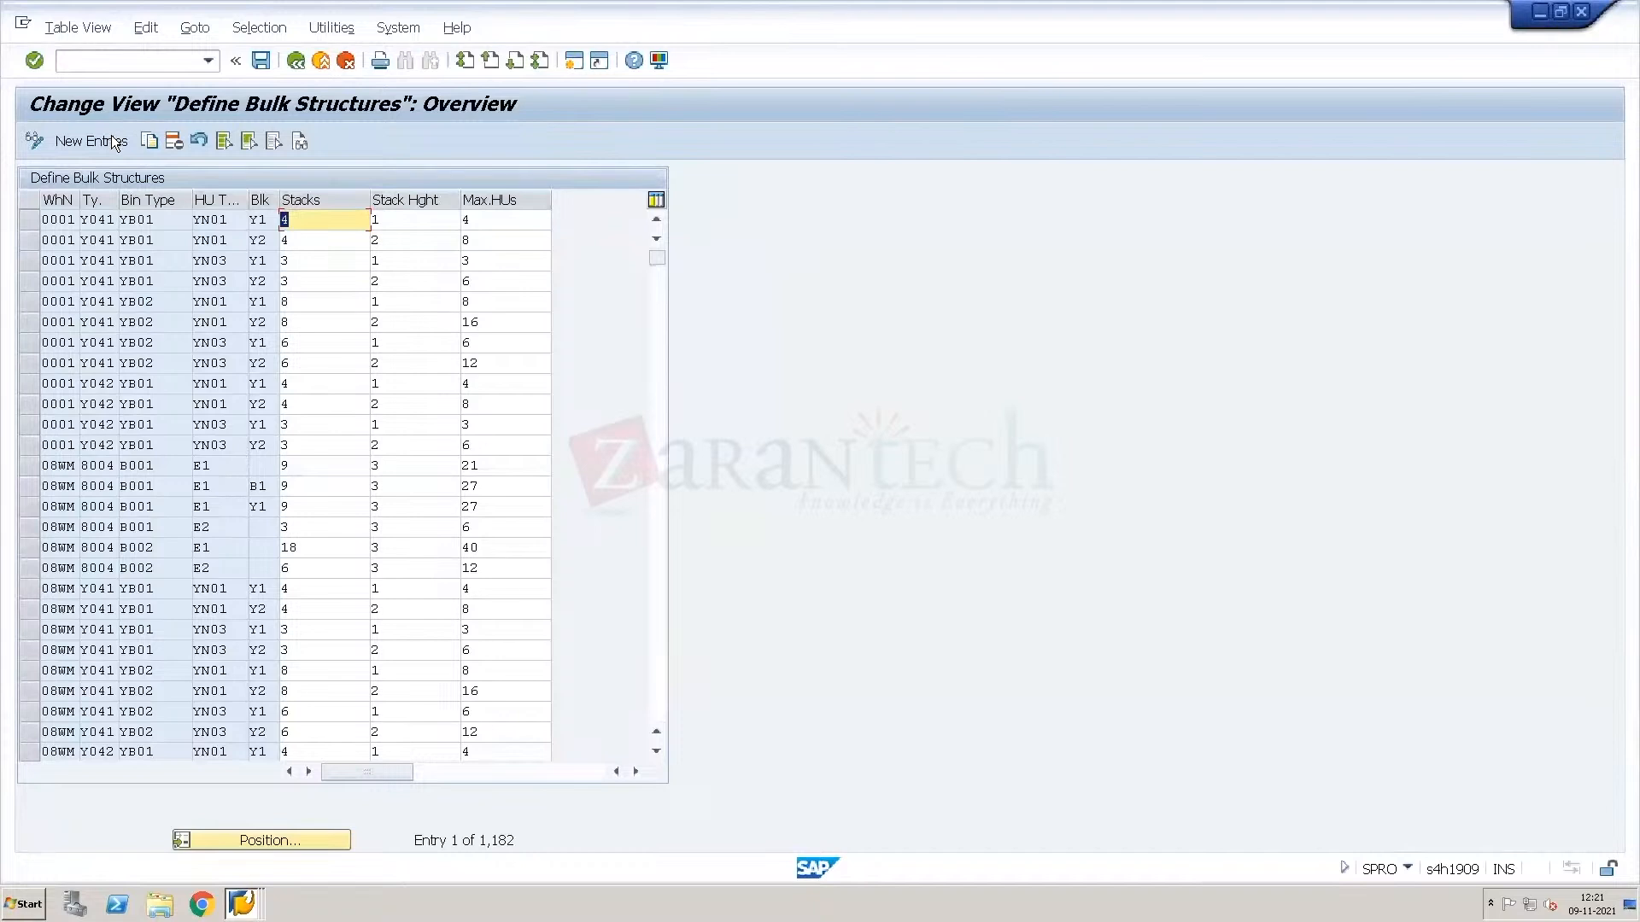
click(90, 141)
Enter WH34/8004 bulk structures B001-E1 8/3/24, B001-E1-B1 8/3/18, B001-E2 4/3/10, B002-E1 16/3/42 and B002-E2 8/3/22, and save them to the request.
text(Wh34	8004	B001	E1		8	3	24 Wh34	8004	B001	E1	B1	8	3	18 Wh34	8004	B001	E2		4	3	10 Wh34	8004	B002	E1		16	3	42 Wh34	8004	B002	E2		8	3	22)
key(Return)
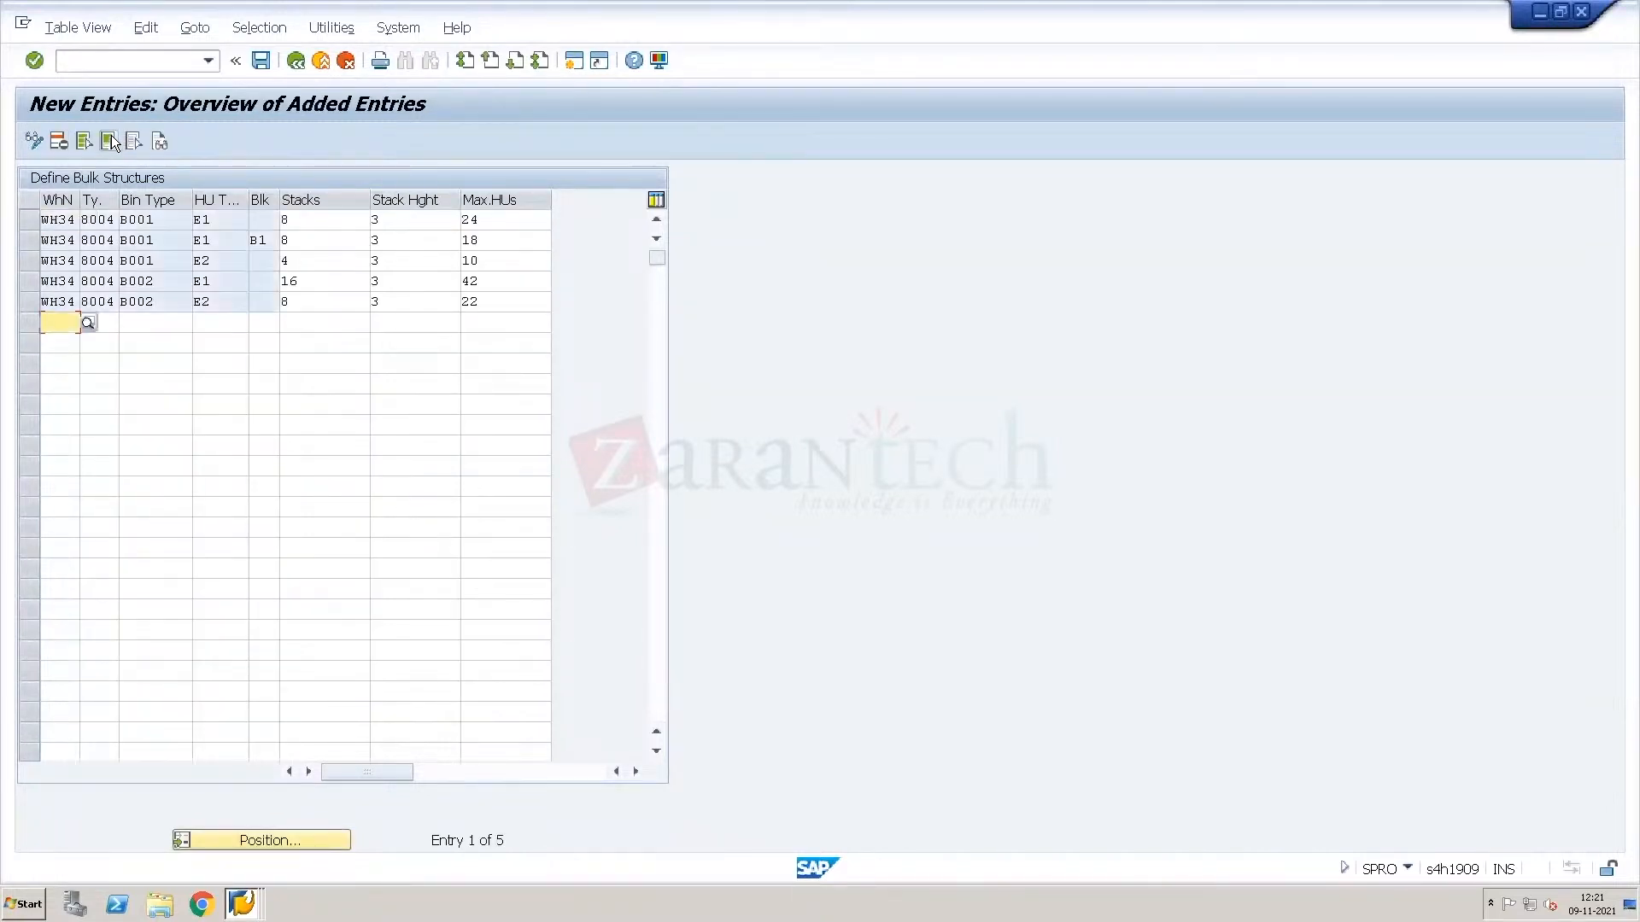
key(ctrl+s)
key(Return)
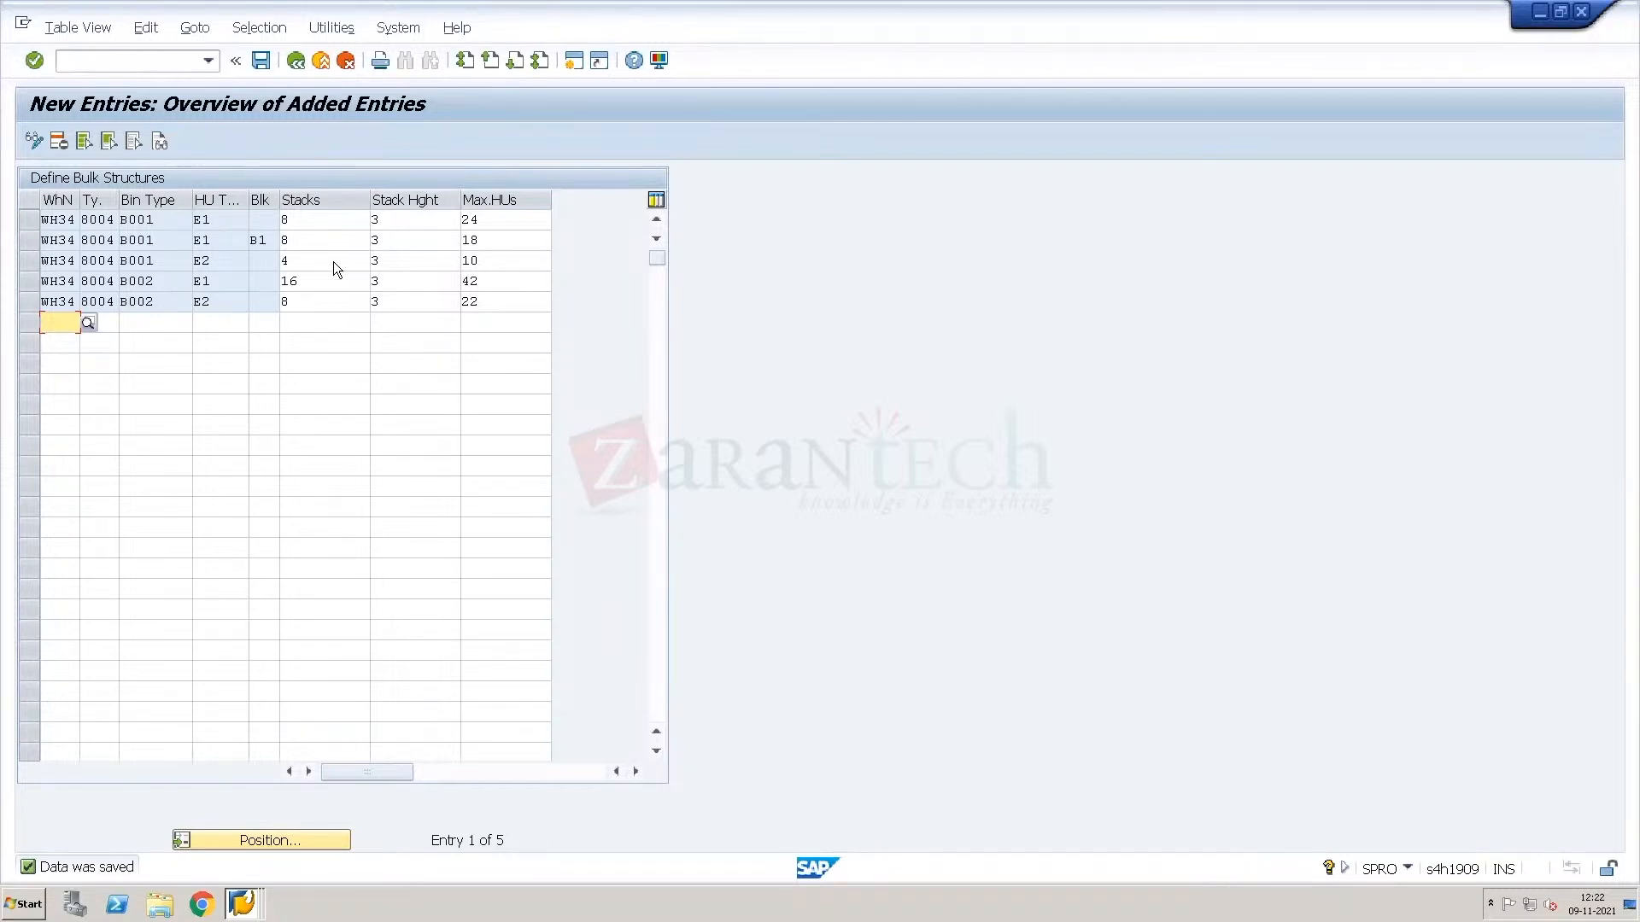
Compare the saved bulk structures with the bulk structure table in the Excel datasheet, then restore the remote desktop to full screen.
click(240, 228)
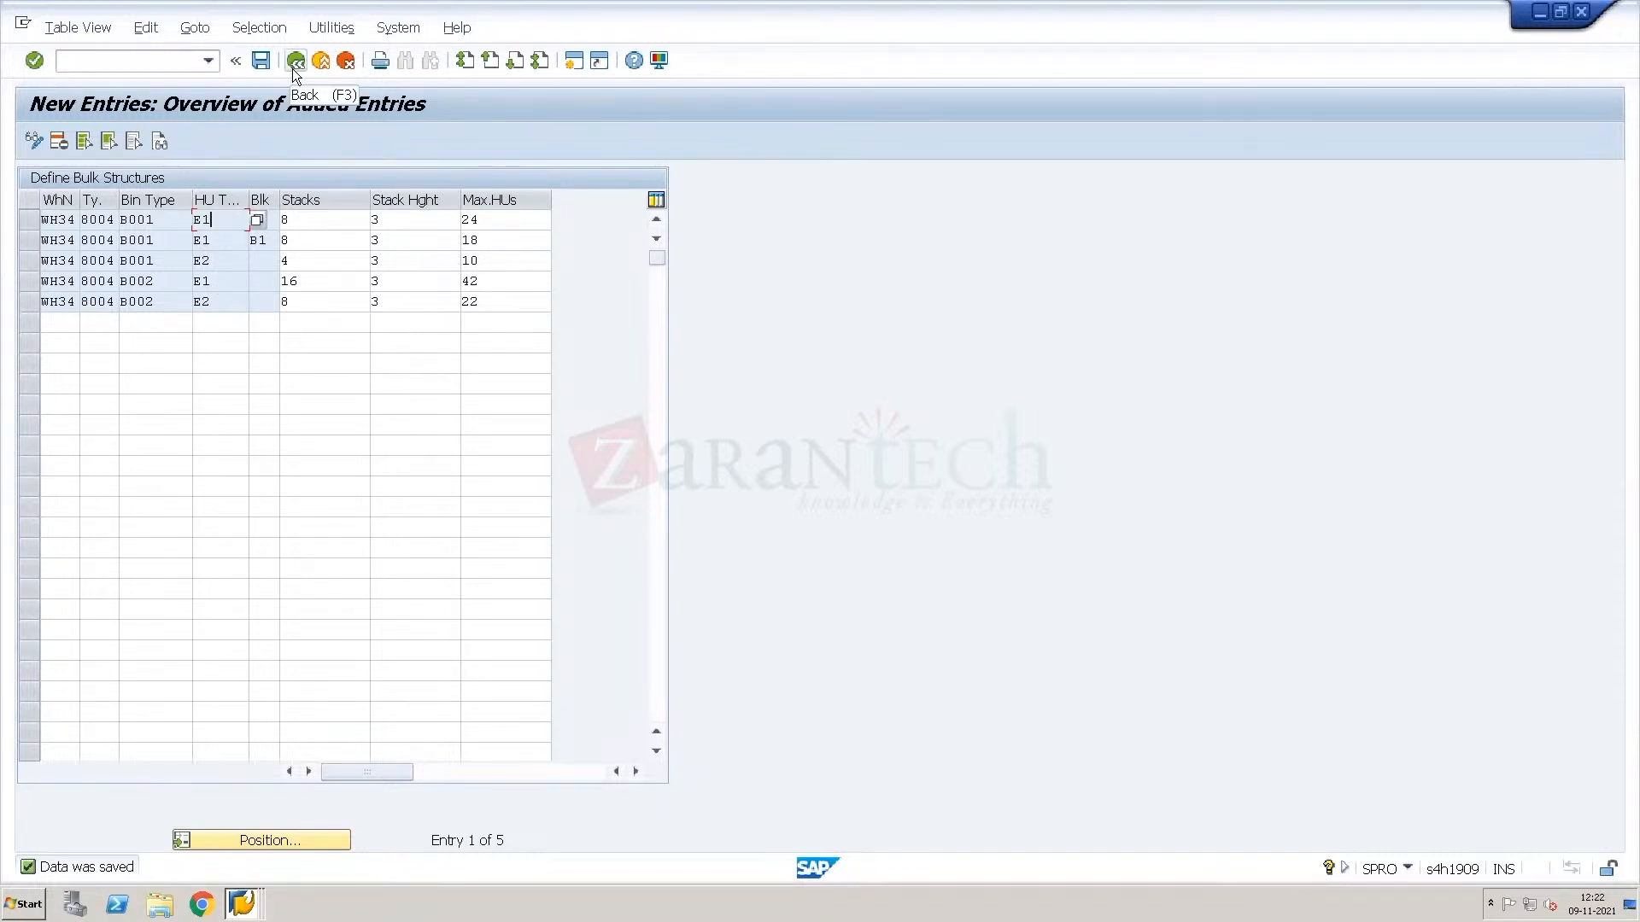
key(ctrl+alt+Break)
key(alt+Tab)
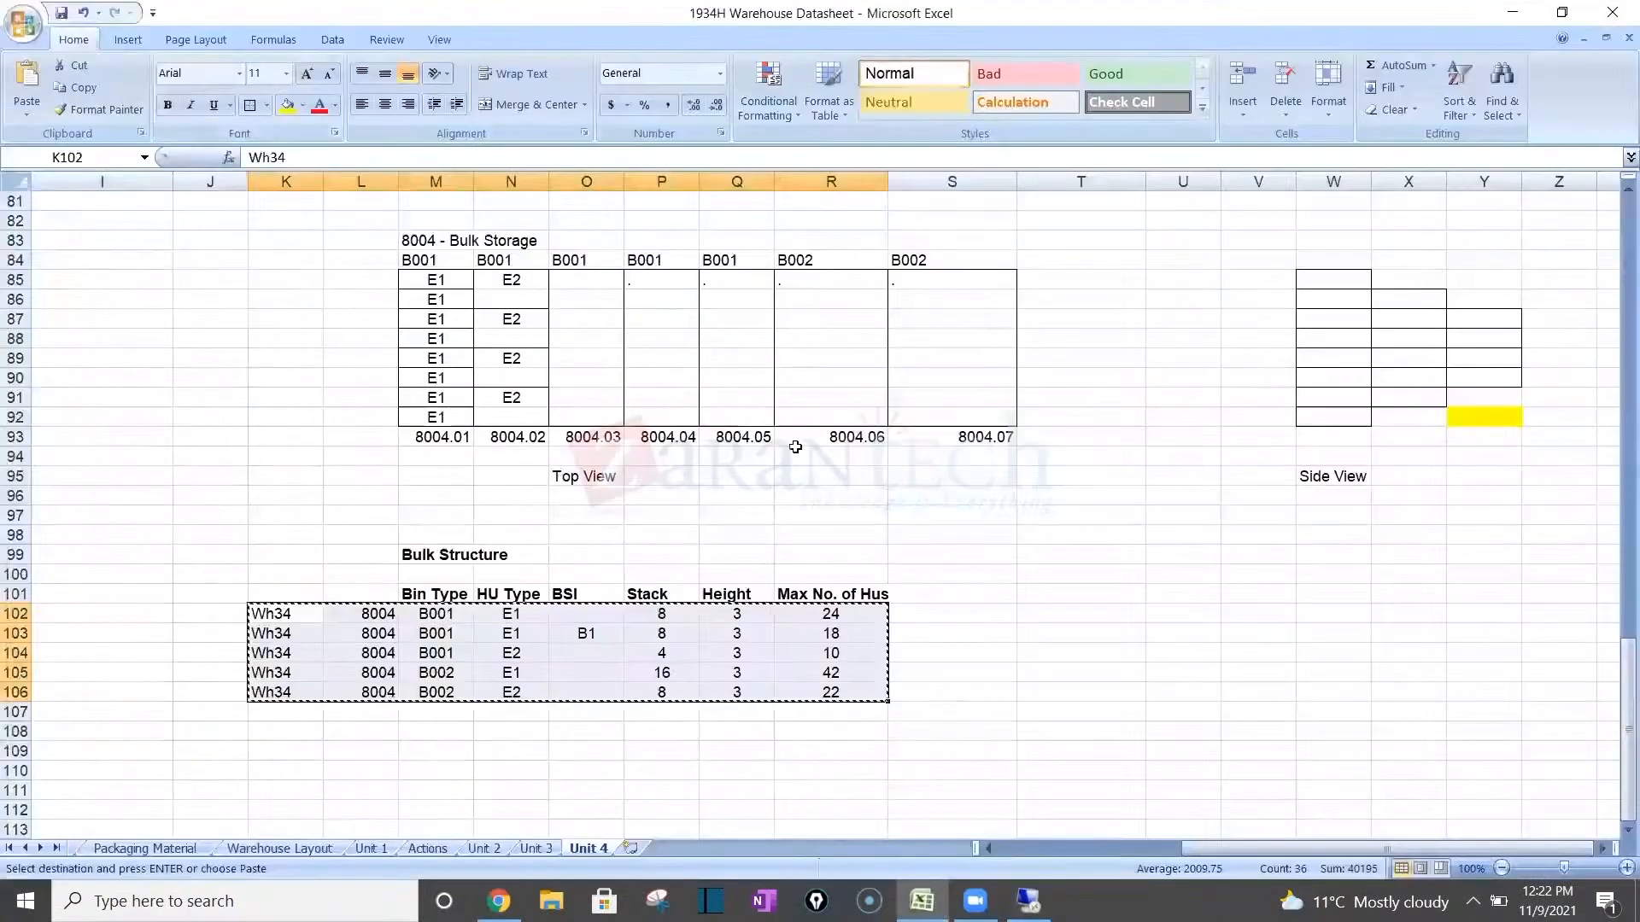
key(alt+Tab)
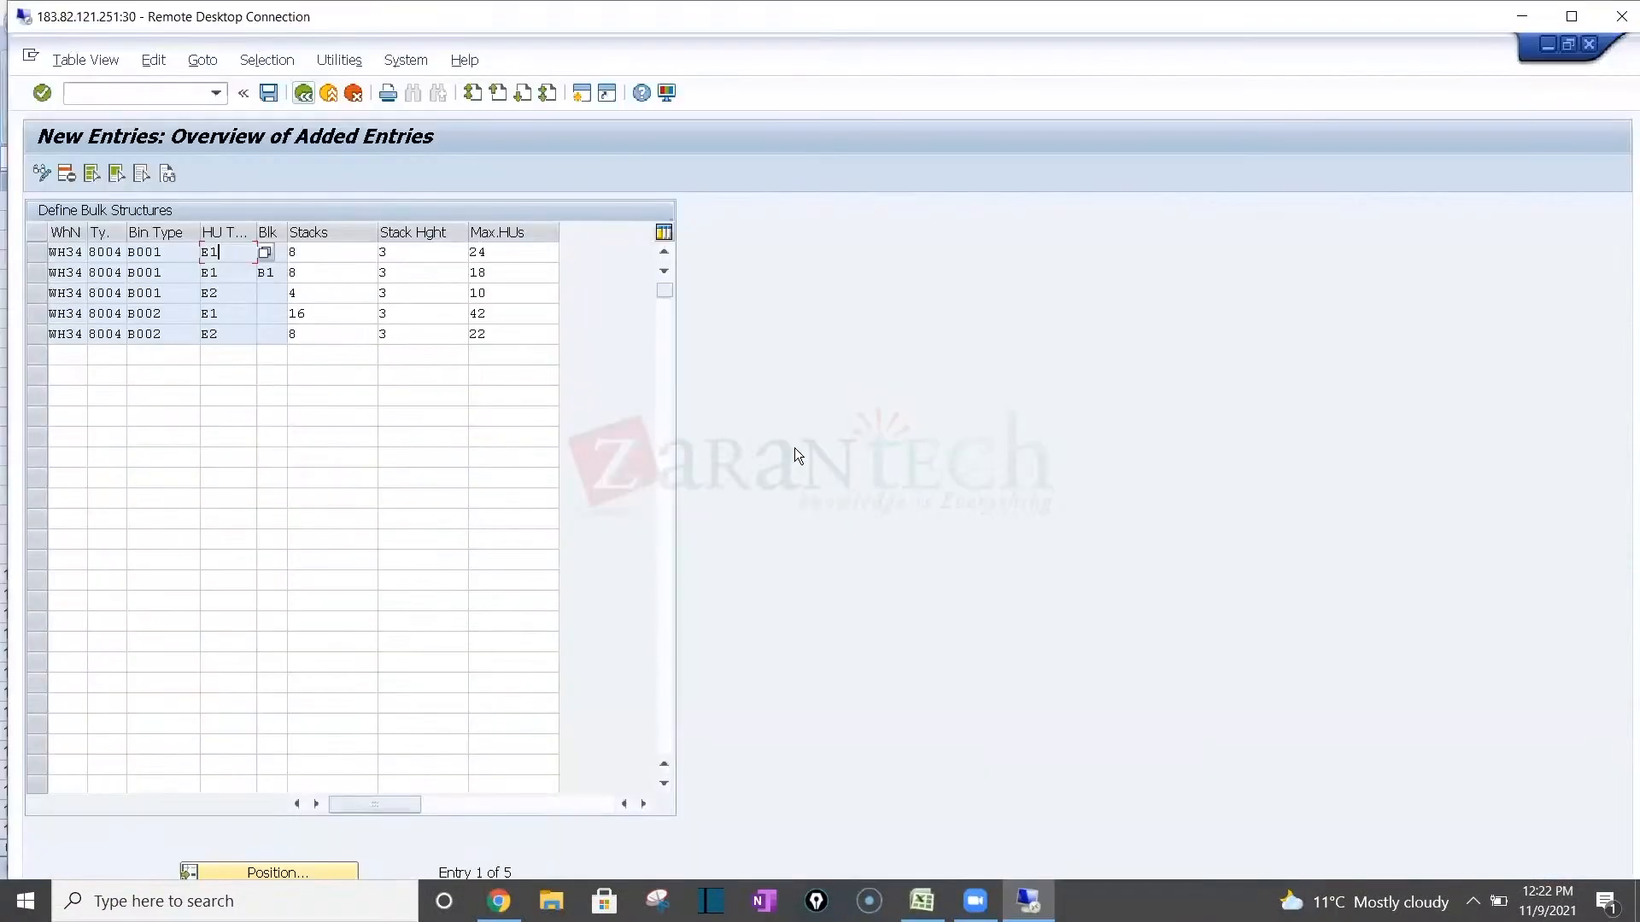
drag(529, 10, 528, 19)
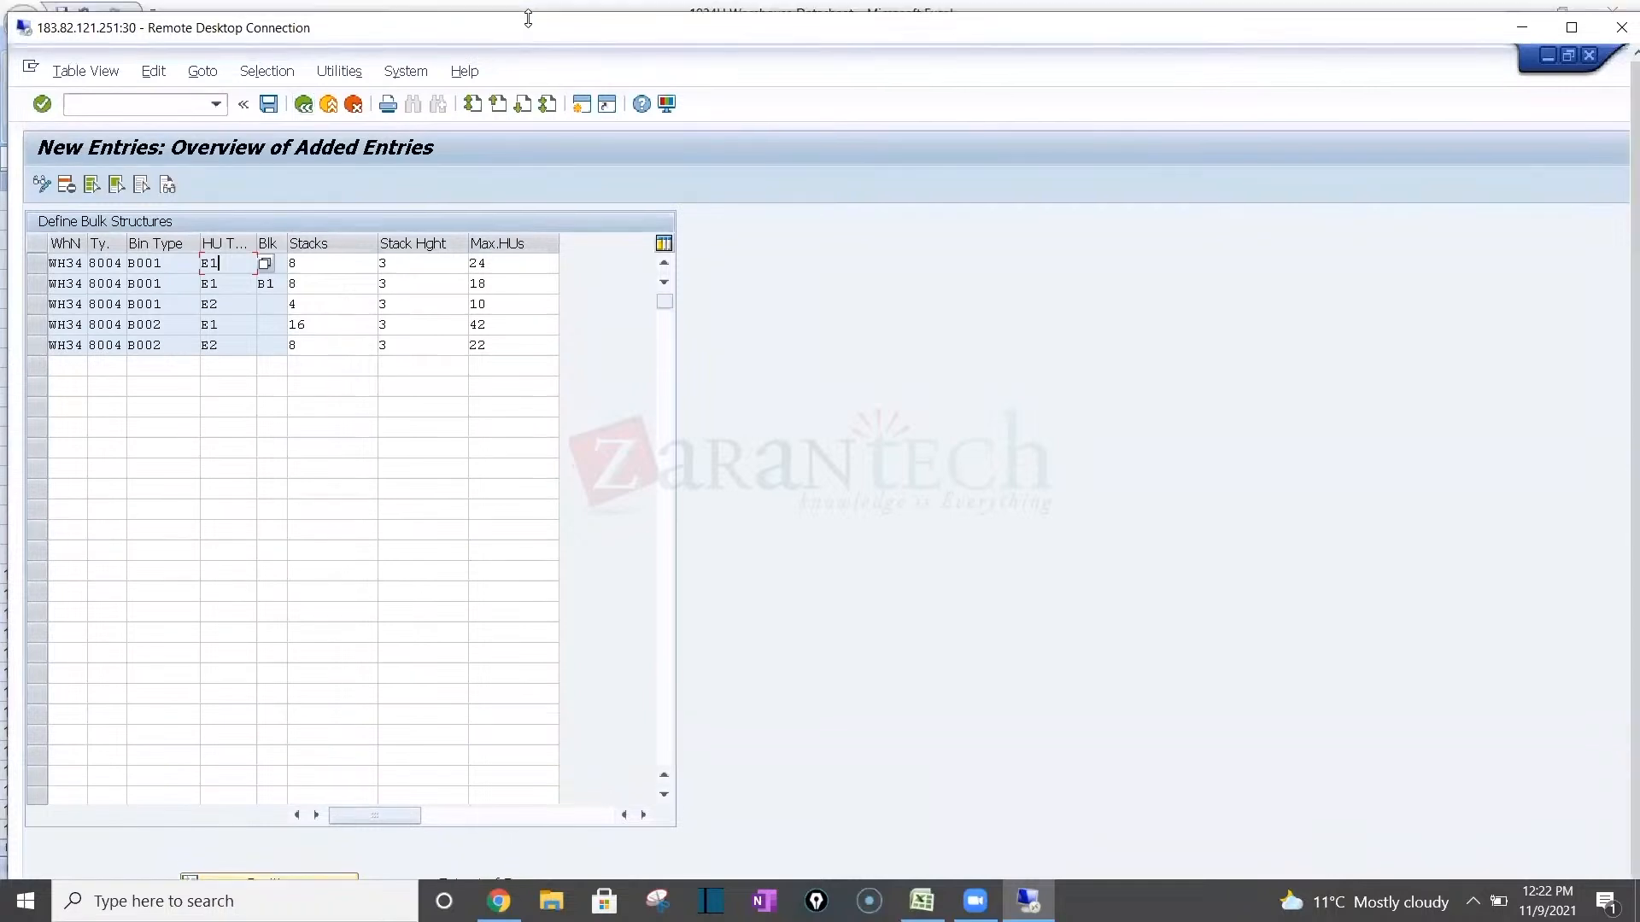
double_click(524, 23)
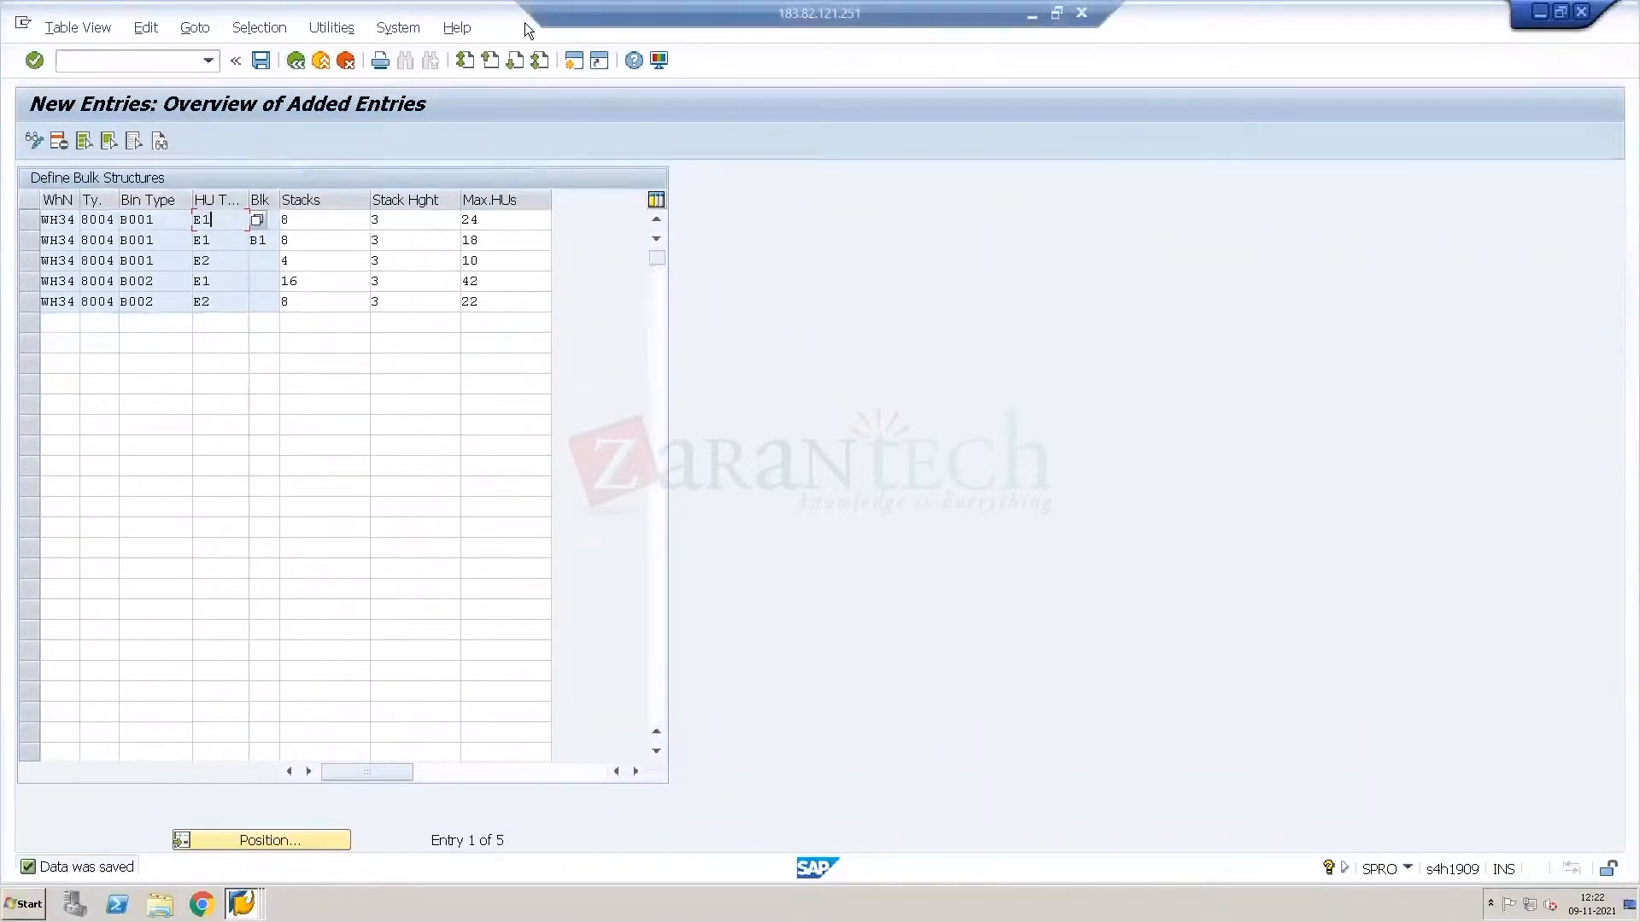
Open transaction /scwm/ls11 in a new session and list the WH34 storage bins of storage type 8004 for mass change.
click(572, 65)
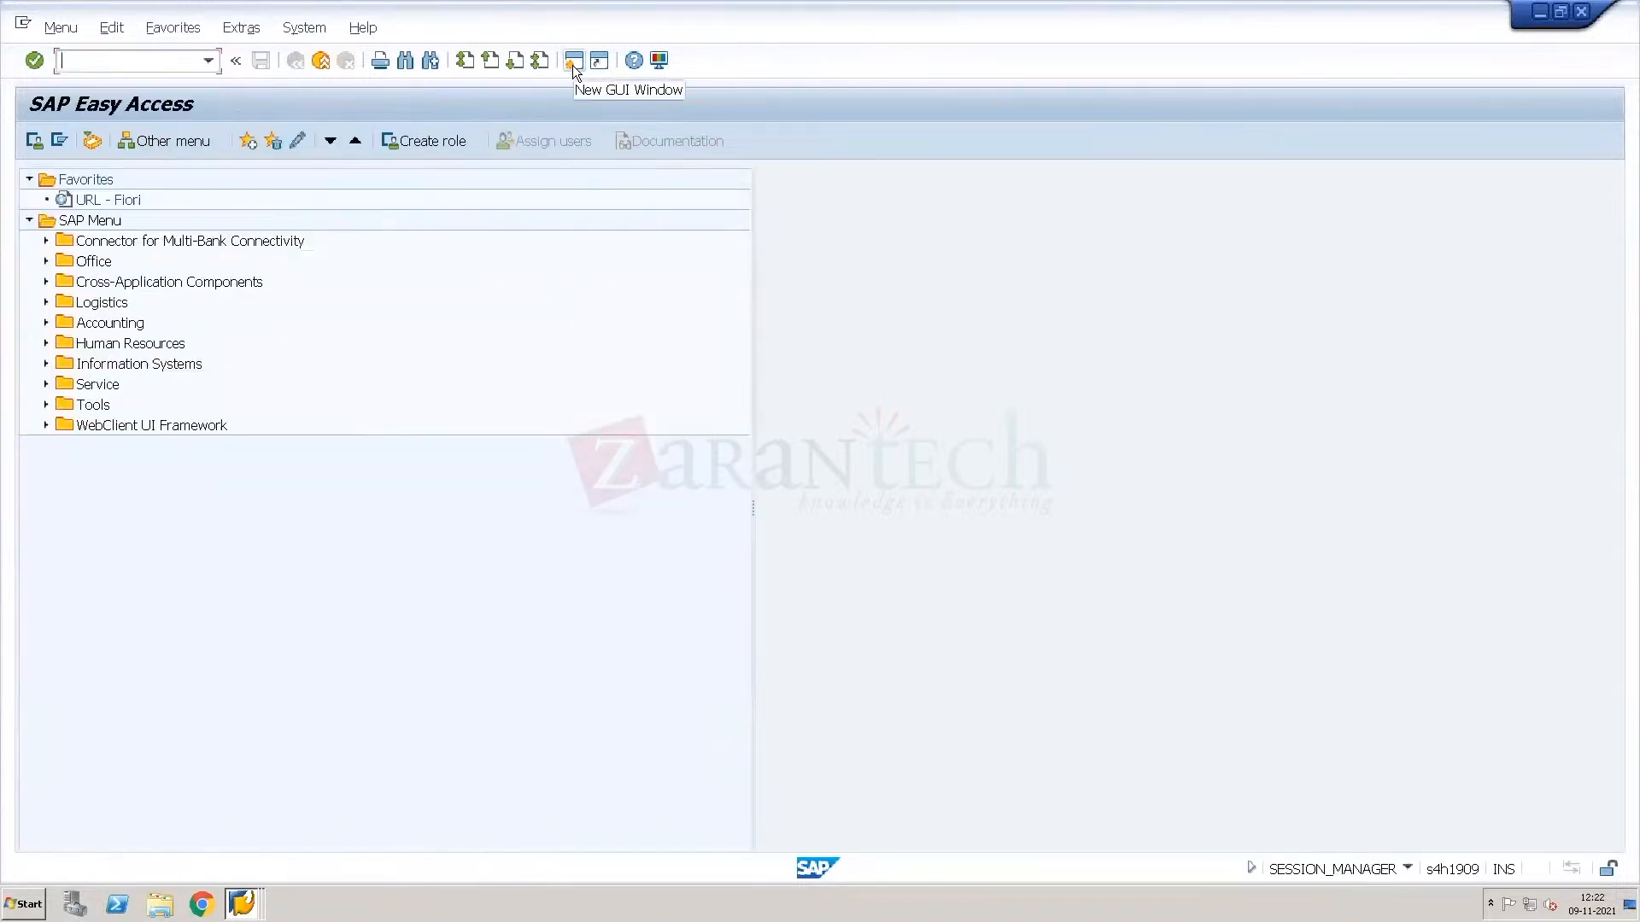
text(/n/s)
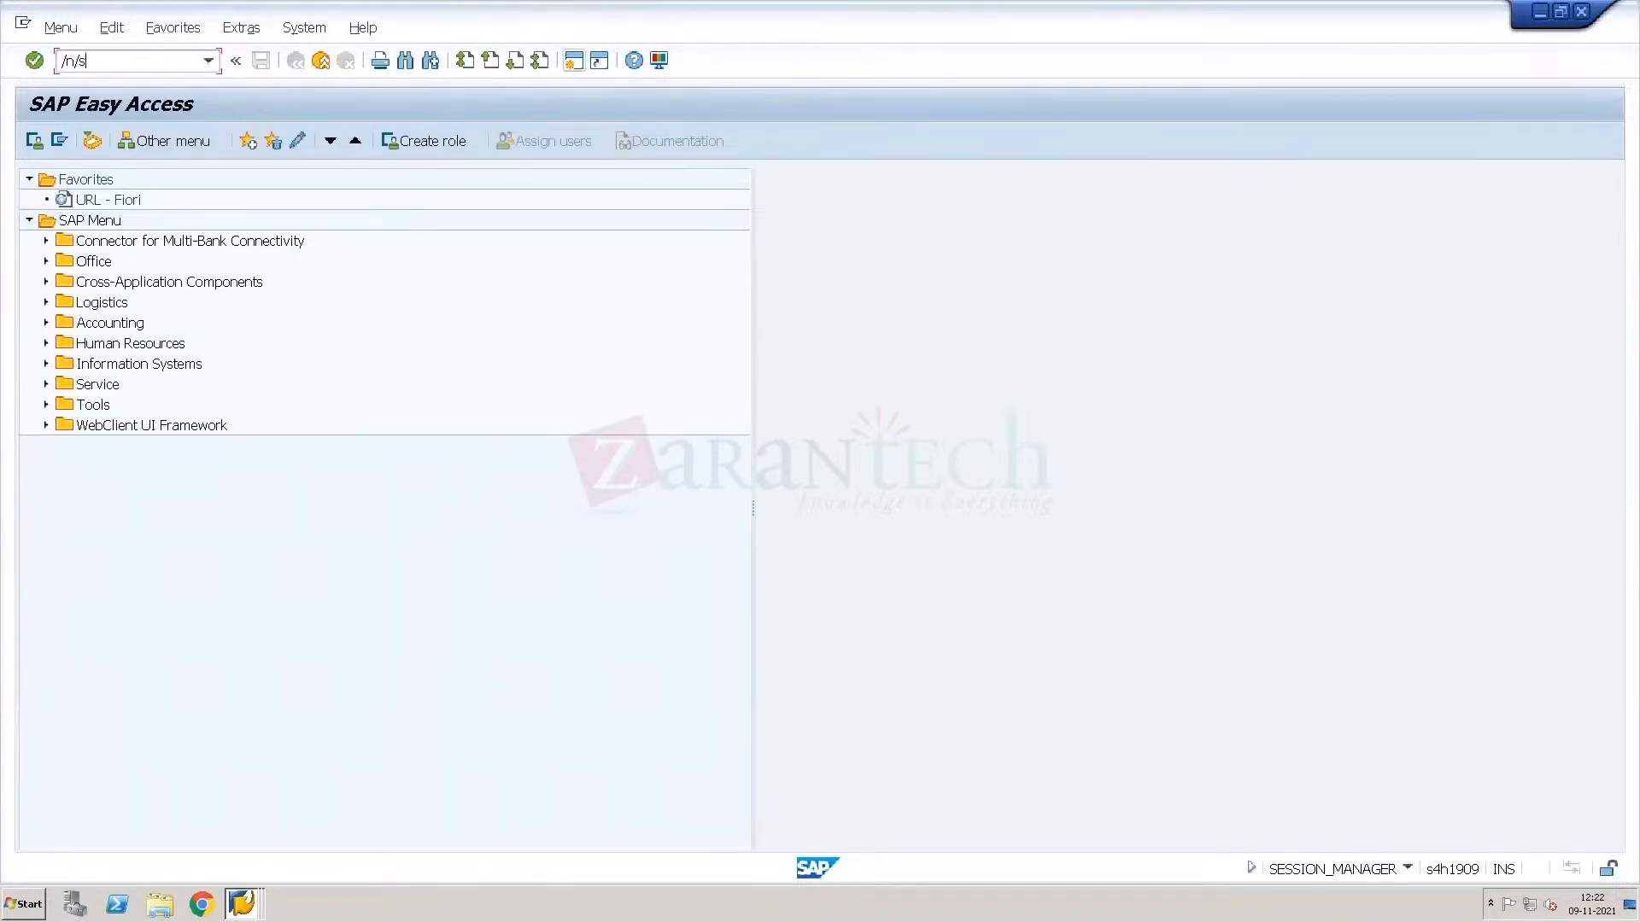
text(cwm/ls11)
key(Return)
key(Tab)
key(Tab)
key(Tab)
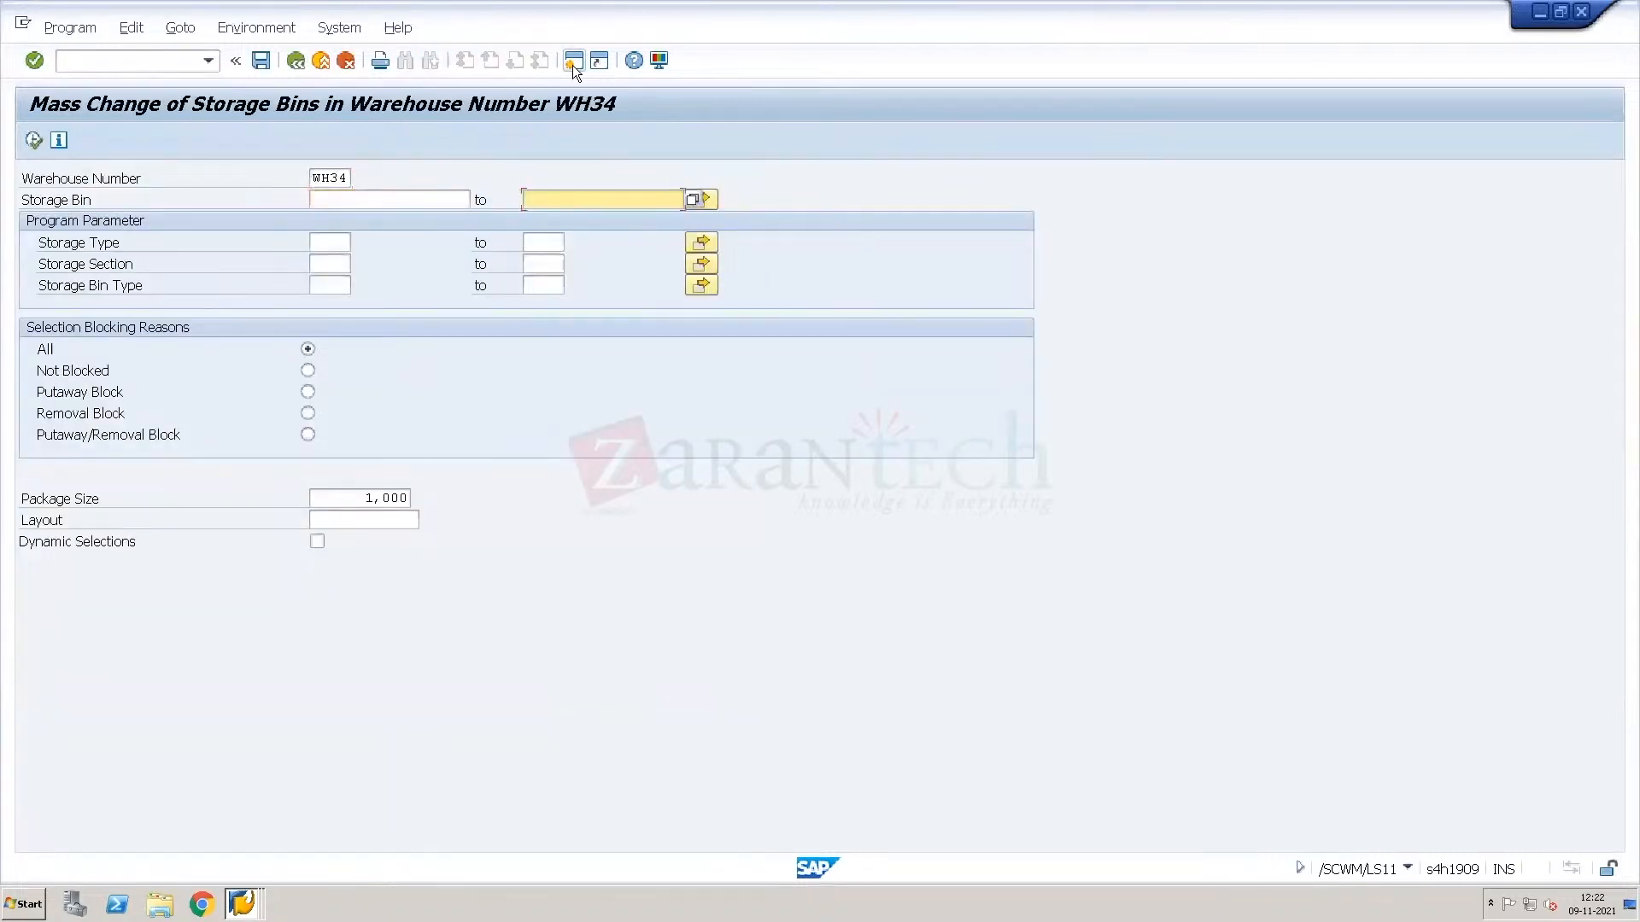
text(8004)
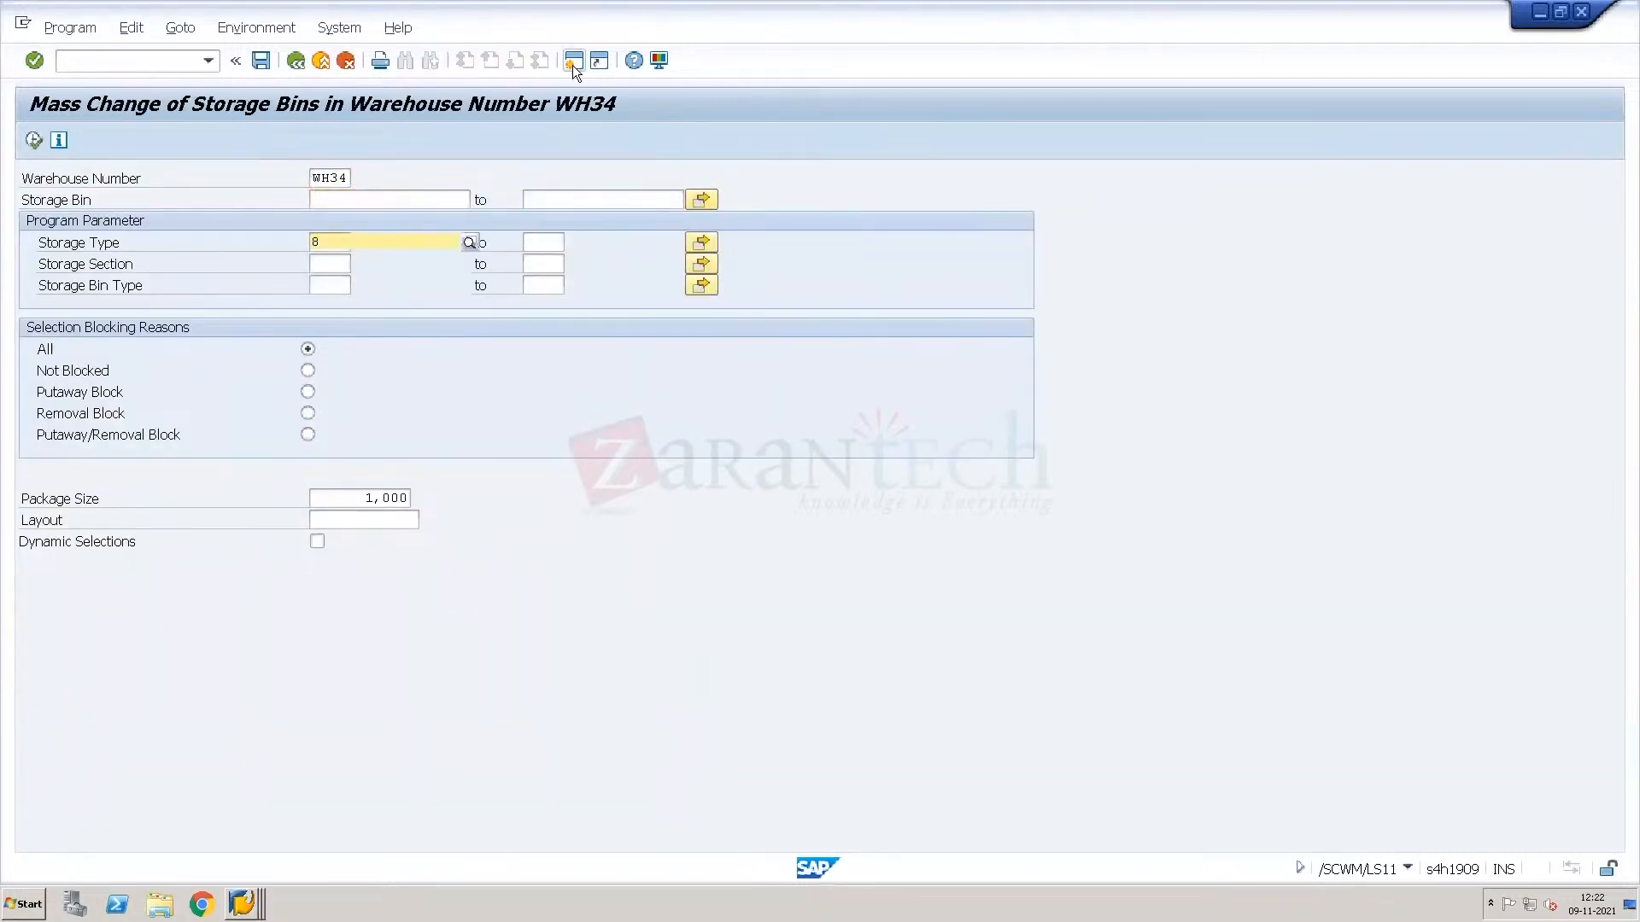
click(31, 140)
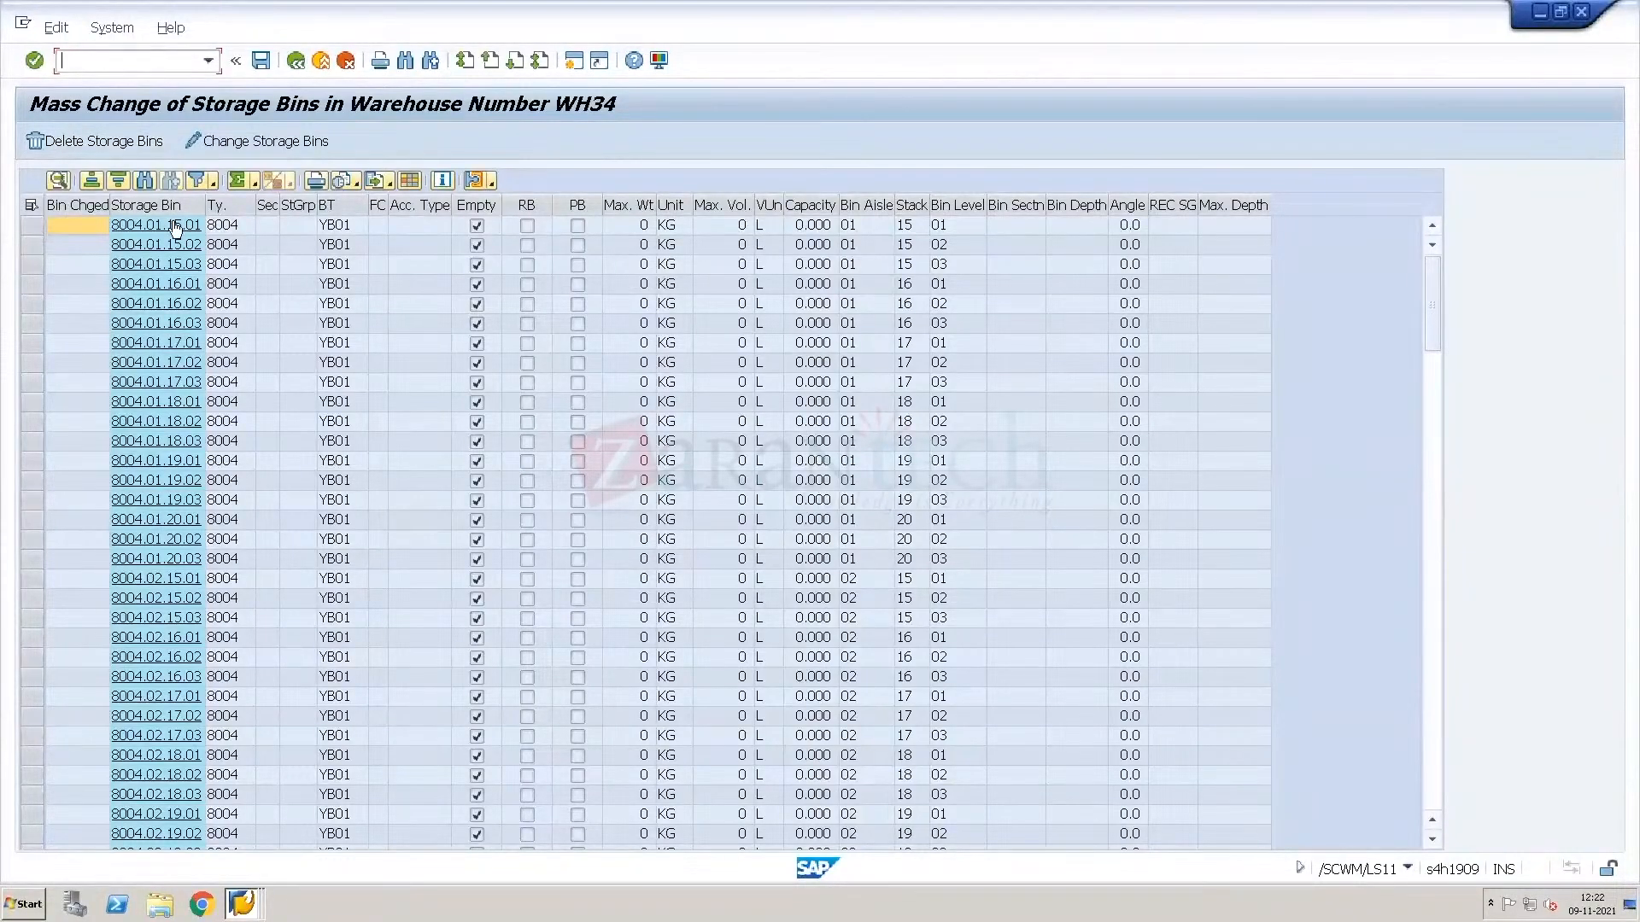
Change the storage bin type of all listed 8004 bins to B001 and save the change.
click(31, 207)
click(31, 208)
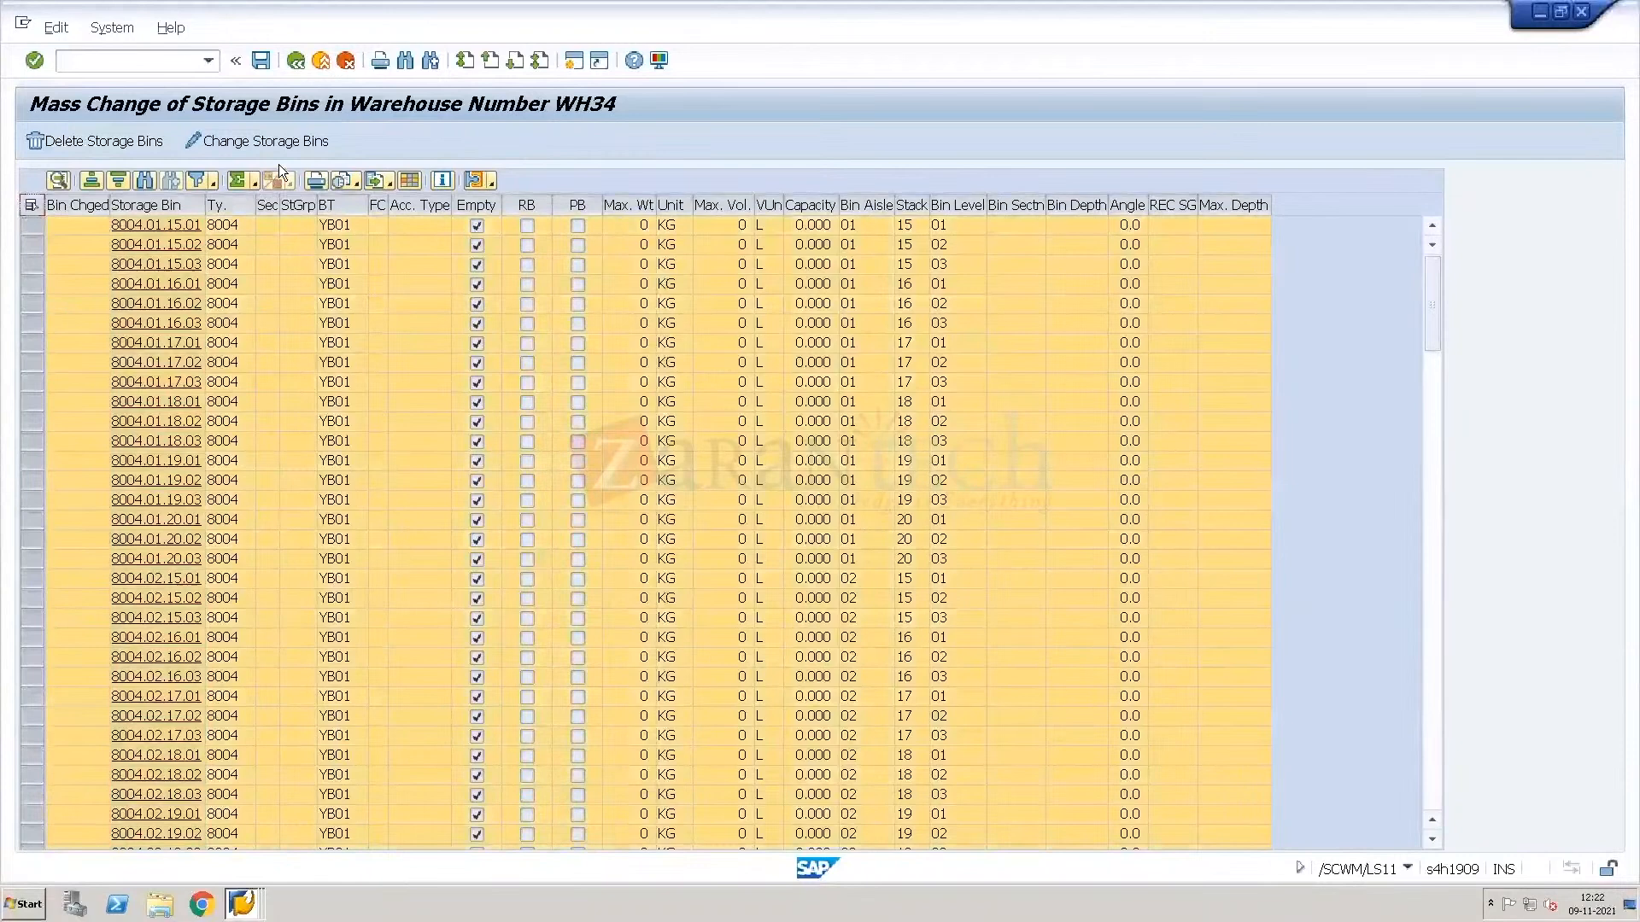
click(288, 138)
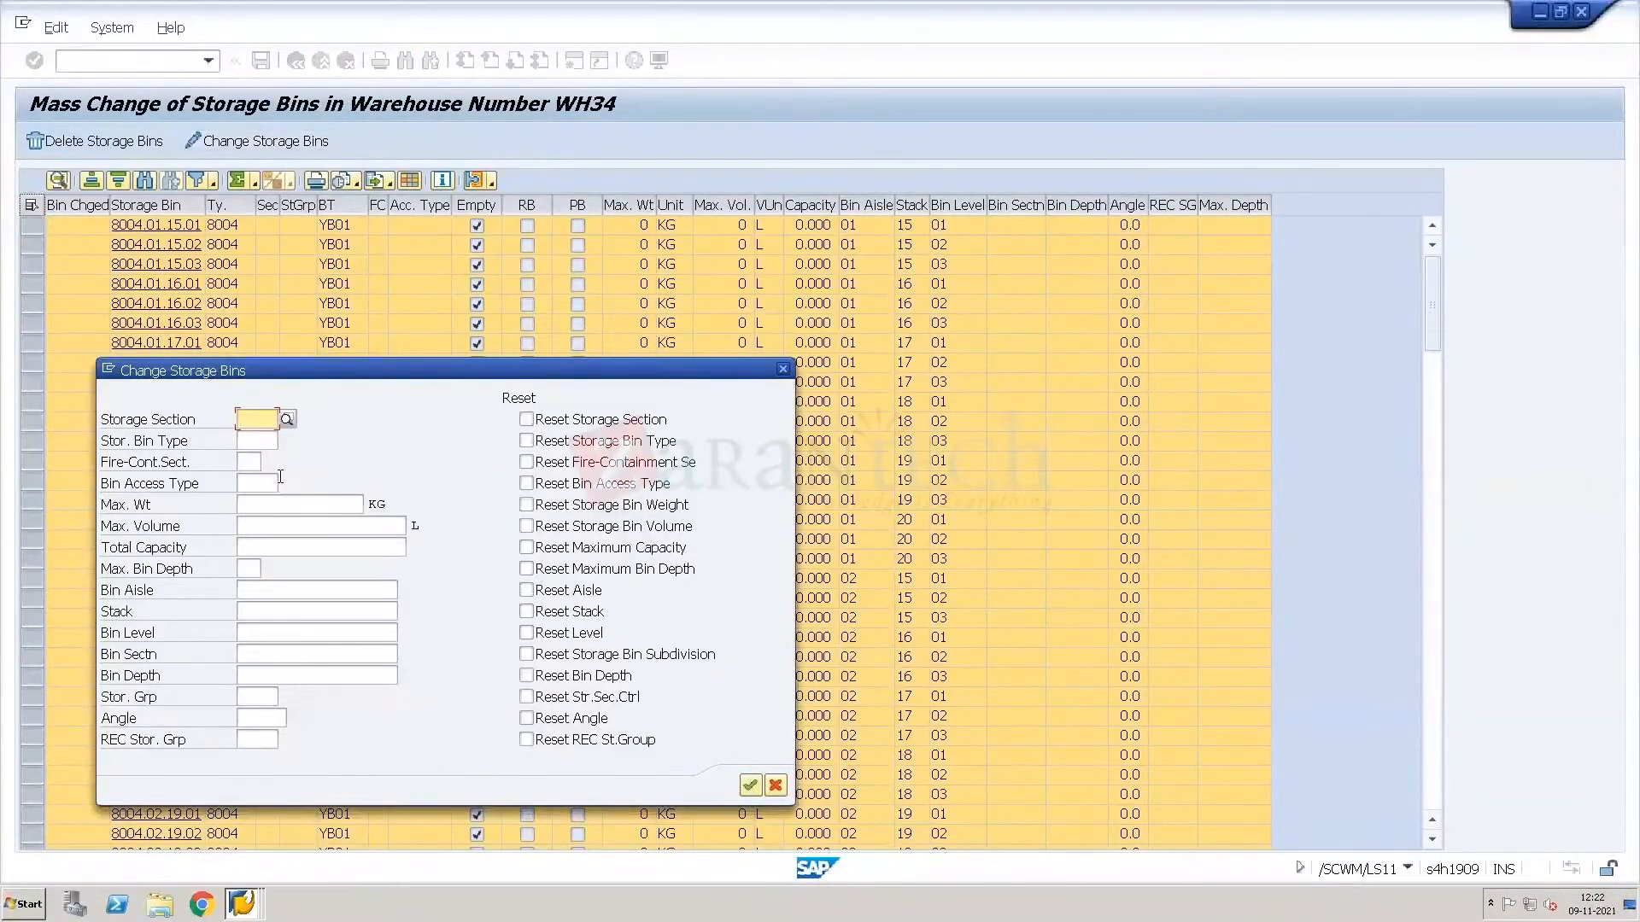
click(254, 442)
text(YB01)
key(Return)
key(ctrl+s)
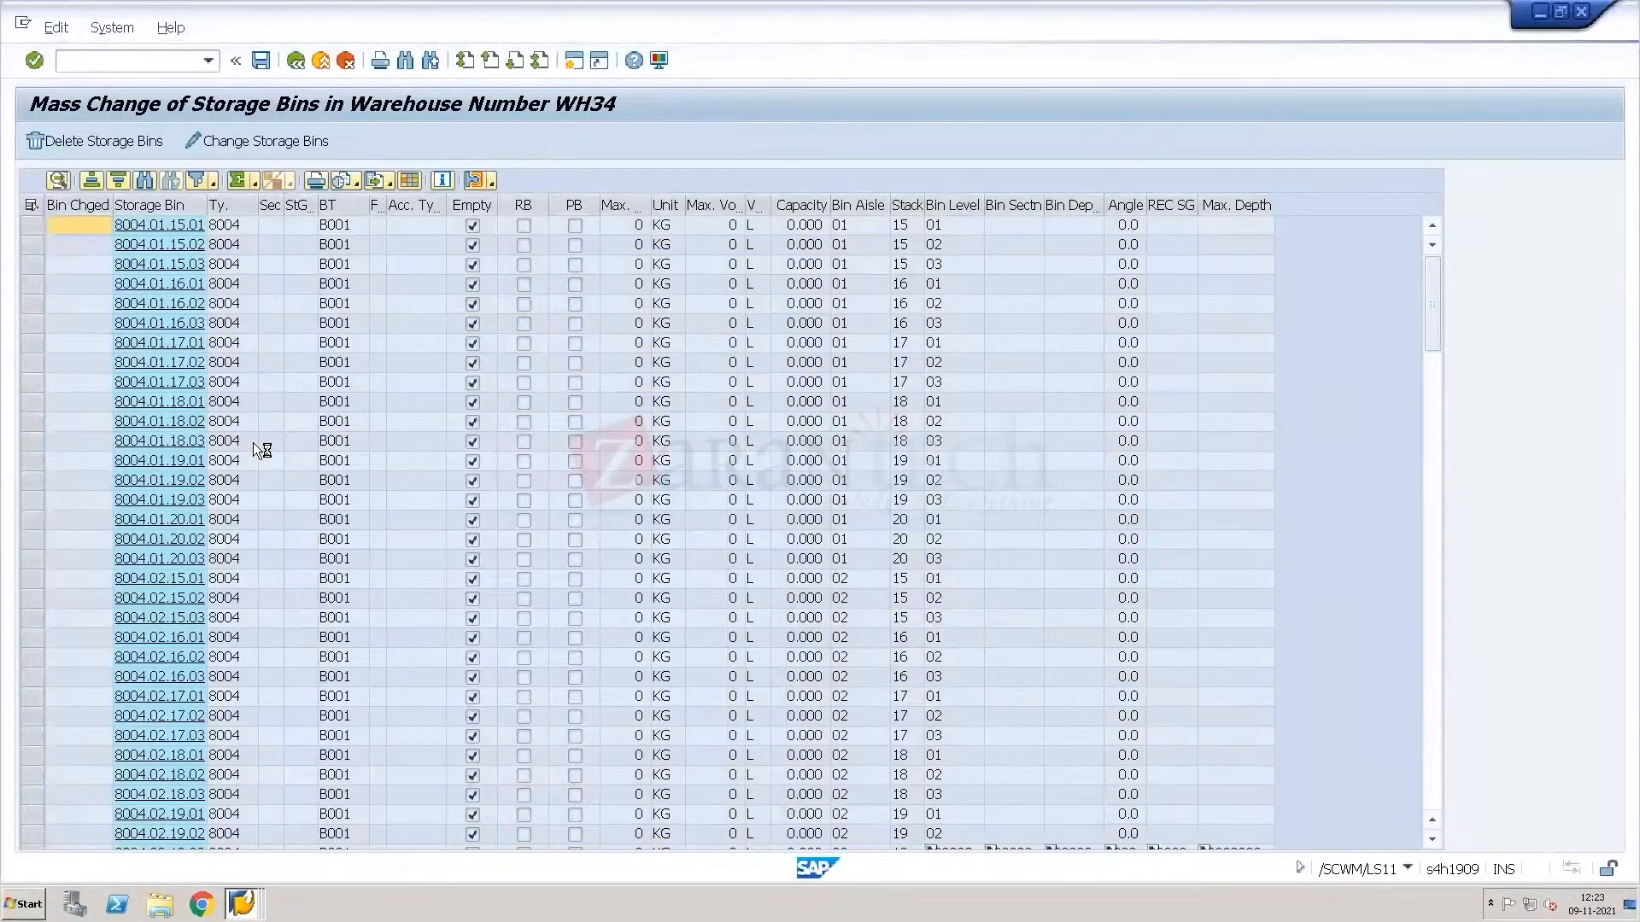
key(Return)
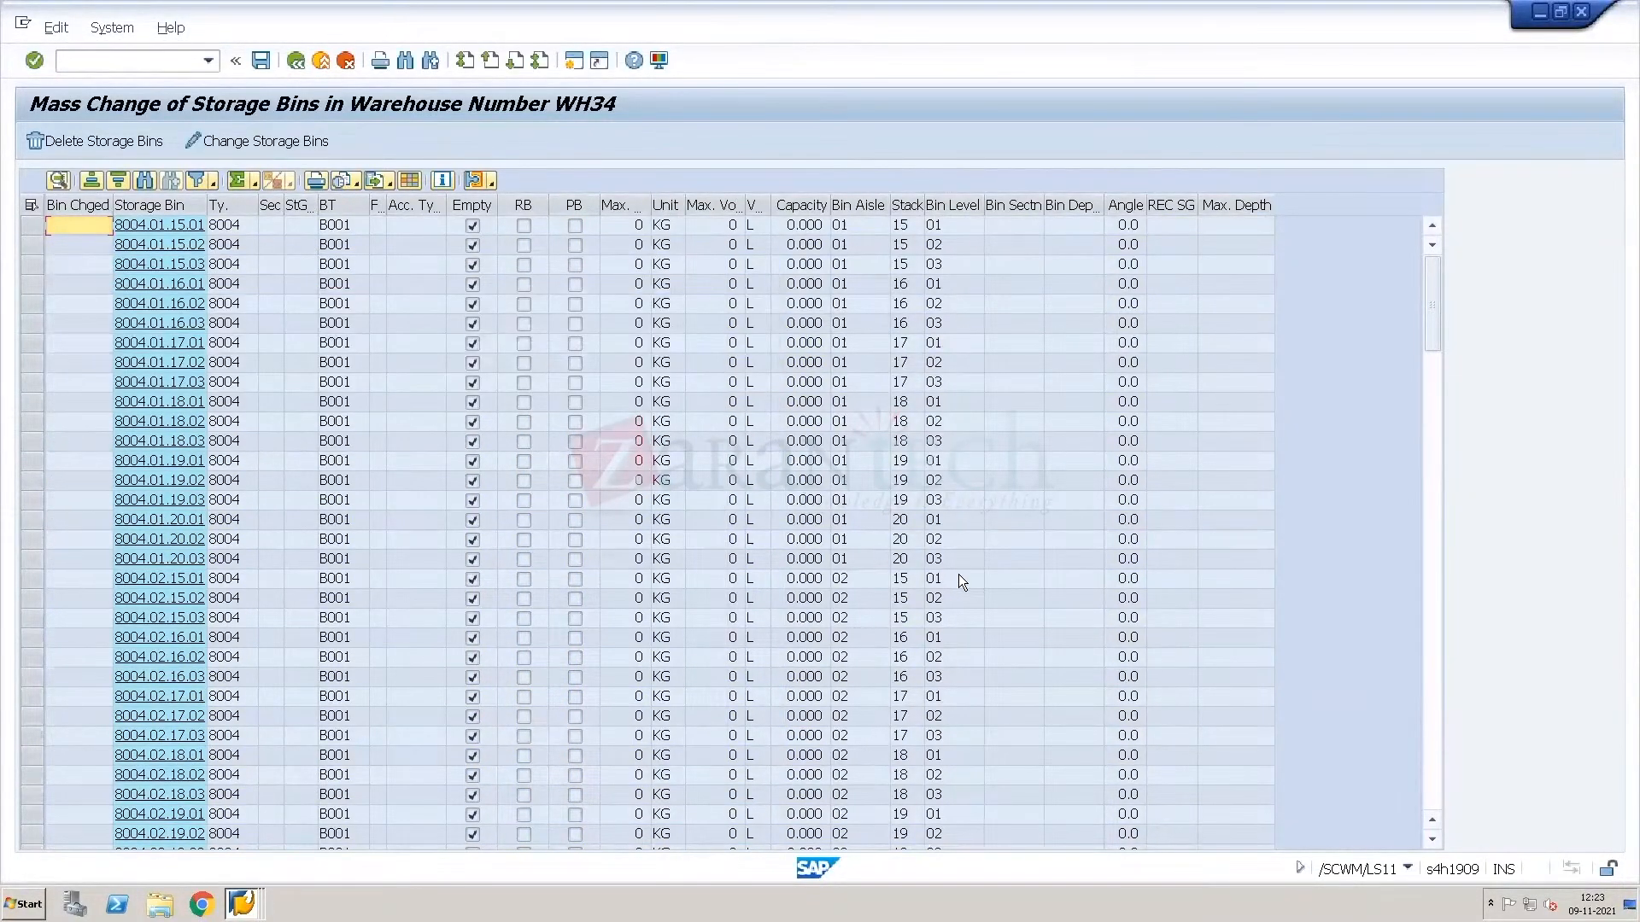
Change the storage bin type to B002 for the bins from 8004.06.17.02 through the end of aisle 07.
drag(1438, 299, 1402, 588)
click(32, 362)
shift+click(32, 500)
mouse_move(17, 827)
mouse_down()
mouse_move(19, 857)
mouse_move(21, 841)
mouse_up()
click(292, 139)
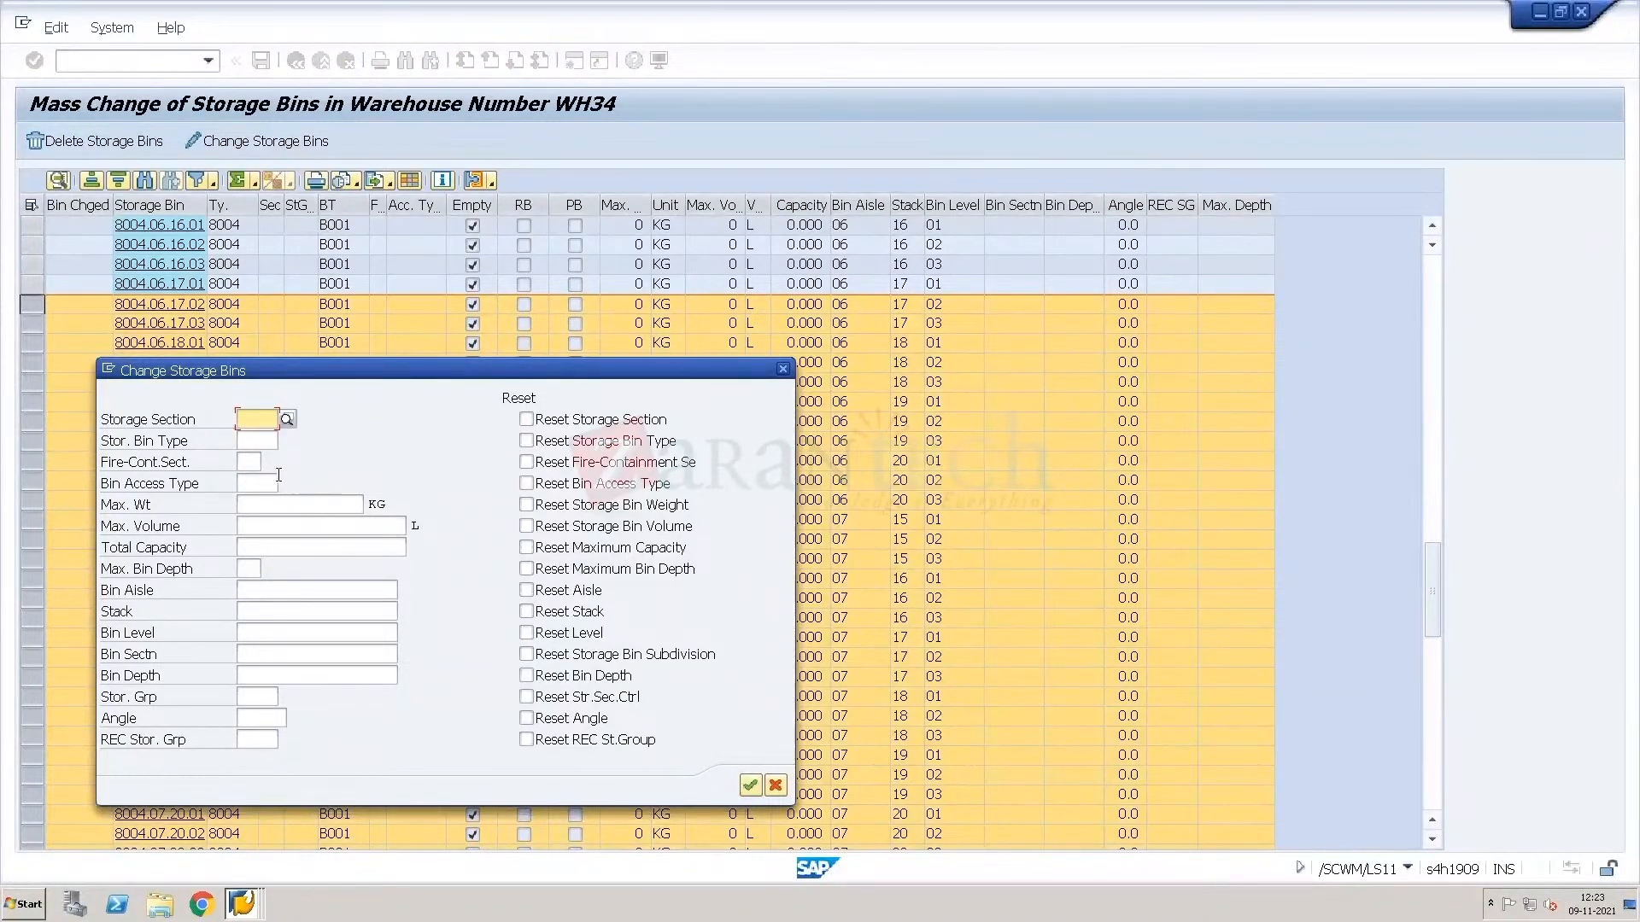
click(252, 438)
text(B002)
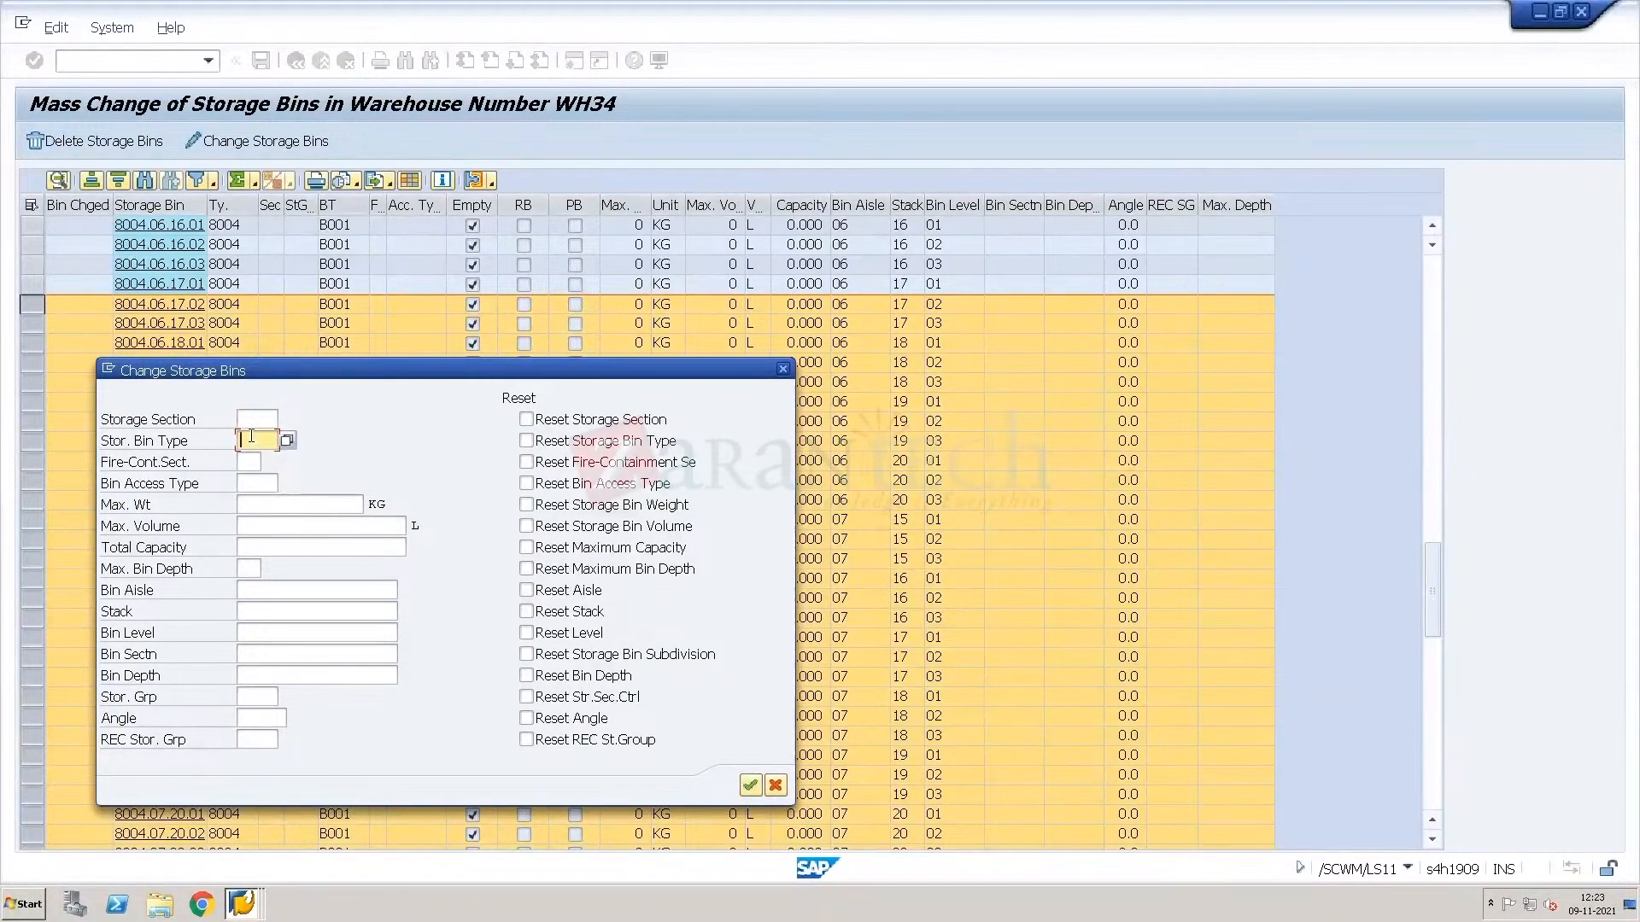
key(Return)
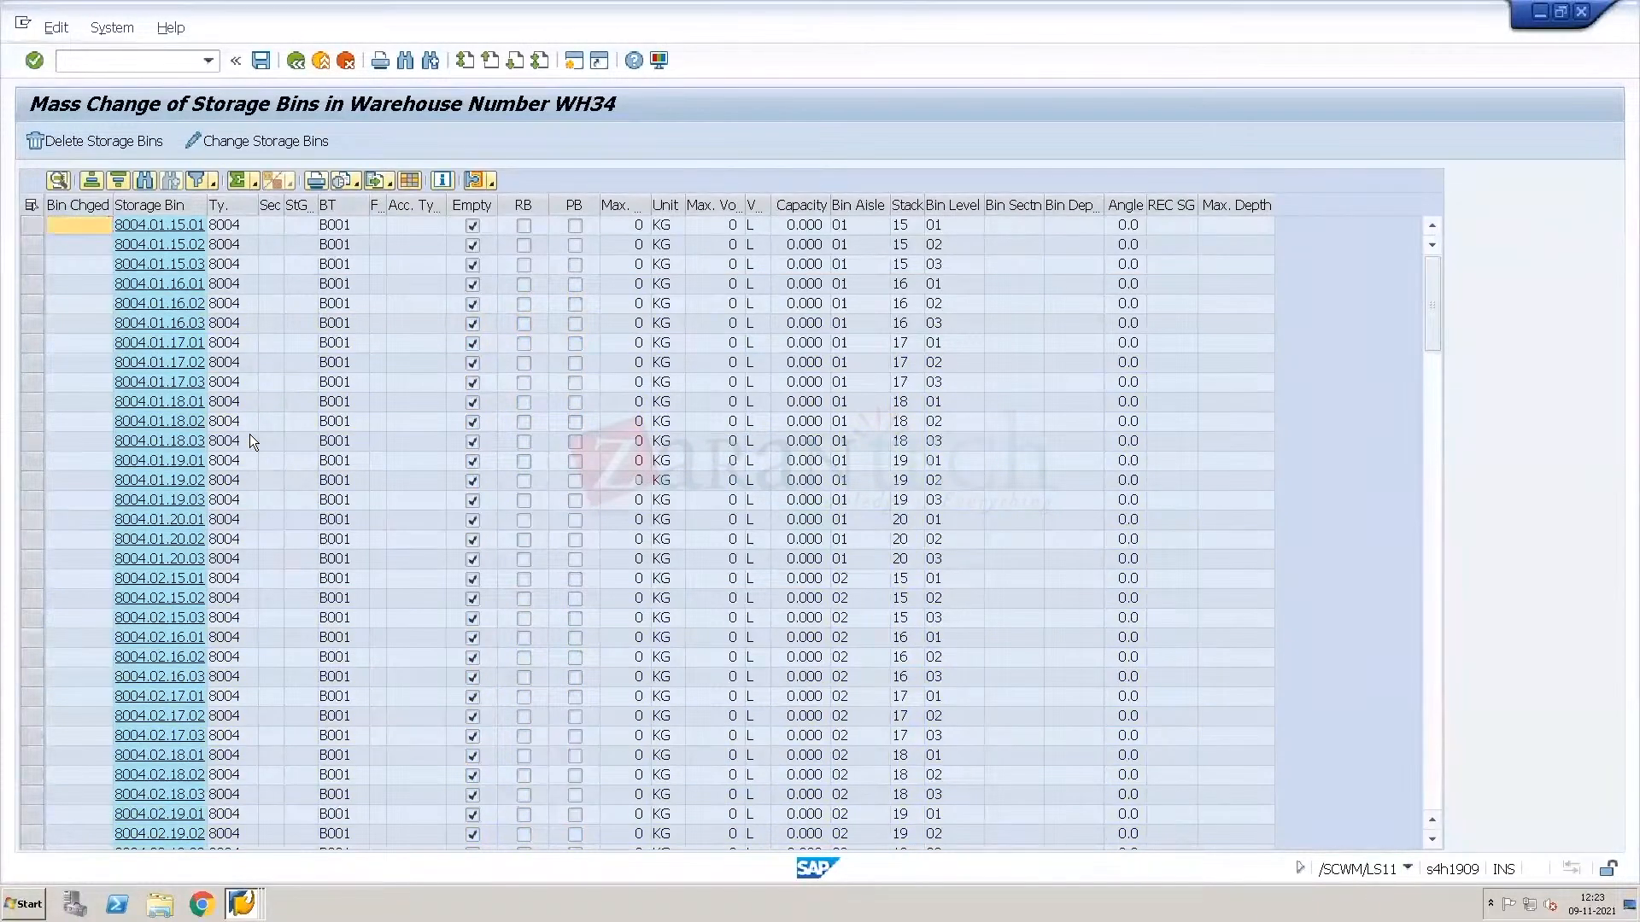
key(Return)
Switch to the Excel datasheet, try HU type E3 beneath the bulk structure table's last row, and clear it again.
key(ctrl+alt+Break)
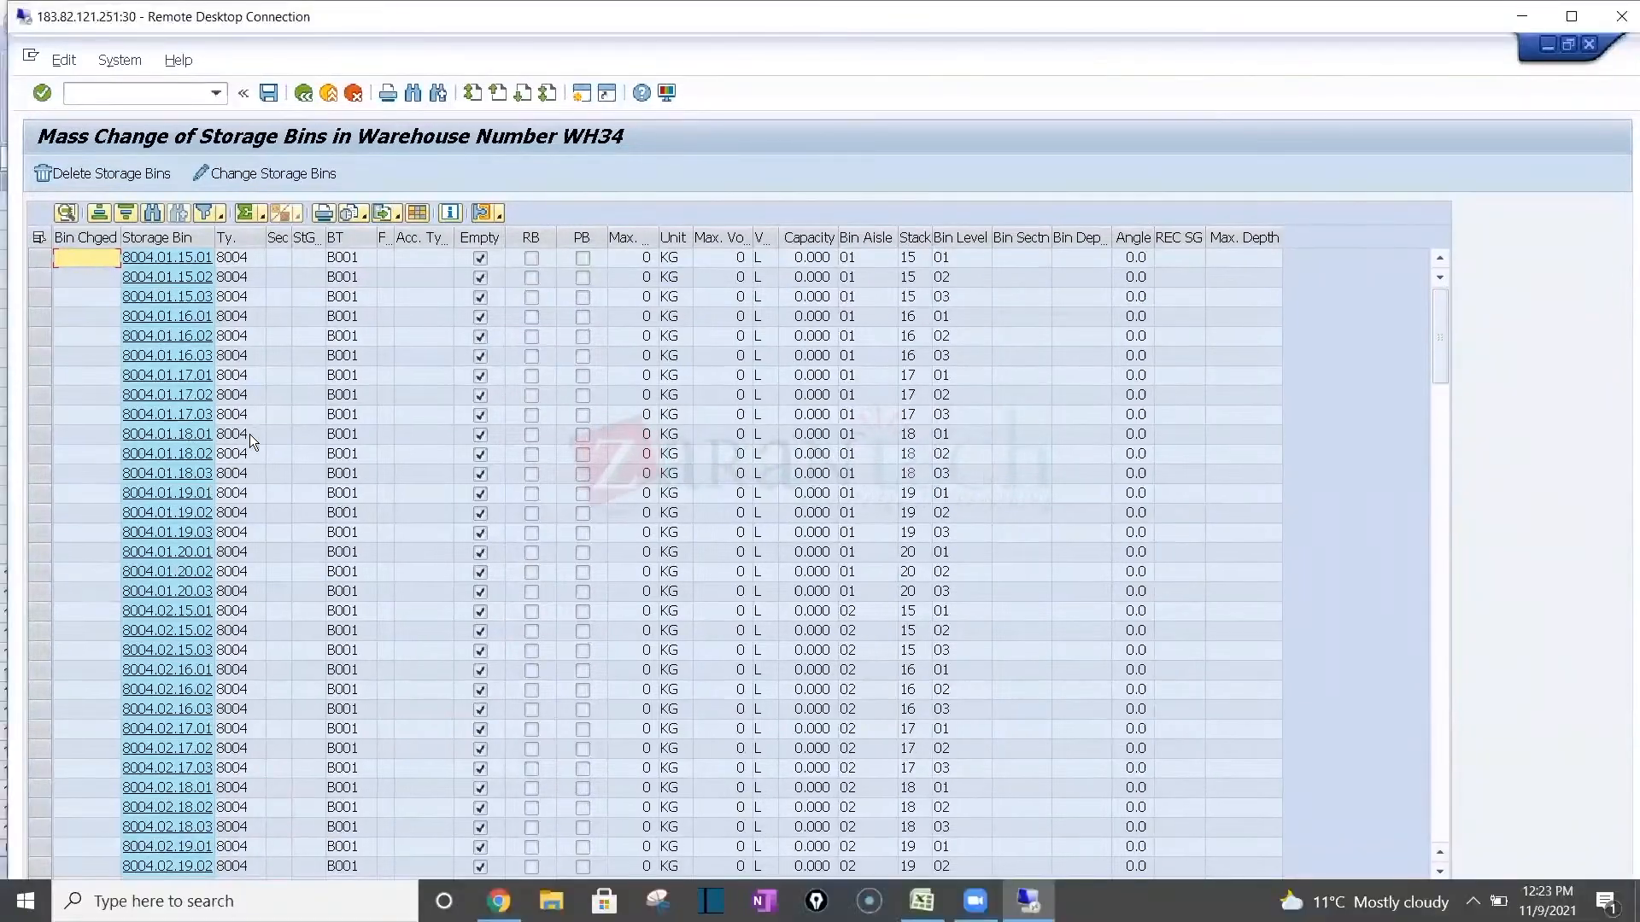
key(alt+Tab)
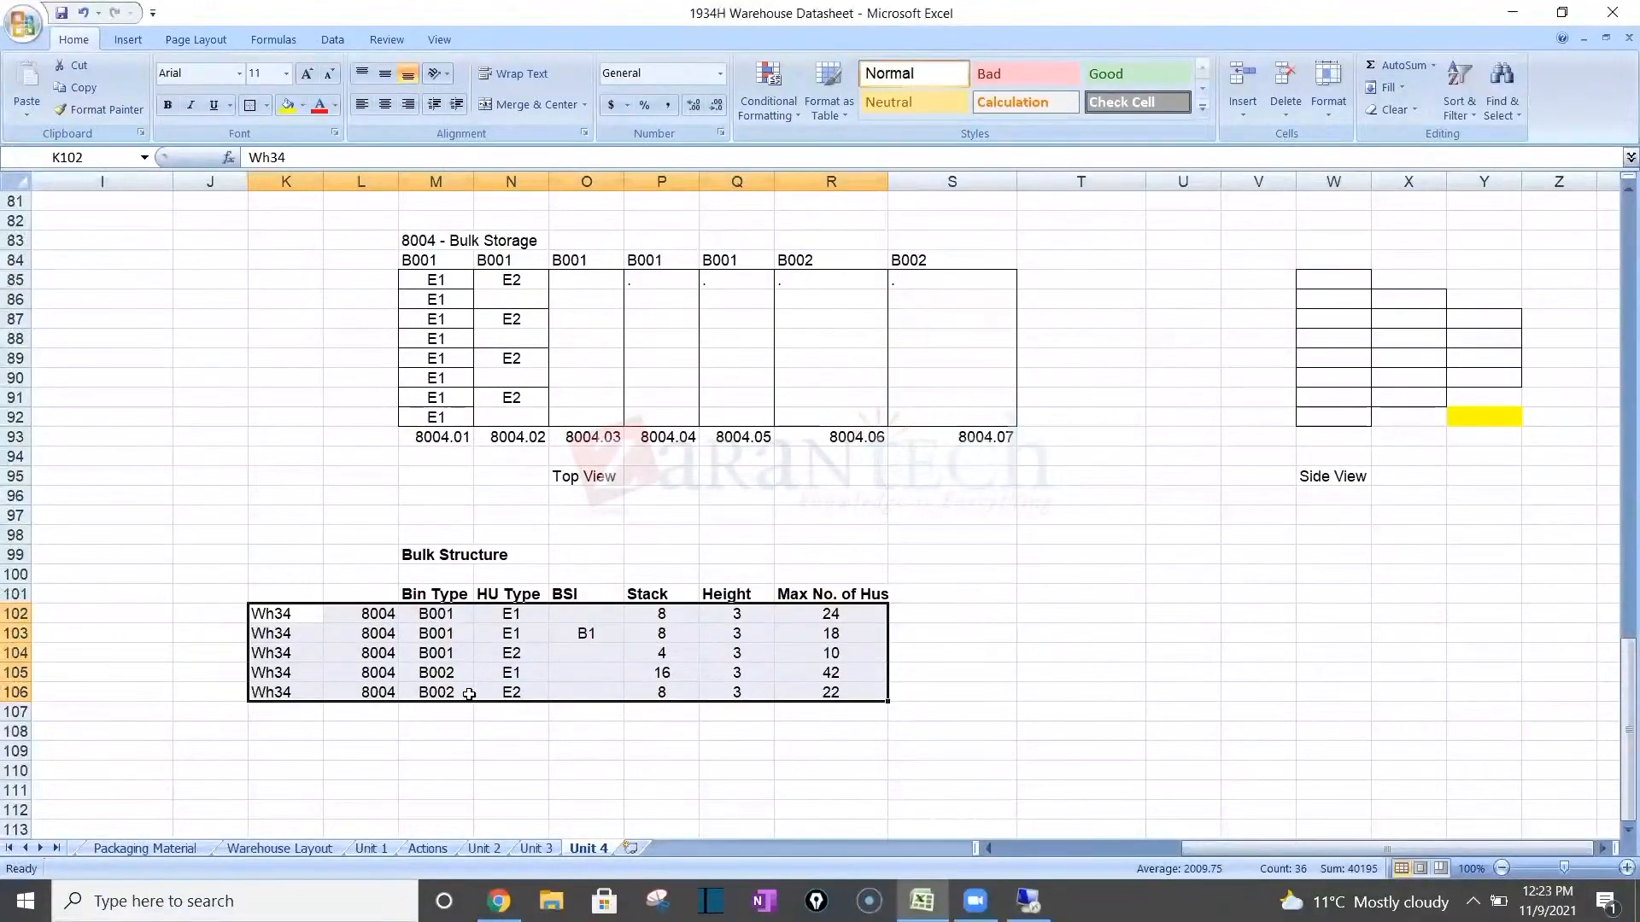
click(506, 711)
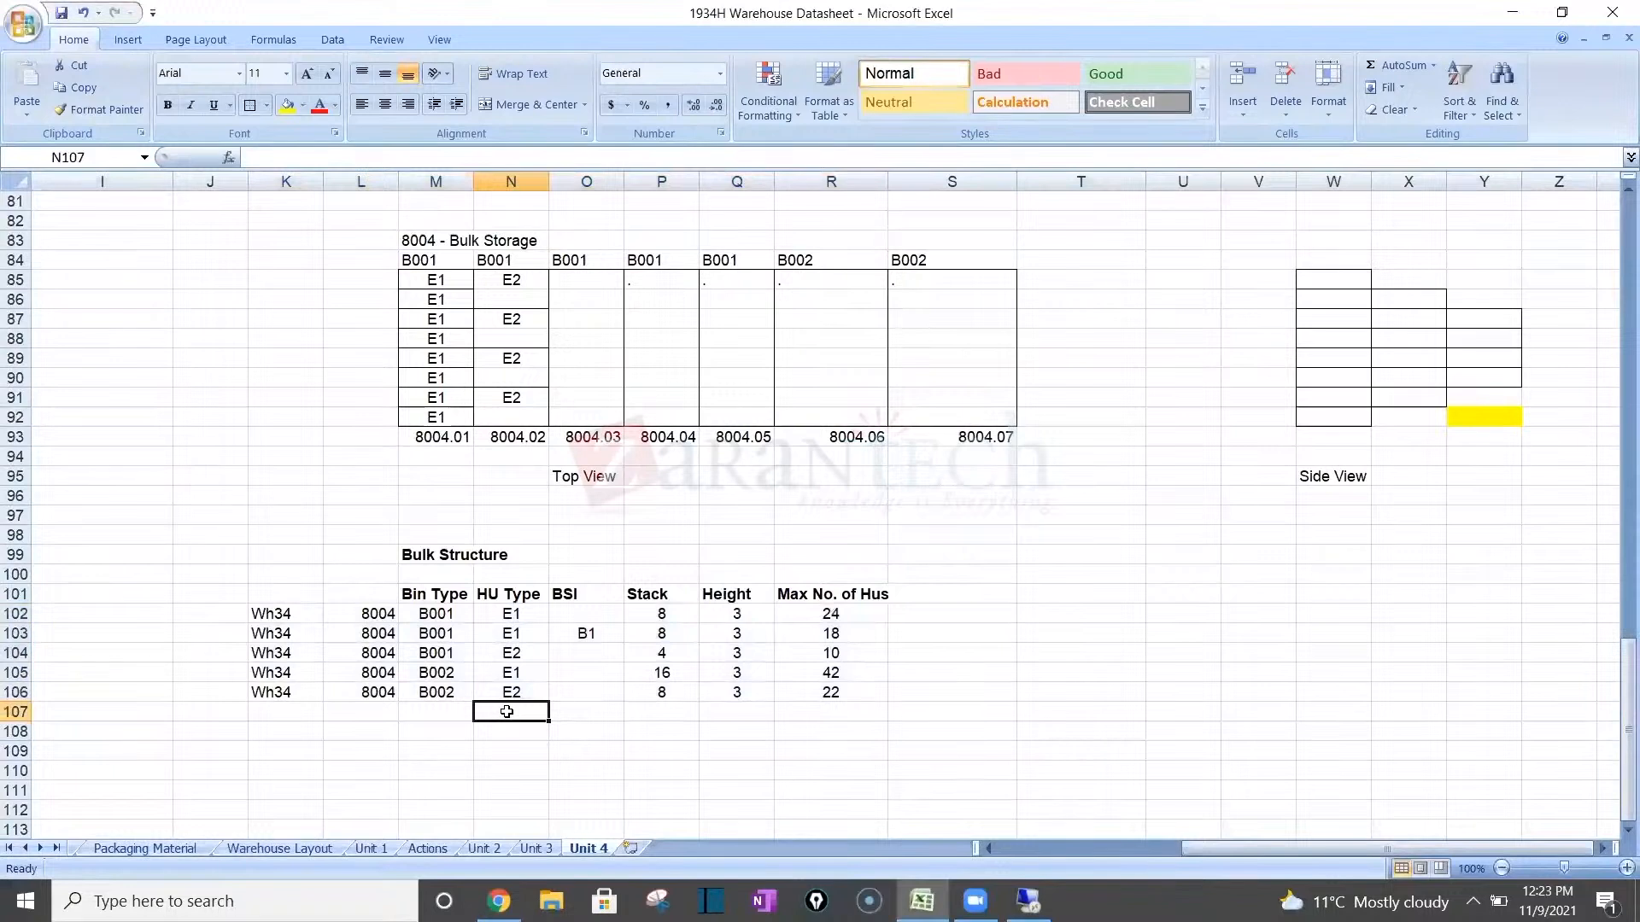
text(E3)
key(Return)
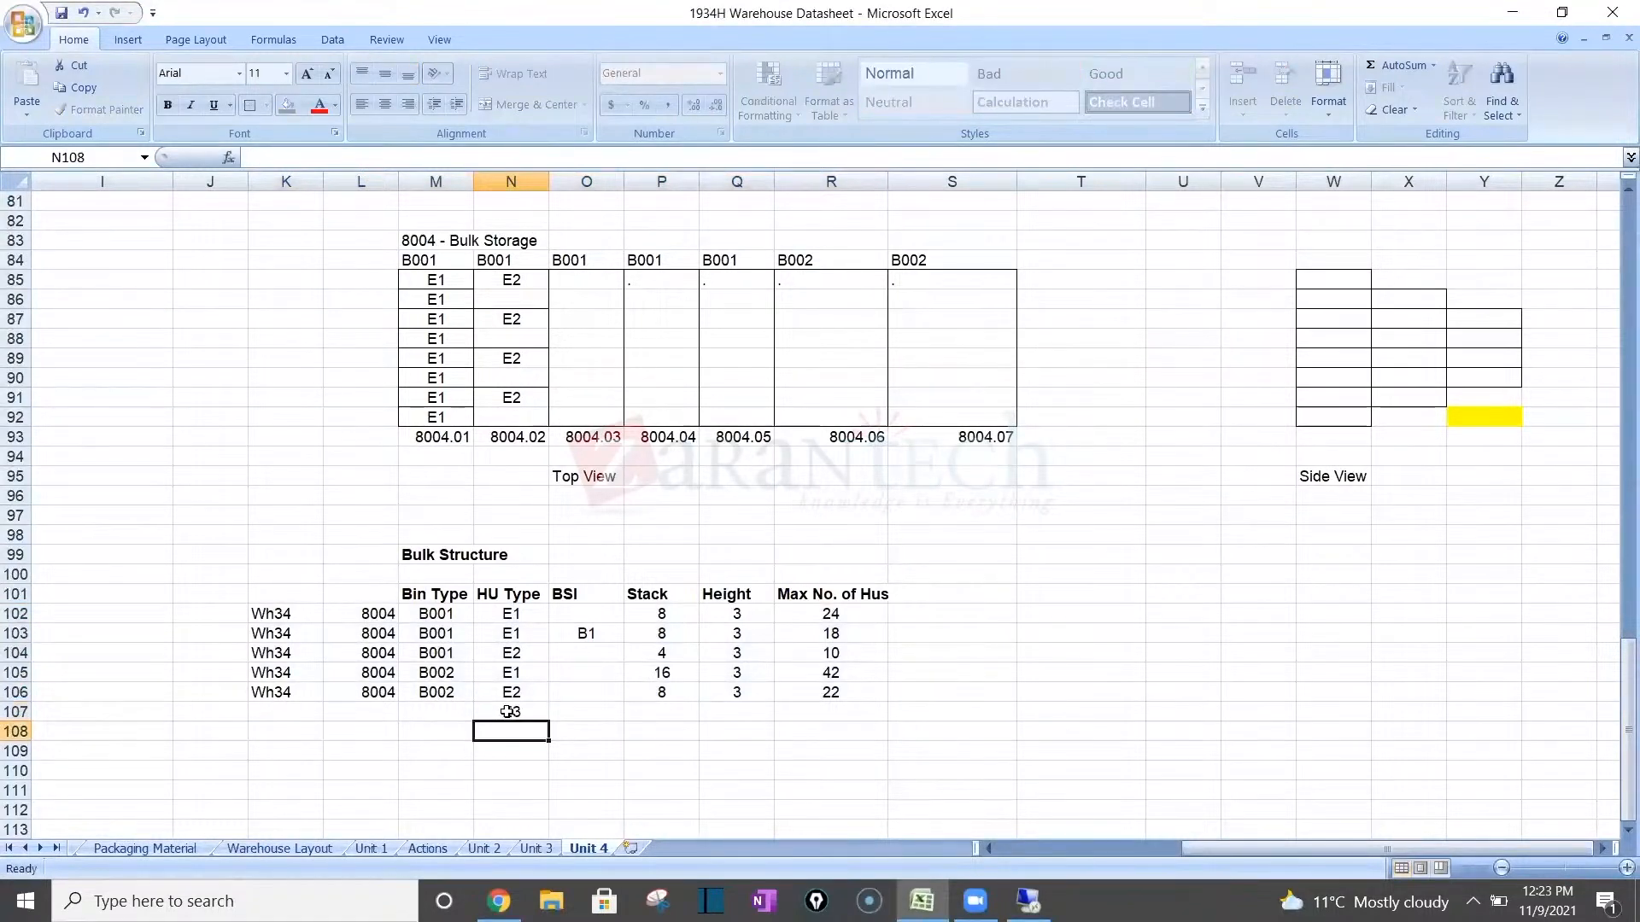
click(509, 711)
key(Delete)
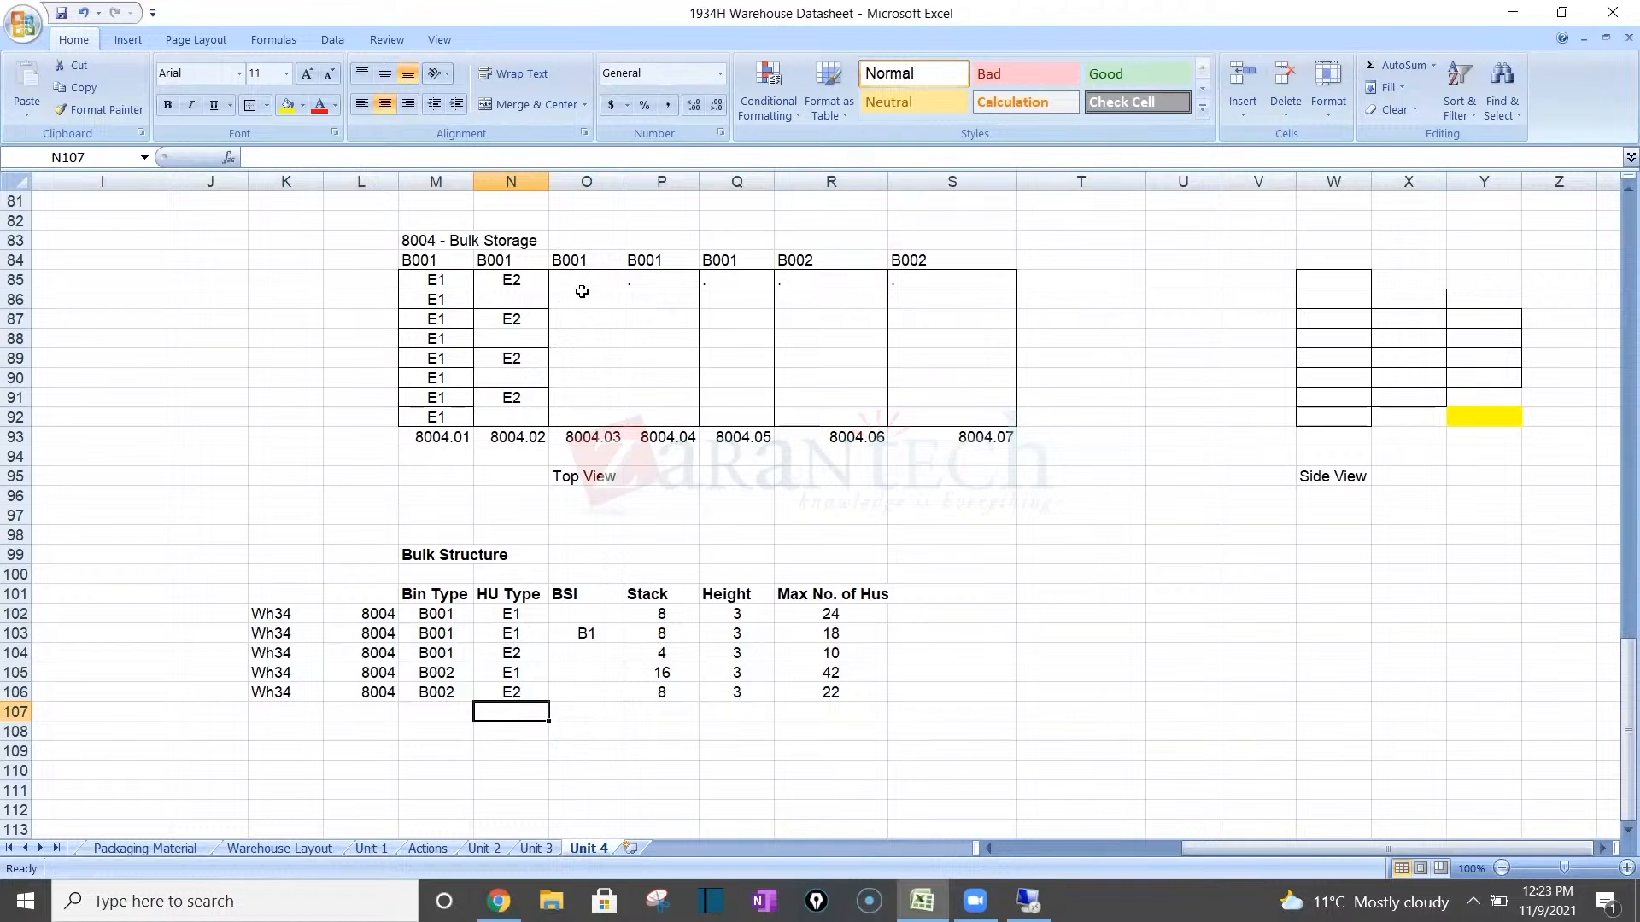
drag(581, 292, 605, 421)
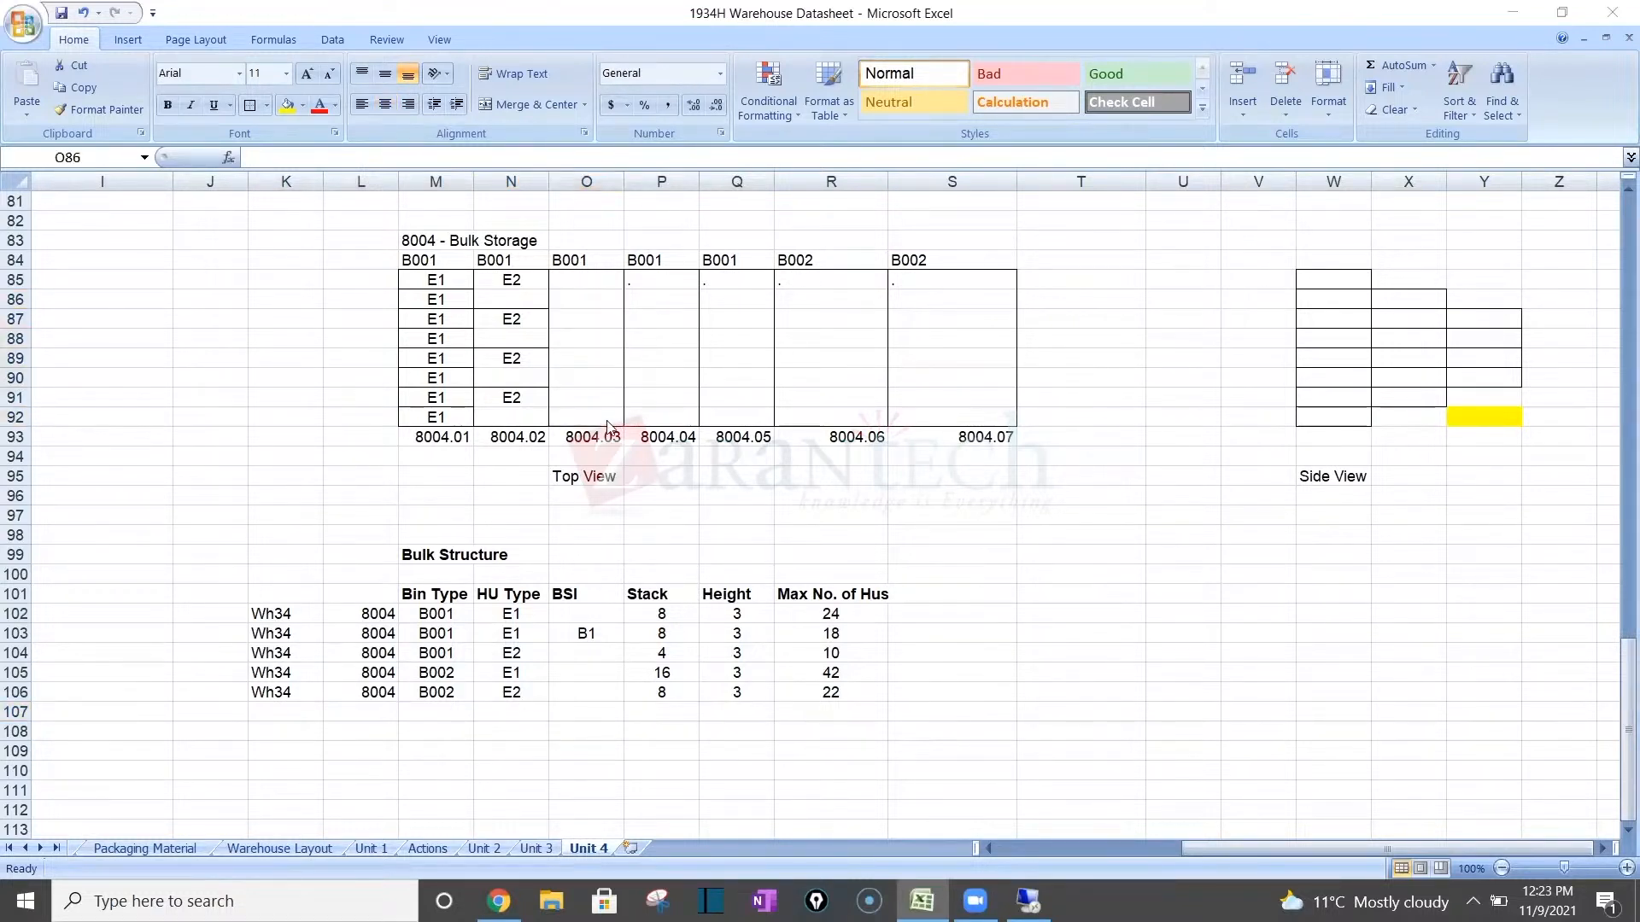
Switch back to the full-screen remote desktop, find the bulk structures session and leave it for the IMG.
key(alt+Tab)
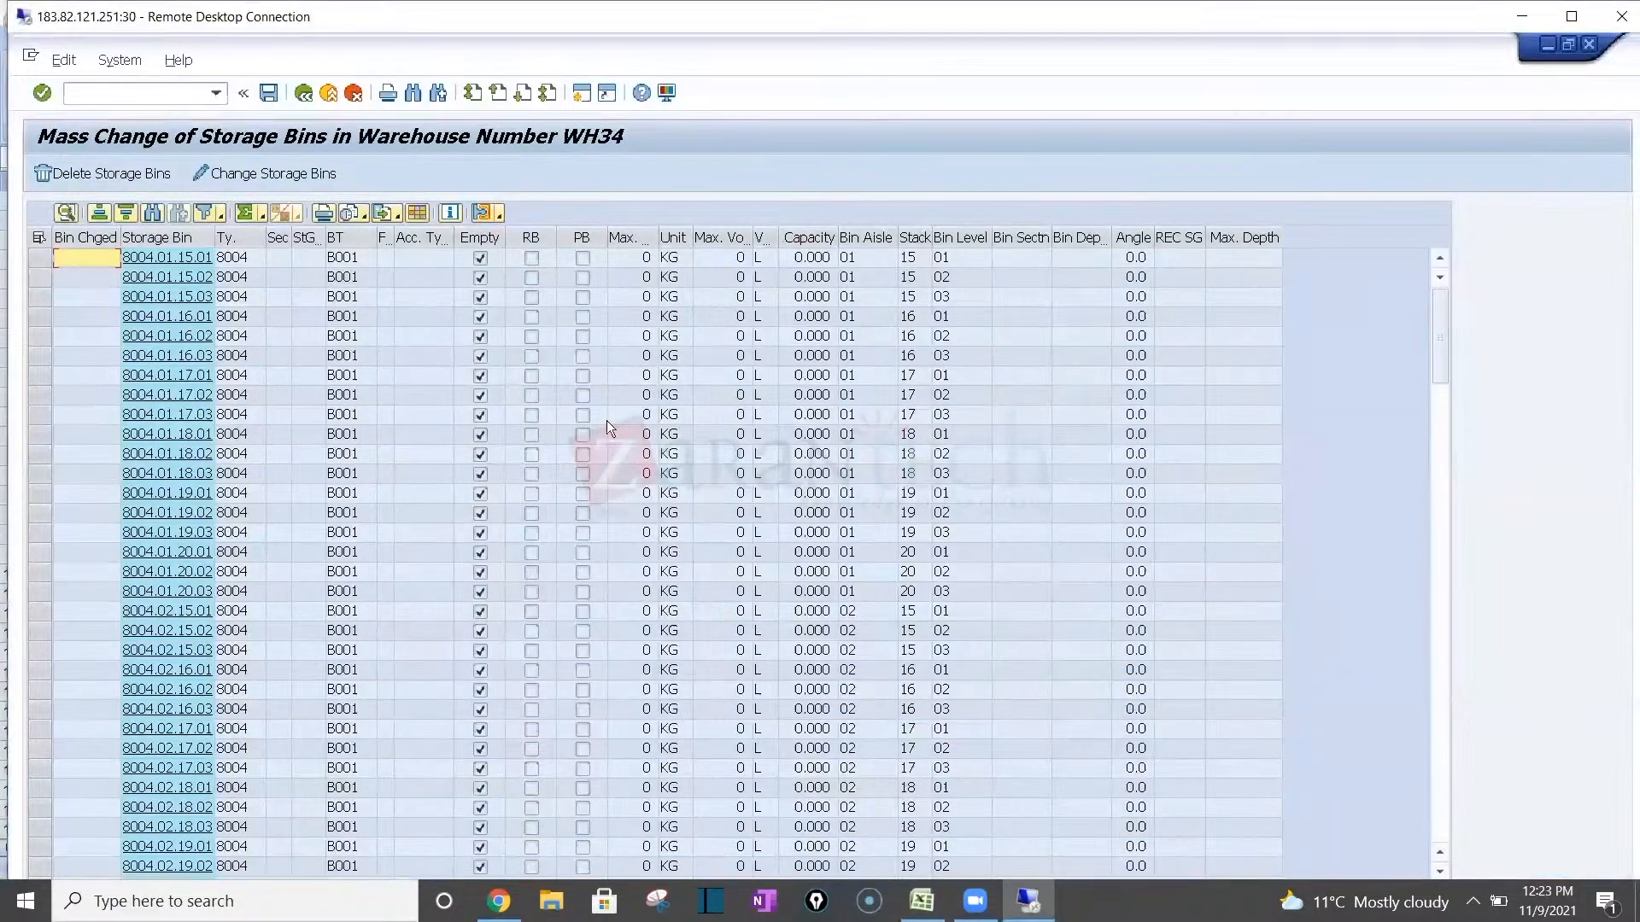
double_click(369, 13)
key(alt+Tab)
key(alt+Tab)
key(alt+Tab)
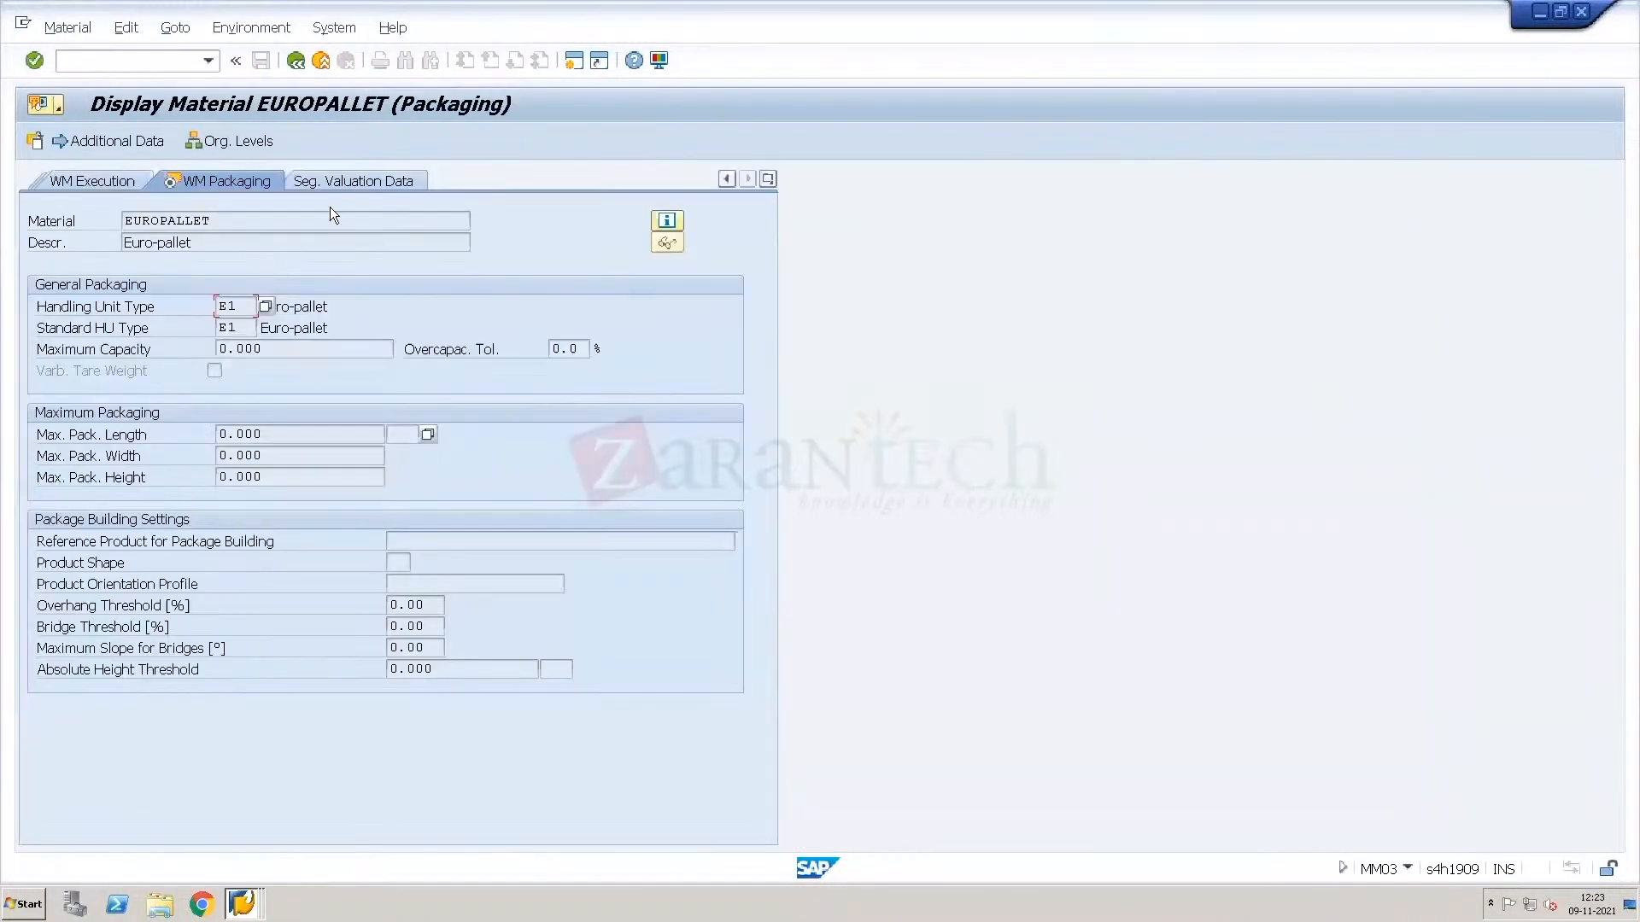
key(alt+Tab)
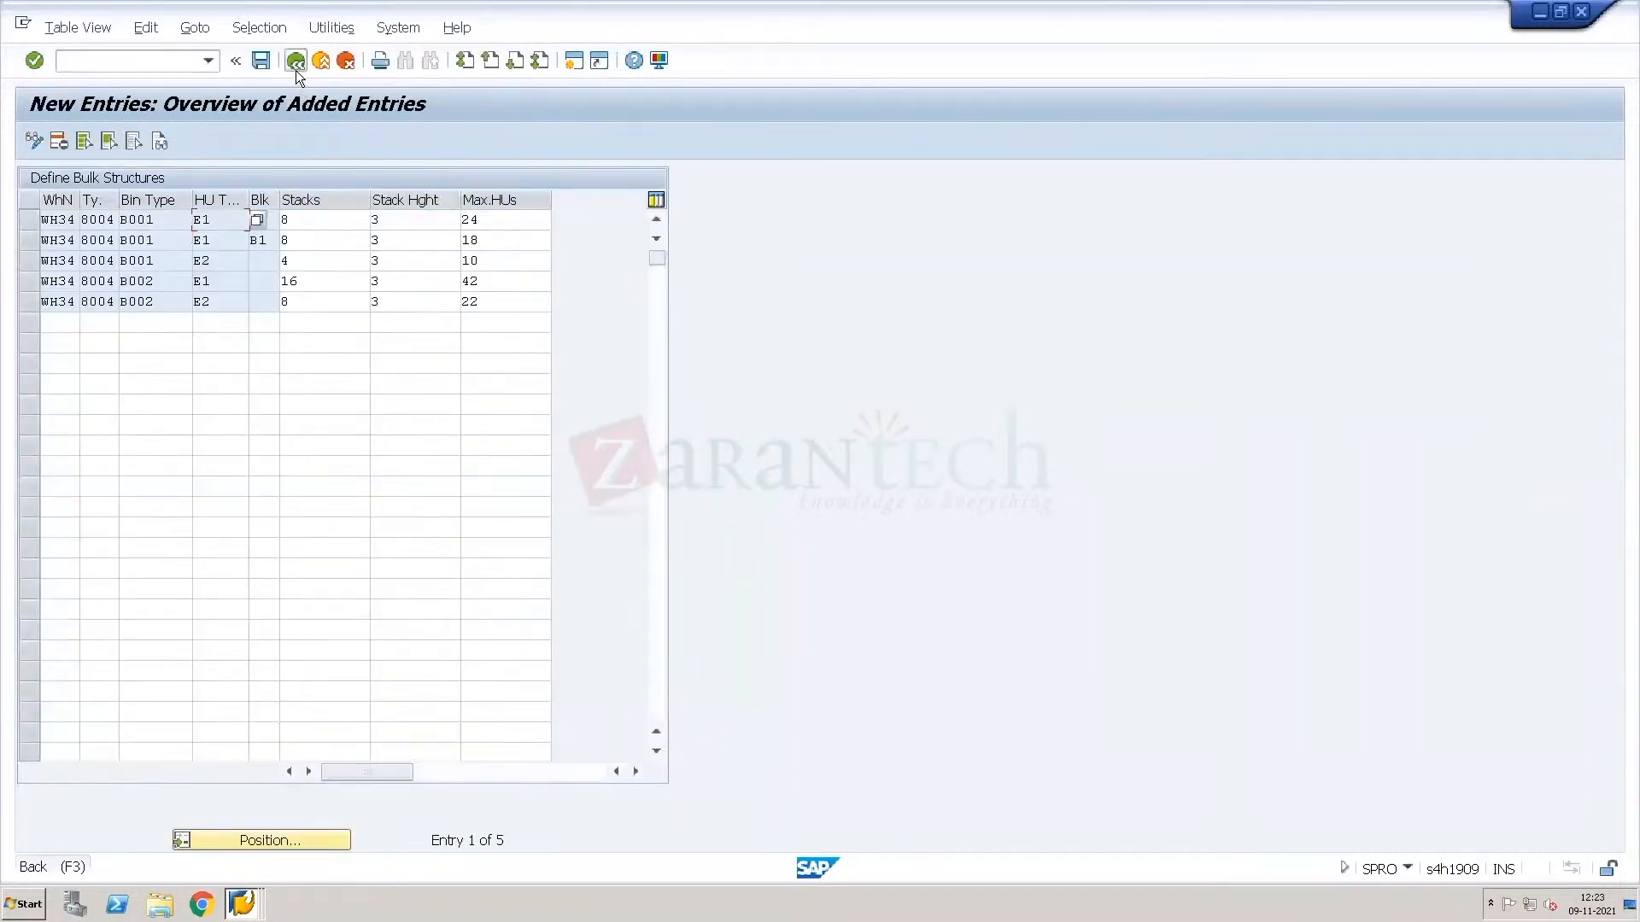
click(296, 70)
click(296, 70)
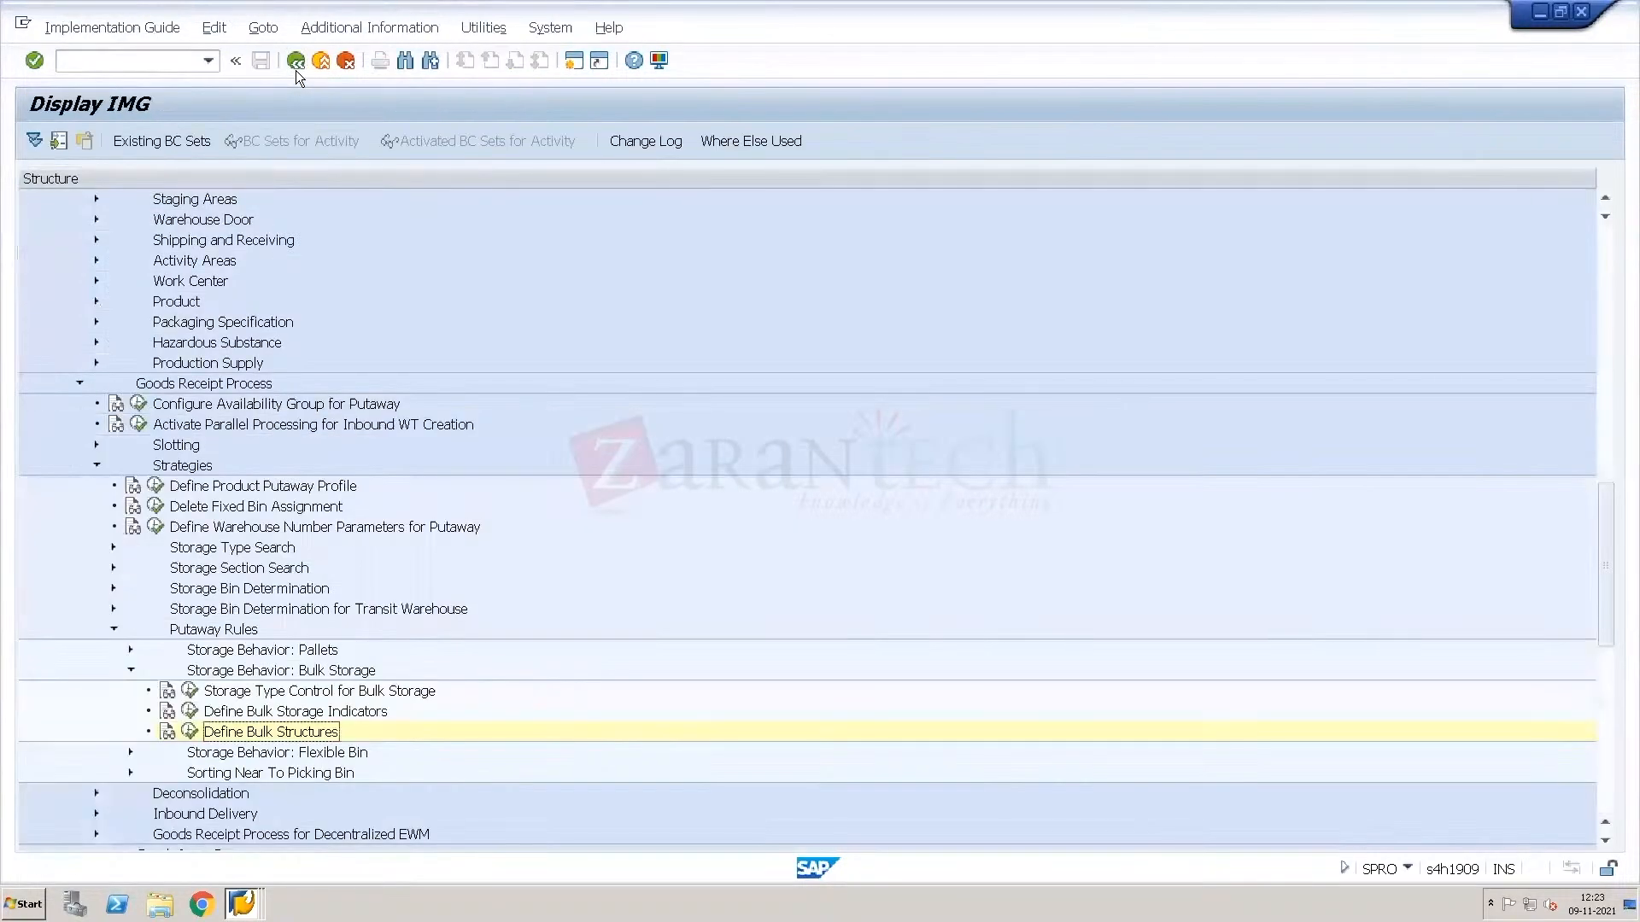
Expand Storage Type Search, Storage Bin Determination and HU Types in the IMG and locate Define HU Types for Each Storage Bin Type.
click(106, 546)
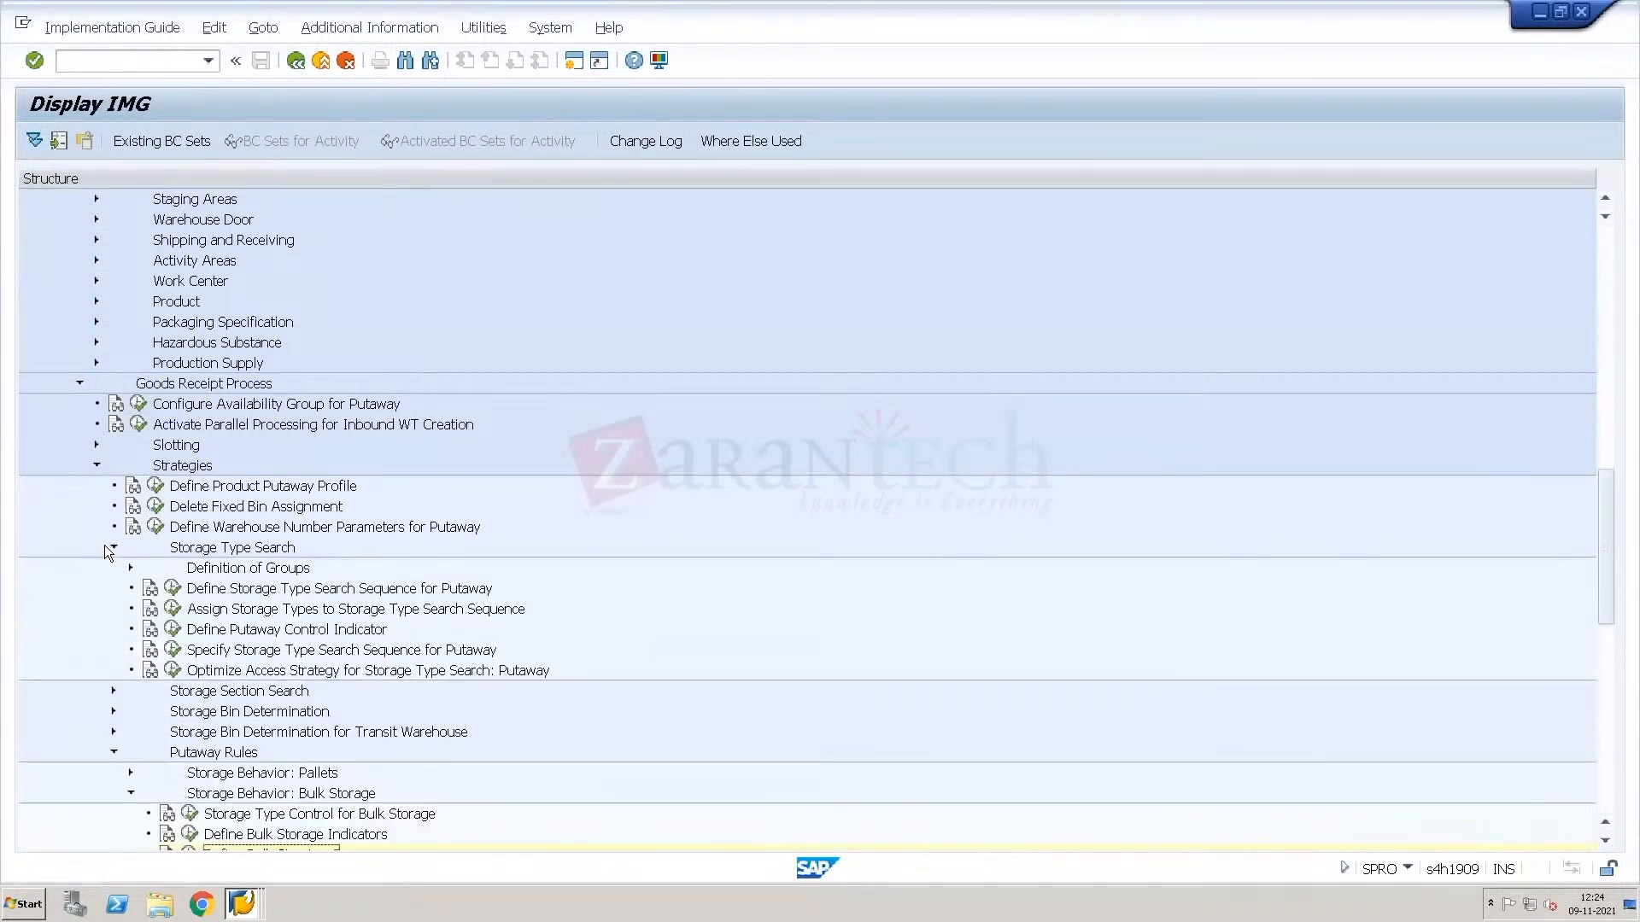
click(113, 712)
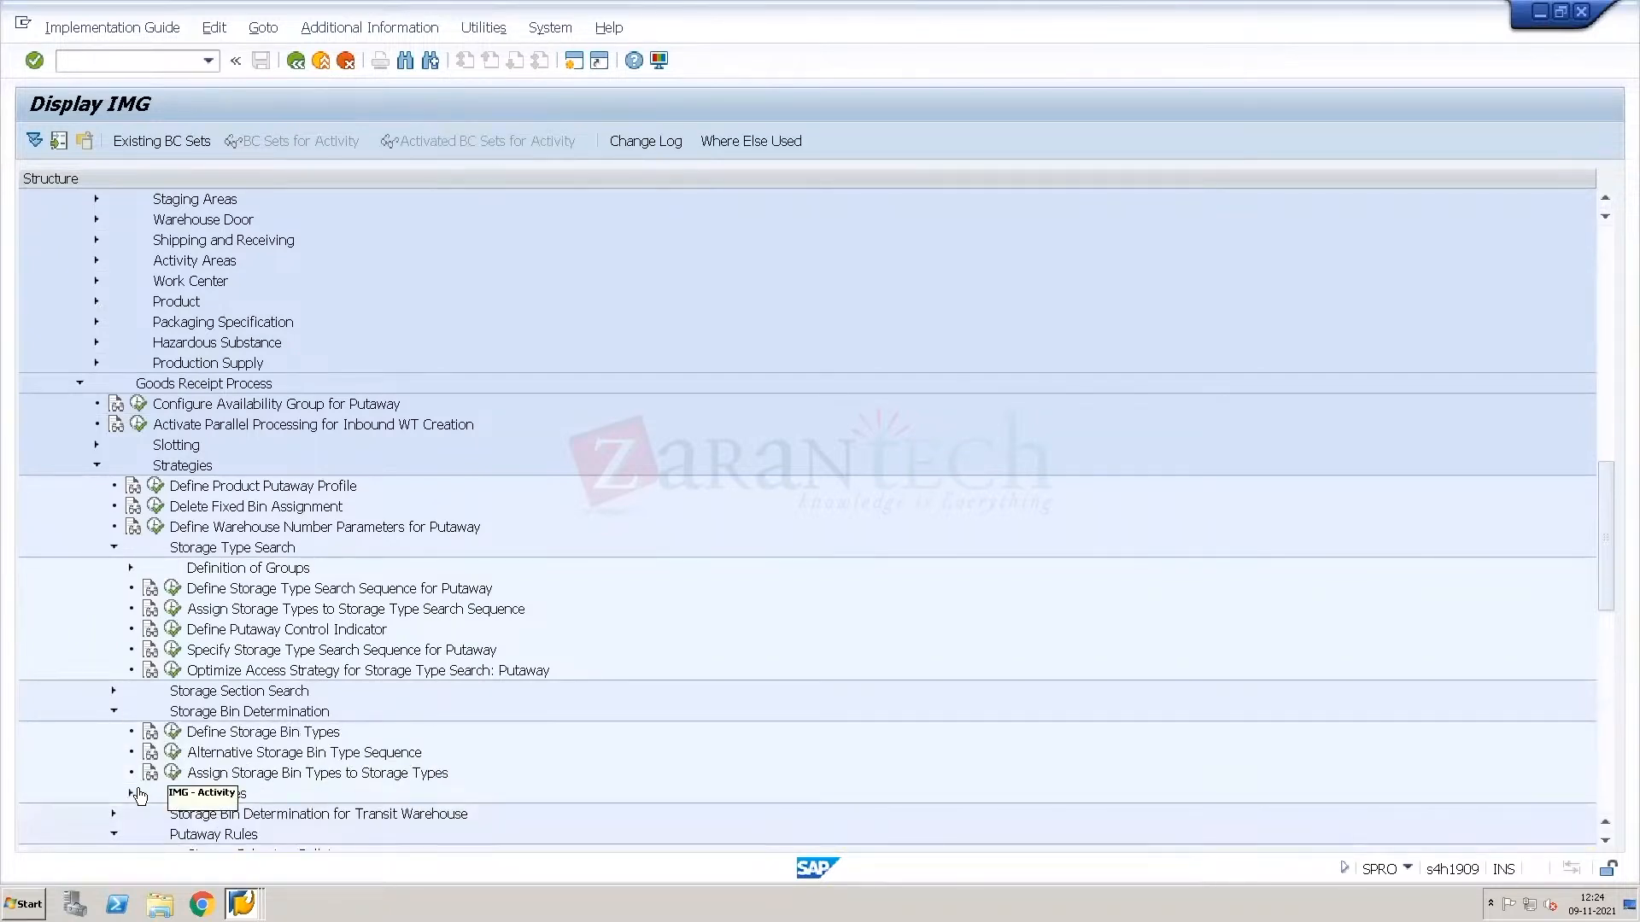
click(132, 793)
click(321, 818)
click(318, 842)
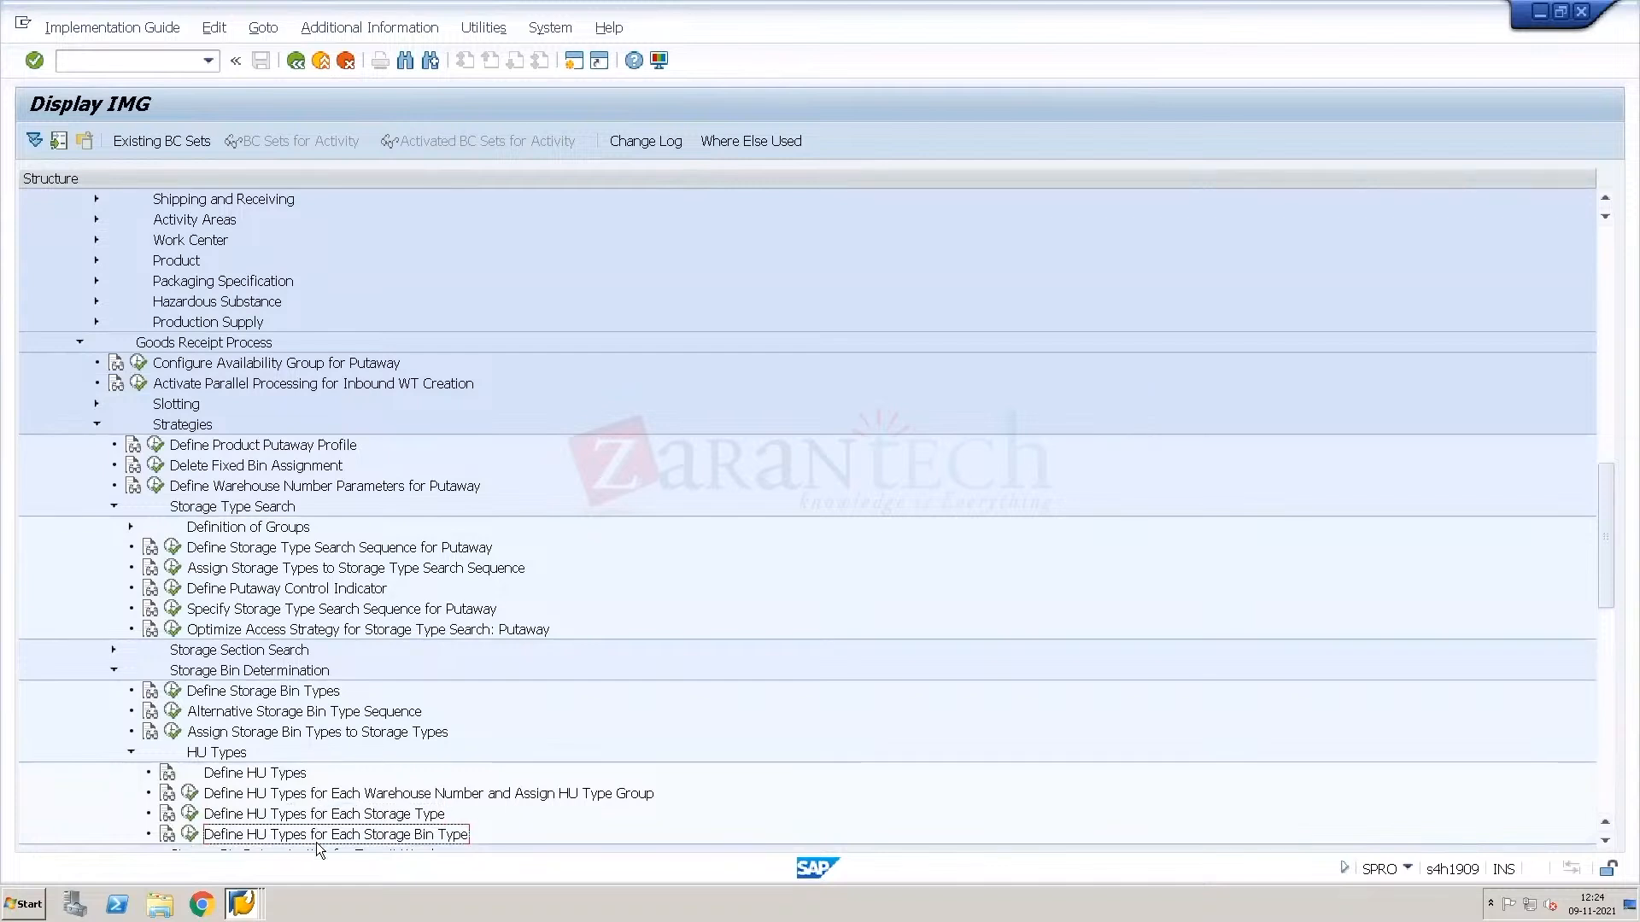
Open Define HU Types for Each Storage Bin Type, review the Storage Bin Type Search entries and return to the IMG.
key(Down)
key(Down)
key(Down)
key(Down)
key(Down)
key(Down)
key(Down)
key(Down)
key(Down)
key(Down)
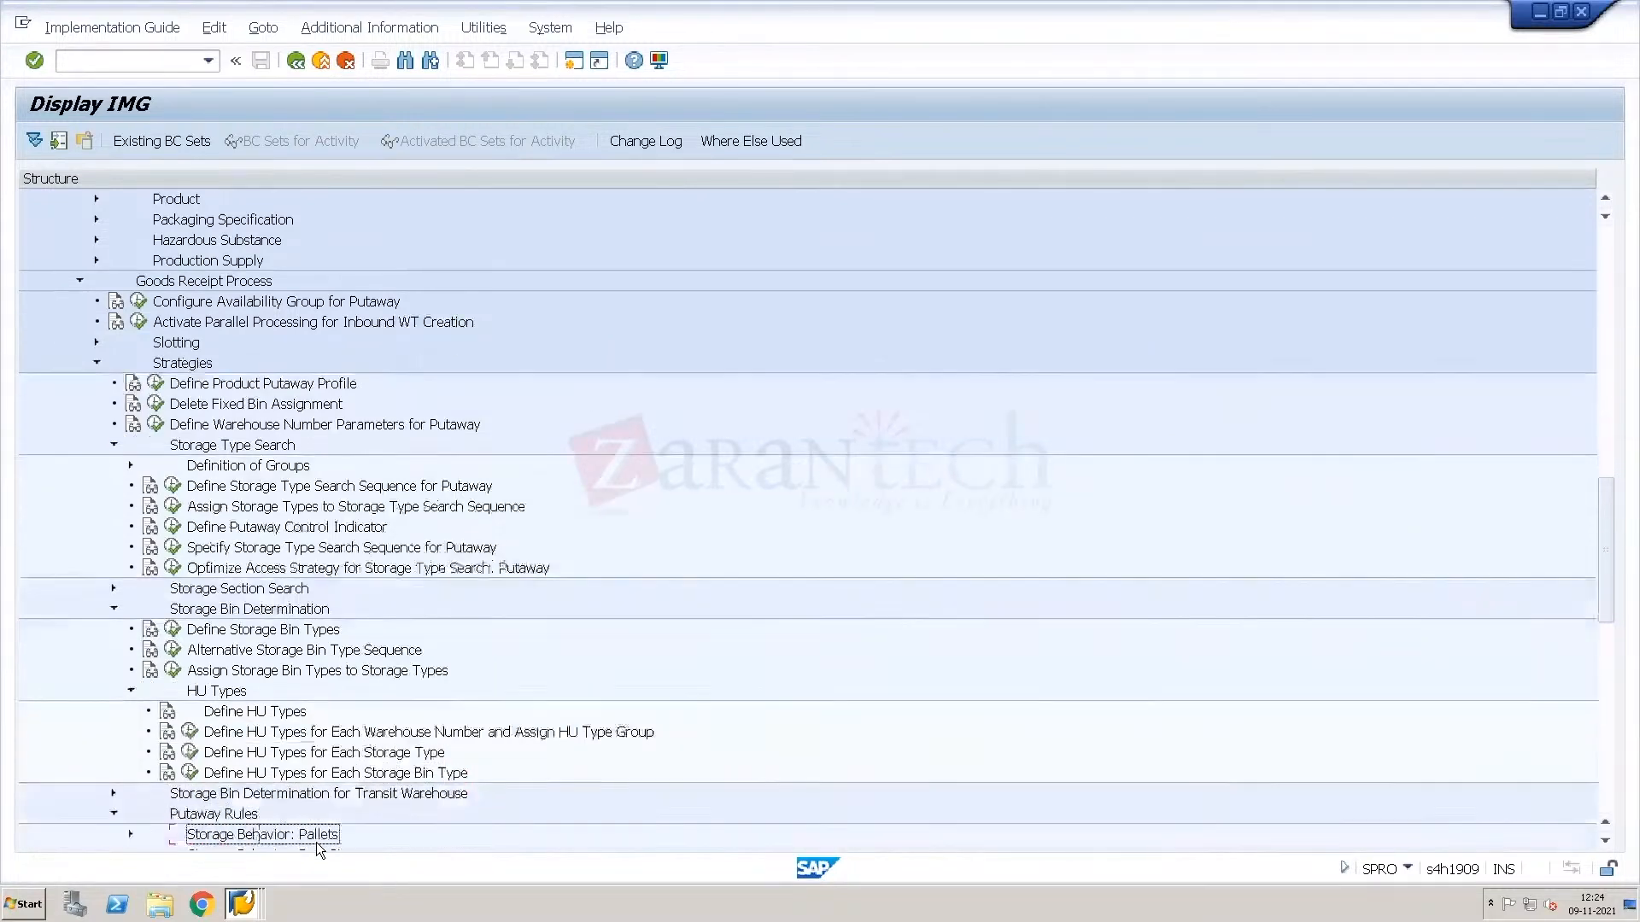
click(282, 606)
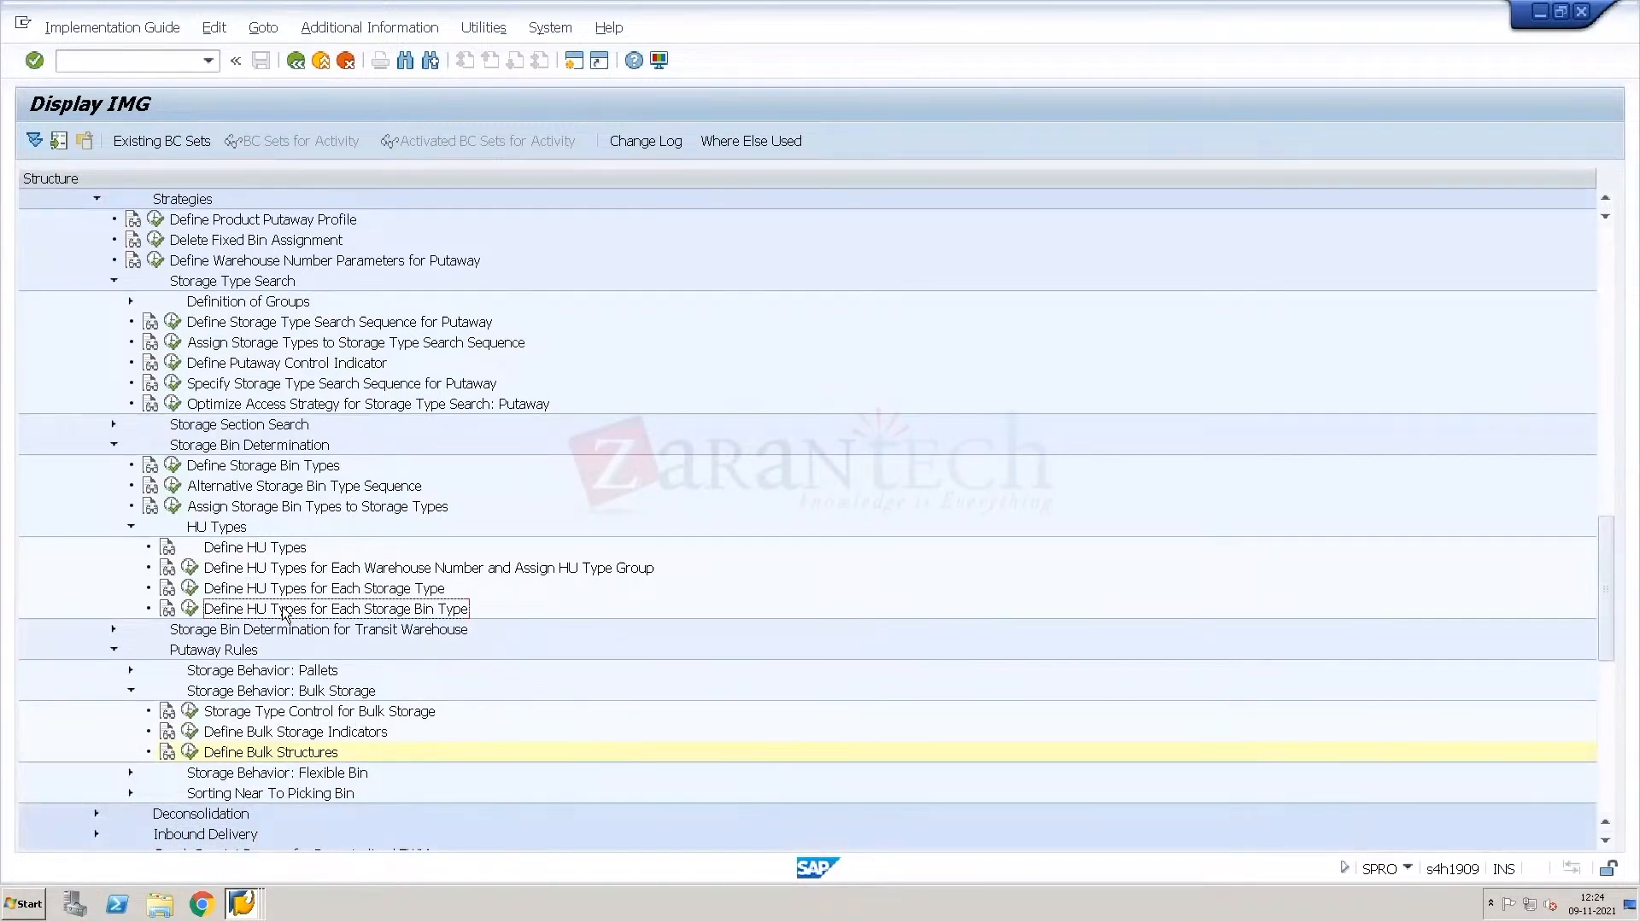
click(190, 609)
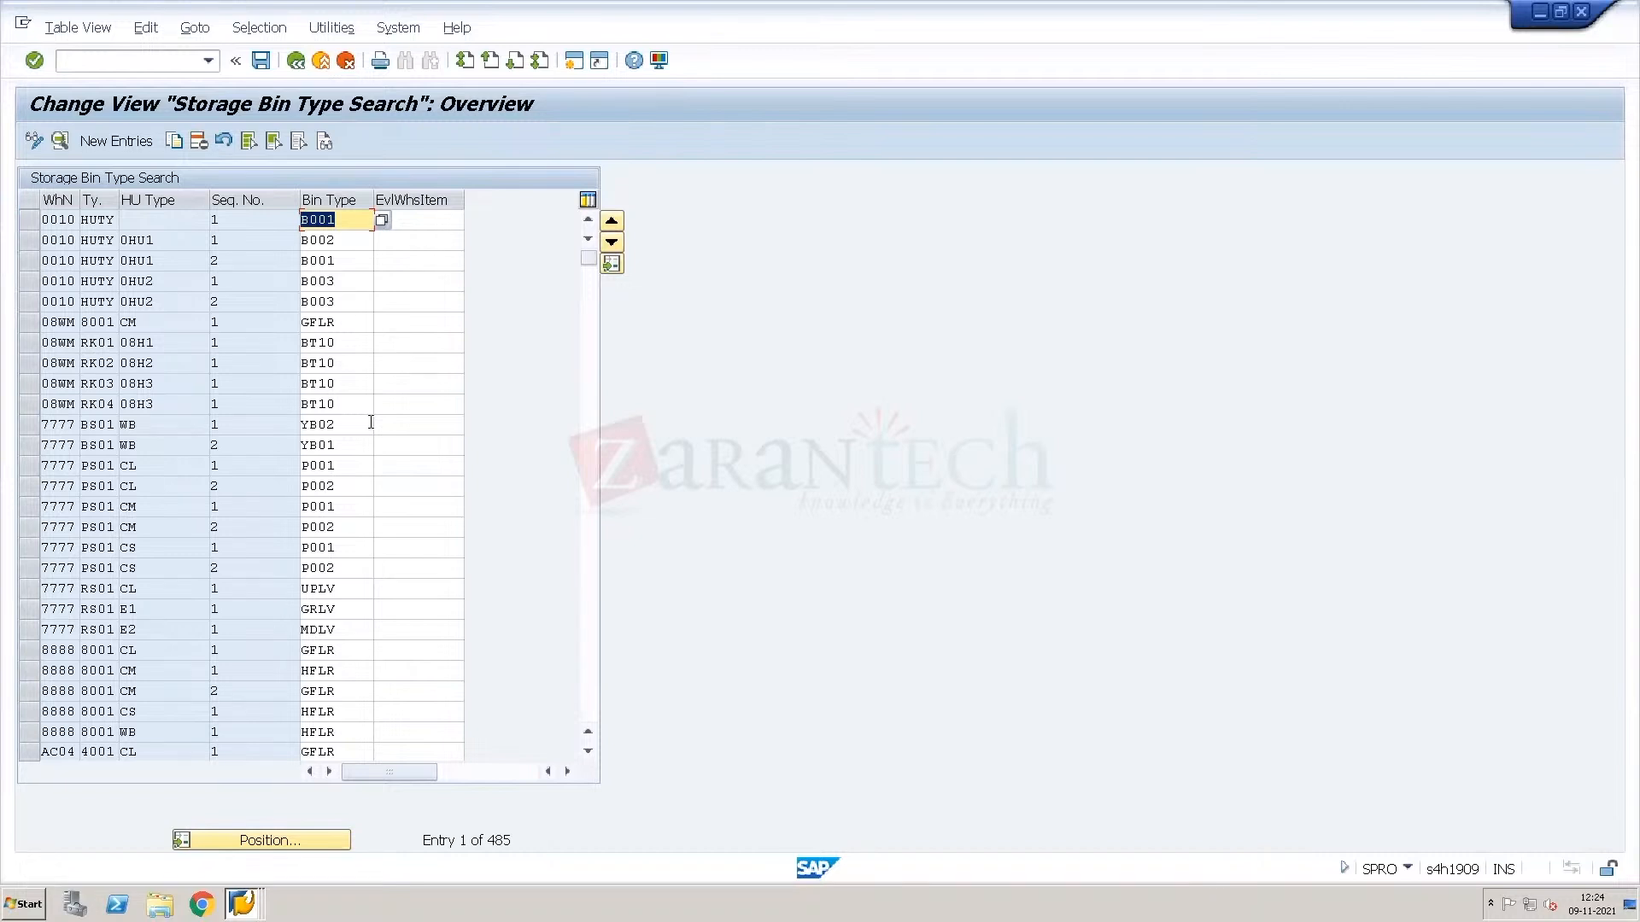
click(294, 61)
Switch to the Excel datasheet, check the bulk structure table for 8004, and return to the full-screen remote desktop.
key(ctrl+alt+Break)
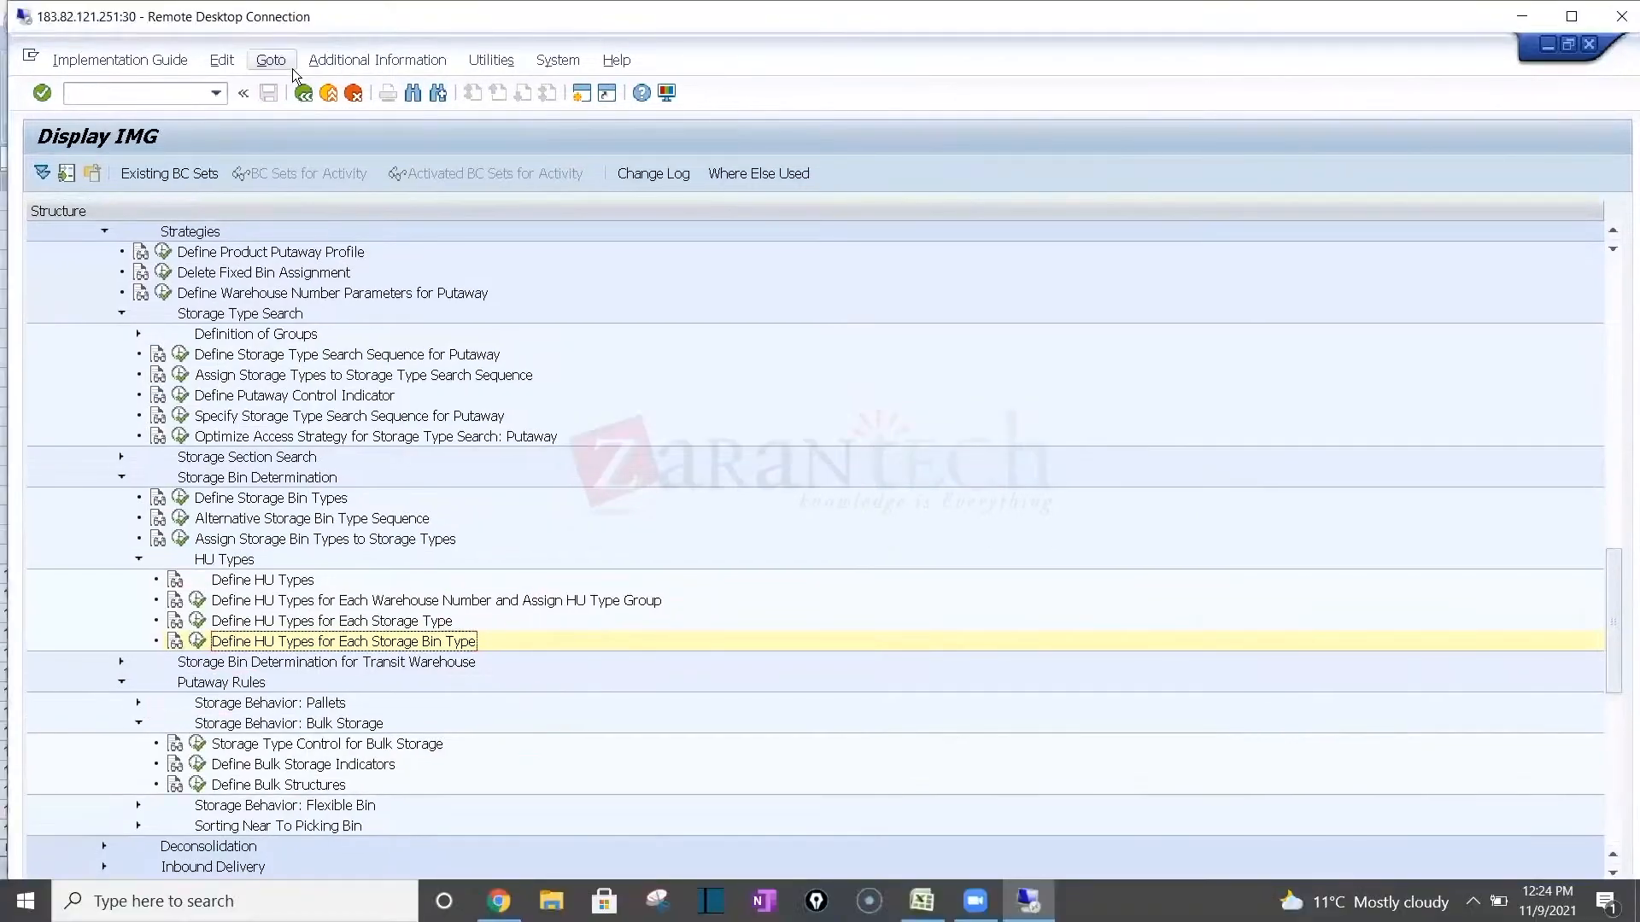
key(alt+Tab)
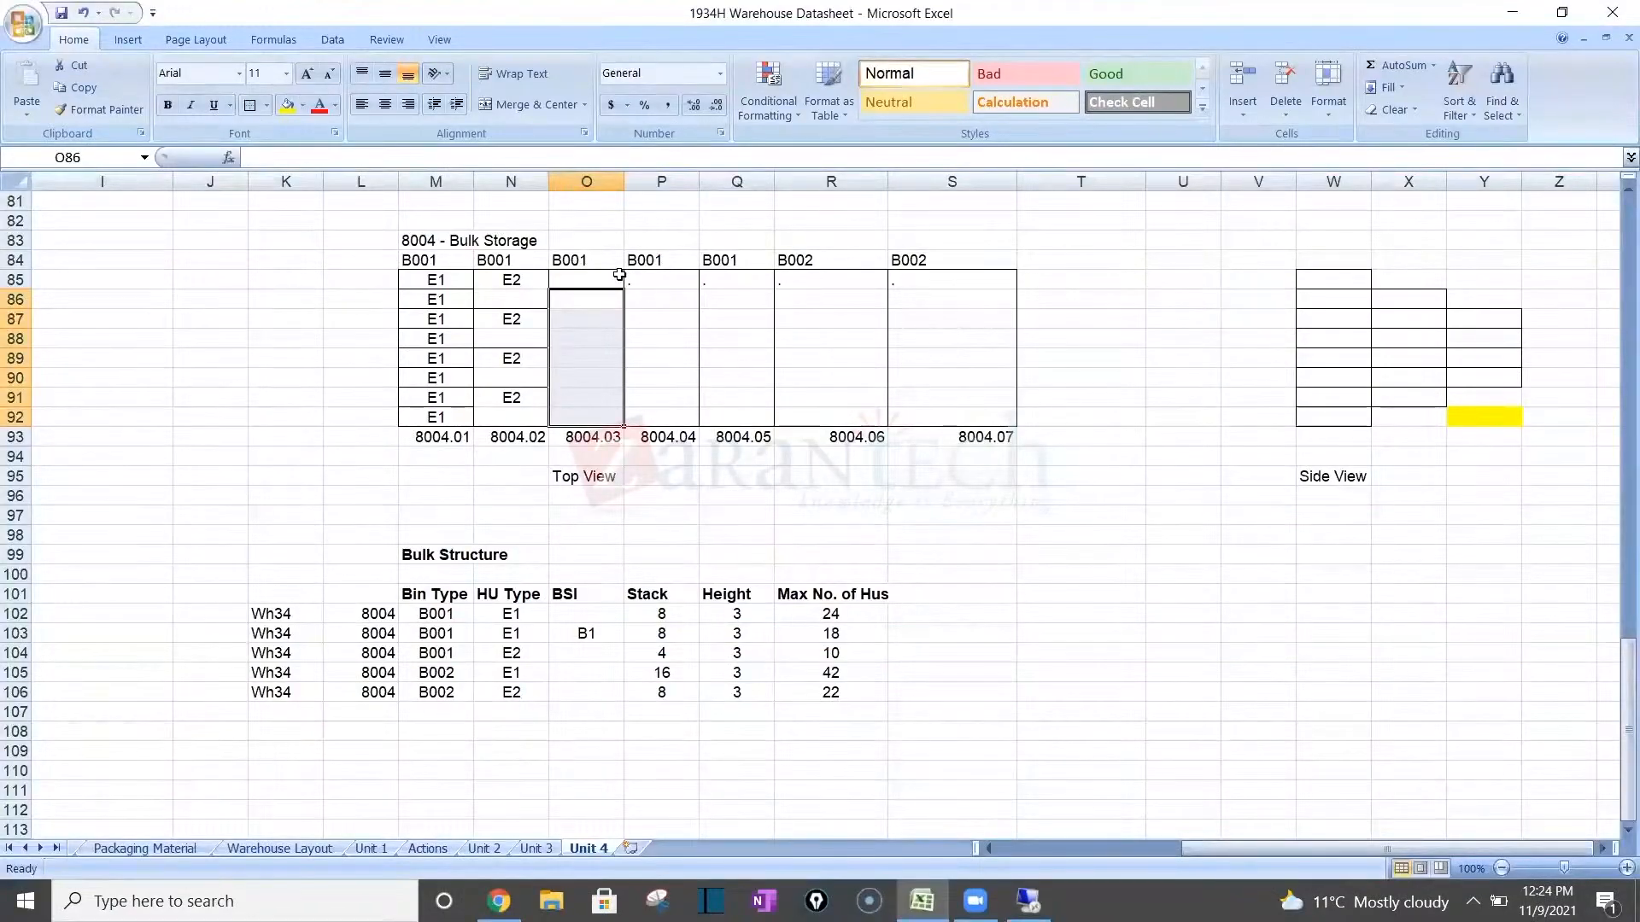
click(915, 655)
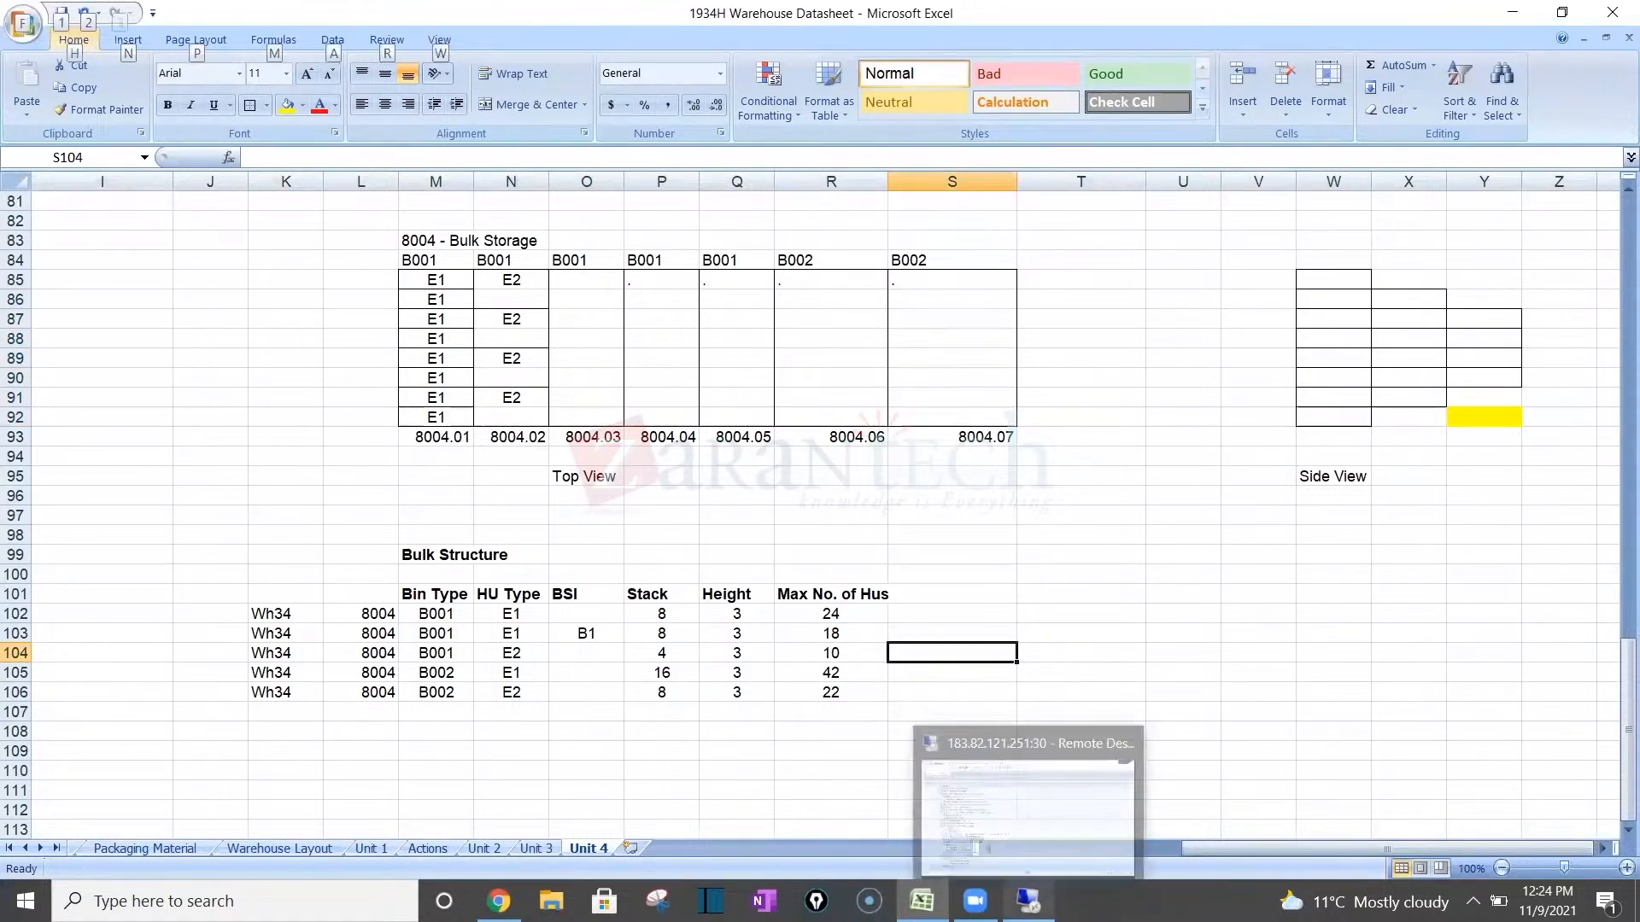
click(1029, 901)
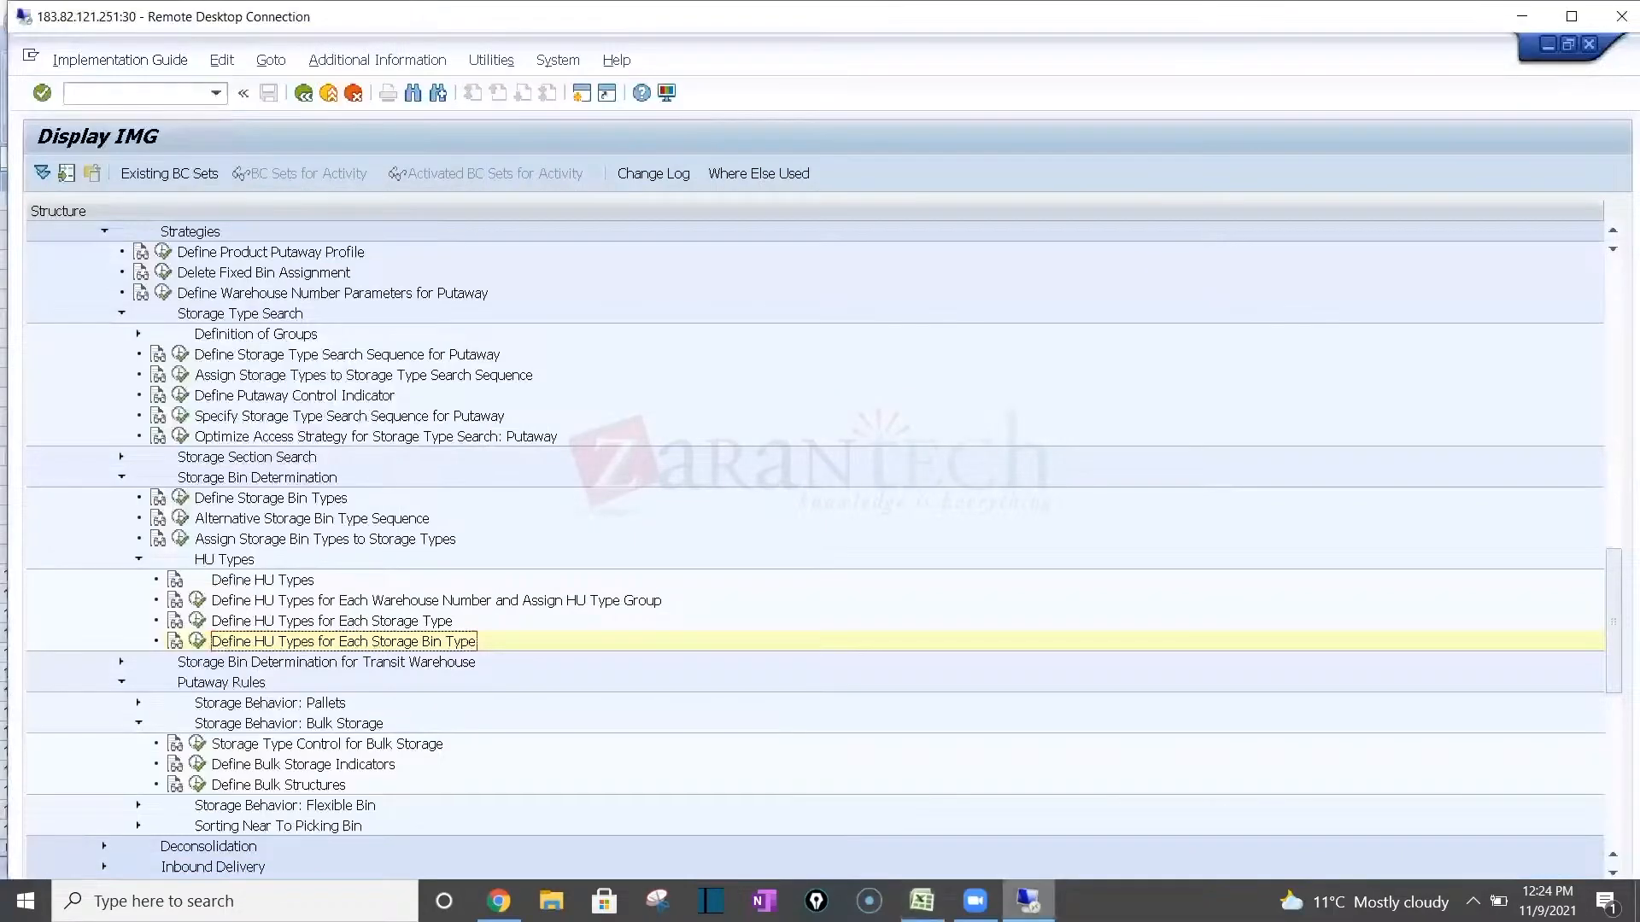
double_click(562, 18)
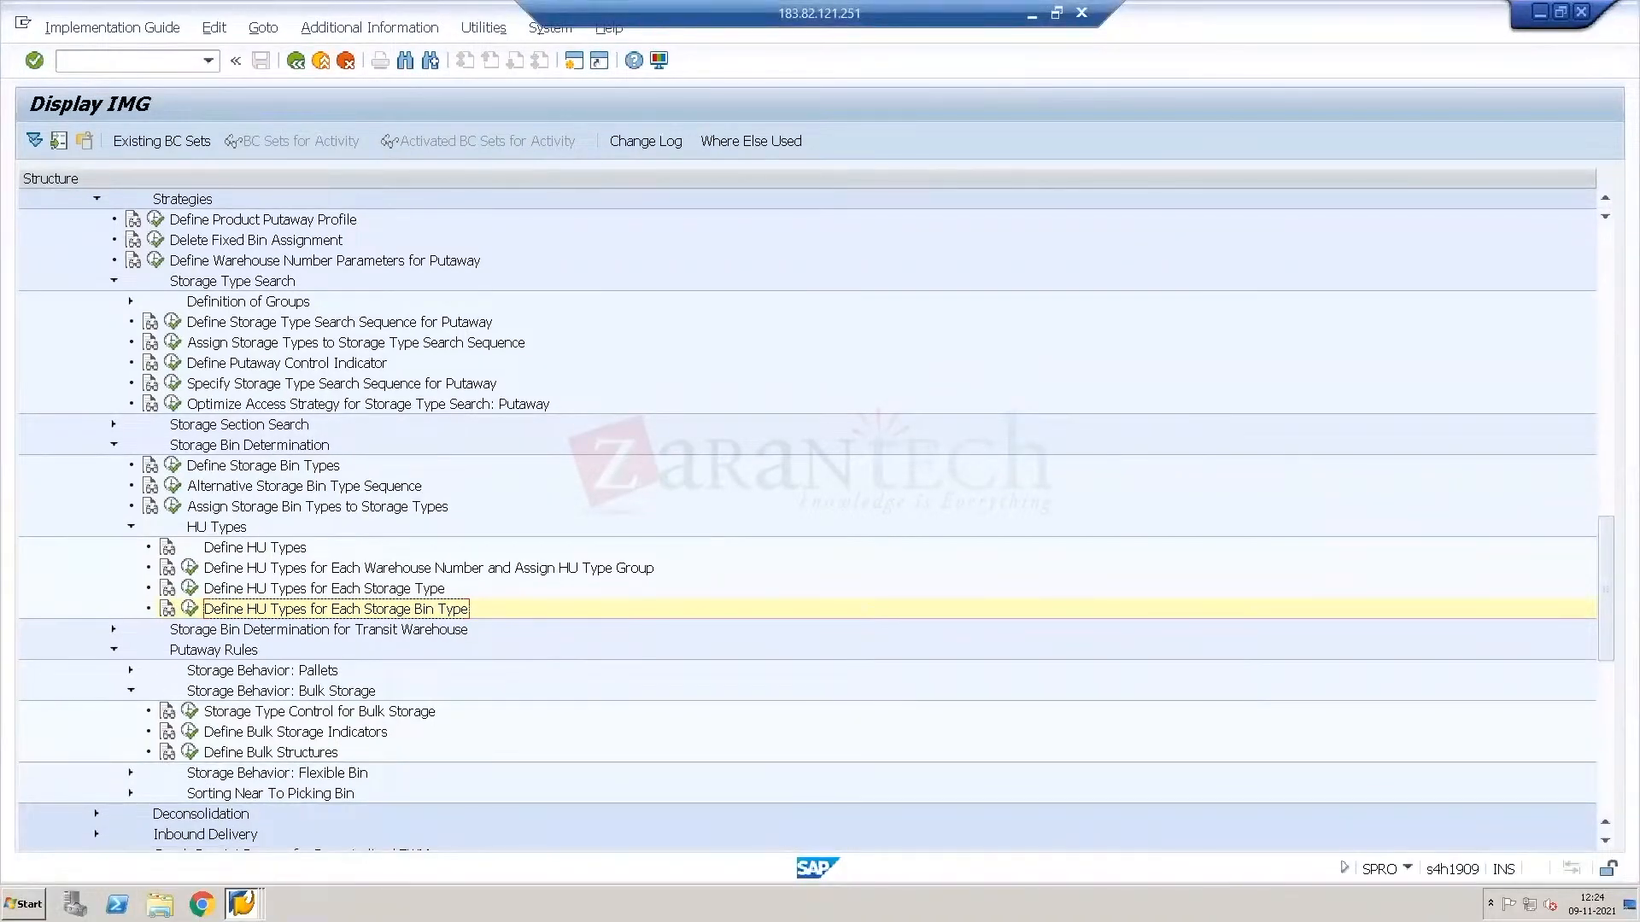
Switch to the session with the mass change of storage bins, run /n/scwm/packspec and add a new packaging specification row.
click(242, 904)
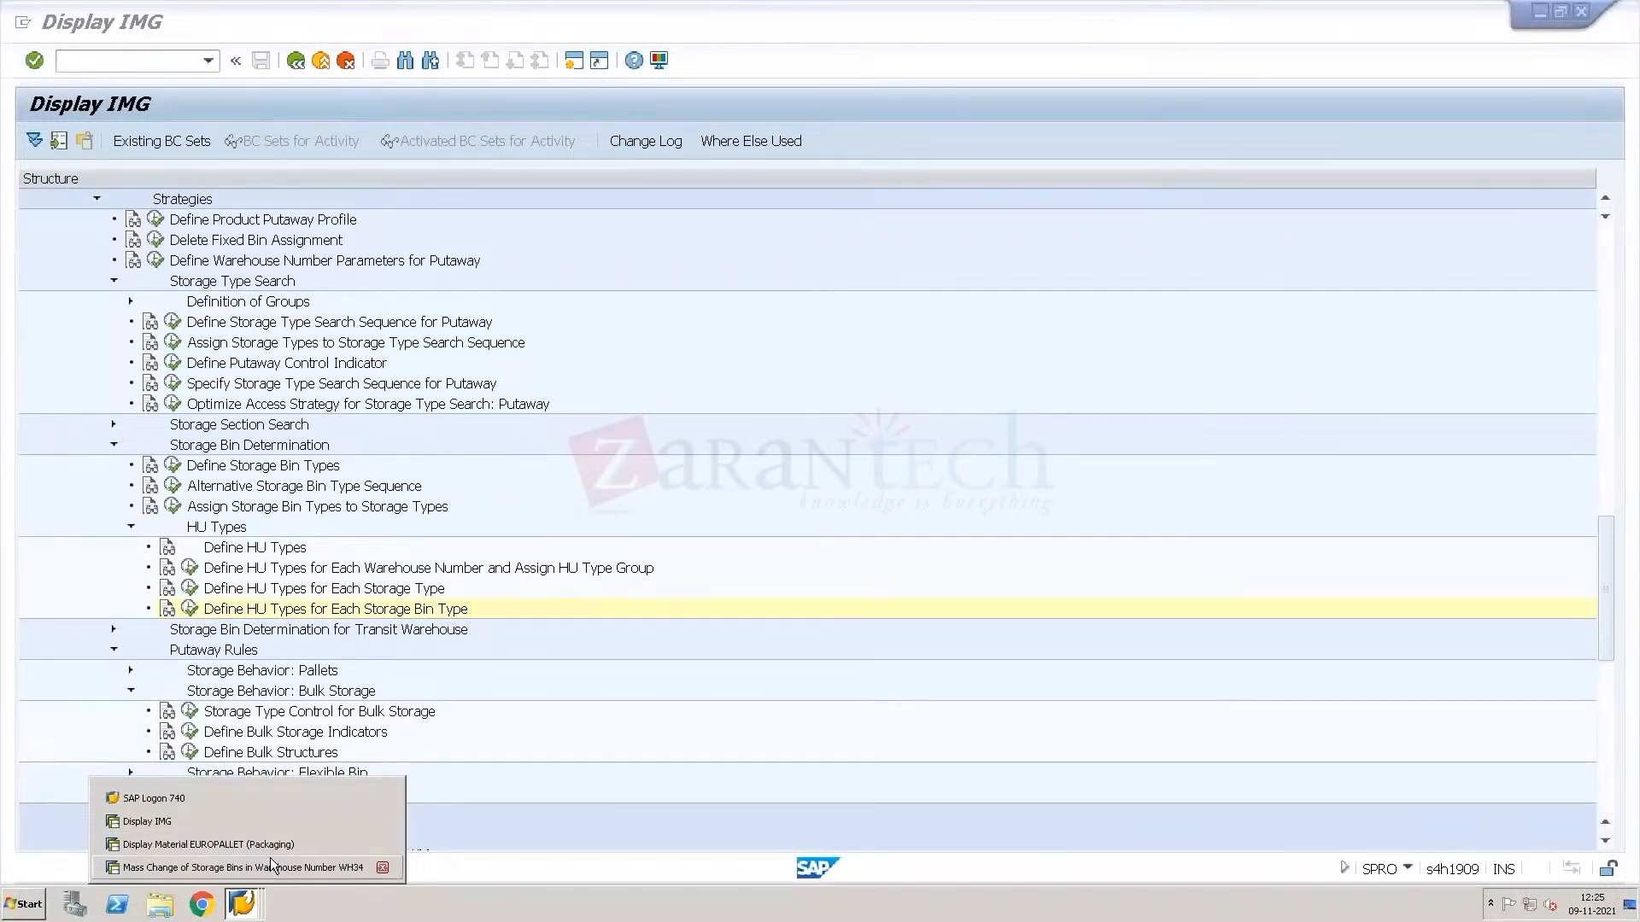
click(272, 865)
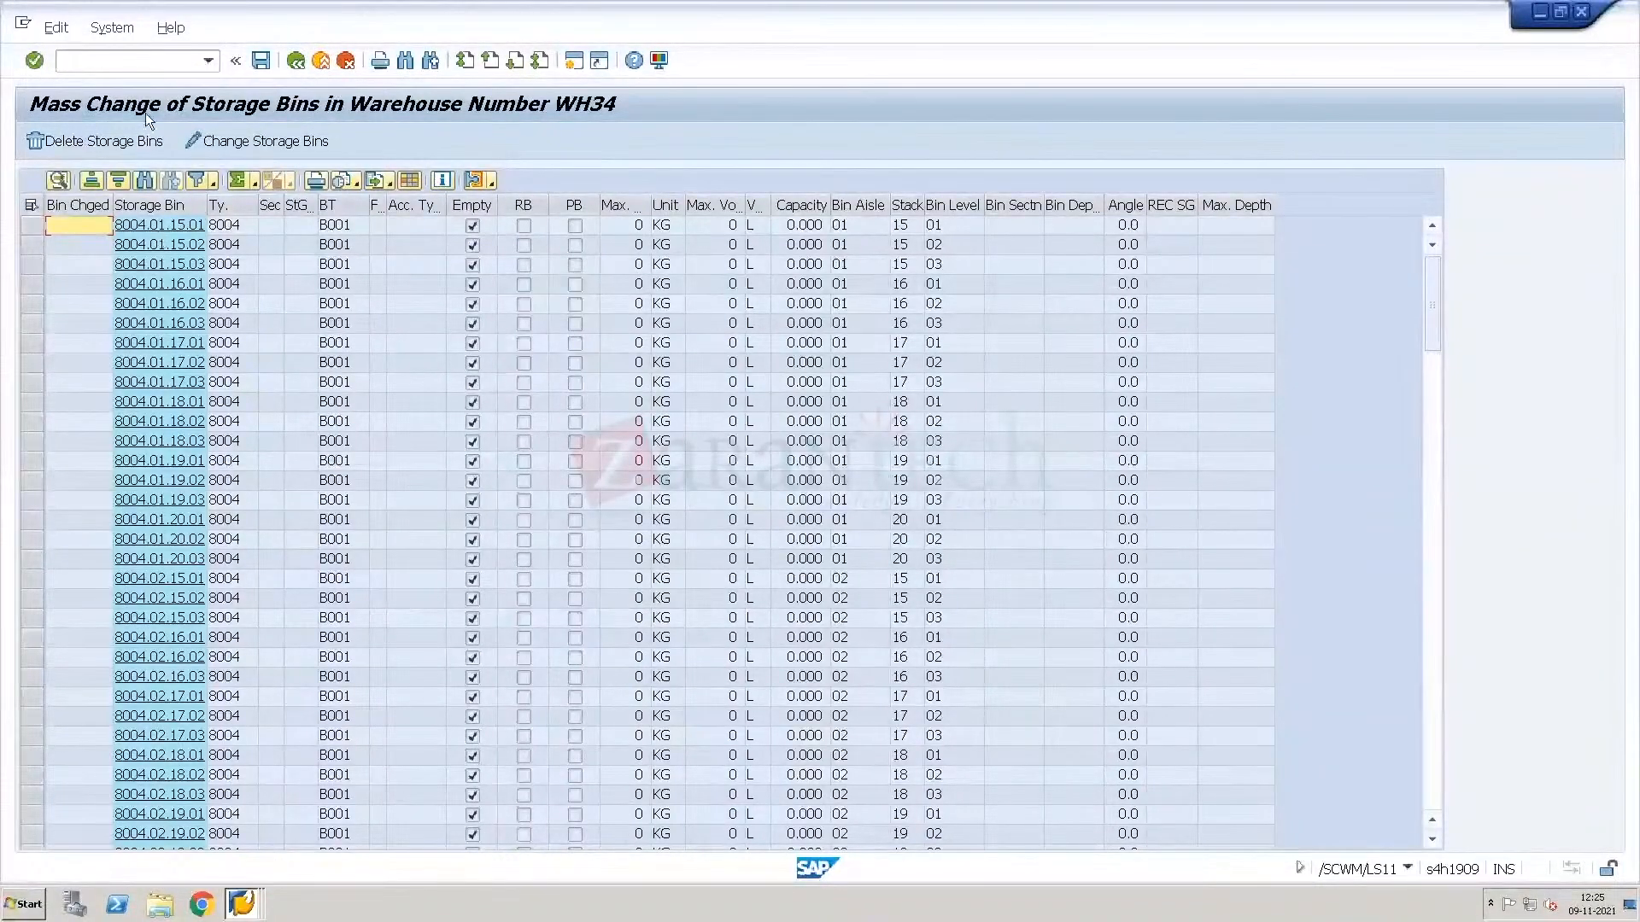
click(96, 56)
text(/n/scwm/packspec)
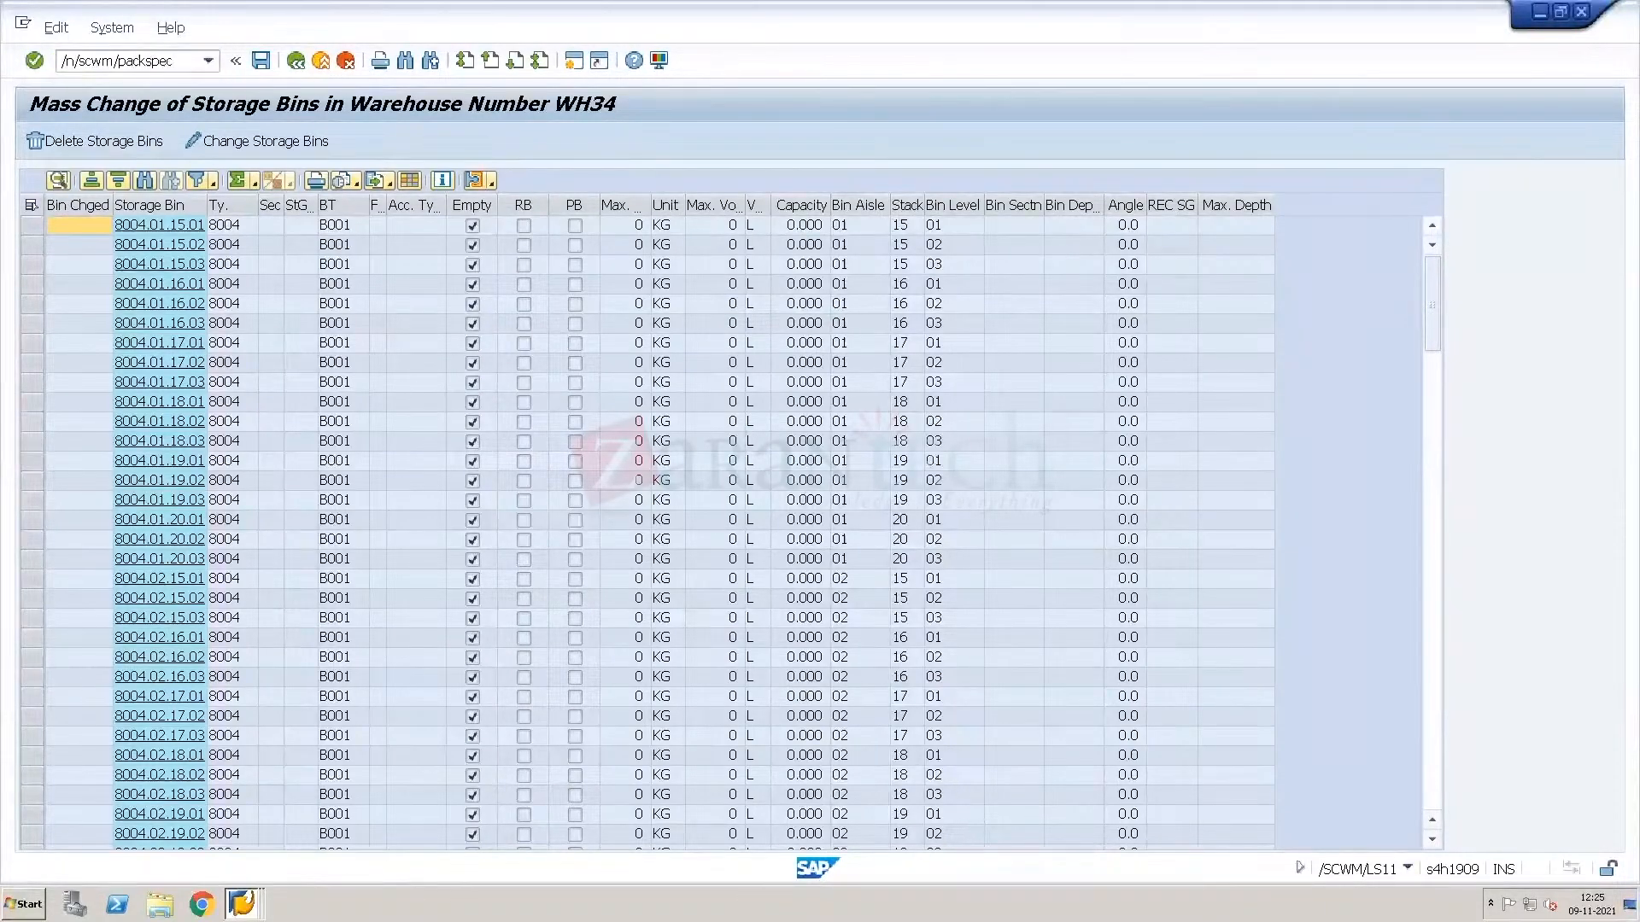
key(Return)
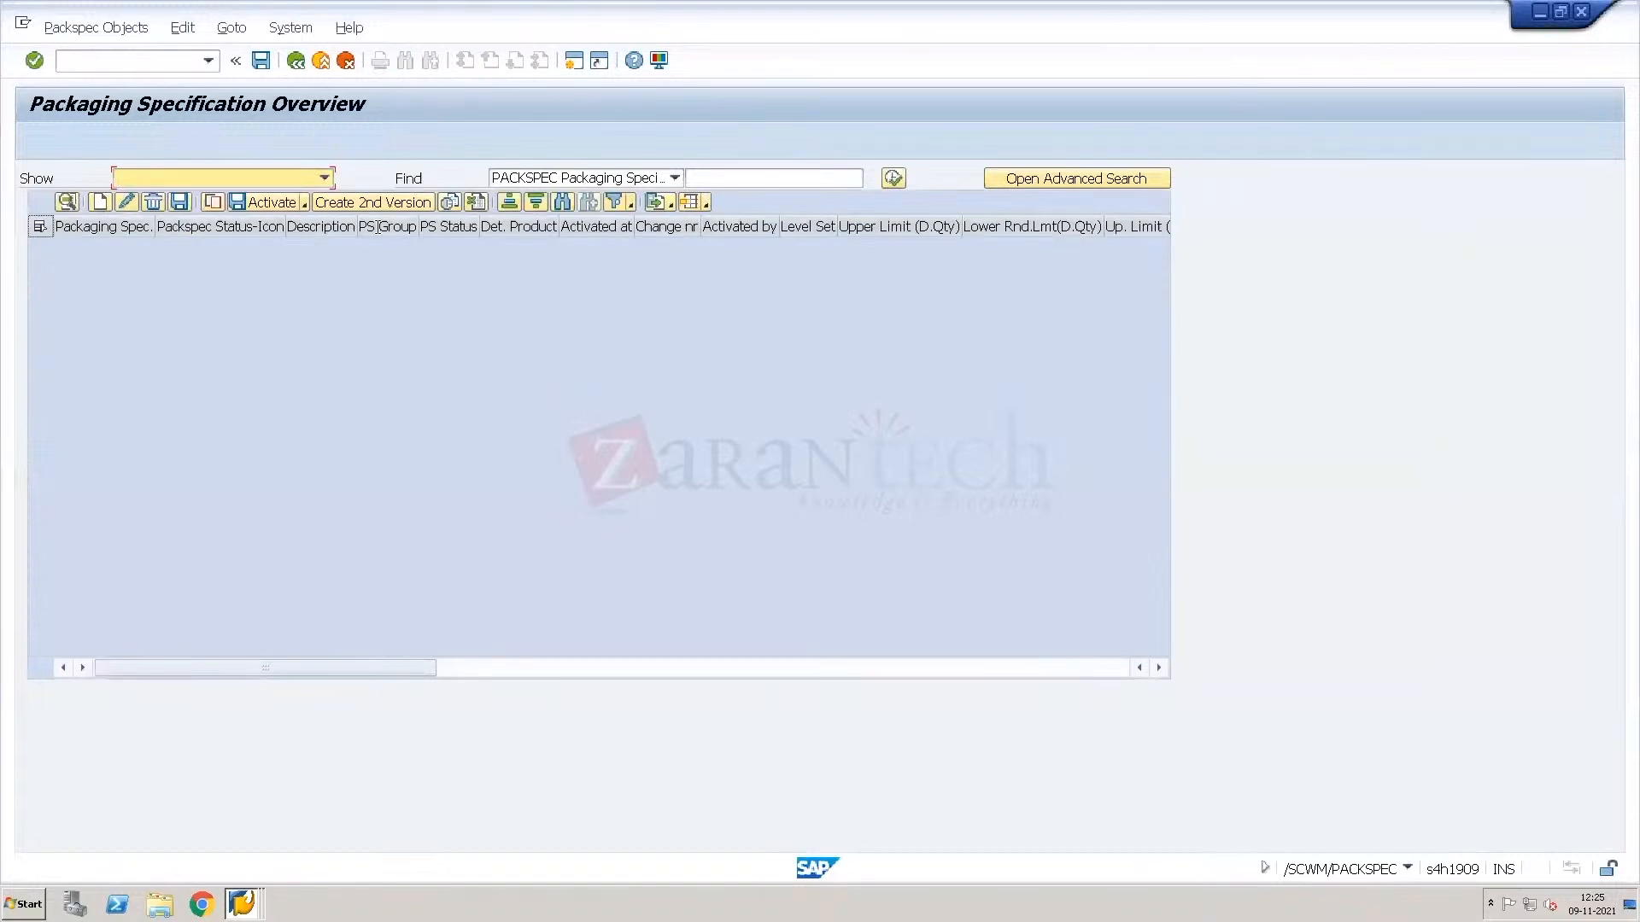
click(130, 69)
text(/o/scwm)
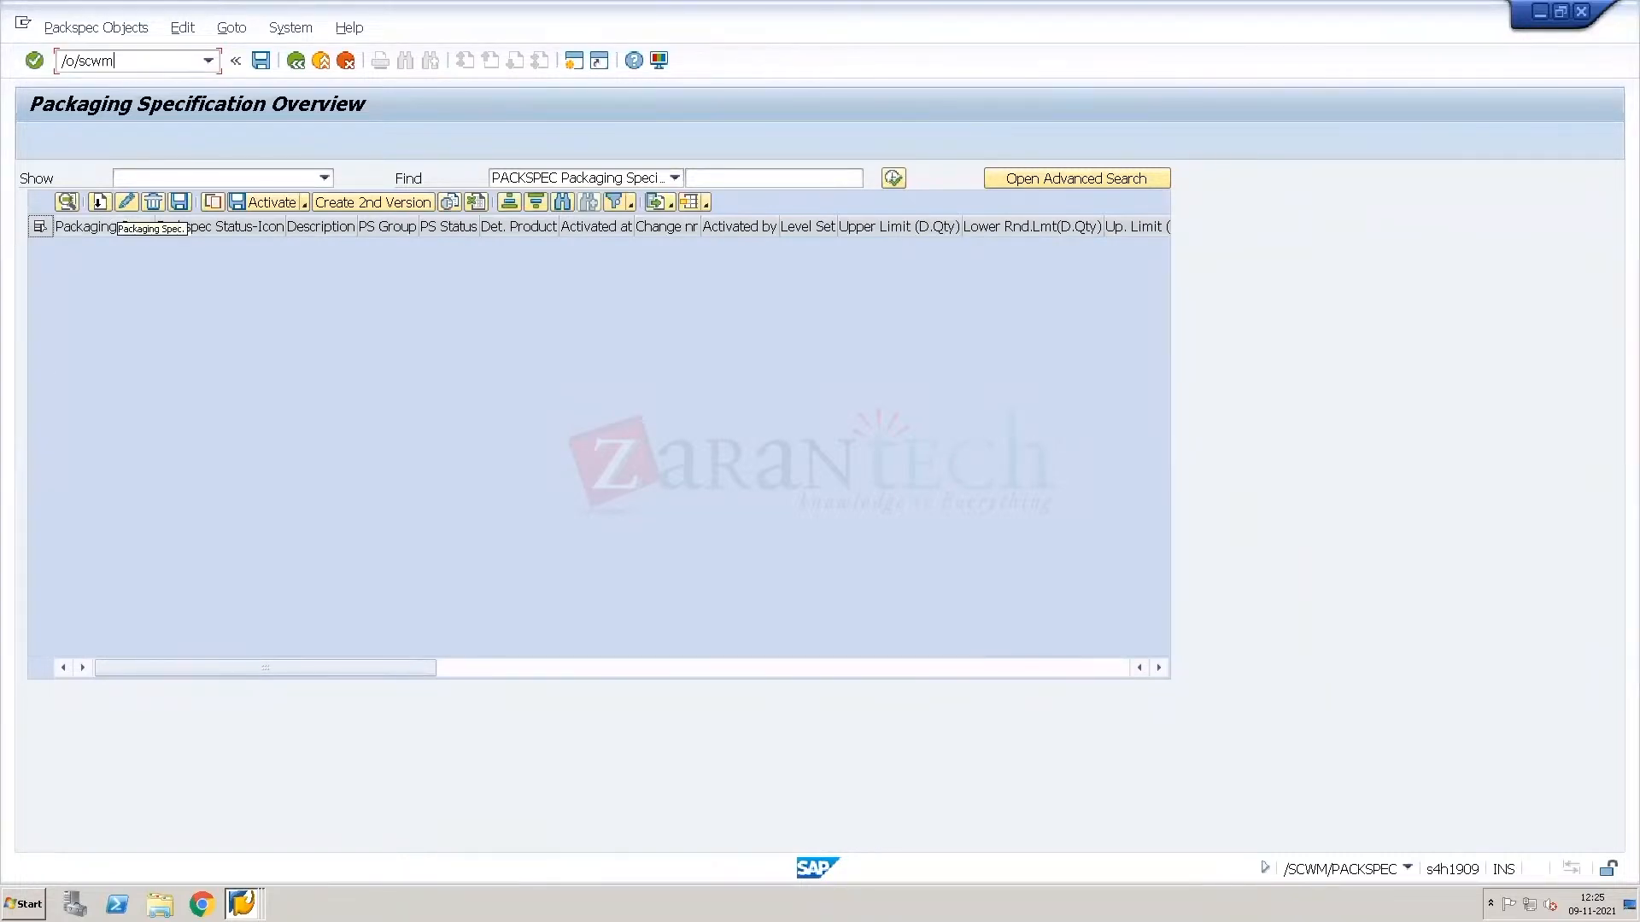
click(99, 203)
Leave the packaging specification overview and open the Create Material transaction MM01.
click(138, 63)
text(/n/)
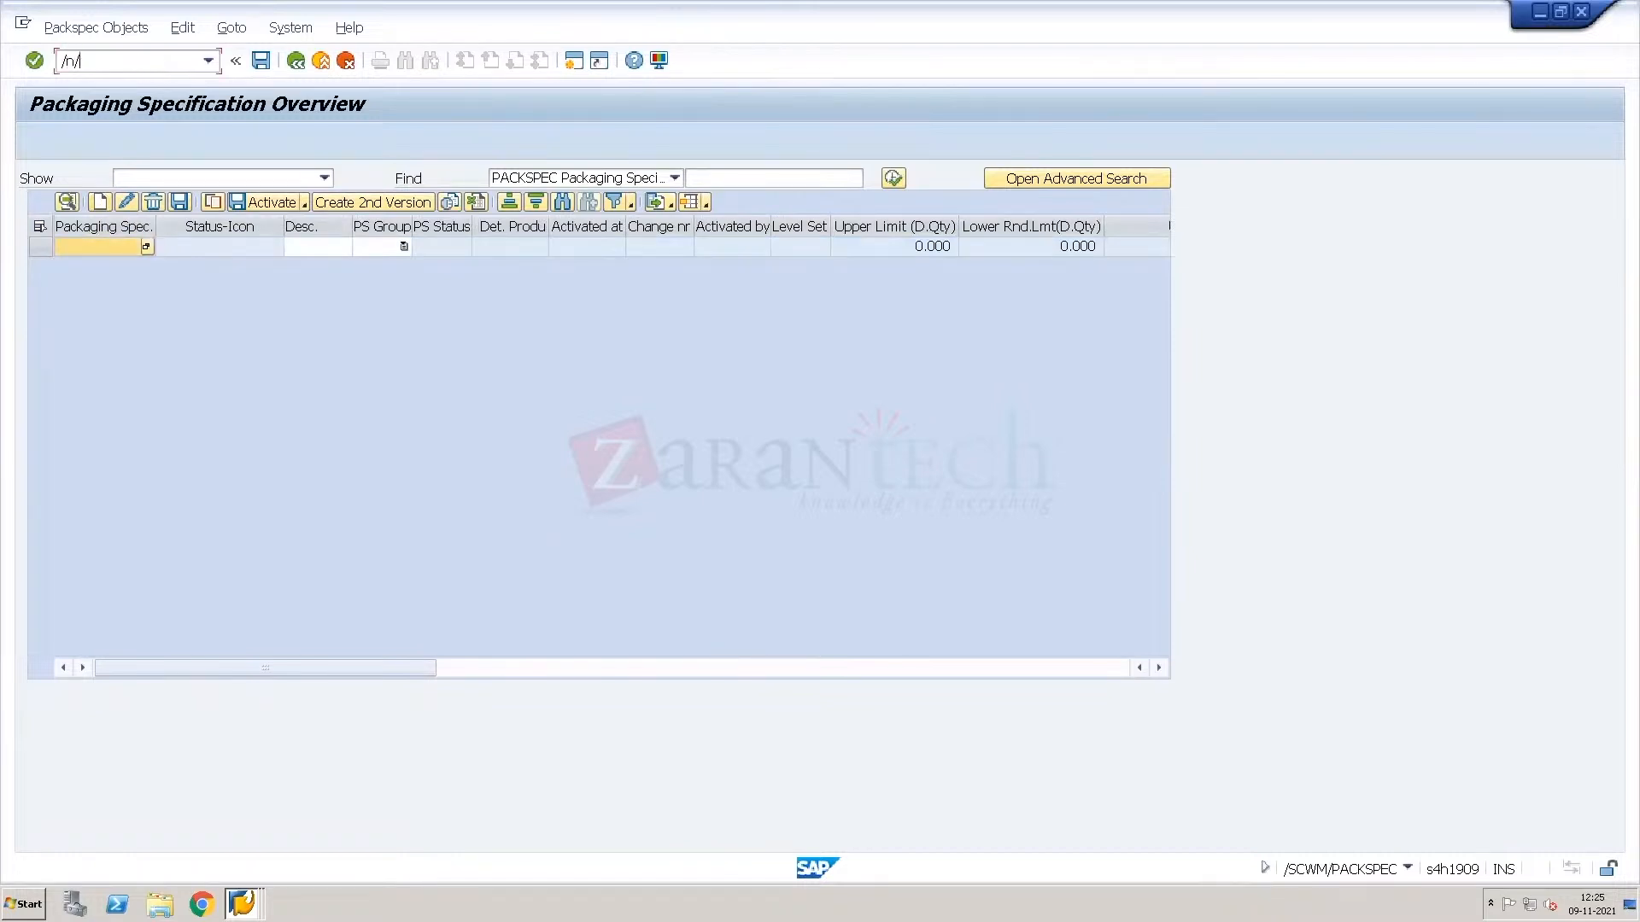
text(scwm/mat1)
key(BackSpace)
key(BackSpace)
key(BackSpace)
key(BackSpace)
key(BackSpace)
key(BackSpace)
key(BackSpace)
key(BackSpace)
key(BackSpace)
key(BackSpace)
text(mm03)
key(BackSpace)
text(1)
key(Return)
Enter material T-F100 with material type FERT Finished Product and select the Purchasing view.
text(T-F100)
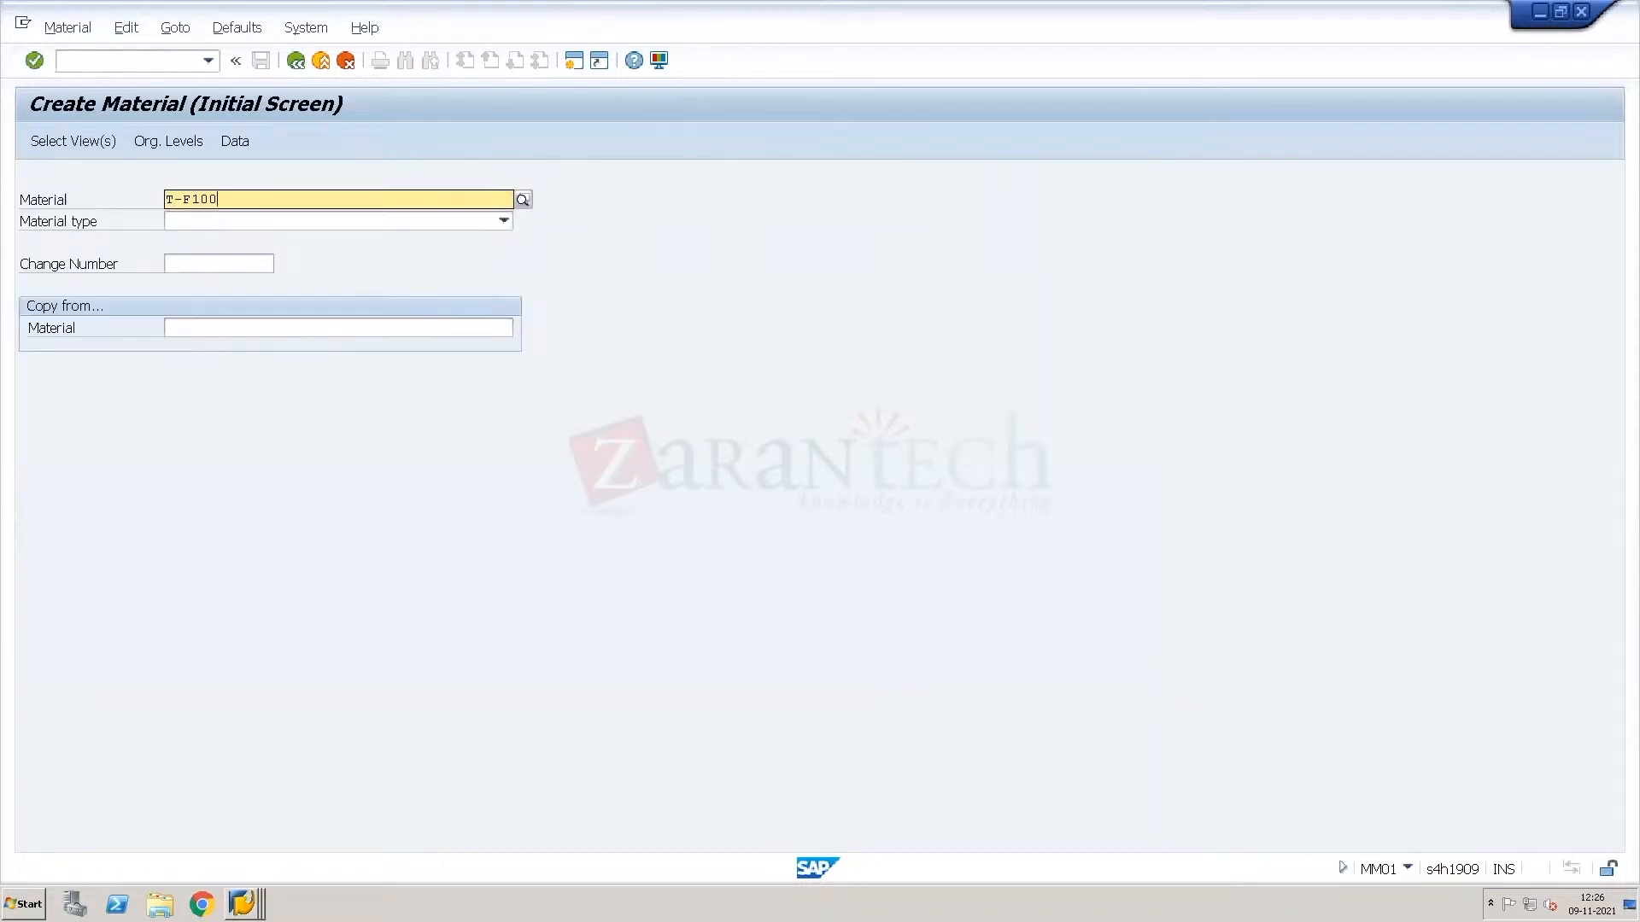
key(Return)
key(Return)
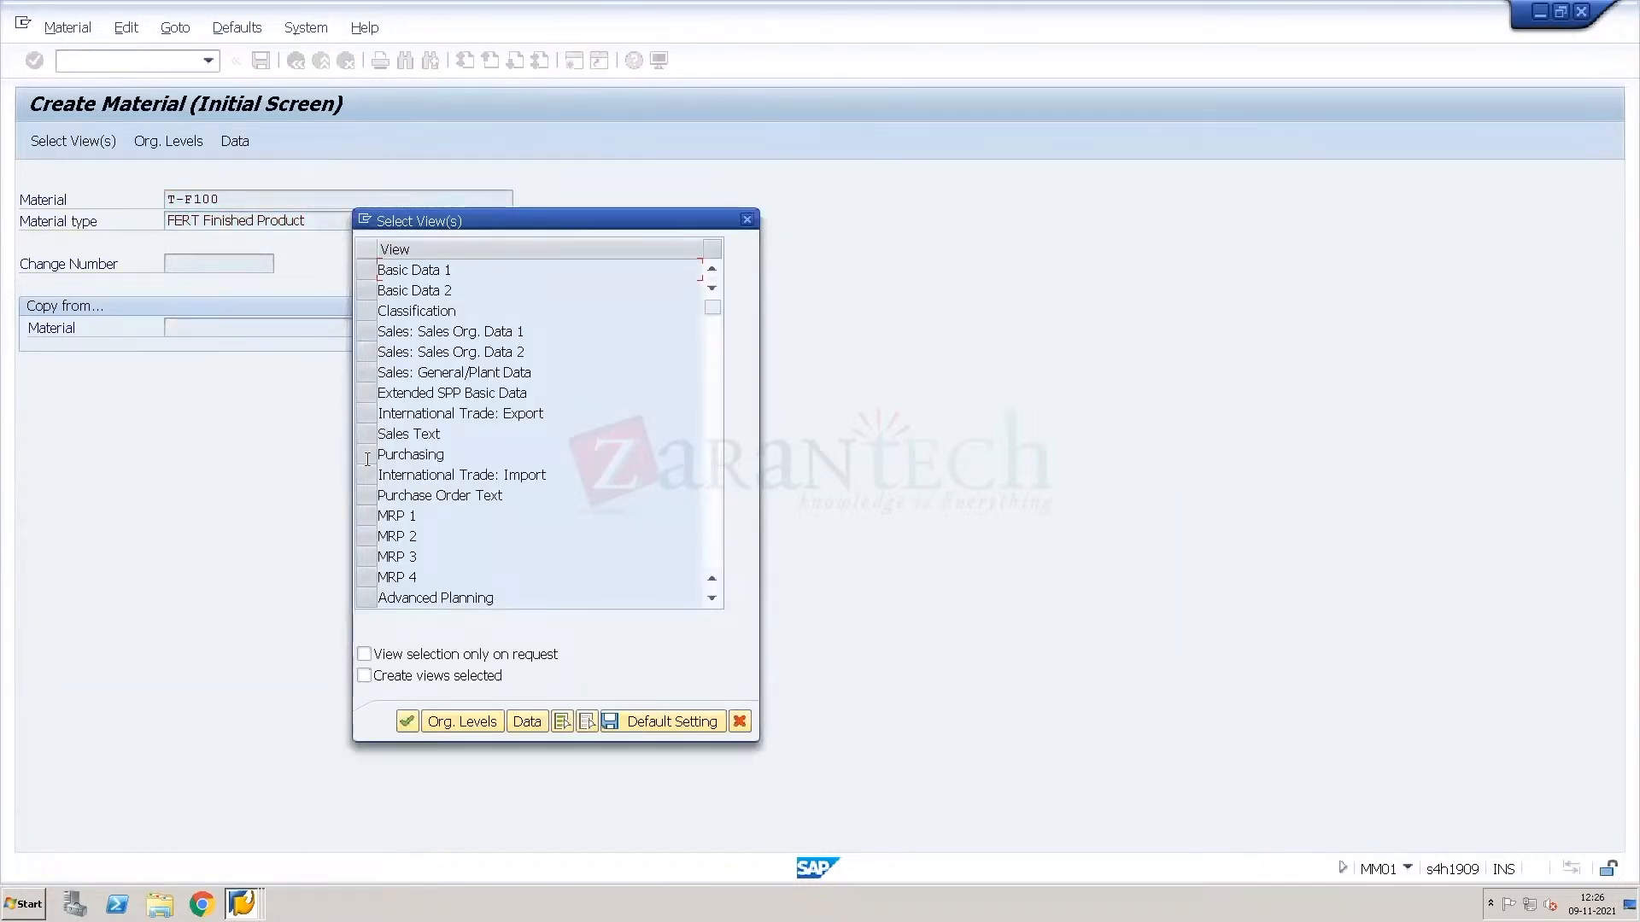
click(367, 455)
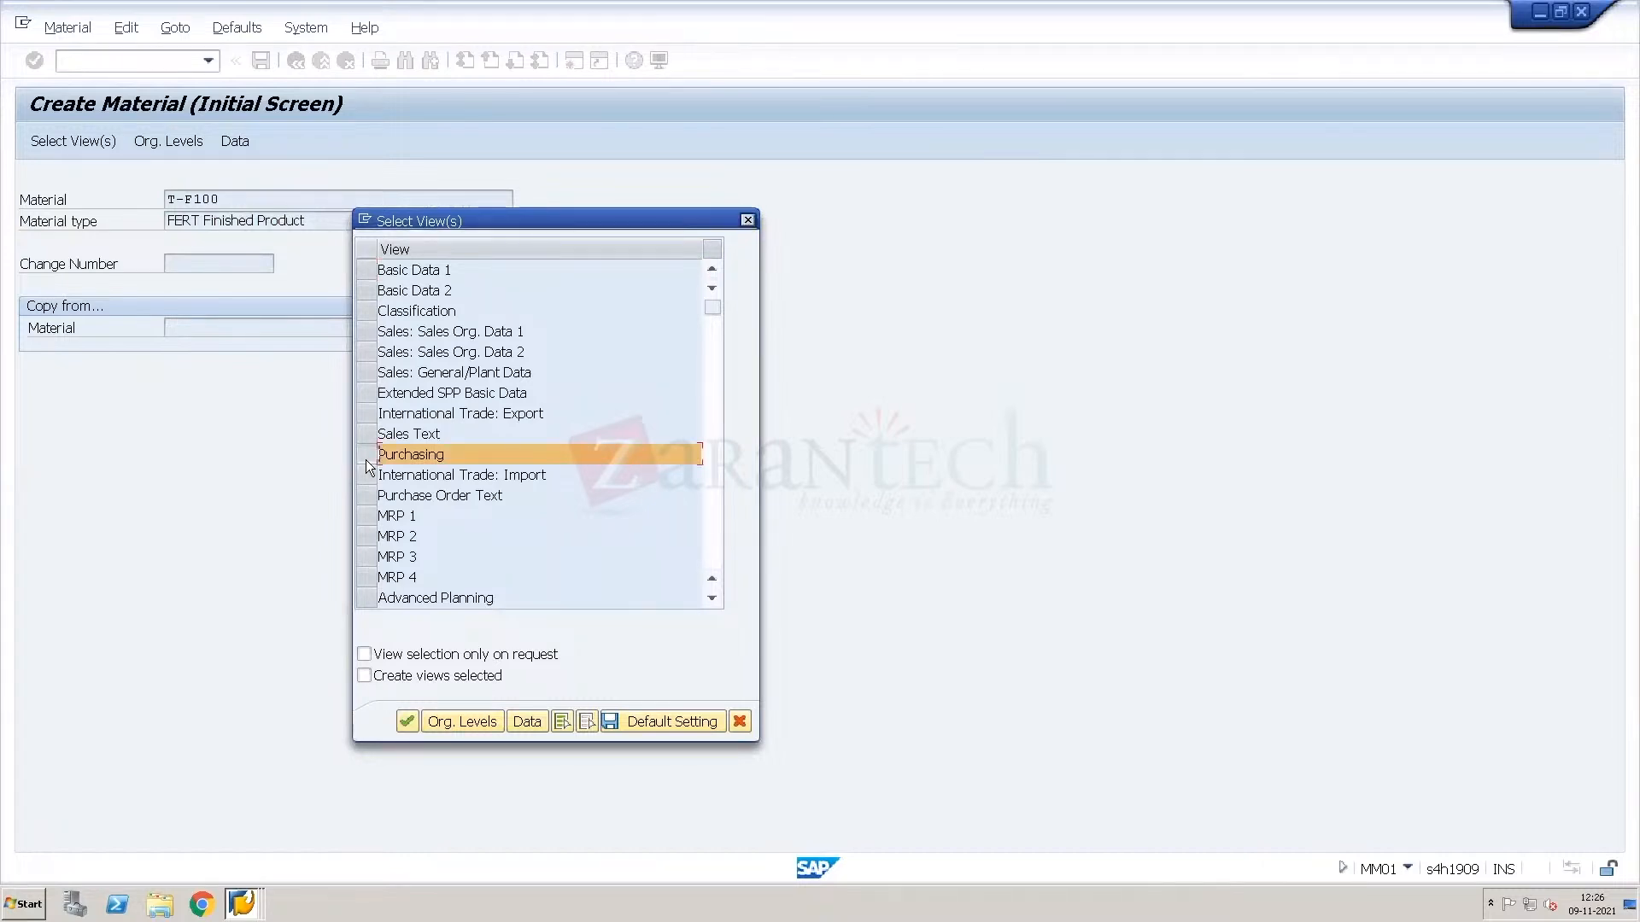
Switch to Chrome, find the Product and Packaging Specification session on the training site's meeting links page, and return to the remote desktop.
key(ctrl+alt+Break)
click(499, 901)
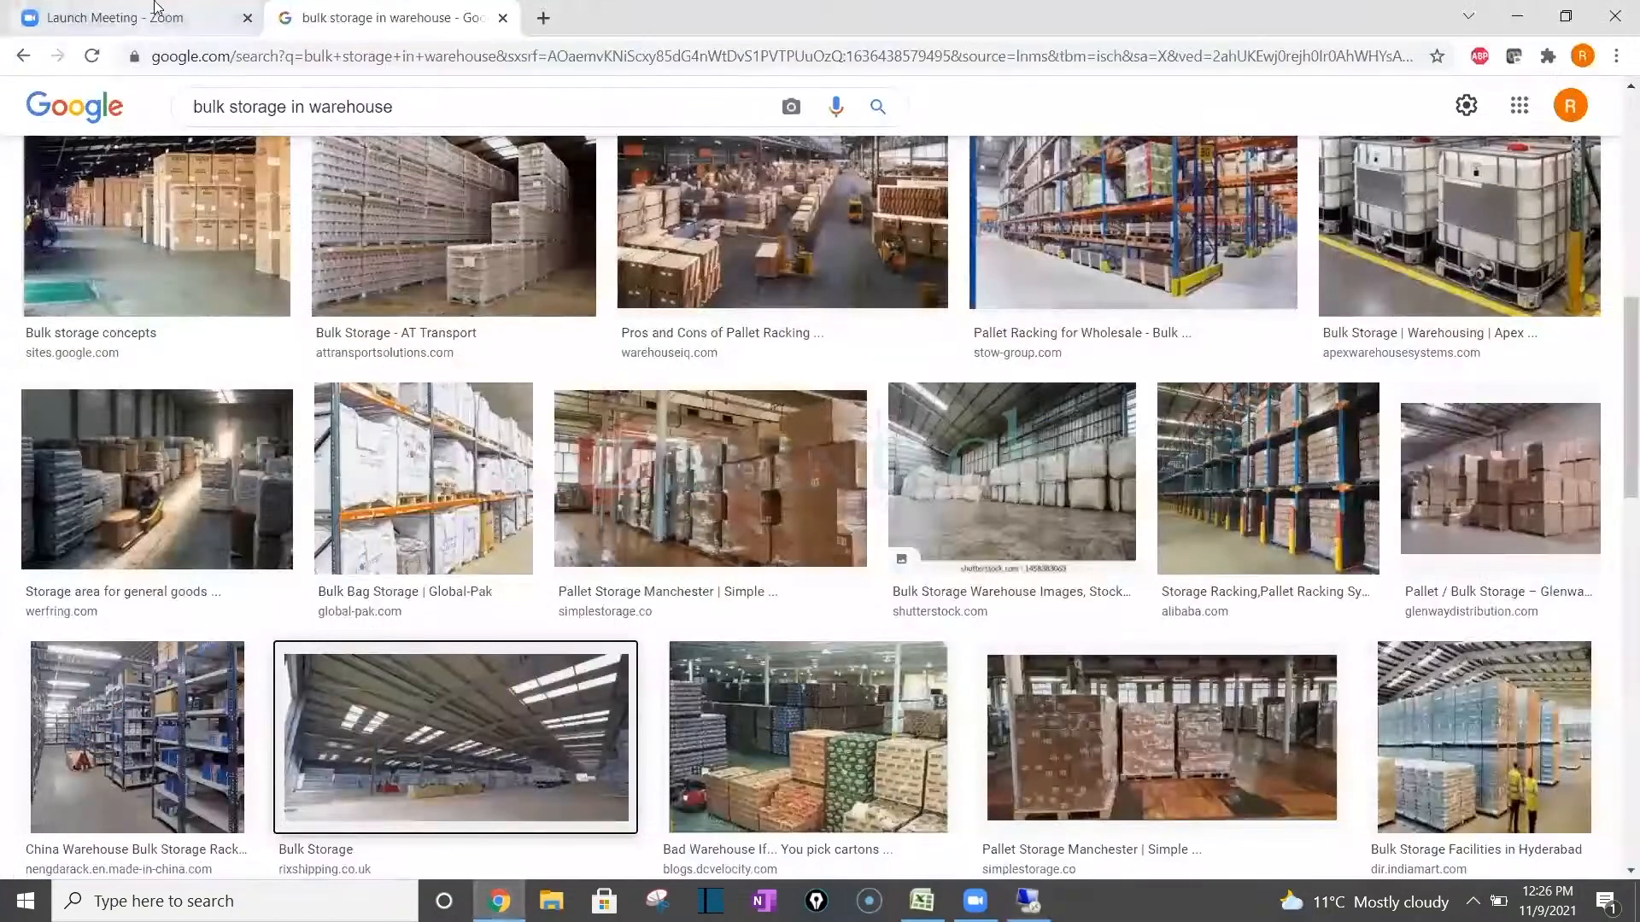
click(145, 18)
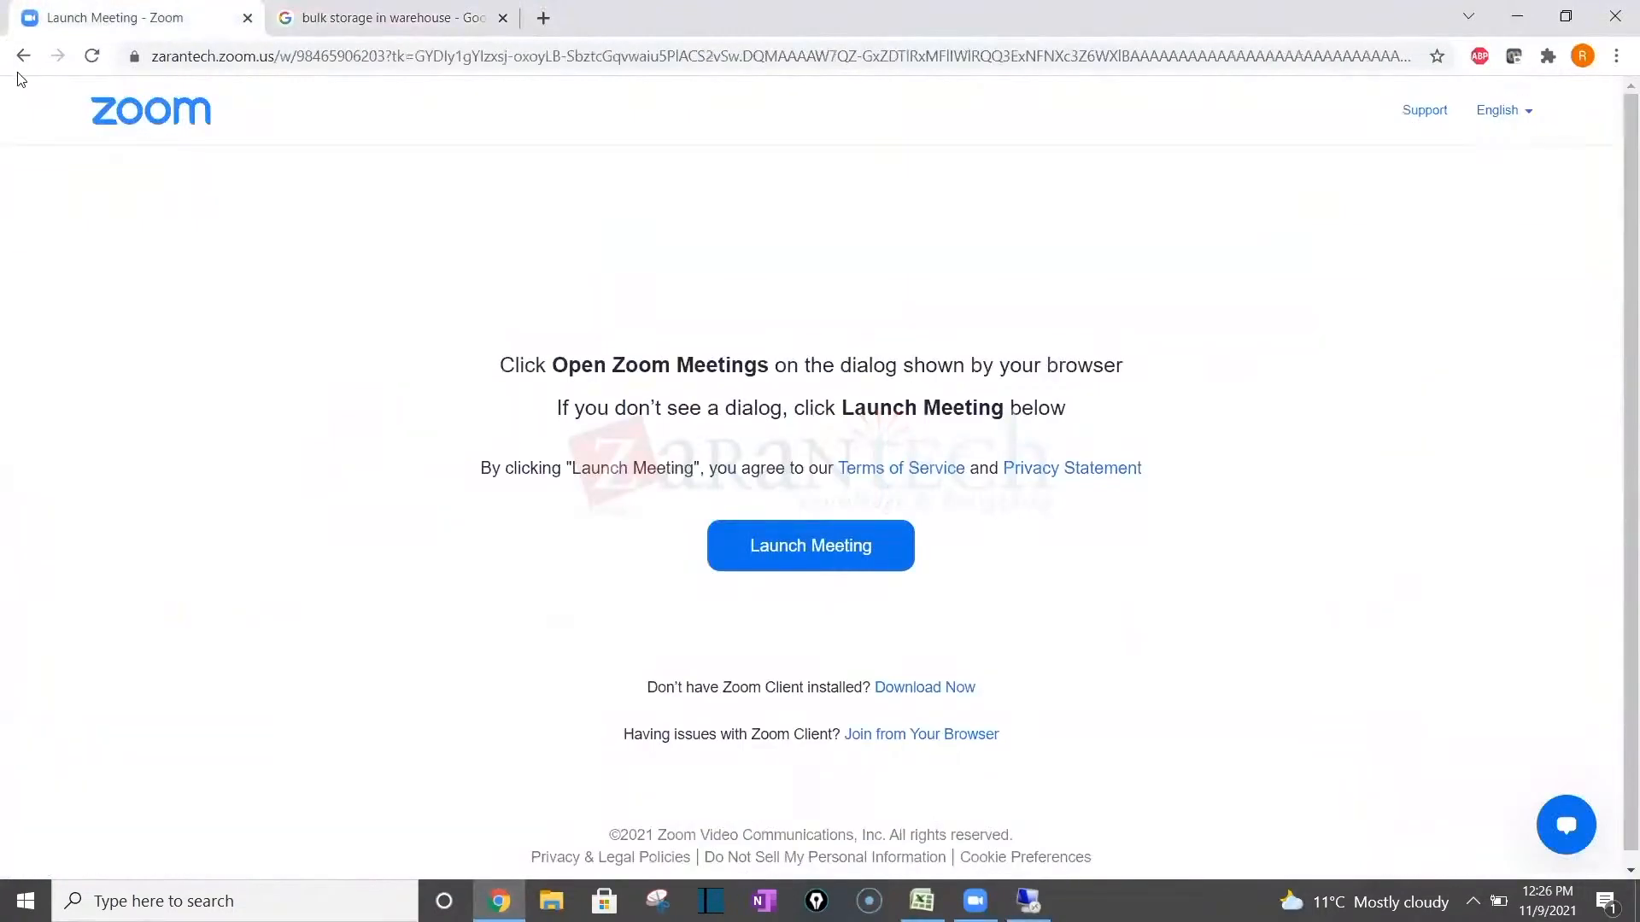
click(24, 56)
click(27, 57)
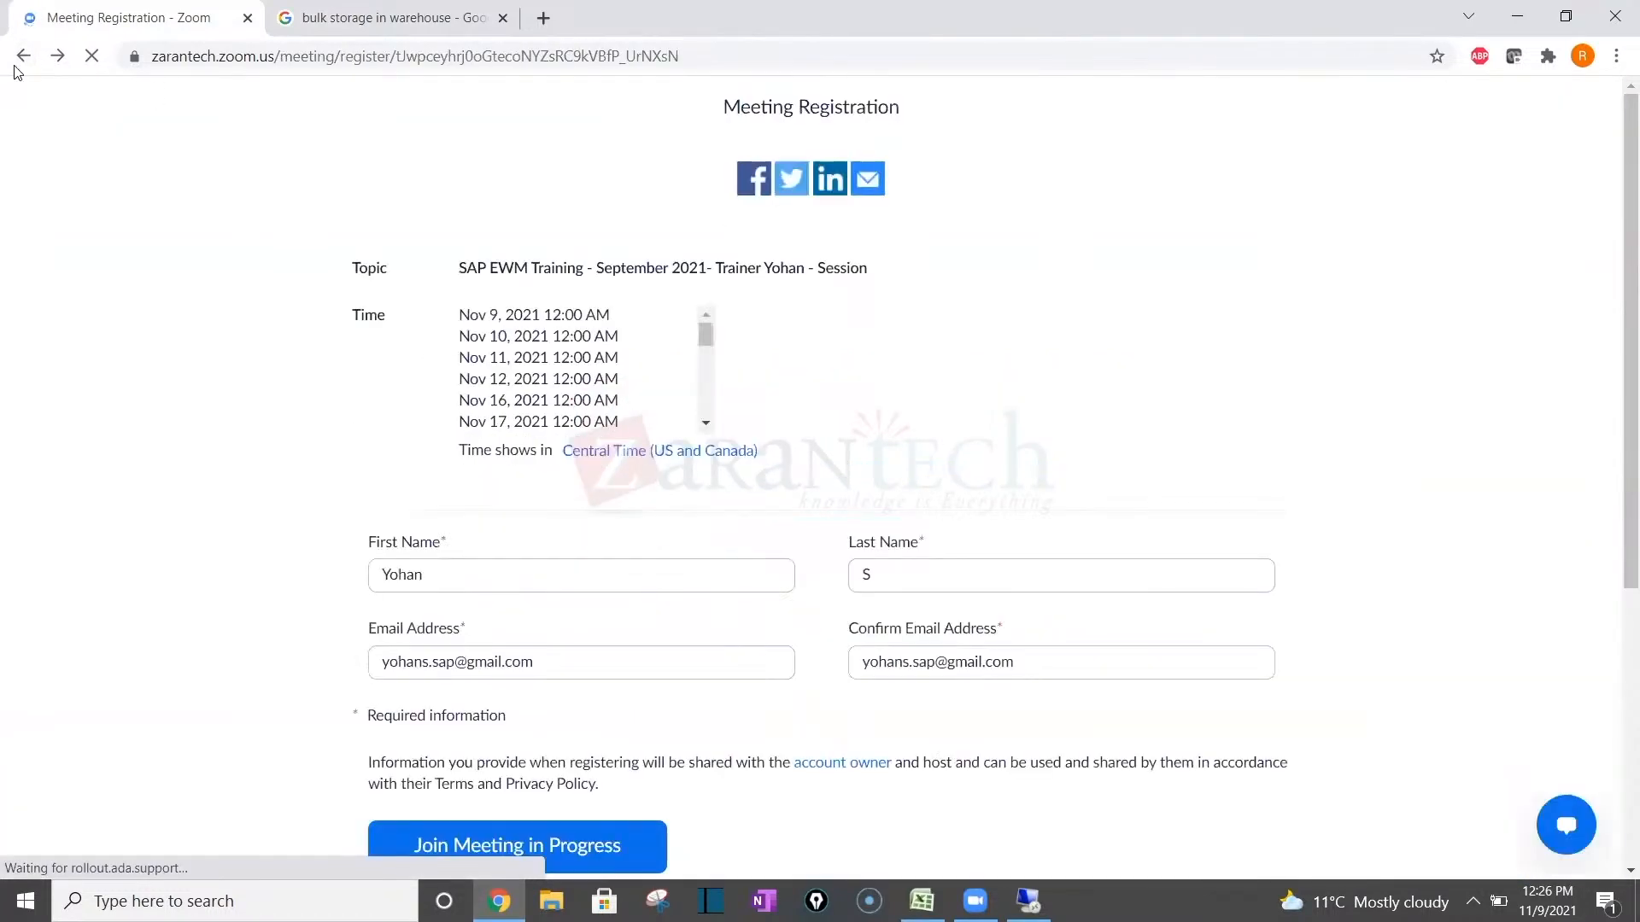
click(24, 56)
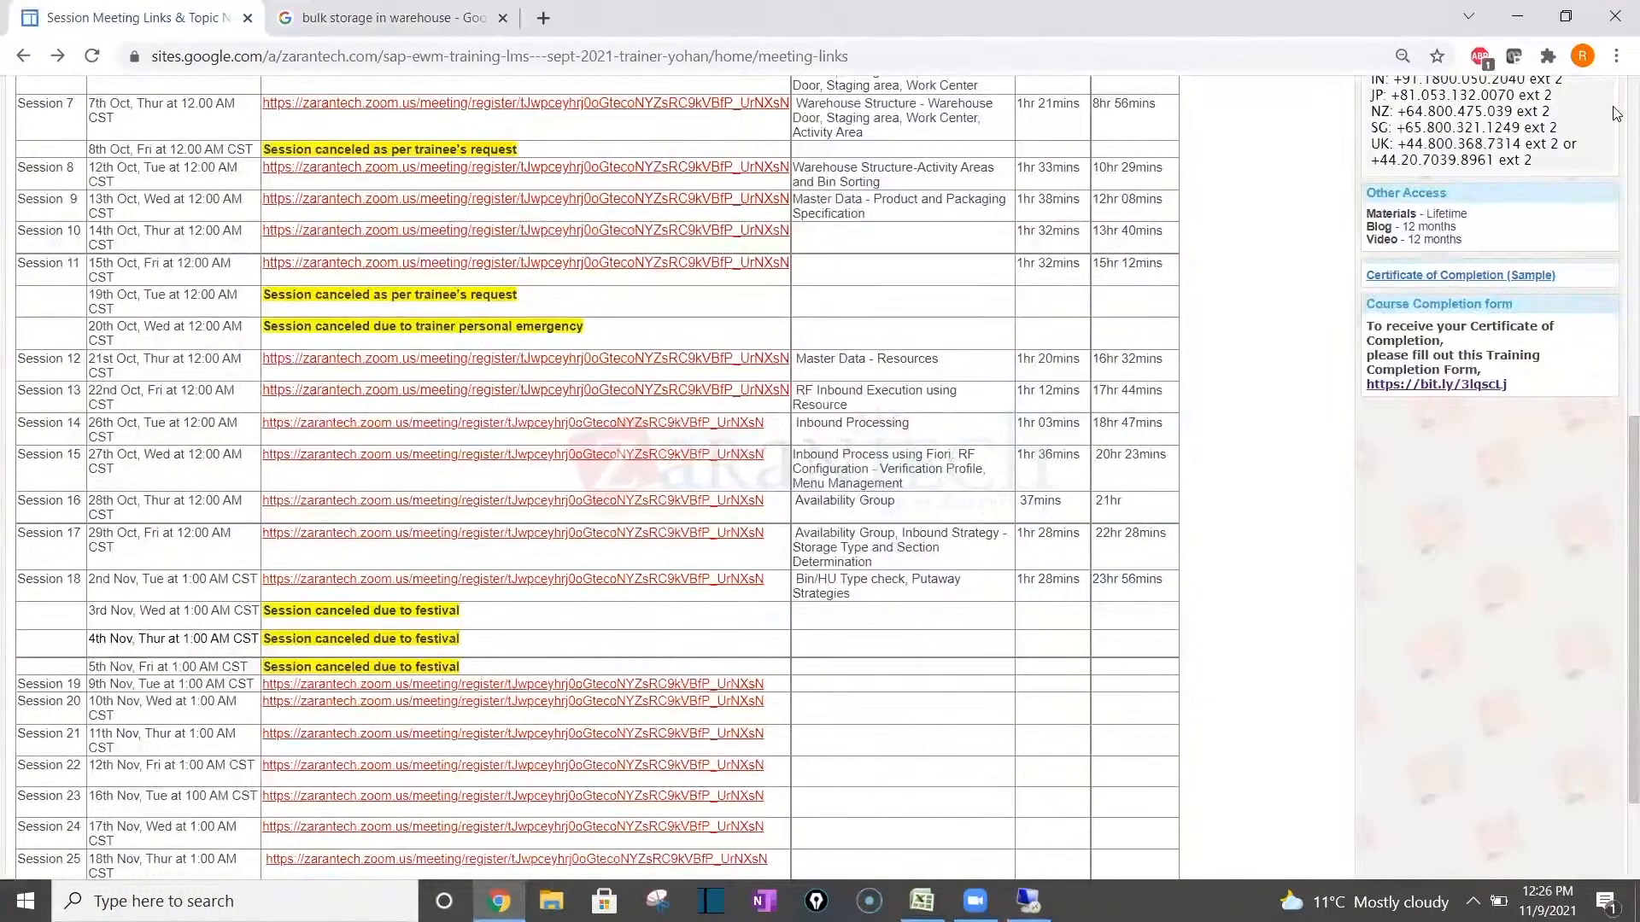
scroll(1616, 114, up, 8)
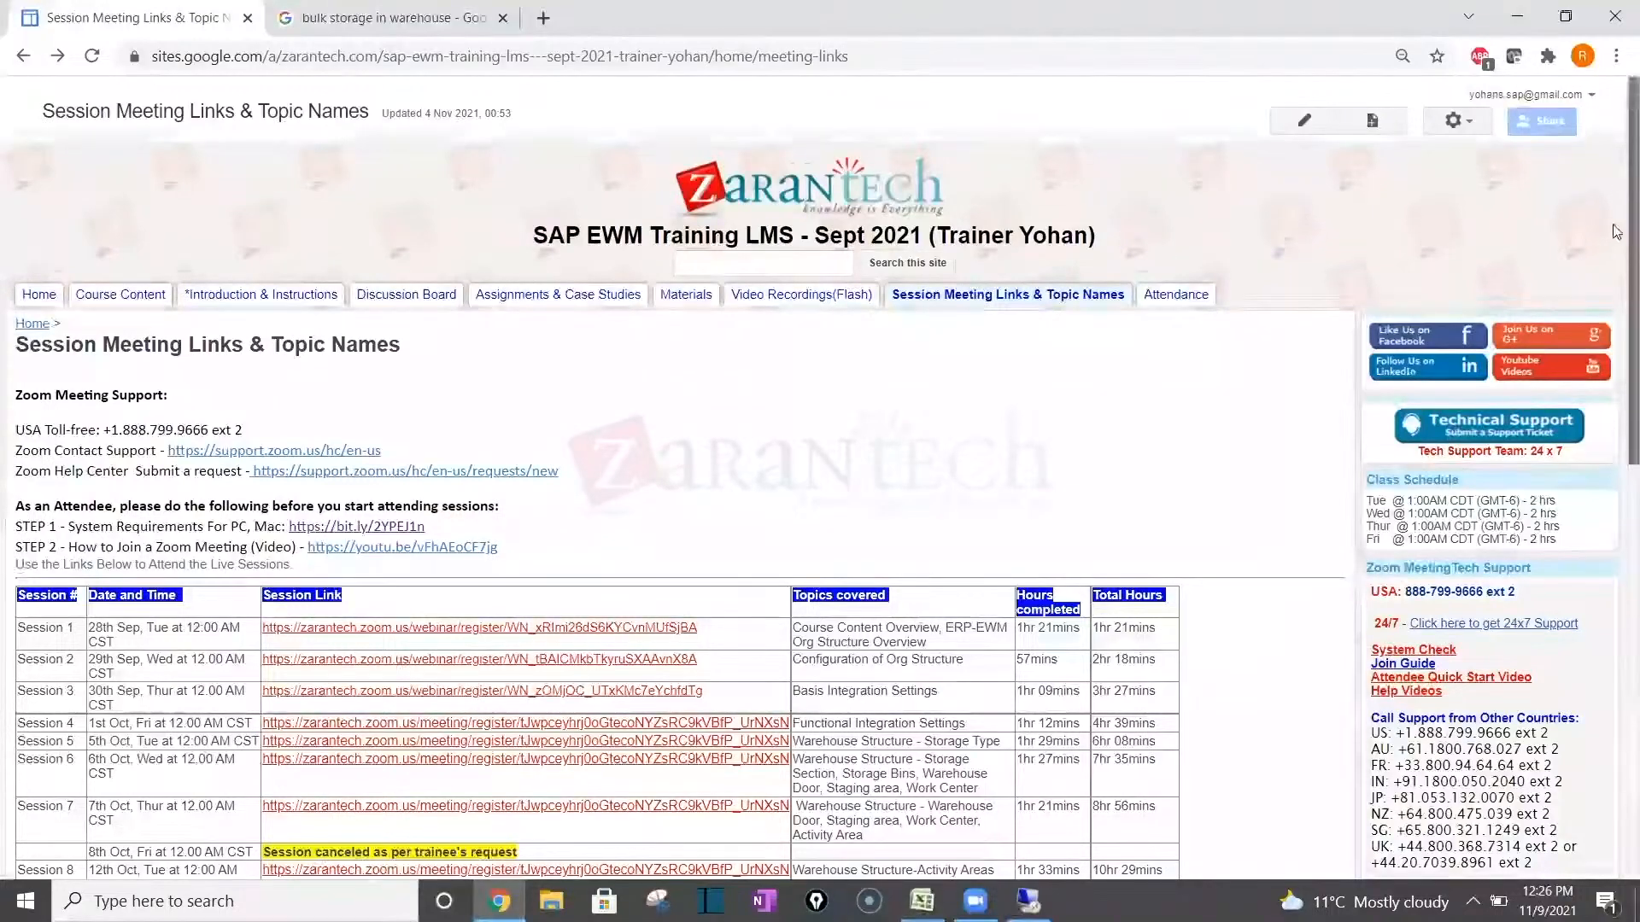
drag(1617, 201, 1617, 291)
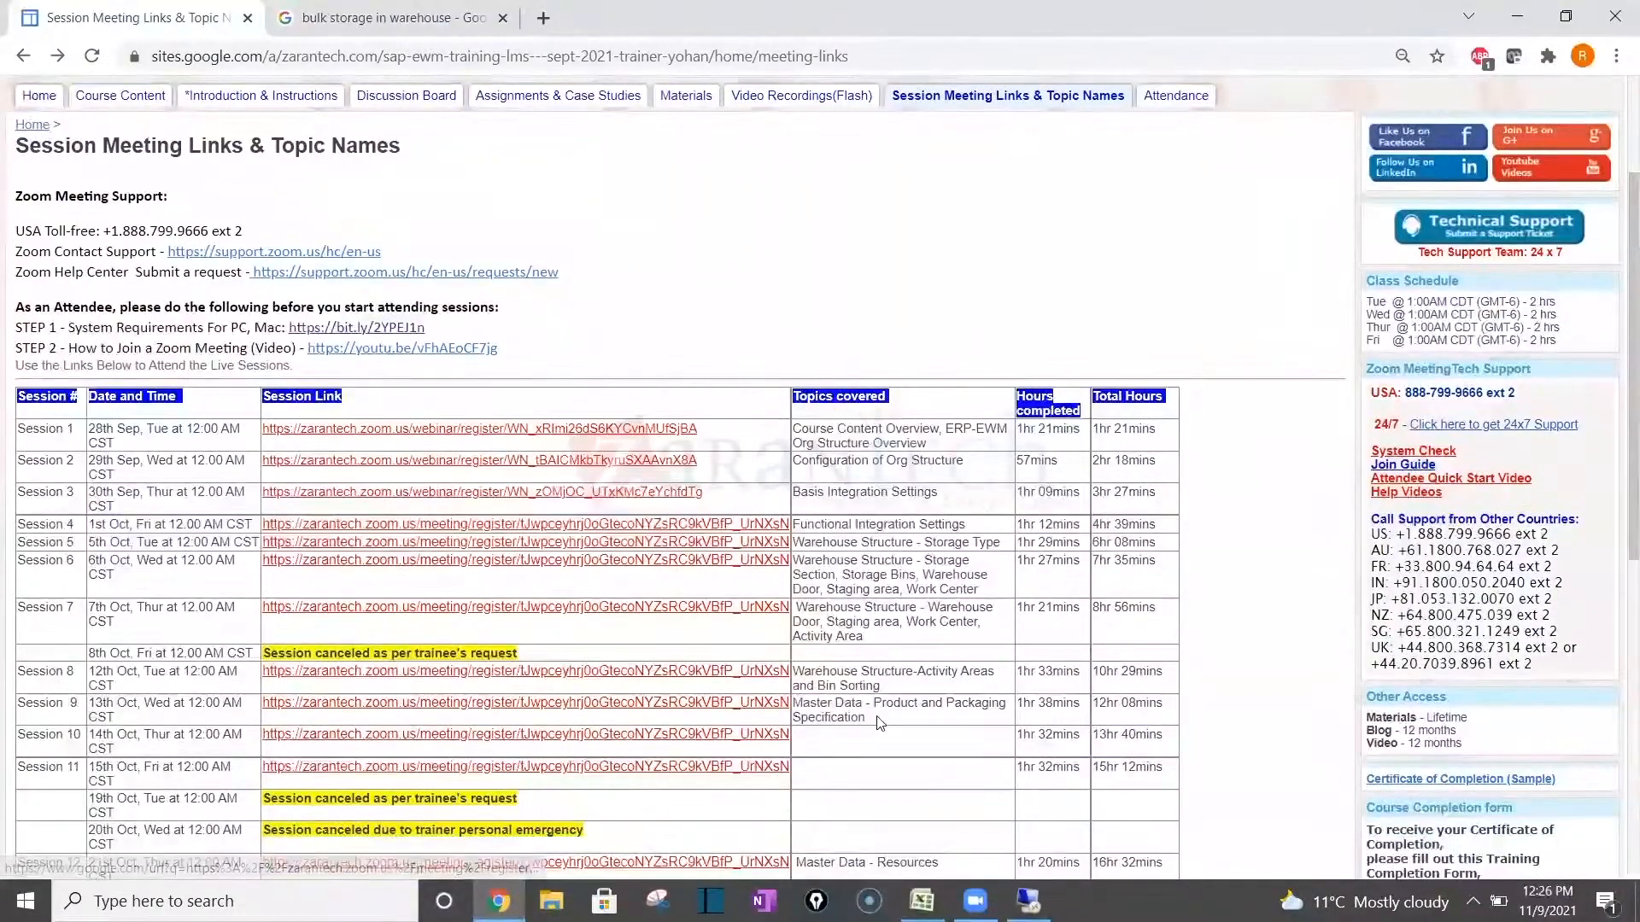
drag(880, 723, 940, 709)
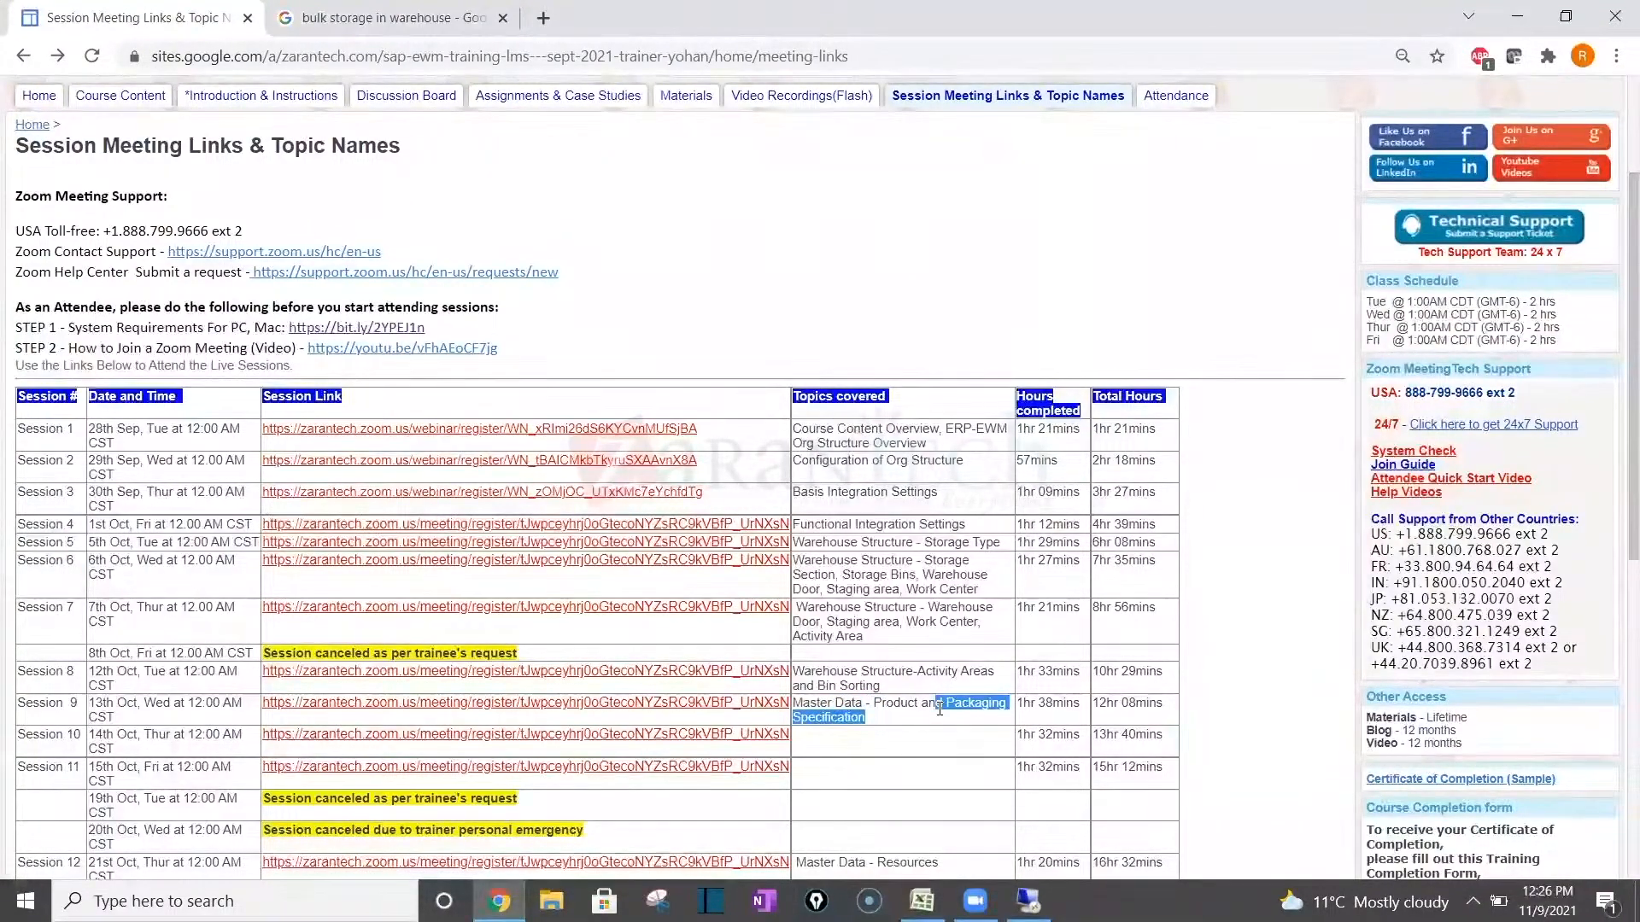
key(alt+Tab)
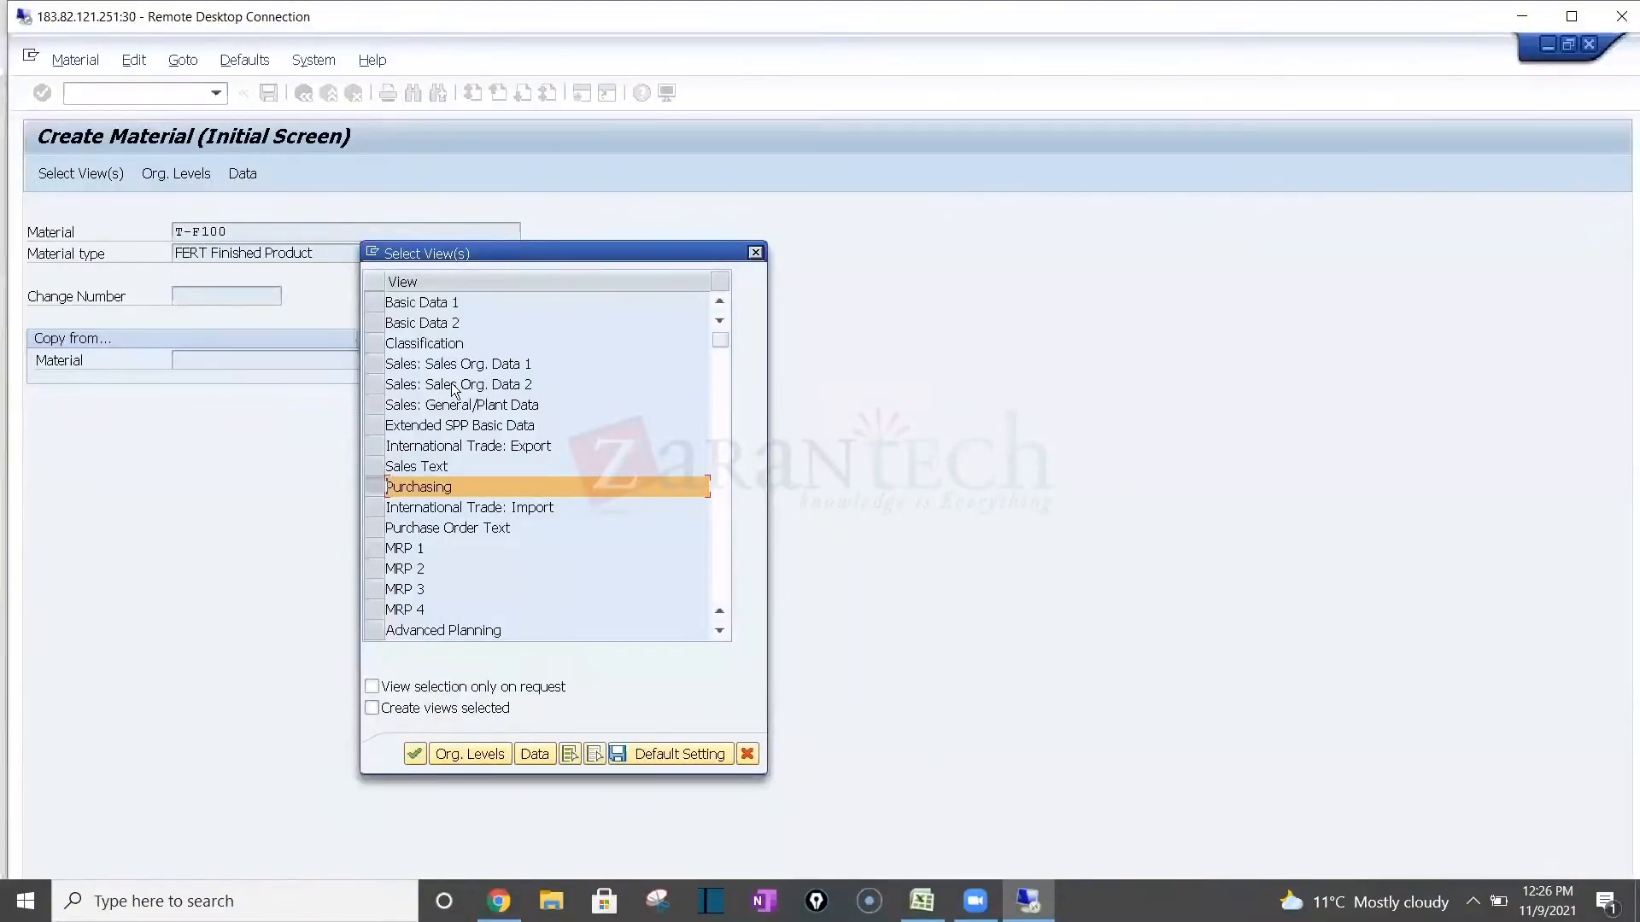
Add the views Sales Org. Data 1 and 2, Sales: General/Plant Data, General Plant Data / Storage 1 and Accounting 1, and confirm.
click(376, 363)
double_click(554, 26)
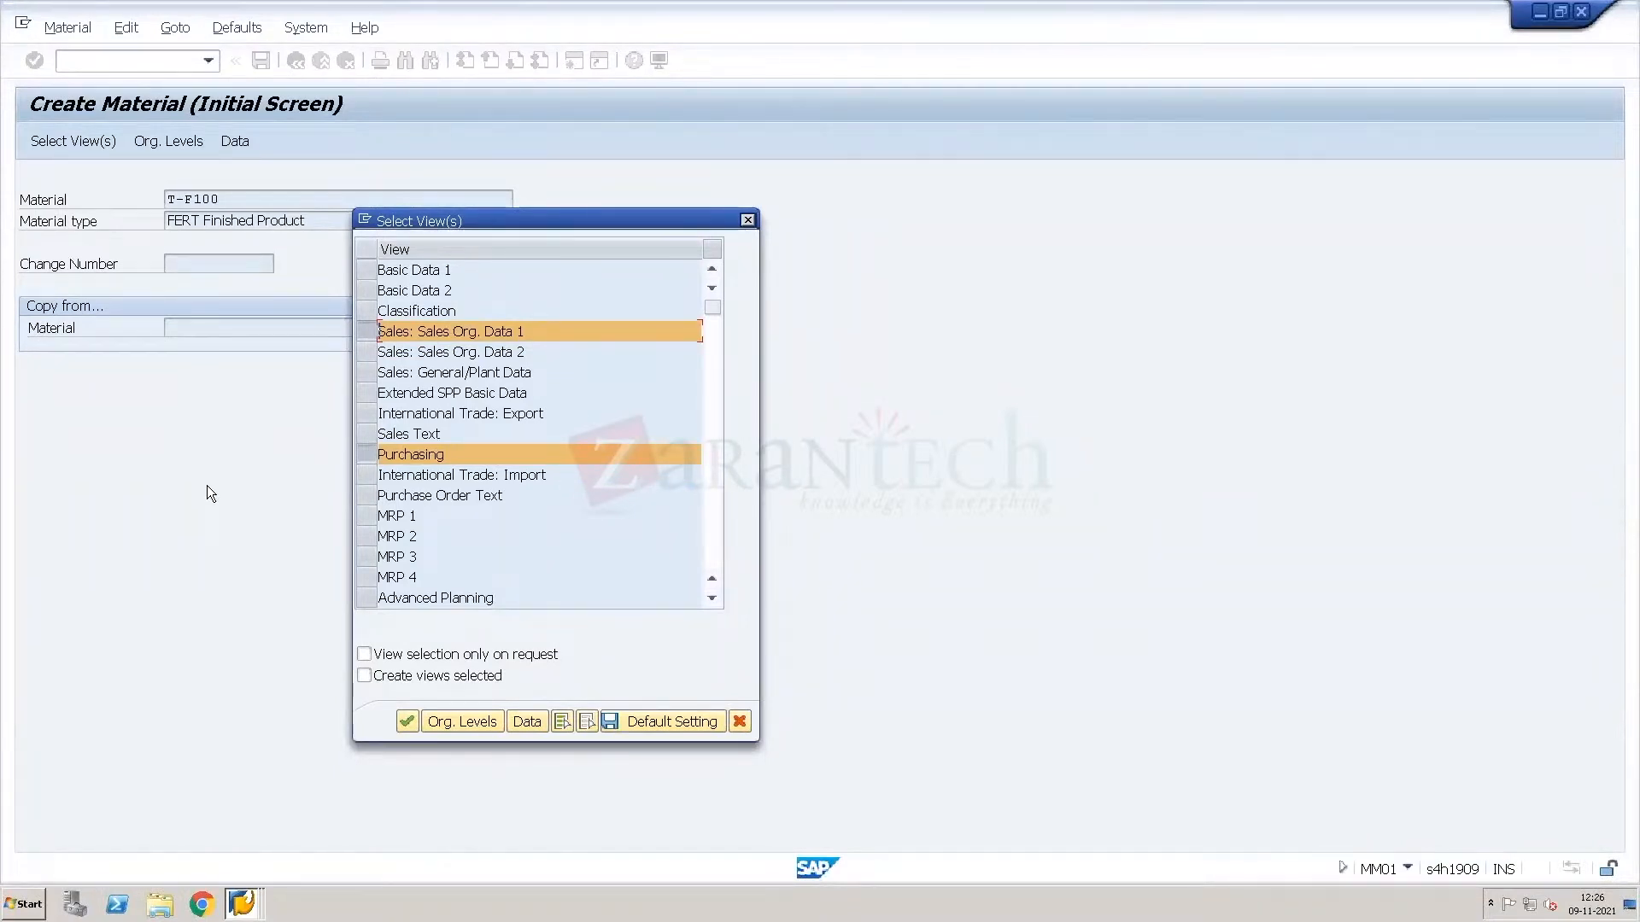
click(365, 350)
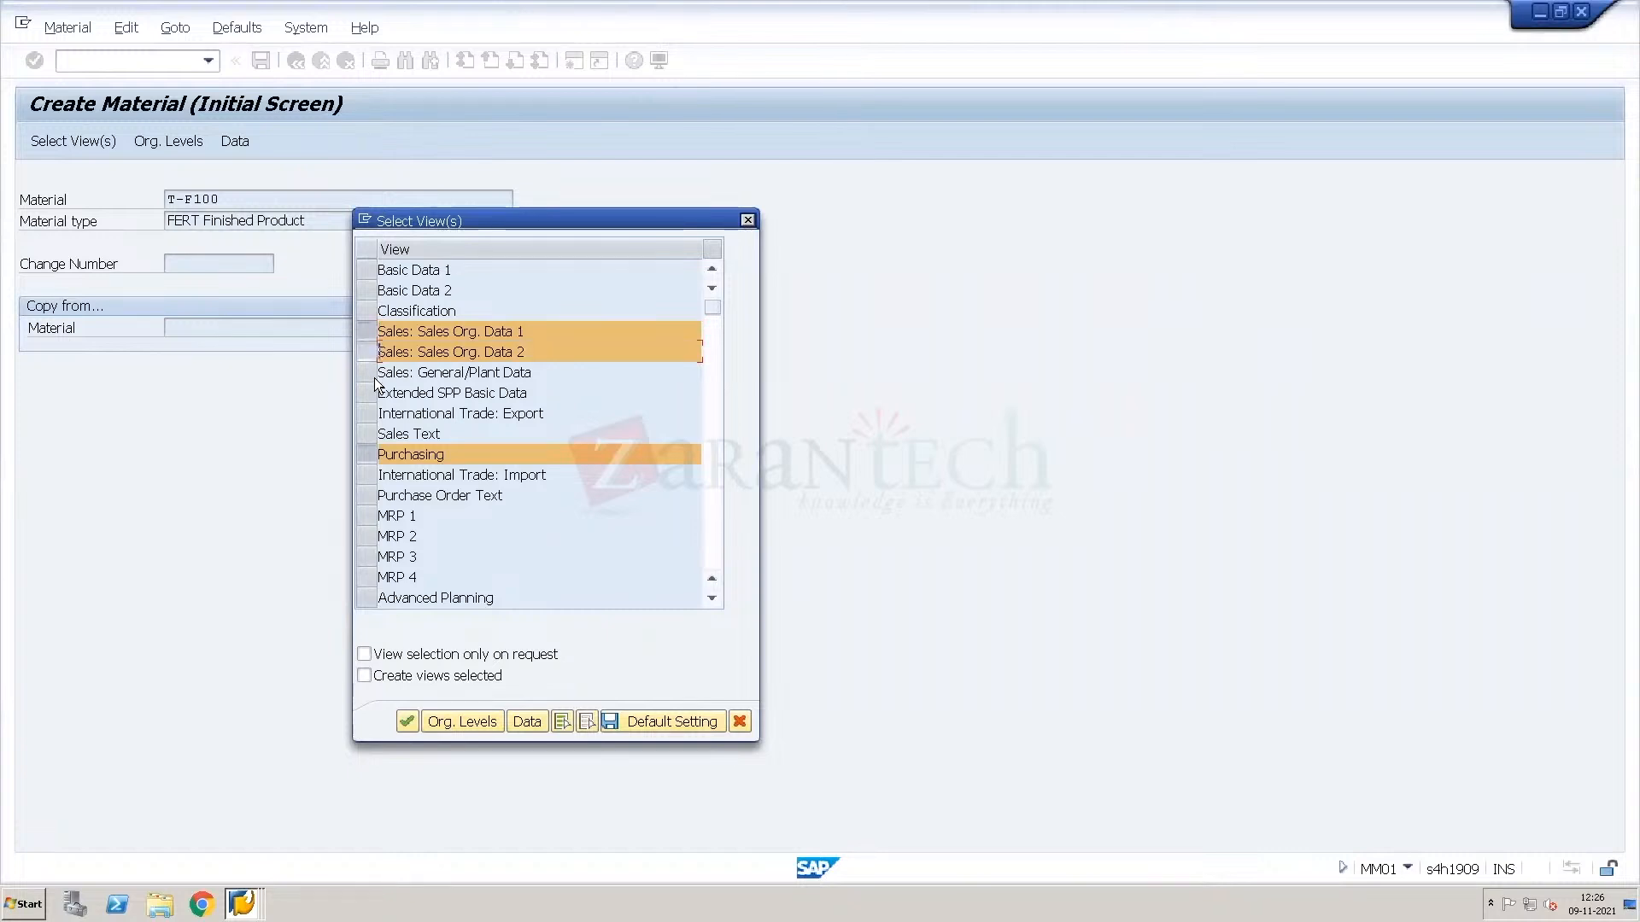
click(369, 372)
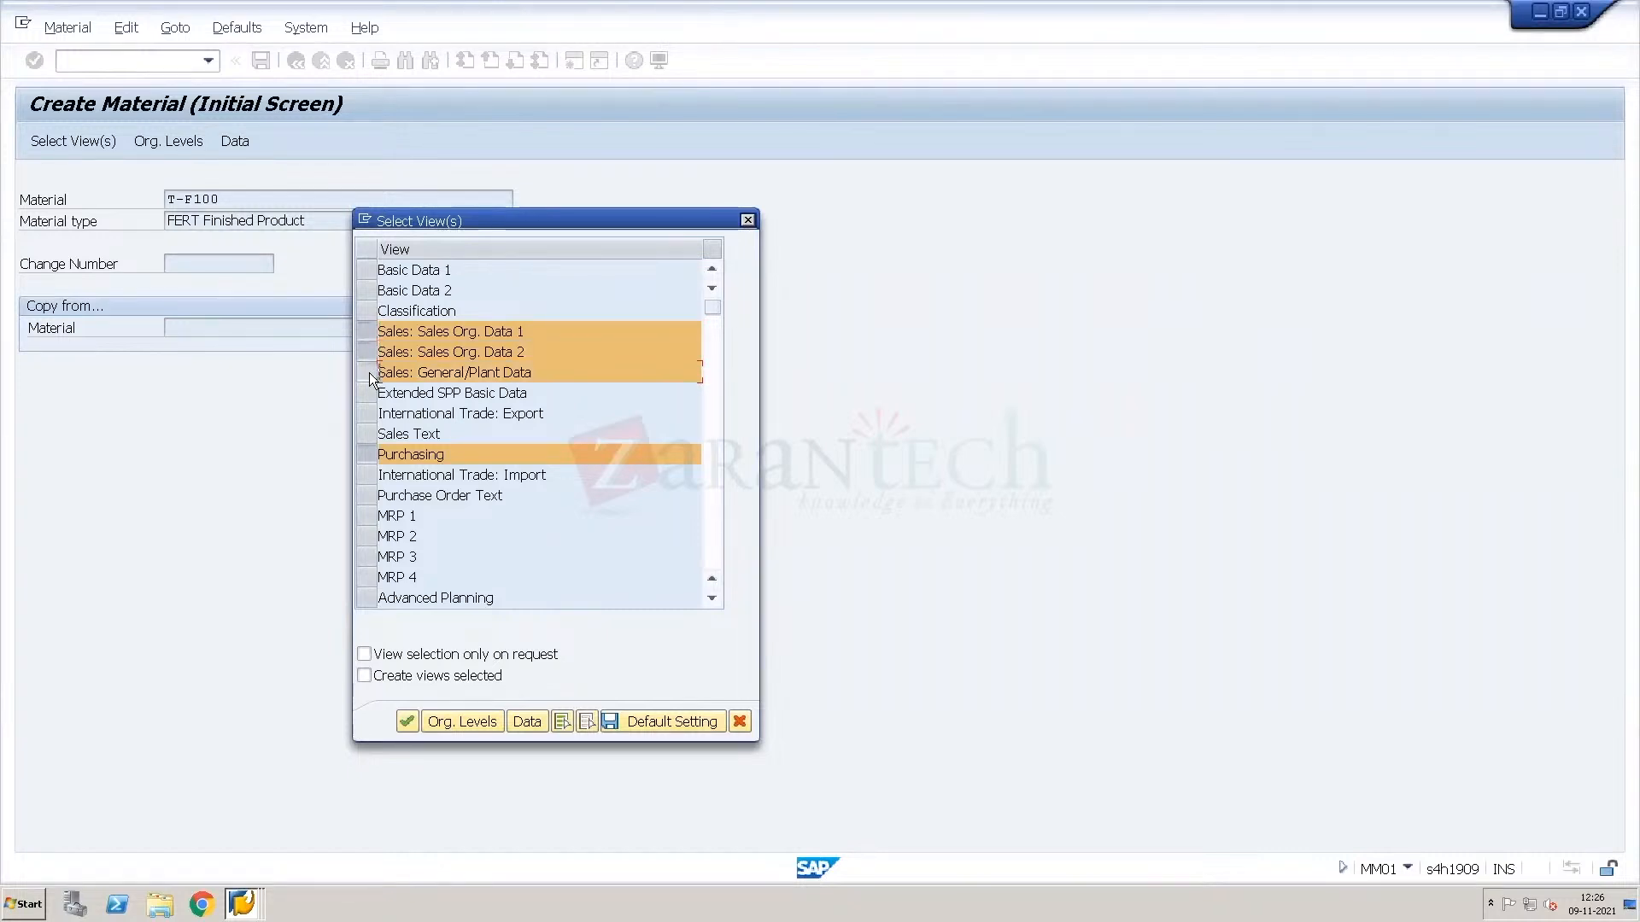
click(368, 458)
click(709, 537)
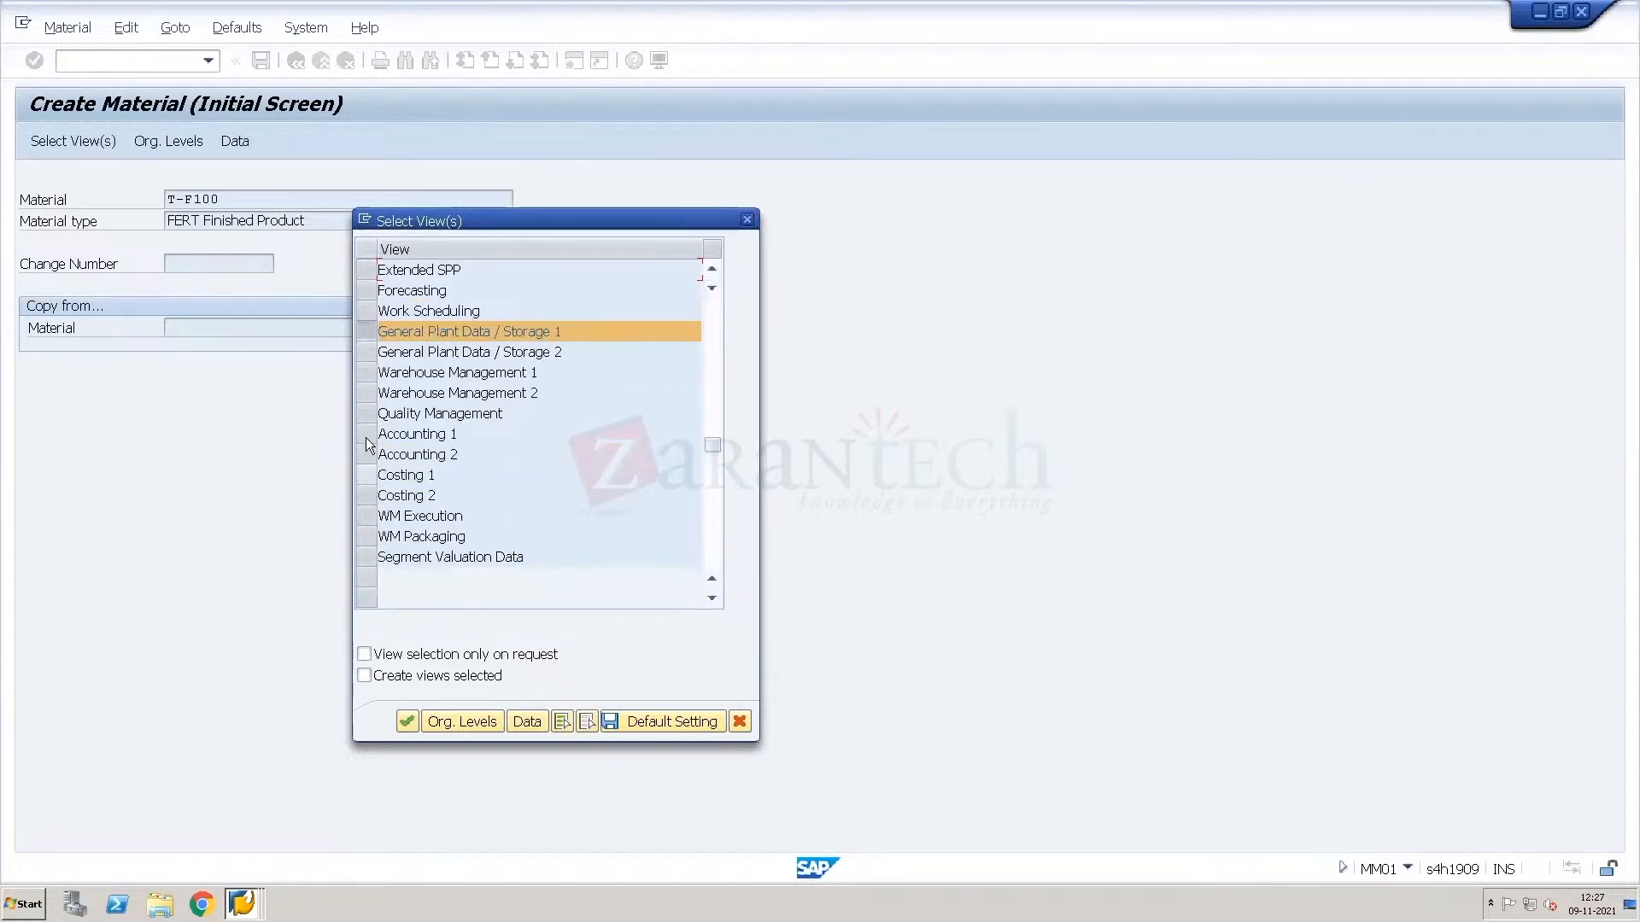
click(365, 435)
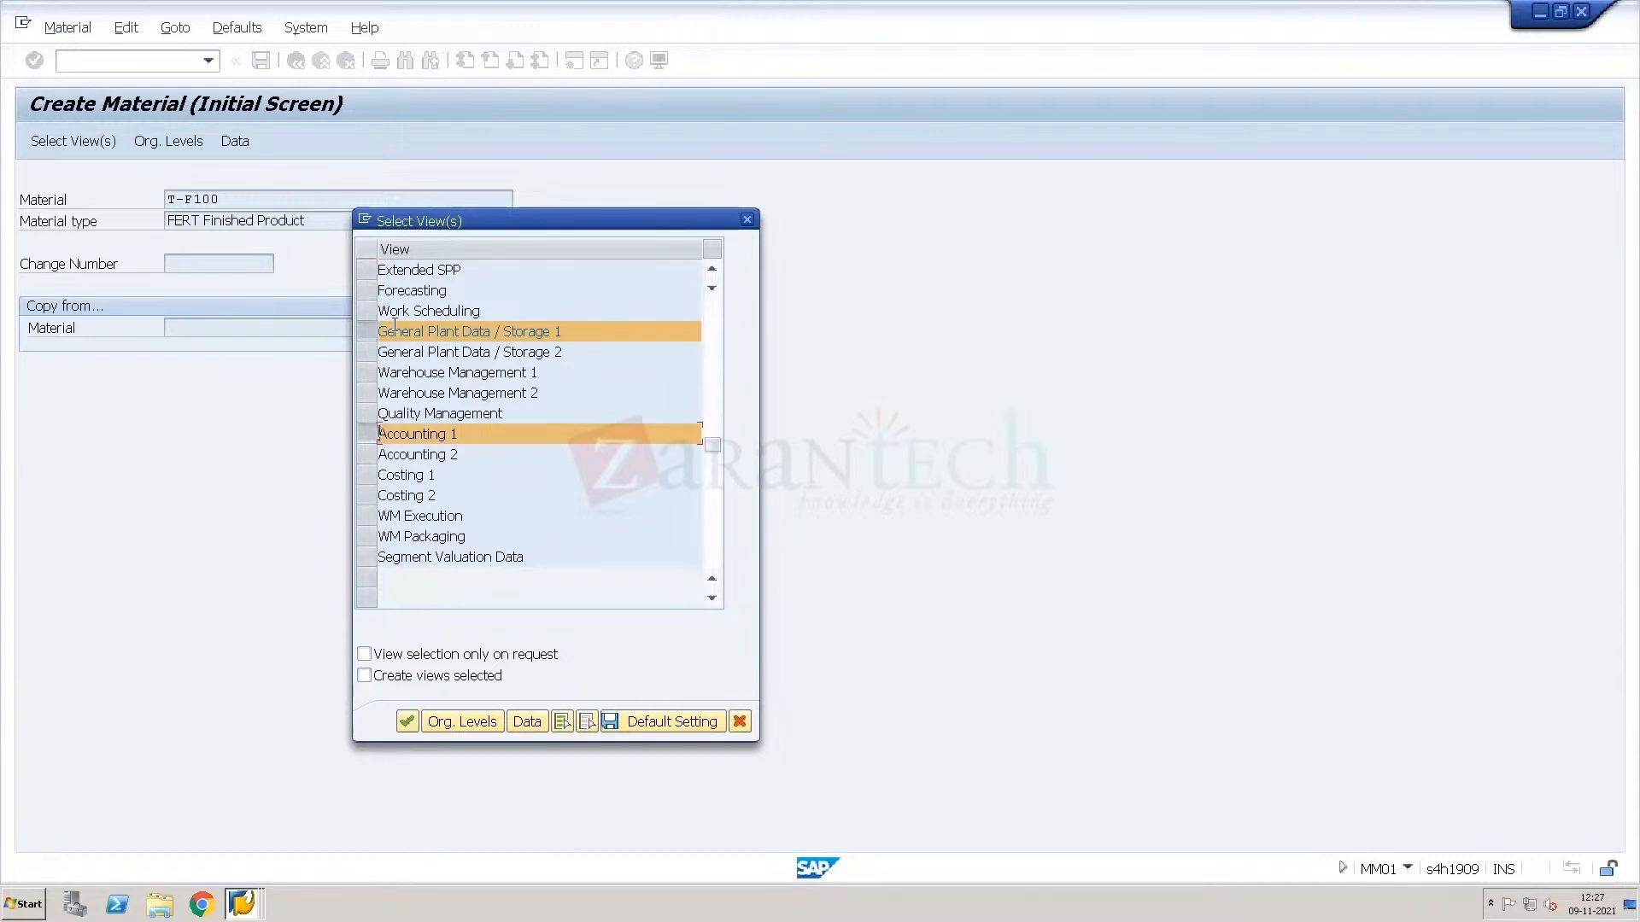
key(Return)
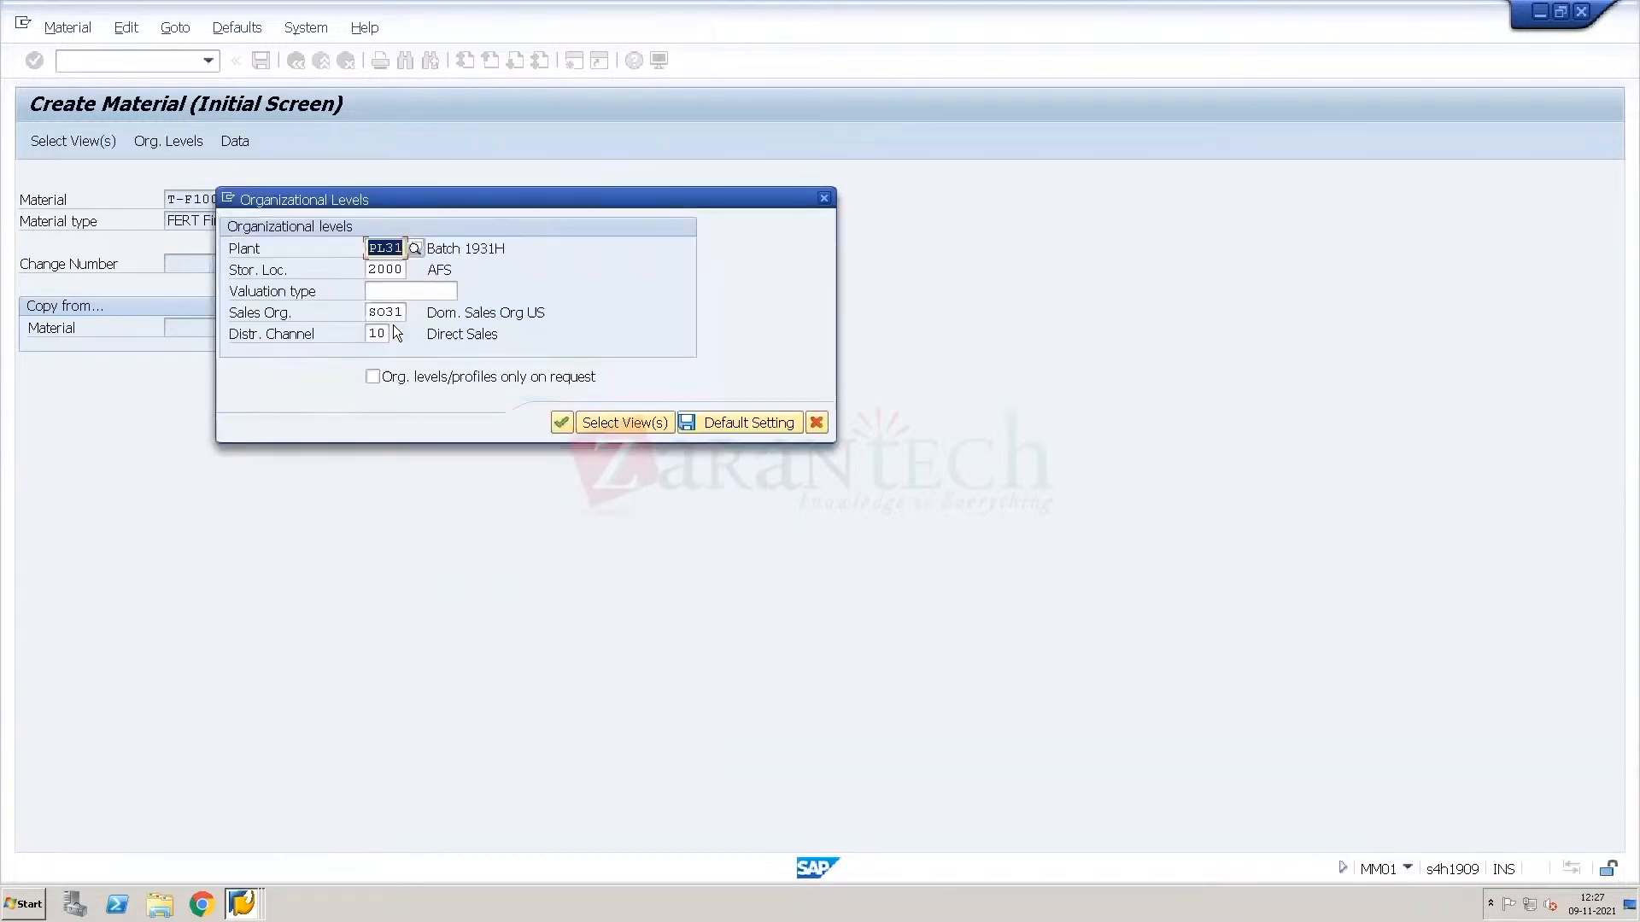
Set the organizational levels for the new material to plant PL34 and storage location 4000.
text(PL)
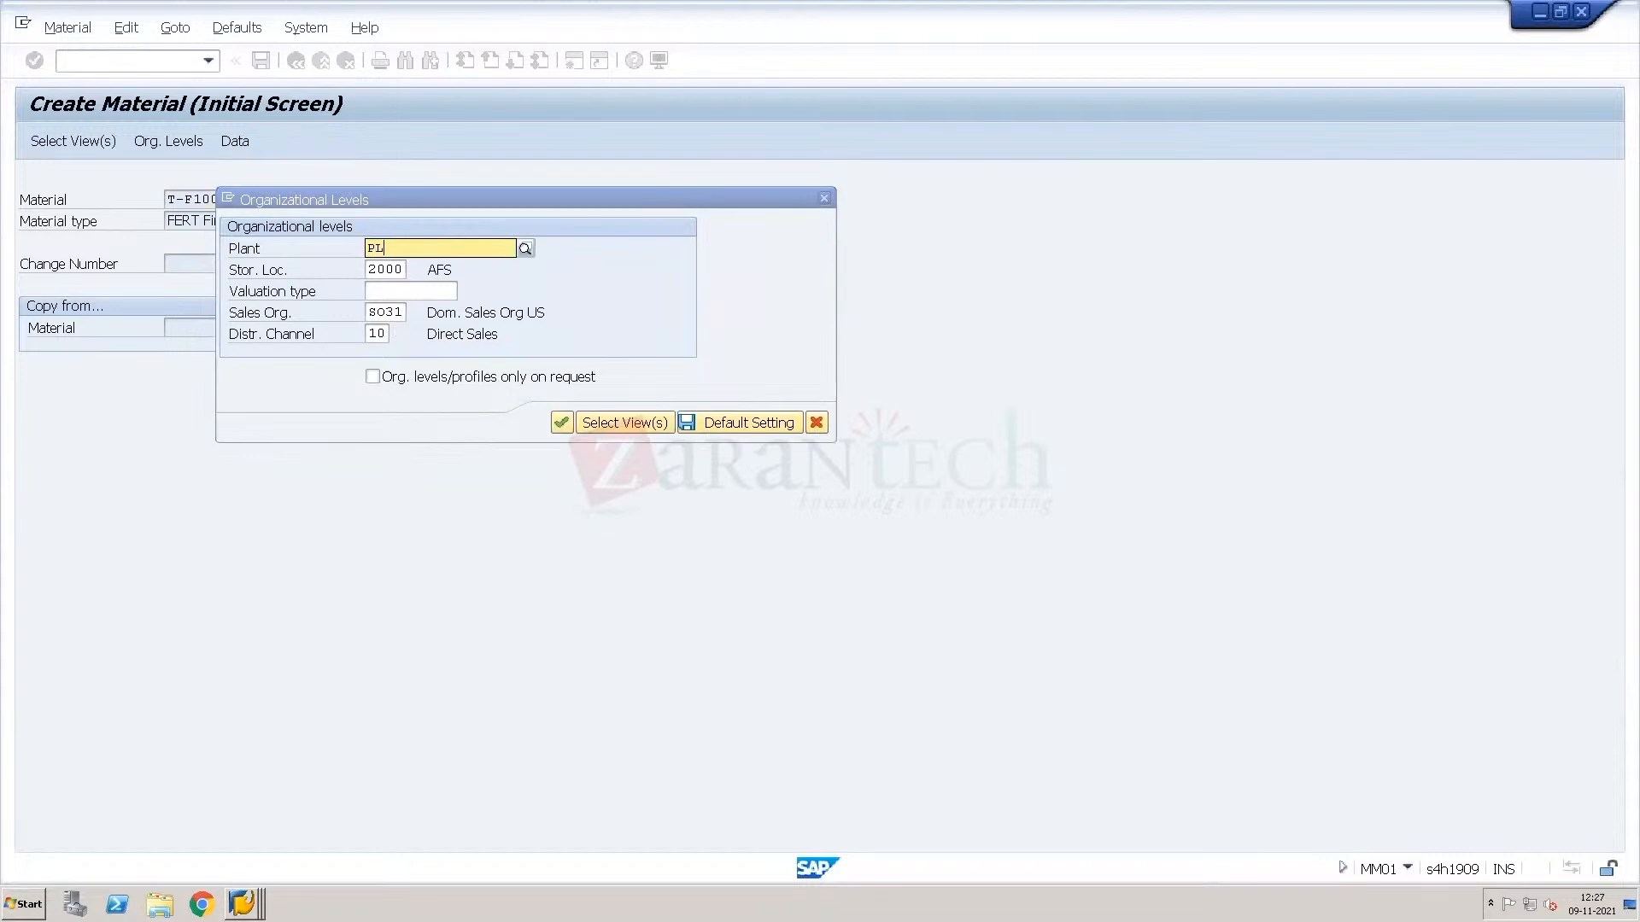
text(34)
key(Return)
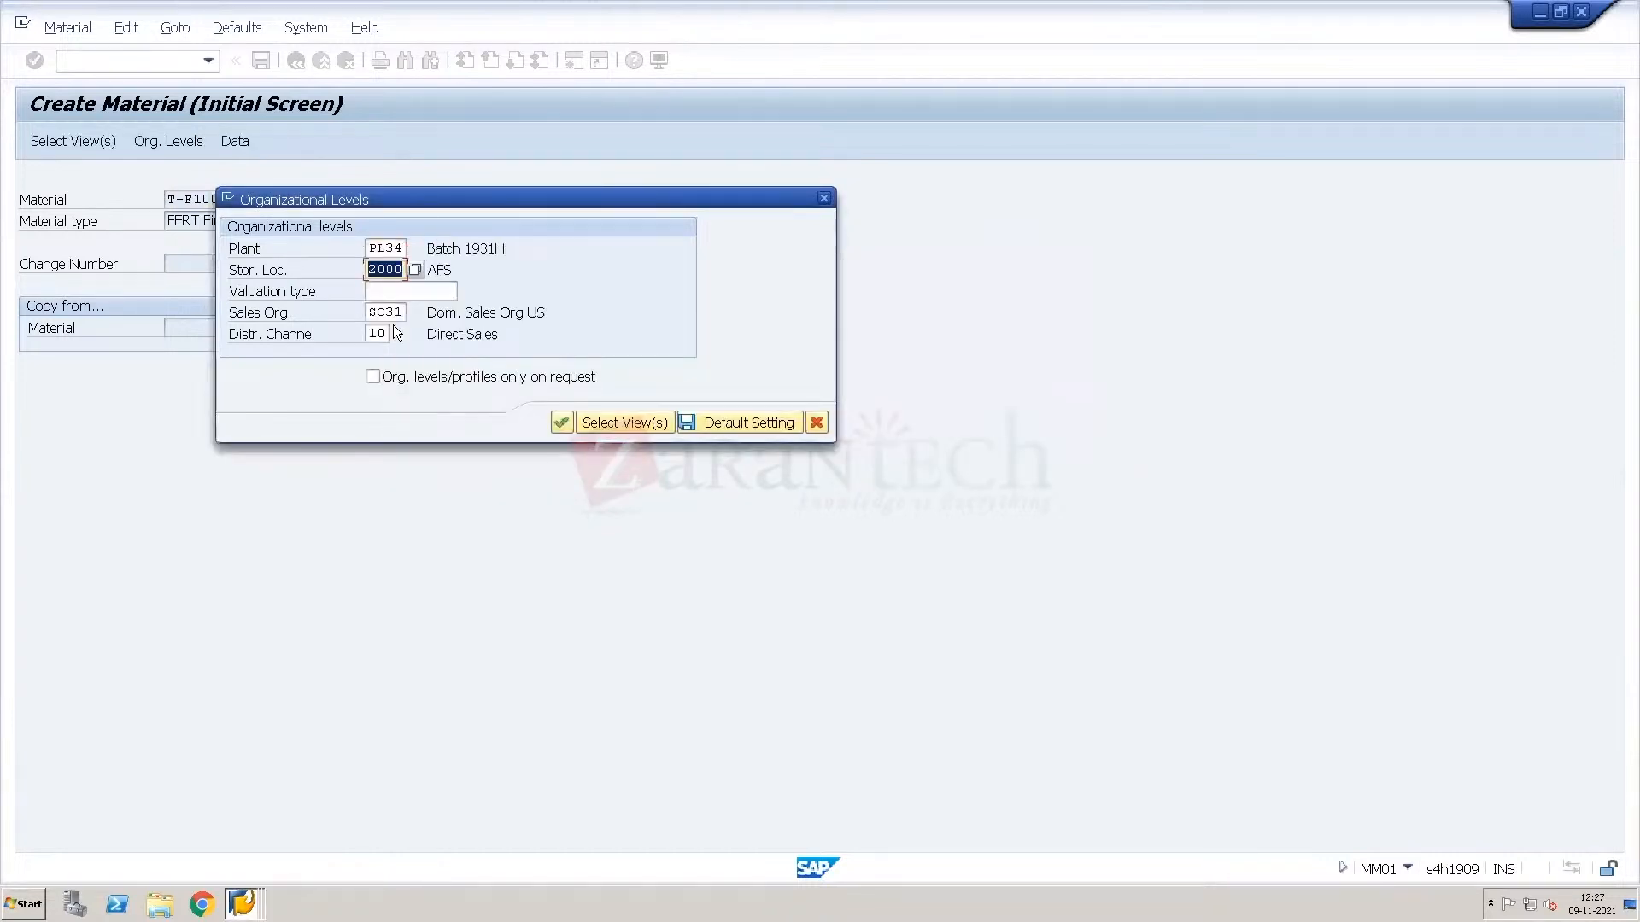
text(4000)
key(Tab)
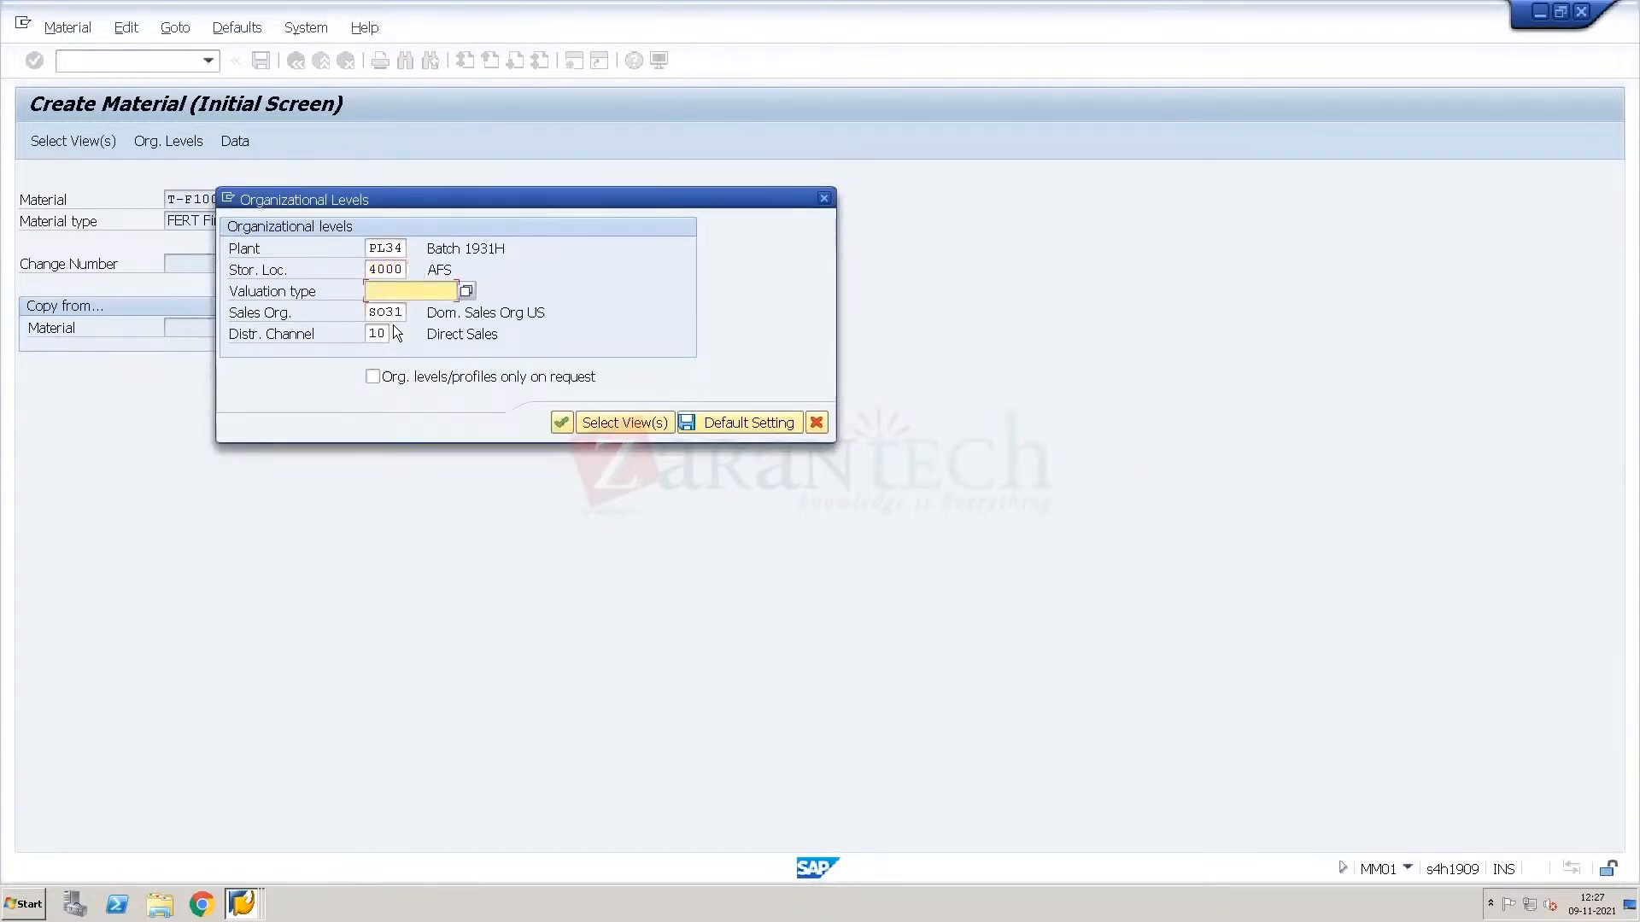
key(Tab)
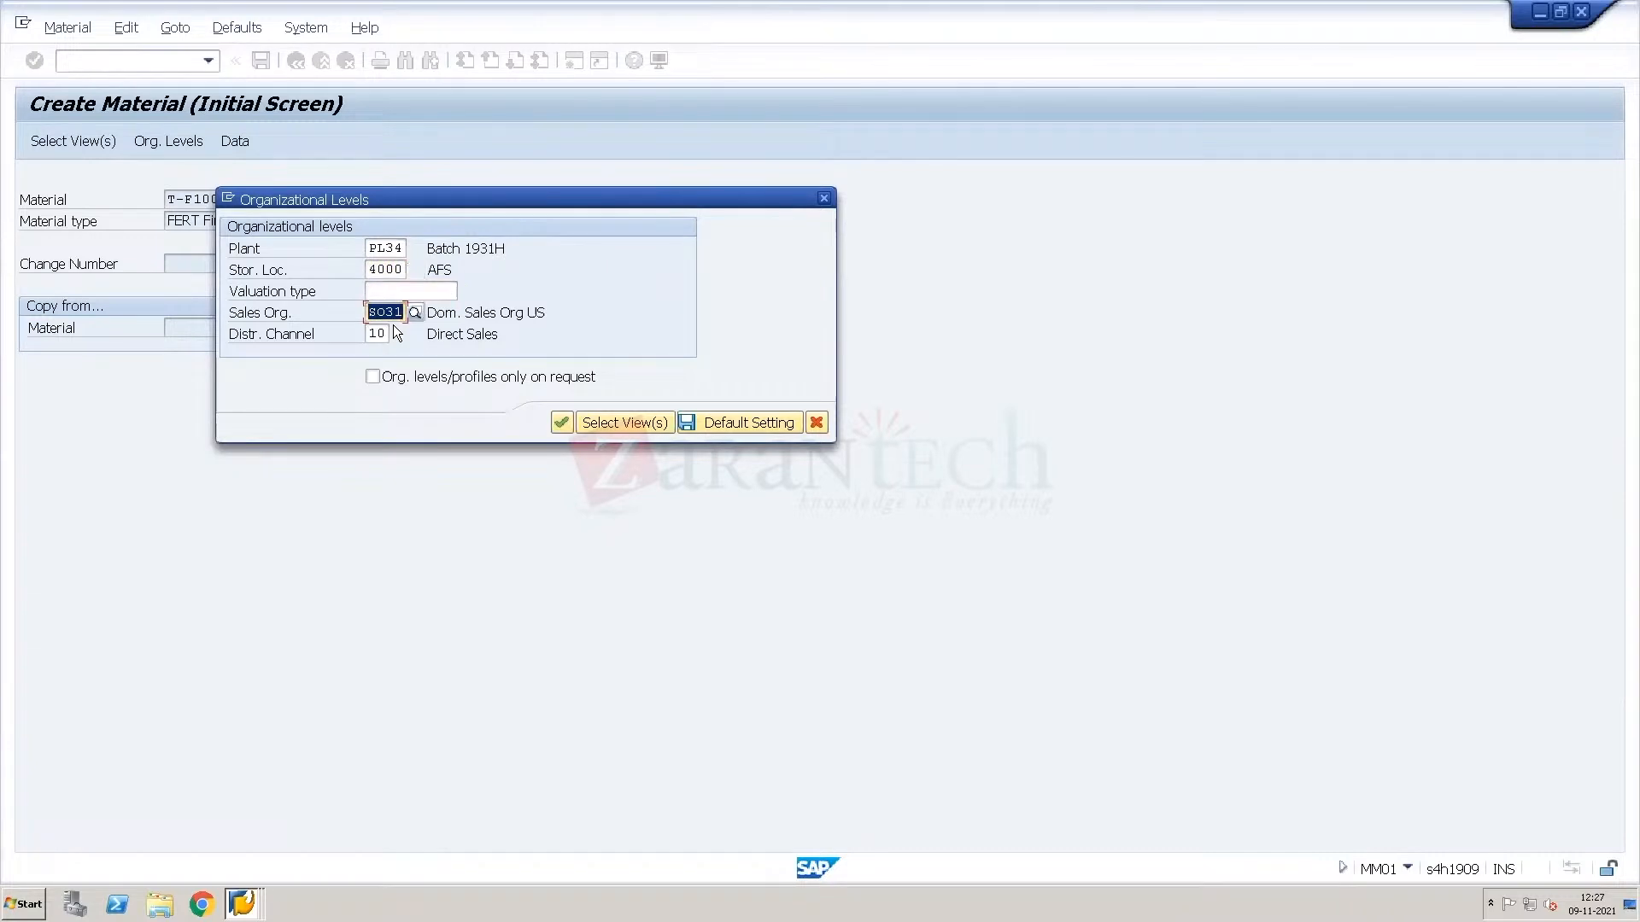
Set the sales organization to SO34 and continue to the second sales organization view of material T-F100.
text(SO3)
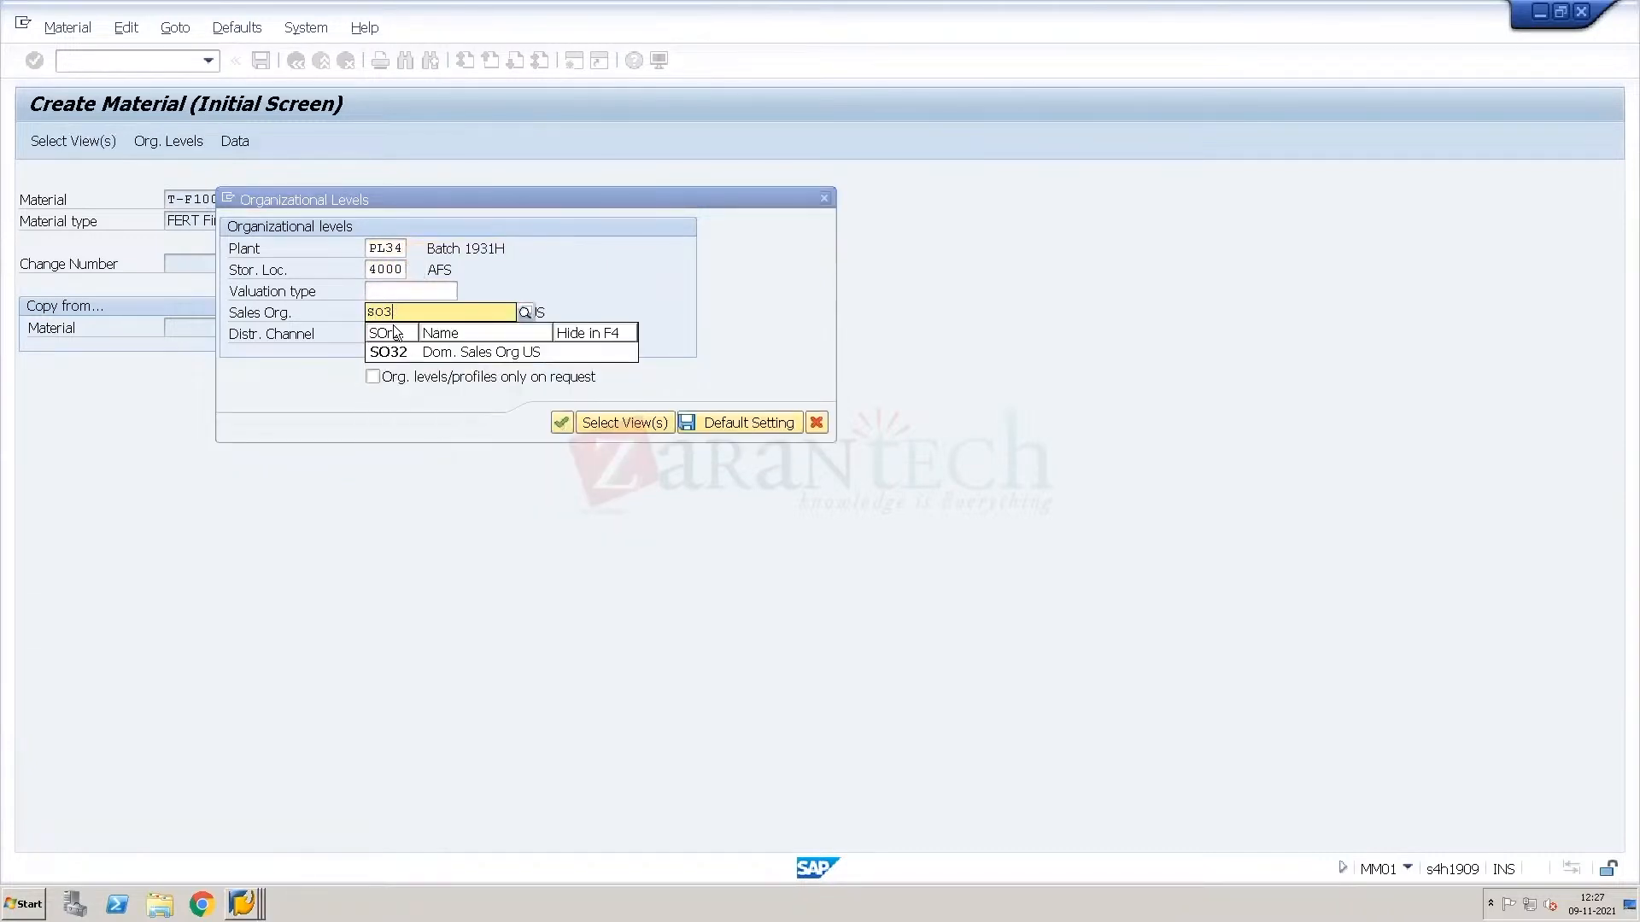
text(4)
key(Return)
key(Return)
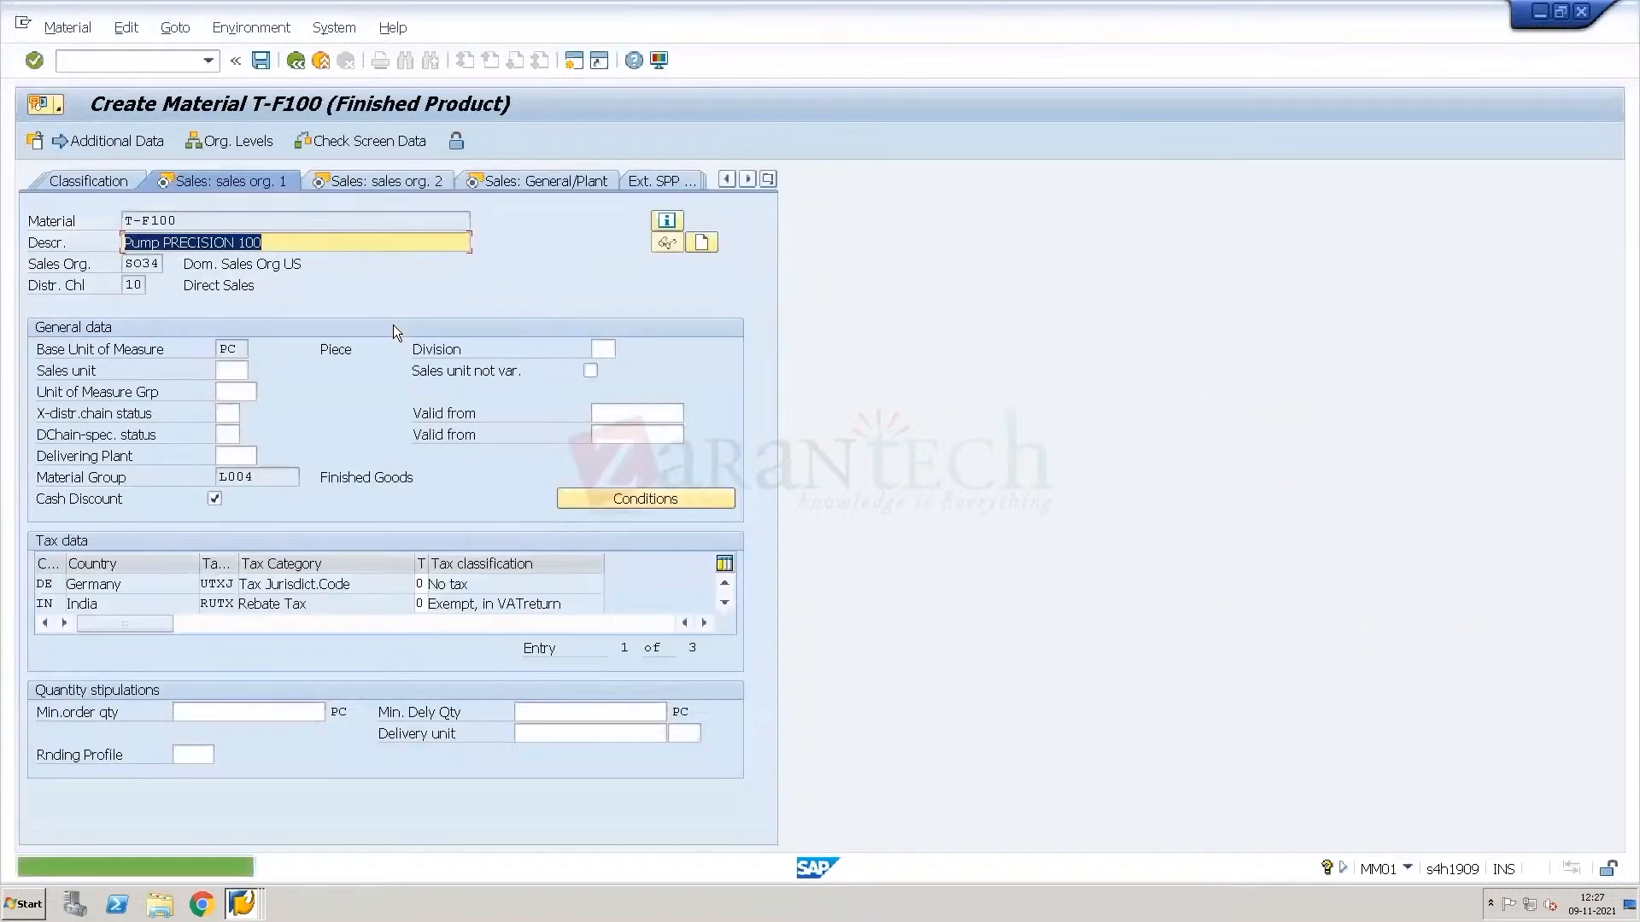
key(Return)
key(Return)
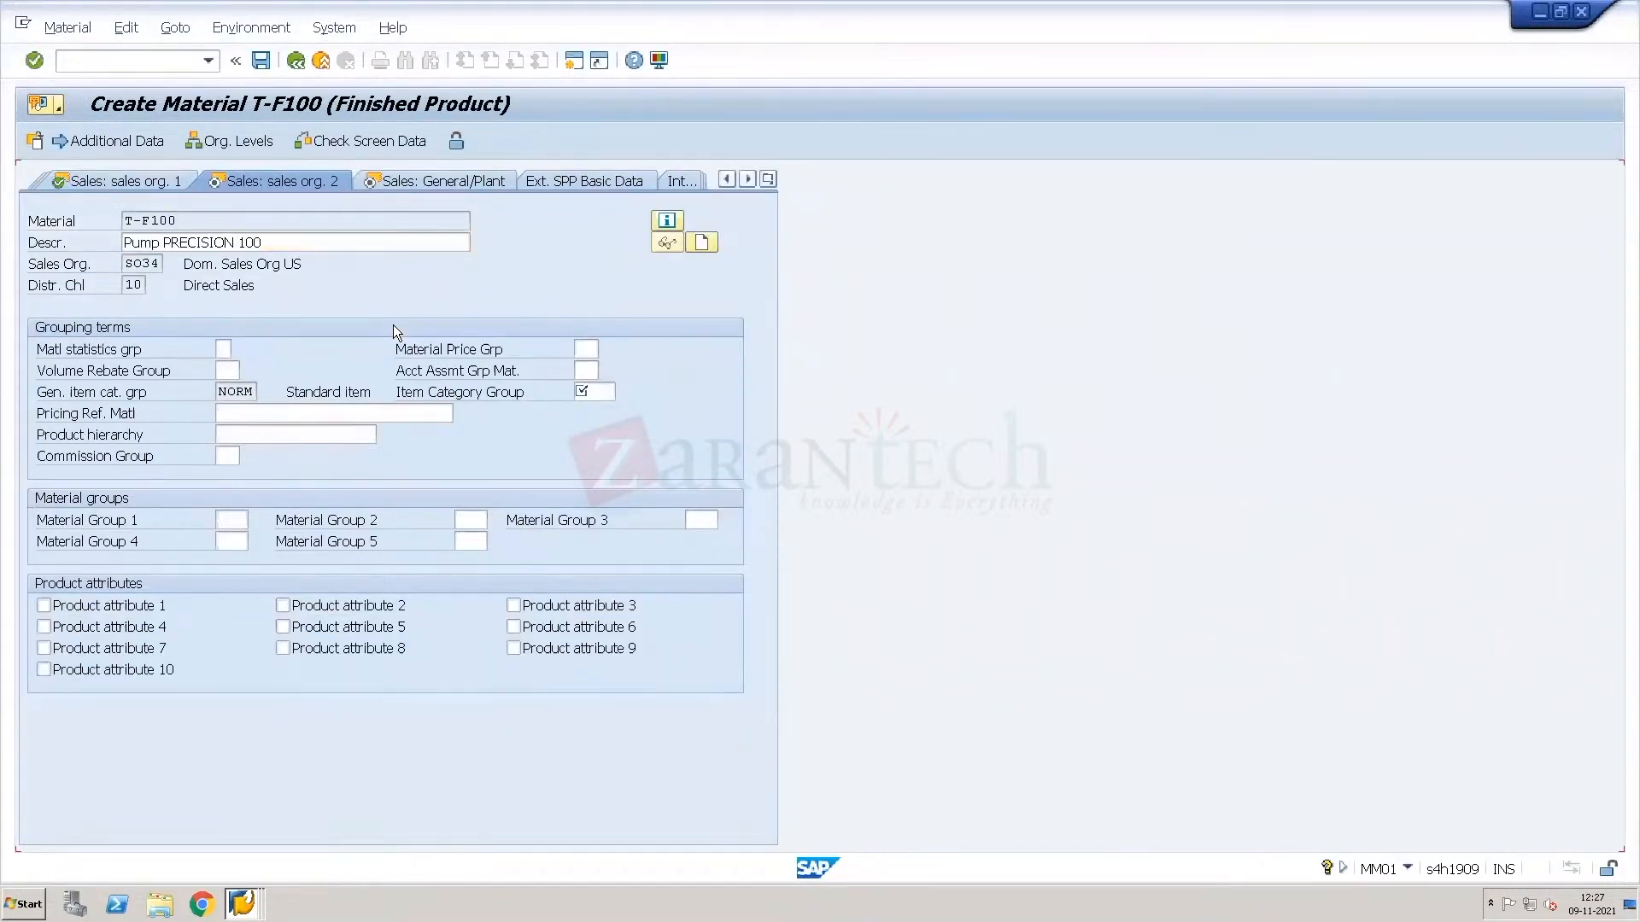
Set the item category group to NORM and proceed through the following views to Accounting 1.
text(NORM)
key(Return)
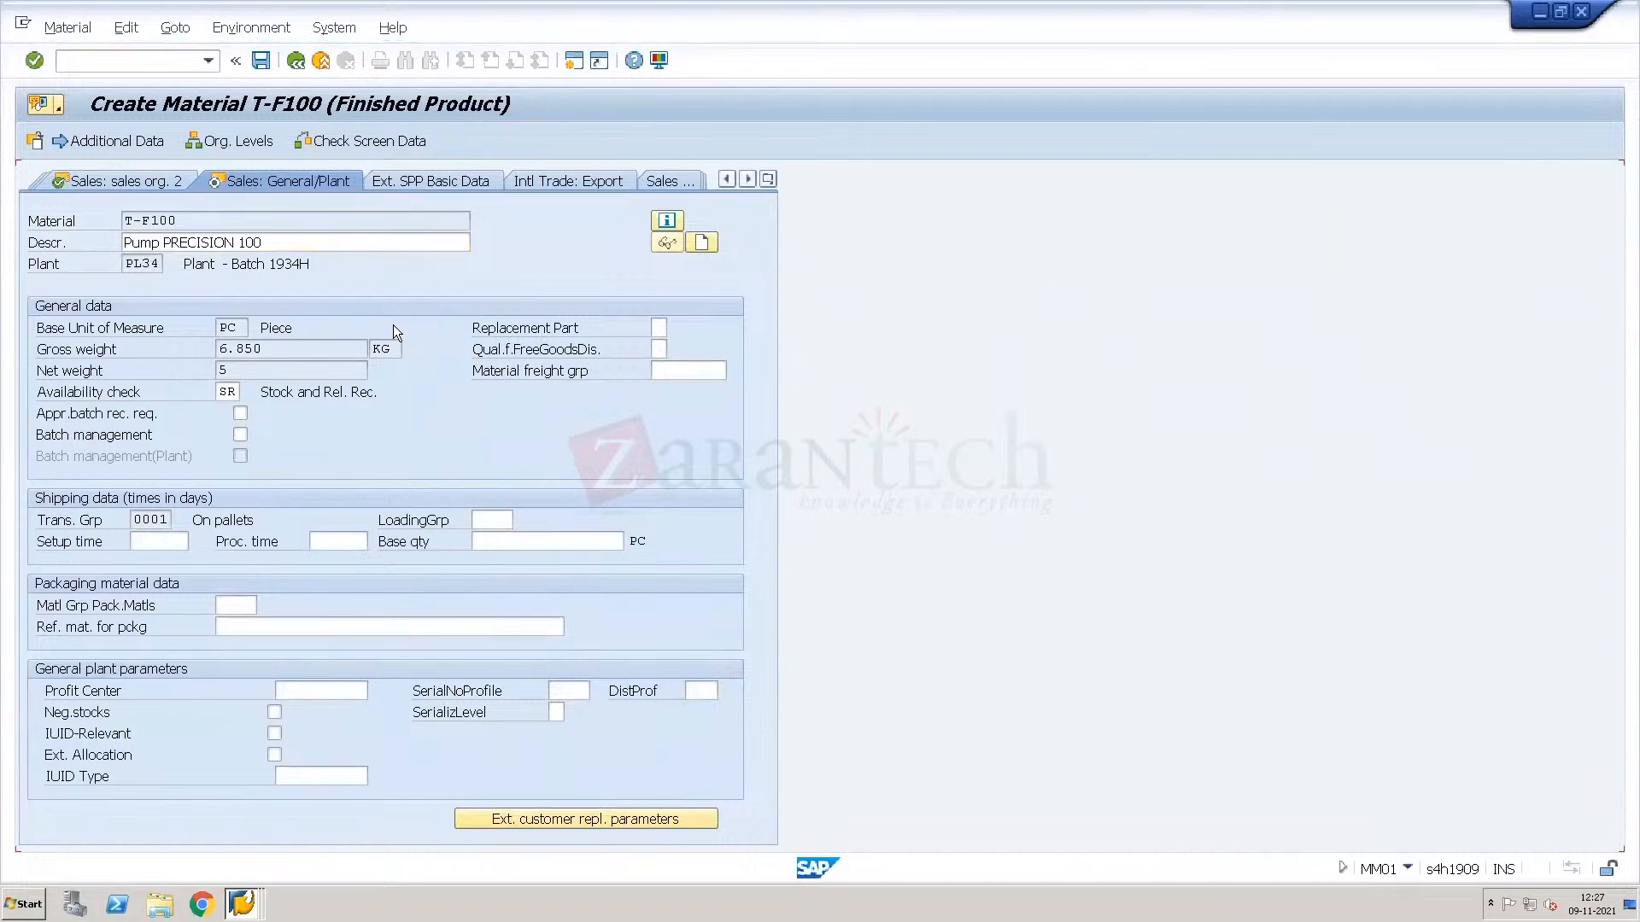
key(Return)
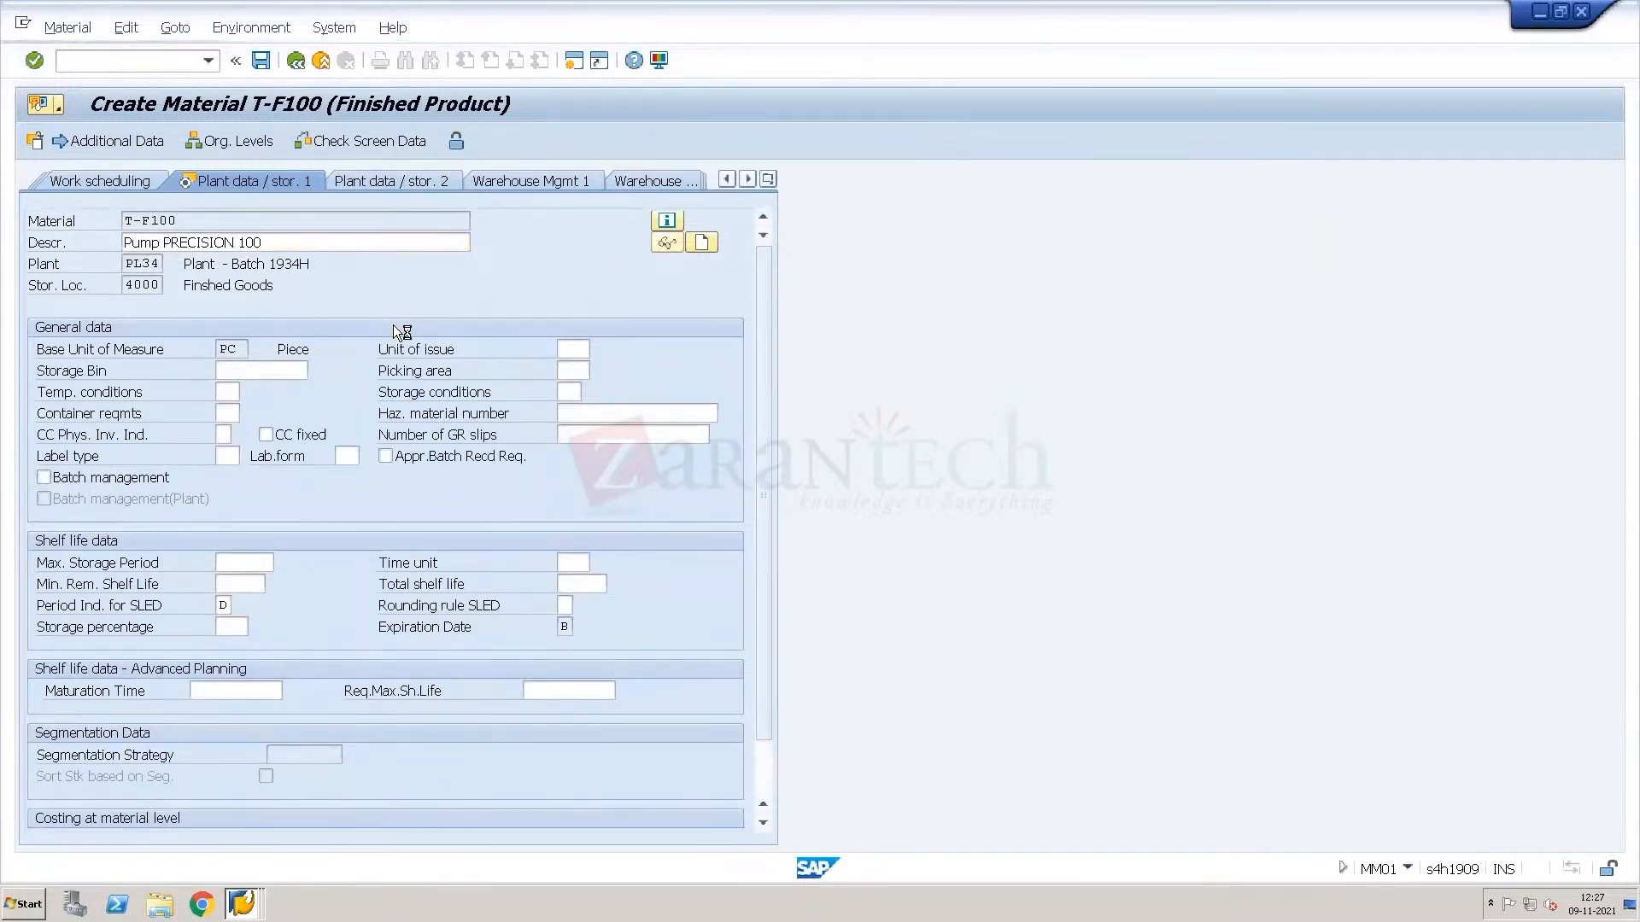
key(Return)
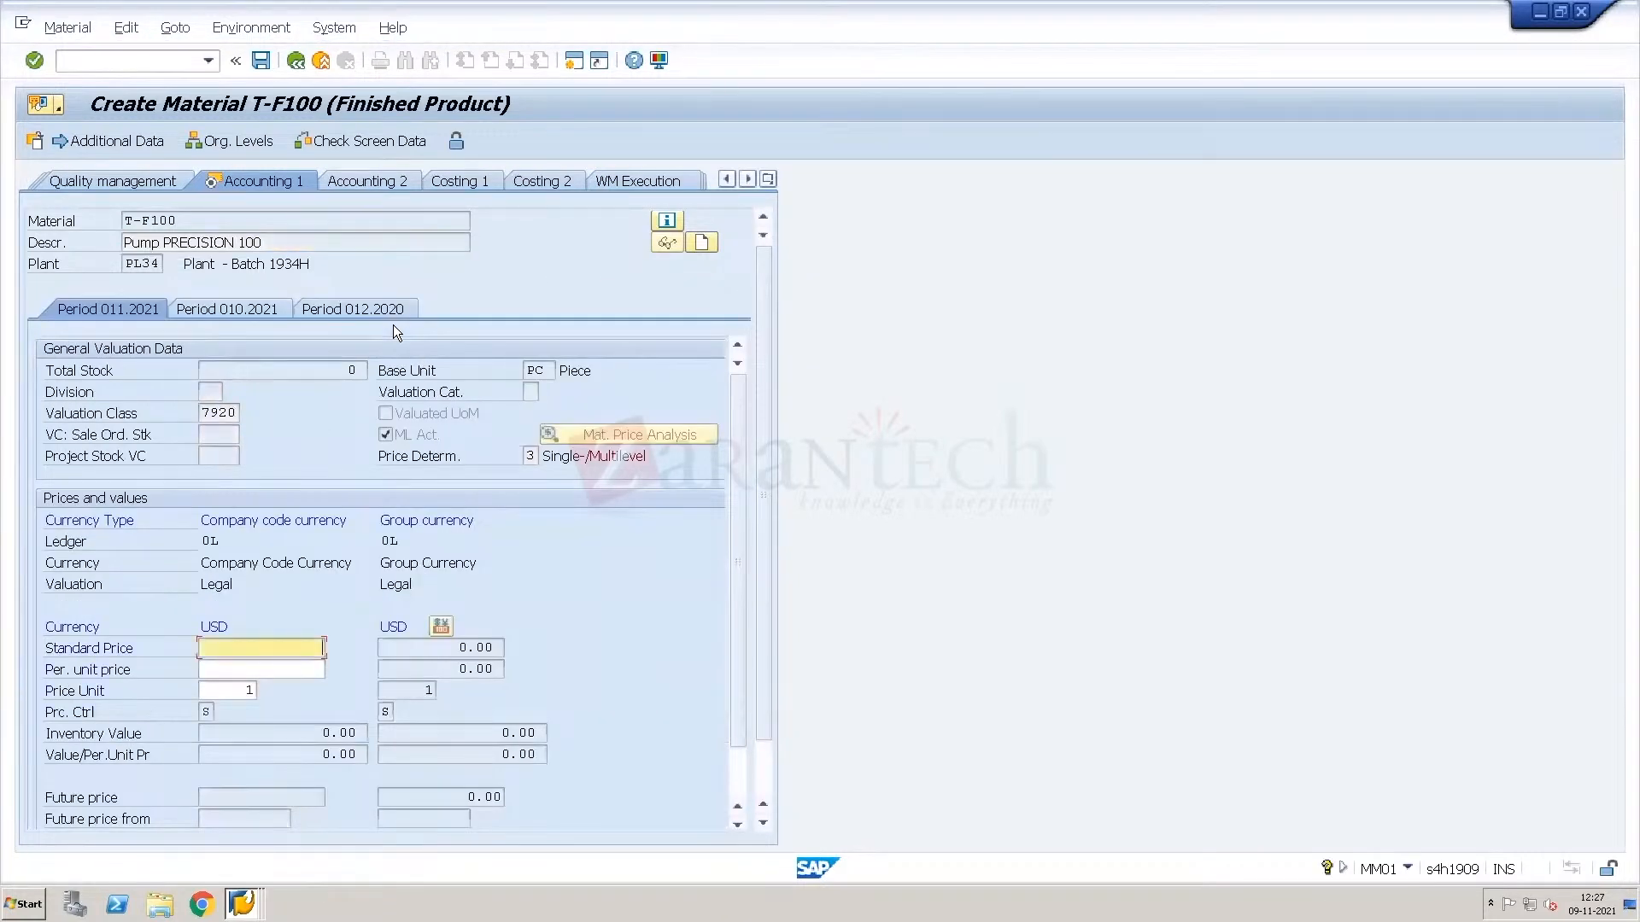
Set the standard price to 100 USD and save material T-F100.
text(100)
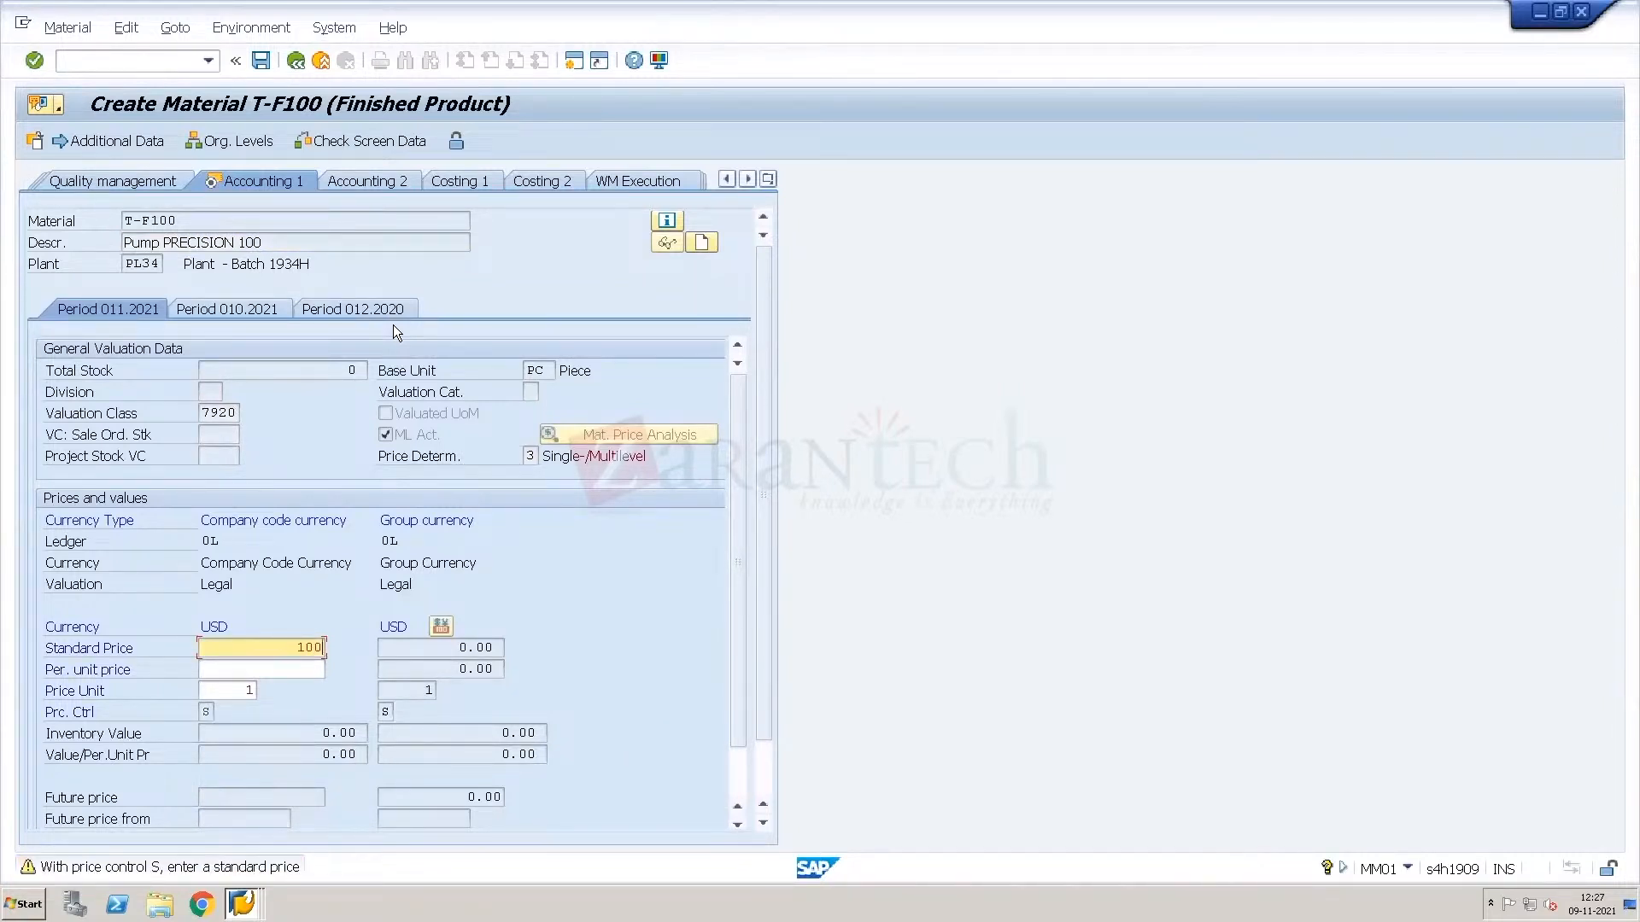
key(Return)
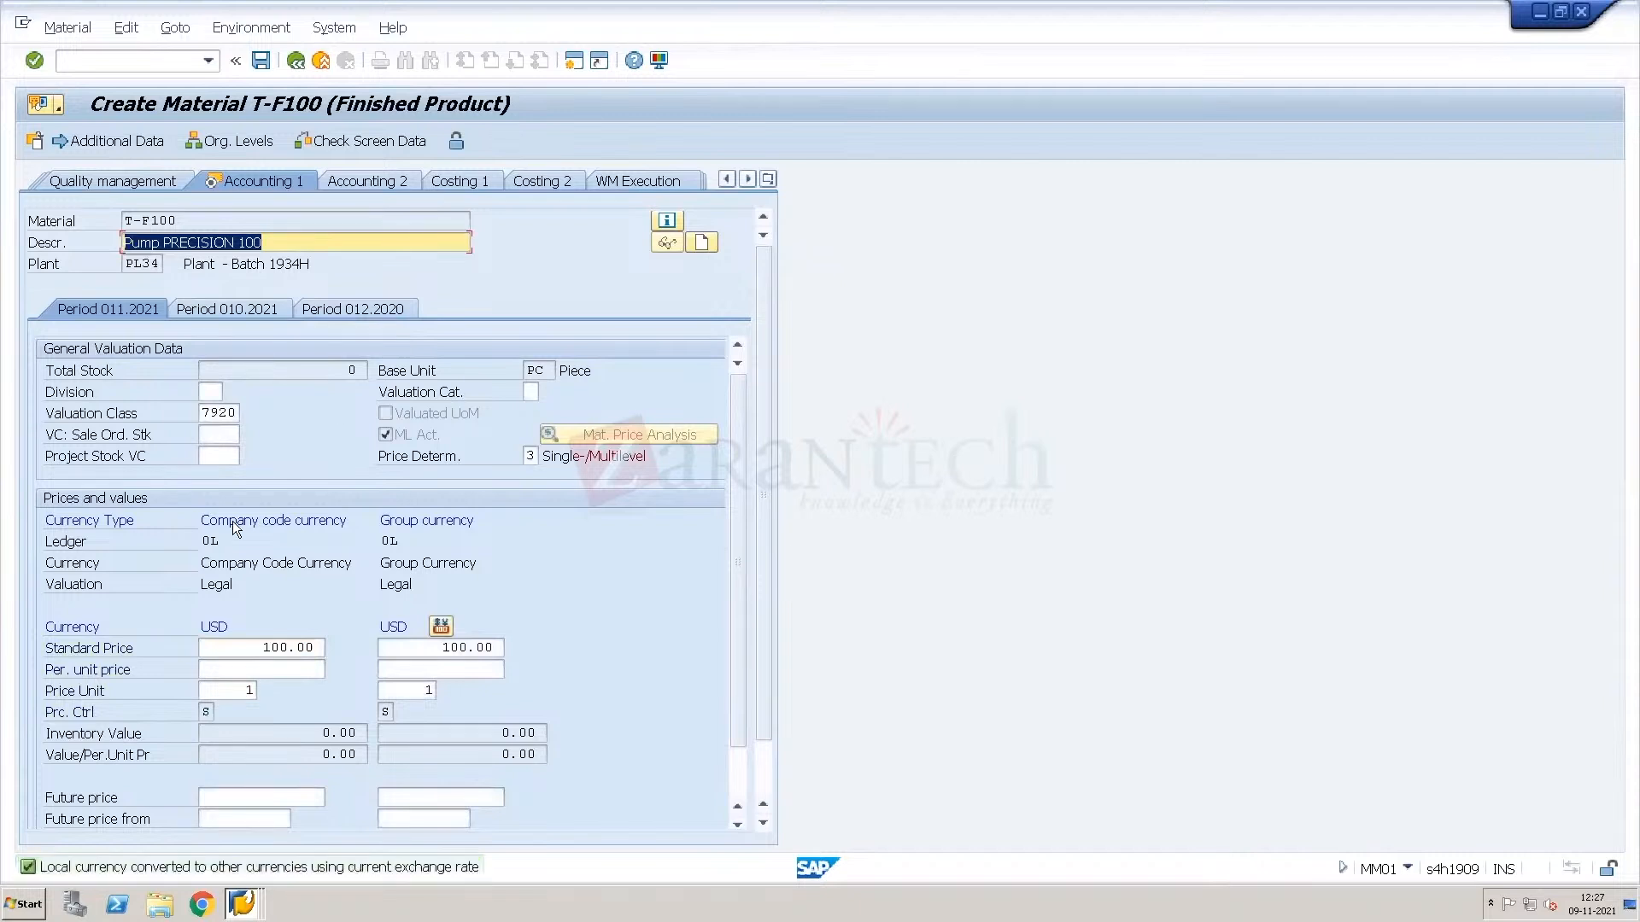
key(Return)
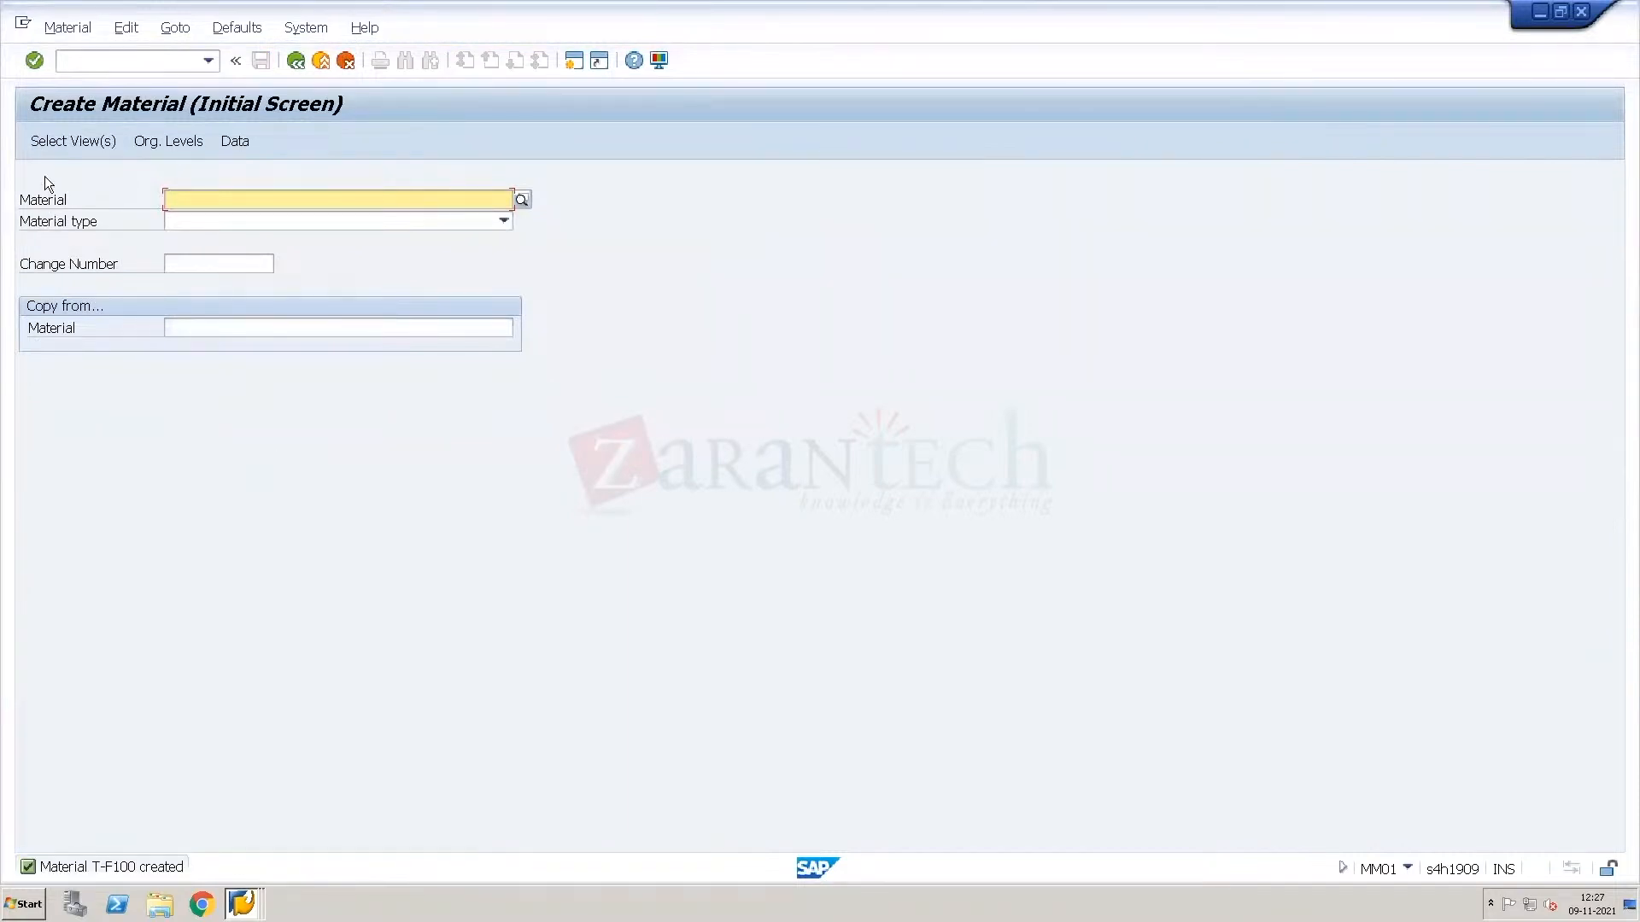
Open the warehouse product maintenance transaction /n/scwm/mat1.
click(92, 60)
text(/n/scwm/mat1)
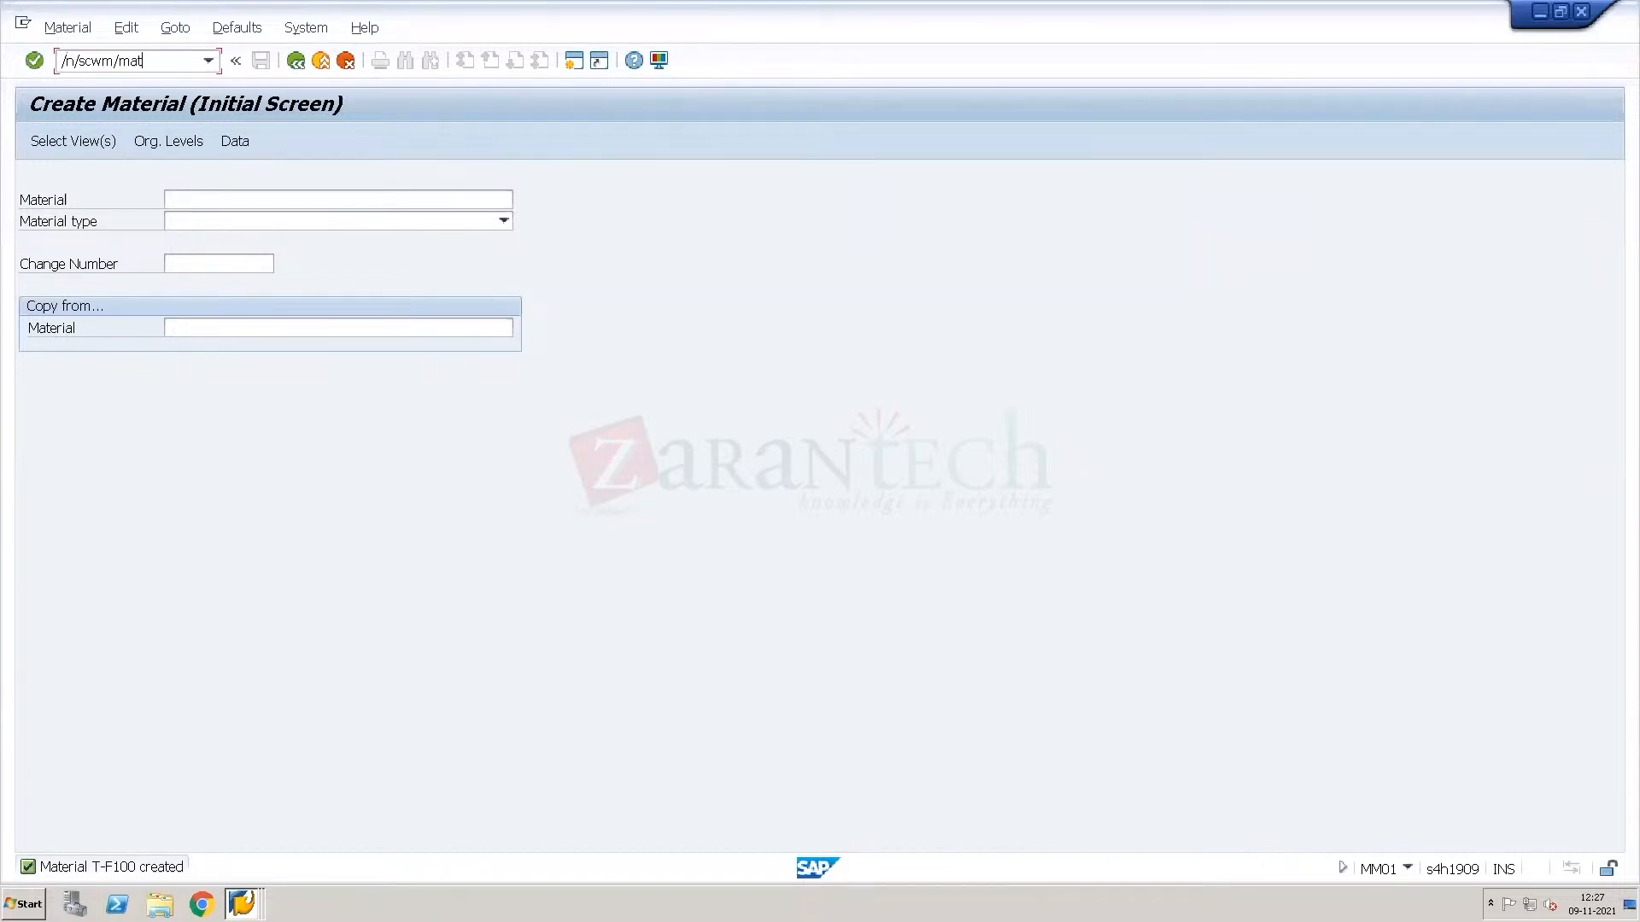
key(Return)
Enter product T-F100 with party entitled to dispose BP1934 and try to create its warehouse product in WH34.
text(TF100)
key(BackSpace)
key(BackSpace)
key(BackSpace)
key(BackSpace)
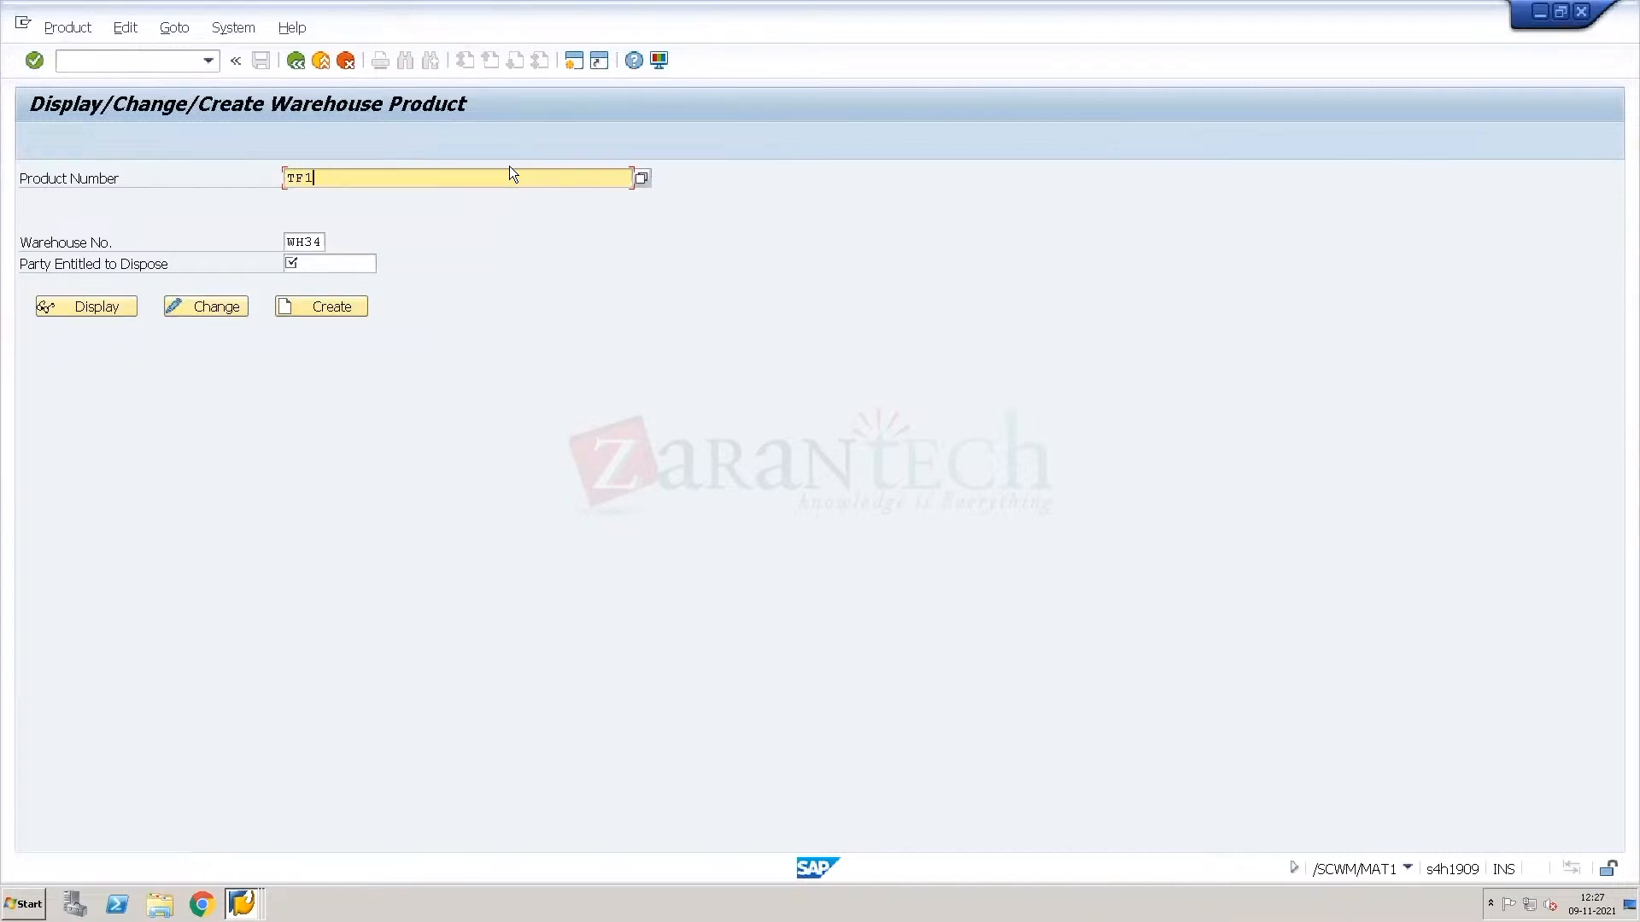
text(F100)
key(BackSpace)
key(BackSpace)
key(BackSpace)
key(BackSpace)
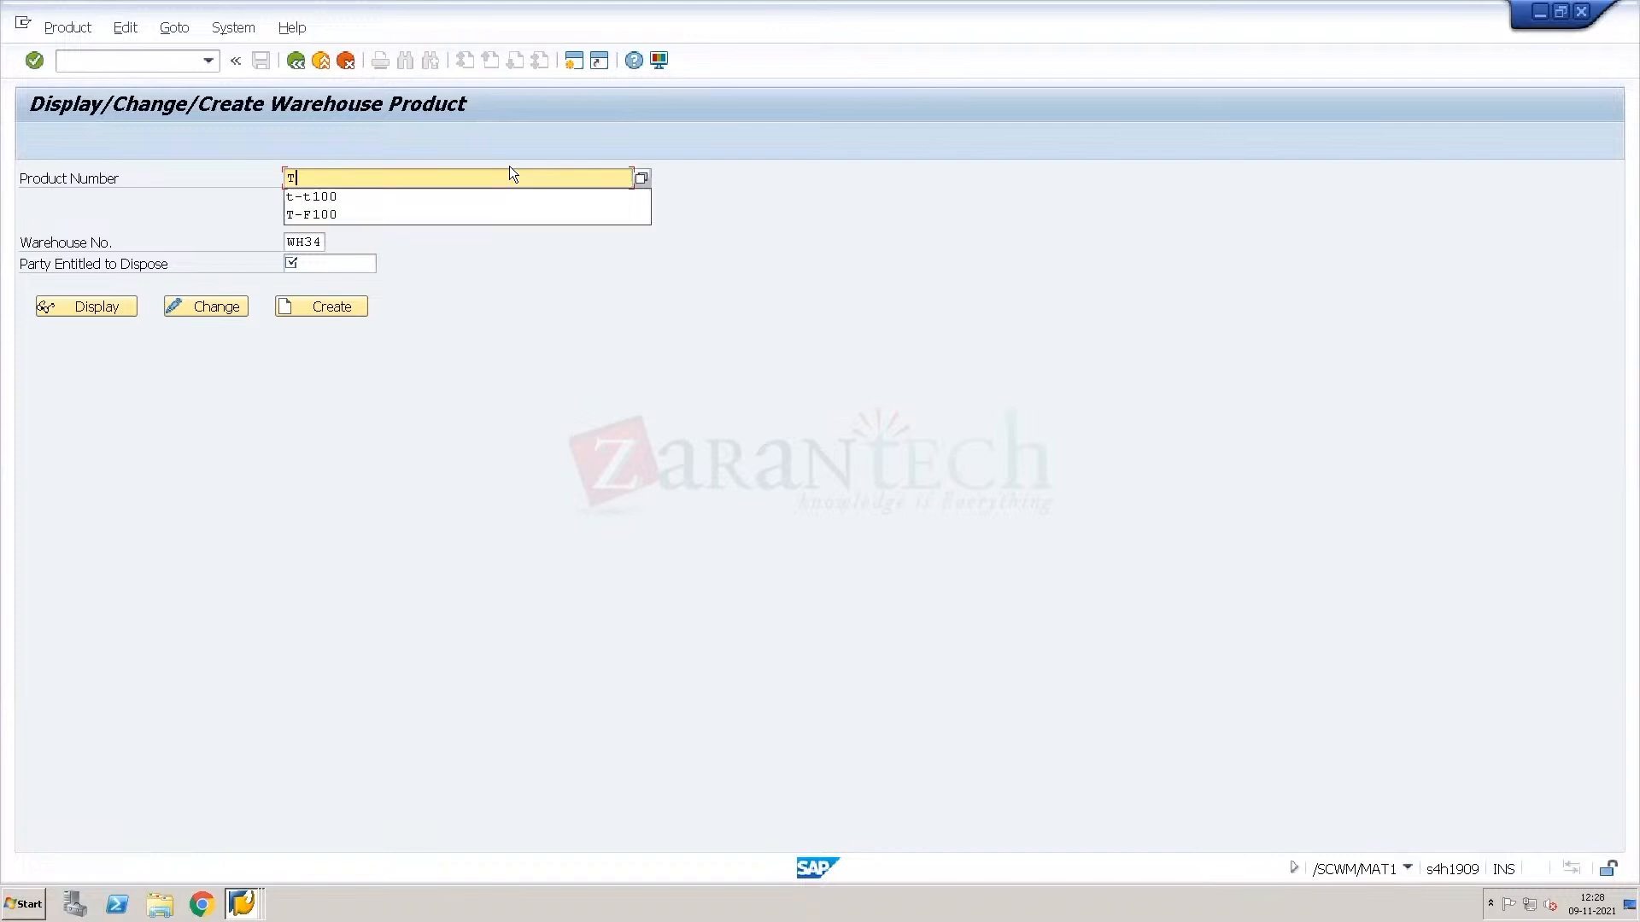
key(Down)
key(Down)
key(Return)
key(Tab)
key(Tab)
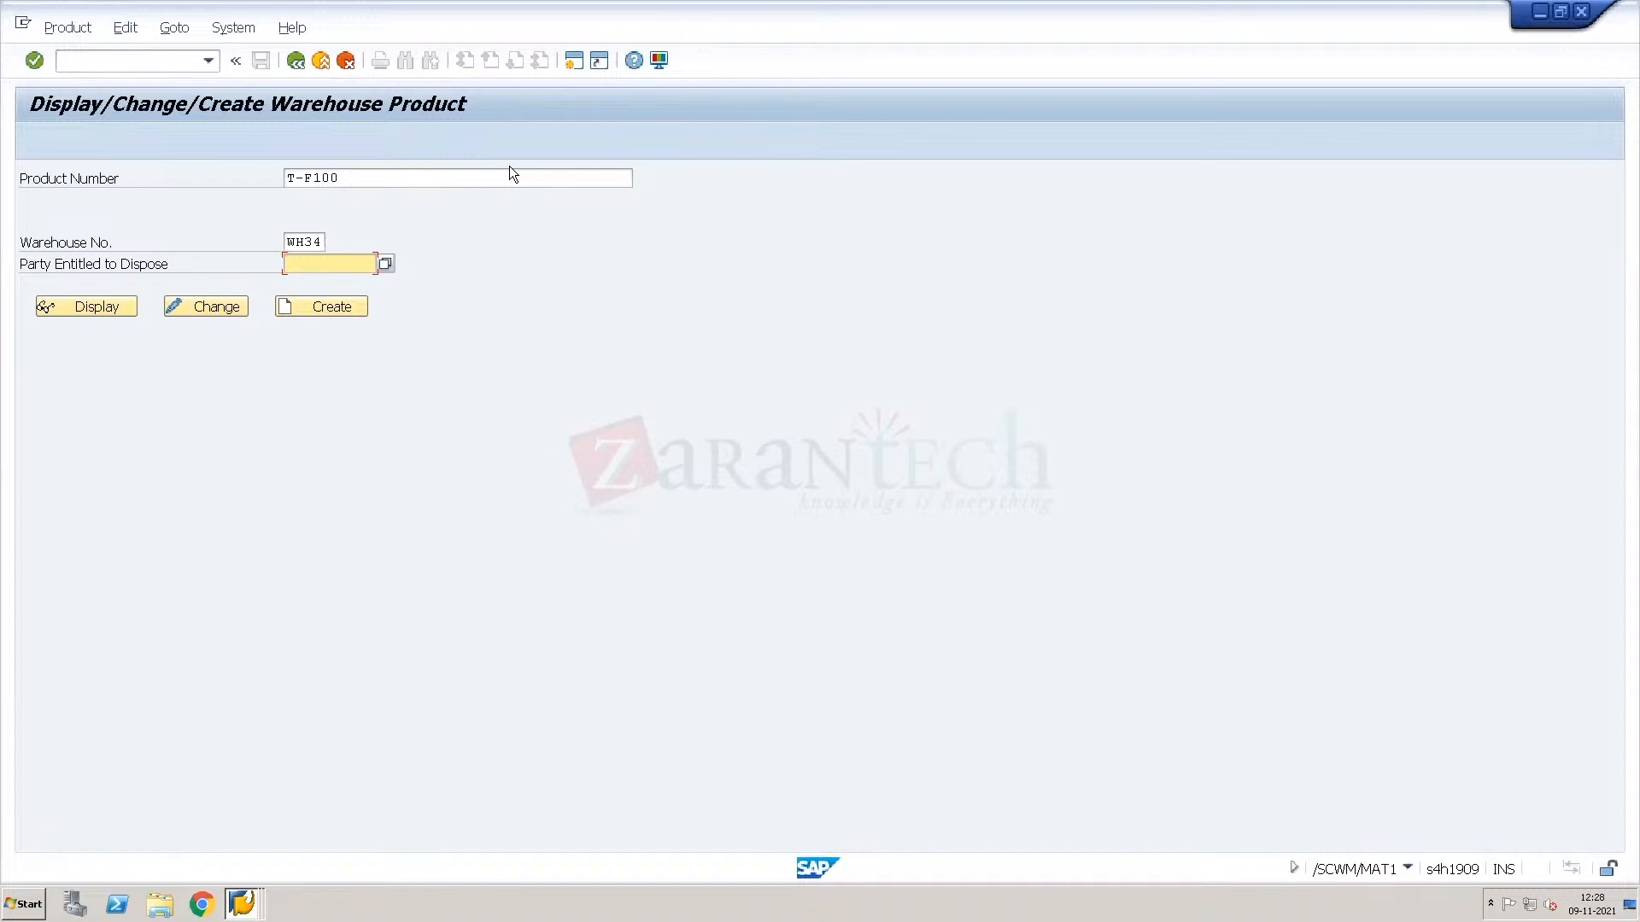
click(326, 305)
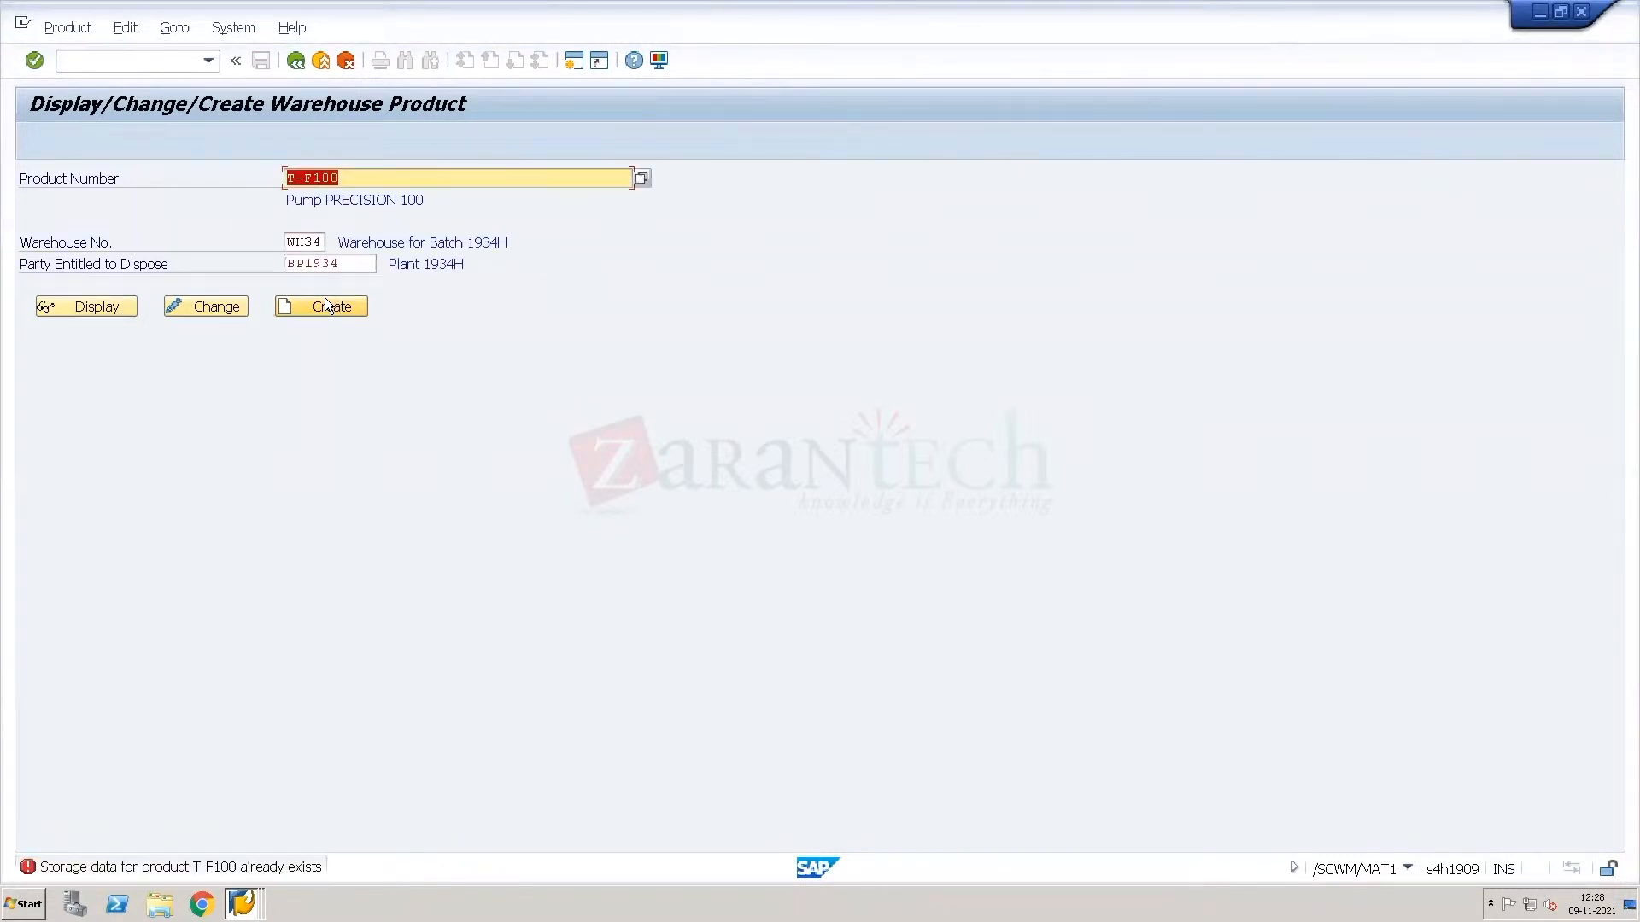
click(326, 305)
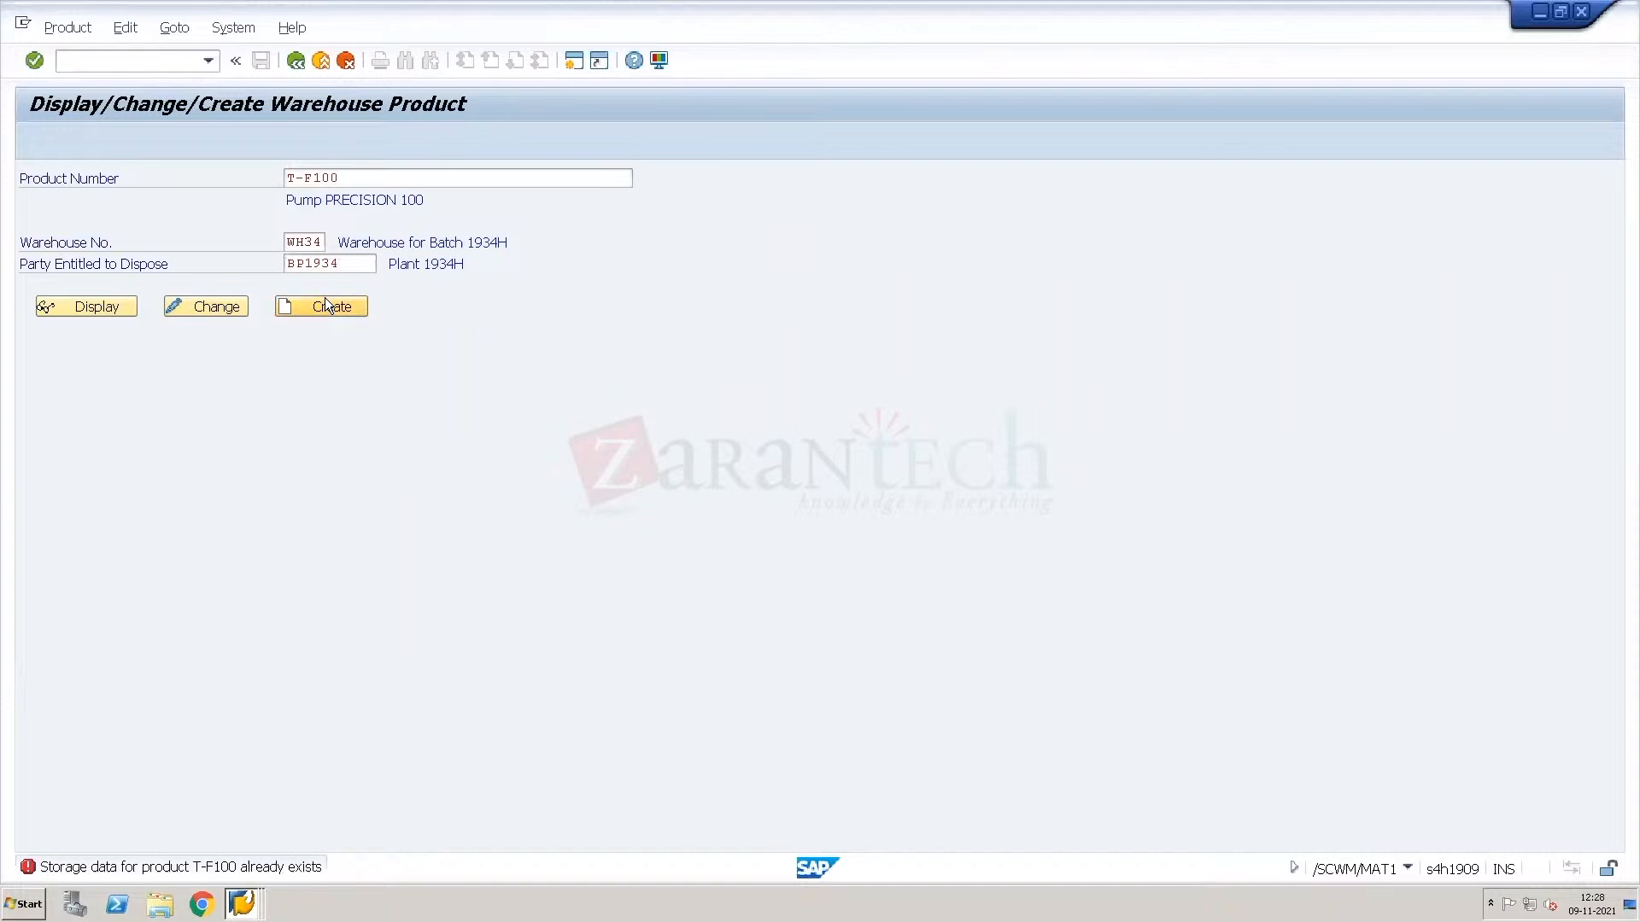
Open warehouse product T-F100 for changing and go to its warehouse data.
click(227, 307)
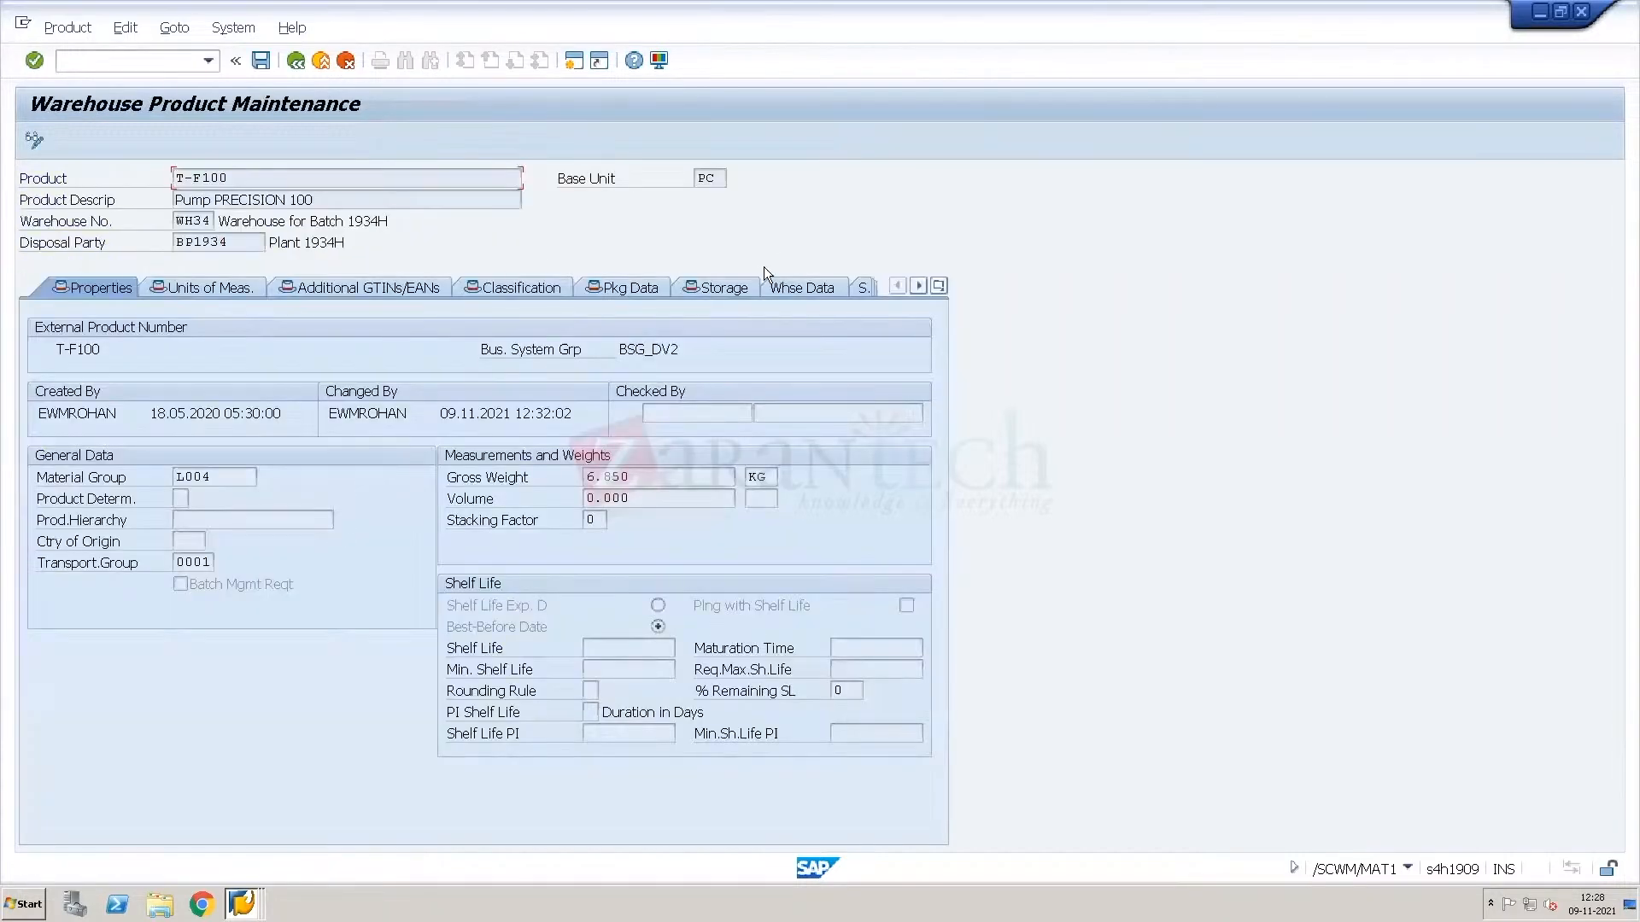
click(741, 289)
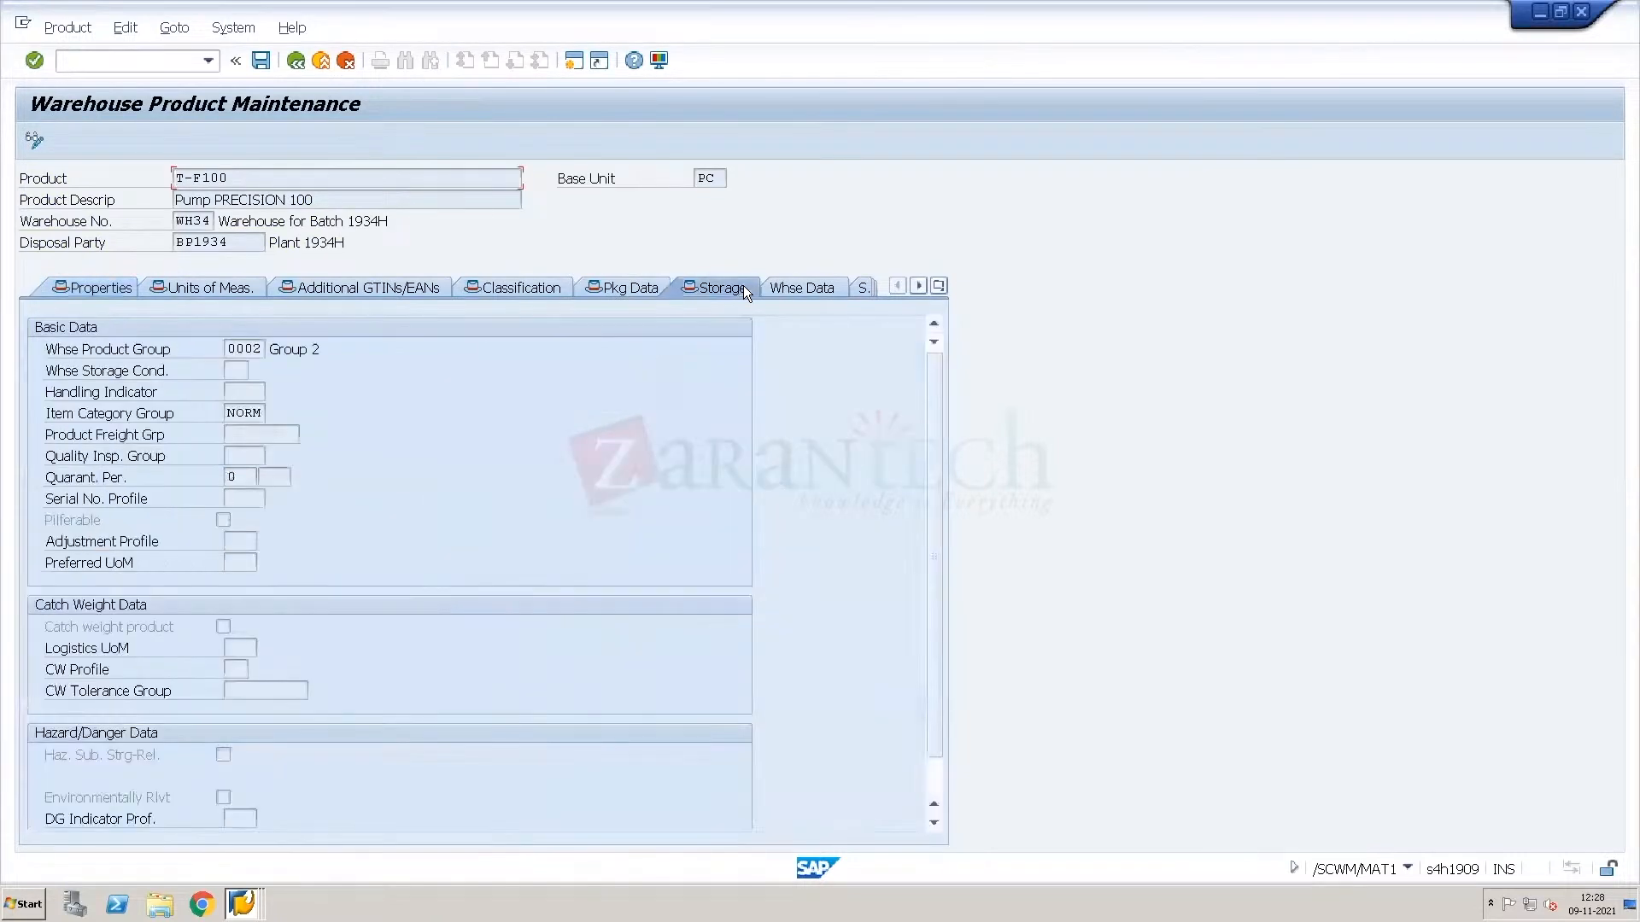
click(795, 288)
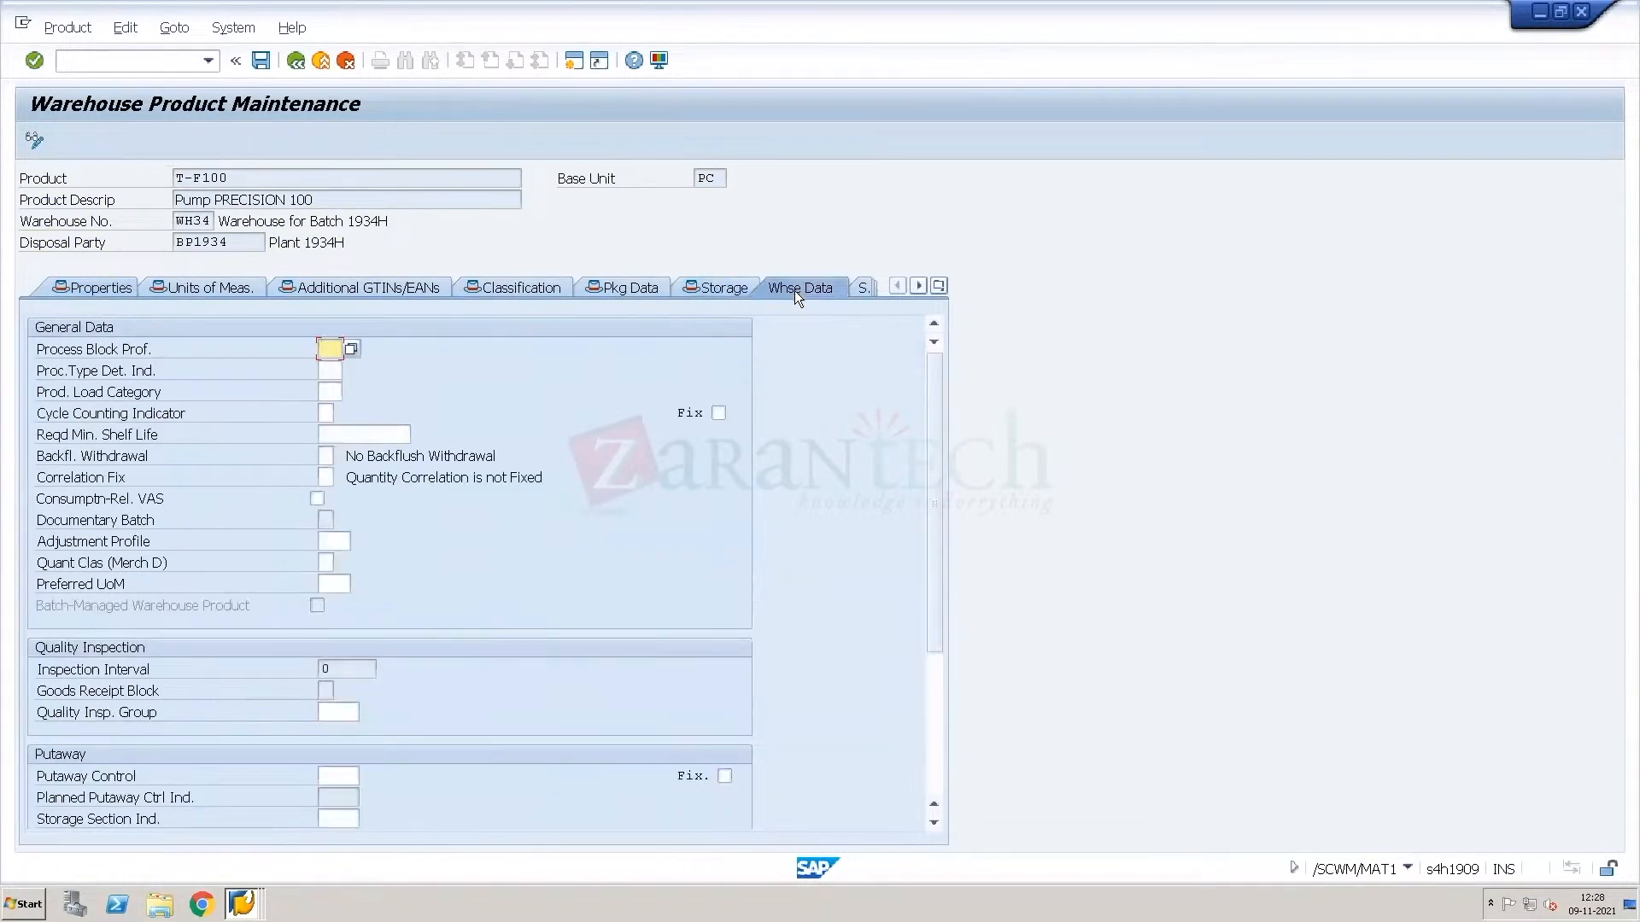
Set the putaway control to FING (Finished goods), save the warehouse product and exit to SAP Easy Access.
click(937, 698)
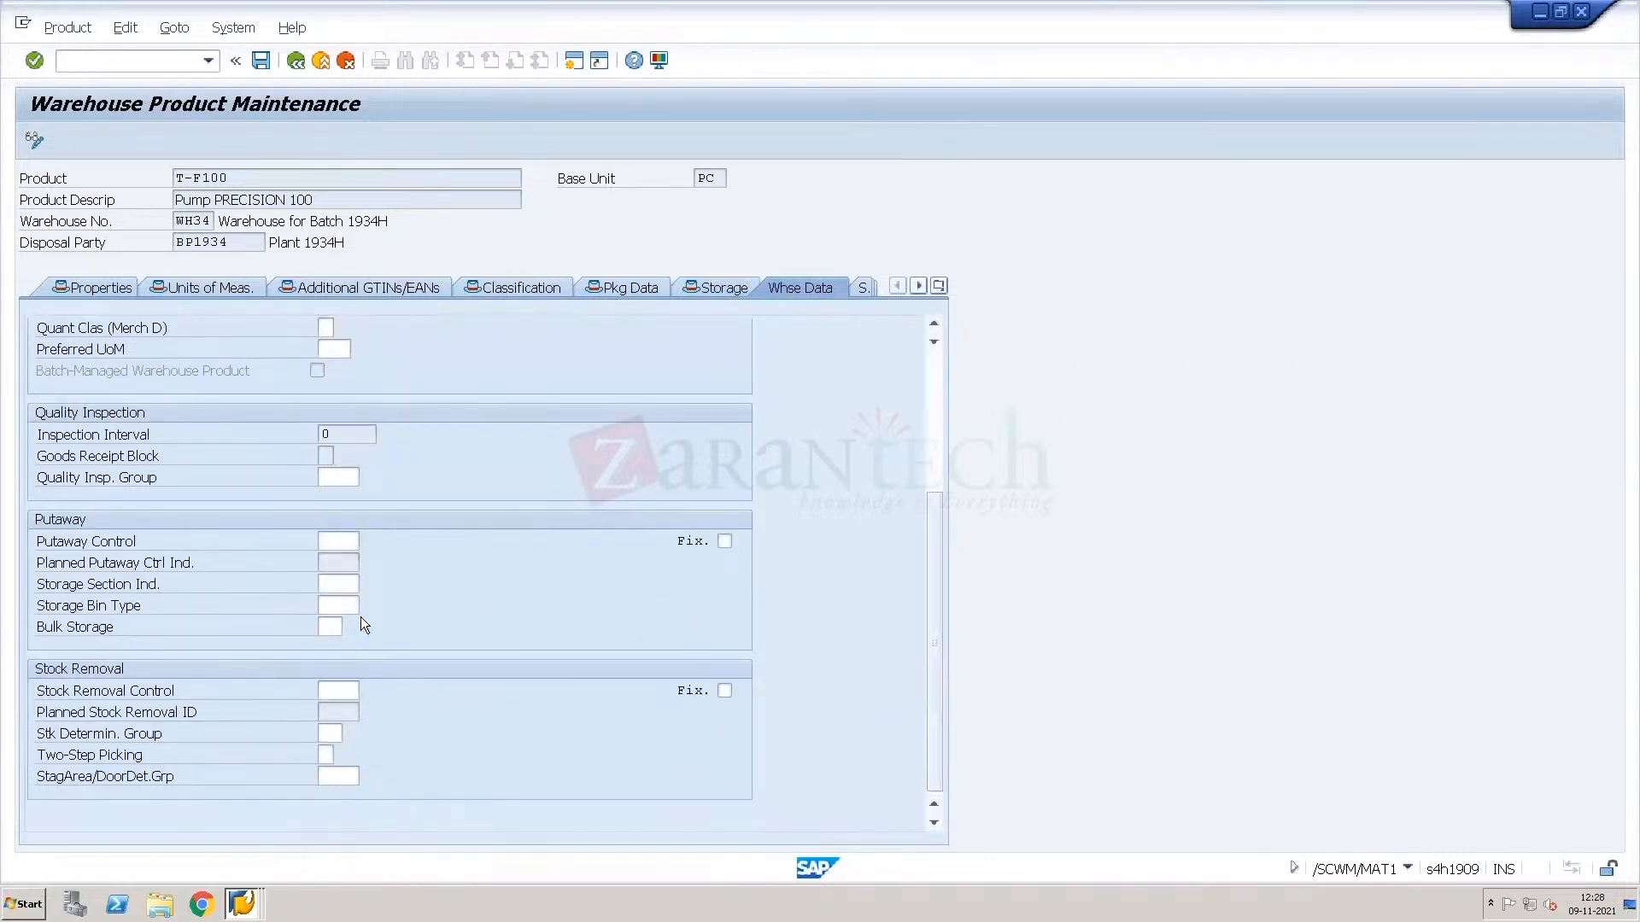
click(349, 545)
click(368, 542)
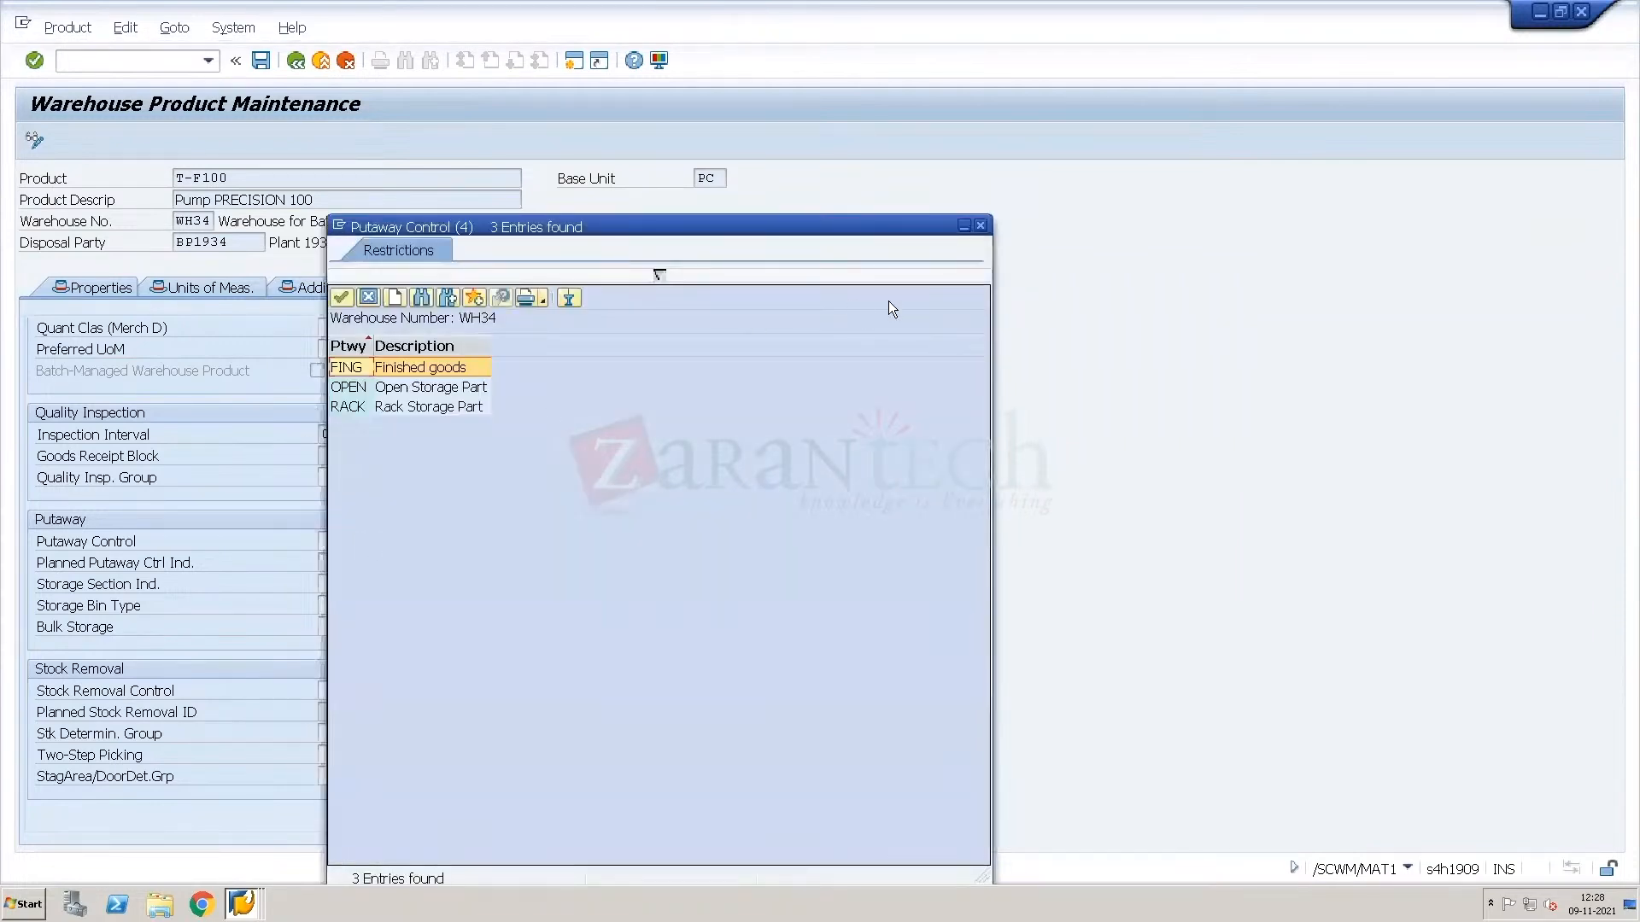
double_click(429, 369)
key(ctrl+s)
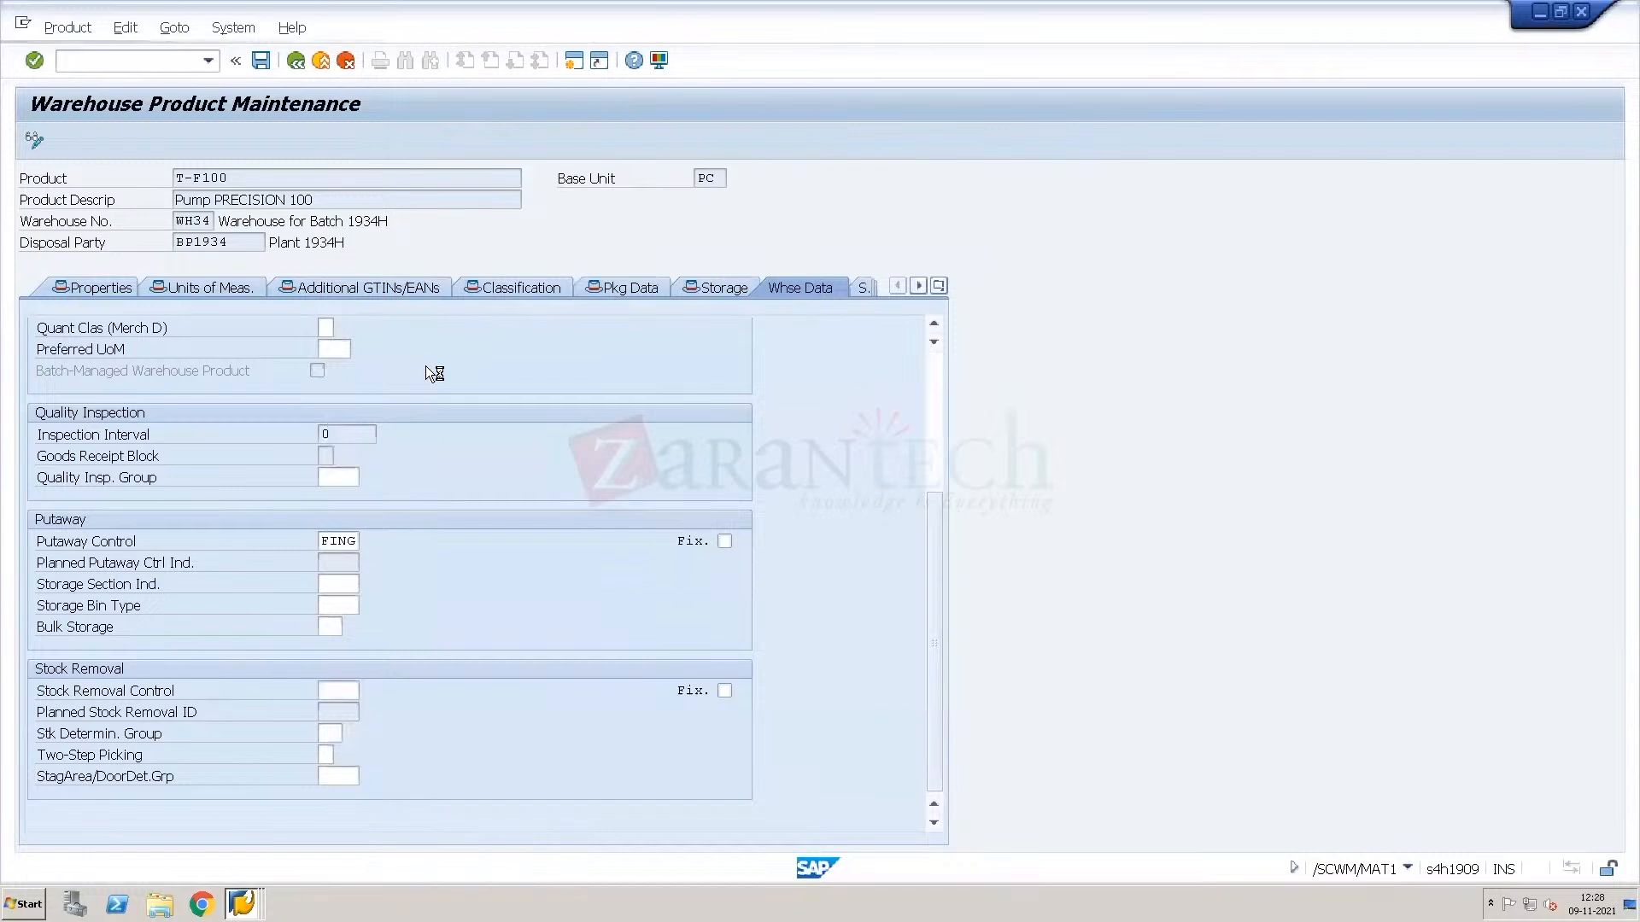
click(307, 70)
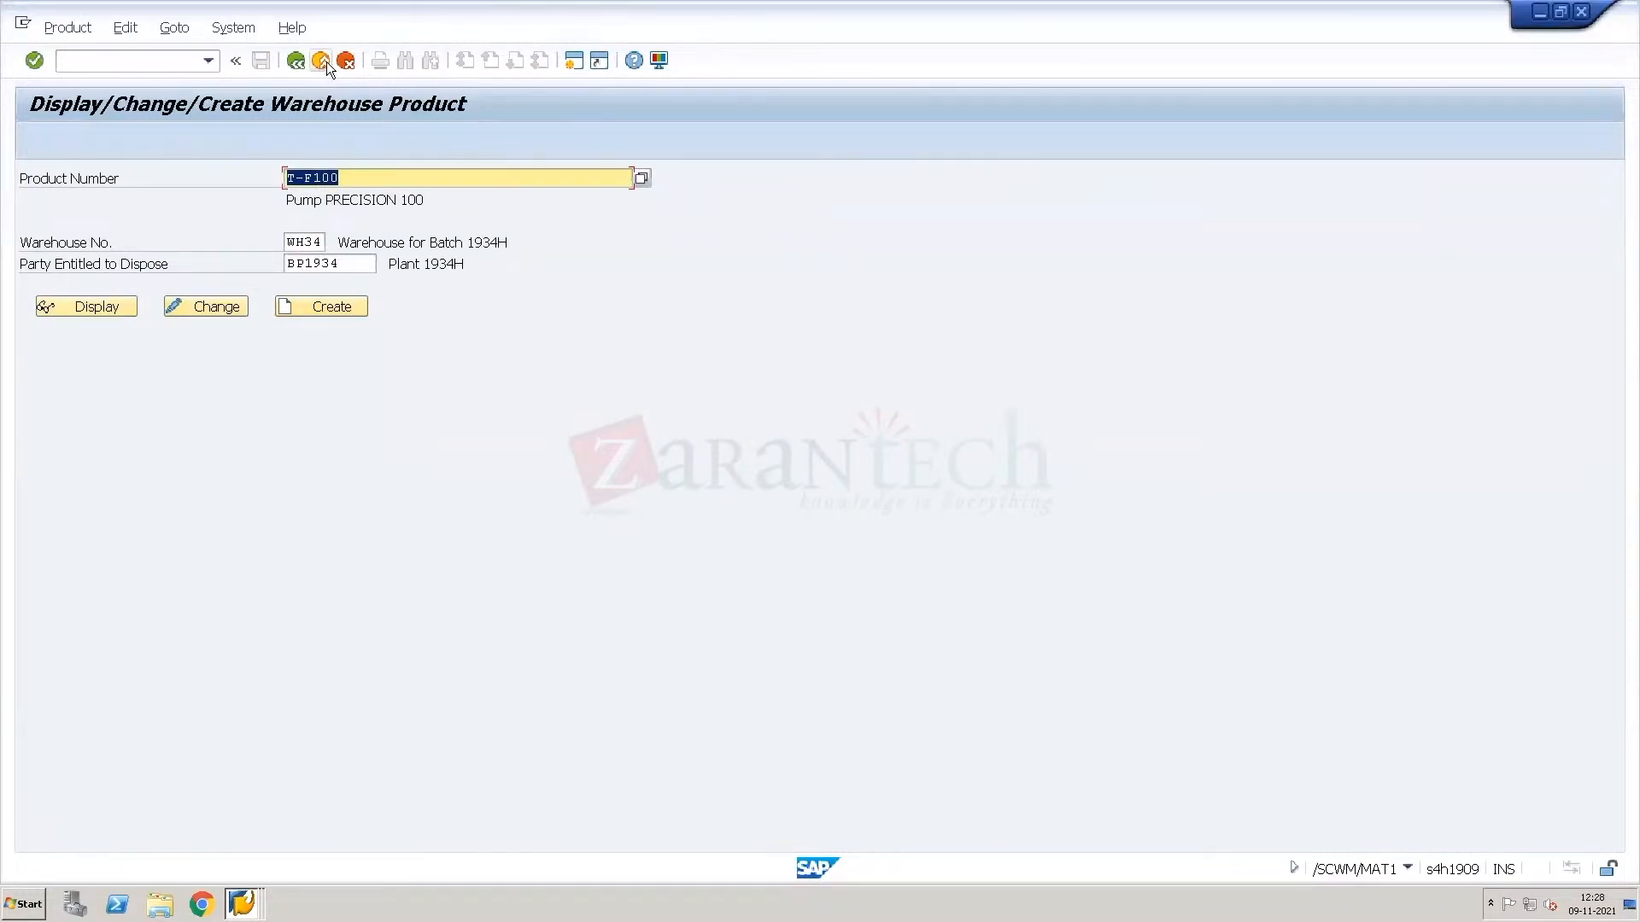
click(326, 61)
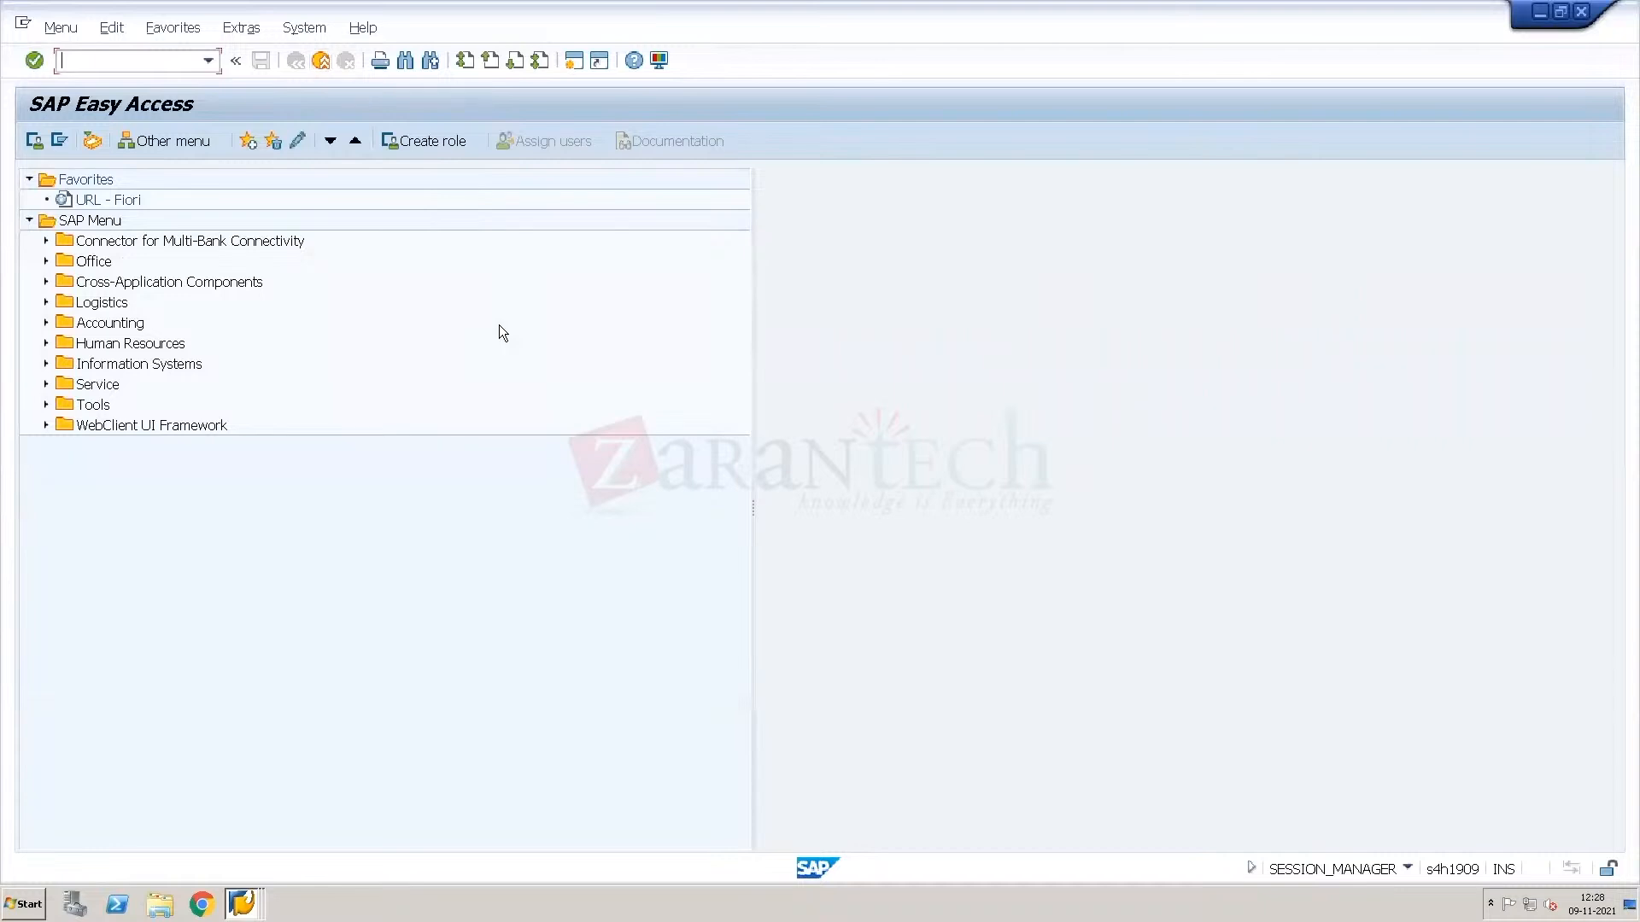
Switch to the 1934H Warehouse Datasheet workbook in Excel and examine the product storage type list below the warehouse layout.
key(ctrl+alt+Break)
key(alt+Tab)
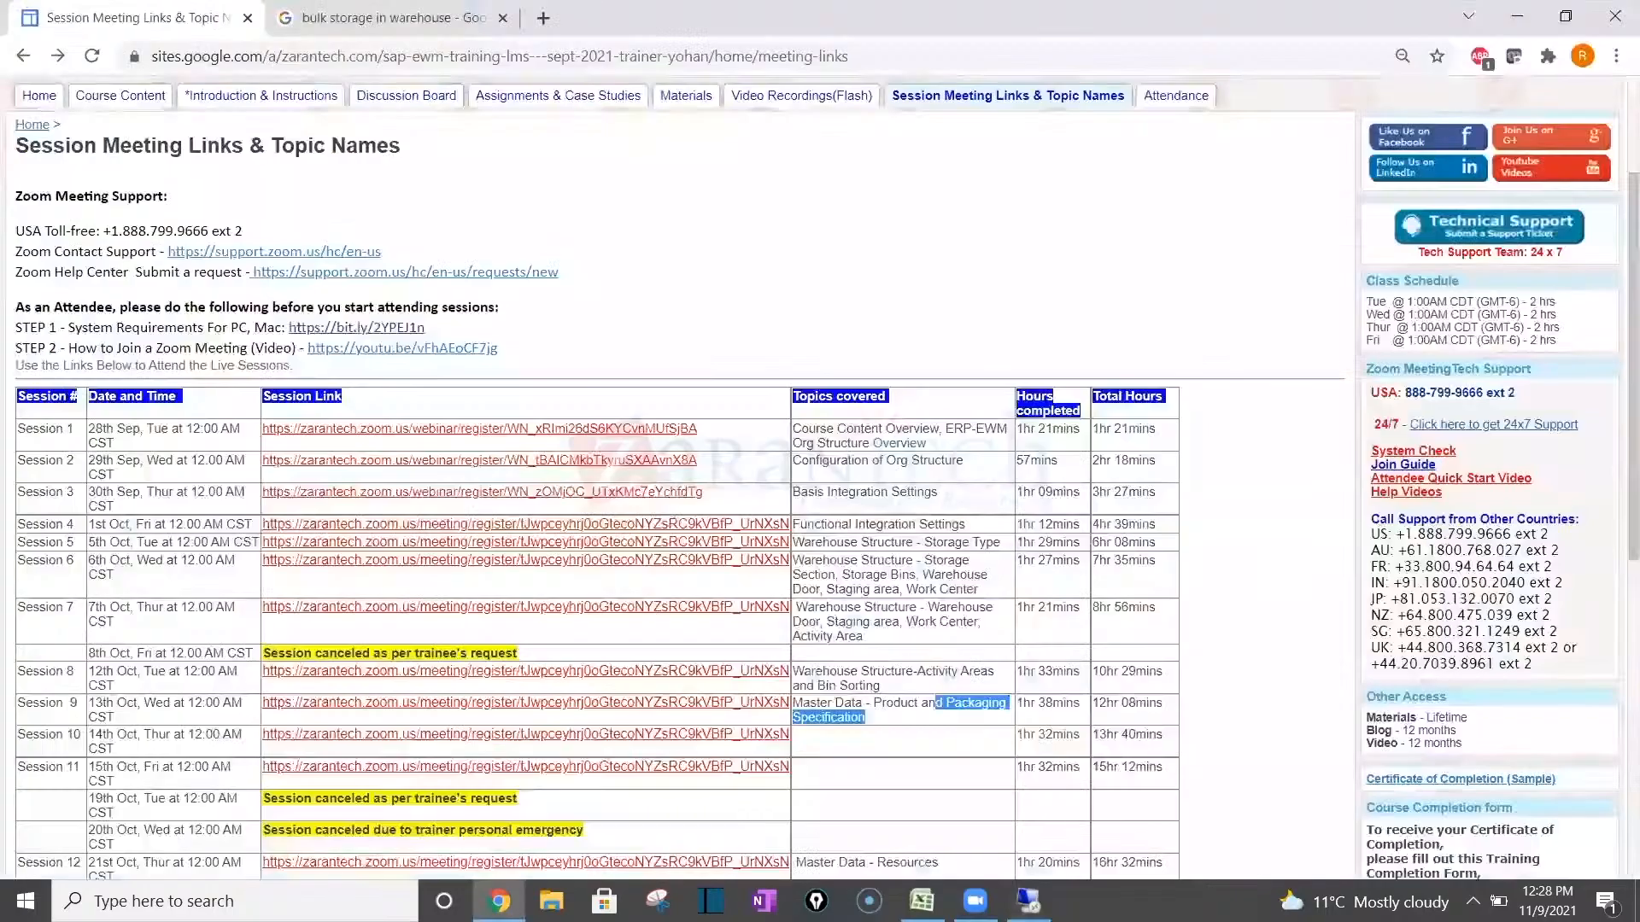
click(921, 901)
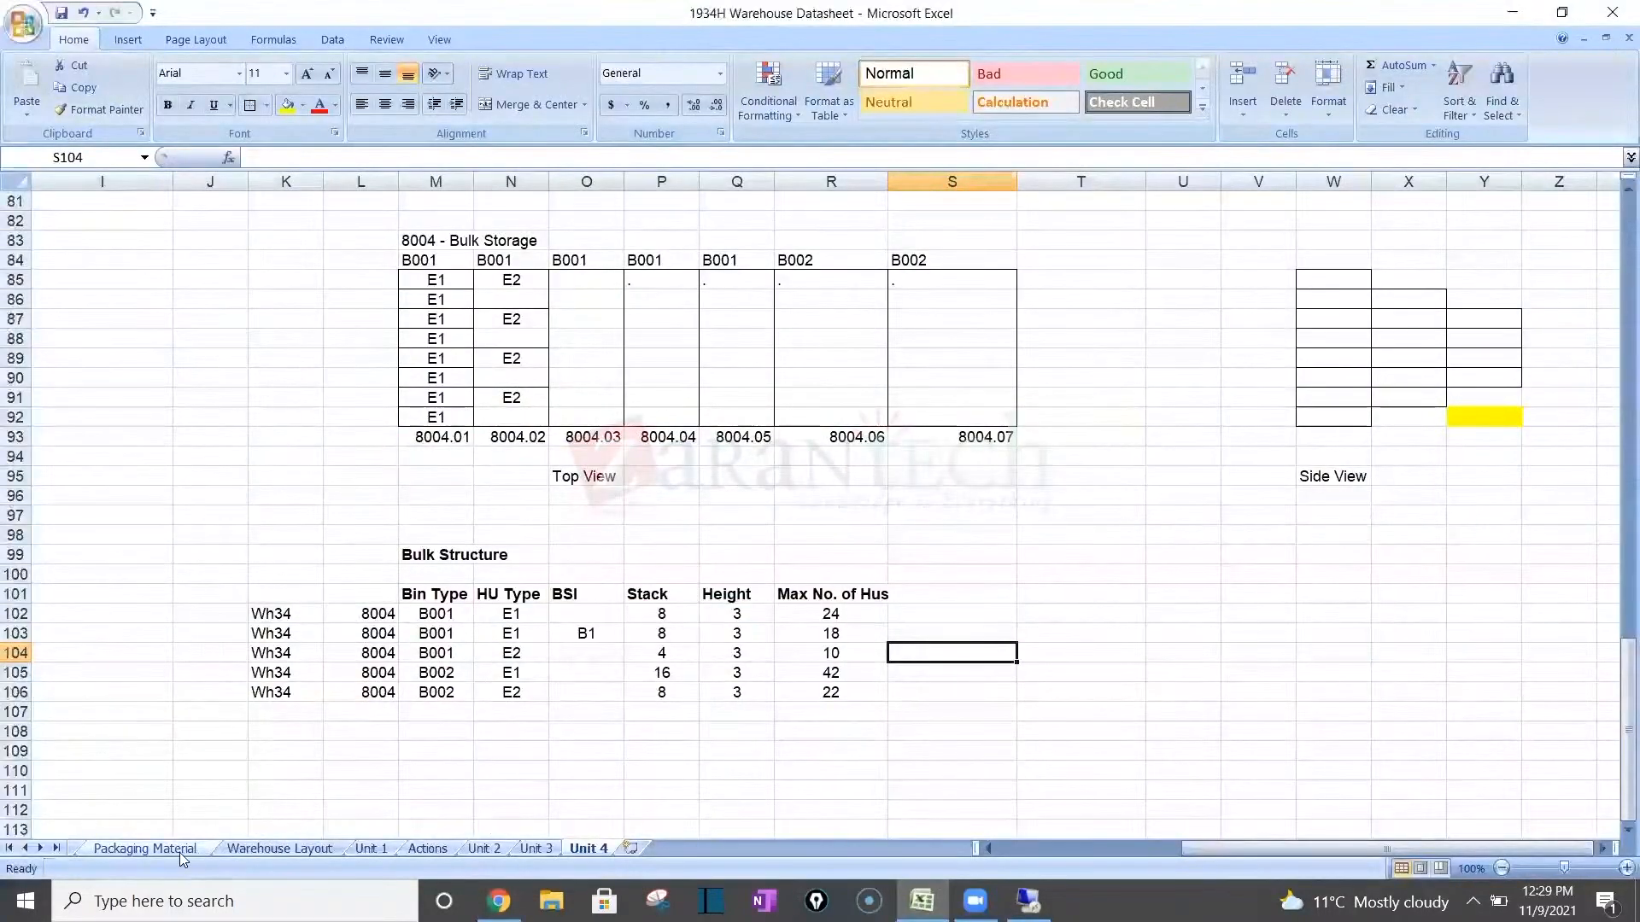
click(262, 853)
click(1036, 582)
key(Down)
key(Down)
key(Down)
key(Down)
key(Down)
key(Down)
key(Down)
key(Down)
key(Down)
key(Down)
key(Down)
key(Down)
key(Down)
key(Down)
key(Down)
key(Down)
key(Down)
key(Down)
key(Down)
key(Down)
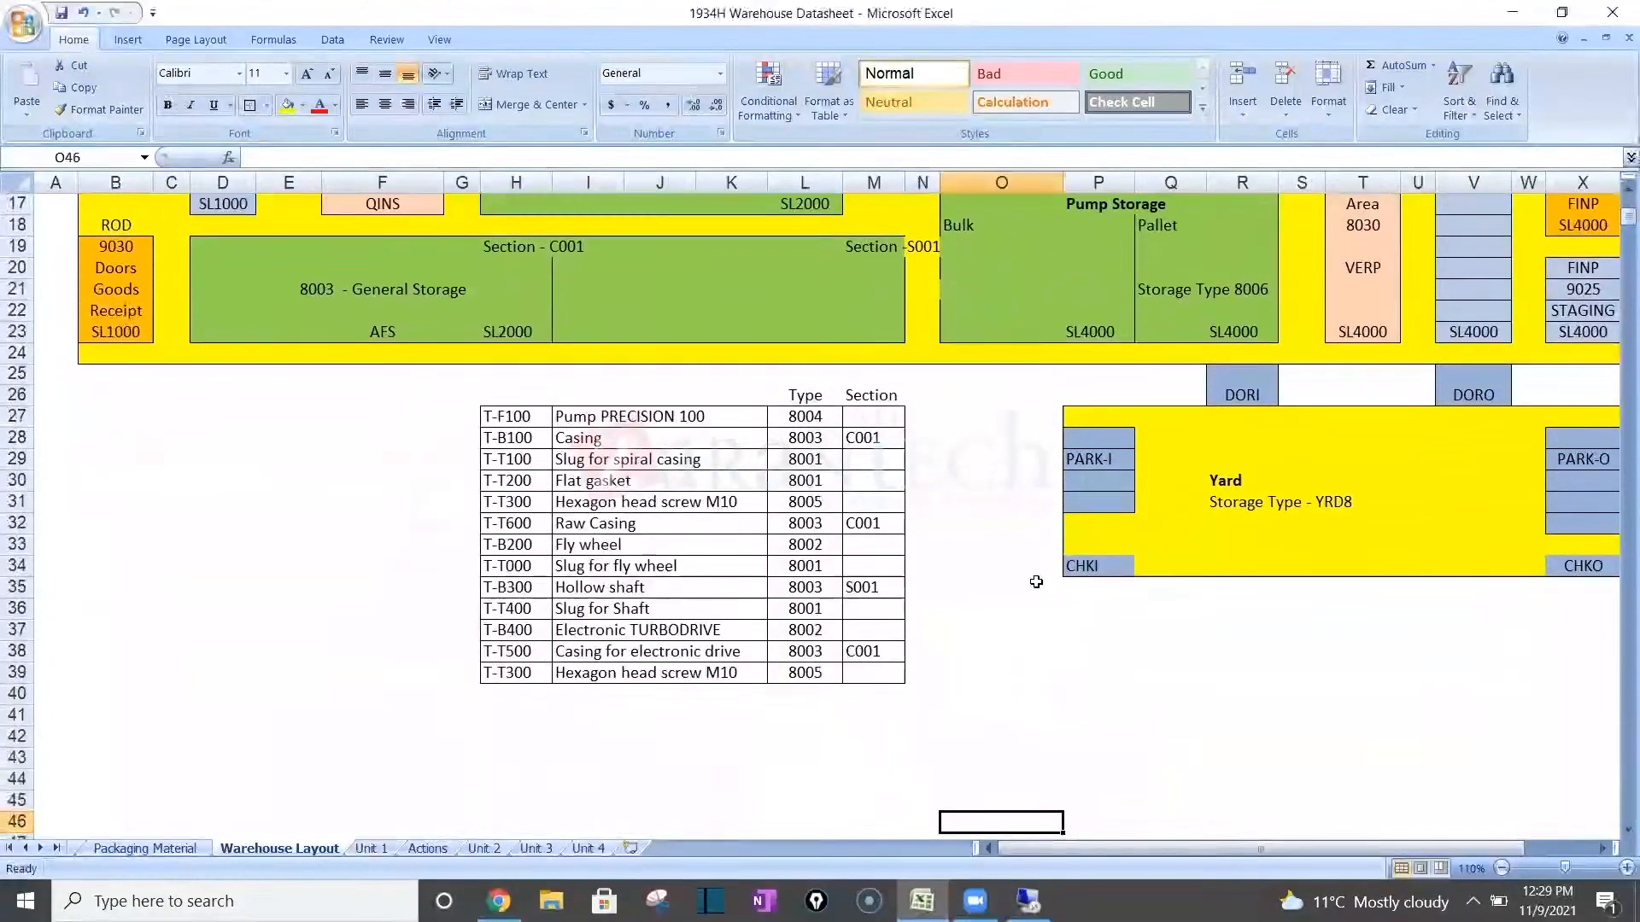
Look up the bill of materials on the Org Structure sheet.
click(141, 851)
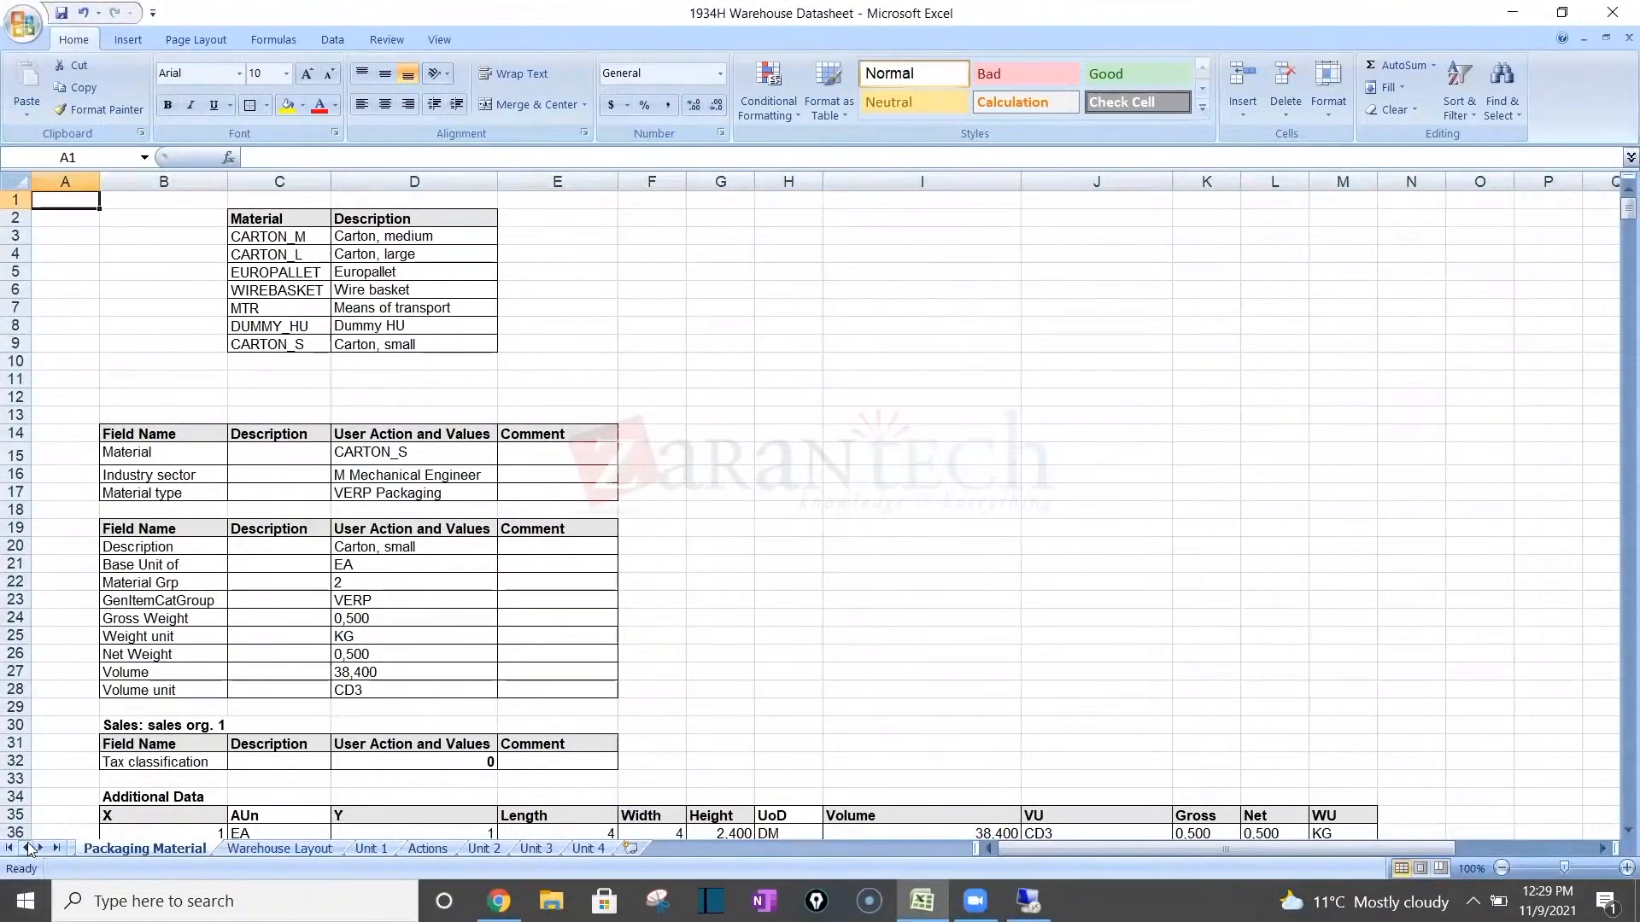
click(28, 848)
click(29, 848)
click(28, 848)
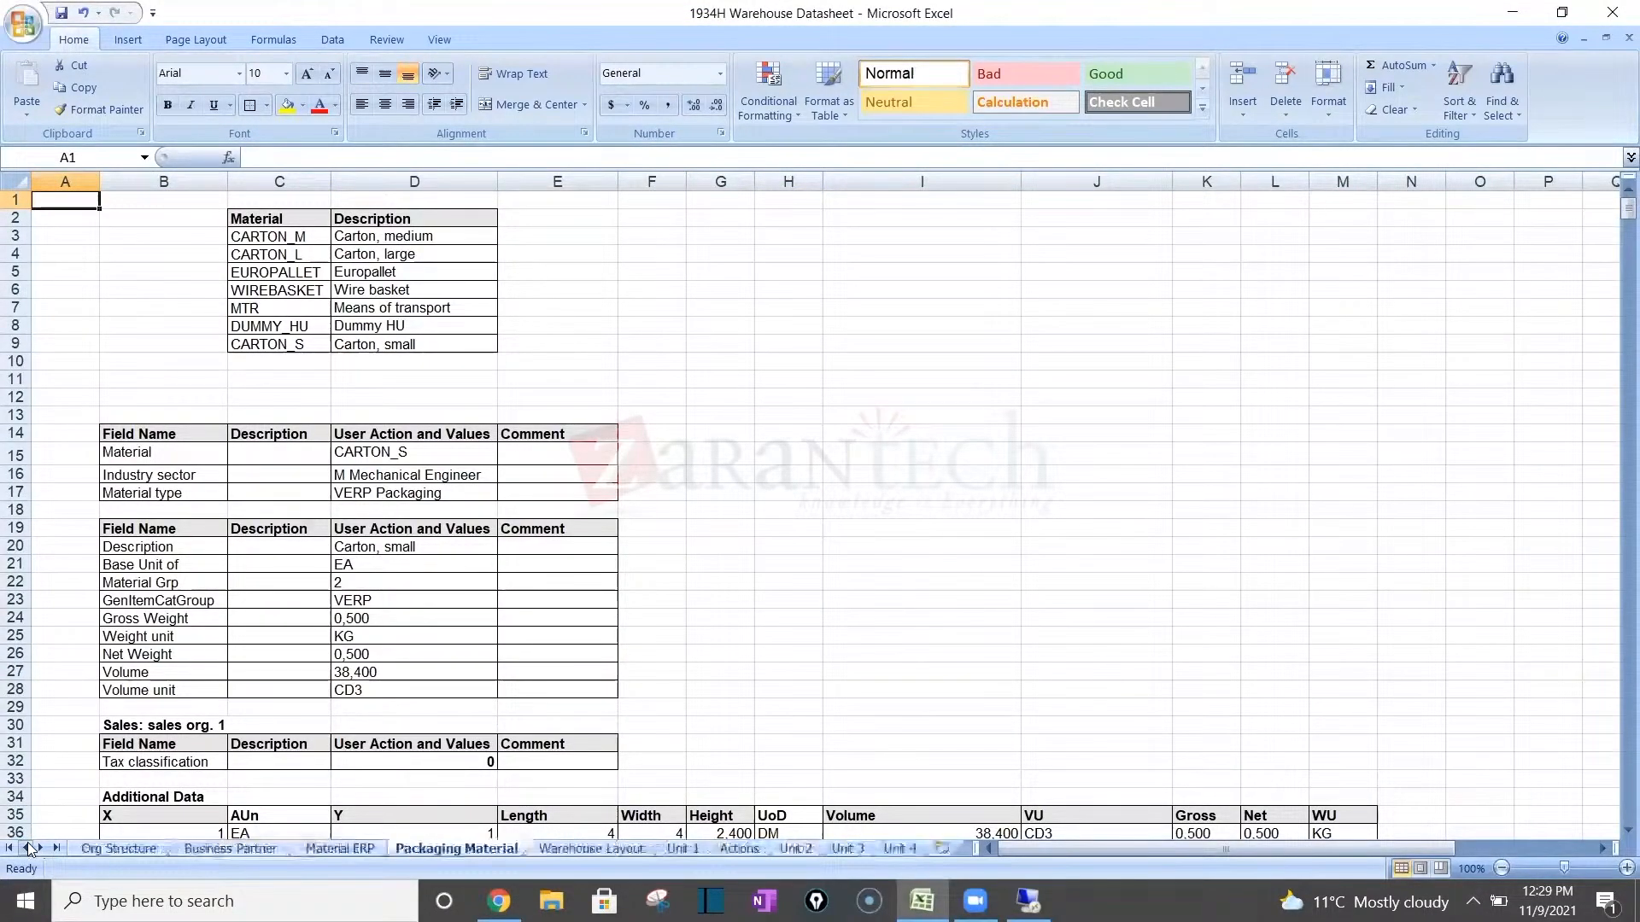
click(118, 848)
click(825, 630)
key(Down)
key(Down)
key(Down)
key(Down)
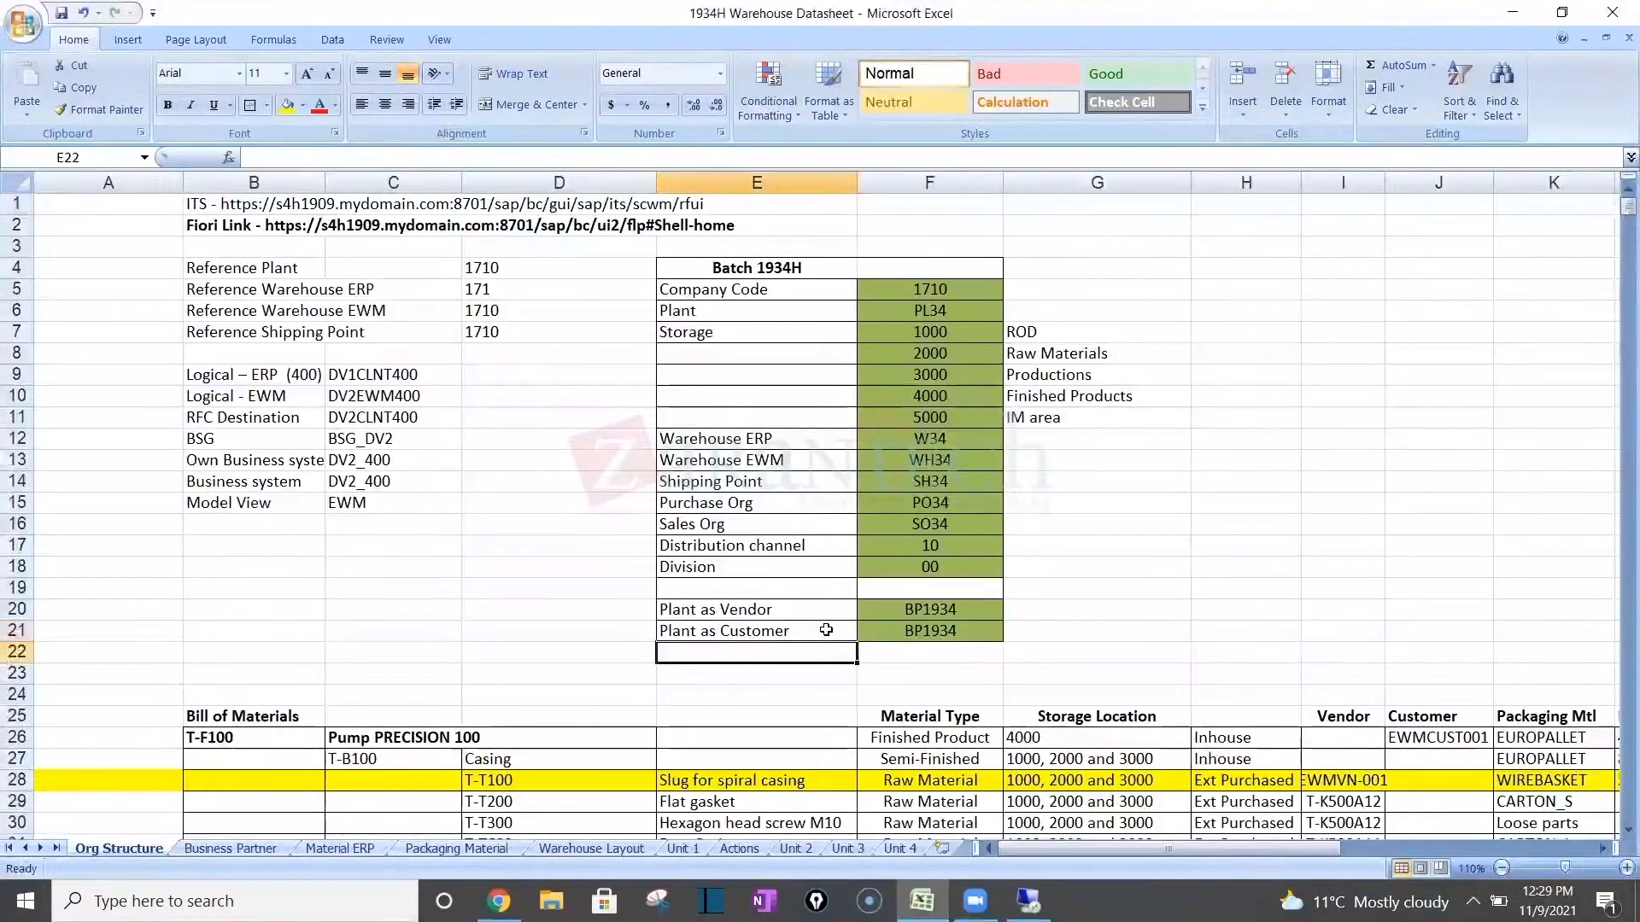
key(Down)
key(Down)
key(Down)
key(Down)
key(Down)
key(Down)
key(Down)
key(Down)
key(Down)
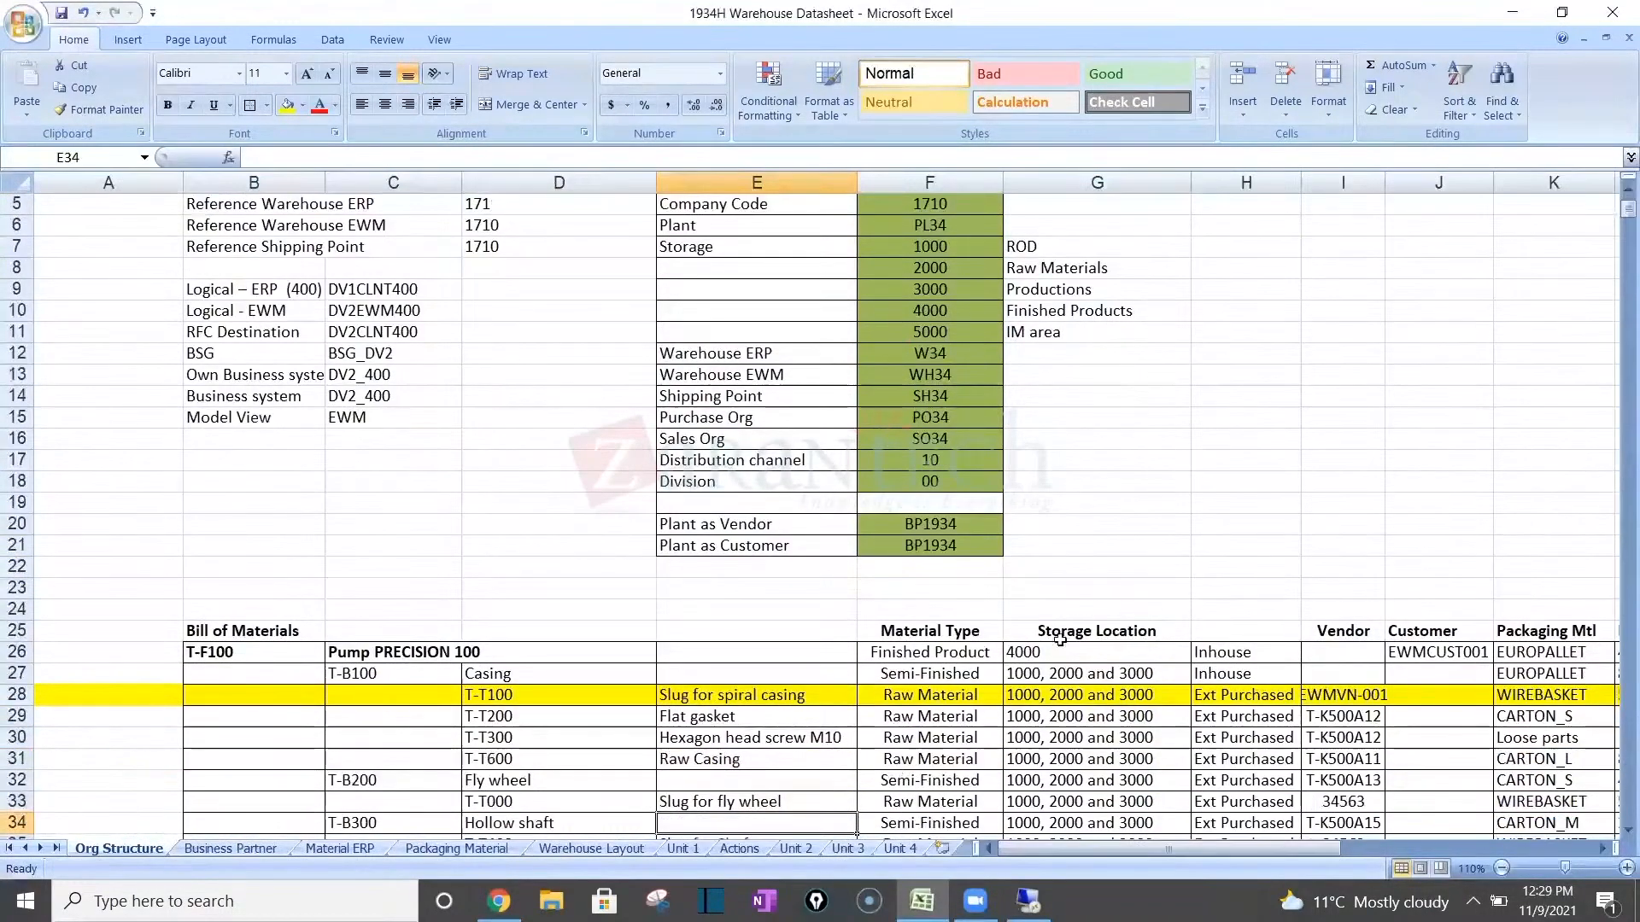
Read the storage location, packaging material and packaging levels listed for T-F100.
click(1048, 654)
key(Right)
key(Right)
key(Right)
key(Right)
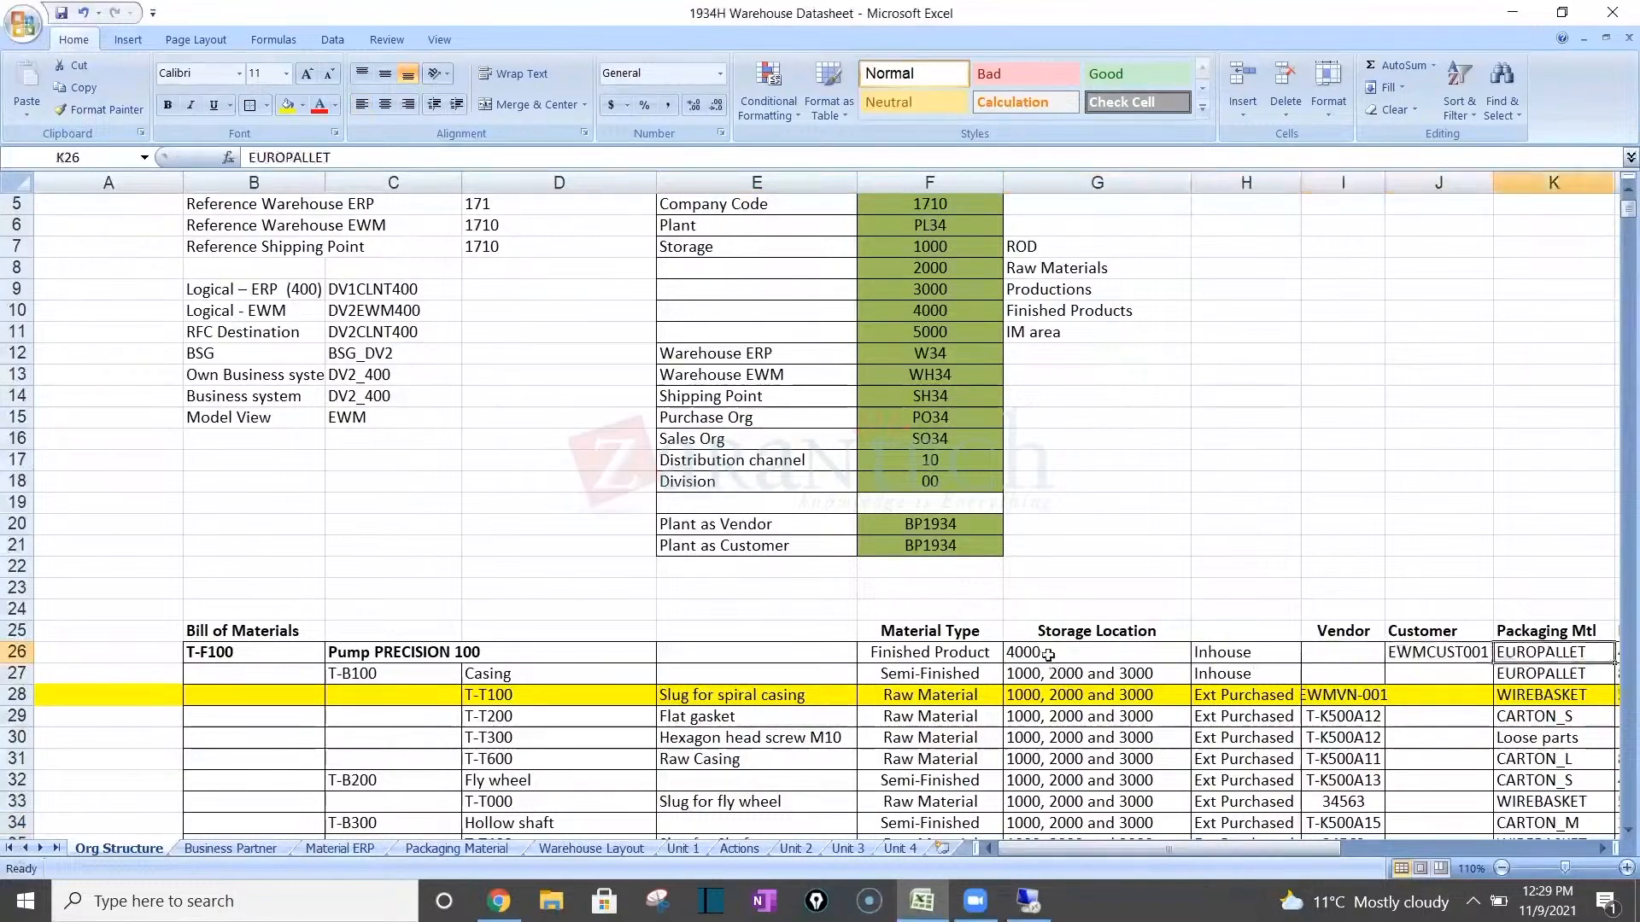
key(Right)
key(Right)
key(Right)
key(Left)
key(Left)
key(Left)
key(Right)
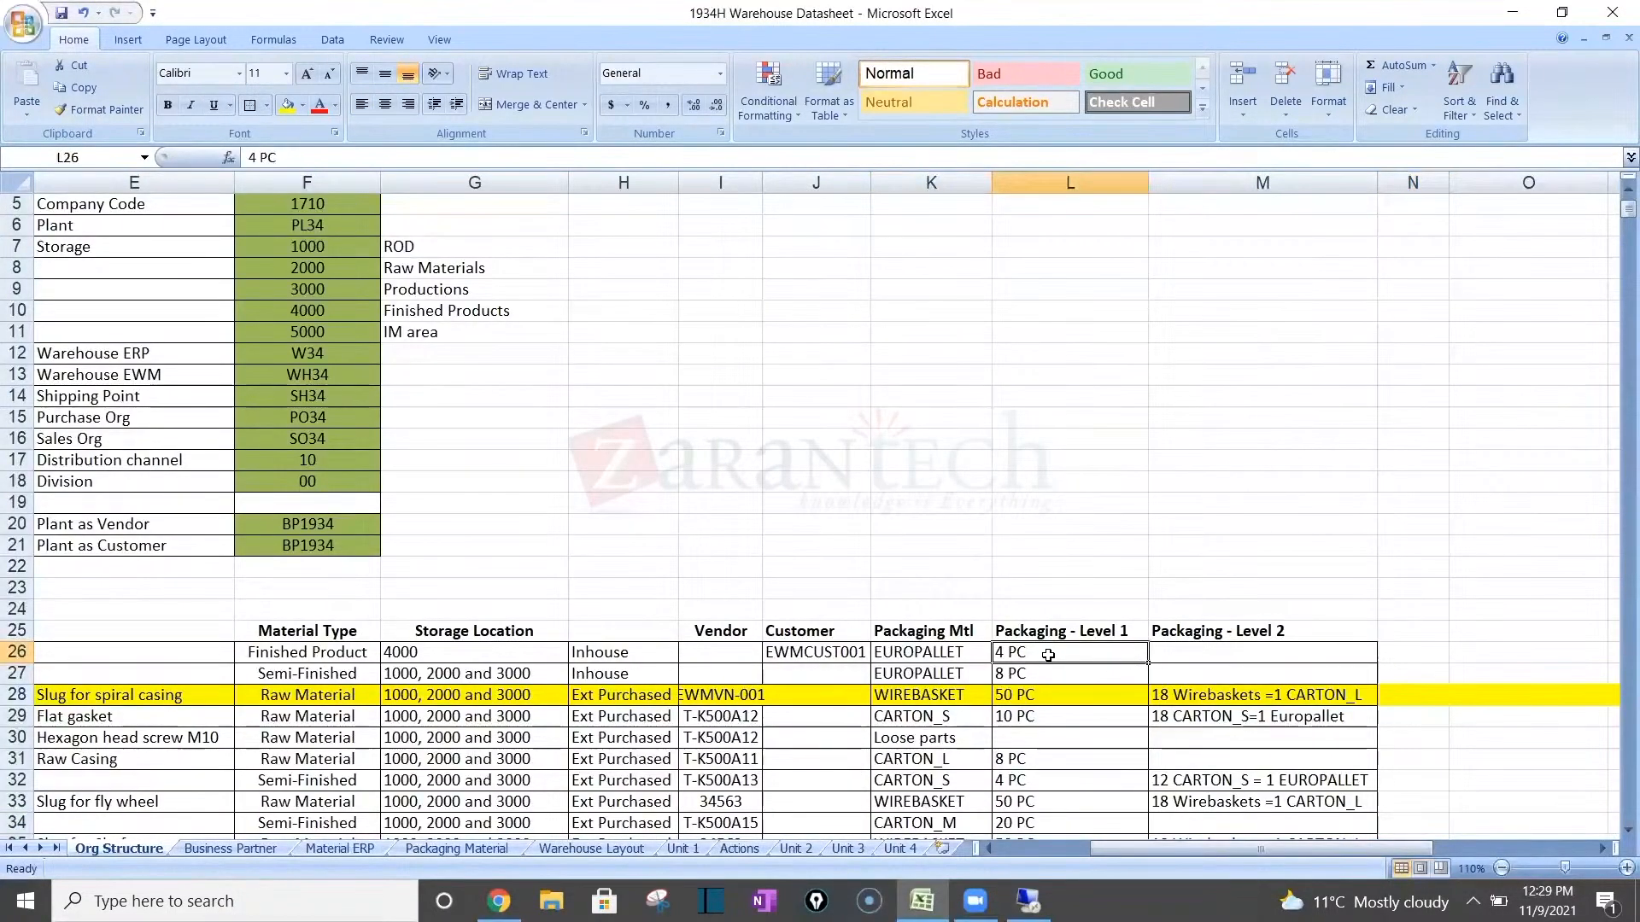
key(shift+Left)
Switch back to the remote SAP session and open the packaging specification transaction /n/scwm/packspec.
click(1028, 901)
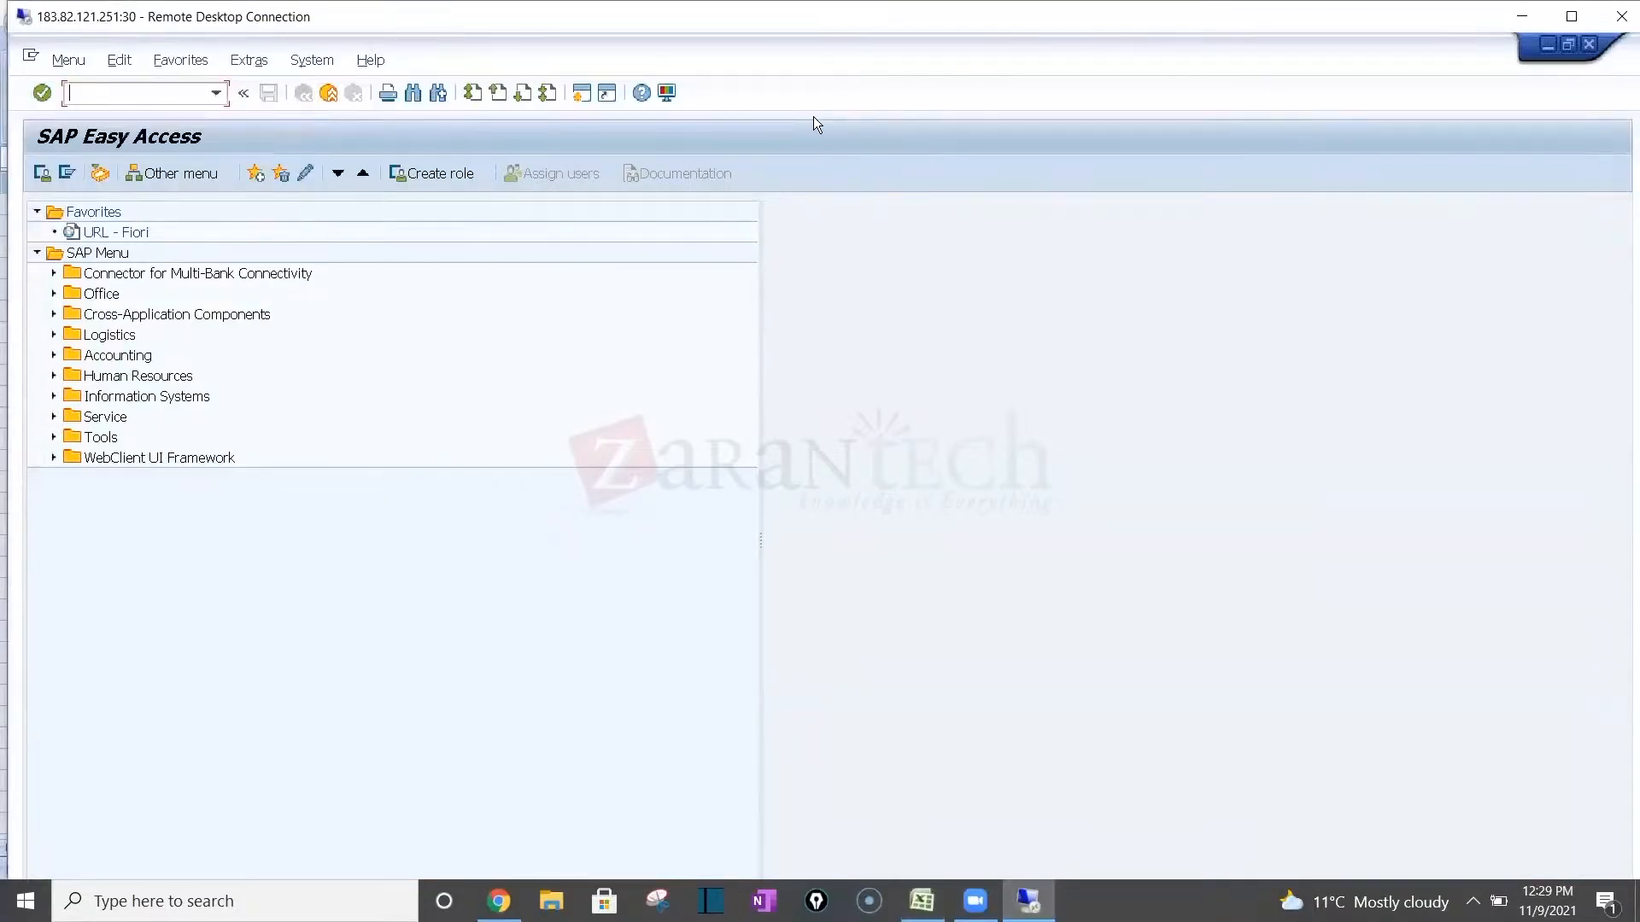
double_click(811, 17)
key(alt+Tab)
key(alt+Tab)
key(alt+Tab)
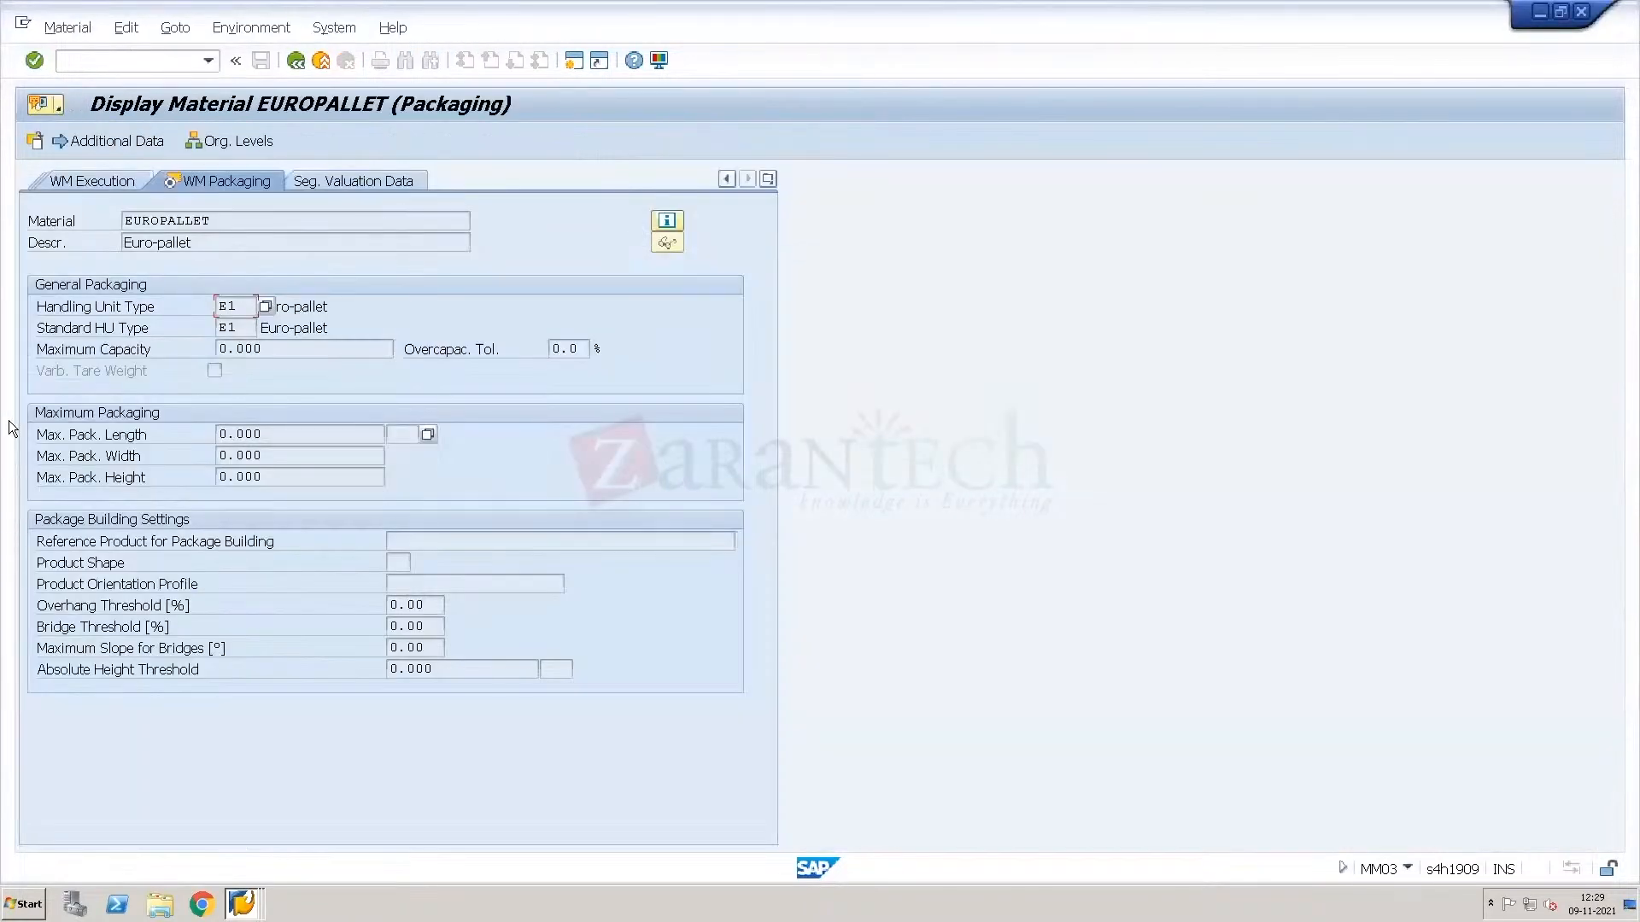
click(137, 62)
text(/n/scwm/packspec)
key(Return)
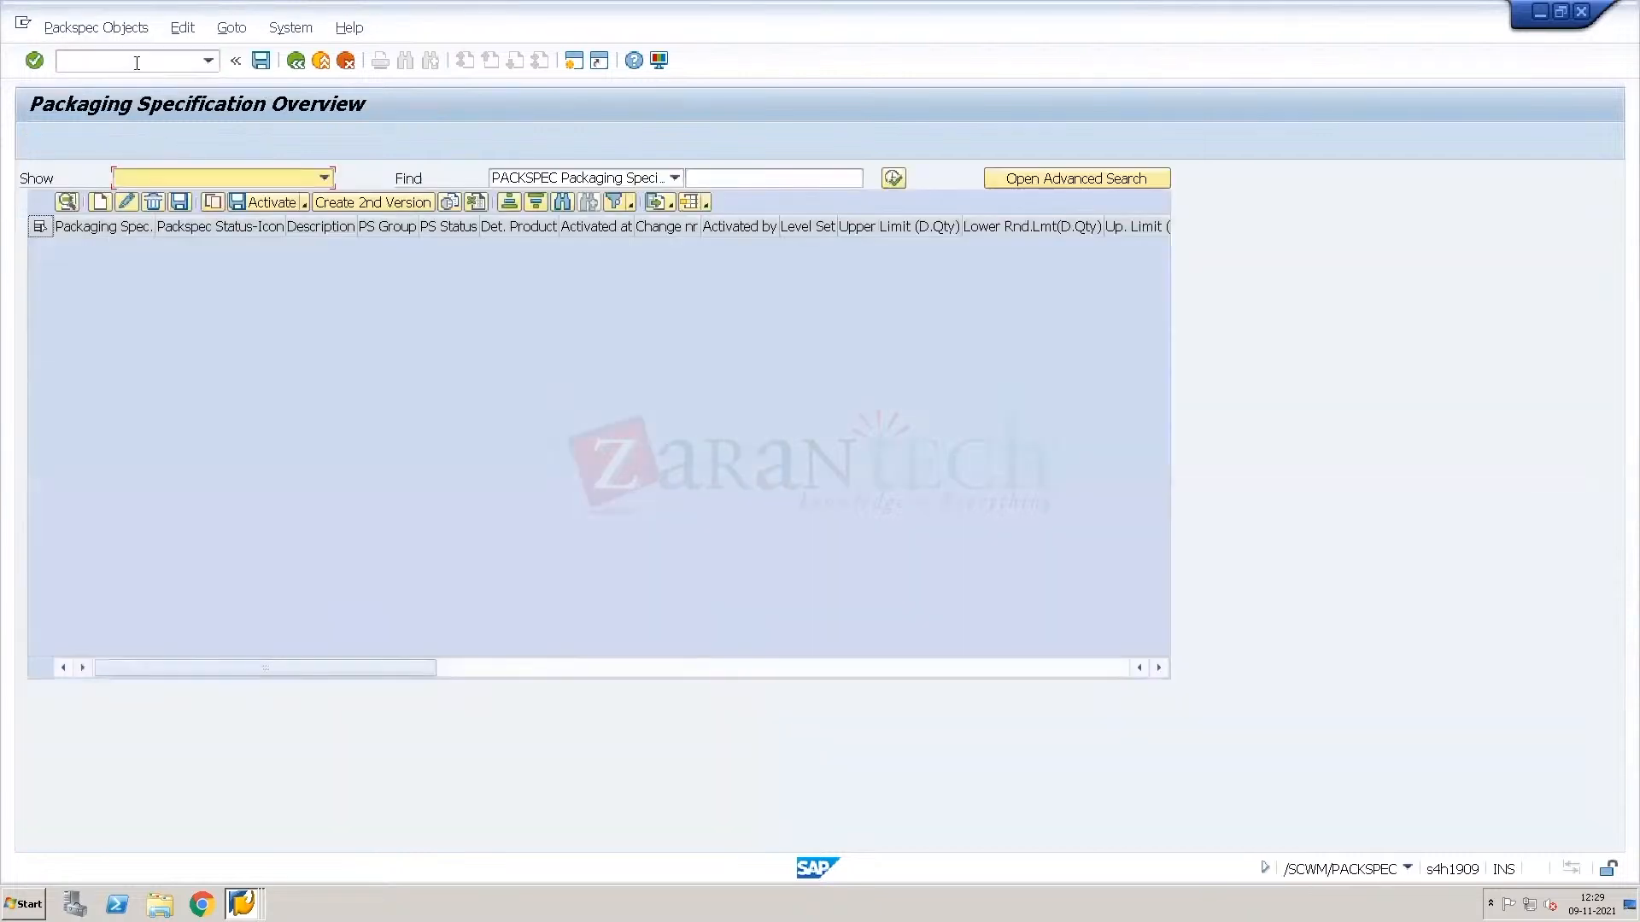
Create a packaging specification with packspec group SAP and the description Pack Spec for T-F100.
click(101, 204)
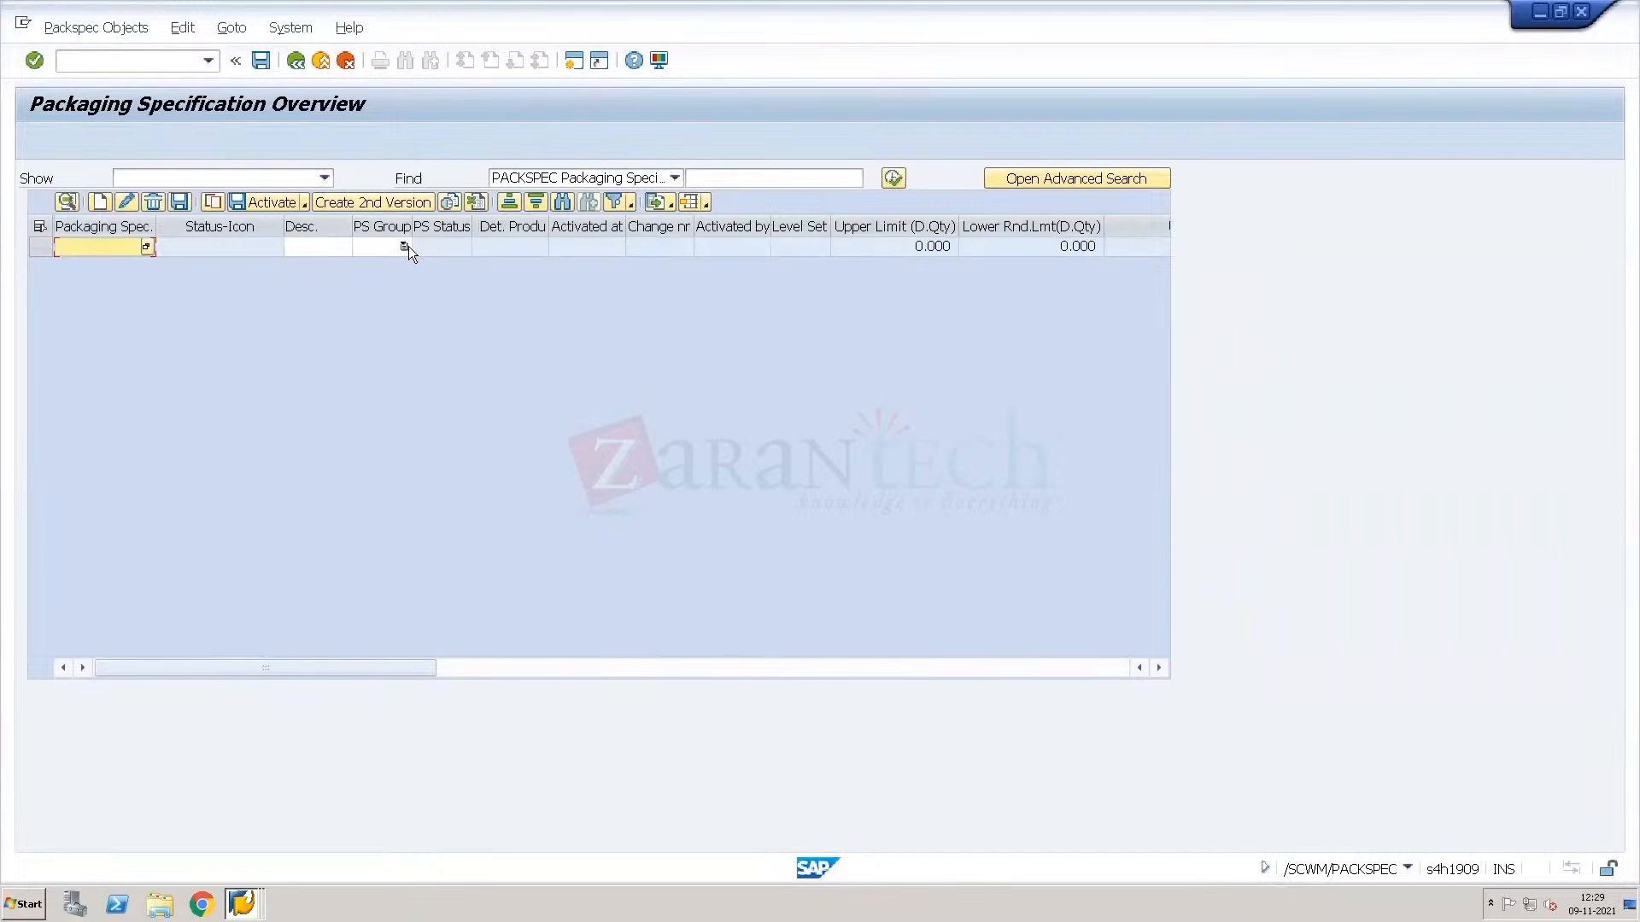
click(407, 246)
scroll(405, 337, down, 4)
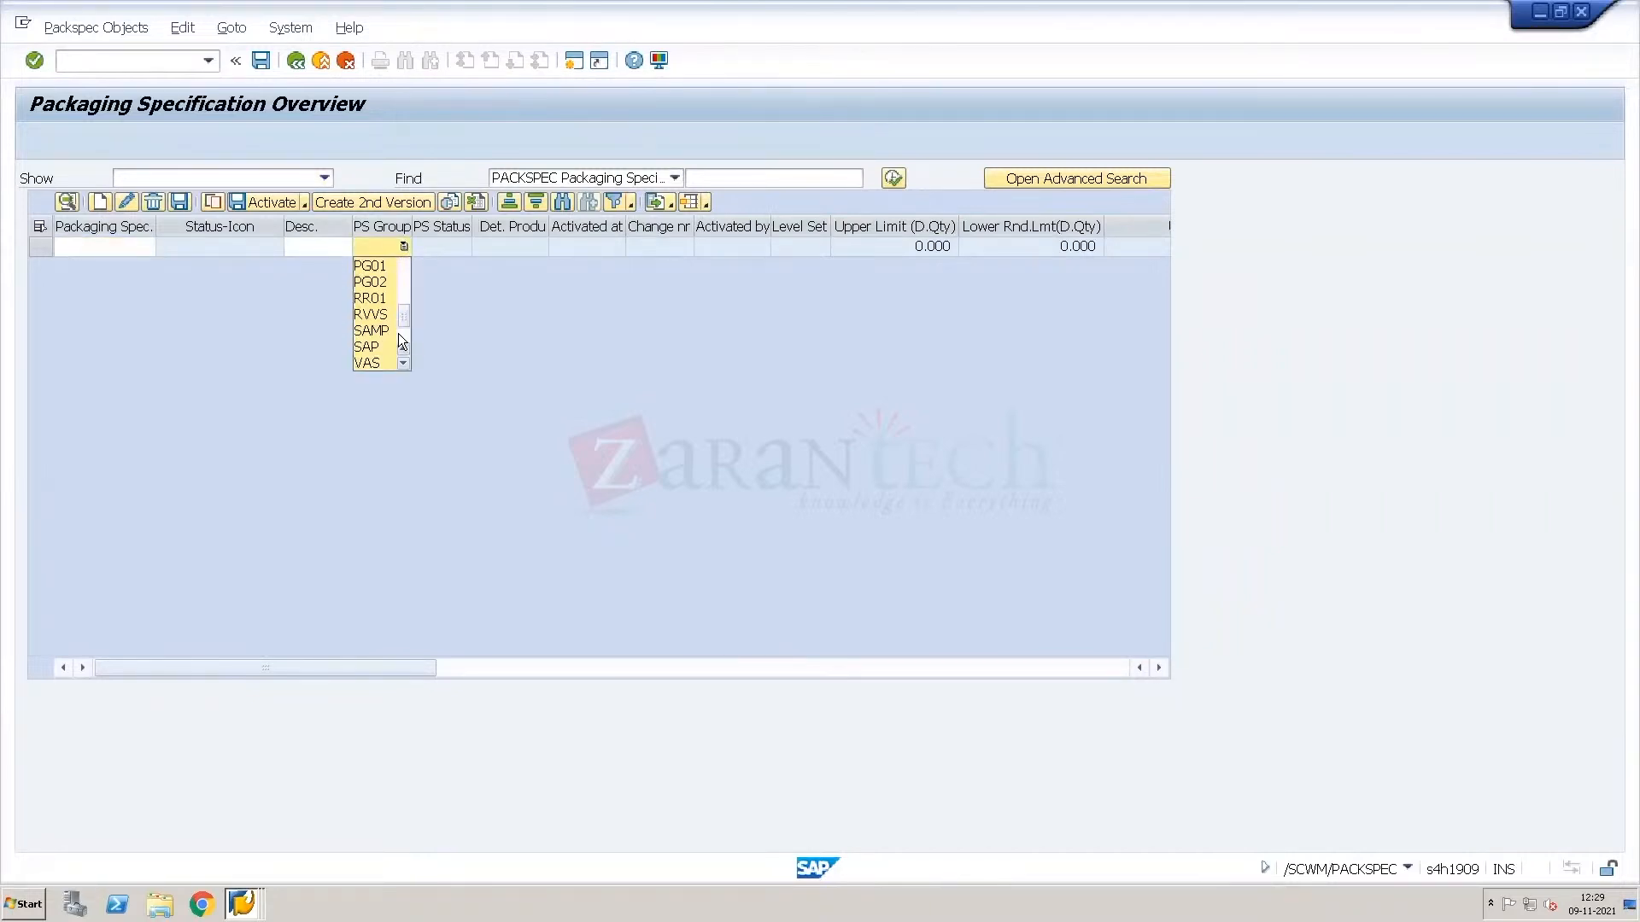
click(377, 346)
click(330, 247)
text(Pack)
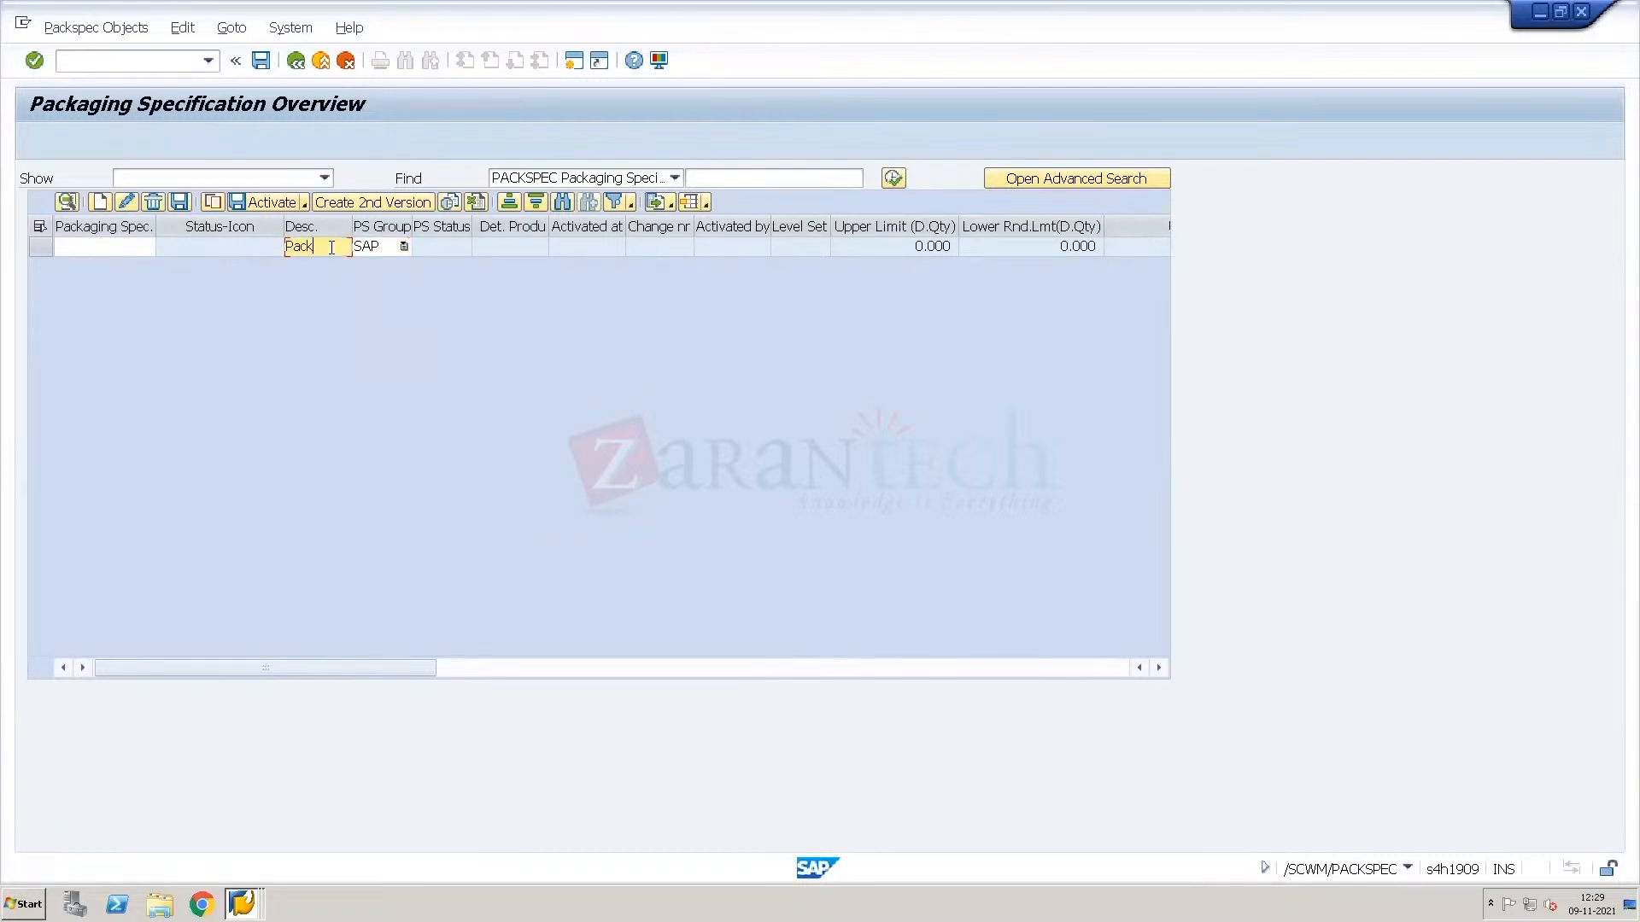
text( Spe)
text(c for)
text( Test)
key(Return)
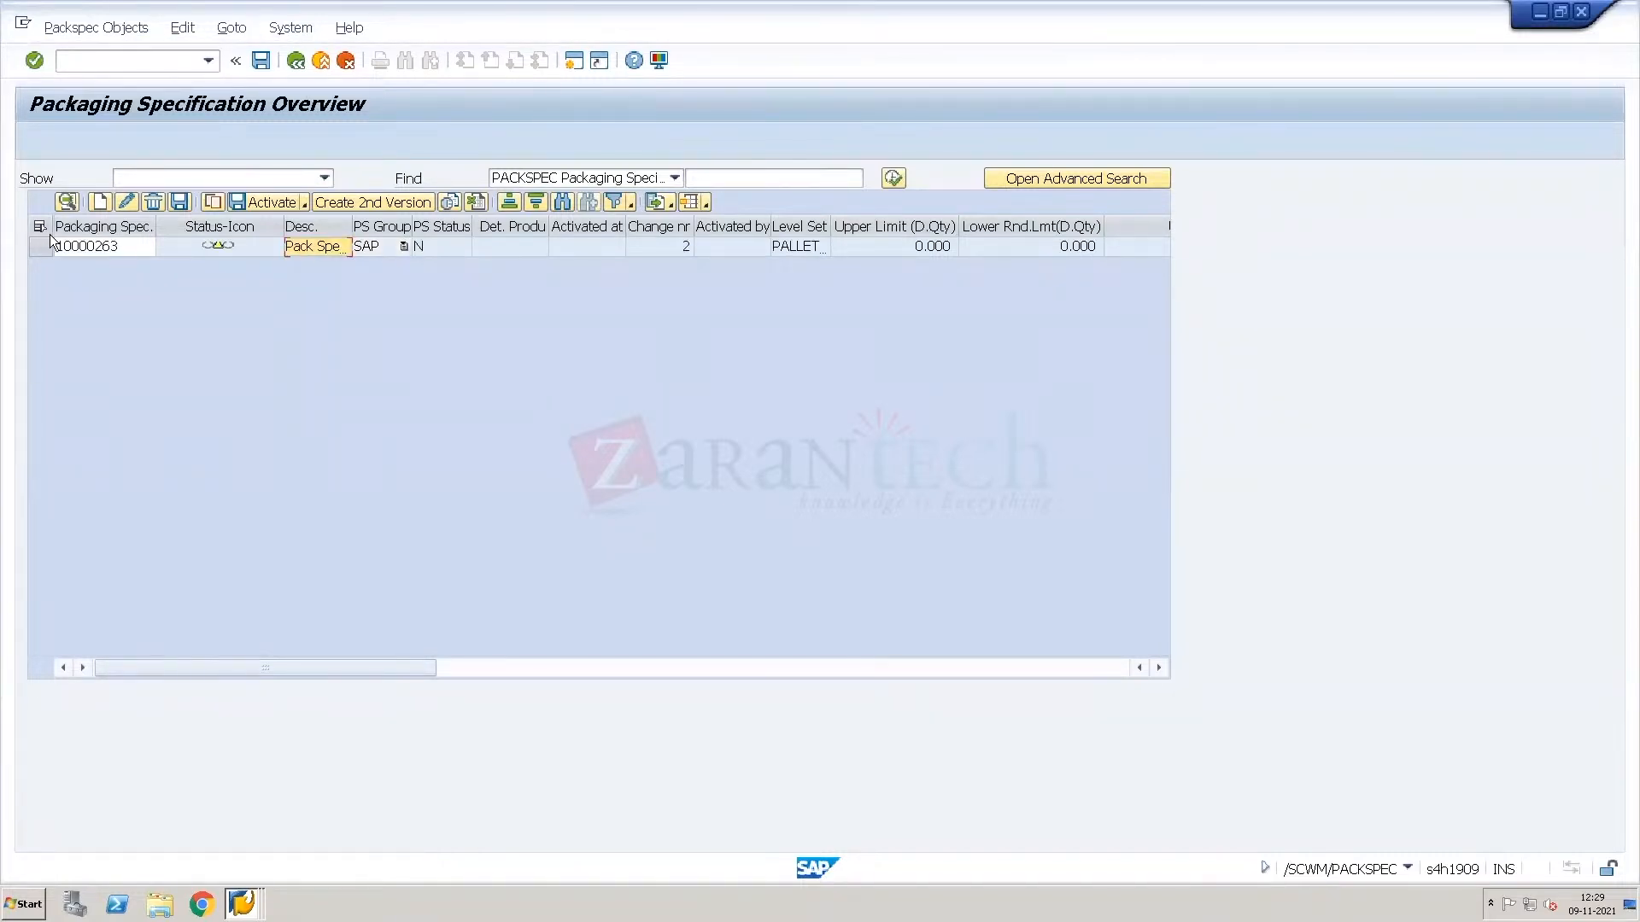
Open the new packaging specification's details and assign T-F100 as its content product.
click(41, 247)
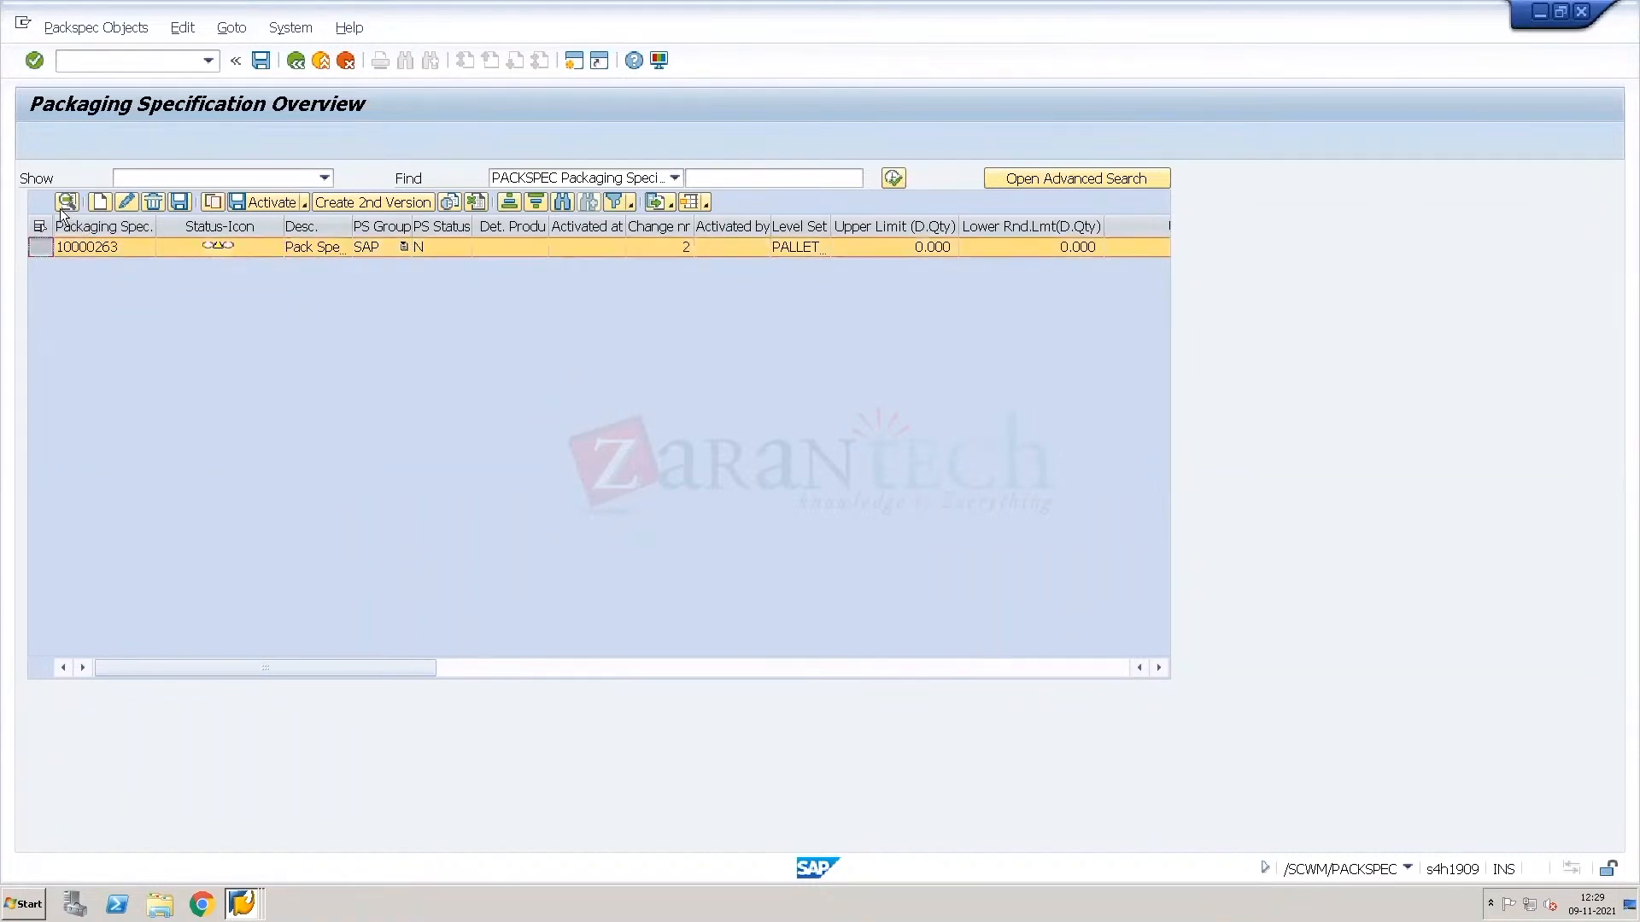
click(61, 208)
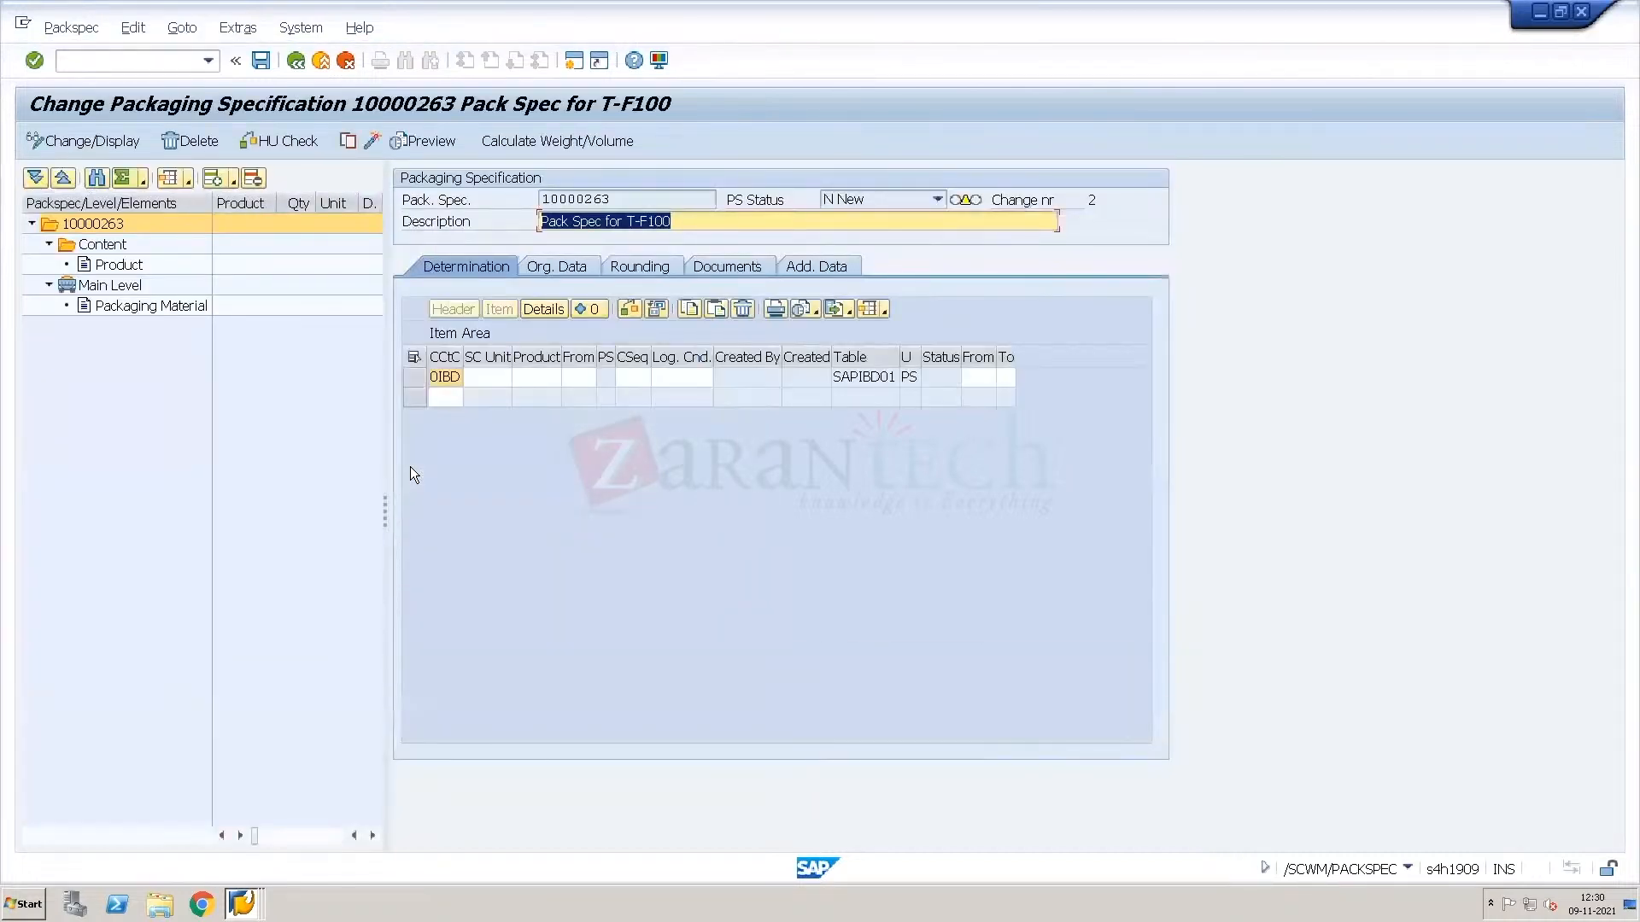
click(106, 265)
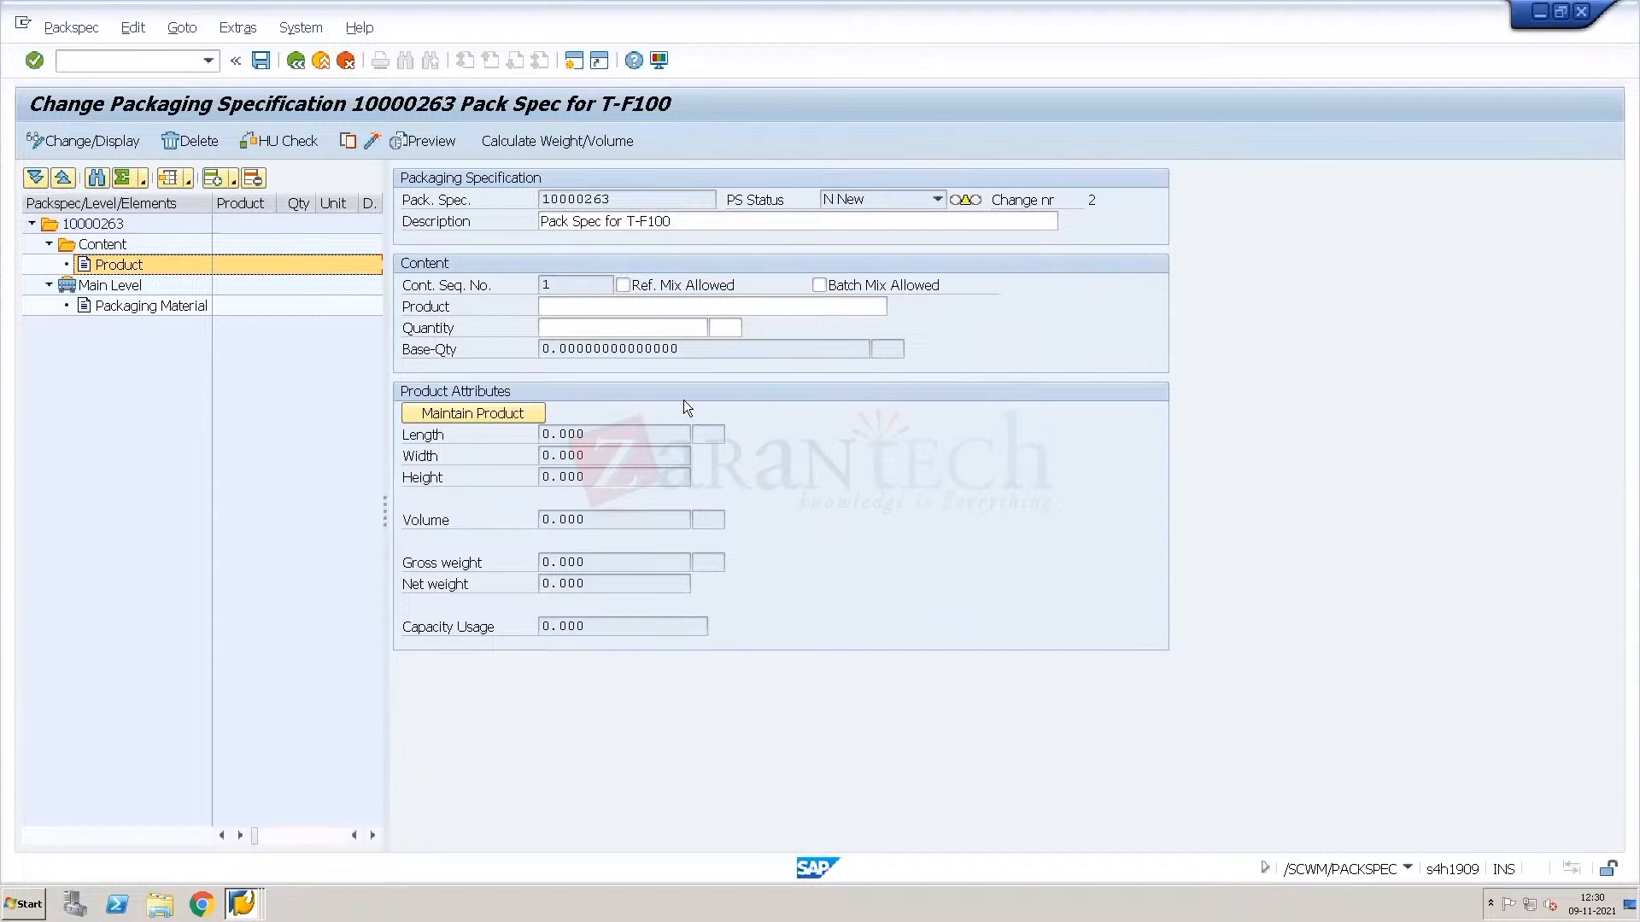
click(617, 312)
text(T-F100)
key(Return)
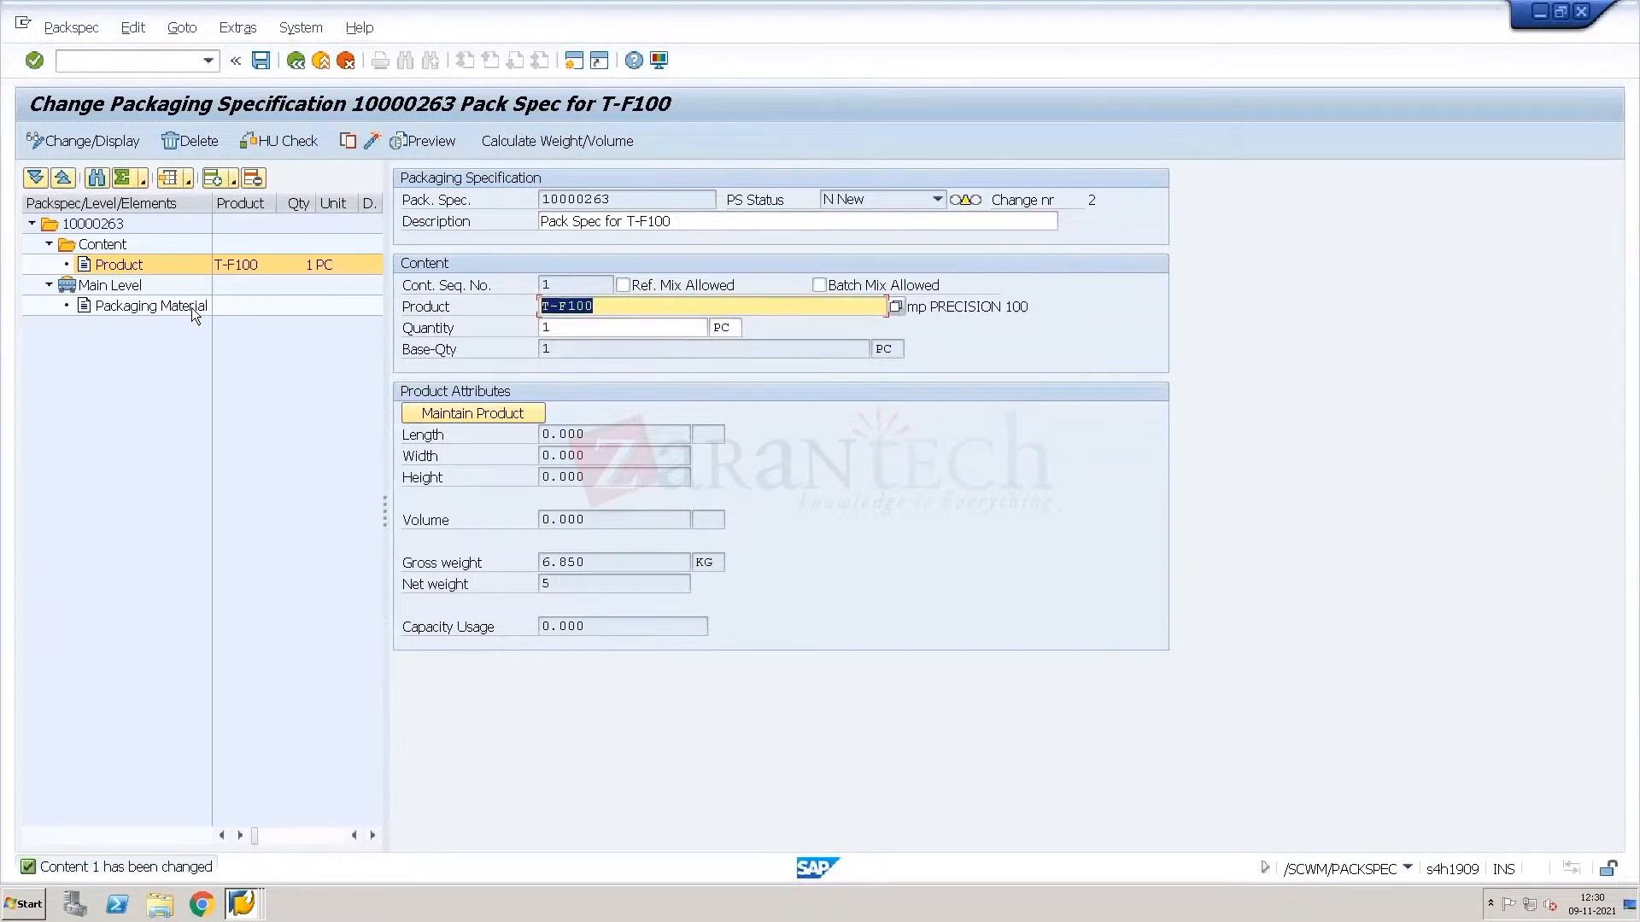
Set the main level's target quantity to 4 and assign EUROPALLET as its packaging material.
click(150, 308)
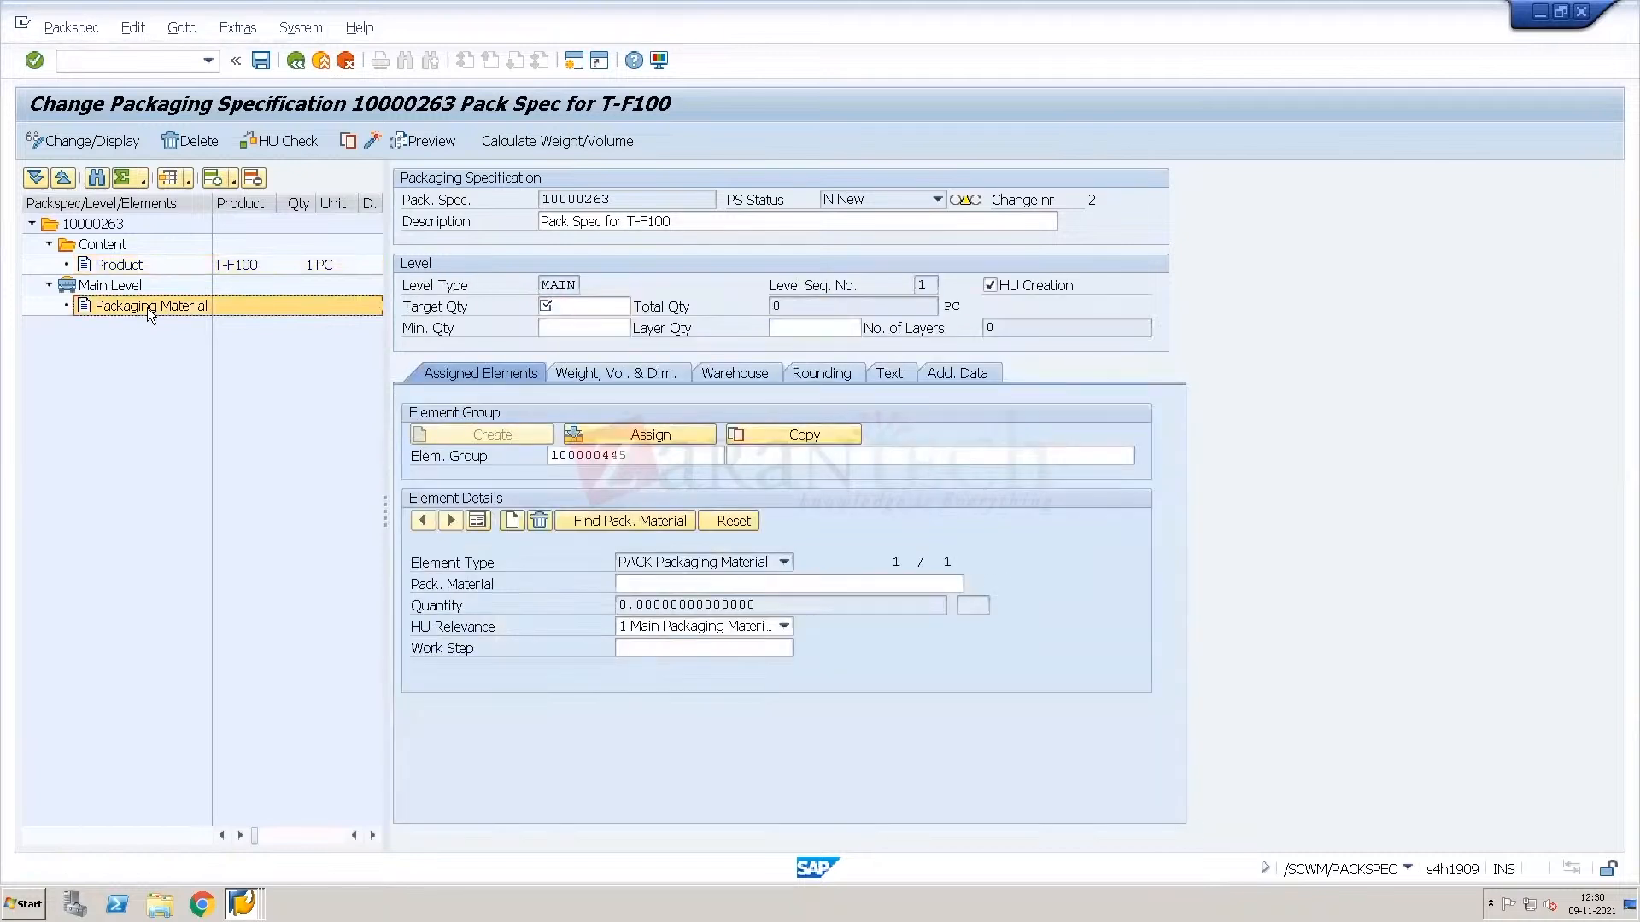
click(591, 308)
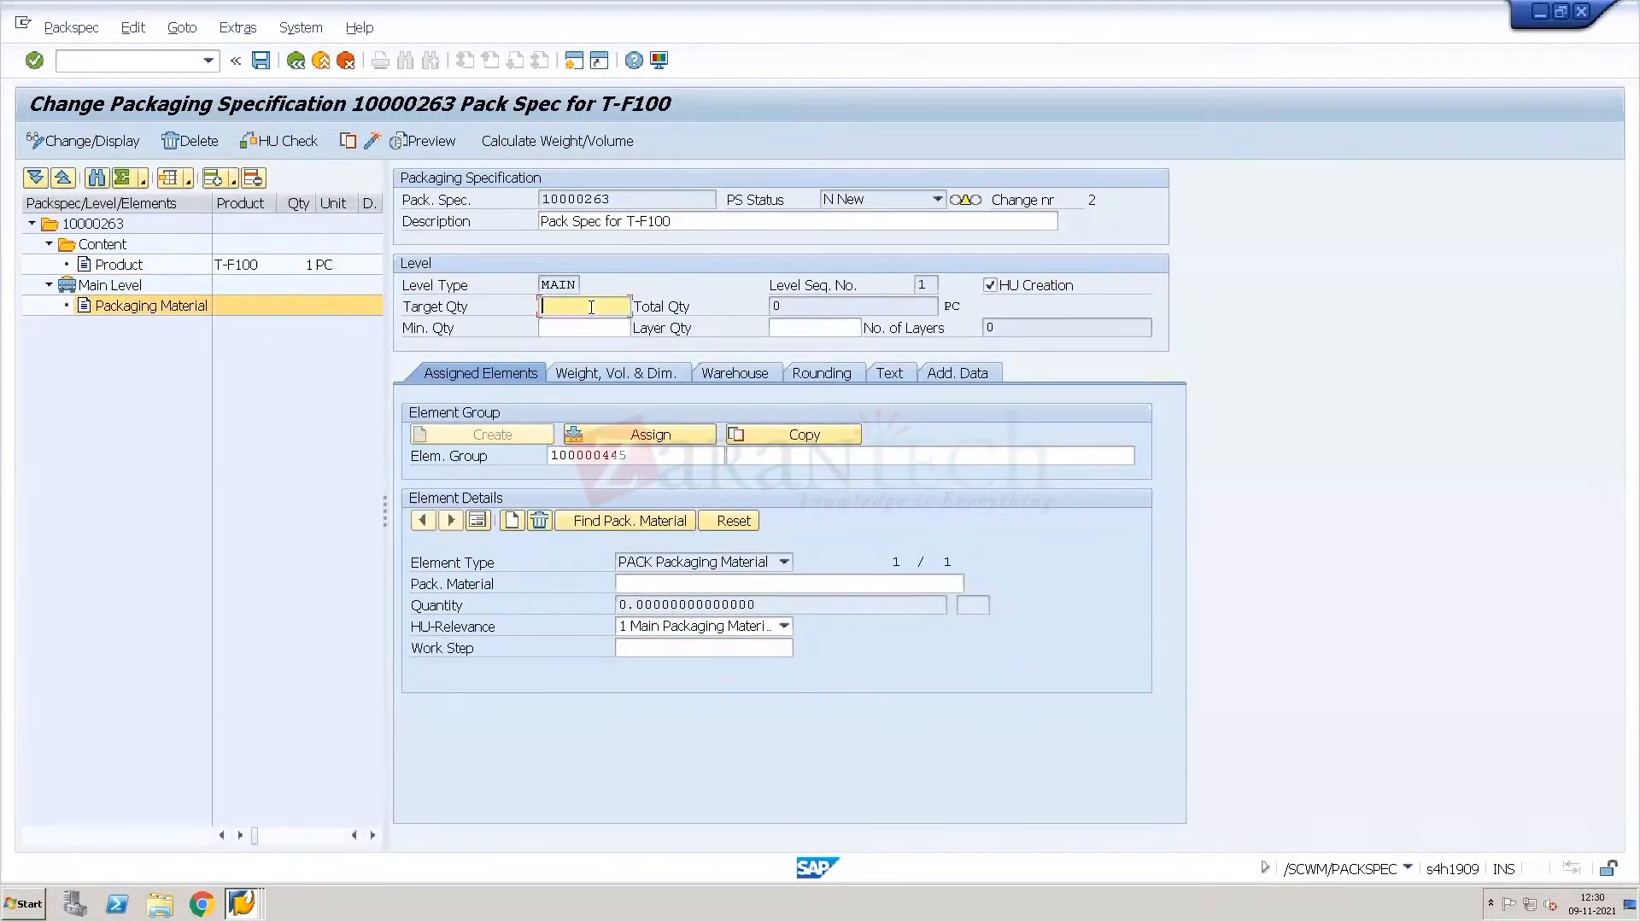
text(4)
key(Return)
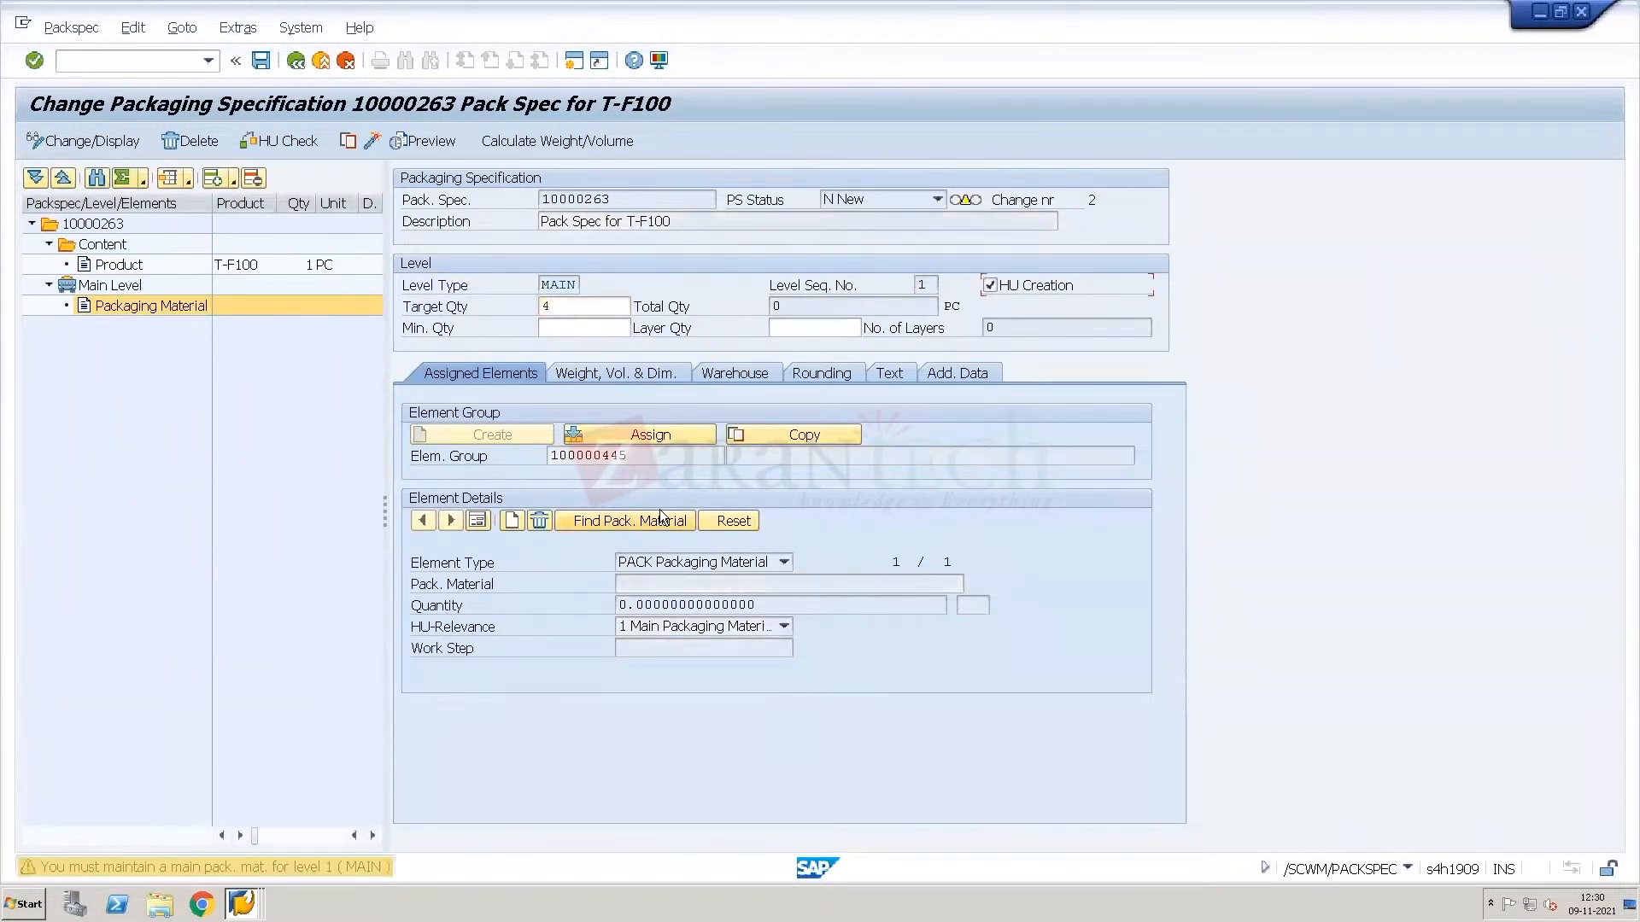
click(697, 578)
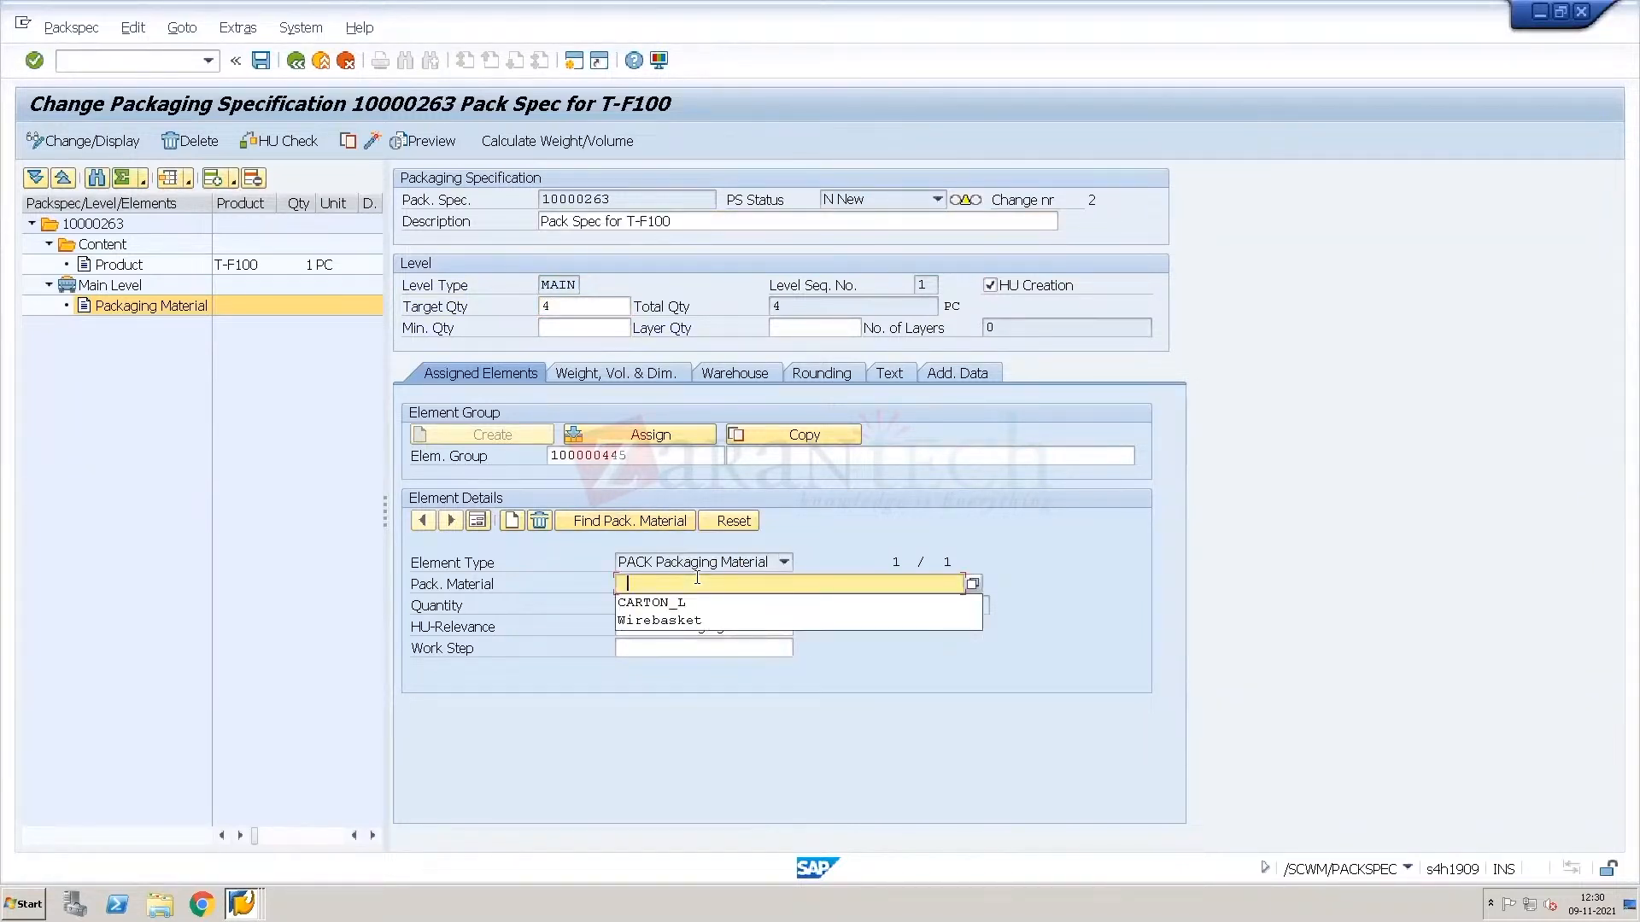
text(UR)
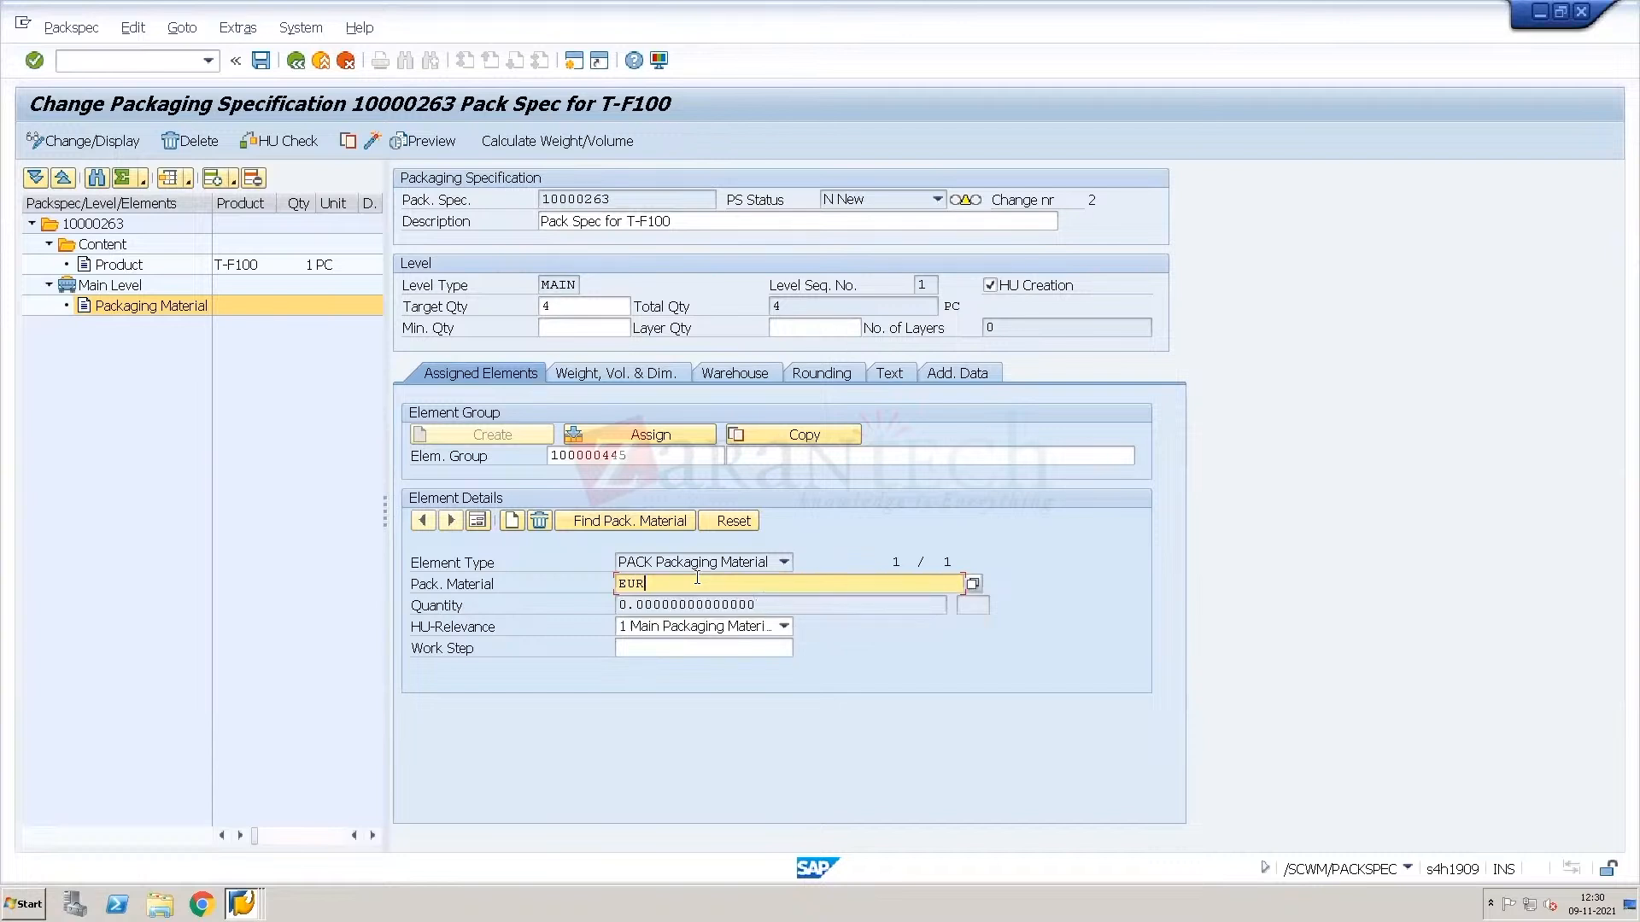
text(OPALLET)
key(Return)
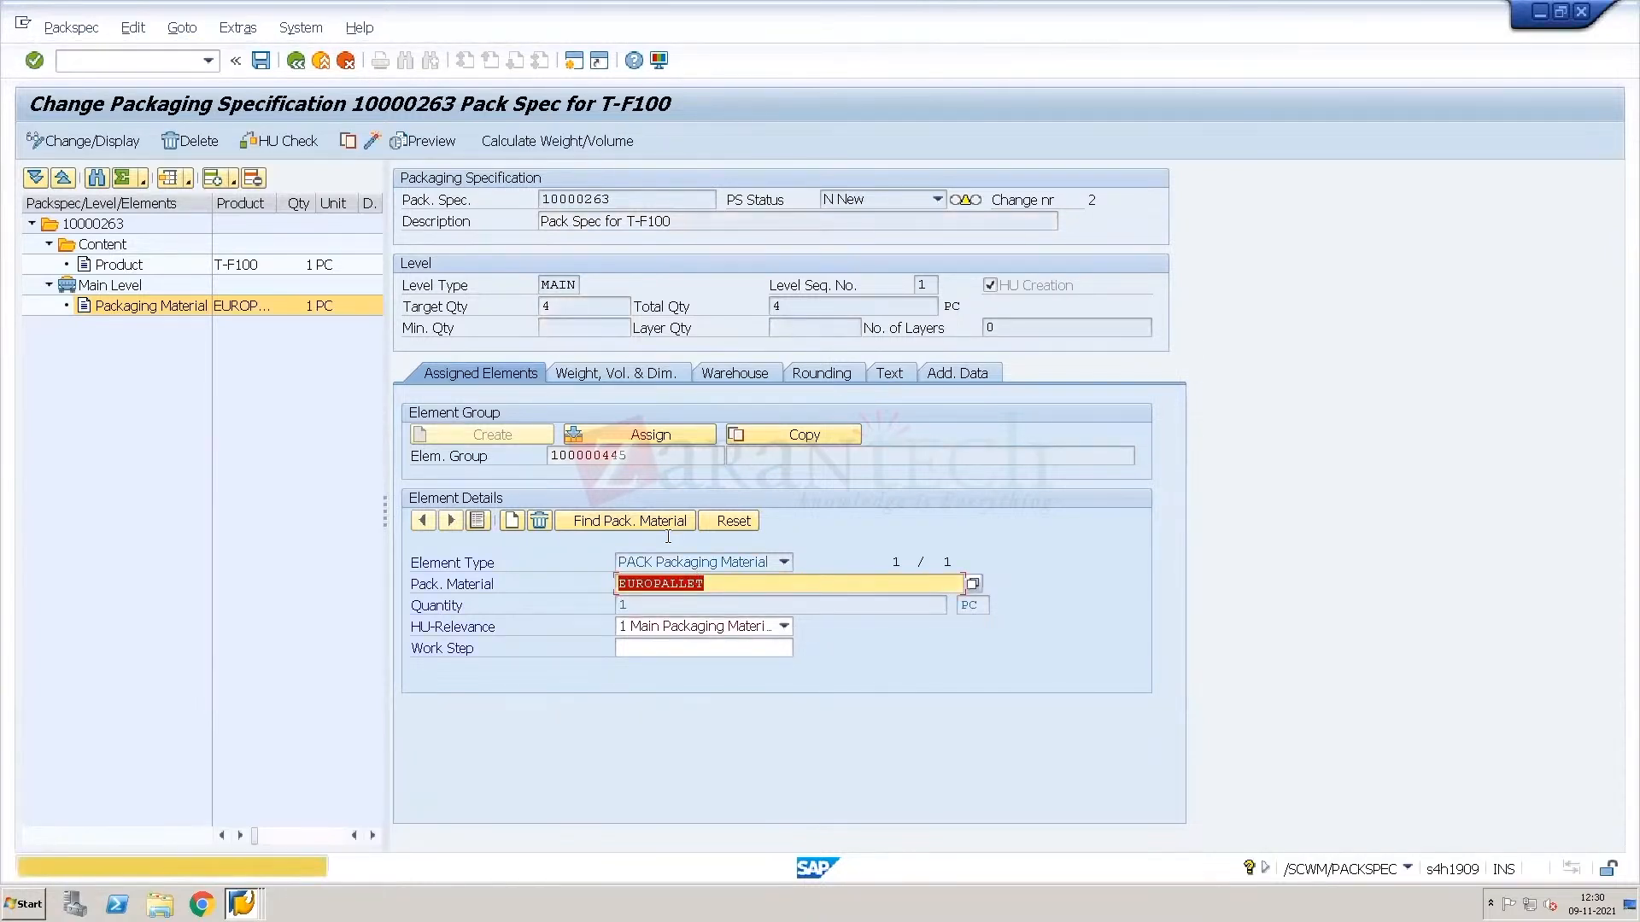
key(Return)
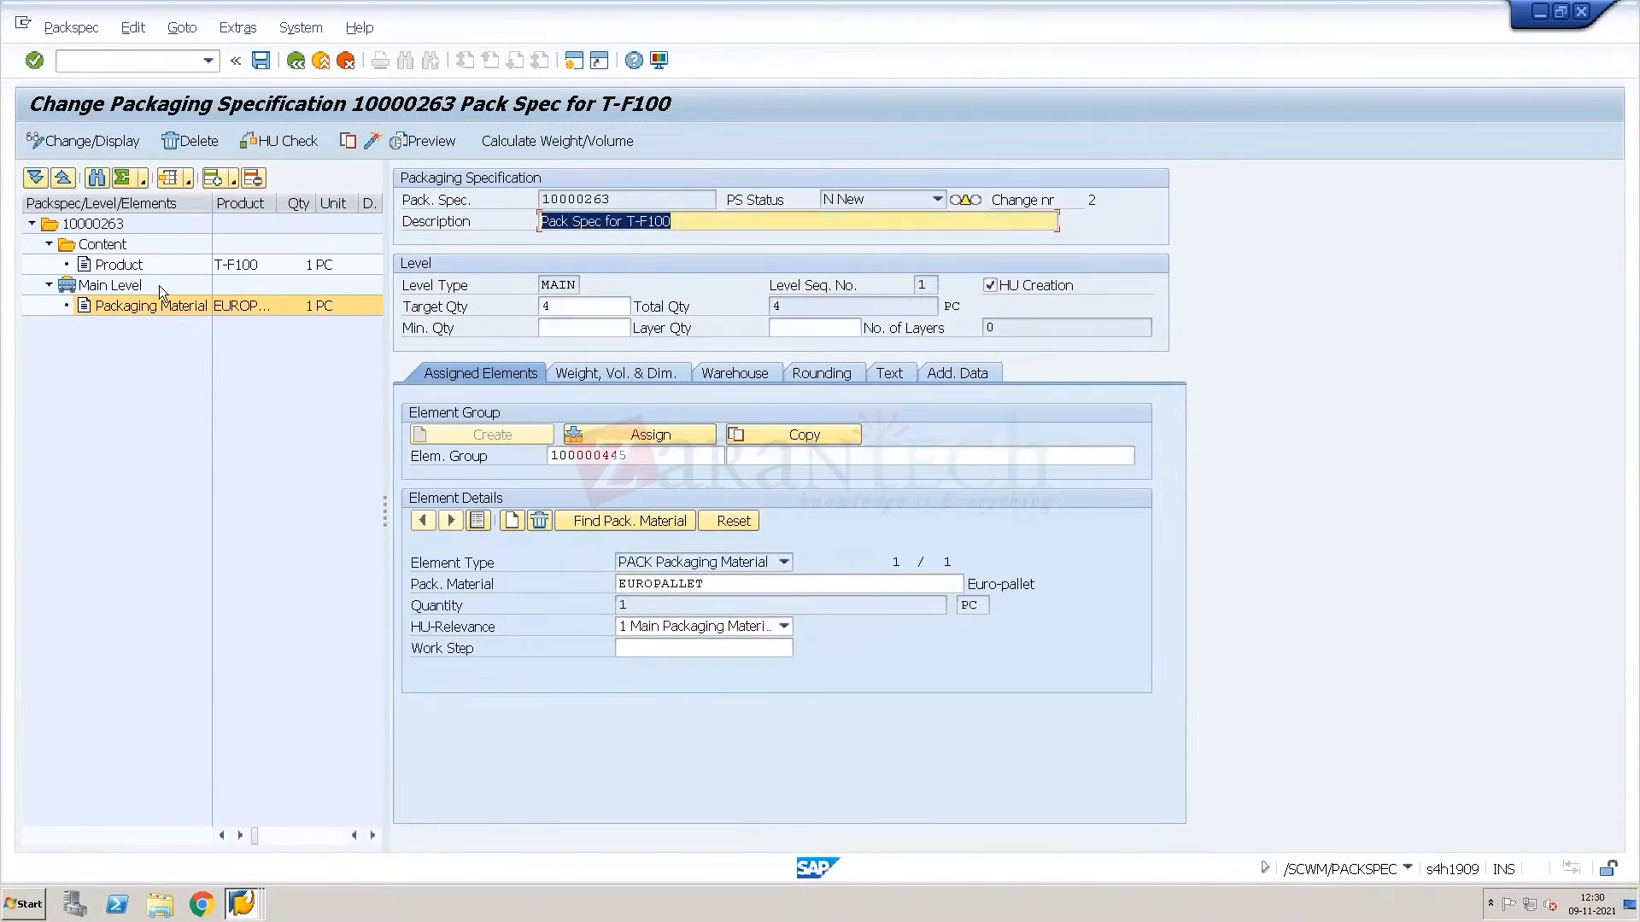
Look up supply chain unit WH34 and assign it to the packspec's 0IBD determination record.
click(111, 229)
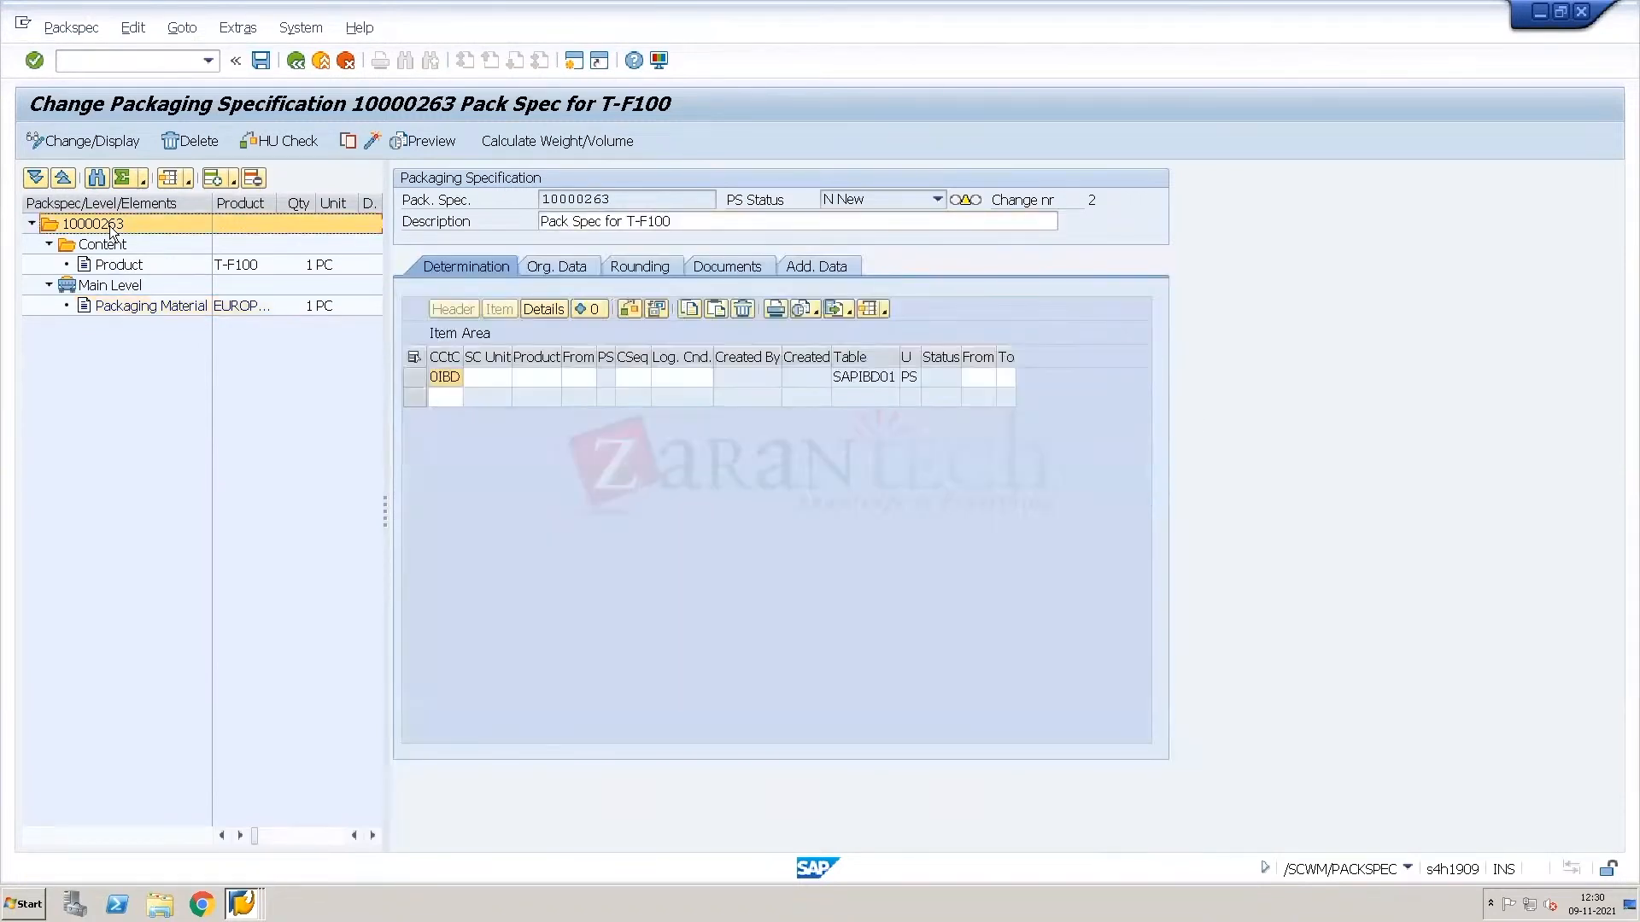
click(496, 377)
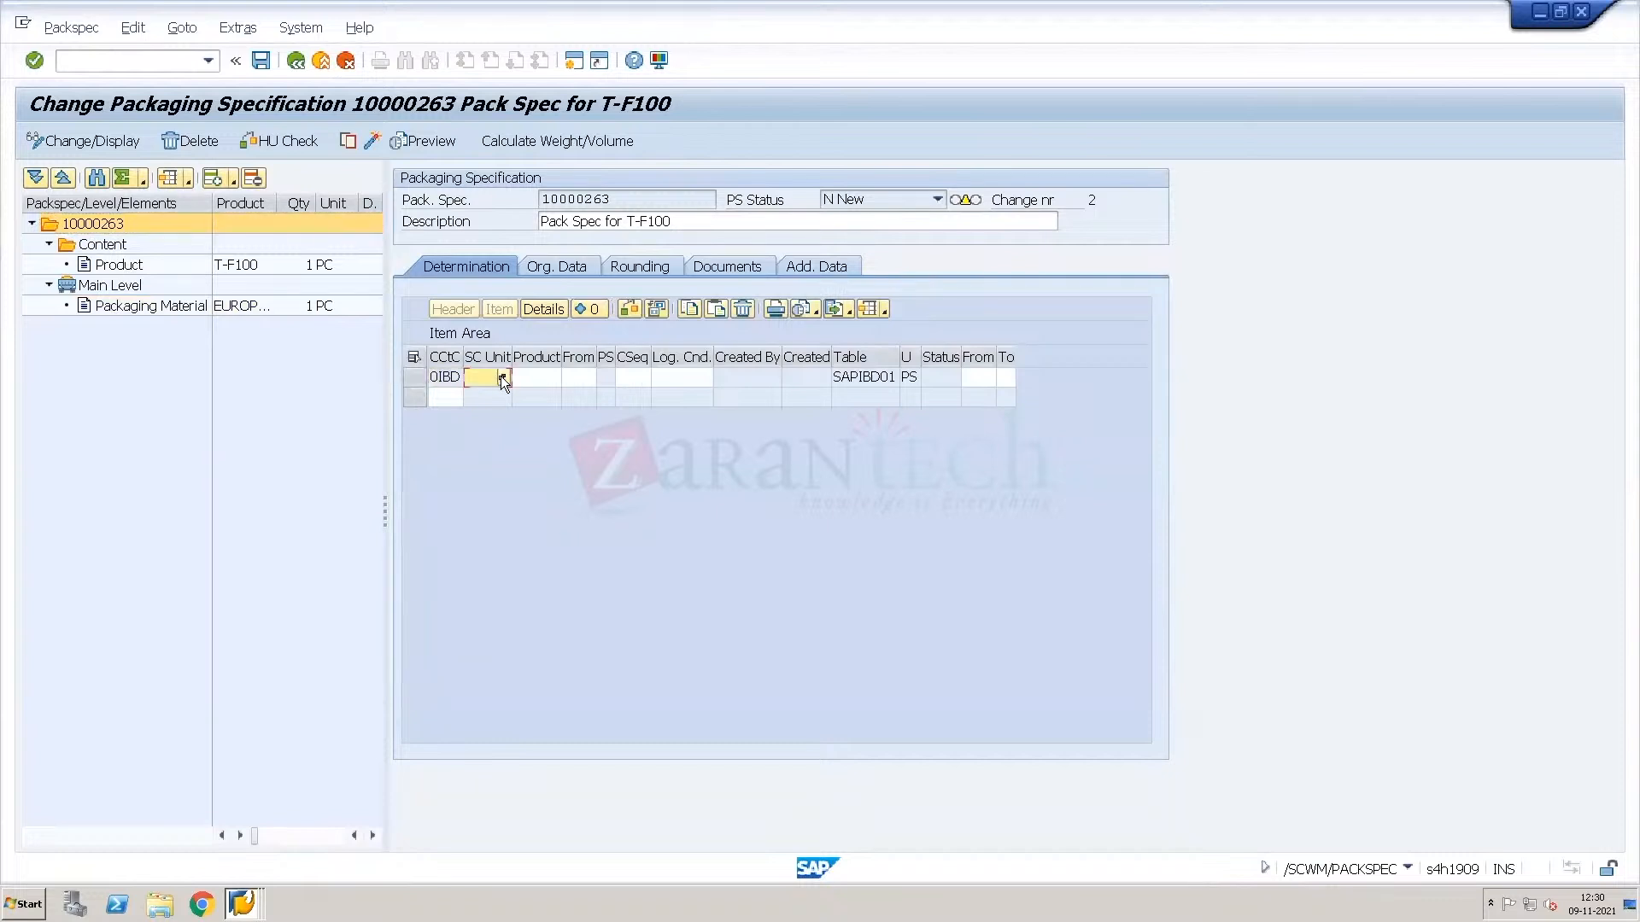
click(503, 377)
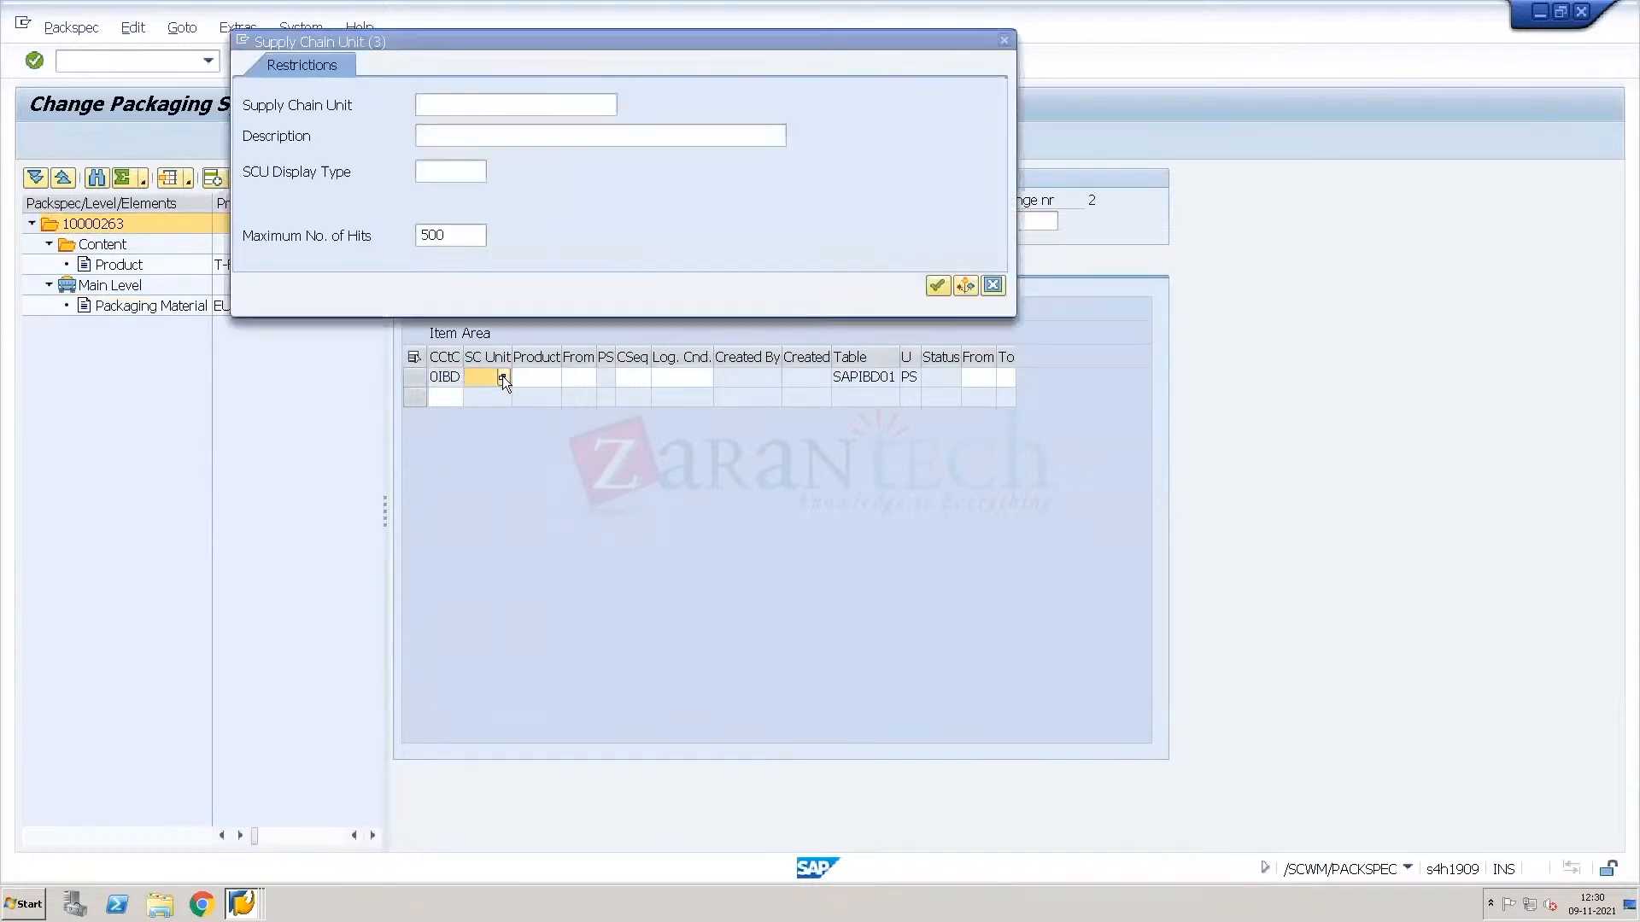
key(Return)
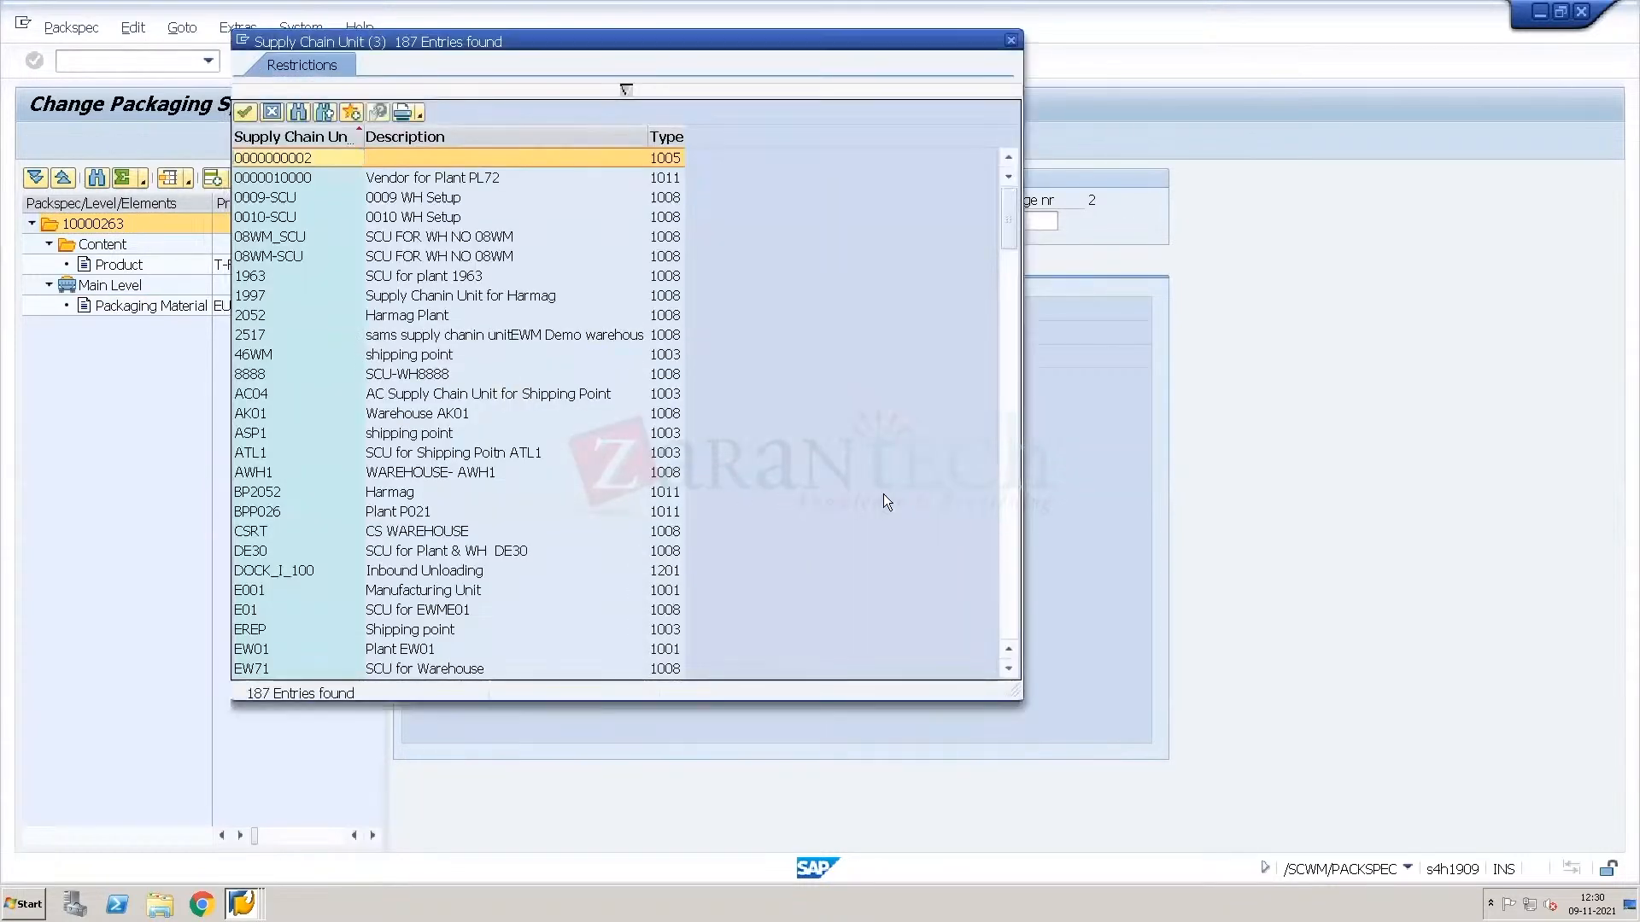
click(1013, 583)
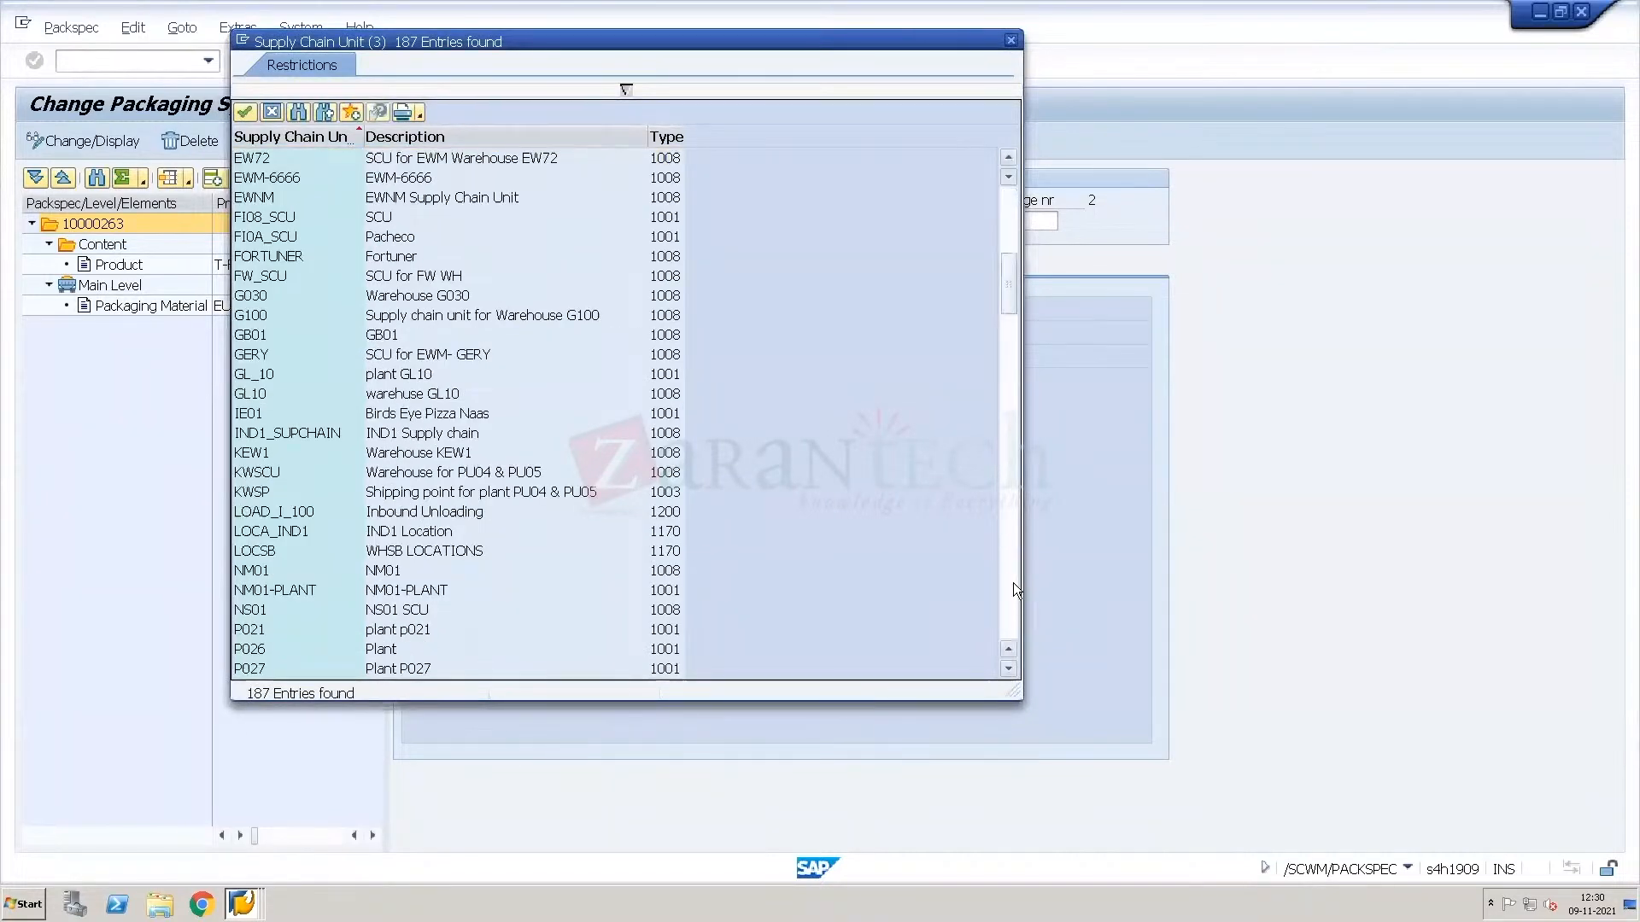
click(1013, 583)
click(1013, 582)
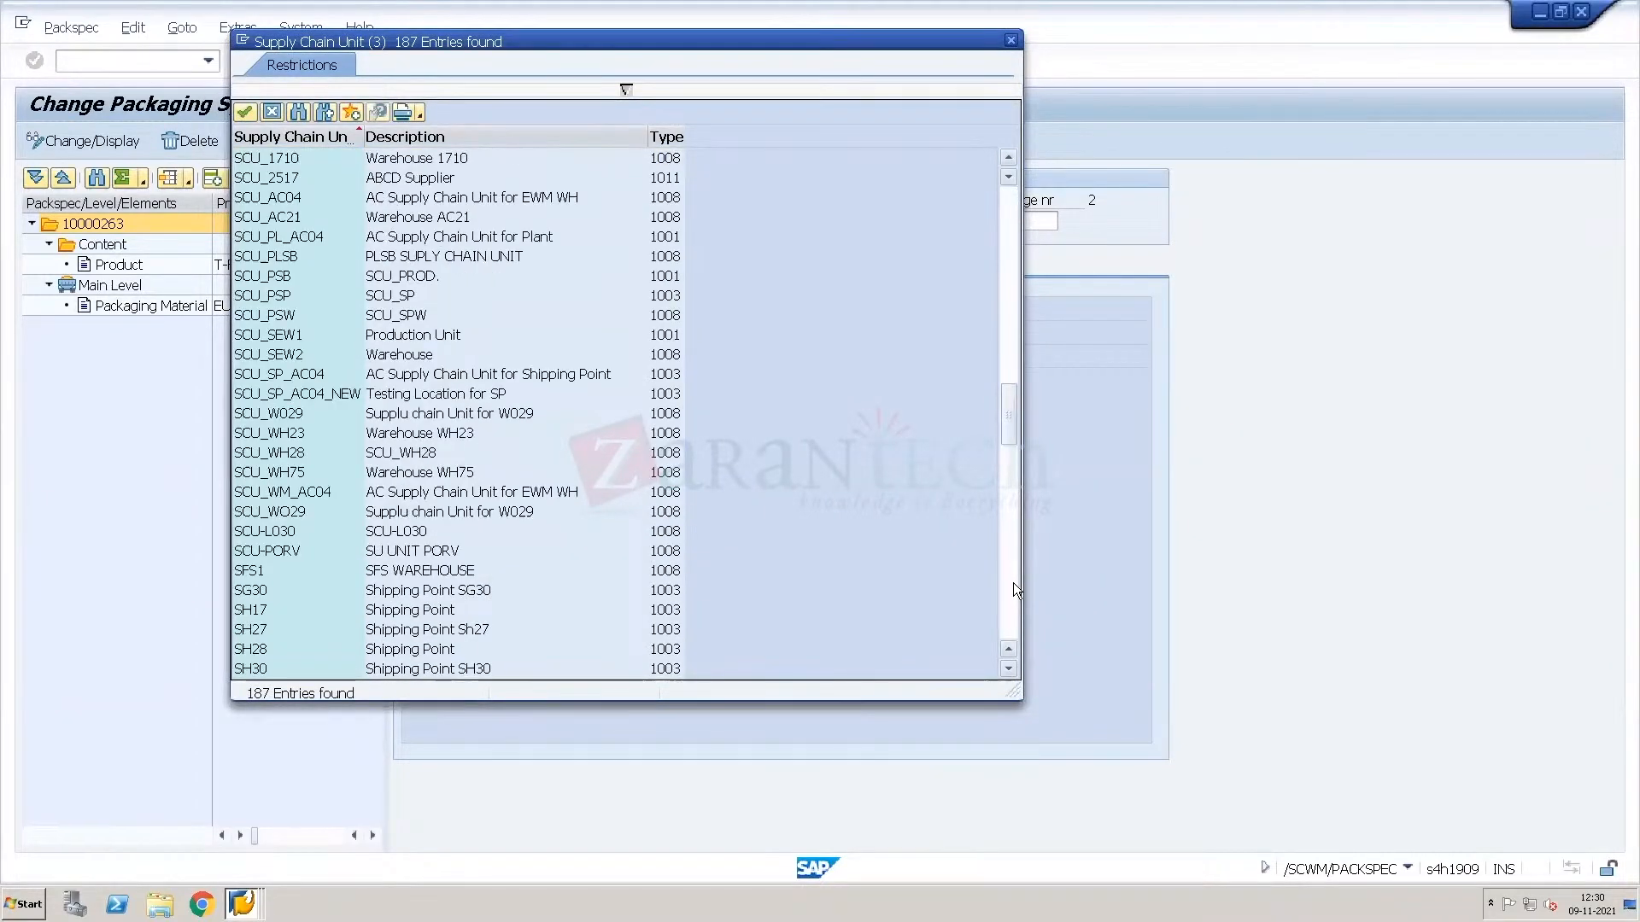
click(1013, 582)
click(1013, 582)
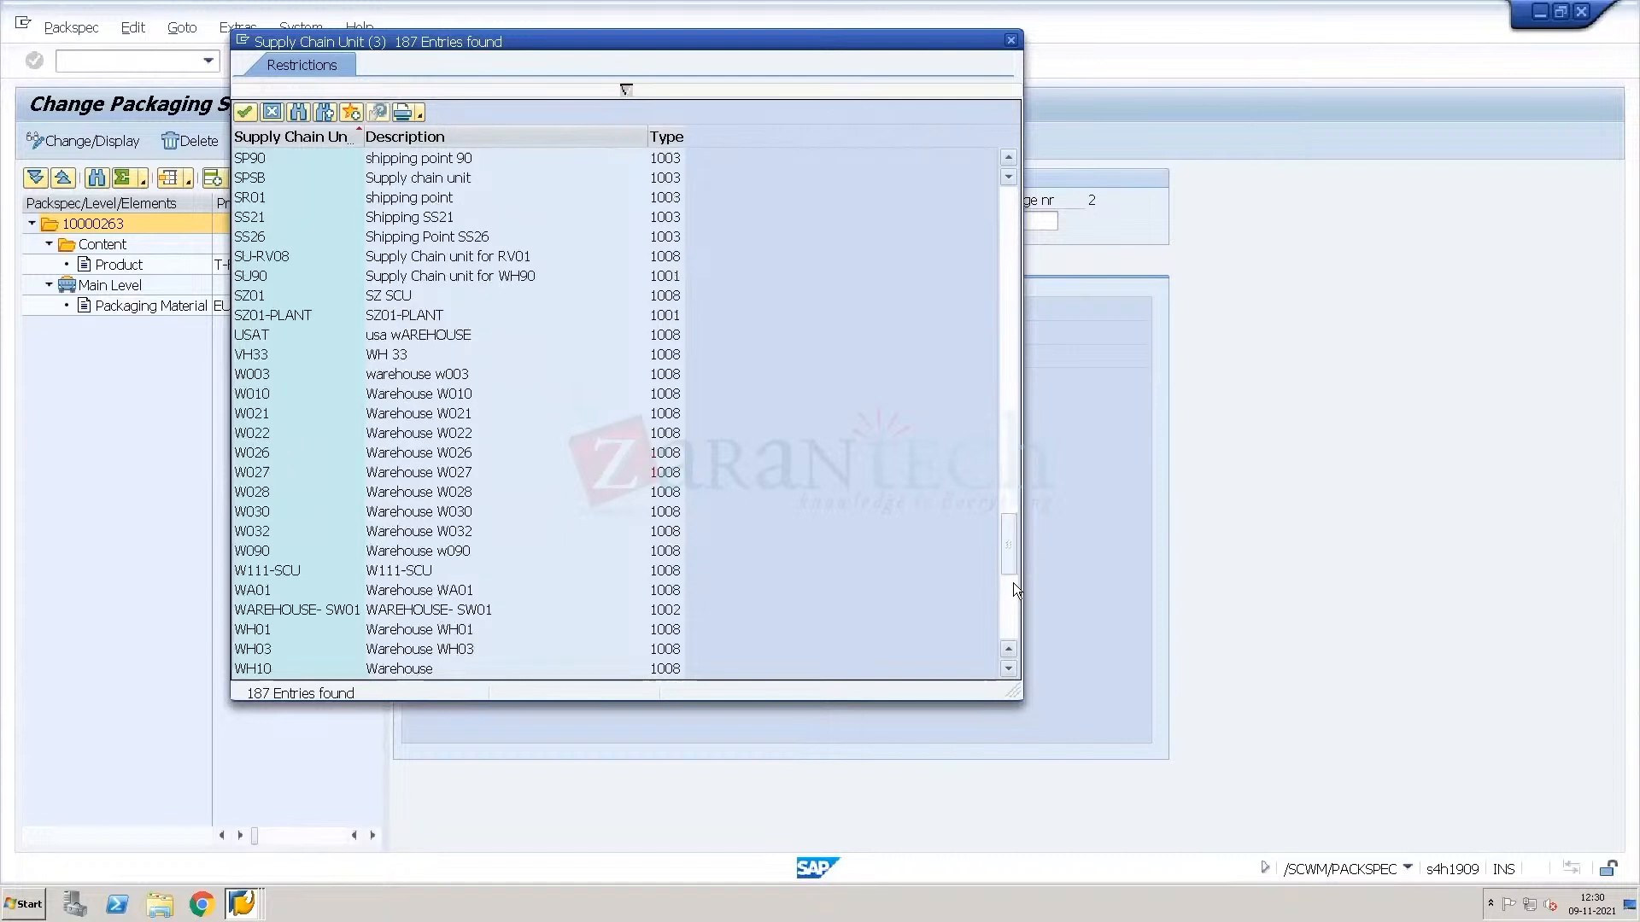
click(1014, 629)
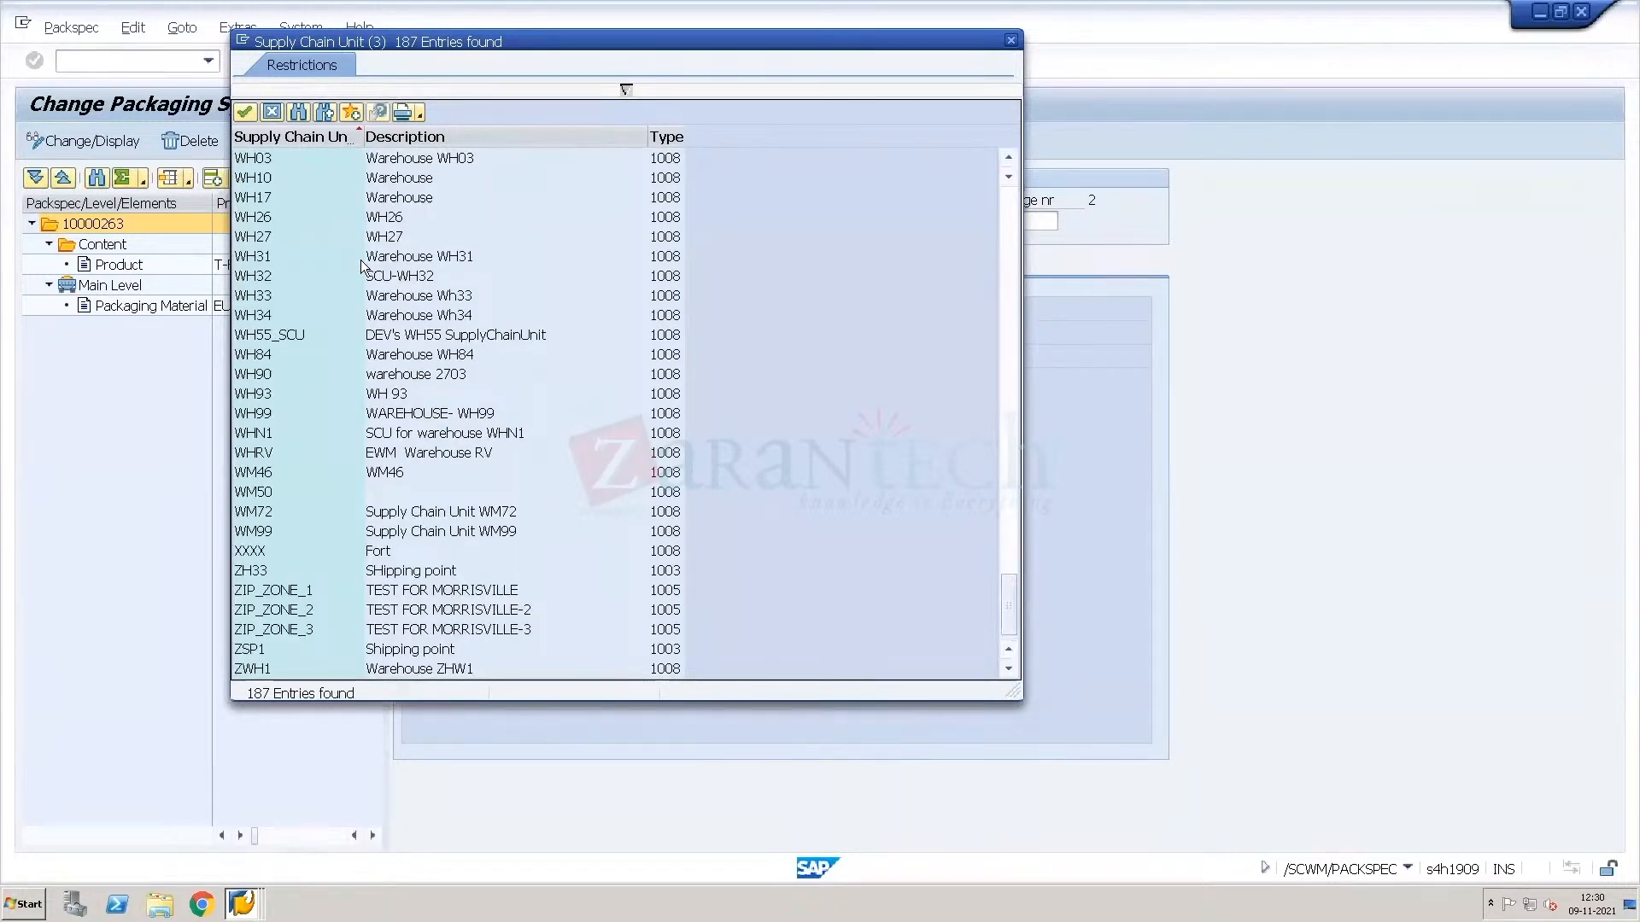
double_click(405, 315)
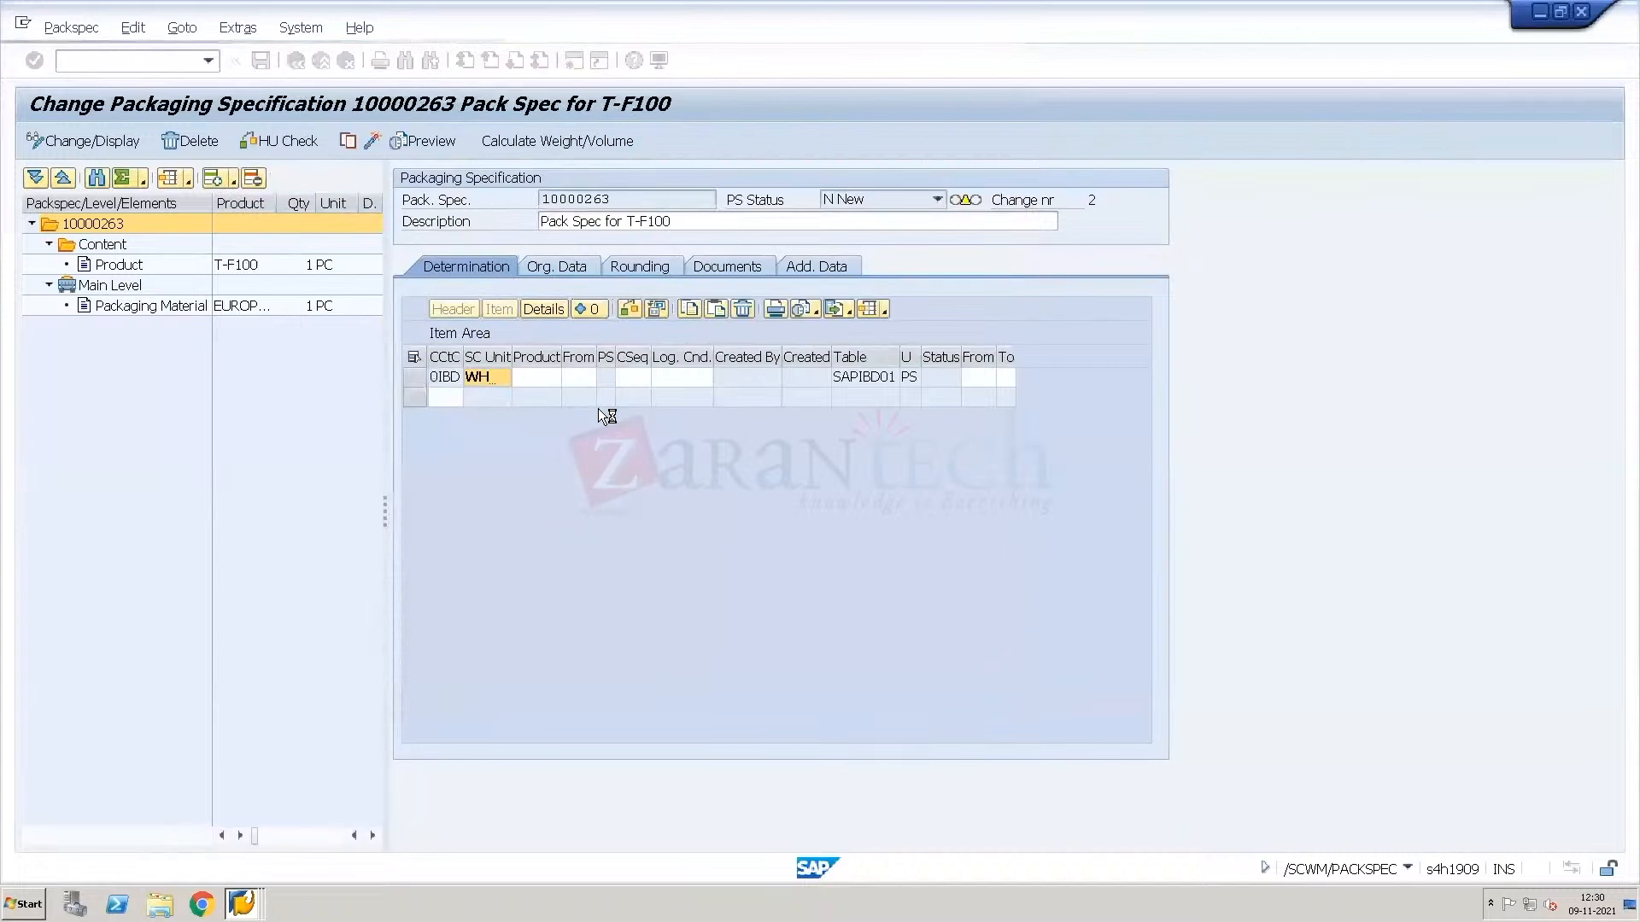
Enter product T-F100 in the 0IBD determination record, then save and activate the packaging specification.
click(546, 383)
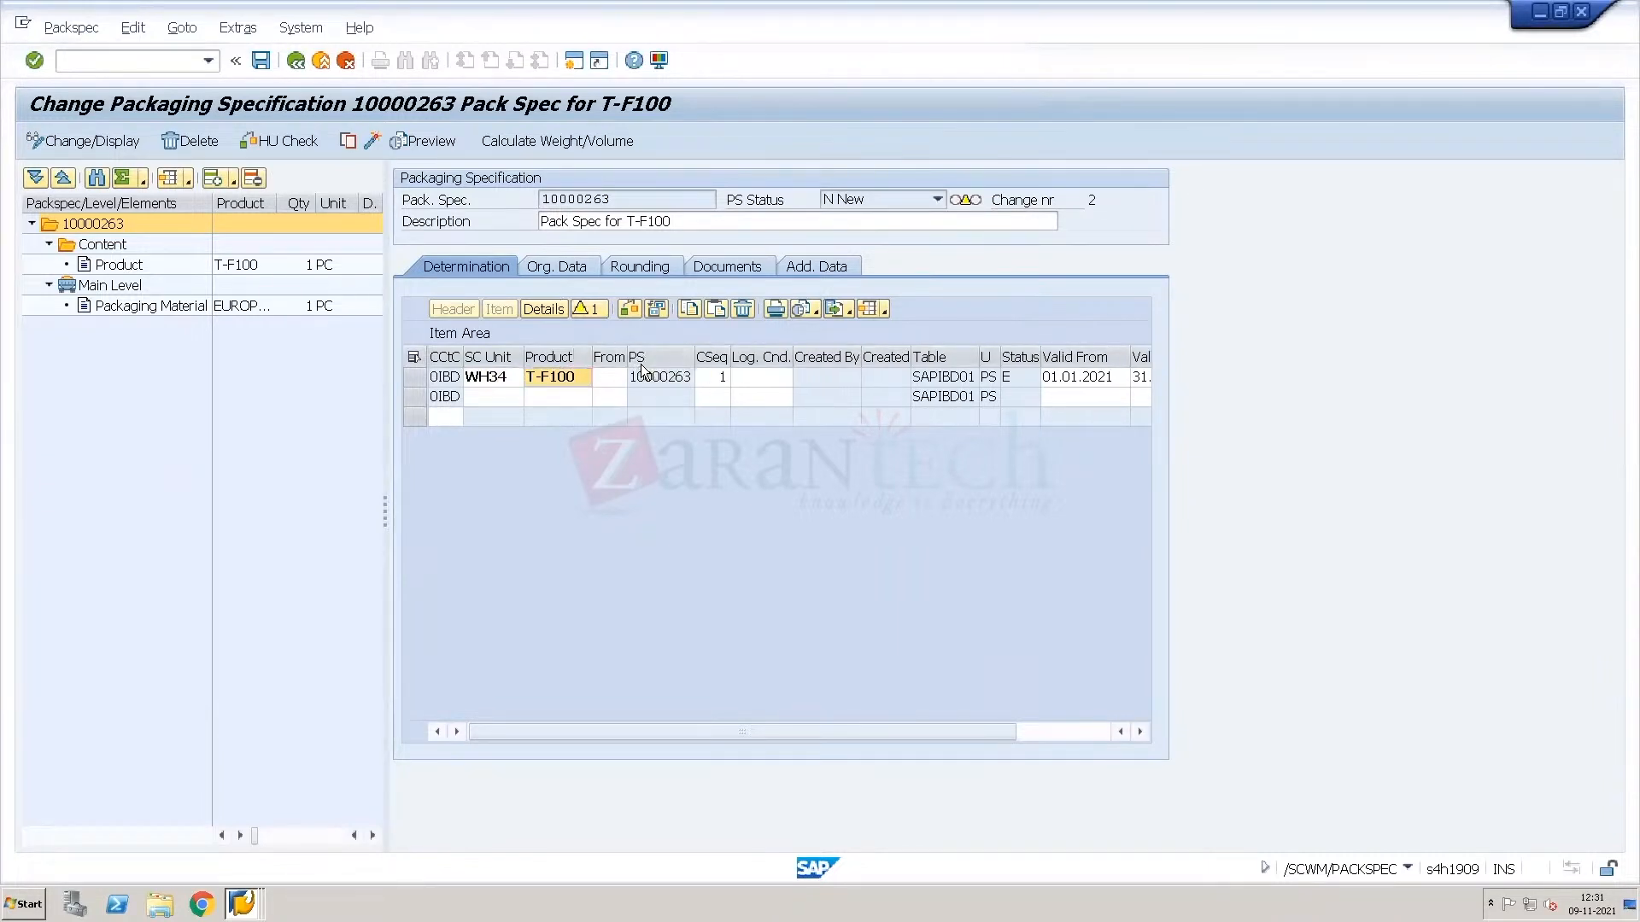
key(ctrl+s)
click(376, 141)
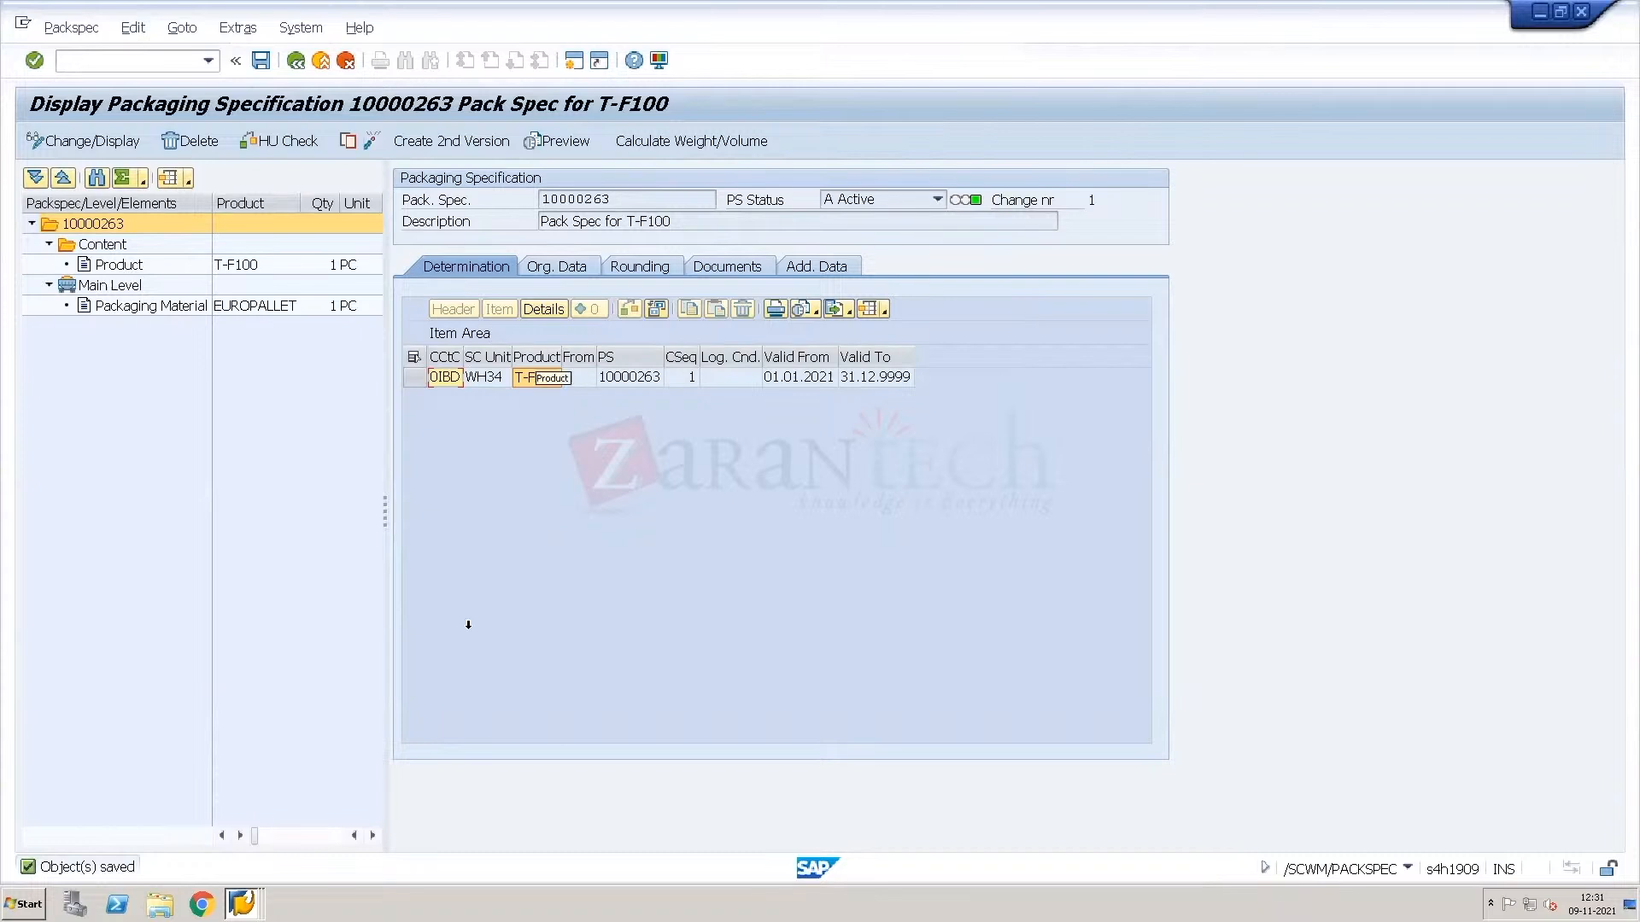
click(242, 903)
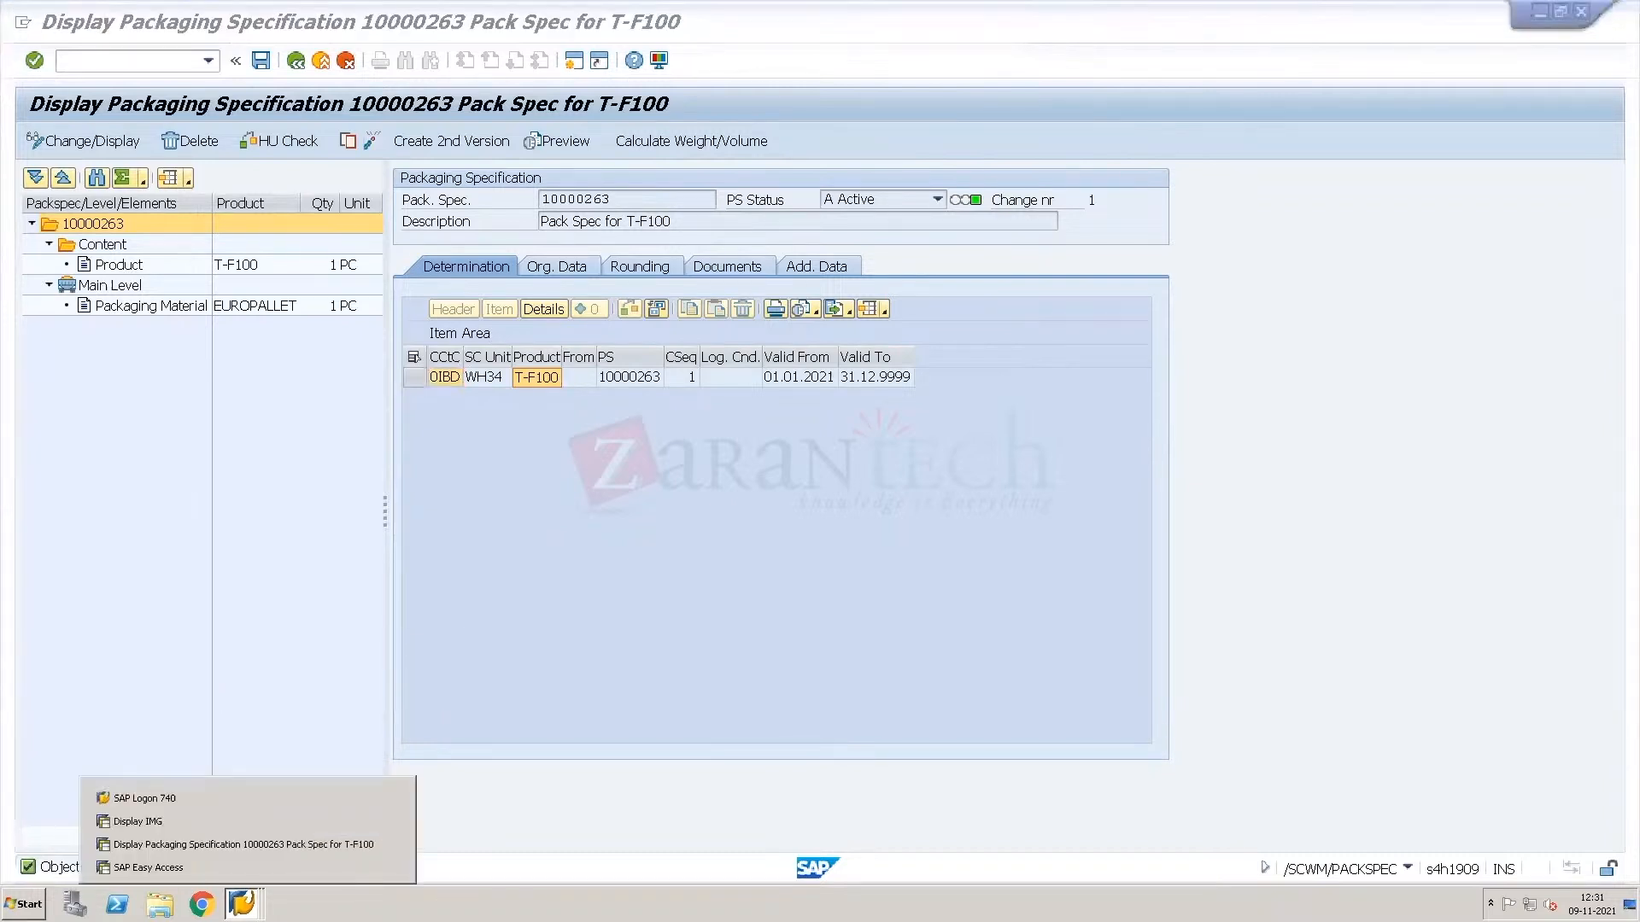
click(588, 473)
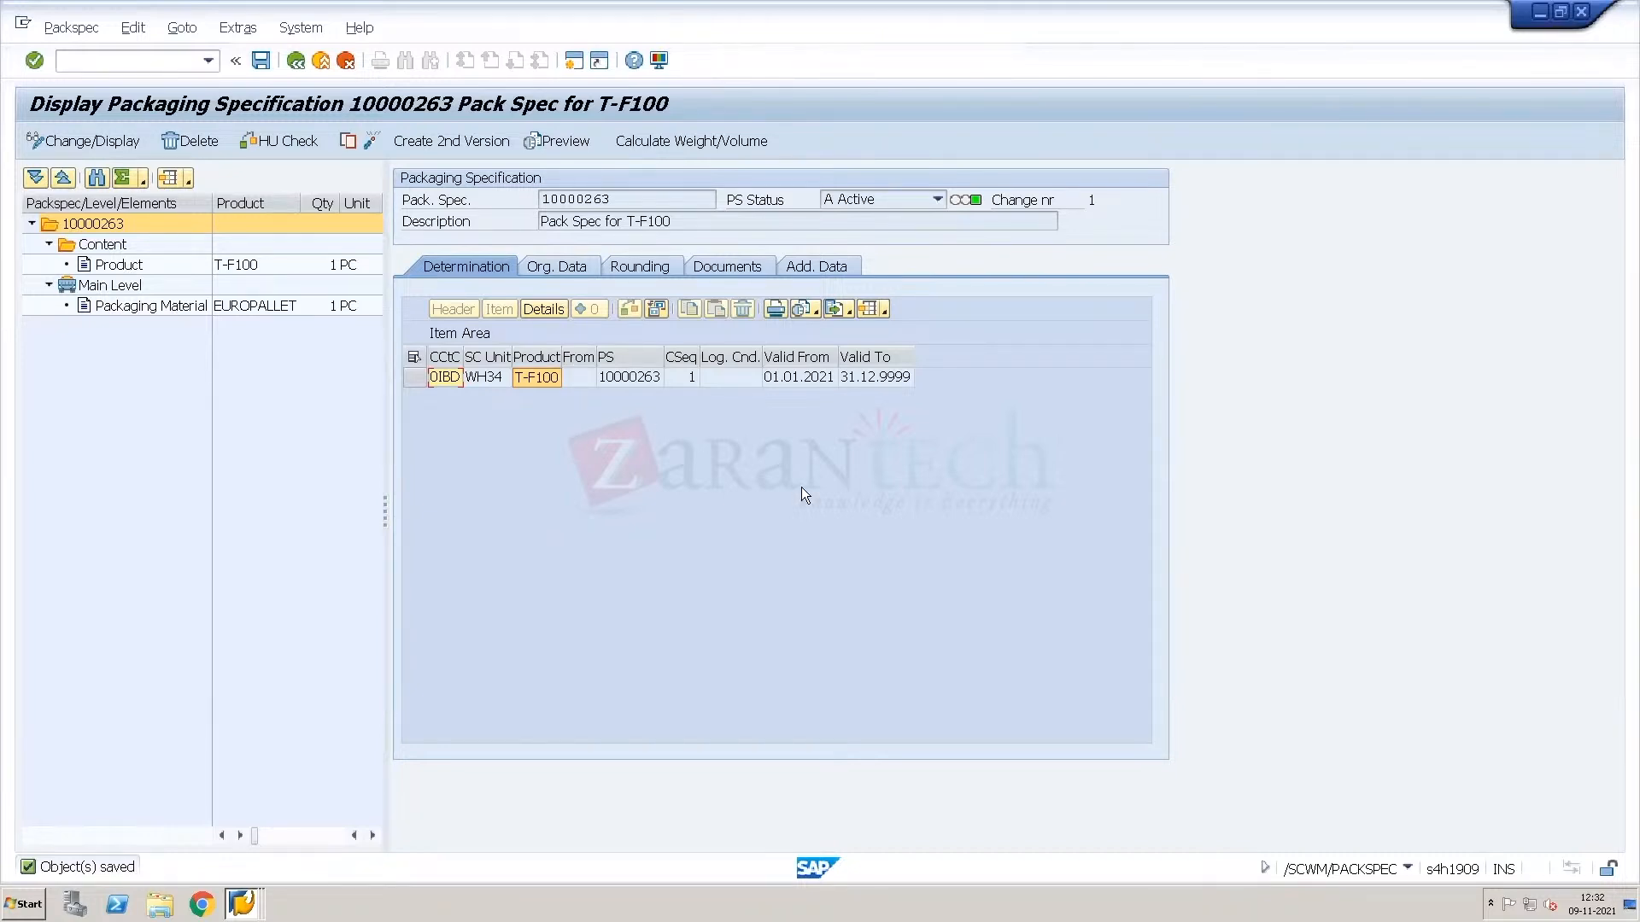
Review the packaging specification's determination record and its main-level packaging material and target quantity.
click(581, 378)
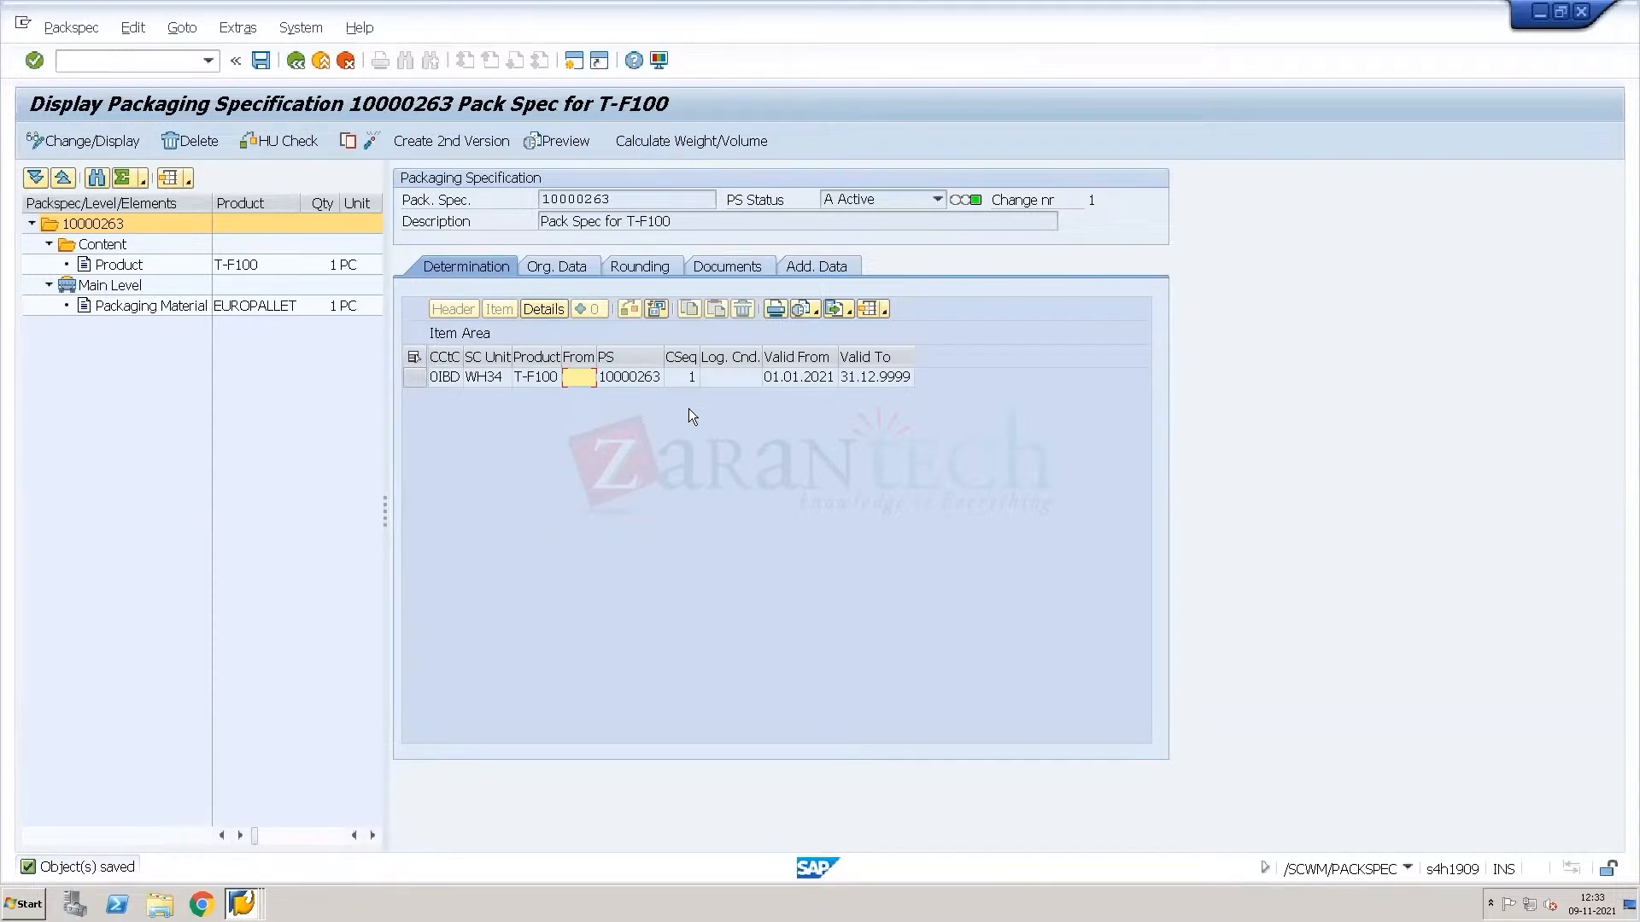
double_click(154, 308)
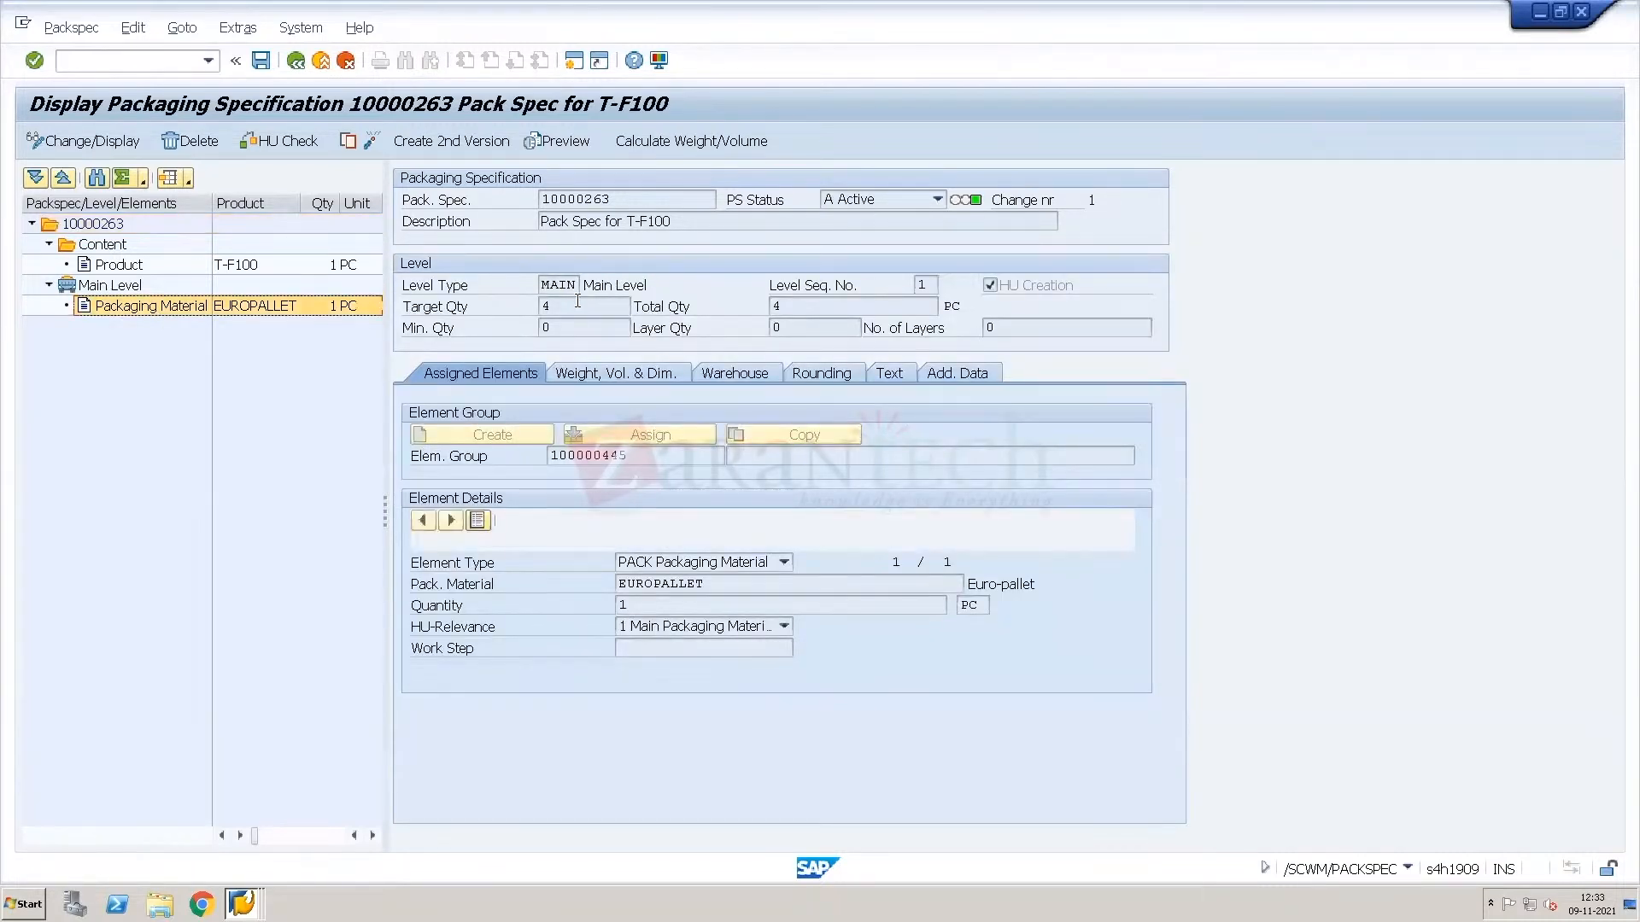
double_click(127, 220)
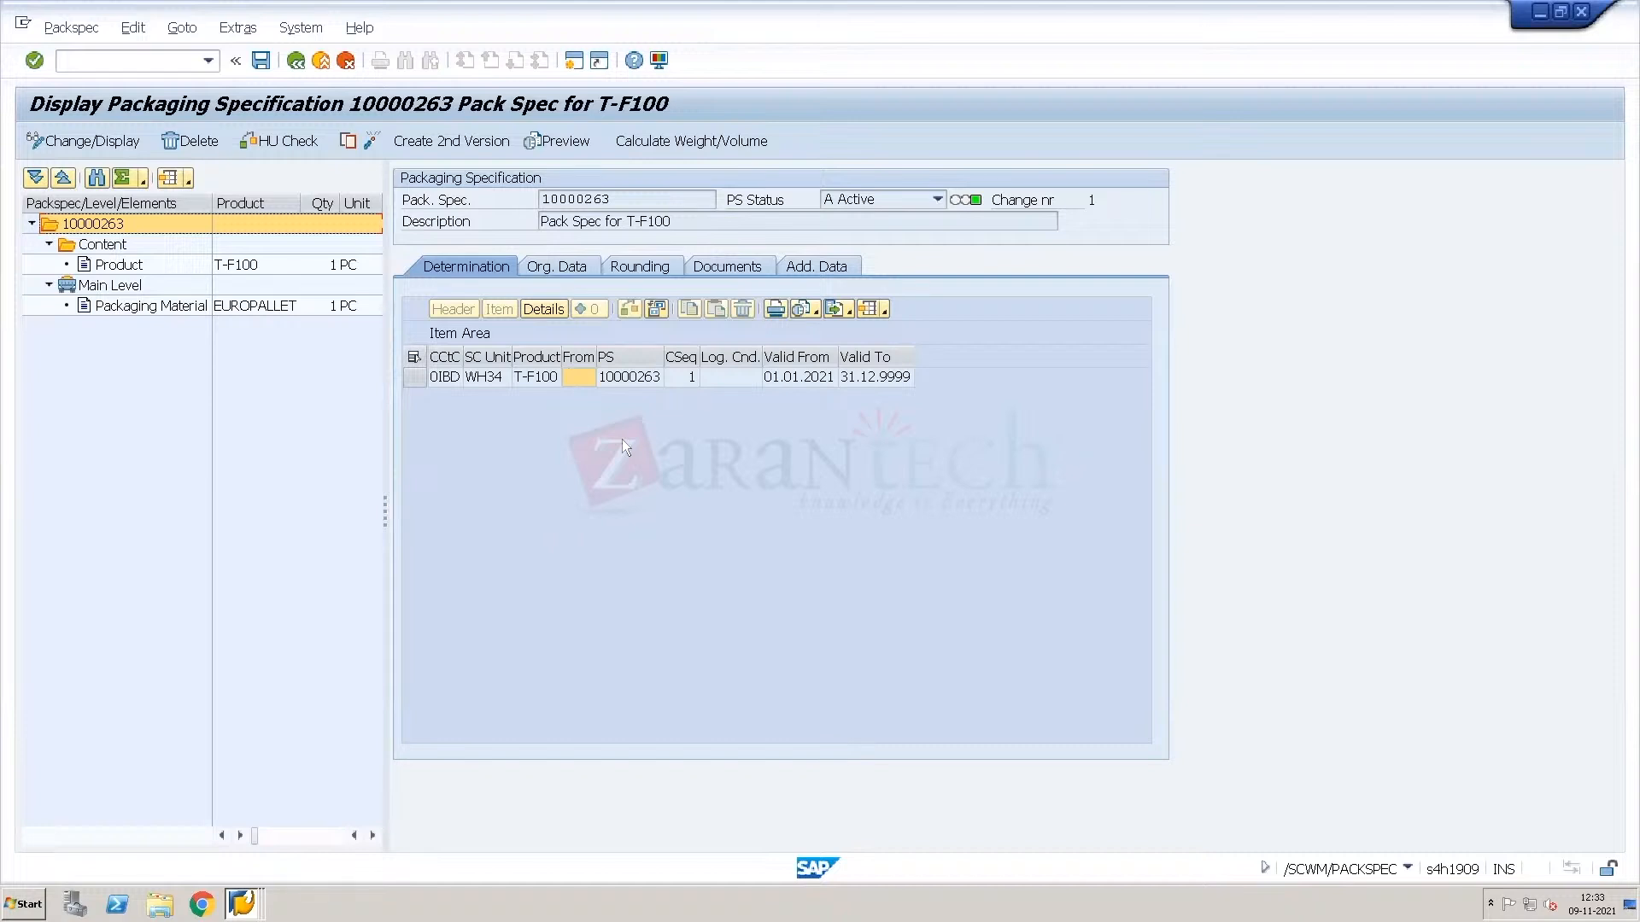
Take the remote session out of full screen and switch to the Session Meeting Links & Topic Names page in Chrome.
key(ctrl+alt+Break)
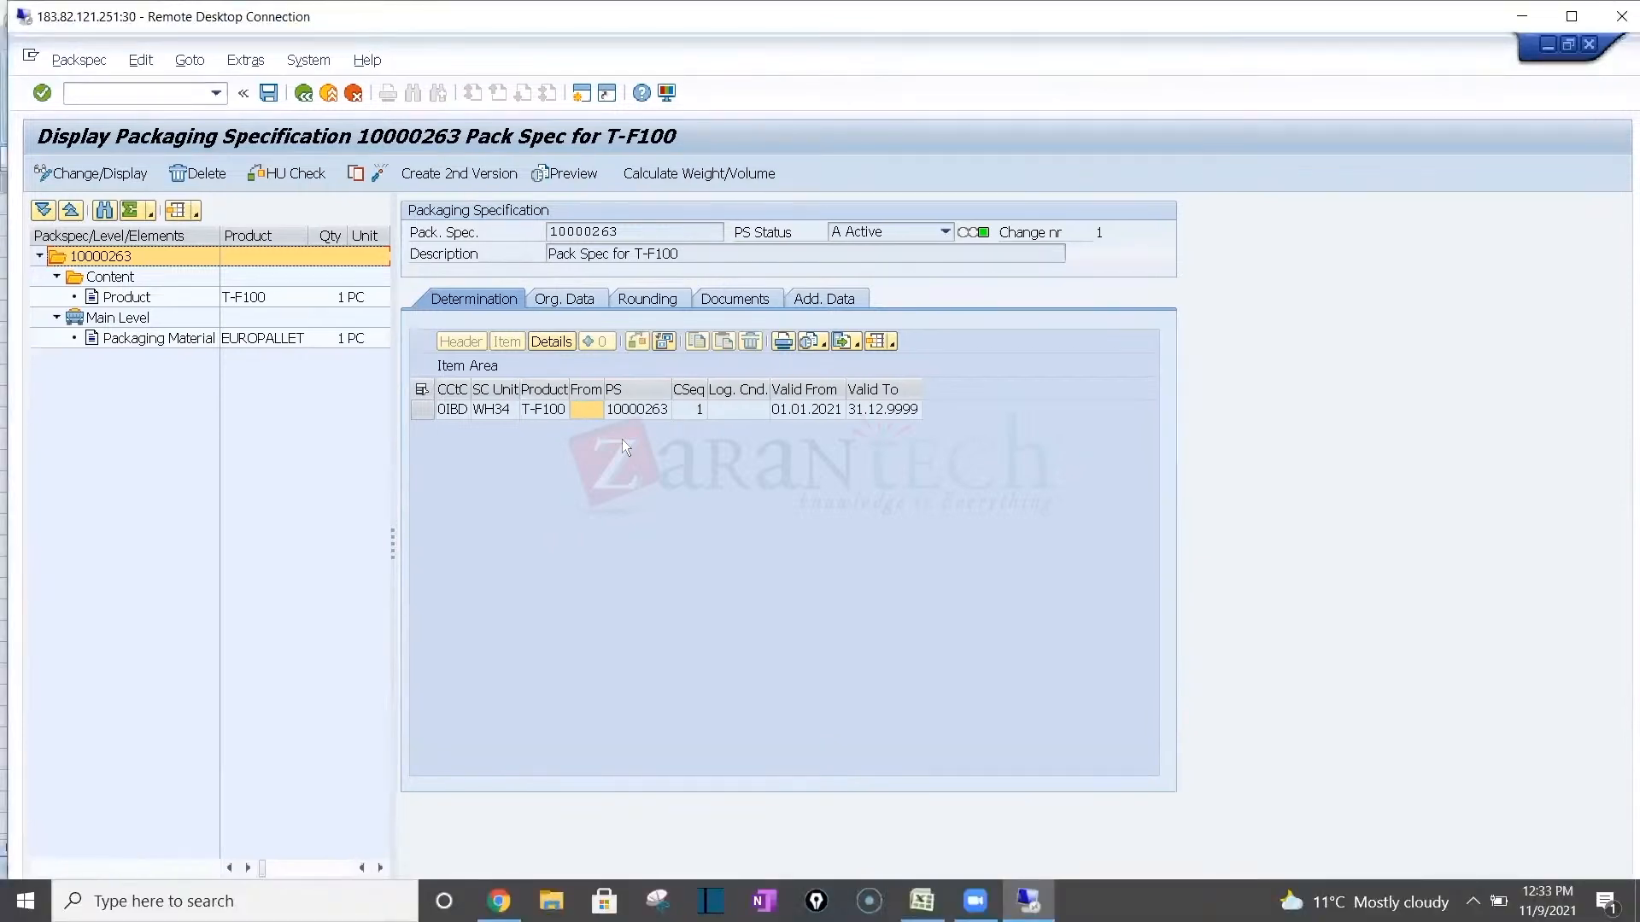
double_click(581, 23)
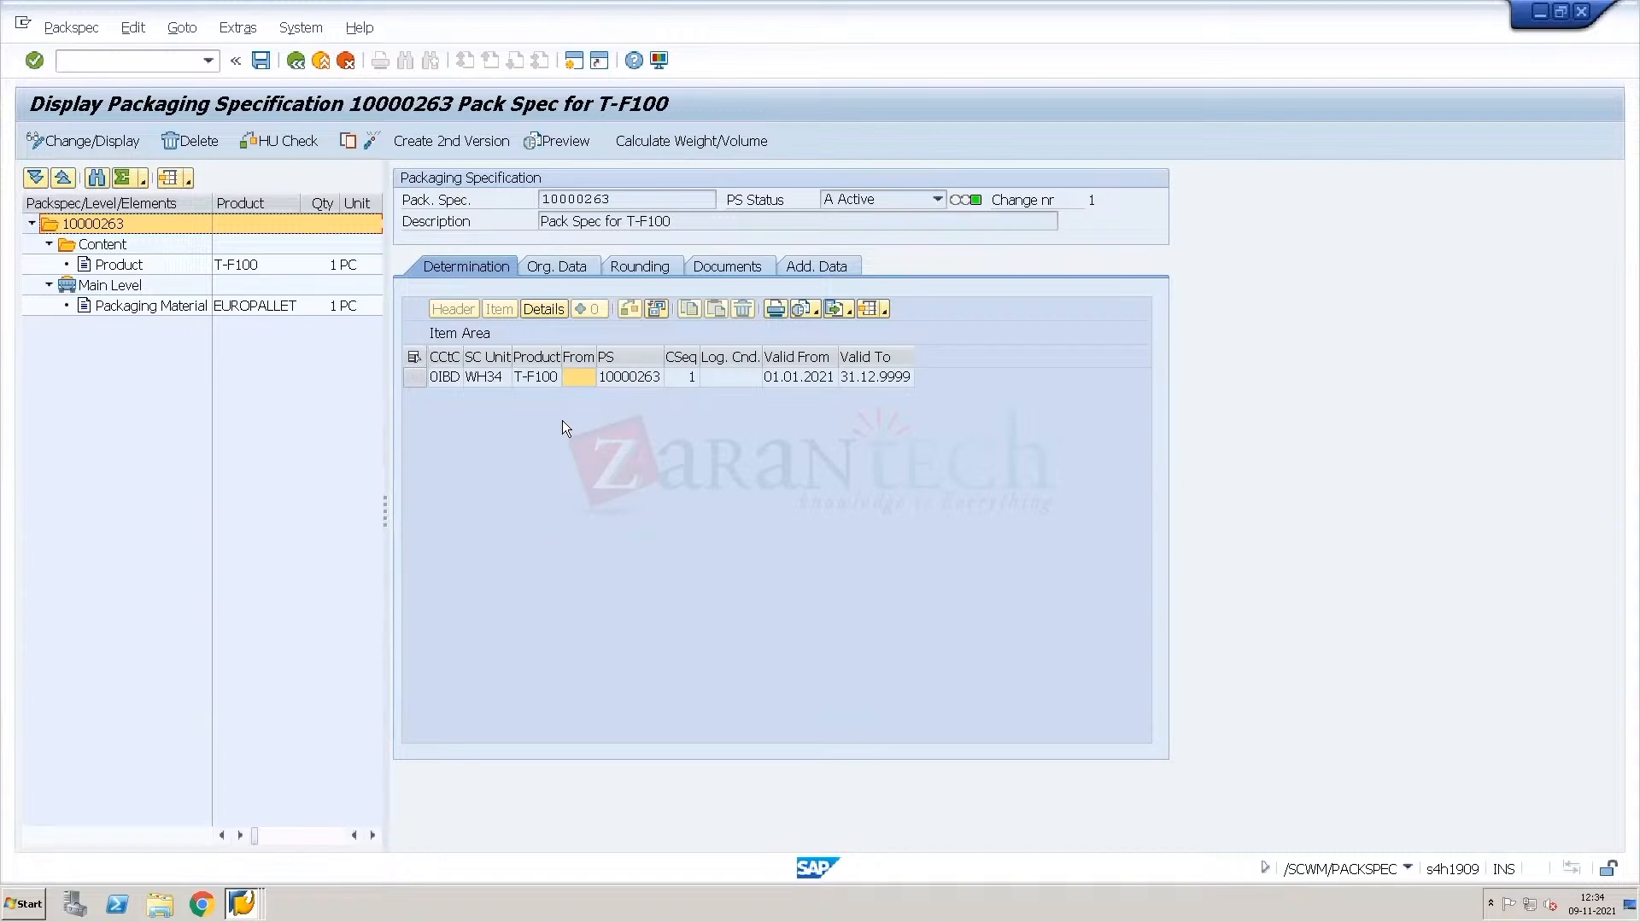
key(ctrl+alt+Break)
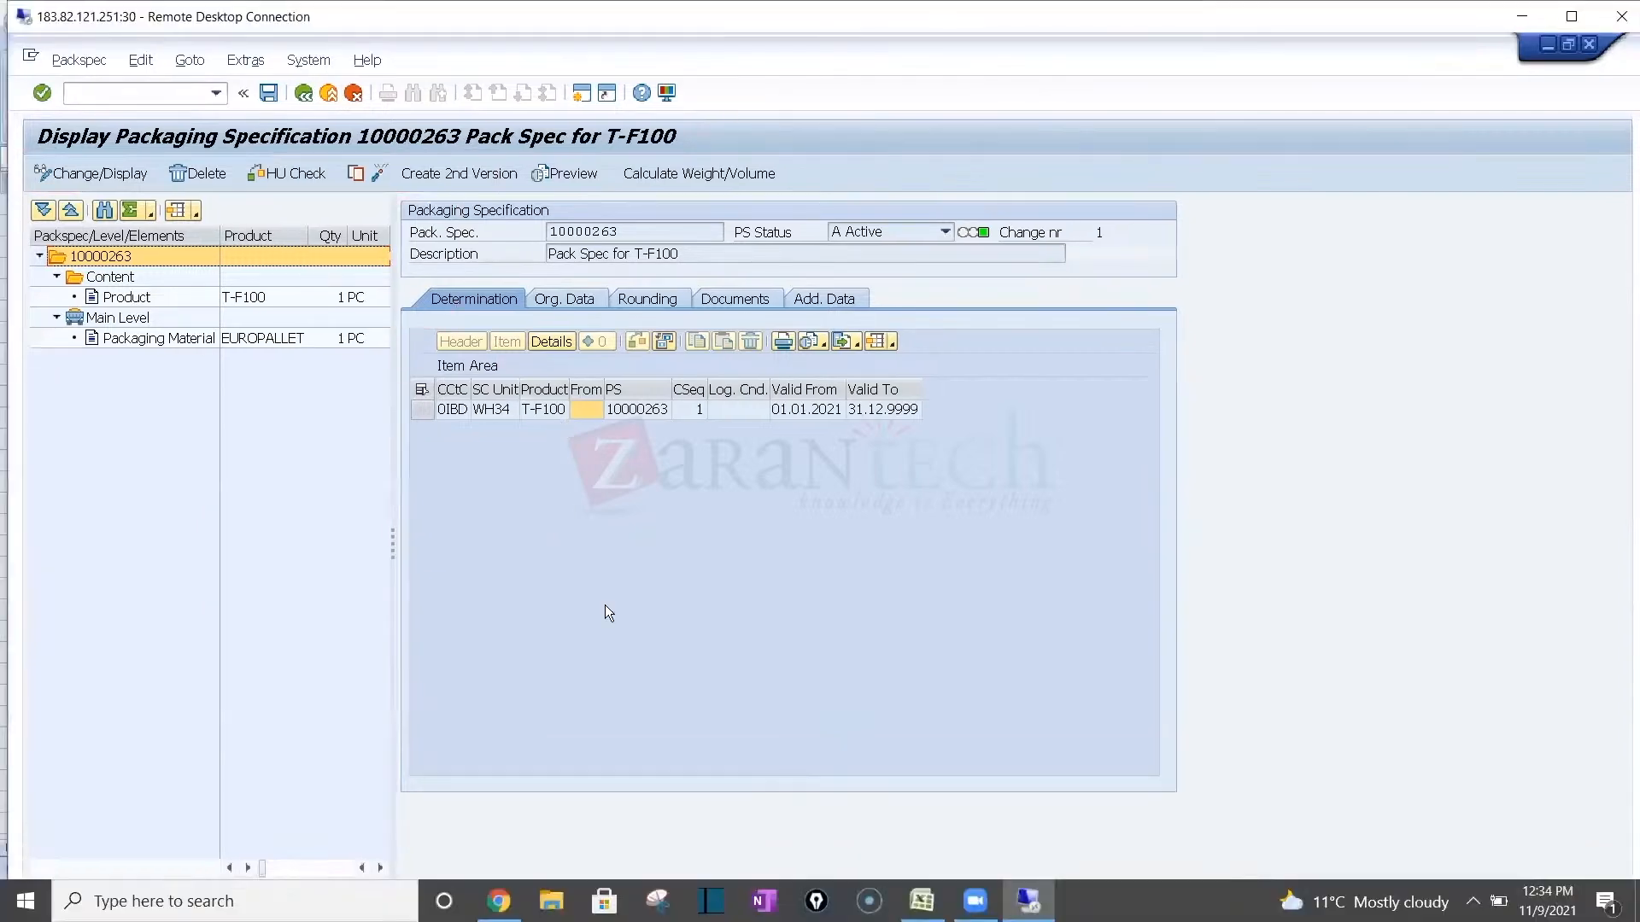
click(497, 895)
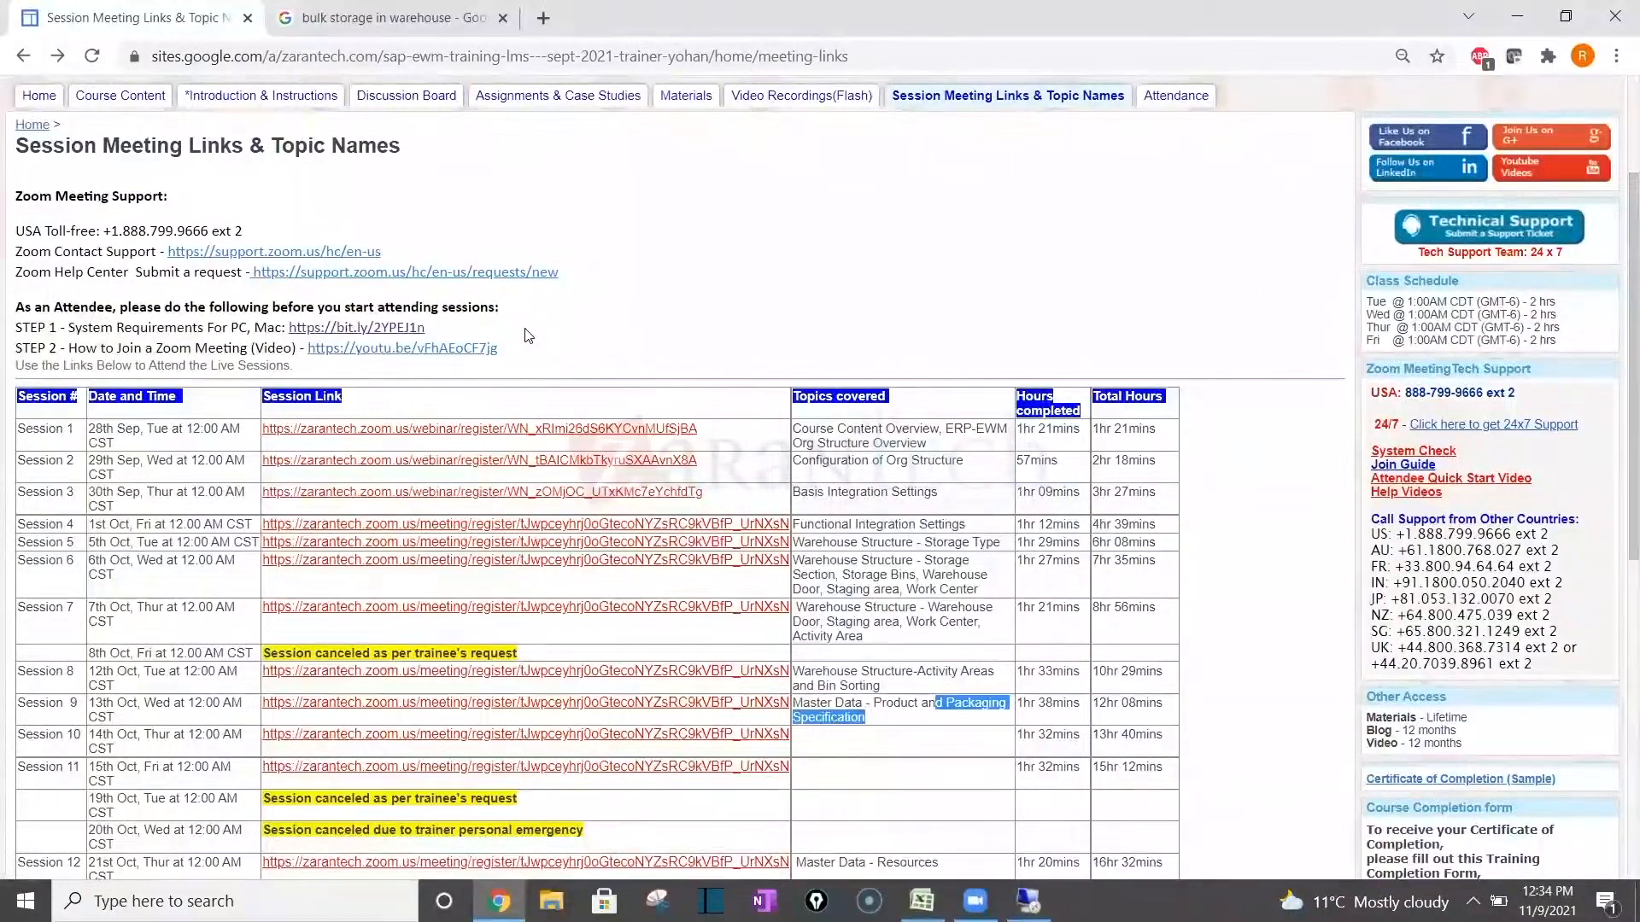
Look at the training site's Materials page in Chrome and return to the full-screen SAP remote session.
click(666, 107)
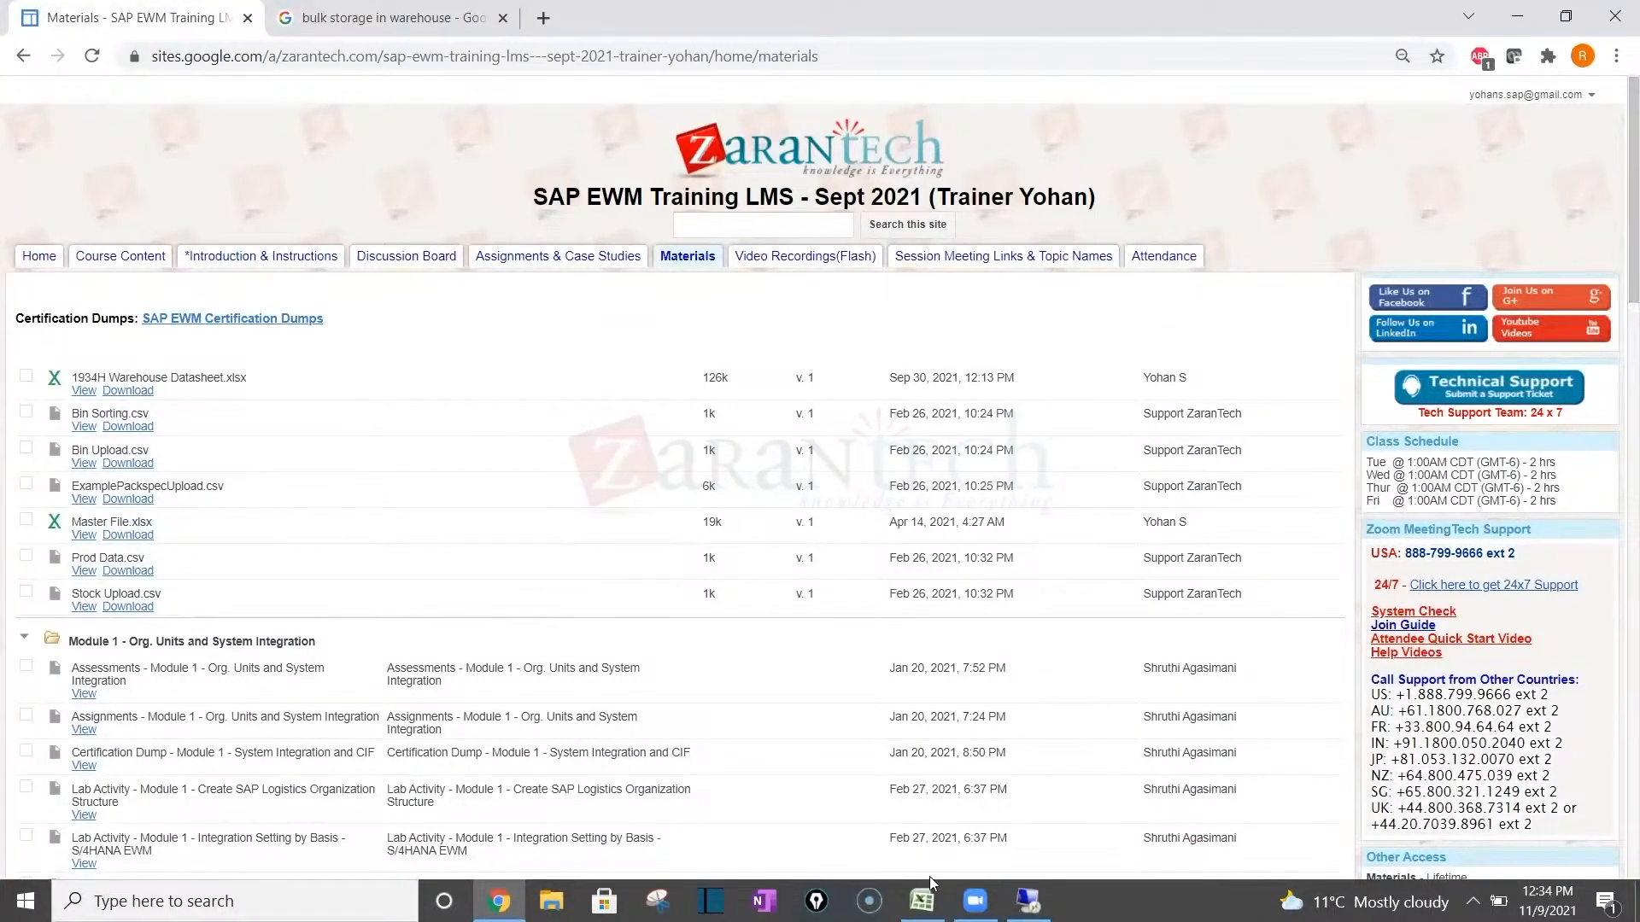
mouse_move(931, 898)
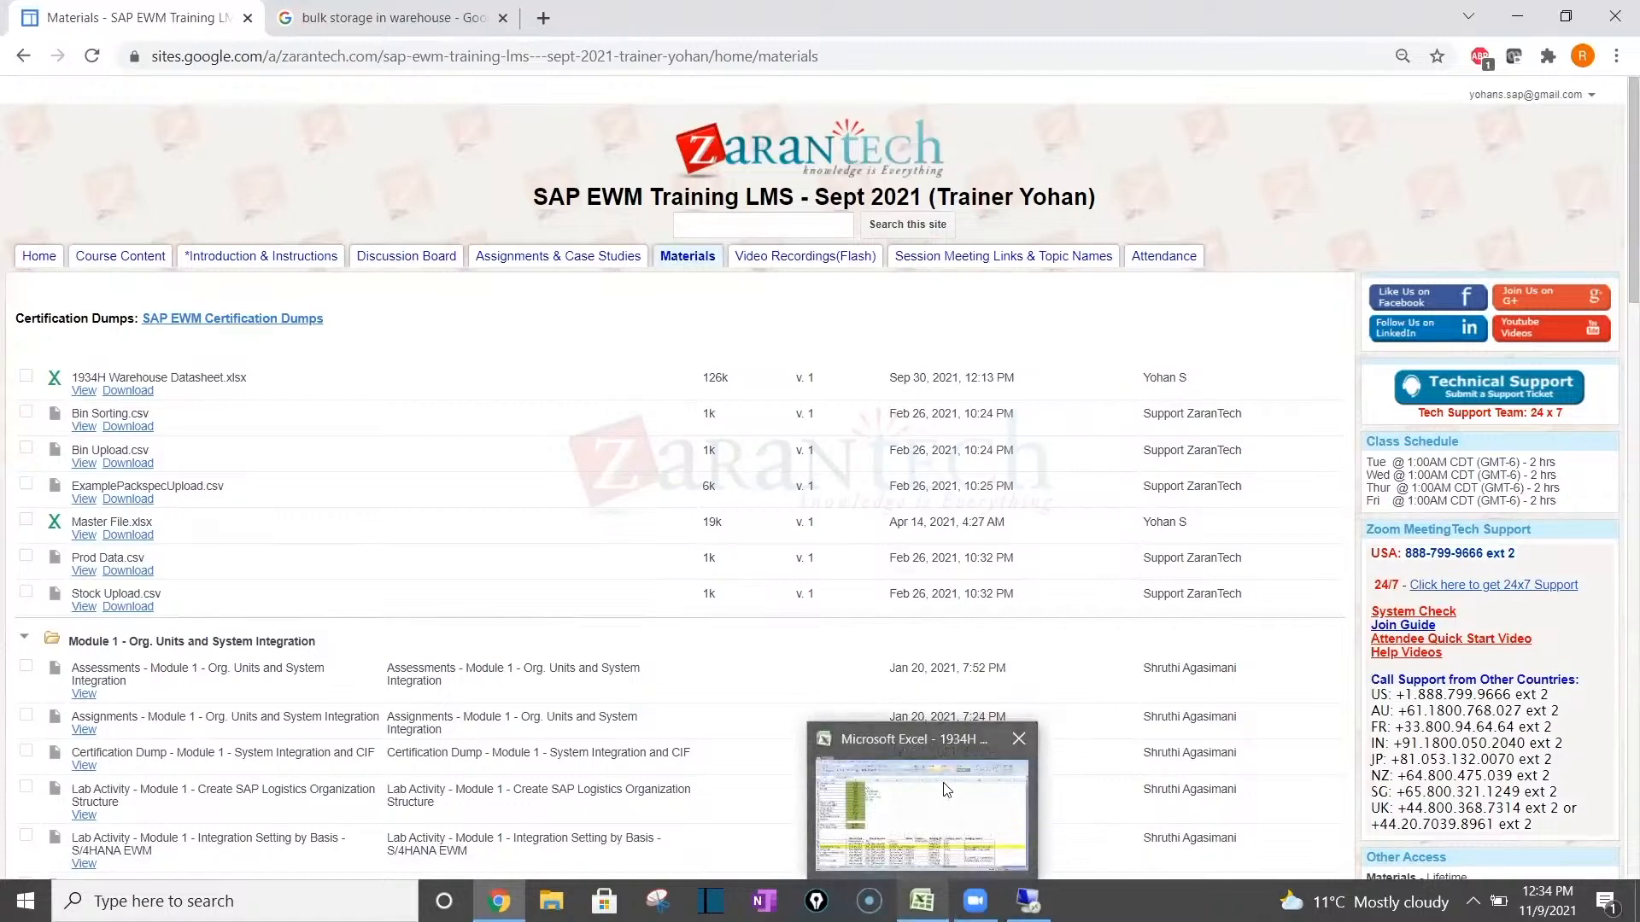
click(1028, 901)
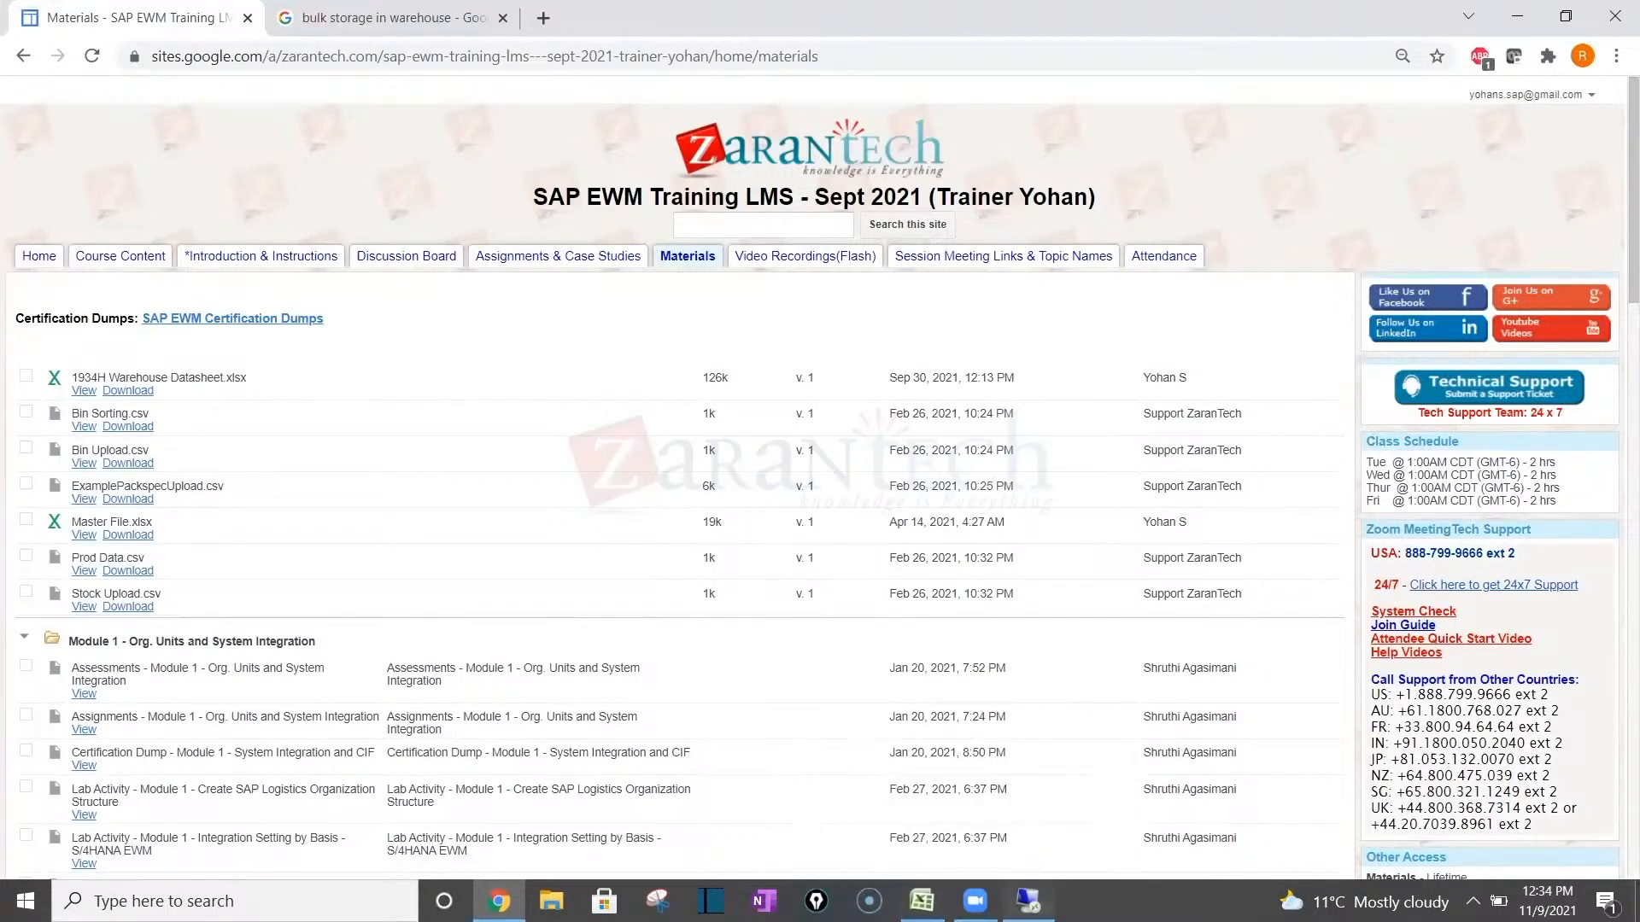
double_click(561, 19)
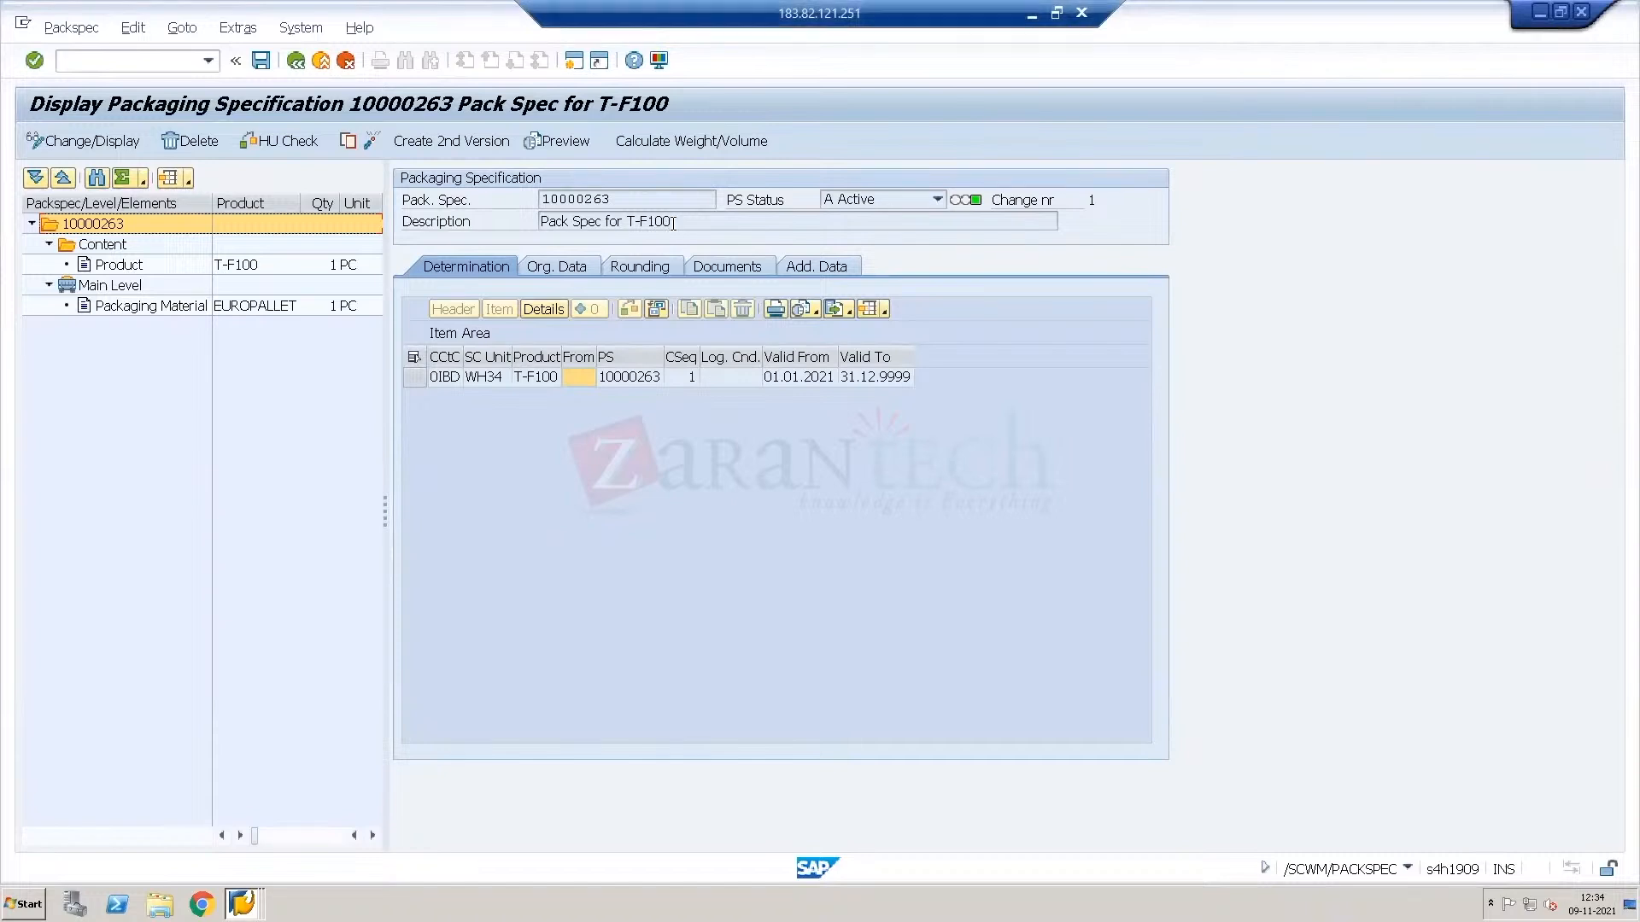
drag(674, 222, 628, 221)
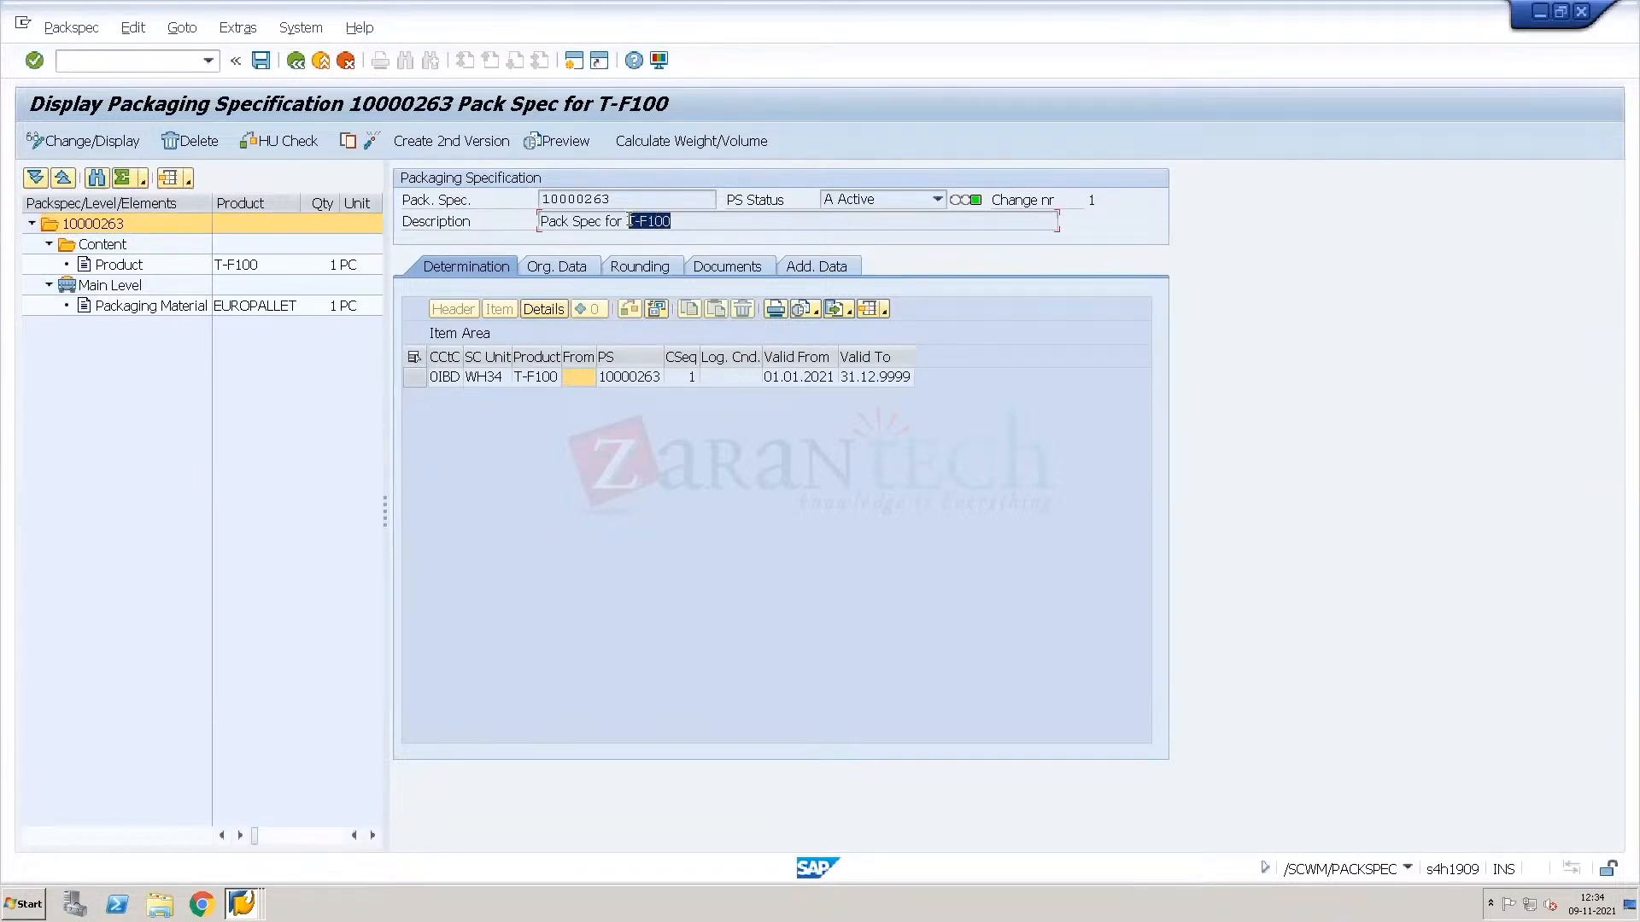
click(629, 221)
Open transaction MIGO in a new session and set it to A01 Goods Receipt with reference R10 Other.
click(571, 58)
text(migo)
key(Return)
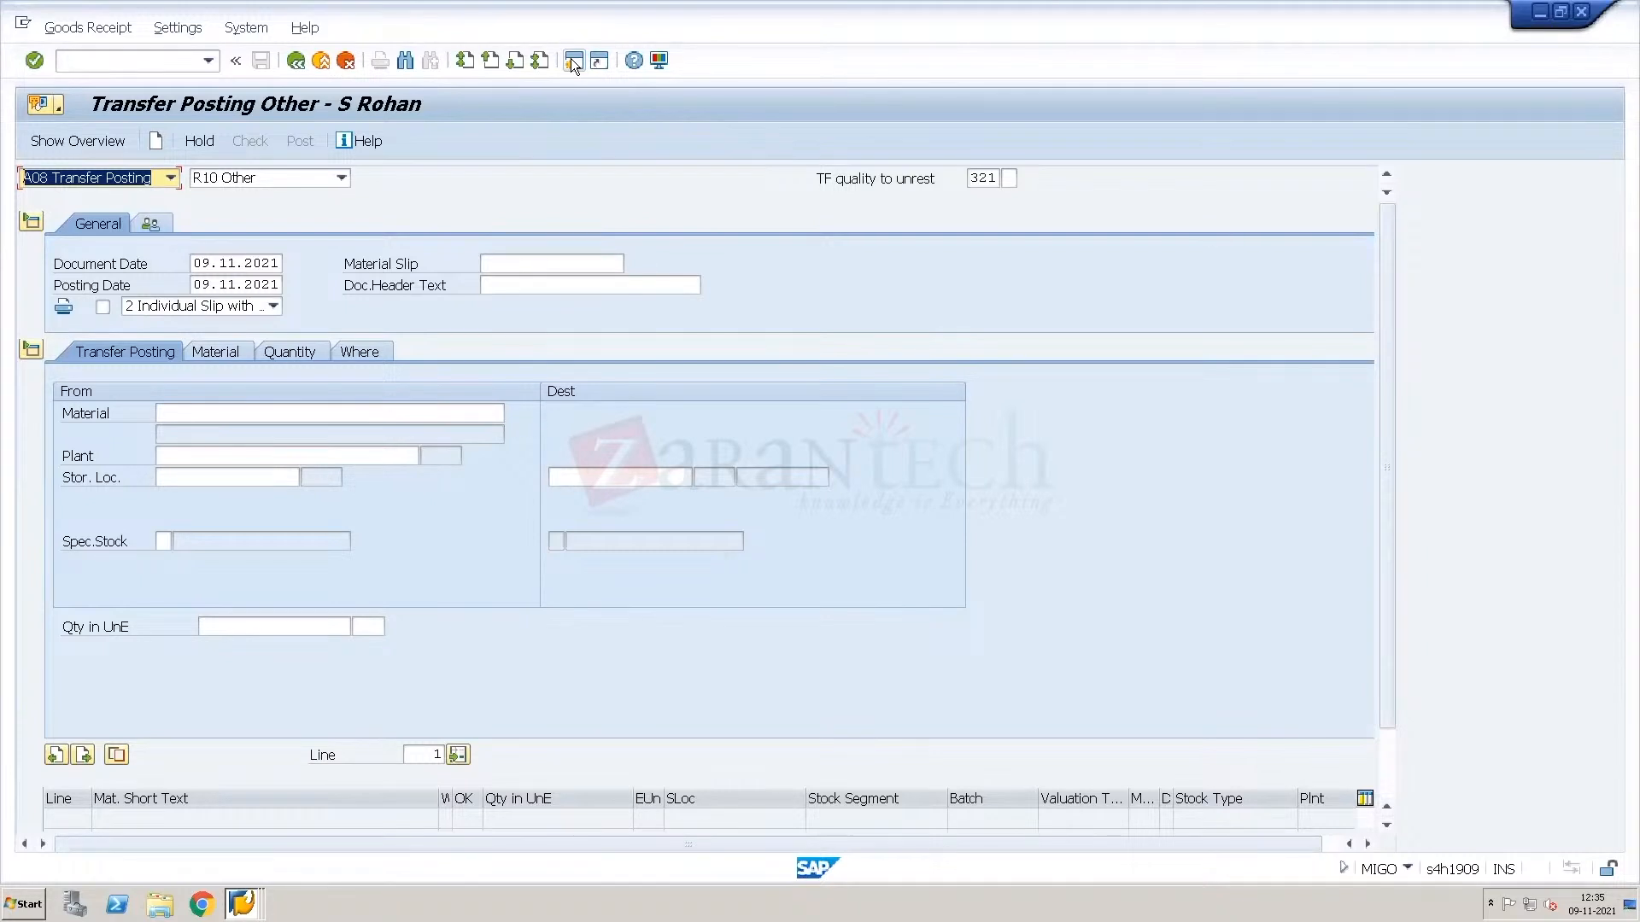
click(172, 173)
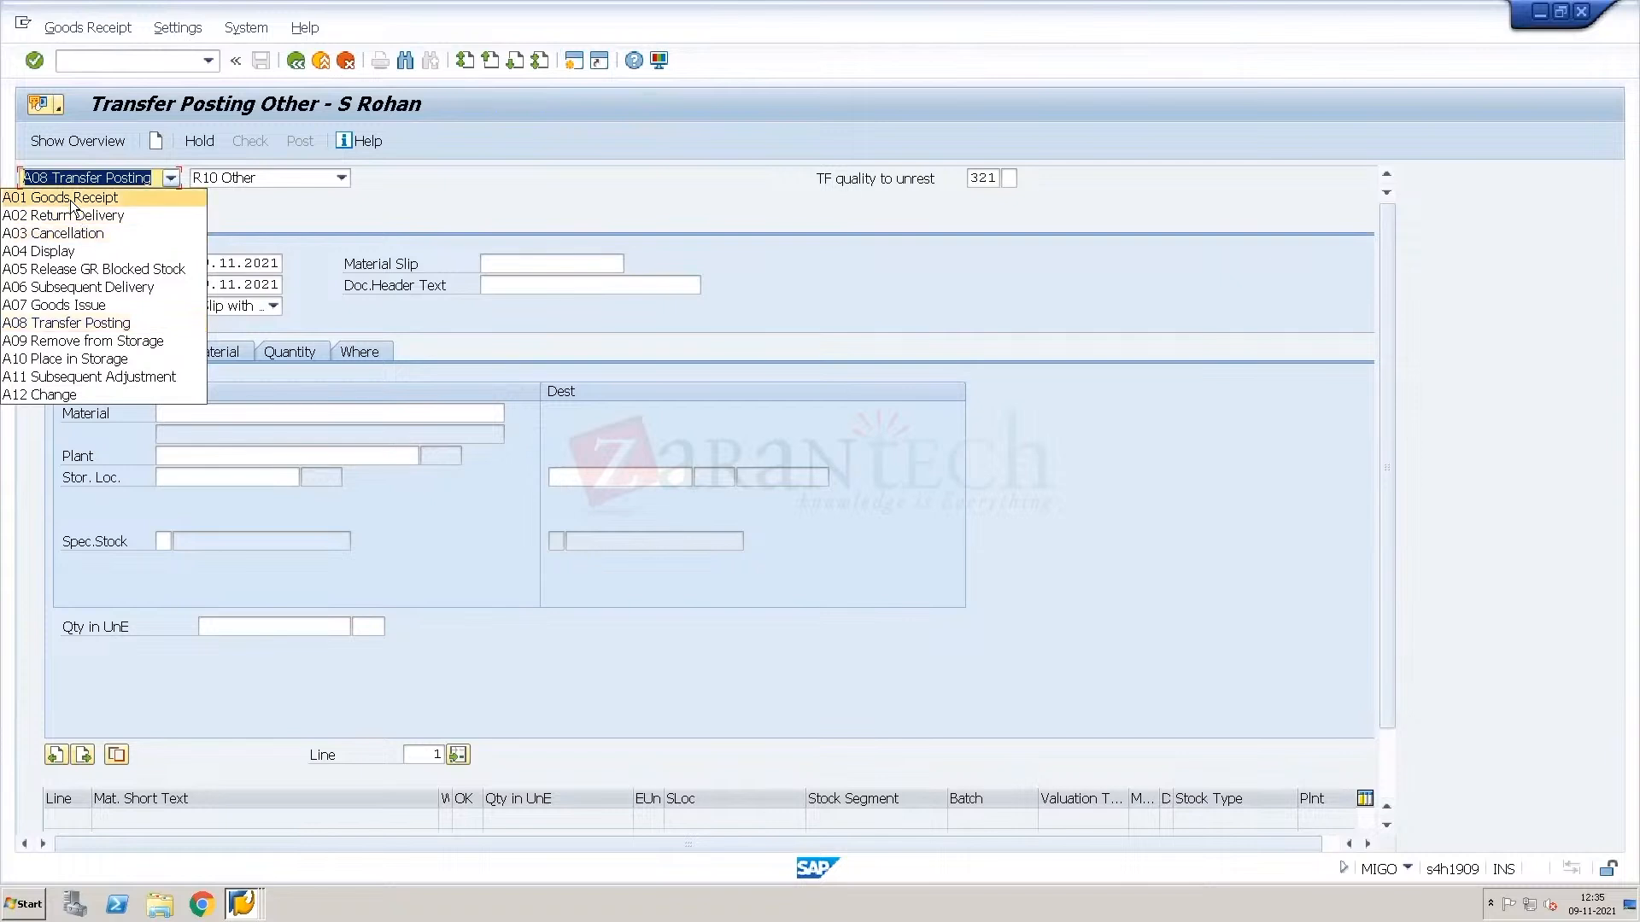
click(71, 201)
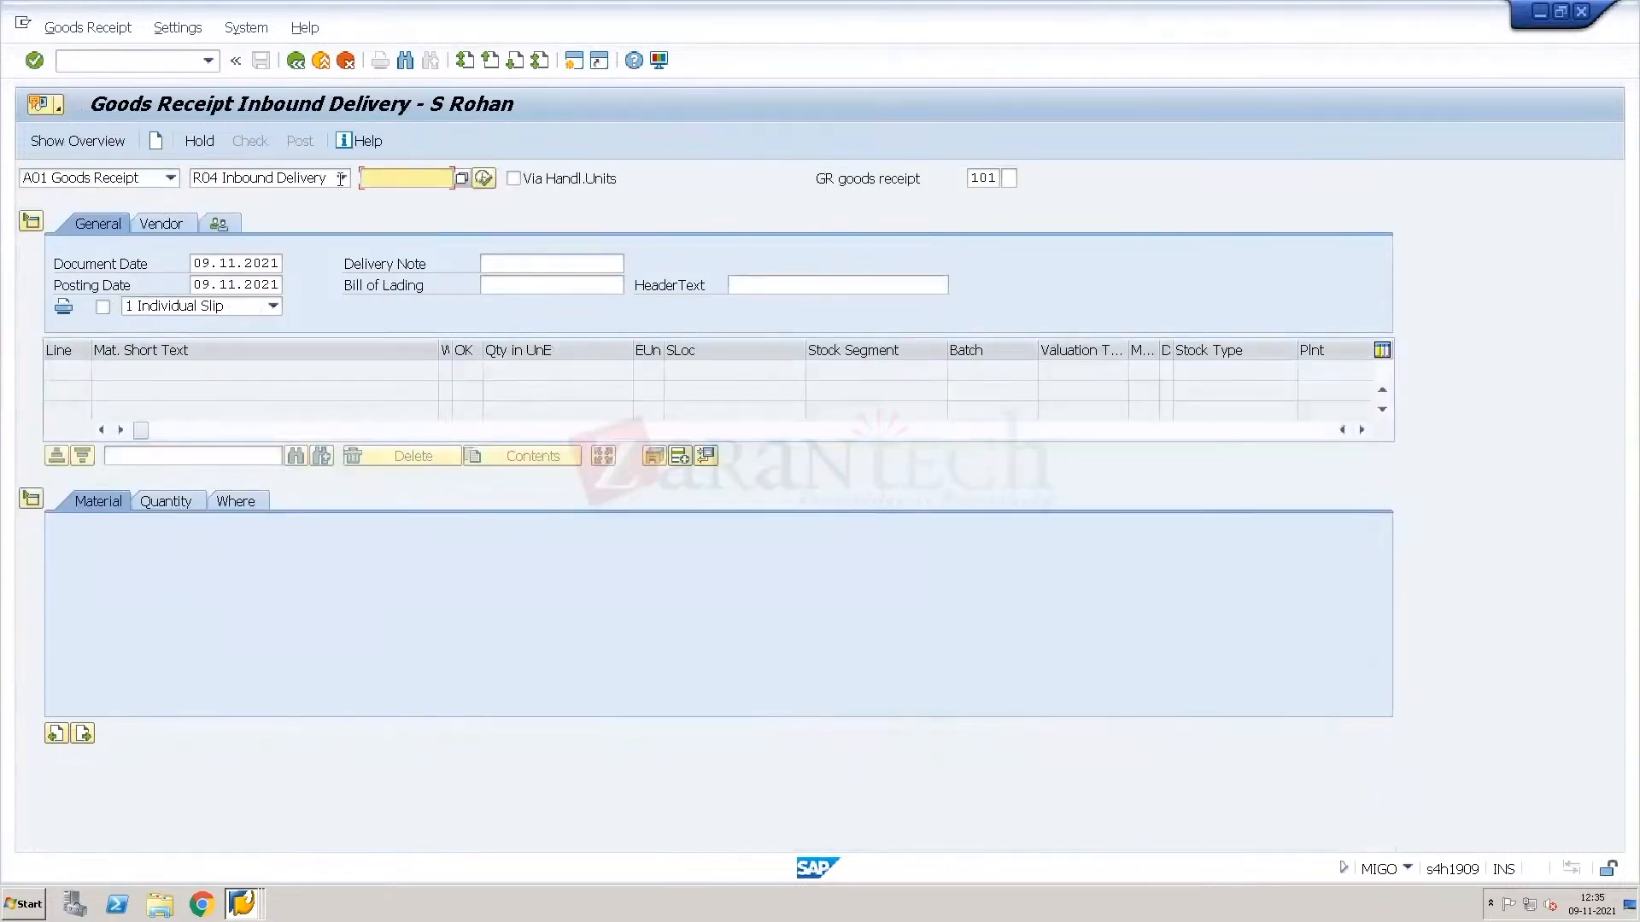
click(341, 178)
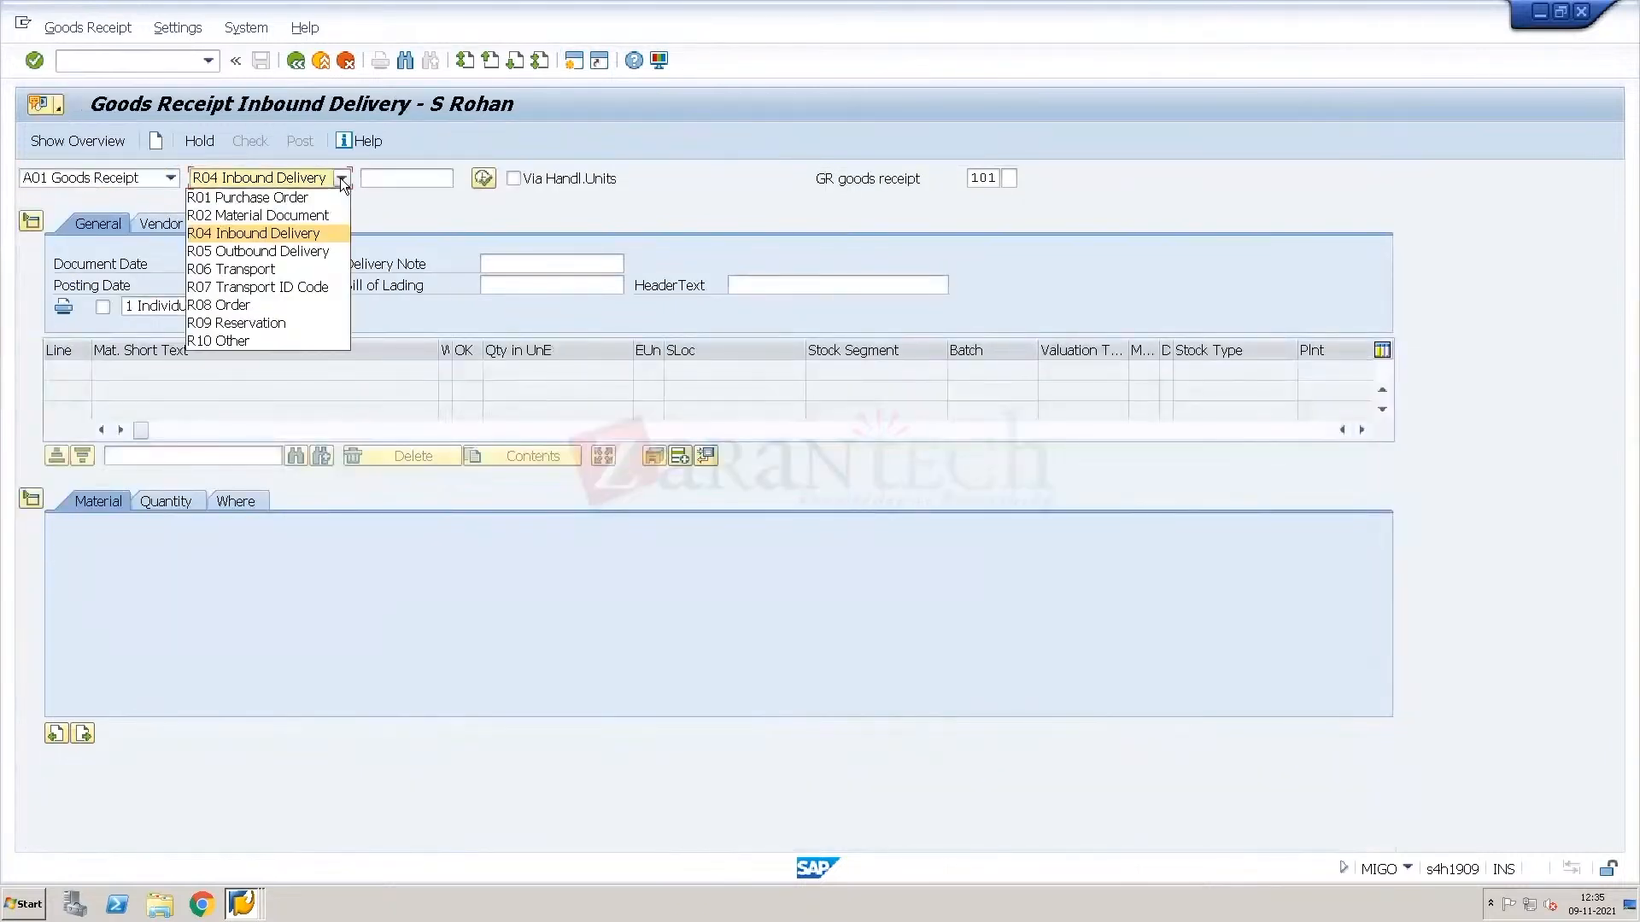
click(261, 339)
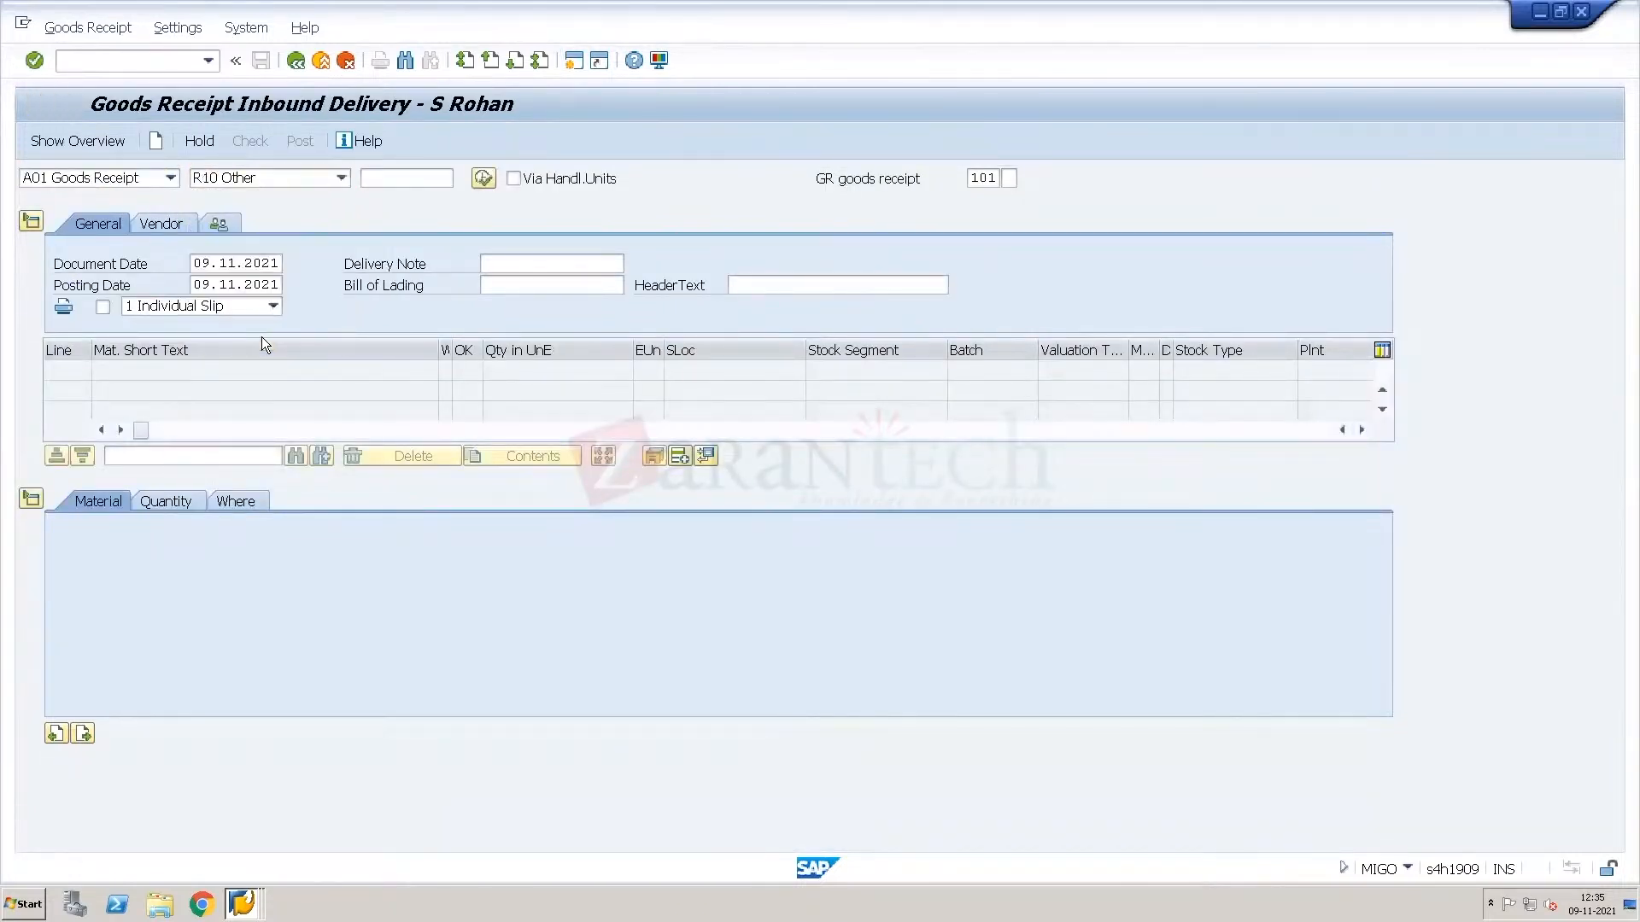
Set the goods receipt's movement type to 561 for initial entry of stock balances.
click(991, 184)
key(BackSpace)
key(BackSpace)
key(BackSpace)
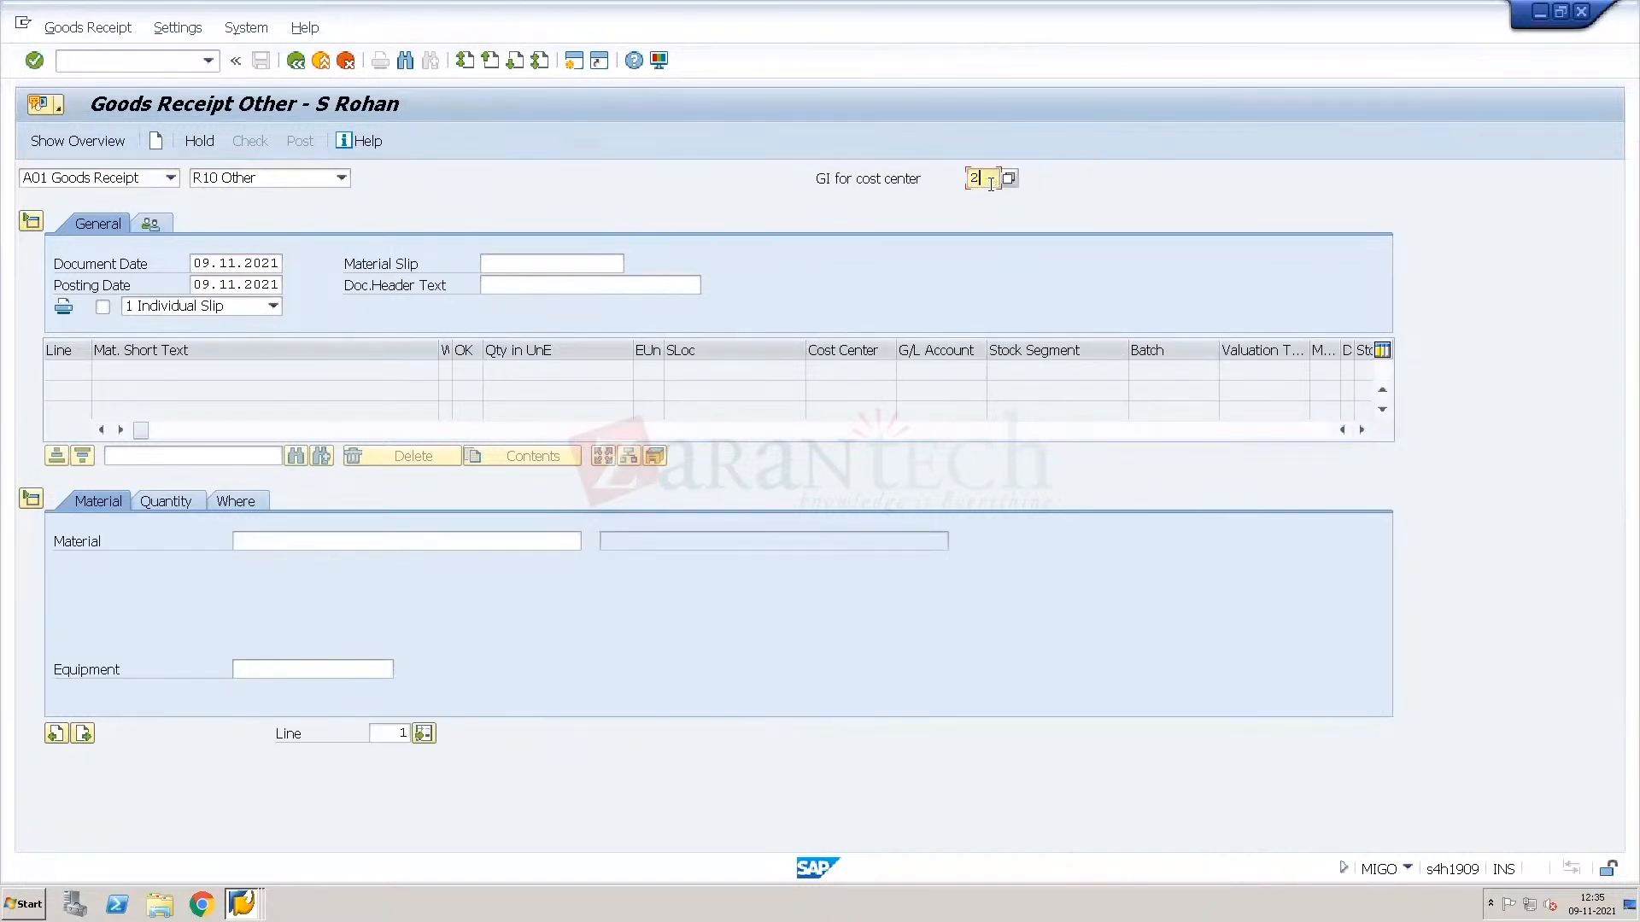
text(561)
key(Return)
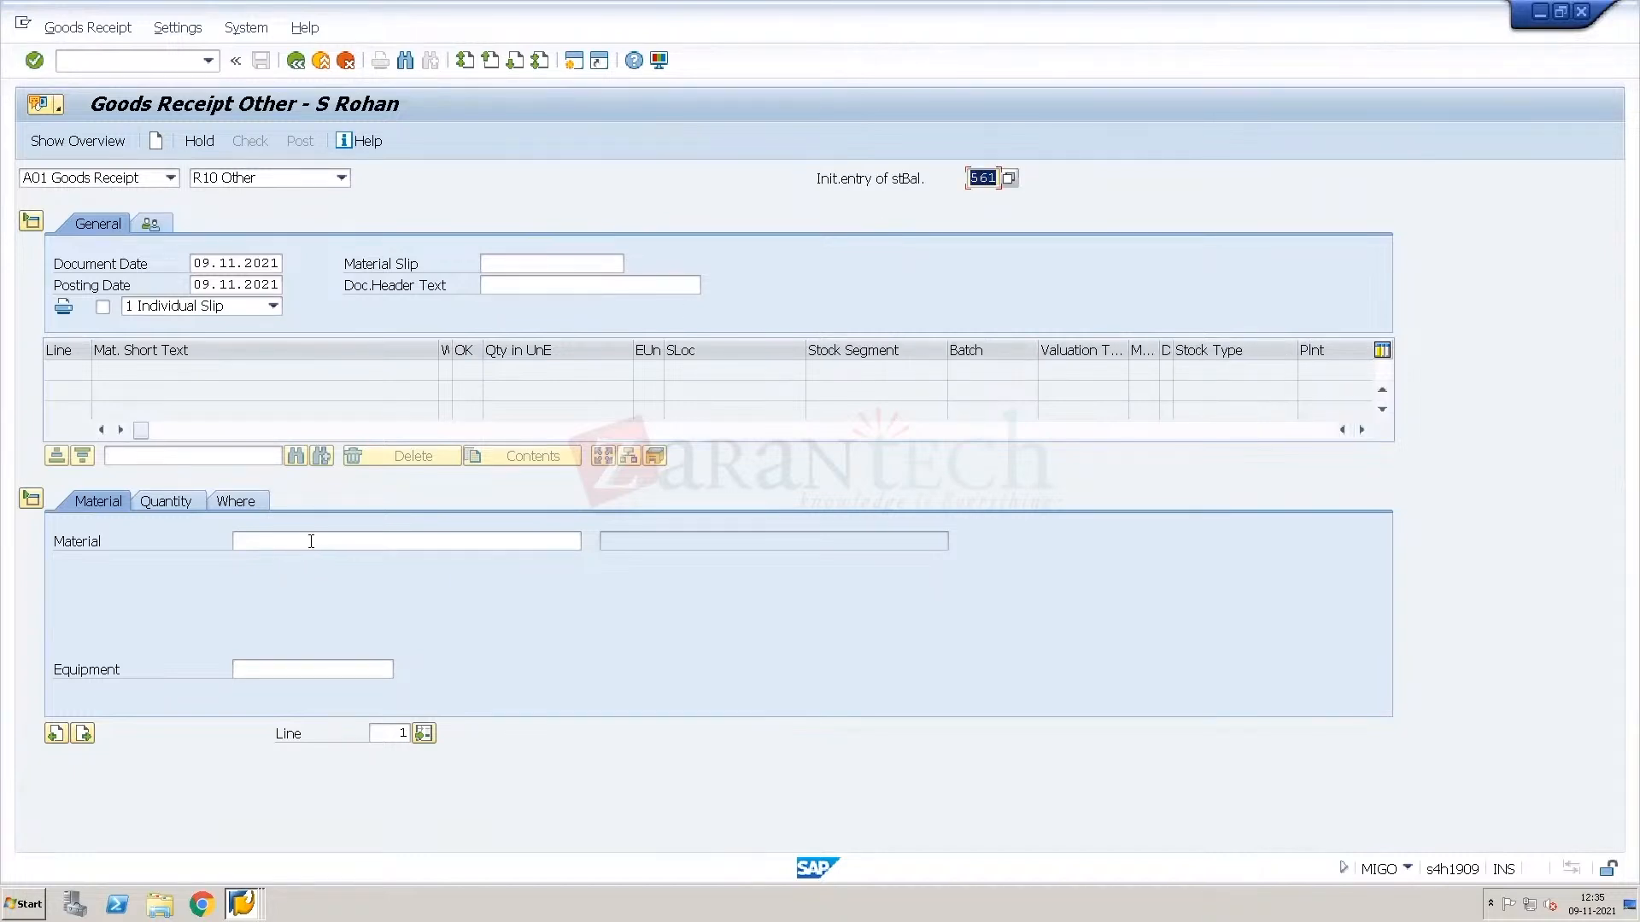
Enter material T-F100 as the goods receipt item with a quantity of 200 in unit of entry.
click(311, 541)
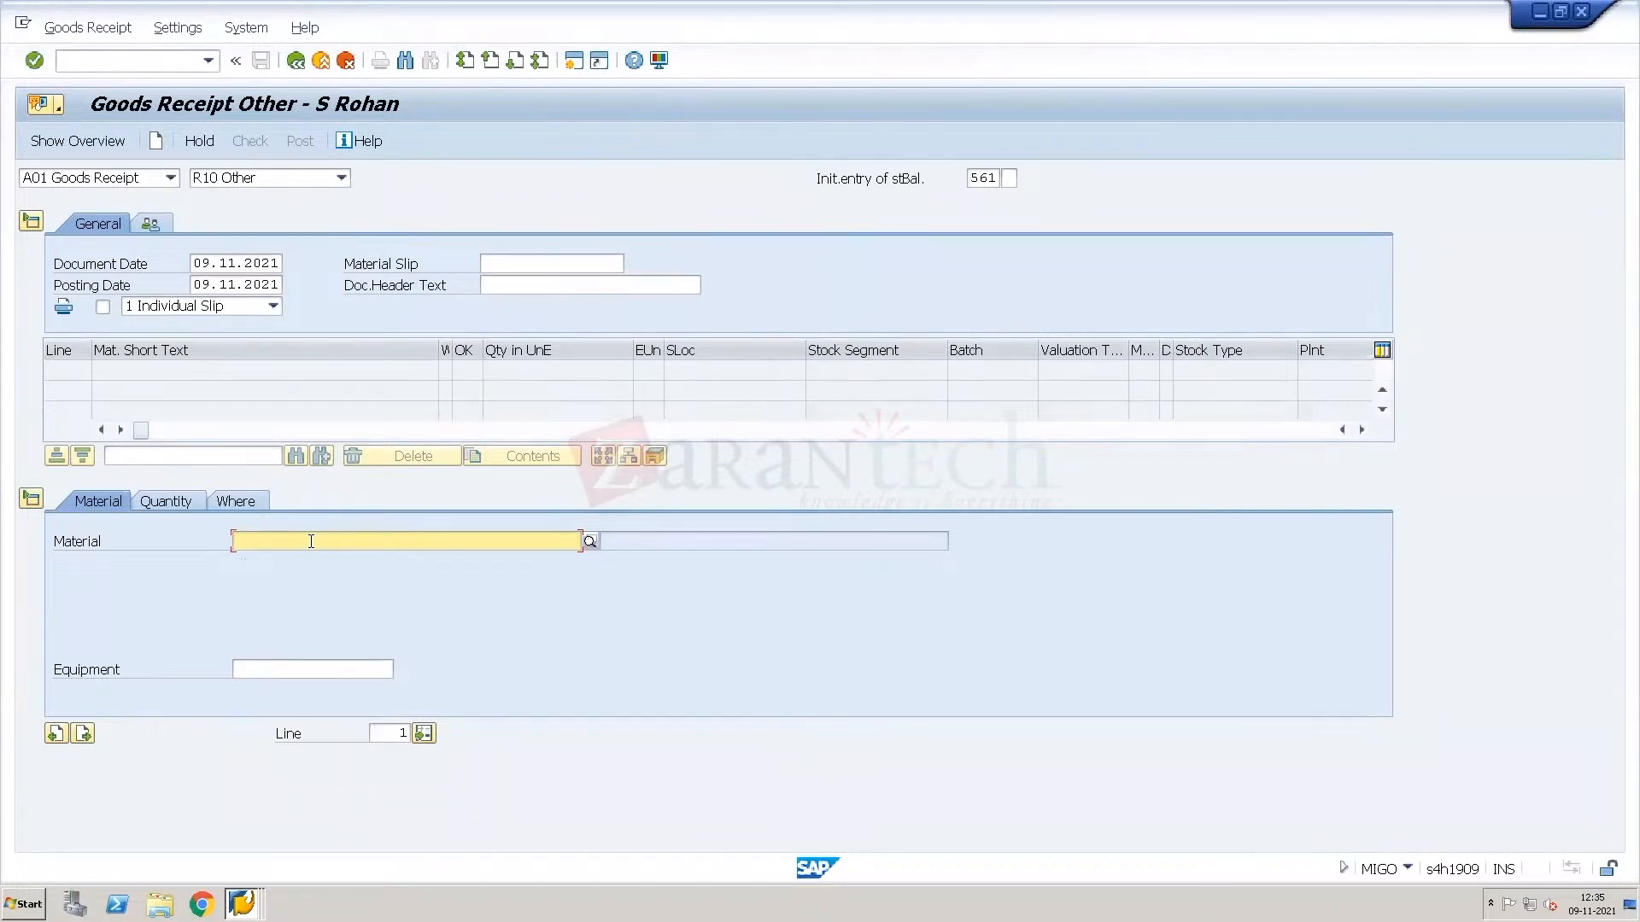
text(T-F100)
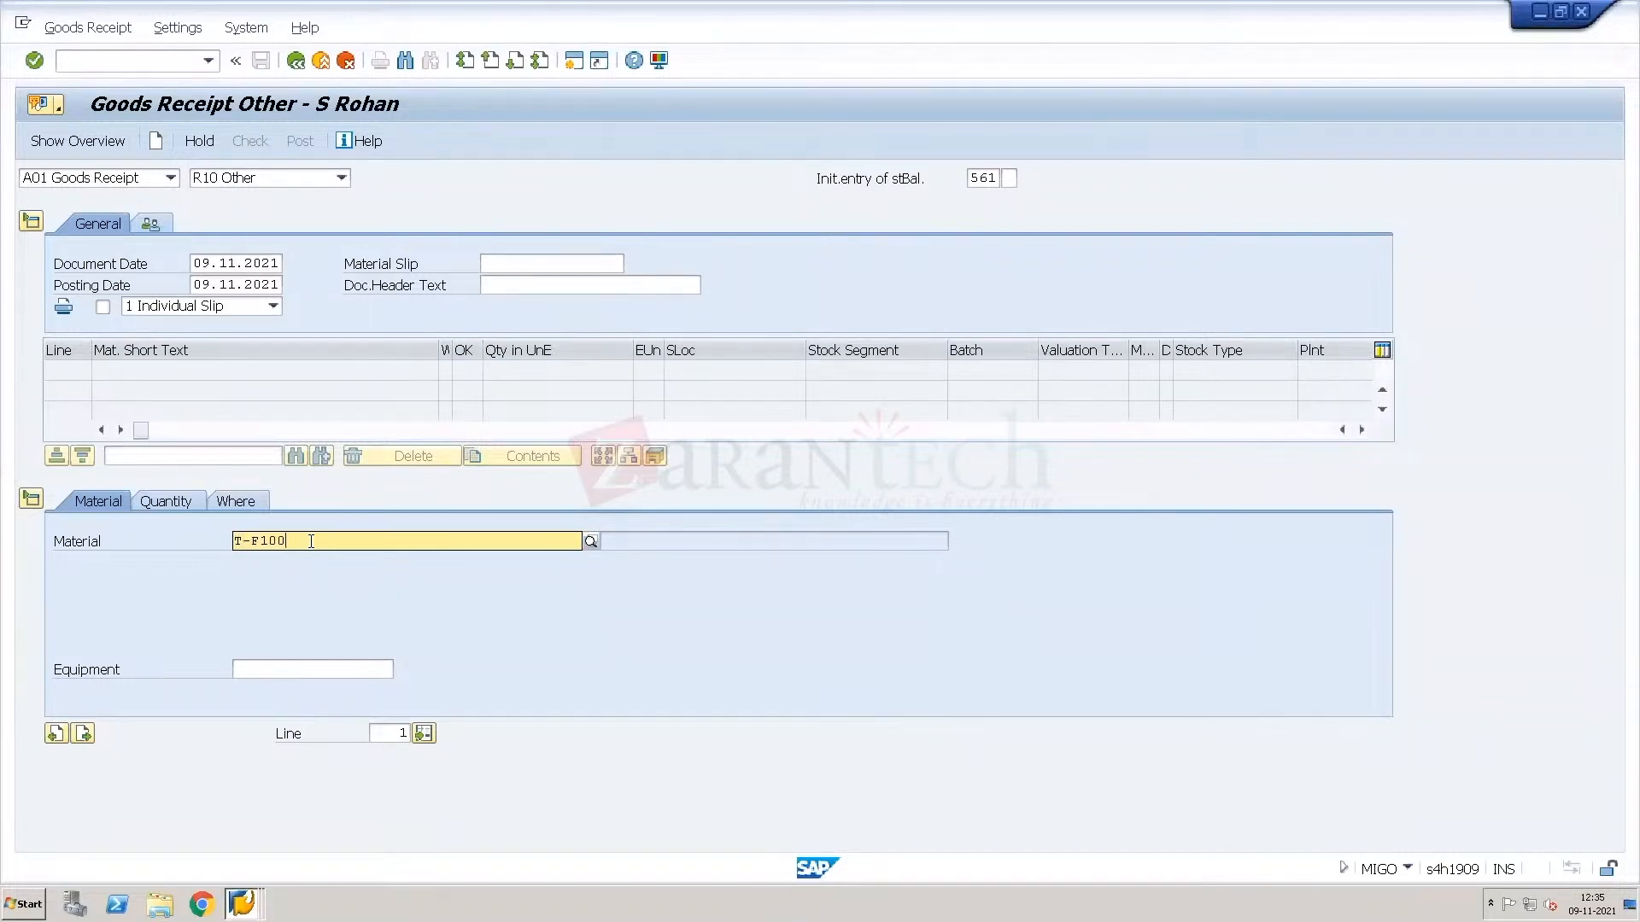
key(Return)
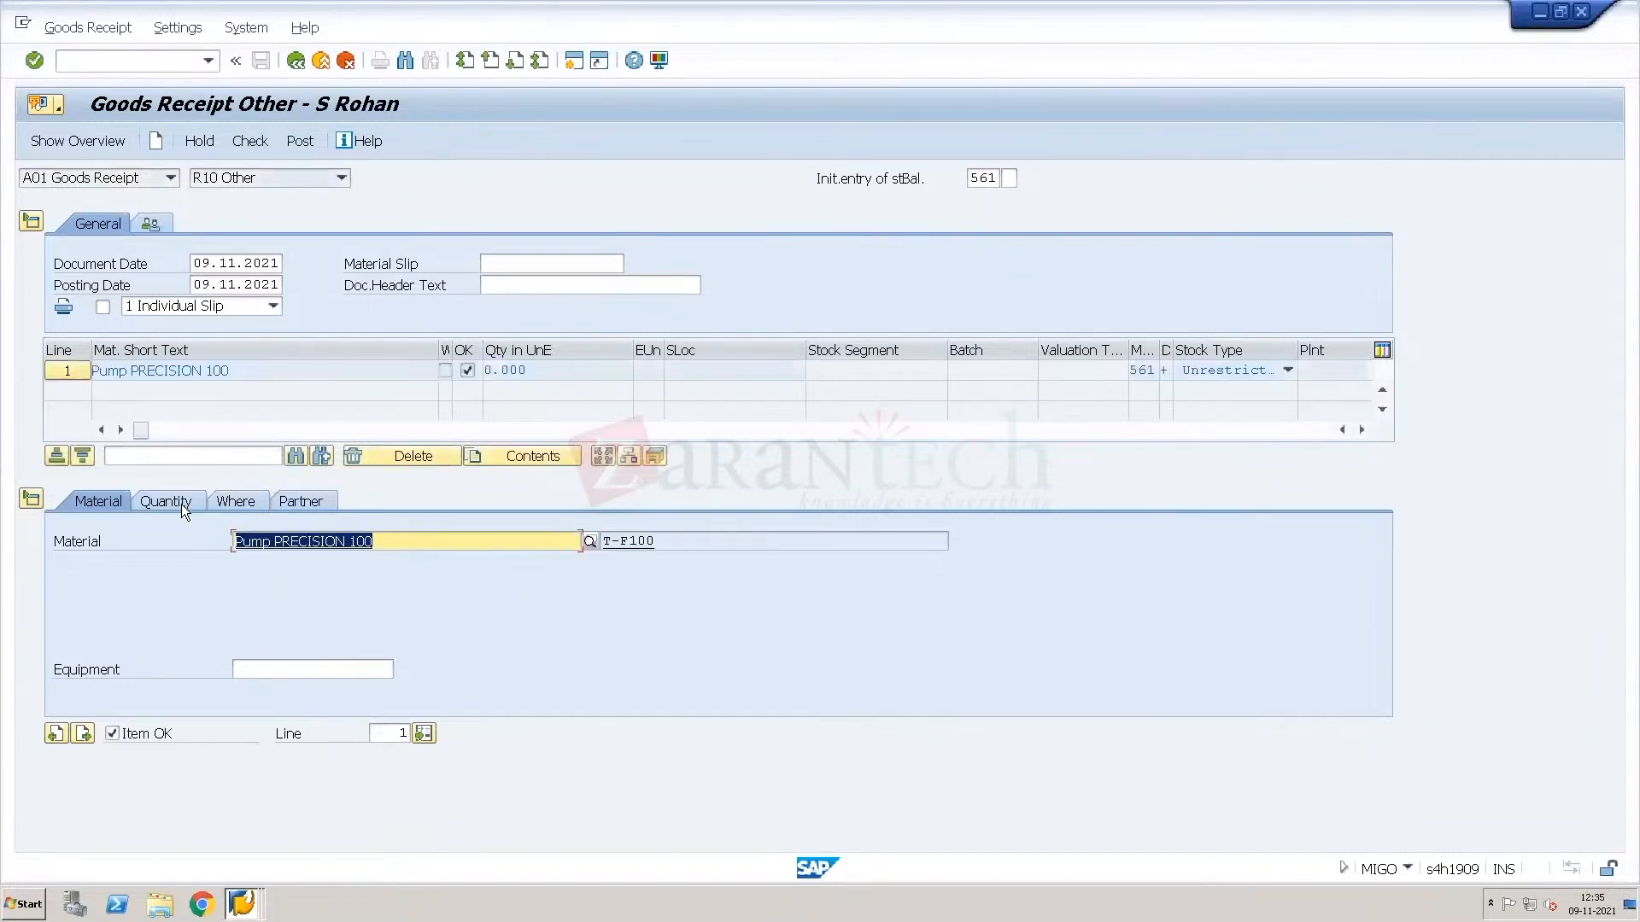
click(171, 502)
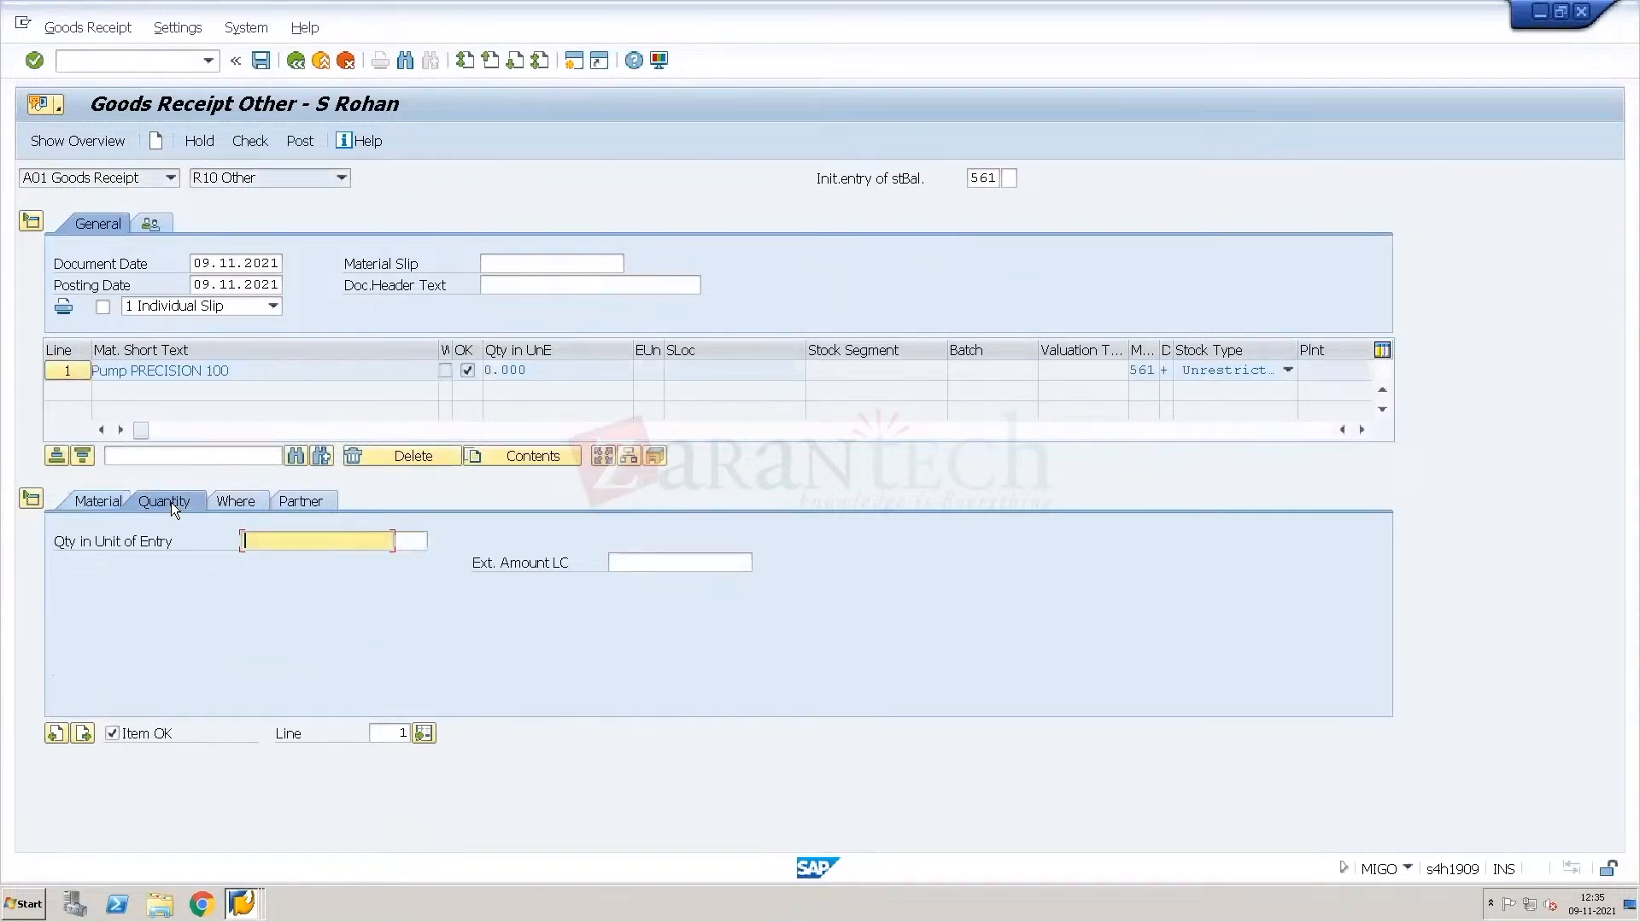
text(100)
key(BackSpace)
key(BackSpace)
key(BackSpace)
text(200)
key(Return)
Assign plant PL34 and storage location 4000 to the T-F100 item, and post the goods receipt.
click(241, 501)
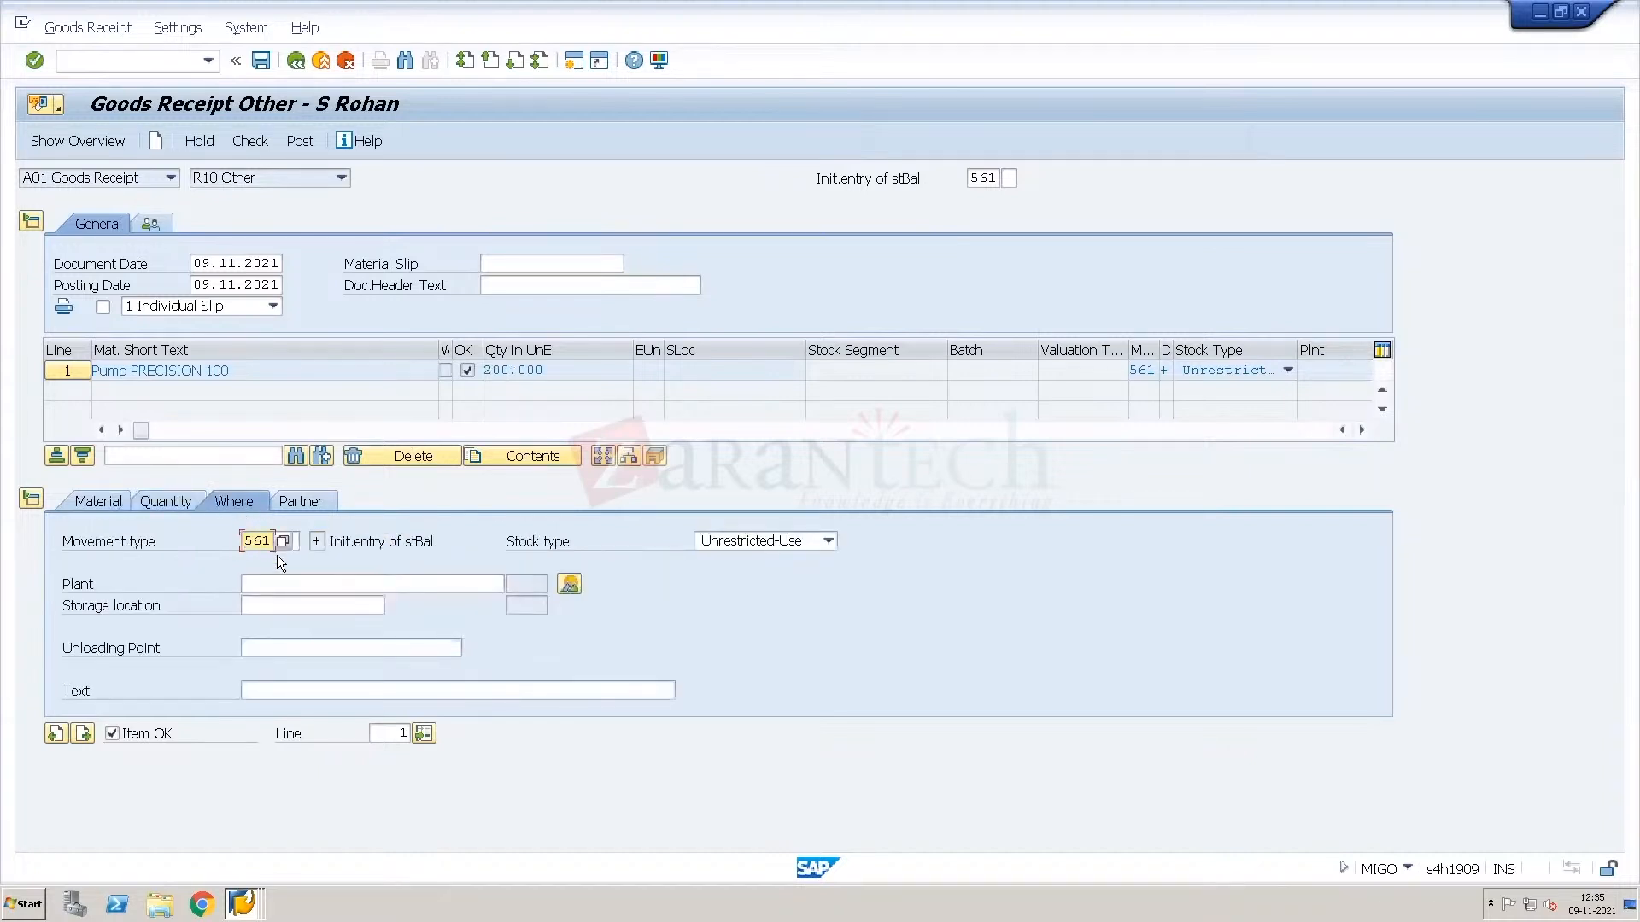
click(285, 583)
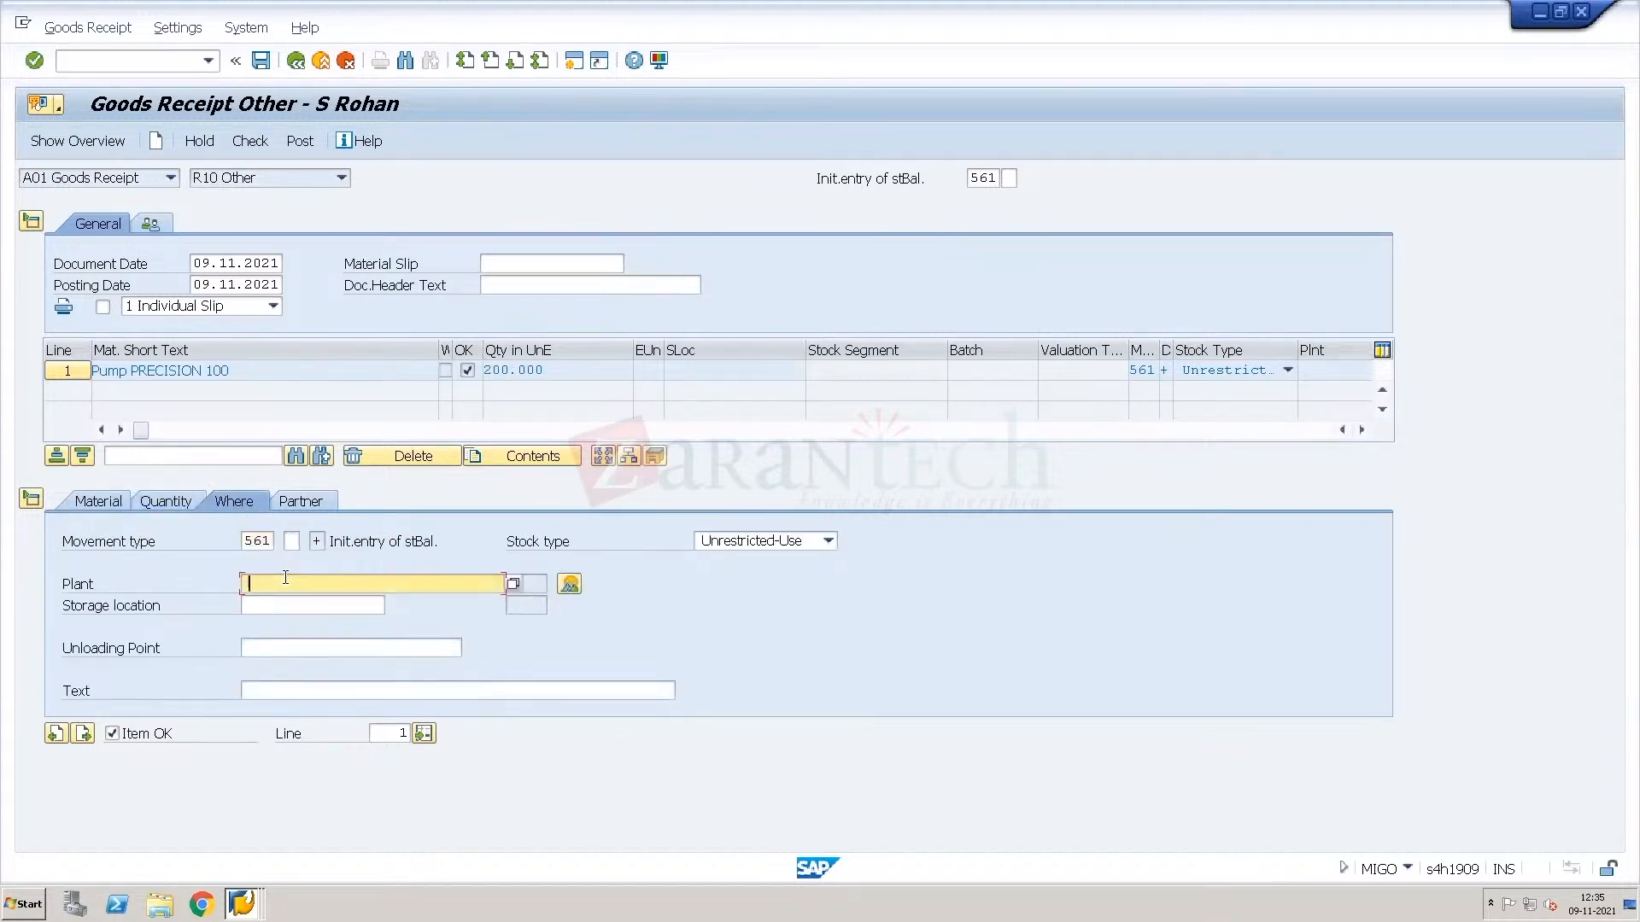
text(Pl34)
key(Tab)
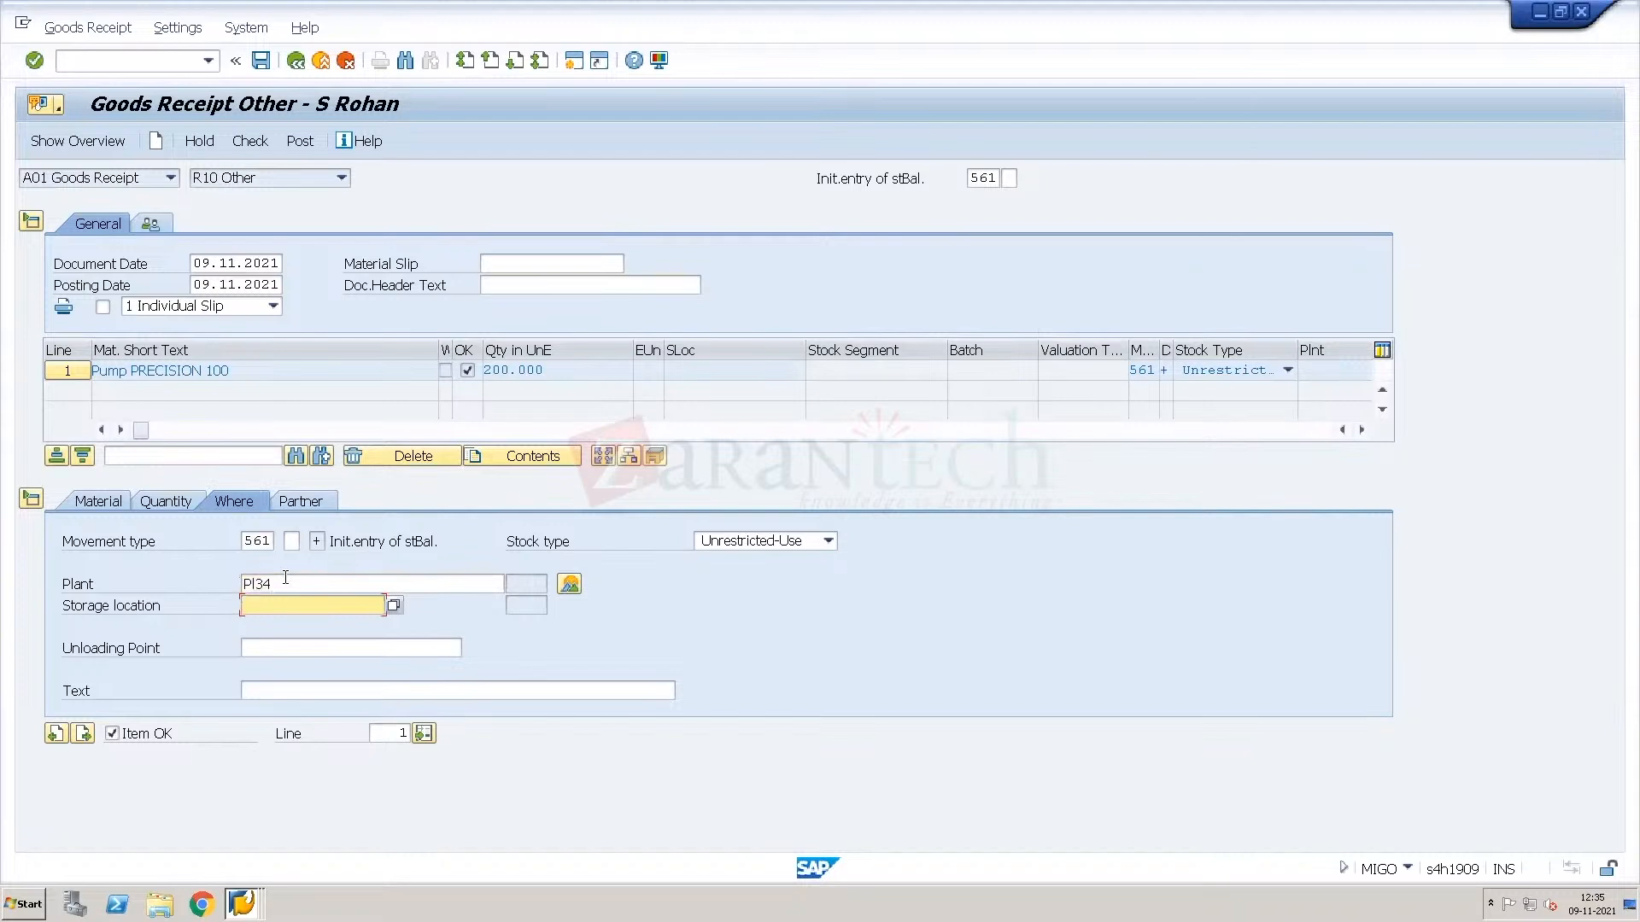
text(4000)
key(Return)
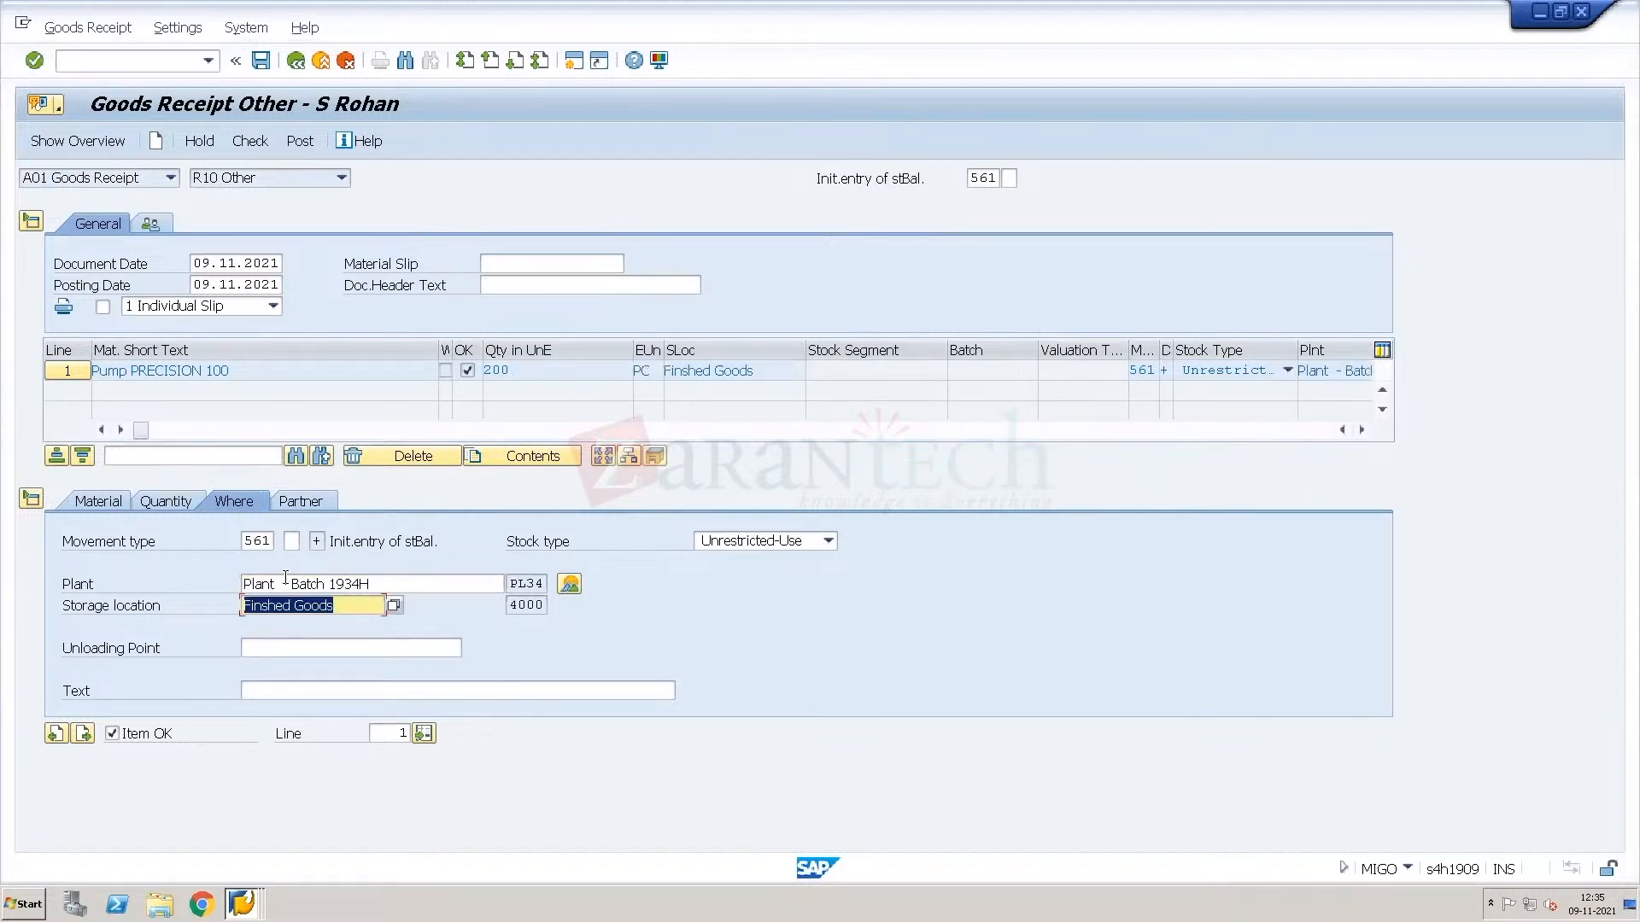
key(ctrl+s)
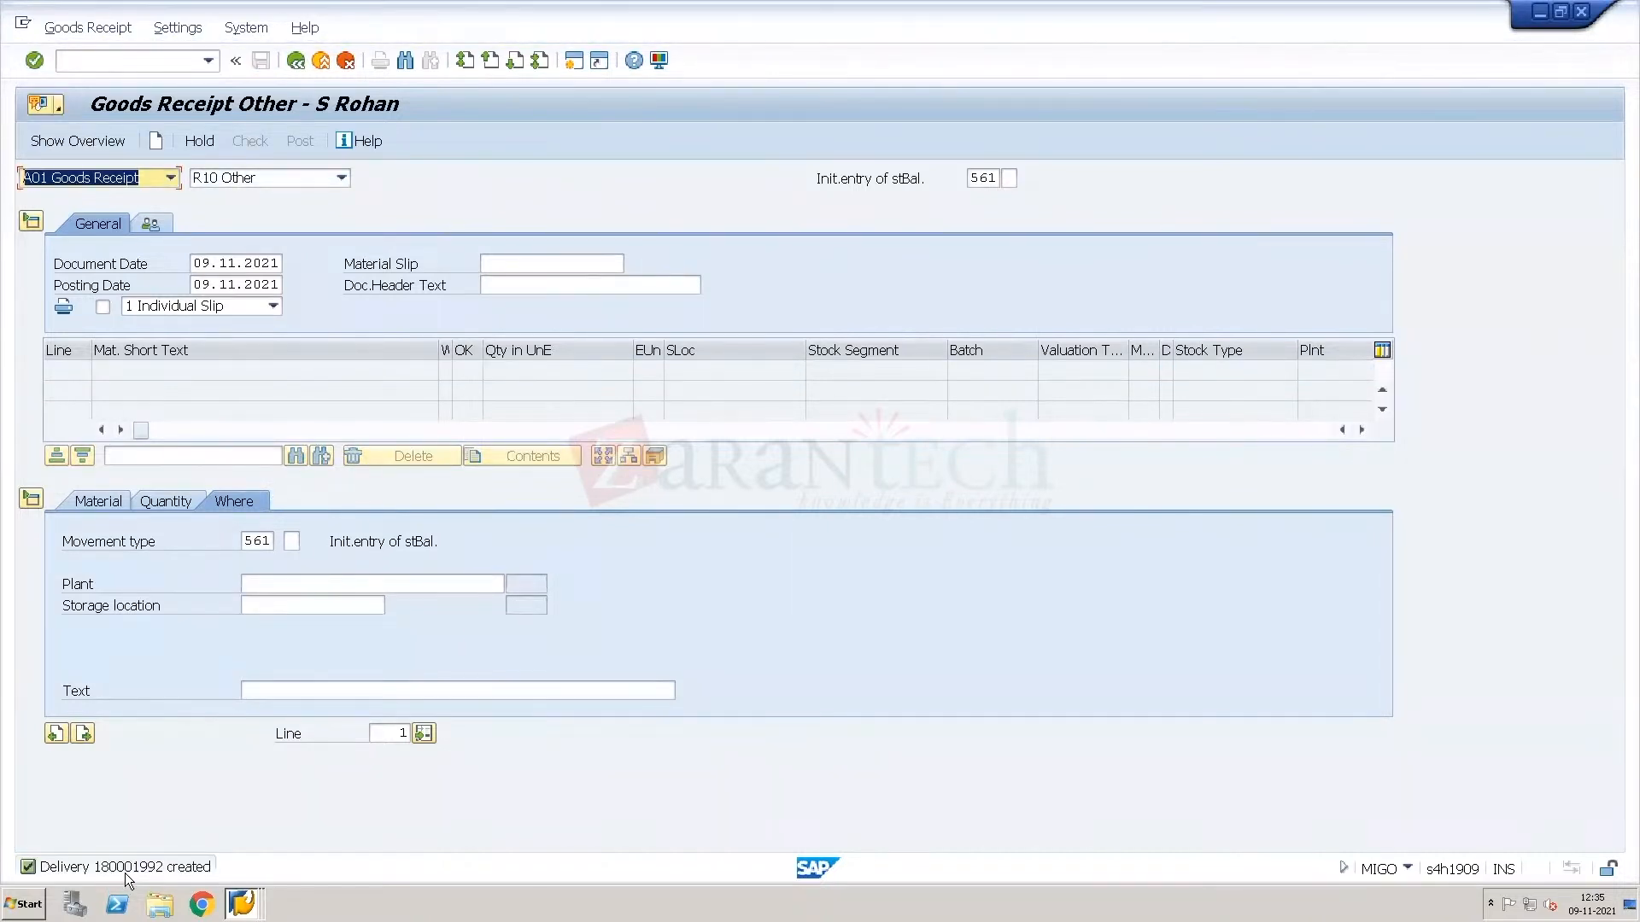
Take the new delivery's number from the message details and display the inbound delivery in transaction VL33N.
double_click(125, 873)
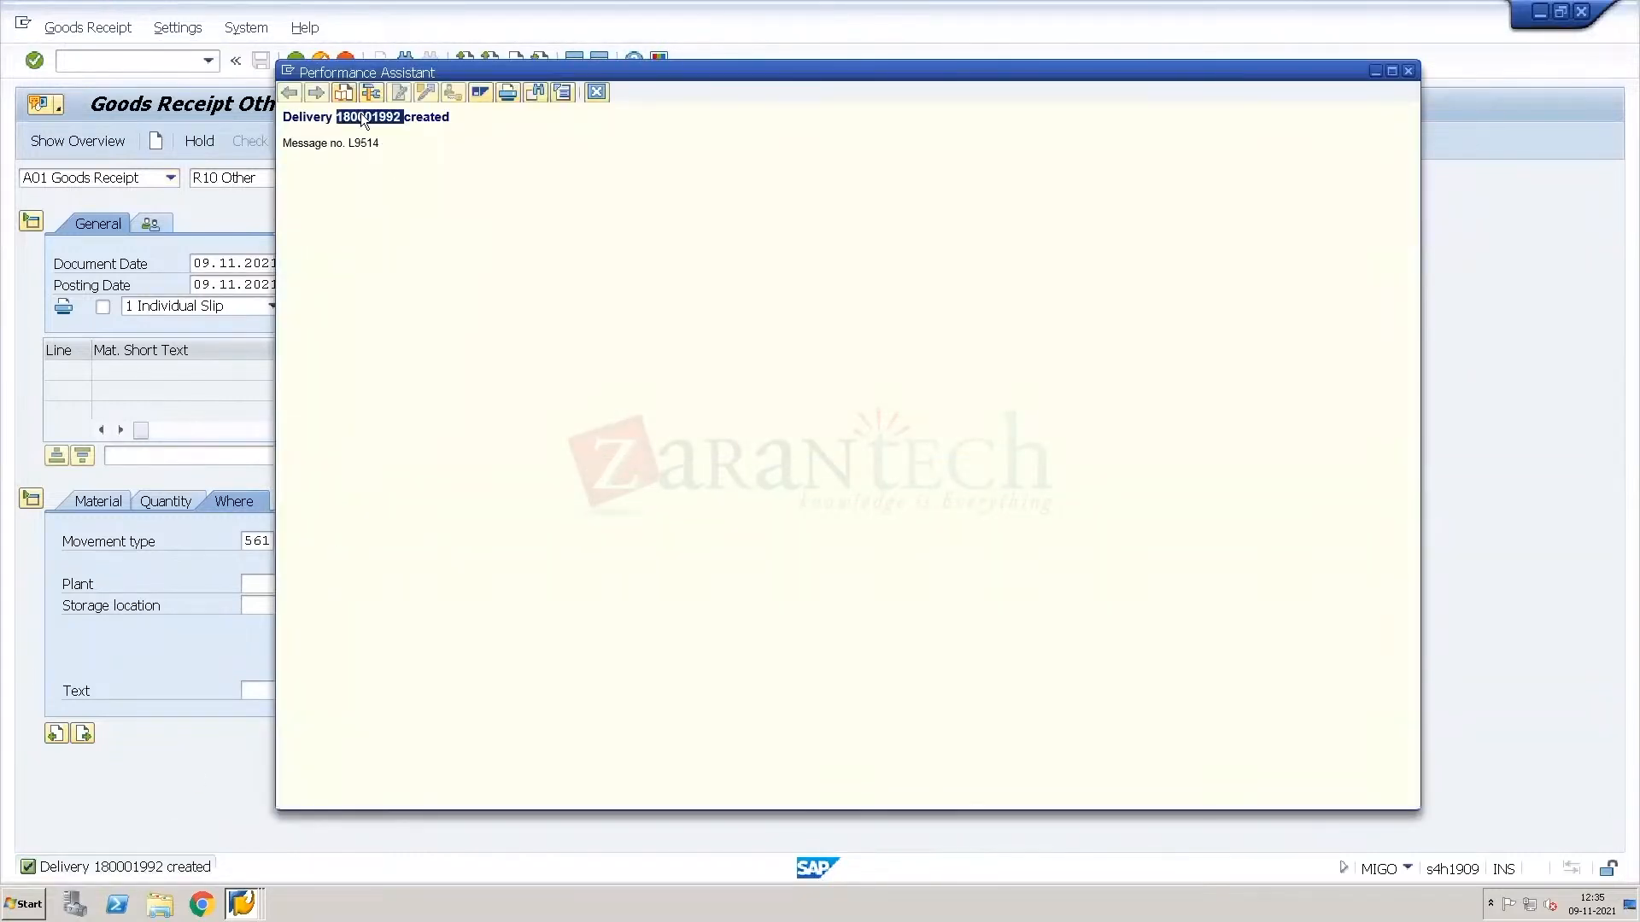
click(603, 90)
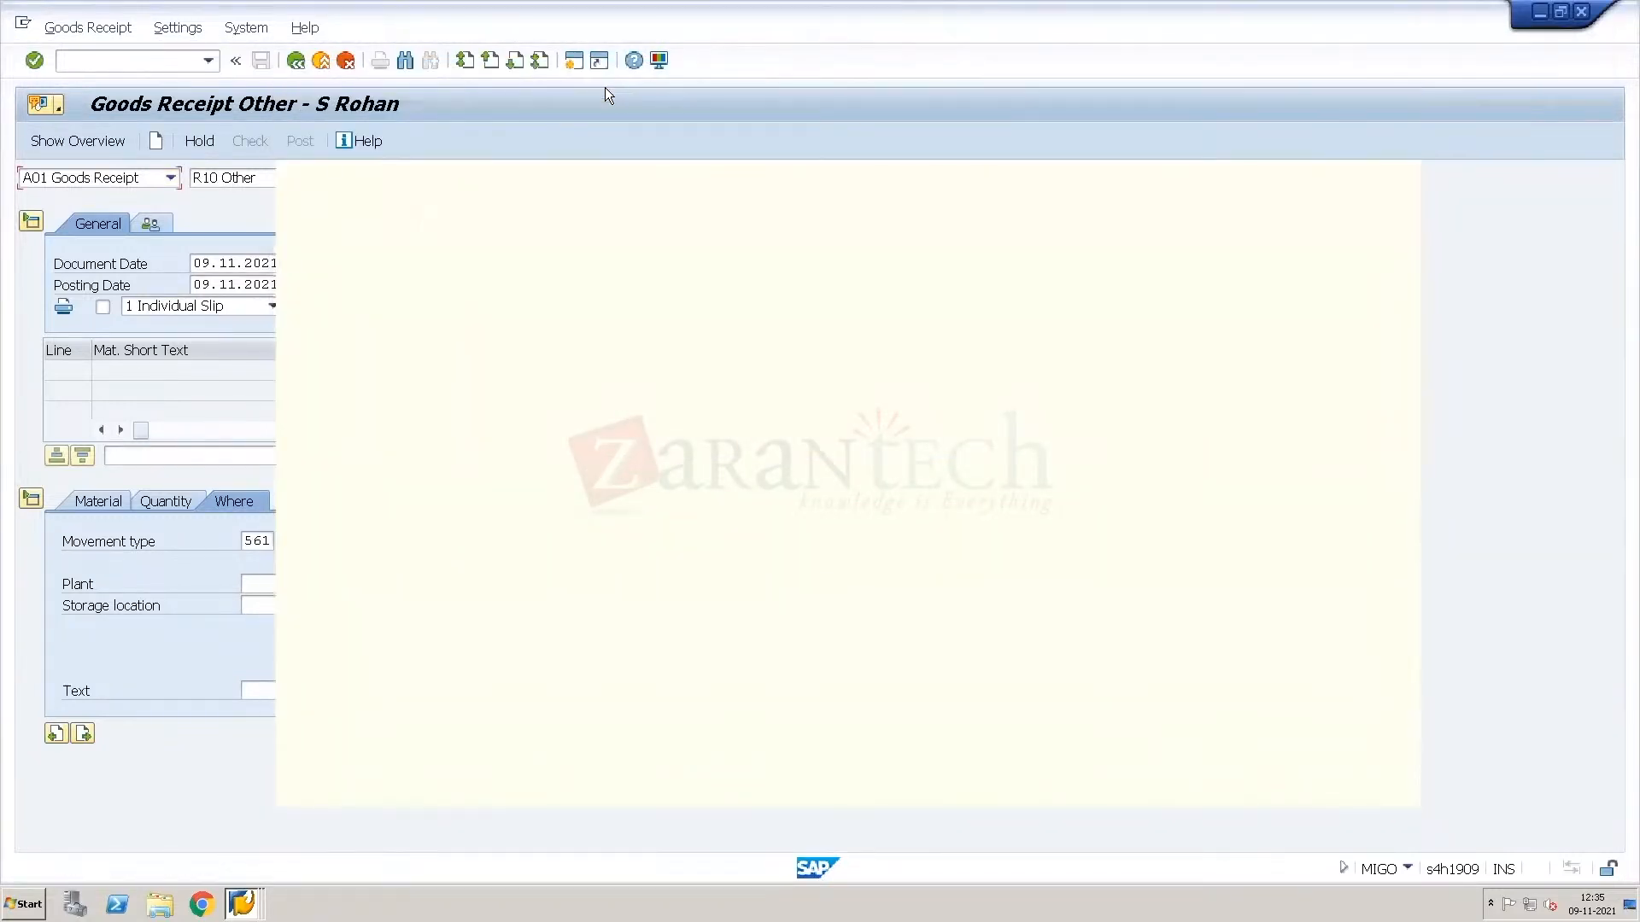
click(123, 68)
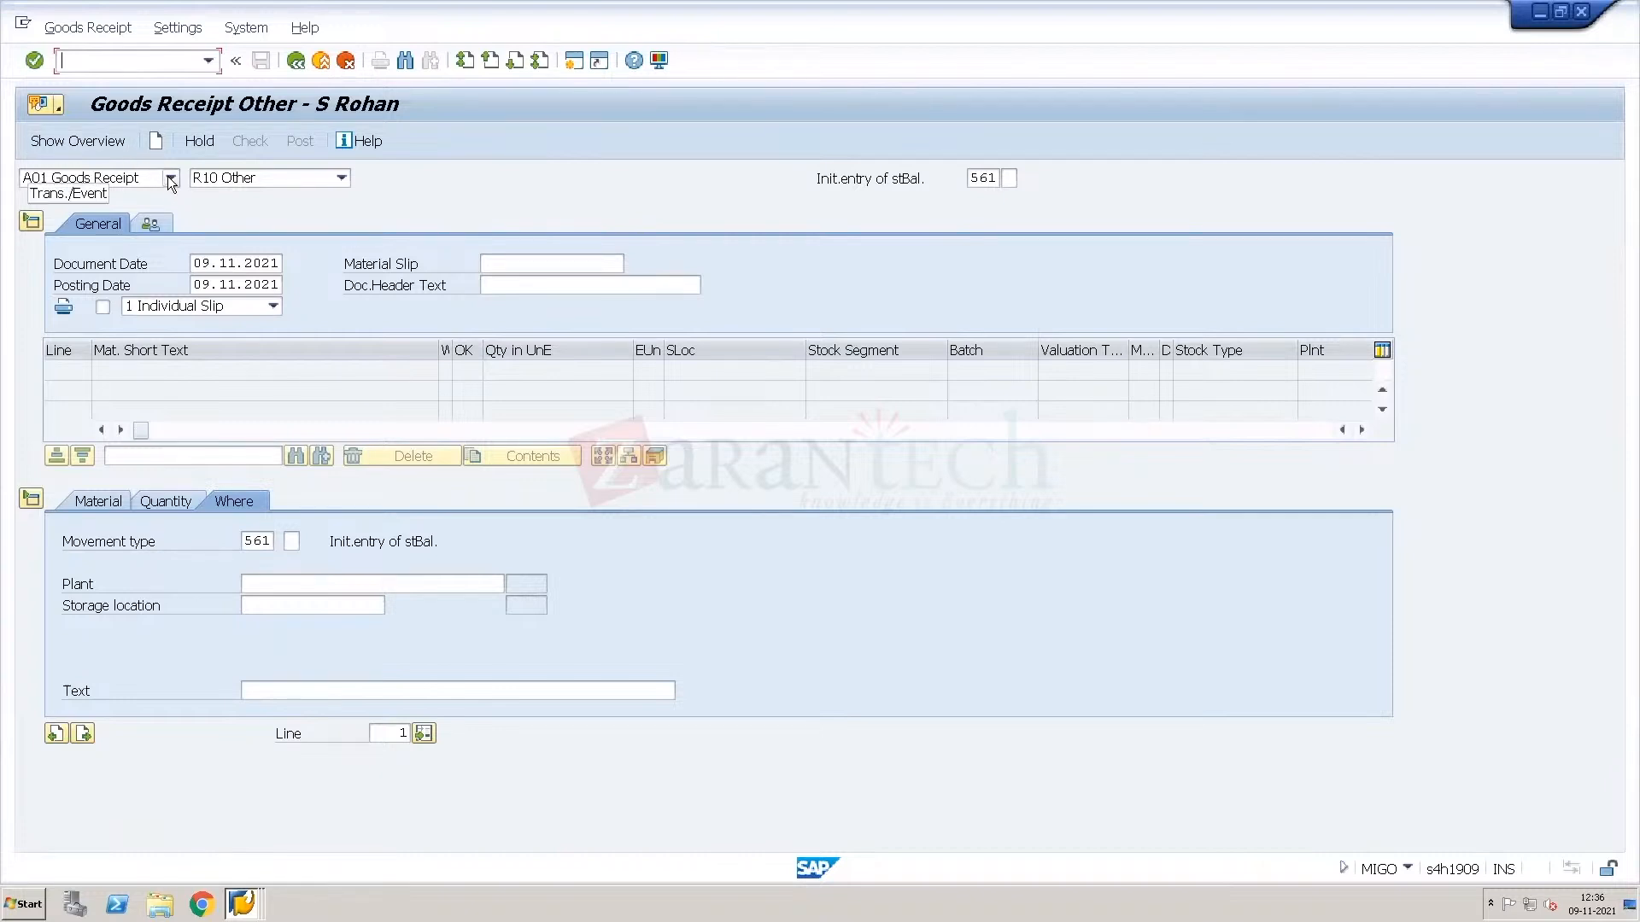
text(/)
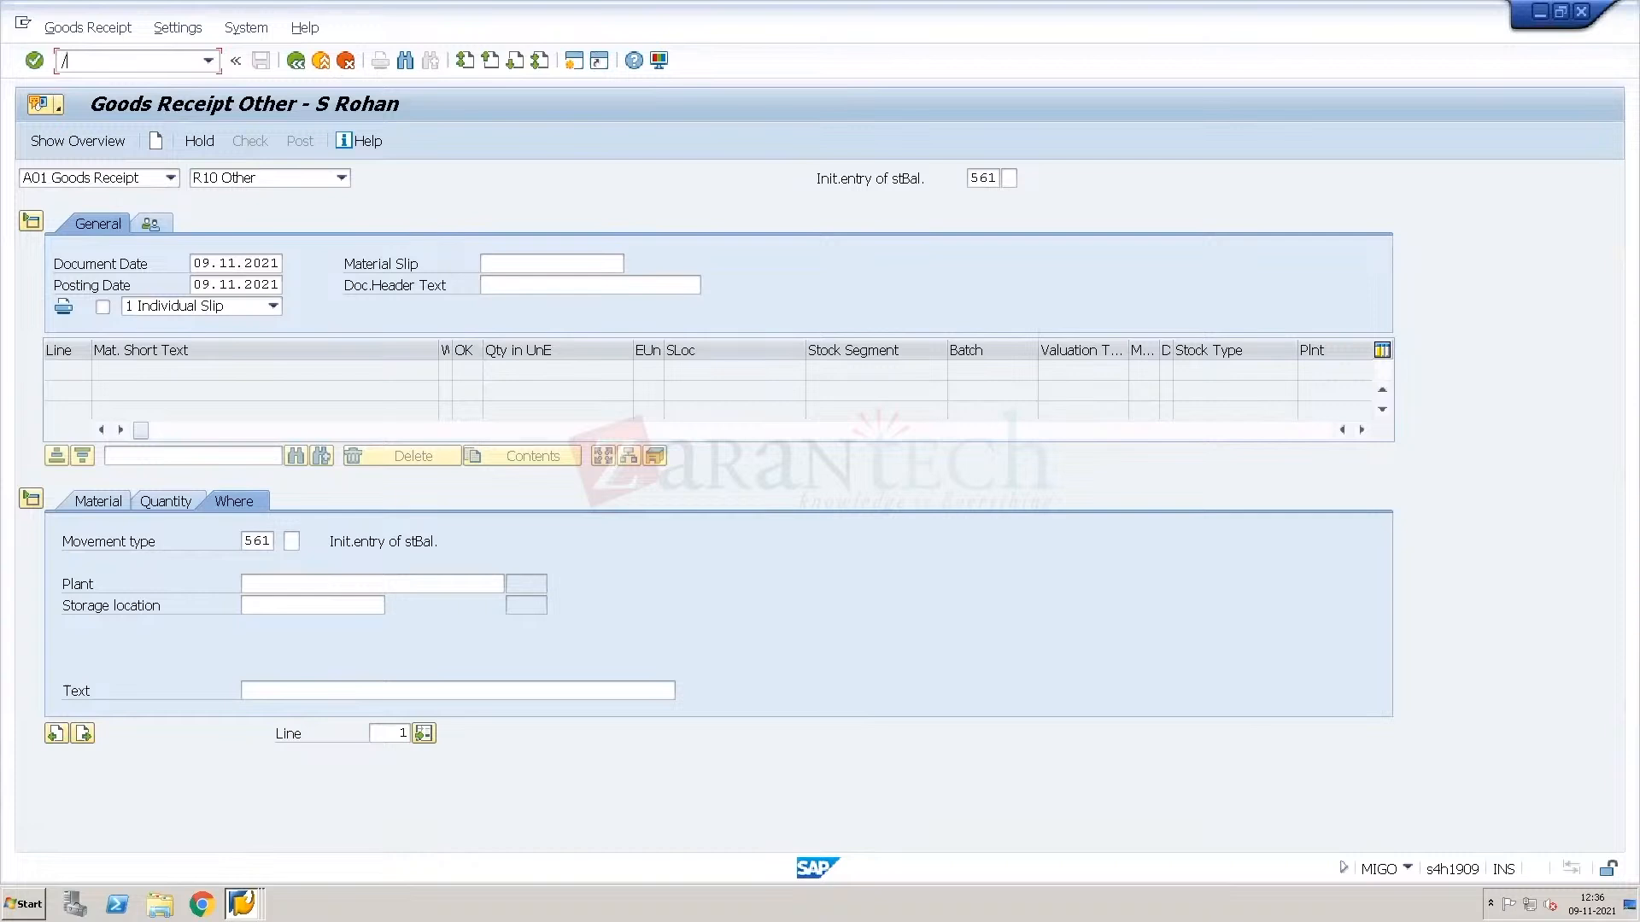
text(nvl33n)
key(Return)
key(Return)
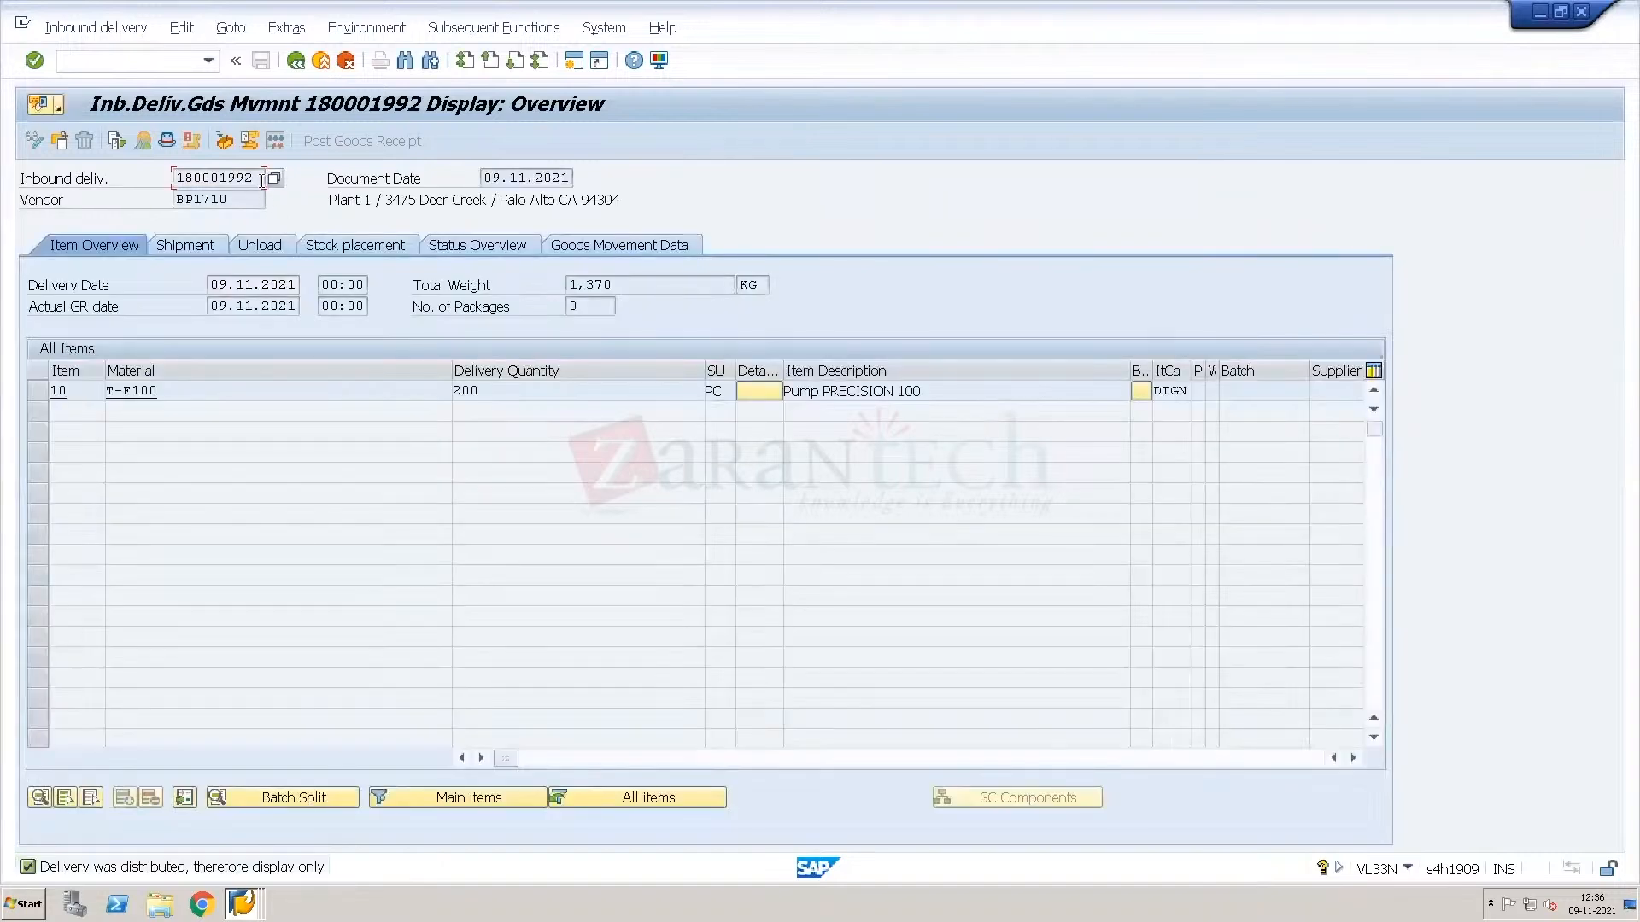
Copy the delivery number and find that inbound delivery in /SCWM/PRDI, opened in the packaging specification session.
drag(254, 177, 162, 176)
click(294, 223)
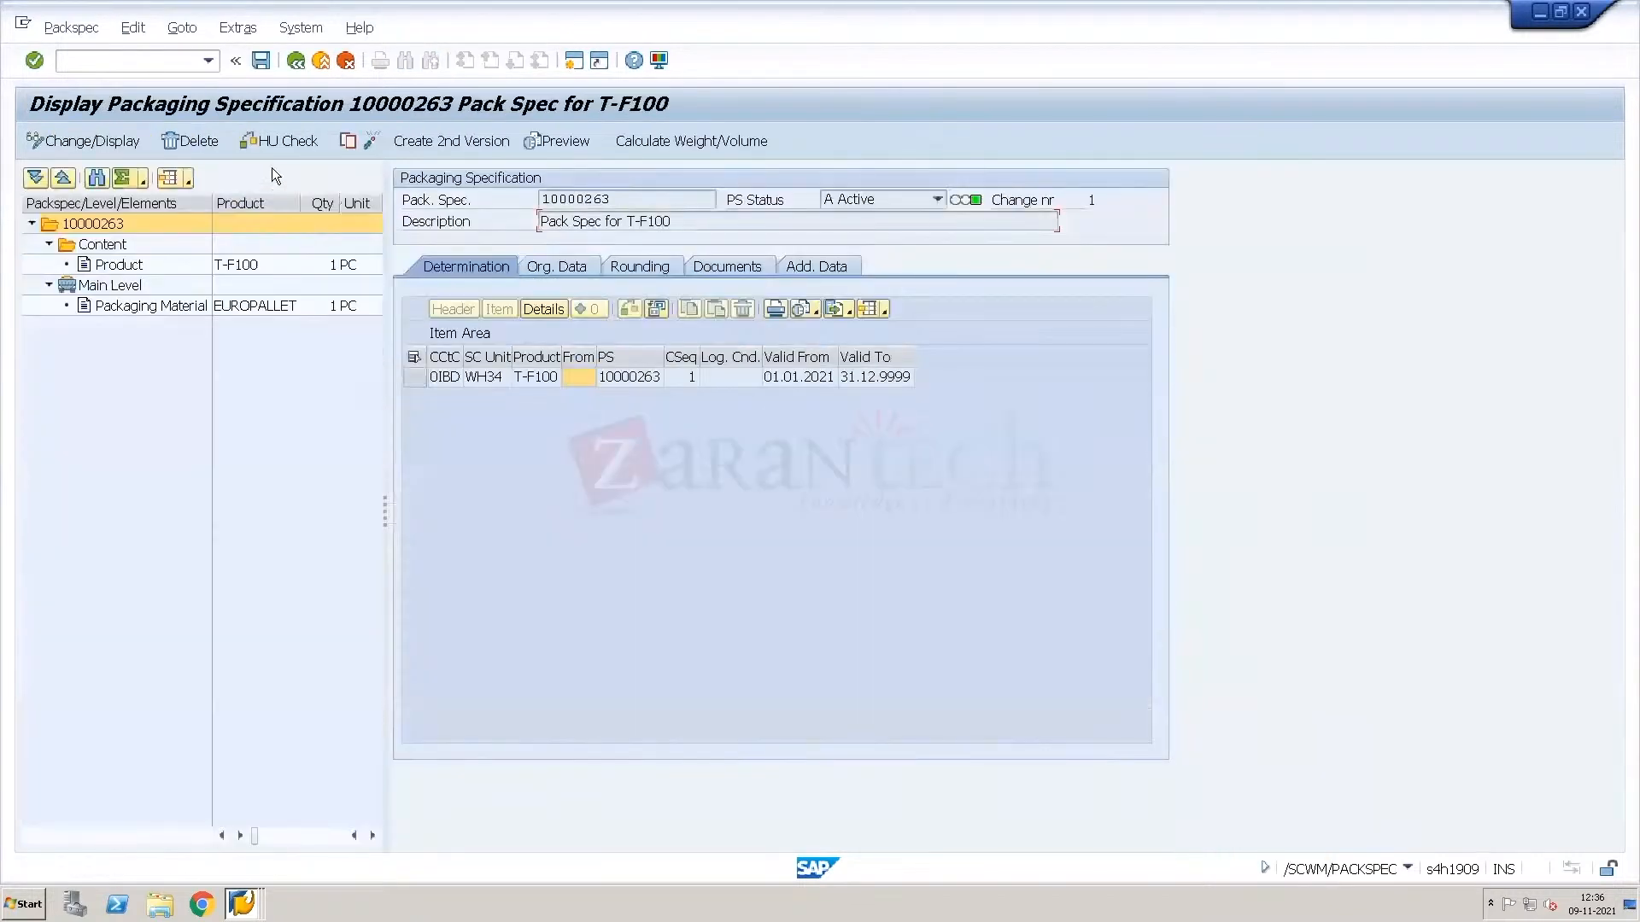
text(/n/scwm/prdi)
key(Return)
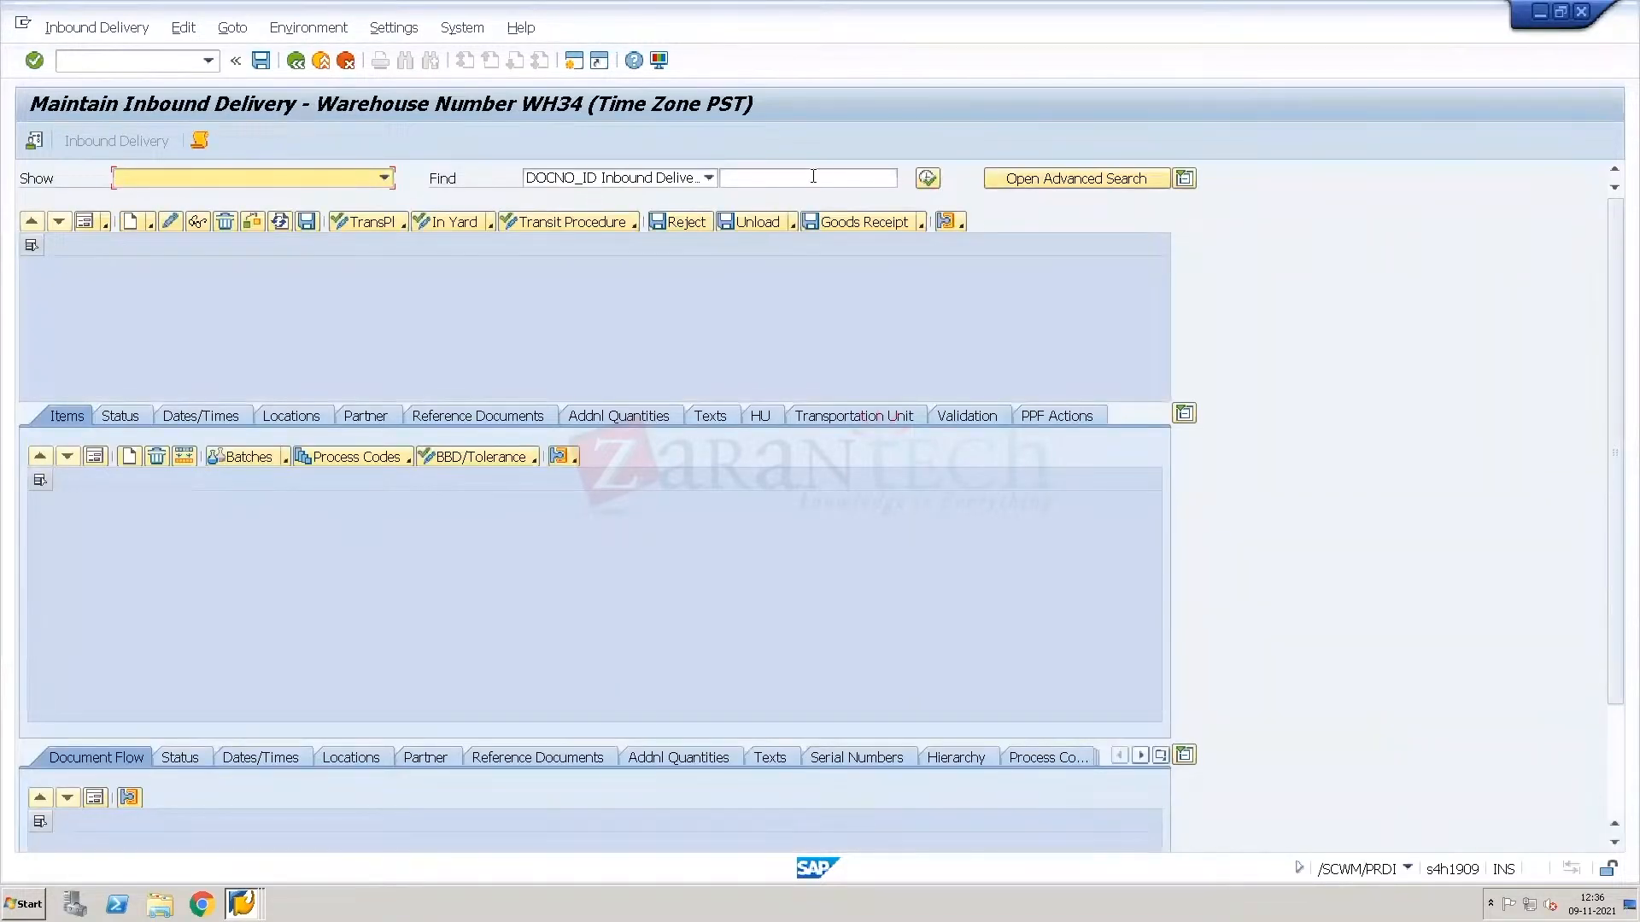
click(813, 177)
text(180001992)
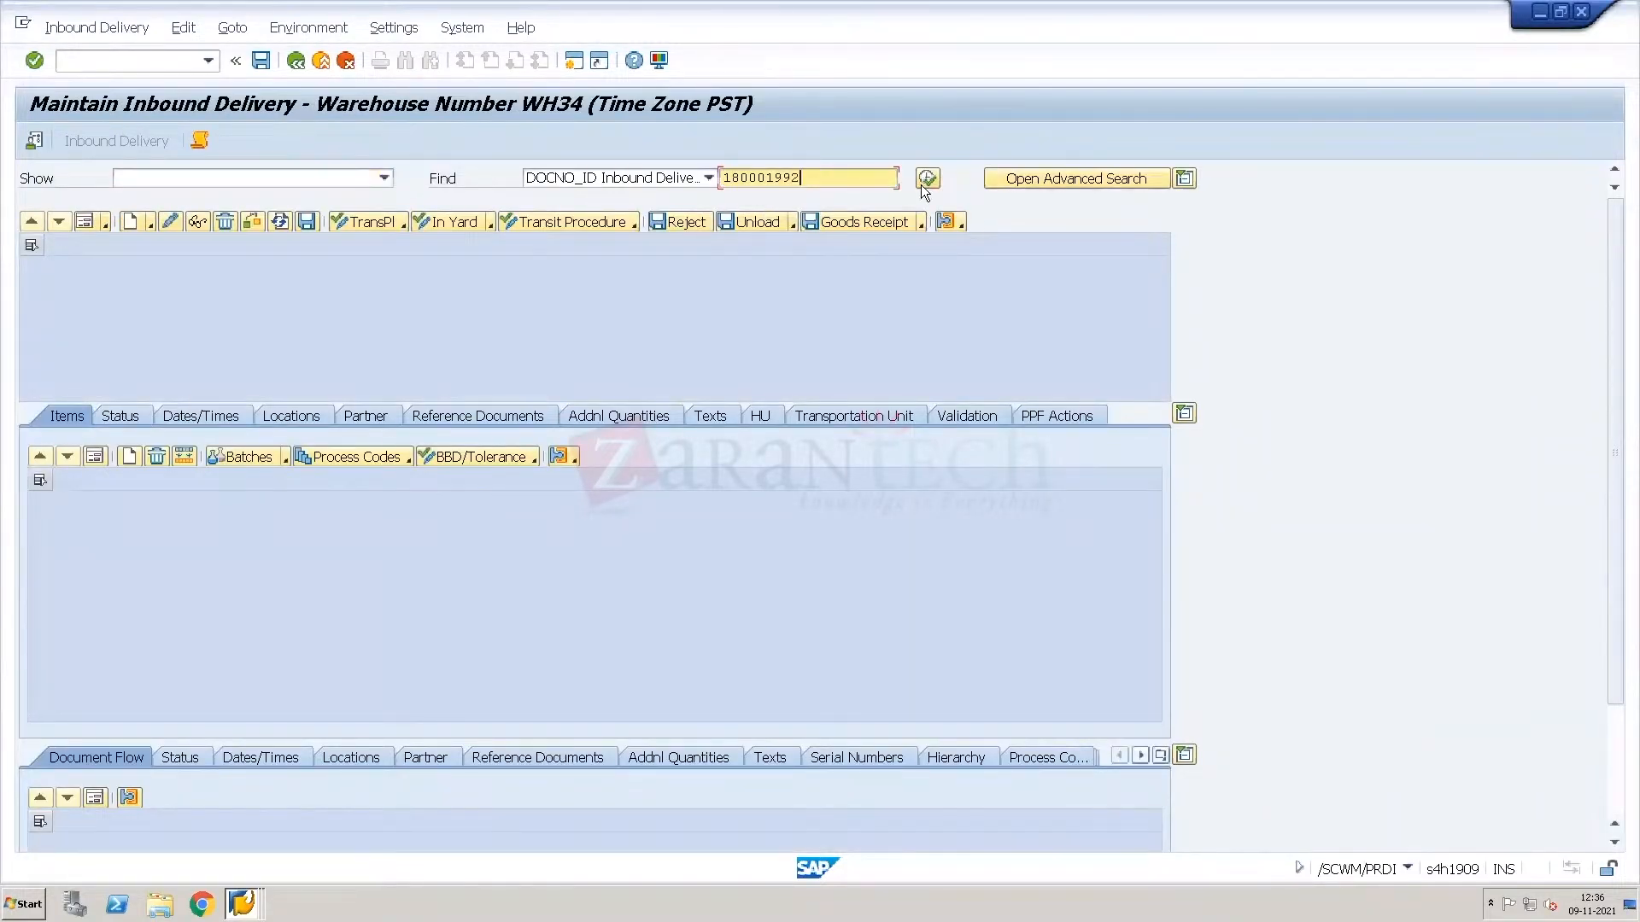
click(923, 184)
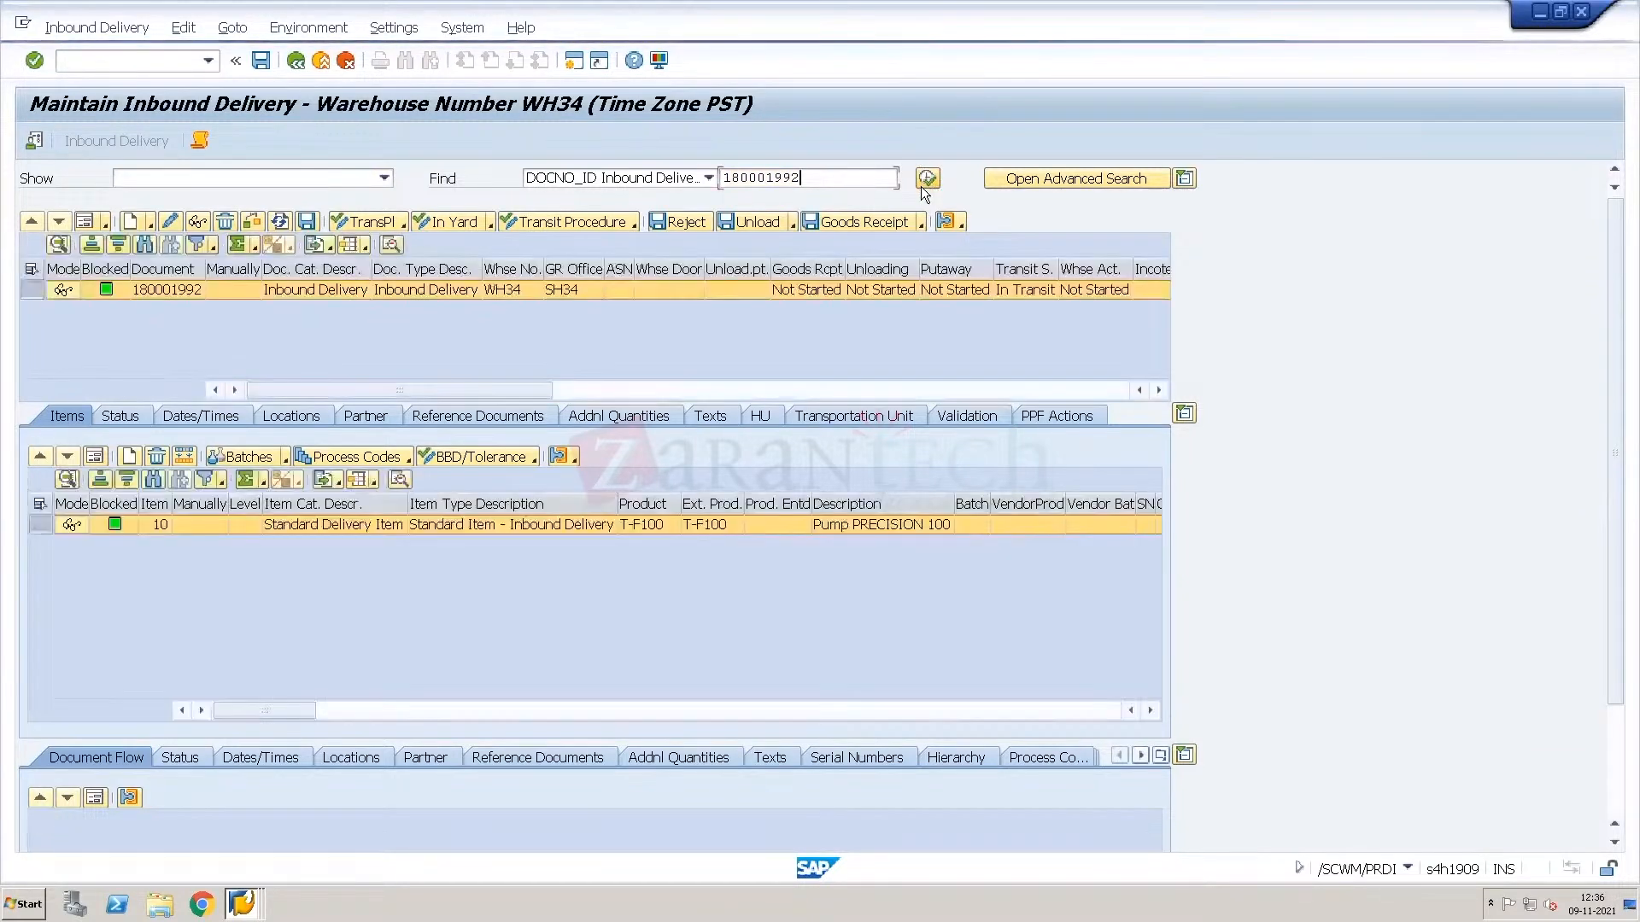
Examine the list of handling units created for the inbound delivery.
click(768, 418)
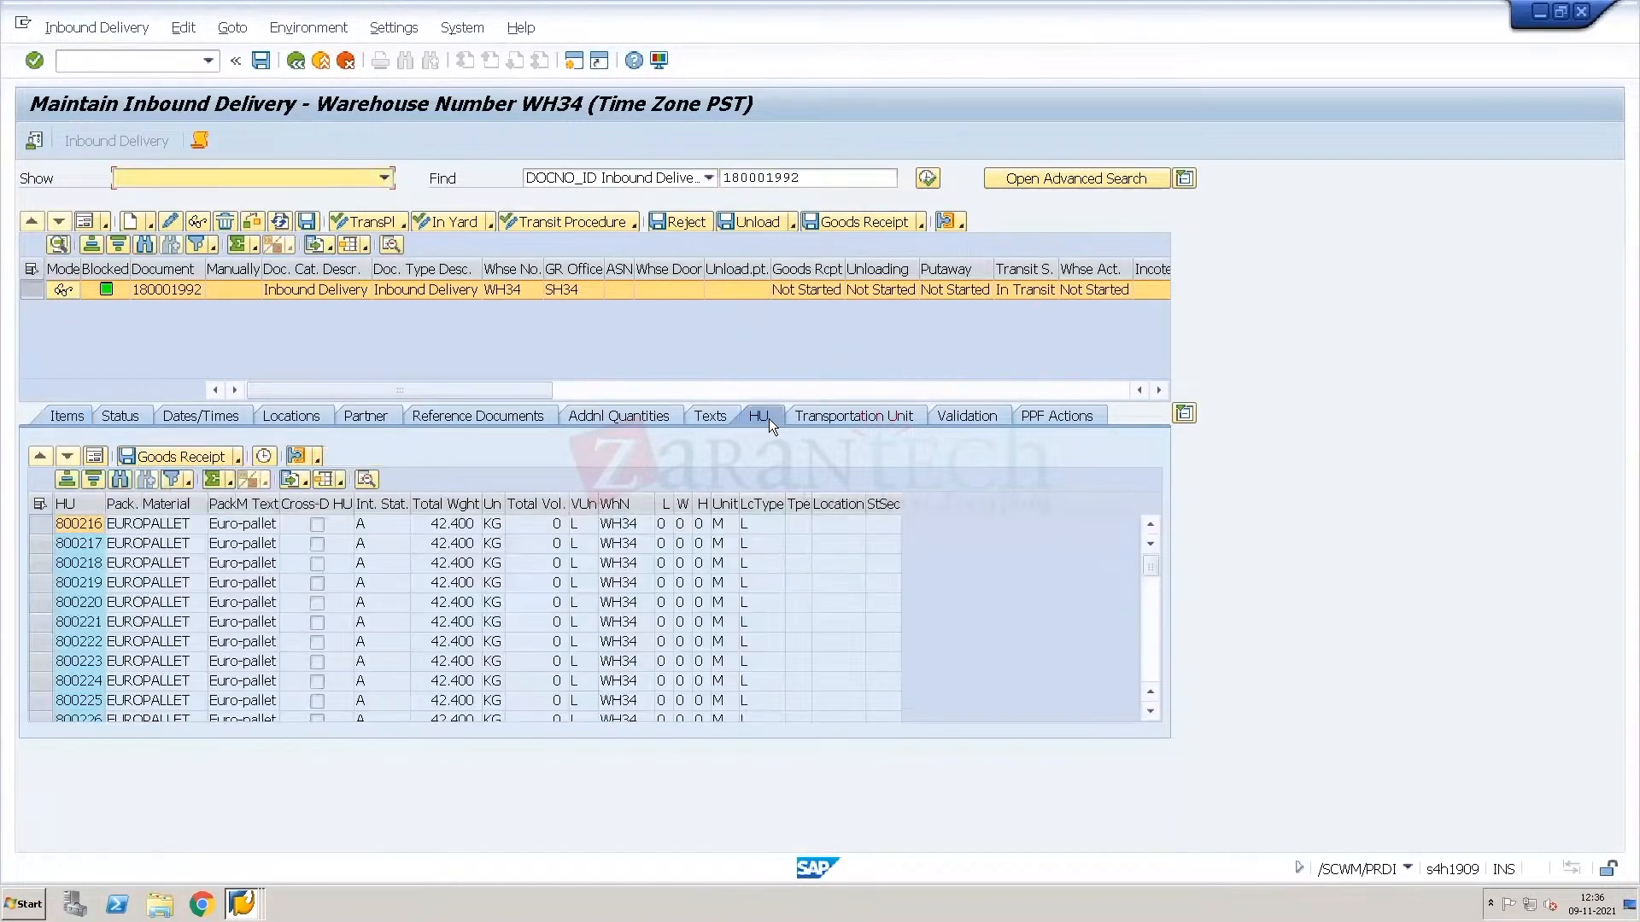
click(1151, 654)
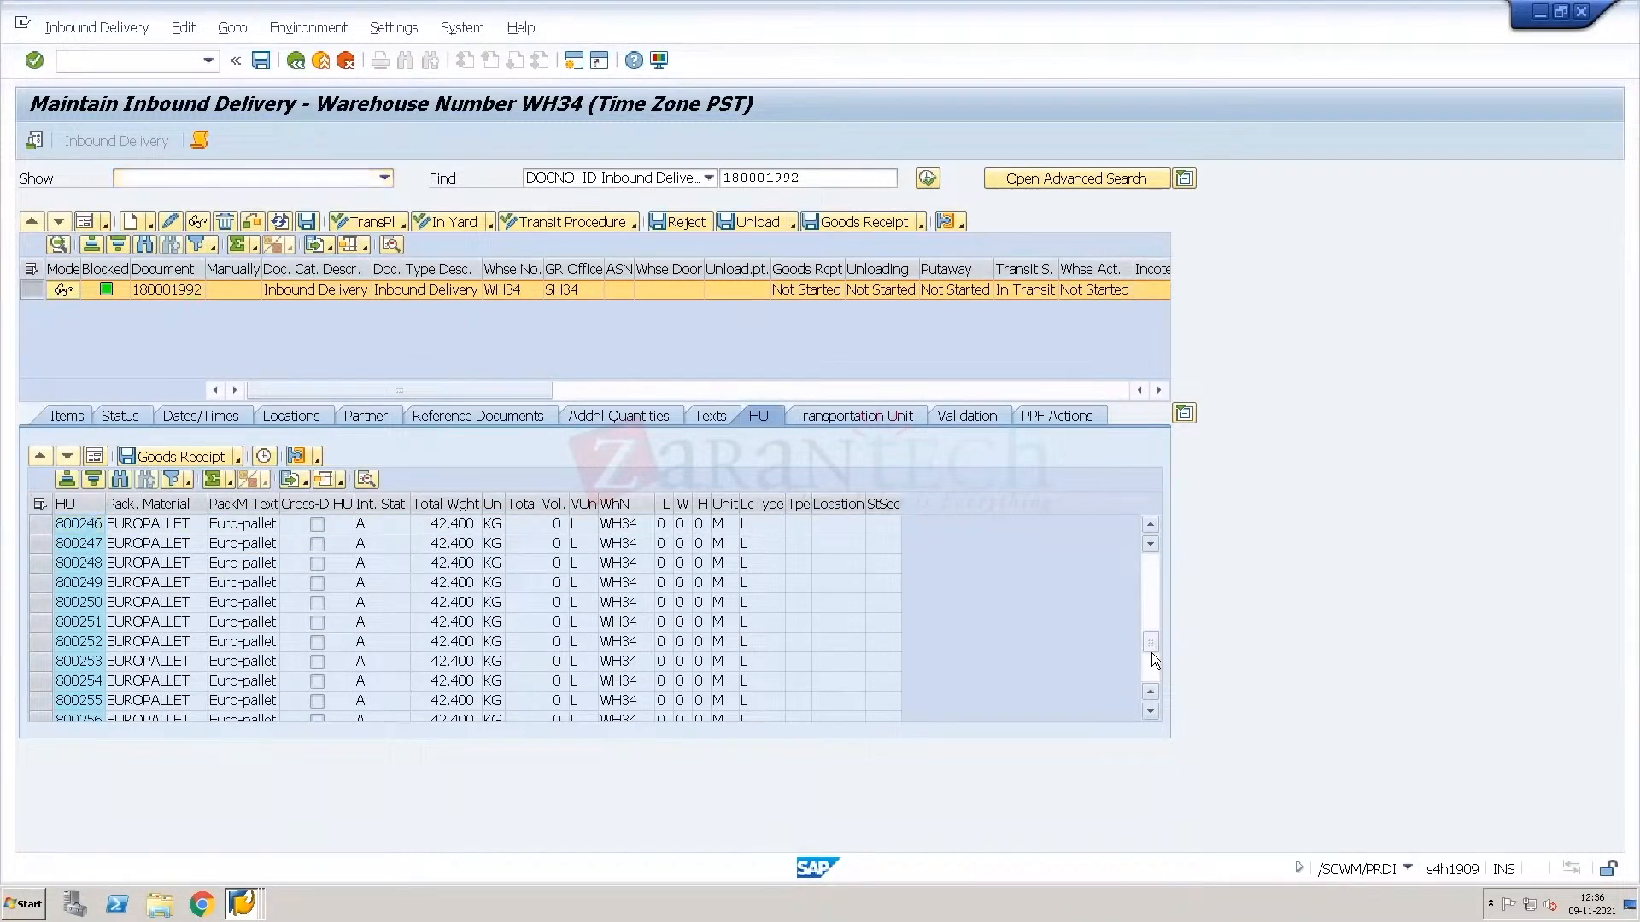
click(1158, 679)
Return to the delivery's items, post its goods receipt with save, and open the Pack follow-on function.
click(71, 415)
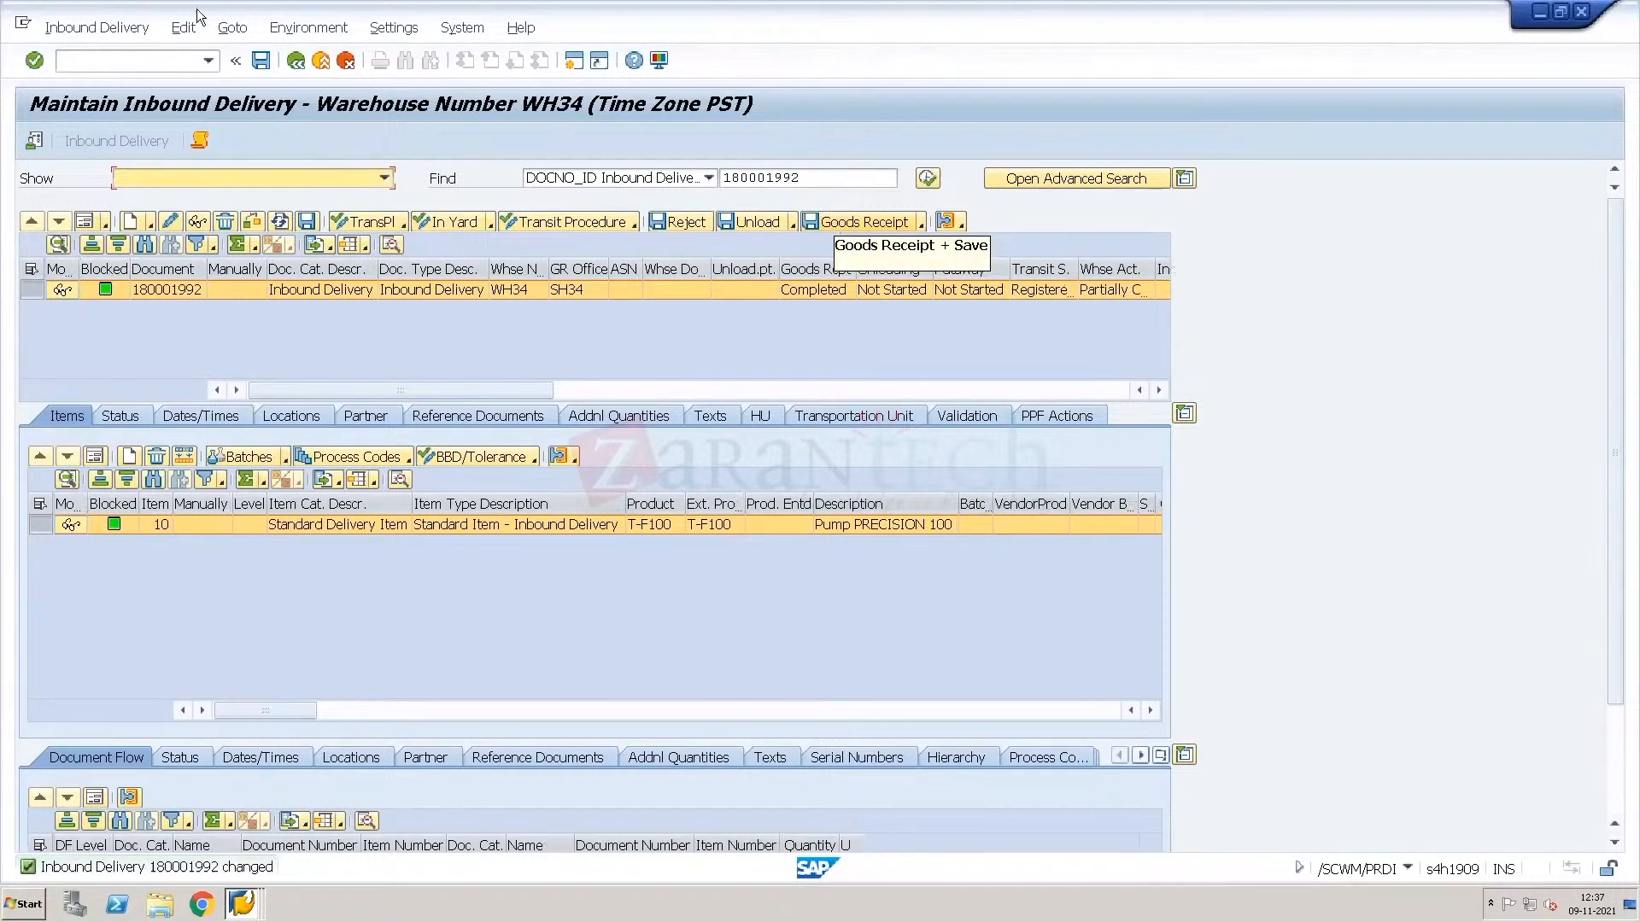
click(143, 30)
mouse_move(162, 85)
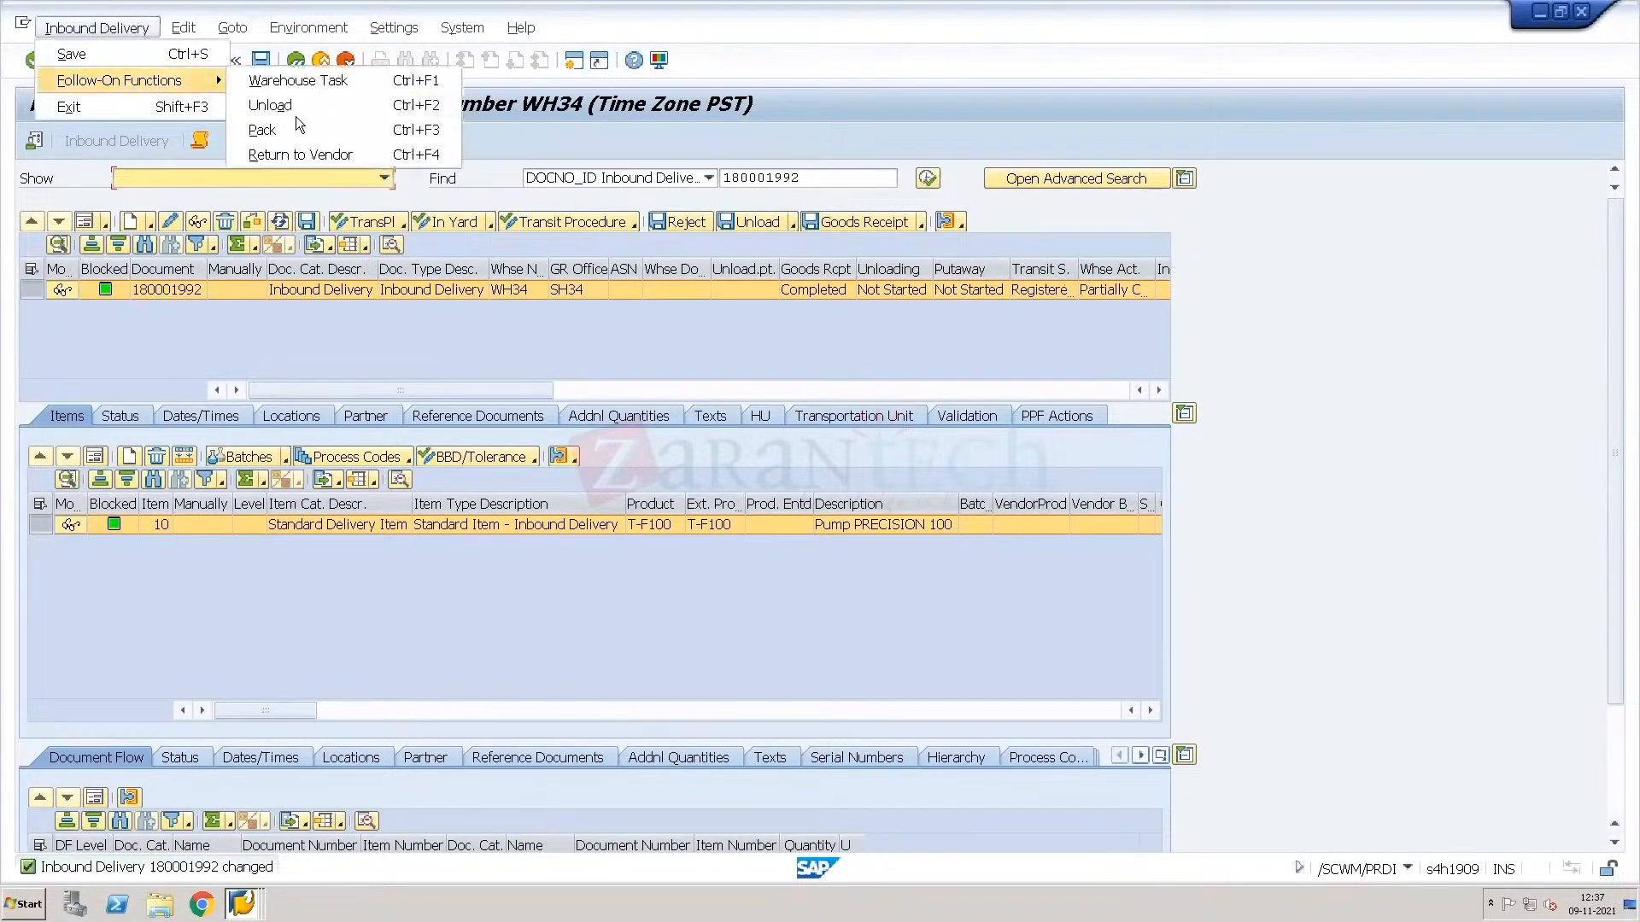
click(290, 126)
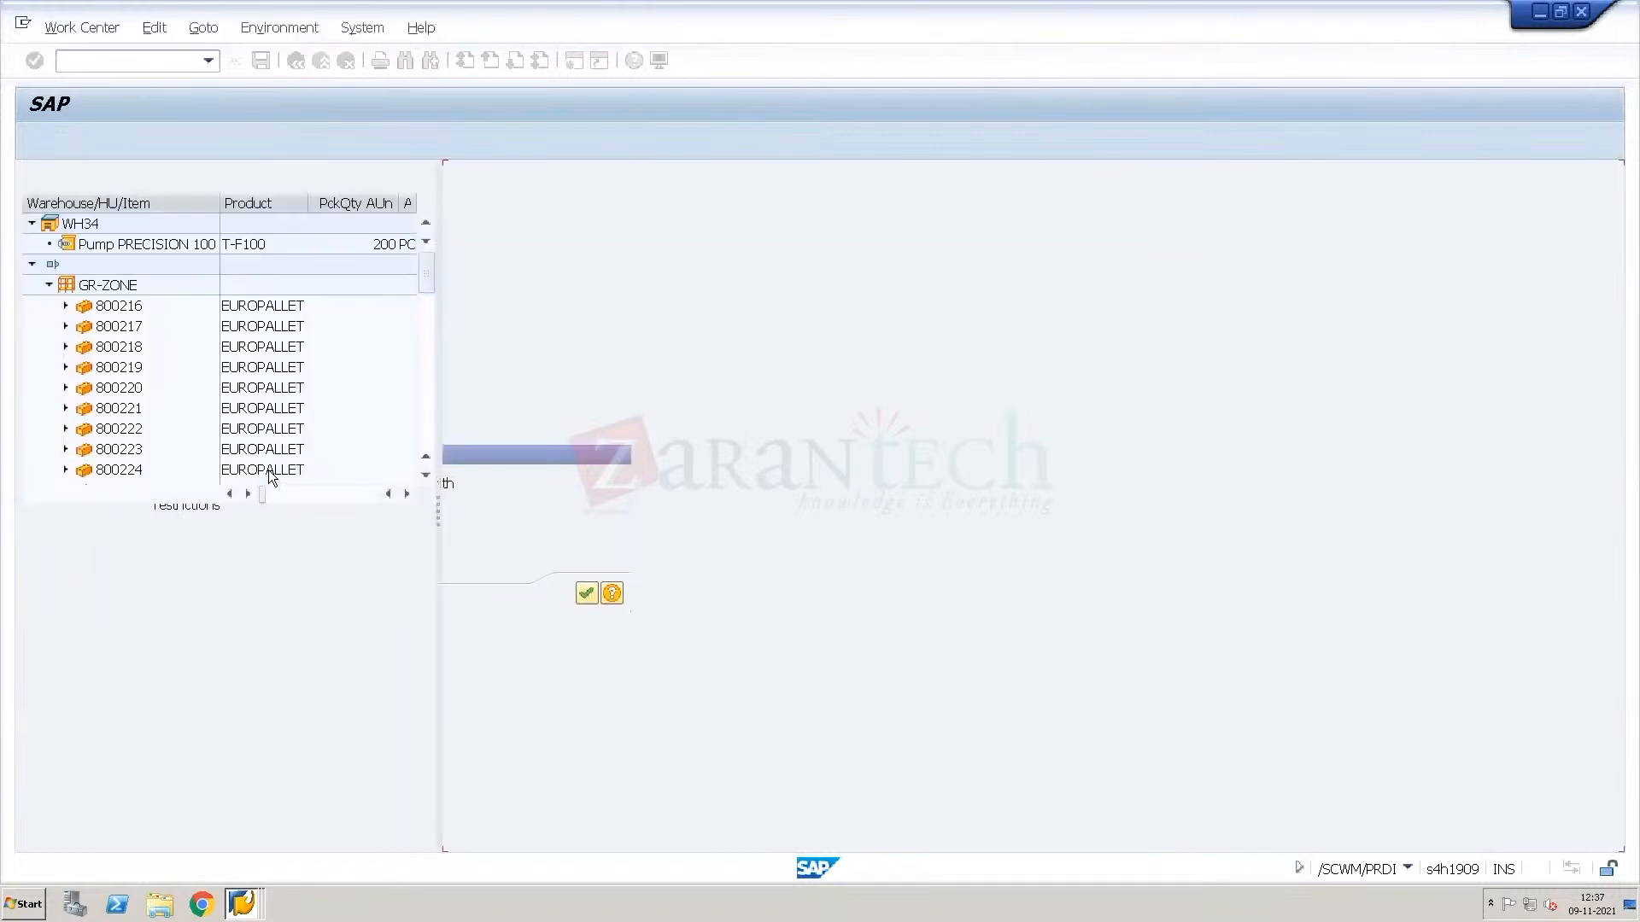
Expand handling unit 800218 in the packing work center and check its weights and packaging details.
click(270, 470)
double_click(139, 344)
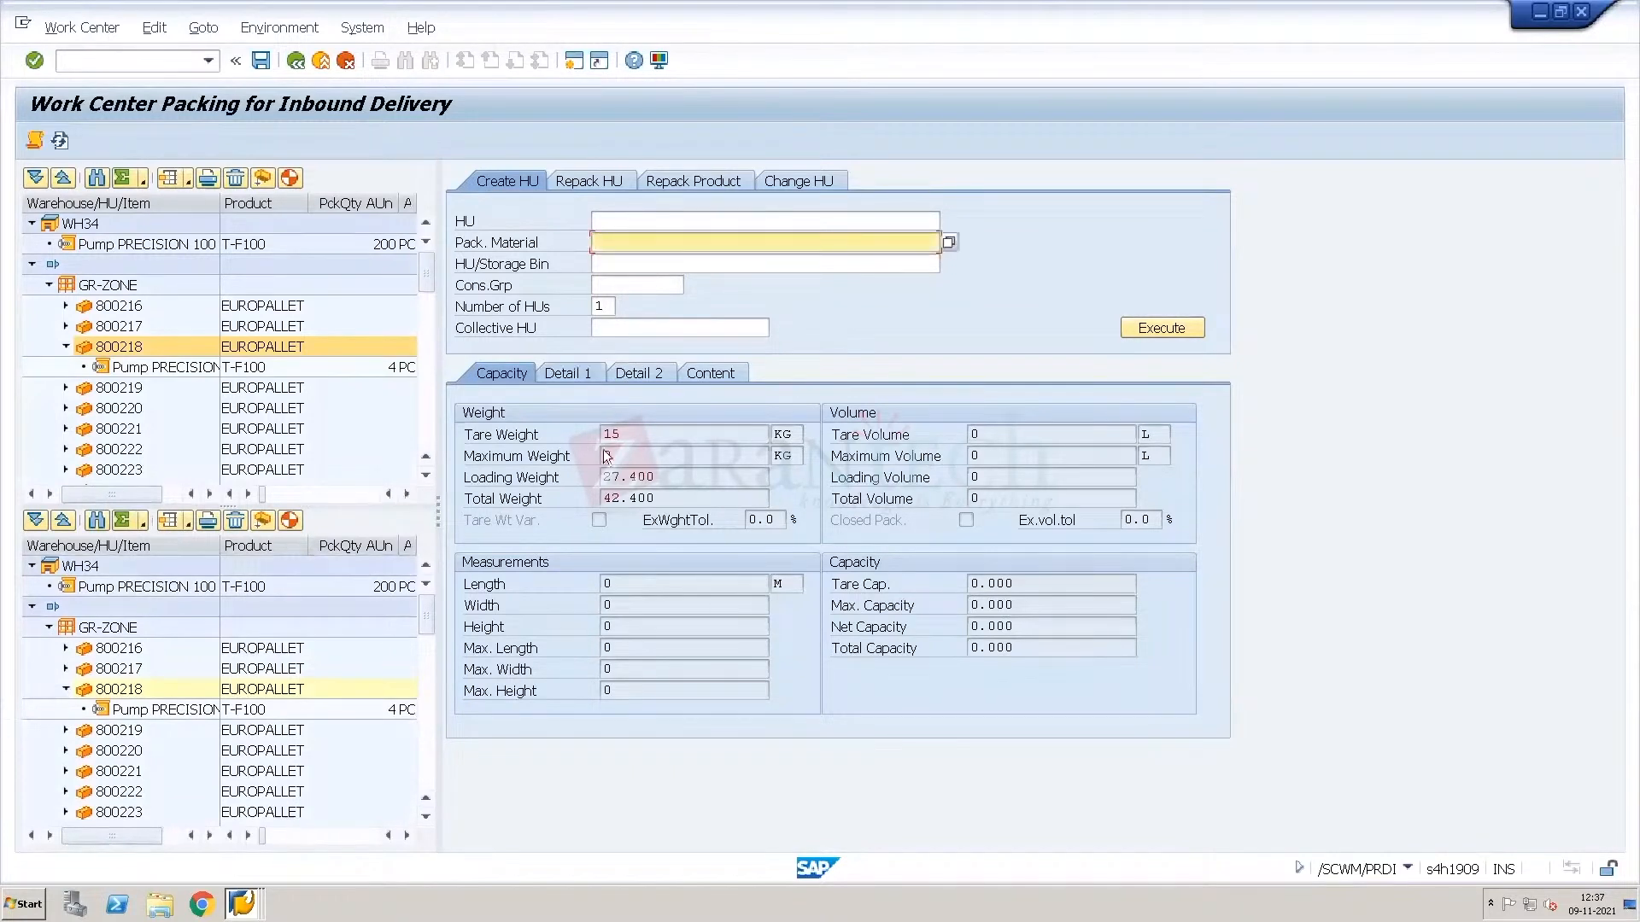
click(571, 373)
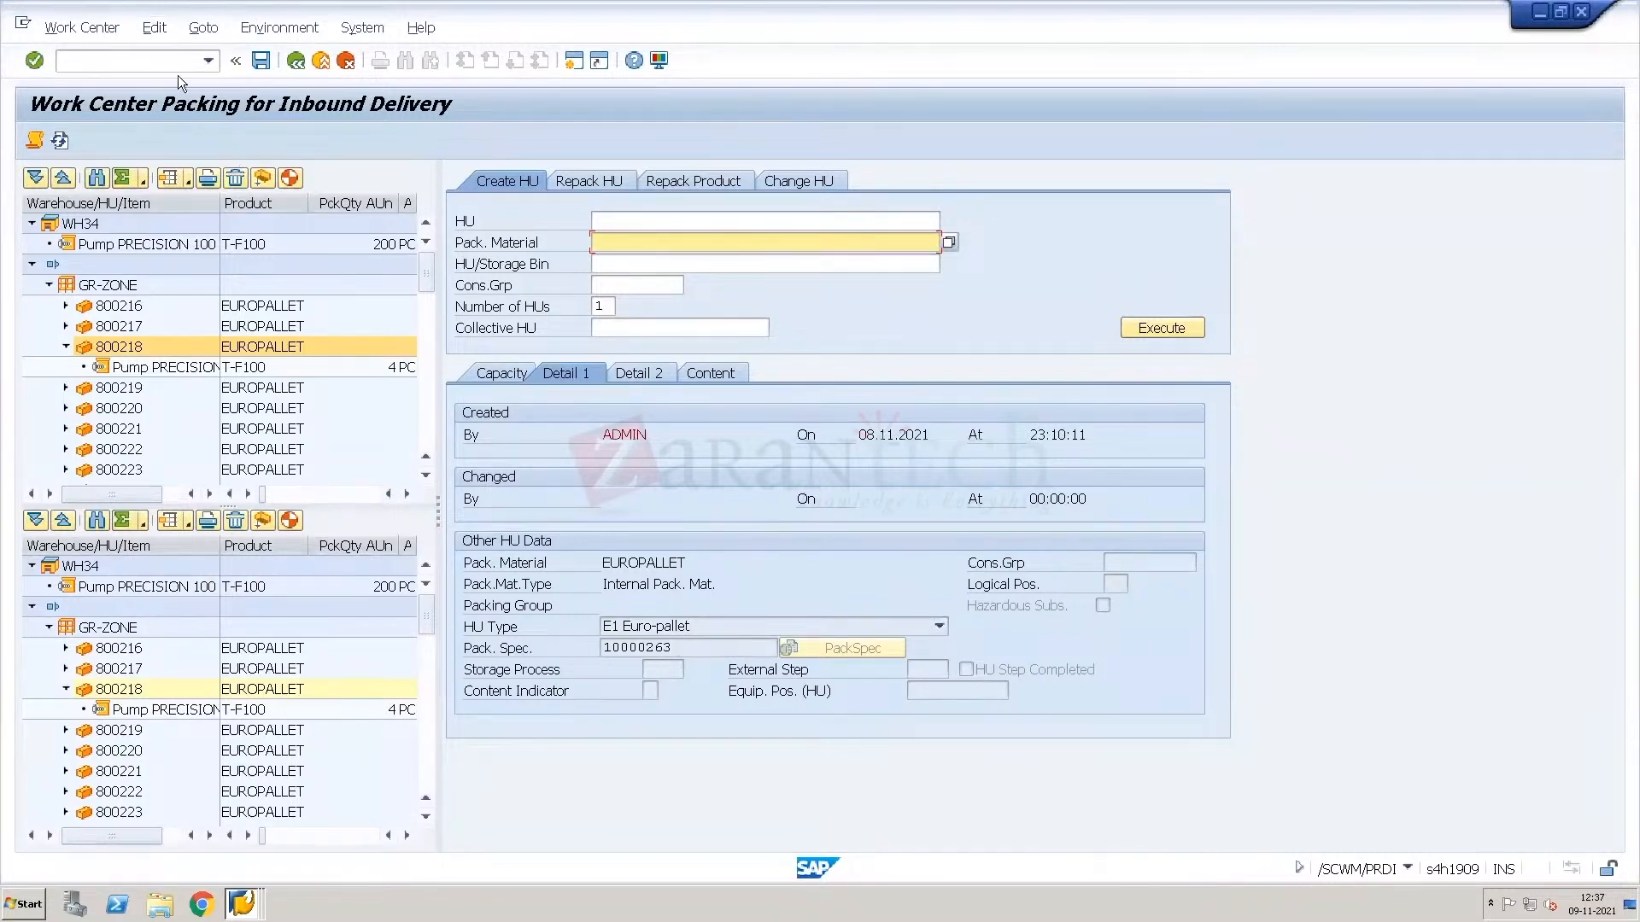
Return to the inbound delivery, open its warehouse task follow-on function, create the putaway tasks and close the log.
click(297, 68)
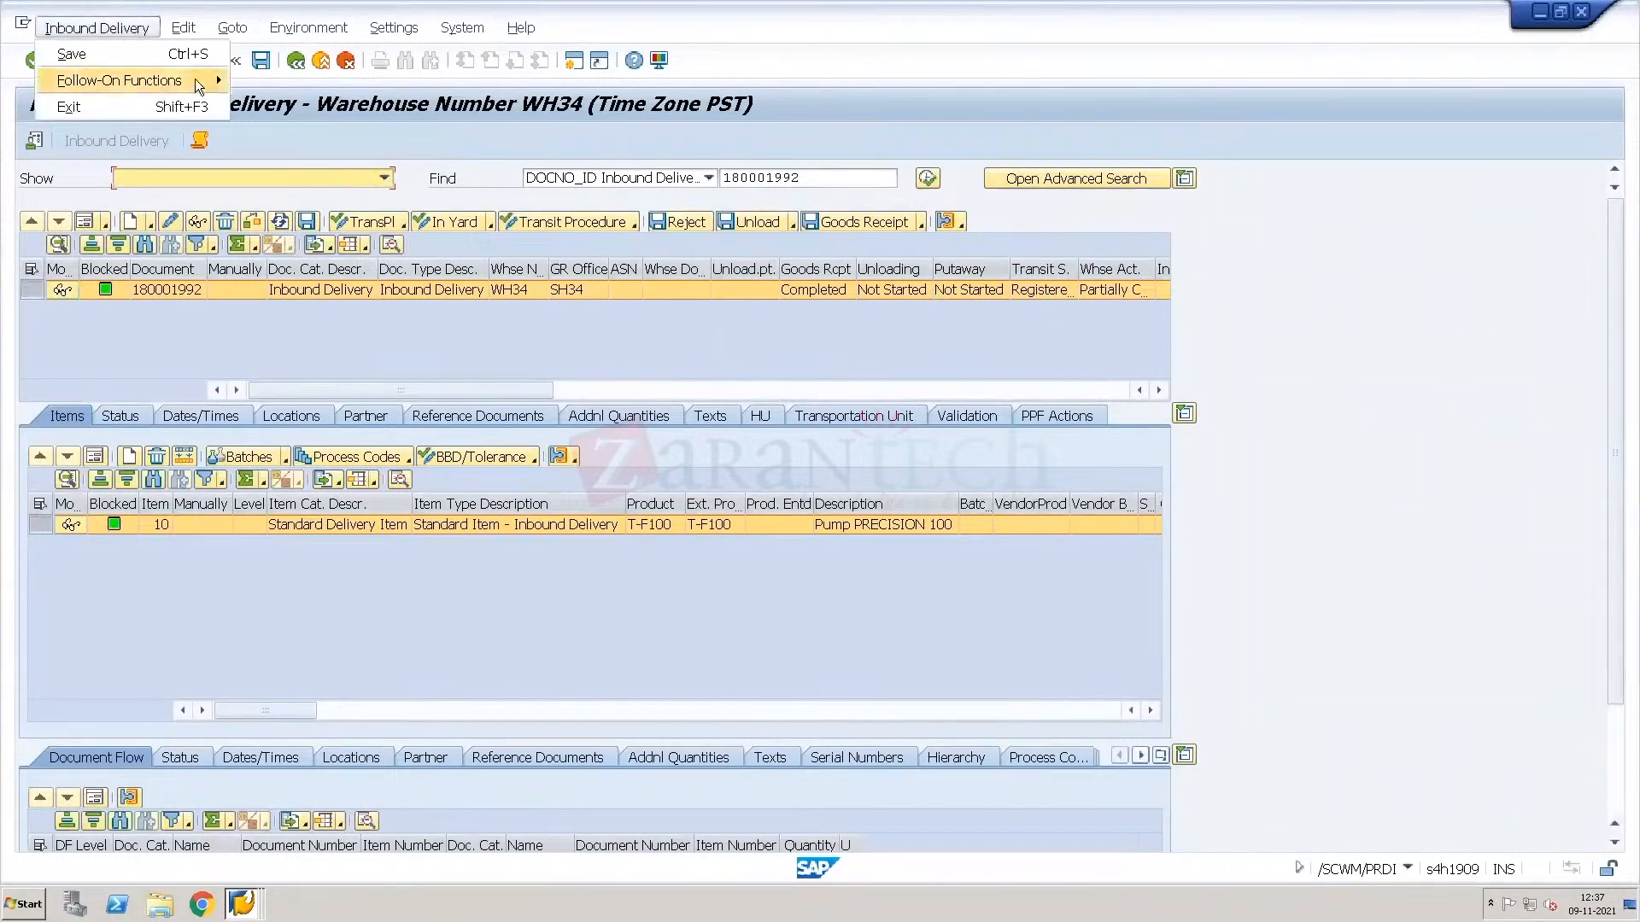
mouse_move(194, 79)
click(309, 77)
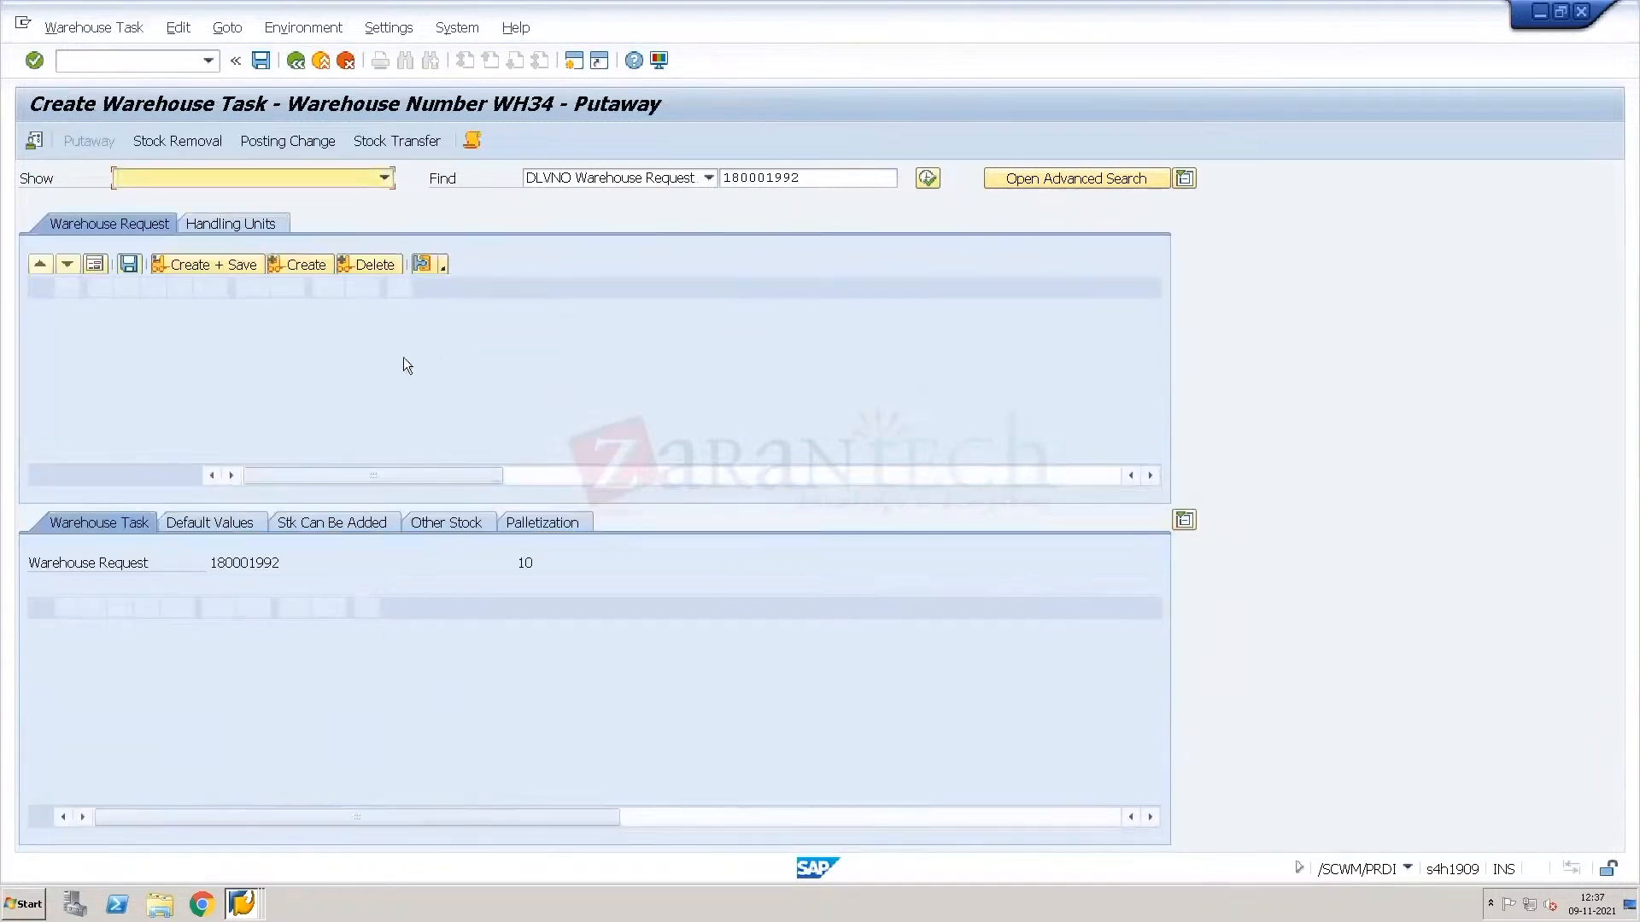
click(310, 267)
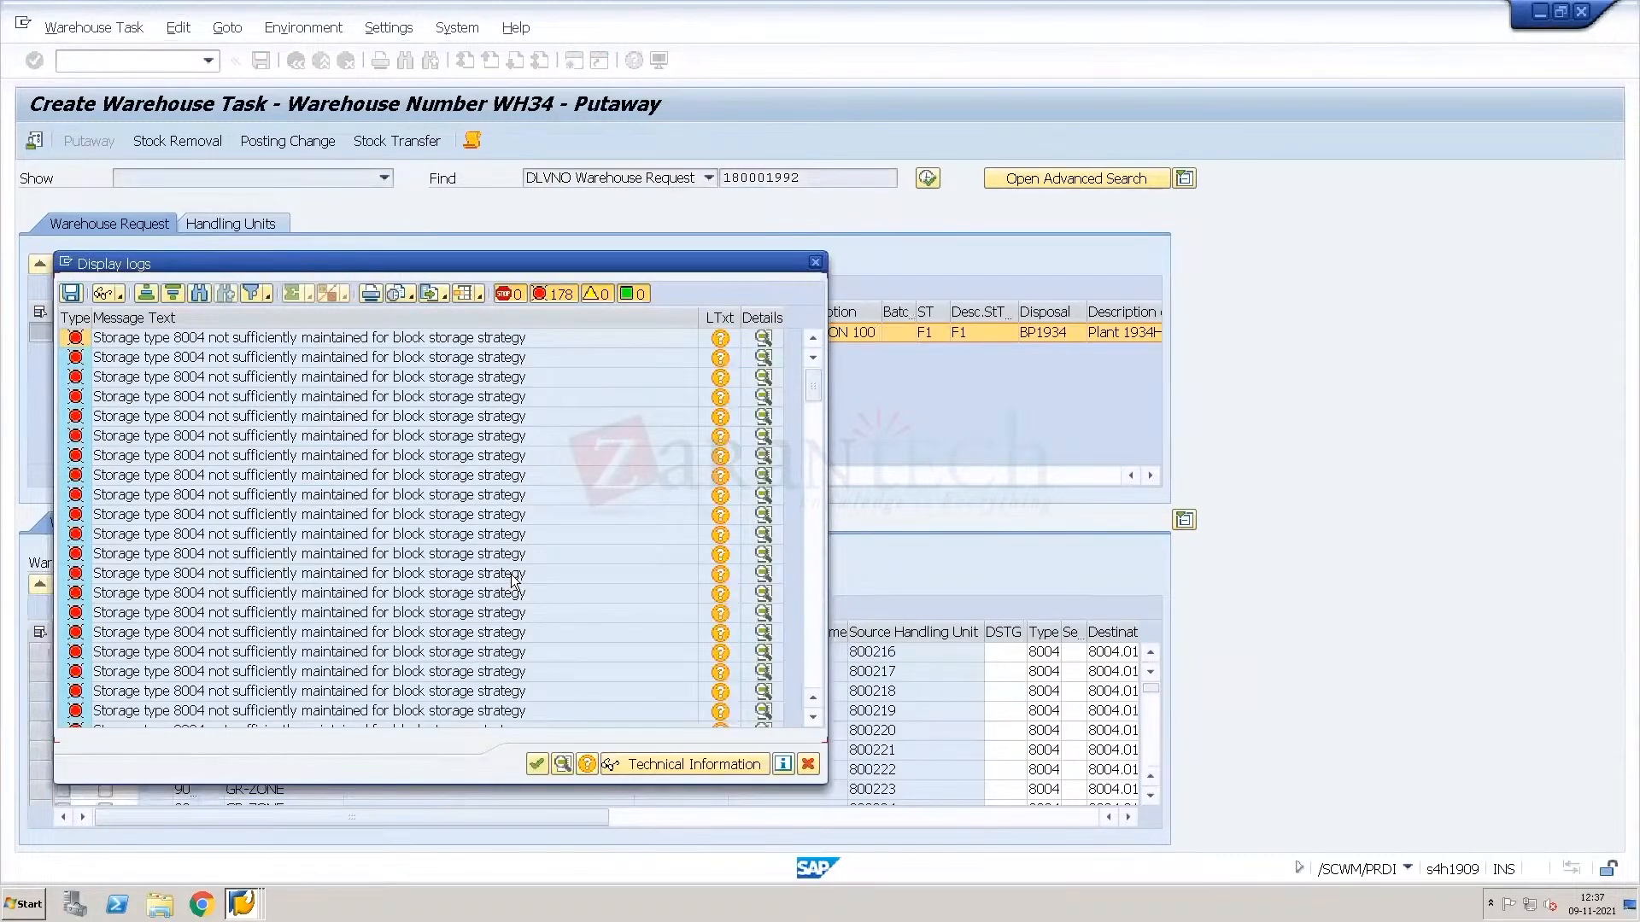
key(Return)
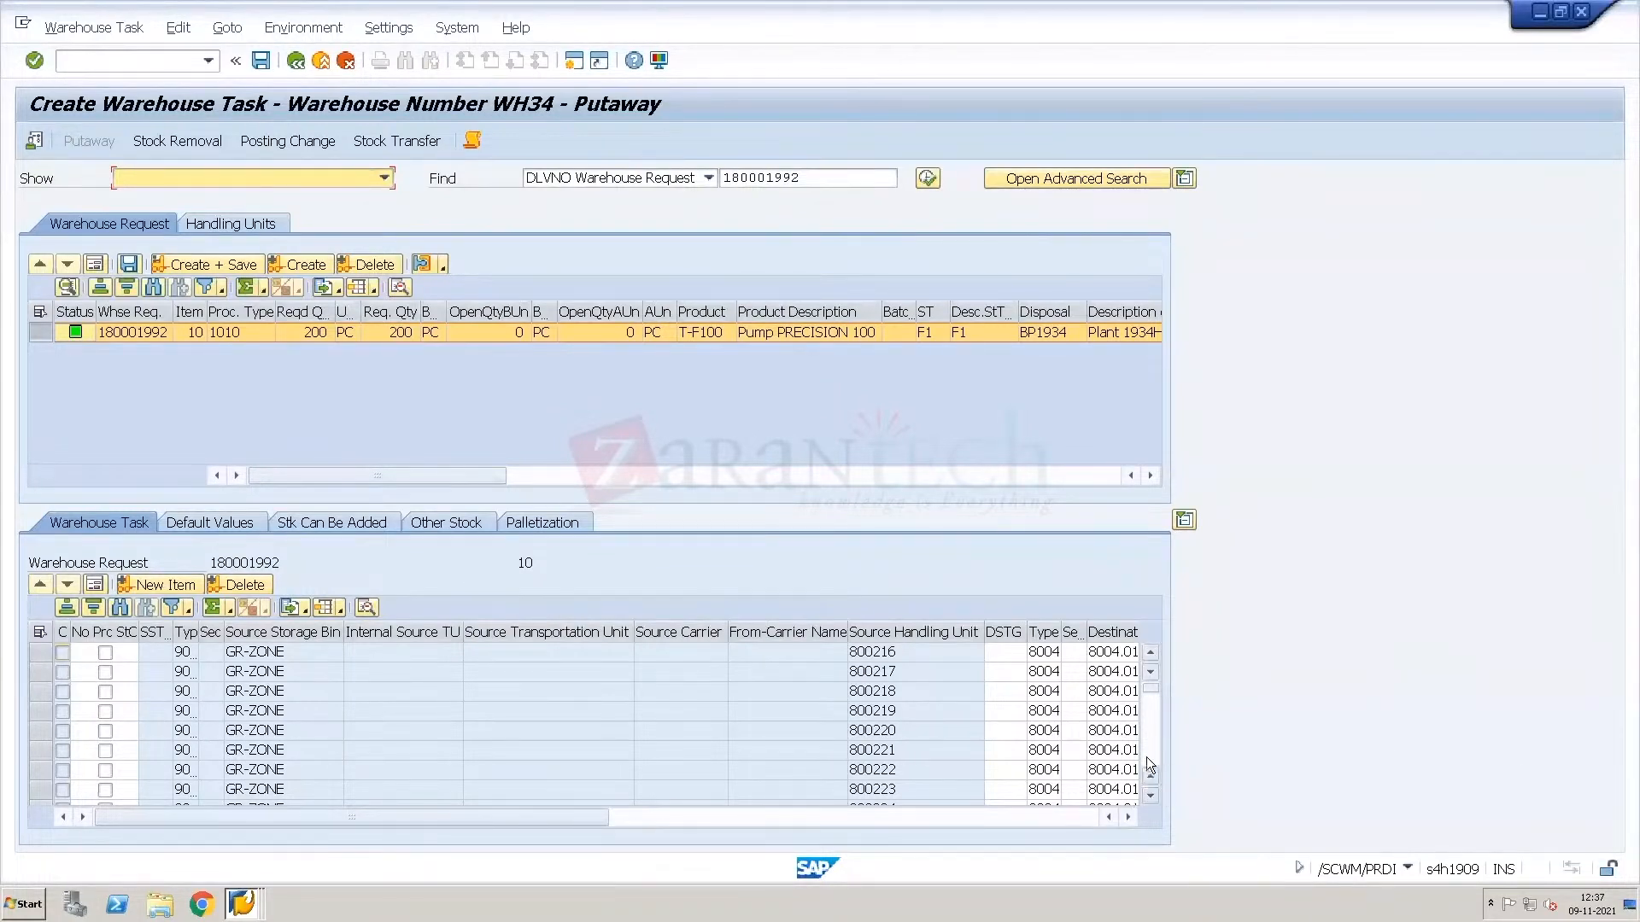
Examine the destination bins proposed for the handling units in the putaway warehouse task list.
click(1001, 750)
key(Tab)
key(Tab)
key(Tab)
key(Tab)
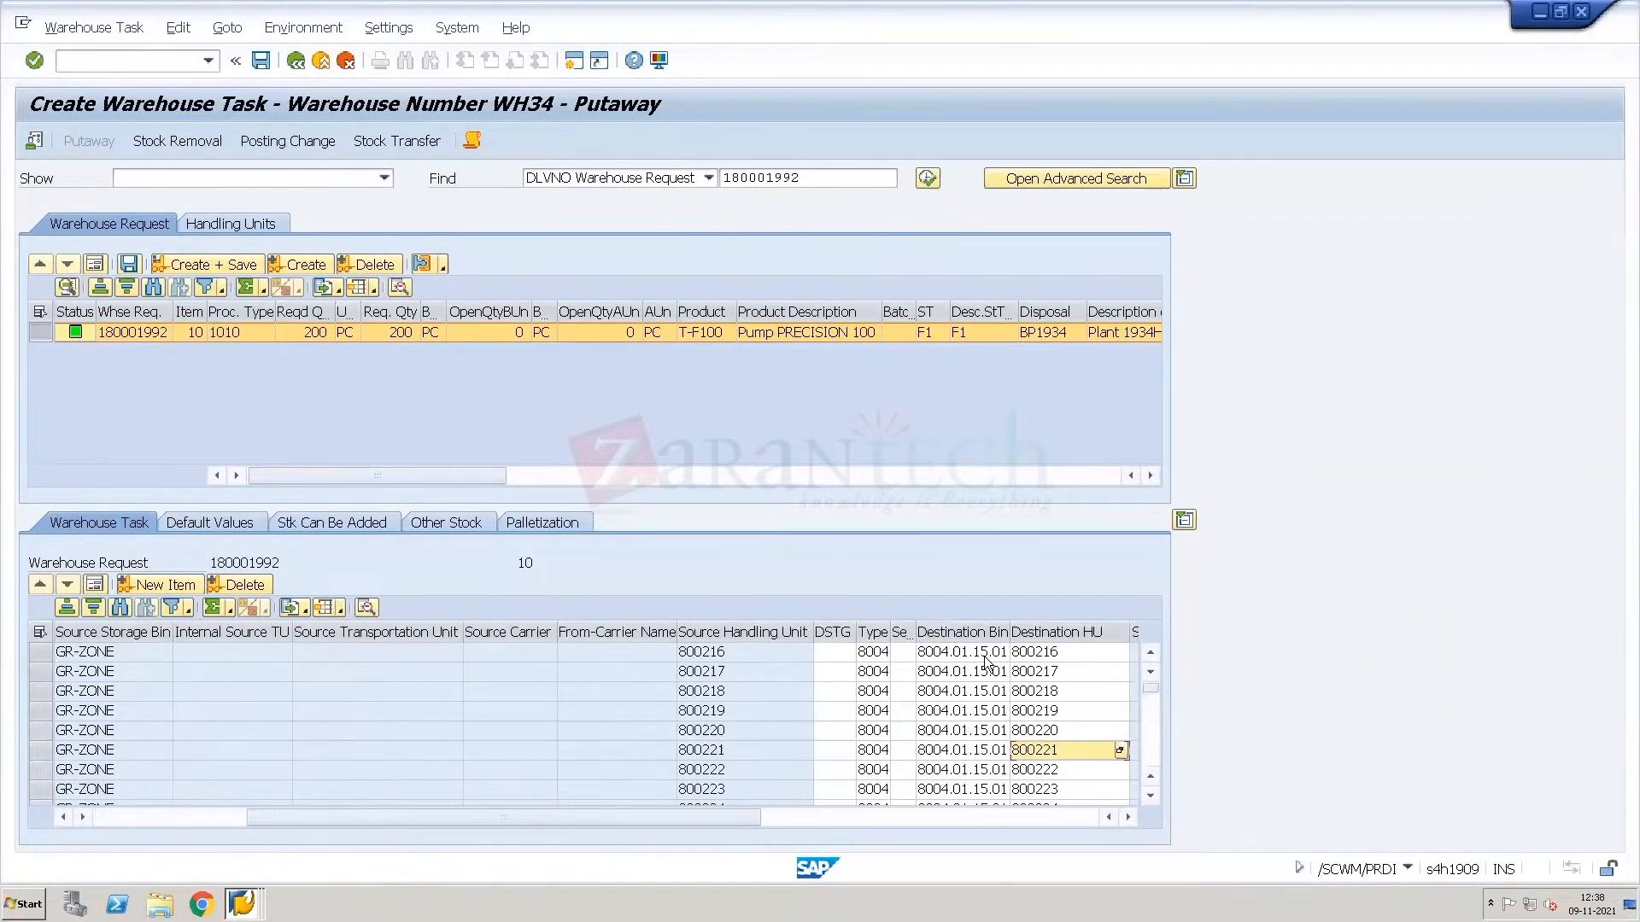
click(1153, 753)
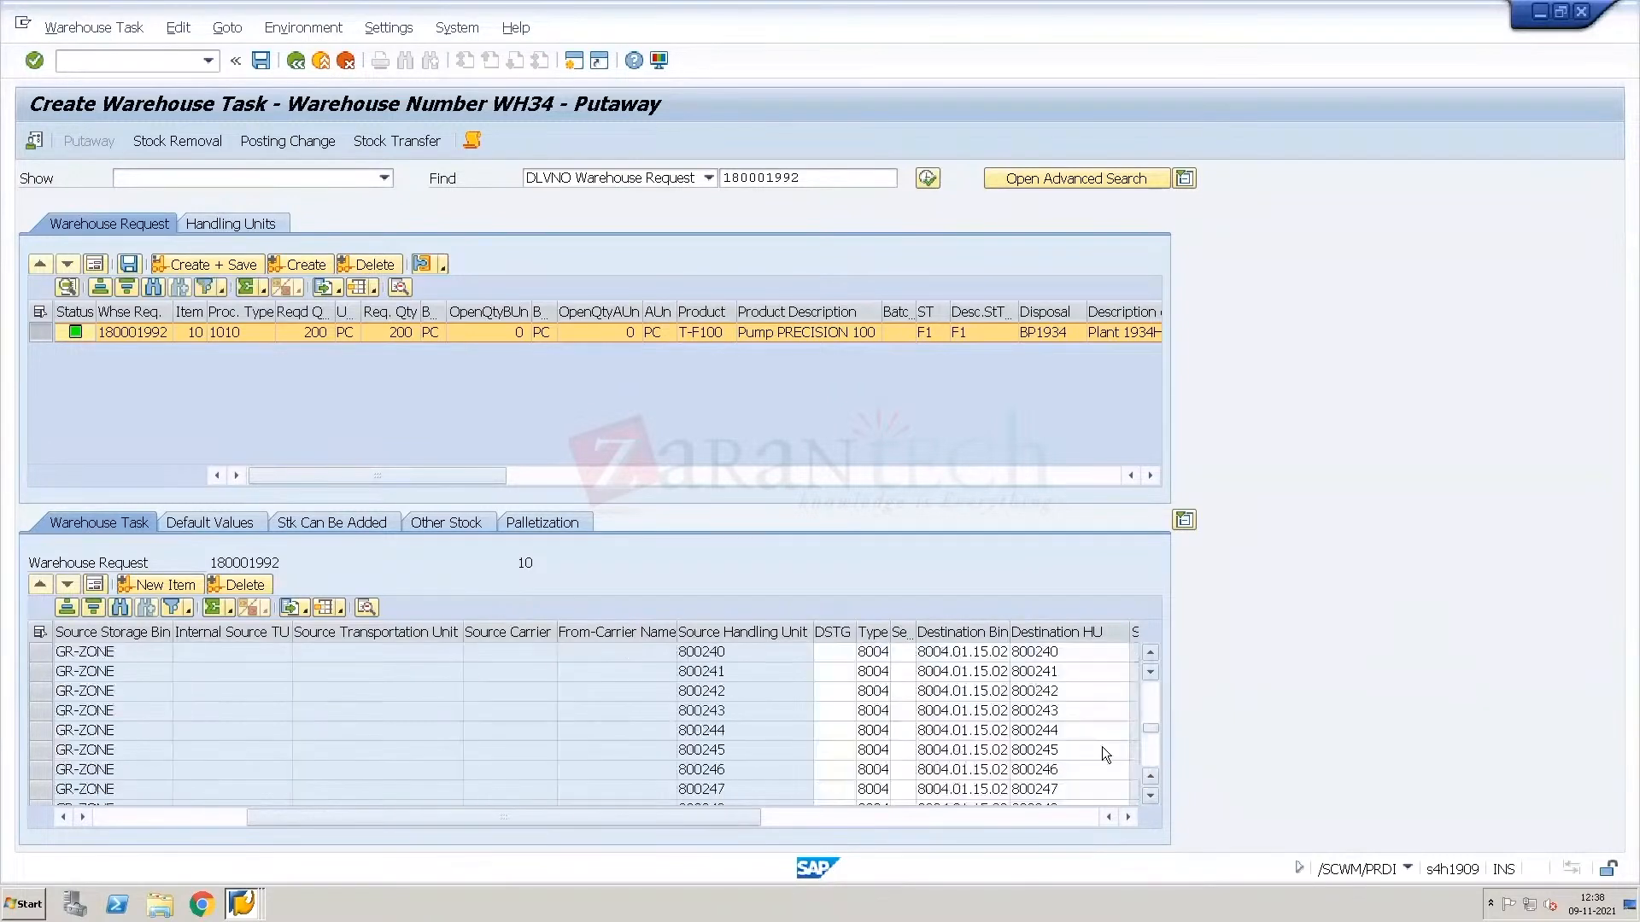
click(1153, 752)
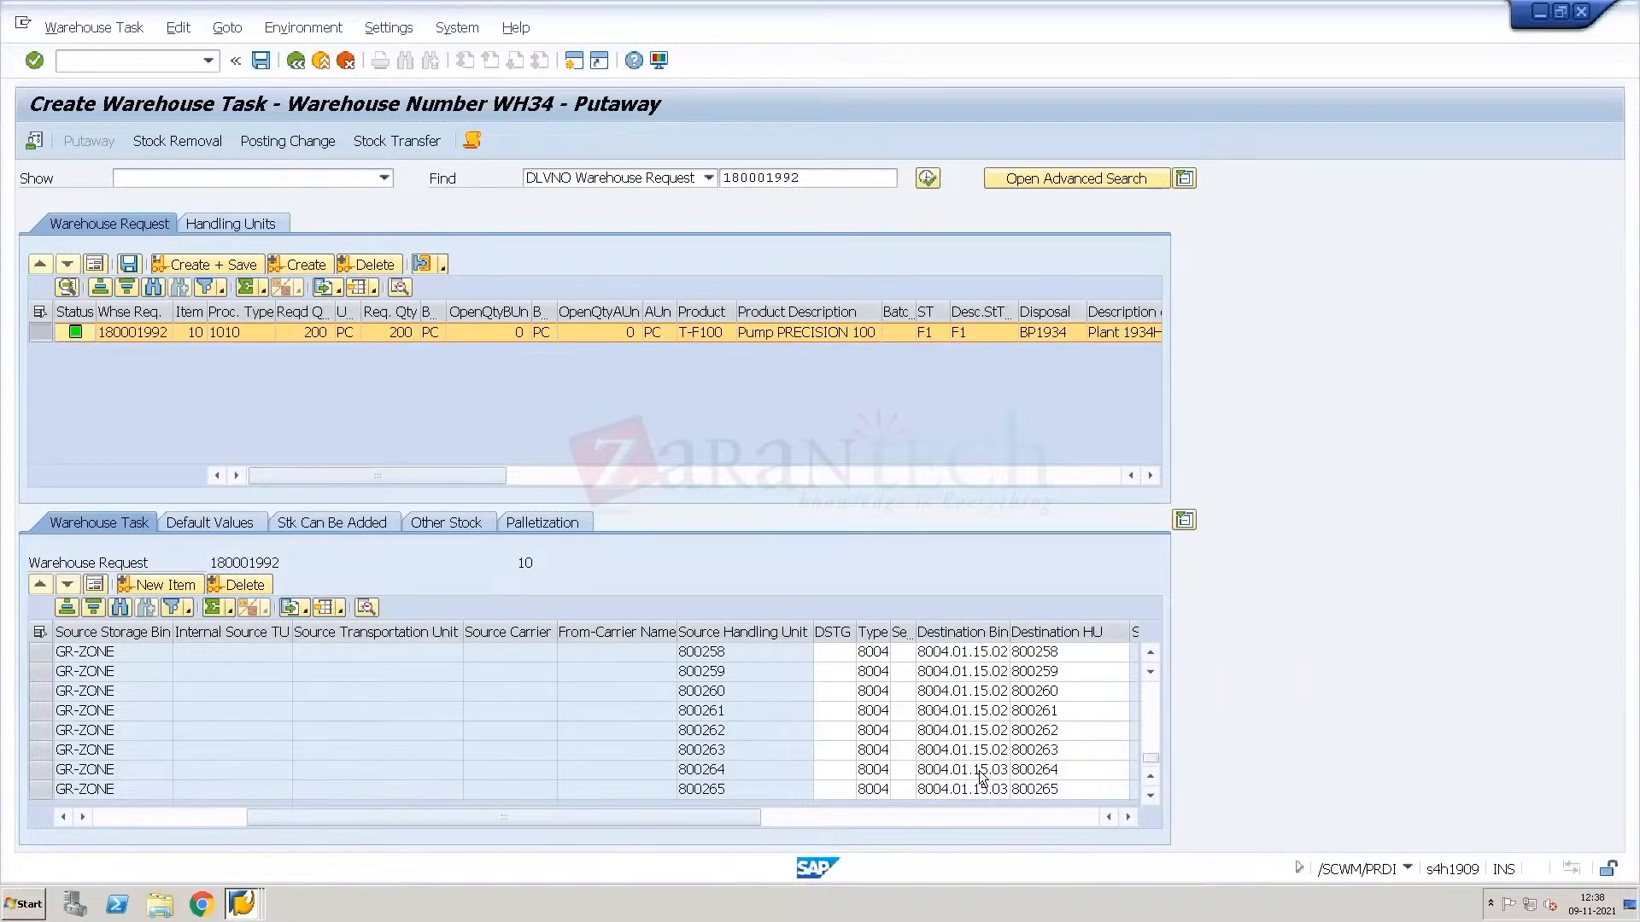
Switch to the 1934H Warehouse Datasheet in Excel and check the maximum number of HUs for B001/E1 on the Unit 4 sheet.
key(alt+Tab)
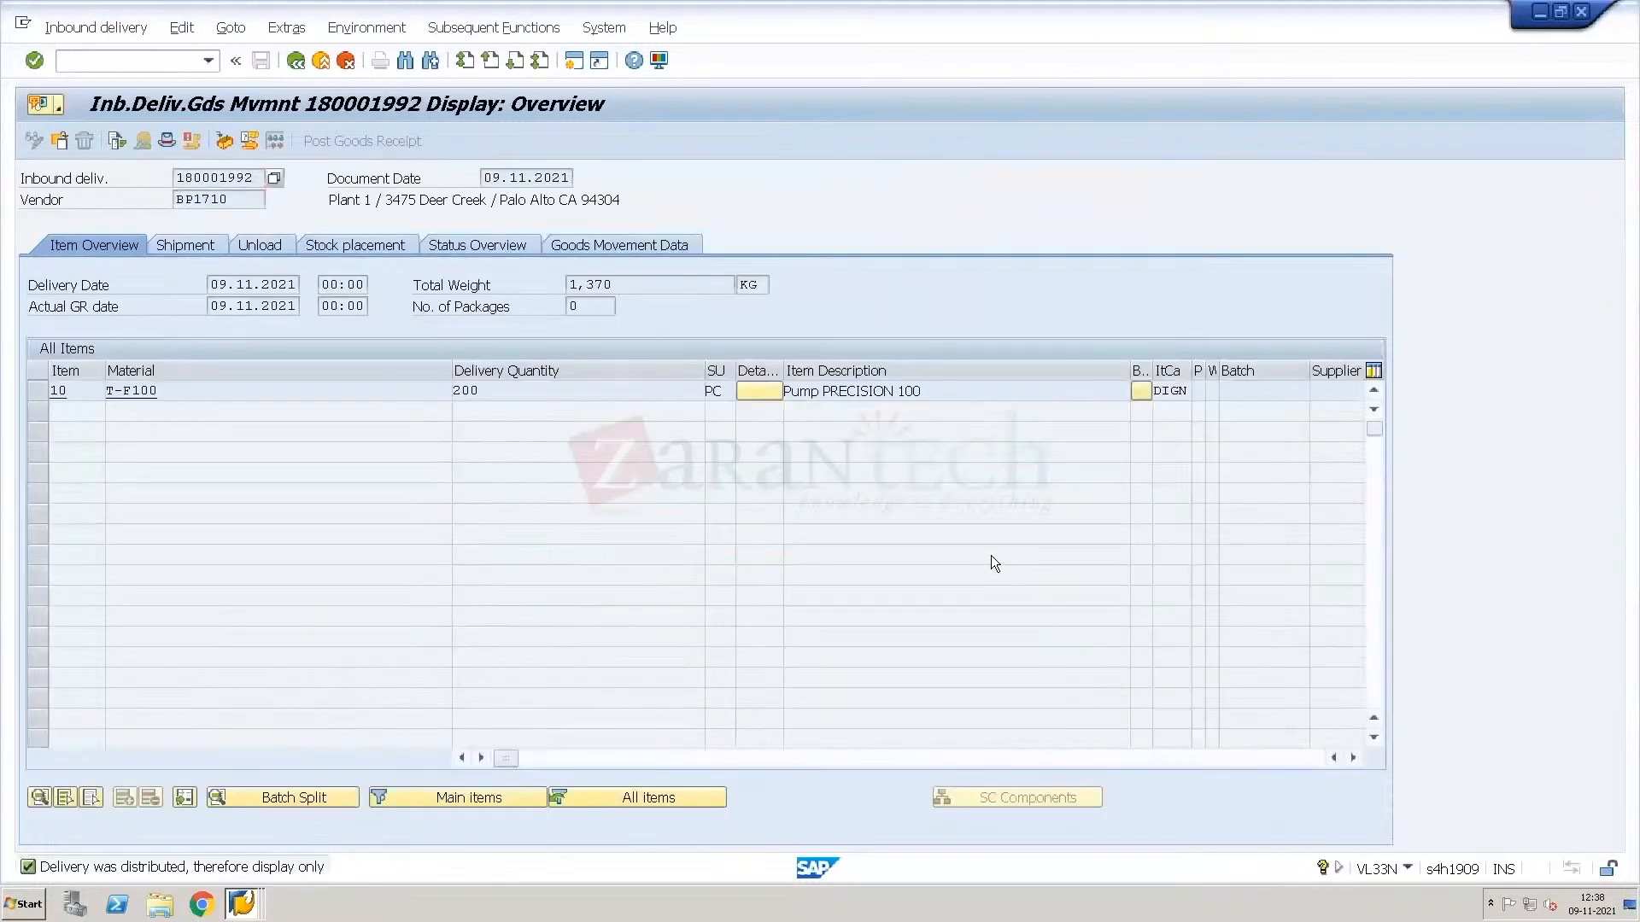
key(alt+Tab)
key(ctrl+alt+Break)
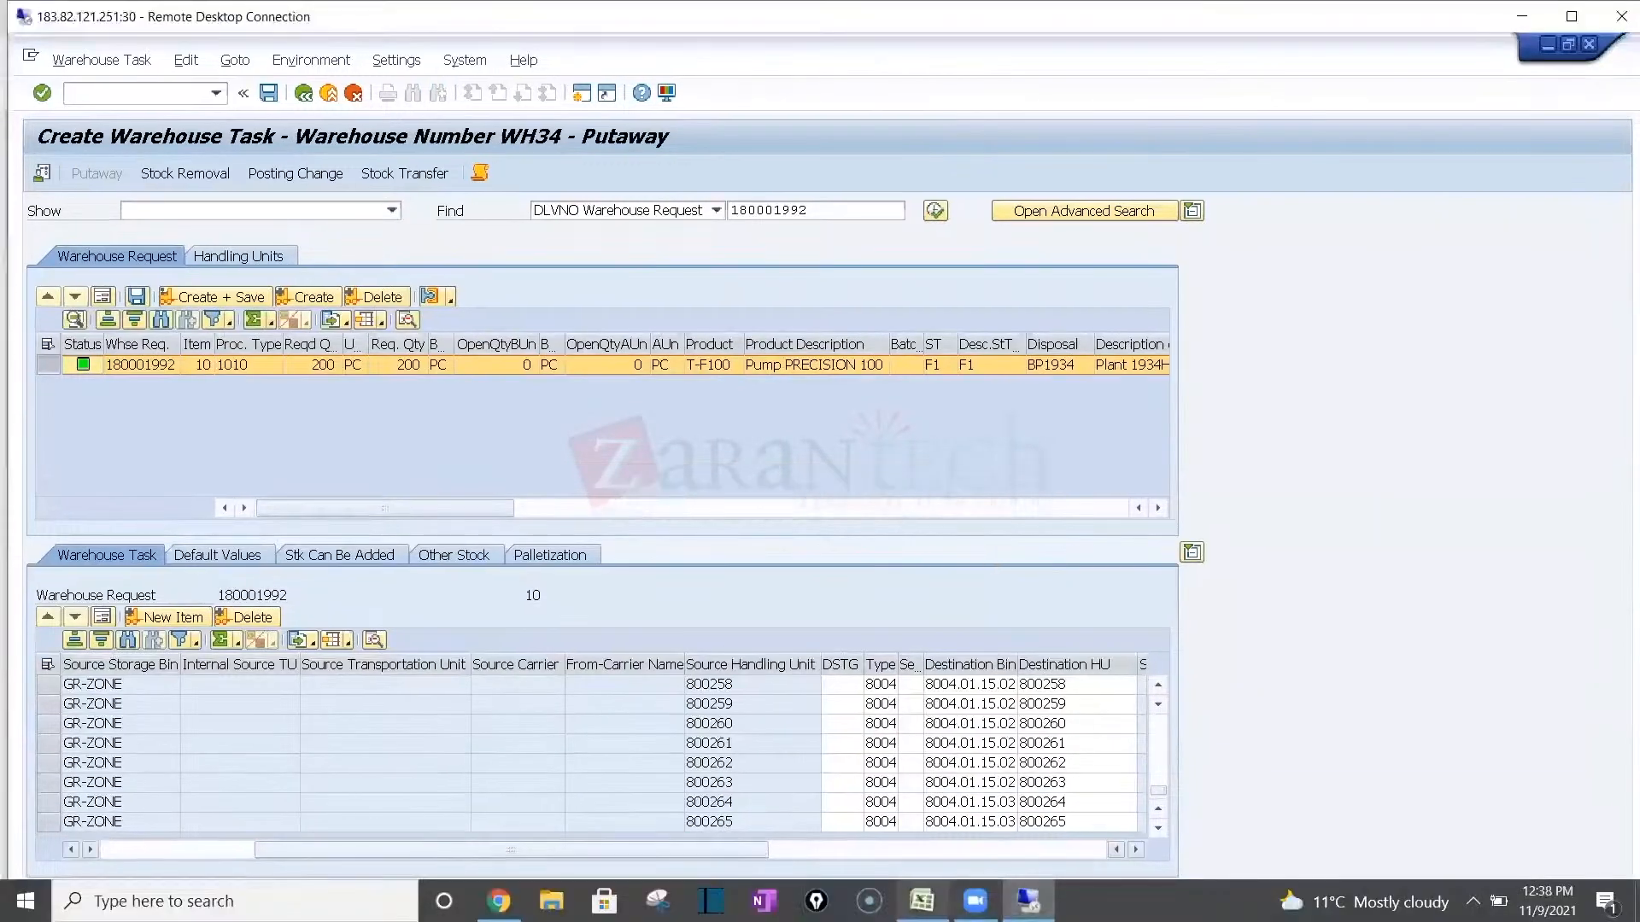
mouse_move(922, 901)
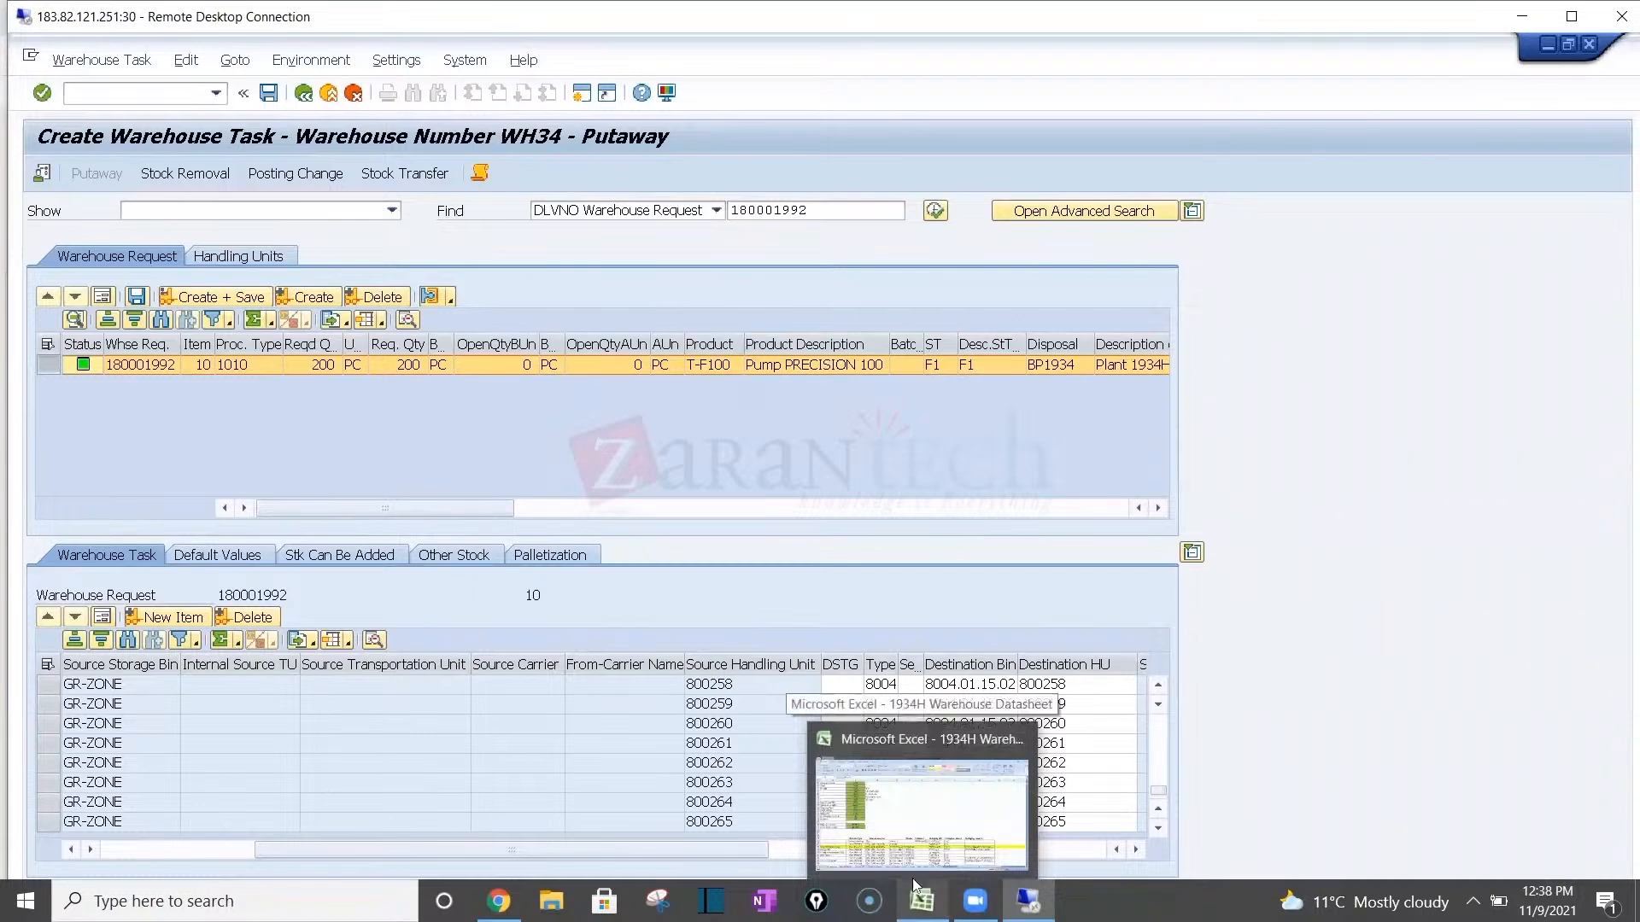
click(923, 815)
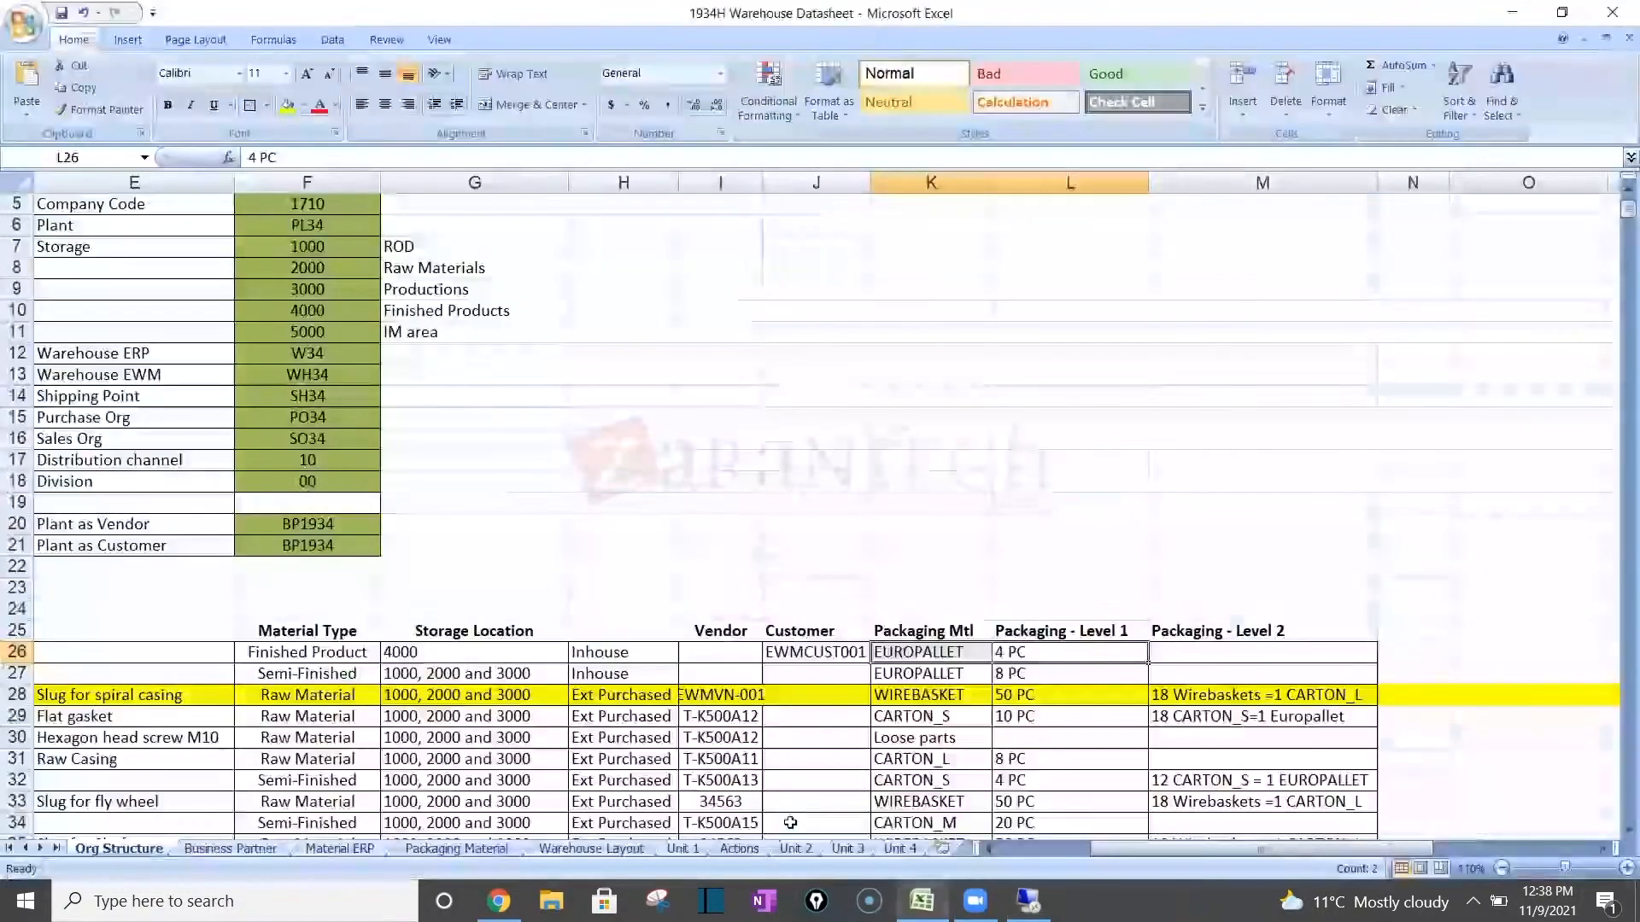
click(900, 849)
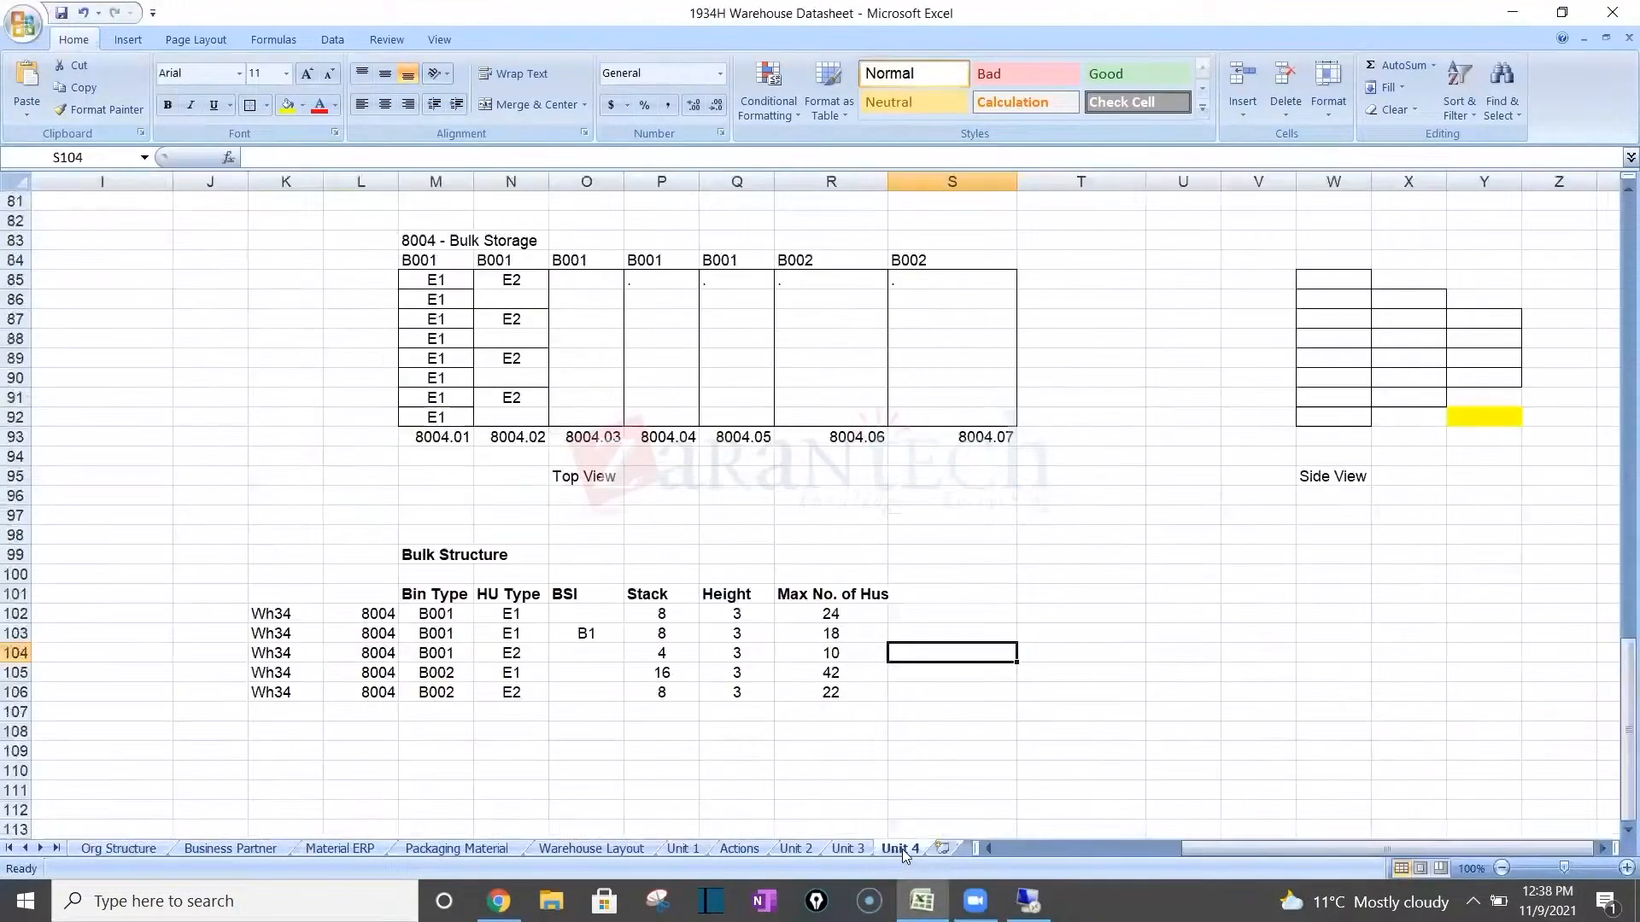
click(812, 624)
click(827, 615)
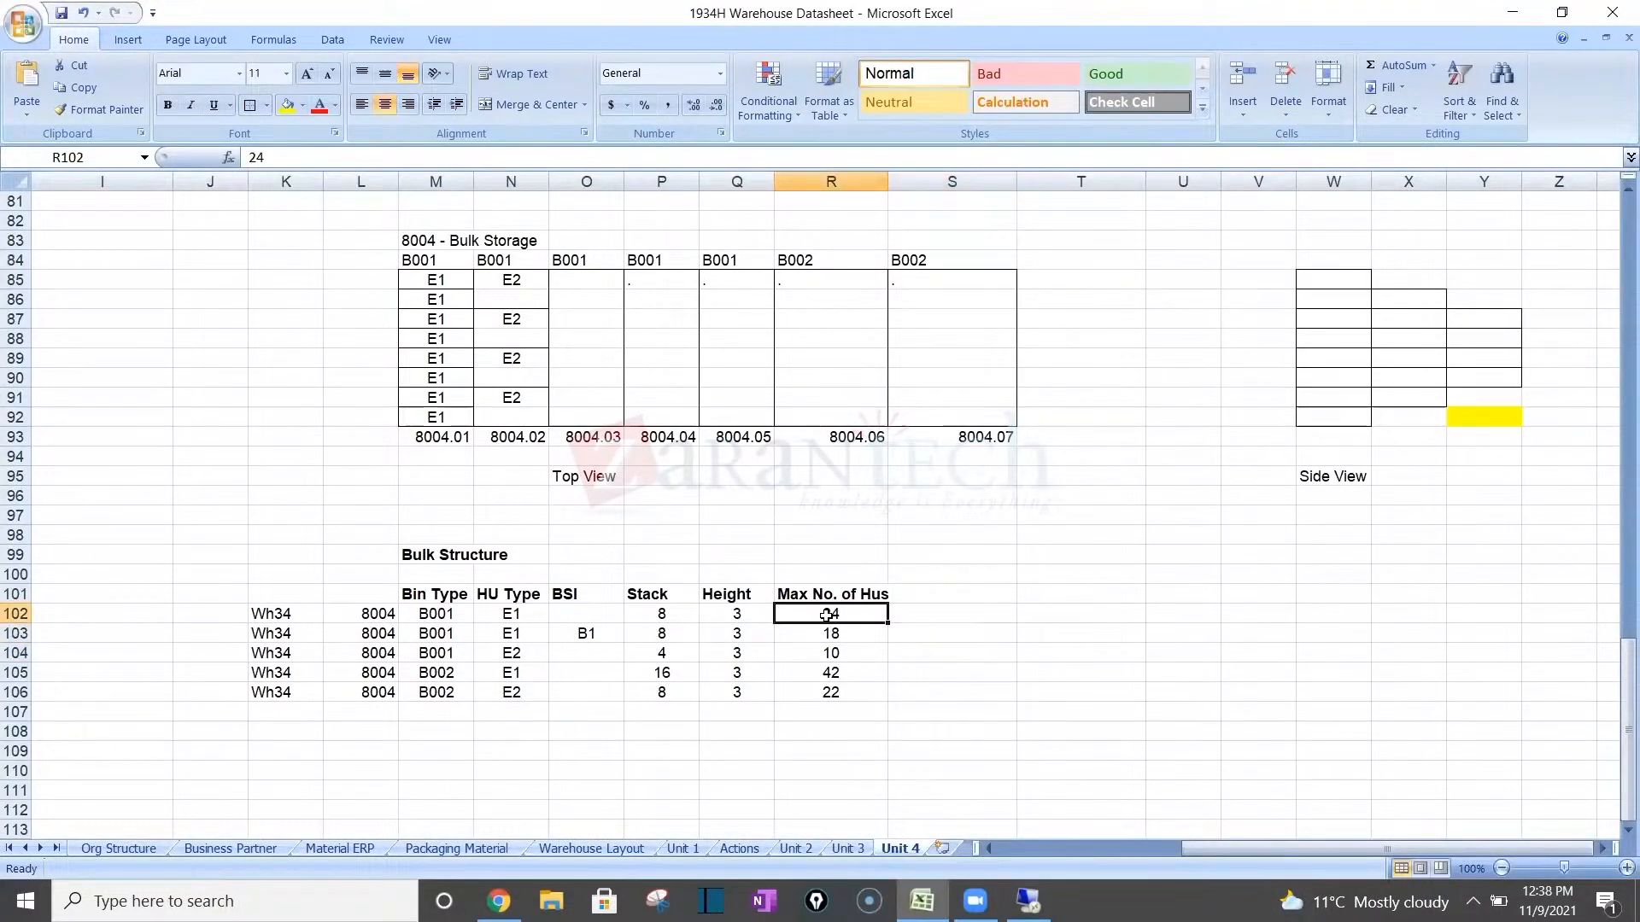
Return to the IMG session in SAP and open the Storage Type Control for Bulk Storage activity.
key(alt+Tab)
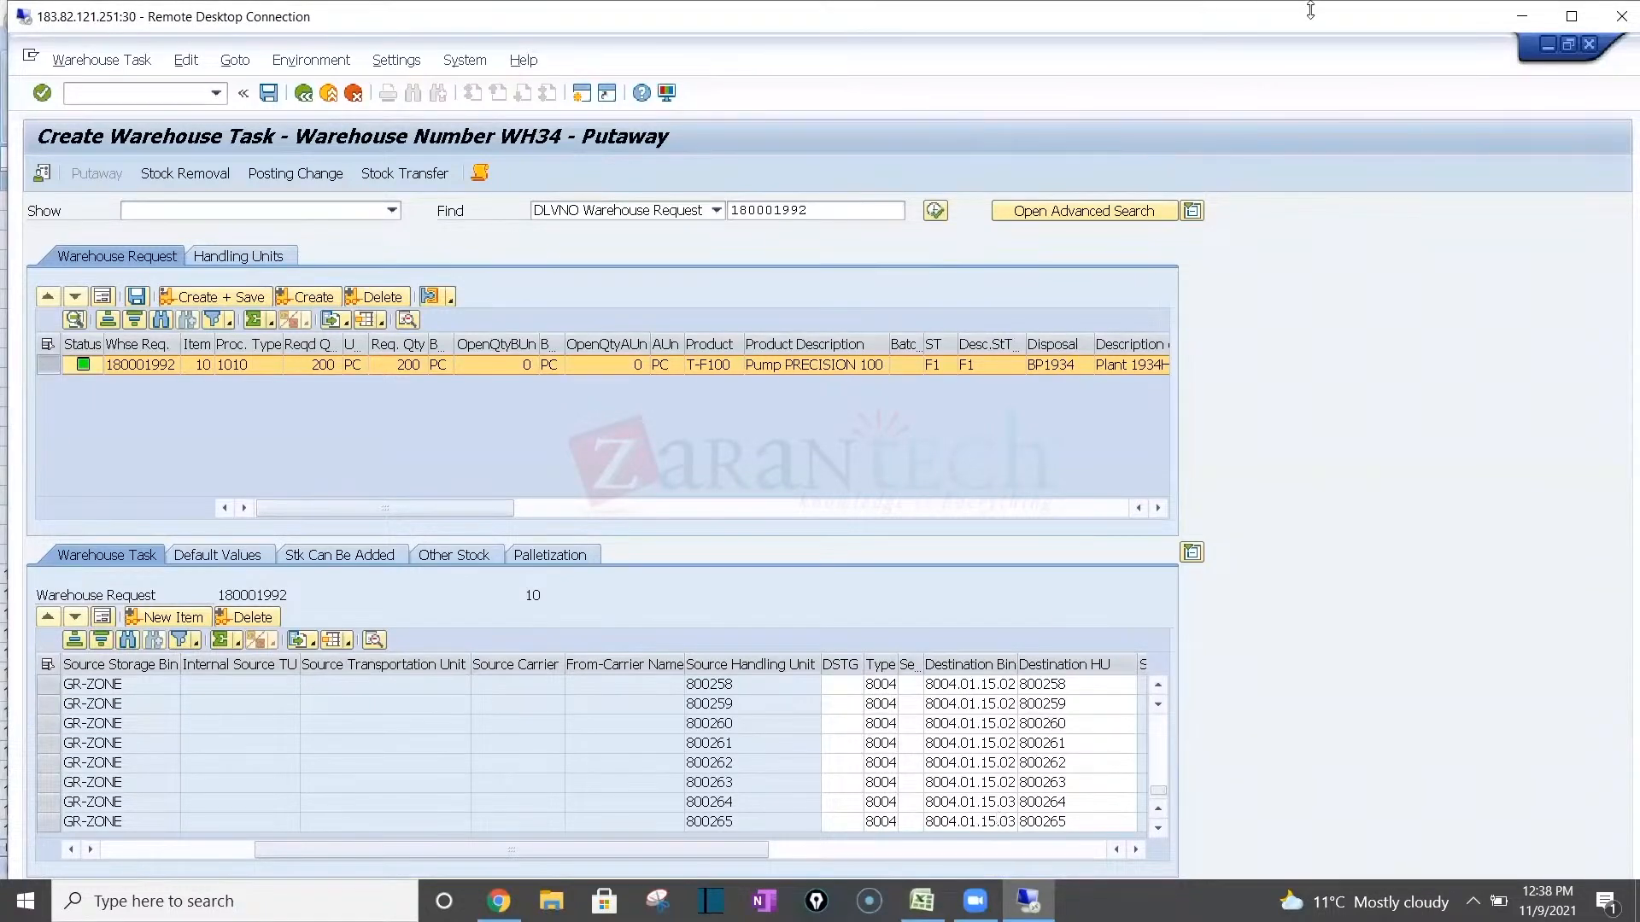
click(1571, 15)
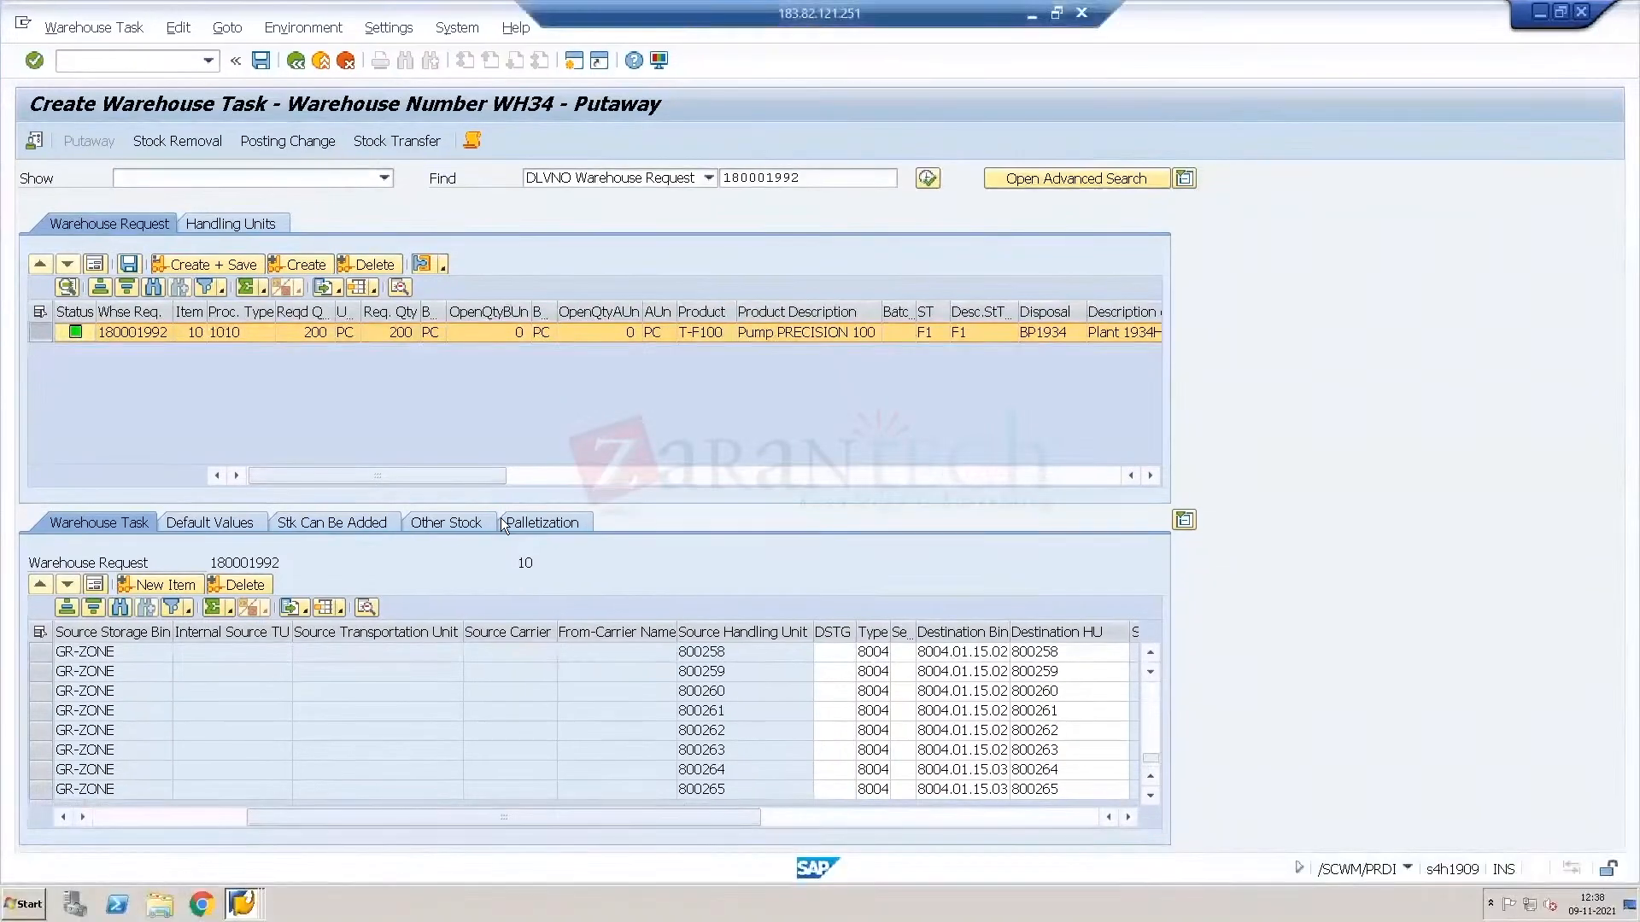
key(alt+Tab)
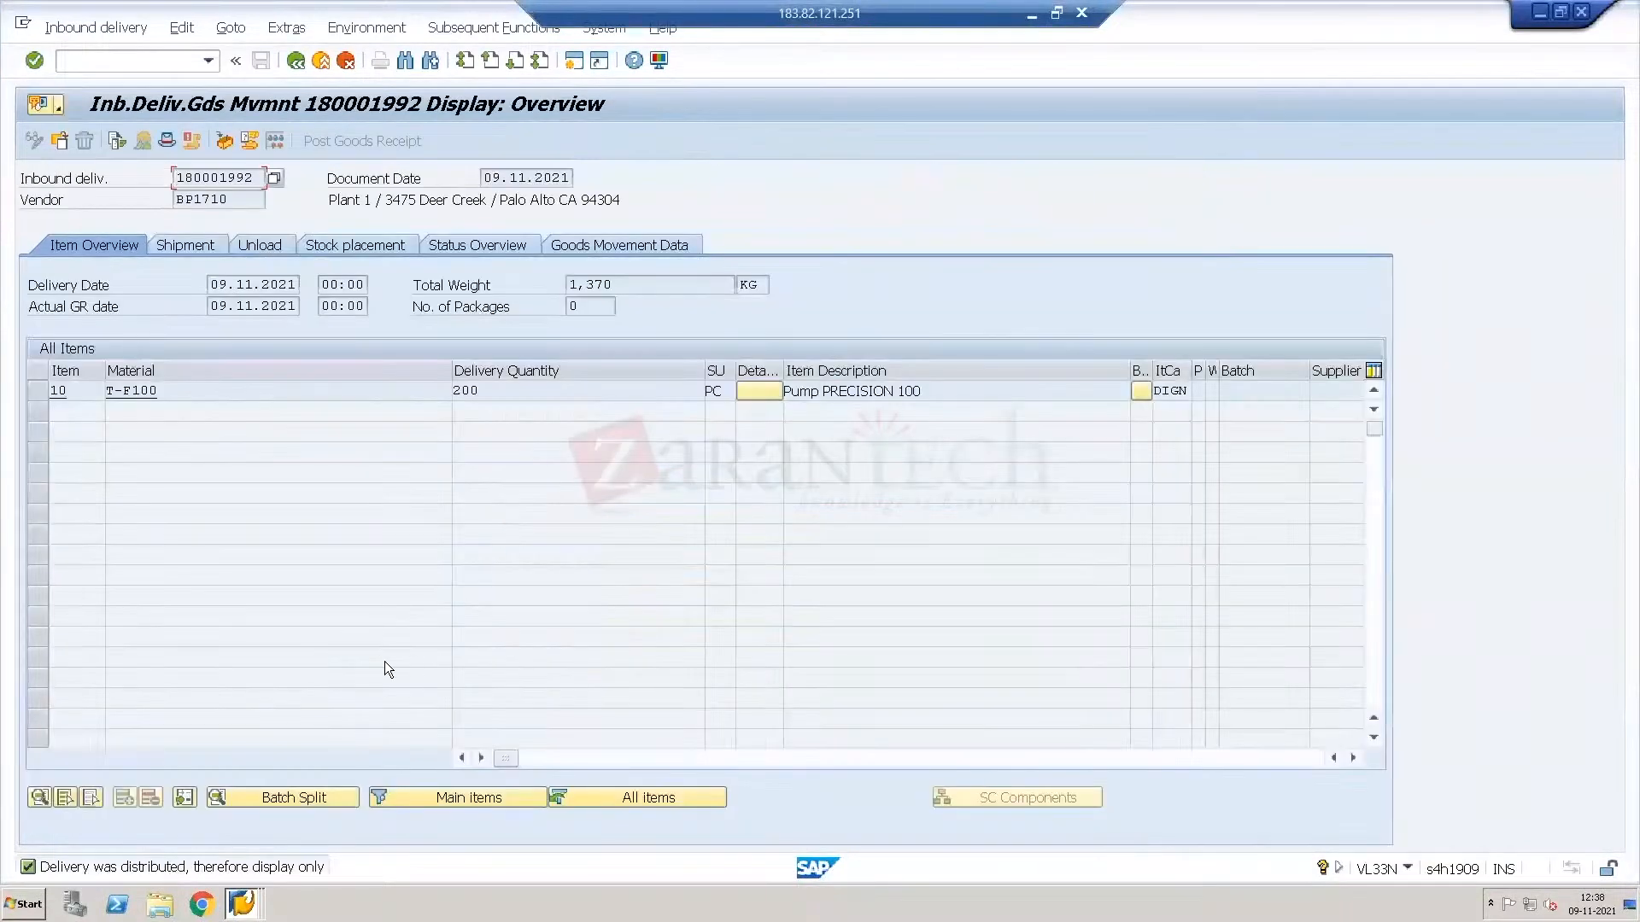
key(alt+Tab)
key(alt+Tab)
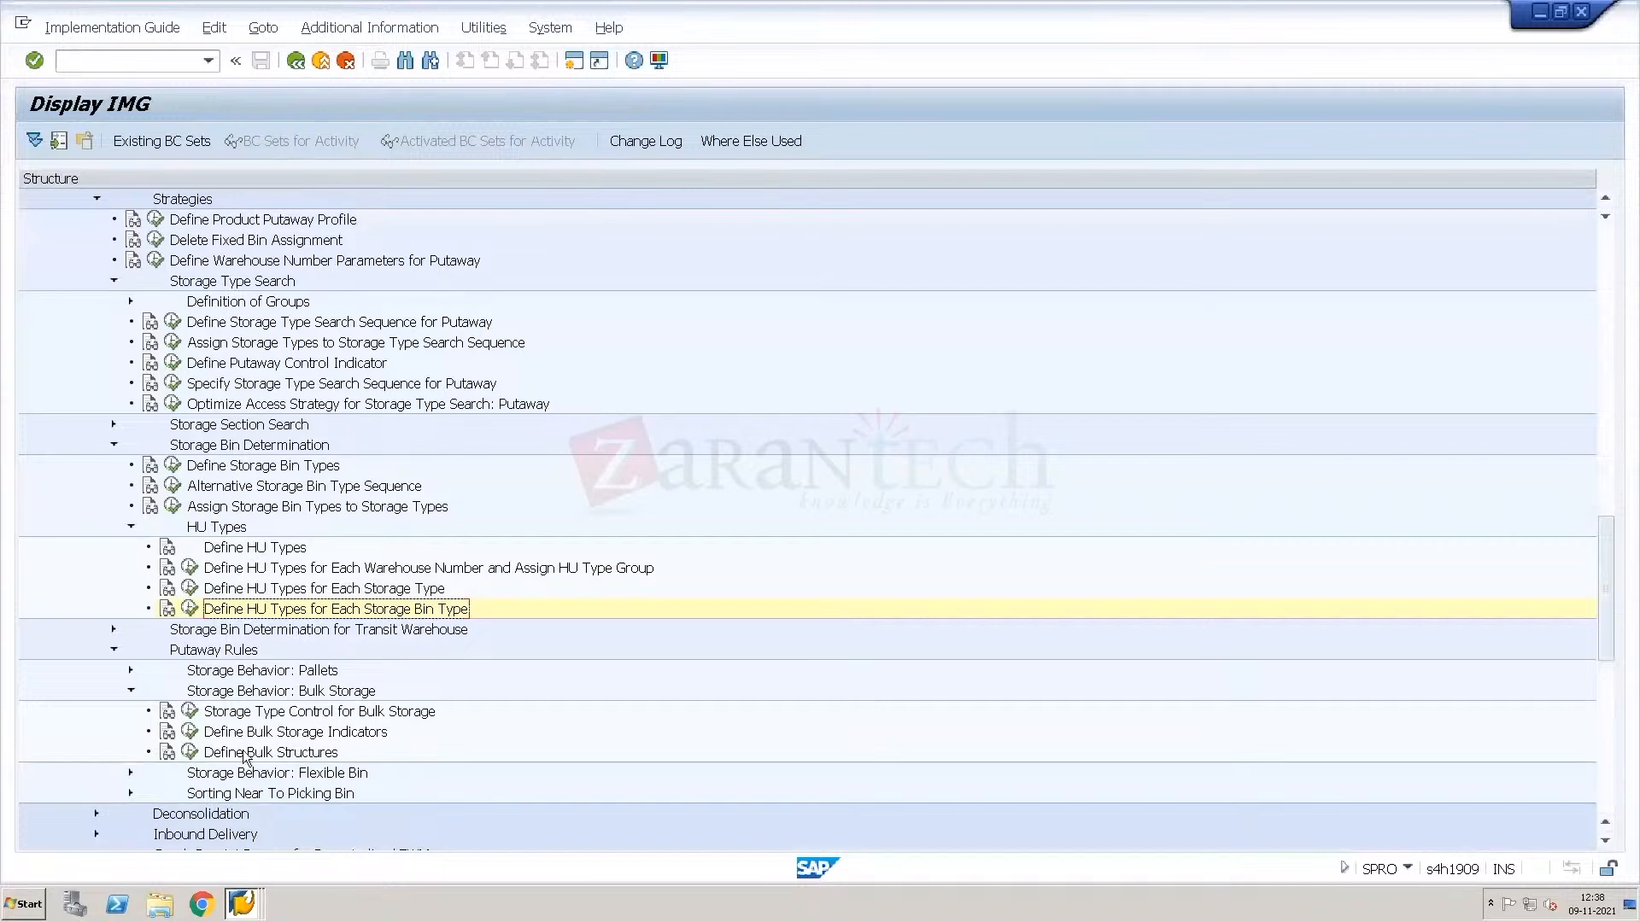
click(190, 710)
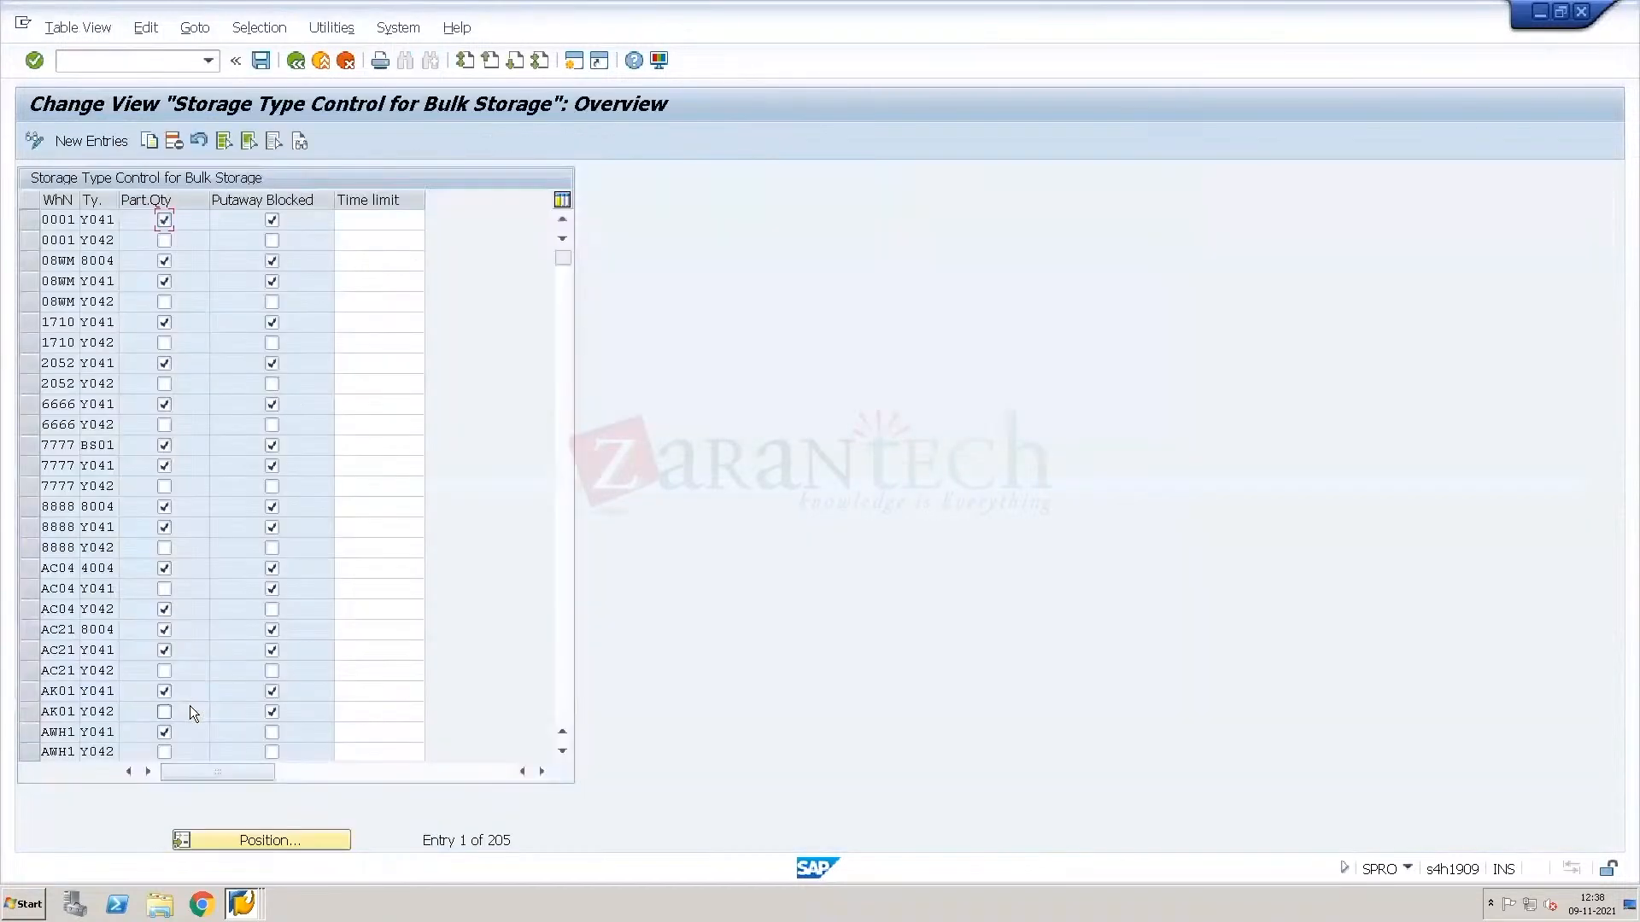
Add a bulk storage control entry for warehouse WH34, storage type 8004, with partial quantities enabled, and save it to the customizing request.
click(77, 139)
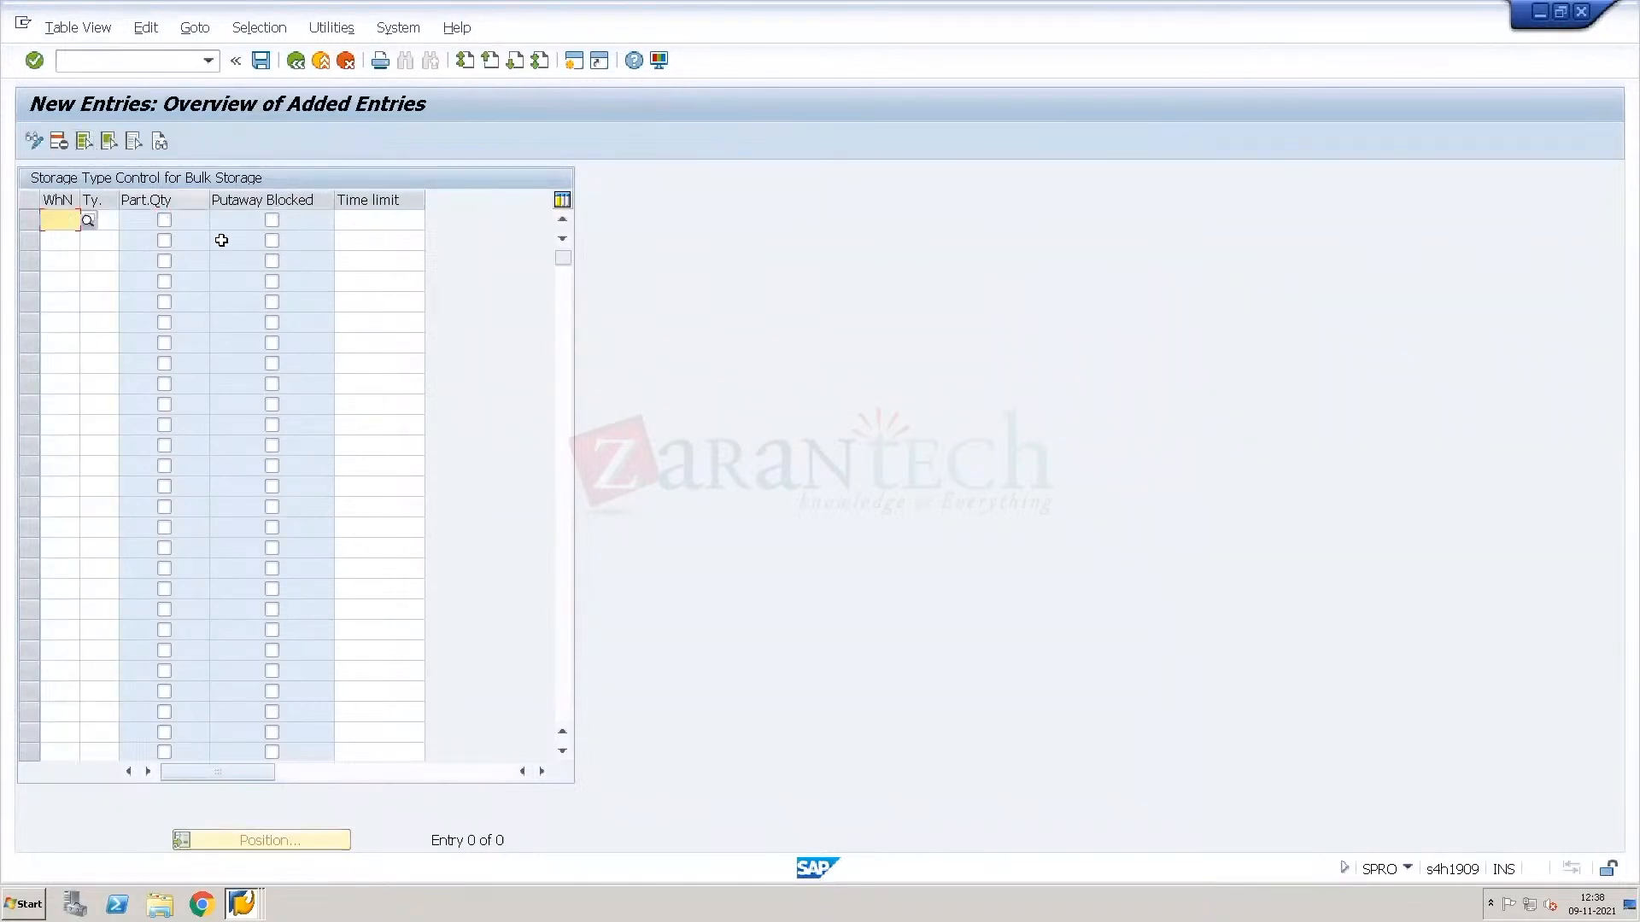
text(wh34)
key(Tab)
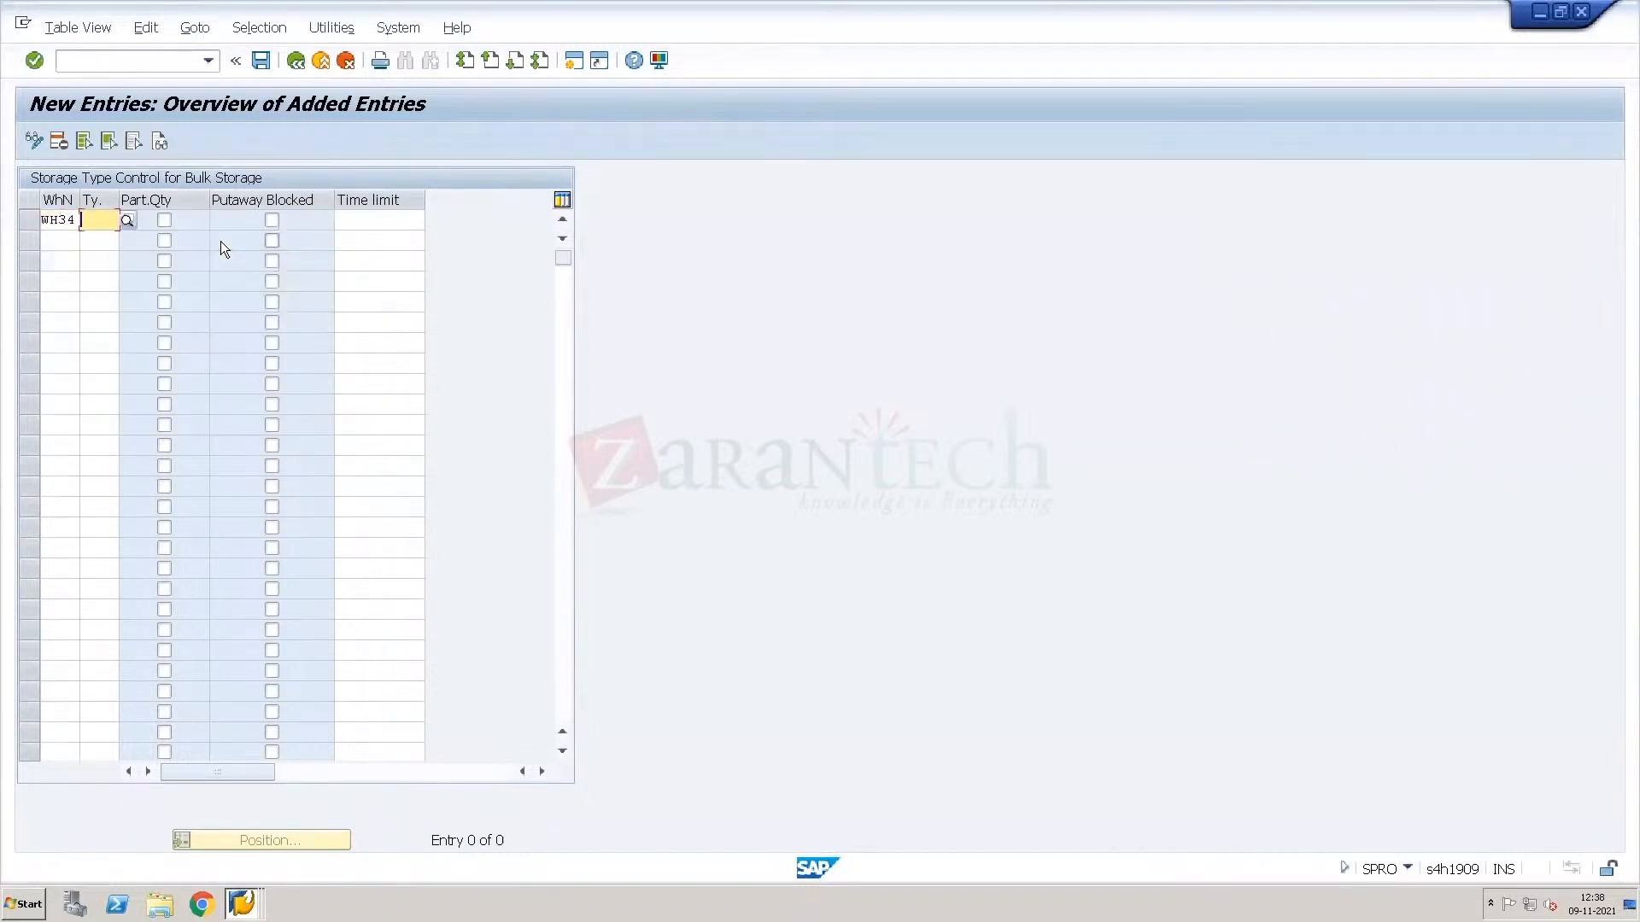
text(8004)
key(Tab)
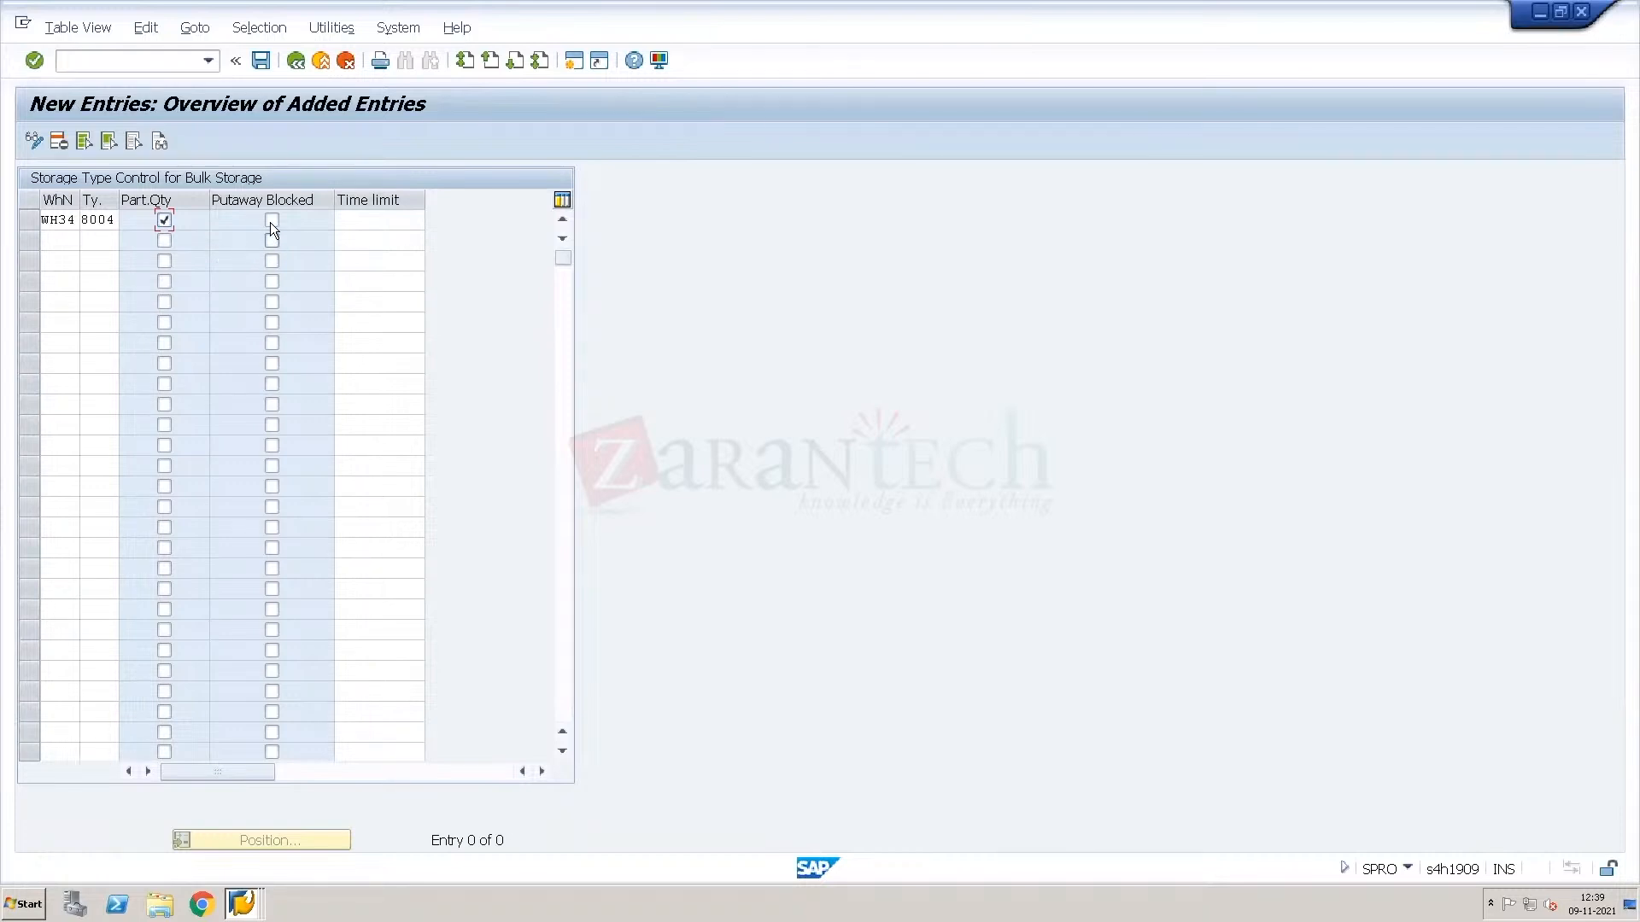
click(261, 66)
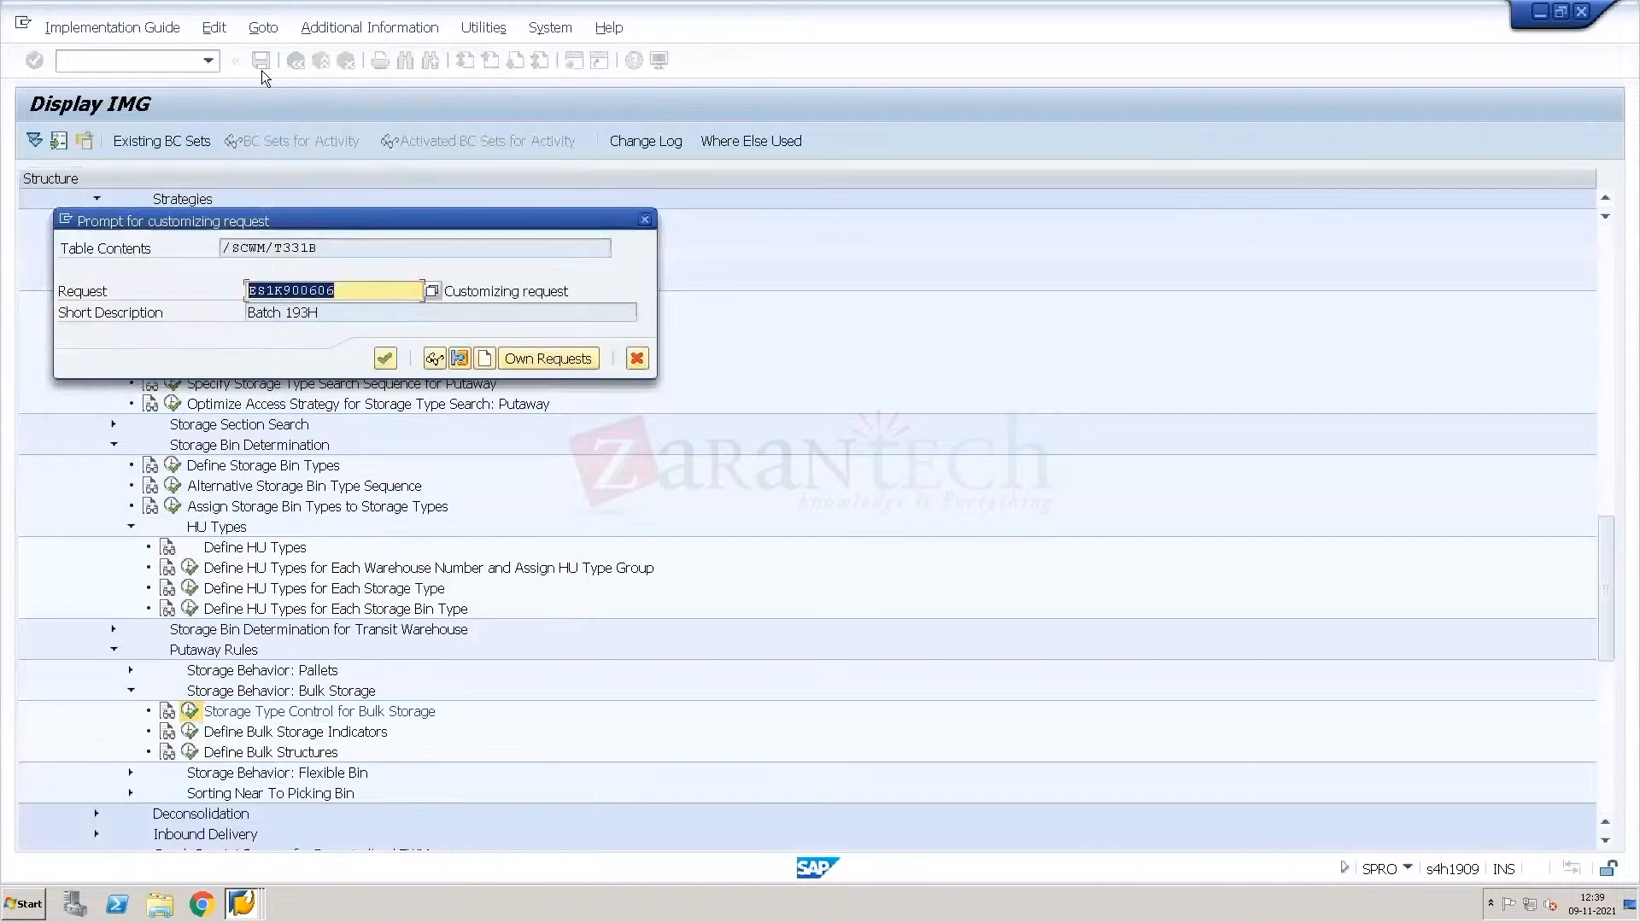
key(Return)
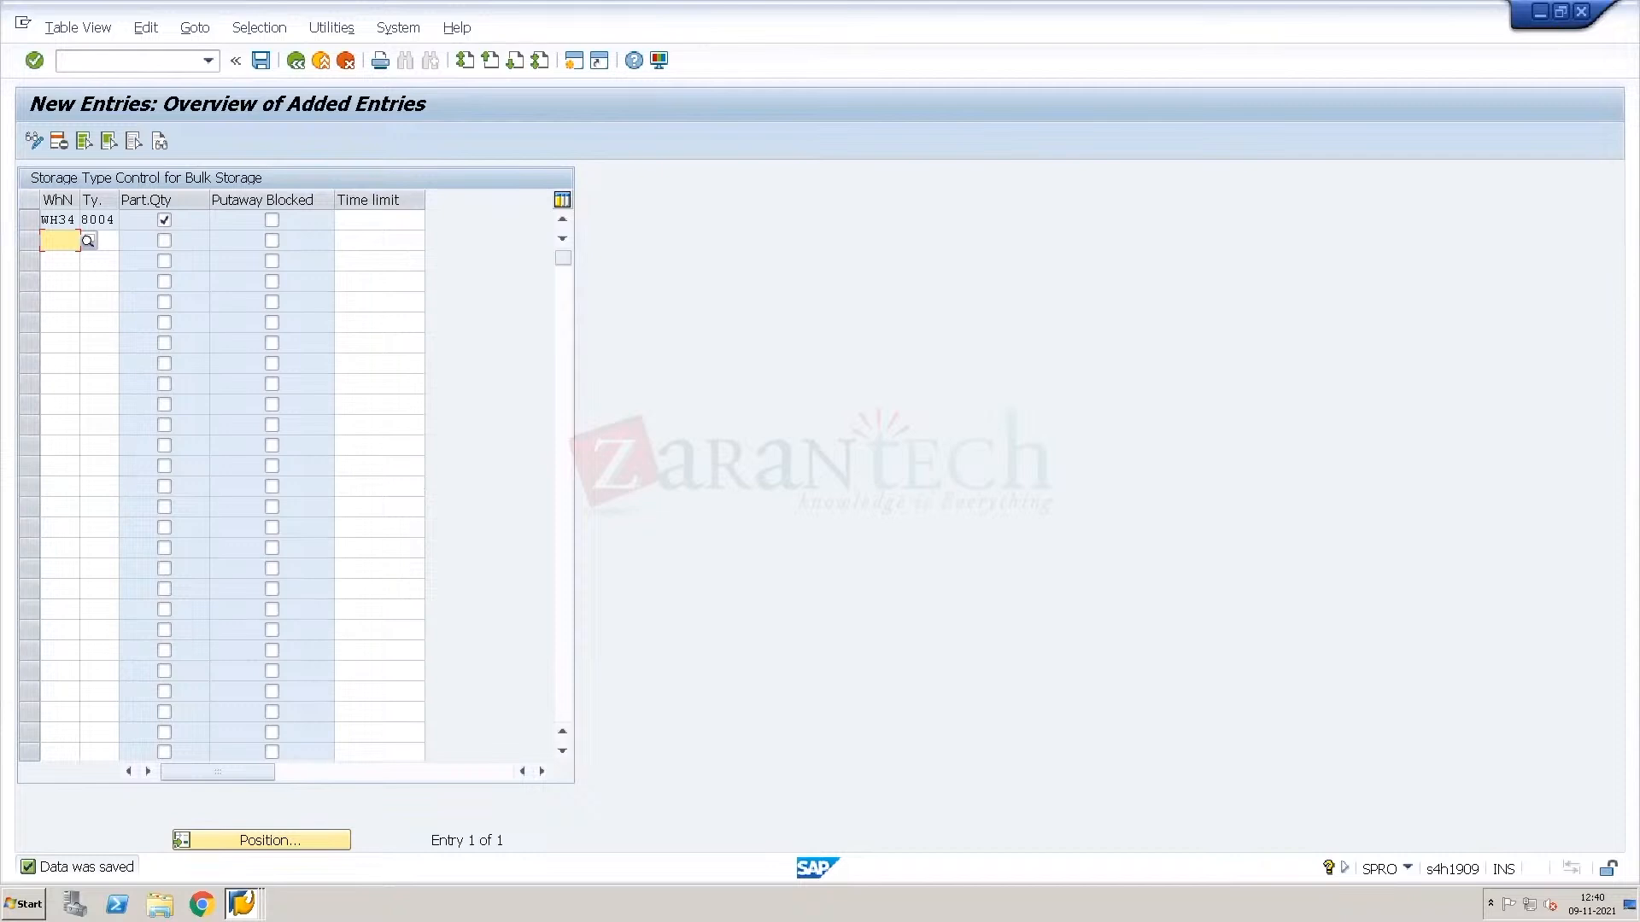
Switch back to the Excel datasheet and highlight the E1 positions of bin row 8004.01, cells M85 to M92.
click(242, 904)
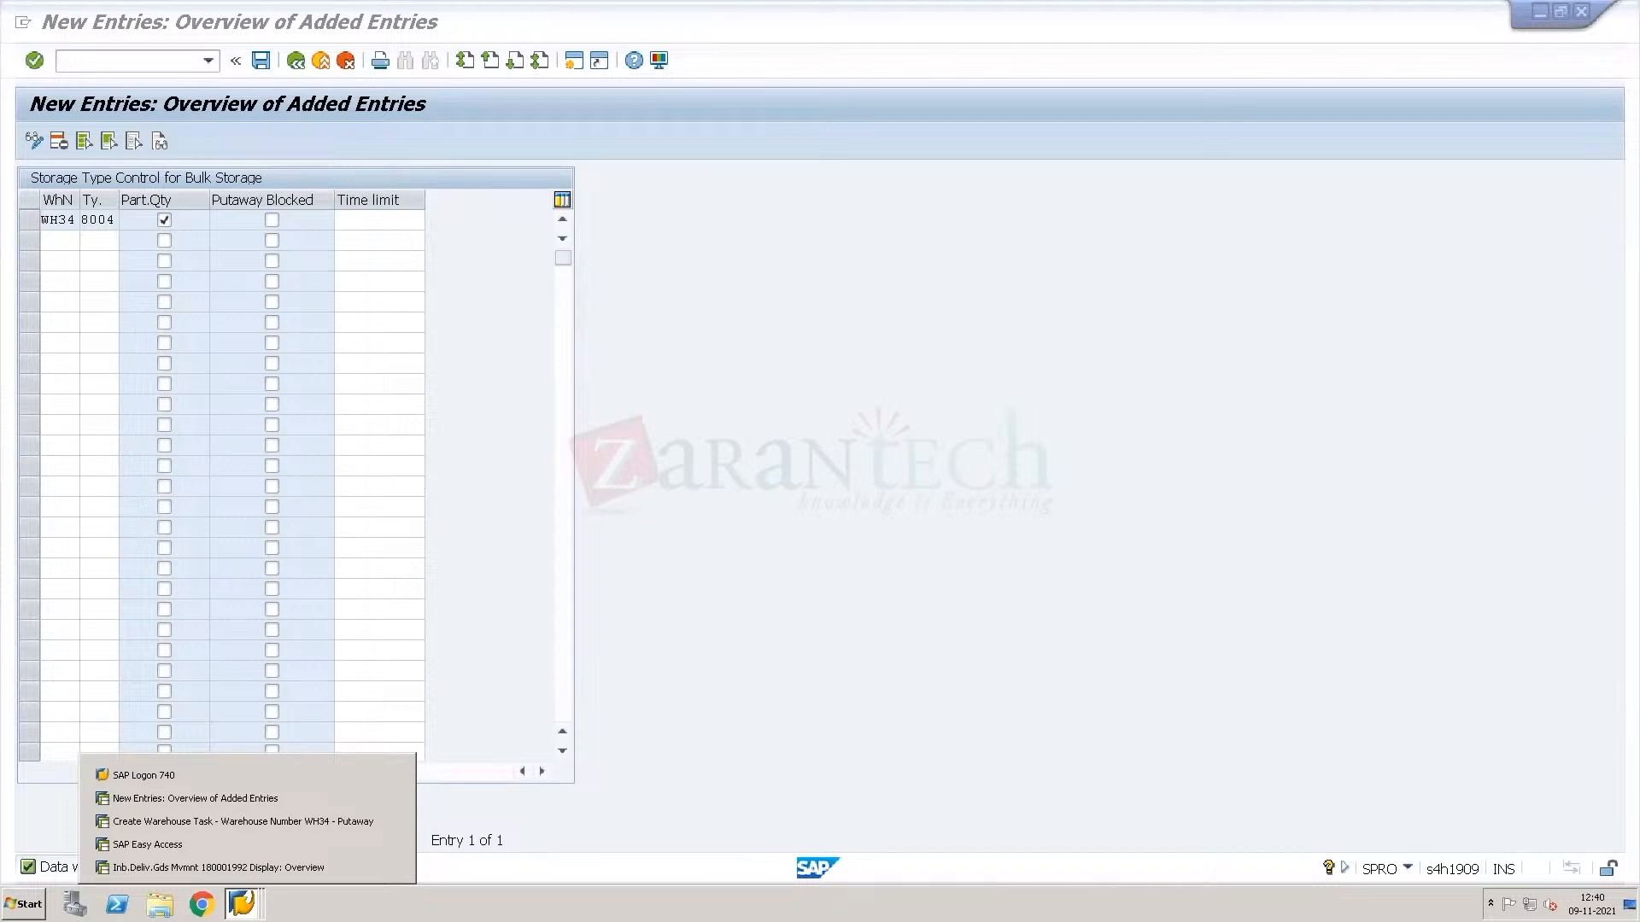
key(ctrl+alt+Break)
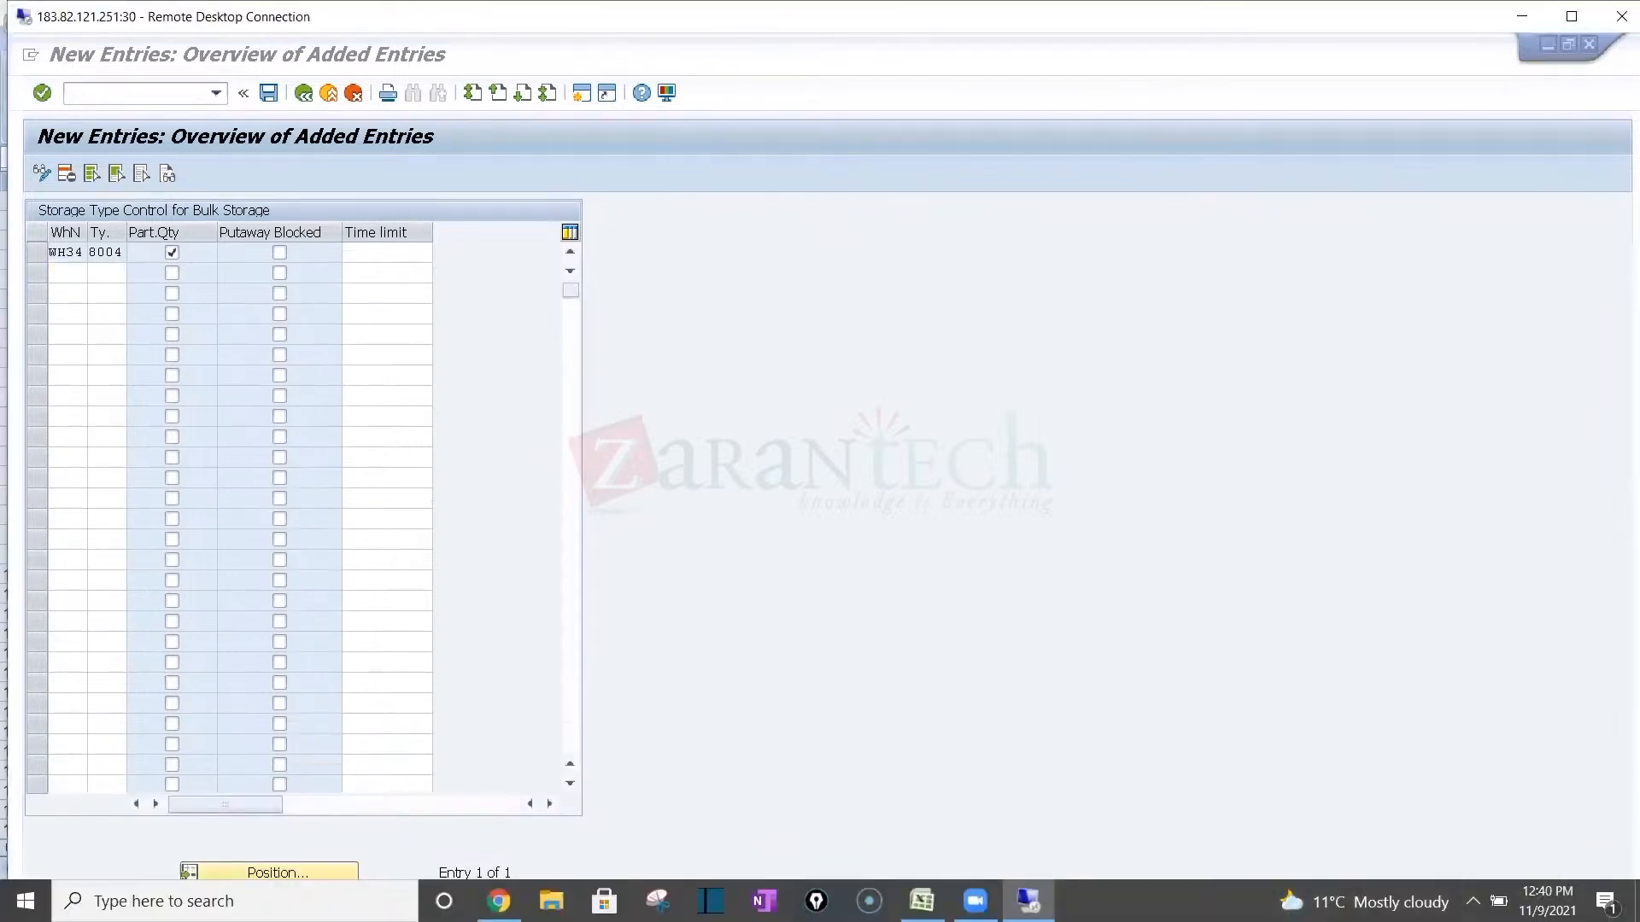
click(922, 901)
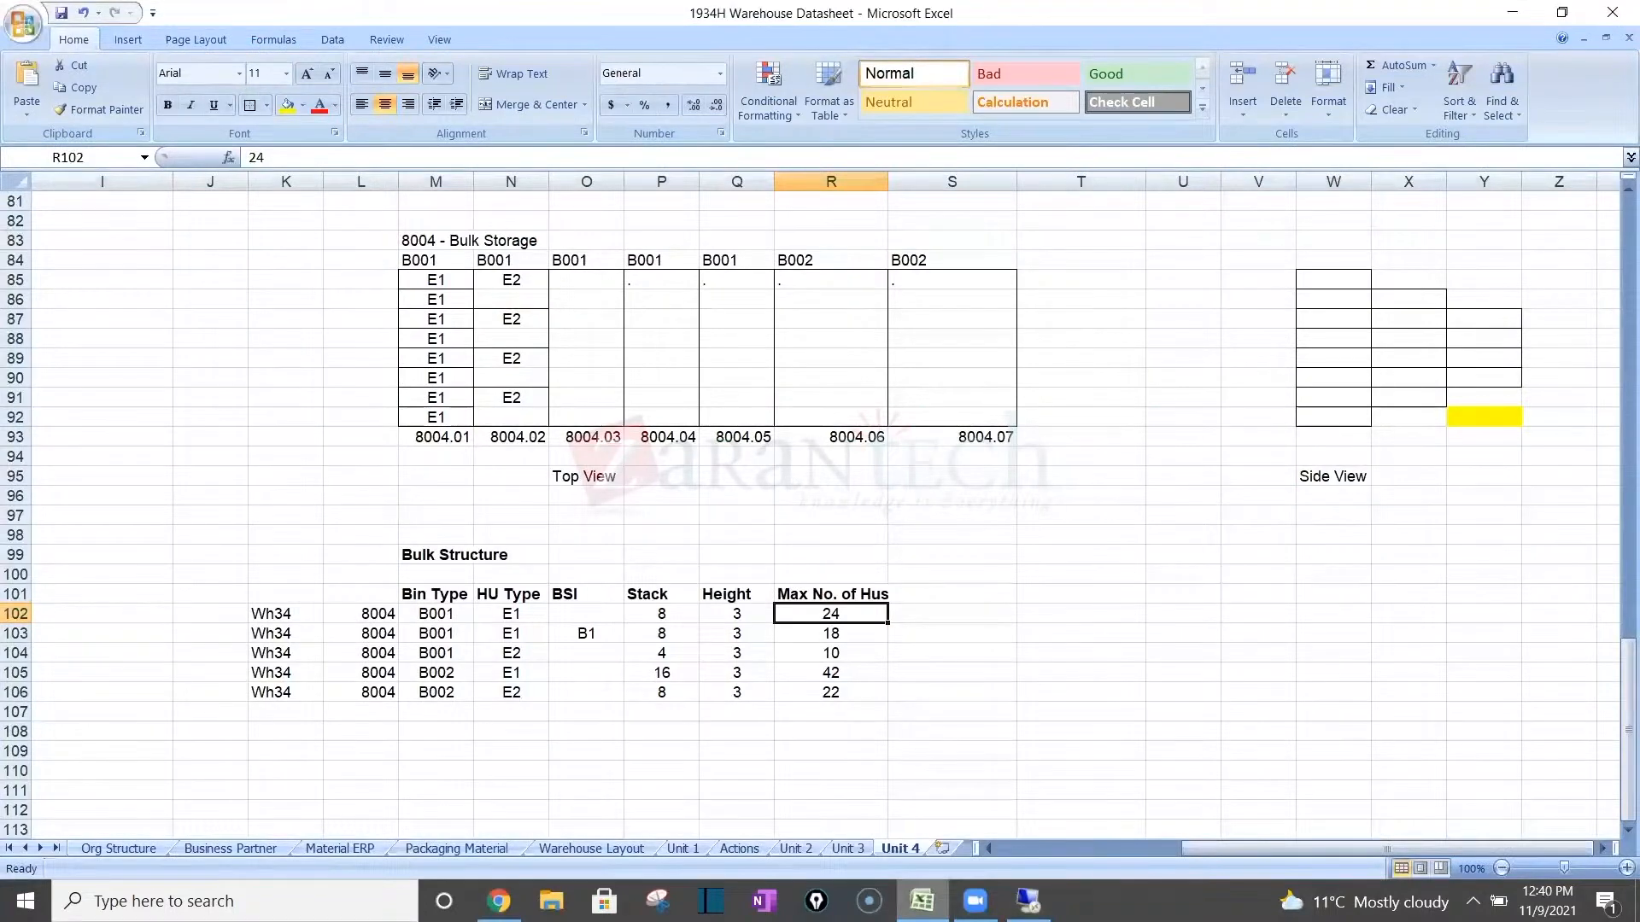
drag(443, 288, 433, 406)
drag(434, 415, 436, 413)
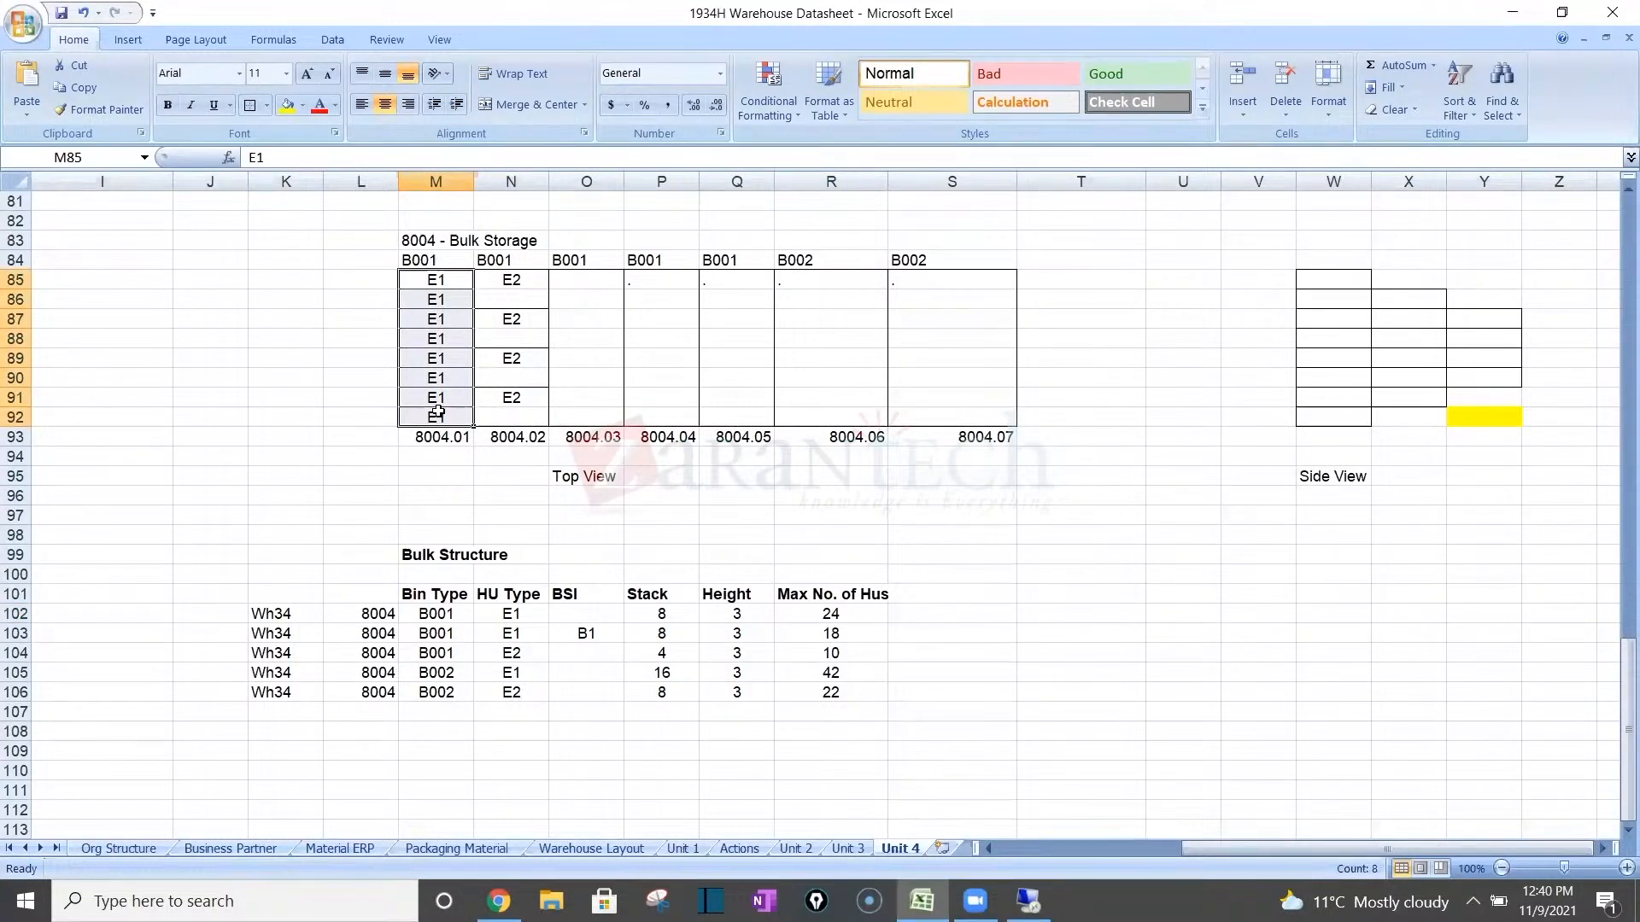
Clear the E1 in cell M92 of bin row 8004.01 and enter E1 there again.
click(437, 412)
key(Delete)
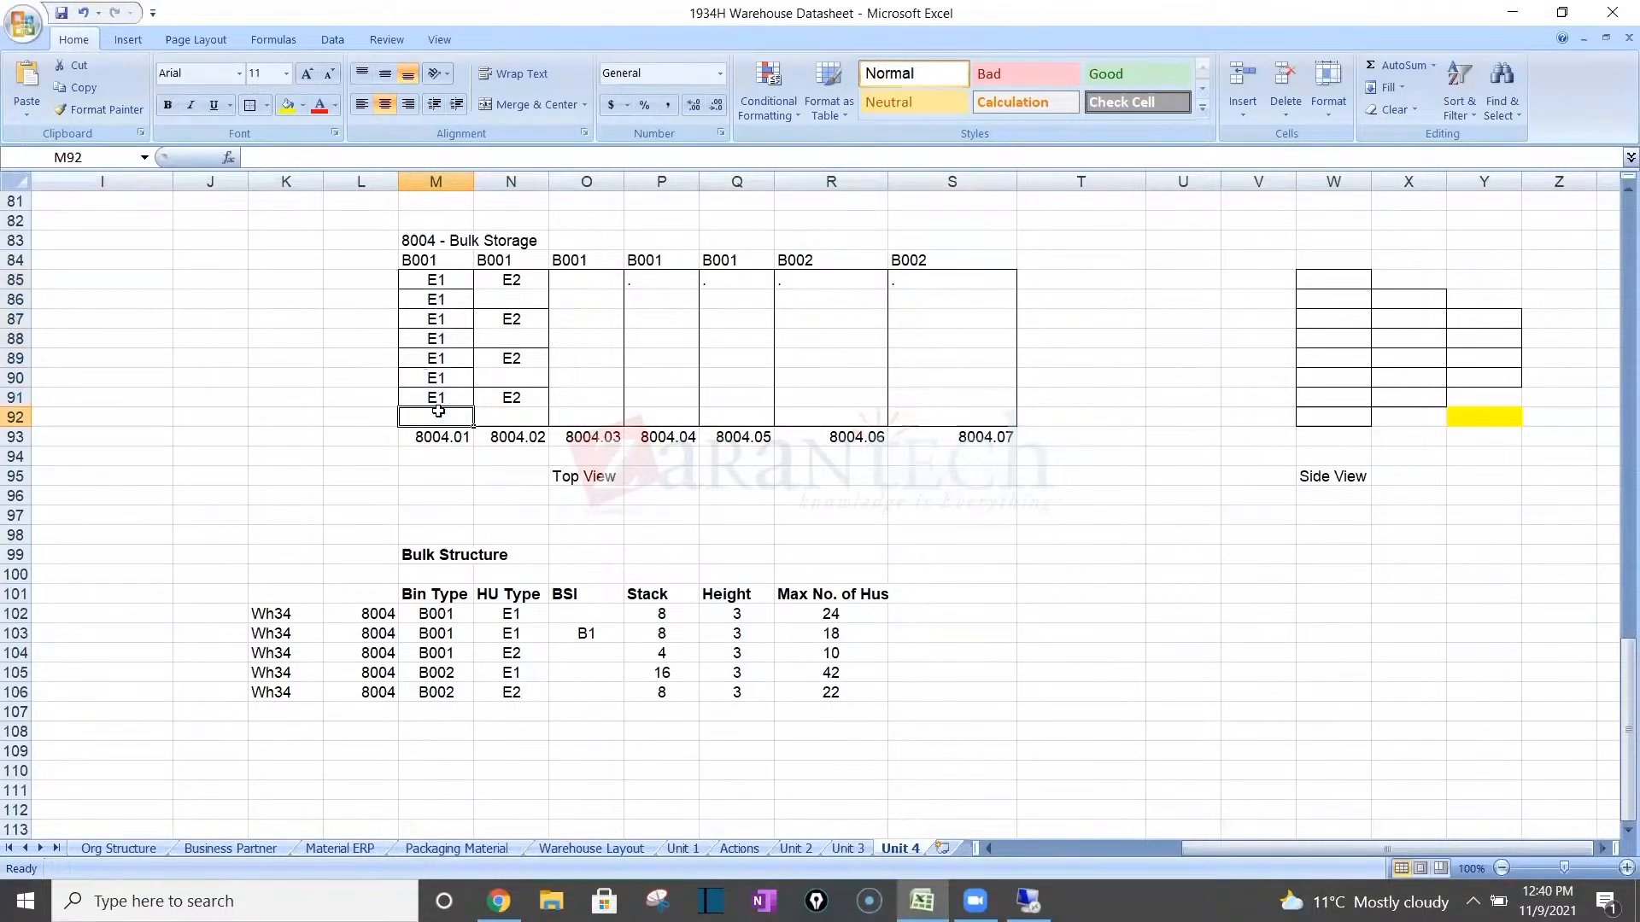
text(E1)
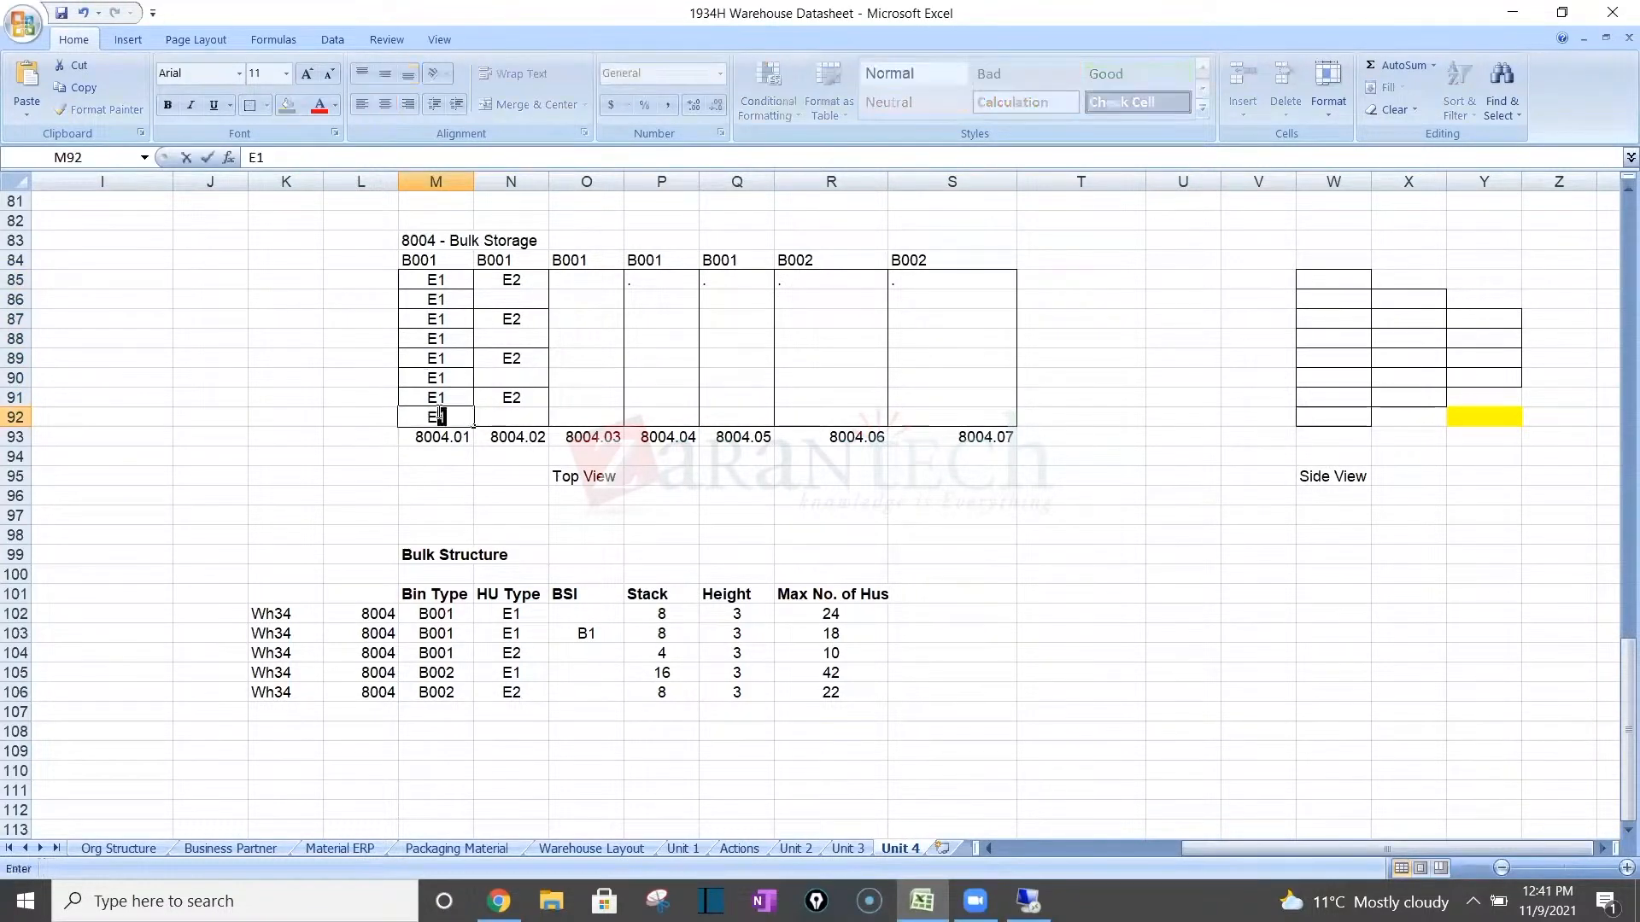
click(423, 281)
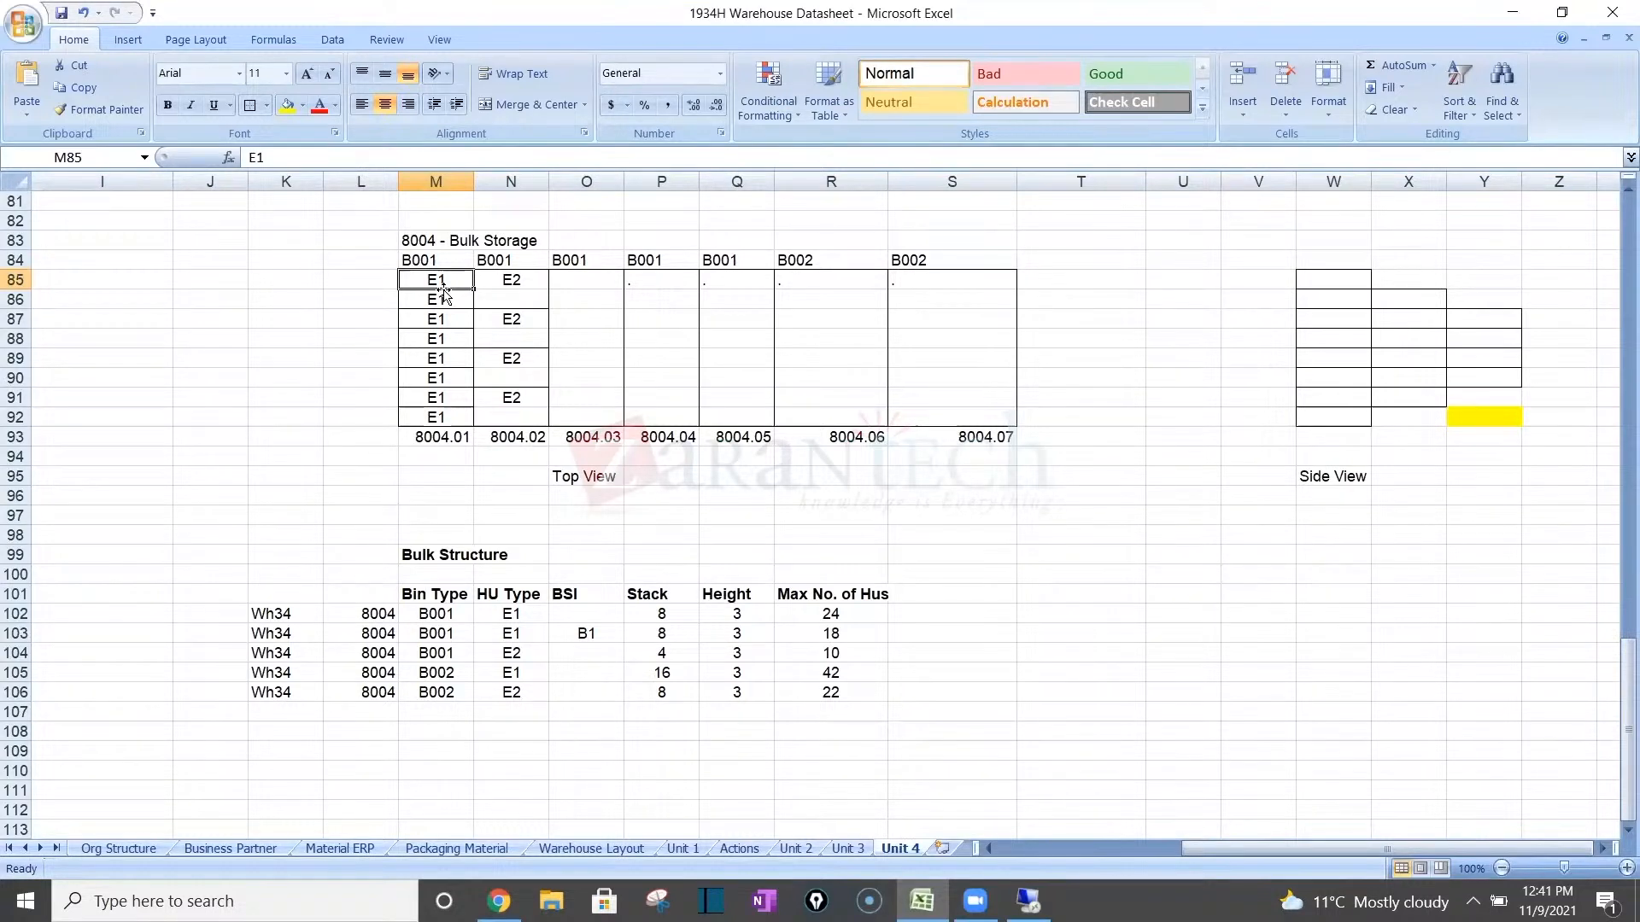
Remove the E1 entry from cell M92, leaving the last position of bin row 8004.01 empty.
click(425, 415)
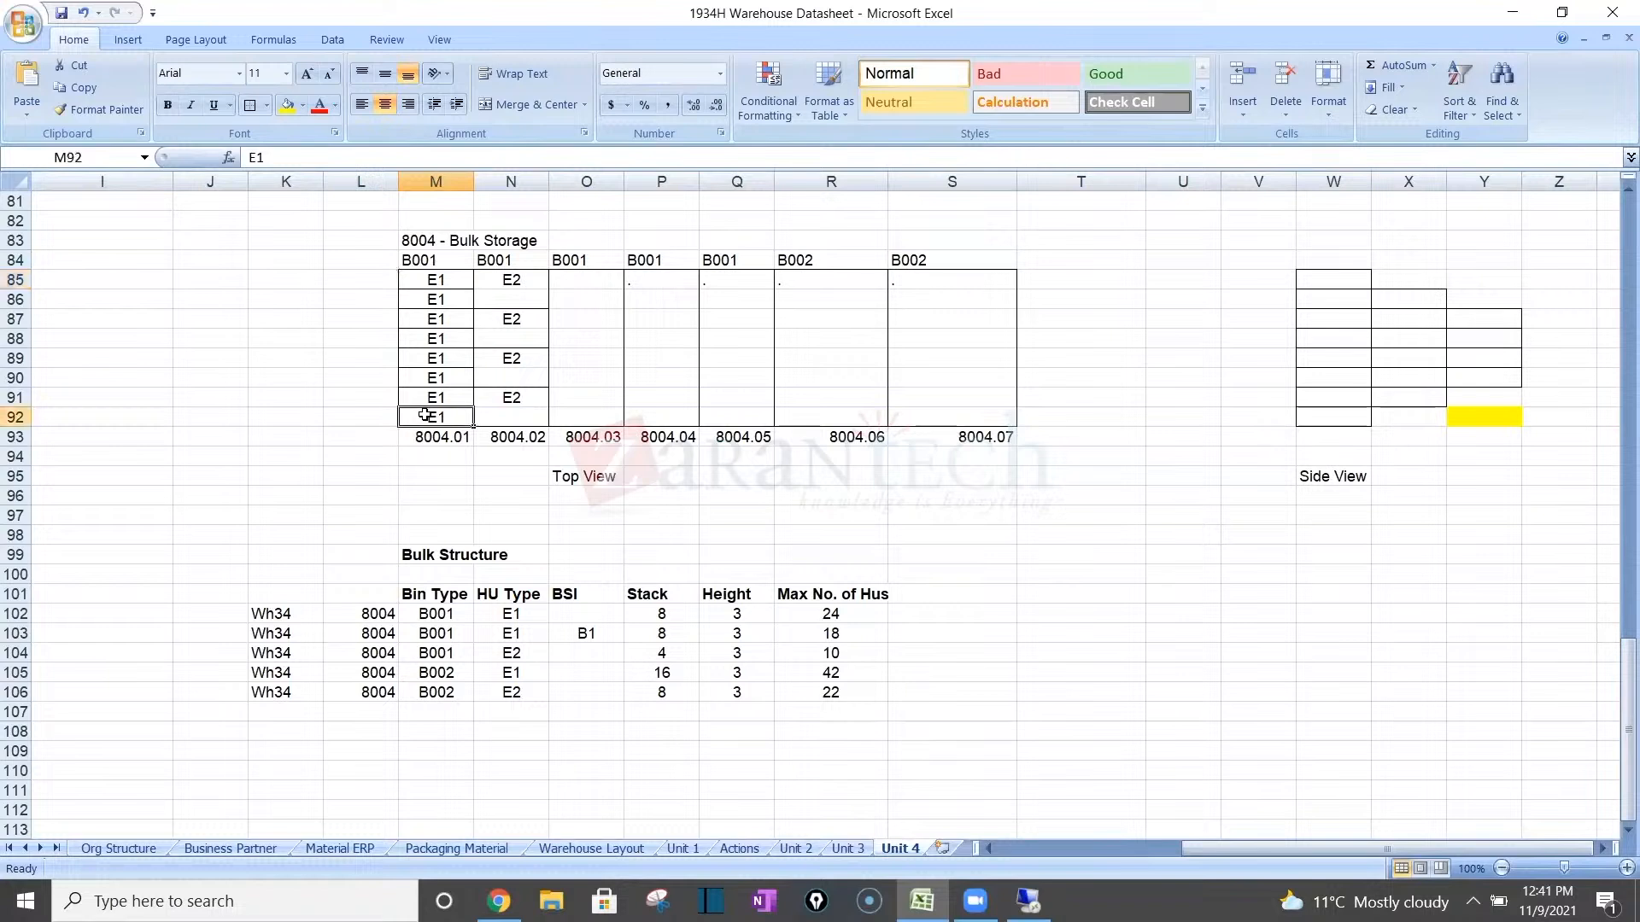
key(Delete)
text(E1)
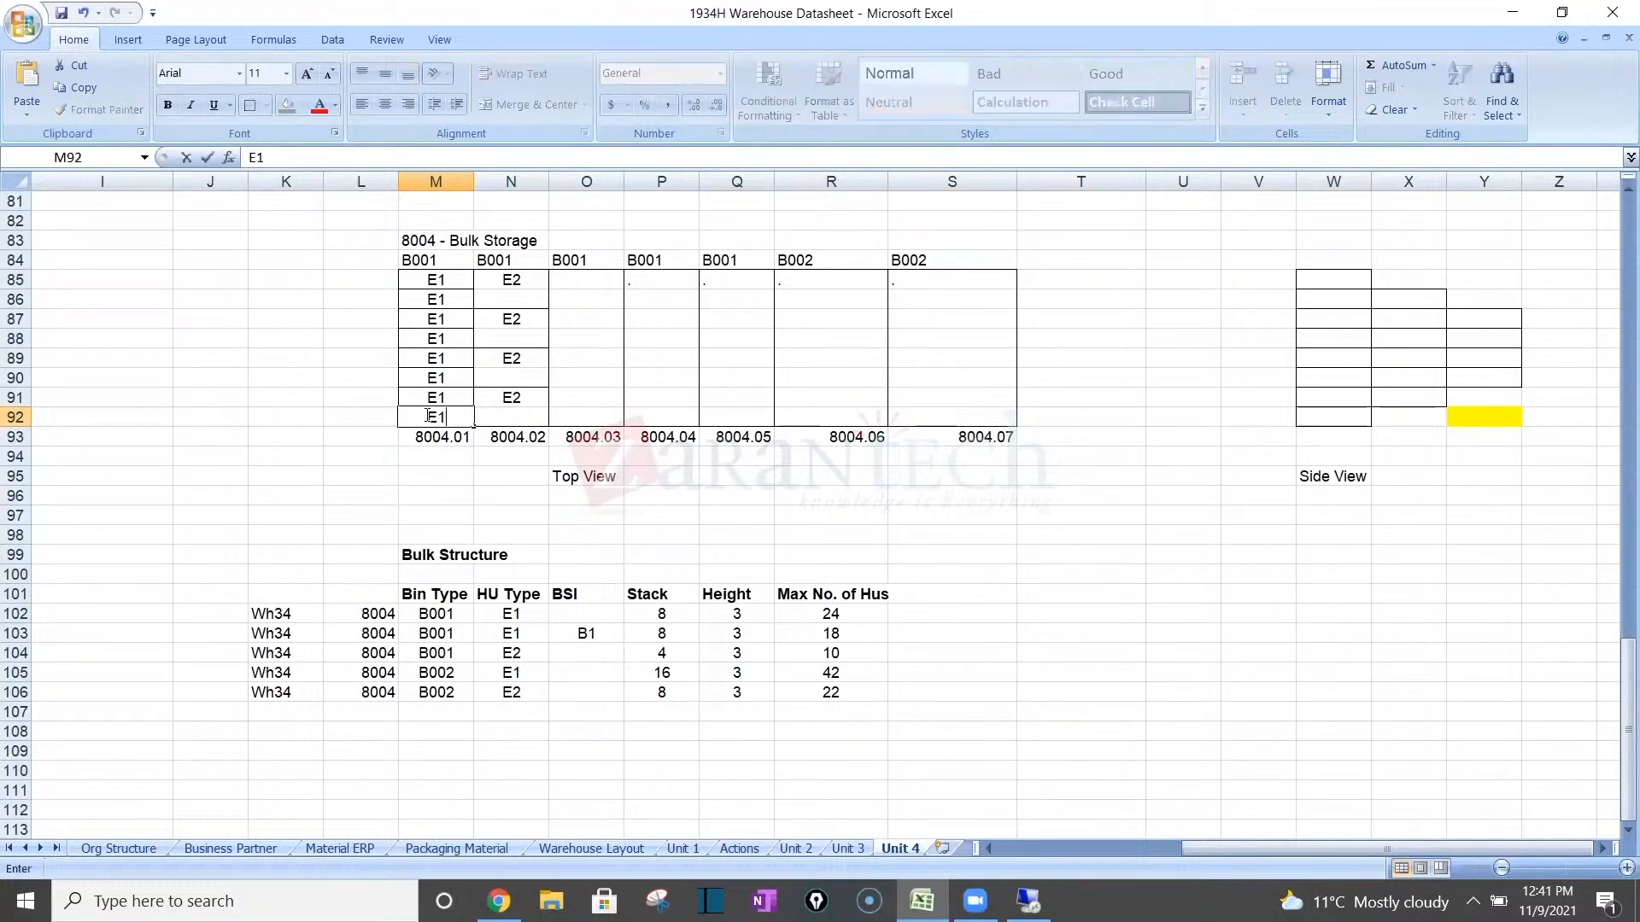
key(BackSpace)
key(BackSpace)
click(441, 439)
click(447, 459)
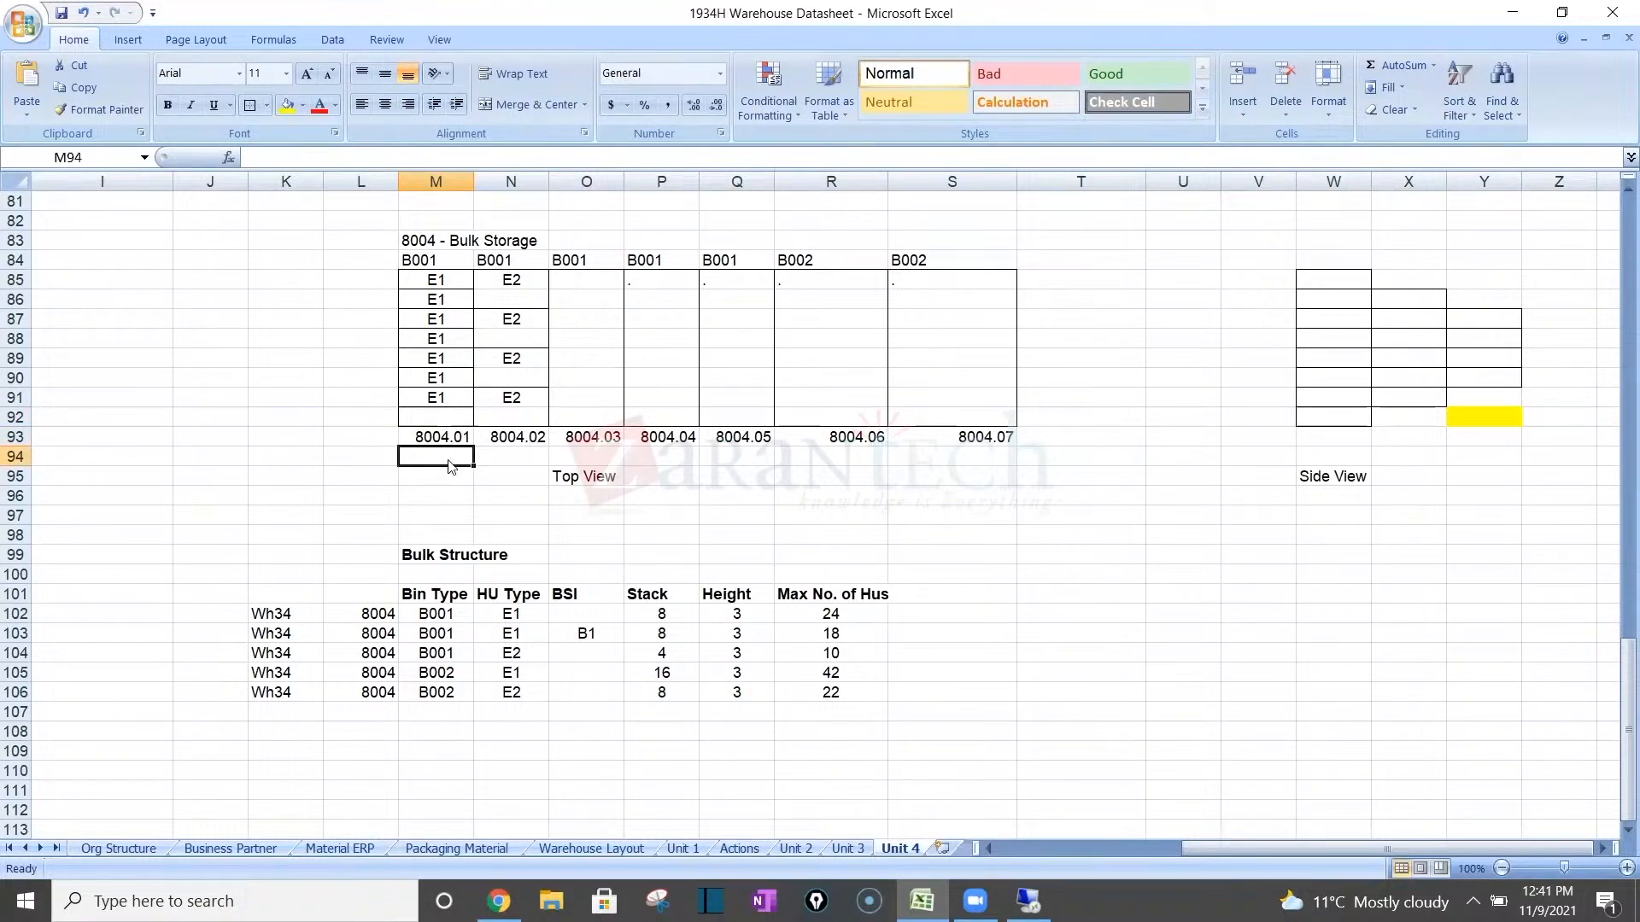
Label bin row 8004.01 as Blocked in cell M94 and clear the E1 entries in cells M85 to M91.
text(Bloc)
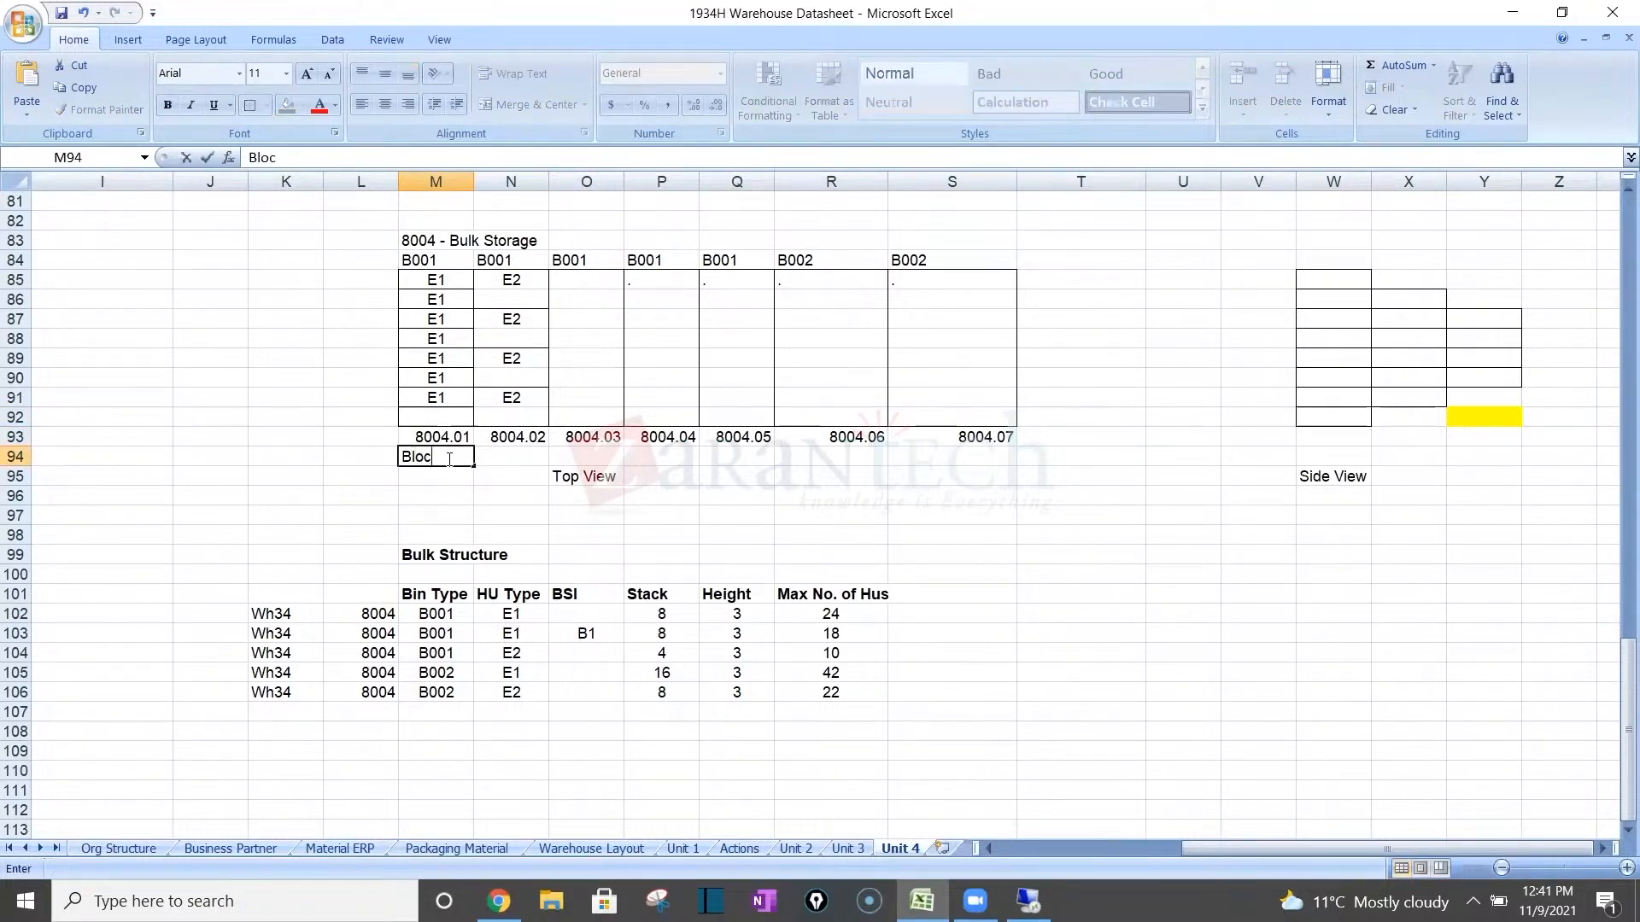
text(ked)
drag(437, 397, 438, 281)
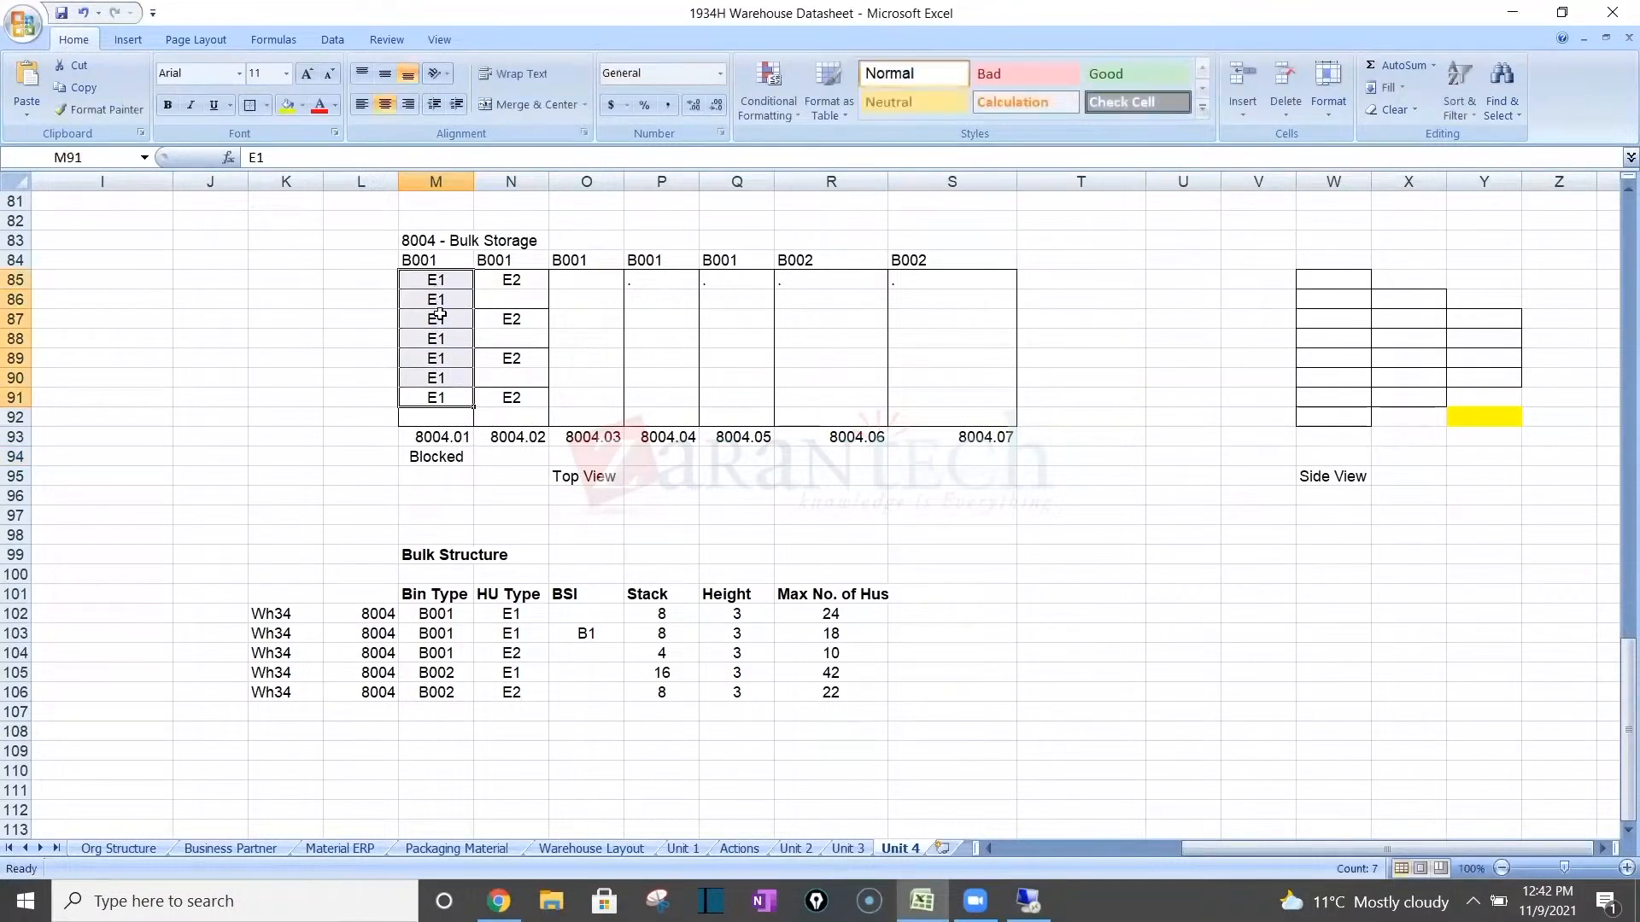
key(Delete)
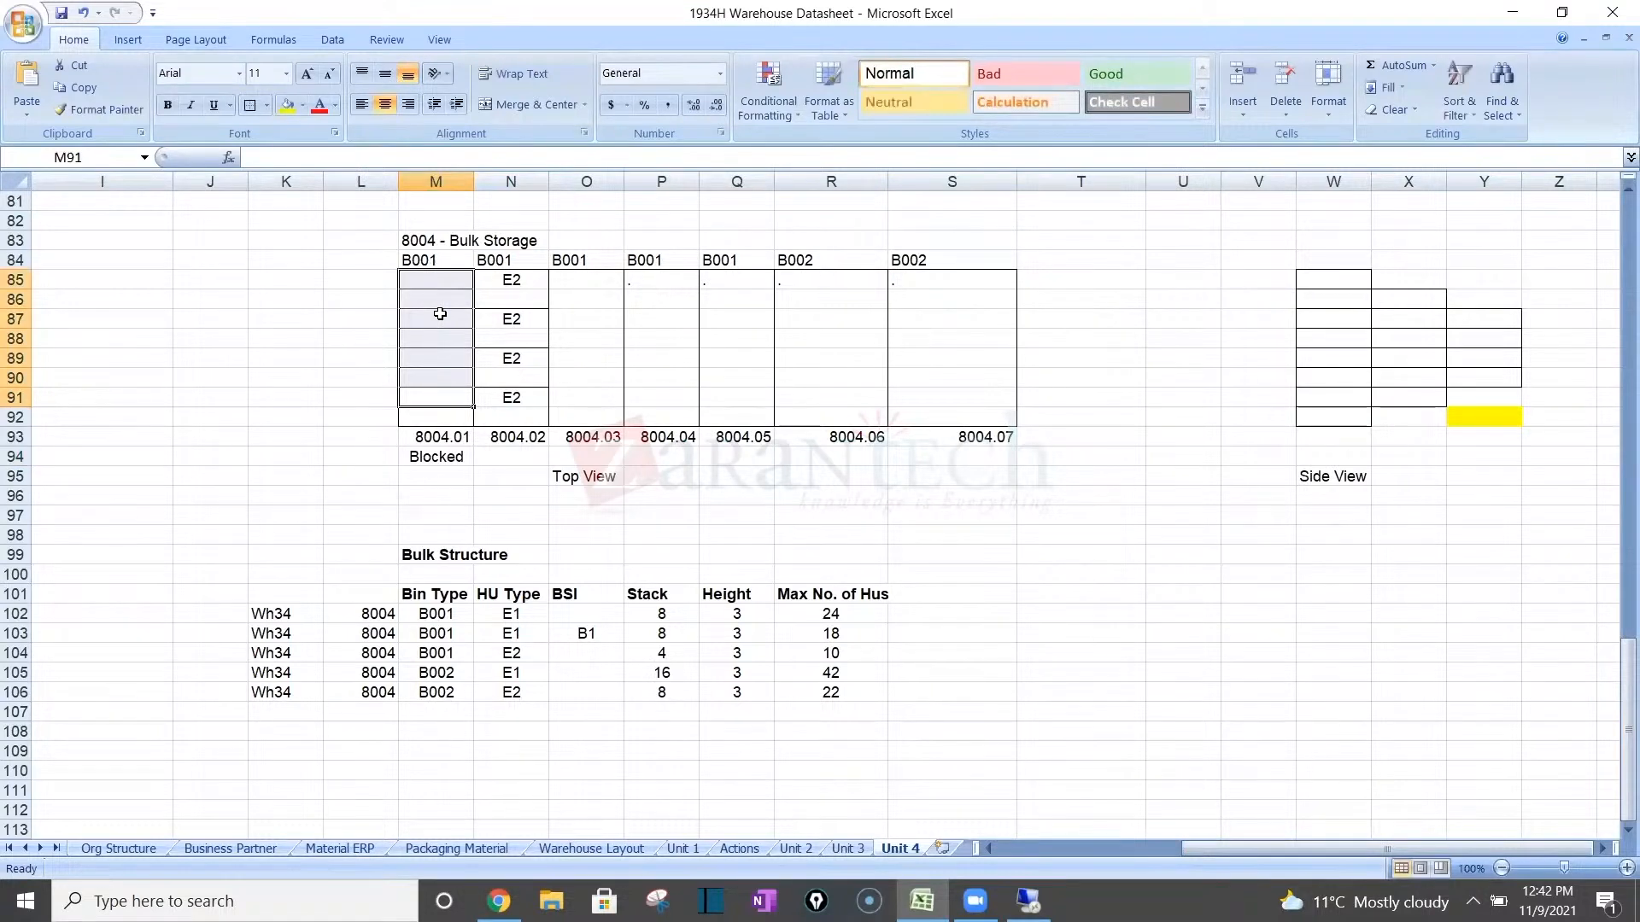
Clear the Blocked label in cell M94, and undo that deletion together with the clearing of the E1 entries in M85 to M91.
click(444, 460)
key(Delete)
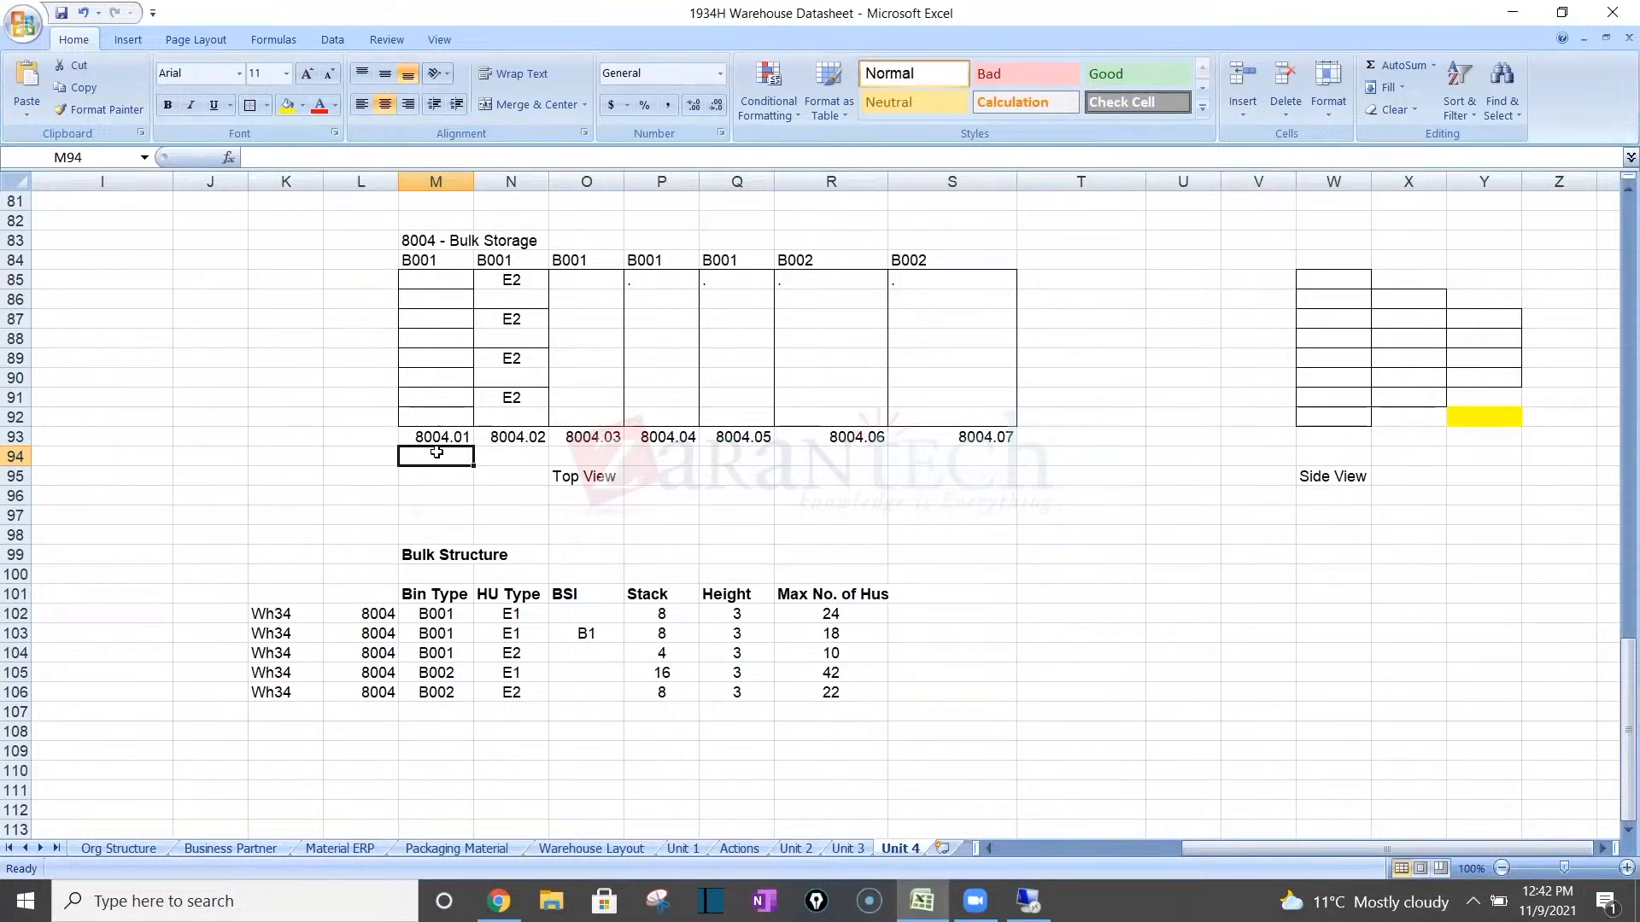
key(ctrl+c)
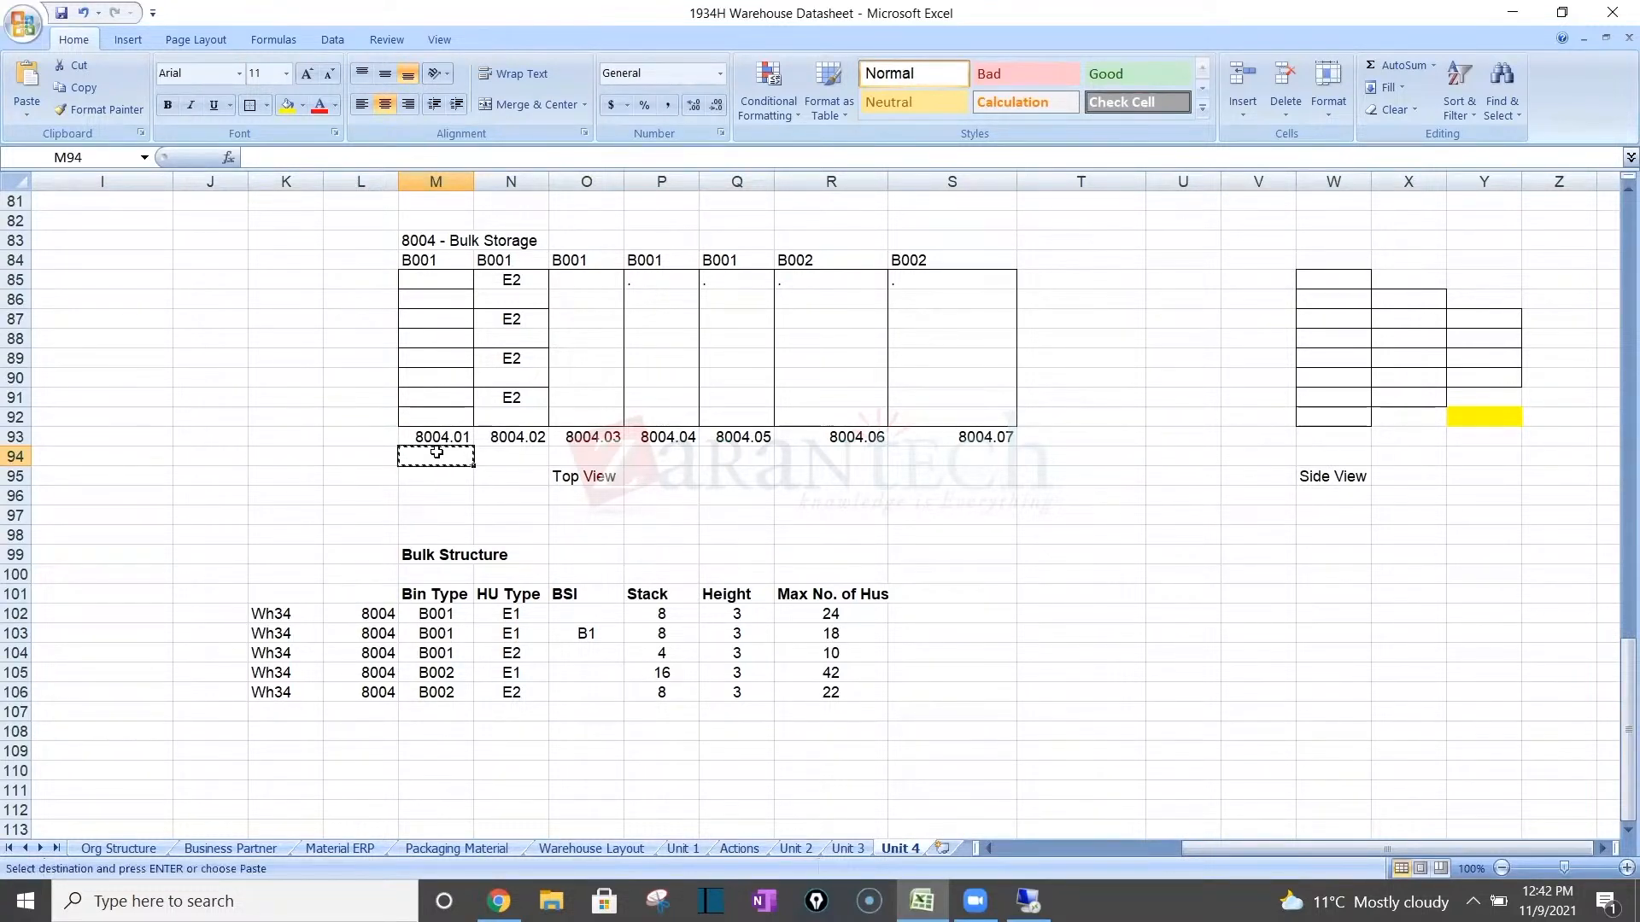
key(ctrl+z)
key(ctrl+z)
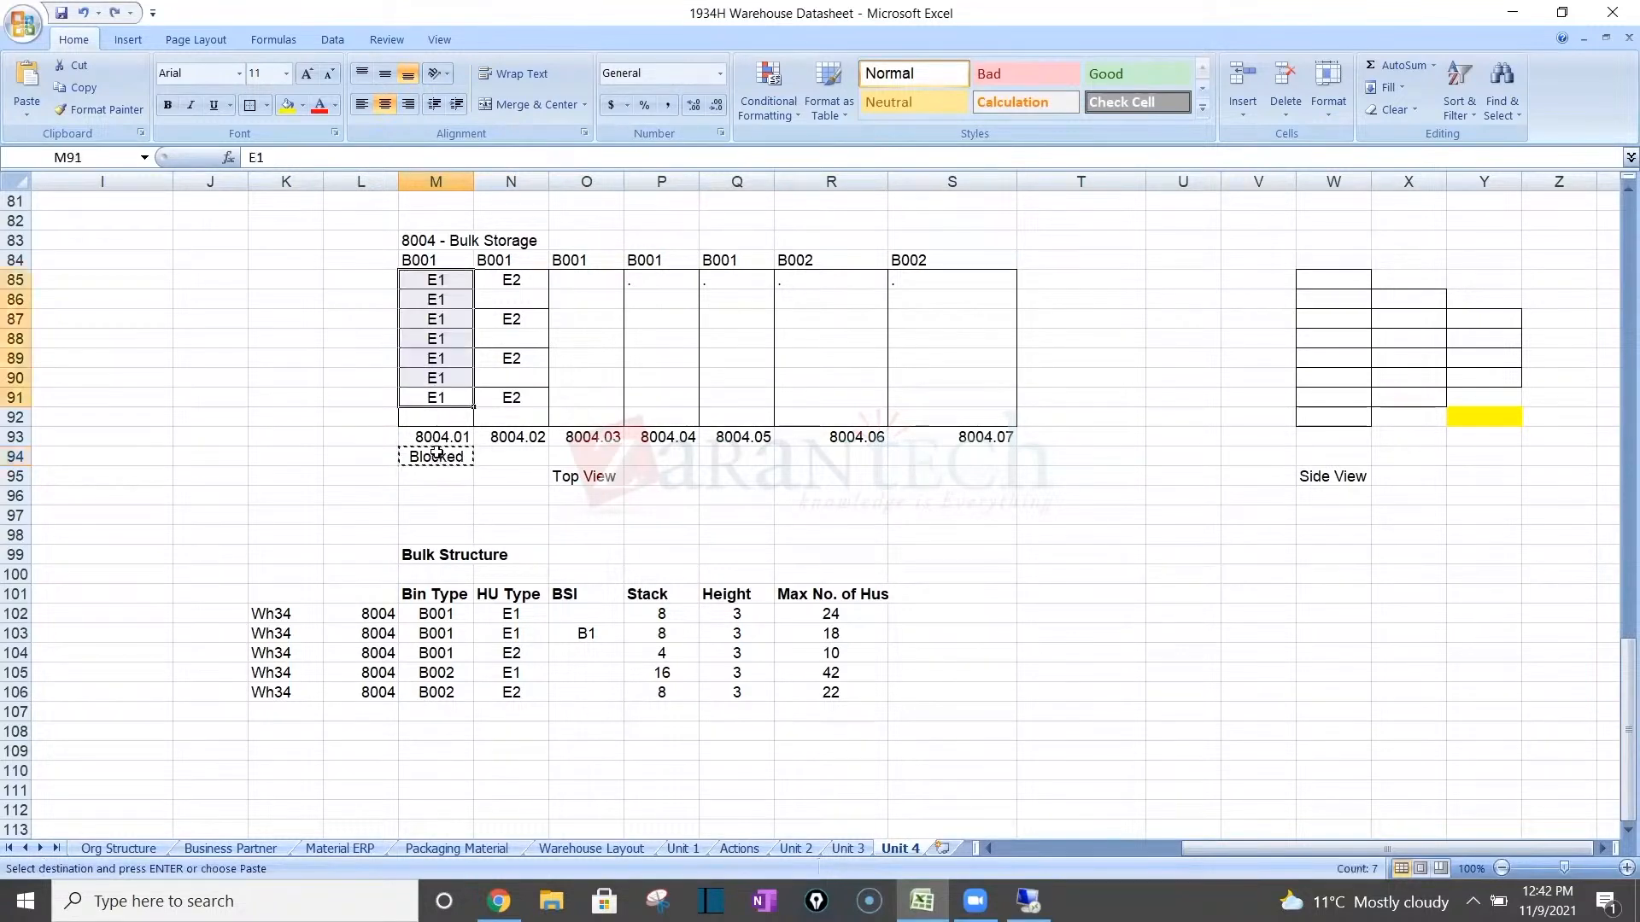
Fill the last position of bin row 8004.01, cell M92, with E1 and remove the Blocked label from M94.
click(462, 419)
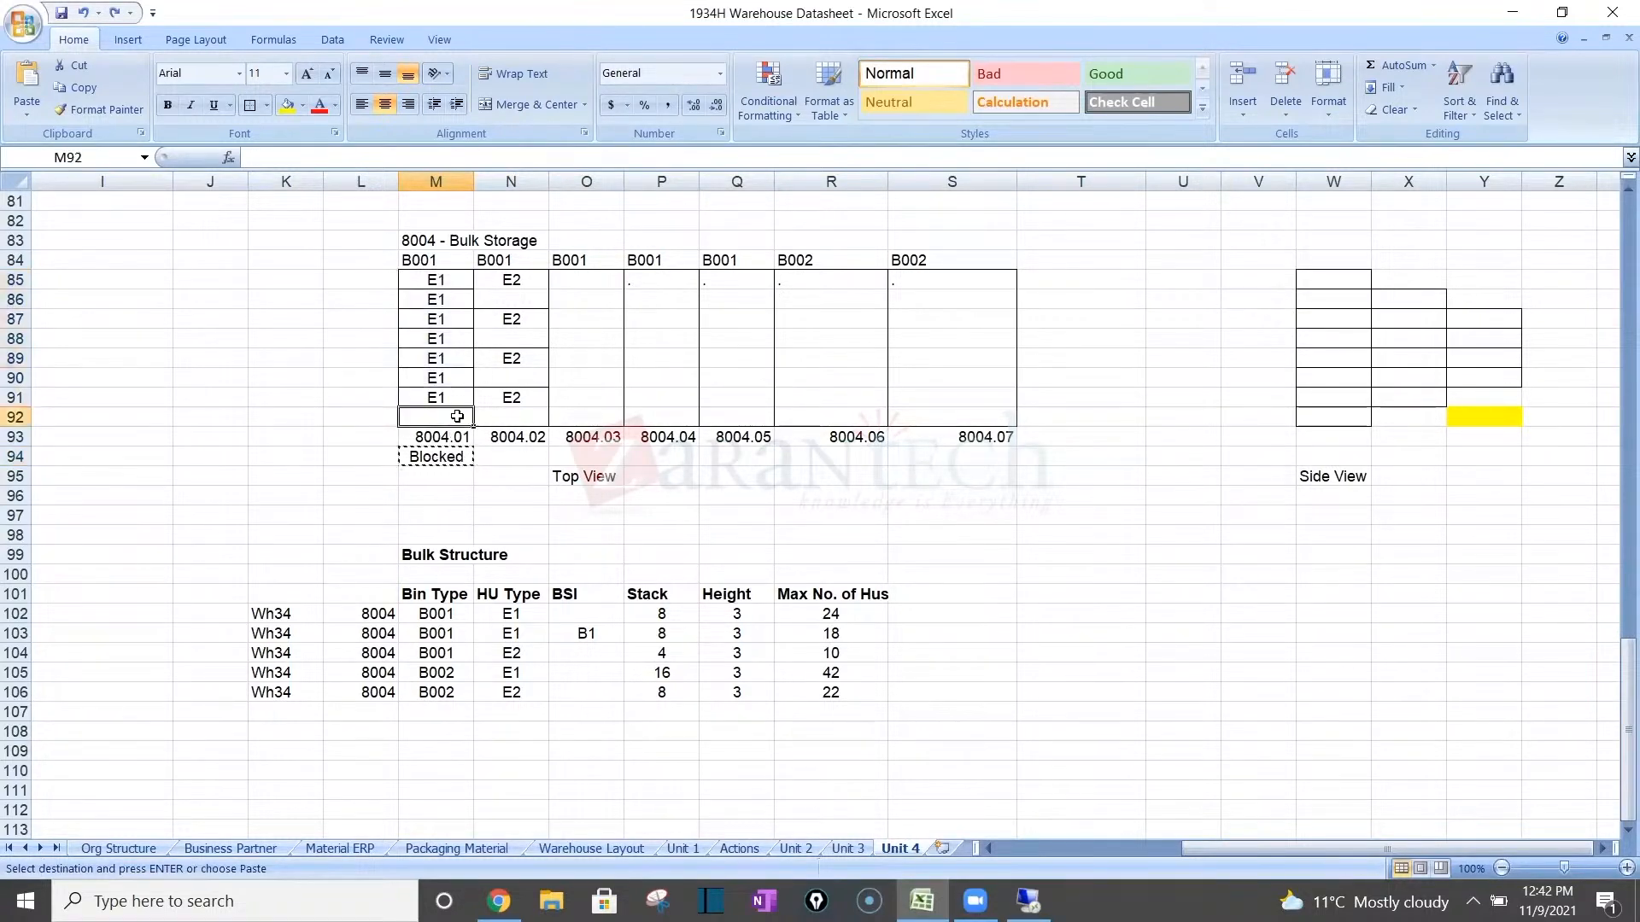
text(E1)
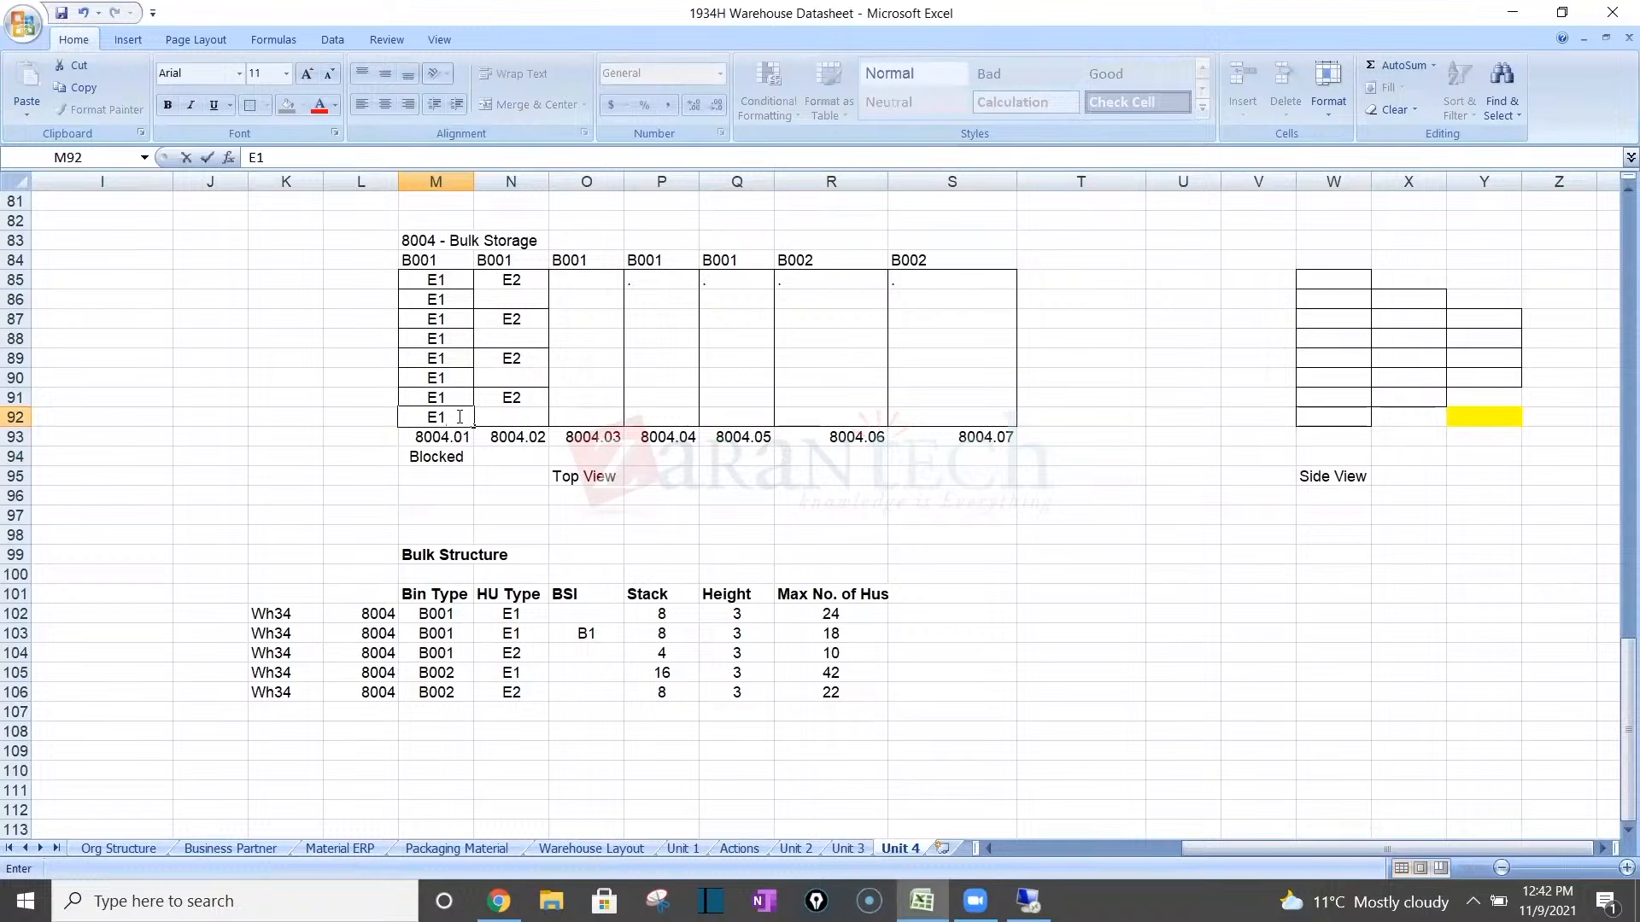
key(Return)
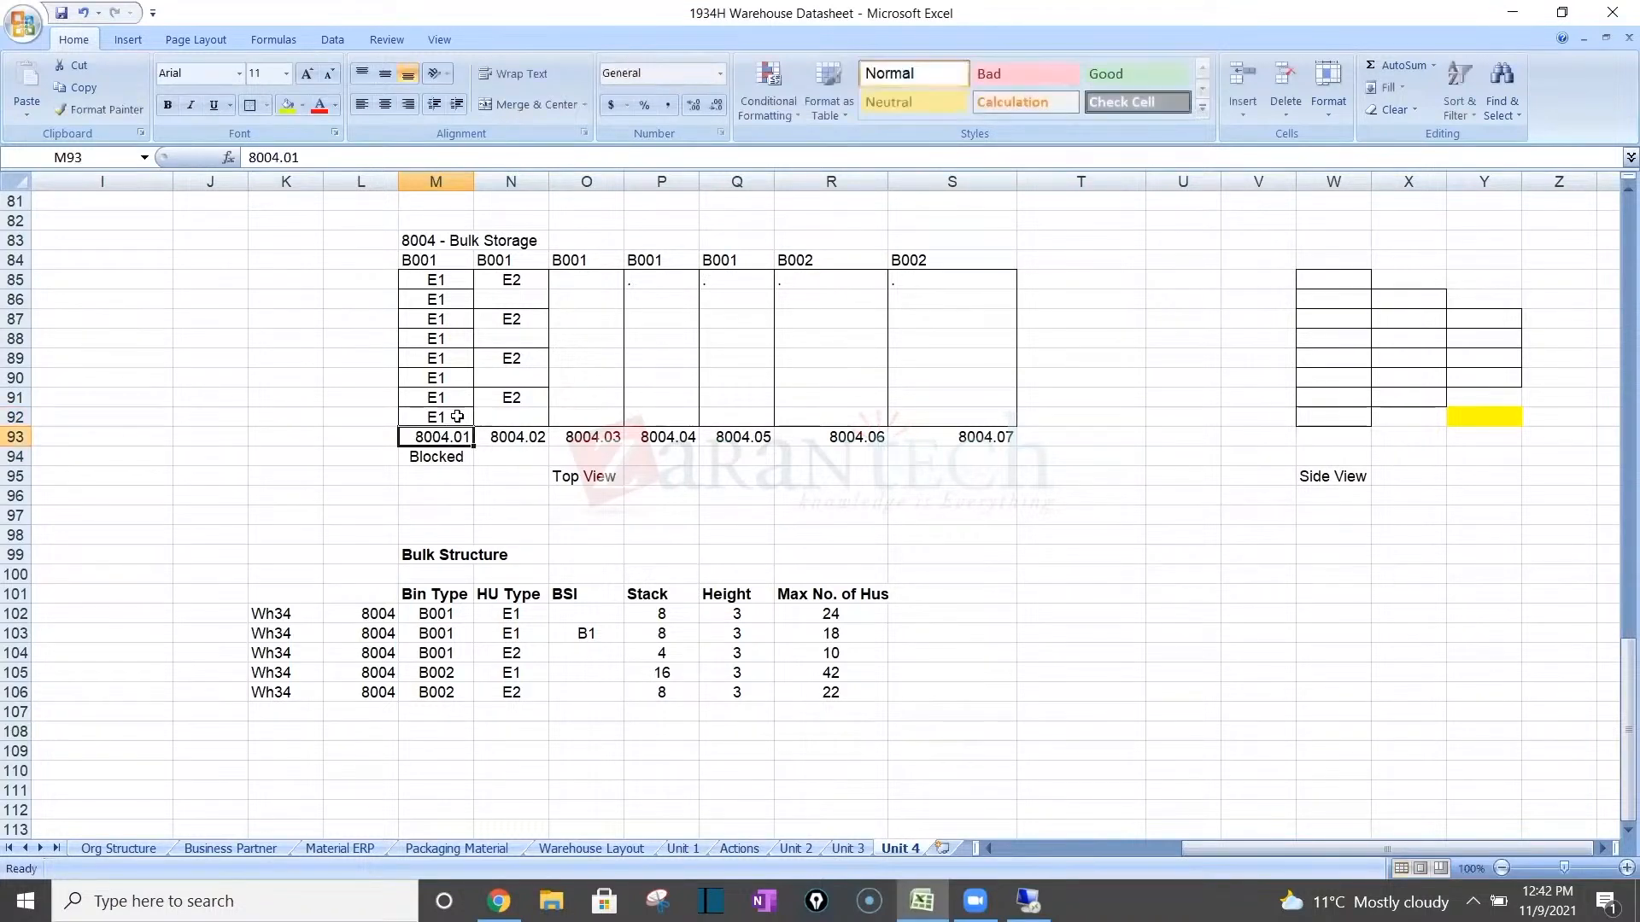
key(Down)
key(Delete)
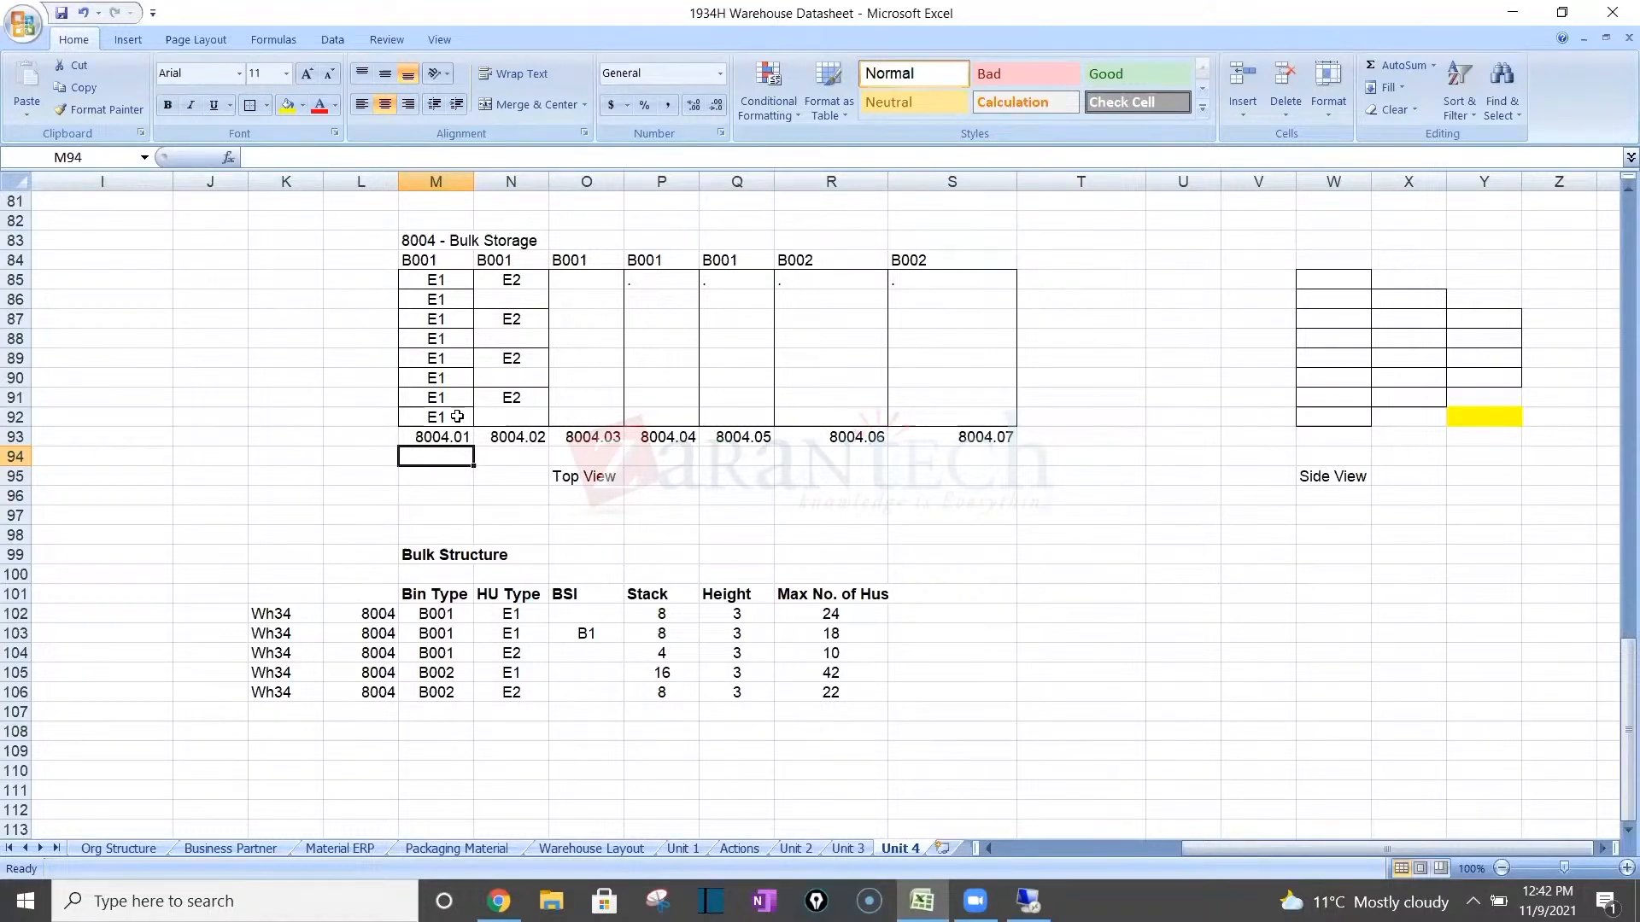
Switch to the SAP bulk storage control entries and examine the Time limit field of the WH34, storage type 8004 row.
click(443, 396)
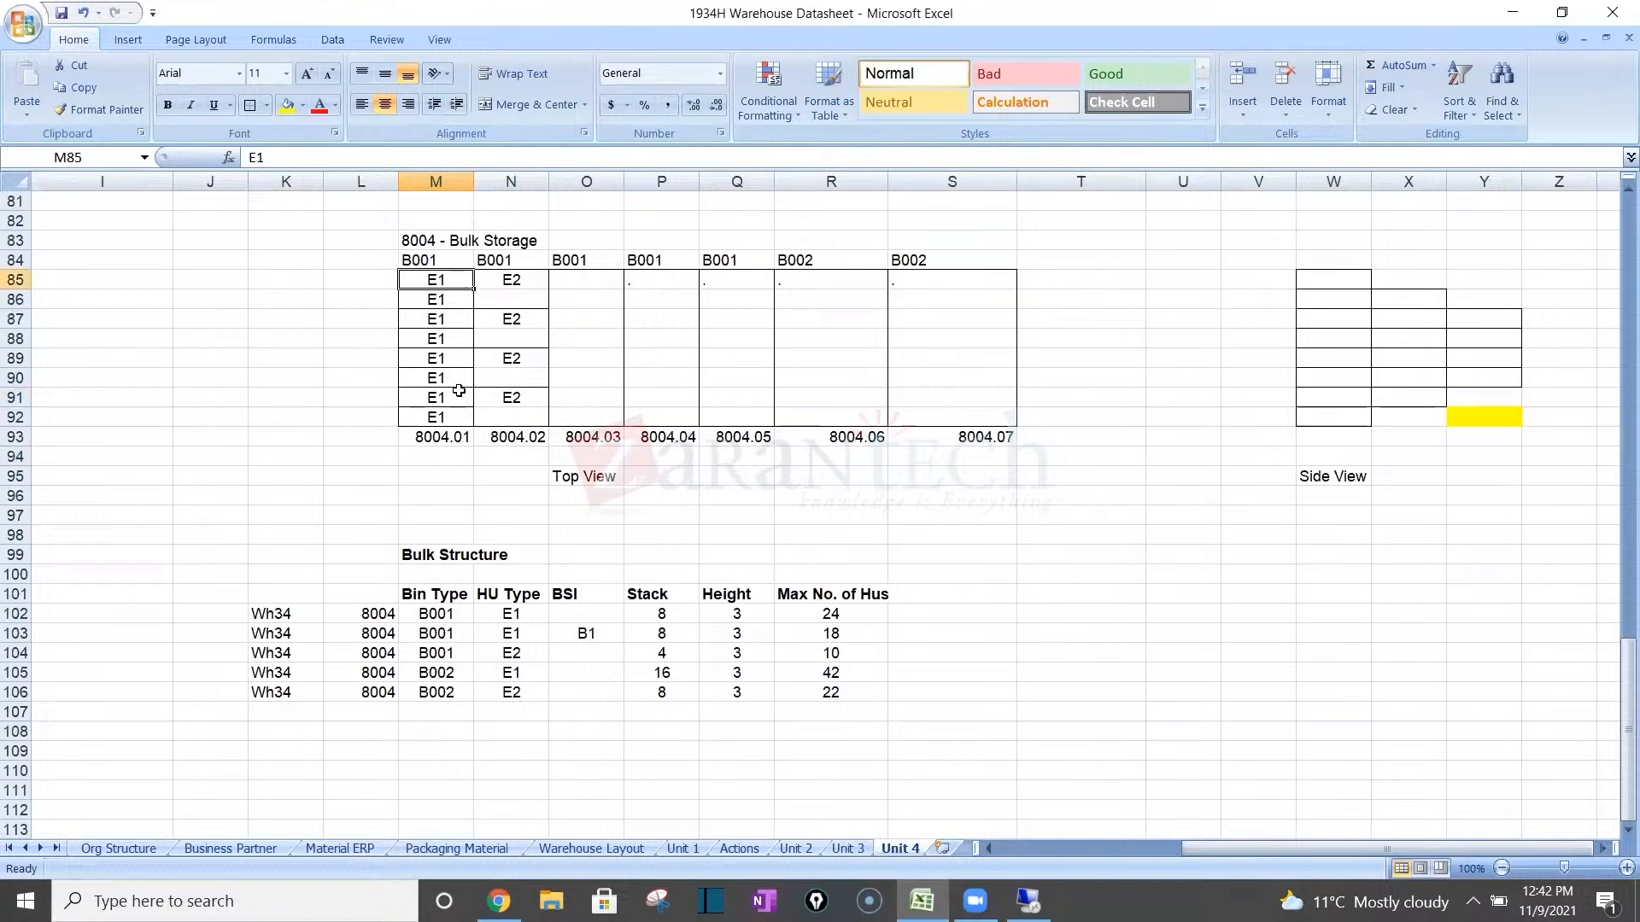
click(452, 294)
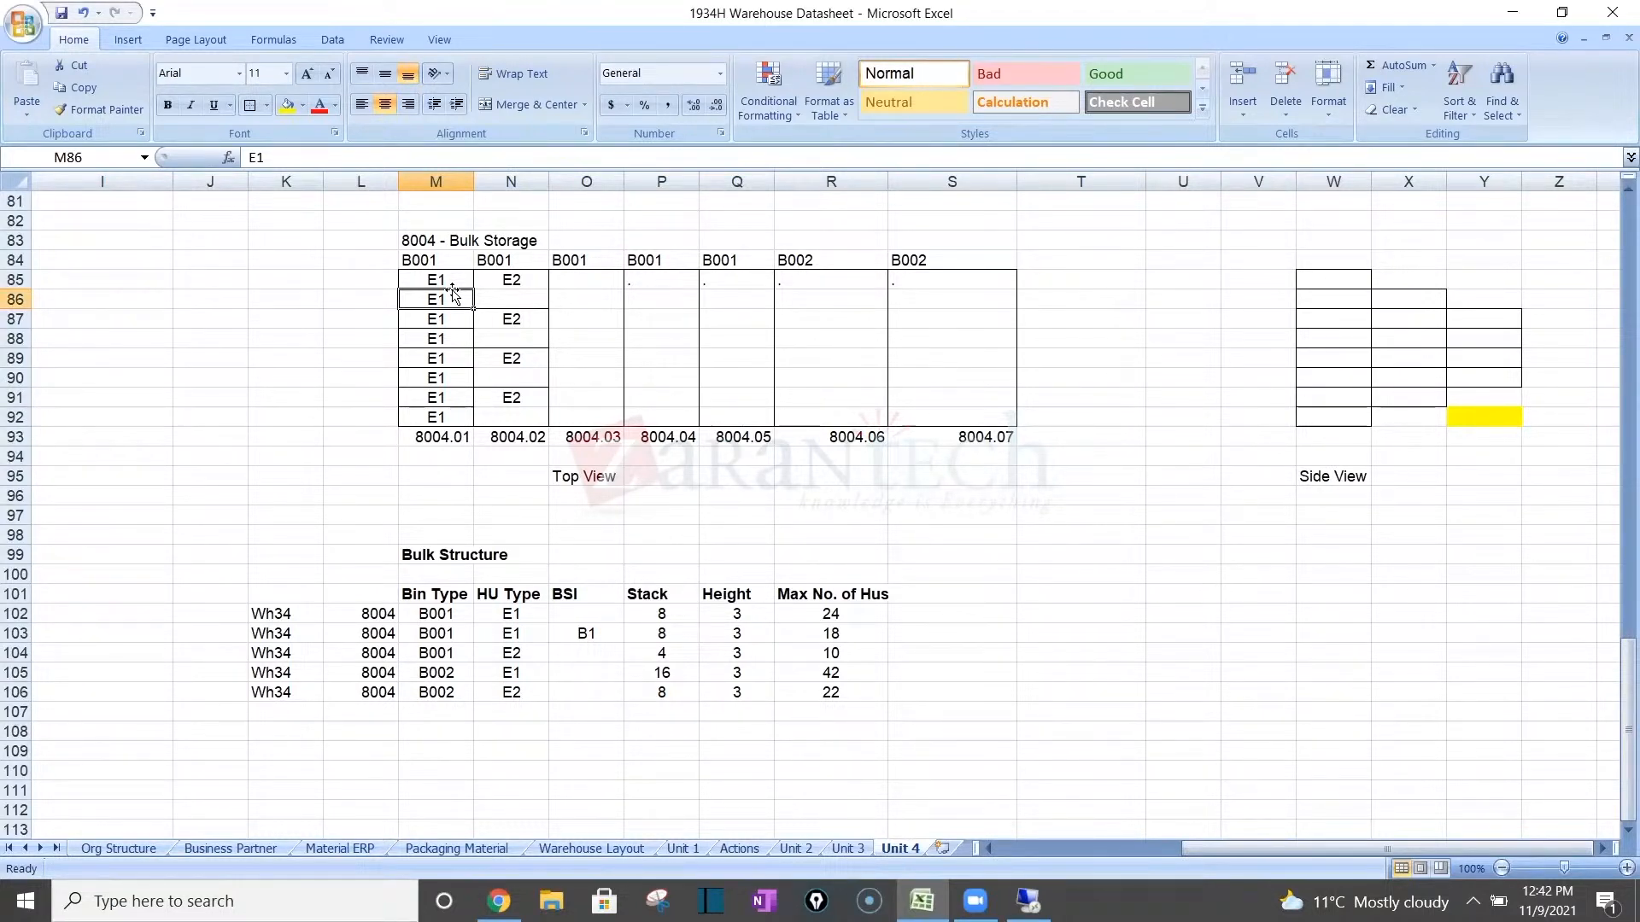
key(alt+Tab)
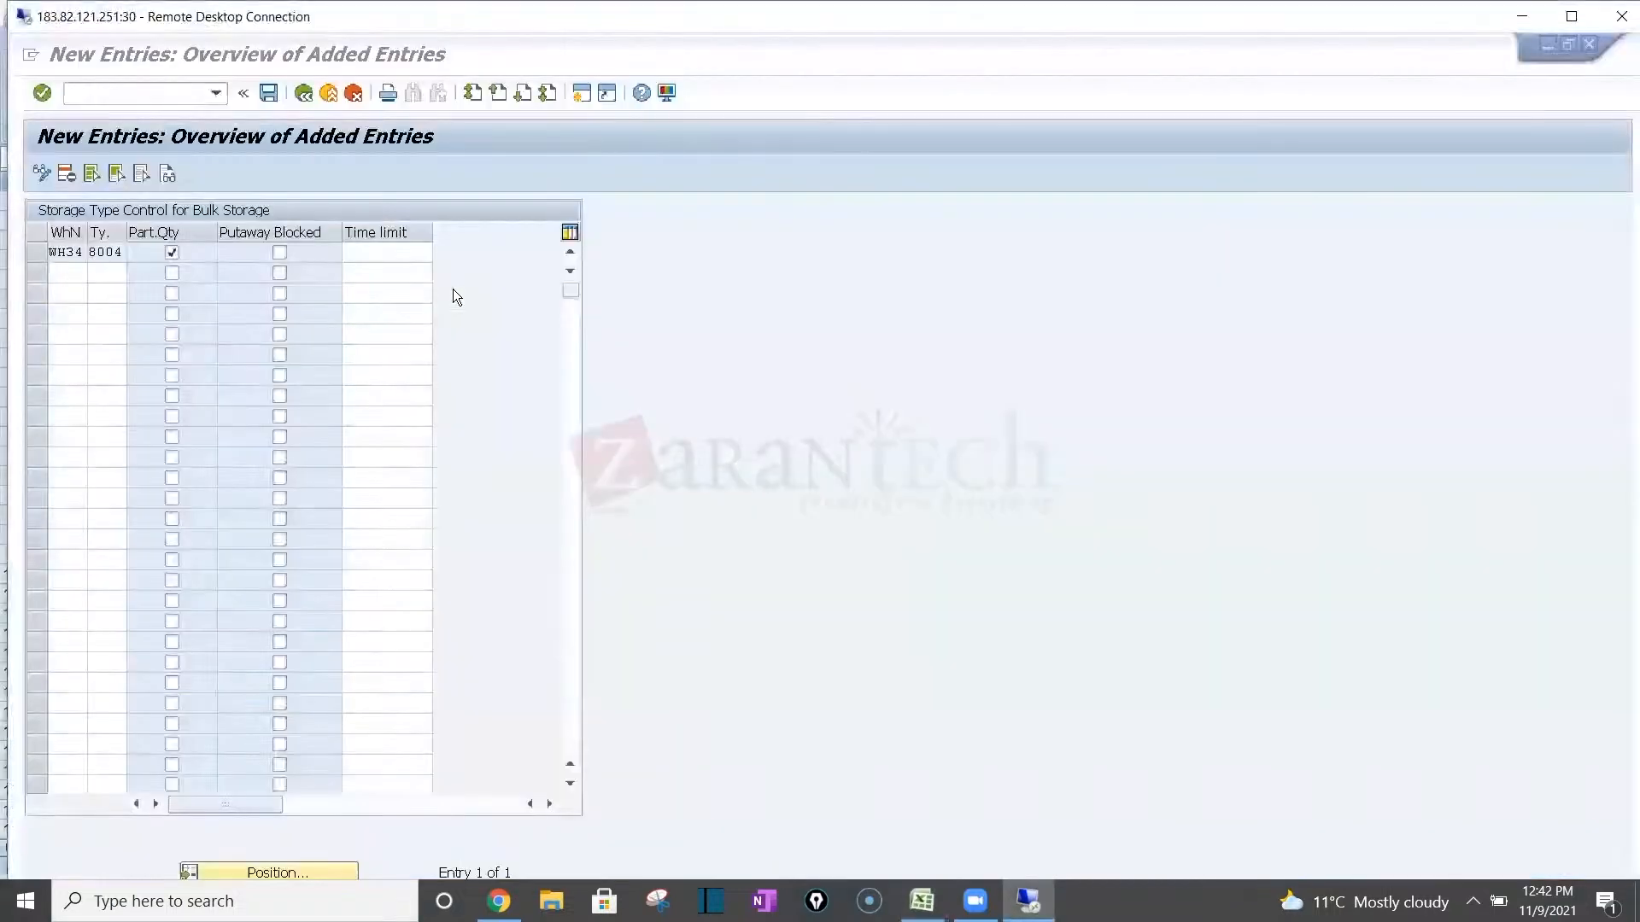
click(408, 248)
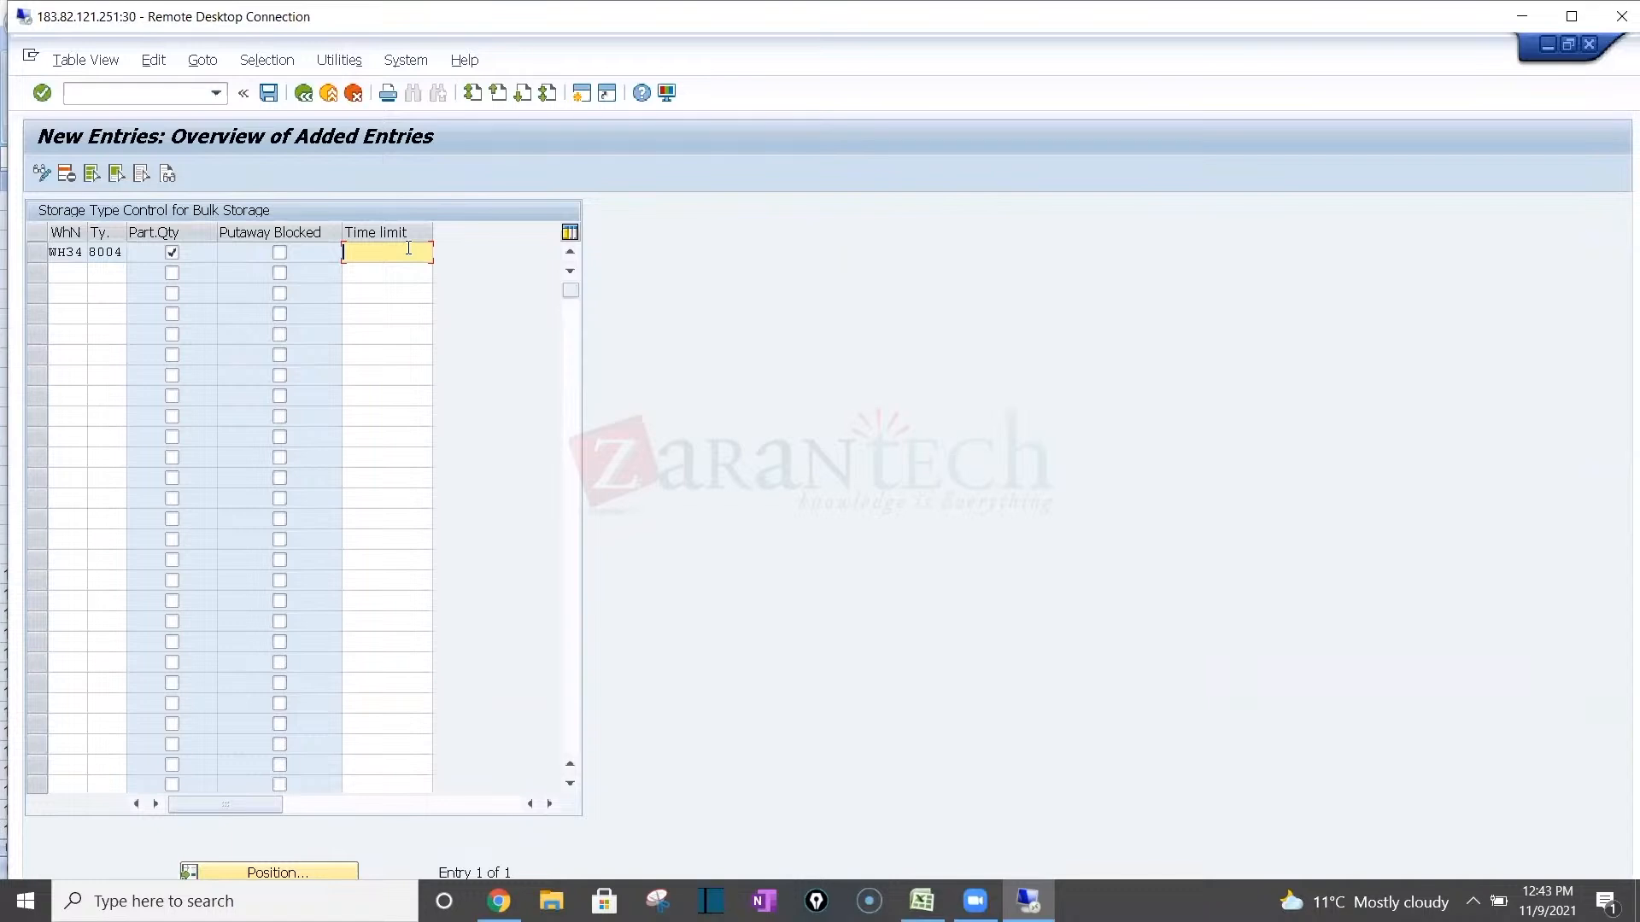
Return to the Excel datasheet and clear the E1 entries in cells M91 and M92 of bin row 8004.01.
key(alt+Tab)
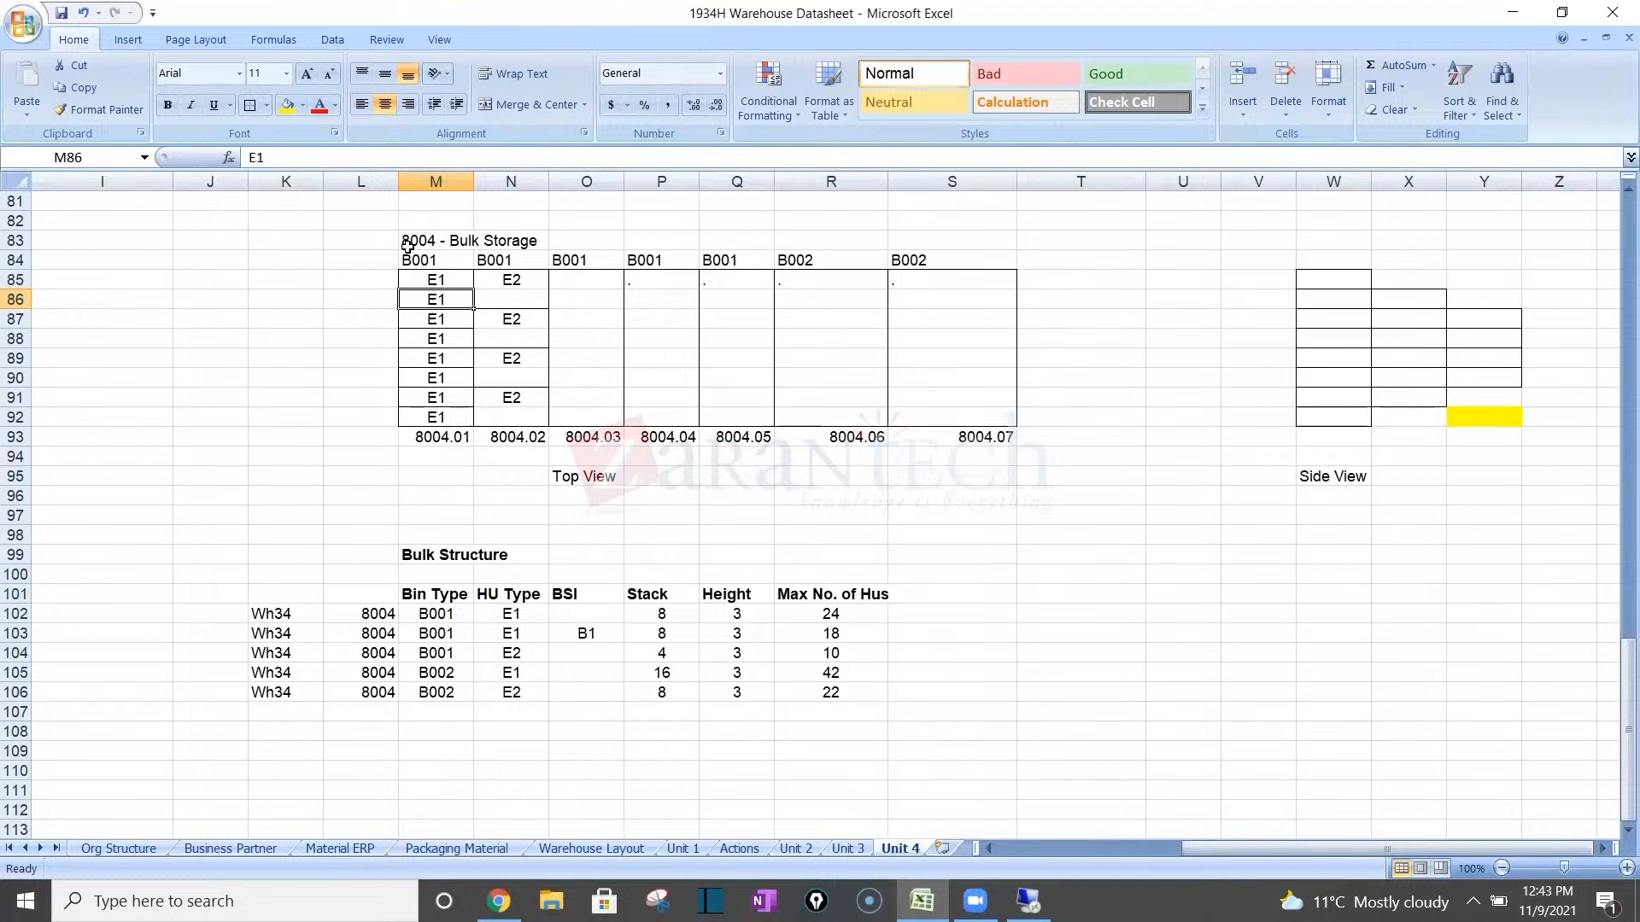
click(428, 414)
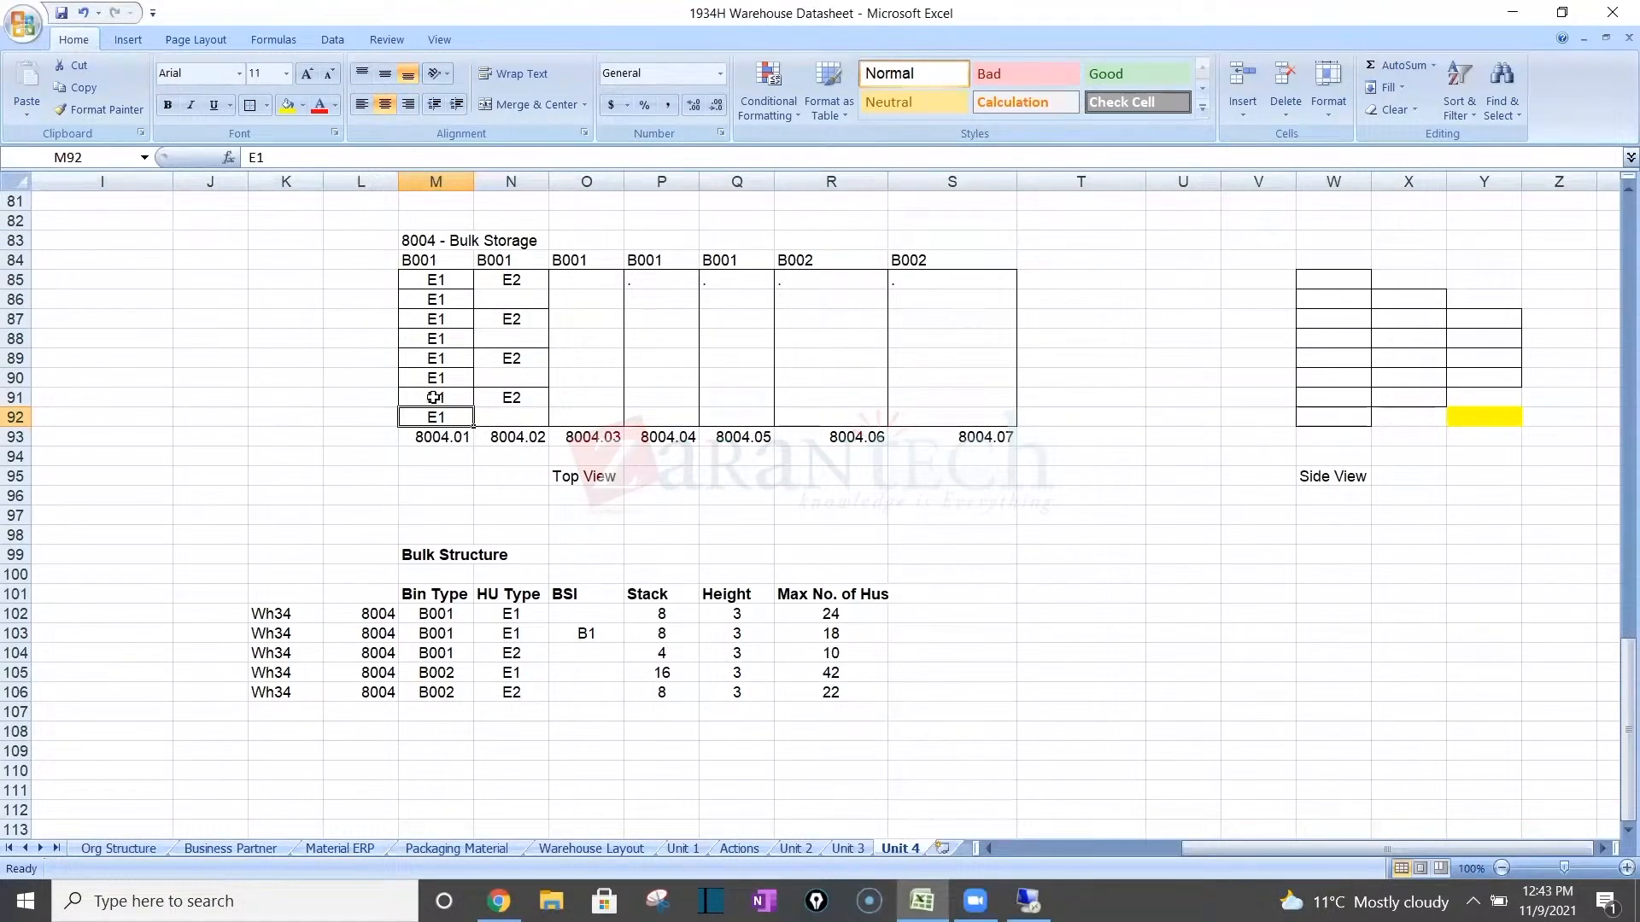
click(438, 280)
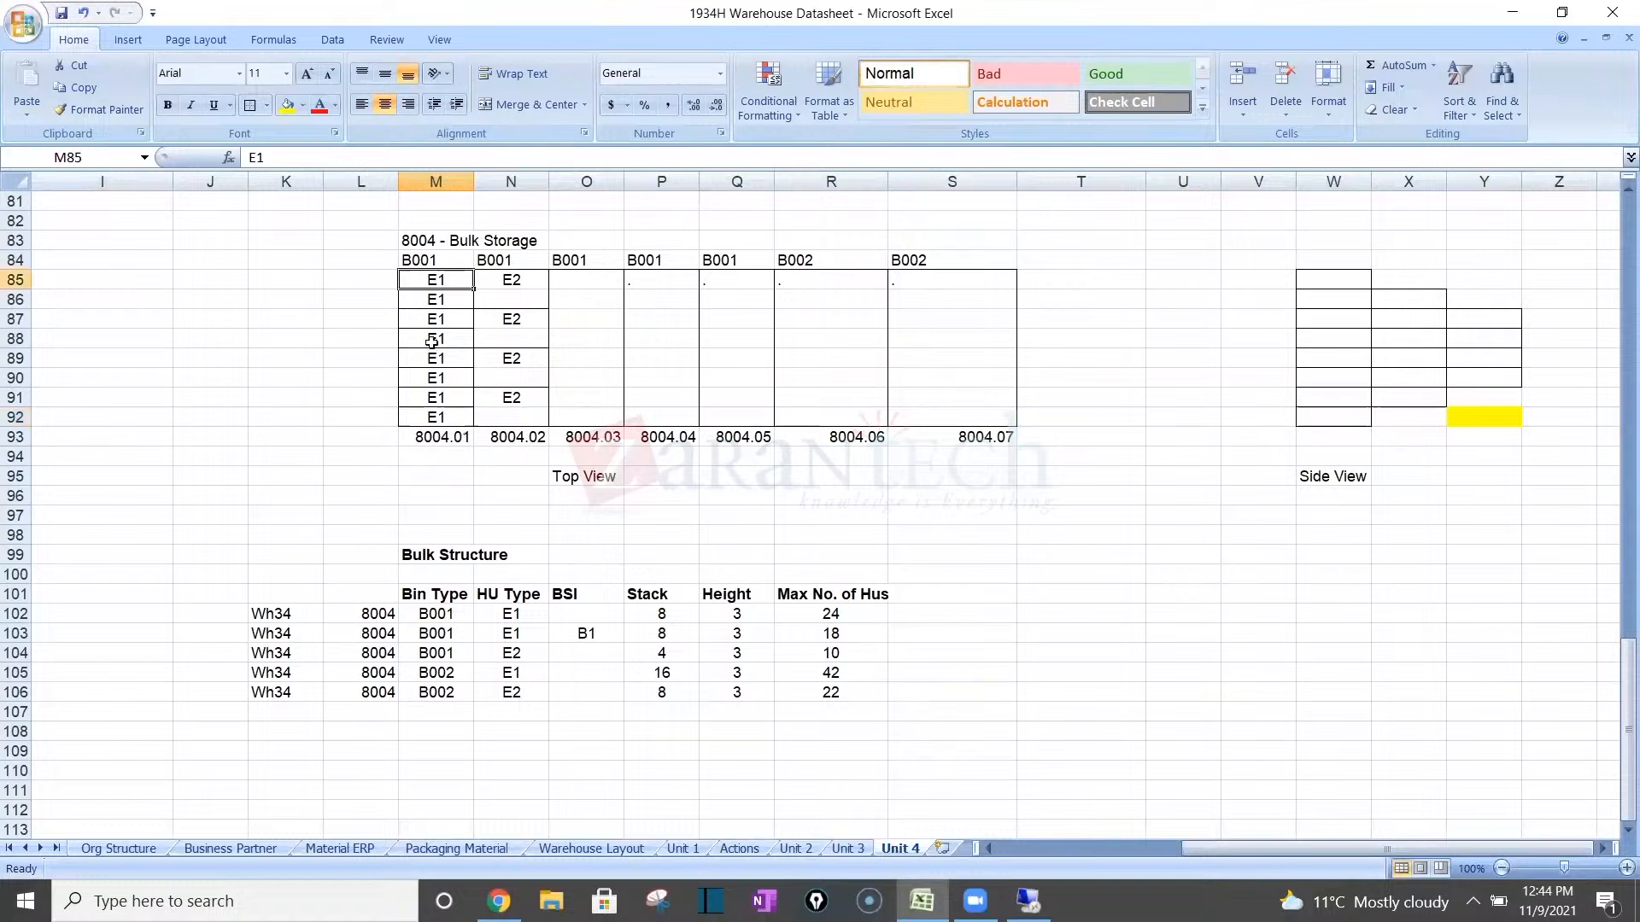
click(437, 416)
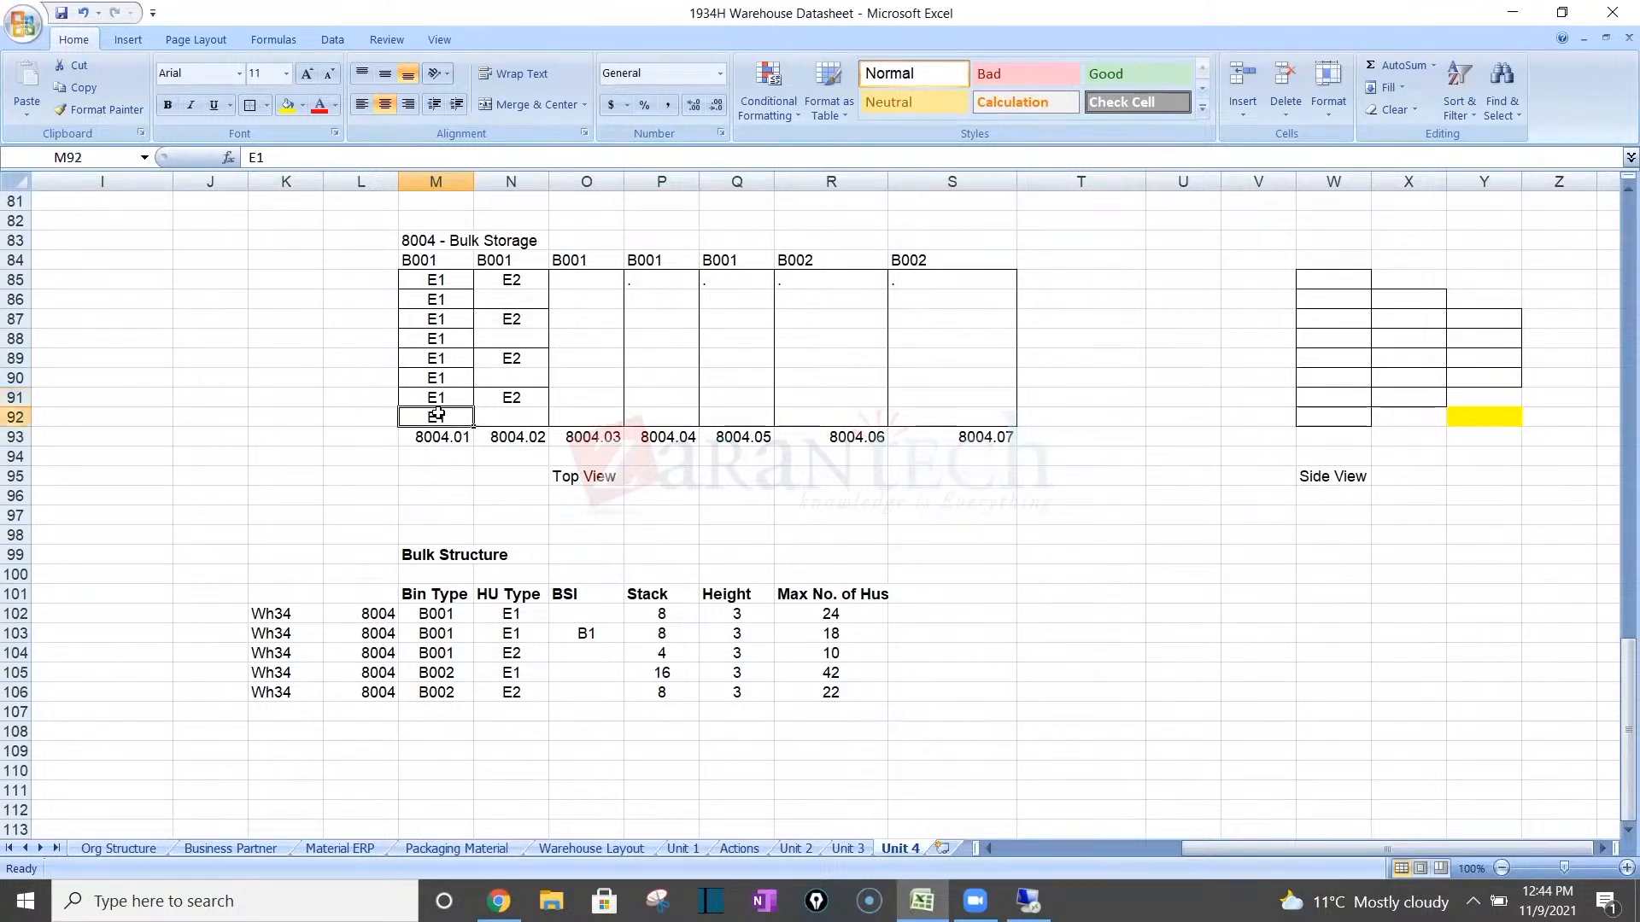
key(Delete)
click(436, 414)
key(Delete)
Enter E1 in cell M91 of bin row 8004.01 and clear it again.
click(462, 384)
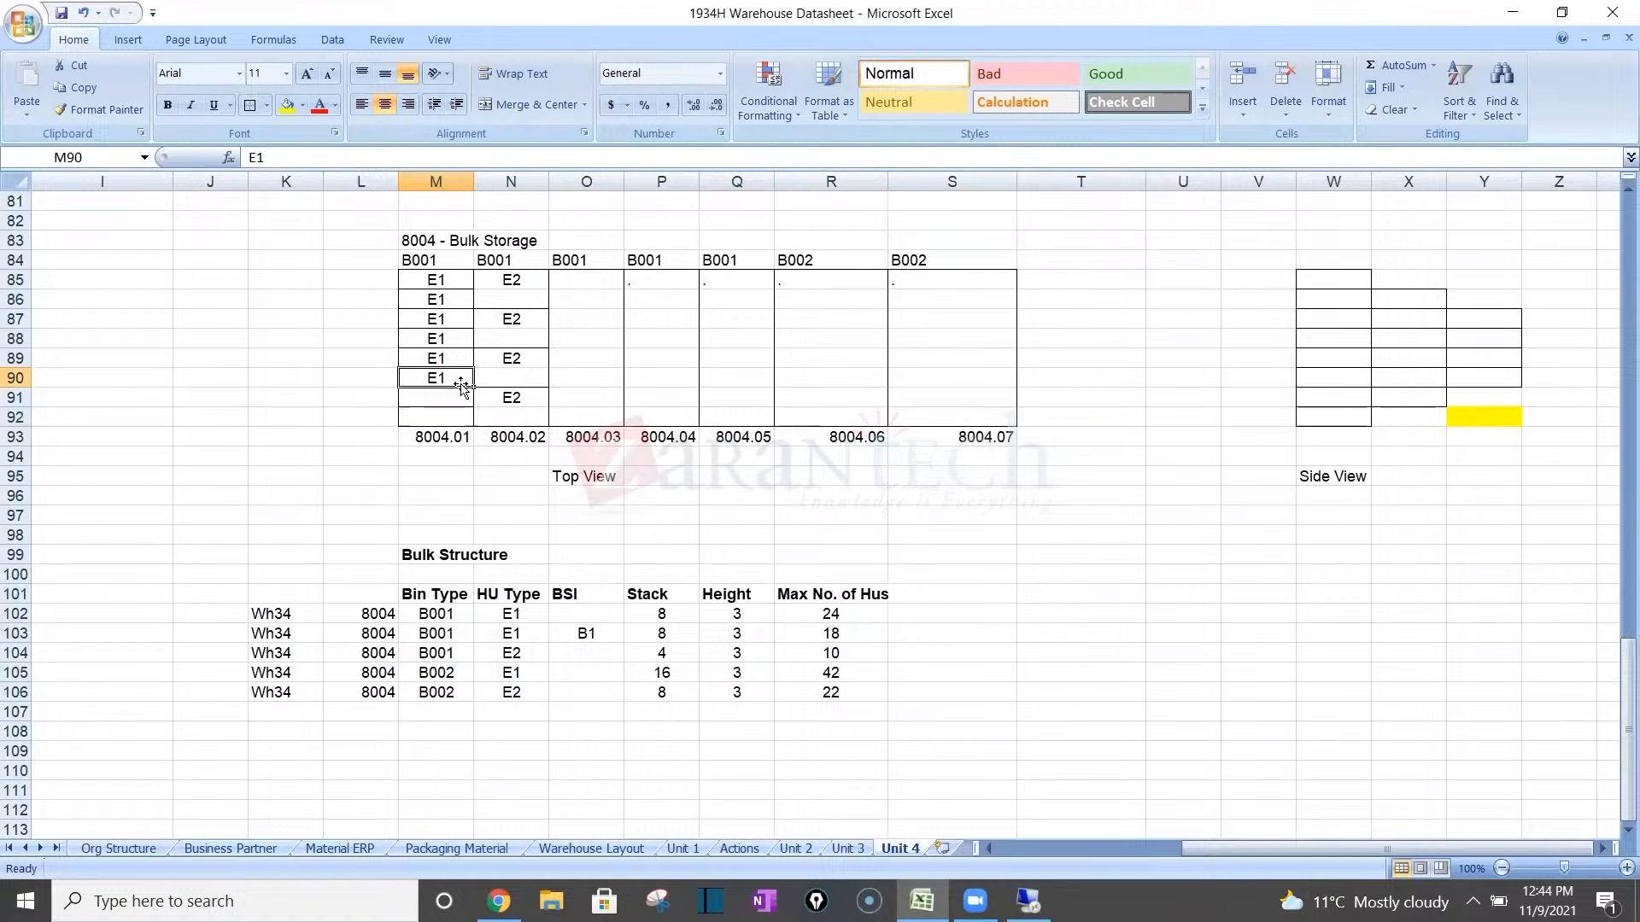
click(454, 401)
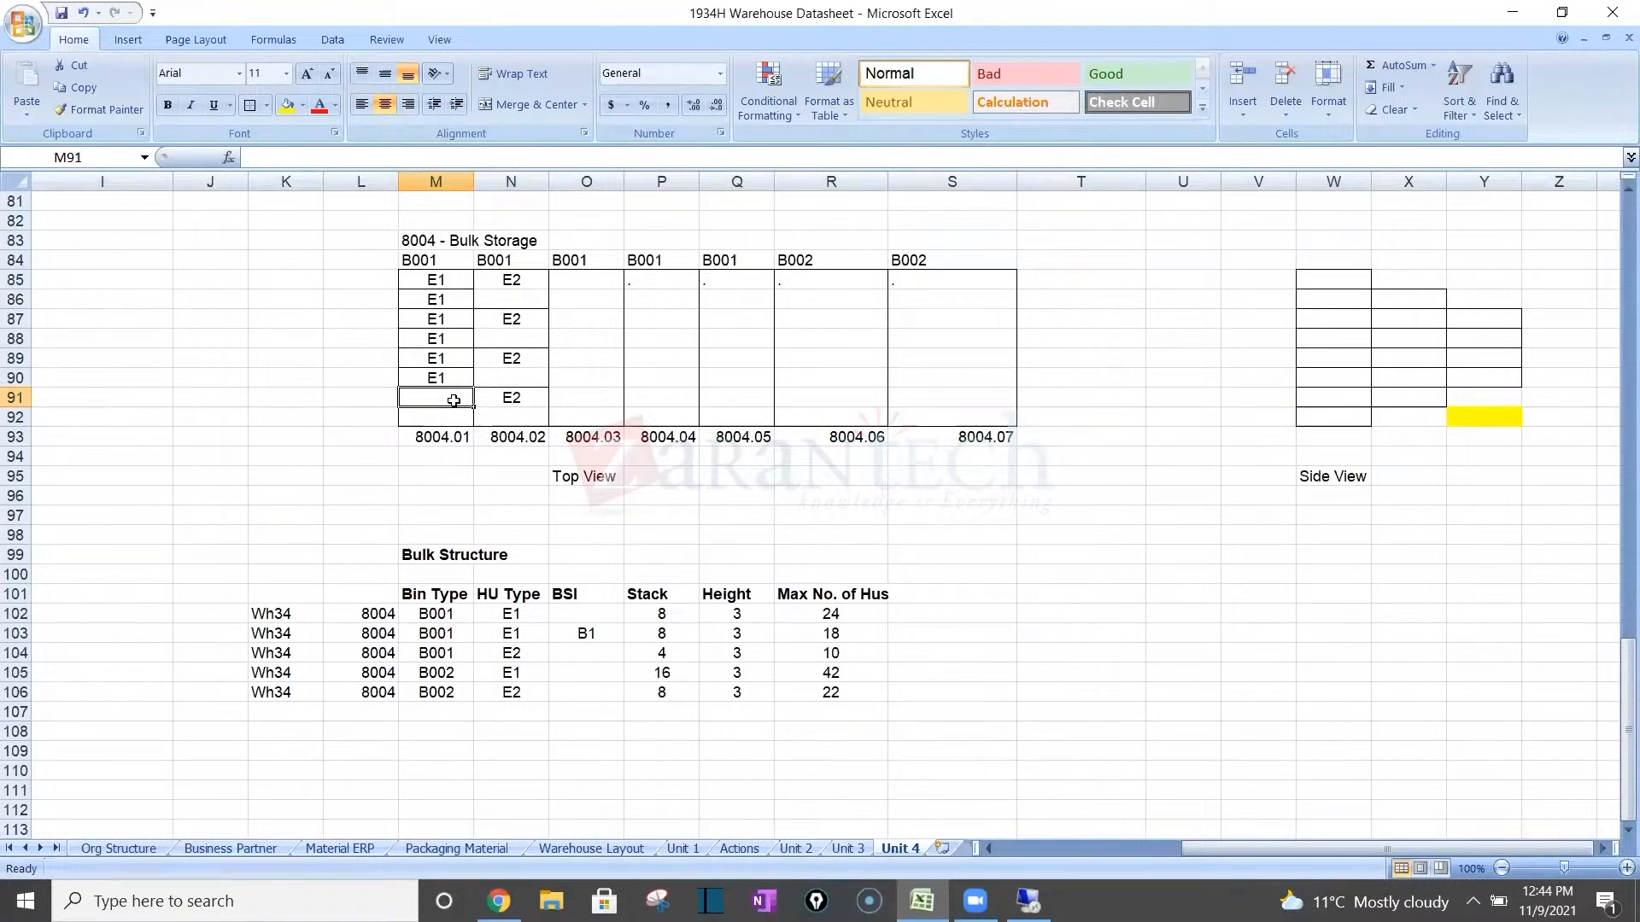
drag(442, 281, 440, 371)
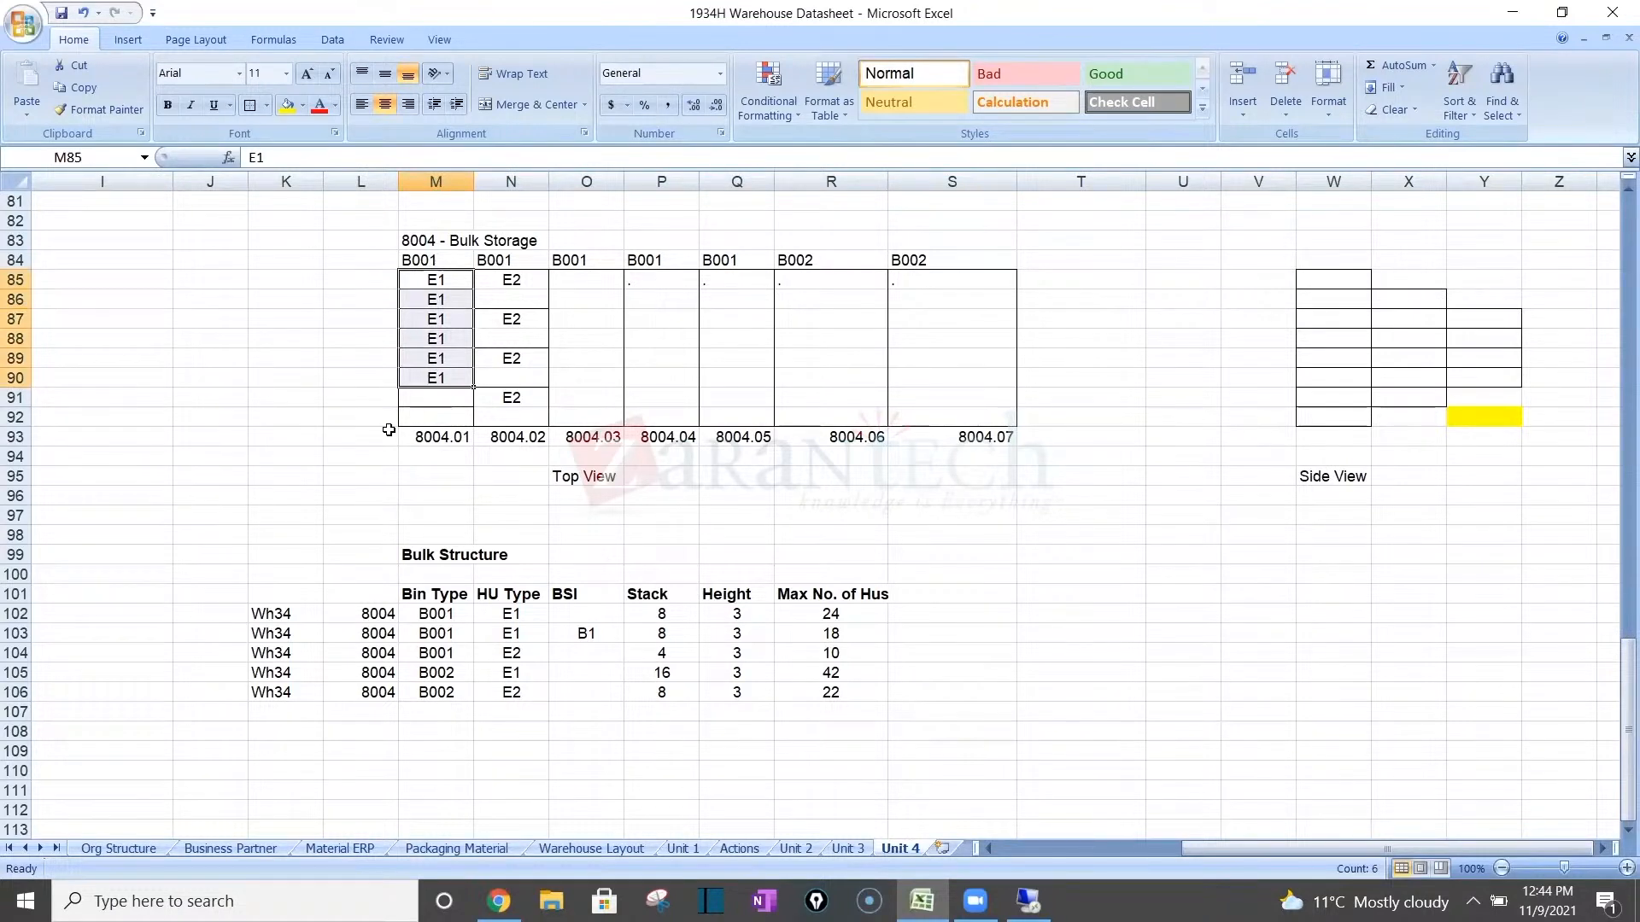
click(440, 395)
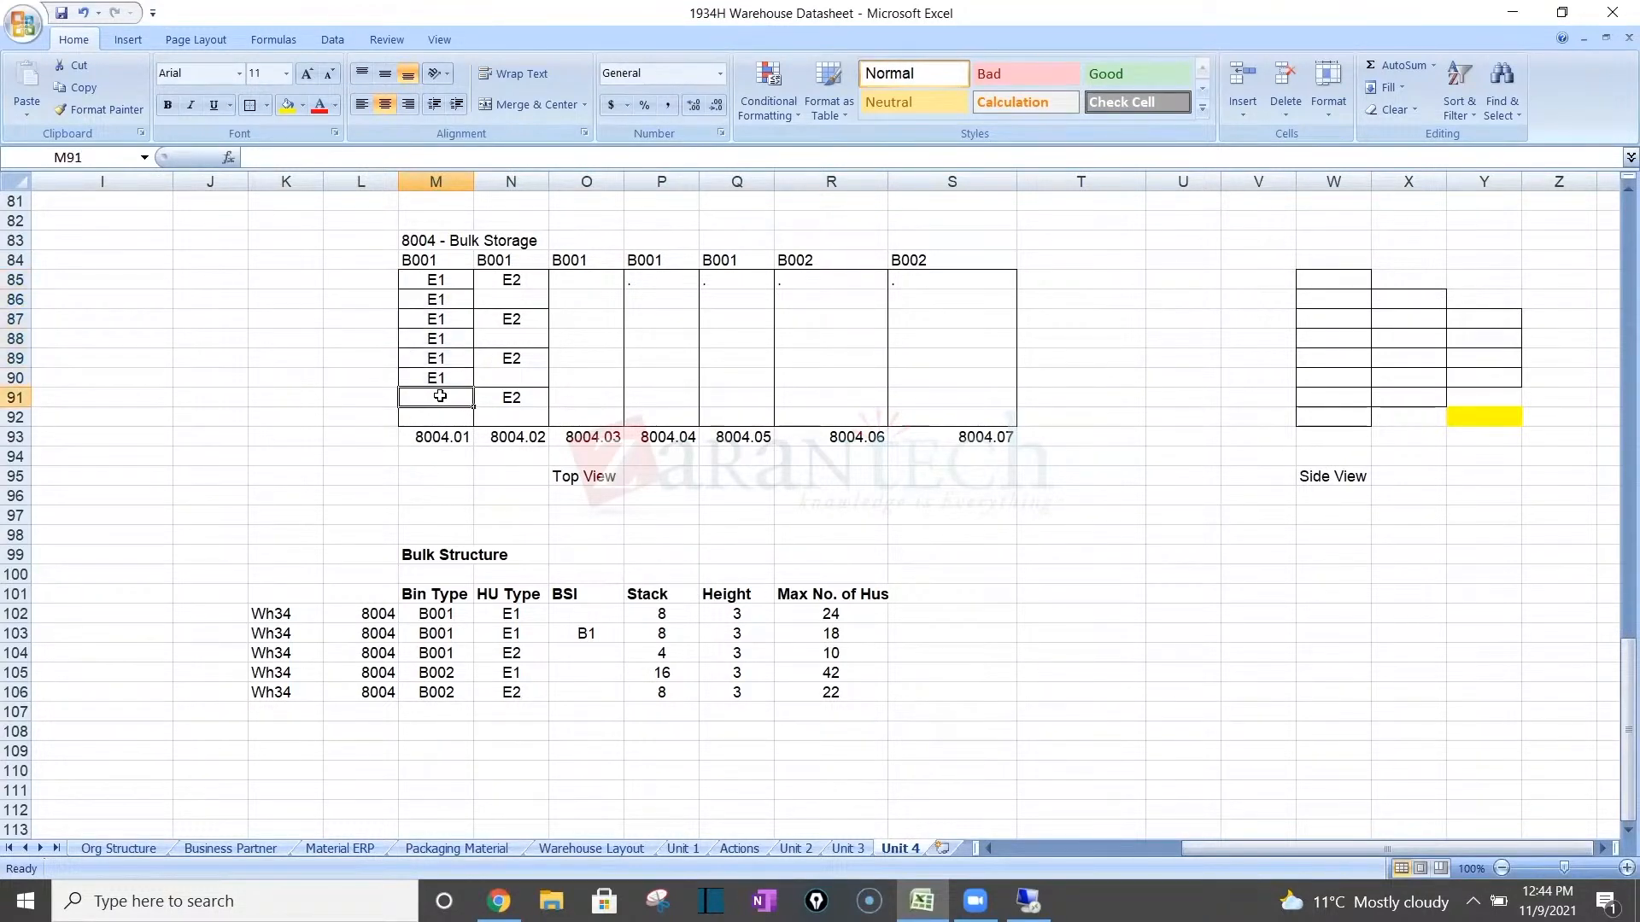
text(E1)
key(Return)
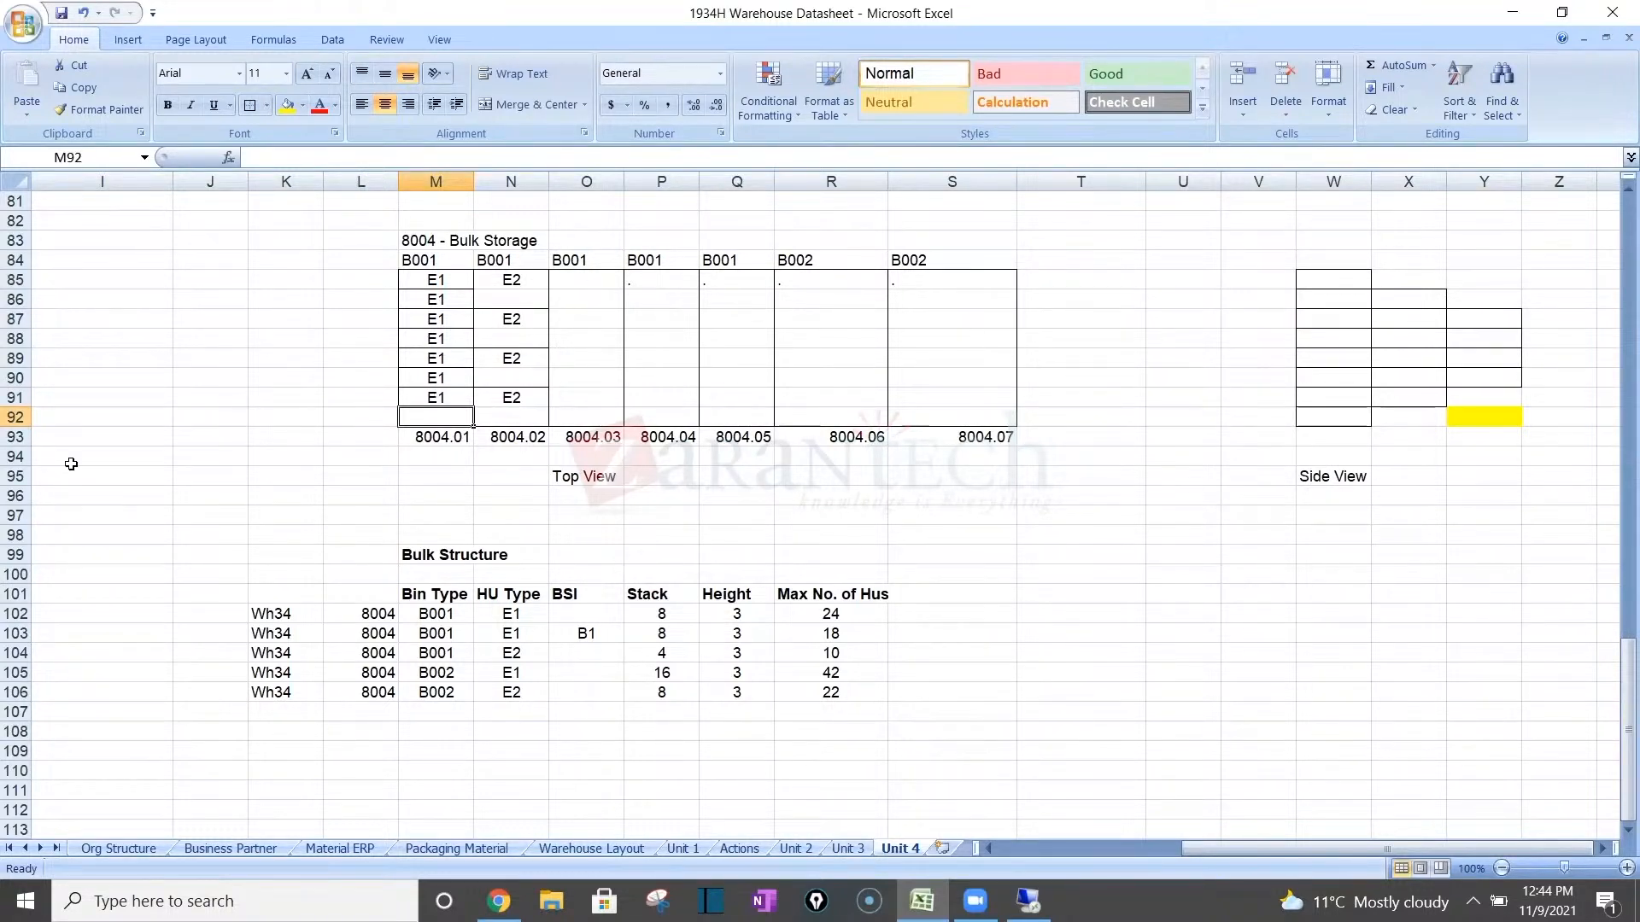
click(435, 392)
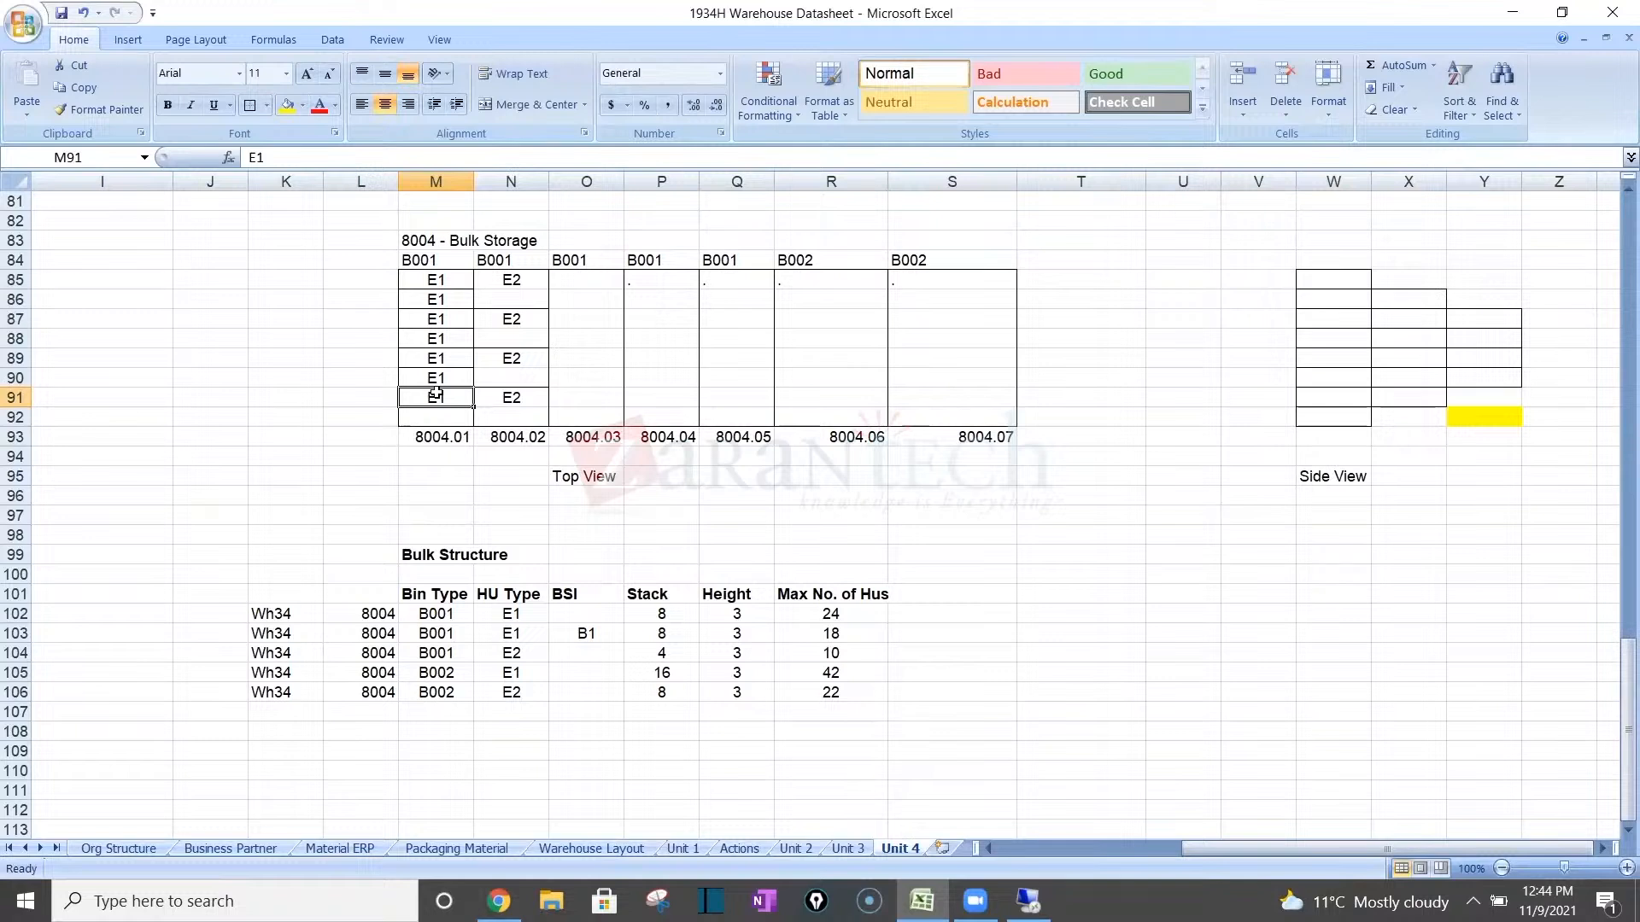
key(Delete)
Examine bin row 8004.03 against the E1 positions M85 to M90 and the empty positions of bin row 8004.01.
drag(603, 282, 600, 439)
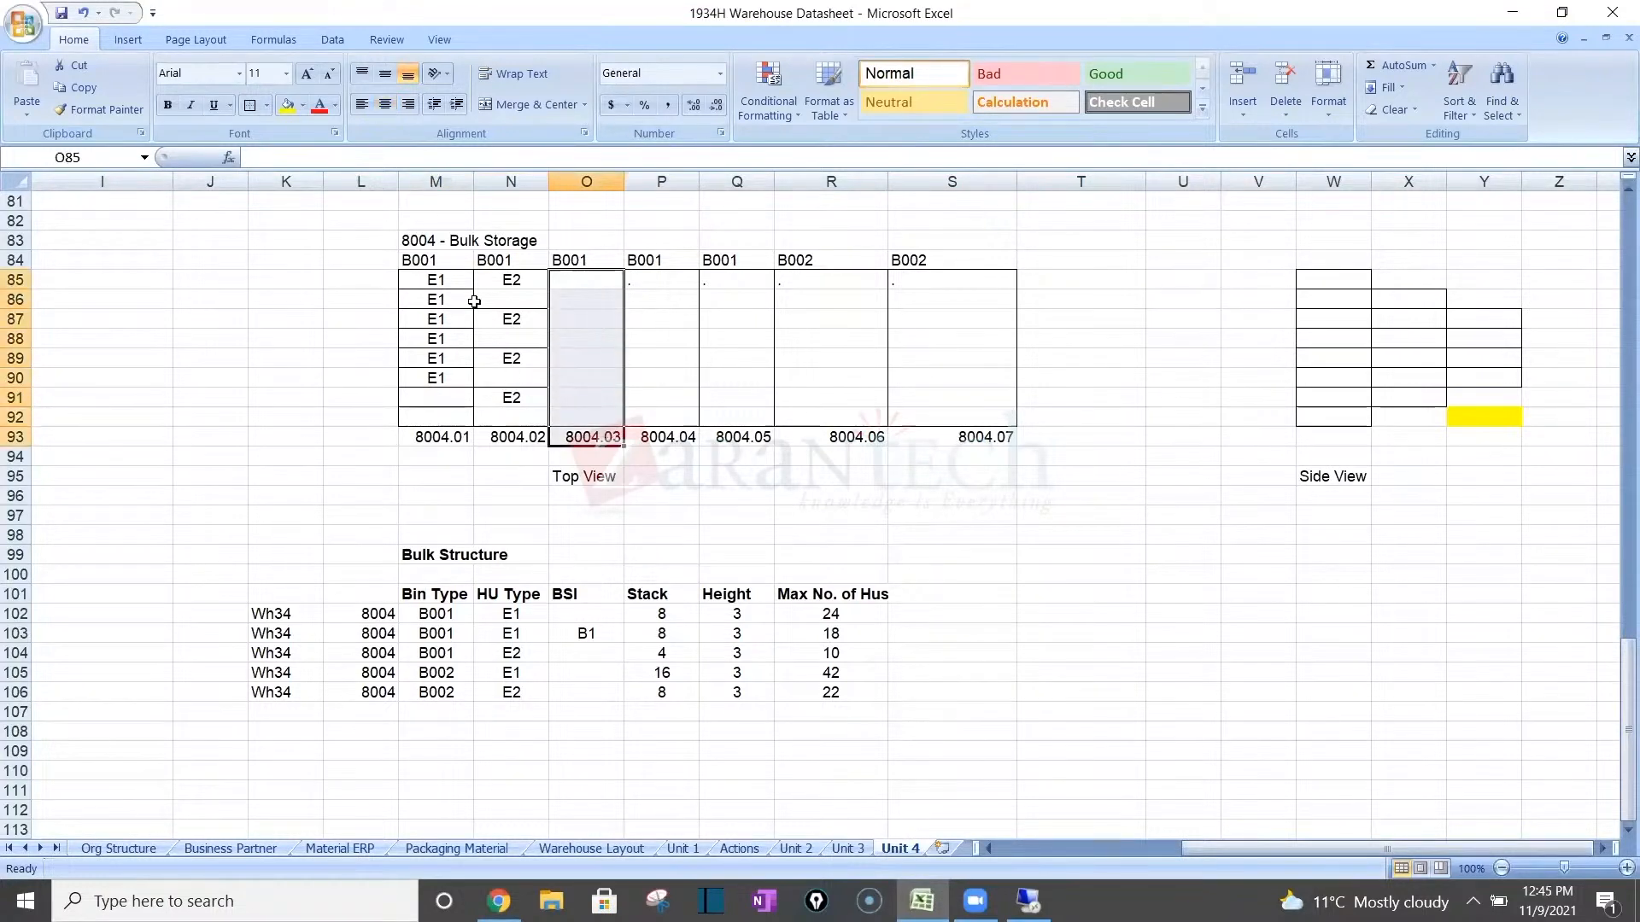
drag(448, 282, 450, 378)
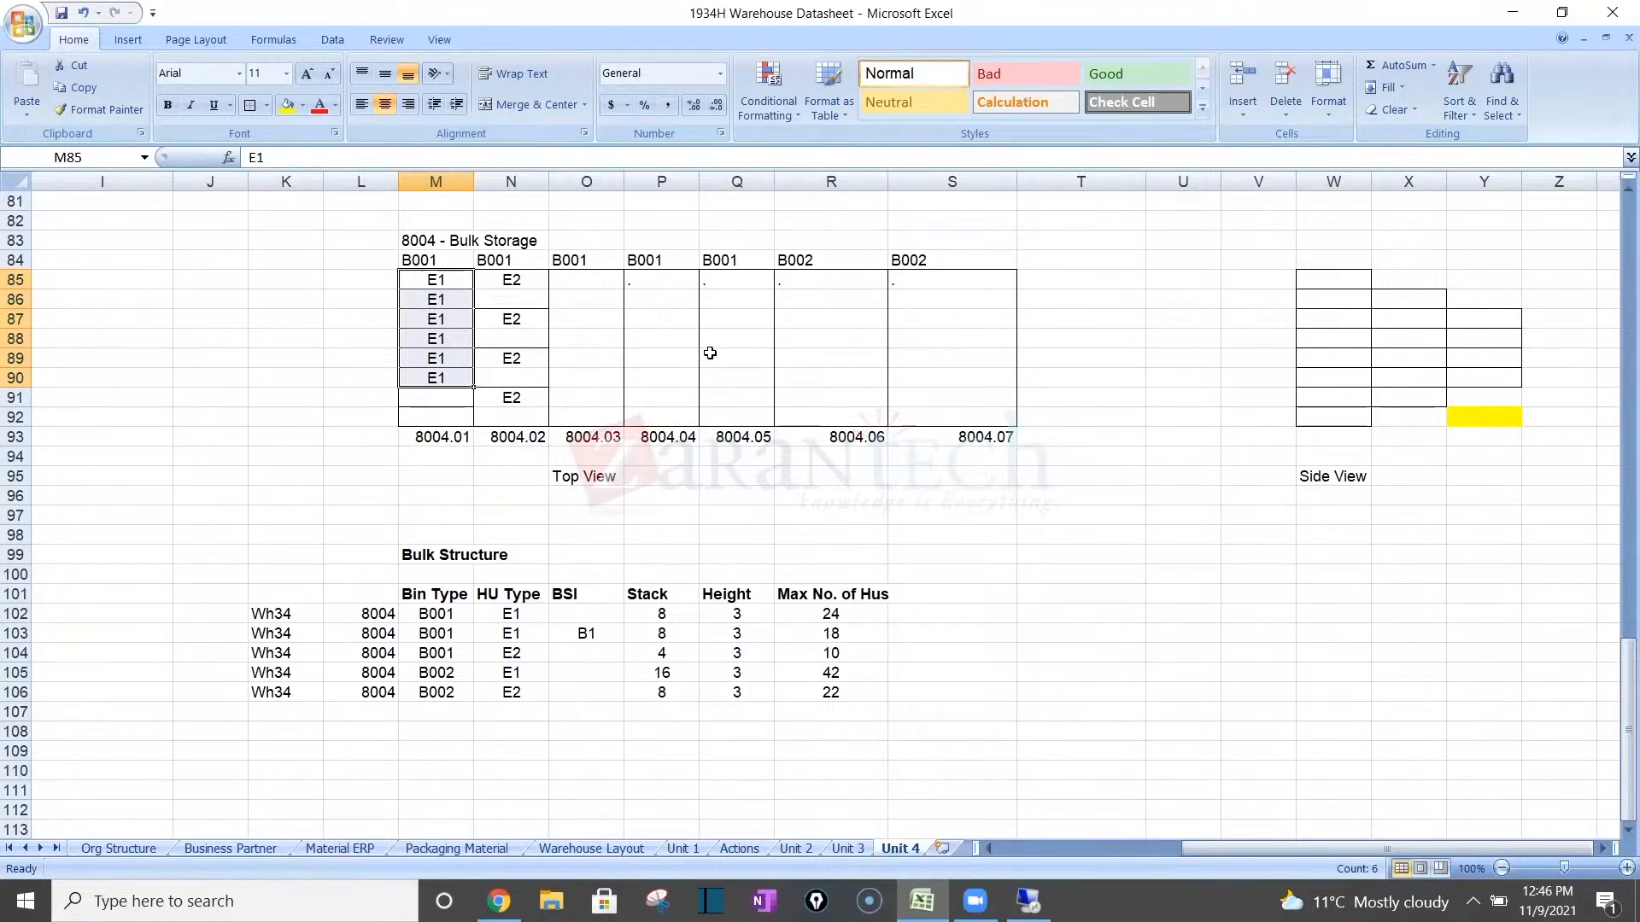
right_click(581, 284)
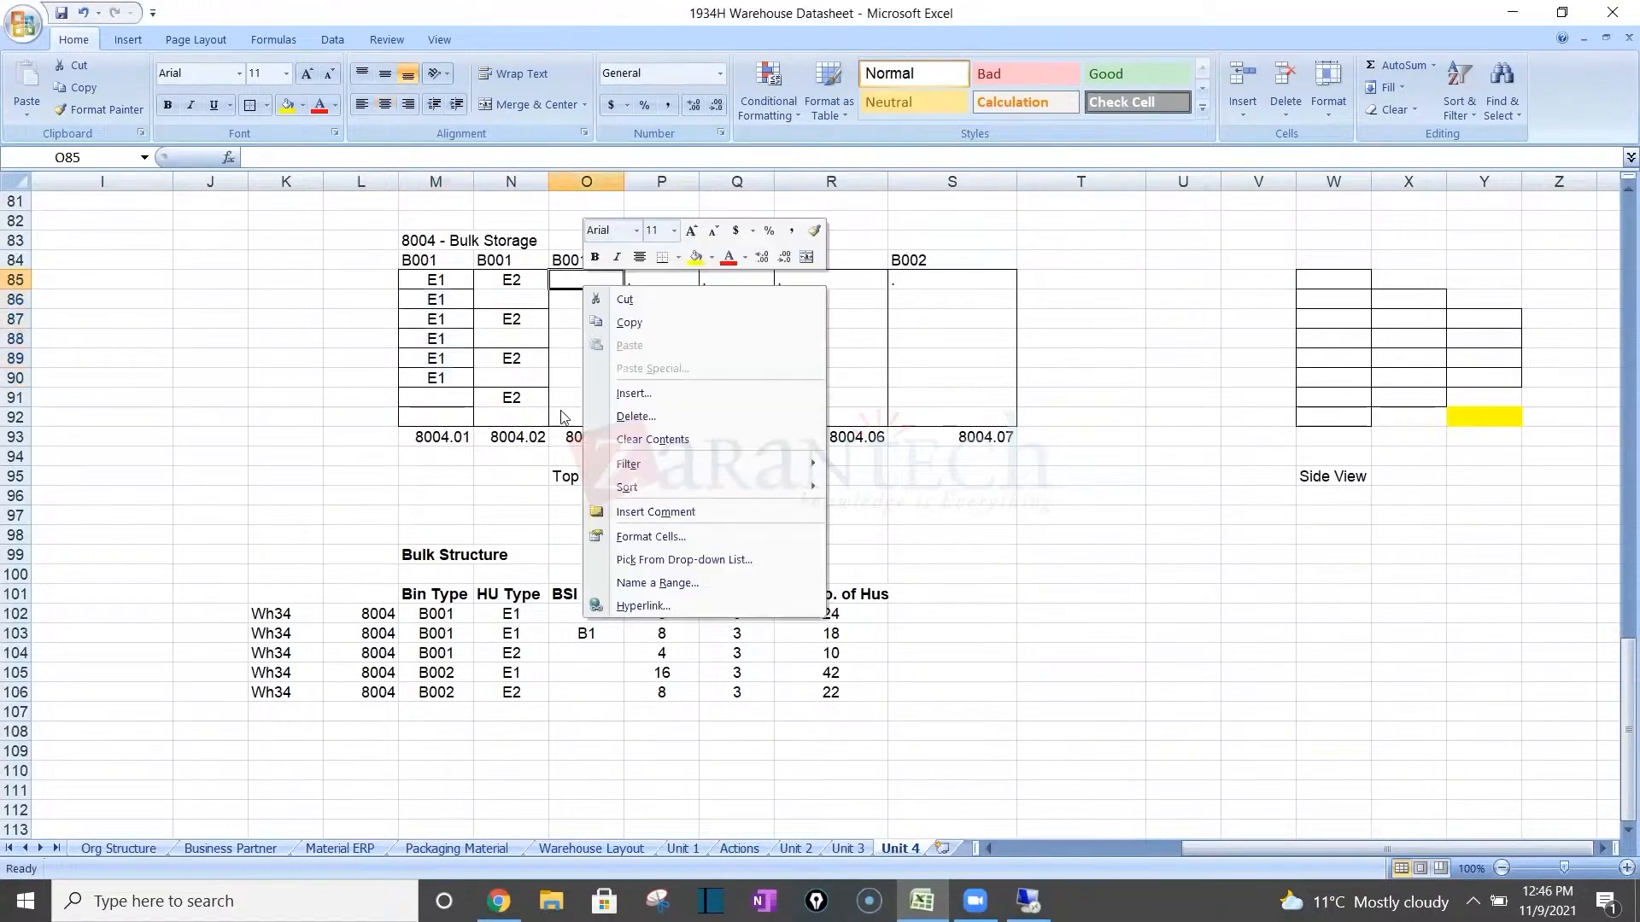
key(Escape)
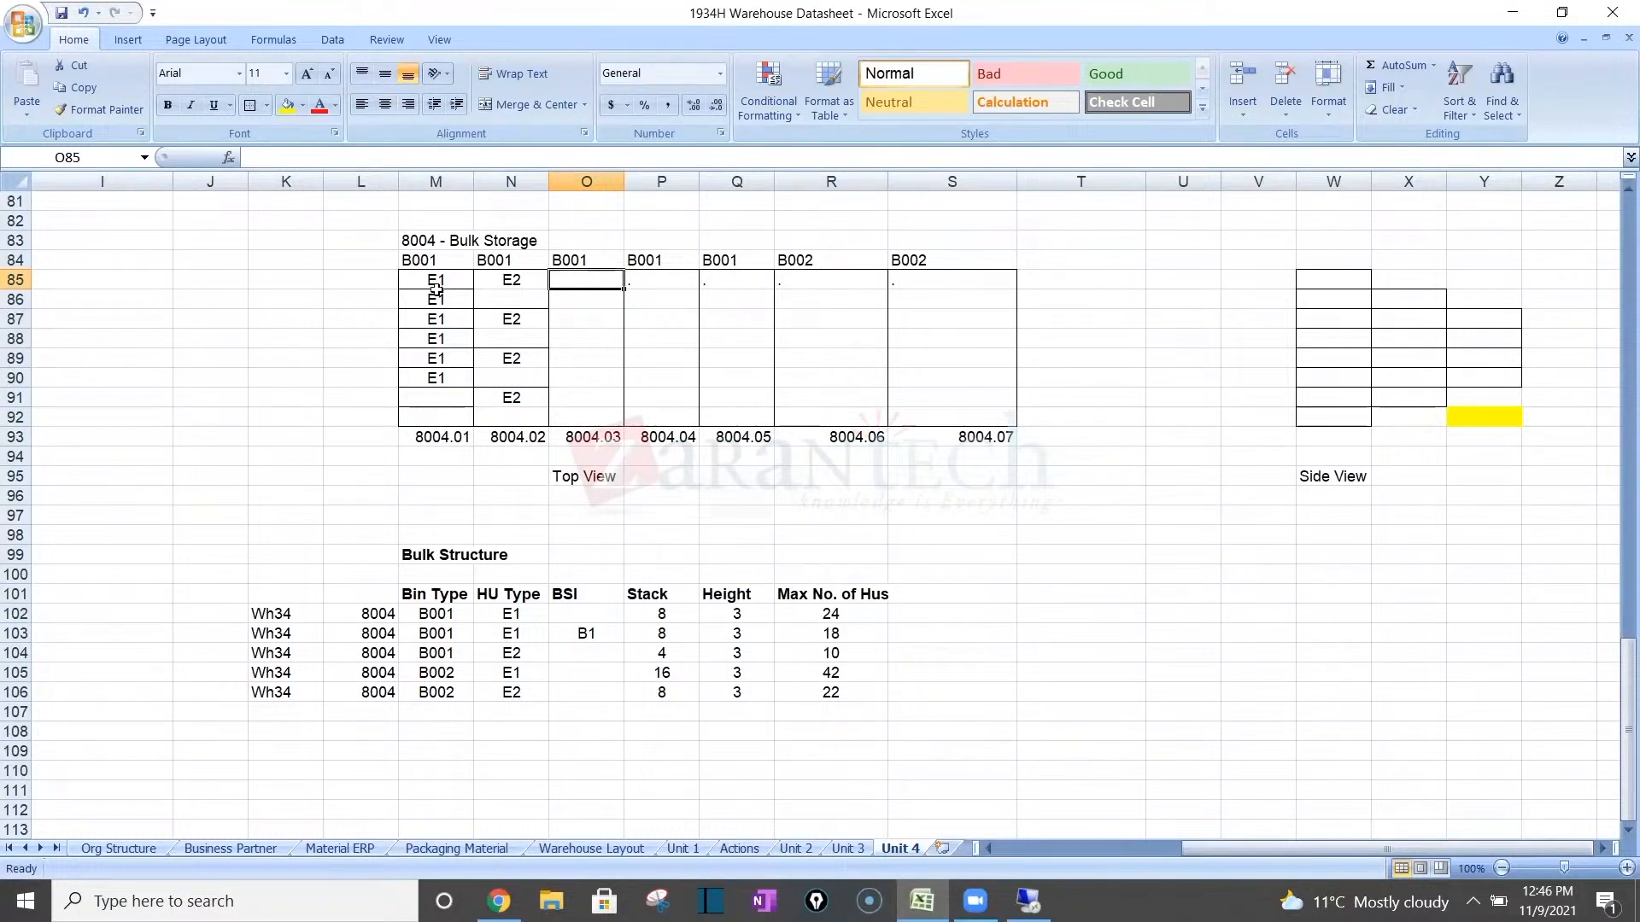
click(427, 377)
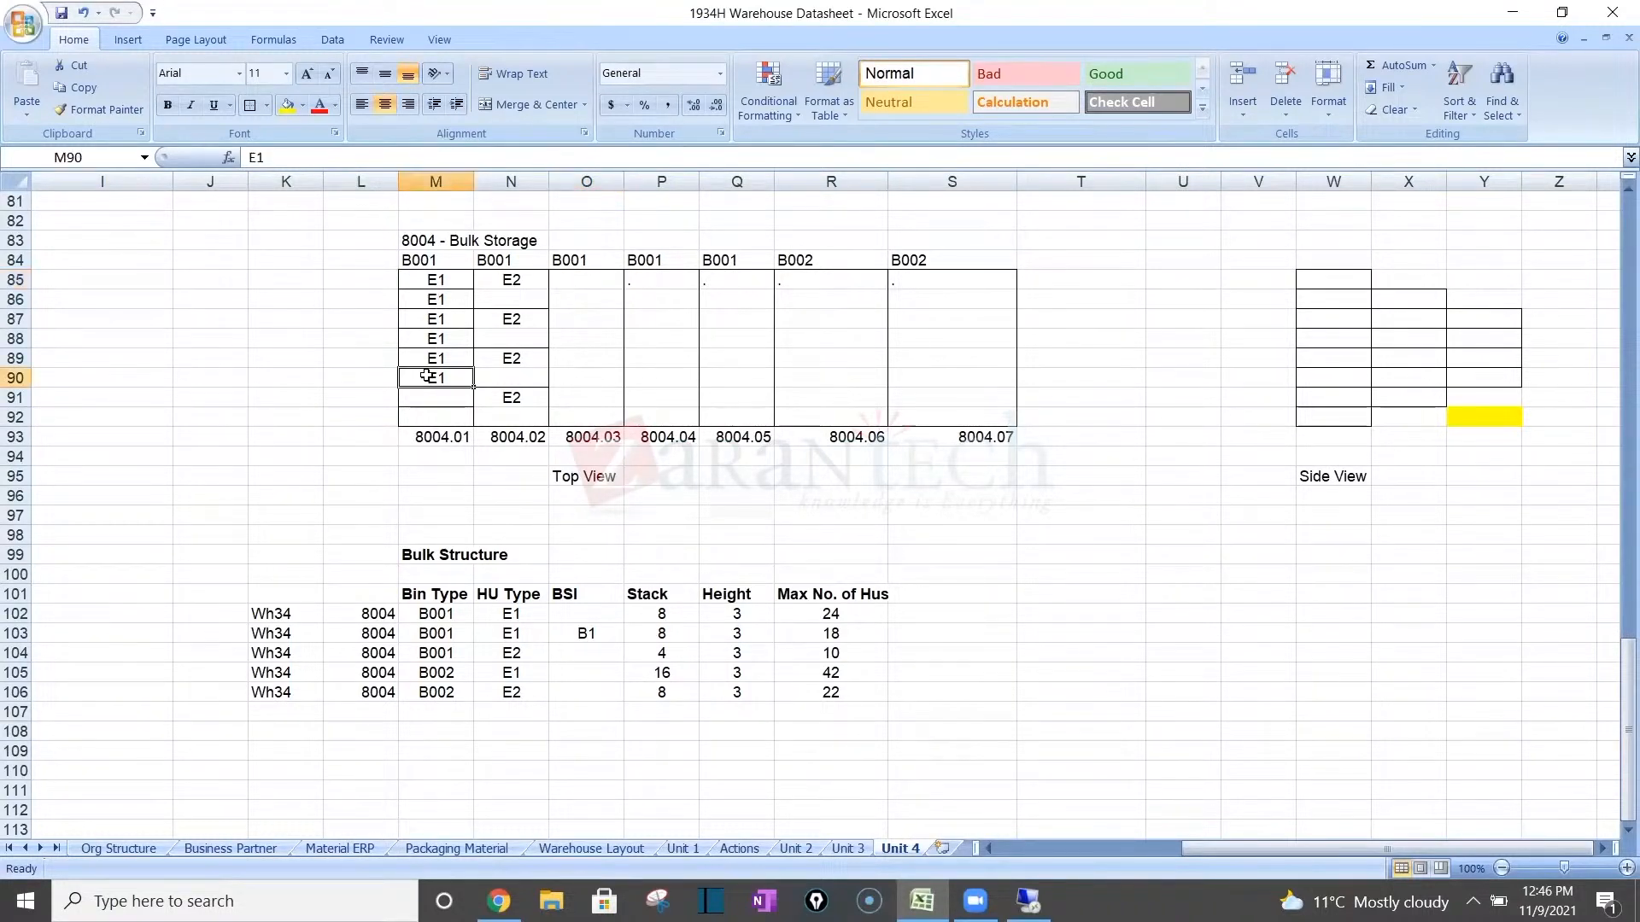
click(445, 278)
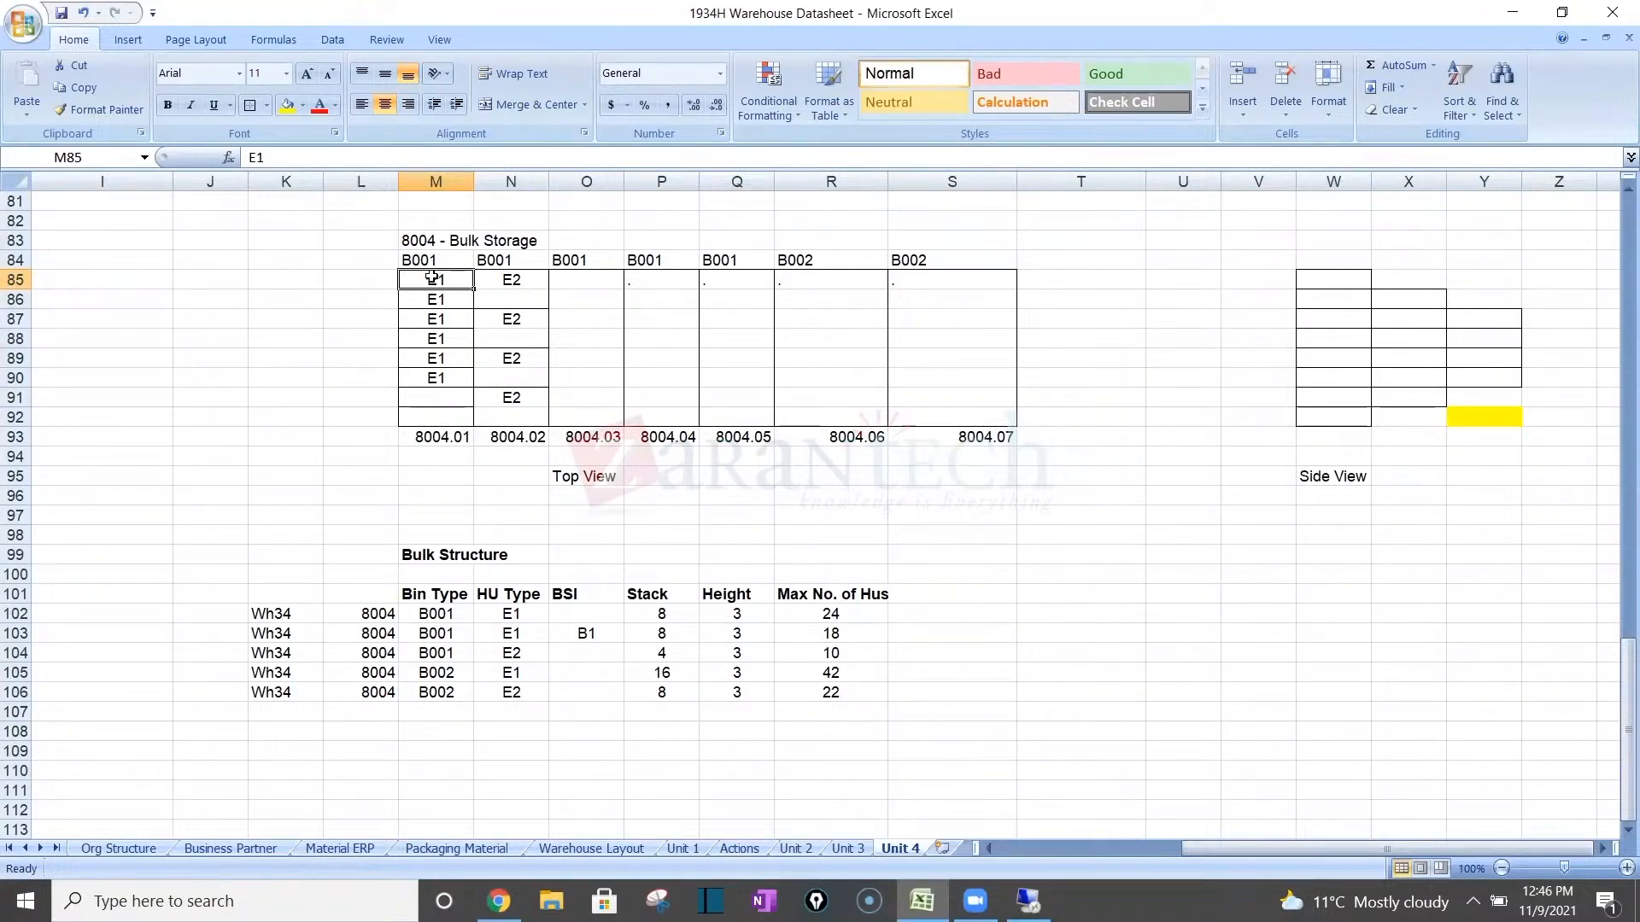
click(435, 414)
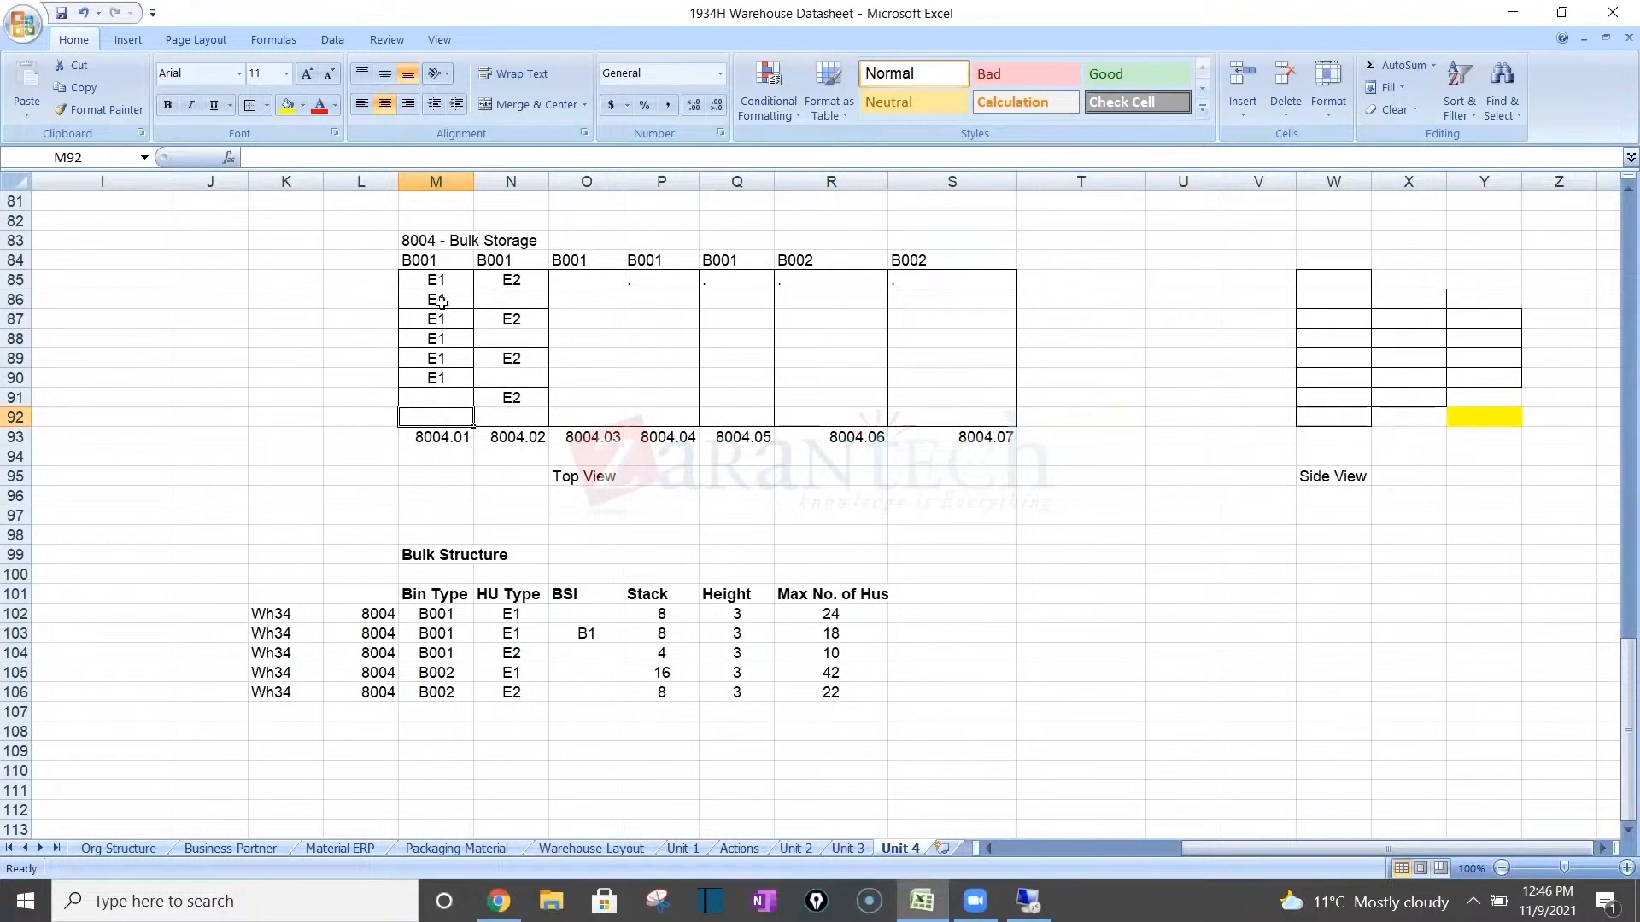
click(439, 275)
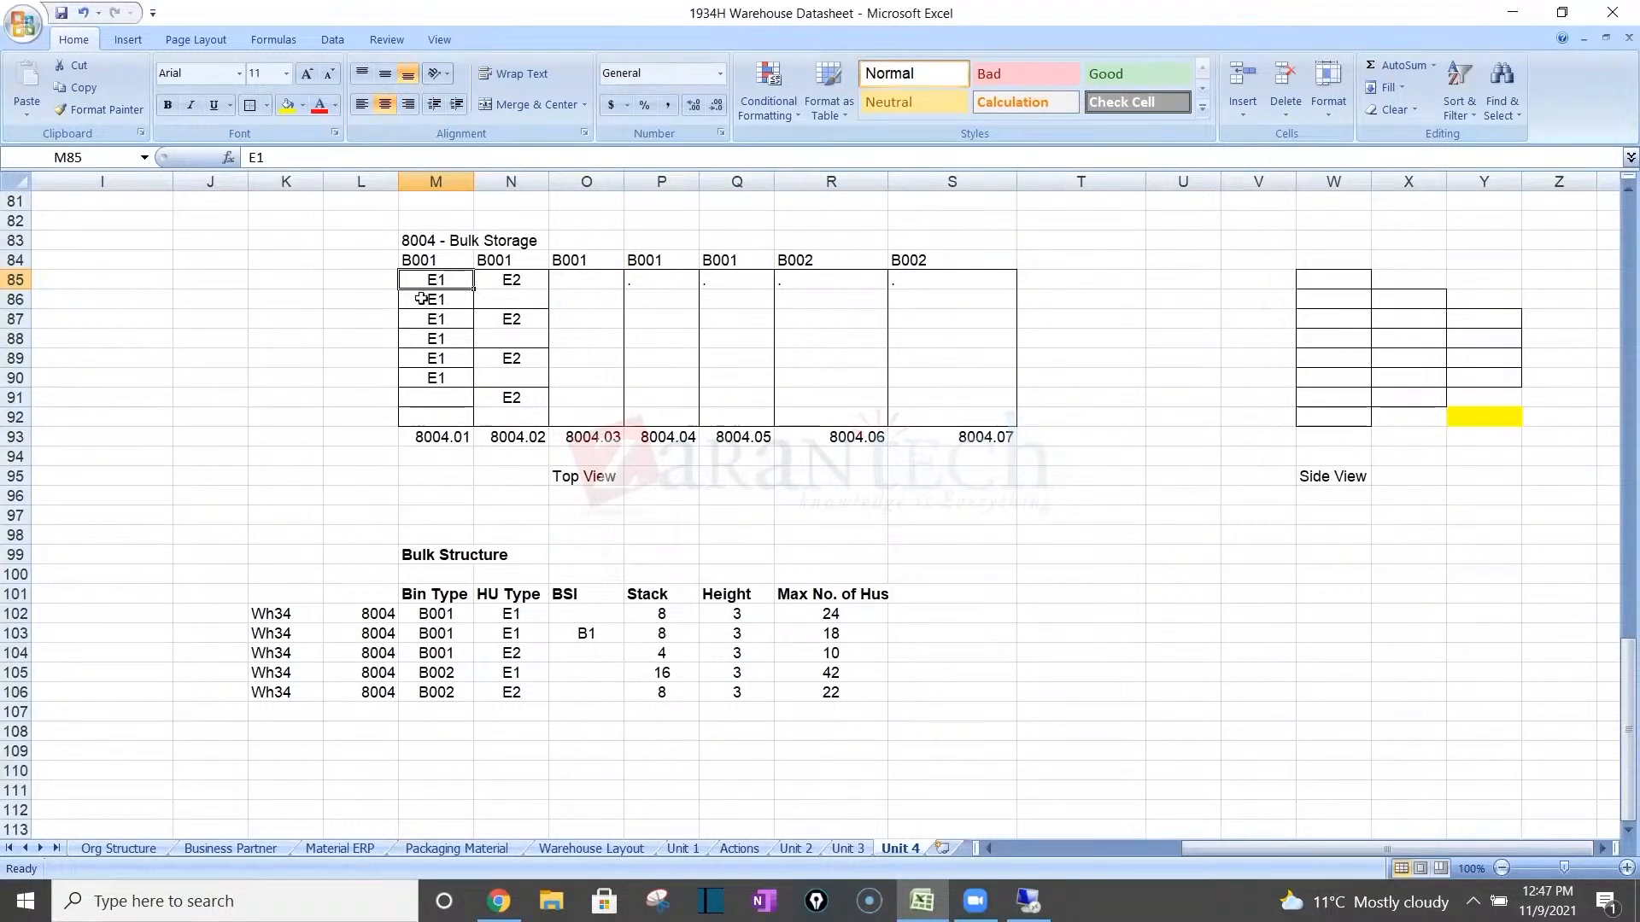
Enter E1 in the first position of bin row 8004.03, cell O85.
click(590, 281)
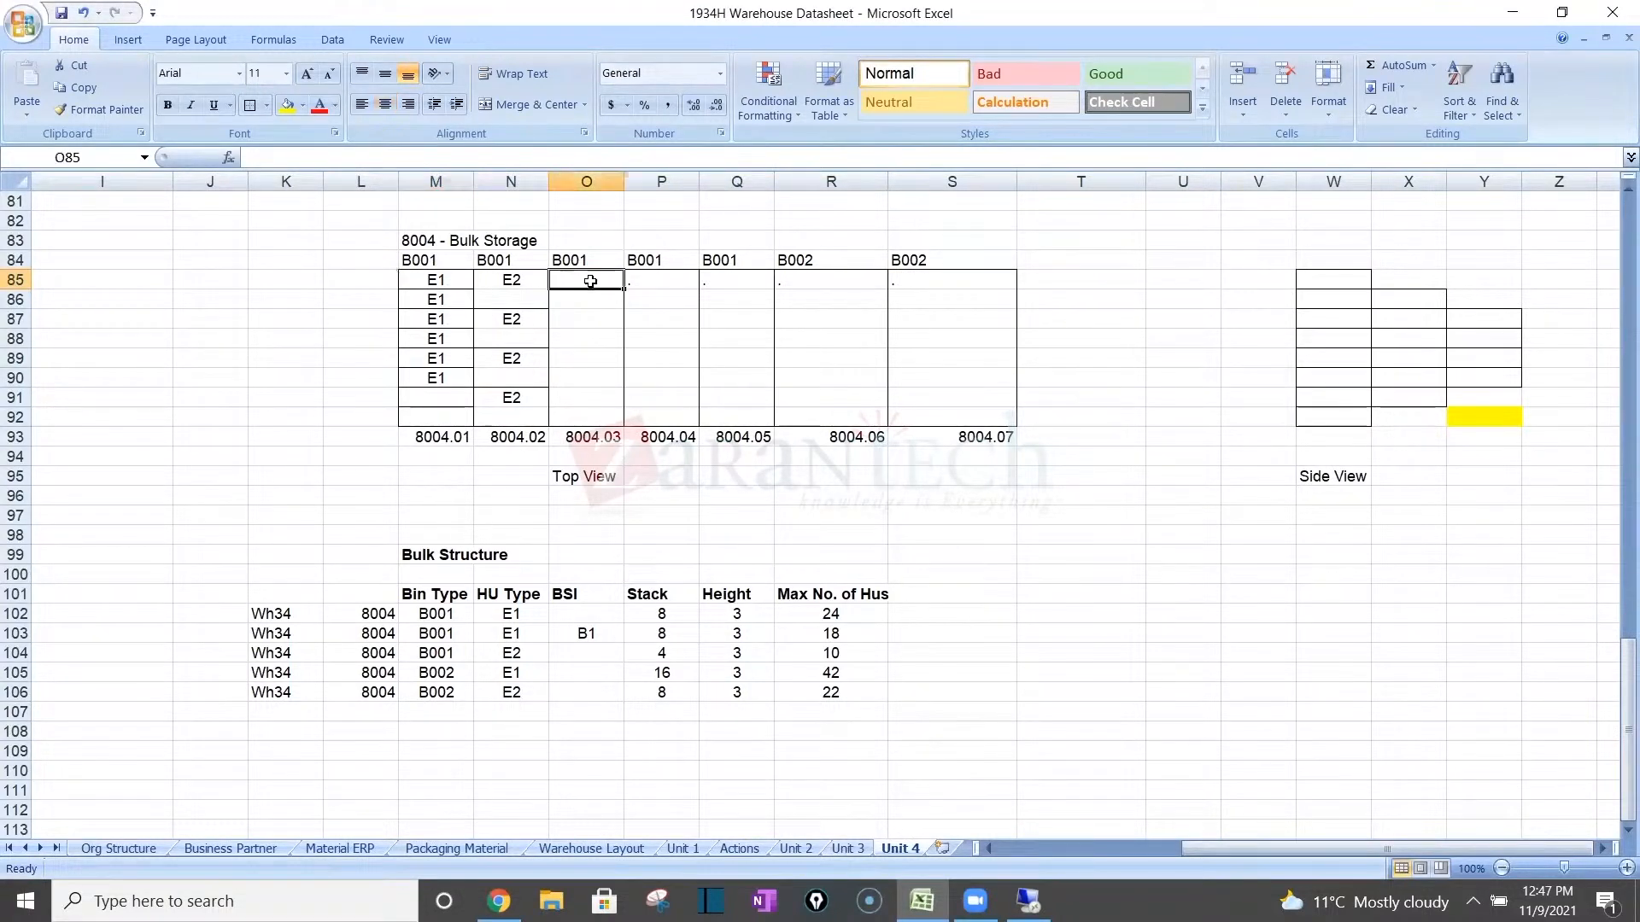
text(E1)
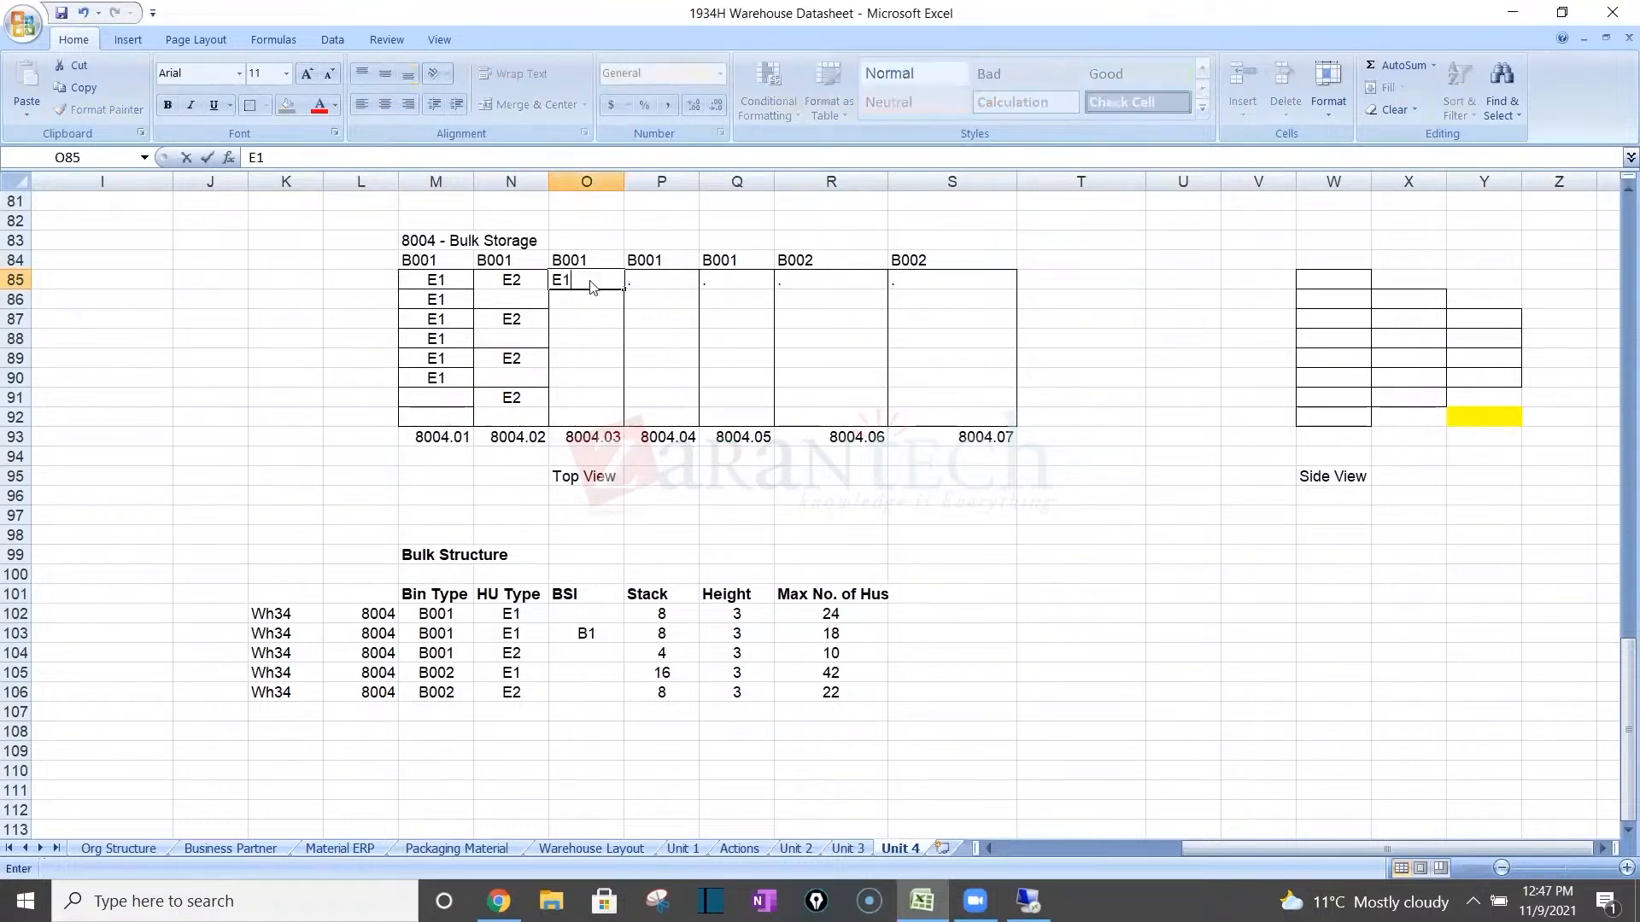
key(Return)
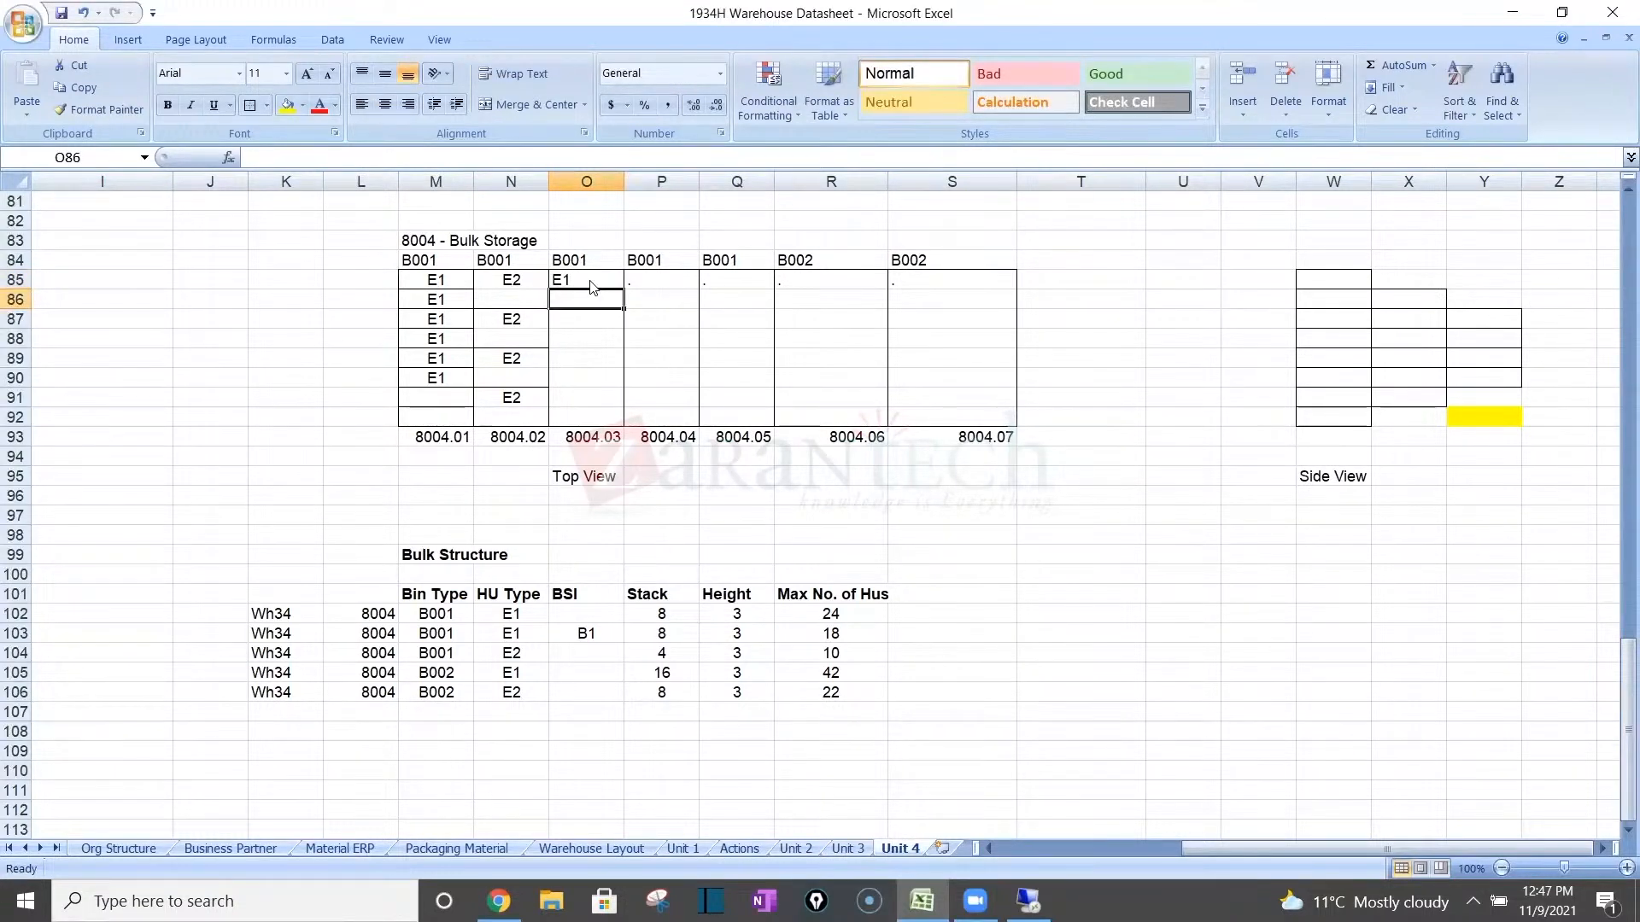
Enter E1 in cell O86 of bin row 8004.03 and select the E1 positions M85 to M90 of bin row 8004.01.
text(E1)
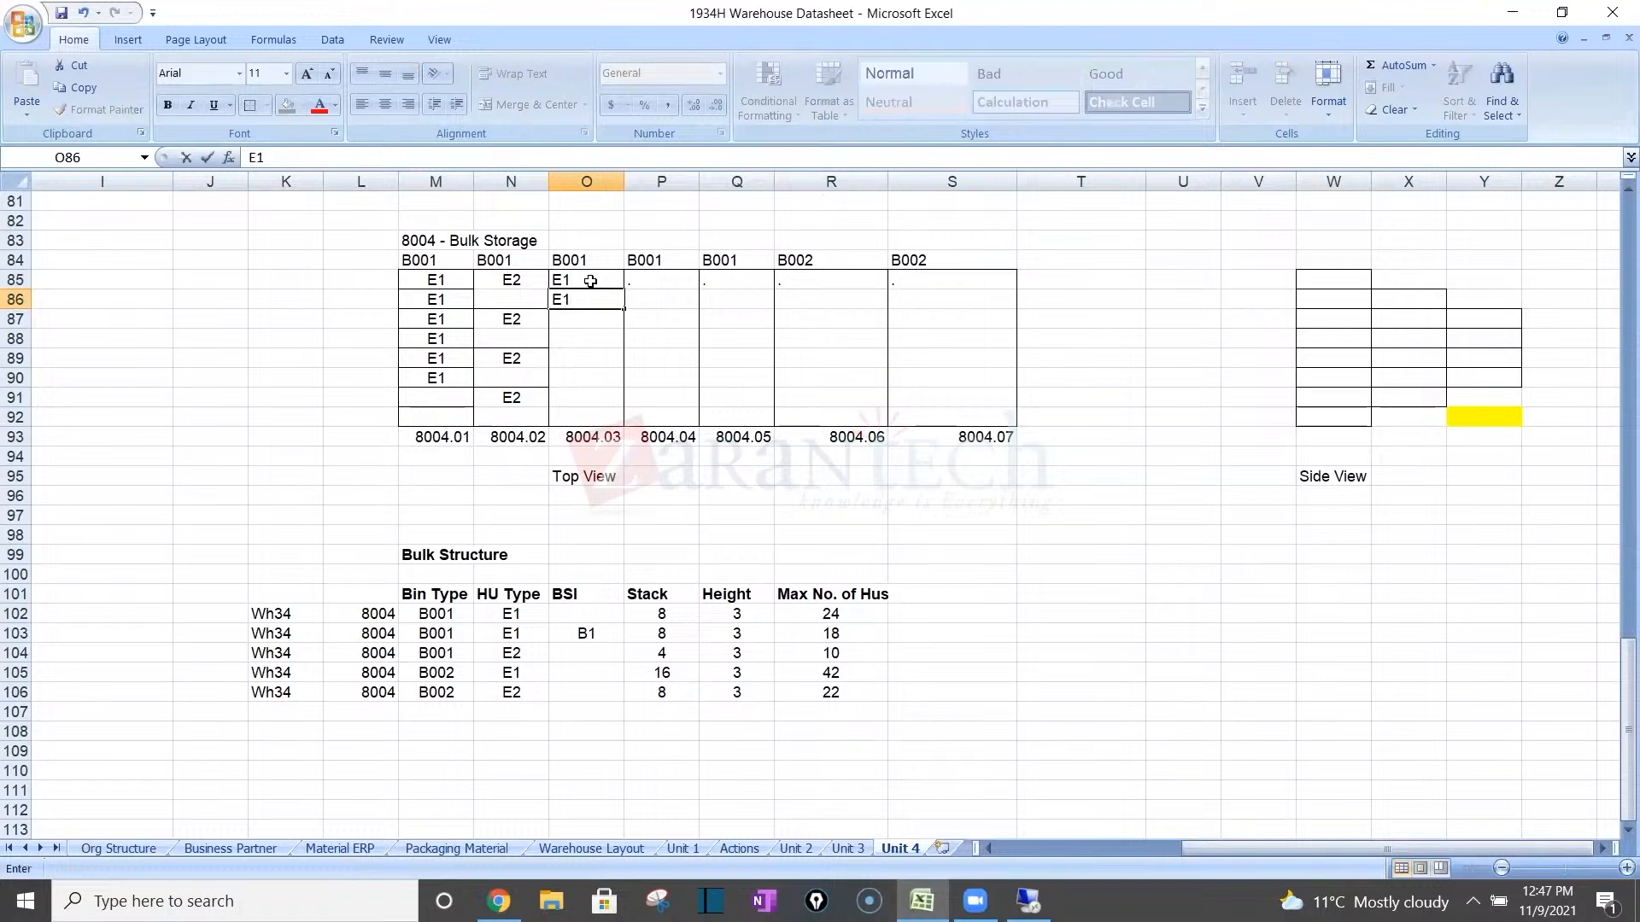
key(Return)
click(447, 277)
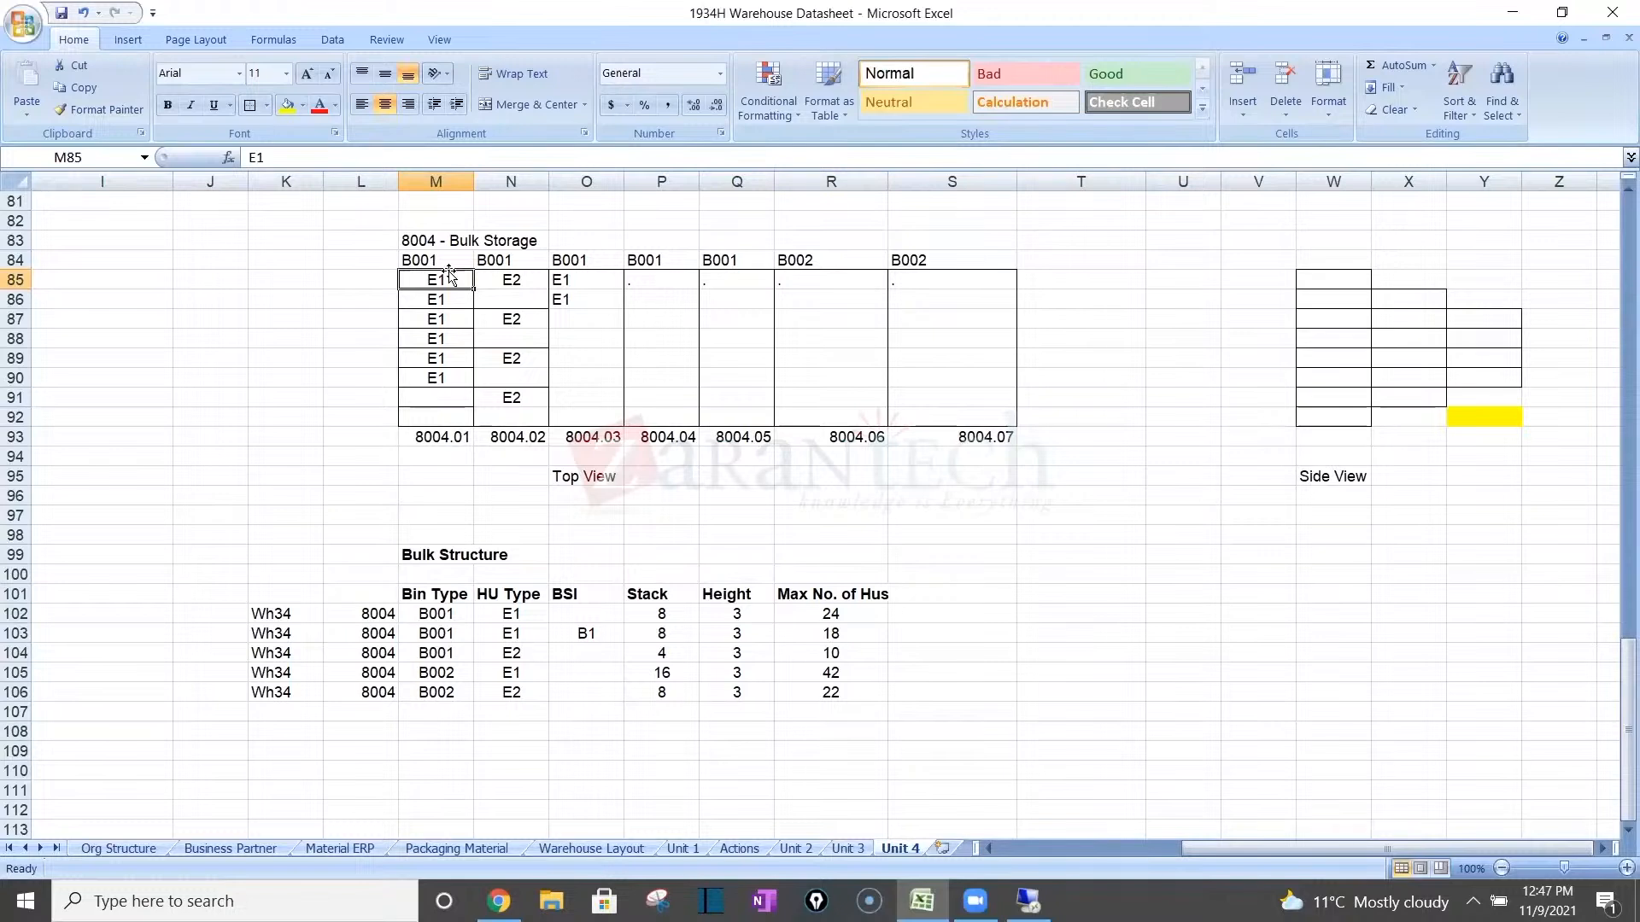
drag(455, 281, 460, 376)
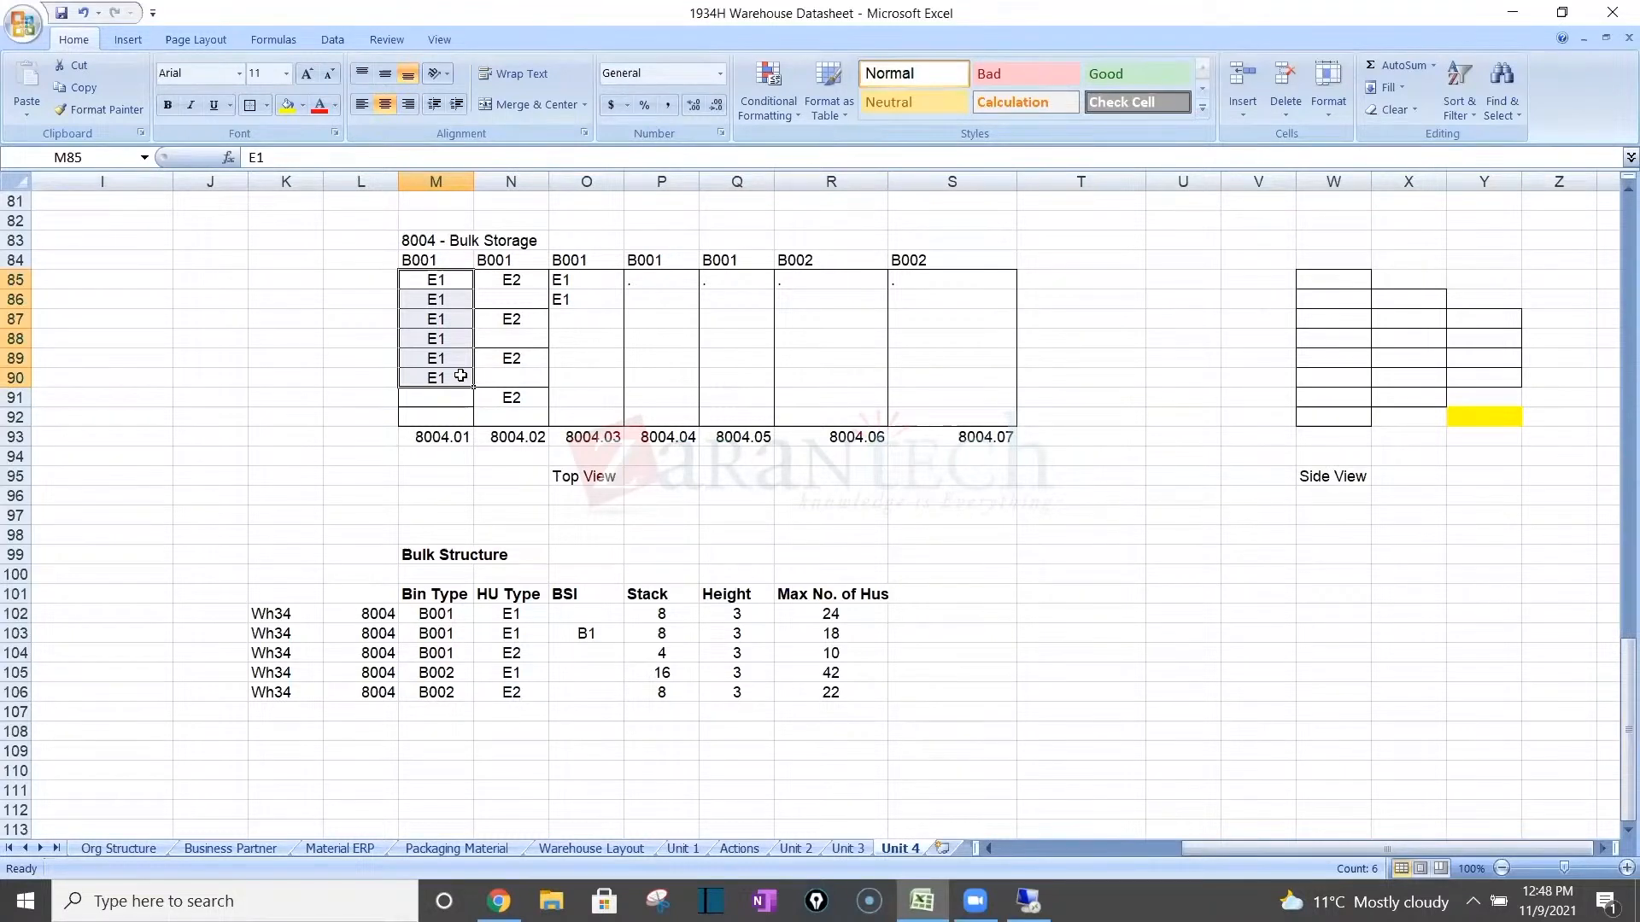
click(450, 441)
click(457, 304)
right_click(457, 305)
drag(435, 279, 436, 377)
Switch to the SAP remote desktop session in full screen and read the field help for the Time limit of WH34 storage type 8004.
mouse_move(1028, 901)
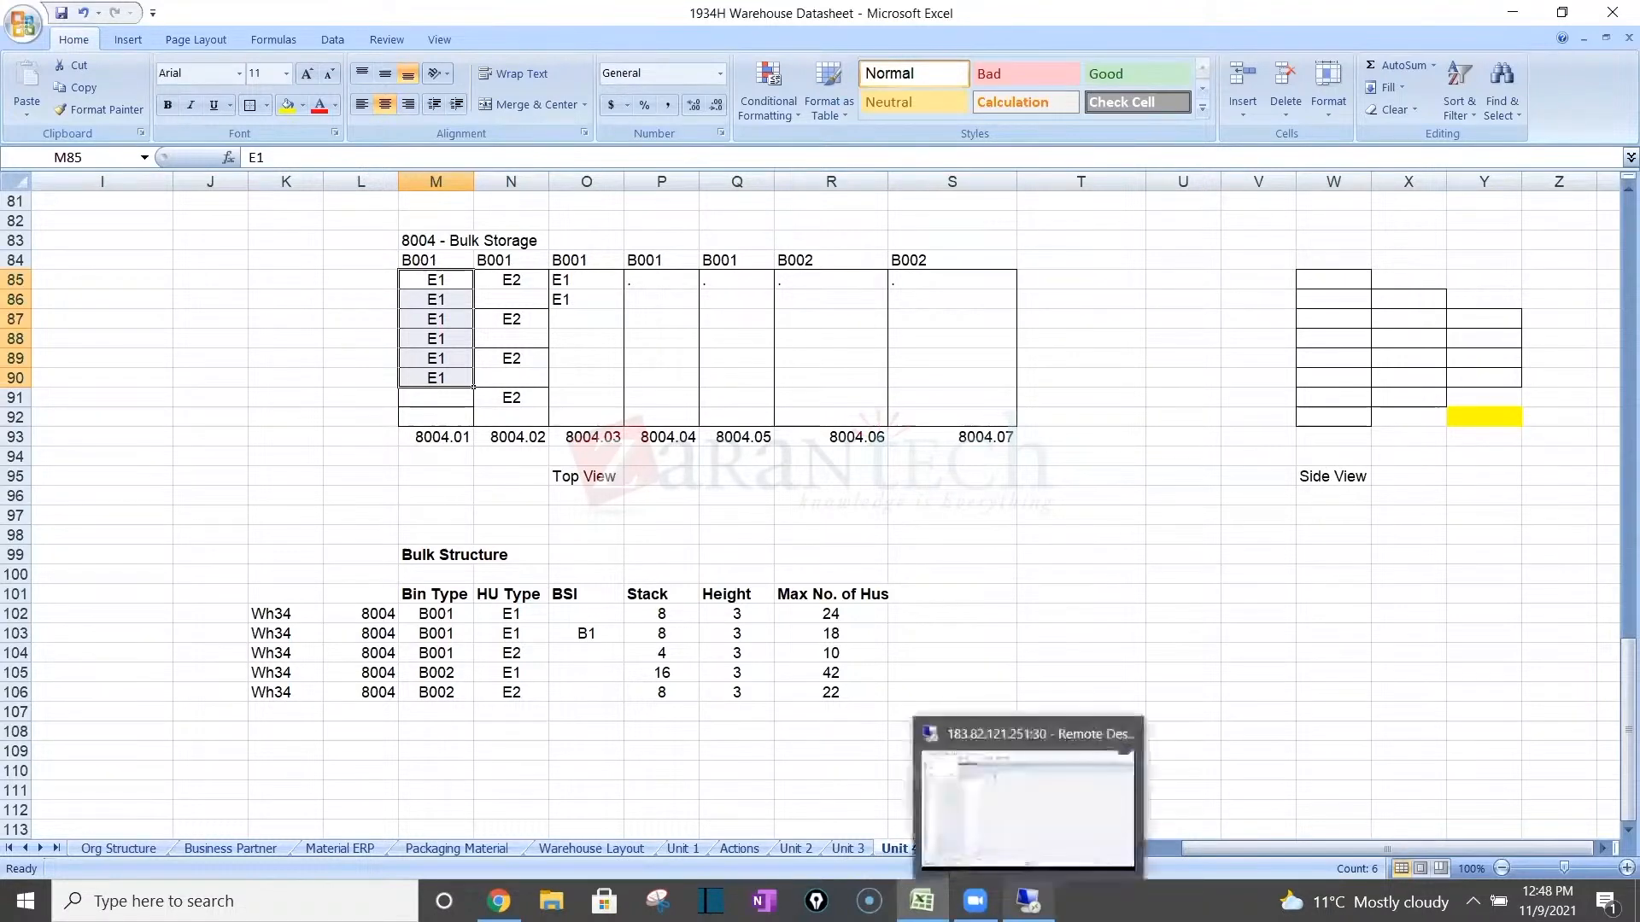
click(1004, 840)
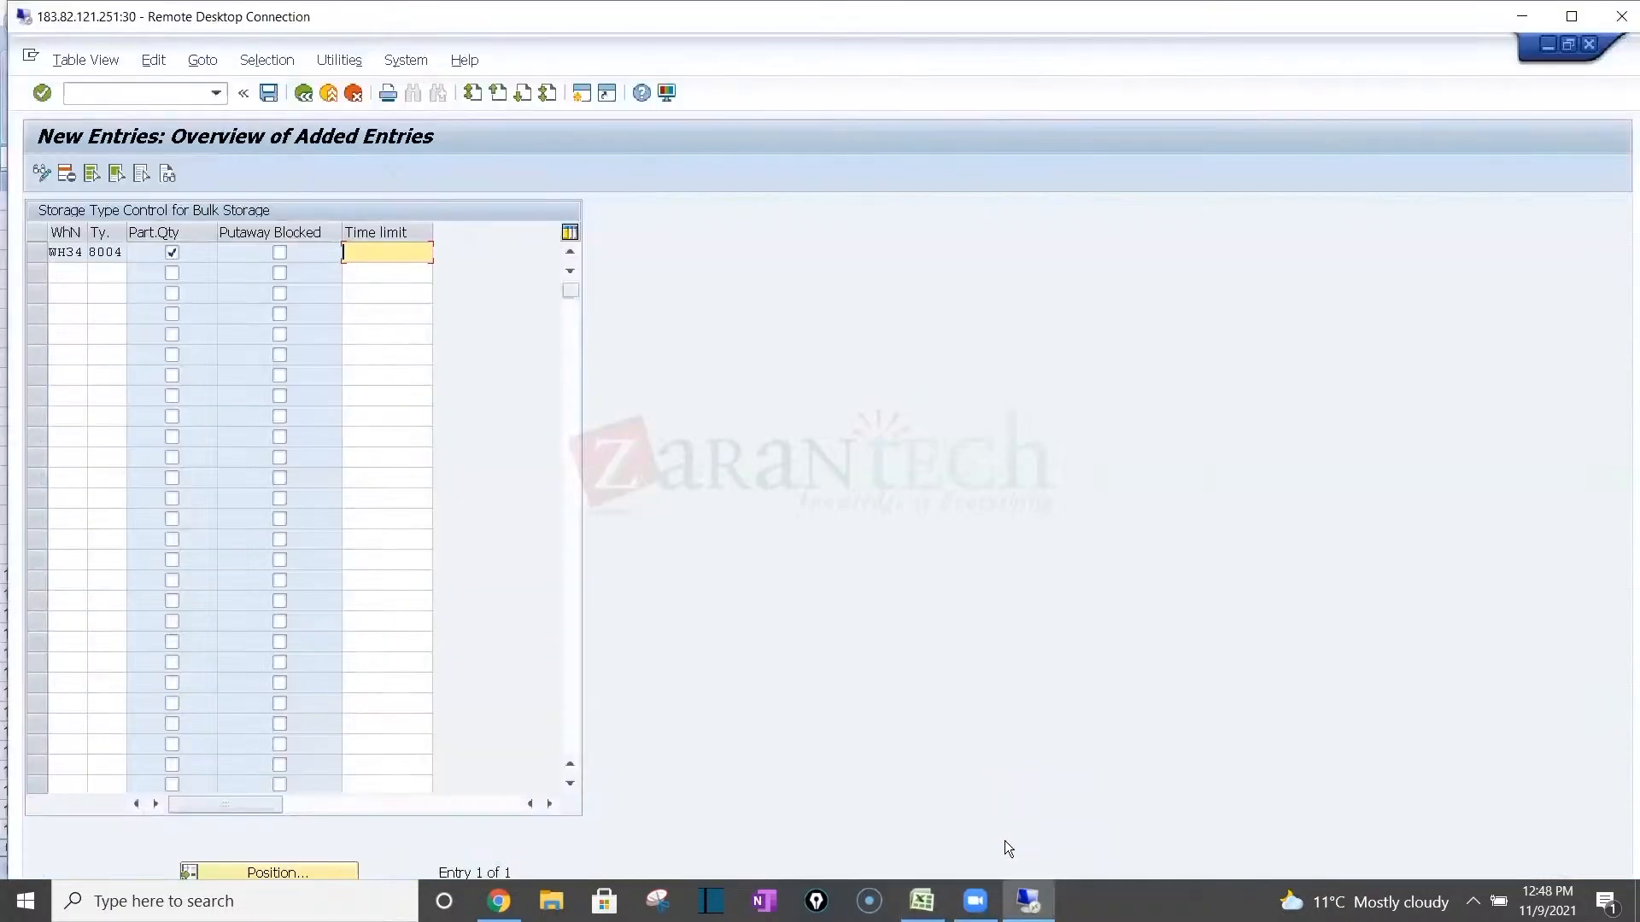
click(1028, 901)
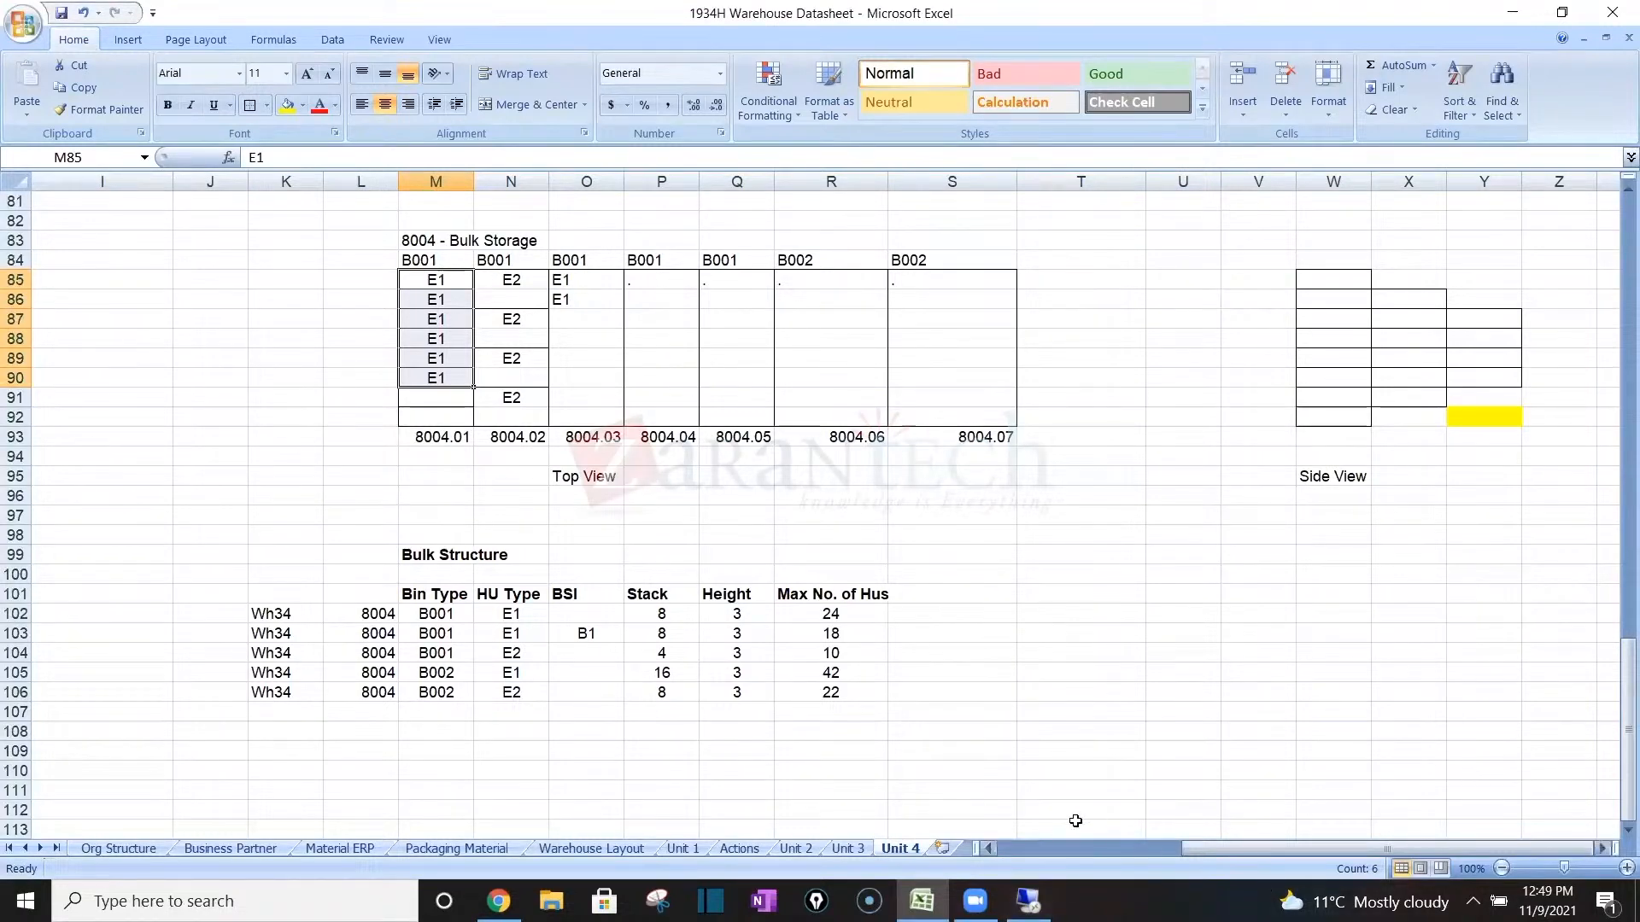
click(1028, 901)
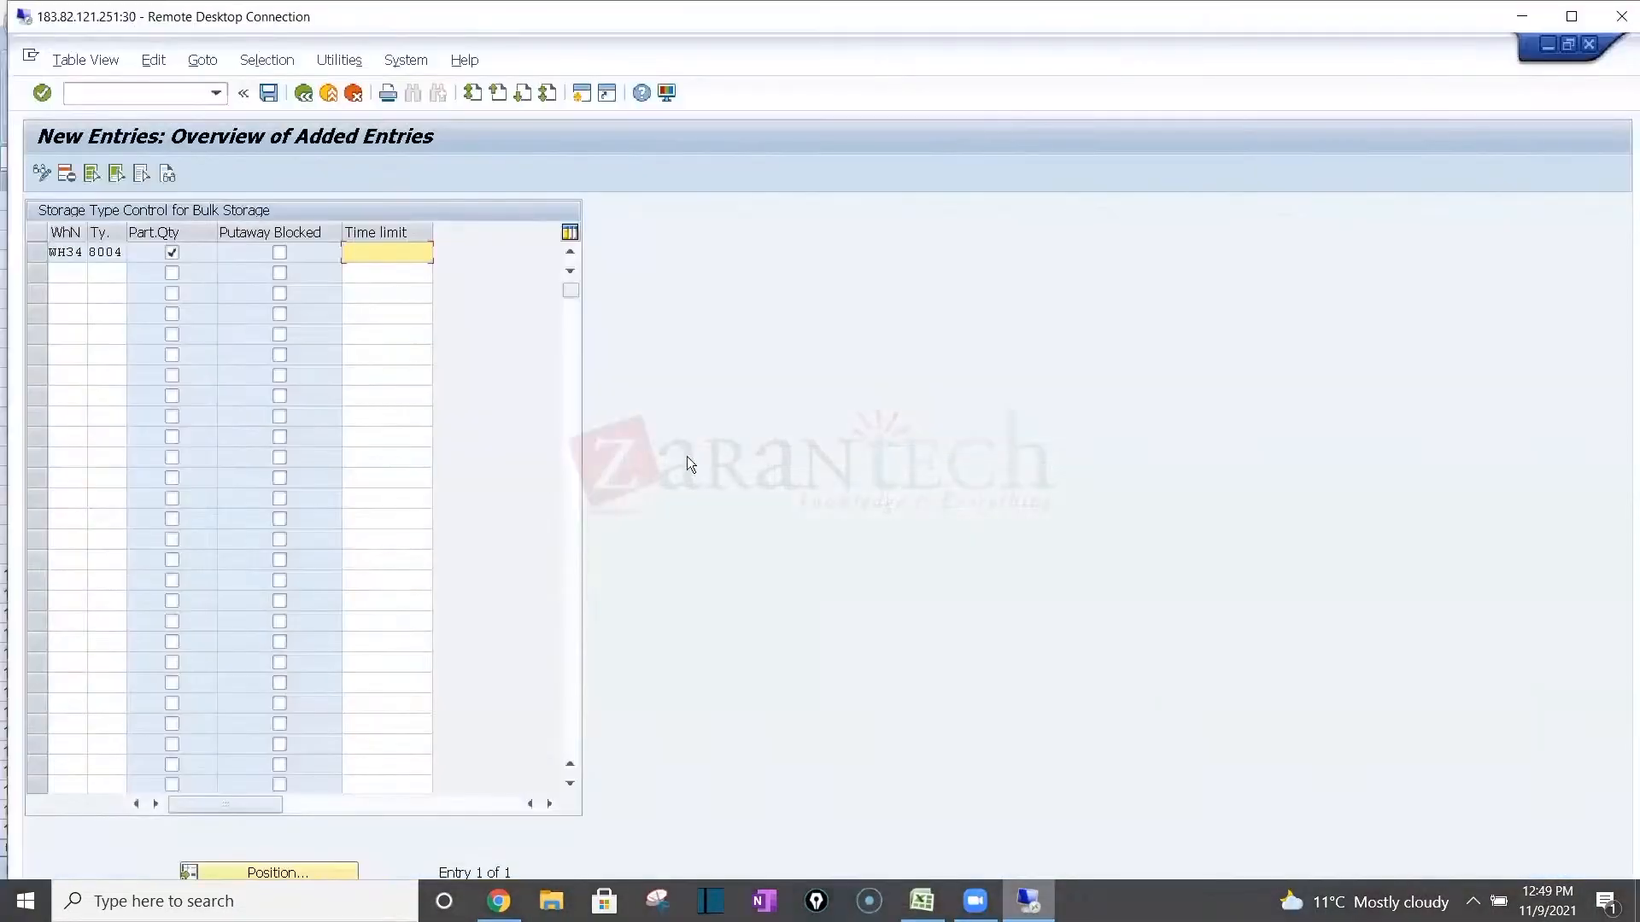
double_click(545, 22)
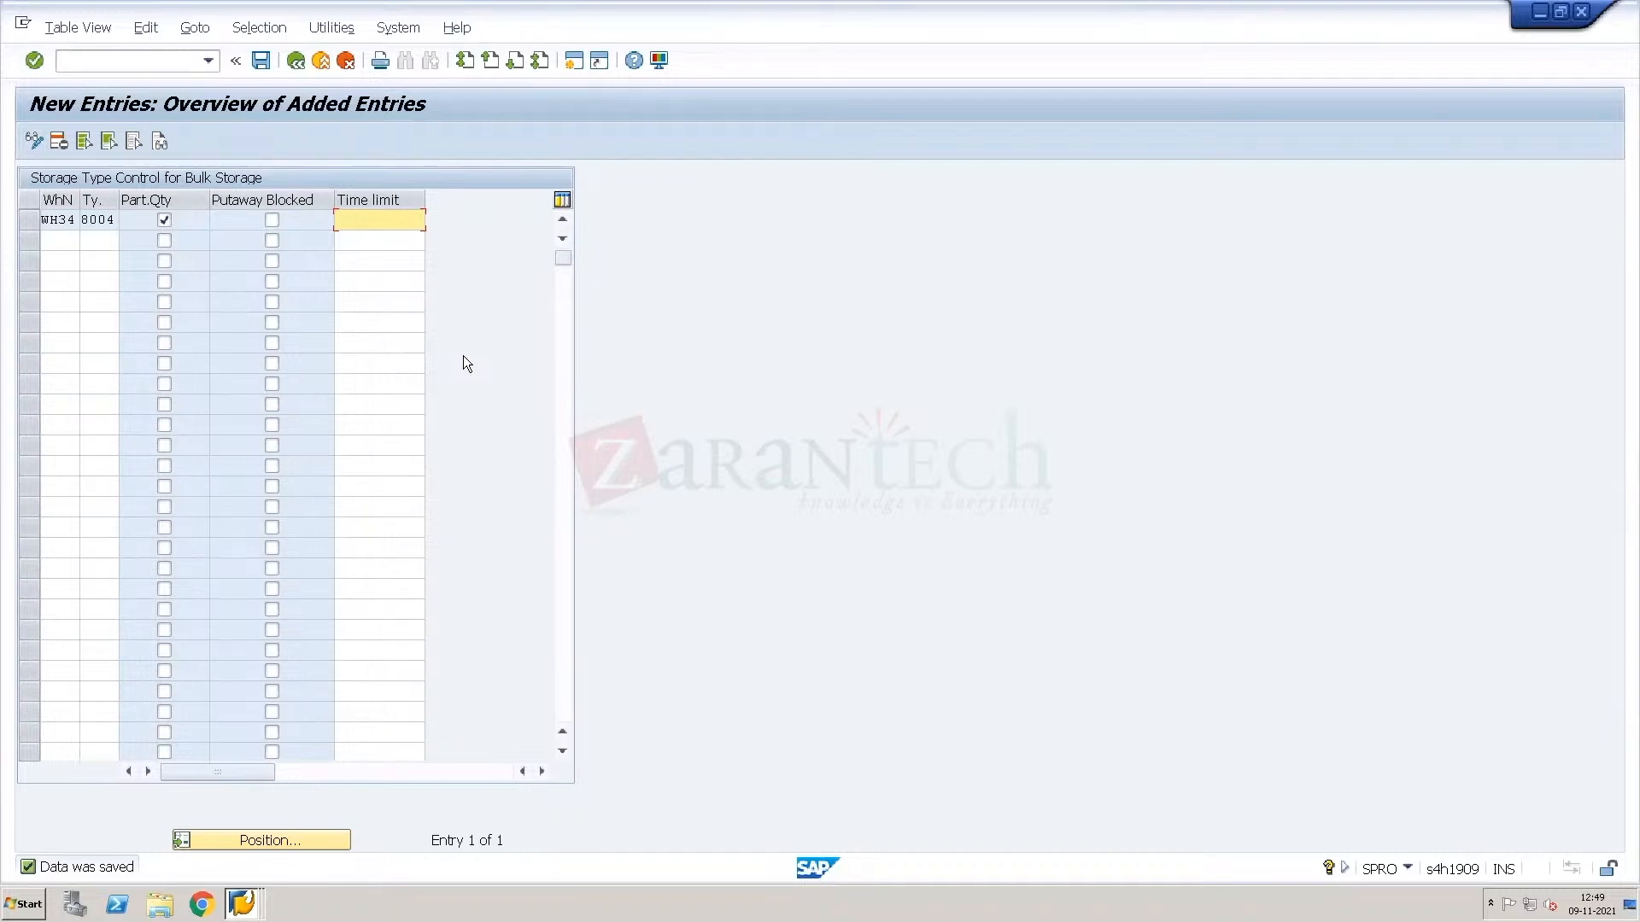
key(F1)
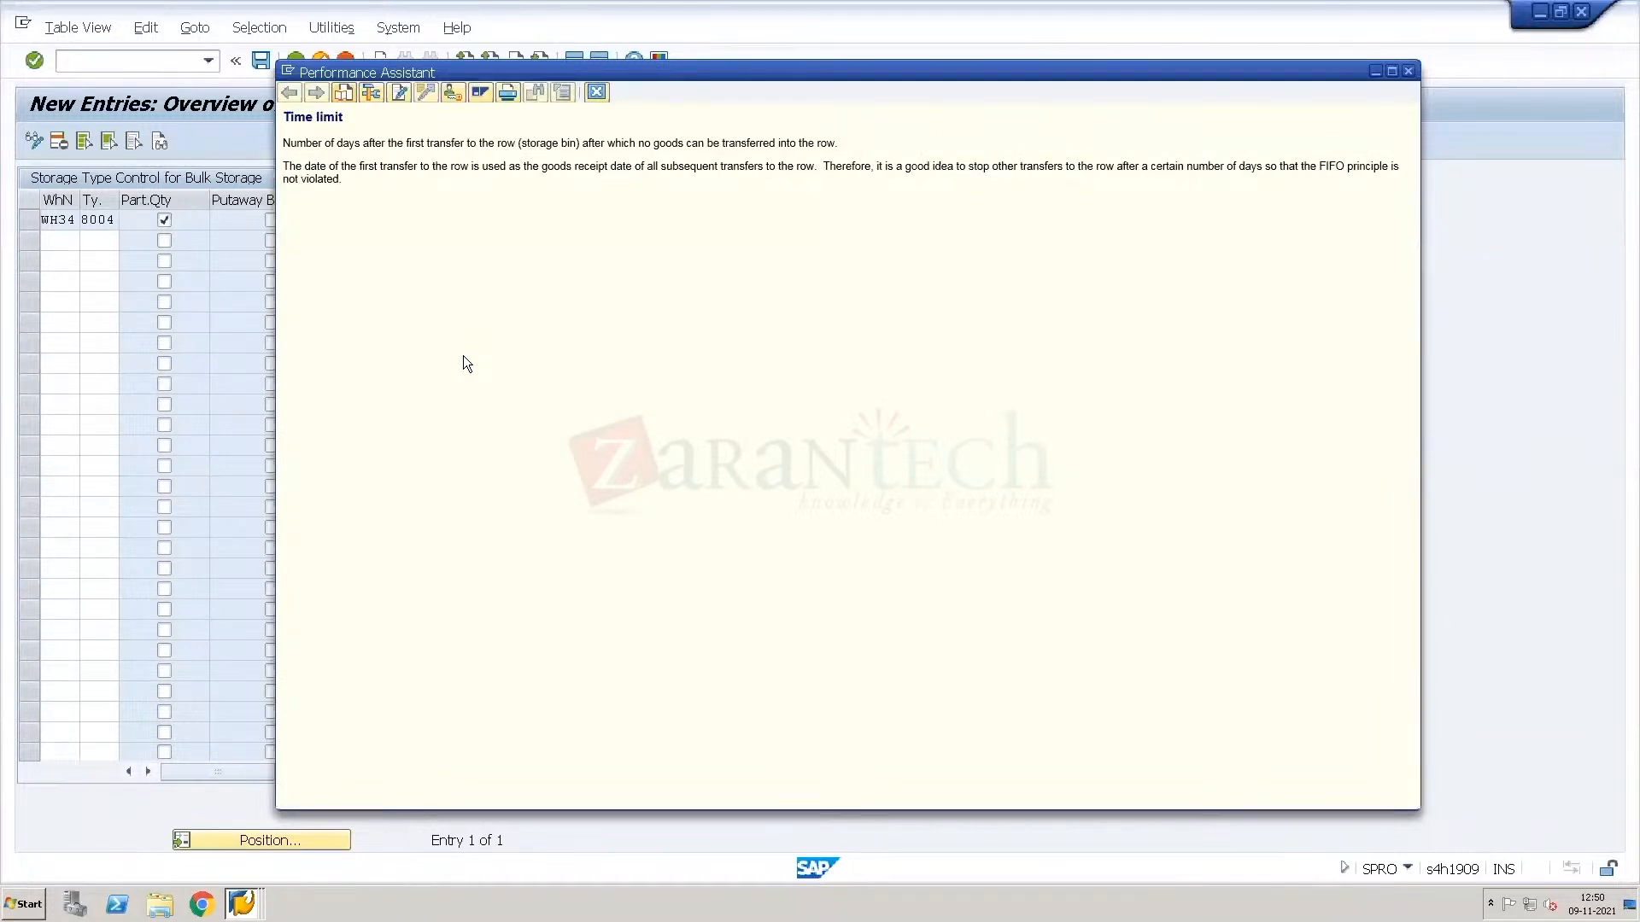
click(597, 92)
Leave the bulk storage control, switch to the WH34 putaway session, and create and save the warehouse tasks for the warehouse request.
click(304, 68)
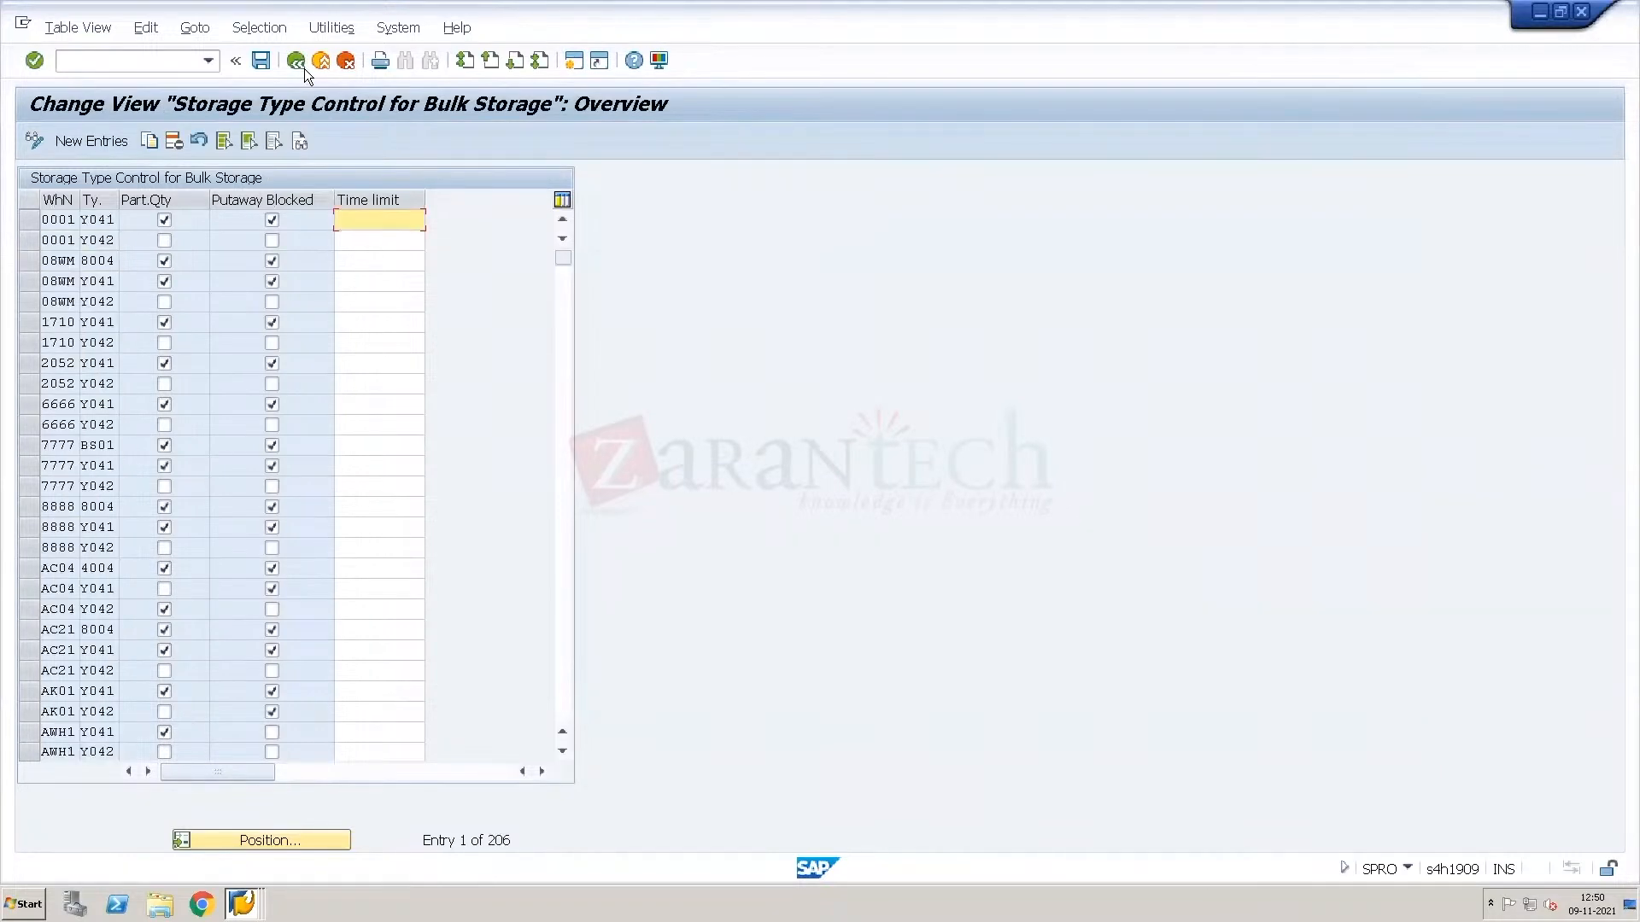
click(304, 69)
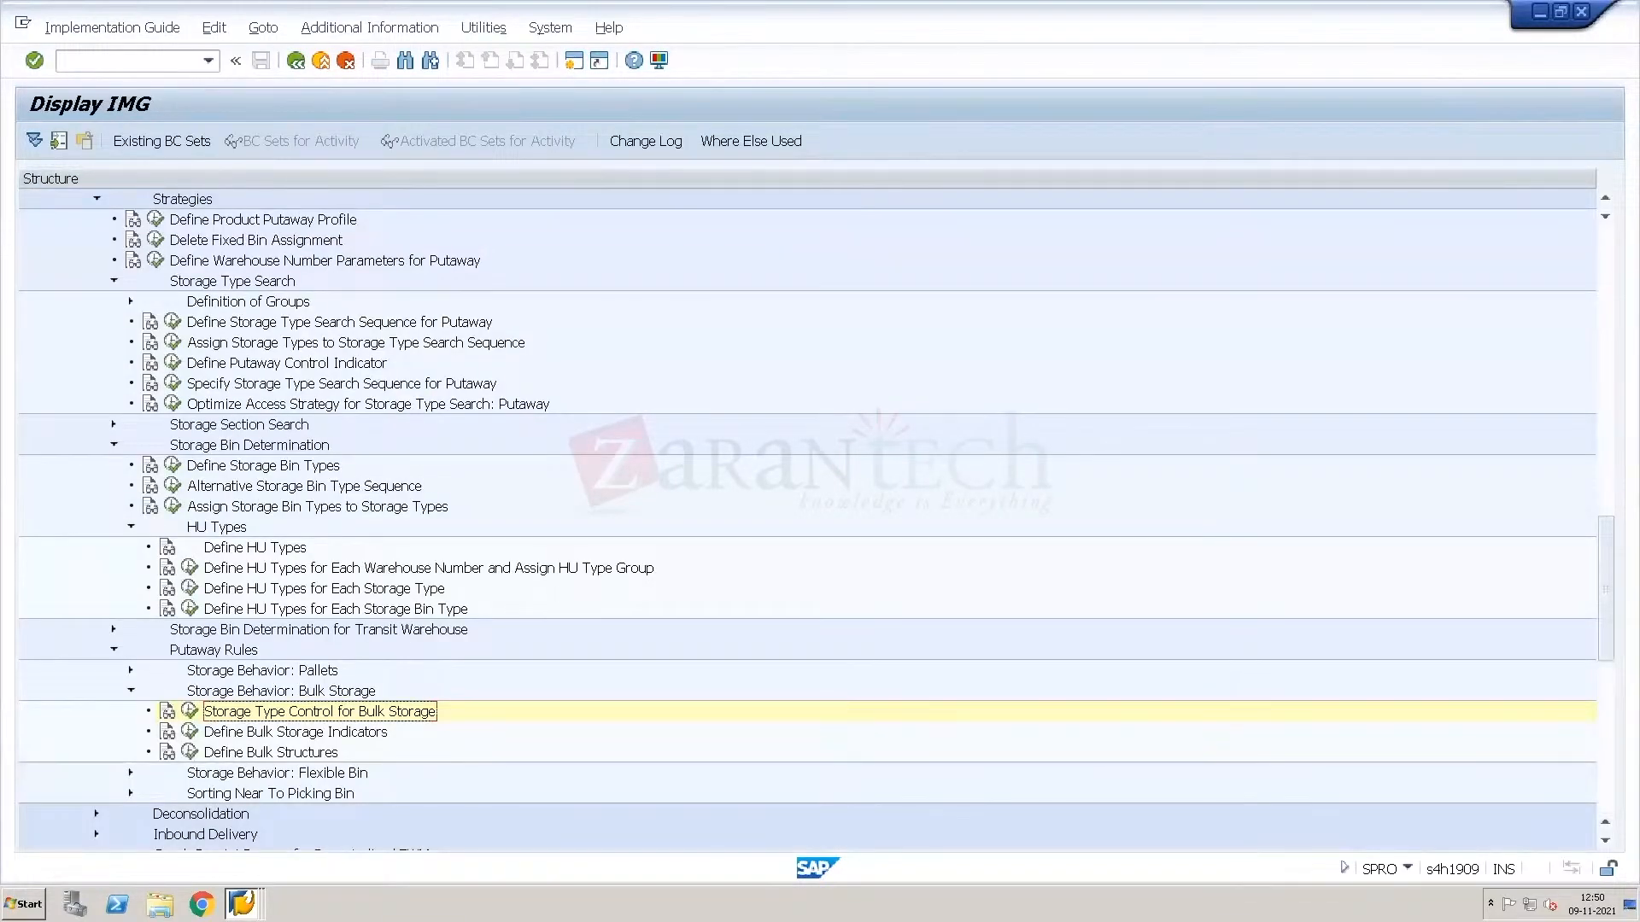
click(241, 902)
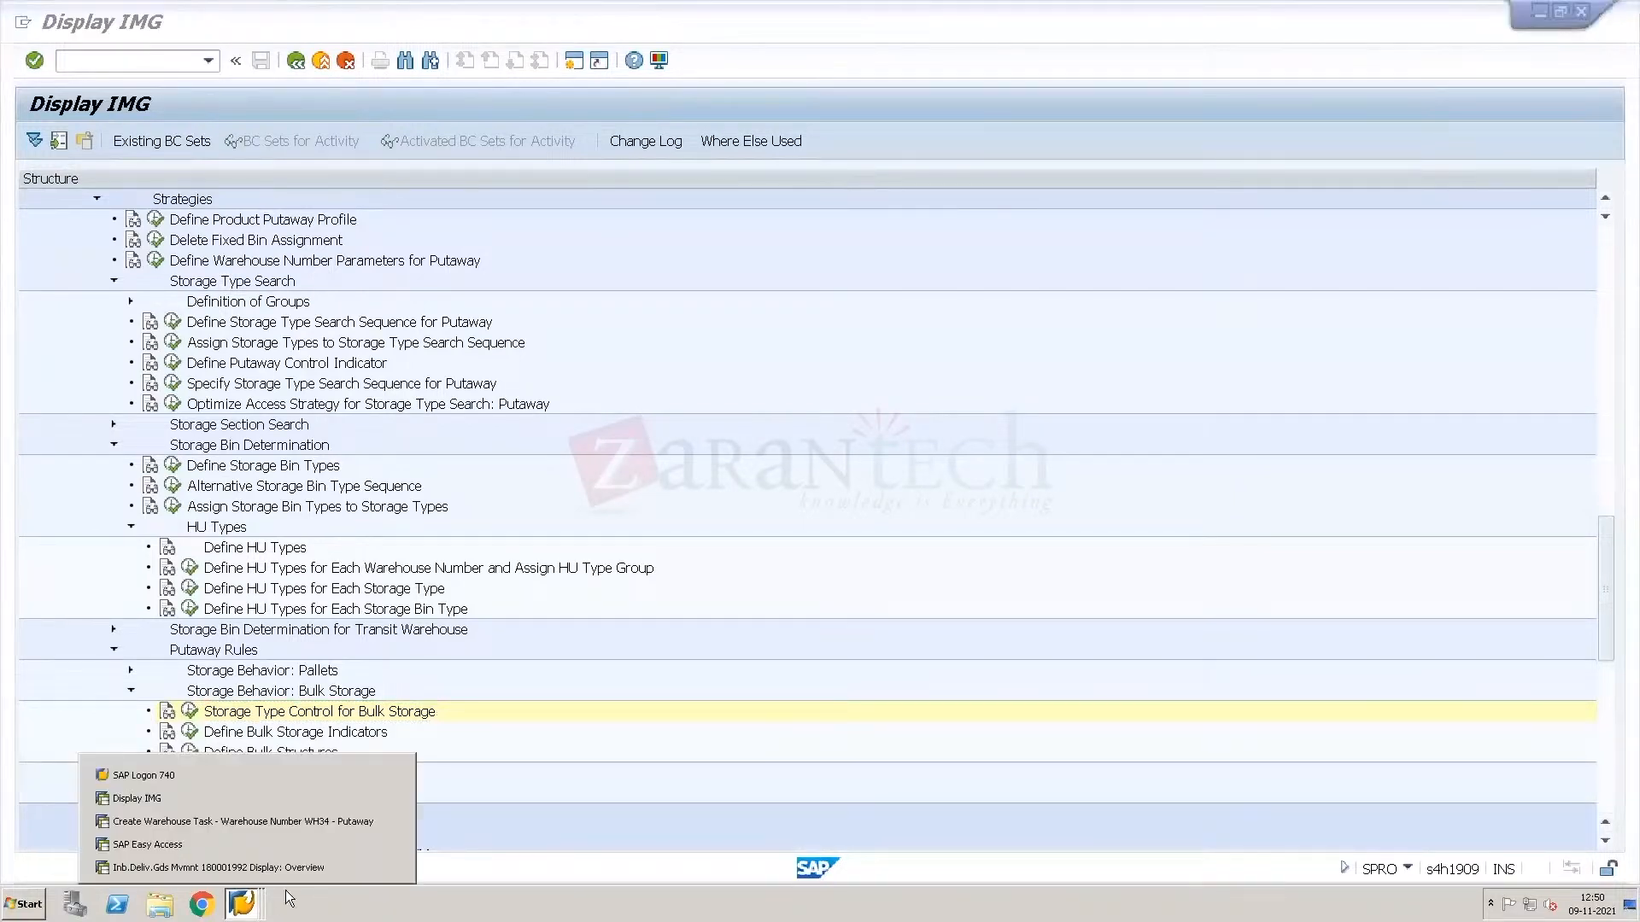
click(252, 818)
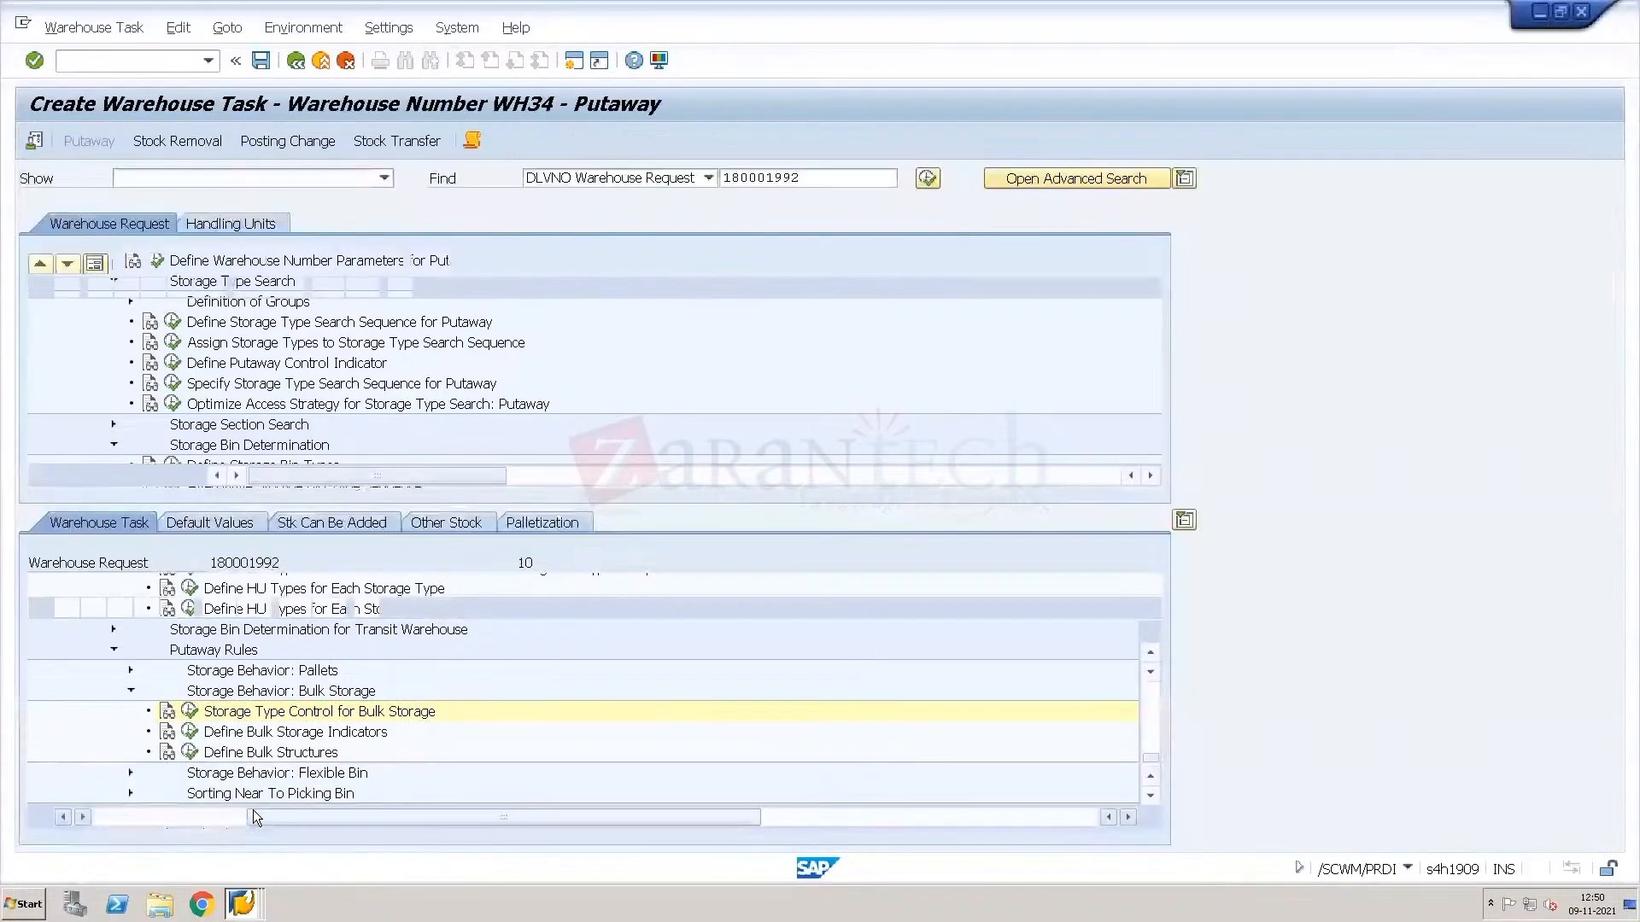
click(230, 274)
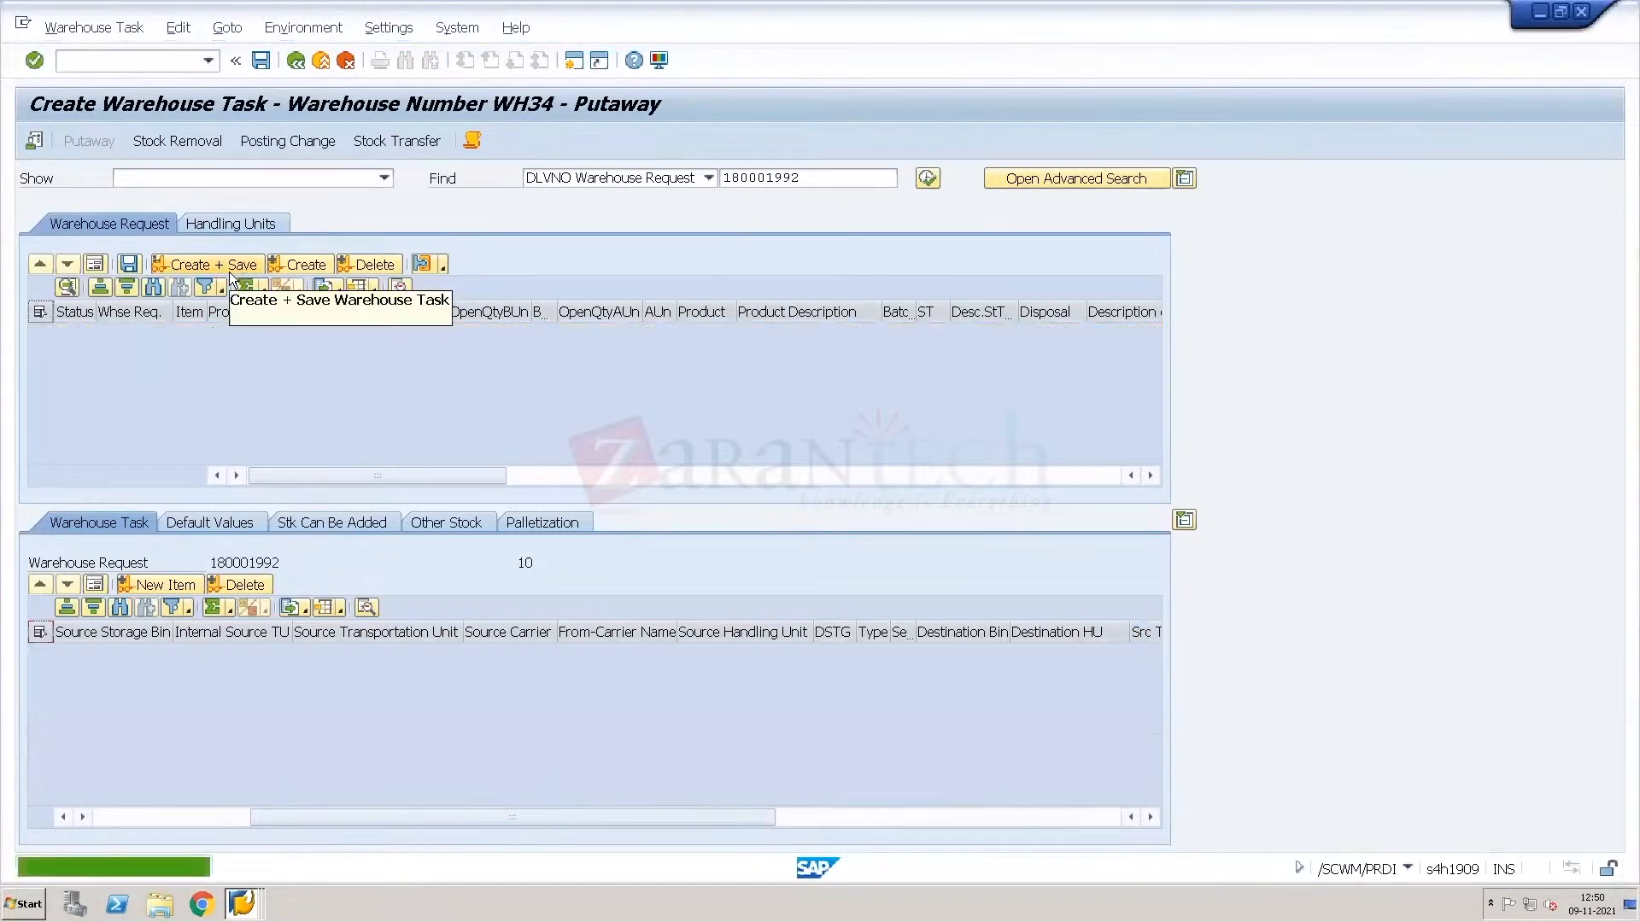
Go to the warehouse task confirmation, check the first order's destination bin, and confirm and save all the open warehouse orders.
click(126, 29)
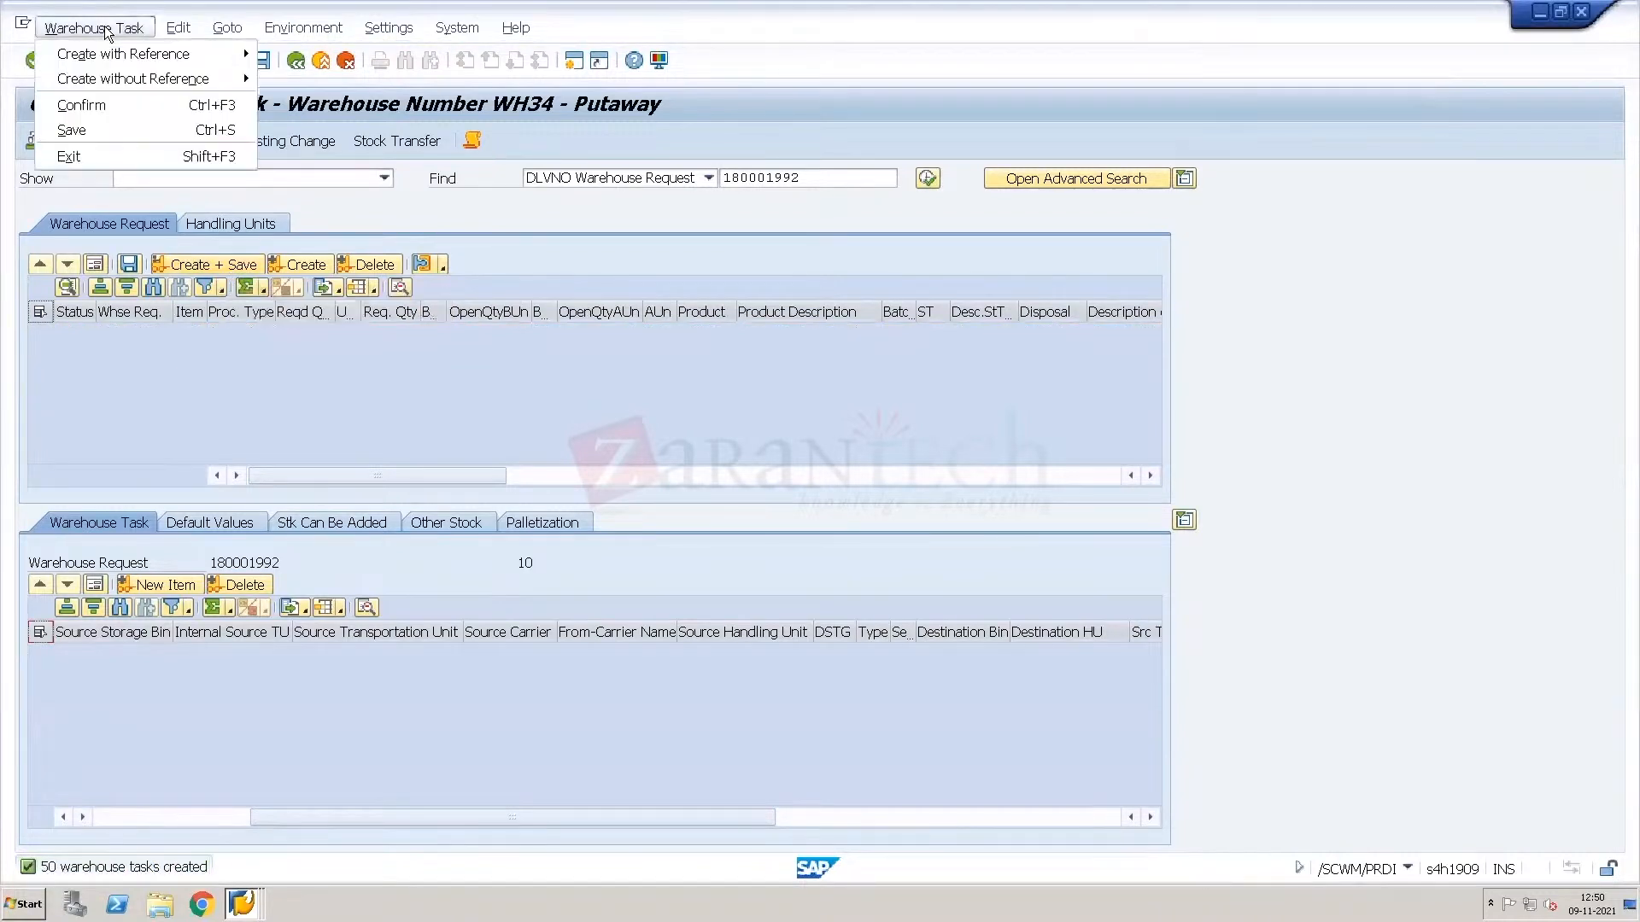
click(78, 104)
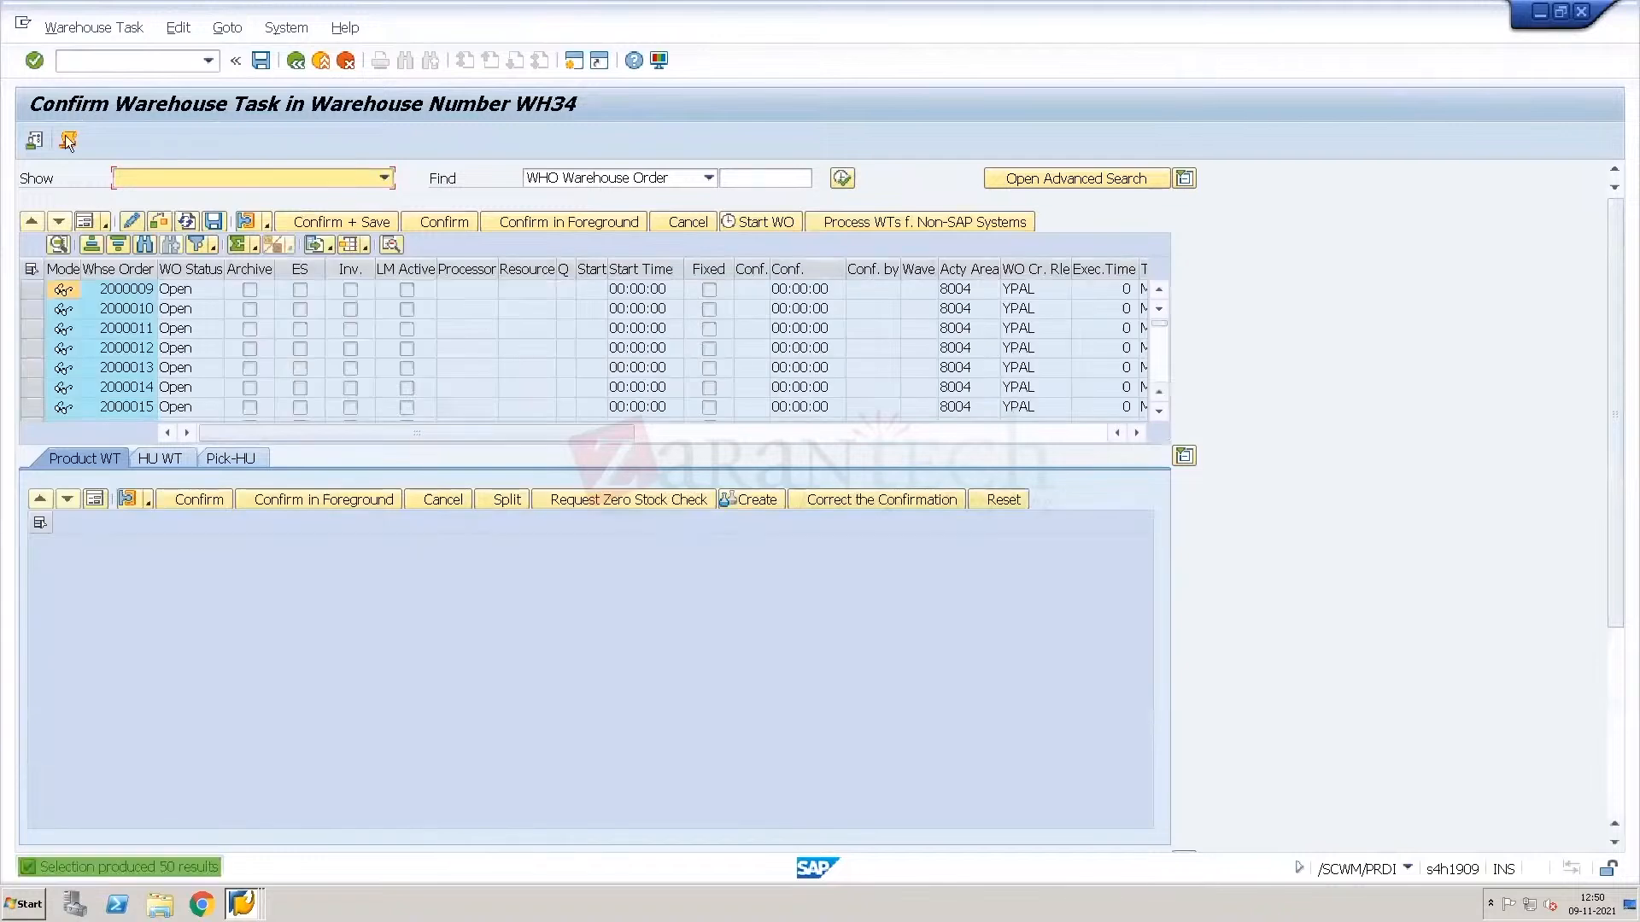
click(30, 270)
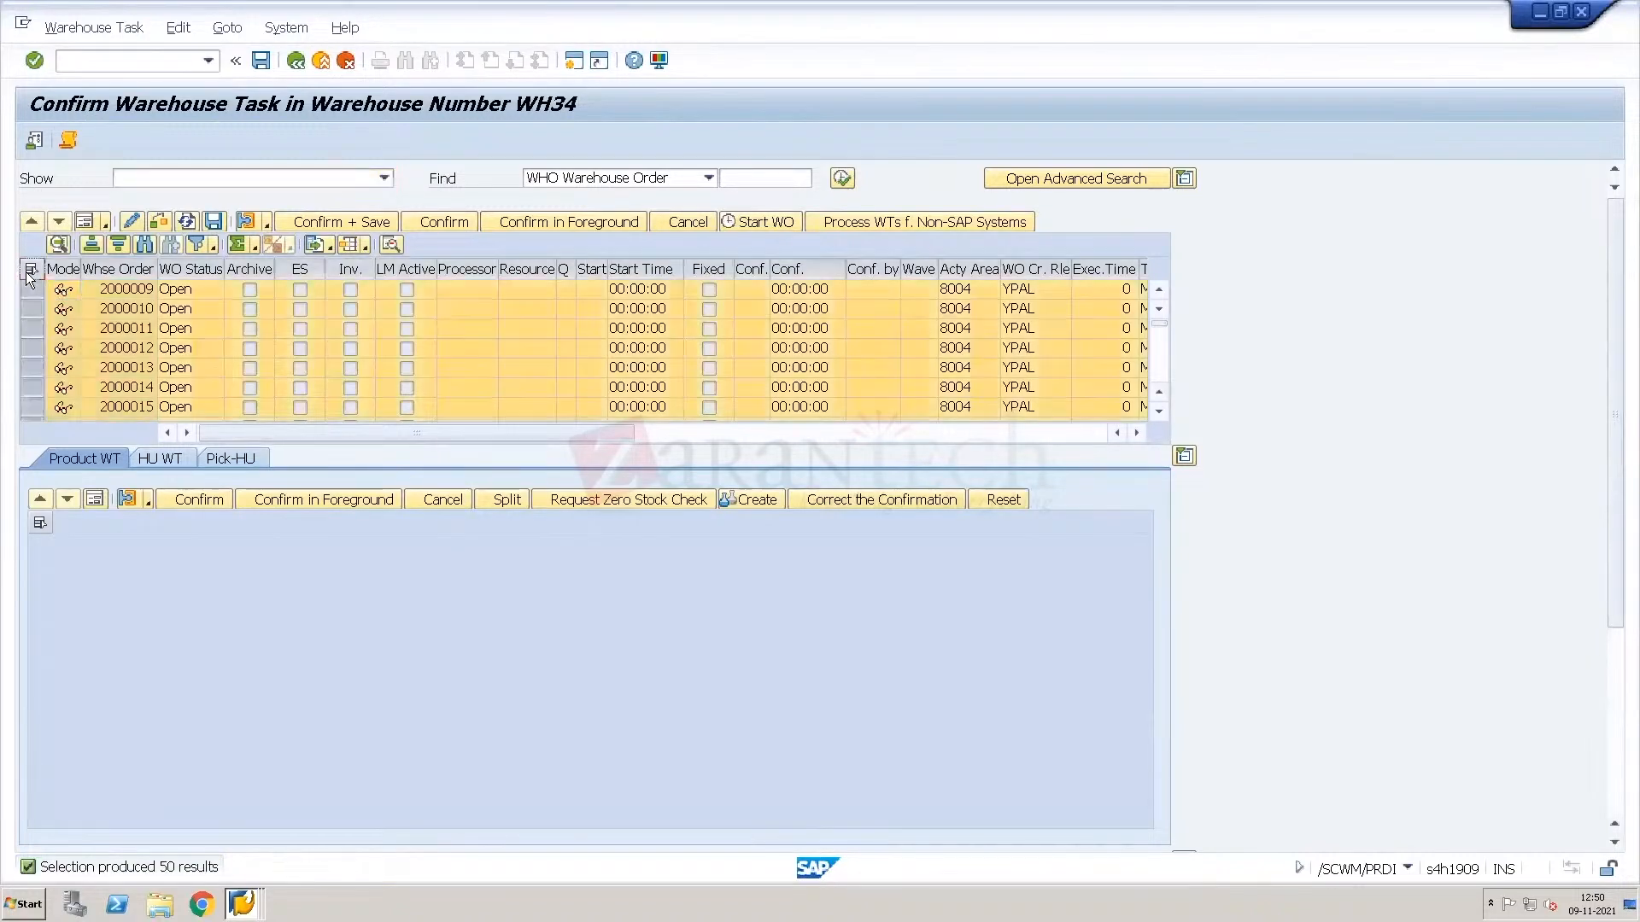
click(164, 290)
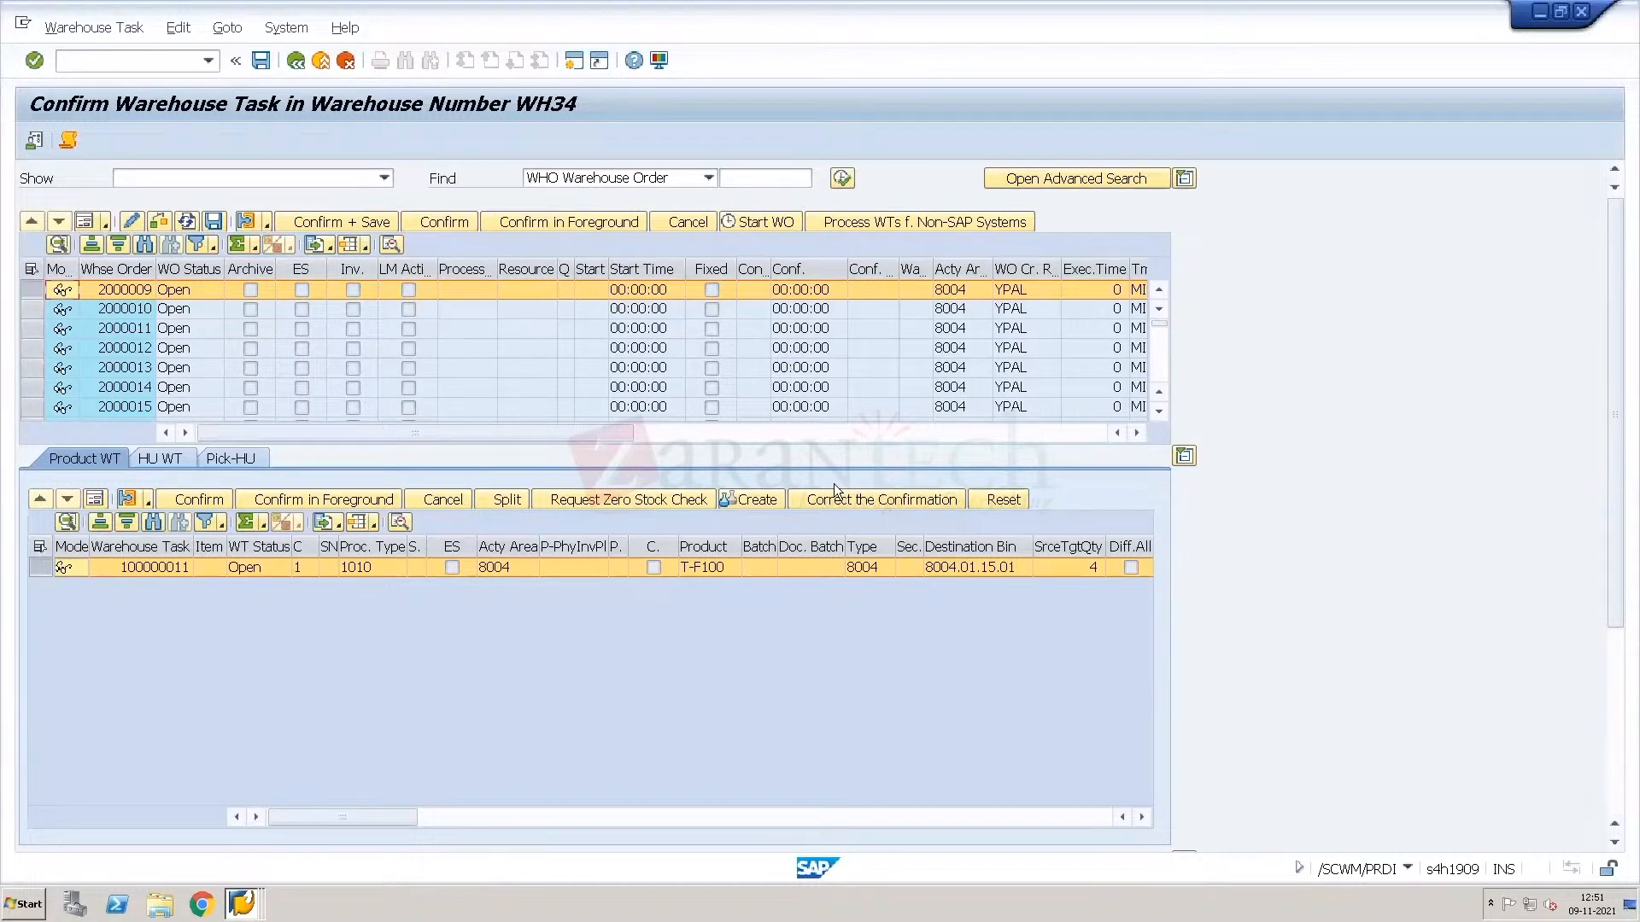
click(36, 271)
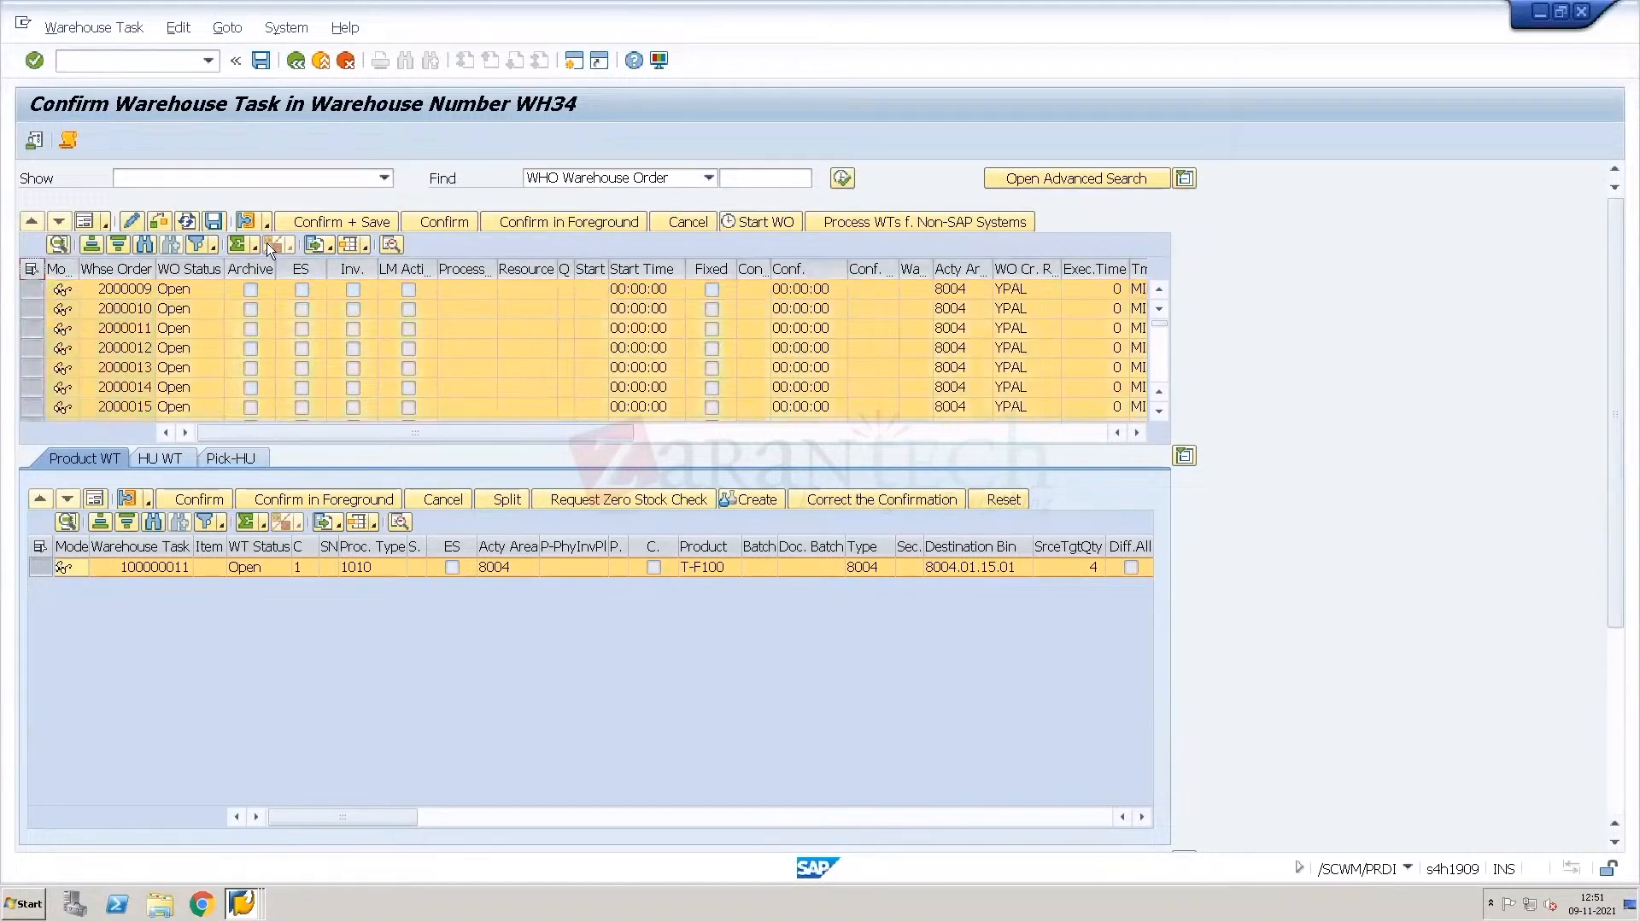
click(319, 215)
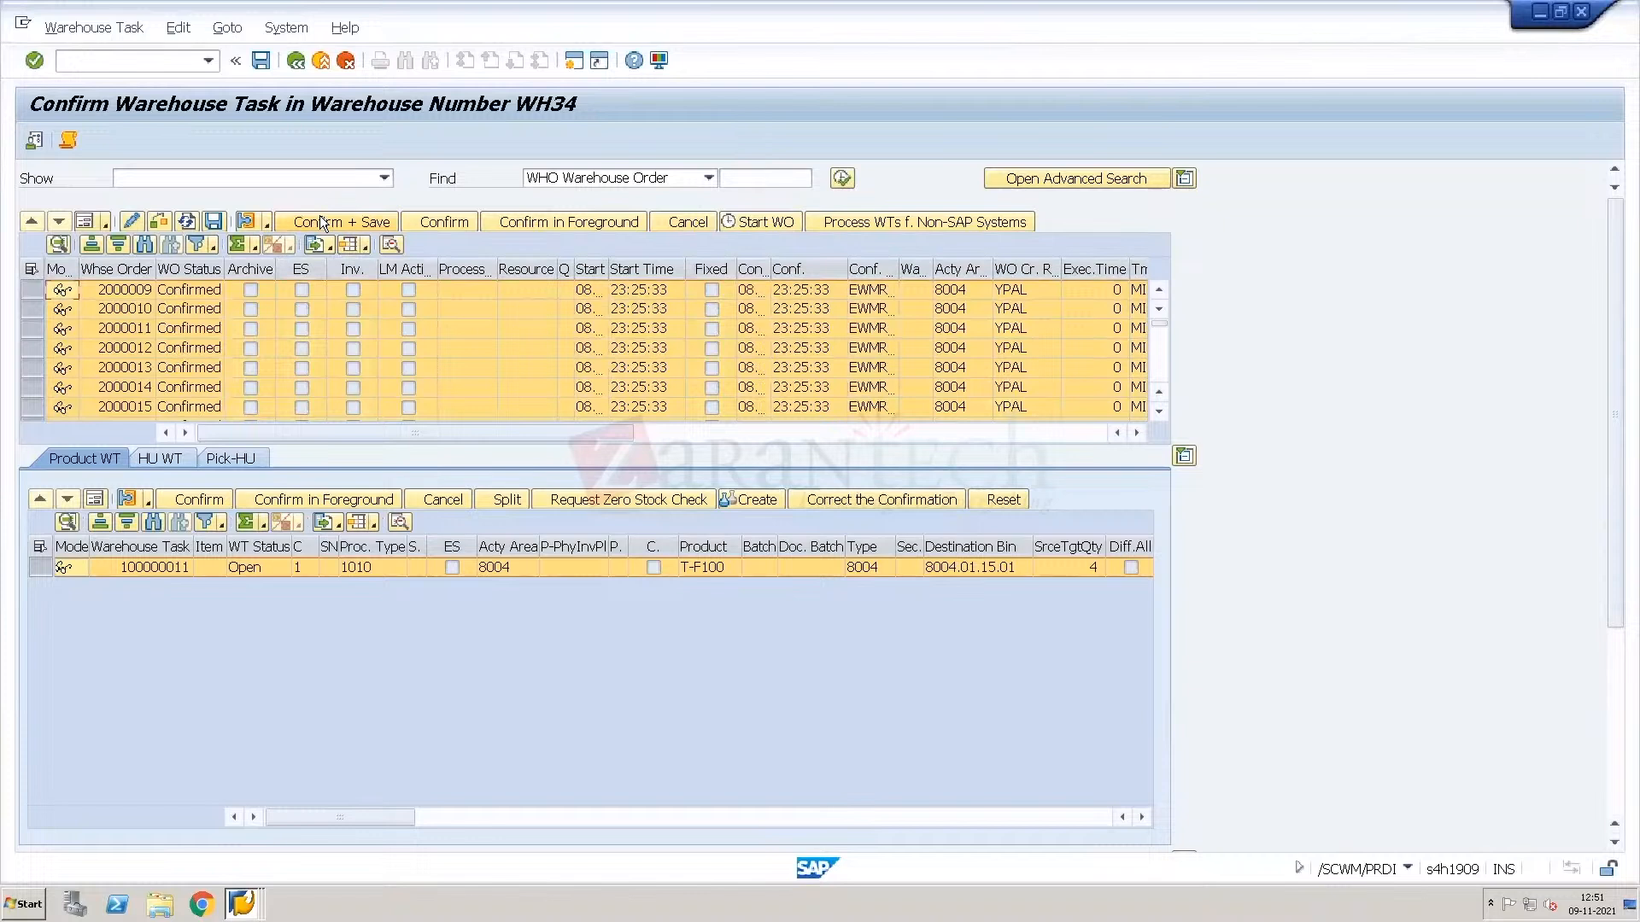
Open the warehouse management monitor with transaction /n/scwm/mon for warehouse number WH34 and monitor SAP.
click(169, 56)
text(/)
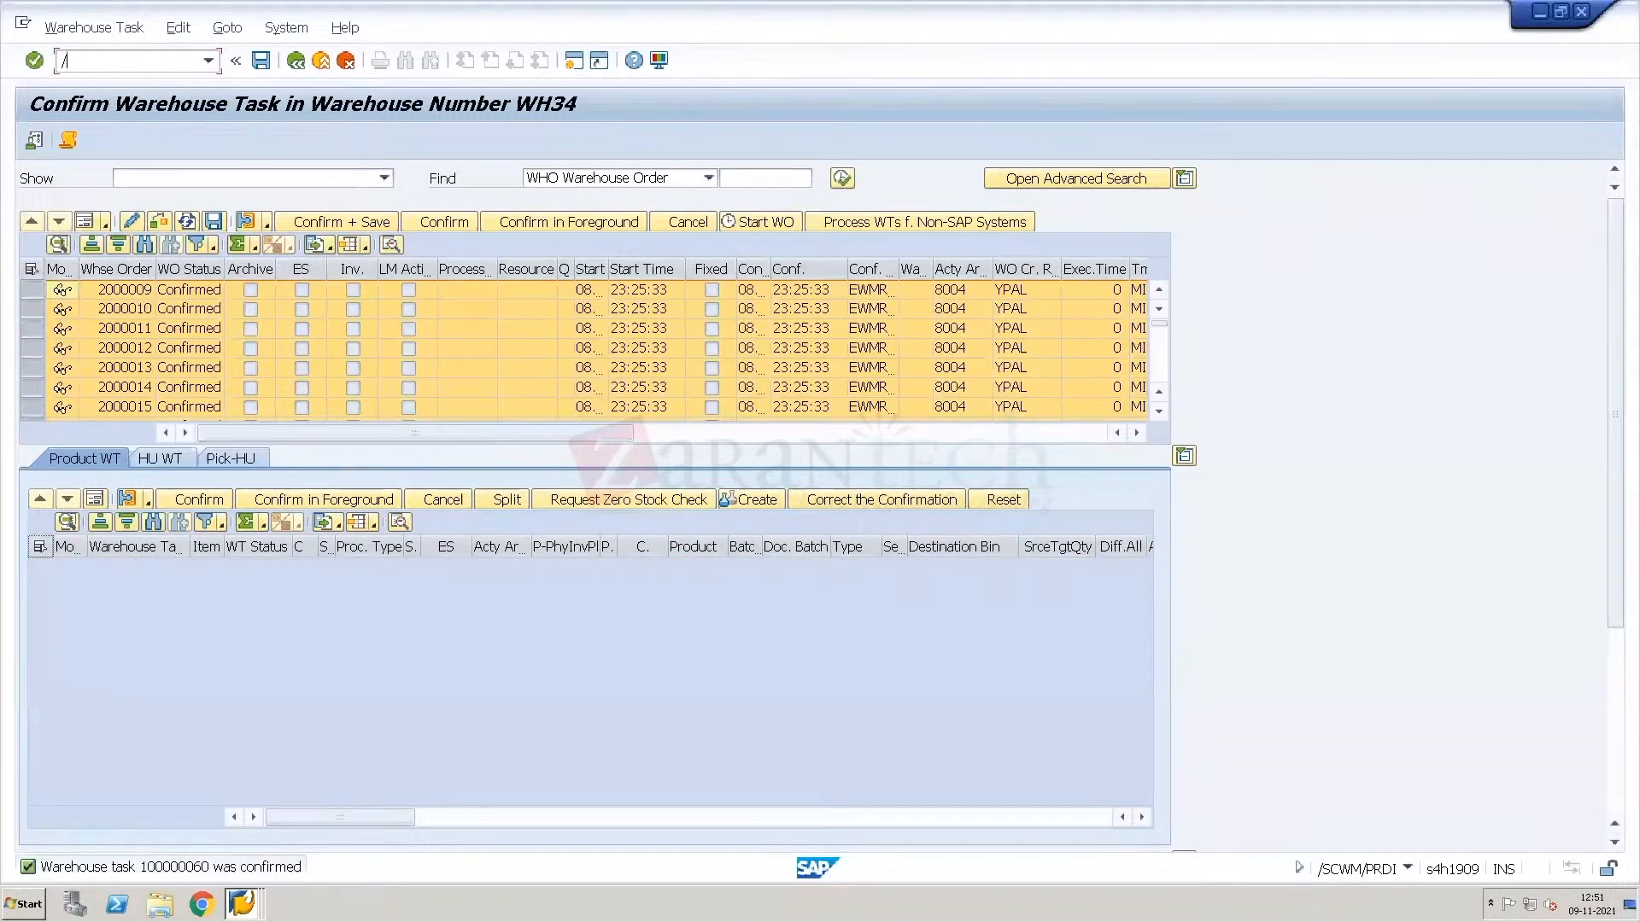
text(n/scwm/mon)
key(Return)
key(Tab)
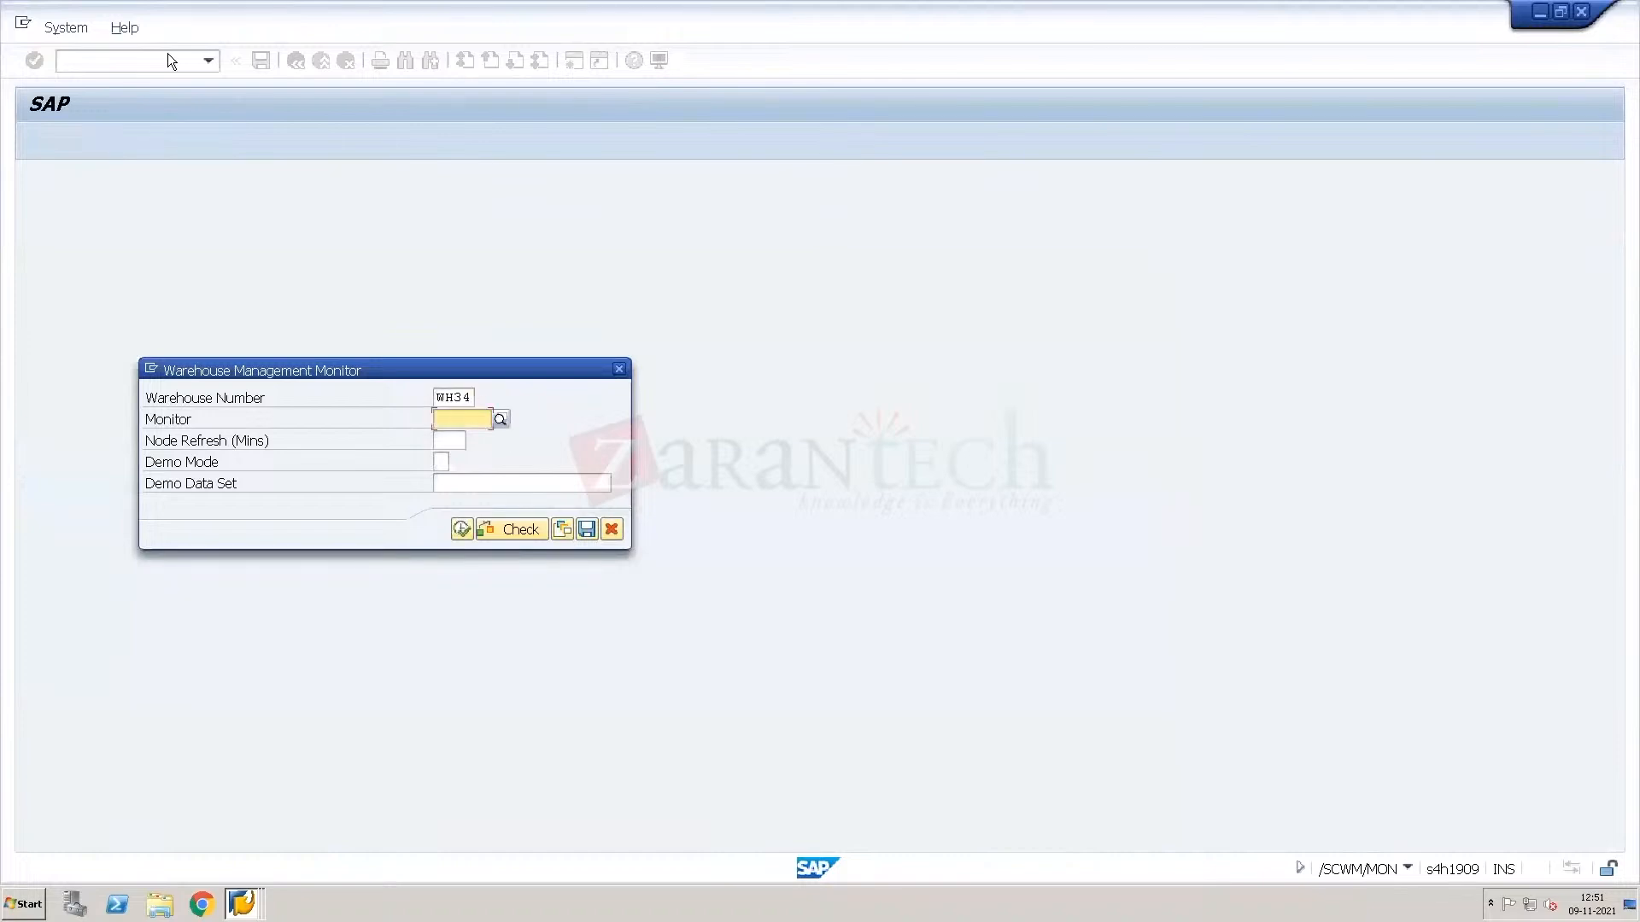
text(SAP)
click(459, 530)
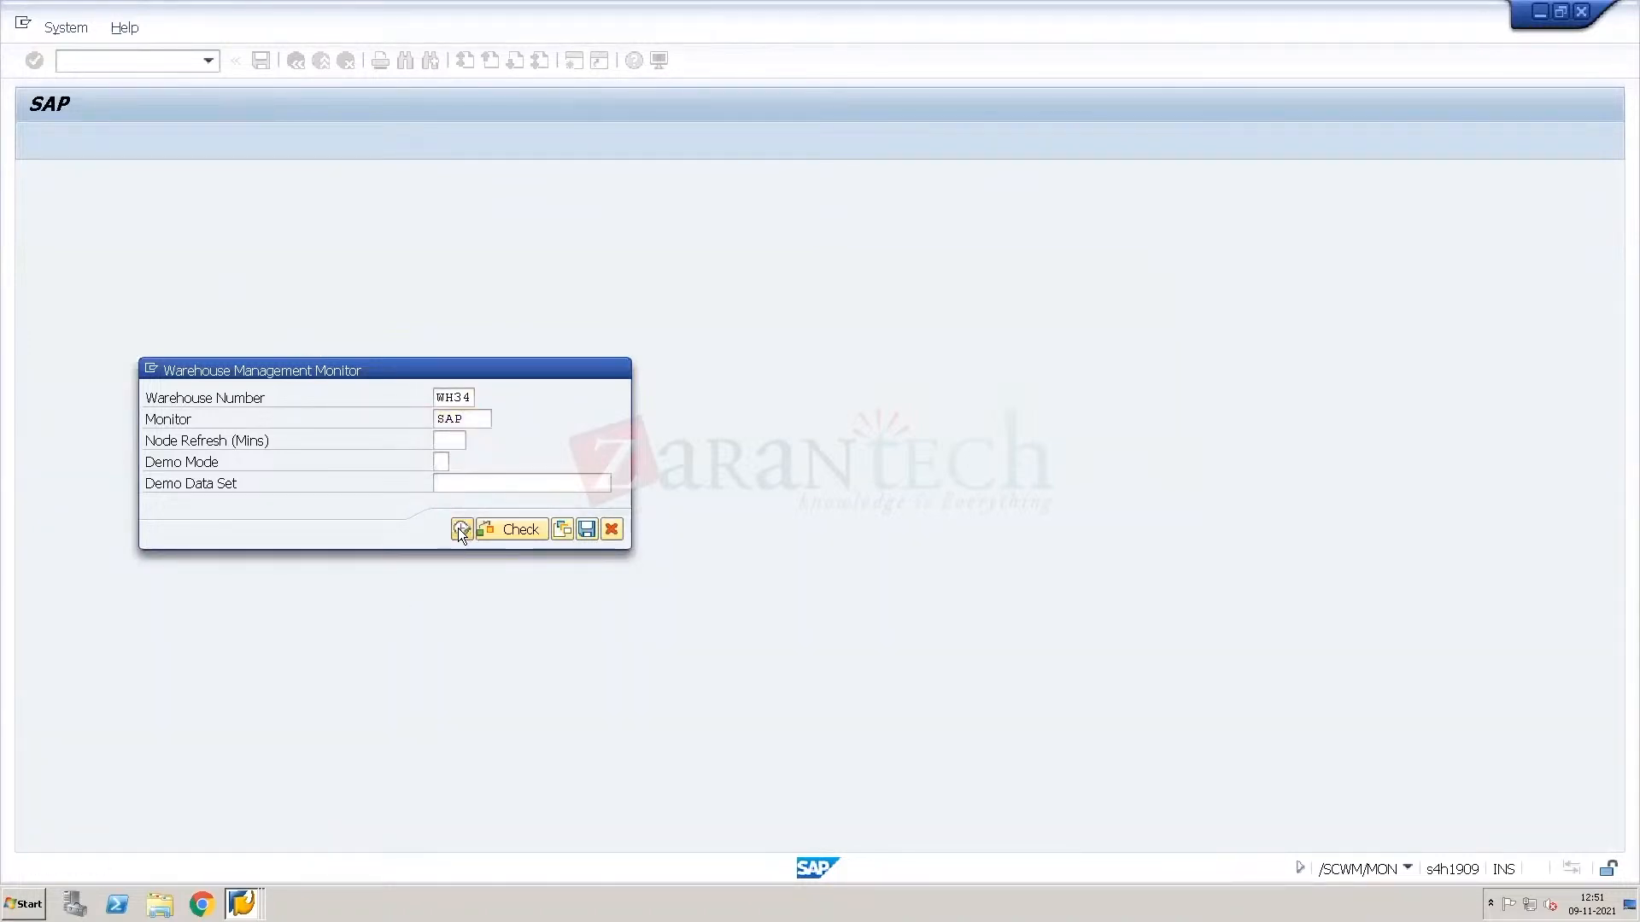
List the storage bins of storage type 8004 from the Stock and Bin node of the monitor.
click(27, 254)
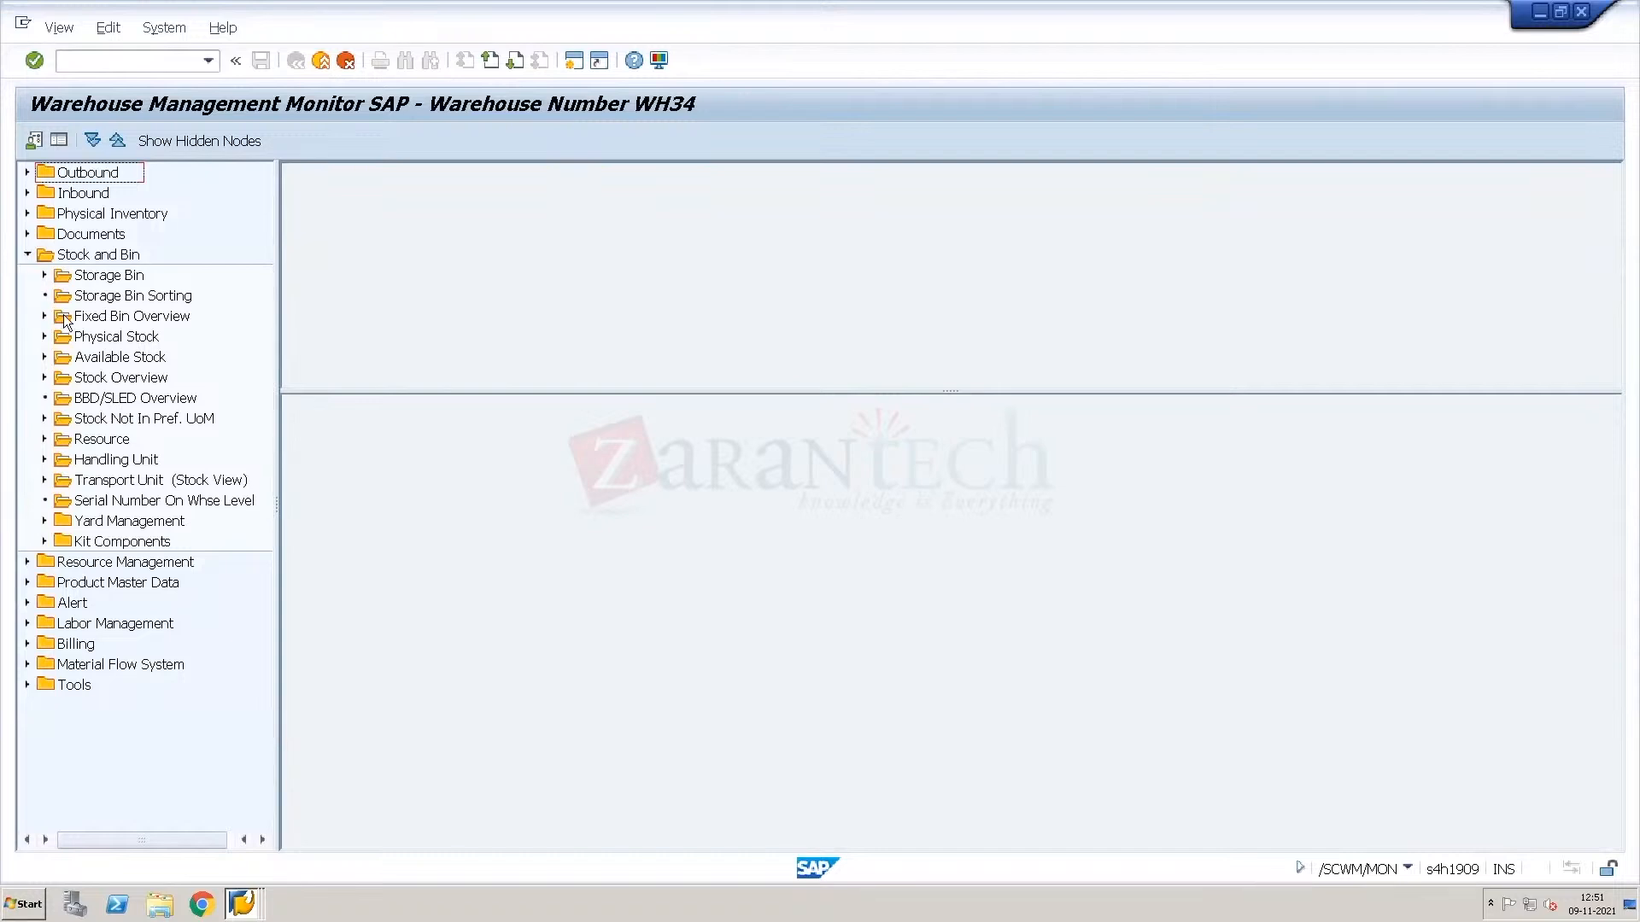
click(116, 279)
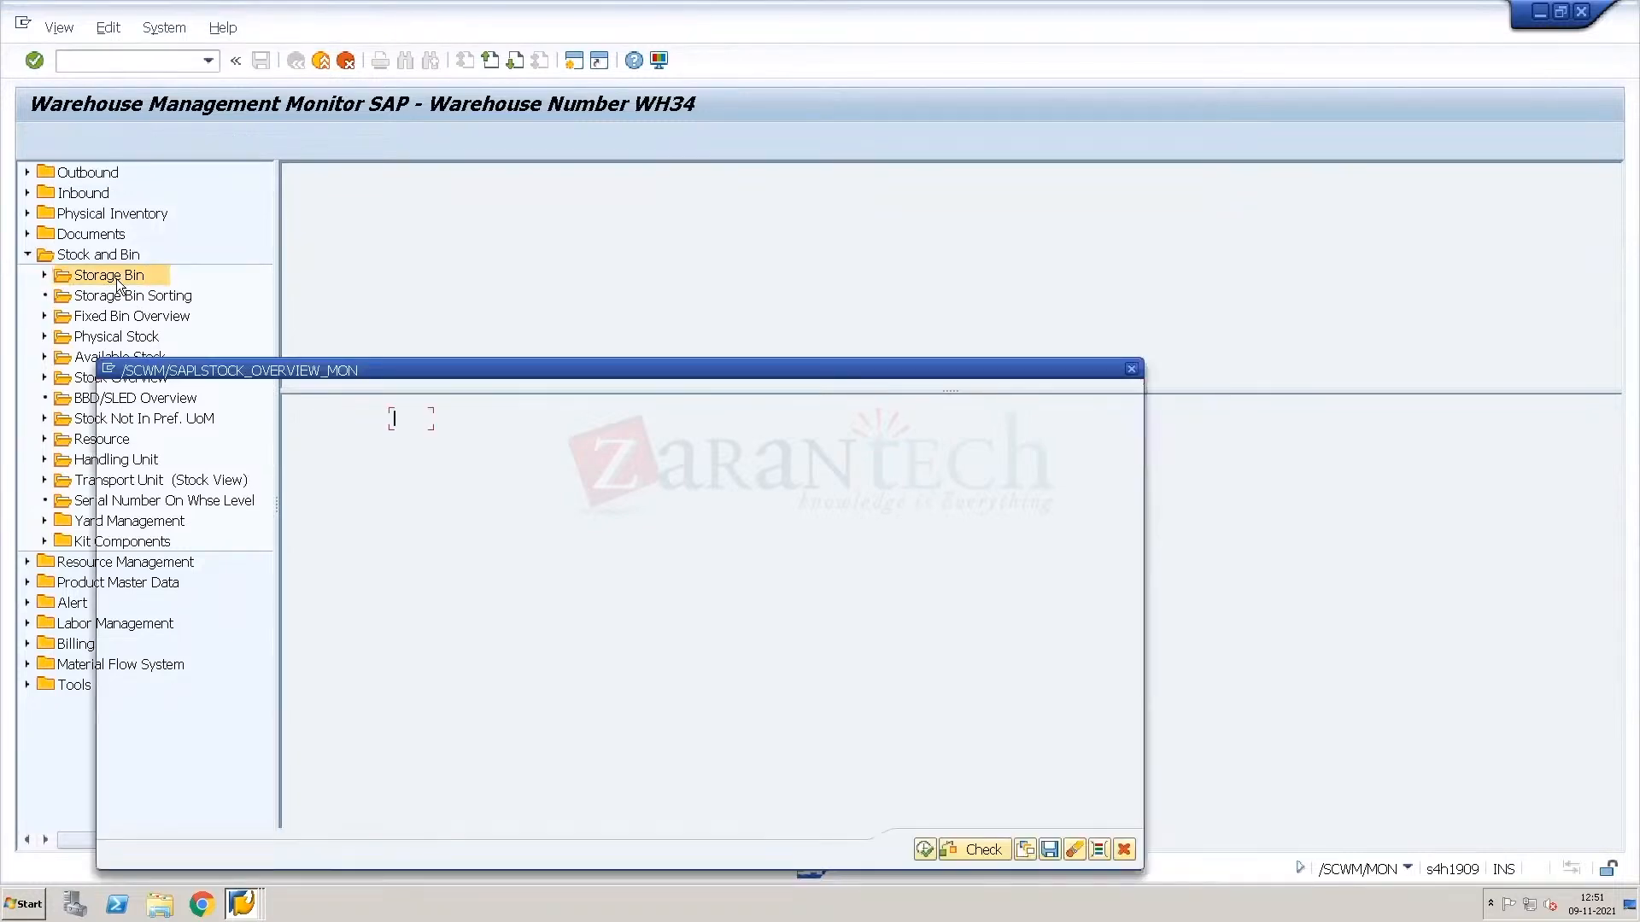
text(804)
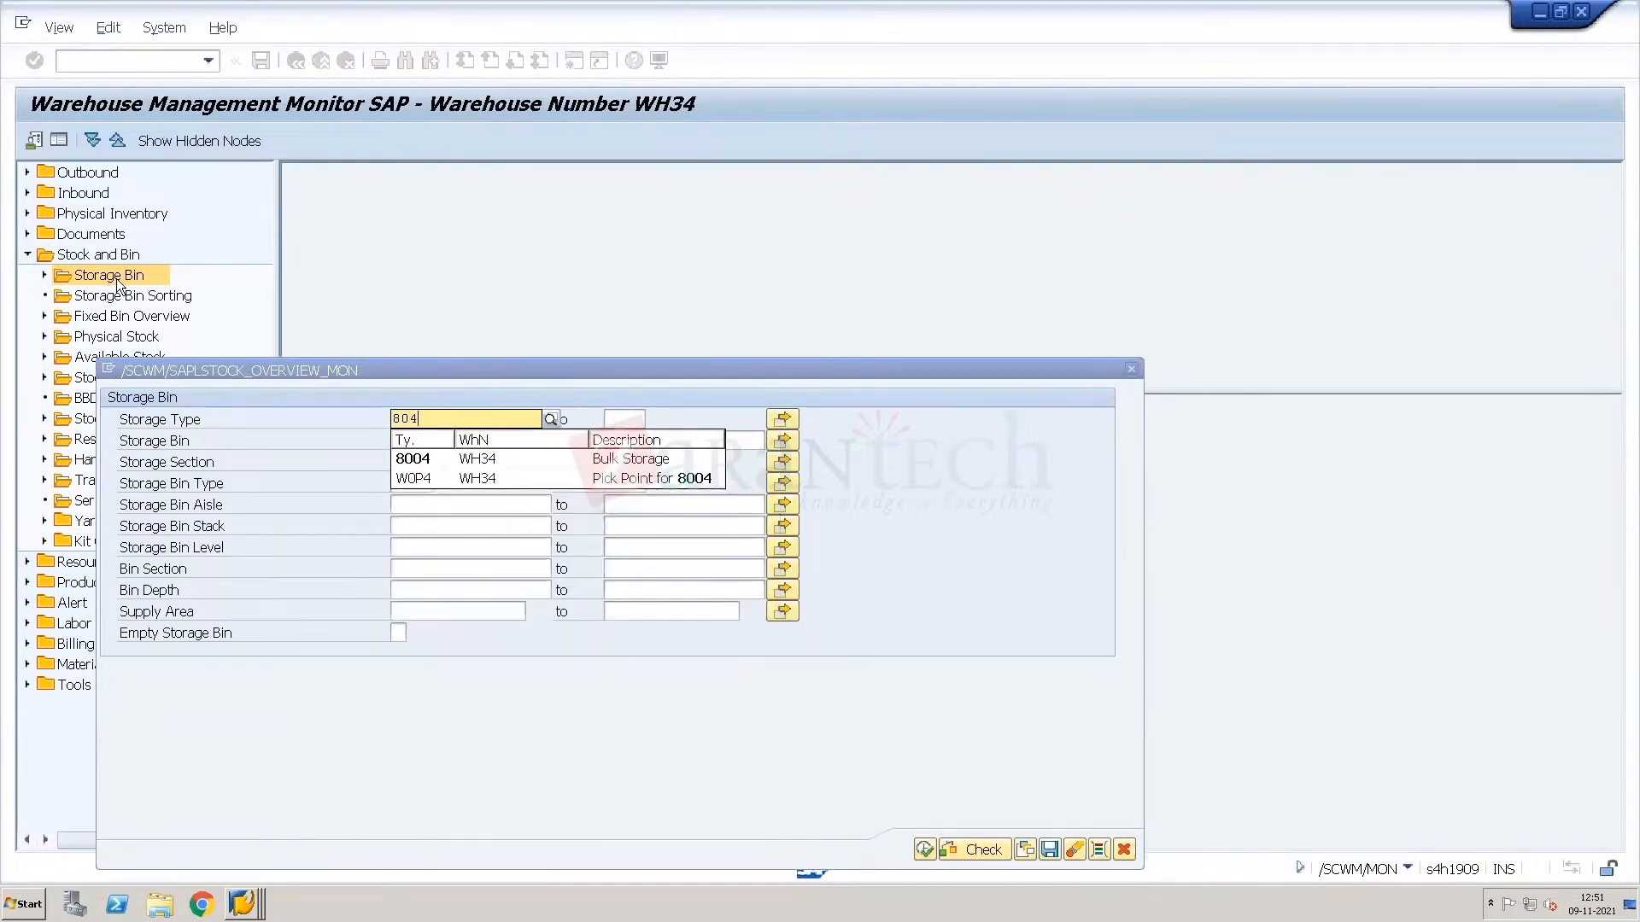
key(BackSpace)
text(04)
click(436, 460)
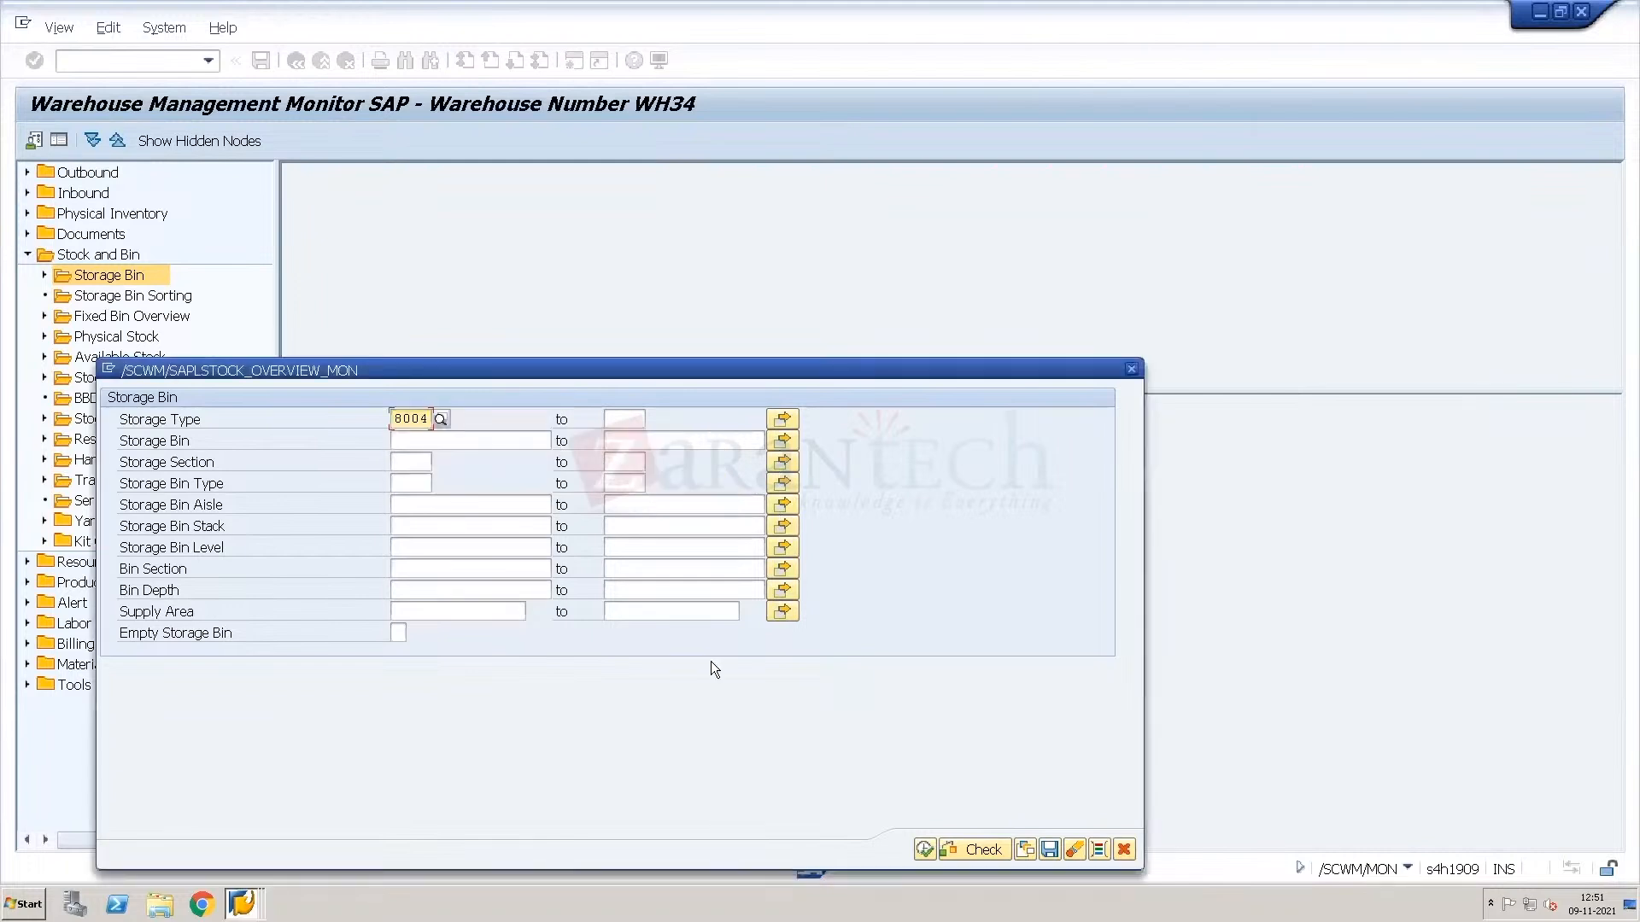
click(926, 850)
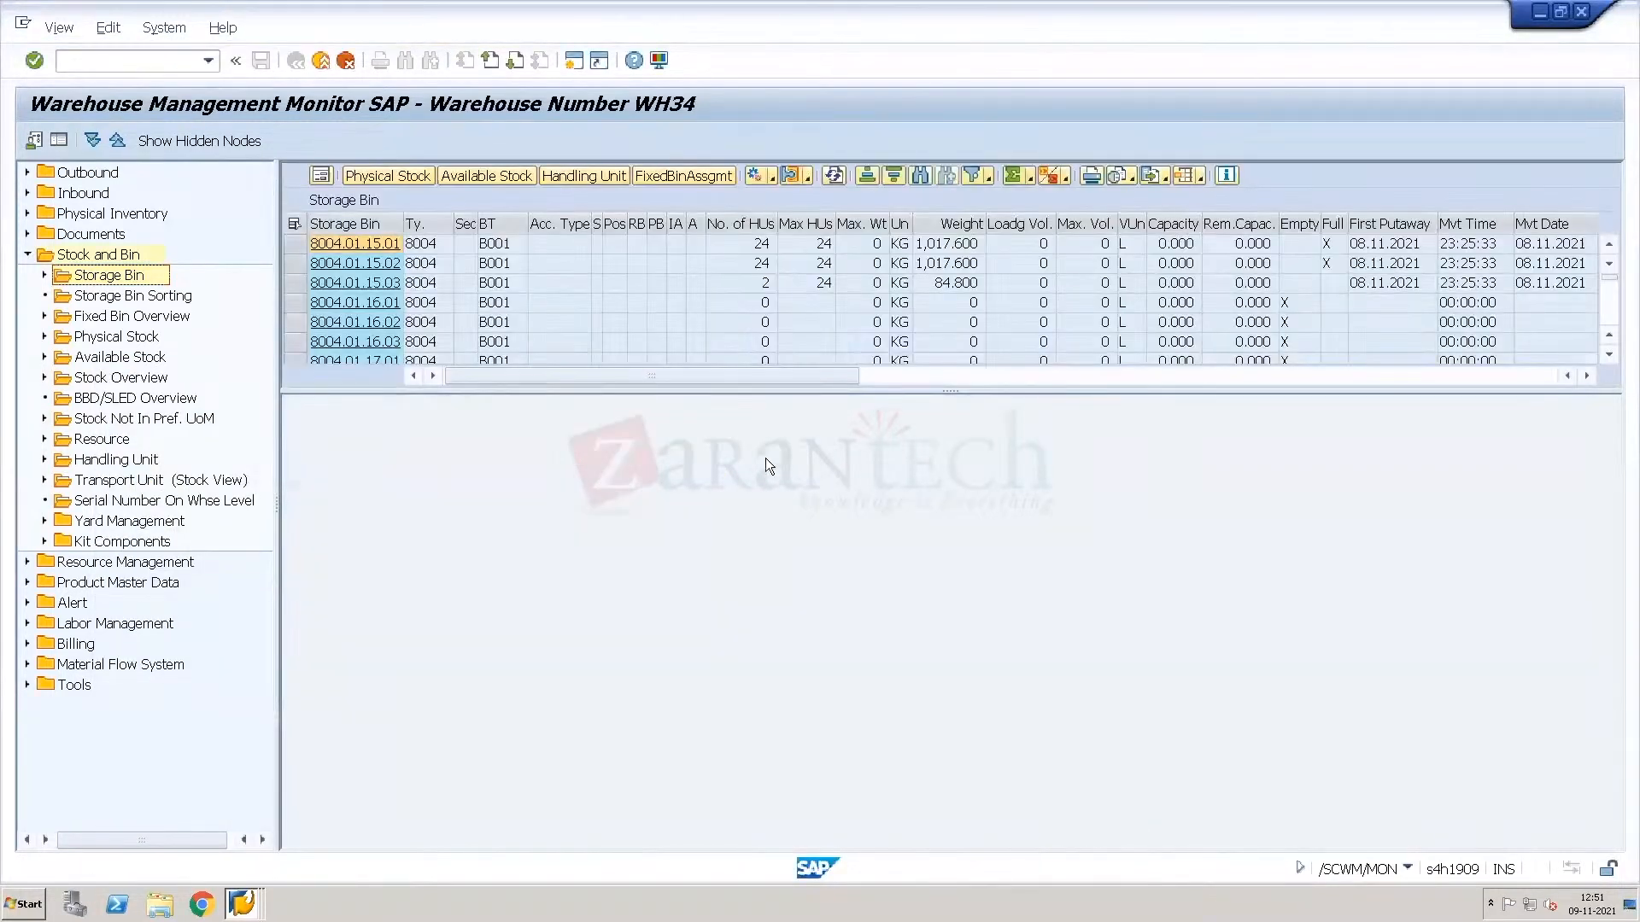
Enlarge the storage bin list and examine the number of HUs, maximum HUs, and empty and full indicators of the 8004 bins.
drag(791, 391, 797, 670)
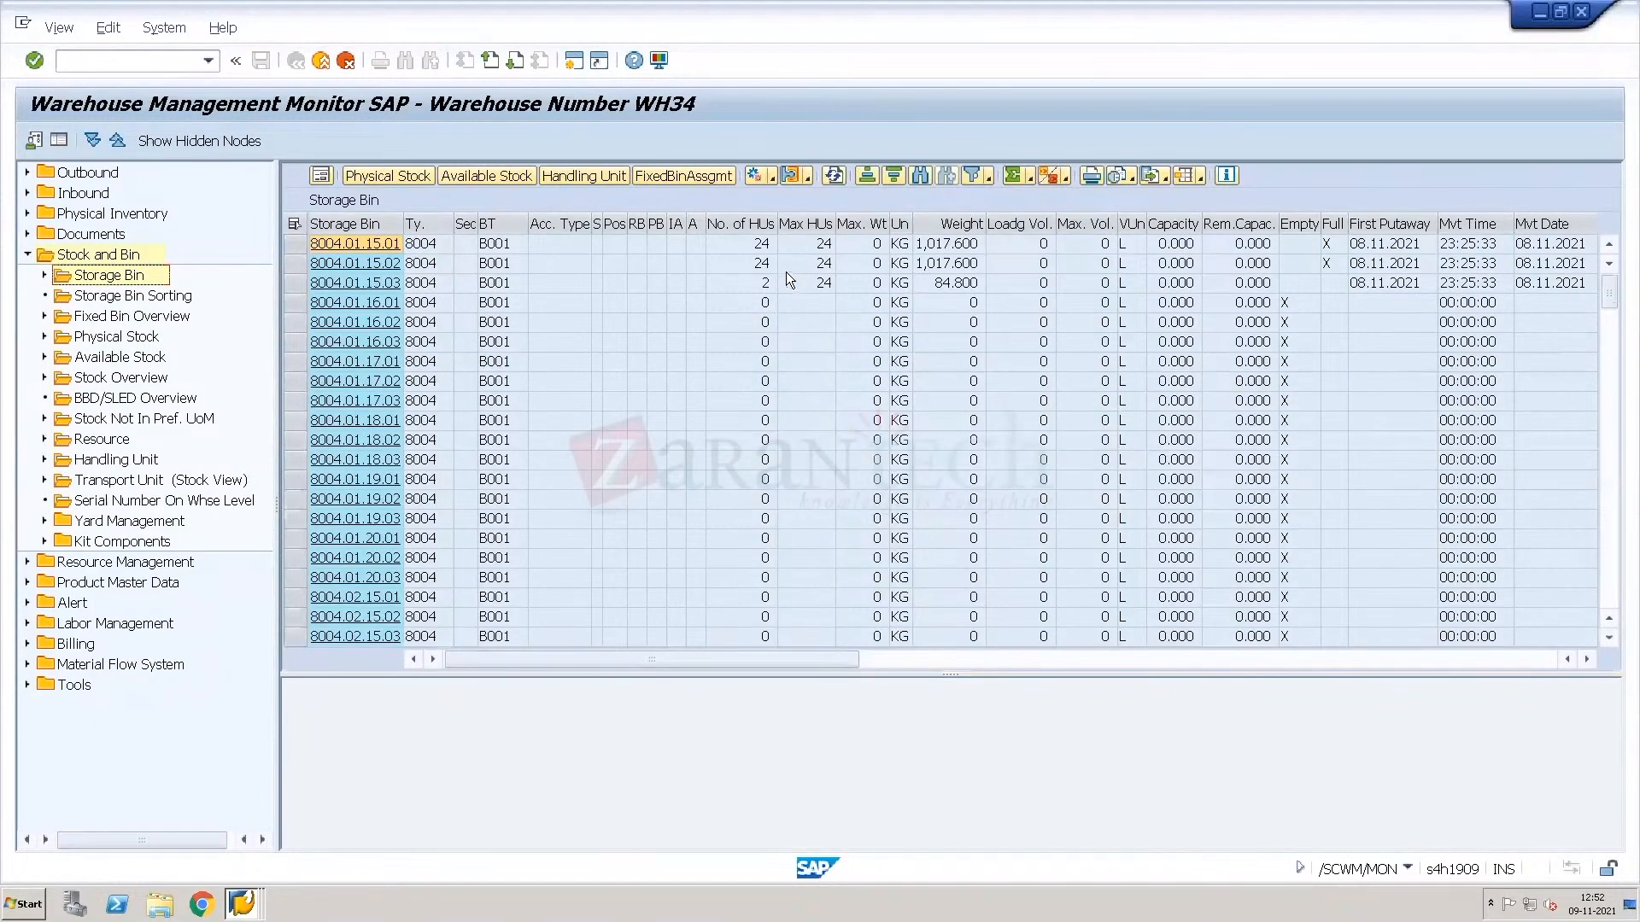
click(822, 247)
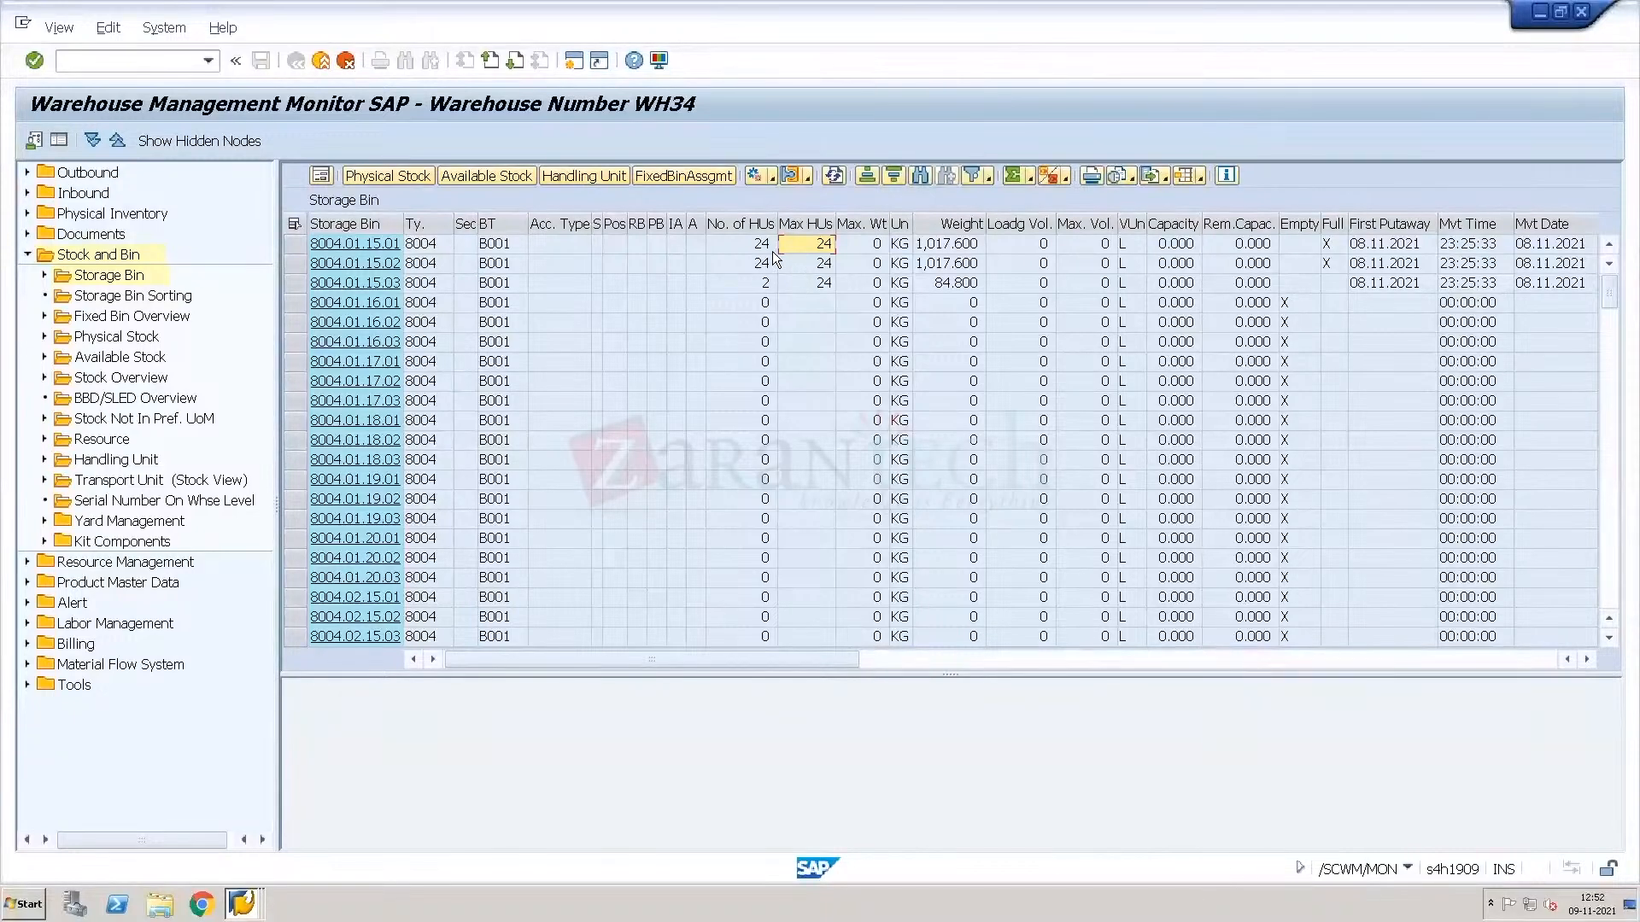
click(795, 221)
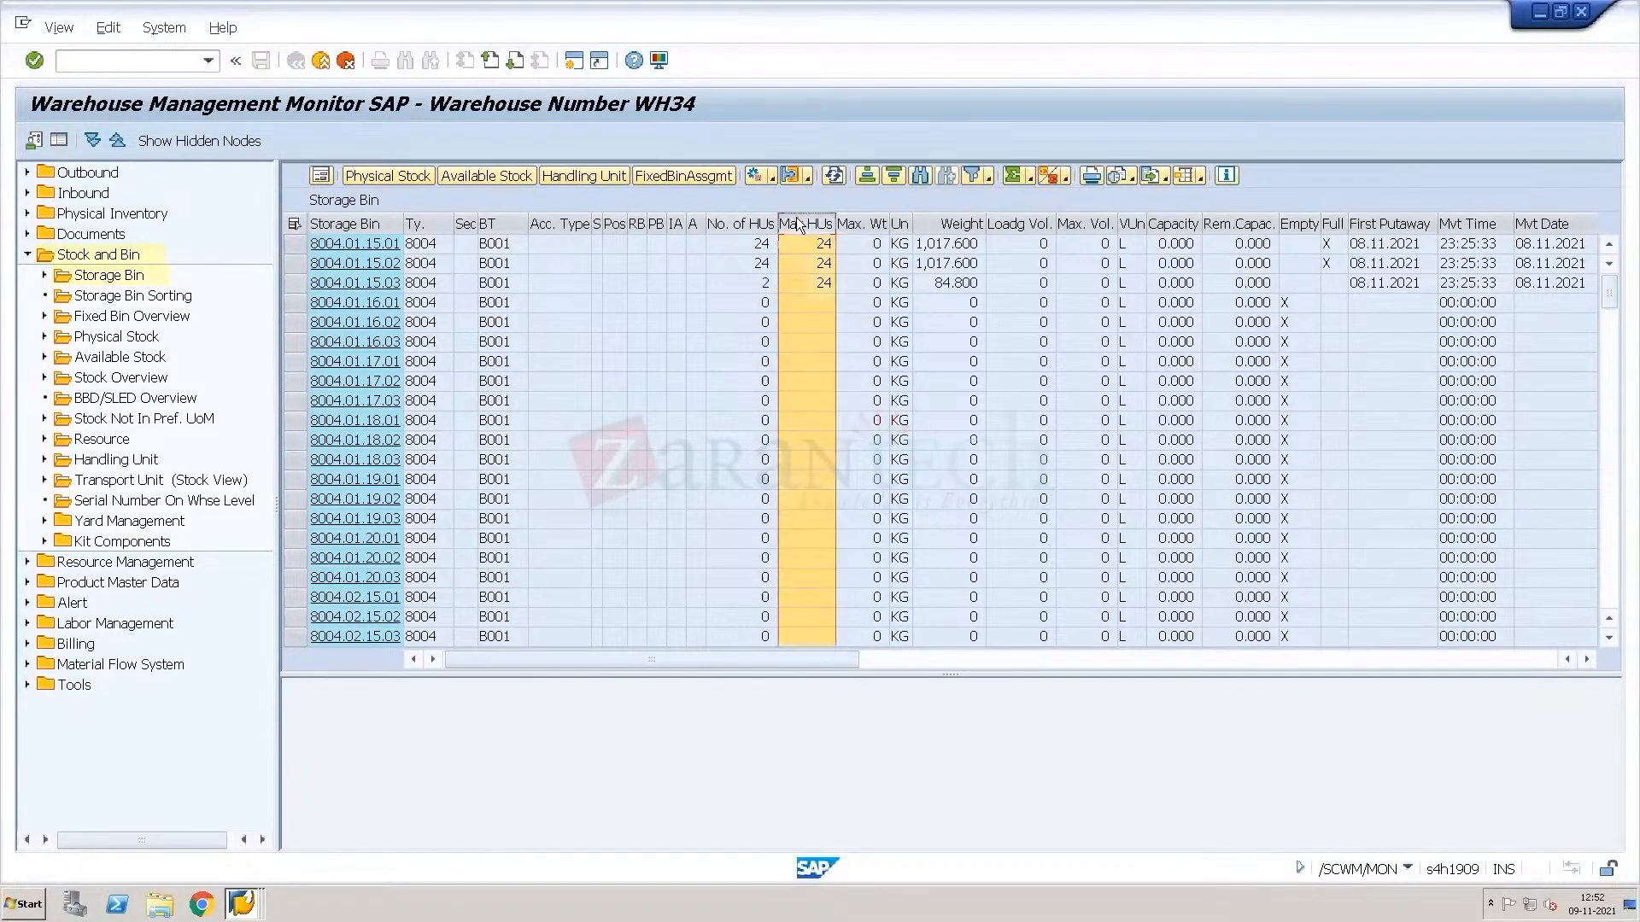
click(743, 235)
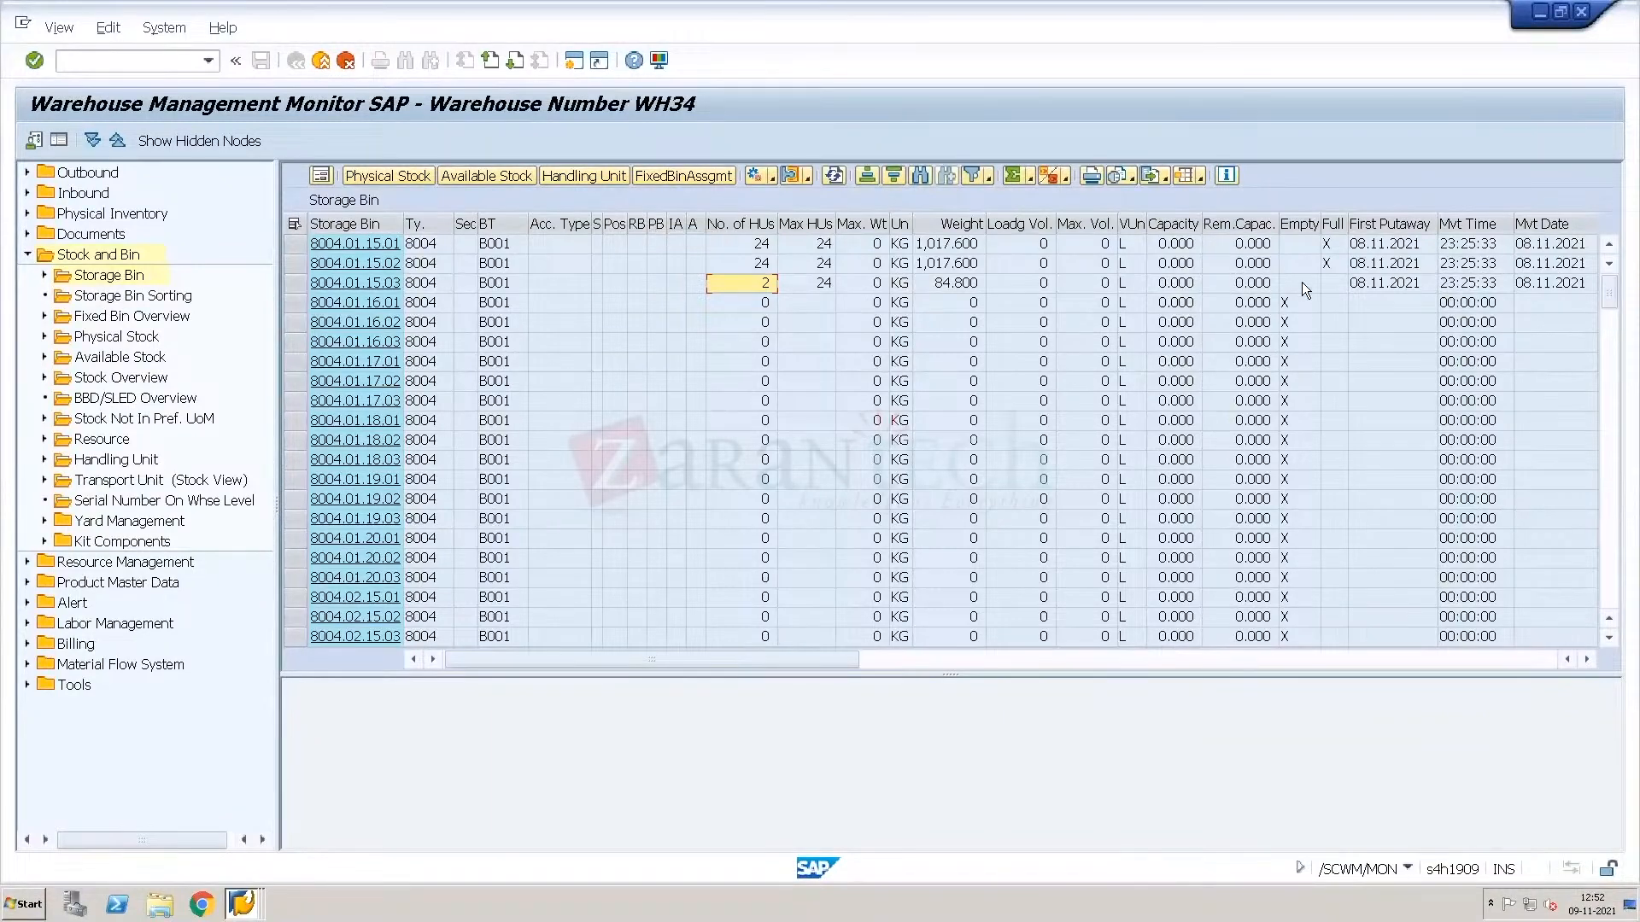
click(1338, 245)
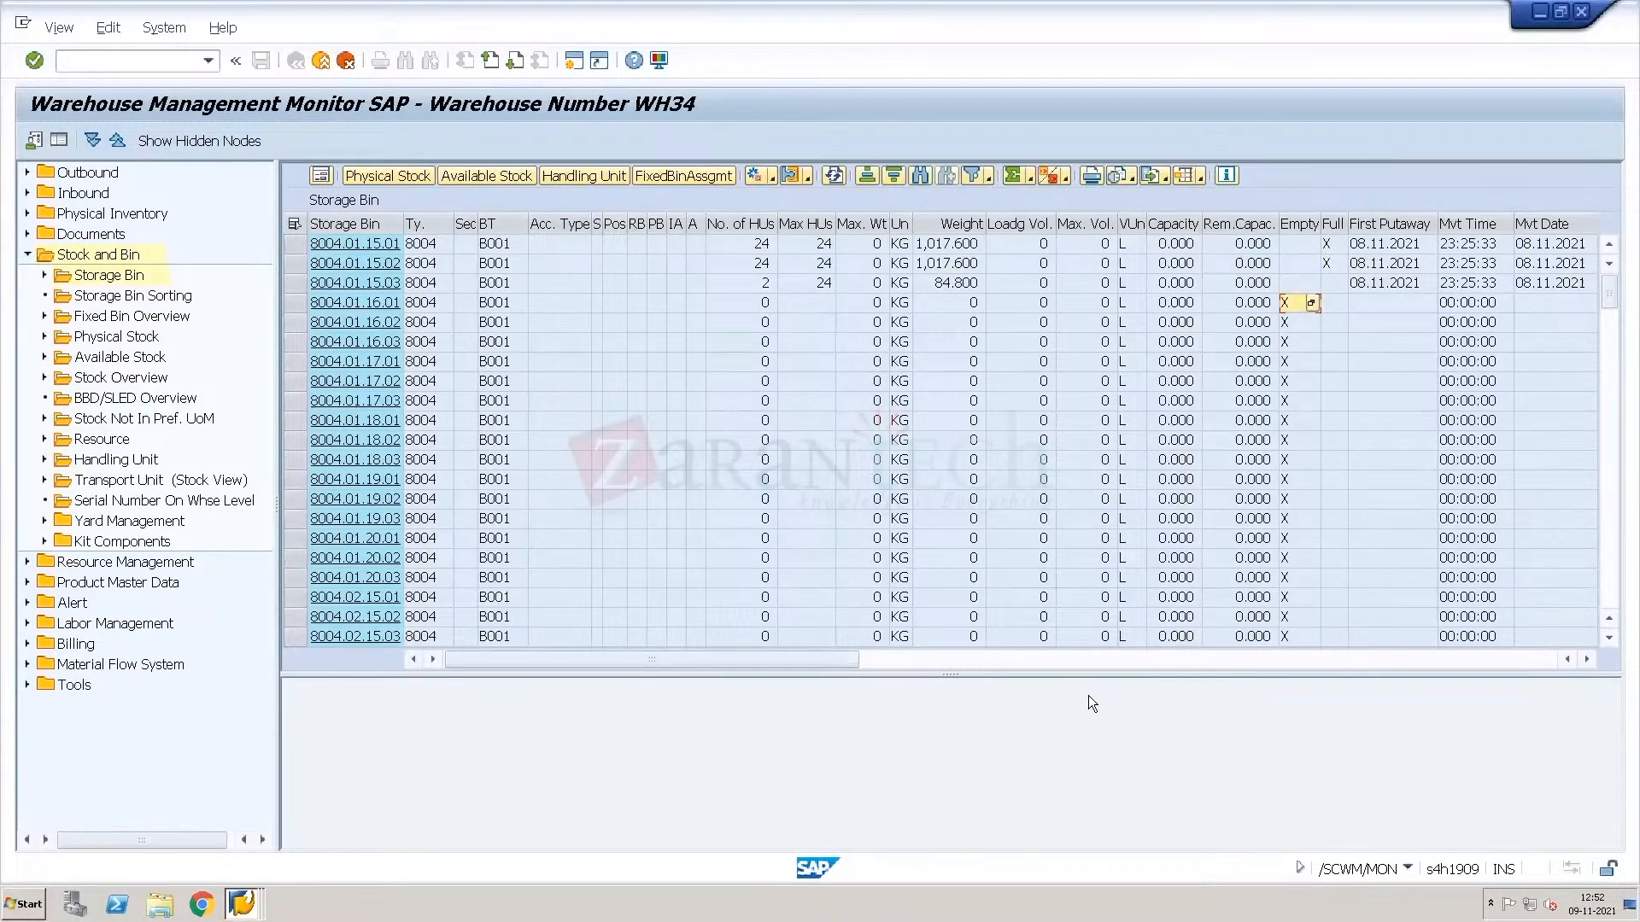
List the handling units stored in bin 8004.01.15.01, then those in bin 8004.01.15.02, beneath the storage bin list.
drag(947, 678, 934, 457)
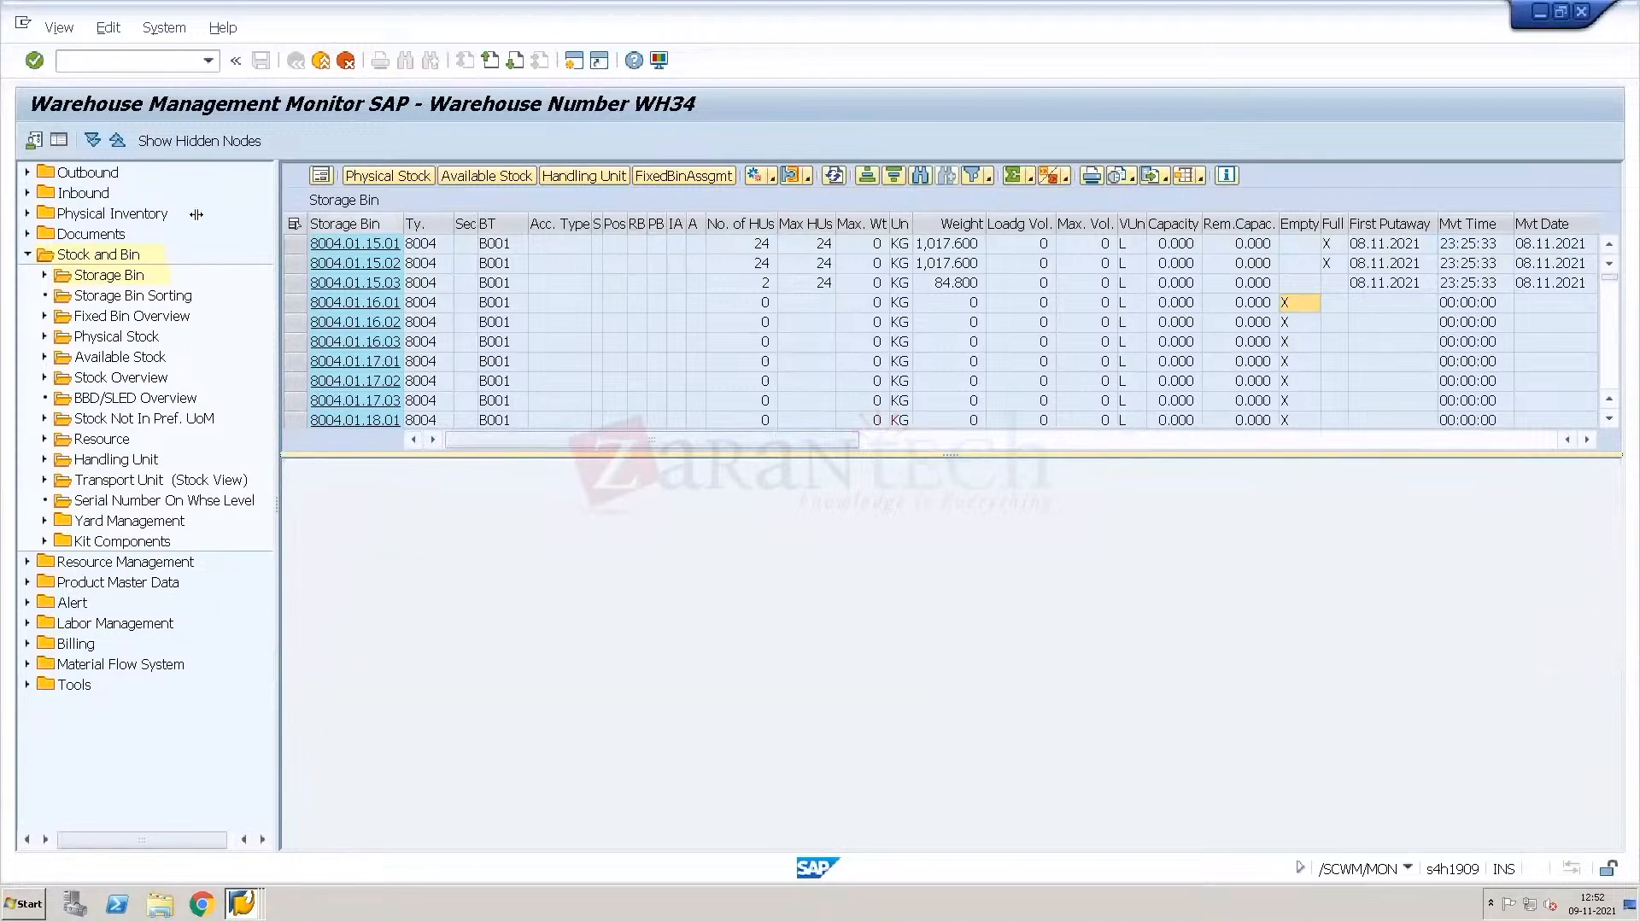
click(297, 244)
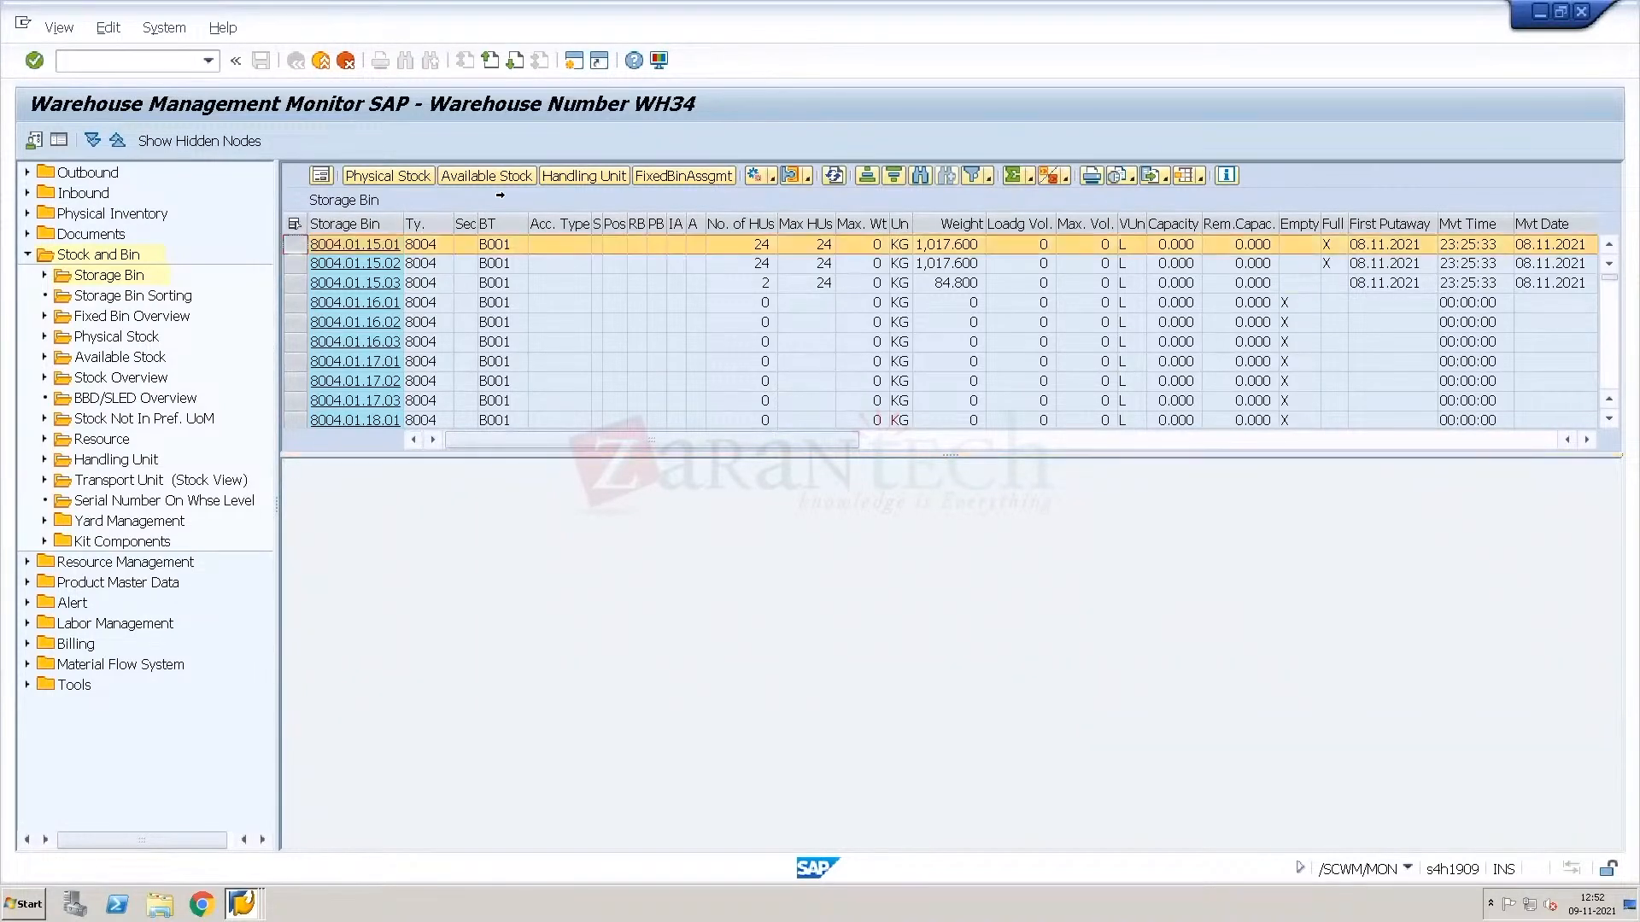
click(588, 180)
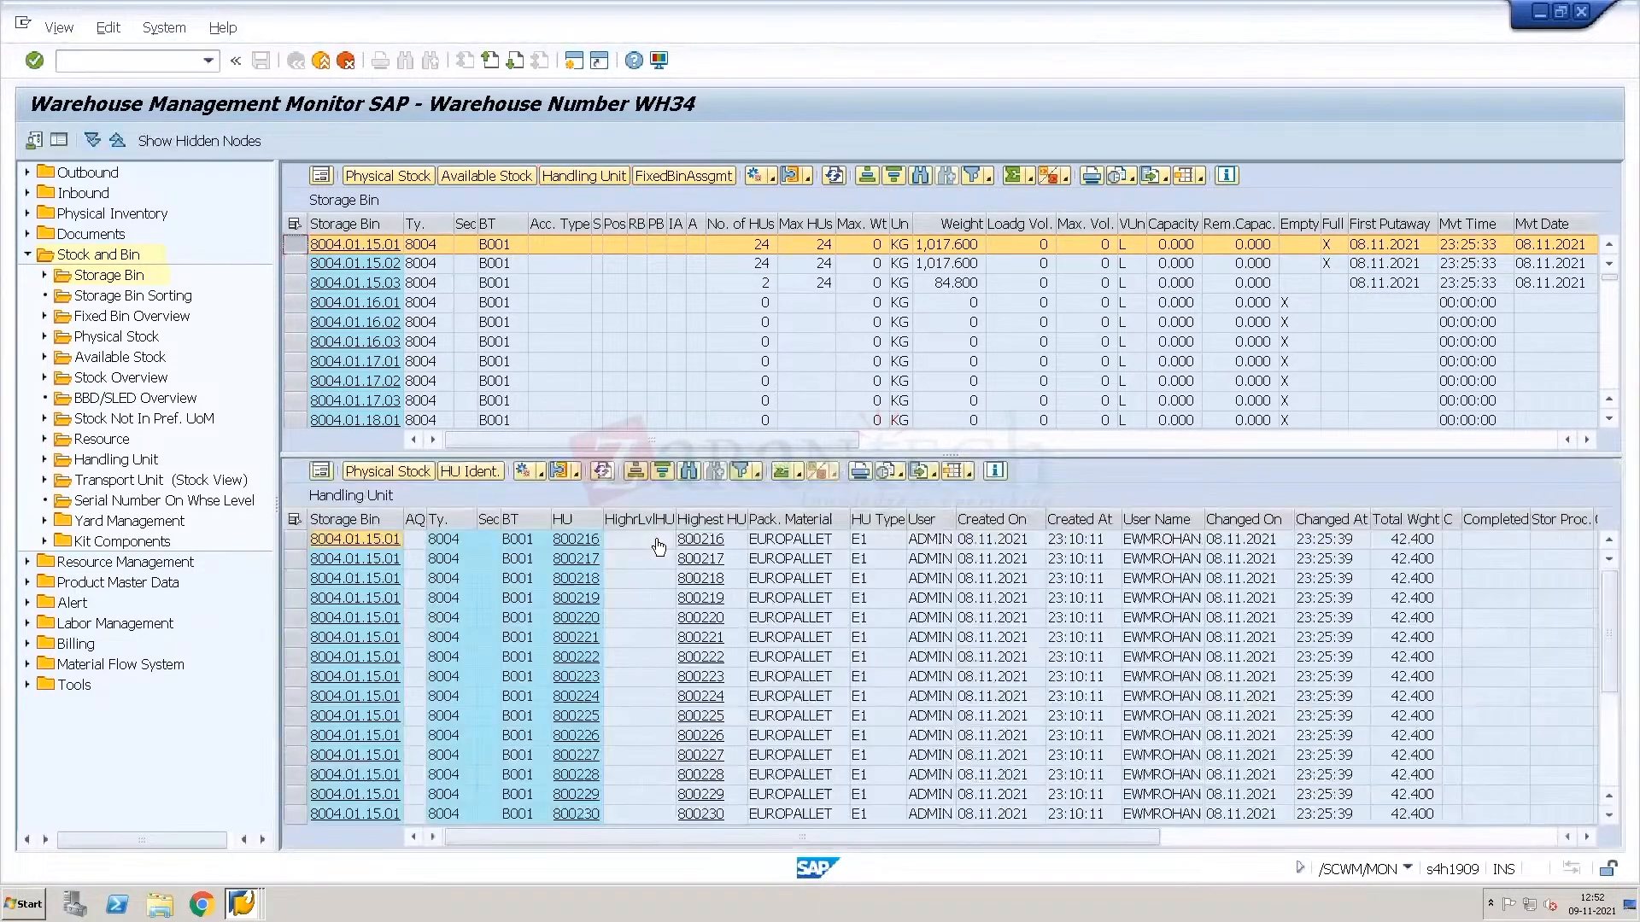
click(1606, 733)
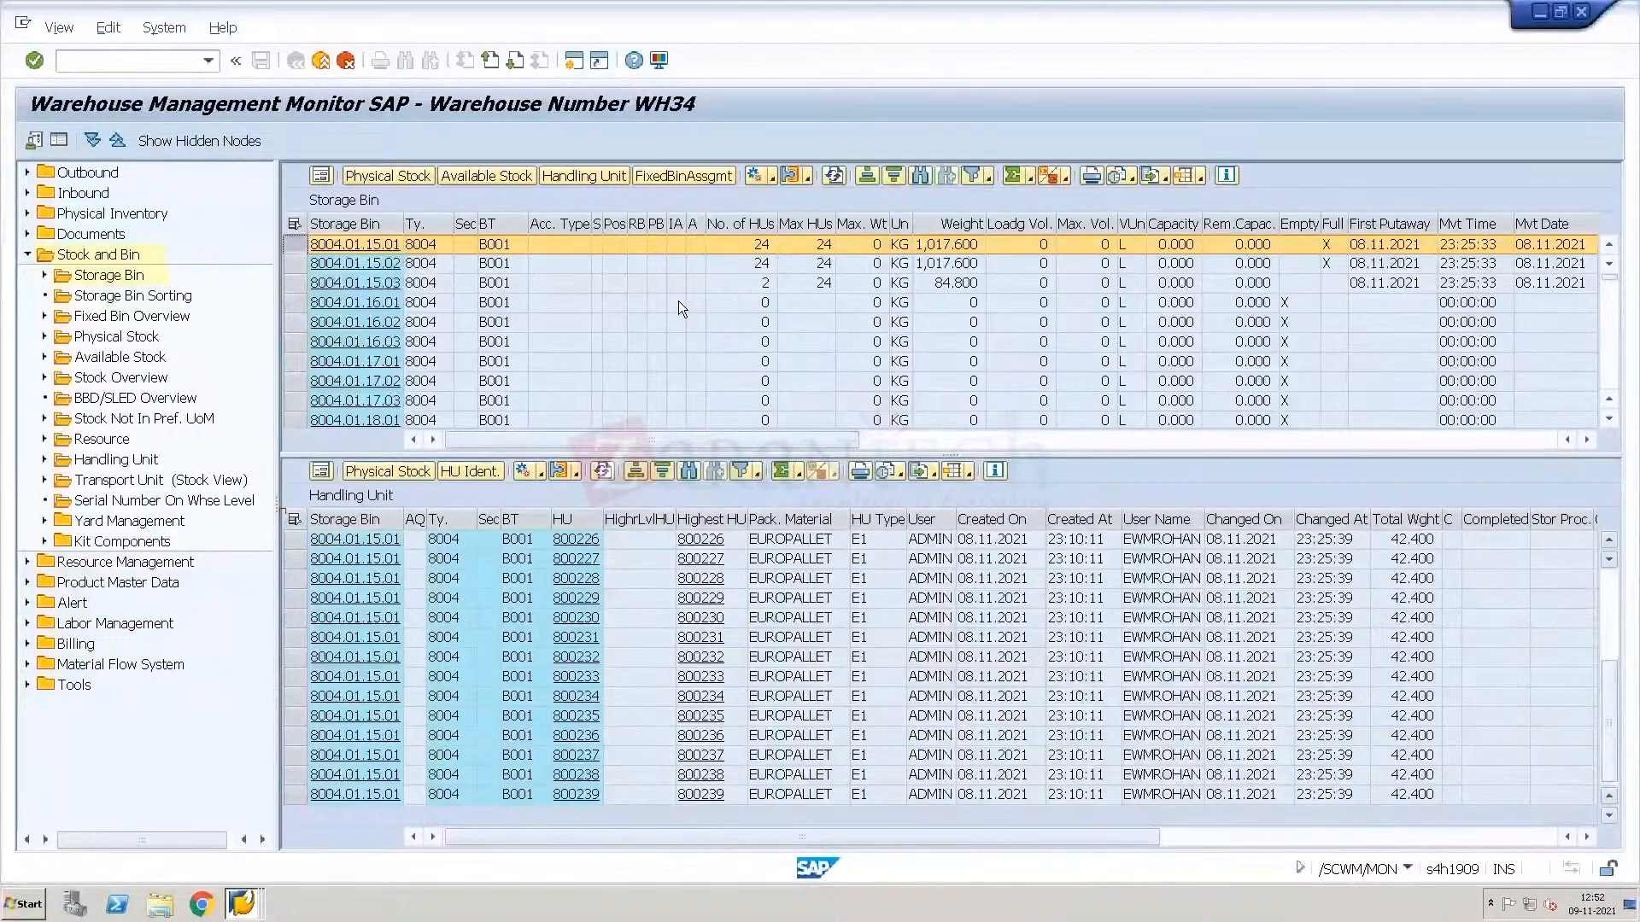
click(288, 257)
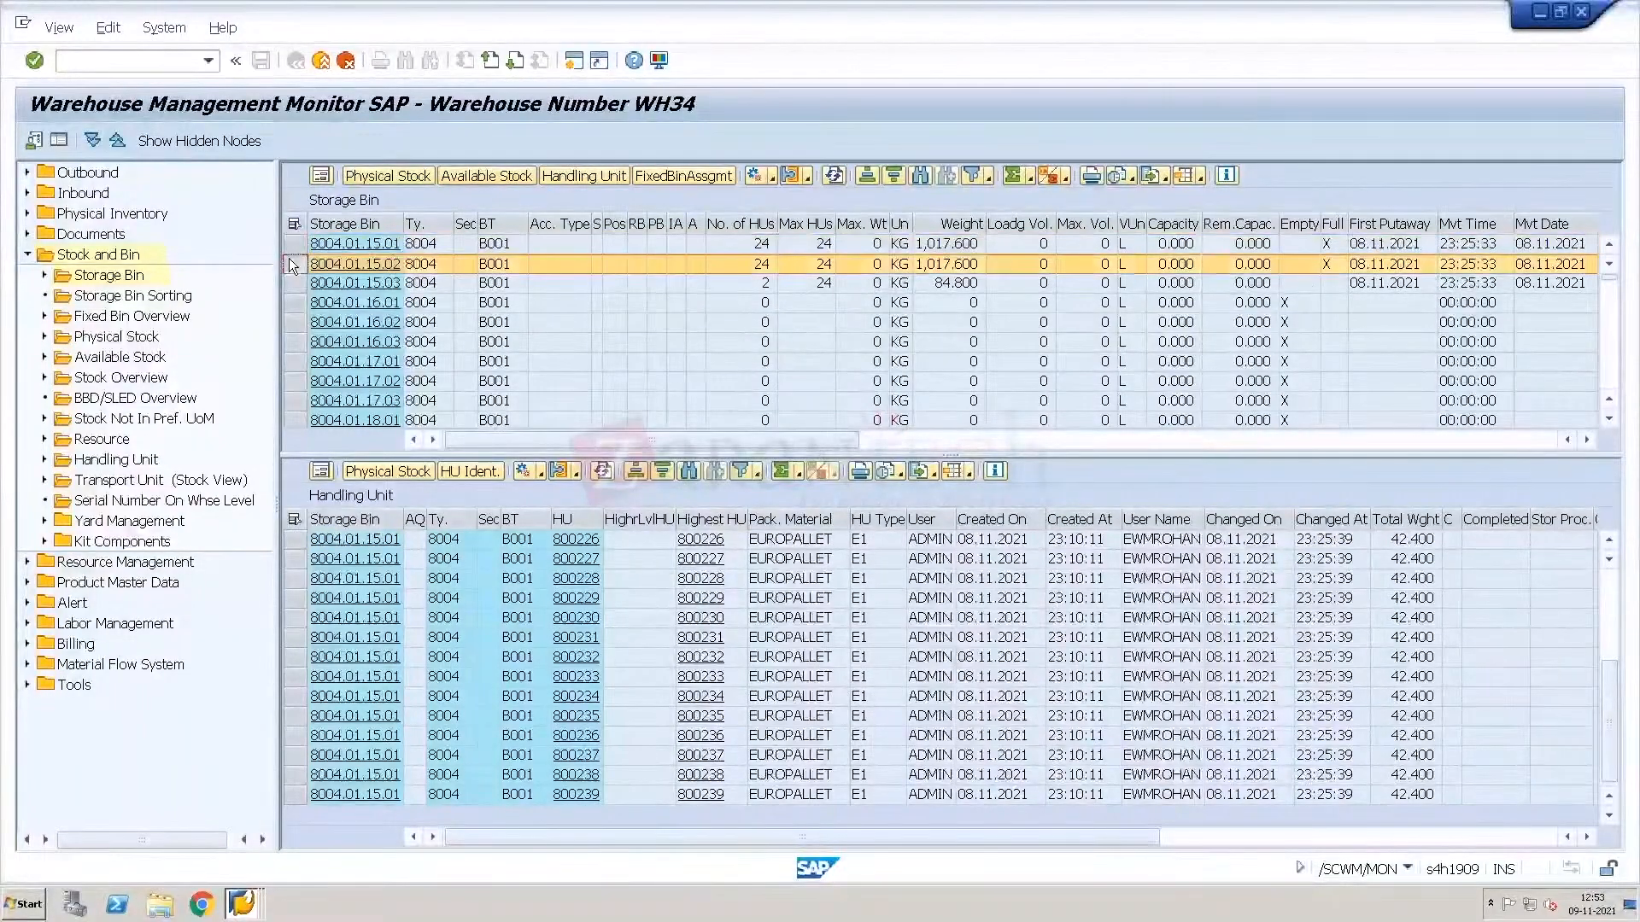
click(576, 179)
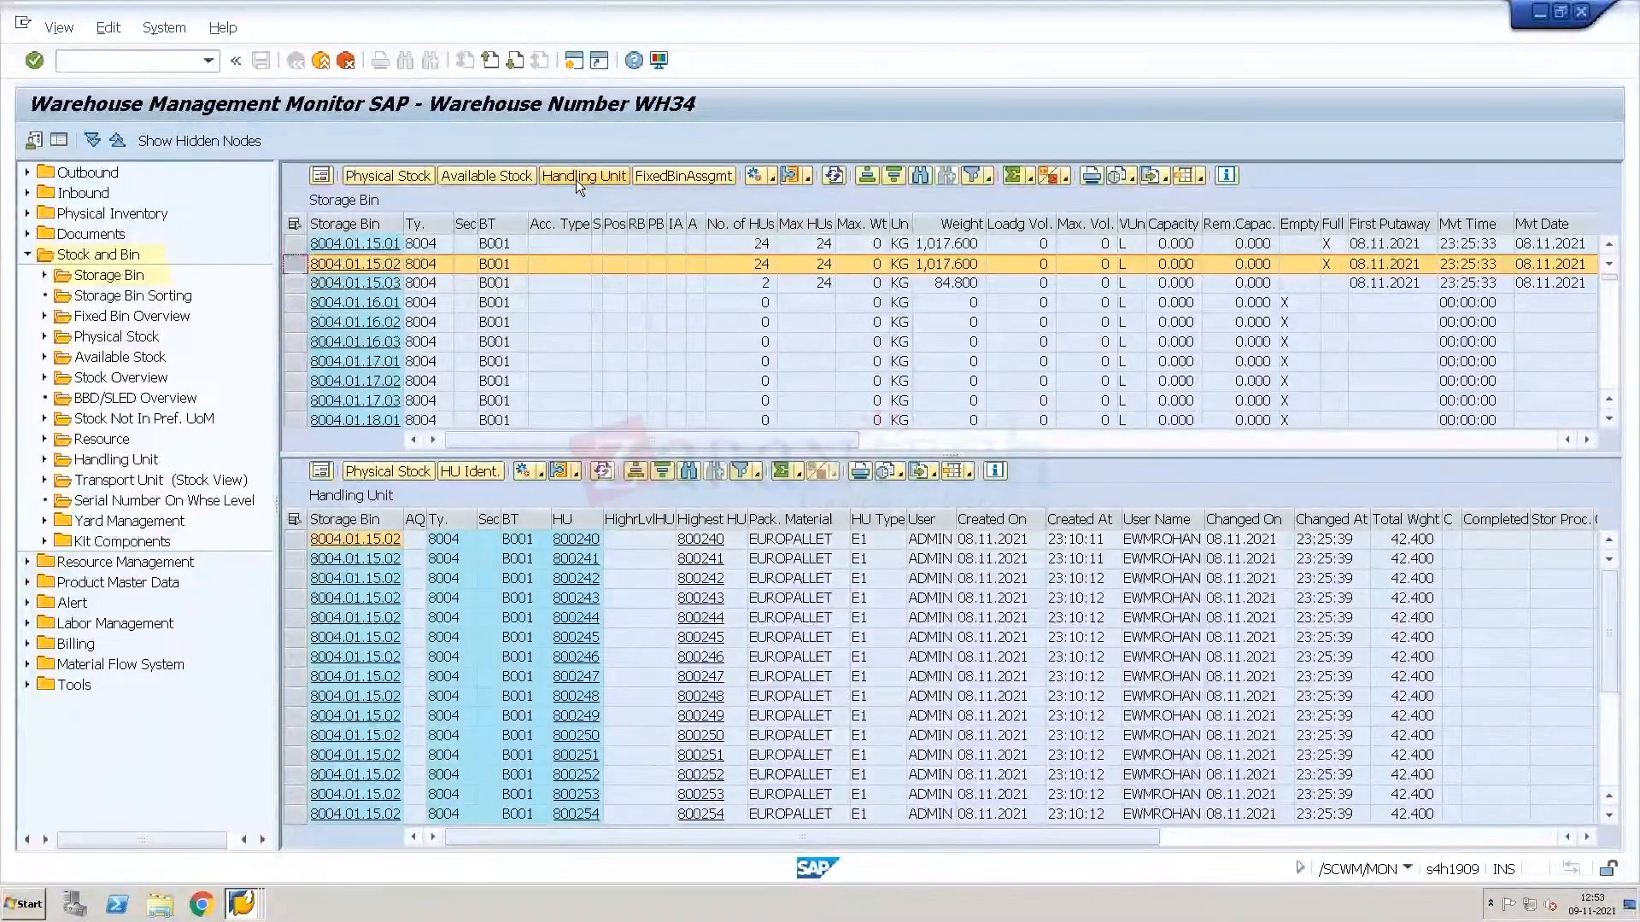
Switch to the IMG session, open Storage Type Control for Bulk Storage, and jump to the entry for WH34 storage type 8004.
key(alt)
key(alt+Tab)
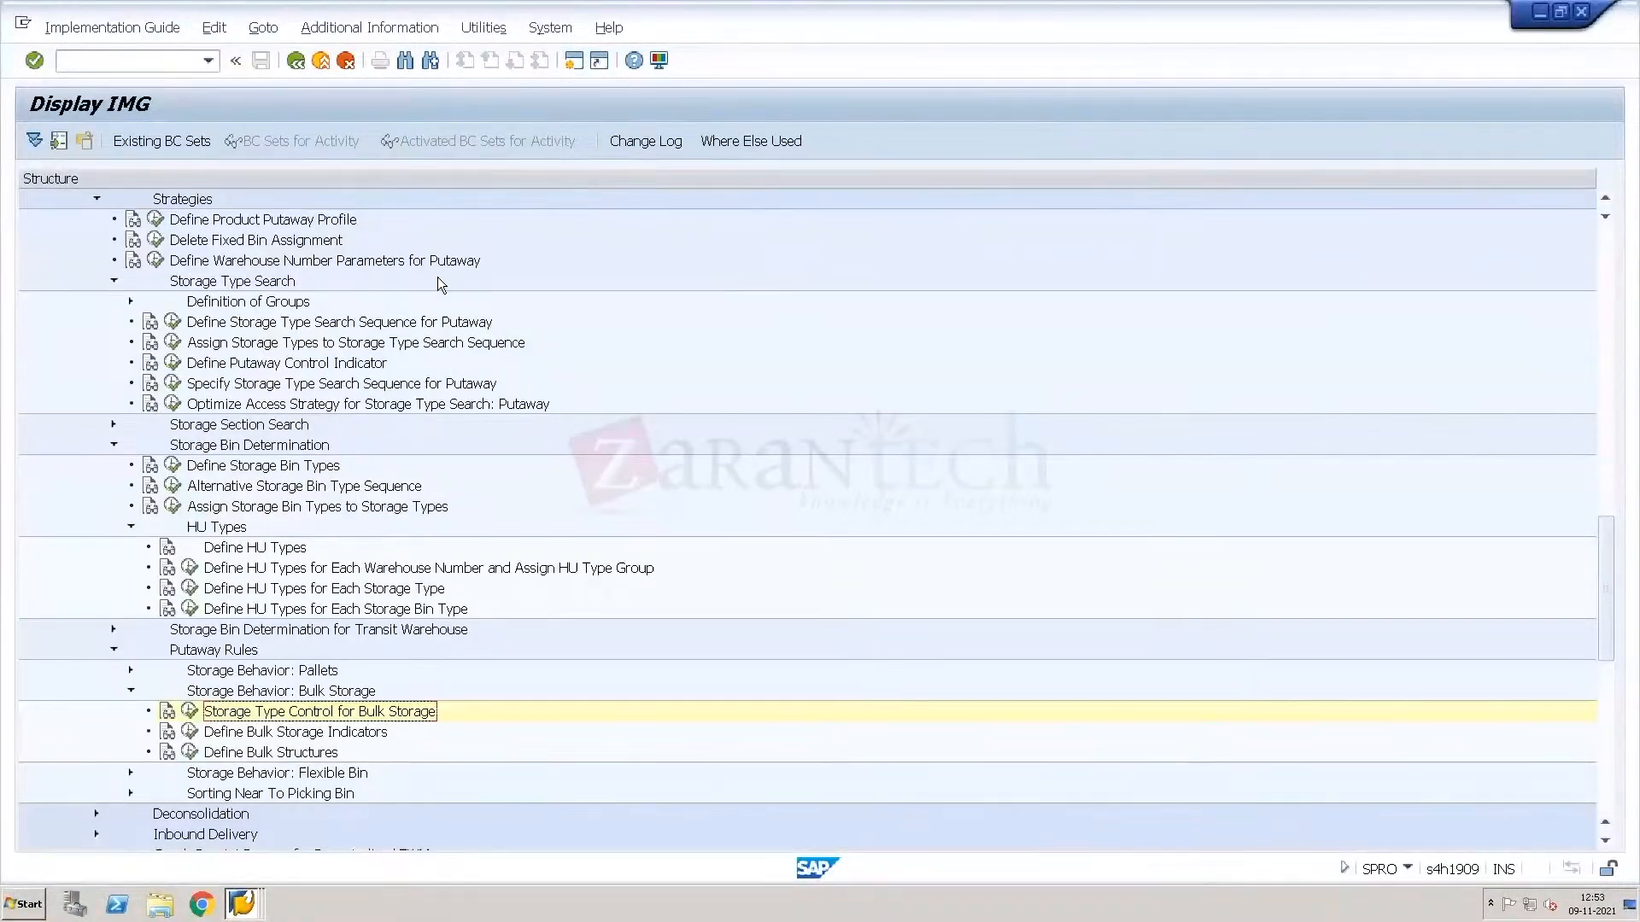
click(189, 712)
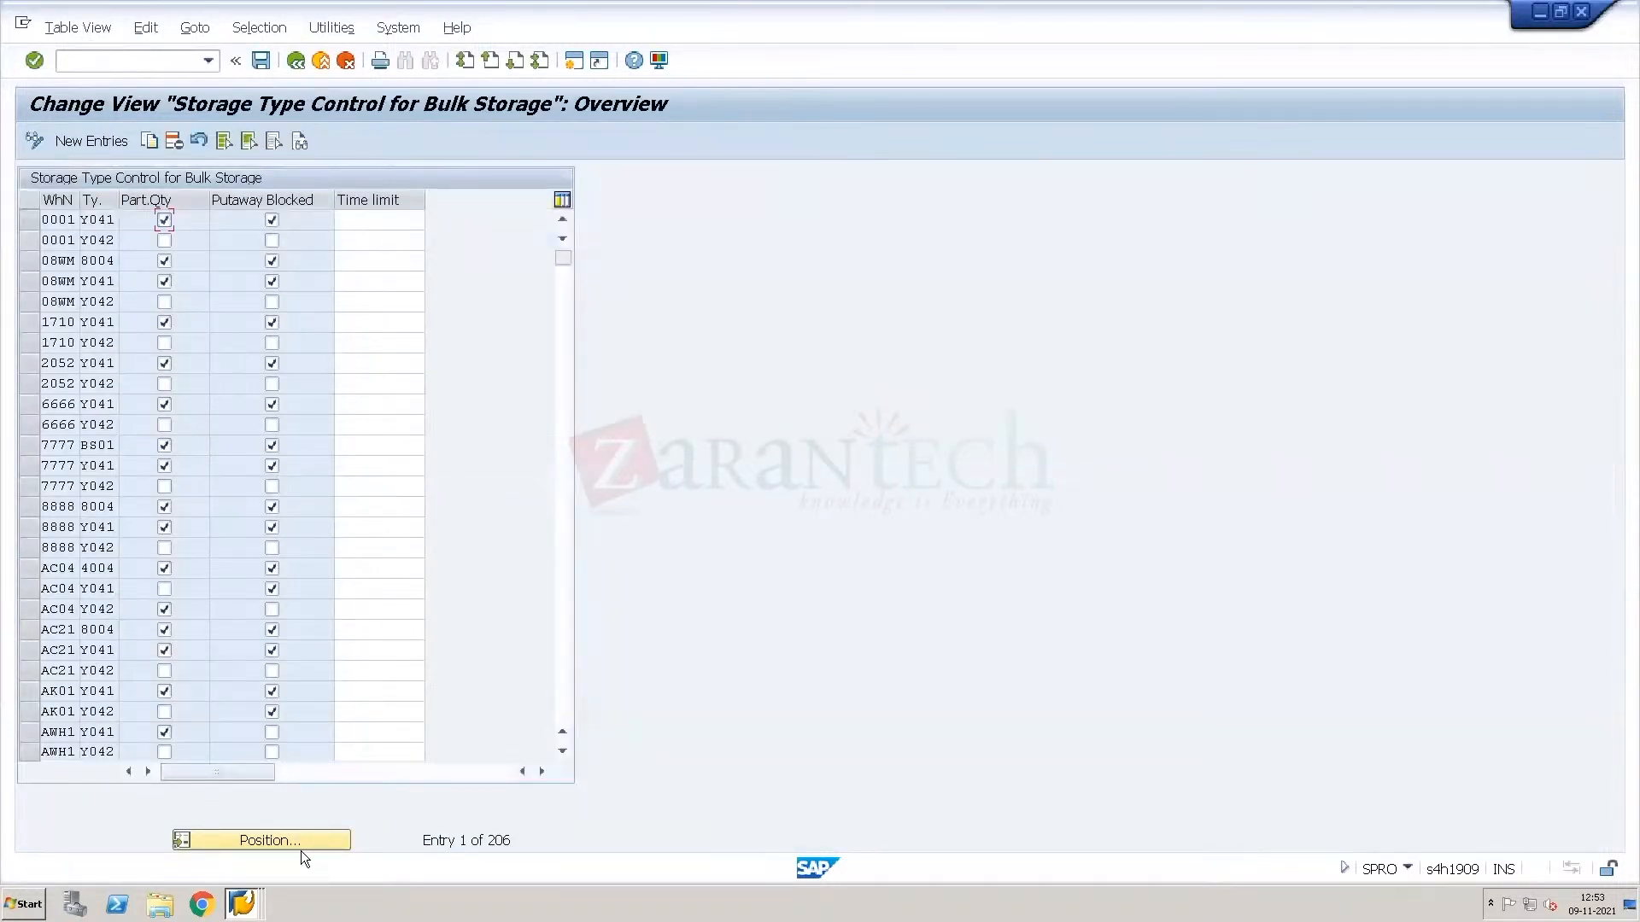
click(297, 842)
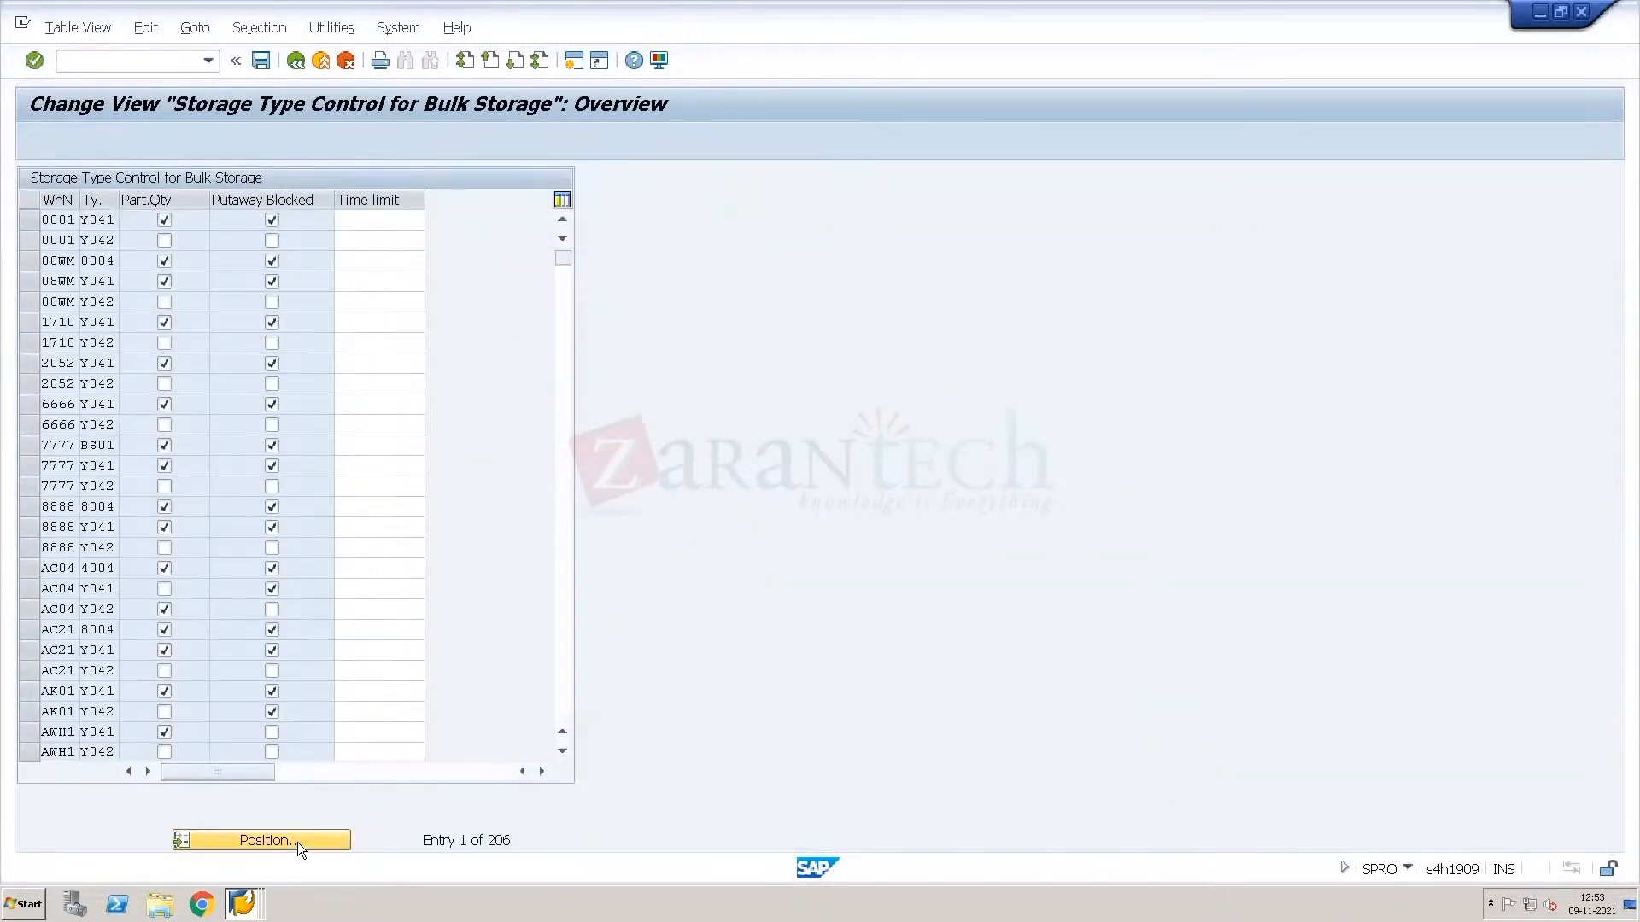
text(W)
key(Down)
key(Return)
key(Return)
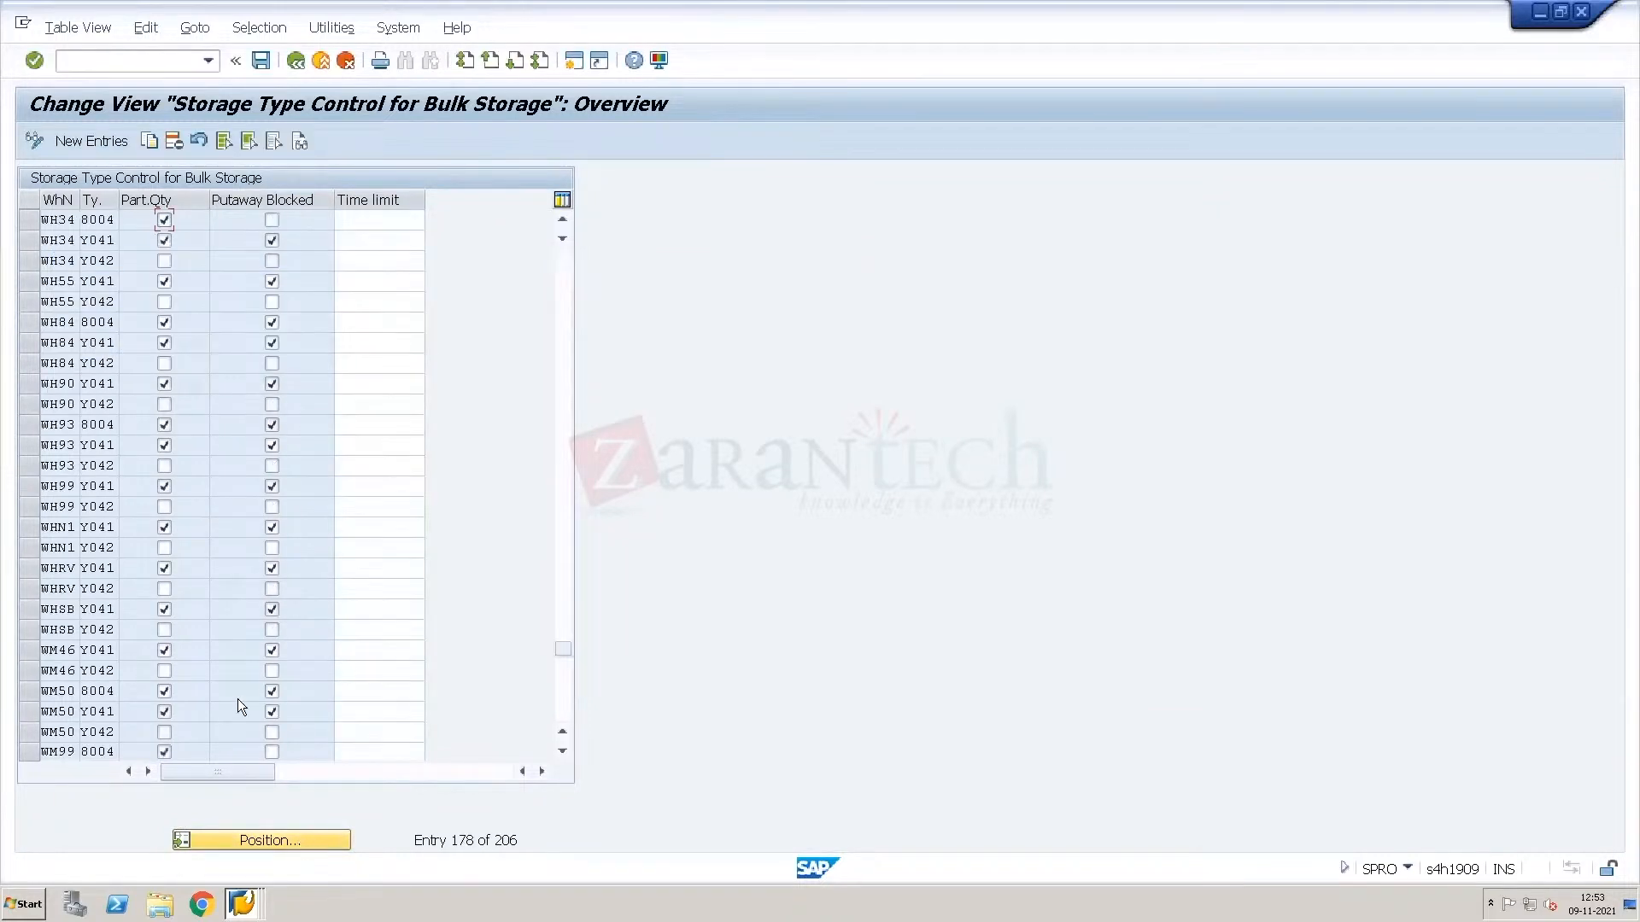
Enable Putaway Blocked for storage type 8004 in WH34, save it with the customizing request, and return to the IMG.
click(272, 221)
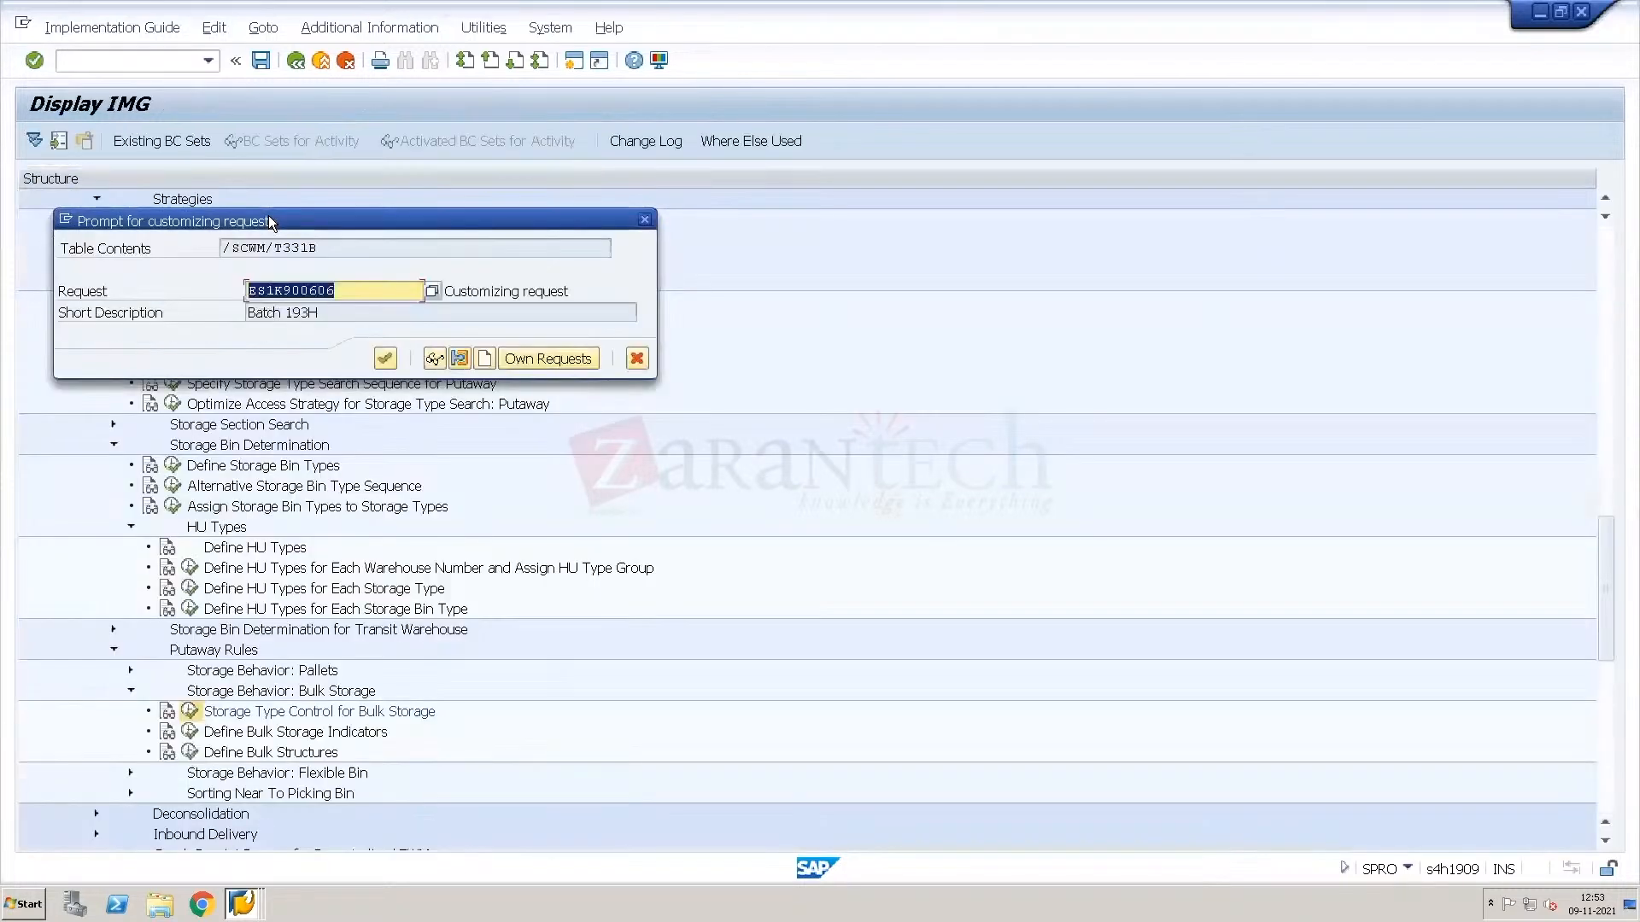
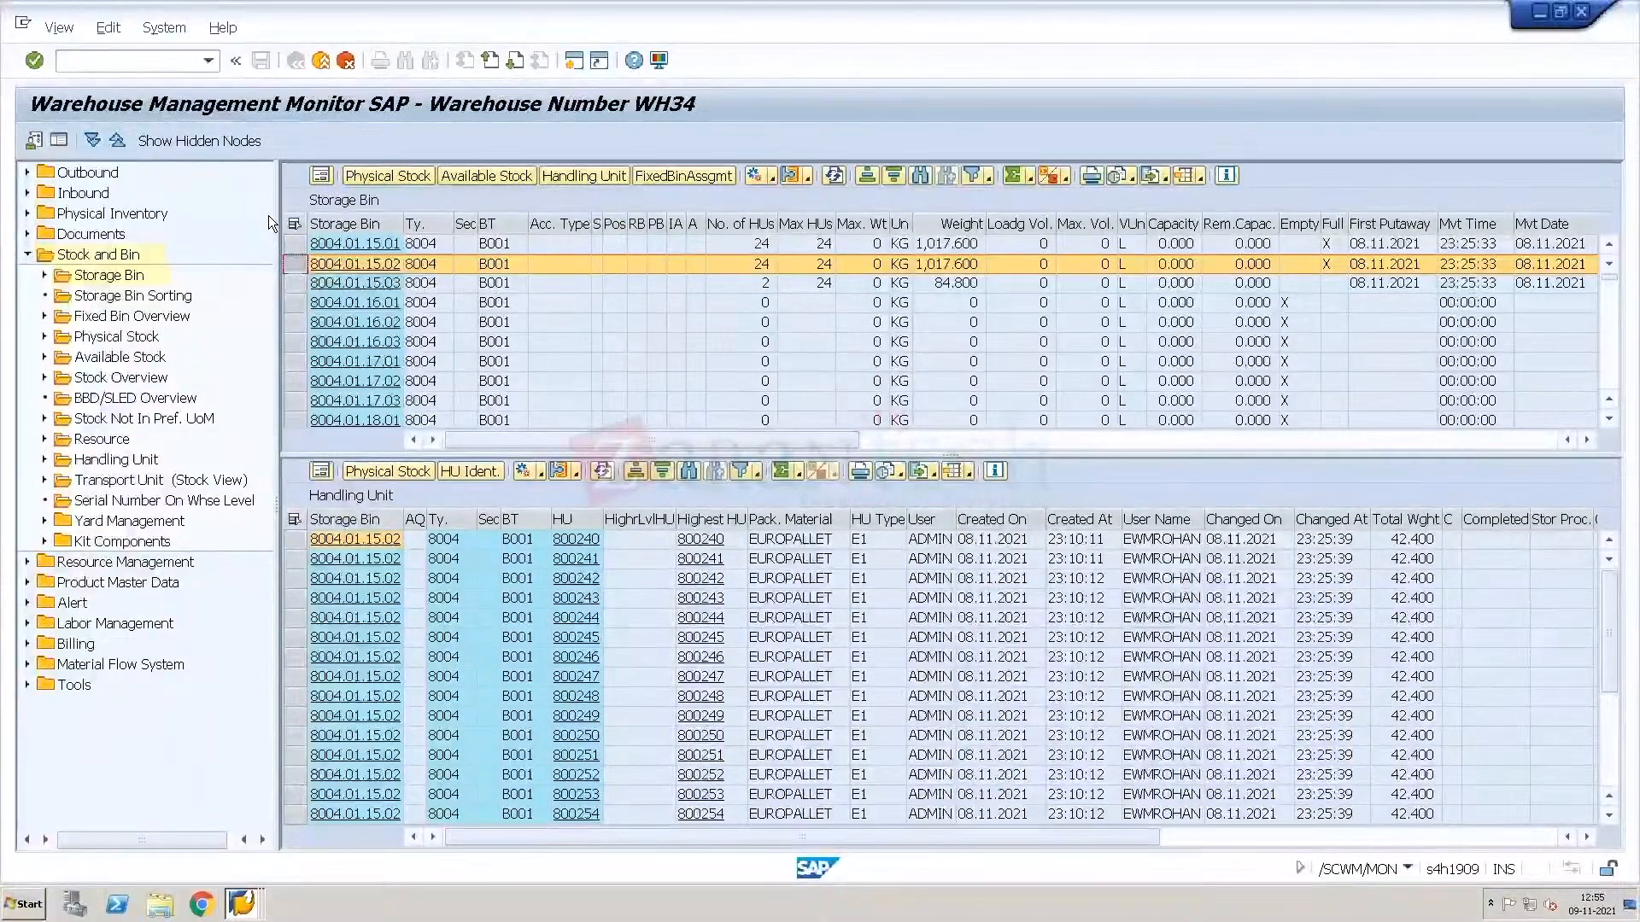
key(alt+Tab)
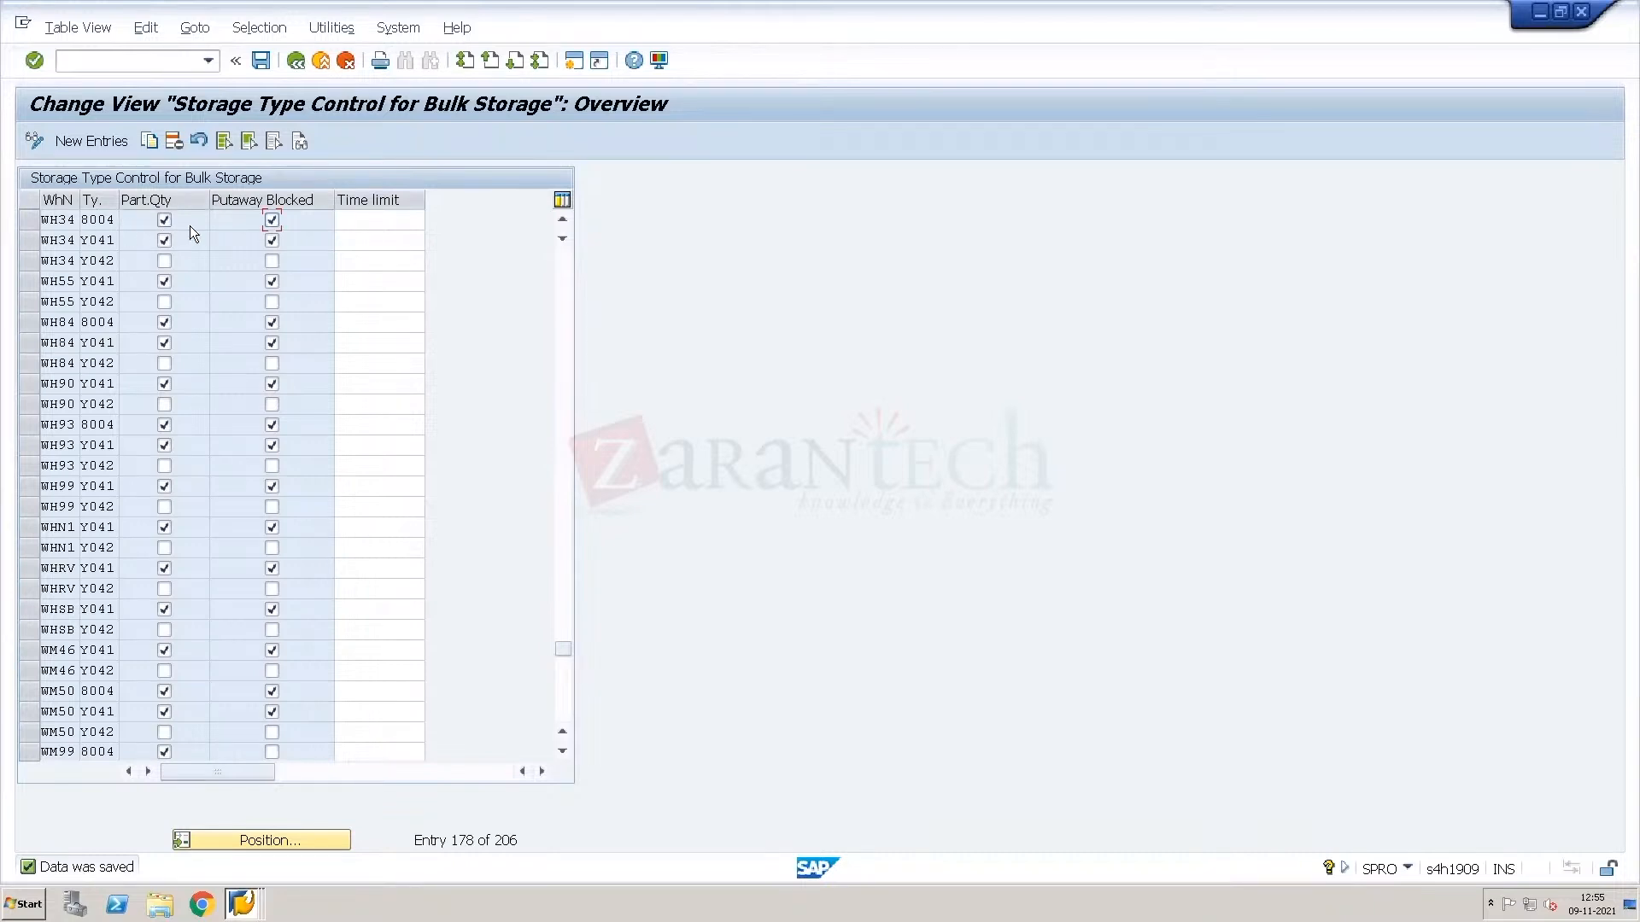
click(28, 220)
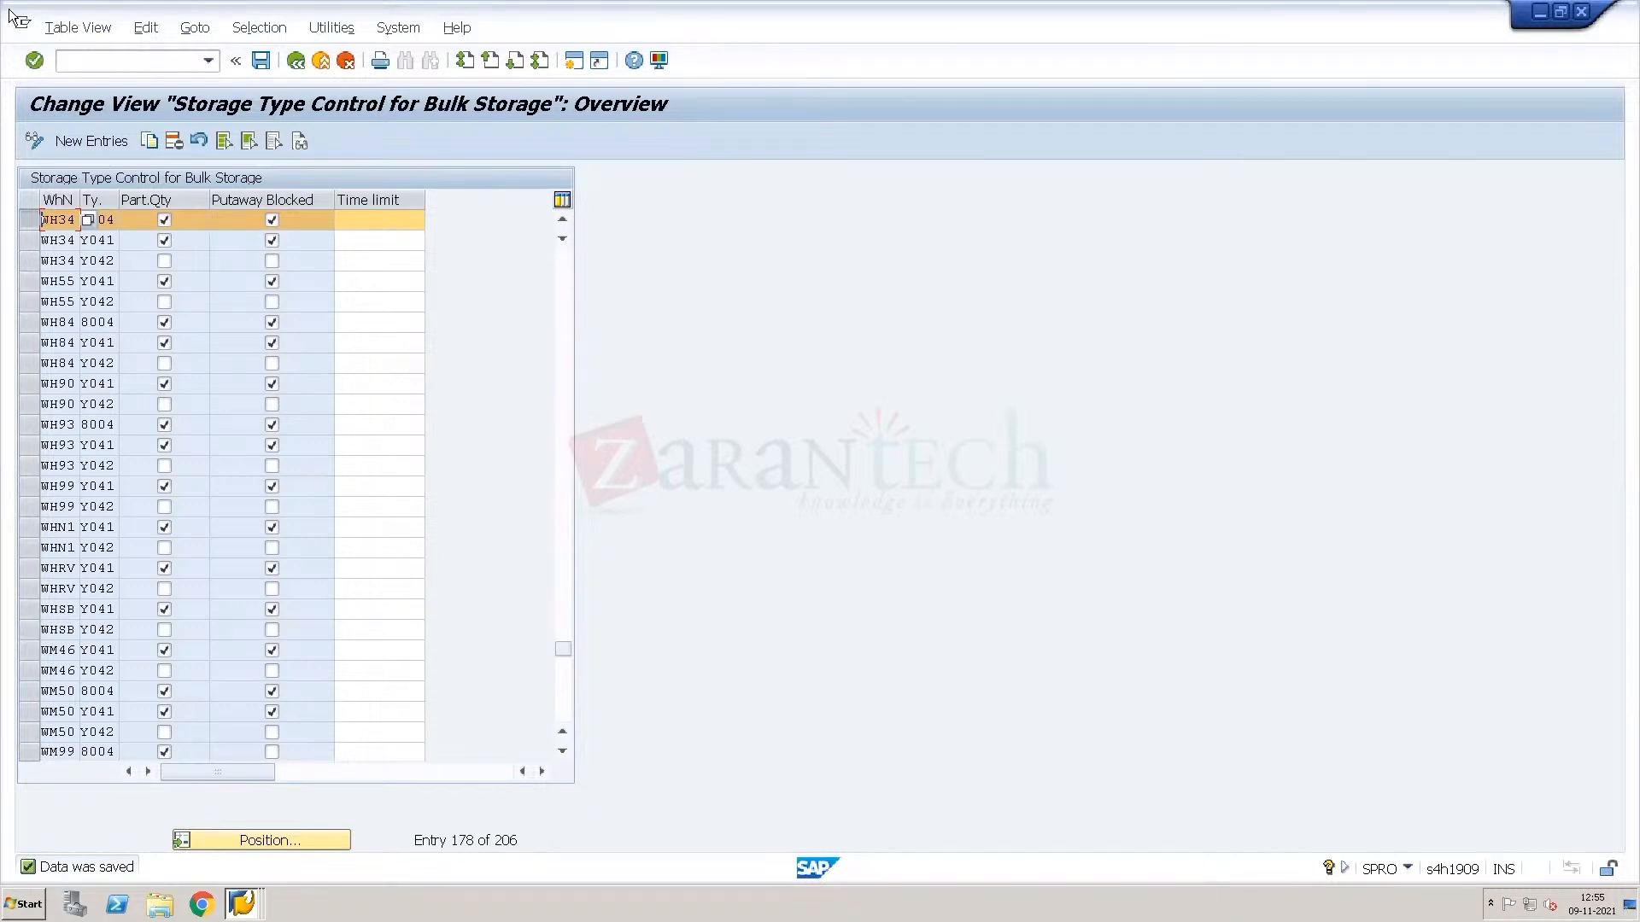
click(262, 61)
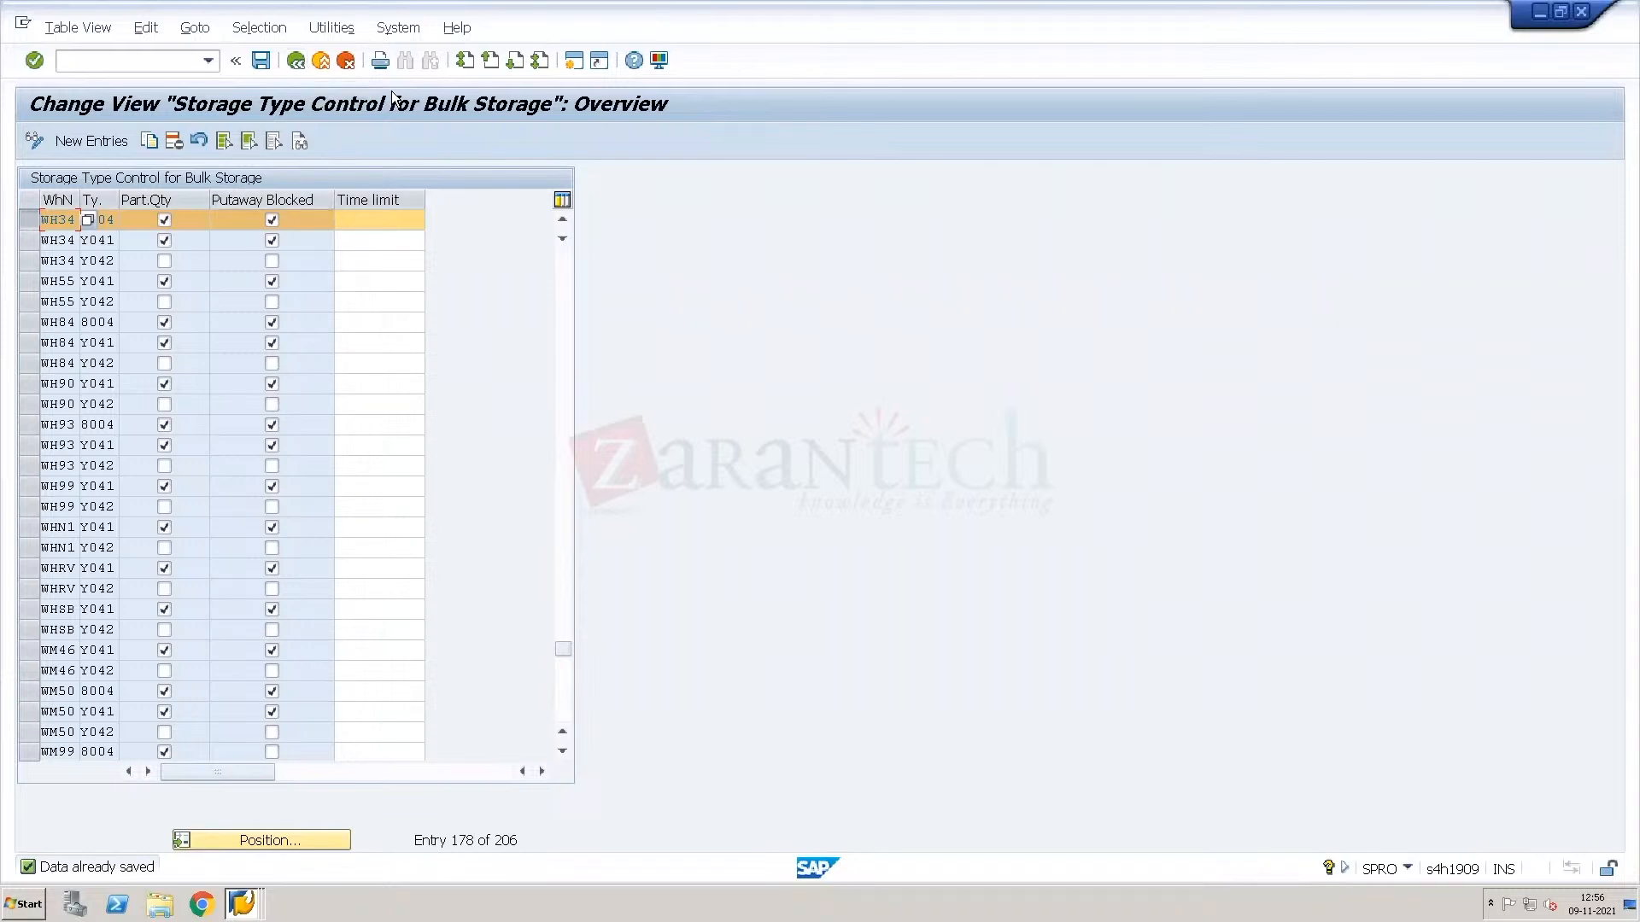
click(296, 61)
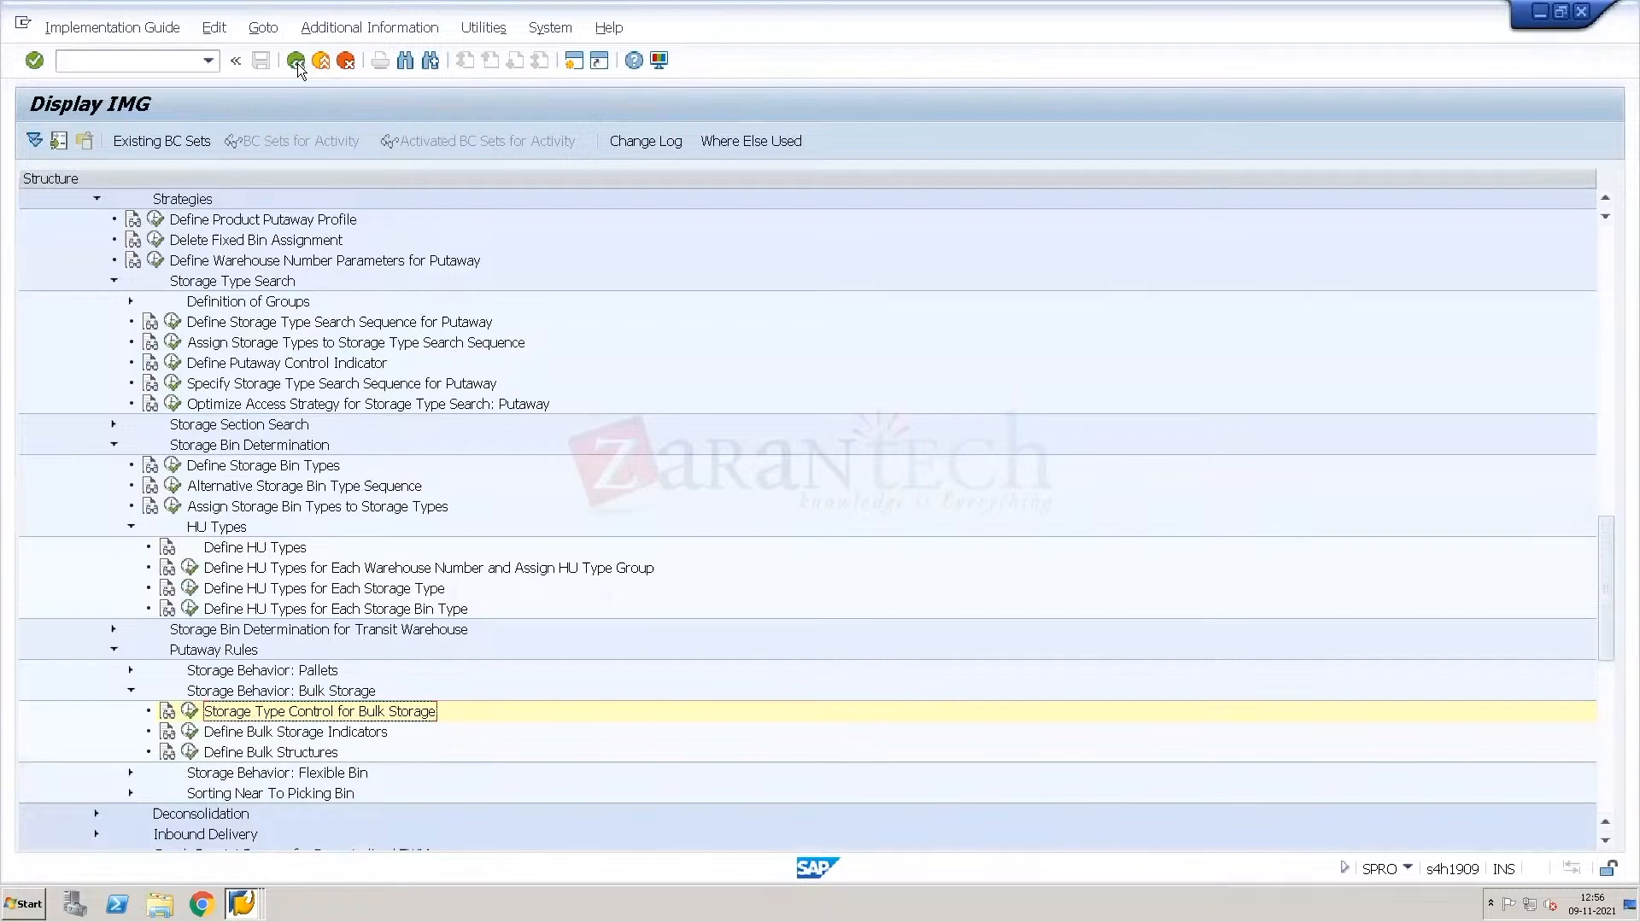
click(296, 61)
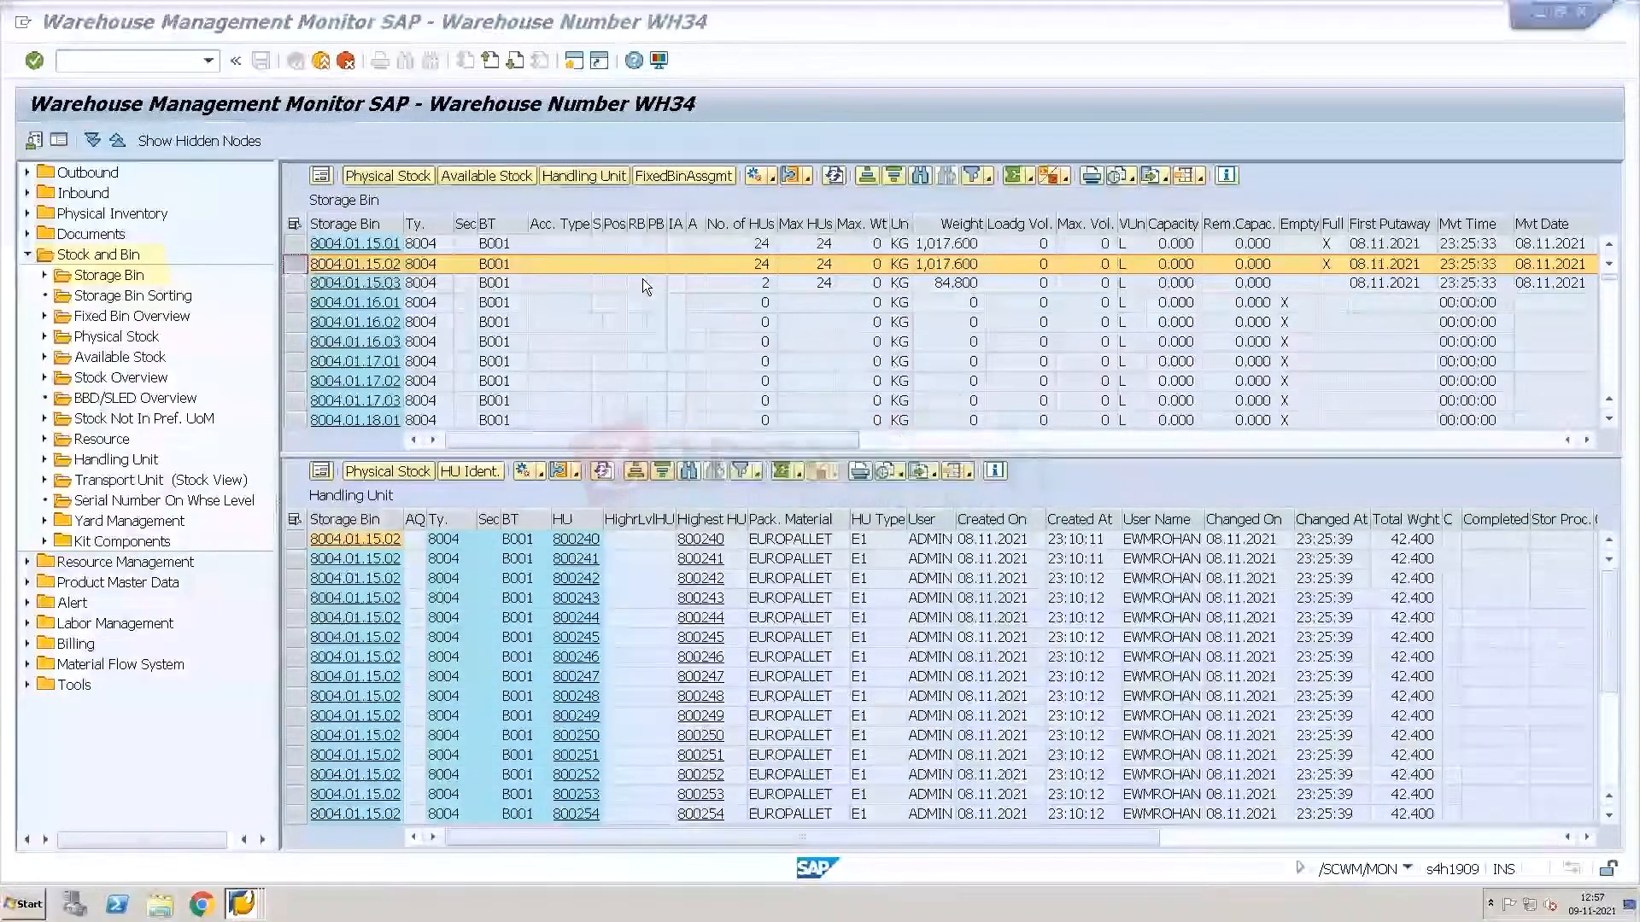
Start transaction MM02 in a new session and choose the Sales: General/Plant Data view for material T-F100.
key(alt+Tab)
click(102, 60)
text(/omm02)
key(Return)
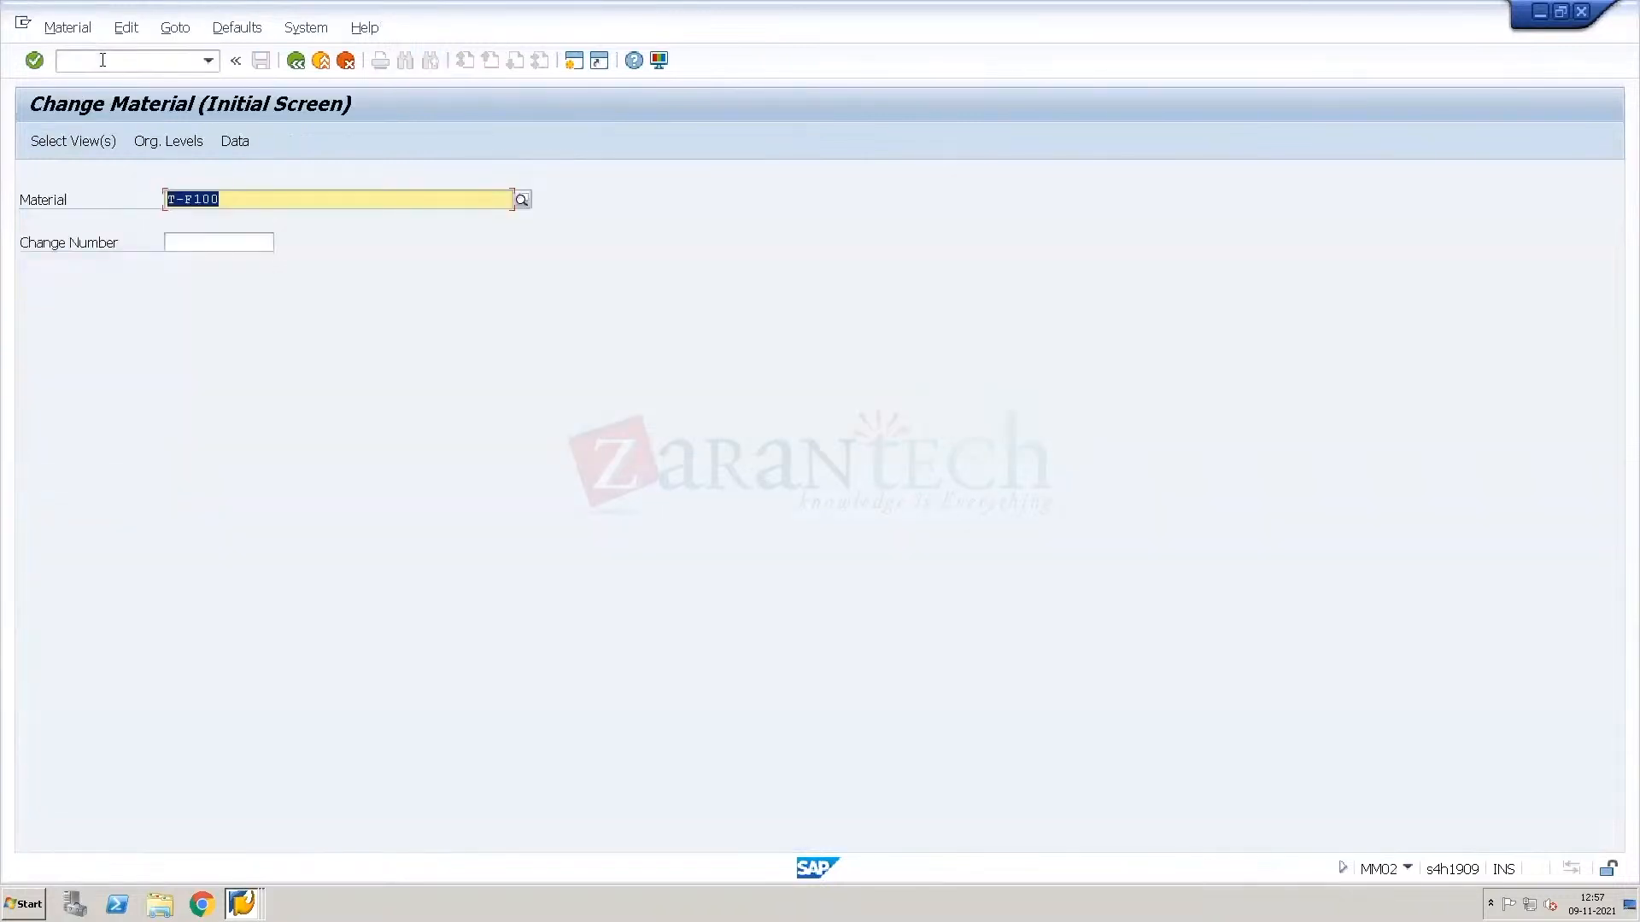
click(102, 59)
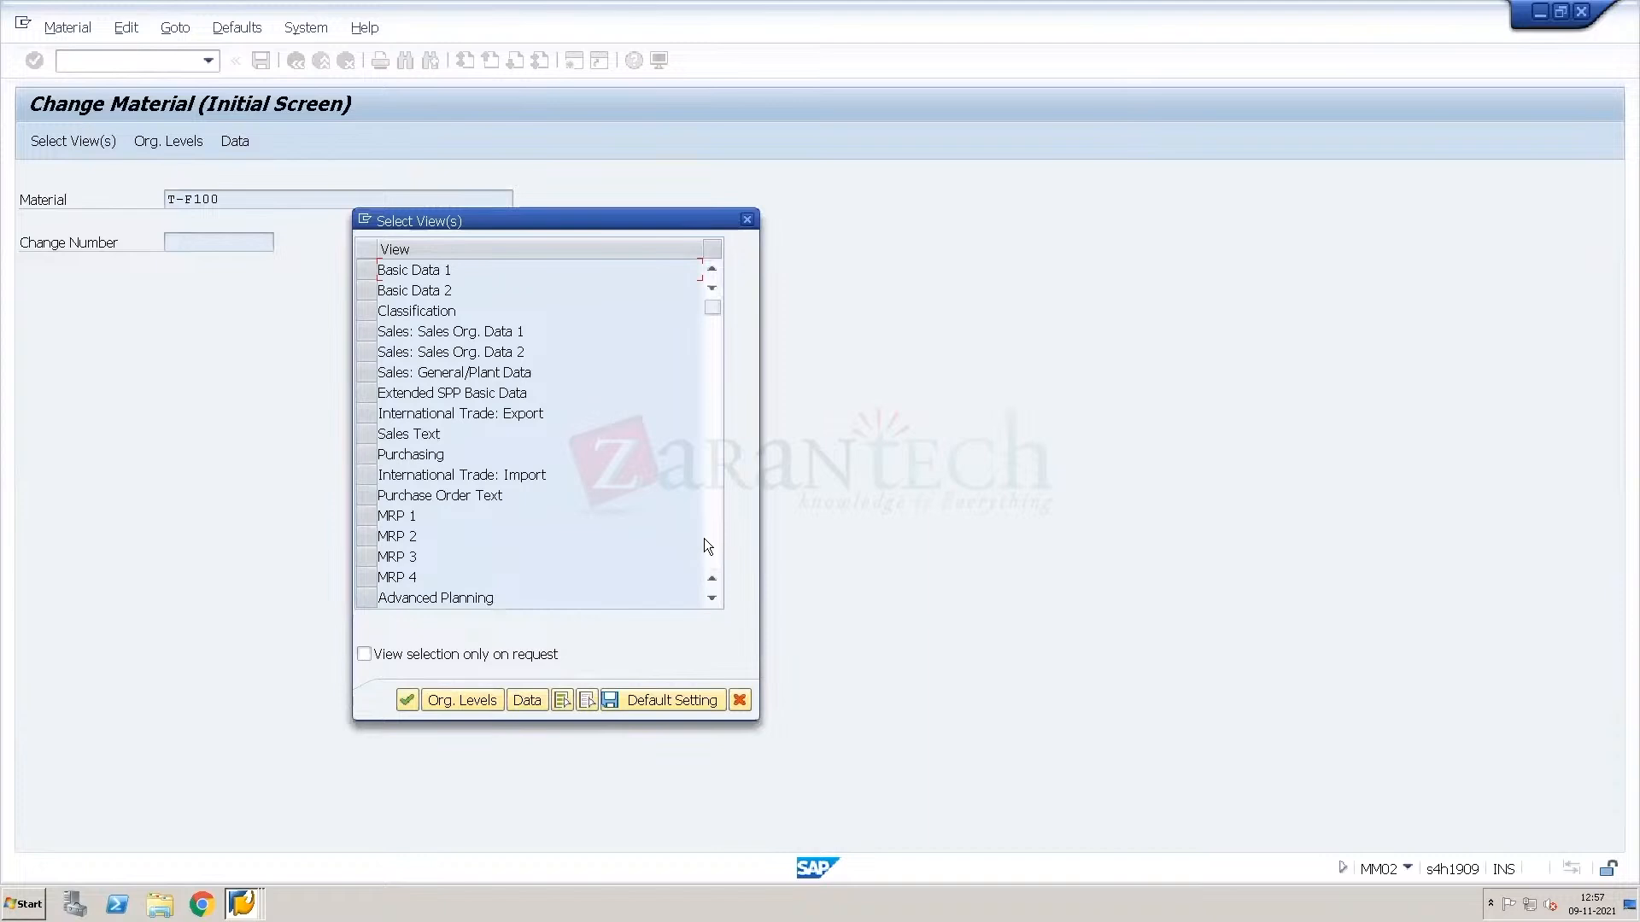
click(364, 370)
key(Return)
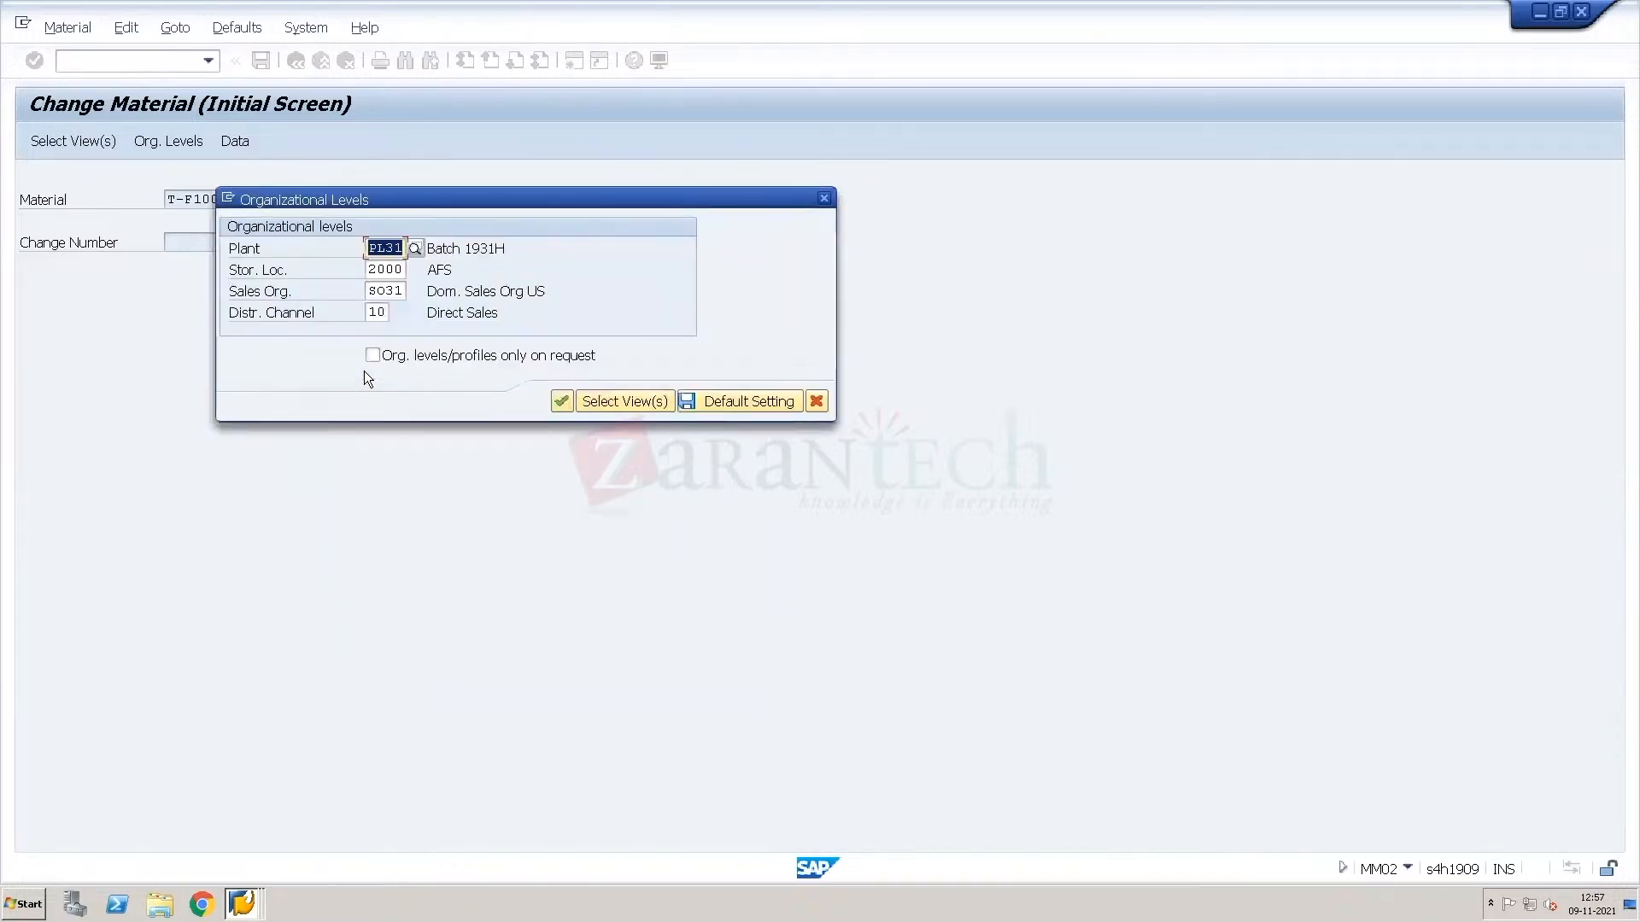
Set the organizational levels to plant PL34, storage location 4000 and sales organization SO34, and display T-F100's Sales: General/Plant data.
text(PL34)
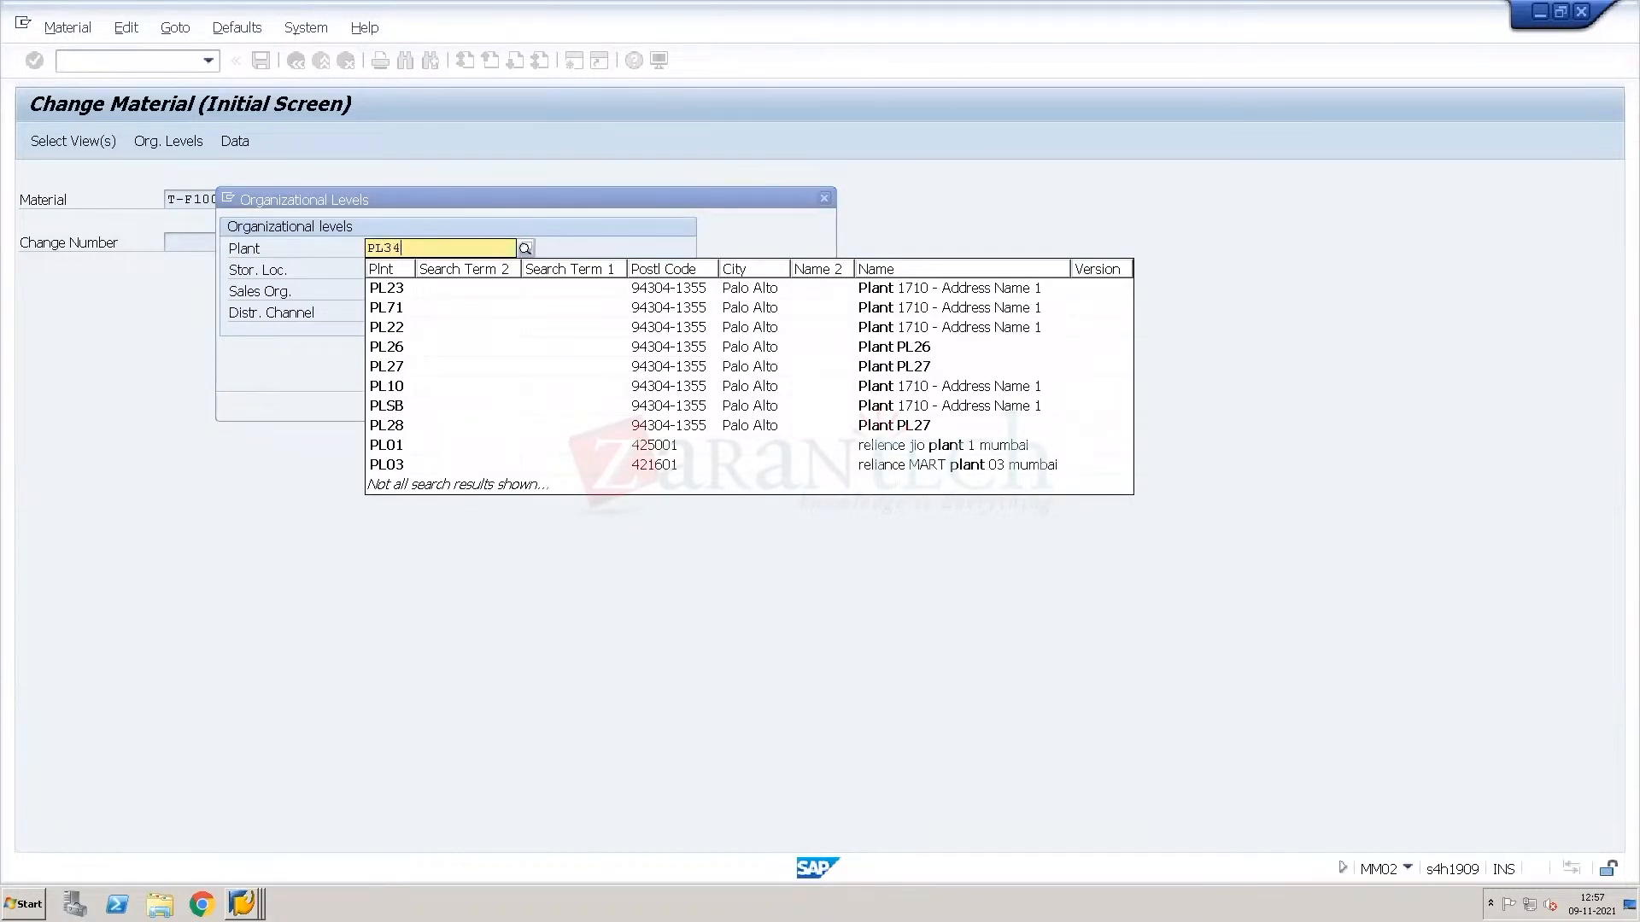
key(Tab)
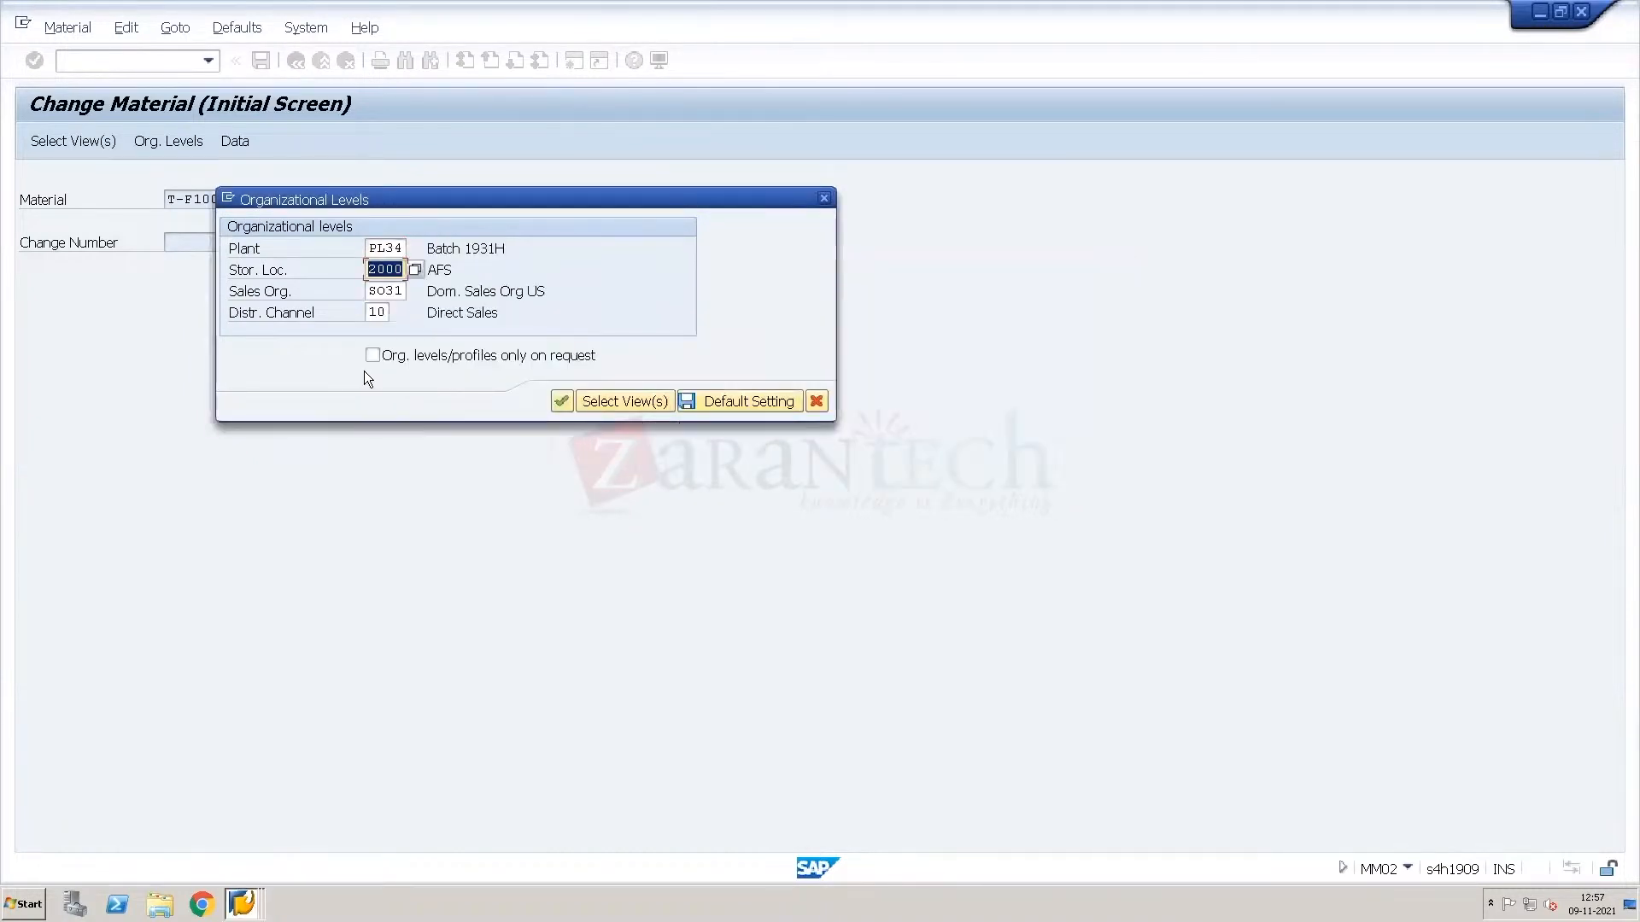
text(4000)
key(Tab)
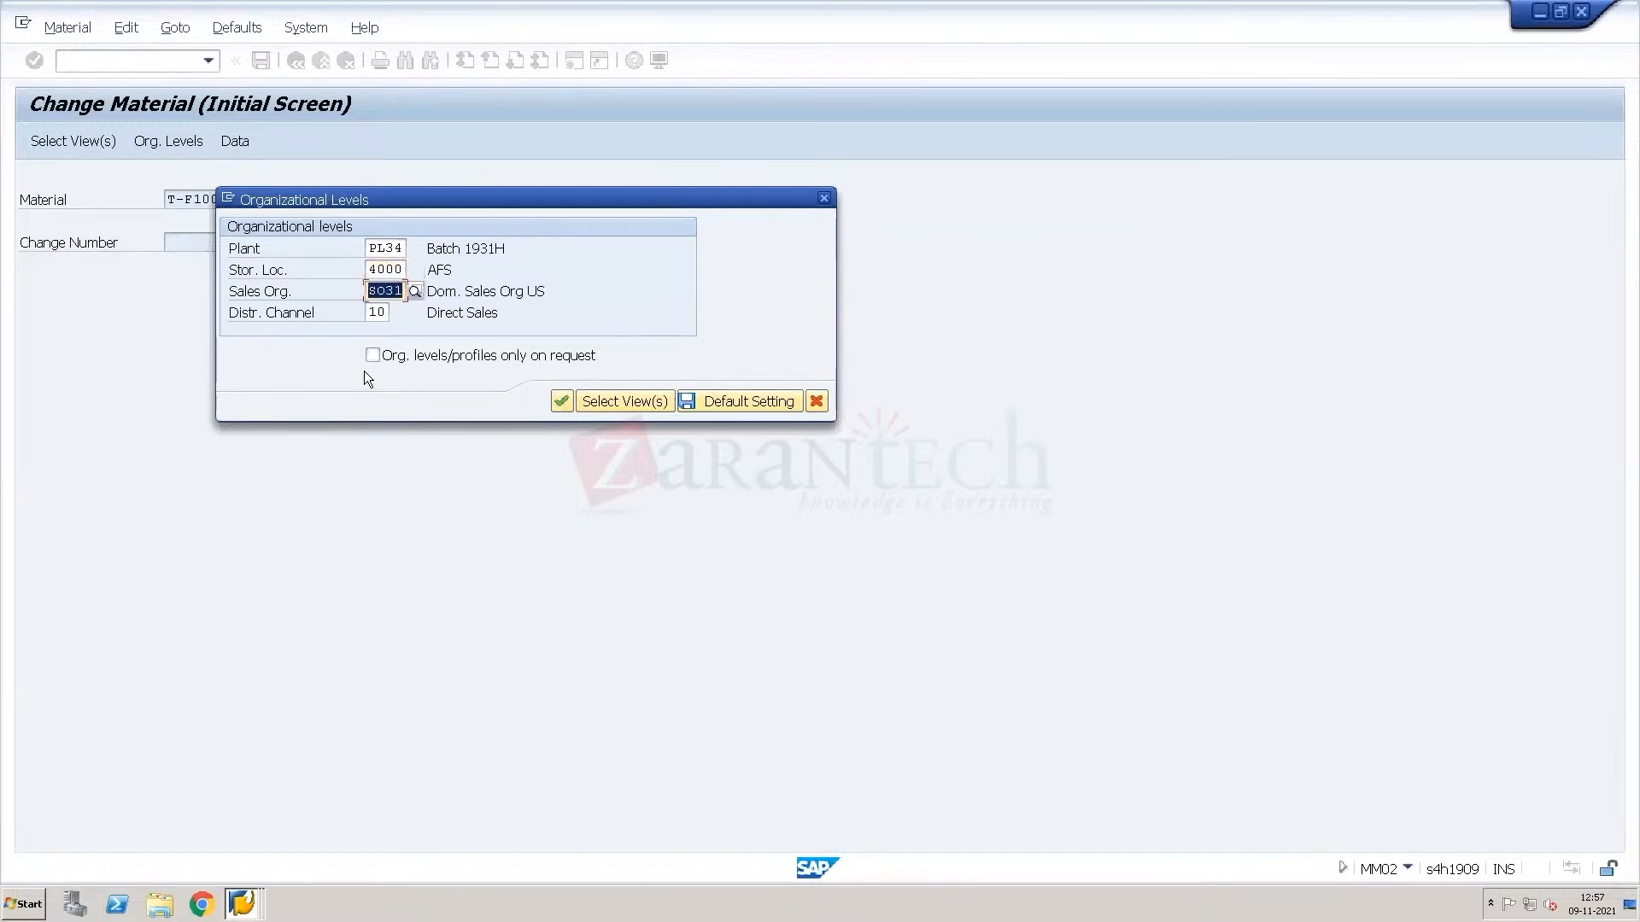
key(BackSpace)
key(Return)
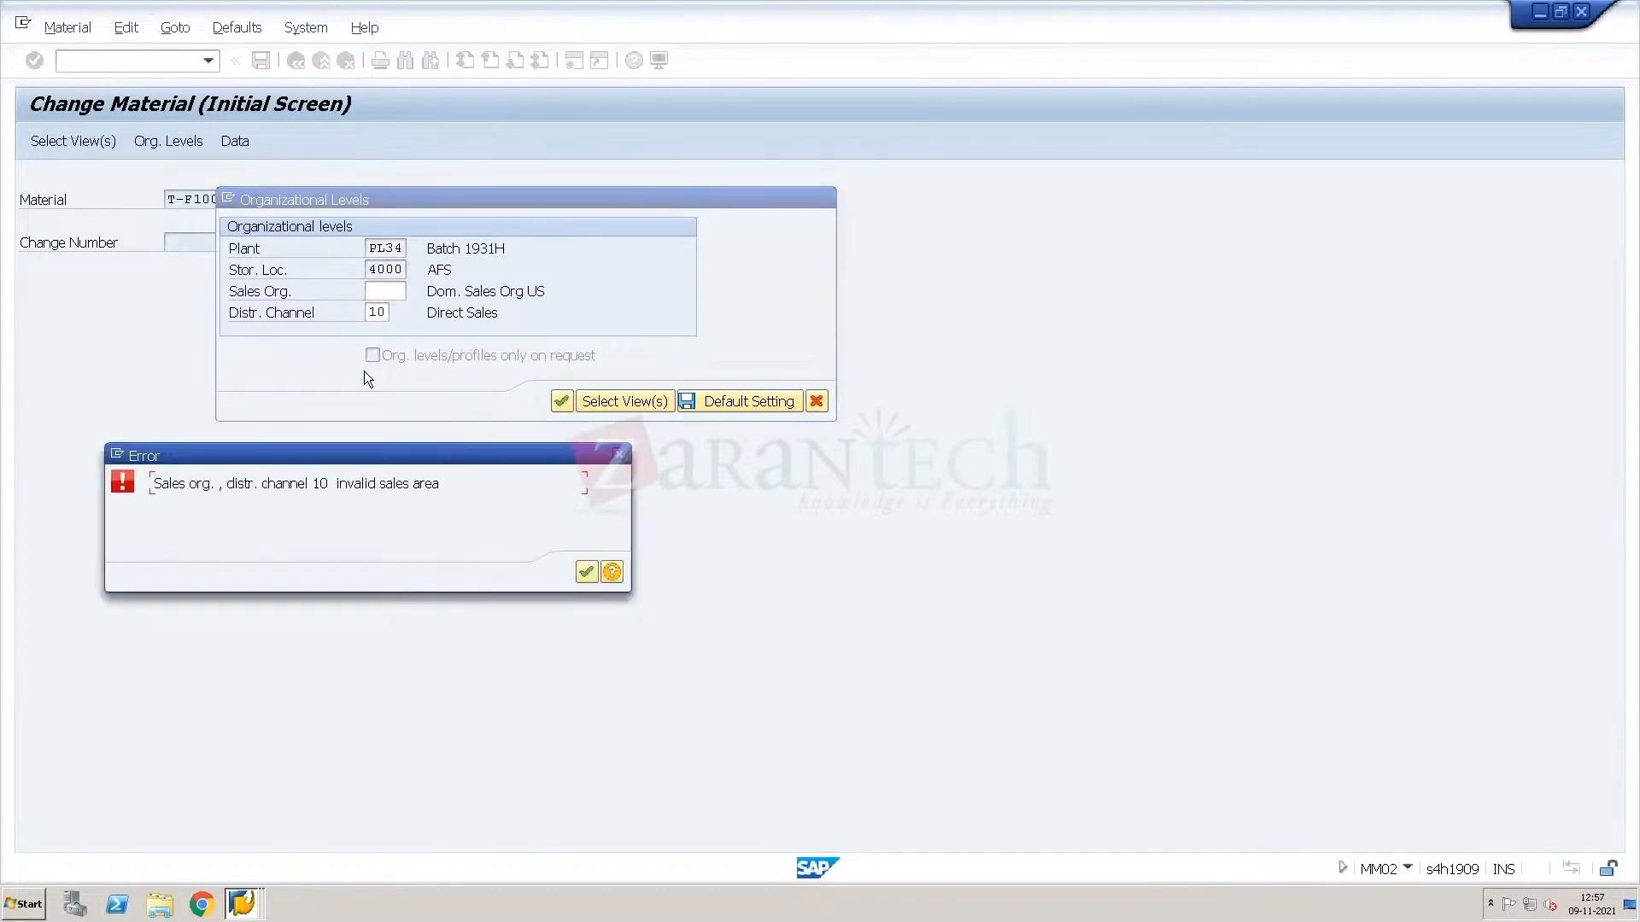
key(Return)
text(S)
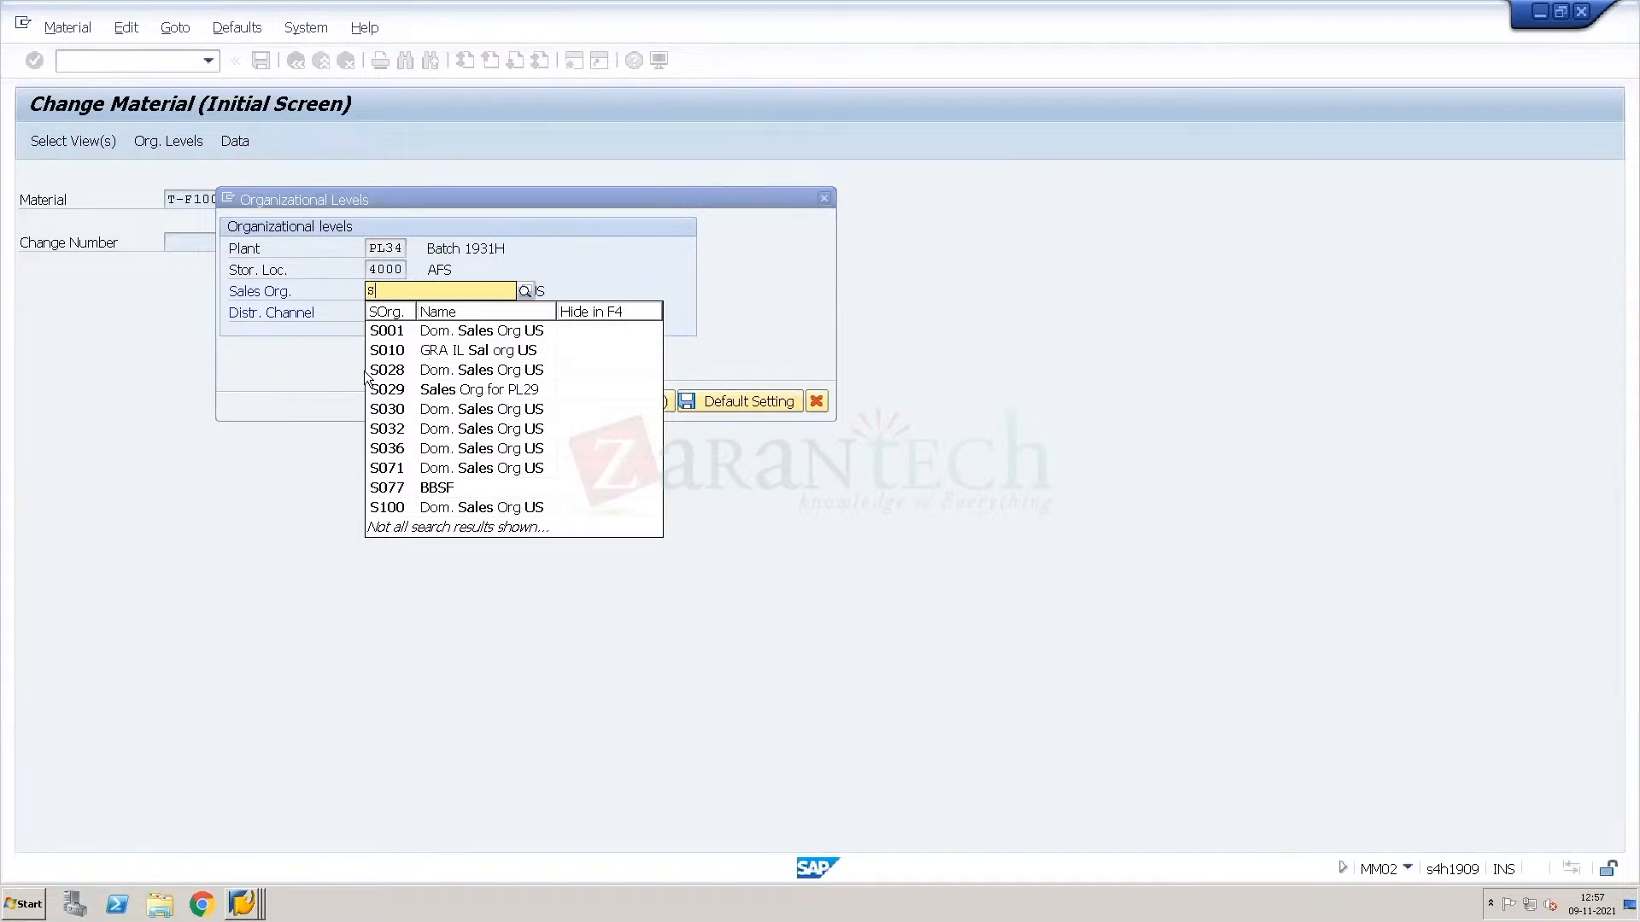
text(O)
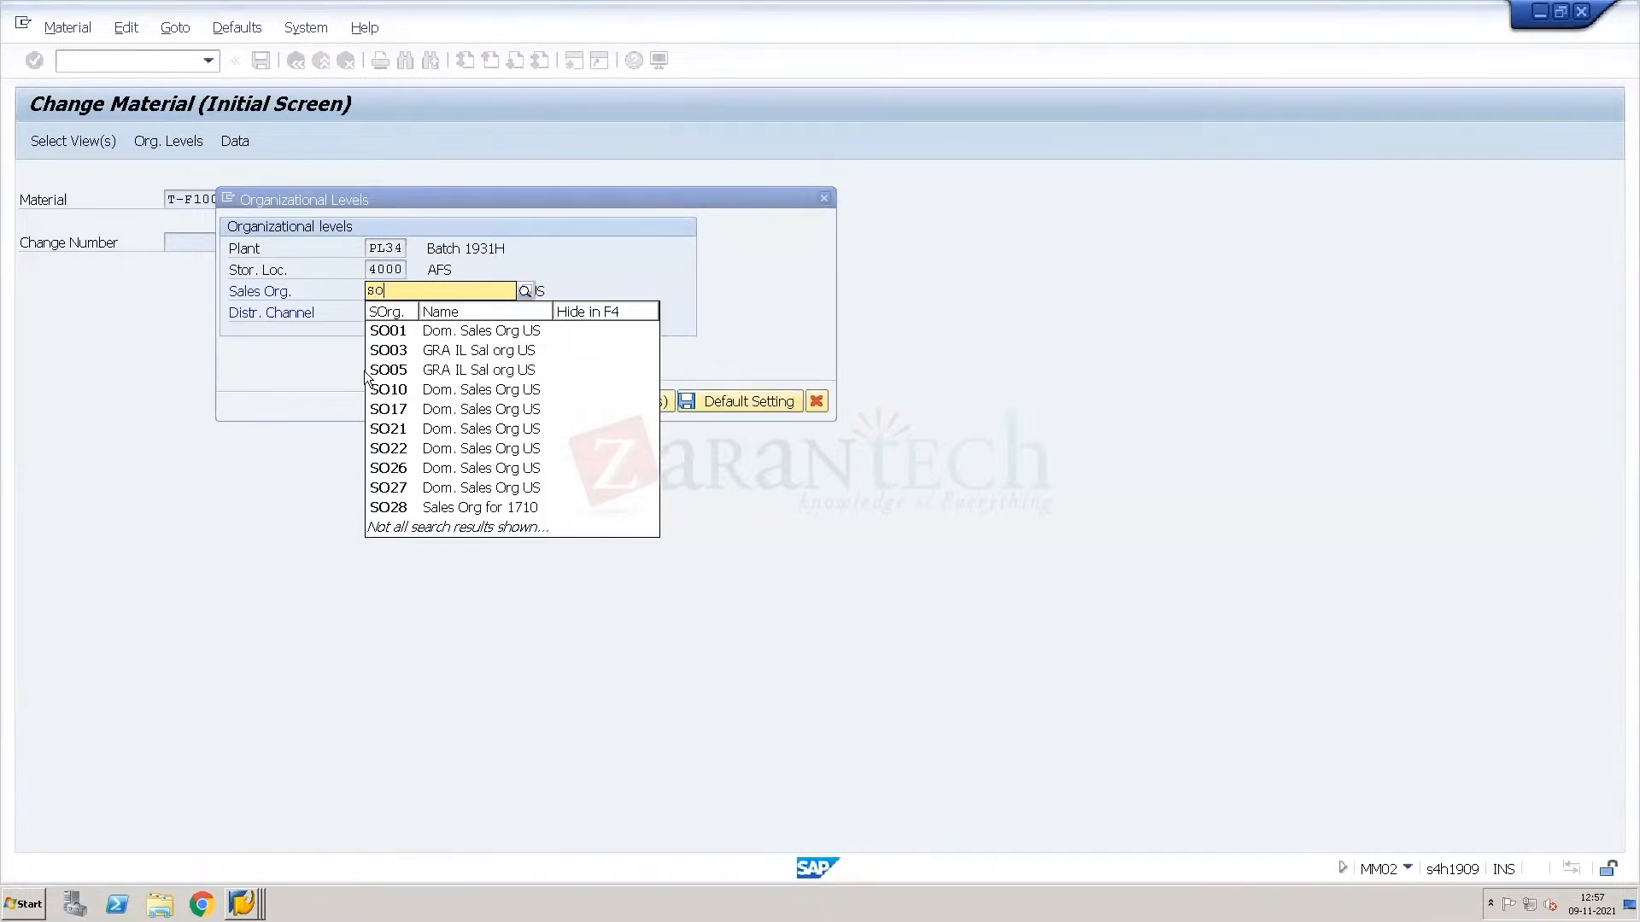
text(34)
key(Return)
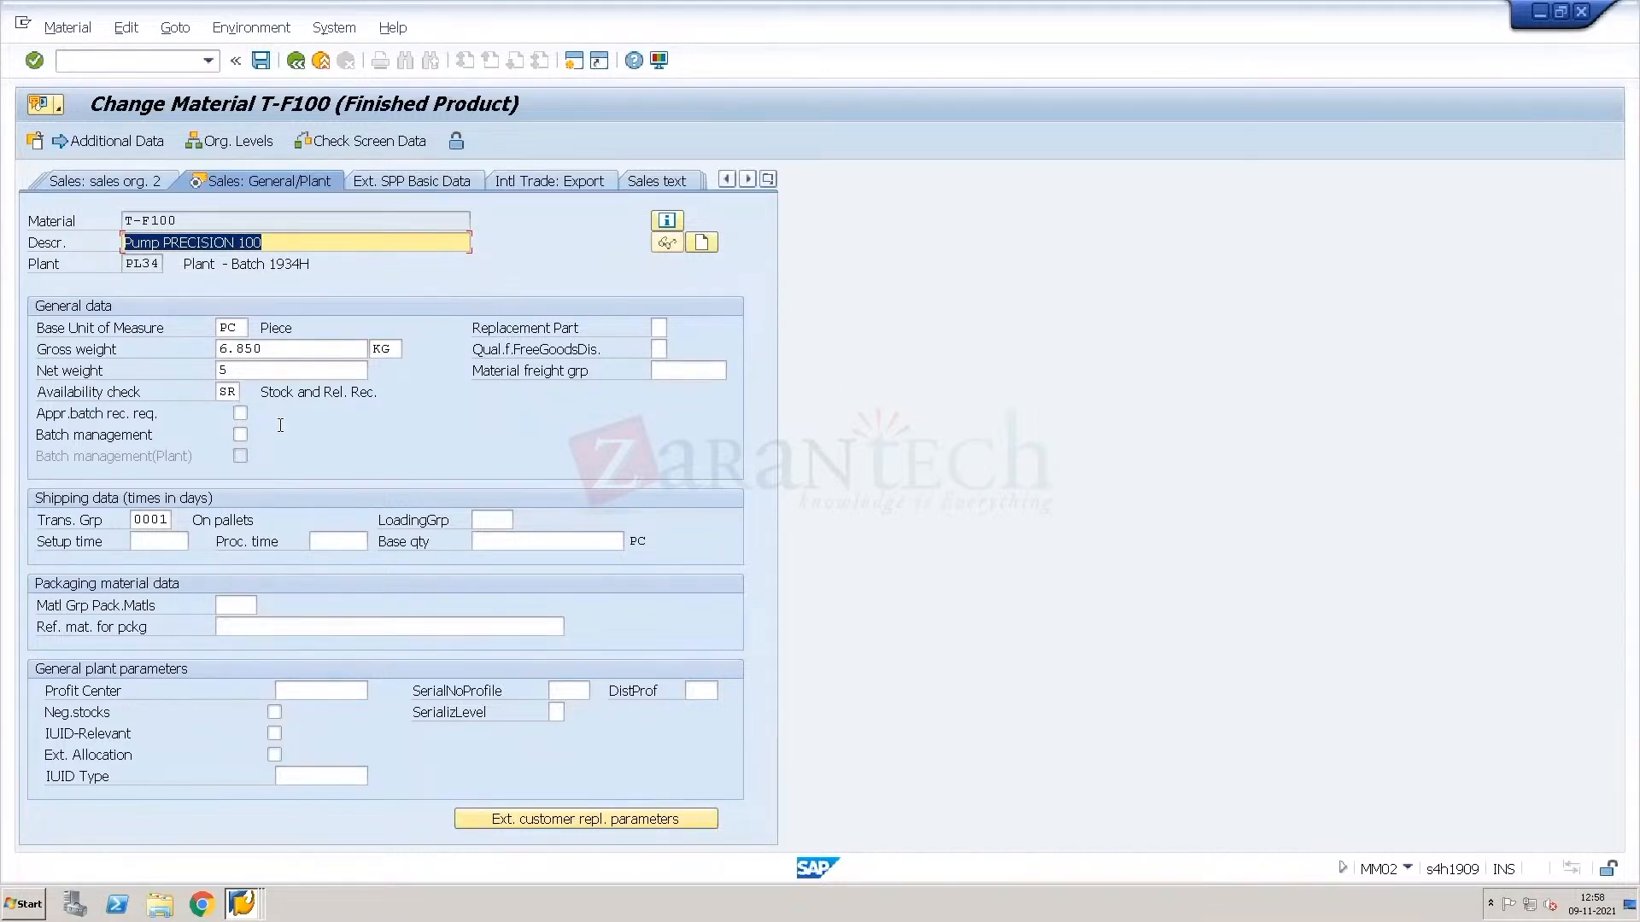
Leave material T-F100 and choose the Sales: General/Plant Data view for material EUROPALLET.
click(297, 61)
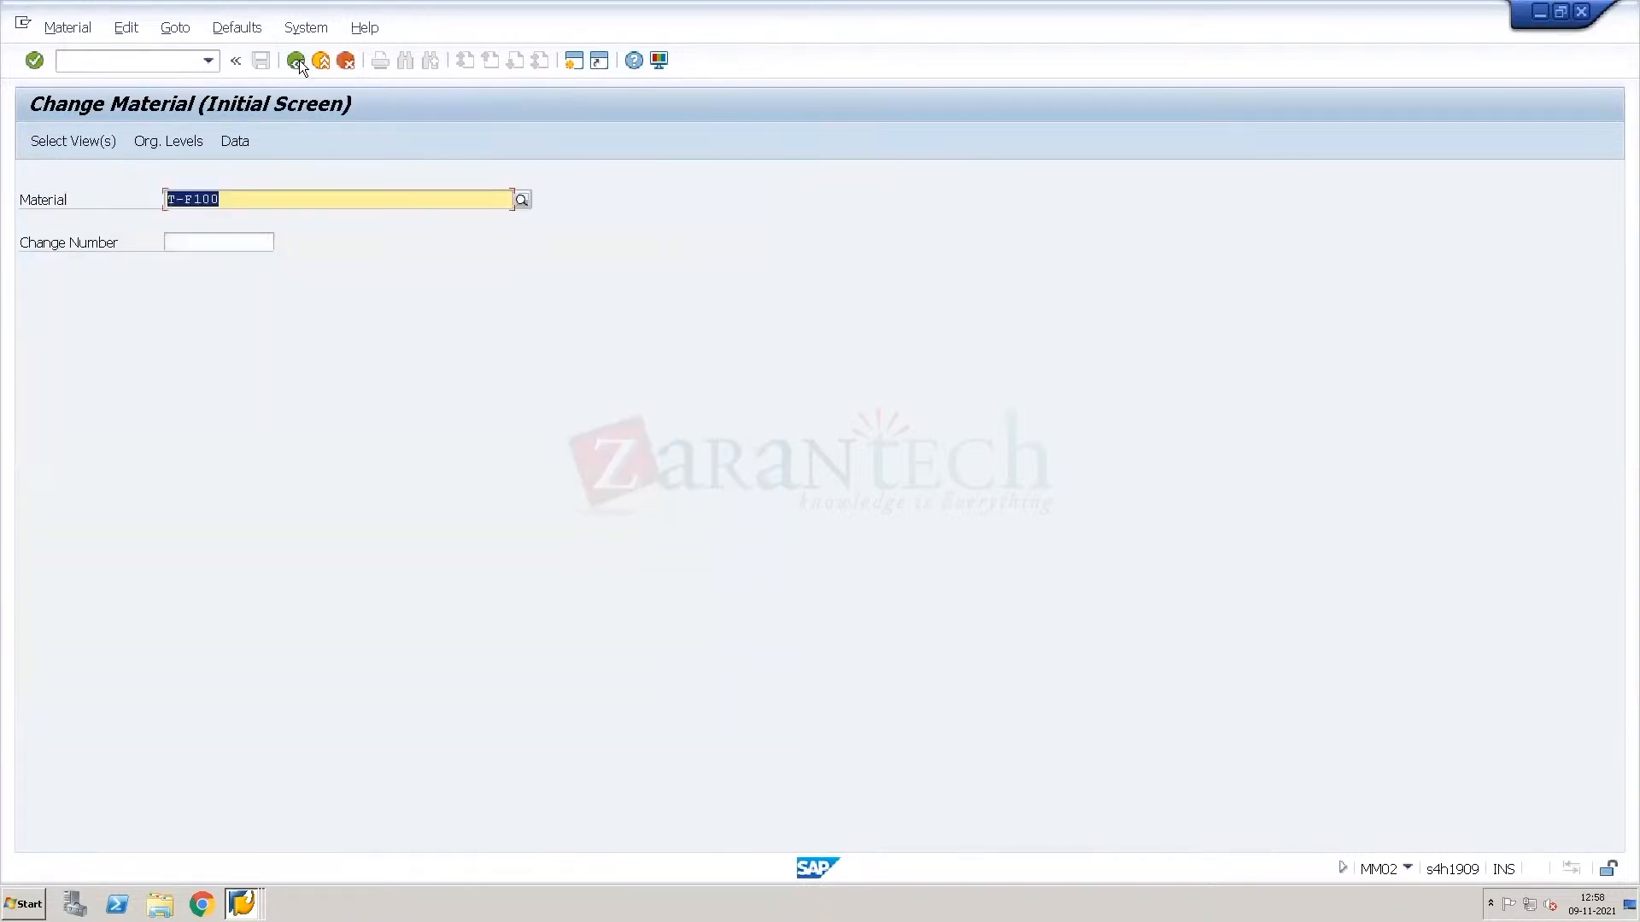
text(Eu)
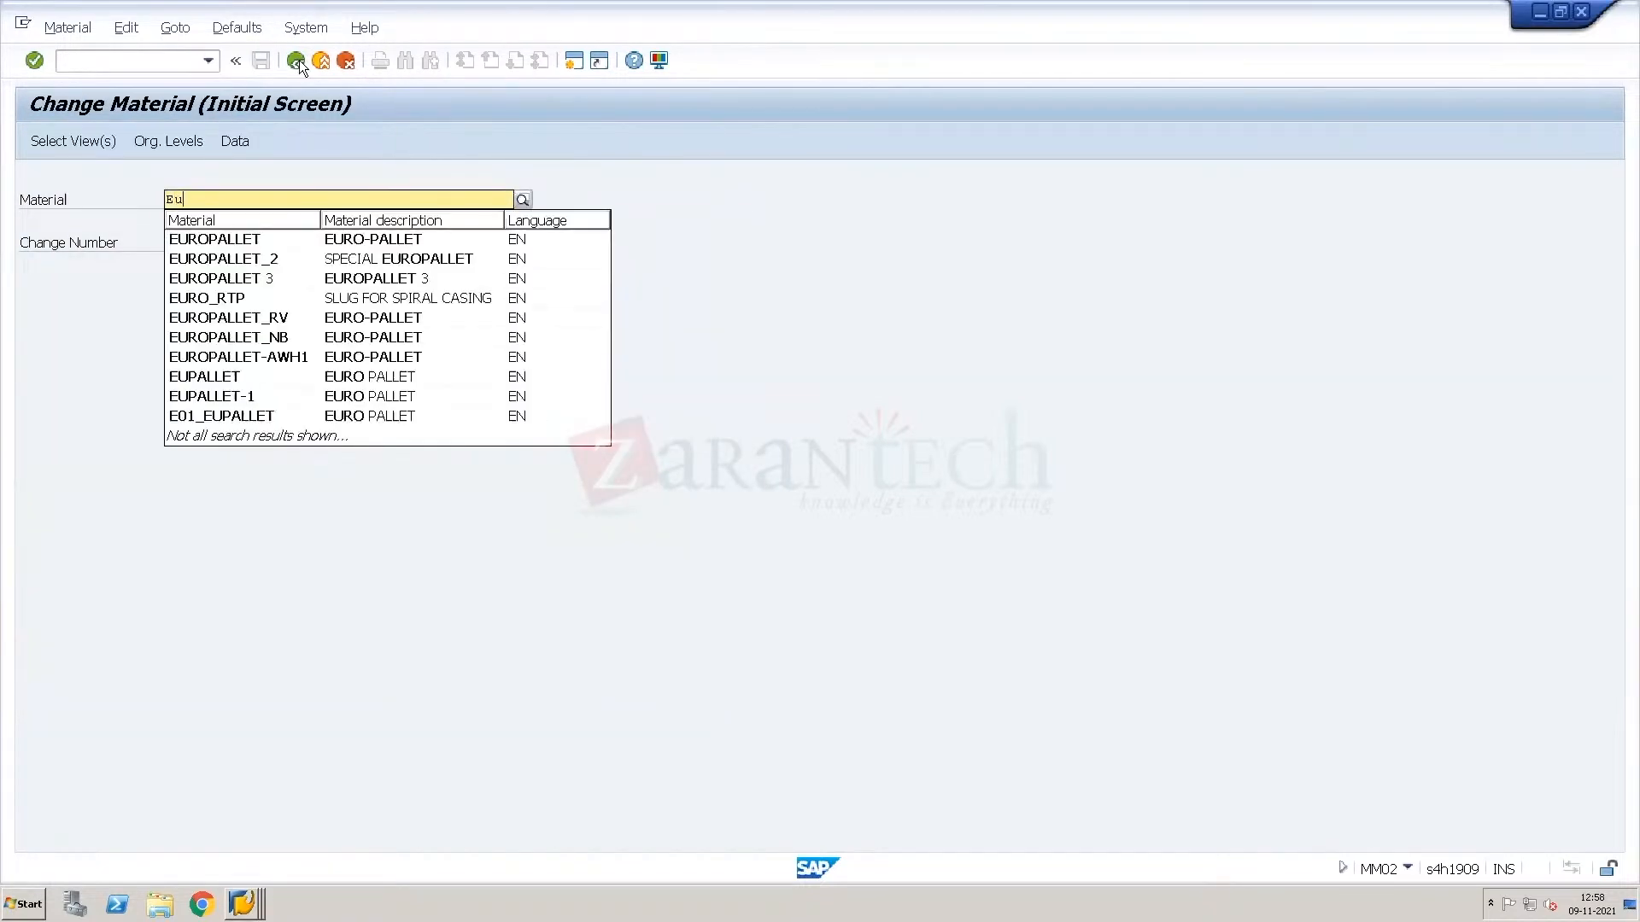
text(ro)
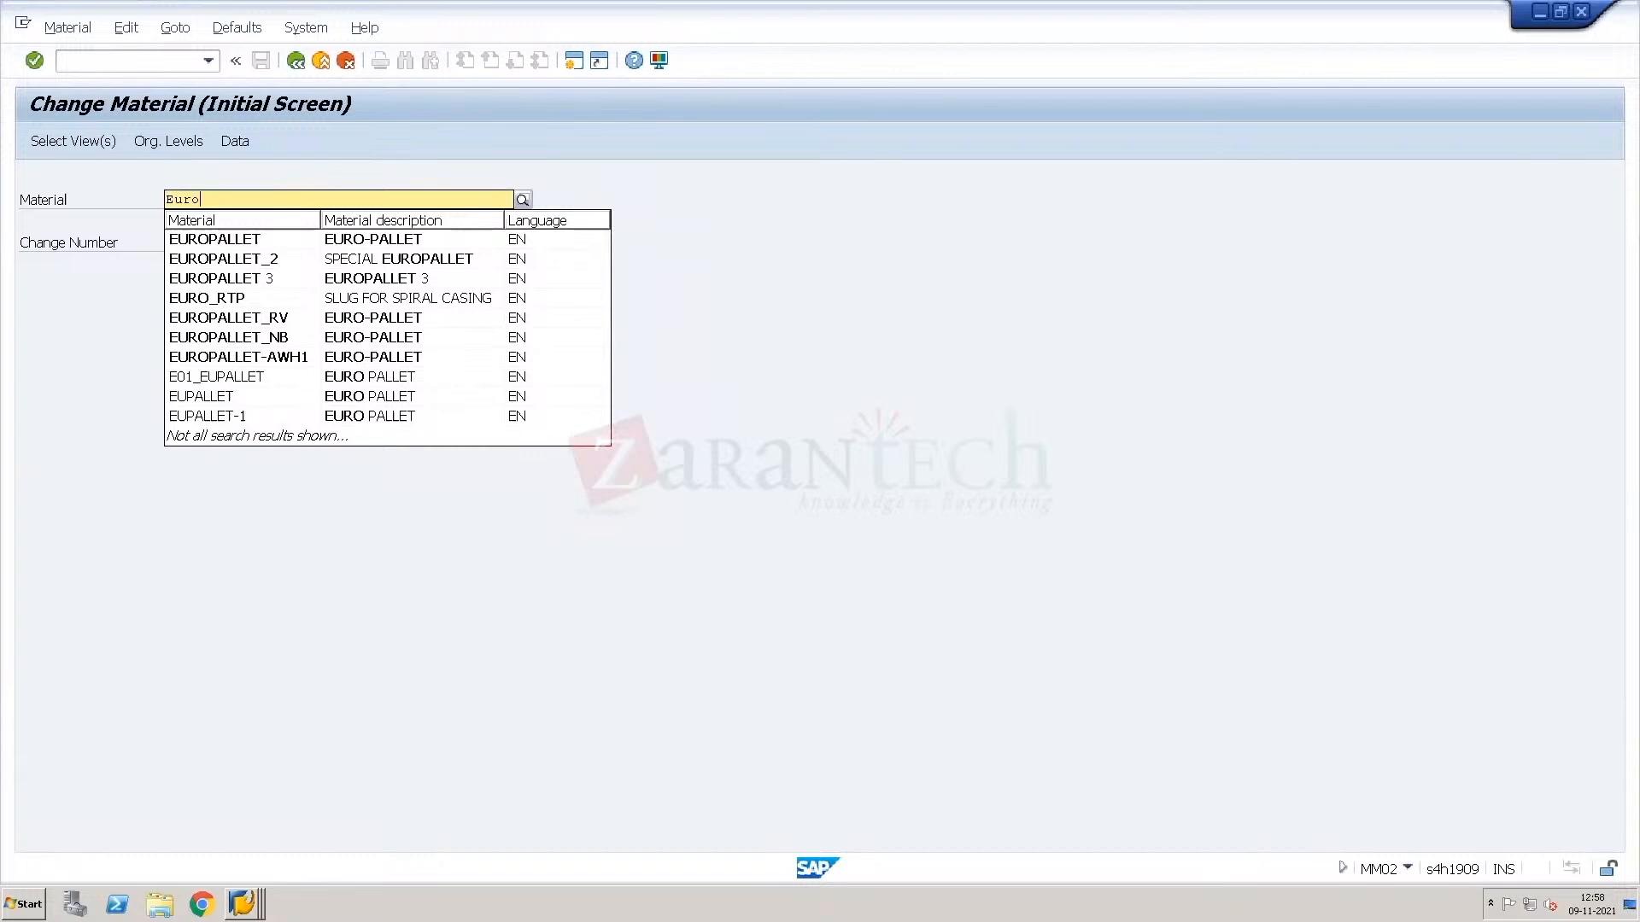
key(Down)
key(Return)
key(Return)
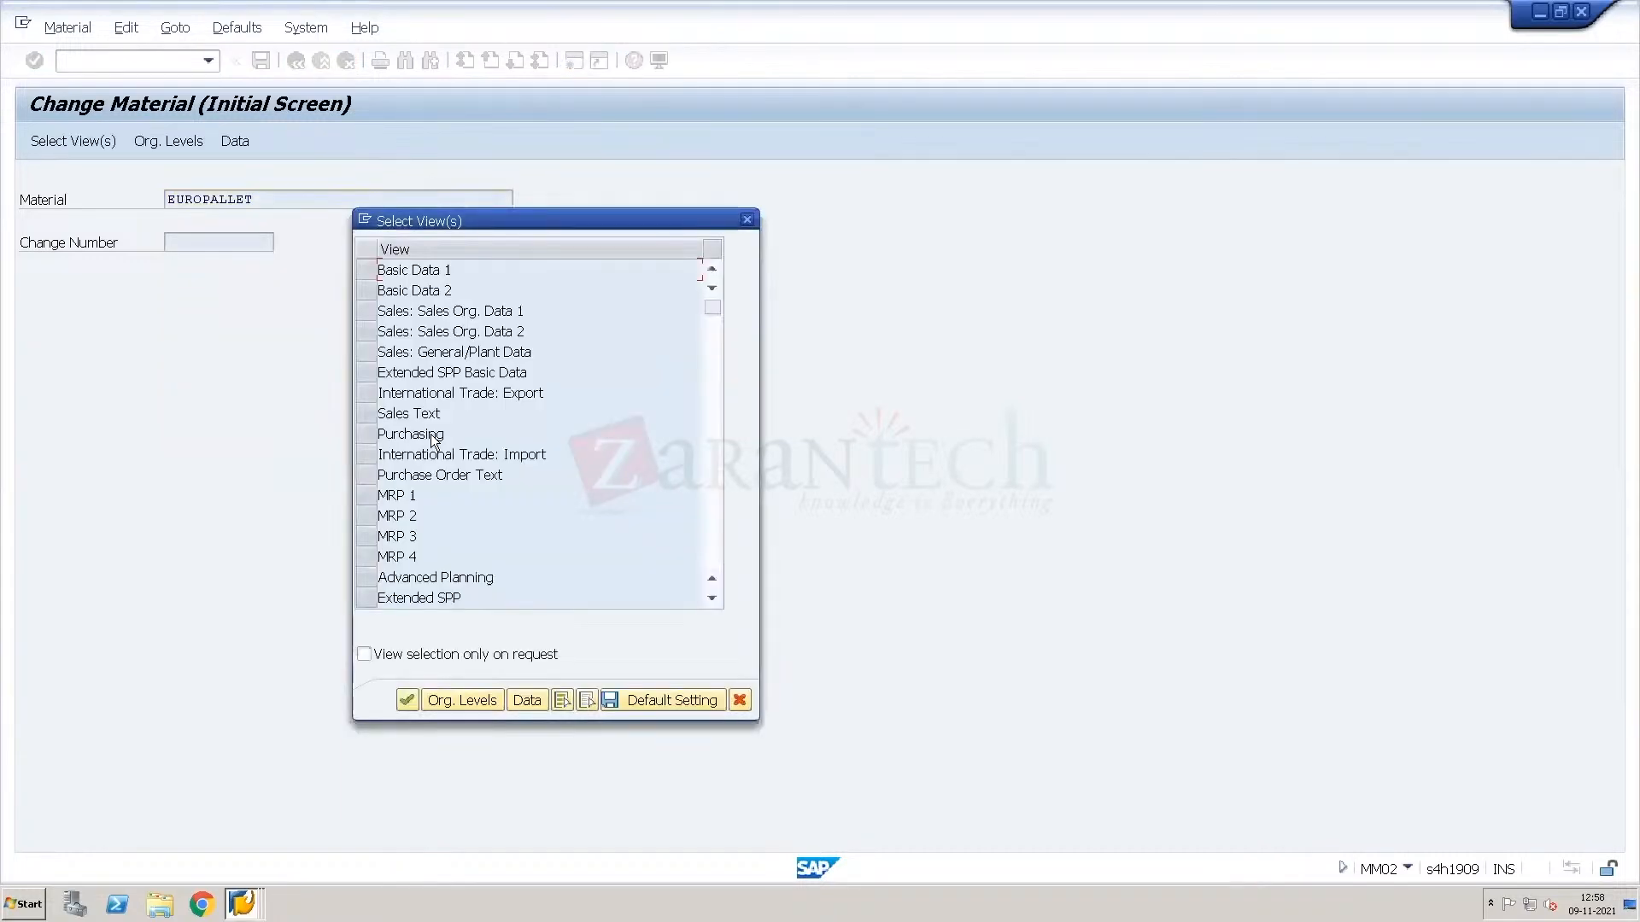
click(716, 545)
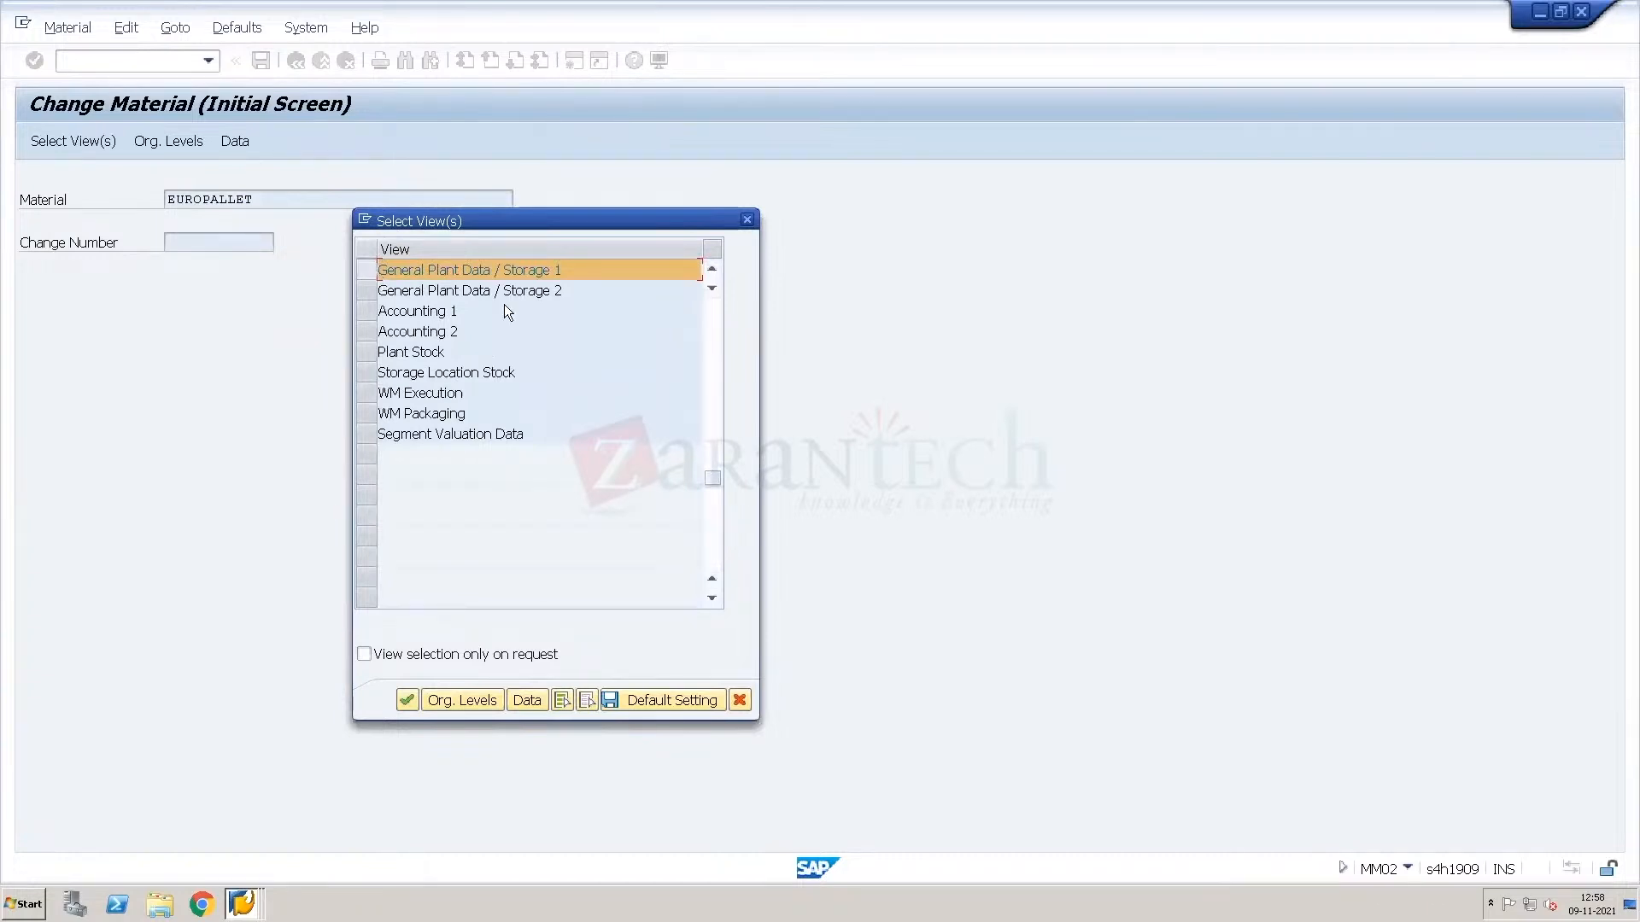
click(712, 330)
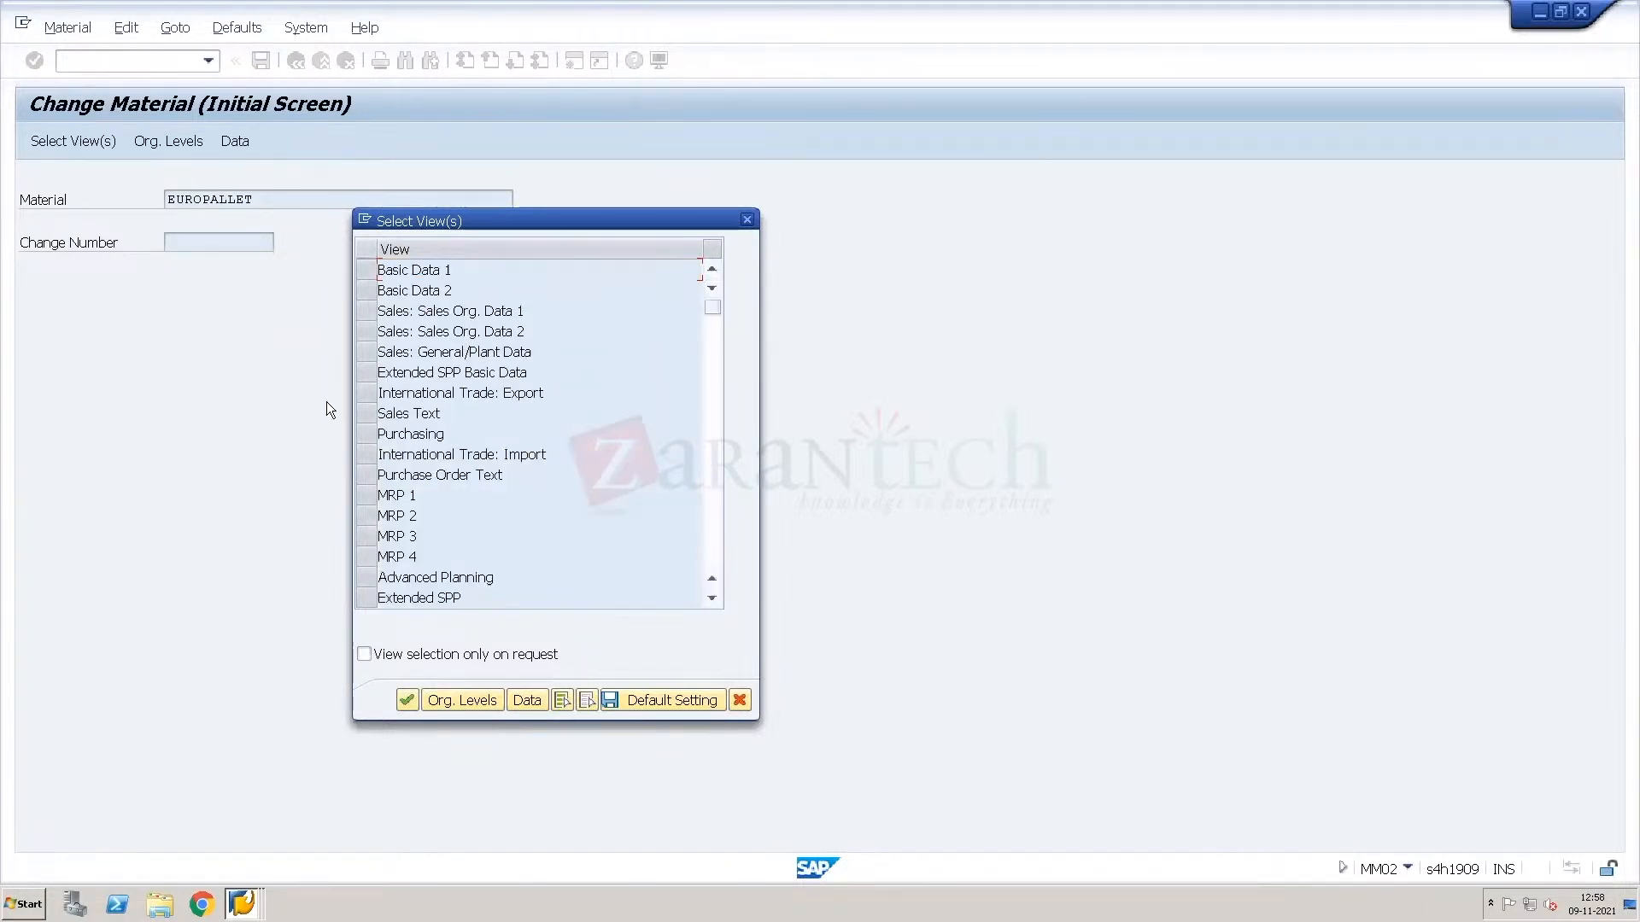
click(368, 353)
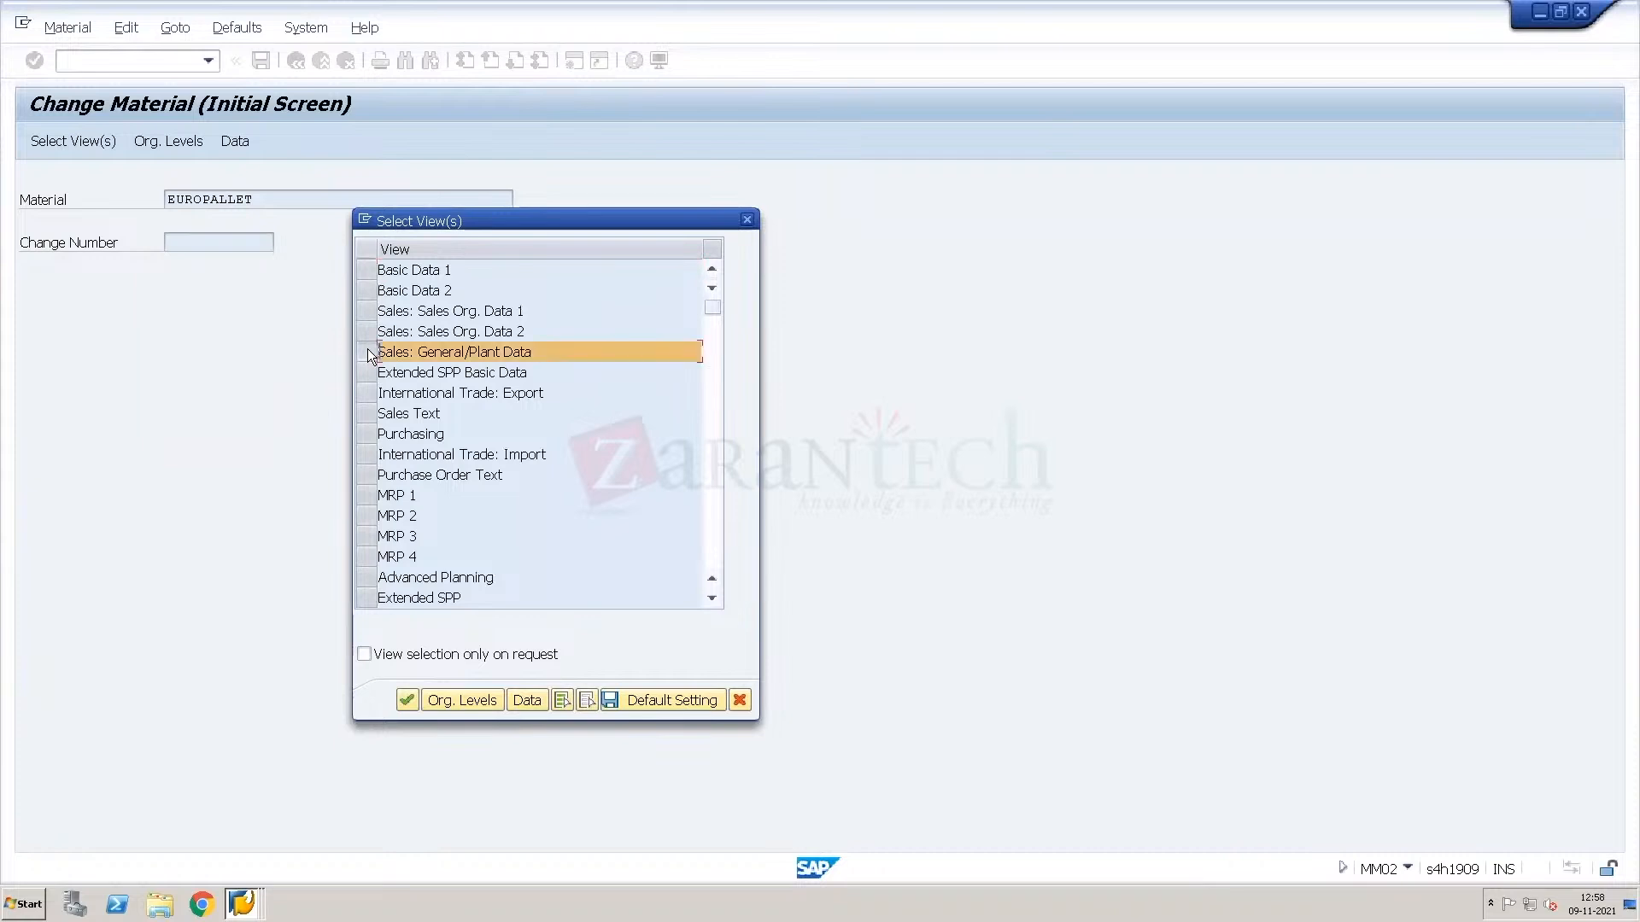
key(Return)
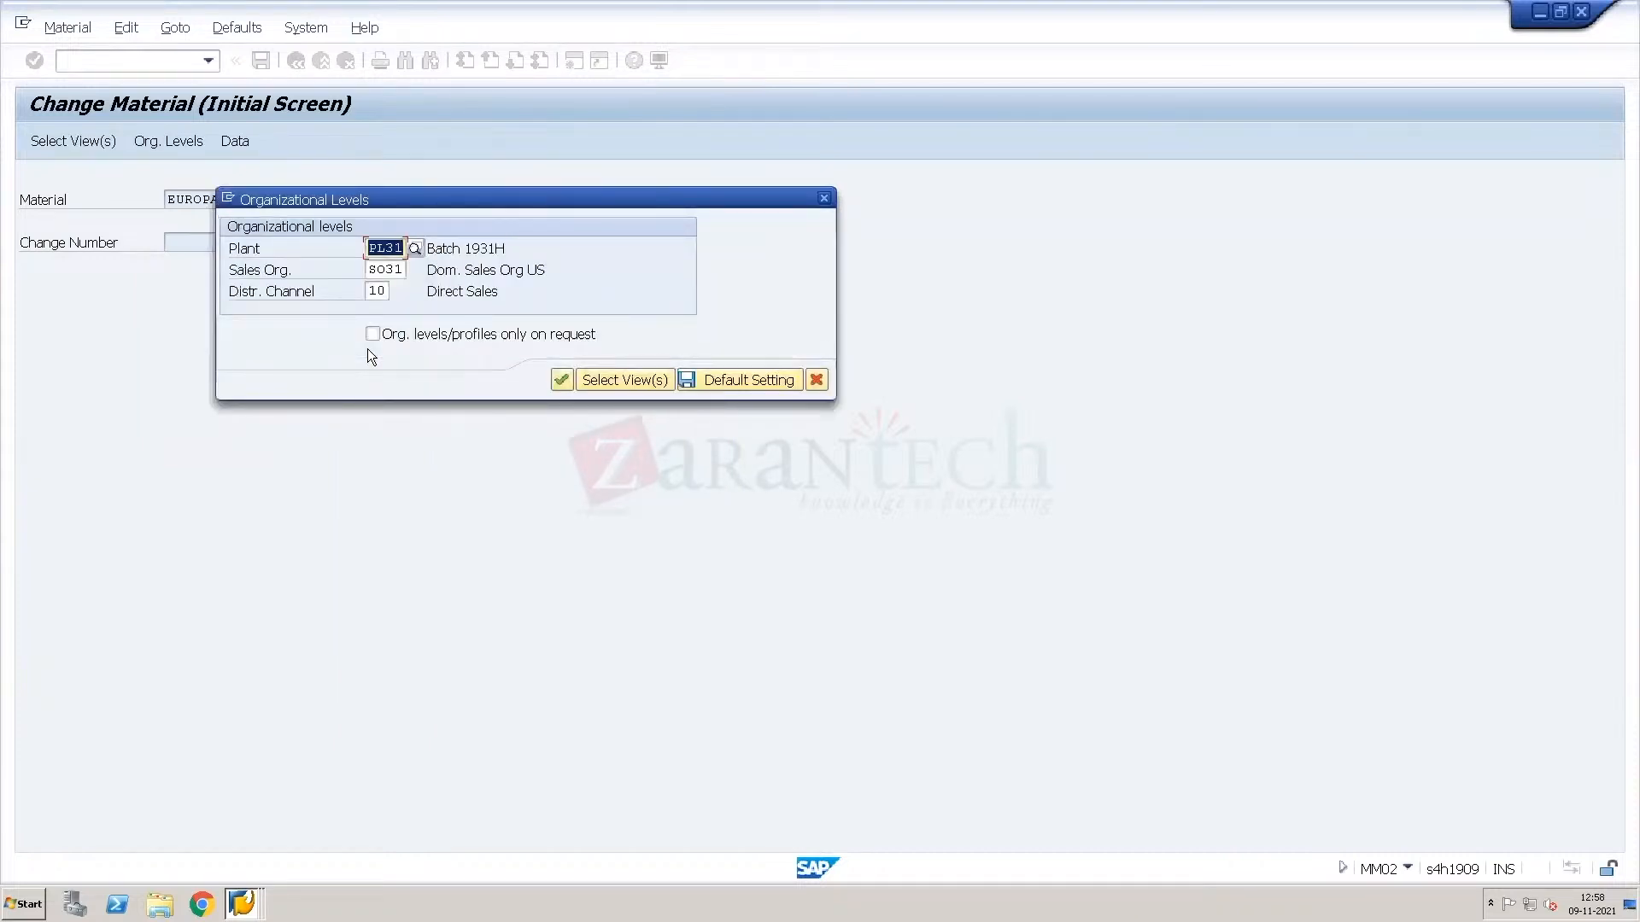
Try to display EUROPALLET's Sales: General/Plant data for plant PL34 and sales organization SO34.
text(PL34)
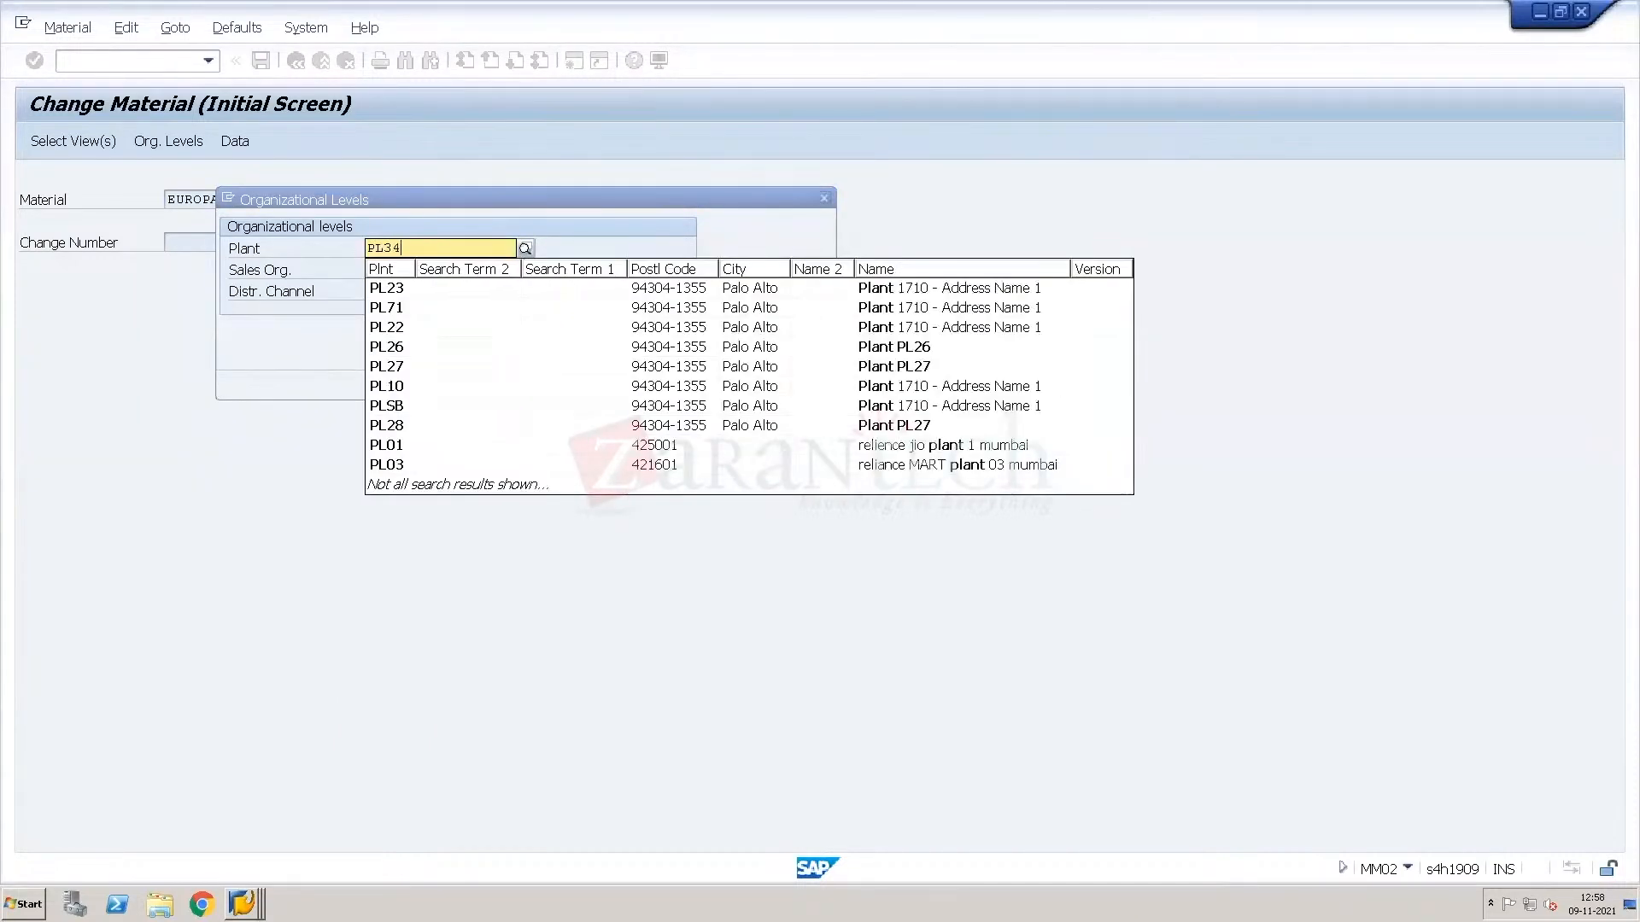
key(Tab)
text(S)
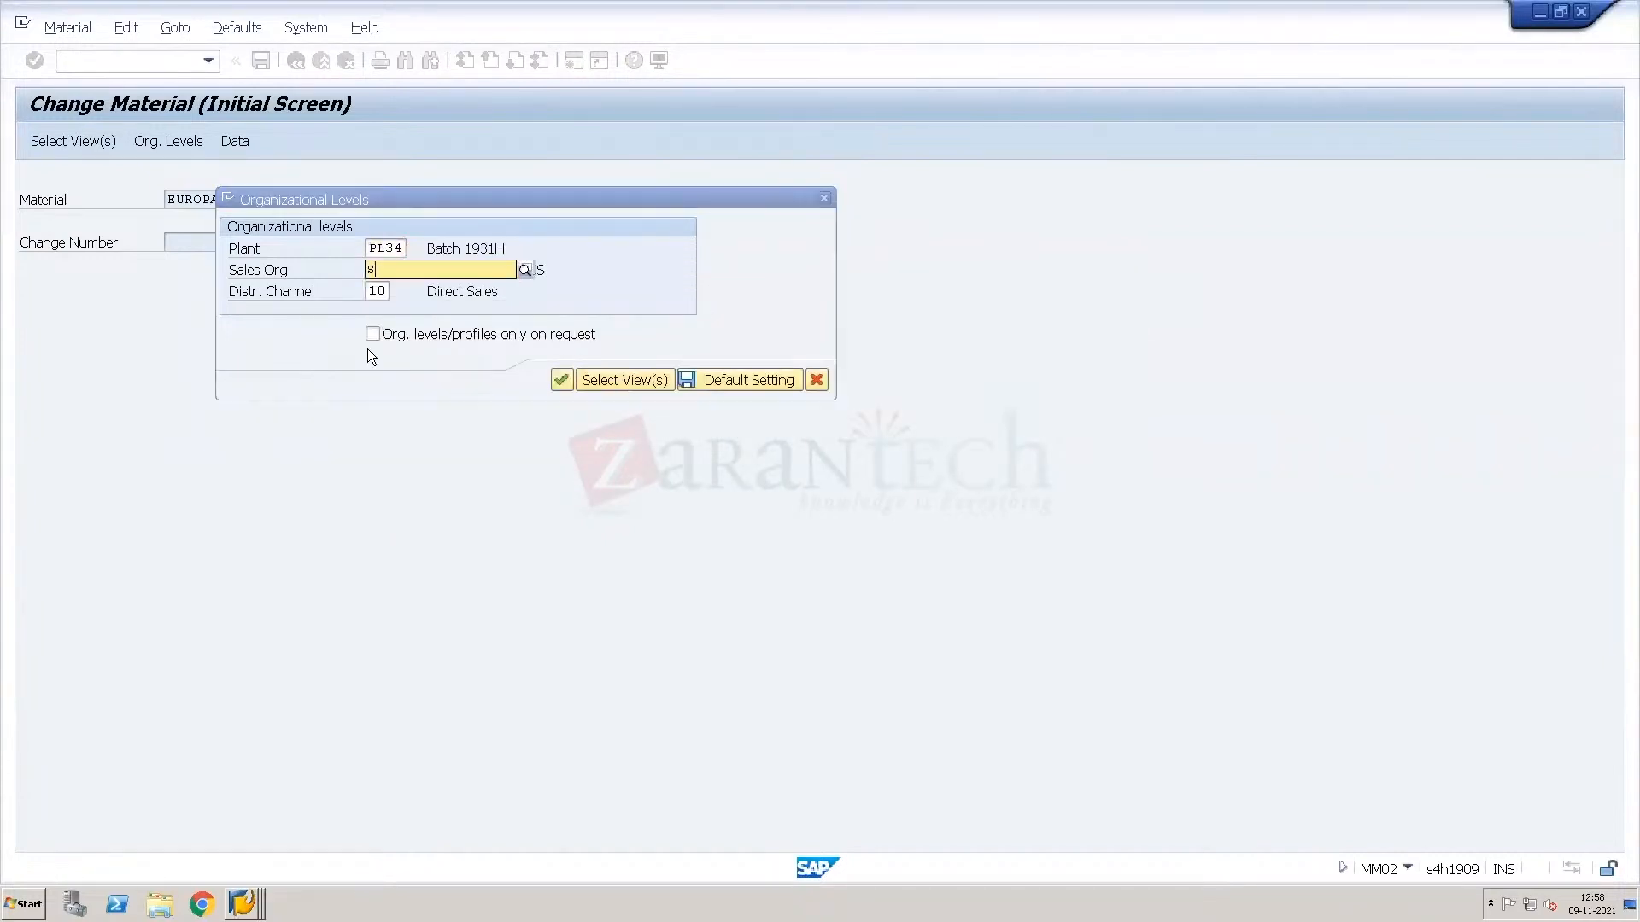
text(034)
key(Return)
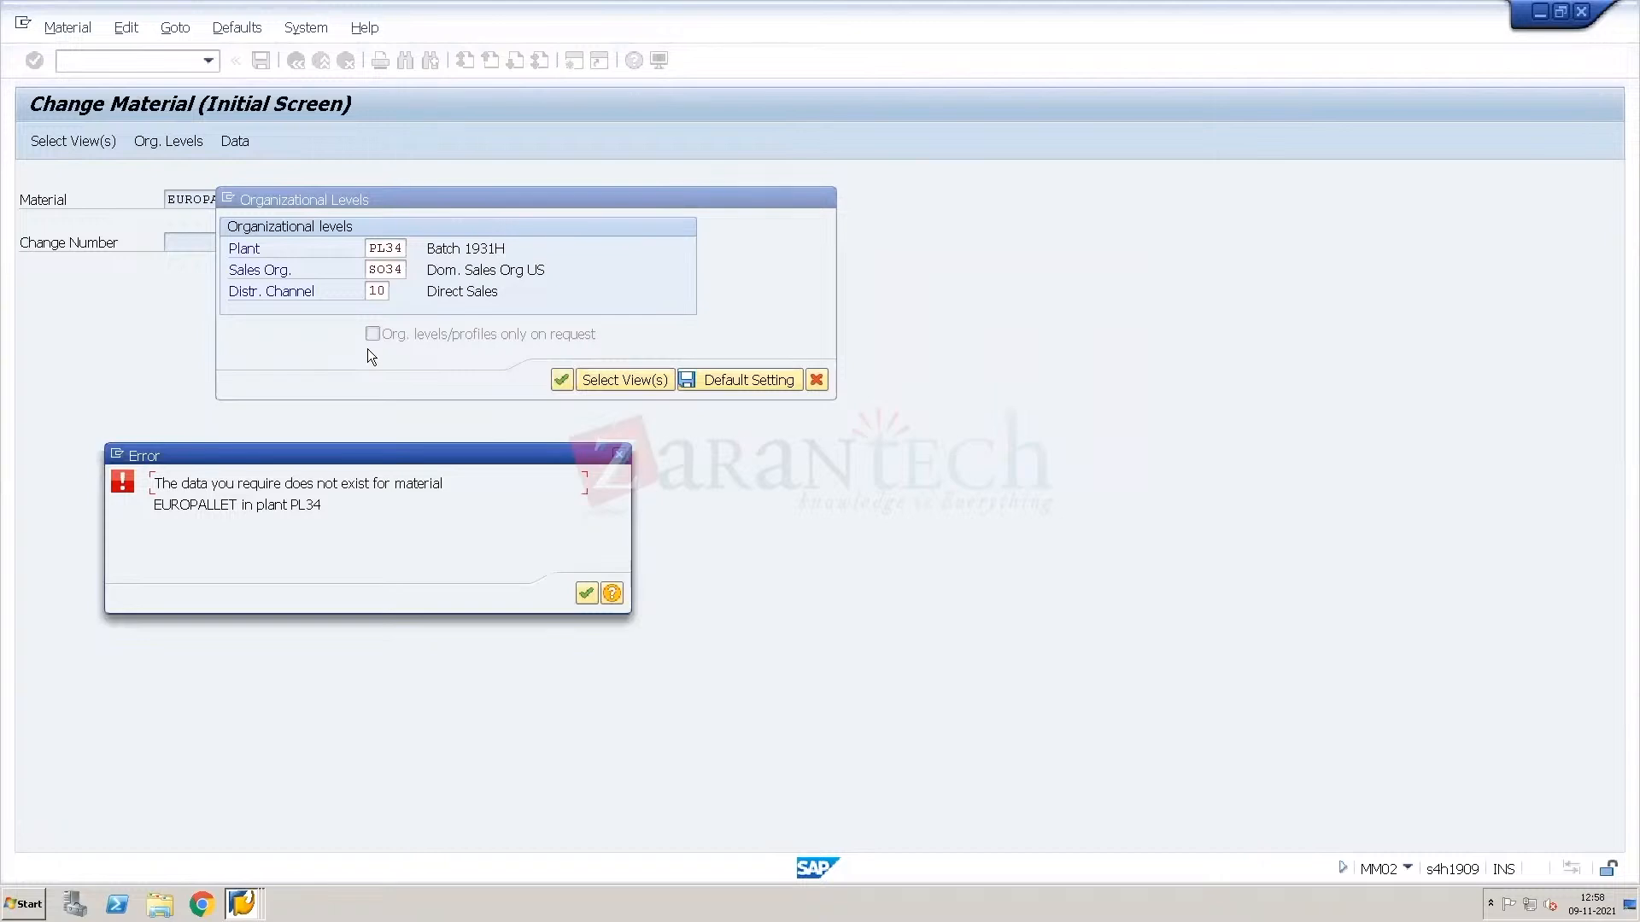
key(Return)
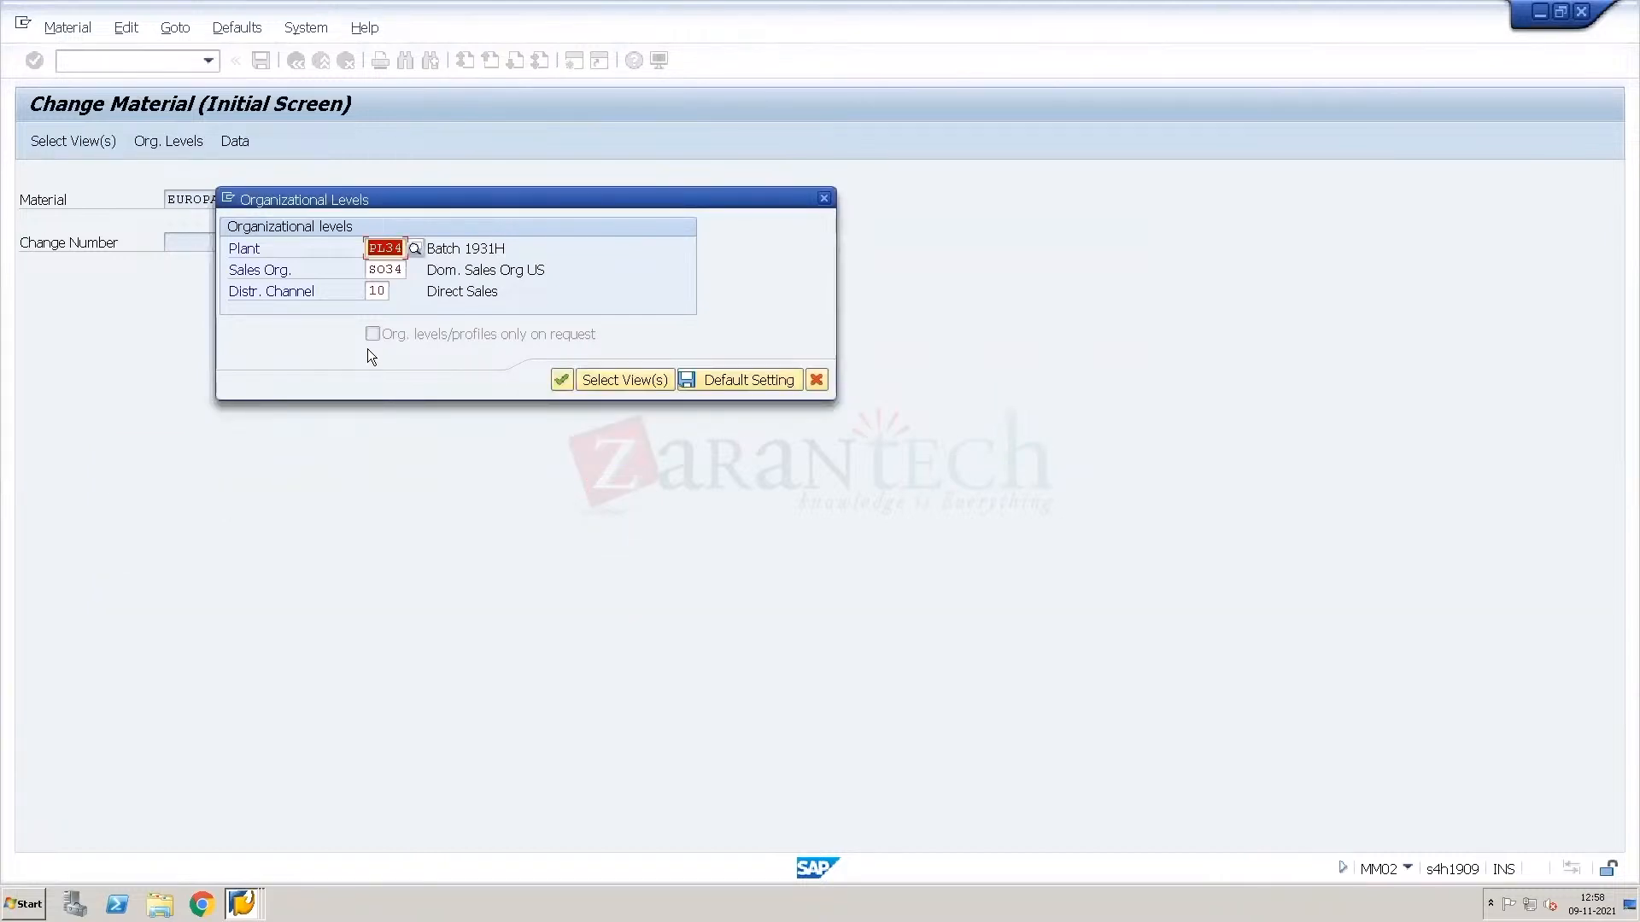
Clear the plant, sales organization and distribution channel, and display EUROPALLET's Sales: General/Plant data without organizational levels.
key(Tab)
text(S0)
key(BackSpace)
key(BackSpace)
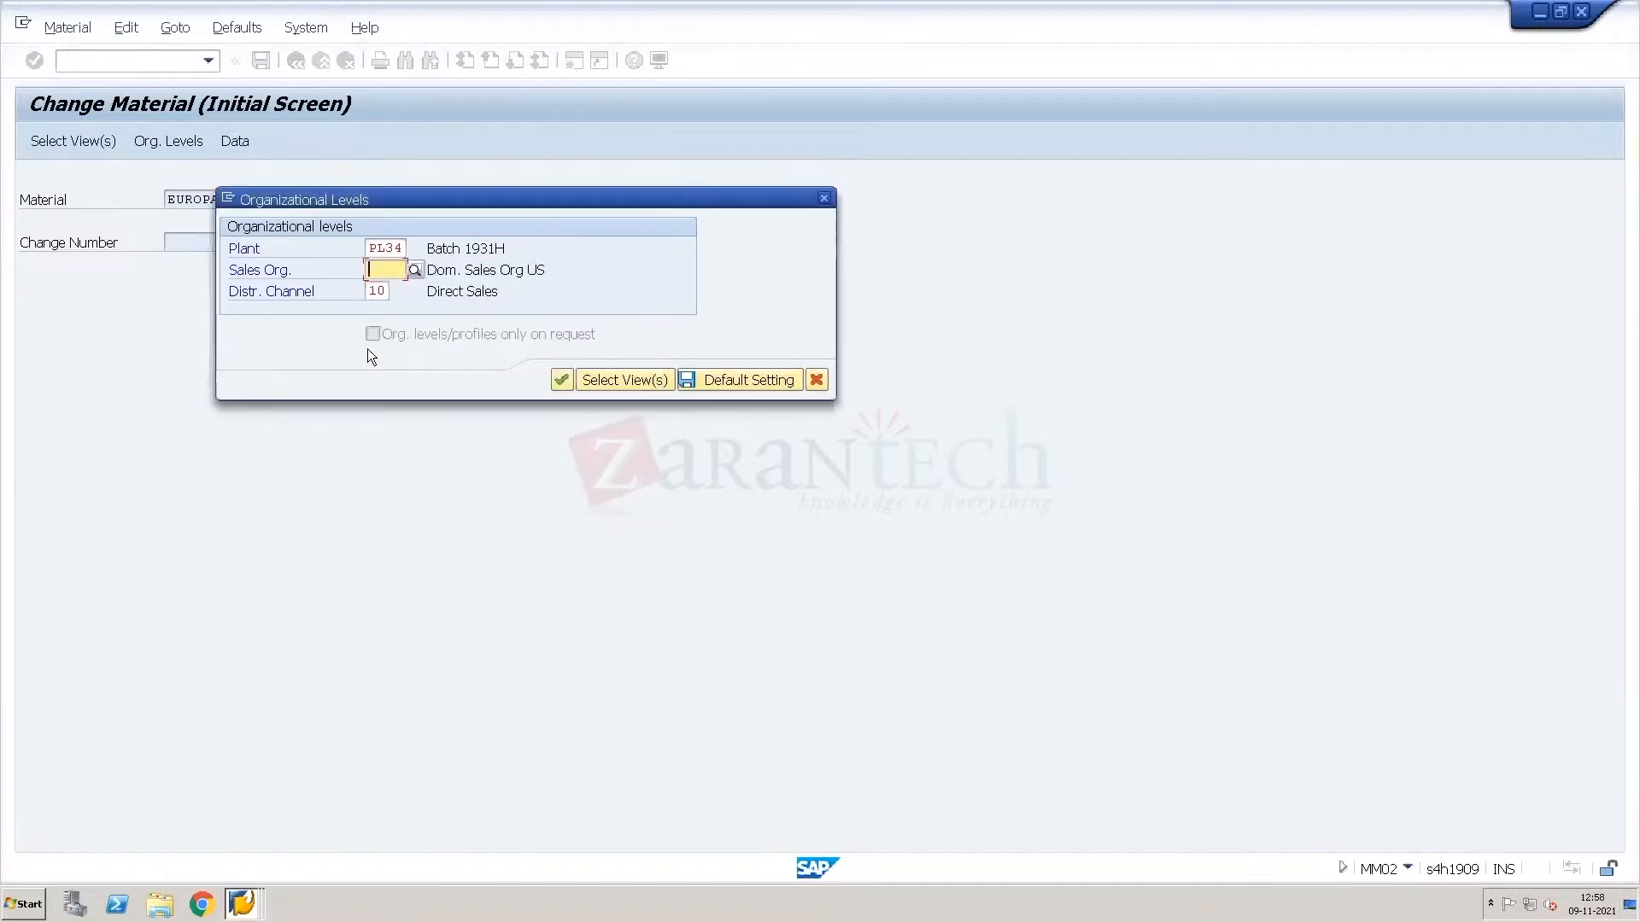
key(Tab)
key(BackSpace)
key(Return)
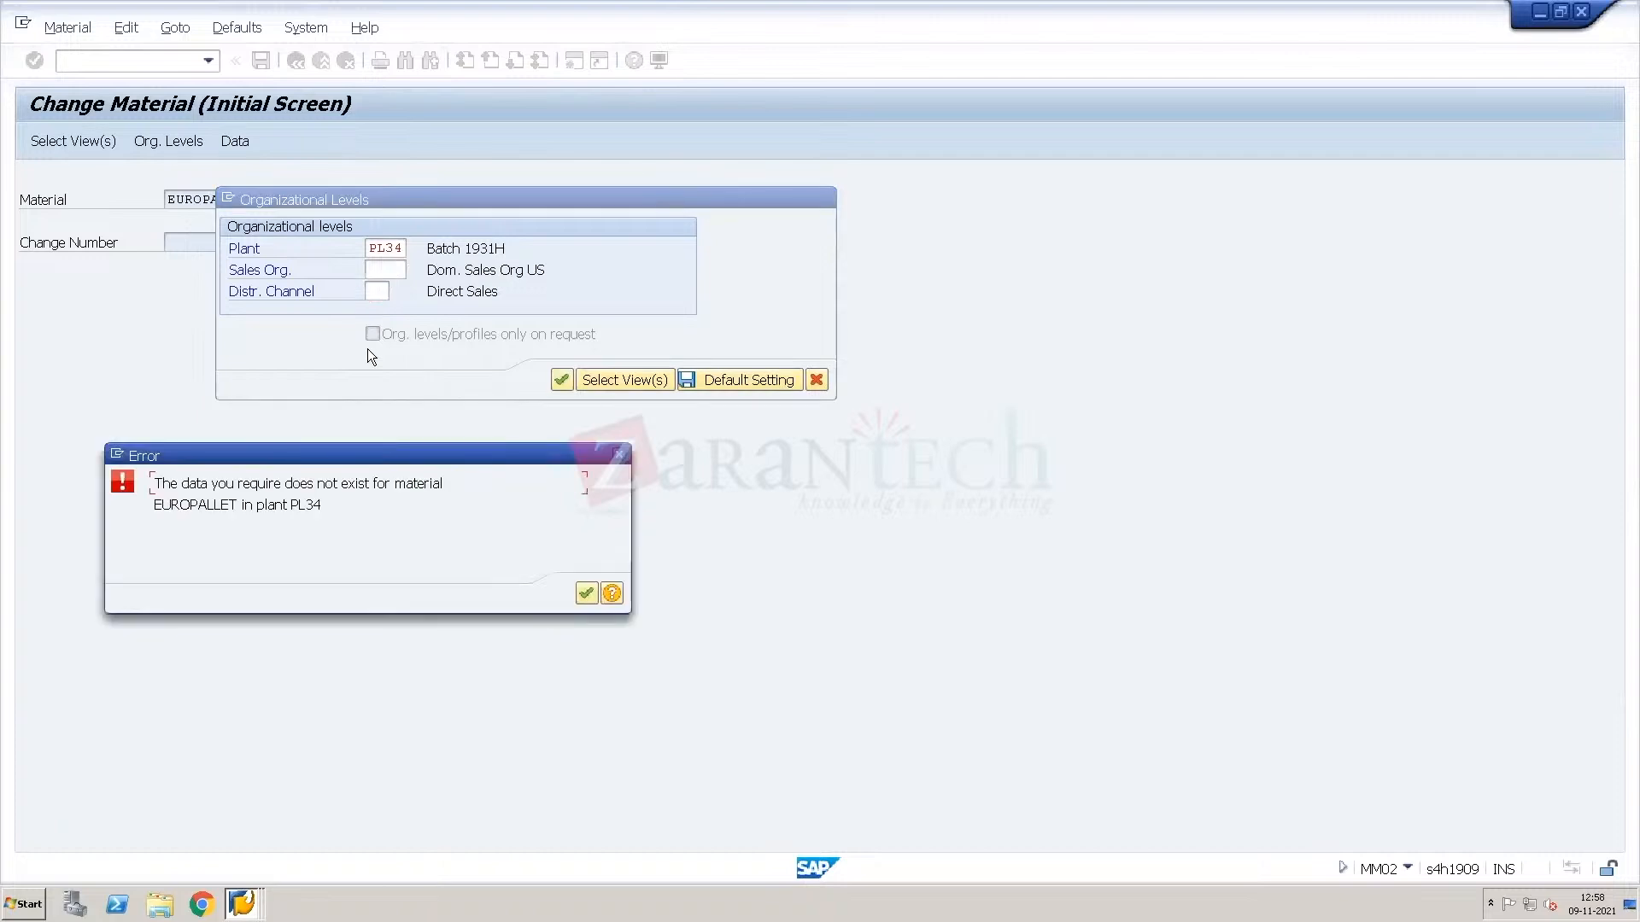
key(Return)
key(BackSpace)
key(Return)
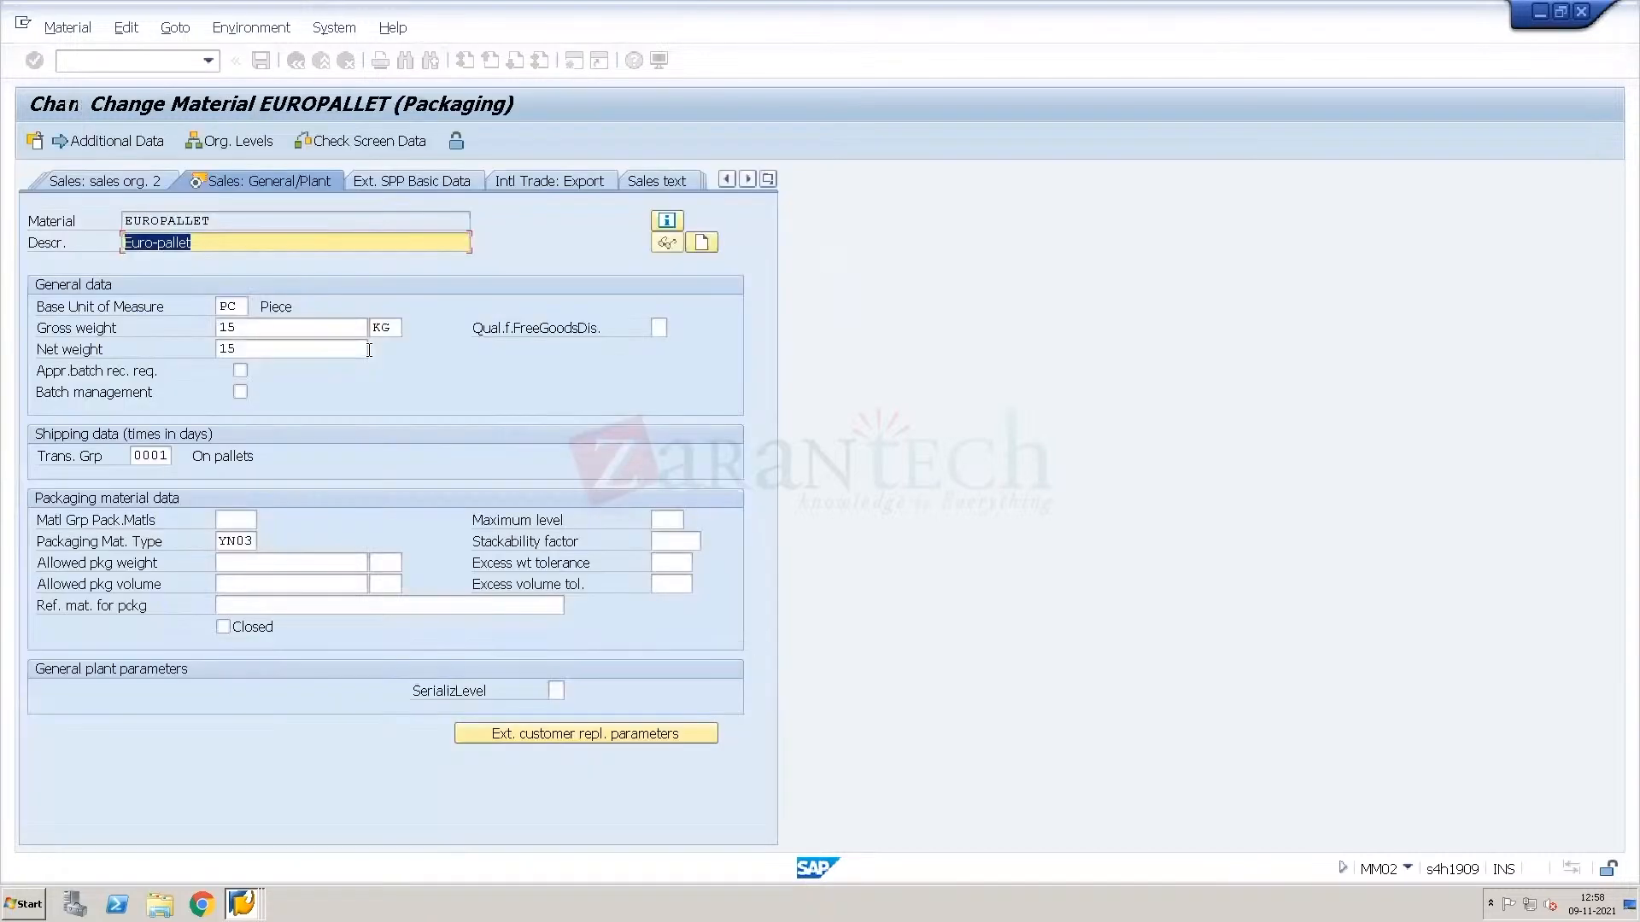
Set EUROPALLET's packaging material type to YN01 (SSCC Pallet) and save the material.
click(256, 539)
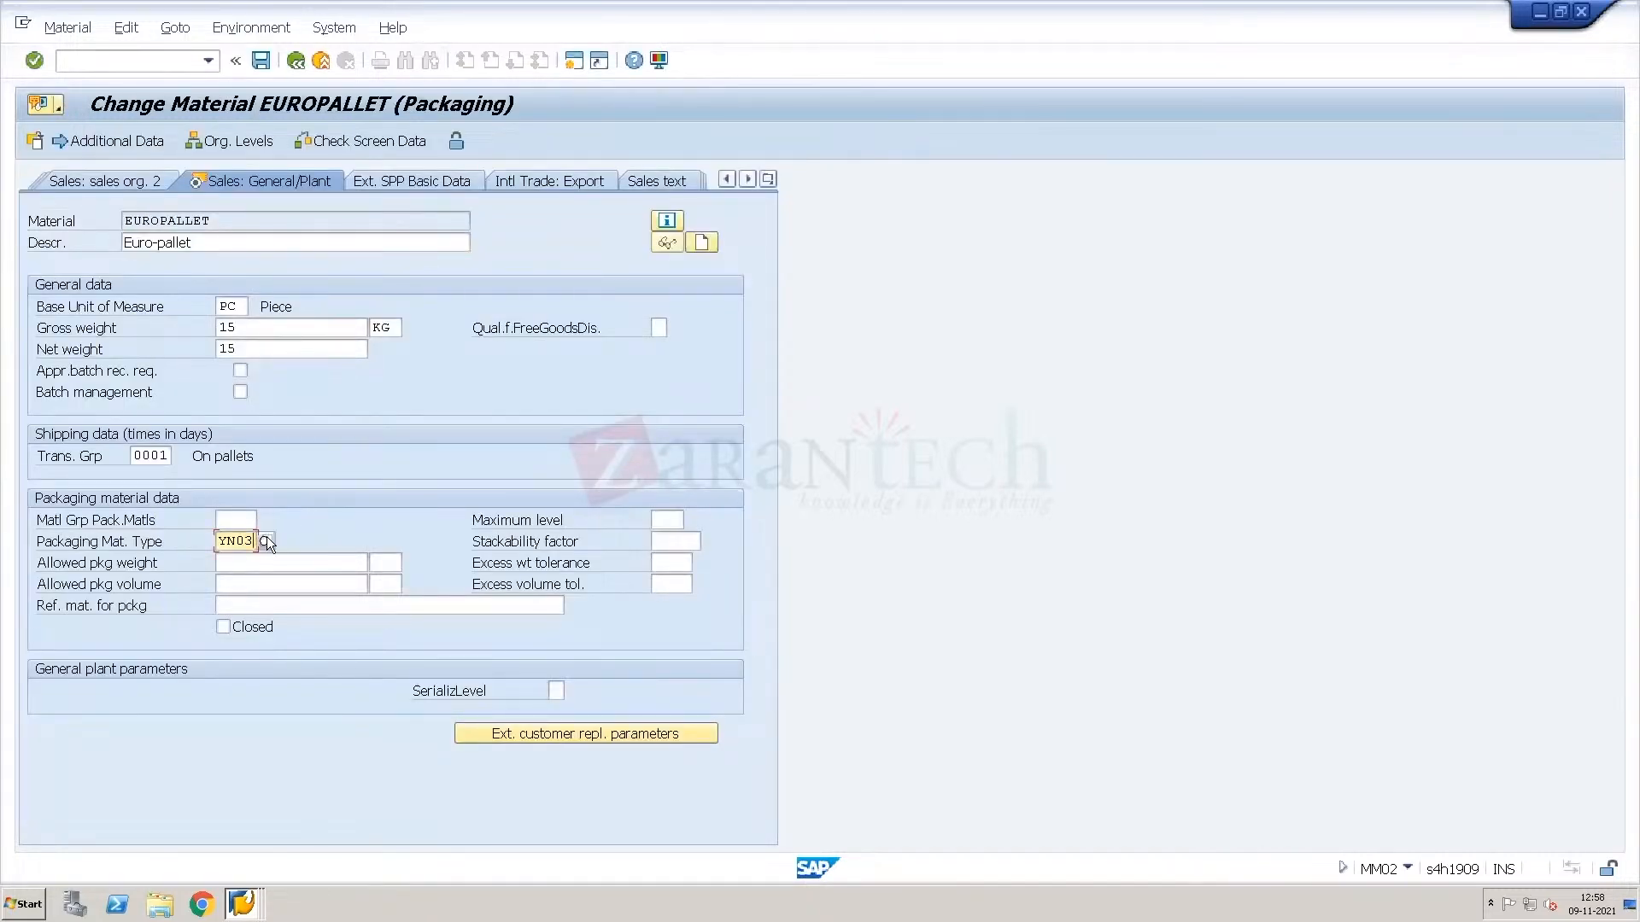
click(266, 542)
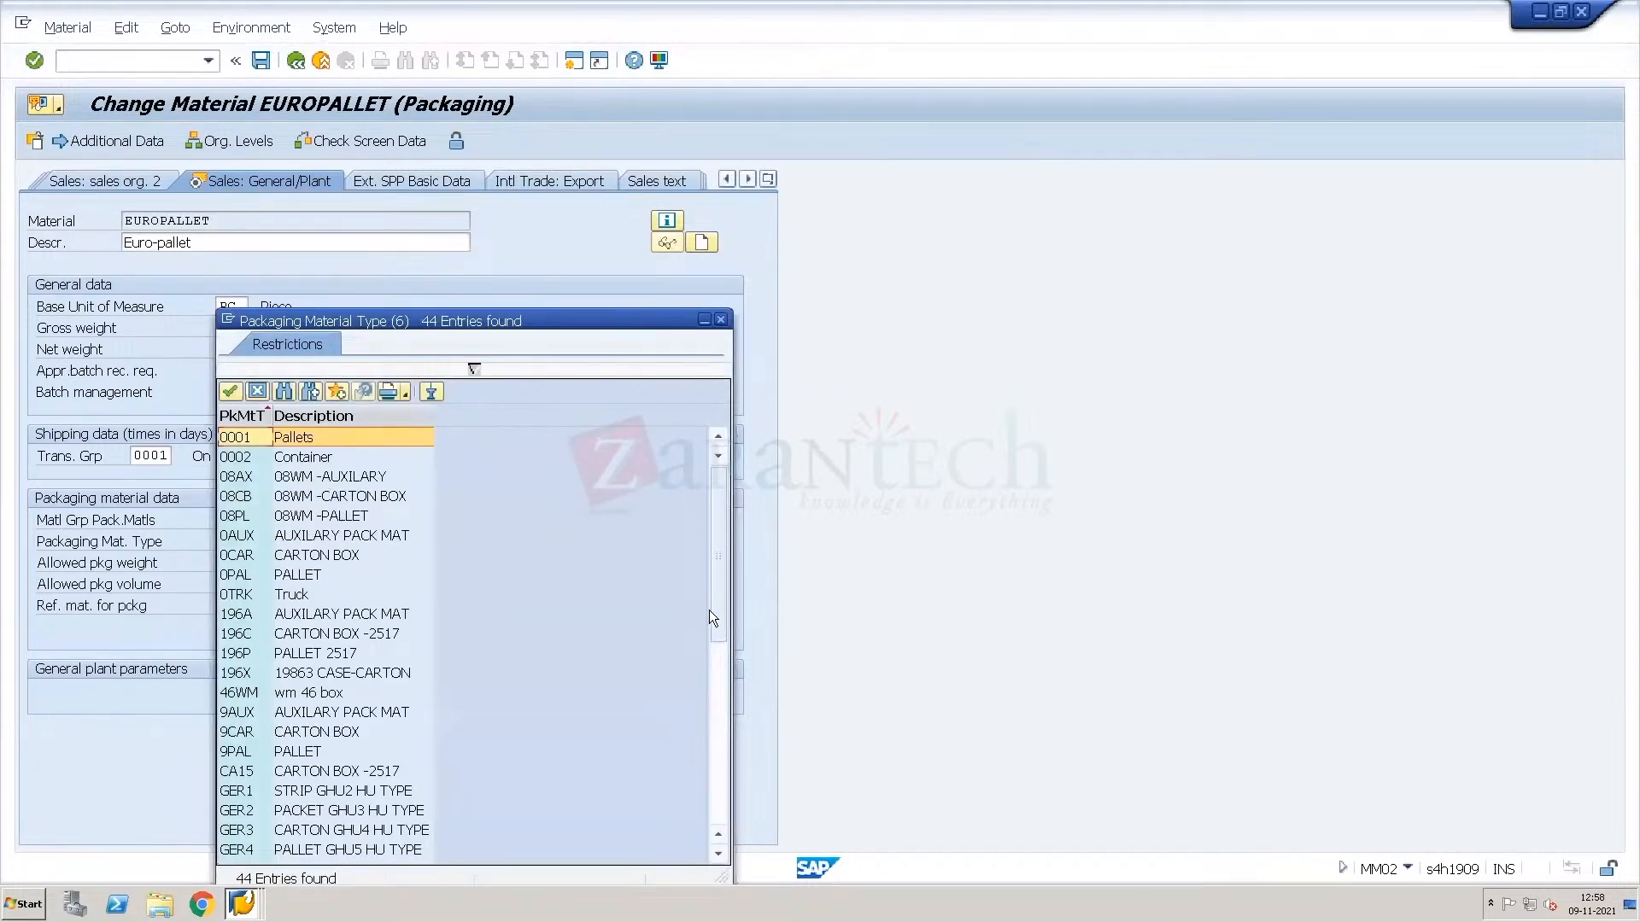
click(721, 754)
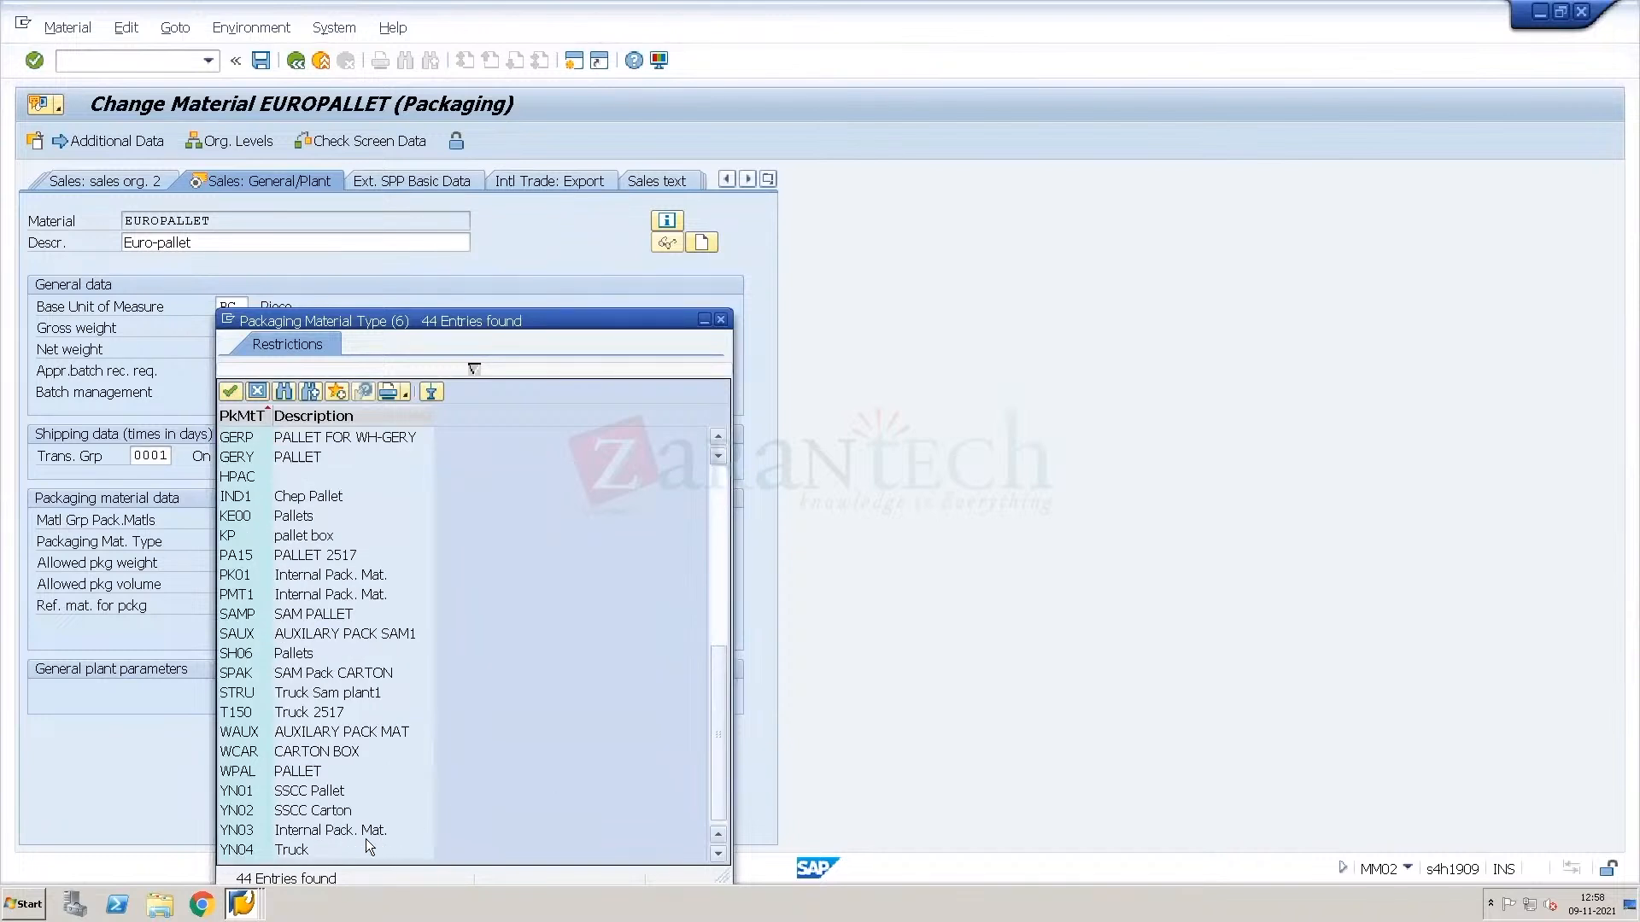
double_click(292, 793)
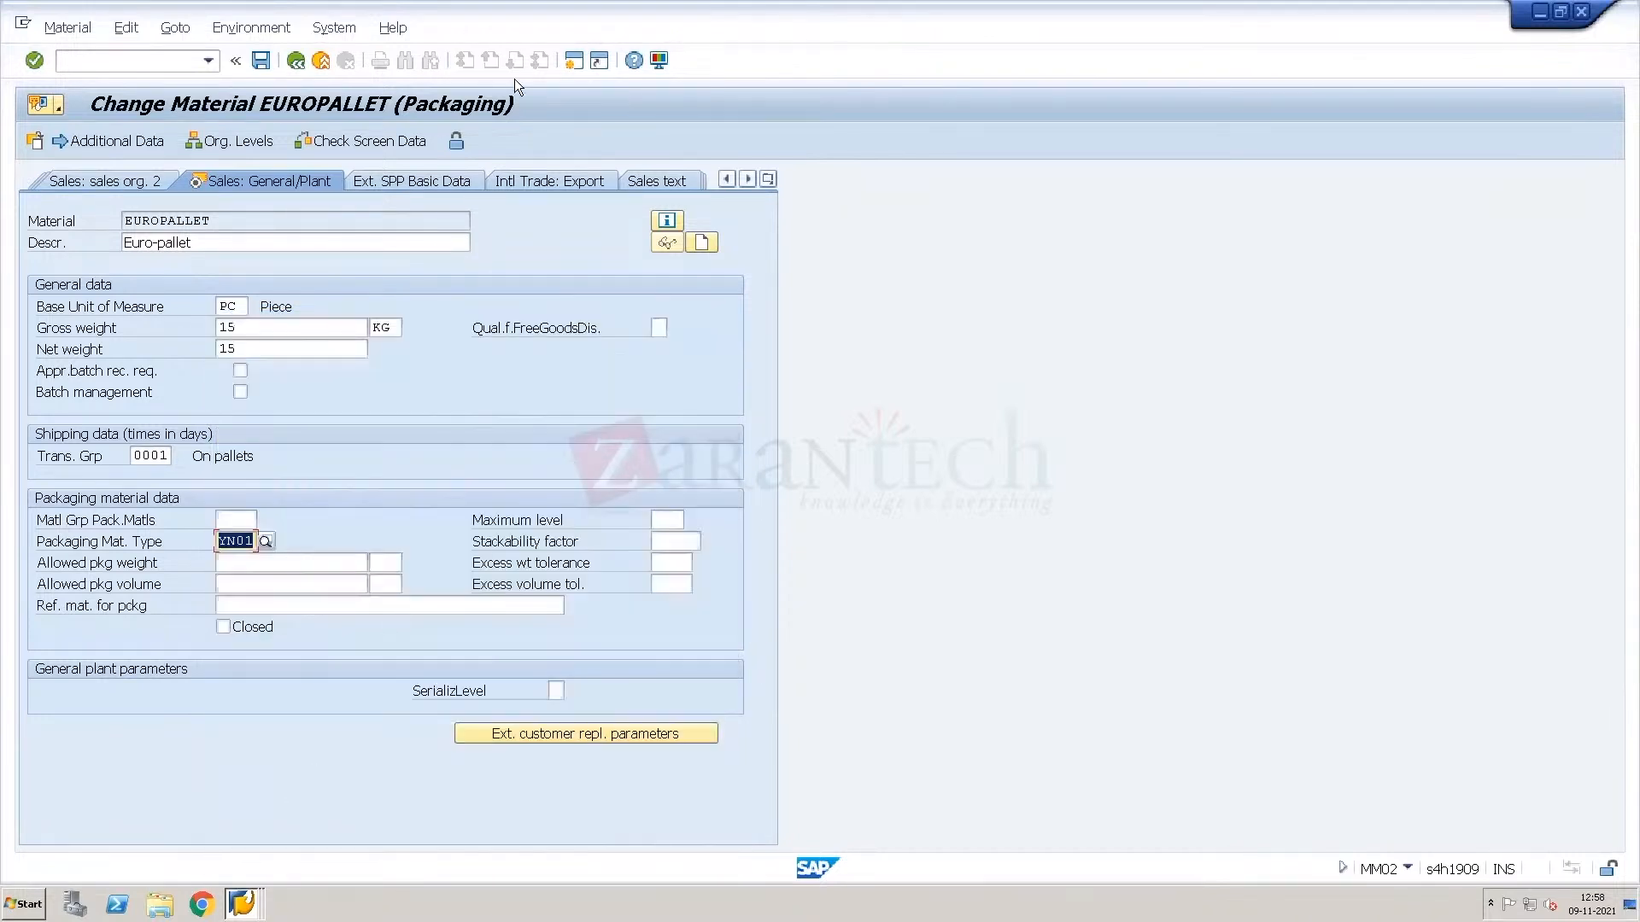
click(258, 61)
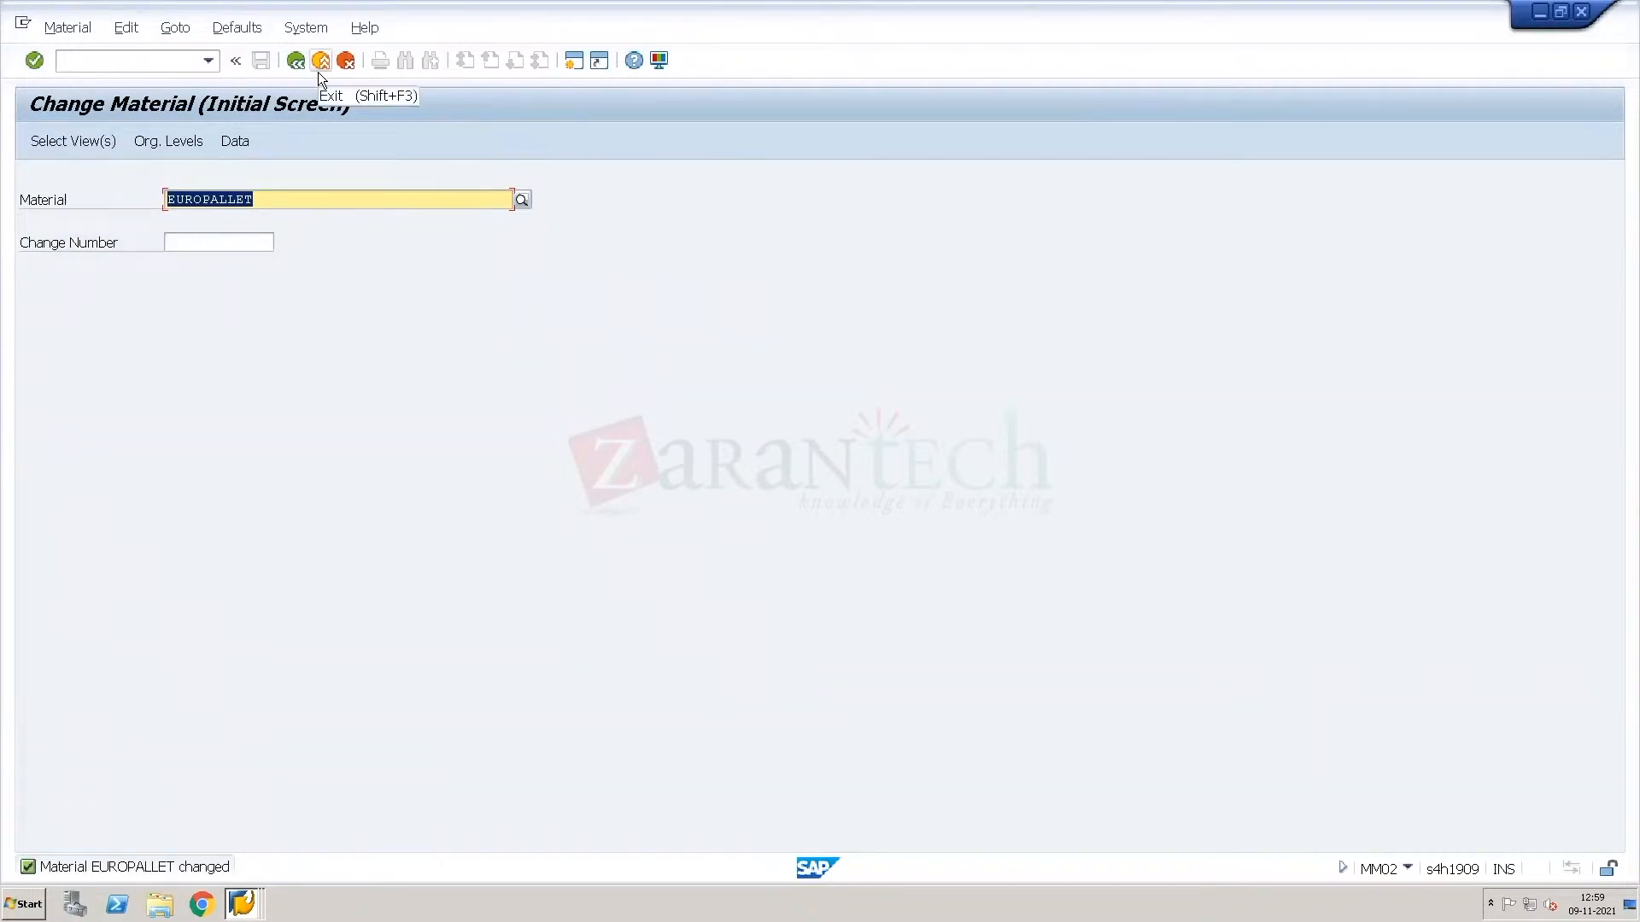
Display the T-F100 inbound delivery in VL33N, check its goods movement data and examine the handling units in its document flow.
click(75, 58)
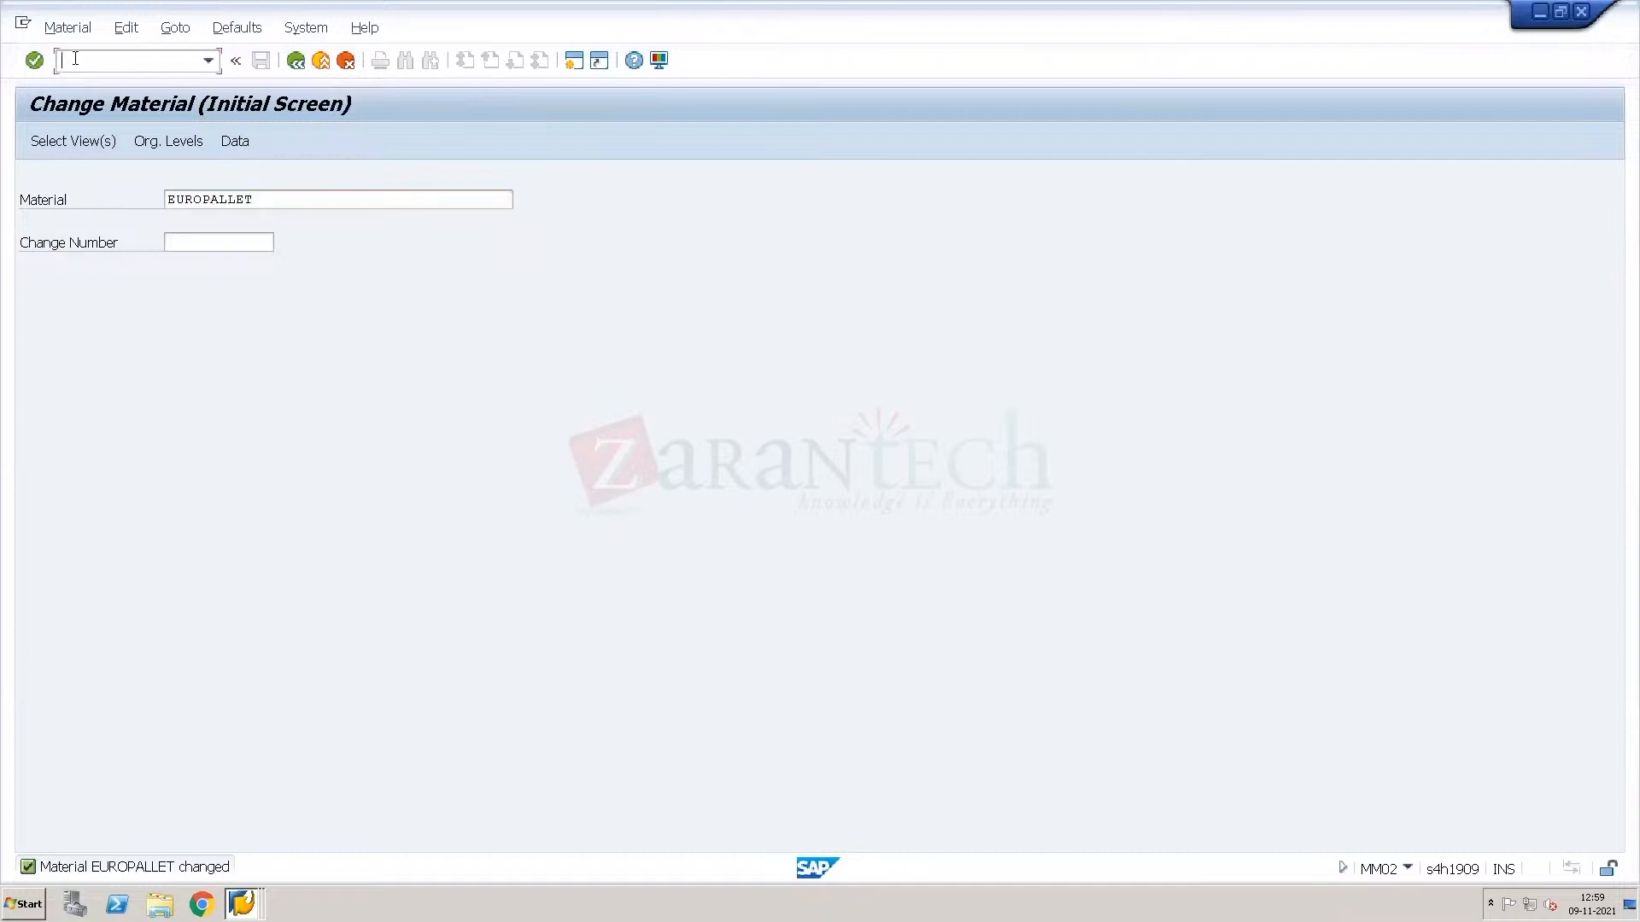
text(/nvl33n)
key(Return)
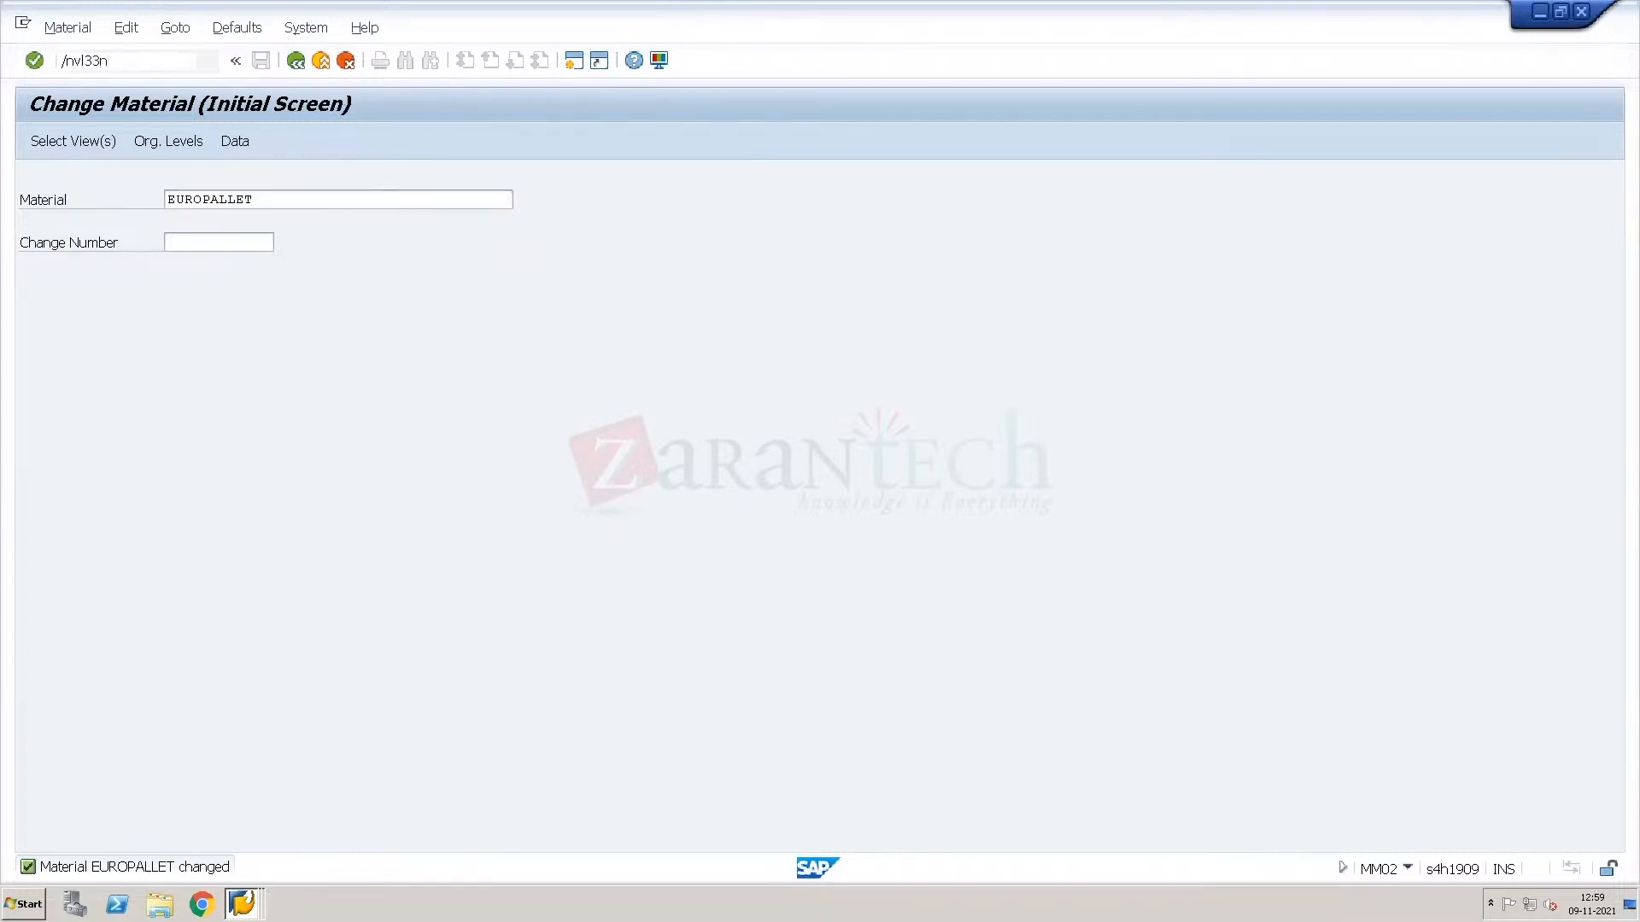
key(Return)
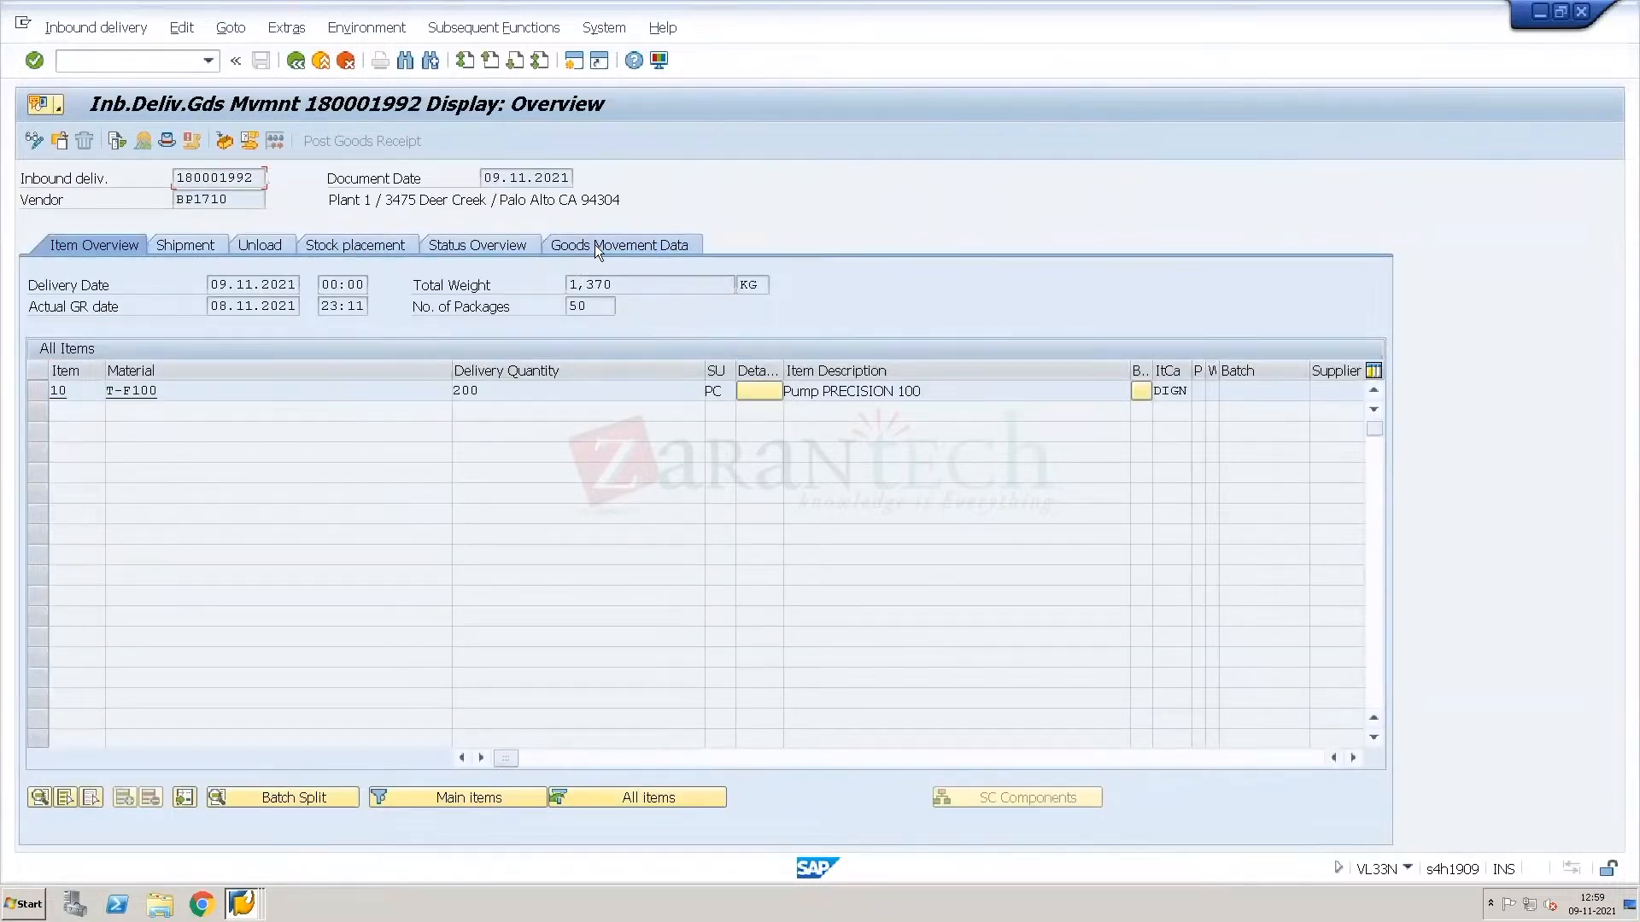
click(594, 244)
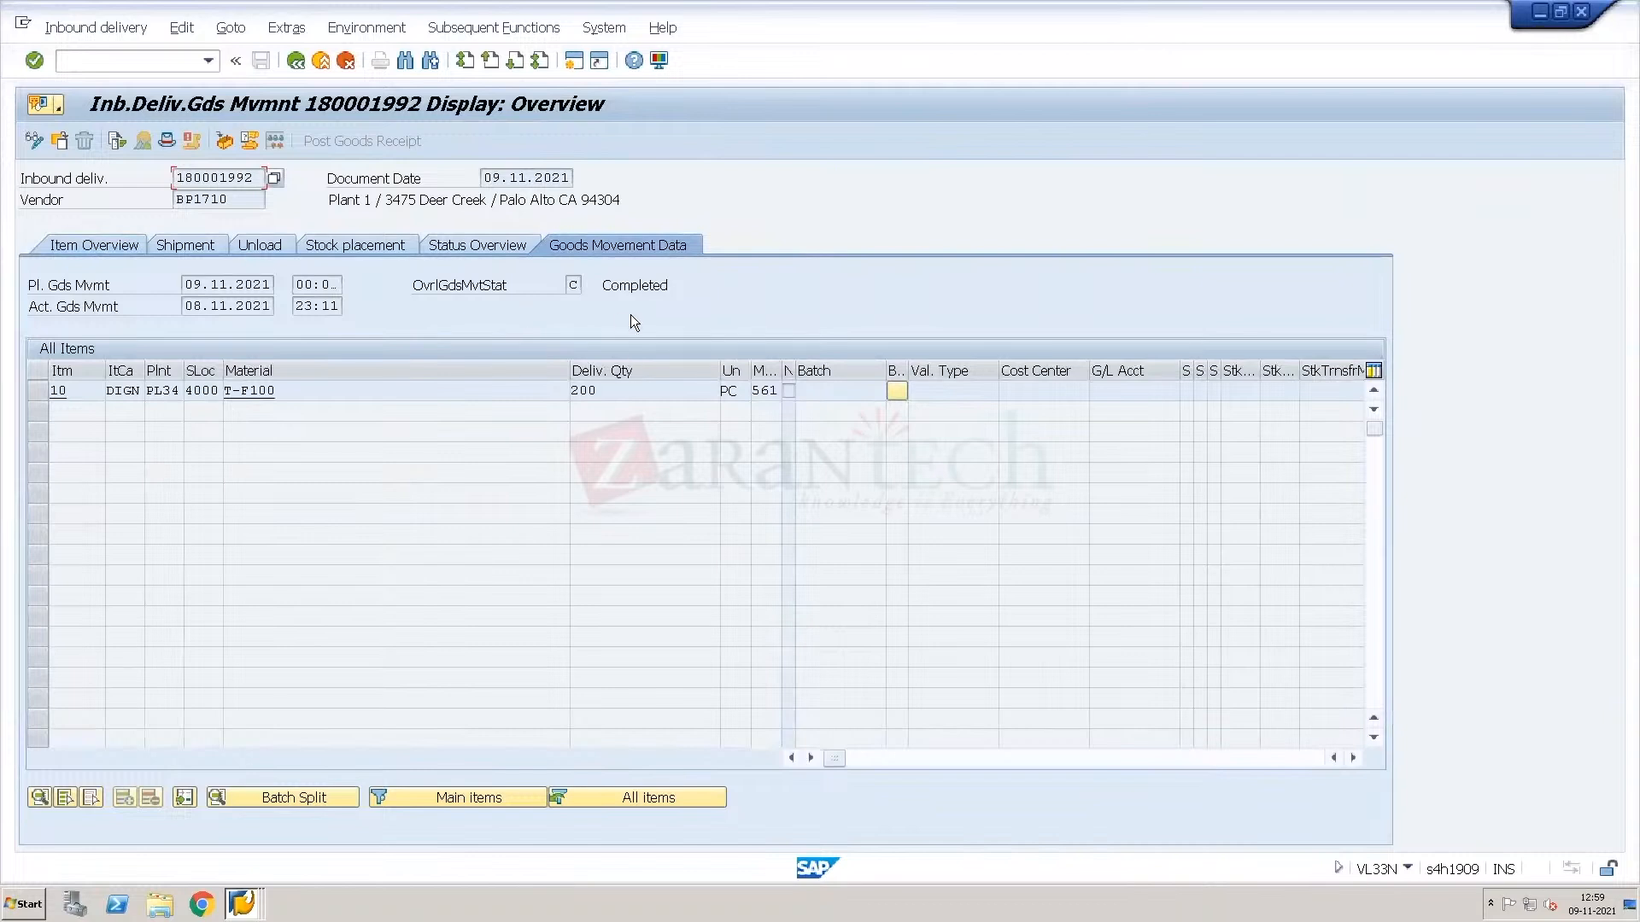
click(116, 143)
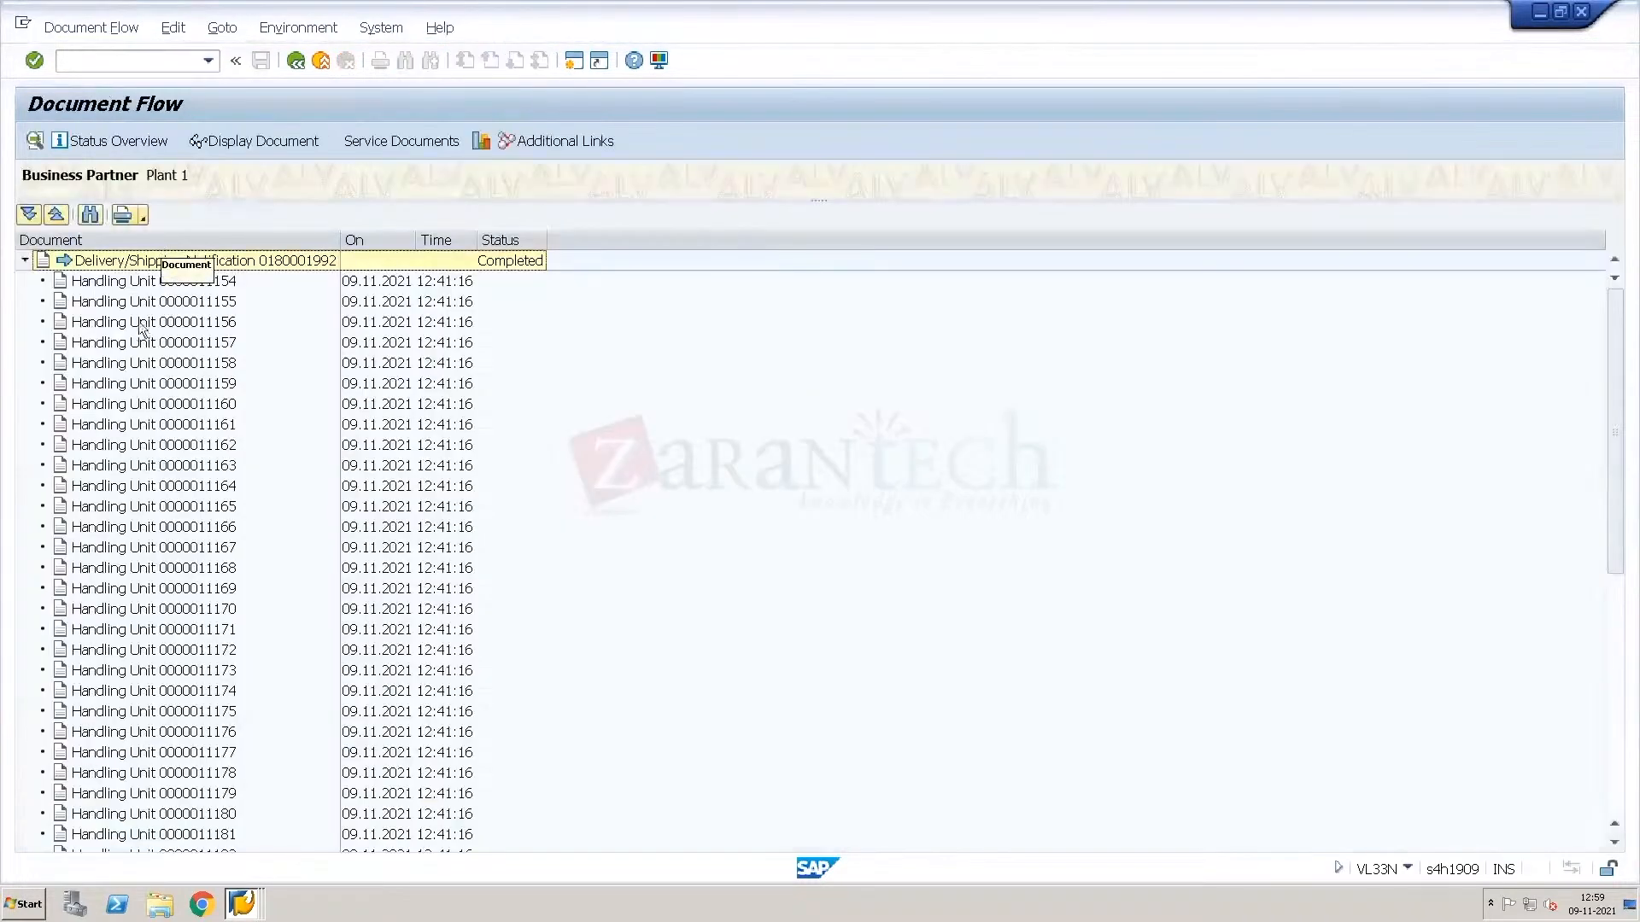
click(132, 343)
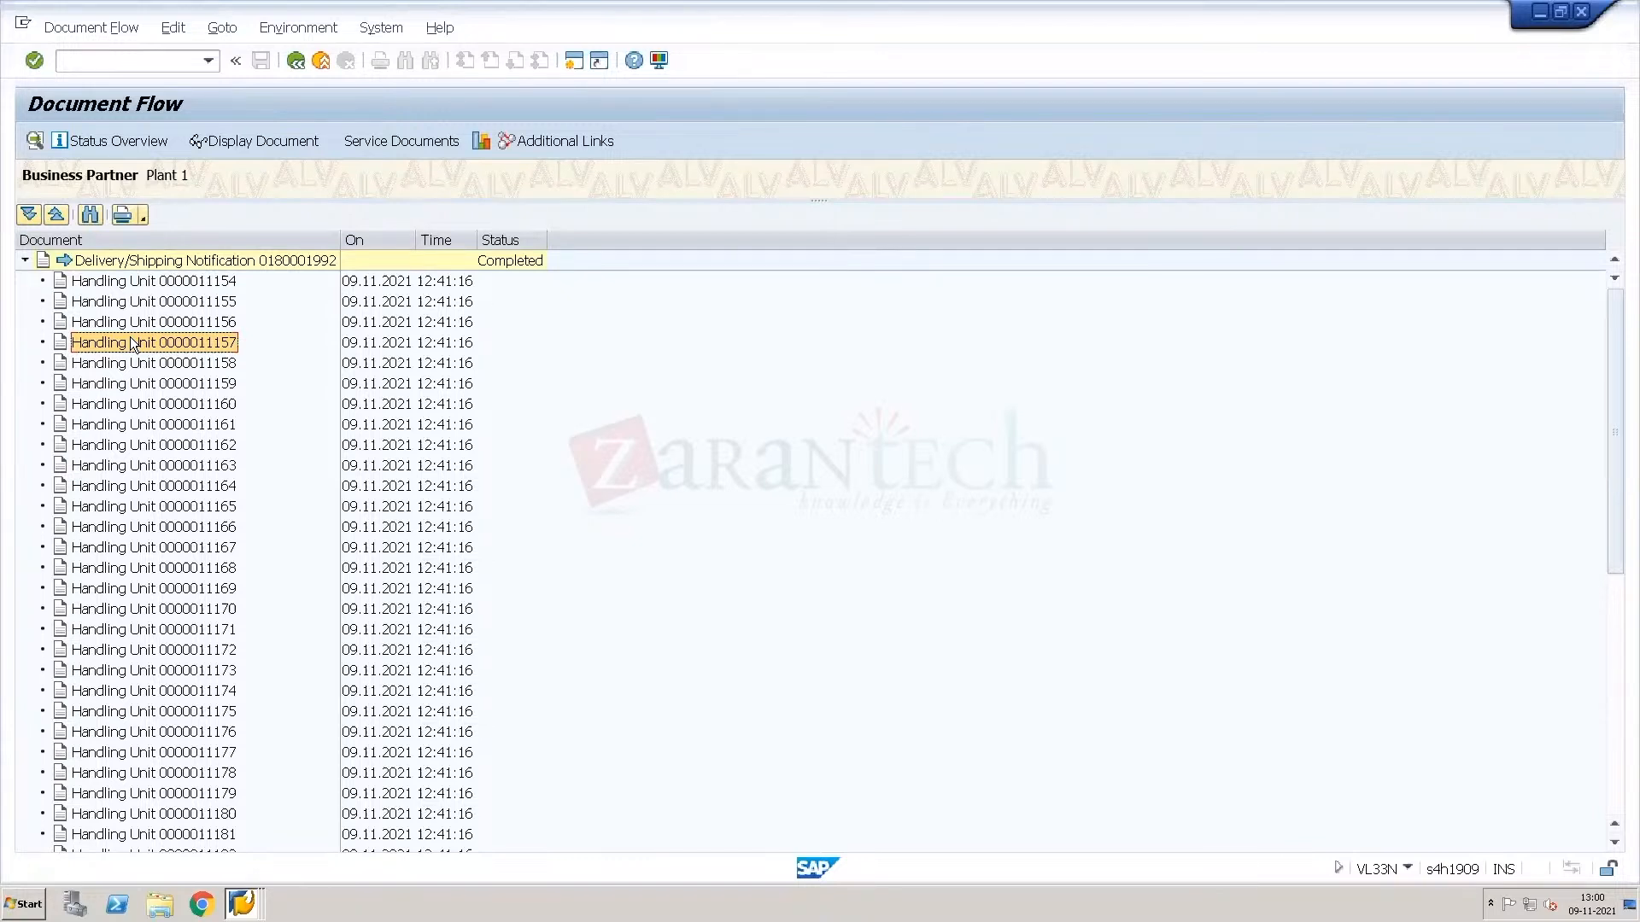
Switch to the 1934H Warehouse Datasheet in Excel and review the Unit 4 sheet from the bulk storage layout up to the Configuration notes.
key(ctrl+alt+Break)
key(alt+Tab)
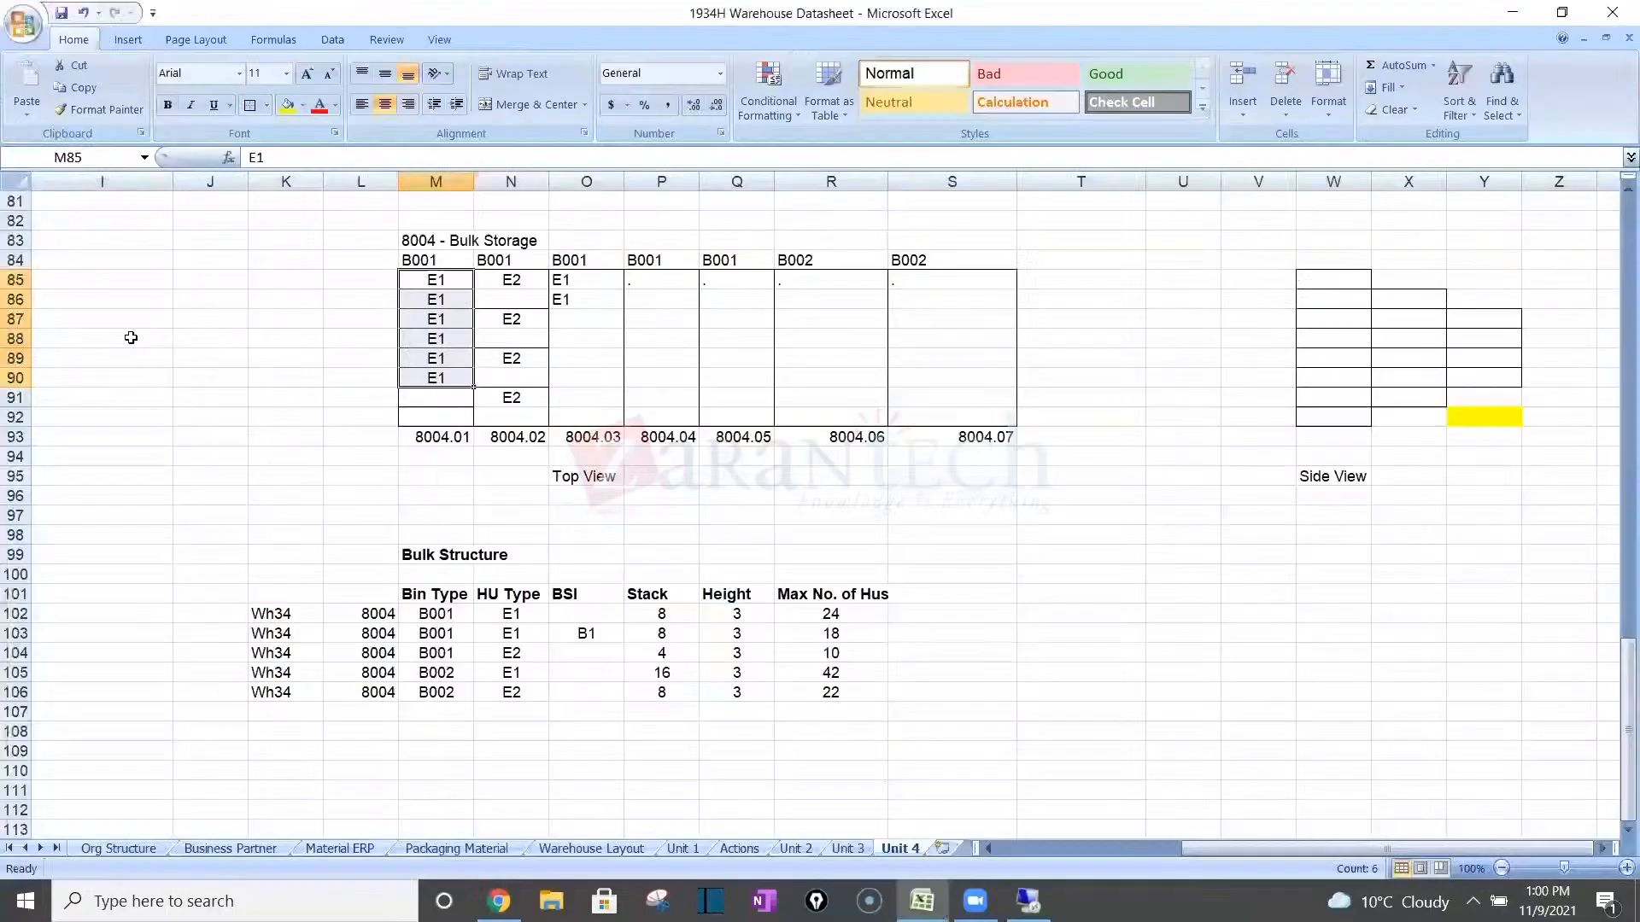
click(180, 519)
key(Home)
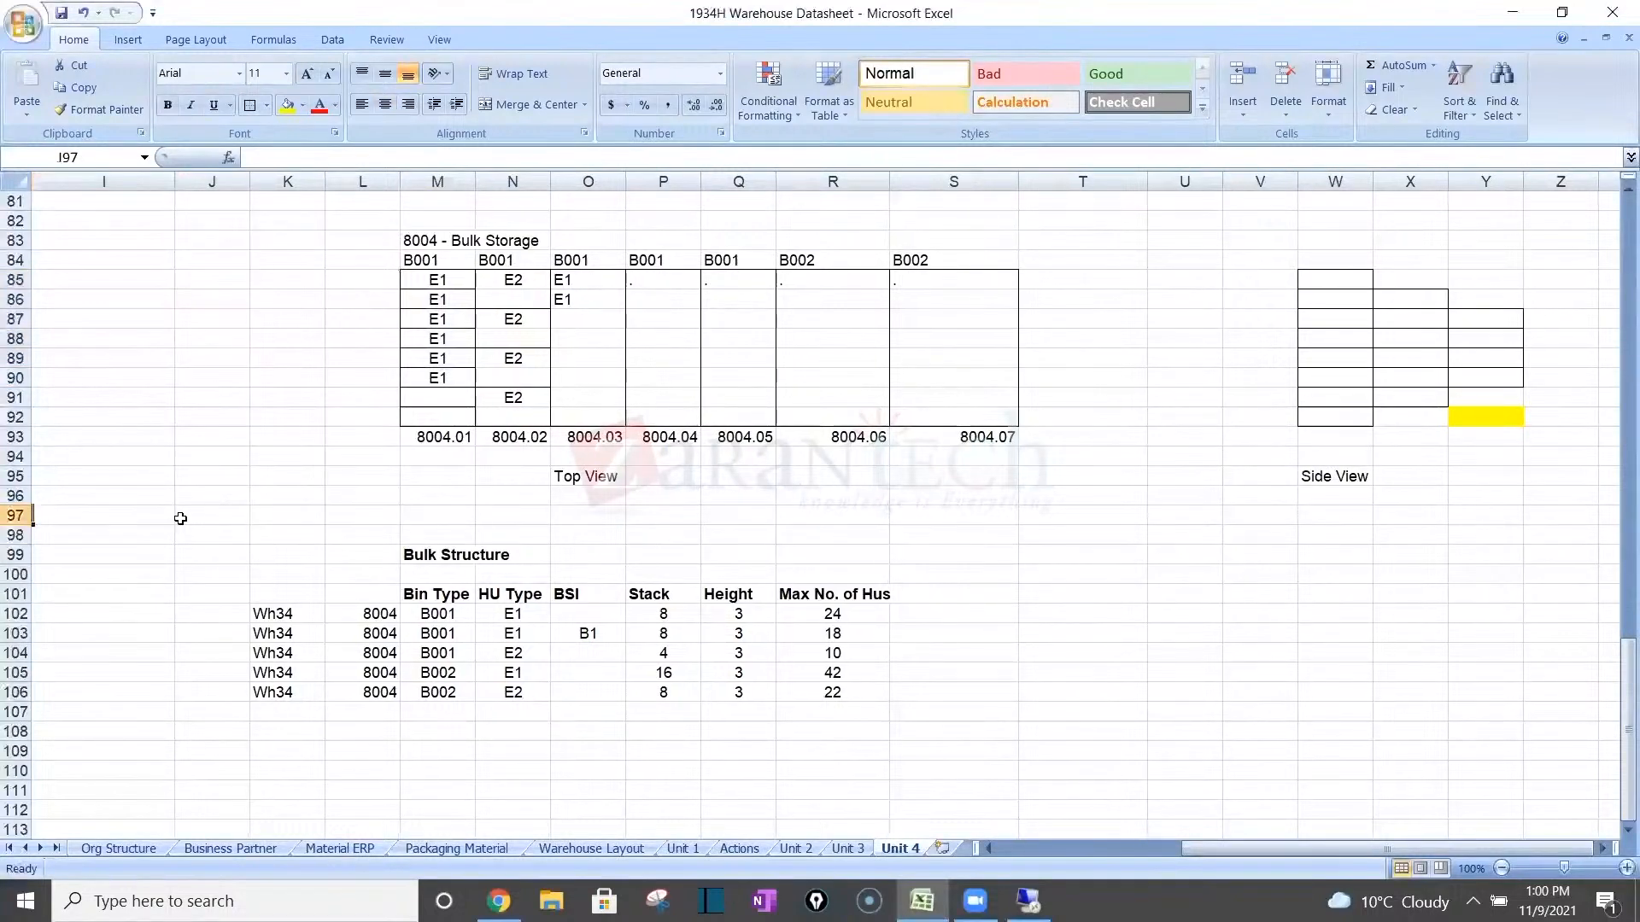
key(Up)
key(Up)
key(Up)
key(Up)
key(Up)
key(Up)
key(Up)
key(Up)
key(Up)
key(Up)
key(Up)
key(Up)
key(Up)
key(Up)
key(Up)
key(Up)
key(Up)
key(Up)
key(Up)
key(Up)
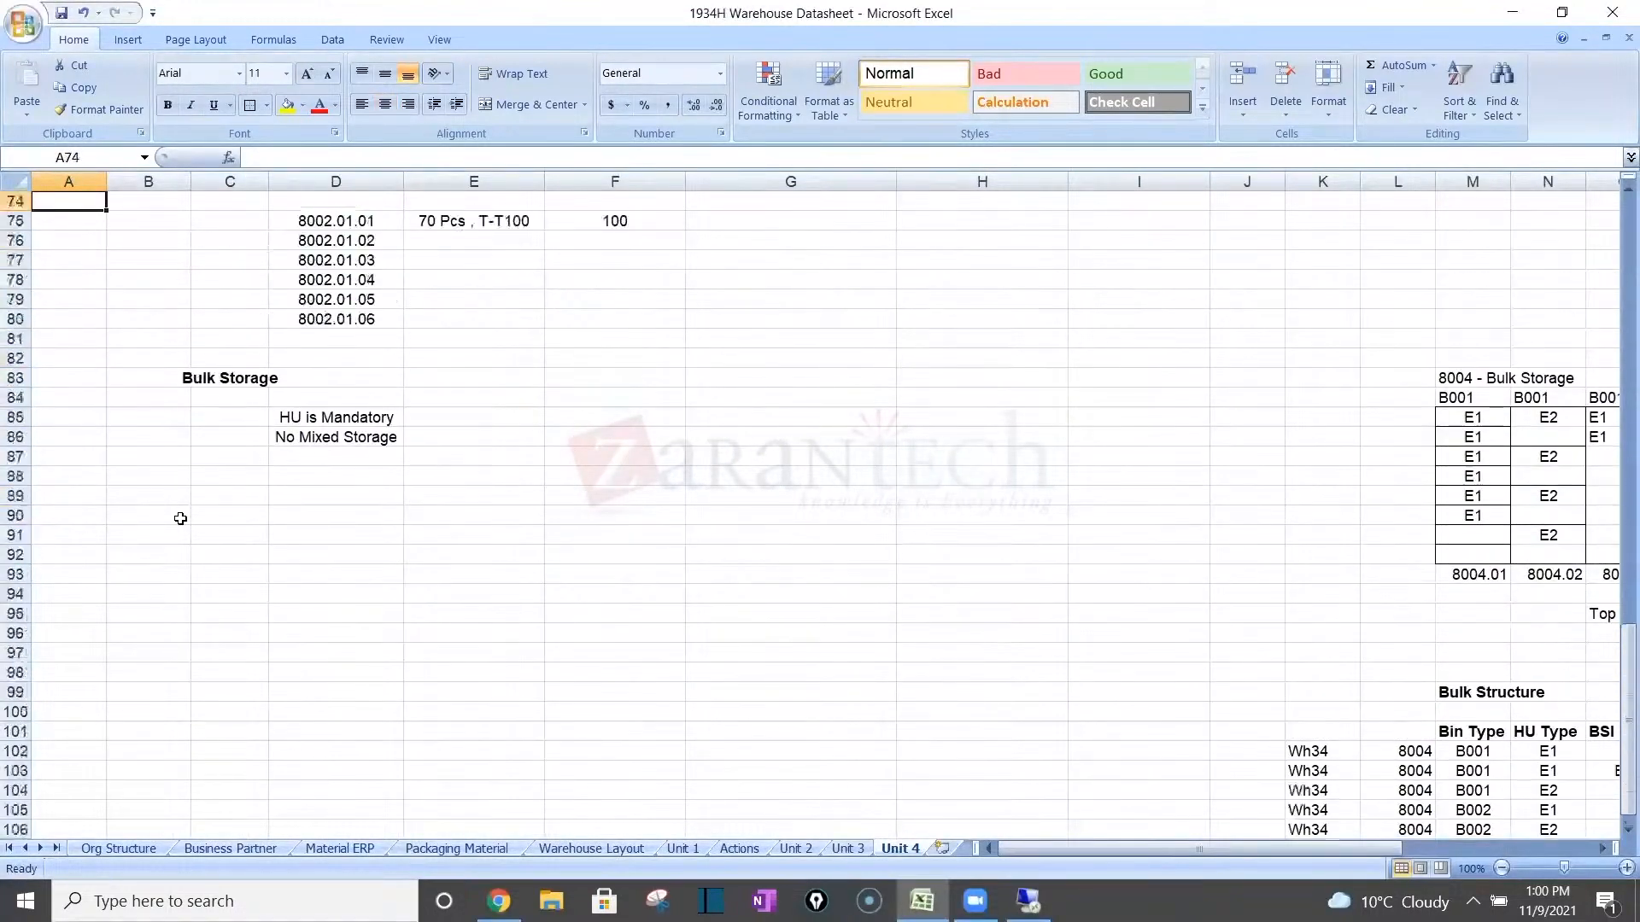
key(Up)
key(Up)
key(Up)
key(Up)
key(Up)
key(Up)
key(Up)
key(Up)
key(Up)
key(Up)
key(Up)
key(Up)
key(Up)
key(Up)
key(Up)
key(Up)
key(Up)
key(Up)
key(Up)
key(Up)
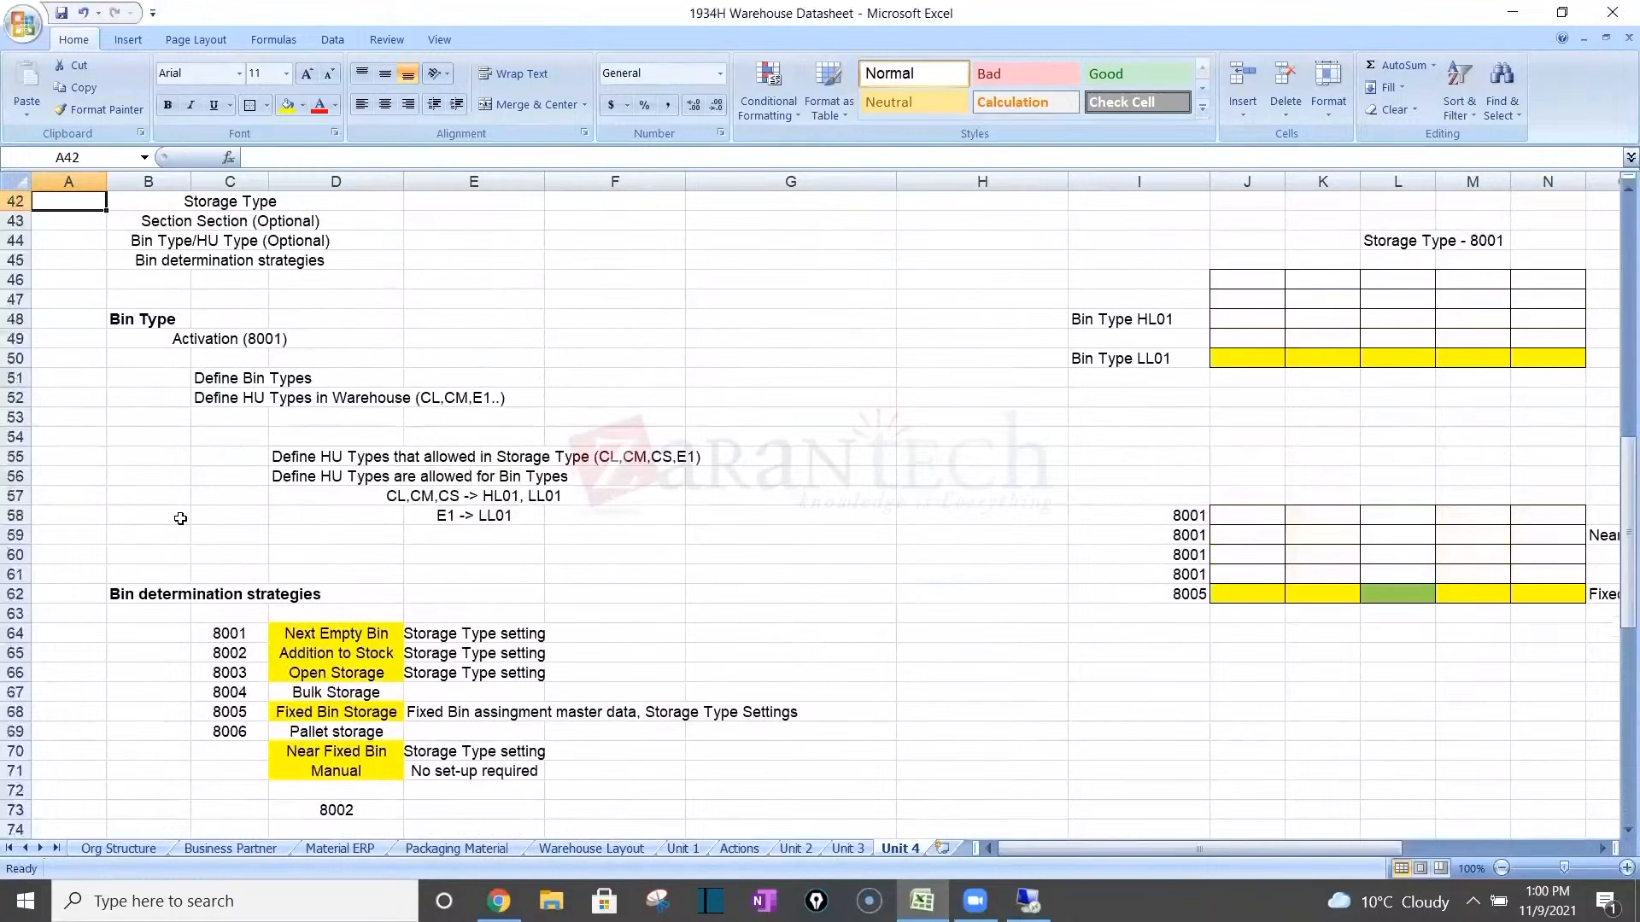
key(Up)
key(Up)
key(Up)
key(Up)
key(Up)
key(Up)
key(Up)
key(Up)
key(Up)
key(Up)
key(Up)
key(Up)
key(Up)
key(Up)
key(Up)
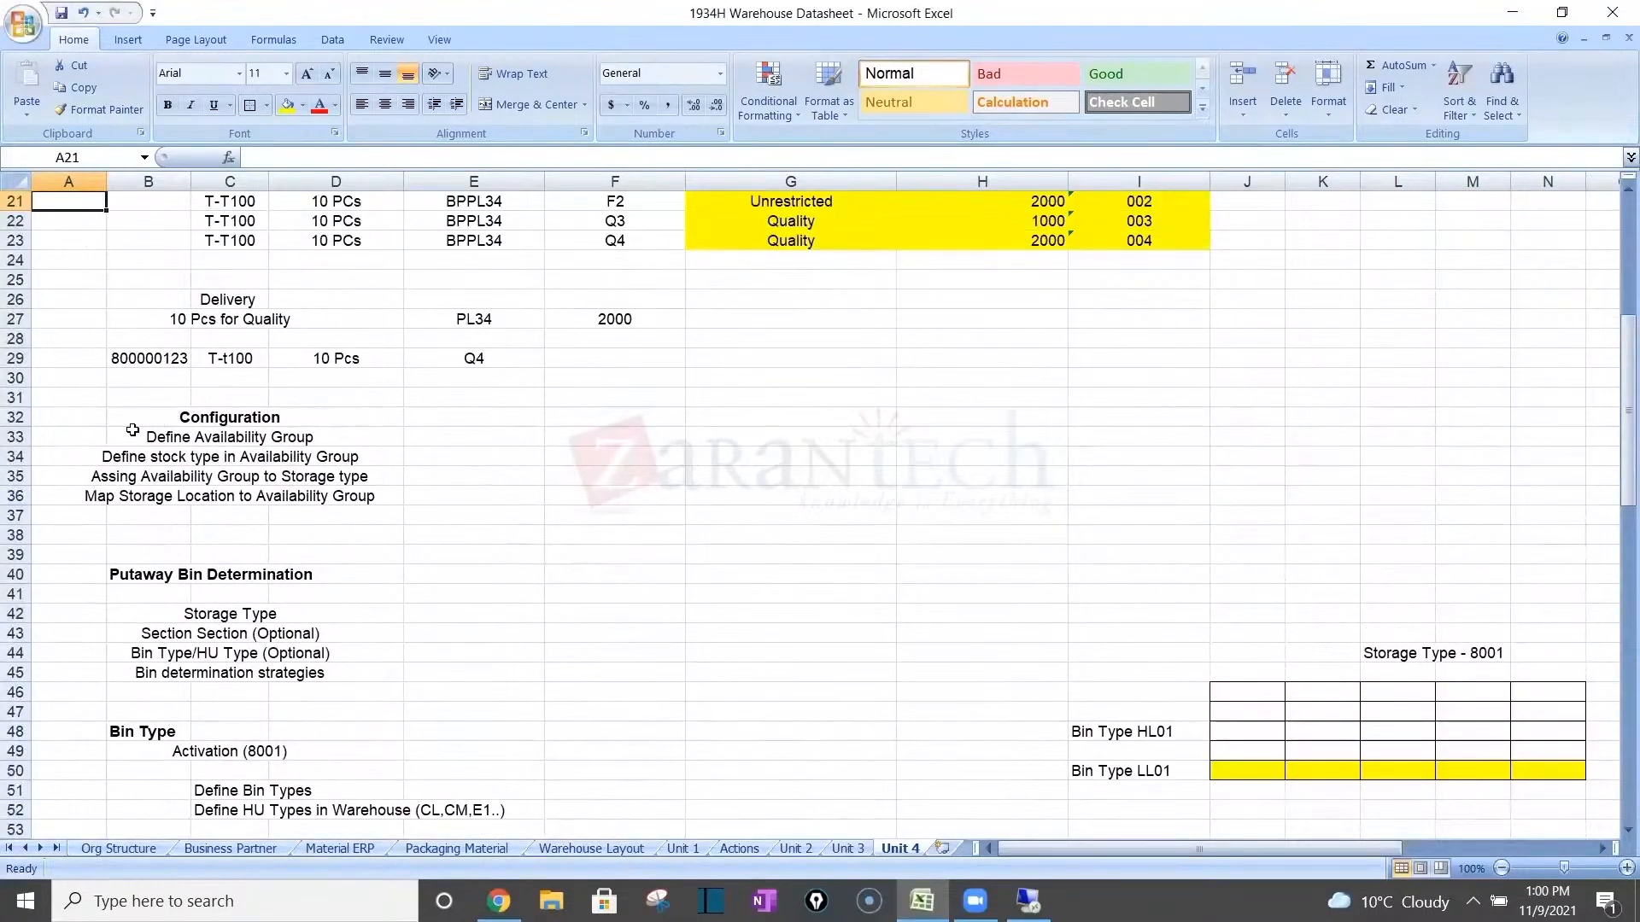
Highlight the Configuration heading and its availability group steps in cells A32:D36.
click(177, 444)
drag(176, 444, 329, 496)
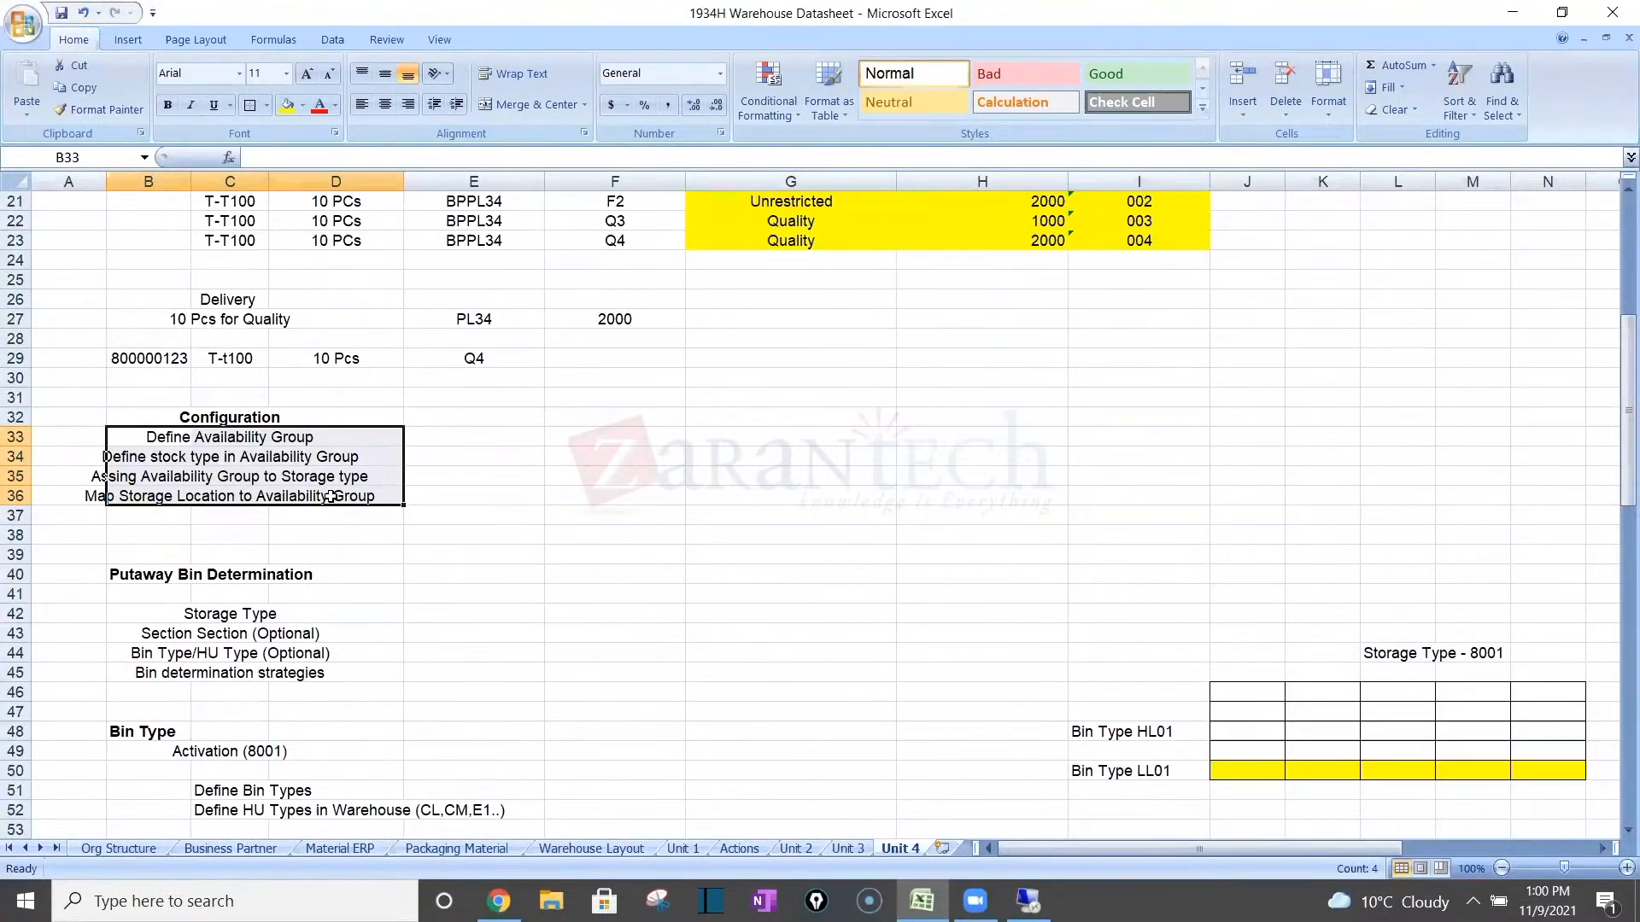
drag(69, 435, 373, 496)
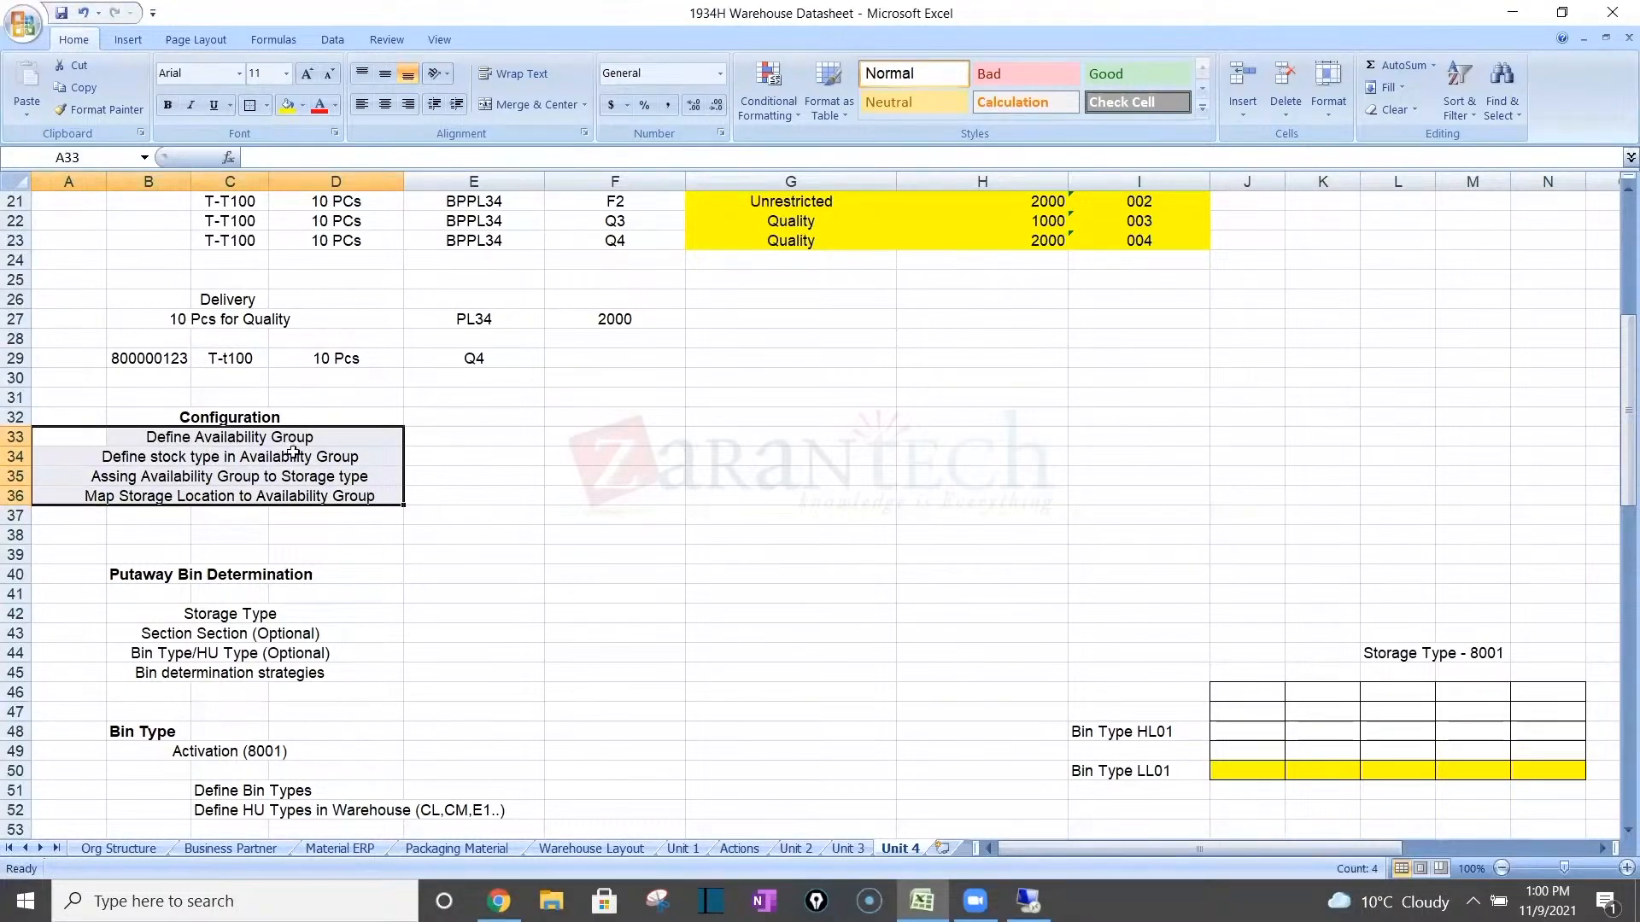
drag(65, 415, 342, 496)
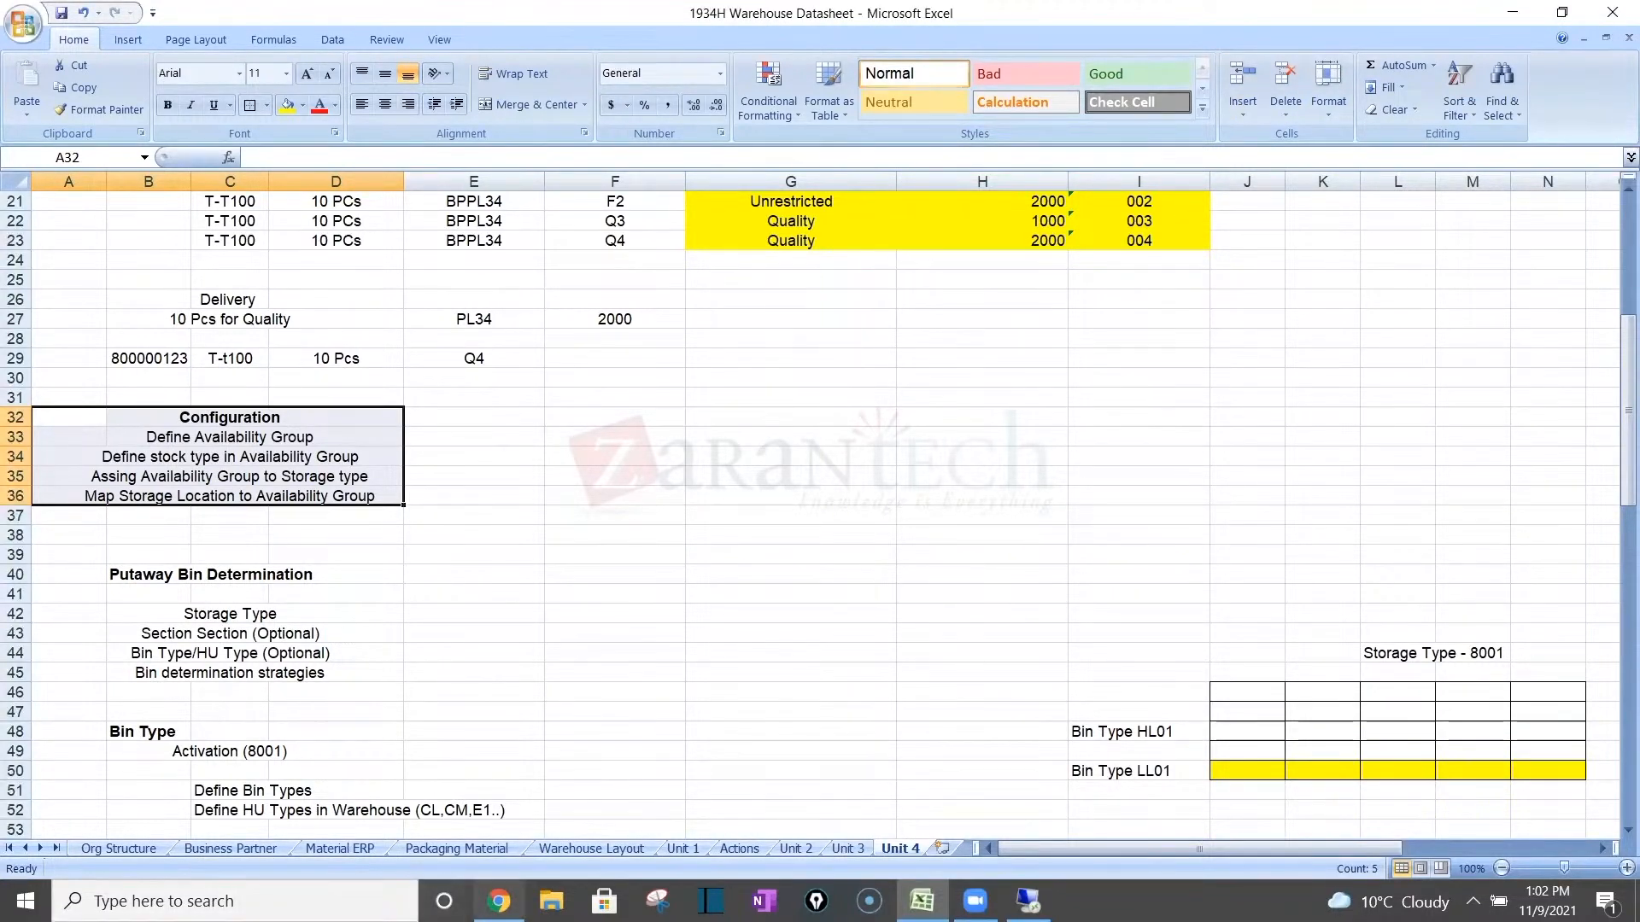
Switch to Chrome and open the bookmarked SAP EWM Training Blog/LMS - Sep 2021 spreadsheet in a new browser tab.
click(499, 901)
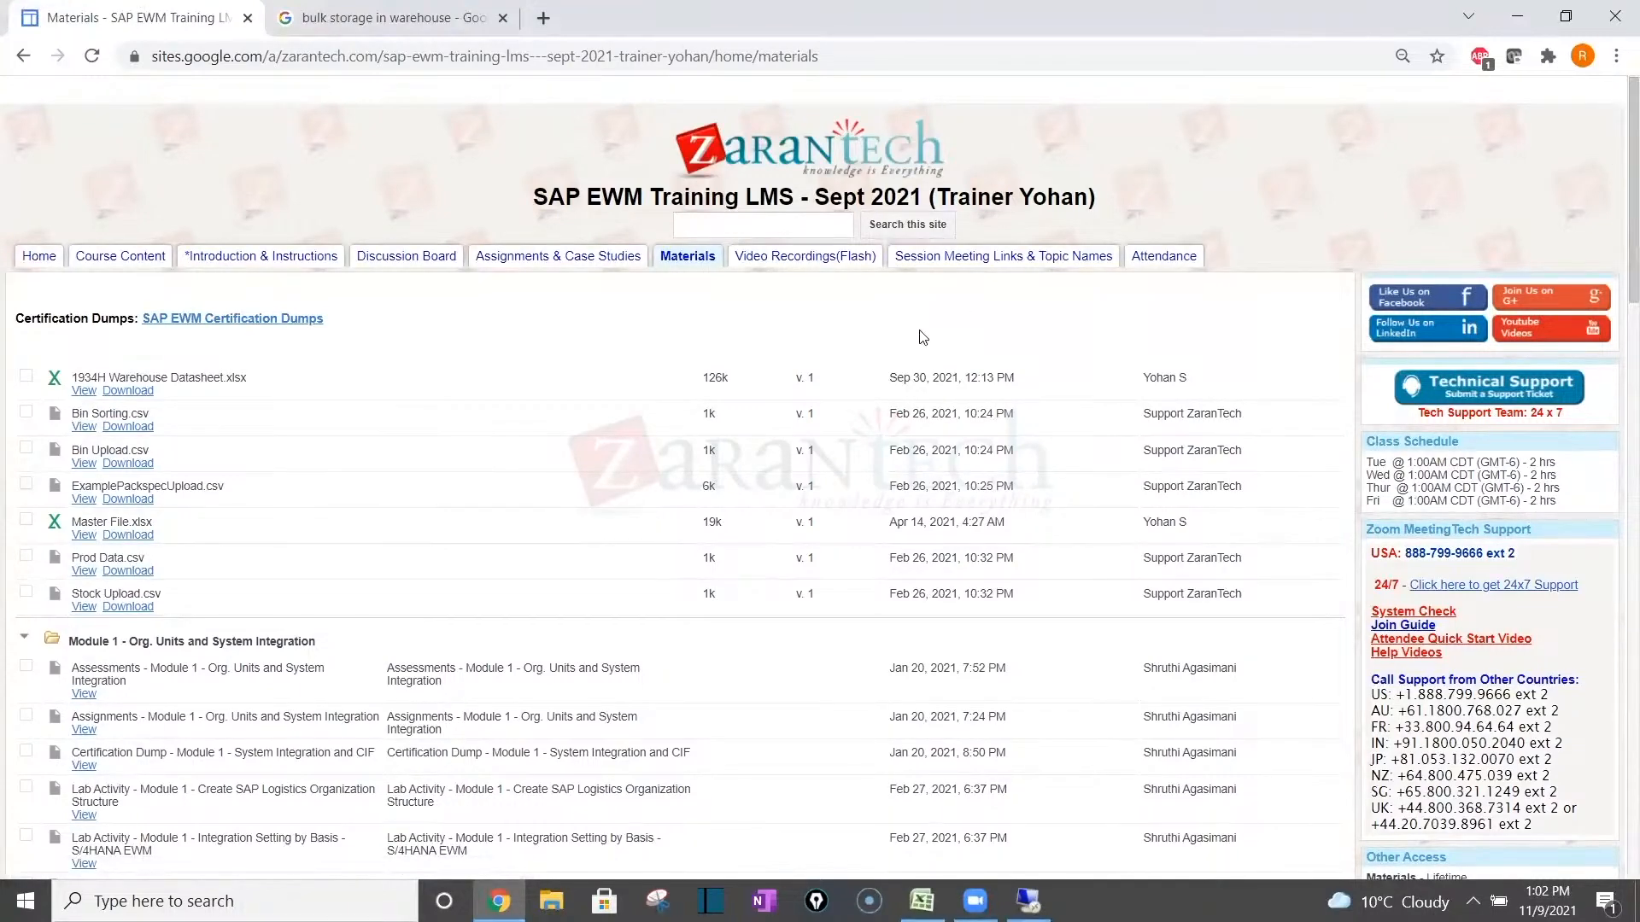
click(543, 17)
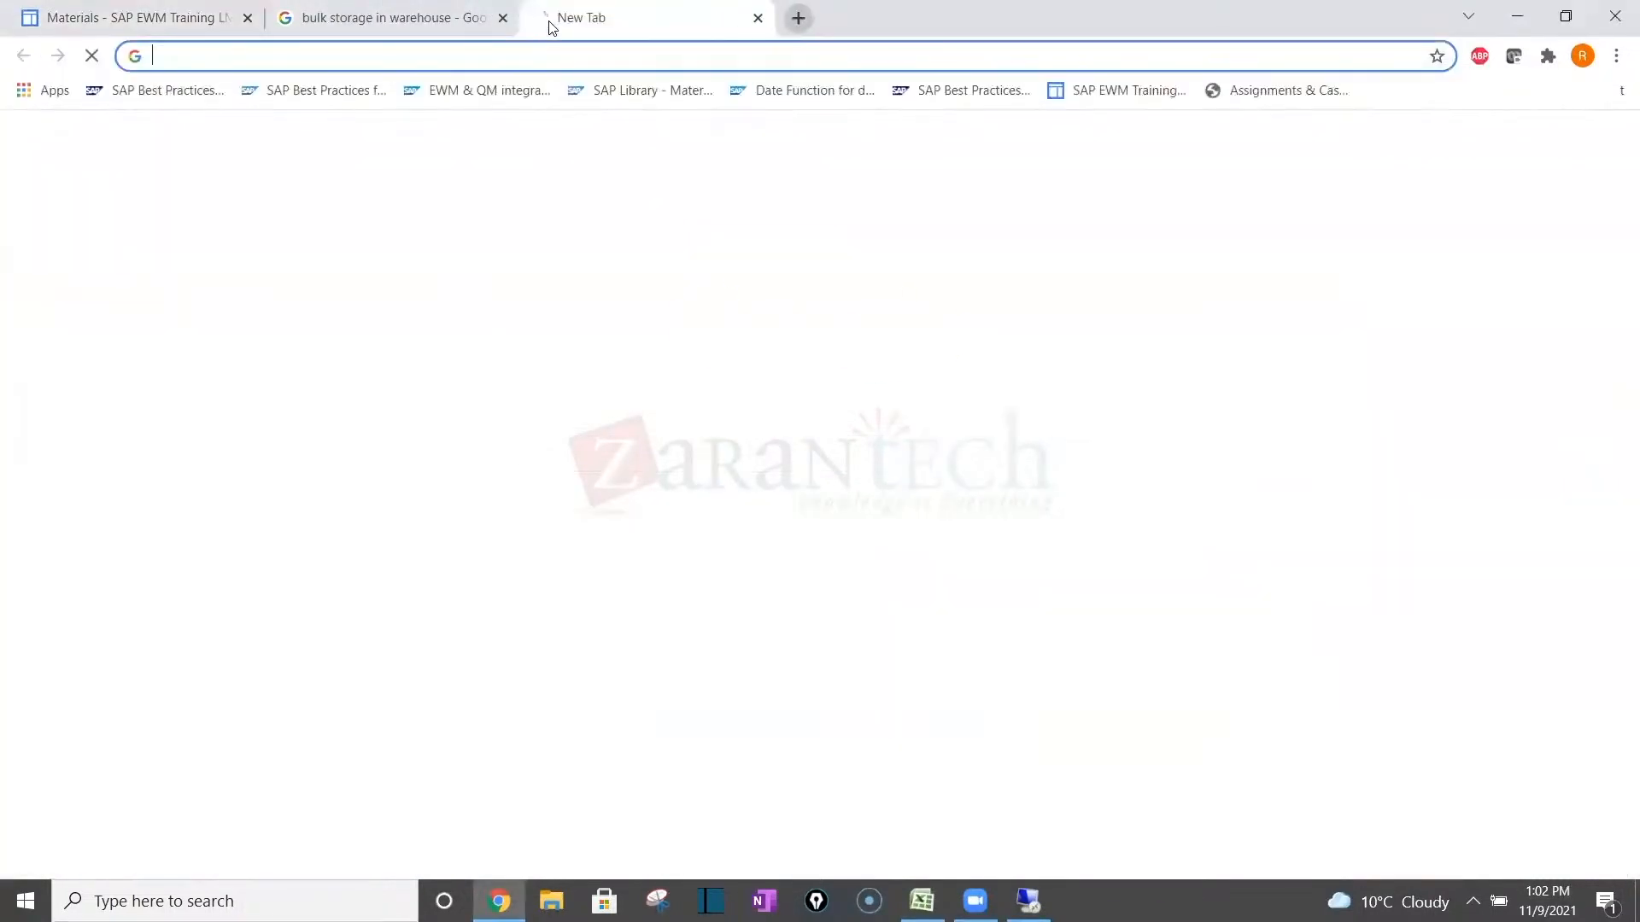
click(1506, 90)
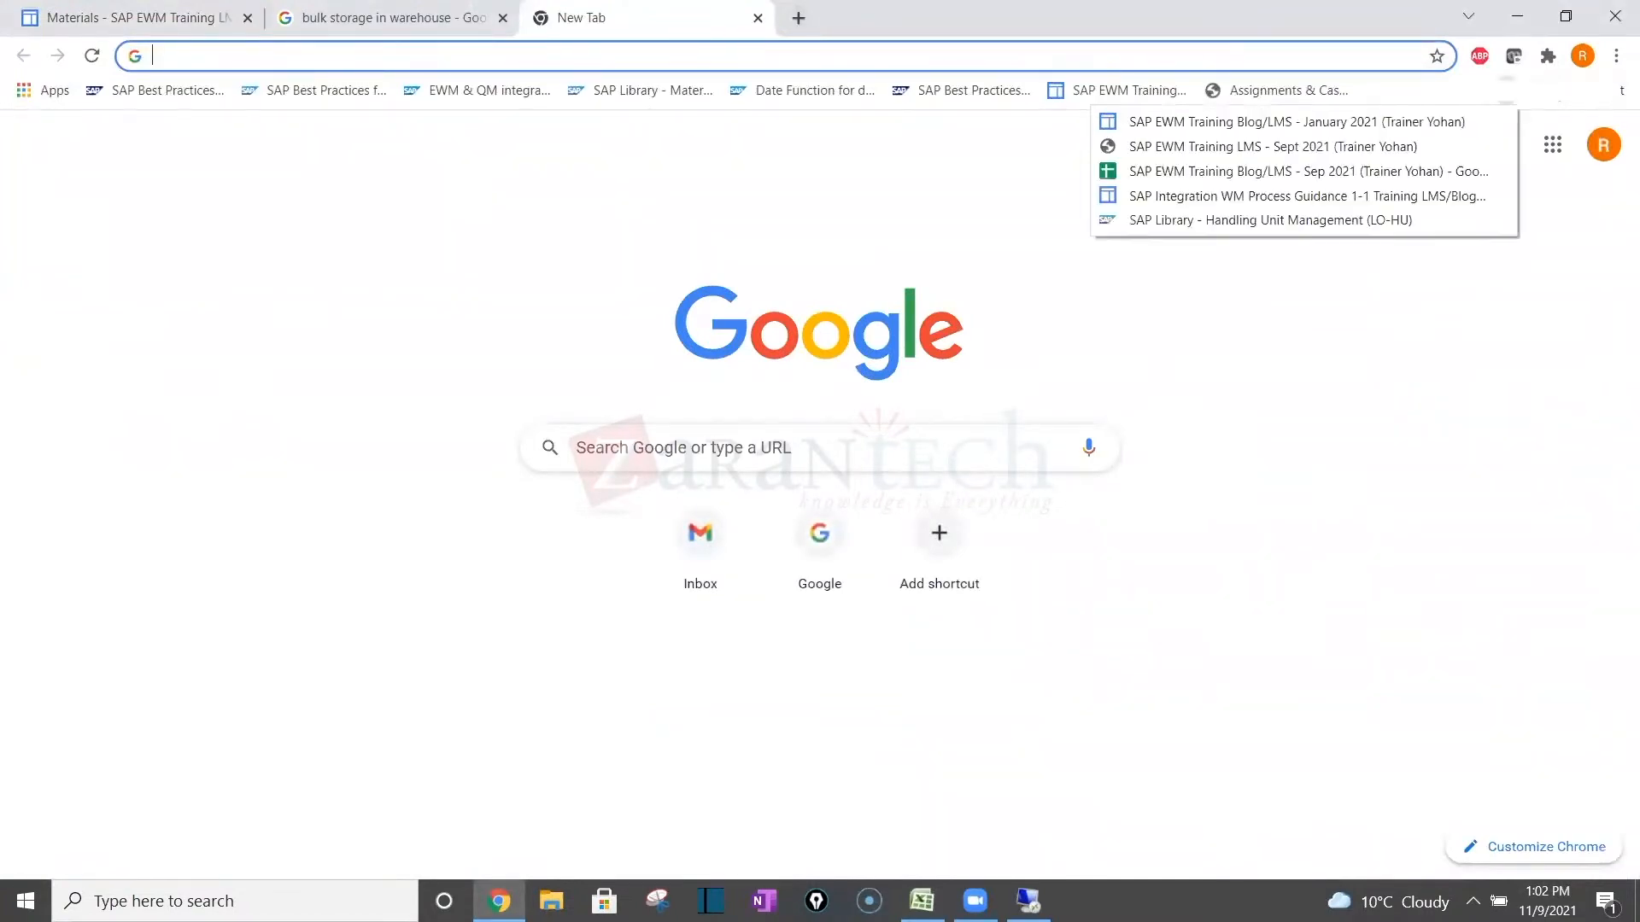
click(1410, 170)
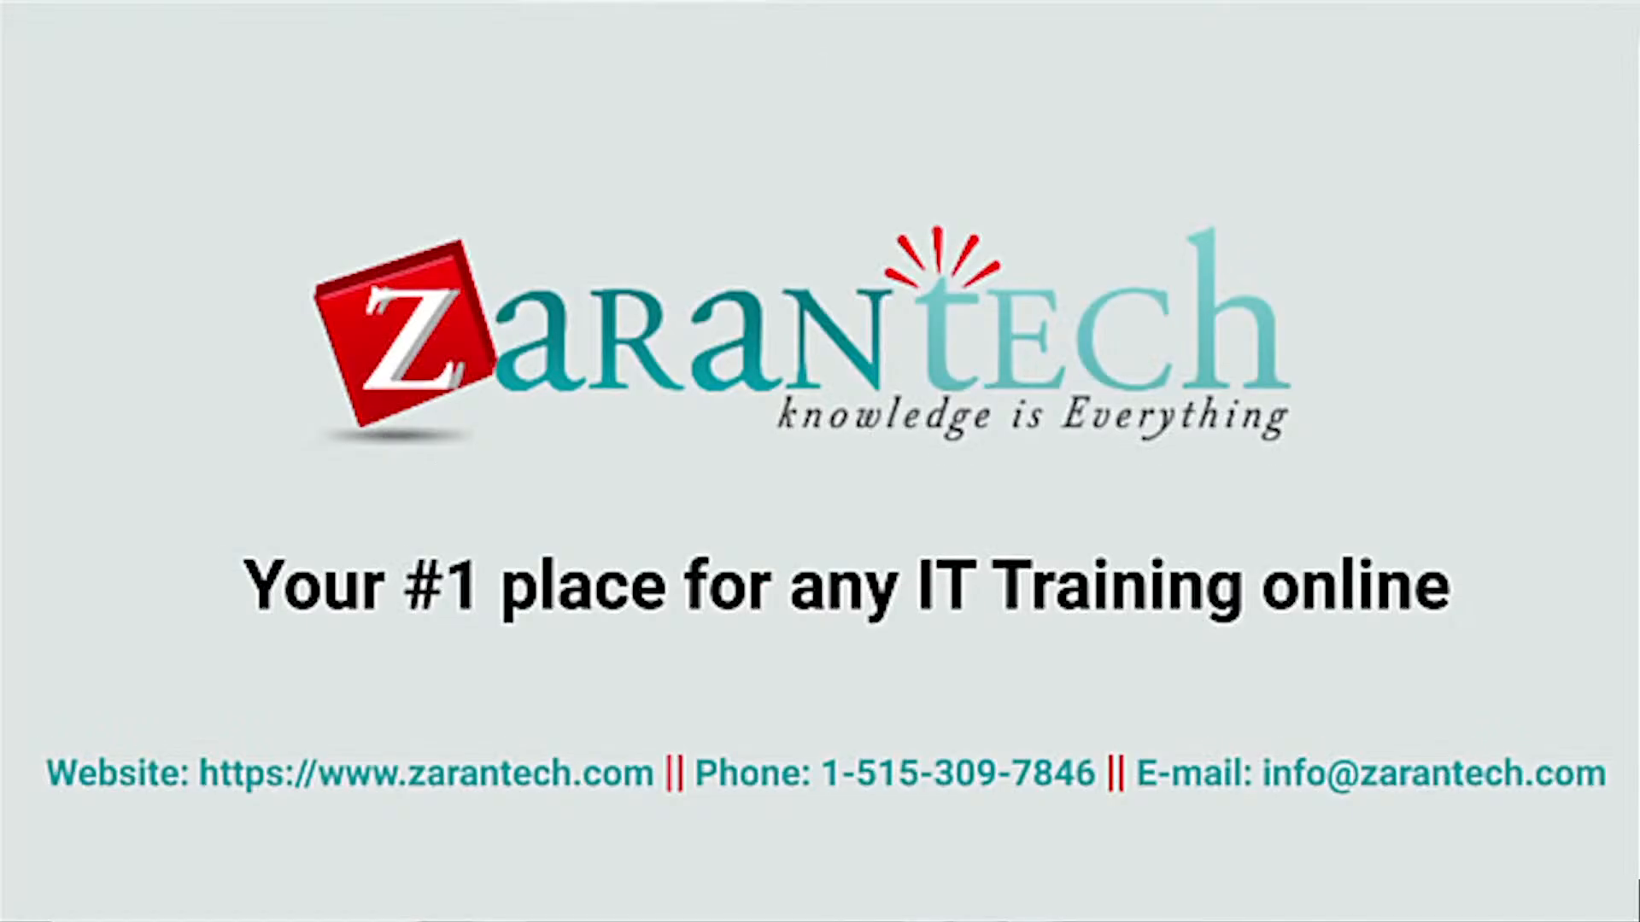